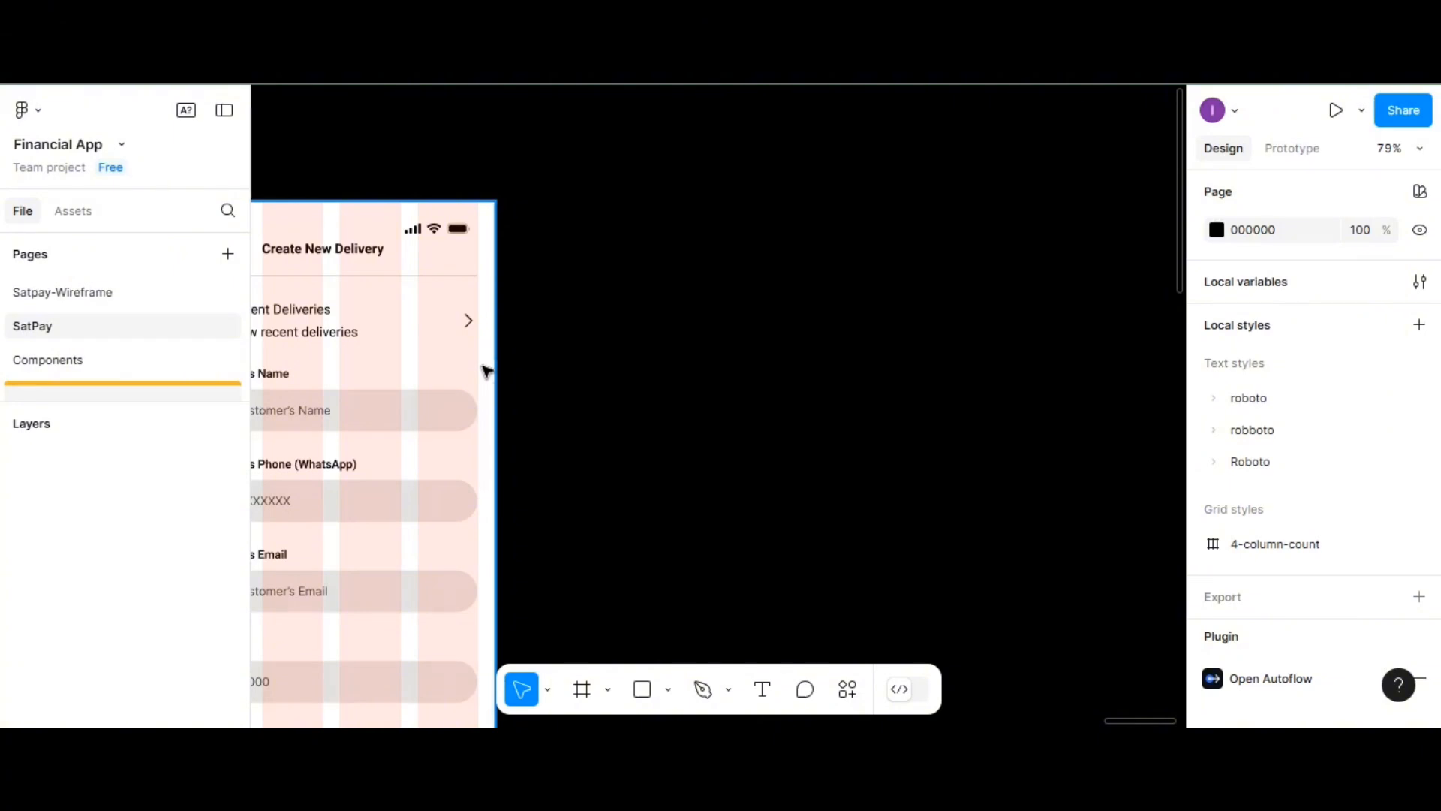
- Add an iPhone 13 & 14 frame and place it to the right of the Delivery-page frame
{"action": "left_click", "coordinate": [582, 689]}
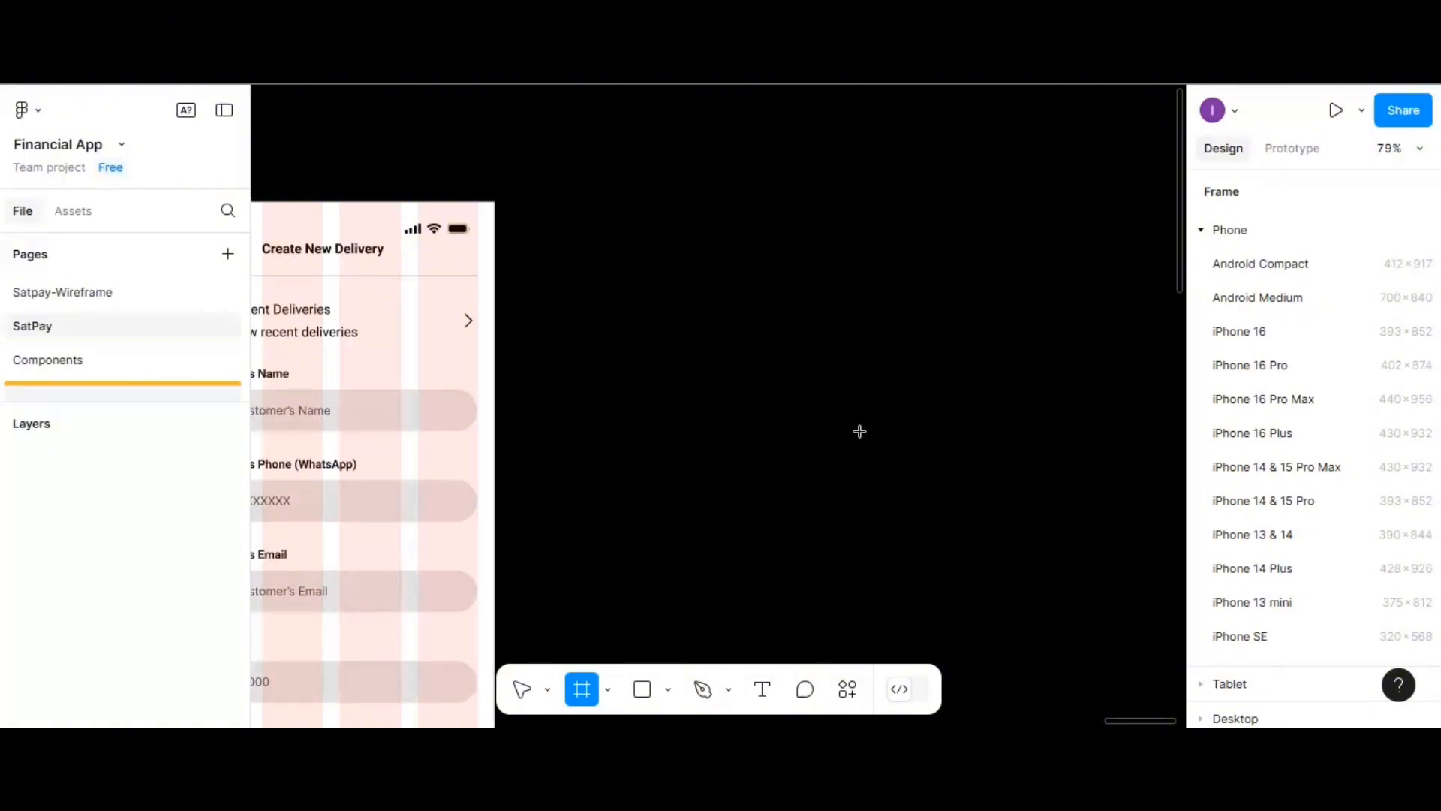
{"action": "left_click", "coordinate": [1253, 534]}
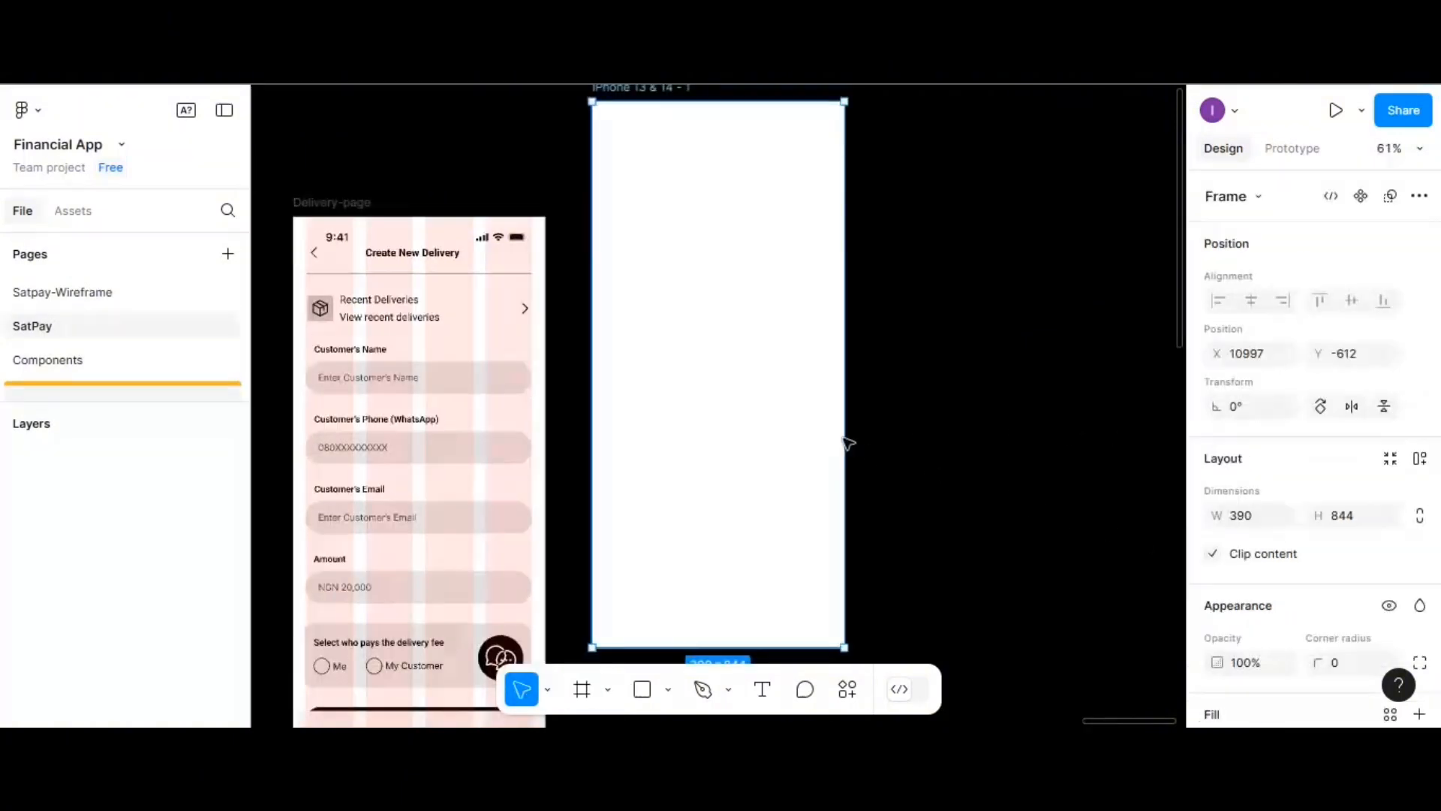
{"action": "left_click_drag", "start_coordinate": [731, 319], "coordinate": [734, 373]}
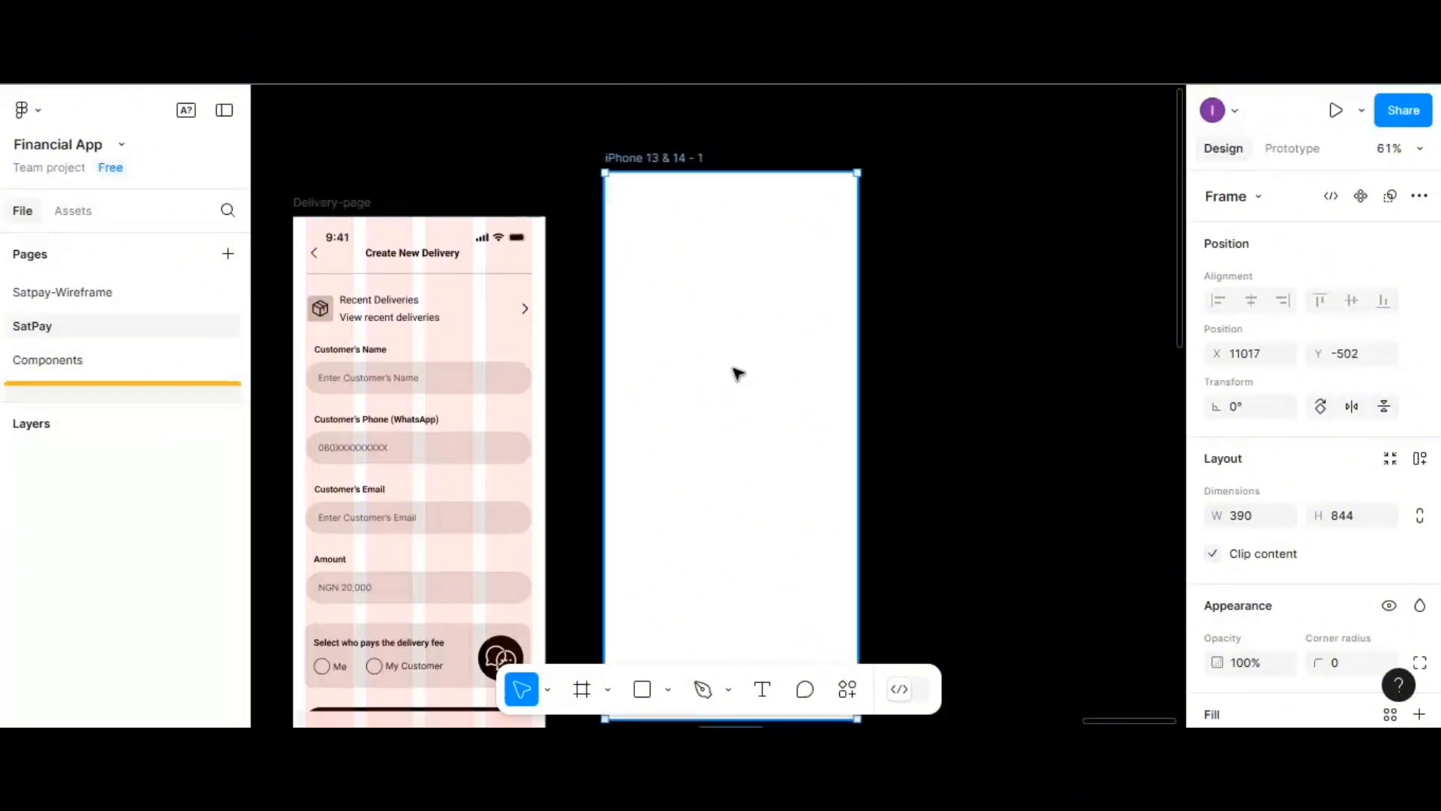
- Rename the new phone frame as Shipping
{"action": "double_click", "coordinate": [656, 159]}
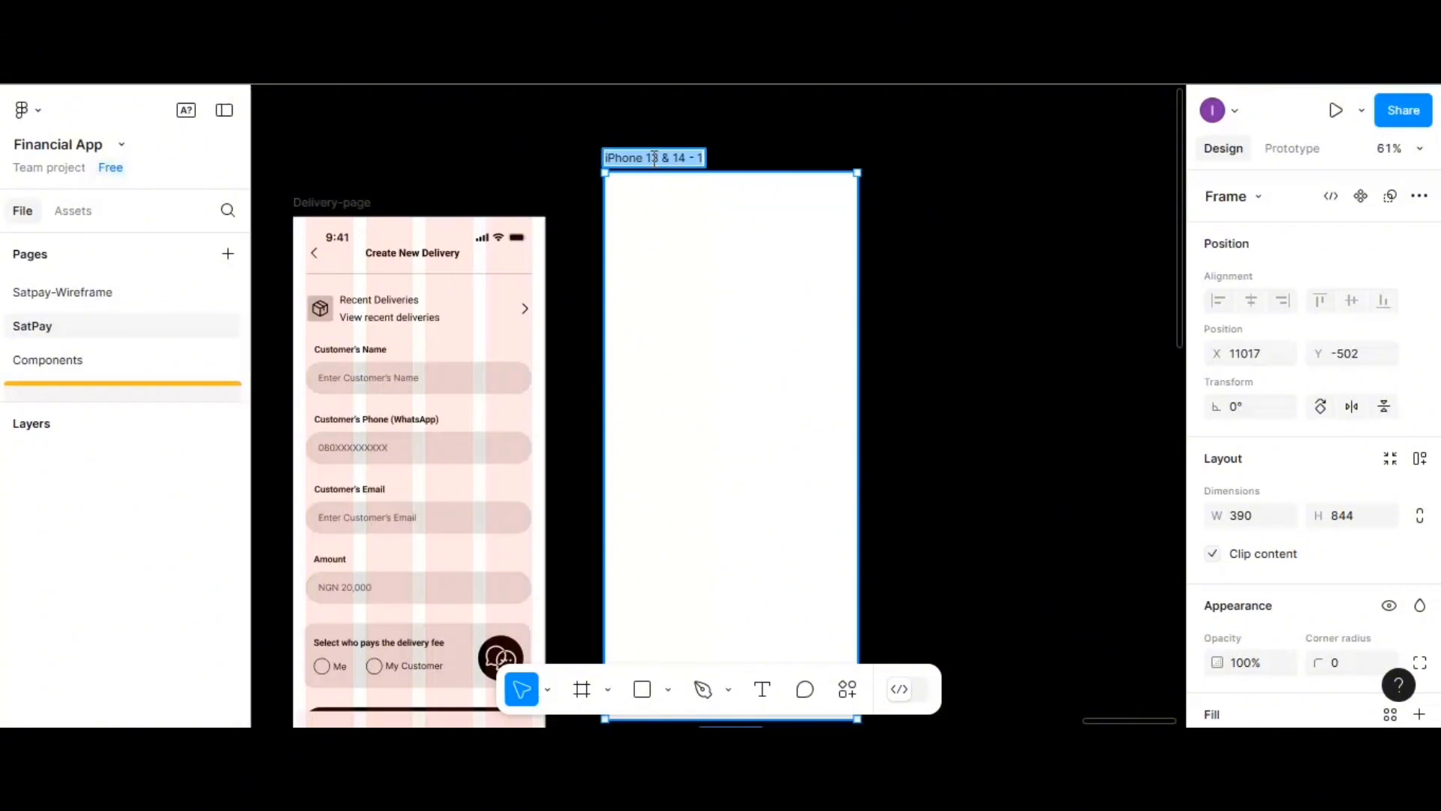
{"action": "type", "text": "Shippin"}
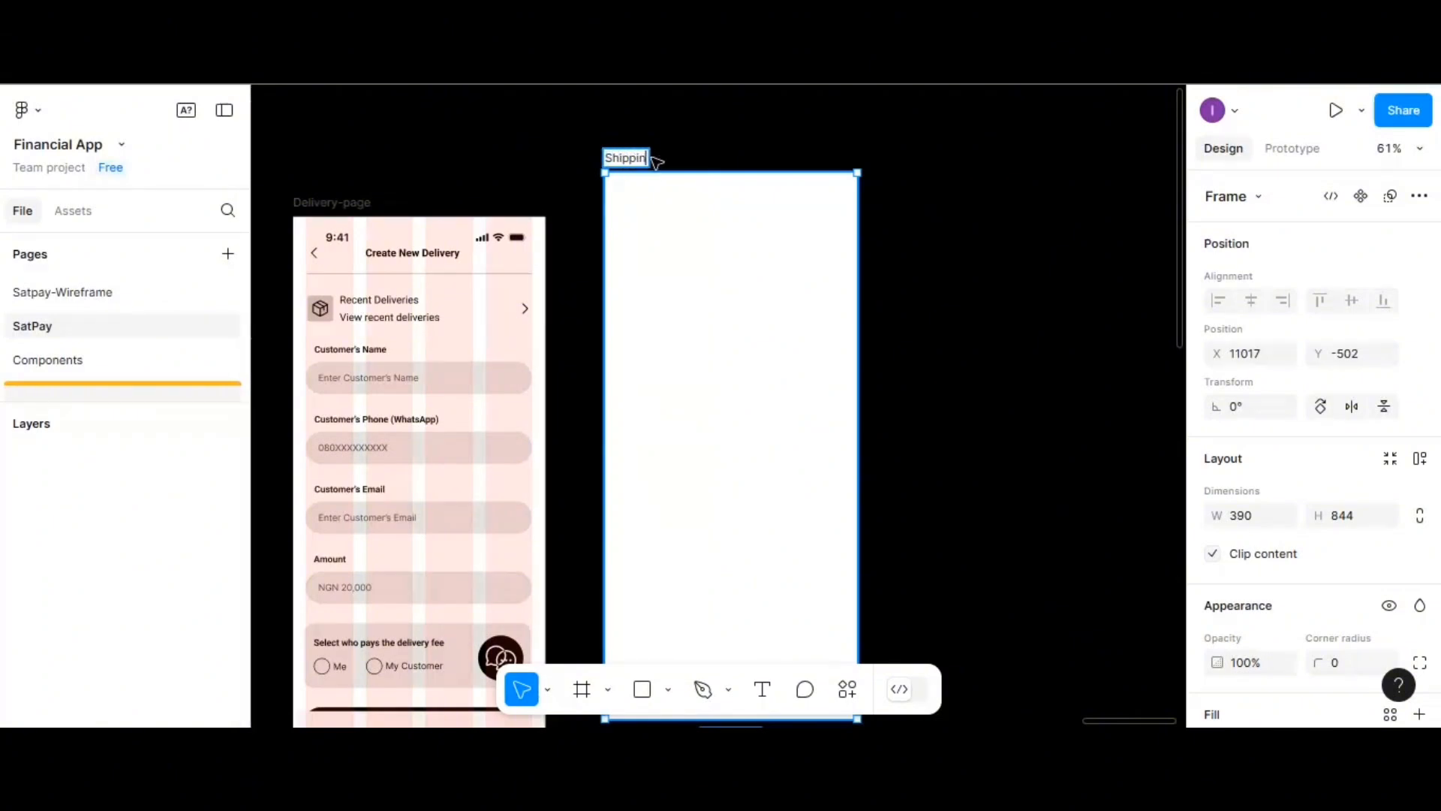
{"action": "type", "text": "g"}
{"action": "key", "text": "Return"}
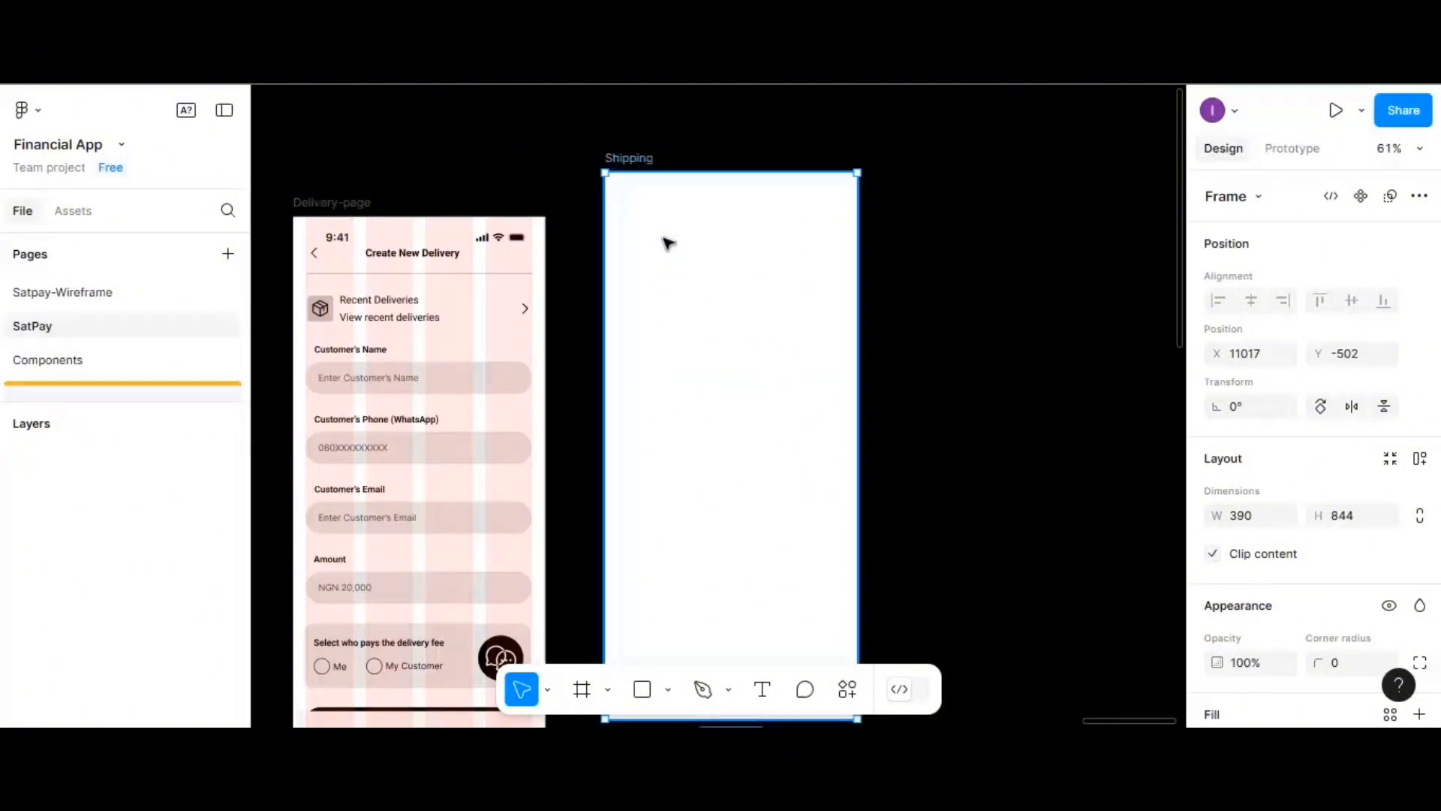
- Apply the 4-column-count layout grid style to the Shipping frame
{"action": "scroll", "coordinate": [1343, 451], "scroll_direction": "down", "scroll_amount": 2}
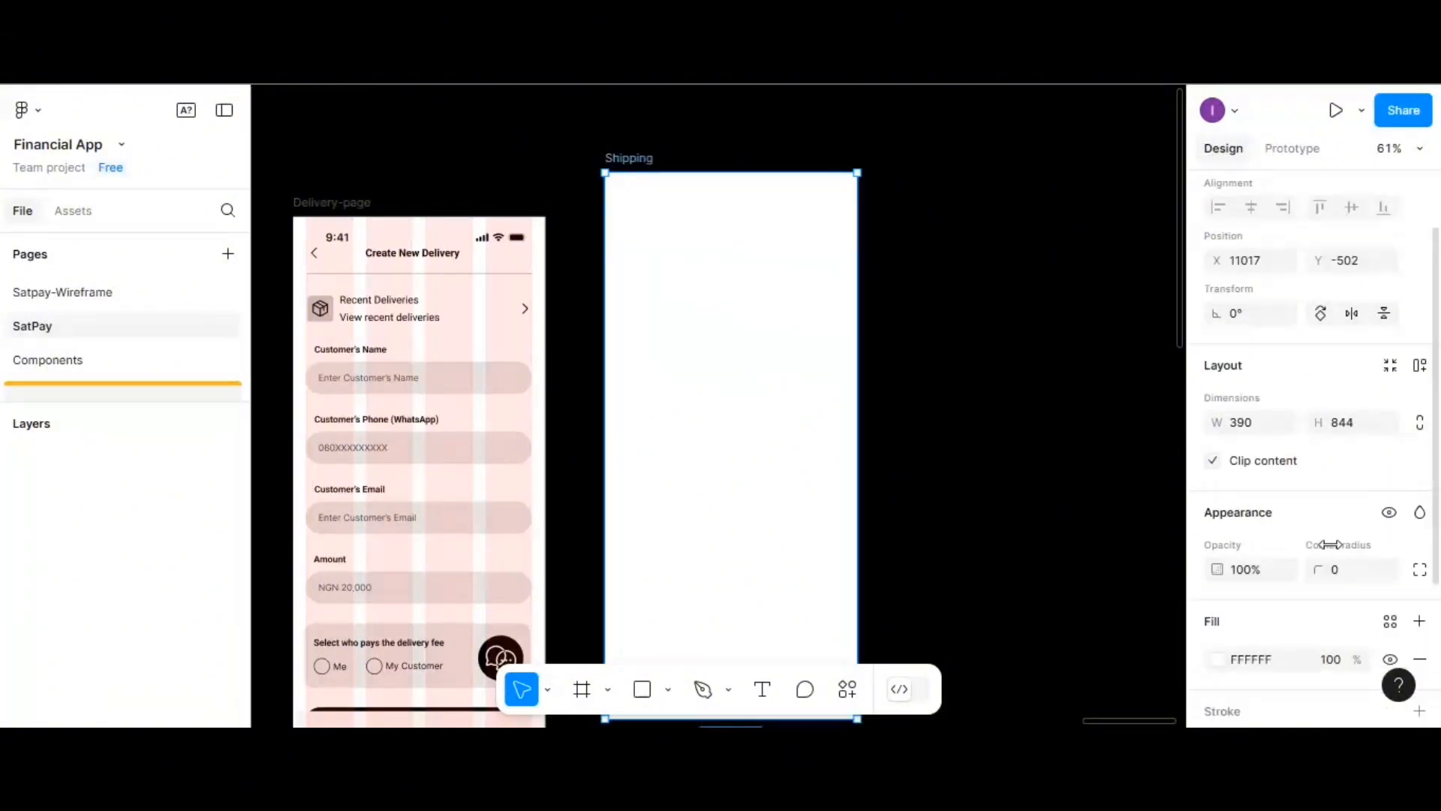
{"action": "scroll", "coordinate": [1331, 545], "scroll_direction": "down", "scroll_amount": 4}
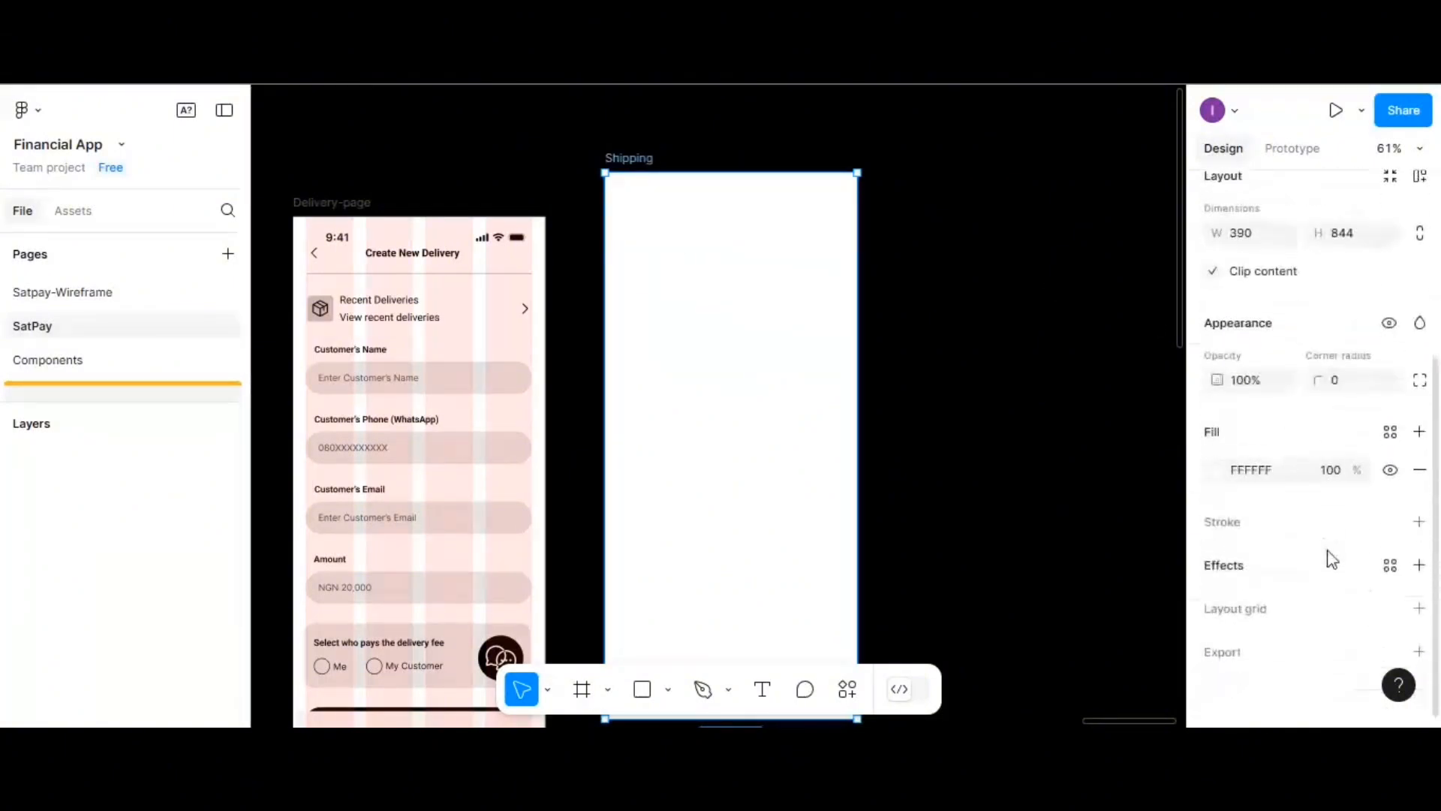
{"action": "left_click", "coordinate": [1391, 610]}
{"action": "left_click", "coordinate": [1285, 440]}
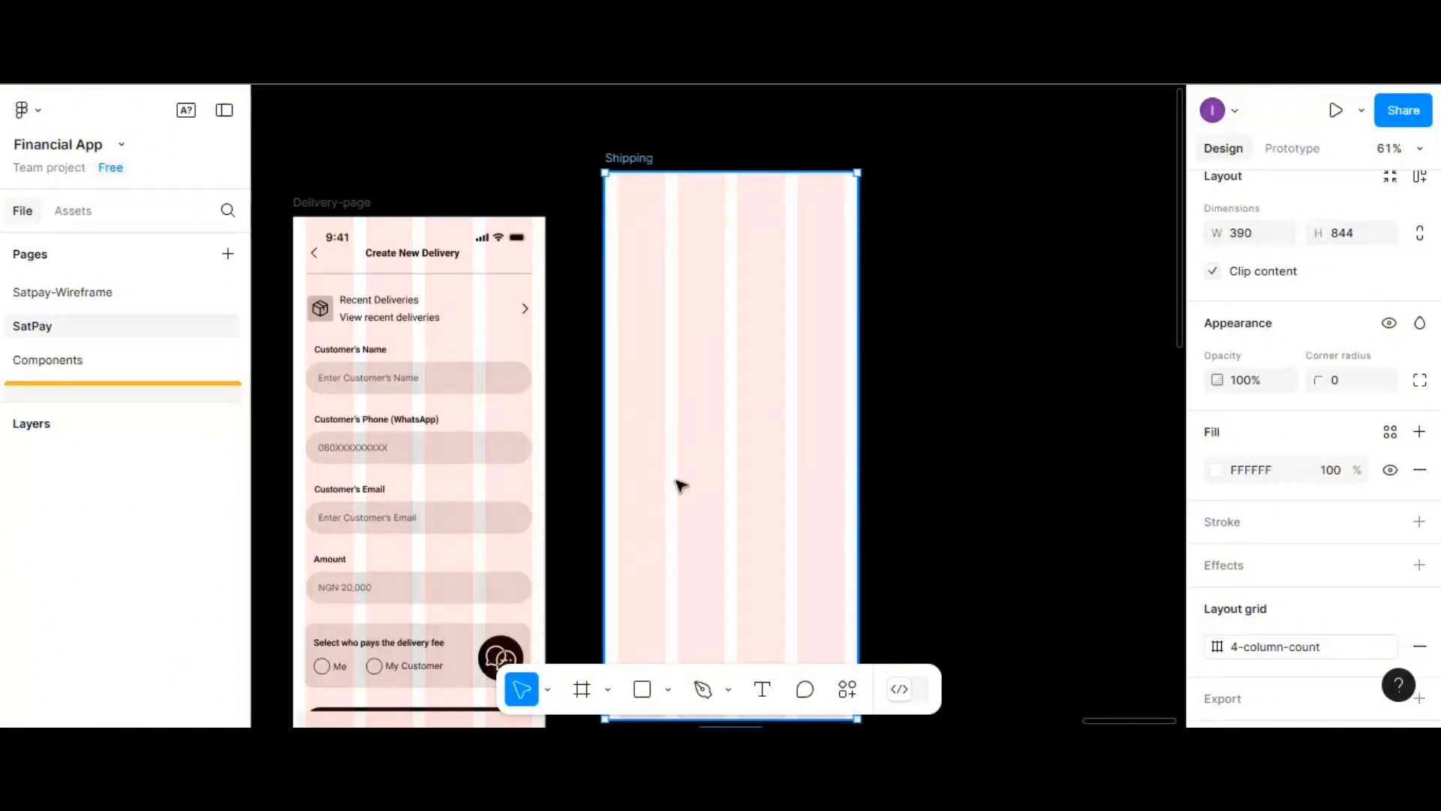
- Add a text layer reading "Send goods" inside the Shipping frame
{"action": "left_click", "coordinate": [764, 689]}
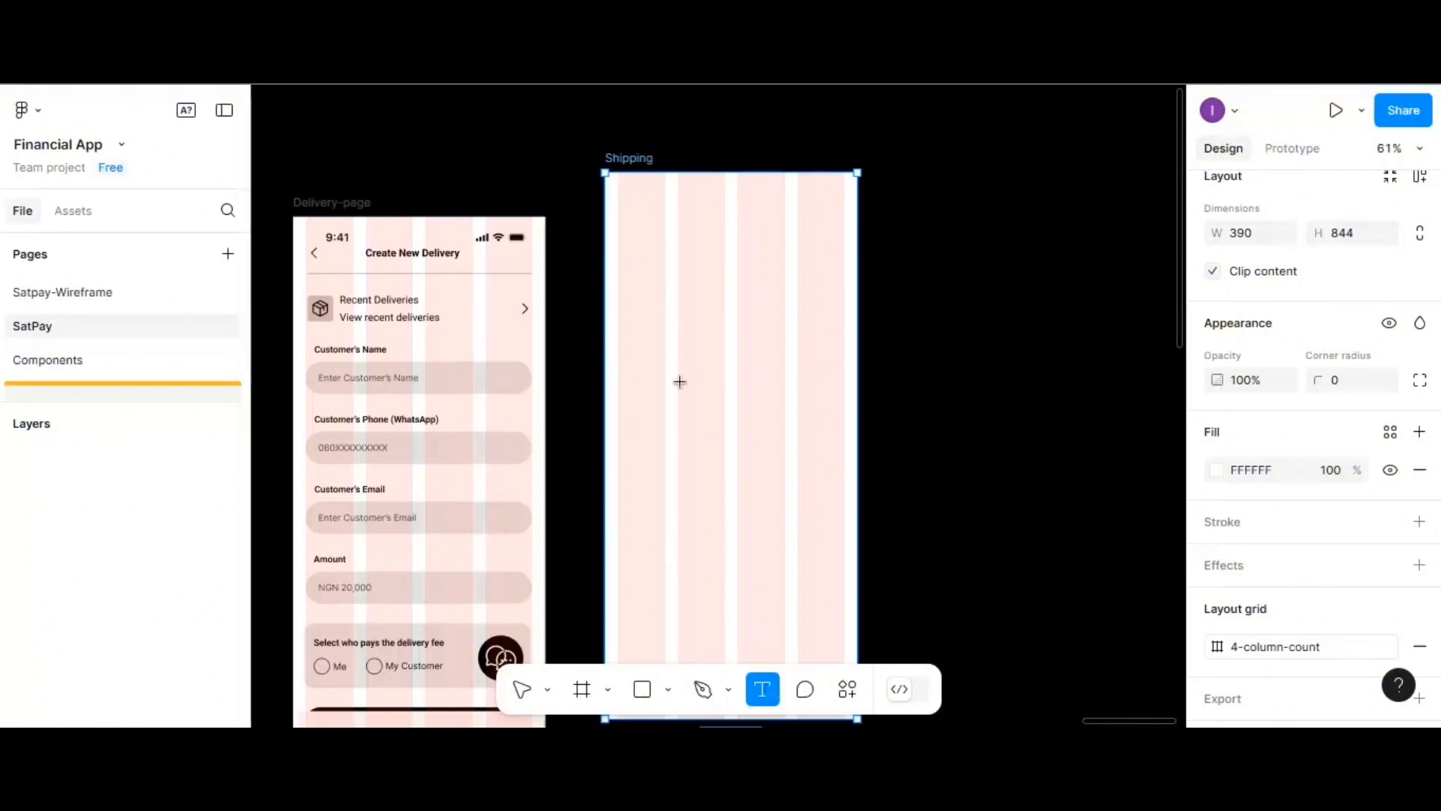
{"action": "left_click", "coordinate": [713, 379]}
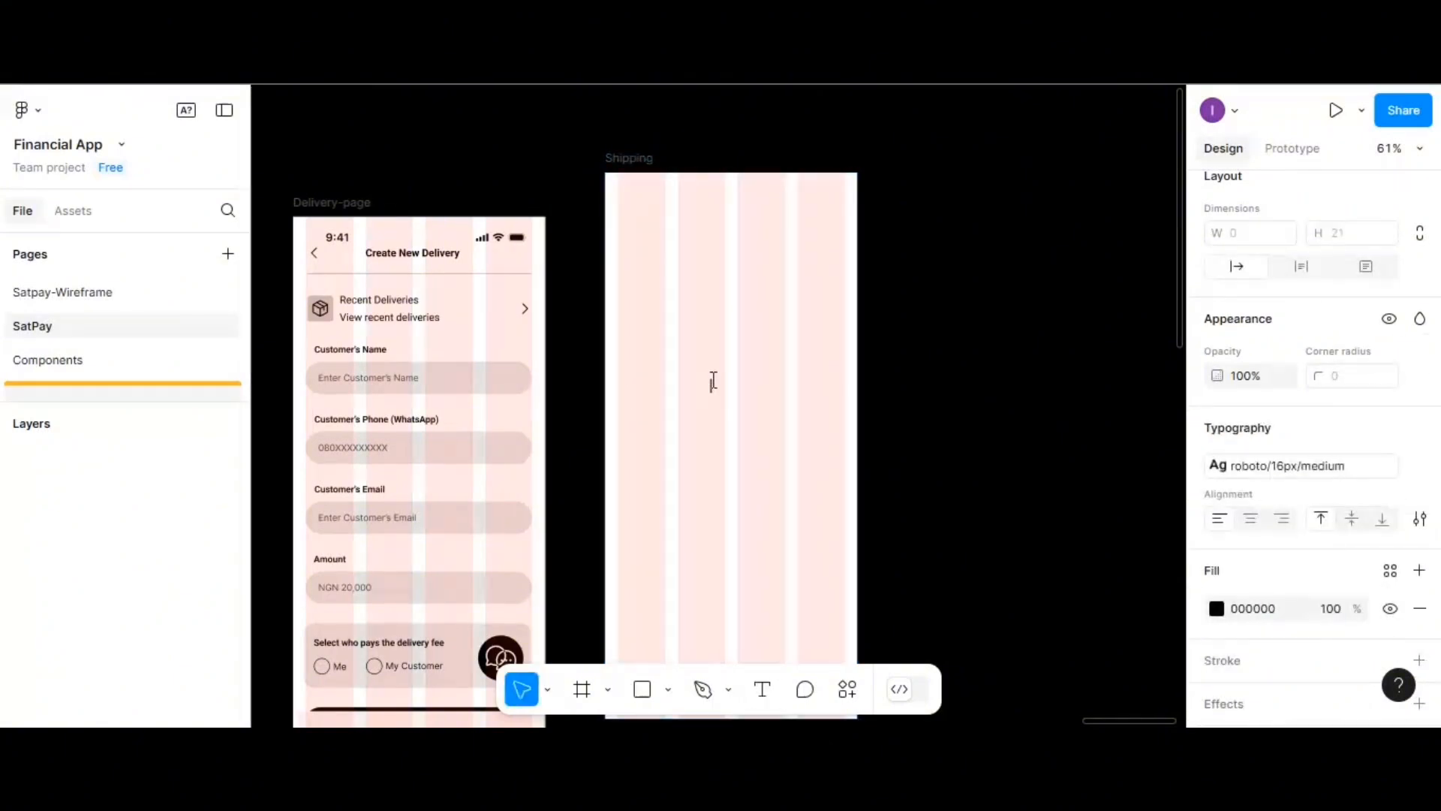
{"action": "type", "text": "Send goods"}
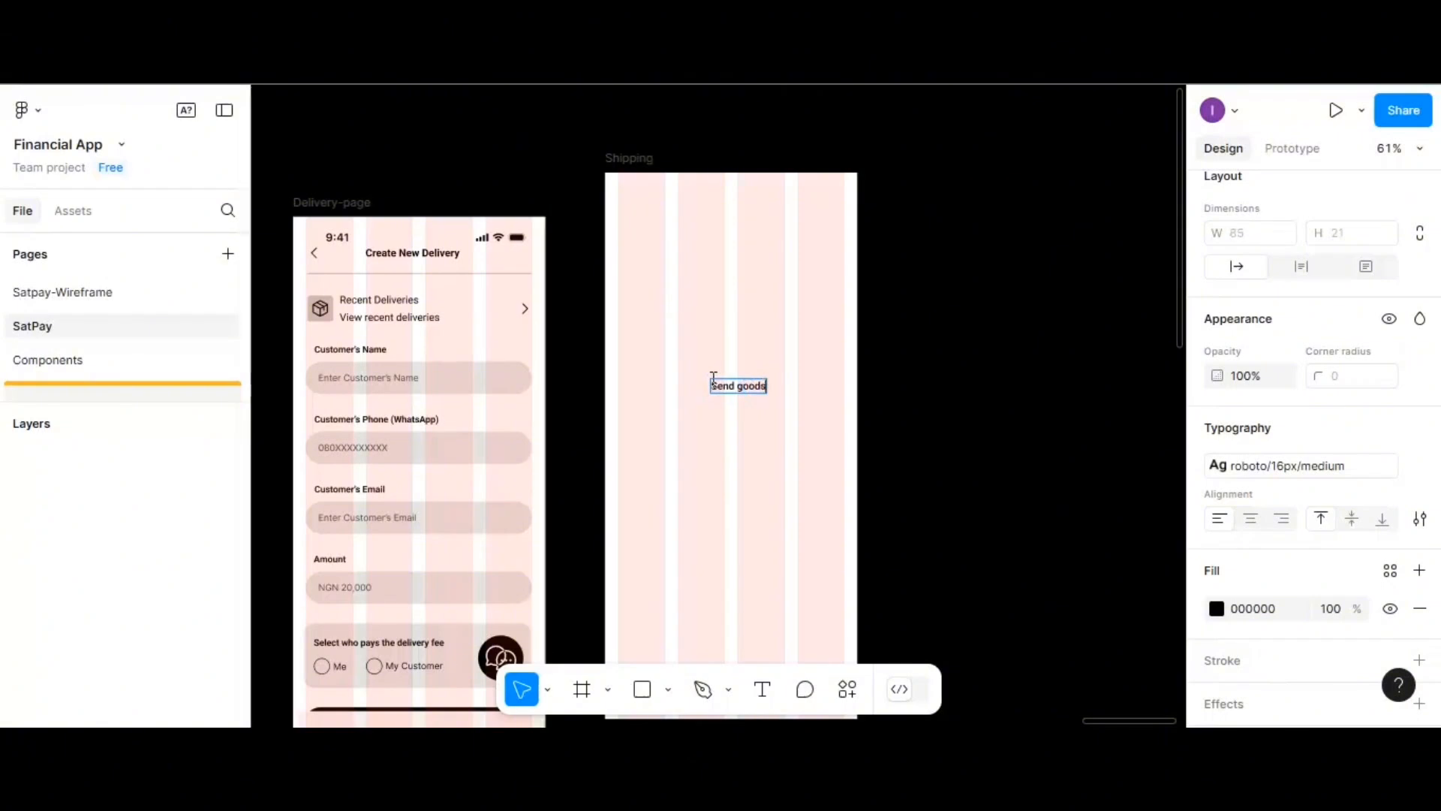
{"action": "key", "text": "Escape"}
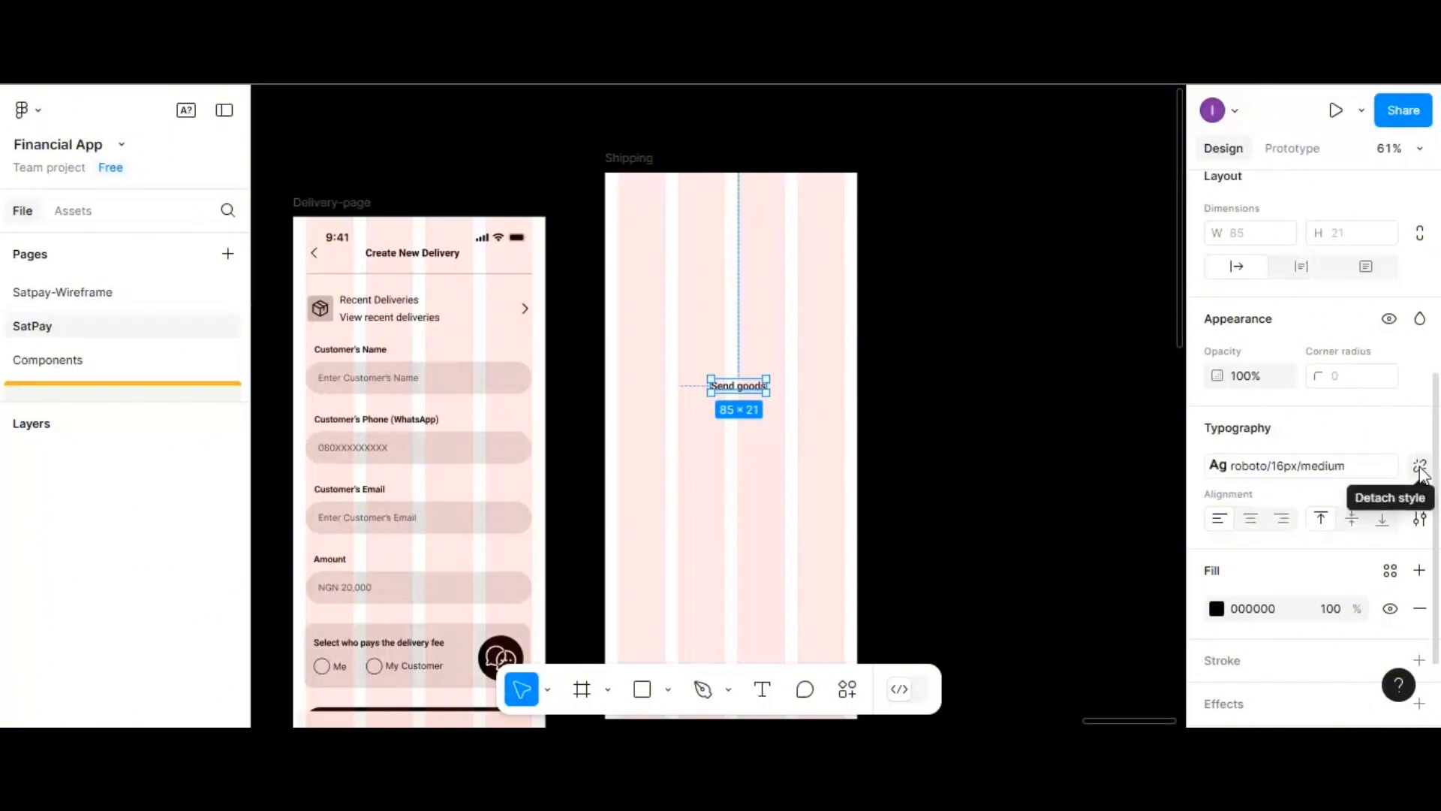
- Replace the text style of "Send goods" with roboto/16px bold
{"action": "left_click", "coordinate": [1421, 468]}
{"action": "left_click", "coordinate": [1416, 432]}
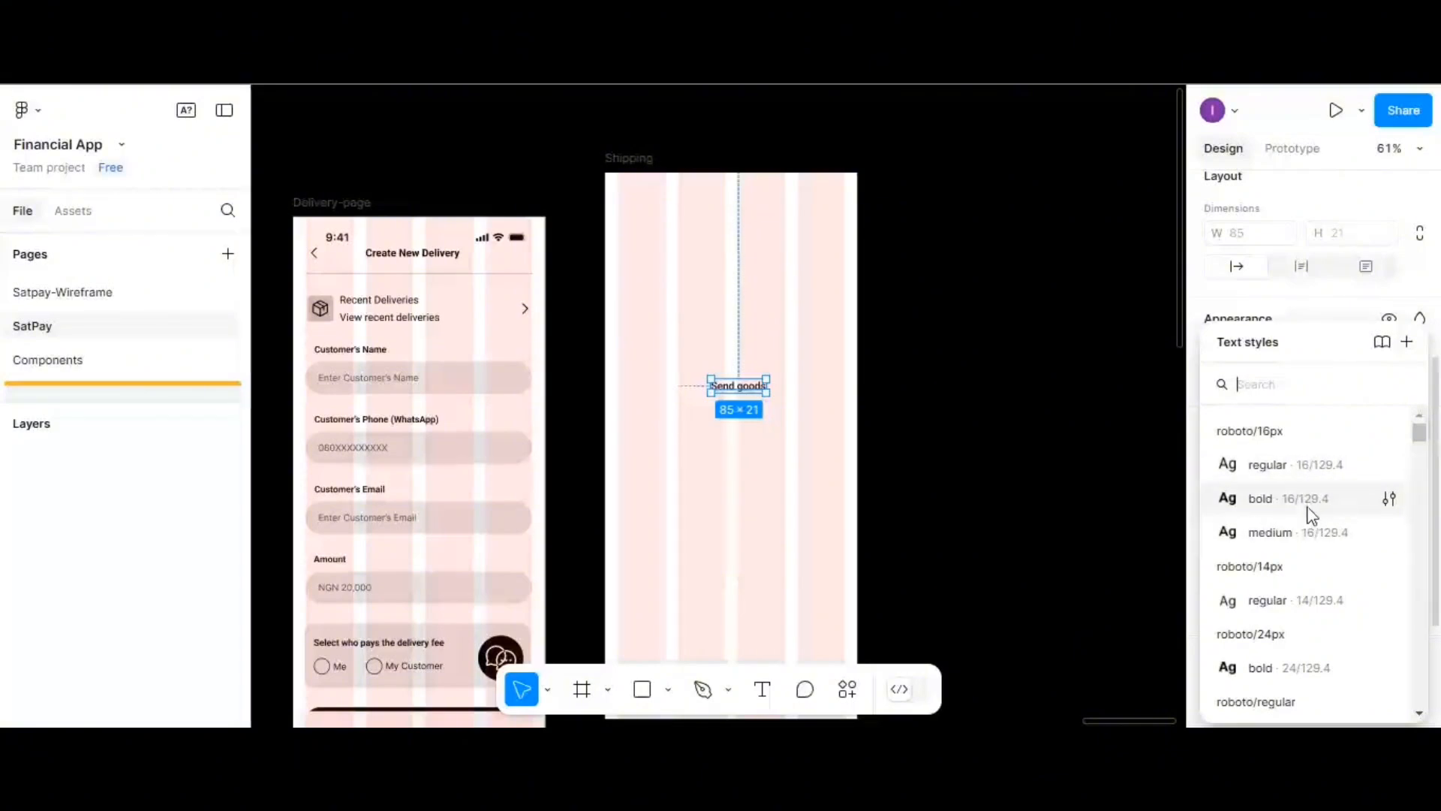
{"action": "left_click", "coordinate": [1267, 499]}
- Move the "Send goods" text up to the header area of the Shipping frame, near the horizontal centre
{"action": "scroll", "coordinate": [783, 512], "scroll_direction": "up", "scroll_amount": 3, "text": "ctrl"}
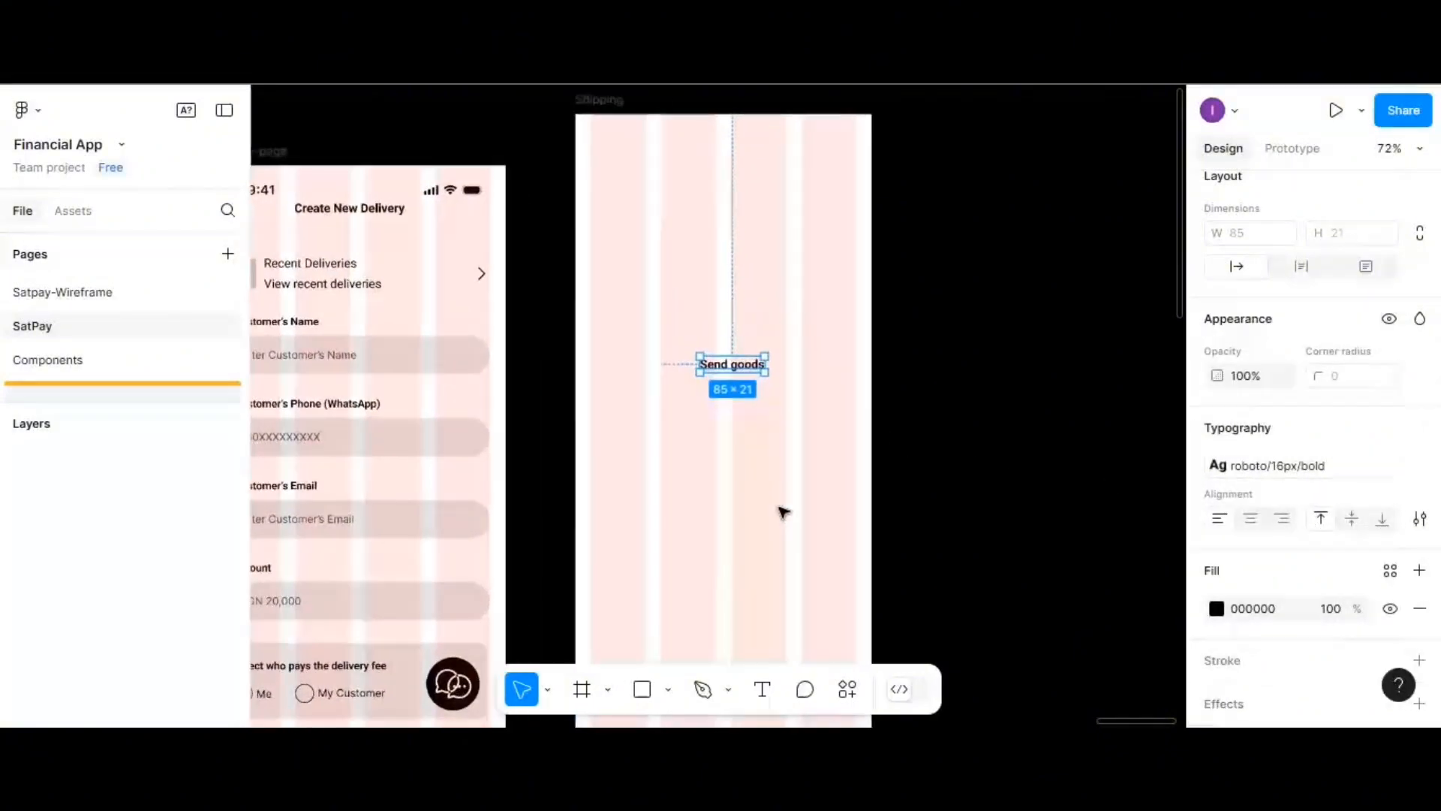
{"action": "scroll", "coordinate": [782, 512], "scroll_direction": "up", "scroll_amount": 3}
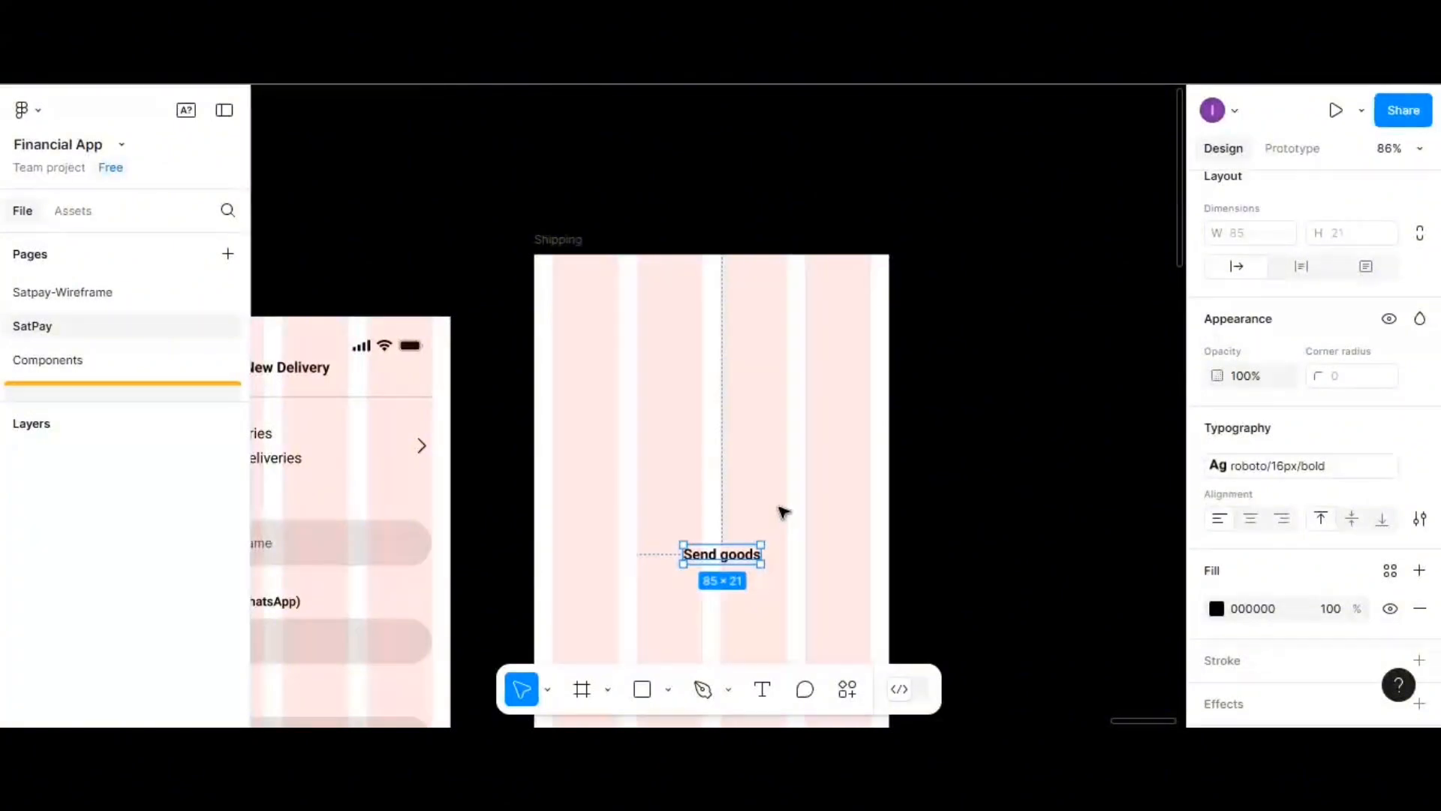
{"action": "scroll", "coordinate": [783, 512], "scroll_direction": "up", "scroll_amount": 1, "text": "ctrl"}
{"action": "left_click_drag", "start_coordinate": [742, 562], "coordinate": [730, 291]}
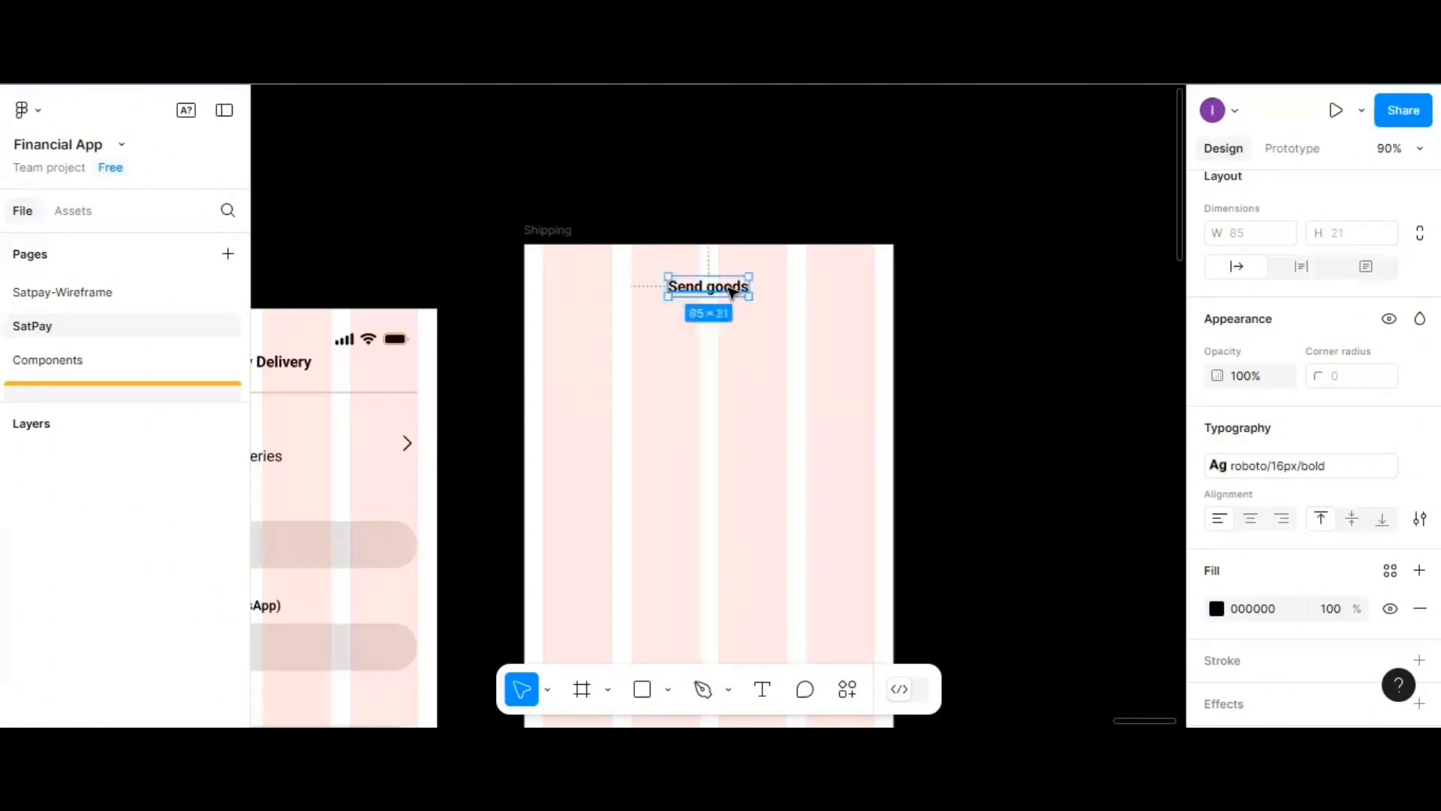
- Run the Phosphor Icons plugin on the Shipping frame, search for "arrow" and insert the regular CaretLeft icon
{"action": "right_click", "coordinate": [700, 529]}
{"action": "scroll", "coordinate": [739, 484], "scroll_direction": "down", "scroll_amount": 3}
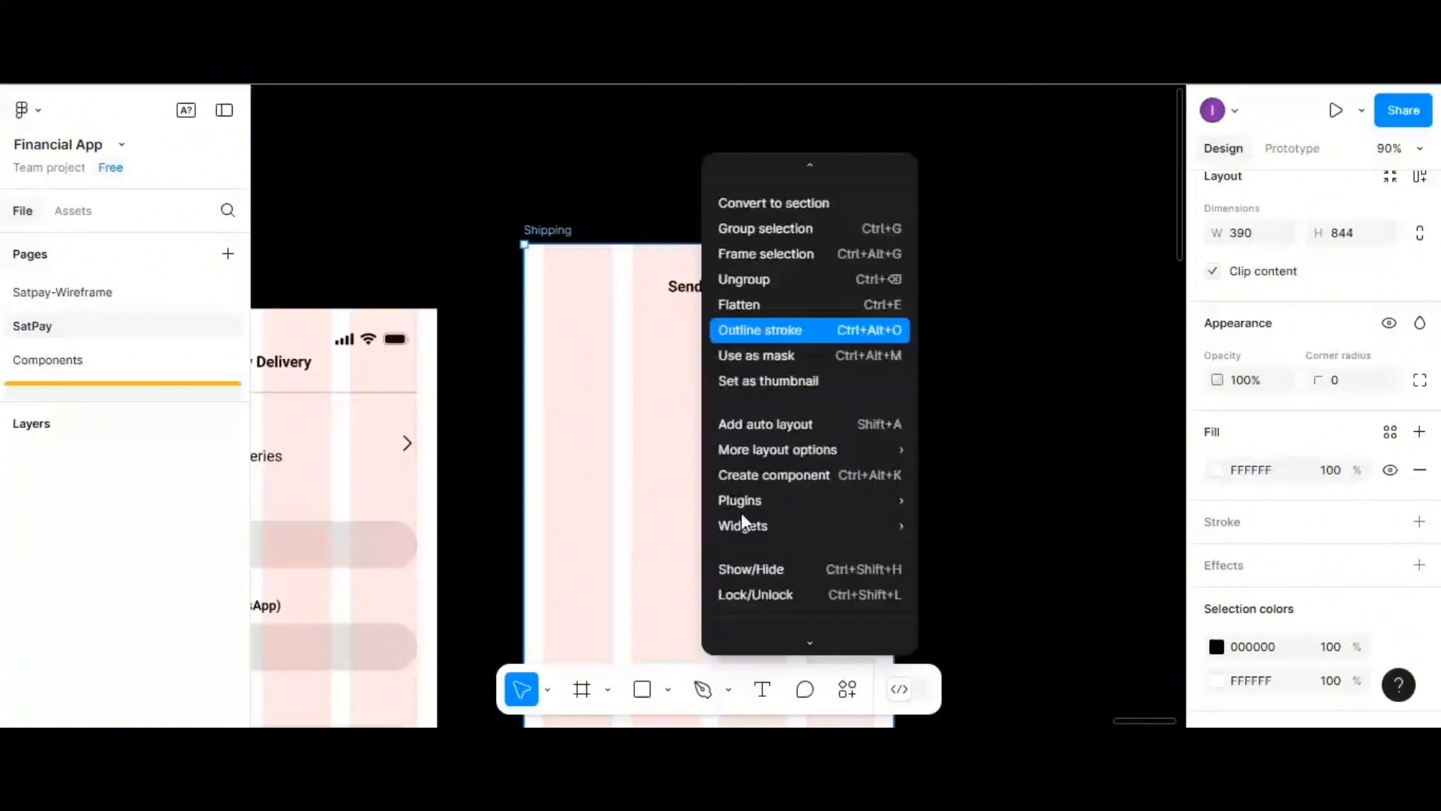
{"action": "mouse_move", "coordinate": [746, 502]}
{"action": "mouse_move", "coordinate": [758, 474]}
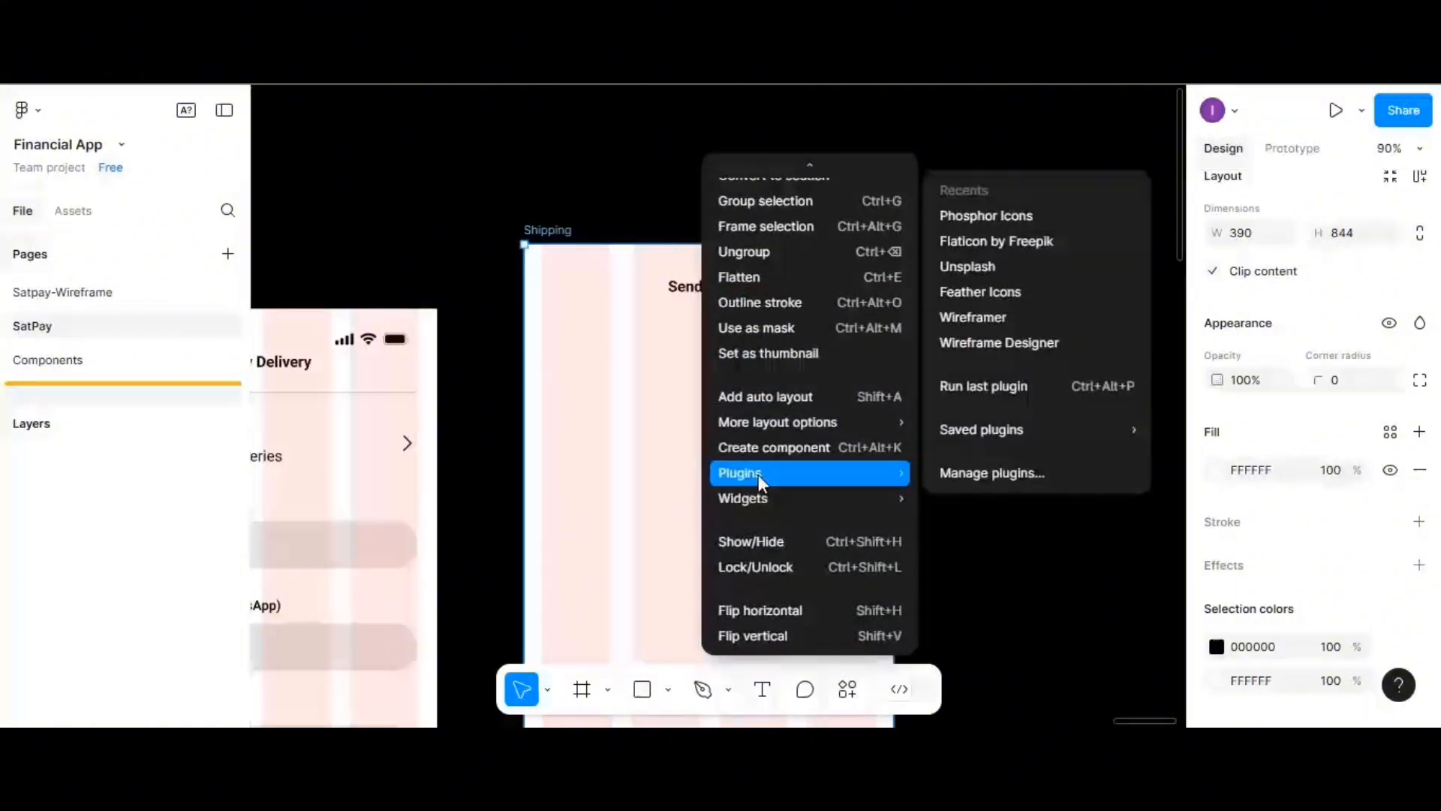
{"action": "left_click", "coordinate": [968, 224]}
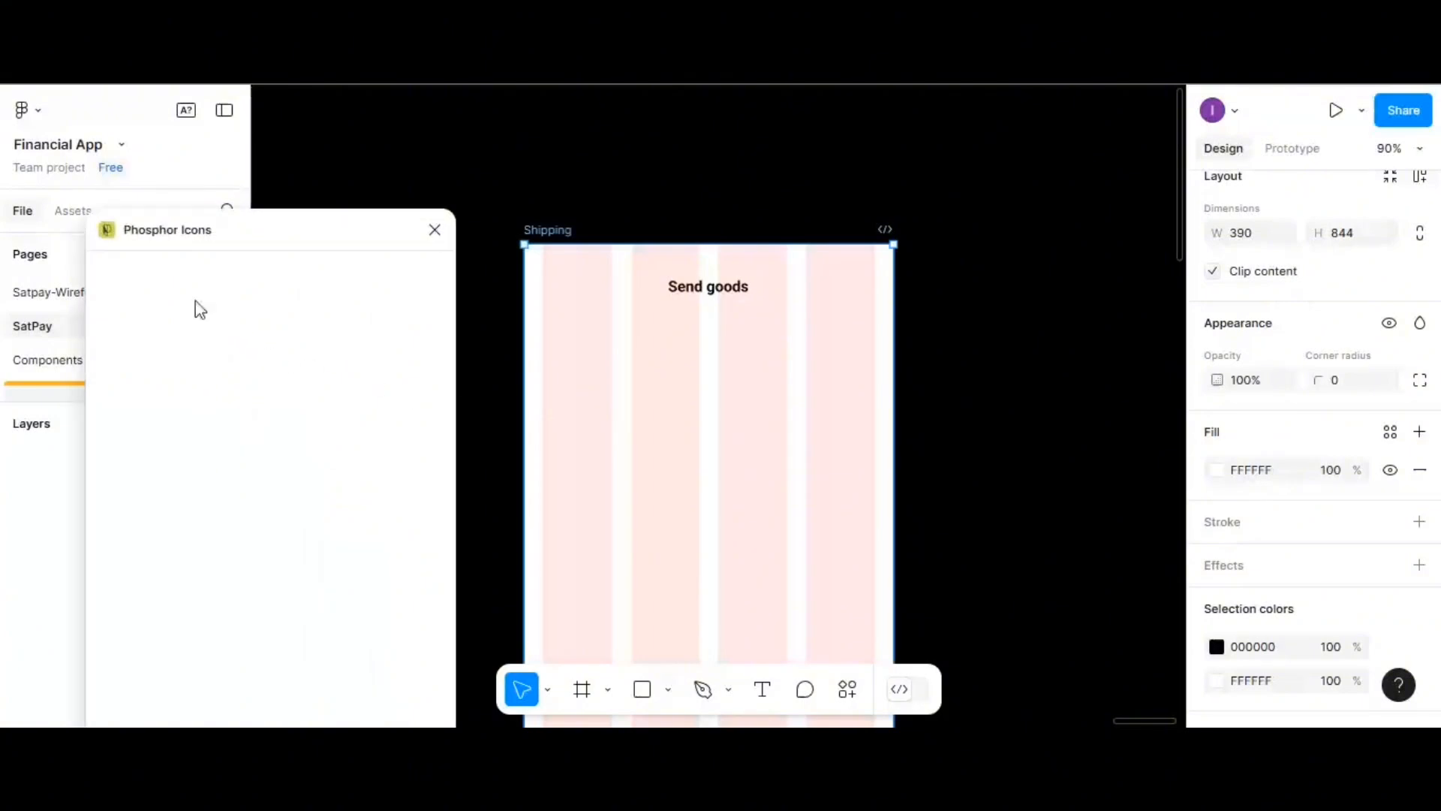
{"action": "left_click", "coordinate": [172, 270]}
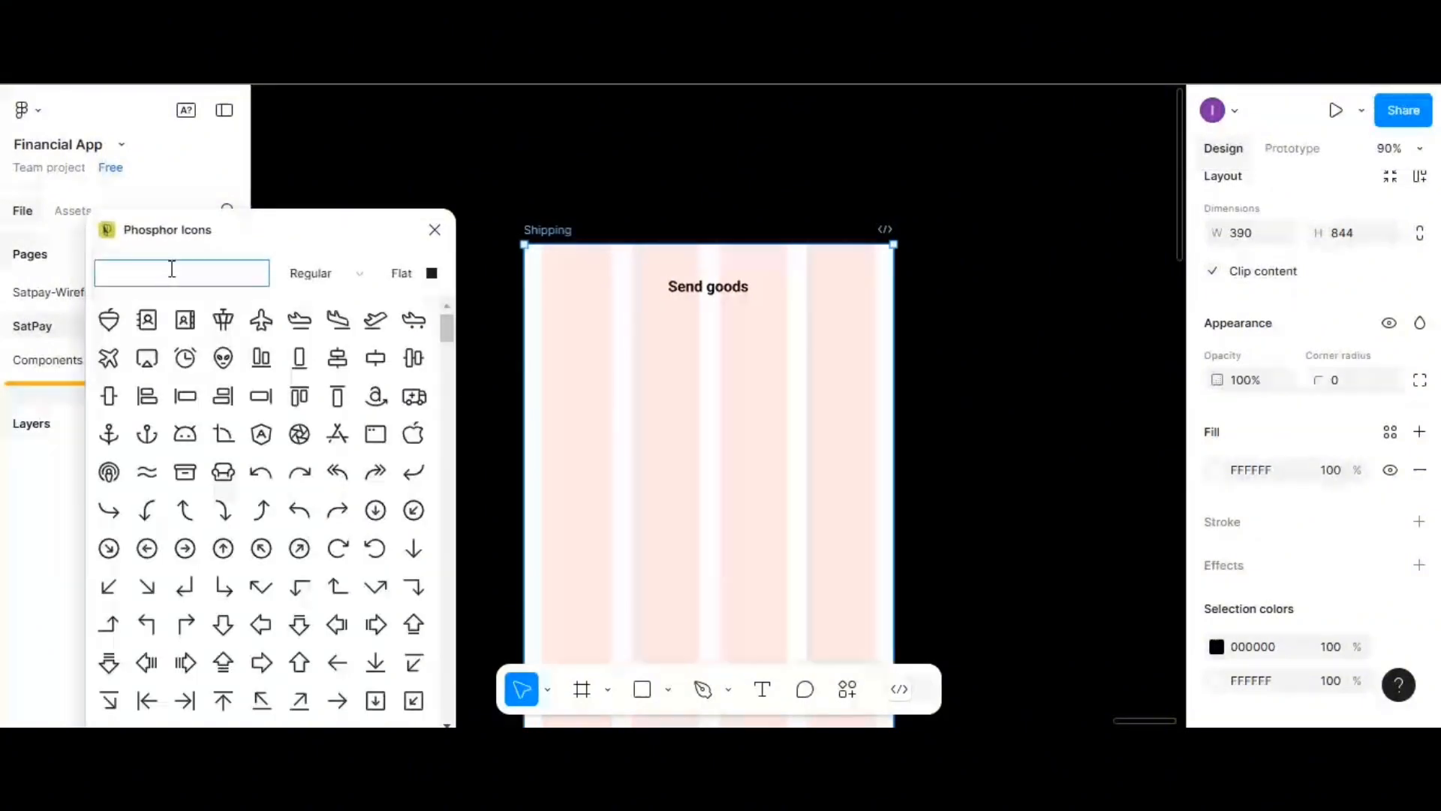
{"action": "type", "text": "arrow"}
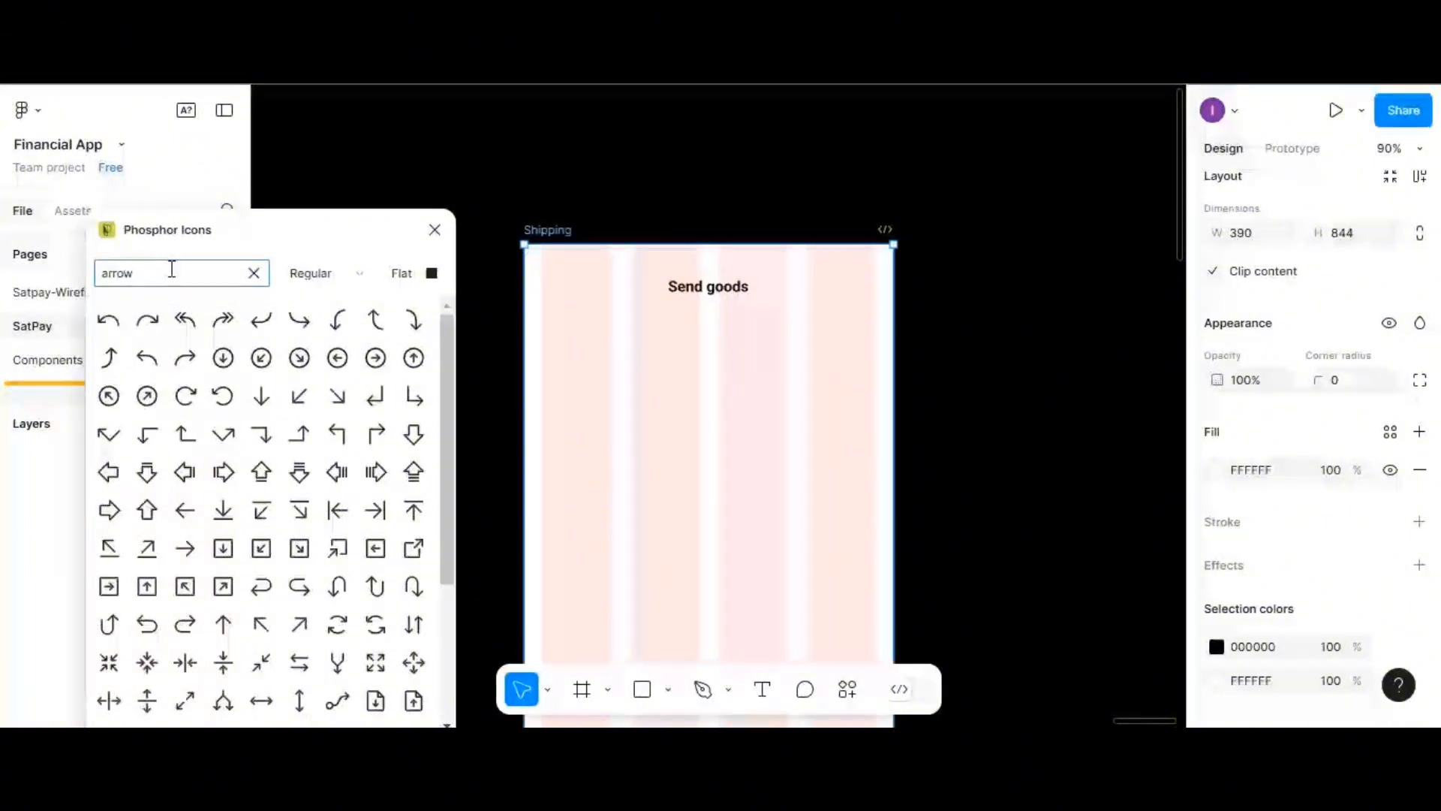
{"action": "scroll", "coordinate": [225, 487], "scroll_direction": "down", "scroll_amount": 3}
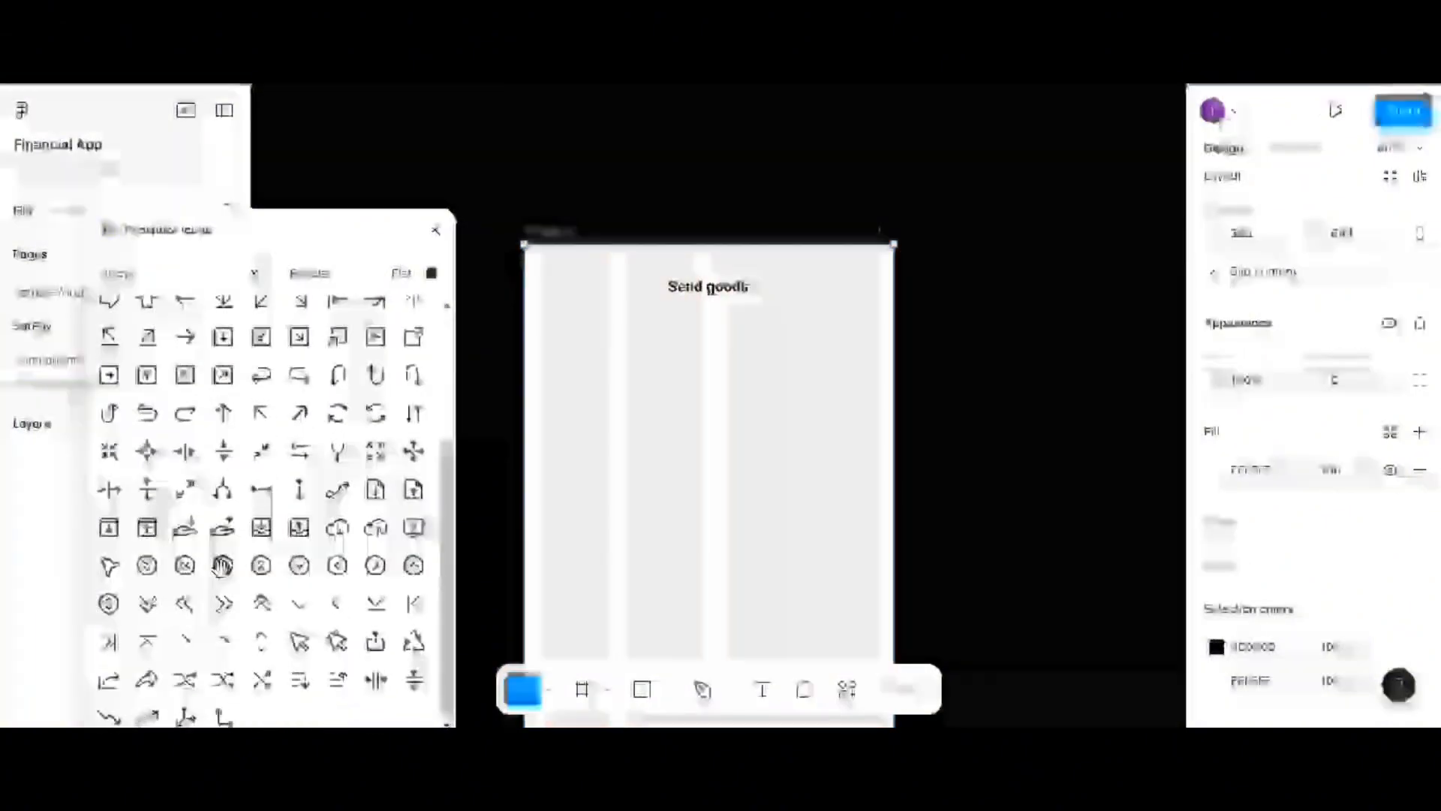
{"action": "left_click", "coordinate": [338, 604]}
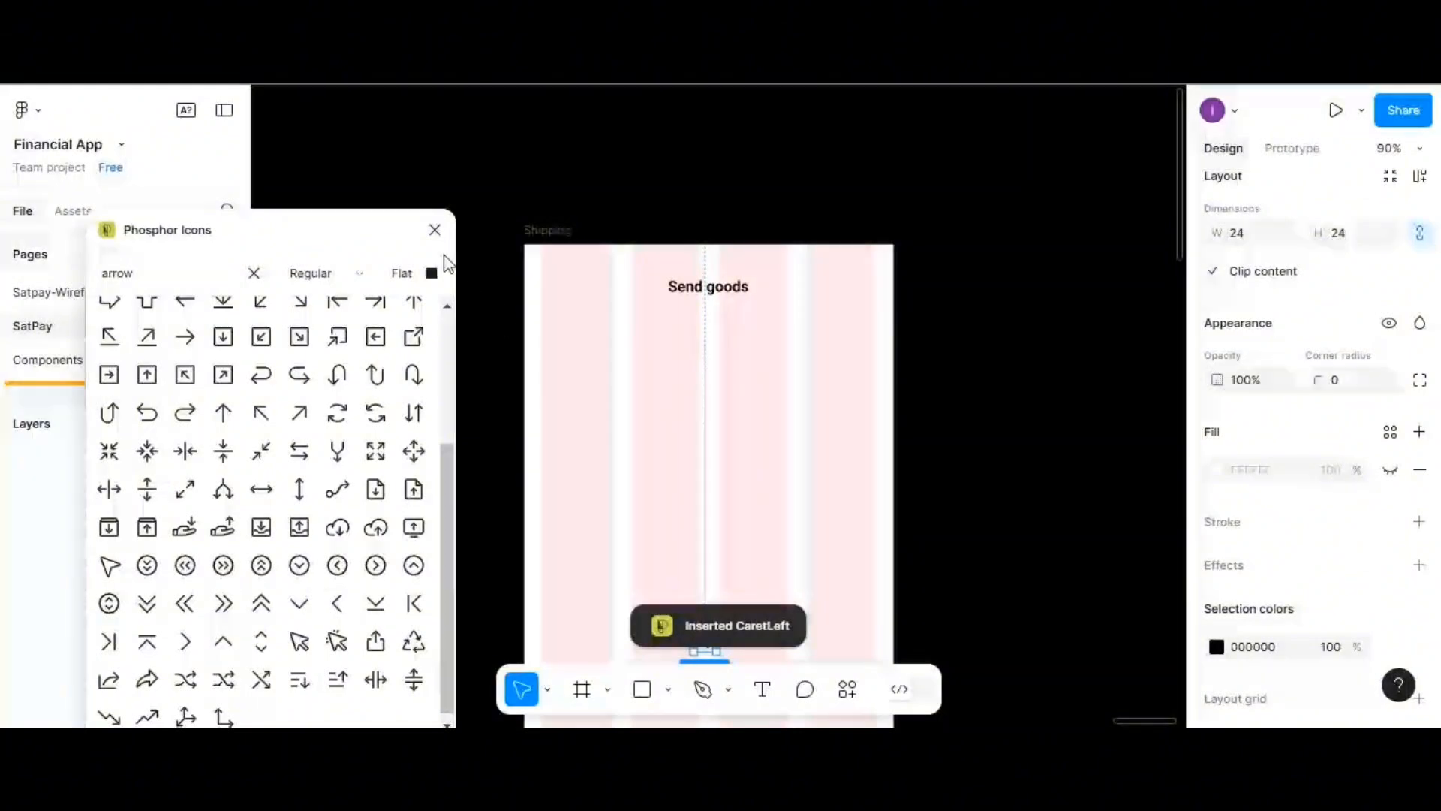
{"action": "left_click", "coordinate": [434, 230]}
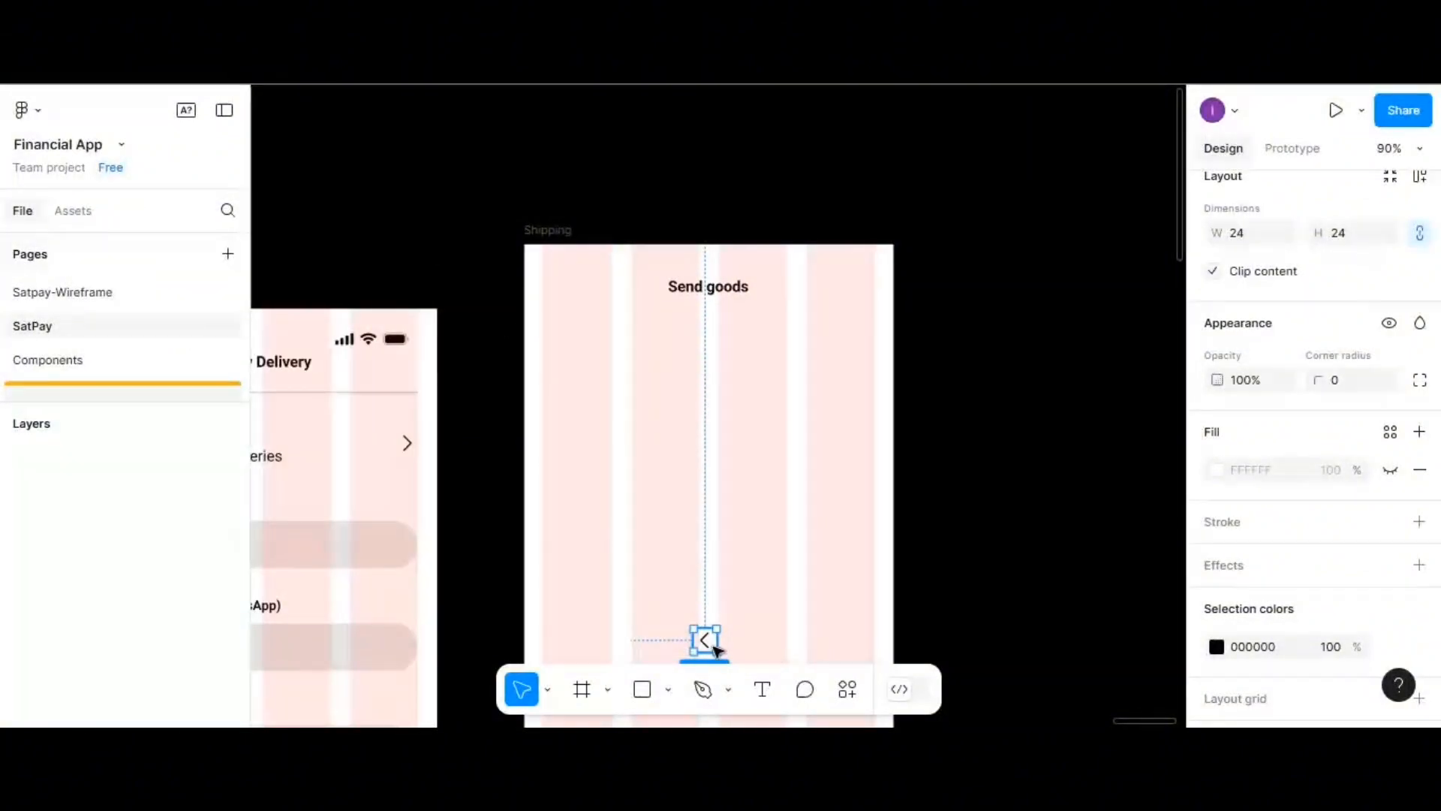
- Move the caret icon to the Shipping frame's upper-left corner and align its vertical centre with the "Send goods" heading
{"action": "left_click_drag", "start_coordinate": [714, 647], "coordinate": [554, 300]}
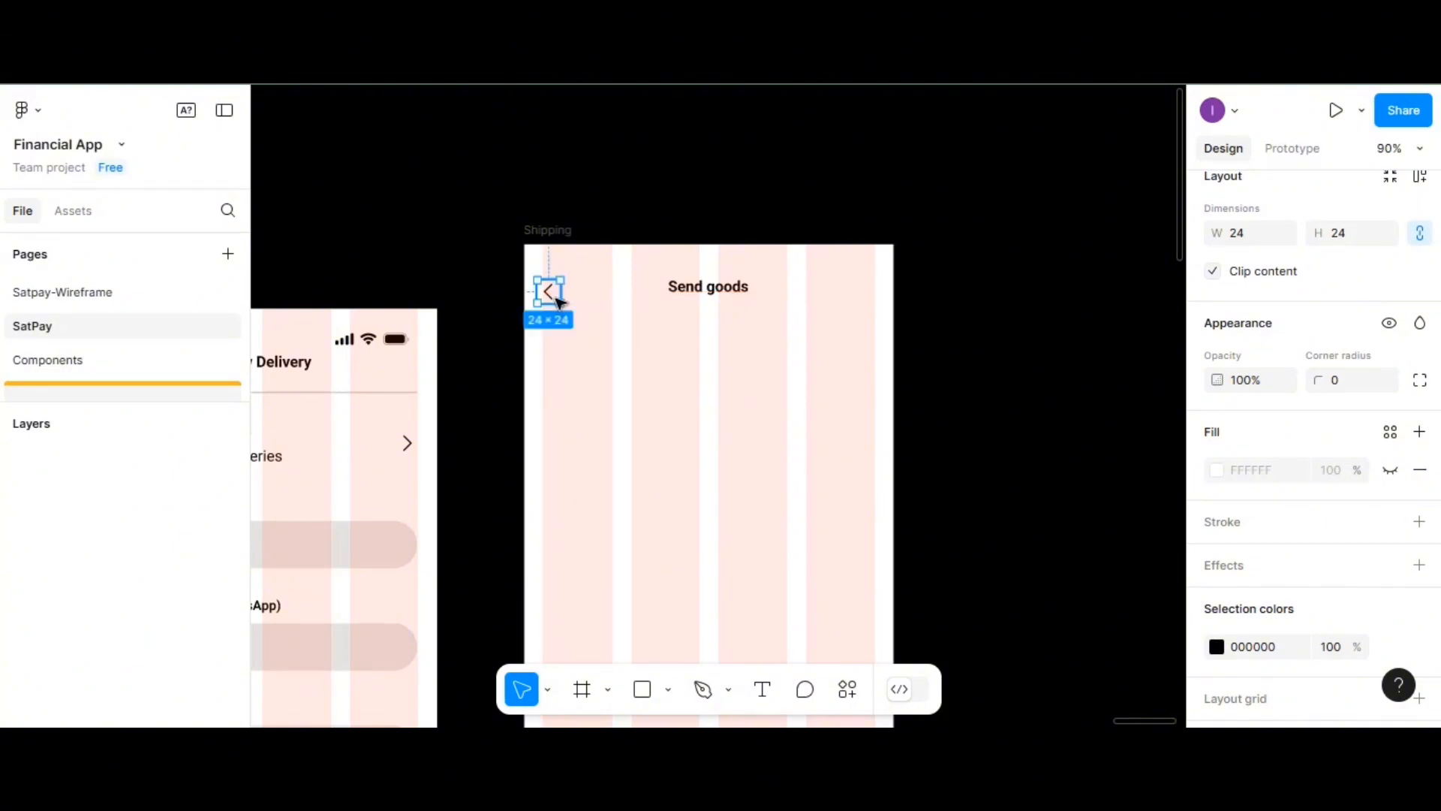
{"action": "left_click", "coordinate": [729, 292], "text": "shift"}
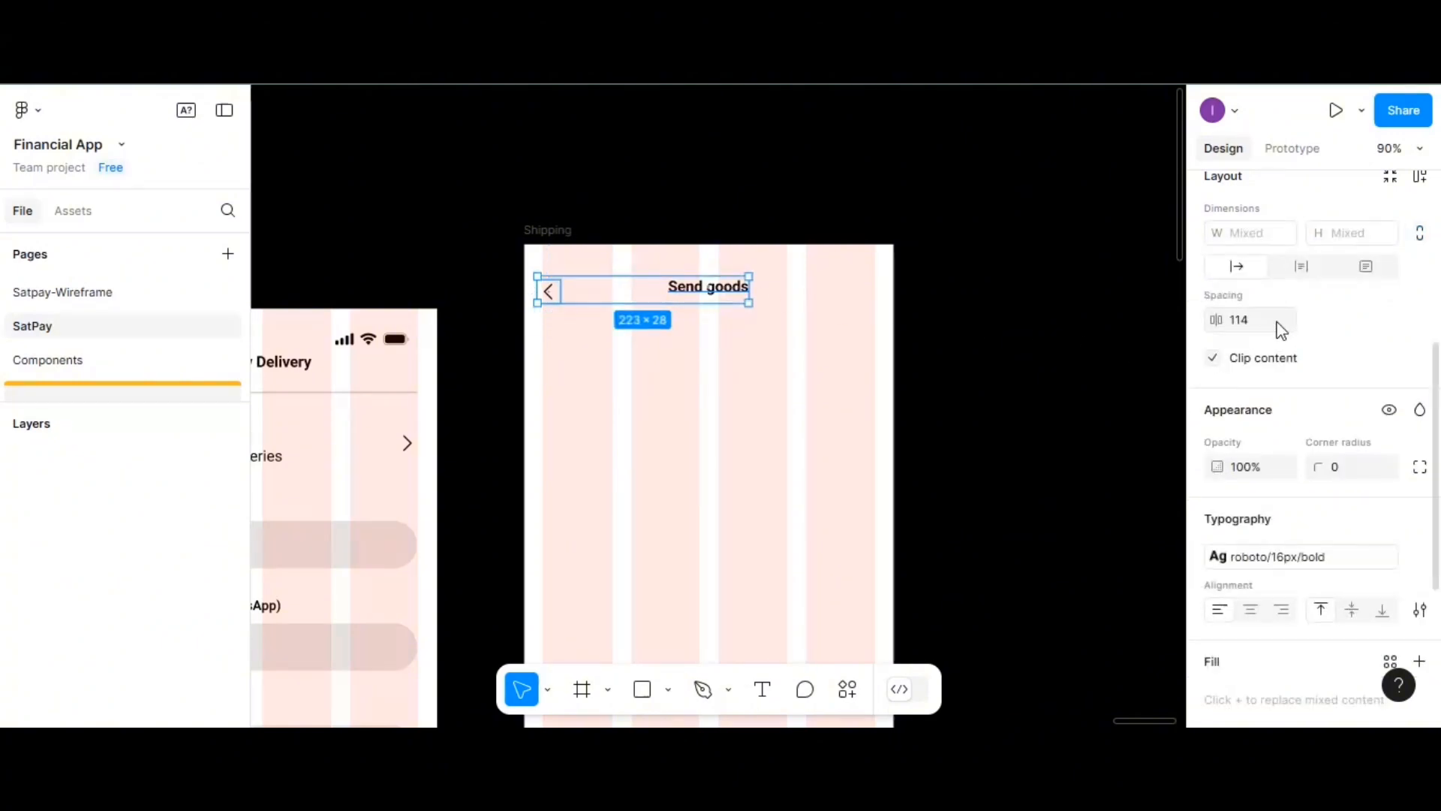
{"action": "scroll", "coordinate": [1284, 330], "scroll_direction": "up", "scroll_amount": 3}
{"action": "scroll", "coordinate": [1287, 390], "scroll_direction": "up", "scroll_amount": 4}
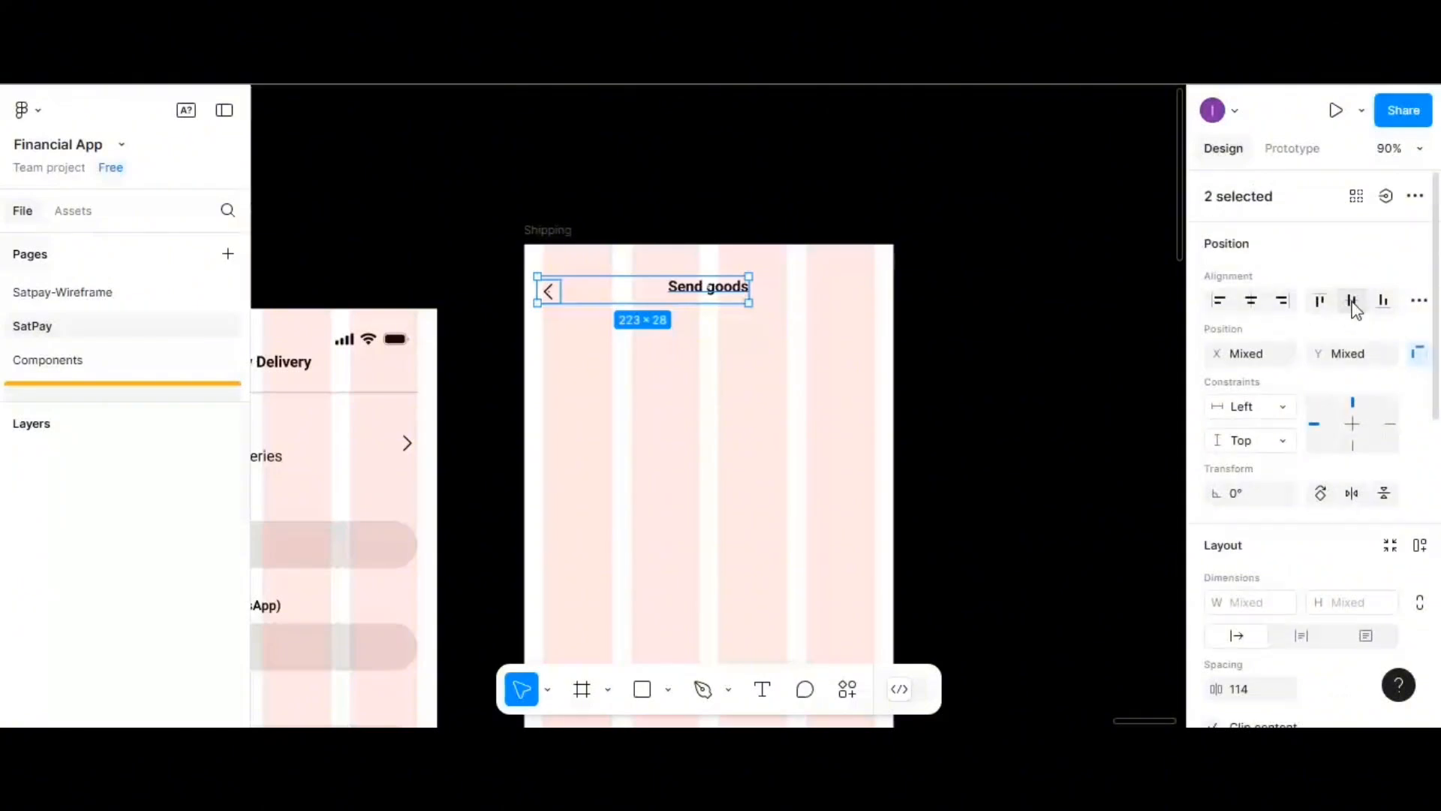
{"action": "left_click", "coordinate": [1352, 301]}
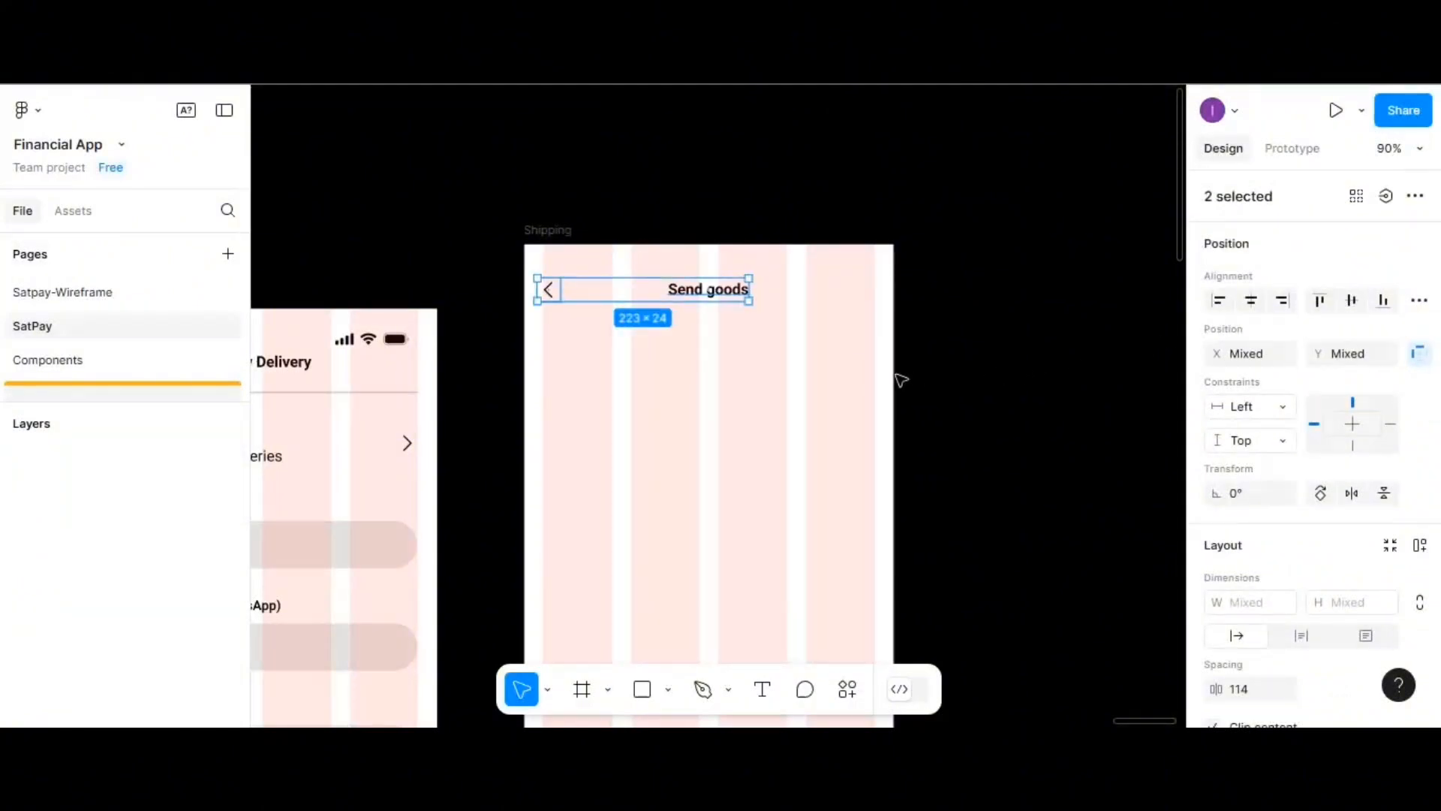
- Centre the "Send goods" heading horizontally within the Shipping frame
{"action": "left_click", "coordinate": [836, 363]}
{"action": "left_click", "coordinate": [734, 291]}
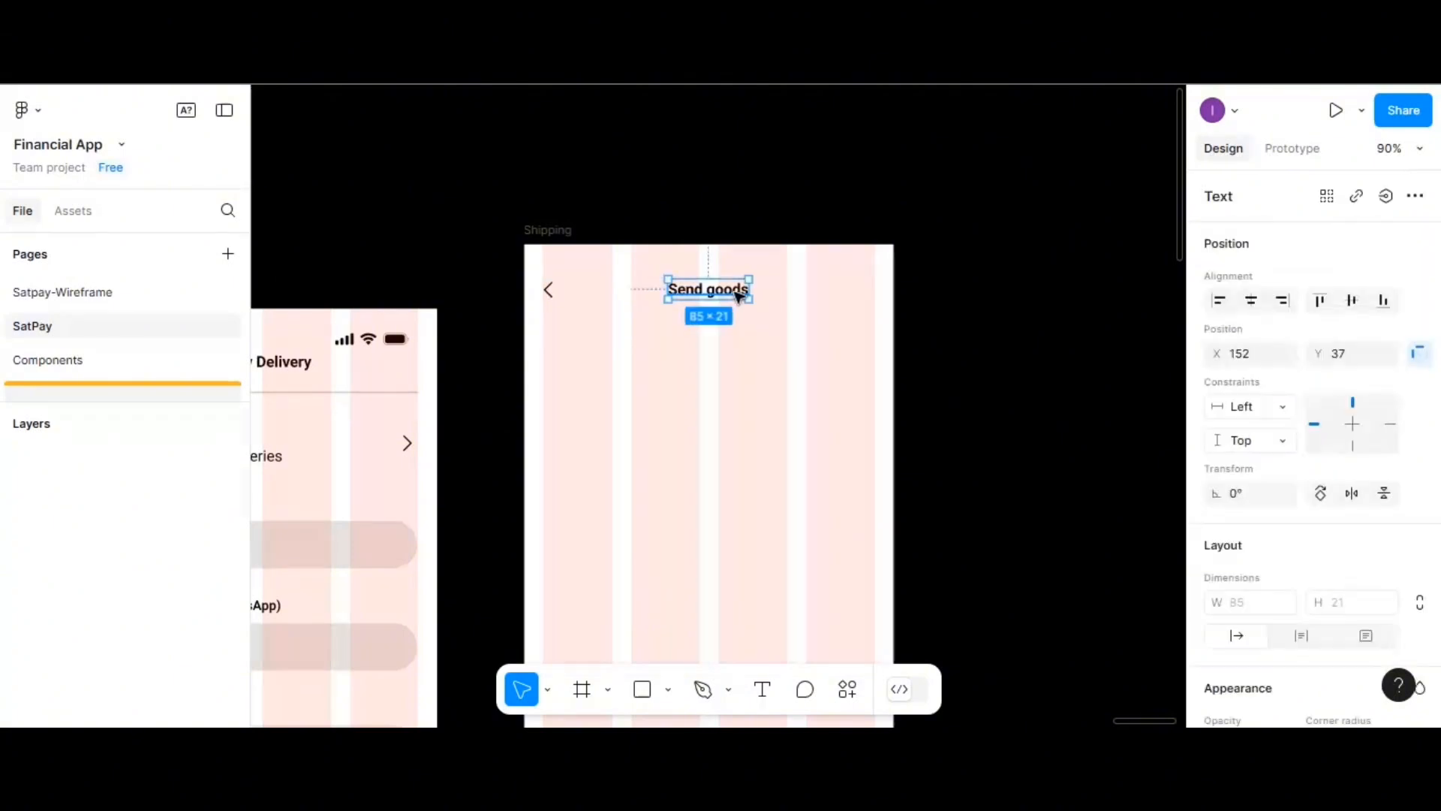
{"action": "left_click", "coordinate": [1251, 300]}
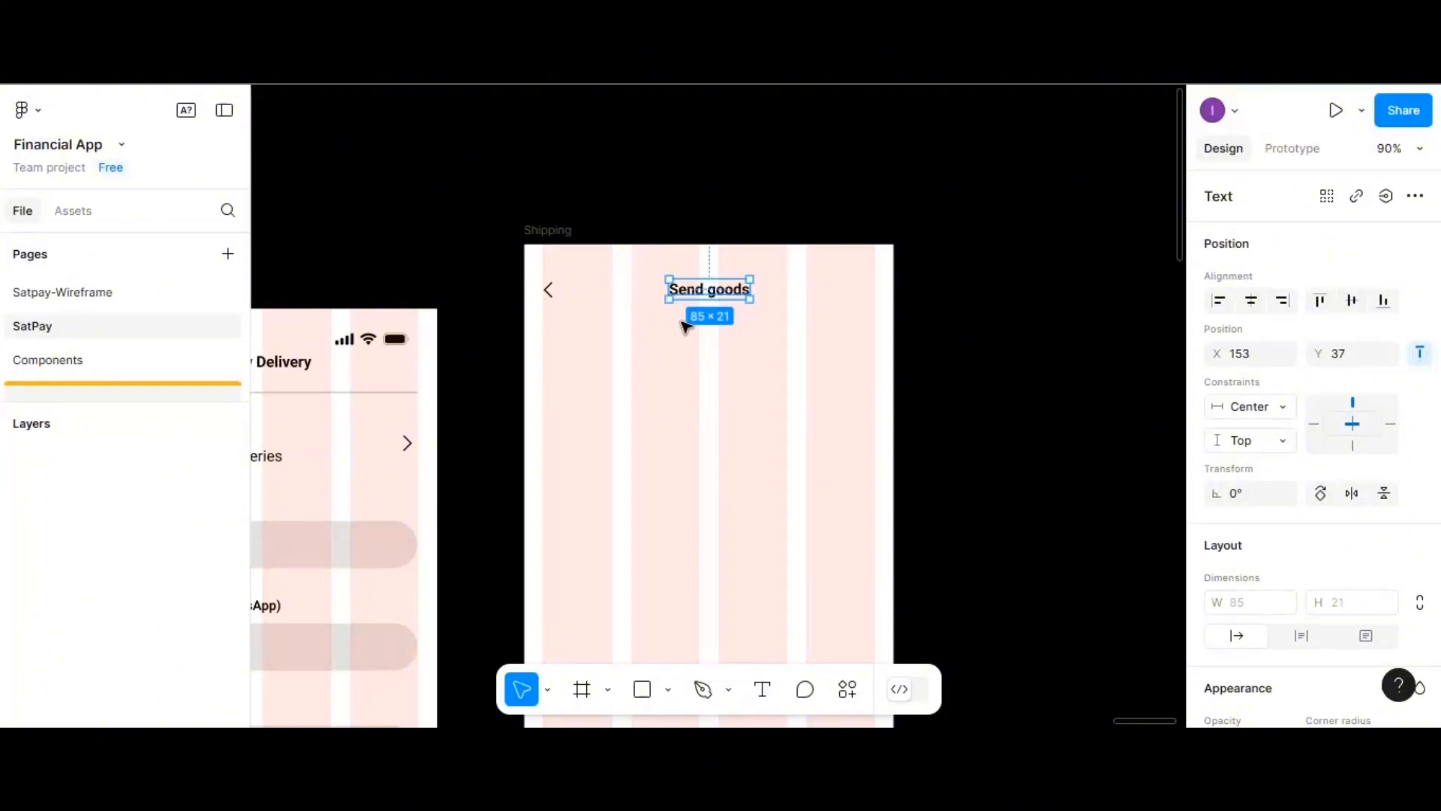
- Duplicate the "Send goods" heading below the back icon at X 25, Y 82 and change the copy's text to "SATPAY Global Shipping"
{"action": "scroll", "coordinate": [685, 327], "scroll_direction": "down", "scroll_amount": 1}
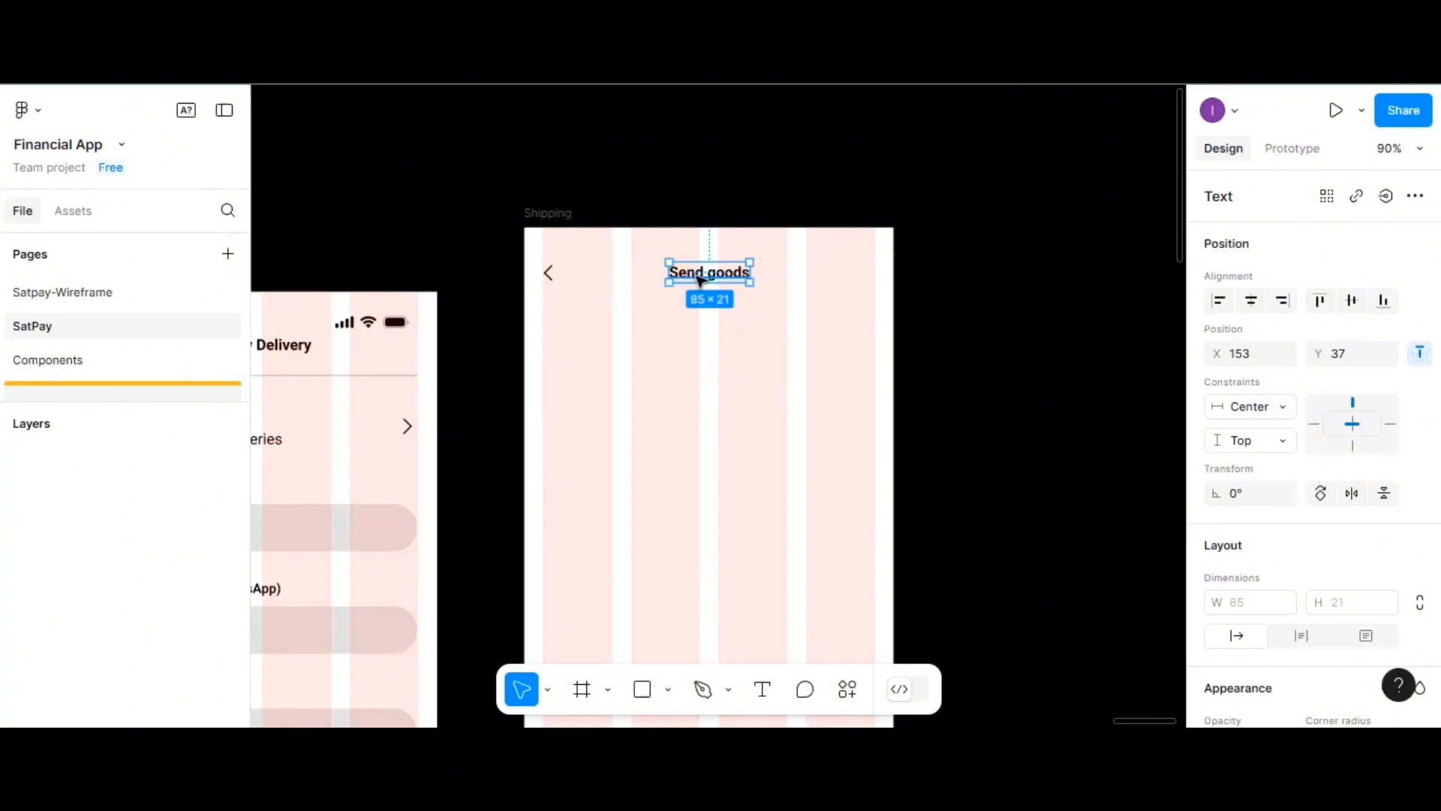
{"action": "left_click_drag", "start_coordinate": [698, 280], "coordinate": [579, 322]}
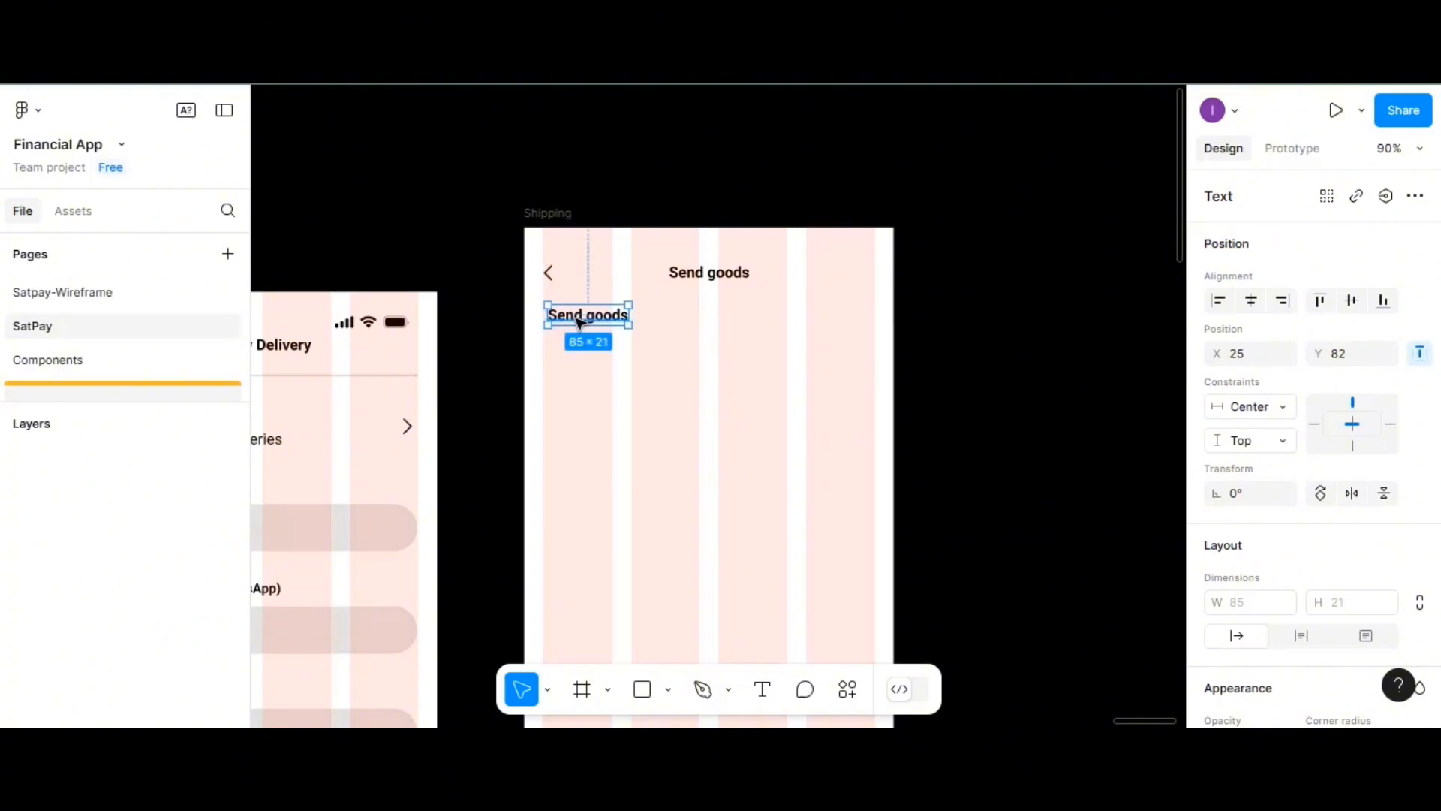
{"action": "double_click", "coordinate": [578, 321]}
{"action": "type", "text": "S"}
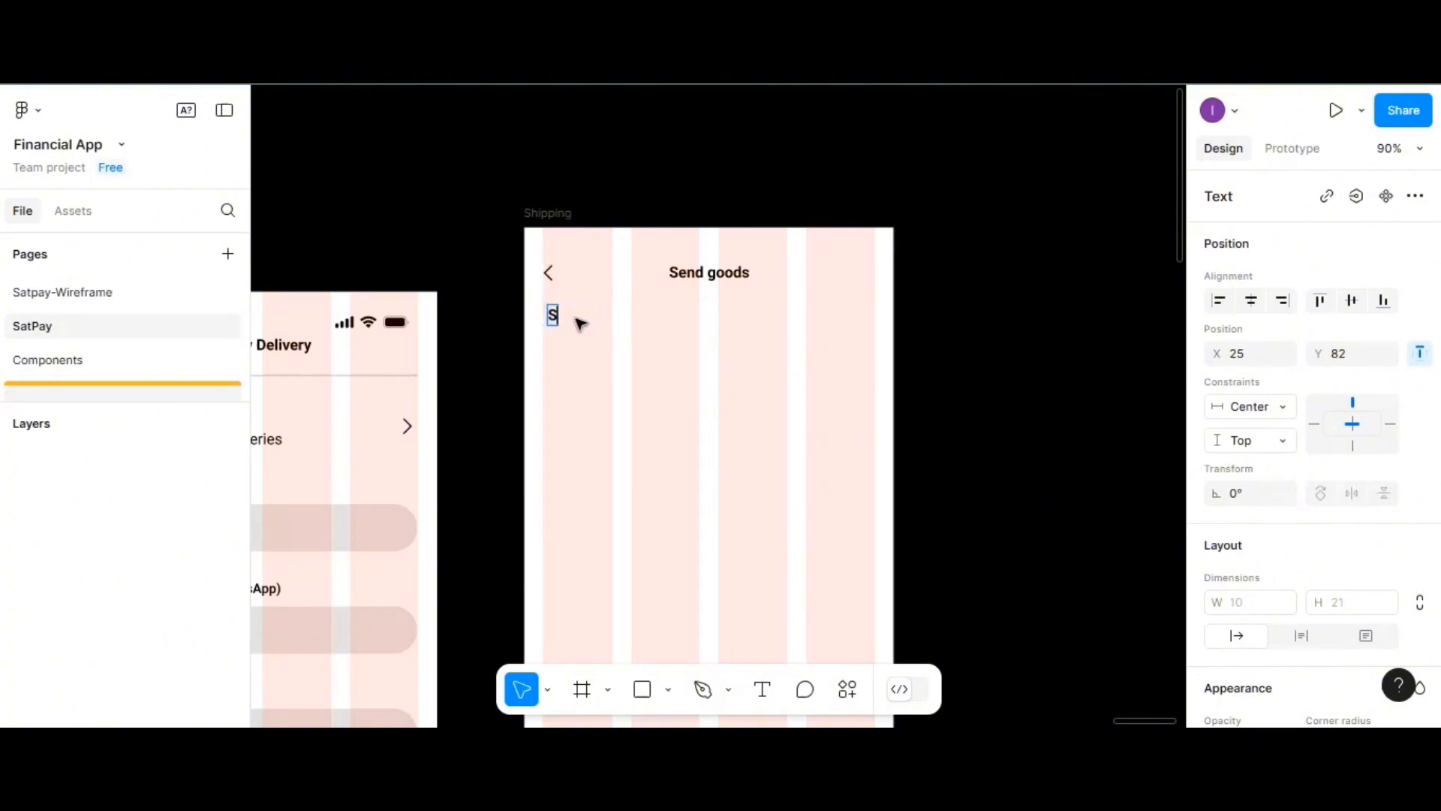
{"action": "type", "text": "ATPAY Glob"}
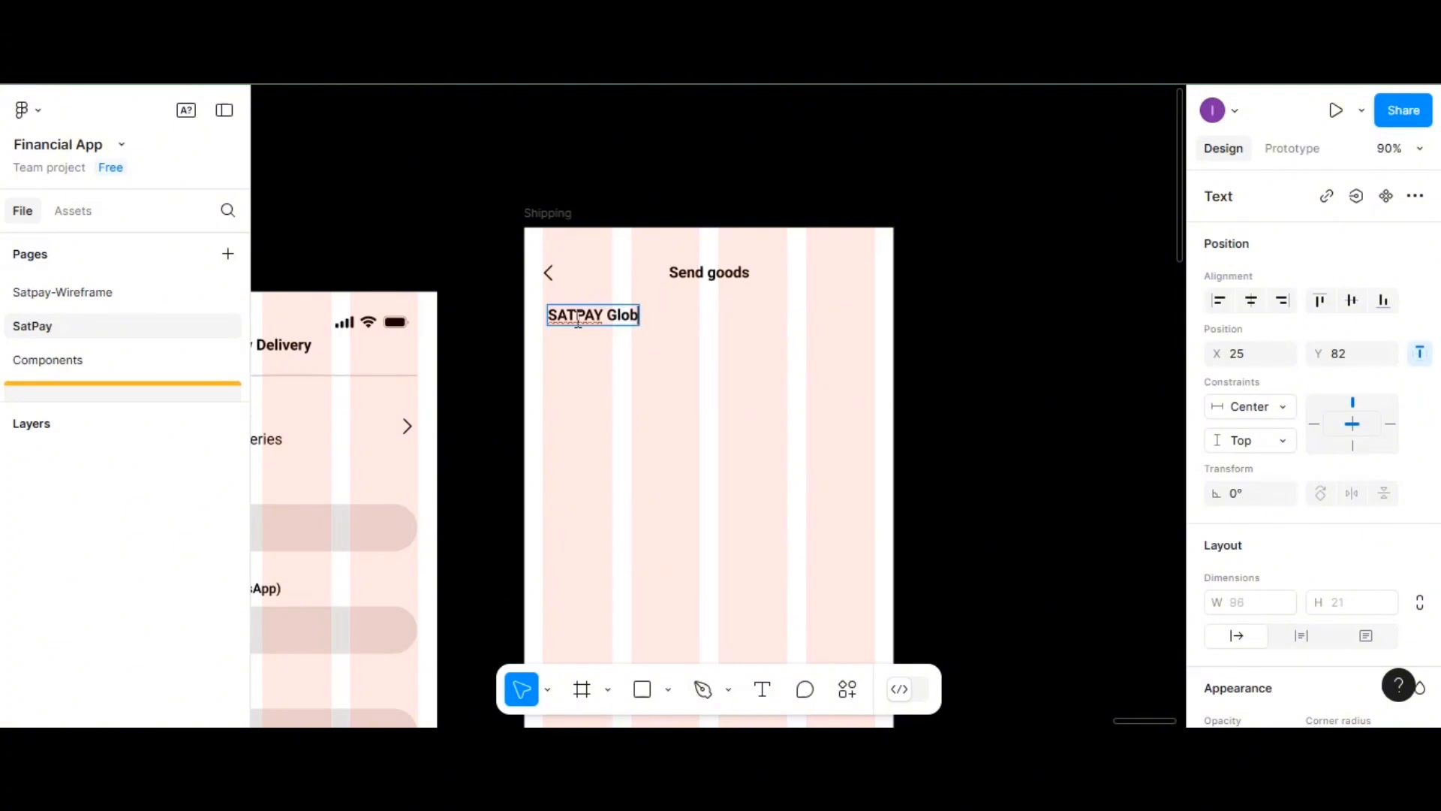
{"action": "type", "text": "al Shipping"}
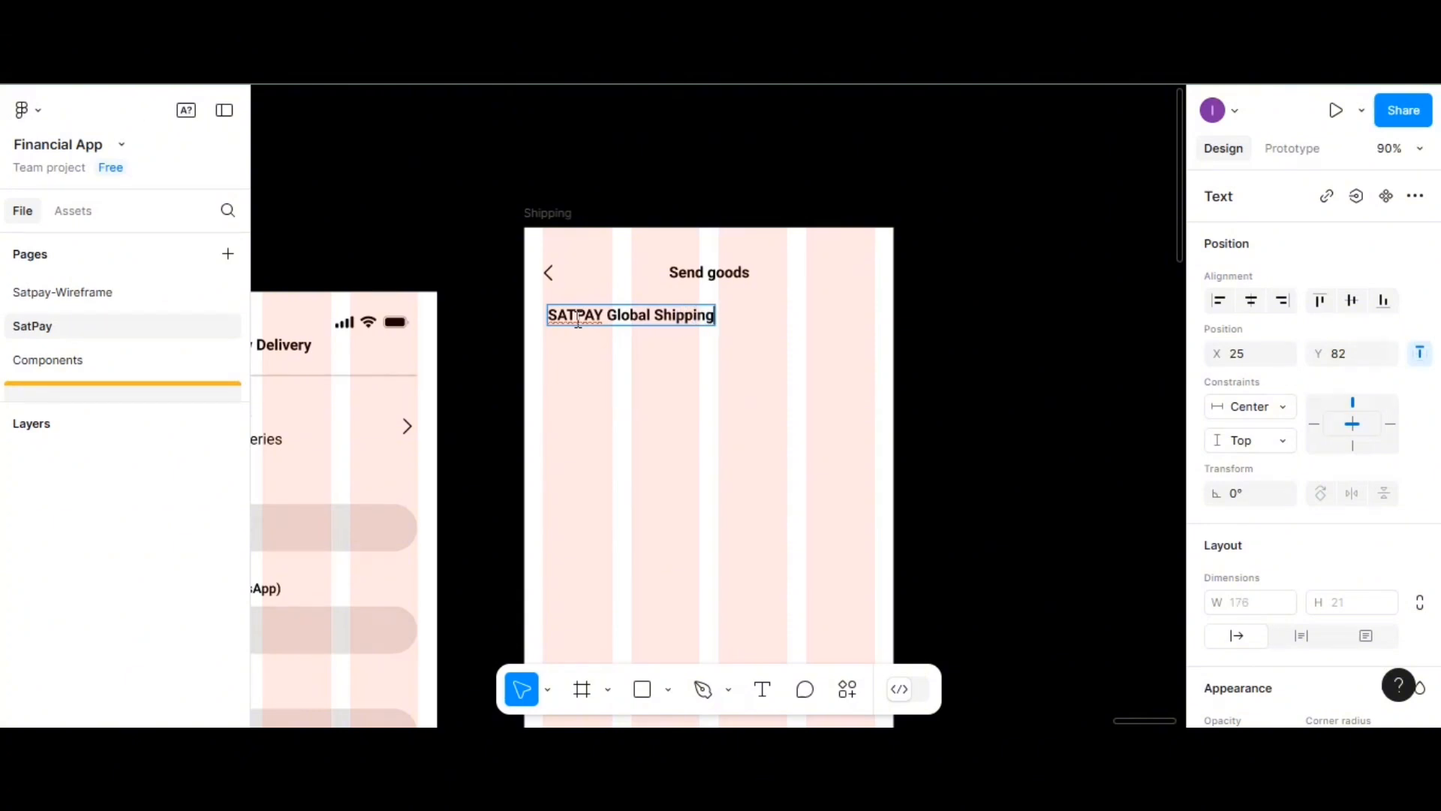
{"action": "key", "text": "Escape"}
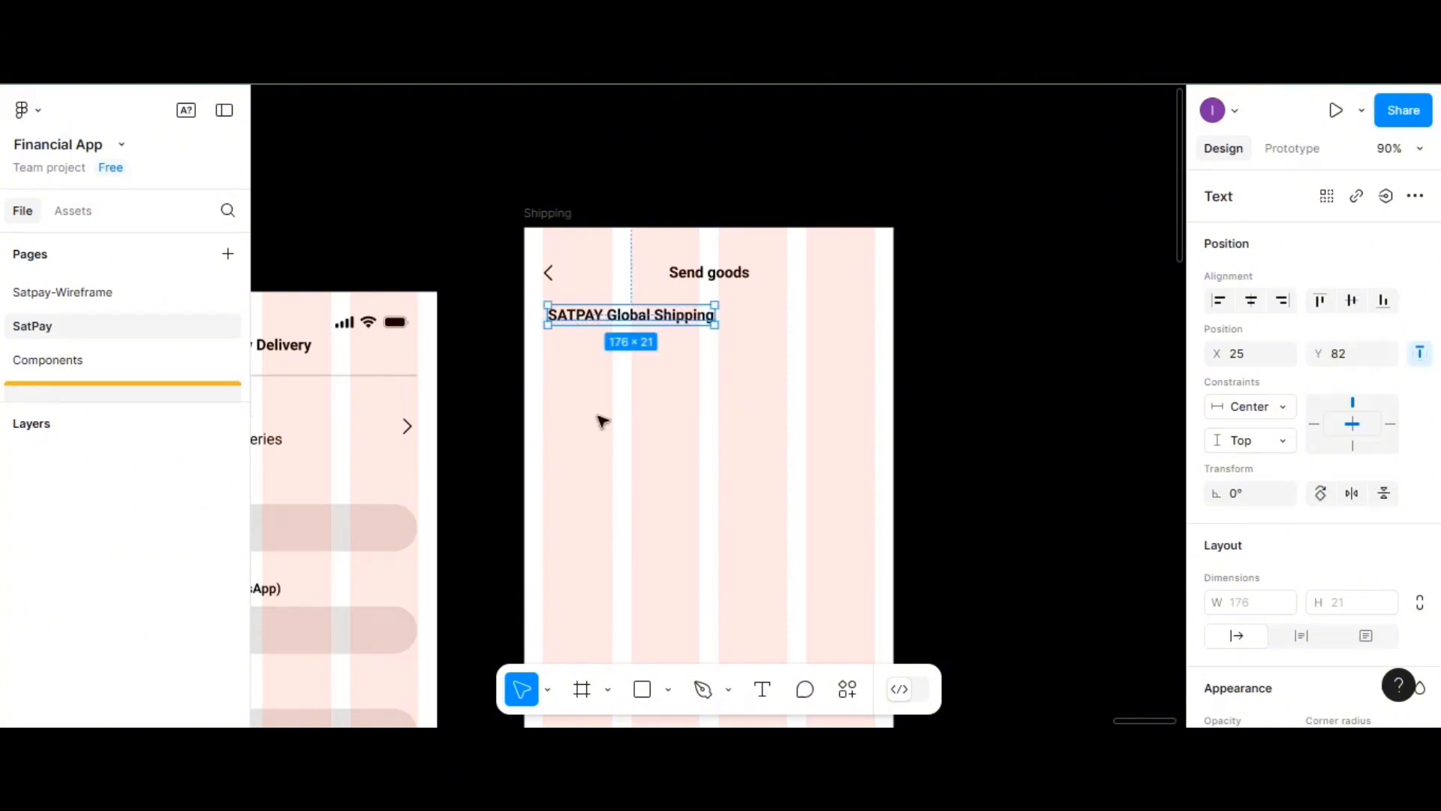
- Colour only the letters "PAY" in the "SATPAY Global Shipping" text blue, 0047B3
{"action": "double_click", "coordinate": [586, 318]}
{"action": "left_click_drag", "start_coordinate": [577, 316], "coordinate": [611, 316]}
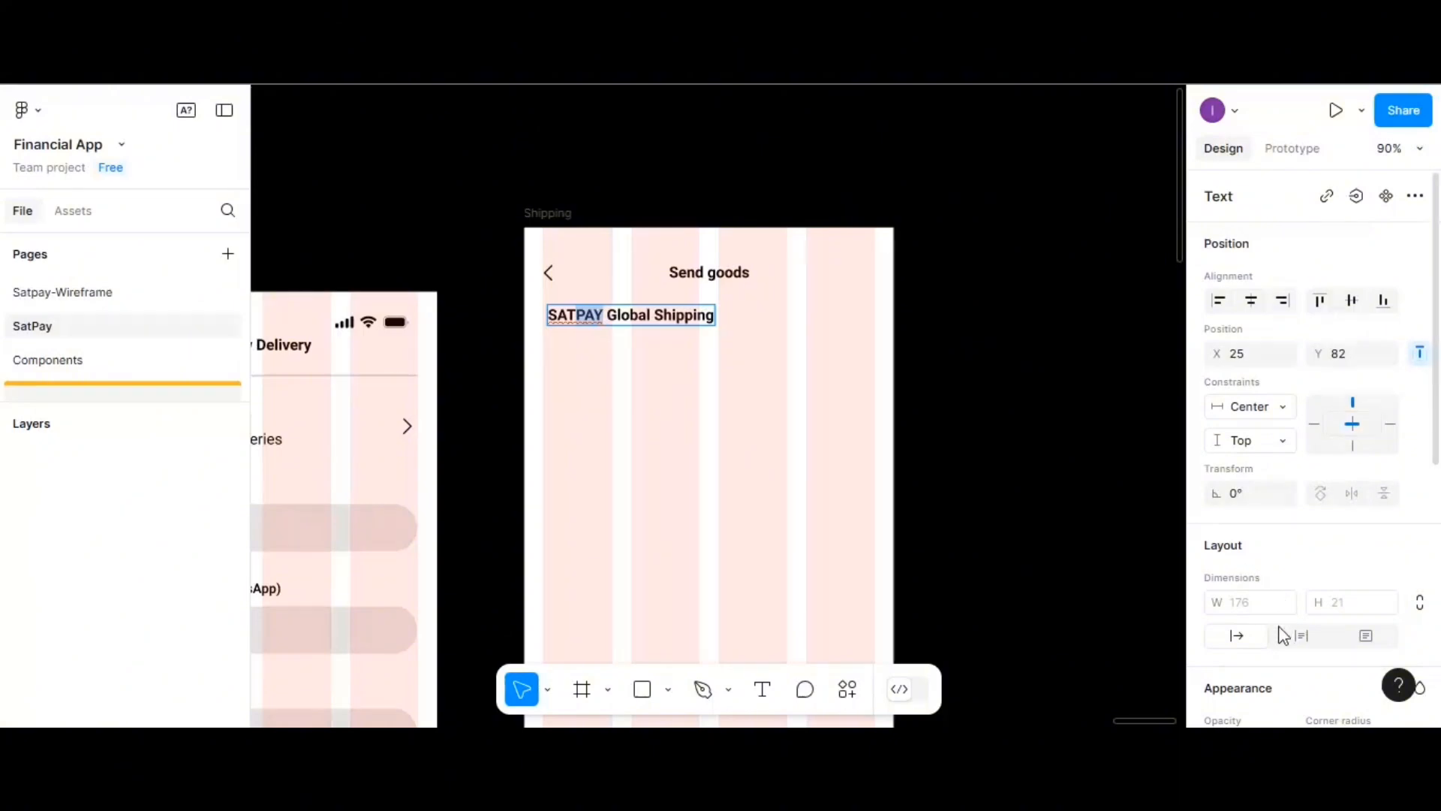
{"action": "scroll", "coordinate": [1280, 635], "scroll_direction": "down", "scroll_amount": 5}
{"action": "left_click", "coordinate": [1219, 558]}
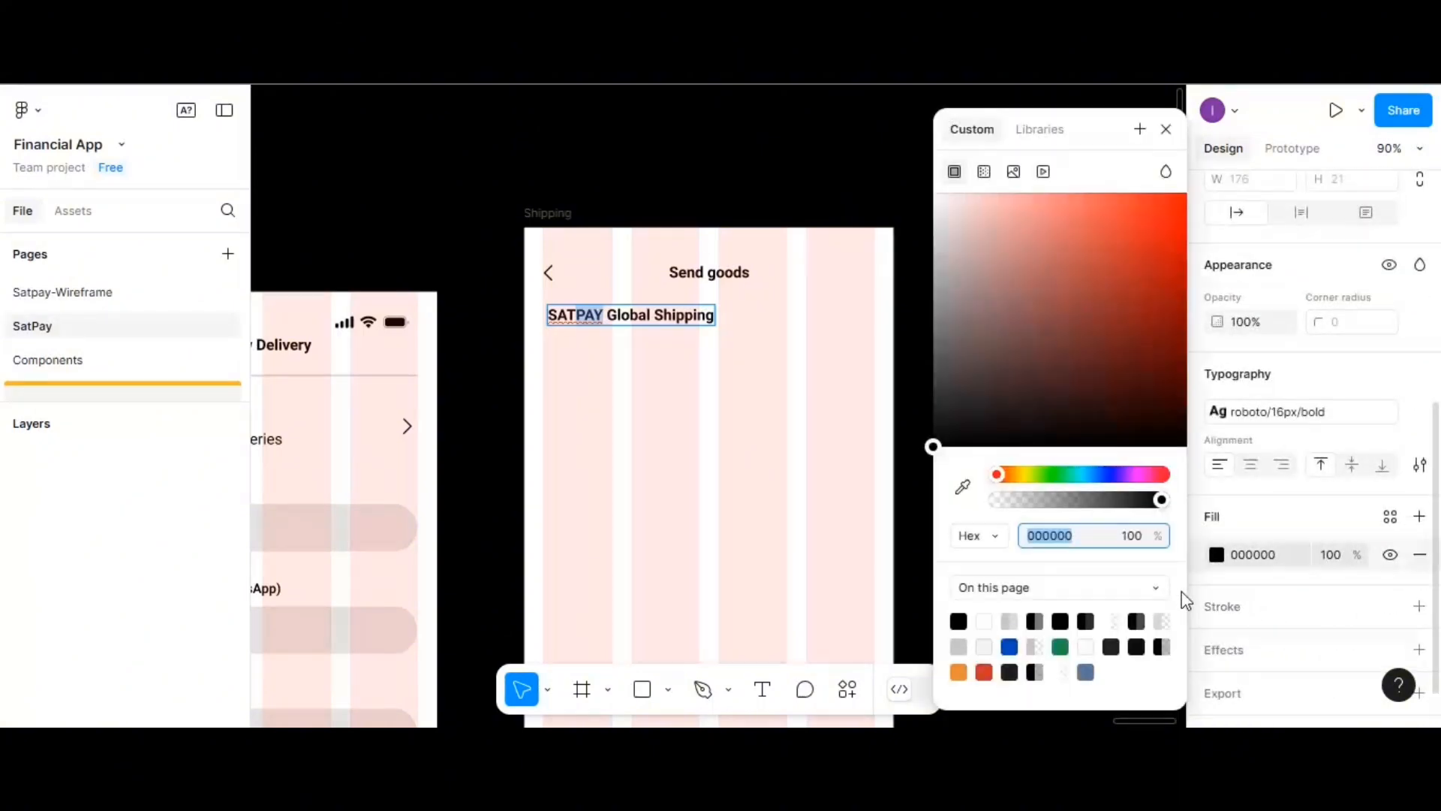
{"action": "left_click", "coordinate": [1009, 646]}
{"action": "key", "text": "Escape"}
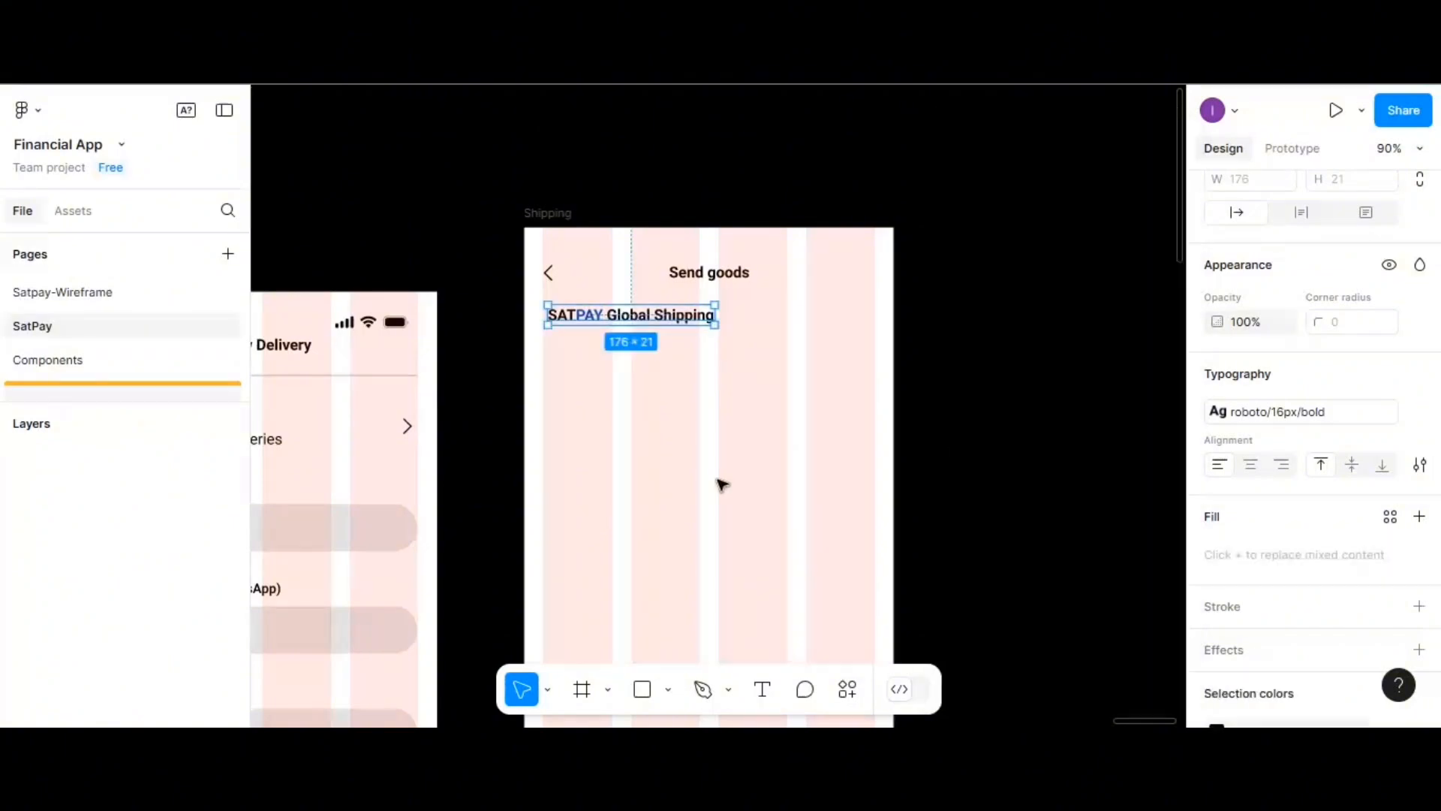
{"action": "left_click", "coordinate": [713, 473]}
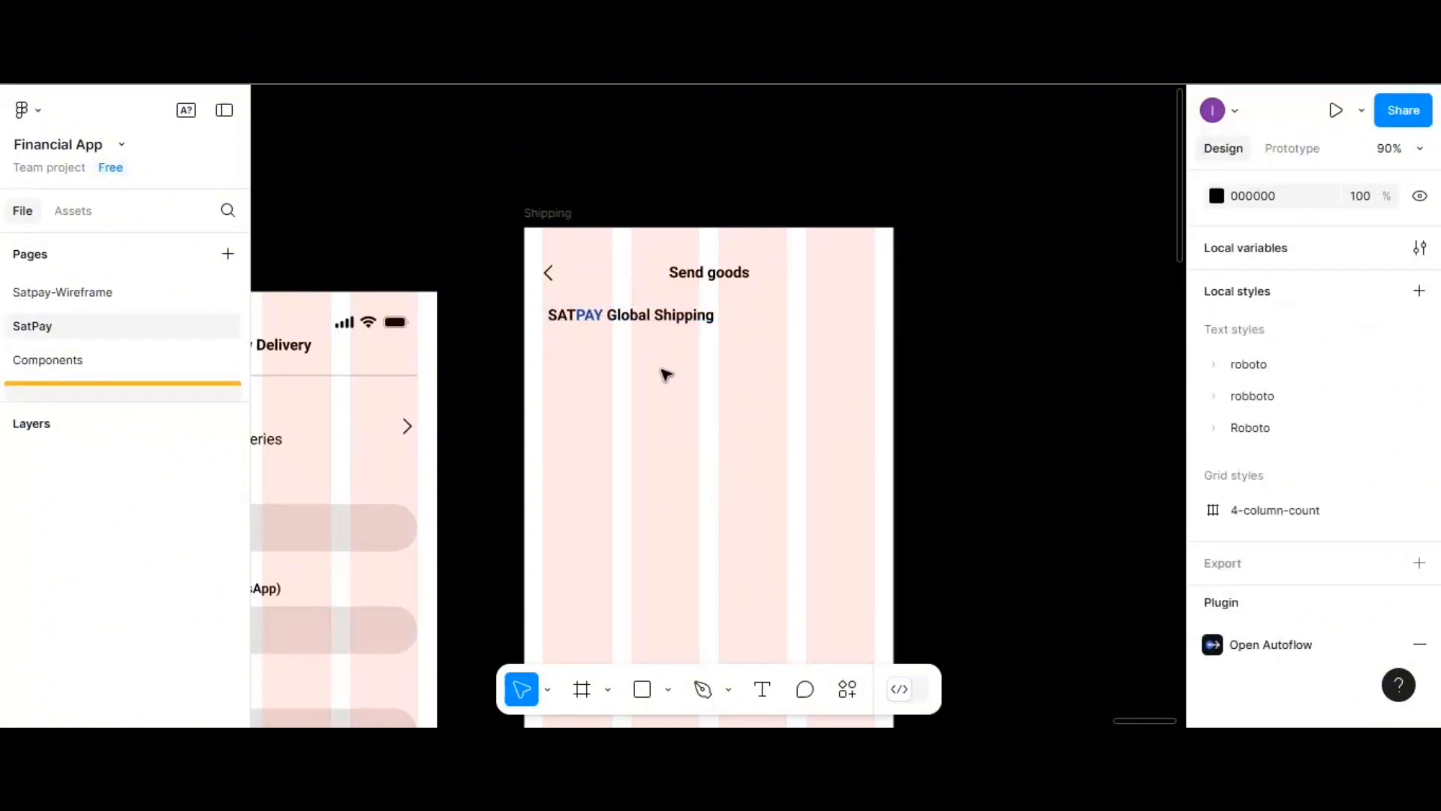
- Detach the bold text style from "SATPAY Global Shipping" and apply the roboto/16px/medium style
{"action": "left_click", "coordinate": [656, 321]}
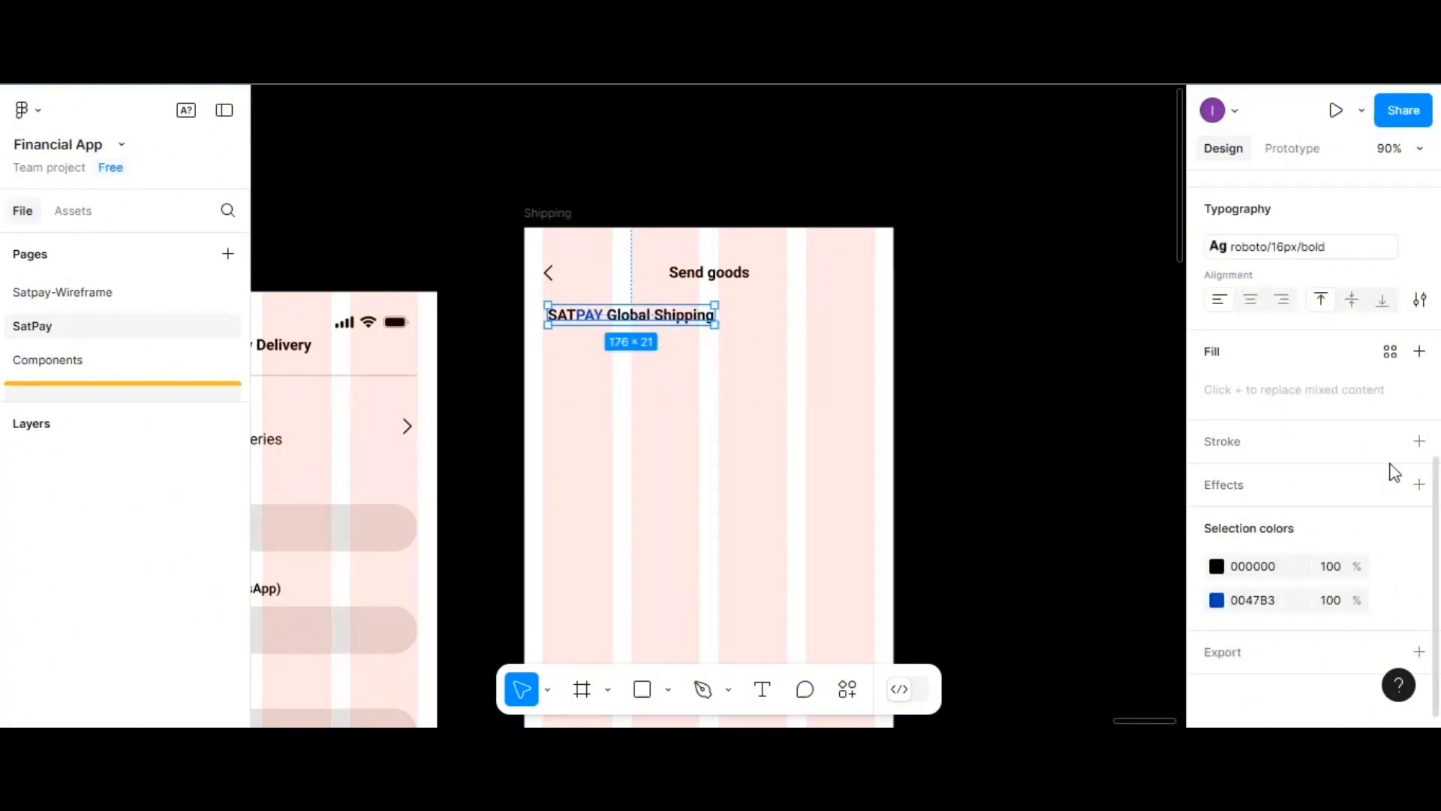
{"action": "scroll", "coordinate": [1395, 471], "scroll_direction": "up", "scroll_amount": 3}
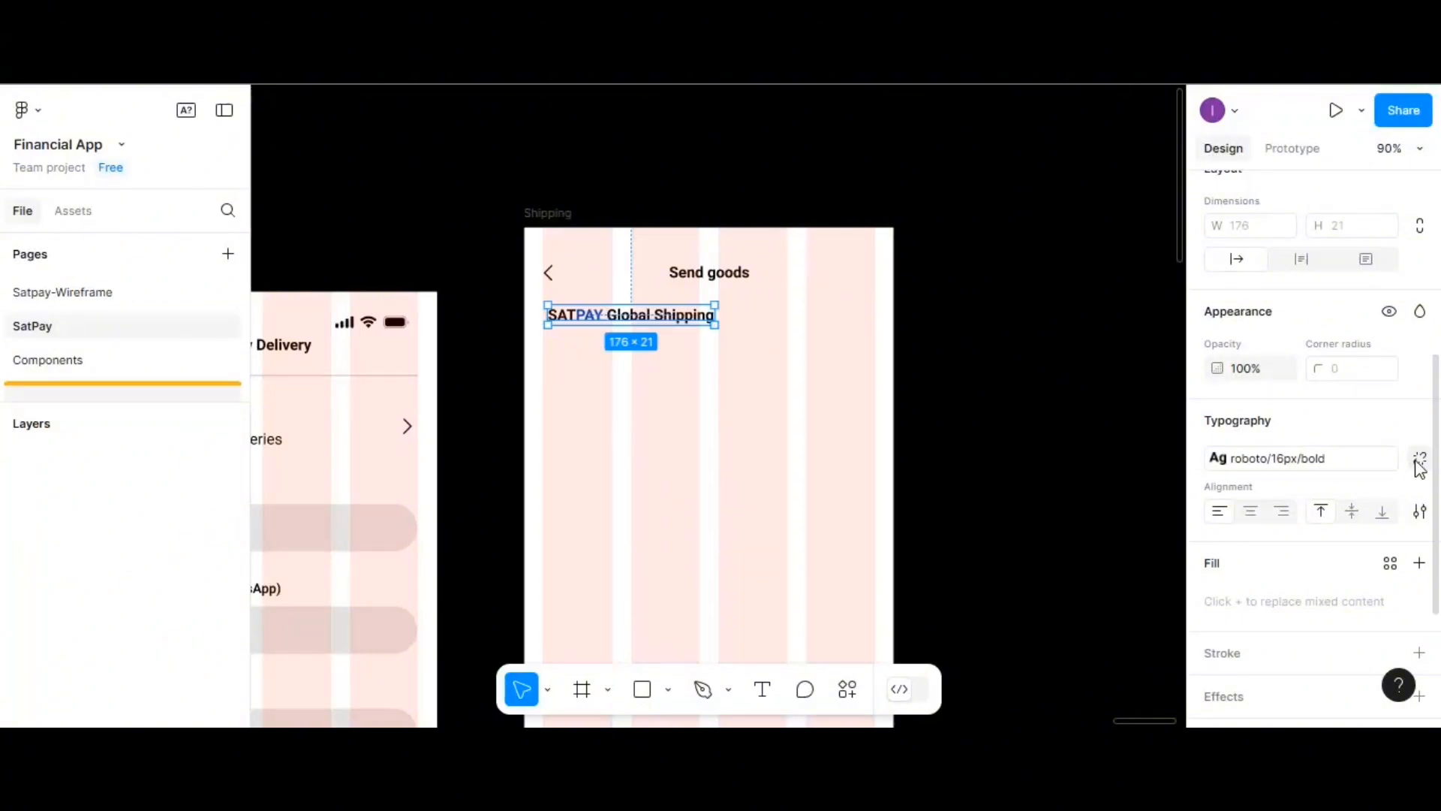
{"action": "left_click", "coordinate": [1420, 459]}
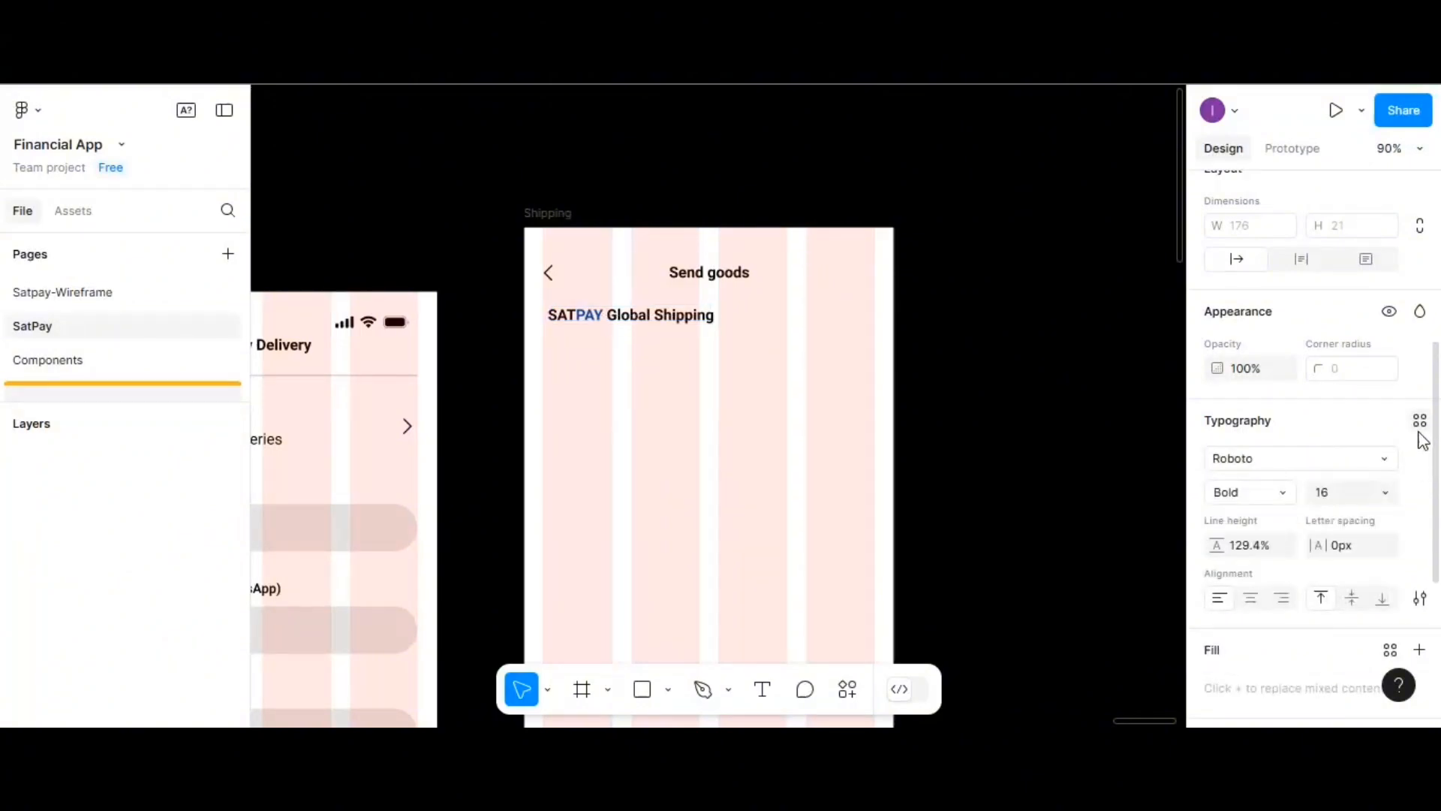
{"action": "left_click", "coordinate": [1420, 428]}
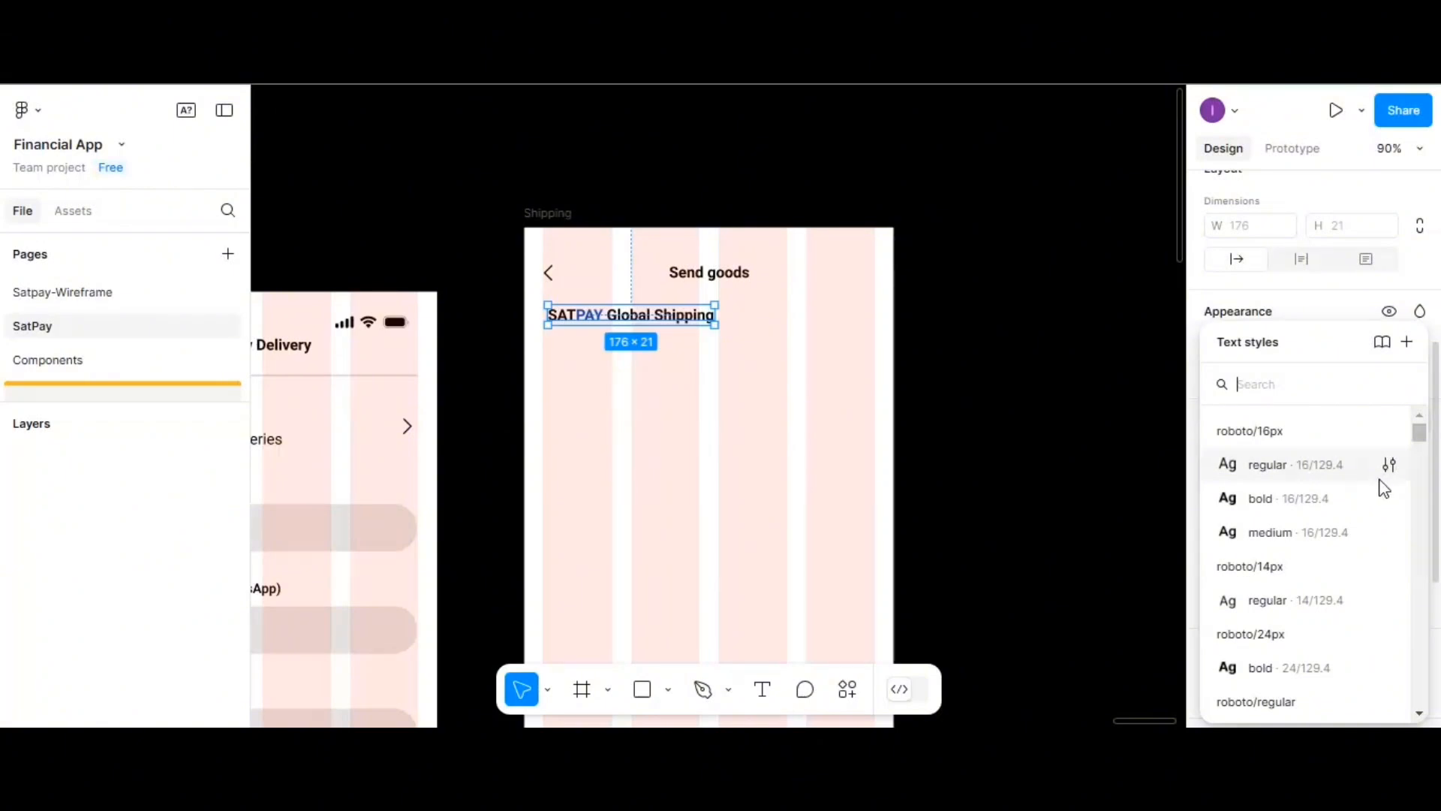
{"action": "left_click", "coordinate": [1318, 528]}
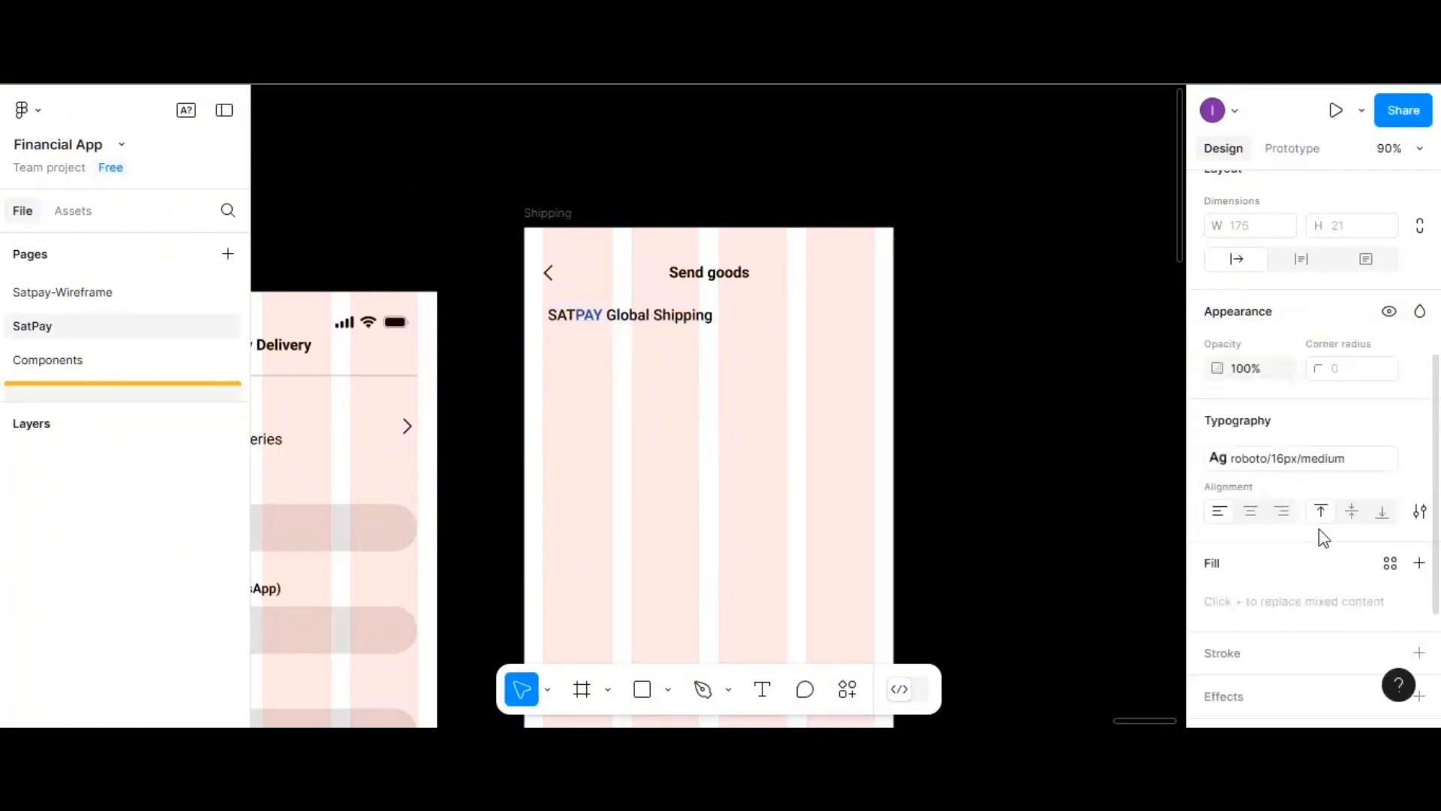
{"action": "left_click", "coordinate": [713, 391]}
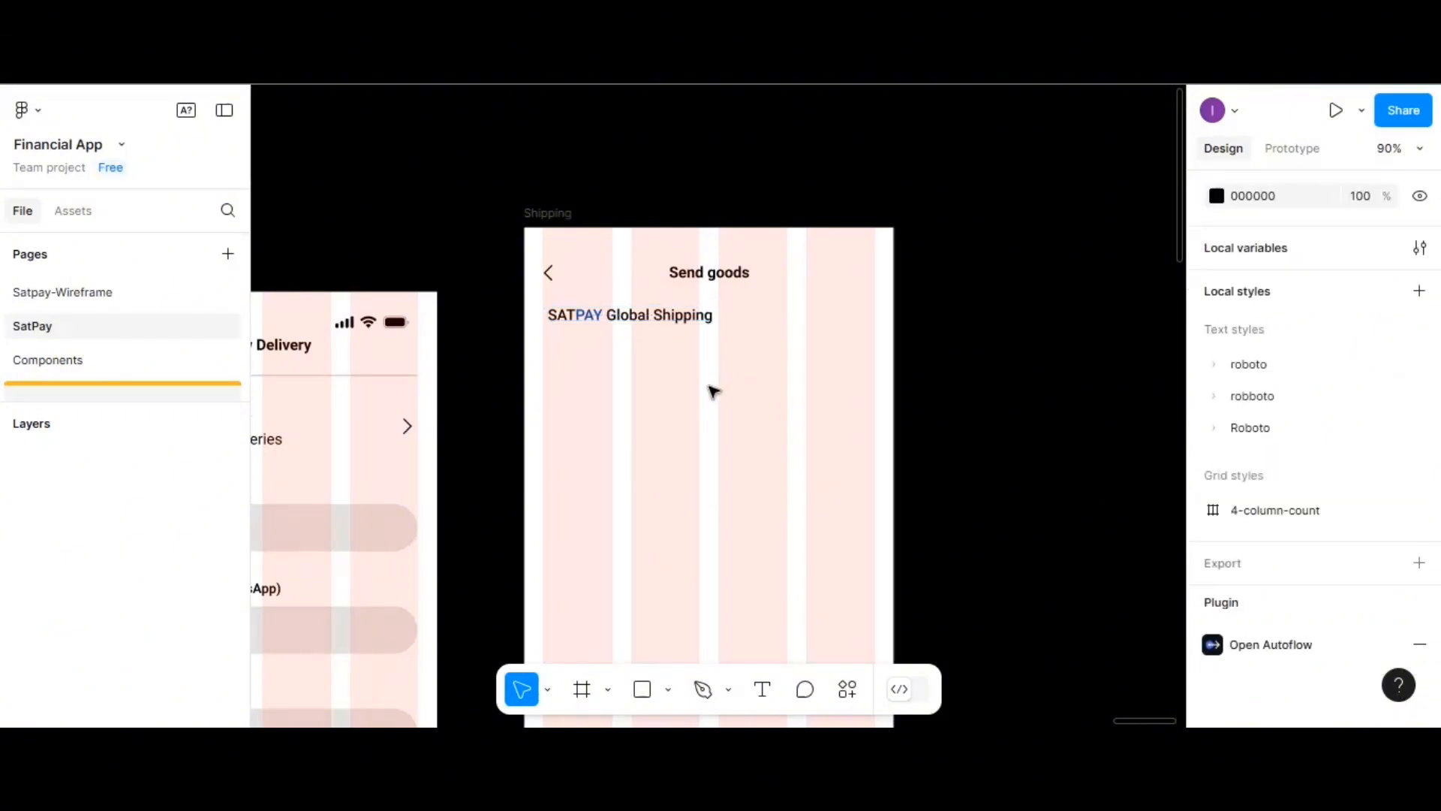
- Draw a 350-wide frame across the four grid columns below "SATPAY Global Shipping" and set its height to 50
{"action": "scroll", "coordinate": [713, 391], "scroll_direction": "down", "scroll_amount": 2}
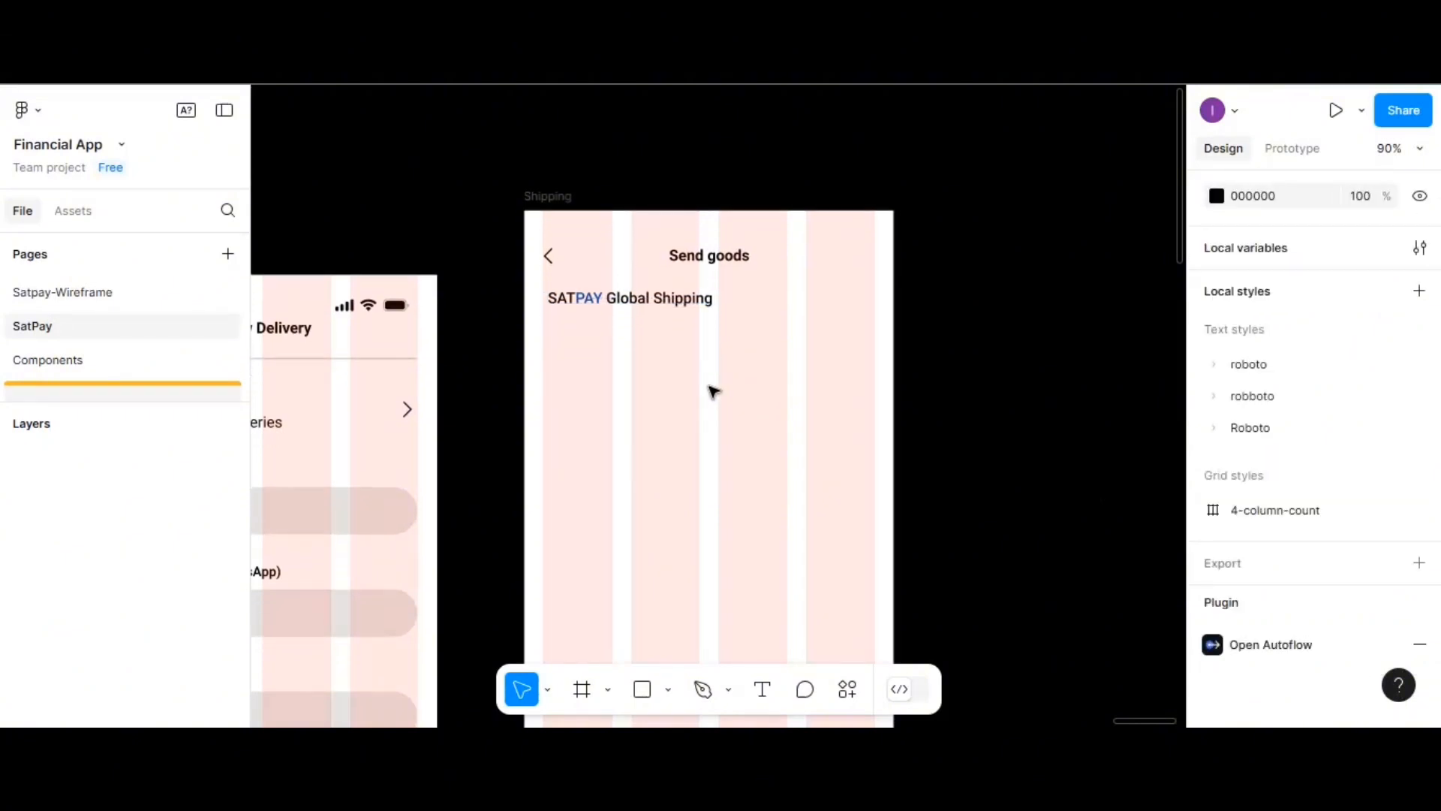
{"action": "left_click", "coordinate": [592, 689]}
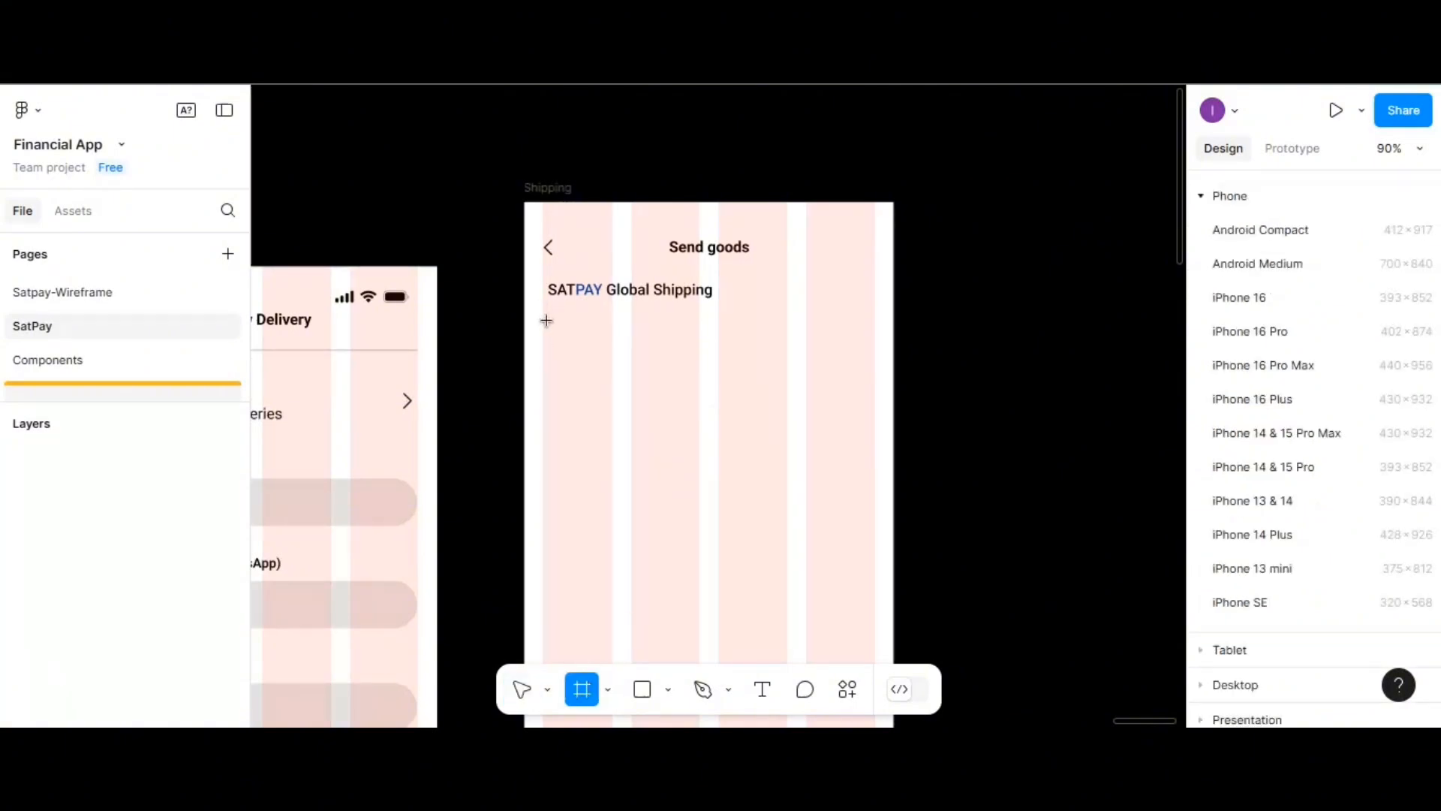
{"action": "left_click_drag", "start_coordinate": [543, 321], "coordinate": [875, 381]}
{"action": "left_click", "coordinate": [1341, 570]}
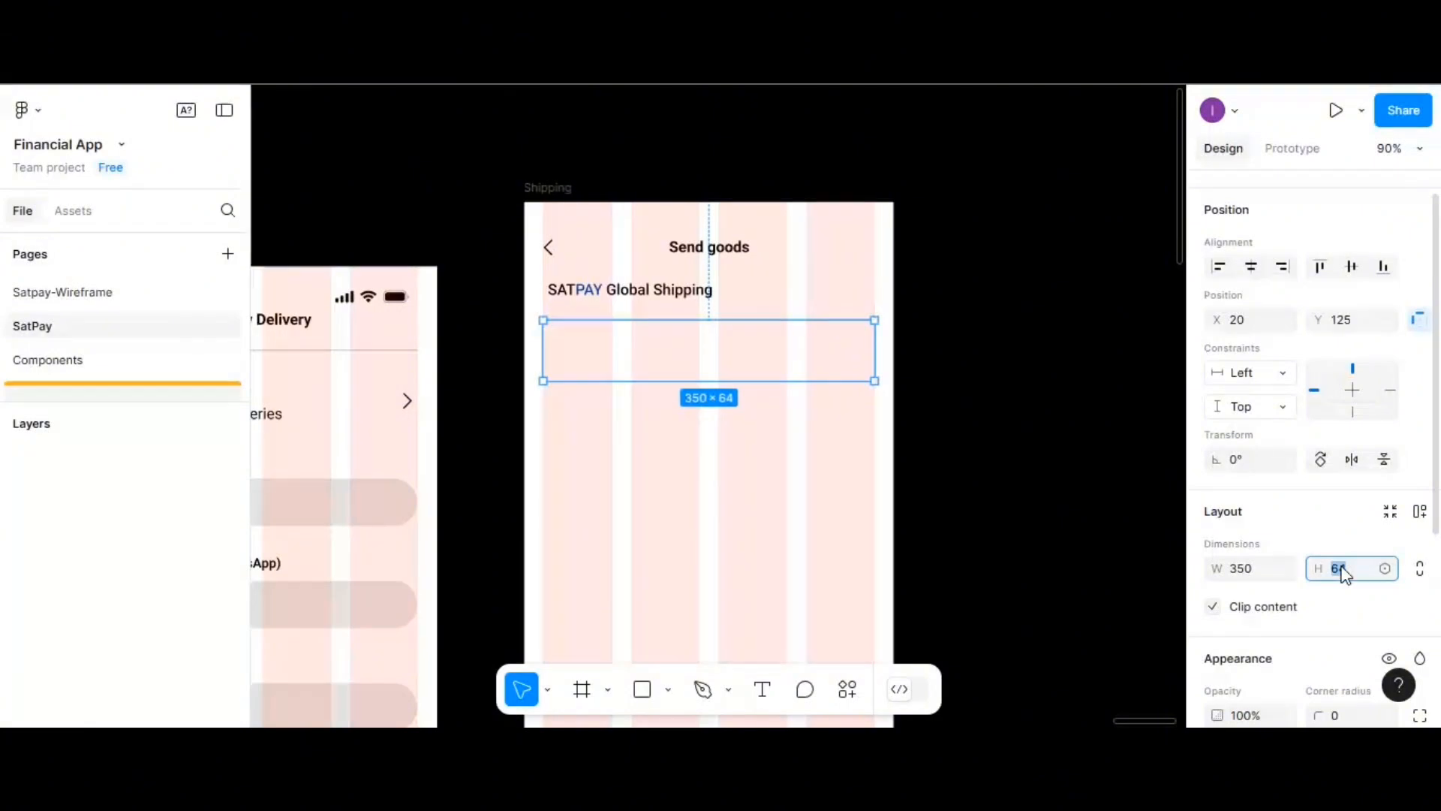
{"action": "type", "text": "50"}
{"action": "key", "text": "Return"}
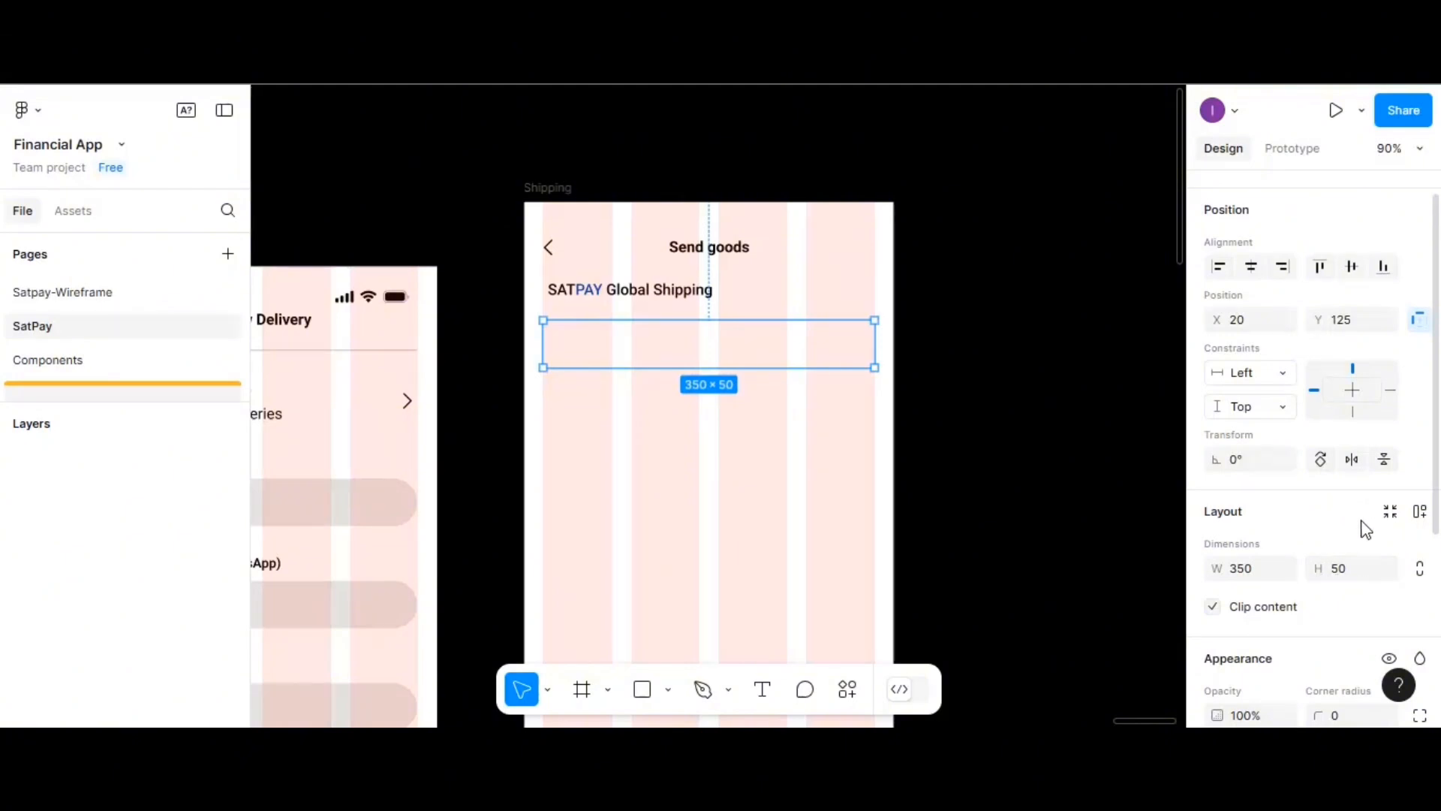
- Set the new 350 × 50 frame's corner radius to 25
{"action": "scroll", "coordinate": [1359, 517], "scroll_direction": "down", "scroll_amount": 2}
{"action": "left_click", "coordinate": [1359, 614]}
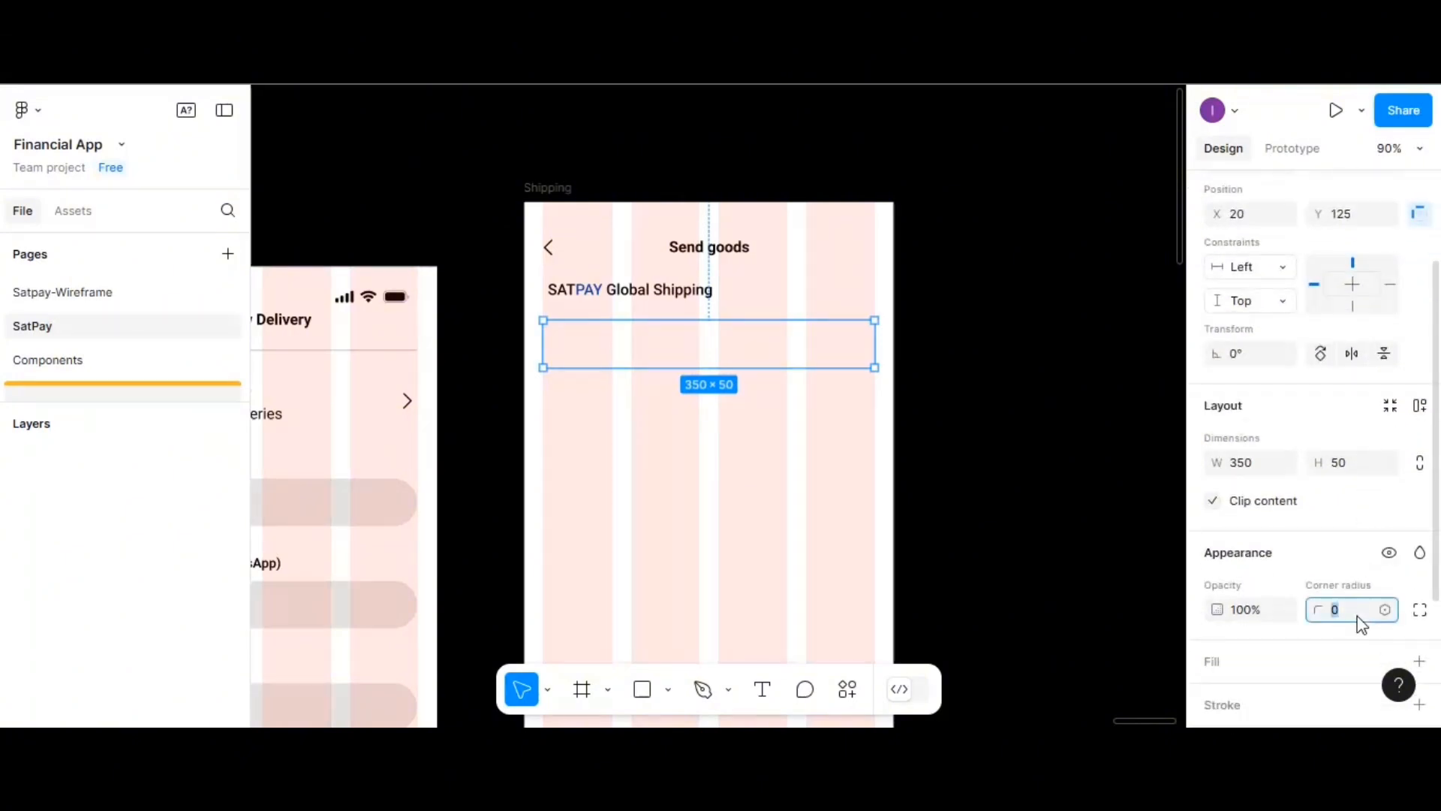
{"action": "type", "text": "25"}
{"action": "key", "text": "Return"}
- Add a fill to the rounded frame and set it to the grey page colour CAC5C5 at 100% opacity
{"action": "scroll", "coordinate": [1220, 529], "scroll_direction": "down", "scroll_amount": 3}
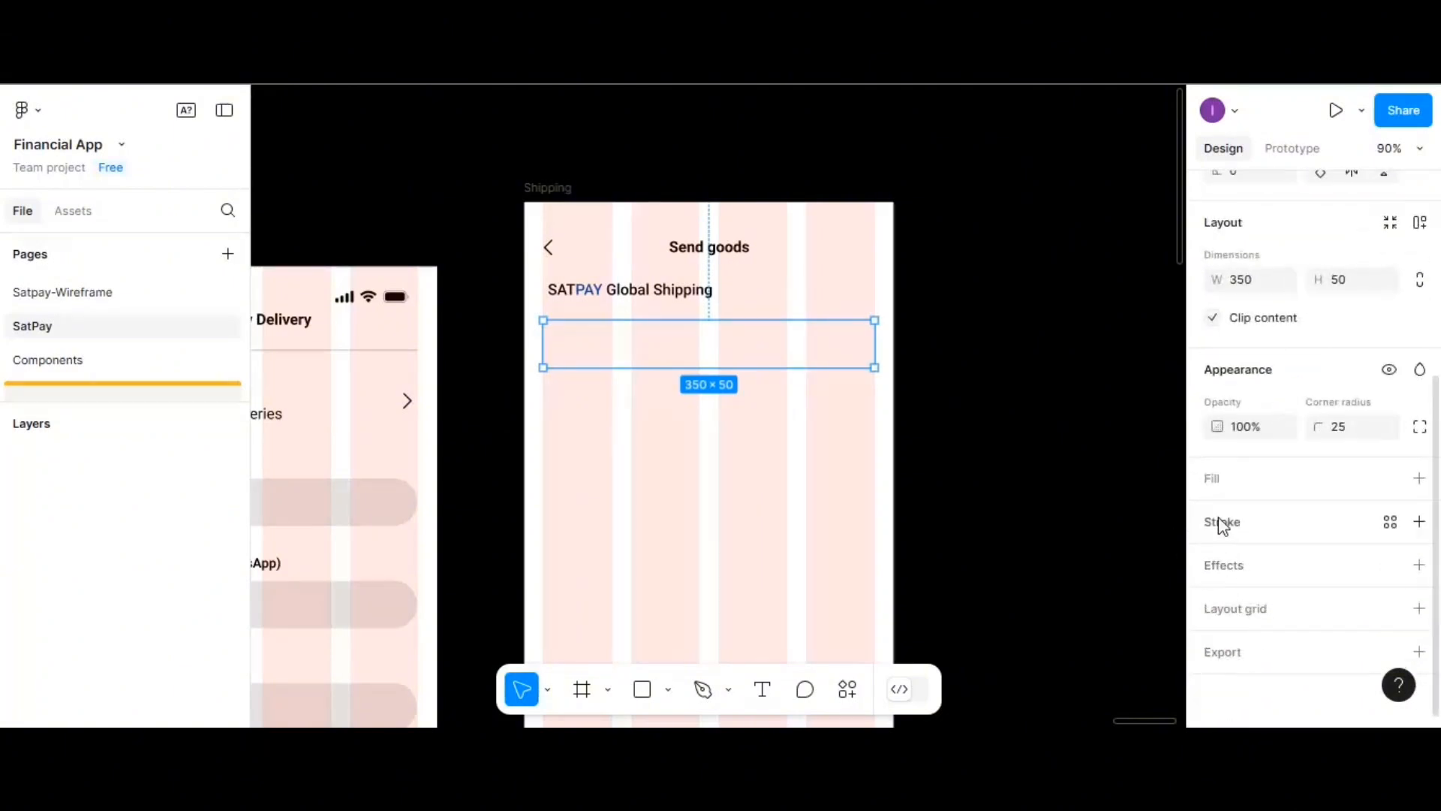
{"action": "left_click", "coordinate": [1218, 489]}
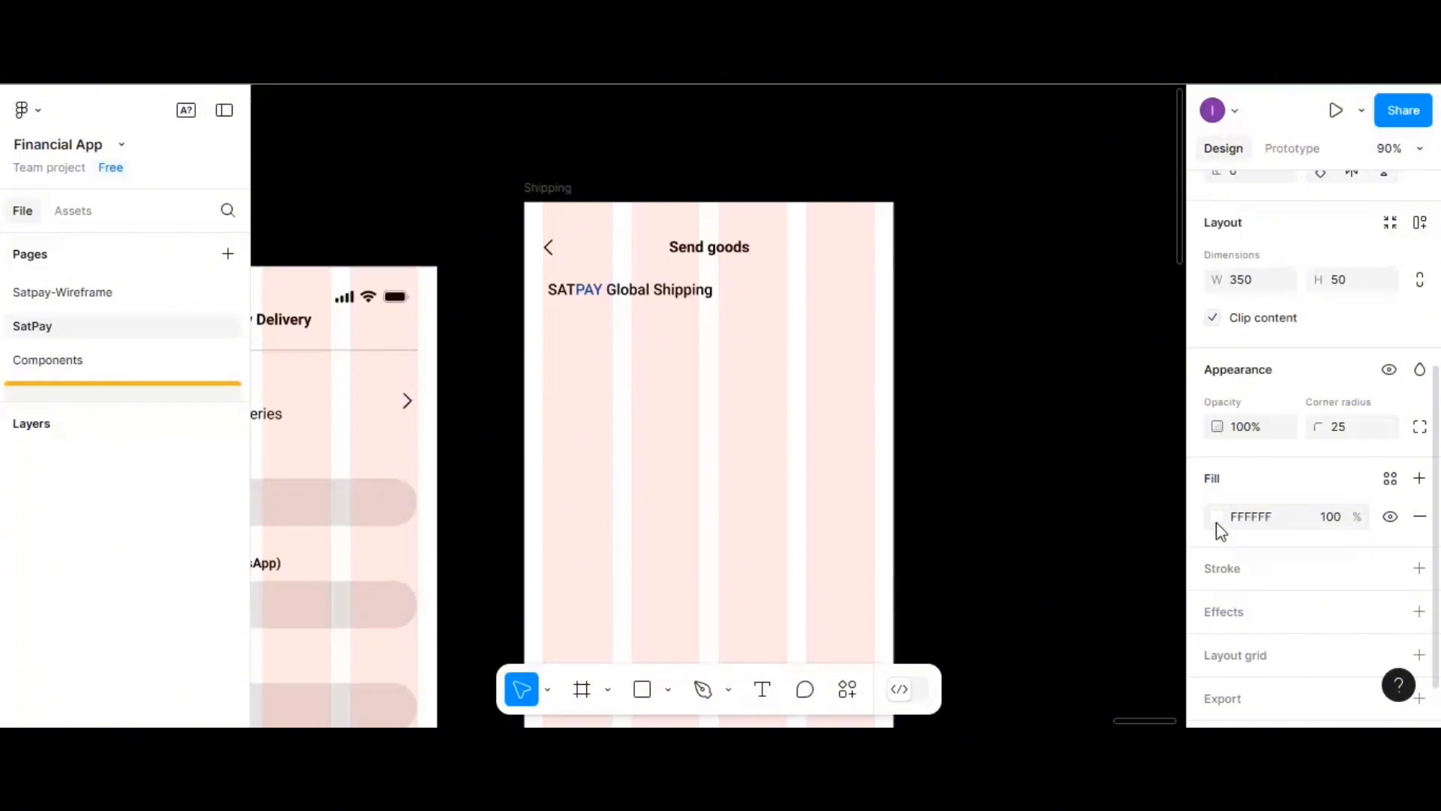
{"action": "left_click", "coordinate": [1216, 521]}
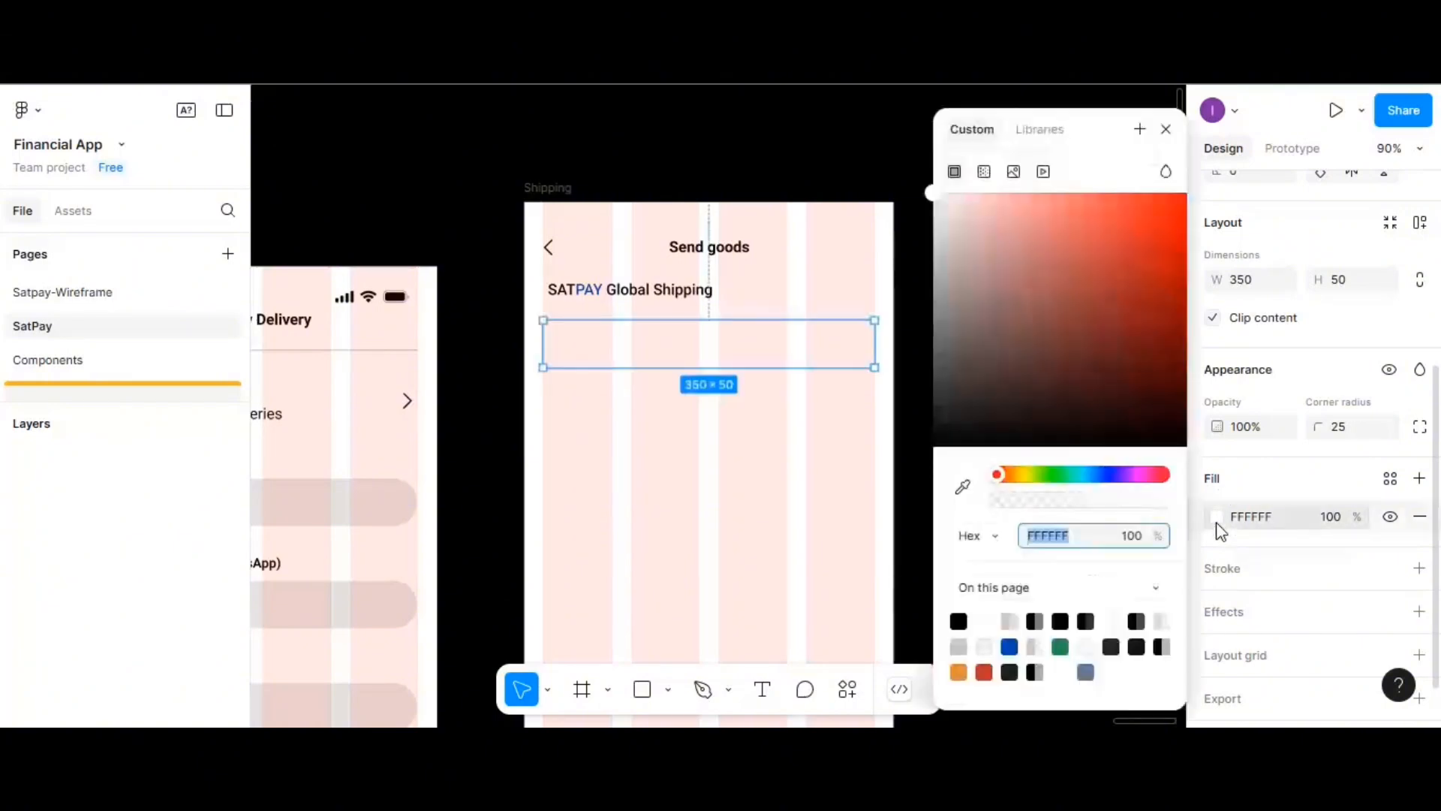
{"action": "left_click", "coordinate": [1035, 646]}
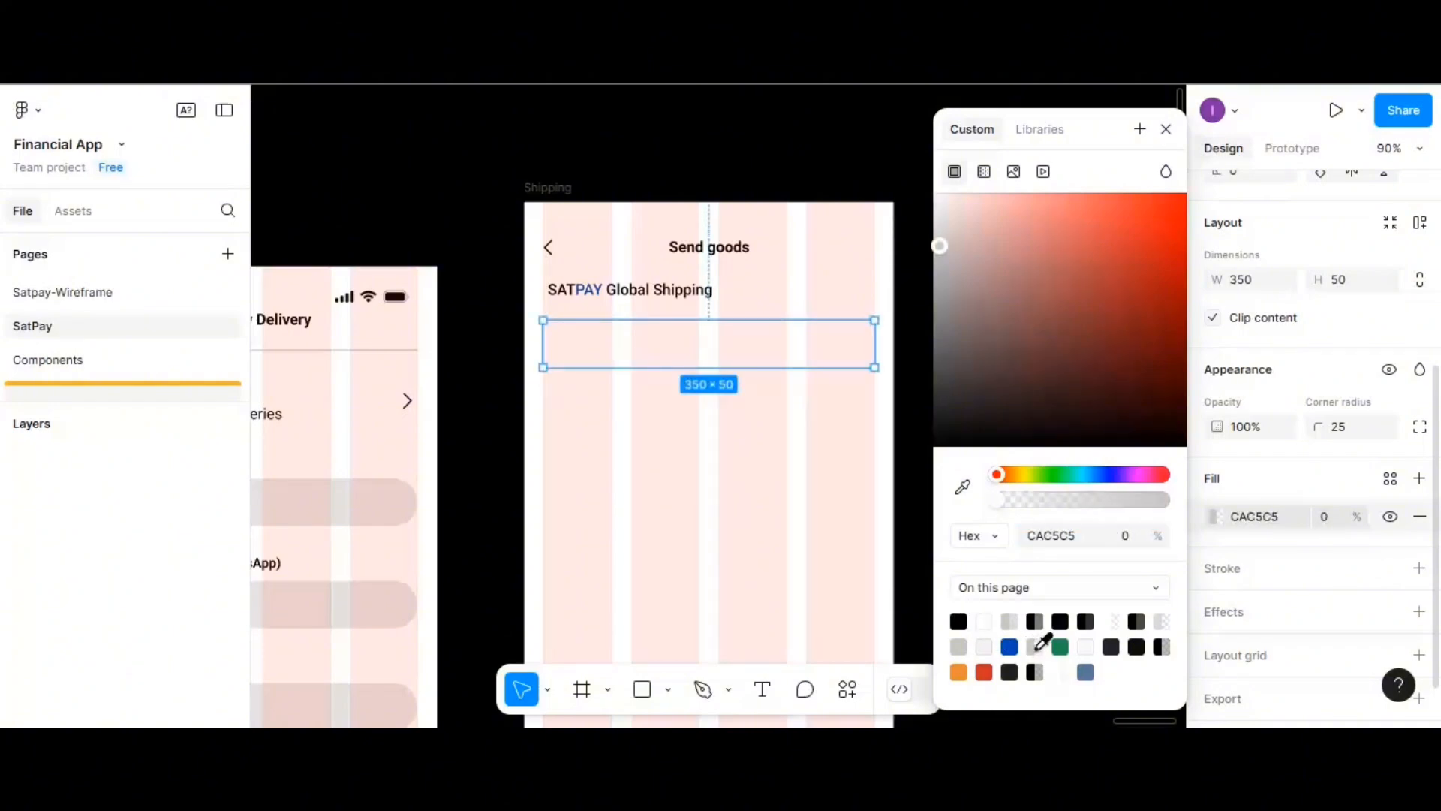
{"action": "left_click", "coordinate": [960, 646]}
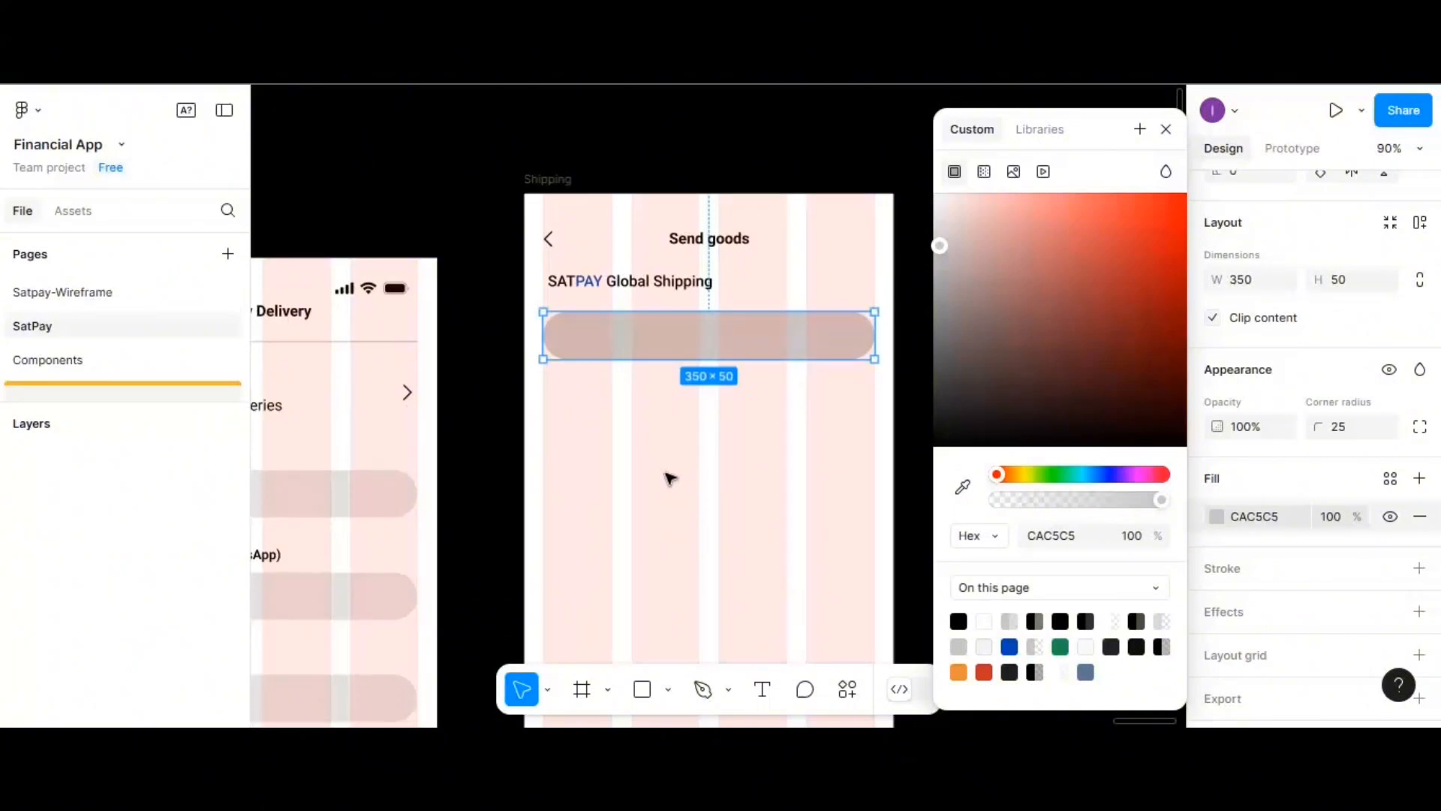
- Move the grey field slightly down and duplicate "SATPAY Global Shipping" just above it, replacing the copy's text with "Slect country"
{"action": "left_click_drag", "start_coordinate": [640, 353], "coordinate": [638, 363]}
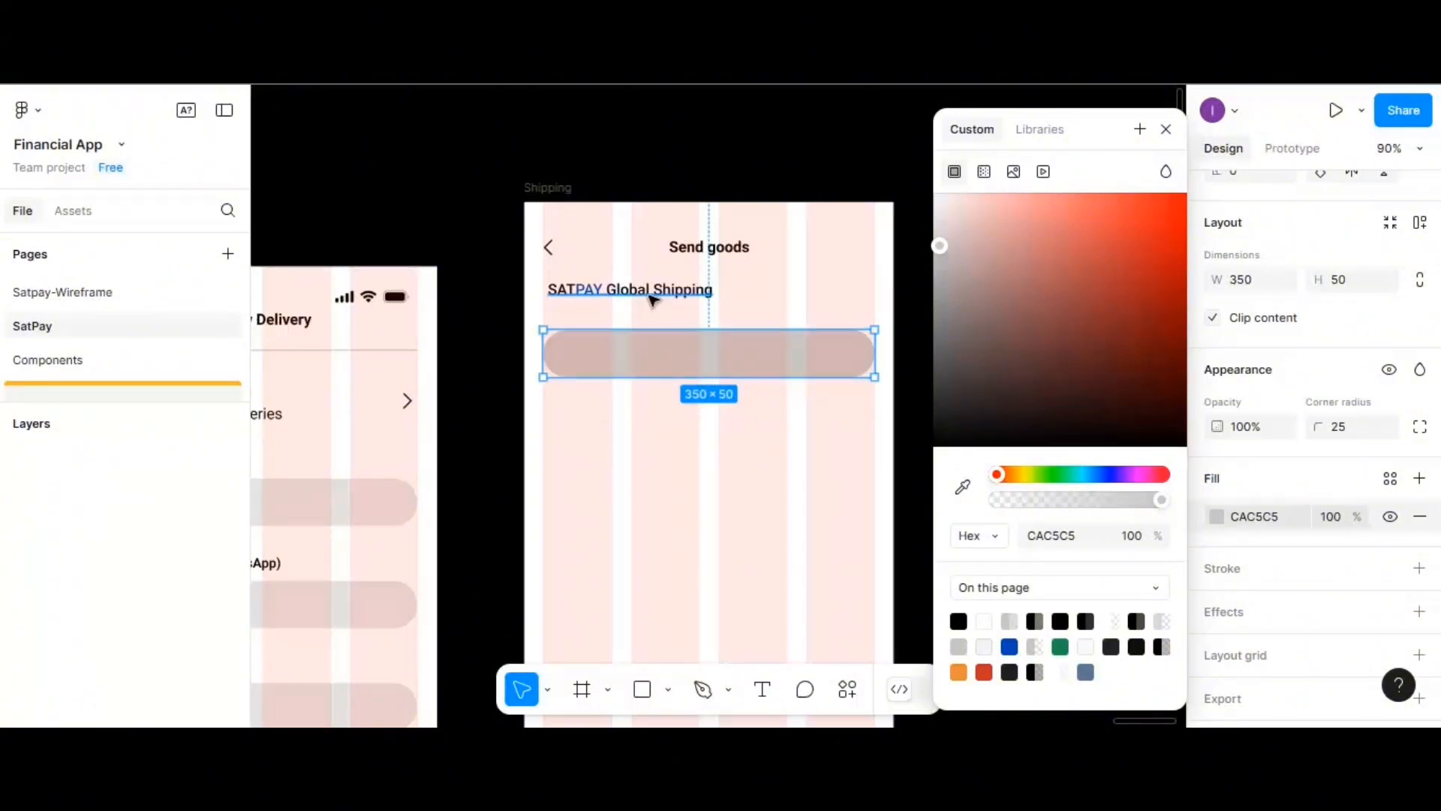
{"action": "left_click_drag", "start_coordinate": [652, 298], "coordinate": [655, 323]}
{"action": "double_click", "coordinate": [655, 321]}
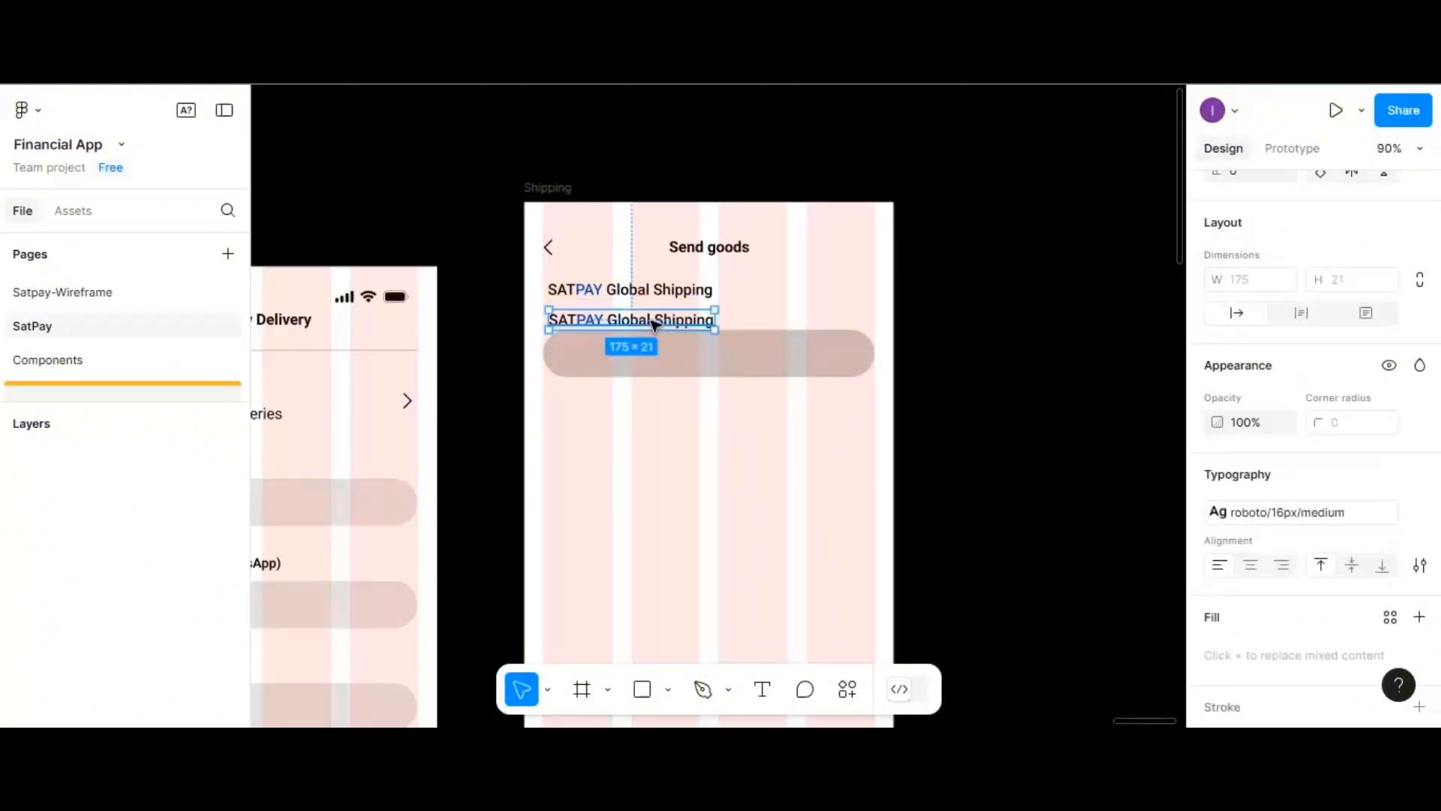
{"action": "type", "text": "S"}
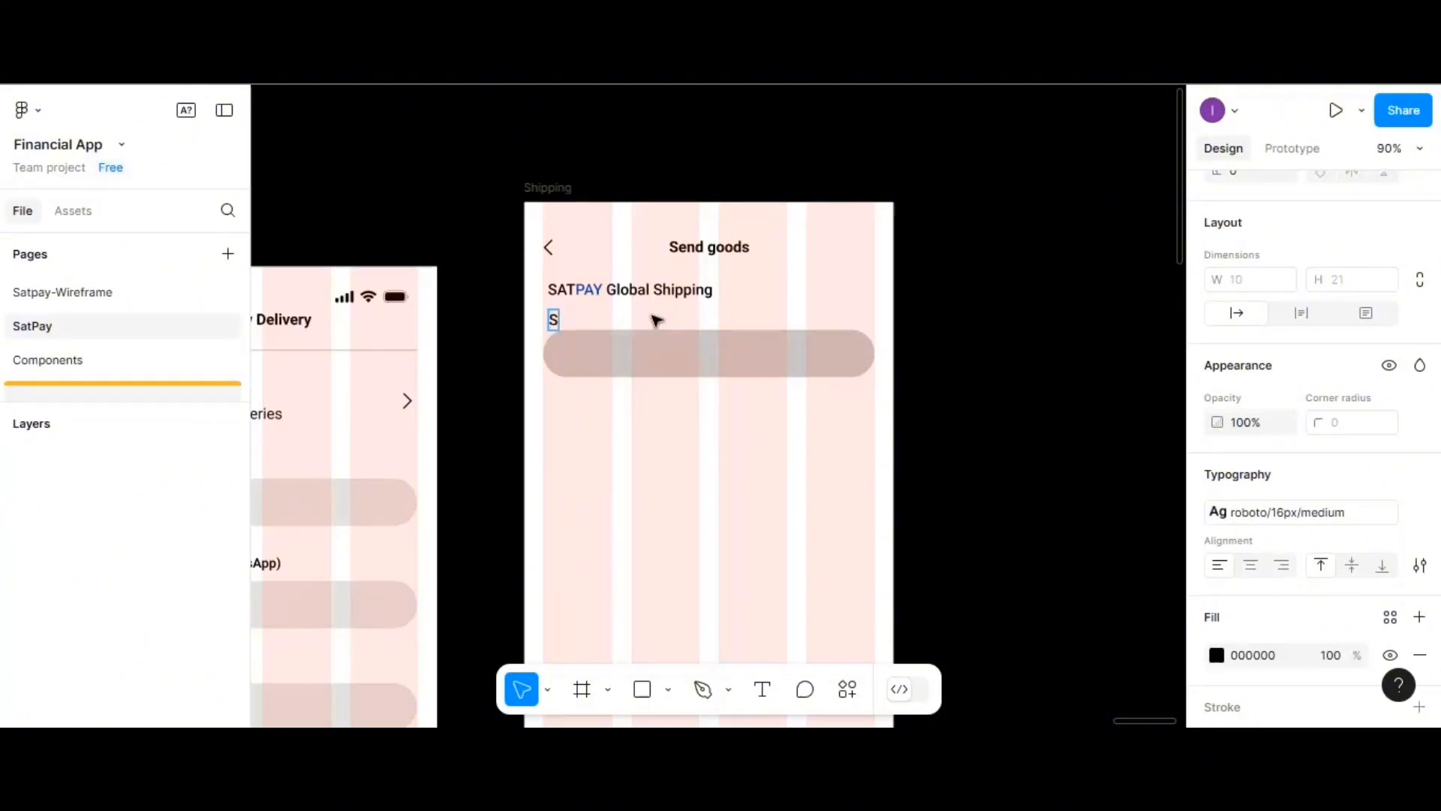
{"action": "type", "text": "lect country"}
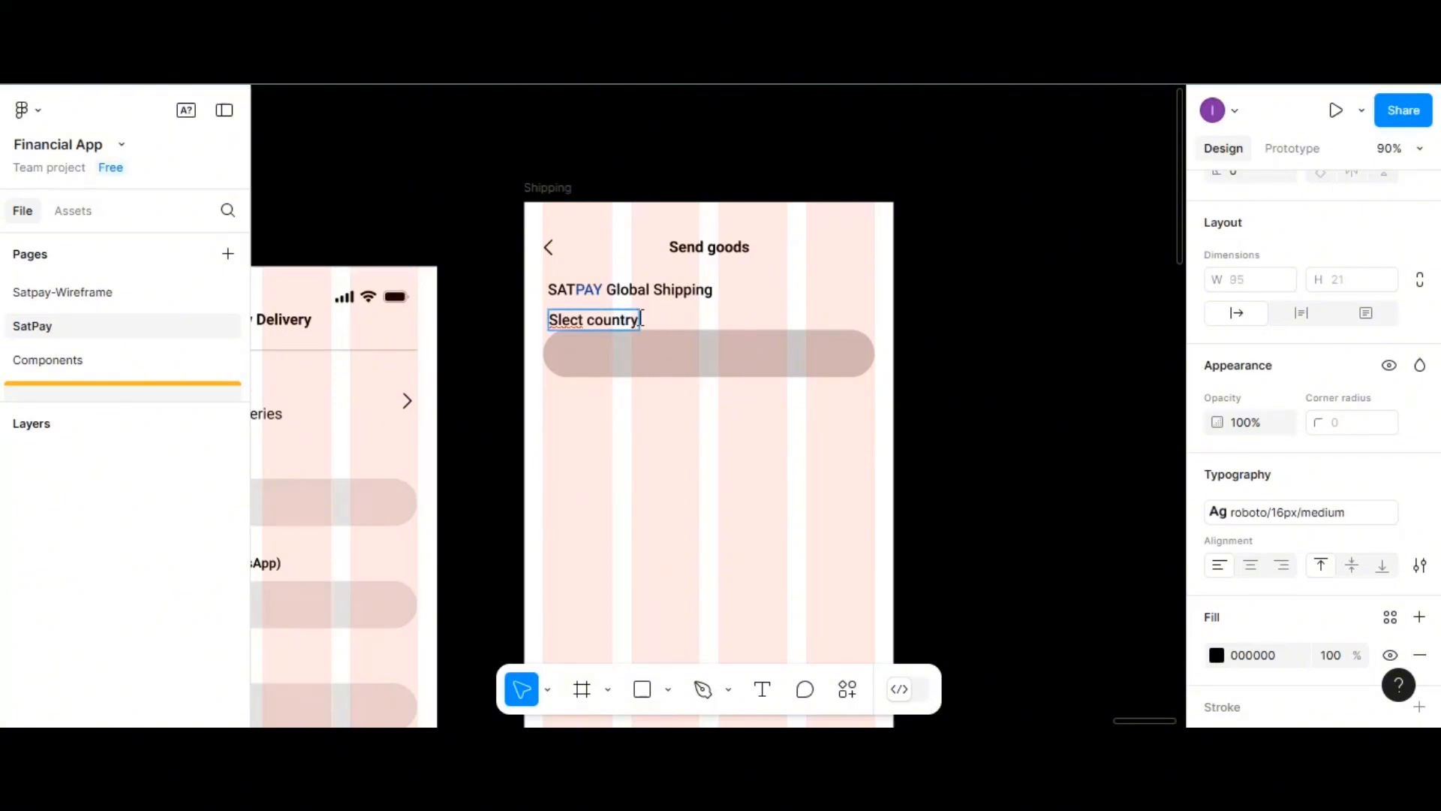
- Reword the label above the grey field to "Select item departure country" and shift the field slightly further down
{"action": "left_click", "coordinate": [591, 320]}
{"action": "key", "text": "BackSpace"}
{"action": "key", "text": "BackSpace"}
{"action": "key", "text": "BackSpace"}
{"action": "key", "text": "BackSpace"}
{"action": "key", "text": "BackSpace"}
{"action": "type", "text": "elect "}
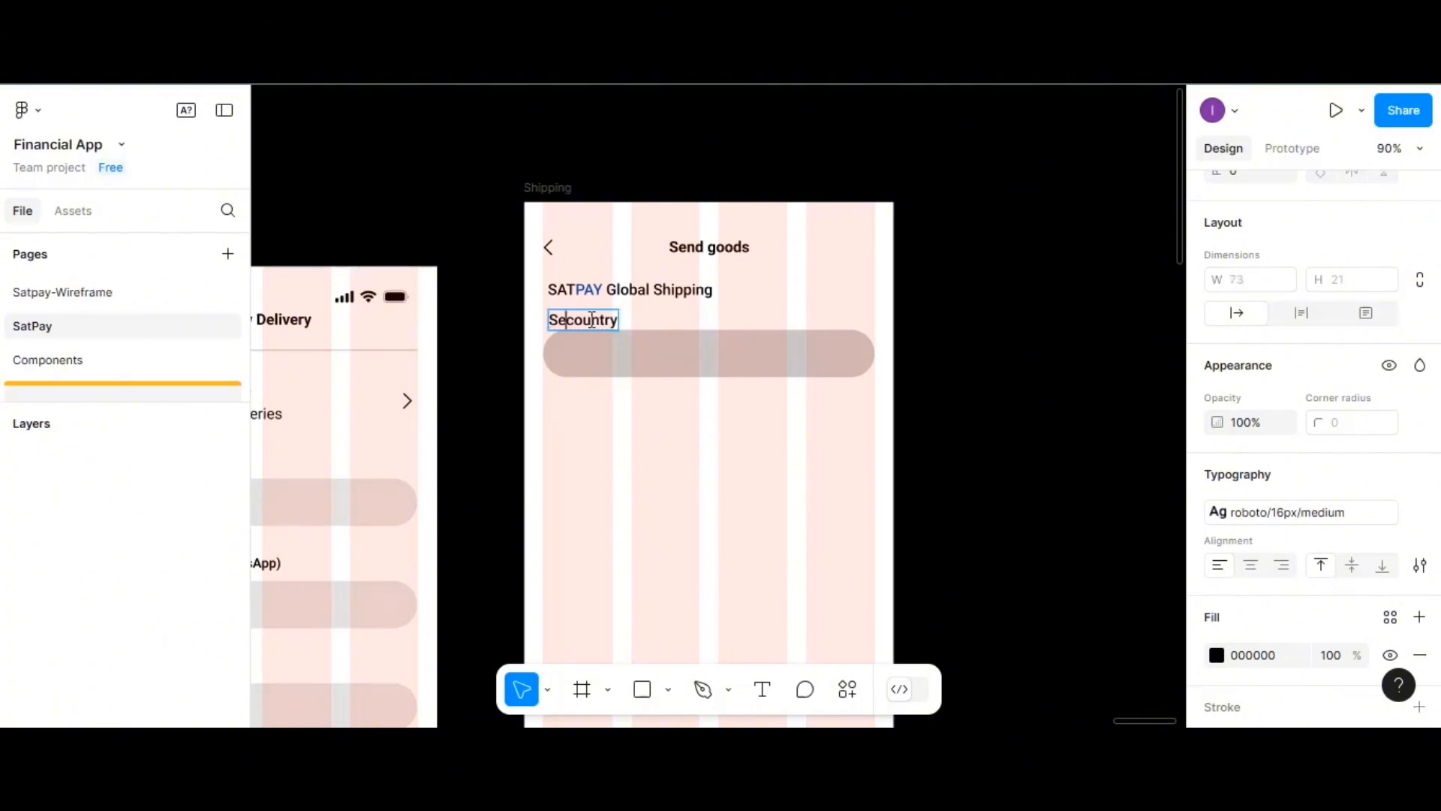
{"action": "type", "text": "item"}
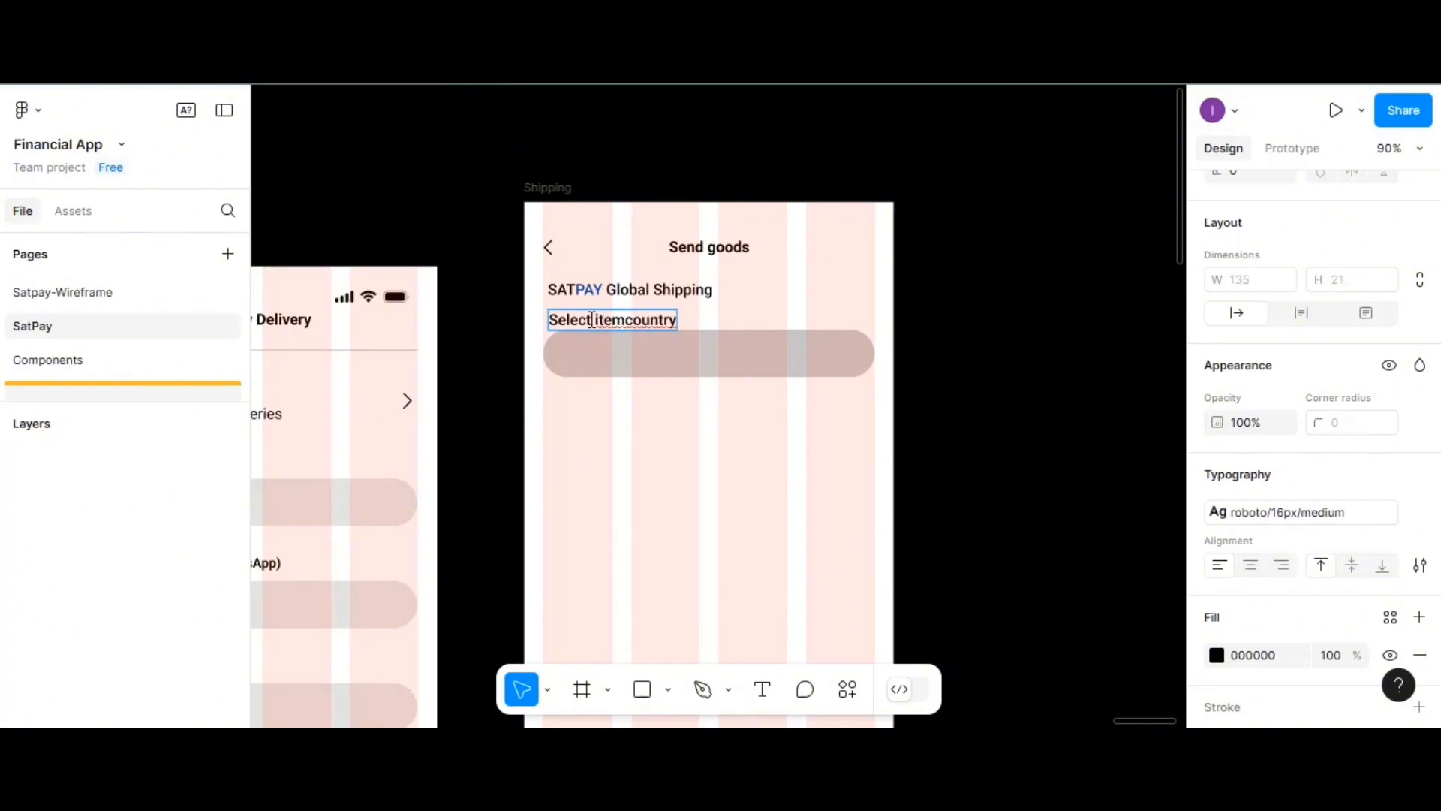
{"action": "type", "text": " depart"}
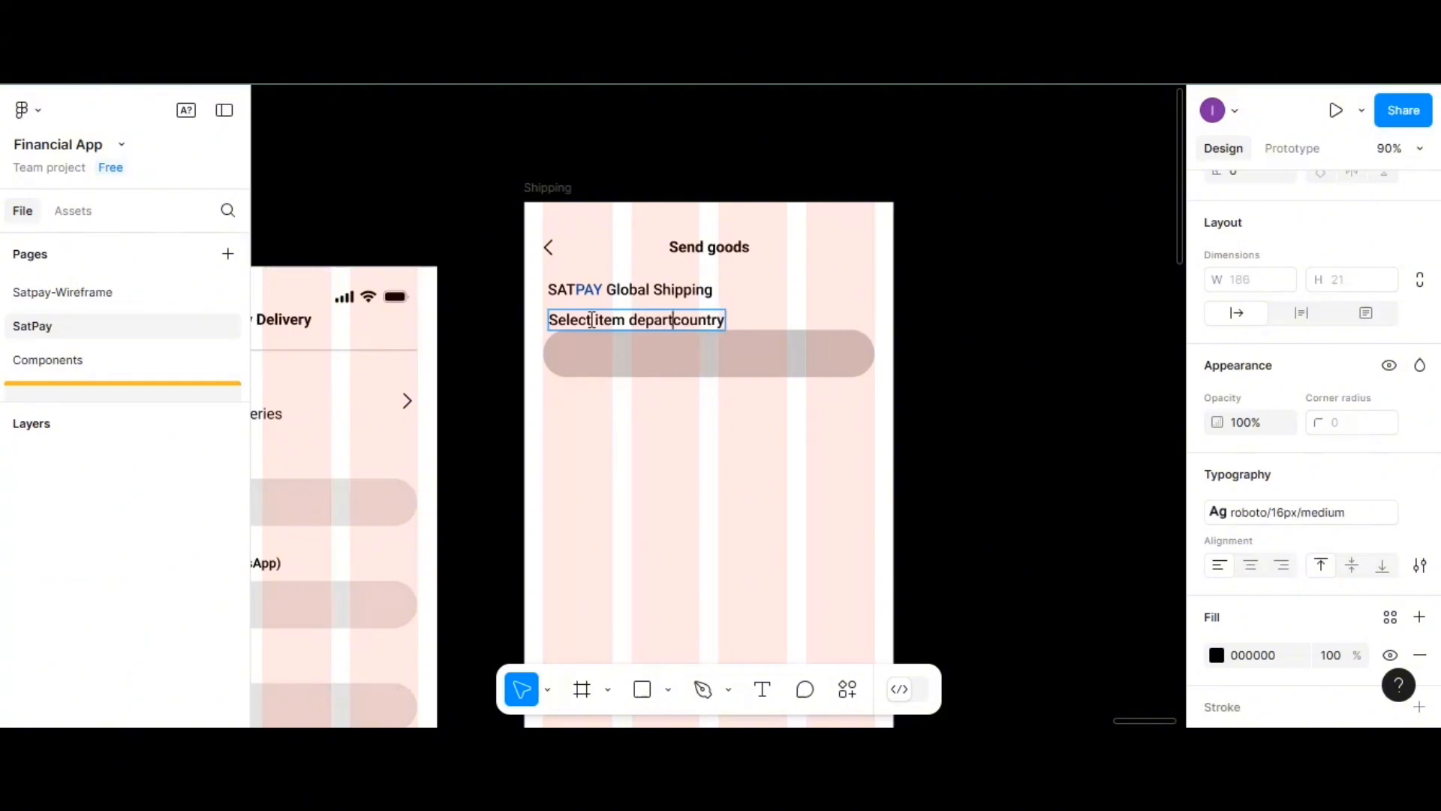
{"action": "type", "text": "ure"}
{"action": "left_click", "coordinate": [642, 355]}
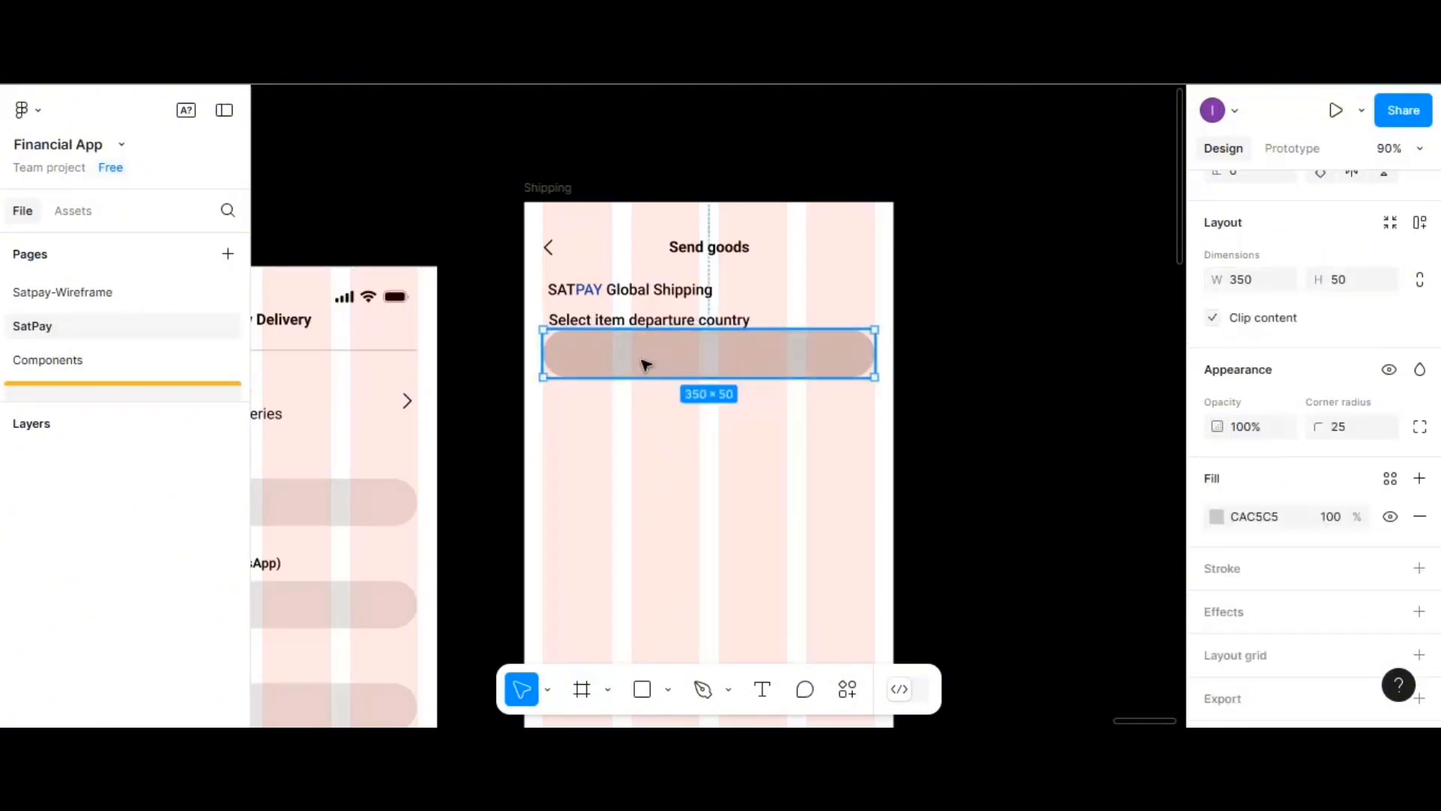
{"action": "left_click", "coordinate": [625, 323]}
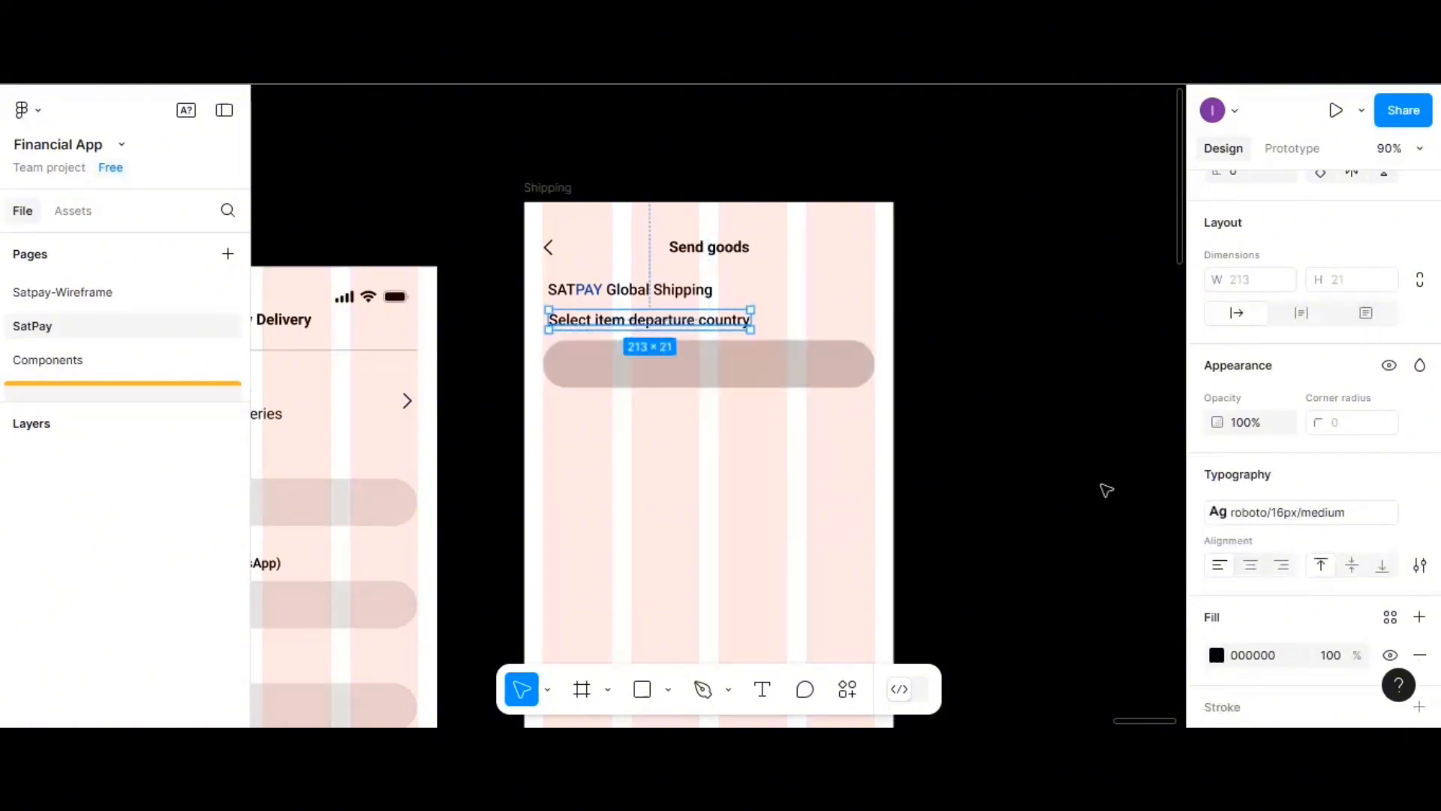
- Replace the text style of the "Select item departure country" label with roboto/12px regular
{"action": "left_click", "coordinate": [1420, 511]}
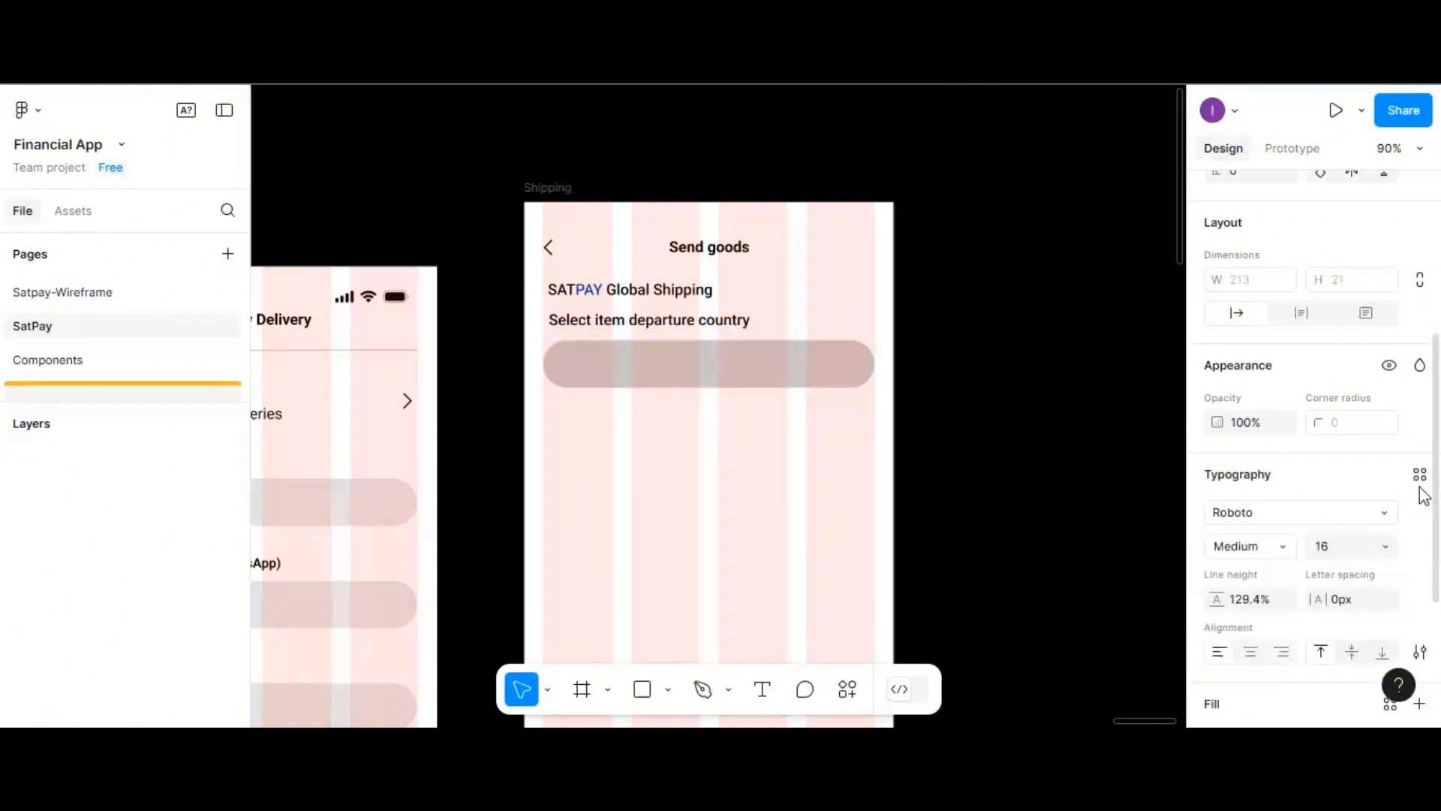
{"action": "left_click", "coordinate": [1419, 478]}
{"action": "scroll", "coordinate": [1388, 511], "scroll_direction": "down", "scroll_amount": 3}
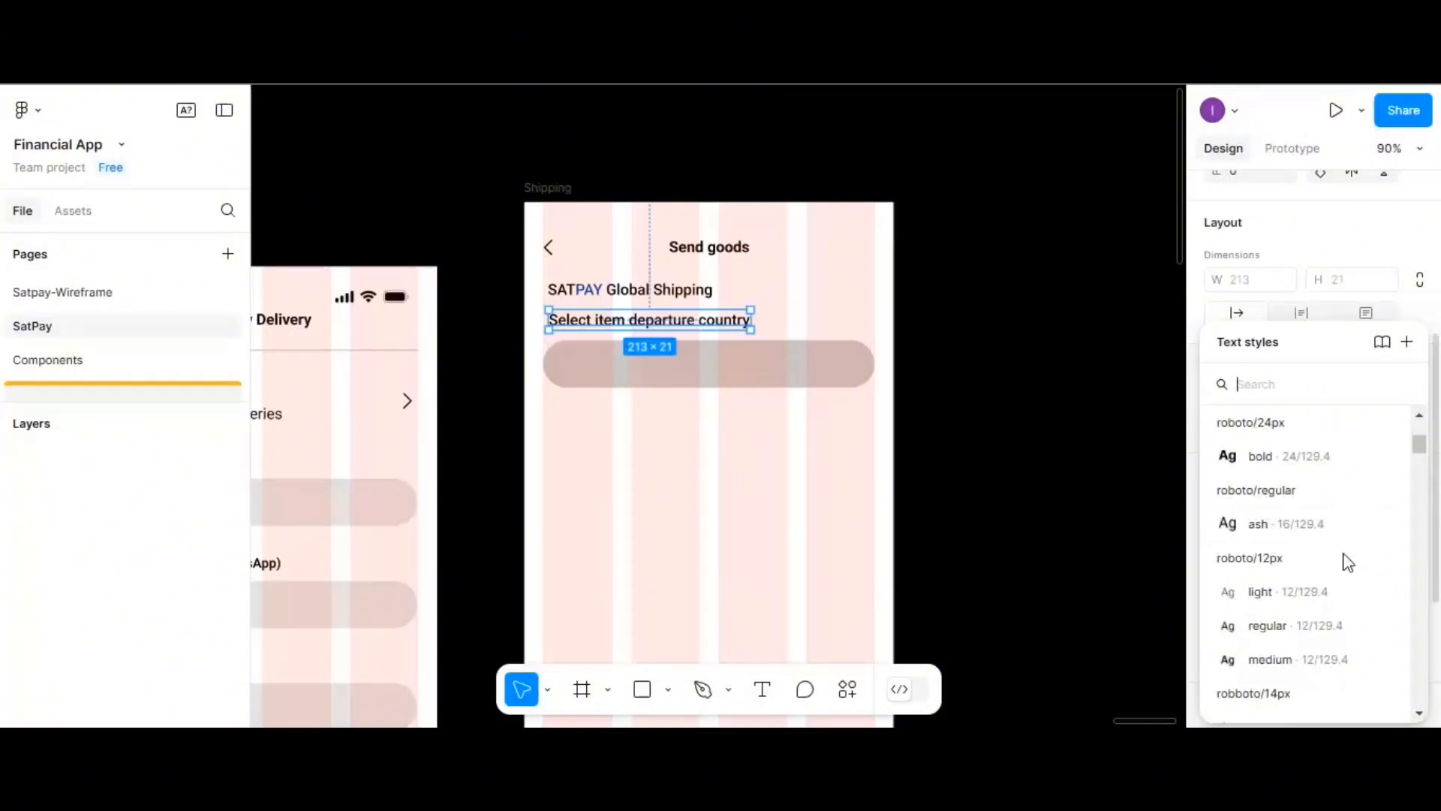
{"action": "left_click", "coordinate": [1321, 627]}
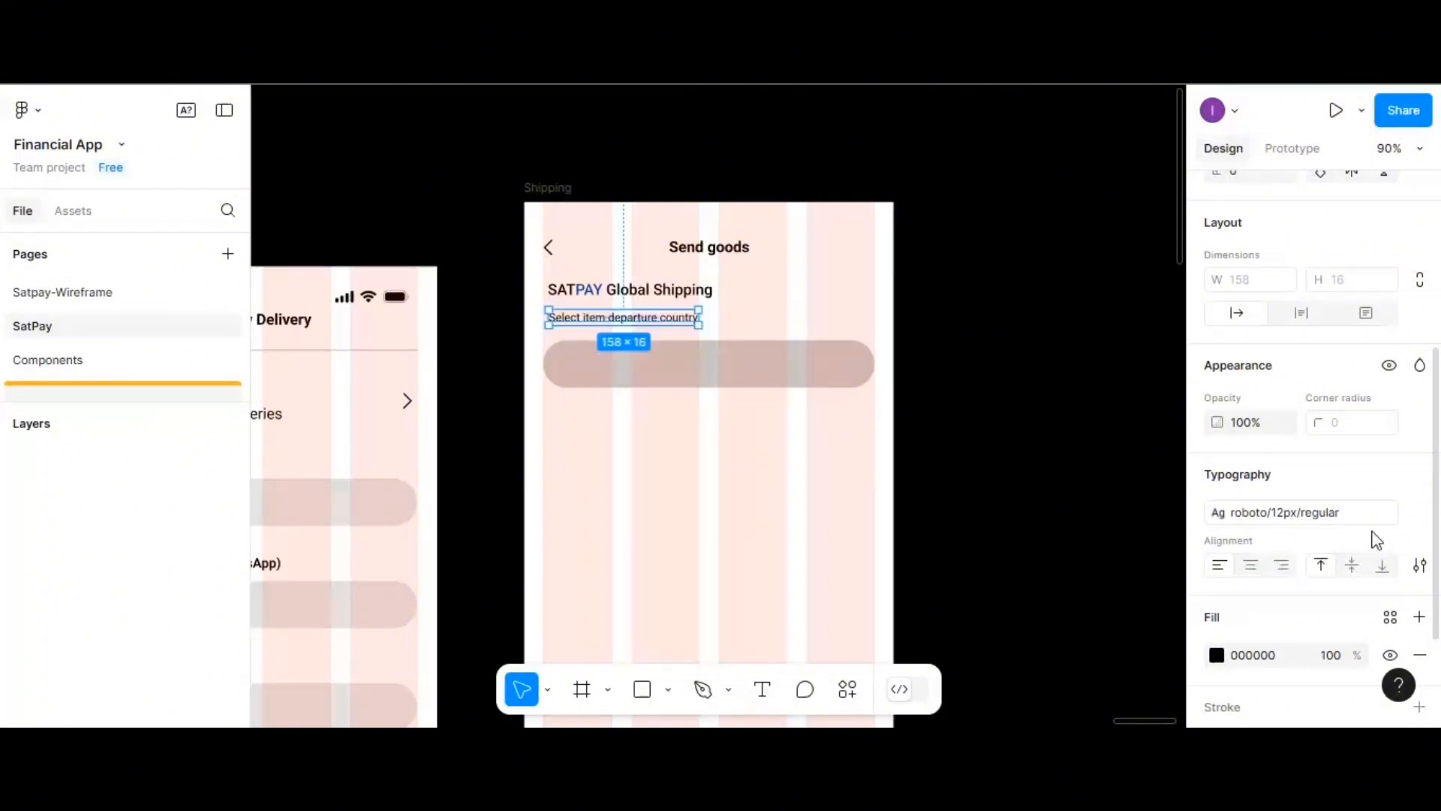
- Apply the roboto/12px medium text style to the "Select item departure country" label
{"action": "left_click", "coordinate": [1418, 517]}
{"action": "left_click", "coordinate": [1419, 475]}
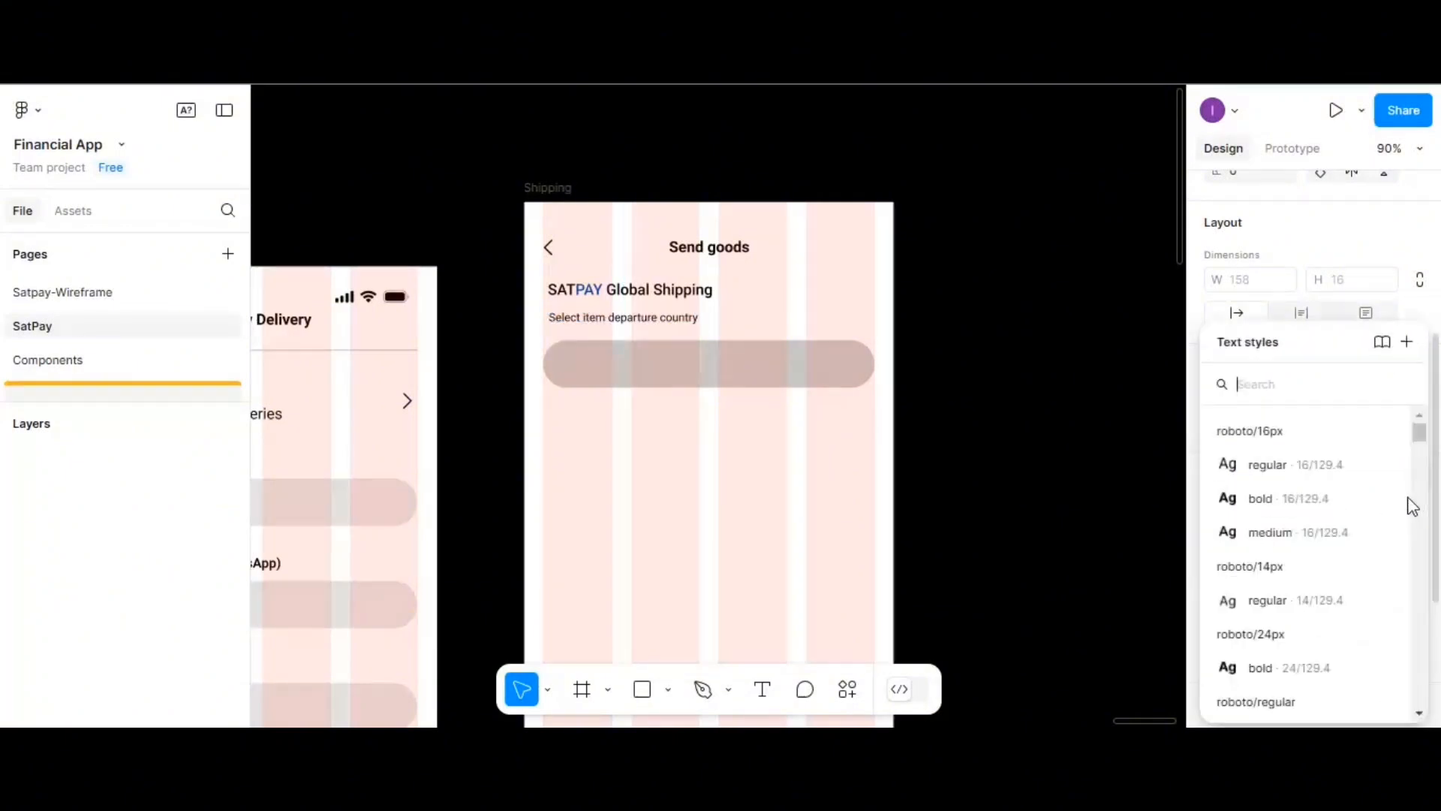
{"action": "scroll", "coordinate": [1335, 650], "scroll_direction": "down", "scroll_amount": 2}
{"action": "scroll", "coordinate": [1328, 661], "scroll_direction": "down", "scroll_amount": 3}
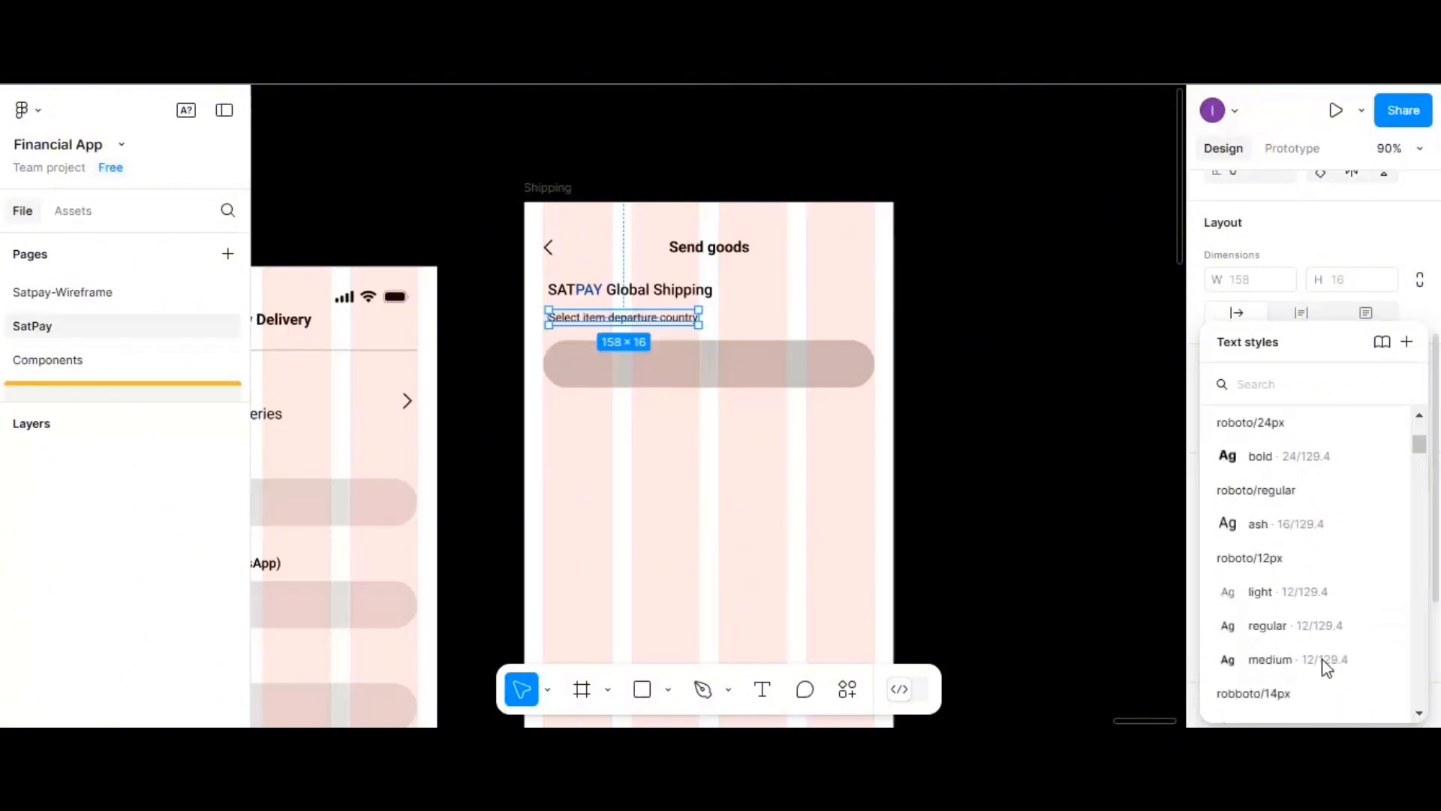
{"action": "left_click", "coordinate": [1322, 659]}
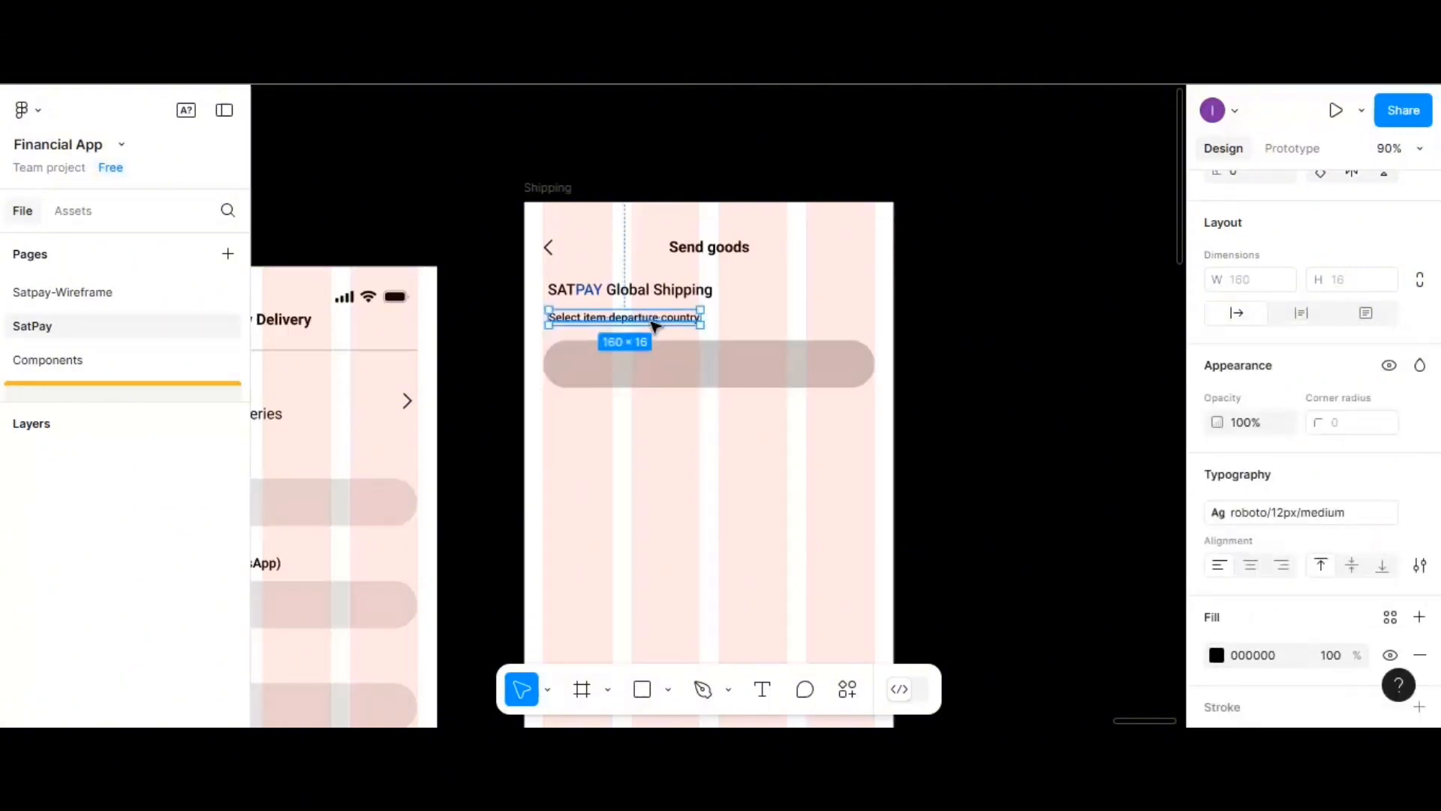
- Move the departure country label slightly right and down to X 35, Y 125, and nudge the grey field slightly up
{"action": "left_click_drag", "start_coordinate": [652, 330], "coordinate": [660, 331]}
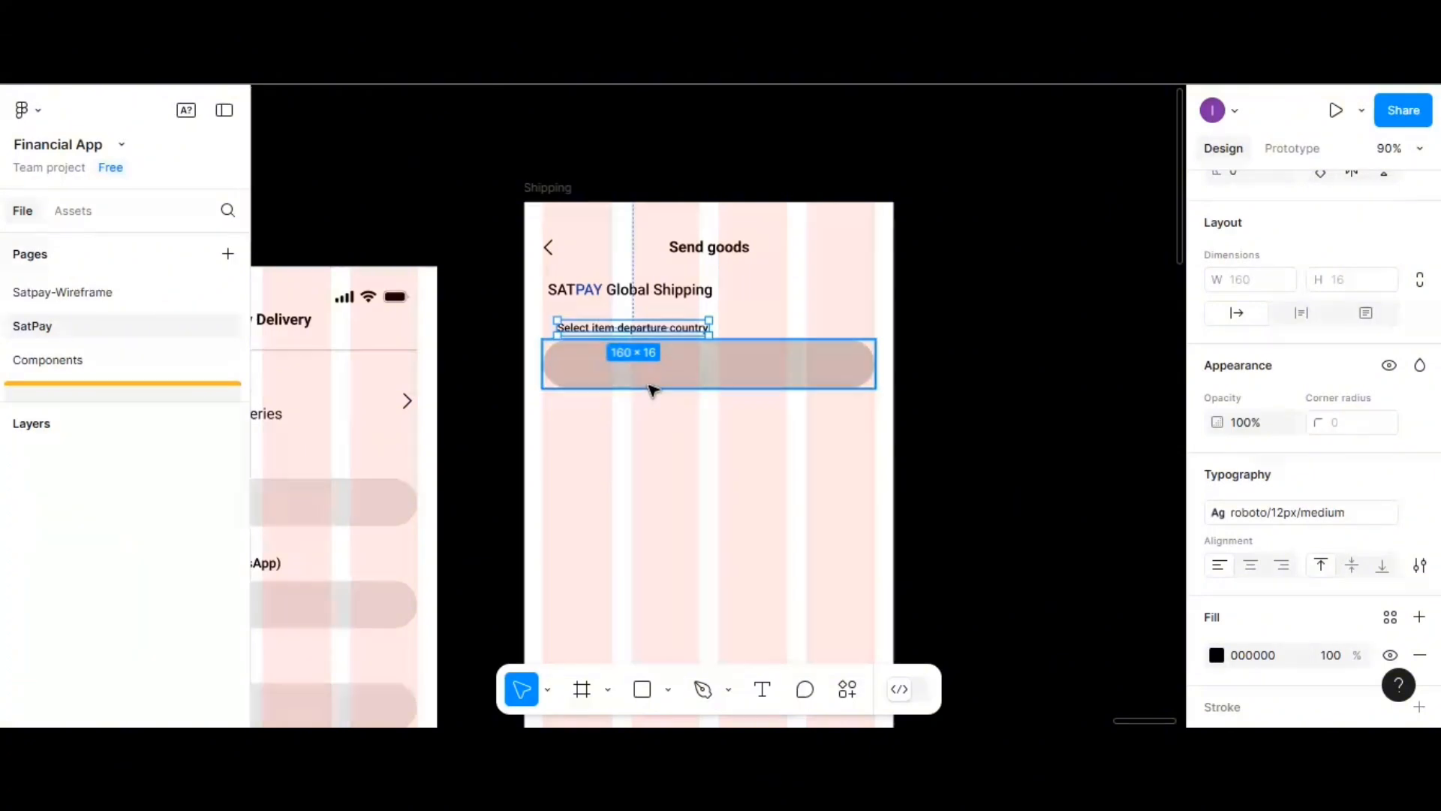
{"action": "left_click", "coordinate": [651, 388]}
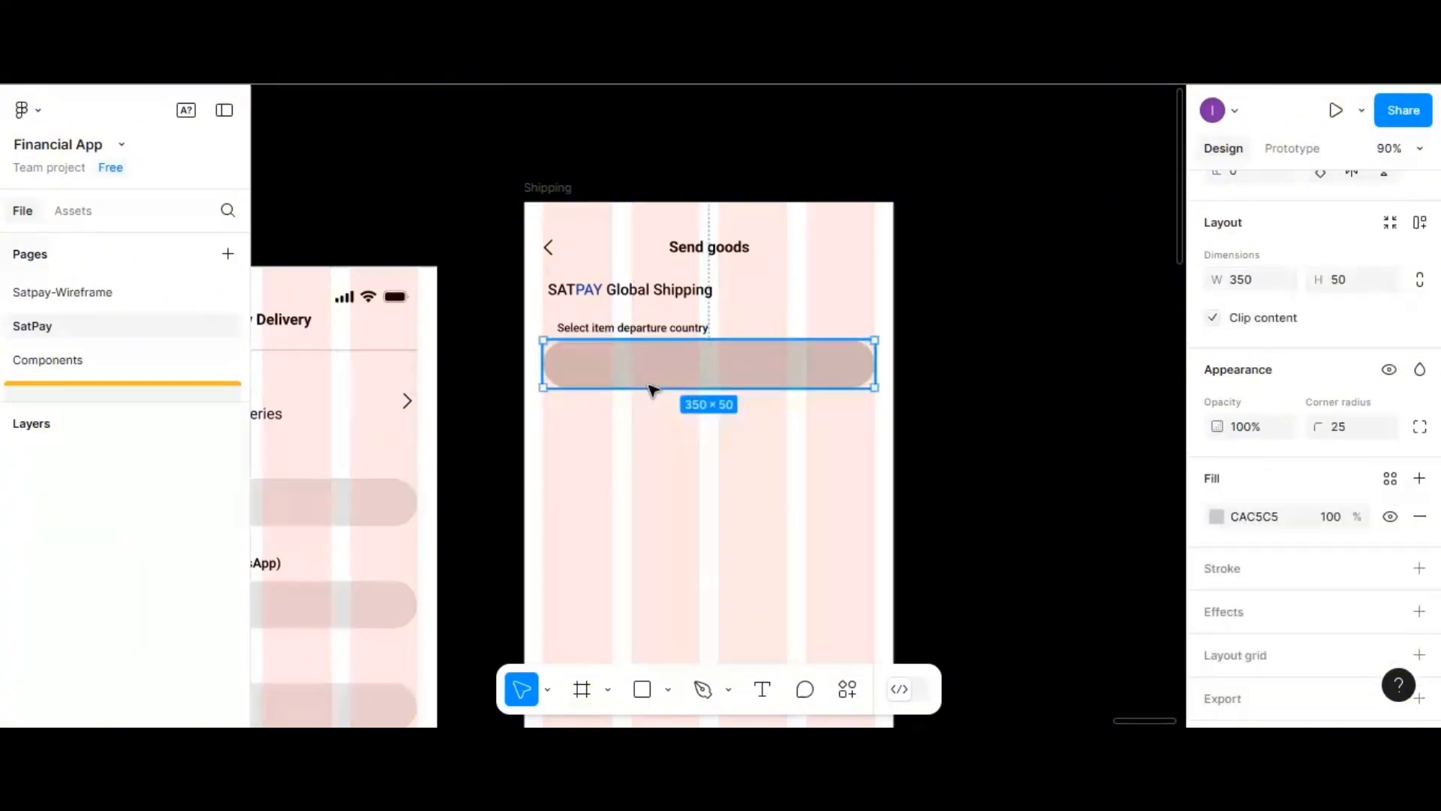
{"action": "key", "text": "Escape"}
- Duplicate the departure country label together with its grey field directly below the originals
{"action": "left_click", "coordinate": [698, 328]}
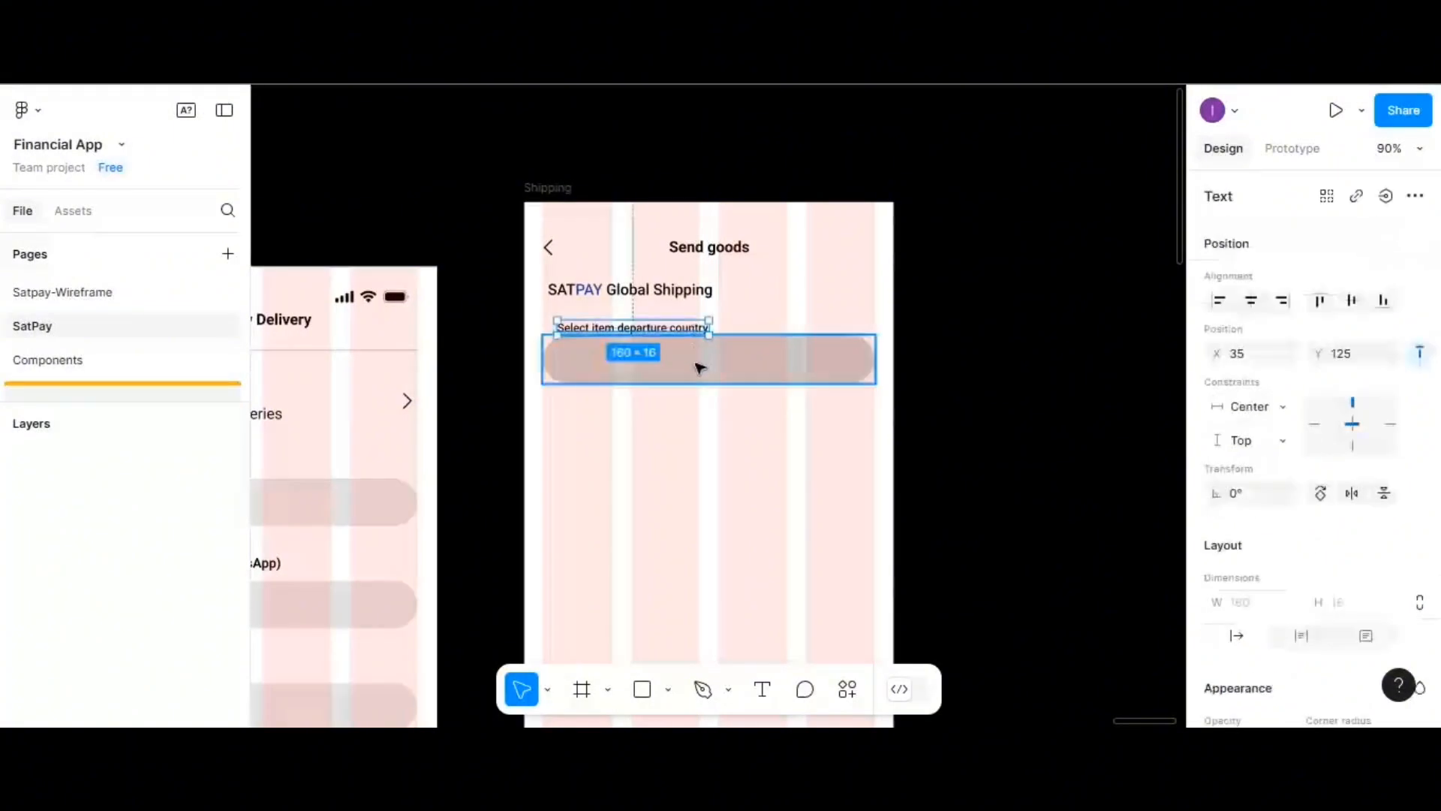
{"action": "left_click", "coordinate": [699, 367], "text": "shift"}
{"action": "left_click_drag", "start_coordinate": [700, 367], "coordinate": [663, 412]}
{"action": "left_click", "coordinate": [666, 412]}
- Copy the upper departure country label into the first grey field and replace the copy's text with "United Kingdom"
{"action": "left_click", "coordinate": [630, 331]}
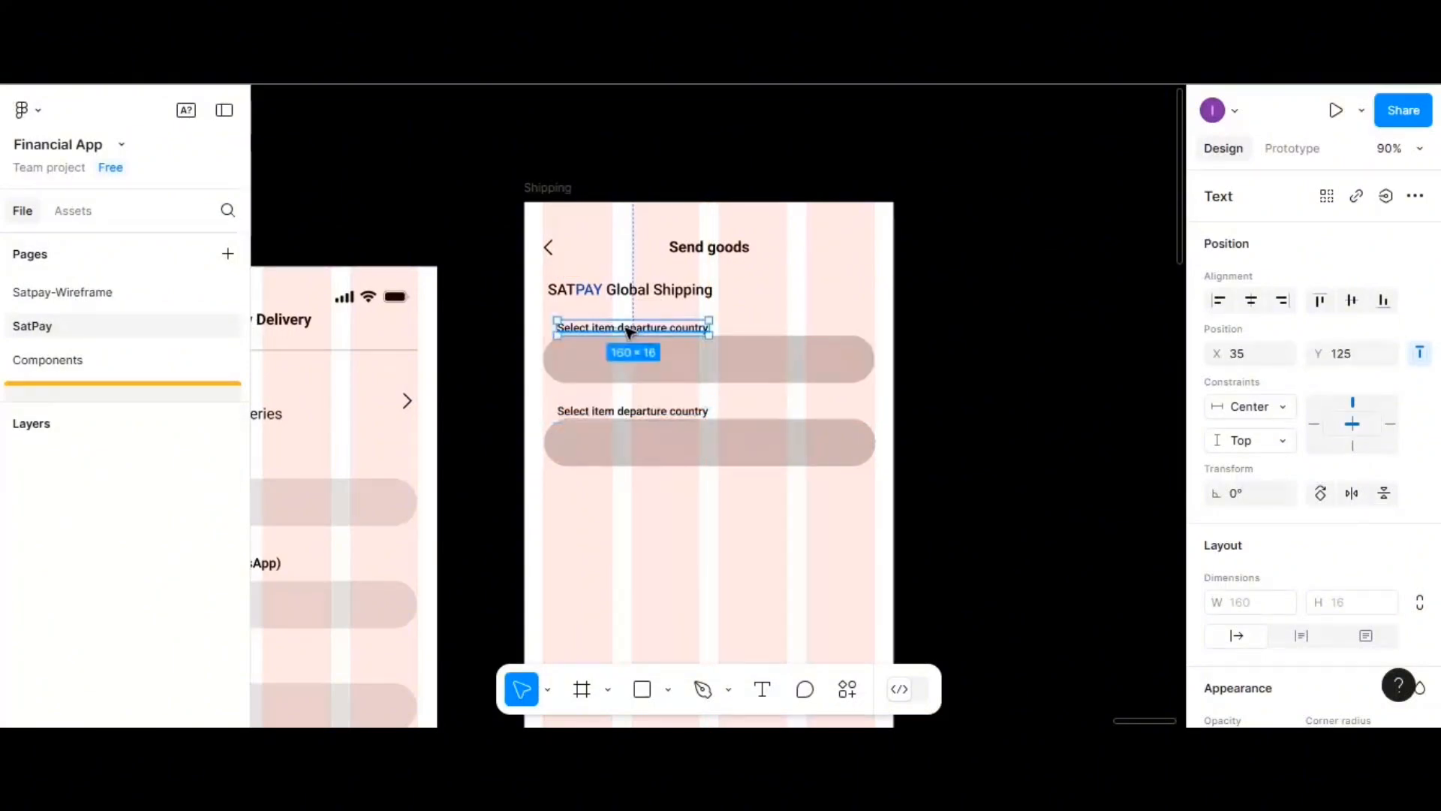
{"action": "left_click_drag", "start_coordinate": [630, 330], "coordinate": [642, 366]}
{"action": "double_click", "coordinate": [642, 365]}
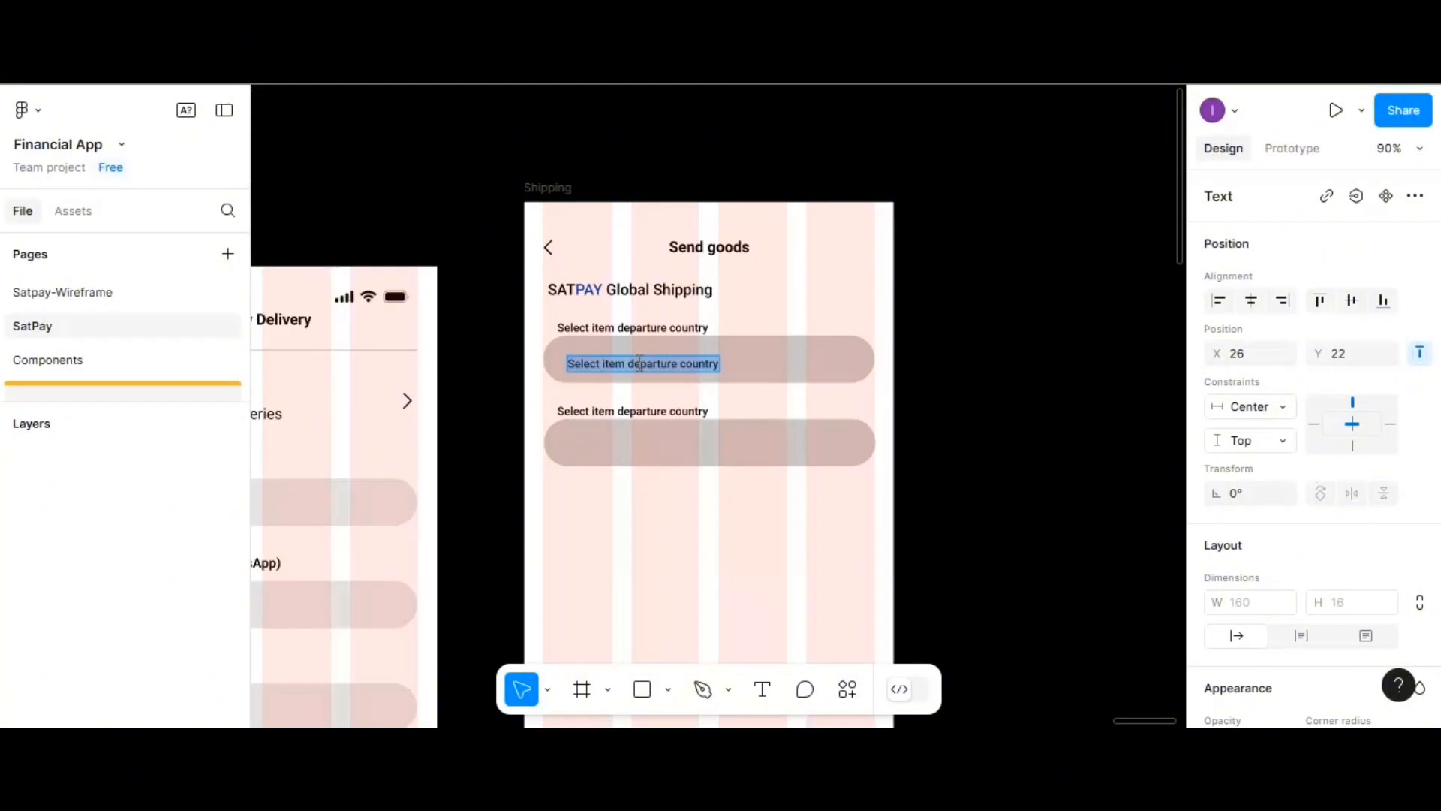
{"action": "type", "text": "u"}
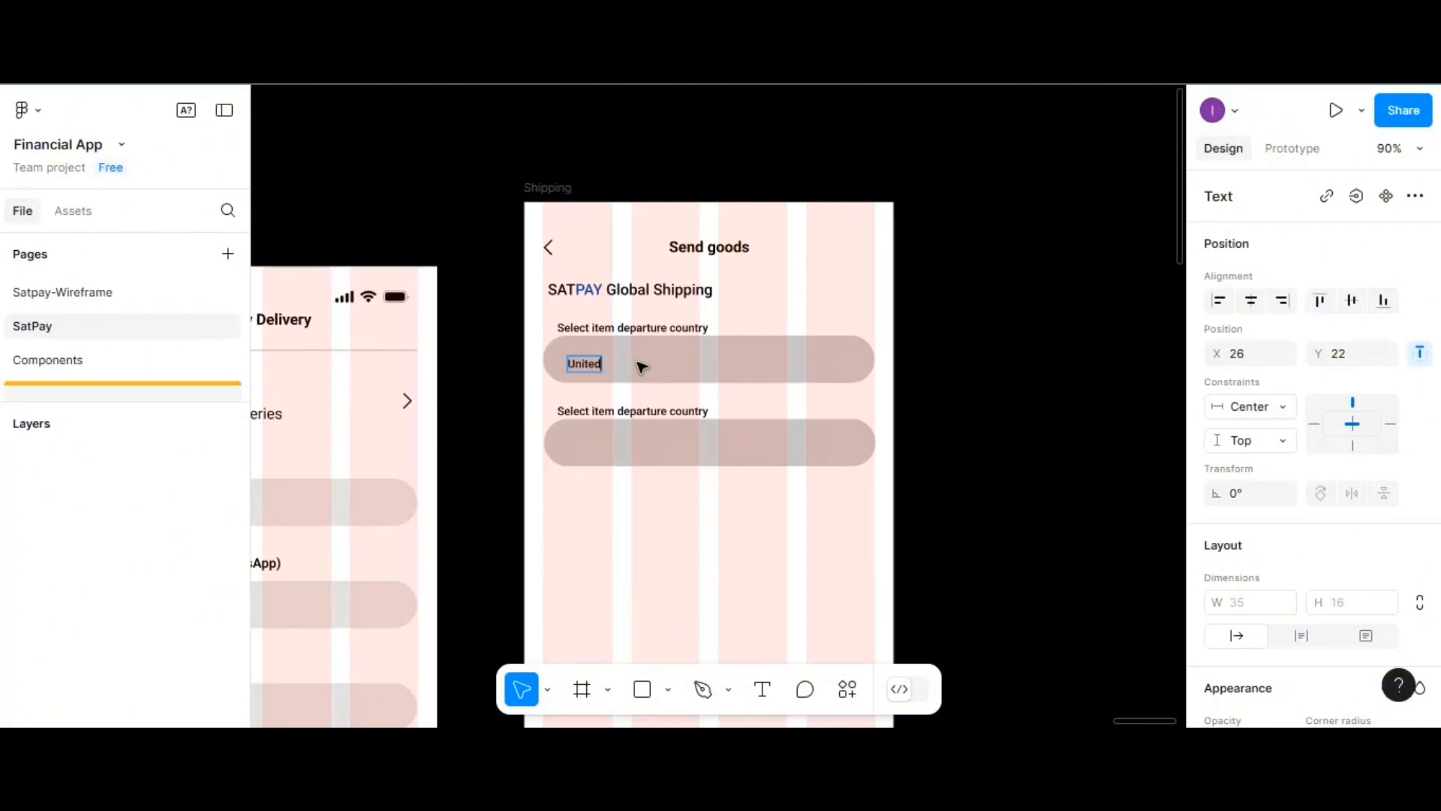
{"action": "type", "text": "nited King"}
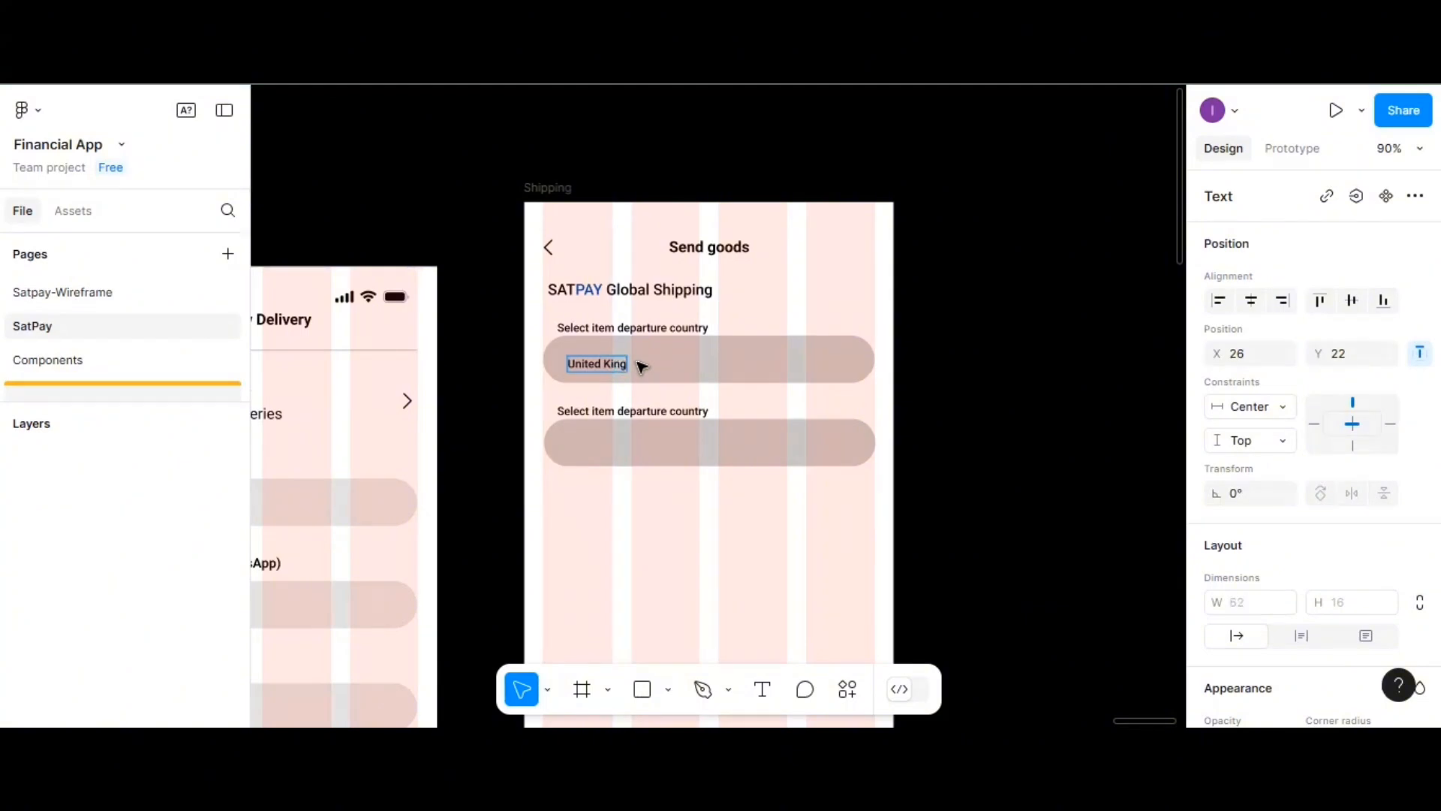
{"action": "type", "text": "dom"}
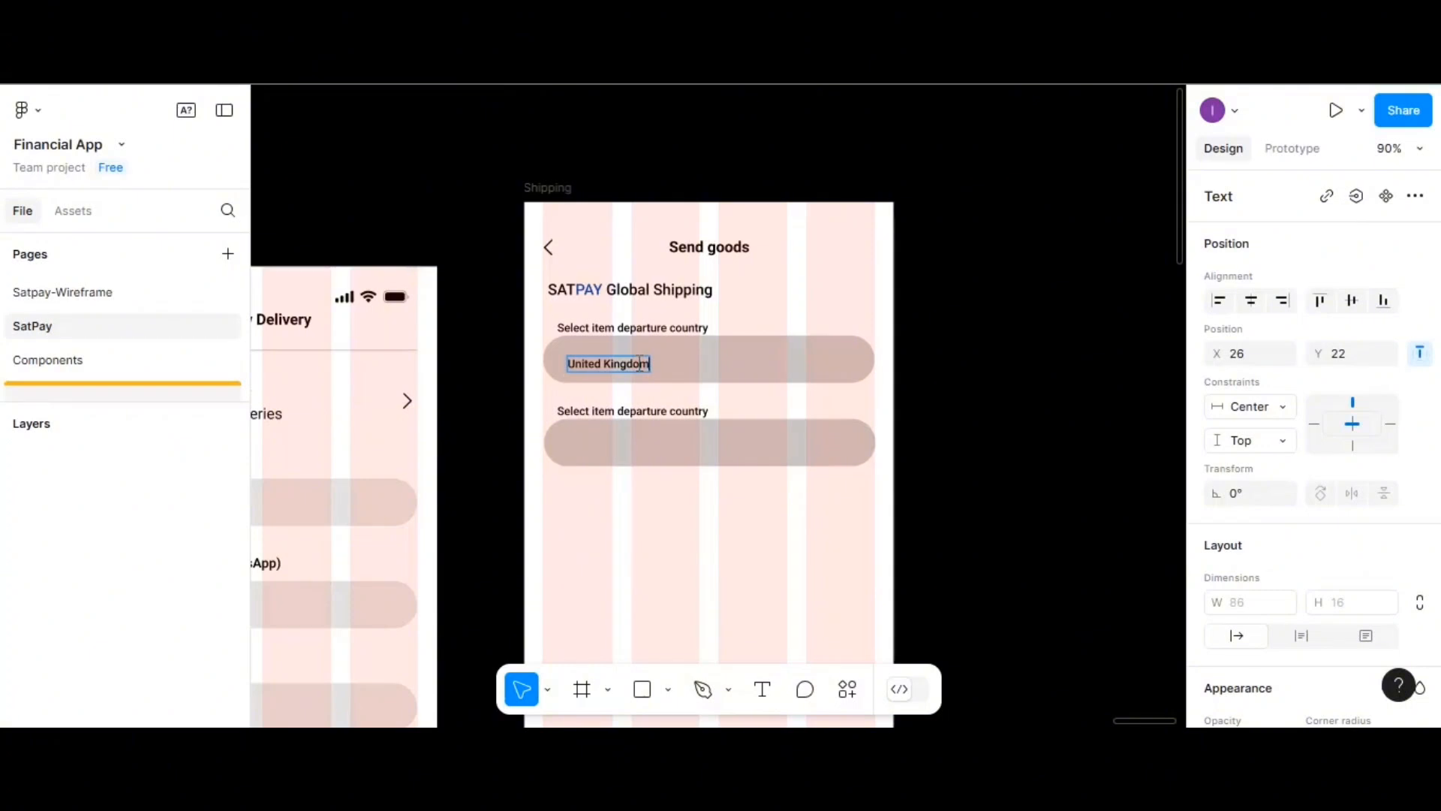
{"action": "key", "text": "Escape"}
- Copy the header's back arrow into the right end of the "United Kingdom" field
{"action": "left_click", "coordinate": [554, 251]}
{"action": "double_click", "coordinate": [554, 252]}
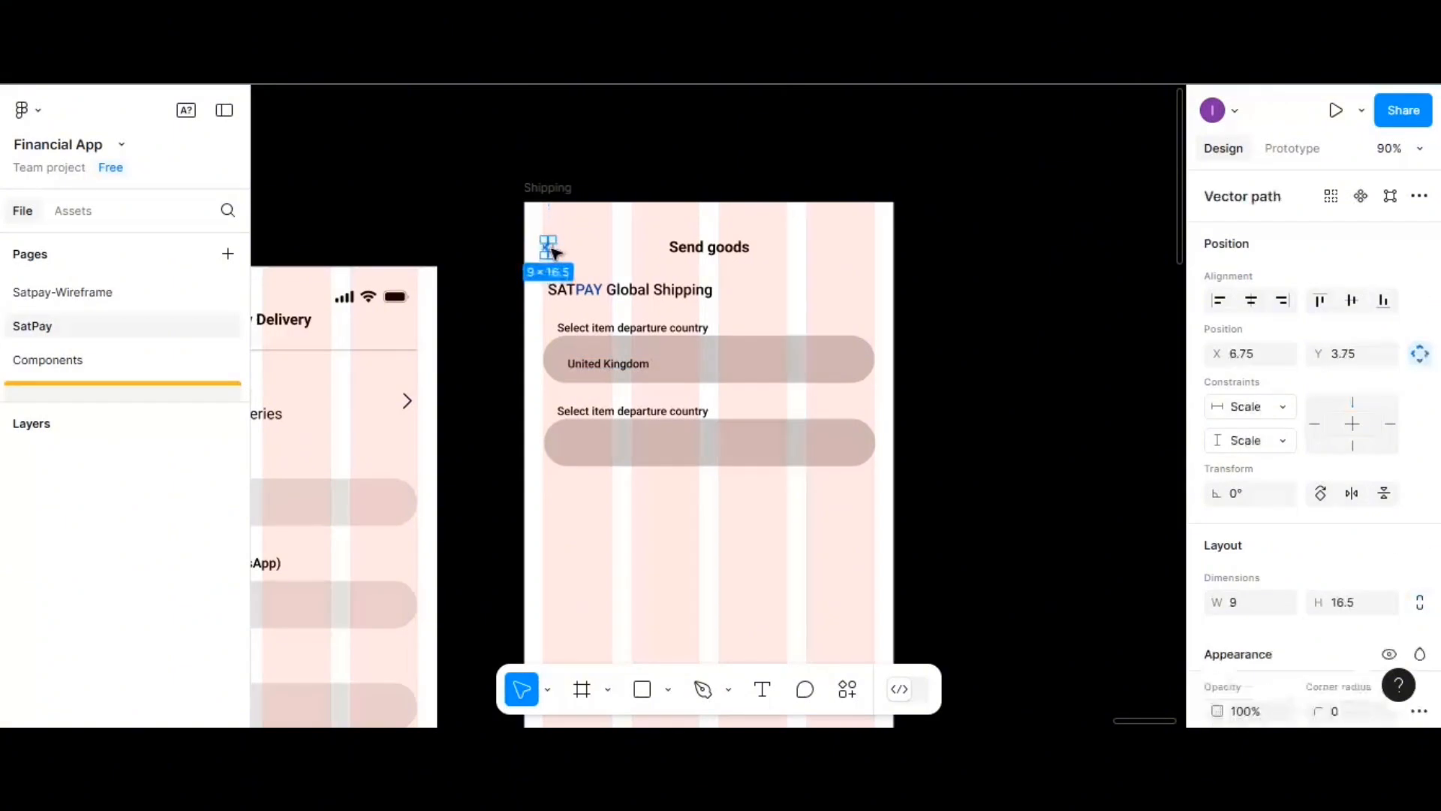
{"action": "left_click_drag", "start_coordinate": [553, 251], "coordinate": [849, 364]}
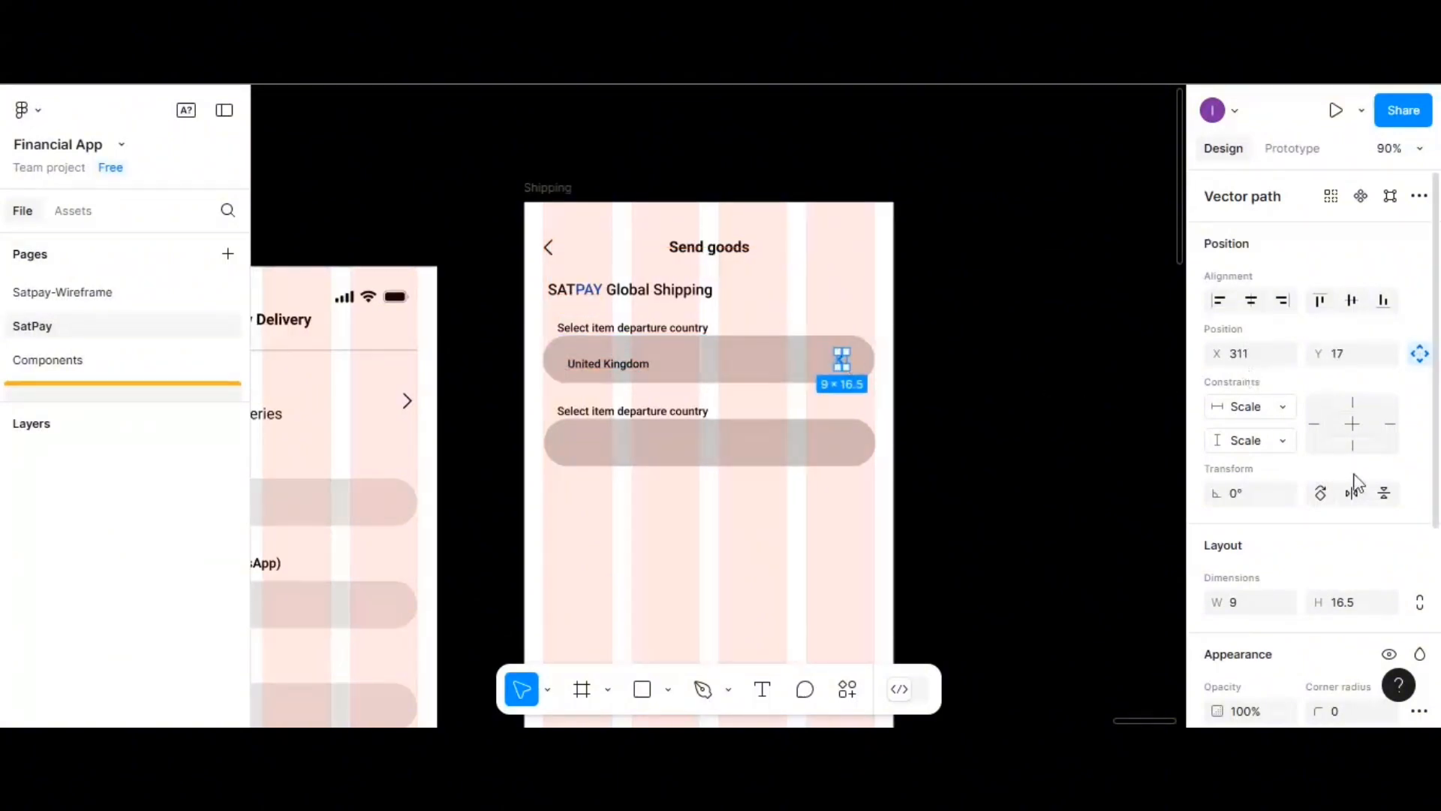
- Flip the copied arrow horizontally and vertically, and set its rotation to 90° so it points down
{"action": "scroll", "coordinate": [1373, 458], "scroll_direction": "down", "scroll_amount": 2}
{"action": "left_click", "coordinate": [1385, 396]}
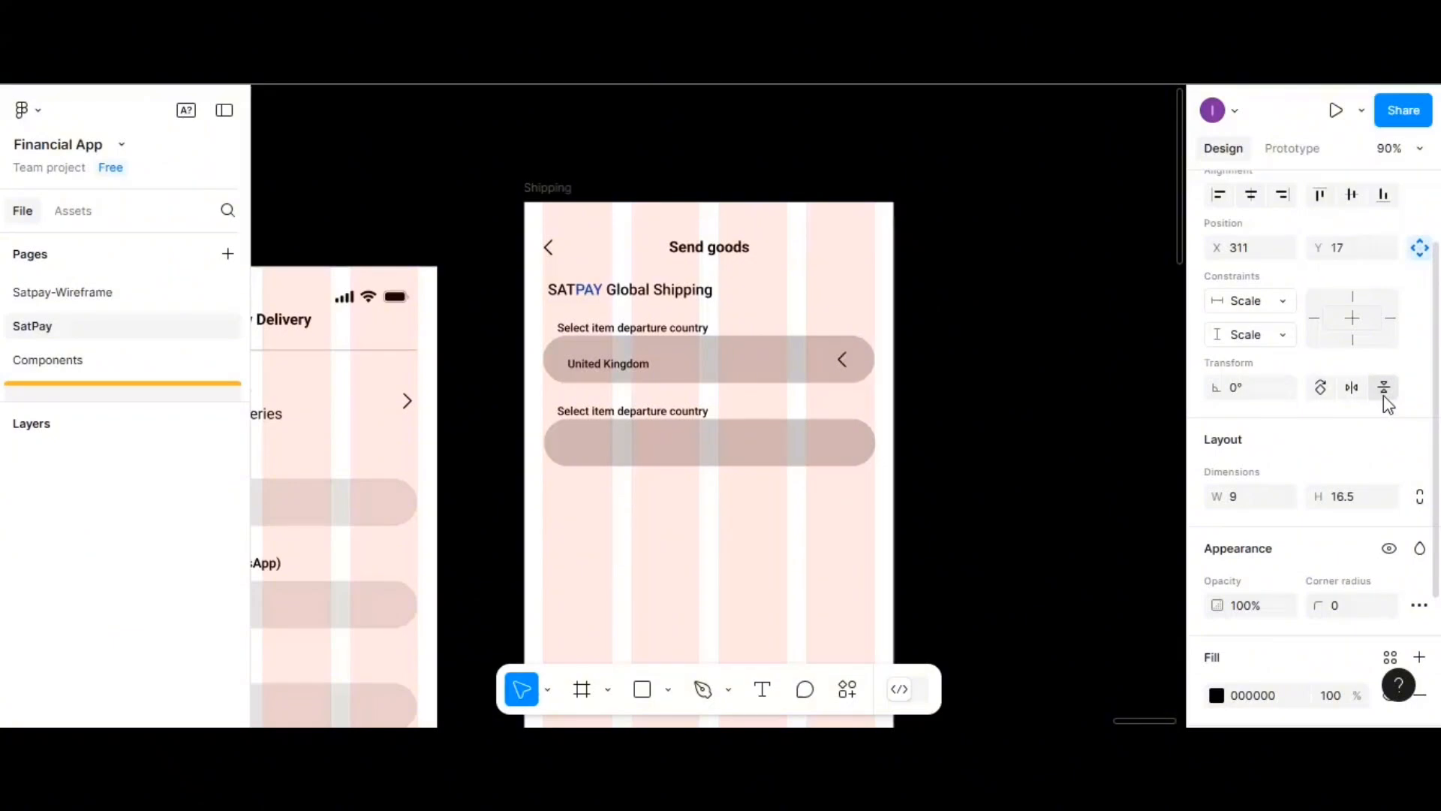
{"action": "left_click", "coordinate": [1351, 387]}
{"action": "left_click", "coordinate": [1384, 388]}
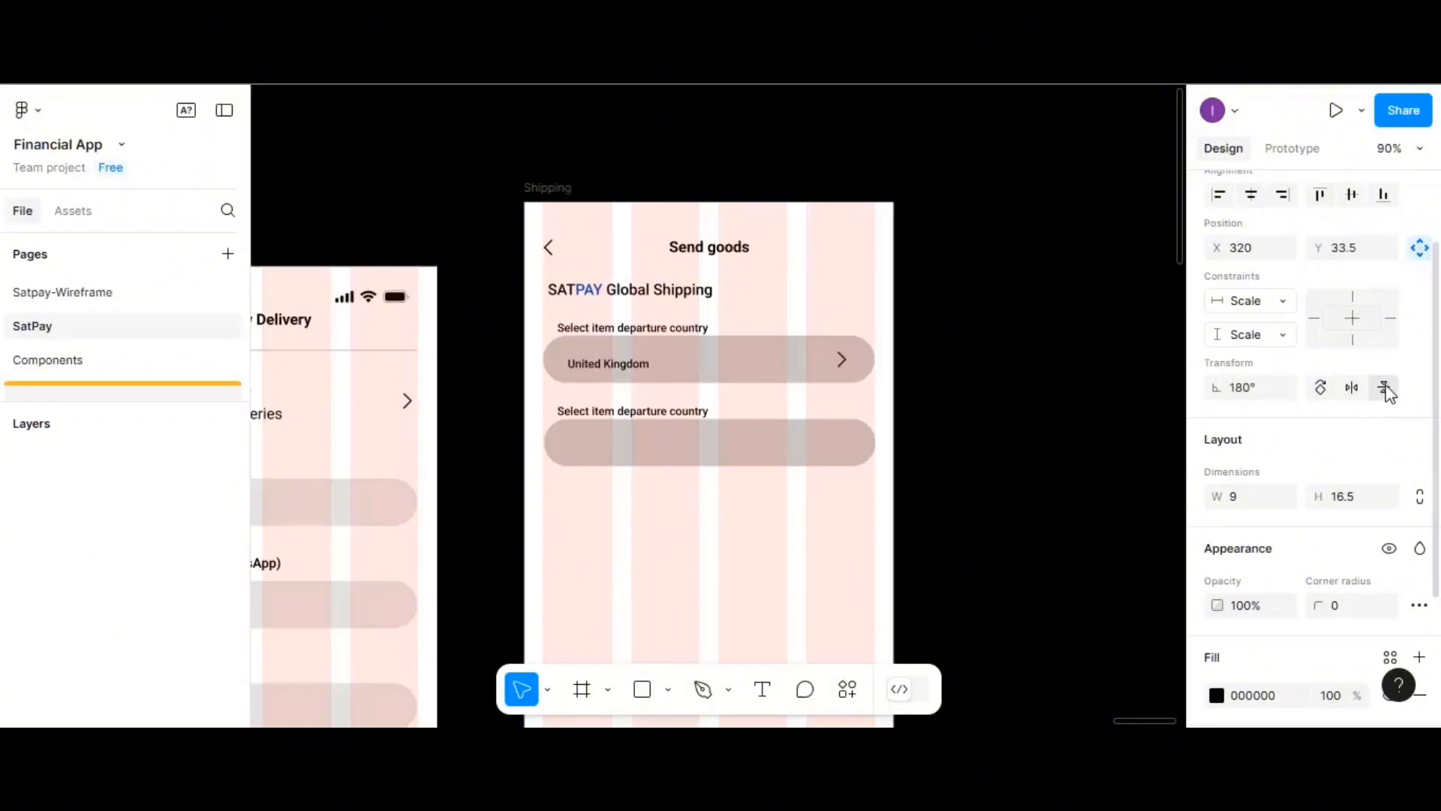
{"action": "left_click", "coordinate": [1264, 391]}
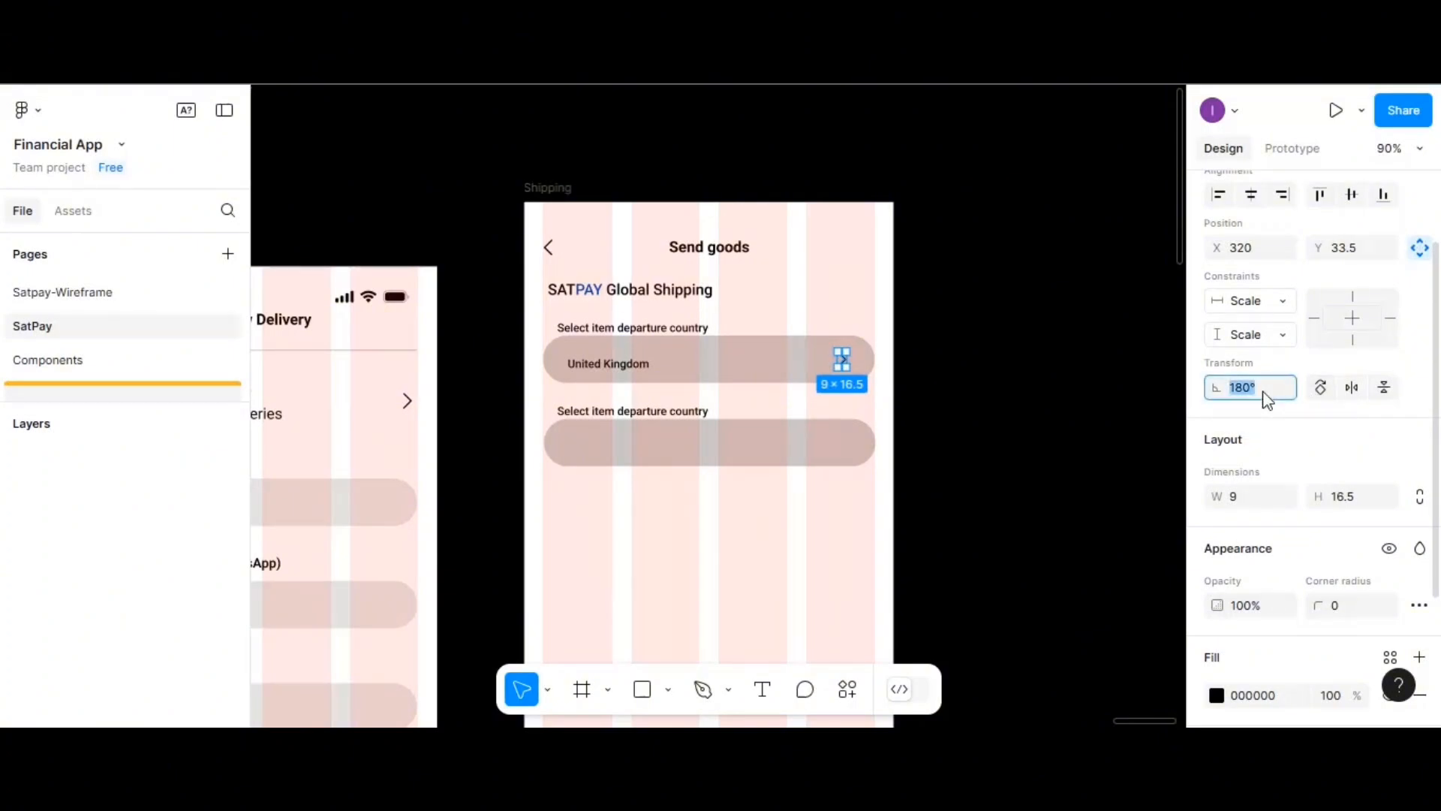
{"action": "key", "text": "Return"}
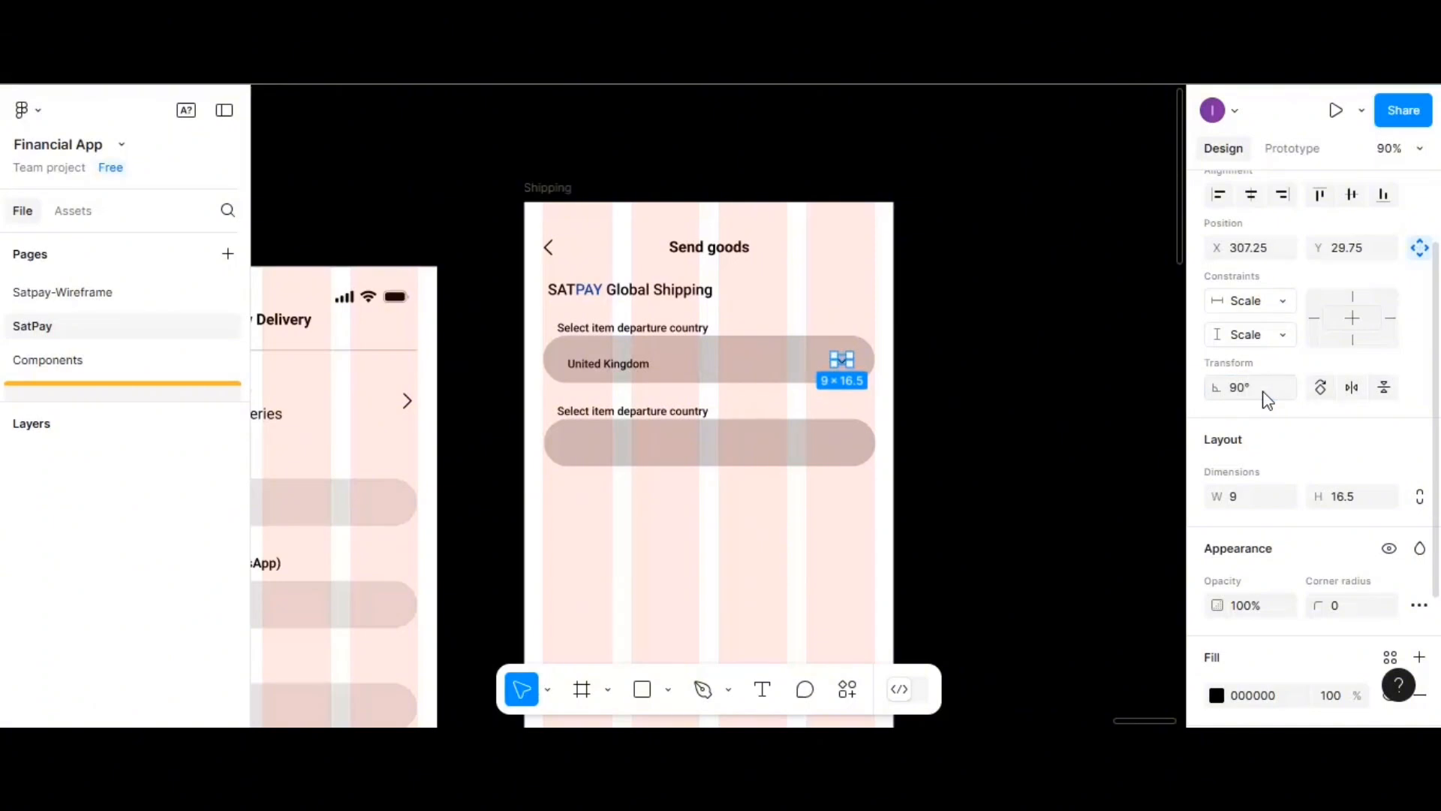
- Centre the "United Kingdom" text vertically in its field and shift it right to X 51
{"action": "left_click", "coordinate": [646, 372]}
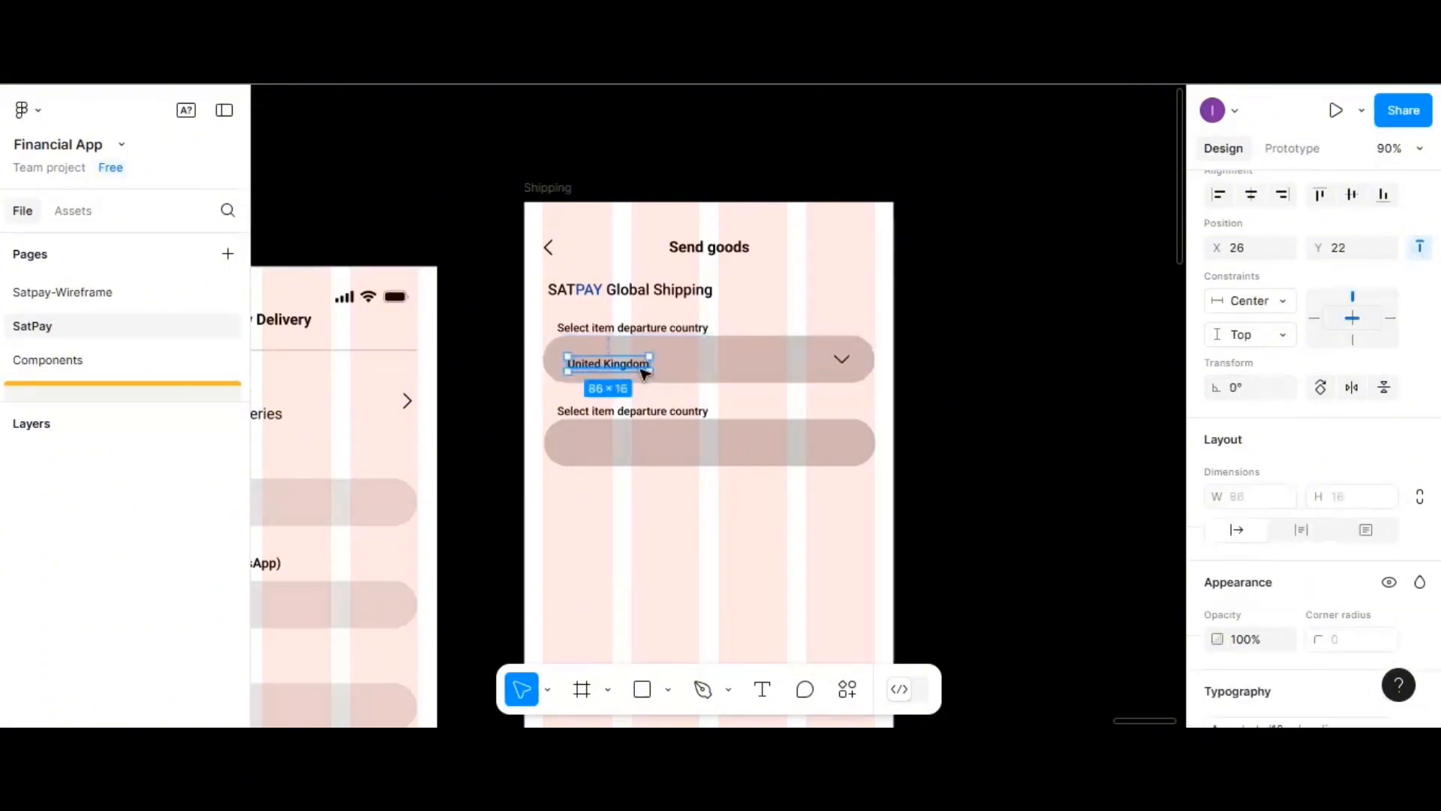
{"action": "left_click", "coordinate": [1352, 195]}
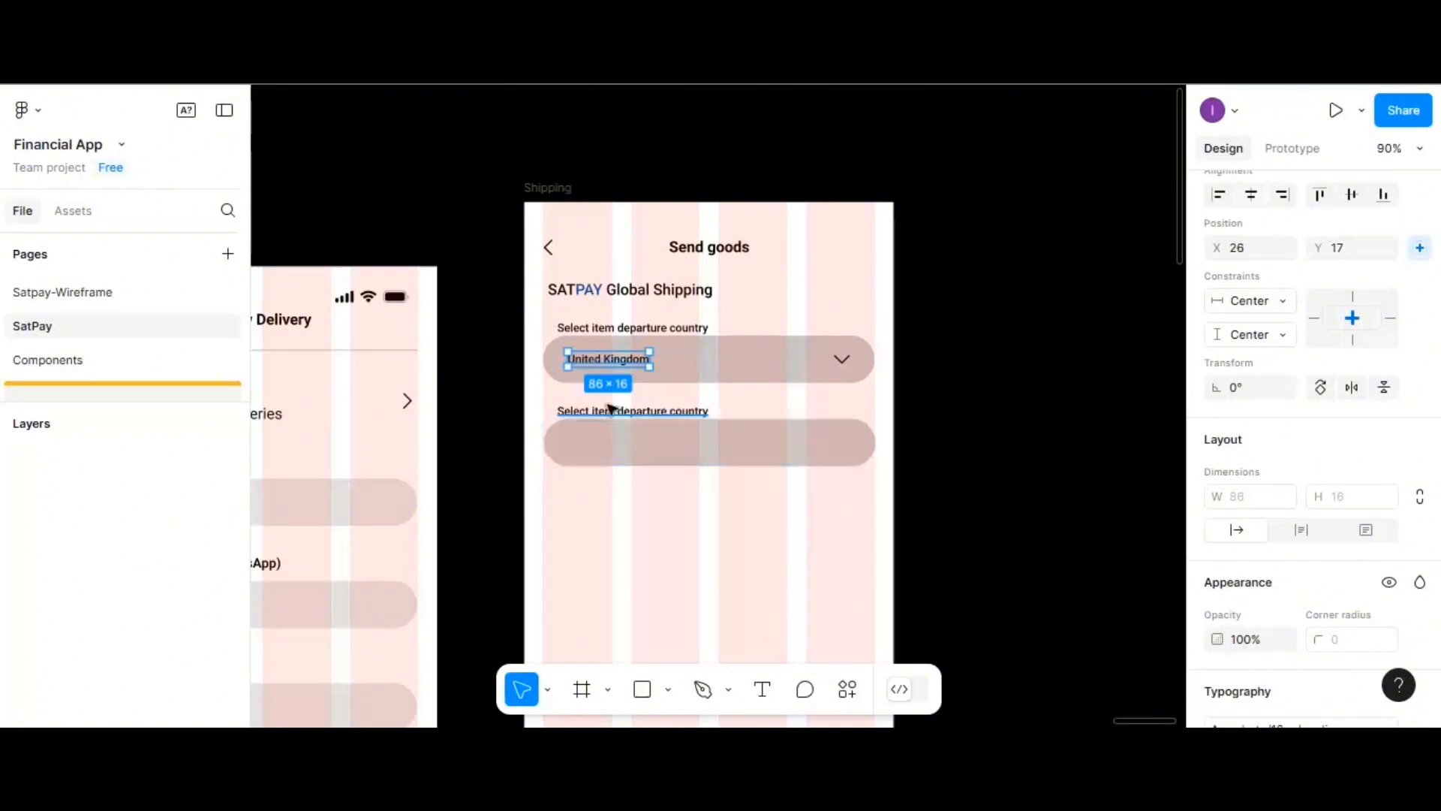
{"action": "left_click_drag", "start_coordinate": [593, 363], "coordinate": [628, 362]}
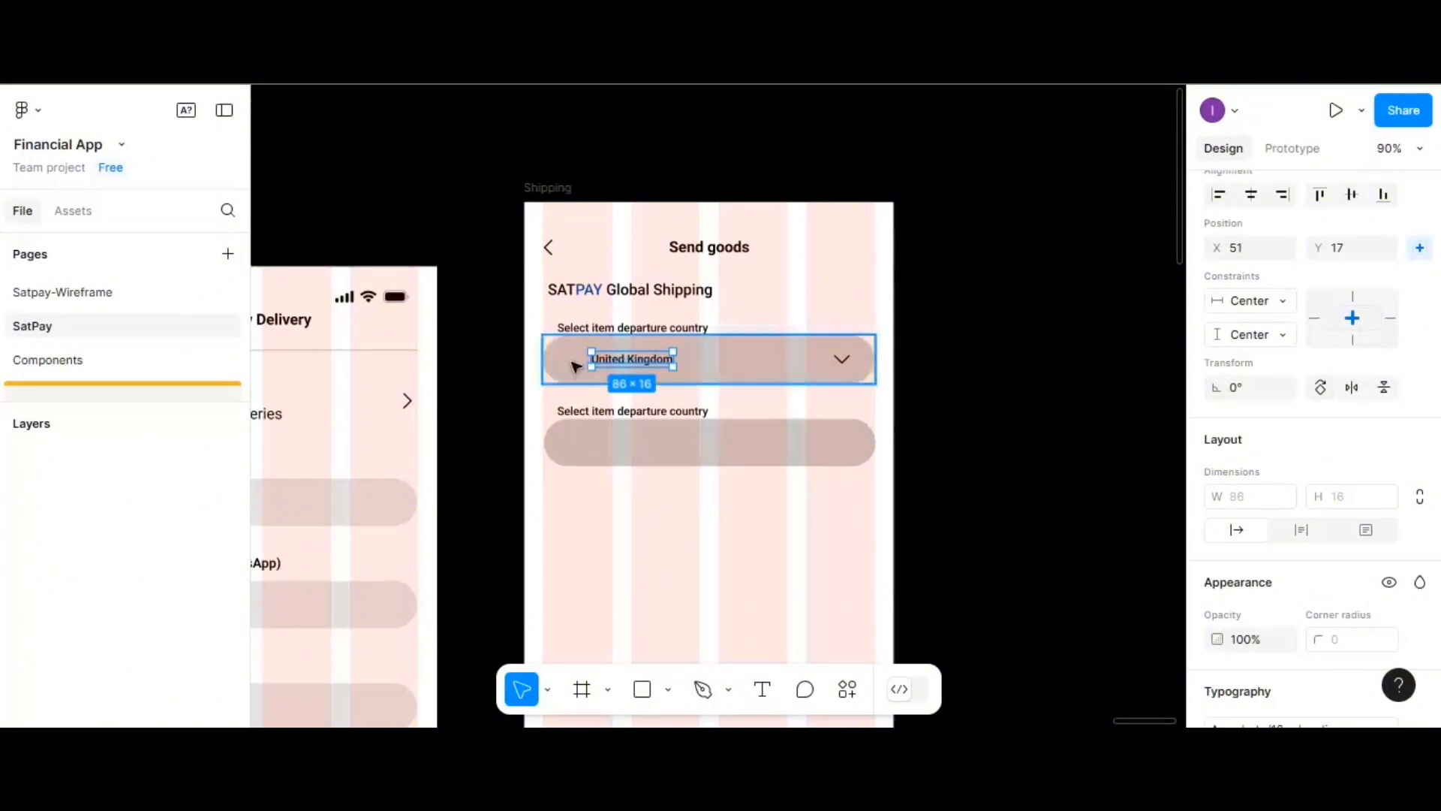
{"action": "left_click", "coordinate": [727, 526]}
- Run the Flaticon by Freepik plugin on the Shipping frame
{"action": "scroll", "coordinate": [727, 530], "scroll_direction": "down", "scroll_amount": 1}
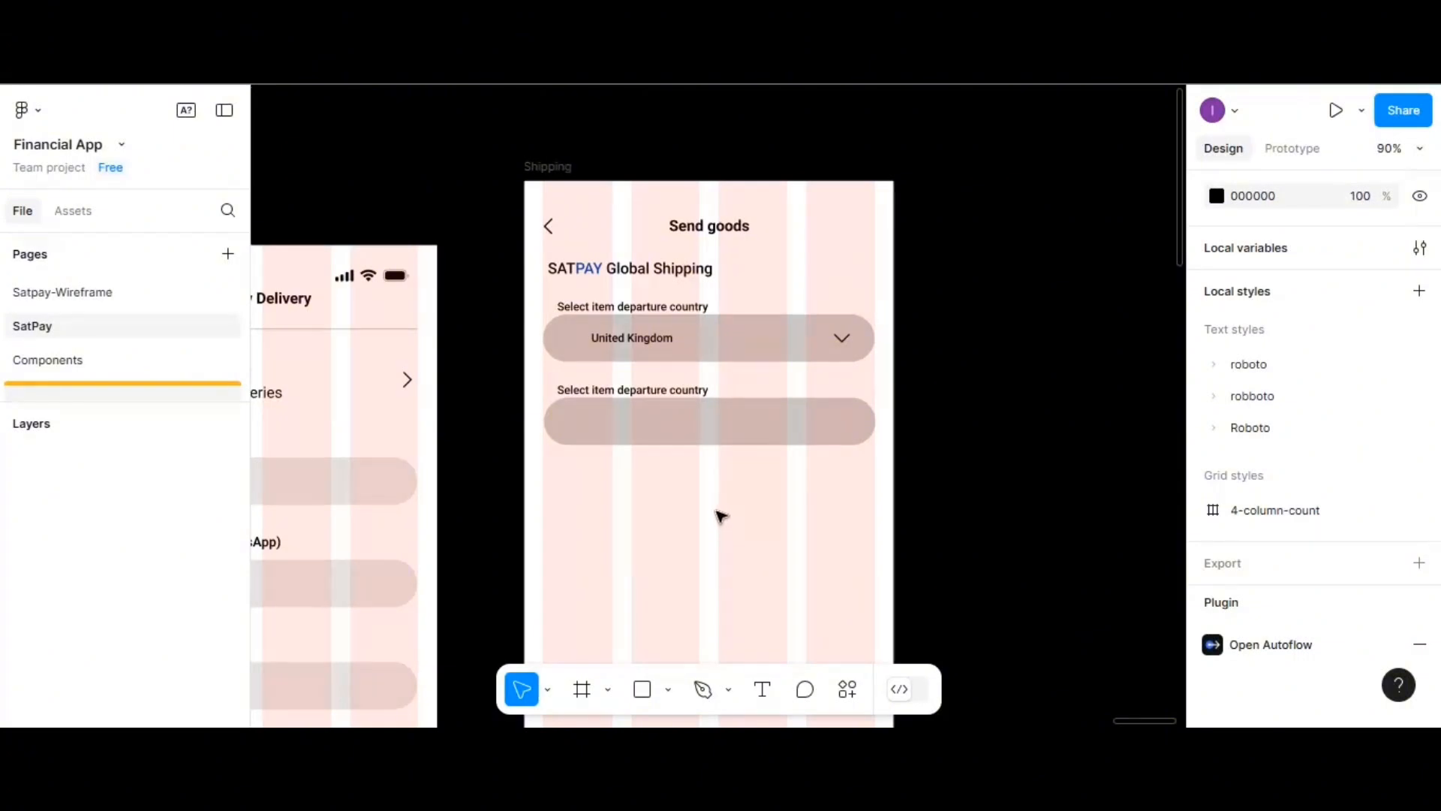
{"action": "right_click", "coordinate": [717, 512]}
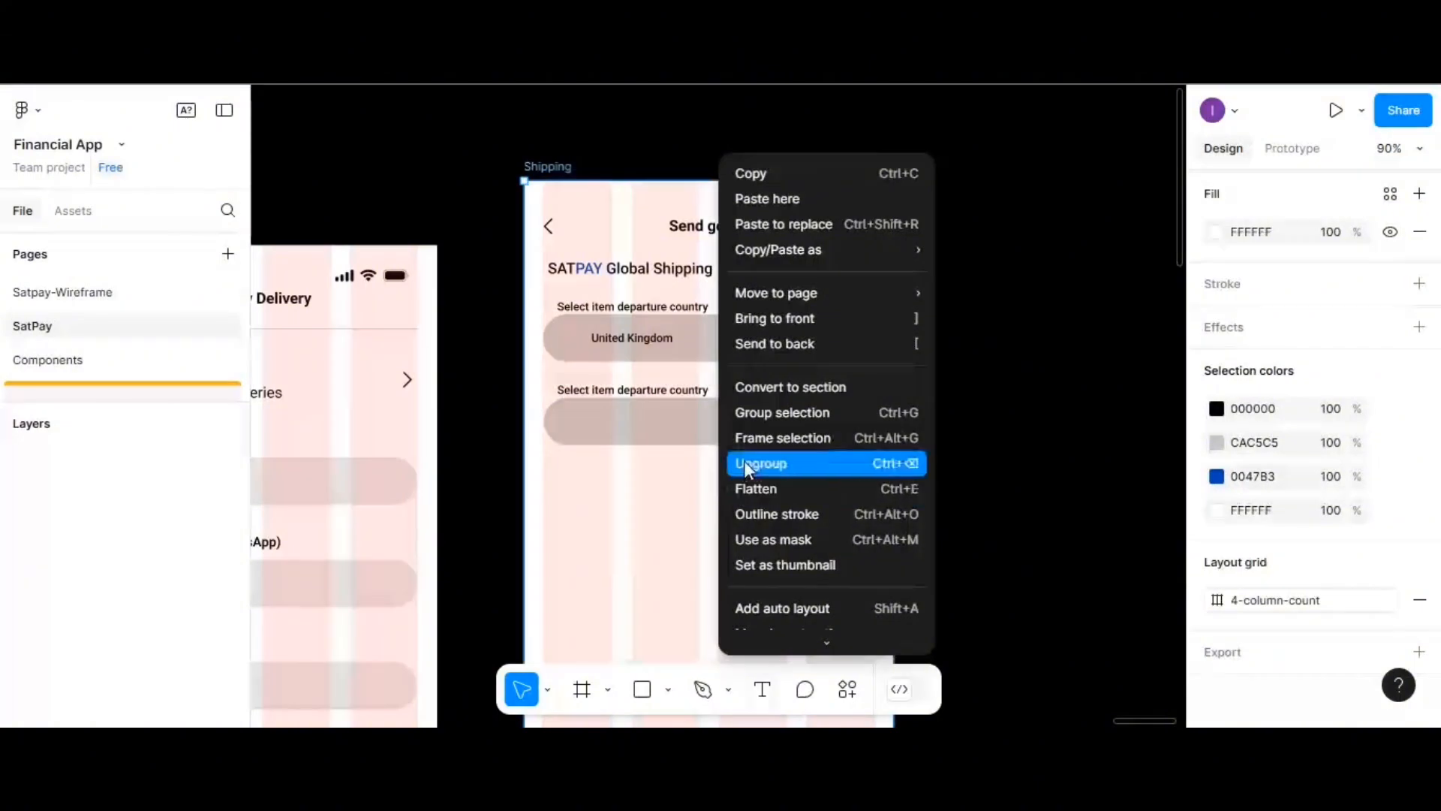
{"action": "scroll", "coordinate": [762, 539], "scroll_direction": "down", "scroll_amount": 2}
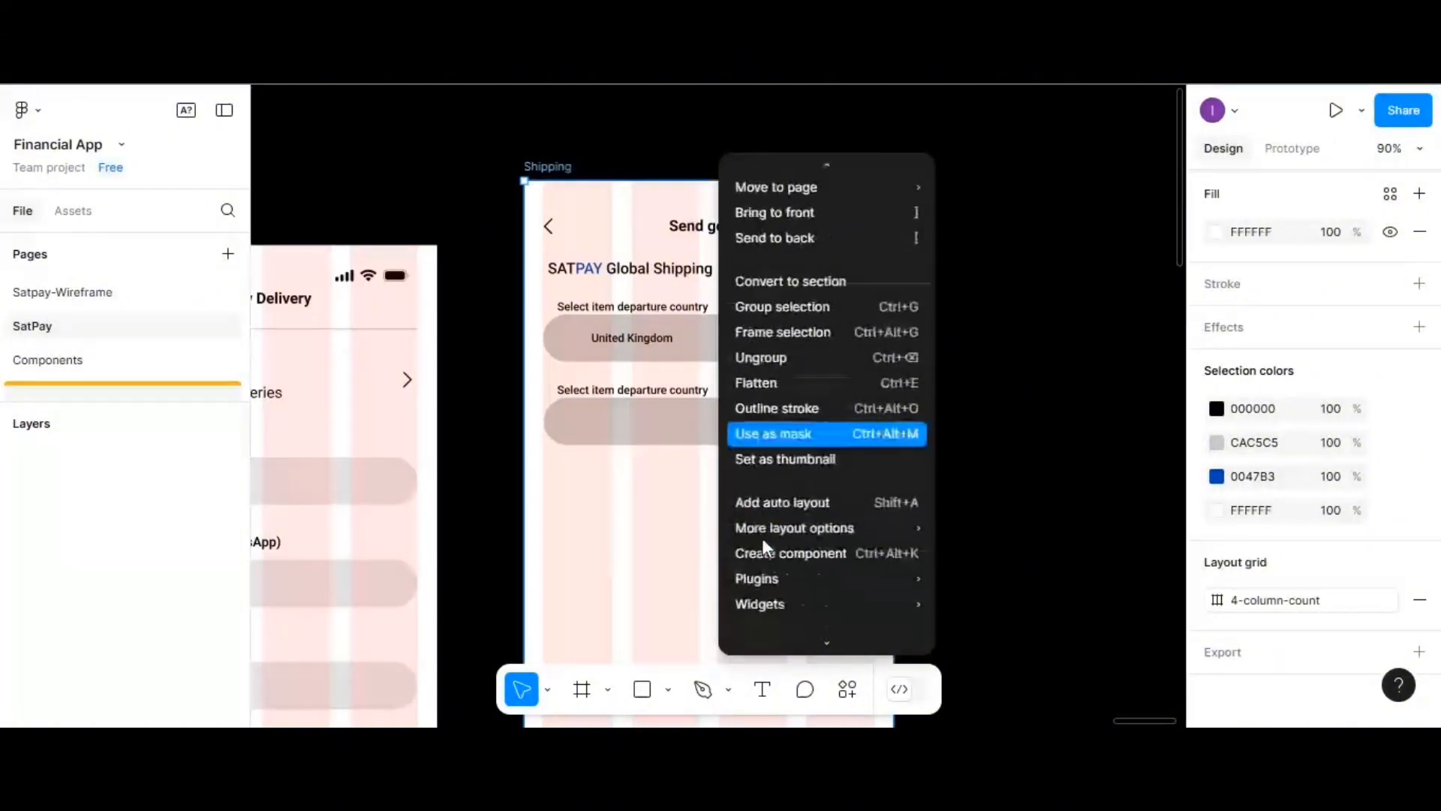
{"action": "mouse_move", "coordinate": [769, 575]}
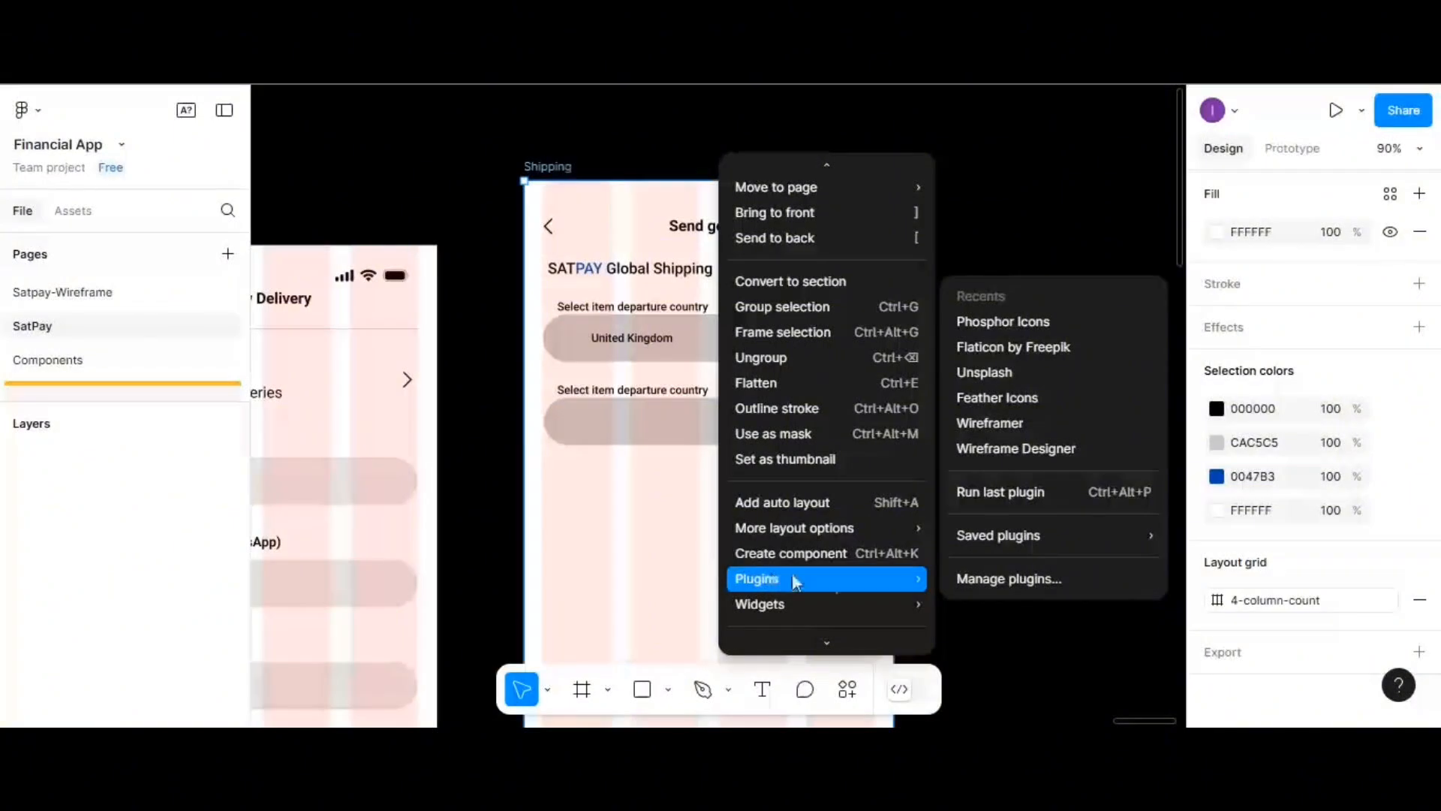
{"action": "left_click", "coordinate": [984, 348]}
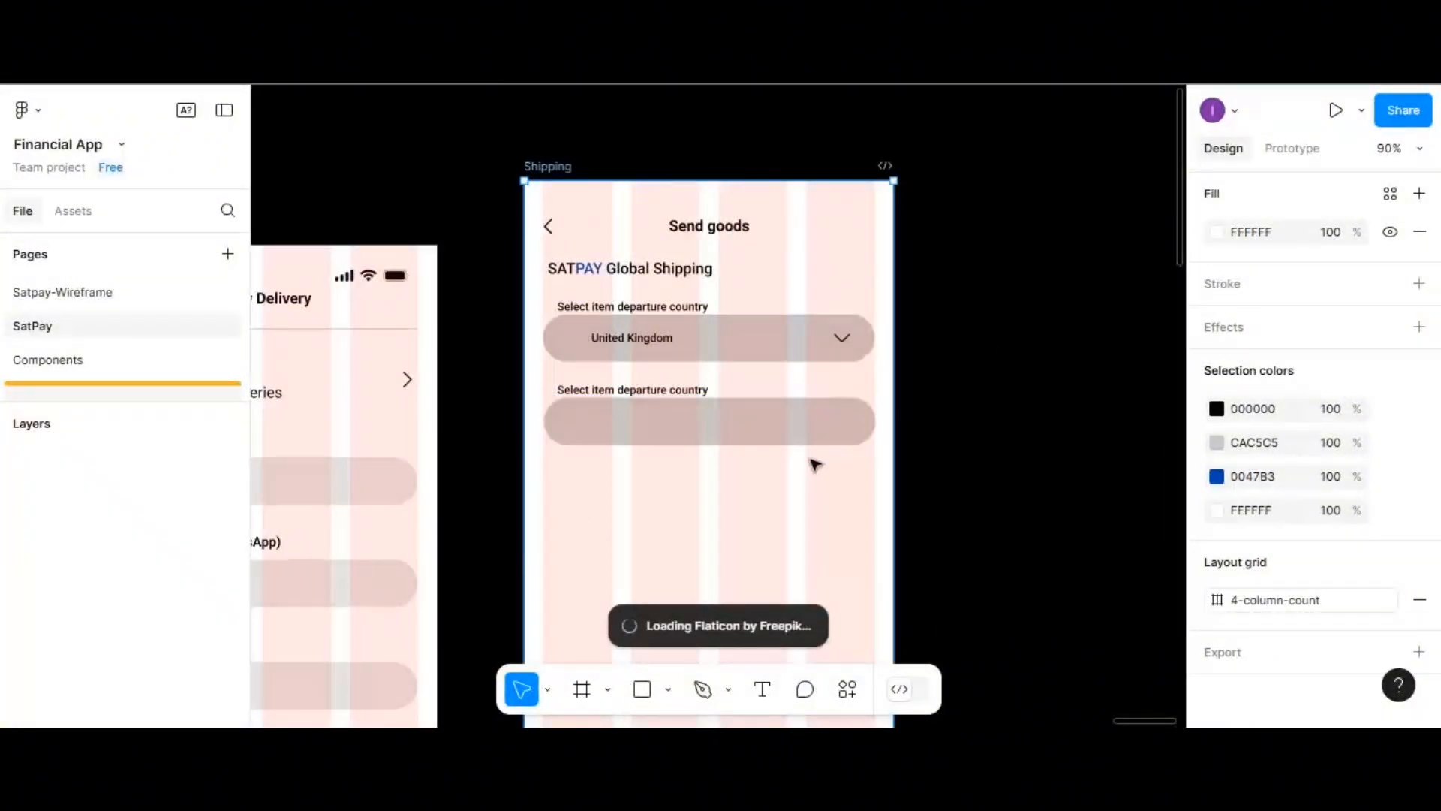
{"action": "scroll", "coordinate": [781, 481], "scroll_direction": "down", "scroll_amount": 1}
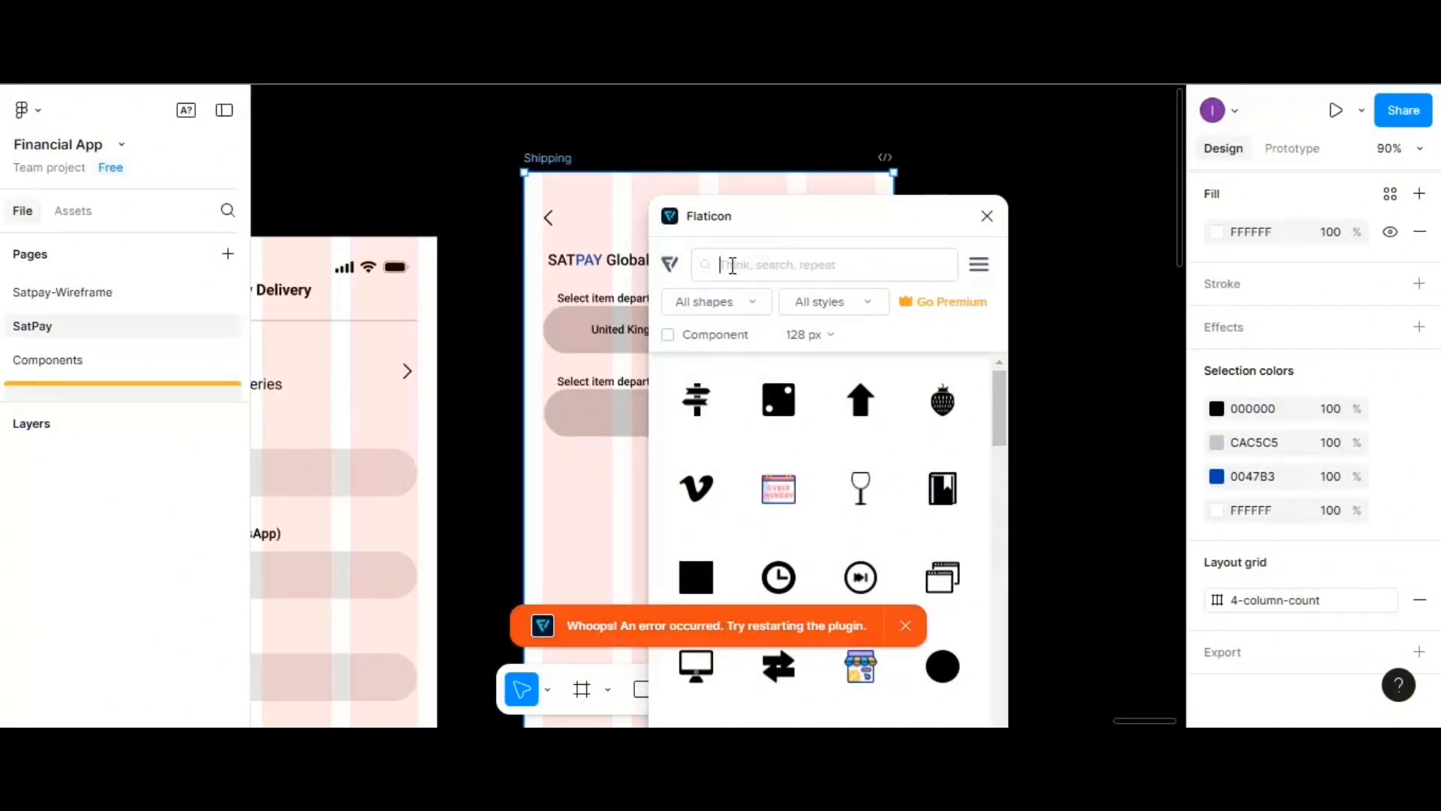
- Search Flaticon for "uk", insert the round United Kingdom flag icon, and close the plugin
{"action": "left_click", "coordinate": [732, 265]}
{"action": "type", "text": "uk f"}
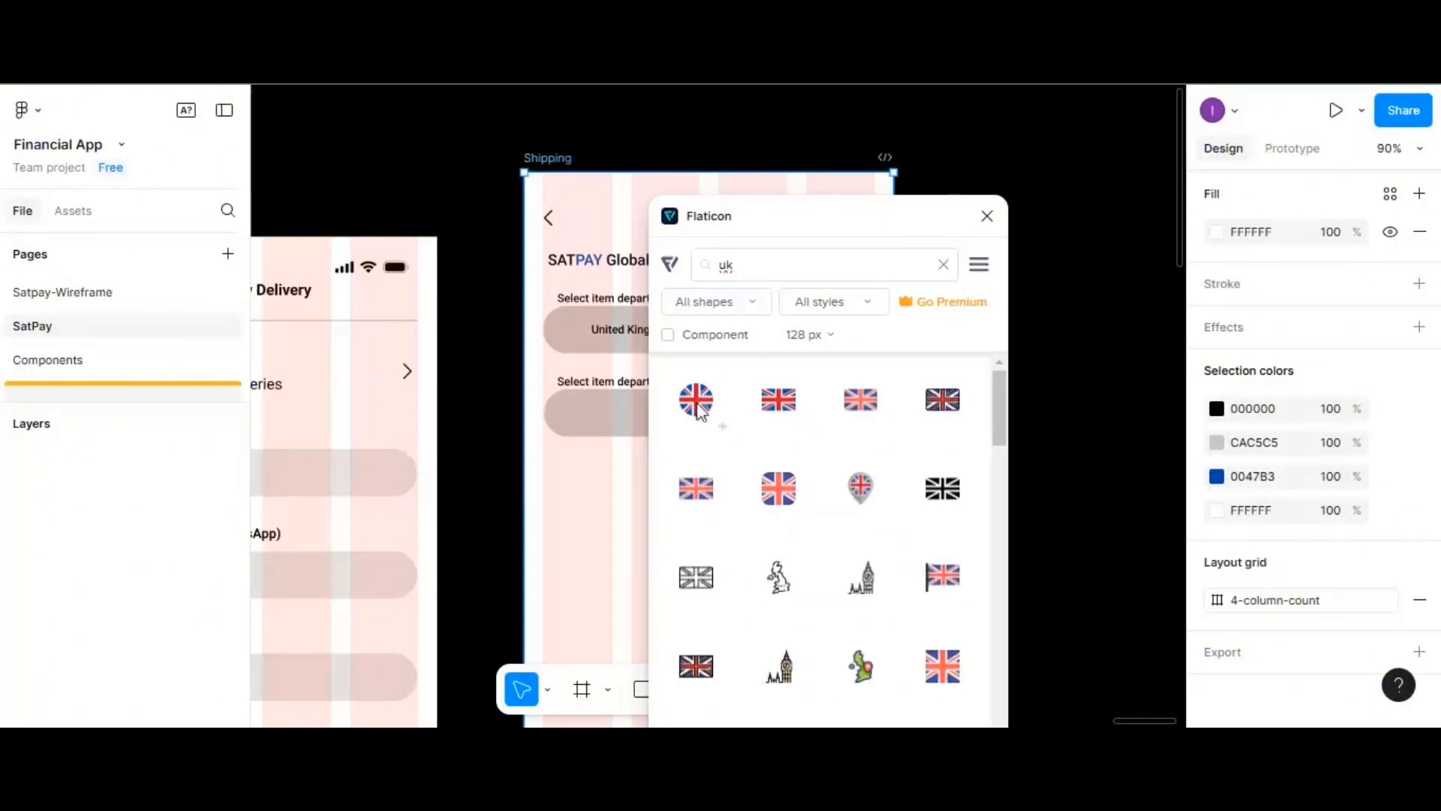
{"action": "left_click", "coordinate": [697, 402]}
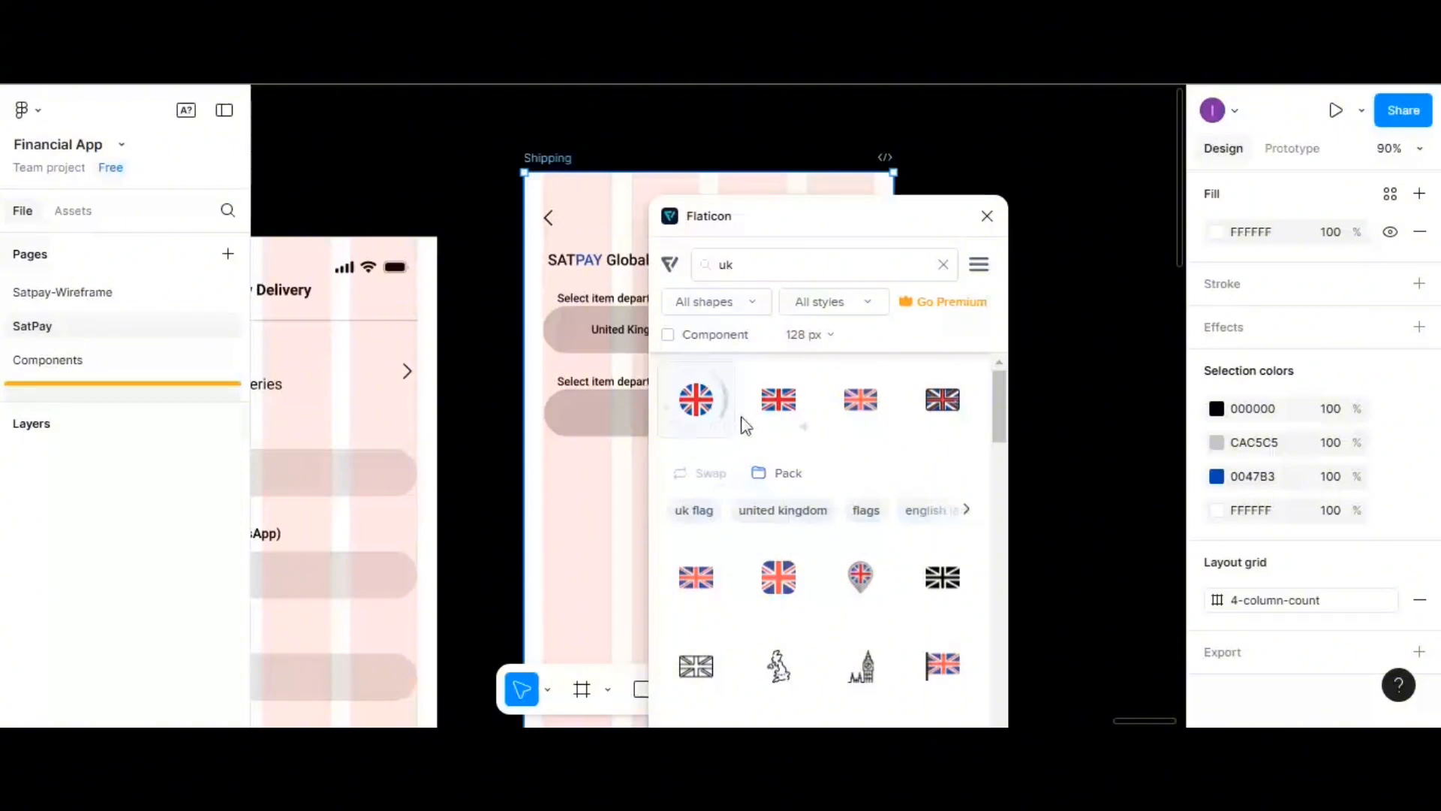
{"action": "left_click", "coordinate": [987, 216]}
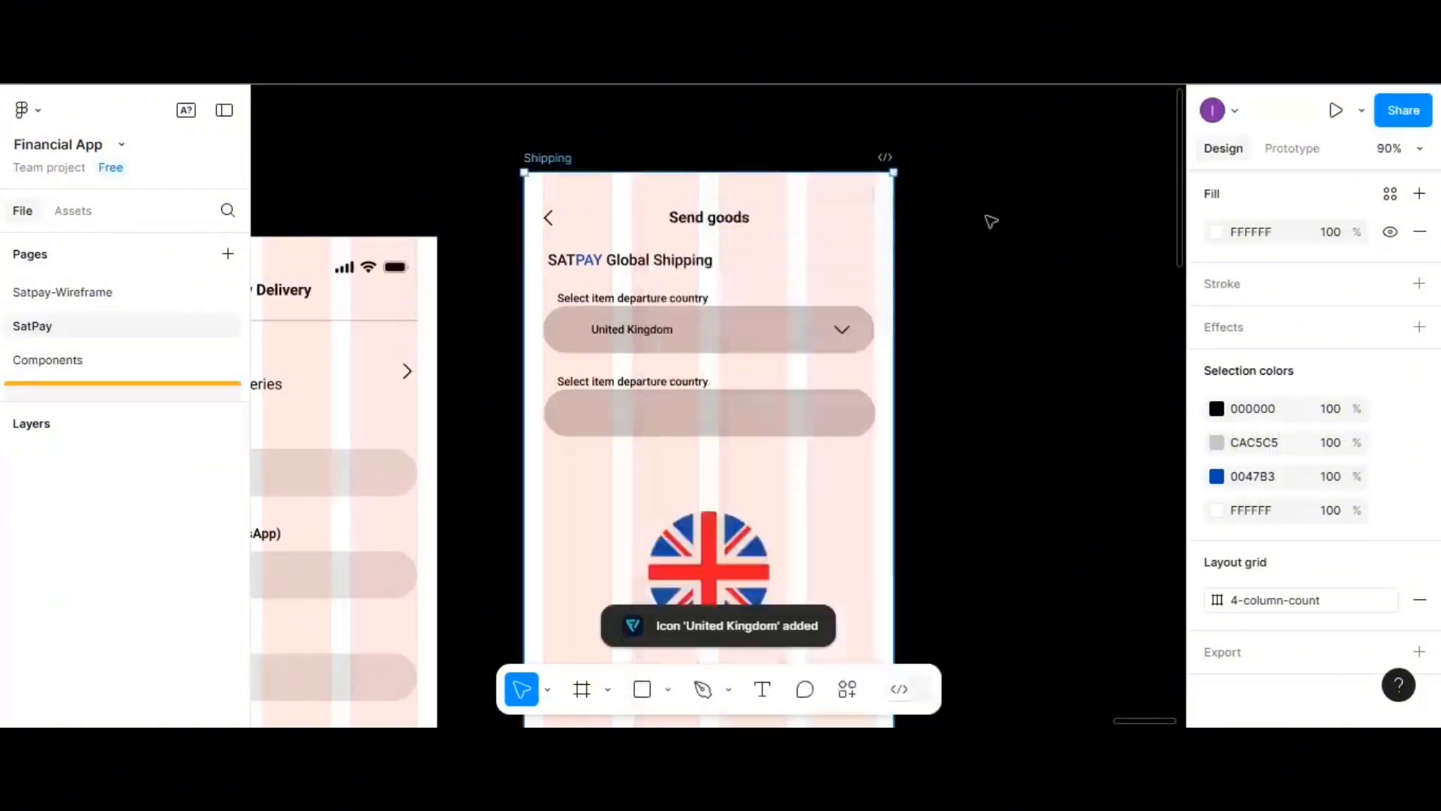
- Scale the flag icon down to 26 × 26 and place it in the first field, left of "United Kingdom"
{"action": "left_click", "coordinate": [727, 545]}
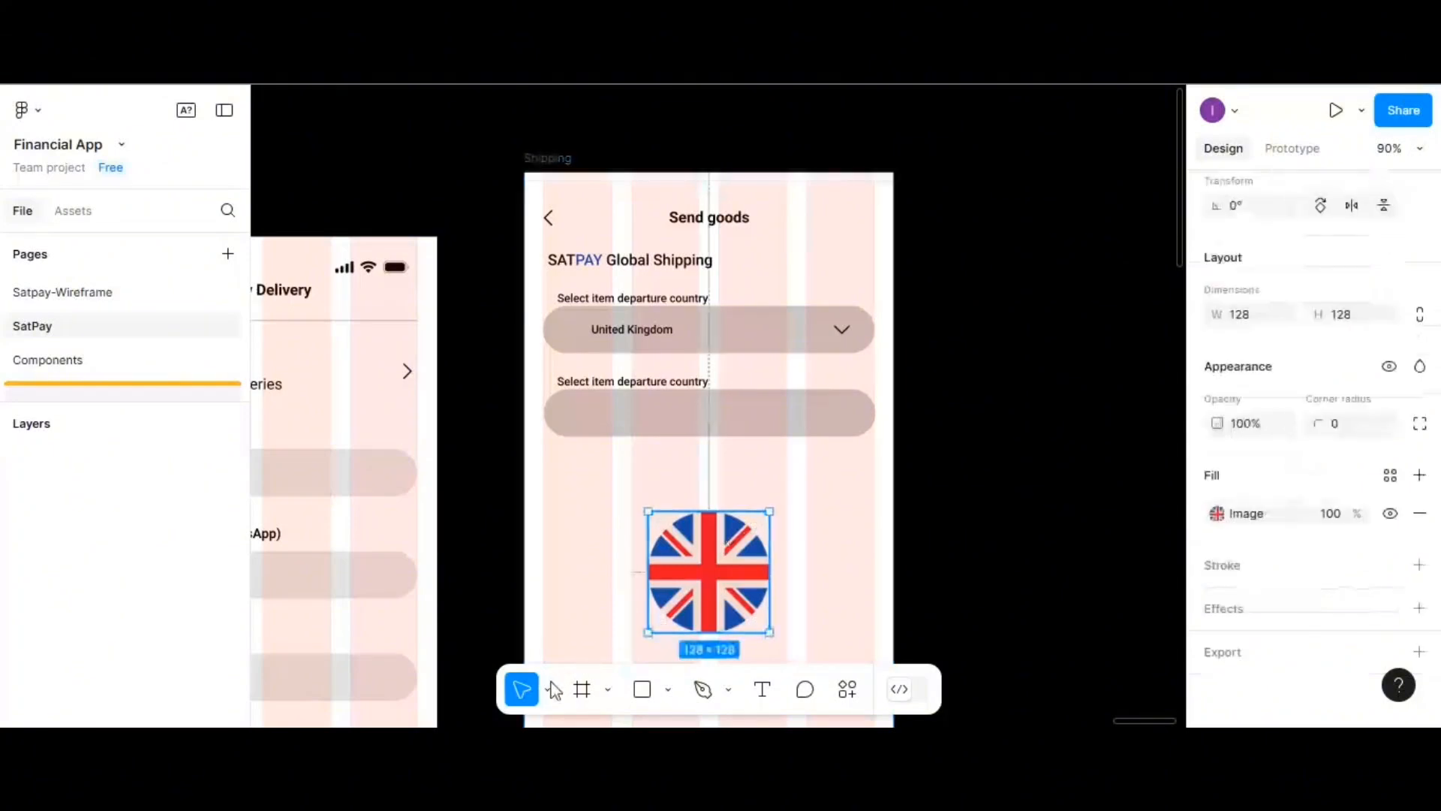
{"action": "left_click", "coordinate": [552, 686]}
{"action": "left_click", "coordinate": [572, 635]}
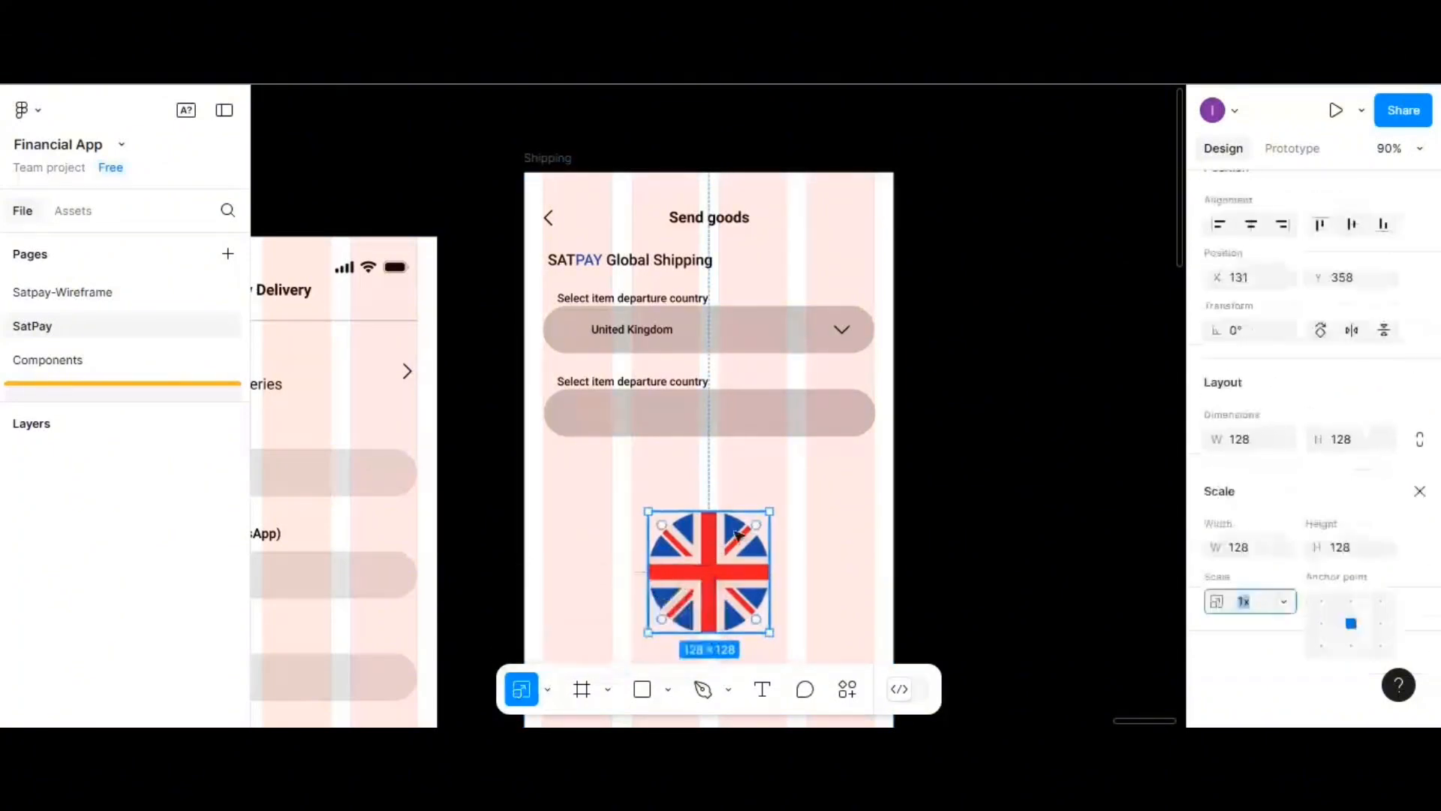
{"action": "left_click_drag", "start_coordinate": [763, 515], "coordinate": [575, 334]}
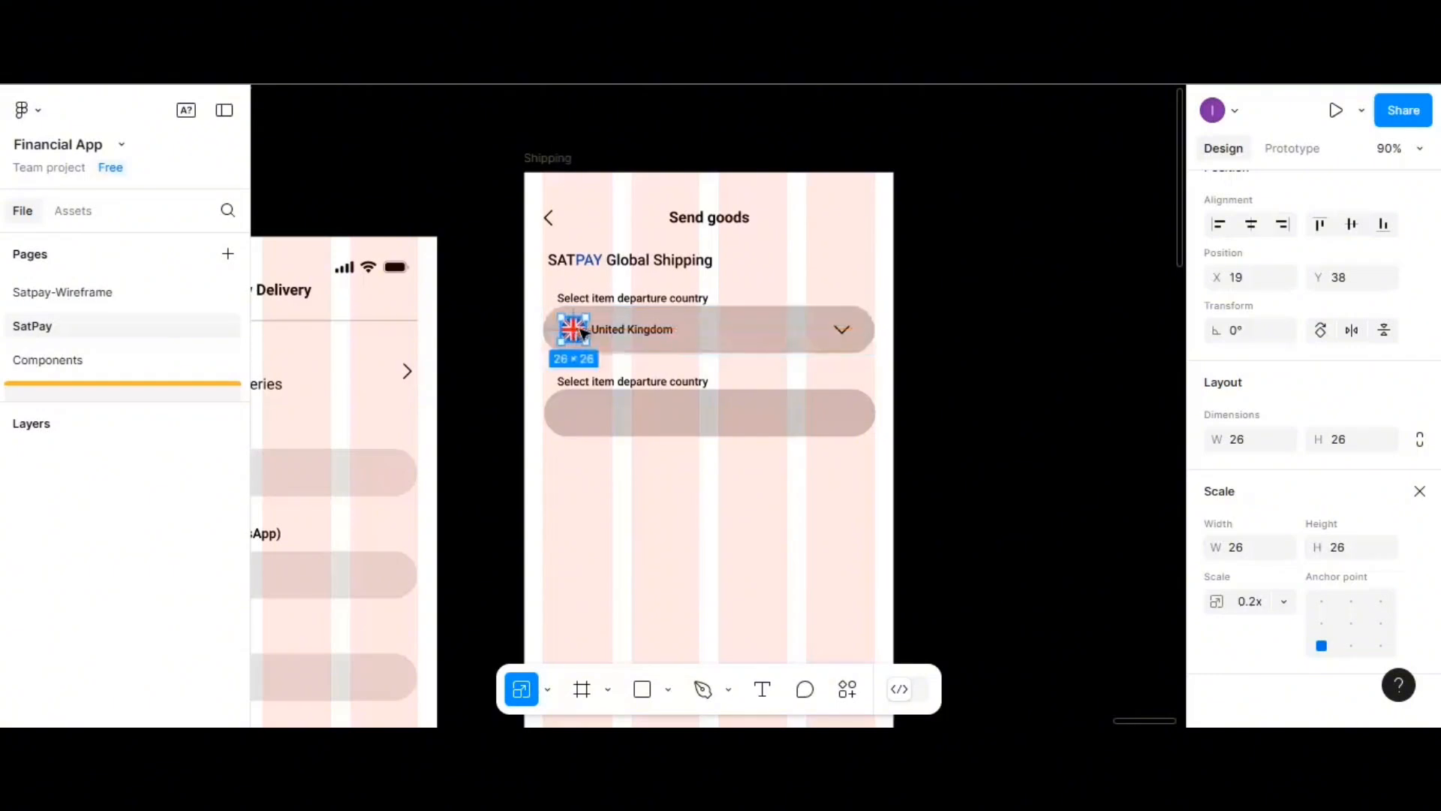
{"action": "left_click", "coordinate": [629, 334]}
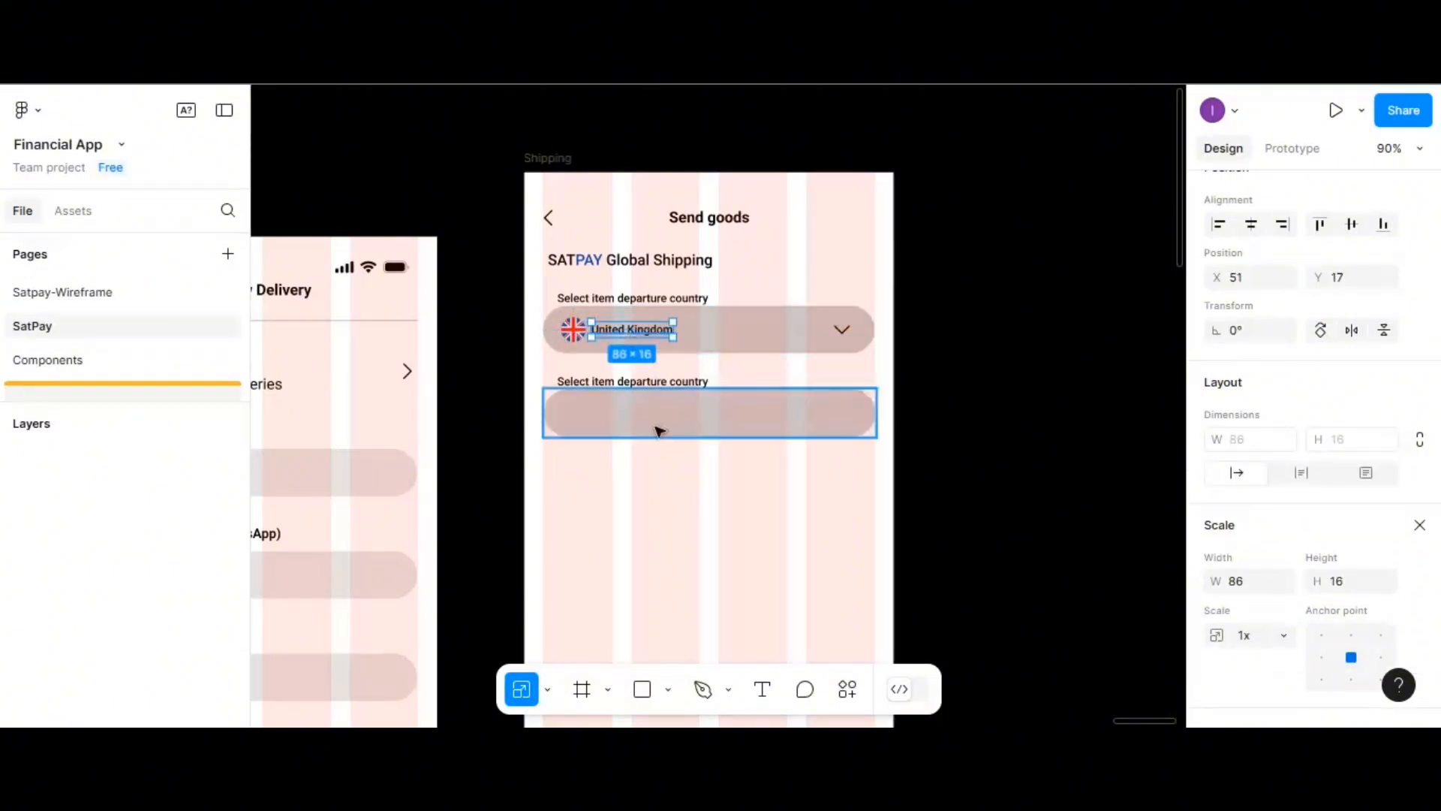
{"action": "left_click", "coordinate": [691, 478]}
{"action": "left_click", "coordinate": [576, 338]}
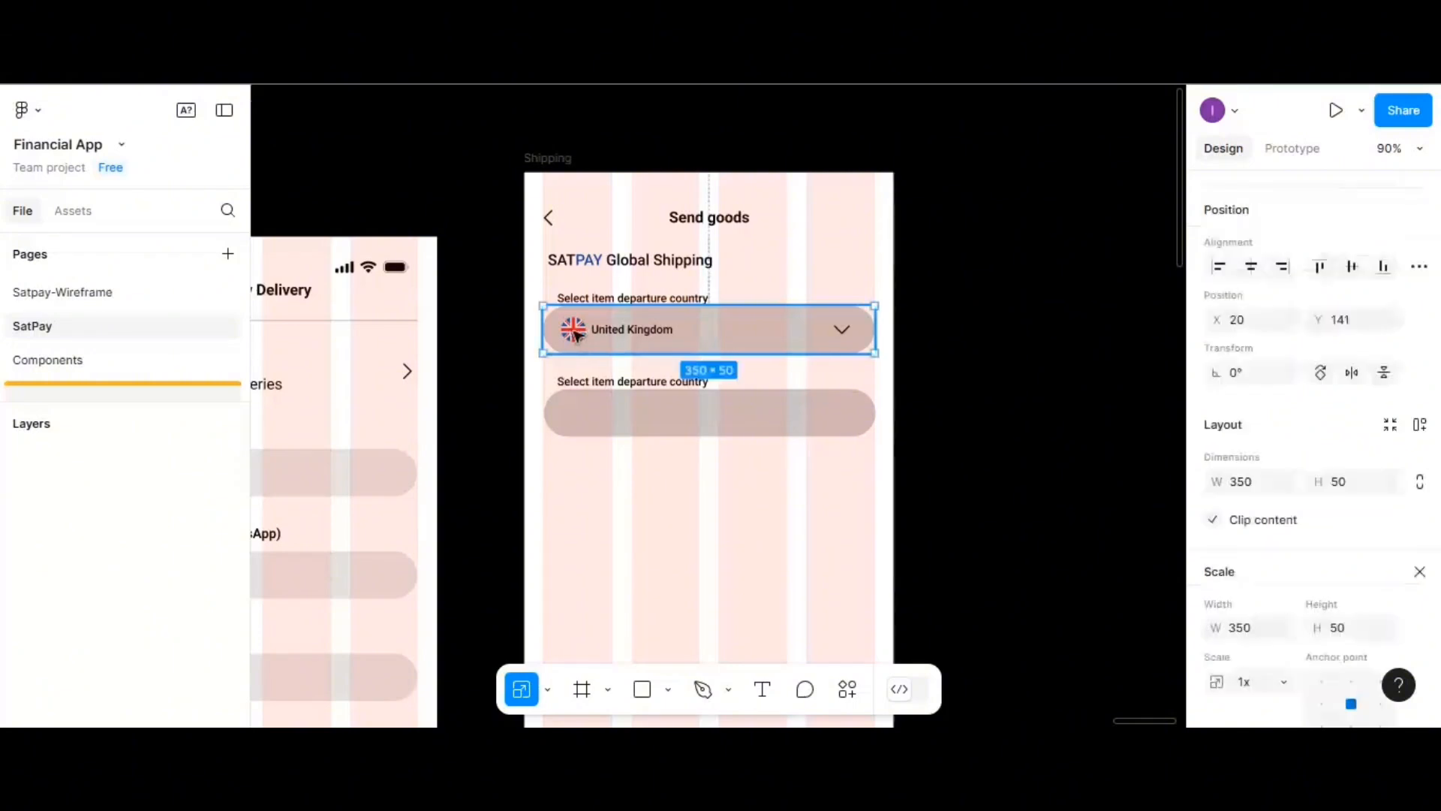
{"action": "left_click", "coordinate": [583, 338]}
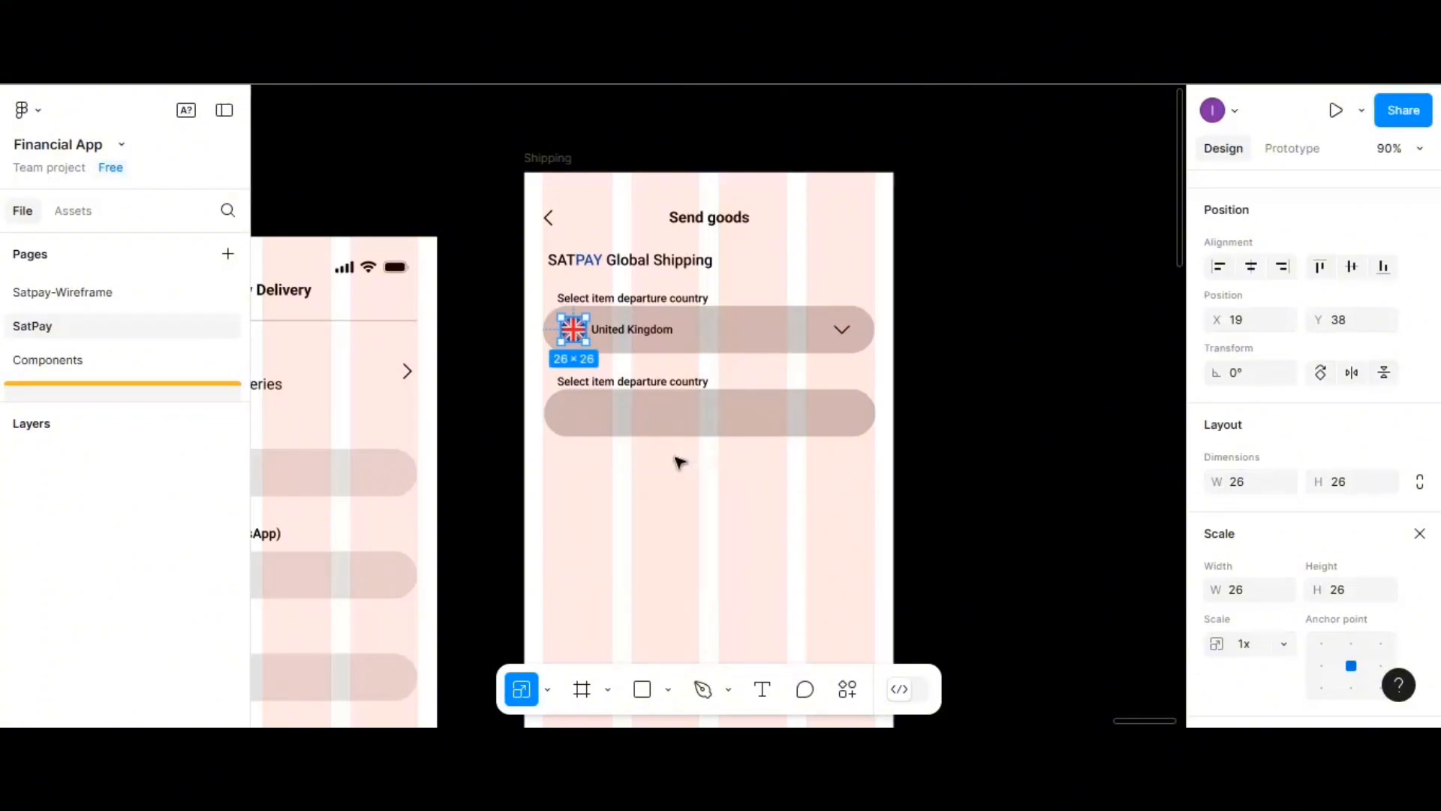
- Detach the text style of "United Kingdom" and apply the roboto/12px/light style instead
{"action": "left_click", "coordinate": [650, 337]}
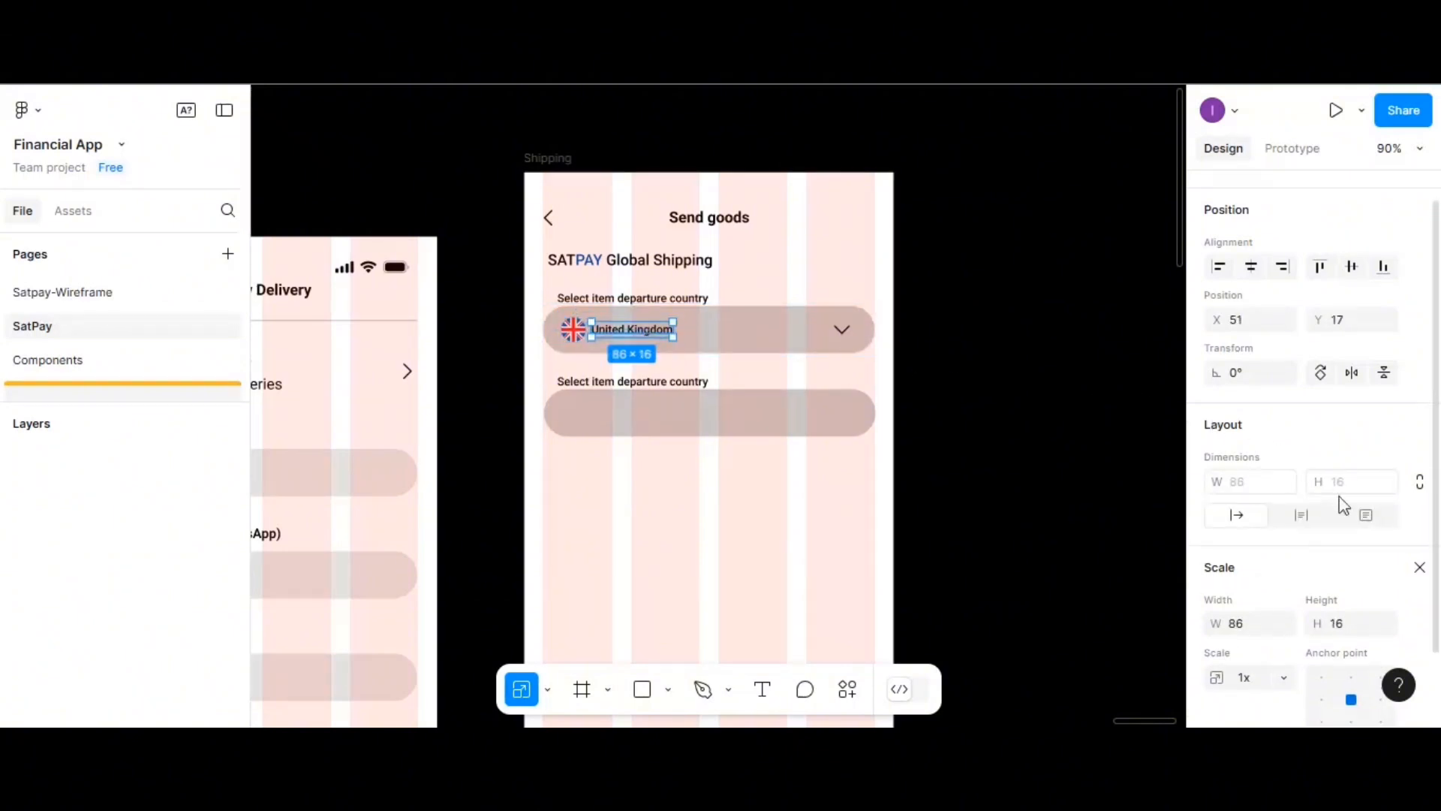
{"action": "scroll", "coordinate": [1343, 504], "scroll_direction": "down", "scroll_amount": 2}
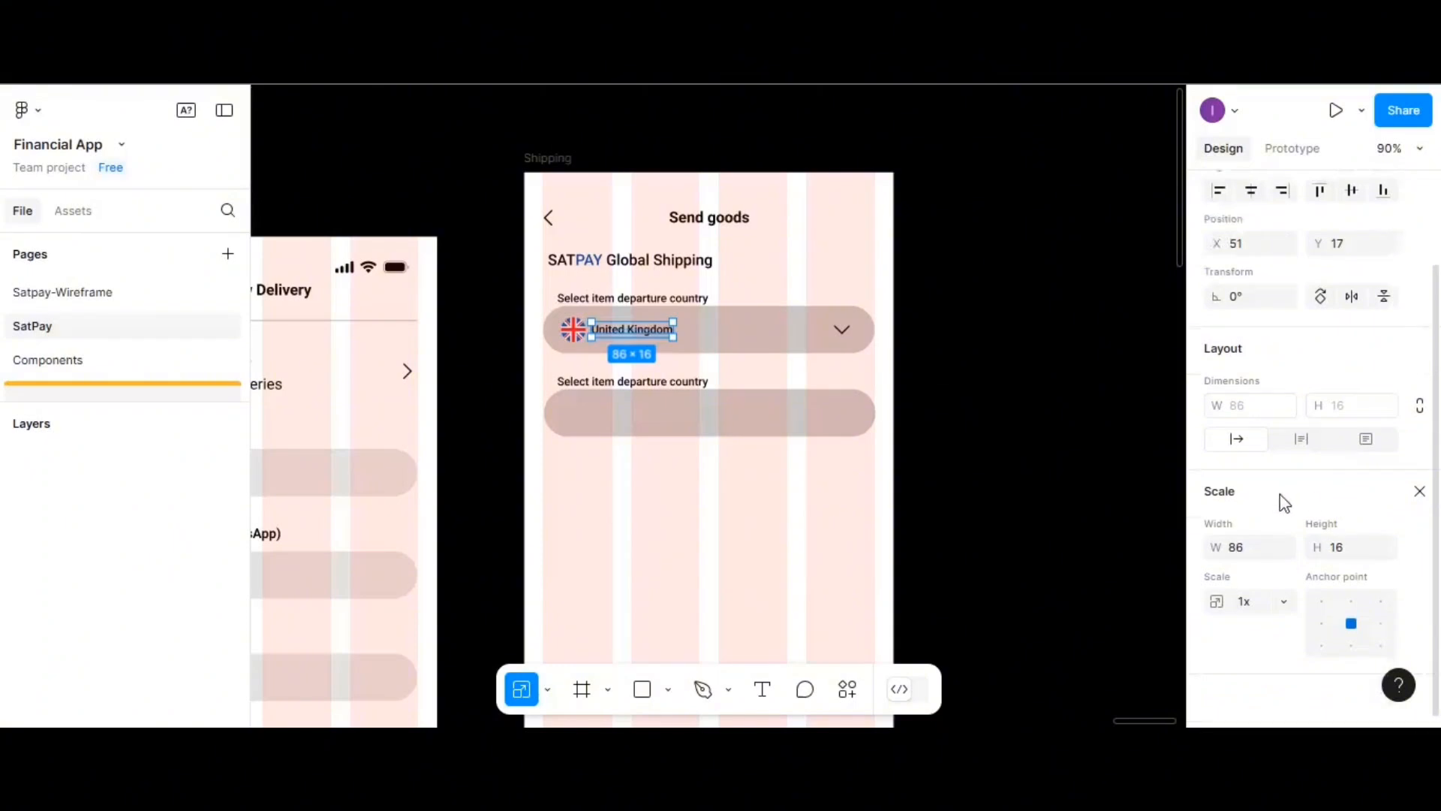
{"action": "left_click", "coordinate": [1419, 490]}
{"action": "scroll", "coordinate": [1396, 518], "scroll_direction": "down", "scroll_amount": 5}
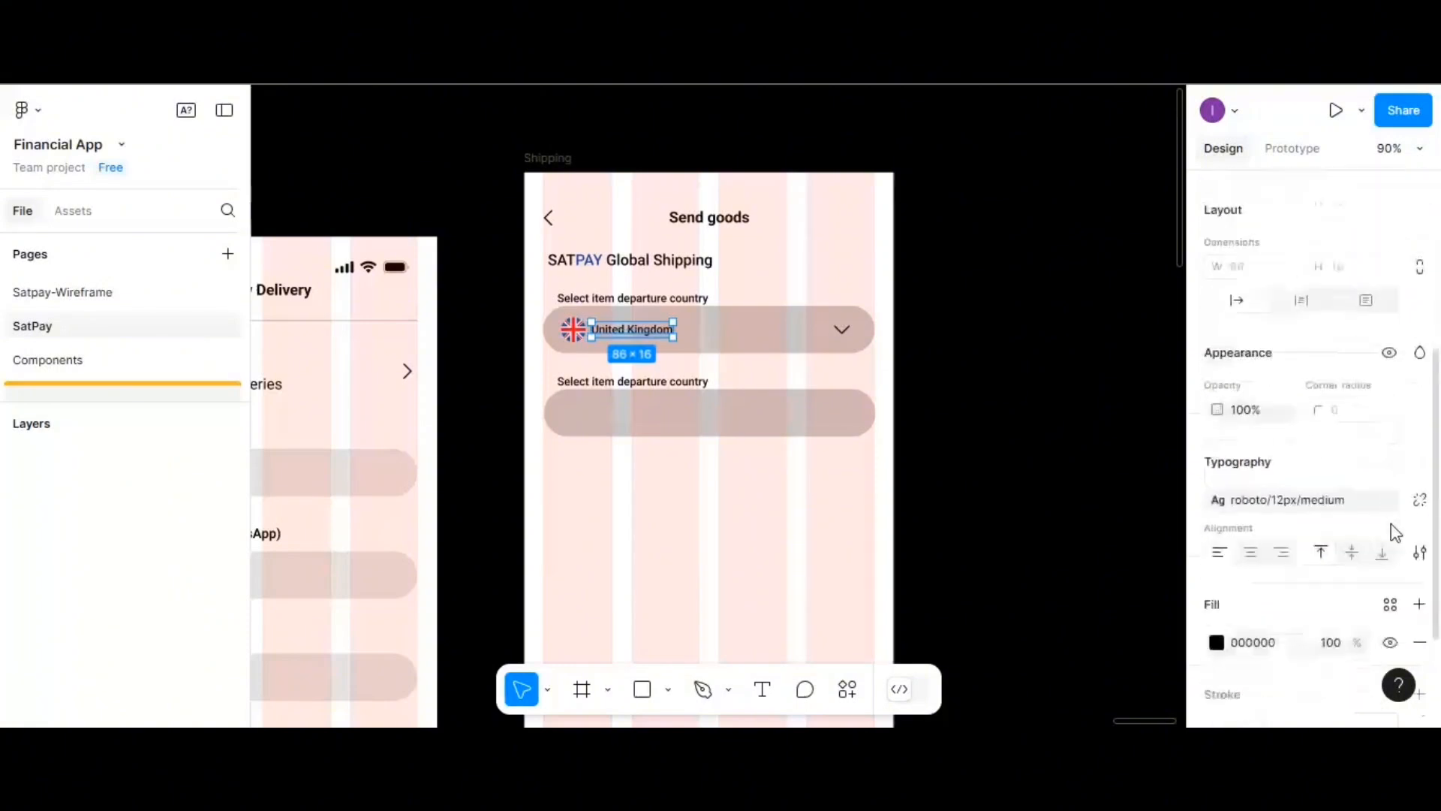
{"action": "scroll", "coordinate": [1407, 515], "scroll_direction": "down", "scroll_amount": 1}
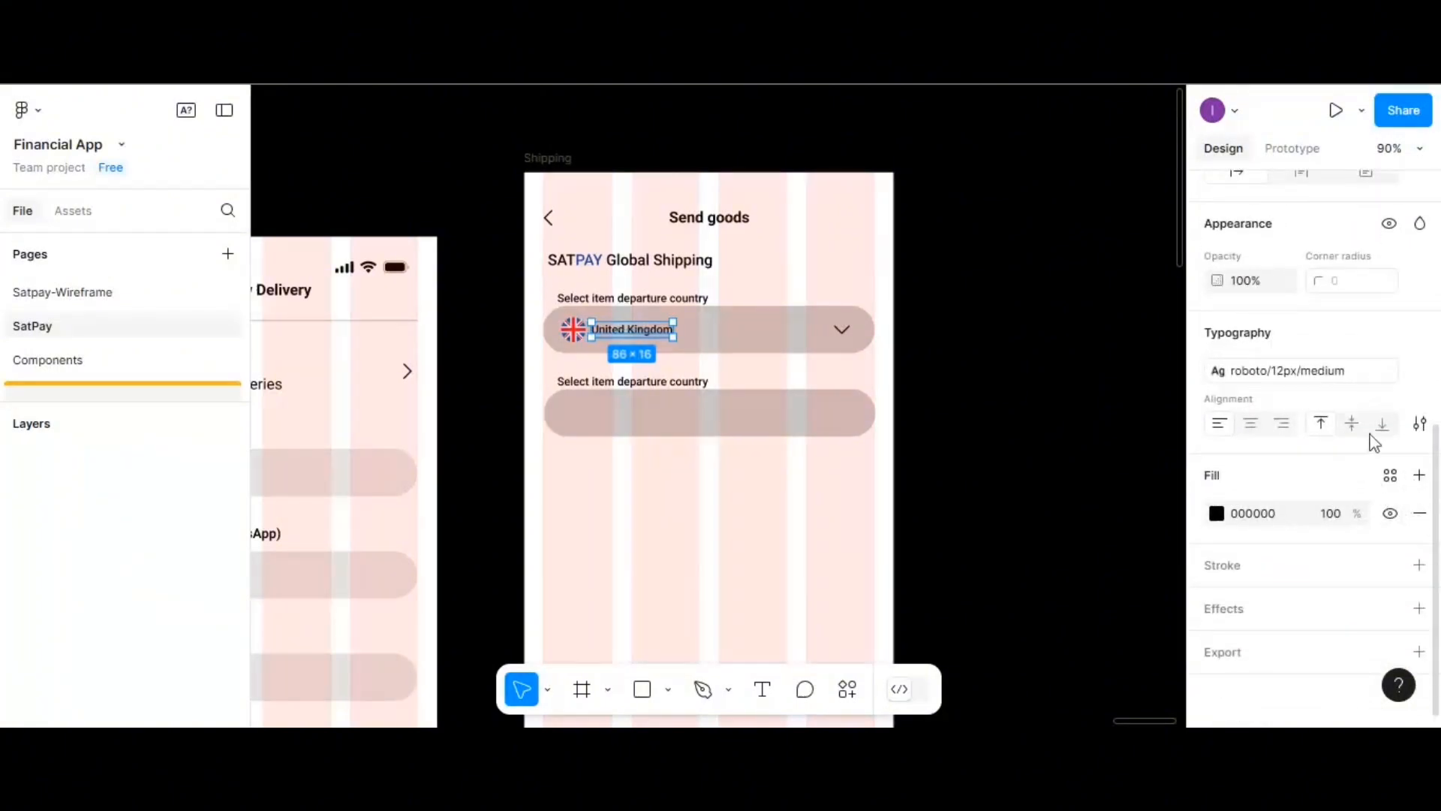
{"action": "left_click", "coordinate": [1417, 371]}
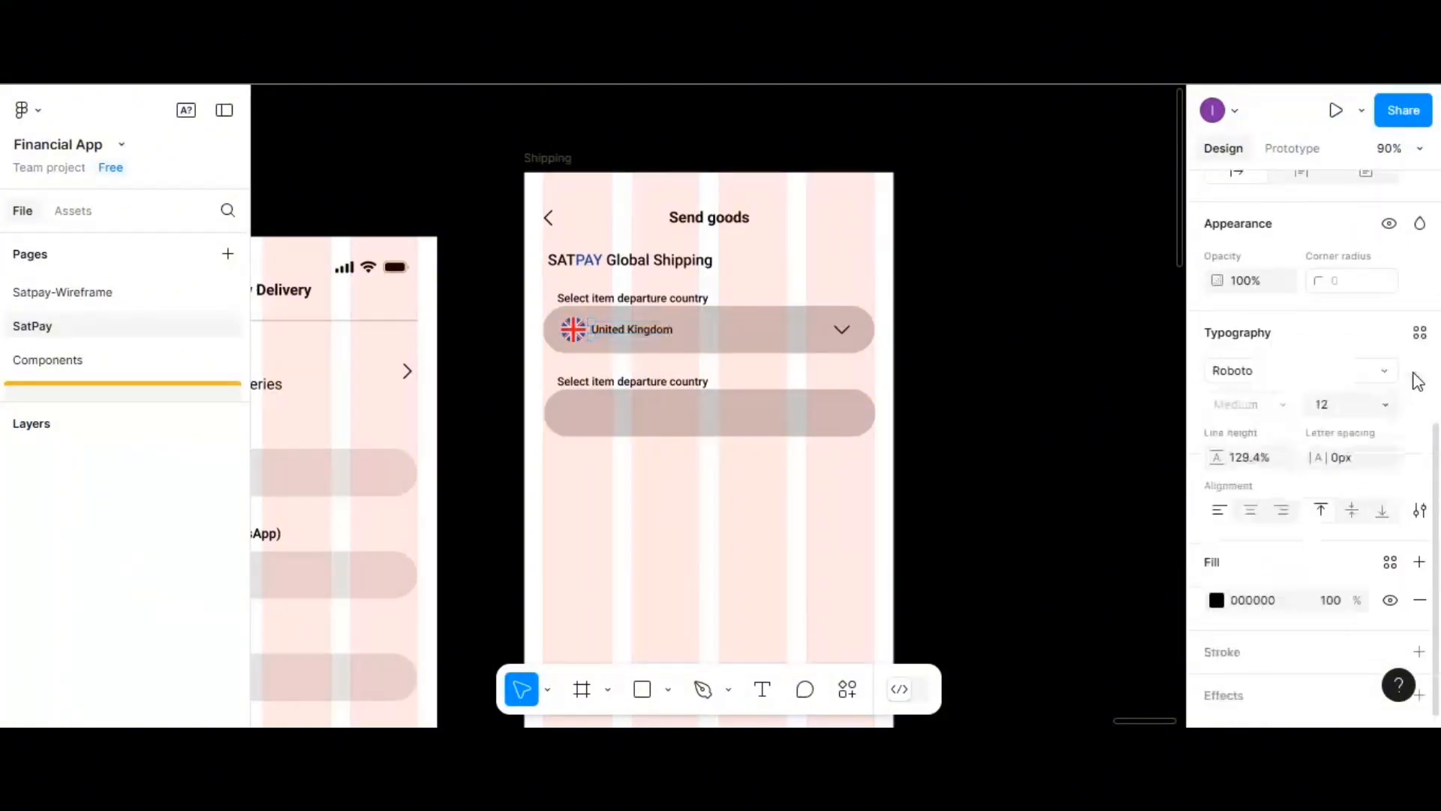
{"action": "left_click", "coordinate": [1419, 332]}
{"action": "scroll", "coordinate": [1332, 571], "scroll_direction": "down", "scroll_amount": 3}
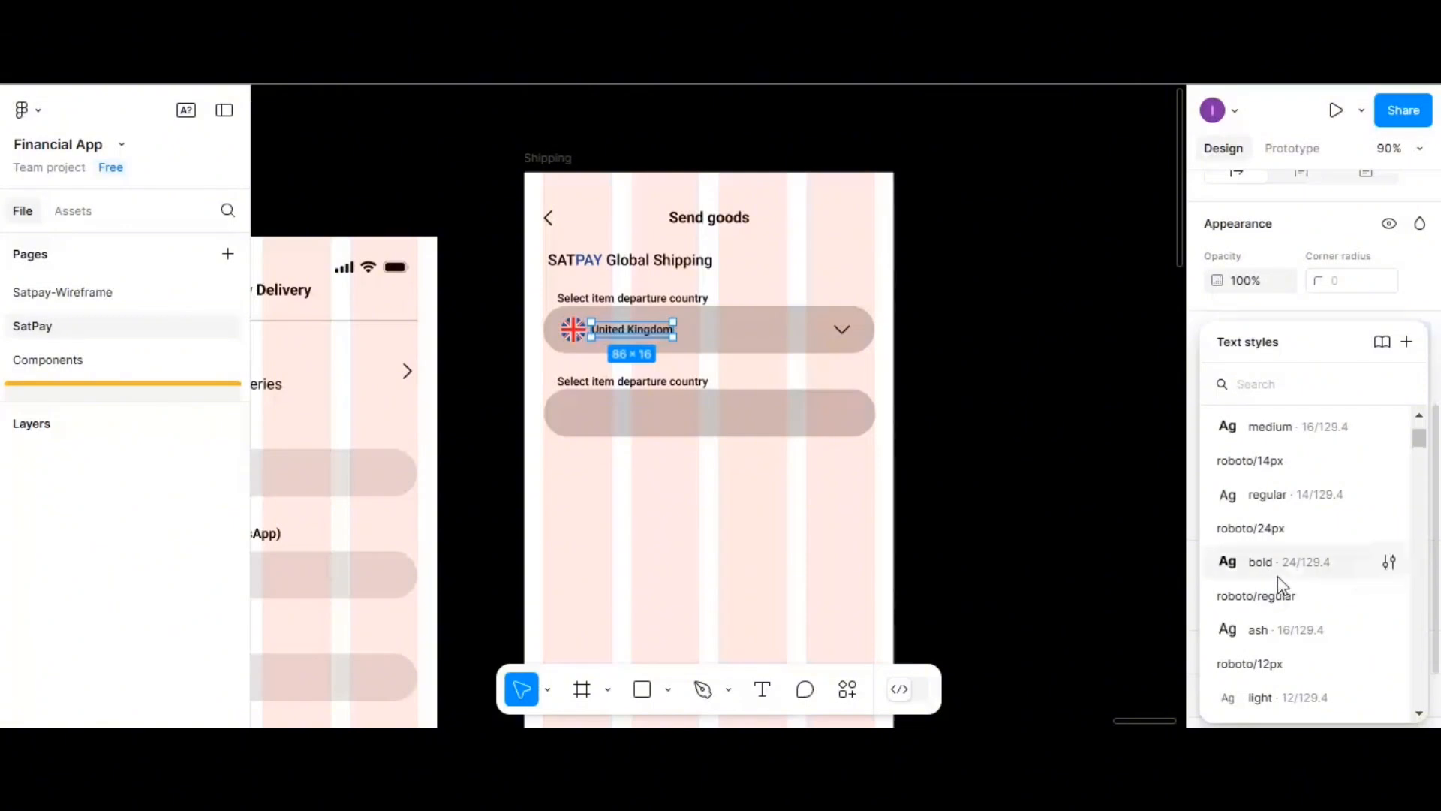
{"action": "scroll", "coordinate": [1278, 575], "scroll_direction": "down", "scroll_amount": 3}
{"action": "left_click", "coordinate": [1281, 596]}
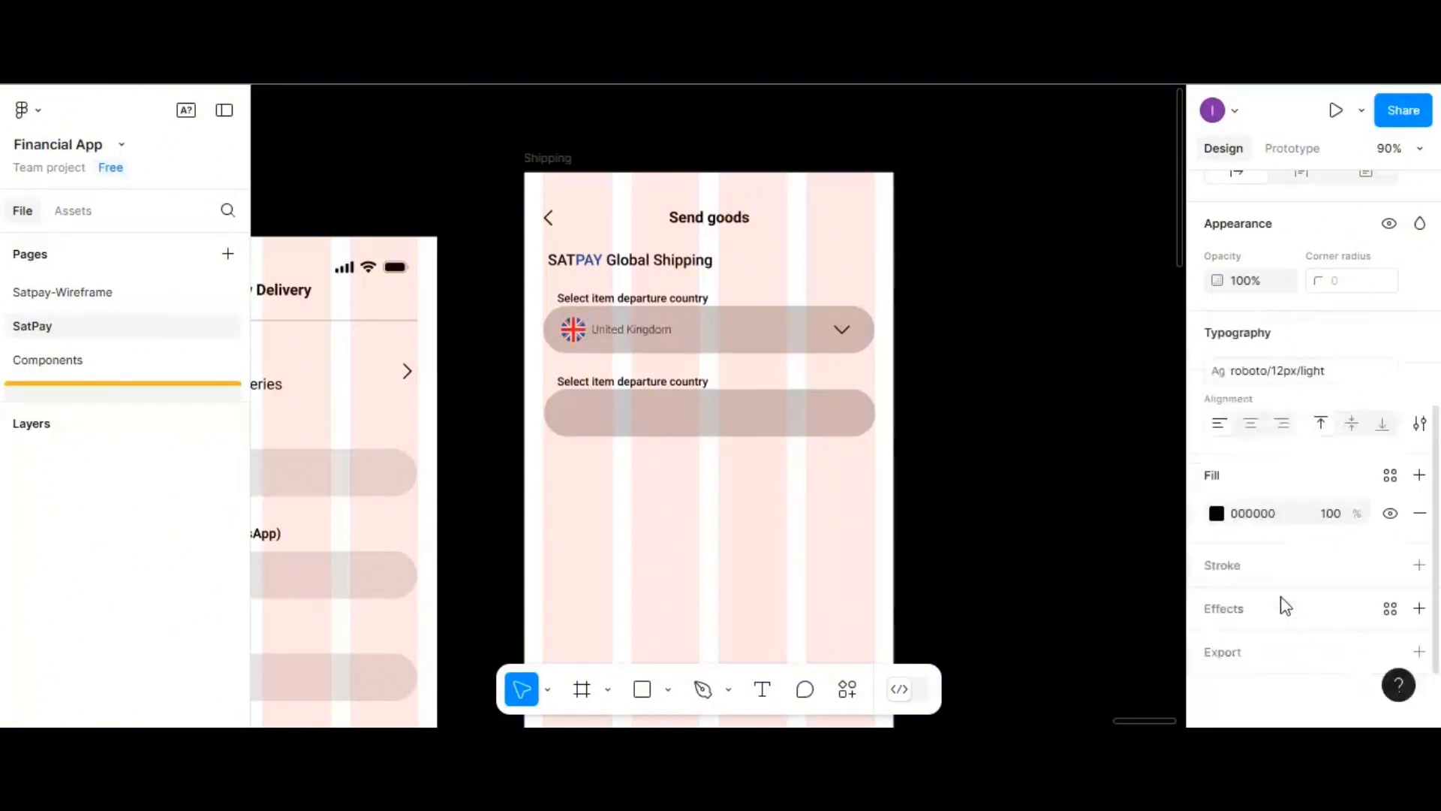
{"action": "left_click", "coordinate": [703, 501]}
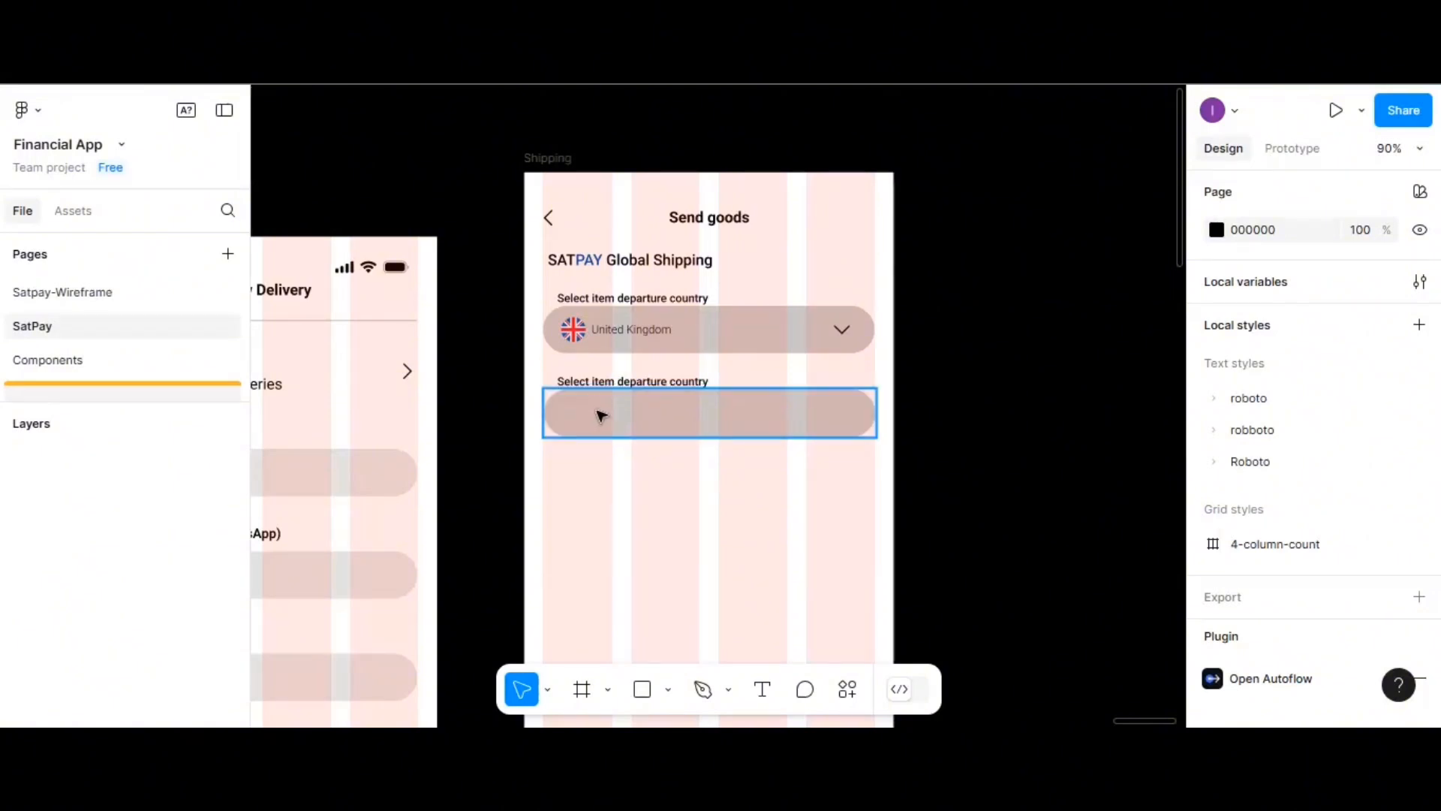
- Move the empty second field down to Y 241, and change its label to "Address", placed at X 42, Y 215
{"action": "left_click_drag", "start_coordinate": [600, 417], "coordinate": [599, 426]}
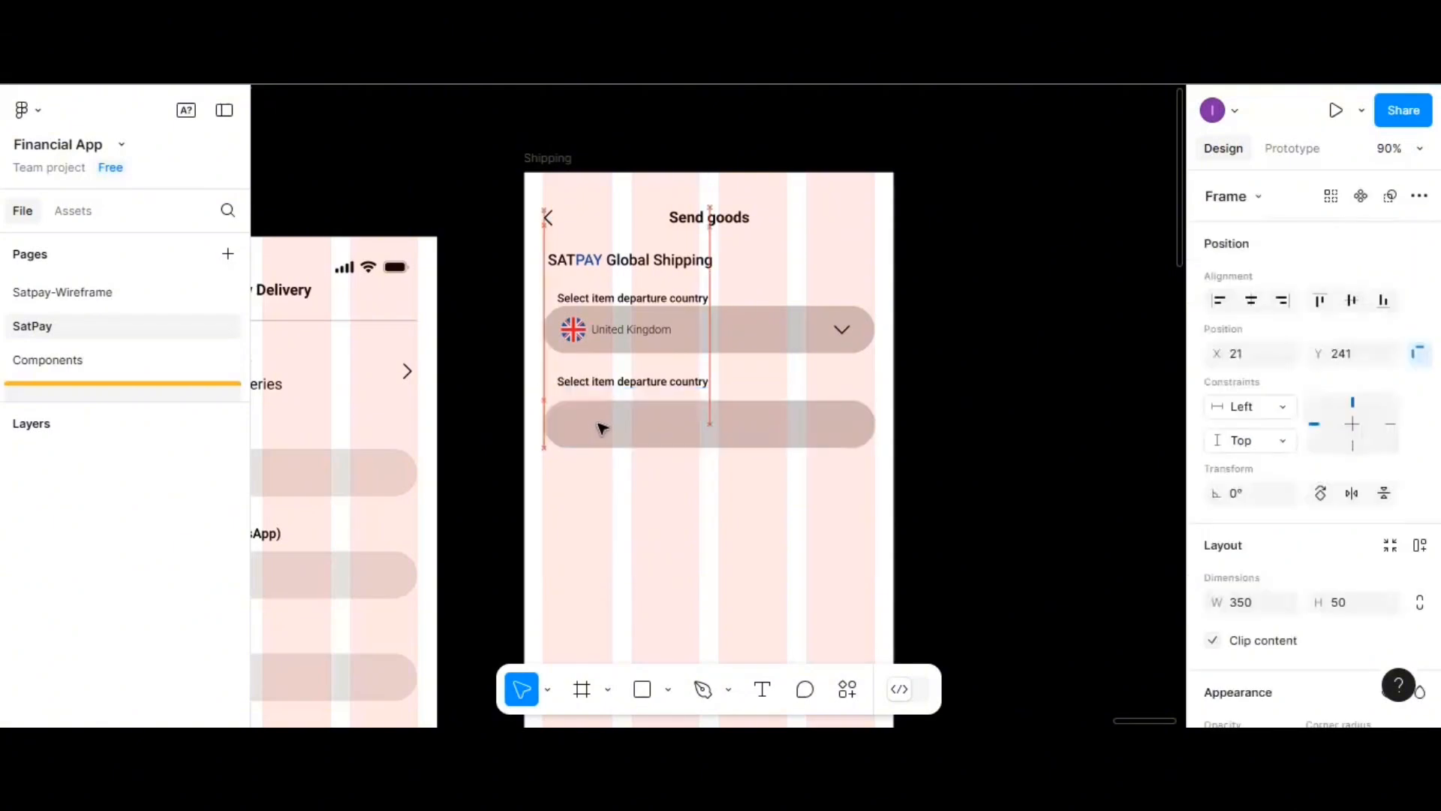
{"action": "left_click", "coordinate": [602, 381]}
{"action": "double_click", "coordinate": [605, 383]}
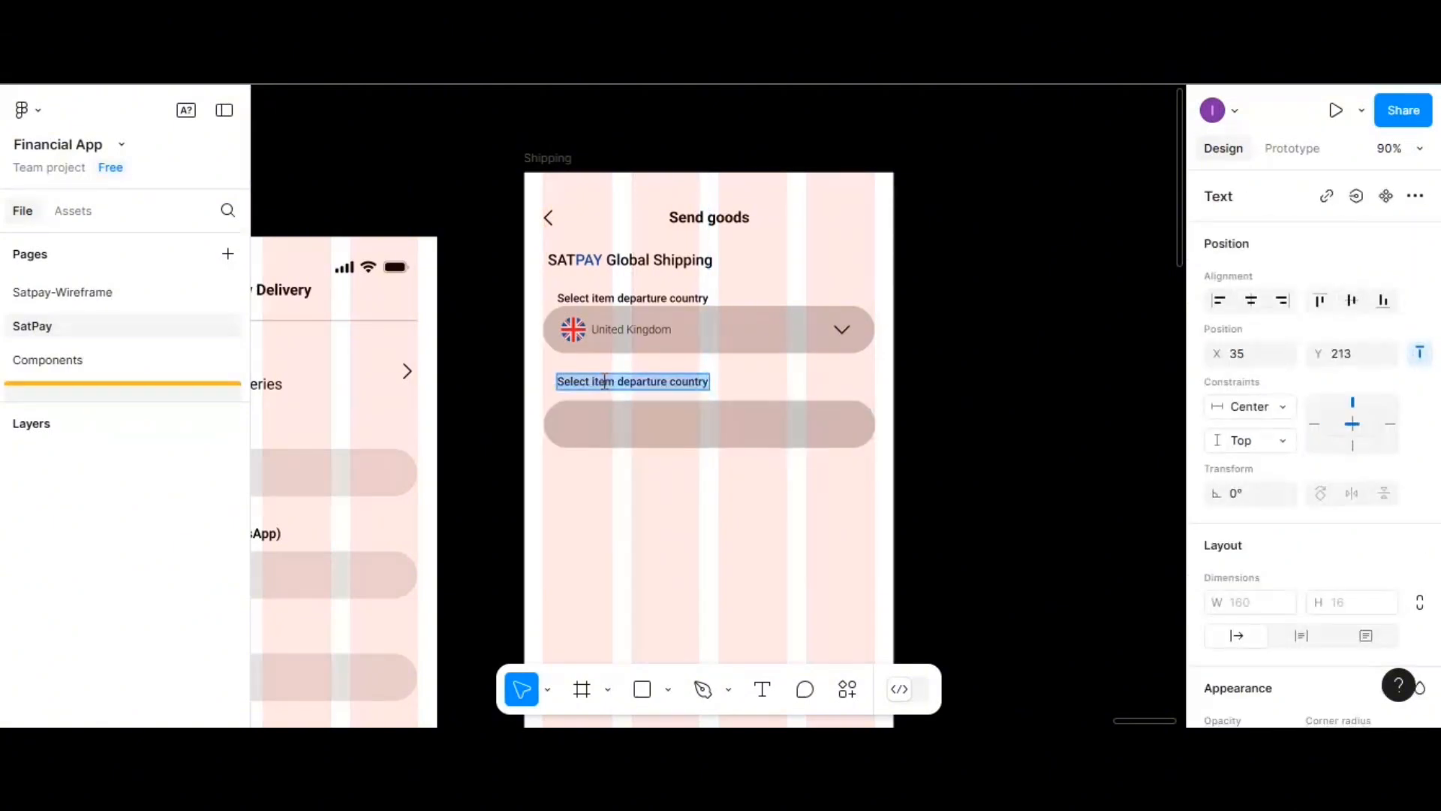
{"action": "type", "text": "A"}
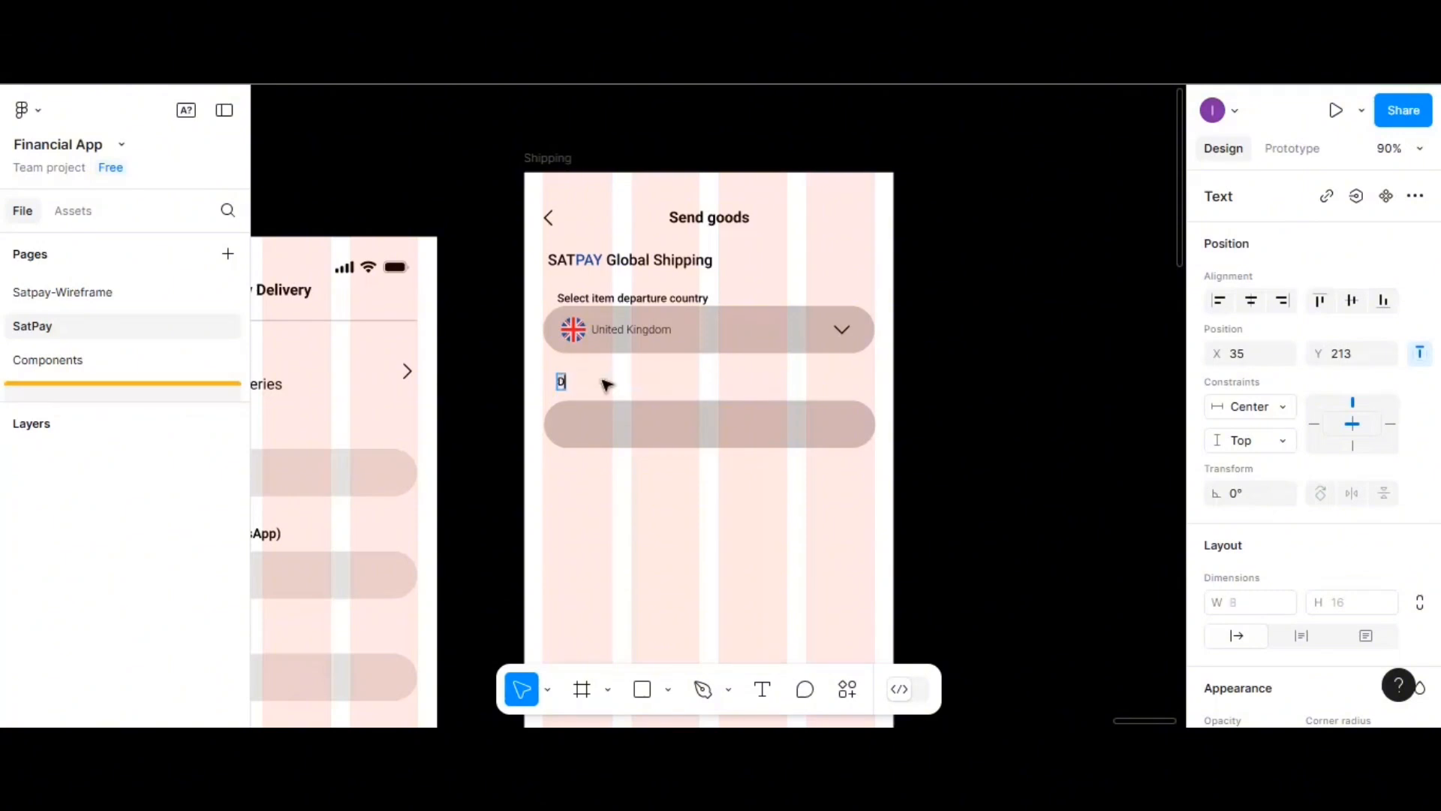
{"action": "type", "text": "dd"}
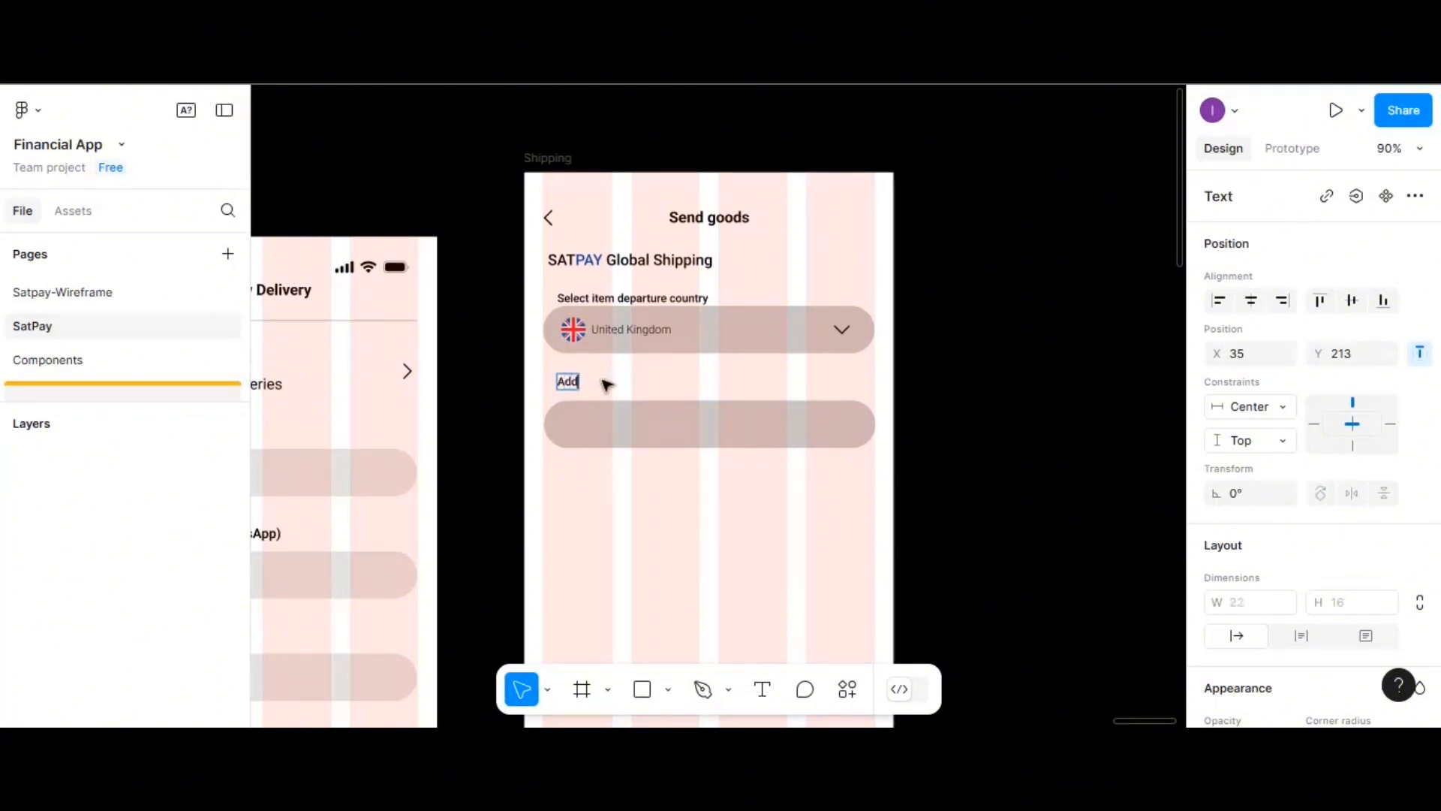
{"action": "type", "text": "ress"}
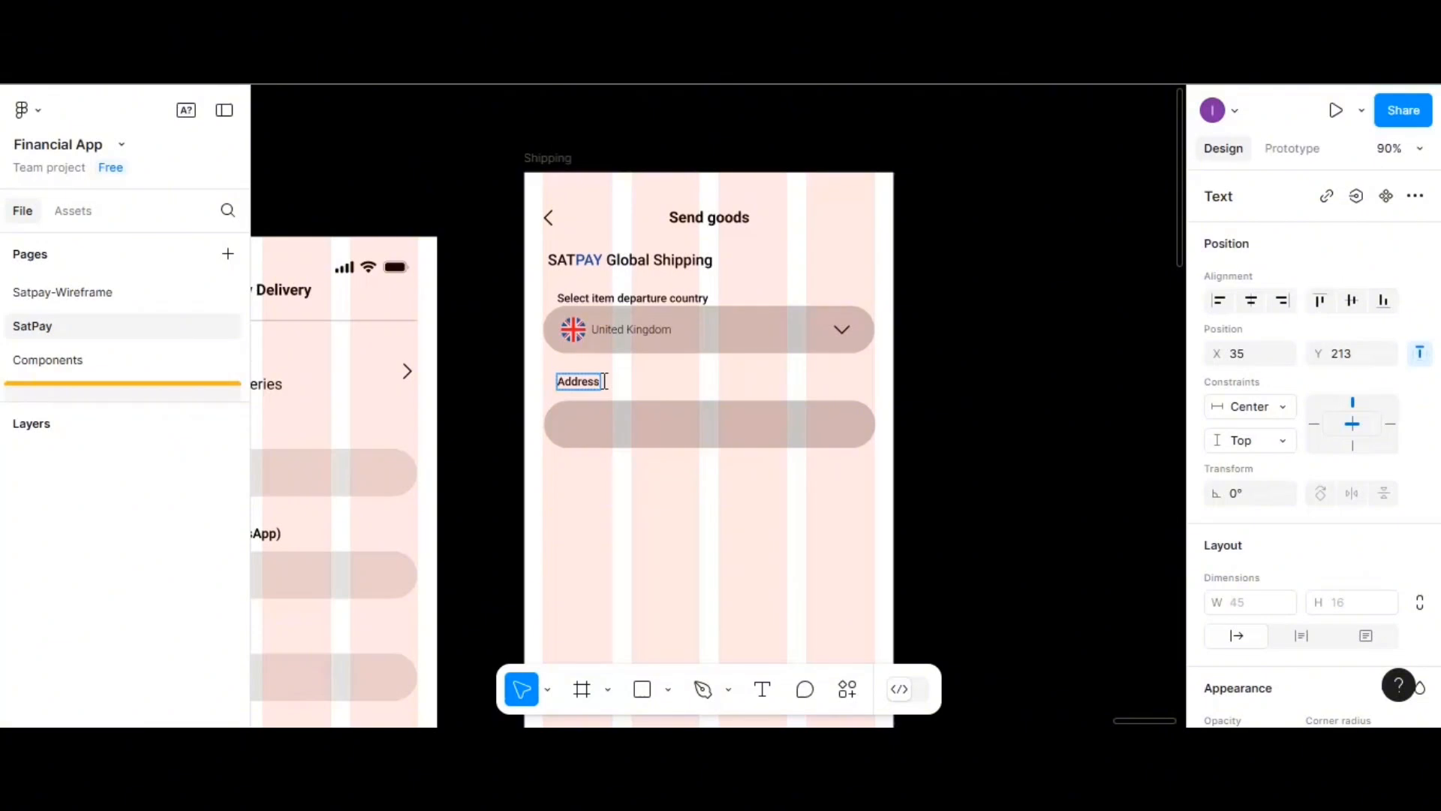
{"action": "key", "text": "Escape"}
{"action": "left_click_drag", "start_coordinate": [583, 387], "coordinate": [589, 389]}
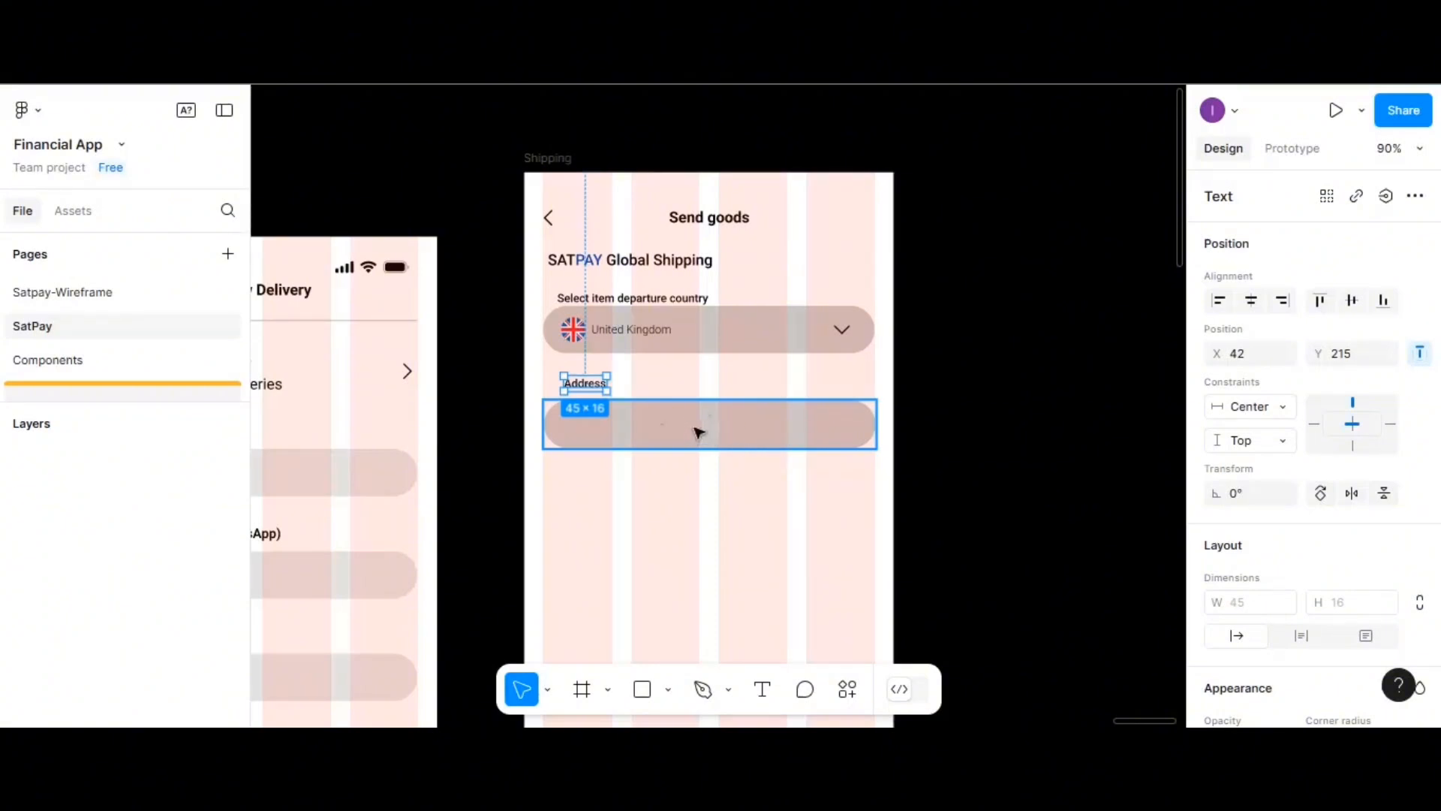
- Copy the "Address" label into the field below it as placeholder text "Enter address", placed at X 33, Y 17
{"action": "left_click_drag", "start_coordinate": [588, 386], "coordinate": [626, 424]}
{"action": "double_click", "coordinate": [626, 424]}
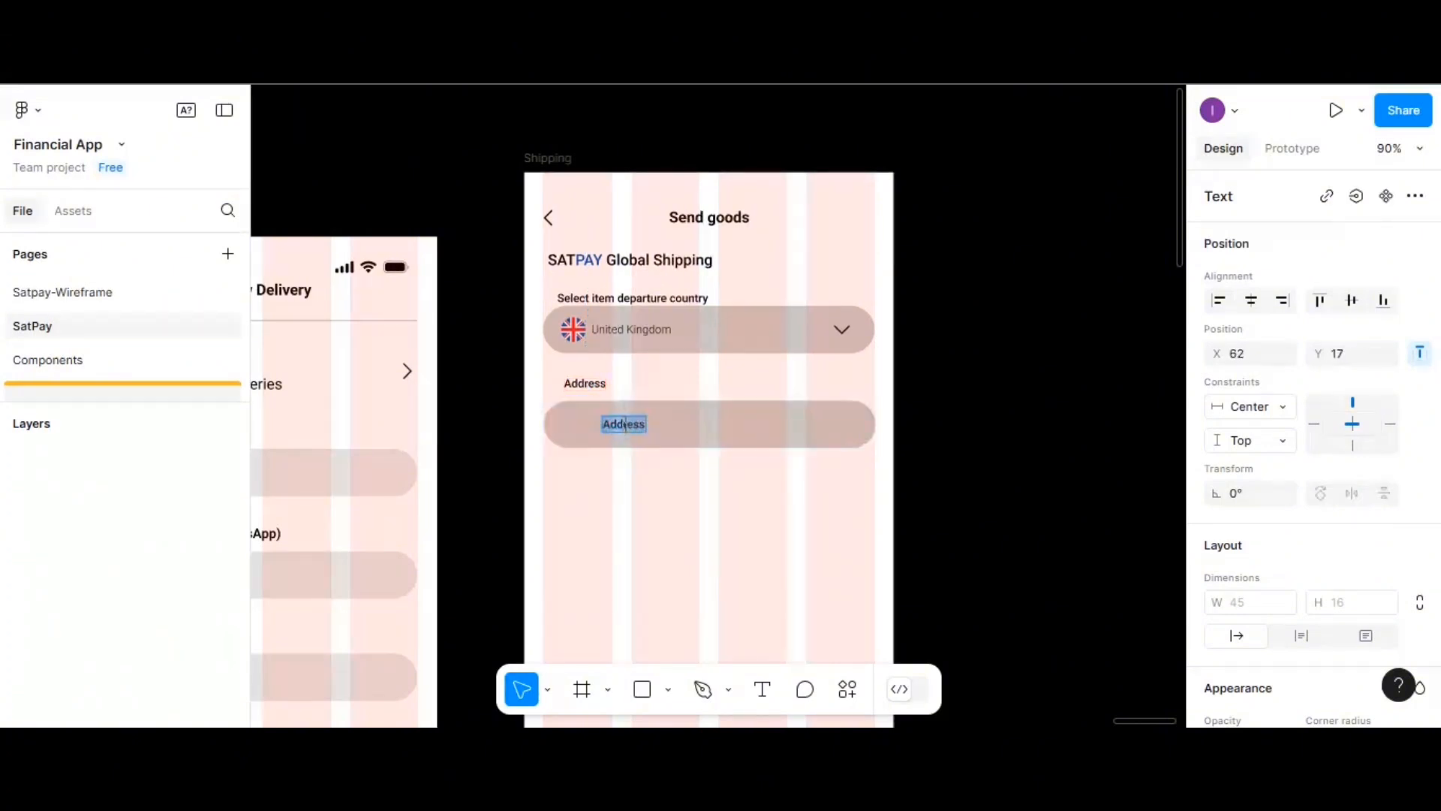
{"action": "type", "text": "Enter a"}
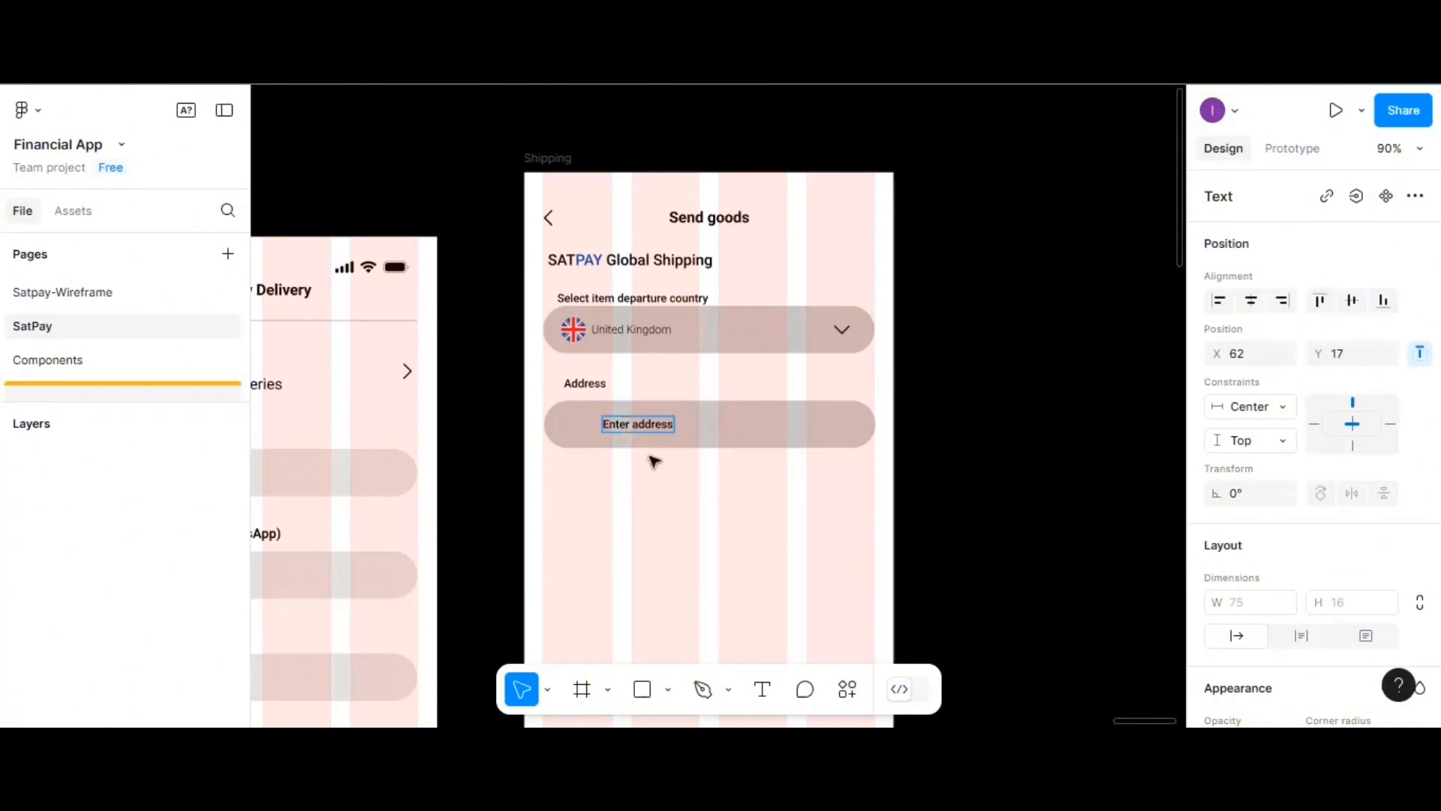
{"action": "key", "text": "Escape"}
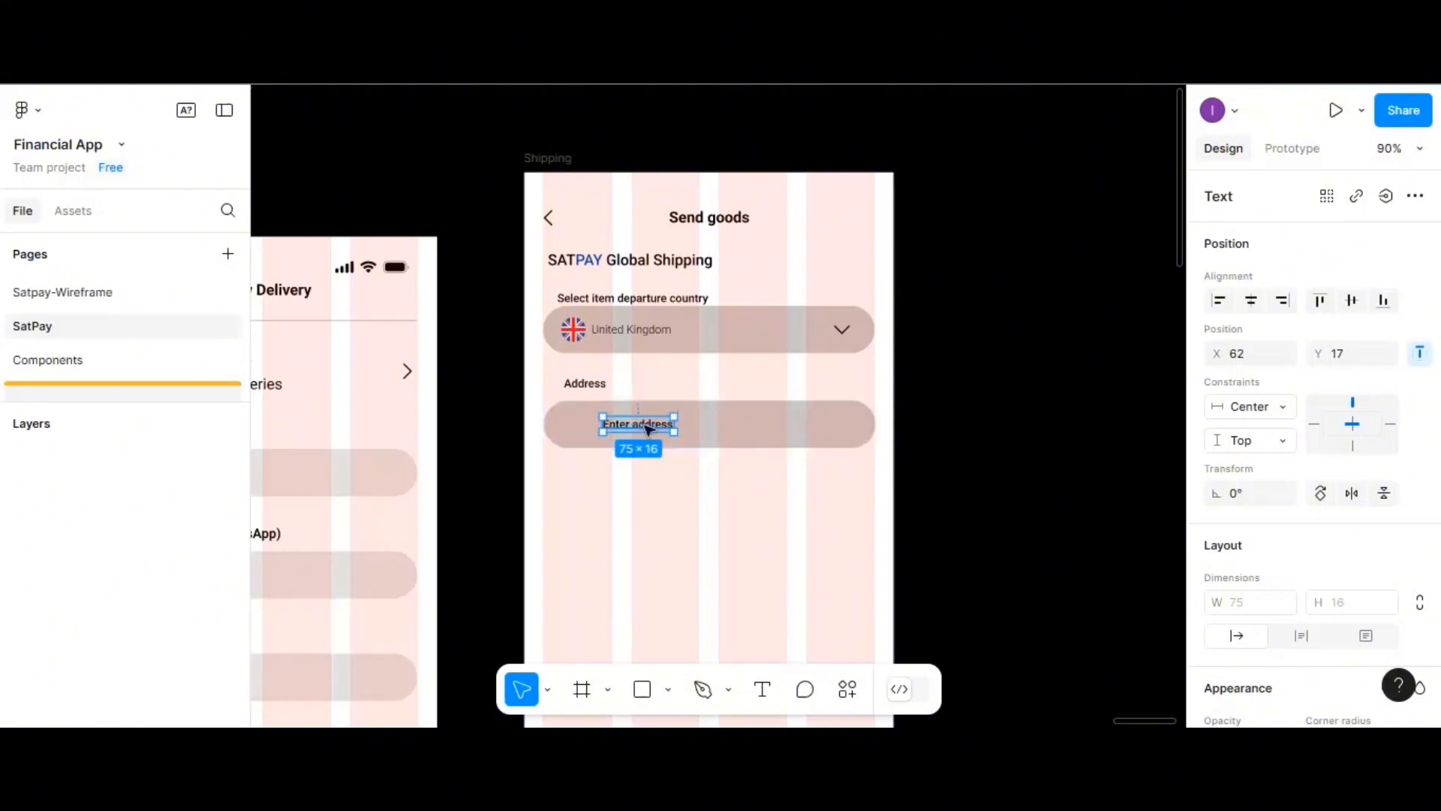
{"action": "left_click_drag", "start_coordinate": [649, 429], "coordinate": [621, 430]}
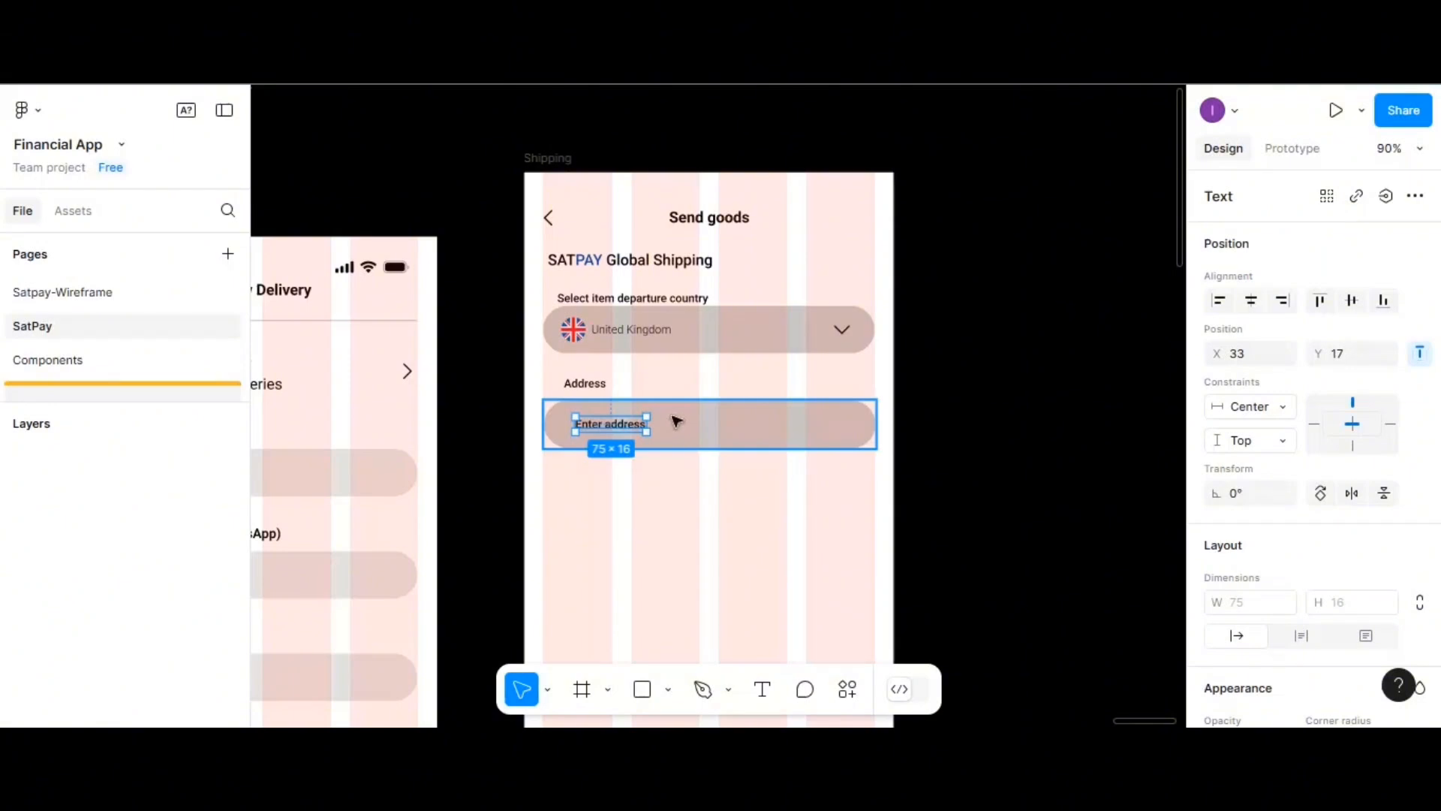
- Duplicate the "Address" label together with its field directly below, with the copied label at X 41, Y 315
{"action": "left_click", "coordinate": [598, 384]}
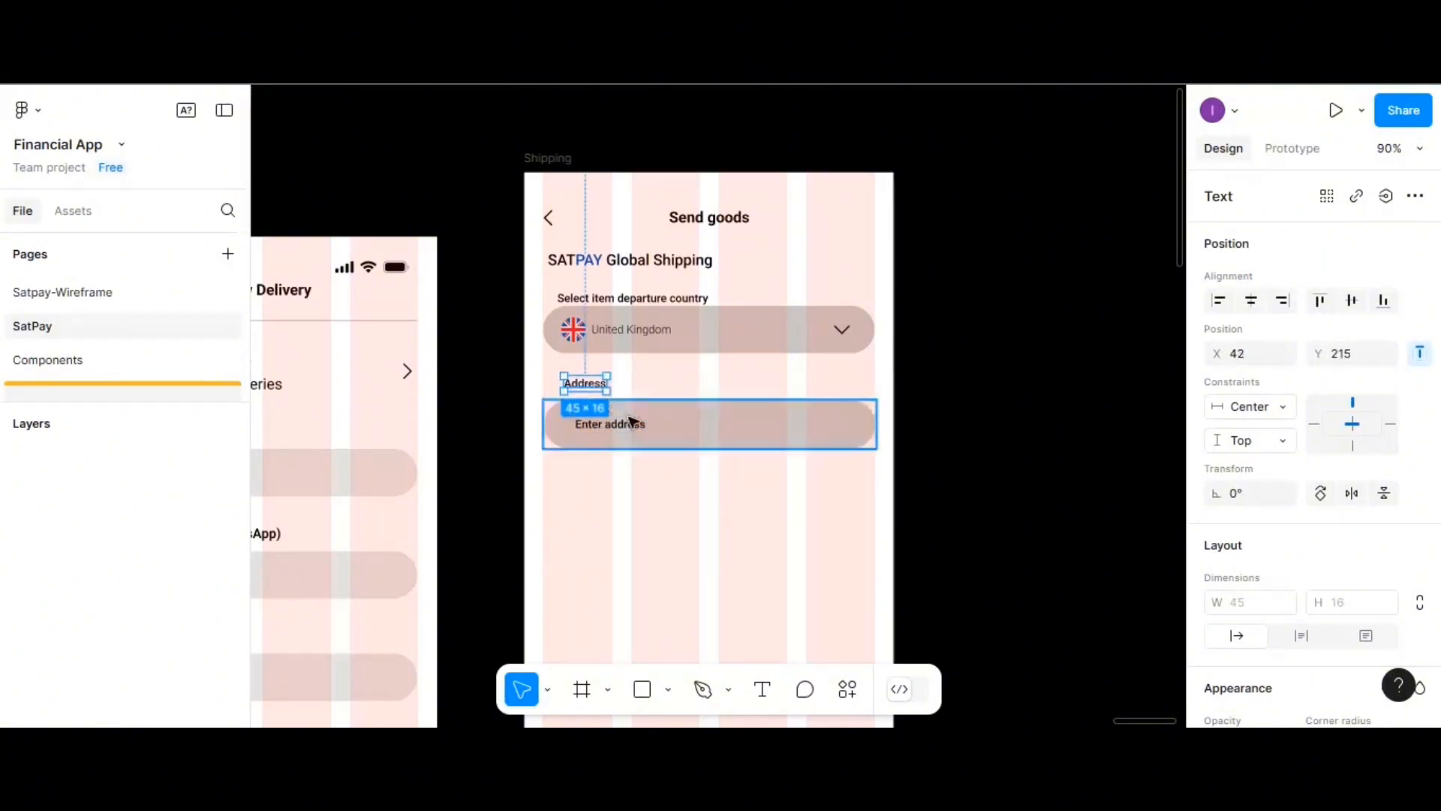
{"action": "left_click", "coordinate": [666, 438]}
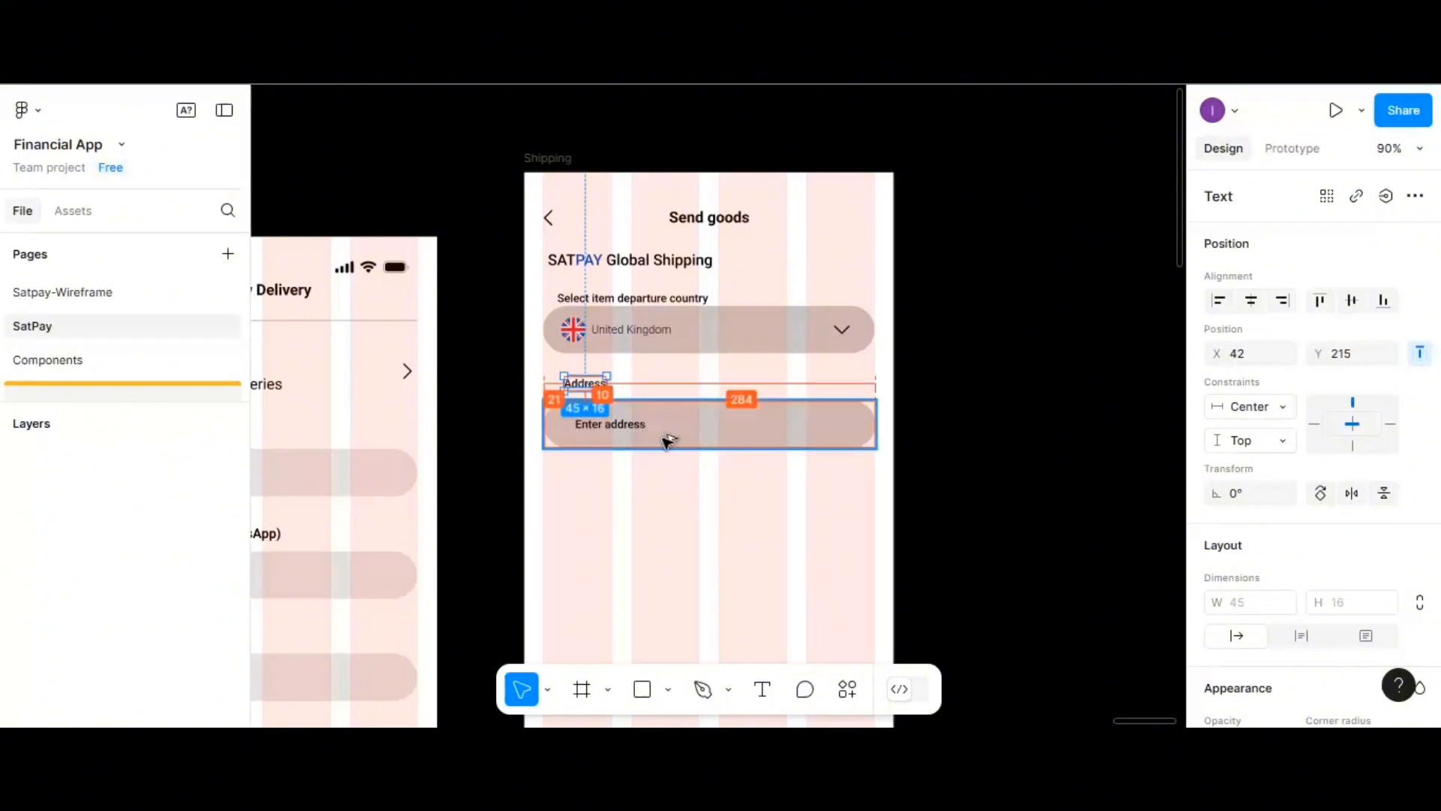
{"action": "left_click", "coordinate": [586, 384]}
{"action": "left_click", "coordinate": [702, 443], "text": "shift"}
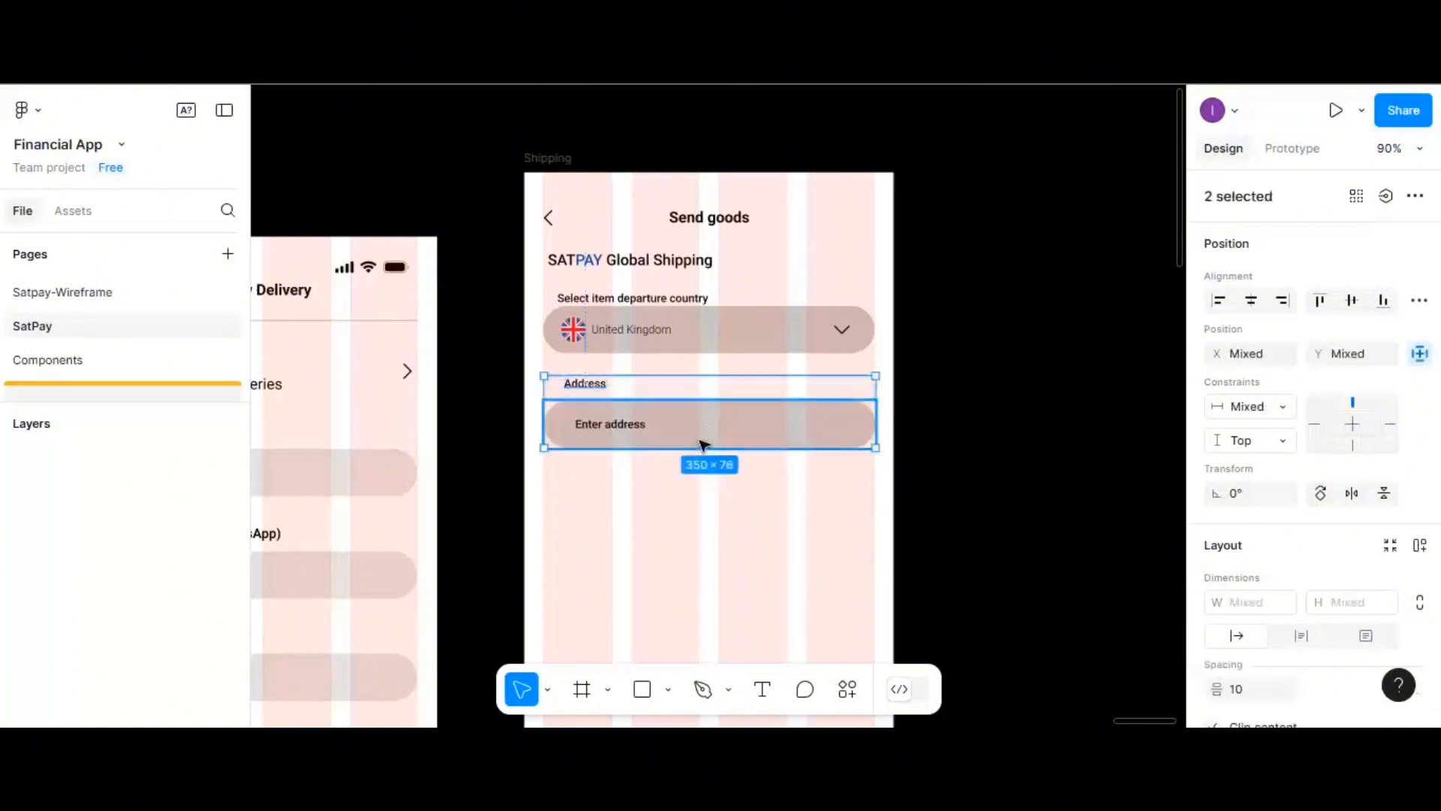
{"action": "left_click_drag", "start_coordinate": [704, 441], "coordinate": [701, 537]}
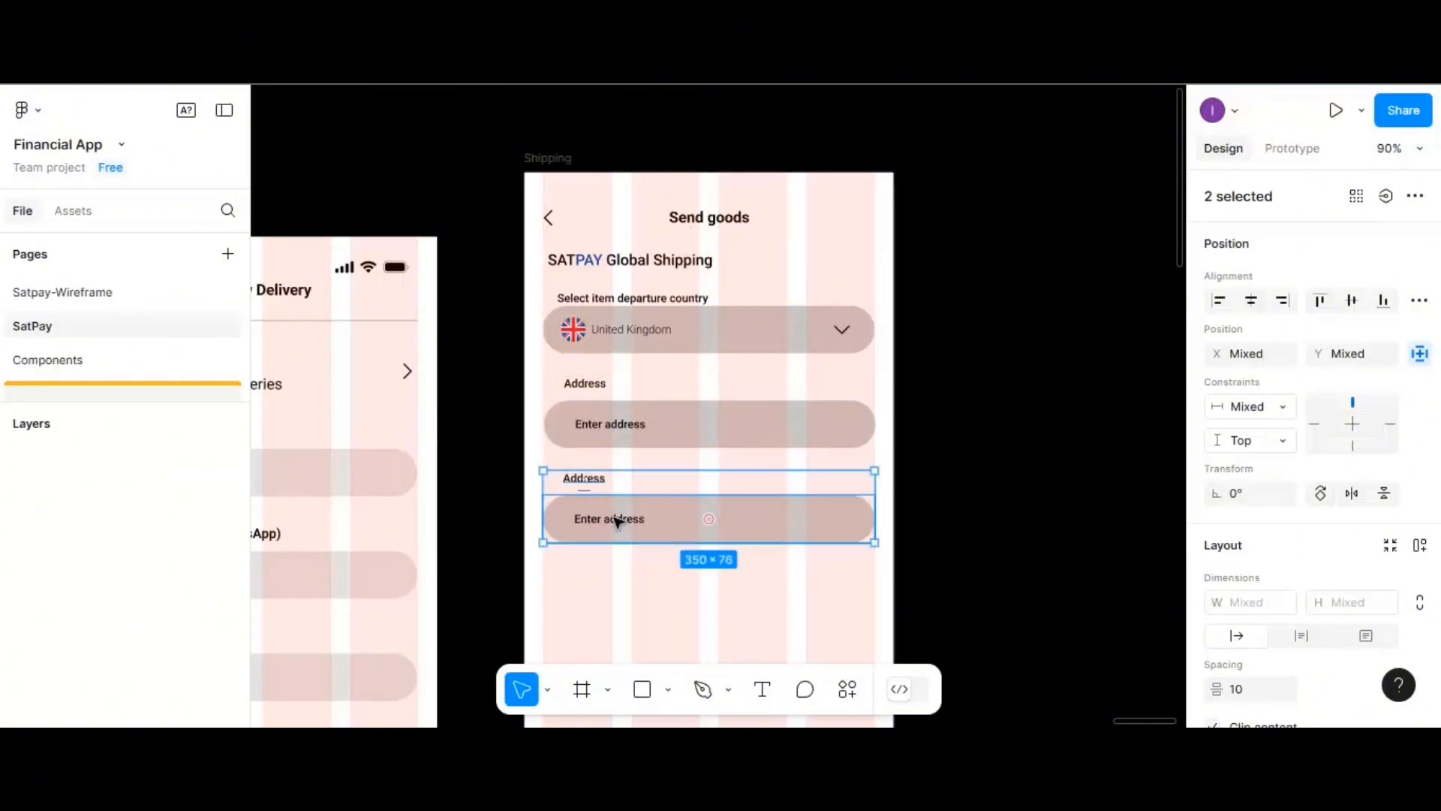
- Change the duplicated label to "City" and its placeholder text to "Enter city"
{"action": "double_click", "coordinate": [587, 478]}
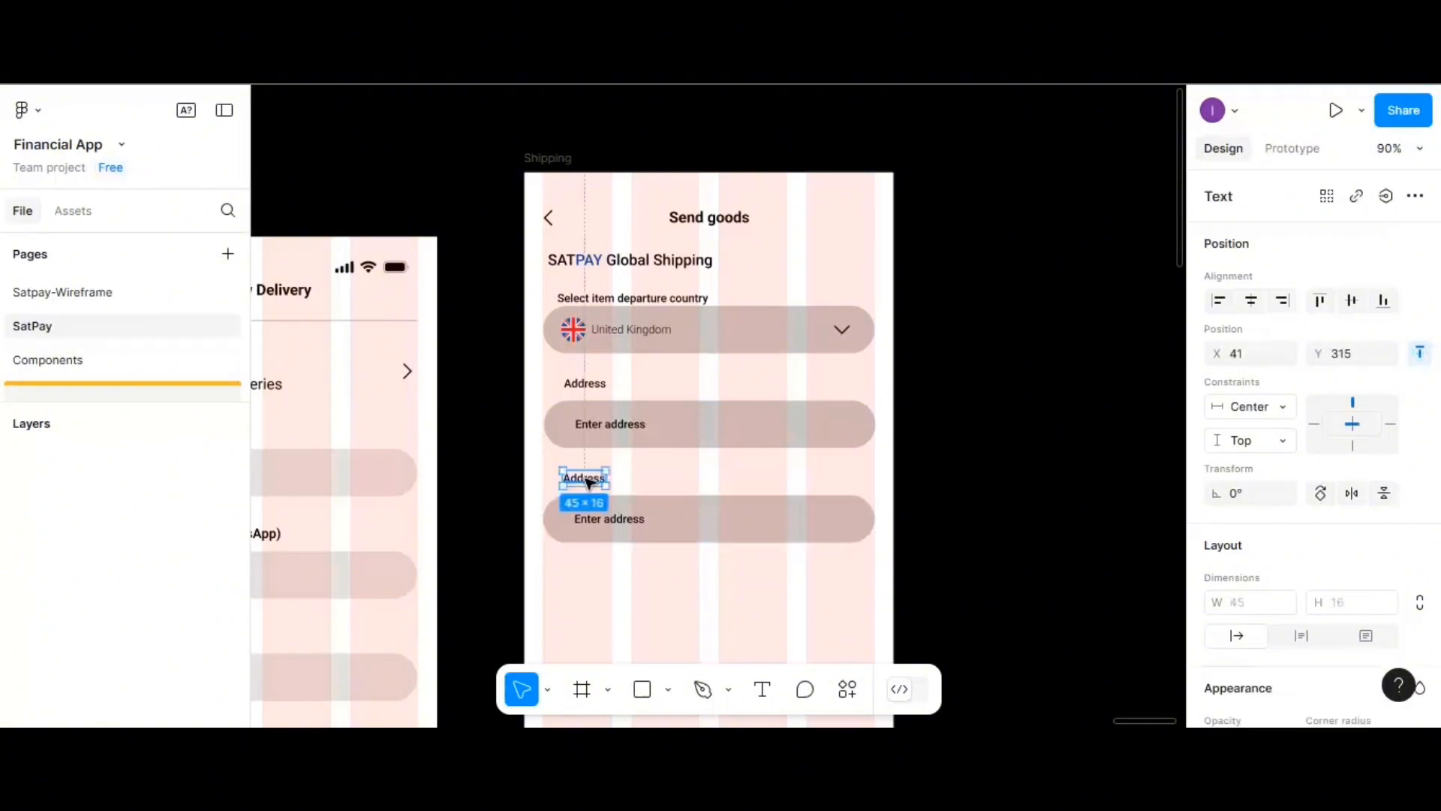
{"action": "double_click", "coordinate": [588, 479]}
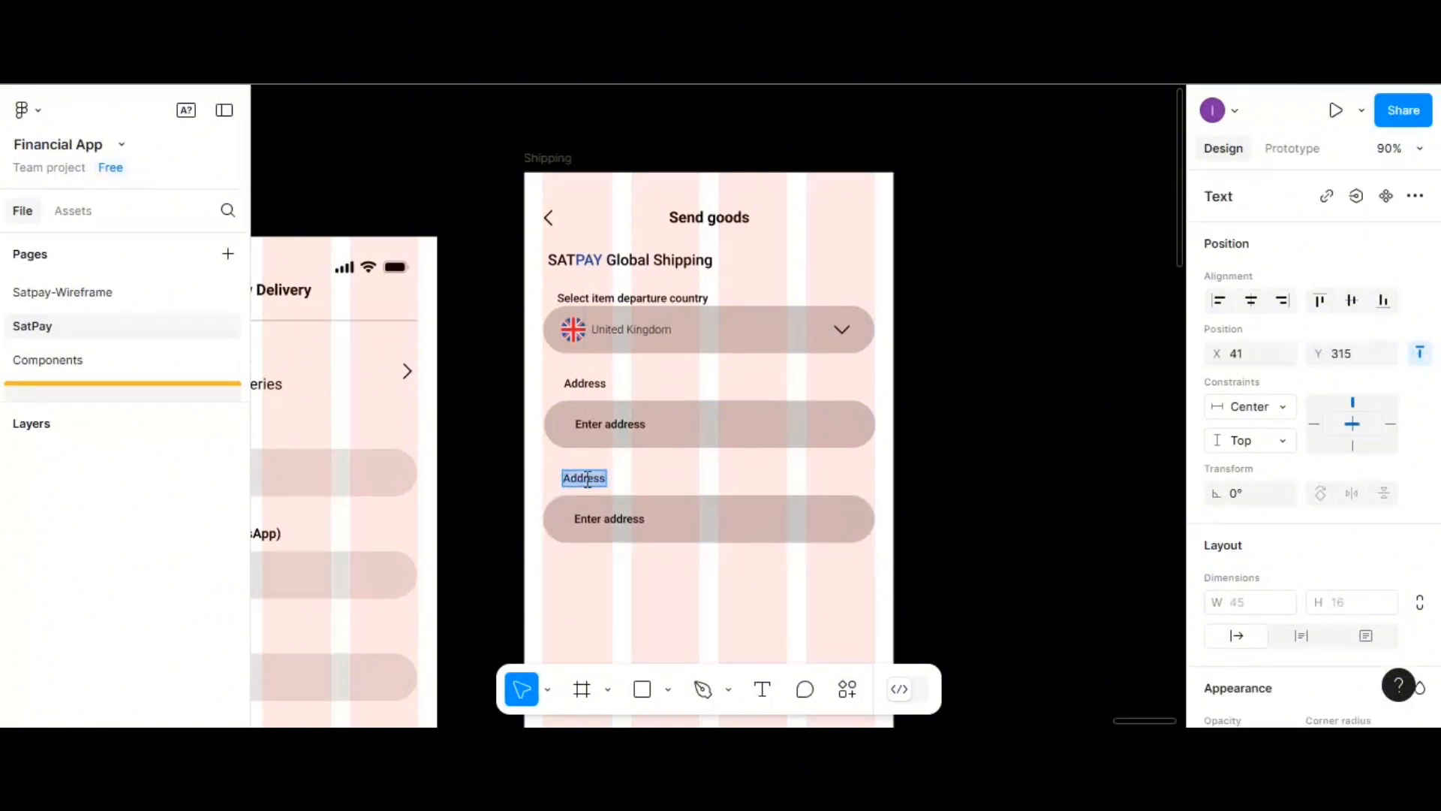
{"action": "type", "text": "aity"}
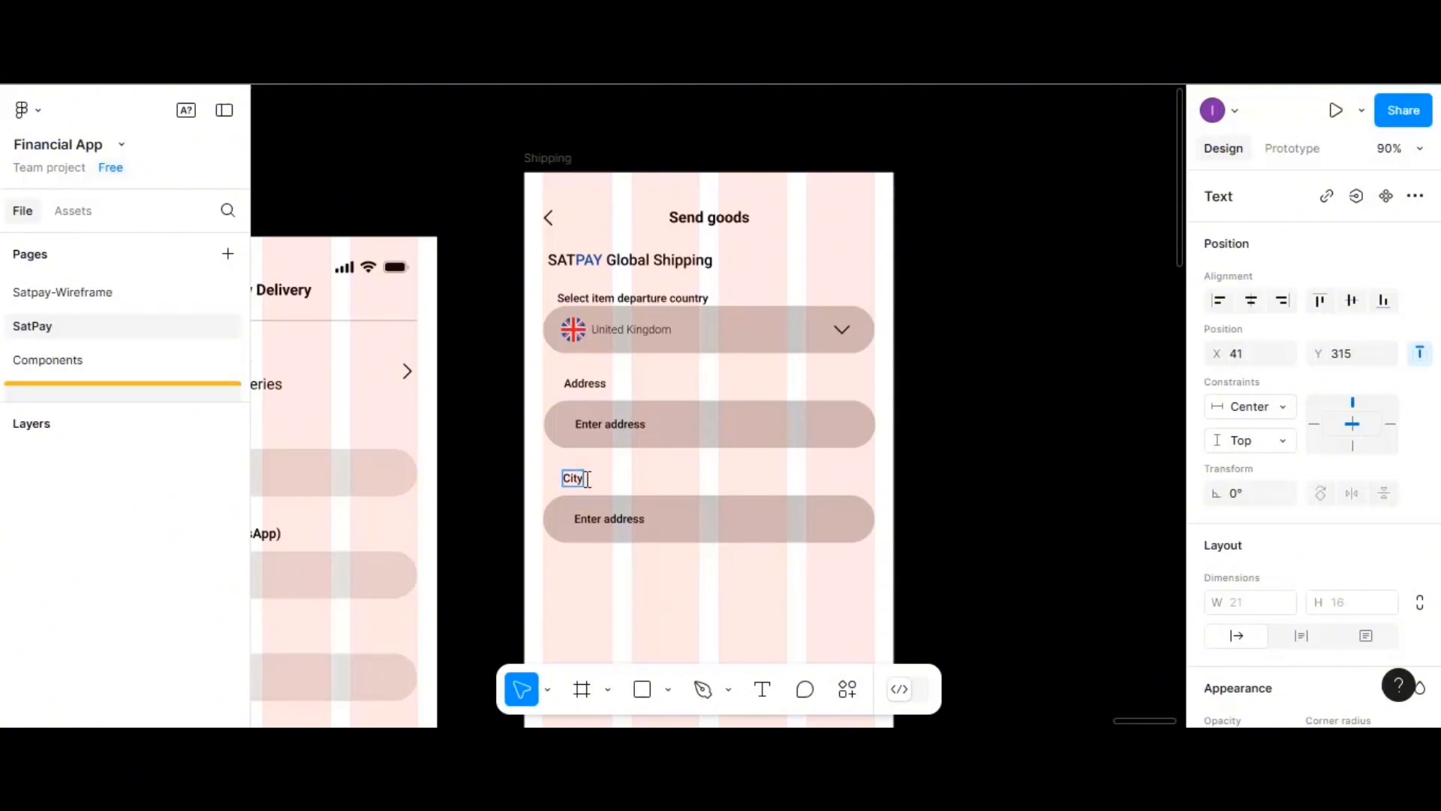
{"action": "double_click", "coordinate": [617, 519]}
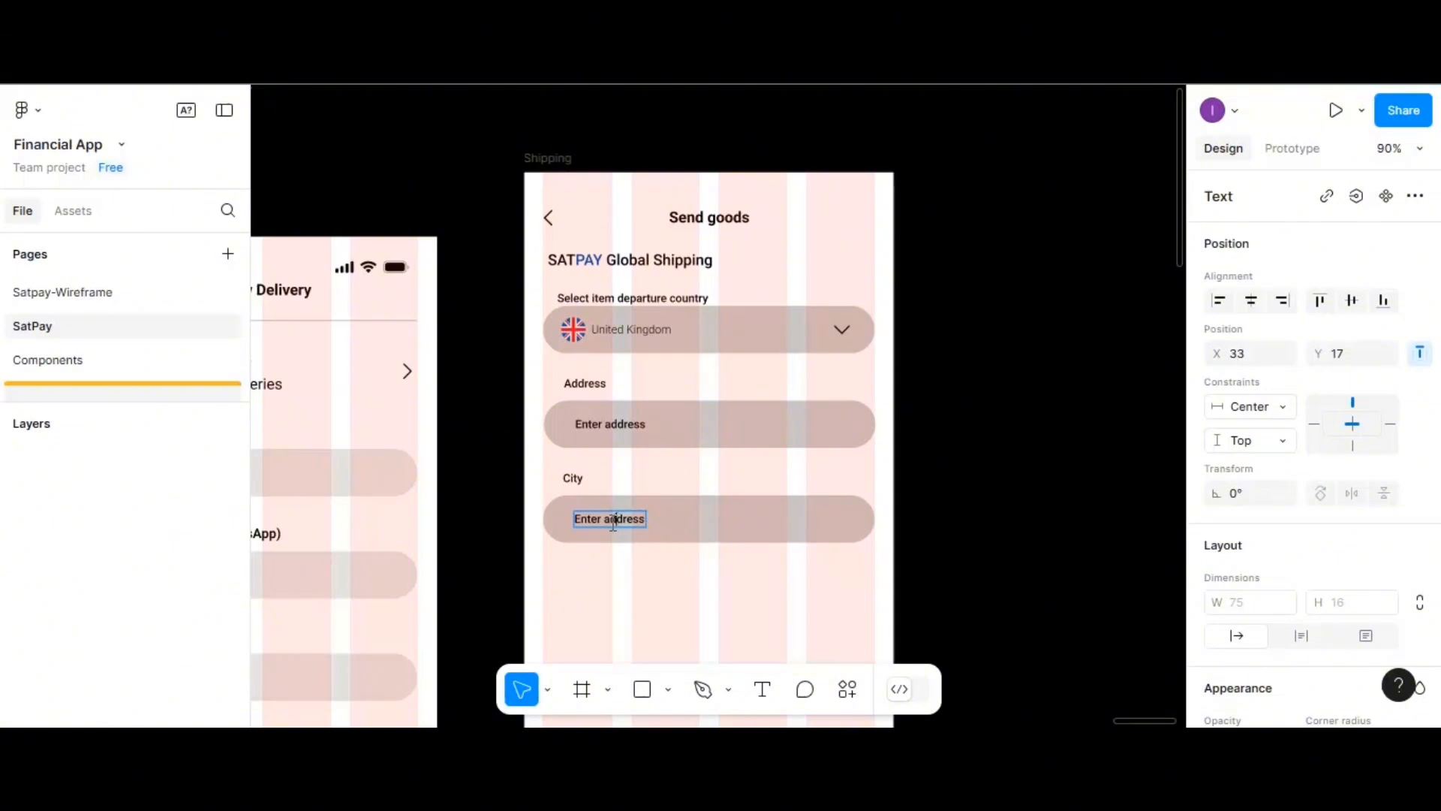
{"action": "key", "text": "ctrl+a"}
{"action": "type", "text": "Enter city"}
- Apply the roboto/12px/light text style to both the "Enter address" and "Enter city" placeholders
{"action": "left_click", "coordinate": [649, 427]}
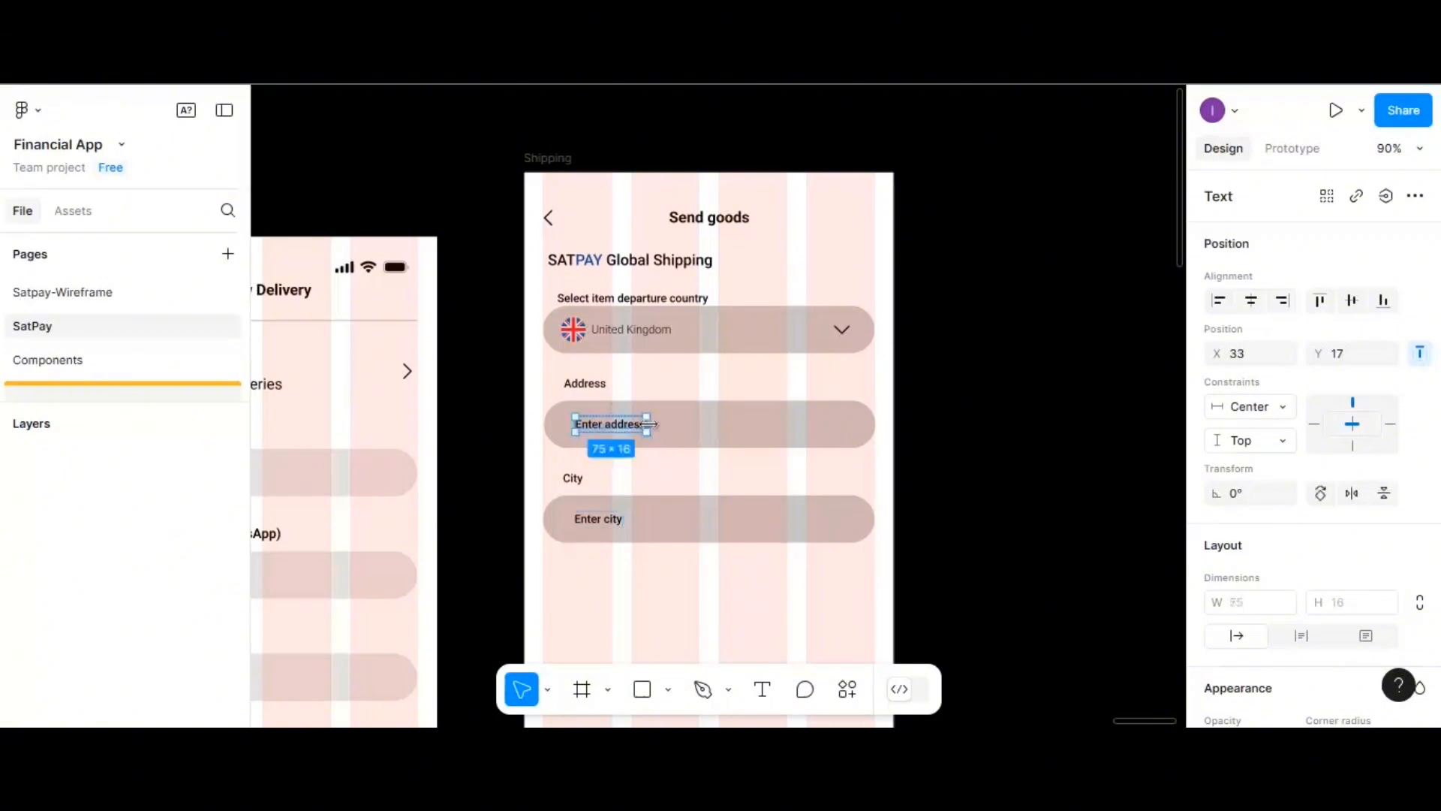
{"action": "left_click", "coordinate": [606, 522], "text": "shift"}
{"action": "left_click", "coordinate": [607, 523], "text": "shift"}
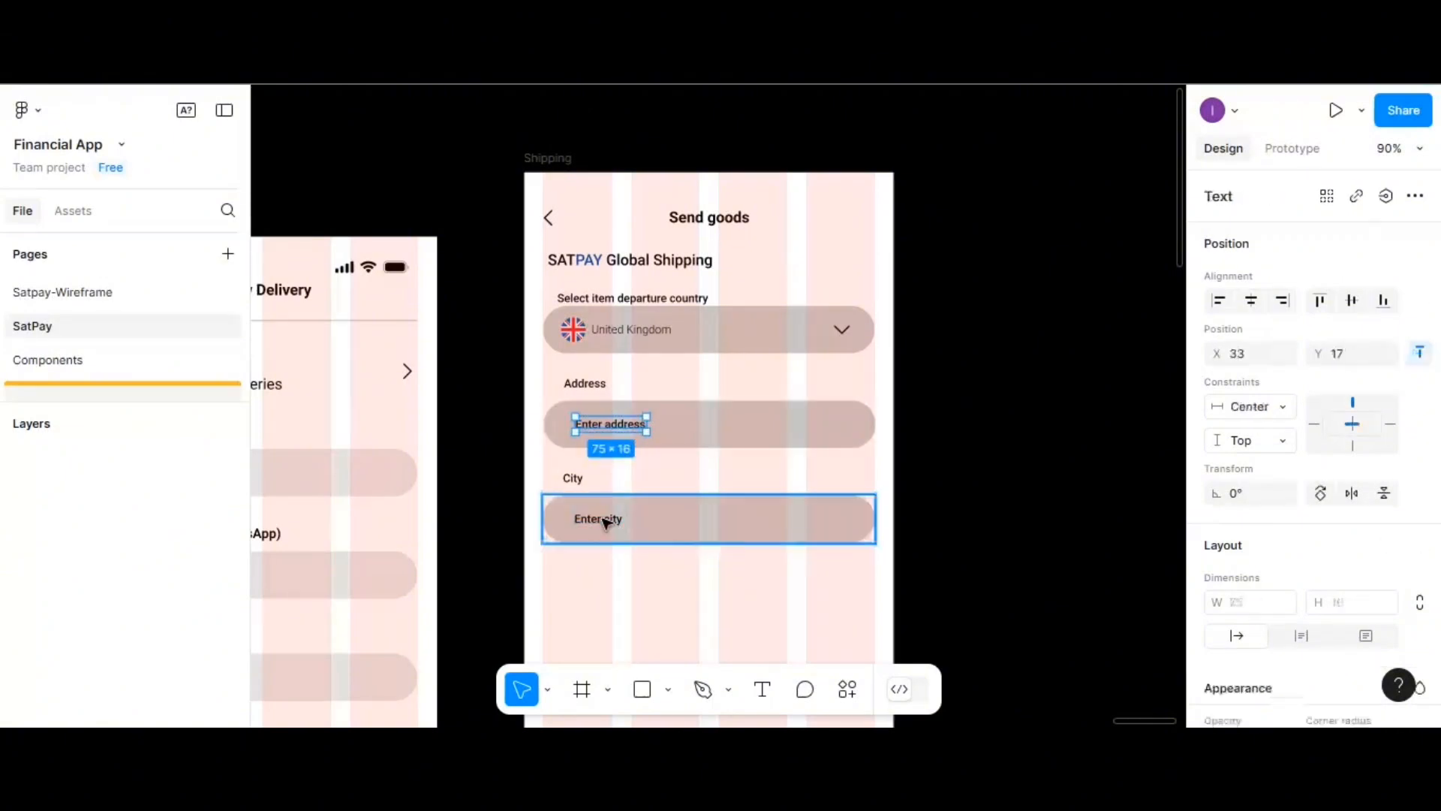
{"action": "left_click", "coordinate": [606, 524], "text": "ctrl+shift"}
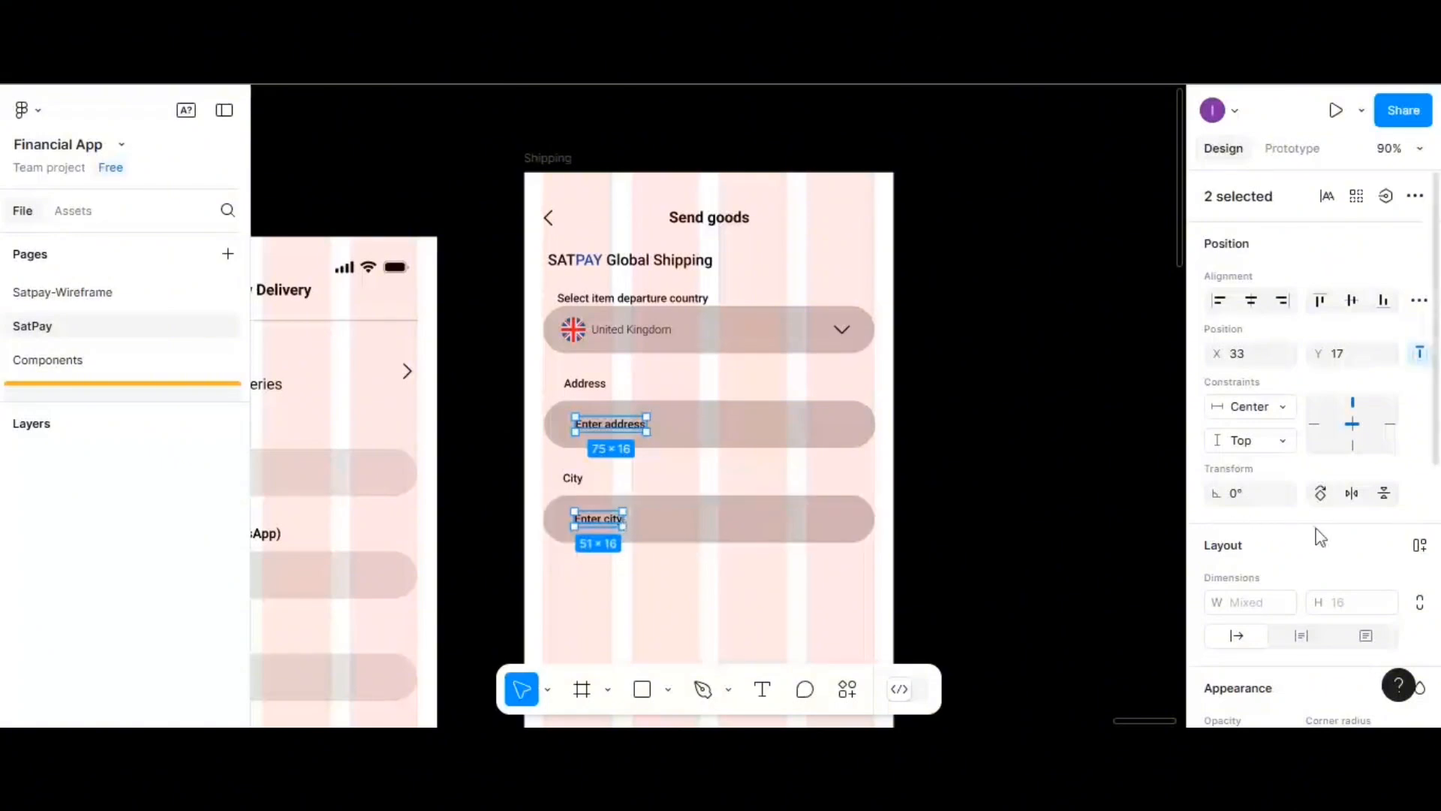
{"action": "scroll", "coordinate": [1393, 598], "scroll_direction": "down", "scroll_amount": 5}
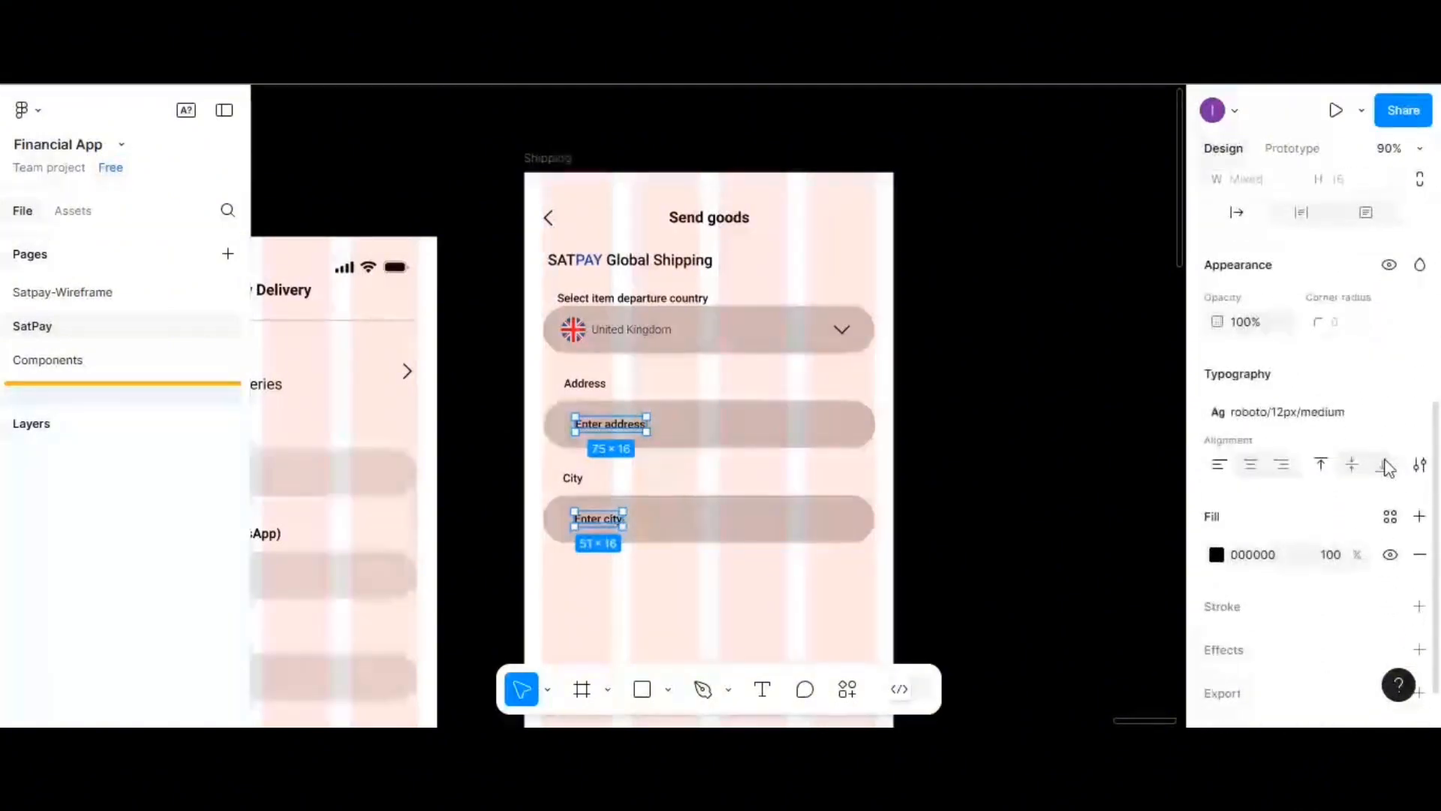
{"action": "scroll", "coordinate": [1390, 416], "scroll_direction": "up", "scroll_amount": 3}
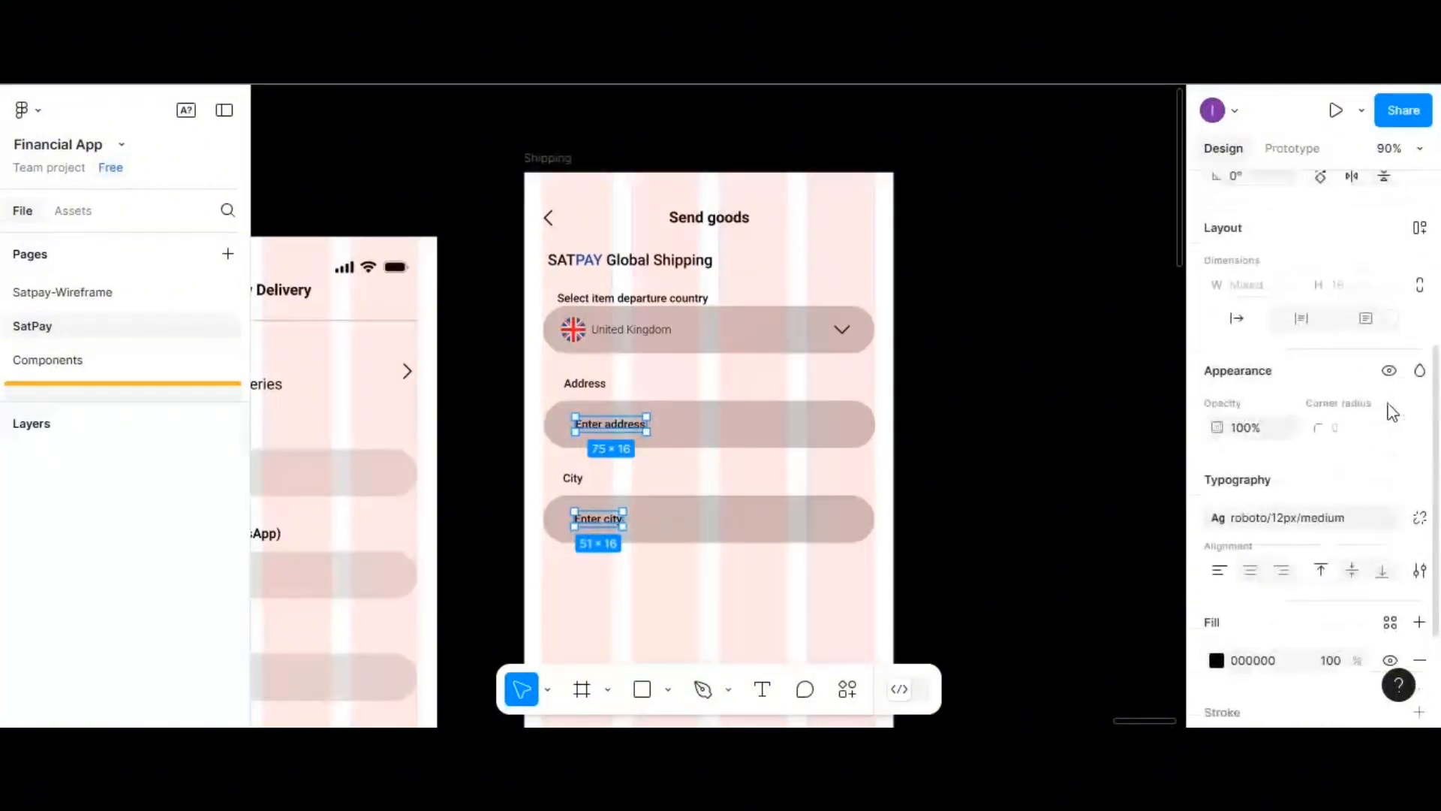
{"action": "left_click", "coordinate": [1418, 519]}
{"action": "left_click", "coordinate": [1418, 481]}
{"action": "scroll", "coordinate": [1351, 578], "scroll_direction": "down", "scroll_amount": 6}
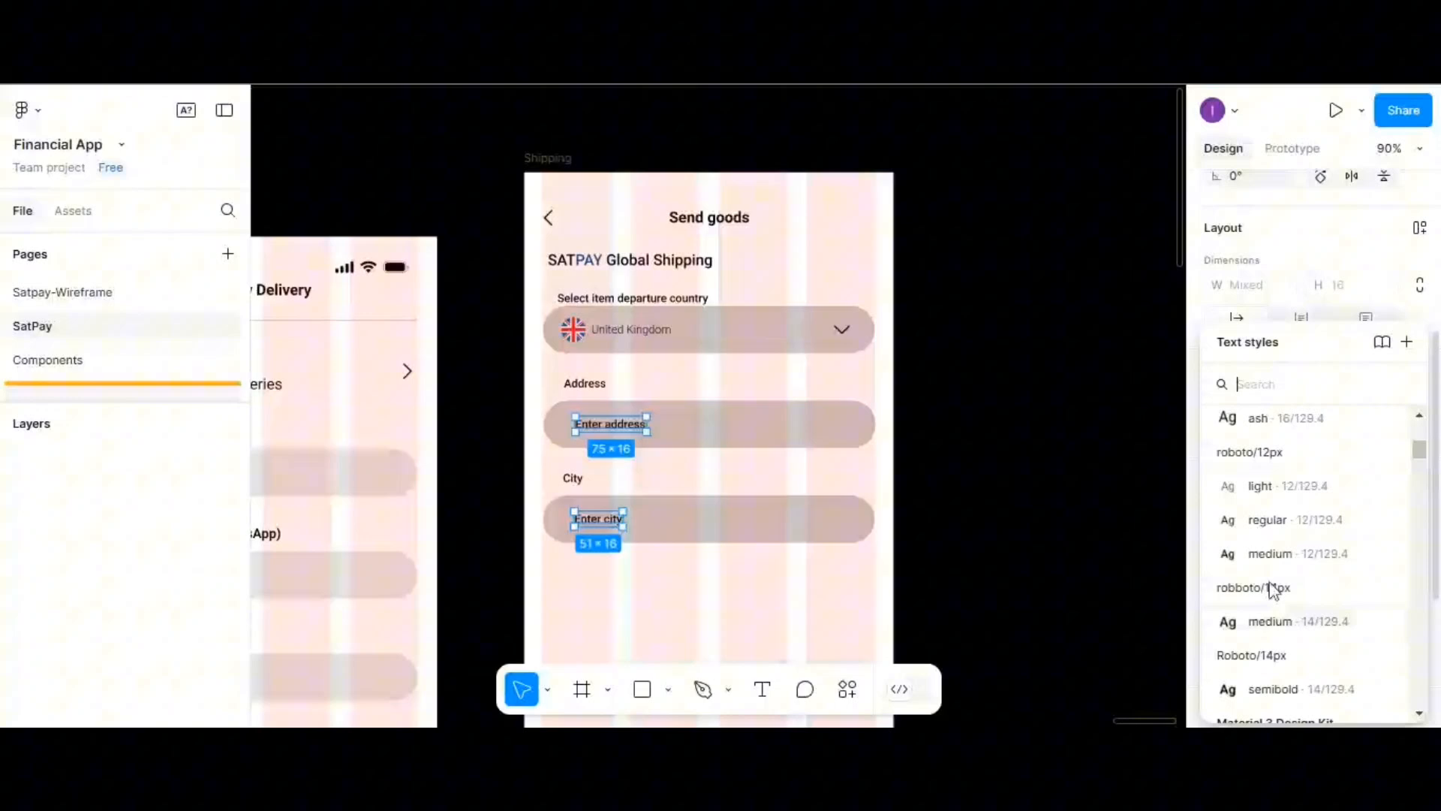
{"action": "left_click", "coordinate": [1260, 488]}
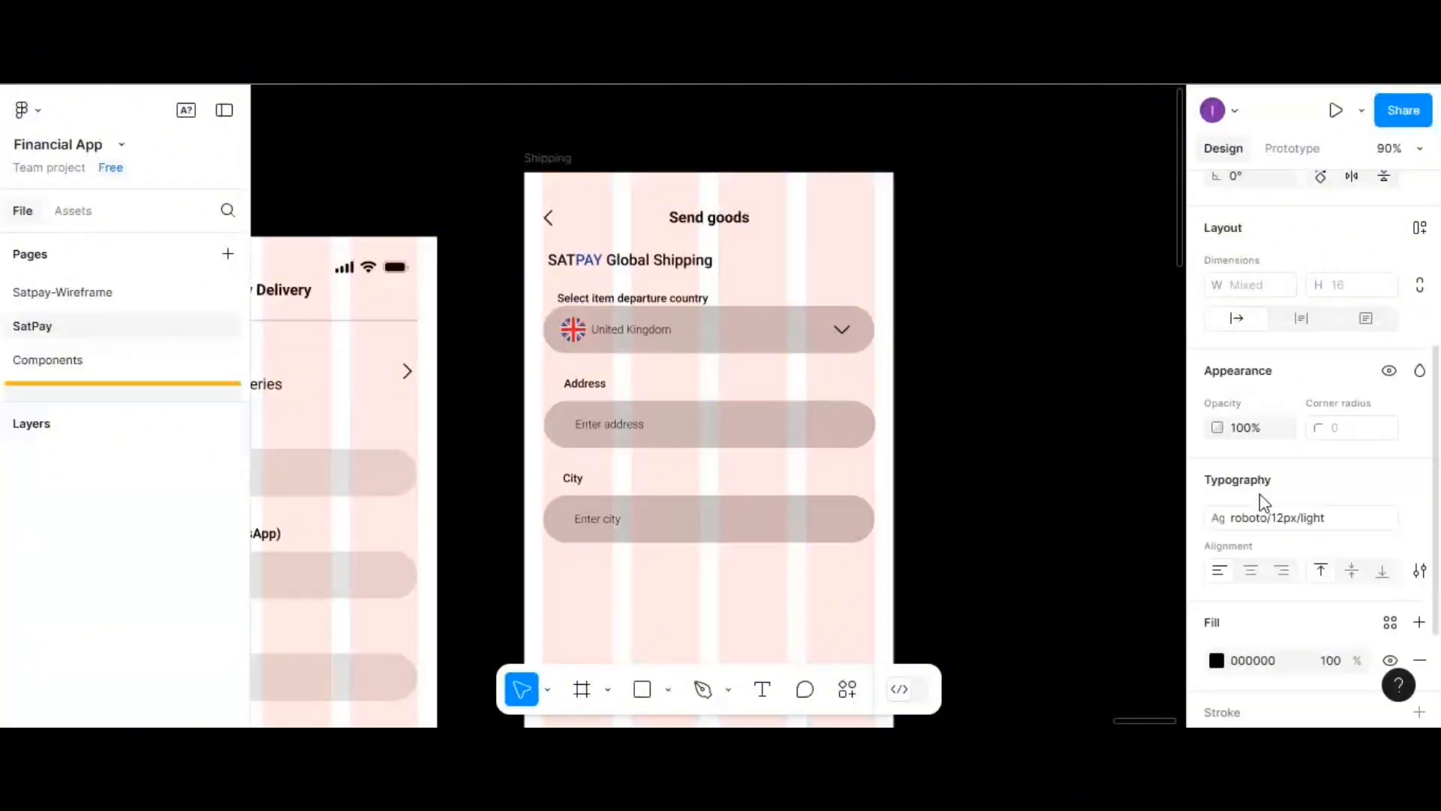
{"action": "left_click", "coordinate": [704, 489]}
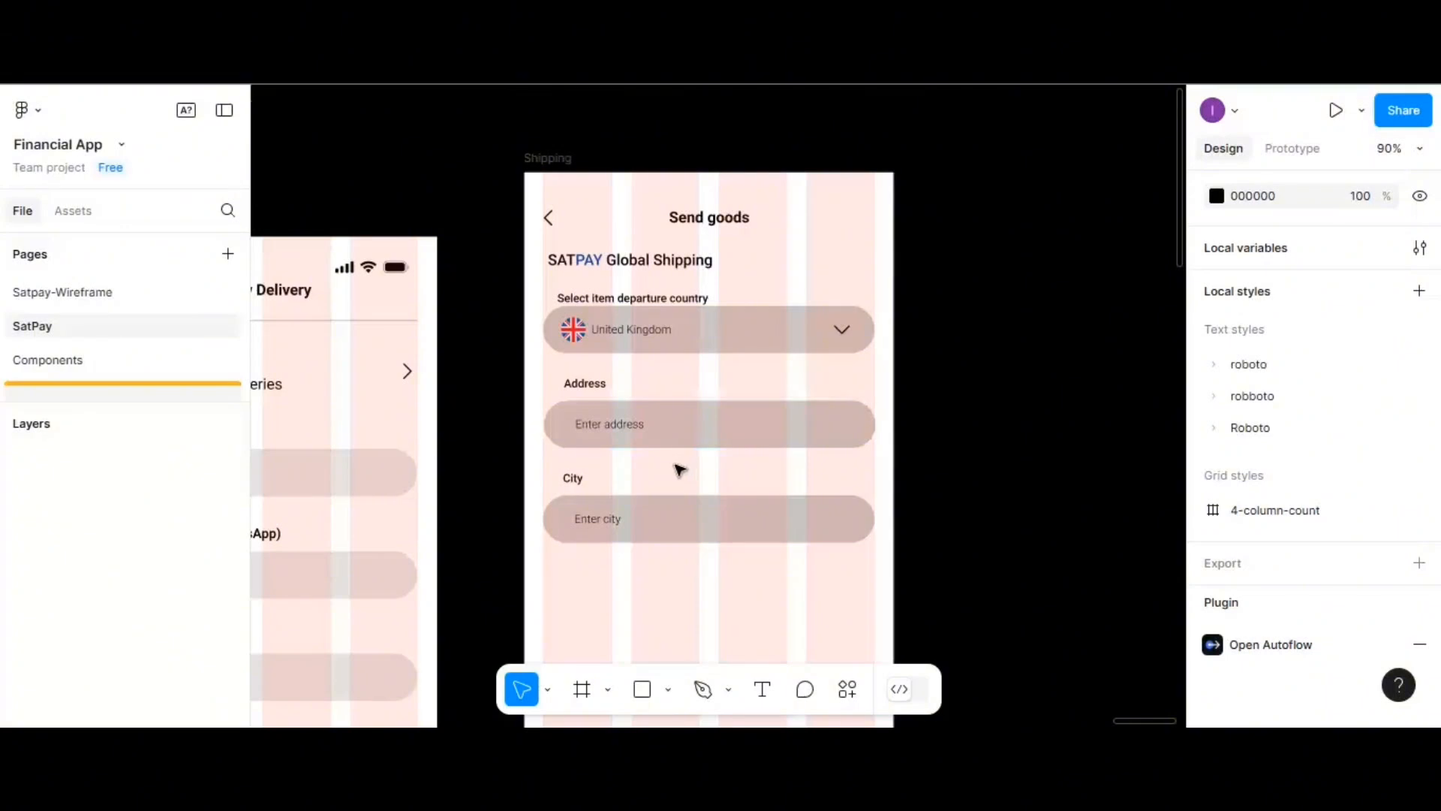
- Duplicate the "City" label together with its field directly below the original pair
{"action": "scroll", "coordinate": [680, 470], "scroll_direction": "down", "scroll_amount": 2}
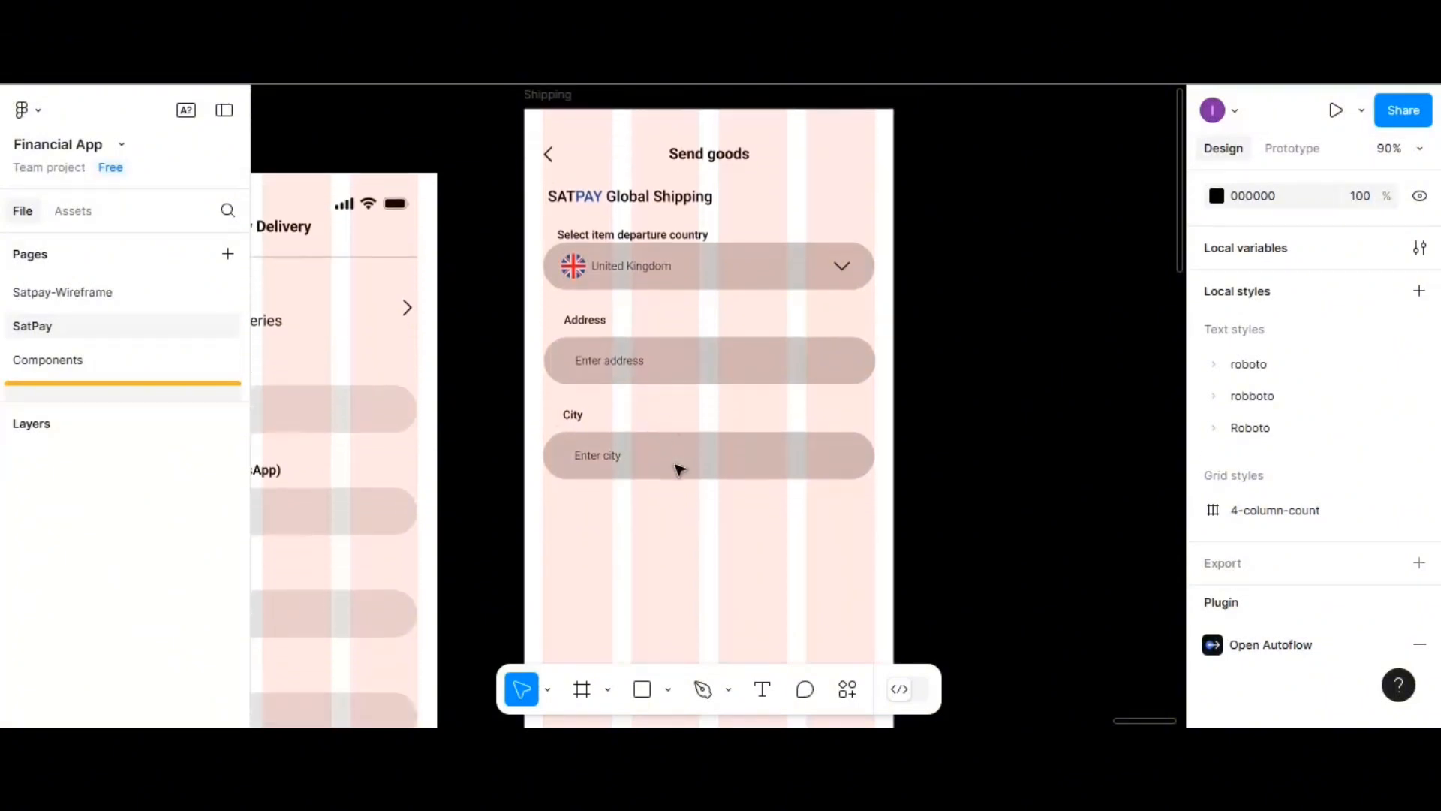
{"action": "left_click", "coordinate": [573, 415]}
{"action": "left_click", "coordinate": [640, 458]}
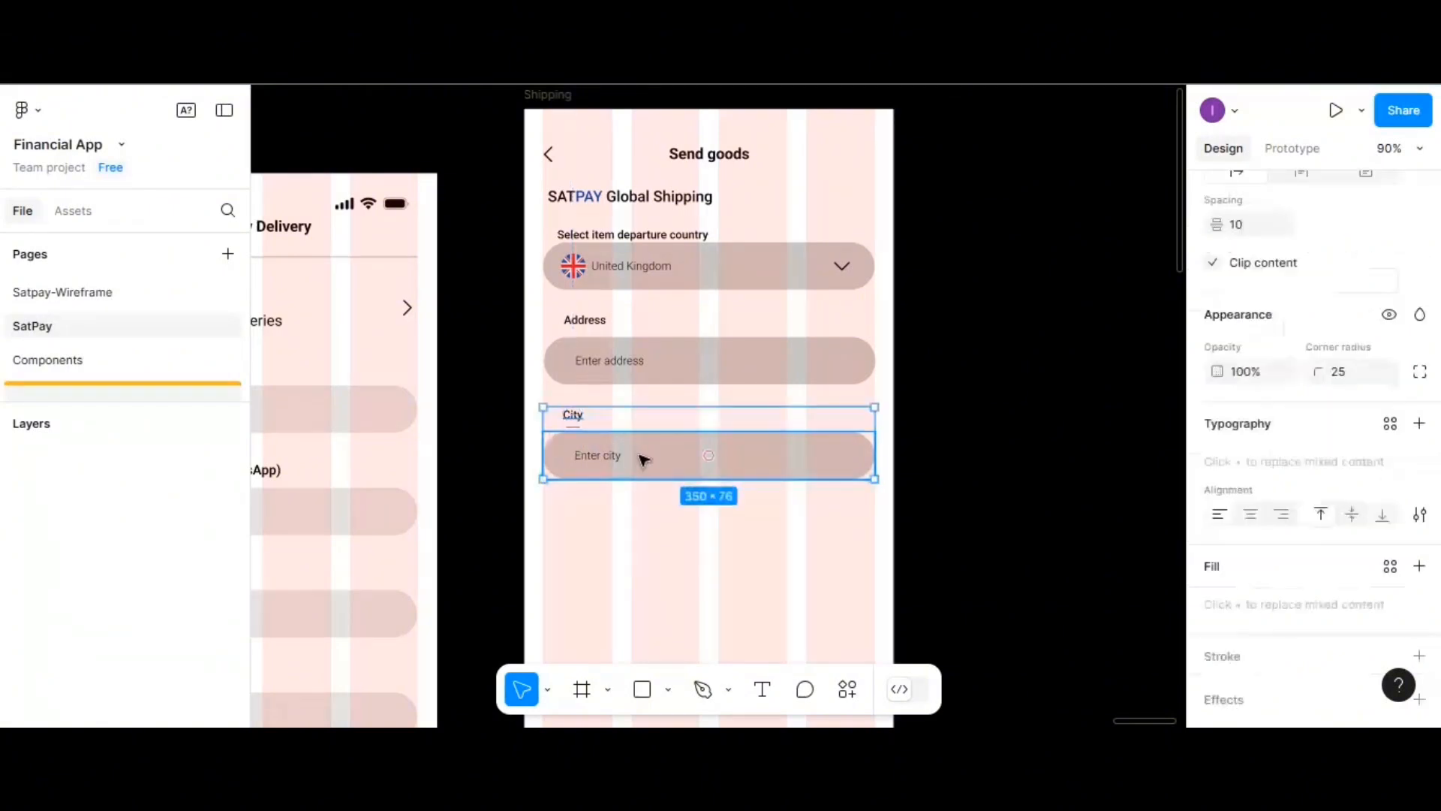
{"action": "left_click_drag", "start_coordinate": [643, 460], "coordinate": [642, 553]}
{"action": "scroll", "coordinate": [639, 554], "scroll_direction": "down", "scroll_amount": 1}
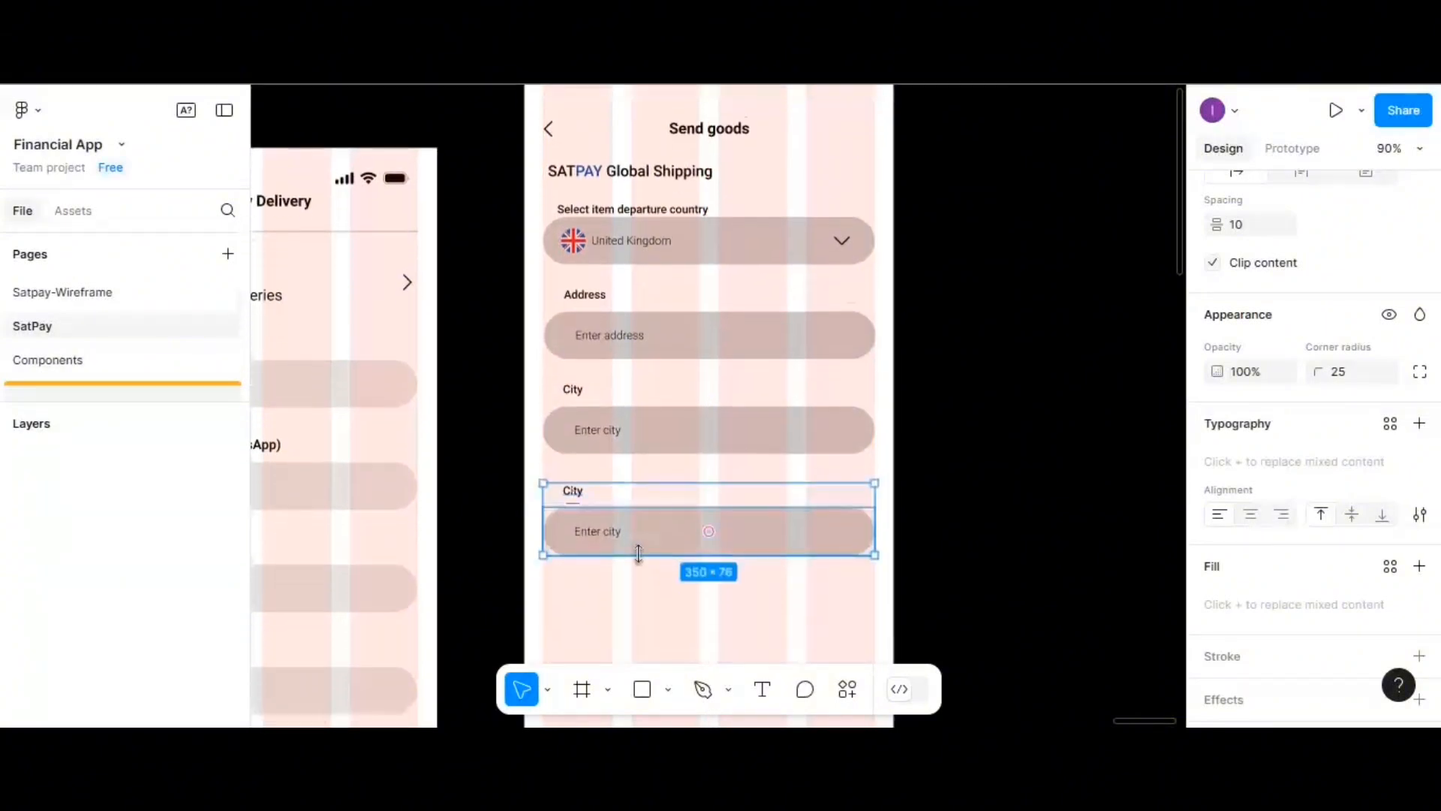
{"action": "scroll", "coordinate": [639, 553], "scroll_direction": "down", "scroll_amount": 3}
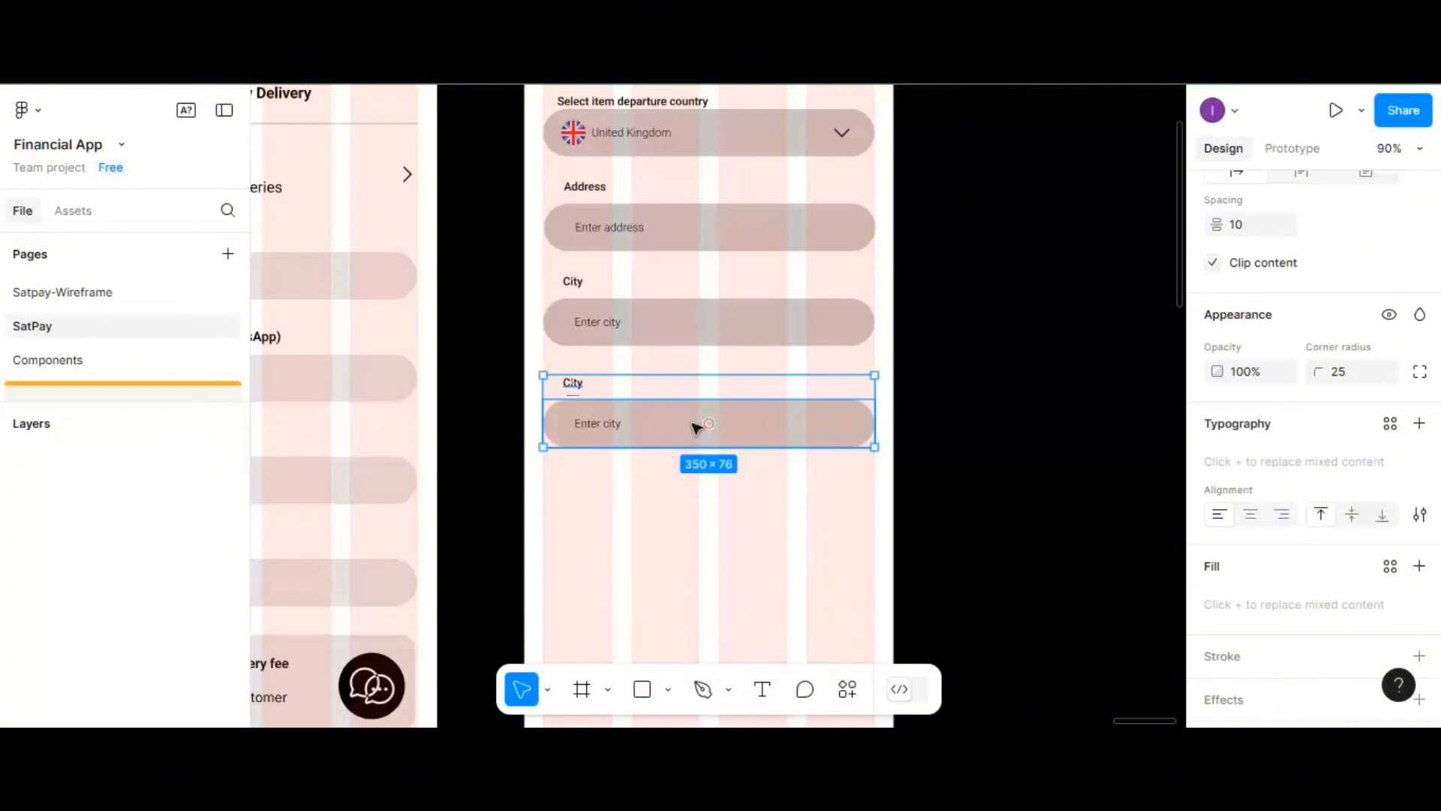
- Duplicate the lowest "Enter city" field below itself without its label, and narrow the copy from its left edge to a width of 170
{"action": "double_click", "coordinate": [696, 427]}
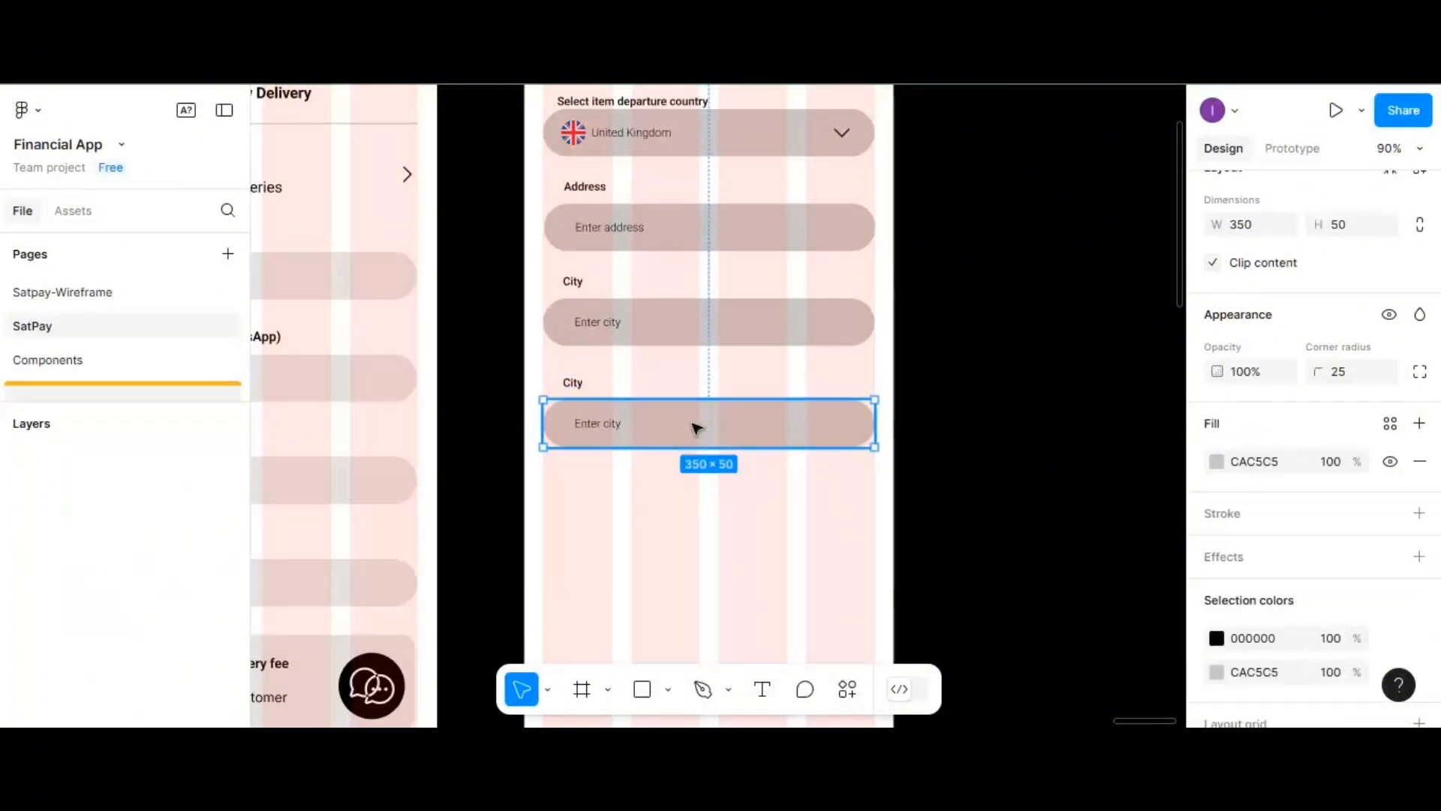
{"action": "left_click_drag", "start_coordinate": [697, 427], "coordinate": [694, 497]}
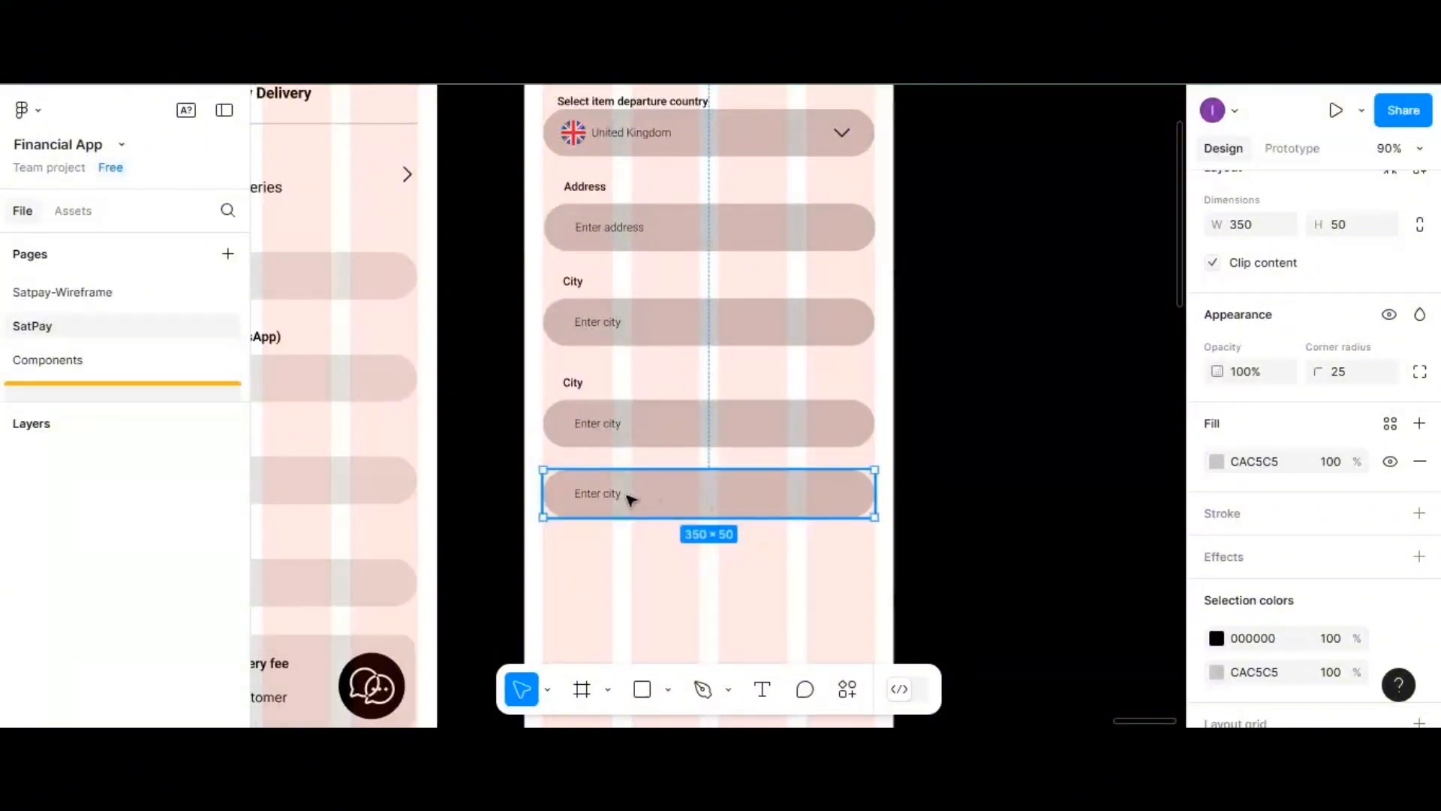
{"action": "left_click_drag", "start_coordinate": [544, 494], "coordinate": [705, 494]}
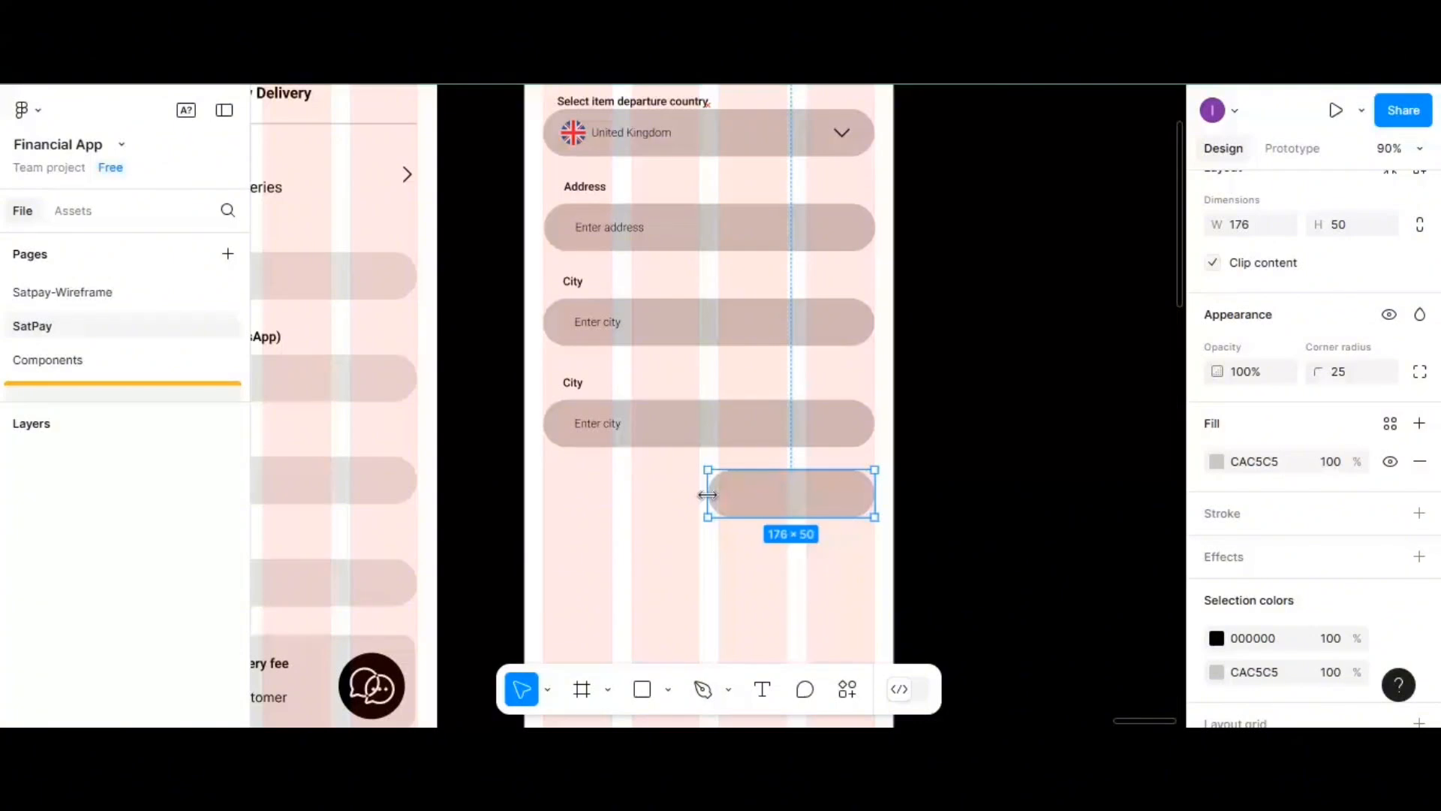
{"action": "scroll", "coordinate": [1274, 451], "scroll_direction": "down", "scroll_amount": 2}
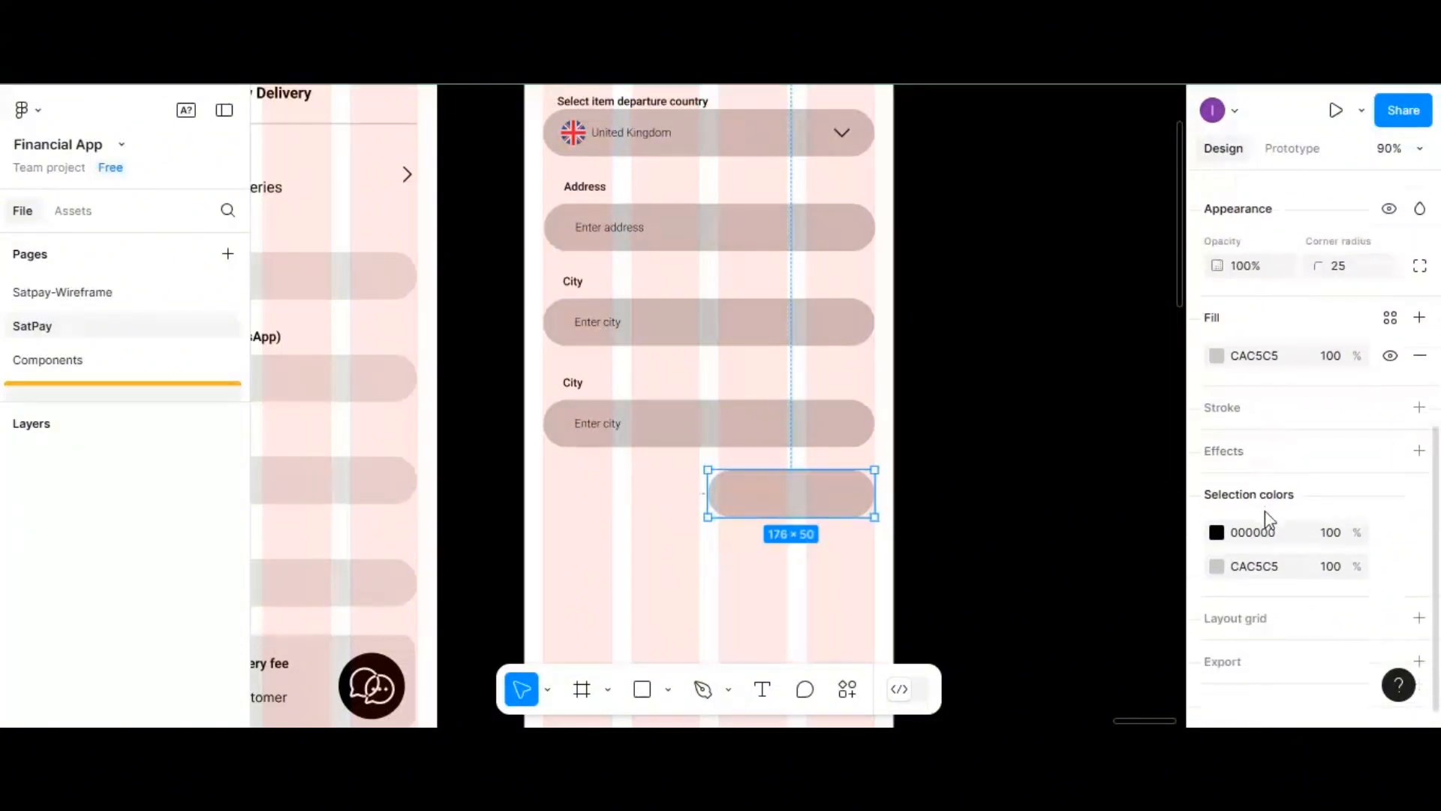
{"action": "scroll", "coordinate": [1270, 518], "scroll_direction": "up", "scroll_amount": 3}
{"action": "scroll", "coordinate": [1274, 530], "scroll_direction": "up", "scroll_amount": 2}
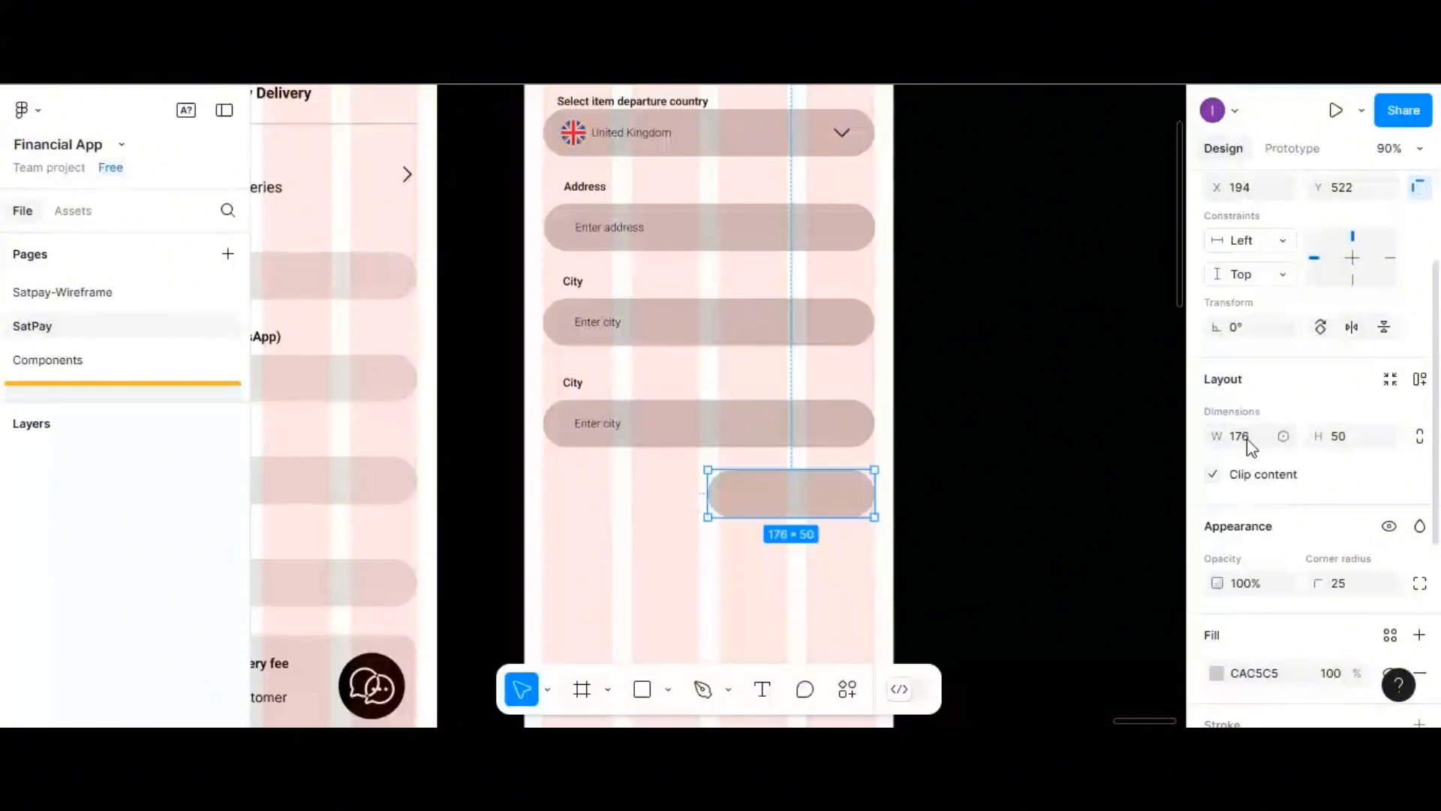
{"action": "left_click", "coordinate": [1249, 438]}
{"action": "double_click", "coordinate": [1249, 438]}
{"action": "type", "text": "1"}
{"action": "key", "text": "Return"}
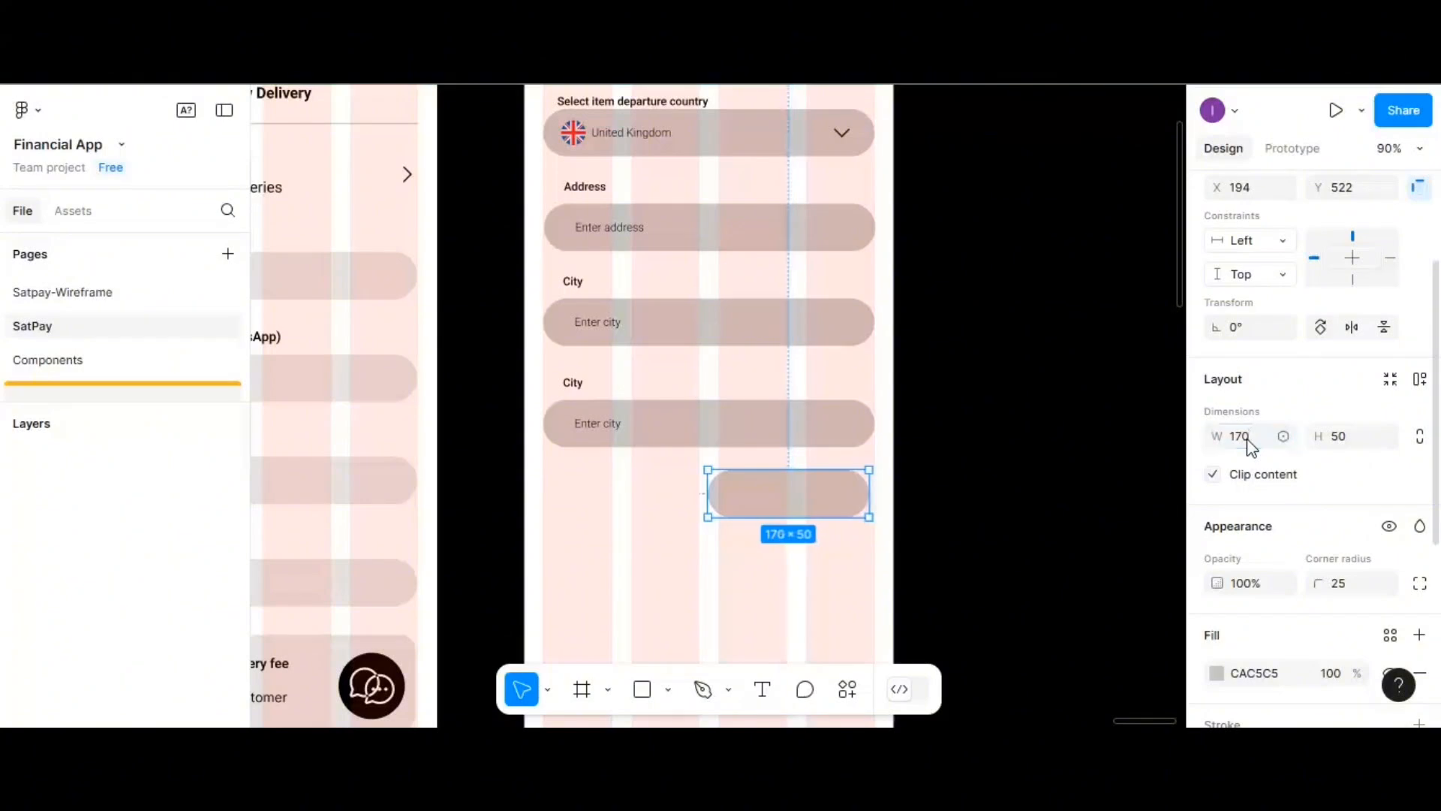
- Square off the narrow field's left side by setting its top-left and bottom-left corner radii to 0
{"action": "scroll", "coordinate": [1340, 499], "scroll_direction": "down", "scroll_amount": 2}
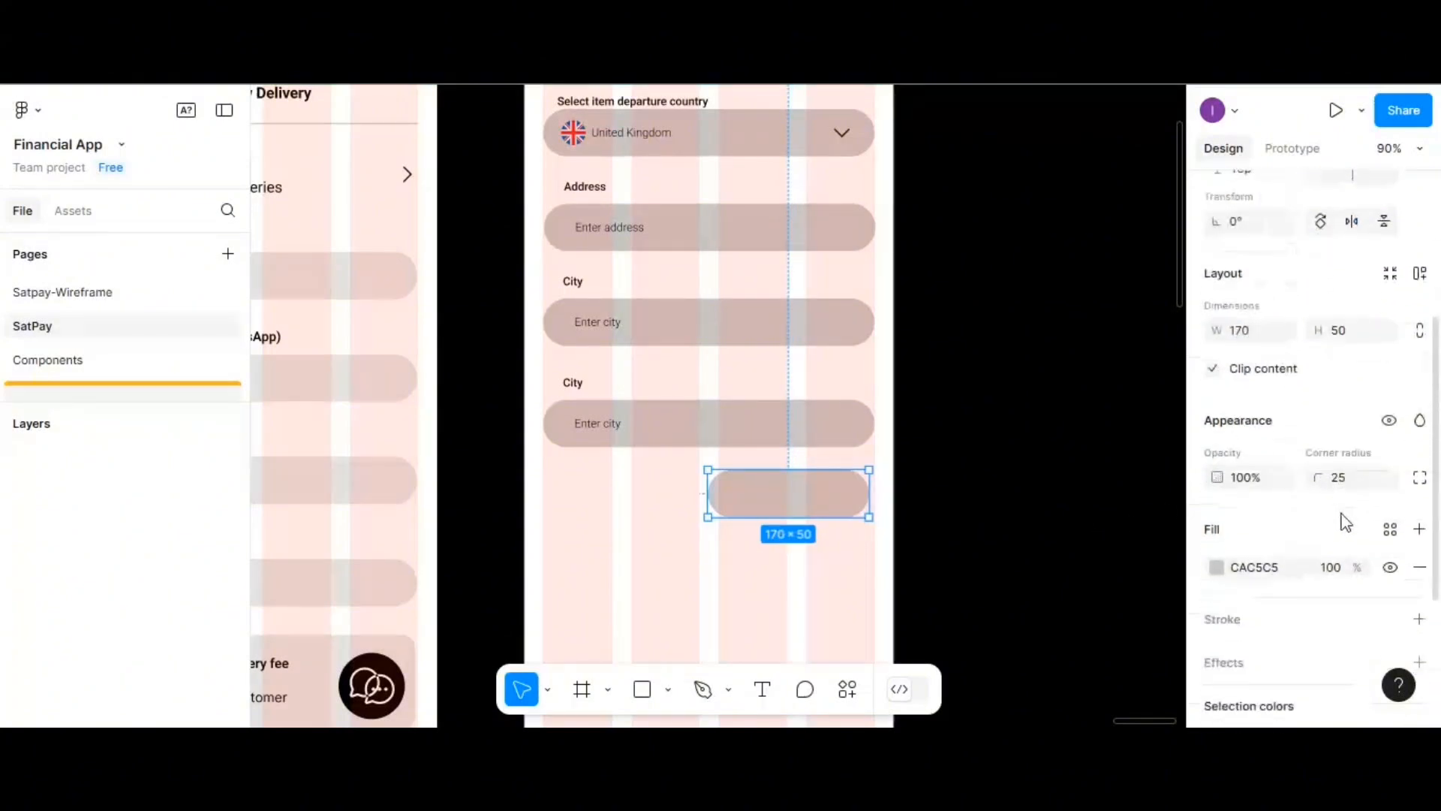
{"action": "left_click", "coordinate": [1420, 478]}
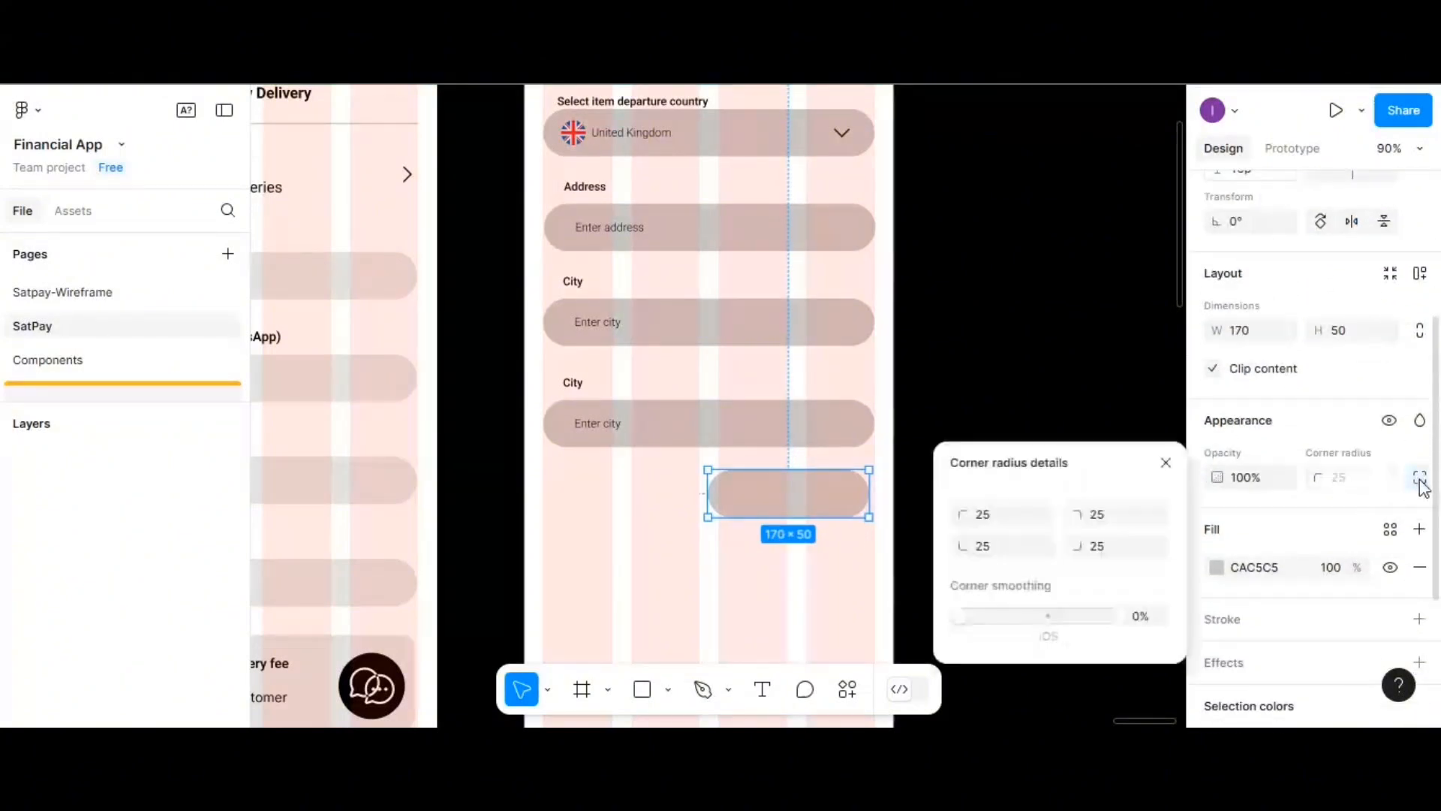
{"action": "left_click", "coordinate": [986, 518]}
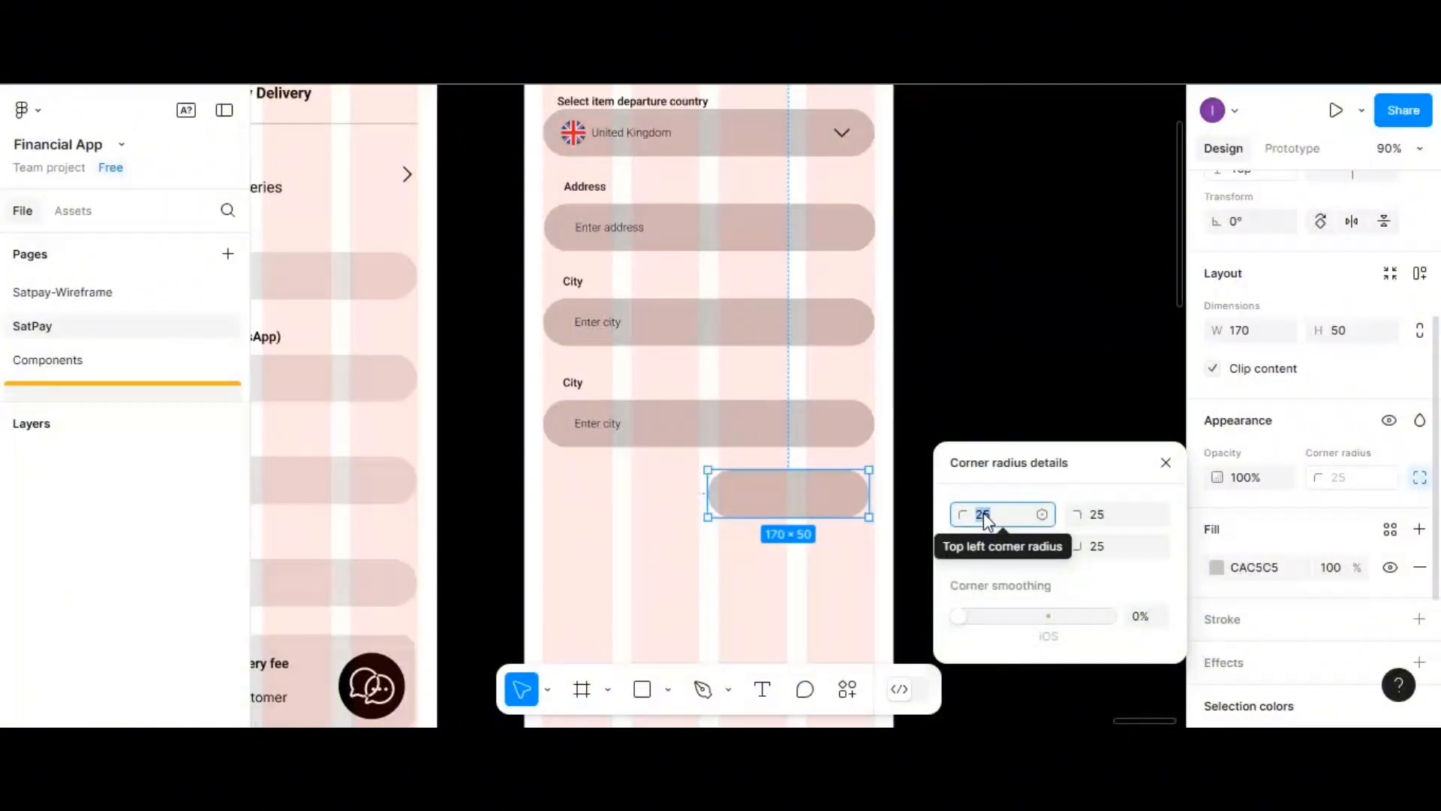
{"action": "type", "text": "0"}
{"action": "left_click", "coordinate": [984, 545]}
{"action": "type", "text": "0"}
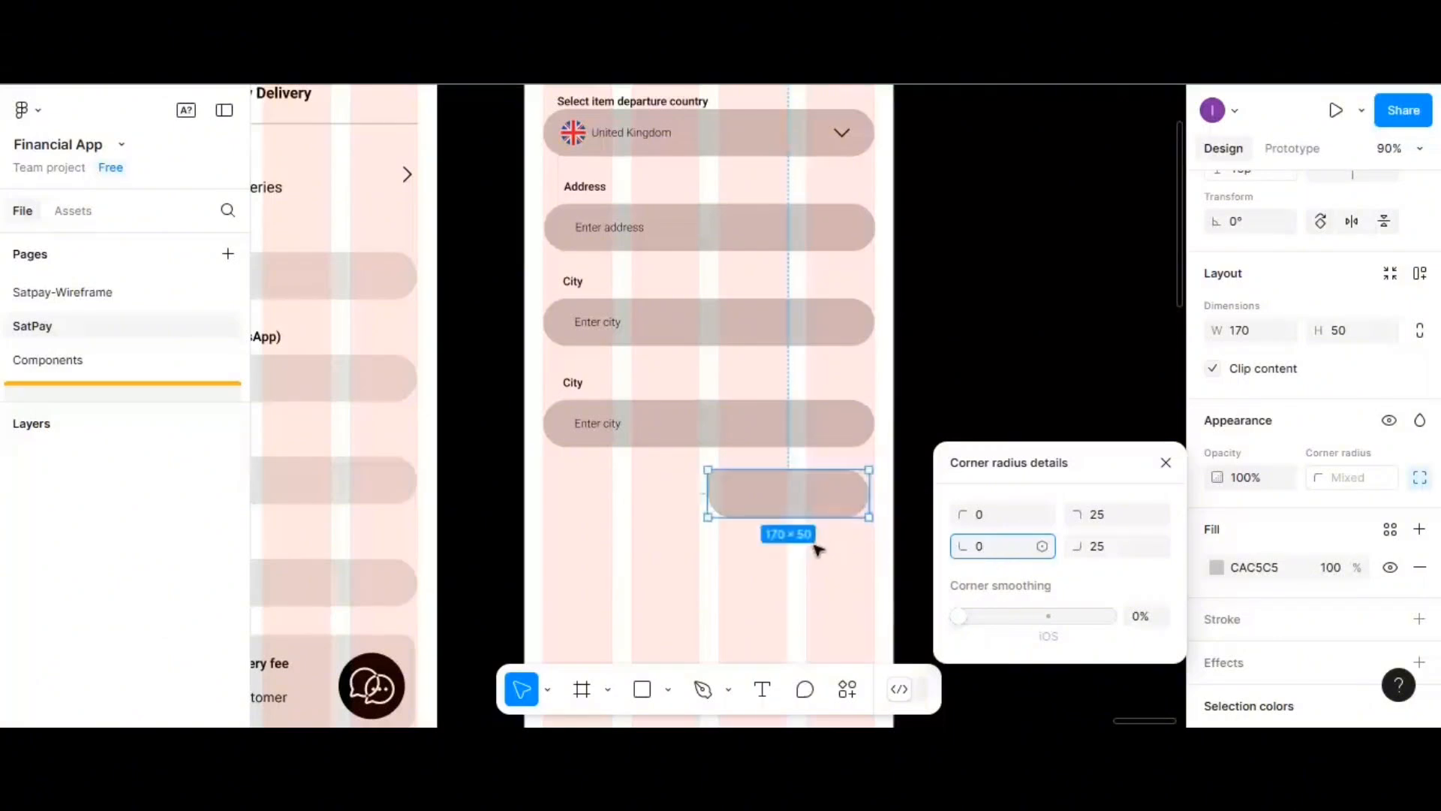
{"action": "left_click", "coordinate": [764, 512]}
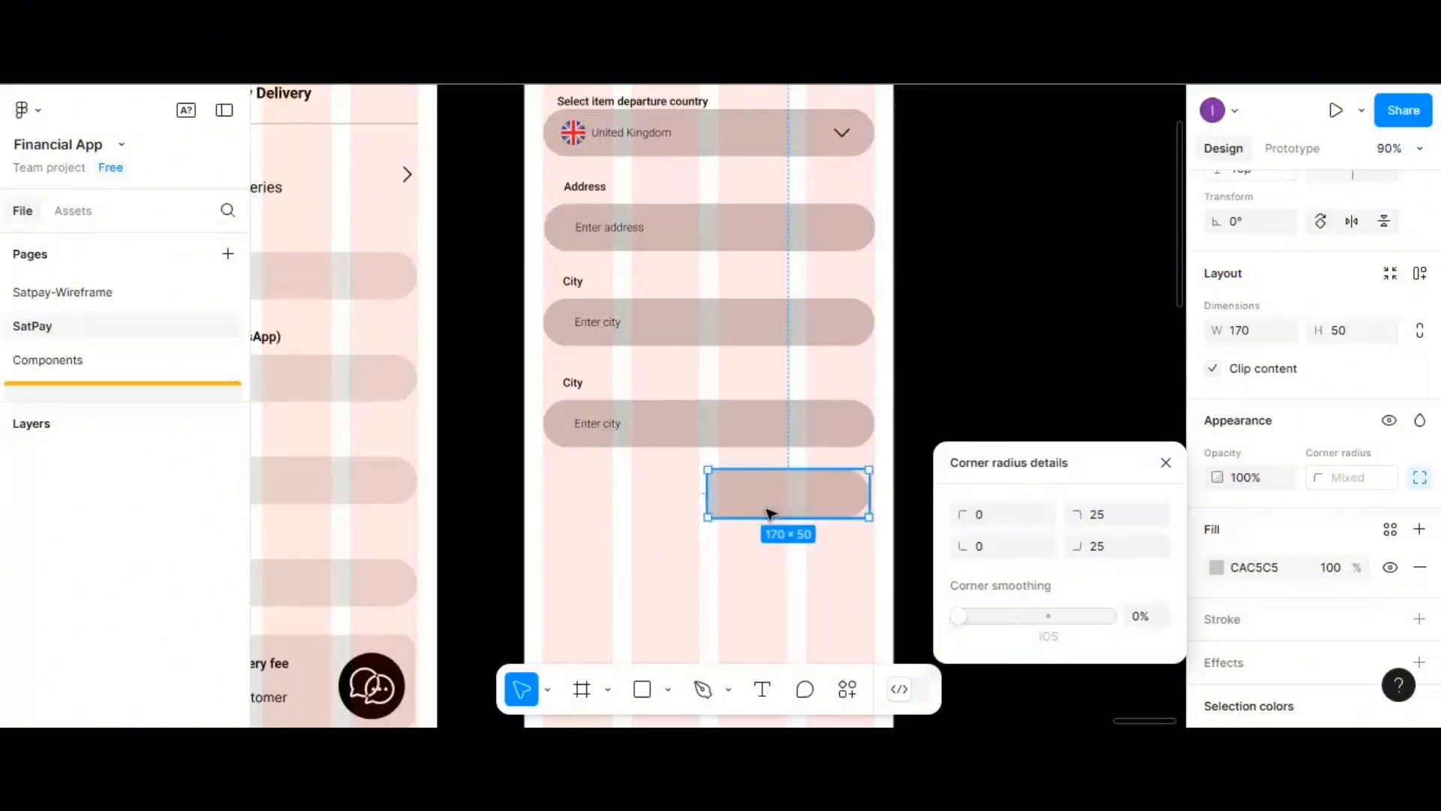
- Set the width of the field under the second "City" label to 170 and its top-right and bottom-right corner radii to 0
{"action": "left_click", "coordinate": [719, 430]}
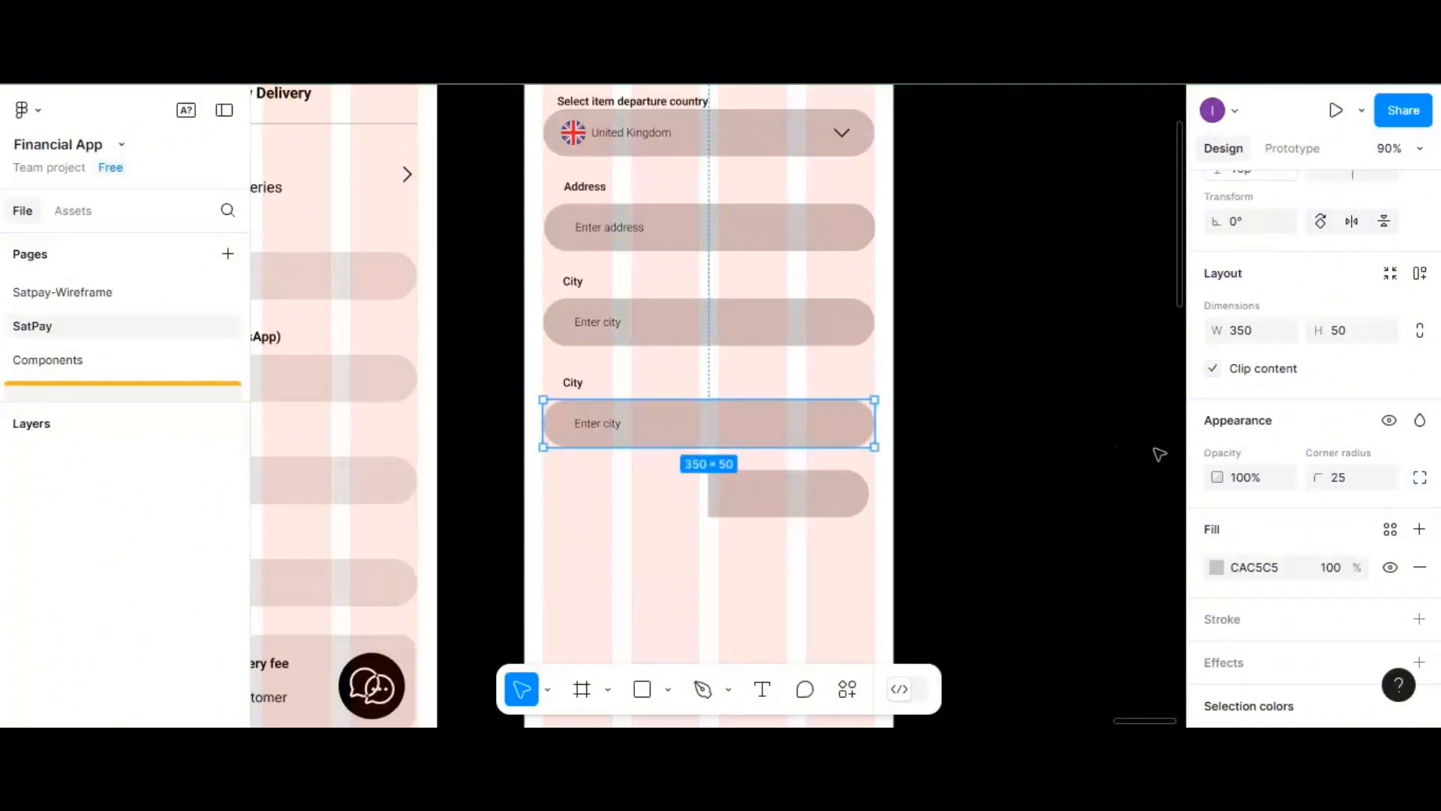
{"action": "left_click", "coordinate": [1253, 335]}
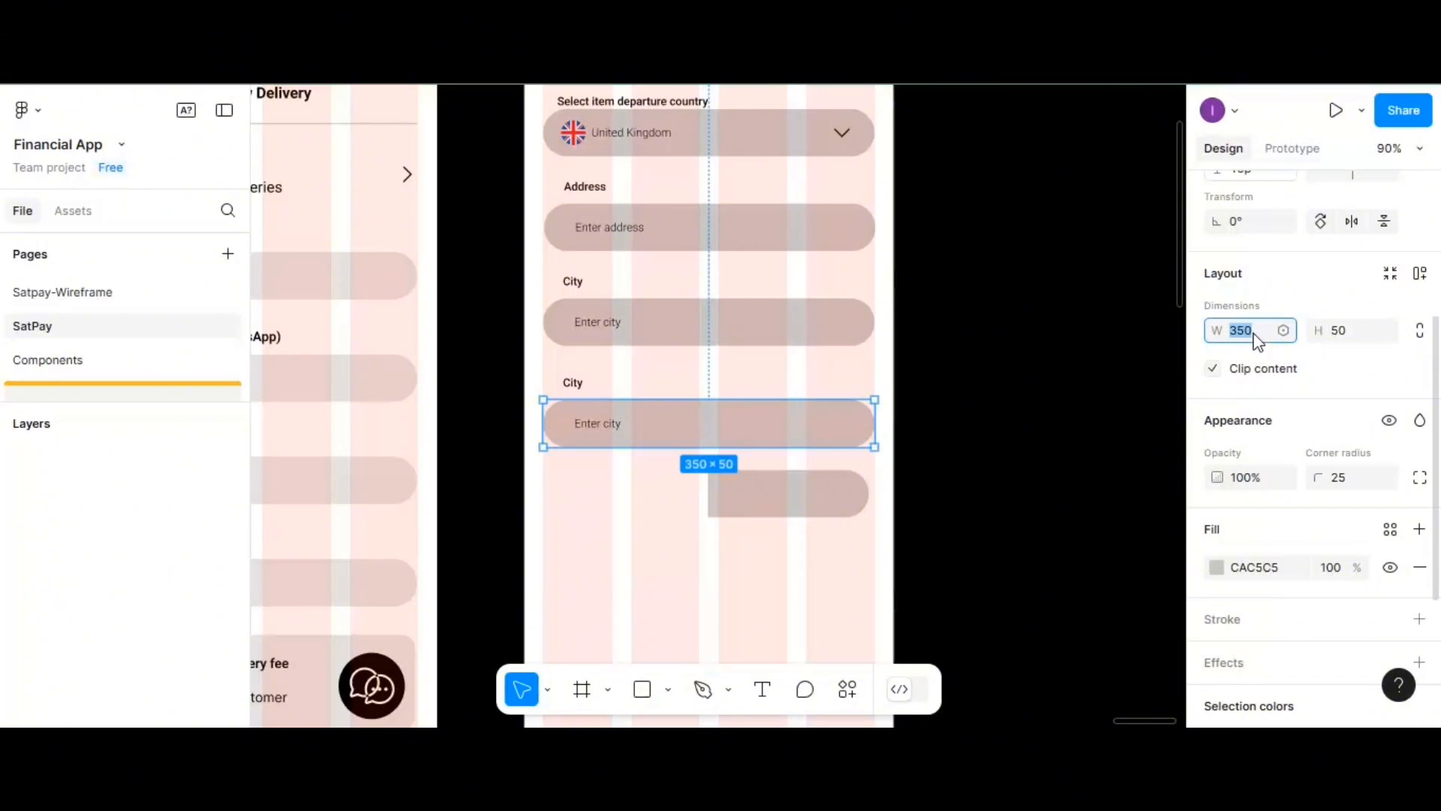
{"action": "type", "text": "170"}
{"action": "key", "text": "Return"}
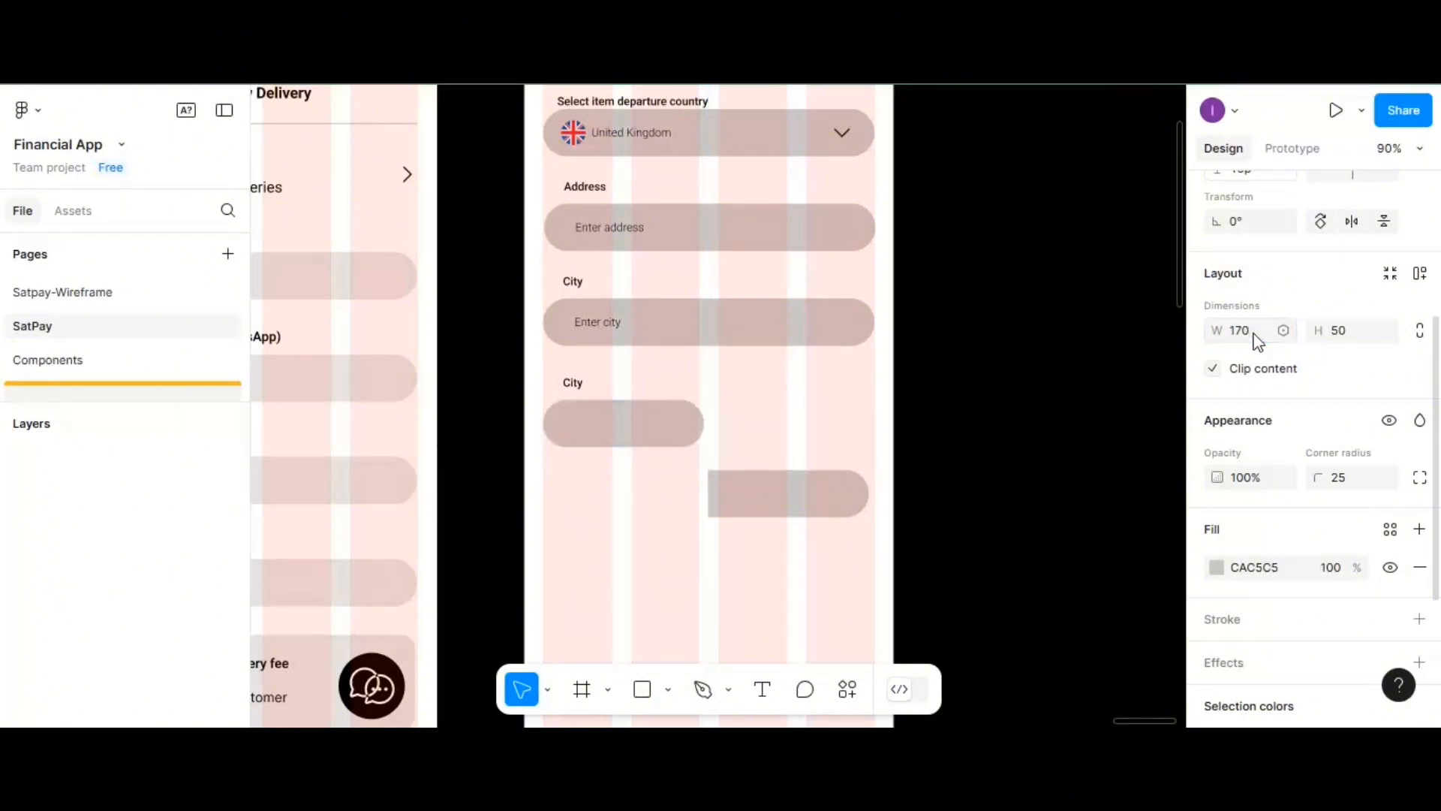
{"action": "left_click", "coordinate": [1420, 478]}
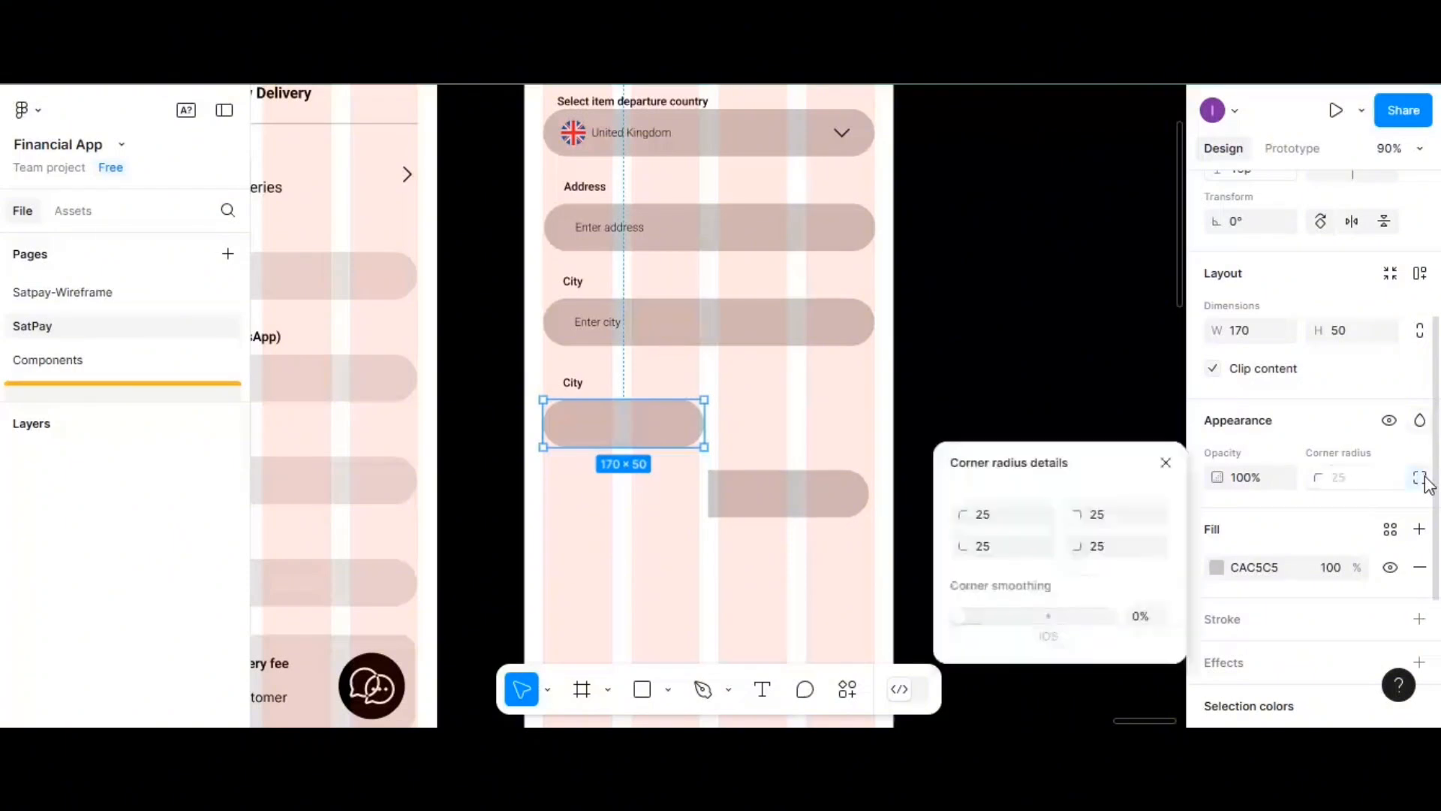
{"action": "left_click", "coordinate": [1100, 515]}
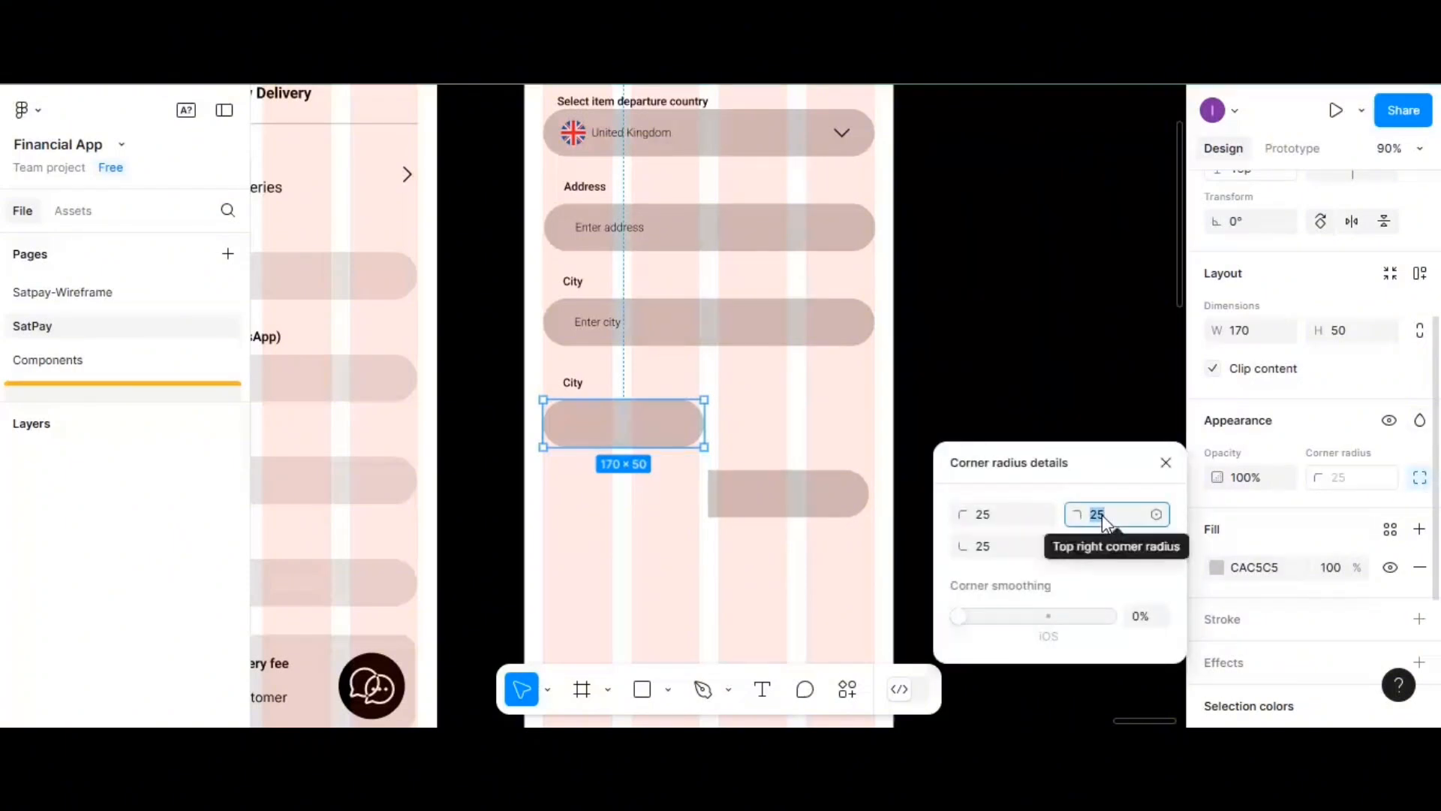
{"action": "type", "text": "0"}
{"action": "left_click", "coordinate": [1097, 547]}
{"action": "type", "text": "0"}
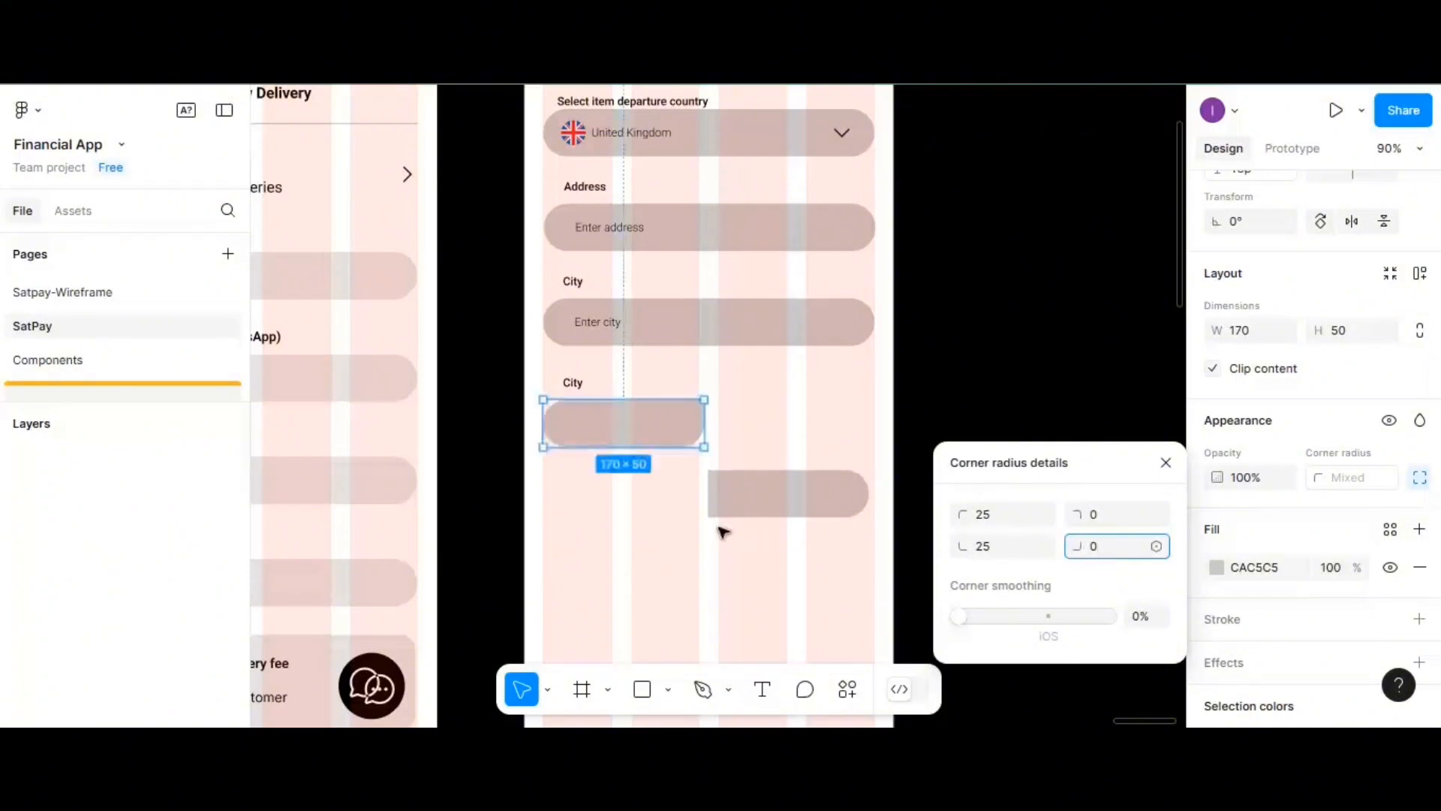
{"action": "left_click", "coordinate": [691, 474]}
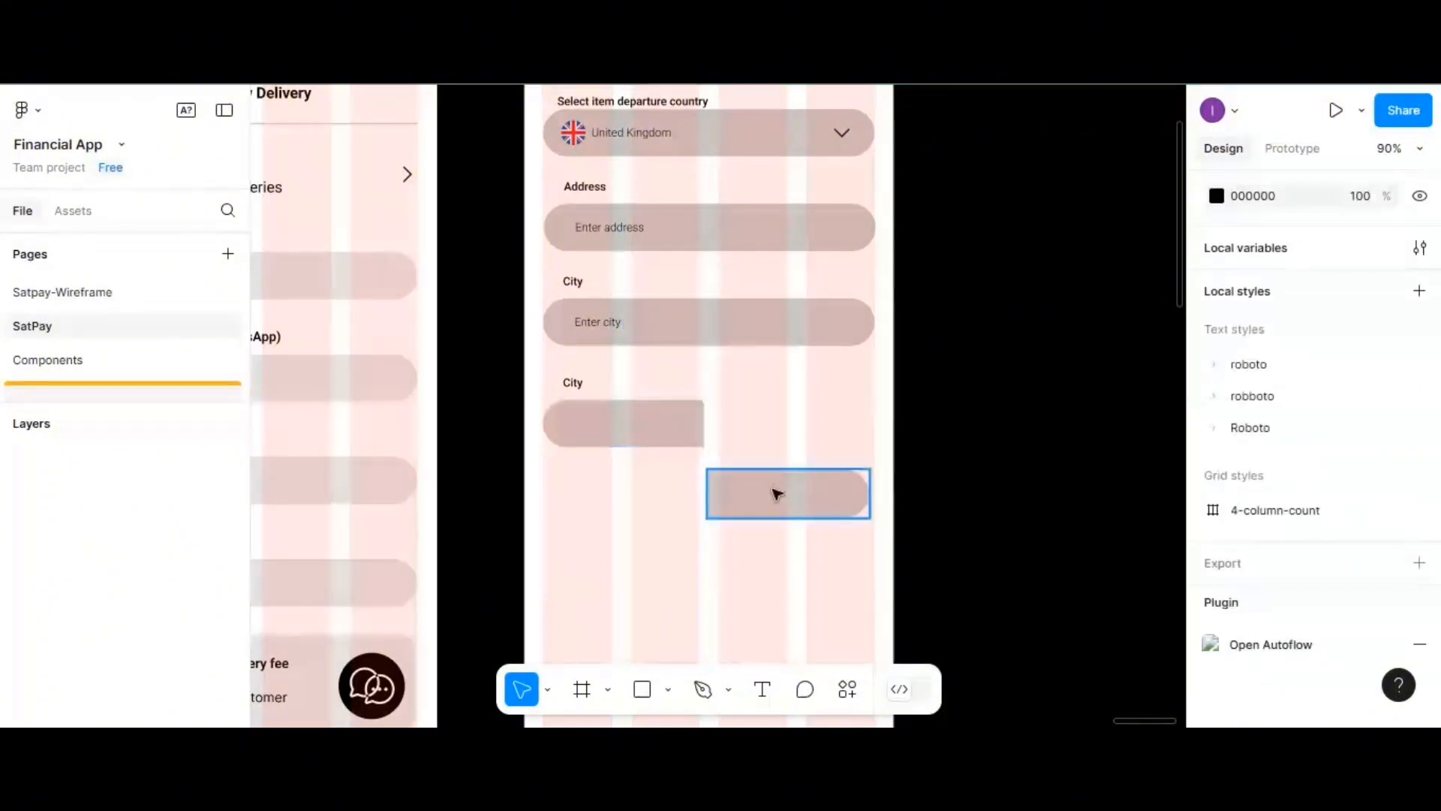
- Move the lower narrow field up beside the other half under the second "City" label, at X 201, Y 448
{"action": "left_click_drag", "start_coordinate": [777, 493], "coordinate": [781, 423]}
{"action": "left_click", "coordinate": [679, 427]}
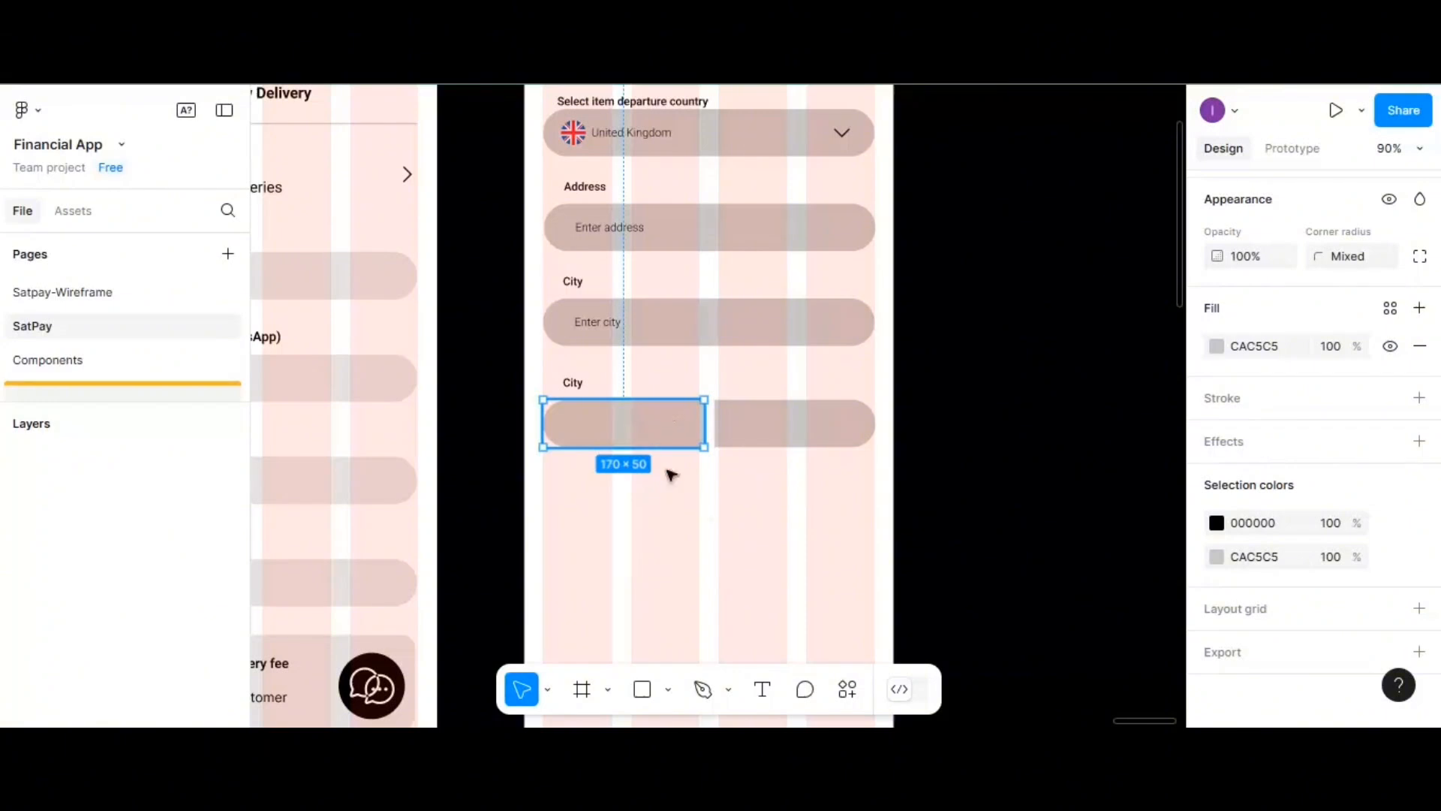
{"action": "left_click", "coordinate": [689, 492]}
- Set the width of both half fields under the second "City" label to 165
{"action": "left_click", "coordinate": [643, 441]}
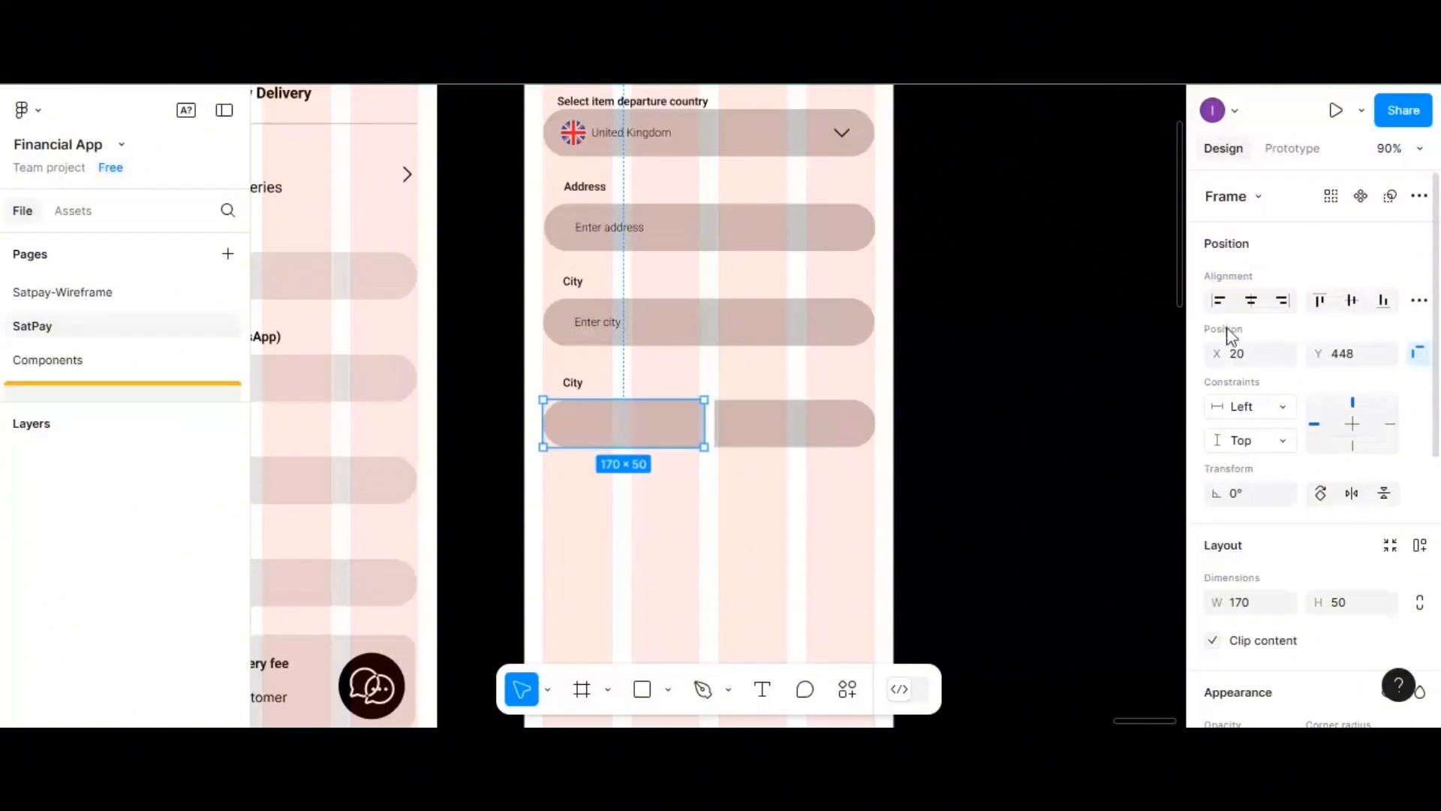
{"action": "left_click", "coordinate": [1247, 602]}
{"action": "key", "text": "Return"}
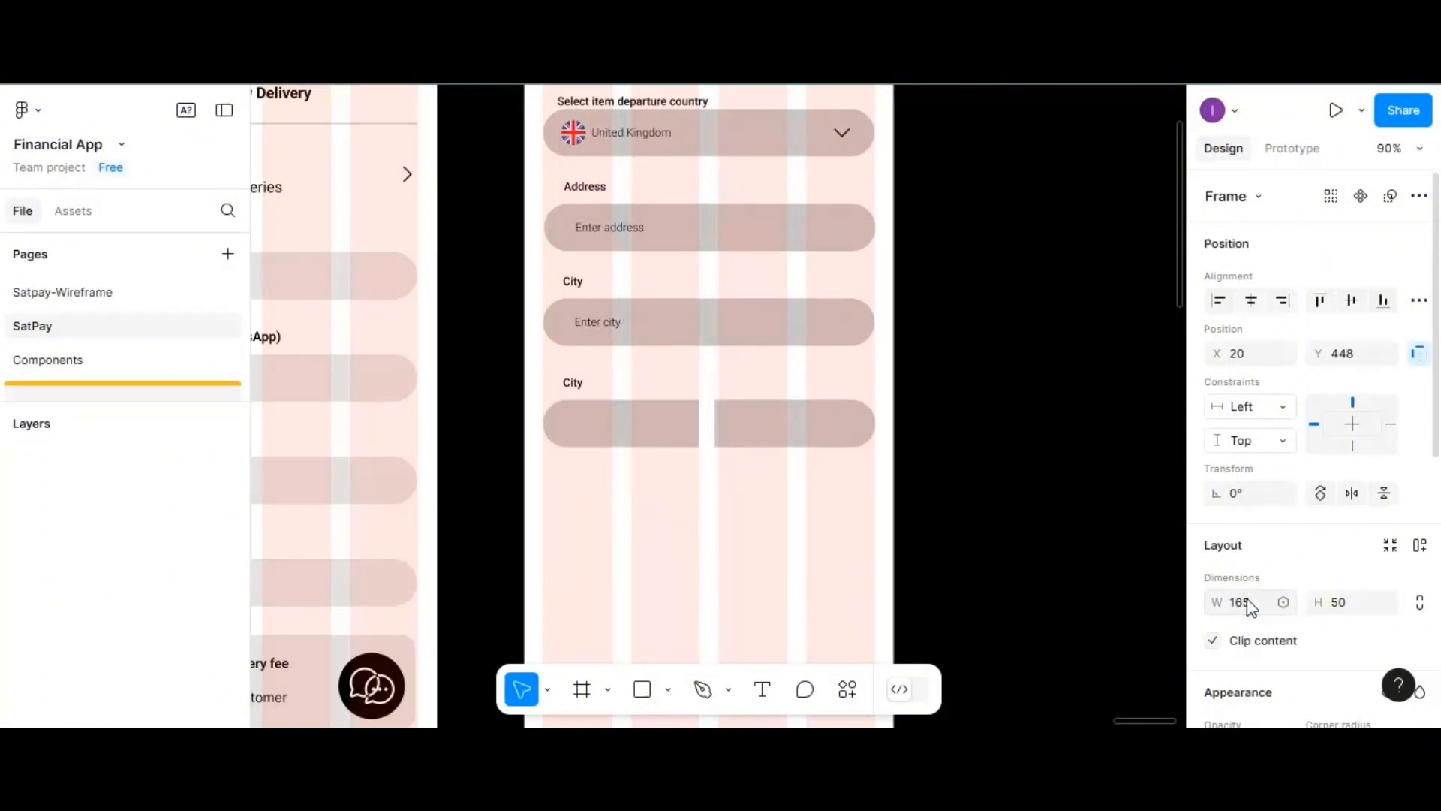
{"action": "left_click", "coordinate": [824, 440]}
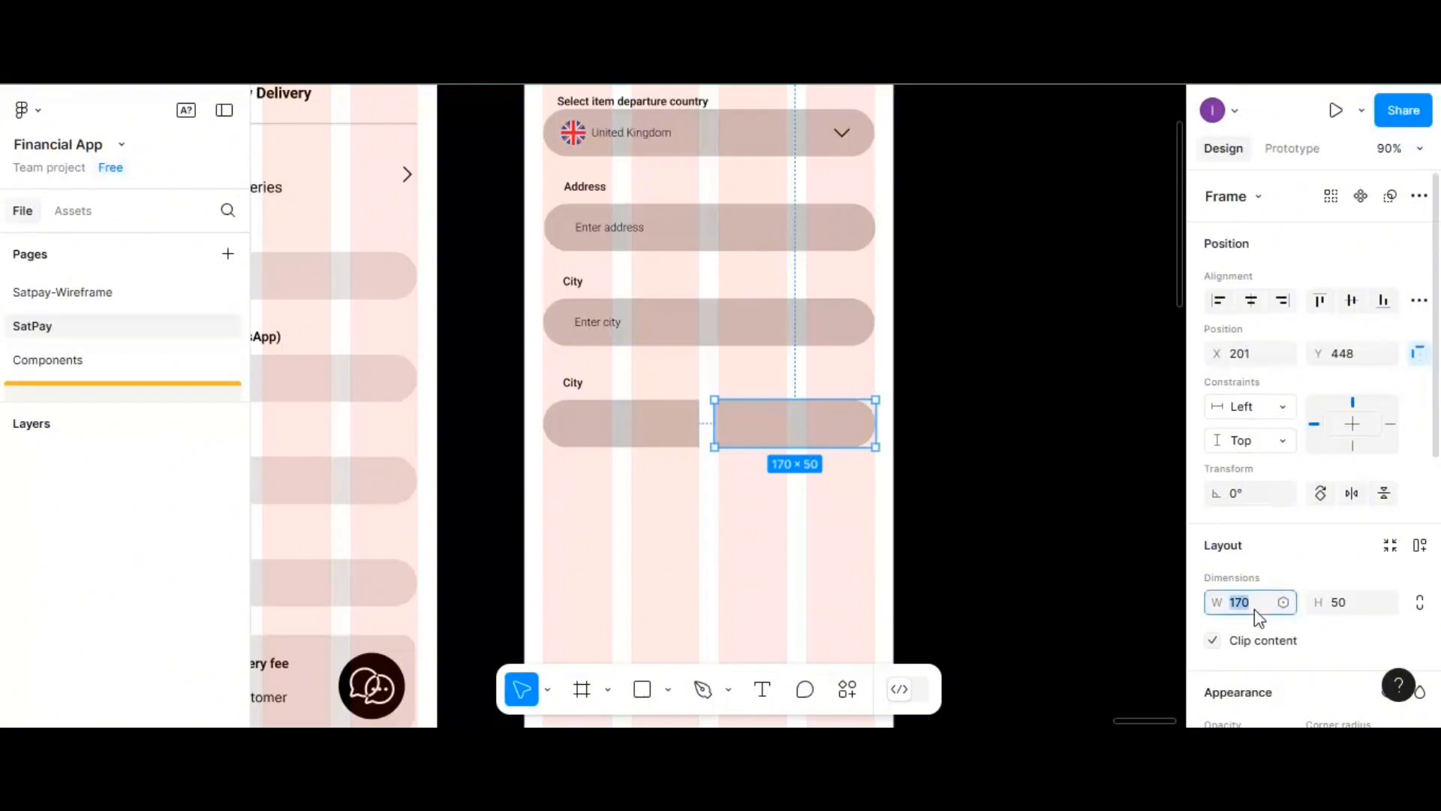
{"action": "type", "text": "165"}
{"action": "key", "text": "Return"}
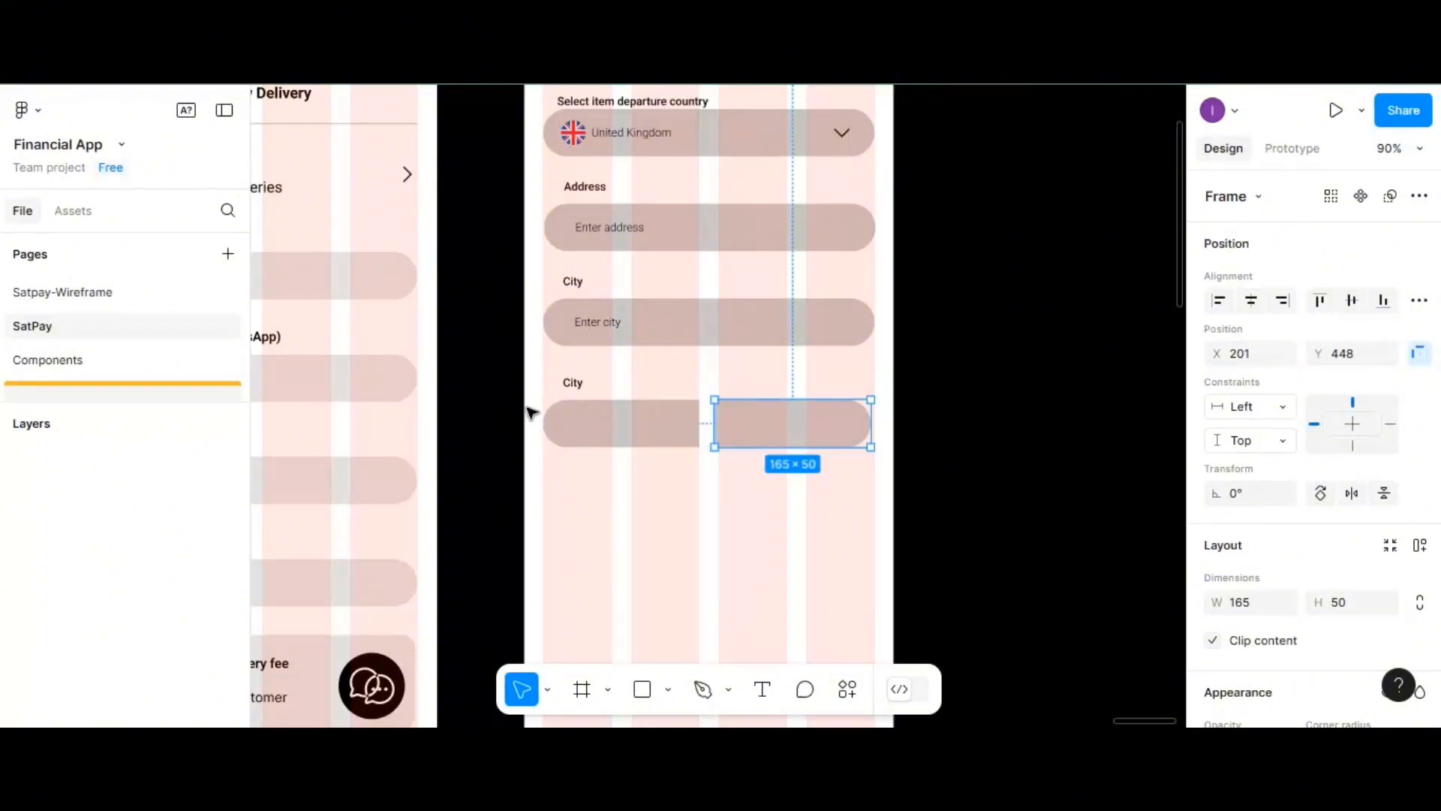
- Rename the second "City" label to "State" and copy the "Enter city" placeholder into its left half field as "Enter state"
{"action": "double_click", "coordinate": [575, 385]}
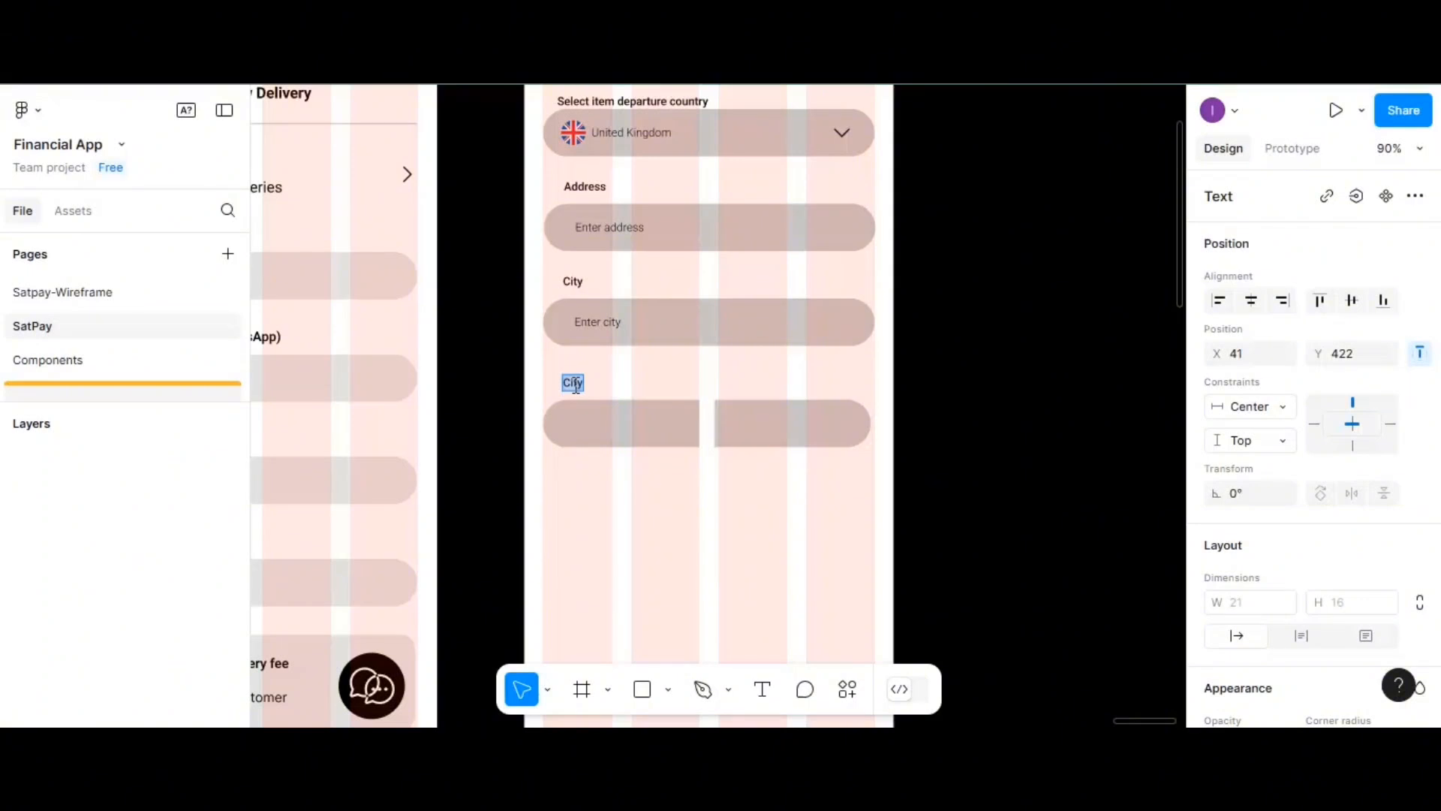
{"action": "type", "text": "State"}
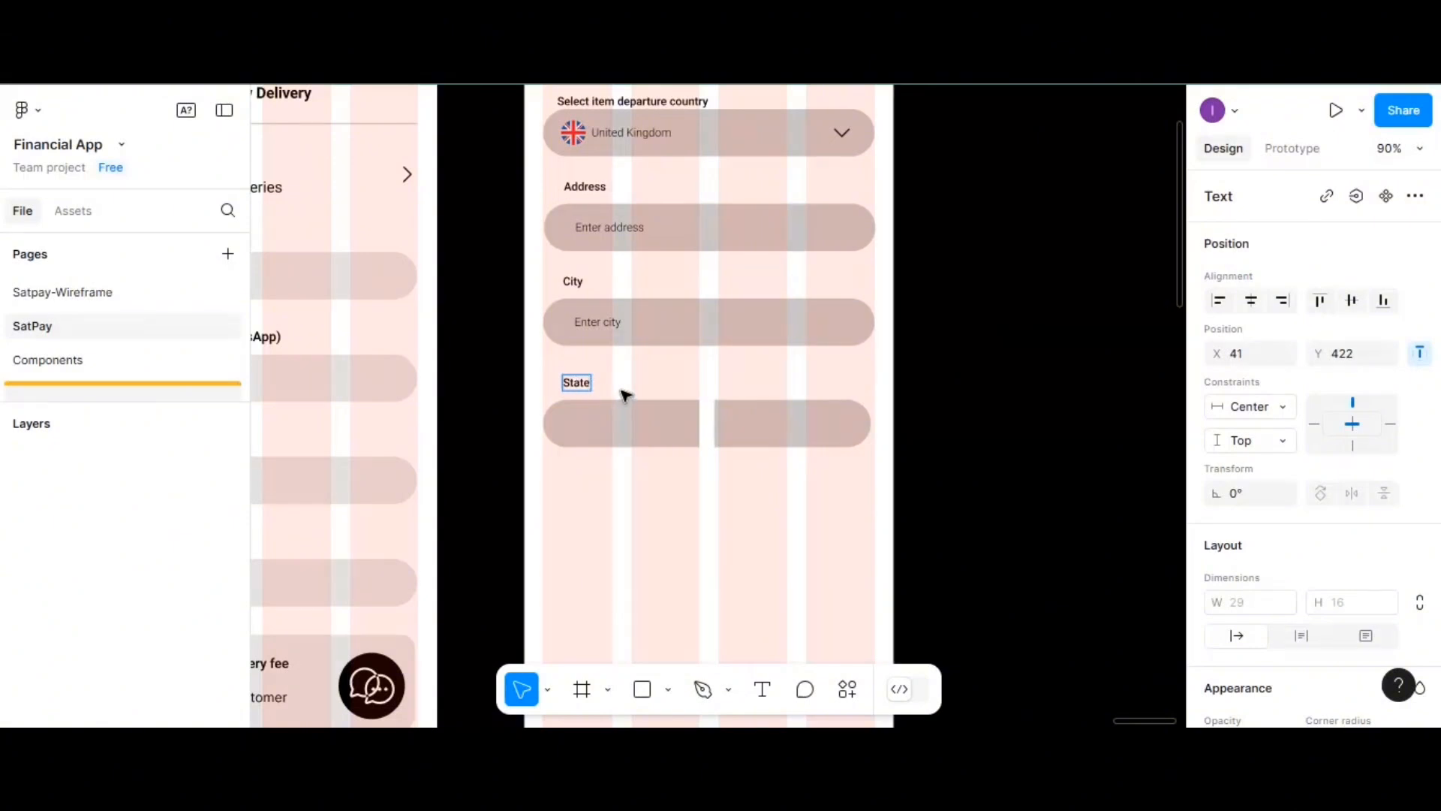
{"action": "double_click", "coordinate": [597, 322]}
{"action": "key", "text": "Escape"}
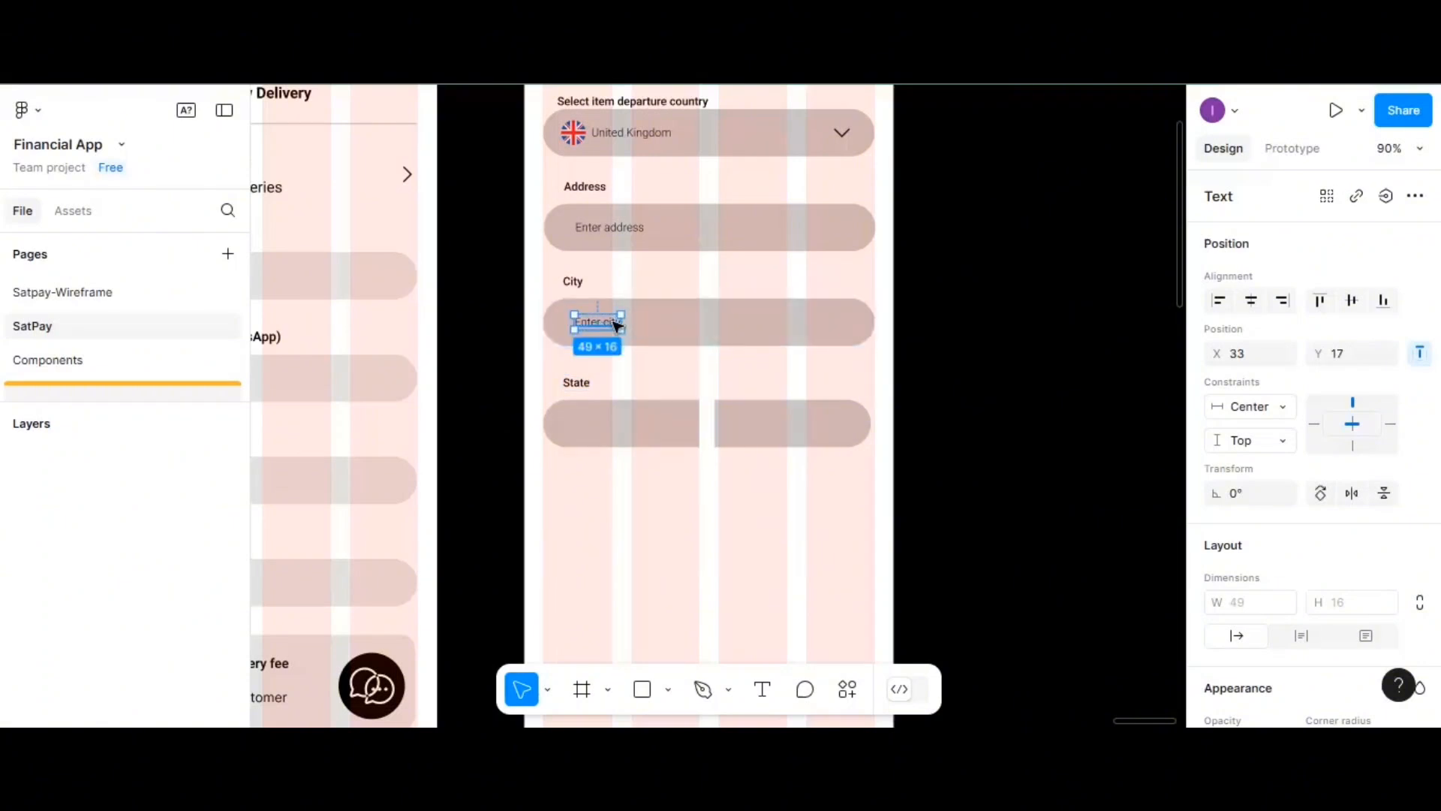
{"action": "left_click_drag", "start_coordinate": [614, 324], "coordinate": [620, 429]}
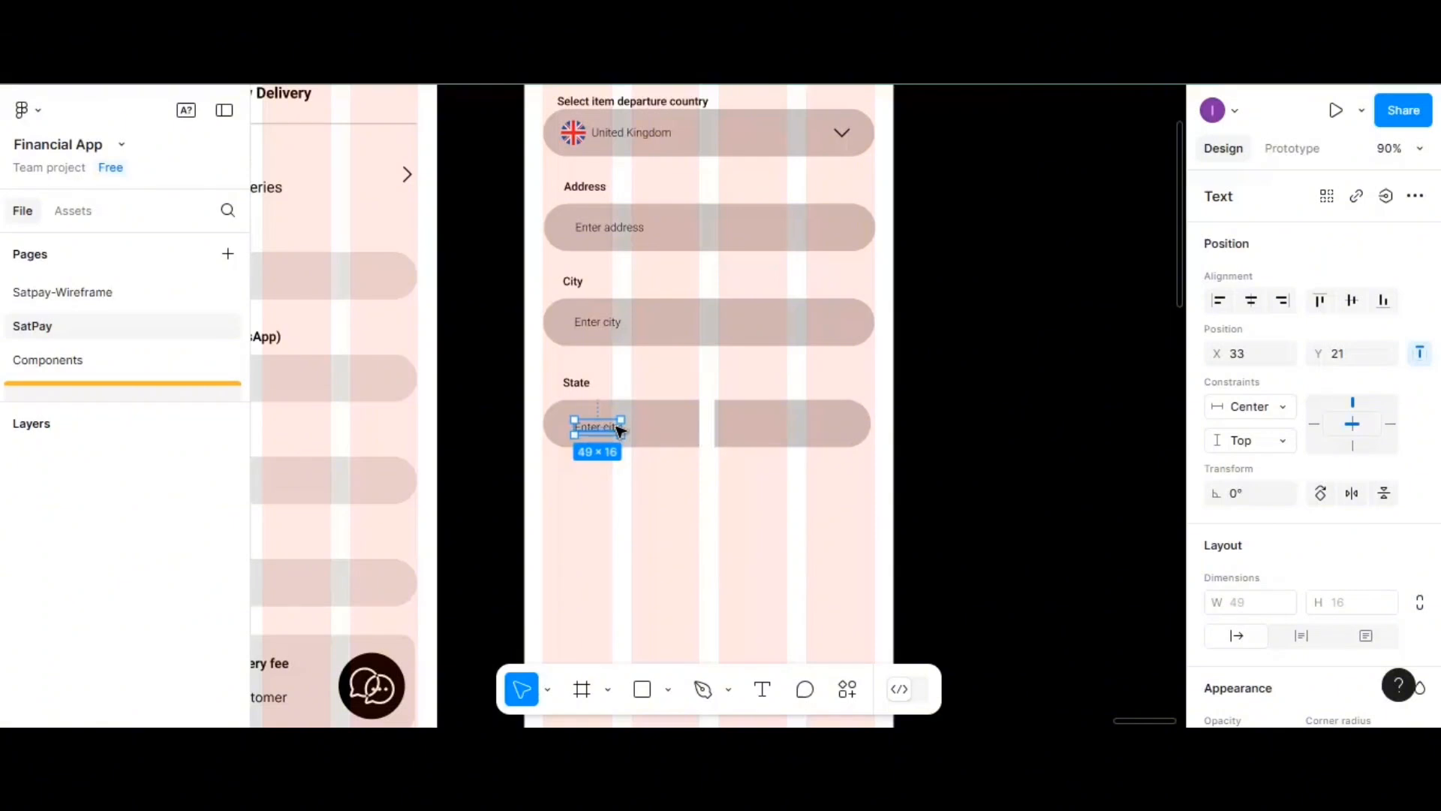
{"action": "double_click", "coordinate": [619, 430]}
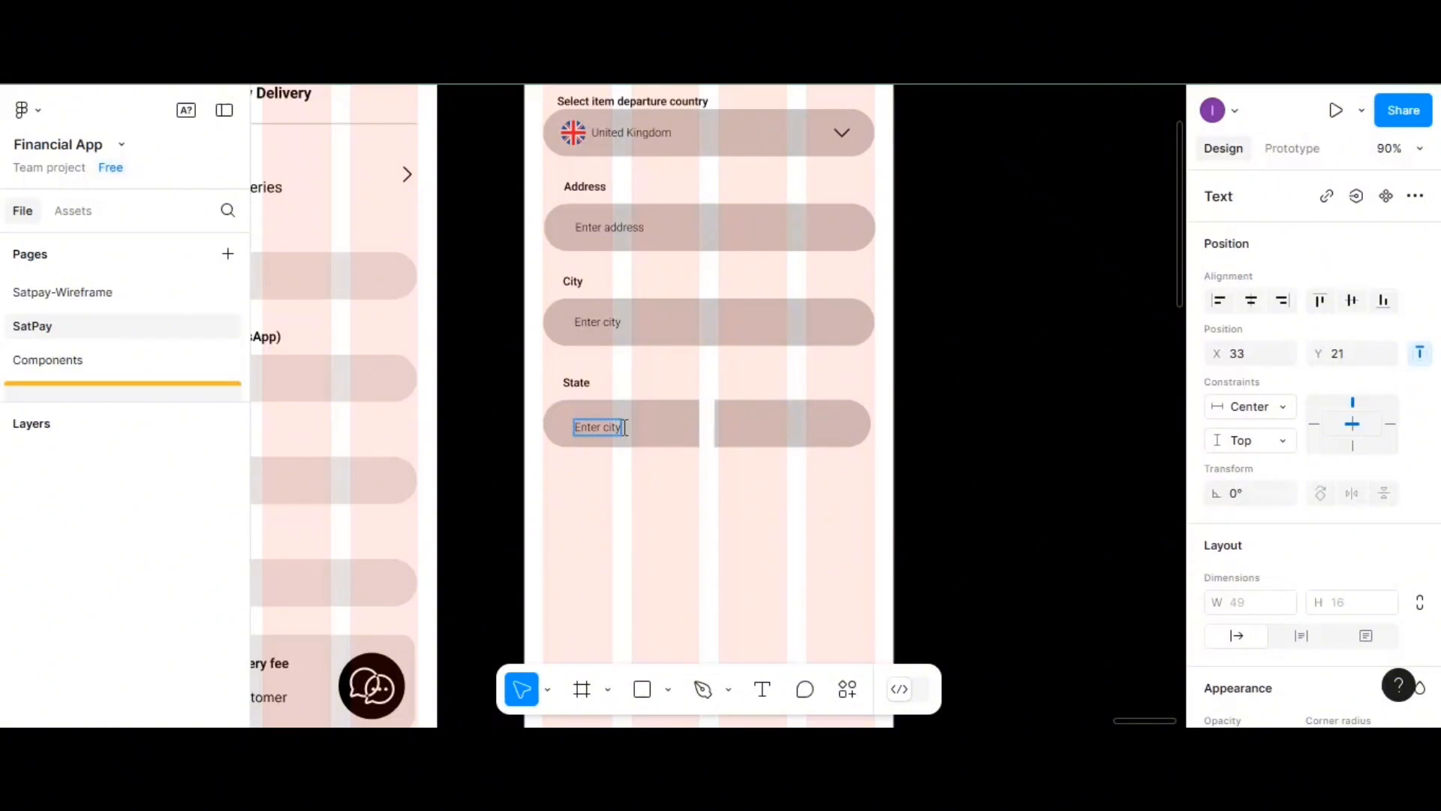
{"action": "key", "text": "BackSpace"}
{"action": "key", "text": "BackSpace"}
{"action": "key", "text": "BackSpace"}
- Copy the "State" label above the right half field at X 205, Y 430 and change its text to "Zip/Postal code"
{"action": "left_click", "coordinate": [592, 385]}
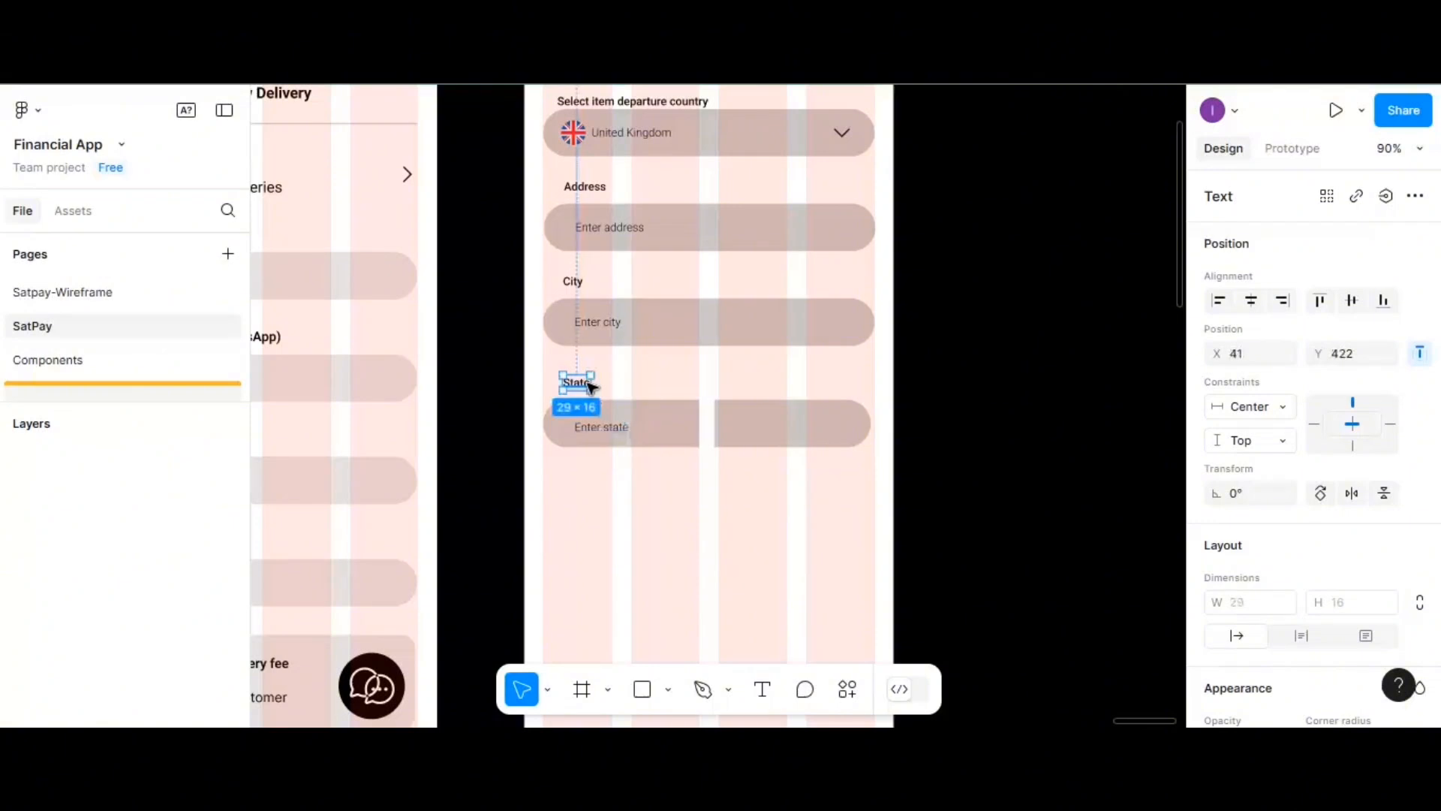
{"action": "left_click_drag", "start_coordinate": [592, 385], "coordinate": [747, 392]}
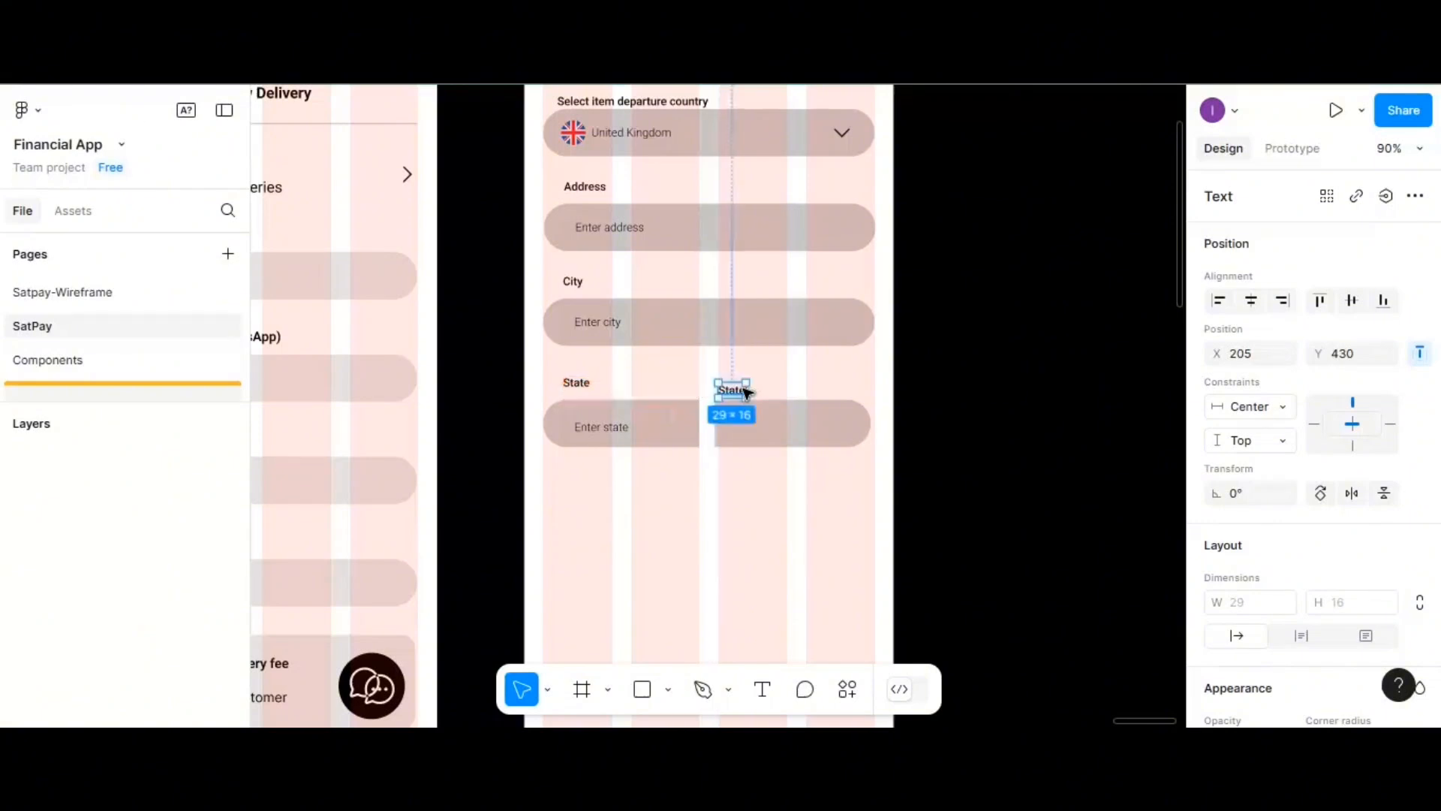
{"action": "double_click", "coordinate": [747, 391]}
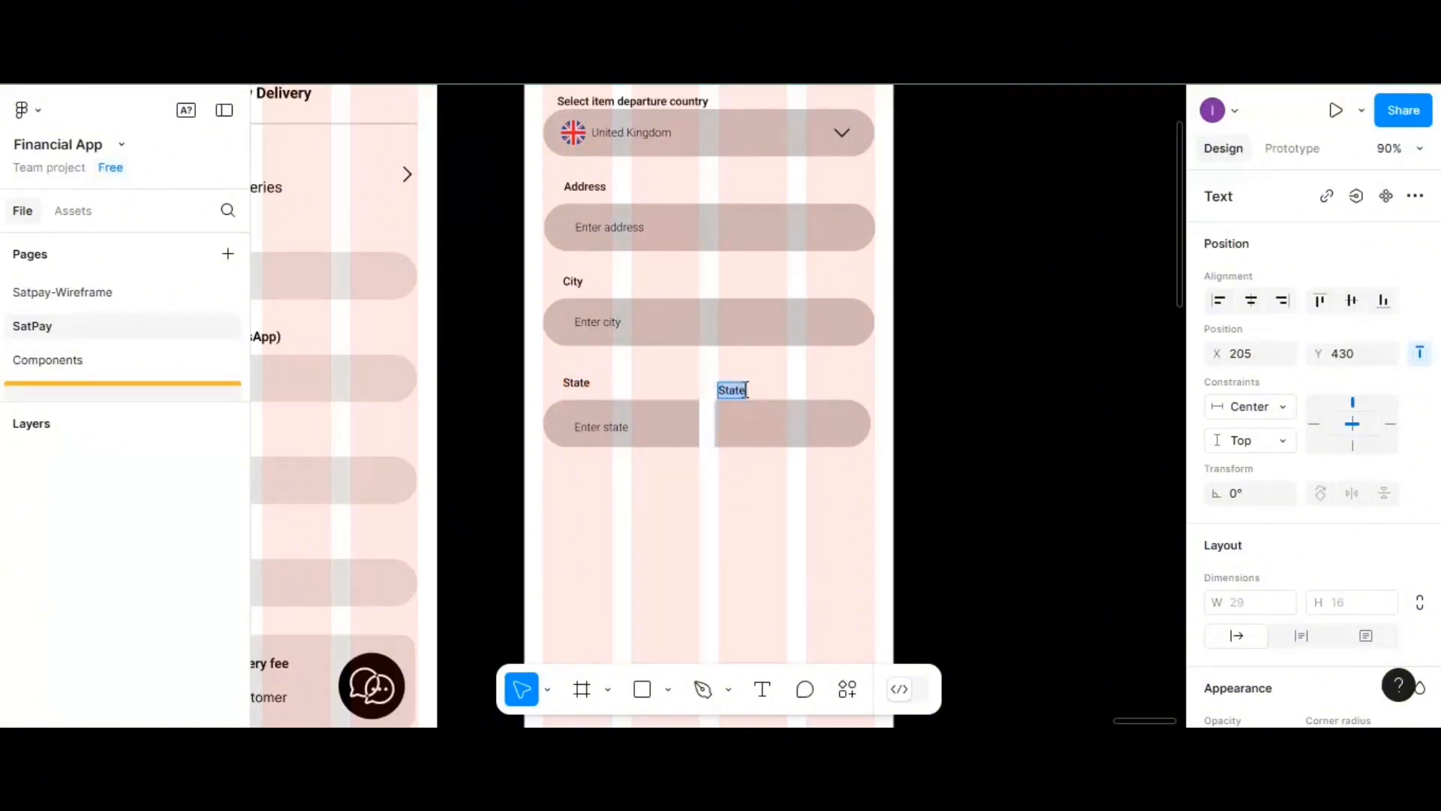
{"action": "type", "text": "Zip"}
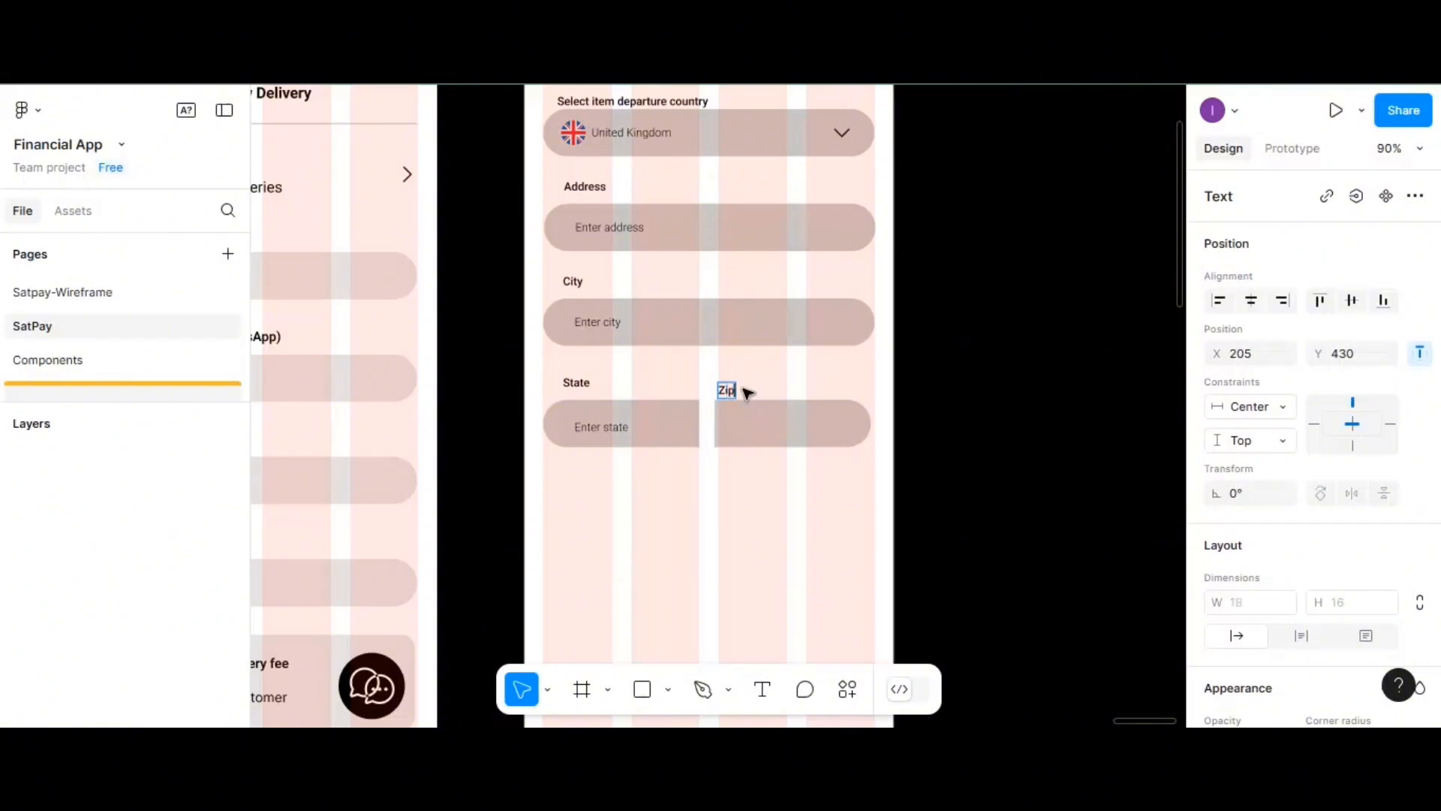
{"action": "type", "text": "/Postal"}
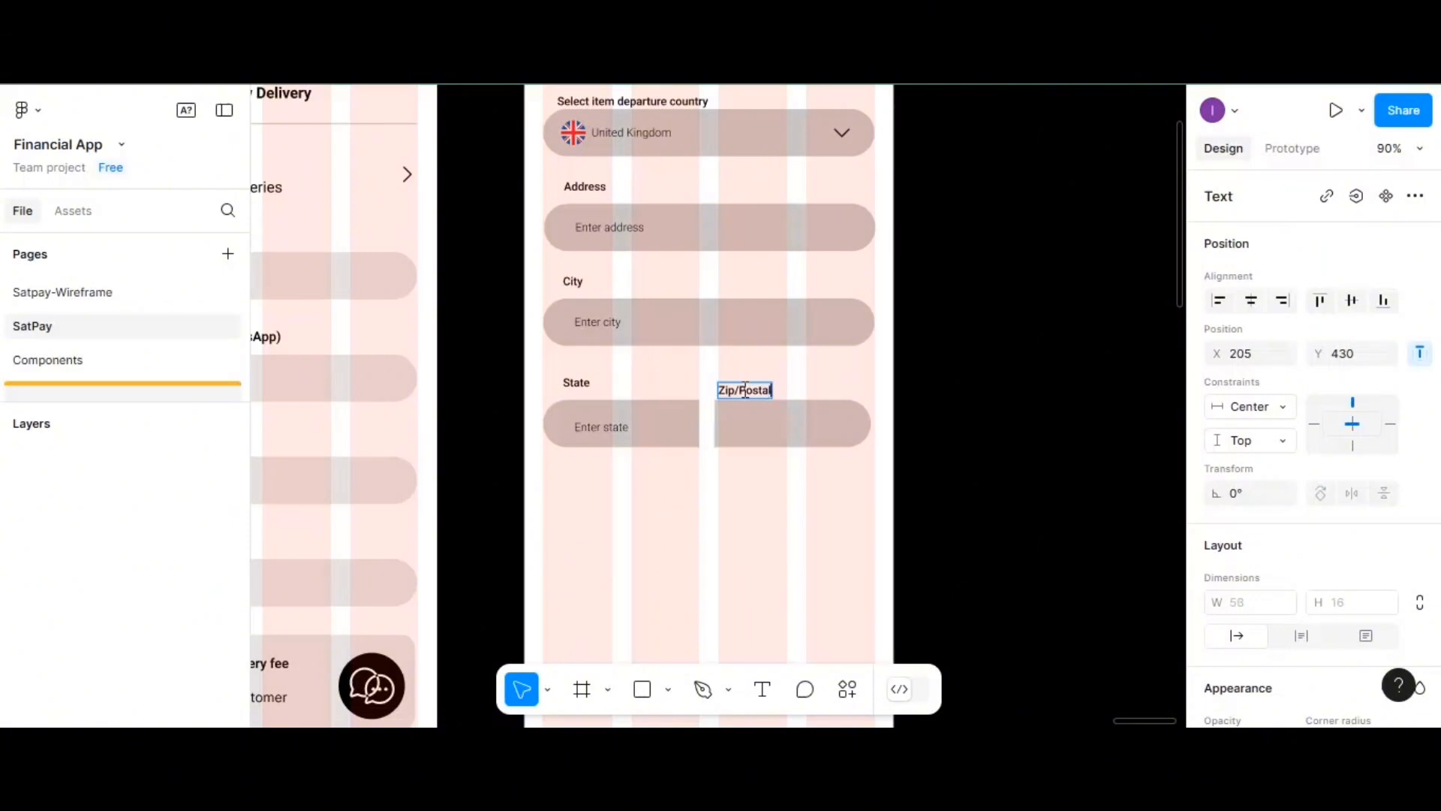
{"action": "type", "text": " code"}
{"action": "key", "text": "Escape"}
- Copy the "Enter state" placeholder into the right half field at X 16, Y 21 and reword it to "Enter zip/postal code"
{"action": "double_click", "coordinate": [622, 428]}
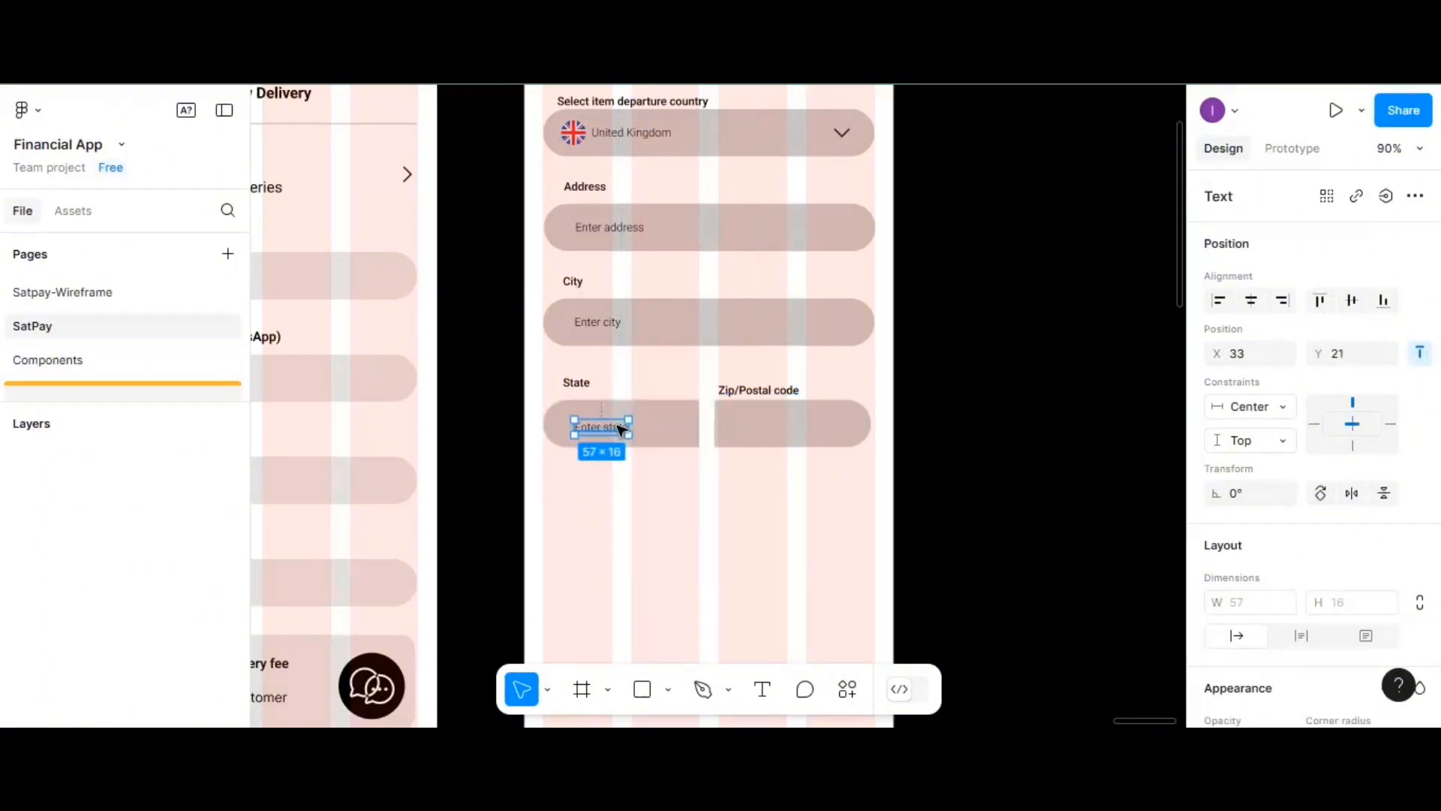
{"action": "left_click_drag", "start_coordinate": [621, 428], "coordinate": [777, 430]}
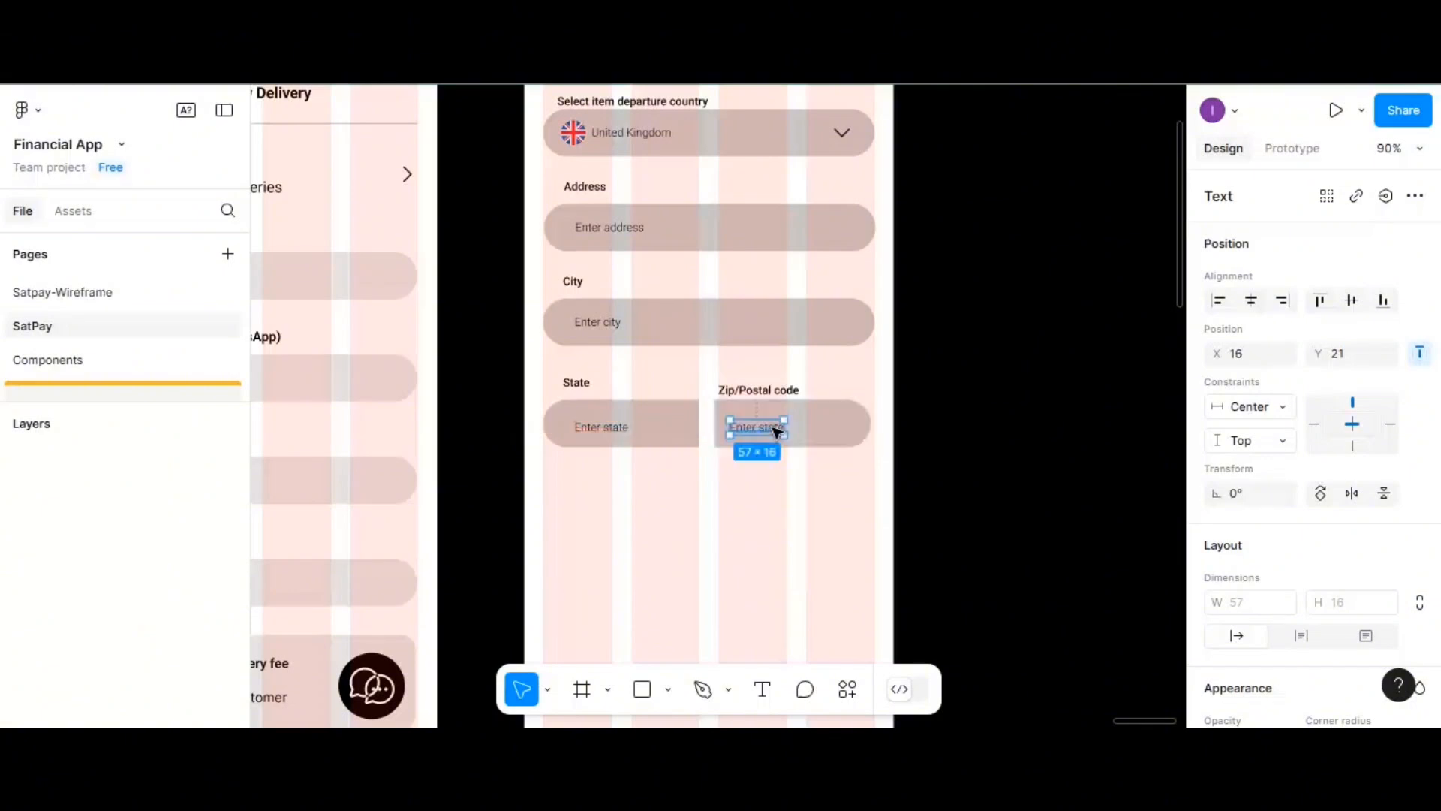
{"action": "double_click", "coordinate": [776, 429]}
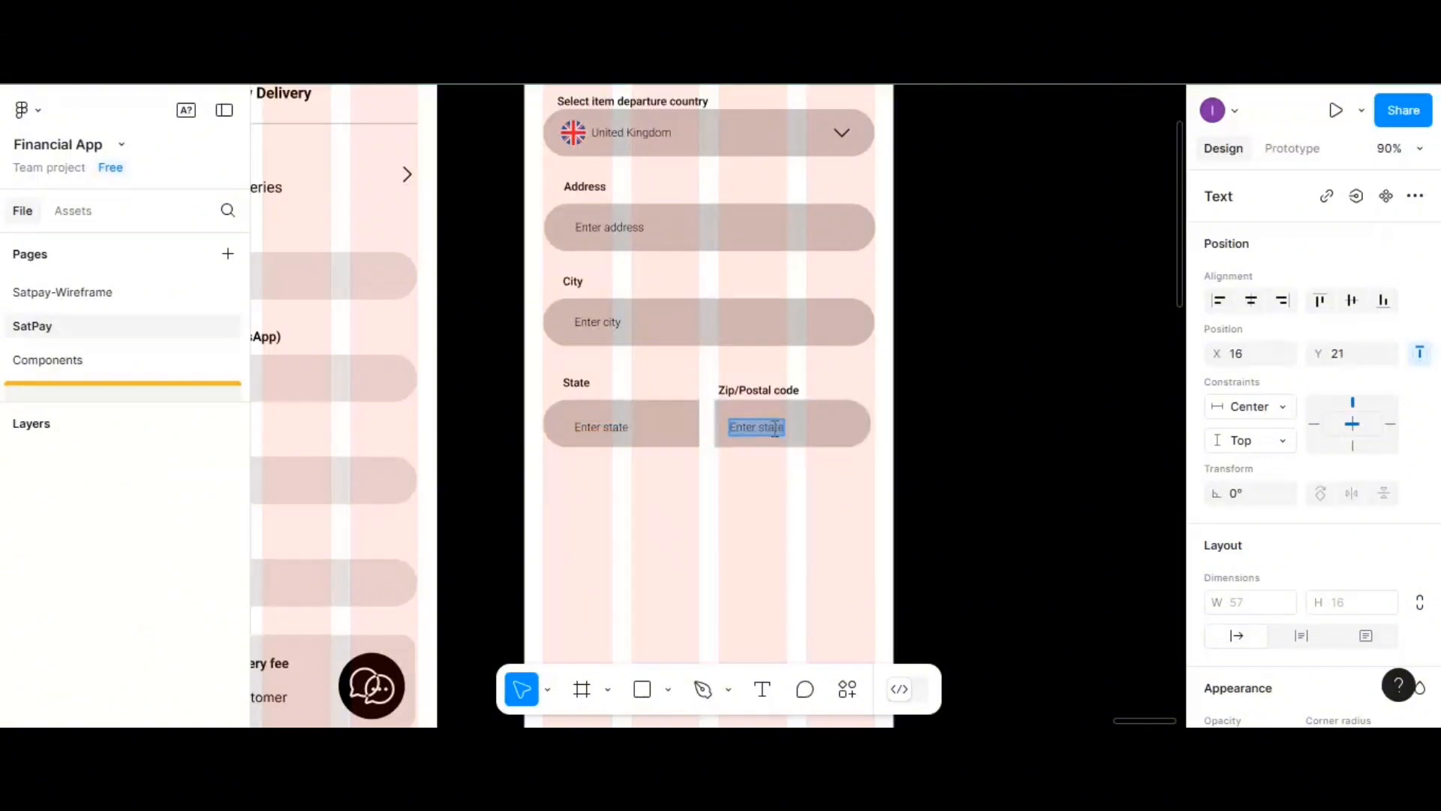
{"action": "left_click", "coordinate": [737, 392]}
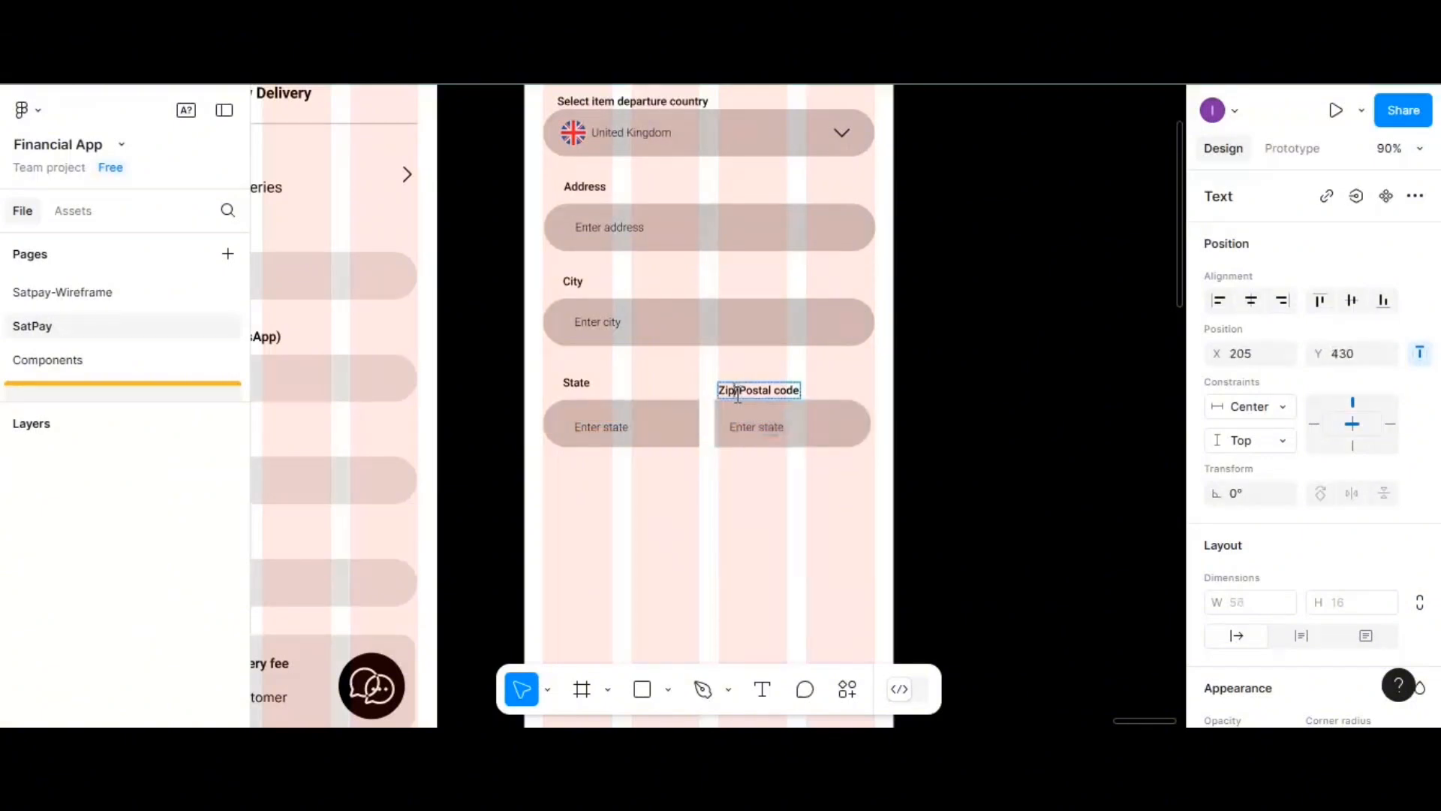
{"action": "double_click", "coordinate": [762, 432]}
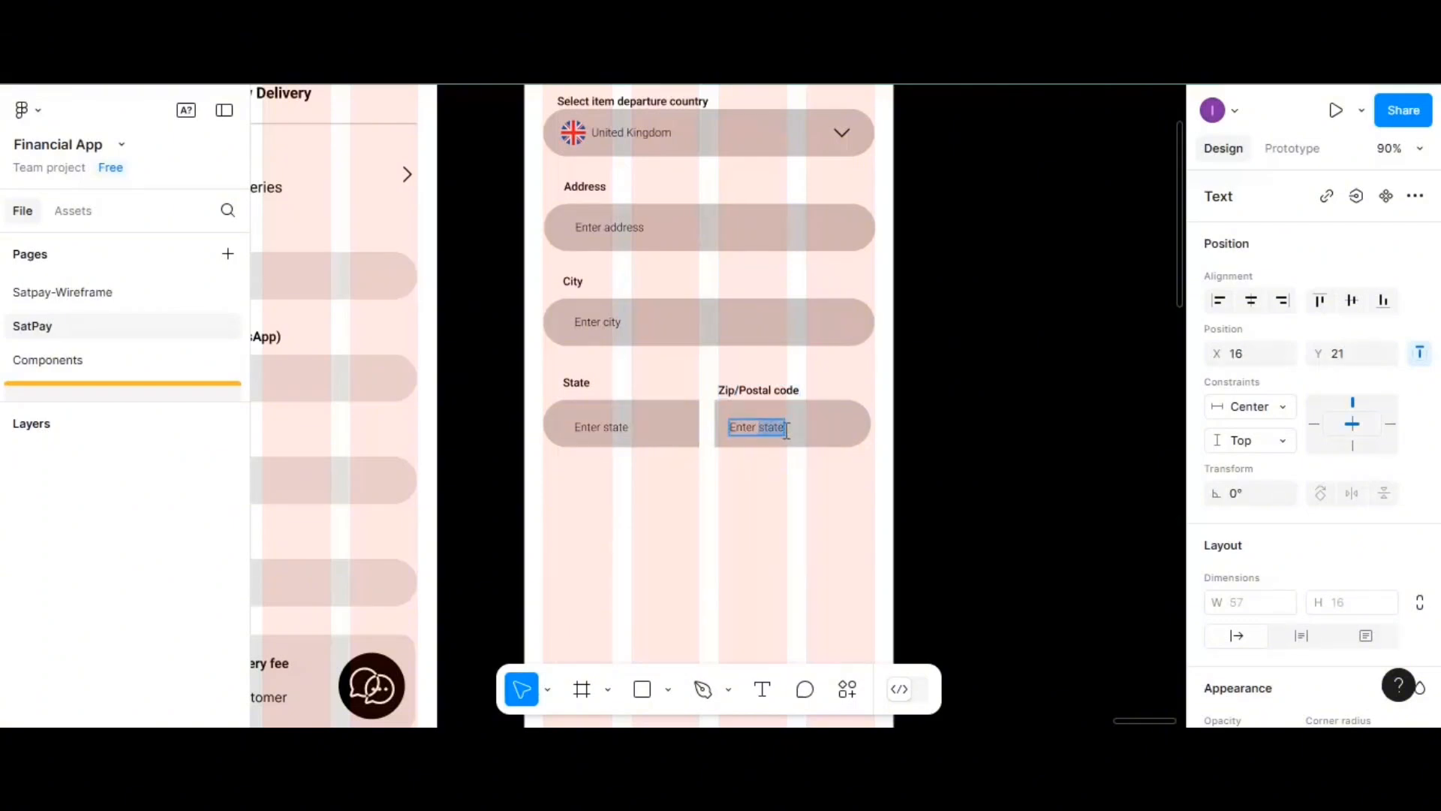
{"action": "type", "text": "Enter zip"}
{"action": "key", "text": "Escape"}
{"action": "type", "text": "/postal cod"}
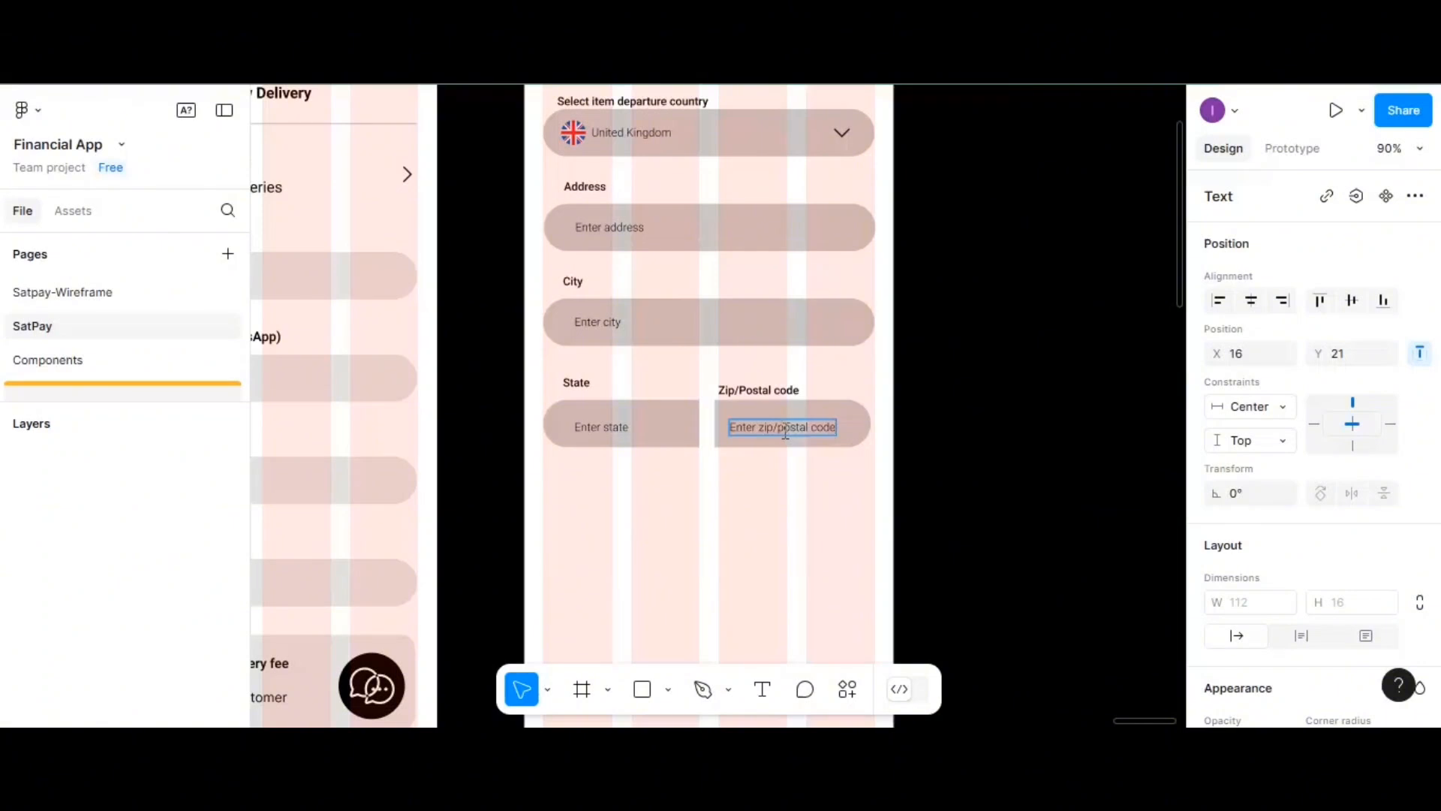
{"action": "key", "text": "Escape"}
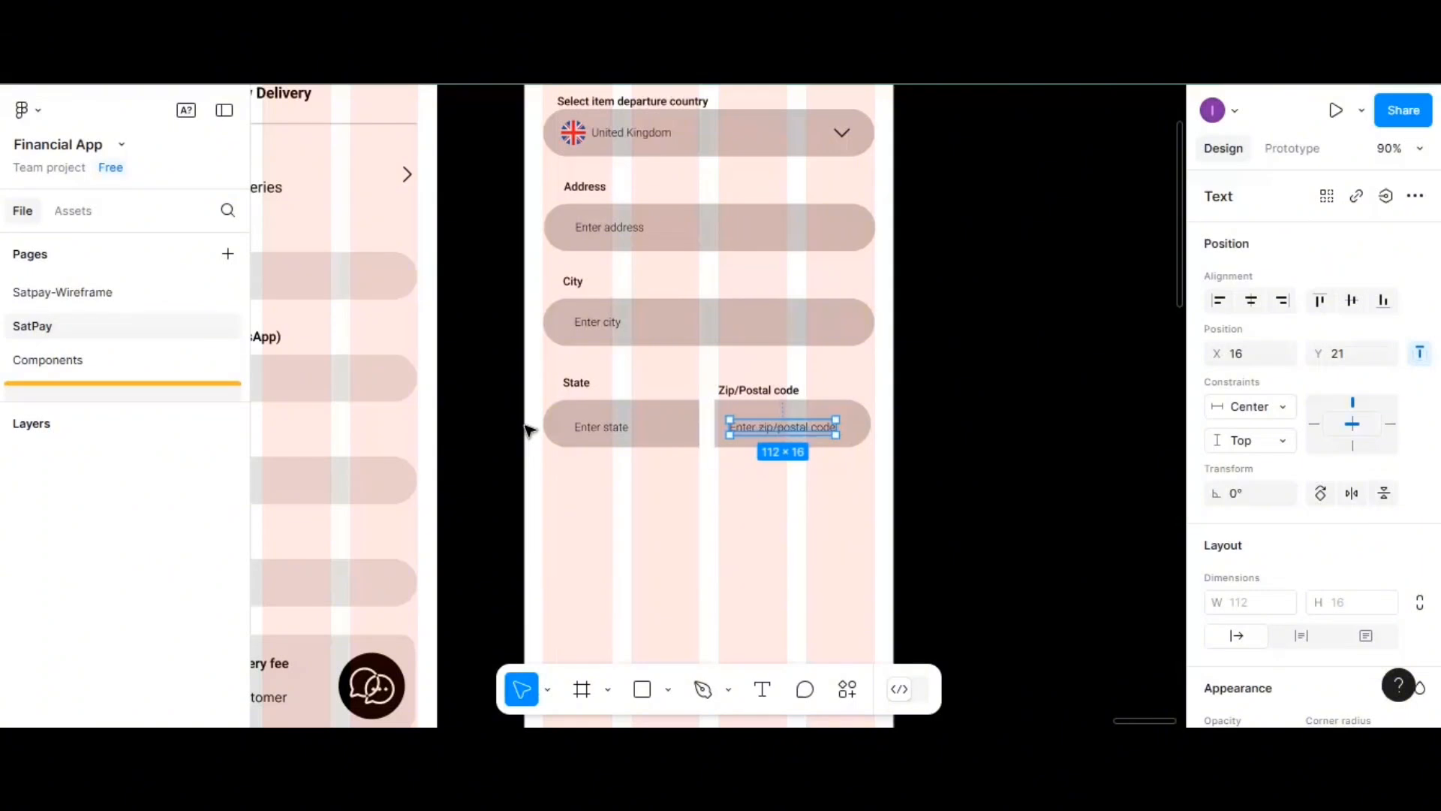
- Duplicate the city field below the split row at X 16, Y 537 and change the copy's text to "Continue"
{"action": "left_click", "coordinate": [689, 342]}
{"action": "left_click_drag", "start_coordinate": [689, 342], "coordinate": [686, 523]}
{"action": "double_click", "coordinate": [612, 511]}
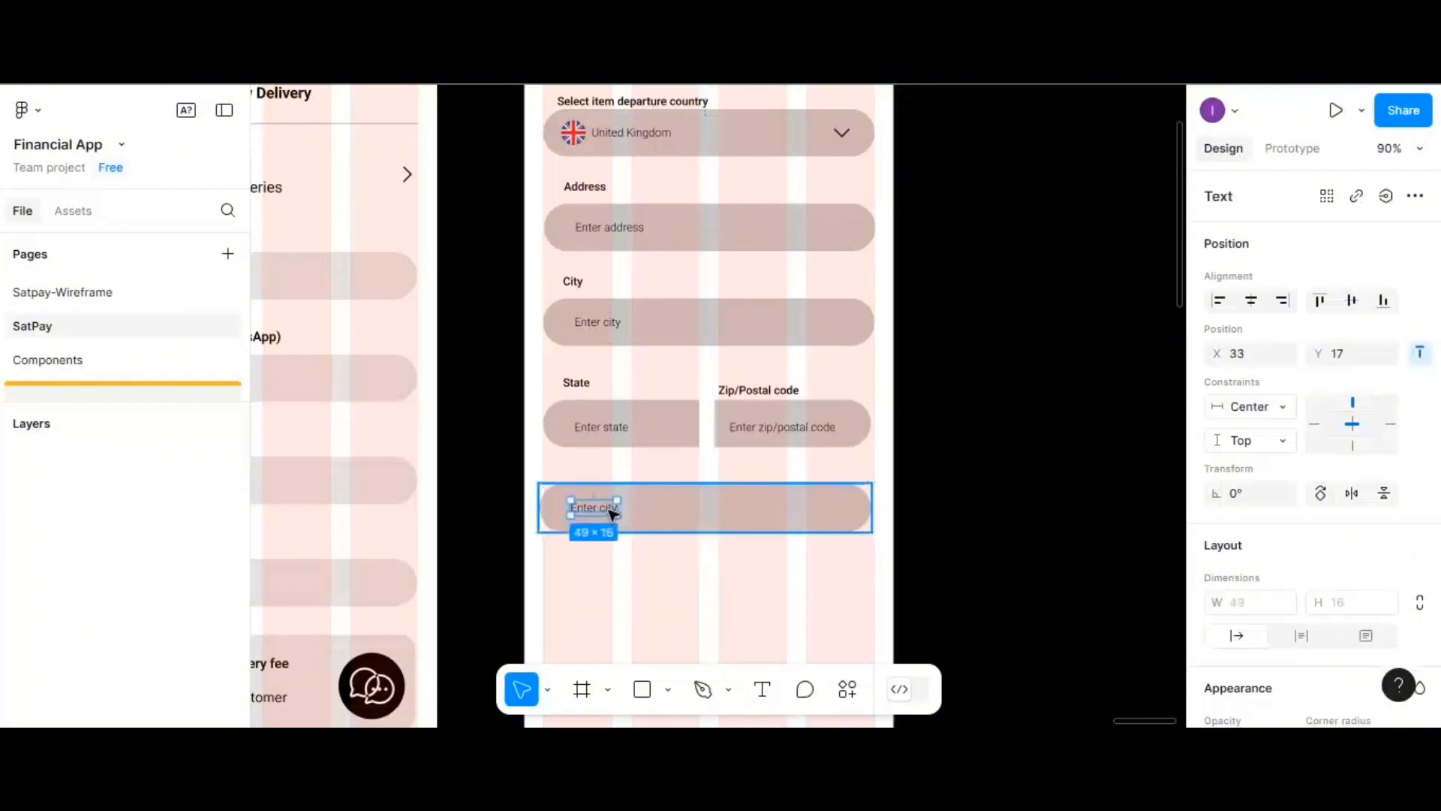
{"action": "double_click", "coordinate": [612, 511]}
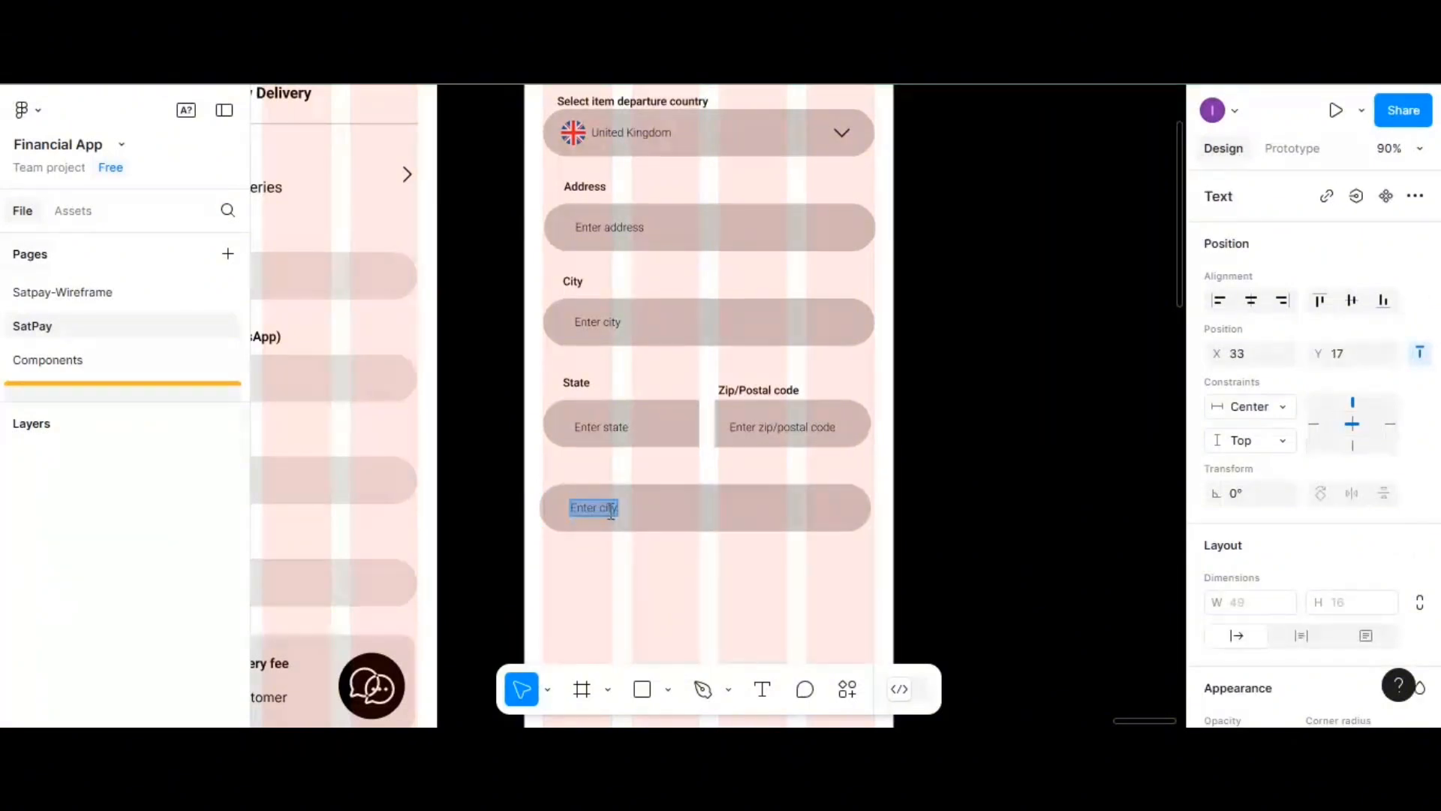
{"action": "type", "text": "Continue"}
{"action": "key", "text": "Escape"}
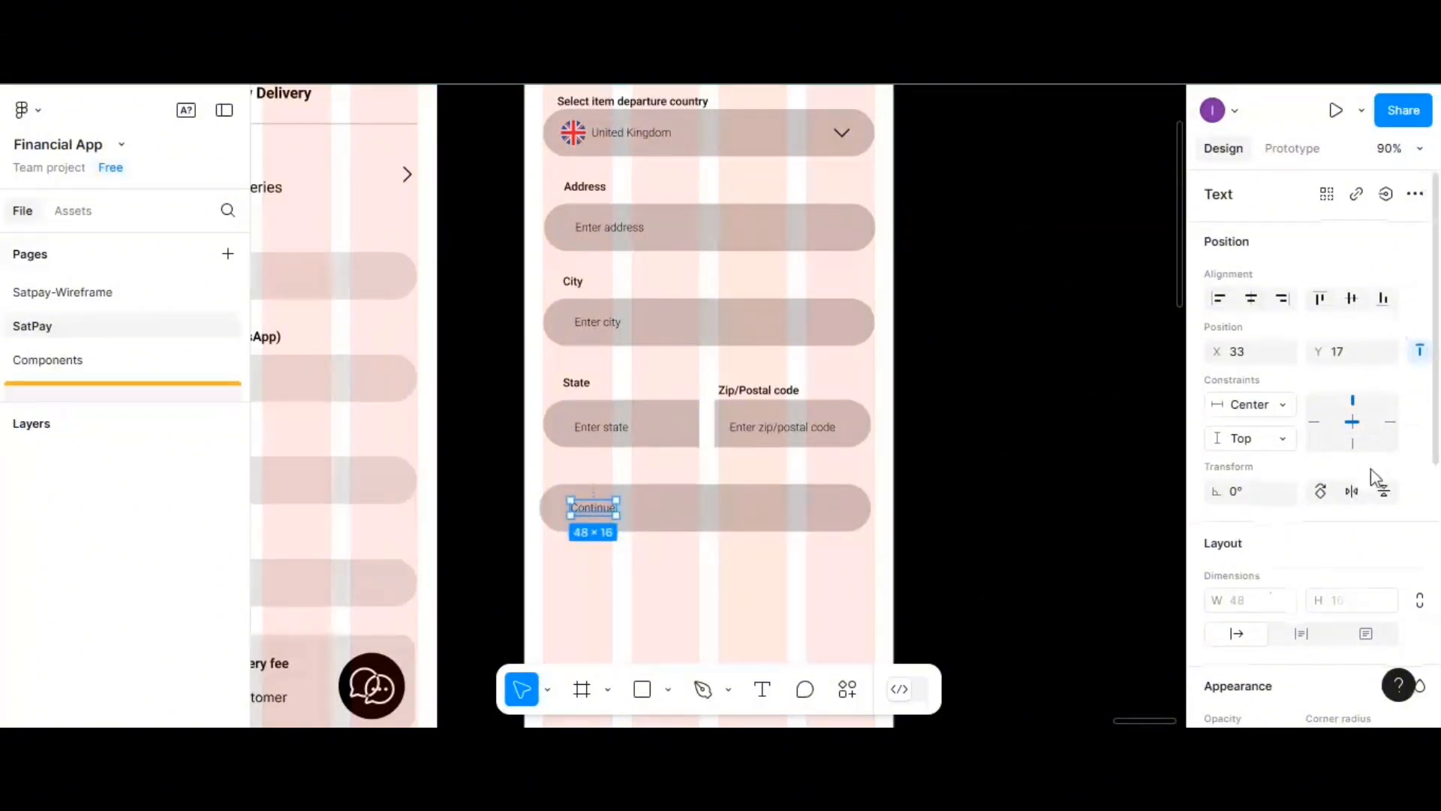
- Replace the "Continue" text's style with roboto/16px medium
{"action": "scroll", "coordinate": [1359, 525], "scroll_direction": "down", "scroll_amount": 5}
{"action": "scroll", "coordinate": [1362, 526], "scroll_direction": "up", "scroll_amount": 5}
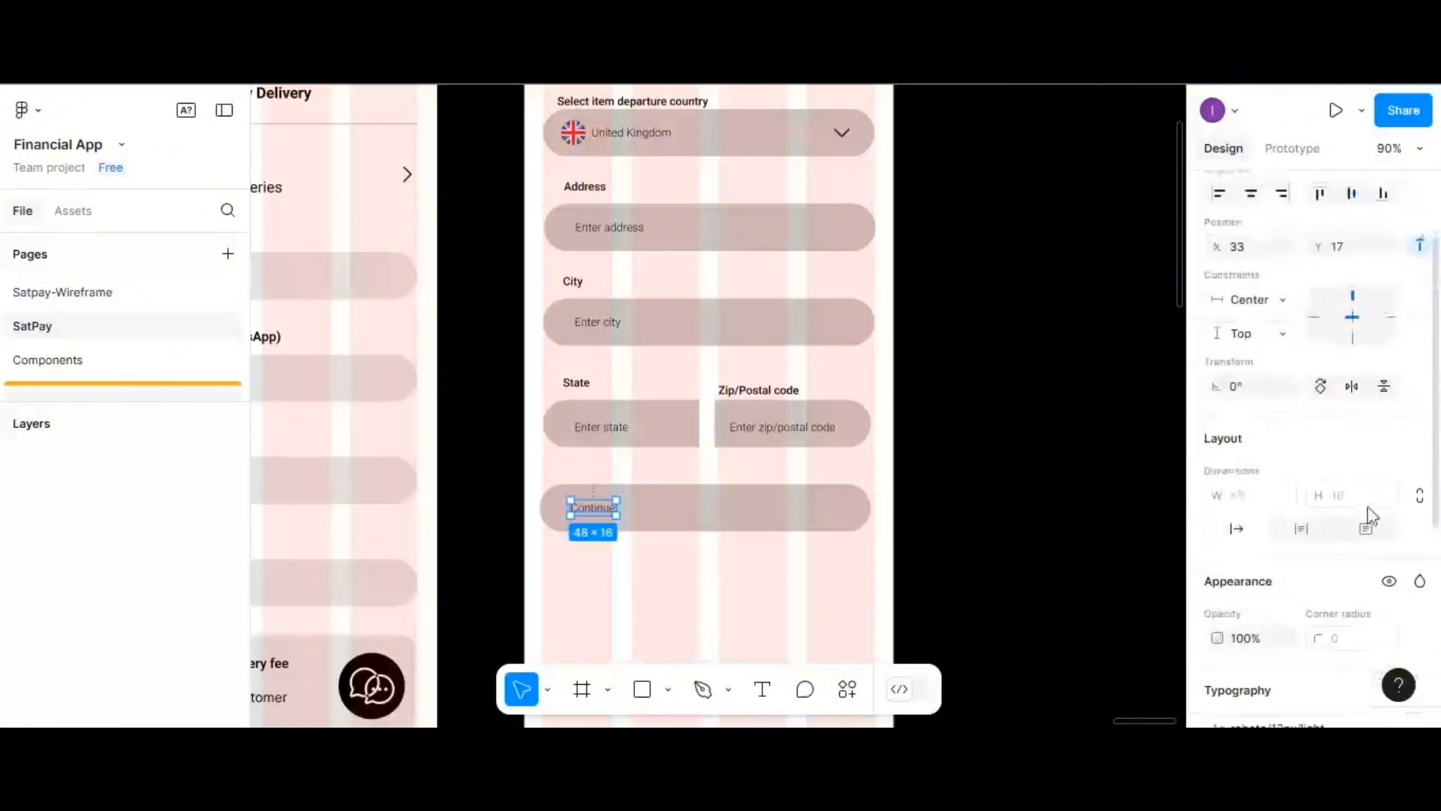
{"action": "scroll", "coordinate": [1399, 326], "scroll_direction": "down", "scroll_amount": 5}
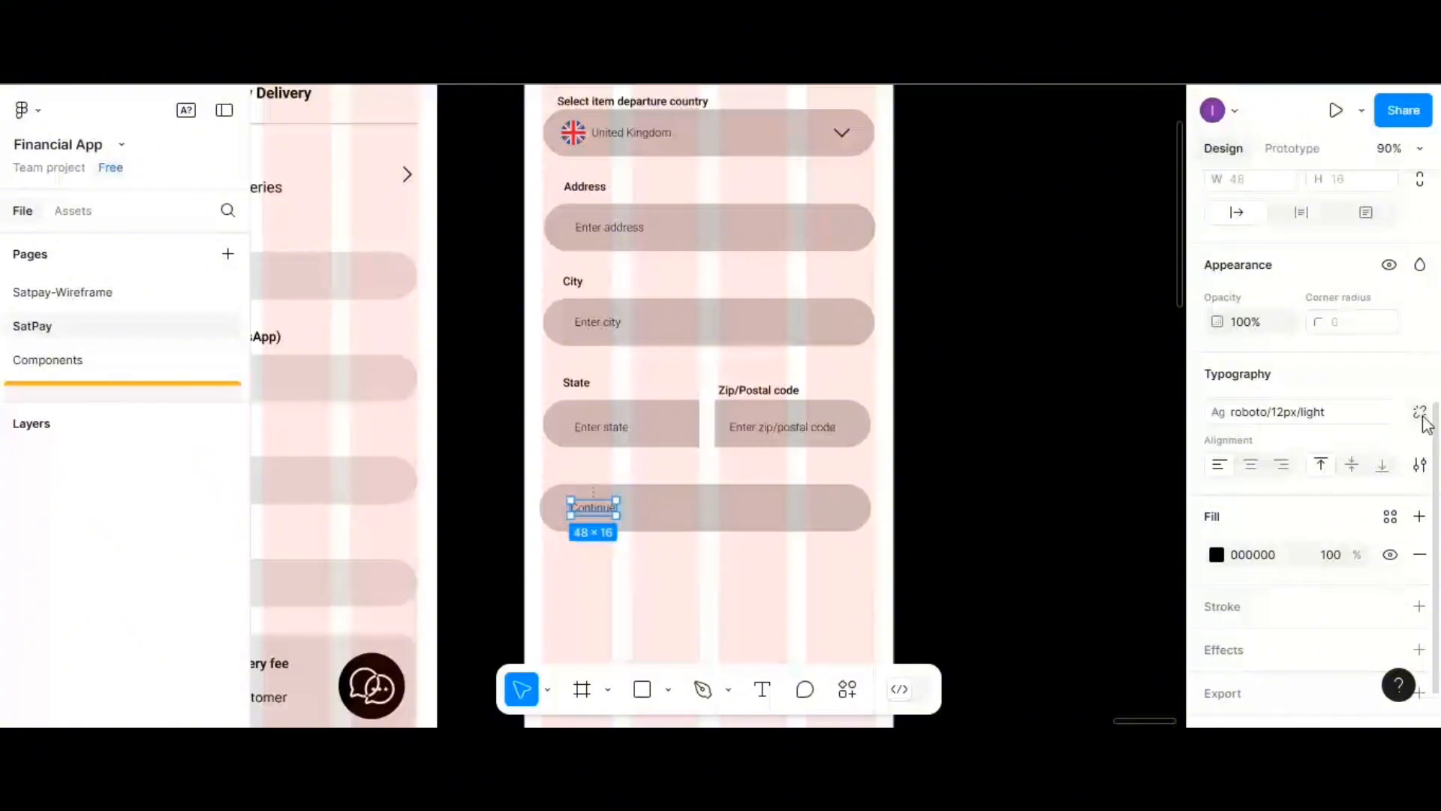
{"action": "left_click", "coordinate": [1420, 413]}
{"action": "left_click", "coordinate": [1419, 375]}
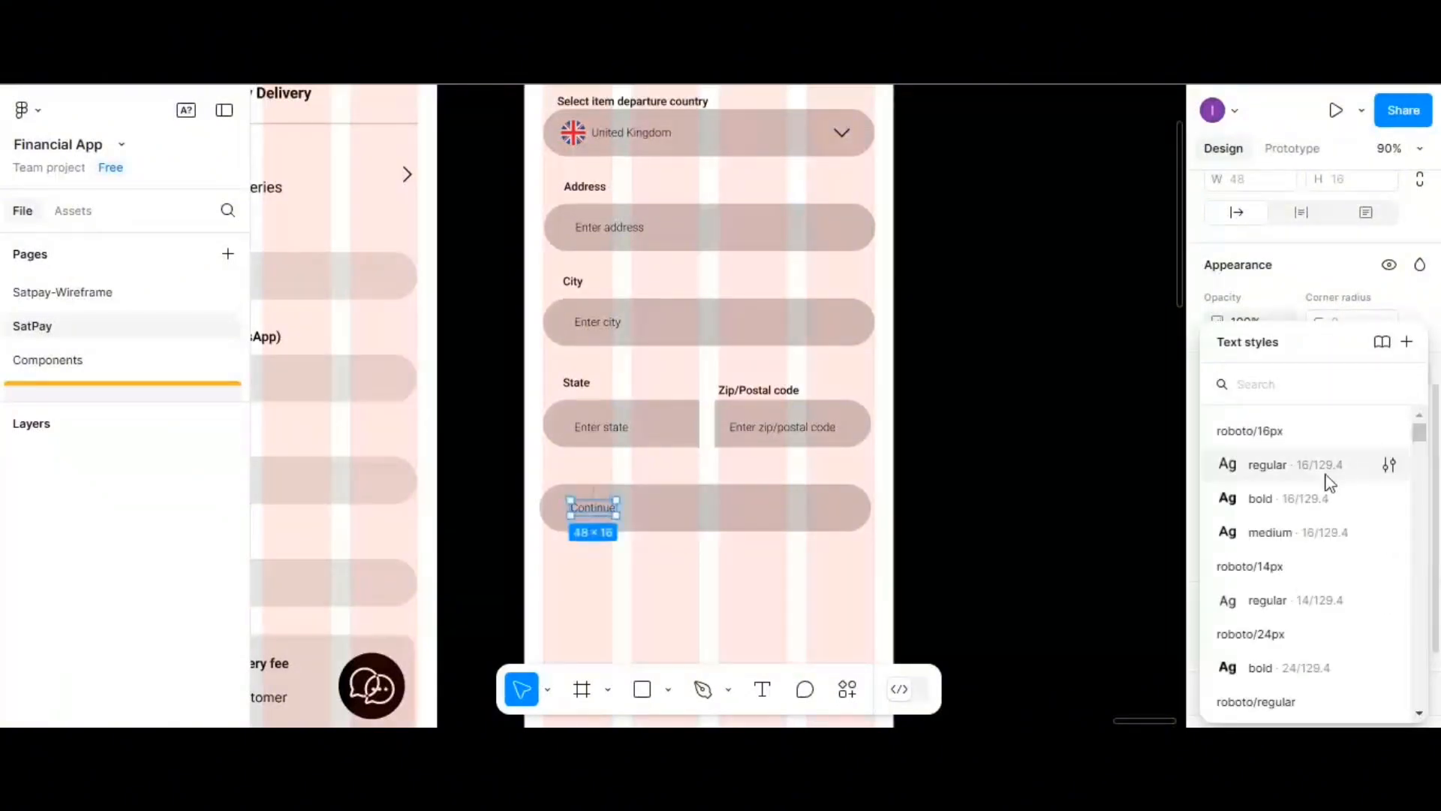
{"action": "left_click", "coordinate": [1301, 535]}
- Center the "Continue" text horizontally and vertically within its rounded frame
{"action": "scroll", "coordinate": [1273, 408], "scroll_direction": "up", "scroll_amount": 3}
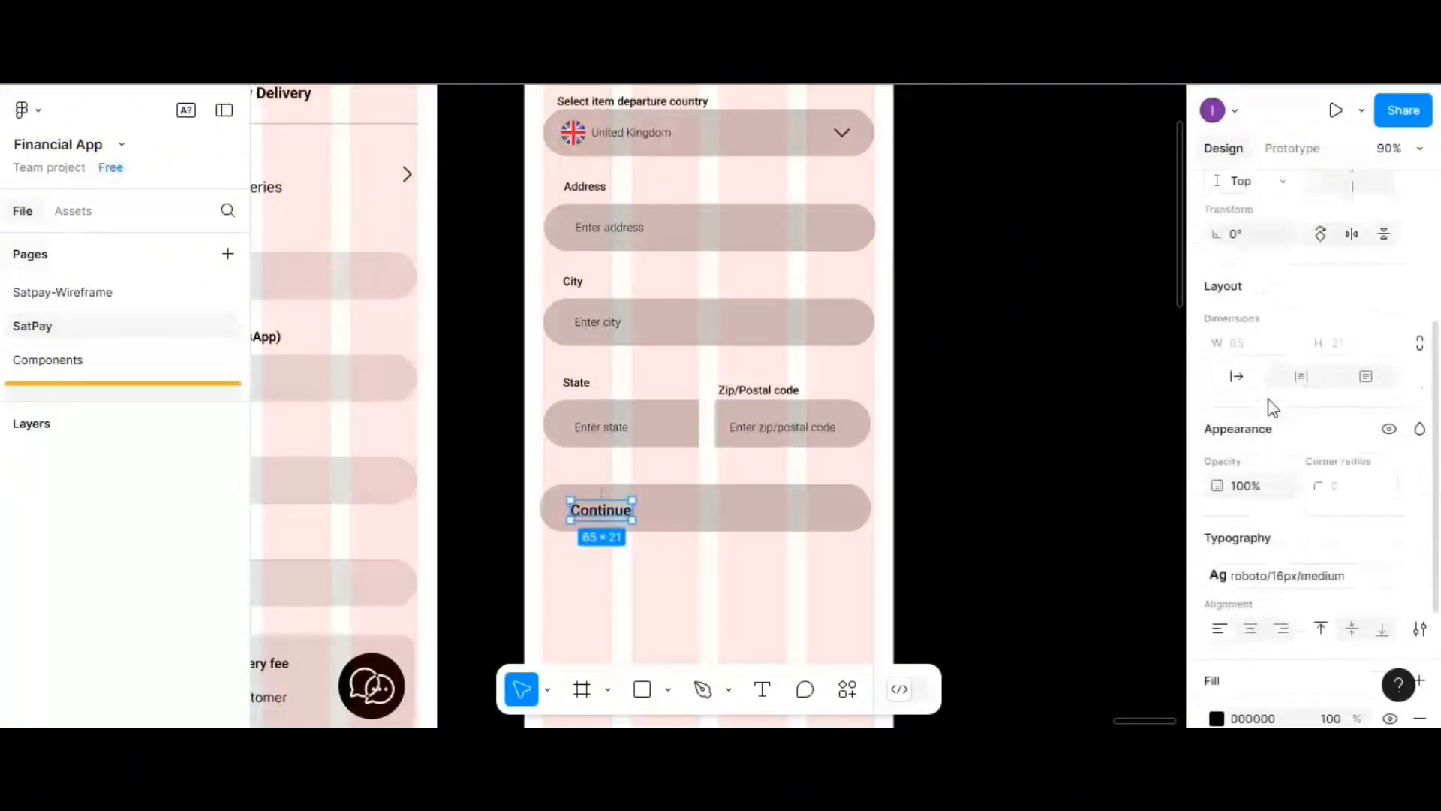
{"action": "scroll", "coordinate": [1272, 376], "scroll_direction": "up", "scroll_amount": 2}
{"action": "left_click", "coordinate": [1251, 195]}
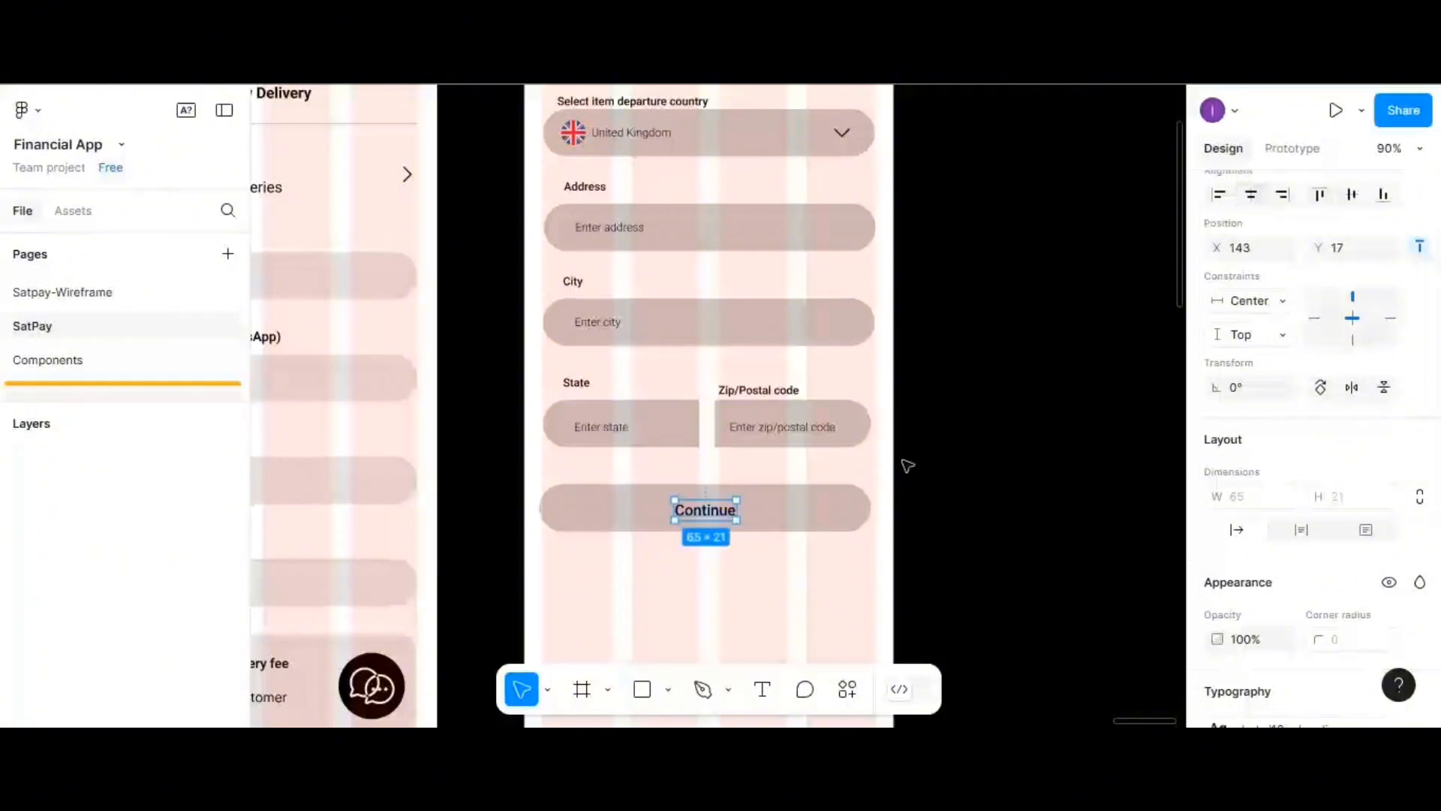
{"action": "left_click", "coordinate": [1351, 195]}
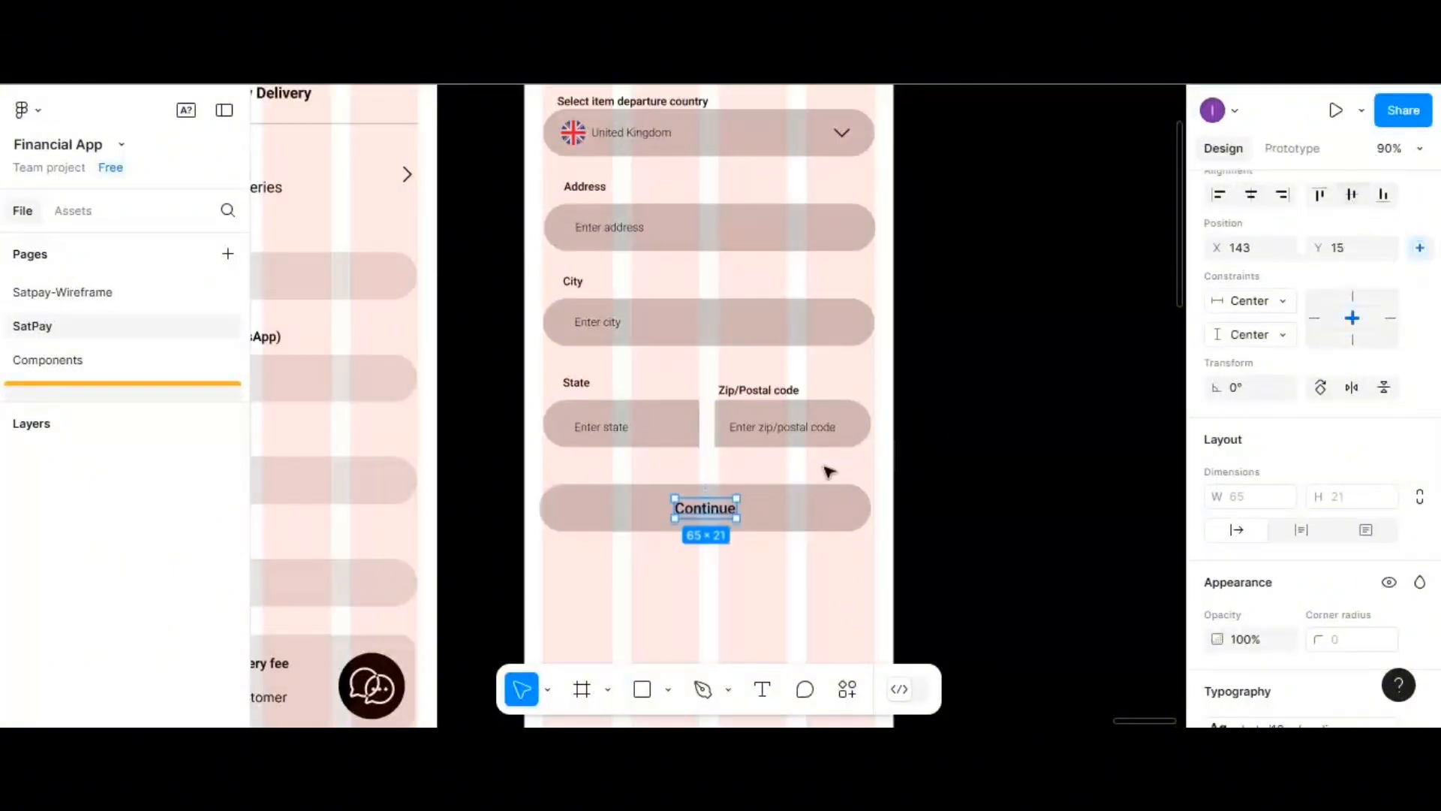
- Set the fill of the rounded frame around "Continue" to the near-black hex color 010101
{"action": "left_click", "coordinate": [801, 505]}
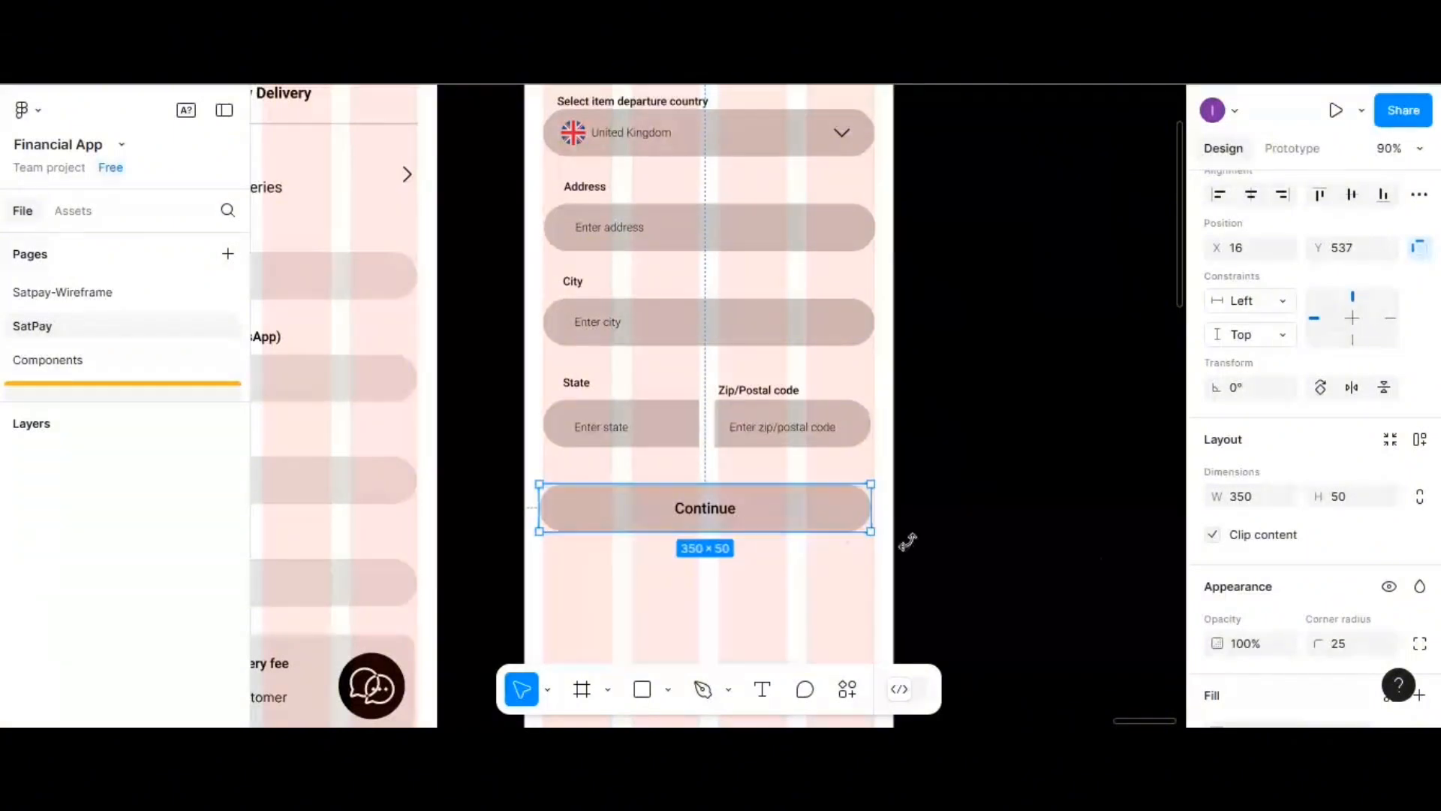
{"action": "scroll", "coordinate": [1231, 634], "scroll_direction": "down", "scroll_amount": 3}
{"action": "left_click", "coordinate": [1216, 521]}
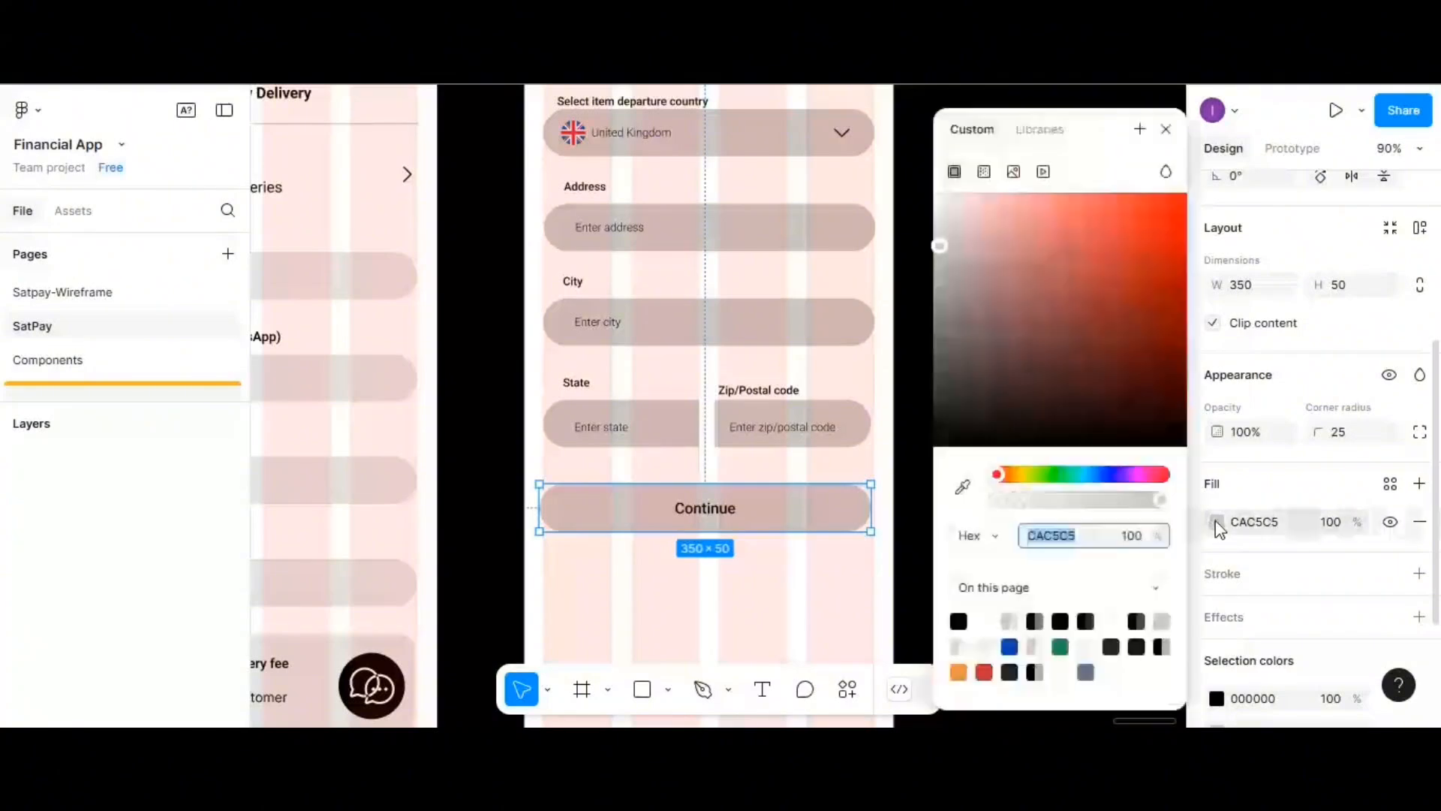
{"action": "left_click", "coordinate": [964, 622]}
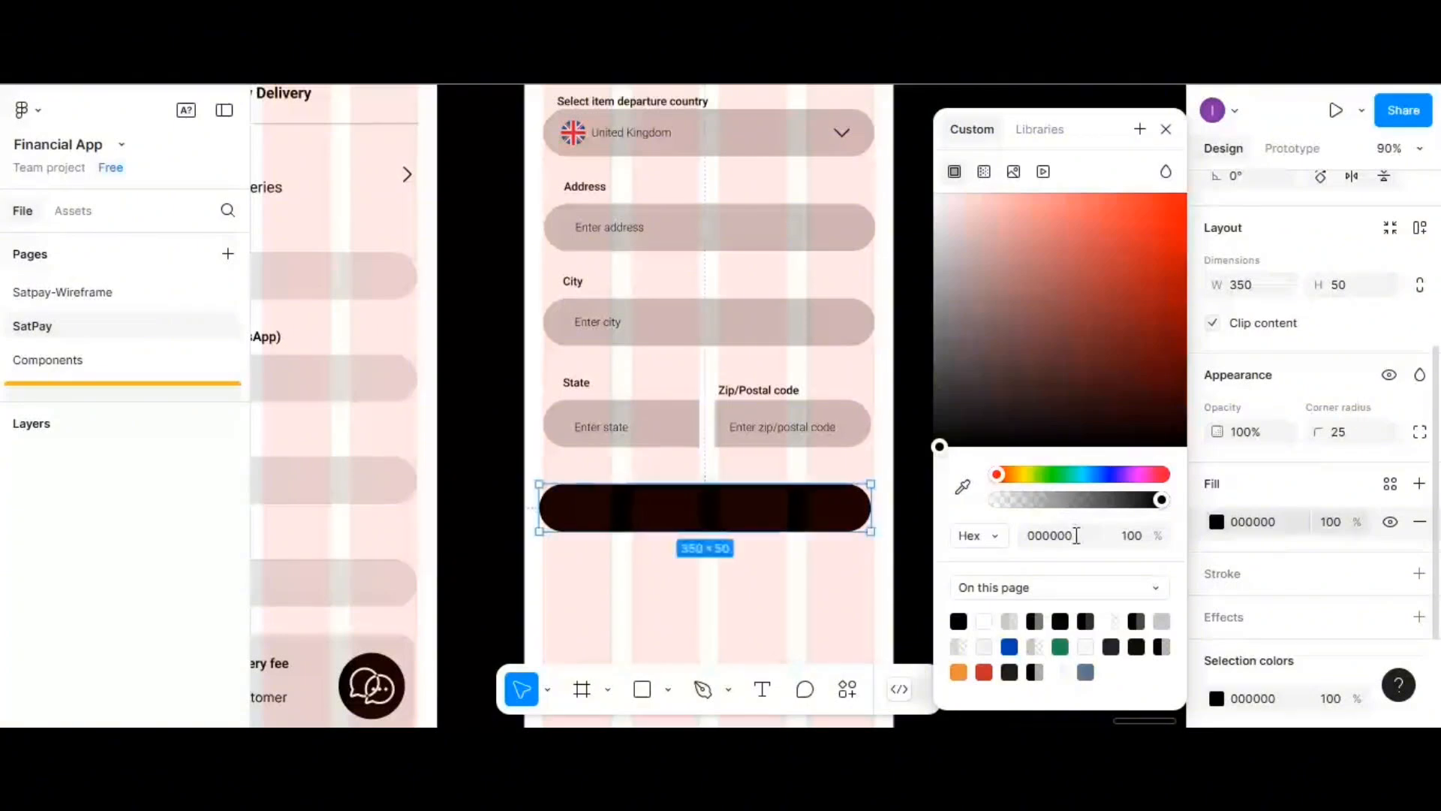
{"action": "left_click", "coordinate": [1078, 536]}
{"action": "type", "text": "01"}
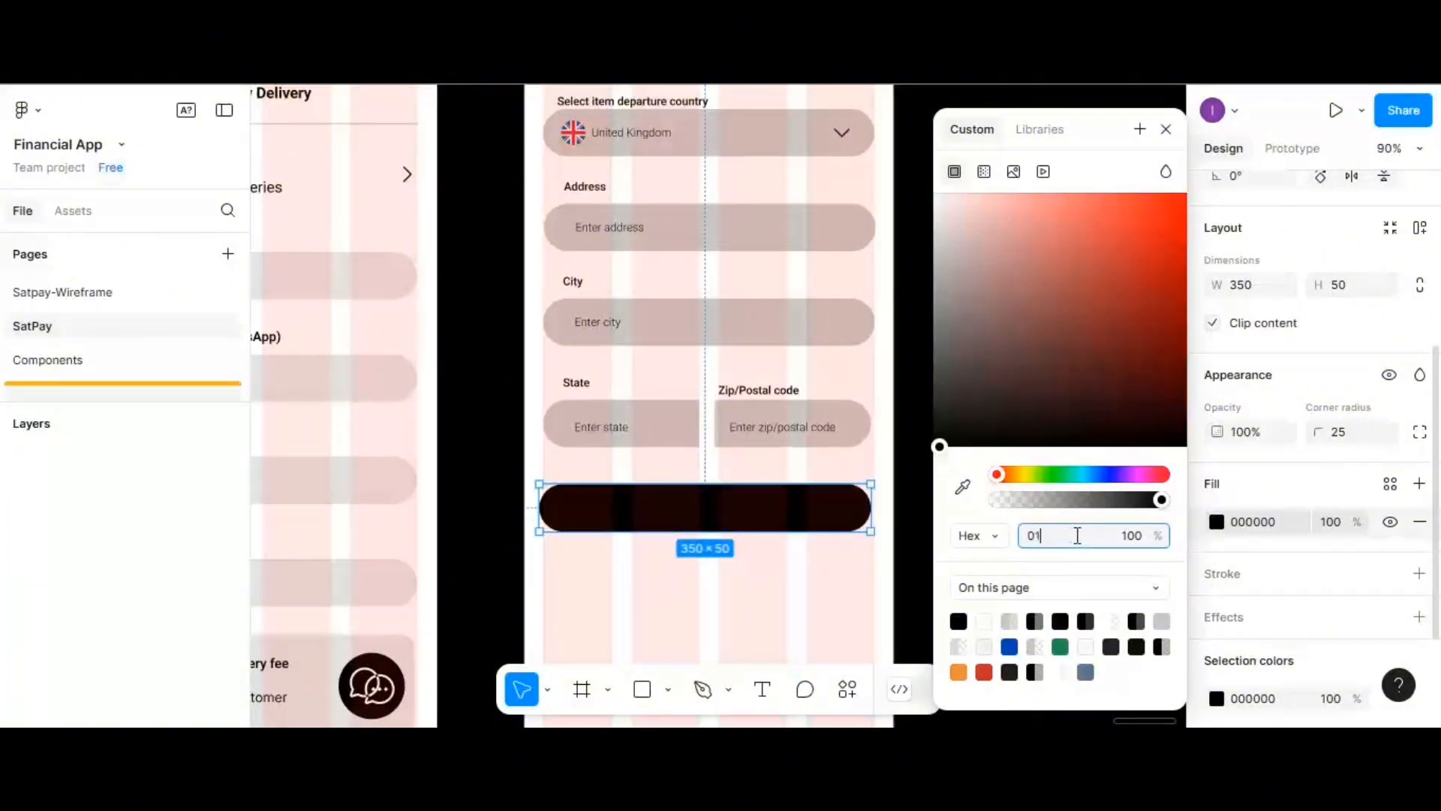
{"action": "type", "text": "0101"}
{"action": "key", "text": "Return"}
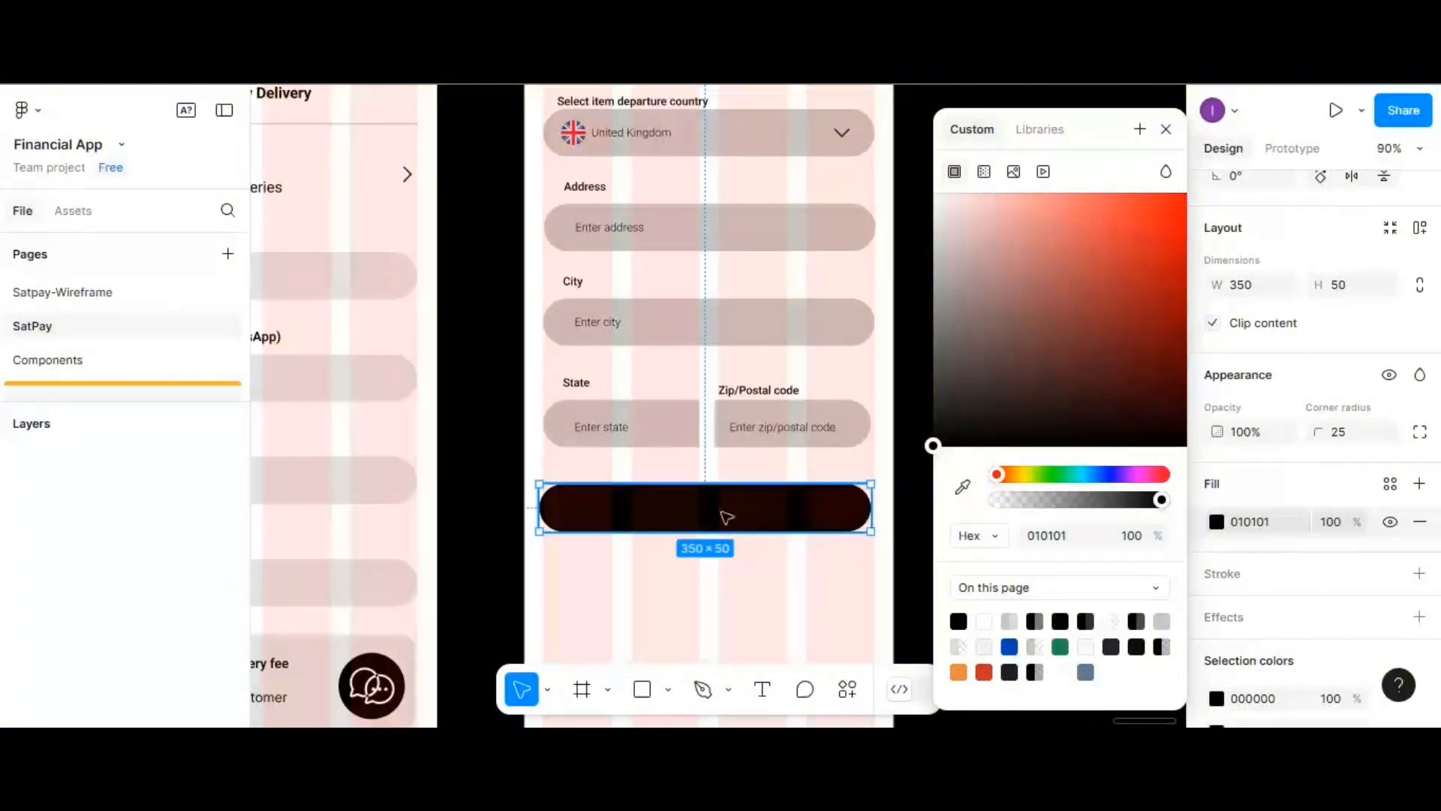
- Begin a new color variable from the Continue button's 010101 fill and enter black-Color as its name
{"action": "left_click", "coordinate": [1141, 130]}
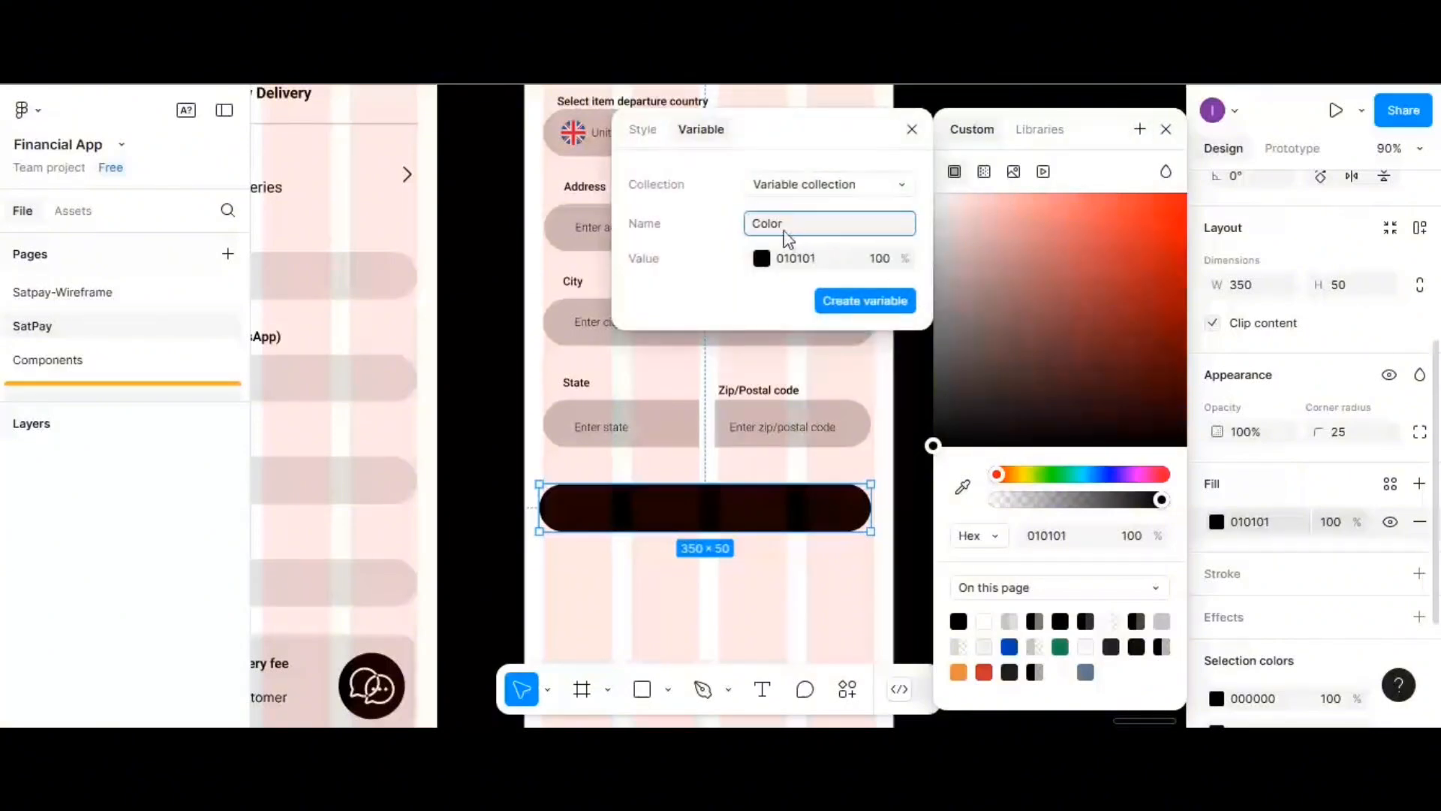
{"action": "double_click", "coordinate": [763, 228]}
{"action": "left_click", "coordinate": [755, 222]}
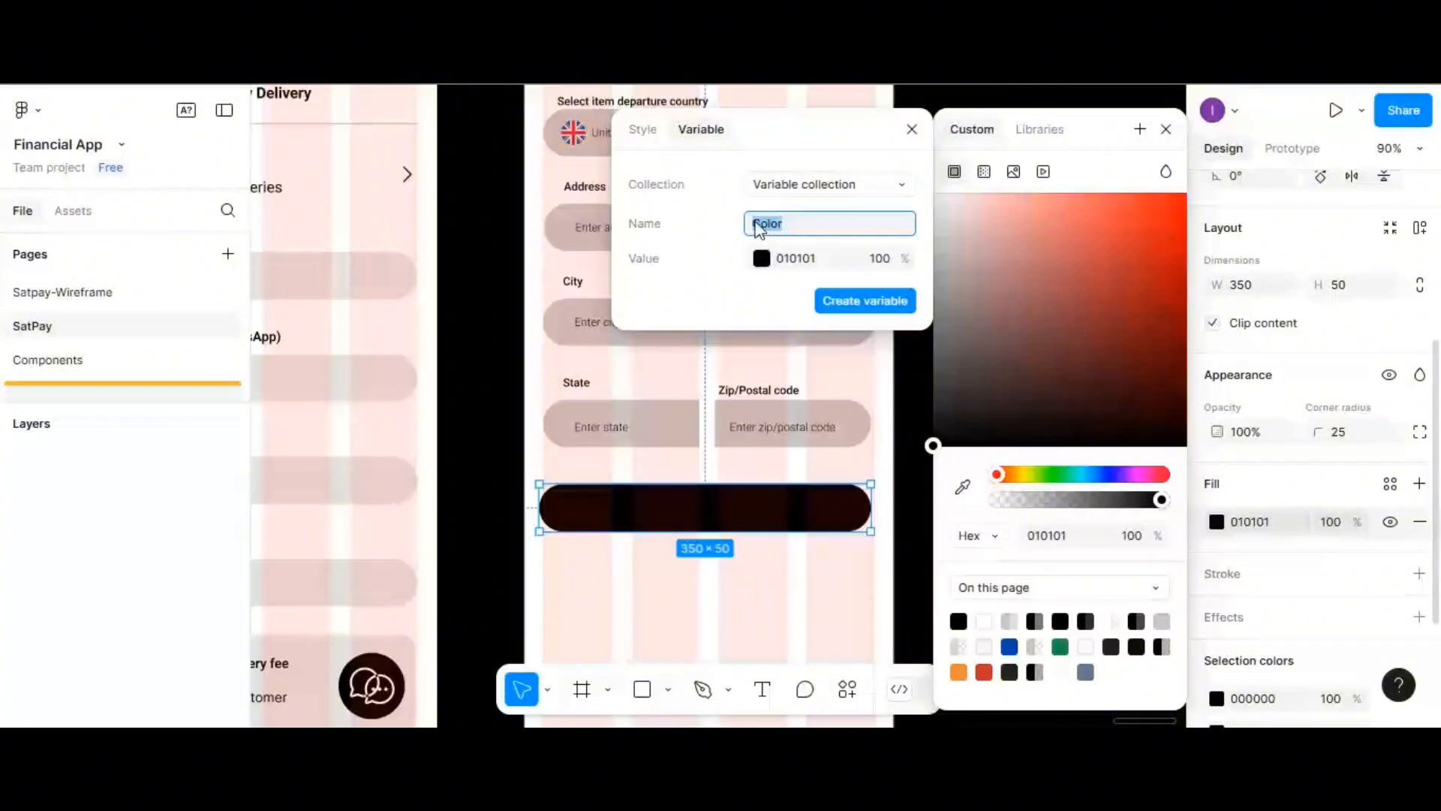
{"action": "type", "text": "N"}
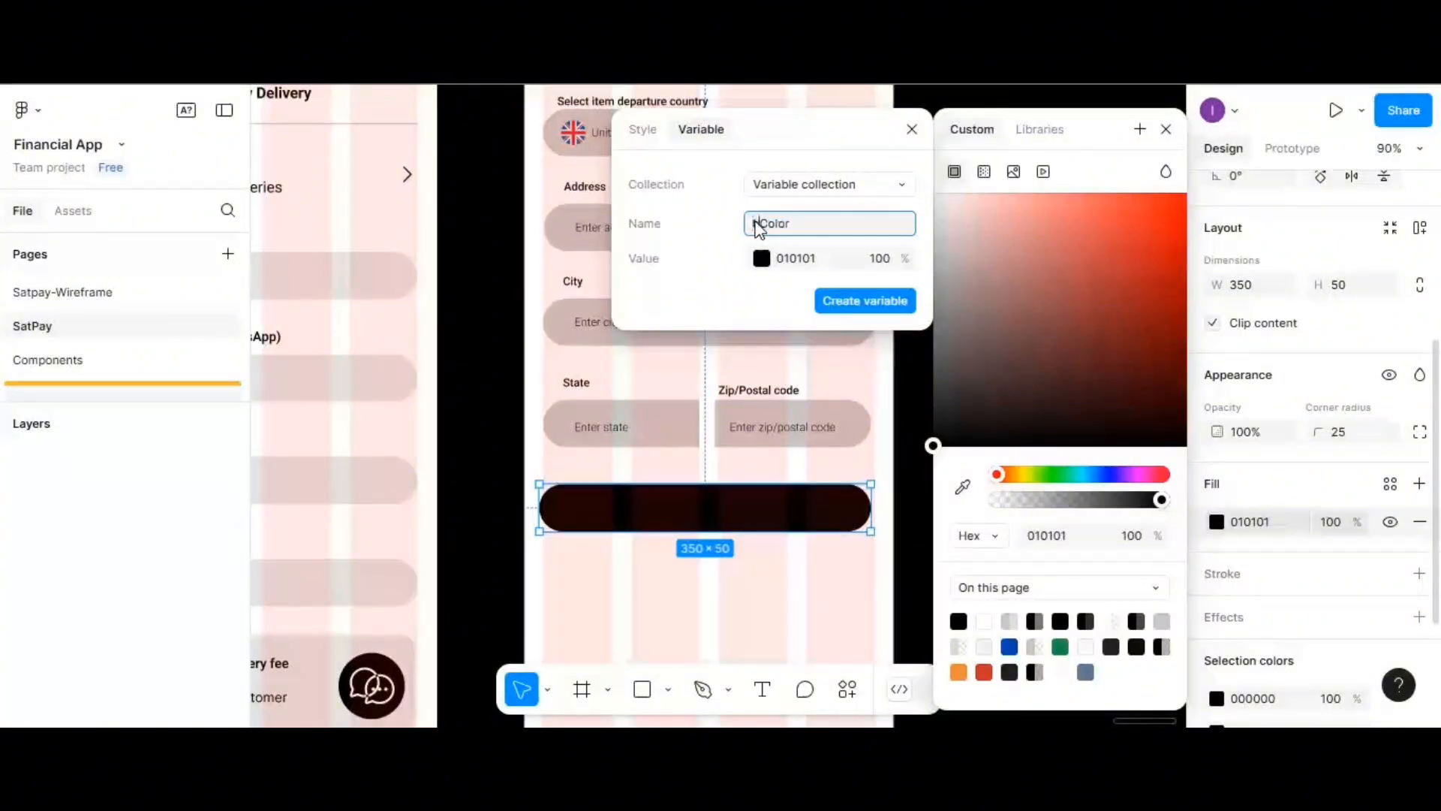
{"action": "type", "text": "ack"}
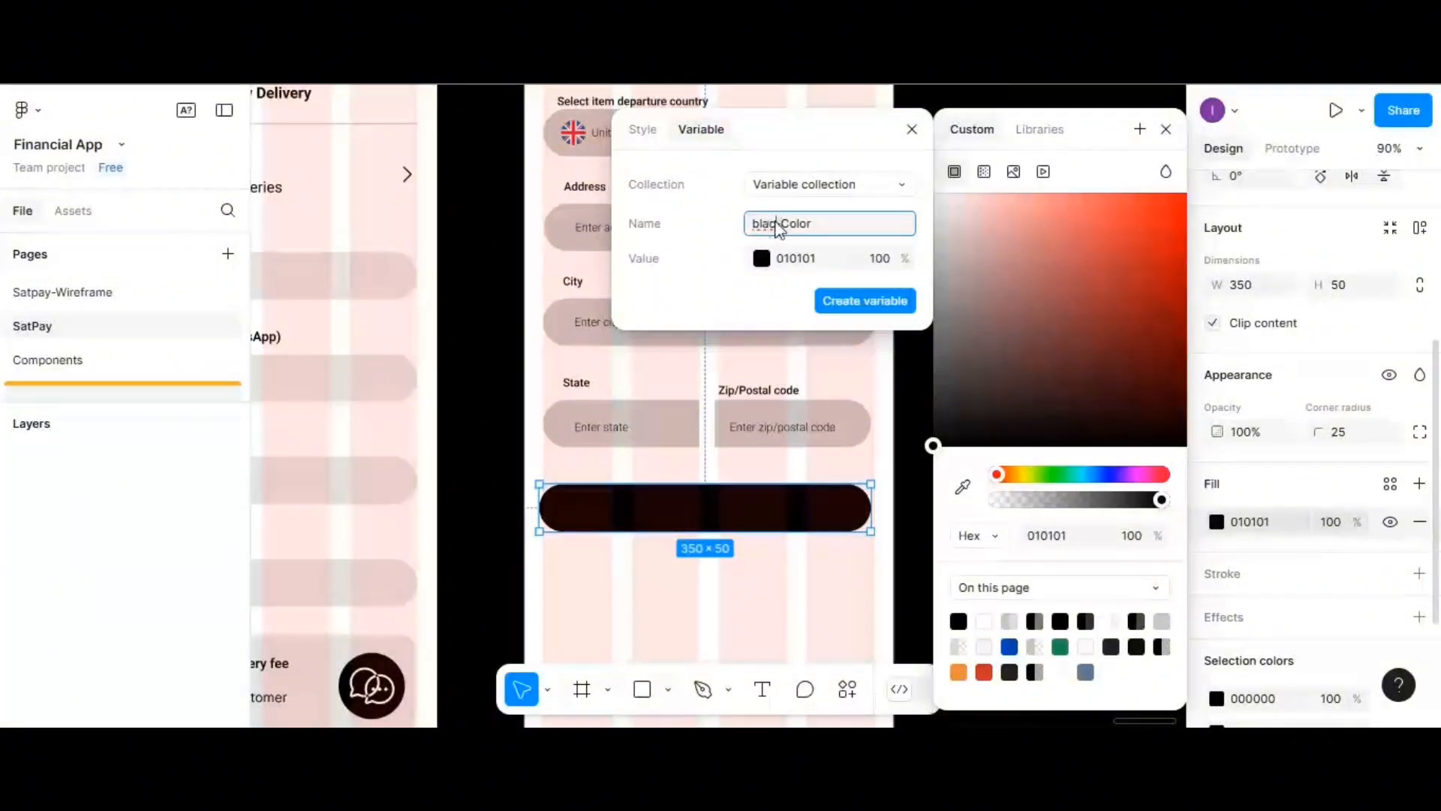
{"action": "triple_click", "coordinate": [779, 225]}
{"action": "triple_click", "coordinate": [779, 225]}
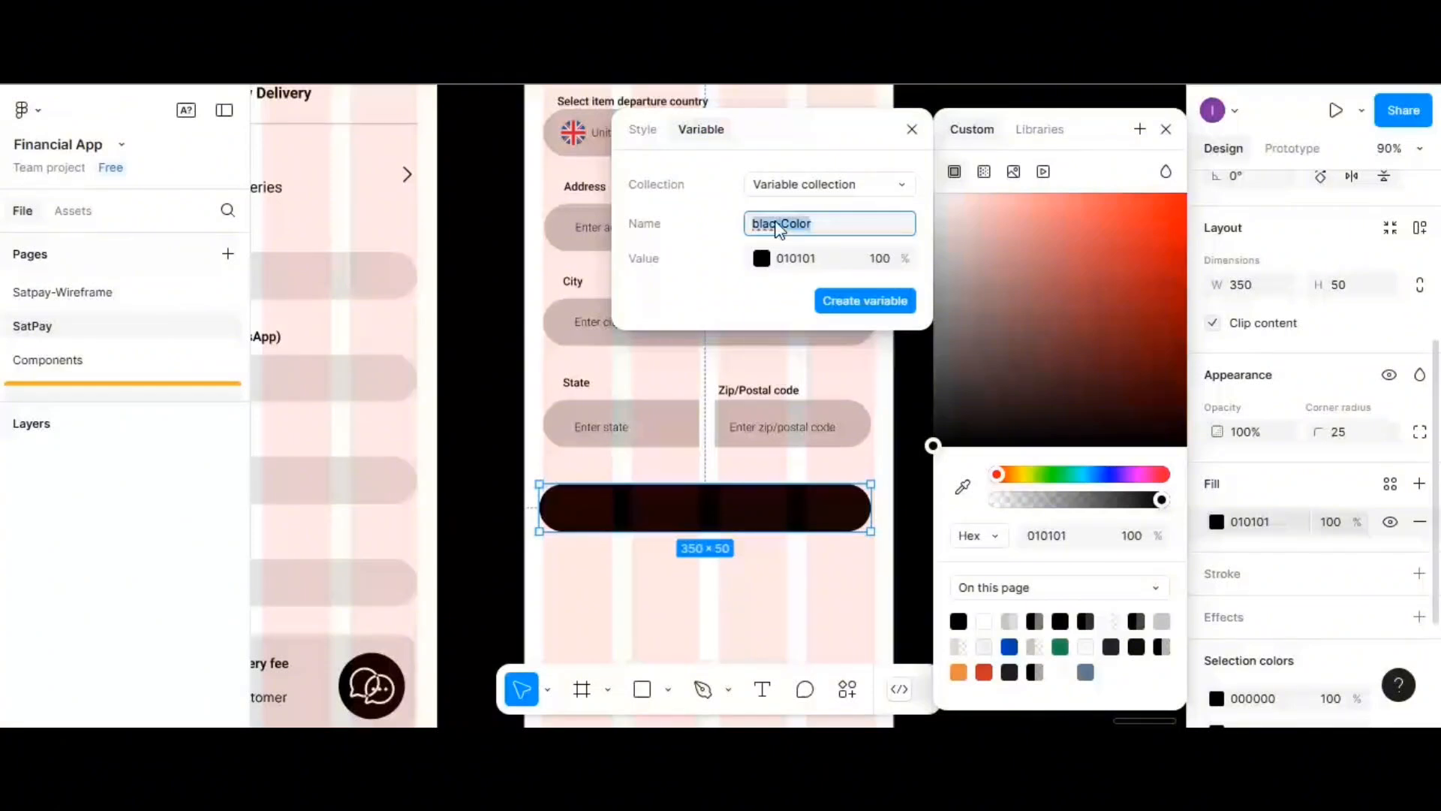
{"action": "left_click", "coordinate": [805, 225]}
{"action": "type", "text": "k"}
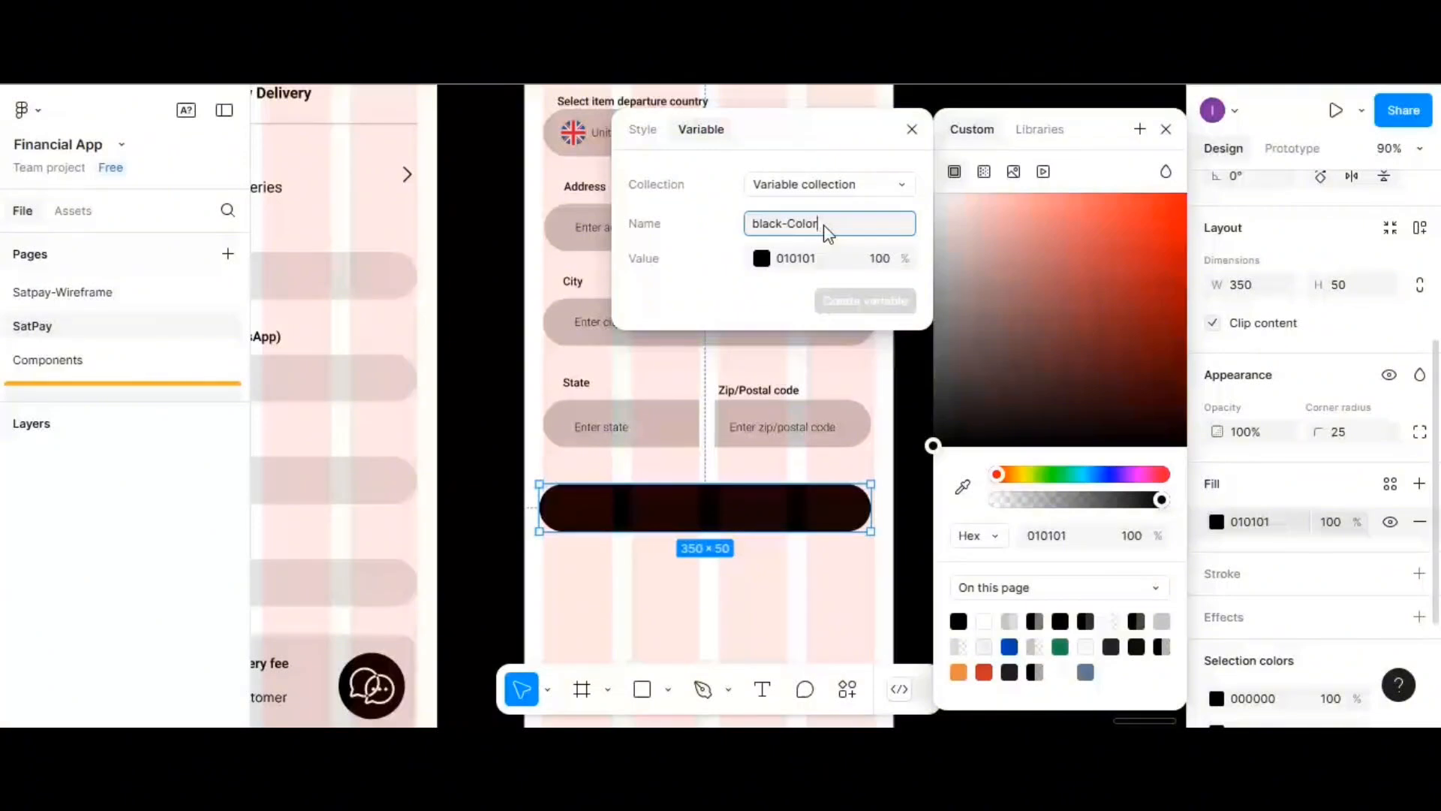
- Change the new variable's name to black2-Color and create the variable in the existing variable collection
{"action": "triple_click", "coordinate": [785, 227]}
{"action": "key", "text": "End"}
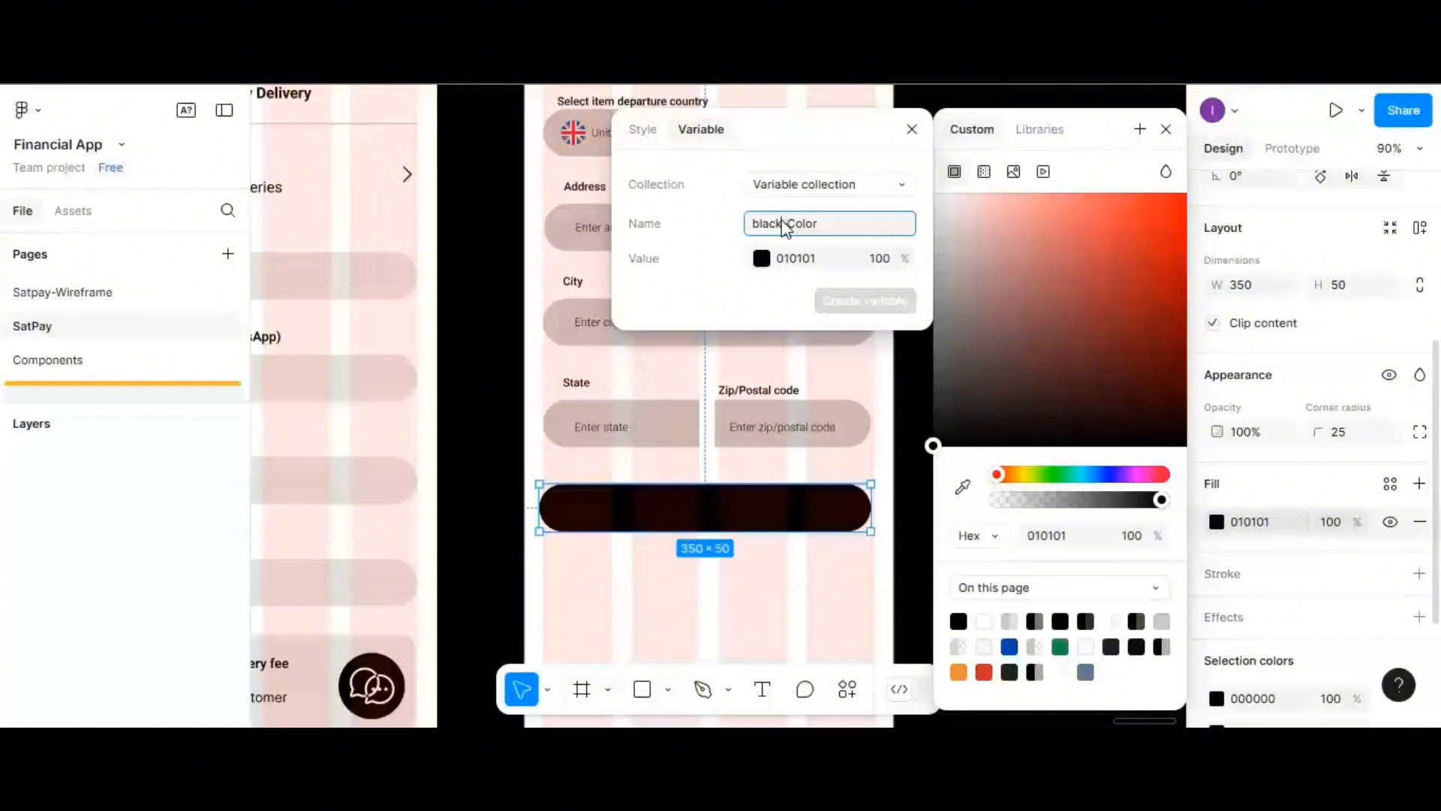
{"action": "type", "text": "2"}
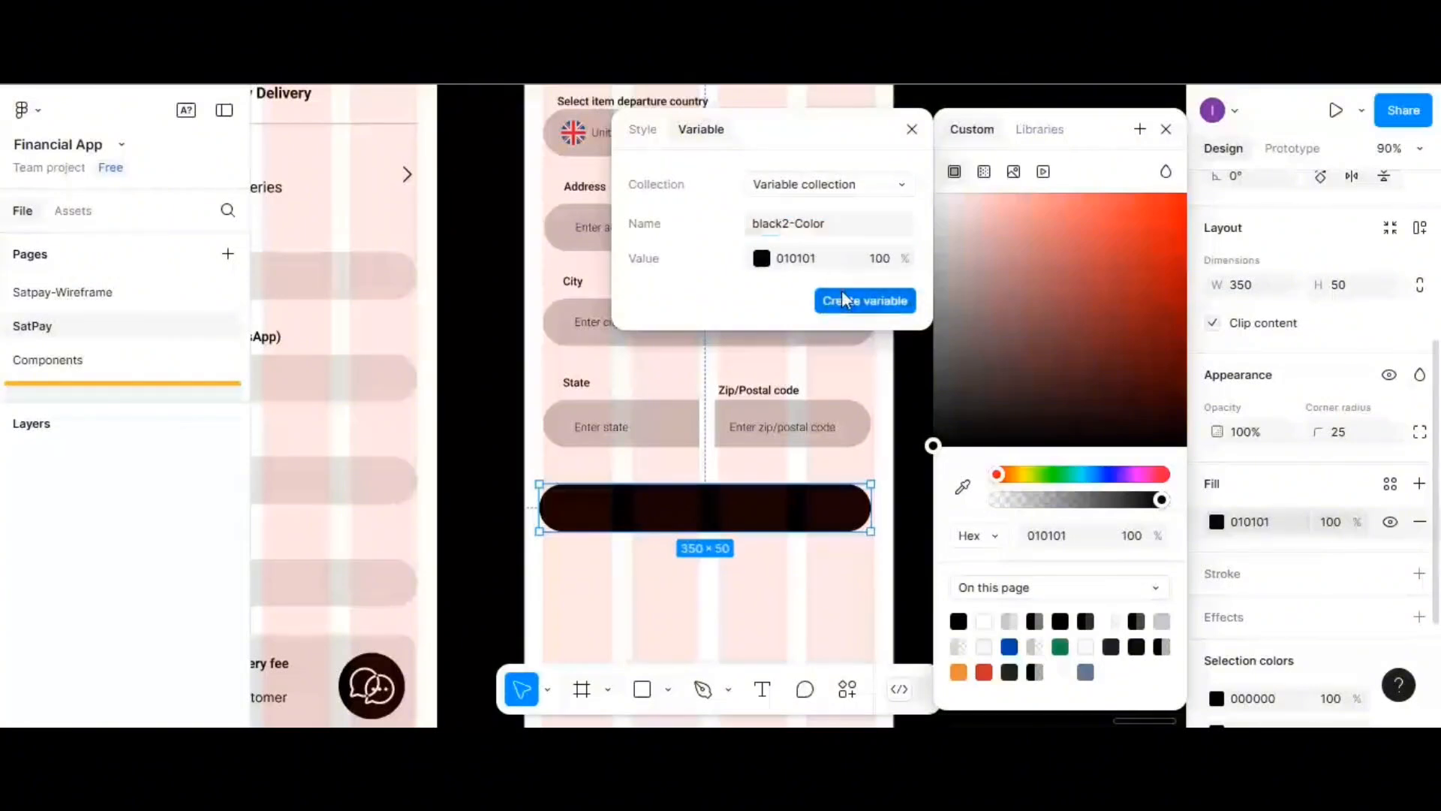
{"action": "left_click", "coordinate": [842, 299]}
{"action": "left_click", "coordinate": [845, 308]}
- Set the fill of the "Continue" text inside the black button to white, FFFFFF
{"action": "left_click", "coordinate": [726, 507]}
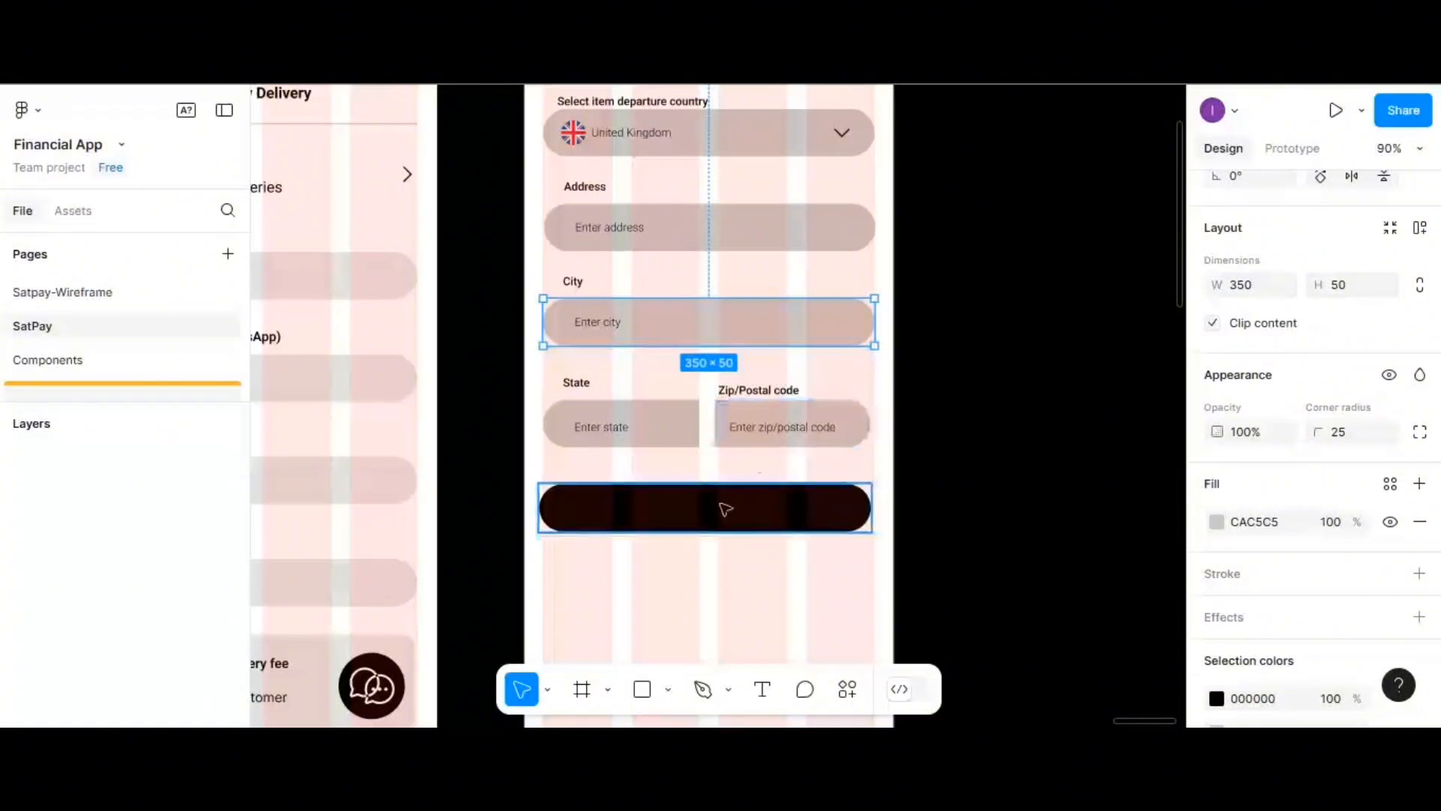
{"action": "double_click", "coordinate": [720, 508]}
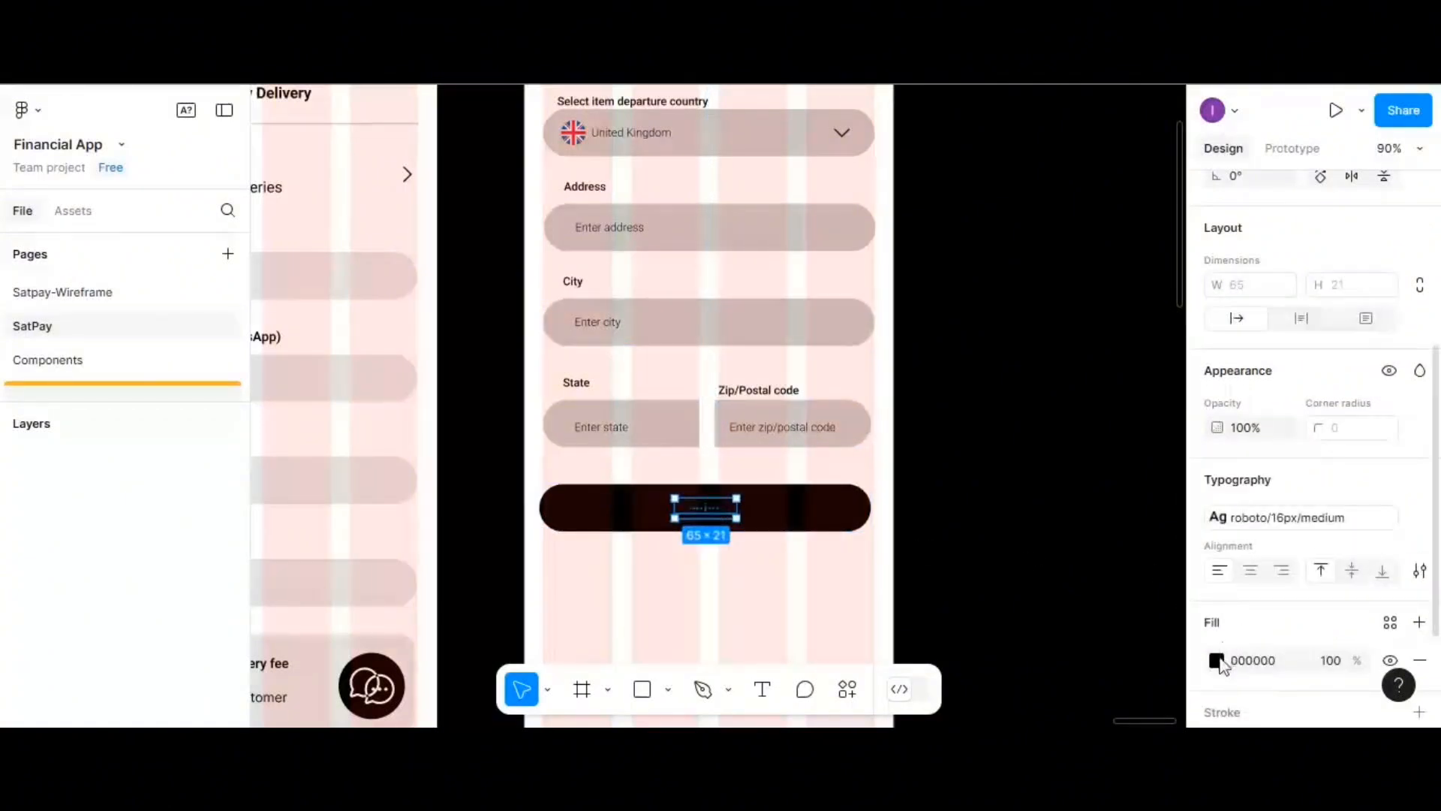
{"action": "left_click", "coordinate": [1217, 660]}
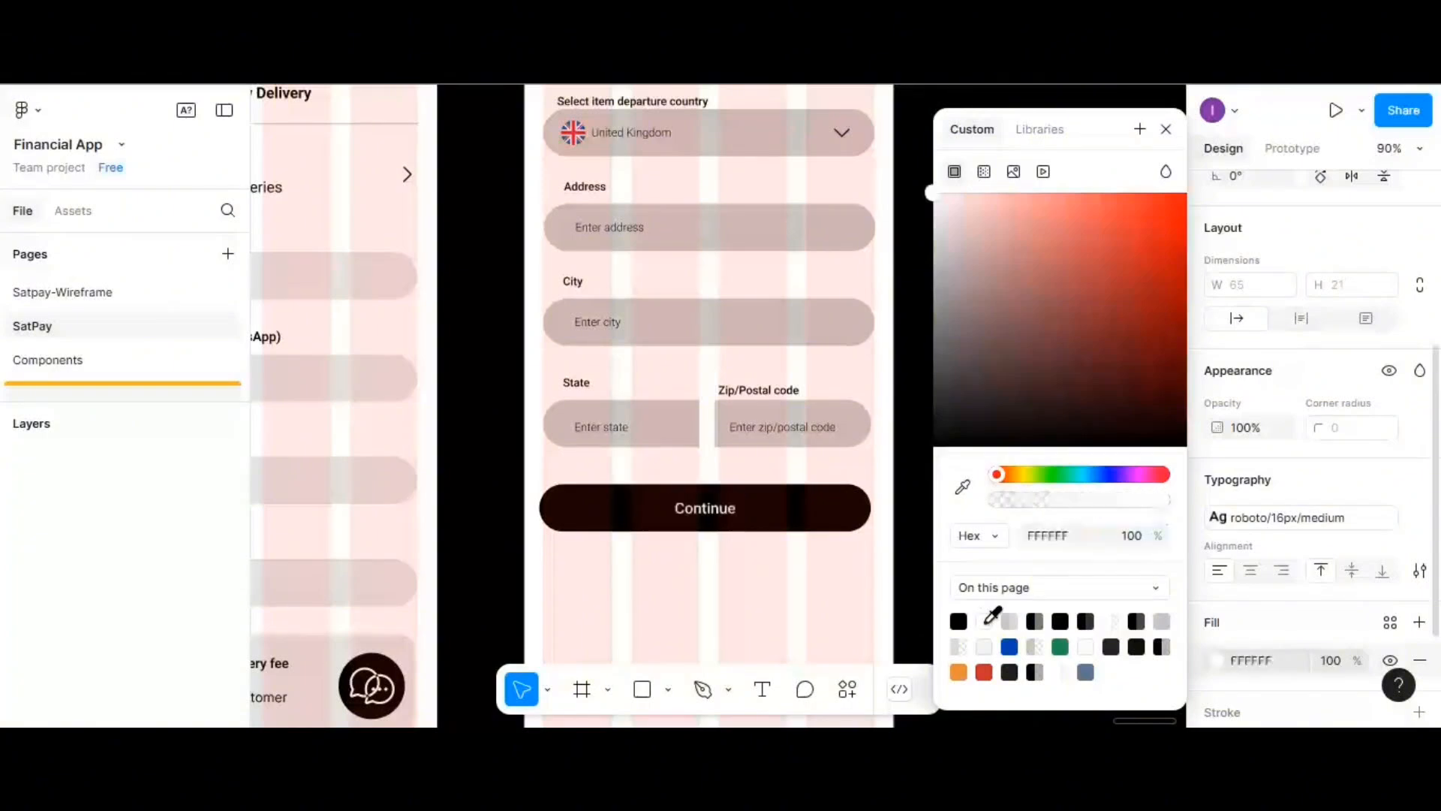
{"action": "type", "text": "FFFFFF"}
{"action": "key", "text": "Return"}
{"action": "left_click", "coordinate": [741, 589]}
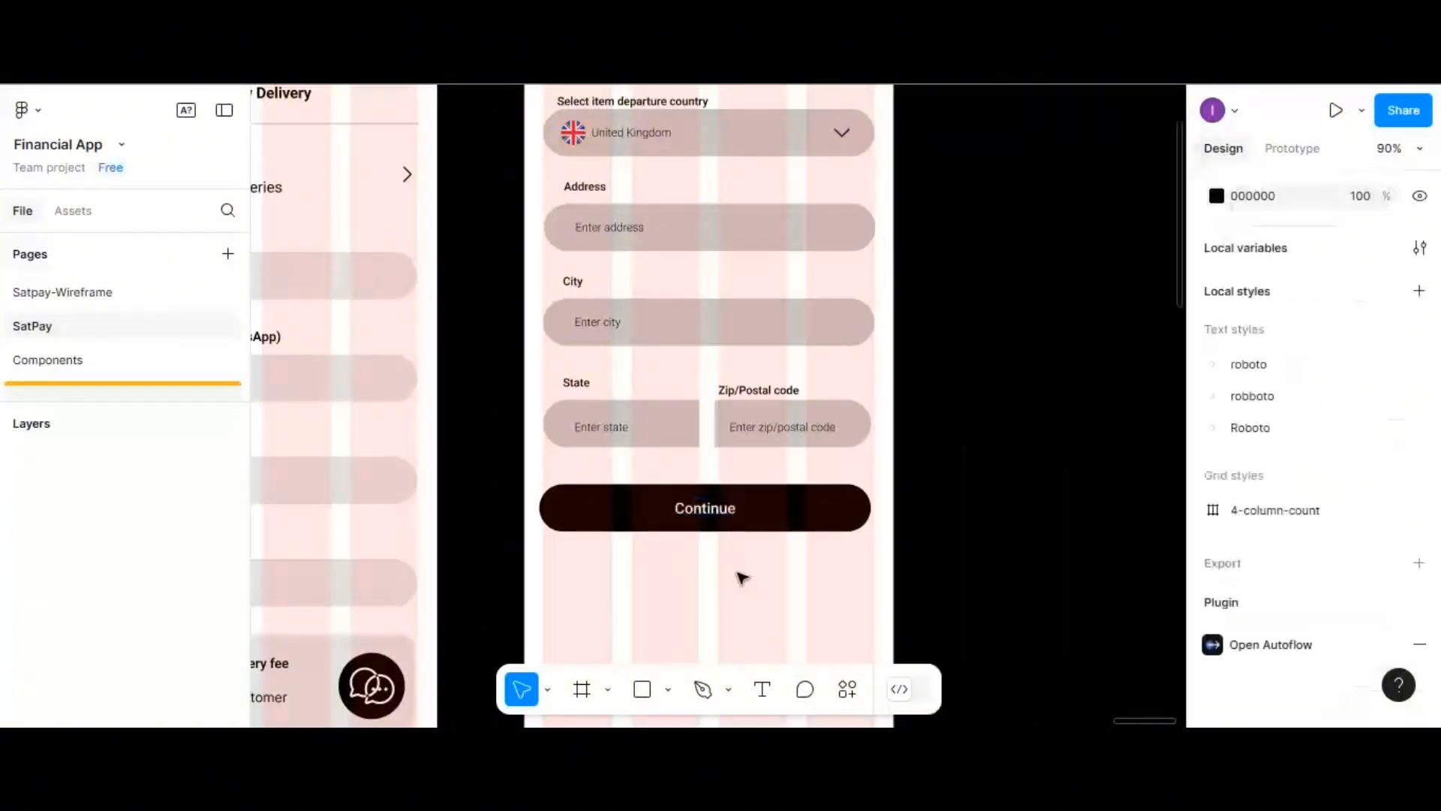
- Review the Shipping screen from its header to its lower edge, checking the layout of the fields and the Continue button
{"action": "scroll", "coordinate": [742, 581], "scroll_direction": "up", "scroll_amount": 2}
{"action": "scroll", "coordinate": [741, 578], "scroll_direction": "down", "scroll_amount": 1}
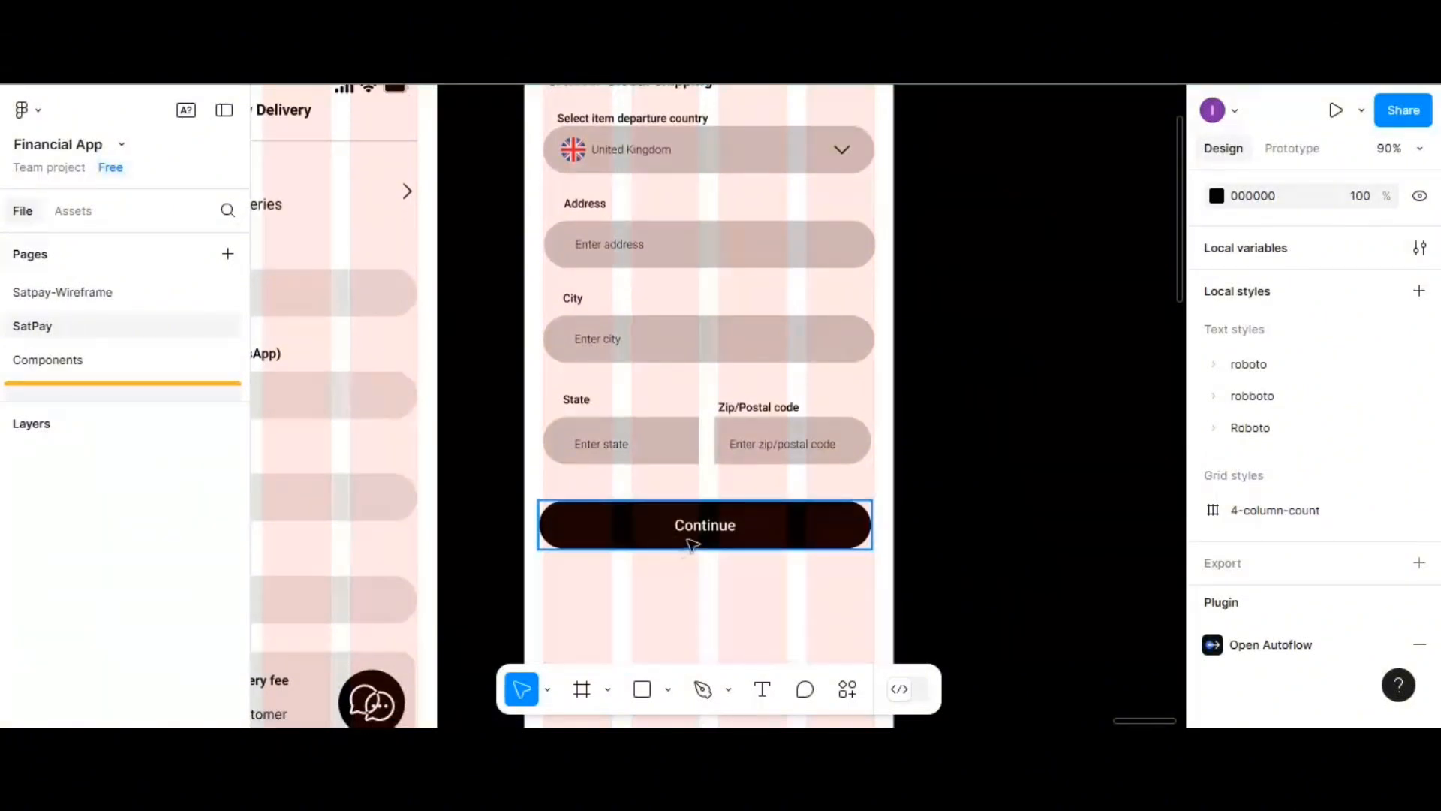
{"action": "scroll", "coordinate": [836, 498], "scroll_direction": "up", "scroll_amount": 2}
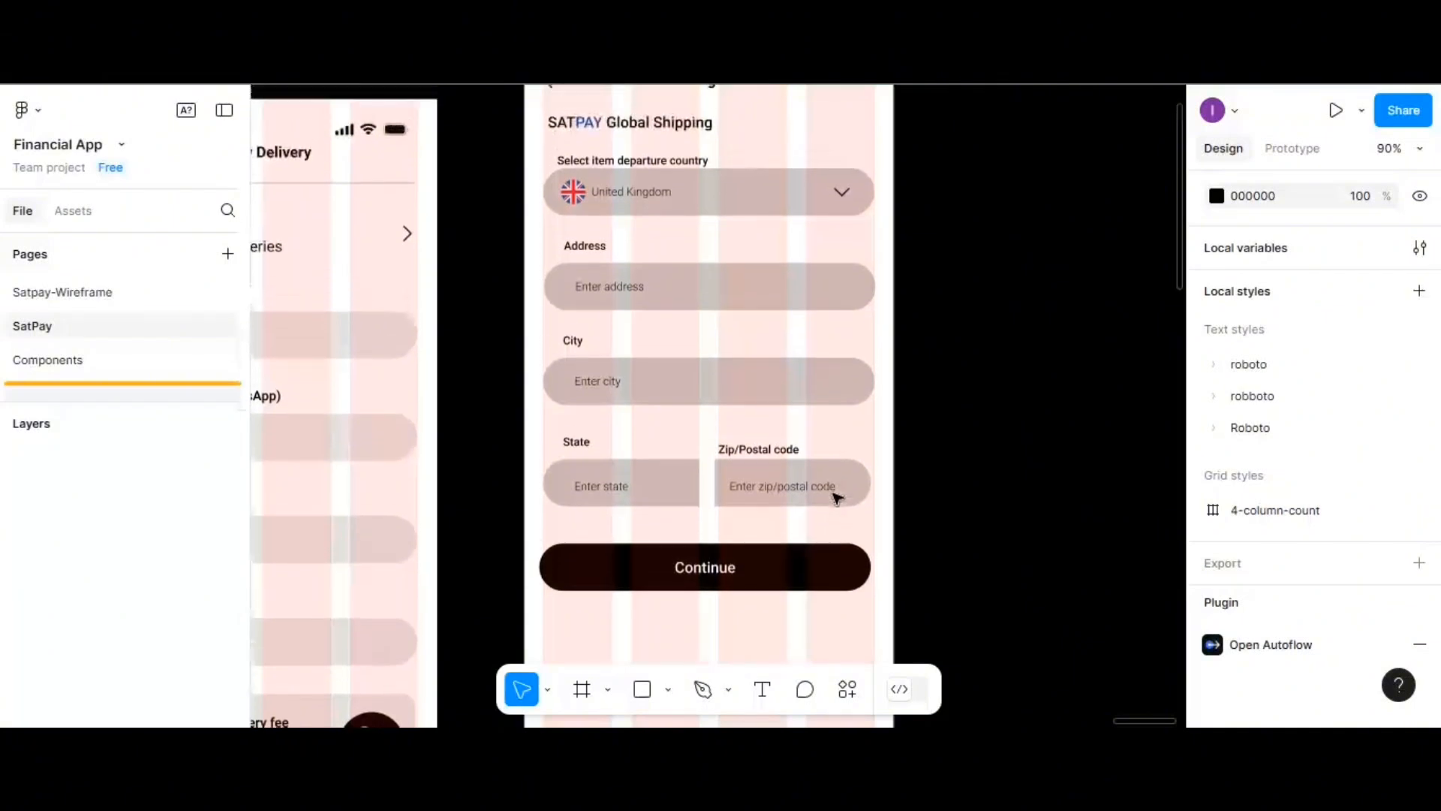
{"action": "scroll", "coordinate": [837, 497], "scroll_direction": "down", "scroll_amount": 10}
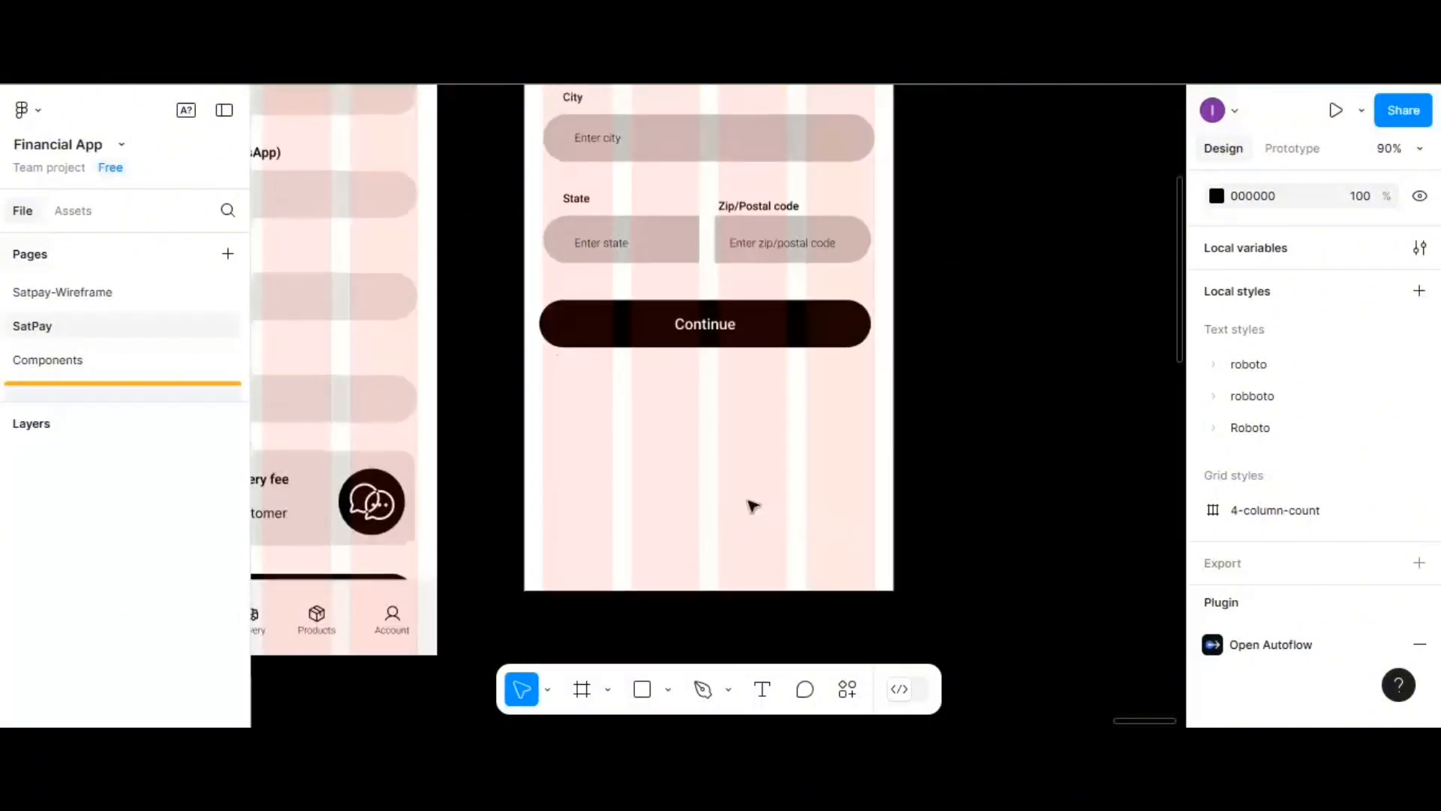
{"action": "scroll", "coordinate": [752, 505], "scroll_direction": "up", "scroll_amount": 3}
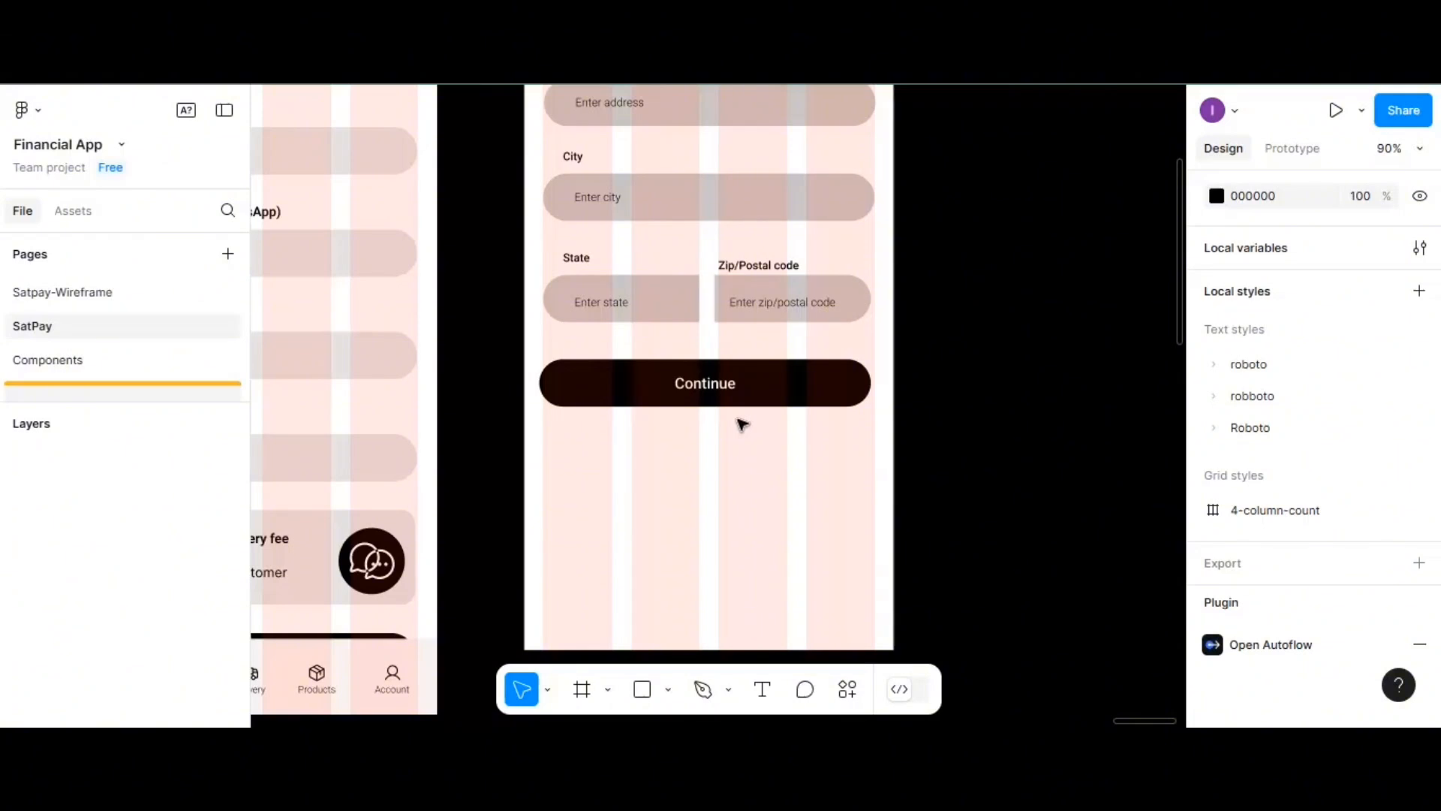
{"action": "scroll", "coordinate": [738, 438], "scroll_direction": "up", "scroll_amount": 2}
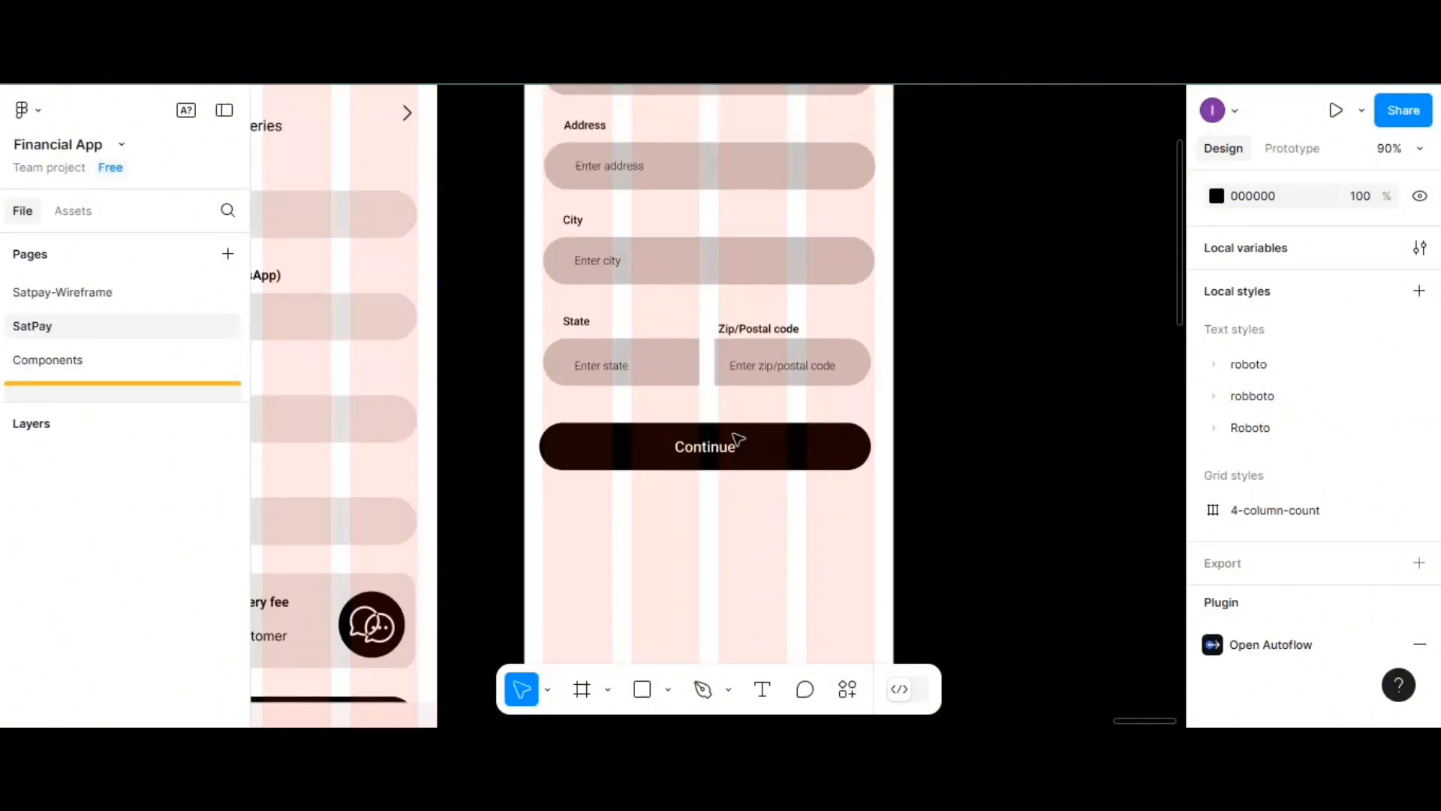
{"action": "scroll", "coordinate": [738, 439], "scroll_direction": "up", "scroll_amount": 1}
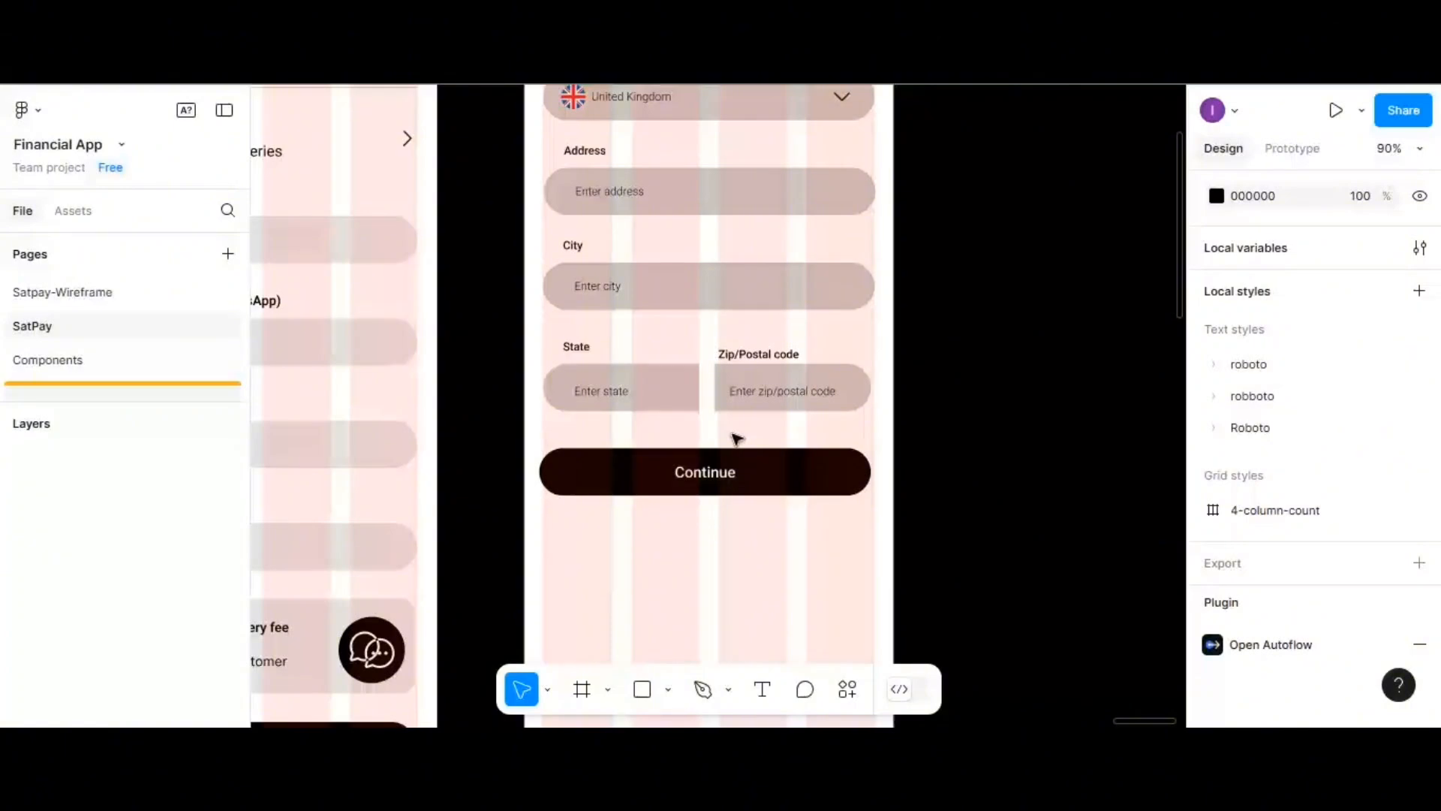
{"action": "scroll", "coordinate": [738, 438], "scroll_direction": "down", "scroll_amount": 3}
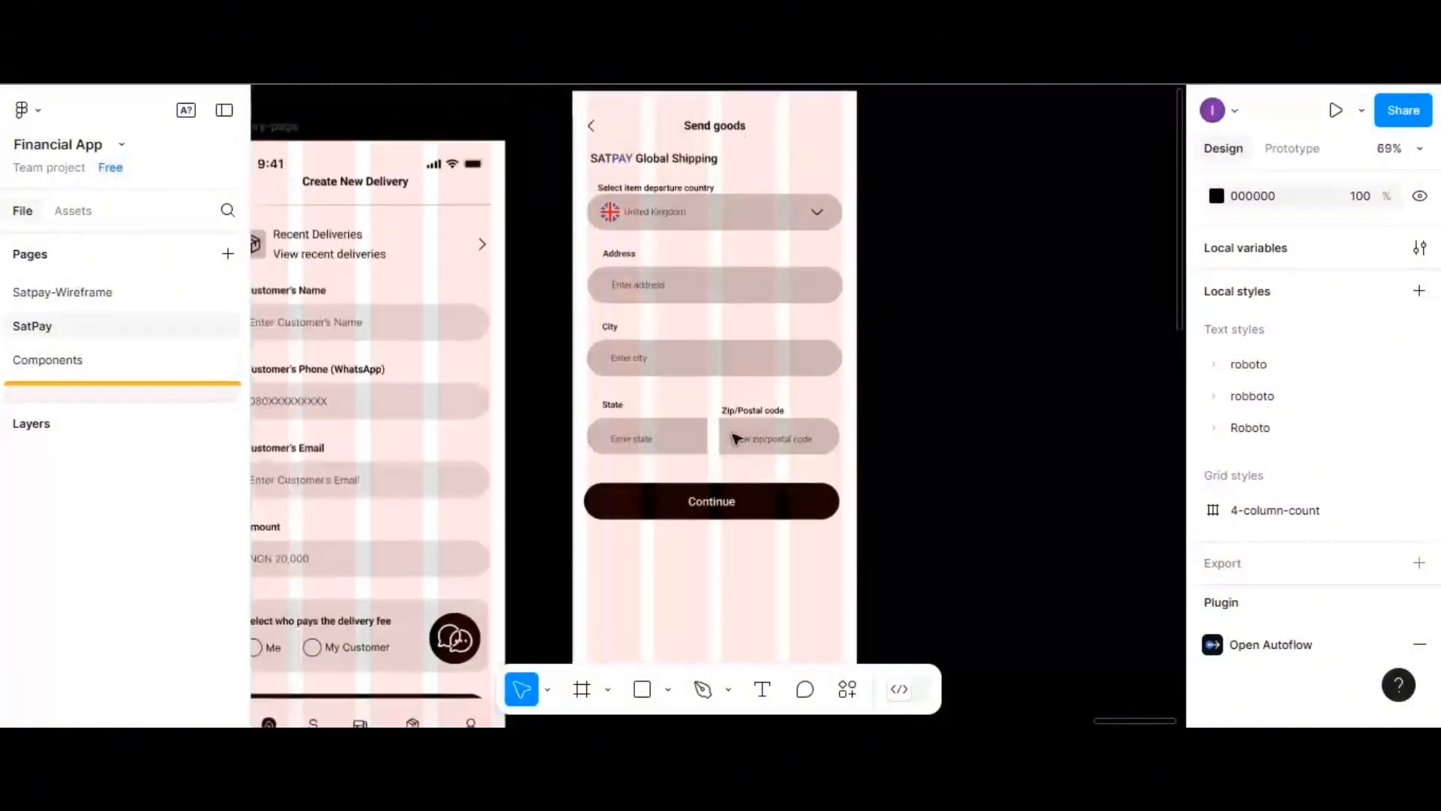
{"action": "scroll", "coordinate": [736, 438], "scroll_direction": "up", "scroll_amount": 1}
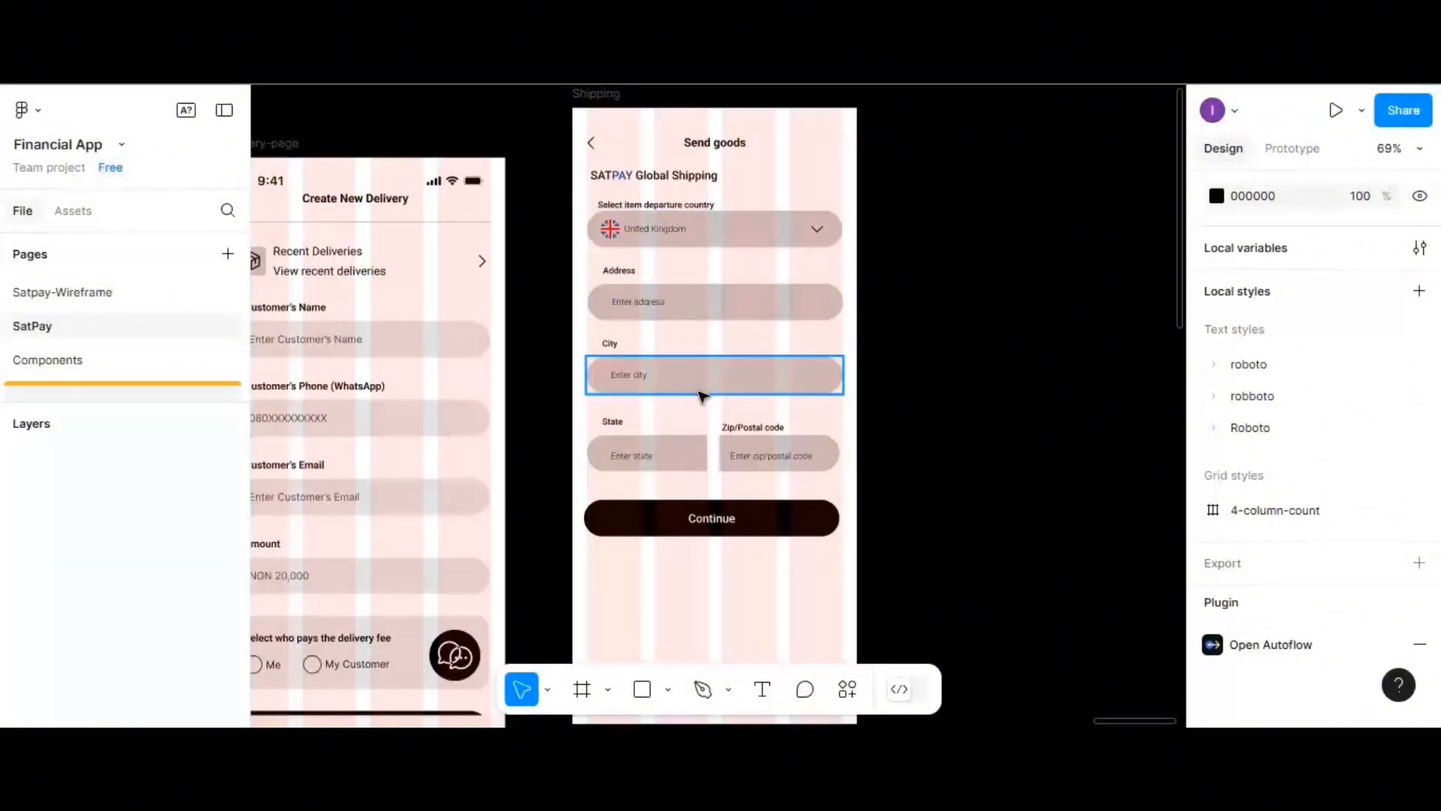
{"action": "scroll", "coordinate": [701, 396], "scroll_direction": "up", "scroll_amount": 3}
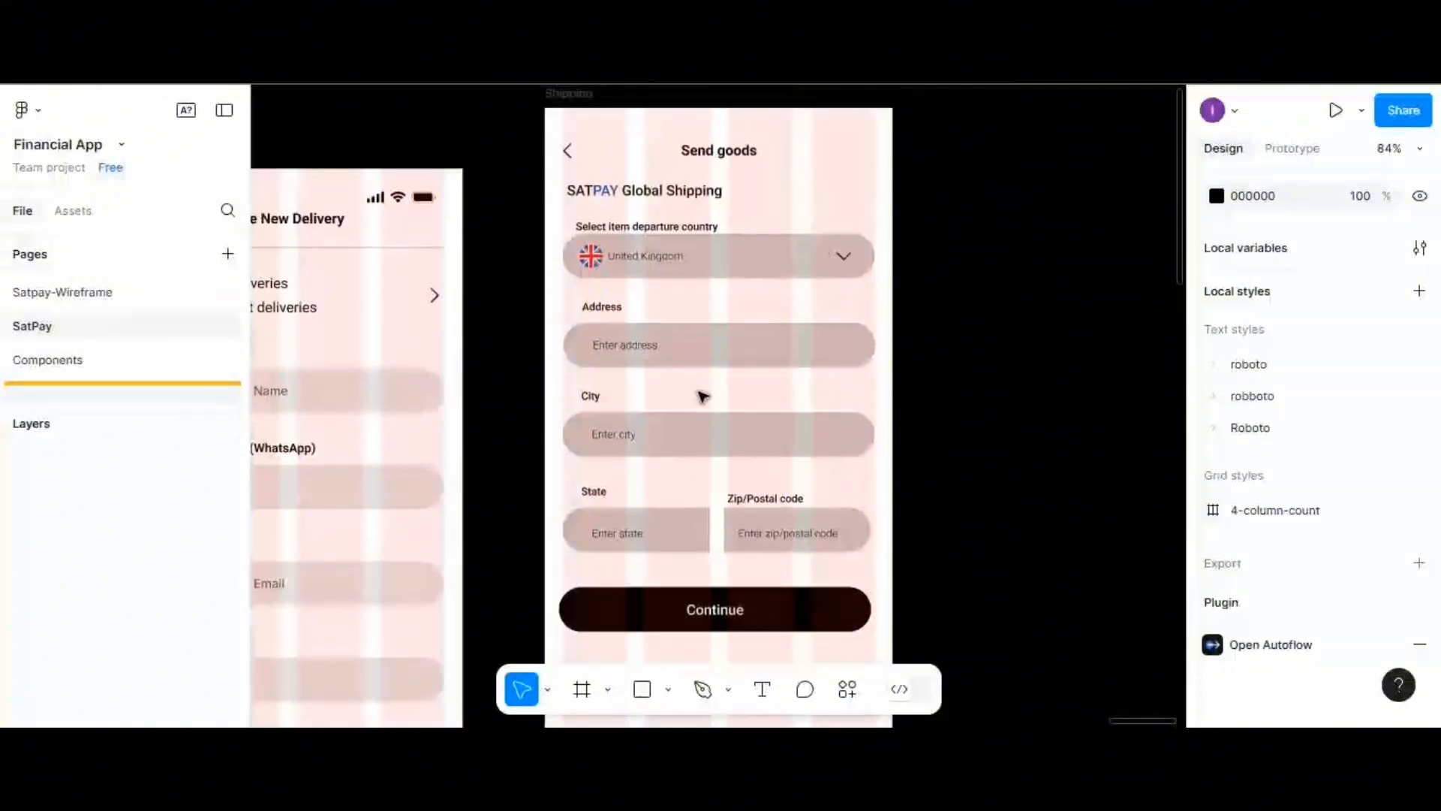
- Set the vertical spacing between the "Select item departure country" label and the United Kingdom field to 5
{"action": "left_click", "coordinate": [621, 227]}
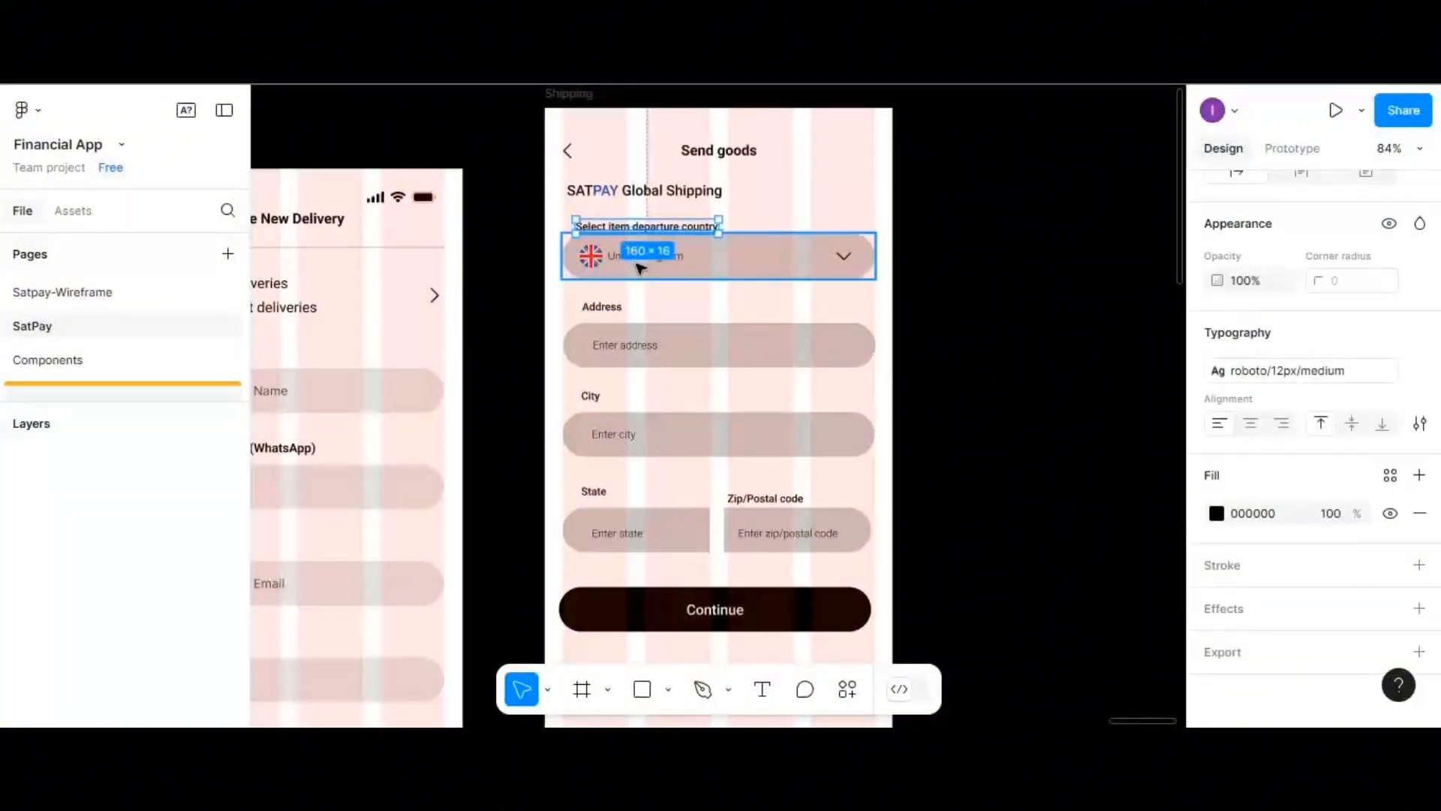
{"action": "key", "text": "Escape"}
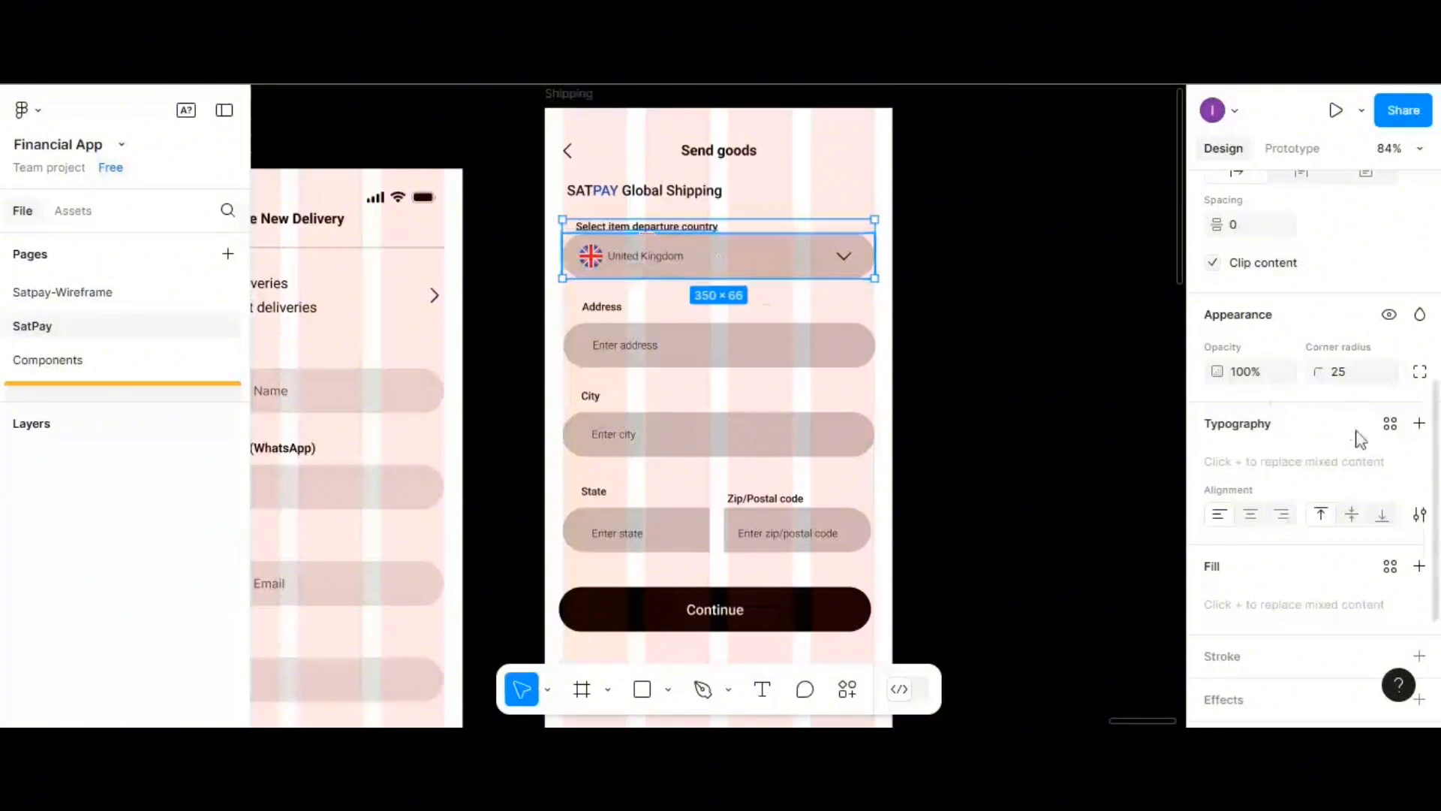
{"action": "scroll", "coordinate": [1378, 293], "scroll_direction": "up", "scroll_amount": 6}
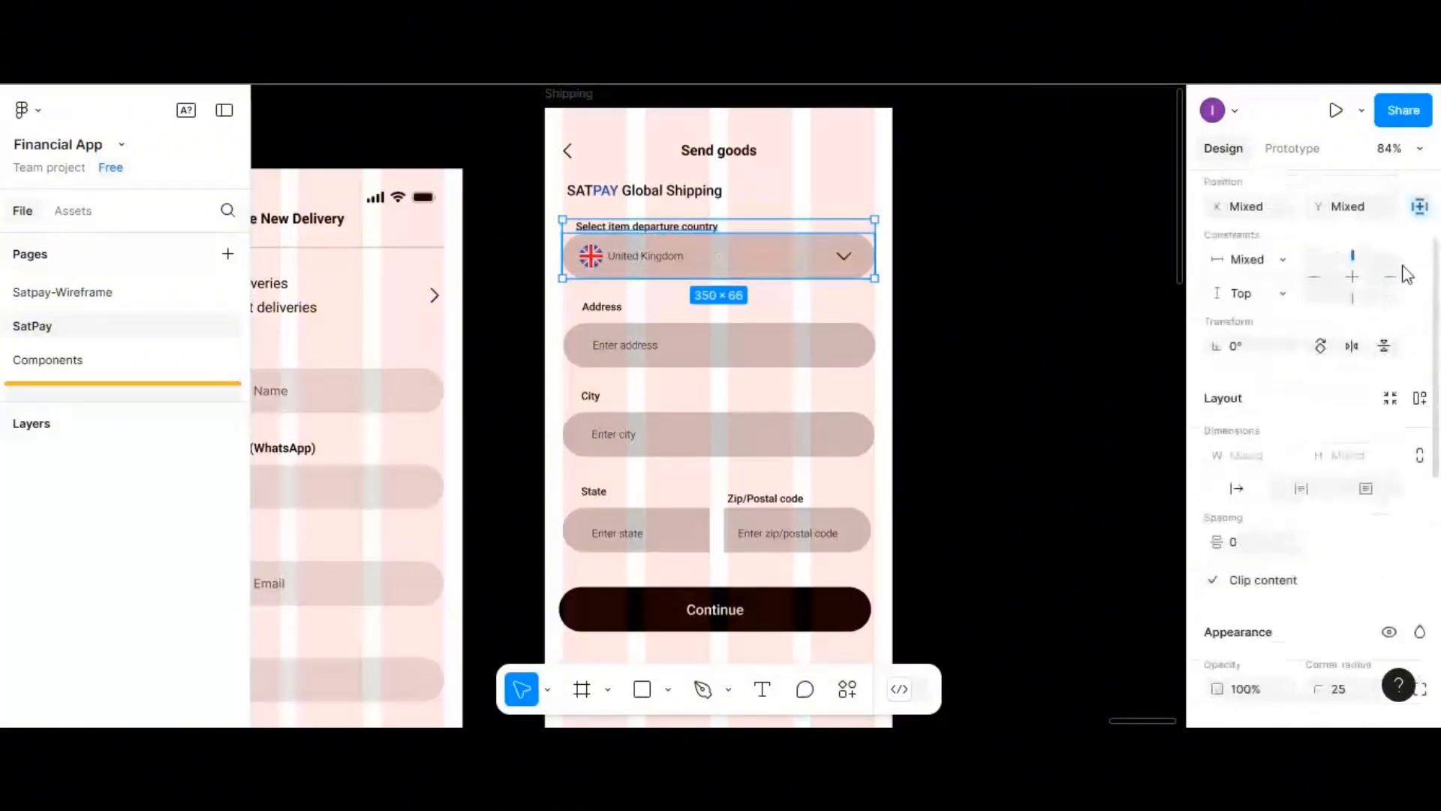
{"action": "left_click", "coordinate": [1418, 301]}
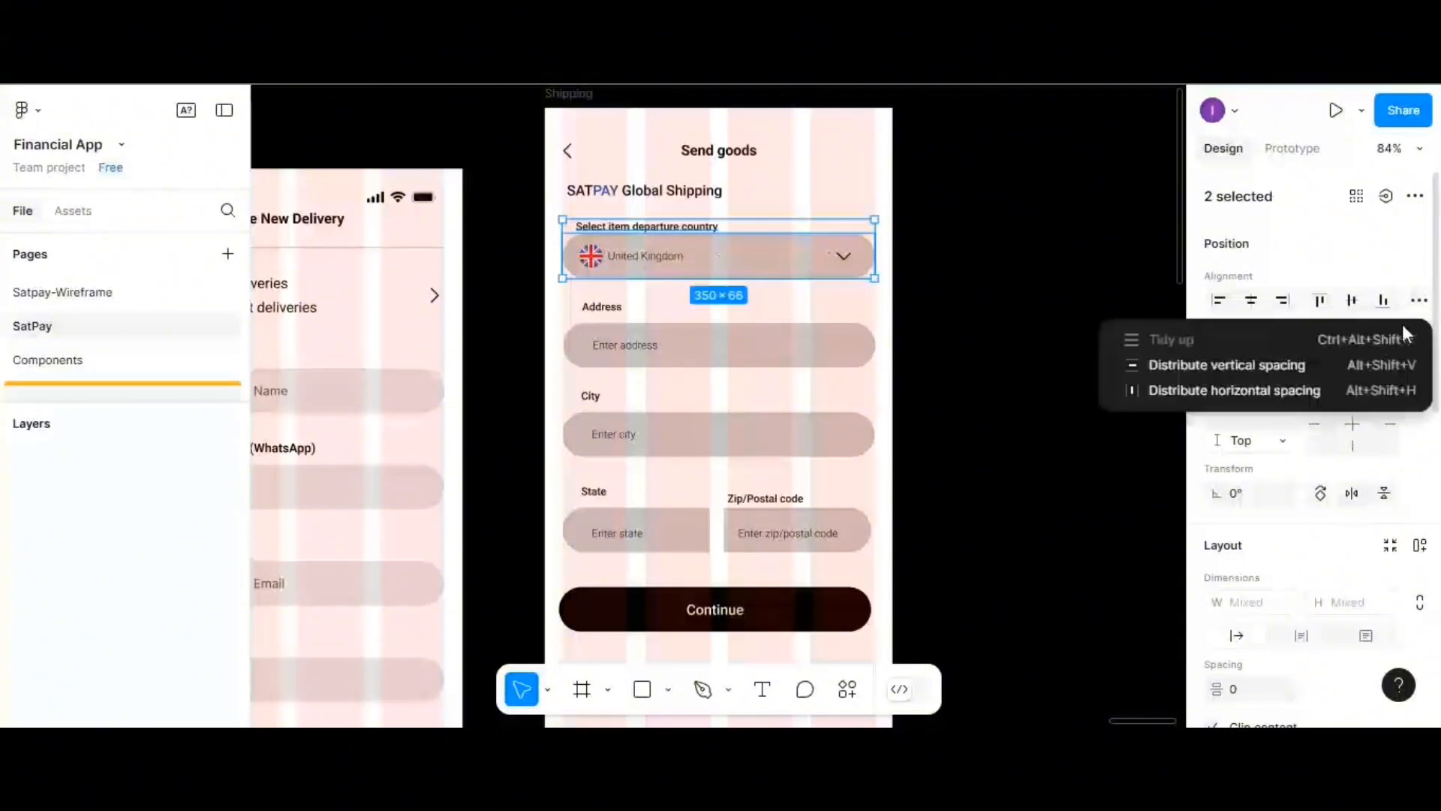
{"action": "left_click", "coordinate": [1345, 364]}
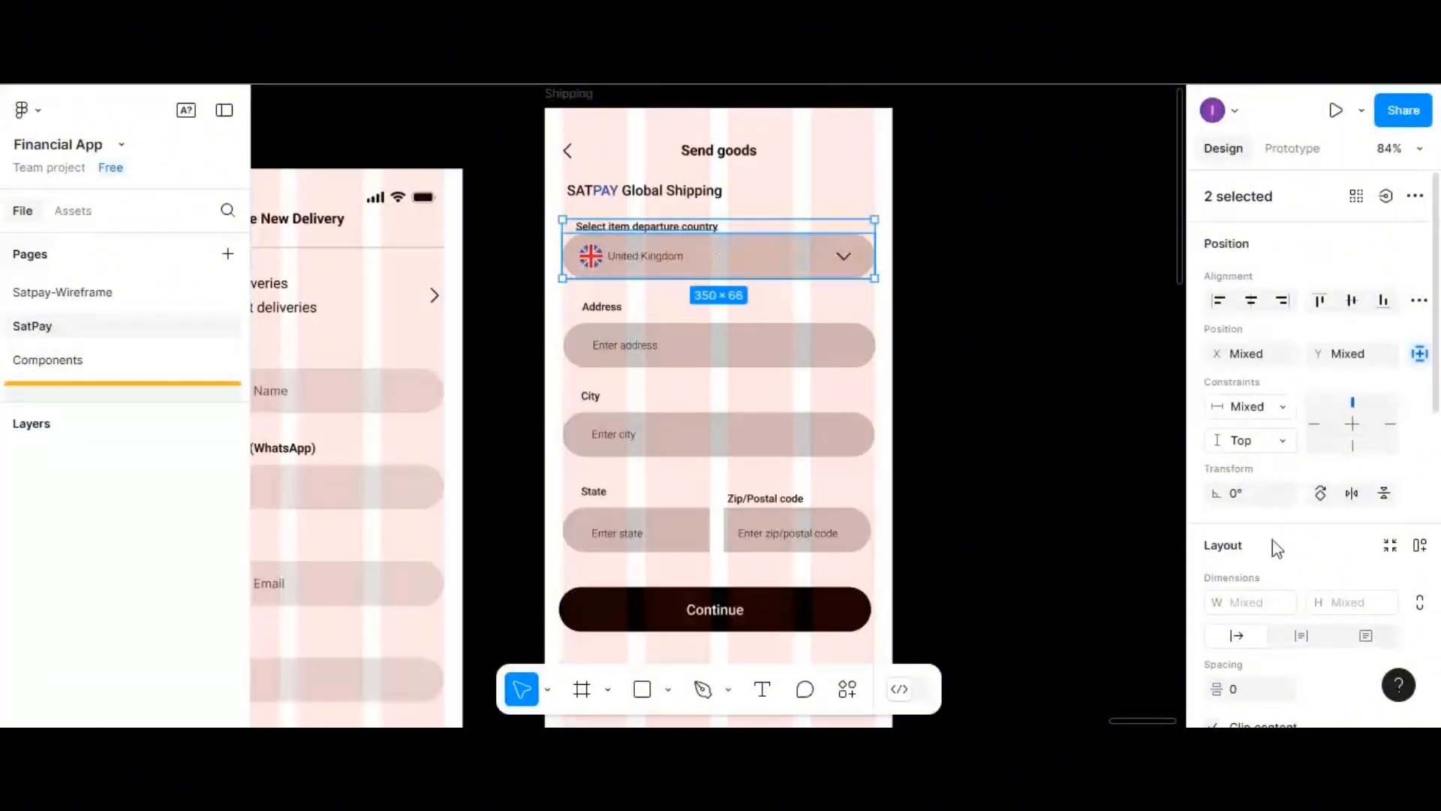
{"action": "scroll", "coordinate": [1246, 672], "scroll_direction": "down", "scroll_amount": 2}
{"action": "scroll", "coordinate": [1242, 673], "scroll_direction": "down", "scroll_amount": 1}
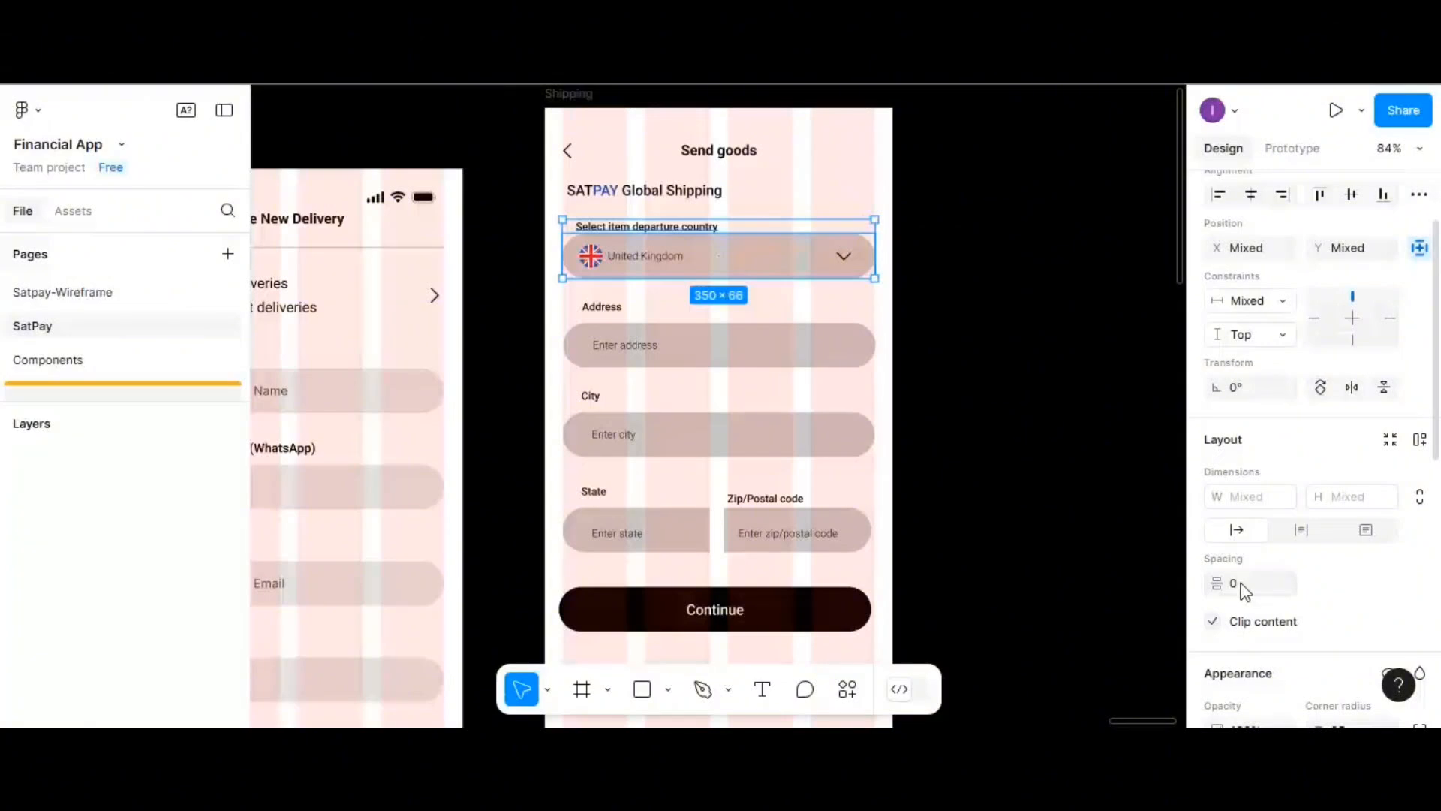
{"action": "left_click", "coordinate": [1240, 588]}
{"action": "type", "text": "5"}
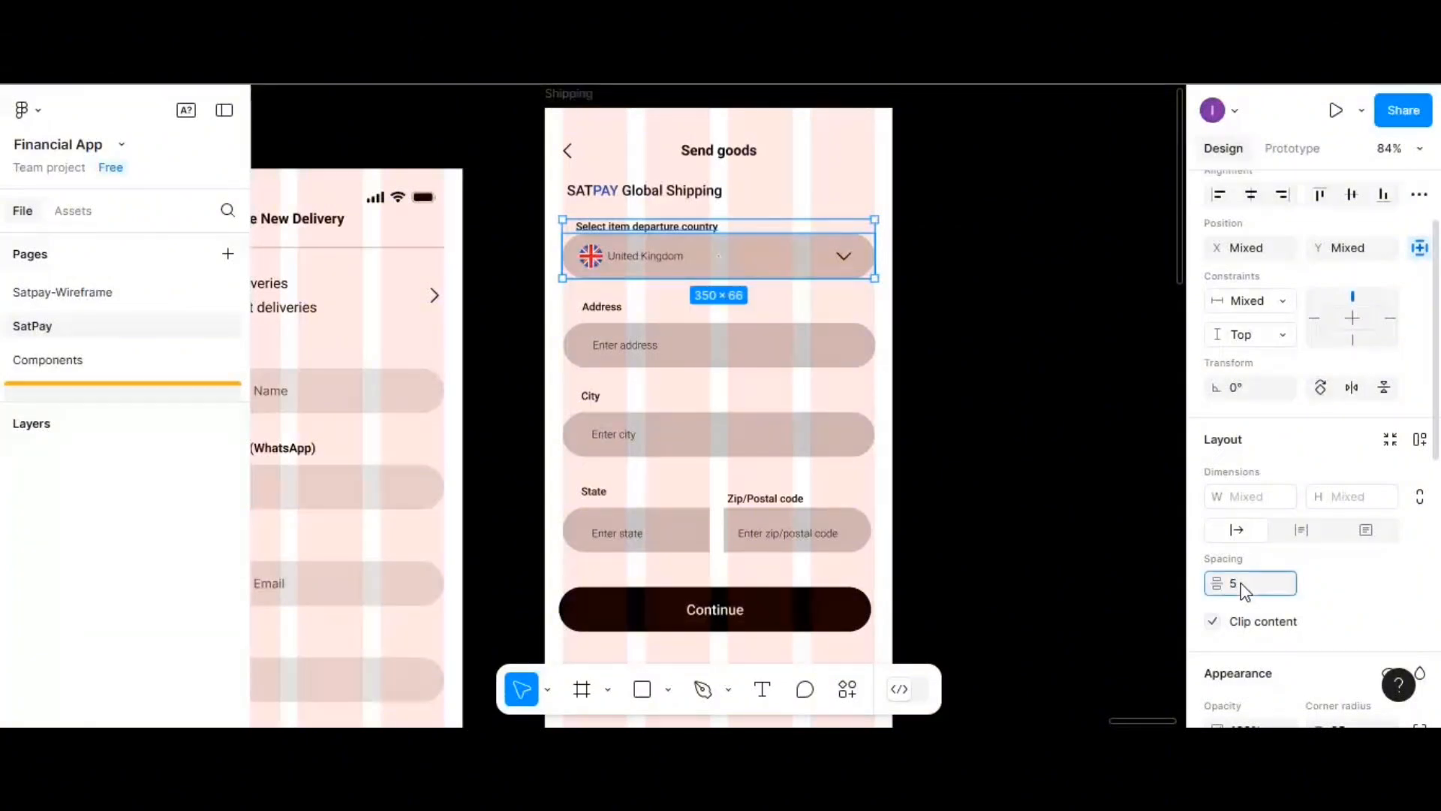
{"action": "key", "text": "Return"}
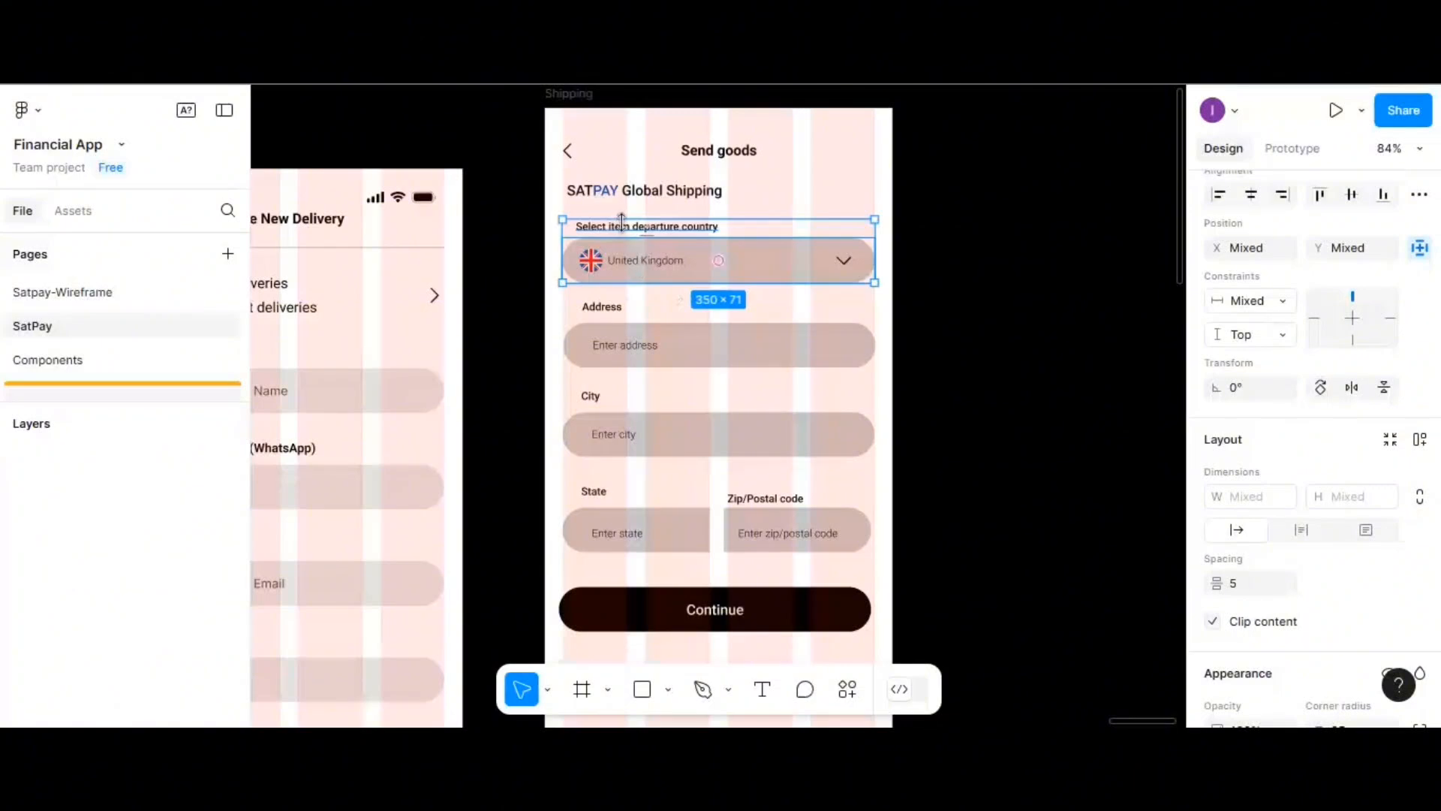
{"action": "scroll", "coordinate": [1244, 357], "scroll_direction": "up", "scroll_amount": 3}
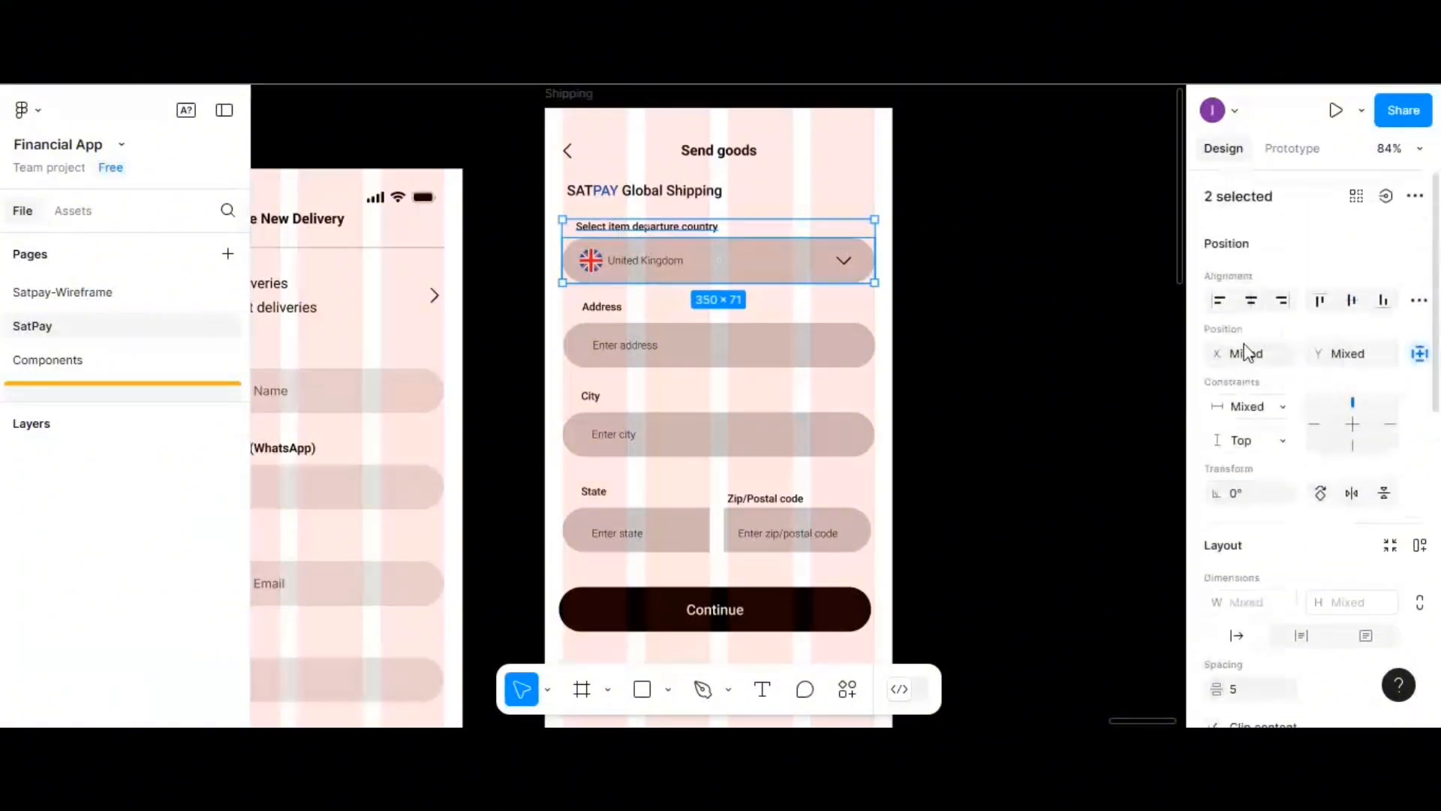
{"action": "scroll", "coordinate": [1246, 338], "scroll_direction": "down", "scroll_amount": 3}
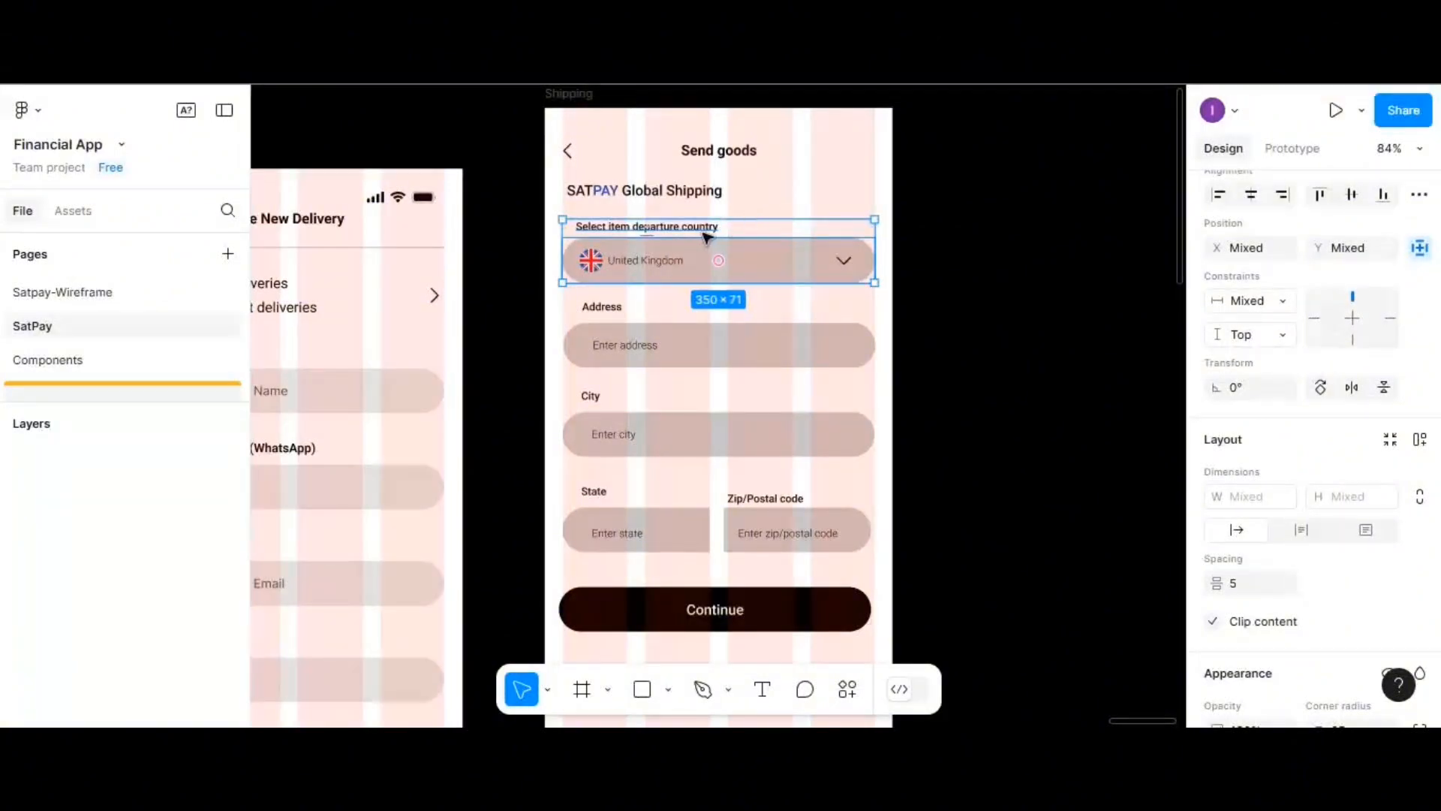
{"action": "left_click", "coordinate": [796, 218]}
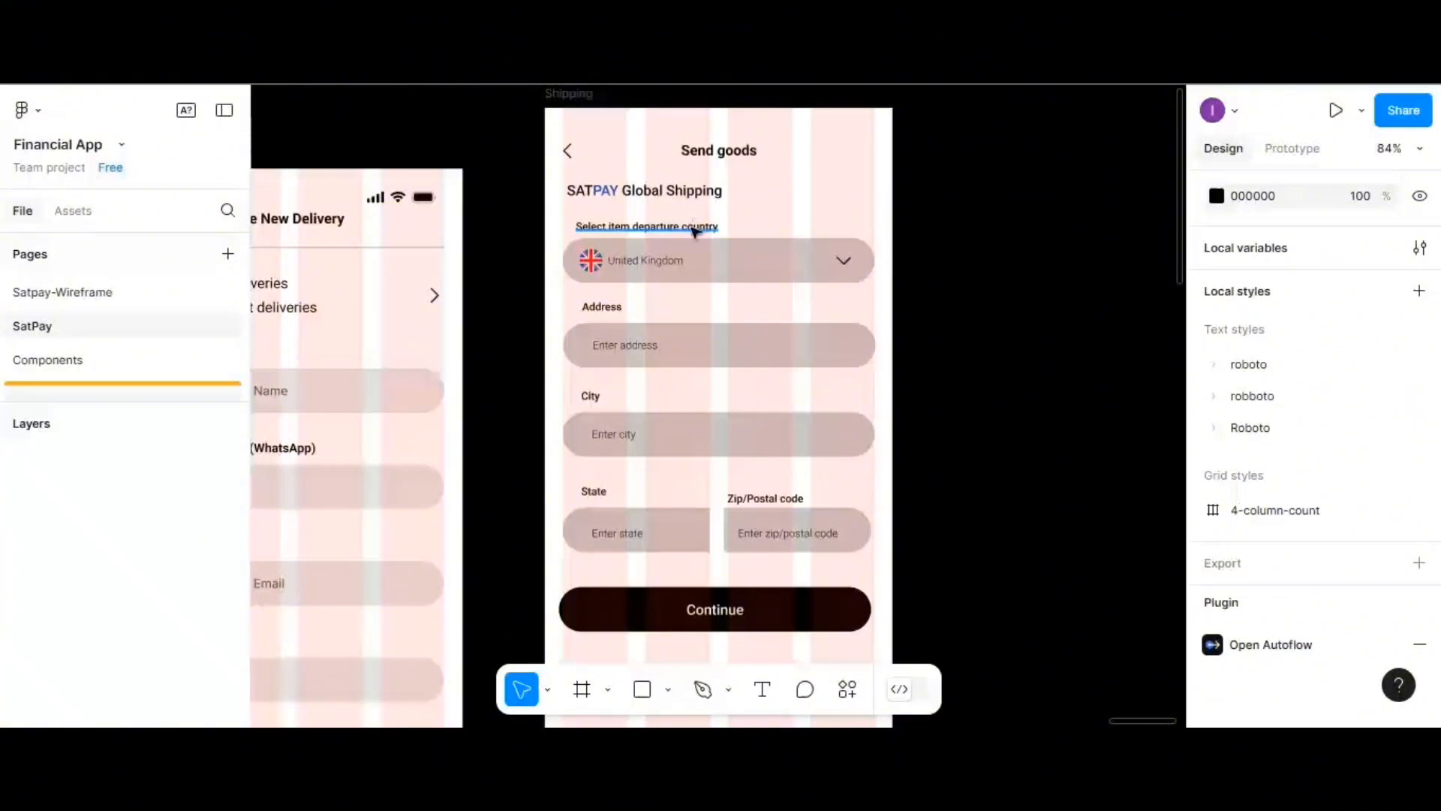
- Move the "Select item departure country" label horizontally to X 33
{"action": "left_click", "coordinate": [694, 232]}
{"action": "scroll", "coordinate": [1292, 306], "scroll_direction": "up", "scroll_amount": 4}
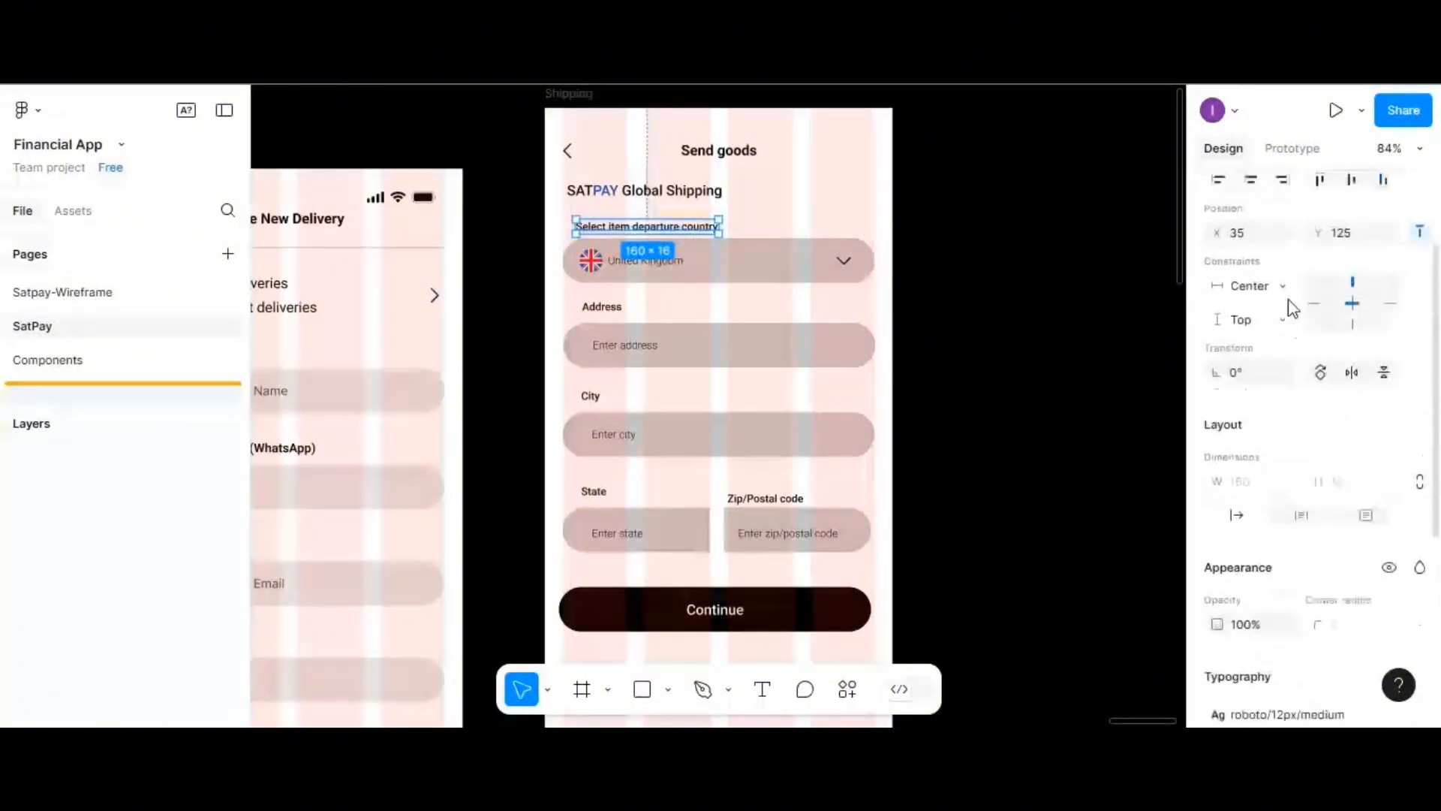
{"action": "scroll", "coordinate": [1292, 305], "scroll_direction": "up", "scroll_amount": 2}
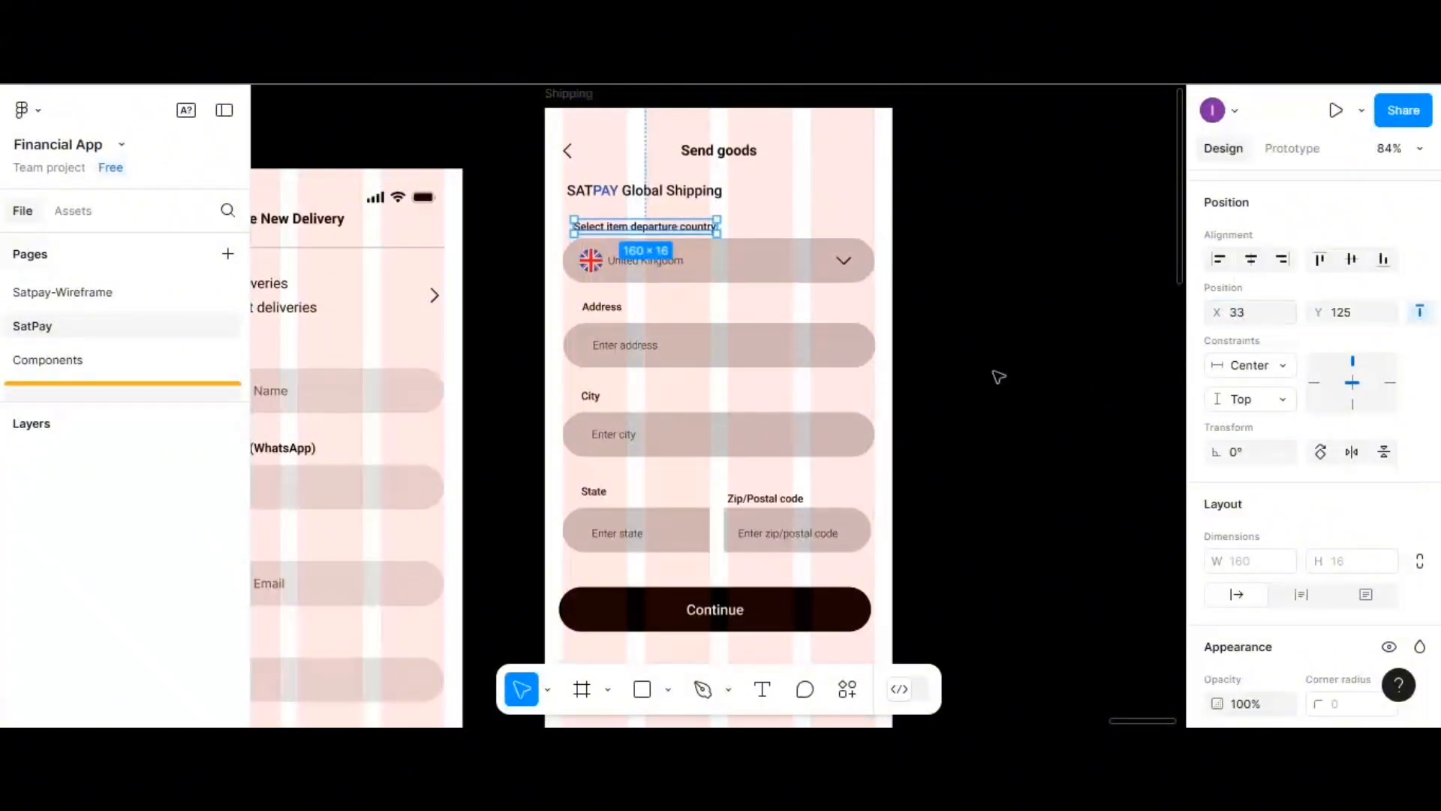
- Set the vertical spacing between the Address label and the Enter address field to 5
{"action": "left_click", "coordinate": [716, 328]}
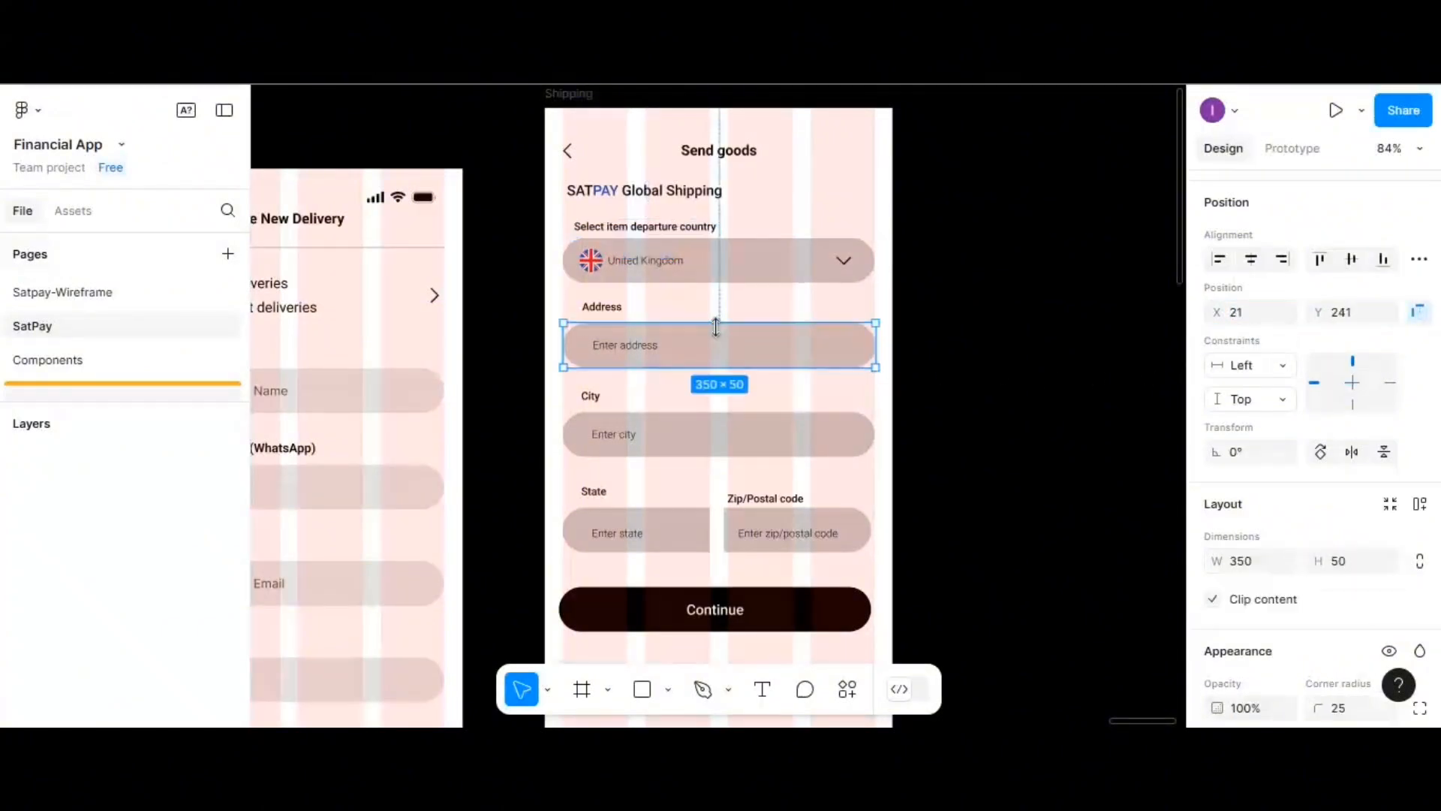
{"action": "left_click", "coordinate": [621, 310]}
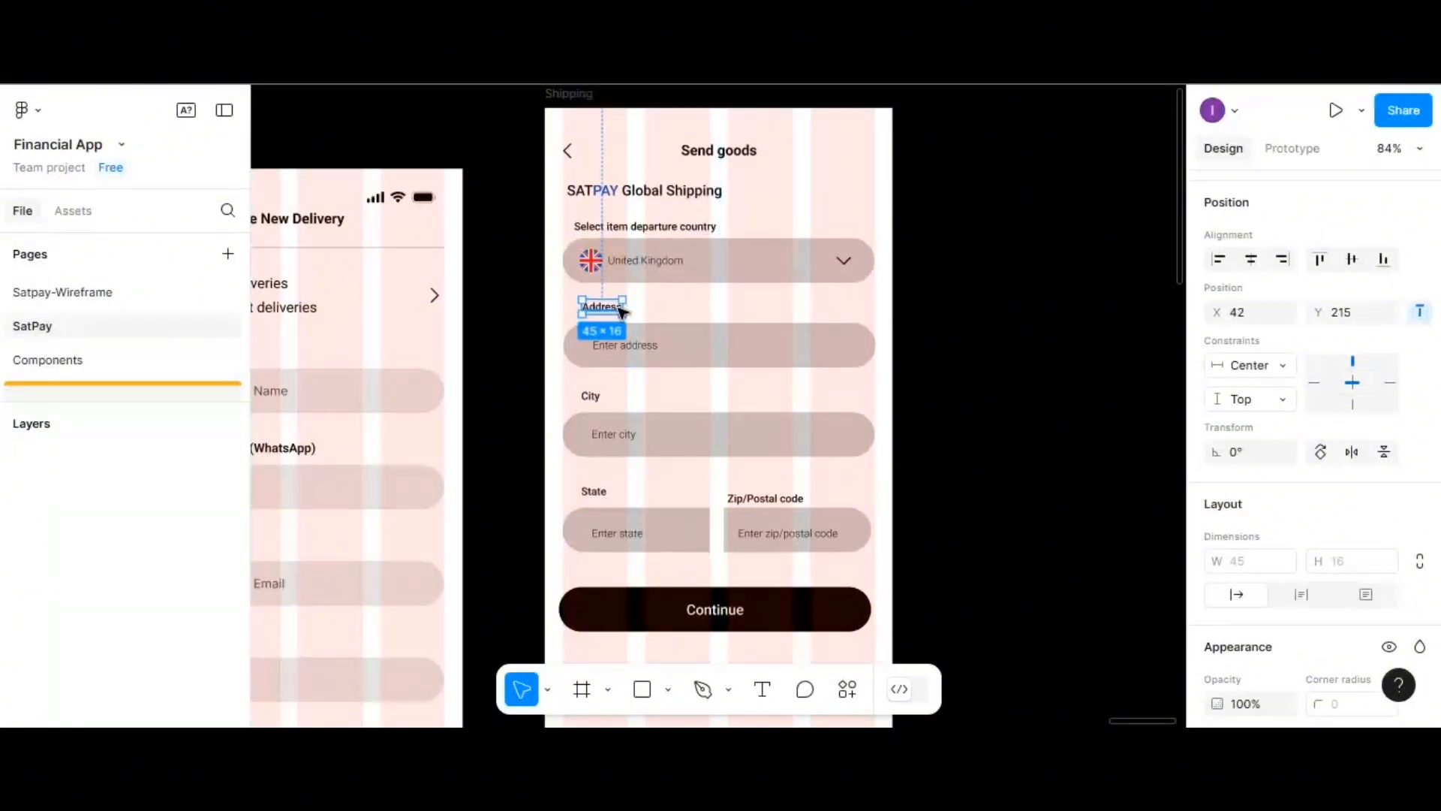
{"action": "left_click", "coordinate": [719, 344], "text": "shift"}
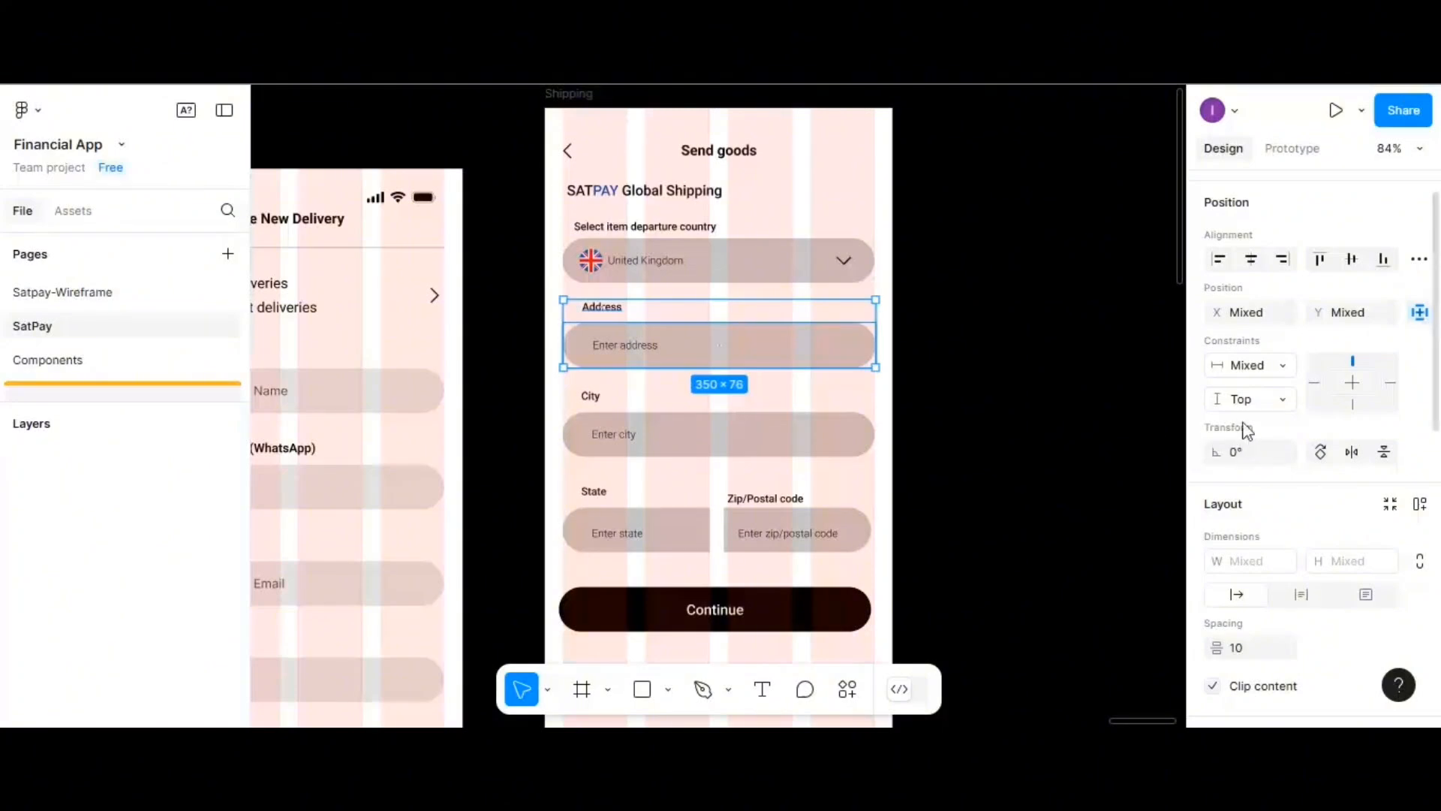
{"action": "left_click", "coordinate": [1247, 657]}
{"action": "key", "text": "Return"}
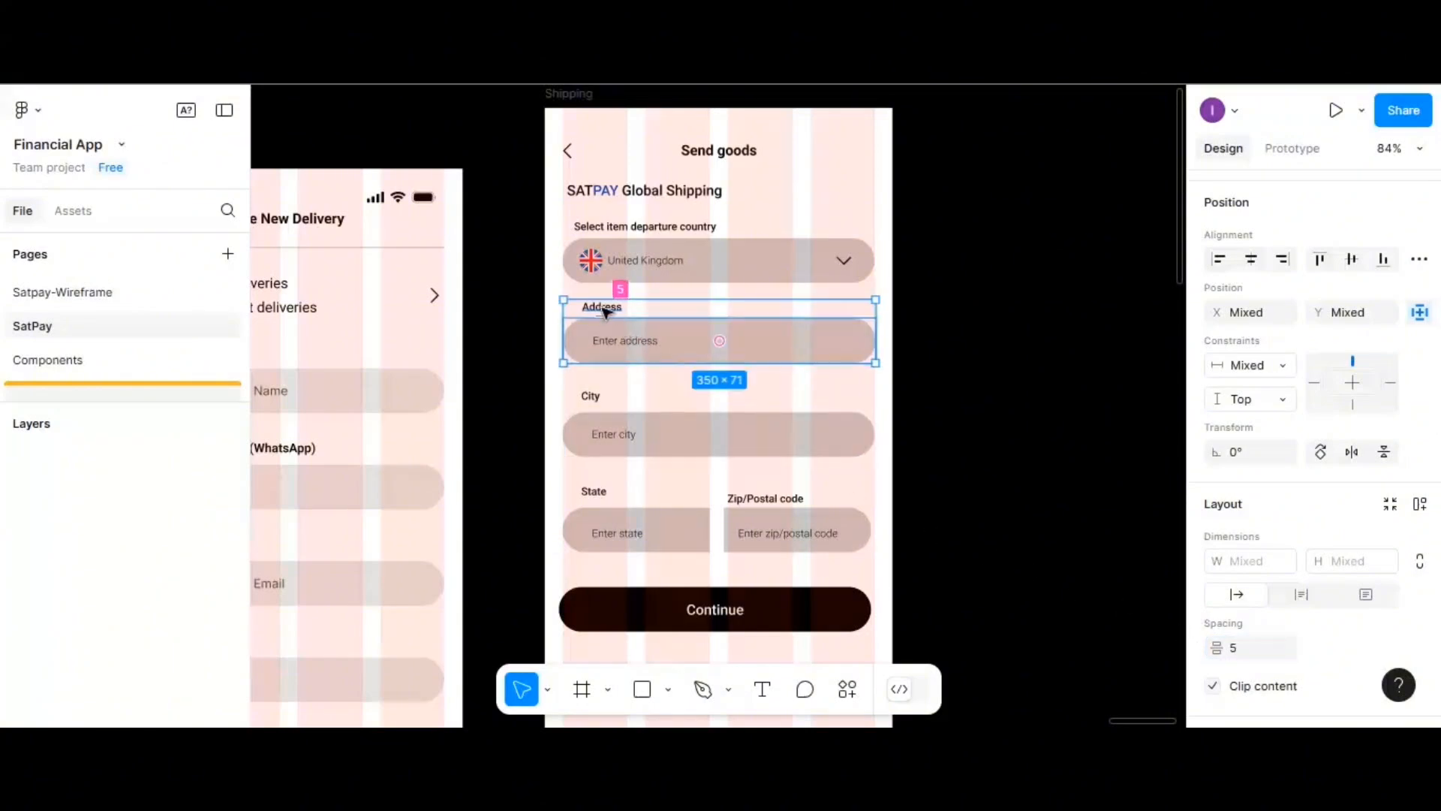
- Move the Address label horizontally to X 33
{"action": "left_click", "coordinate": [630, 308]}
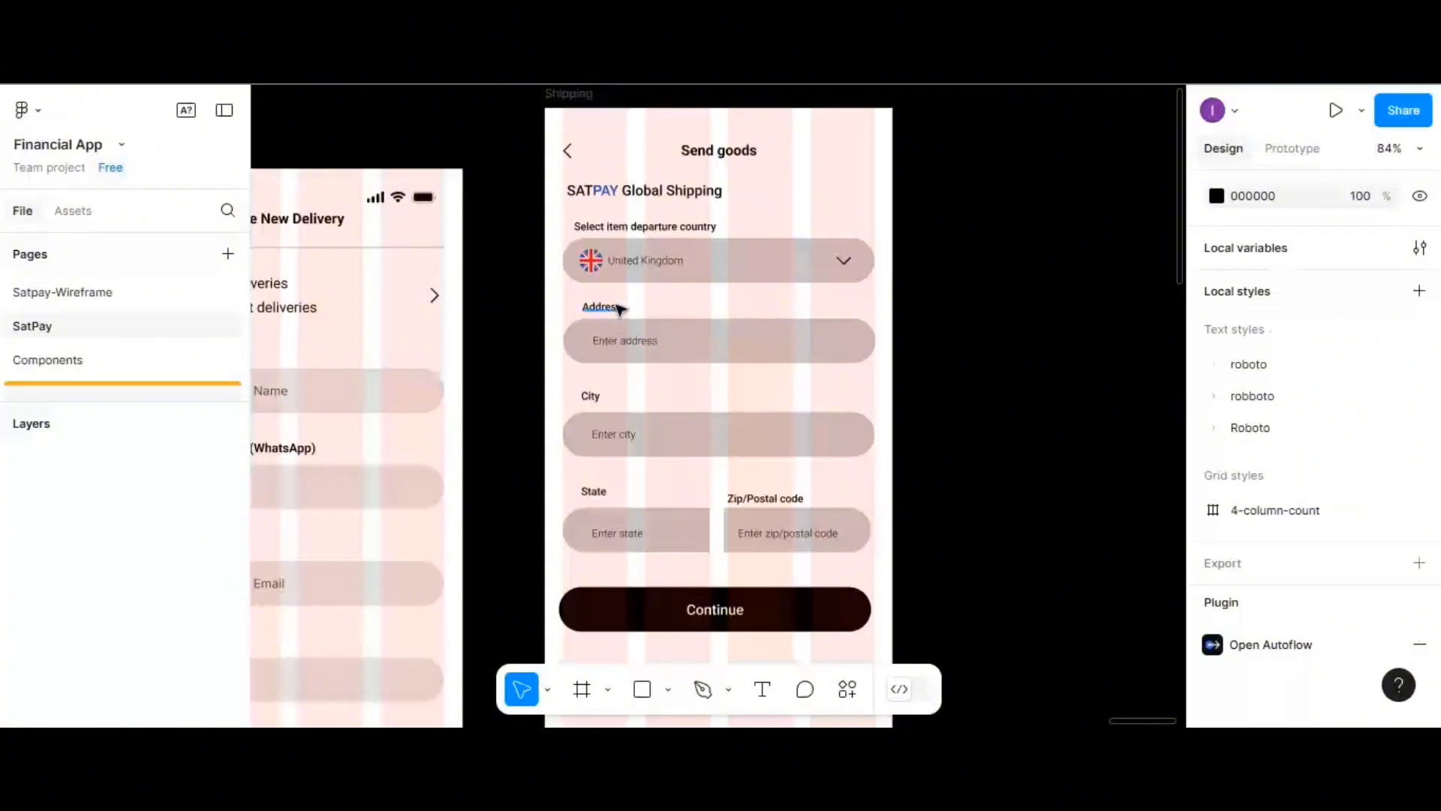
{"action": "left_click", "coordinate": [617, 308]}
{"action": "scroll", "coordinate": [1245, 292], "scroll_direction": "up", "scroll_amount": 5}
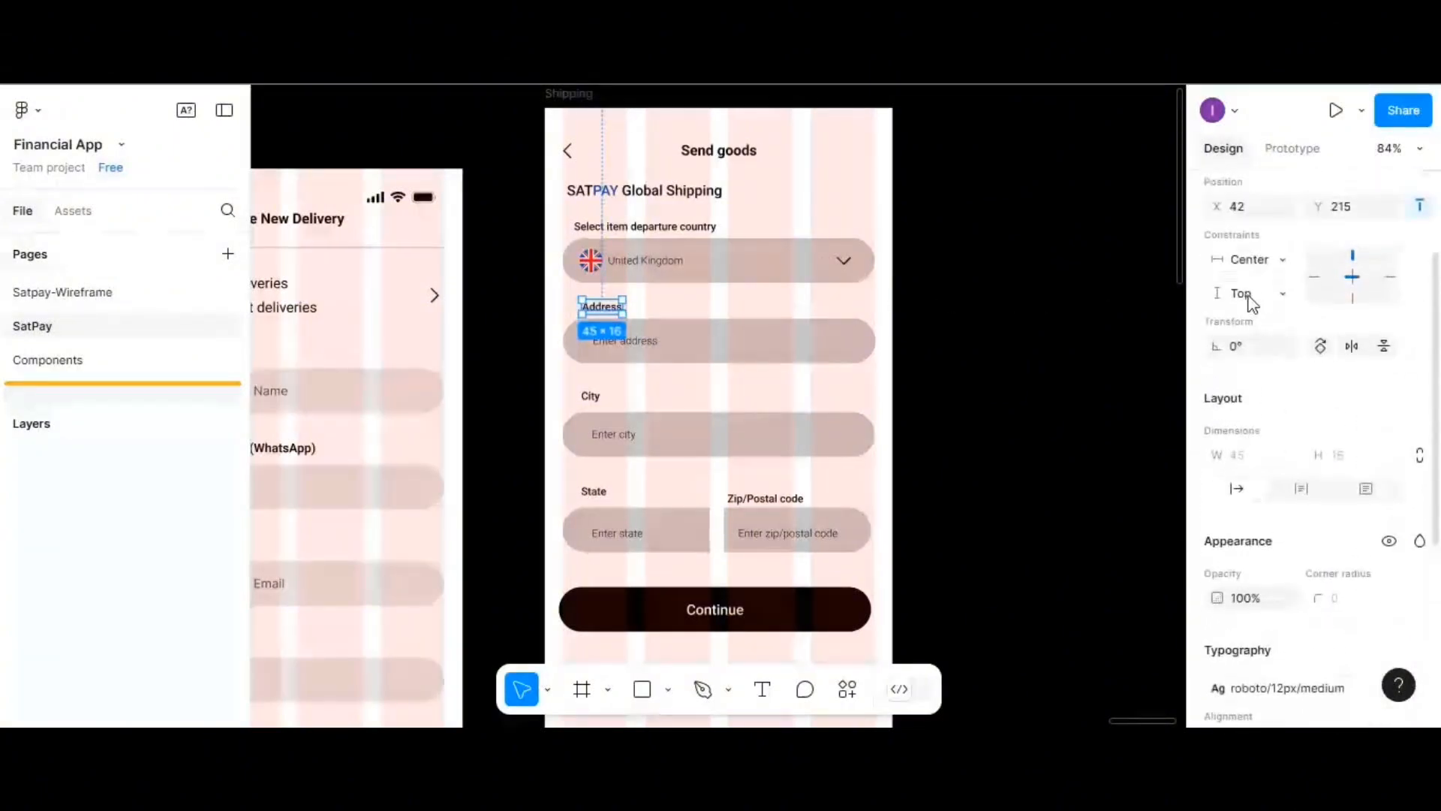
{"action": "left_click", "coordinate": [1244, 217]}
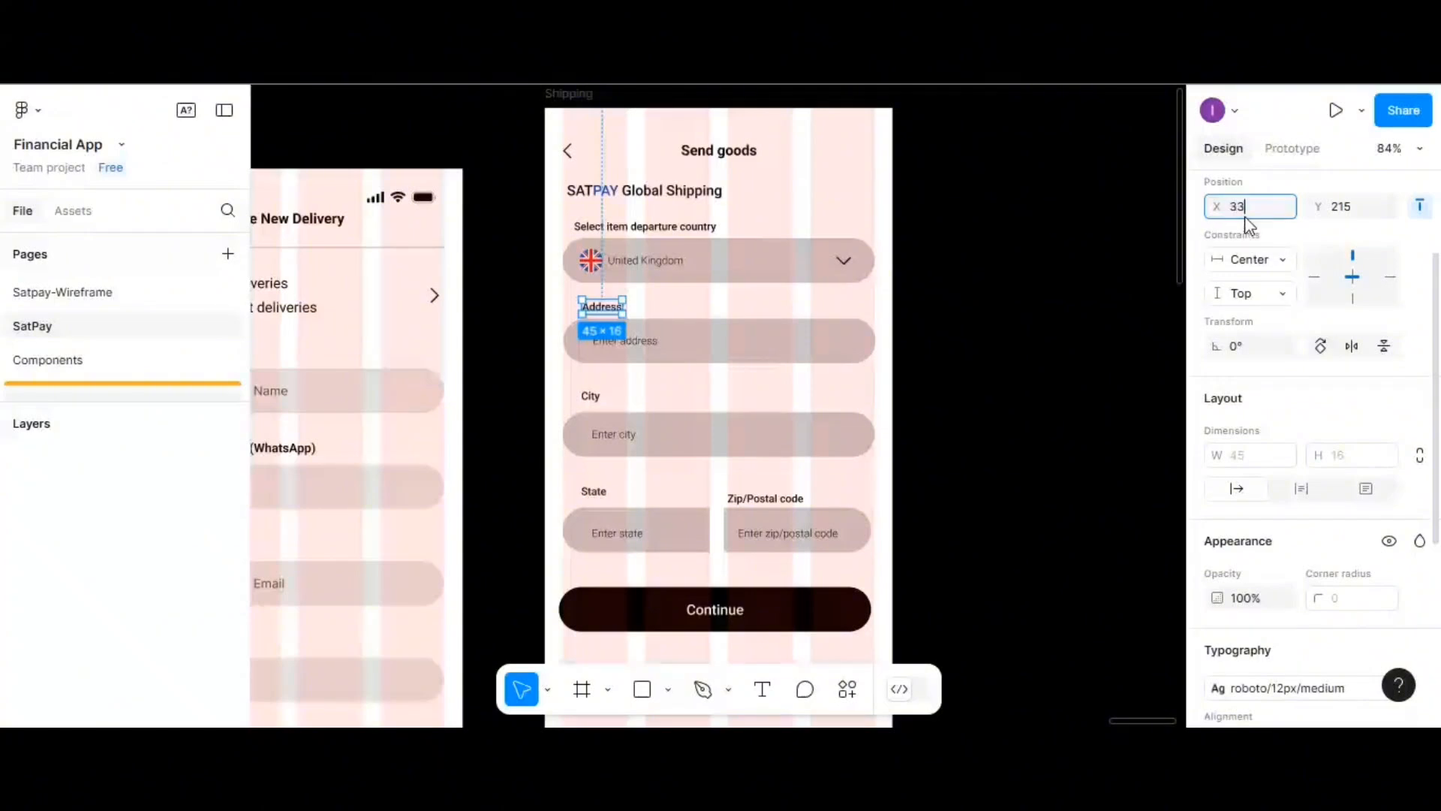
{"action": "key", "text": "Return"}
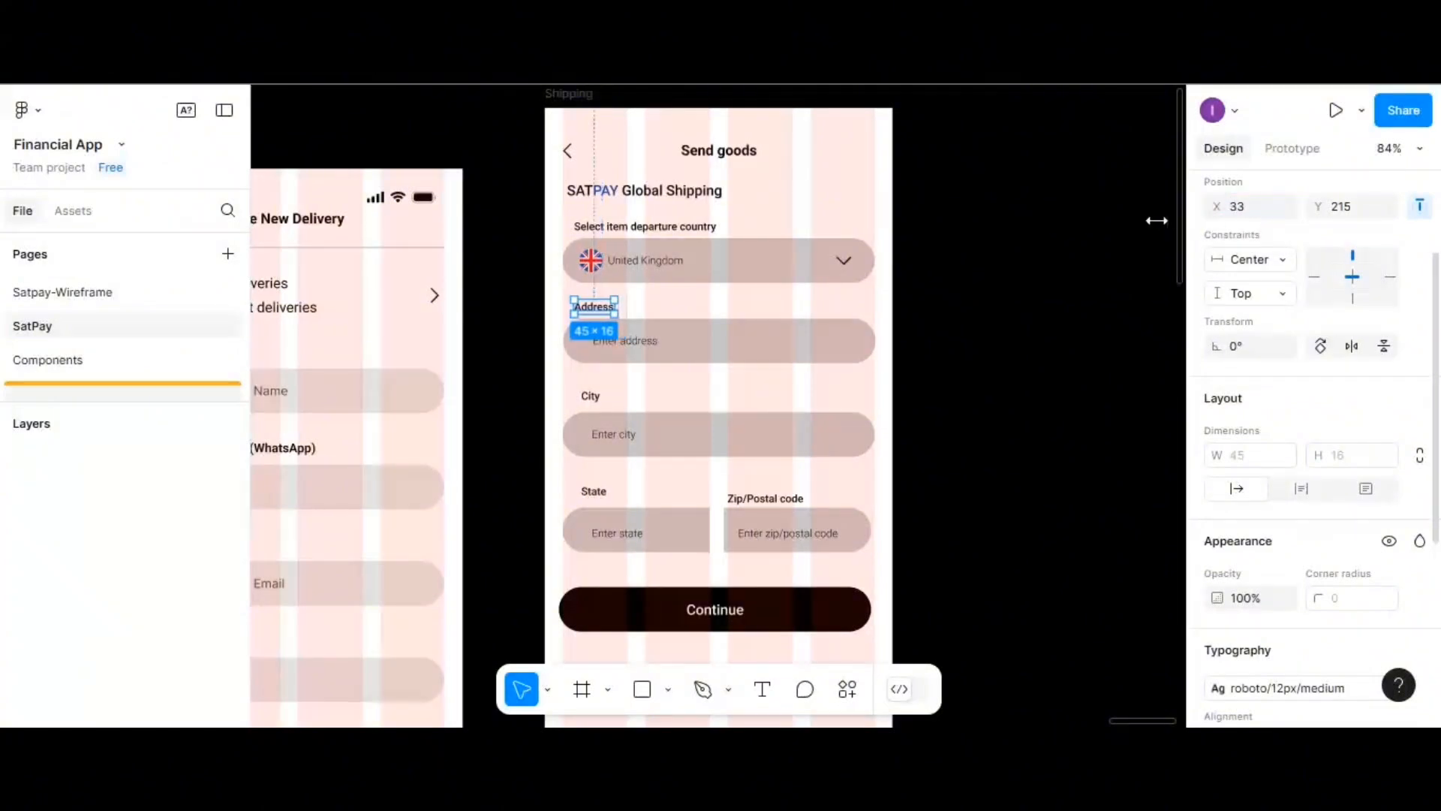
- Group the departure country label with the United Kingdom field, and the Address label with the Enter address field
{"action": "left_click", "coordinate": [668, 233]}
{"action": "left_click", "coordinate": [706, 260], "text": "shift"}
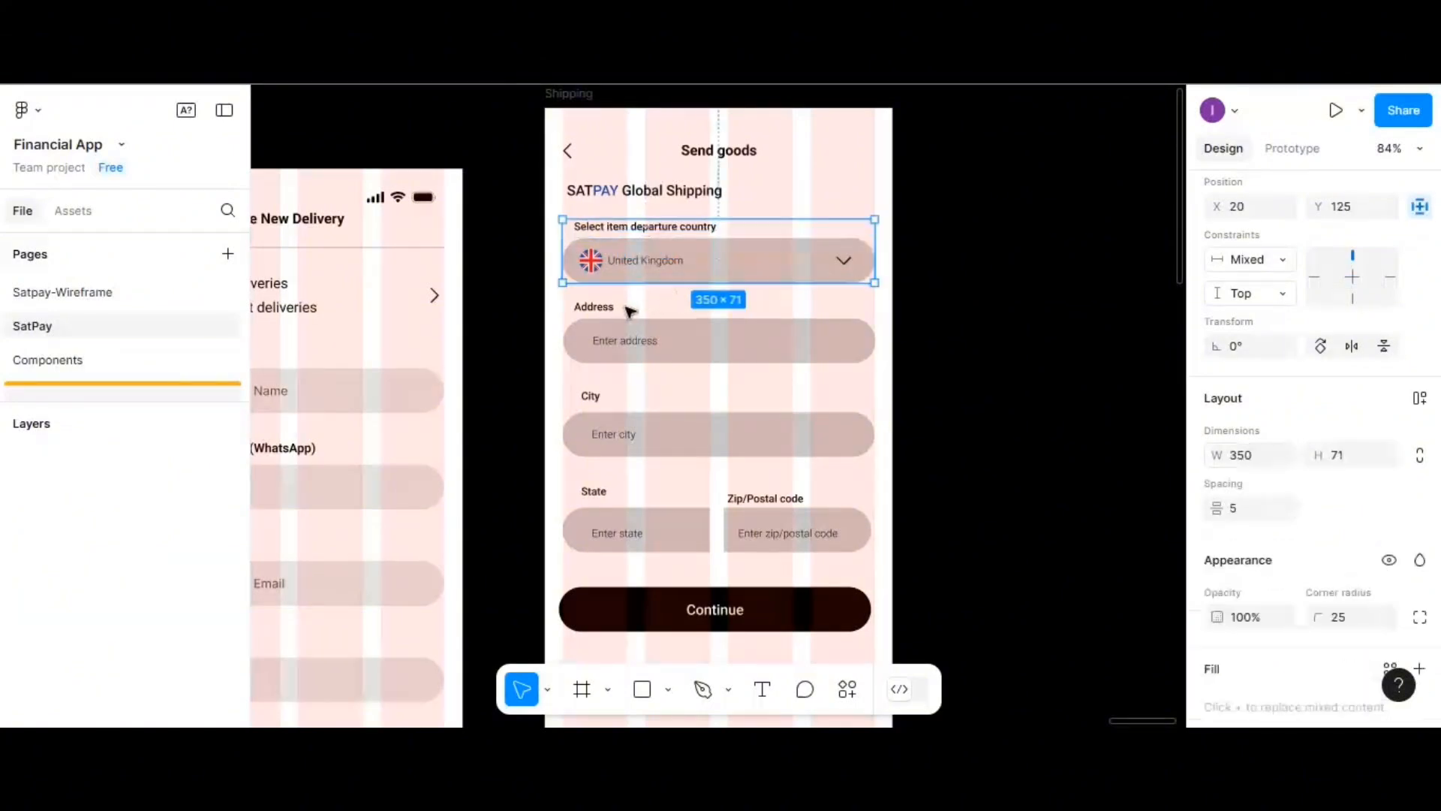
{"action": "left_click", "coordinate": [593, 306]}
{"action": "left_click", "coordinate": [662, 350], "text": "shift"}
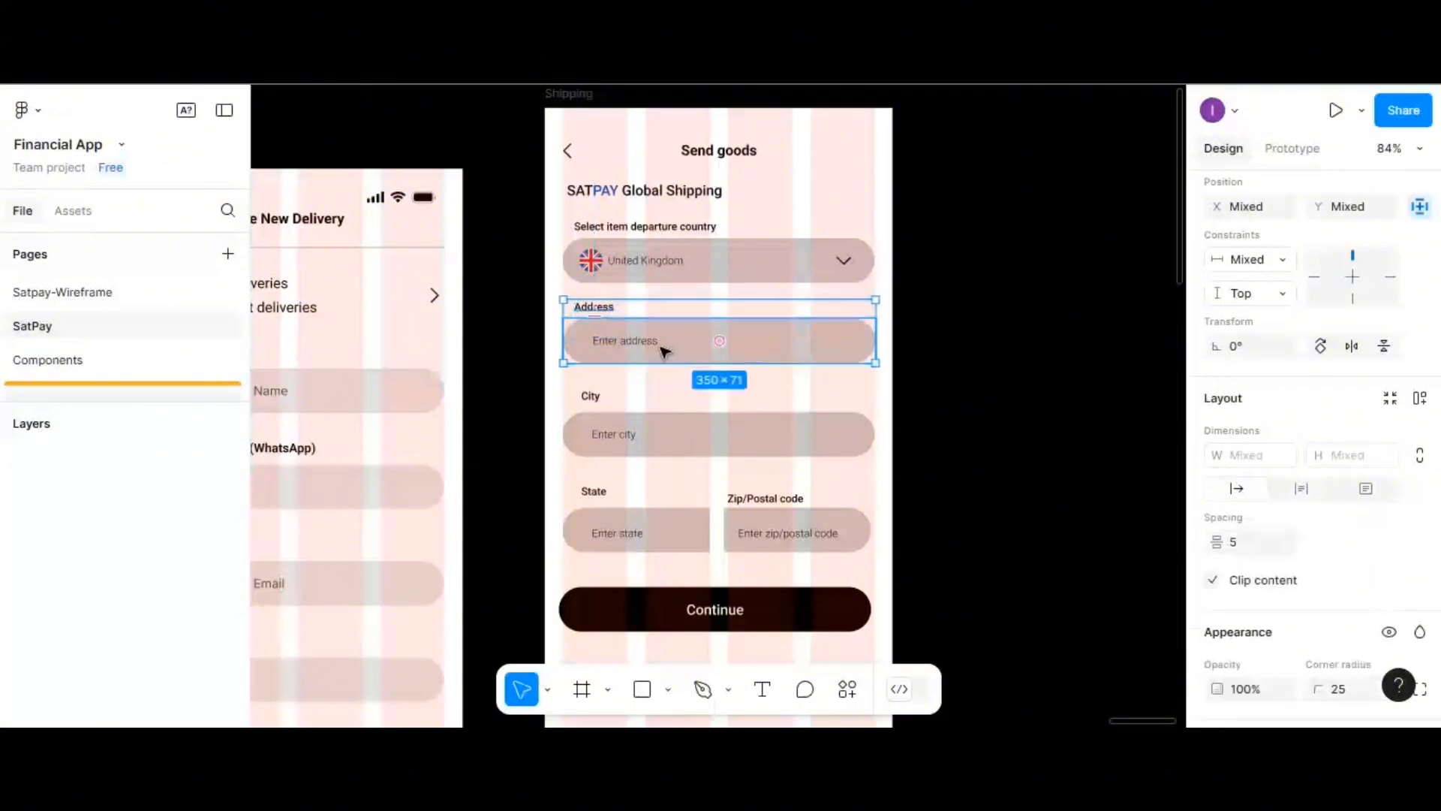
- Set the vertical spacing between the City label and the Enter city field to 5
{"action": "left_click", "coordinate": [592, 395]}
{"action": "left_click", "coordinate": [685, 454], "text": "shift"}
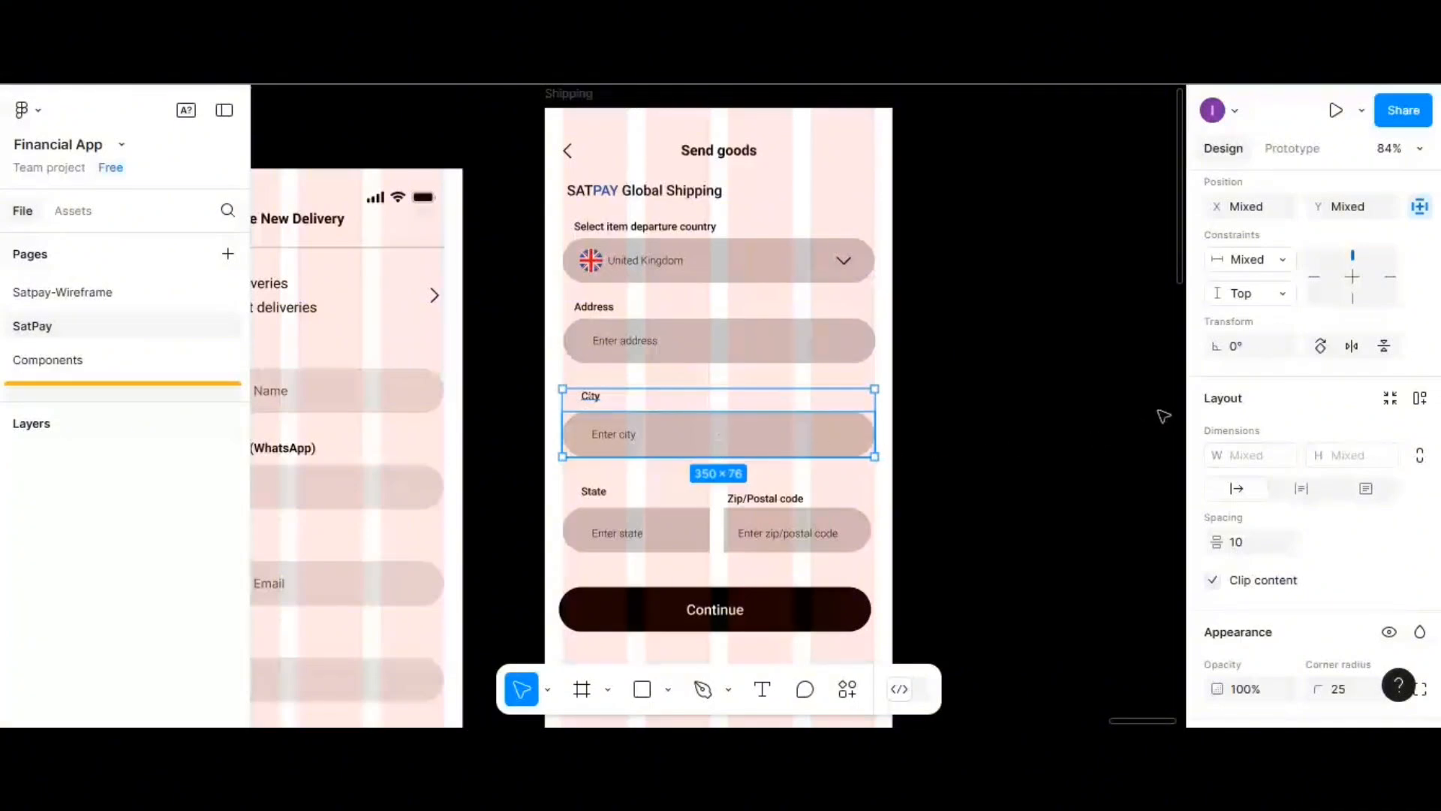
{"action": "left_click", "coordinate": [1242, 542]}
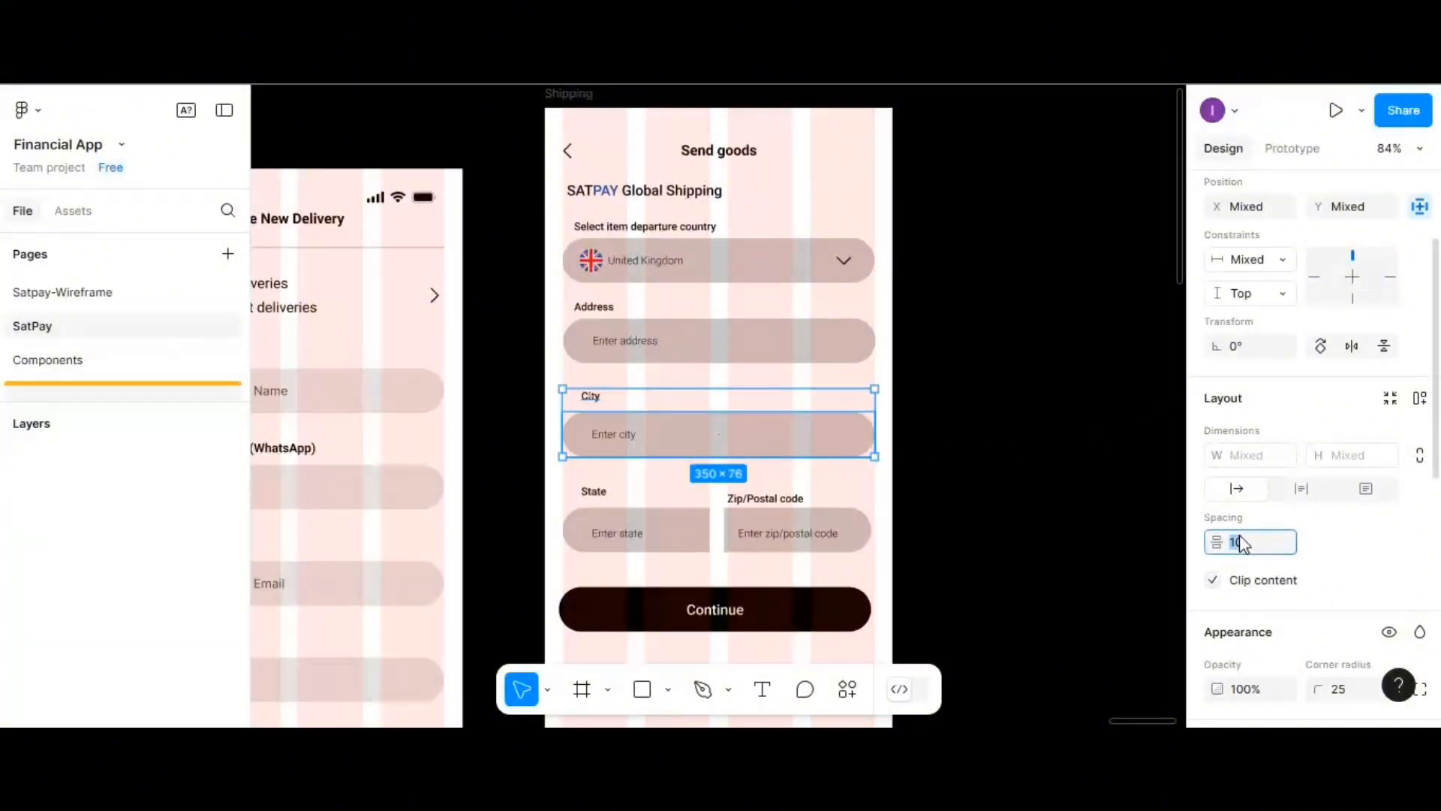
{"action": "key", "text": "Return"}
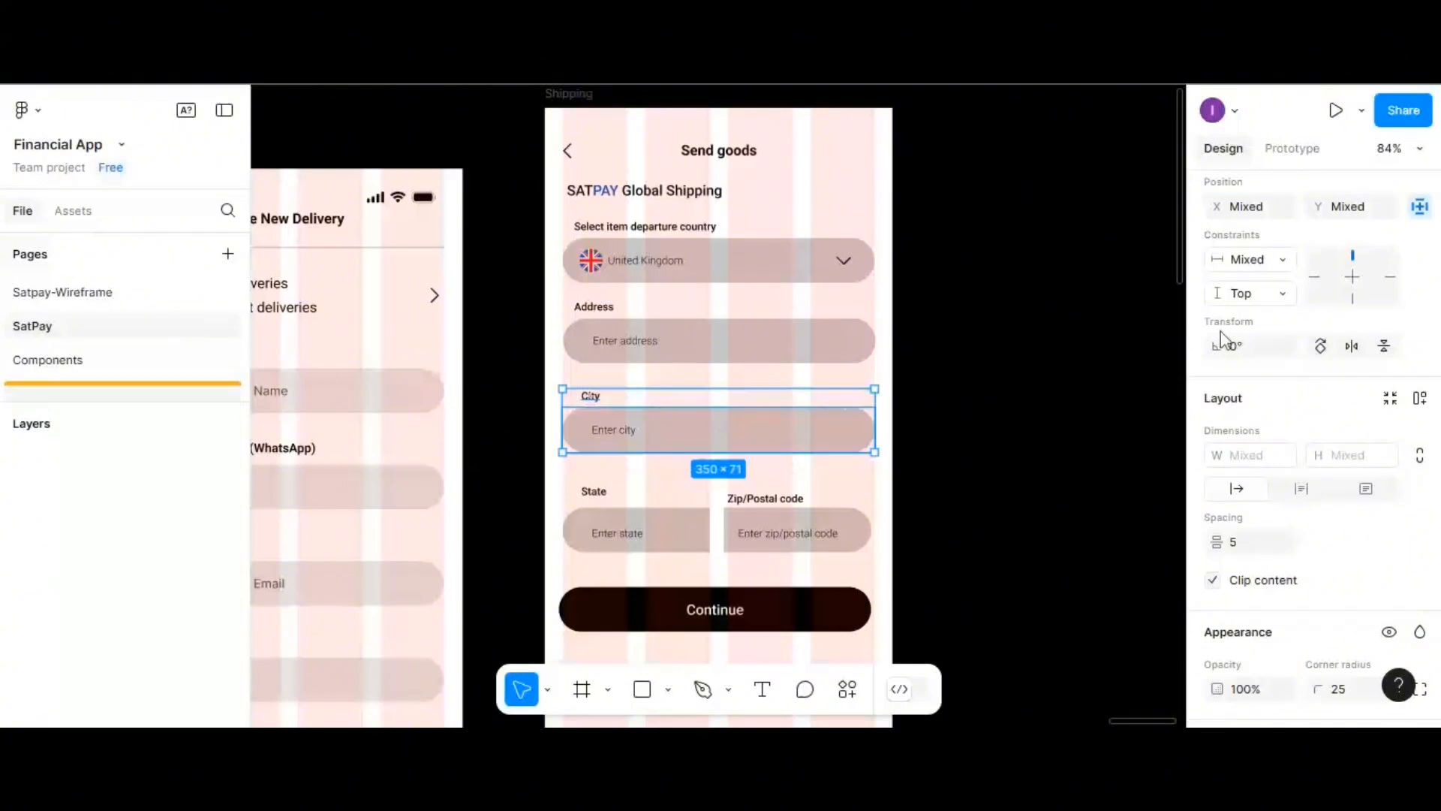
- Move the City label horizontally to X 33 and group it with the Enter city field
{"action": "scroll", "coordinate": [1276, 333], "scroll_direction": "up", "scroll_amount": 2}
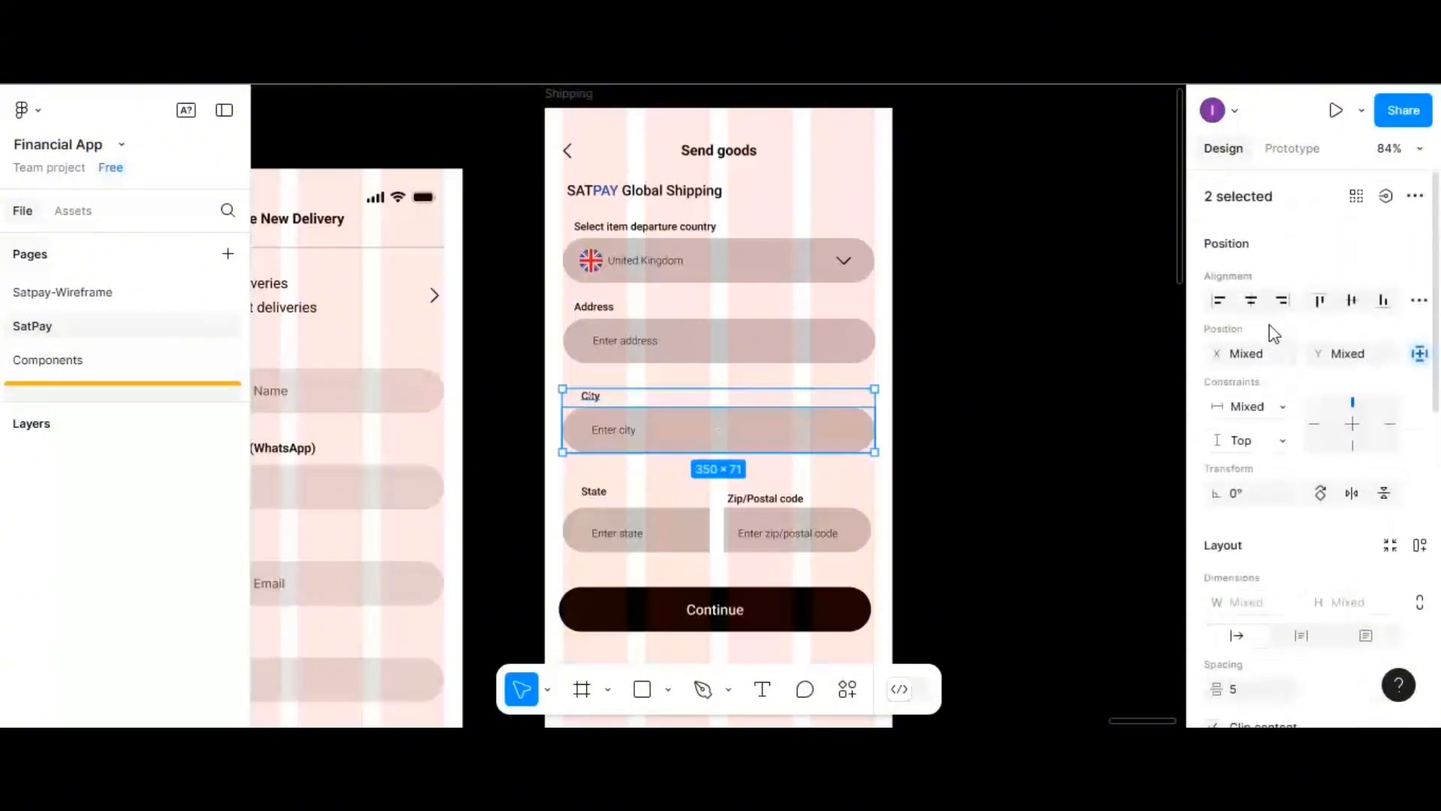
{"action": "left_click", "coordinate": [698, 412]}
{"action": "left_click", "coordinate": [596, 398]}
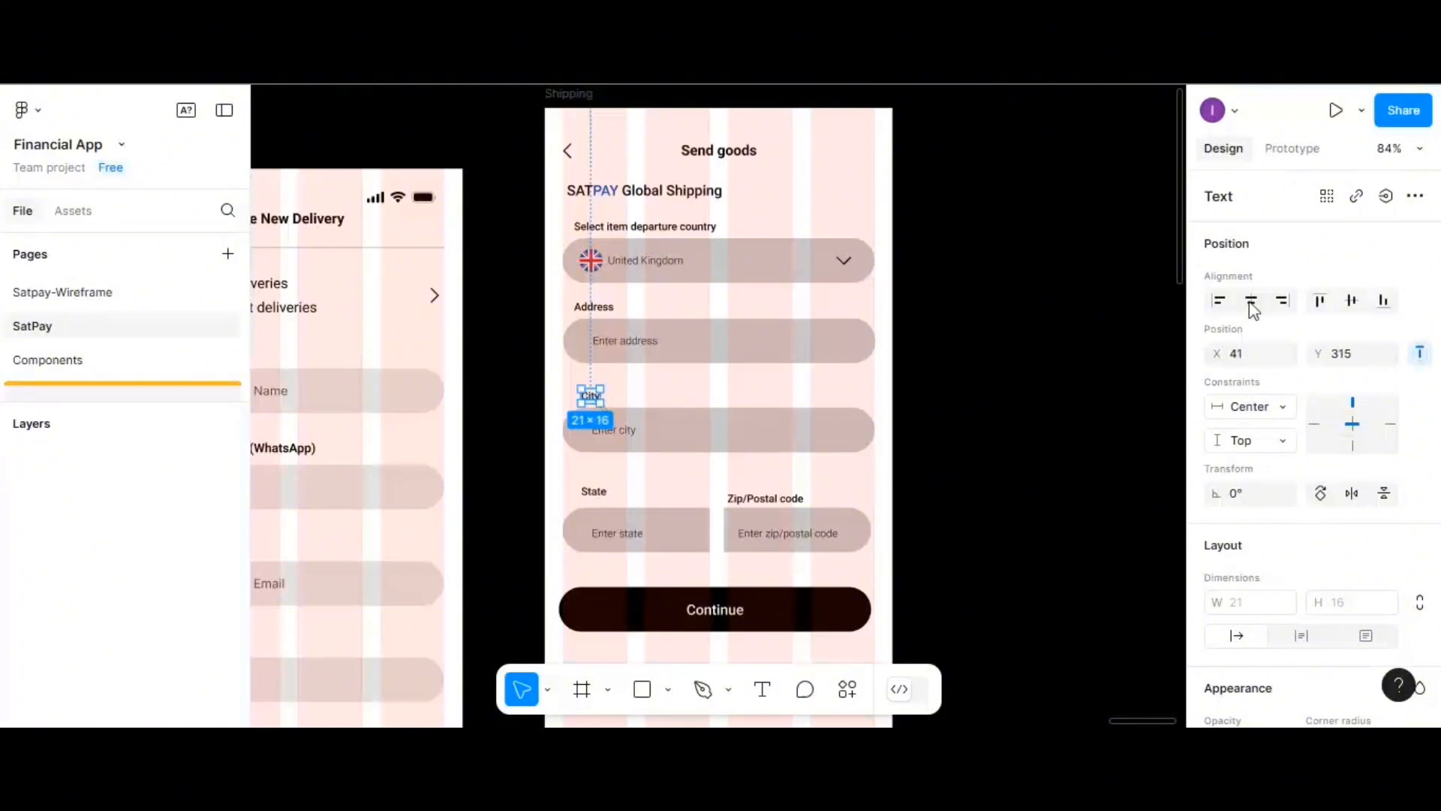
{"action": "left_click", "coordinate": [1238, 356]}
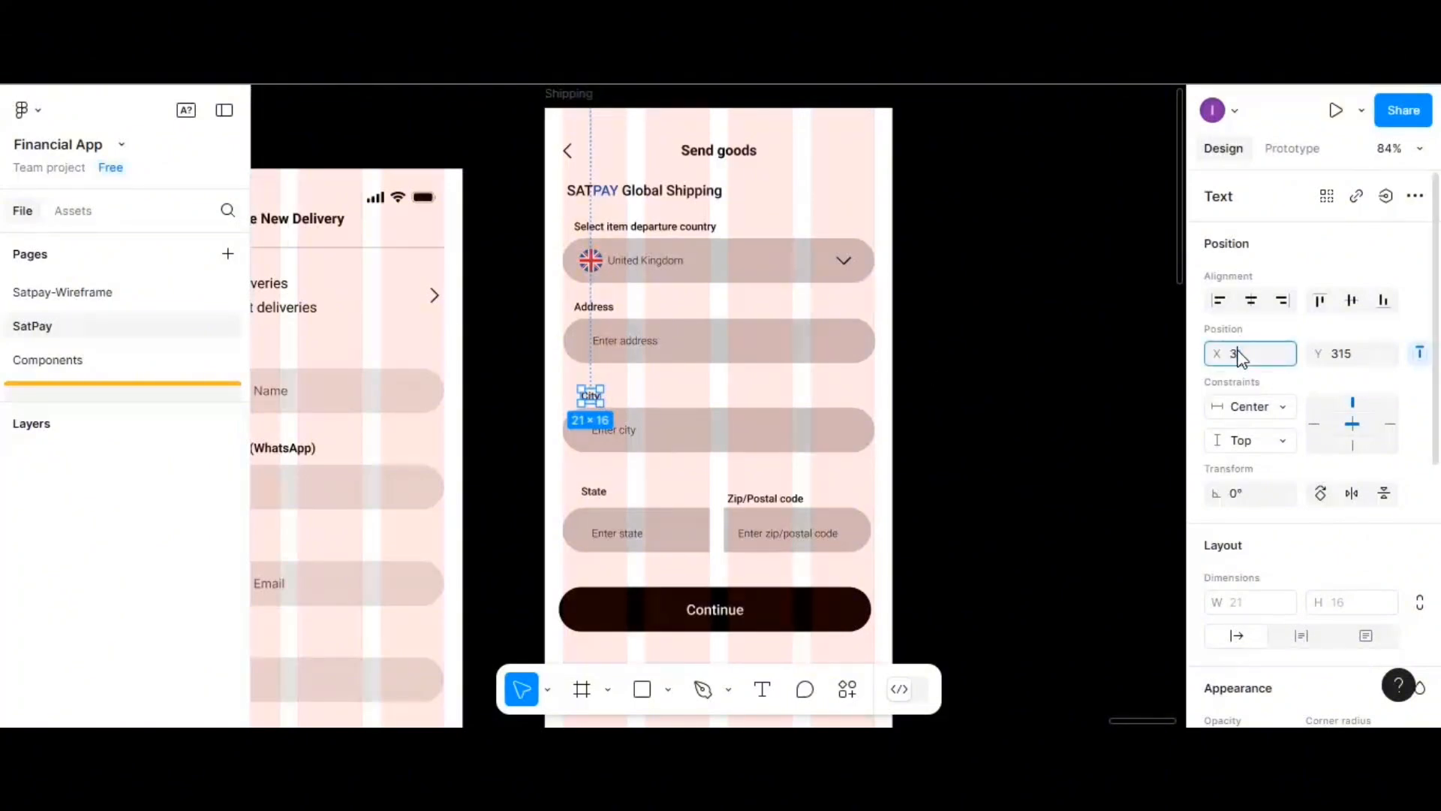
{"action": "type", "text": "33"}
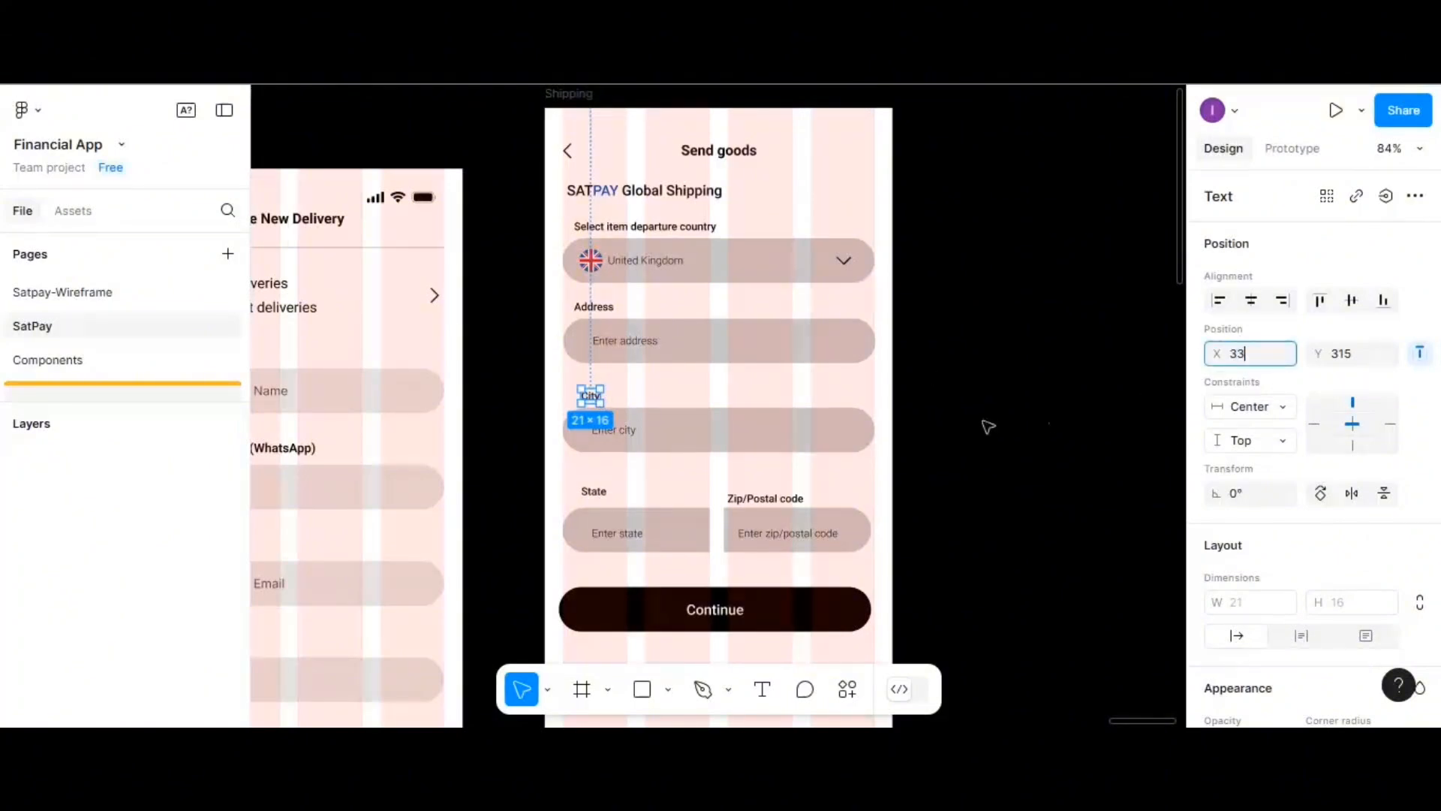
{"action": "left_click", "coordinate": [808, 432], "text": "shift"}
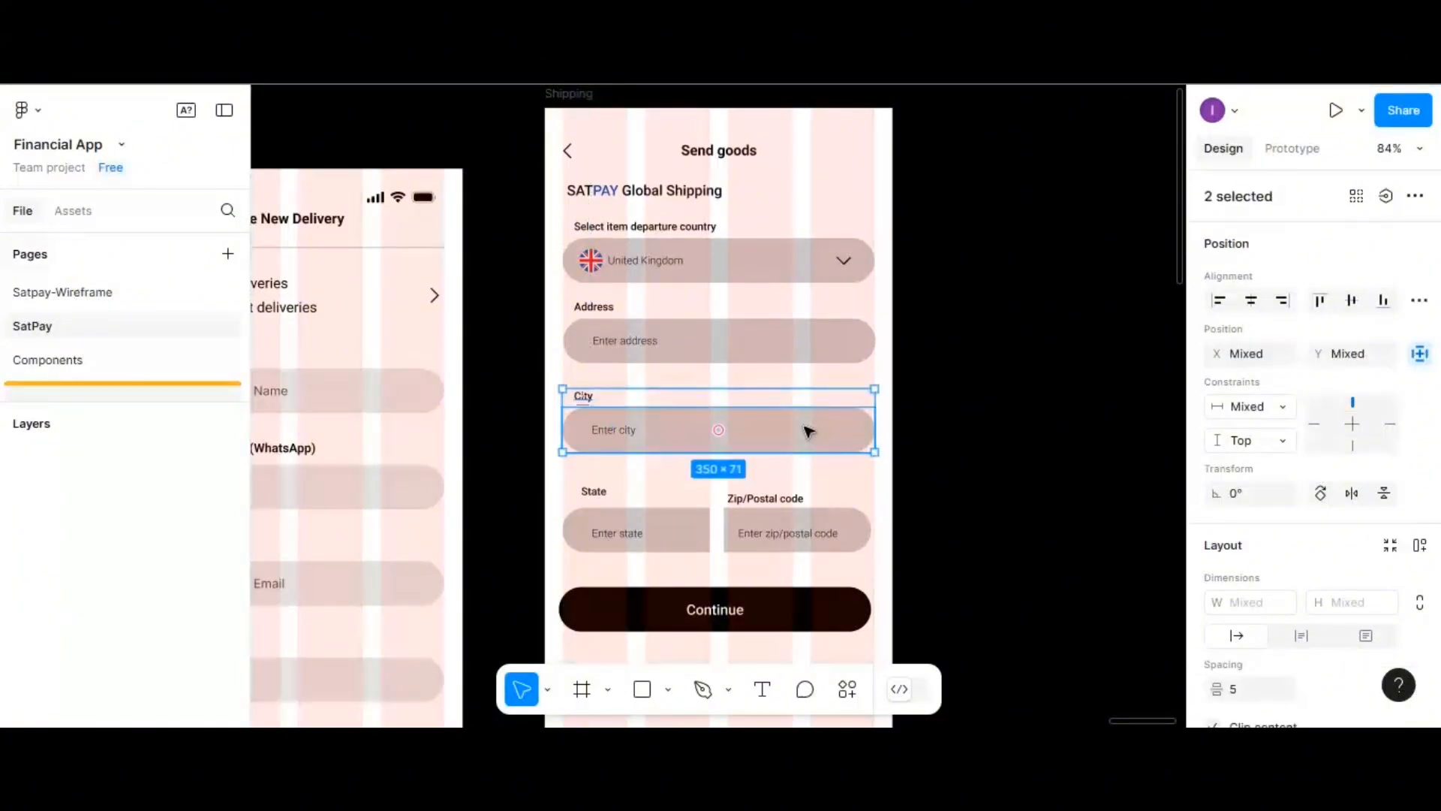
{"action": "key", "text": "ctrl+g"}
- Set the vertical spacing between the State label and the Enter state field to 5
{"action": "scroll", "coordinate": [804, 428], "scroll_direction": "down", "scroll_amount": 1}
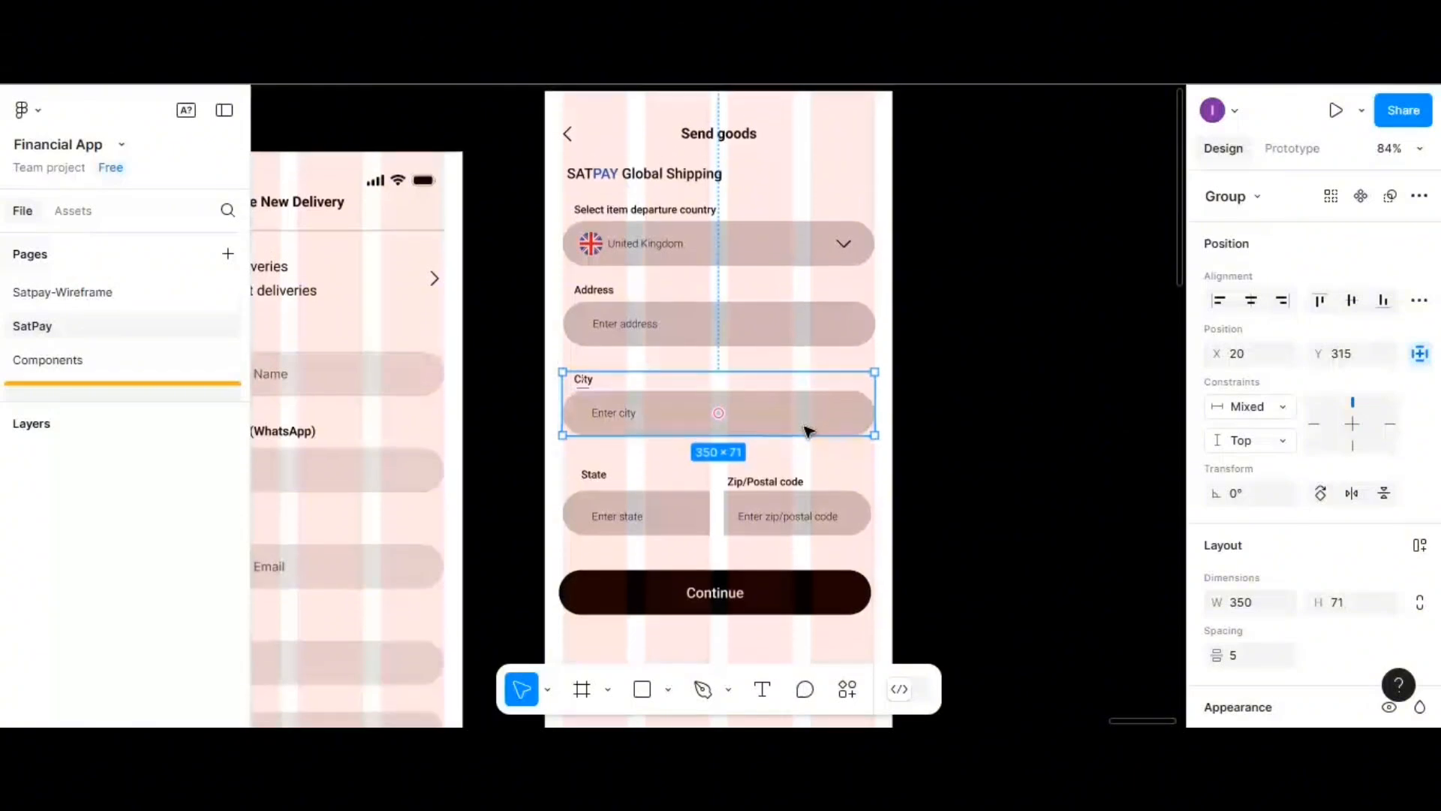
{"action": "left_click", "coordinate": [600, 460]}
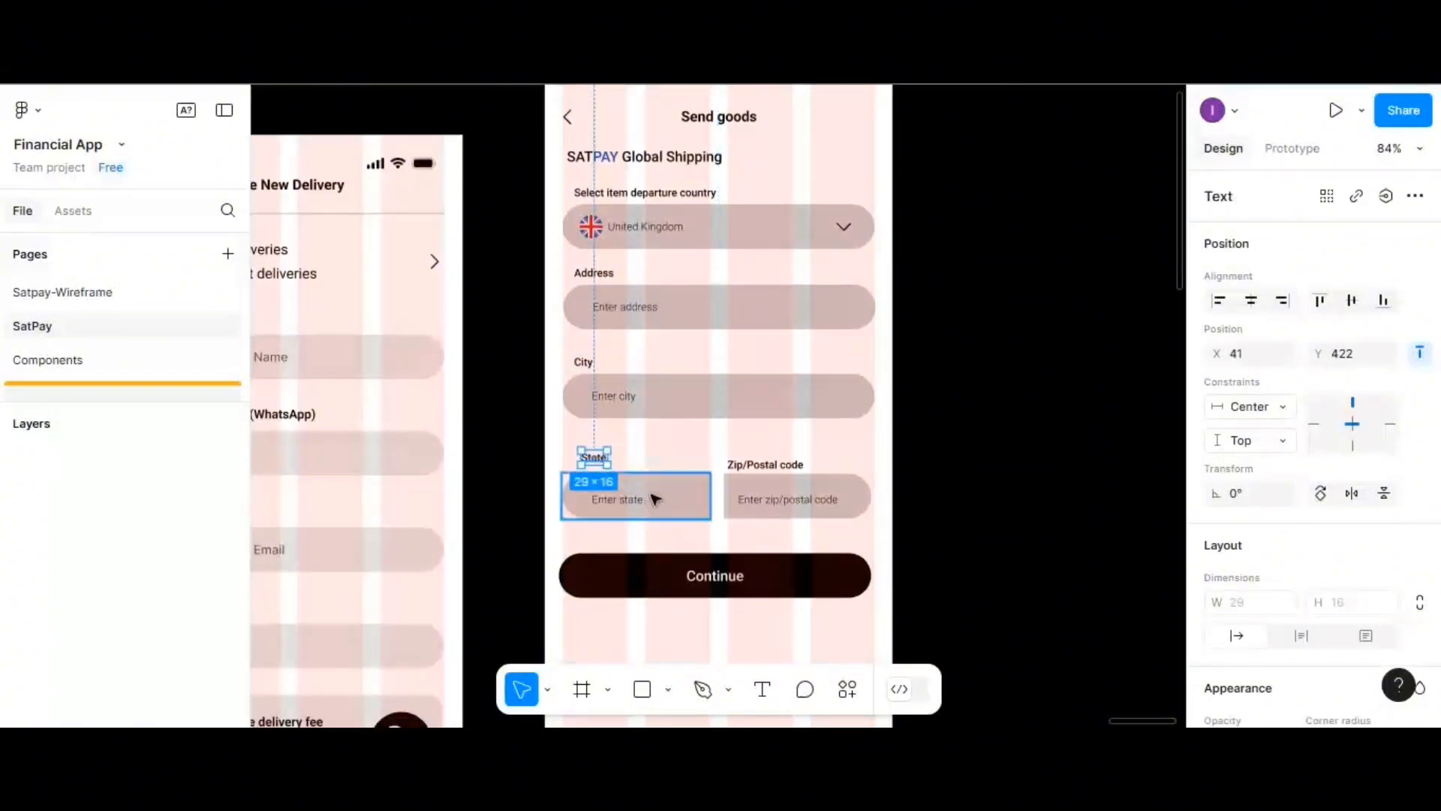
{"action": "left_click", "coordinate": [652, 497], "text": "shift"}
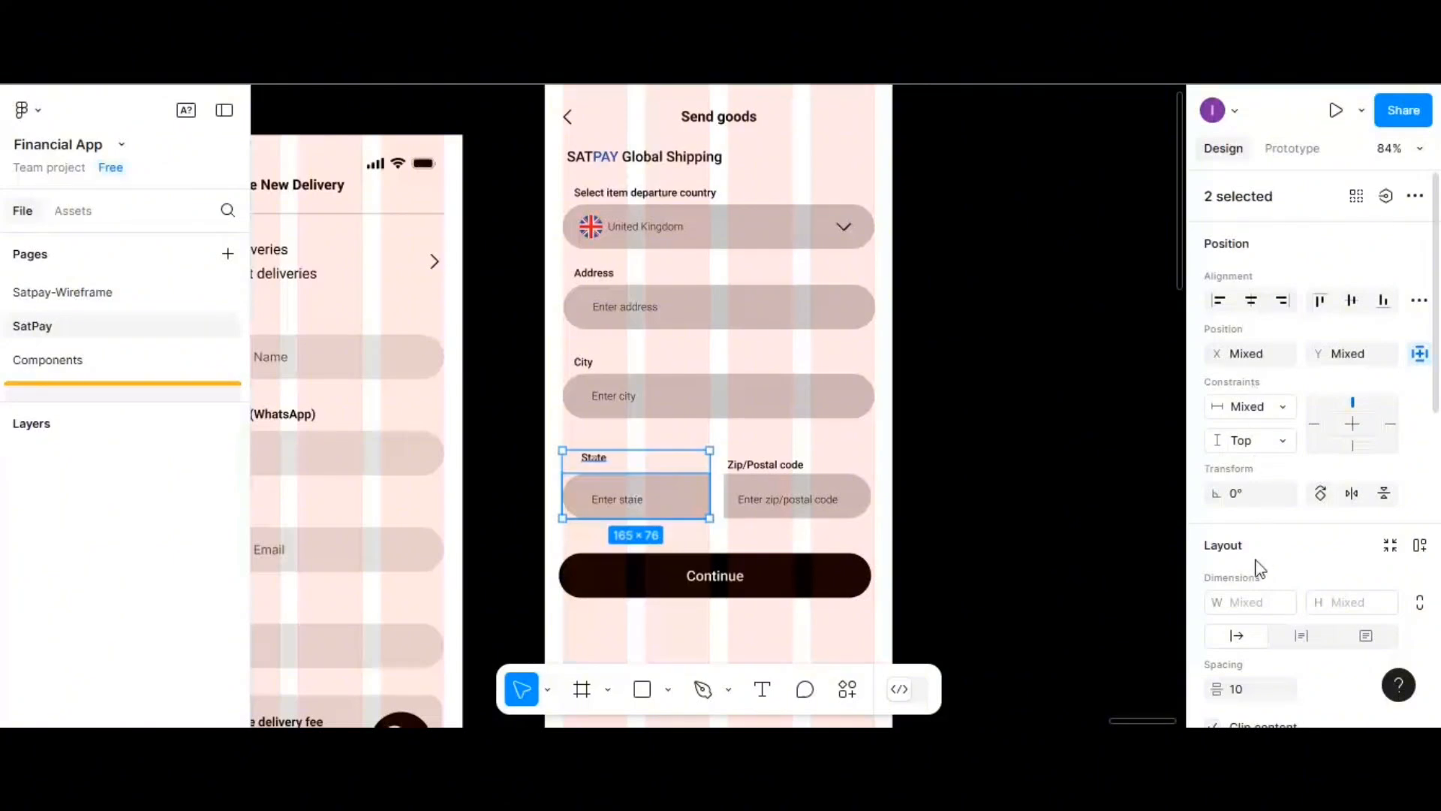
{"action": "left_click", "coordinate": [1247, 691]}
{"action": "type", "text": "5"}
{"action": "left_click", "coordinate": [643, 487]}
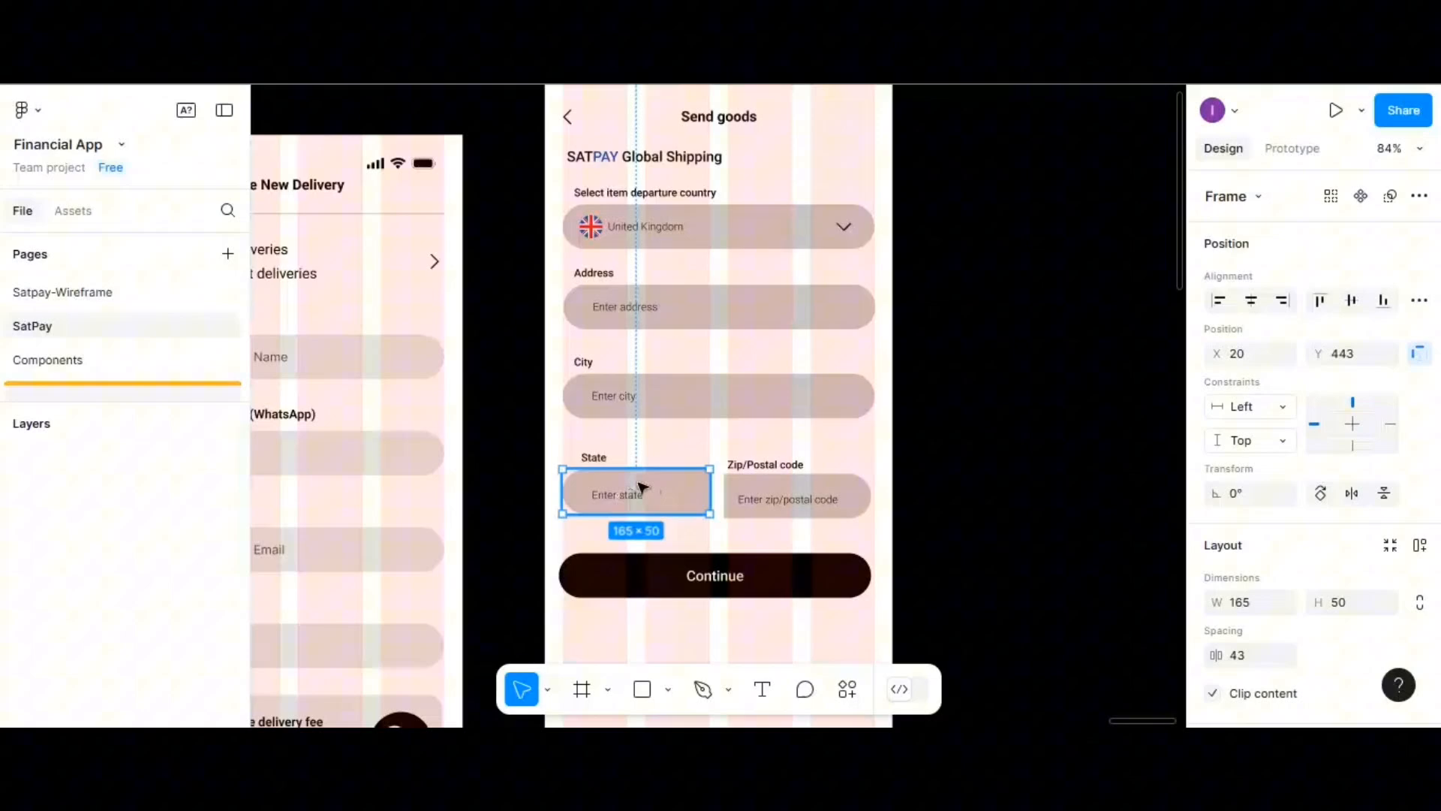
- Move the State label horizontally to X 33
{"action": "left_click", "coordinate": [605, 459]}
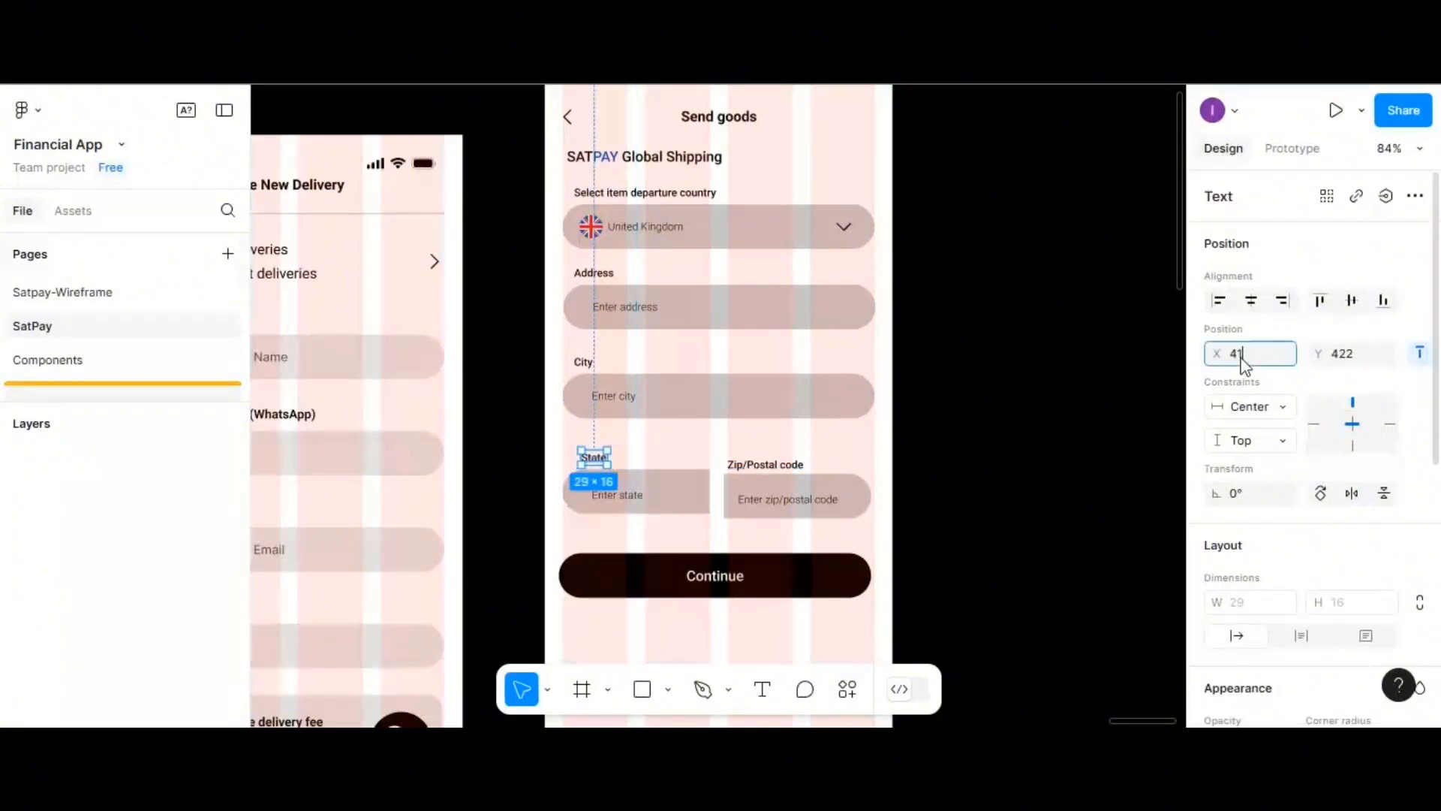
{"action": "type", "text": "33"}
{"action": "key", "text": "Return"}
- Shift the Enter zip/postal code field slightly away from the state field, to about X 208, Y 447
{"action": "left_click", "coordinate": [783, 467]}
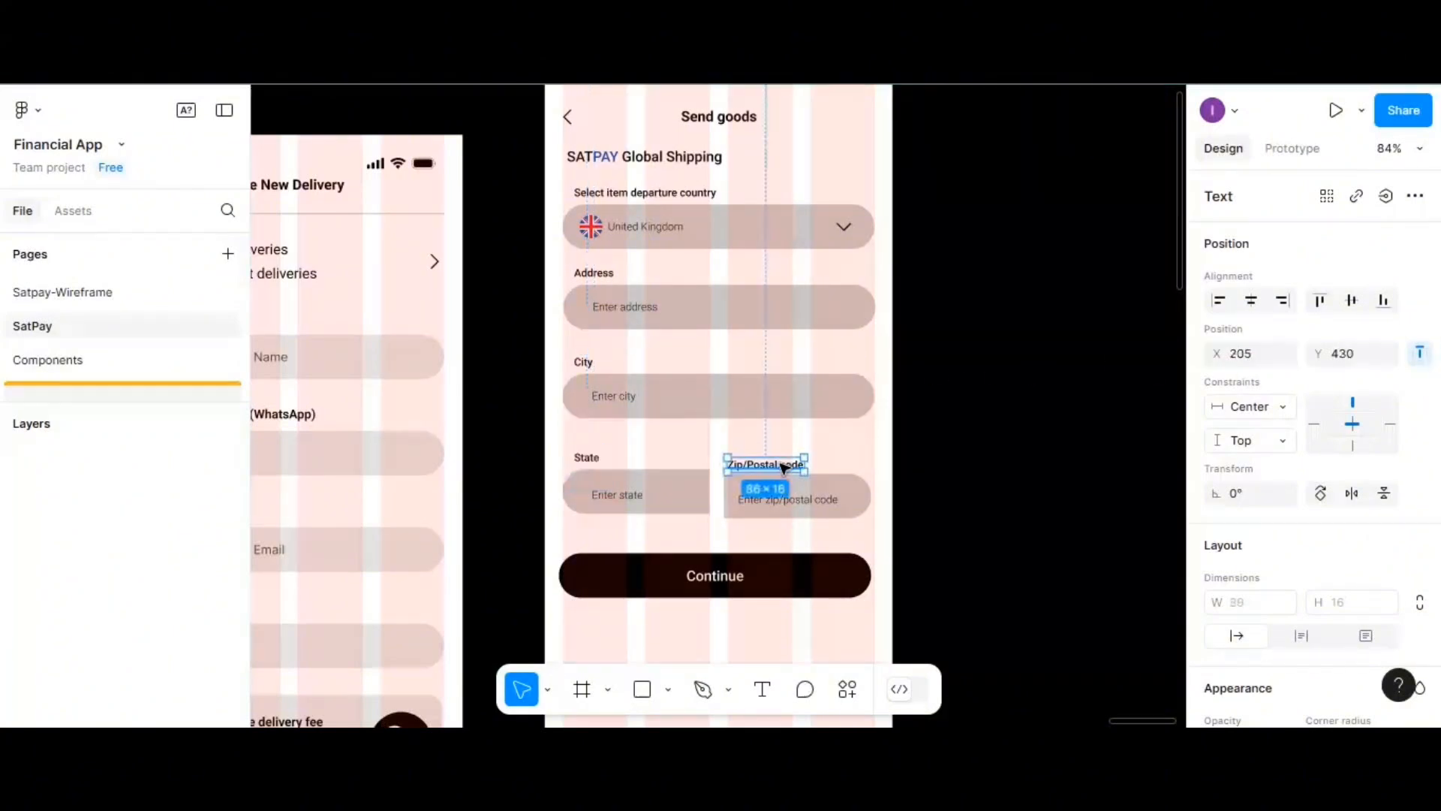
{"action": "left_click", "coordinate": [836, 456]}
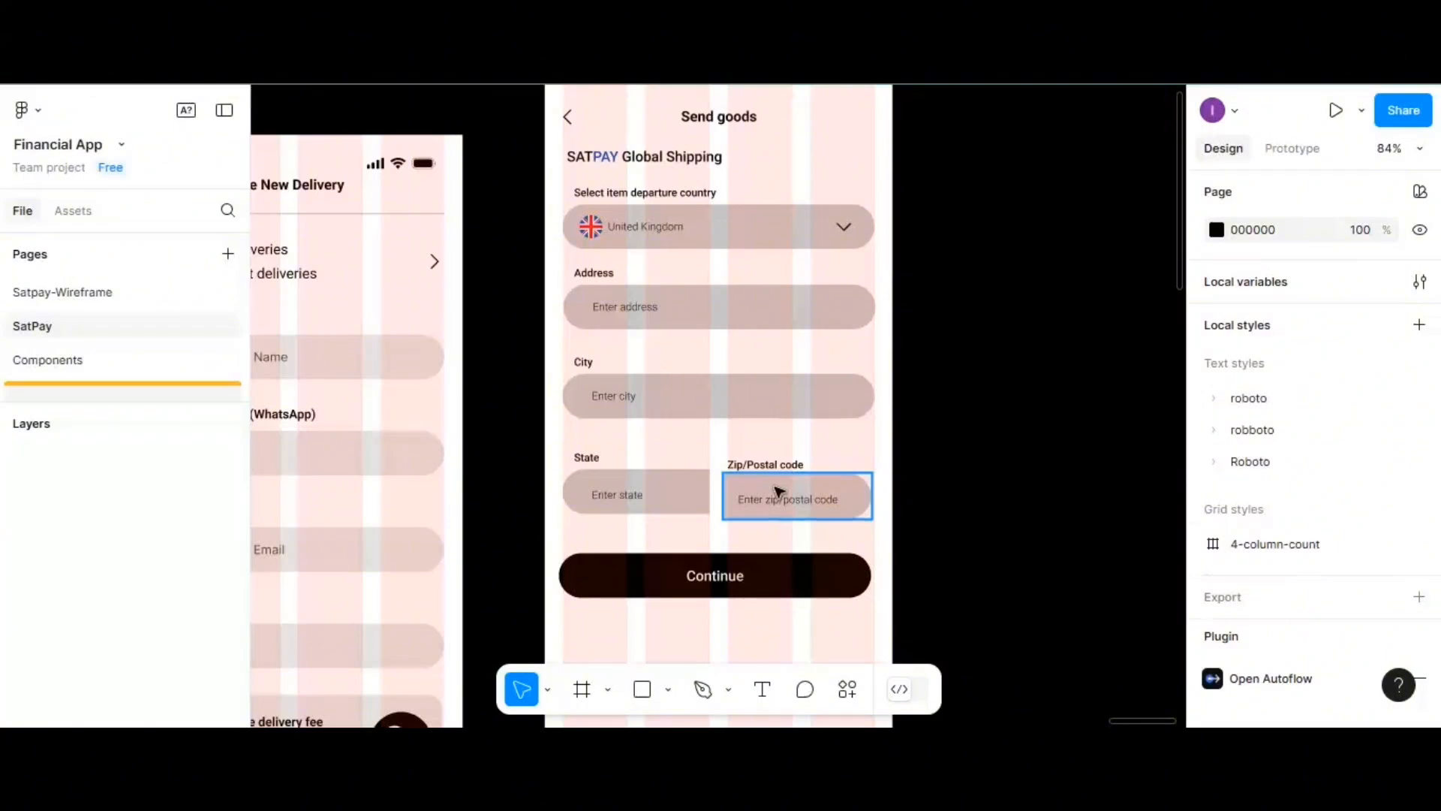
{"action": "left_click", "coordinate": [779, 491]}
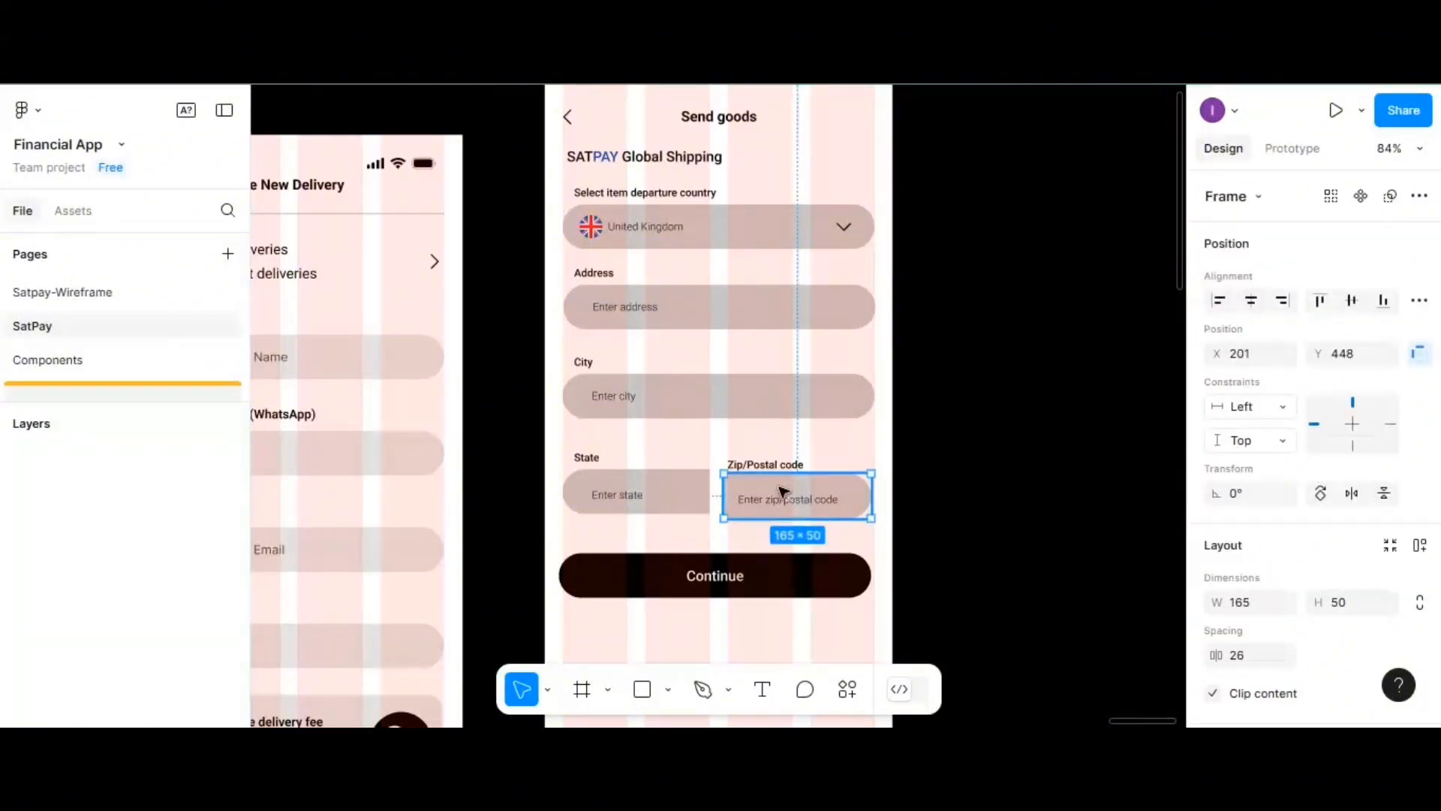
{"action": "left_click_drag", "start_coordinate": [781, 491], "coordinate": [782, 490]}
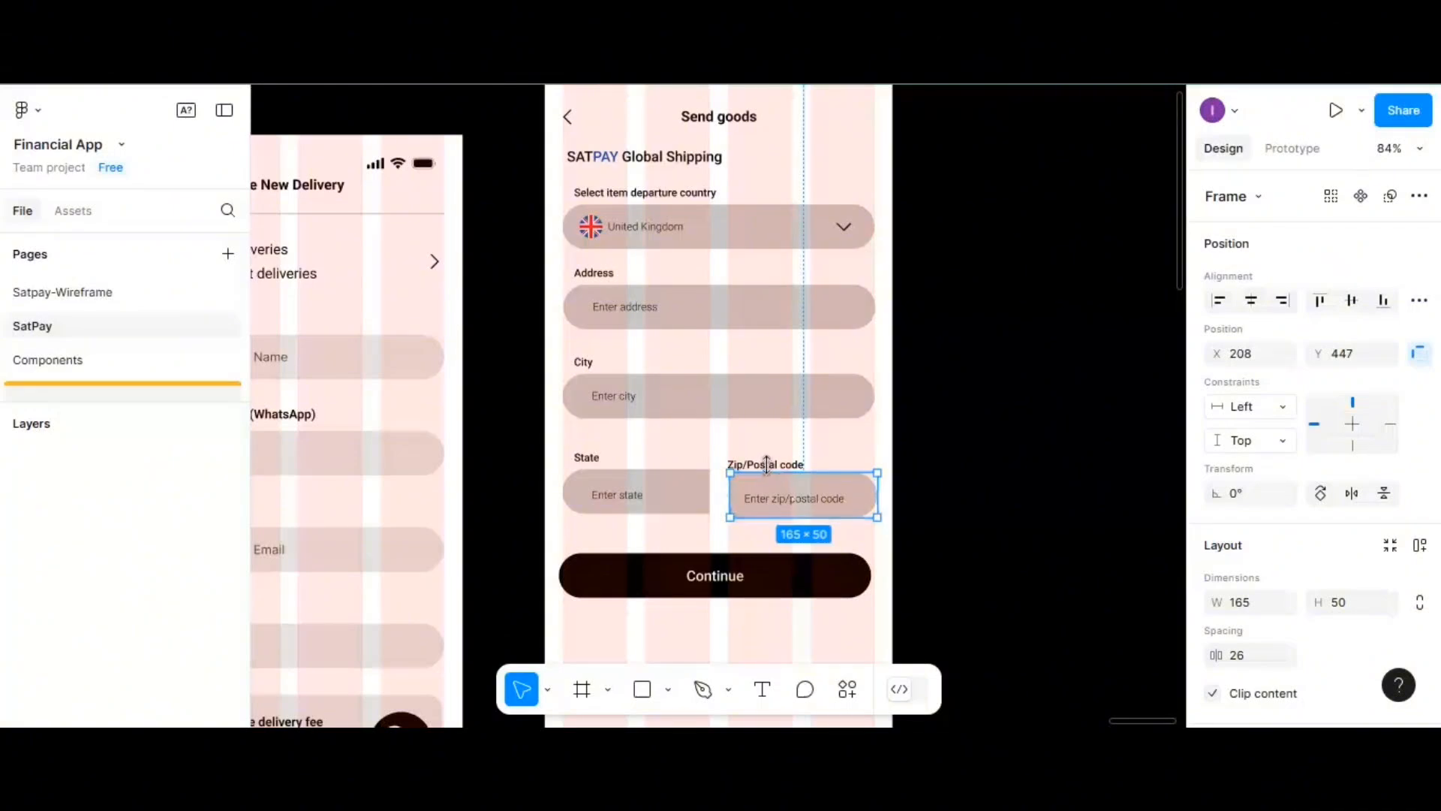
- Set the vertical spacing between the Zip/Postal code label and its field to 5
{"action": "left_click", "coordinate": [806, 465]}
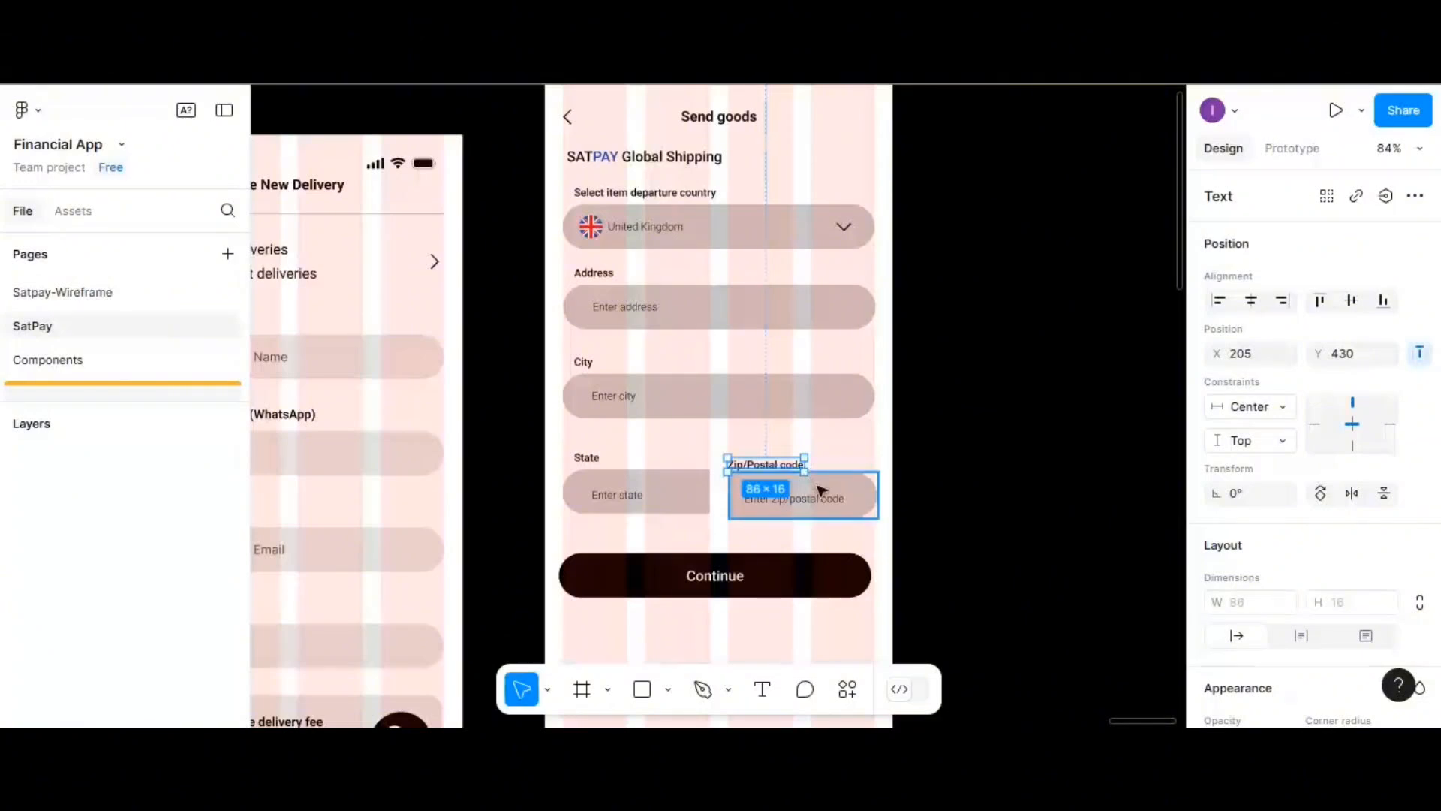
{"action": "left_click", "coordinate": [820, 482], "text": "shift"}
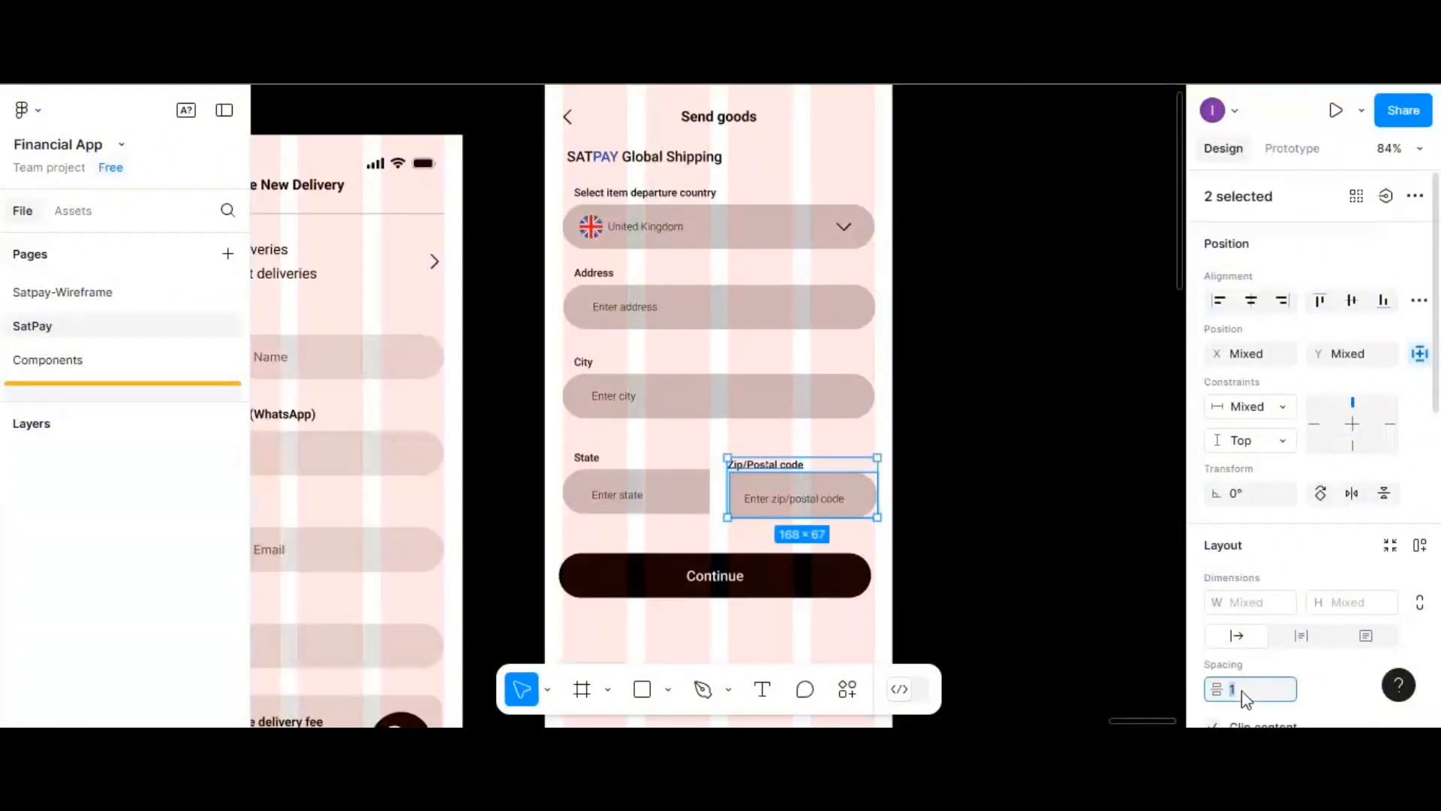
{"action": "key", "text": "Return"}
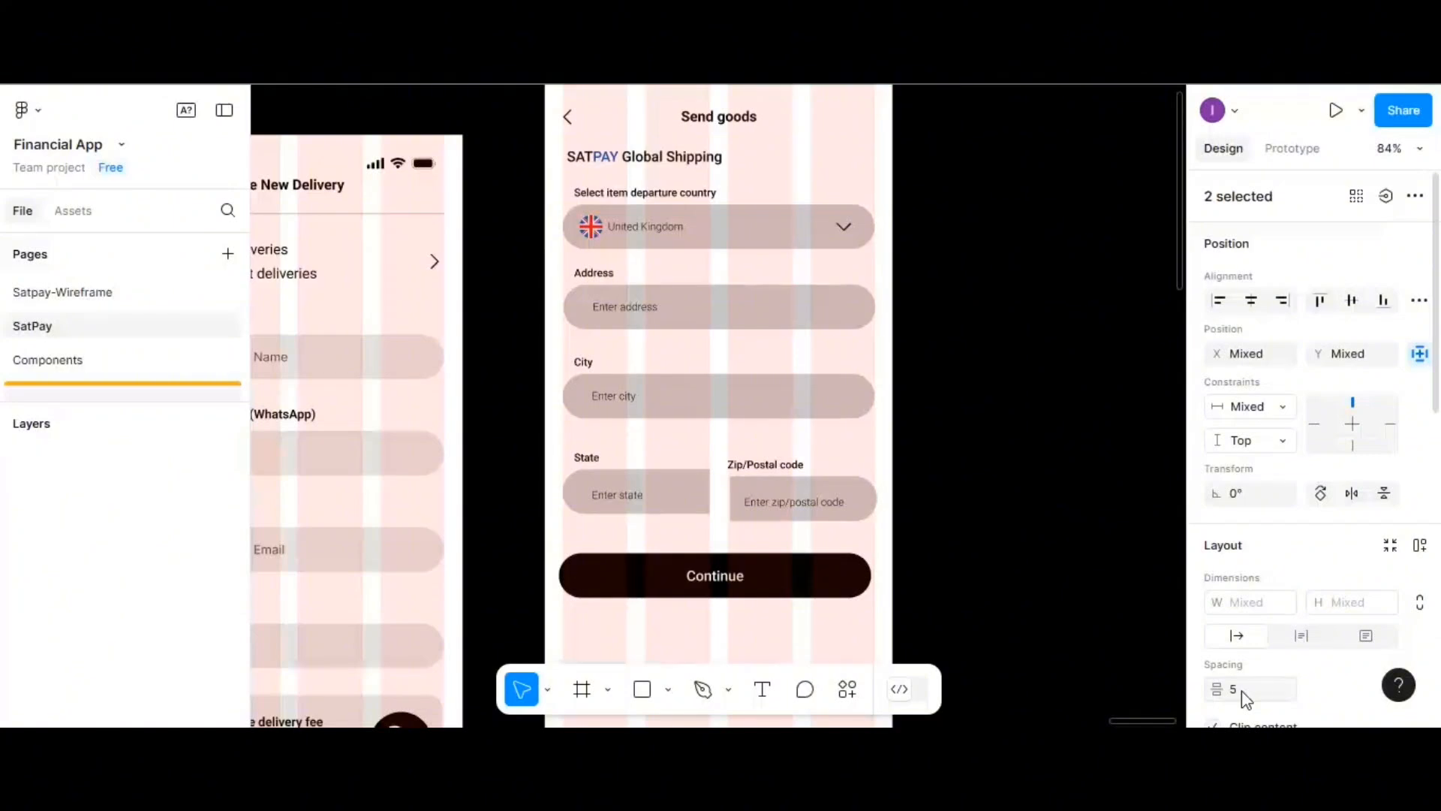
- Align the left edges of the Zip/Postal code label and its field, and group the two
{"action": "left_click", "coordinate": [1224, 304]}
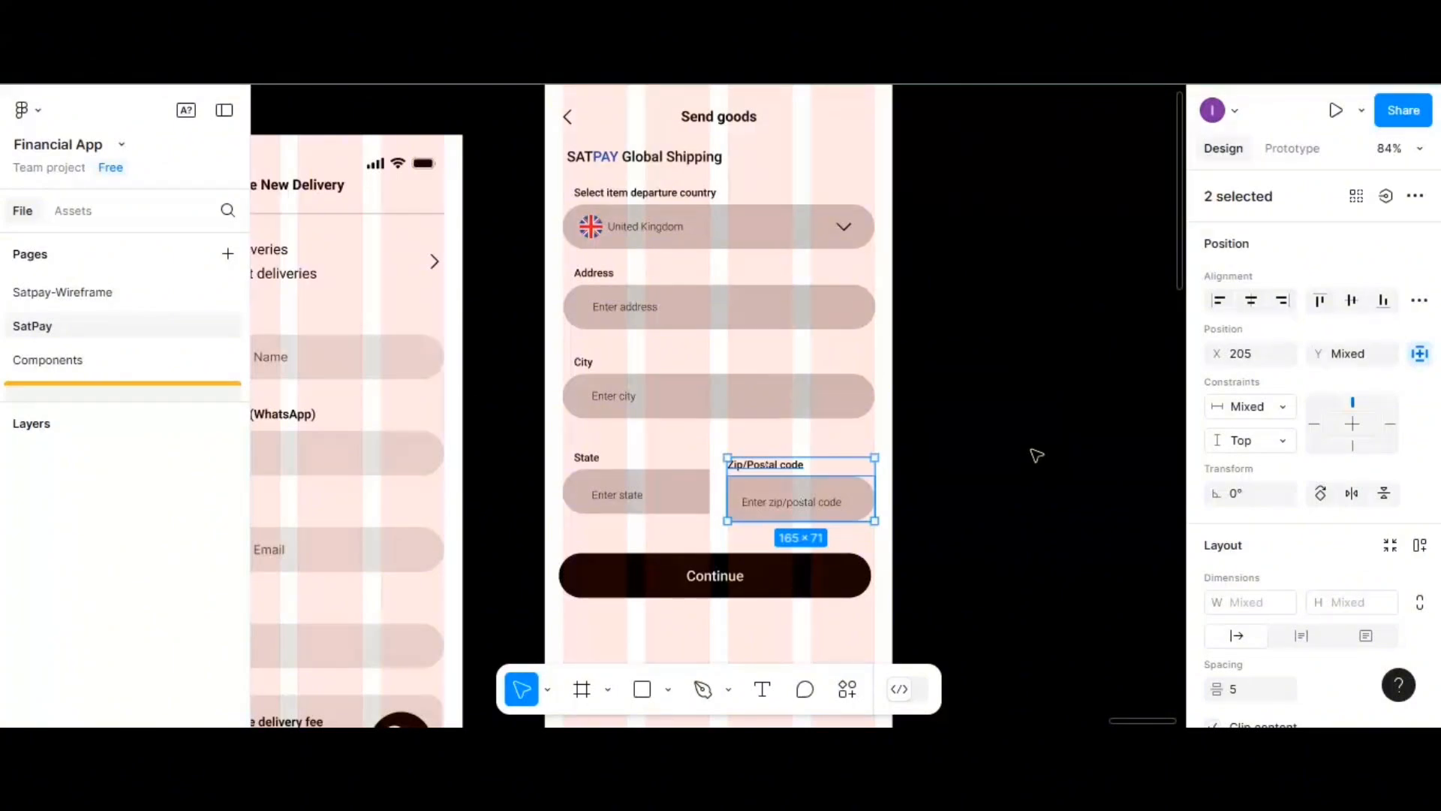
{"action": "key", "text": "ctrl+g"}
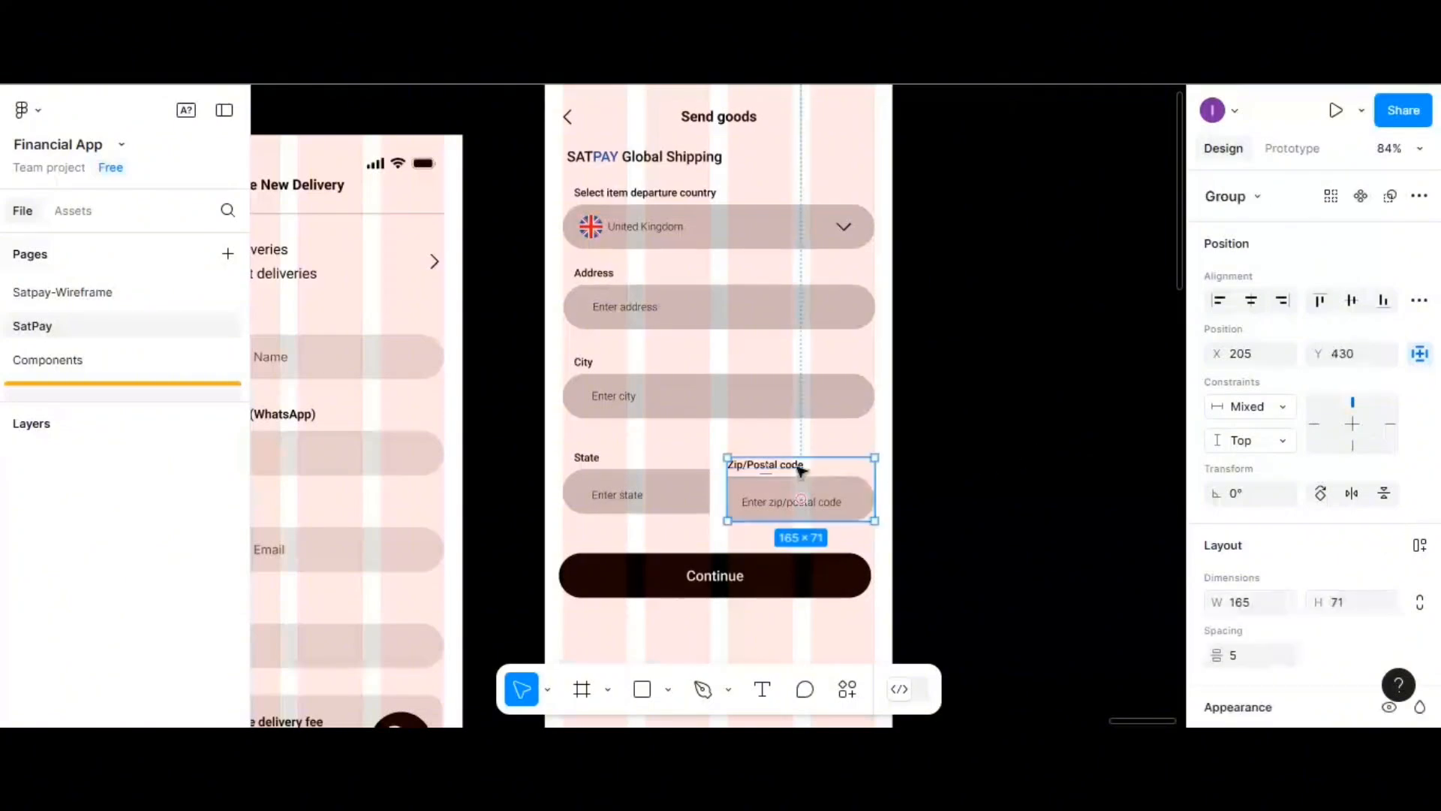
- Group the State label with the Enter state field
{"action": "left_click", "coordinate": [588, 458]}
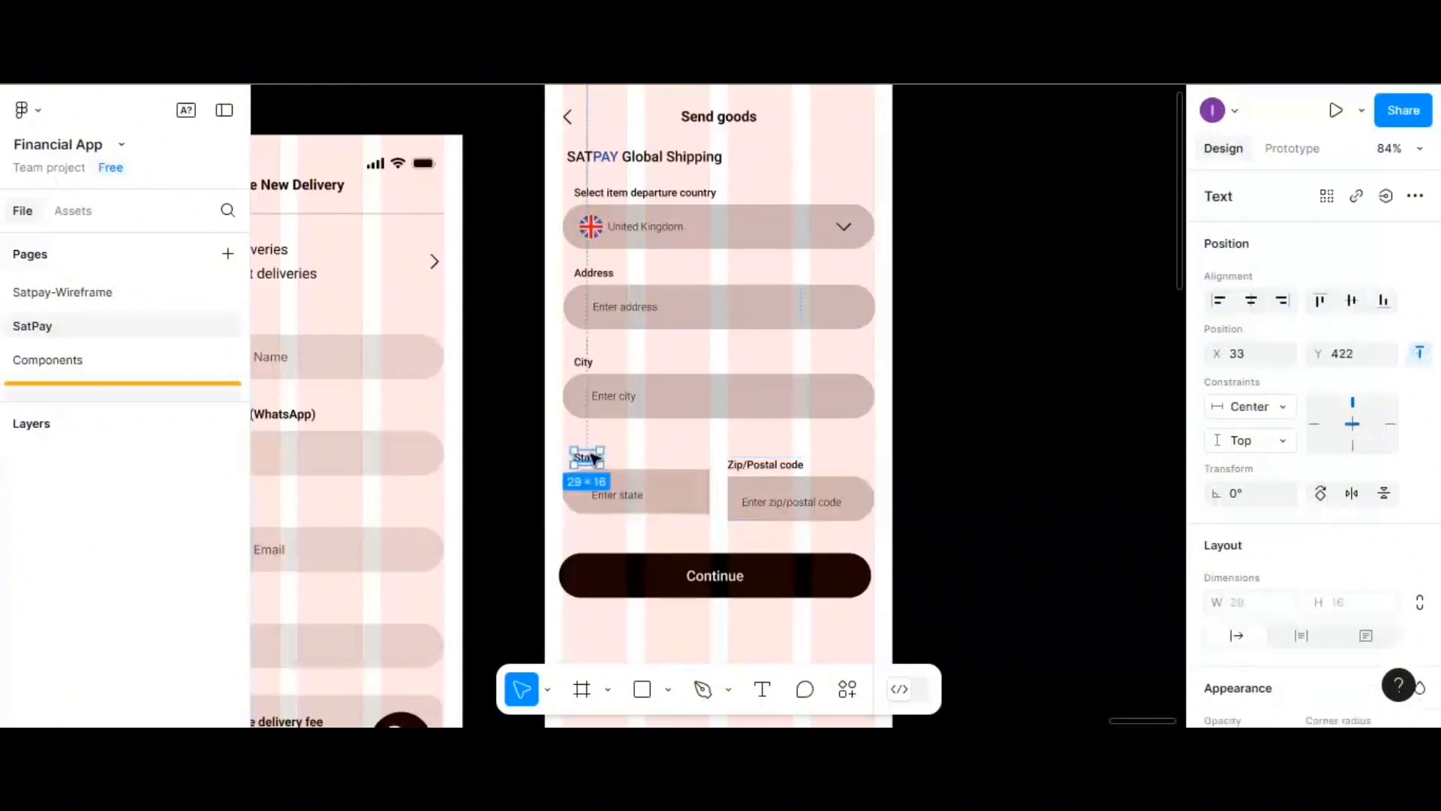
{"action": "left_click", "coordinate": [659, 499], "text": "shift"}
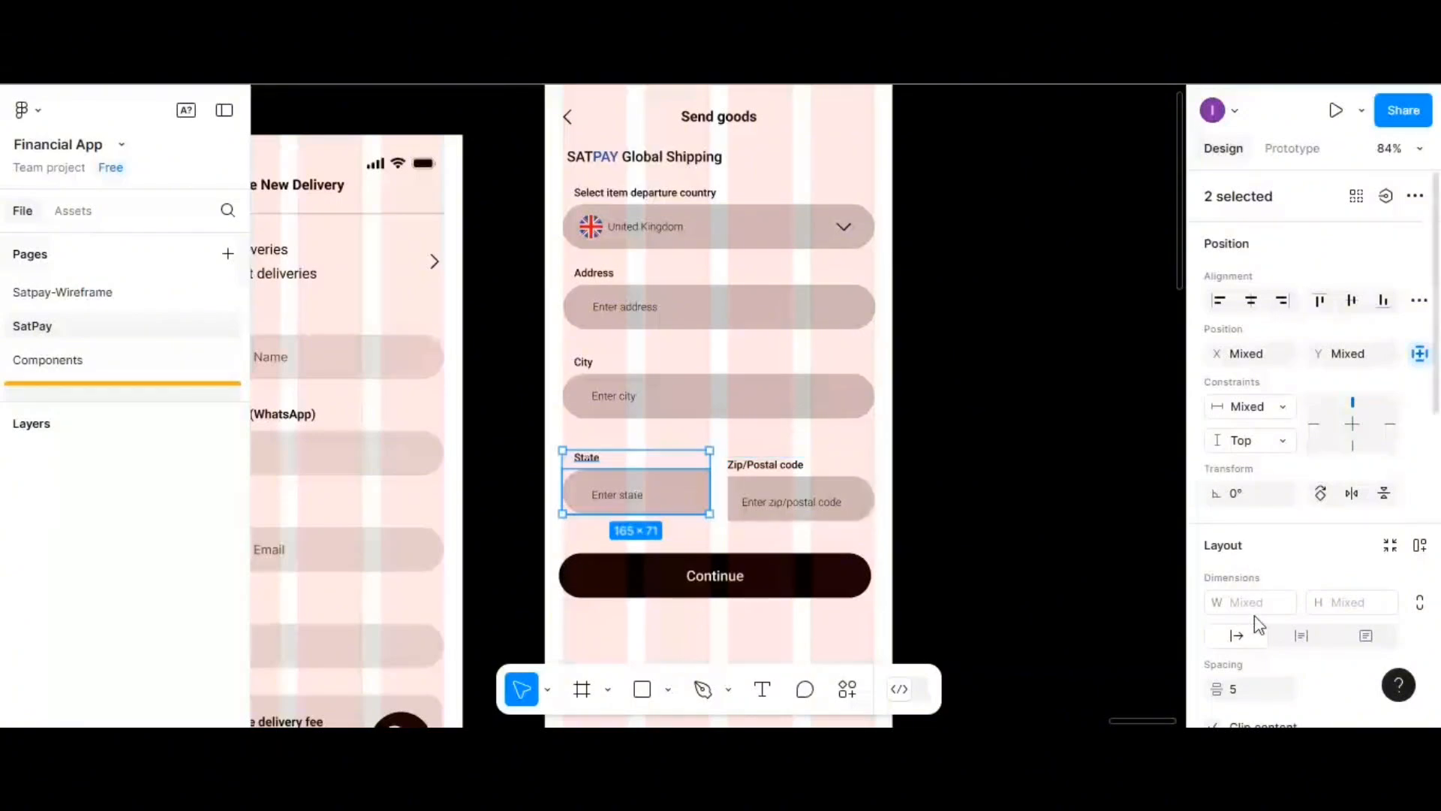
{"action": "key", "text": "ctrl+g"}
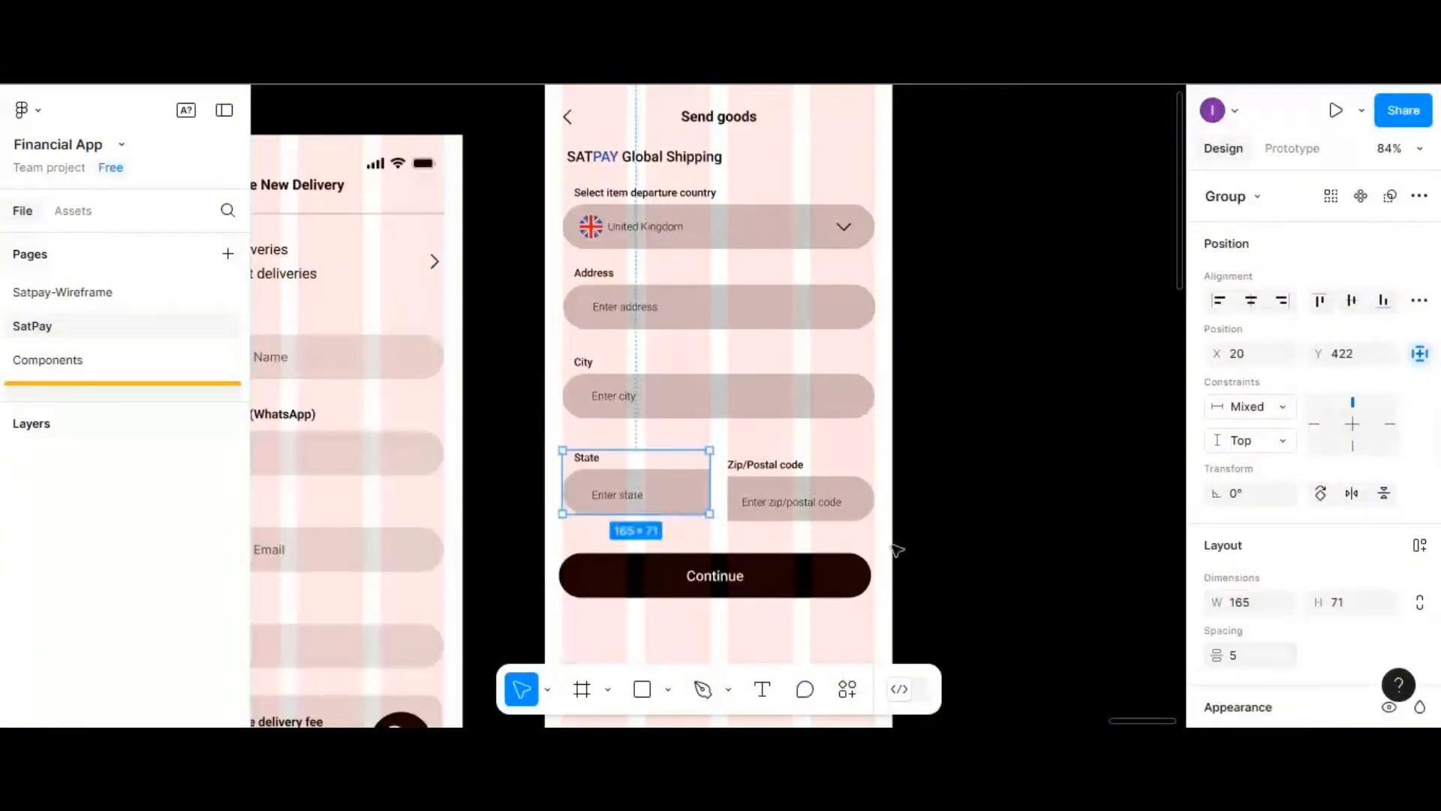
- Align the State and Zip/Postal code groups by their vertical centres
{"action": "left_click", "coordinate": [837, 501], "text": "shift"}
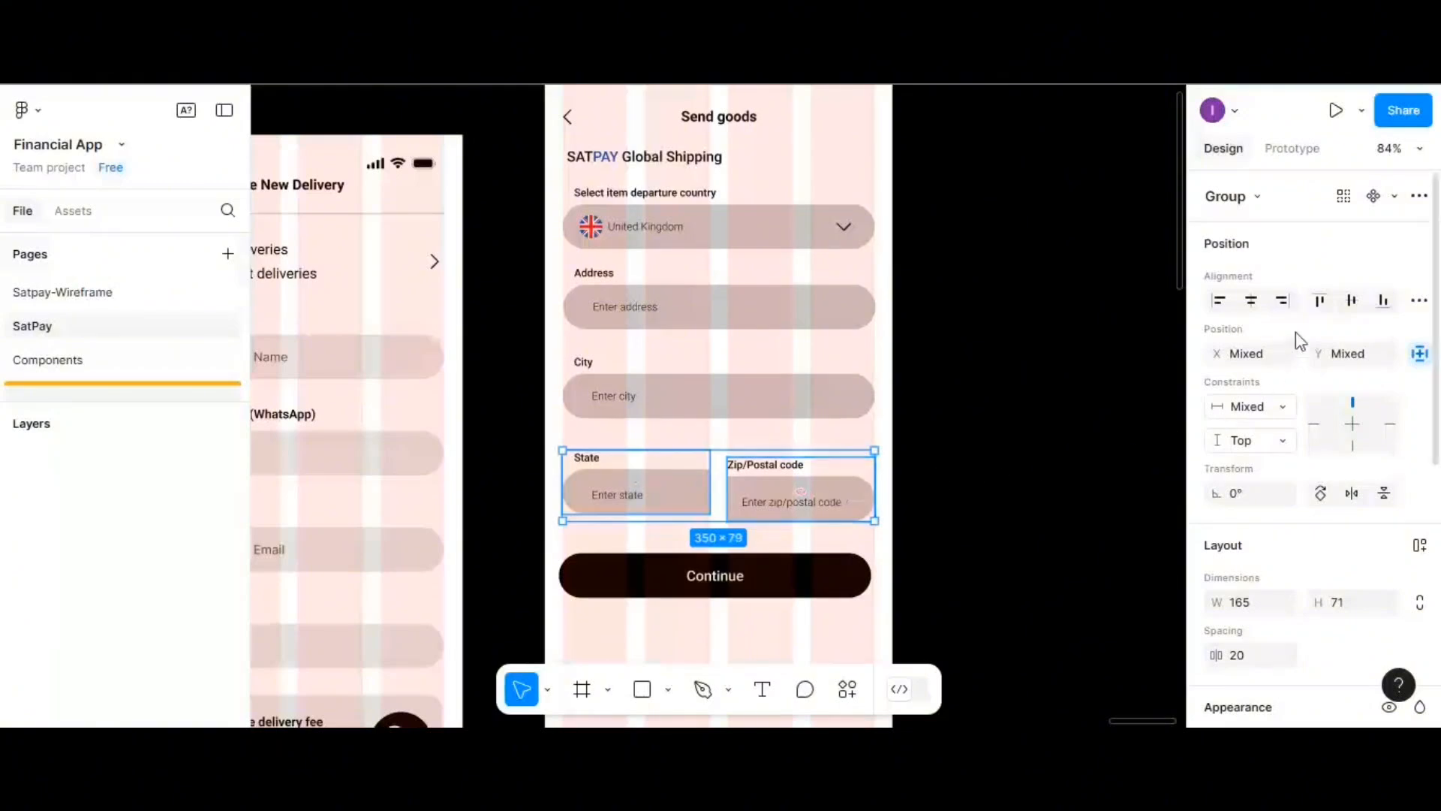
{"action": "left_click", "coordinate": [1351, 303]}
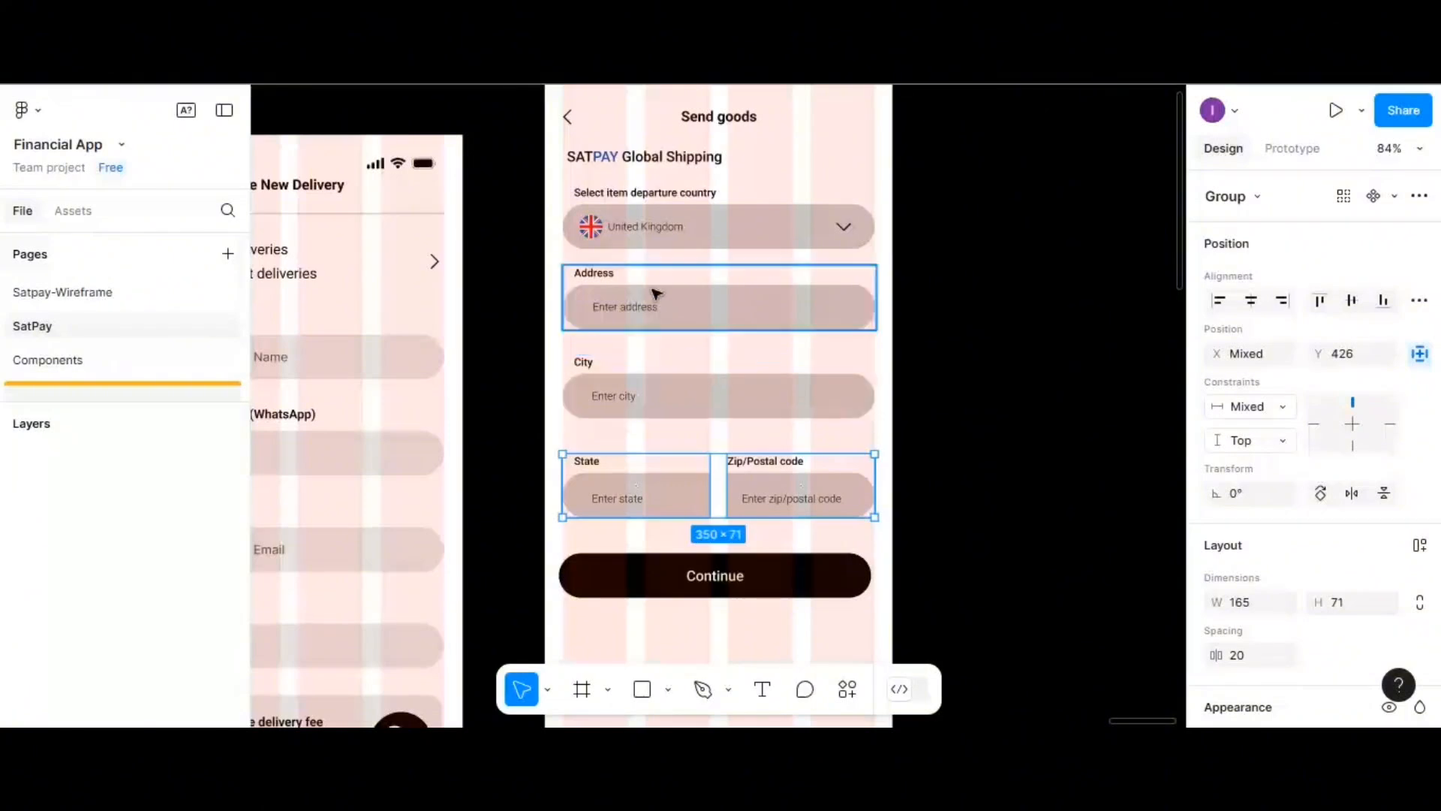
{"action": "scroll", "coordinate": [679, 333], "scroll_direction": "up", "scroll_amount": 1}
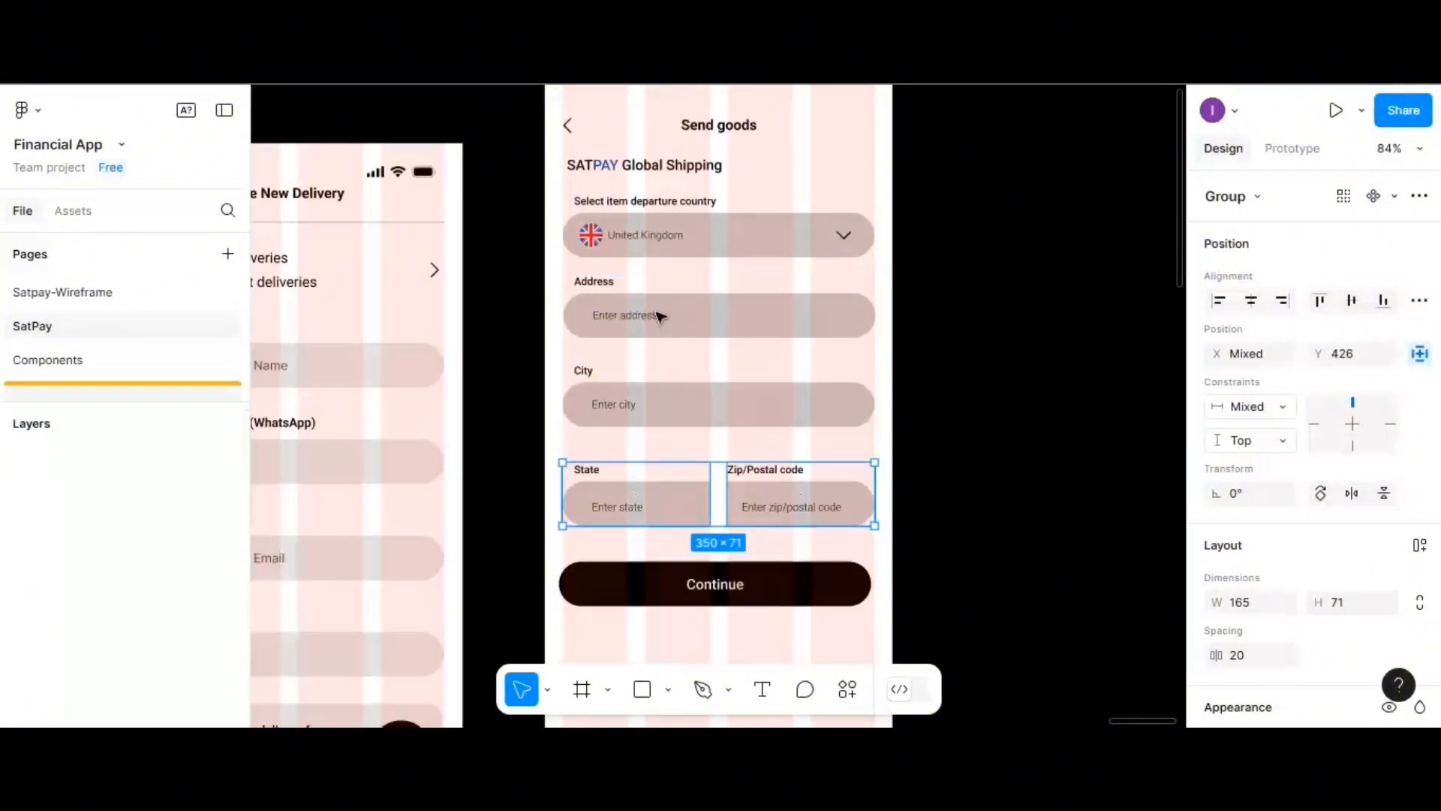
{"action": "left_click", "coordinate": [645, 238]}
{"action": "left_click", "coordinate": [647, 316], "text": "shift"}
{"action": "left_click", "coordinate": [644, 396], "text": "shift"}
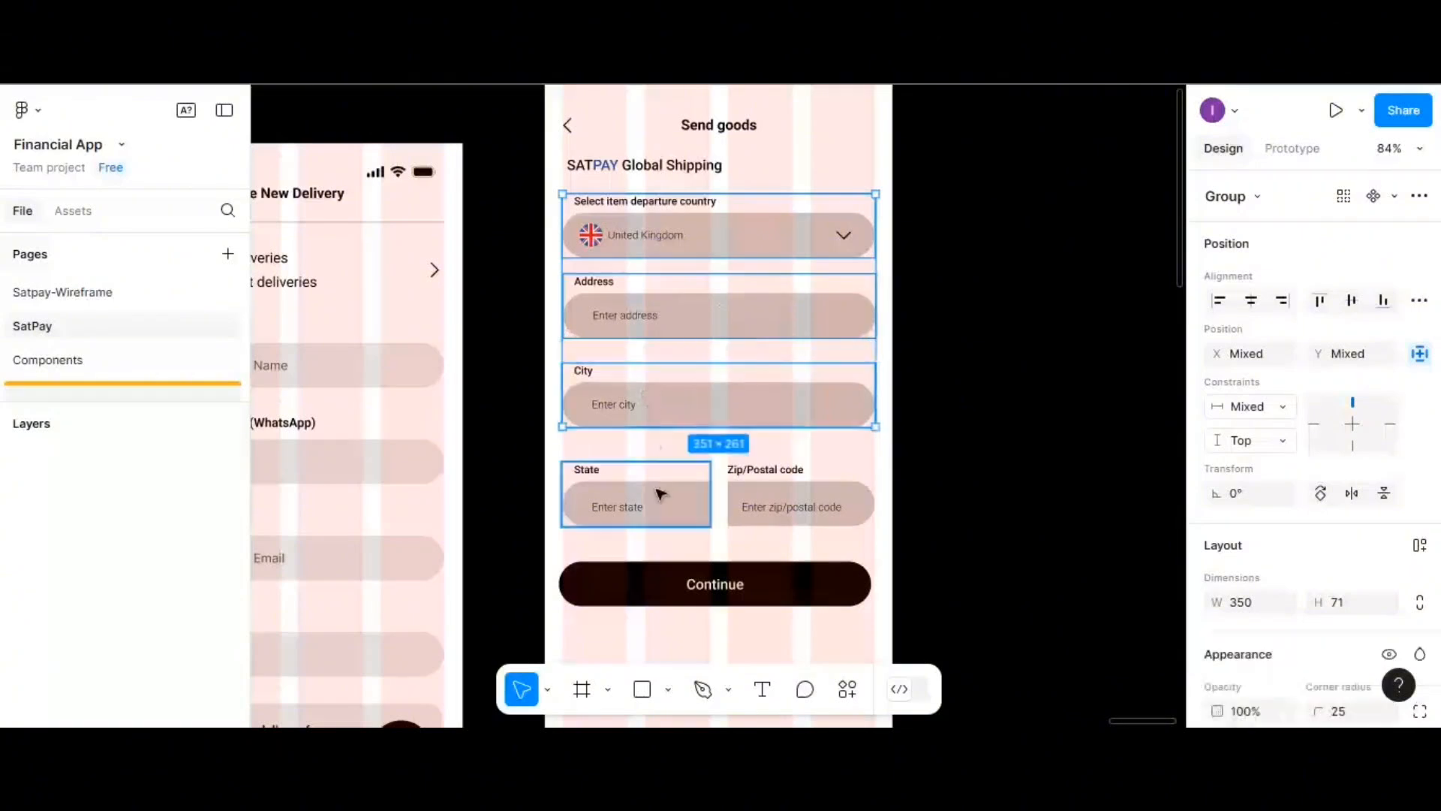
{"action": "left_click", "coordinate": [661, 494], "text": "shift"}
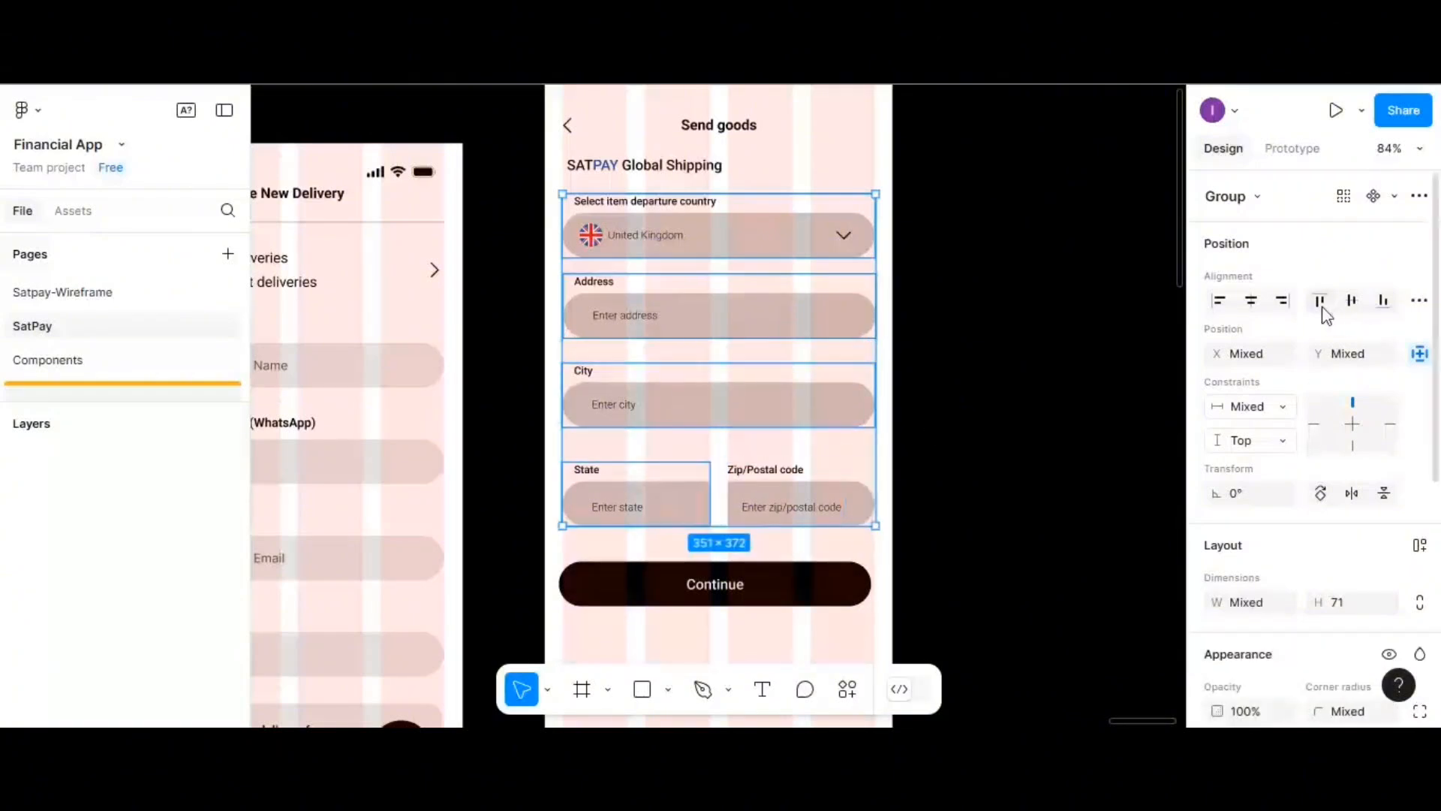
{"action": "left_click", "coordinate": [1000, 398]}
- Group the State and Zip/Postal code field groups into one row
{"action": "left_click", "coordinate": [687, 499]}
{"action": "left_click", "coordinate": [801, 502], "text": "shift"}
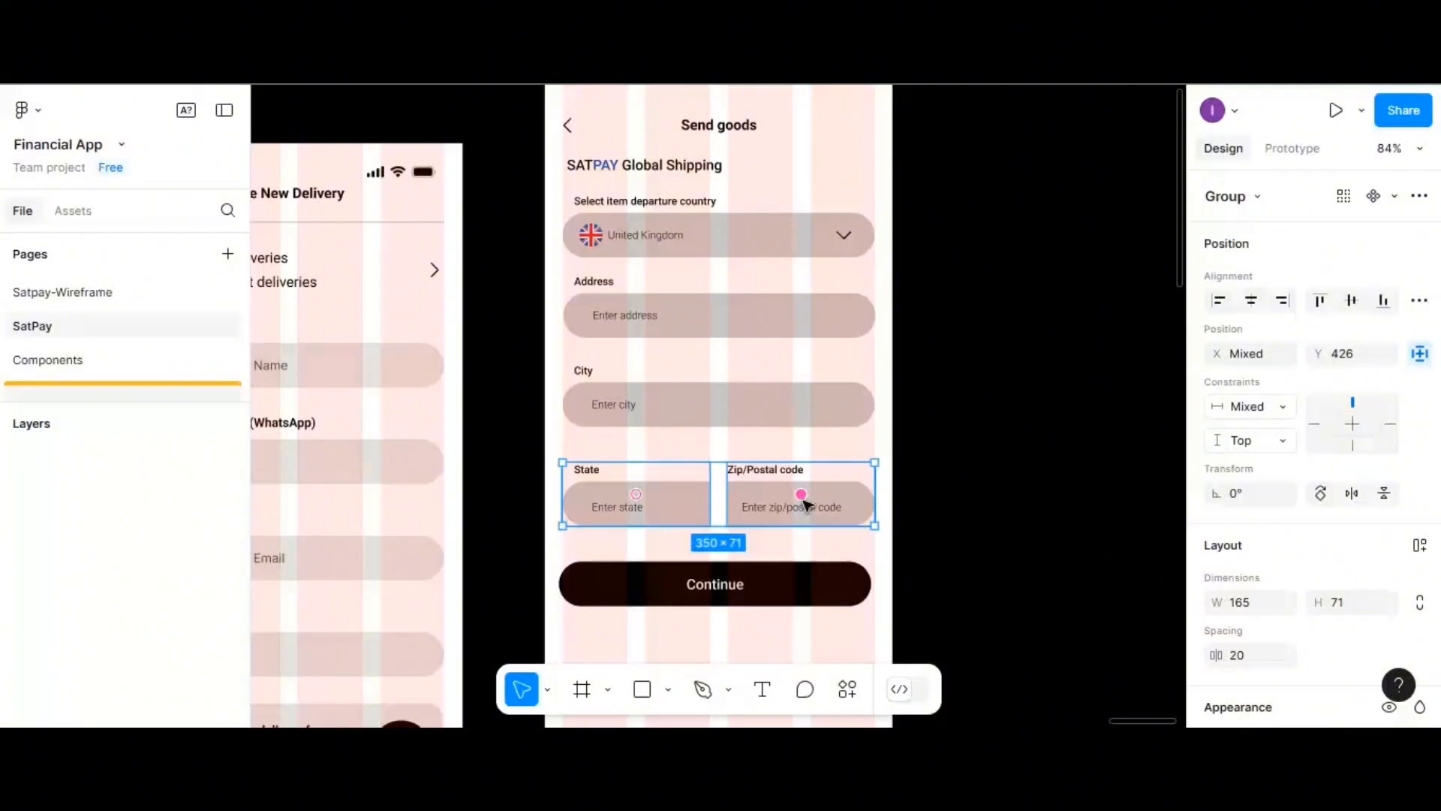
{"action": "key", "text": "ctrl+g"}
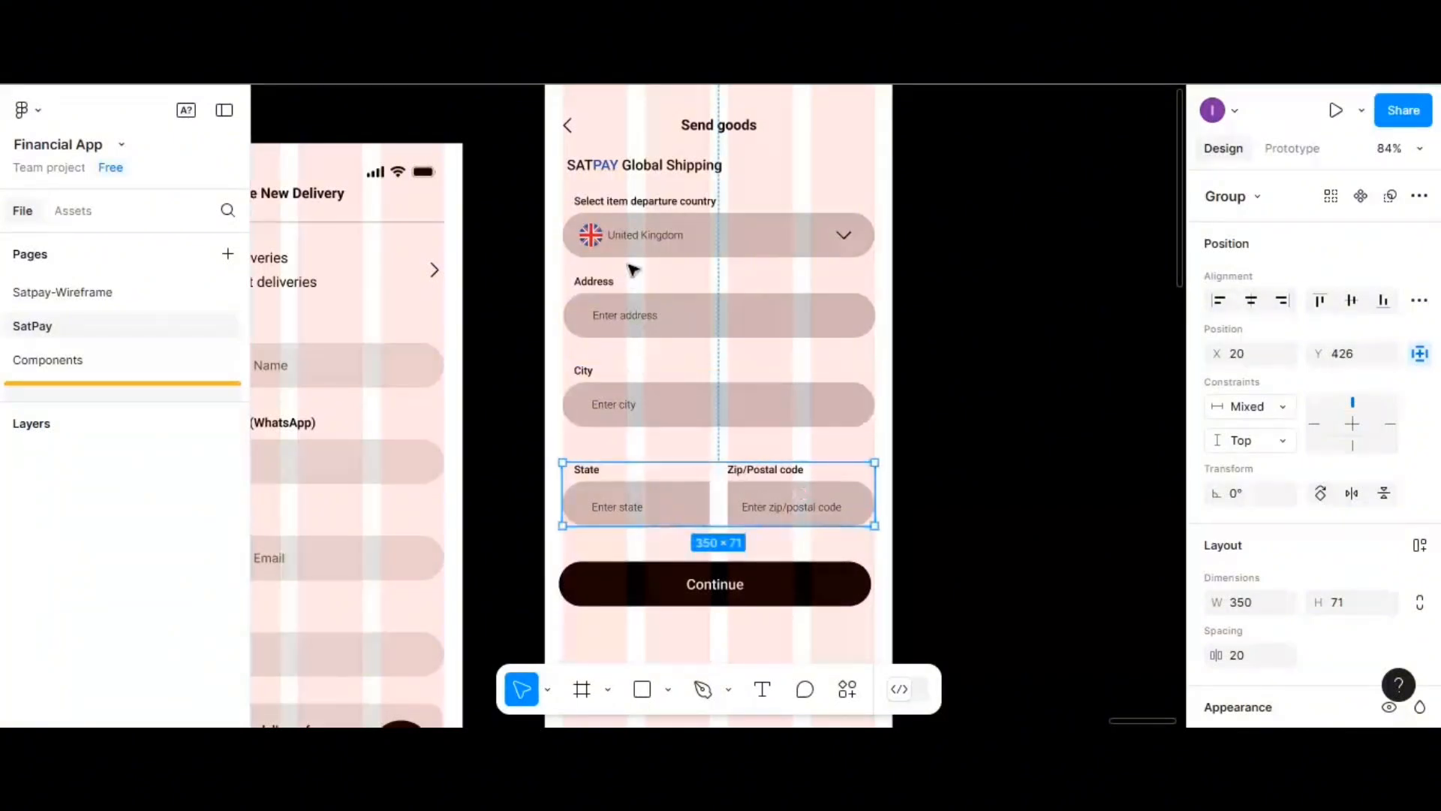
- Align the departure country, Address, City and State/Zip groups and the Continue button by their horizontal centres
{"action": "left_click", "coordinate": [634, 233]}
{"action": "left_click", "coordinate": [654, 315], "text": "shift"}
{"action": "left_click", "coordinate": [654, 405], "text": "shift"}
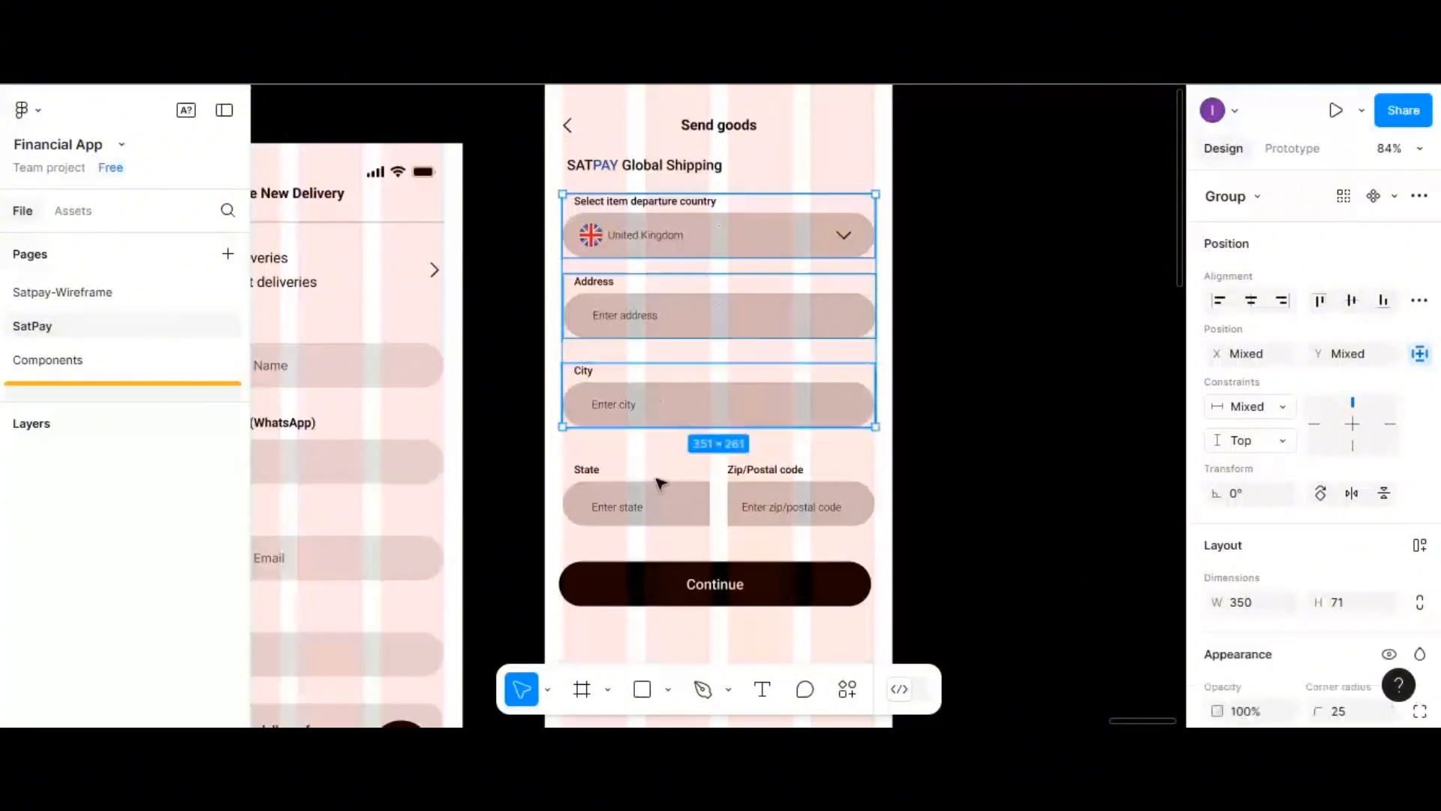
{"action": "left_click", "coordinate": [660, 486], "text": "shift"}
{"action": "left_click", "coordinate": [720, 579], "text": "shift"}
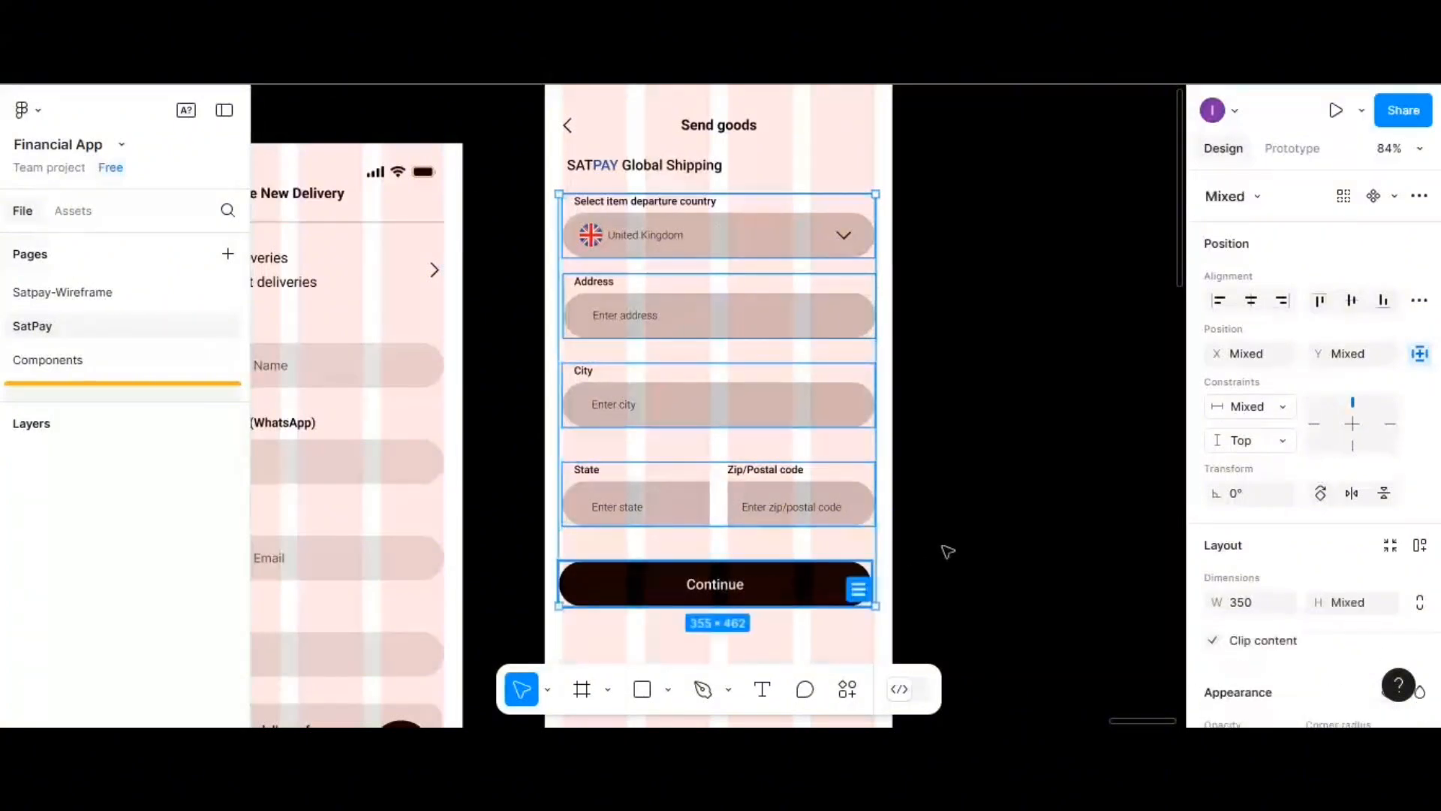
{"action": "left_click", "coordinate": [1251, 301]}
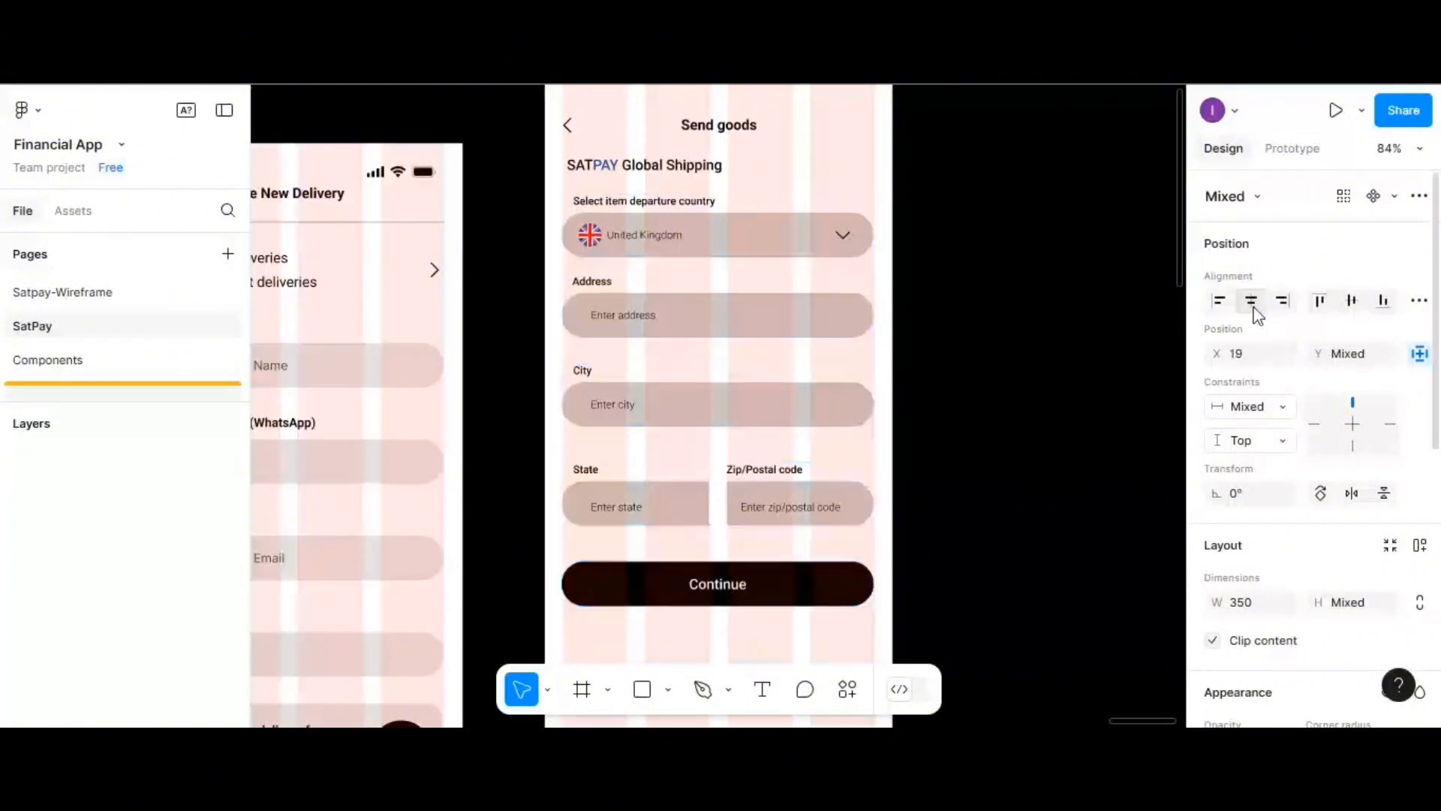
- Distribute the field groups and Continue button vertically with a spacing of 30, and group them as one form
{"action": "left_click", "coordinate": [1418, 302]}
{"action": "left_click", "coordinate": [1313, 363]}
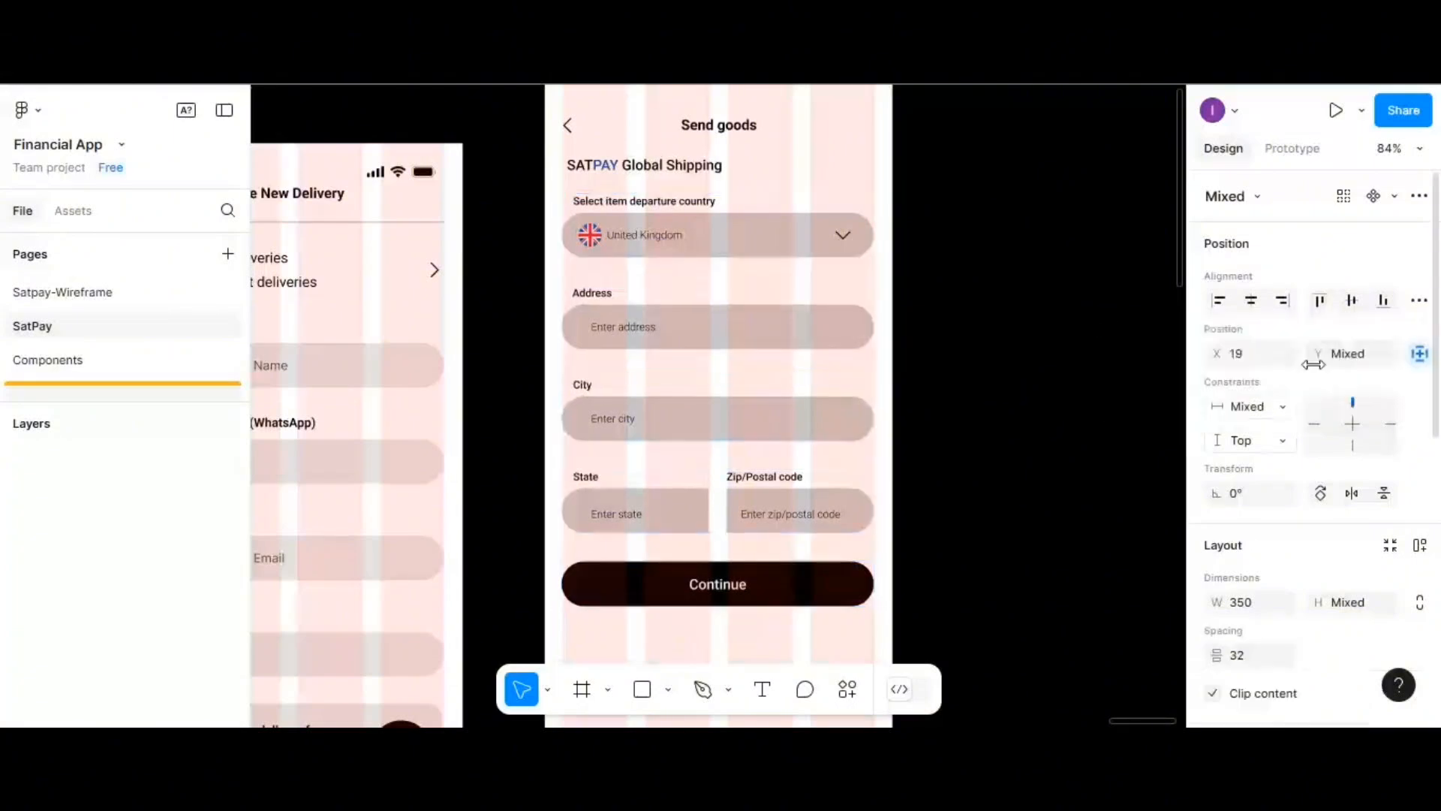
{"action": "left_click", "coordinate": [1255, 662]}
{"action": "type", "text": "3"}
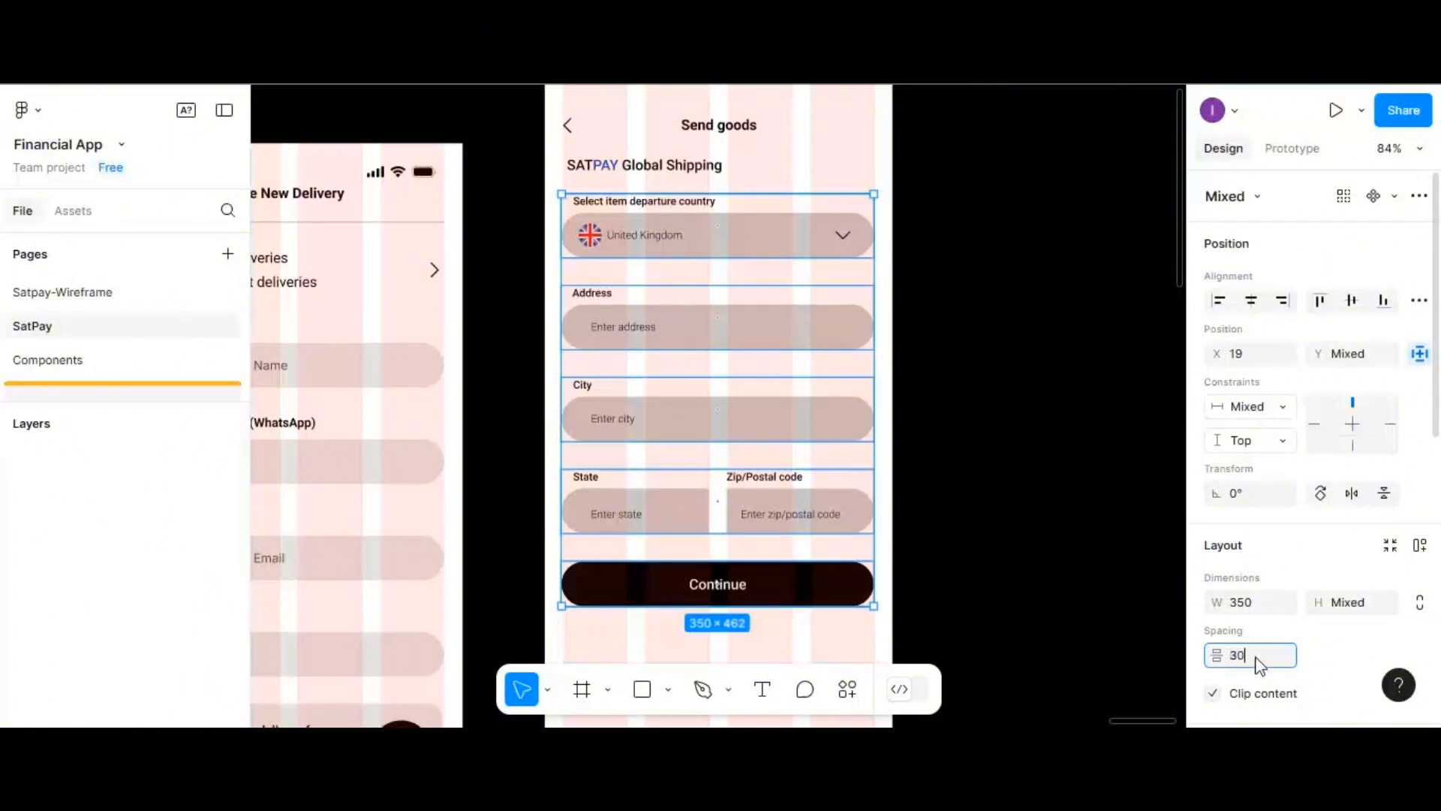
{"action": "key", "text": "Return"}
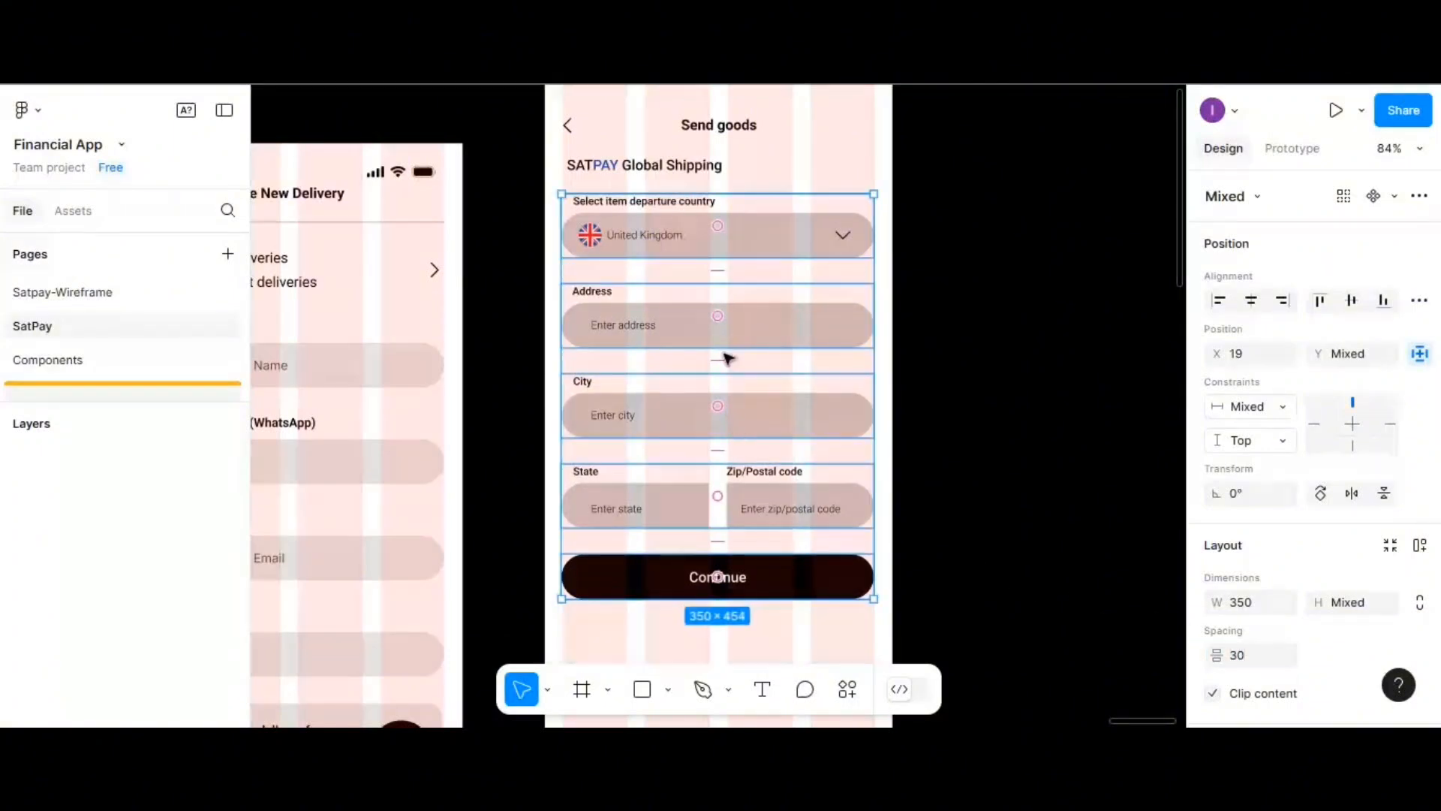
{"action": "left_click", "coordinate": [725, 351]}
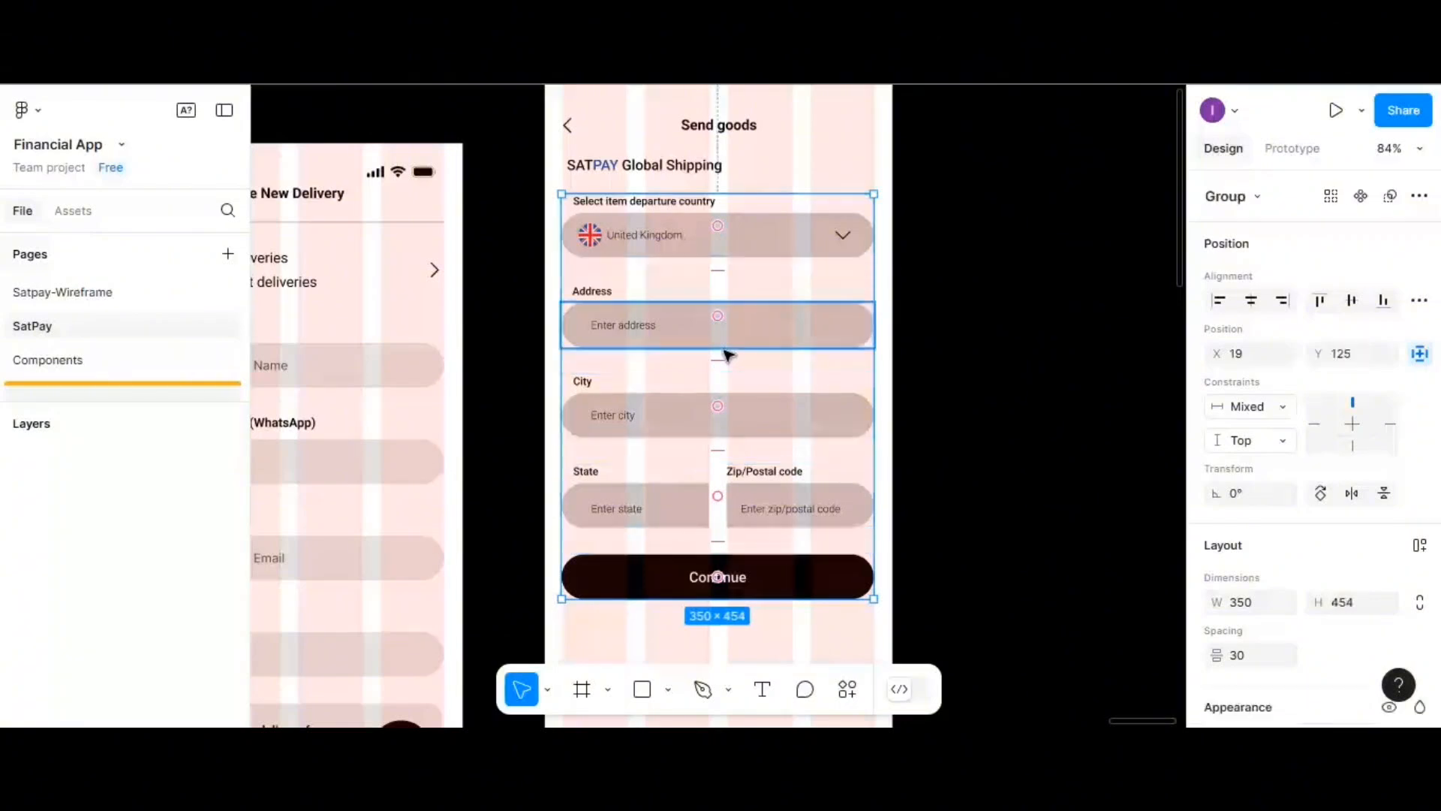
- Group the back arrow with the Send goods title
{"action": "scroll", "coordinate": [803, 411], "scroll_direction": "up", "scroll_amount": 1}
{"action": "scroll", "coordinate": [804, 410], "scroll_direction": "up", "scroll_amount": 1}
{"action": "scroll", "coordinate": [831, 334], "scroll_direction": "down", "scroll_amount": 1}
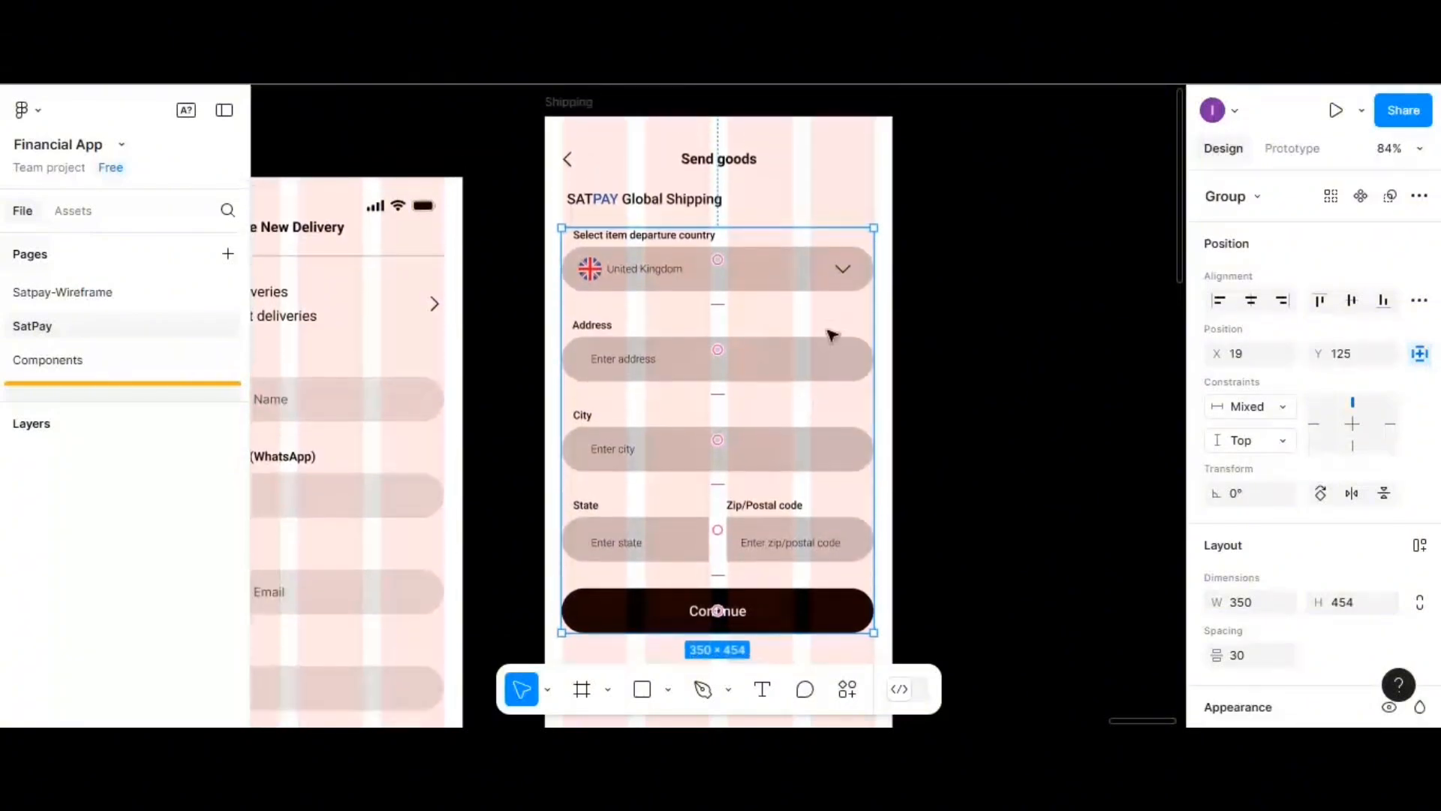
{"action": "scroll", "coordinate": [709, 207], "scroll_direction": "up", "scroll_amount": 1}
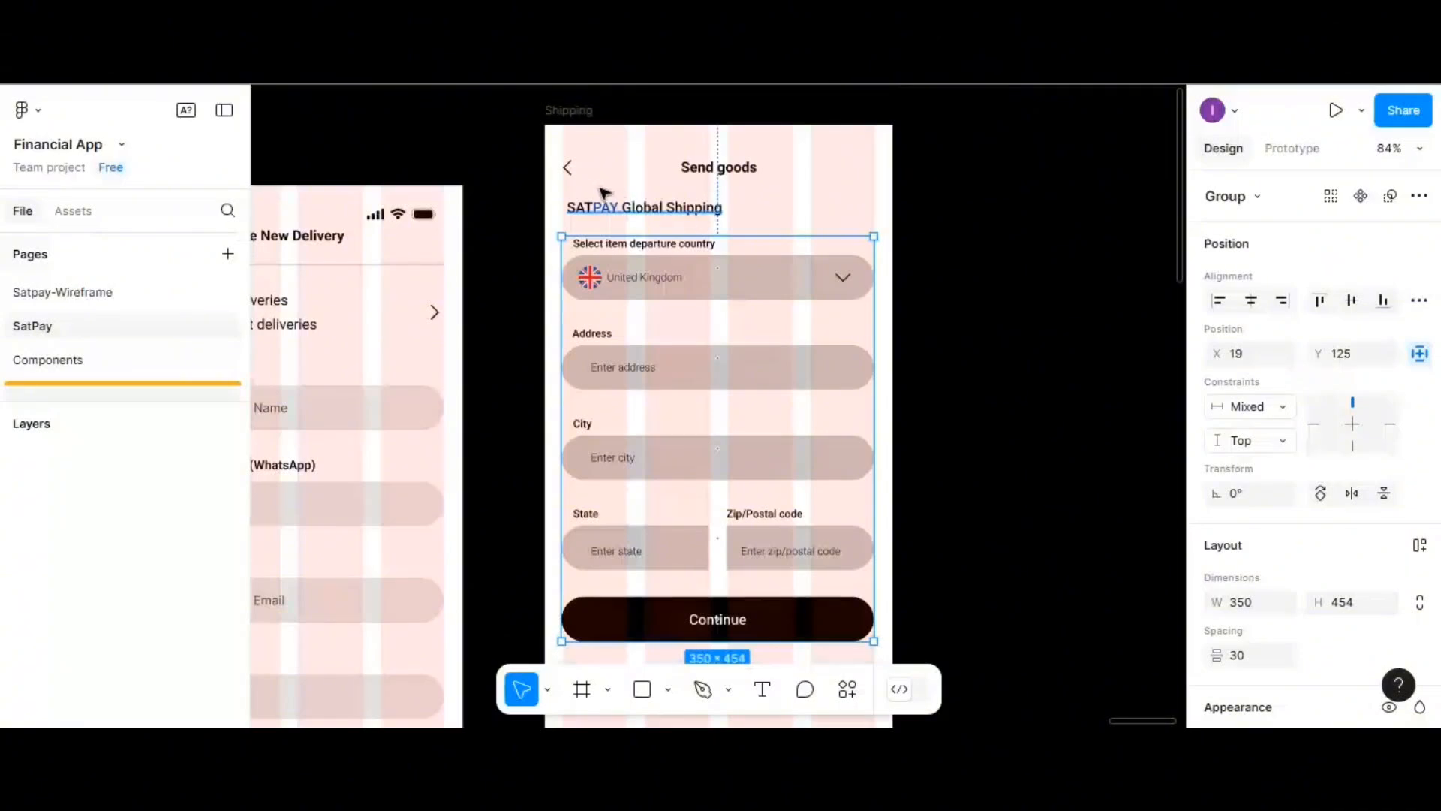
{"action": "left_click", "coordinate": [567, 166]}
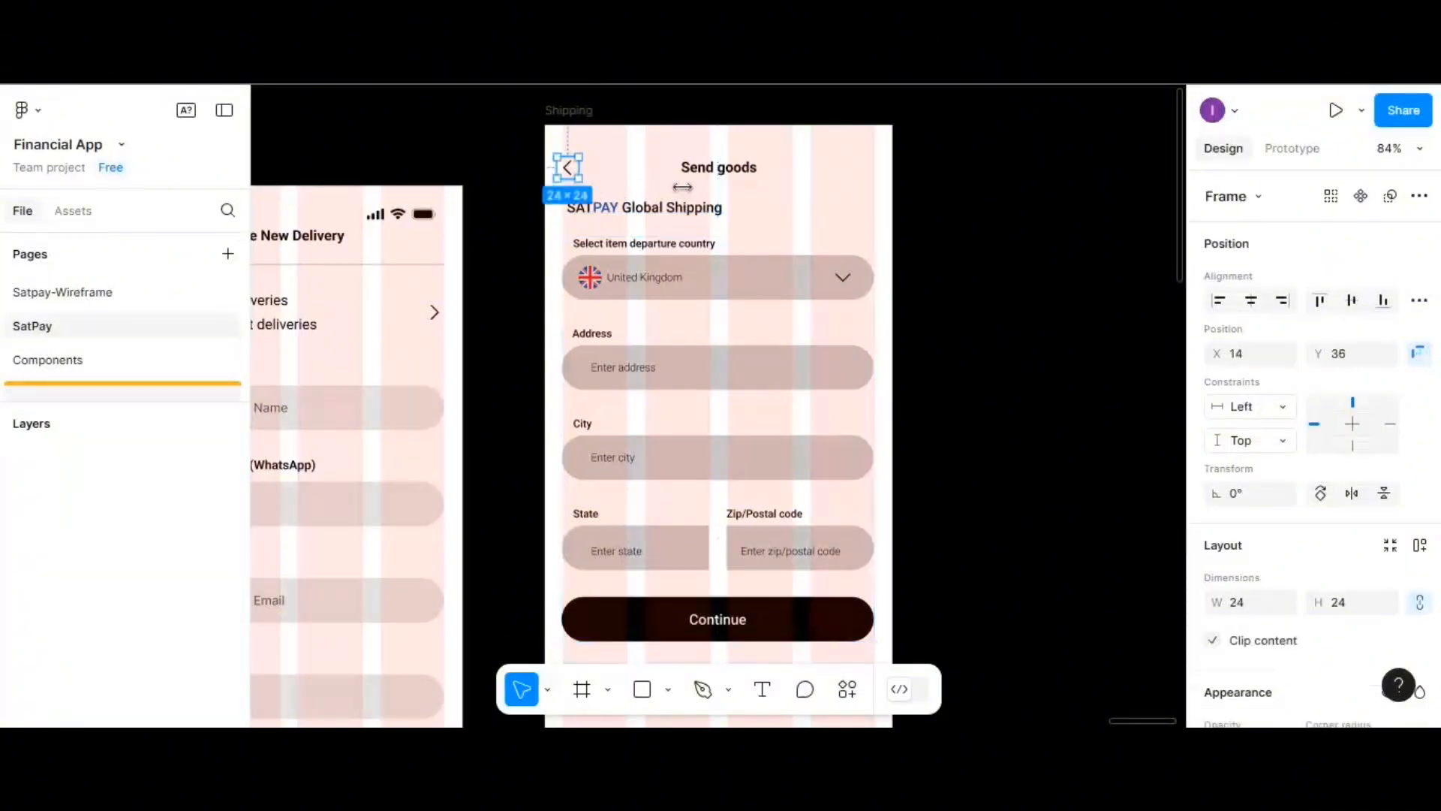
{"action": "left_click", "coordinate": [730, 178], "text": "shift"}
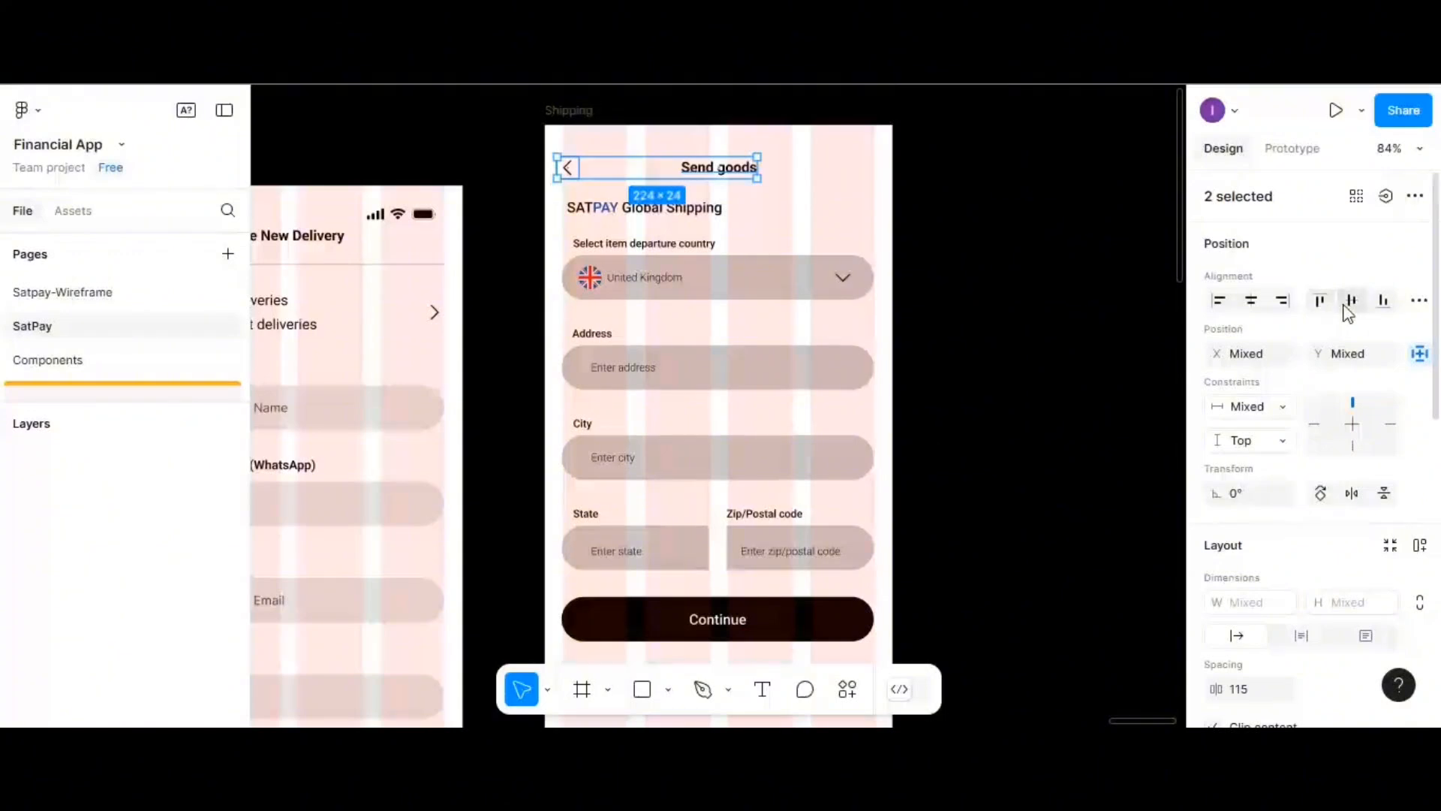
{"action": "key", "text": "ctrl+g"}
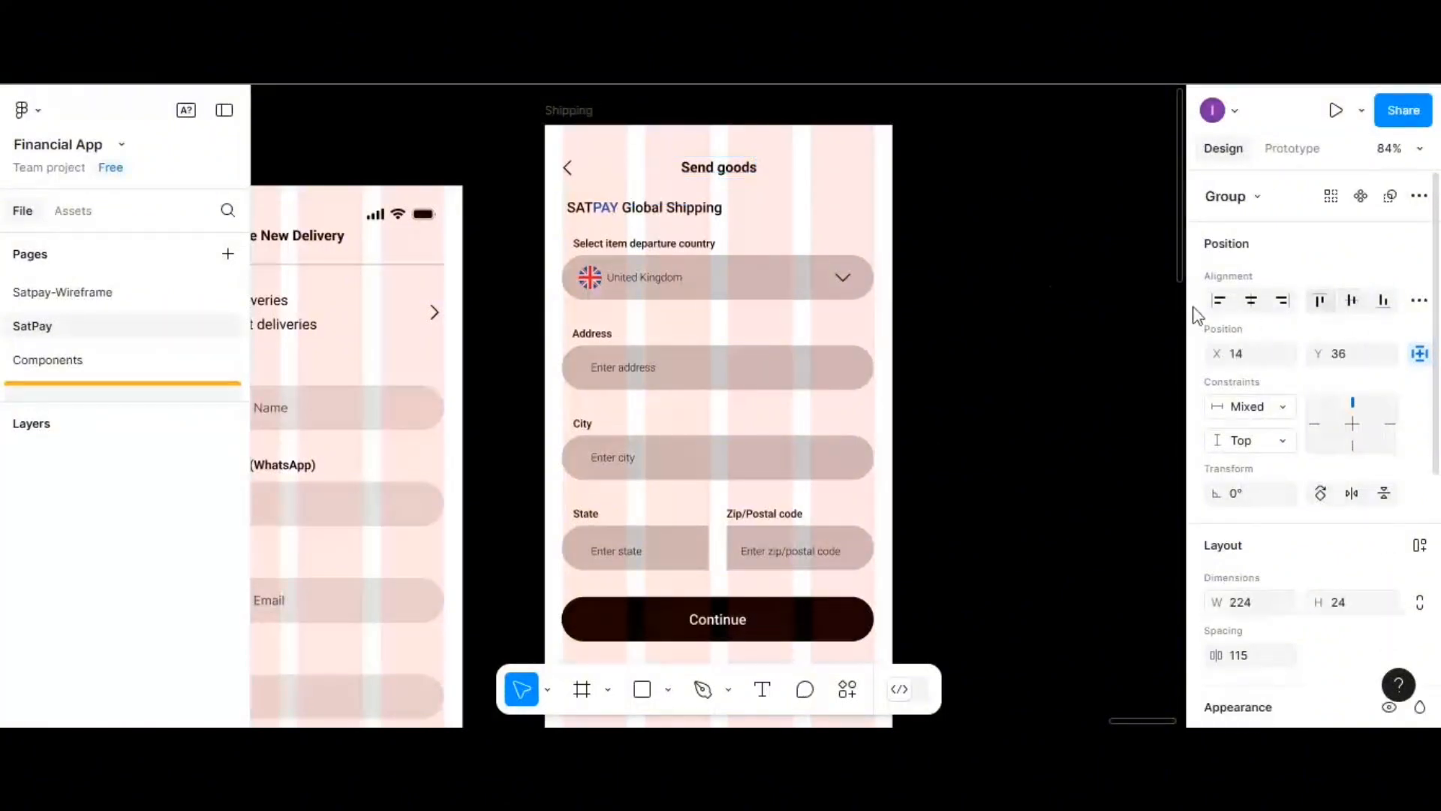
- Set the vertical spacing between the Send goods header group and the SATPAY Global Shipping text to 15, and group the two
{"action": "left_click", "coordinate": [694, 213], "text": "shift"}
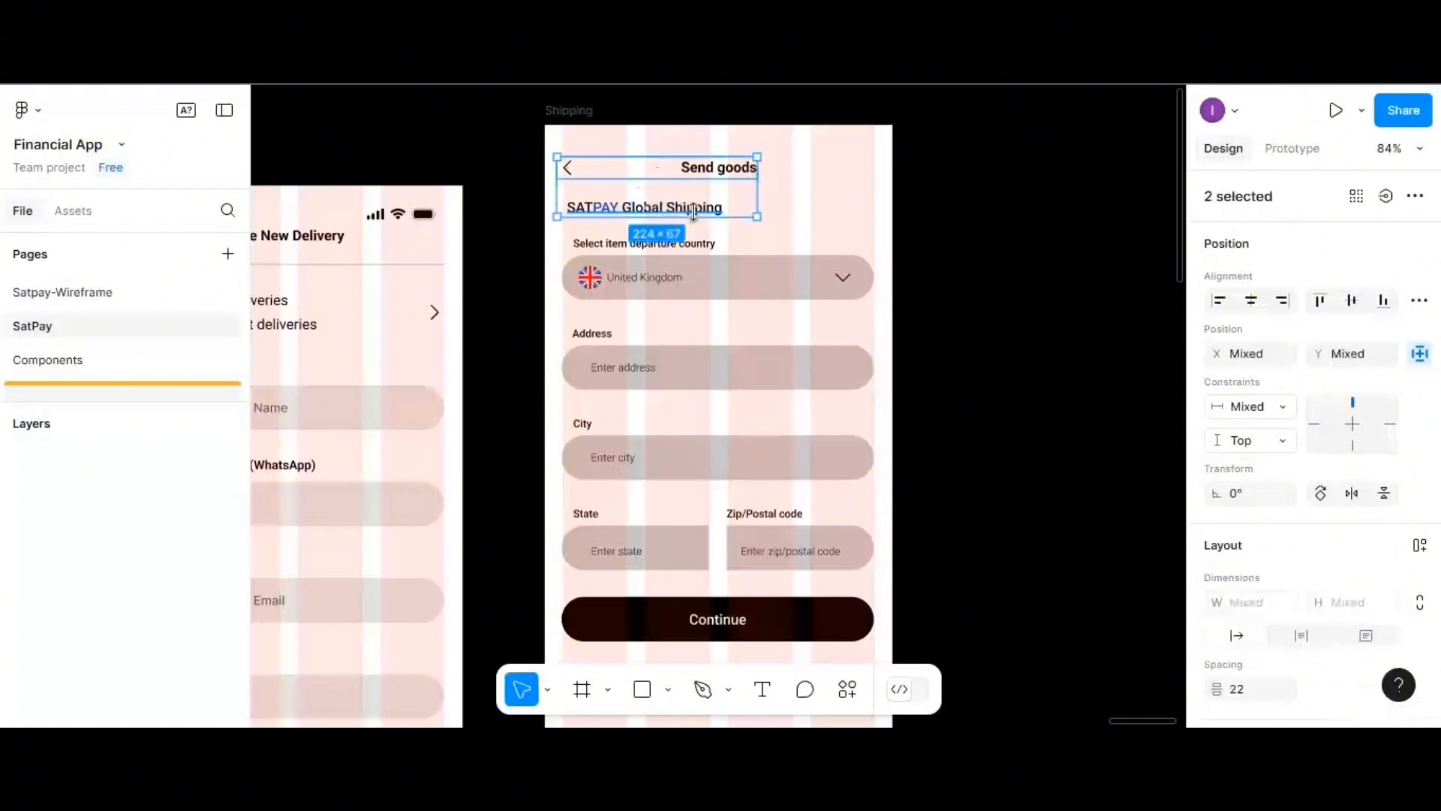
{"action": "scroll", "coordinate": [1261, 568], "scroll_direction": "down", "scroll_amount": 2}
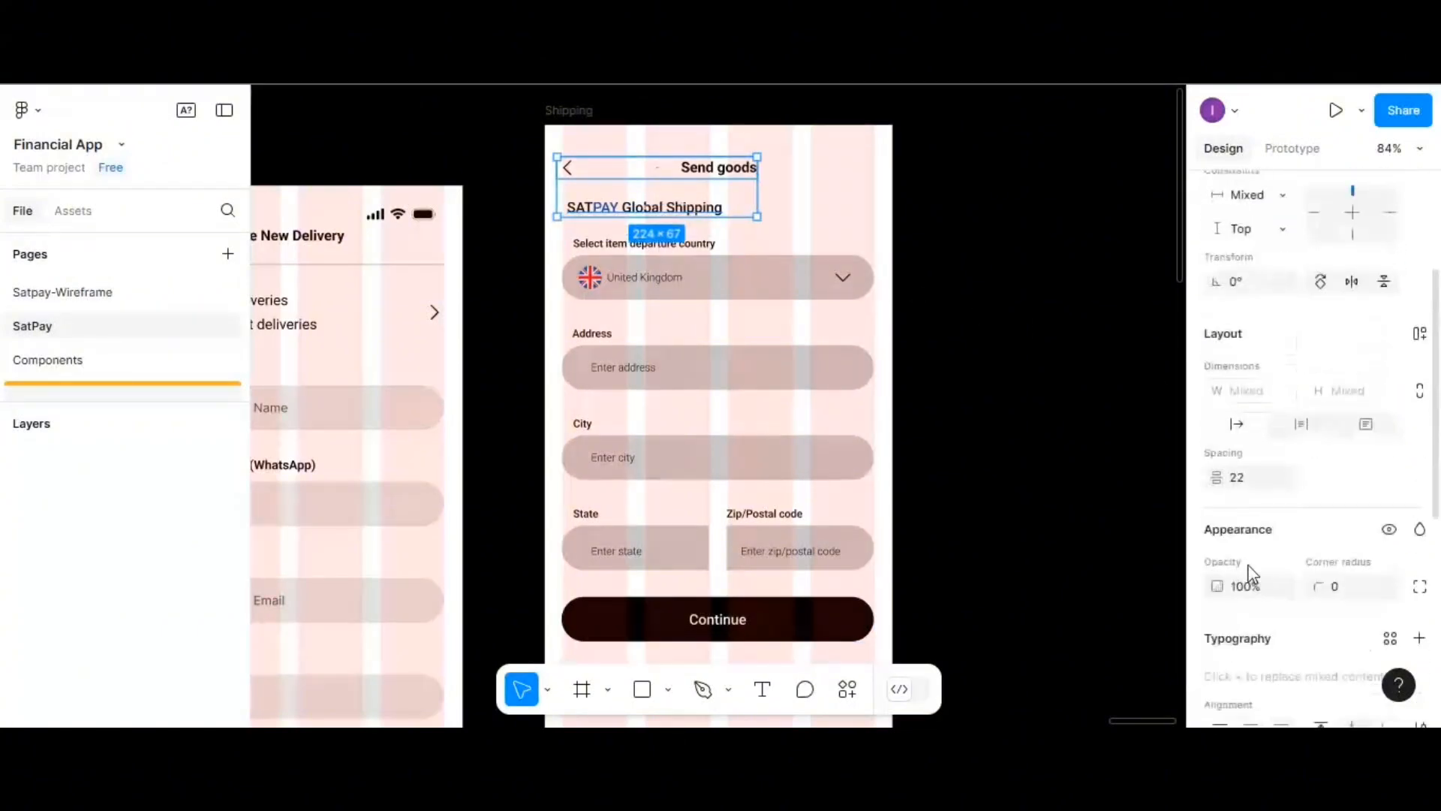
{"action": "left_click", "coordinate": [1250, 485]}
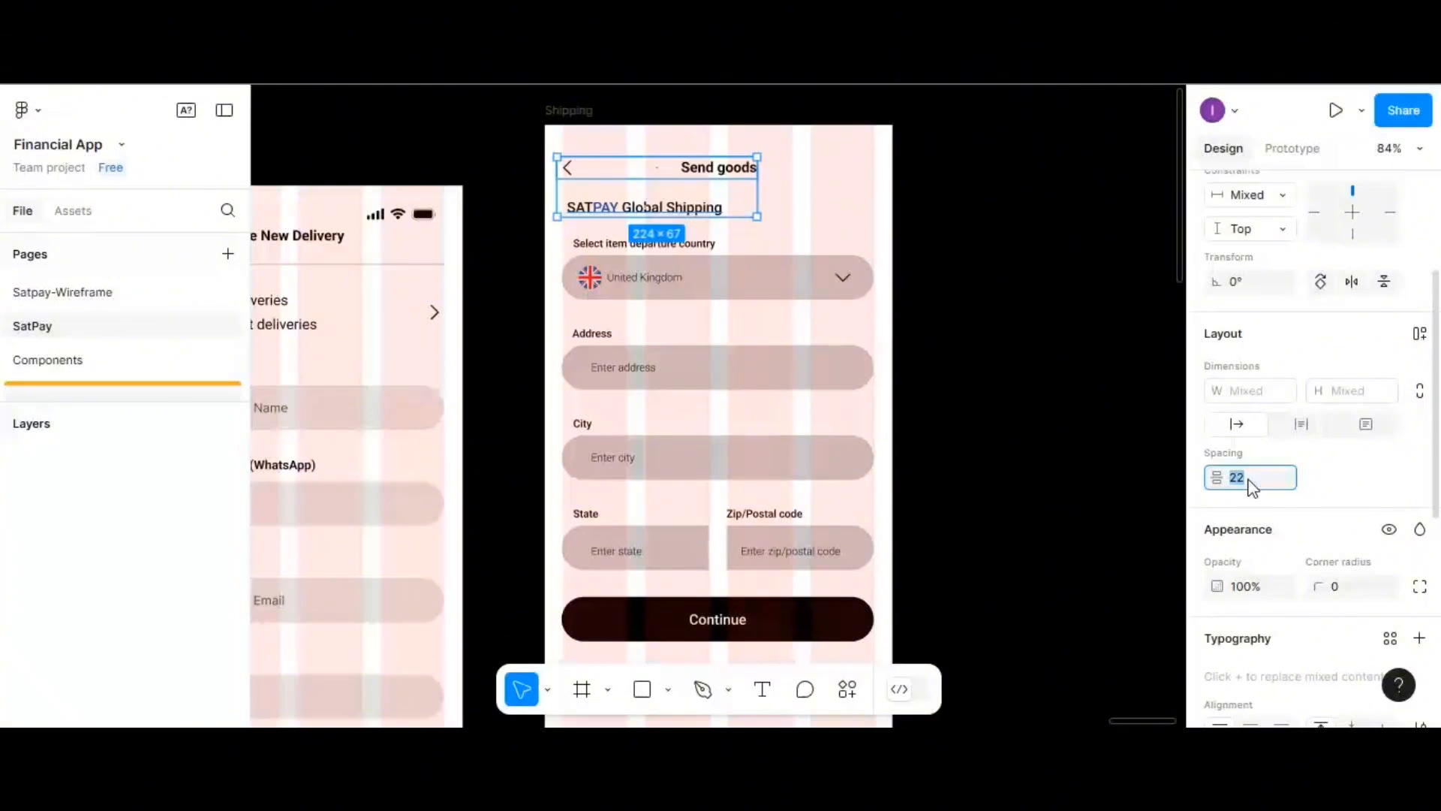
{"action": "key", "text": "Return"}
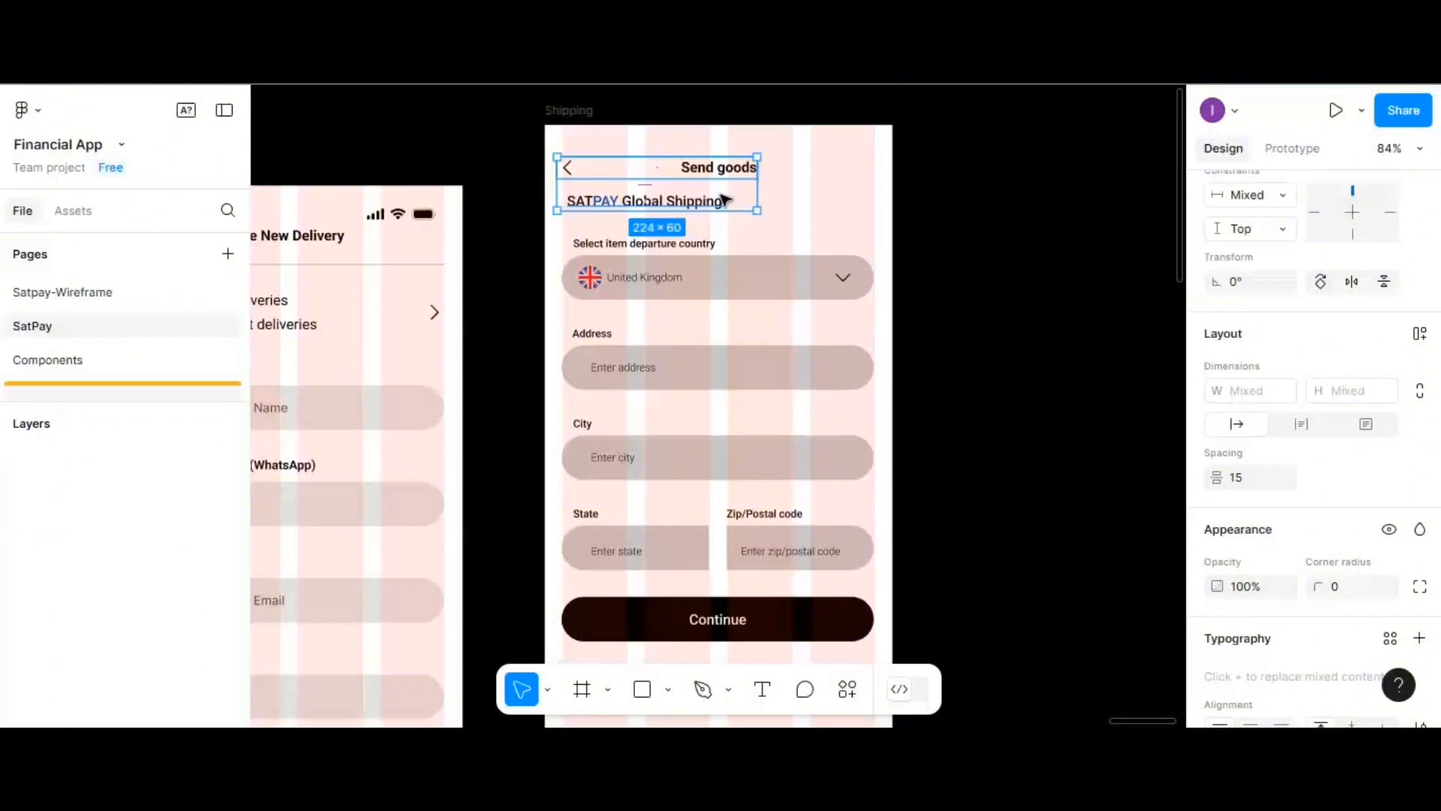
{"action": "key", "text": "ctrl+g"}
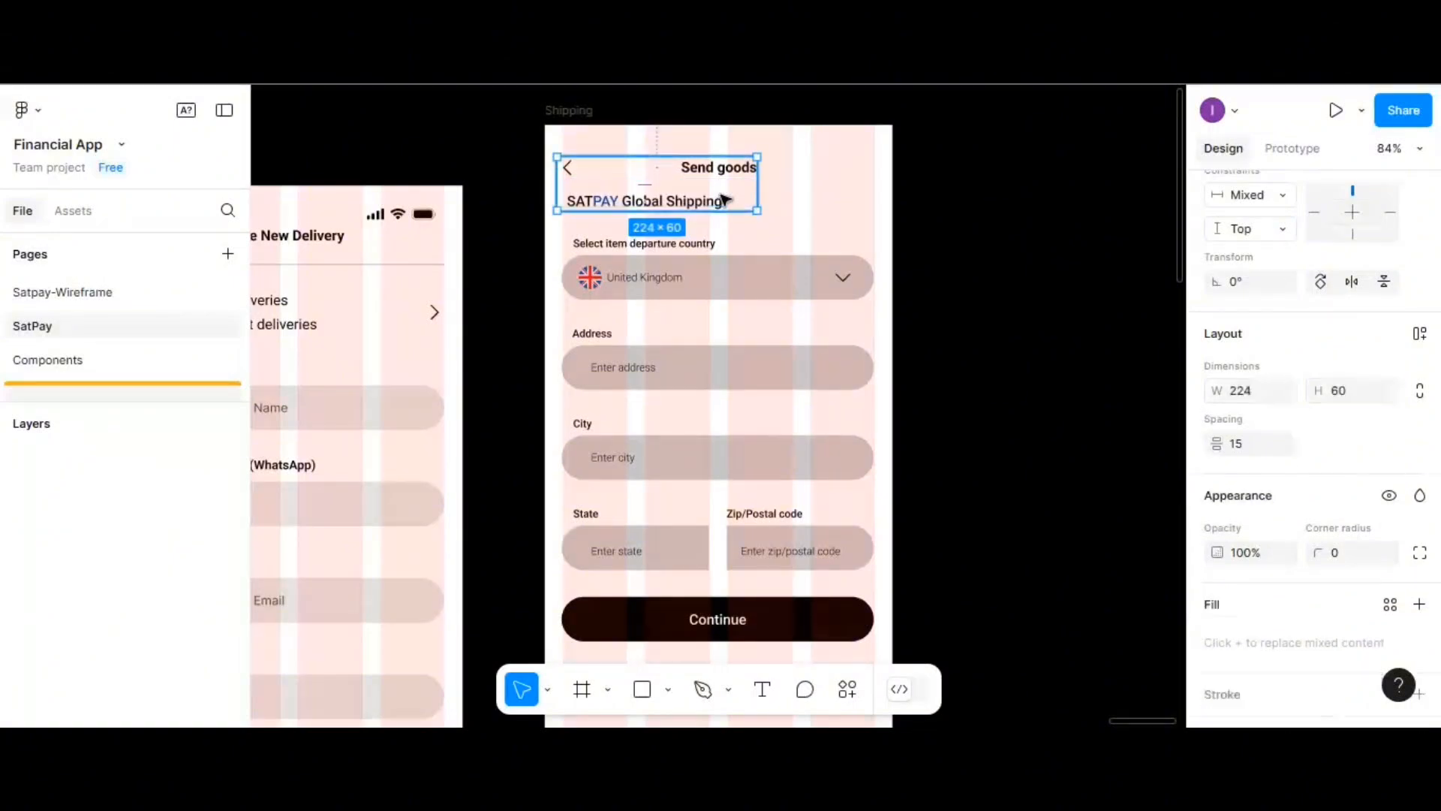
- Set the vertical spacing between the header group and the form group to 30
{"action": "left_click", "coordinate": [744, 283], "text": "shift"}
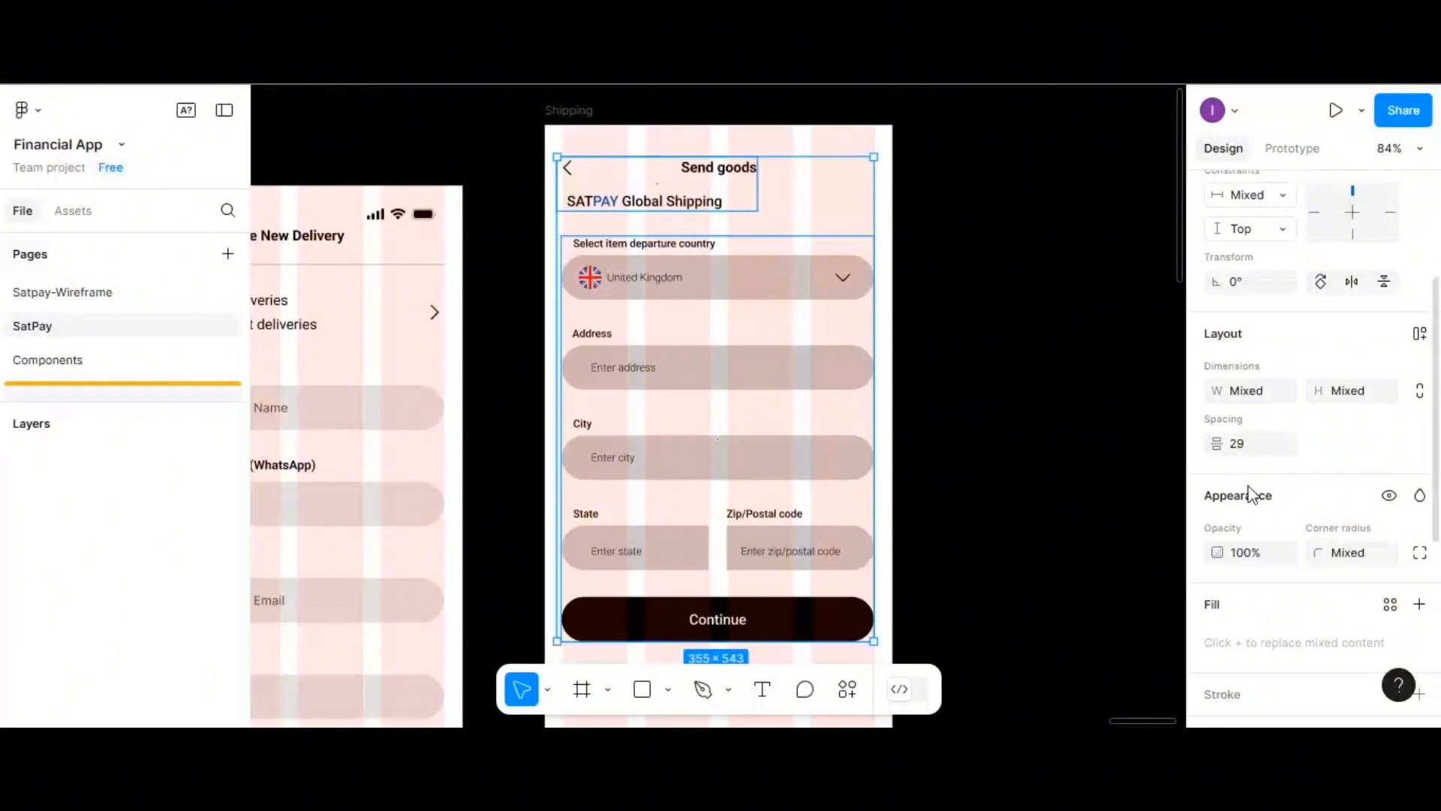
{"action": "left_click", "coordinate": [1242, 452]}
{"action": "type", "text": "30"}
{"action": "key", "text": "Return"}
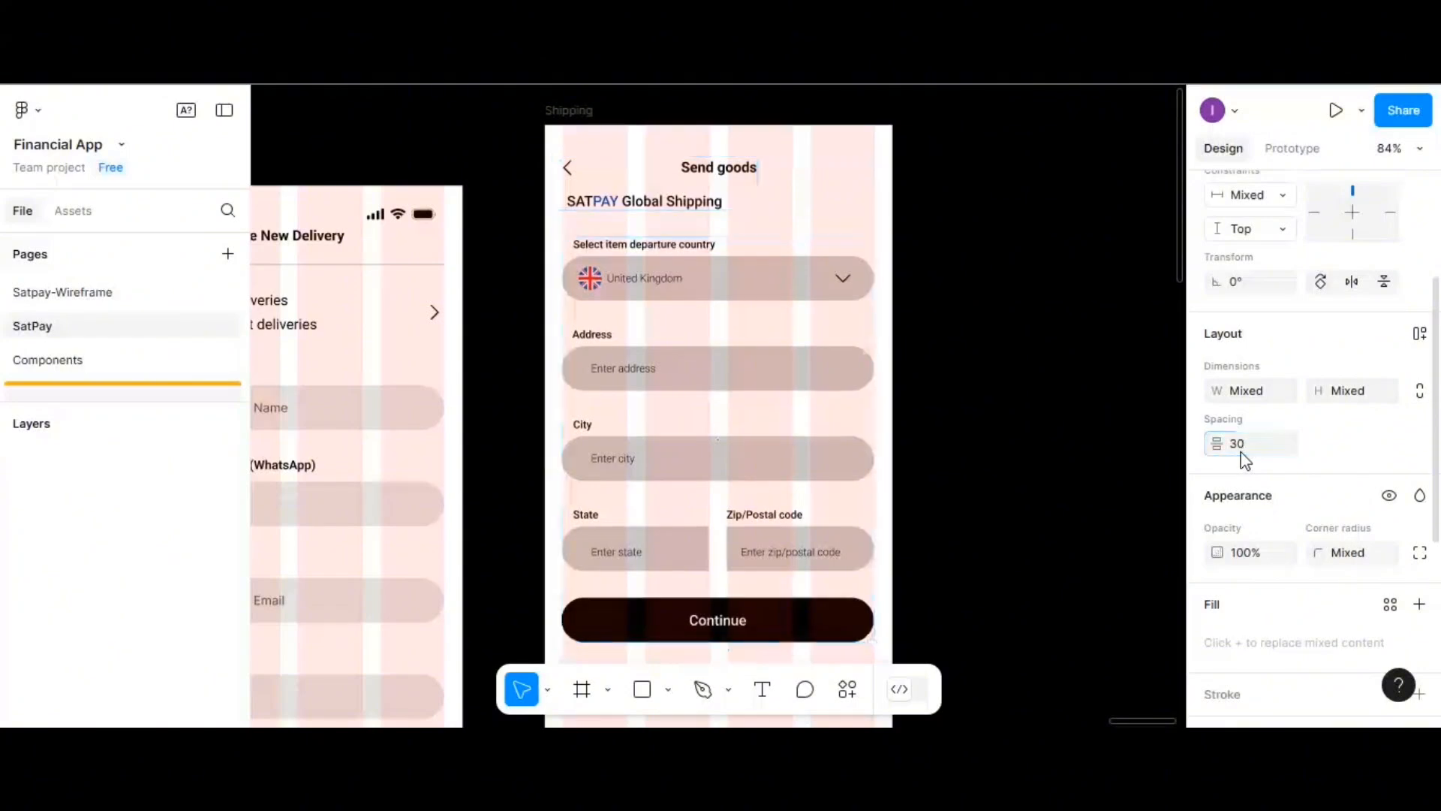
- Try to align the header and form groups by their horizontal centres, then by their left edges
{"action": "scroll", "coordinate": [1286, 341], "scroll_direction": "up", "scroll_amount": 5}
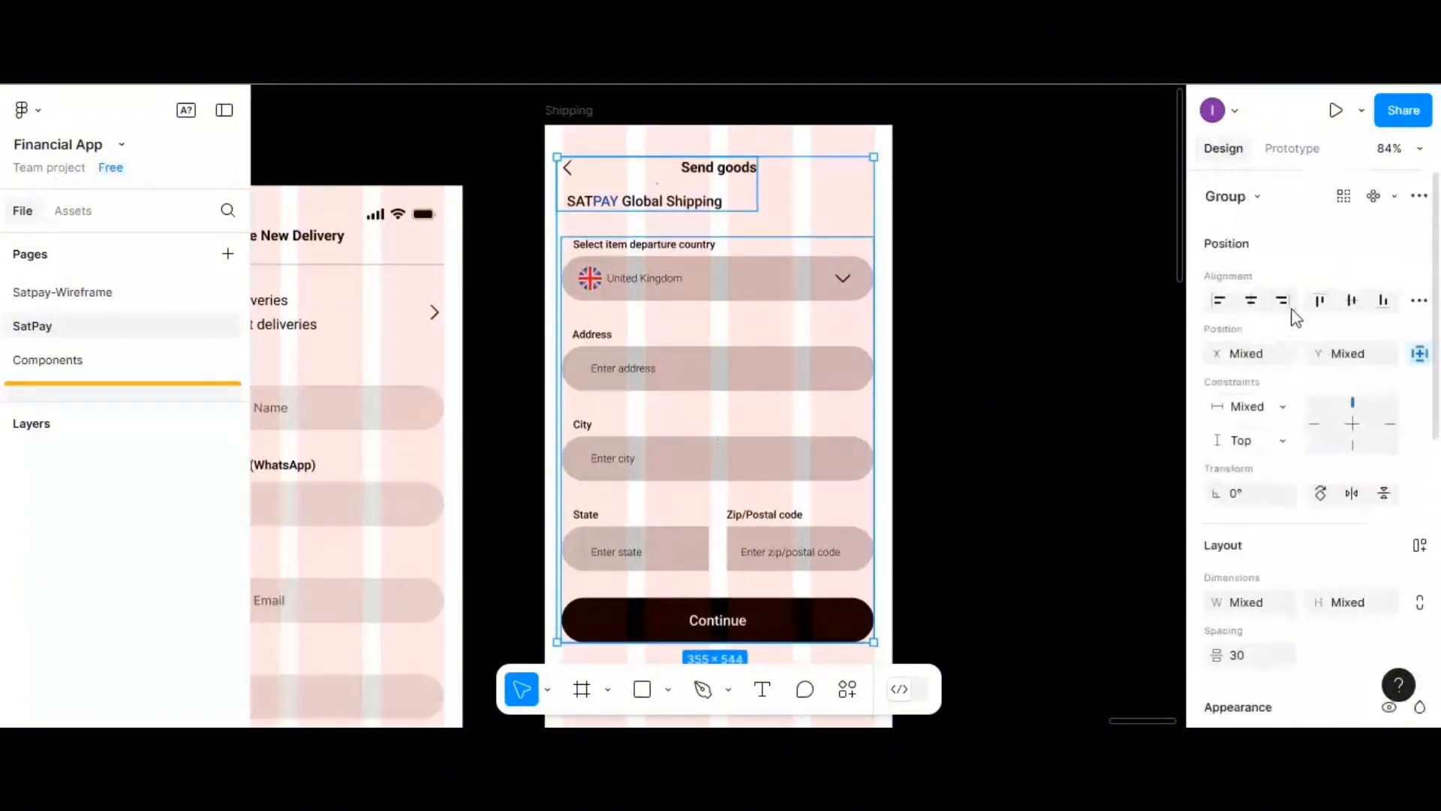
{"action": "left_click", "coordinate": [1262, 307]}
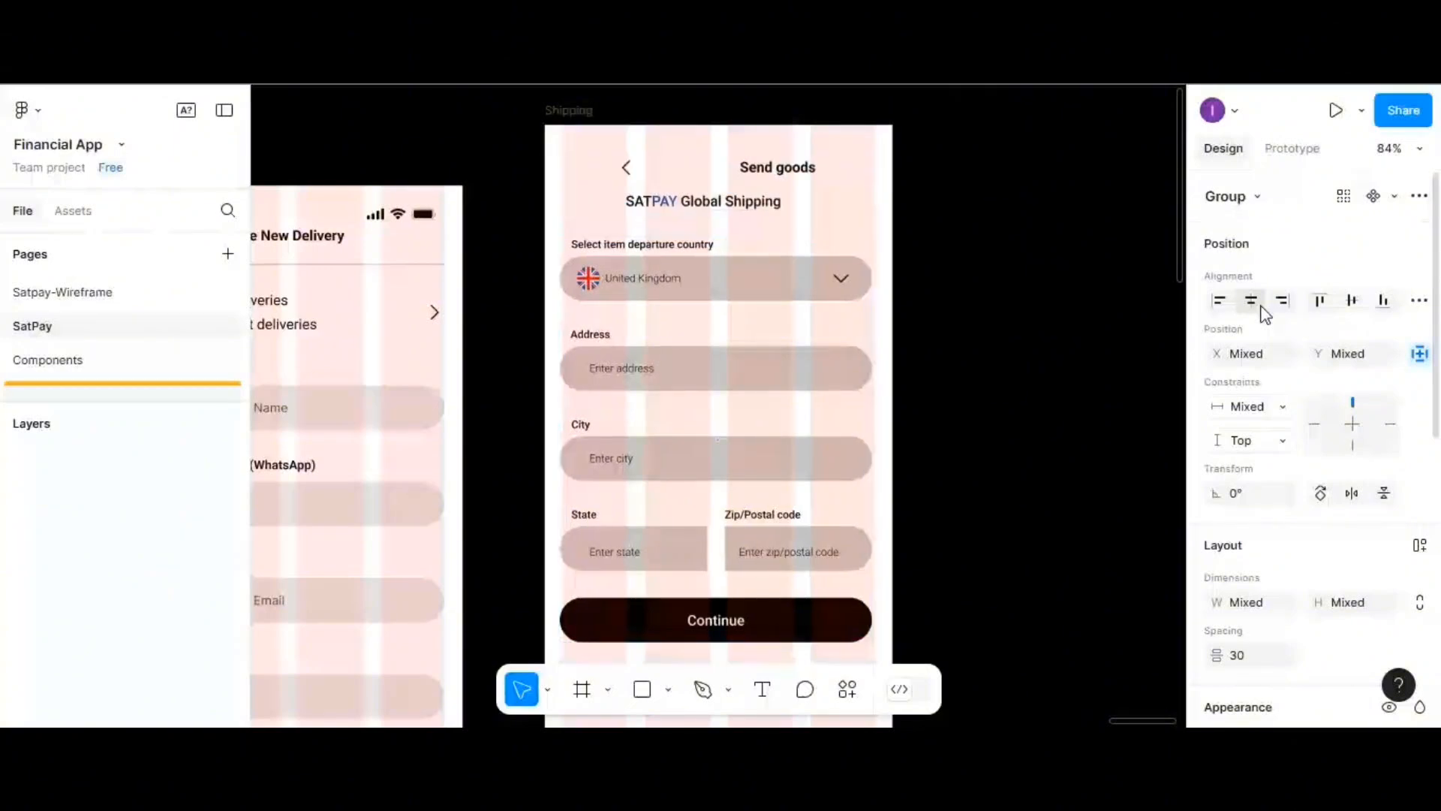
{"action": "left_click", "coordinate": [1219, 300]}
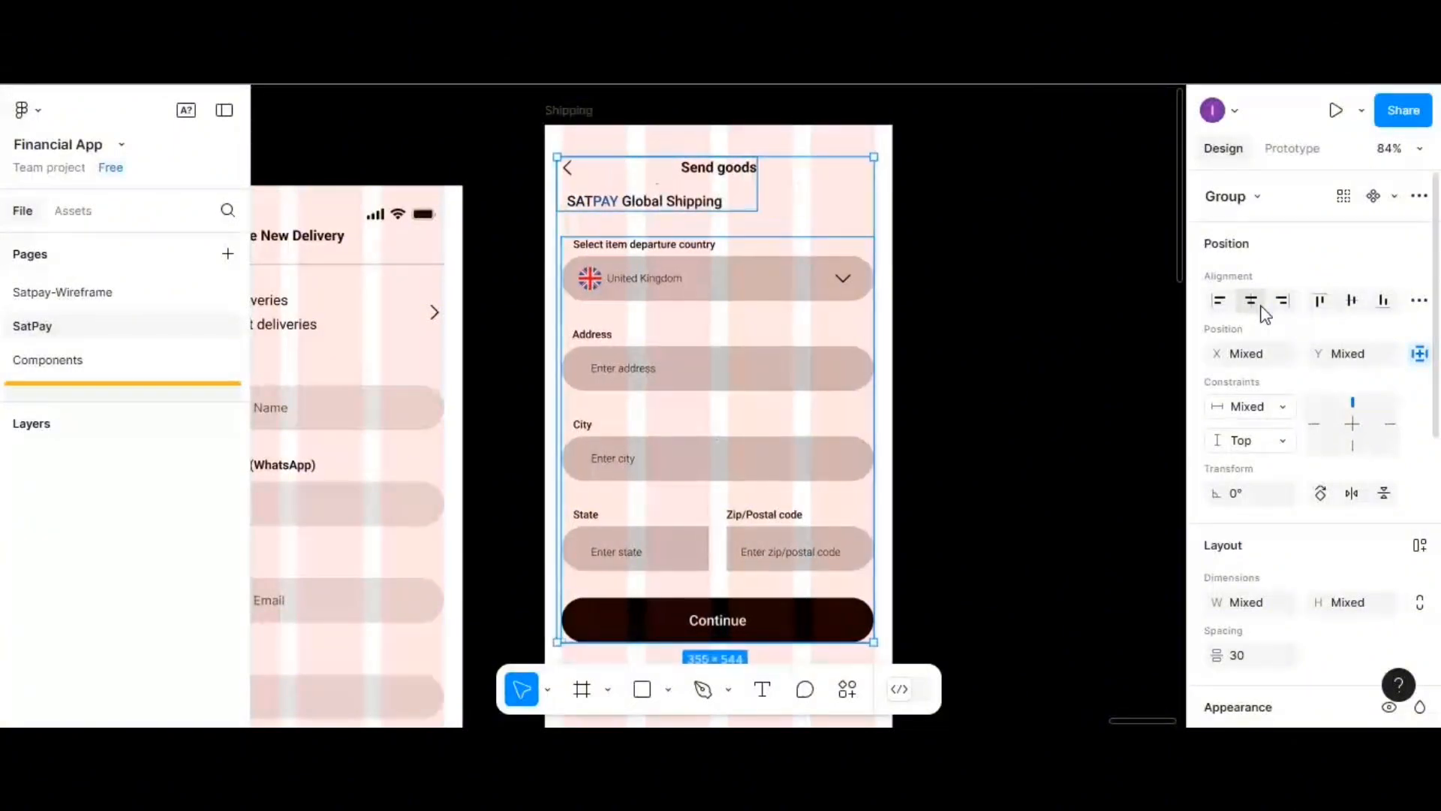
{"action": "left_click", "coordinate": [1225, 300]}
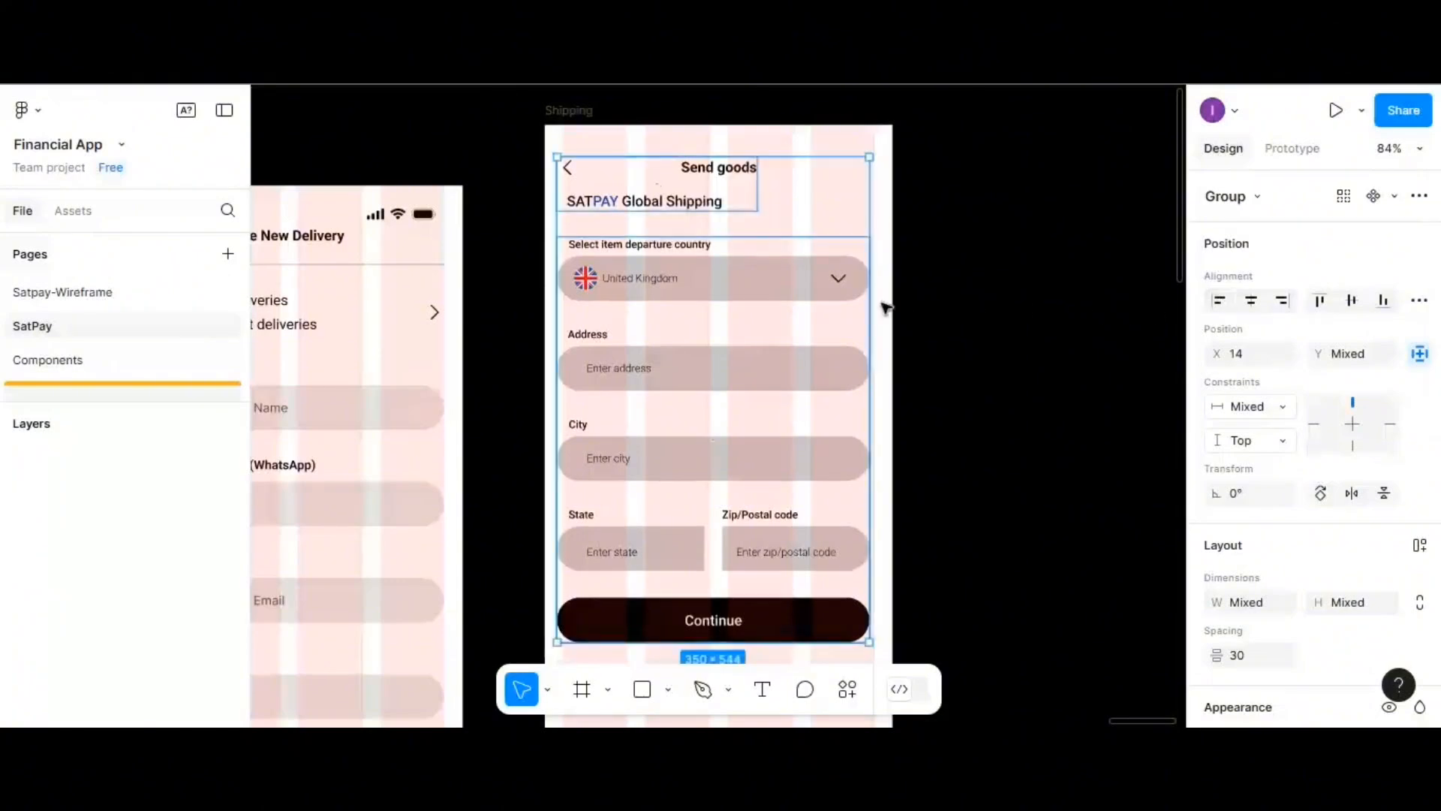
- Centre the form group horizontally in the Shipping frame
{"action": "left_click", "coordinate": [760, 289]}
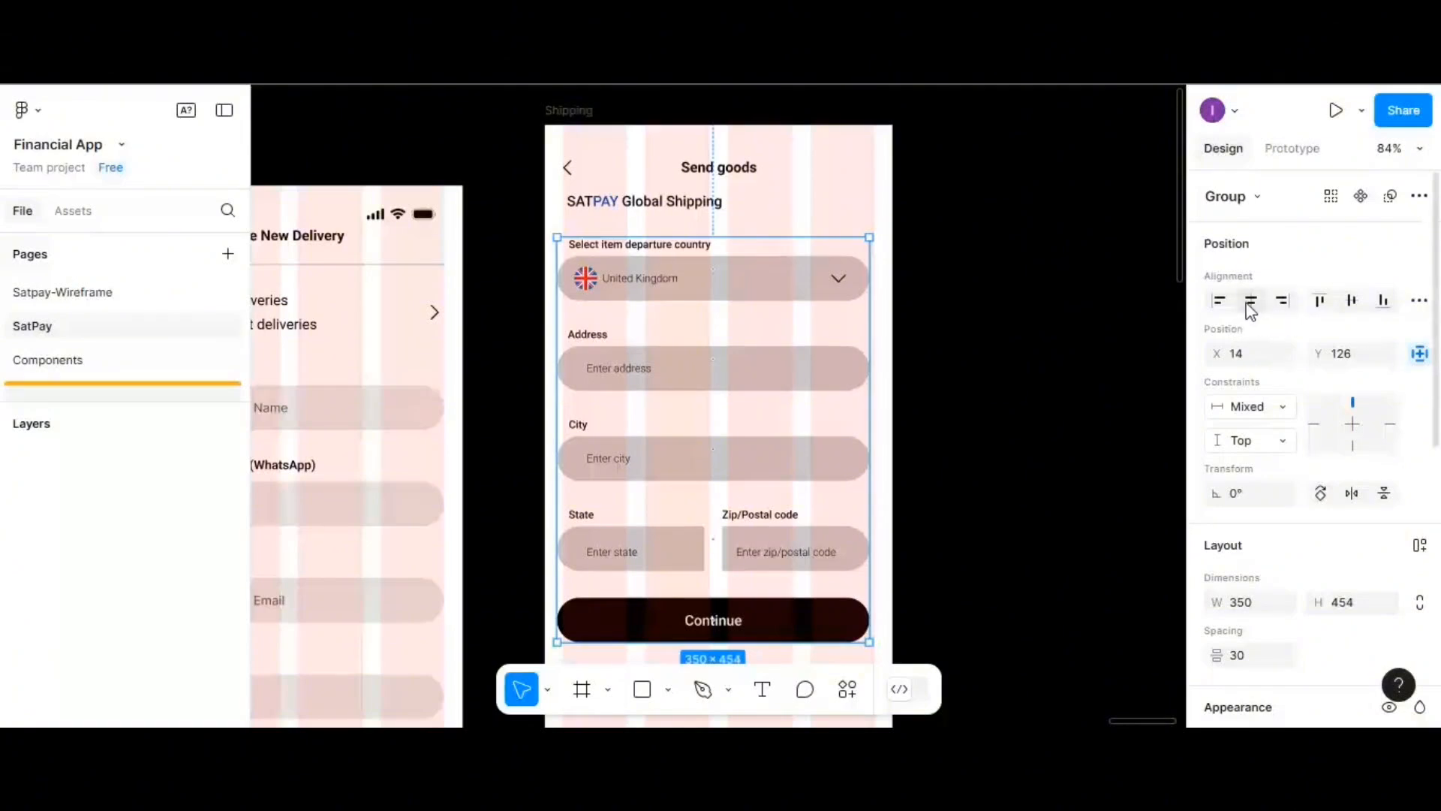
{"action": "left_click", "coordinate": [715, 209]}
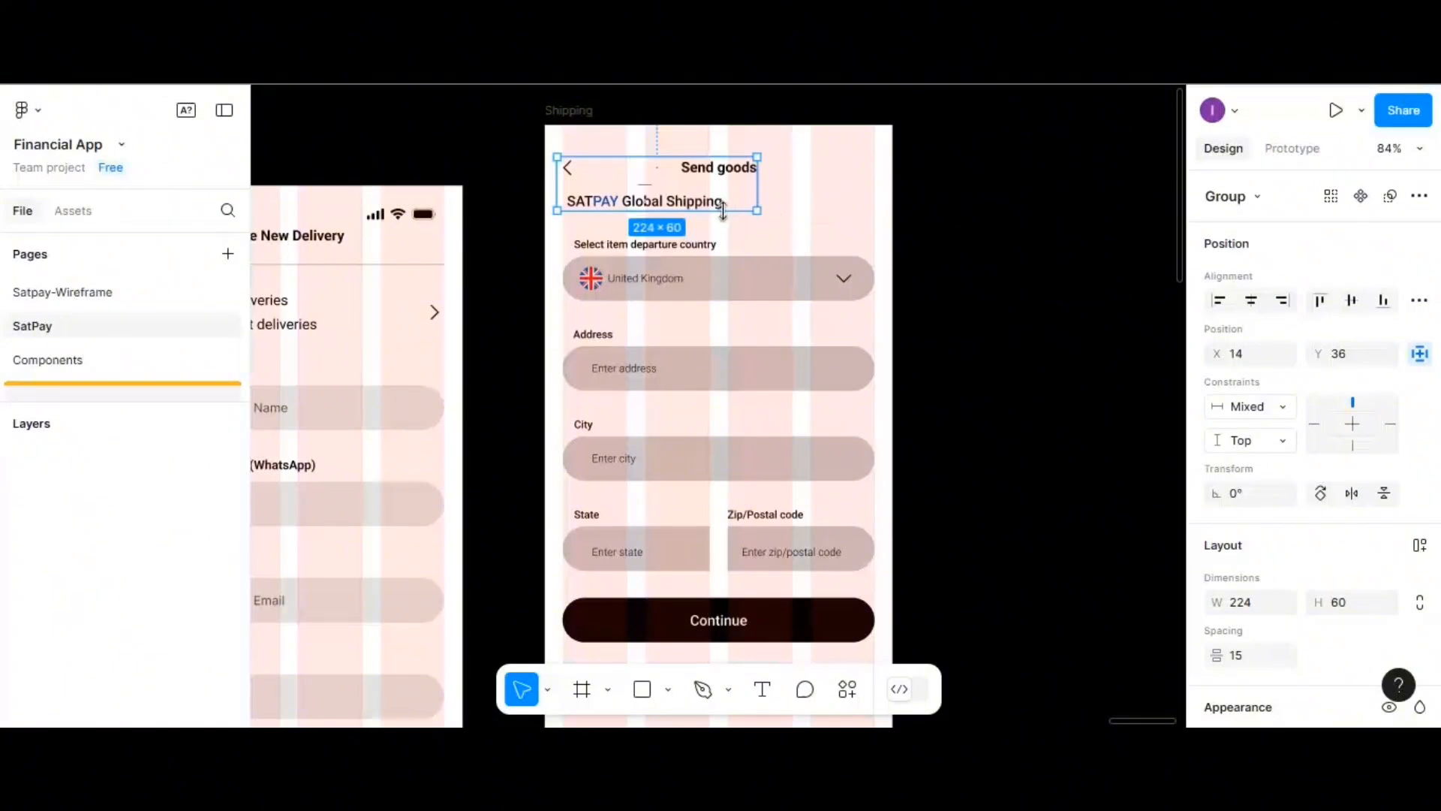
{"action": "left_click", "coordinate": [1006, 280]}
- Move the header and form groups together further down in the Shipping frame
{"action": "scroll", "coordinate": [1008, 281], "scroll_direction": "down", "scroll_amount": 1}
{"action": "scroll", "coordinate": [1006, 280], "scroll_direction": "up", "scroll_amount": 2}
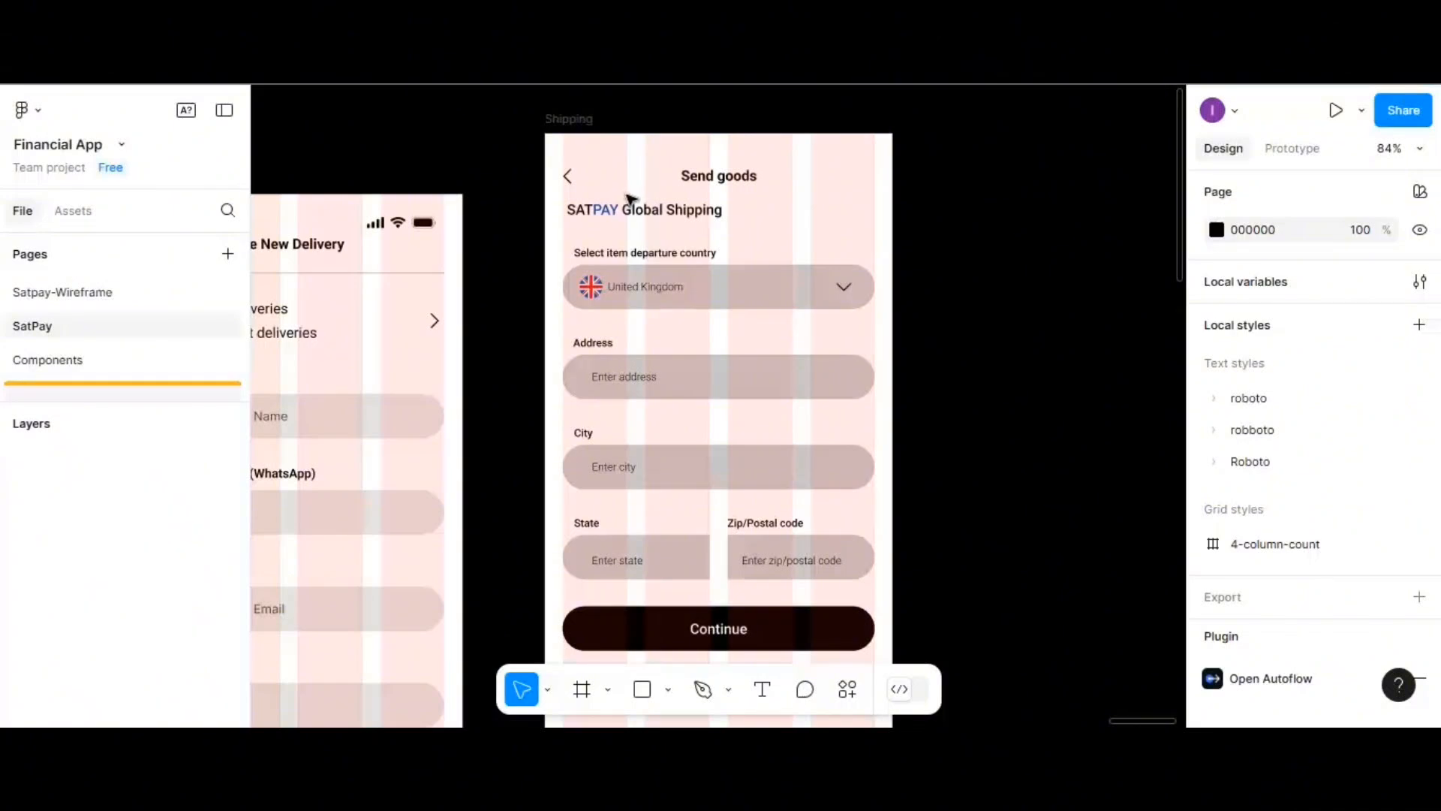
{"action": "left_click", "coordinate": [630, 202]}
{"action": "left_click", "coordinate": [675, 296], "text": "shift"}
{"action": "scroll", "coordinate": [679, 301], "scroll_direction": "down", "scroll_amount": 1}
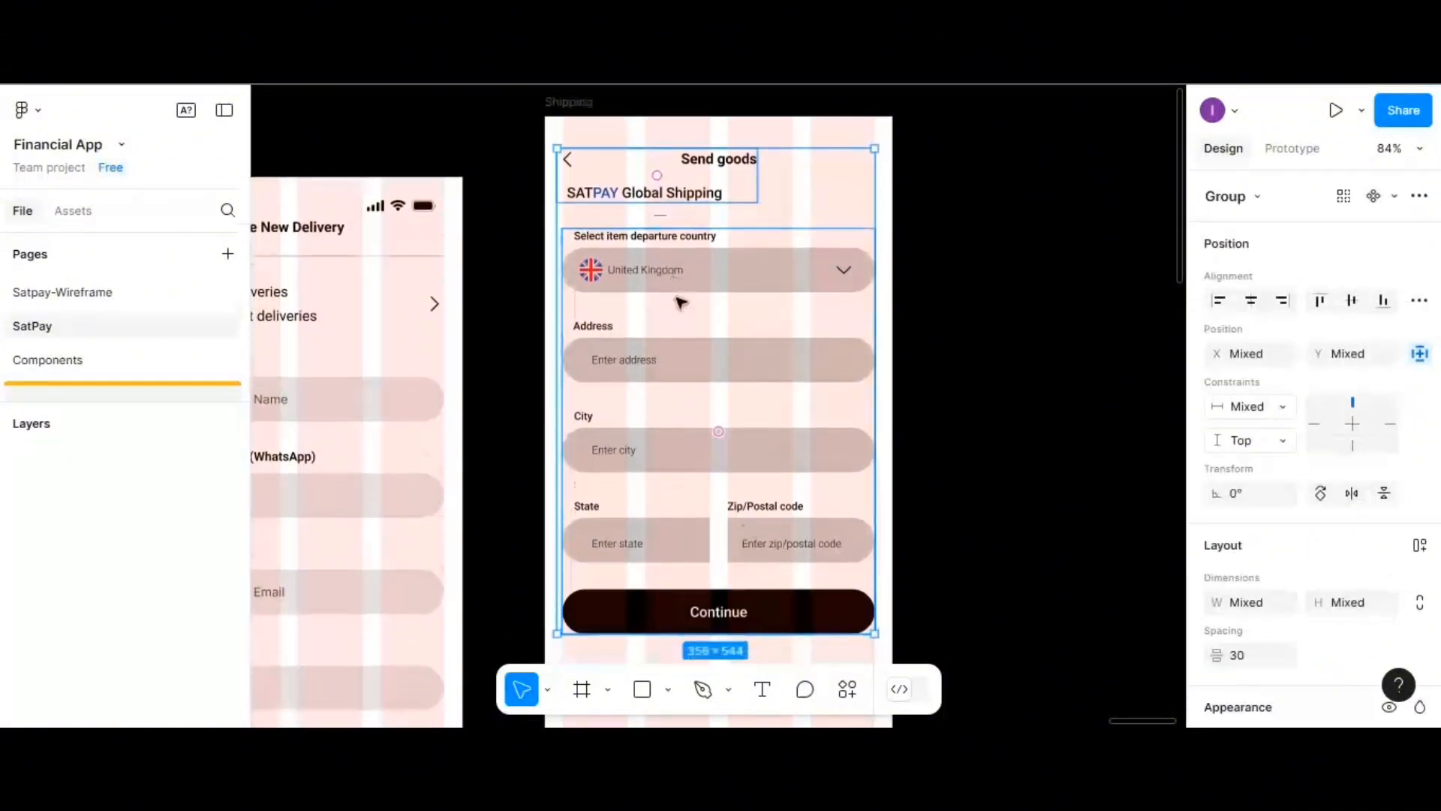
{"action": "scroll", "coordinate": [679, 301], "scroll_direction": "down", "scroll_amount": 1}
{"action": "left_click_drag", "start_coordinate": [703, 268], "coordinate": [709, 300]}
{"action": "scroll", "coordinate": [707, 298], "scroll_direction": "up", "scroll_amount": 1}
{"action": "scroll", "coordinate": [704, 293], "scroll_direction": "down", "scroll_amount": 1}
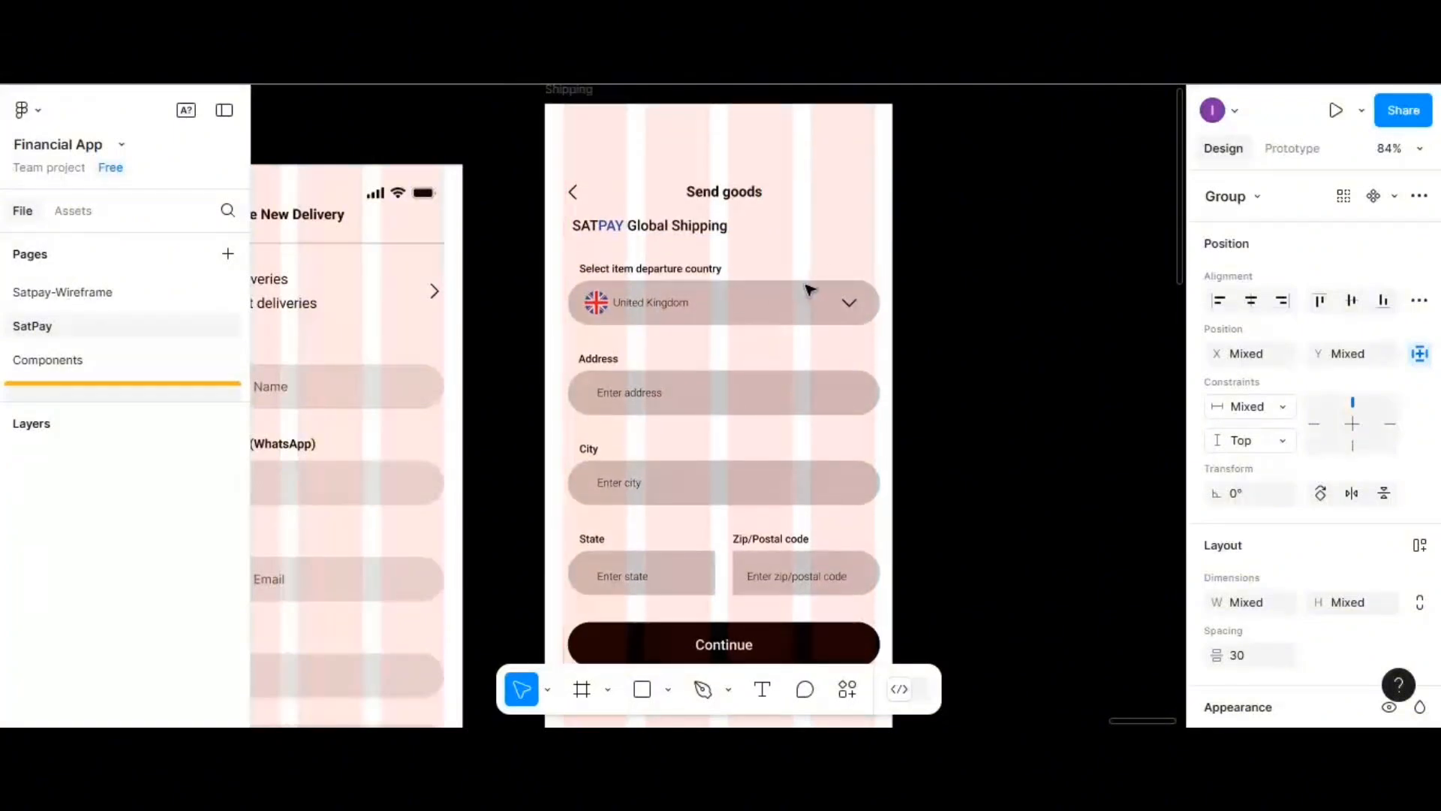
- Nudge the header and form groups together slightly upwards in the Shipping frame
{"action": "scroll", "coordinate": [803, 286], "scroll_direction": "down", "scroll_amount": 1}
{"action": "key", "text": "shift+Up"}
{"action": "key", "text": "shift+Up"}
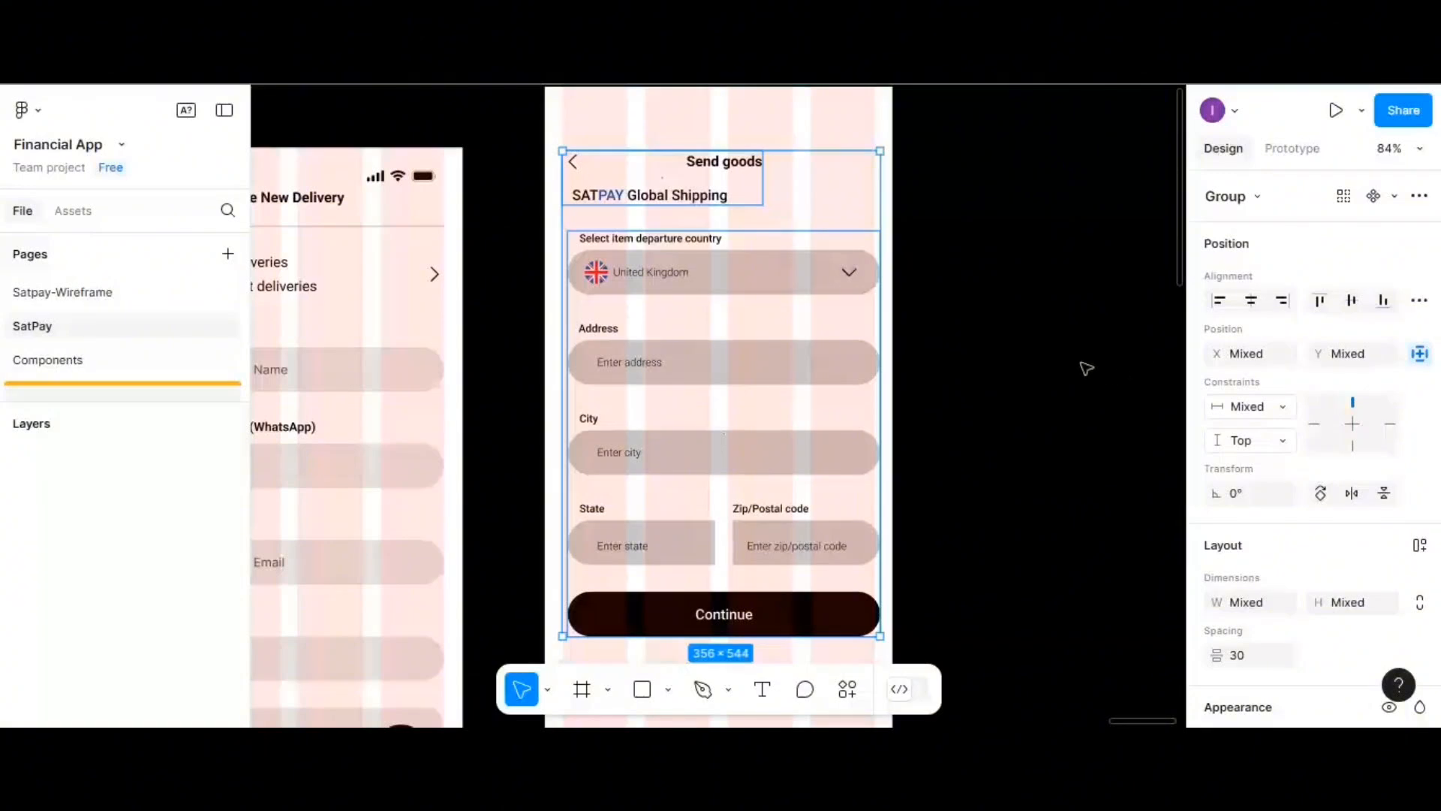
{"action": "left_click", "coordinate": [889, 332]}
- Duplicate the Shipping frame and place the copy directly to the right of the original at the same height
{"action": "scroll", "coordinate": [880, 330], "scroll_direction": "up", "scroll_amount": 2}
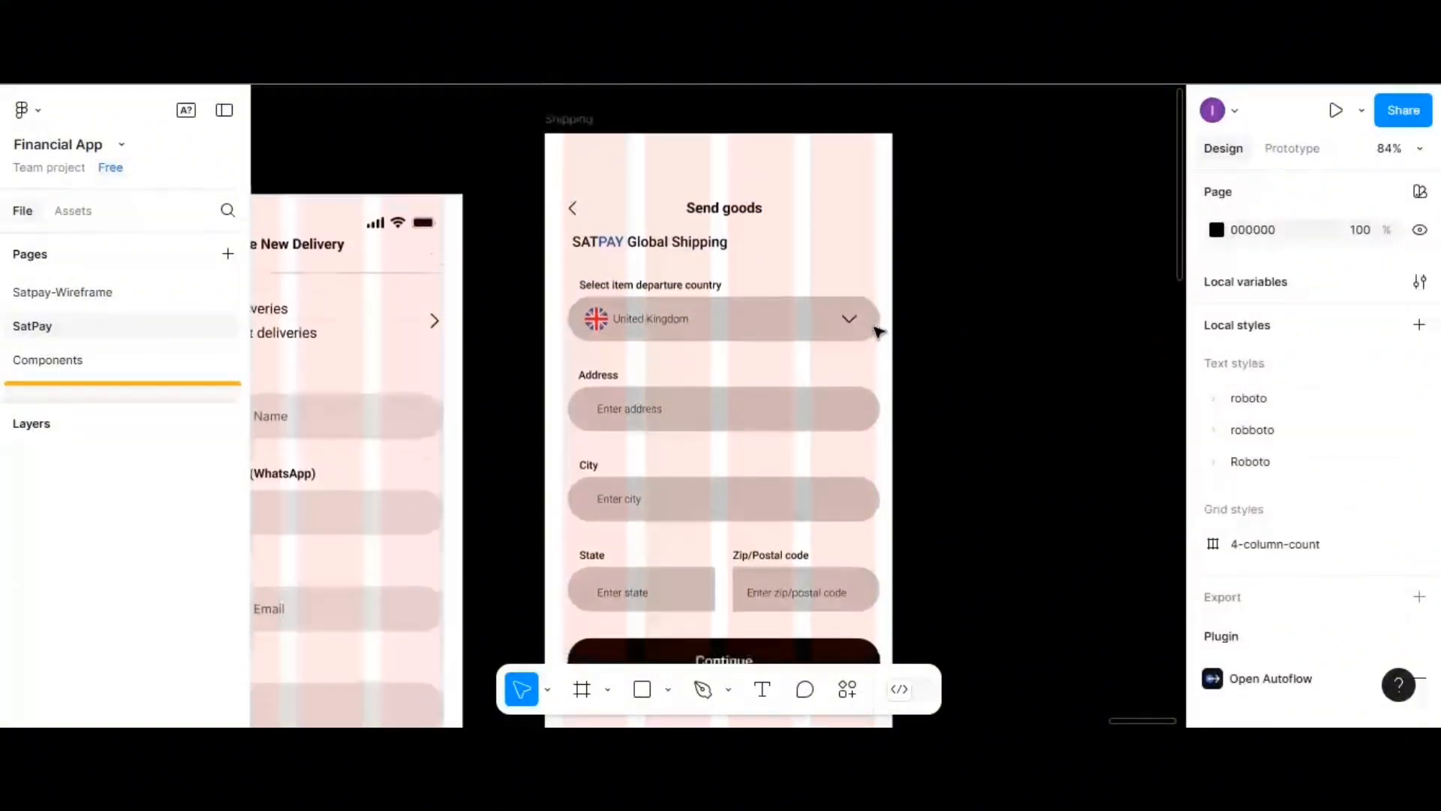
{"action": "scroll", "coordinate": [846, 376], "scroll_direction": "down", "scroll_amount": 5}
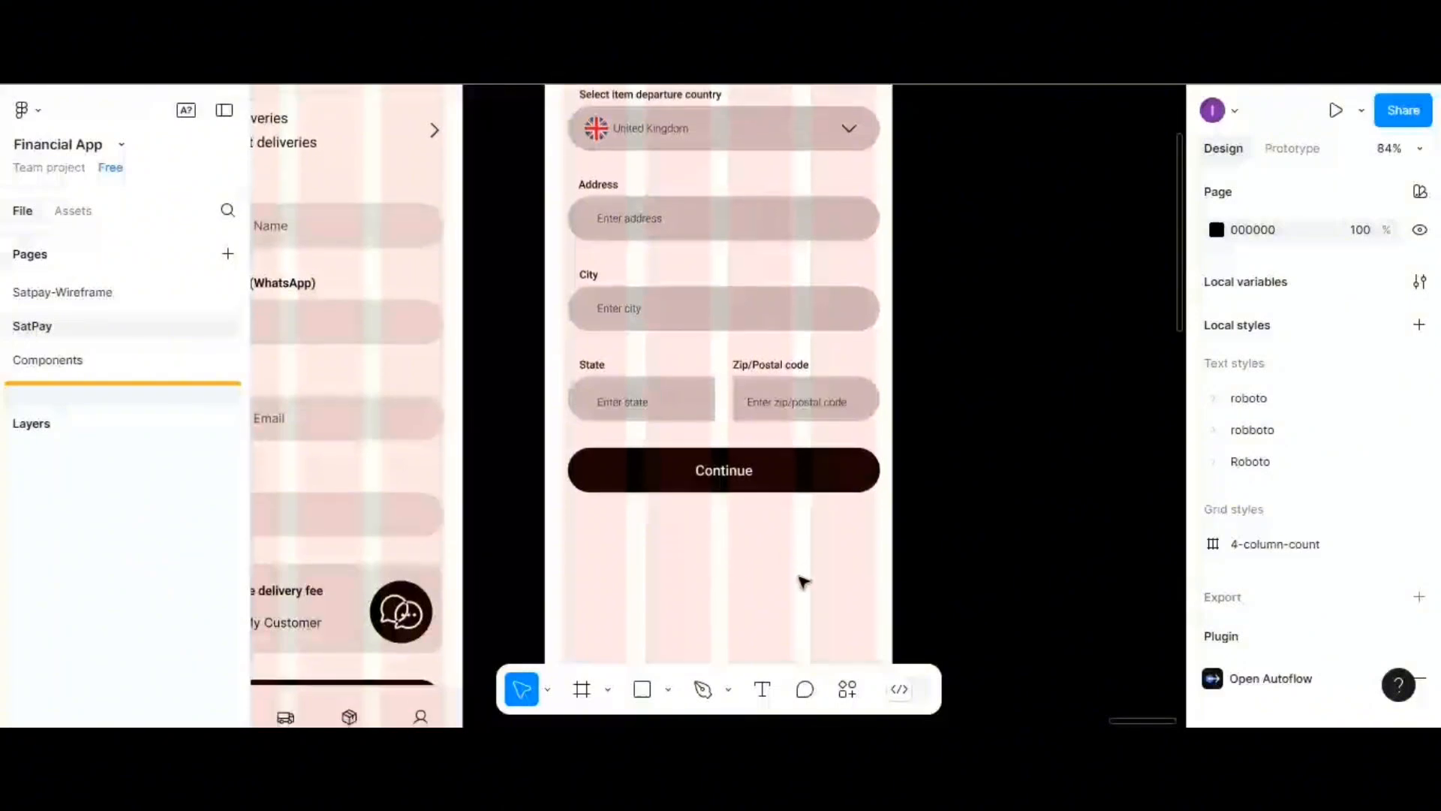
{"action": "scroll", "coordinate": [802, 582], "scroll_direction": "down", "scroll_amount": 5}
{"action": "scroll", "coordinate": [800, 582], "scroll_direction": "up", "scroll_amount": 7}
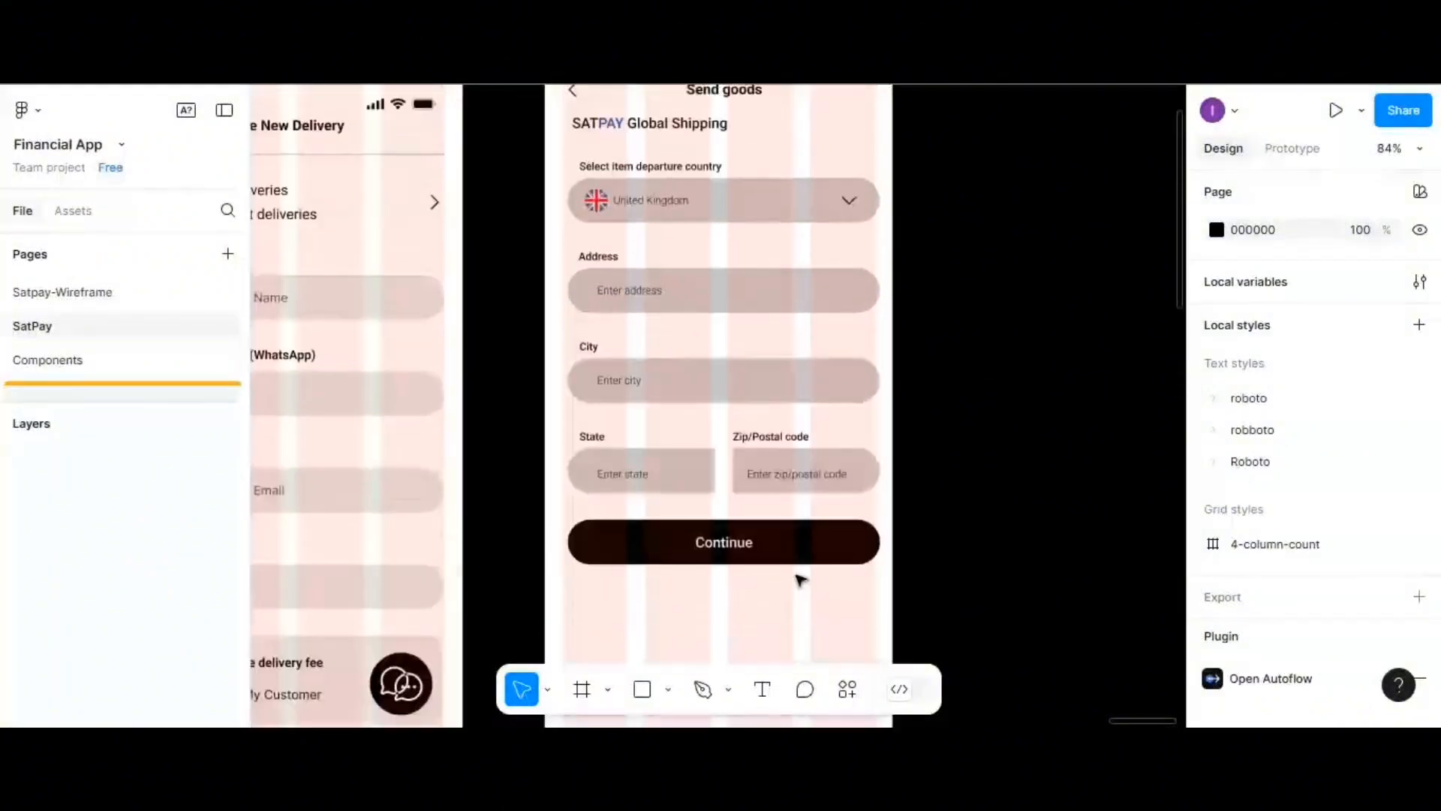
{"action": "scroll", "coordinate": [800, 580], "scroll_direction": "up", "scroll_amount": 4}
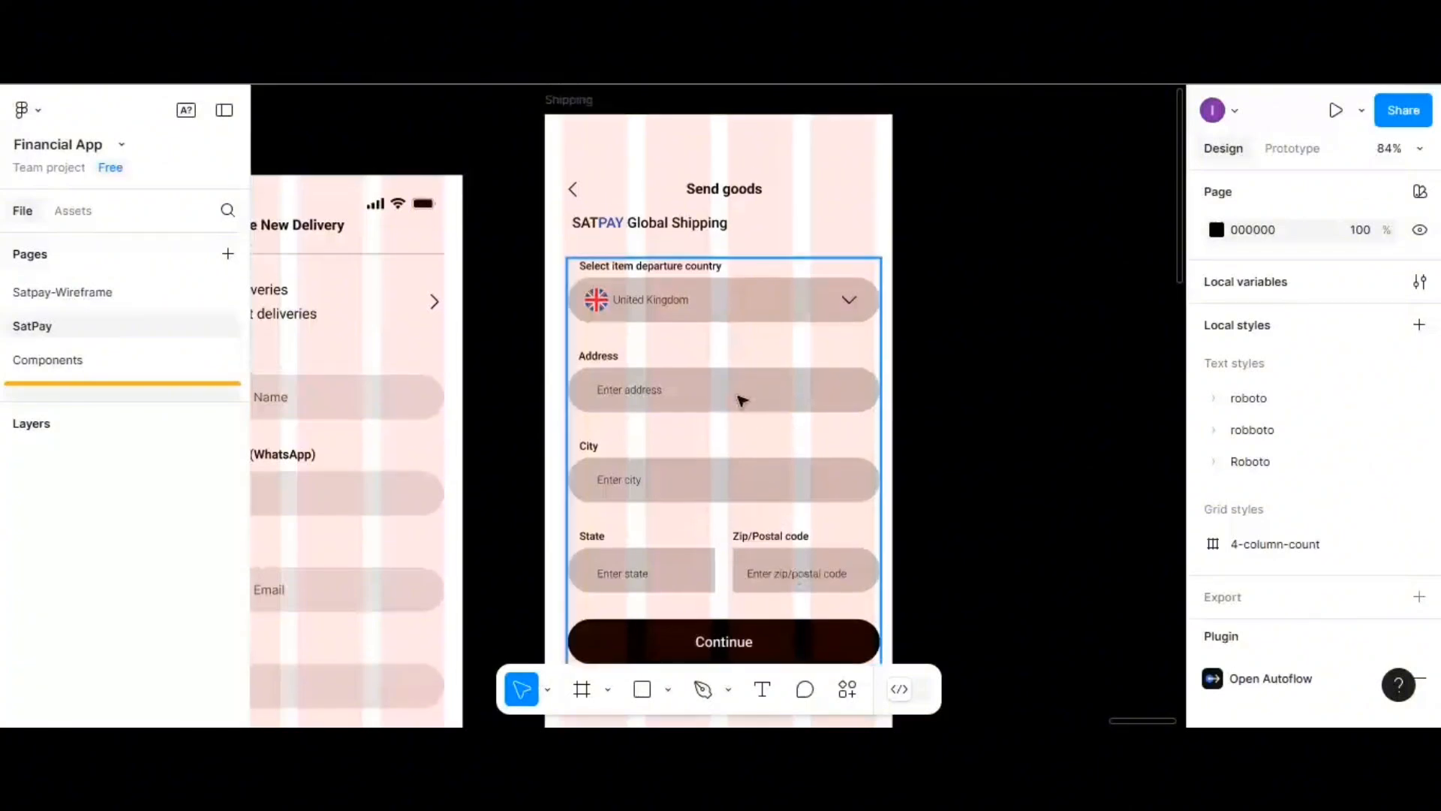
{"action": "scroll", "coordinate": [742, 402], "scroll_direction": "down", "scroll_amount": 1}
{"action": "scroll", "coordinate": [742, 401], "scroll_direction": "up", "scroll_amount": 4}
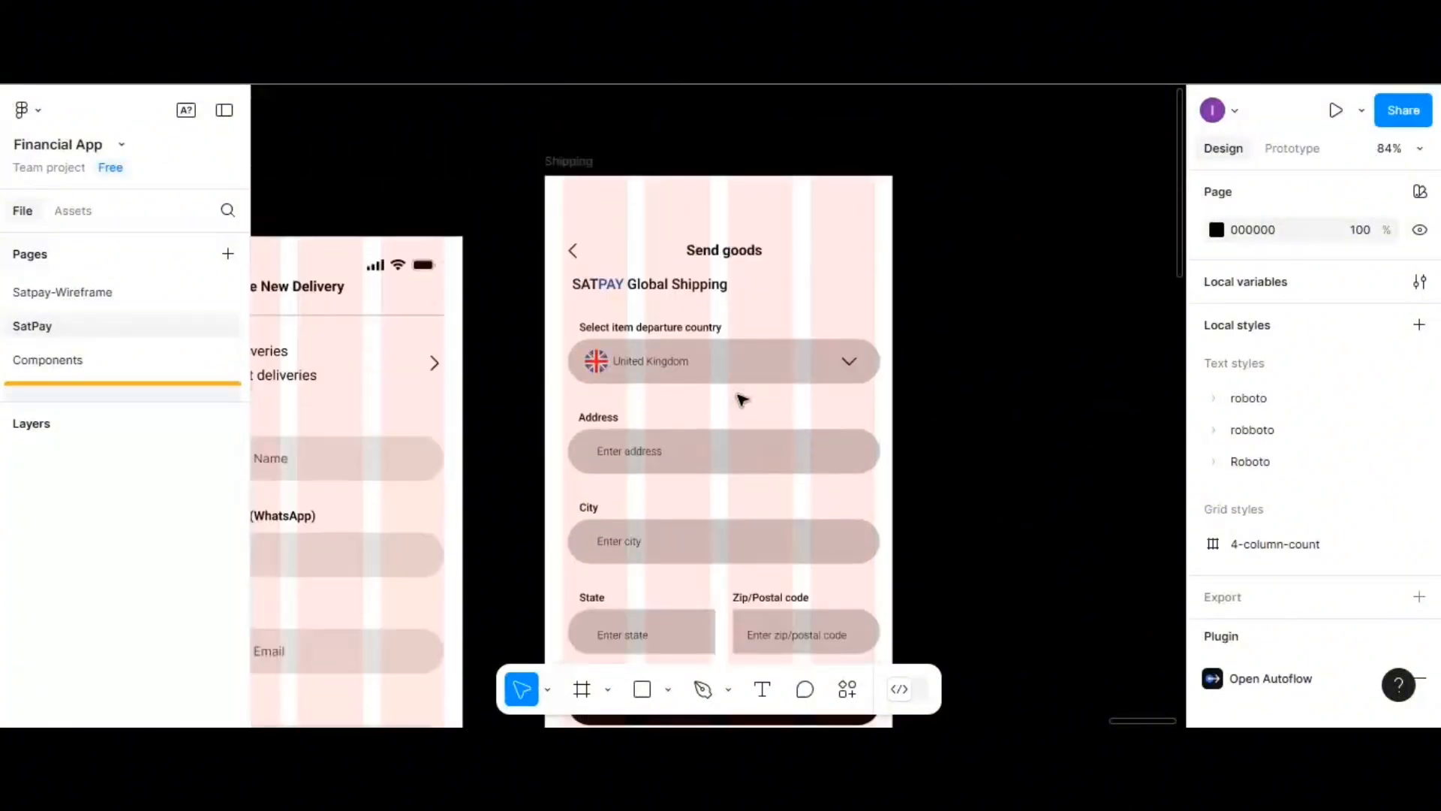
{"action": "left_click_drag", "start_coordinate": [595, 196], "coordinate": [821, 196]}
{"action": "left_click_drag", "start_coordinate": [581, 162], "coordinate": [961, 161], "text": "alt"}
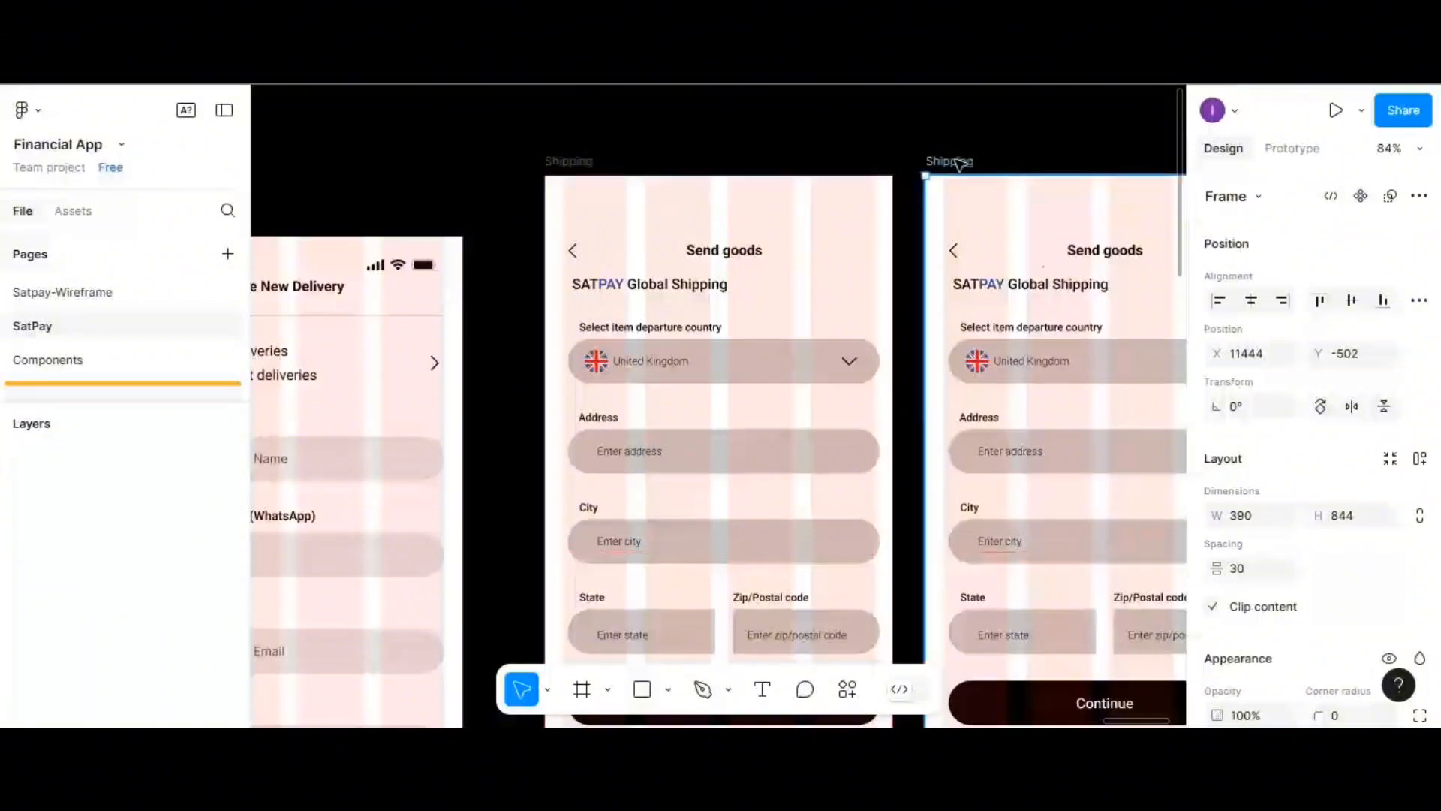
{"action": "scroll", "coordinate": [953, 165], "scroll_direction": "right", "scroll_amount": 4}
{"action": "scroll", "coordinate": [951, 168], "scroll_direction": "right", "scroll_amount": 1}
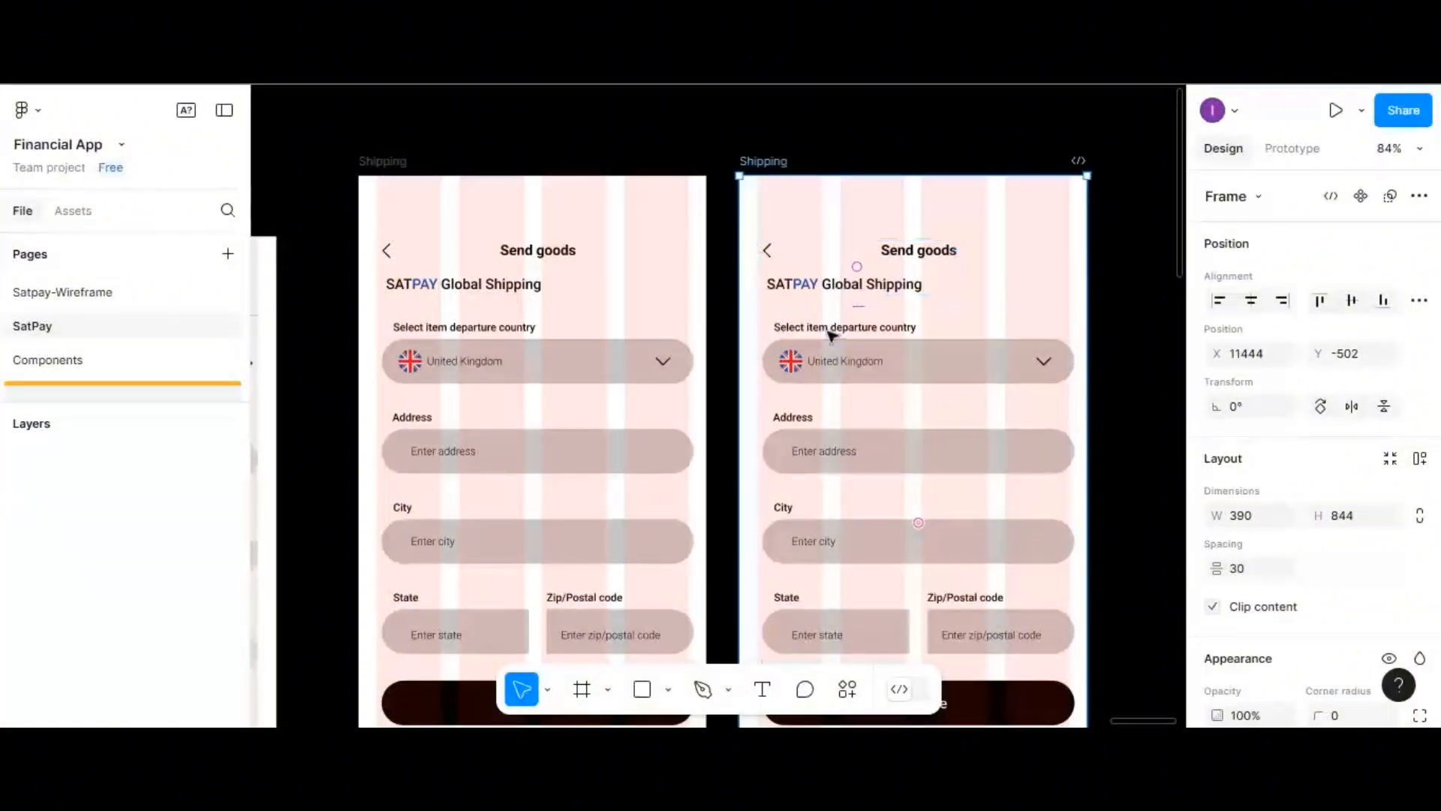
- Centre the header and form groups horizontally in the copied Shipping frame, and the form group in the original frame
{"action": "scroll", "coordinate": [859, 370], "scroll_direction": "down", "scroll_amount": 3}
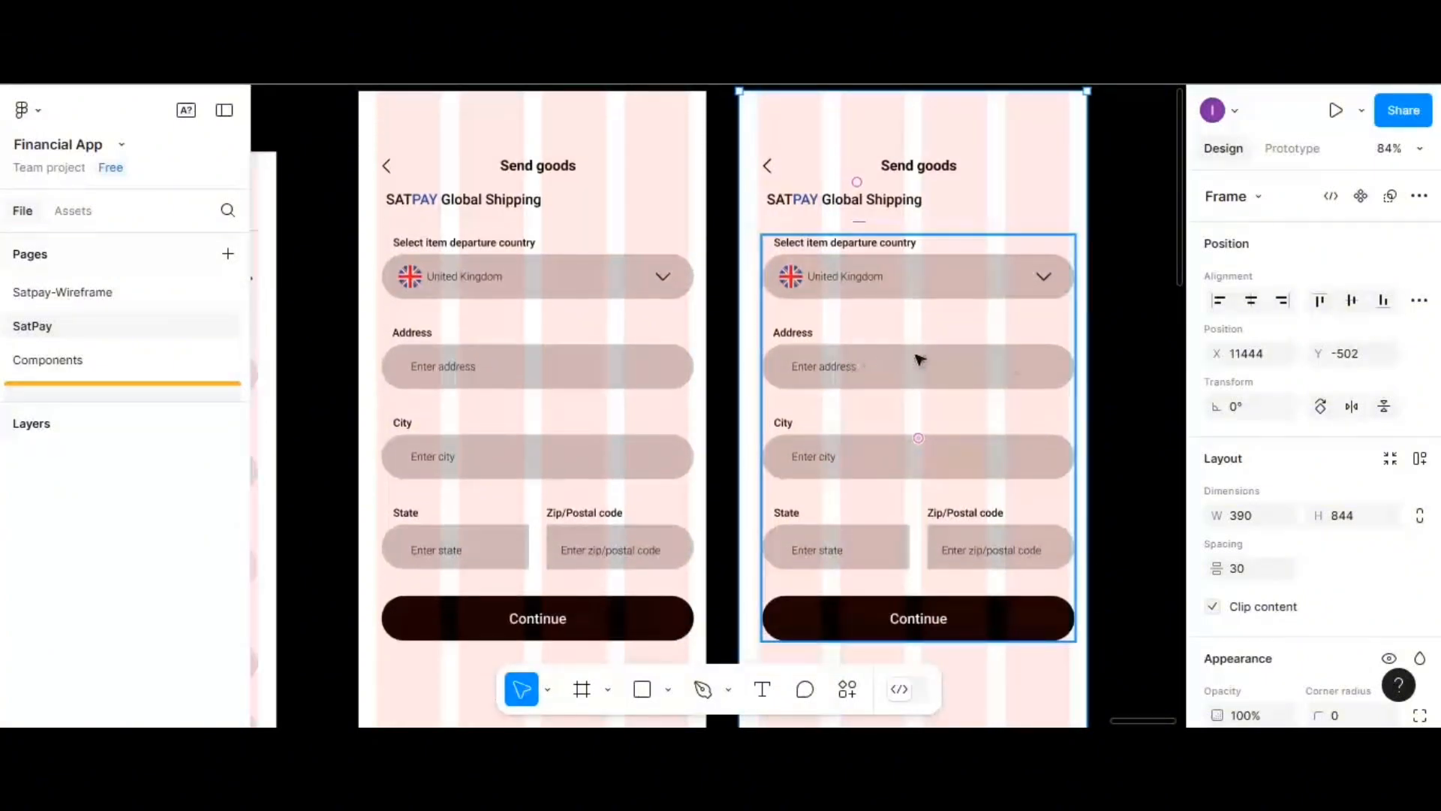
{"action": "left_click", "coordinate": [1251, 300]}
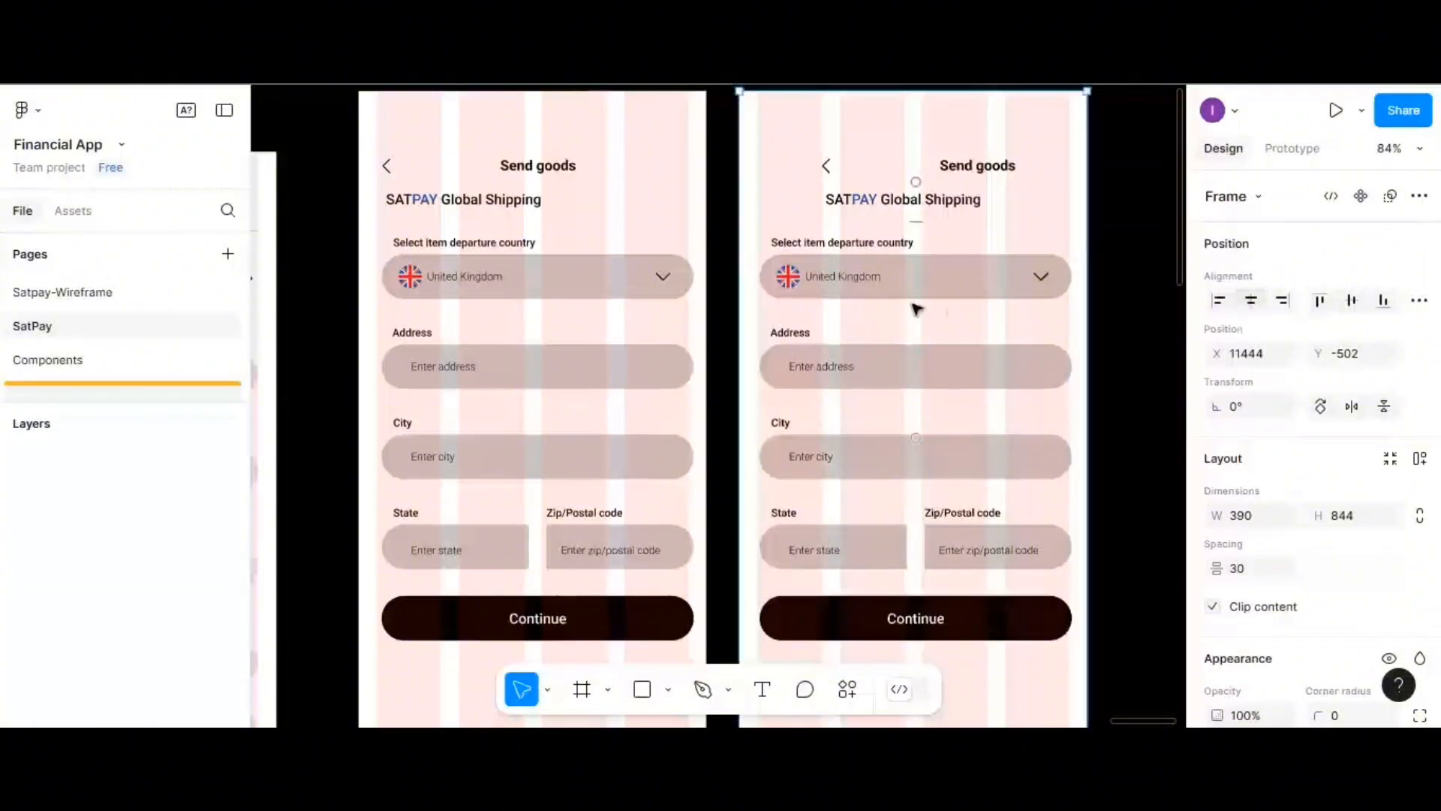
{"action": "left_click", "coordinate": [611, 357]}
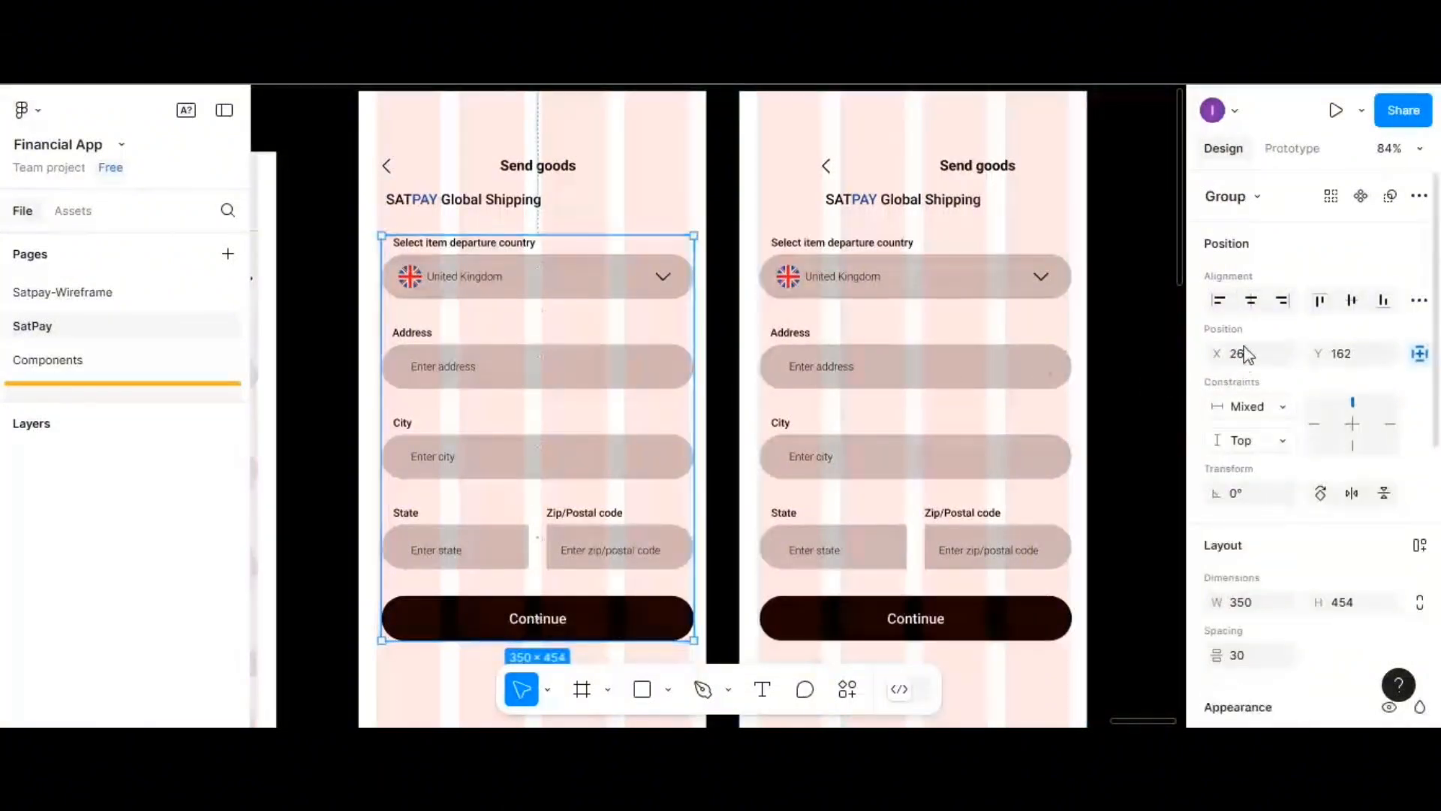
{"action": "left_click", "coordinate": [1251, 301]}
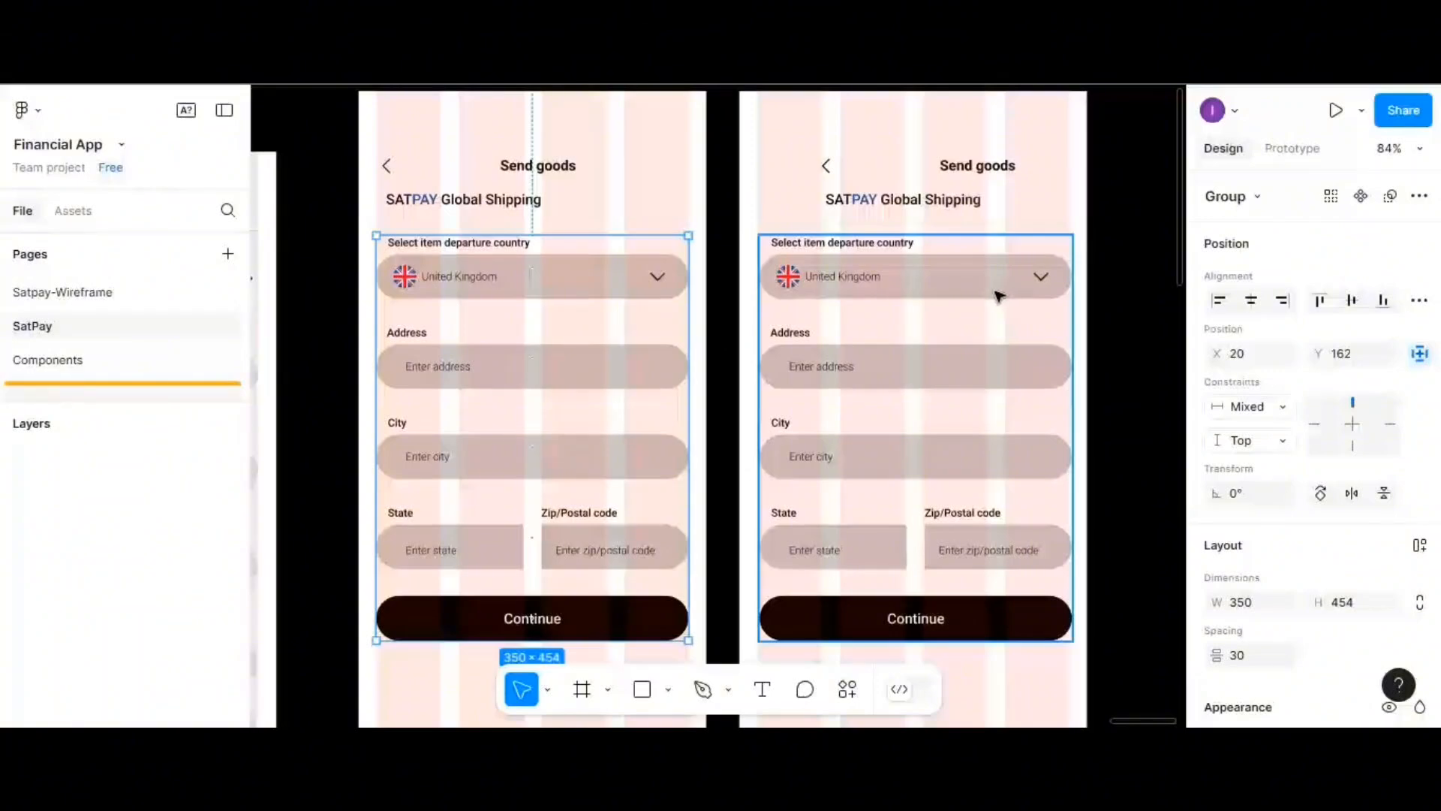
{"action": "scroll", "coordinate": [904, 218], "scroll_direction": "up", "scroll_amount": 1}
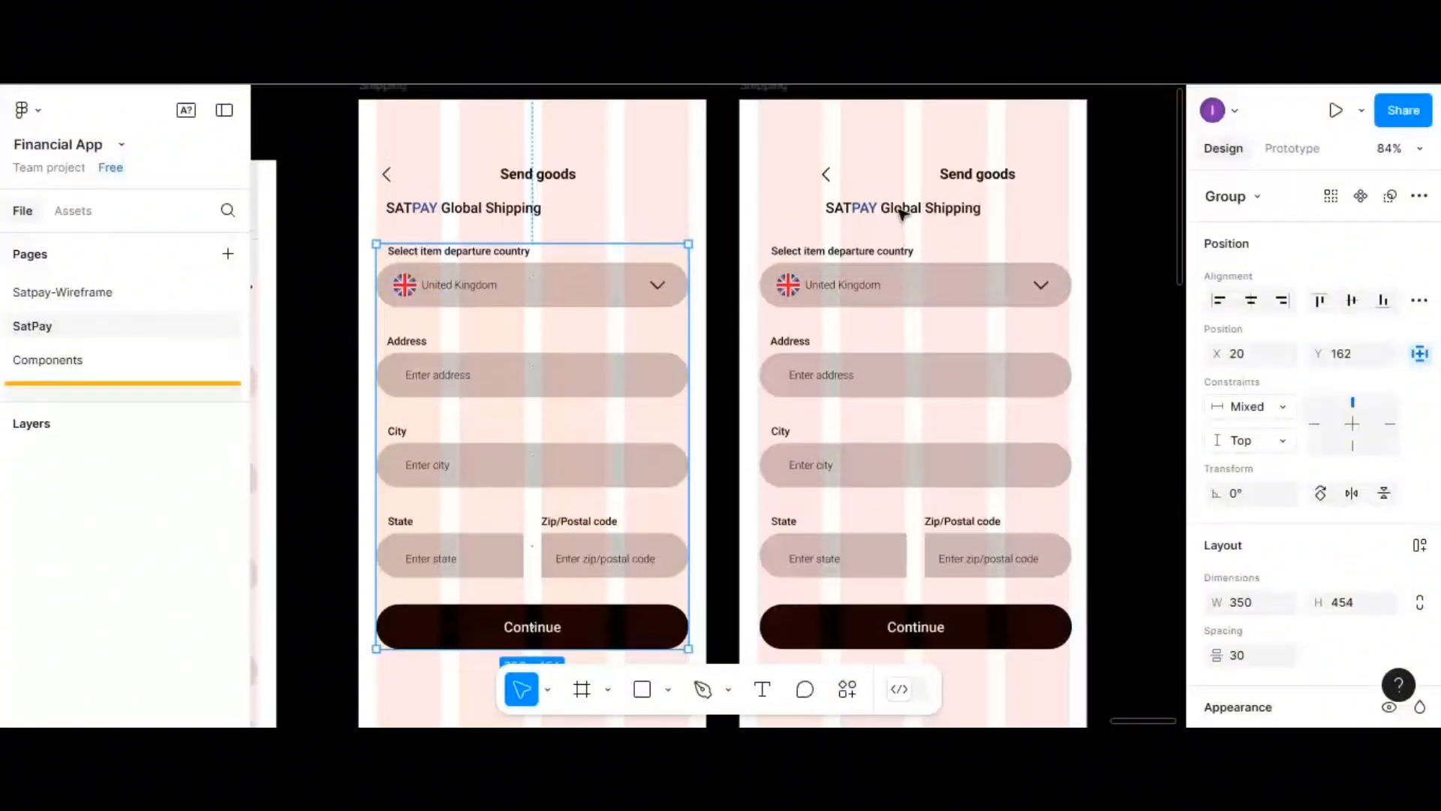
- Ungroup the header in the copied Shipping frame and delete its "SATPAY Global Shipping" text
{"action": "scroll", "coordinate": [903, 215], "scroll_direction": "up", "scroll_amount": 1}
{"action": "left_click", "coordinate": [904, 219]}
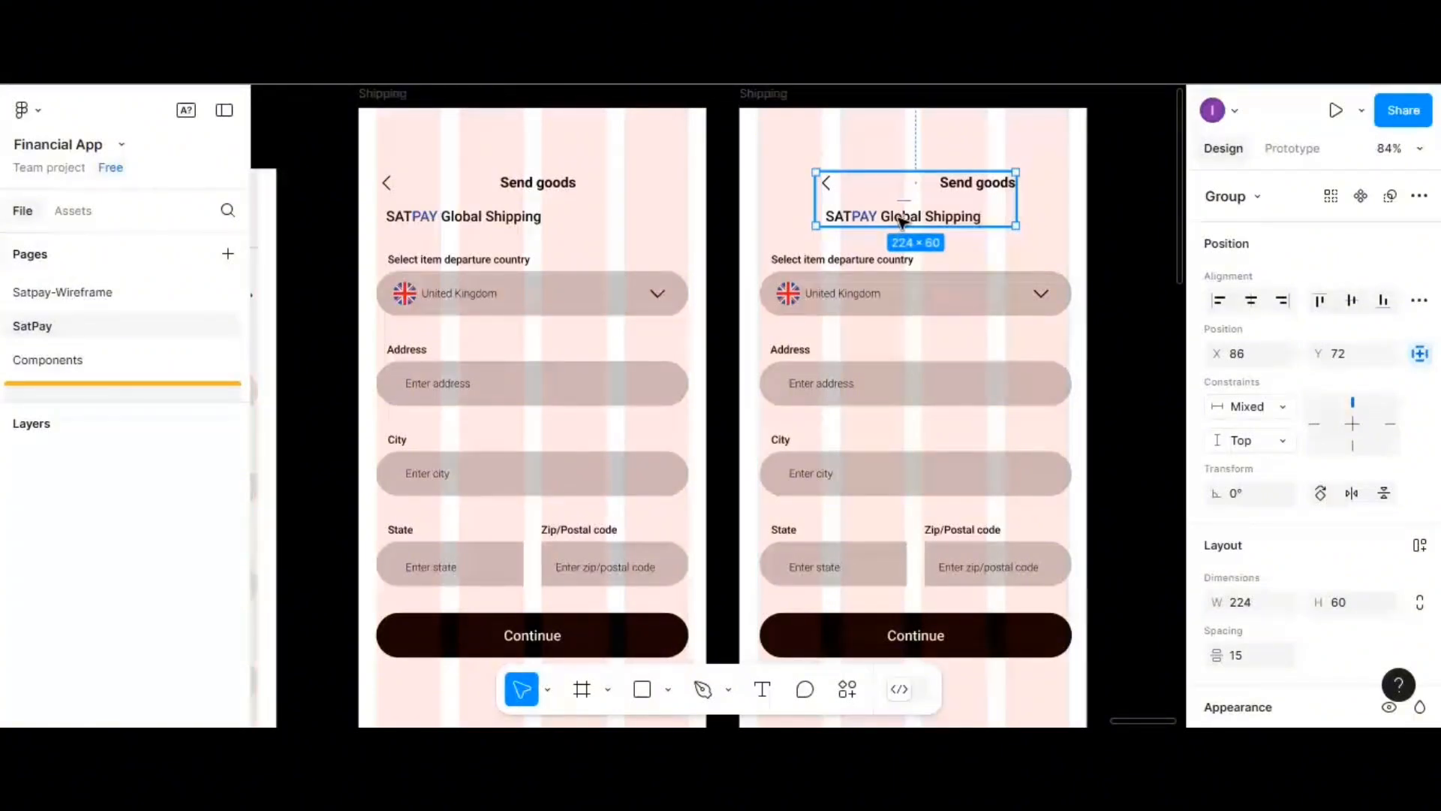
{"action": "right_click", "coordinate": [886, 219]}
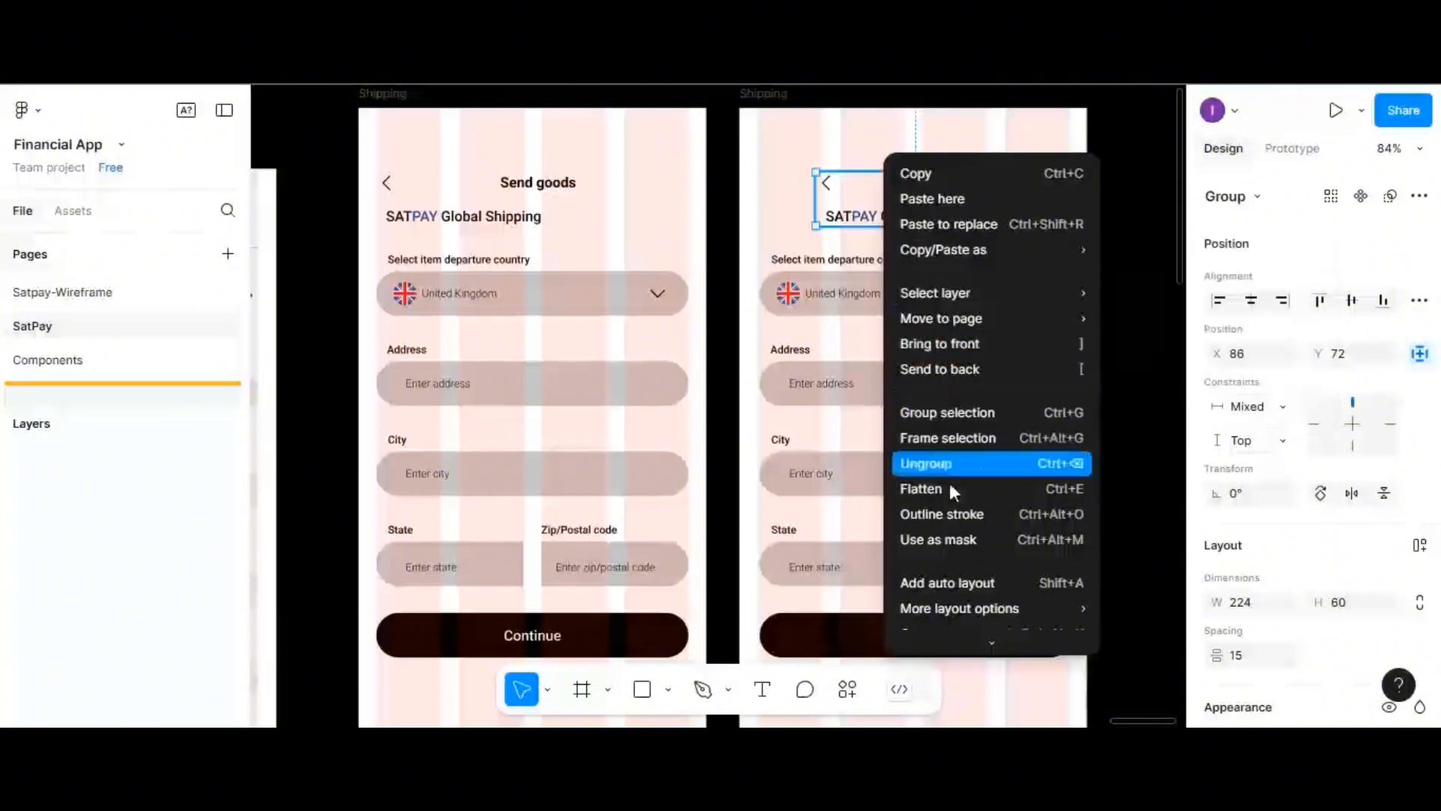
{"action": "left_click", "coordinate": [937, 463]}
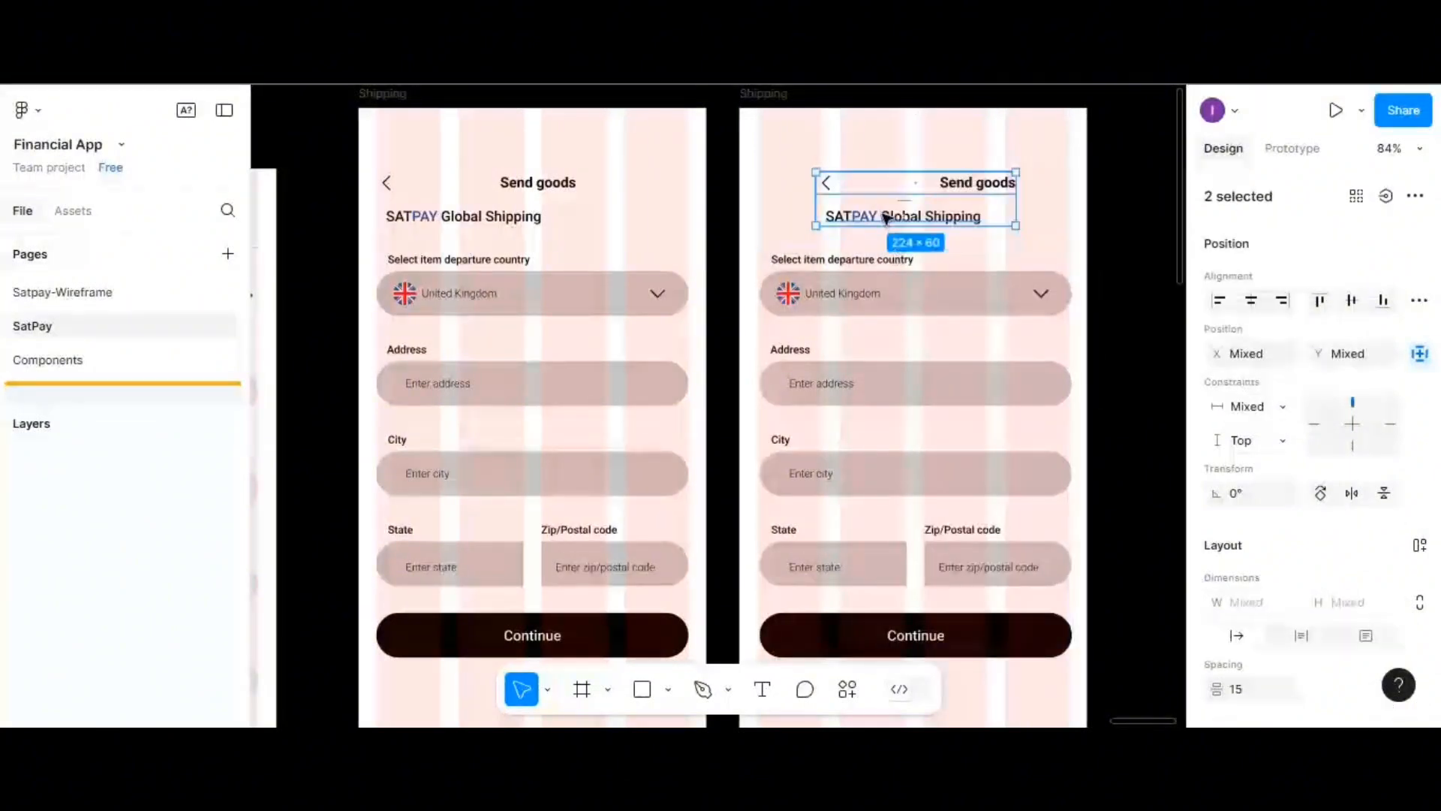
{"action": "left_click", "coordinate": [886, 217]}
{"action": "key", "text": "Delete"}
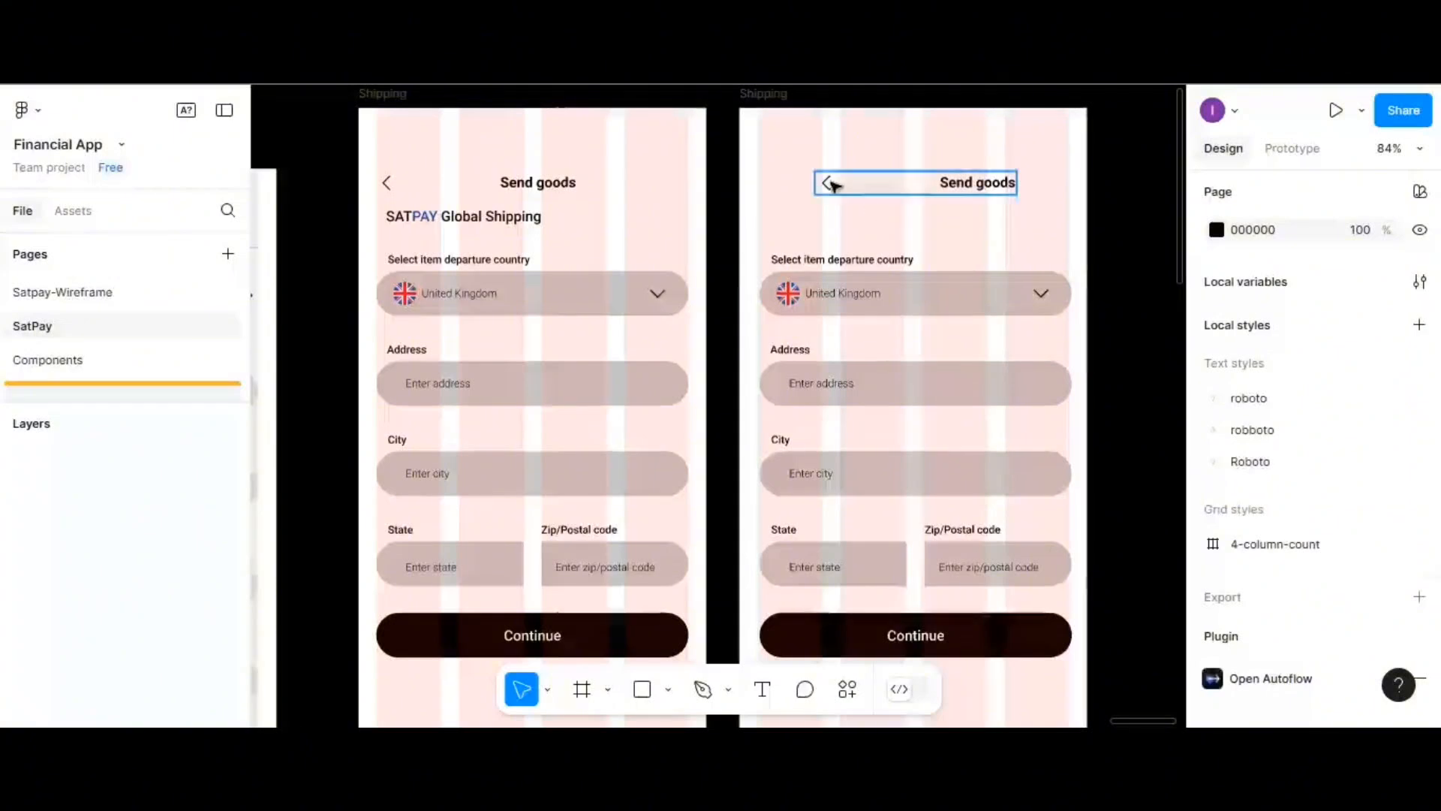
- Ungroup the back arrow and "Send goods" title in the copied frame and delete the back arrow
{"action": "left_click", "coordinate": [831, 183]}
{"action": "right_click", "coordinate": [830, 183]}
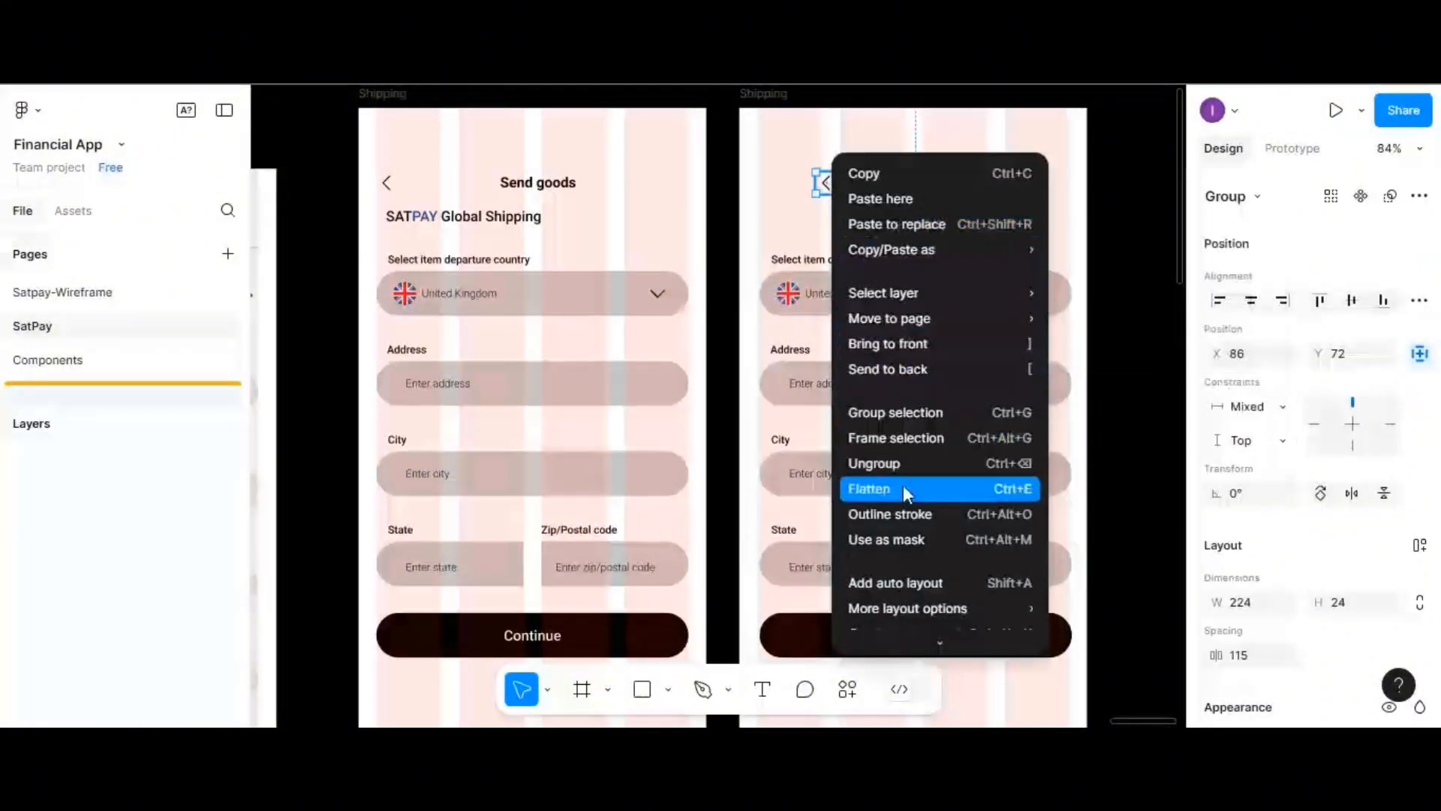
{"action": "left_click", "coordinate": [889, 466]}
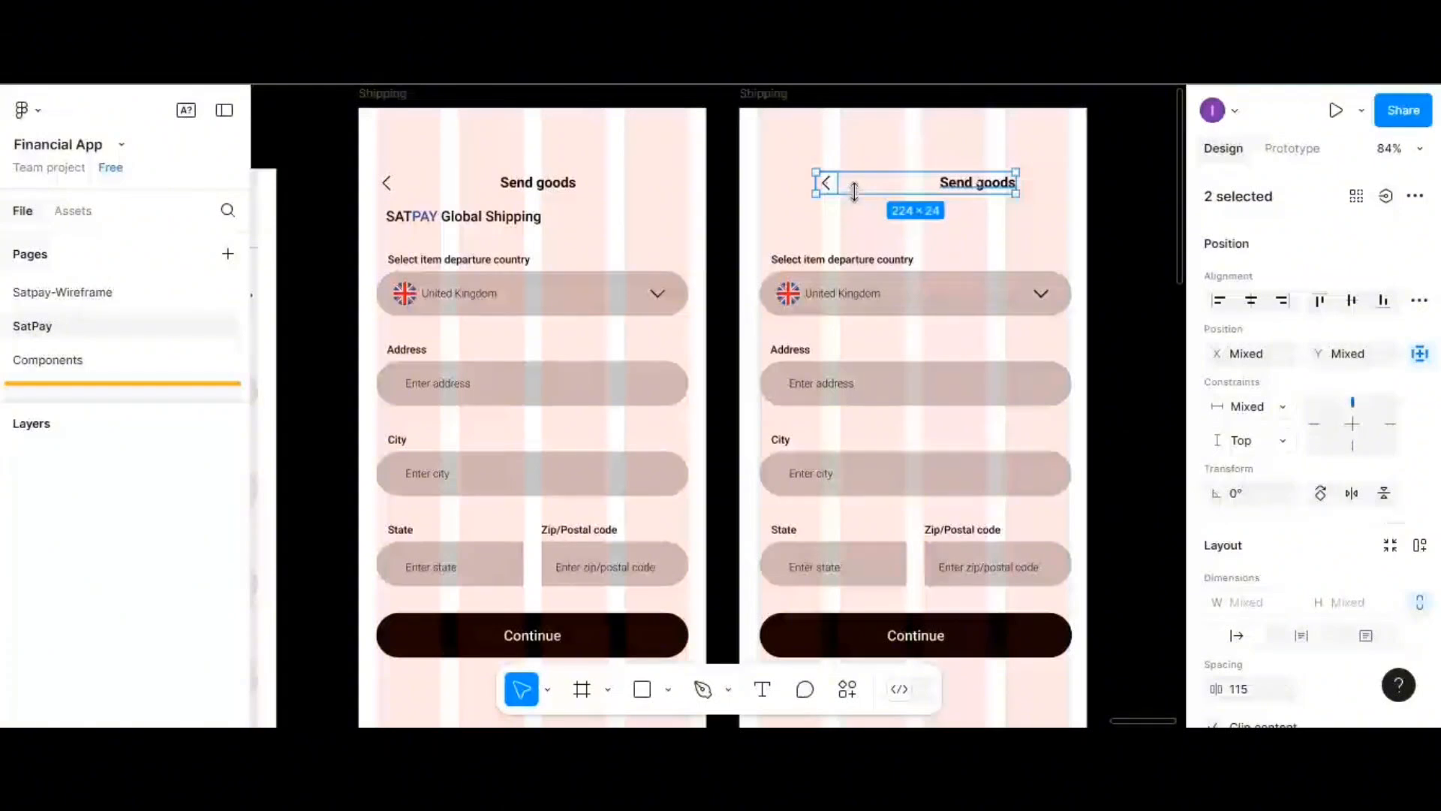
{"action": "left_click", "coordinate": [850, 188]}
{"action": "left_click", "coordinate": [826, 183]}
{"action": "key", "text": "Delete"}
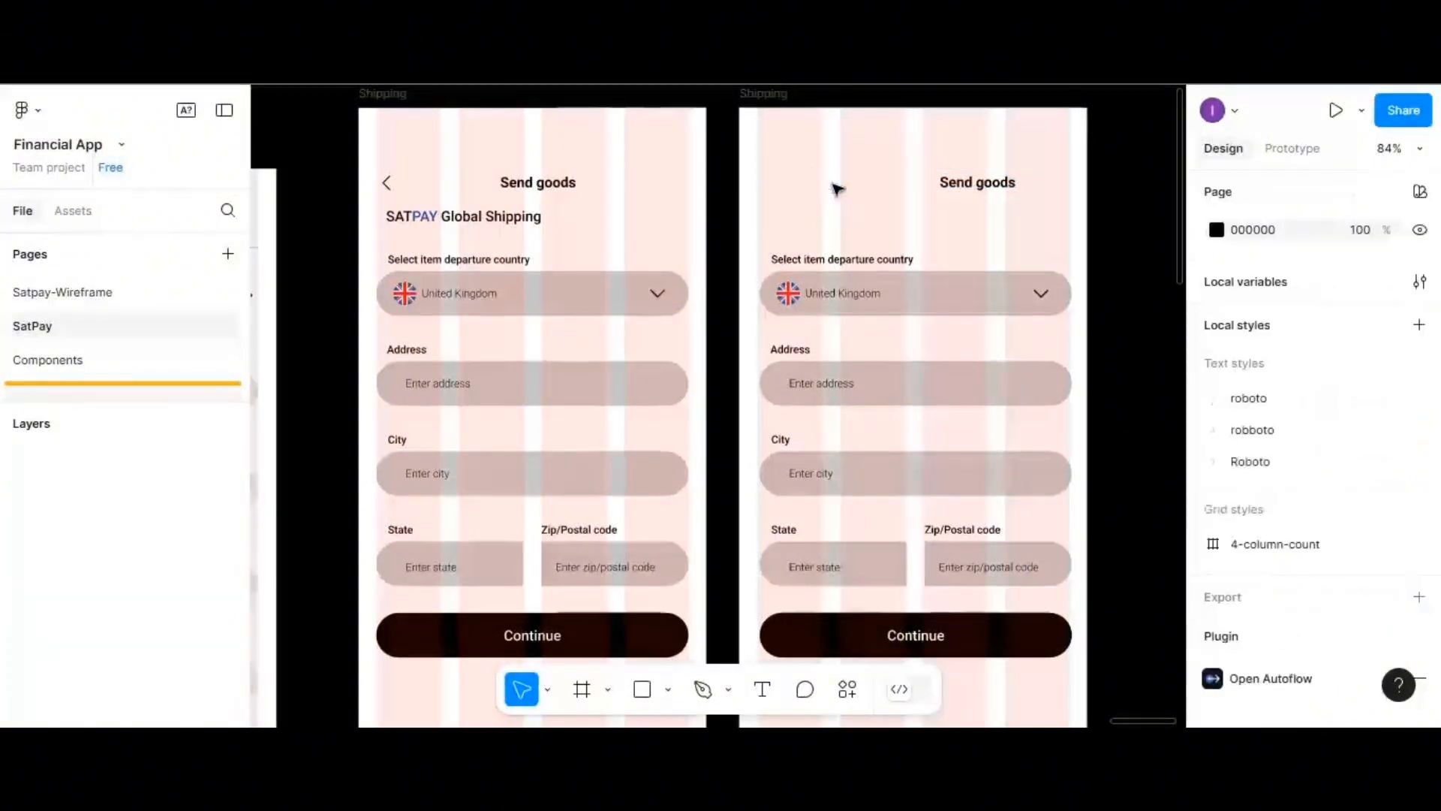
- Move the copied frame's "Send goods" title just above the start of the departure country label and change its text to "Item Details"
{"action": "left_click", "coordinate": [963, 184]}
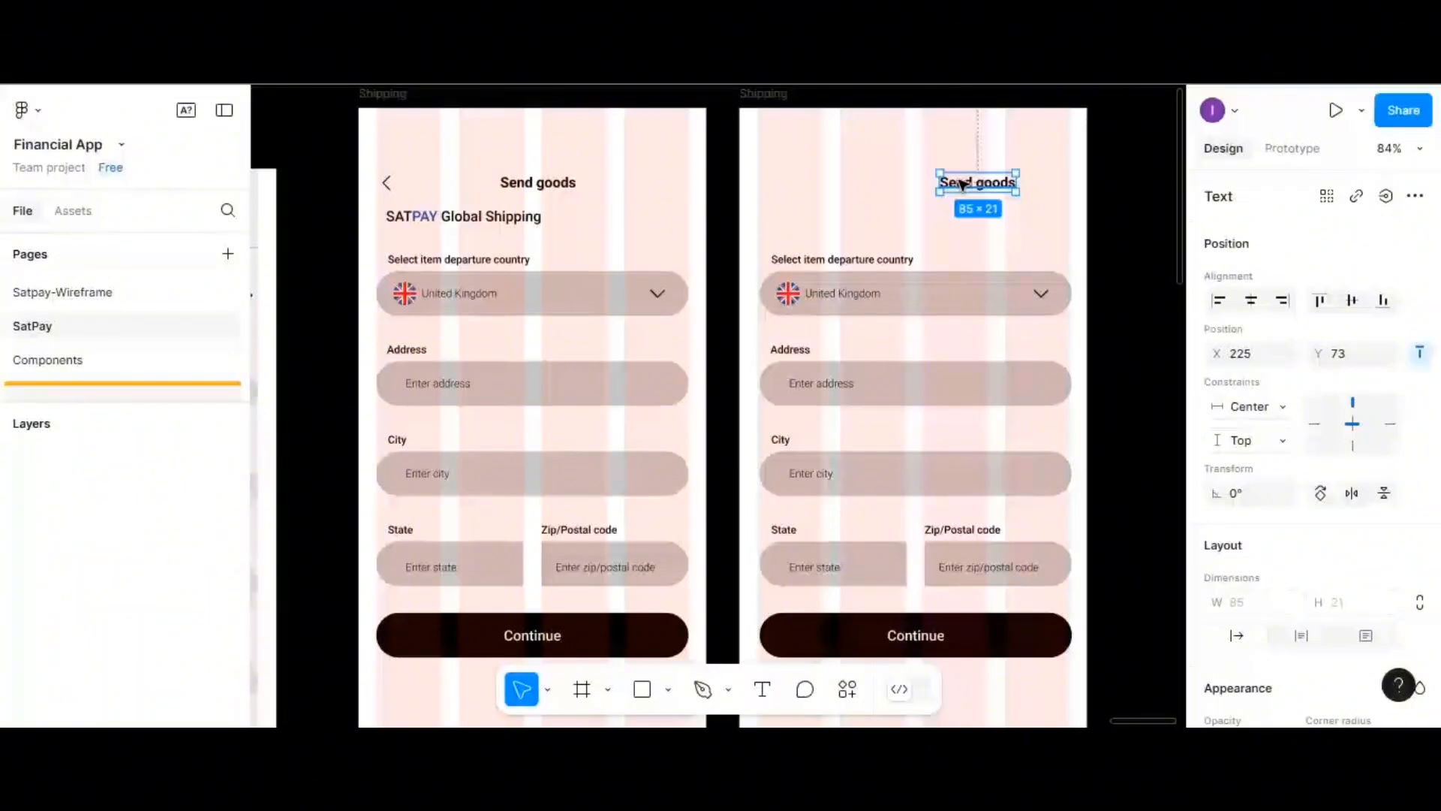
{"action": "left_click_drag", "start_coordinate": [963, 184], "coordinate": [787, 218]}
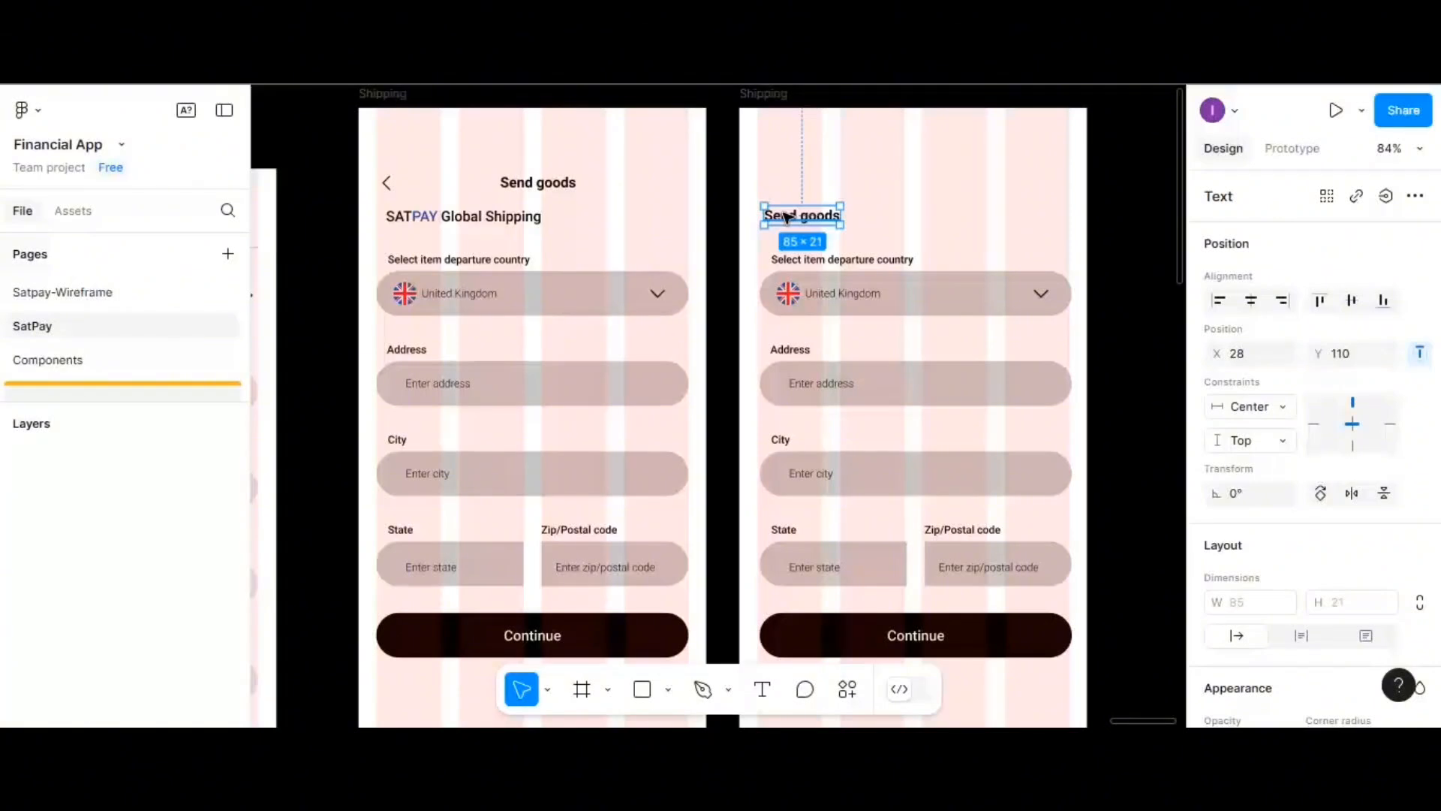
{"action": "double_click", "coordinate": [786, 217]}
{"action": "type", "text": "item d"}
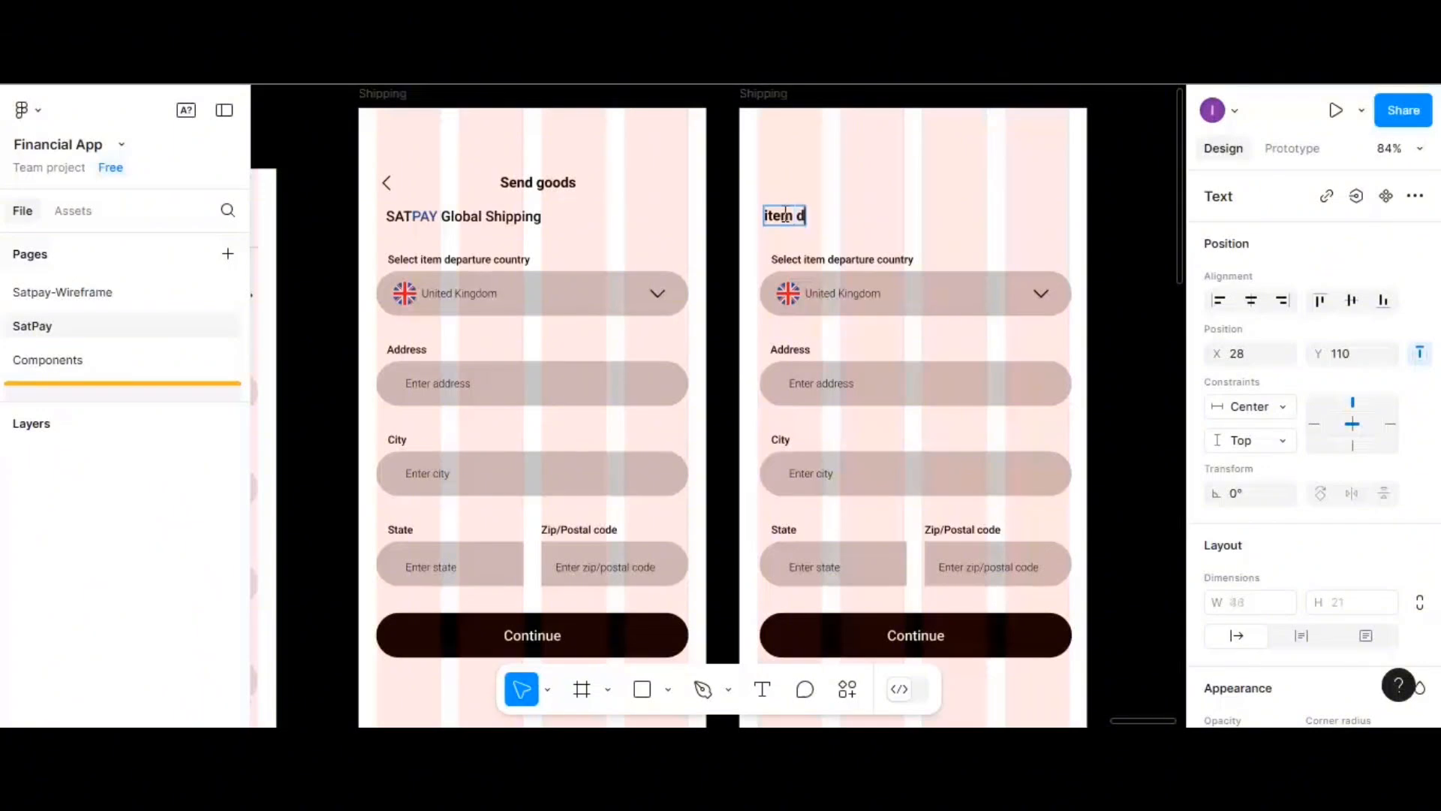
{"action": "type", "text": "etails"}
{"action": "key", "text": "Delete"}
{"action": "type", "text": "I"}
{"action": "key", "text": "Delete"}
{"action": "type", "text": "D"}
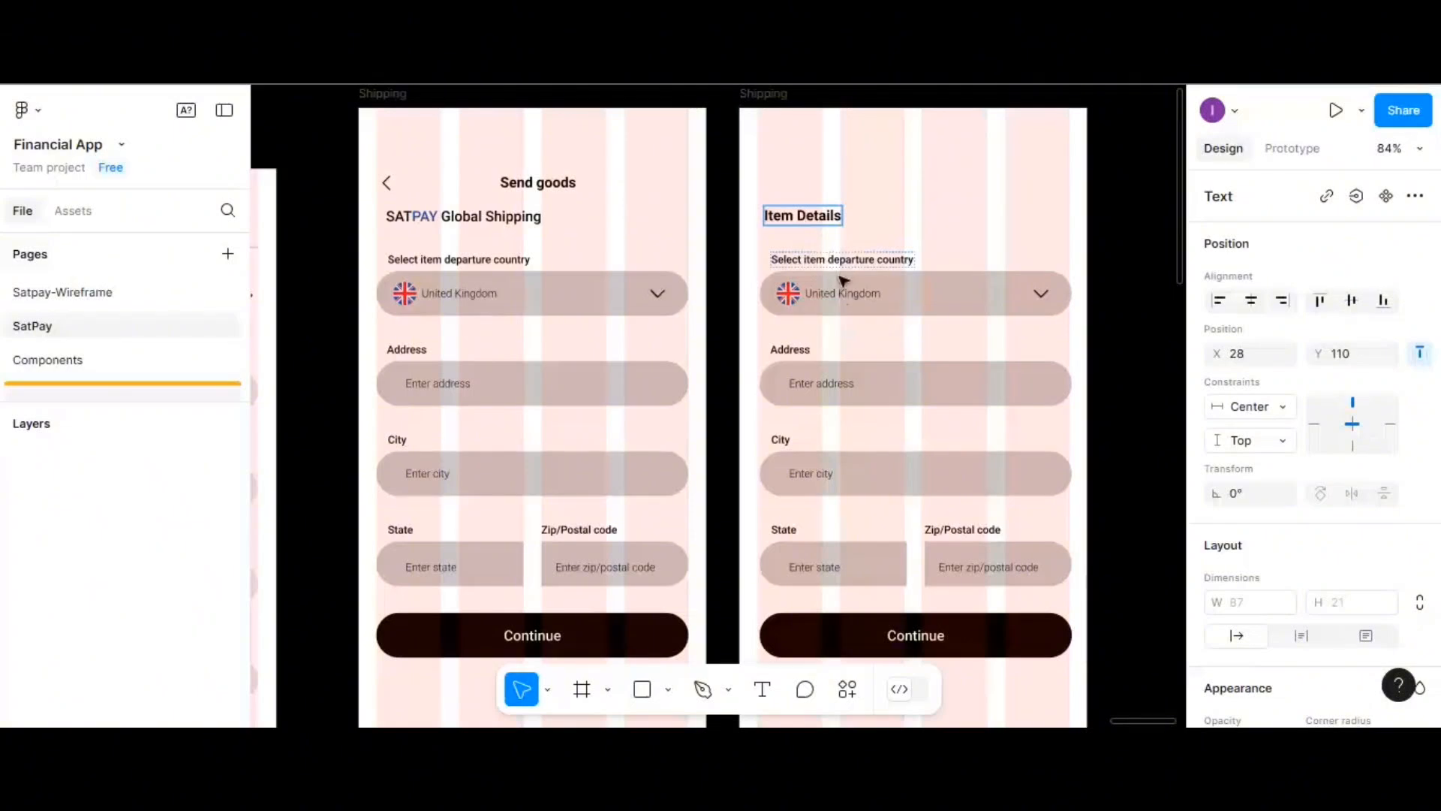
{"action": "key", "text": "Escape"}
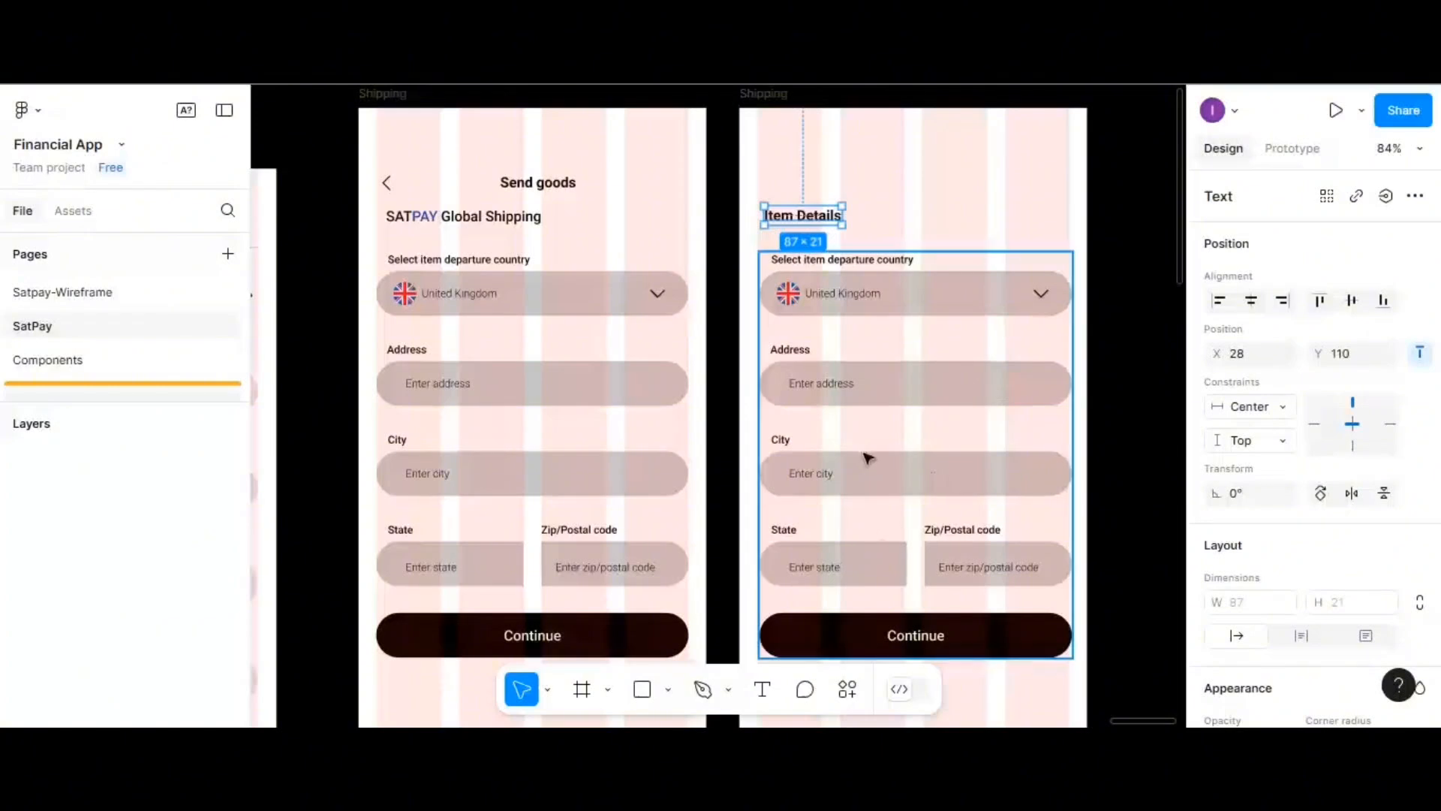
- Open the Phosphor Icons plugin and search it for "cancel"
{"action": "right_click", "coordinate": [873, 365]}
{"action": "mouse_move", "coordinate": [934, 497]}
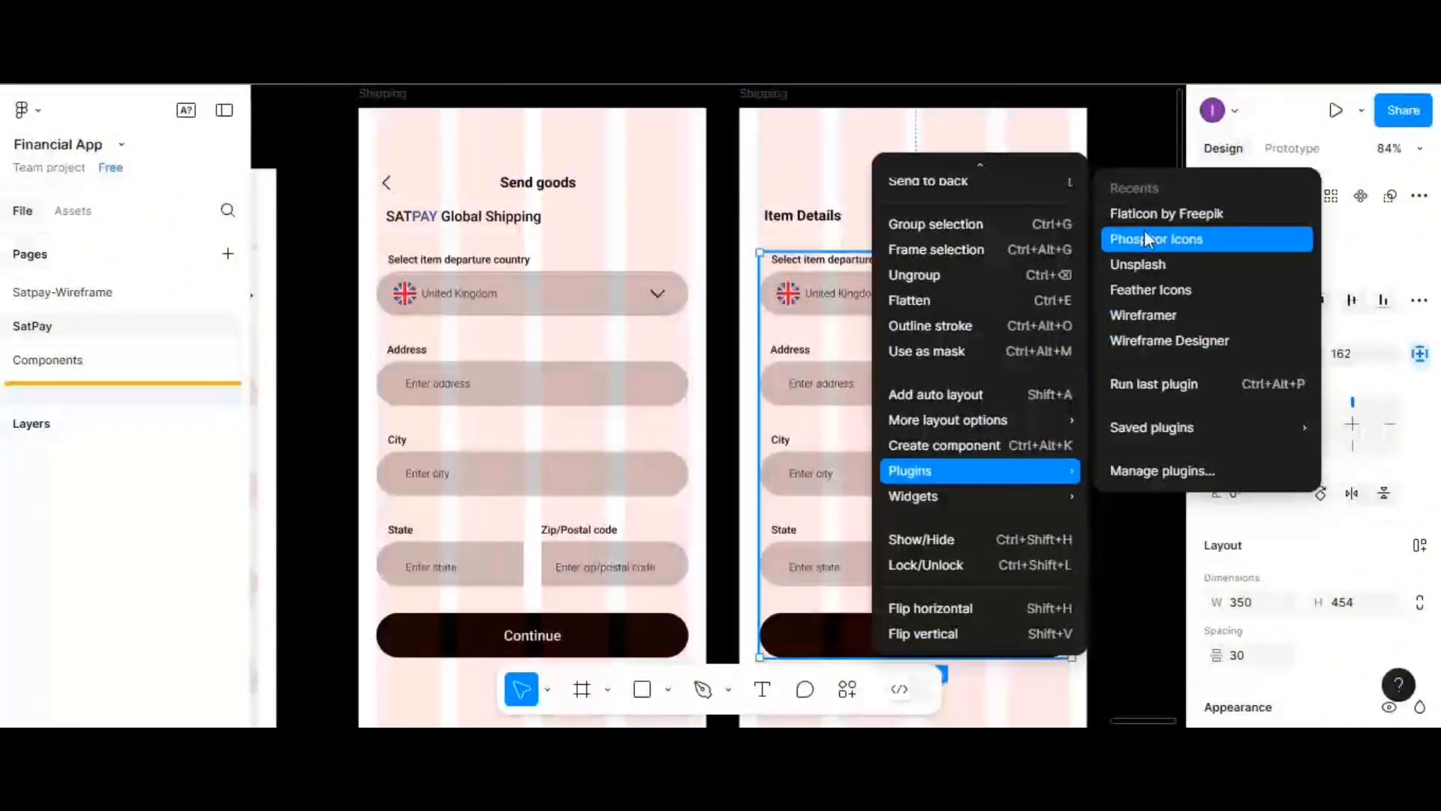
{"action": "left_click", "coordinate": [1147, 238]}
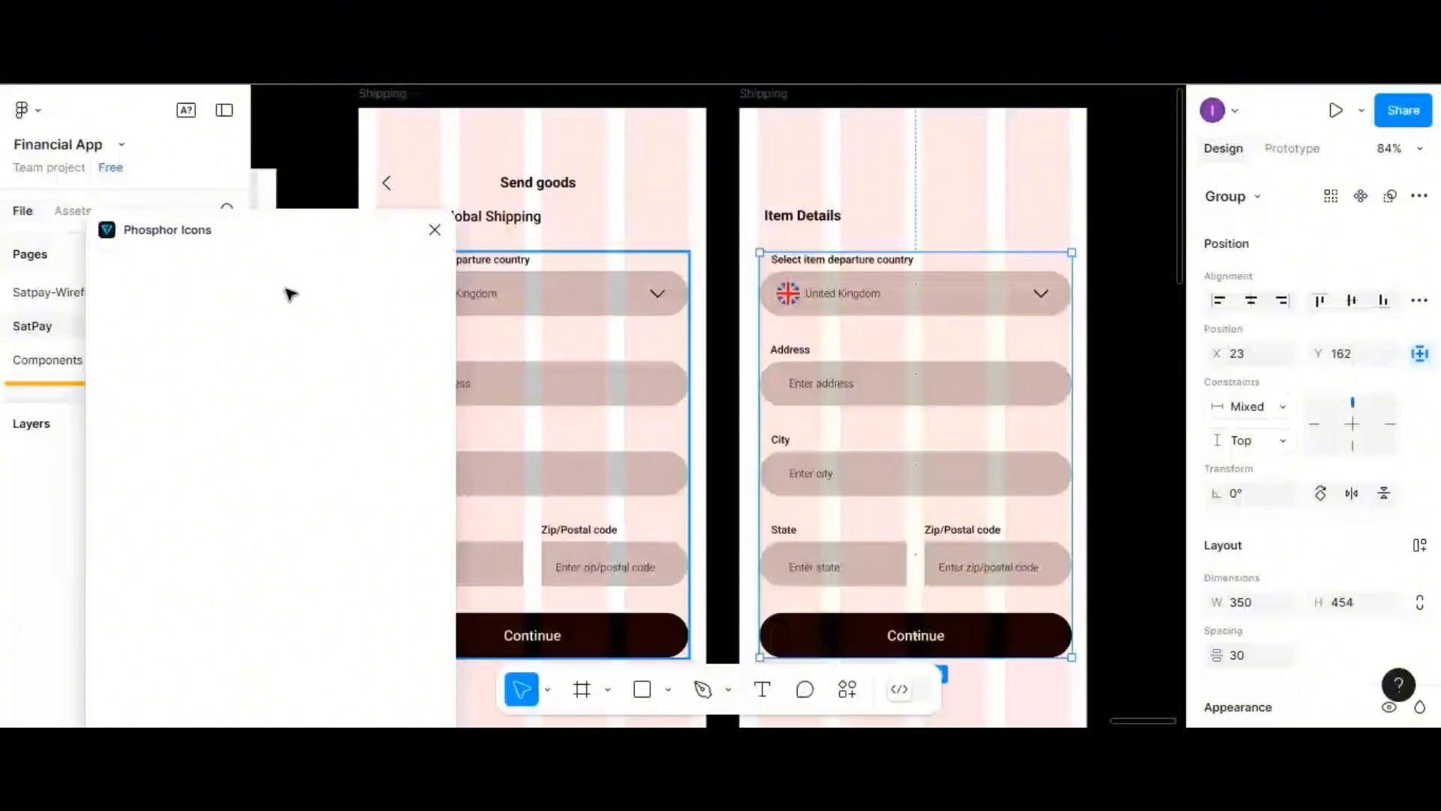
{"action": "left_click", "coordinate": [188, 277]}
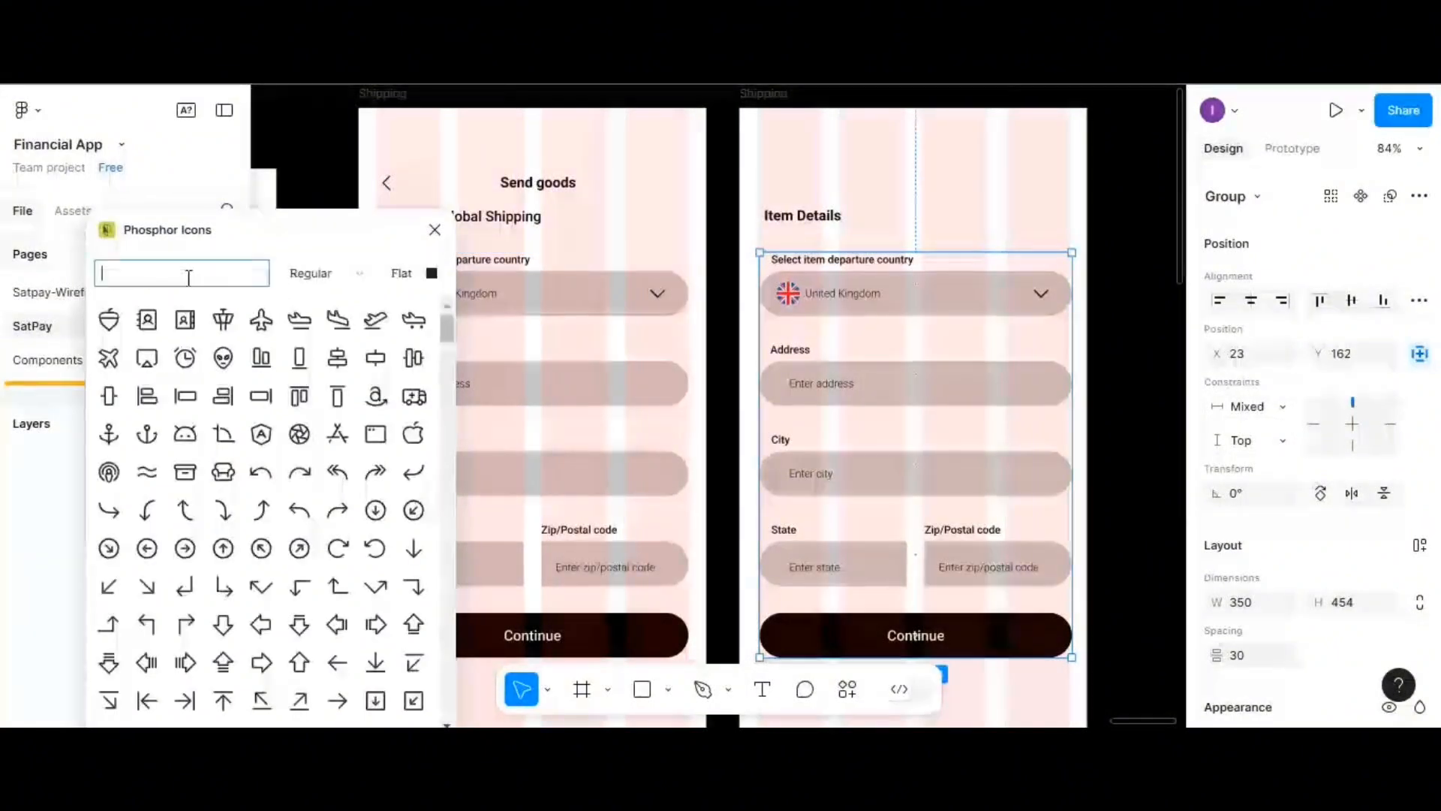
{"action": "type", "text": "cancel"}
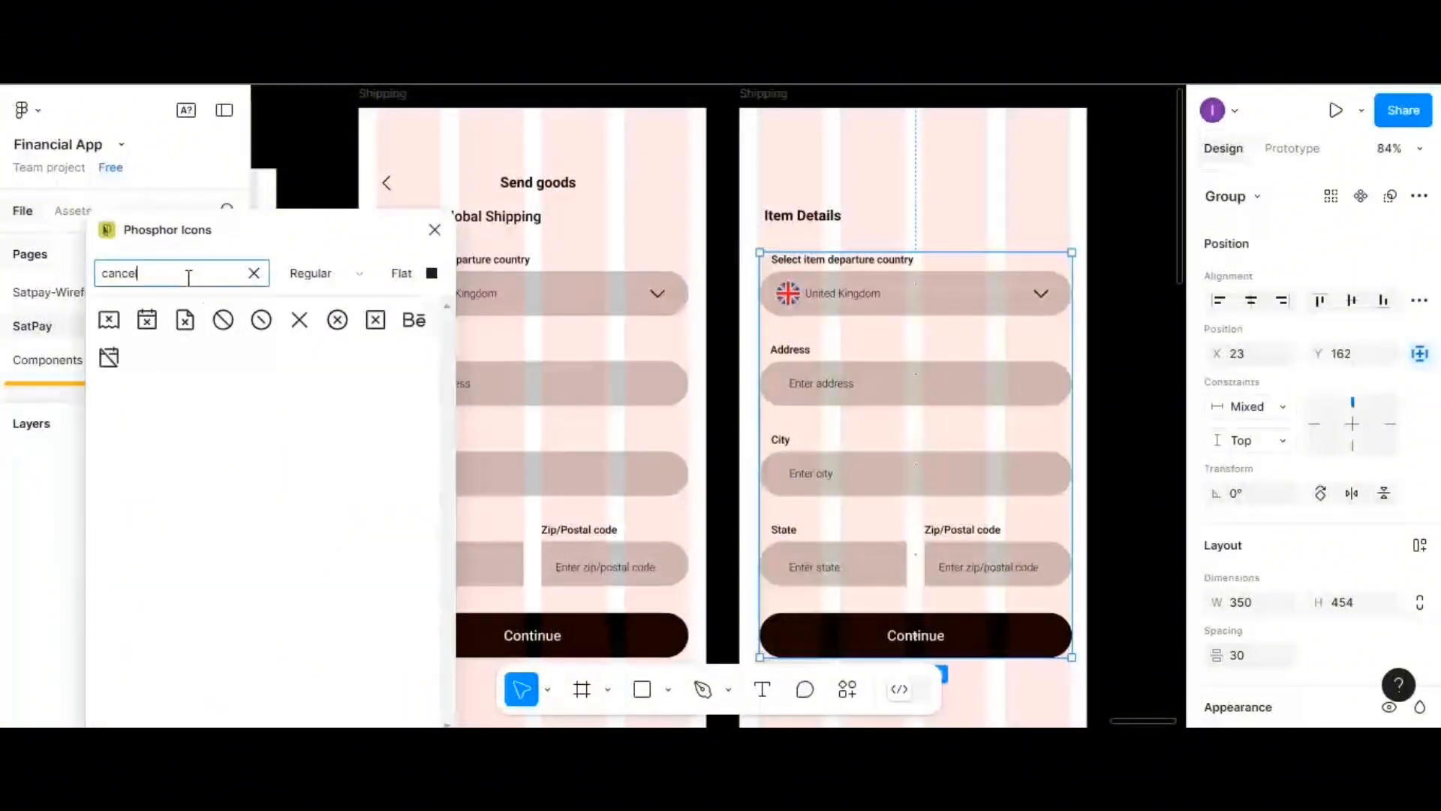
- Try the circled X icon, then insert the plain X icon instead and place it level with "Item Details" near the frame's right edge
{"action": "left_click", "coordinate": [337, 322]}
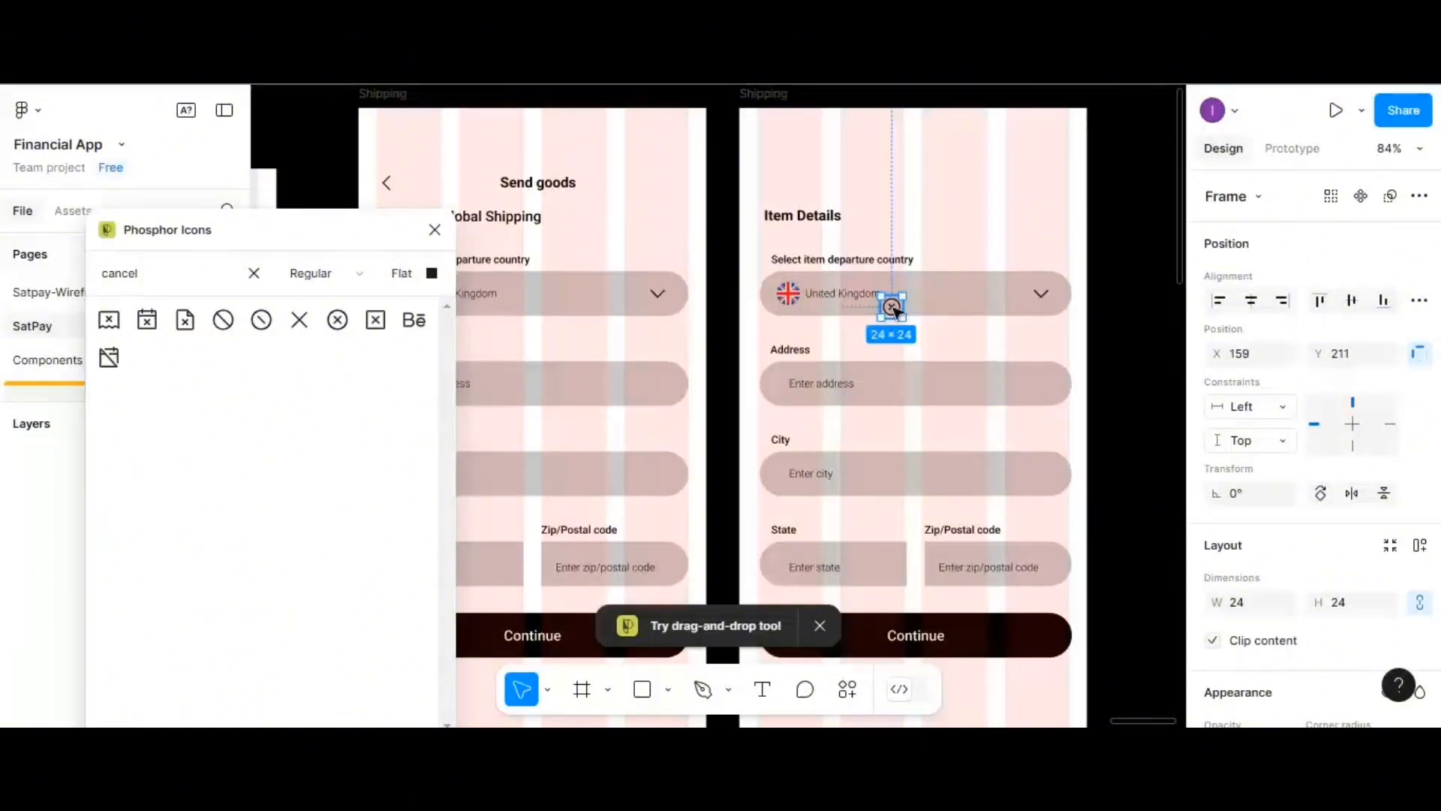
{"action": "key", "text": "Delete"}
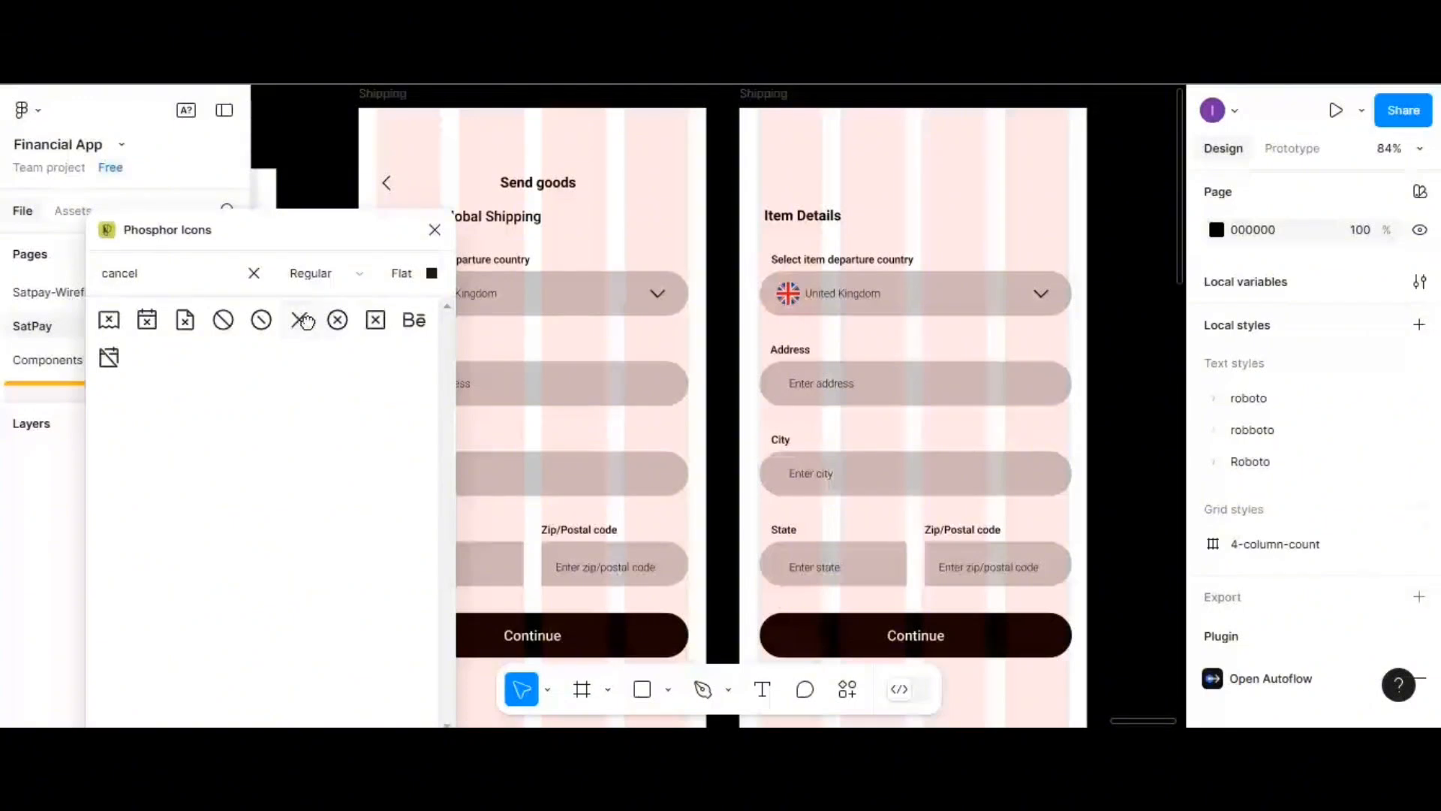
{"action": "left_click", "coordinate": [303, 320]}
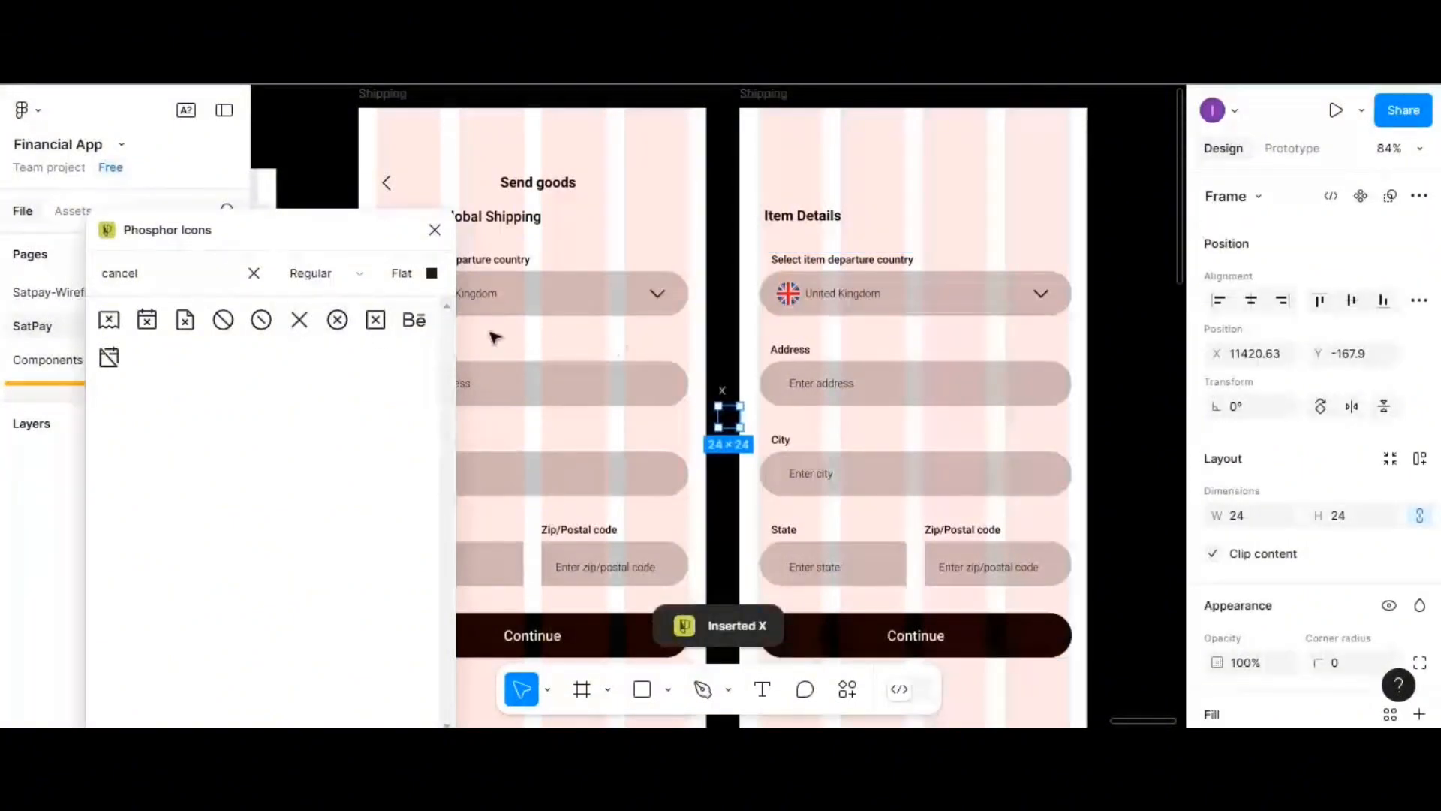
{"action": "left_click_drag", "start_coordinate": [730, 415], "coordinate": [1036, 217]}
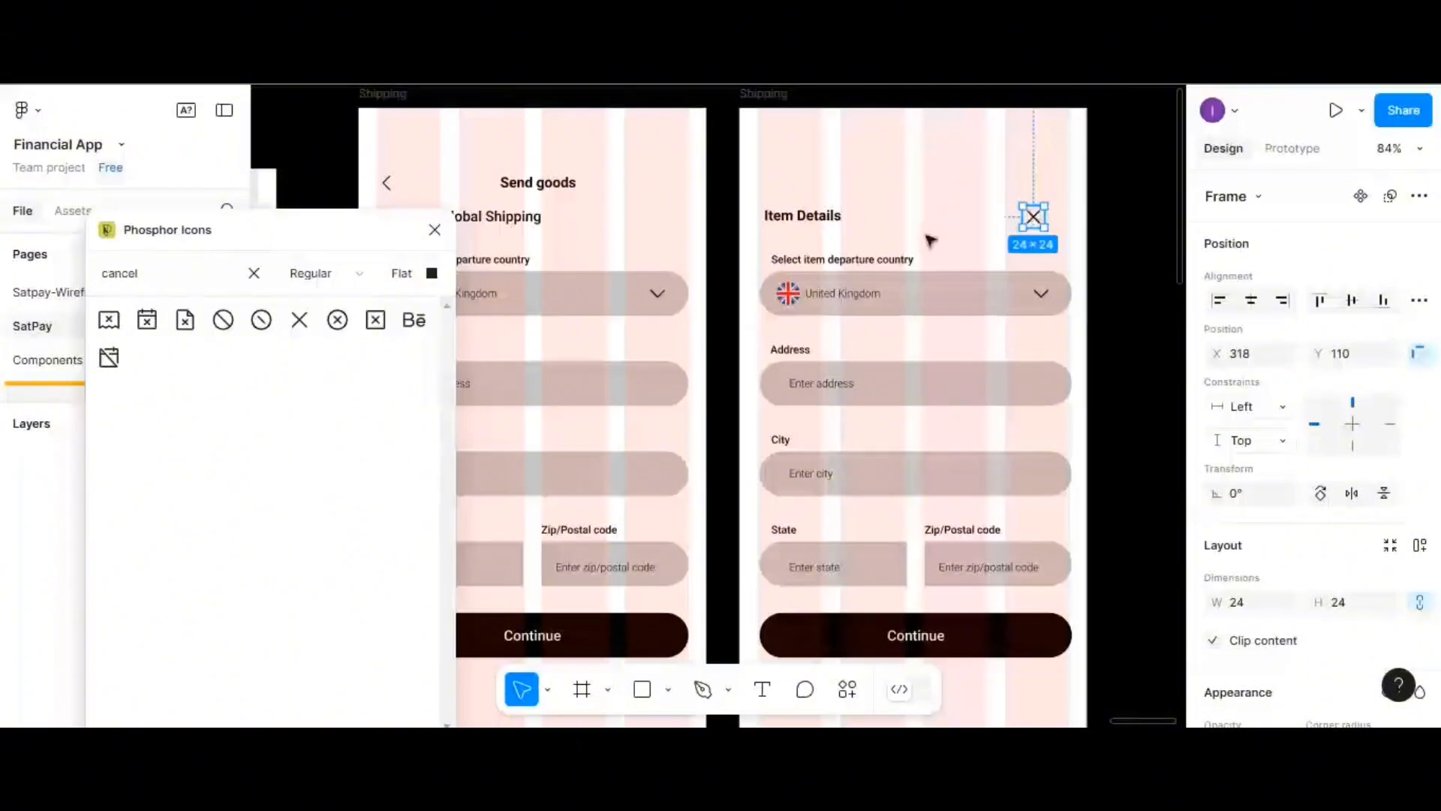
{"action": "left_click", "coordinate": [434, 229]}
{"action": "scroll", "coordinate": [863, 238], "scroll_direction": "up", "scroll_amount": 3}
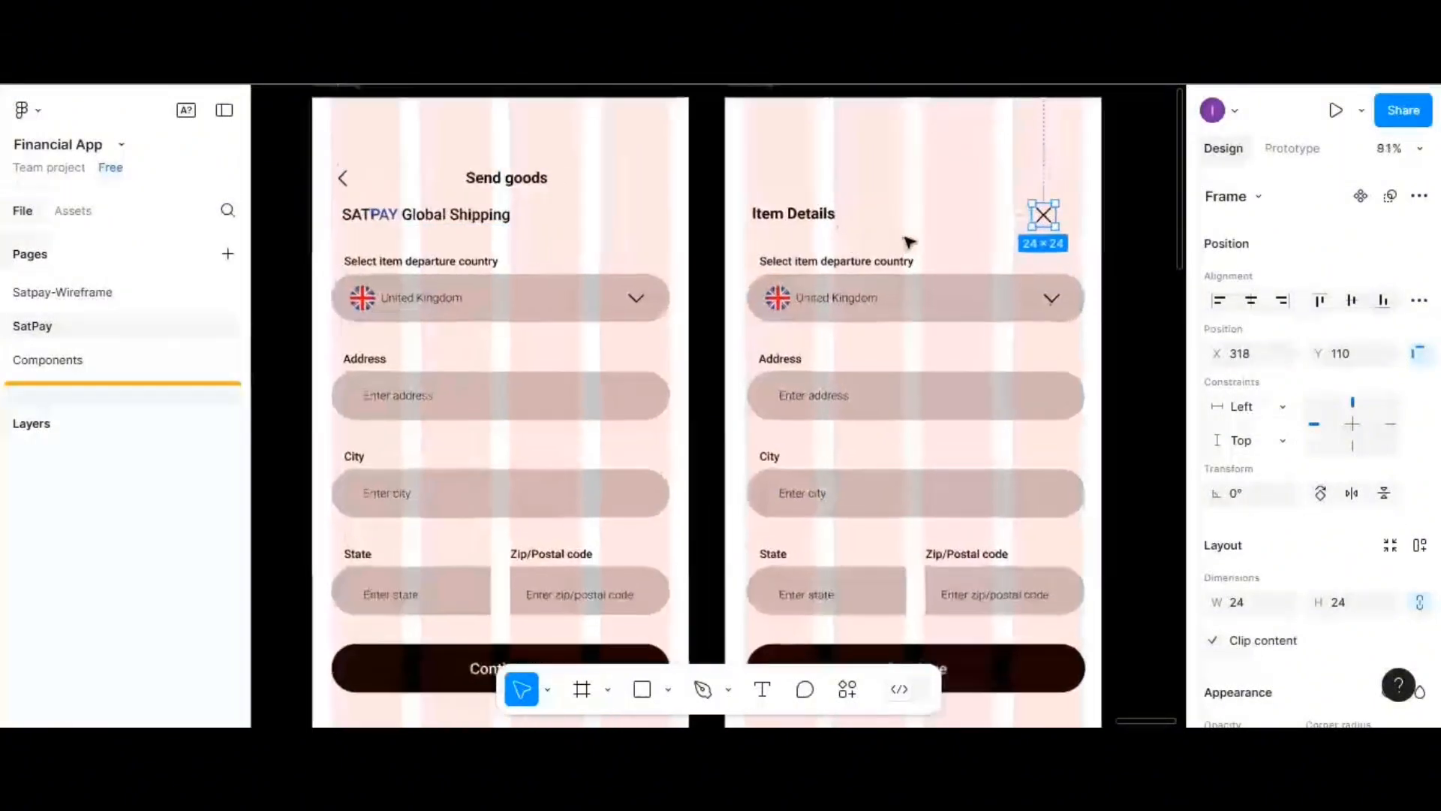
{"action": "scroll", "coordinate": [909, 242], "scroll_direction": "right", "scroll_amount": 5}
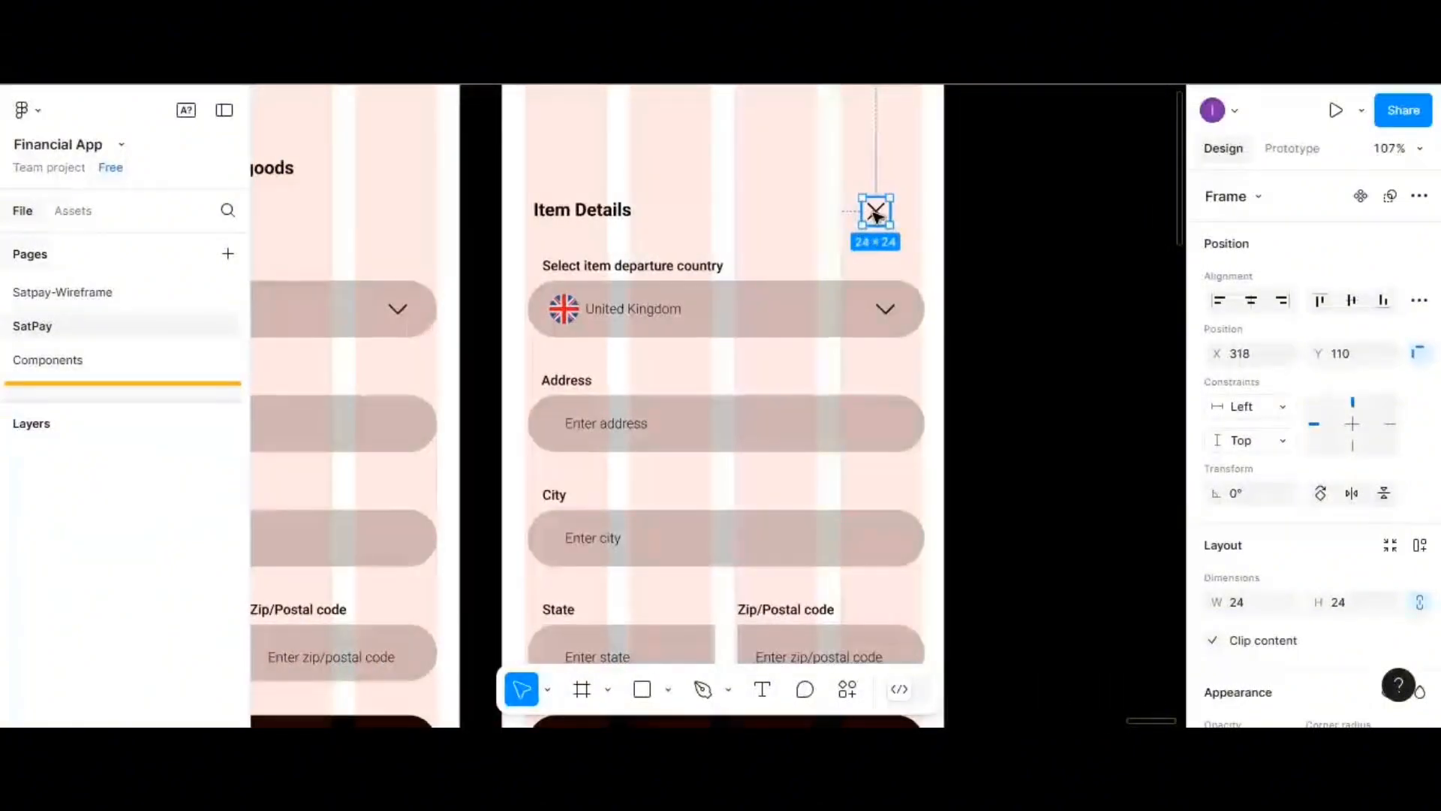
- Fill the X icon's frame with the grey page colour CAC5C5 at 50% opacity
{"action": "scroll", "coordinate": [1238, 589], "scroll_direction": "down", "scroll_amount": 2}
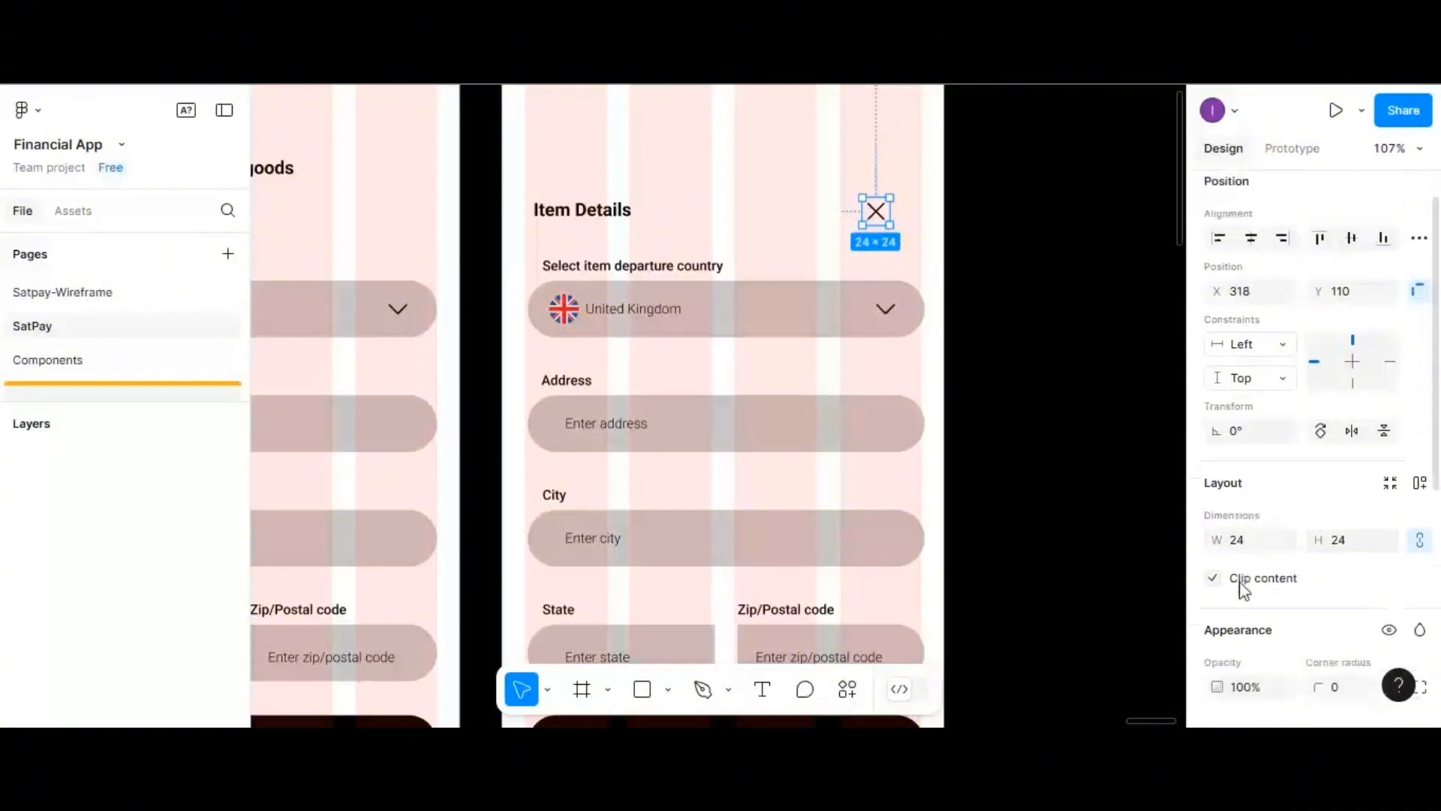
{"action": "scroll", "coordinate": [1214, 638], "scroll_direction": "down", "scroll_amount": 2}
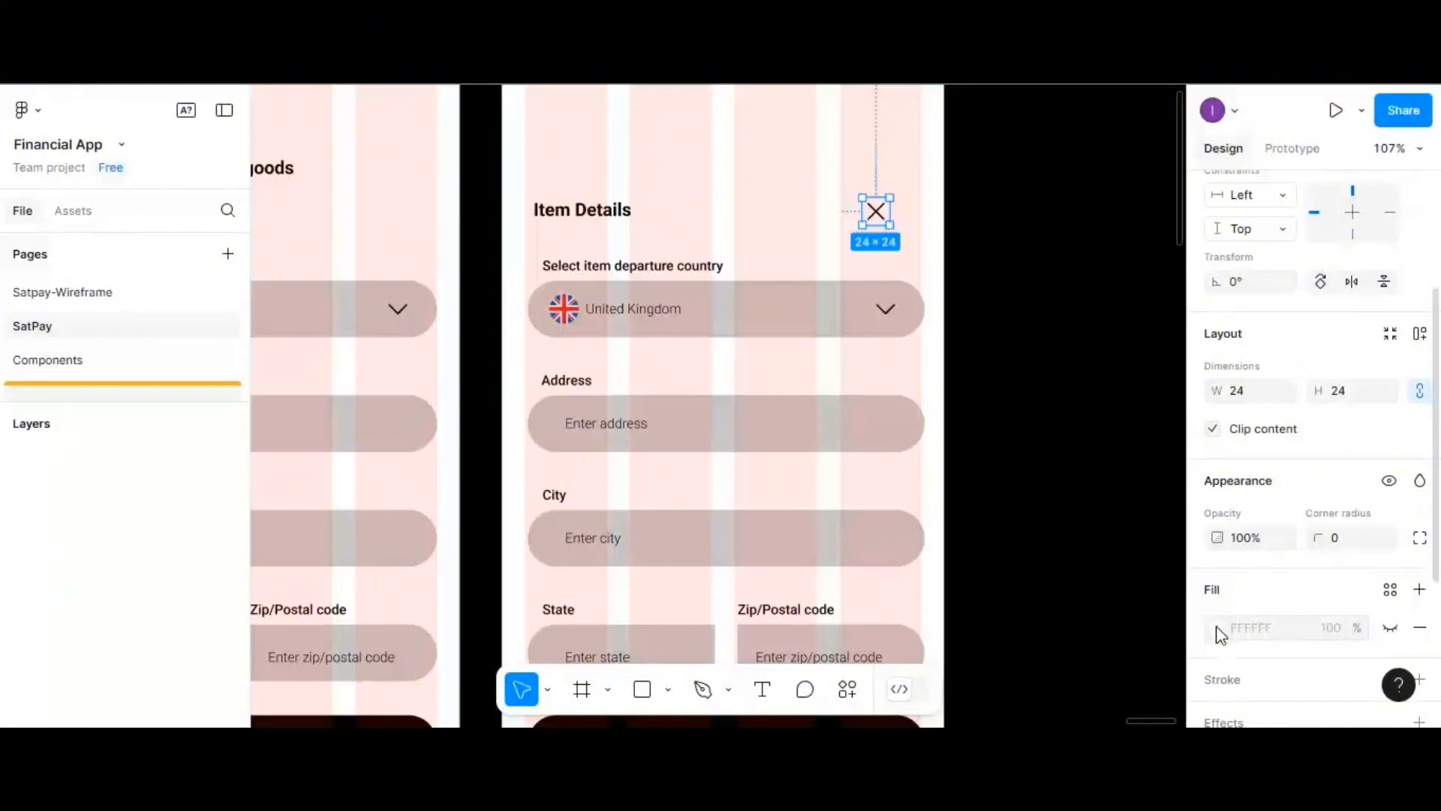
{"action": "left_click", "coordinate": [1216, 628]}
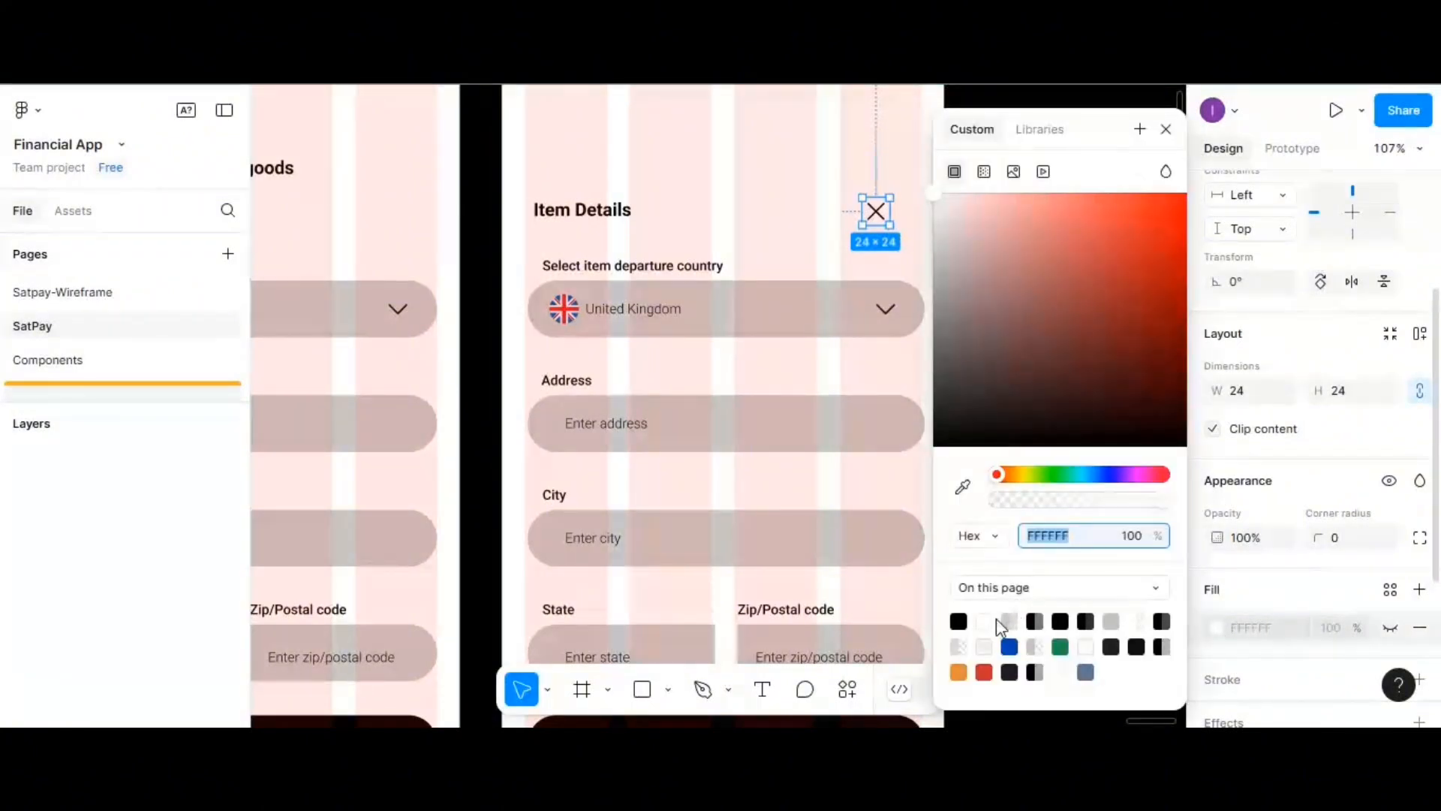
{"action": "left_click", "coordinate": [960, 646]}
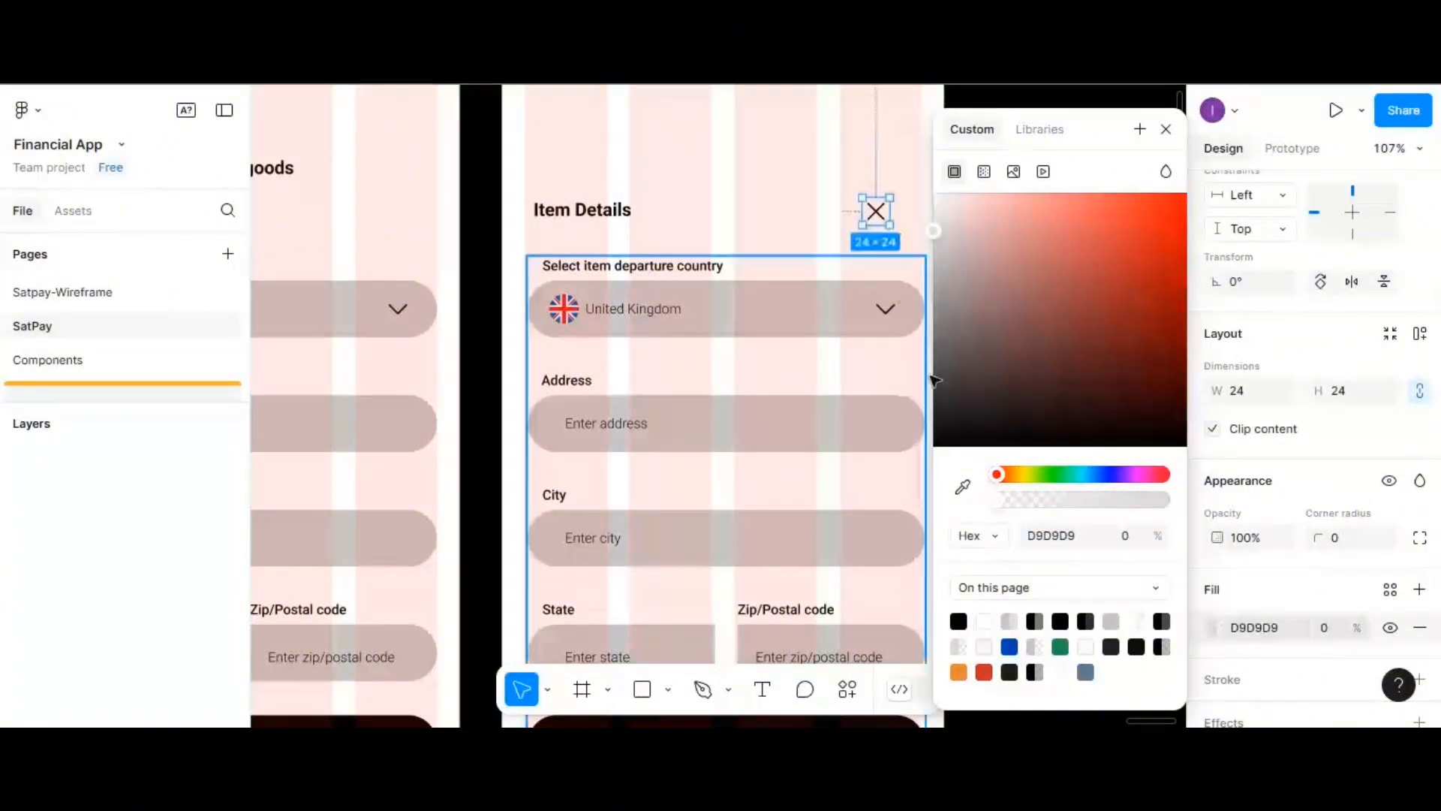
{"action": "left_click", "coordinate": [986, 621]}
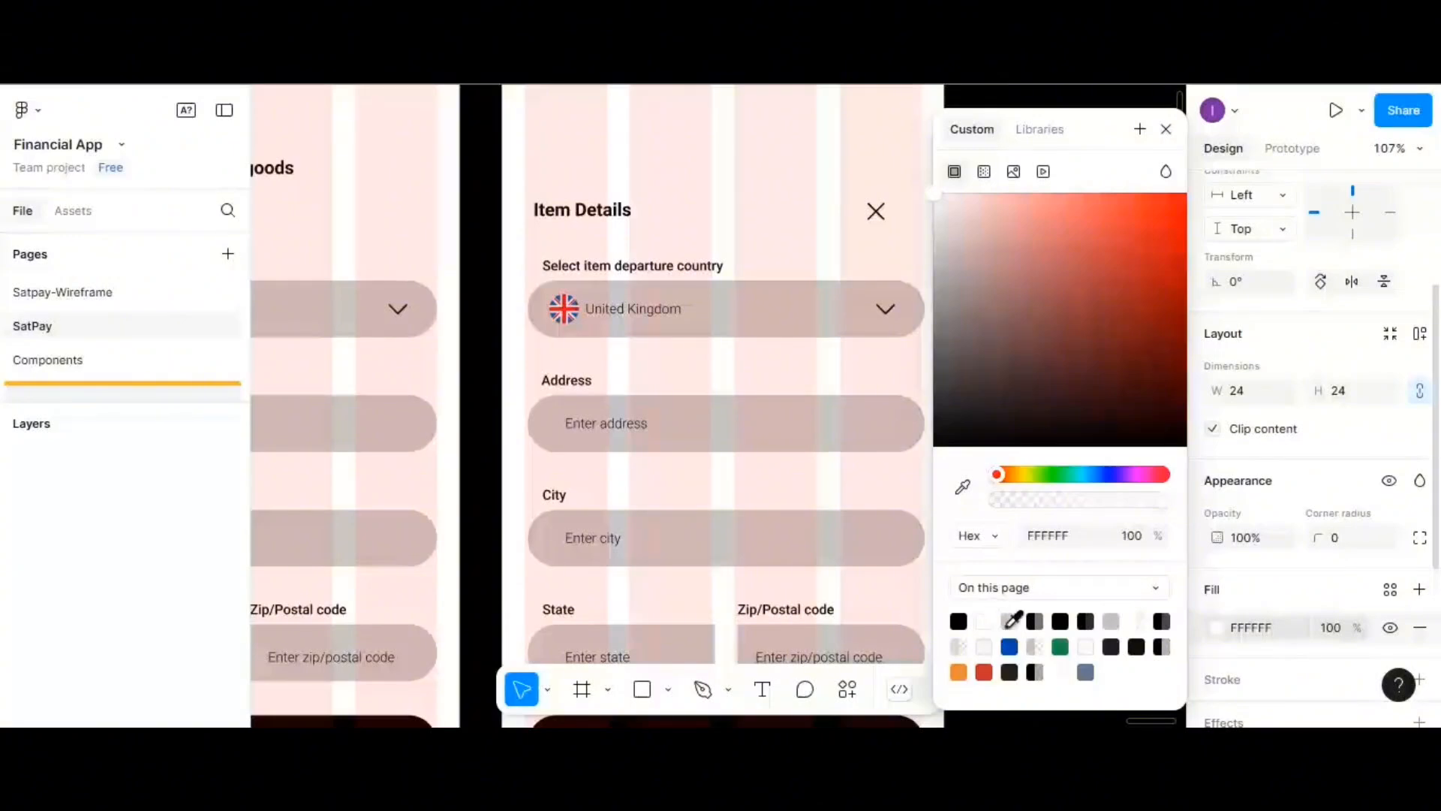
{"action": "left_click", "coordinate": [1010, 622]}
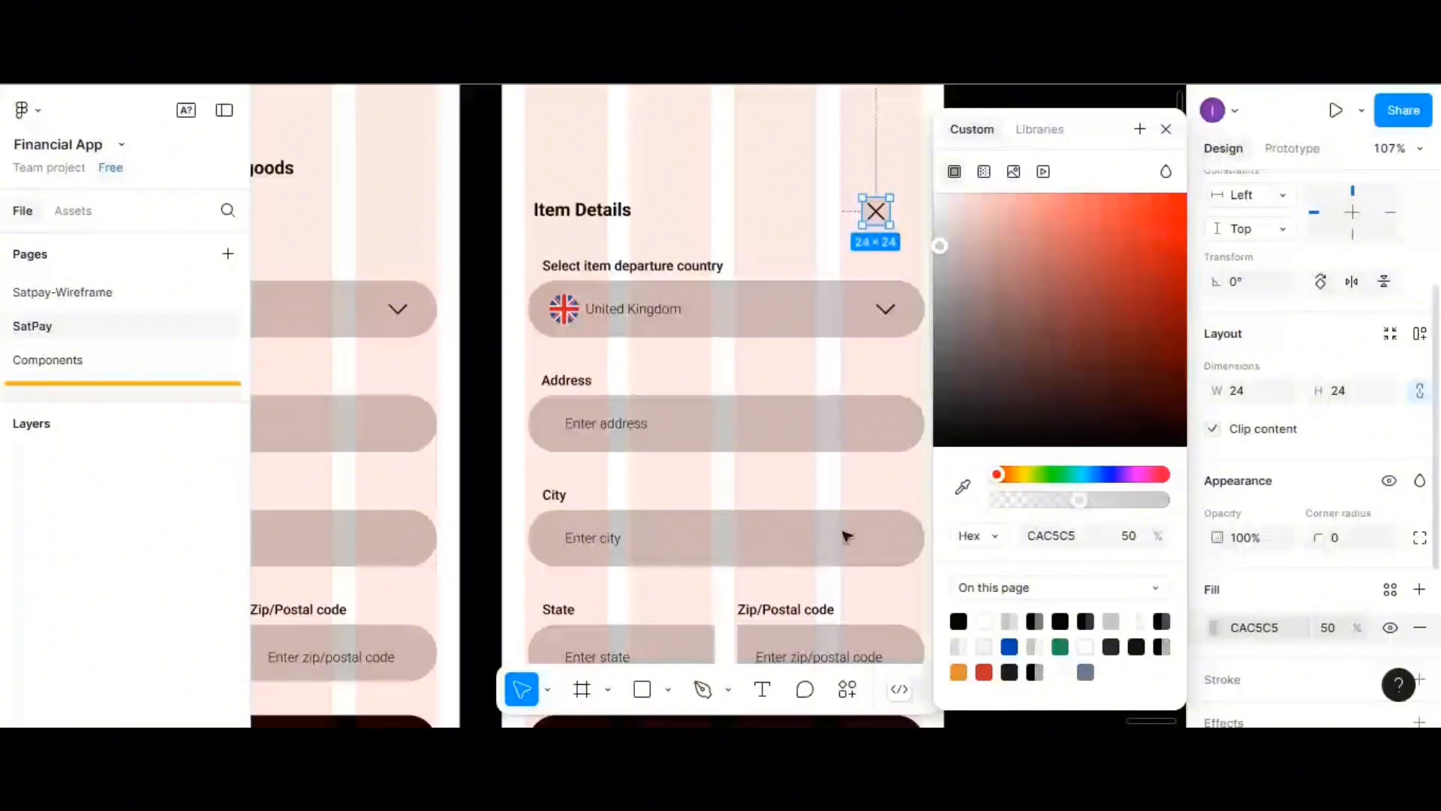
- Scale the X shape inside its frame down to 12 × 12 and centre it horizontally there
{"action": "left_click", "coordinate": [547, 689]}
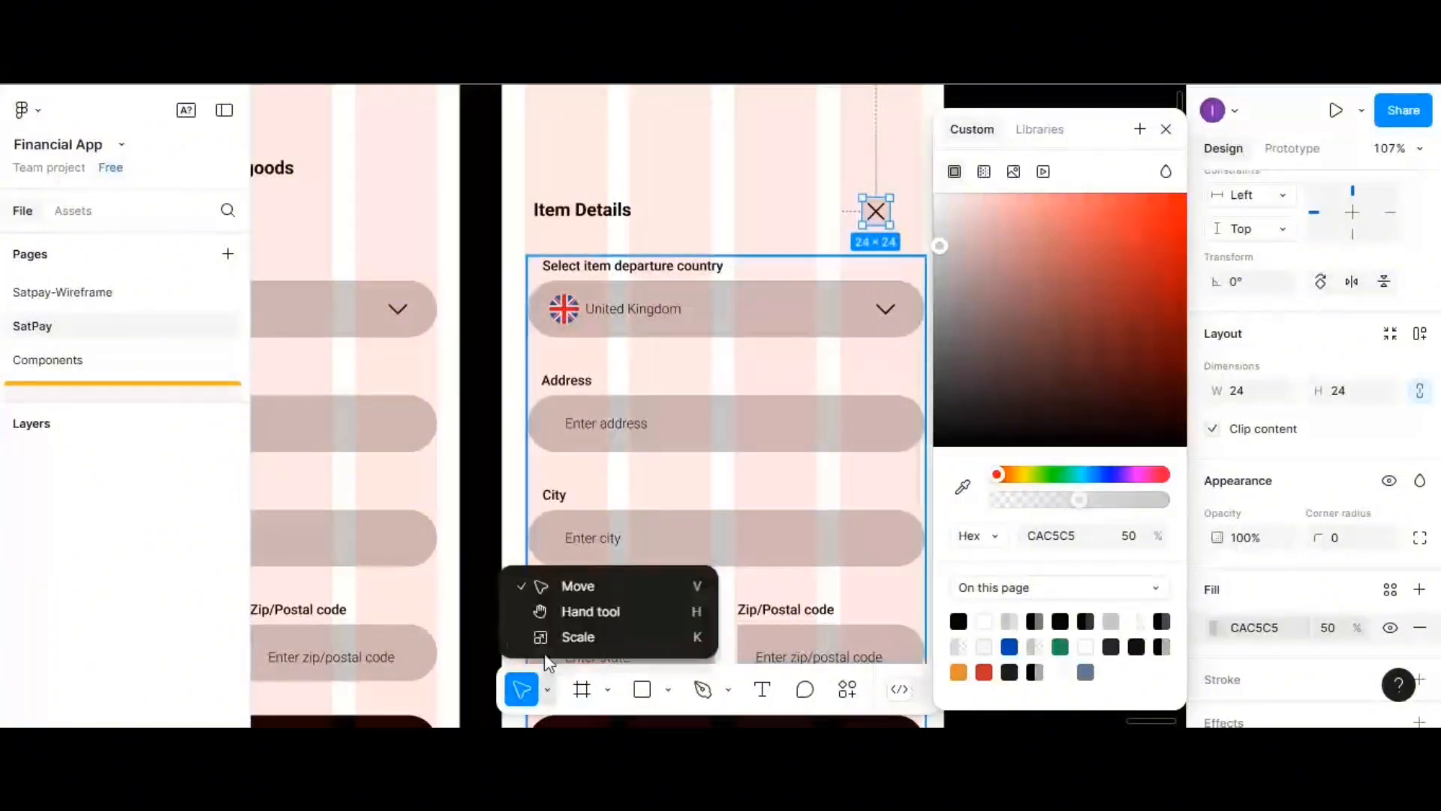
{"action": "left_click", "coordinate": [552, 635]}
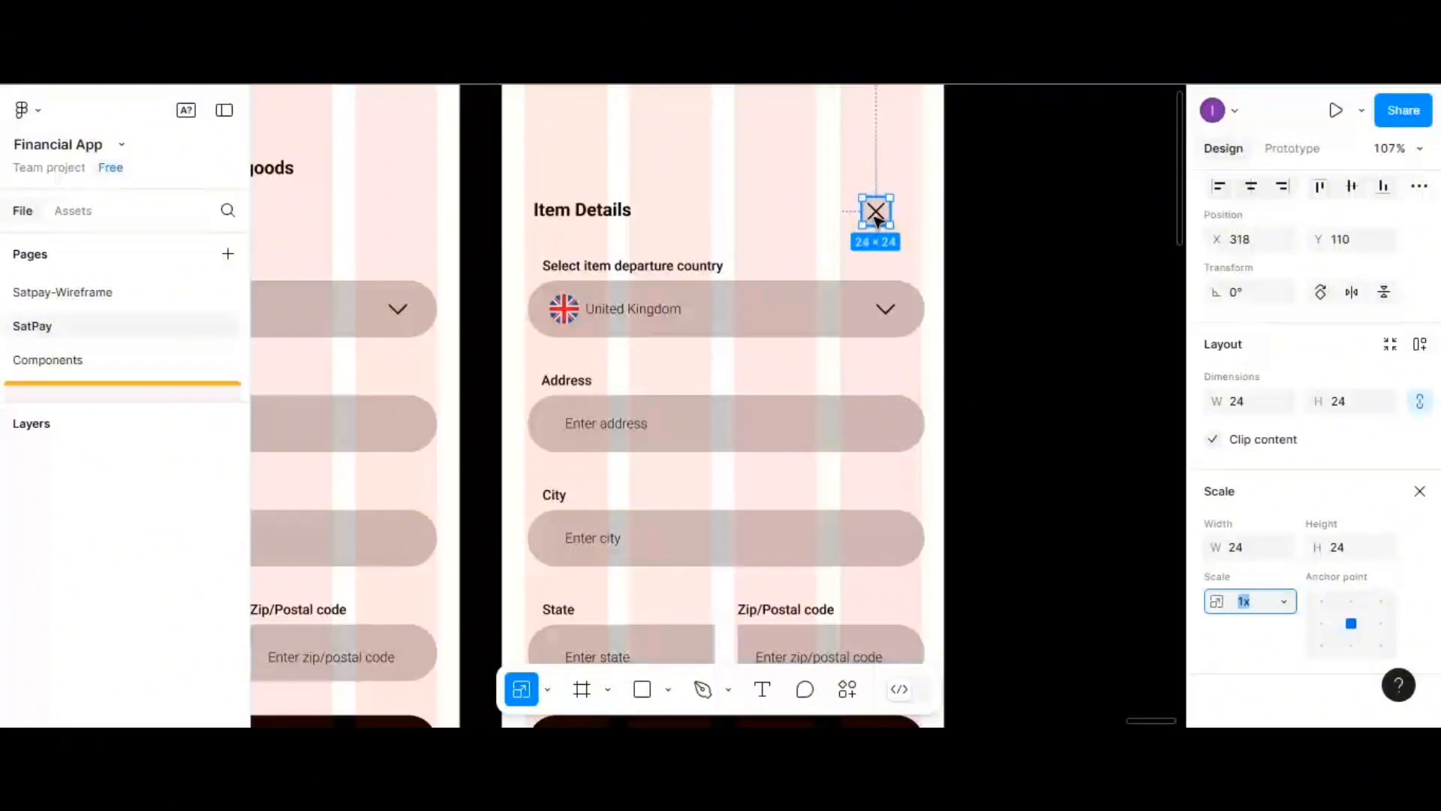
{"action": "double_click", "coordinate": [875, 217]}
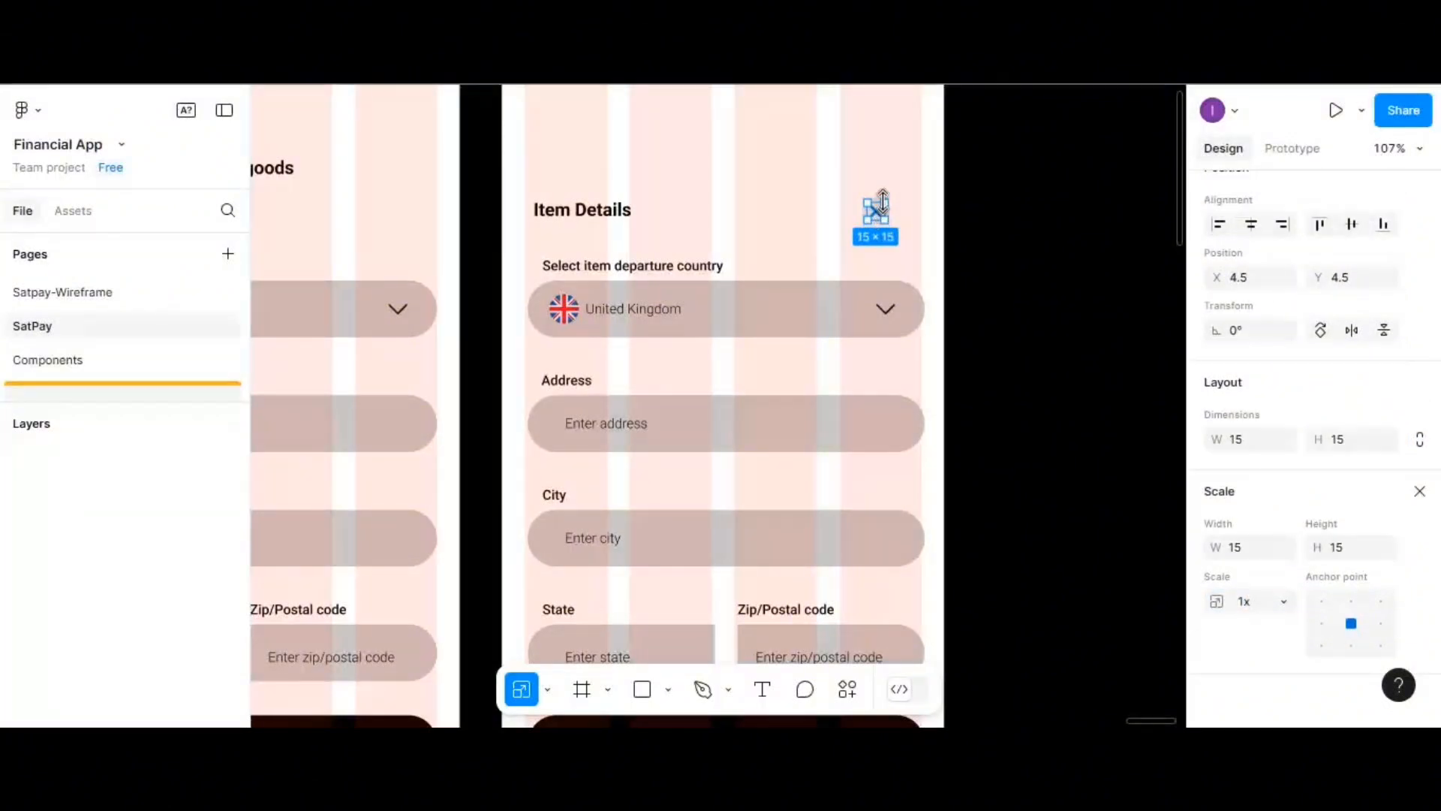
{"action": "left_click_drag", "start_coordinate": [885, 201], "coordinate": [879, 210]}
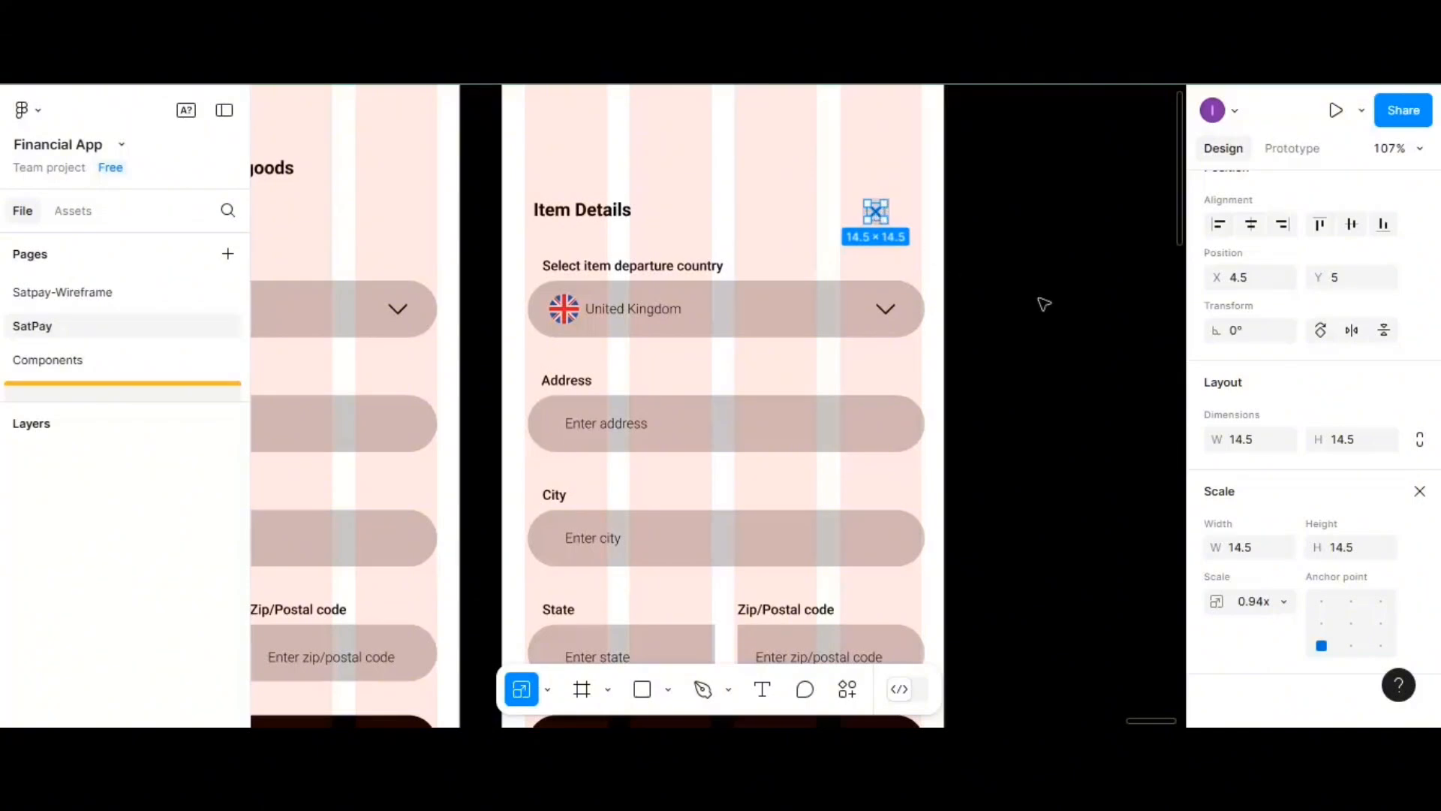
{"action": "left_click", "coordinate": [1255, 228]}
{"action": "left_click_drag", "start_coordinate": [886, 201], "coordinate": [883, 205]}
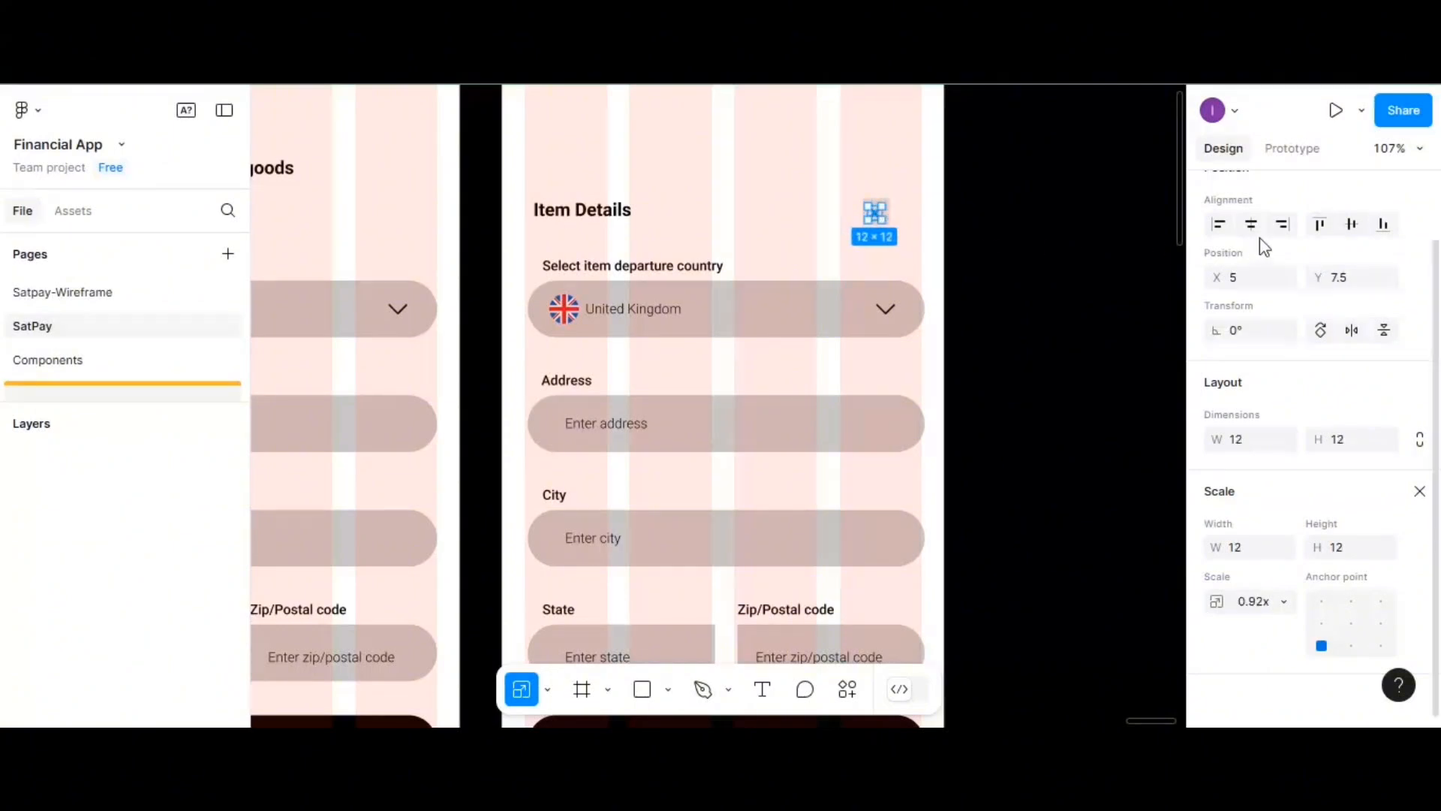
{"action": "left_click", "coordinate": [1250, 225]}
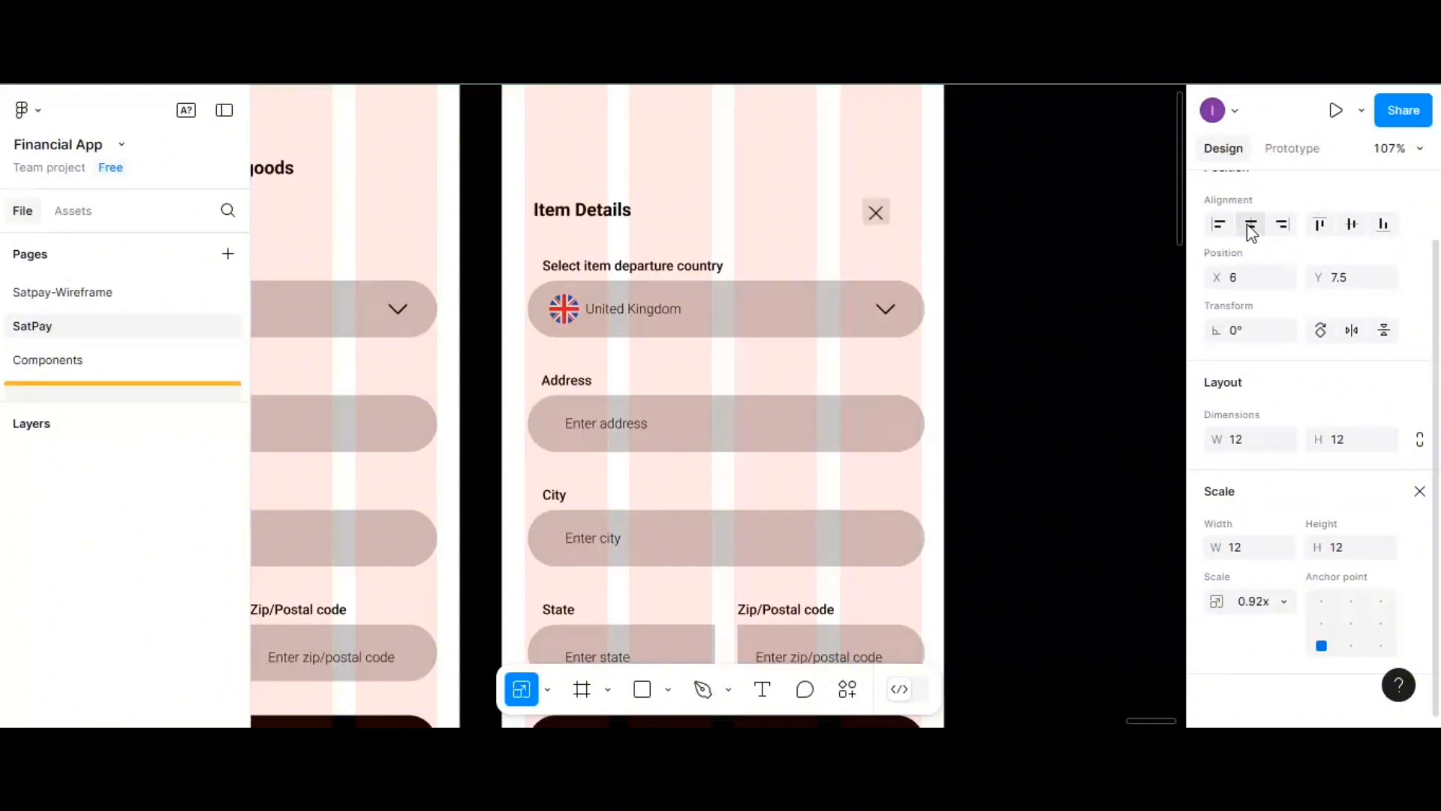
{"action": "left_click", "coordinate": [917, 218]}
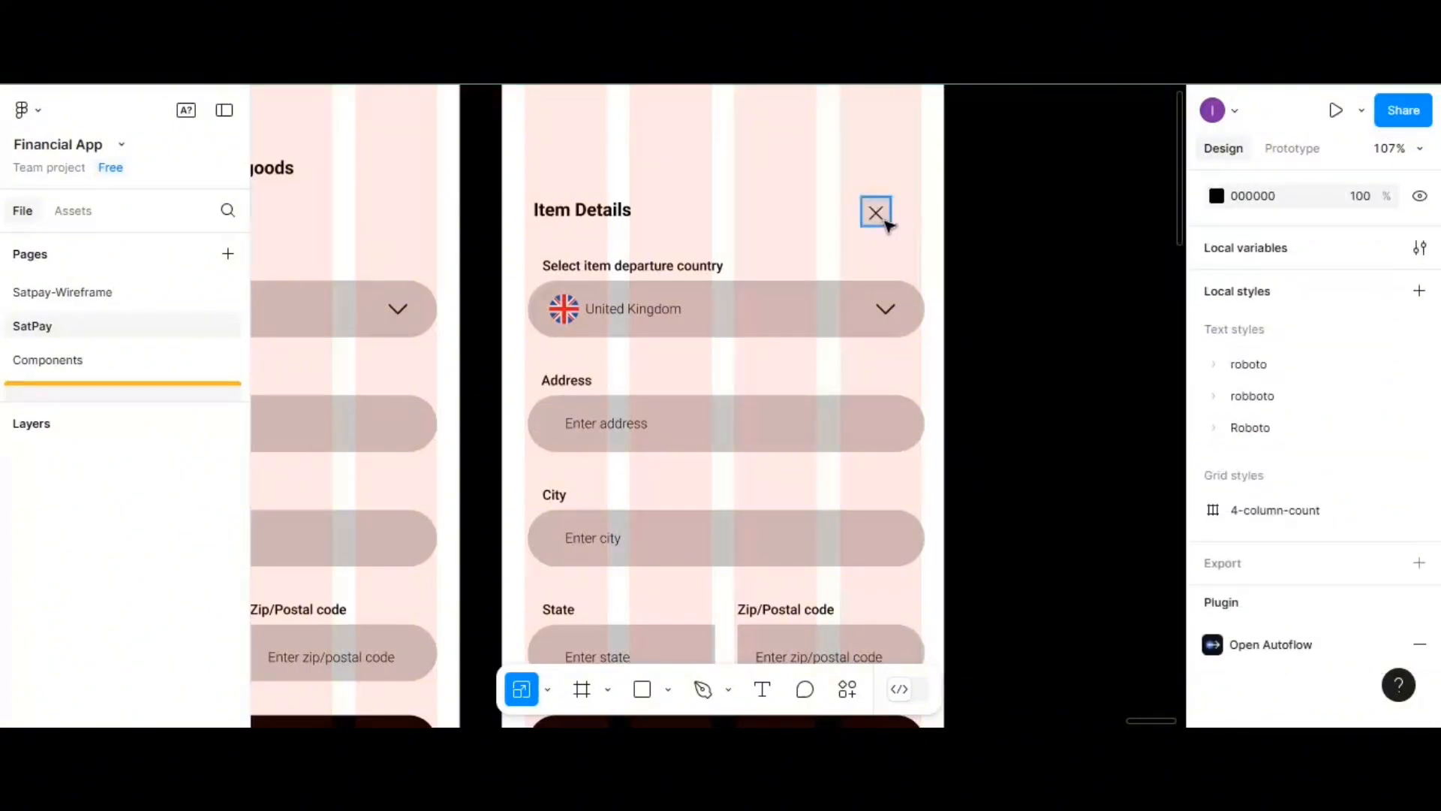
- Leave the Scale tool and give the X icon's frame a corner radius of 50
{"action": "left_click", "coordinate": [880, 219]}
{"action": "scroll", "coordinate": [1336, 595], "scroll_direction": "down", "scroll_amount": 1}
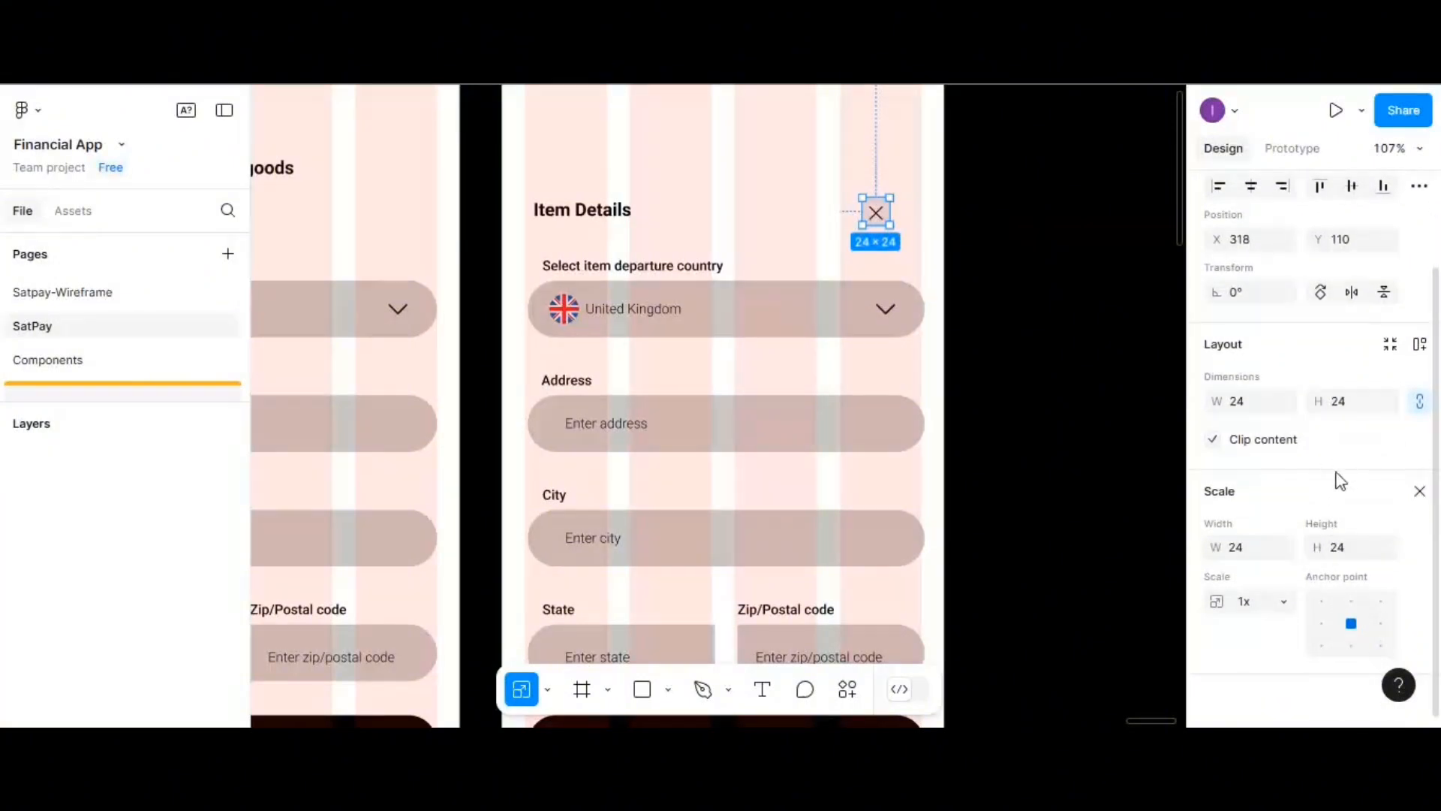
{"action": "key", "text": "v"}
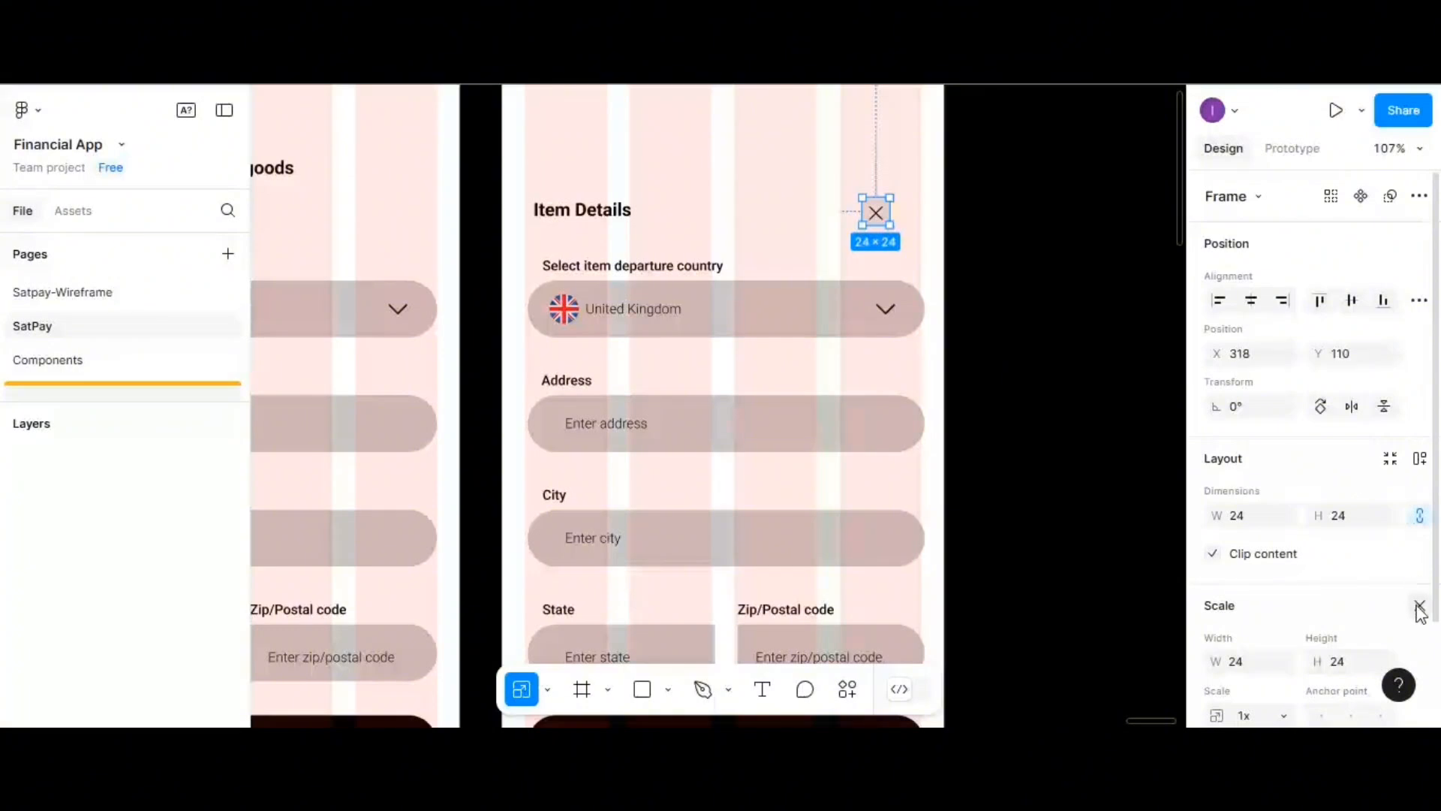
{"action": "scroll", "coordinate": [1419, 610], "scroll_direction": "down", "scroll_amount": 3}
{"action": "left_click", "coordinate": [1357, 537]}
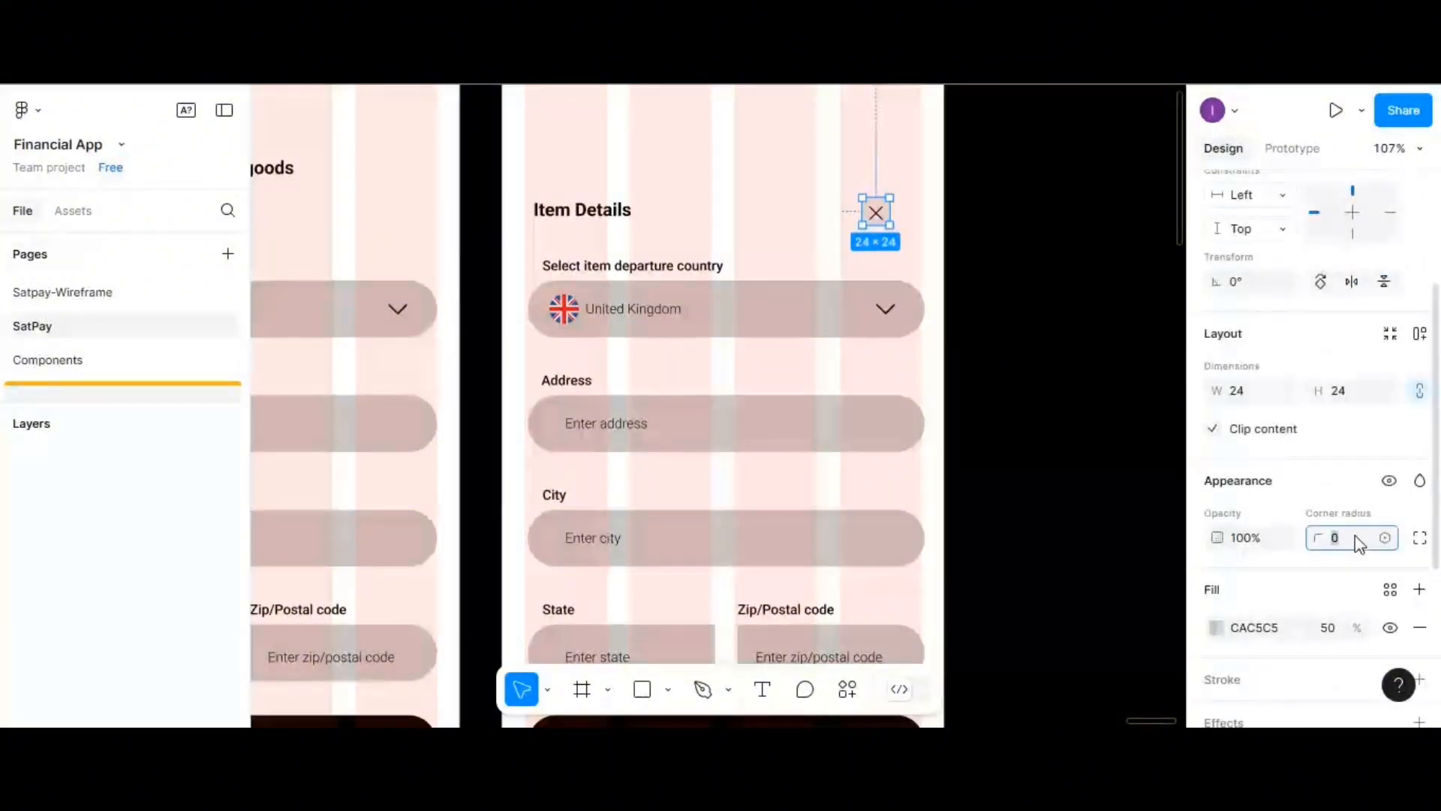
{"action": "type", "text": "50"}
{"action": "key", "text": "Return"}
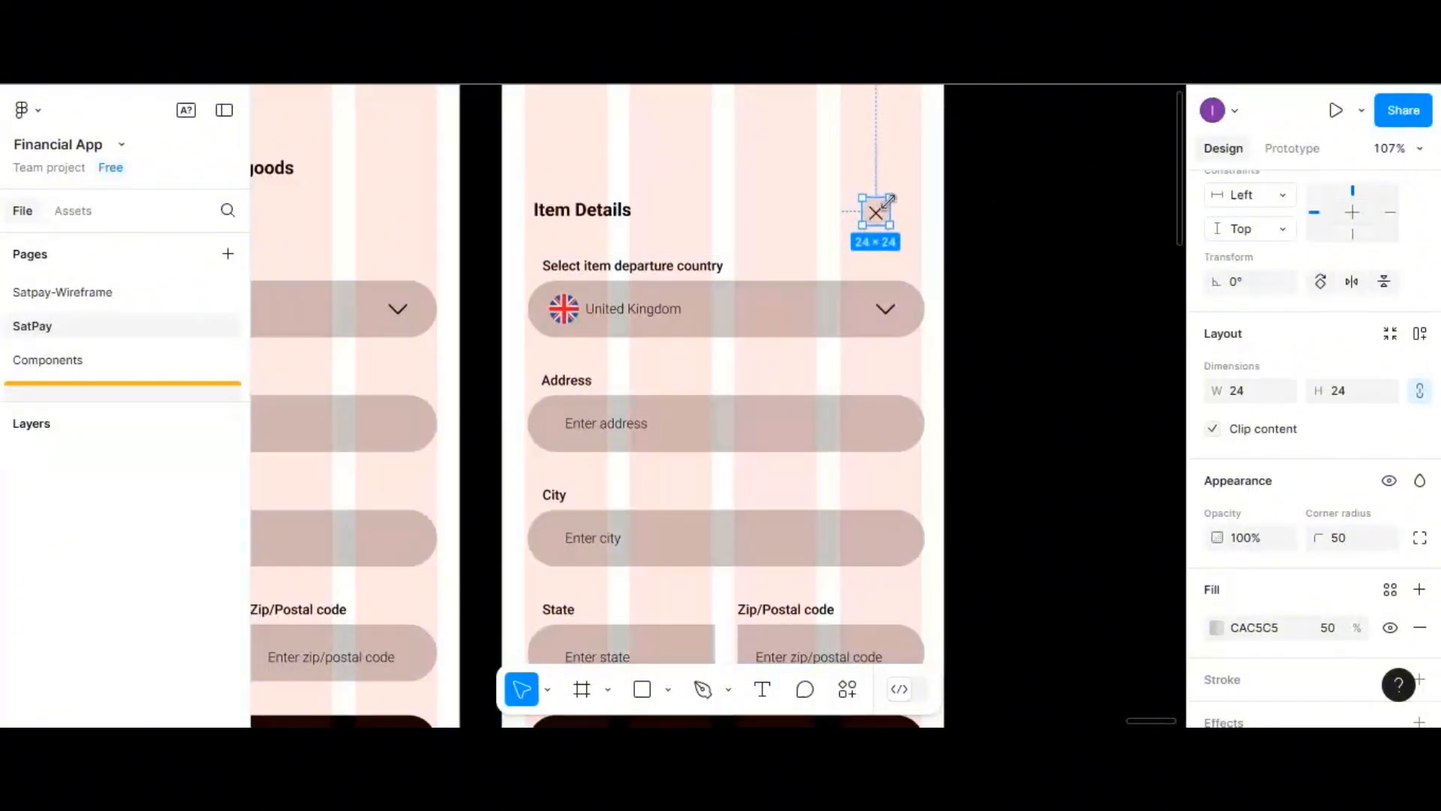
- Enlarge the round close icon frame and set its size to 30 × 30
{"action": "left_click_drag", "start_coordinate": [893, 196], "coordinate": [900, 187]}
{"action": "left_click", "coordinate": [757, 234]}
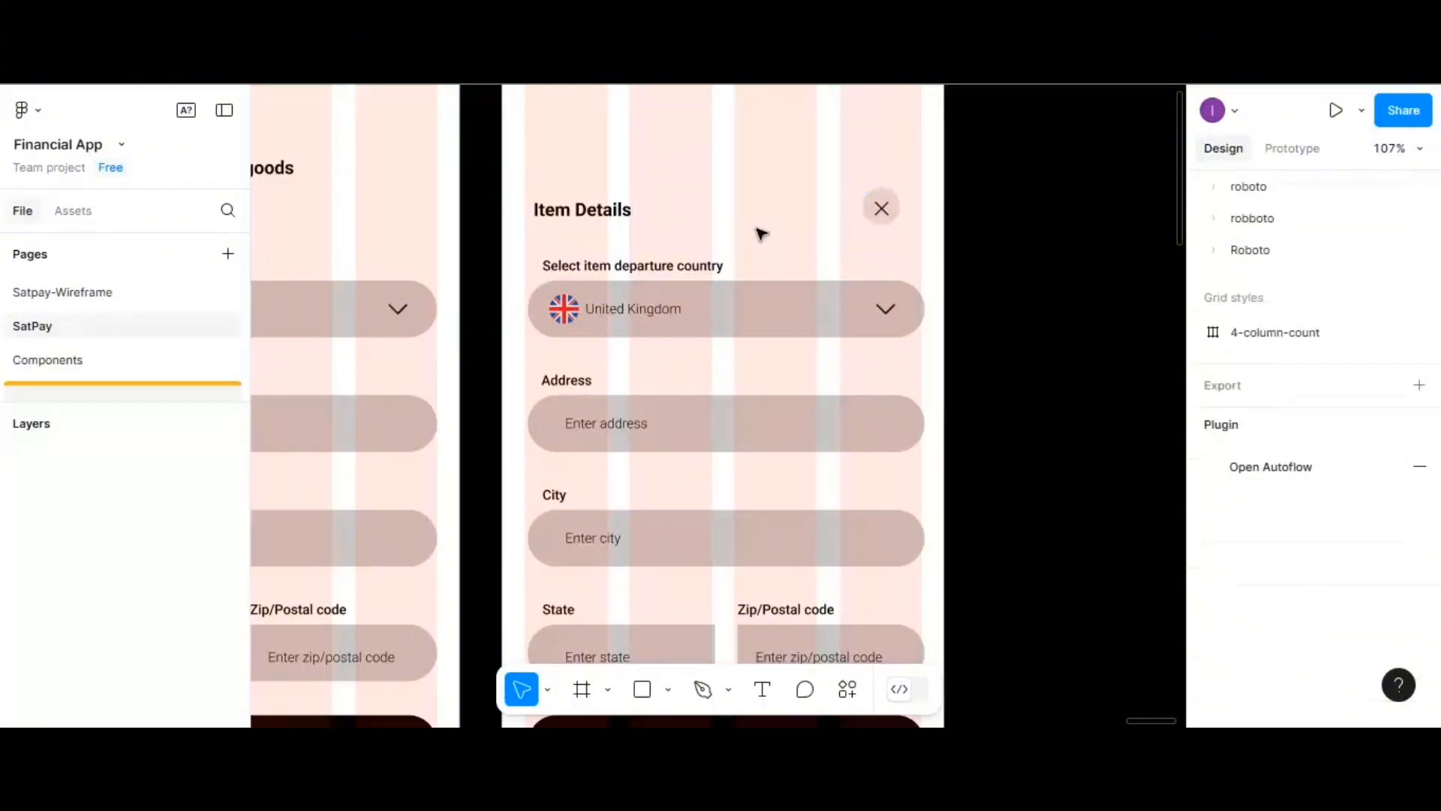
{"action": "left_click", "coordinate": [877, 207]}
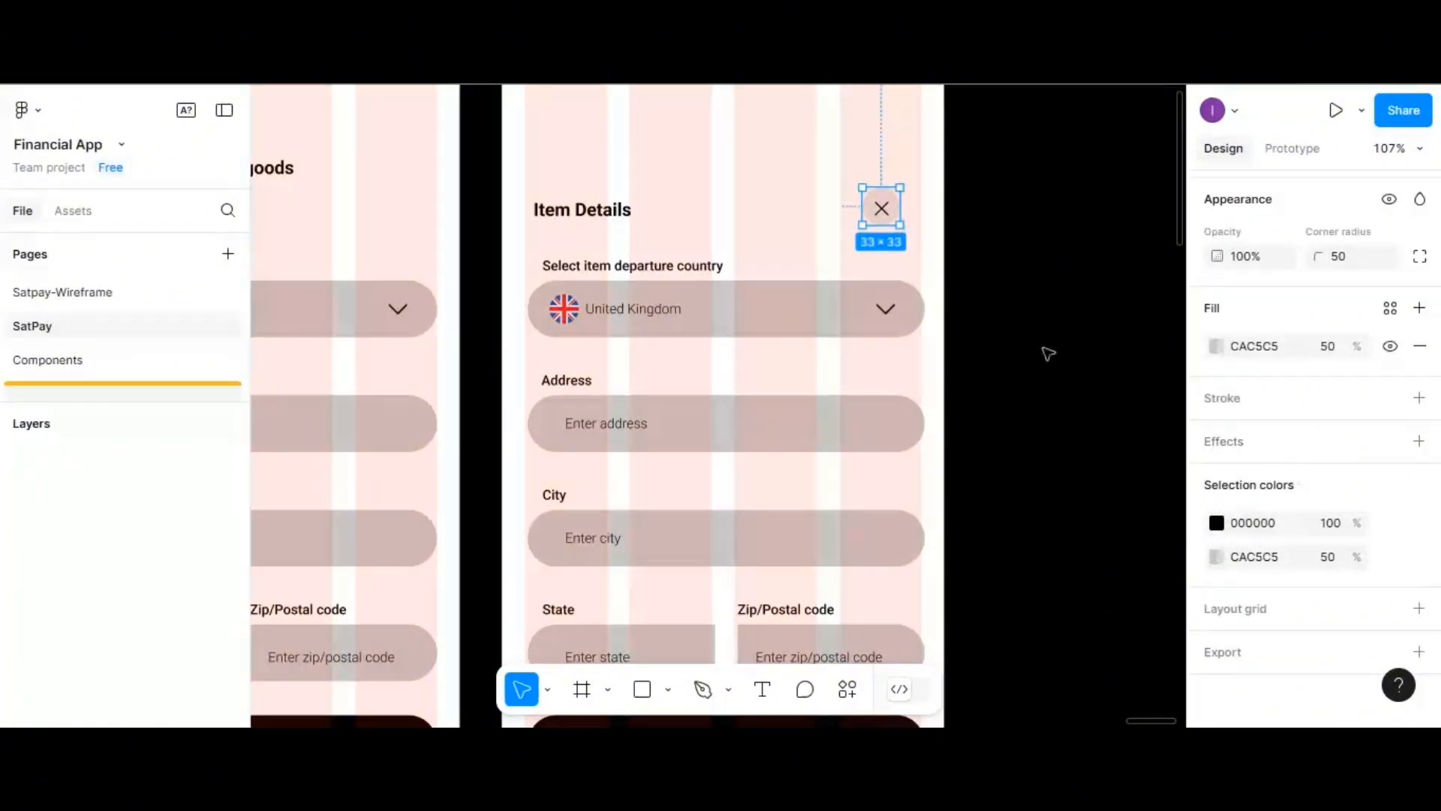
{"action": "scroll", "coordinate": [1396, 559], "scroll_direction": "up", "scroll_amount": 5}
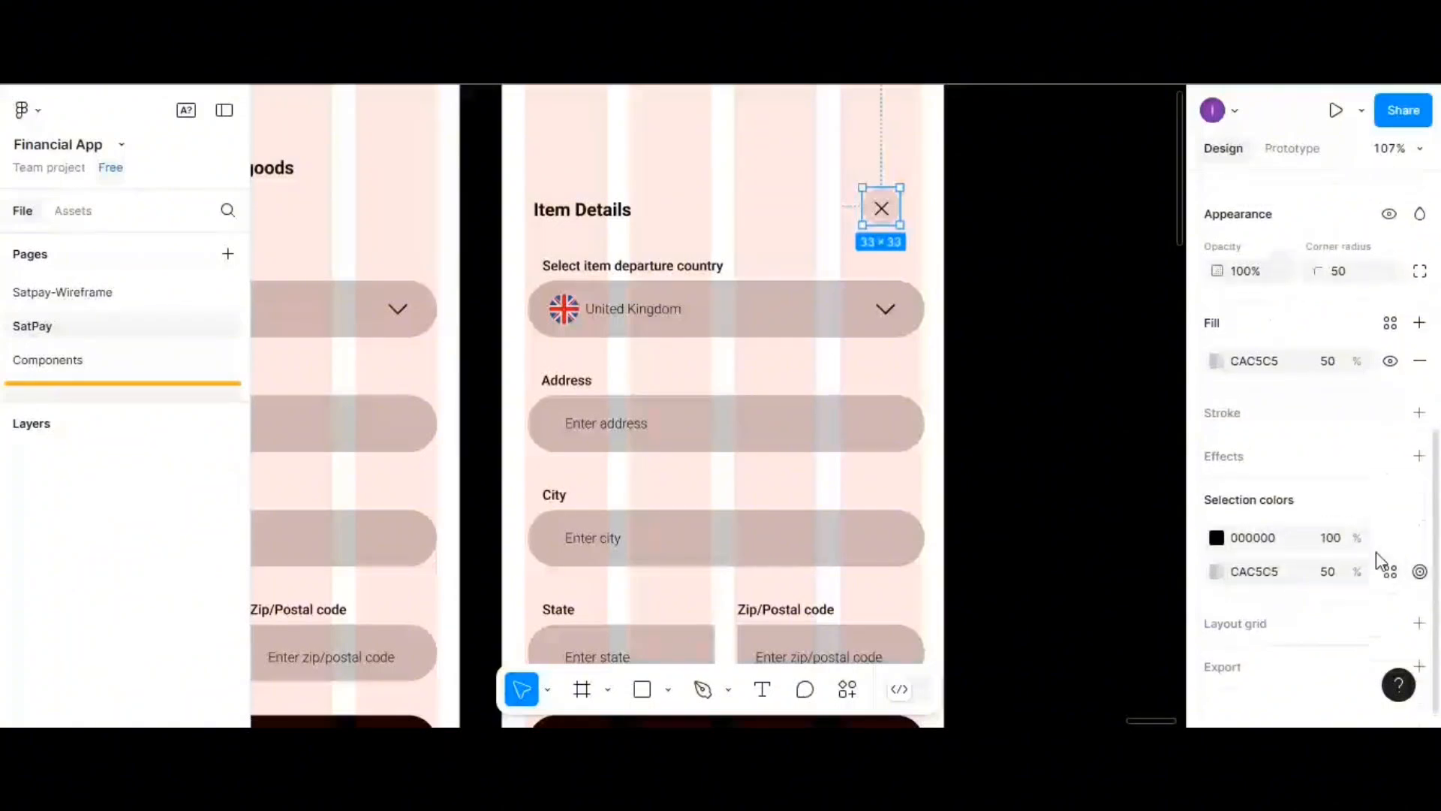
{"action": "left_click", "coordinate": [1259, 435]}
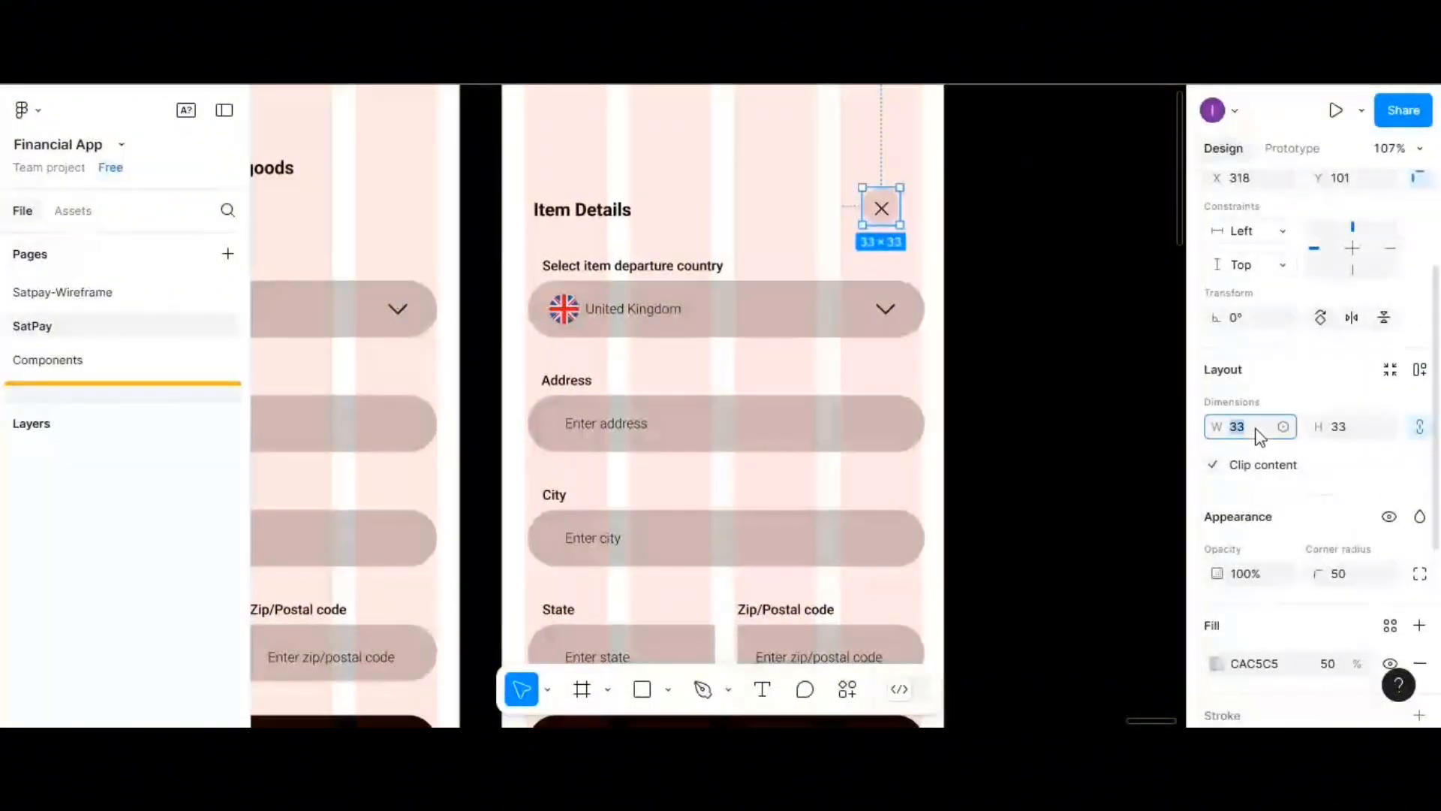
{"action": "type", "text": "30"}
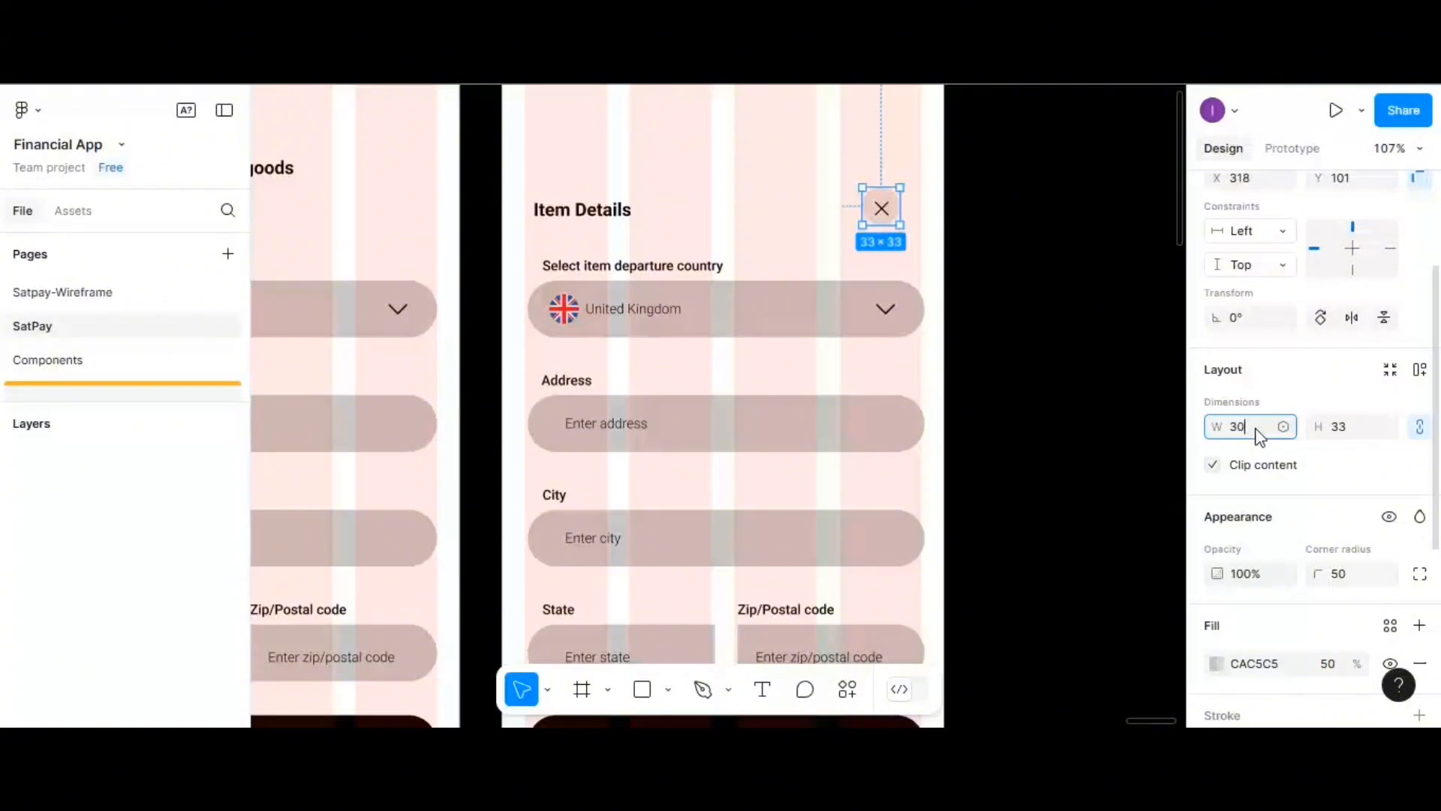
{"action": "left_click", "coordinate": [1344, 428]}
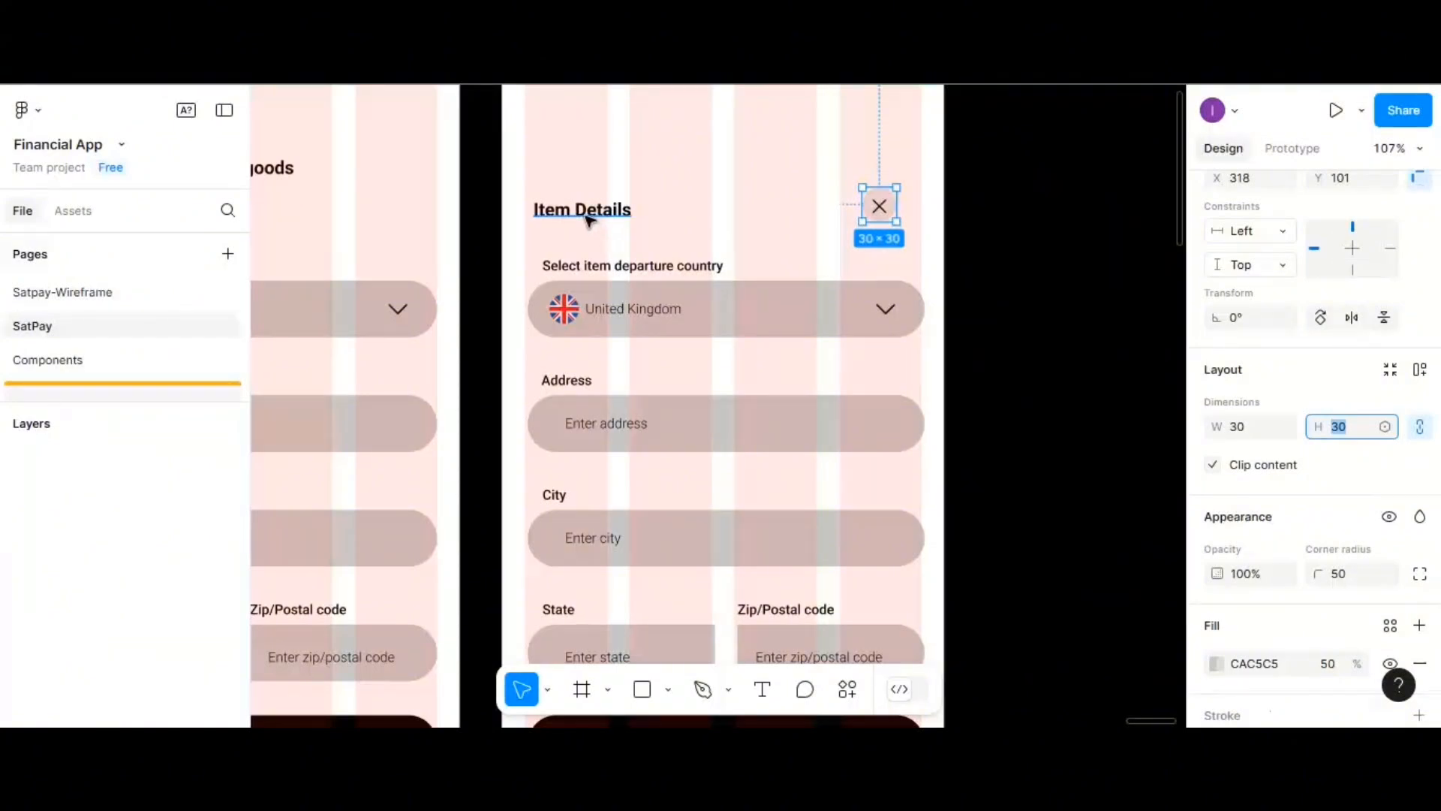
- Align the "Item Details" title and the close icon on their vertical centres
{"action": "left_click", "coordinate": [586, 216], "text": "shift"}
{"action": "scroll", "coordinate": [1355, 252], "scroll_direction": "up", "scroll_amount": 3}
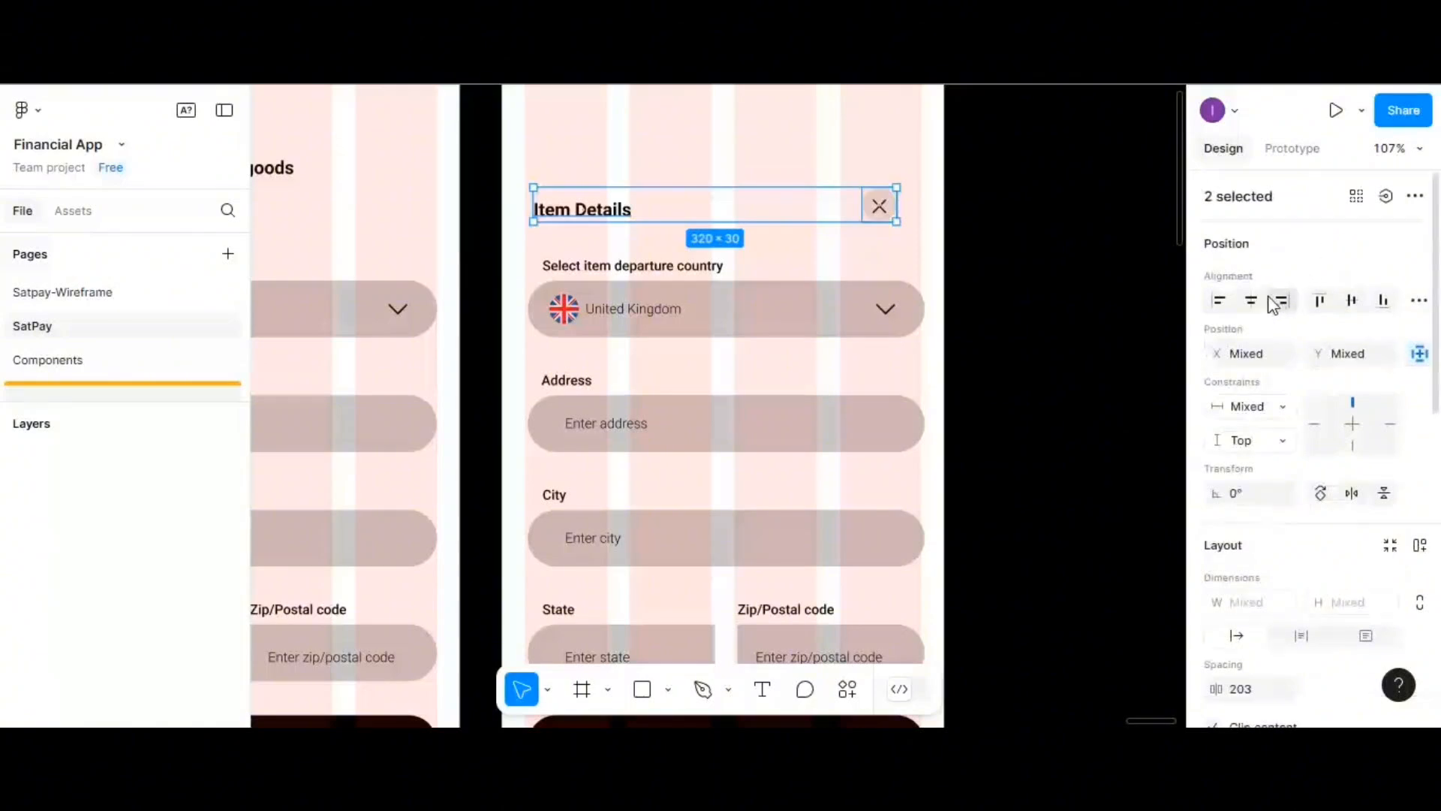
{"action": "left_click", "coordinate": [1352, 302]}
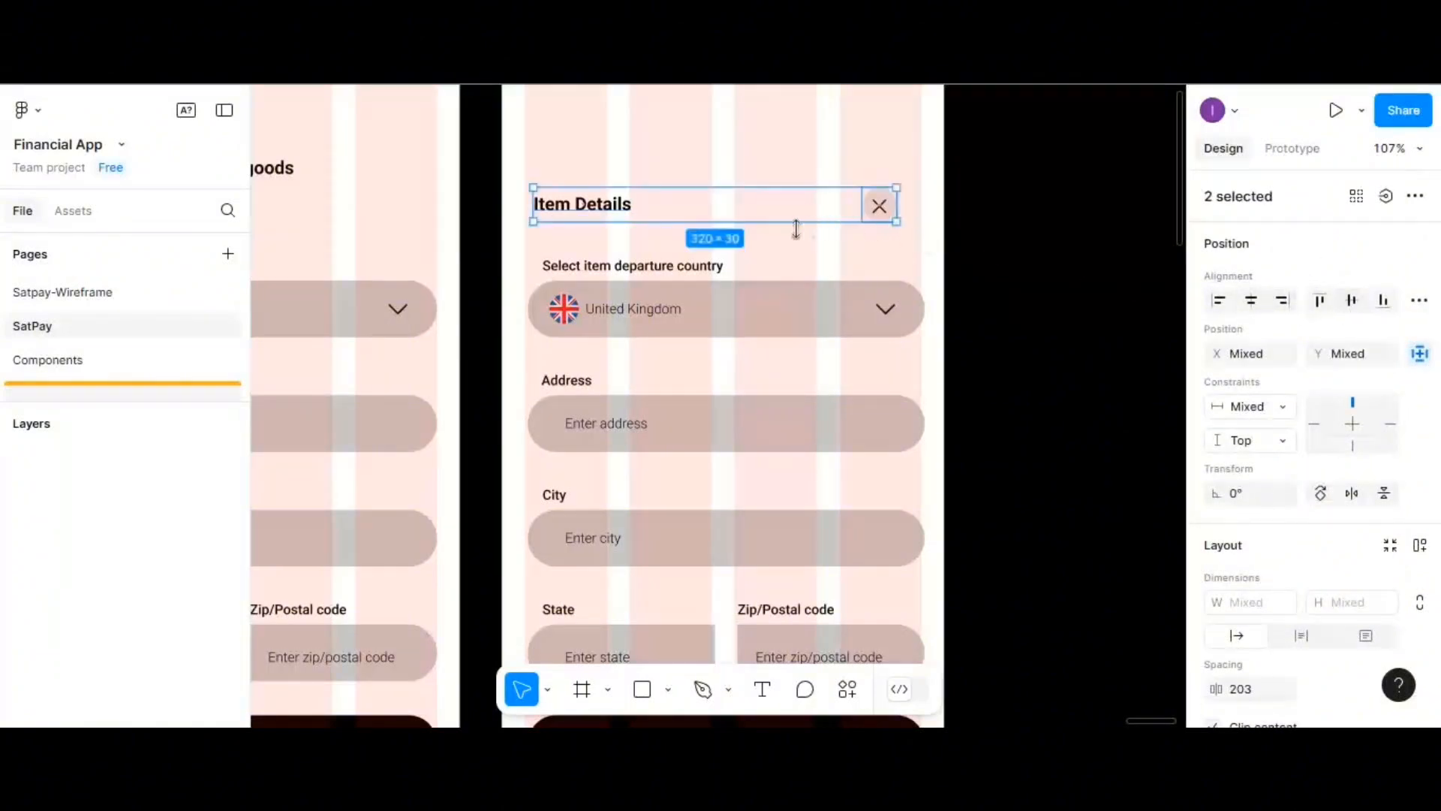
- Move the "Item Details" title to X 20 and the close icon to X 340, at the outer grid column edges
{"action": "left_click", "coordinate": [624, 180]}
{"action": "left_click", "coordinate": [604, 207]}
{"action": "left_click_drag", "start_coordinate": [605, 207], "coordinate": [595, 209]}
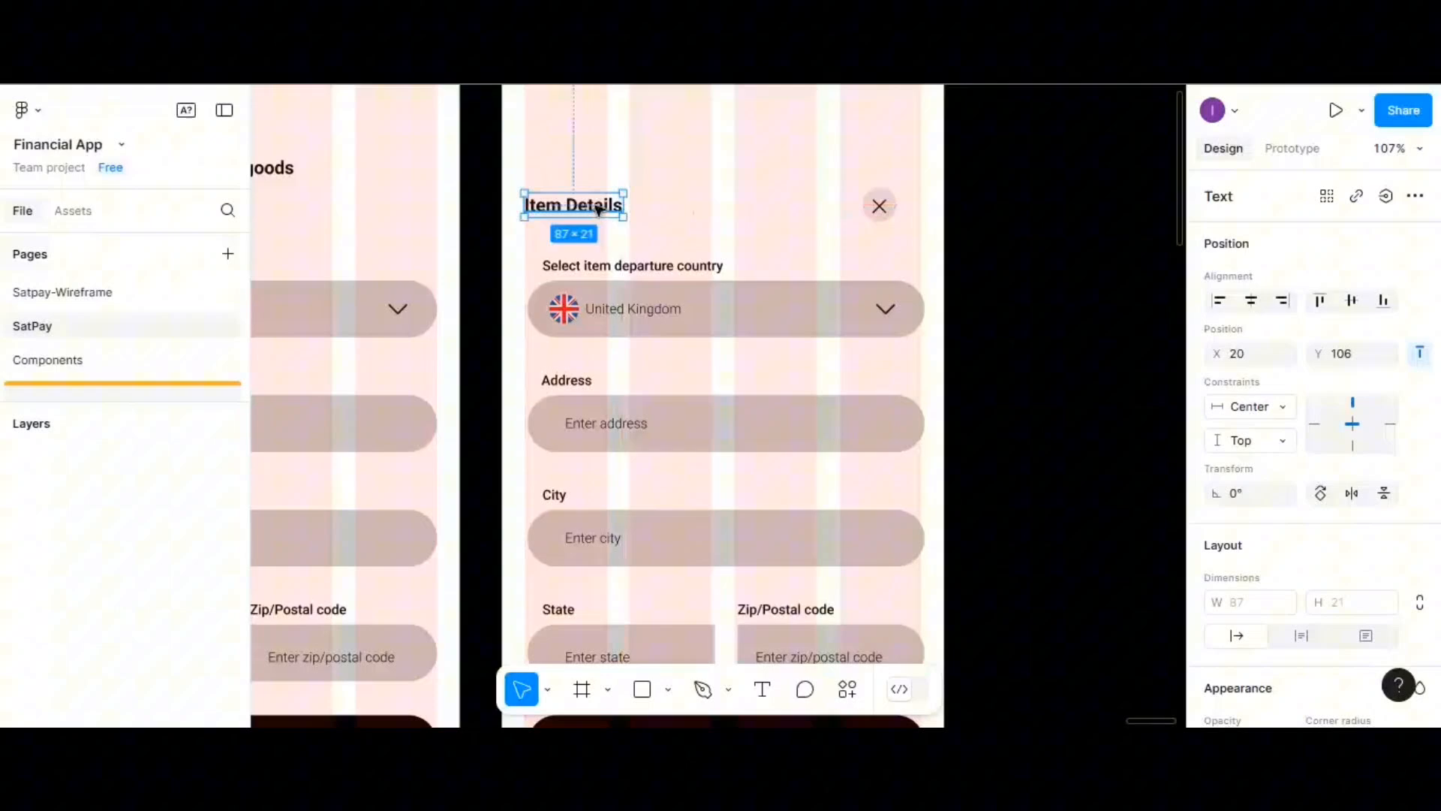
{"action": "left_click", "coordinate": [884, 205]}
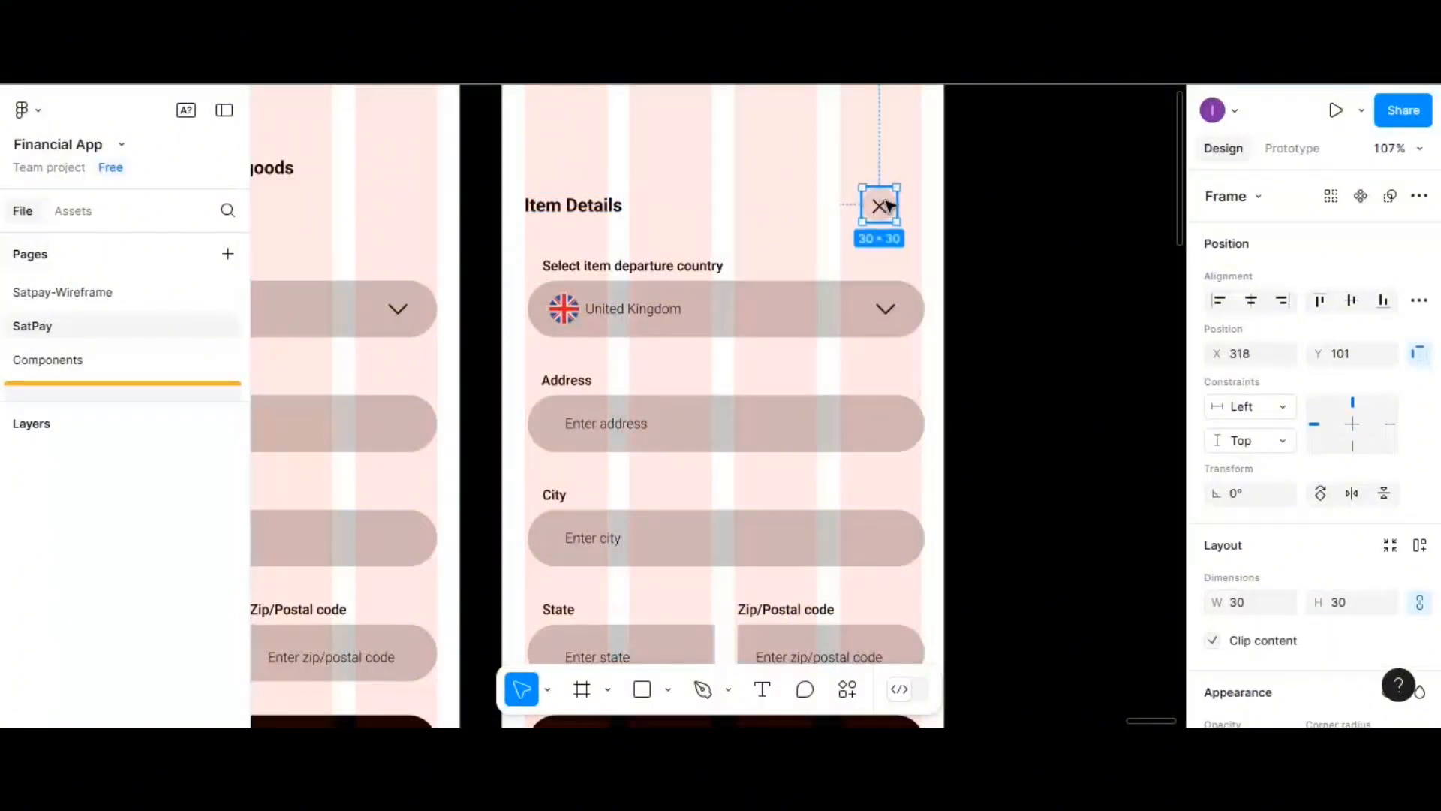
{"action": "left_click_drag", "start_coordinate": [888, 205], "coordinate": [910, 203]}
- Ungroup the form fields under "Item Details" and change the departure country label to "Store Name"
{"action": "scroll", "coordinate": [804, 235], "scroll_direction": "down", "scroll_amount": 1}
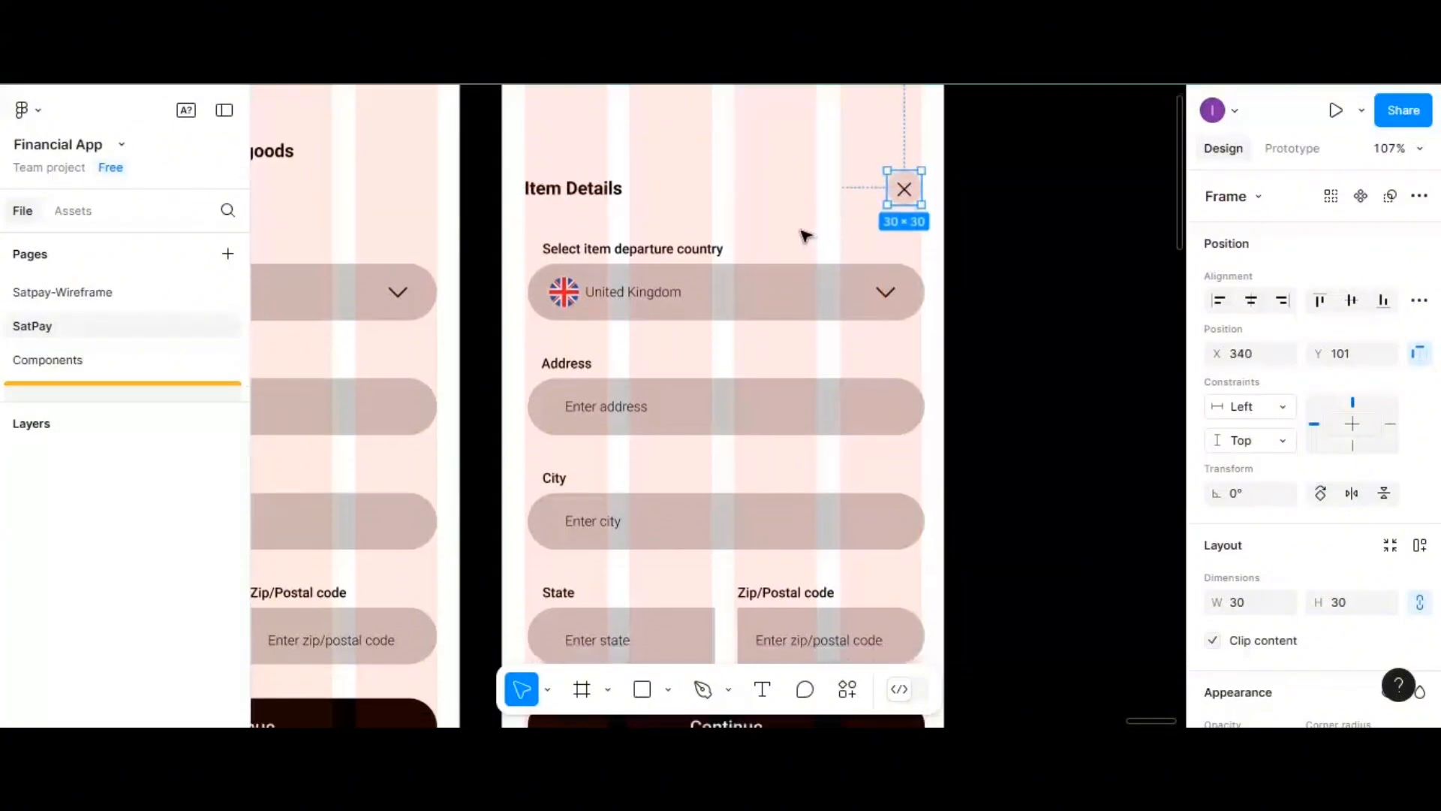
{"action": "left_click", "coordinate": [684, 257]}
{"action": "right_click", "coordinate": [684, 257]}
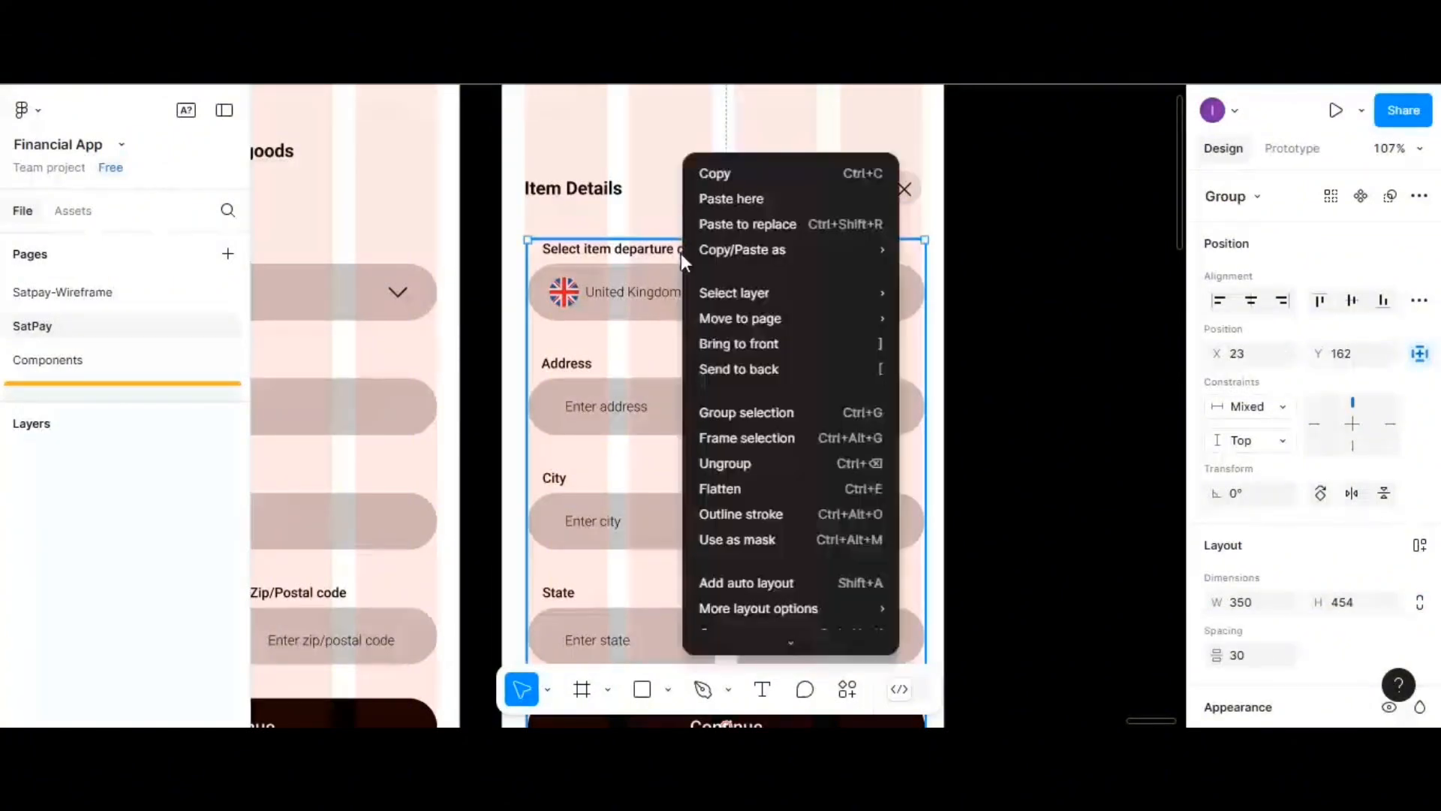
{"action": "left_click", "coordinate": [746, 465]}
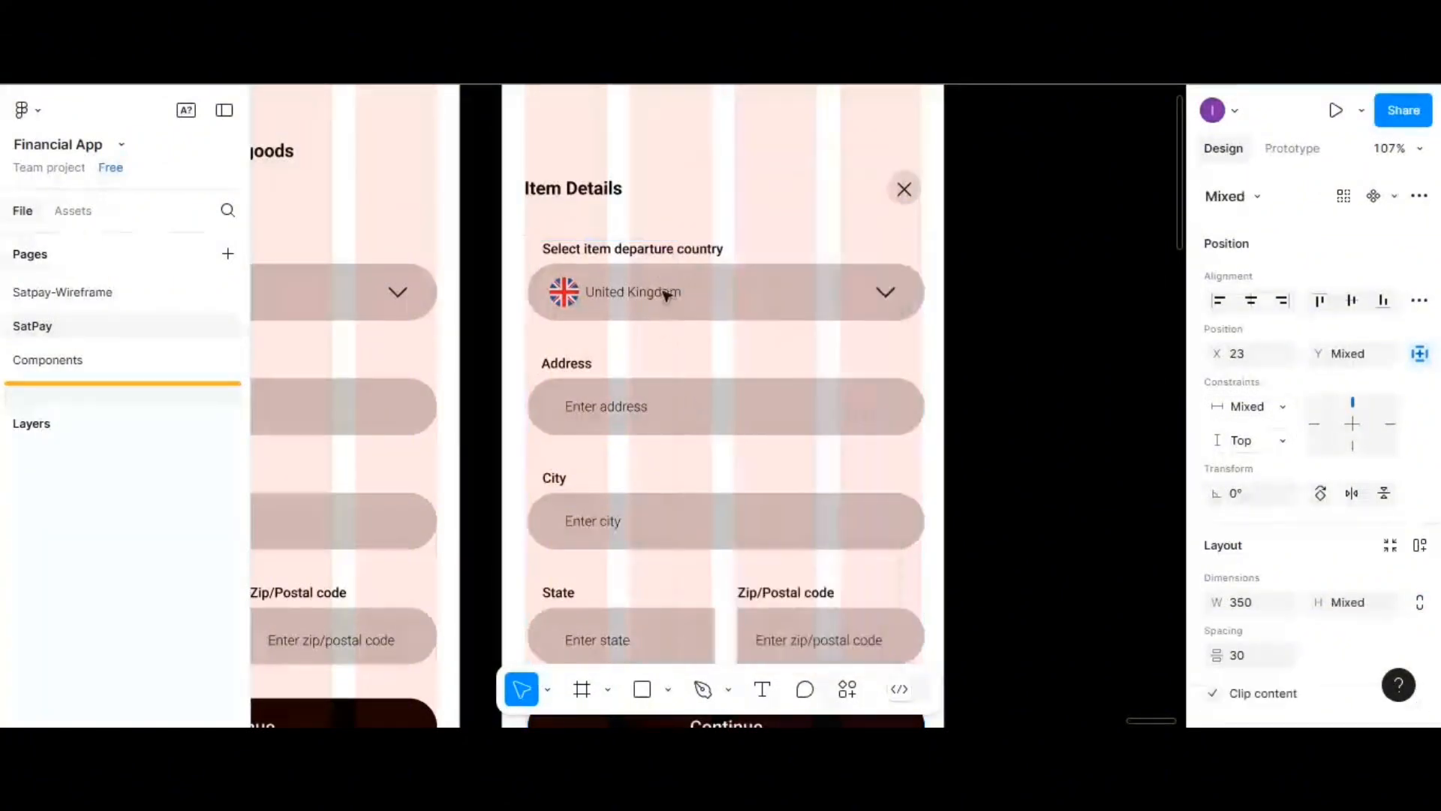
{"action": "left_click", "coordinate": [659, 255]}
{"action": "double_click", "coordinate": [659, 250]}
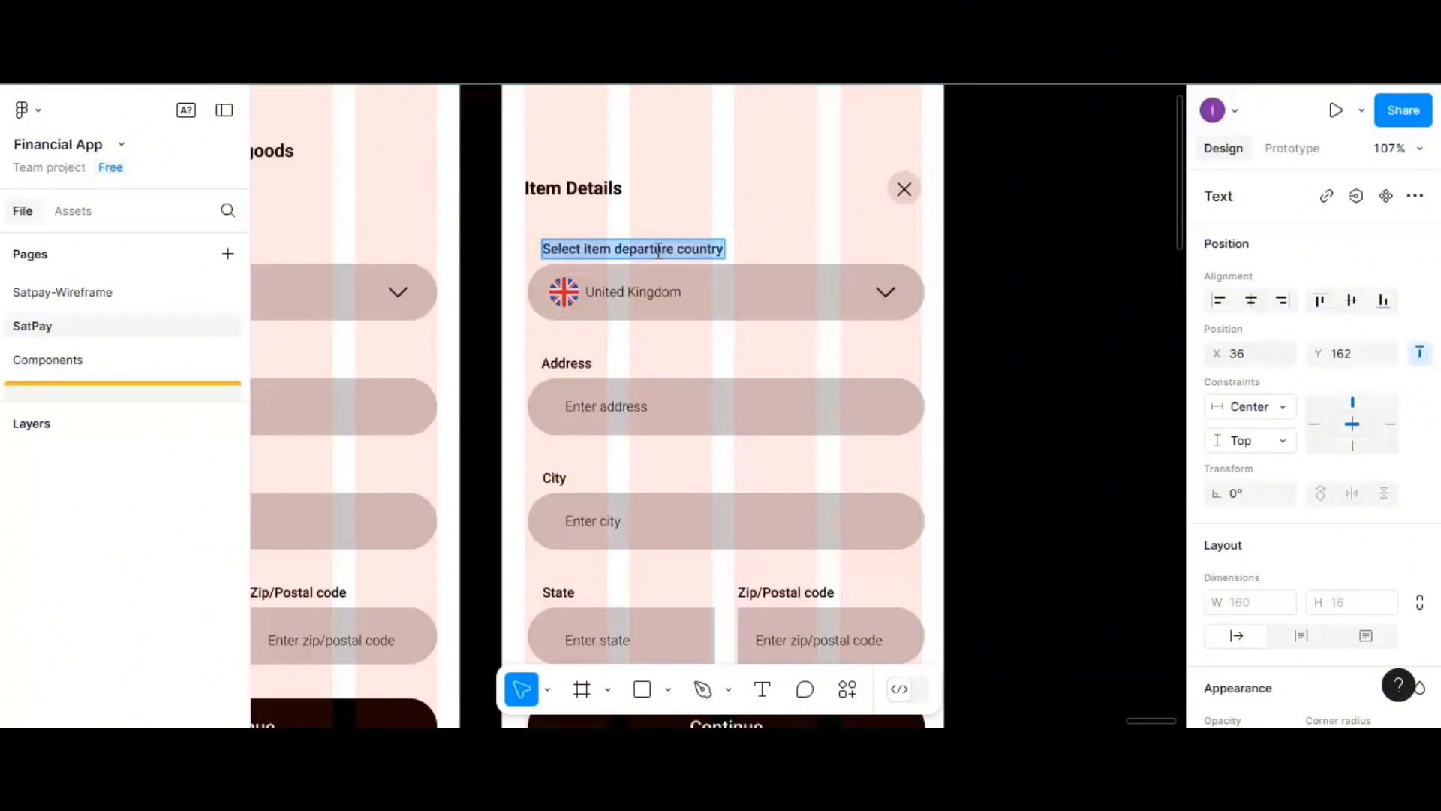
{"action": "type", "text": "Store"}
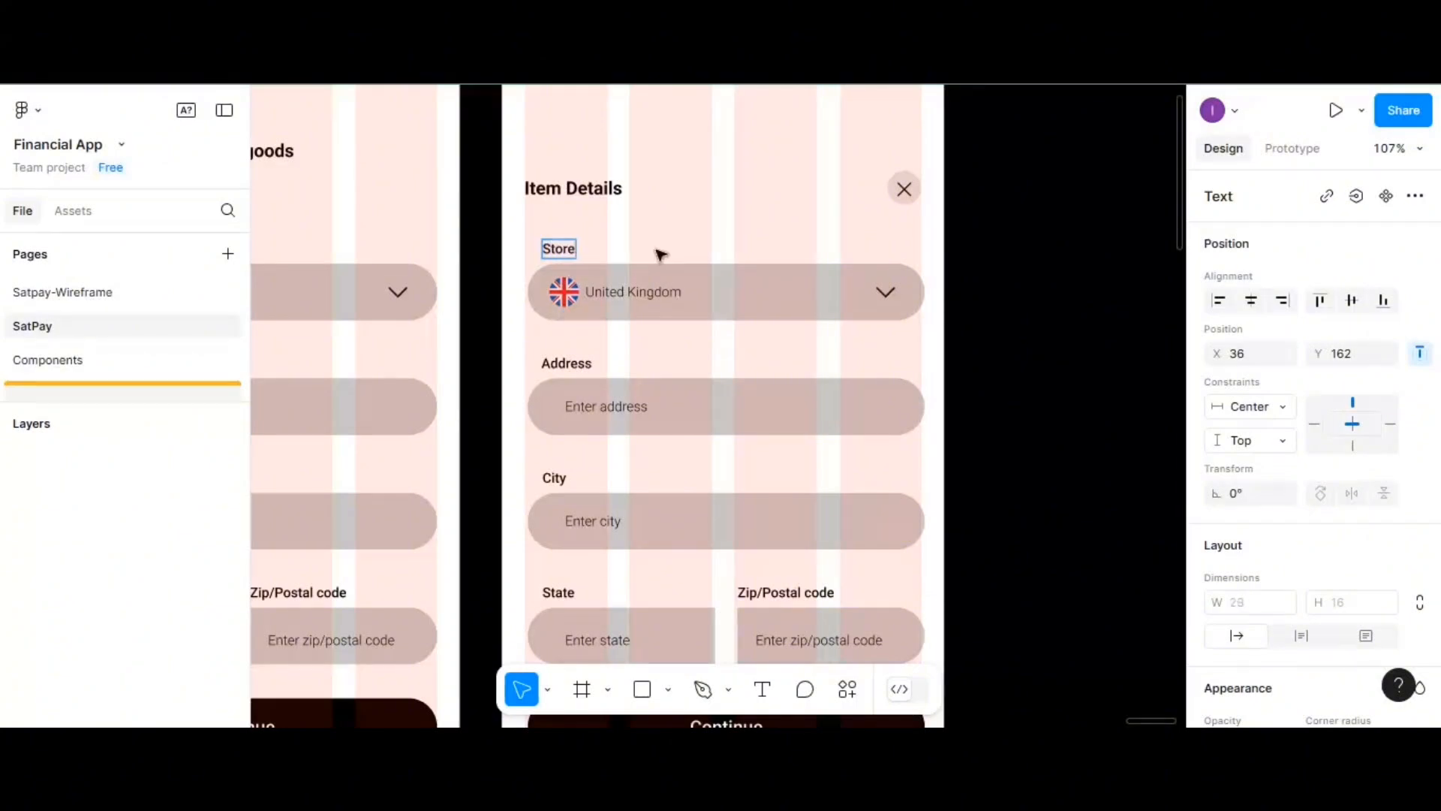
{"action": "type", "text": " Name"}
- Replace the "United Kingdom" text in the first field with "Enter Store Name"
{"action": "double_click", "coordinate": [623, 294]}
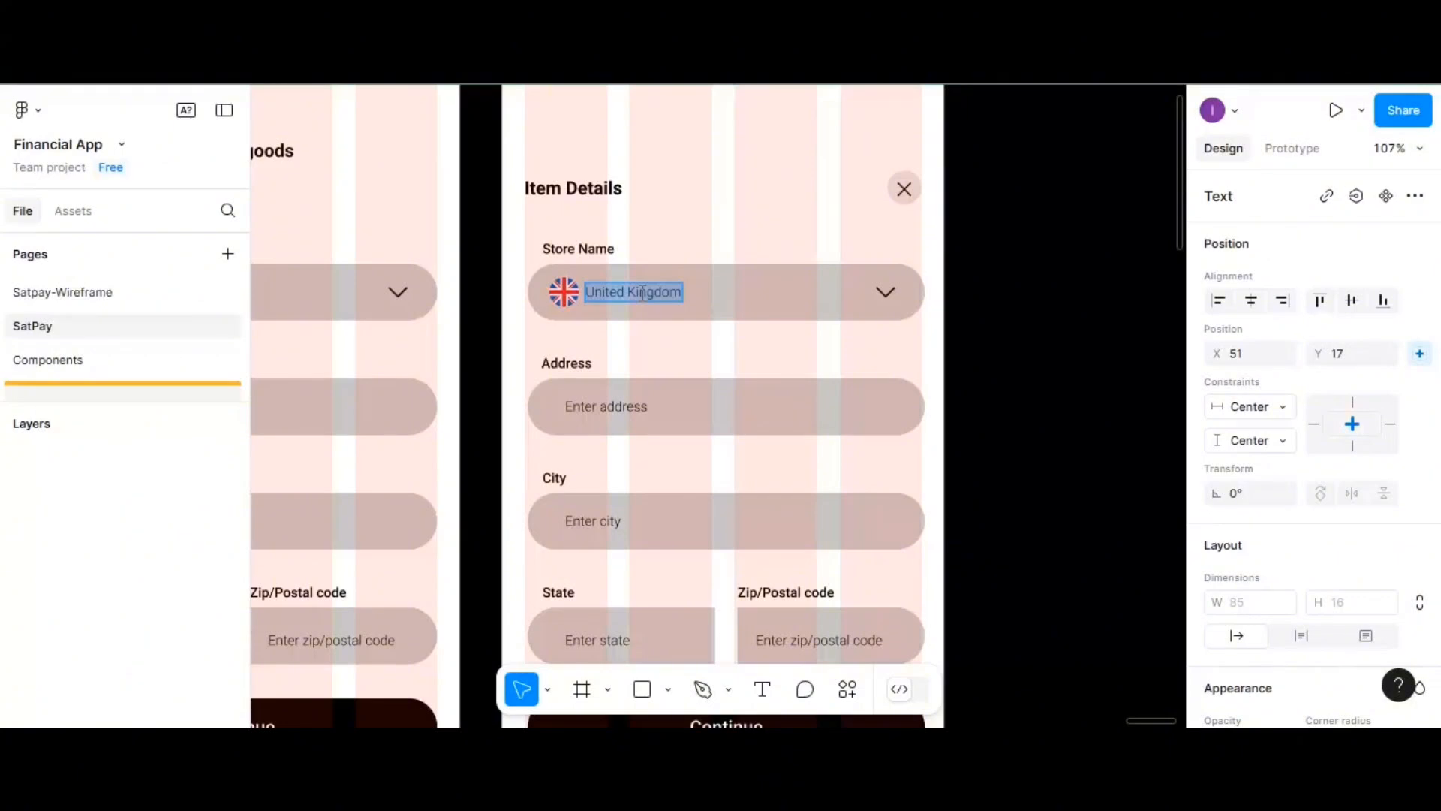
{"action": "type", "text": "Enter Store"}
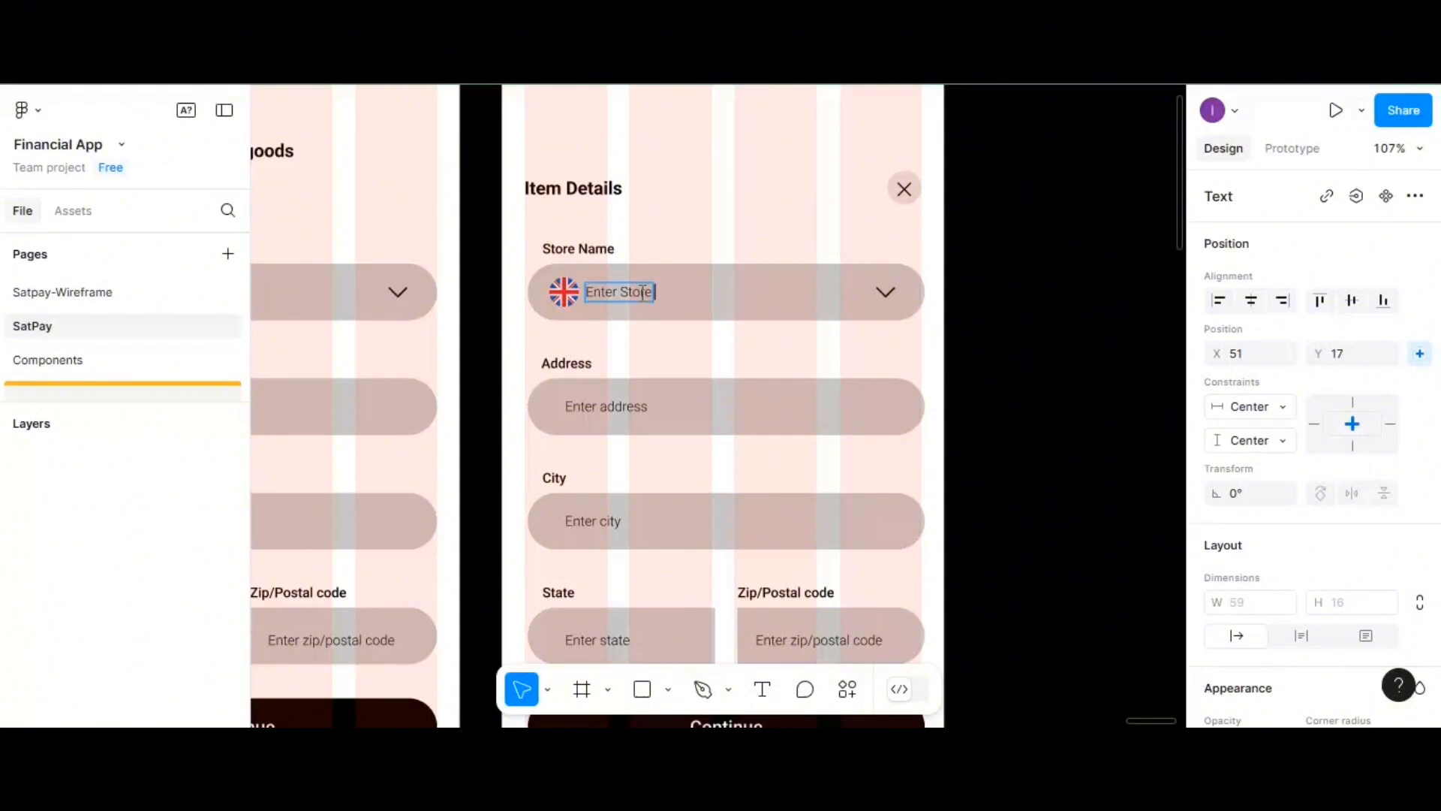
{"action": "type", "text": " name"}
{"action": "key", "text": "Escape"}
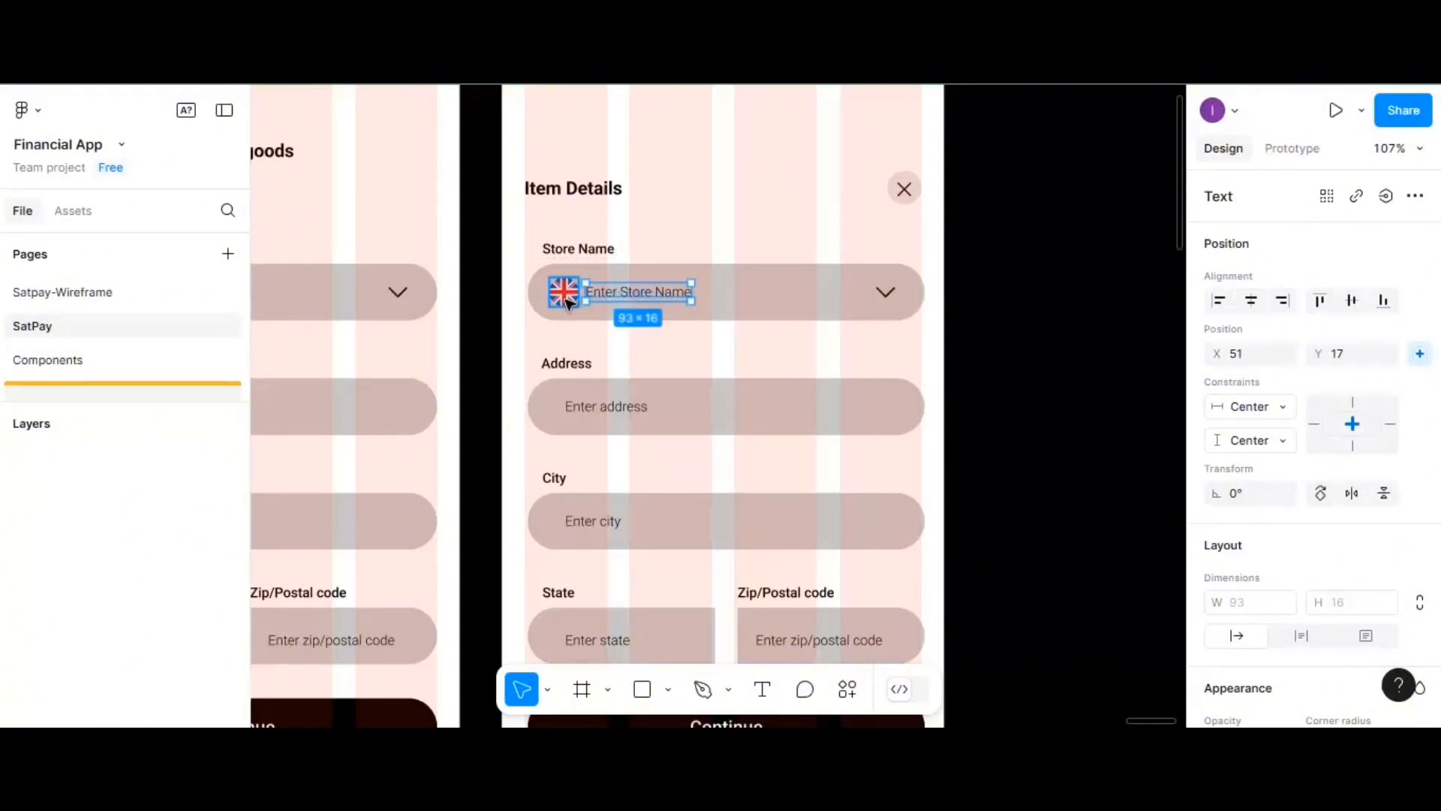
- Delete the flag image and the dropdown arrow from the Store Name field, keeping its placeholder text
{"action": "key", "text": "Delete"}
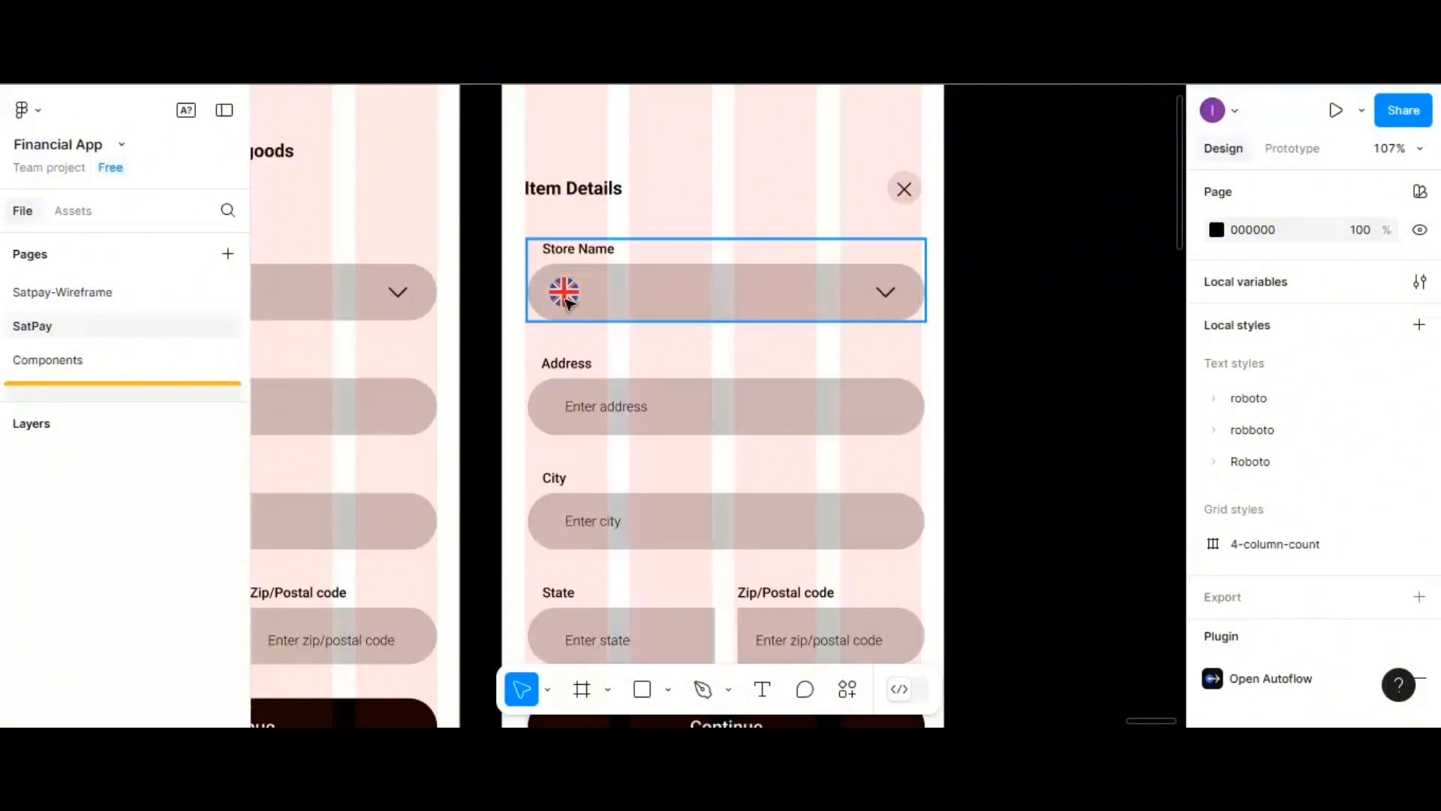
{"action": "key", "text": "ctrl+z"}
{"action": "left_click", "coordinate": [564, 294]}
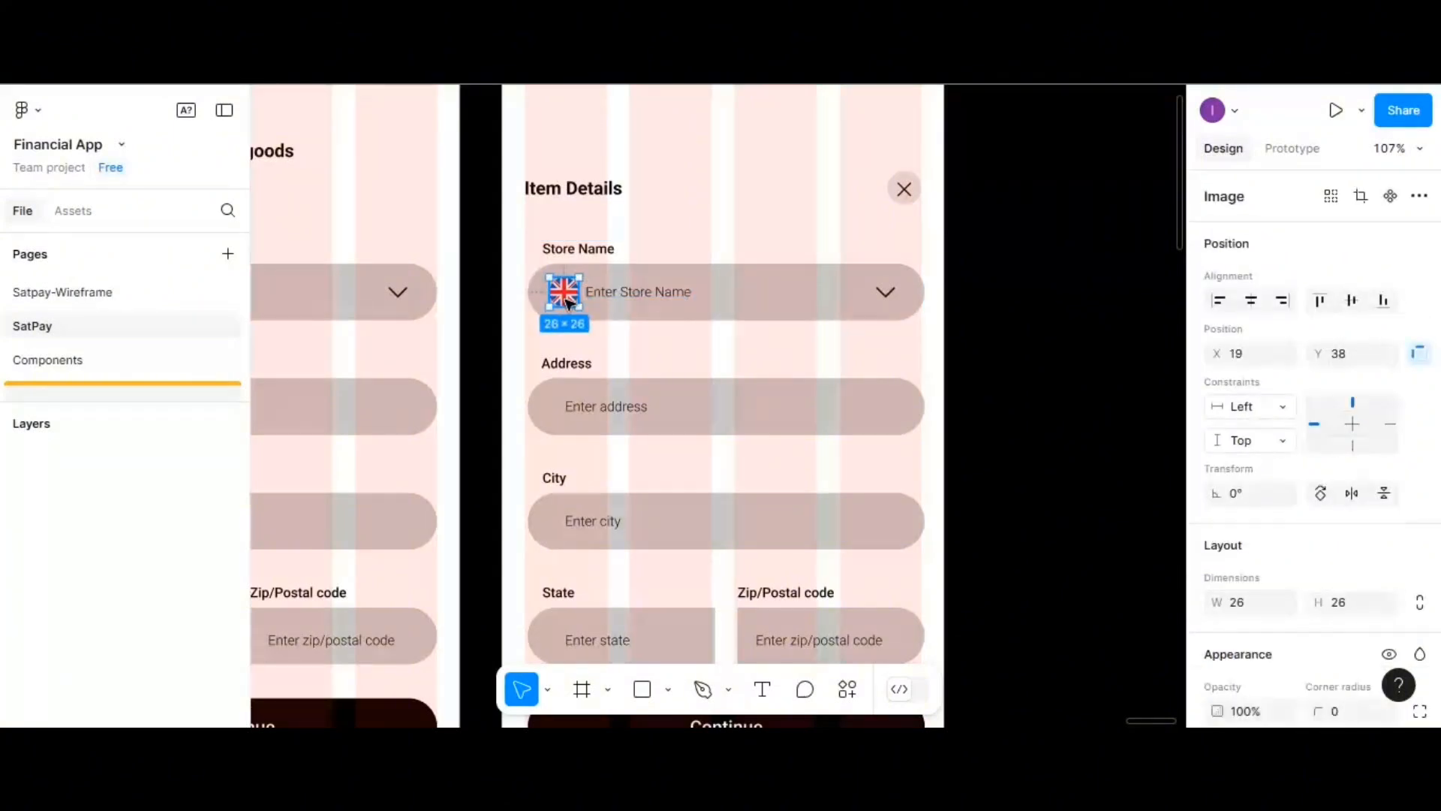
{"action": "key", "text": "Delete"}
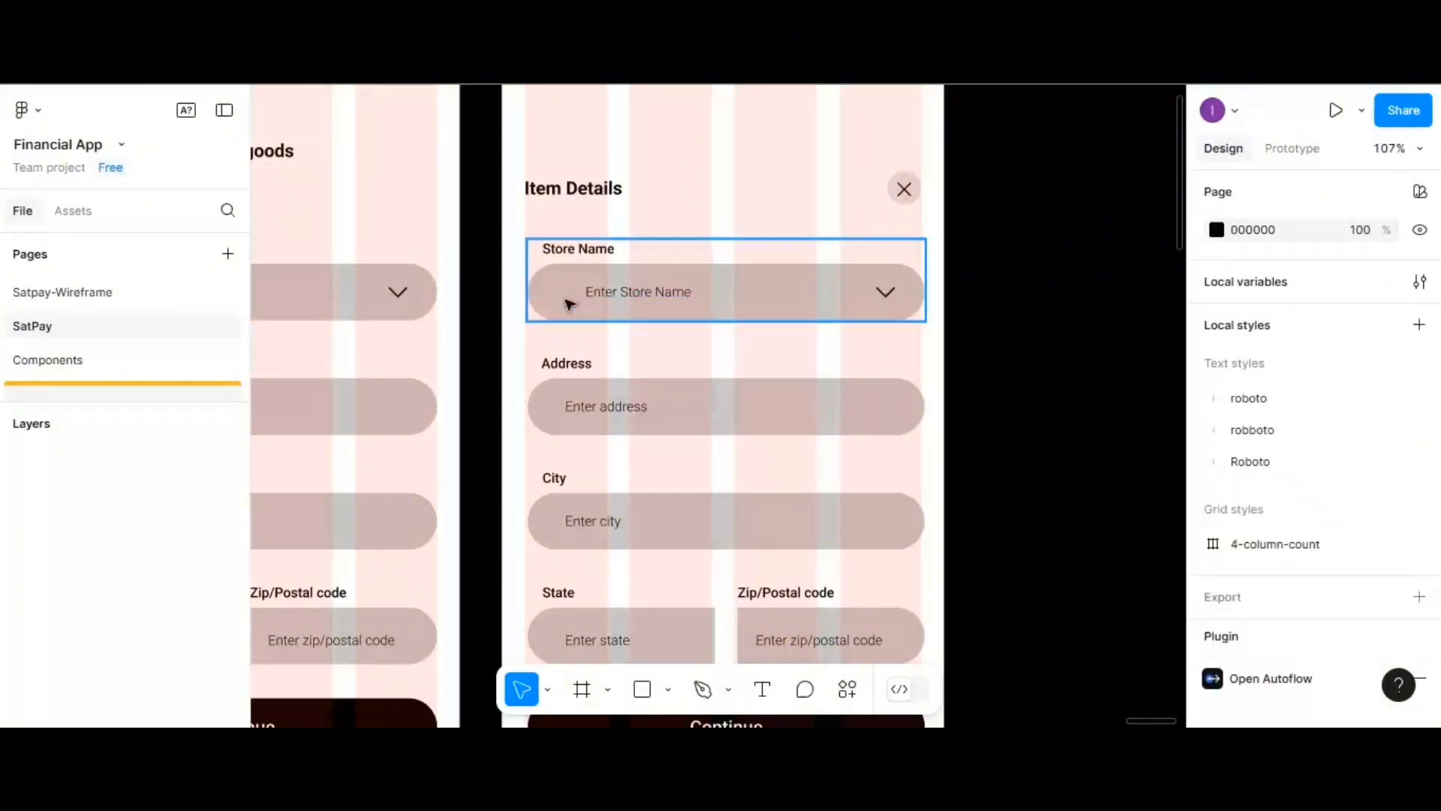
{"action": "left_click", "coordinate": [891, 301]}
{"action": "left_click", "coordinate": [891, 300]}
{"action": "key", "text": "Delete"}
- Move the "Enter Store Name" placeholder to X 20 within its field
{"action": "left_click", "coordinate": [646, 302]}
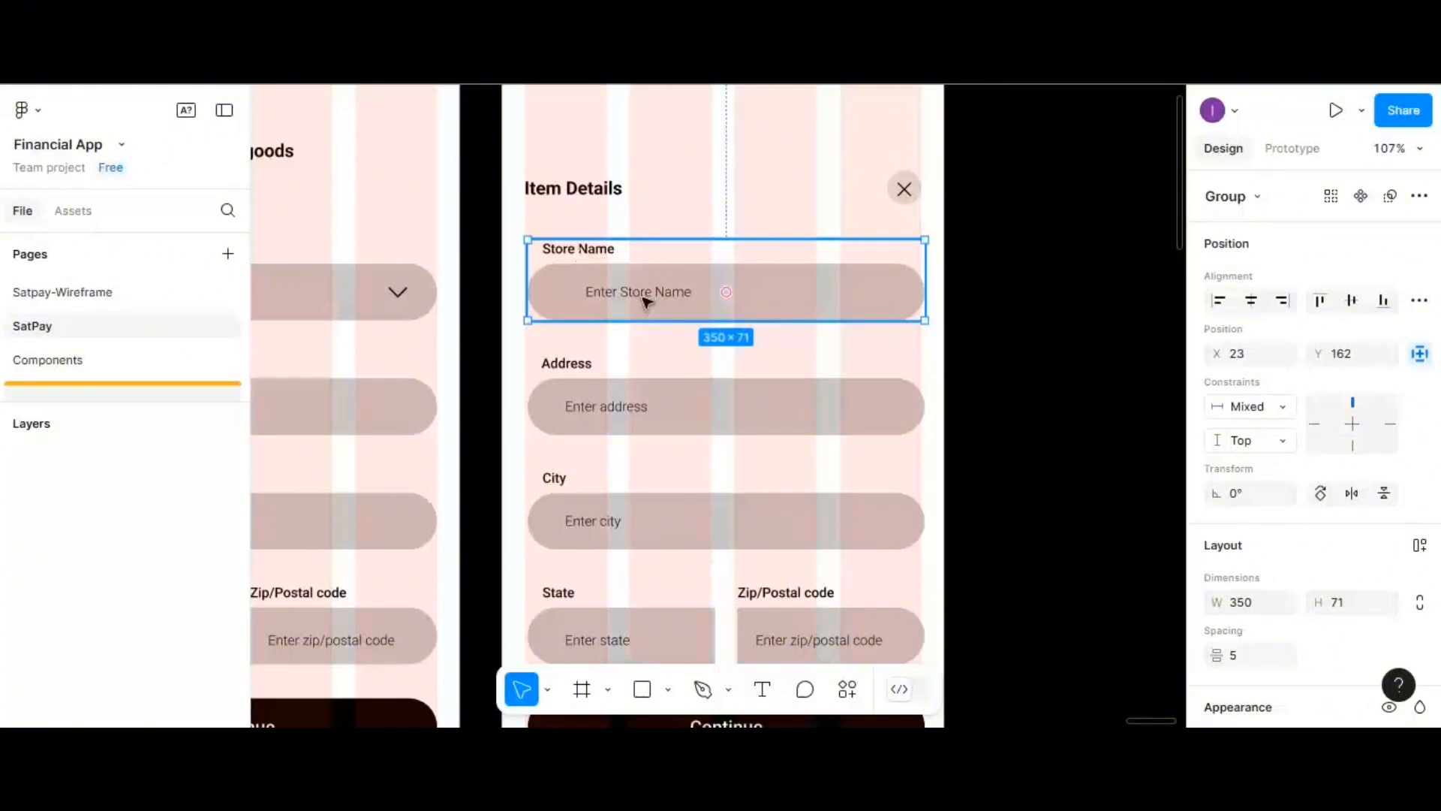
{"action": "left_click", "coordinate": [646, 300]}
{"action": "left_click", "coordinate": [647, 298]}
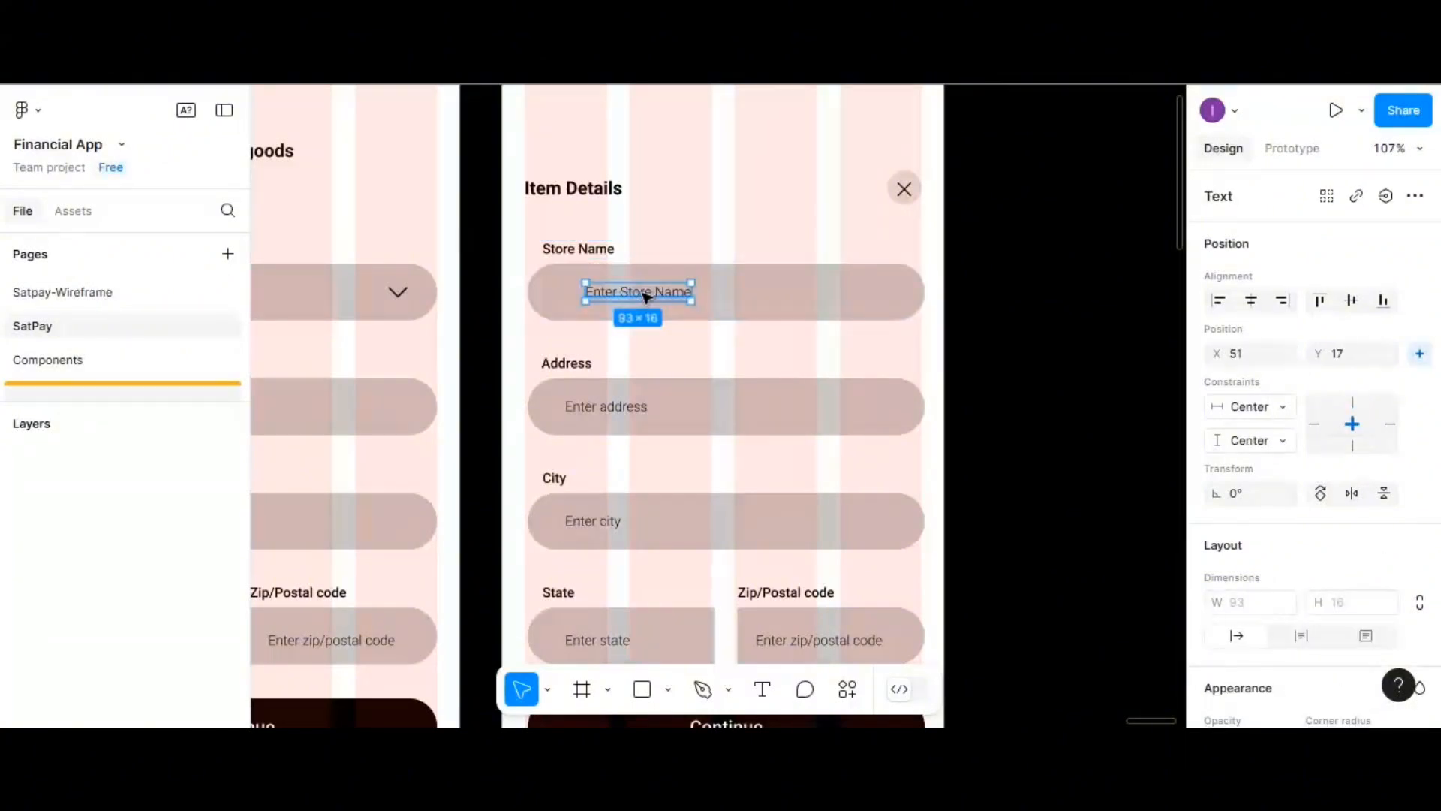
{"action": "left_click_drag", "start_coordinate": [647, 298], "coordinate": [611, 298]}
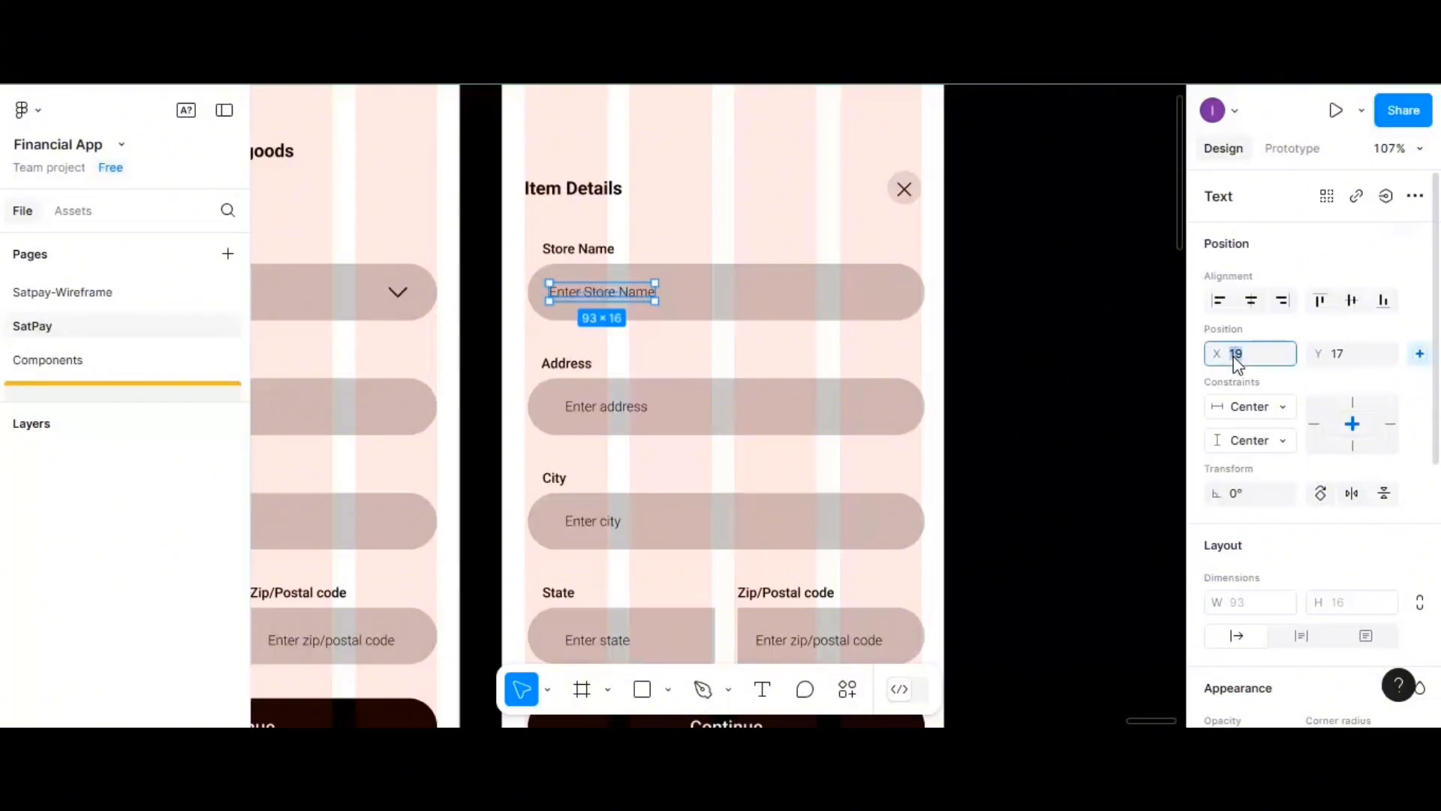
{"action": "key", "text": "Return"}
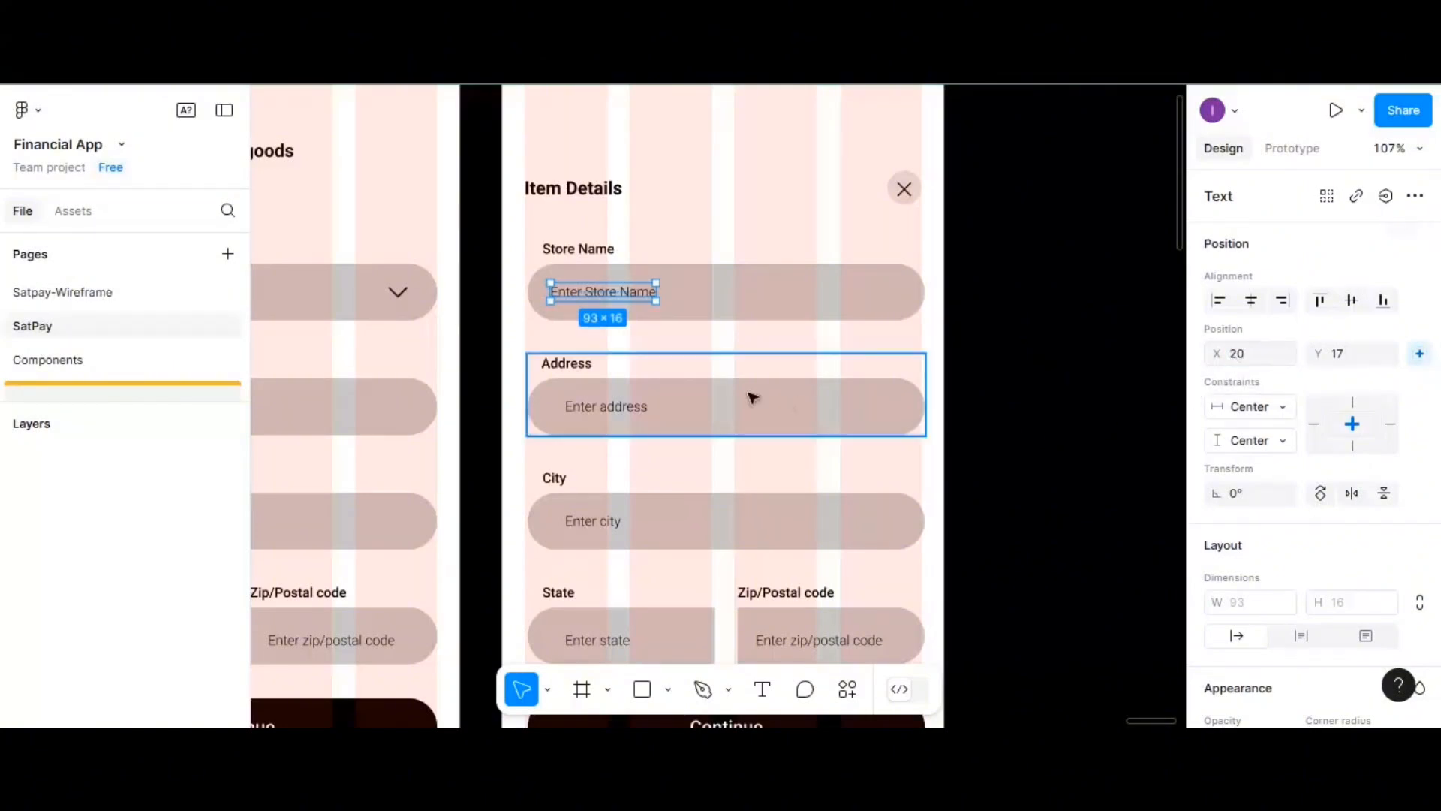
{"action": "left_click", "coordinate": [667, 371]}
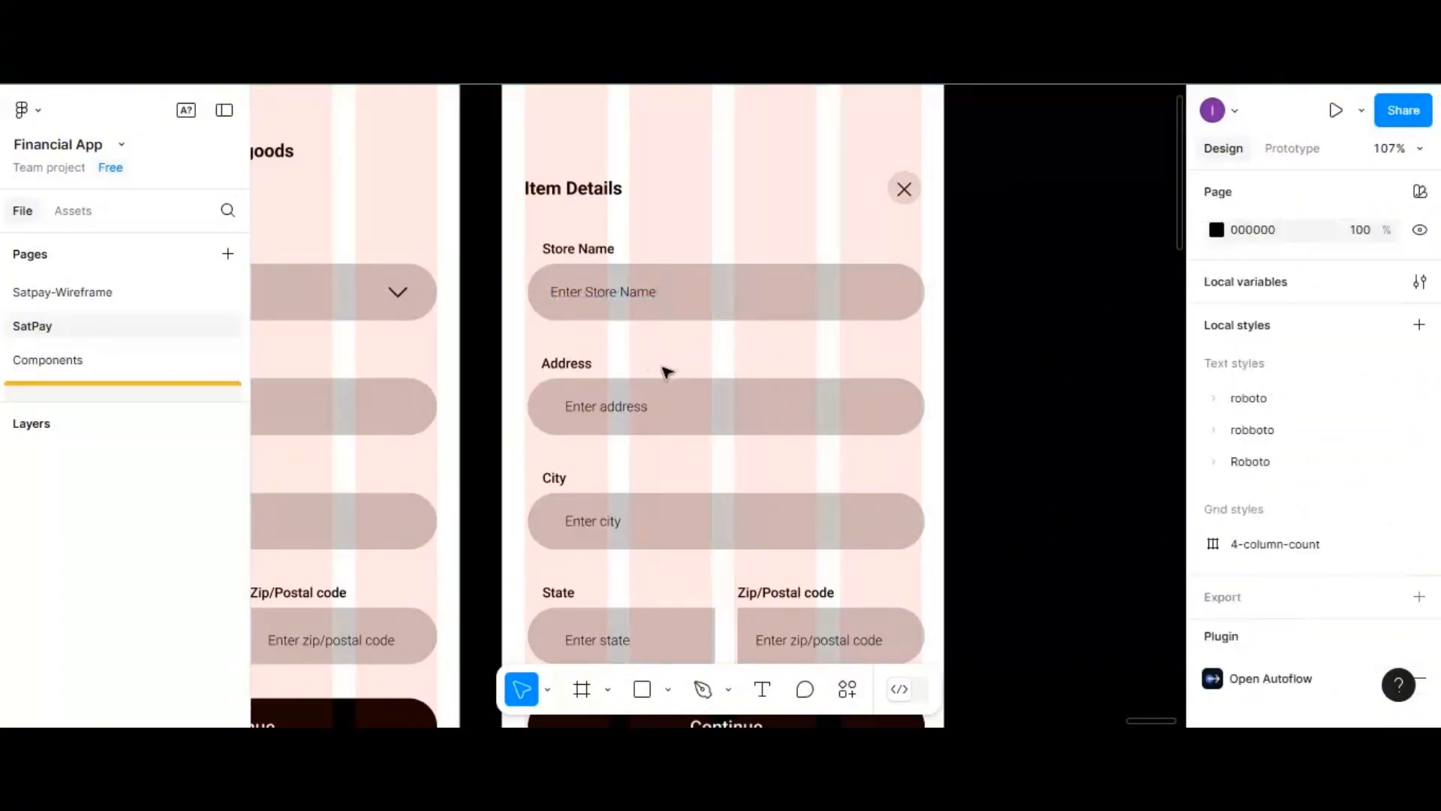
- Change the "Address" label below the Store Name field to "Tracking ID"
{"action": "double_click", "coordinate": [565, 368]}
{"action": "double_click", "coordinate": [563, 368]}
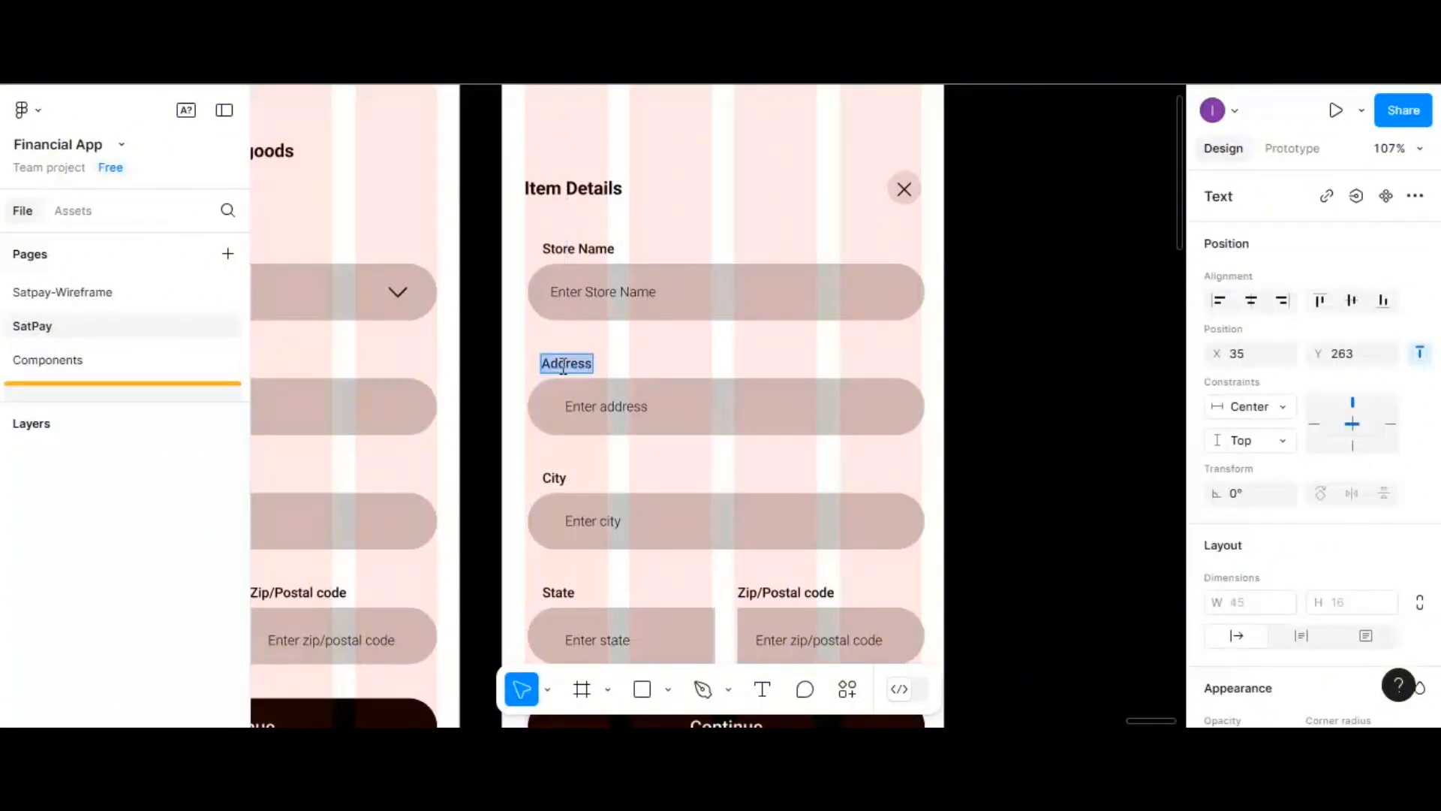
{"action": "type", "text": "Tracking ID"}
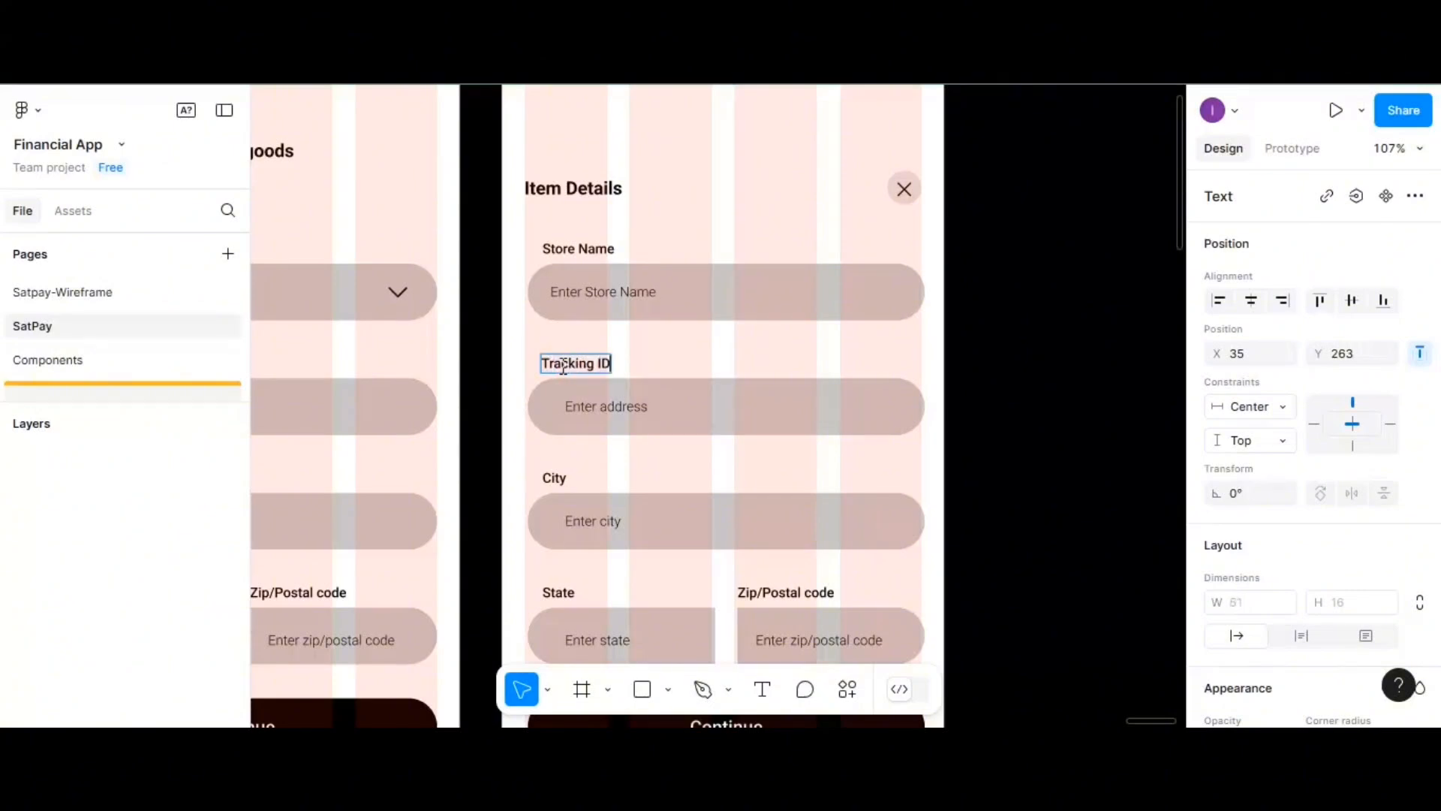
- Replace the "Enter address" placeholder with "Enter tracking ID" plus a sample tracking number after "e.g" in parentheses, correcting the spelling of "tracking"
{"action": "double_click", "coordinate": [602, 415]}
{"action": "left_click", "coordinate": [606, 406]}
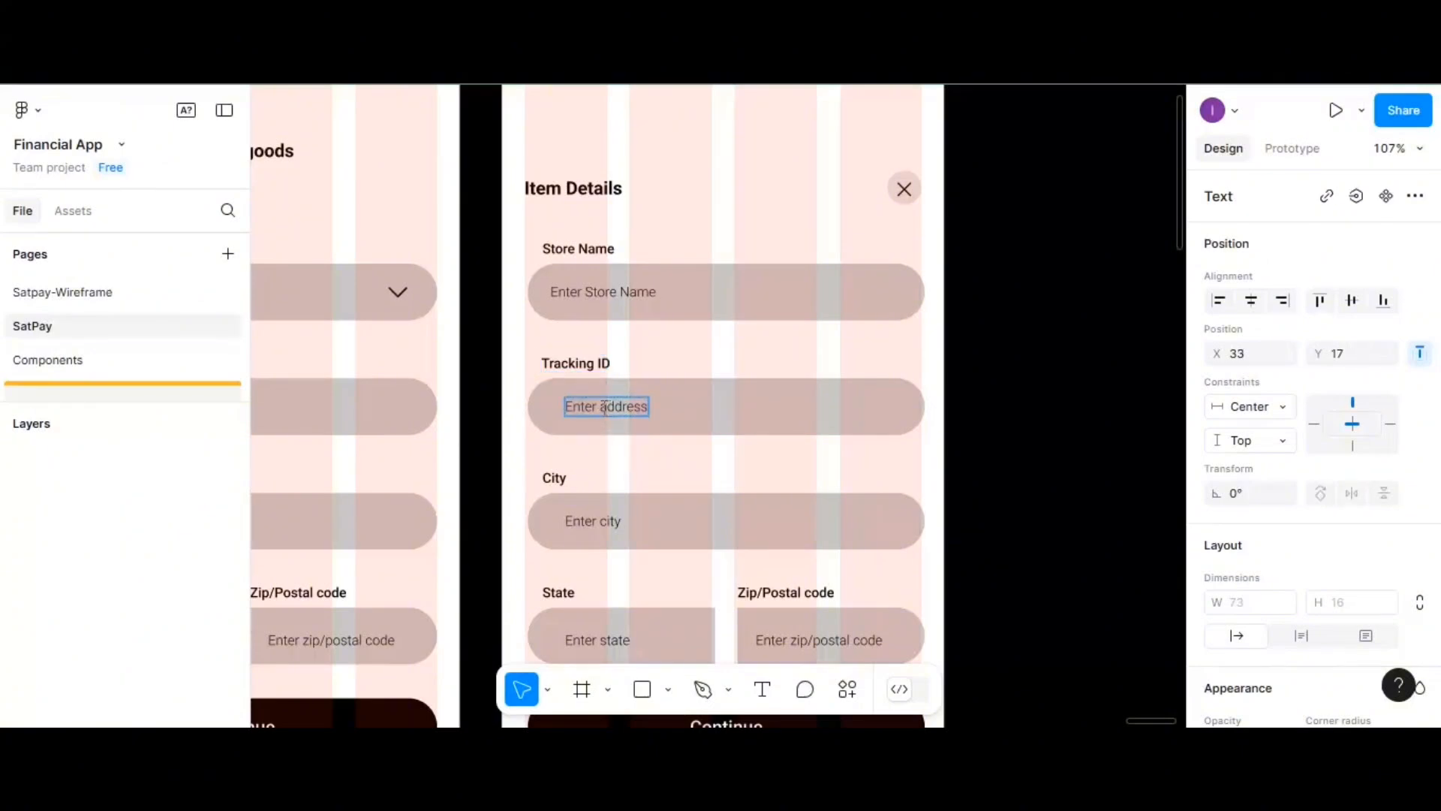
{"action": "left_click_drag", "start_coordinate": [601, 406], "coordinate": [640, 414]}
{"action": "type", "text": "trancking ID (e.g"}
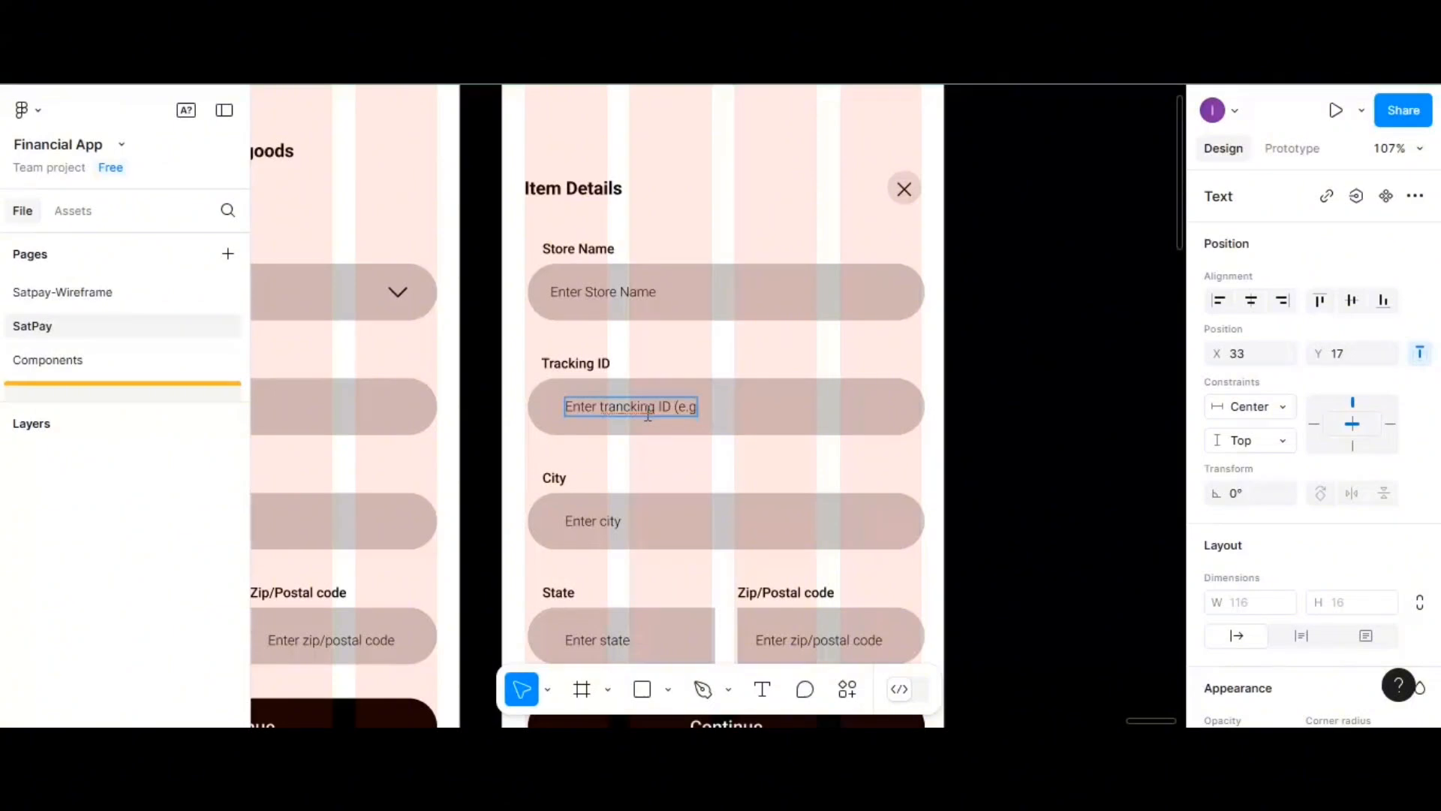
{"action": "type", "text": " 4563889"}
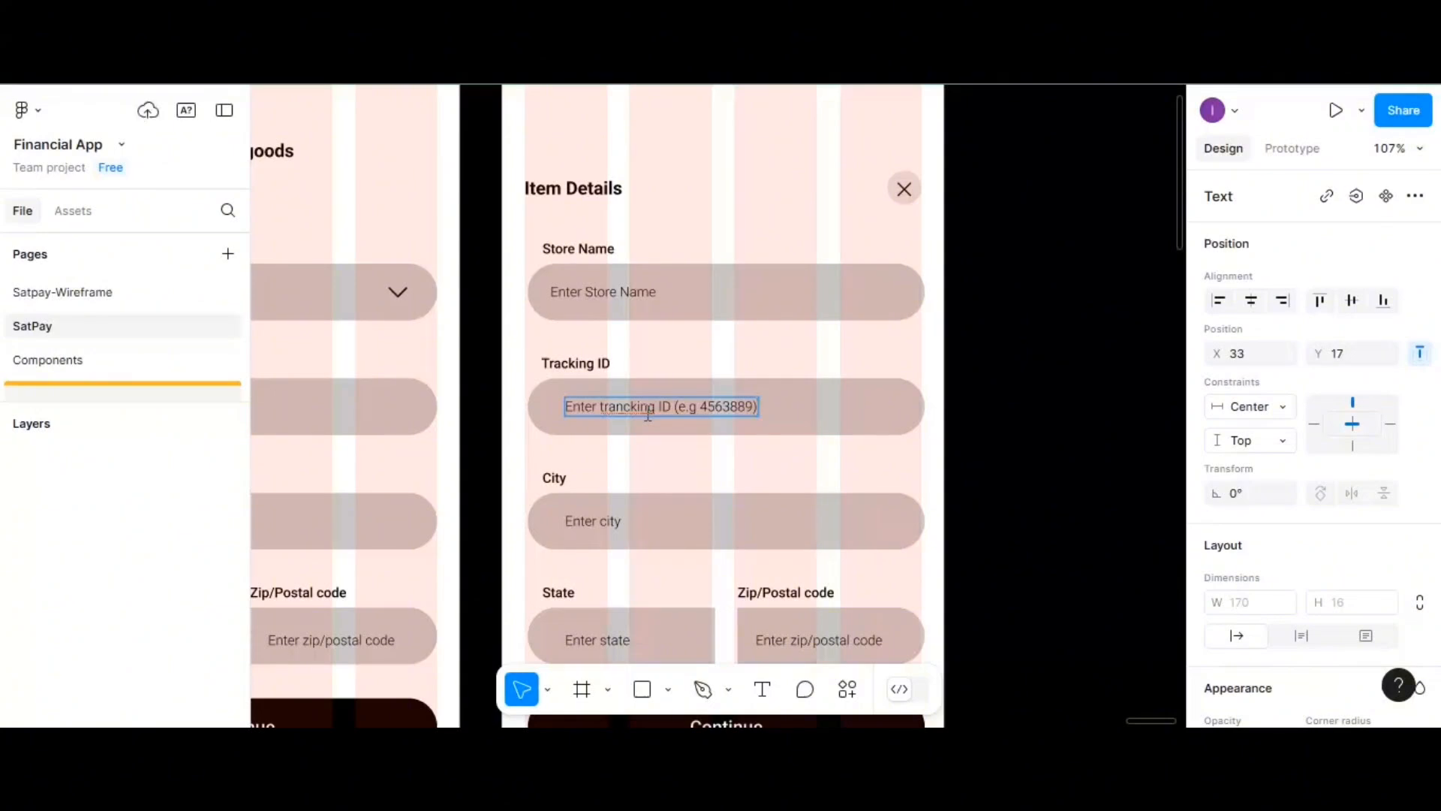
{"action": "right_click", "coordinate": [633, 406]}
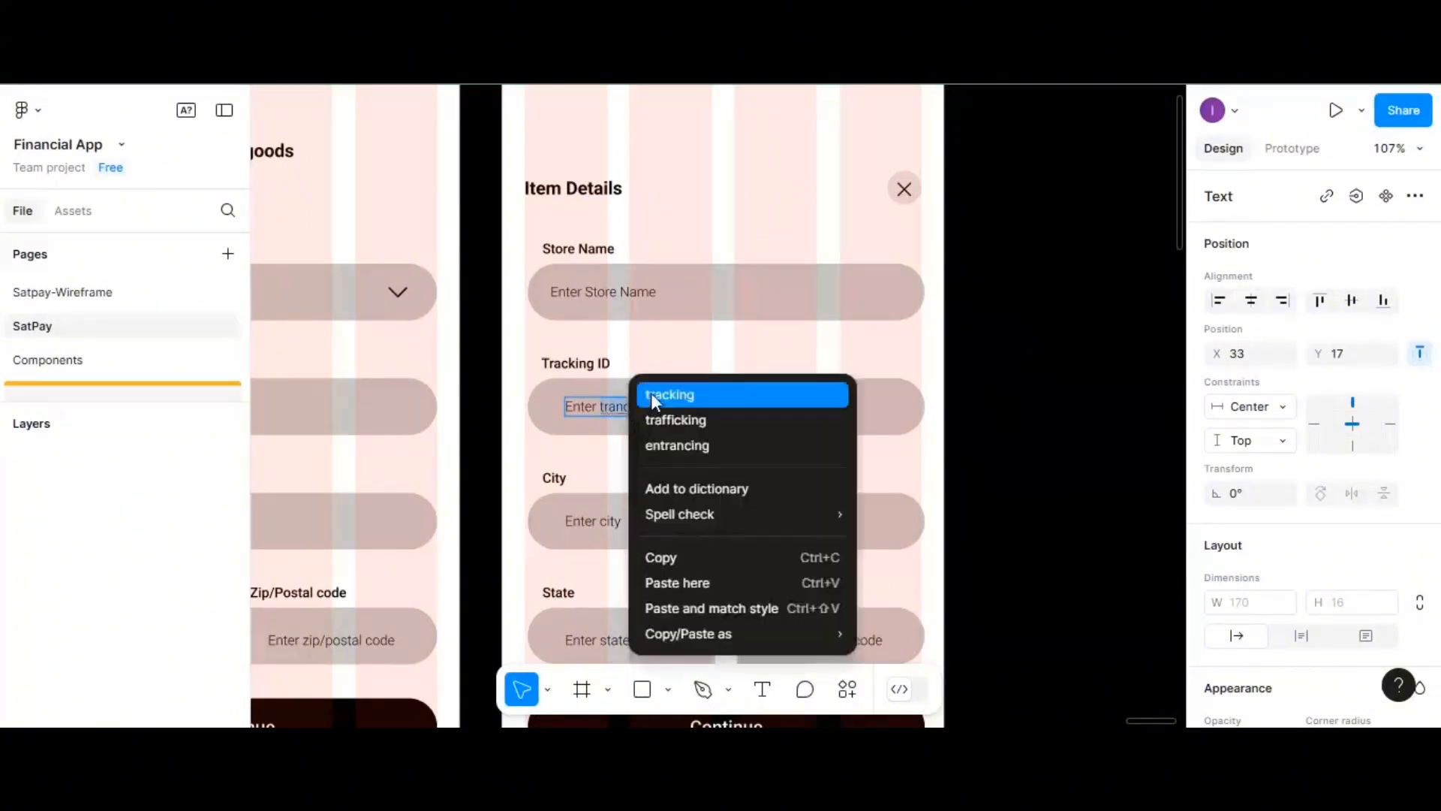
{"action": "left_click", "coordinate": [653, 394]}
- Select the "City" label text inside its field group
{"action": "left_click", "coordinate": [557, 478]}
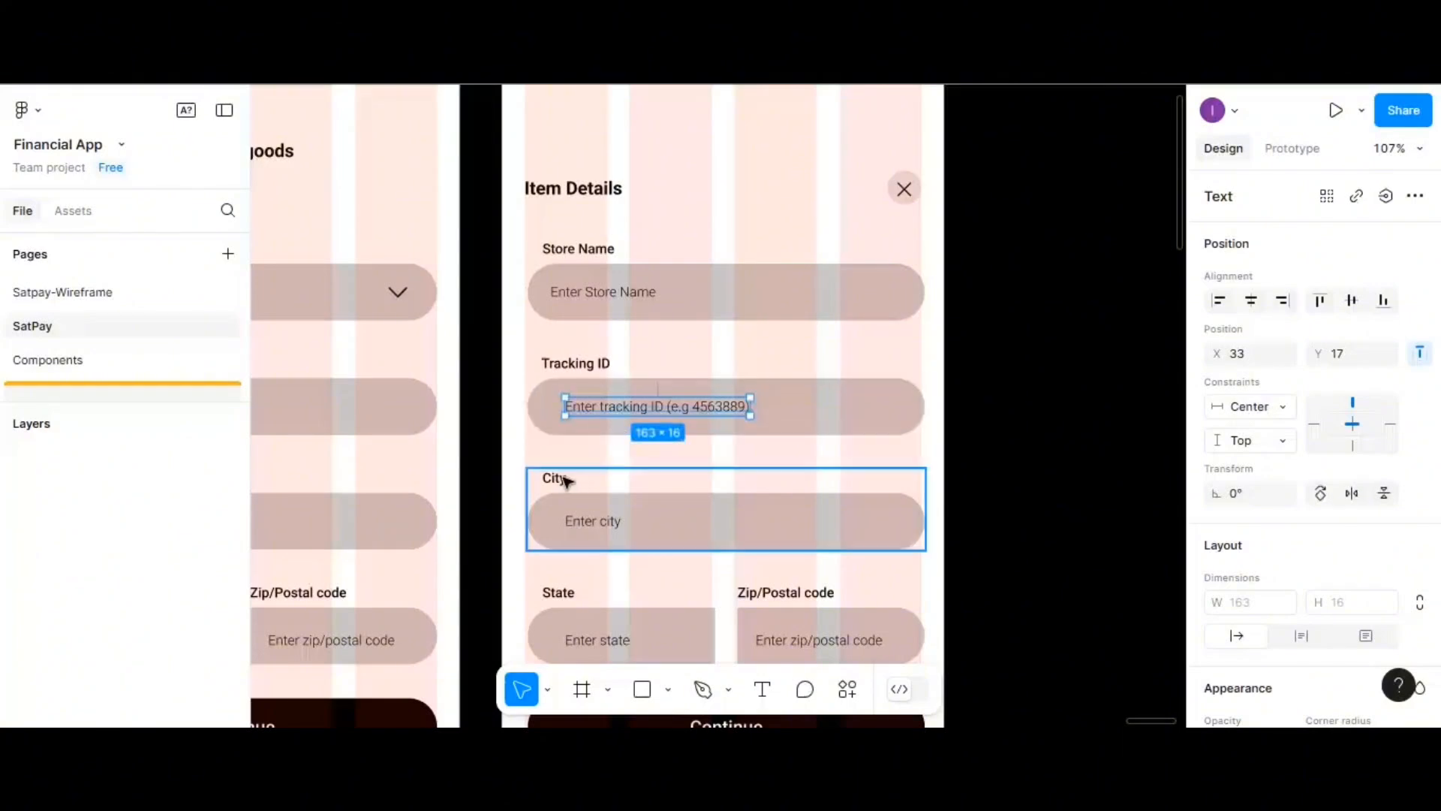
{"action": "double_click", "coordinate": [557, 479]}
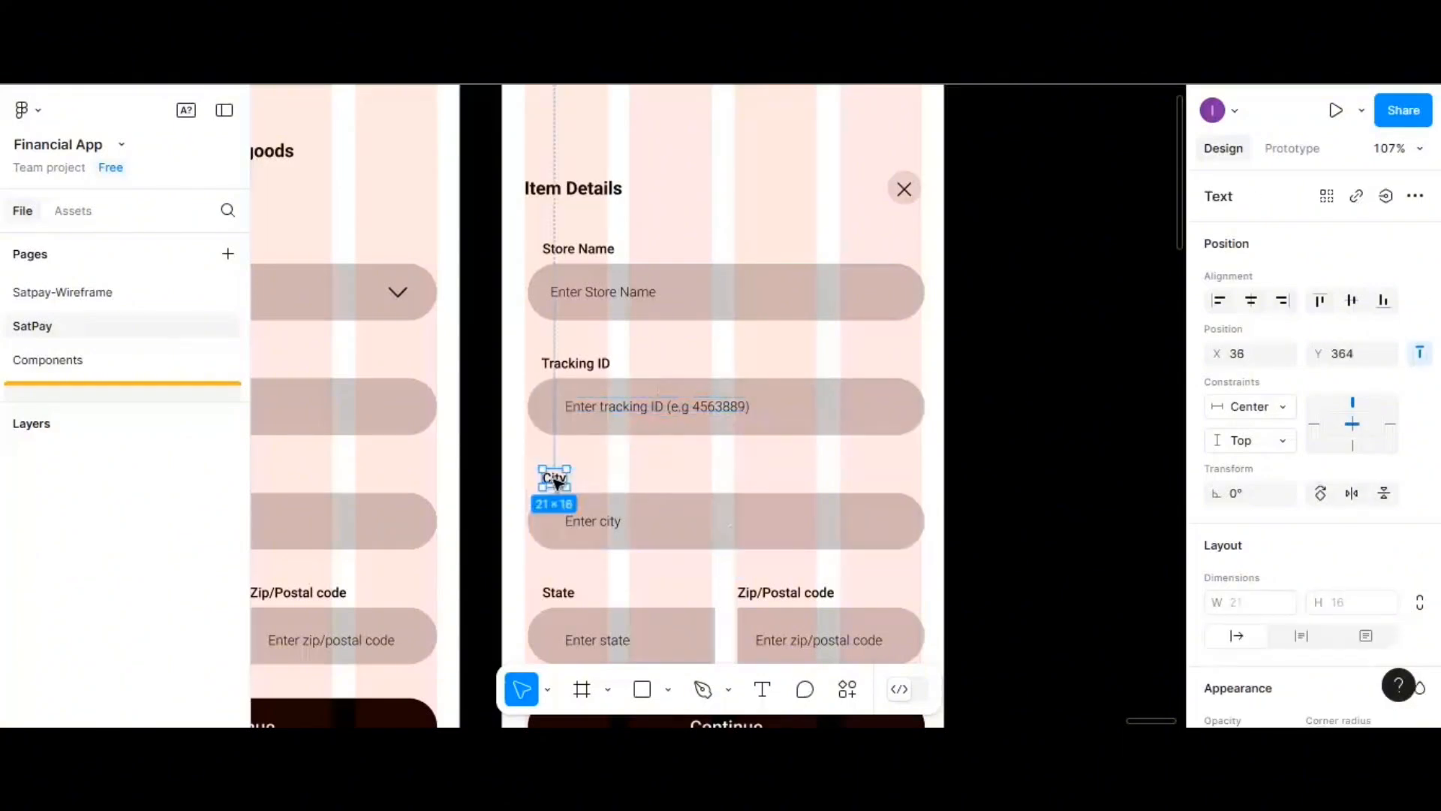
- Change the City label on the Item Details form to "Item Category" and its placeholder to "Select item category"
{"action": "double_click", "coordinate": [557, 478]}
{"action": "type", "text": "Item"}
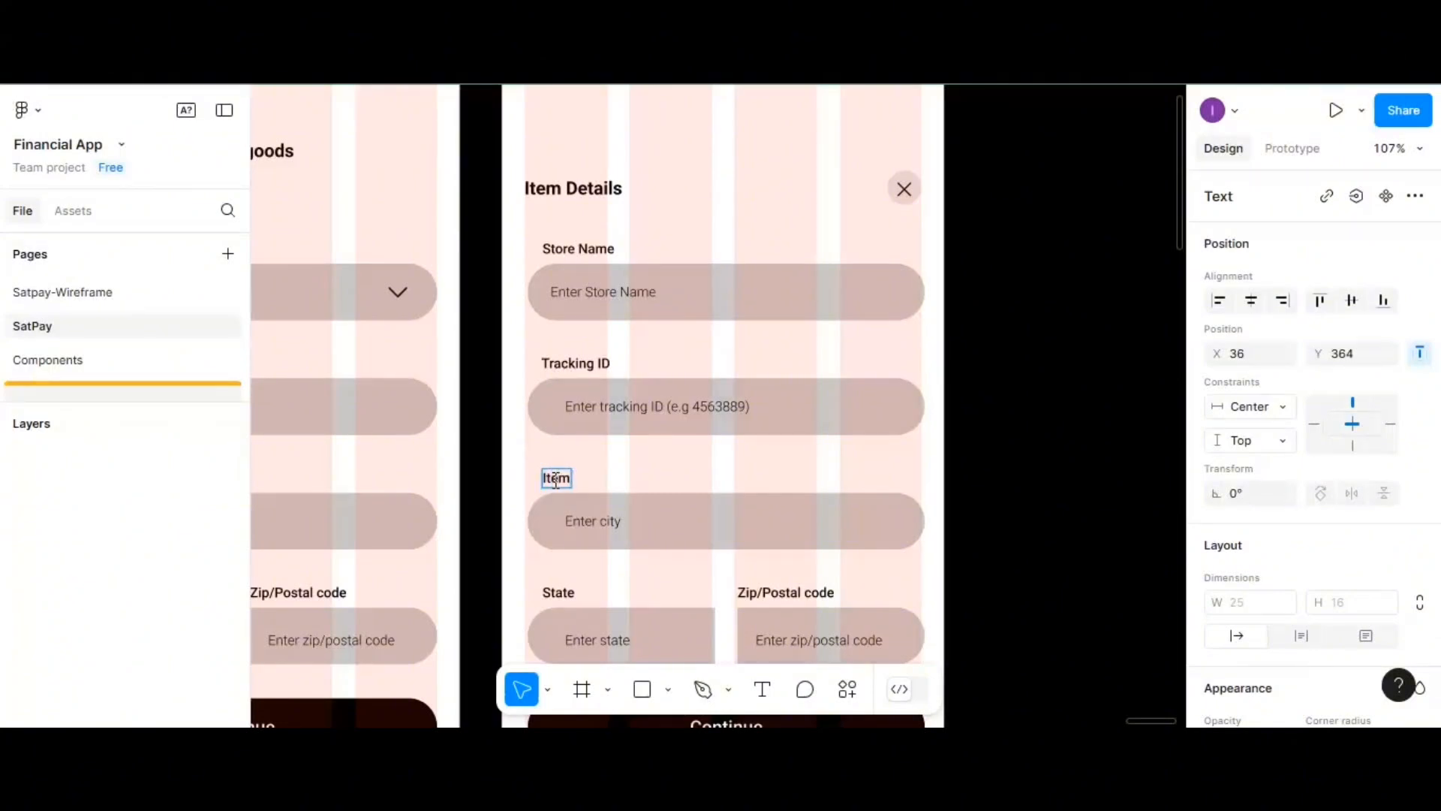
{"action": "type", "text": " Category"}
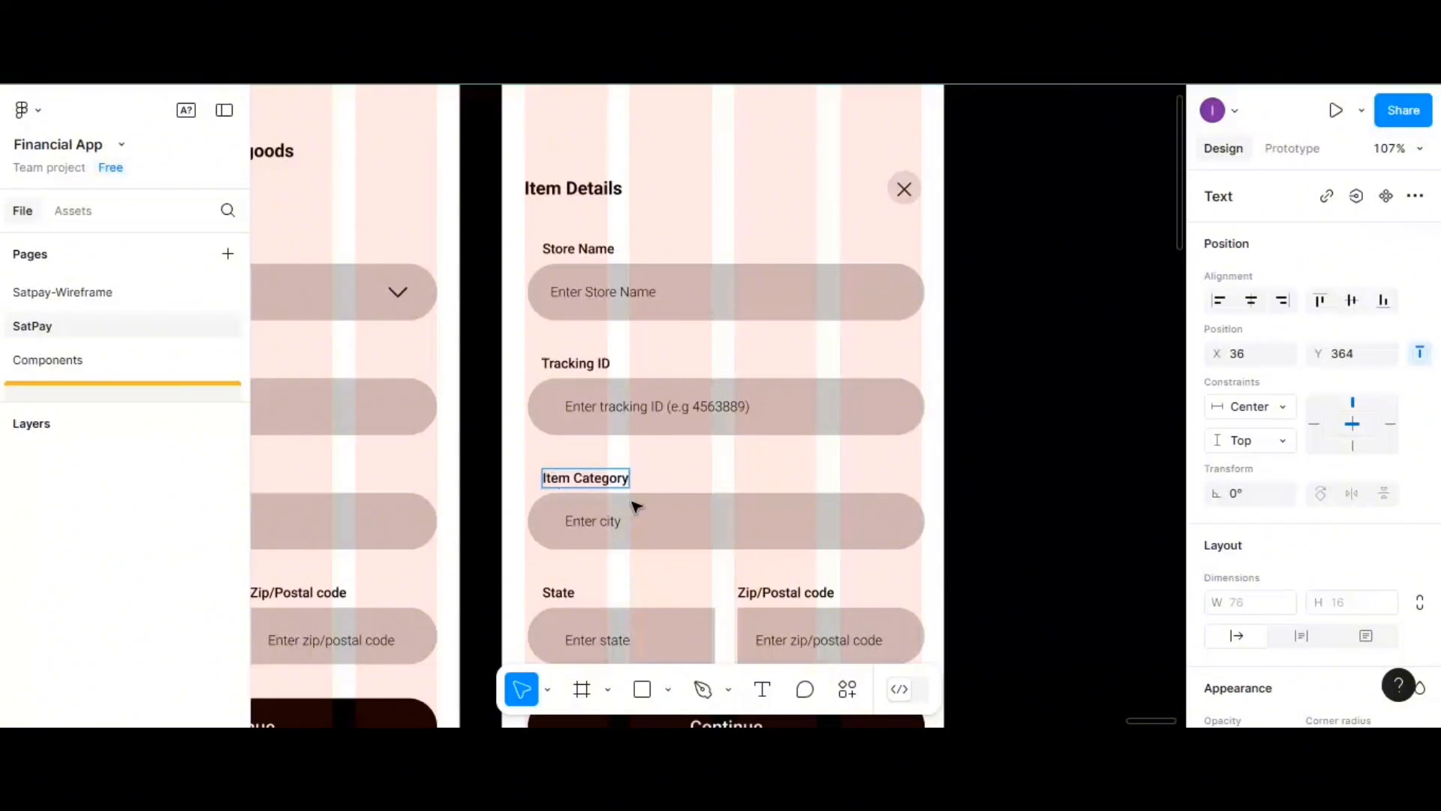
{"action": "left_click", "coordinate": [616, 520]}
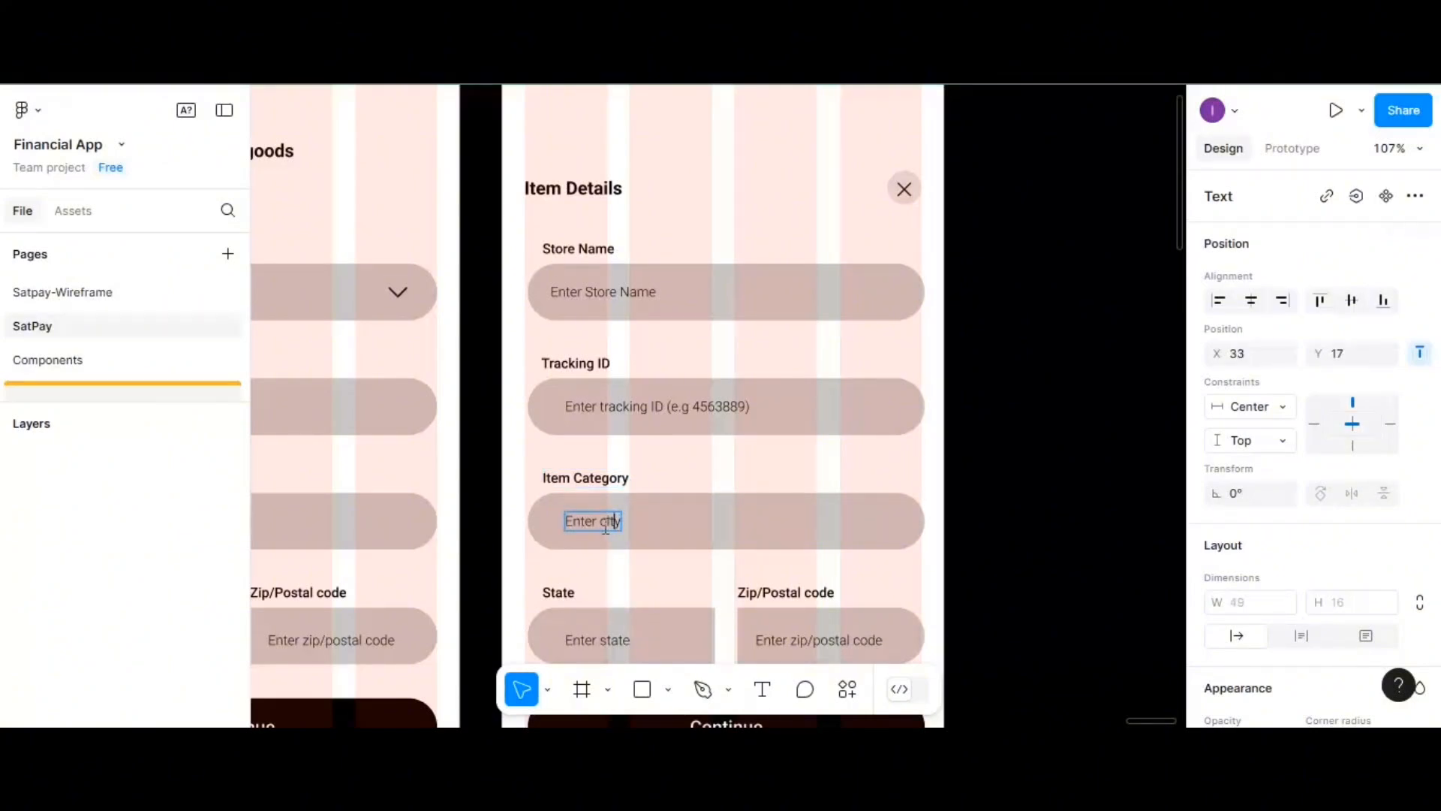
{"action": "double_click", "coordinate": [585, 527]}
{"action": "type", "text": "Select item categor"}
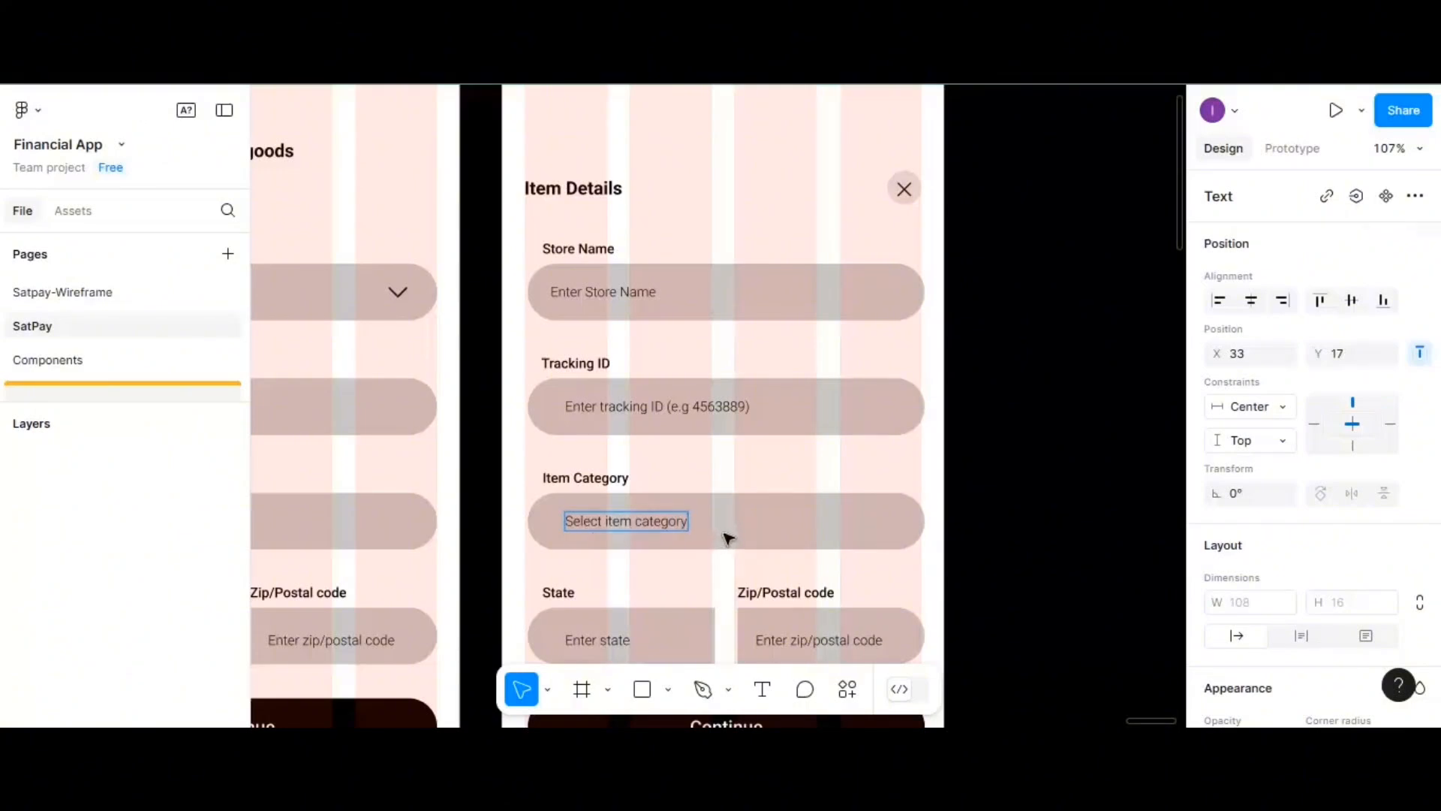
{"action": "scroll", "coordinate": [728, 518], "scroll_direction": "down", "scroll_amount": 1}
{"action": "scroll", "coordinate": [730, 434], "scroll_direction": "up", "scroll_amount": 1}
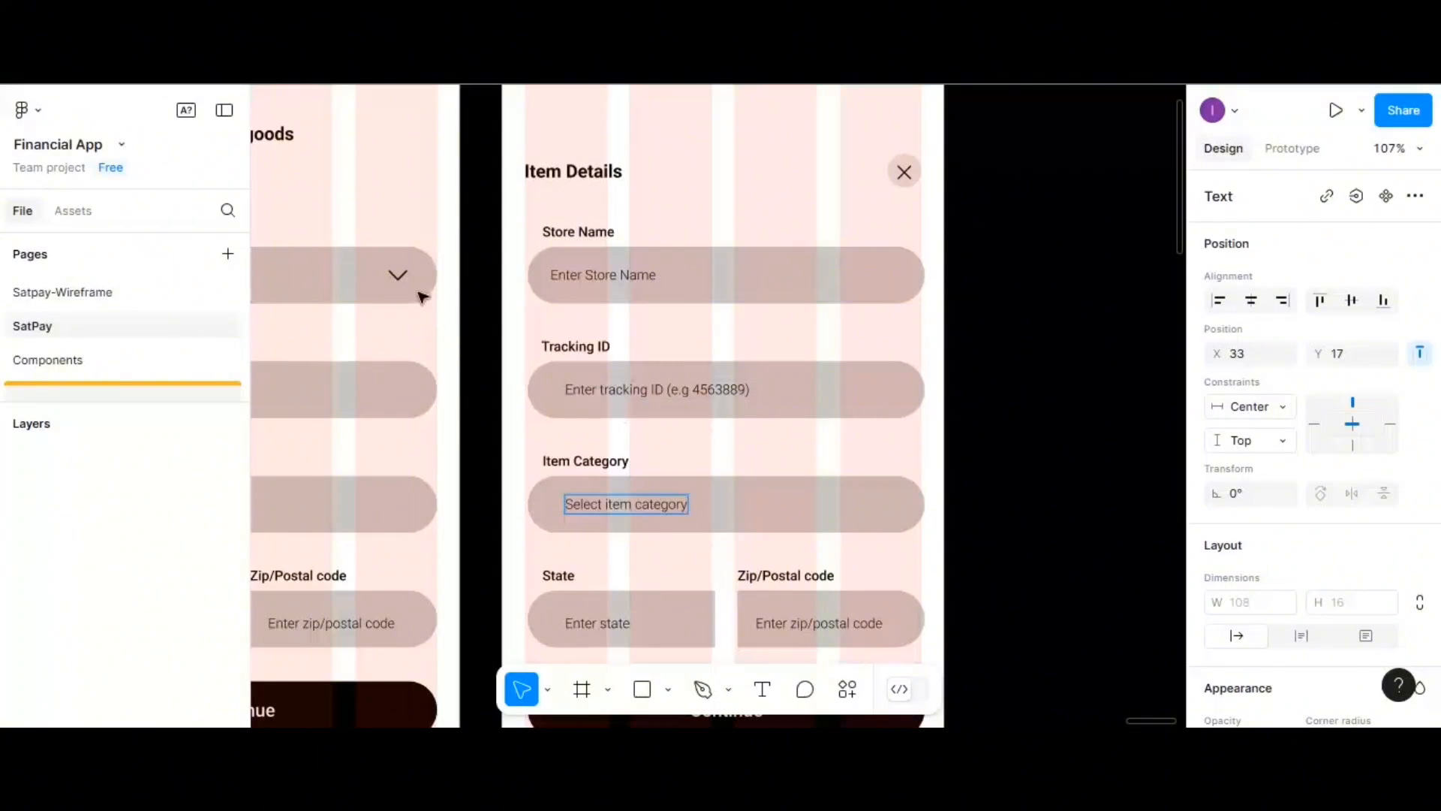
{"action": "left_click", "coordinate": [398, 278]}
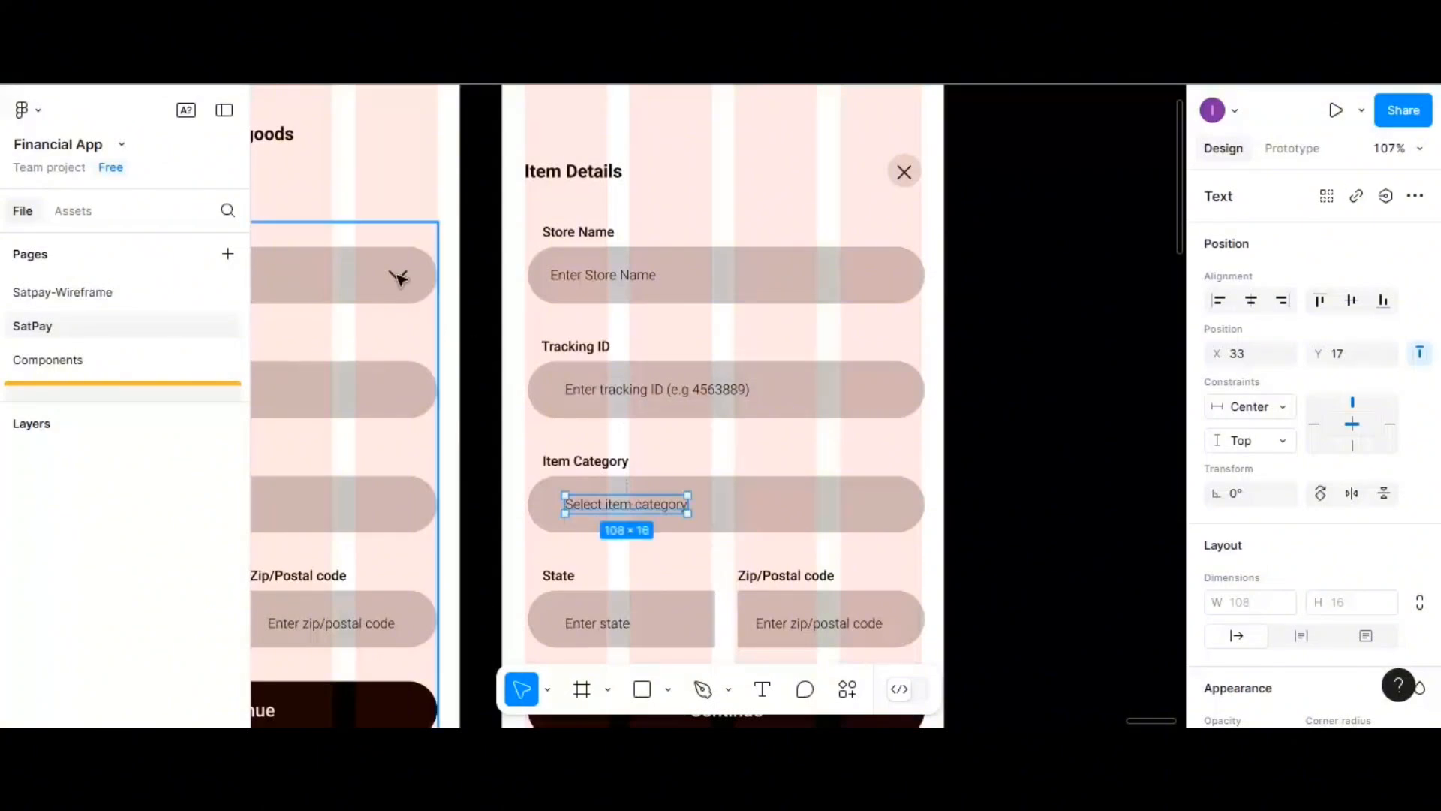
{"action": "left_click", "coordinate": [399, 278]}
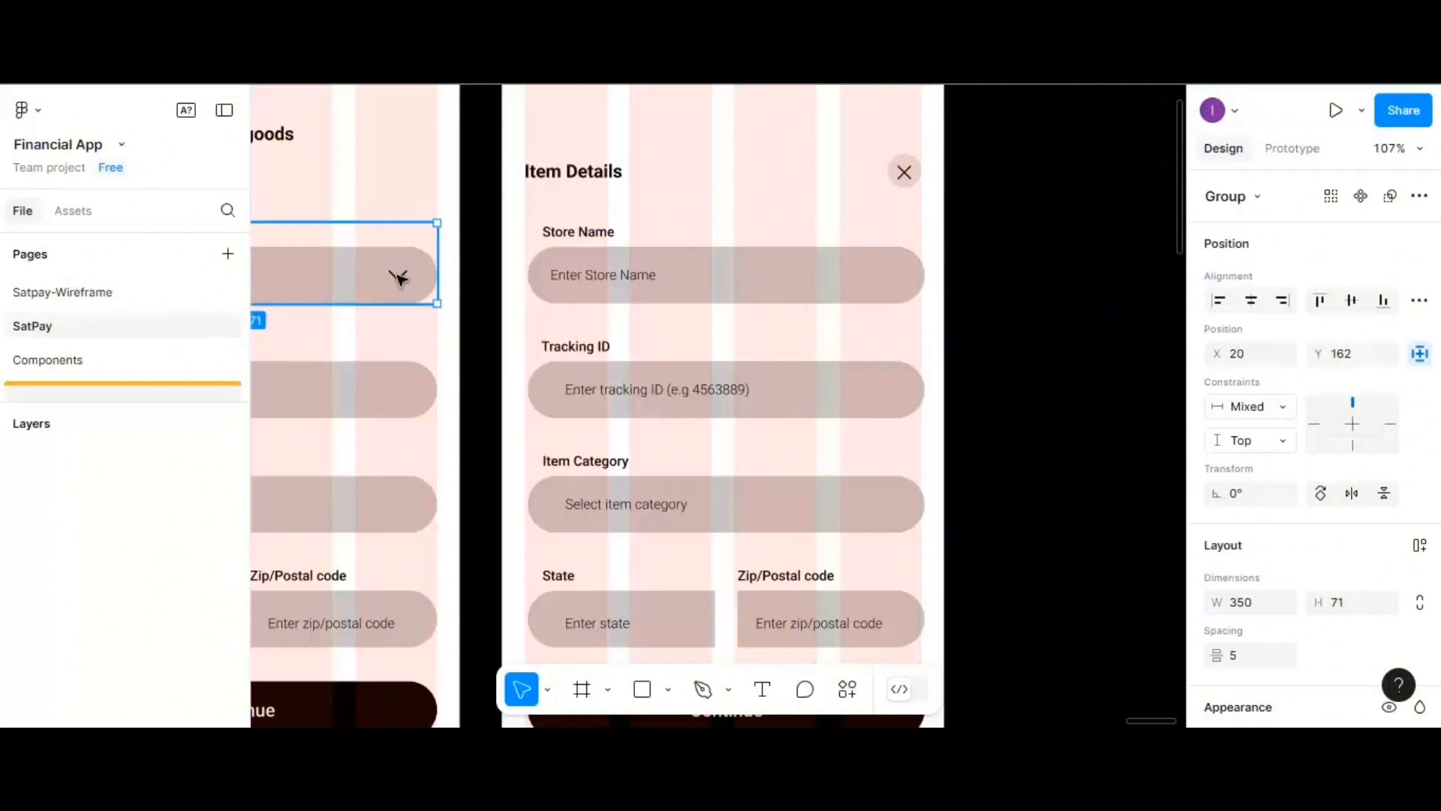
{"action": "left_click", "coordinate": [605, 217]}
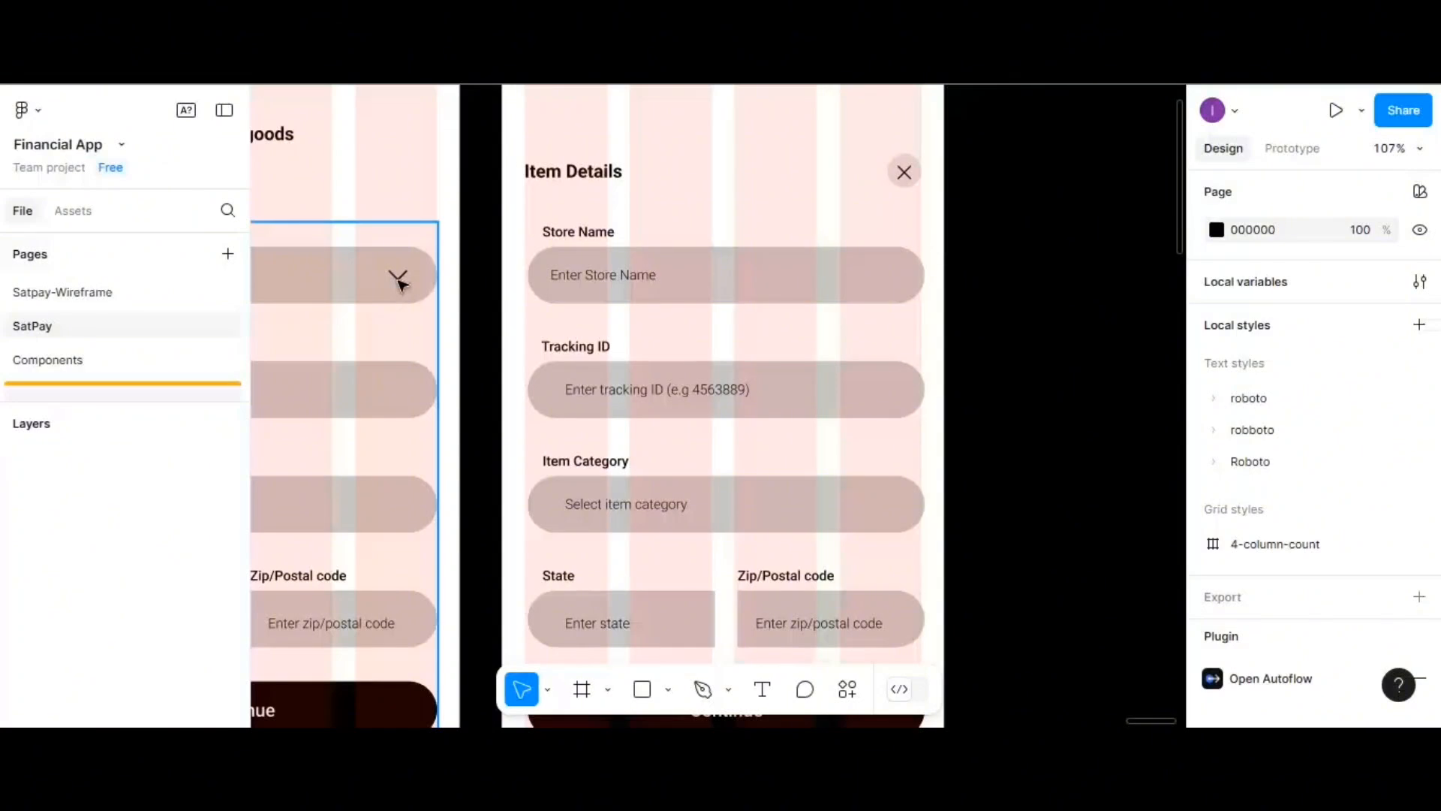
{"action": "right_click", "coordinate": [398, 279]}
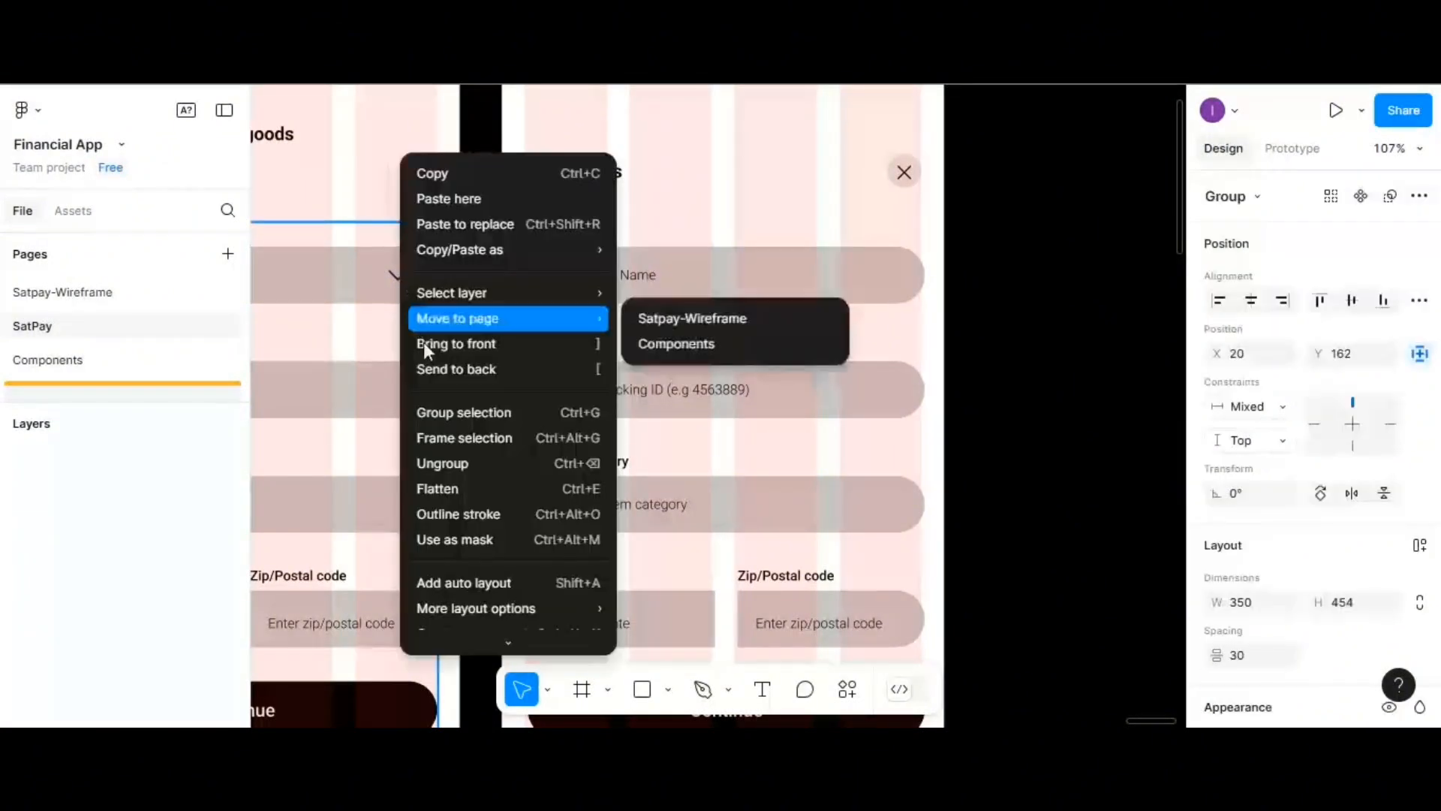
{"action": "left_click", "coordinate": [689, 367]}
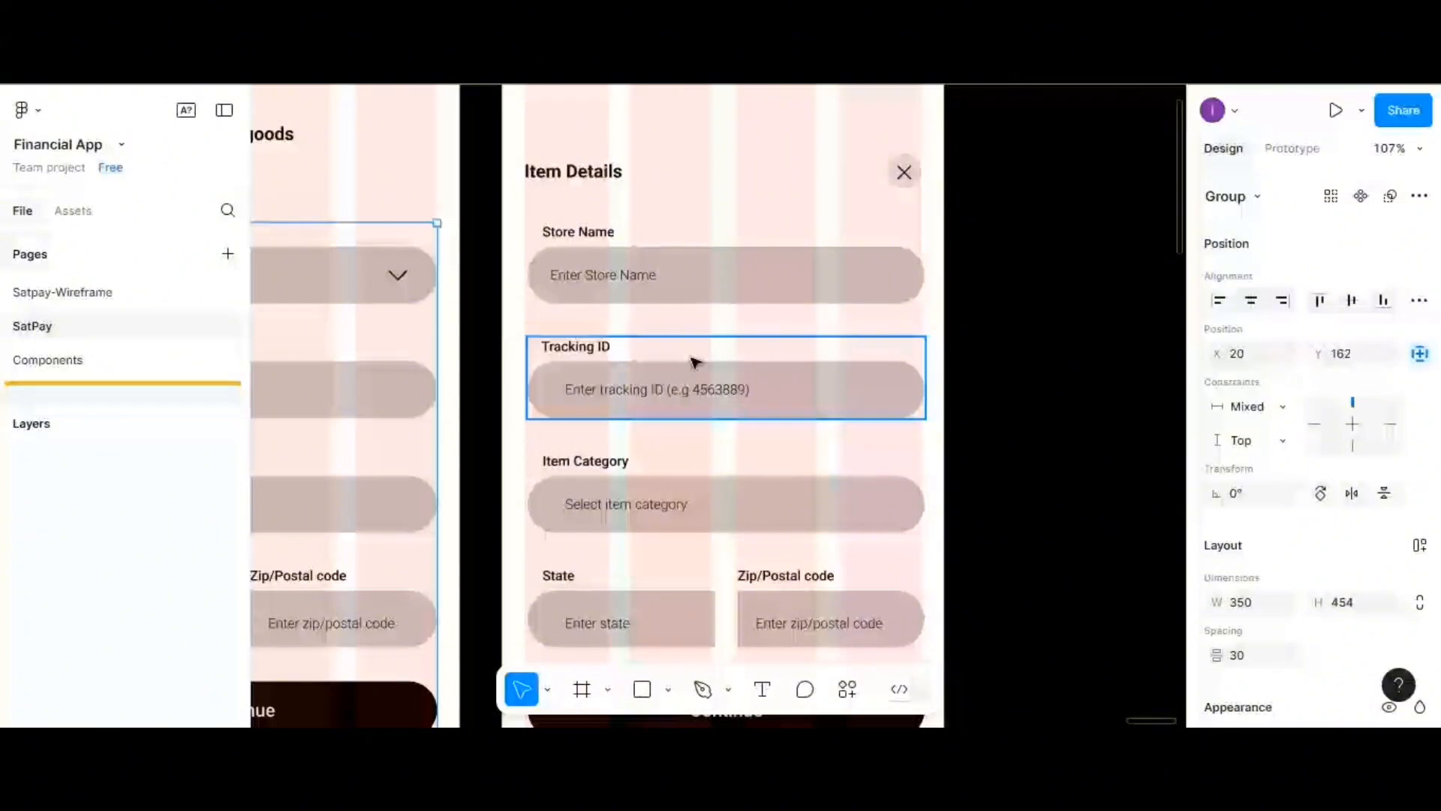
- Try to add a downward caret icon to the Item Details screen with the Phosphor Icons plugin, searching for "arrow"
{"action": "right_click", "coordinate": [695, 364]}
{"action": "scroll", "coordinate": [735, 547], "scroll_direction": "down", "scroll_amount": 3}
{"action": "mouse_move", "coordinate": [735, 502]}
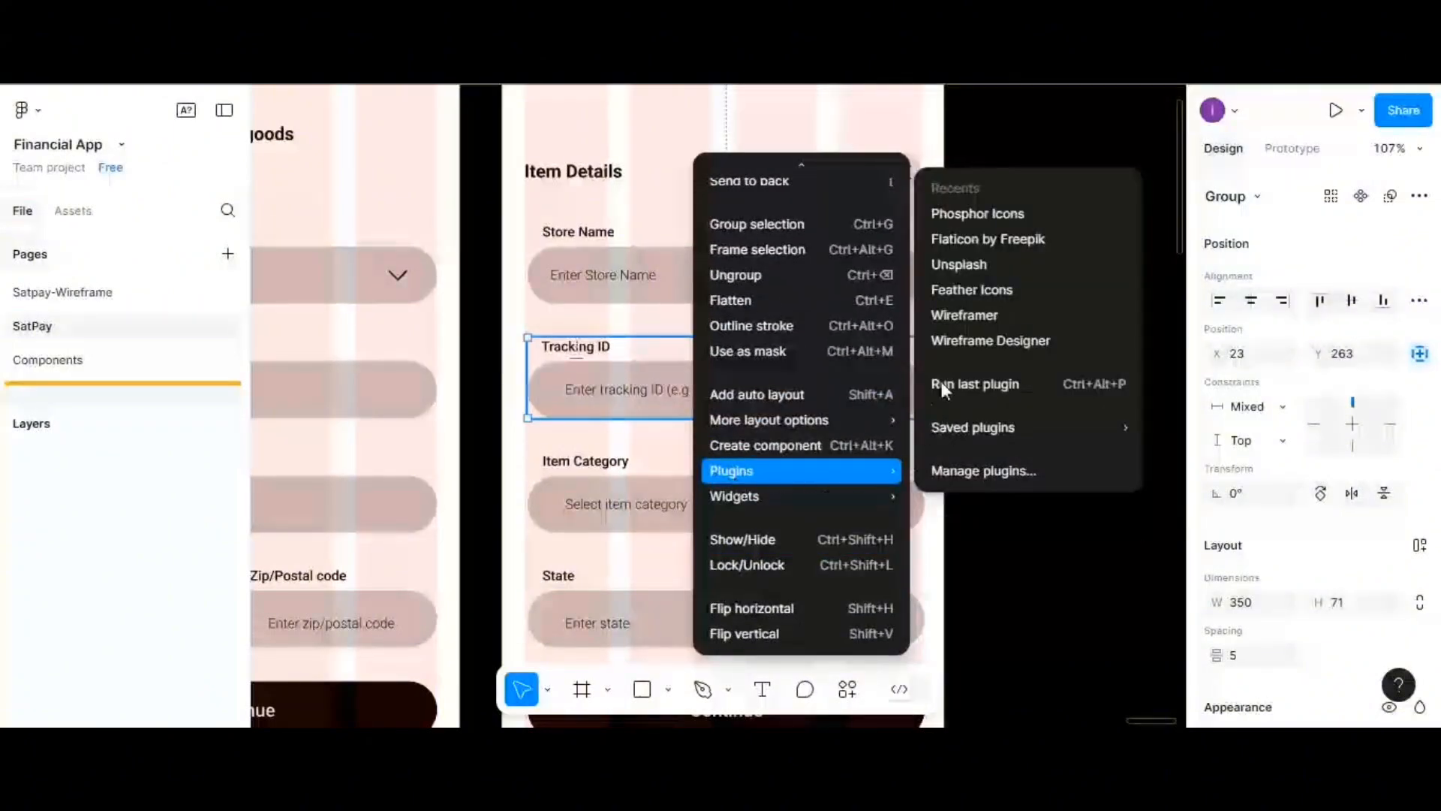
{"action": "left_click", "coordinate": [963, 218]}
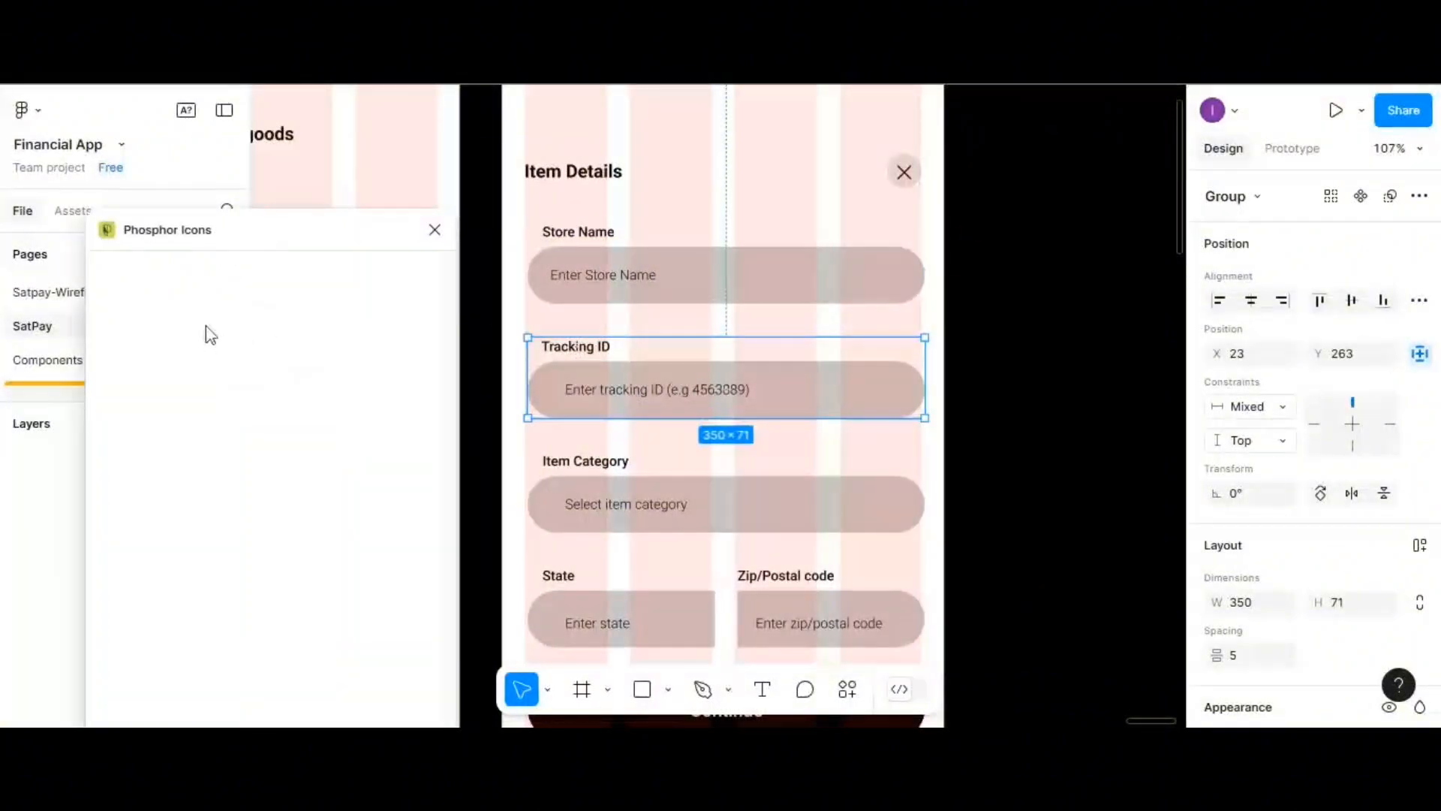
{"action": "left_click", "coordinate": [196, 274]}
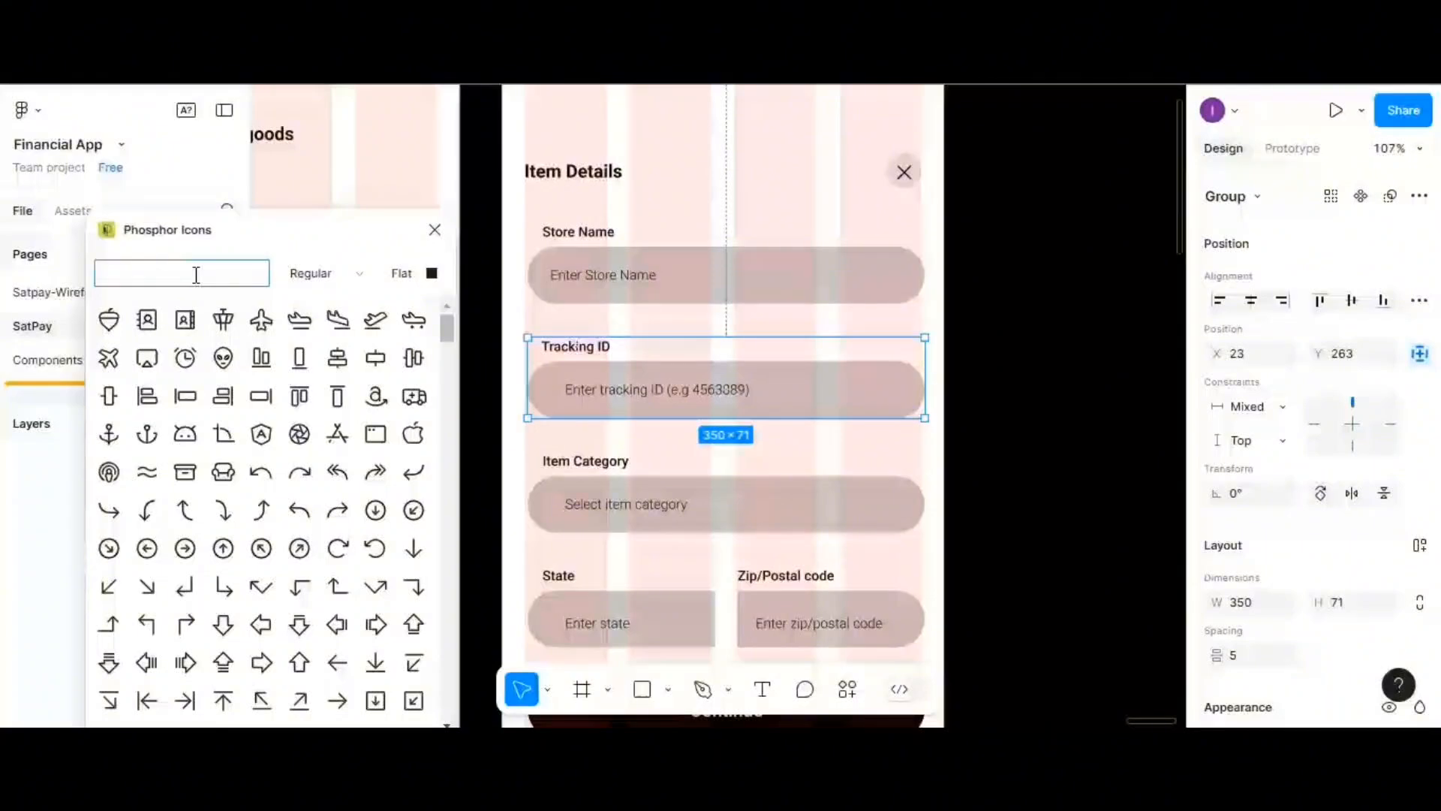
{"action": "type", "text": "arrow"}
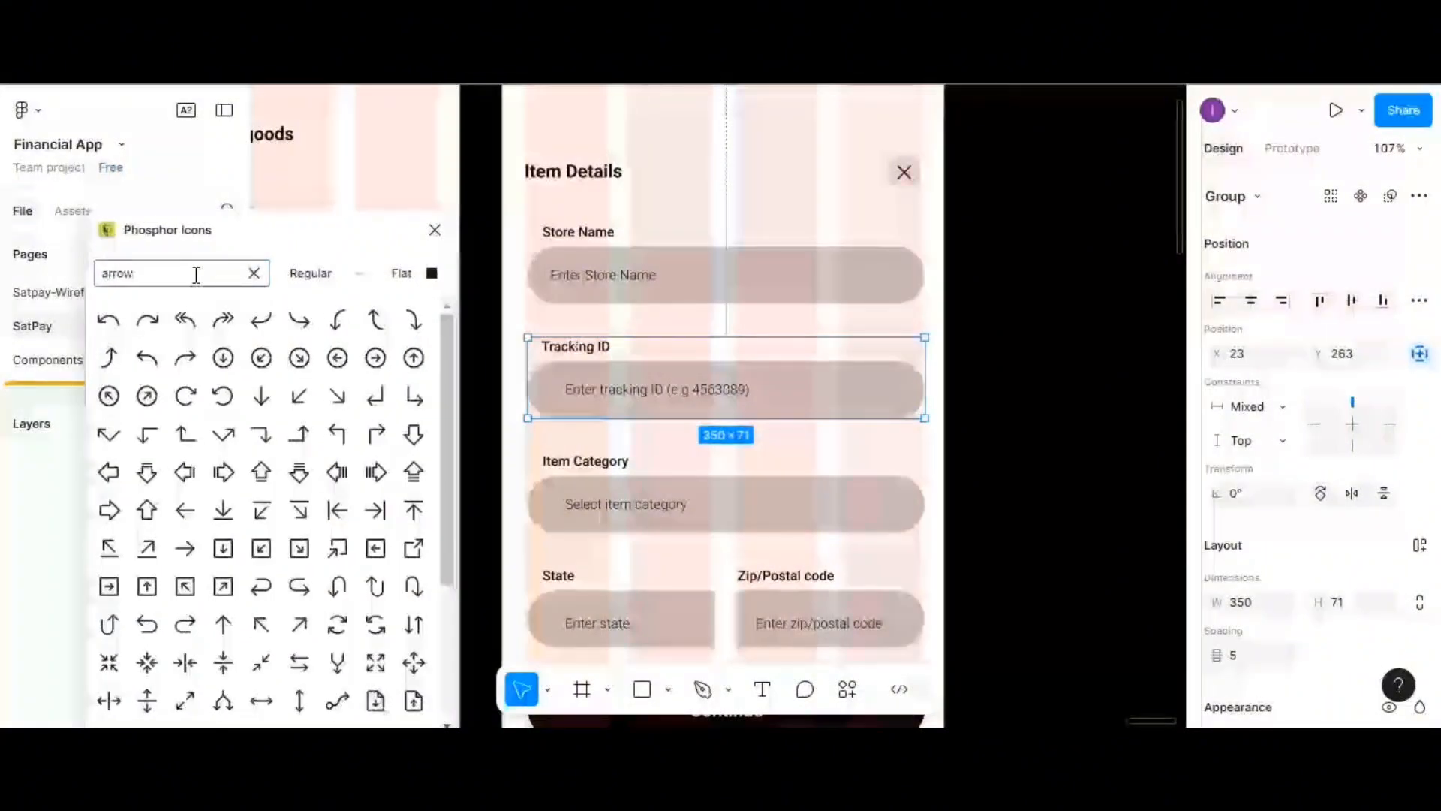
{"action": "scroll", "coordinate": [308, 597], "scroll_direction": "down", "scroll_amount": 3}
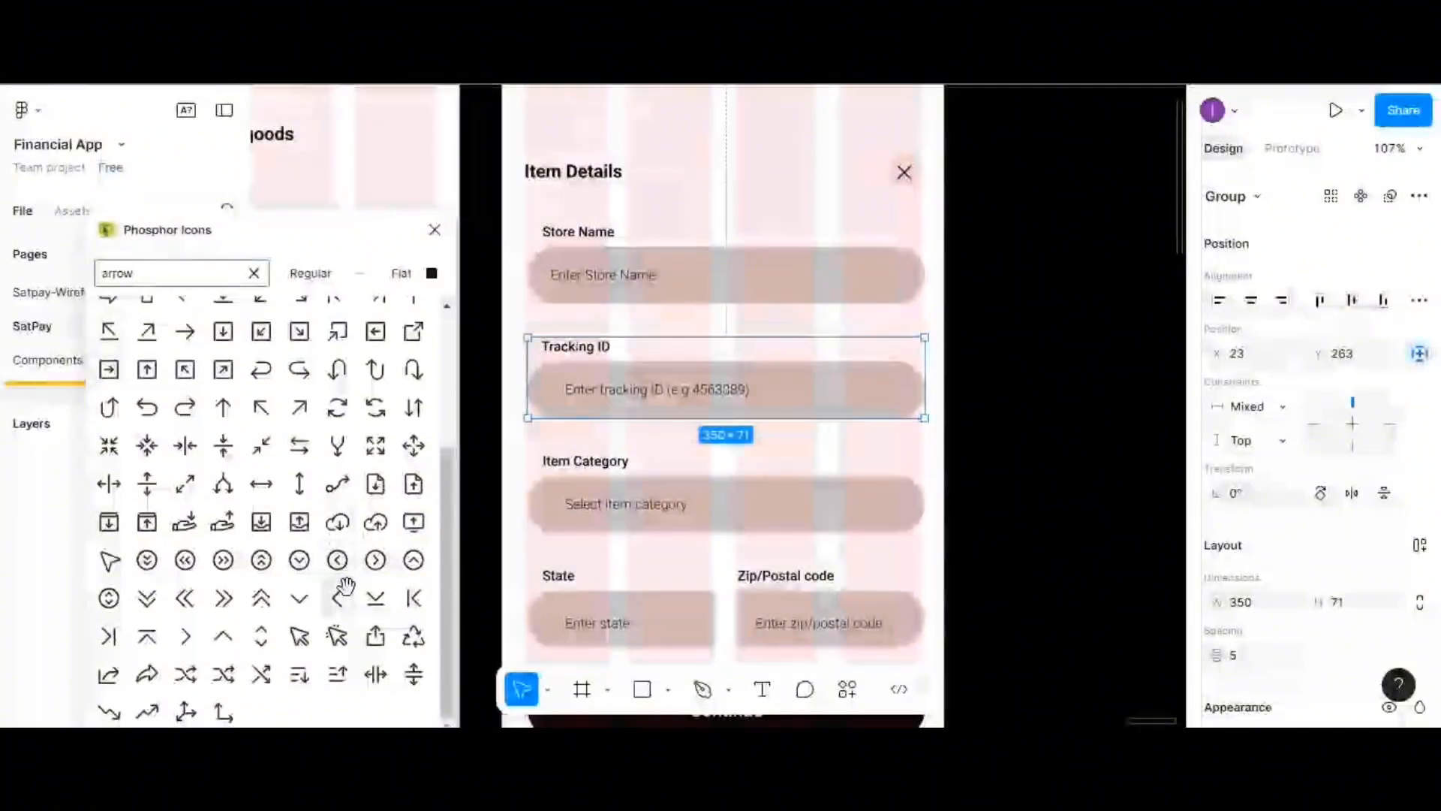
{"action": "left_click", "coordinate": [304, 598]}
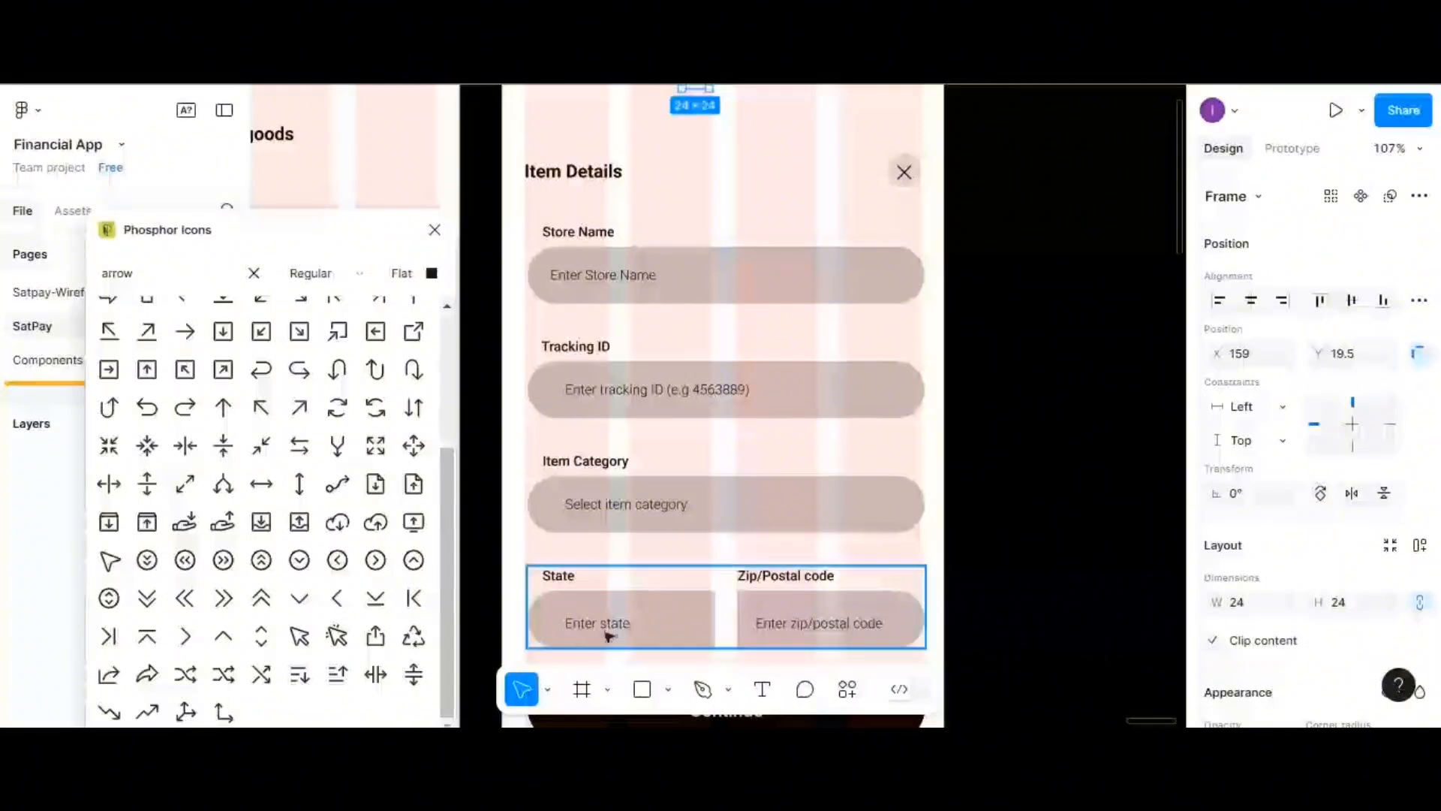
- Close the Phosphor Icons plugin and undo the last icon insertion
{"action": "scroll", "coordinate": [608, 560], "scroll_direction": "down", "scroll_amount": 4}
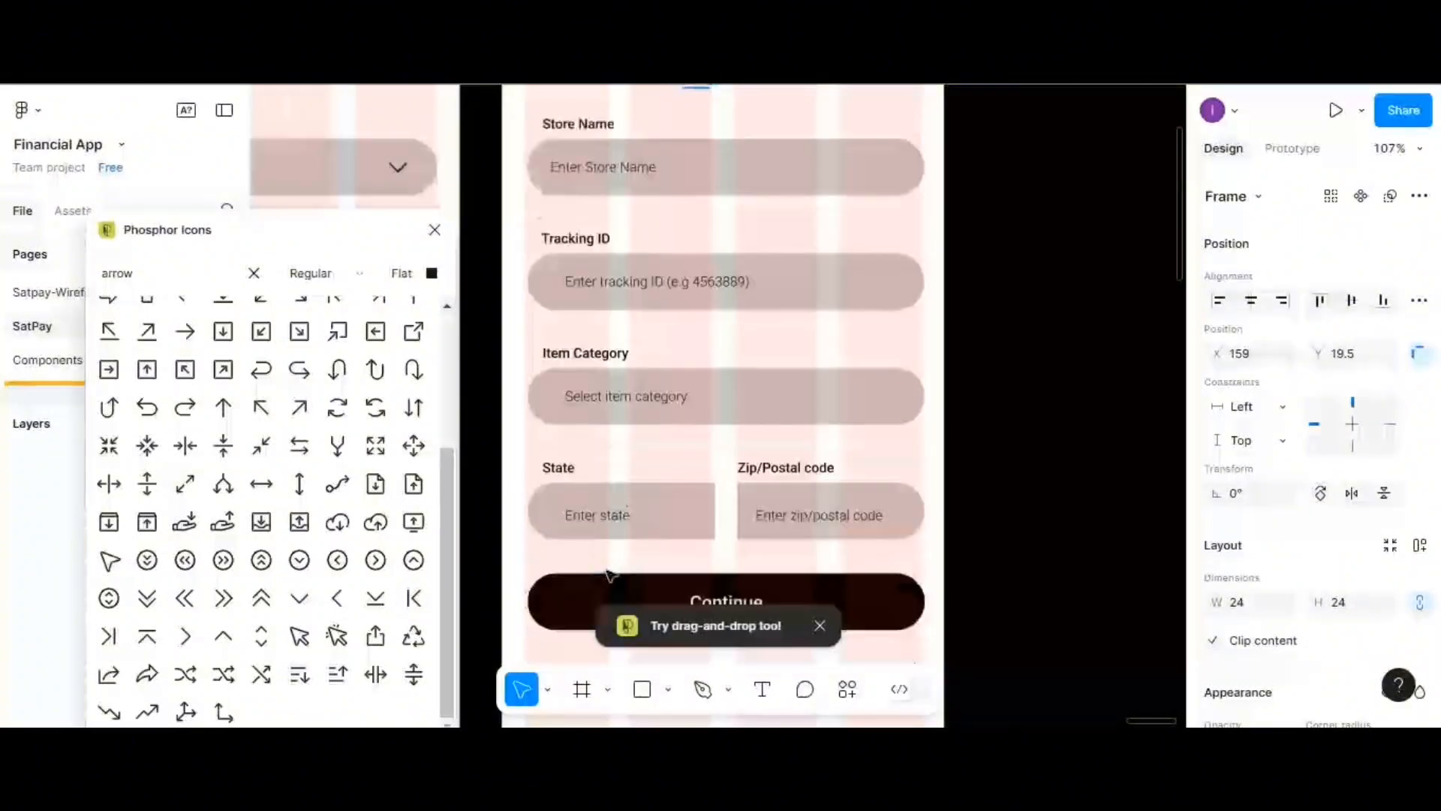
{"action": "scroll", "coordinate": [682, 590], "scroll_direction": "down", "scroll_amount": 1}
{"action": "scroll", "coordinate": [682, 593], "scroll_direction": "up", "scroll_amount": 1}
{"action": "scroll", "coordinate": [682, 593], "scroll_direction": "down", "scroll_amount": 1}
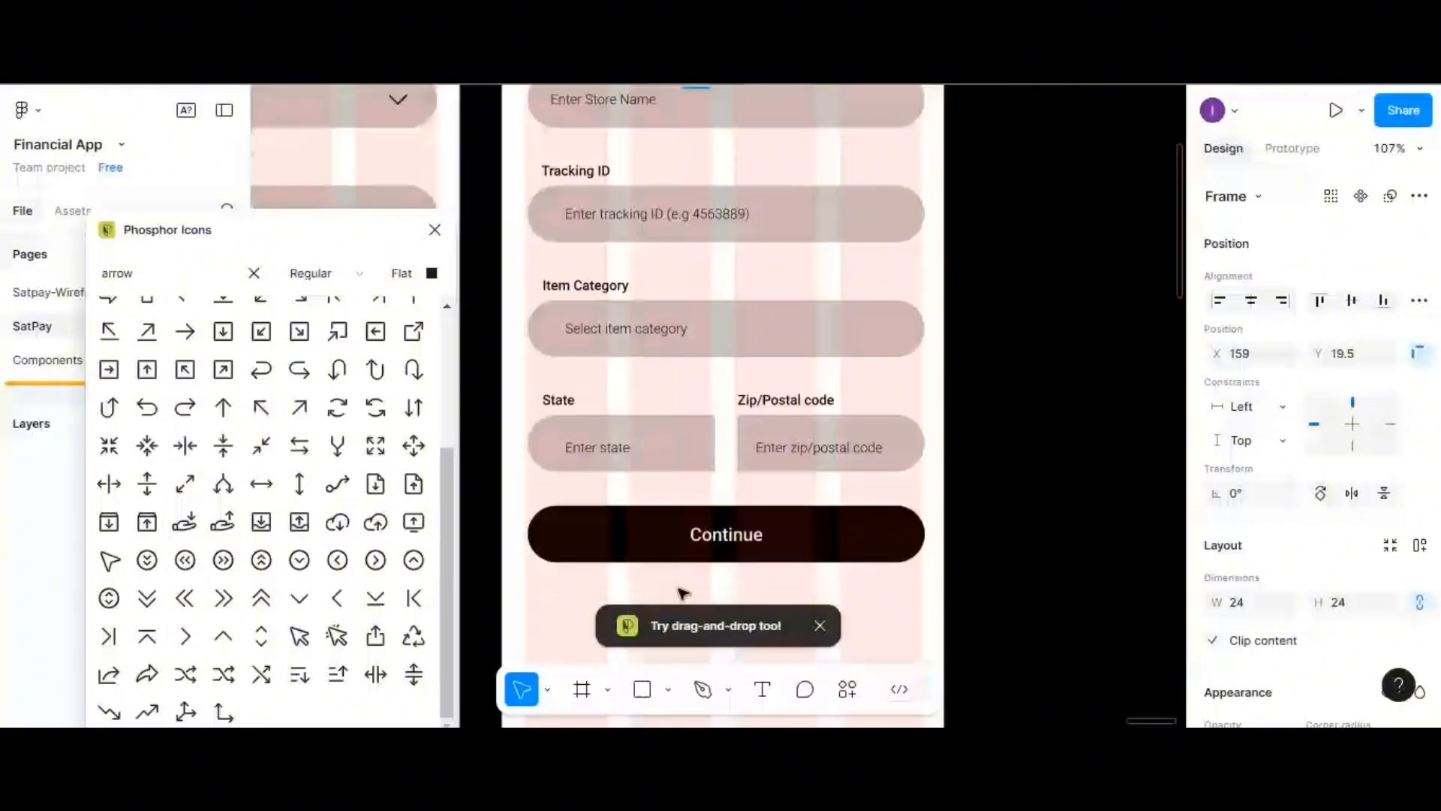
{"action": "scroll", "coordinate": [683, 594], "scroll_direction": "up", "scroll_amount": 3}
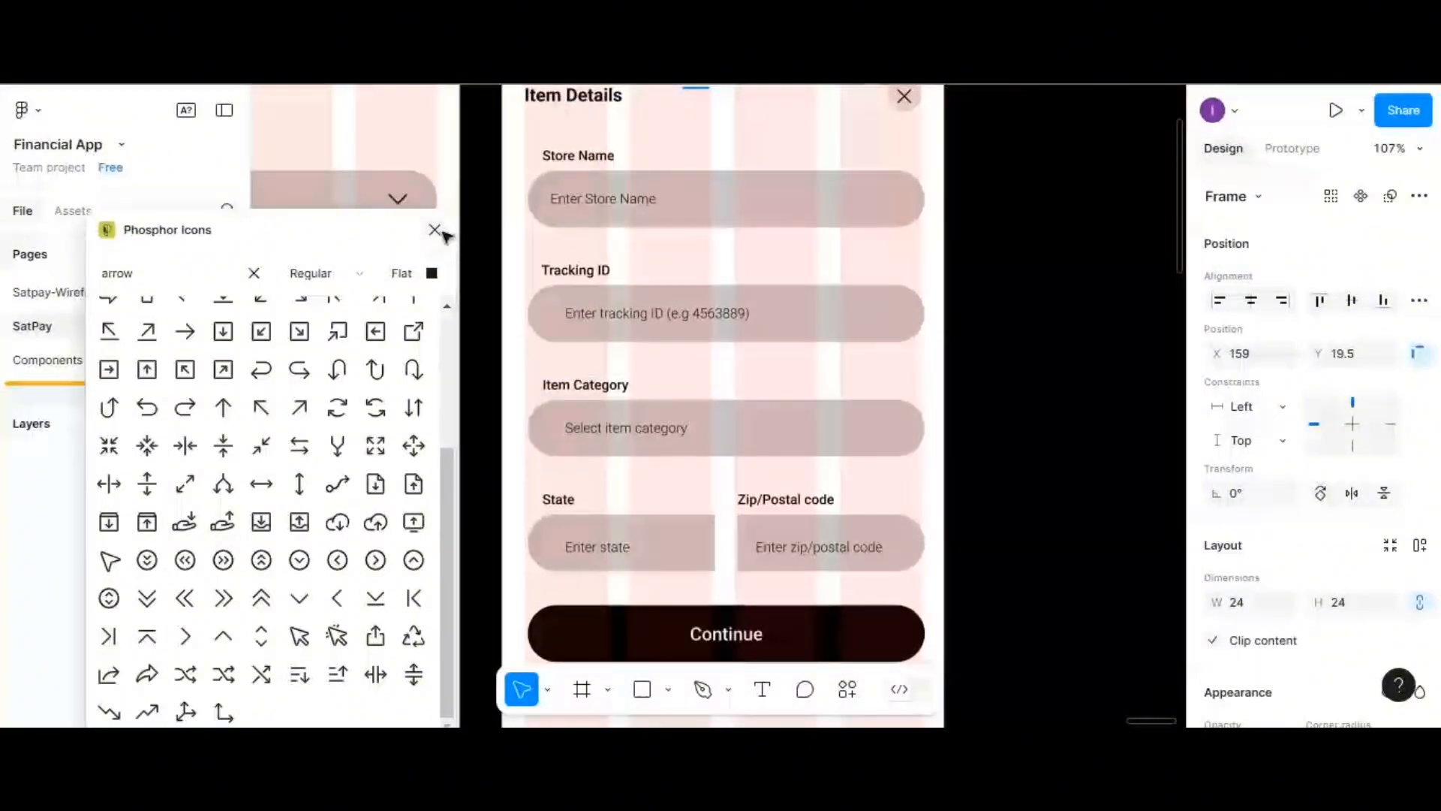
{"action": "left_click", "coordinate": [435, 230]}
{"action": "scroll", "coordinate": [650, 495], "scroll_direction": "down", "scroll_amount": 10}
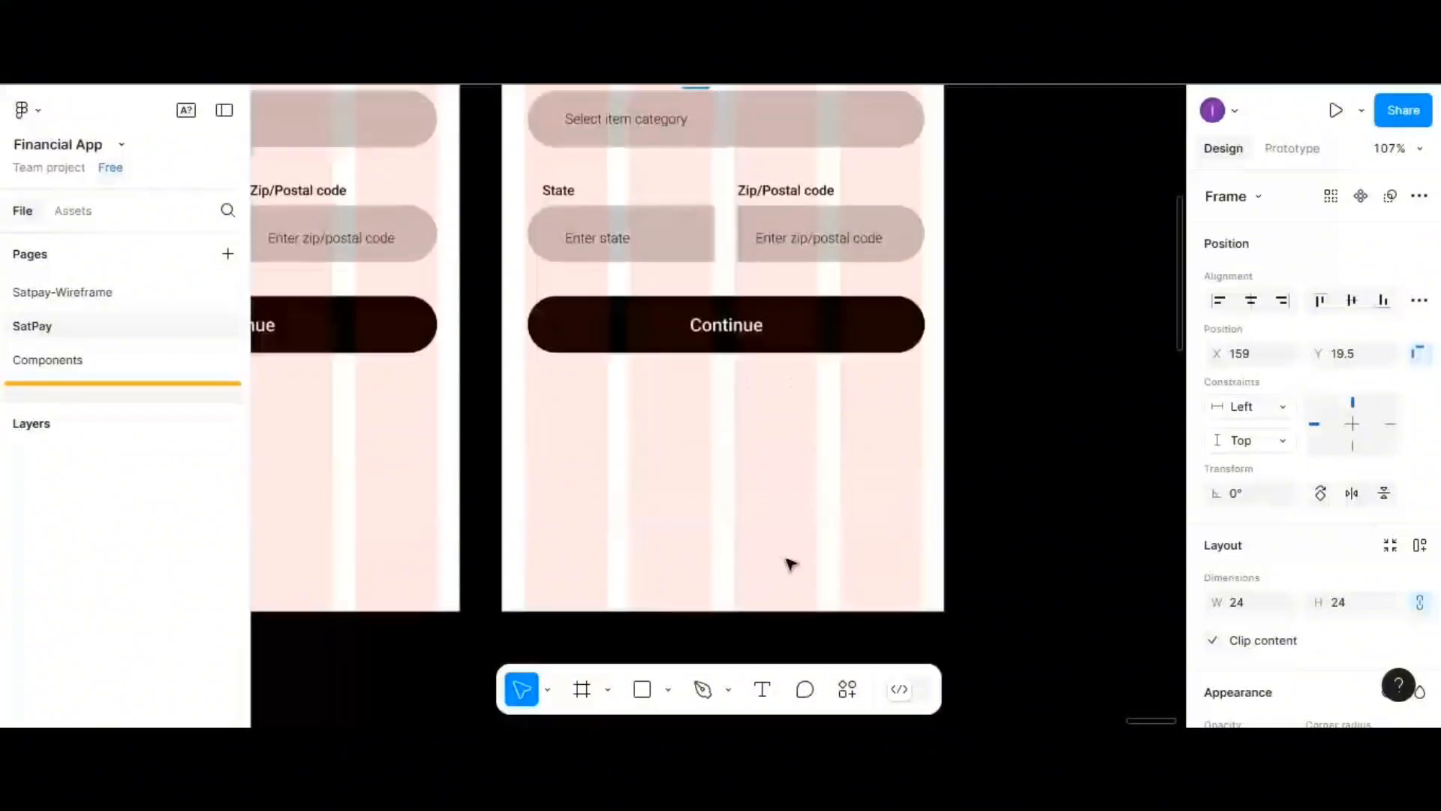
{"action": "scroll", "coordinate": [790, 564], "scroll_direction": "up", "scroll_amount": 13}
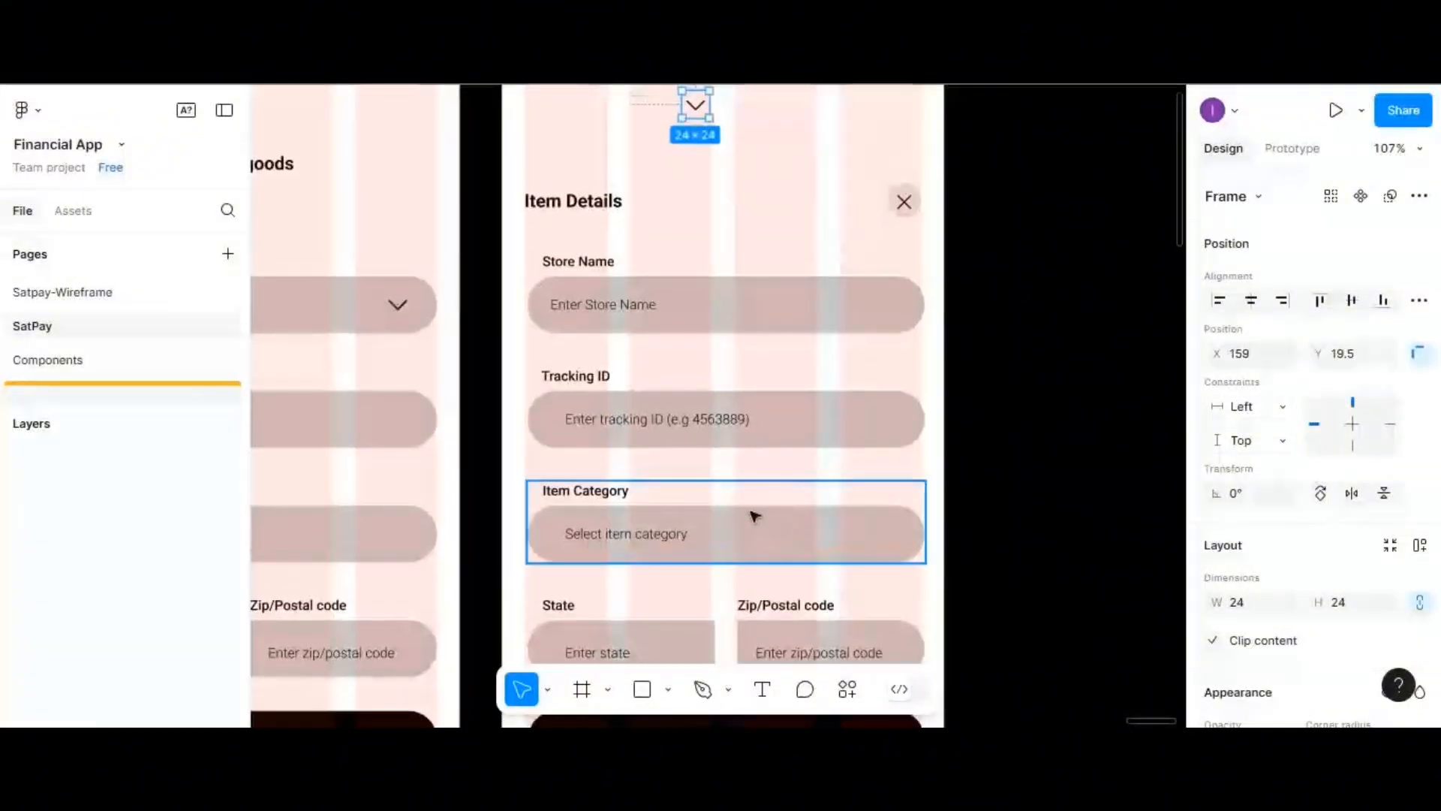
{"action": "key", "text": "ctrl+z"}
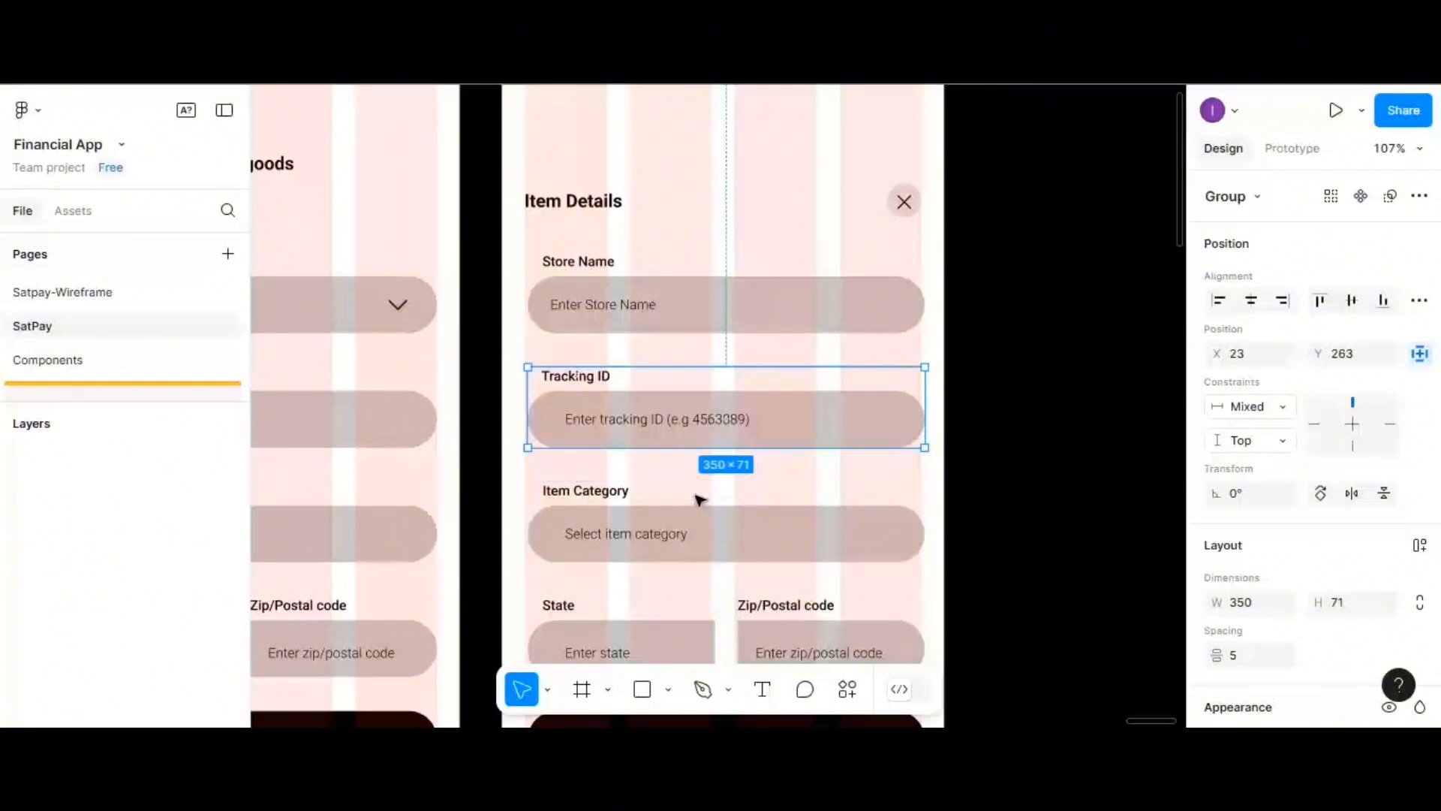
{"action": "key", "text": "ctrl+z"}
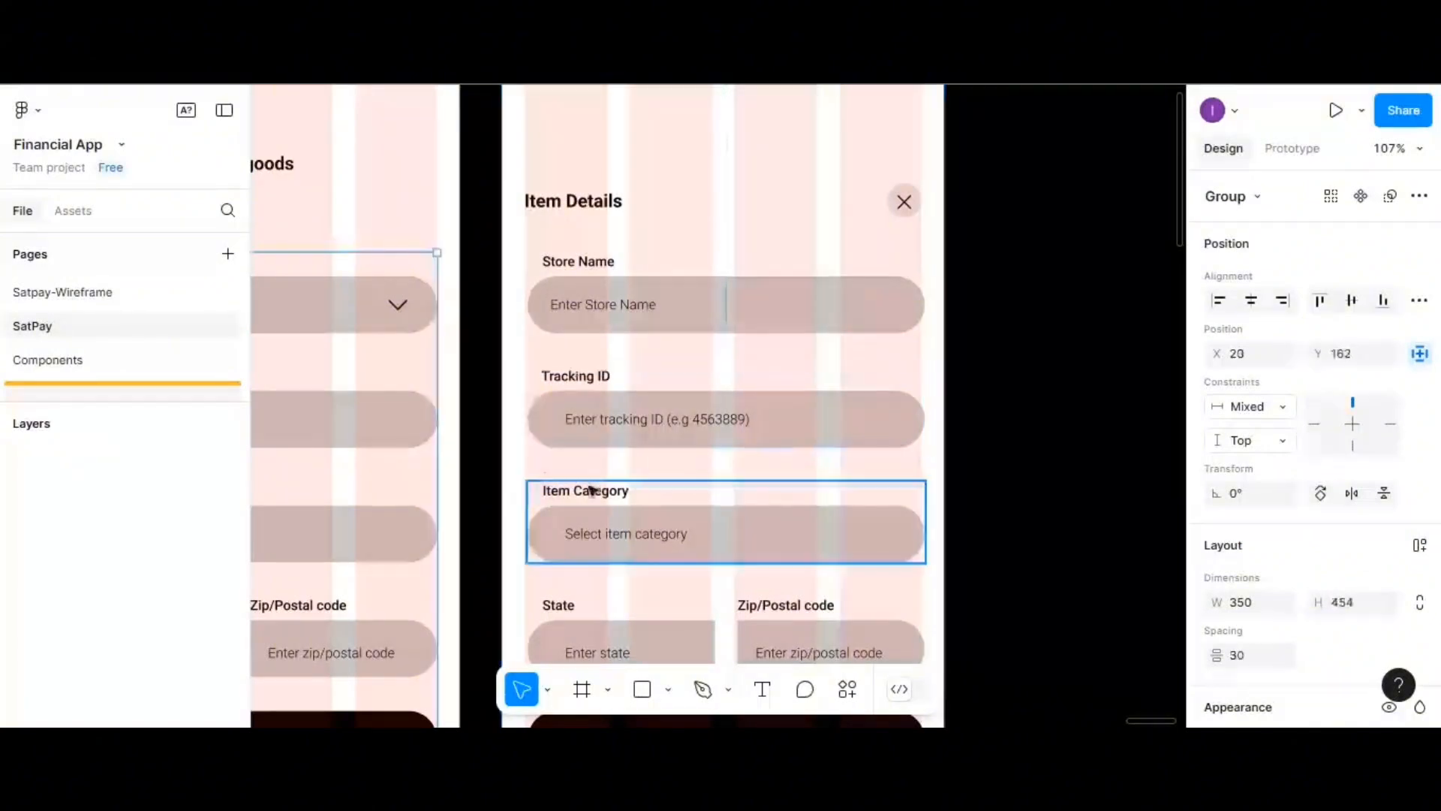
- Run the Phosphor Icons plugin, search for "arrow", place the downward caret icon on the Item Details form, and close the plugin
{"action": "right_click", "coordinate": [673, 491]}
{"action": "scroll", "coordinate": [698, 510], "scroll_direction": "down", "scroll_amount": 3}
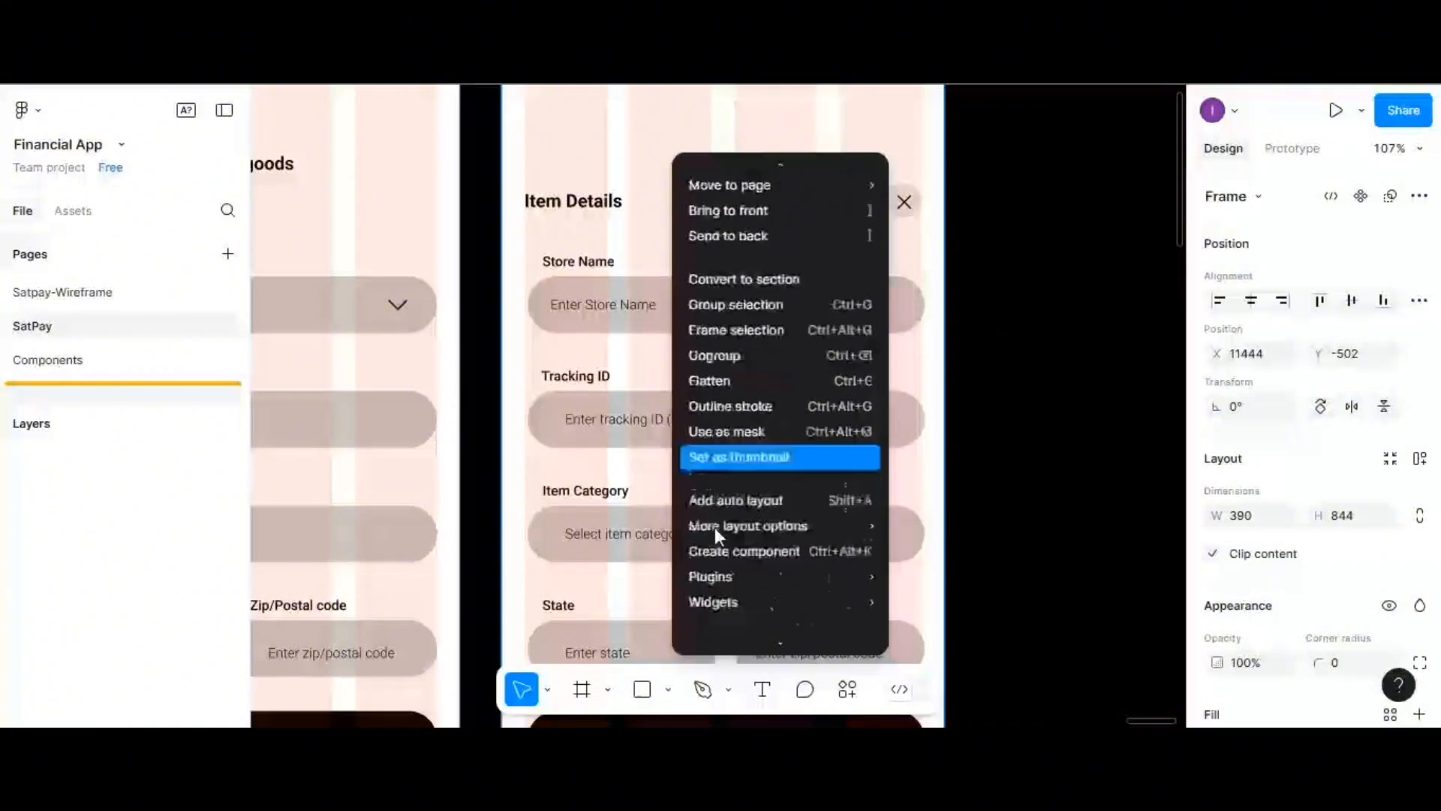
{"action": "mouse_move", "coordinate": [713, 503]}
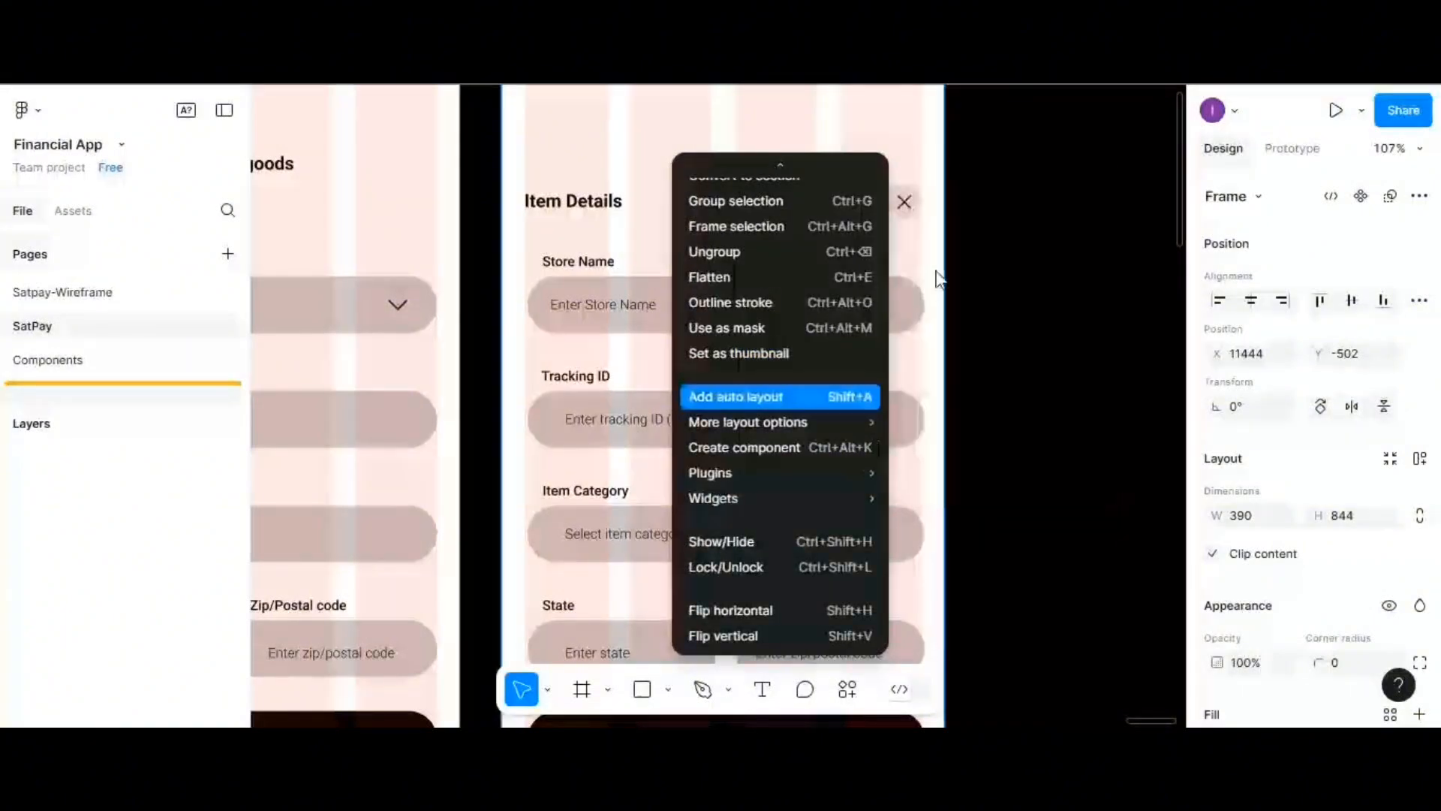
{"action": "mouse_move", "coordinate": [840, 467]}
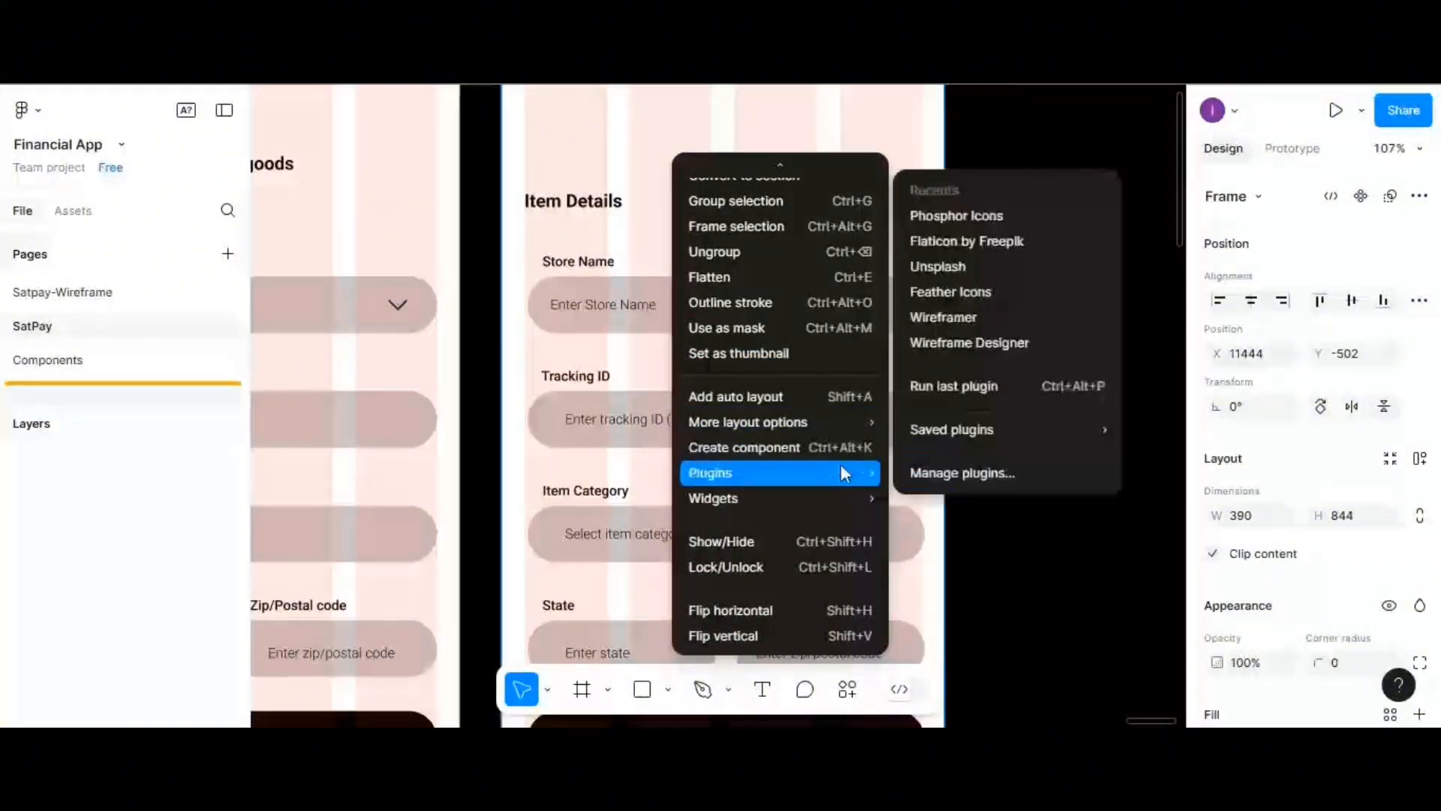
{"action": "left_click", "coordinate": [958, 223]}
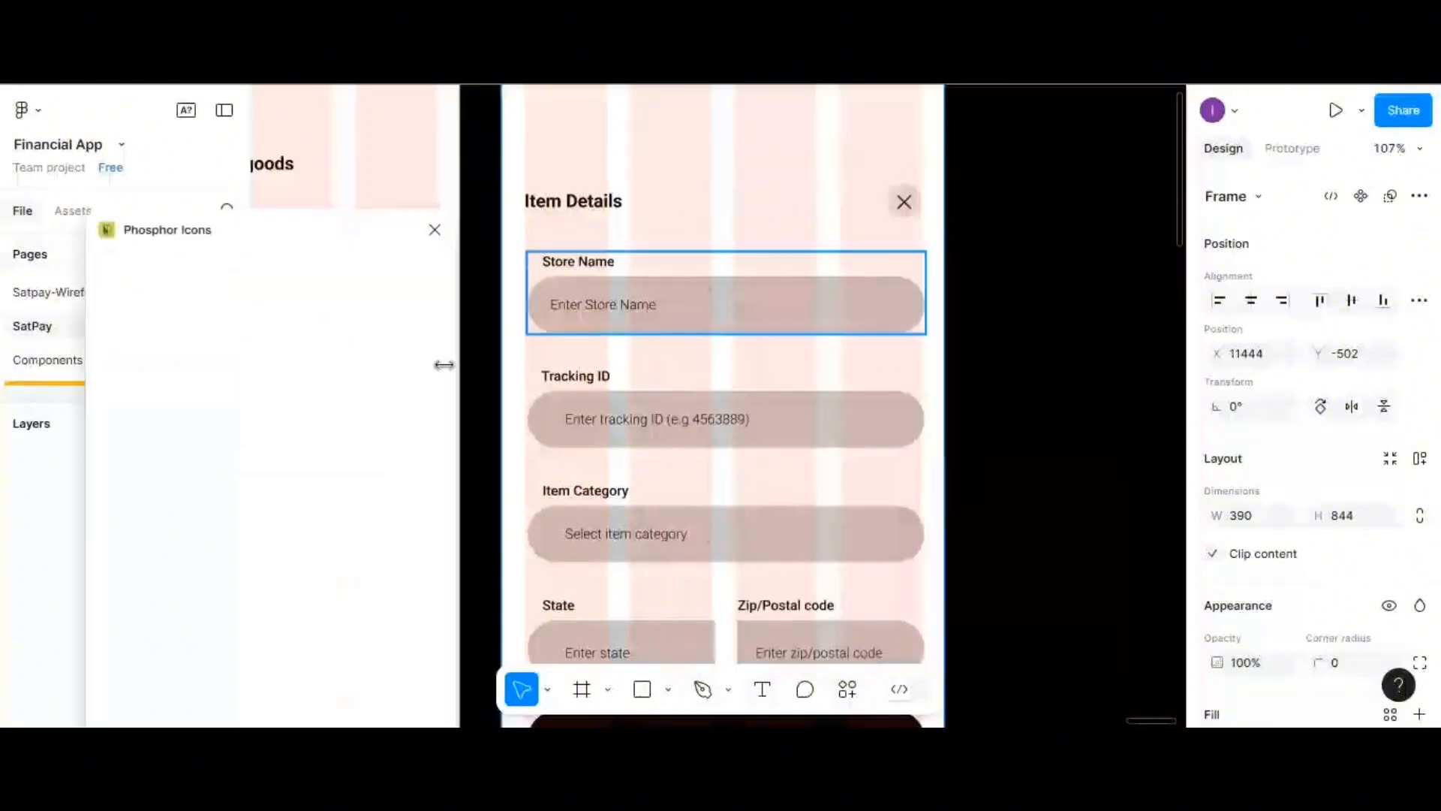
{"action": "left_click", "coordinate": [187, 276]}
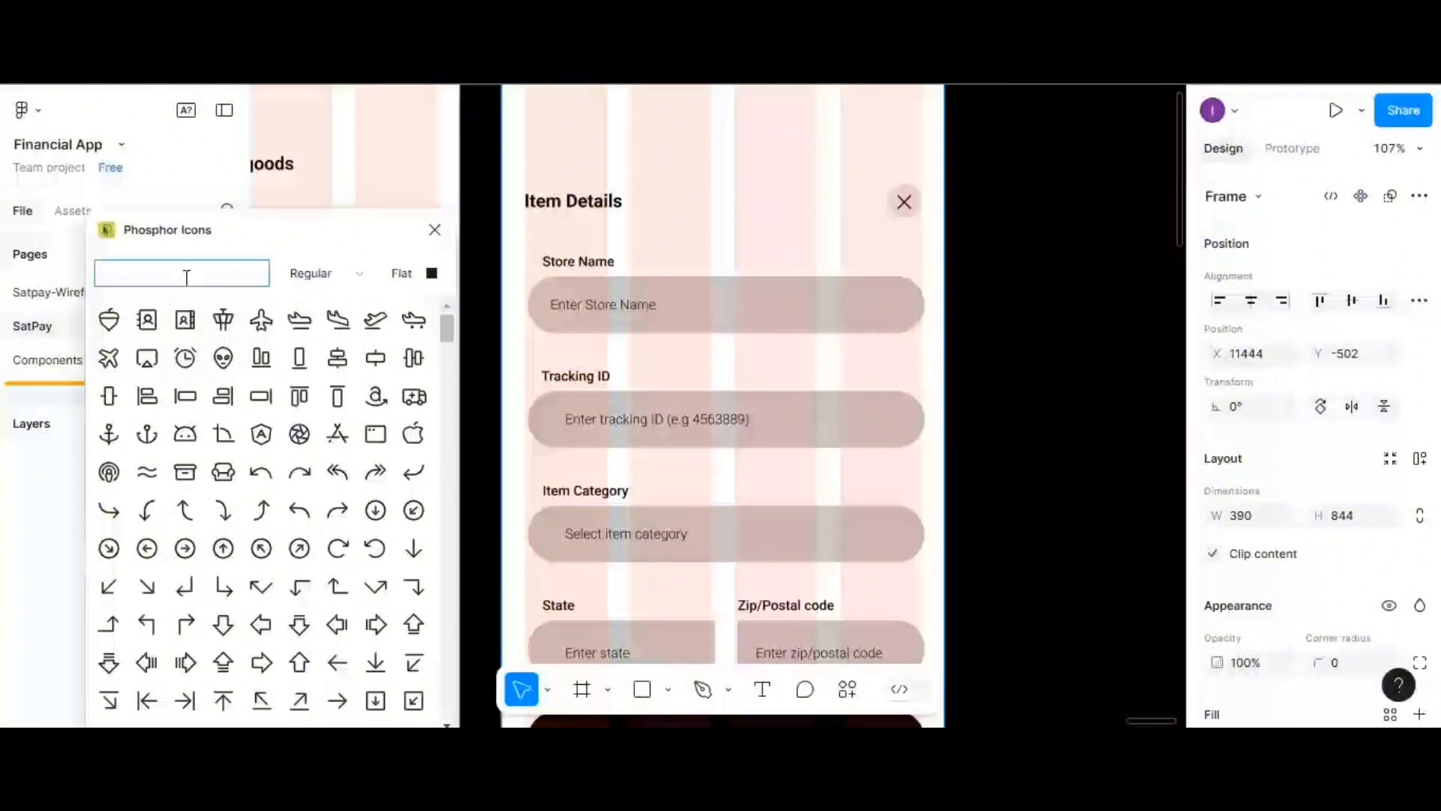
{"action": "type", "text": "arrow"}
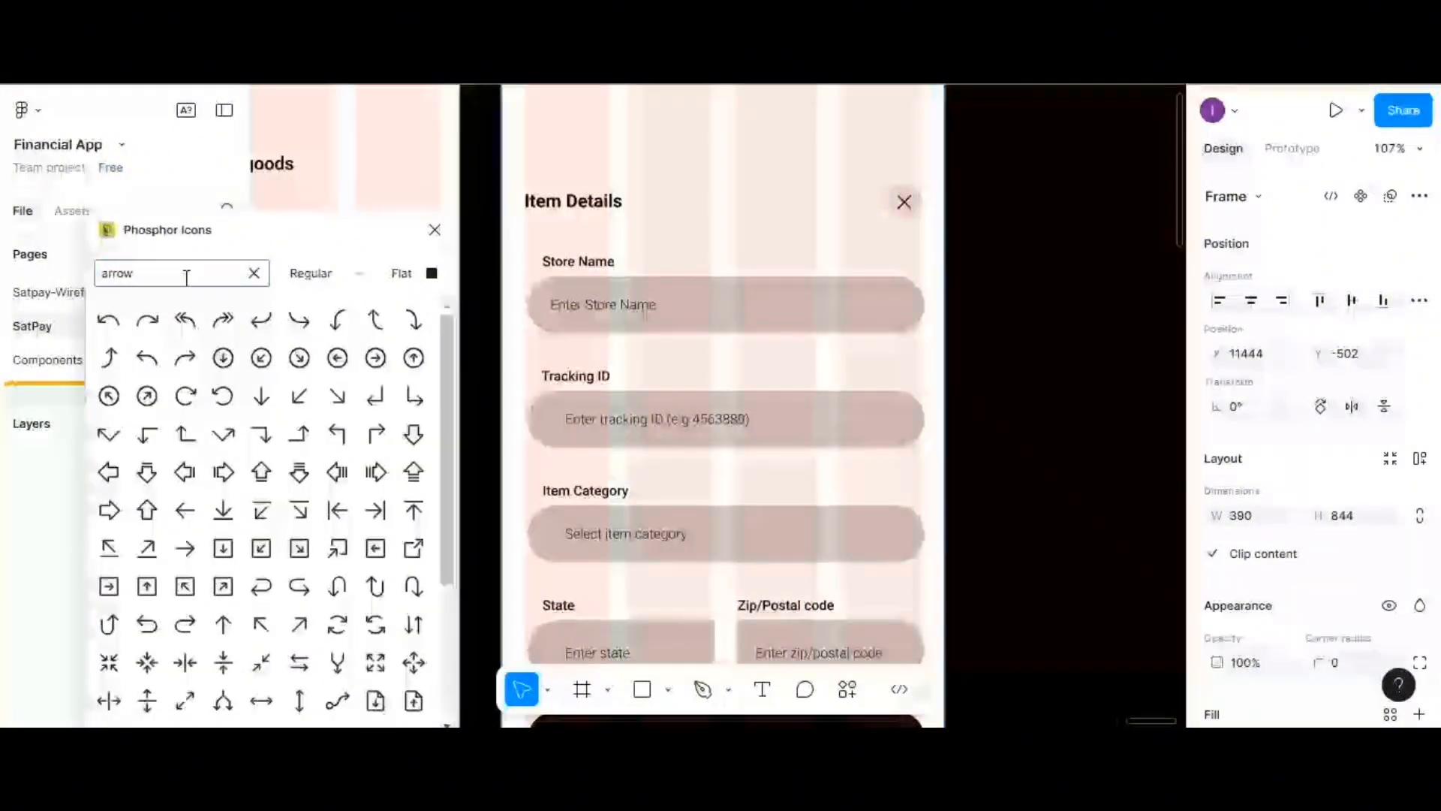
{"action": "scroll", "coordinate": [323, 450], "scroll_direction": "down", "scroll_amount": 5}
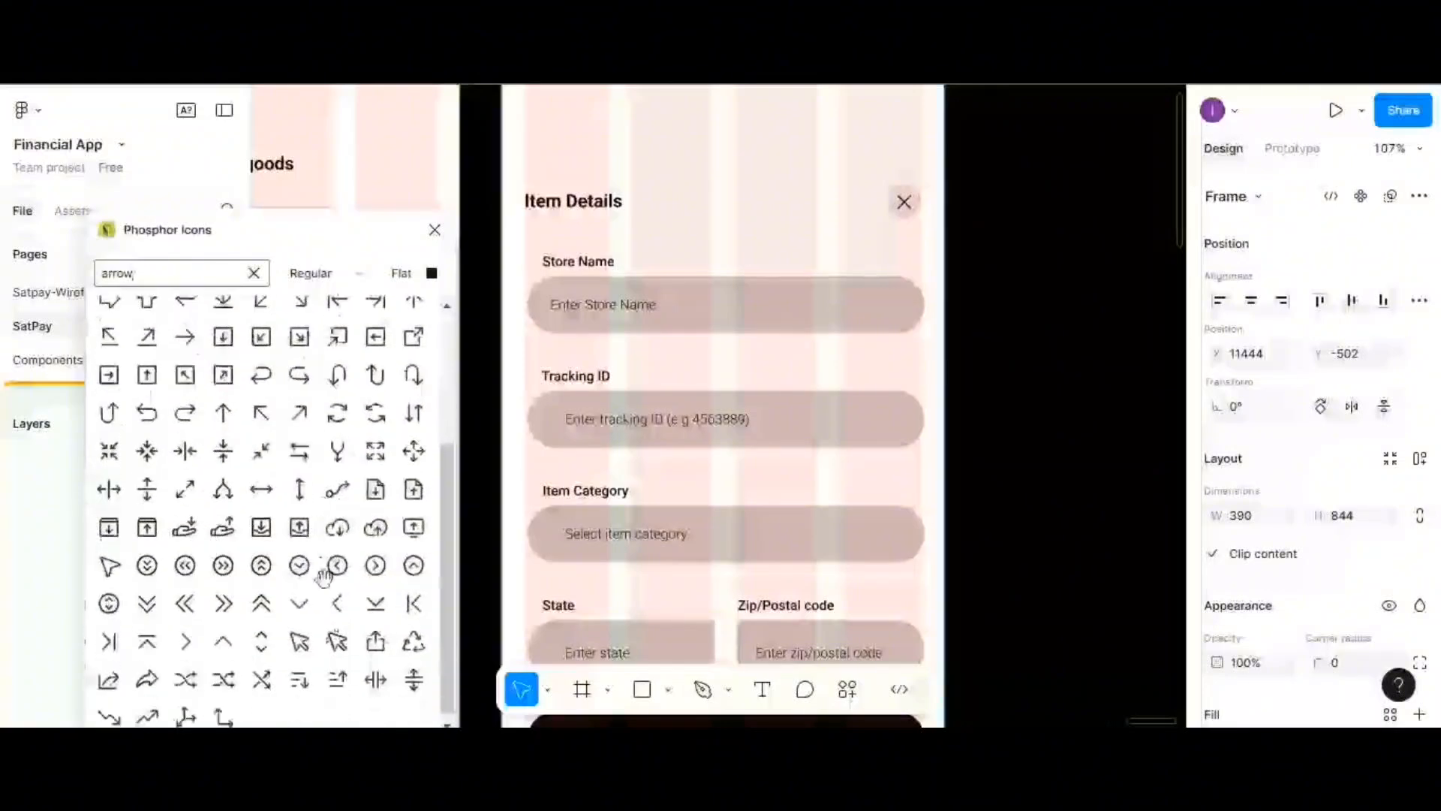
{"action": "left_click_drag", "start_coordinate": [302, 605], "coordinate": [722, 385]}
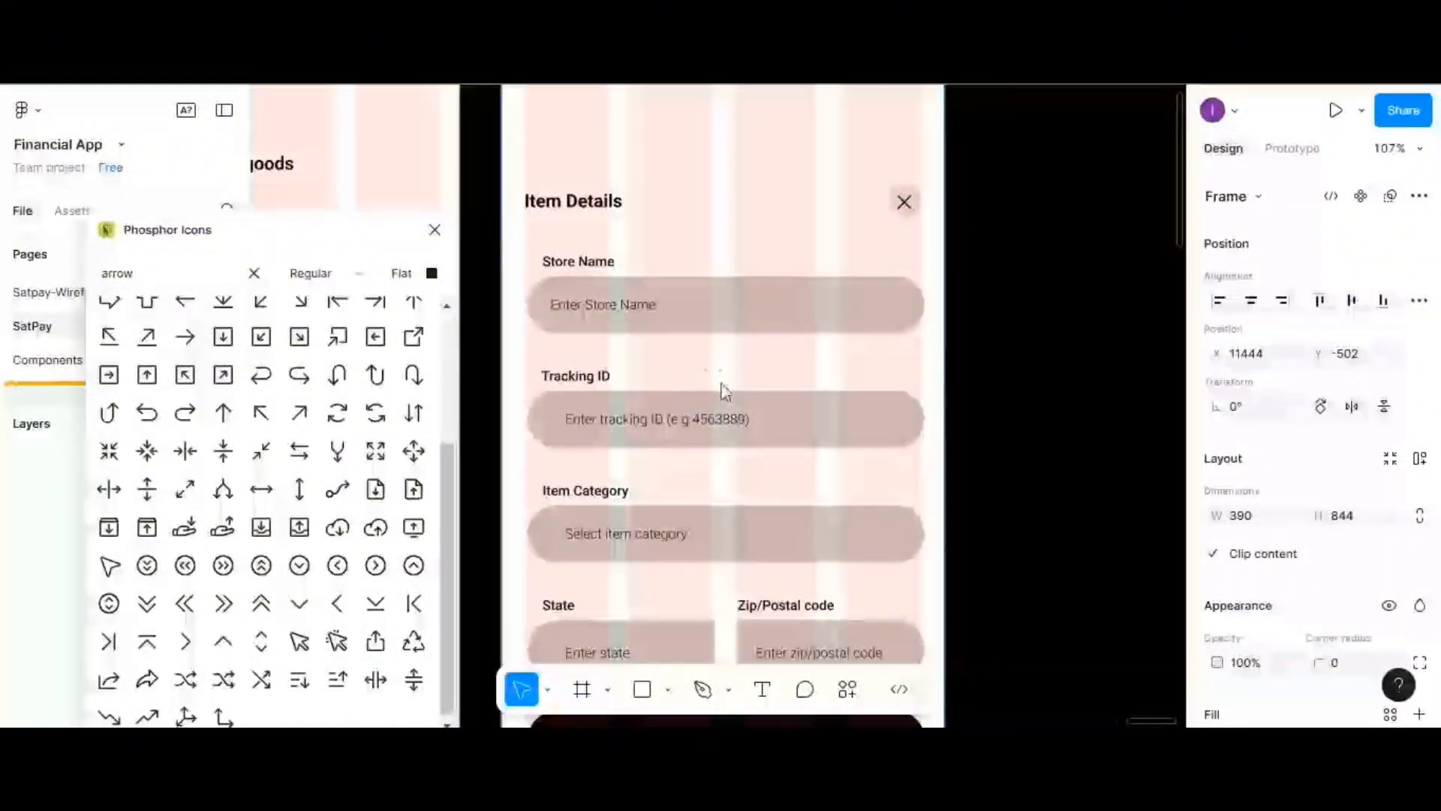
{"action": "left_click", "coordinate": [434, 230]}
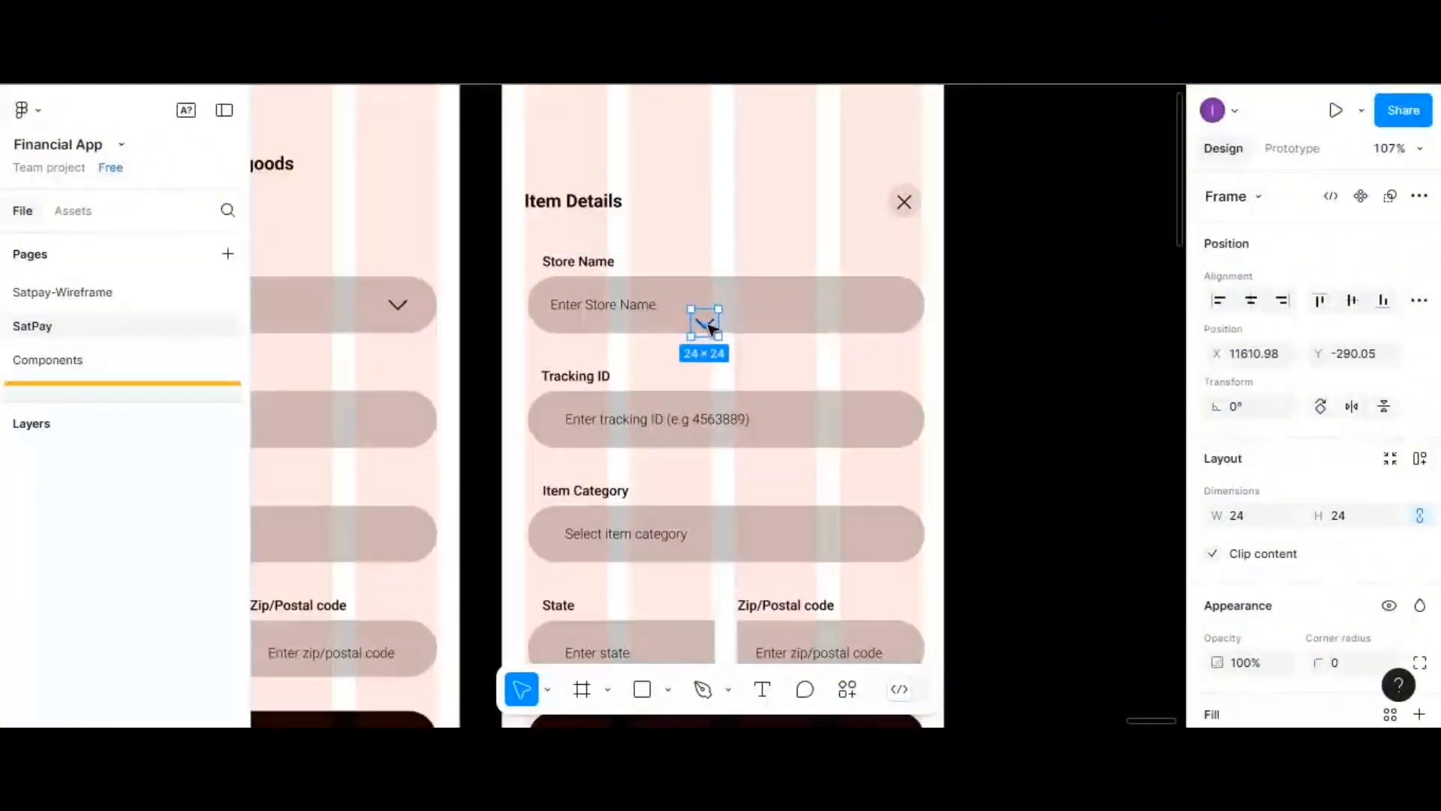
- Move the caret icon to the right end of the Item Category field and align it to the field's vertical centre
{"action": "left_click_drag", "start_coordinate": [710, 328], "coordinate": [786, 461]}
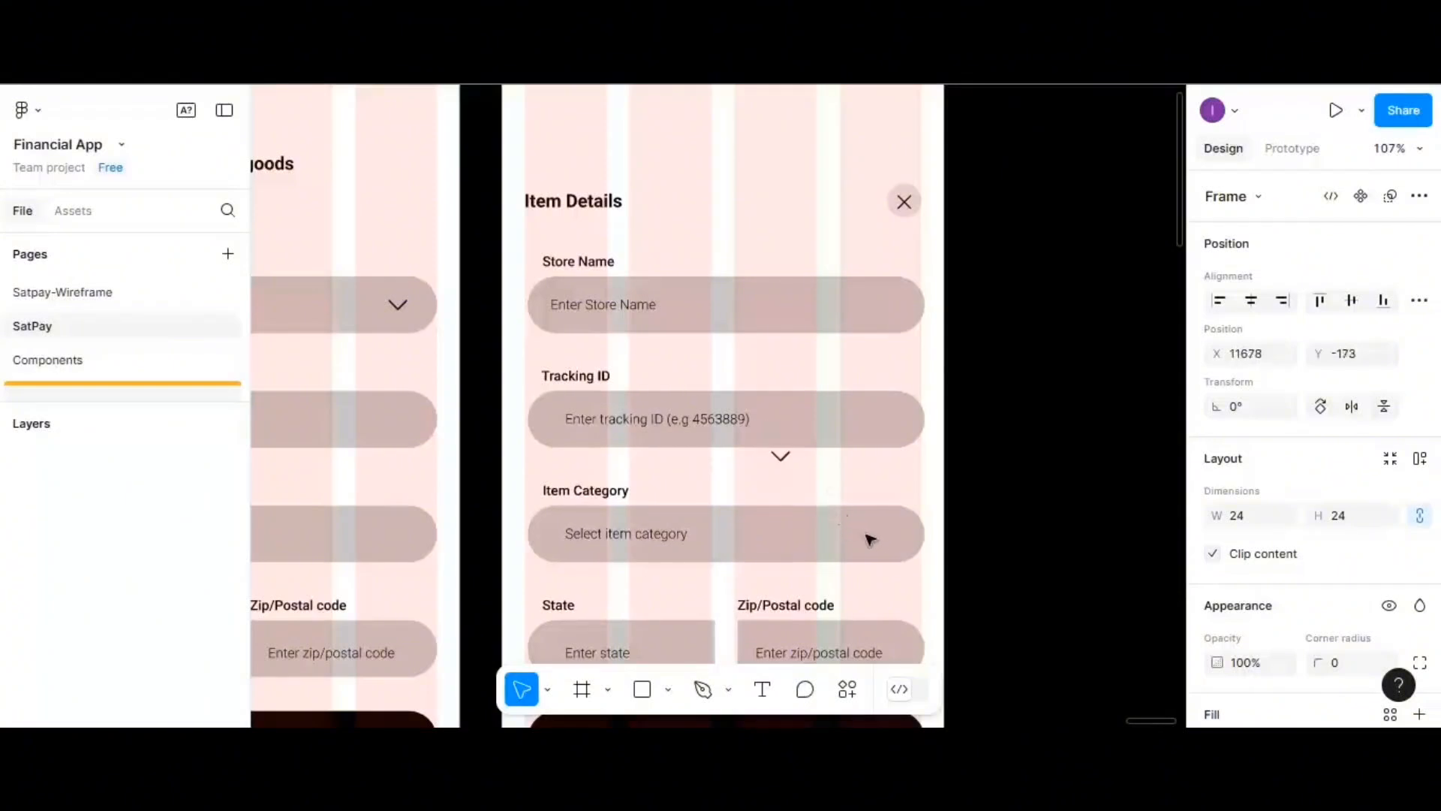
{"action": "left_click_drag", "start_coordinate": [871, 540], "coordinate": [889, 540]}
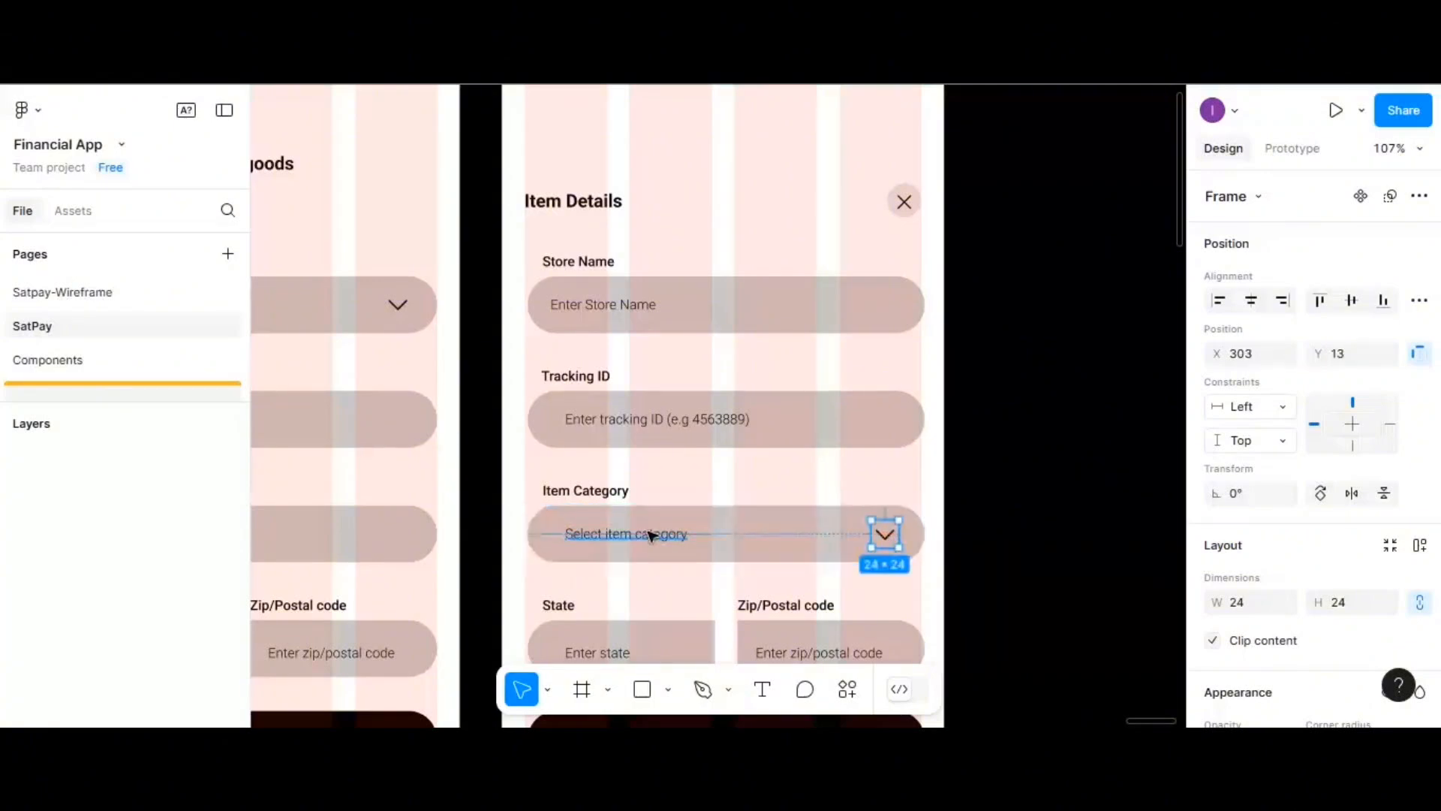
{"action": "left_click", "coordinate": [1352, 301]}
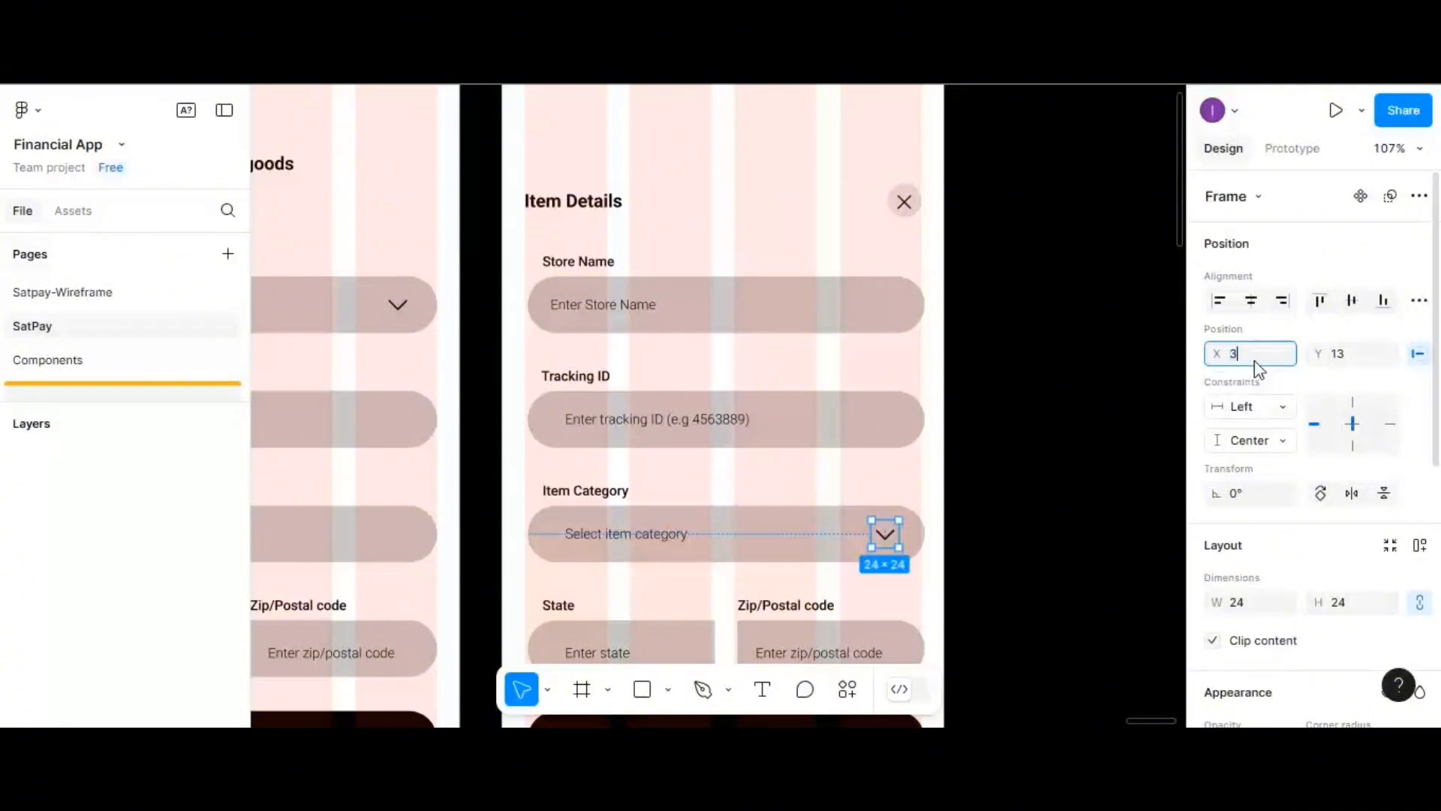
- Set the Item Category field's caret icon to X position 300 and its placeholder text to X position 20
{"action": "key", "text": "Return"}
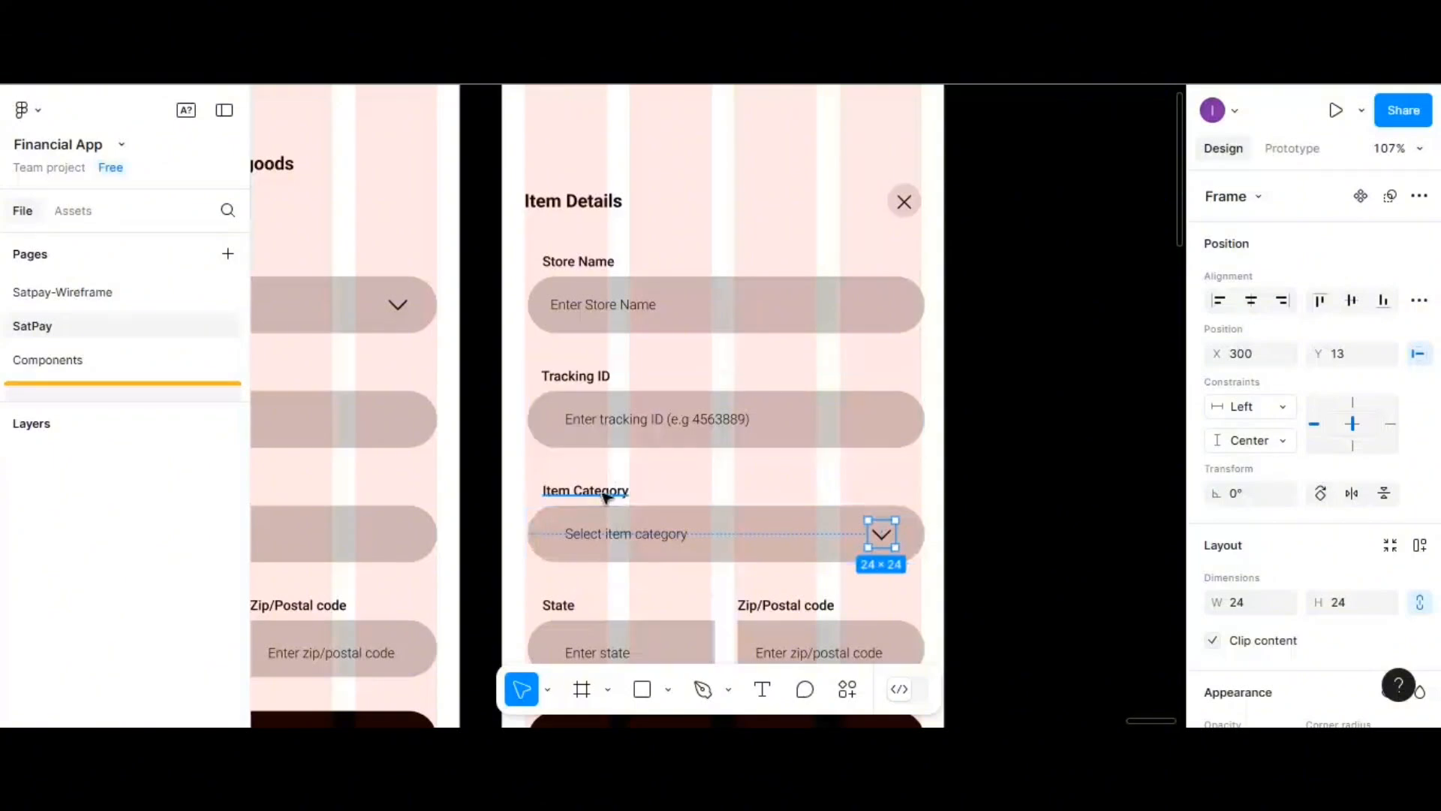
{"action": "left_click", "coordinate": [605, 538]}
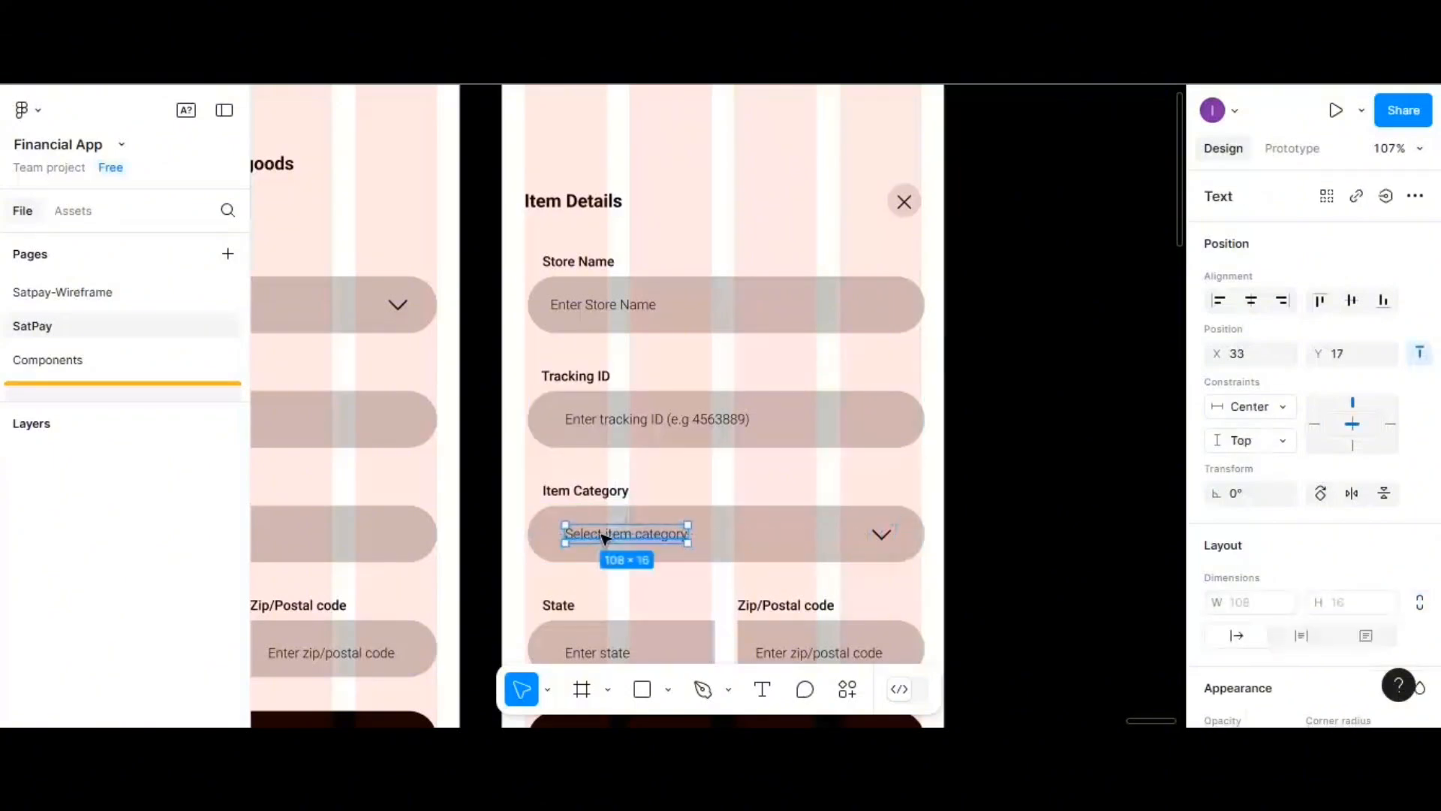
{"action": "left_click", "coordinate": [1246, 356]}
{"action": "type", "text": "20"}
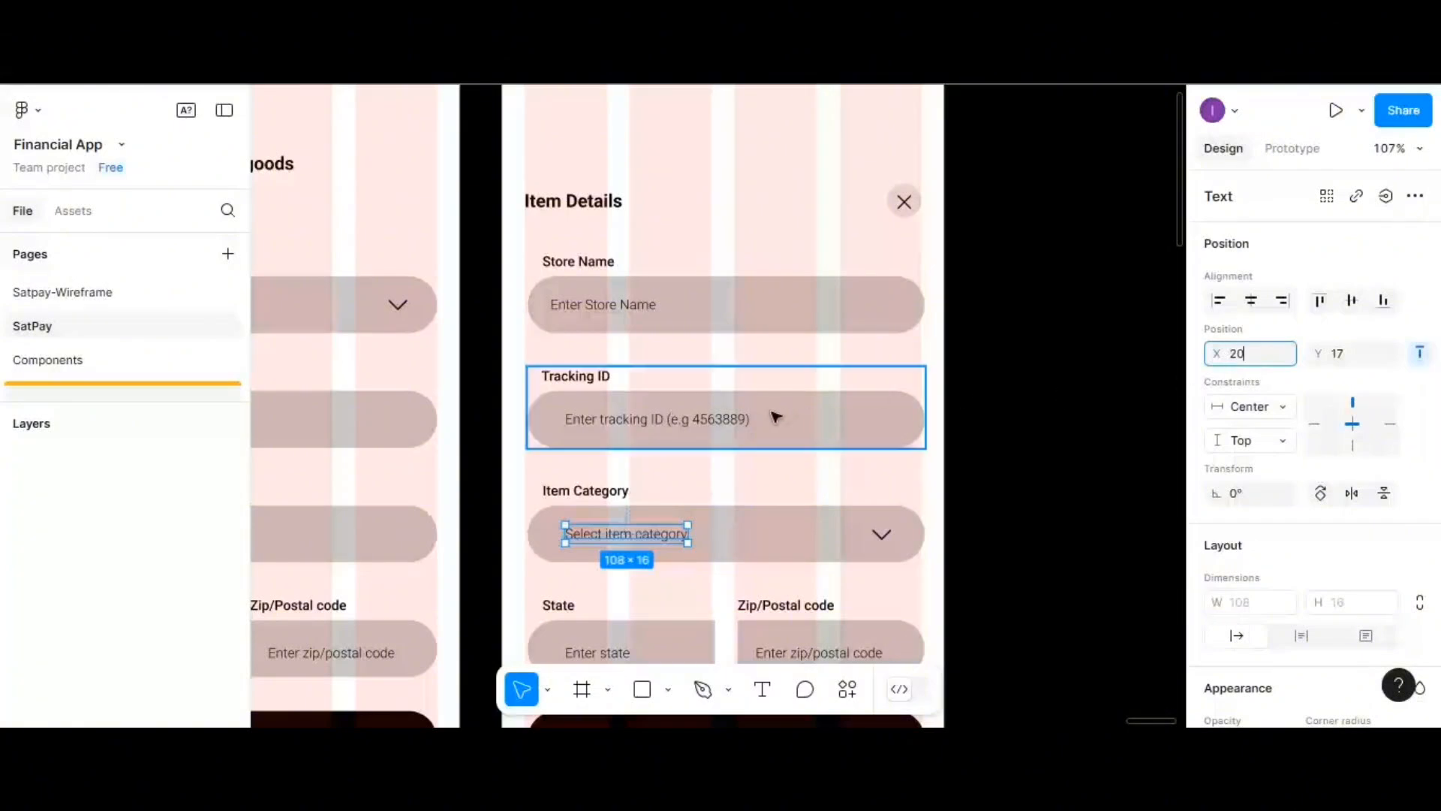
- Set the X position of the placeholder text in the Tracking ID field to 20
{"action": "left_click", "coordinate": [719, 426]}
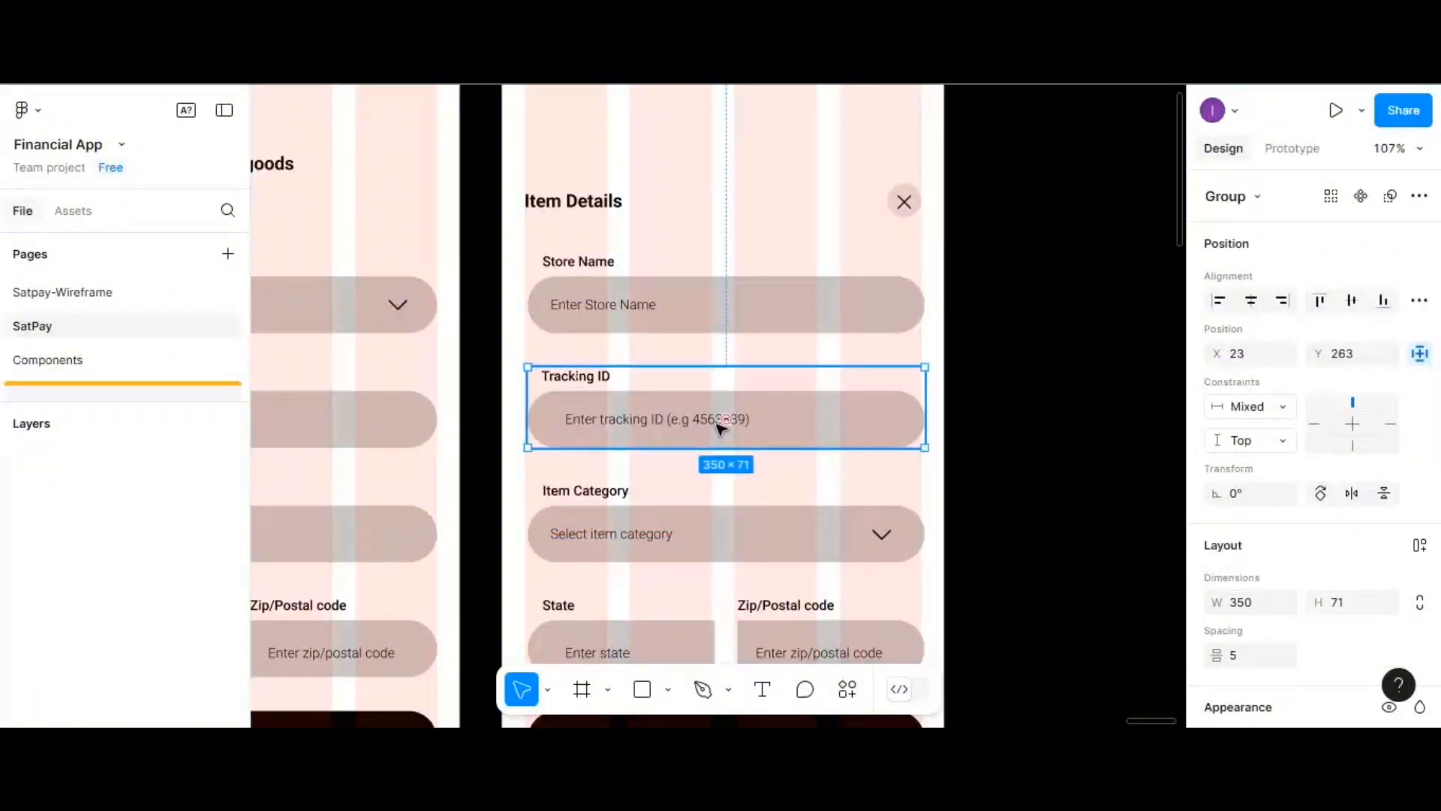
{"action": "double_click", "coordinate": [719, 426]}
{"action": "double_click", "coordinate": [715, 420]}
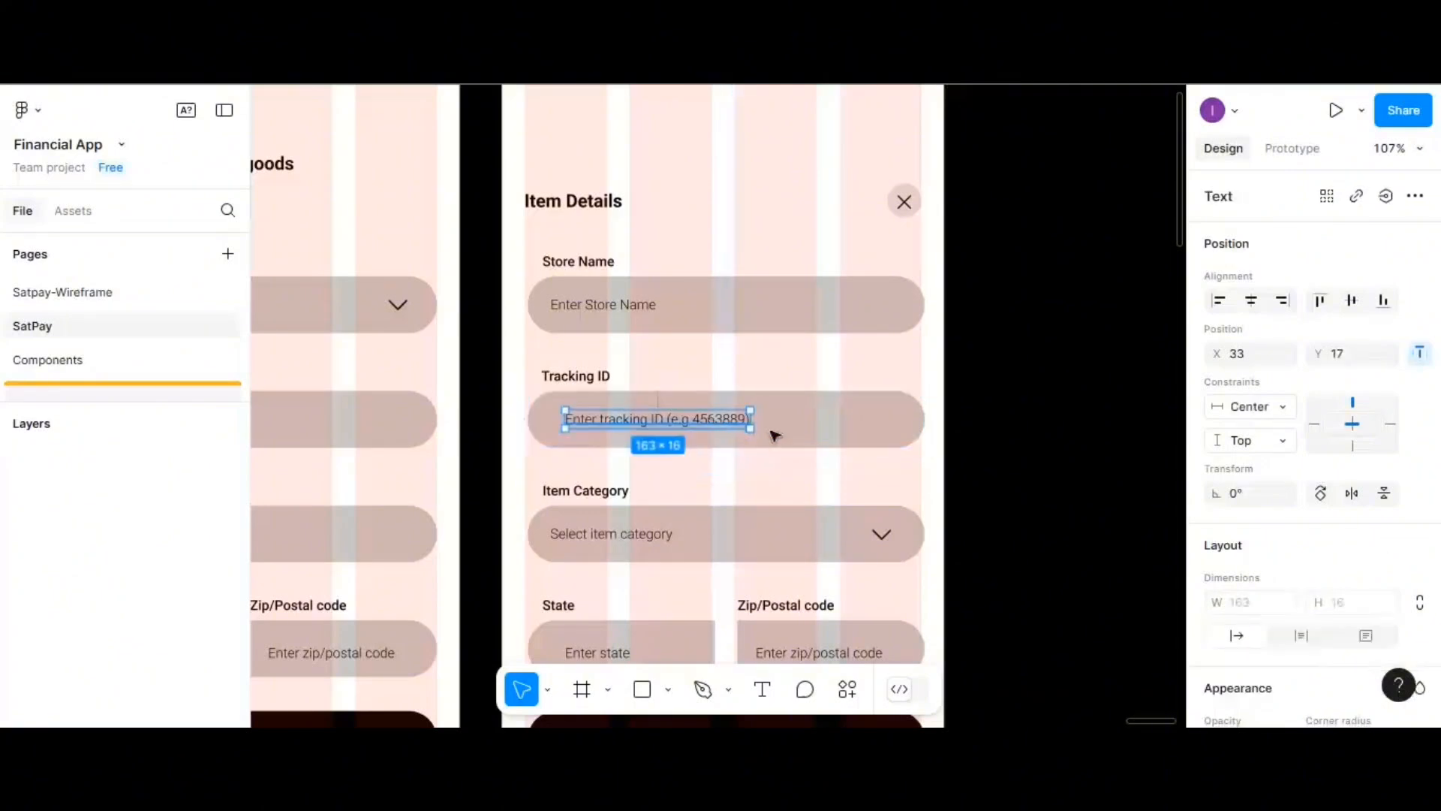
{"action": "left_click", "coordinate": [1248, 361]}
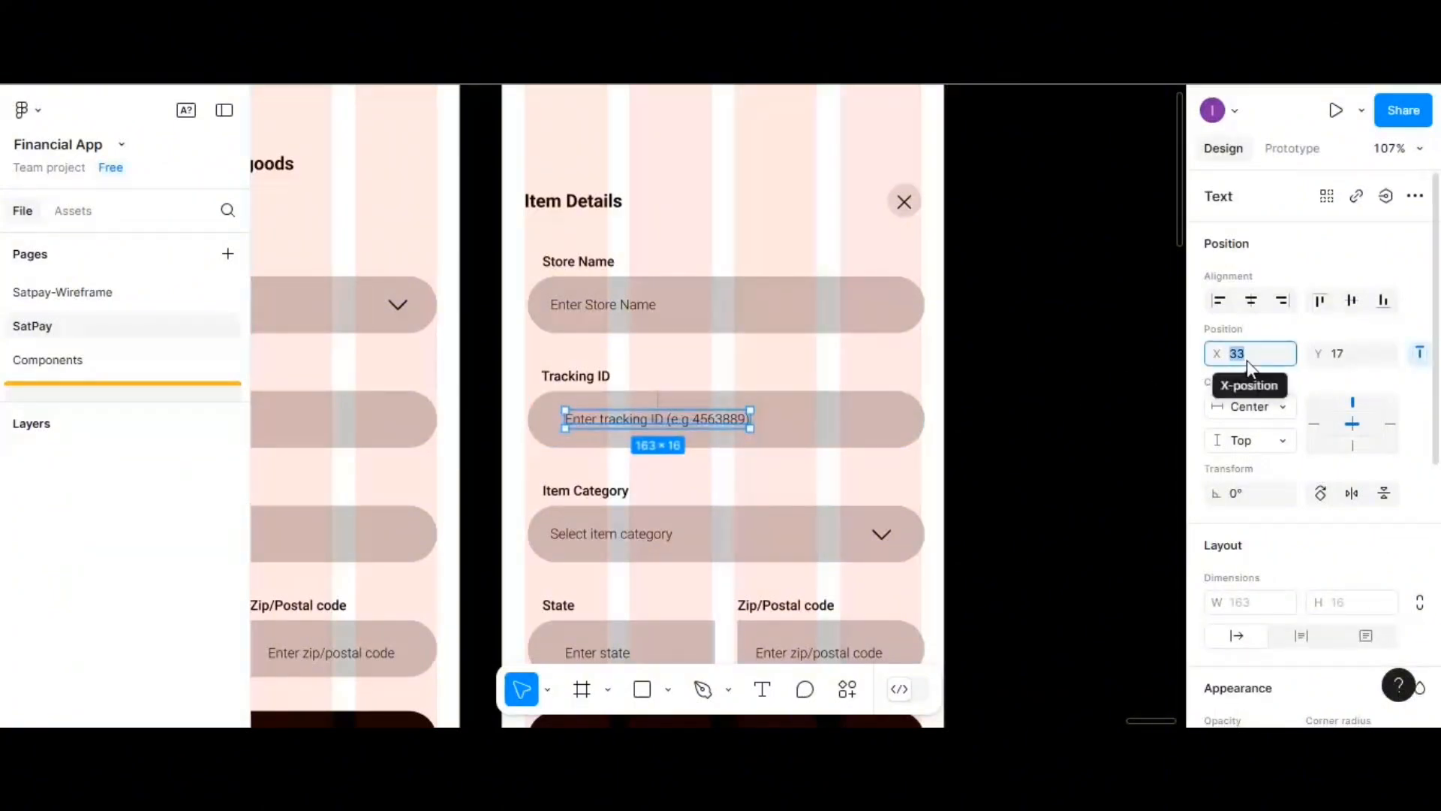
{"action": "type", "text": "20"}
{"action": "key", "text": "Return"}
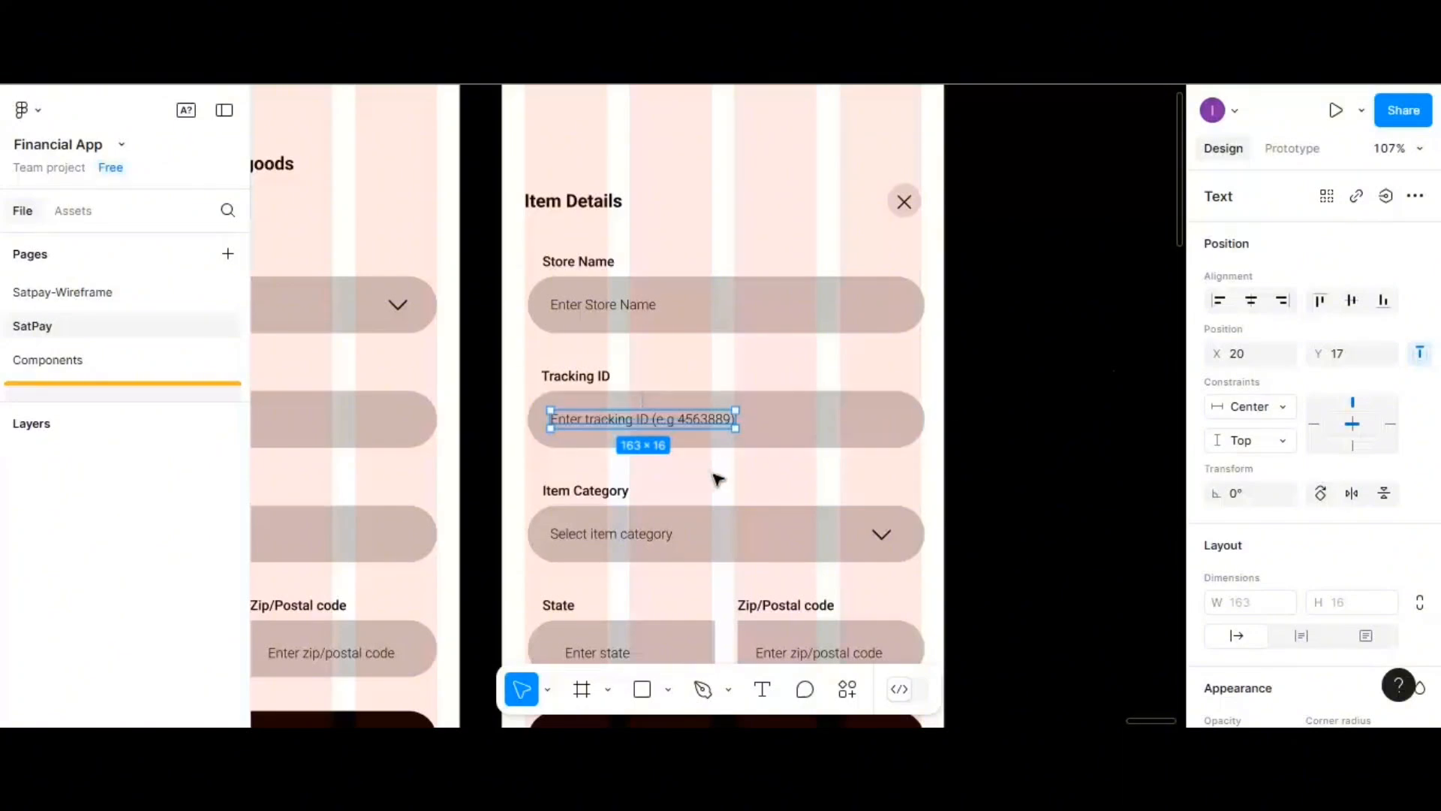
- Move the State and Zip/Postal code row together with the Continue button further down to make room below Item Category
{"action": "left_click", "coordinate": [732, 499]}
{"action": "scroll", "coordinate": [731, 499], "scroll_direction": "down", "scroll_amount": 1}
{"action": "scroll", "coordinate": [731, 499], "scroll_direction": "down", "scroll_amount": 3}
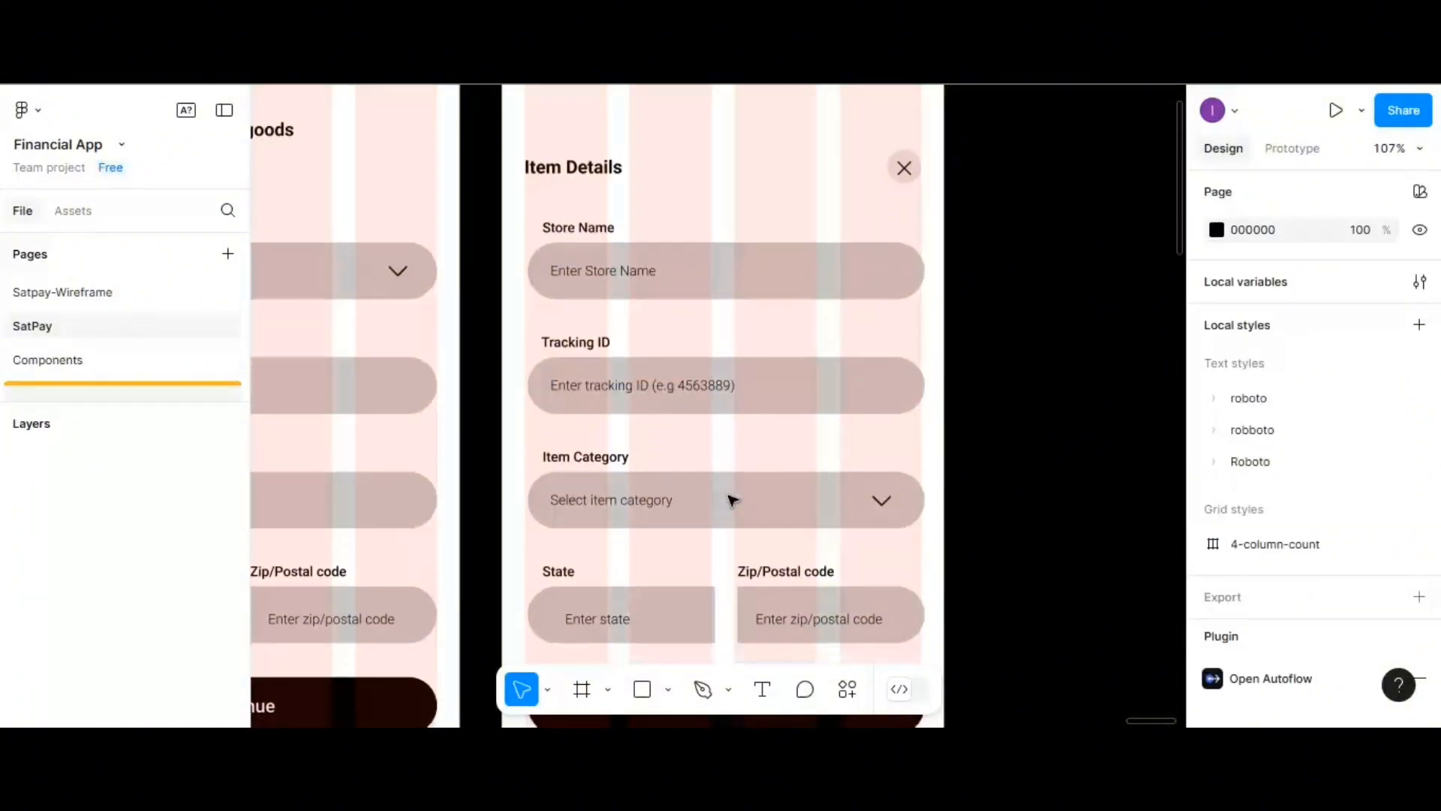
{"action": "scroll", "coordinate": [732, 499], "scroll_direction": "down", "scroll_amount": 3}
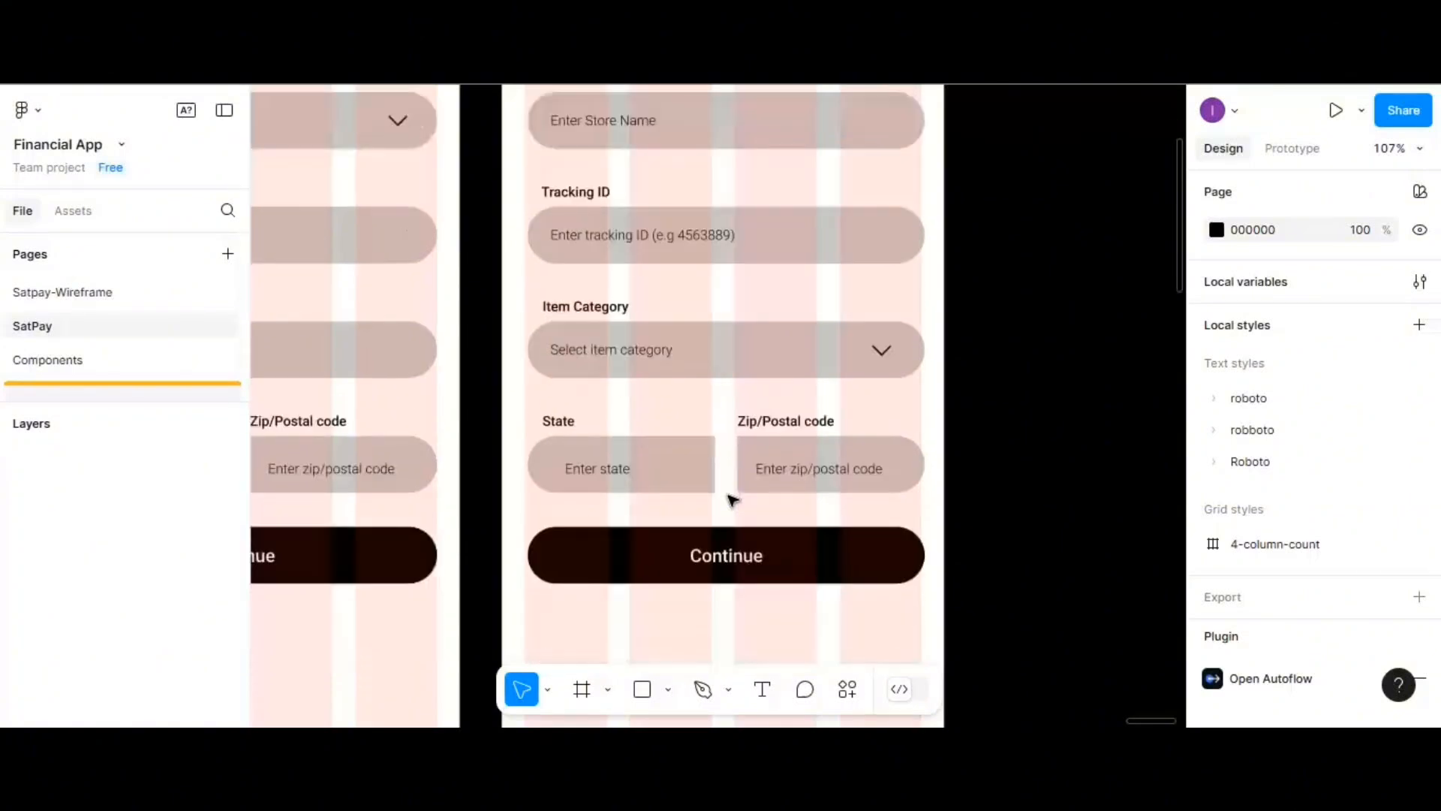
{"action": "left_click", "coordinate": [597, 477]}
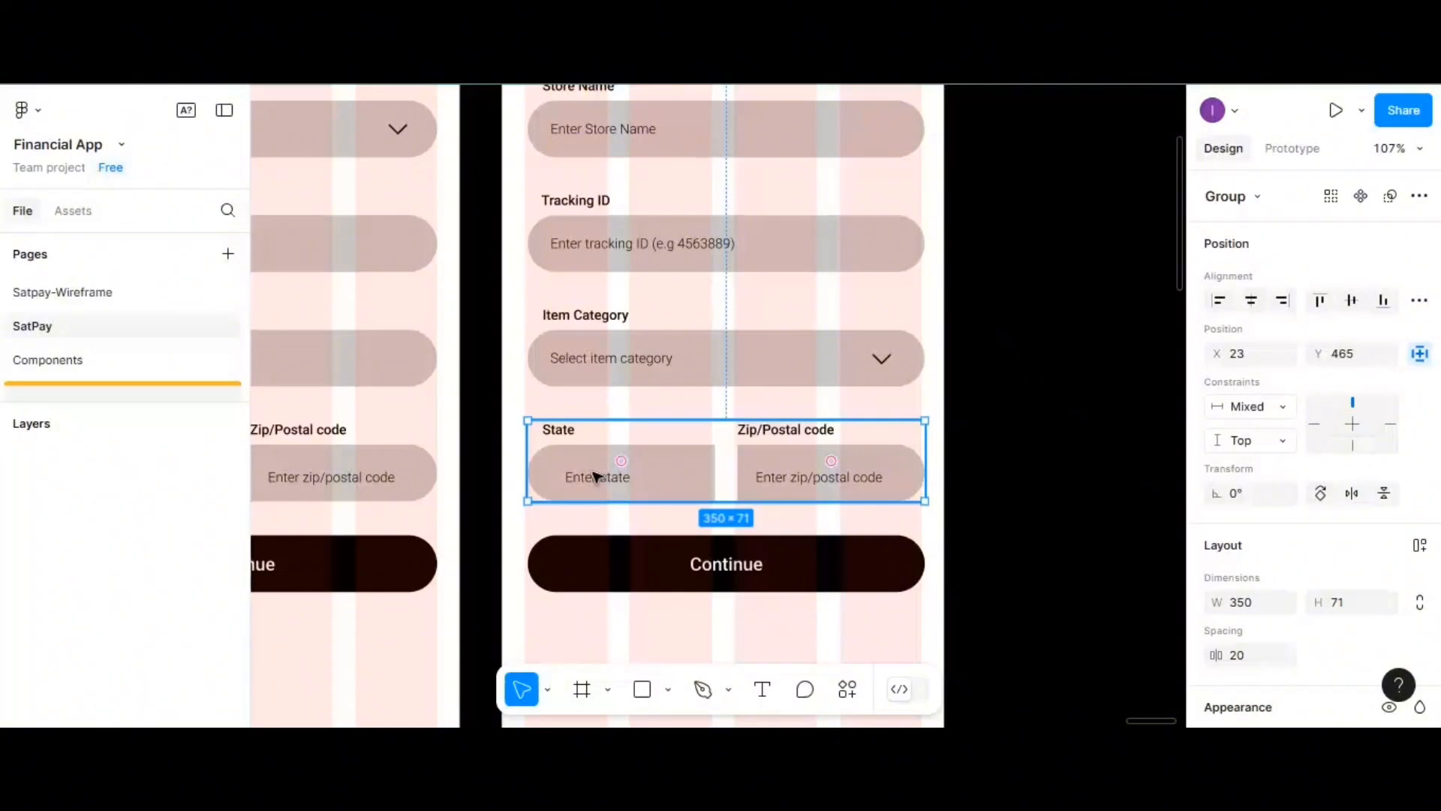
{"action": "left_click", "coordinate": [632, 563]}
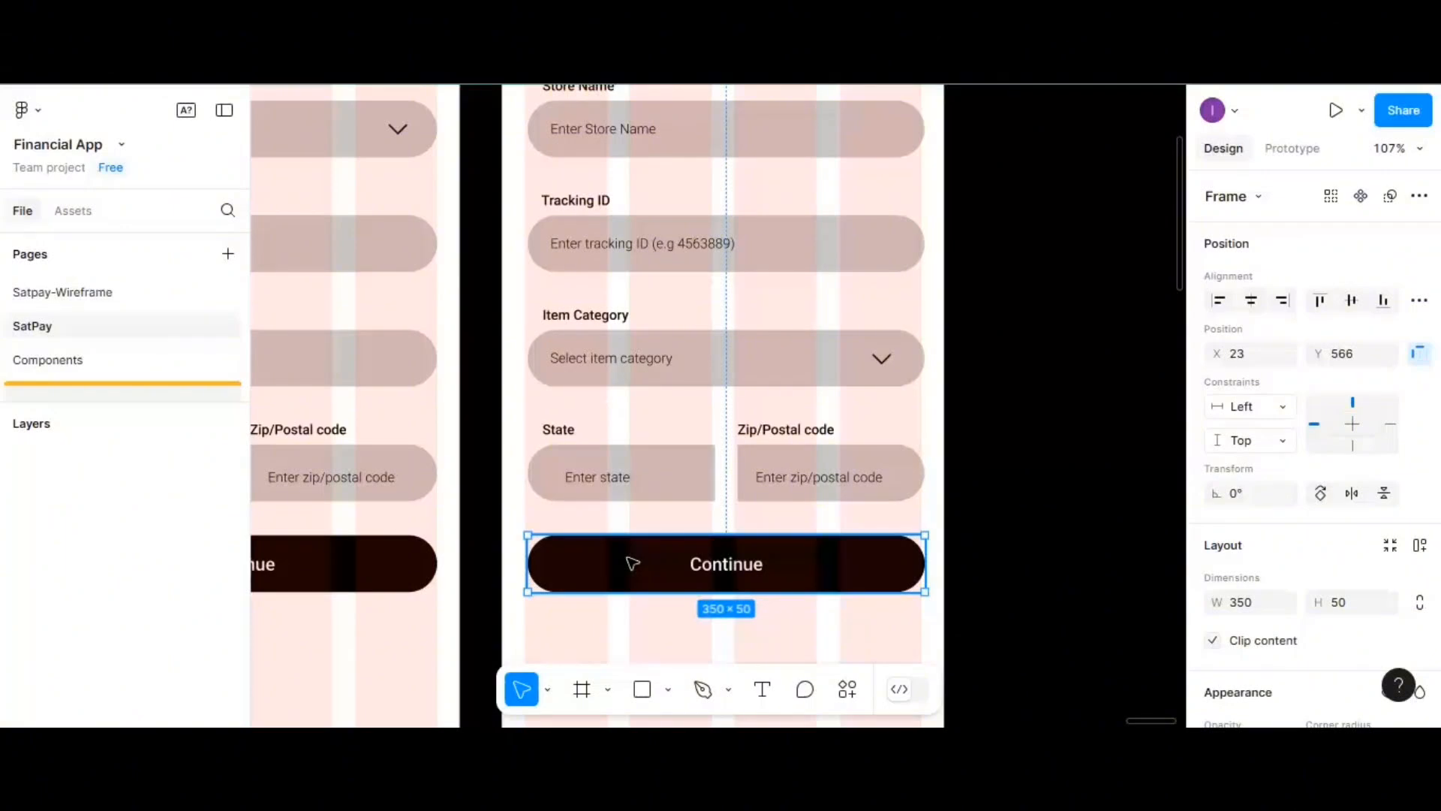
{"action": "left_click", "coordinate": [603, 477]}
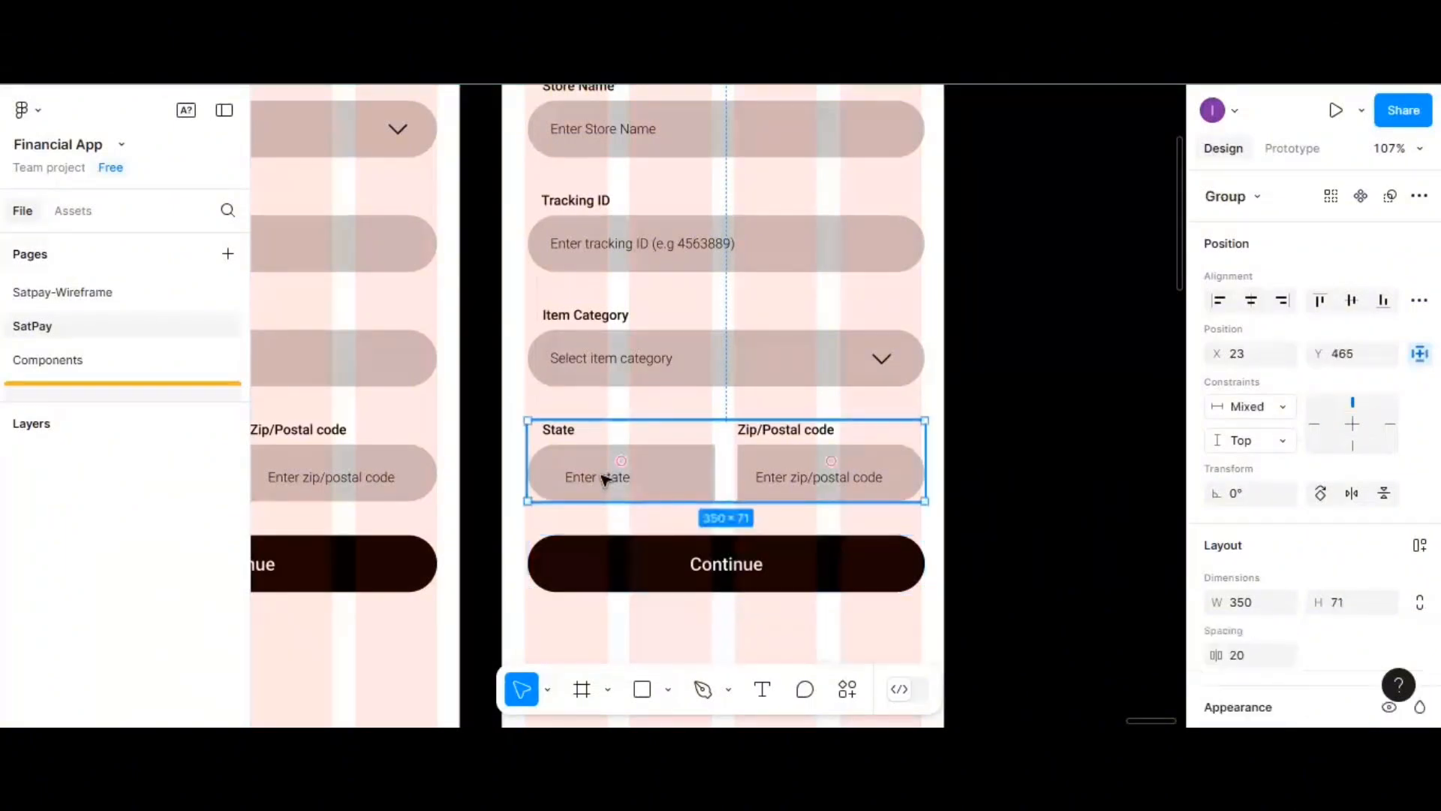
{"action": "left_click", "coordinate": [618, 553]}
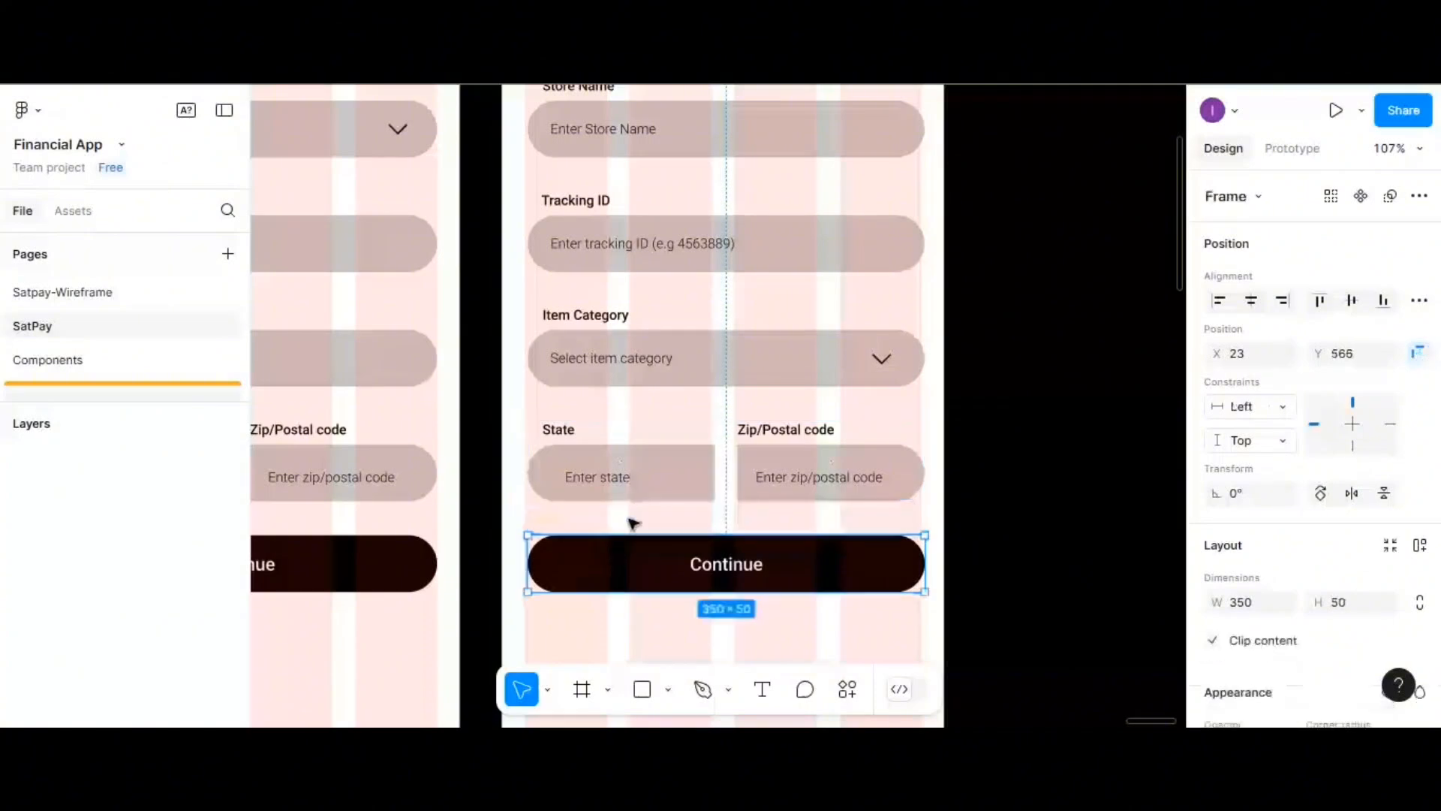
{"action": "left_click", "coordinate": [628, 493], "text": "shift"}
{"action": "scroll", "coordinate": [683, 530], "scroll_direction": "down", "scroll_amount": 1}
{"action": "scroll", "coordinate": [684, 530], "scroll_direction": "down", "scroll_amount": 3}
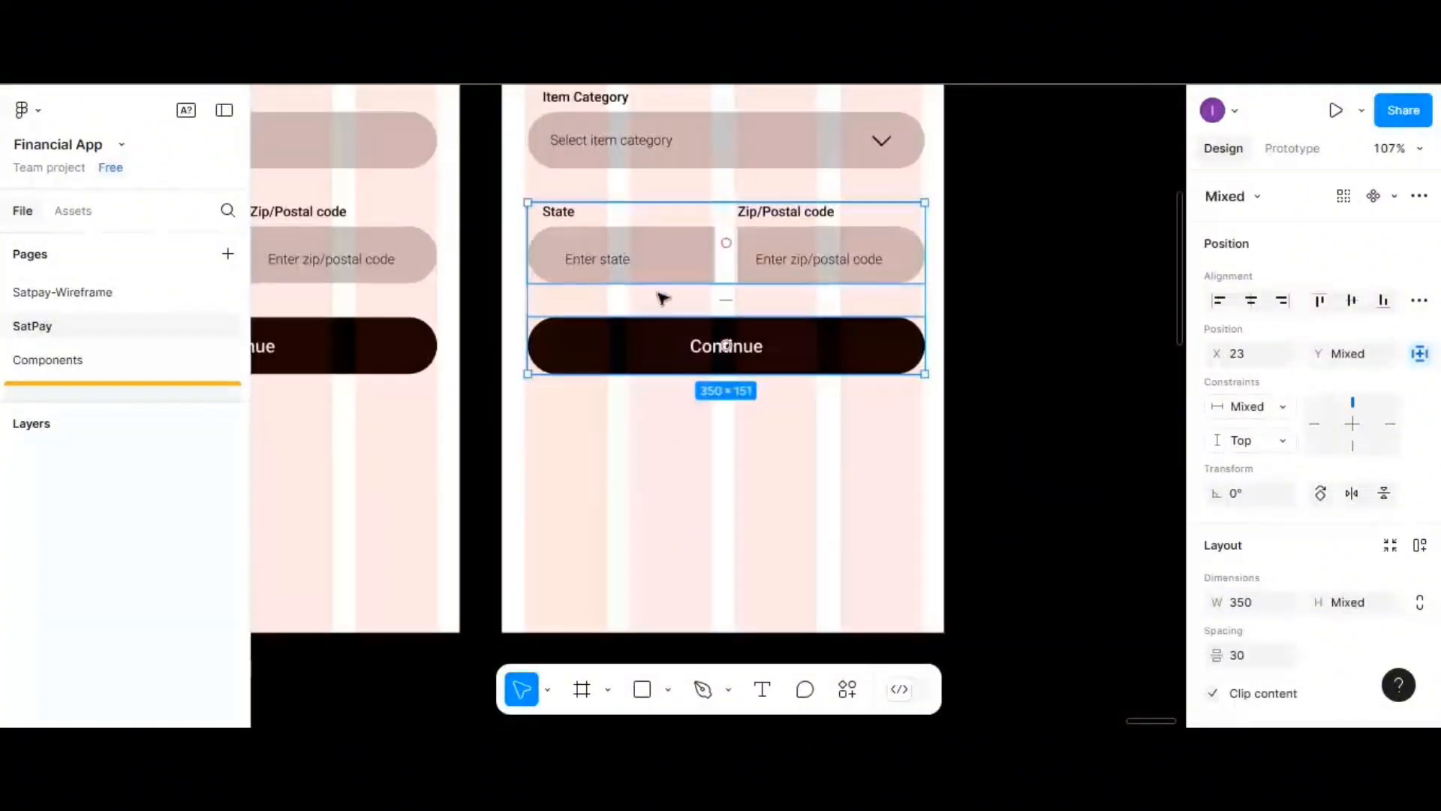
{"action": "left_click_drag", "start_coordinate": [660, 296], "coordinate": [659, 468]}
- Duplicate the Item Category field group directly beneath the original, at about X 20, Y 458
{"action": "scroll", "coordinate": [659, 467], "scroll_direction": "up", "scroll_amount": 1}
{"action": "scroll", "coordinate": [660, 467], "scroll_direction": "up", "scroll_amount": 5}
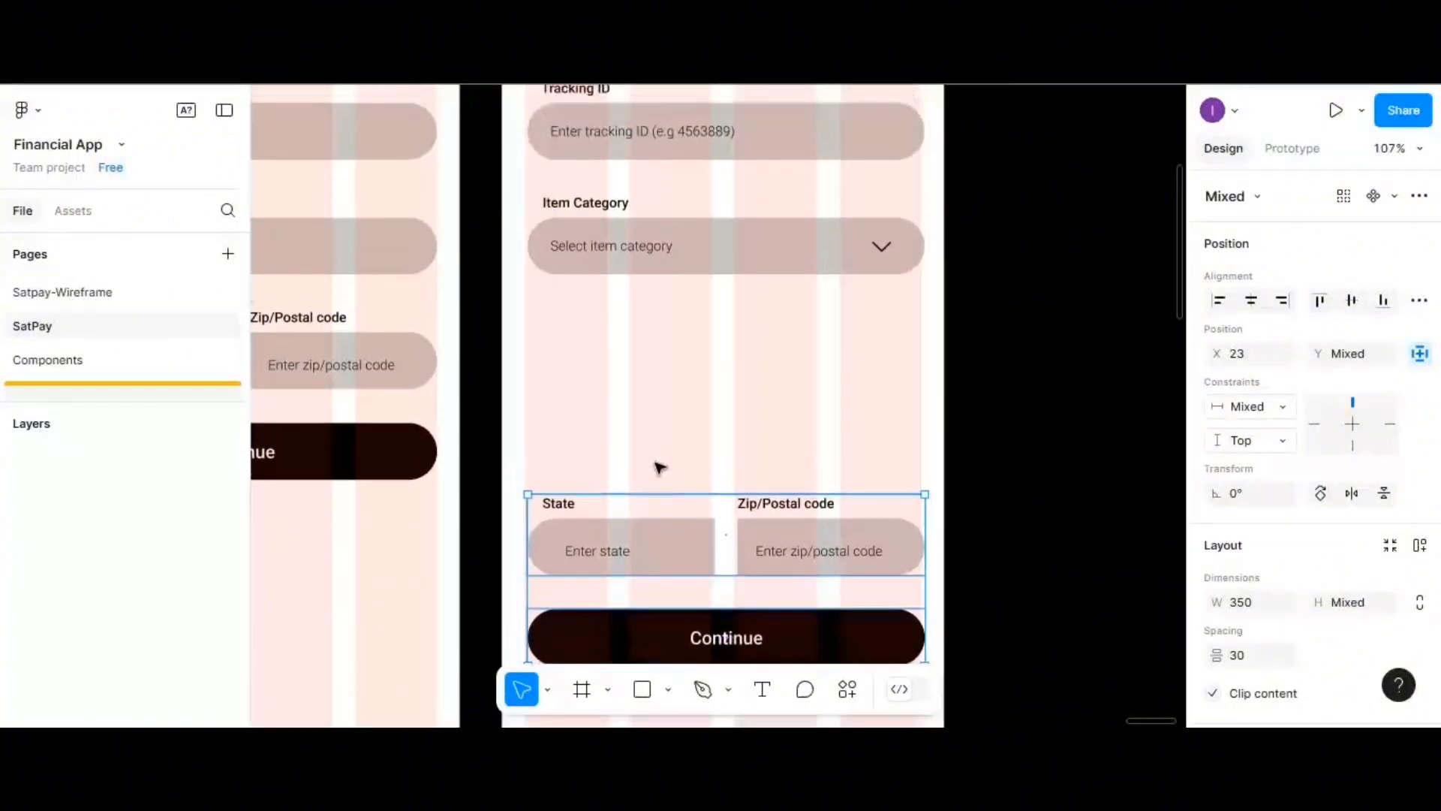
{"action": "left_click", "coordinate": [595, 341]}
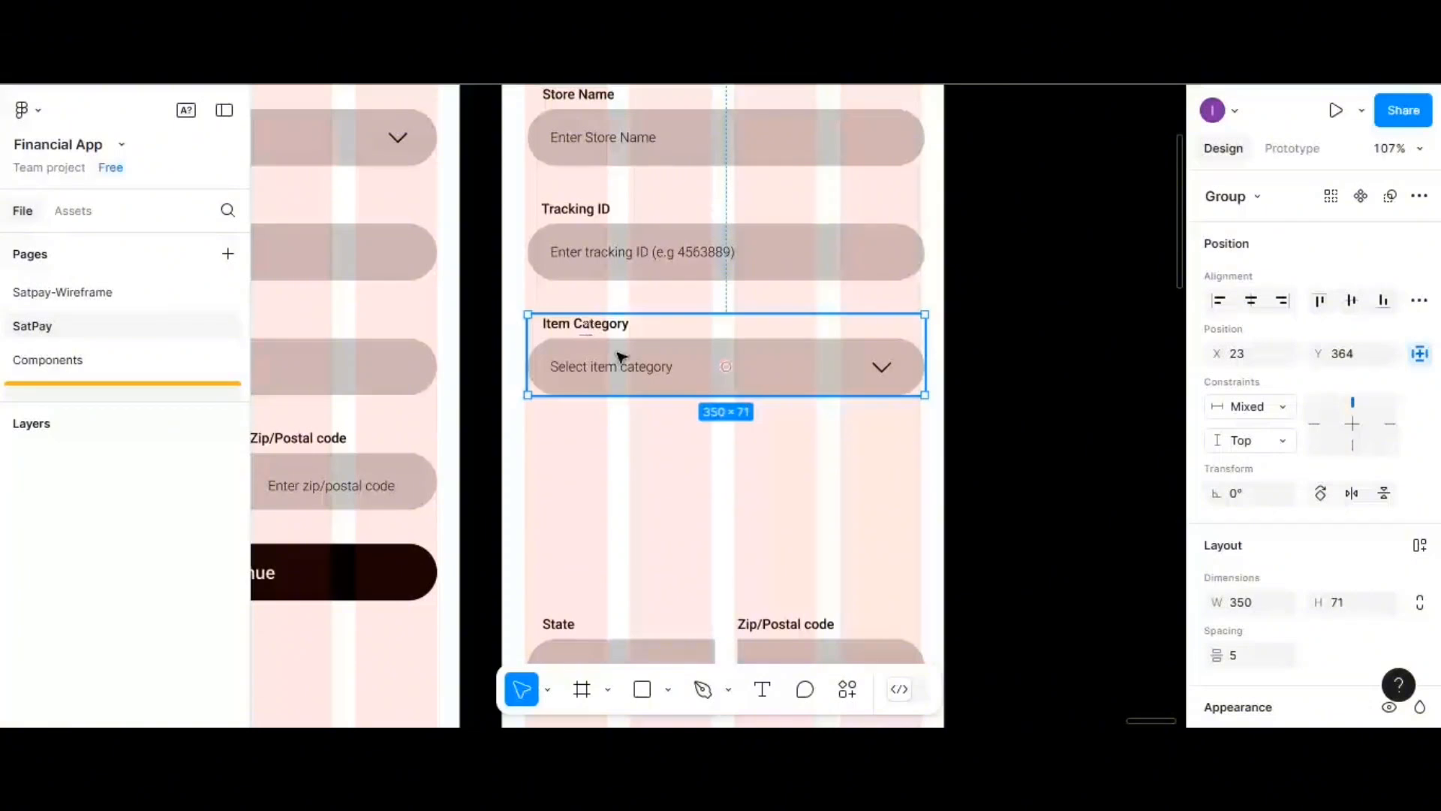
{"action": "left_click_drag", "start_coordinate": [621, 376], "coordinate": [619, 466]}
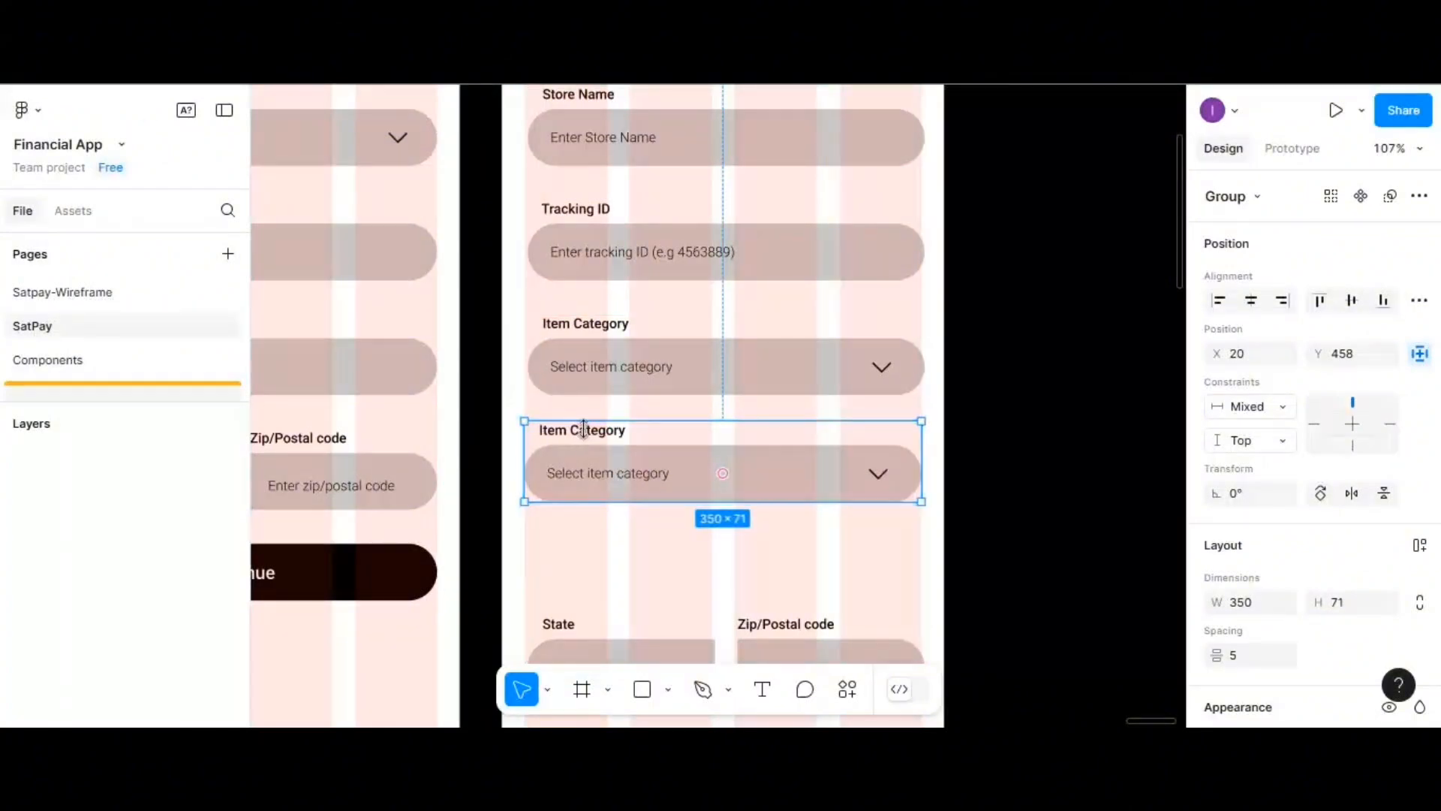
- Change the label of the duplicated Item Category field to "Item Name"
{"action": "double_click", "coordinate": [627, 434]}
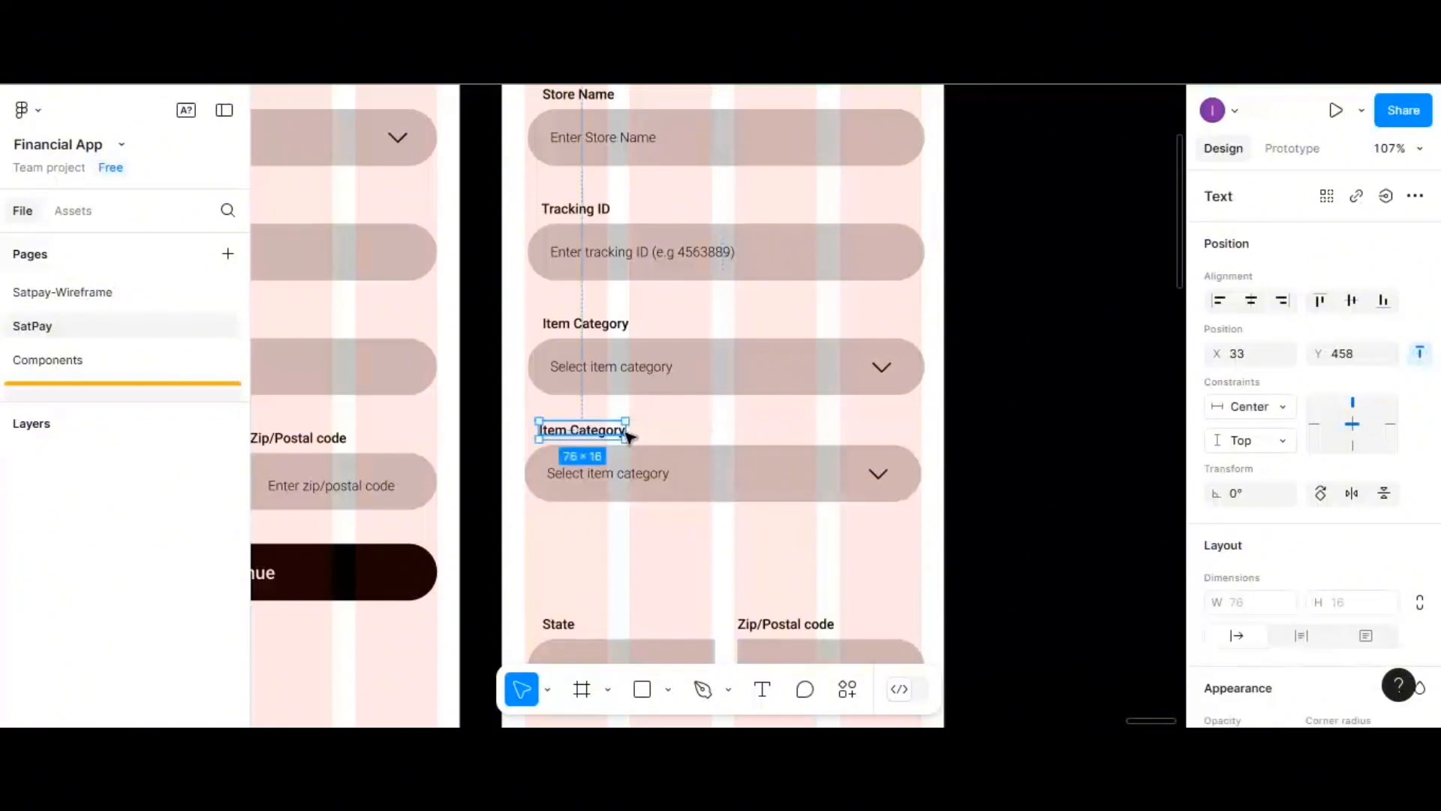
{"action": "double_click", "coordinate": [623, 434]}
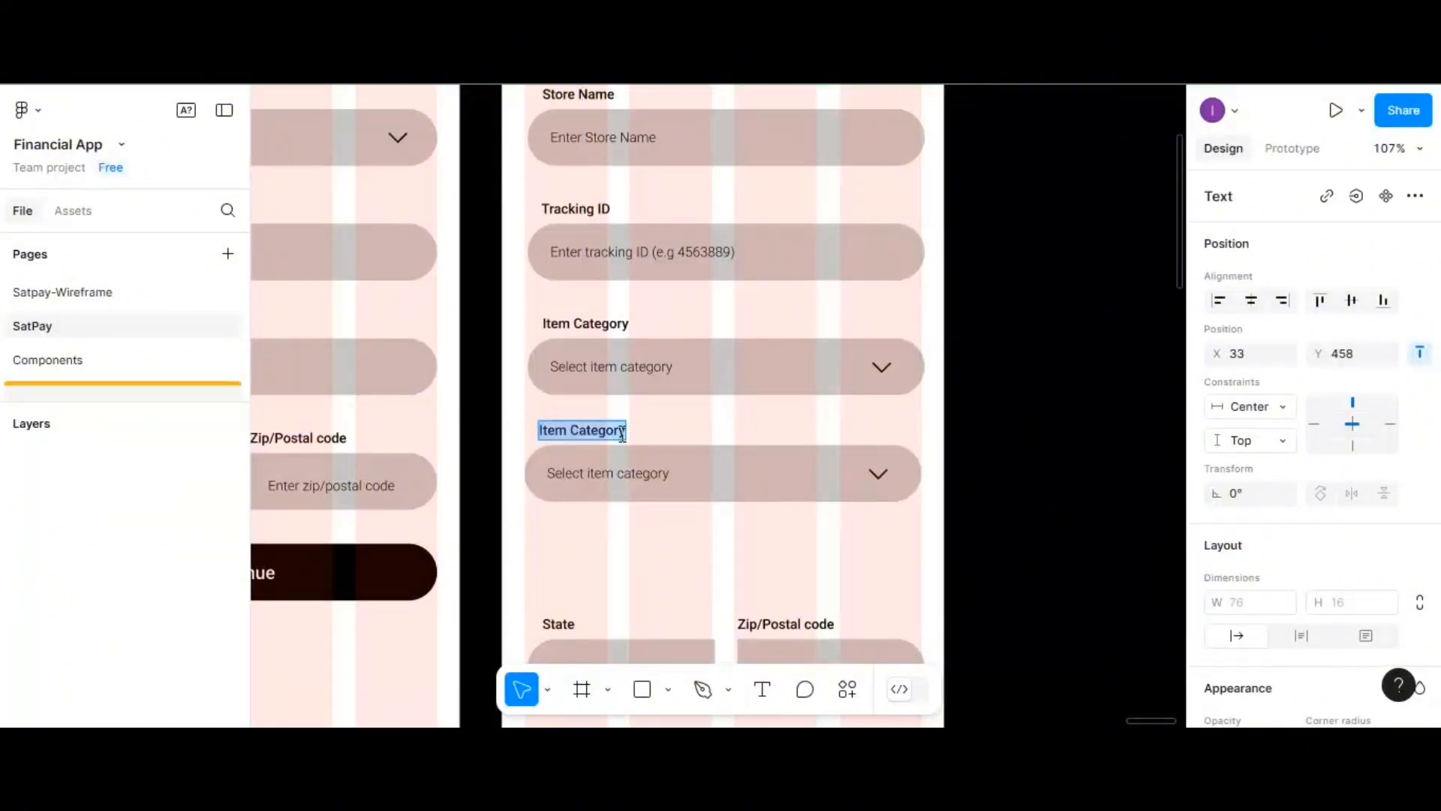
{"action": "key", "text": "BackSpace"}
{"action": "type", "text": "Ite"}
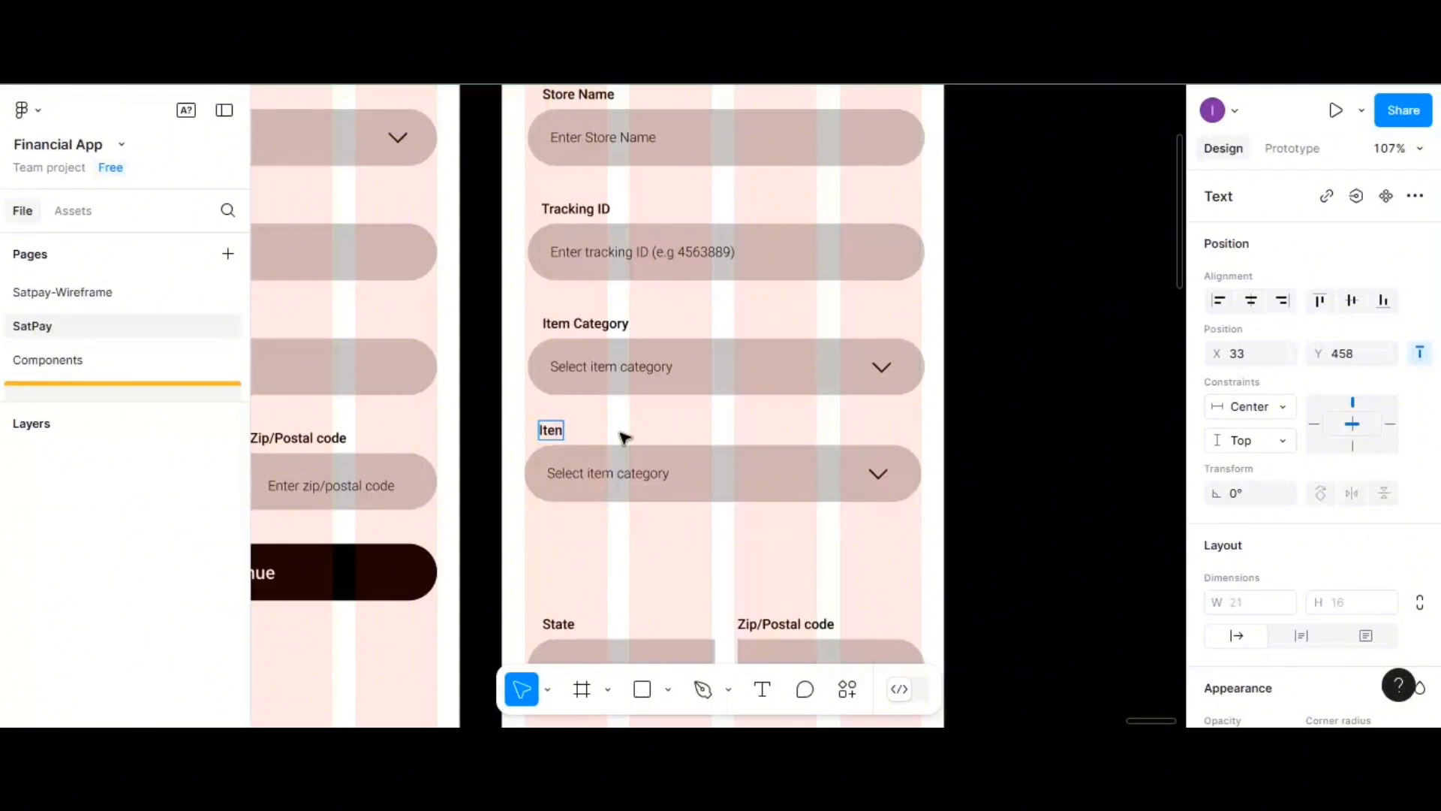
{"action": "type", "text": "n"}
{"action": "key", "text": "BackSpace"}
{"action": "type", "text": "m Name"}
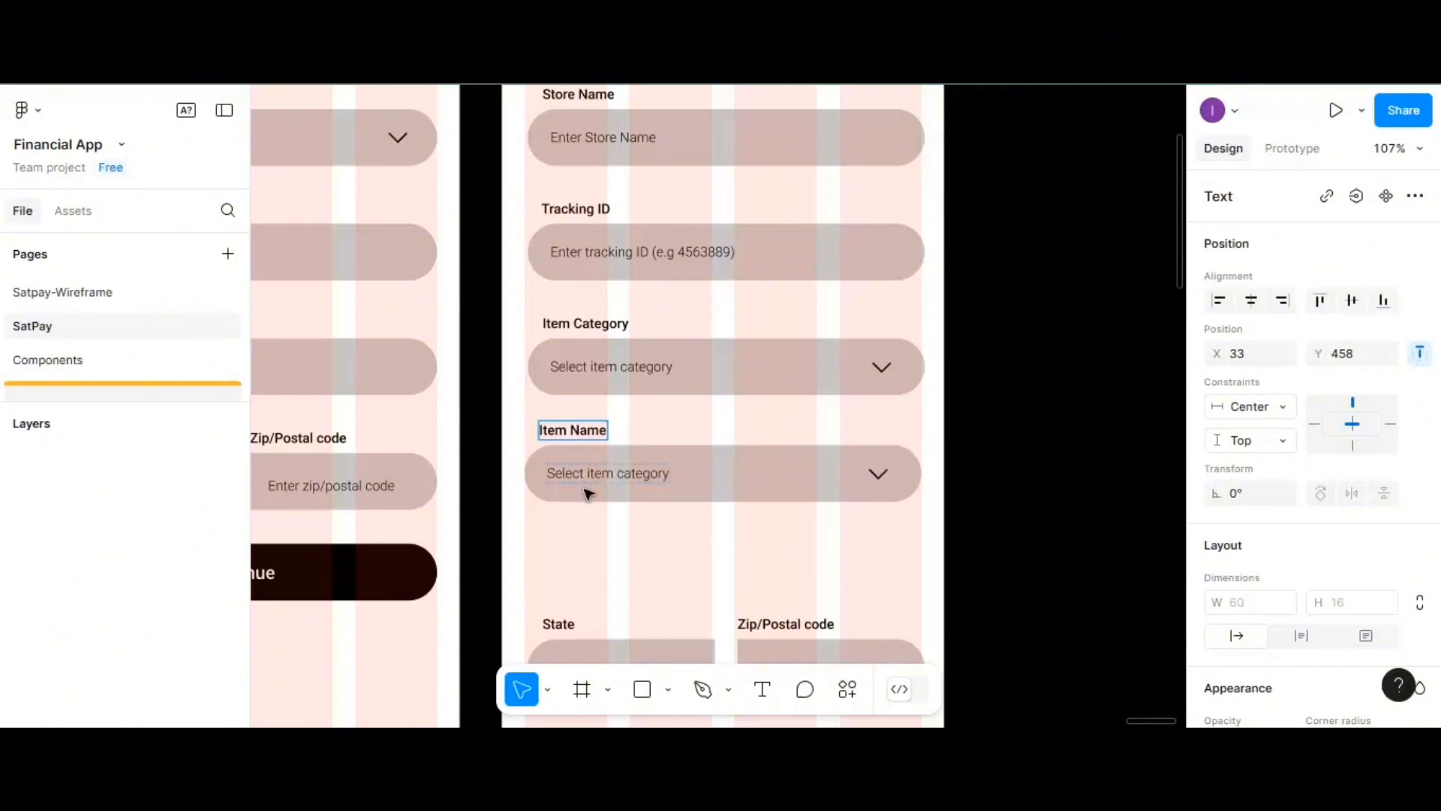
- Replace the placeholder text in the Item Name field with "Enter Item Name"
{"action": "double_click", "coordinate": [611, 478]}
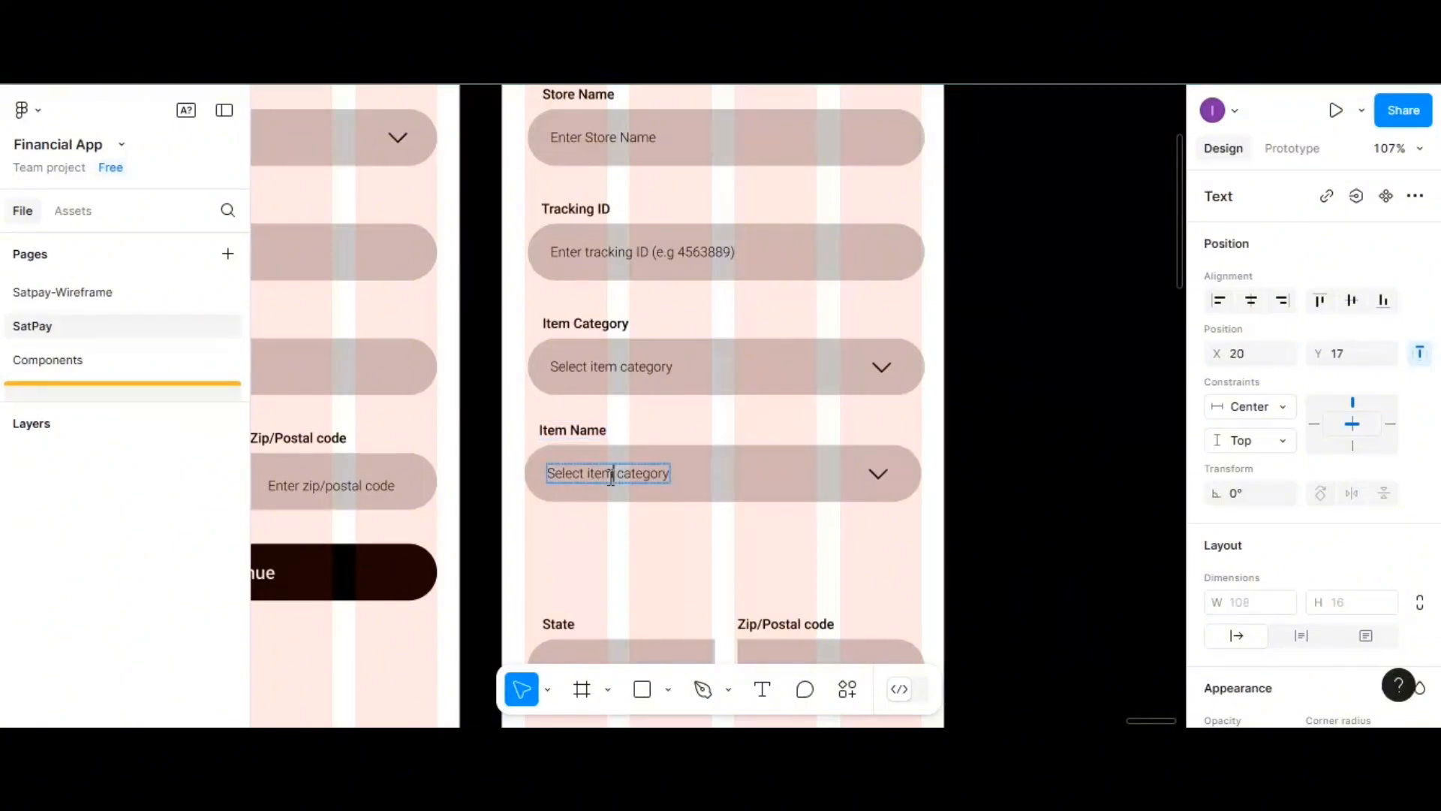
{"action": "type", "text": "Enter"}
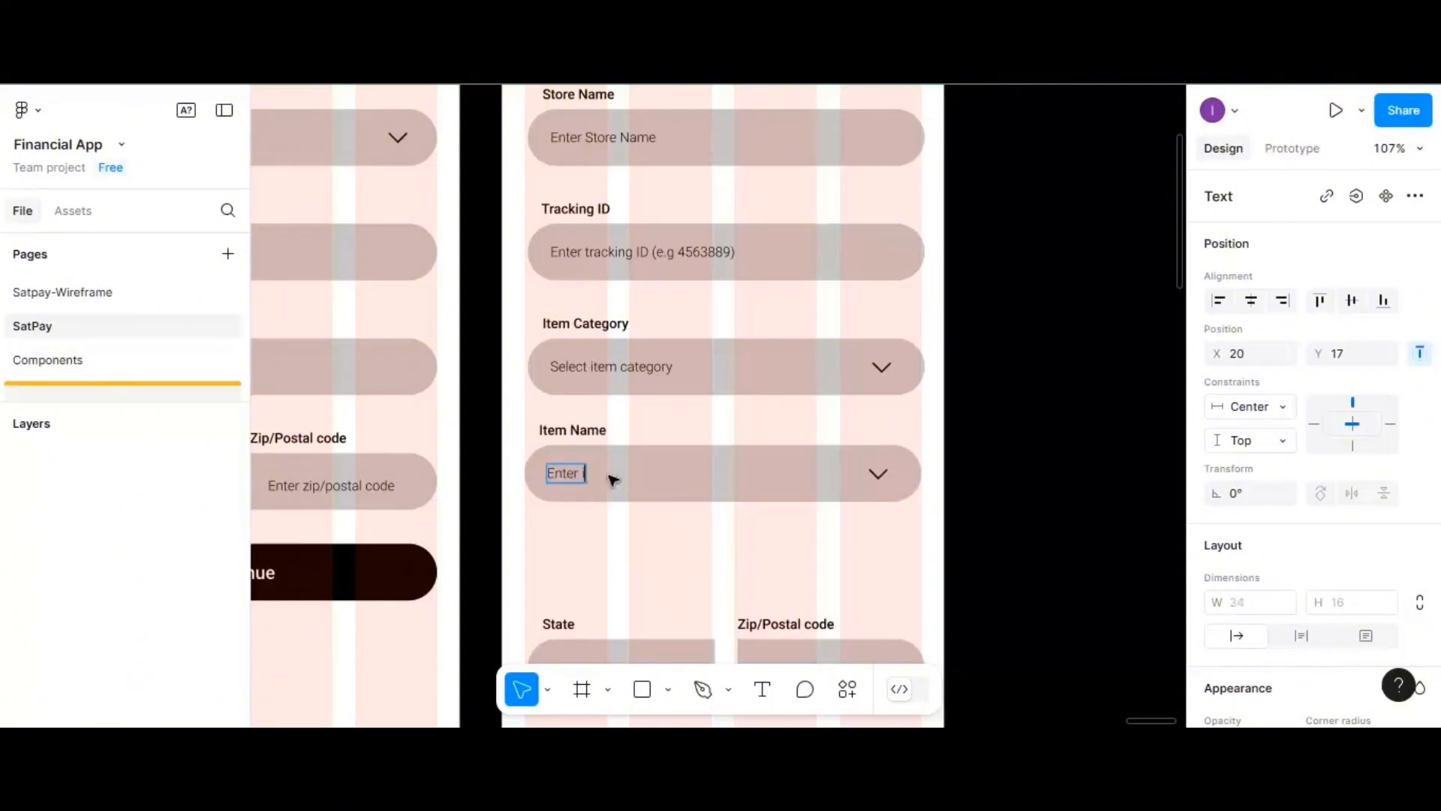
{"action": "type", "text": " item name"}
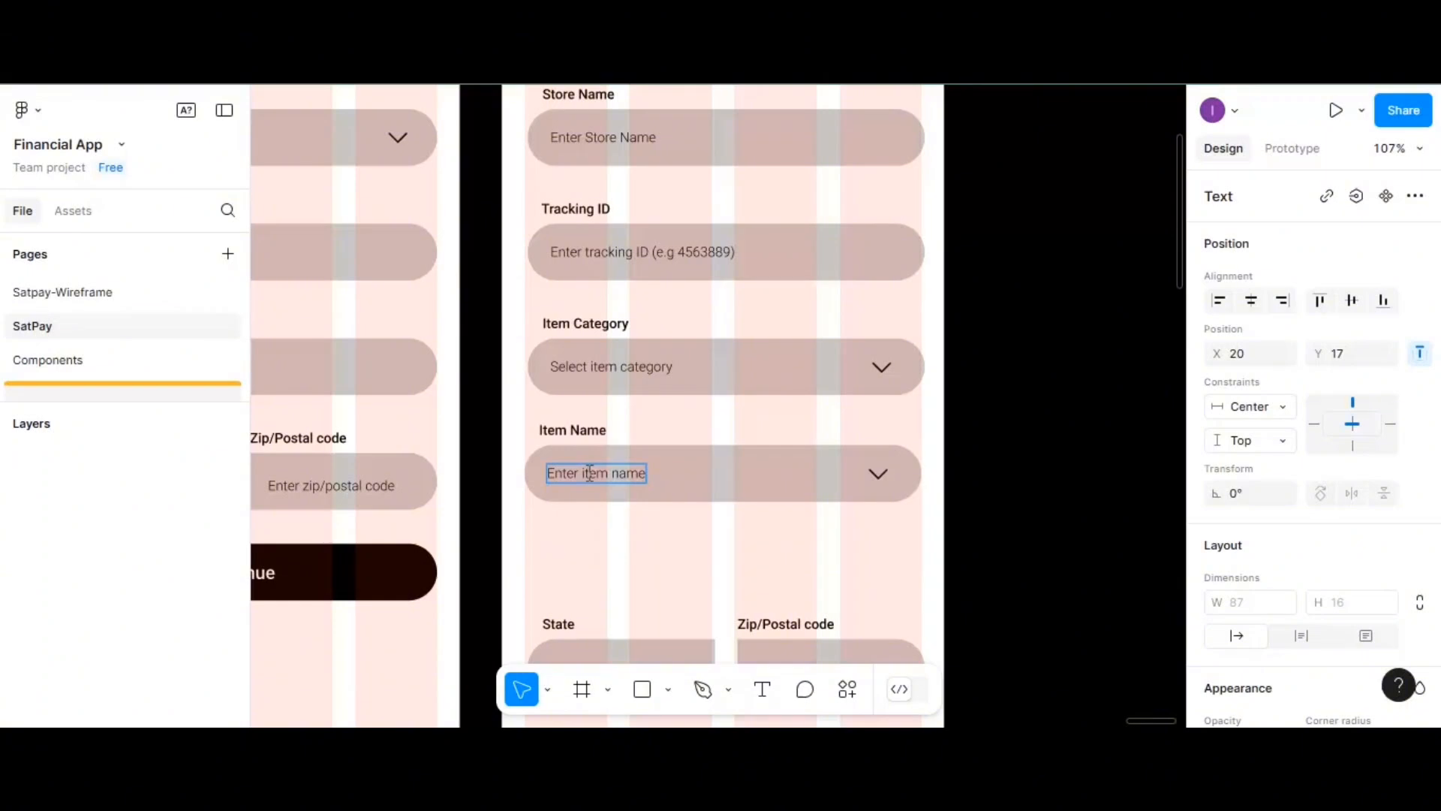
{"action": "key", "text": "BackSpace"}
{"action": "type", "text": "I"}
{"action": "key", "text": "BackSpace"}
{"action": "type", "text": "N"}
- Capitalize the Item Category field's placeholder text so it reads "Select Item Category"
{"action": "left_click", "coordinate": [598, 367]}
{"action": "double_click", "coordinate": [597, 368]}
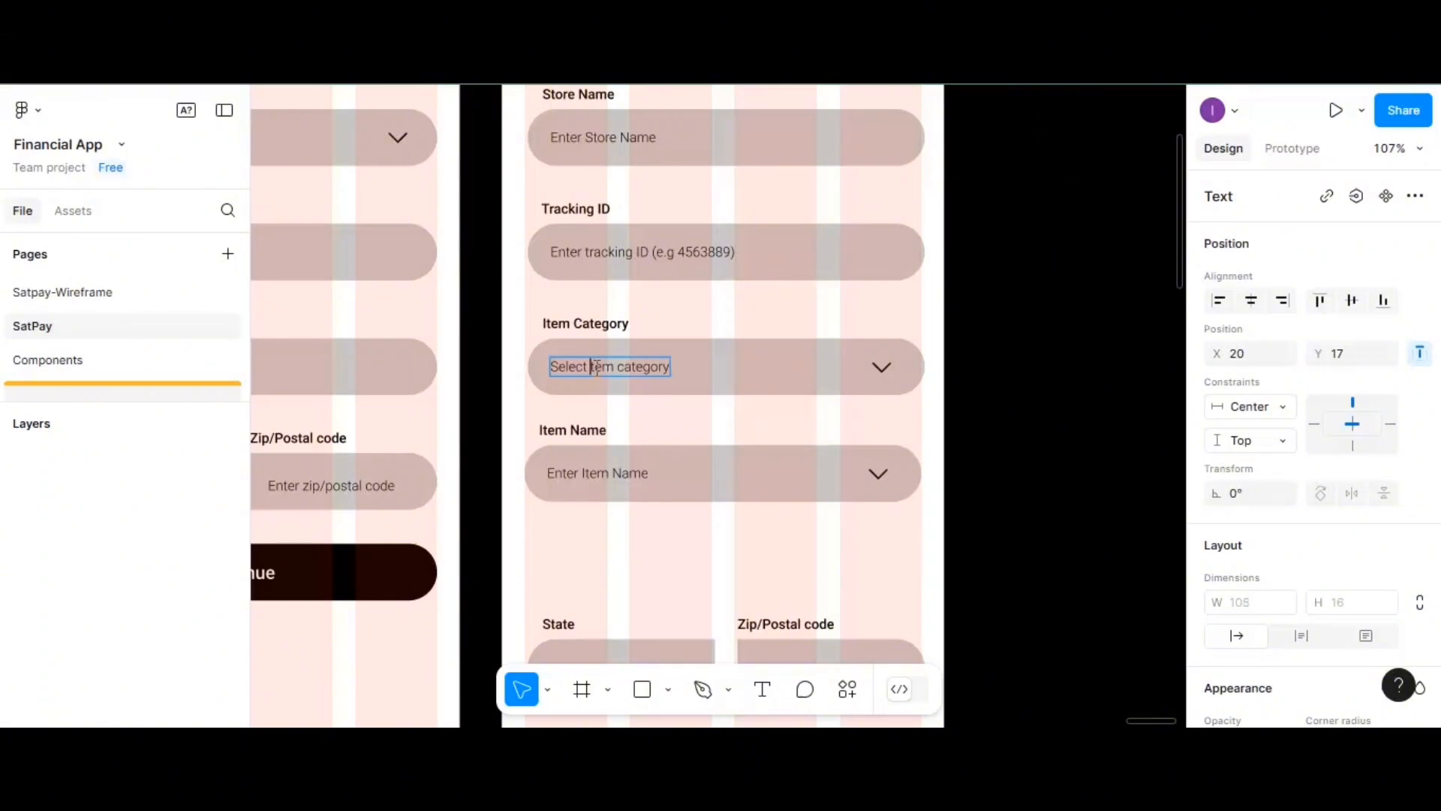
{"action": "type", "text": "I"}
{"action": "left_click", "coordinate": [633, 365]}
{"action": "key", "text": "BackSpace"}
{"action": "type", "text": "C"}
{"action": "key", "text": "Escape"}
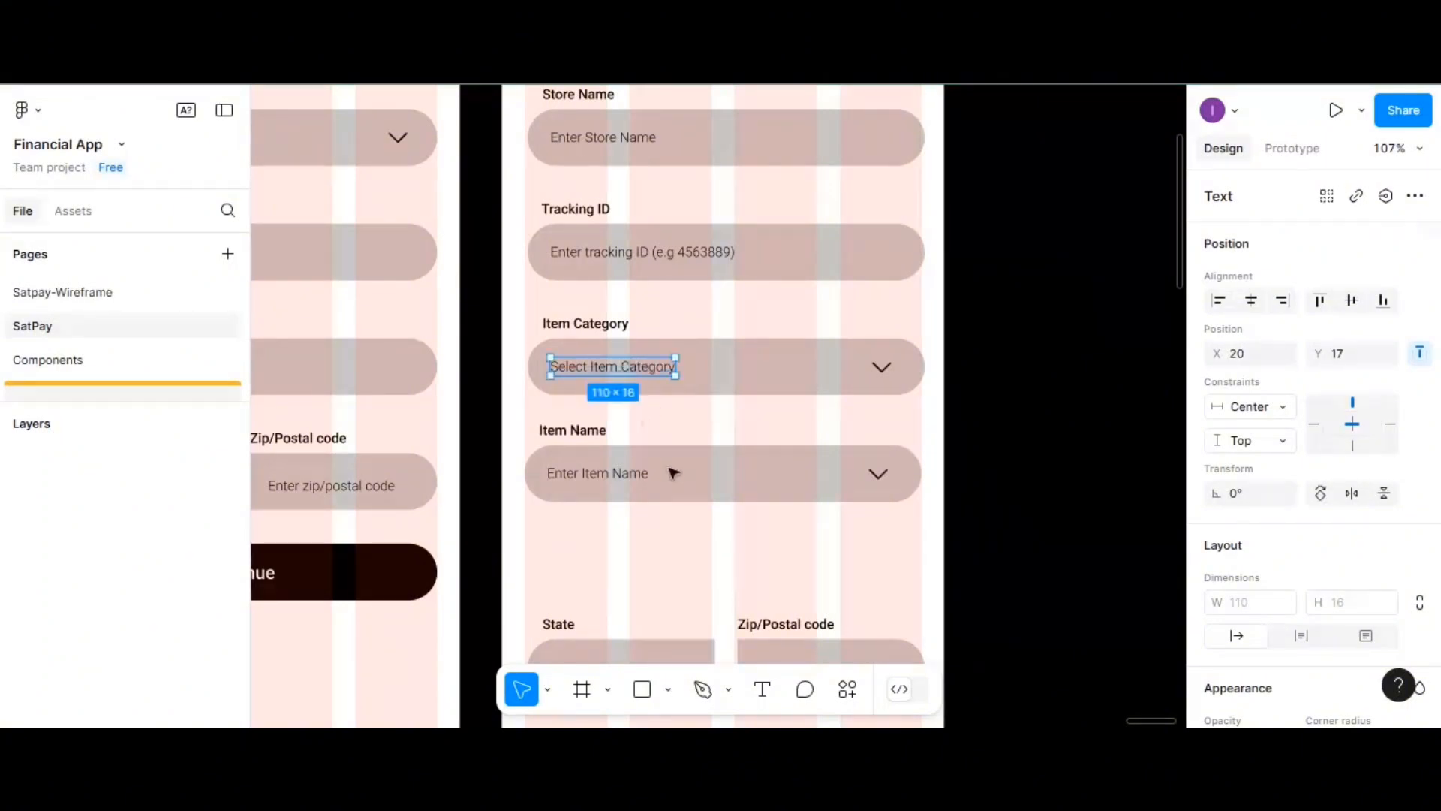
- Capitalize the word "Tracking" in the Tracking ID field's placeholder text
{"action": "left_click", "coordinate": [592, 253]}
{"action": "double_click", "coordinate": [595, 254]}
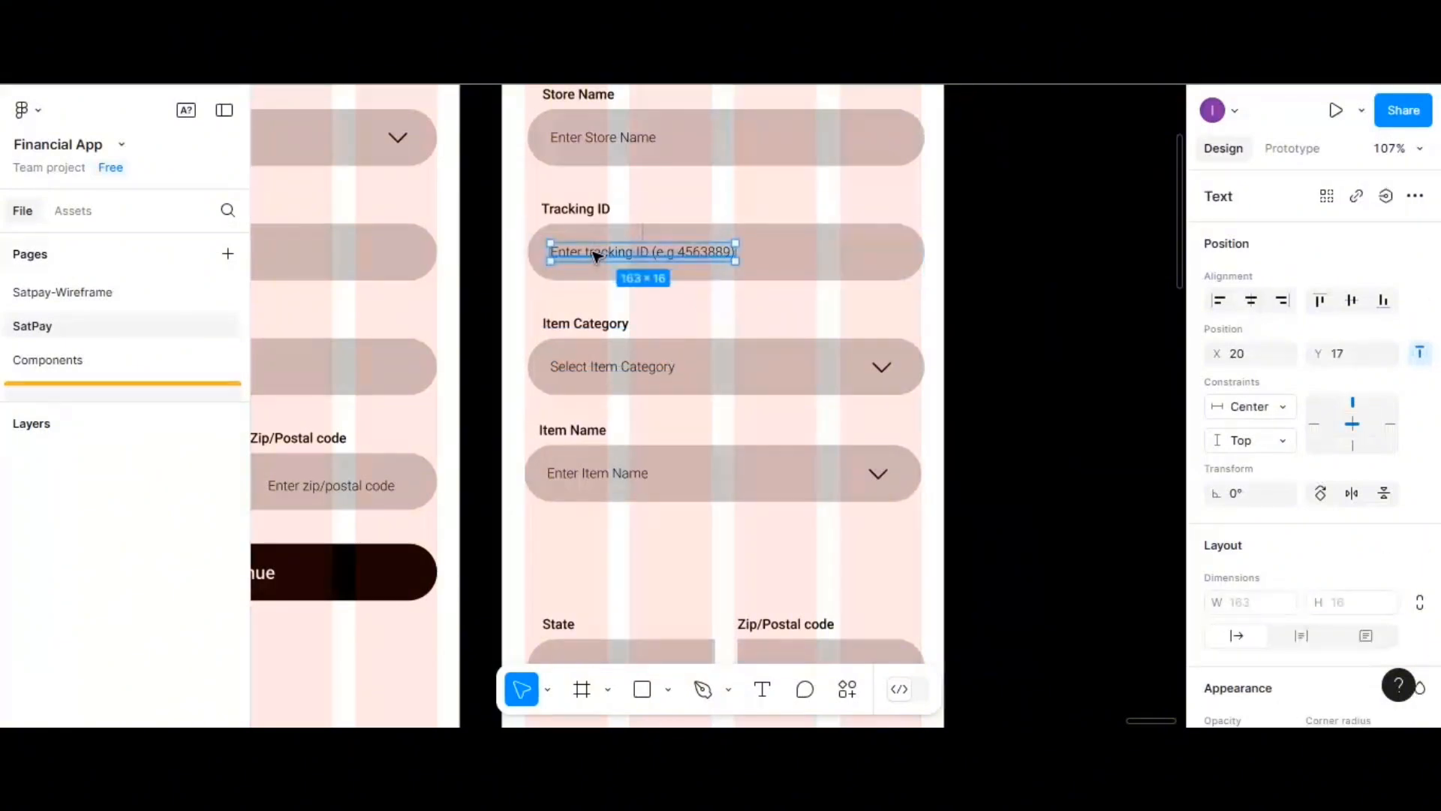
{"action": "double_click", "coordinate": [596, 253]}
{"action": "left_click", "coordinate": [596, 253]}
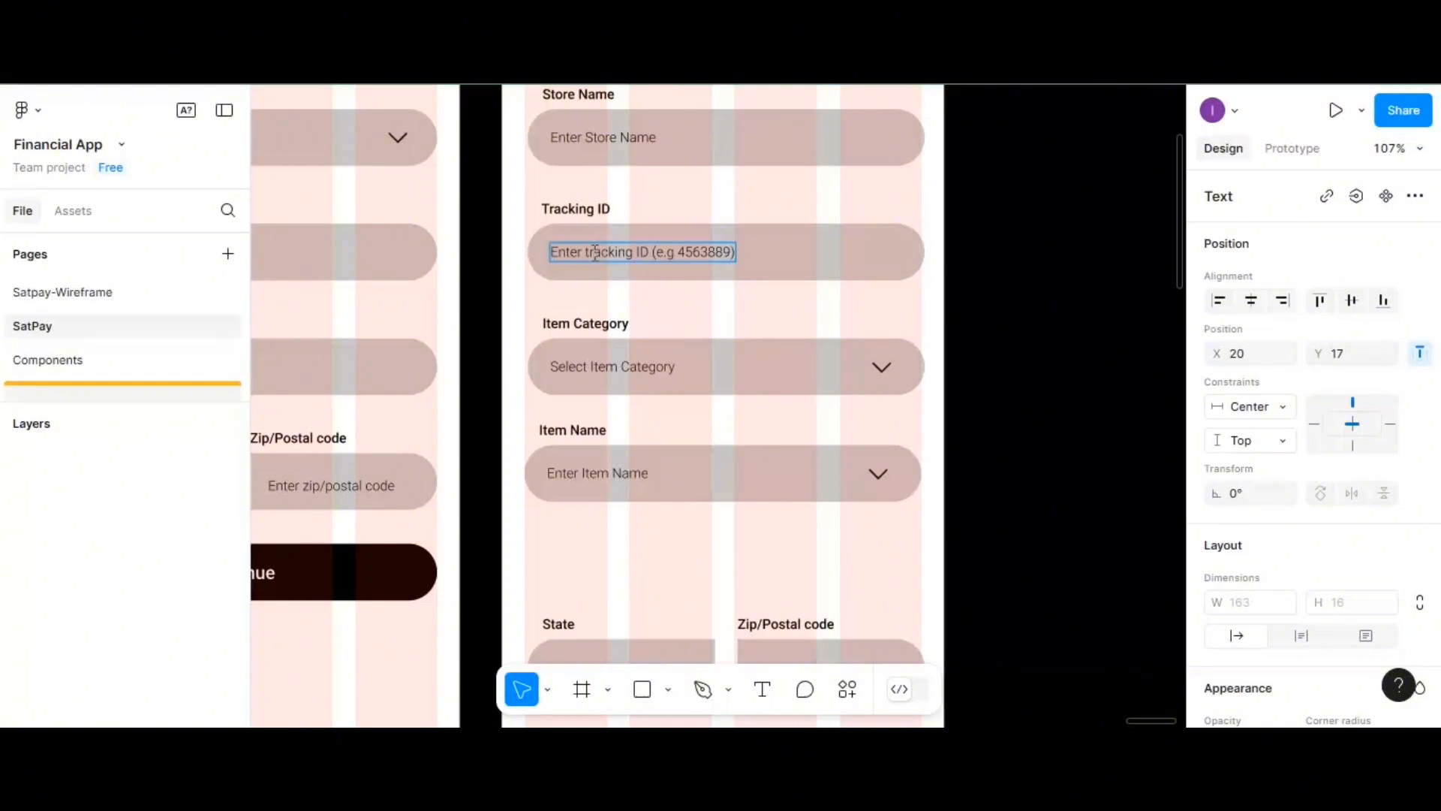
{"action": "key", "text": "BackSpace"}
{"action": "type", "text": "T"}
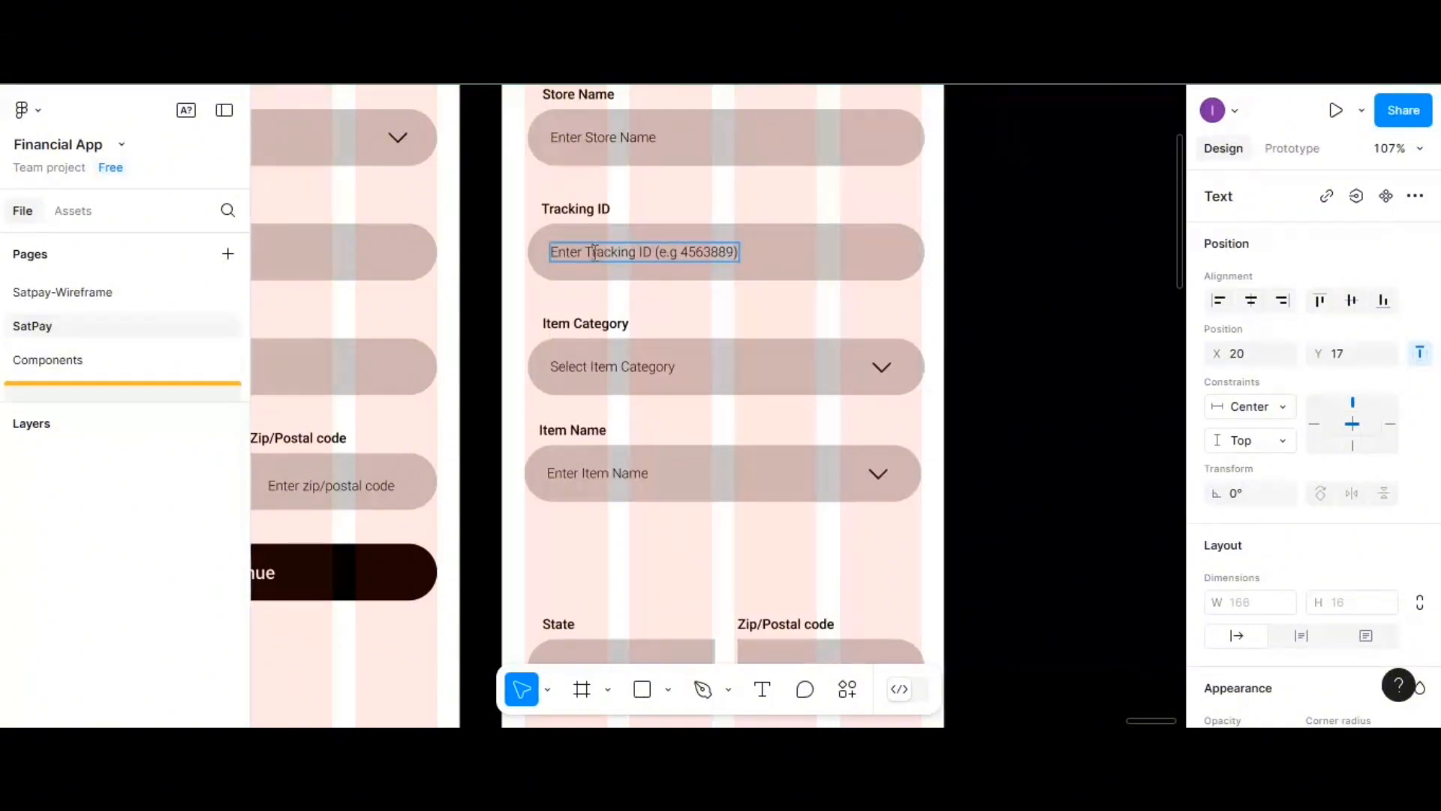
{"action": "left_click", "coordinate": [626, 324]}
- Delete the caret icon from the Item Name field
{"action": "scroll", "coordinate": [675, 458], "scroll_direction": "down", "scroll_amount": 2}
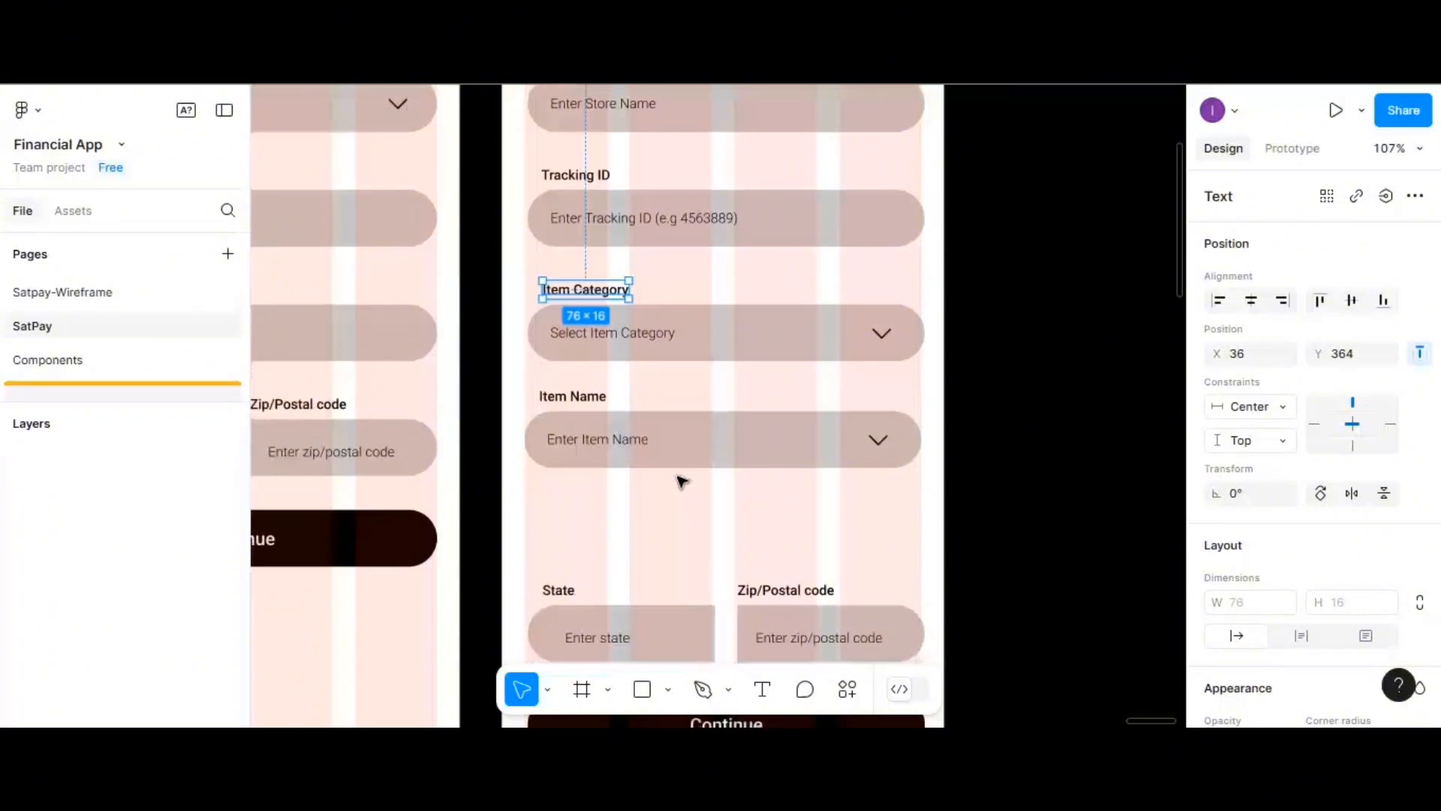
{"action": "left_click", "coordinate": [884, 444]}
{"action": "double_click", "coordinate": [884, 444]}
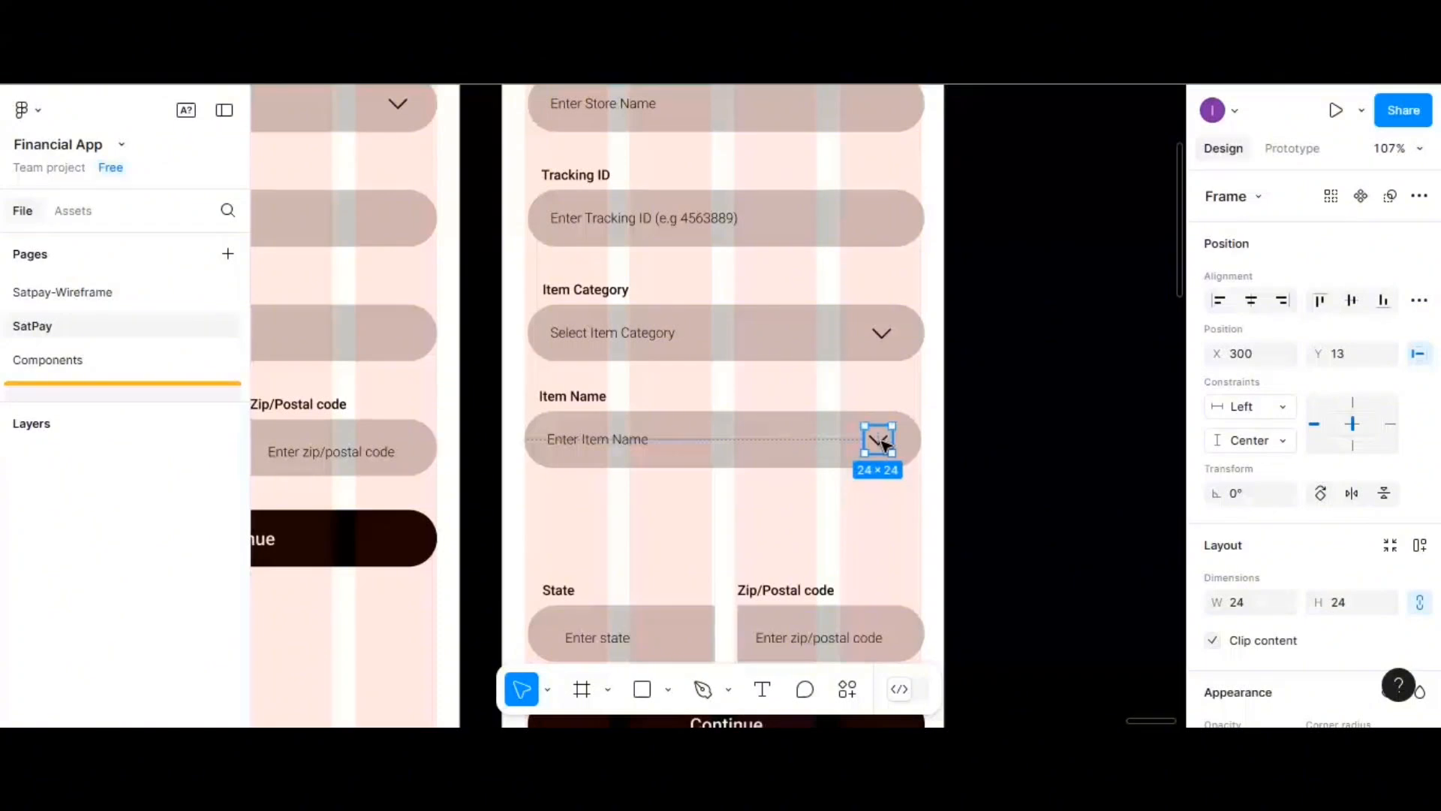
{"action": "key", "text": "Delete"}
- Duplicate the Item Name field group into the gap above the State row, at about X 23, Y 543
{"action": "scroll", "coordinate": [675, 505], "scroll_direction": "down", "scroll_amount": 1}
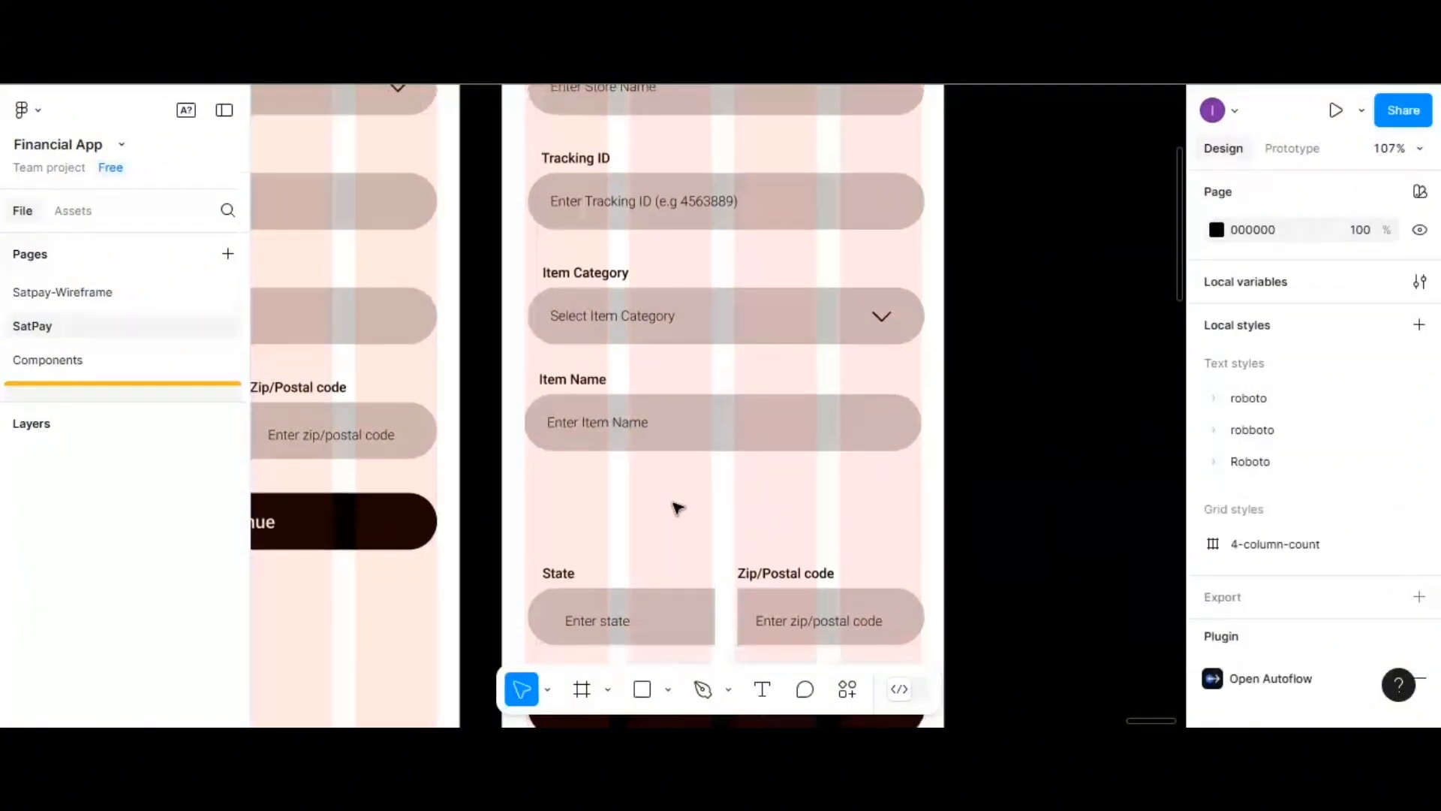
{"action": "scroll", "coordinate": [677, 506], "scroll_direction": "down", "scroll_amount": 4}
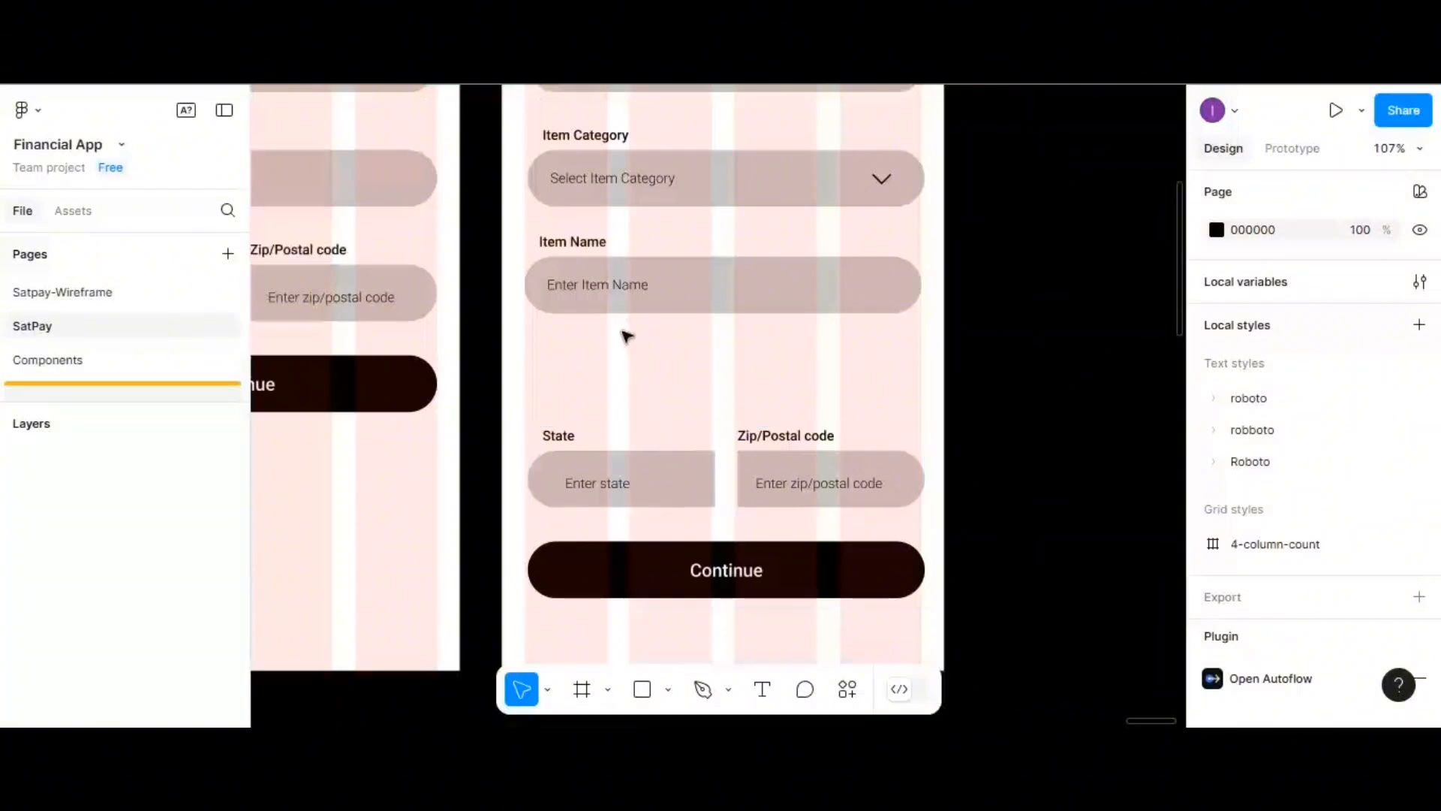
{"action": "left_click", "coordinate": [623, 319]}
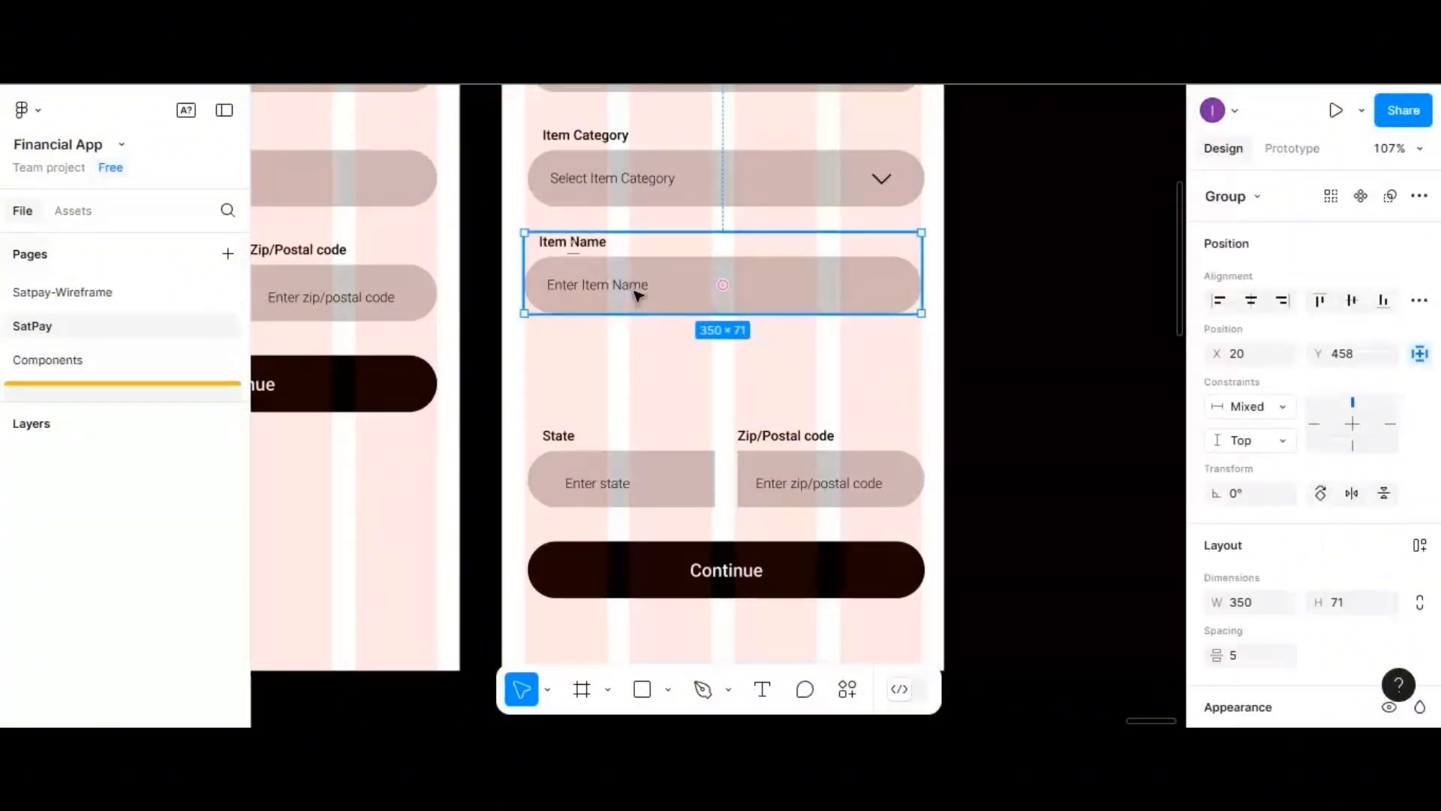
{"action": "left_click_drag", "start_coordinate": [638, 283], "coordinate": [636, 387]}
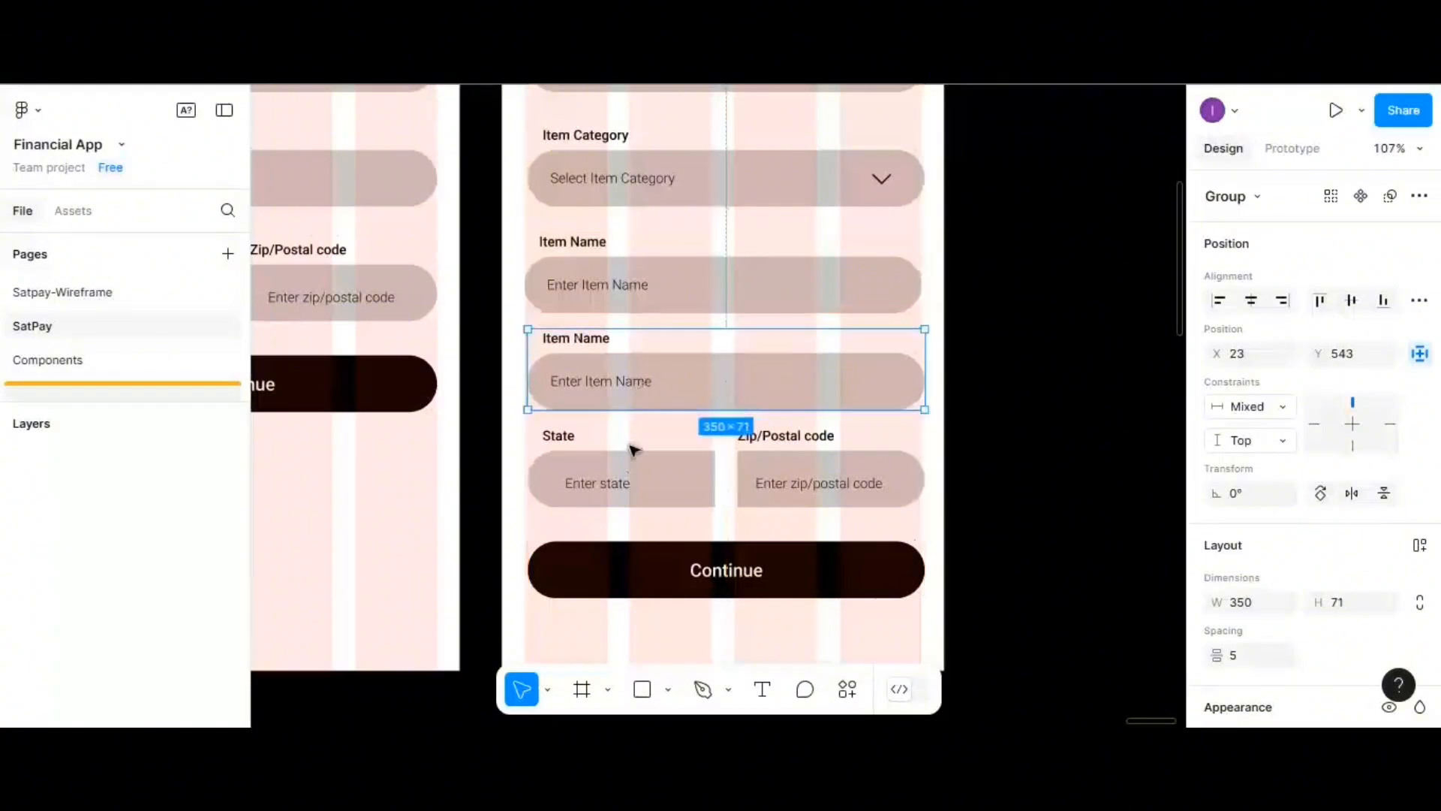
- Move the State and Zip/Postal code row together with the Continue button down by 40 px
{"action": "scroll", "coordinate": [615, 439], "scroll_direction": "down", "scroll_amount": 1}
{"action": "left_click", "coordinate": [604, 429]}
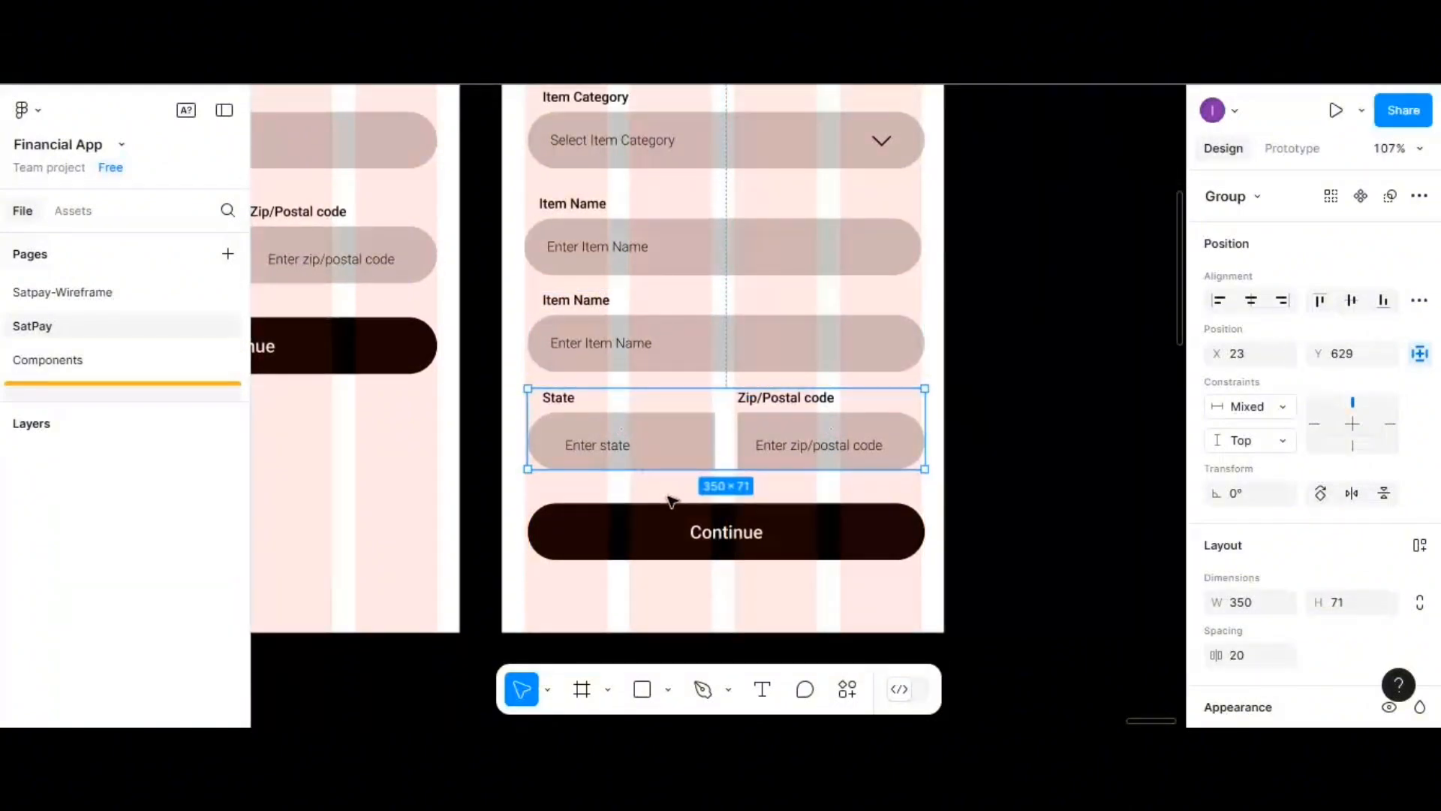
{"action": "left_click", "coordinate": [683, 523]}
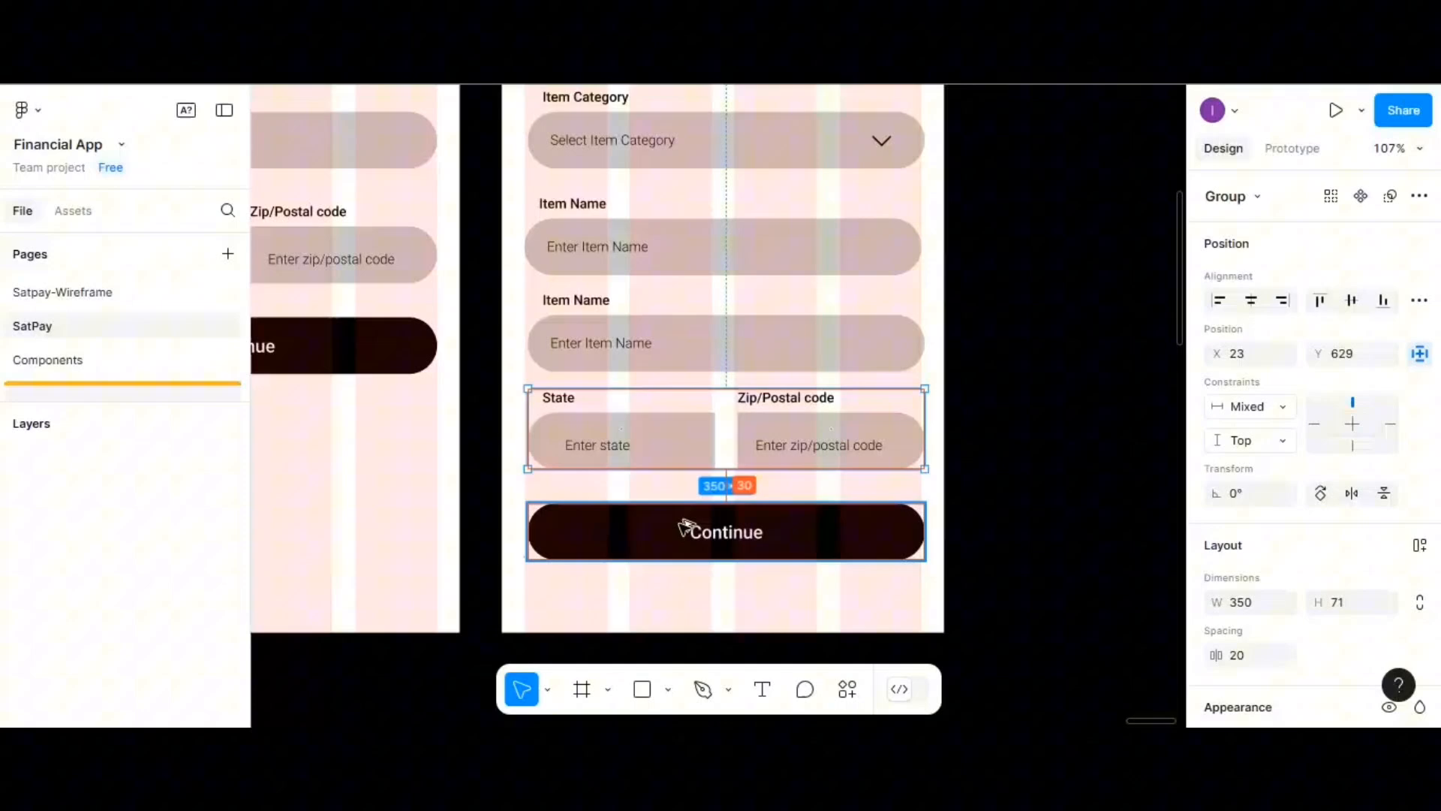
{"action": "left_click", "coordinate": [665, 461], "text": "shift"}
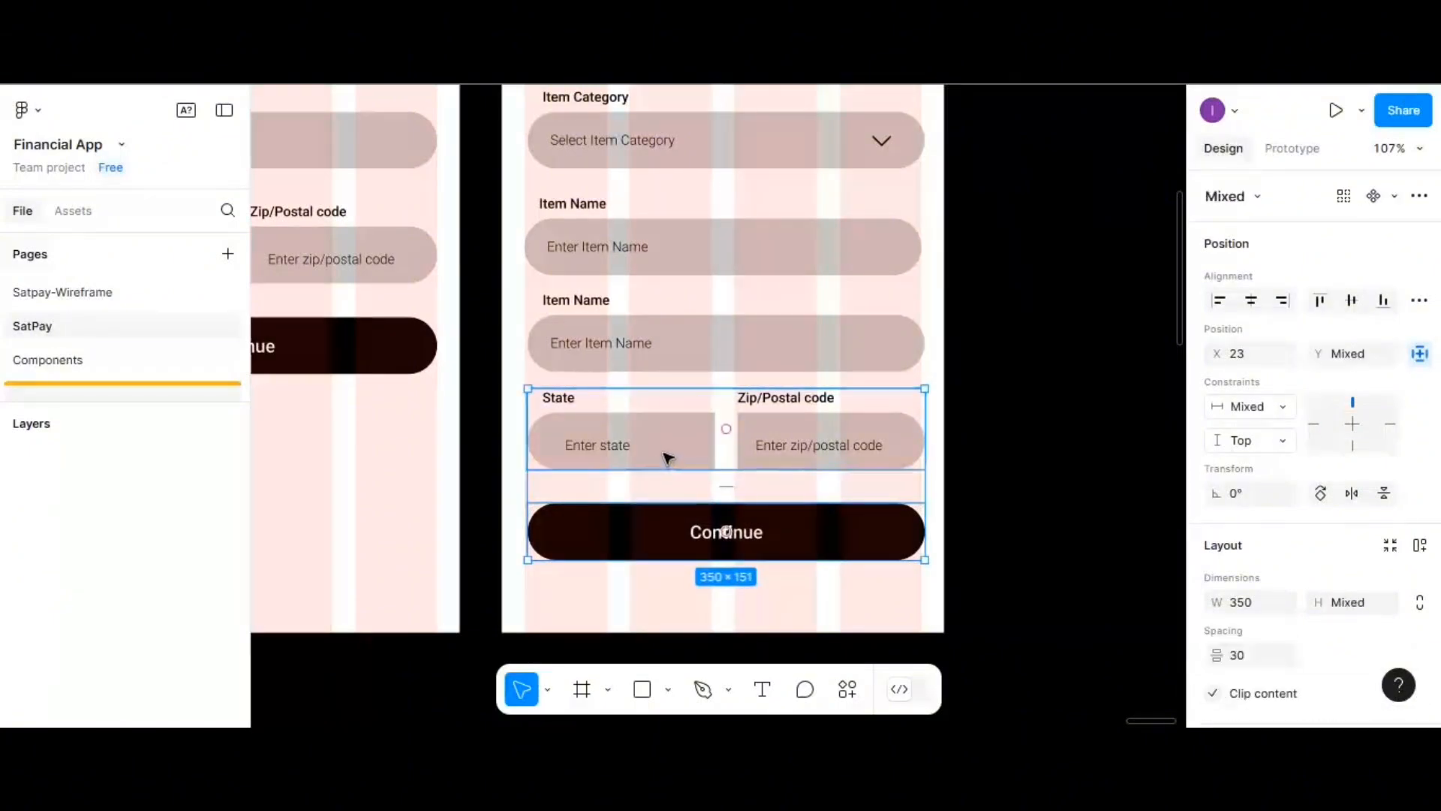
{"action": "key", "text": "shift+Down"}
{"action": "key", "text": "shift+Down"}
{"action": "key", "text": "shift+Down"}
{"action": "key", "text": "shift+Down"}
- Change the label of the duplicated Item Name field above the State row to "Item Description"
{"action": "left_click", "coordinate": [609, 359]}
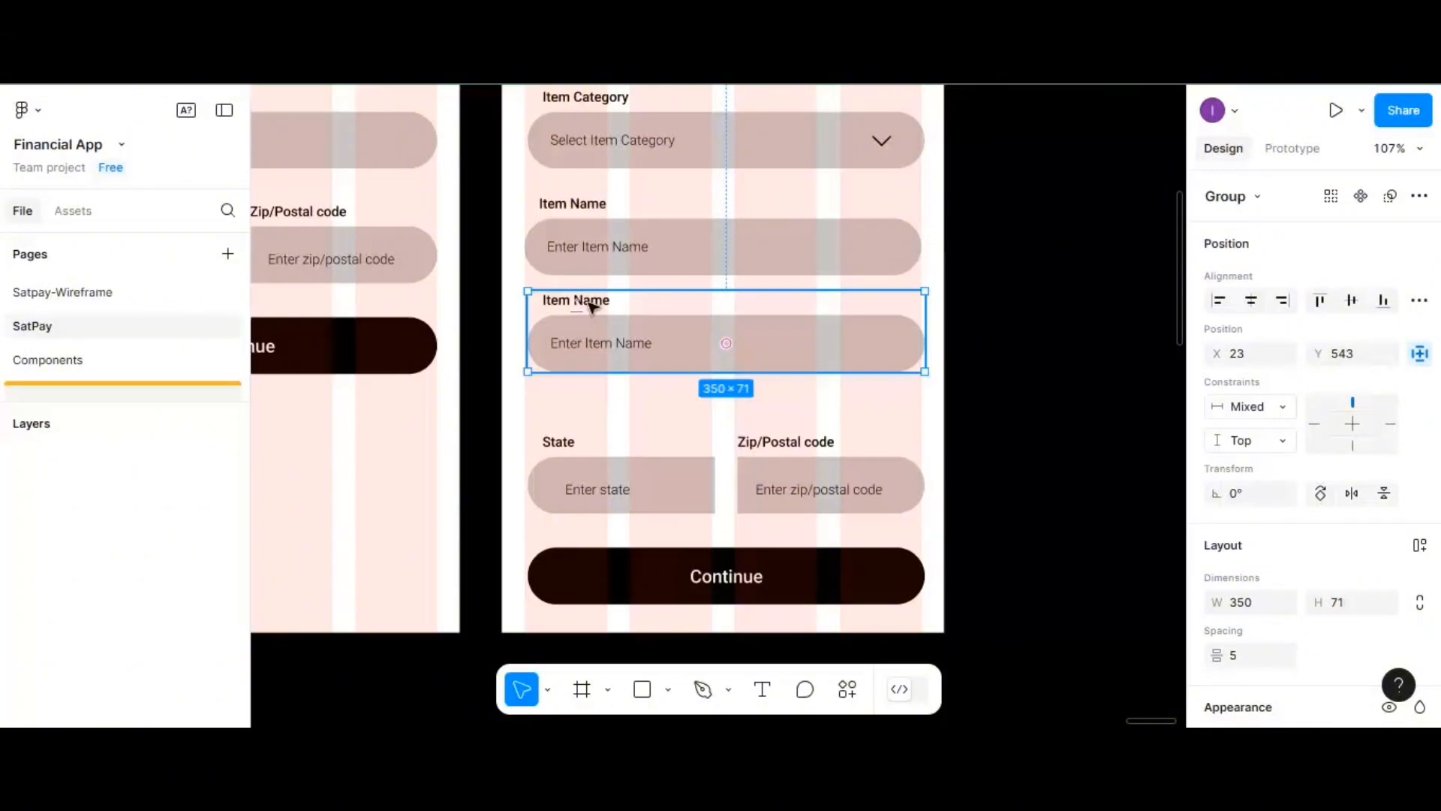
{"action": "double_click", "coordinate": [592, 303]}
{"action": "double_click", "coordinate": [591, 303]}
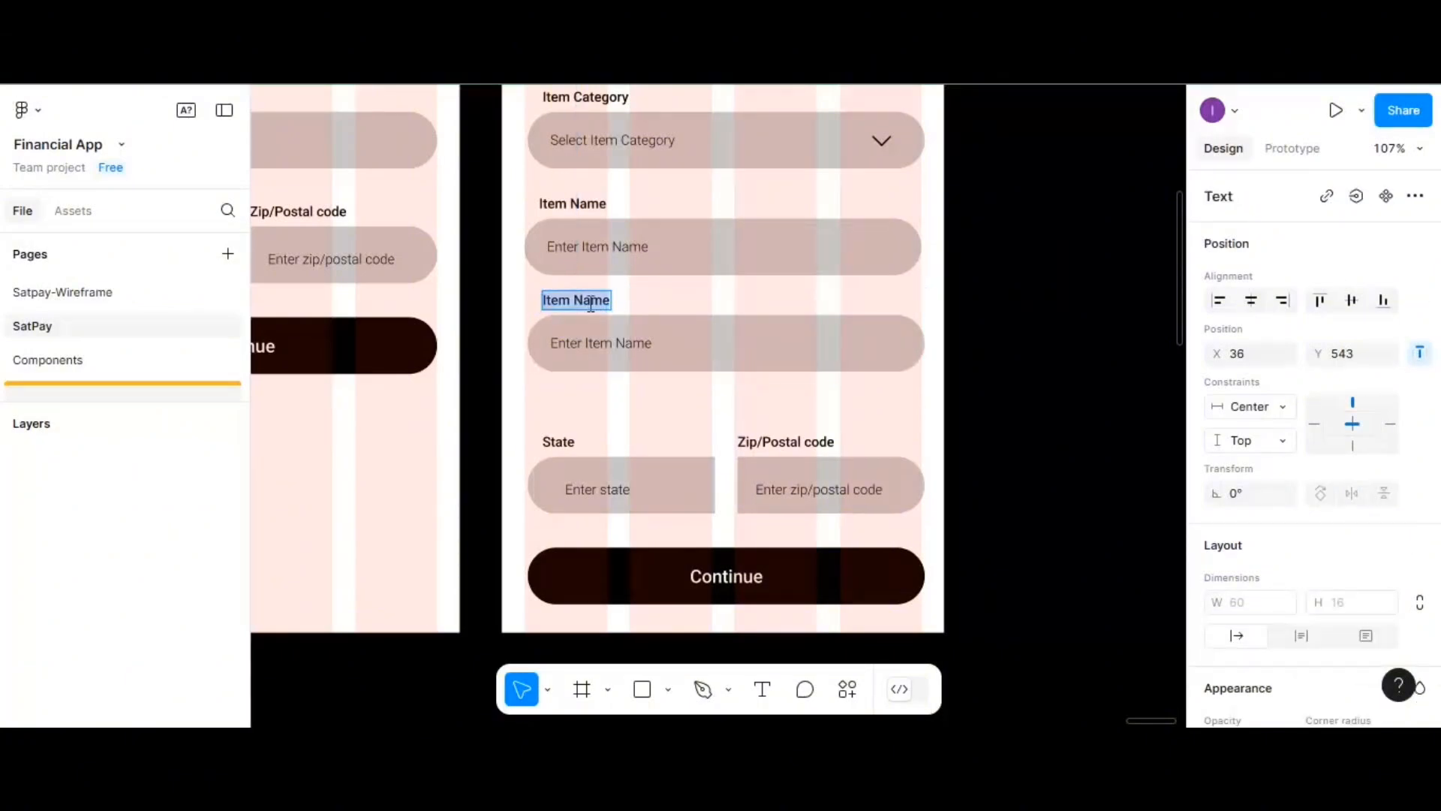
{"action": "key", "text": "BackSpace"}
{"action": "type", "text": "Item"}
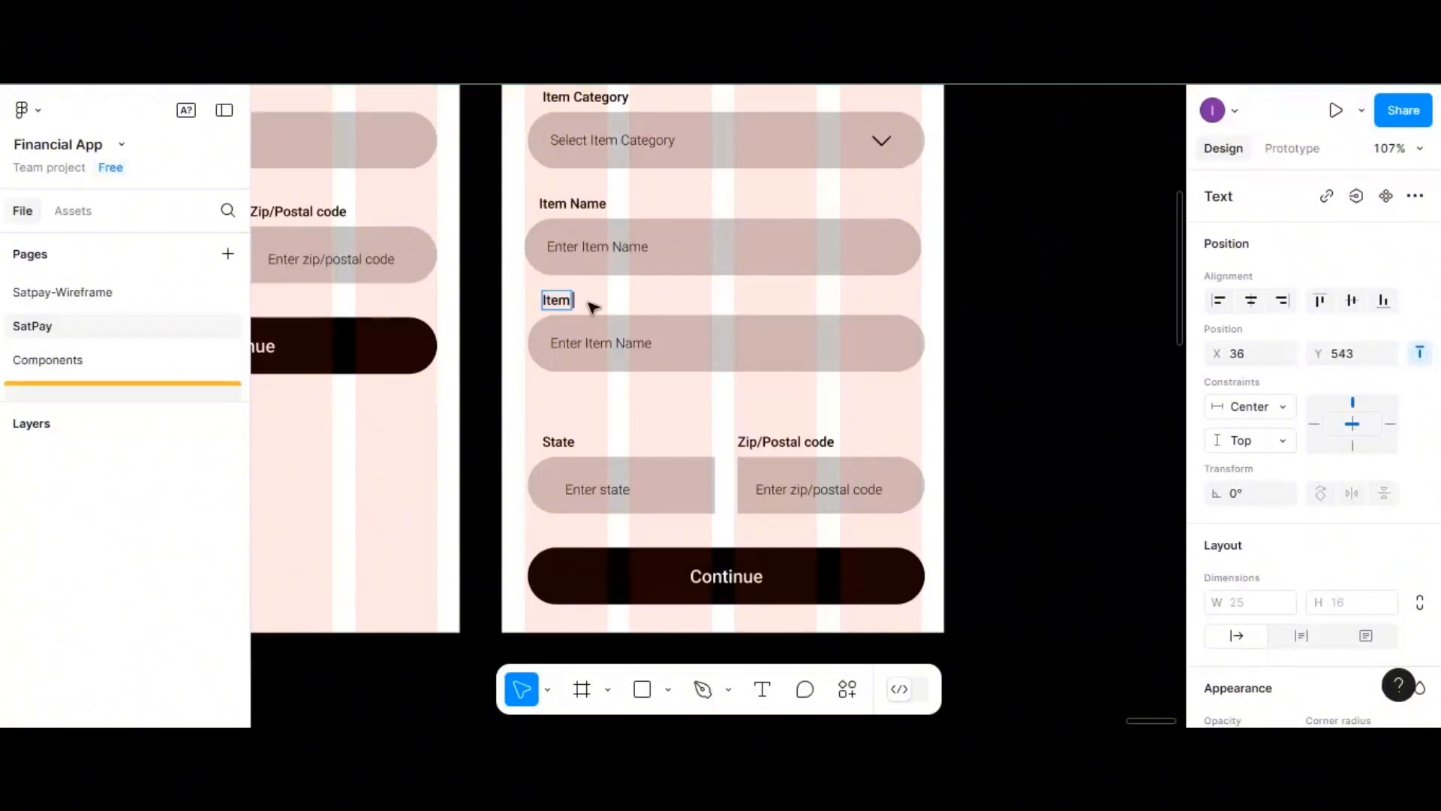
{"action": "type", "text": " Description"}
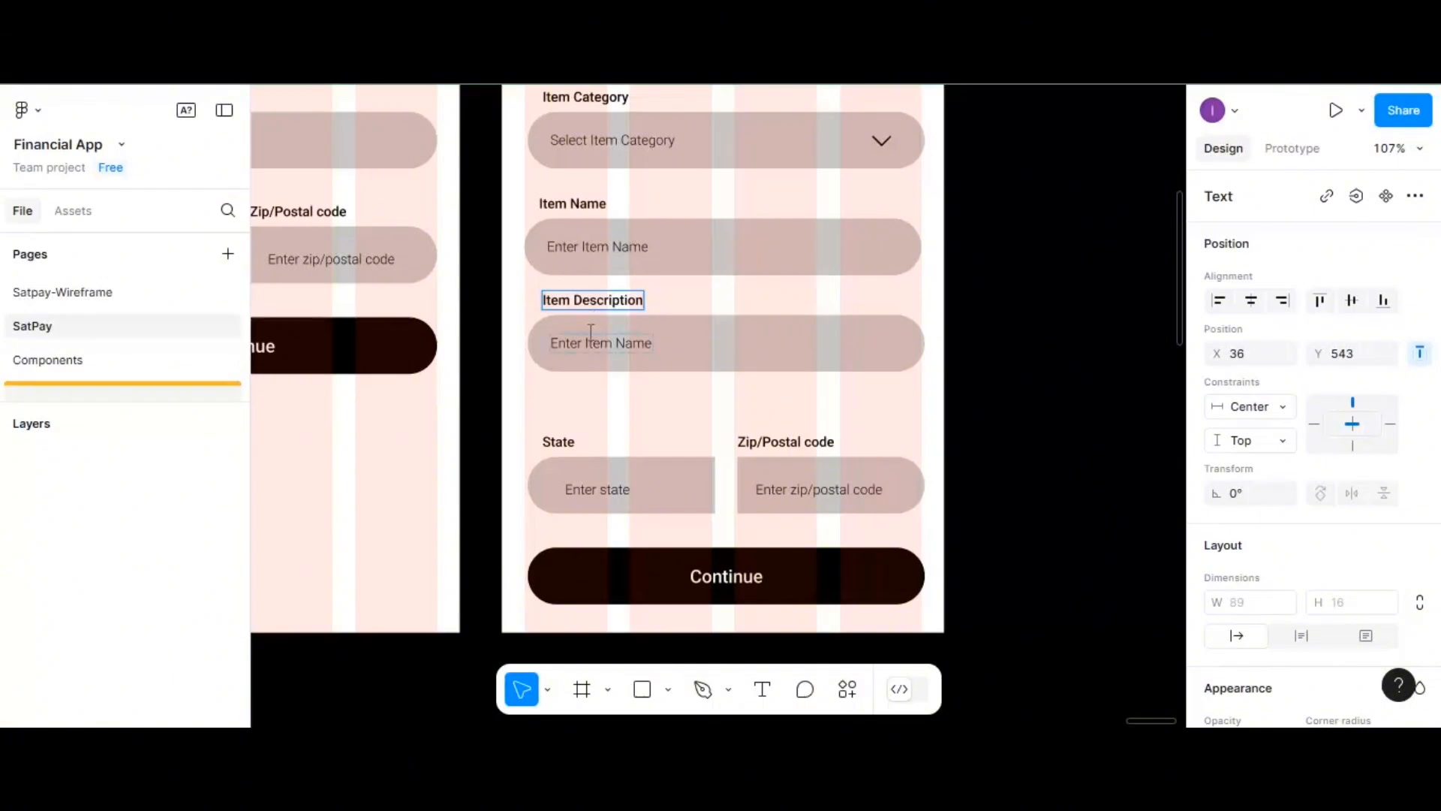
{"action": "scroll", "coordinate": [605, 432], "scroll_direction": "down", "scroll_amount": 1}
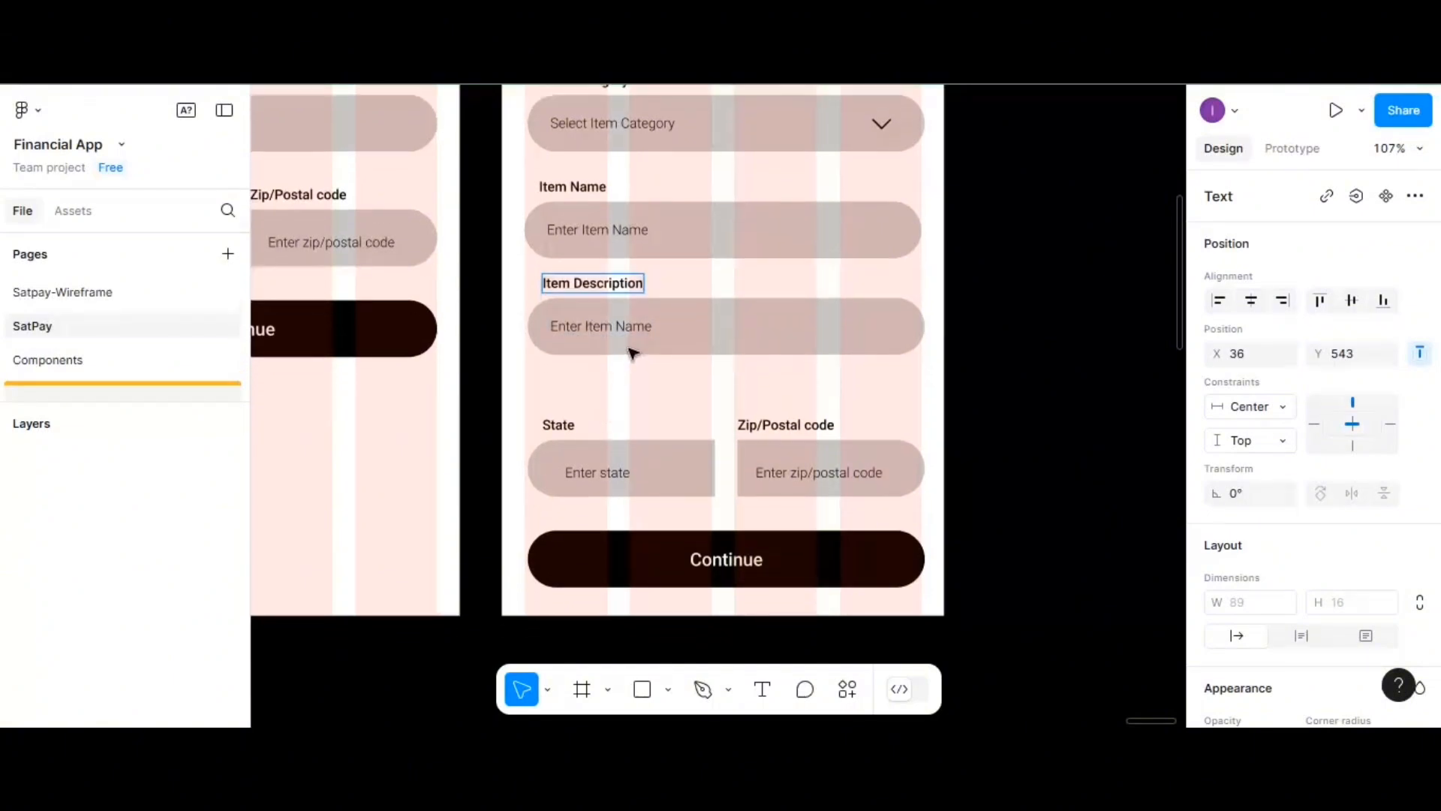
{"action": "key", "text": "Escape"}
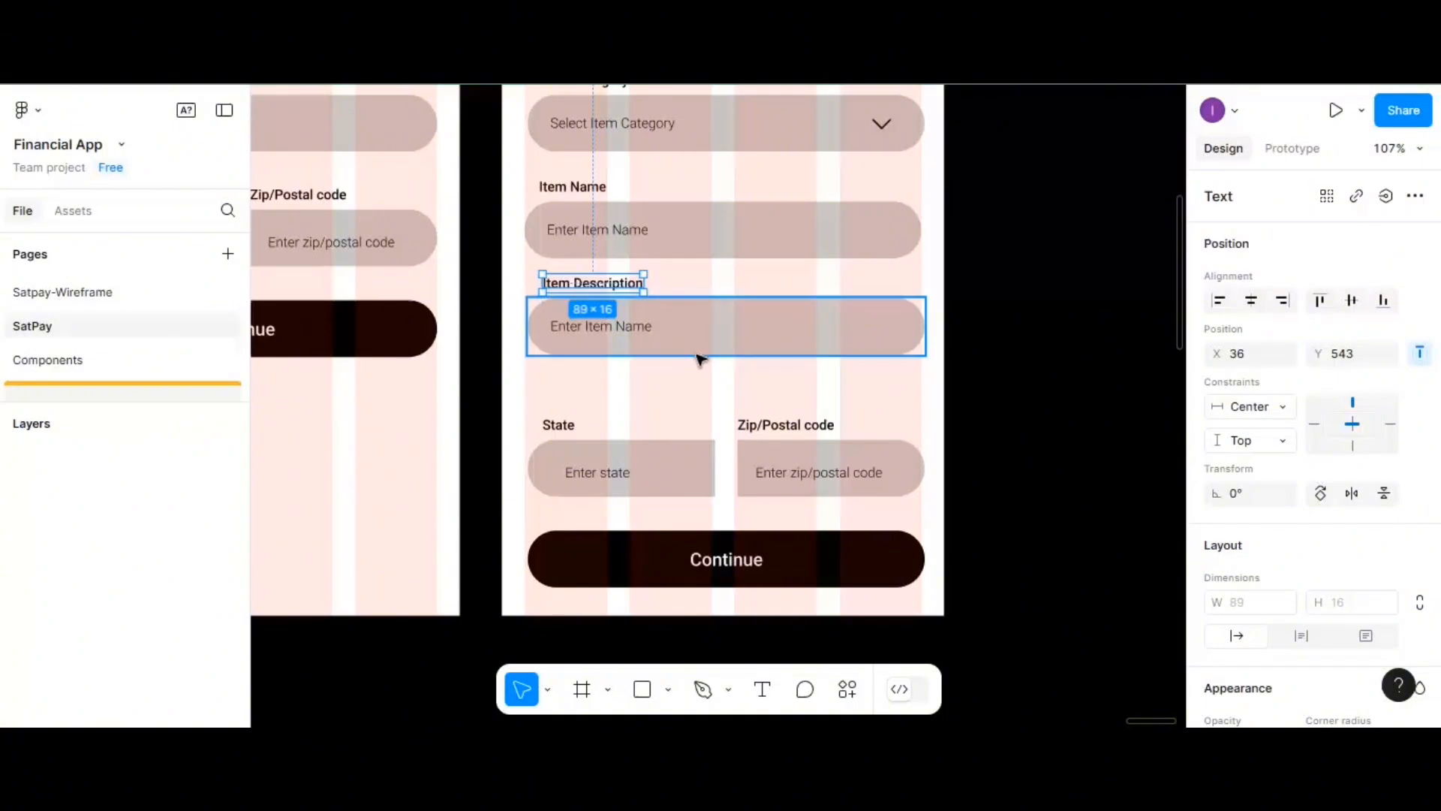
- Stretch the Item Description input box downward to 92 px high and shift the State and Zip/Postal code row down about 10 px
{"action": "left_click", "coordinate": [701, 354]}
{"action": "left_click_drag", "start_coordinate": [701, 352], "coordinate": [700, 388]}
{"action": "scroll", "coordinate": [700, 390], "scroll_direction": "down", "scroll_amount": 2}
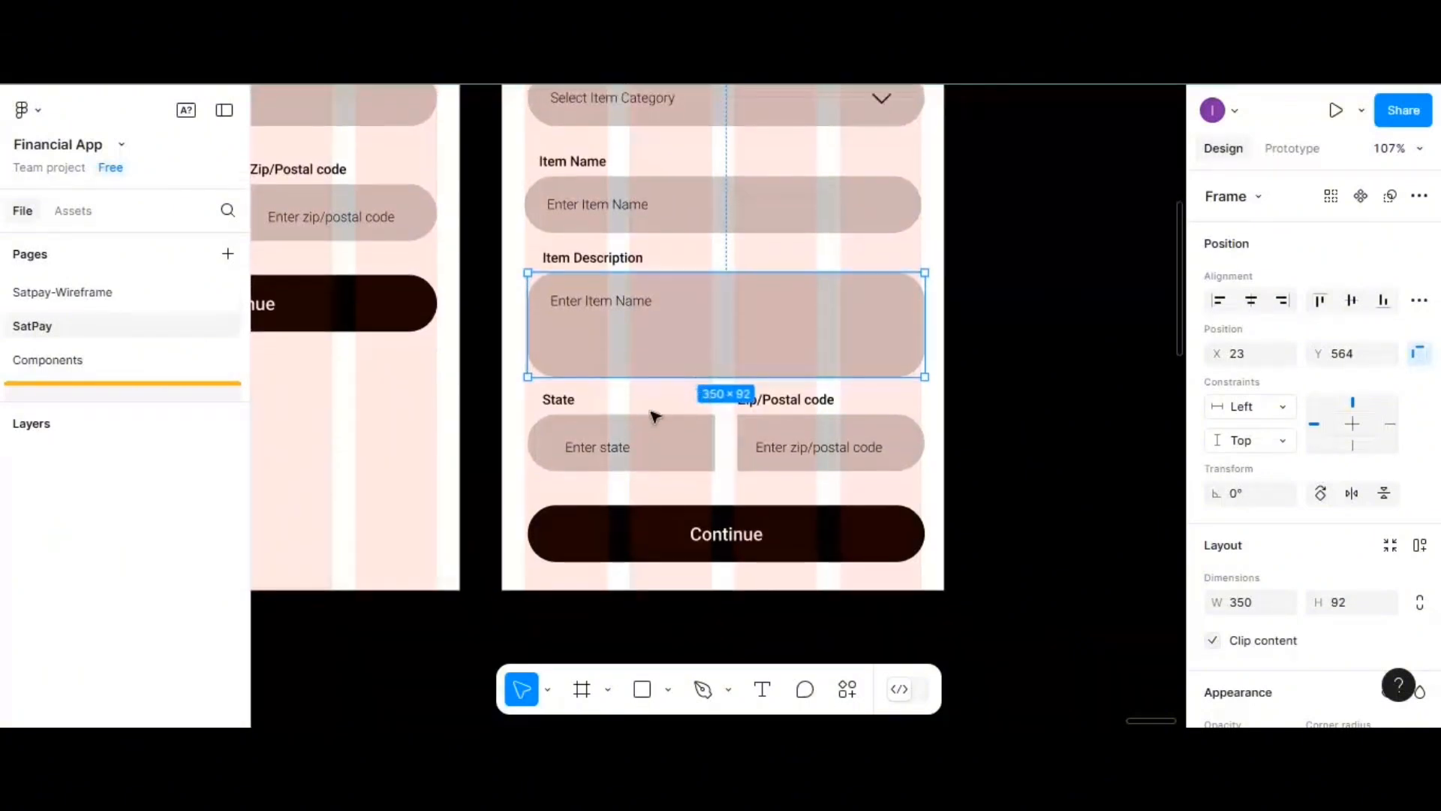
{"action": "left_click", "coordinate": [649, 428]}
- Set the height of the whole Item Description field group to 100
{"action": "left_click", "coordinate": [647, 373]}
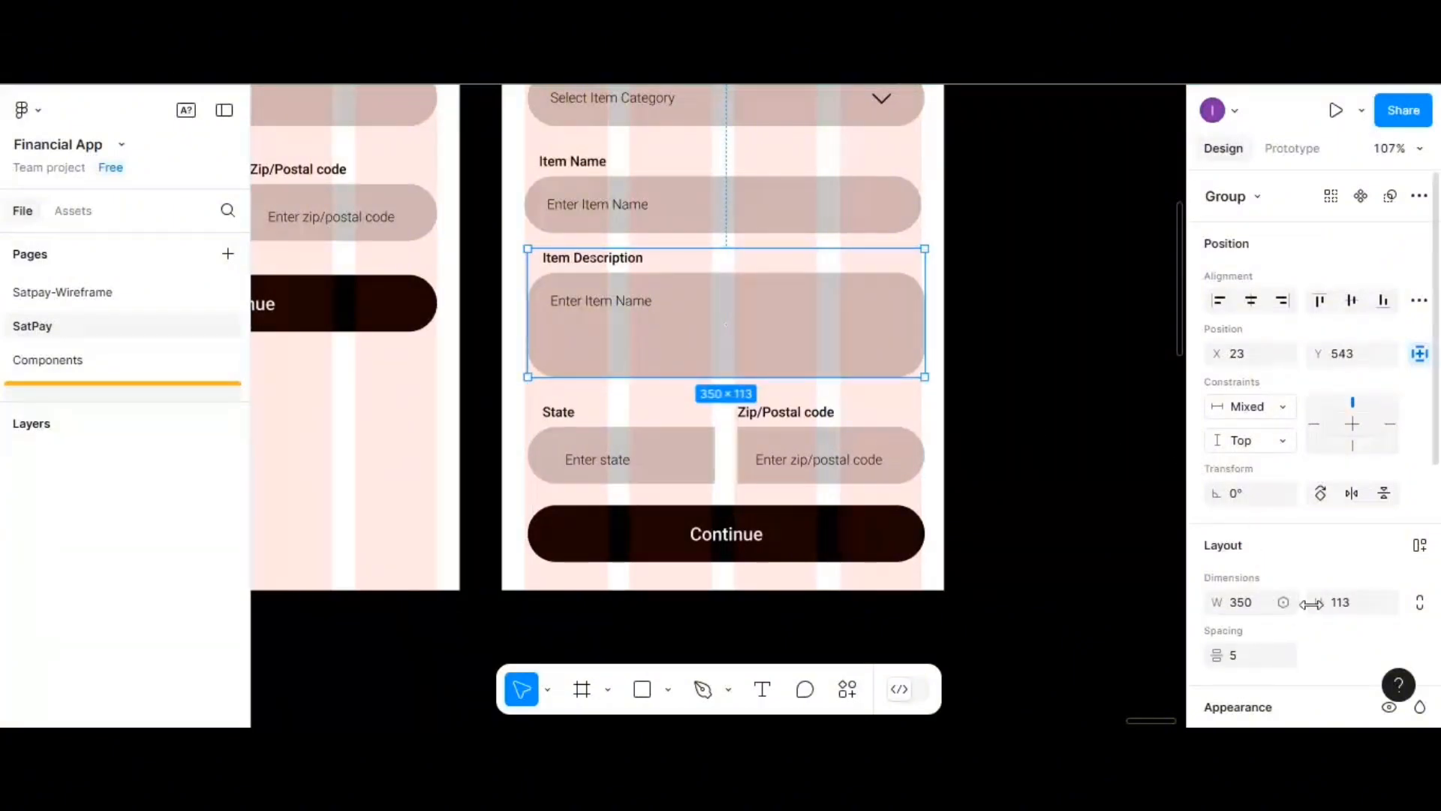
{"action": "left_click", "coordinate": [1343, 608]}
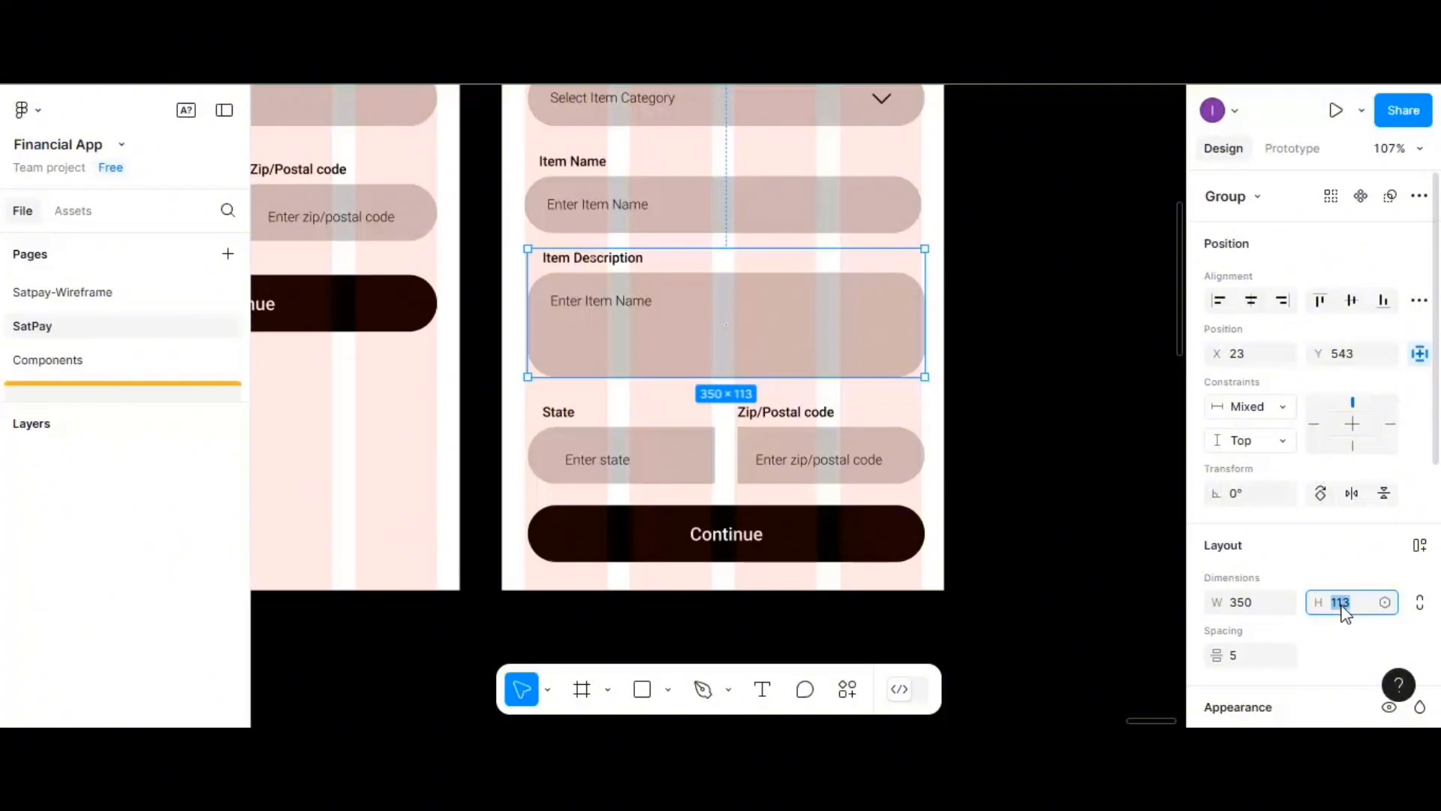
{"action": "type", "text": "100"}
{"action": "key", "text": "Return"}
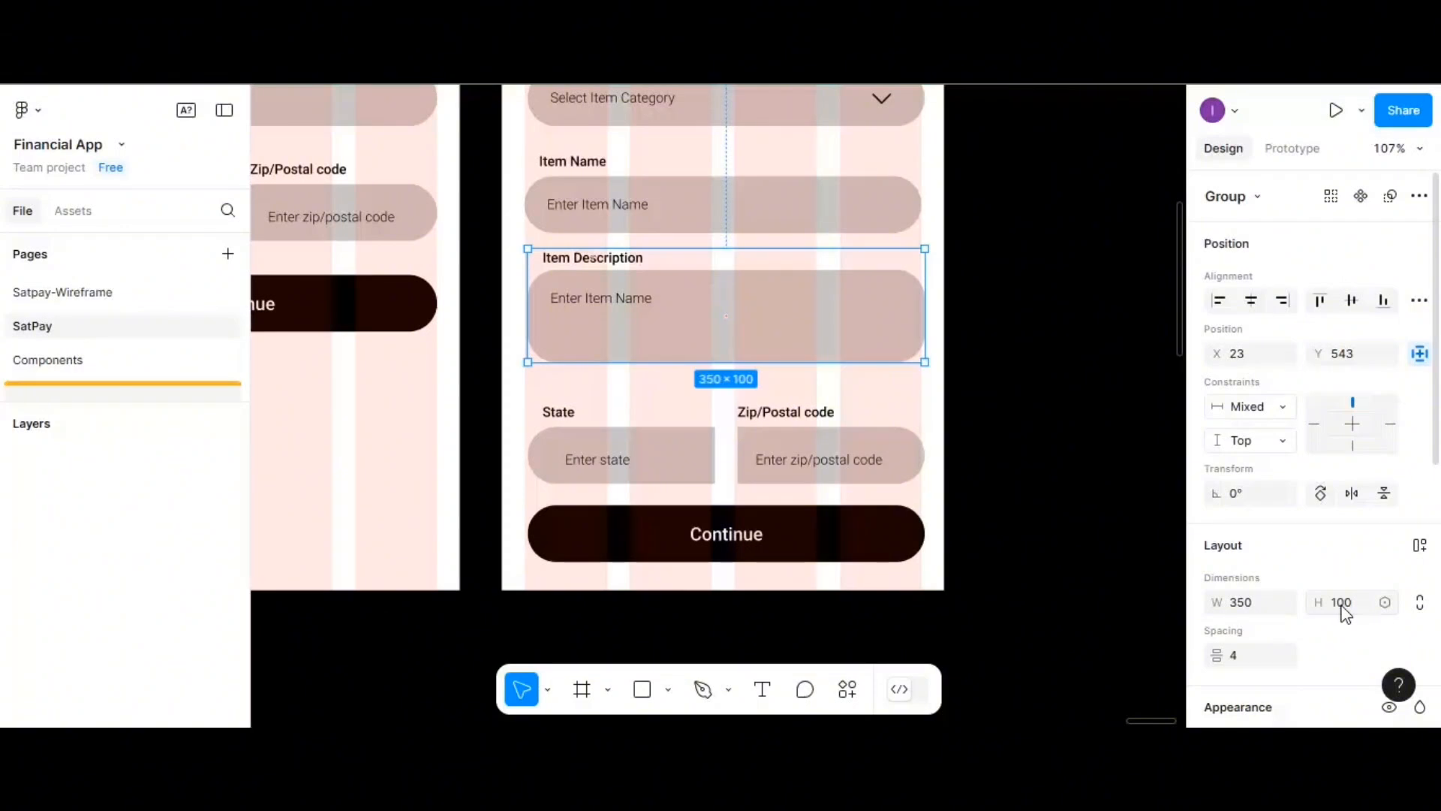
- Set the corner radius of the Item Description field group to 15
{"action": "left_click", "coordinate": [1351, 604]}
{"action": "scroll", "coordinate": [1361, 515], "scroll_direction": "down", "scroll_amount": 3}
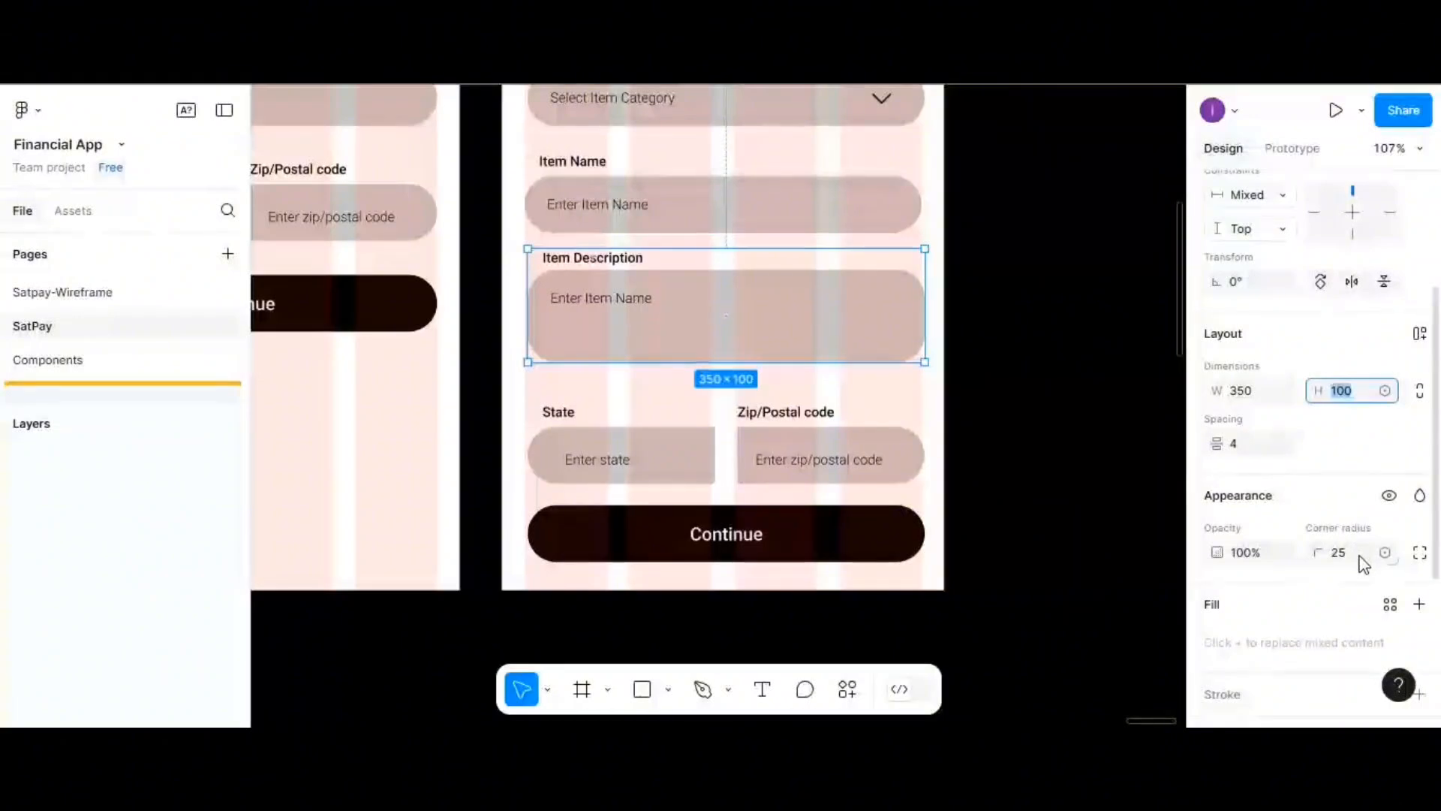
{"action": "left_click", "coordinate": [1364, 561]}
{"action": "type", "text": "15"}
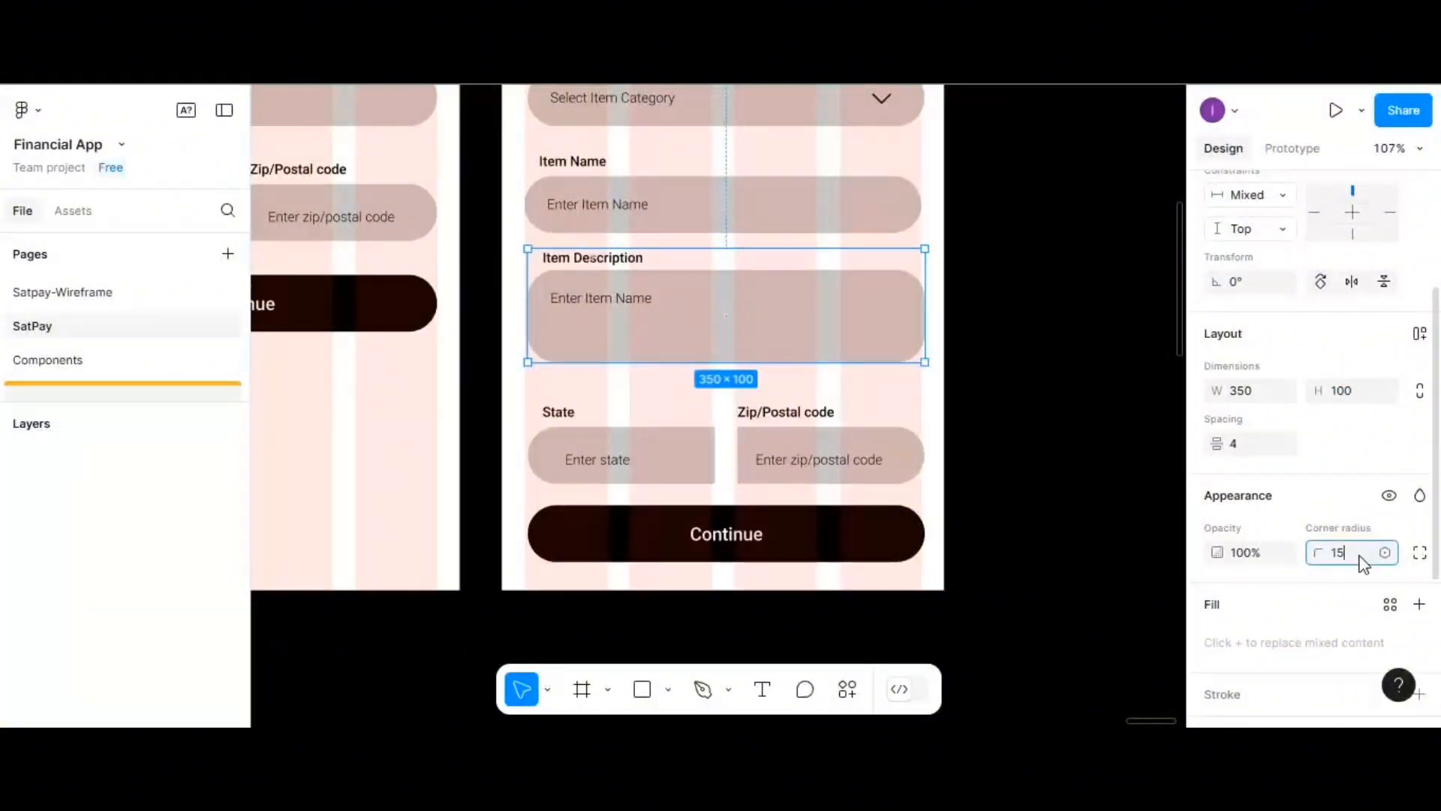
{"action": "key", "text": "Return"}
{"action": "key", "text": "Escape"}
- Change the Item Description field's placeholder text to "Enter Item Description"
{"action": "left_click", "coordinate": [608, 297]}
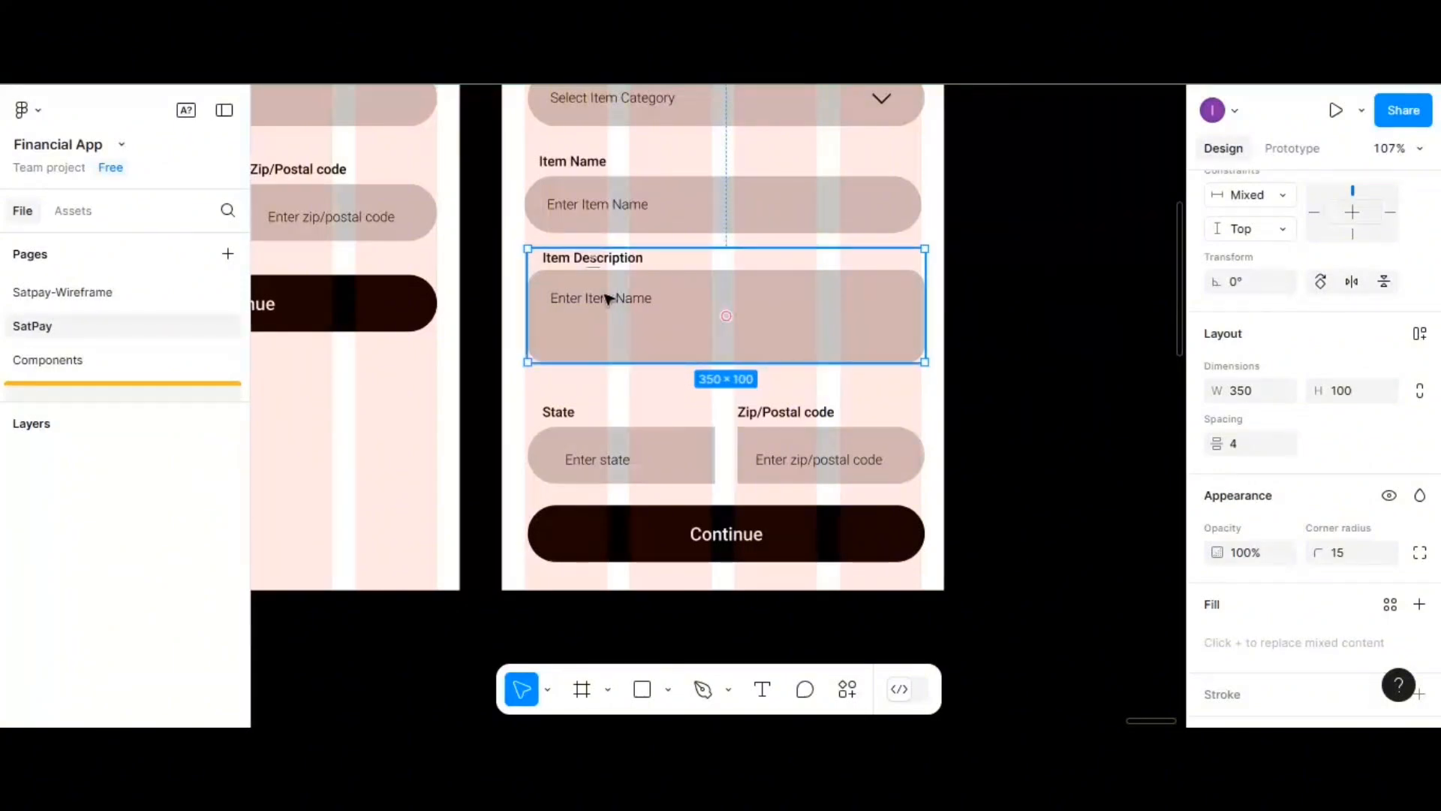
{"action": "double_click", "coordinate": [609, 300]}
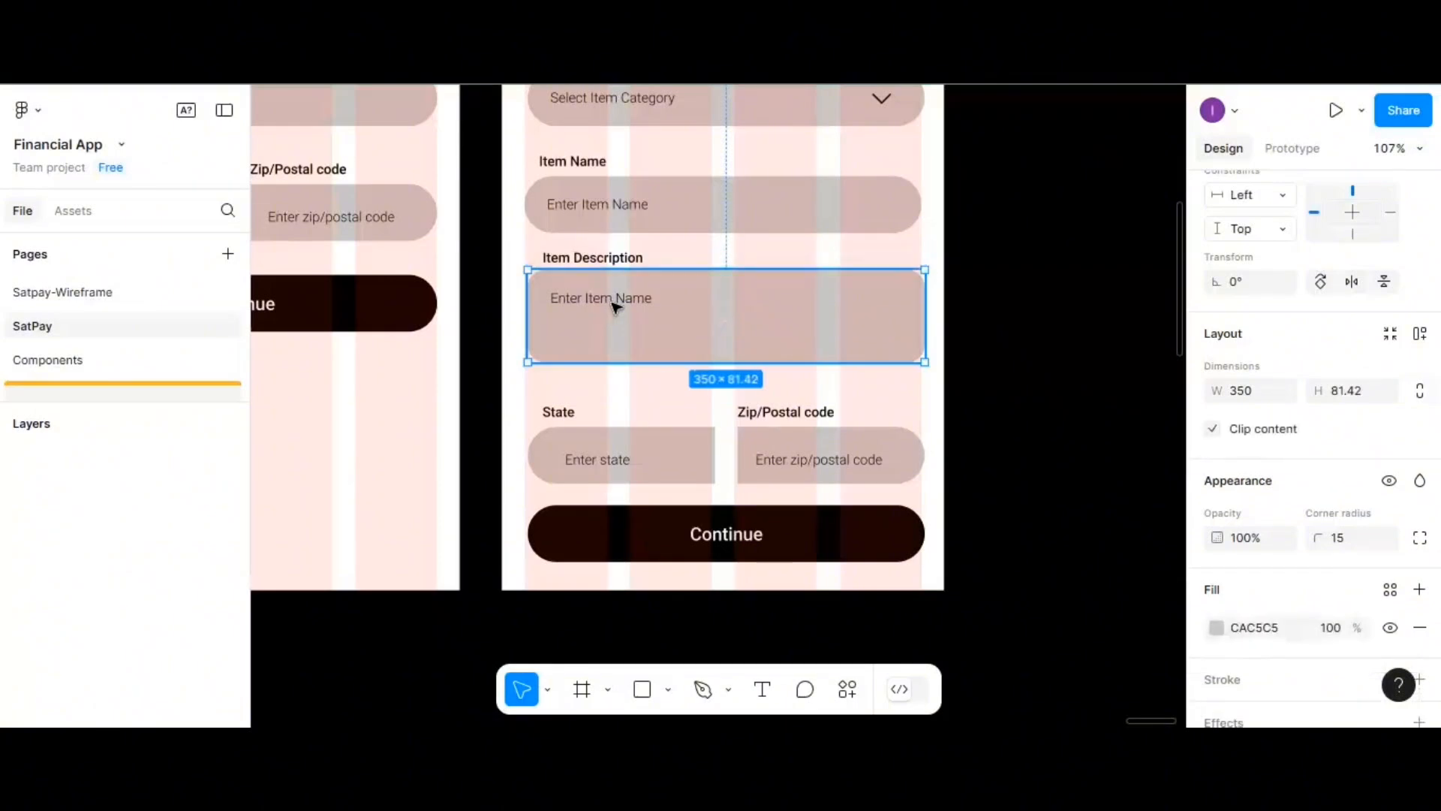
{"action": "double_click", "coordinate": [614, 303]}
{"action": "double_click", "coordinate": [616, 302]}
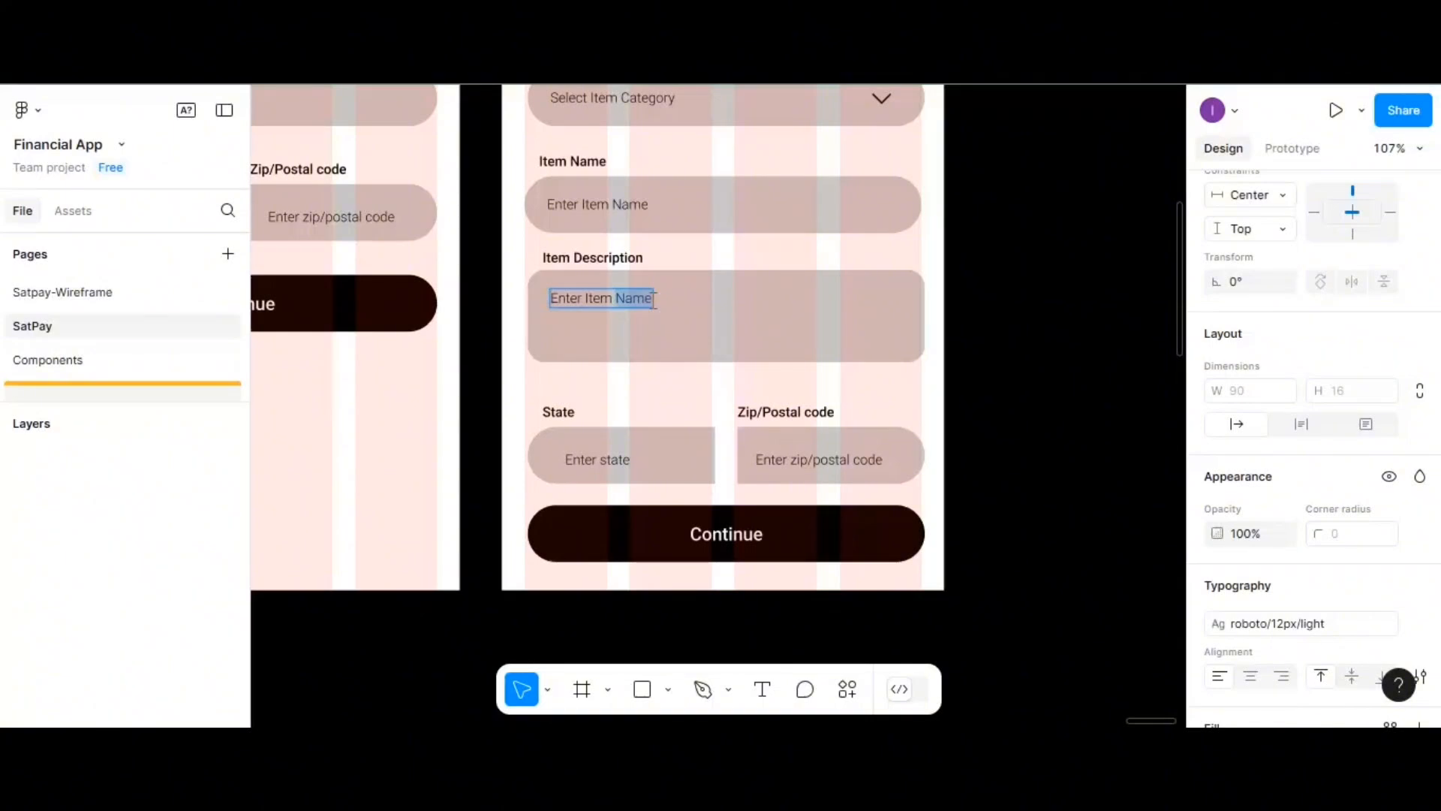
{"action": "type", "text": "Description"}
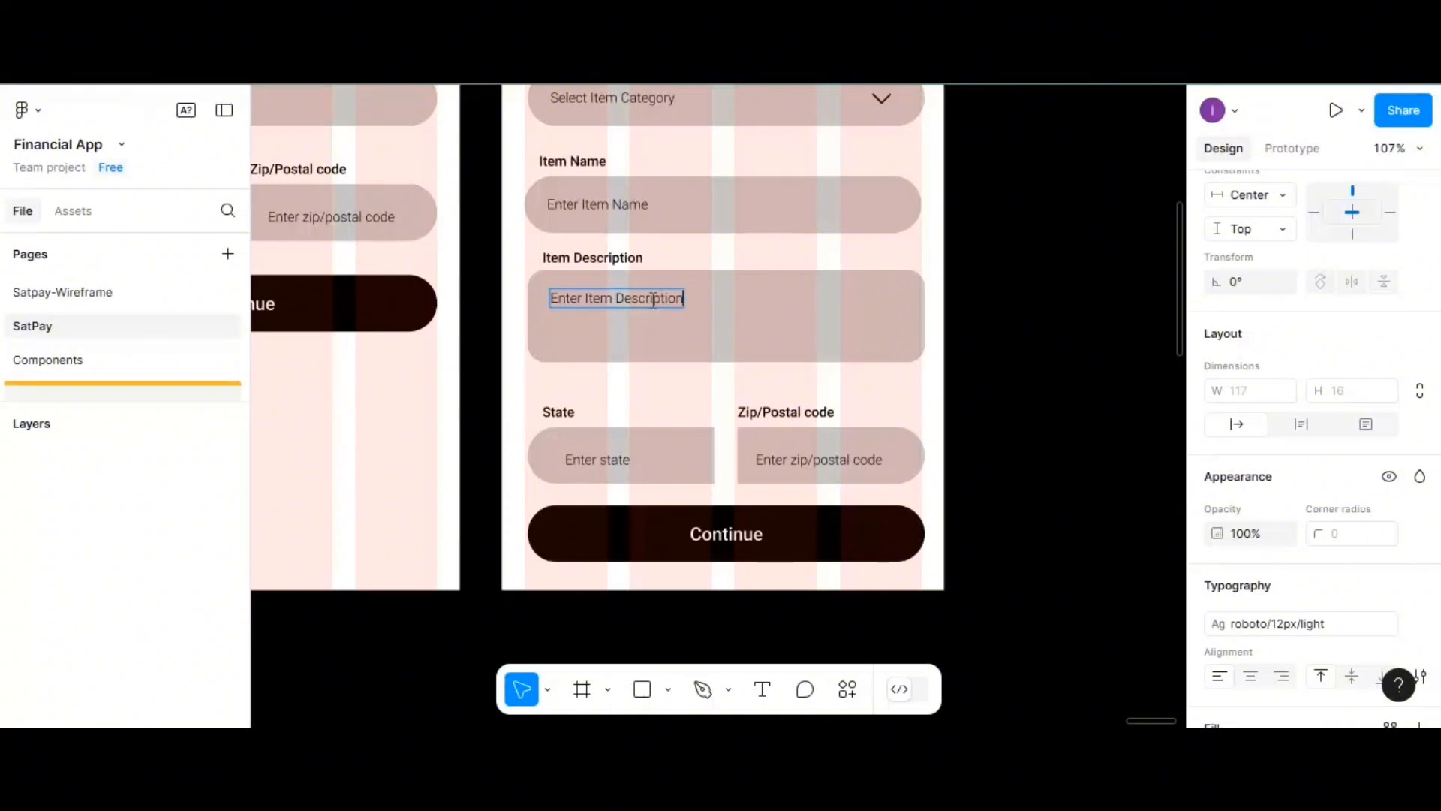
{"action": "key", "text": "Escape"}
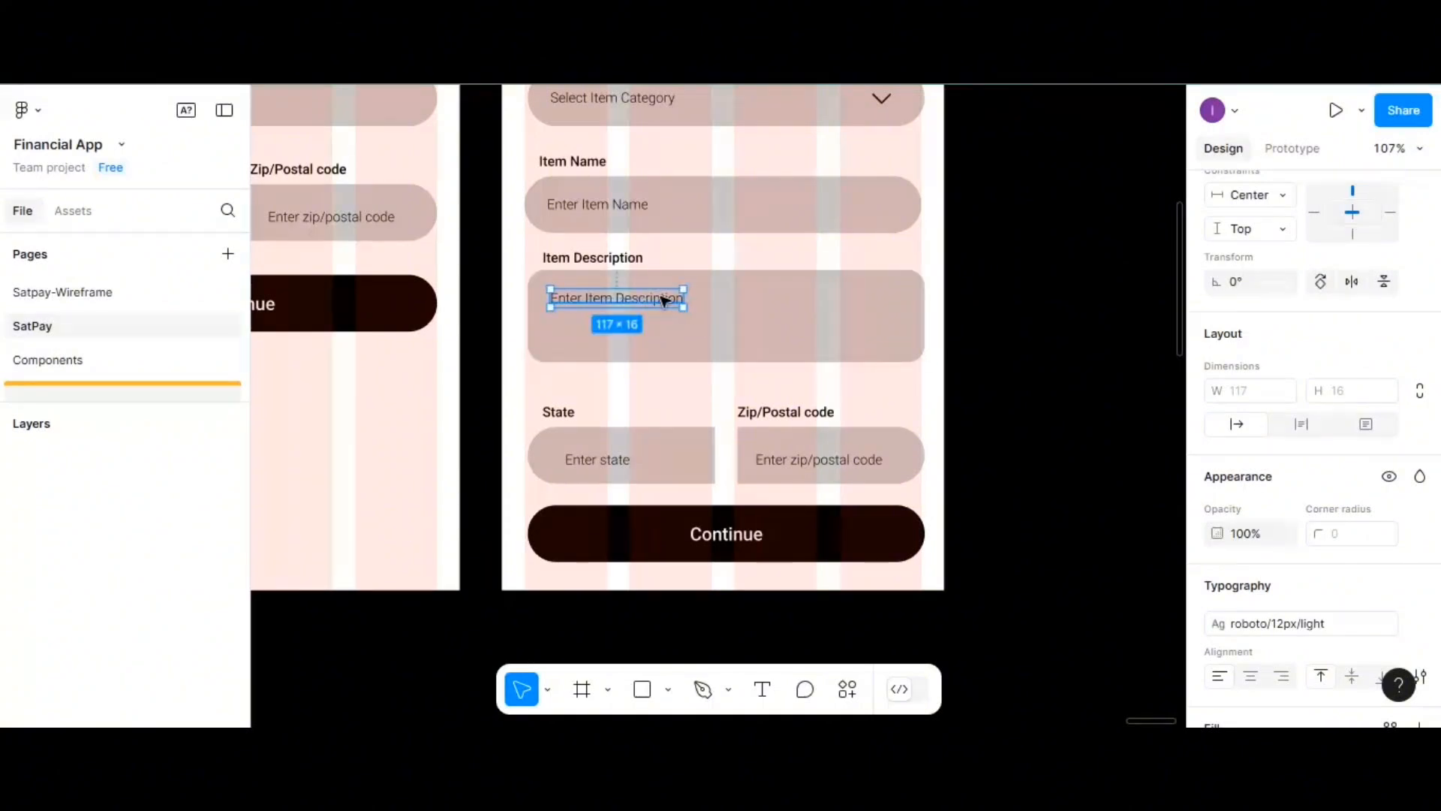
- Duplicate the placeholder into the lower-right area of the Item Description box and reword the copy as "150 character max"
{"action": "left_click_drag", "start_coordinate": [664, 301], "coordinate": [879, 349]}
{"action": "left_click", "coordinate": [879, 349]}
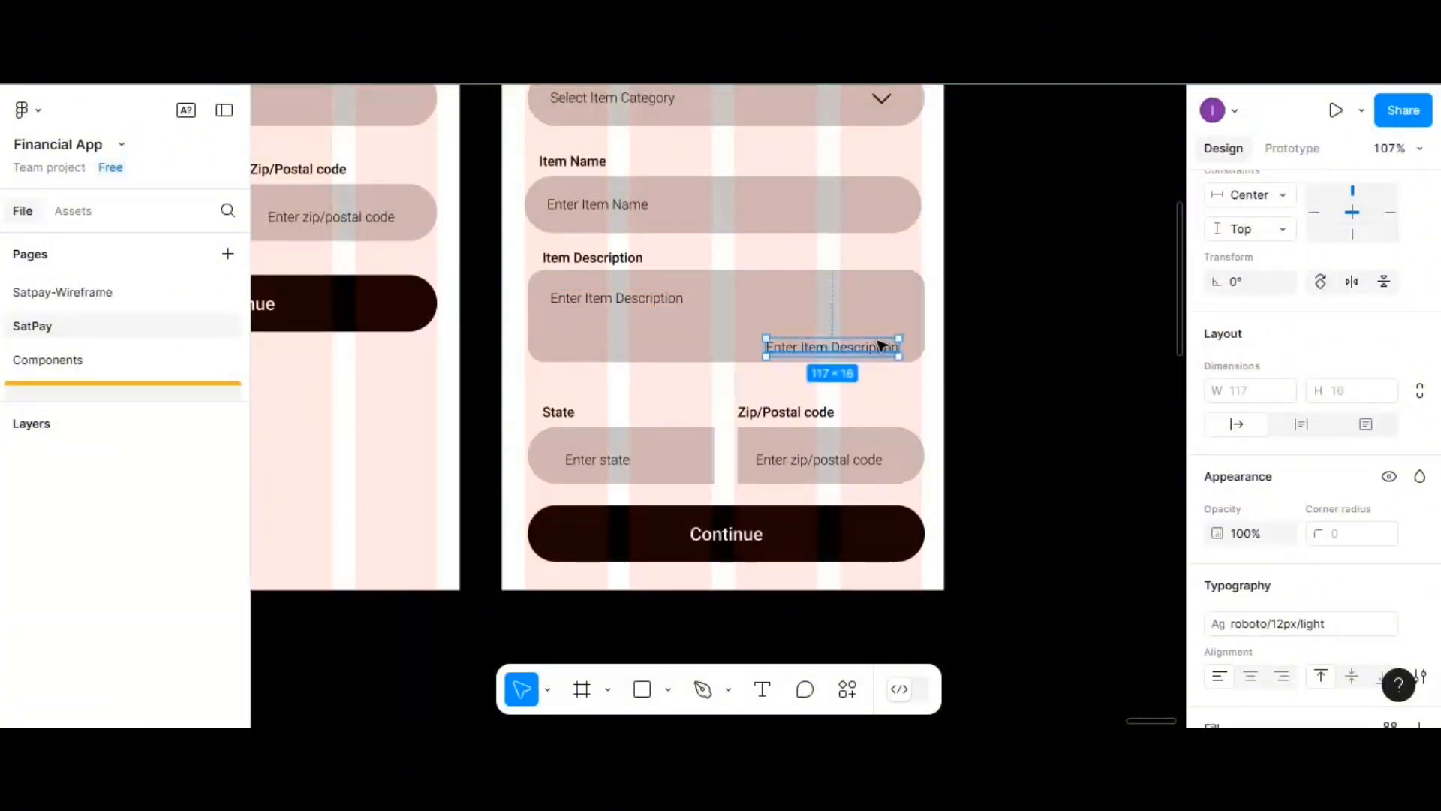
{"action": "double_click", "coordinate": [880, 349]}
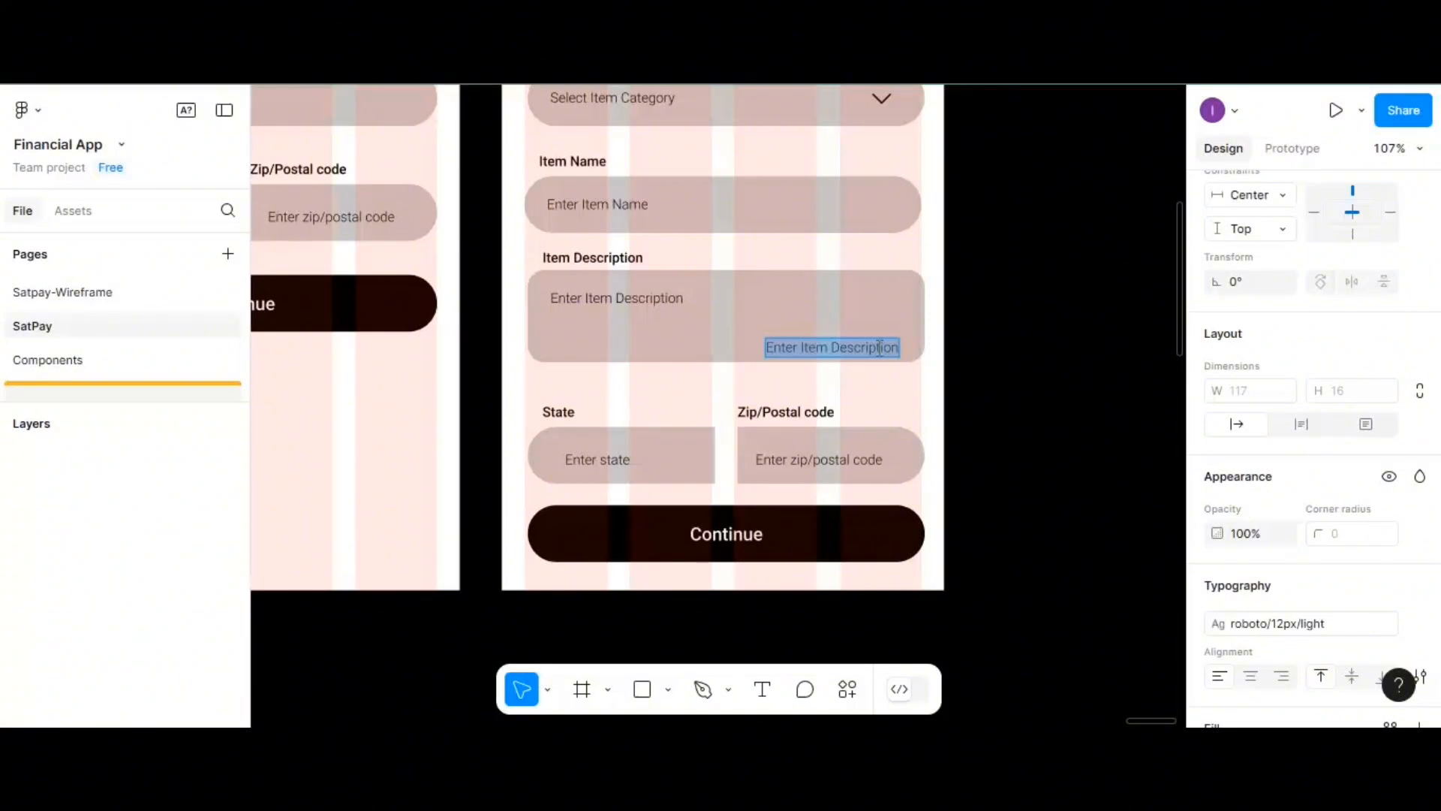
{"action": "type", "text": "max"}
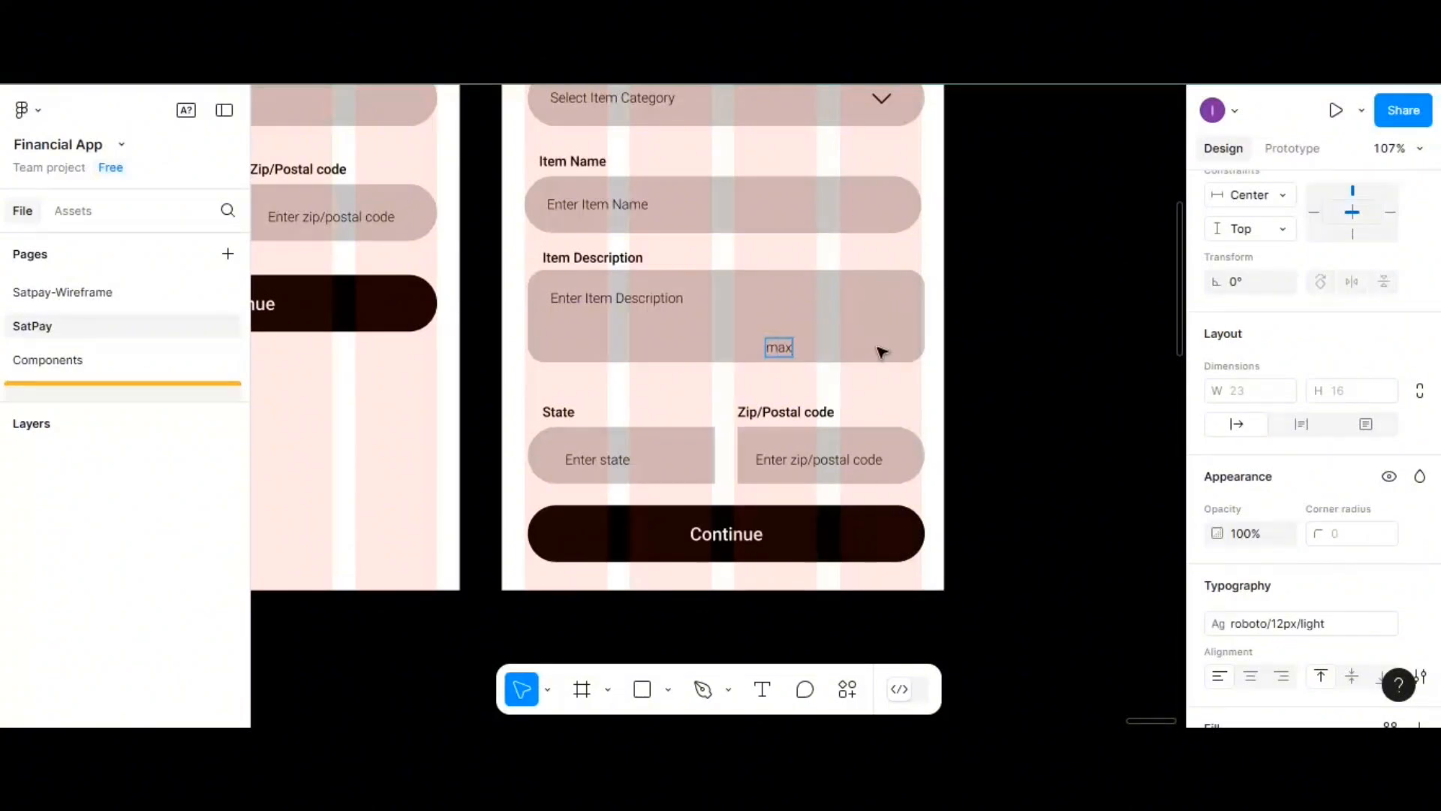
{"action": "key", "text": "BackSpace"}
{"action": "key", "text": "BackSpace"}
{"action": "key", "text": "BackSpace"}
{"action": "type", "text": "character"}
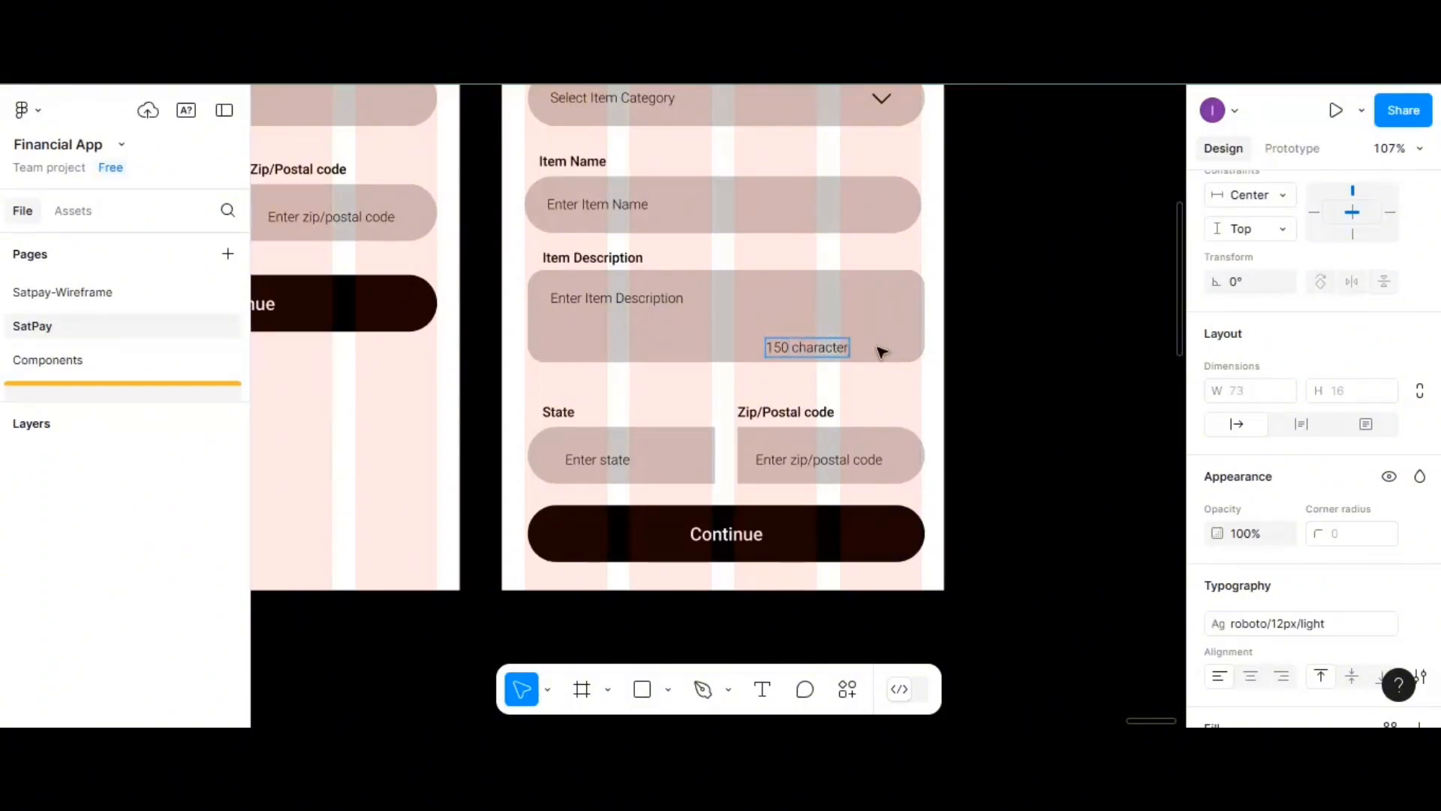
{"action": "type", "text": " max"}
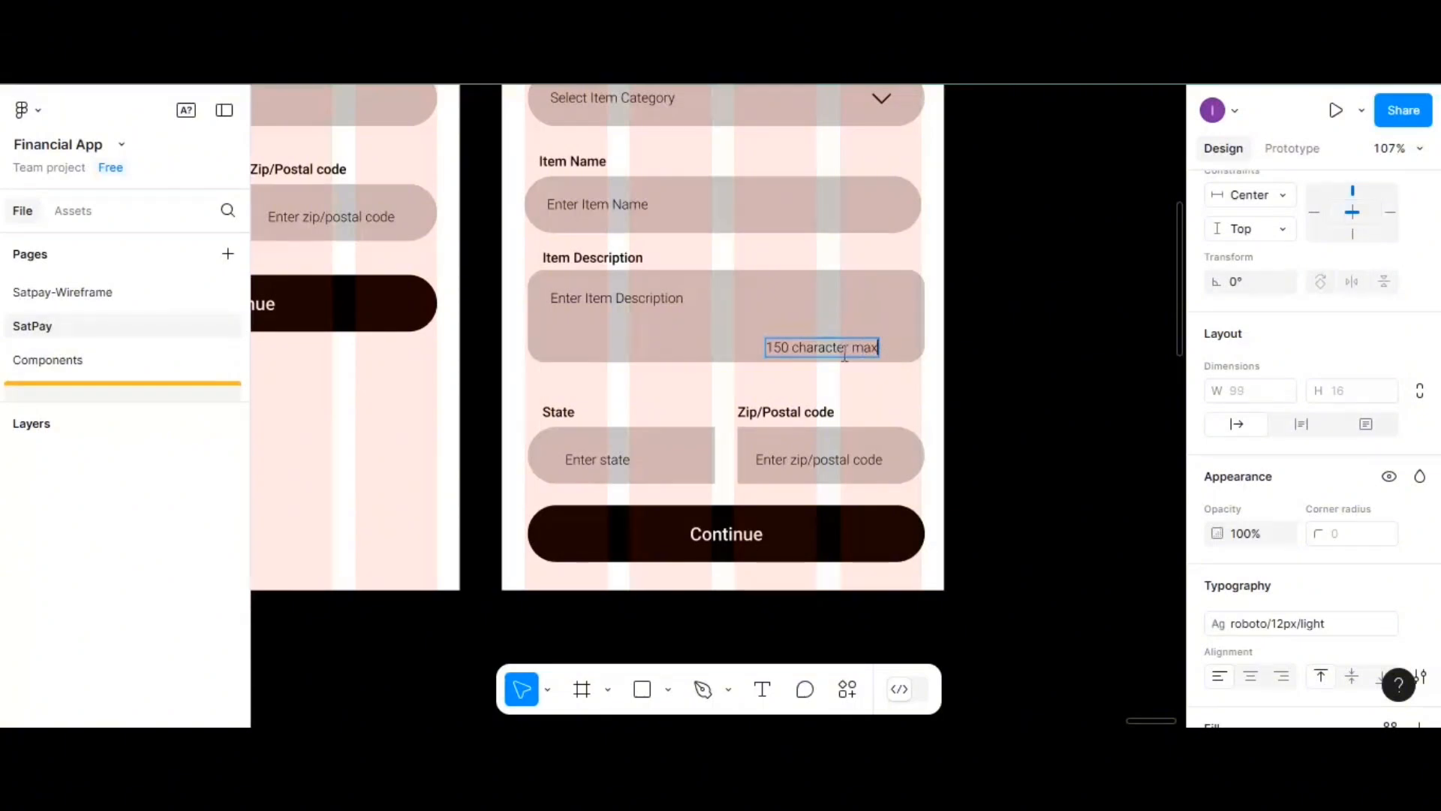
{"action": "key", "text": "Escape"}
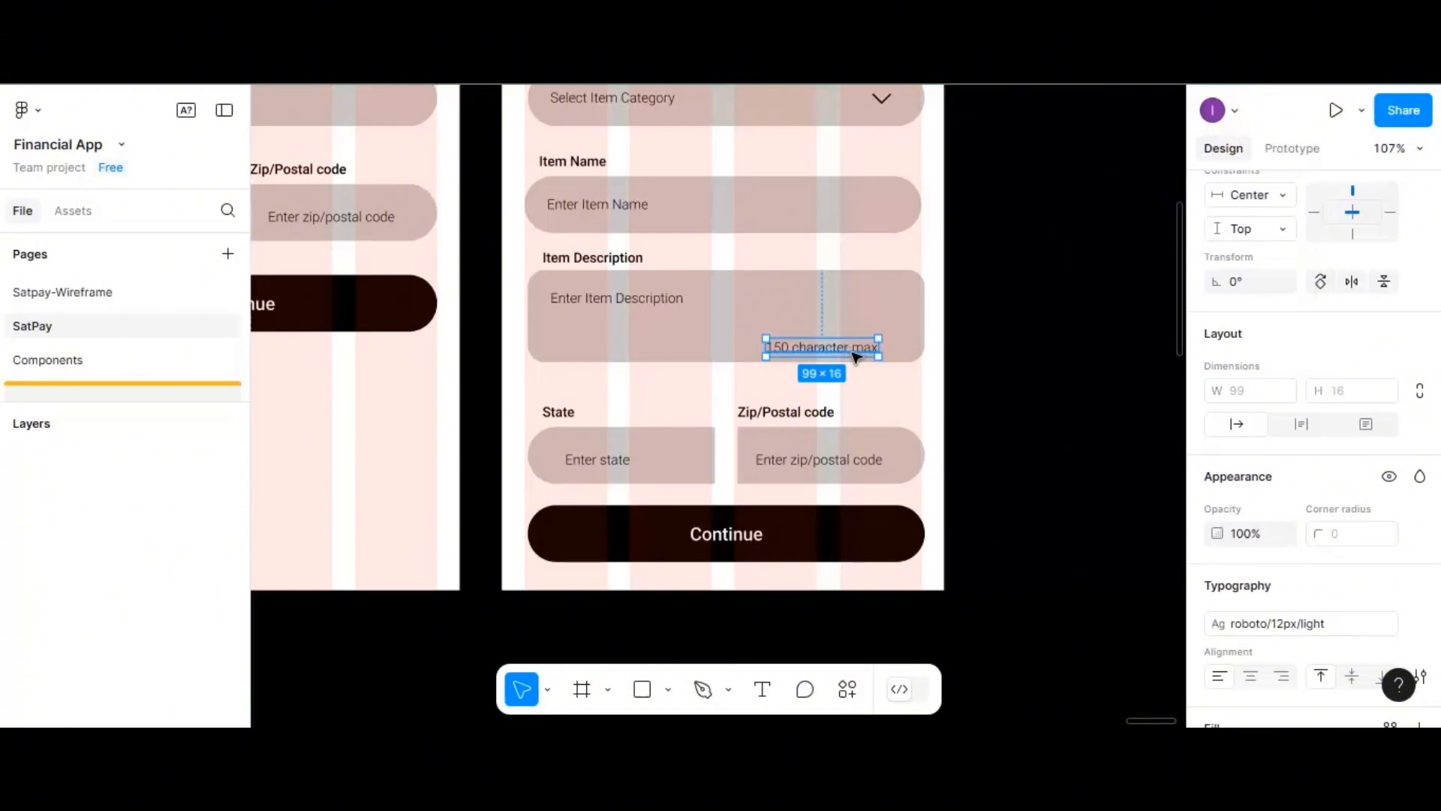
- Detach the text style from the "150 character max" note and set its font weight to Regular
{"action": "double_click", "coordinate": [856, 356]}
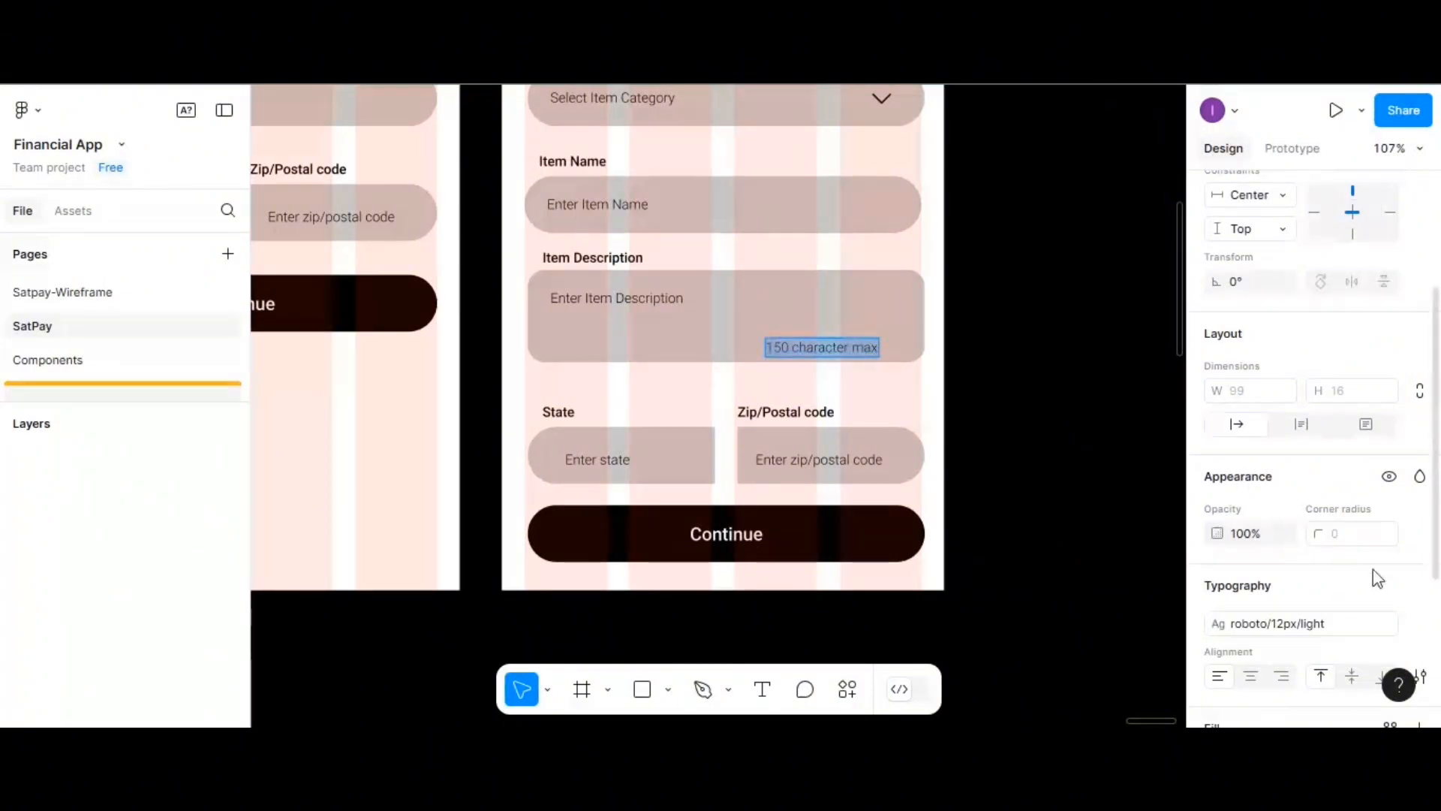
{"action": "scroll", "coordinate": [1372, 569], "scroll_direction": "down", "scroll_amount": 4}
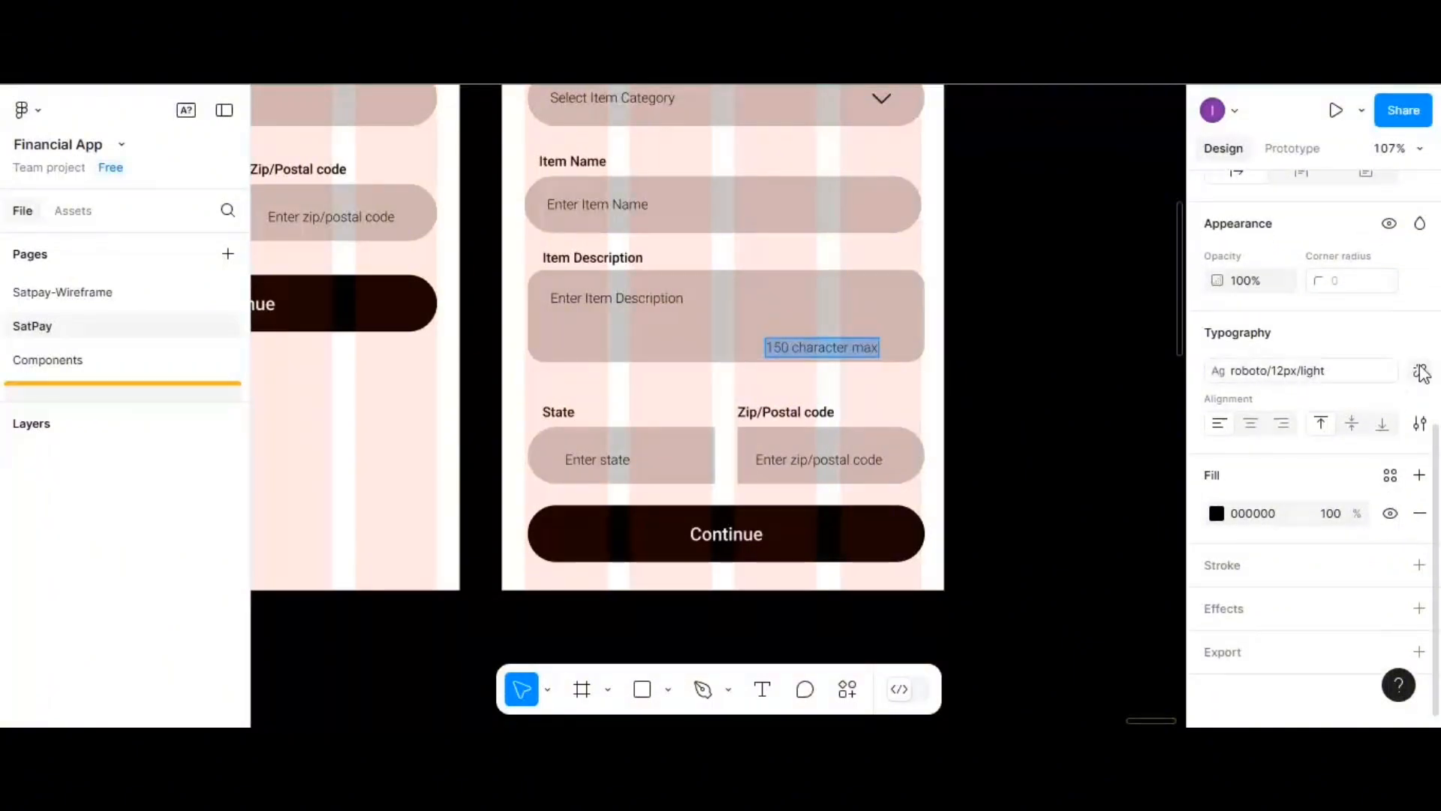
{"action": "left_click", "coordinate": [1420, 372]}
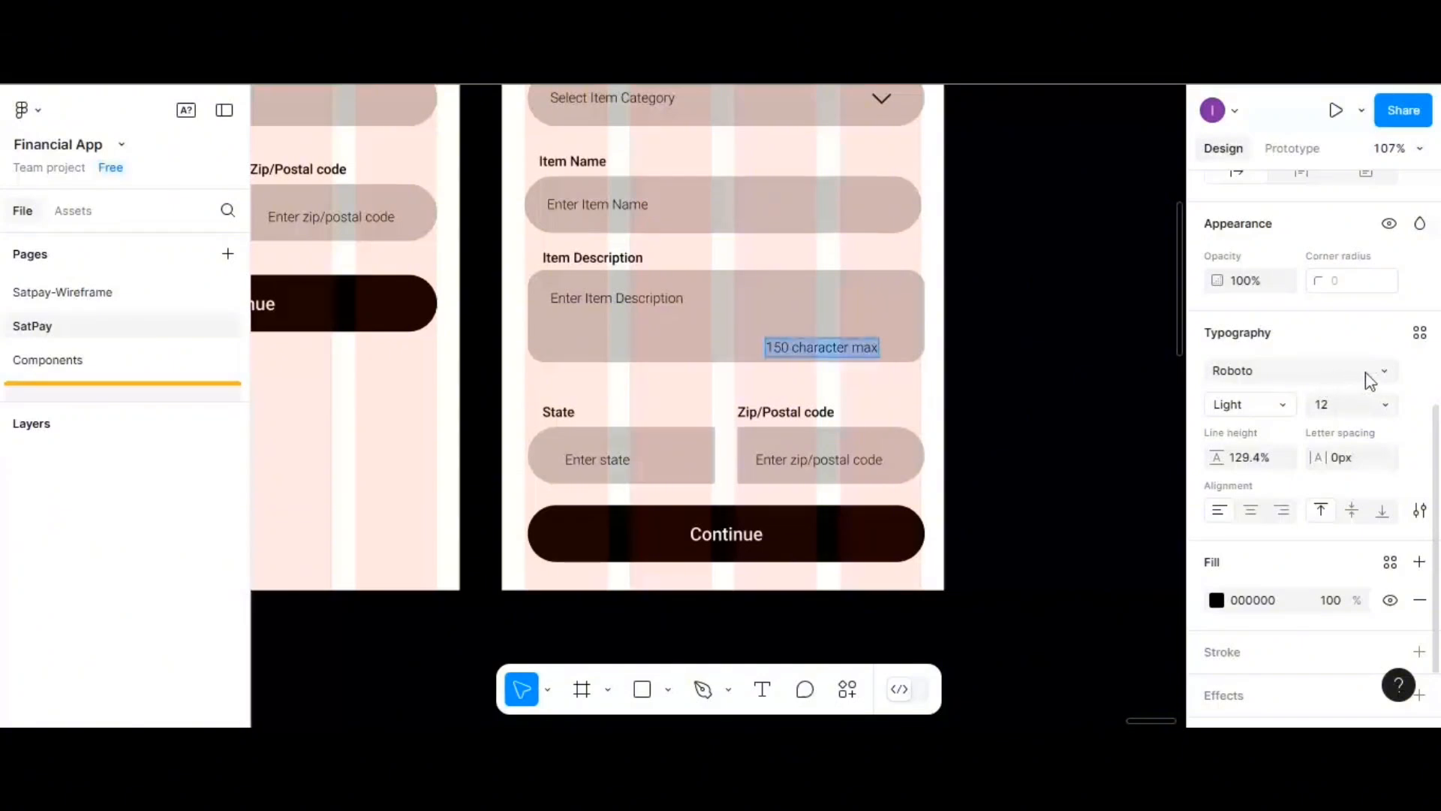
{"action": "left_click", "coordinate": [1288, 403]}
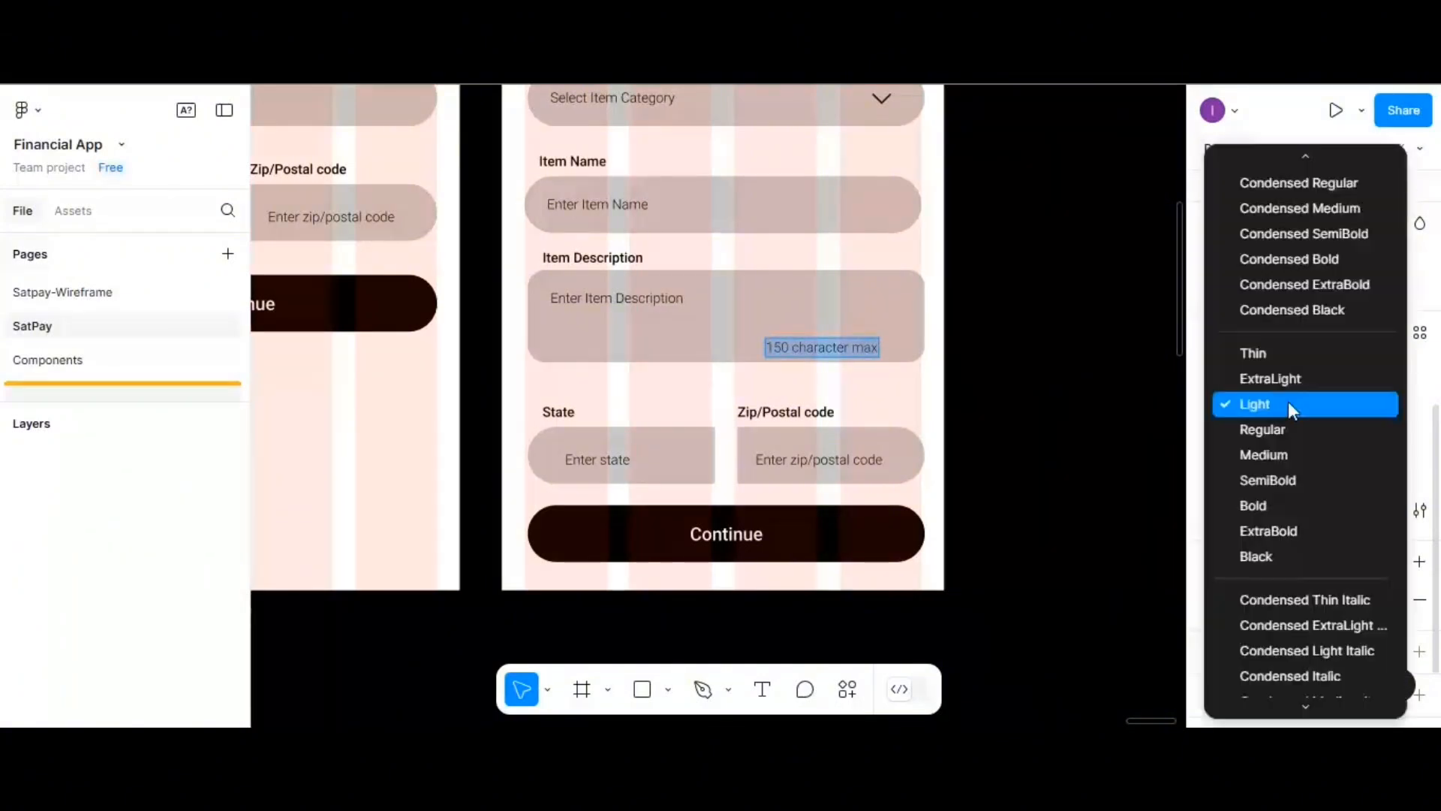
{"action": "left_click", "coordinate": [1276, 429]}
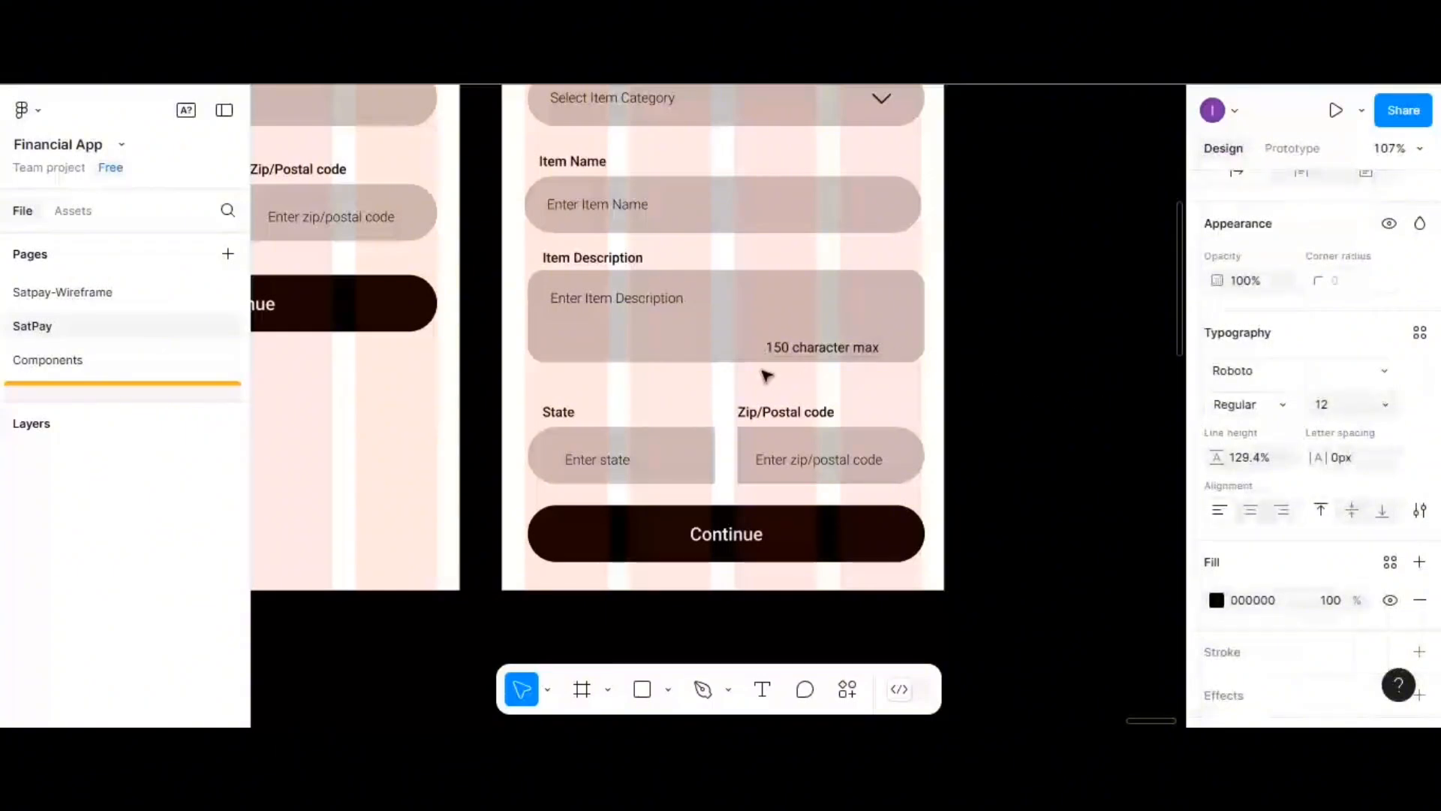
{"action": "left_click", "coordinate": [714, 396]}
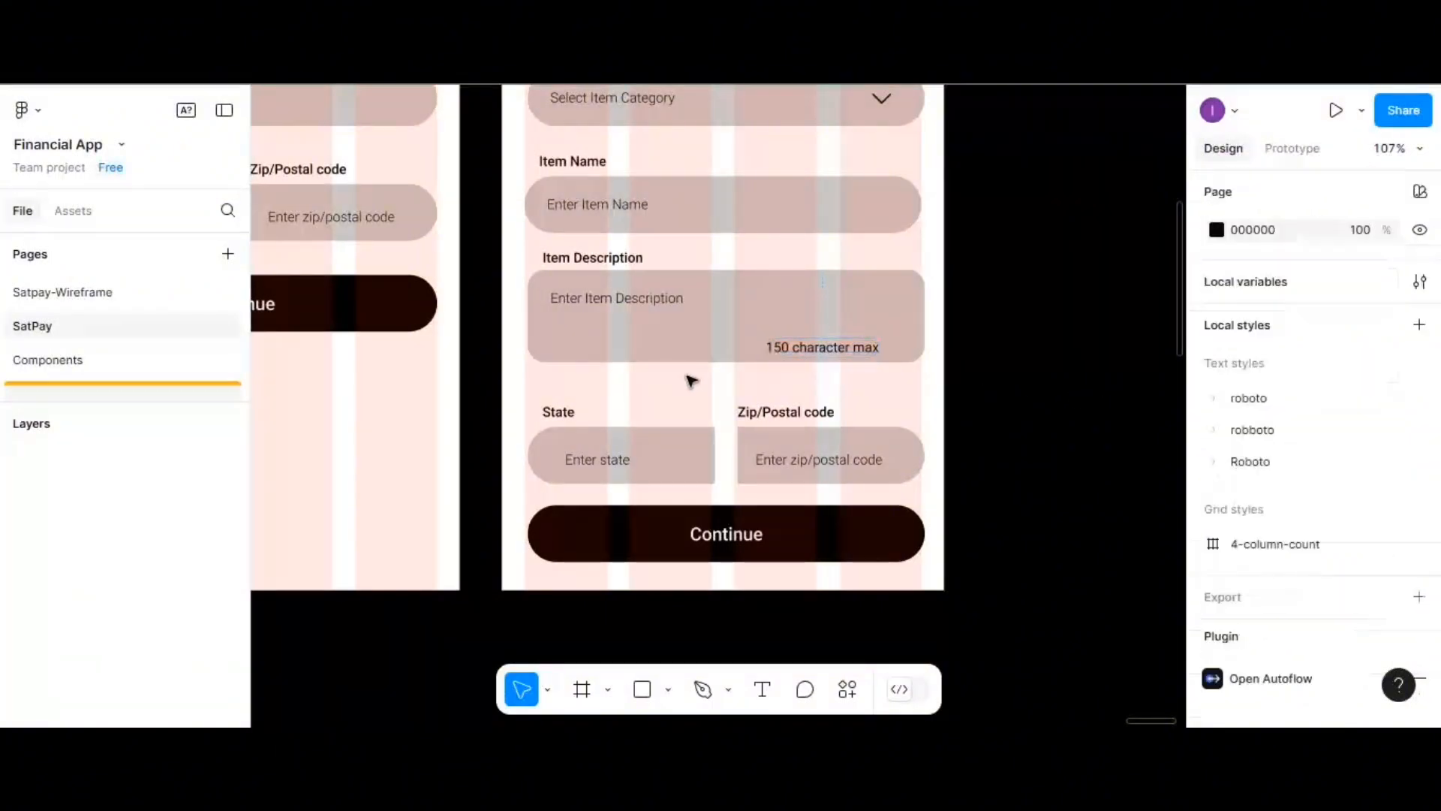
- Check the position of the "Enter Item Description" placeholder inside its input box
{"action": "left_click", "coordinate": [628, 303]}
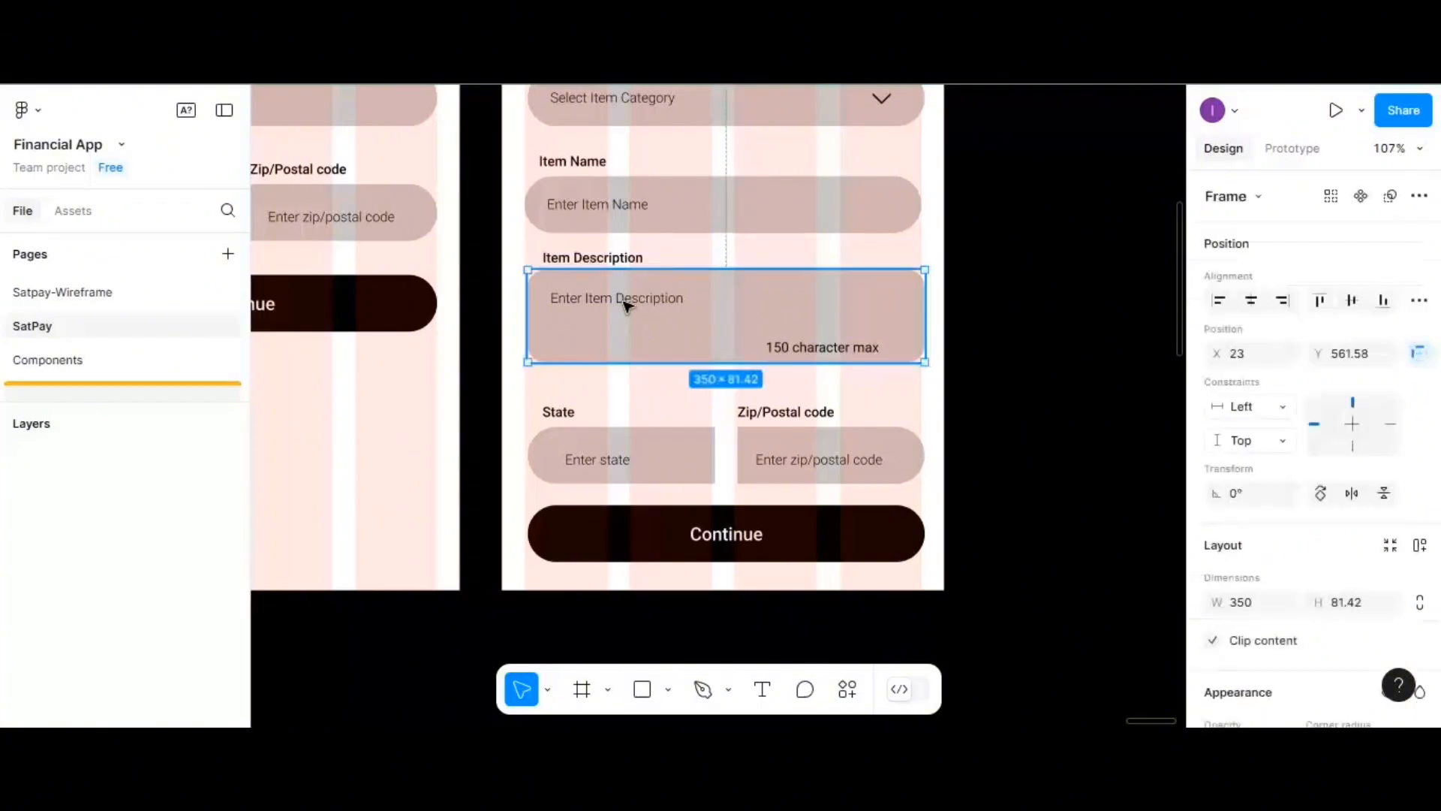
{"action": "left_click", "coordinate": [625, 303]}
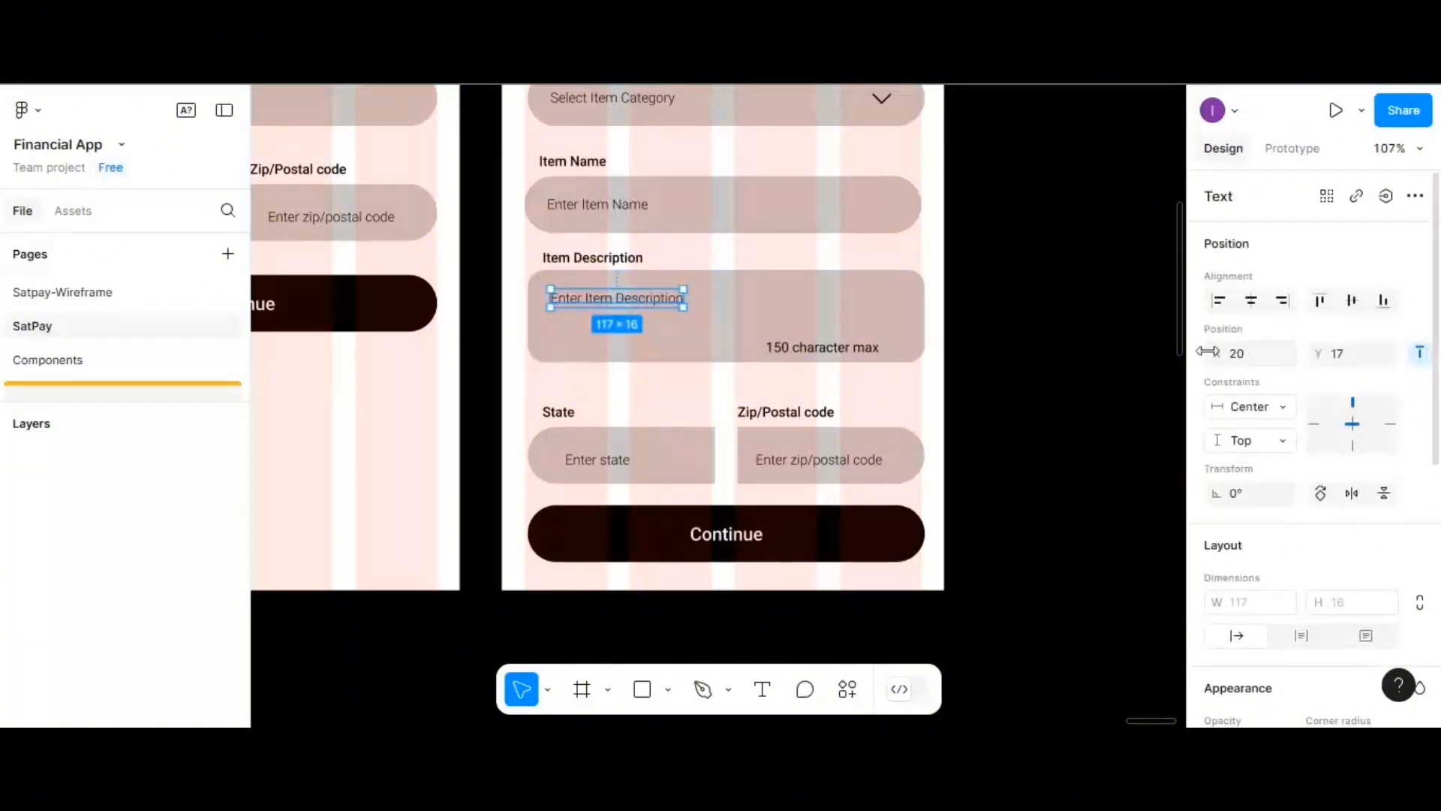
{"action": "left_click", "coordinate": [657, 400]}
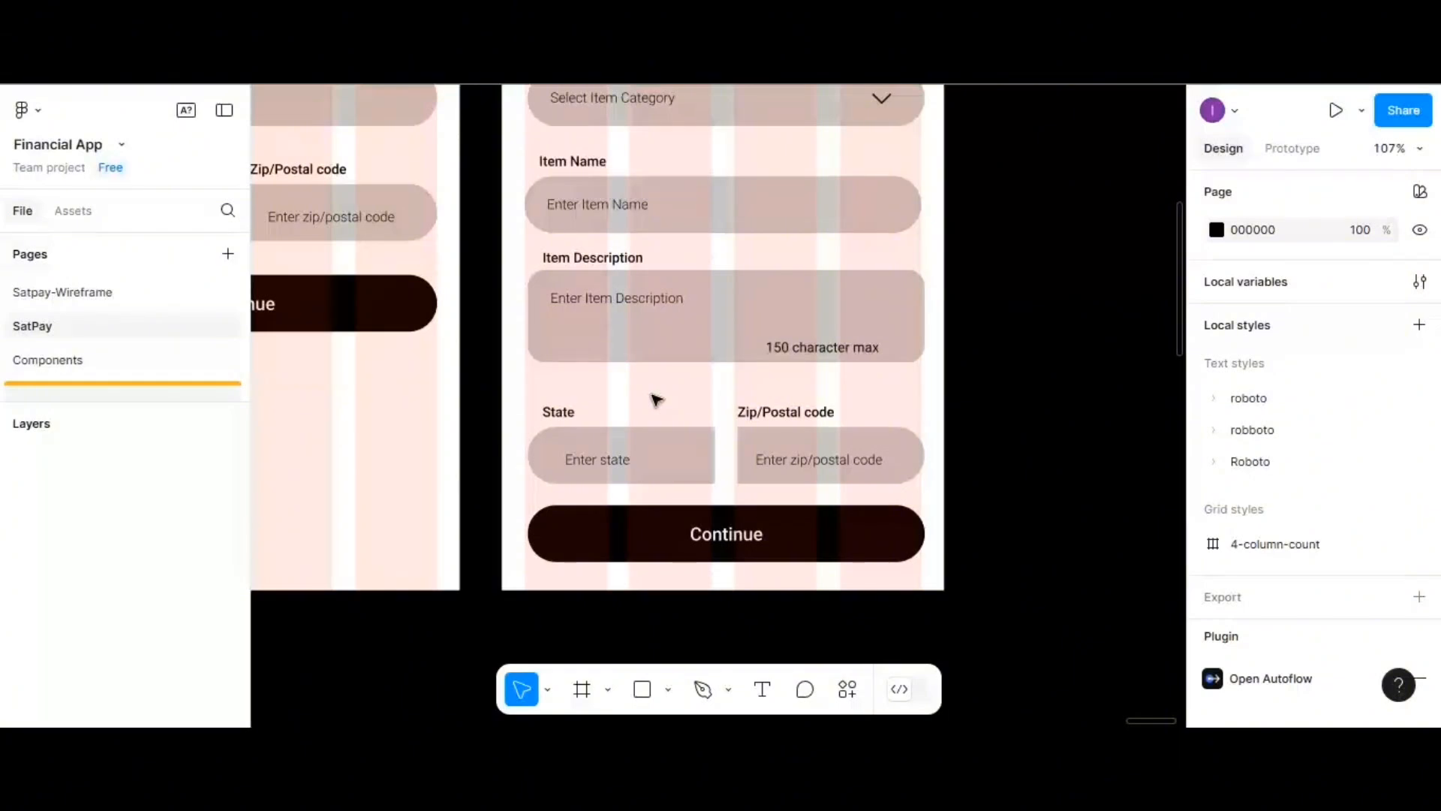
- Relabel the State field as "Quantity" and replace its placeholder text with "1"
{"action": "scroll", "coordinate": [657, 399], "scroll_direction": "down", "scroll_amount": 1}
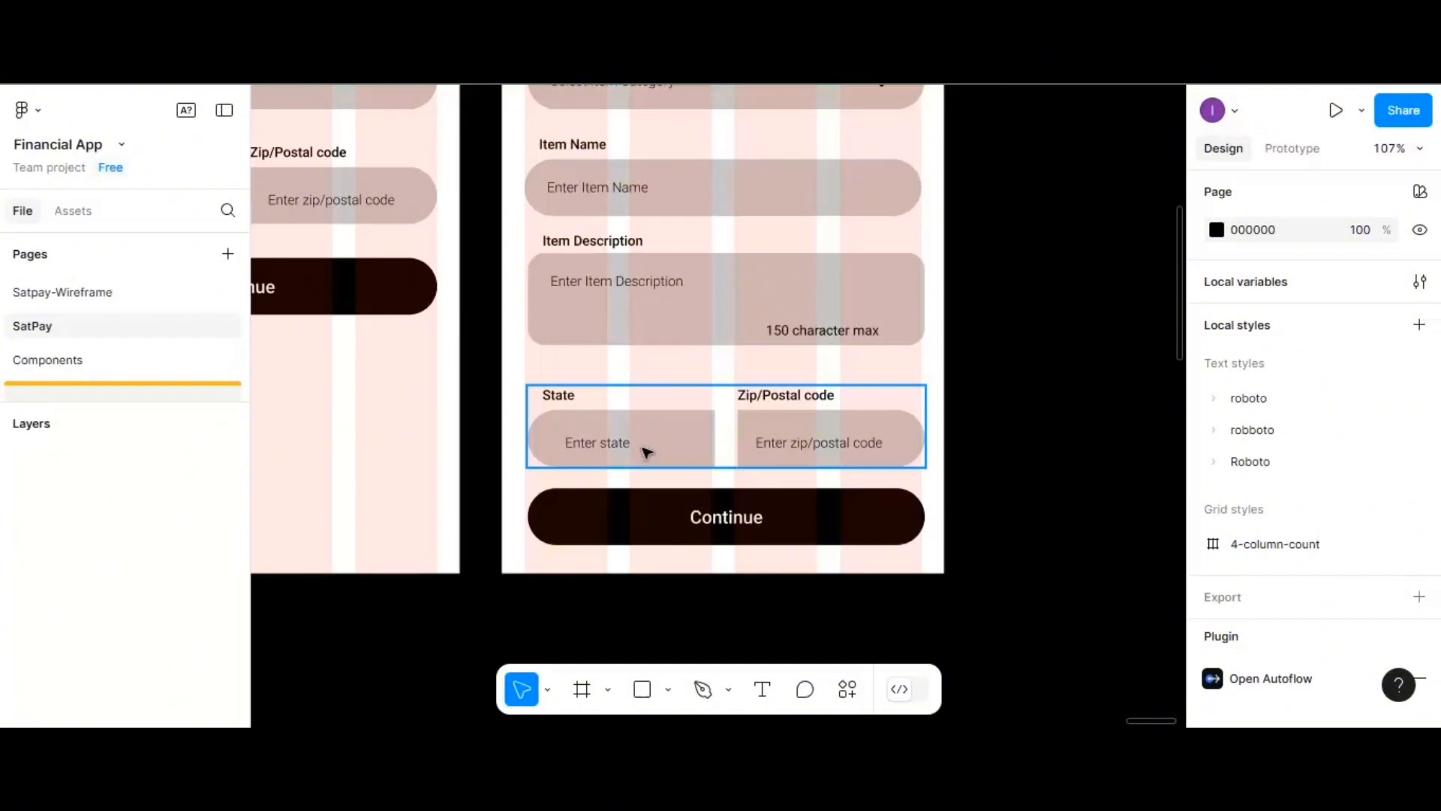
{"action": "left_click", "coordinate": [567, 398]}
{"action": "double_click", "coordinate": [567, 399]}
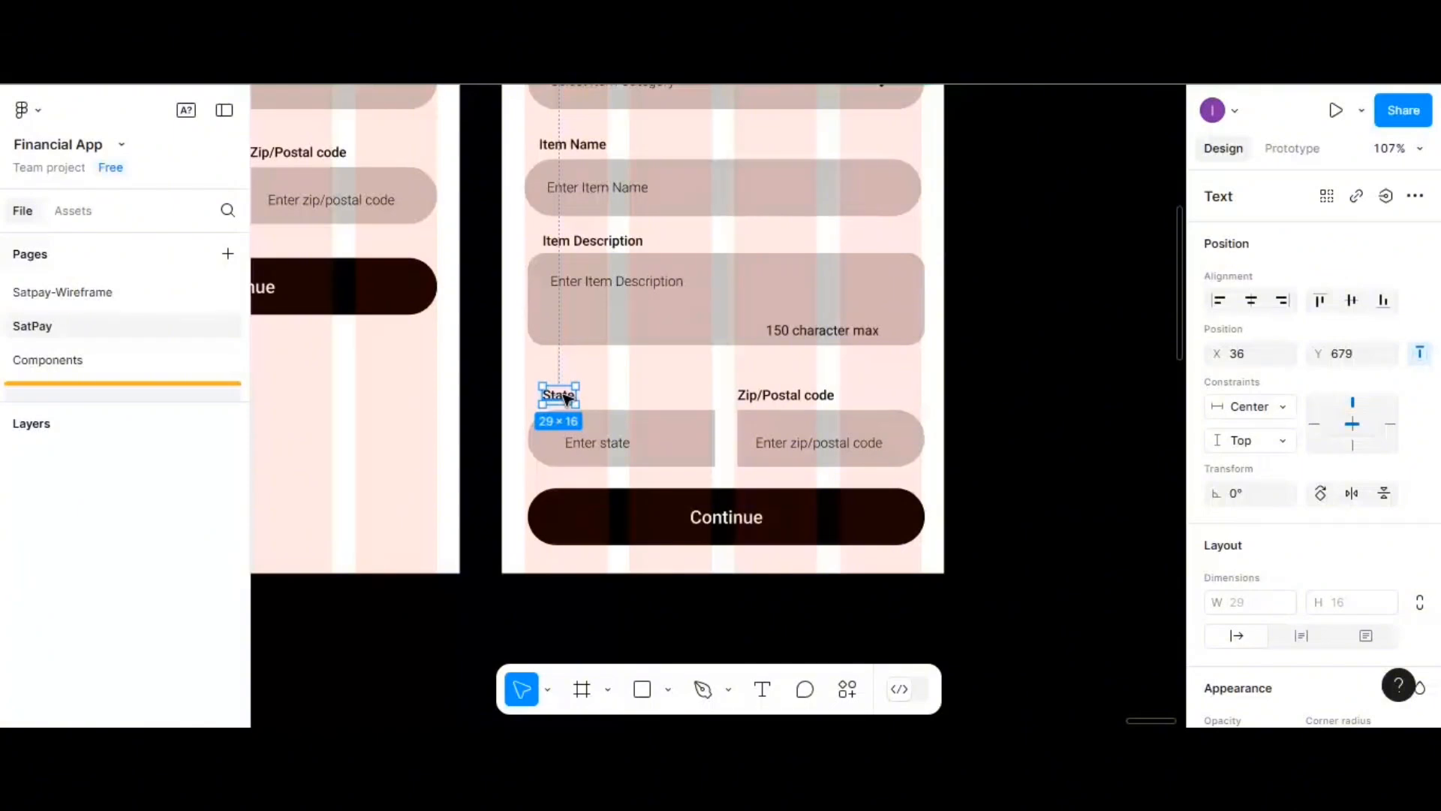
{"action": "double_click", "coordinate": [567, 399]}
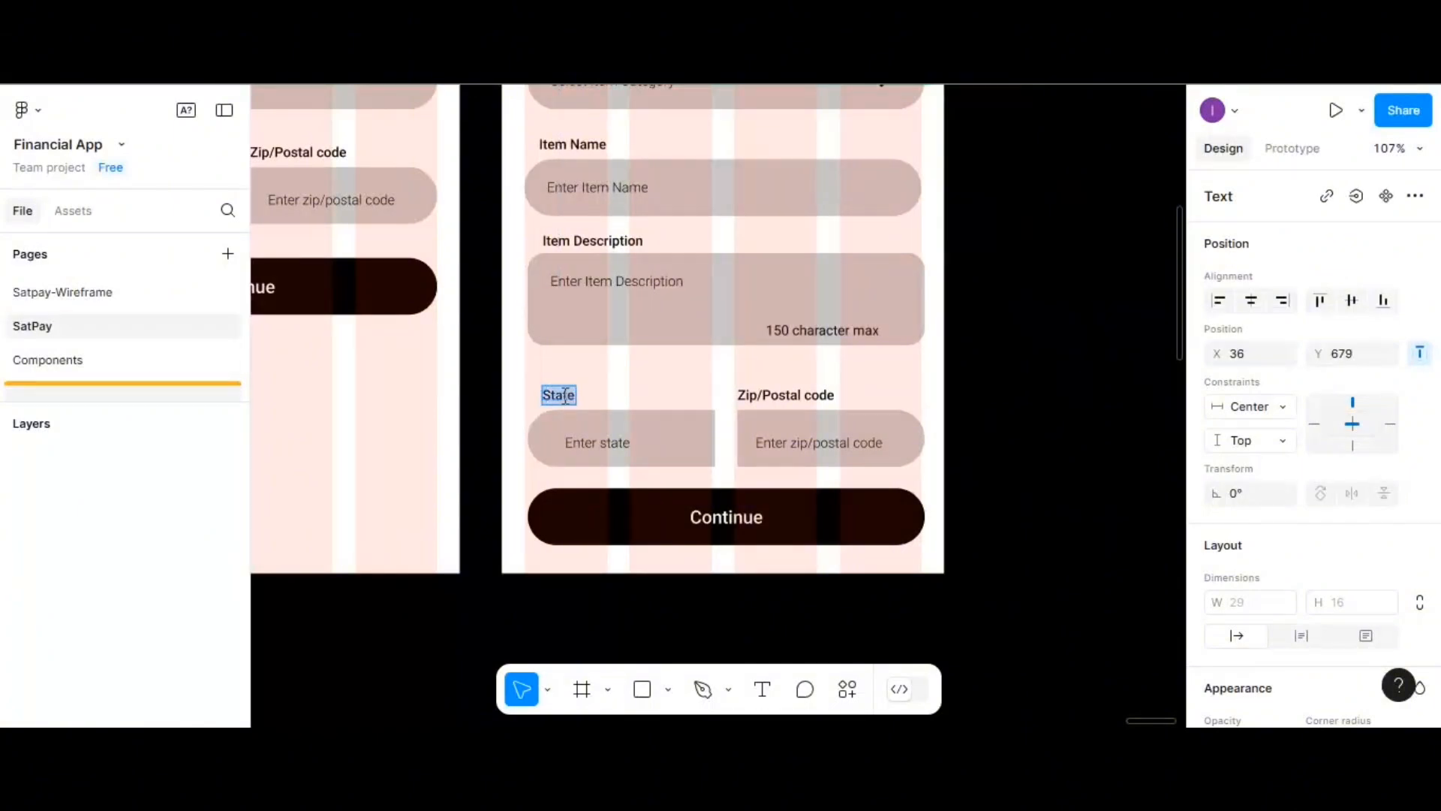
{"action": "type", "text": "Quantity"}
{"action": "double_click", "coordinate": [590, 450]}
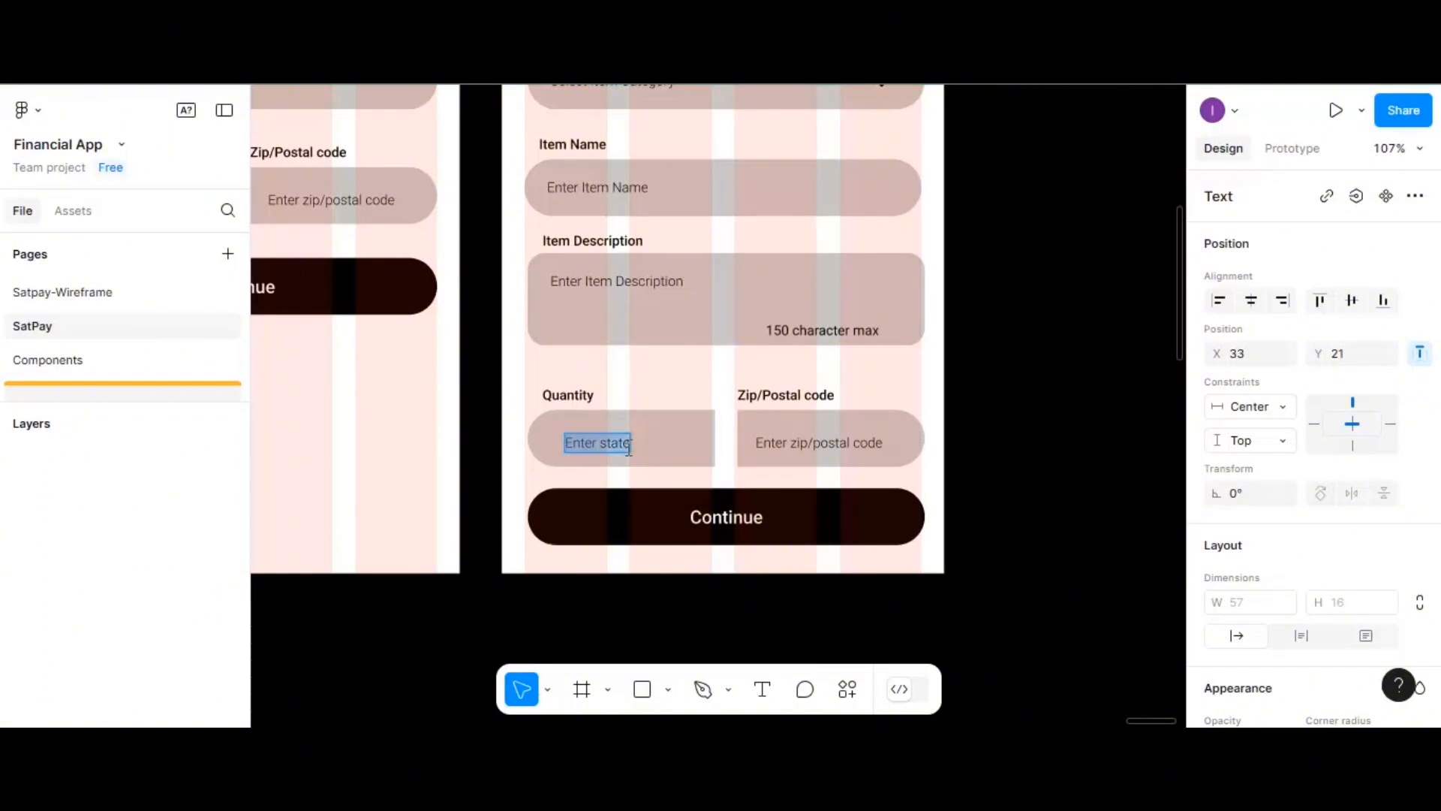
{"action": "key", "text": "BackSpace"}
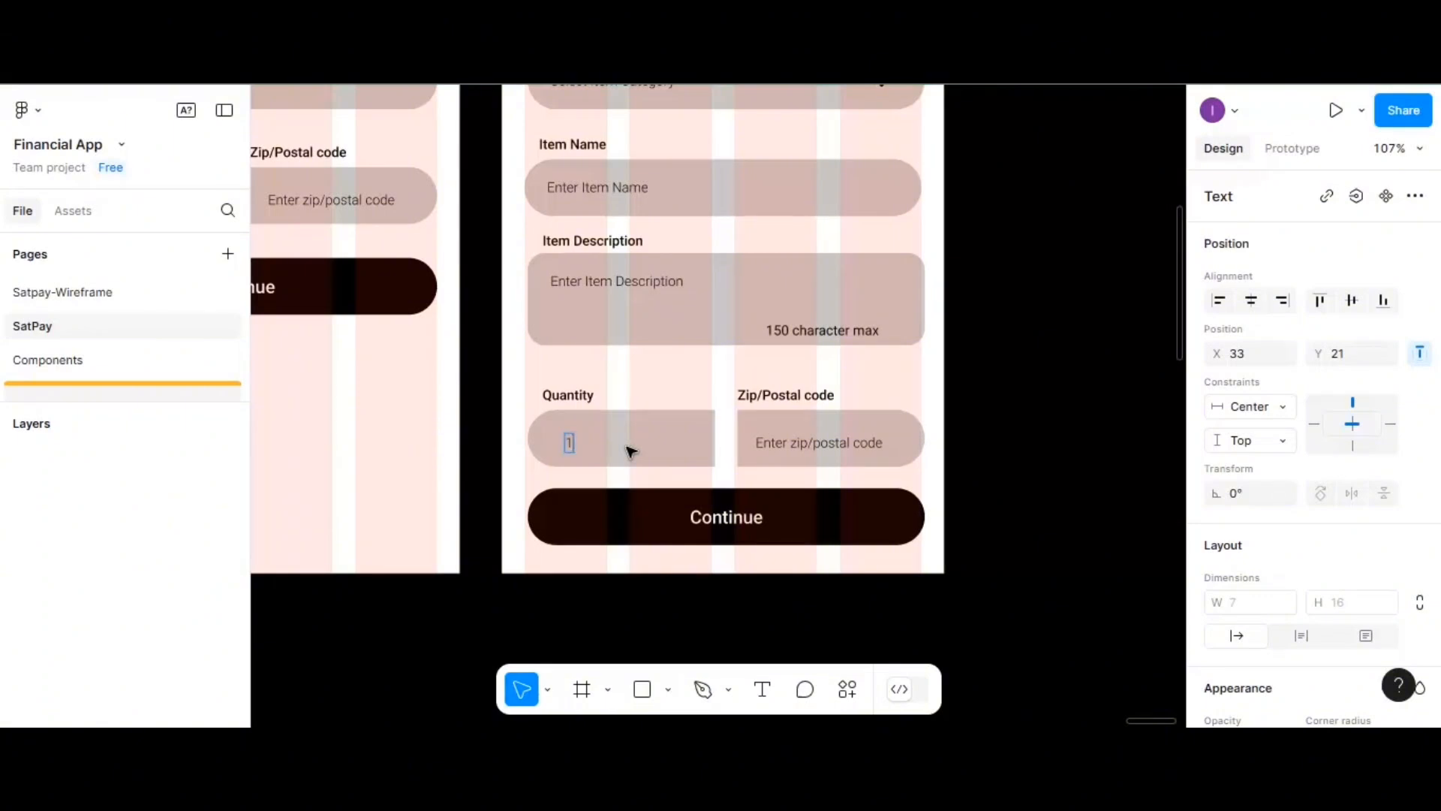
{"action": "type", "text": "1"}
{"action": "key", "text": "Escape"}
- Apply the roboto/12px/regular text style to the Quantity field's "1" and centre it vertically in its input box
{"action": "scroll", "coordinate": [1276, 405], "scroll_direction": "down", "scroll_amount": 2}
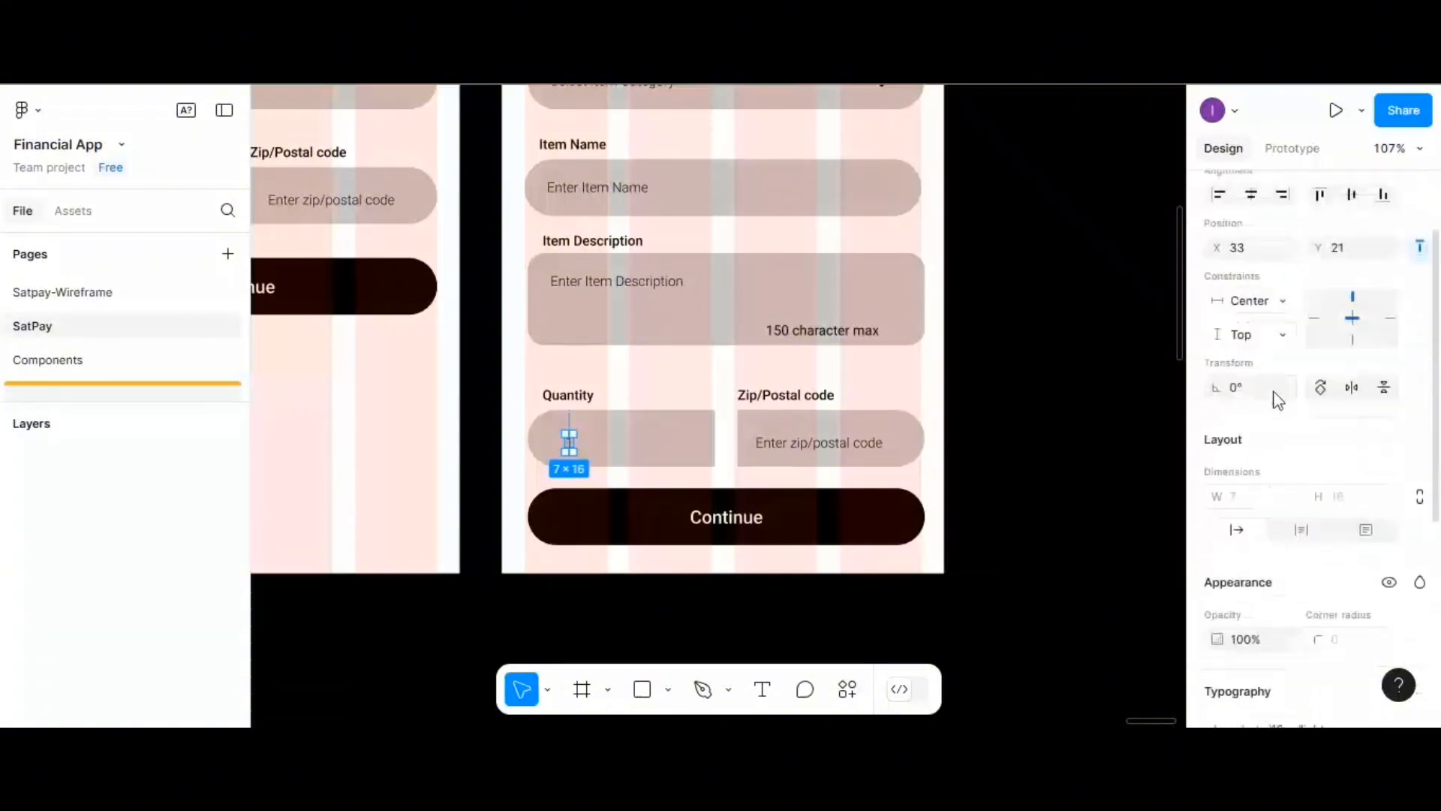
{"action": "scroll", "coordinate": [1283, 421], "scroll_direction": "down", "scroll_amount": 5}
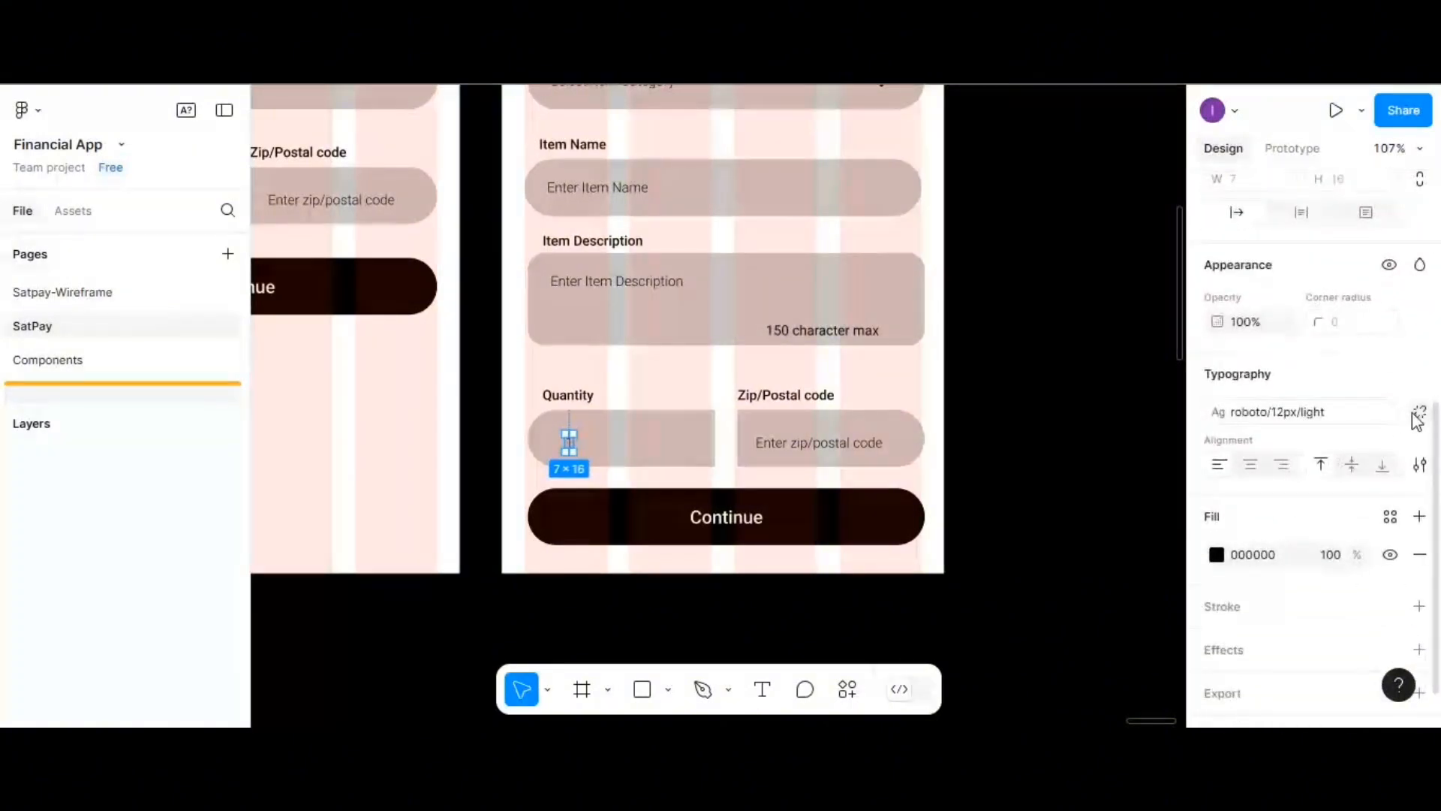
{"action": "left_click", "coordinate": [1418, 414]}
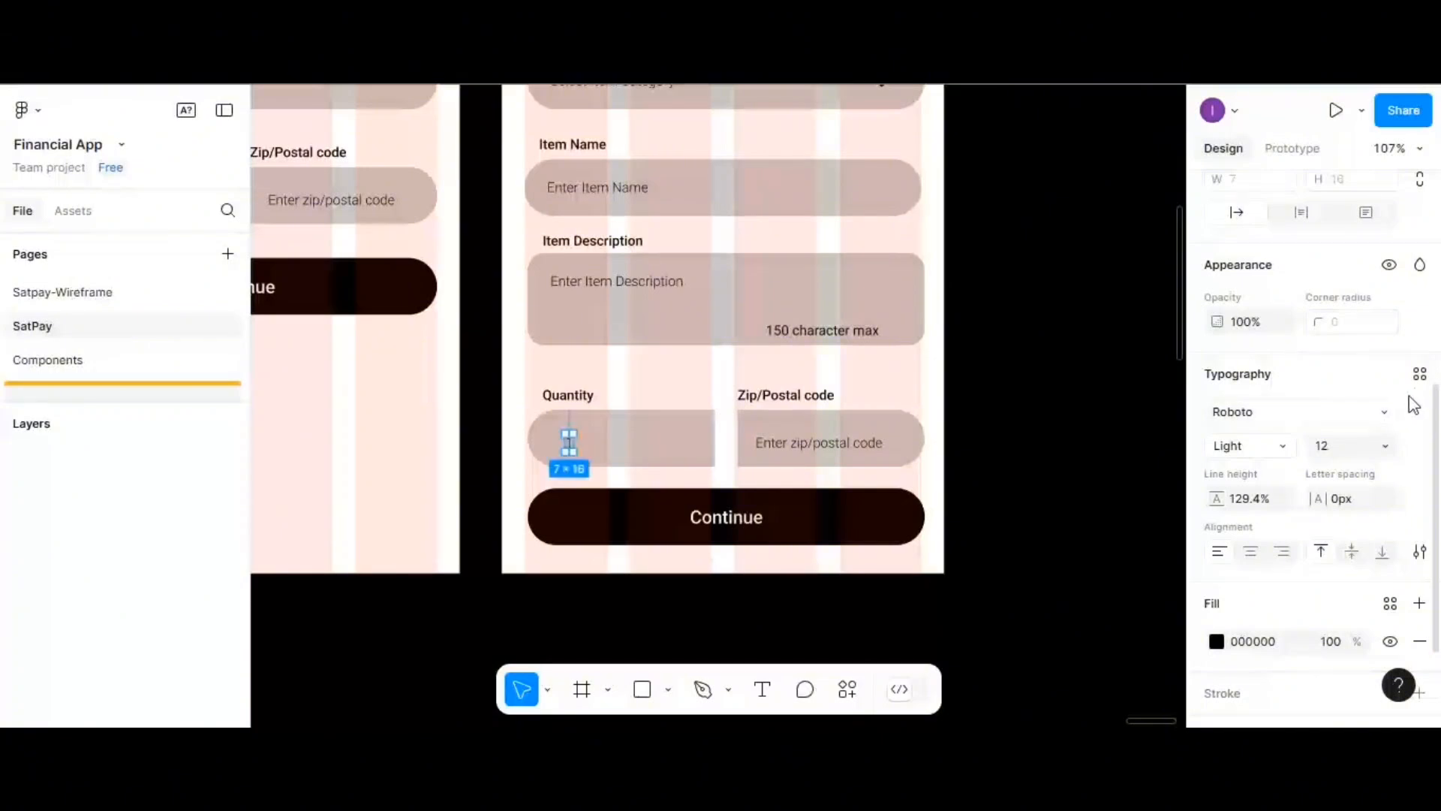
{"action": "left_click", "coordinate": [1420, 373]}
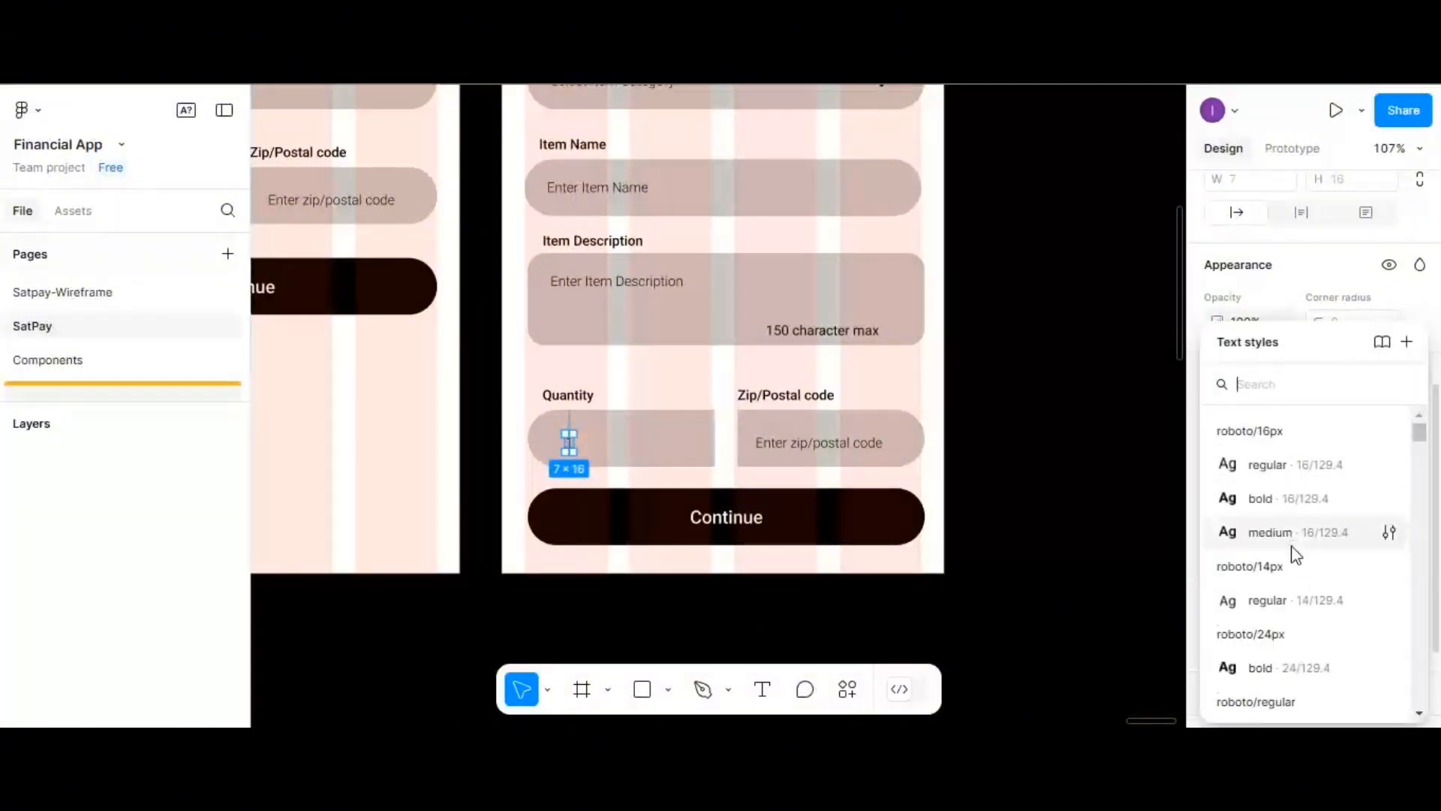
{"action": "scroll", "coordinate": [1291, 570], "scroll_direction": "down", "scroll_amount": 3}
{"action": "scroll", "coordinate": [1280, 634], "scroll_direction": "down", "scroll_amount": 1}
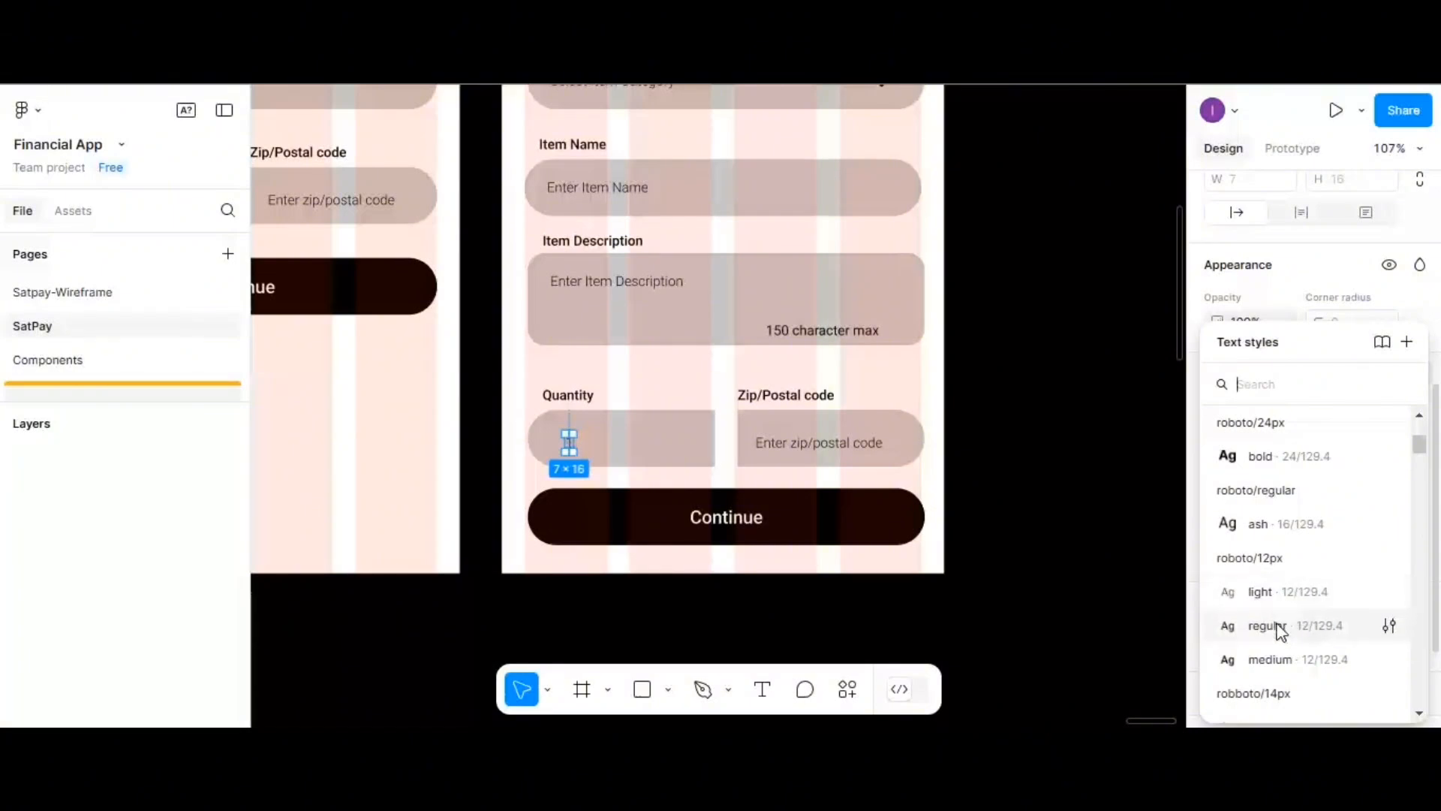
{"action": "left_click", "coordinate": [1273, 624]}
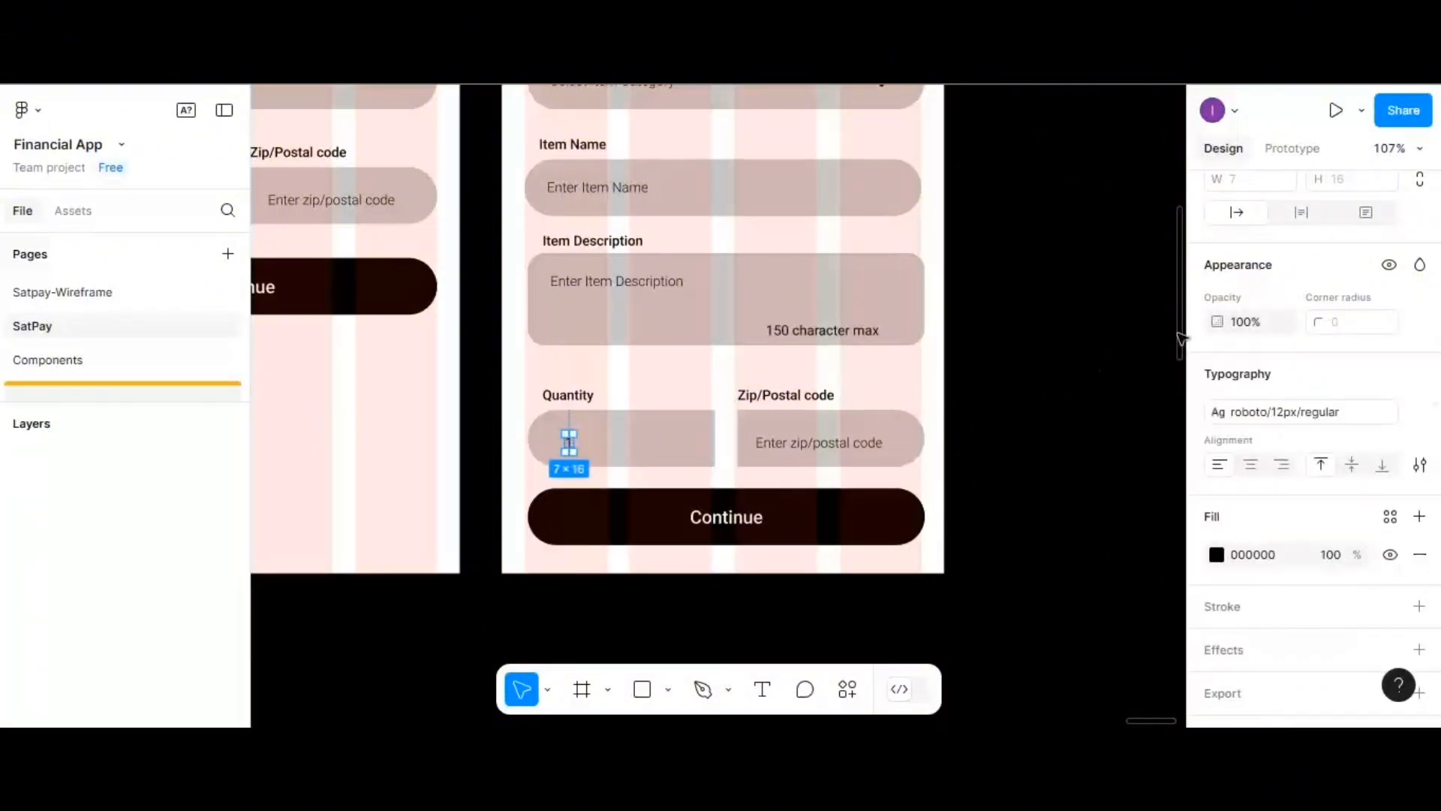
{"action": "scroll", "coordinate": [1273, 250], "scroll_direction": "up", "scroll_amount": 5}
{"action": "left_click", "coordinate": [1351, 300]}
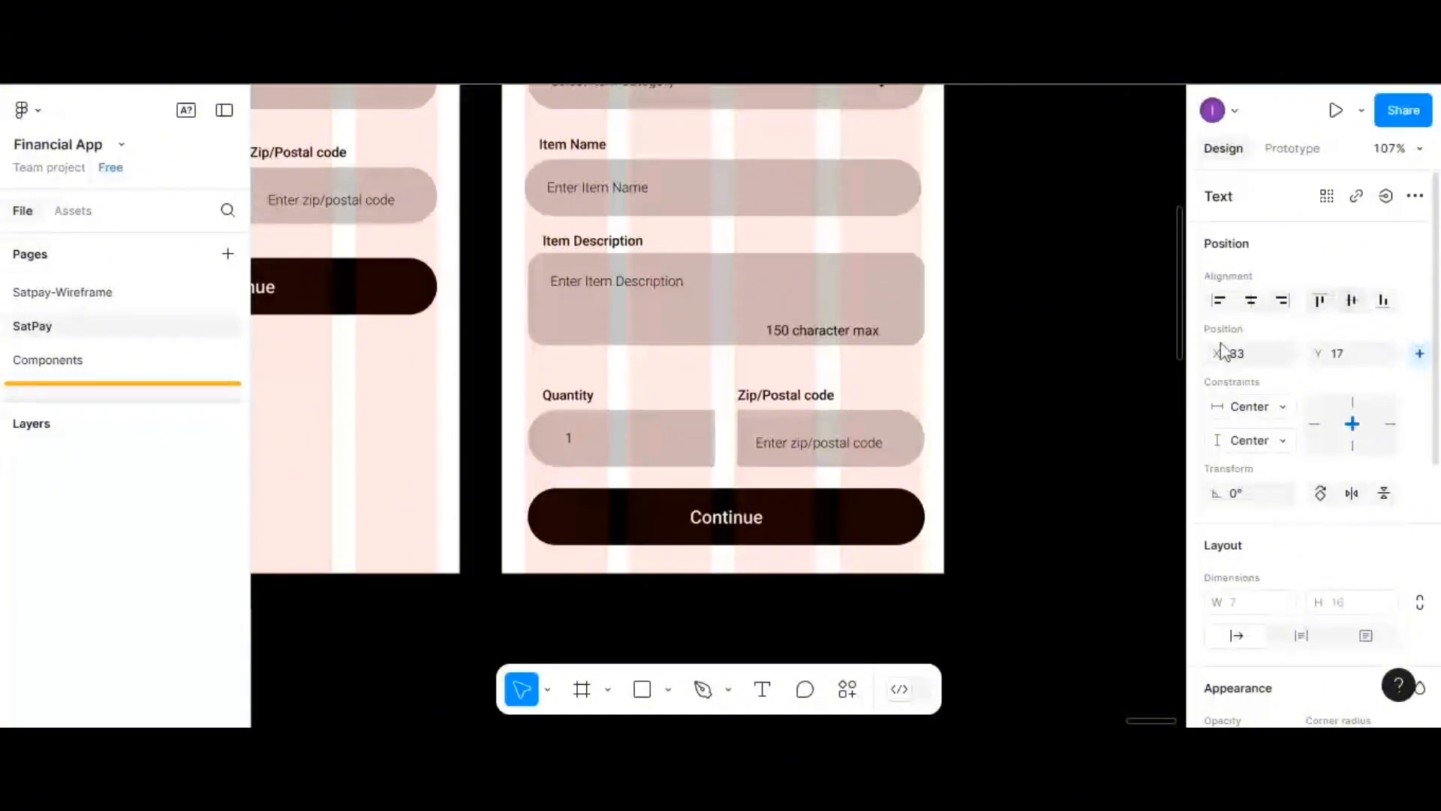
- Relabel the Zip/Postal code field beside Quantity as "Value in pounds" and replace its placeholder text with "0"
{"action": "double_click", "coordinate": [787, 395]}
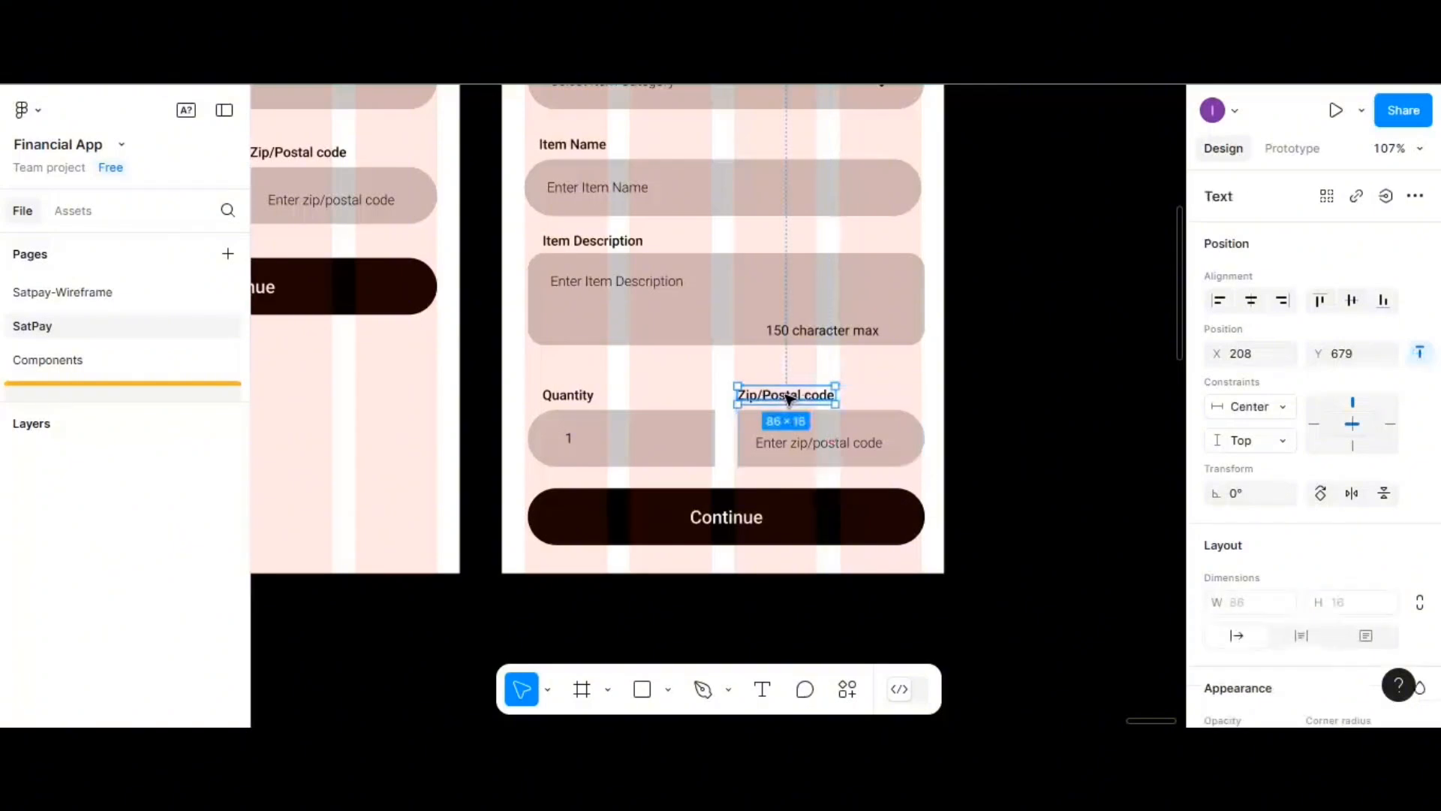
{"action": "double_click", "coordinate": [788, 395]}
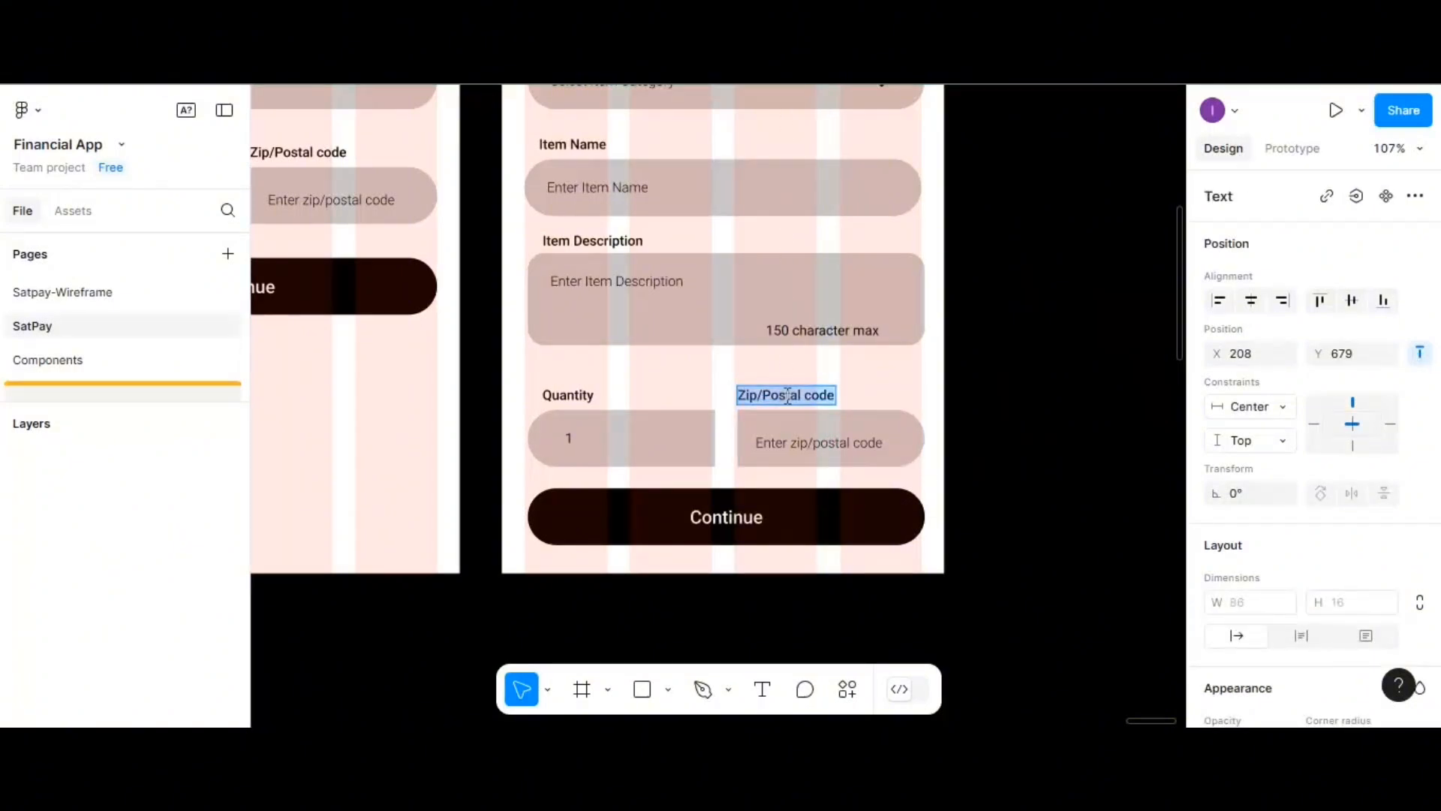
{"action": "type", "text": "Value in pounds"}
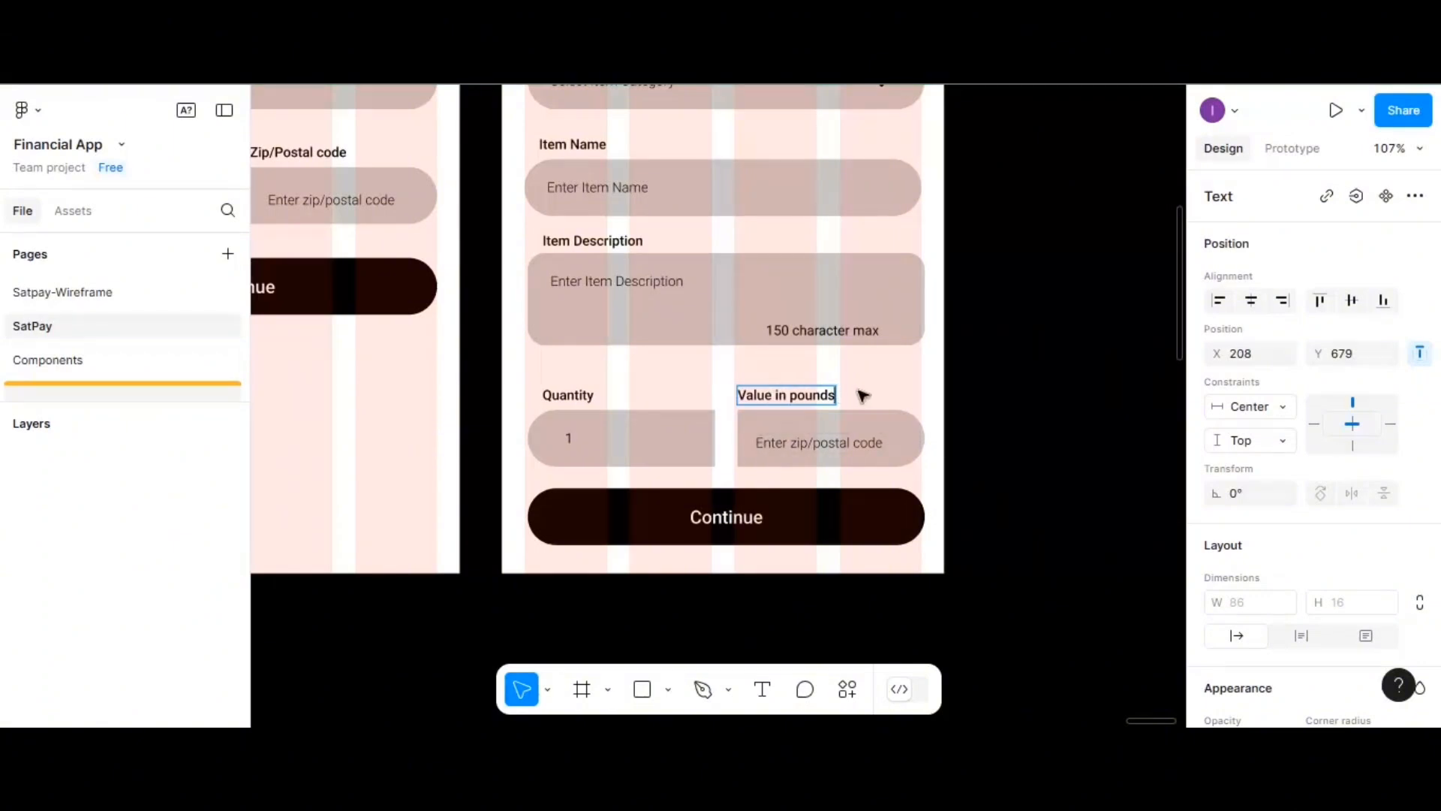
{"action": "left_click", "coordinate": [805, 449]}
{"action": "key", "text": "ctrl+a"}
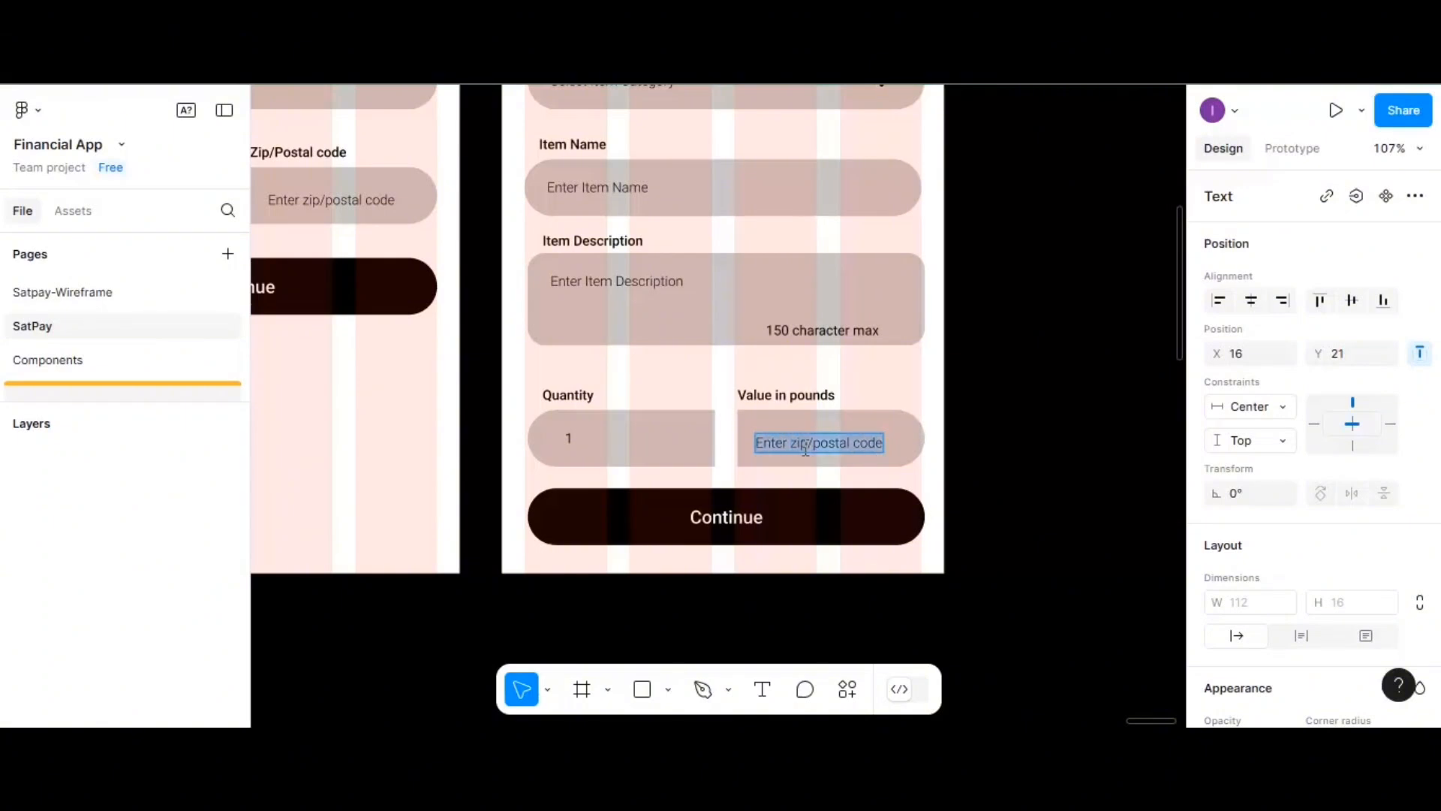
{"action": "type", "text": "0"}
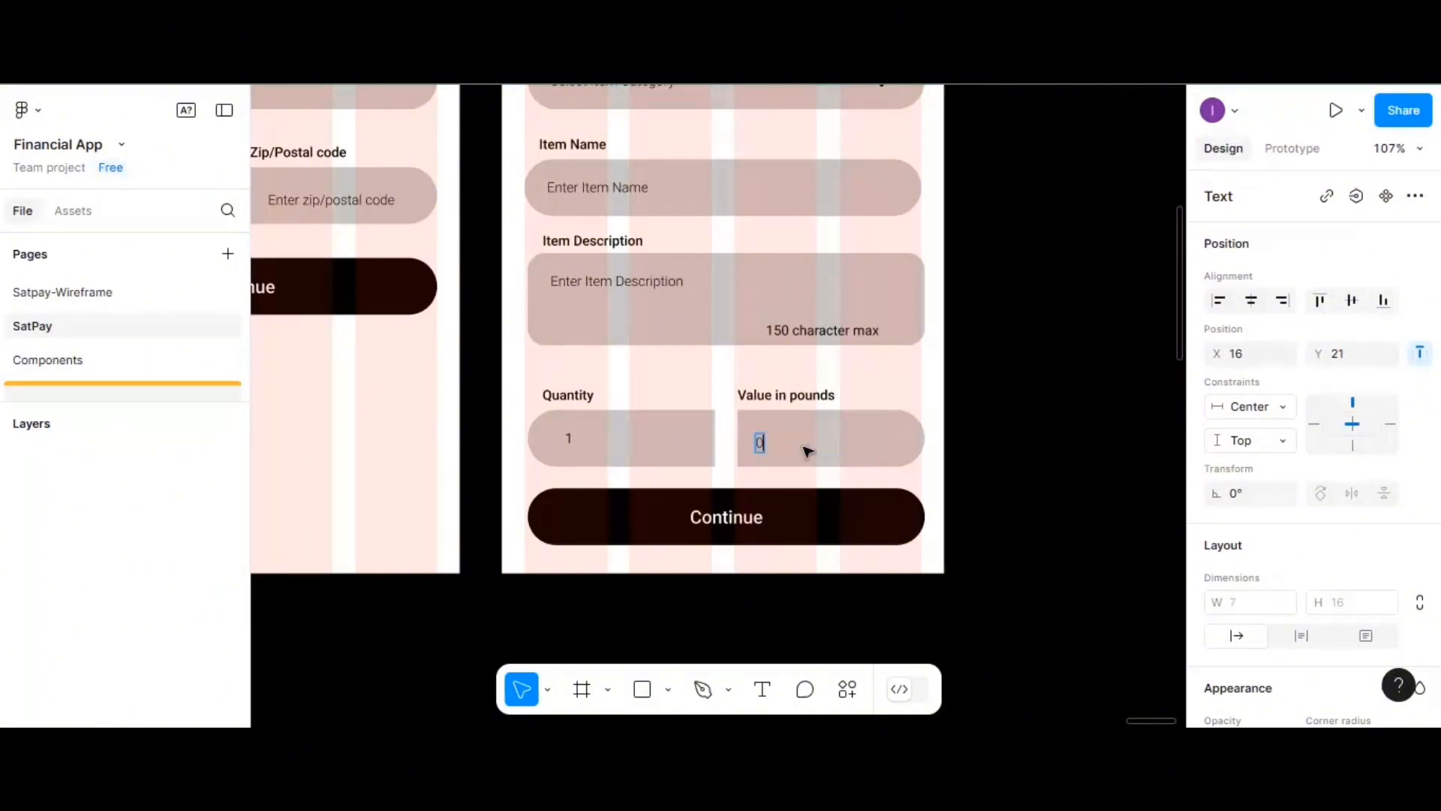
{"action": "key", "text": "Escape"}
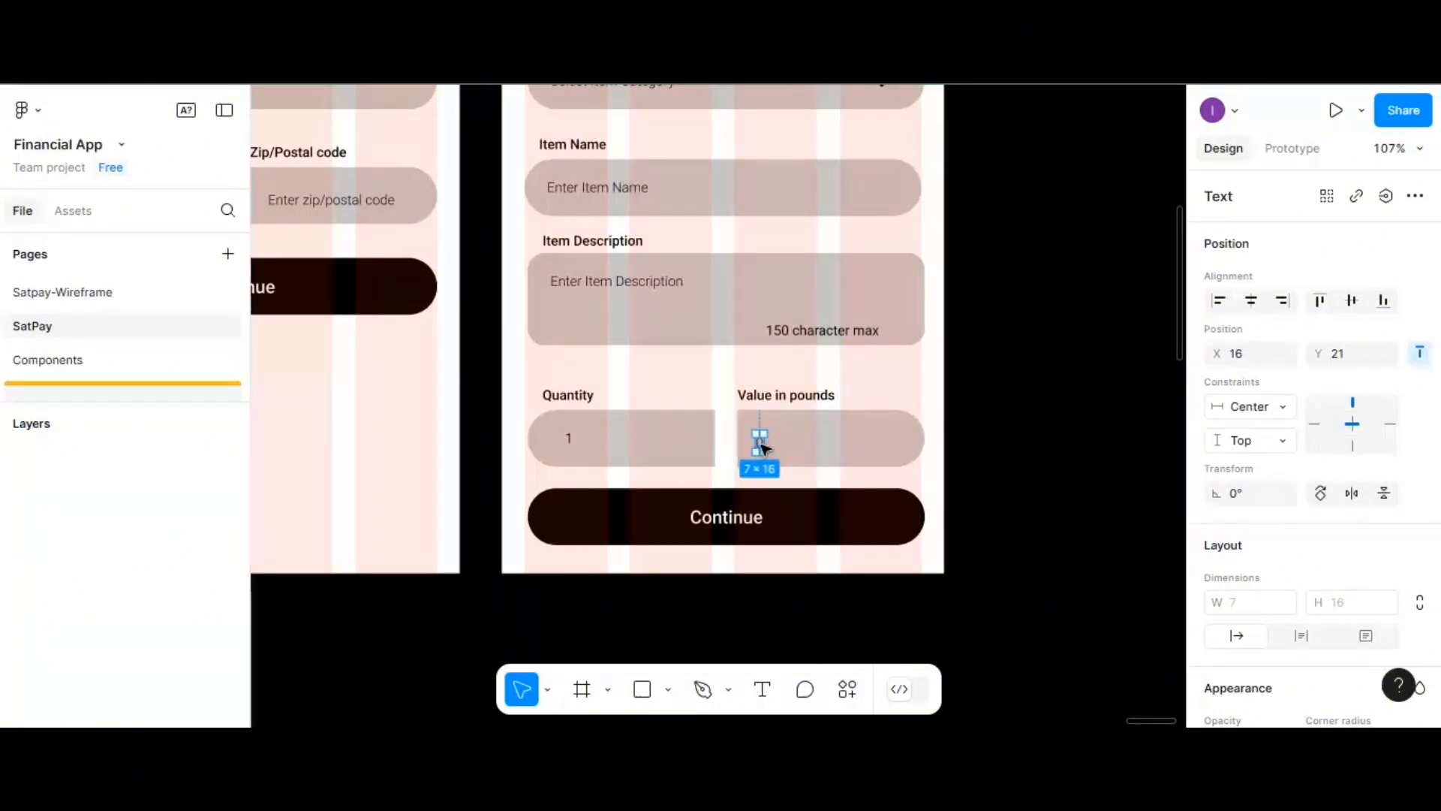
- Search the Phosphor Icons plugin for "pounds" and place the £ icon inside the right end of the Value in pounds box
{"action": "left_click", "coordinate": [807, 447]}
{"action": "right_click", "coordinate": [808, 445]}
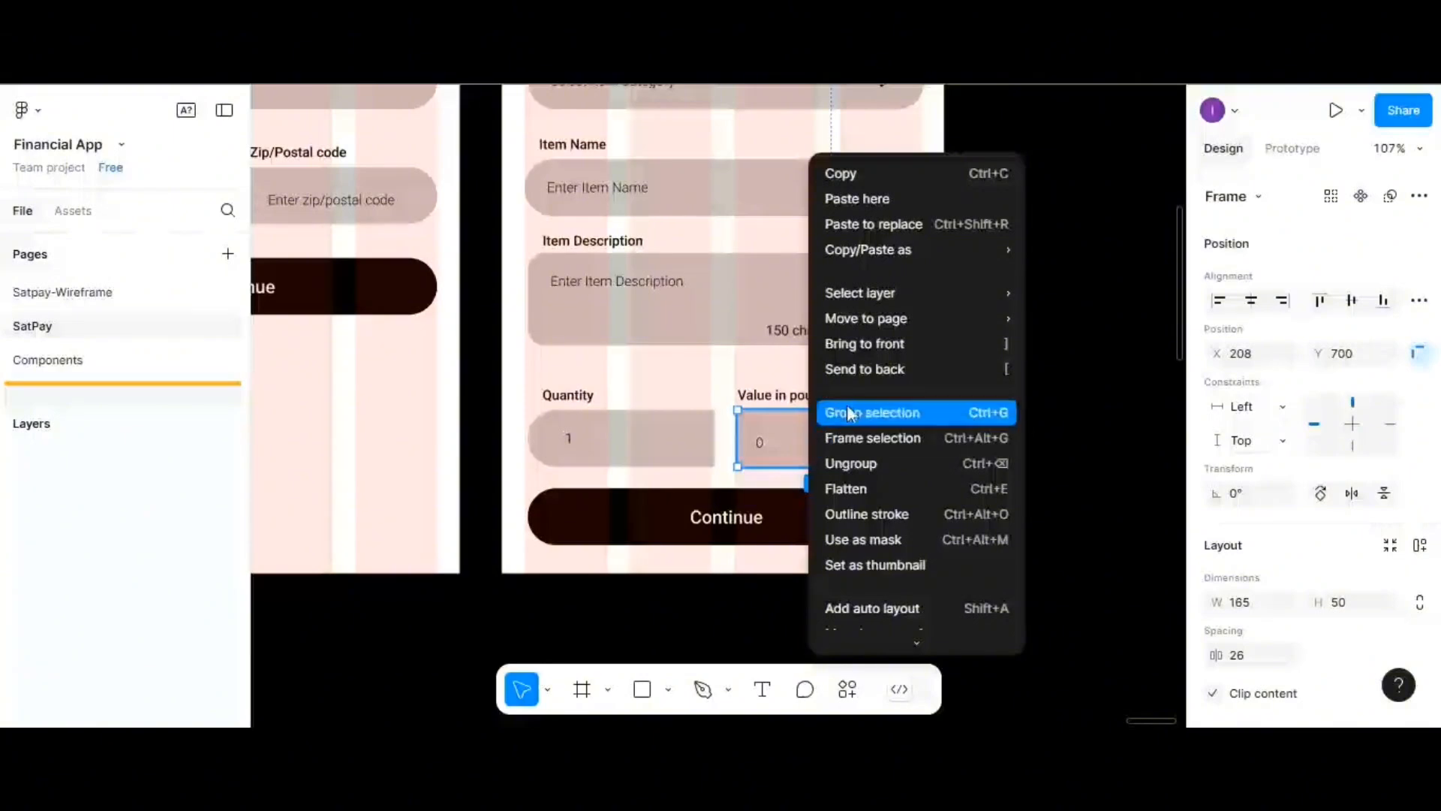
{"action": "scroll", "coordinate": [850, 452], "scroll_direction": "down", "scroll_amount": 3}
{"action": "mouse_move", "coordinate": [869, 480]}
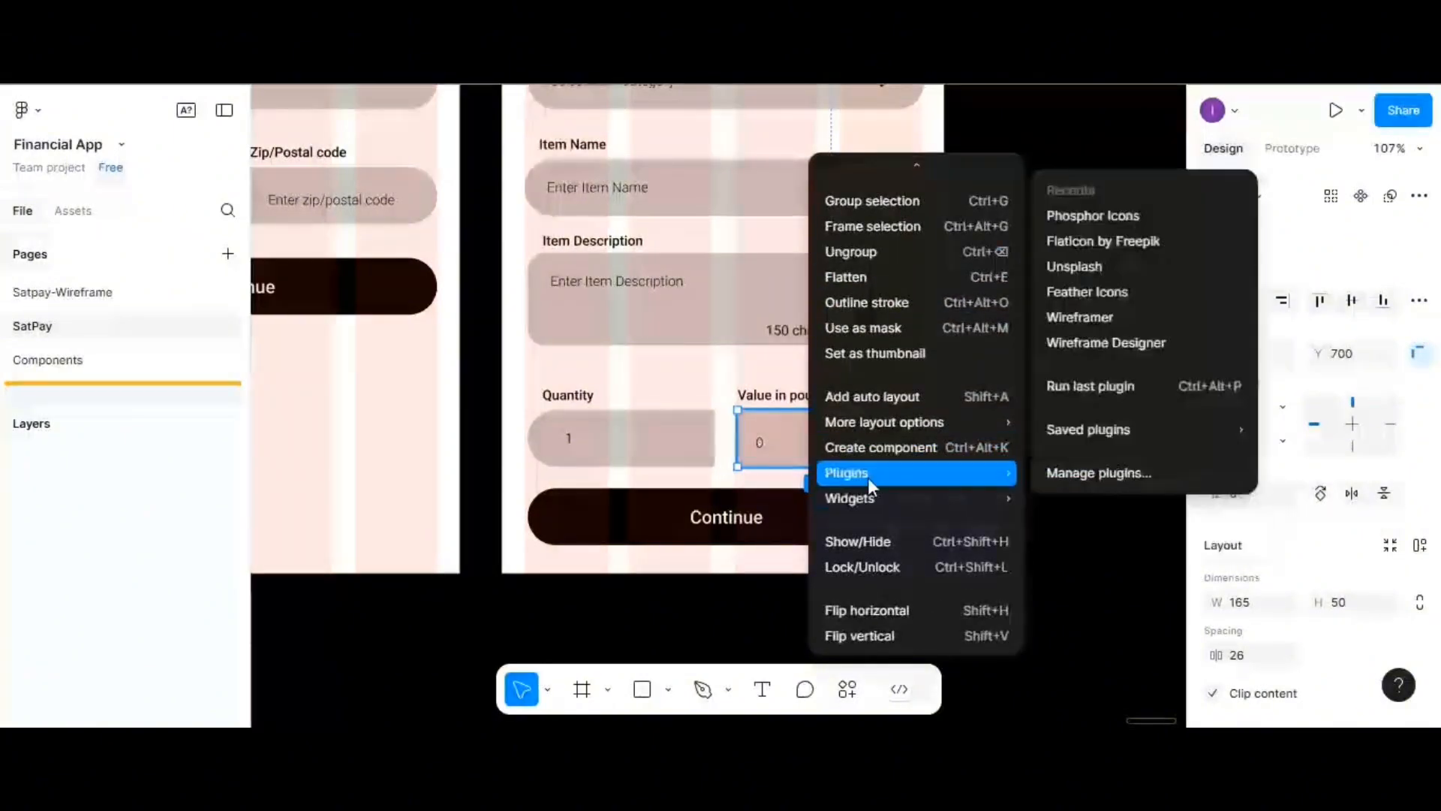
{"action": "left_click", "coordinate": [1097, 224]}
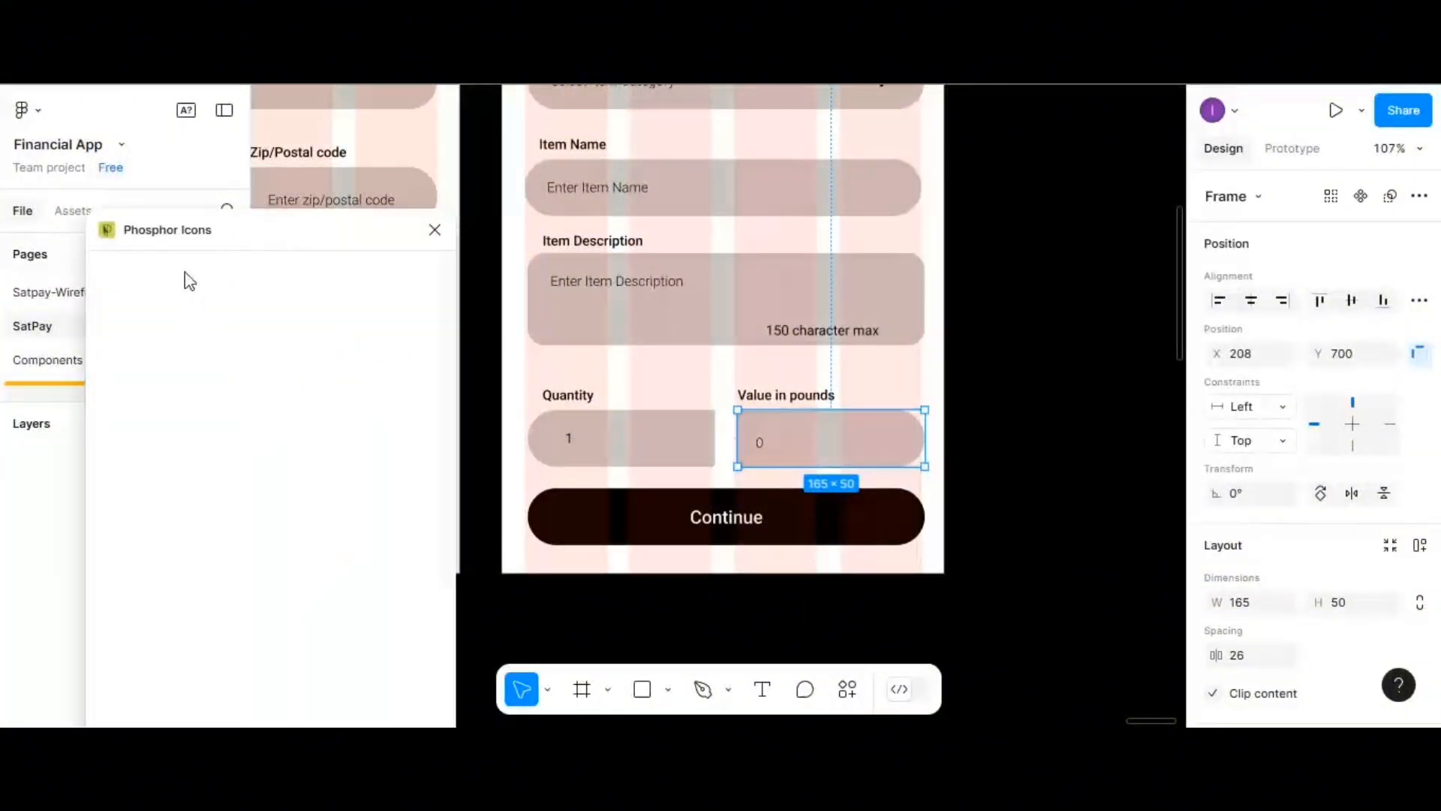
{"action": "left_click", "coordinate": [223, 276]}
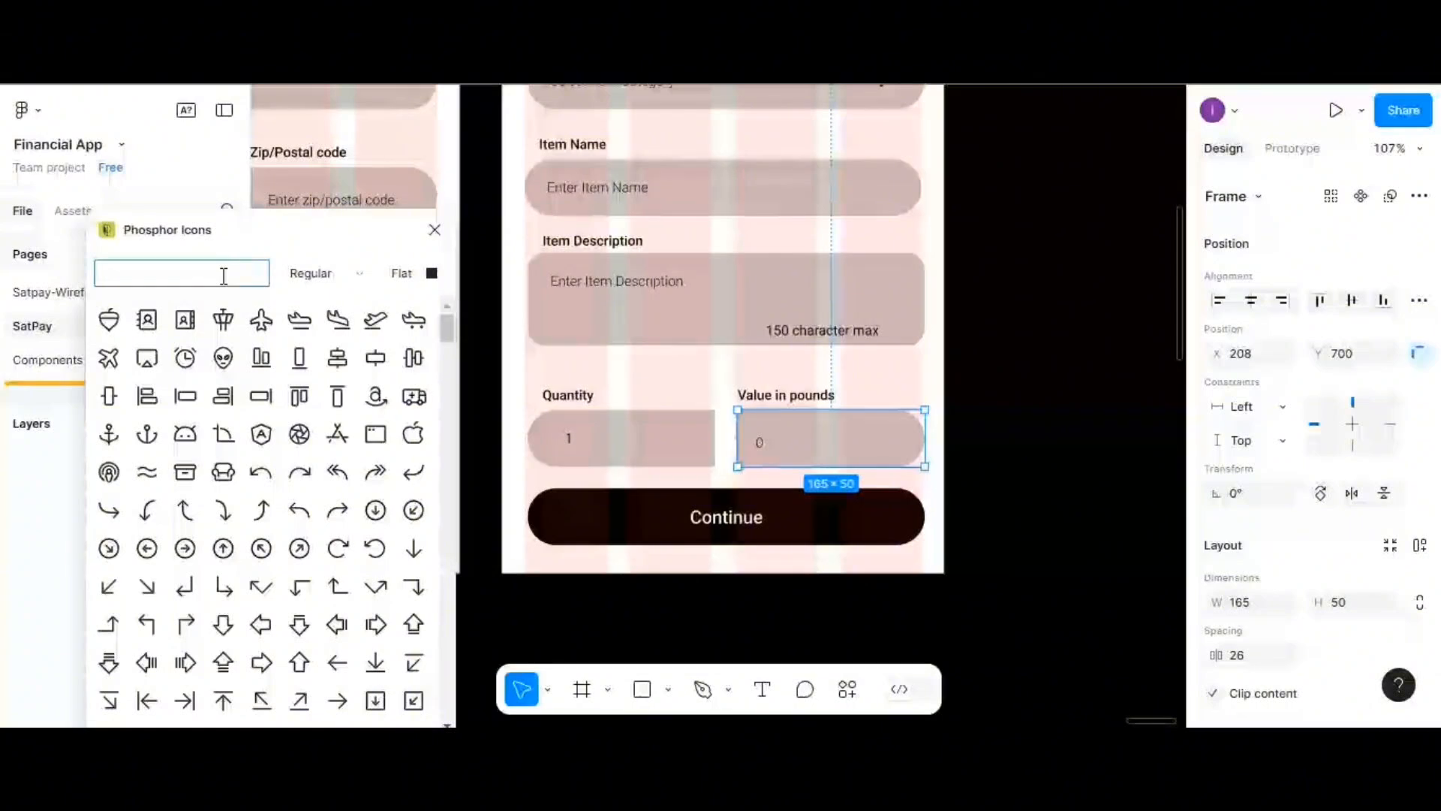
{"action": "type", "text": "pou"}
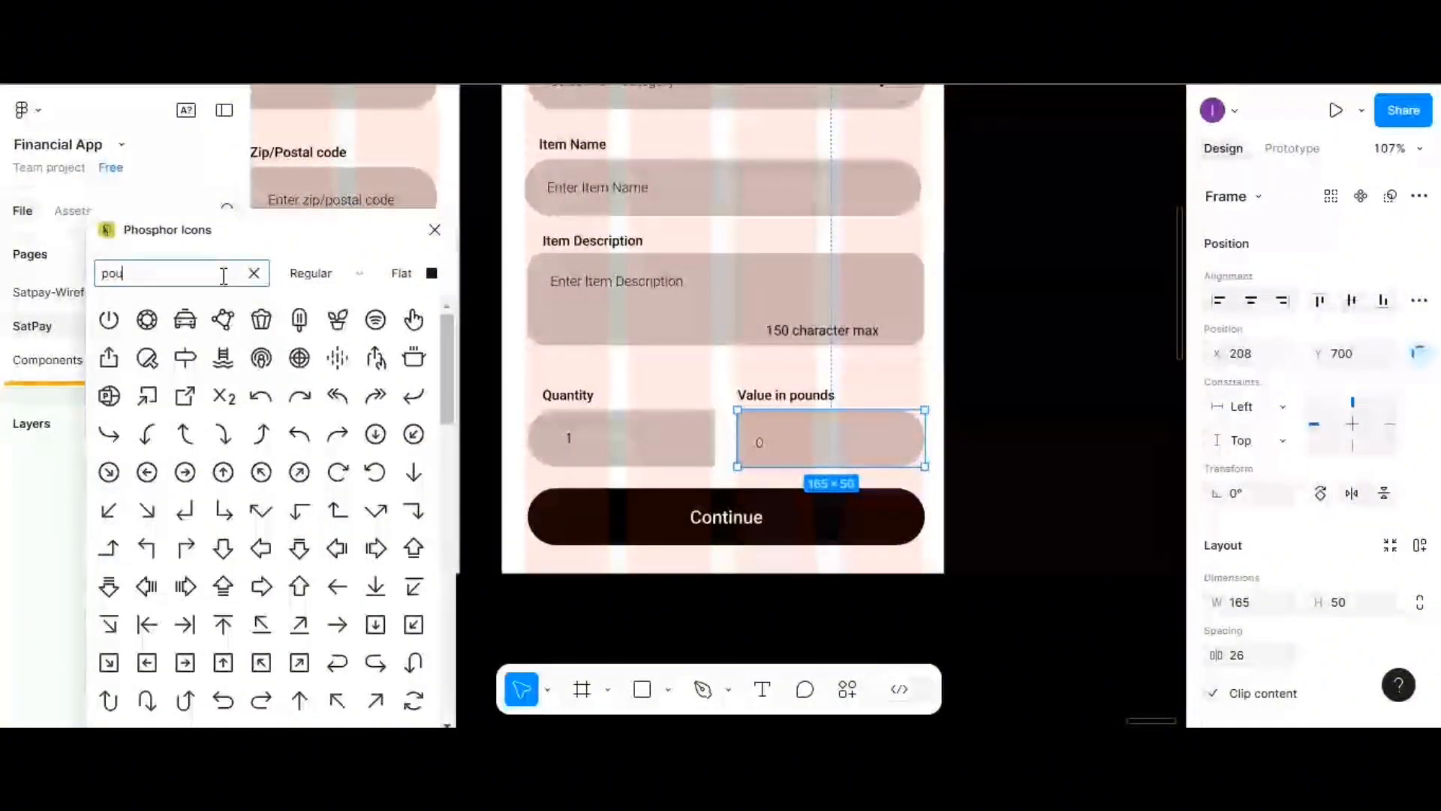
{"action": "type", "text": "nds"}
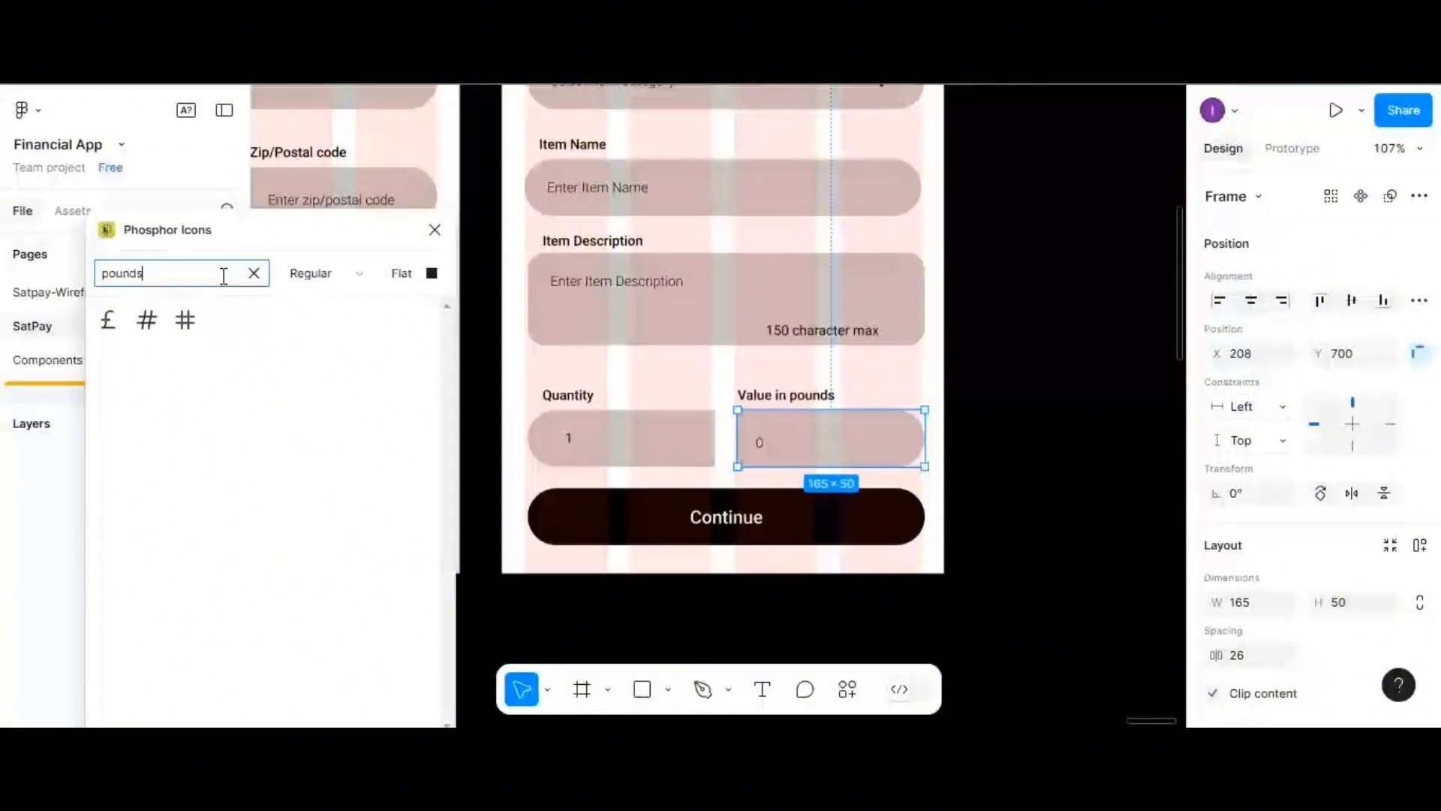
{"action": "left_click_drag", "start_coordinate": [108, 320], "coordinate": [648, 377]}
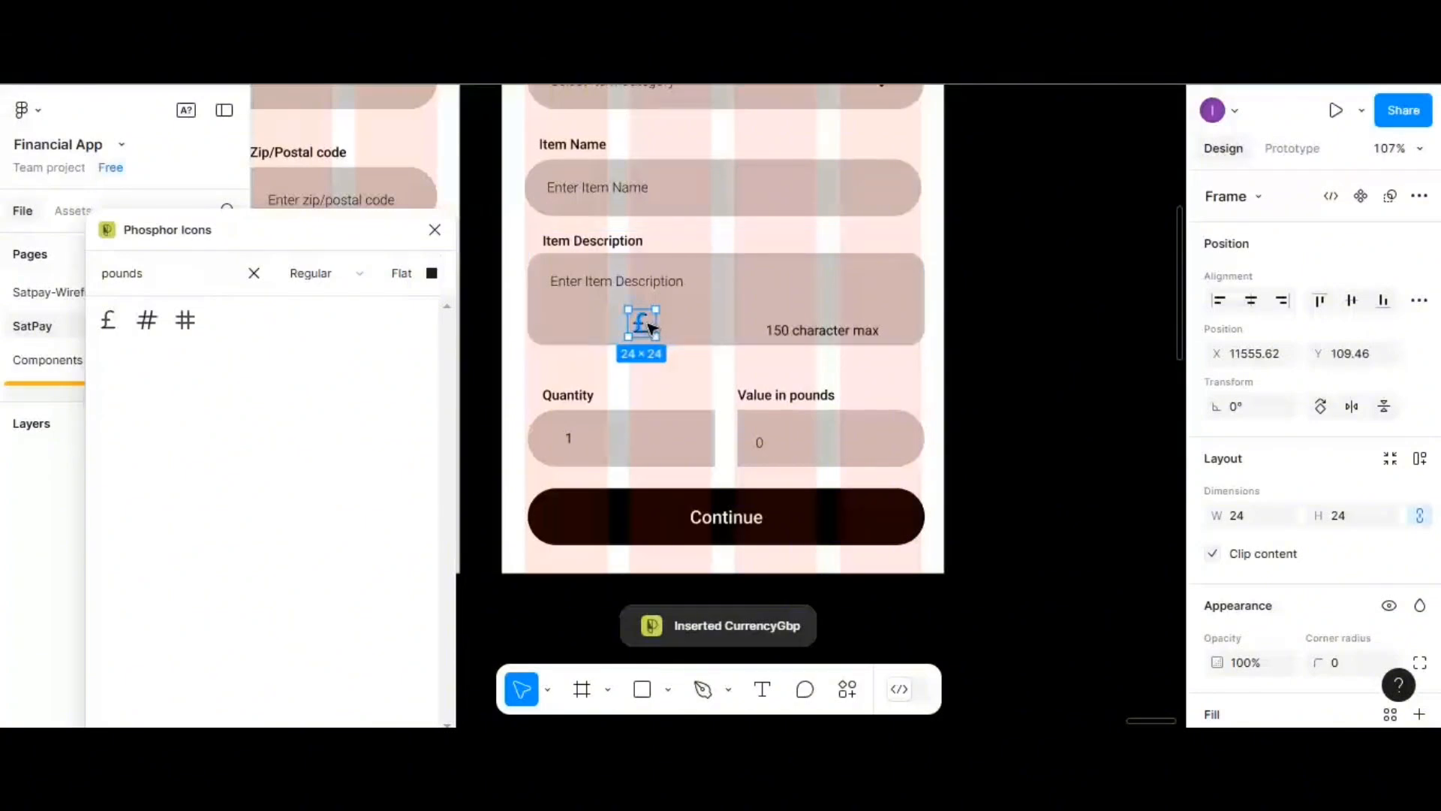
{"action": "left_click_drag", "start_coordinate": [650, 328], "coordinate": [893, 440]}
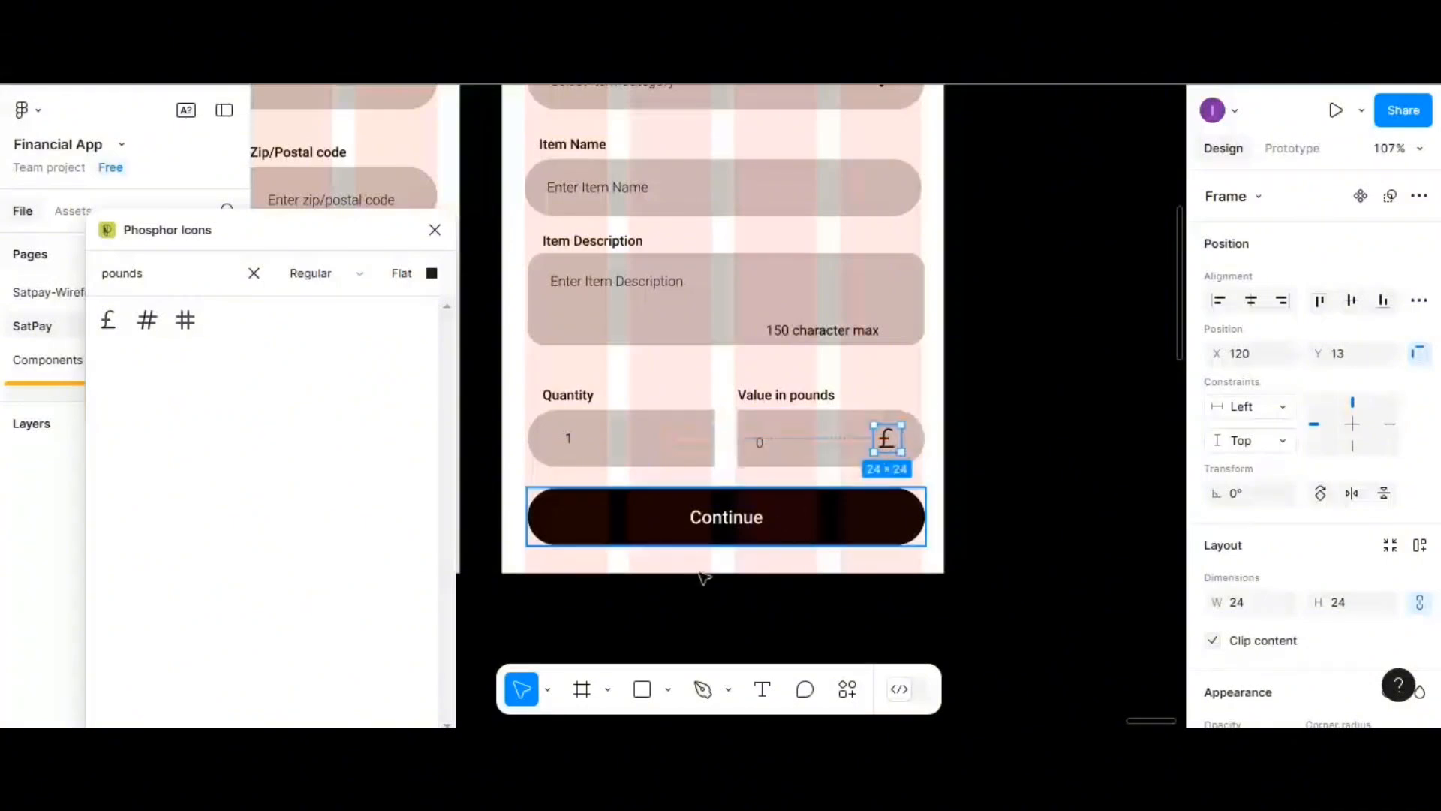
- Scale the £ icon down to 19 × 19 and centre it vertically in the Value in pounds box
{"action": "left_click", "coordinate": [548, 689]}
{"action": "left_click", "coordinate": [560, 636]}
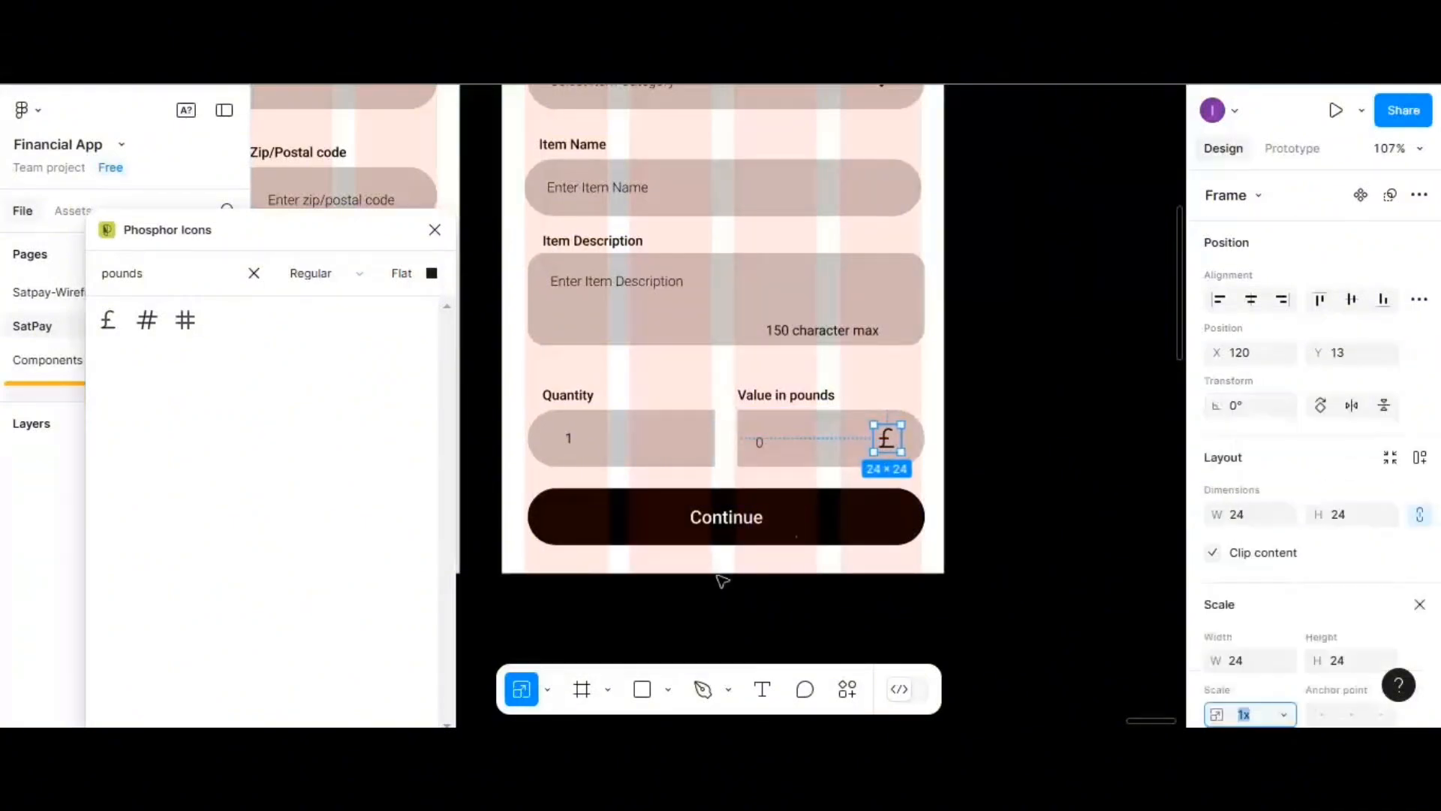
{"action": "left_click_drag", "start_coordinate": [901, 423], "coordinate": [886, 435]}
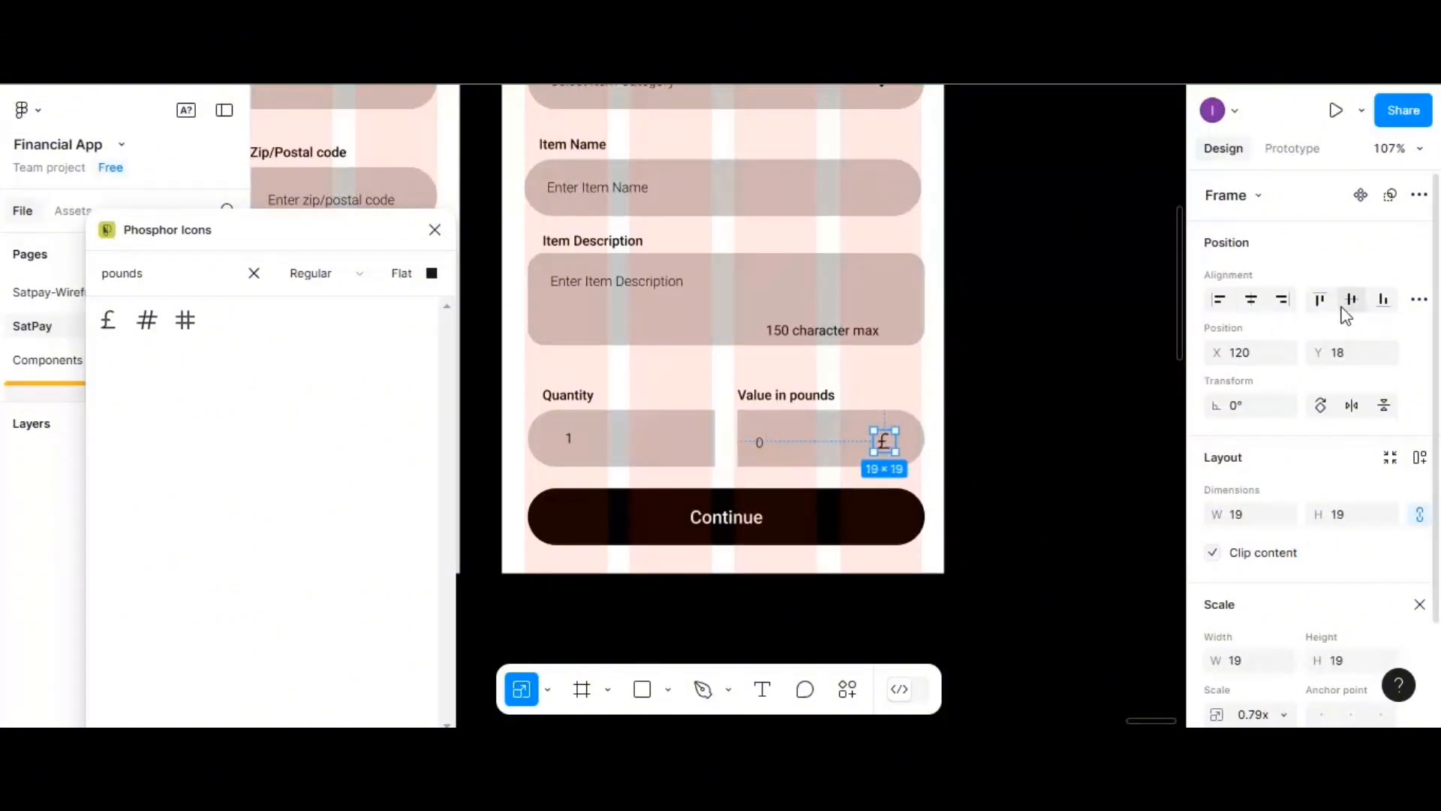
{"action": "left_click", "coordinate": [1346, 315]}
- Apply the roboto/12px/regular text style to the "0" in the Value in pounds box and centre it vertically there
{"action": "left_click", "coordinate": [759, 444]}
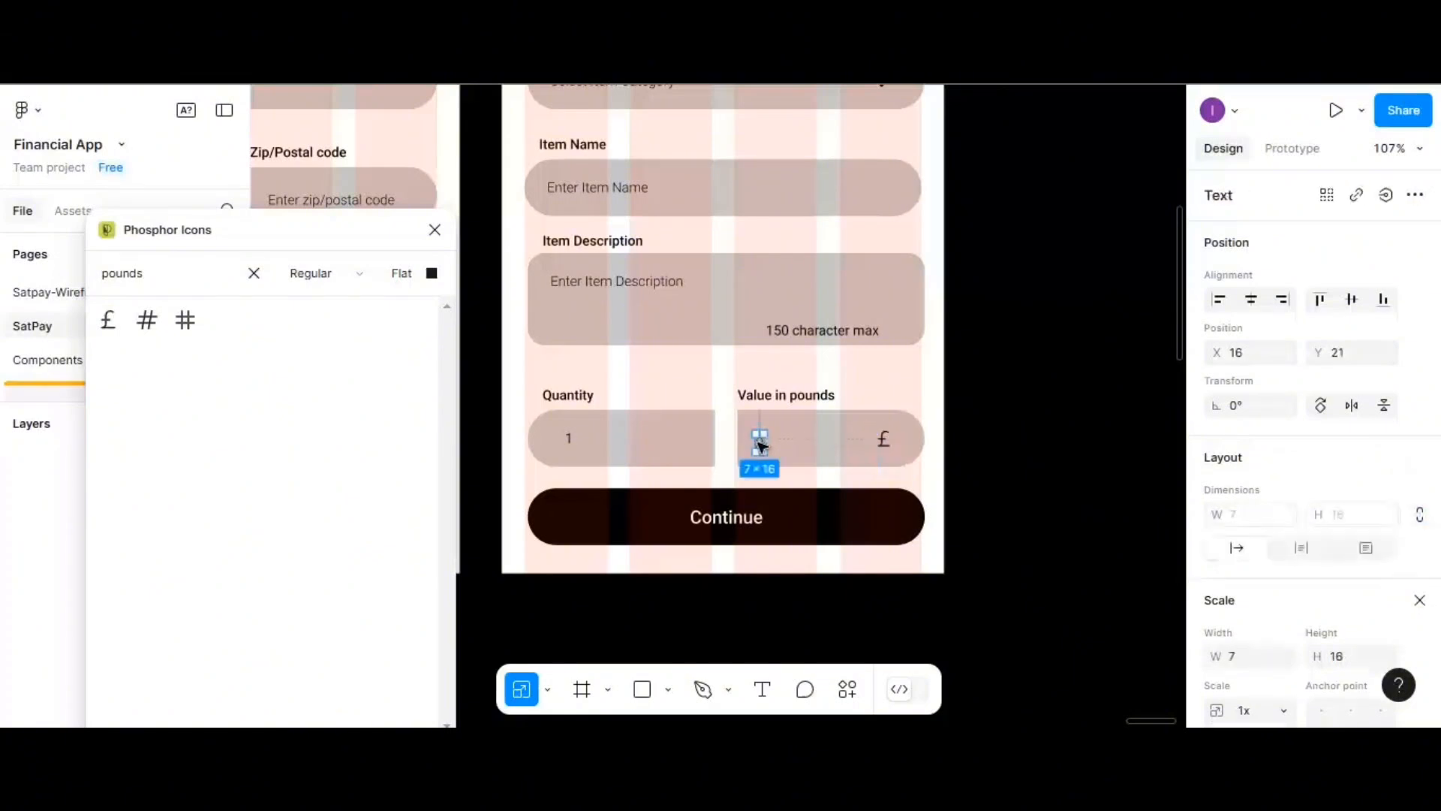
{"action": "scroll", "coordinate": [1384, 443], "scroll_direction": "down", "scroll_amount": 3}
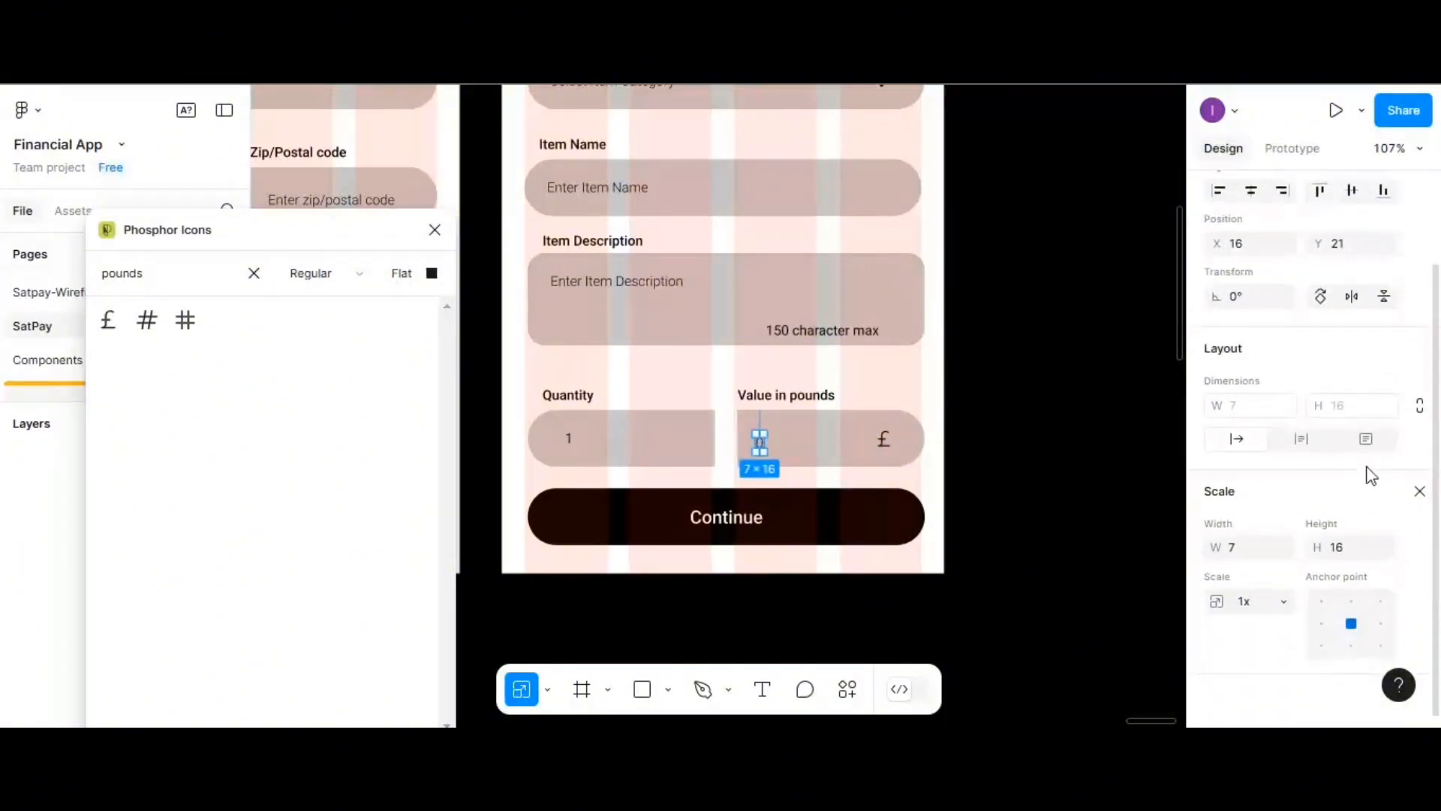
{"action": "scroll", "coordinate": [1370, 475], "scroll_direction": "up", "scroll_amount": 3}
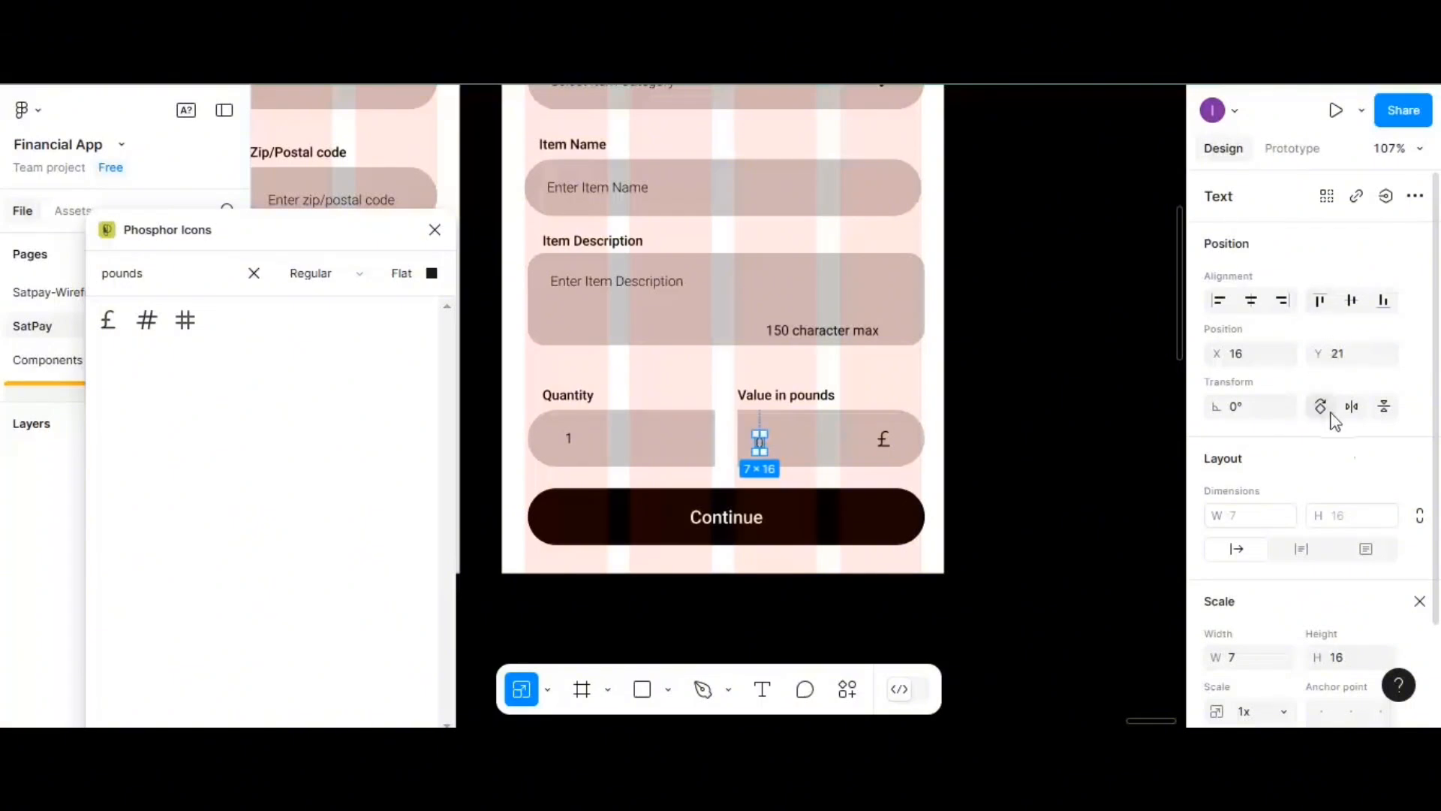
{"action": "scroll", "coordinate": [1351, 465], "scroll_direction": "down", "scroll_amount": 3}
{"action": "left_click", "coordinate": [1418, 491]}
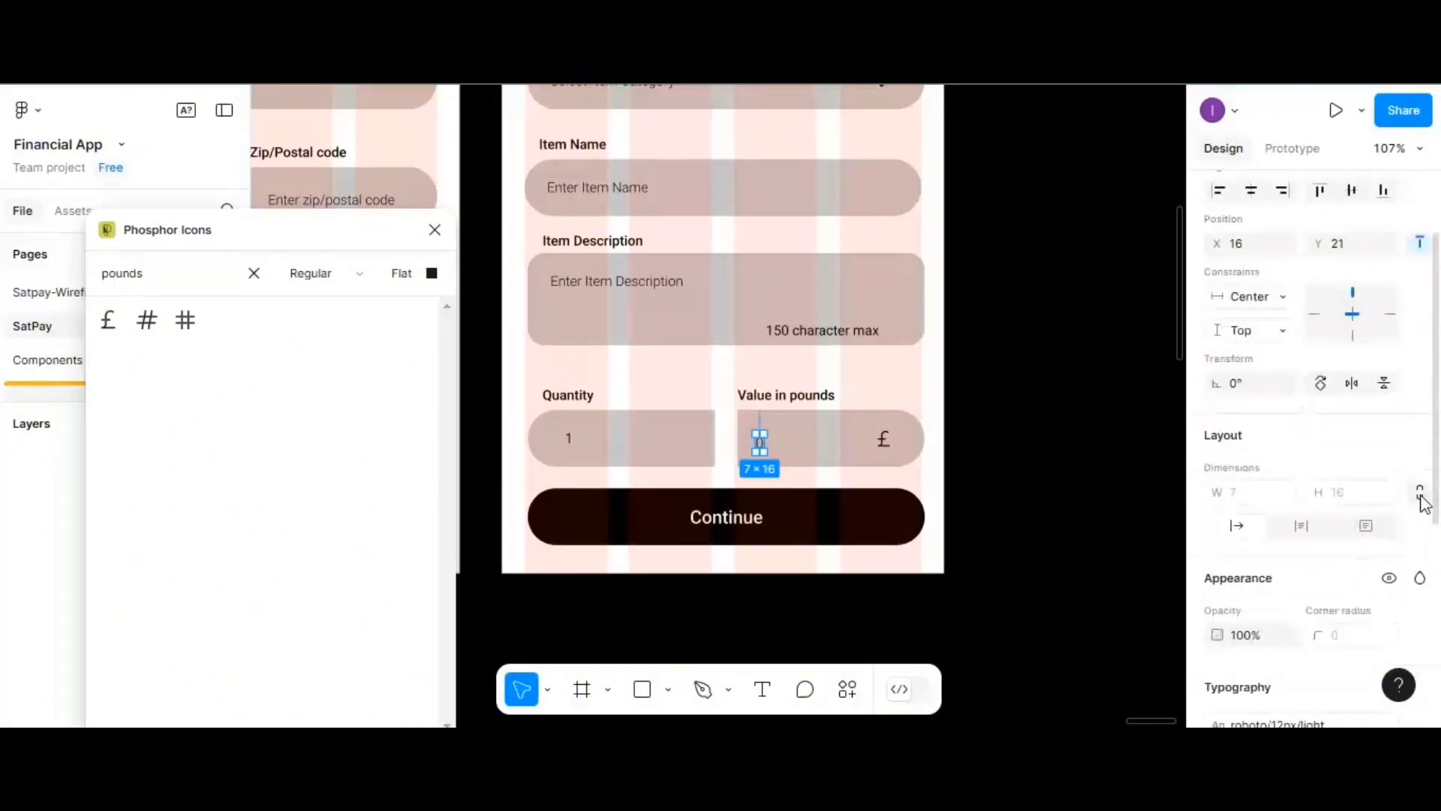
{"action": "scroll", "coordinate": [1419, 503], "scroll_direction": "down", "scroll_amount": 8}
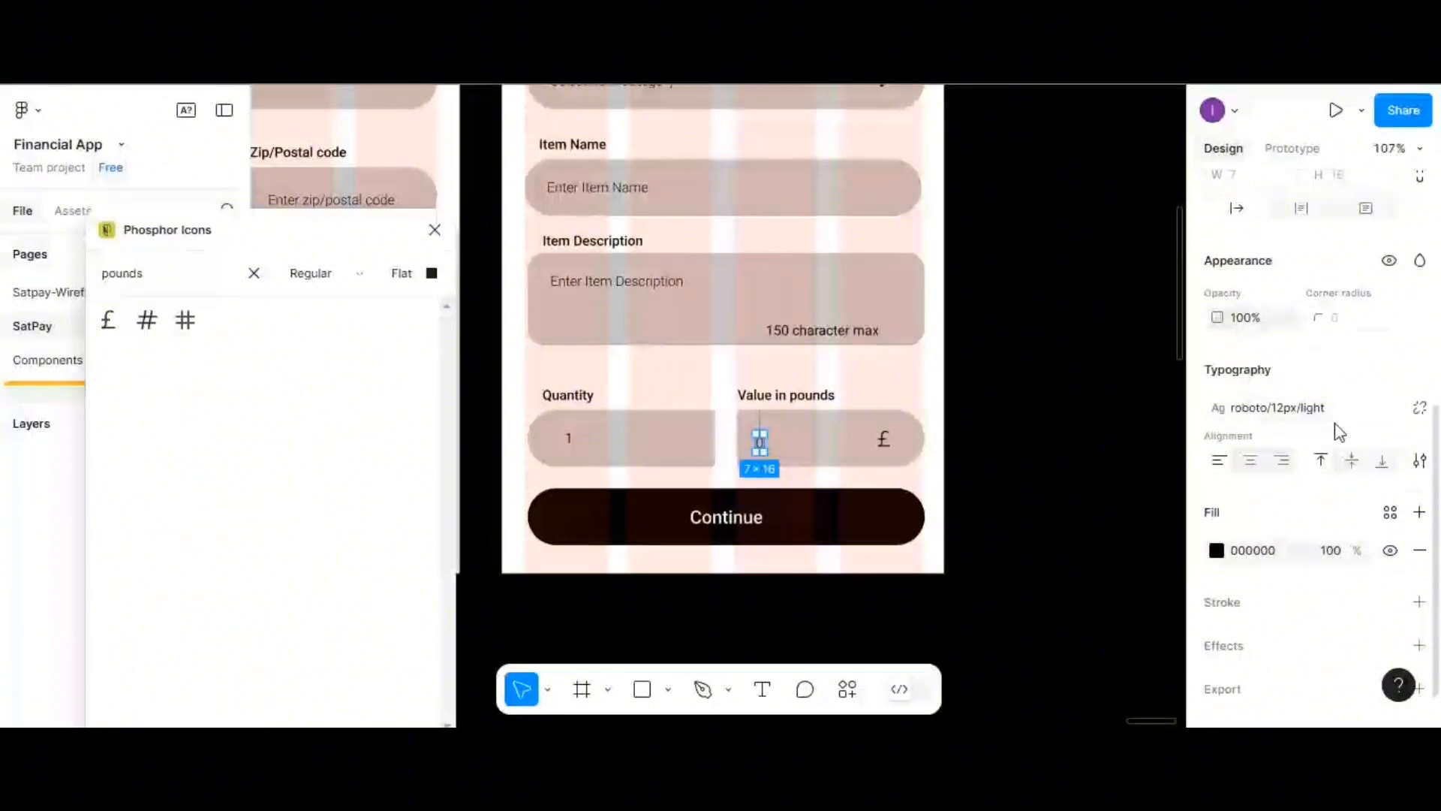
{"action": "left_click", "coordinate": [1419, 408]}
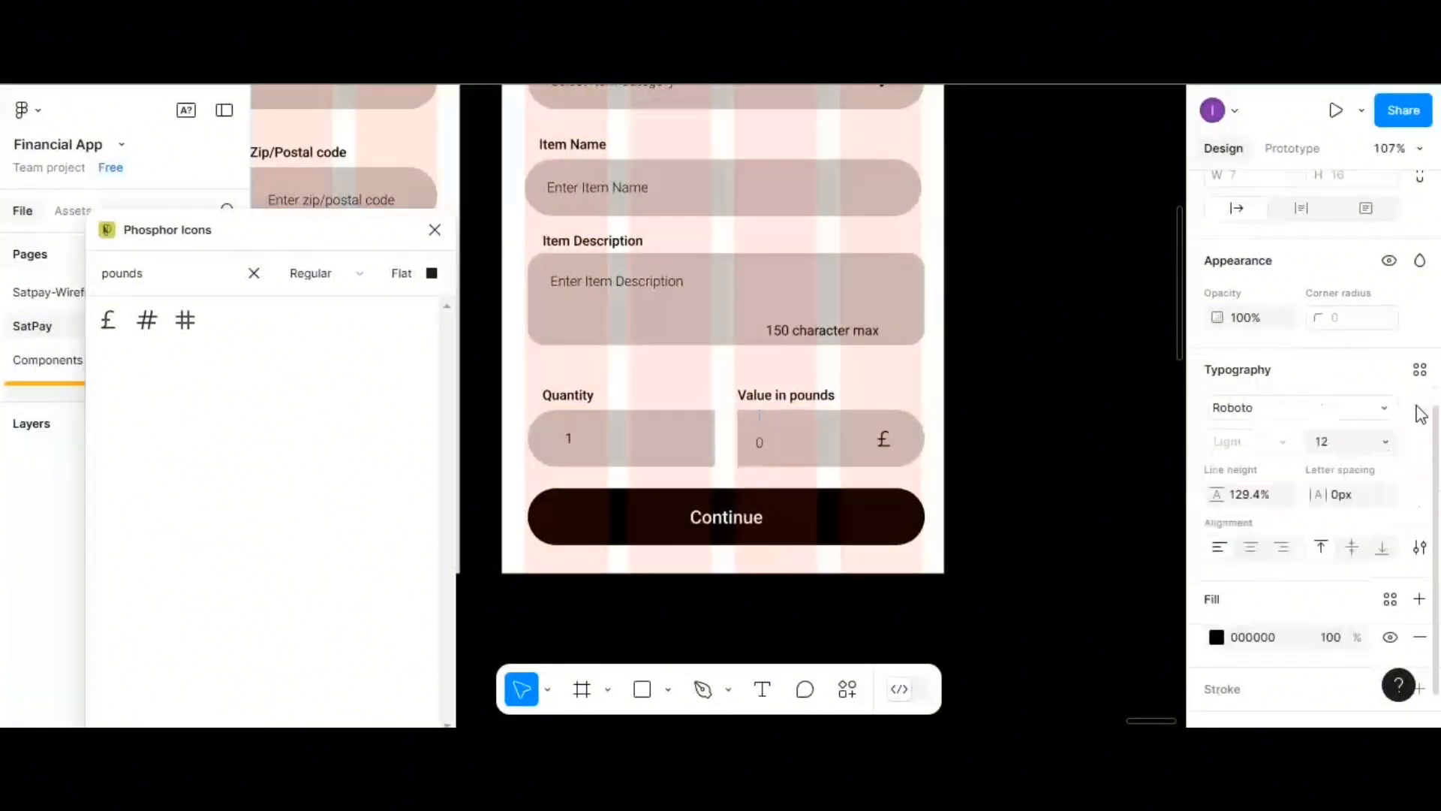
{"action": "left_click", "coordinate": [1419, 369]}
{"action": "scroll", "coordinate": [1289, 653], "scroll_direction": "down", "scroll_amount": 1}
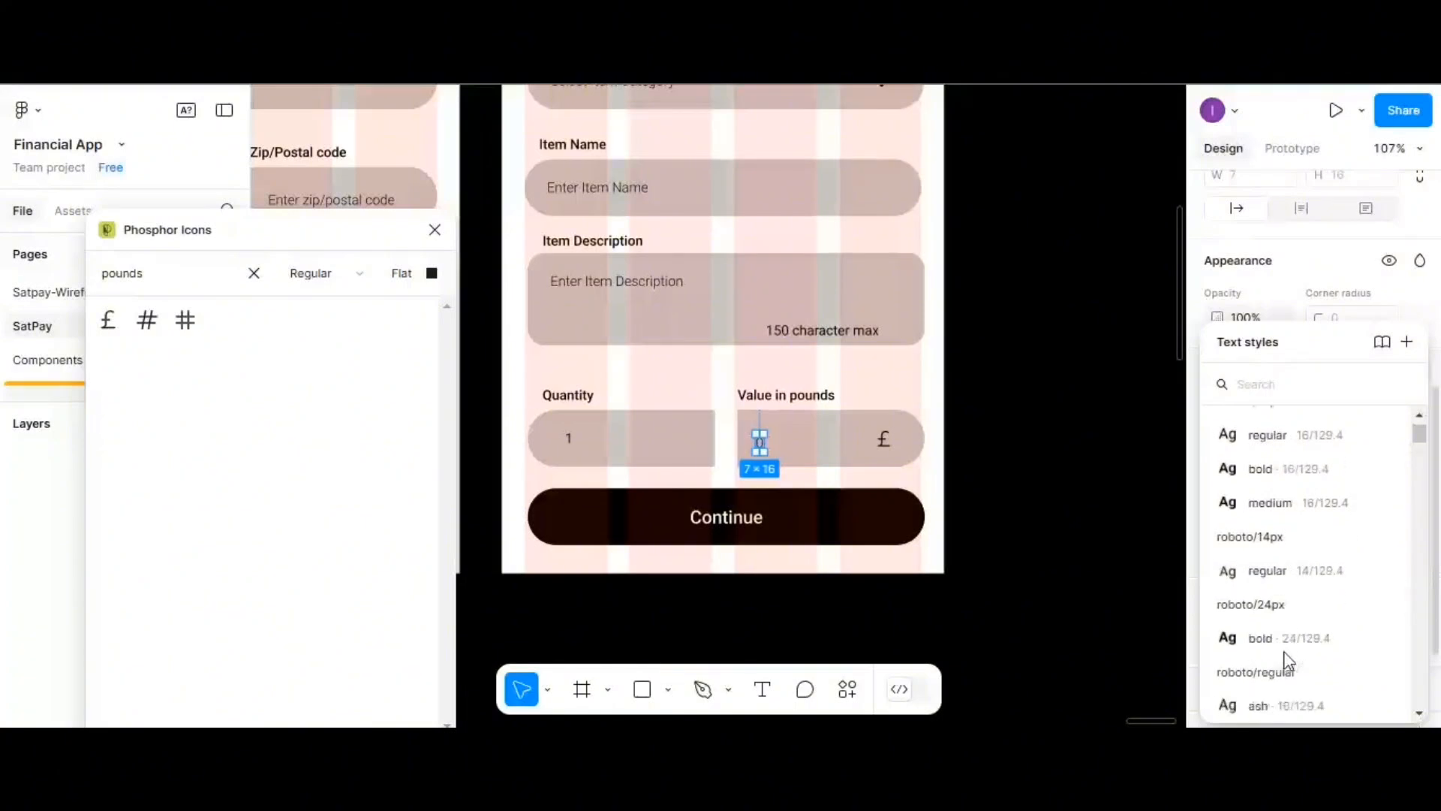
{"action": "scroll", "coordinate": [1286, 653], "scroll_direction": "down", "scroll_amount": 4}
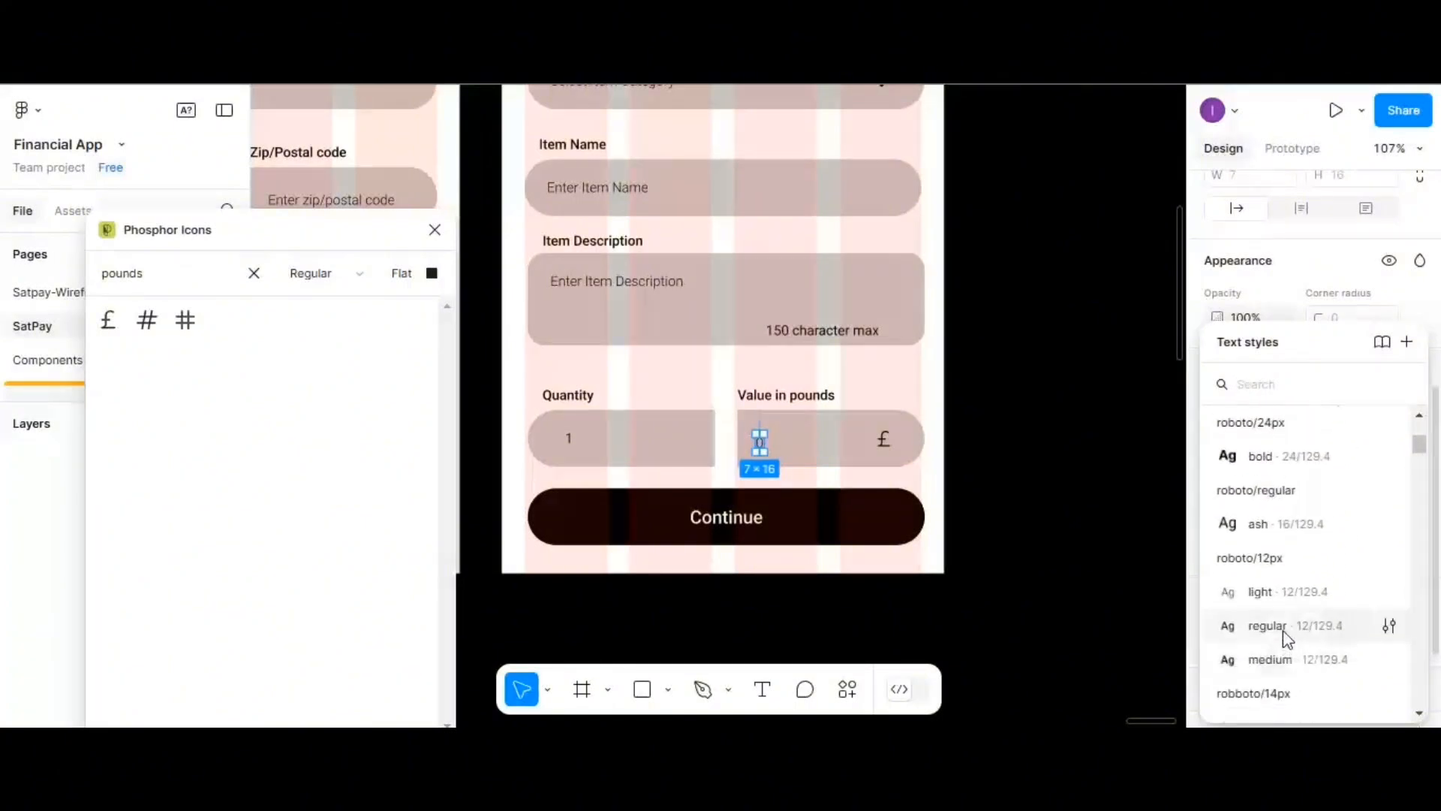
{"action": "left_click", "coordinate": [1284, 634]}
{"action": "scroll", "coordinate": [1264, 362], "scroll_direction": "up", "scroll_amount": 4}
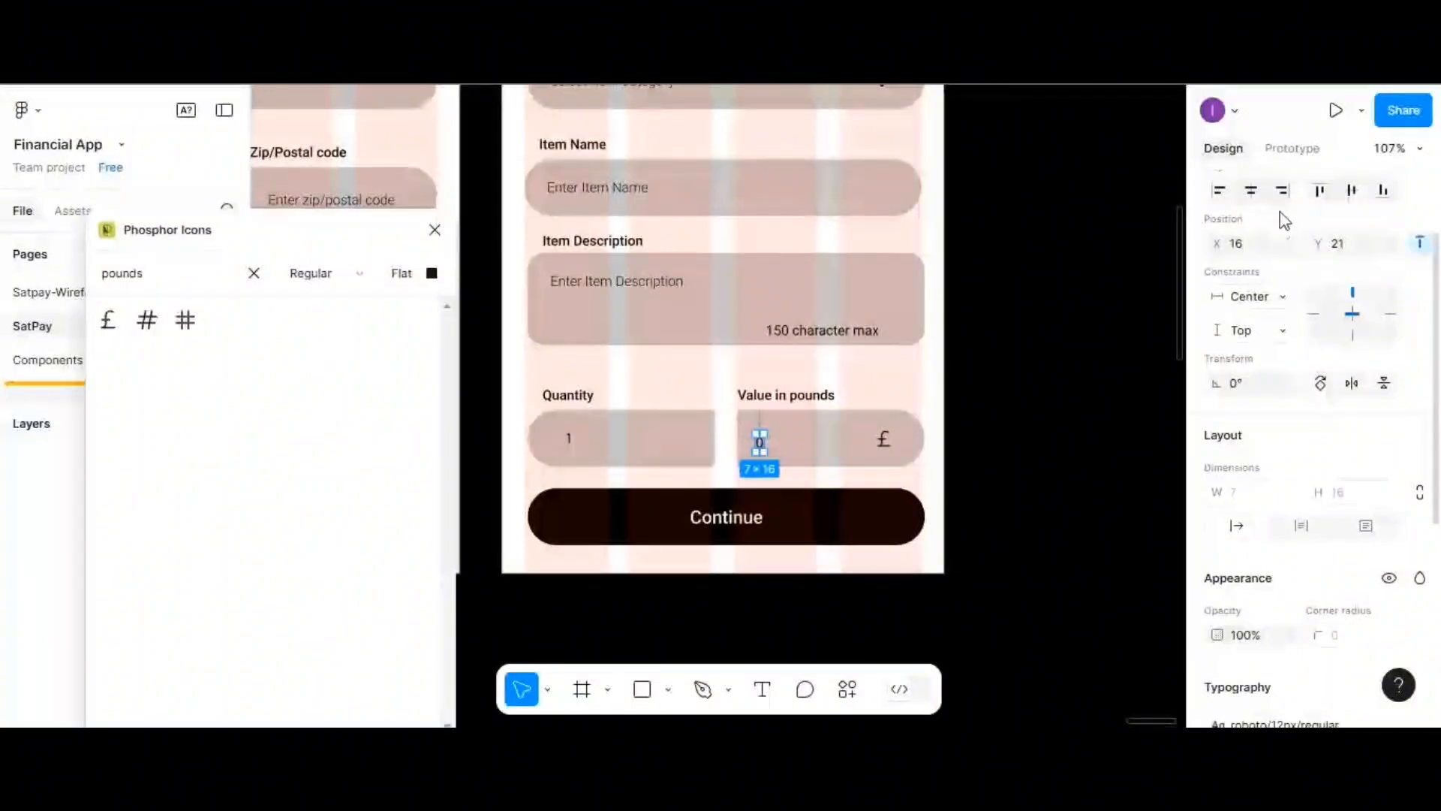
{"action": "left_click", "coordinate": [1351, 189]}
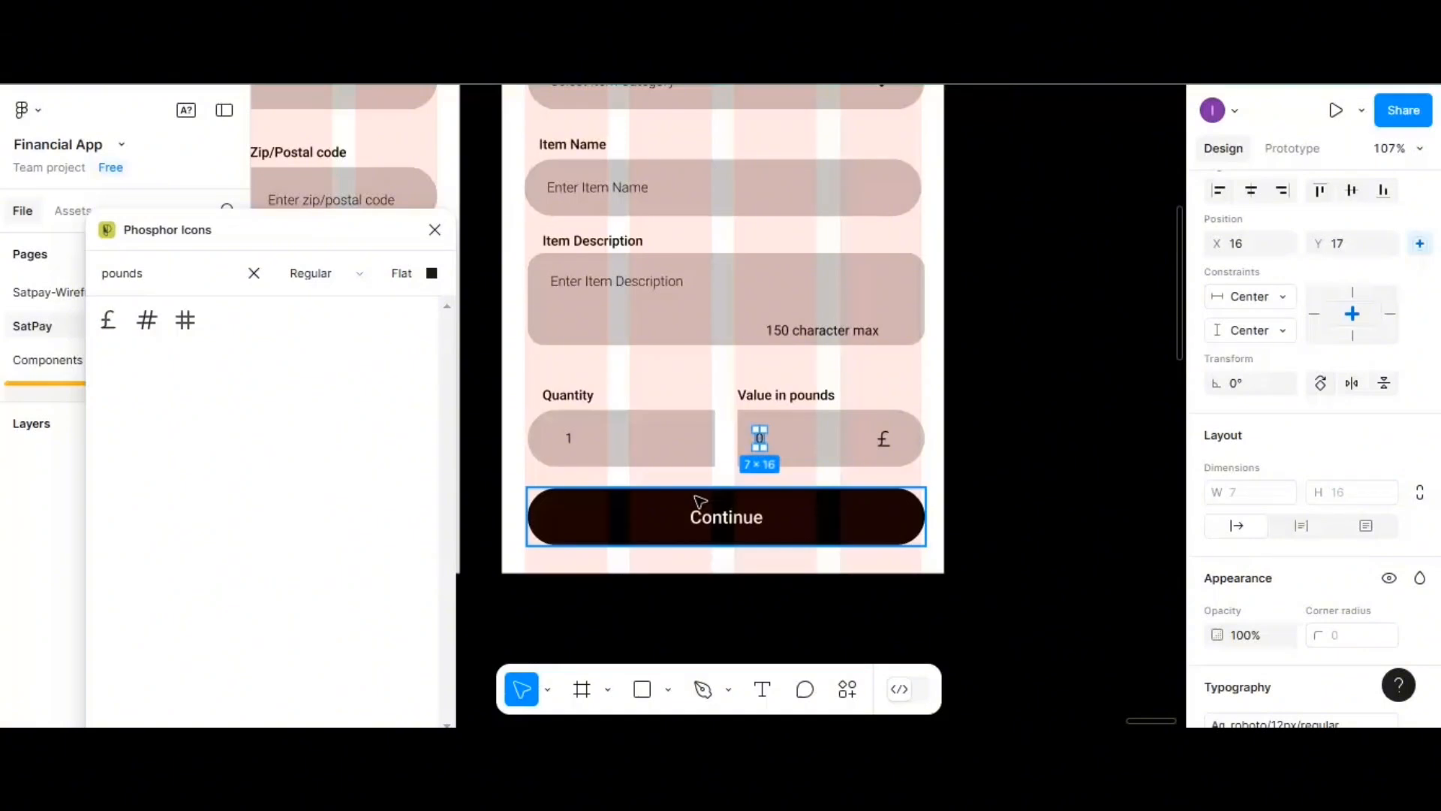
- Set the height of the Shipping frame containing the Item Details form to 1000
{"action": "scroll", "coordinate": [700, 500], "scroll_direction": "down", "scroll_amount": 2}
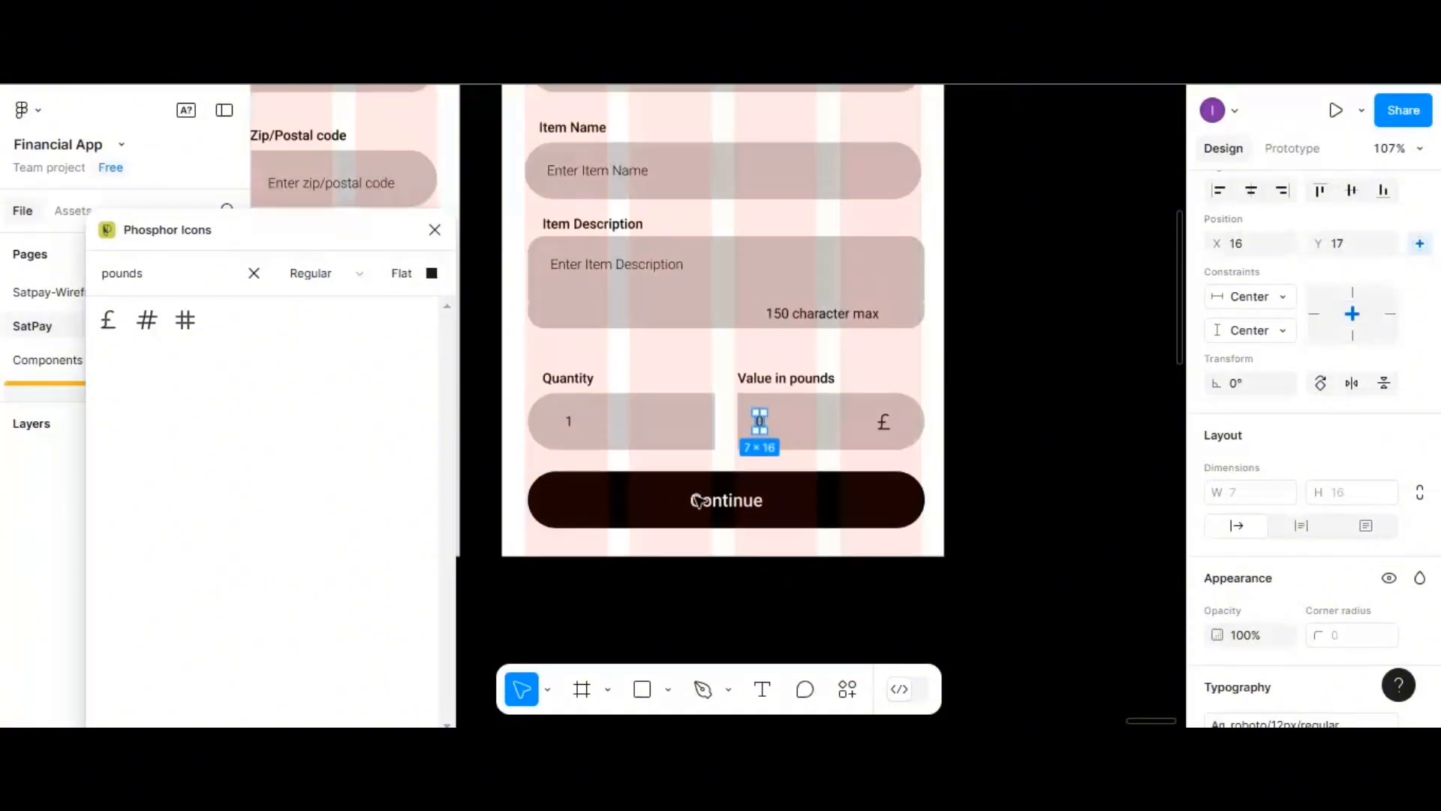
{"action": "scroll", "coordinate": [699, 500], "scroll_direction": "up", "scroll_amount": 10}
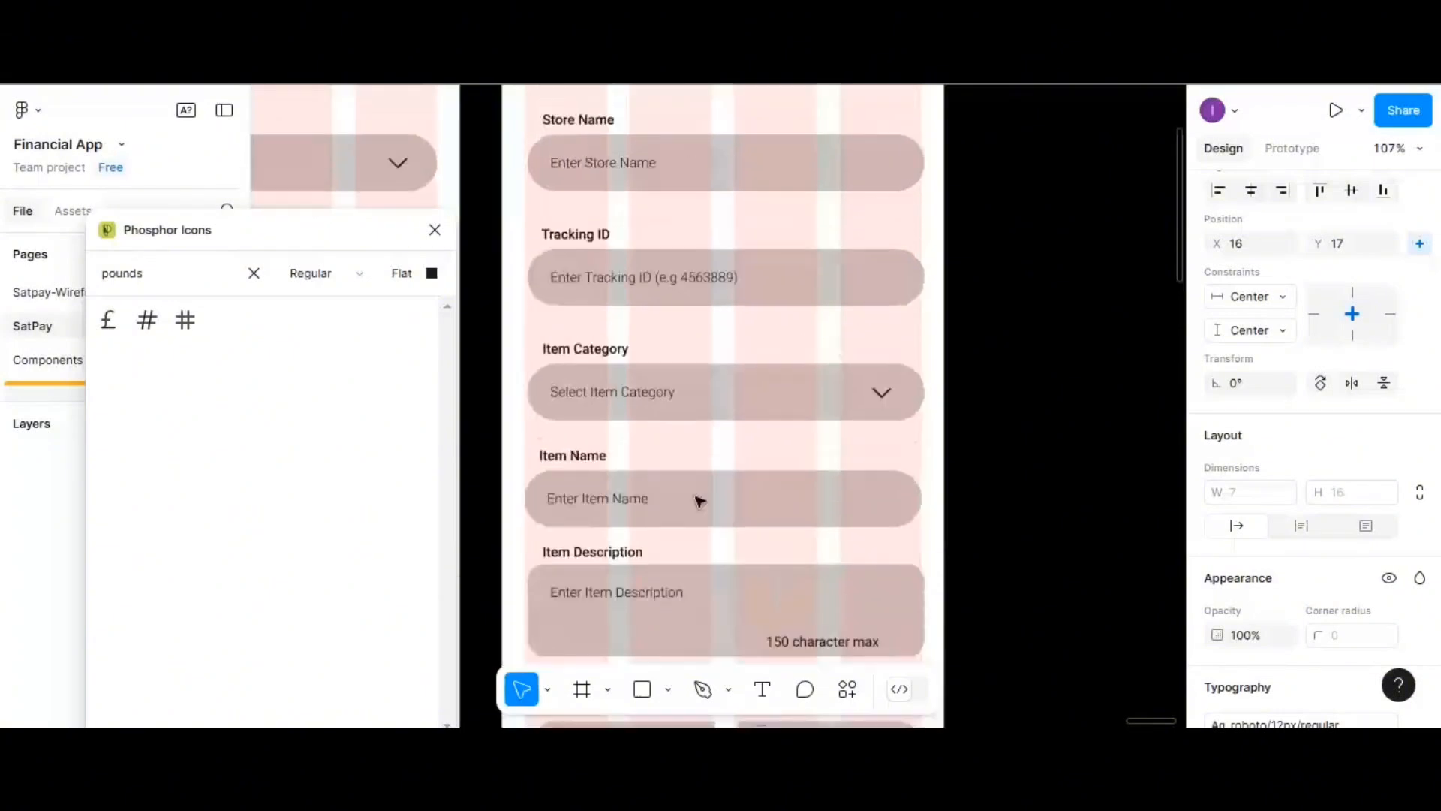
{"action": "scroll", "coordinate": [605, 312], "scroll_direction": "down", "scroll_amount": 3}
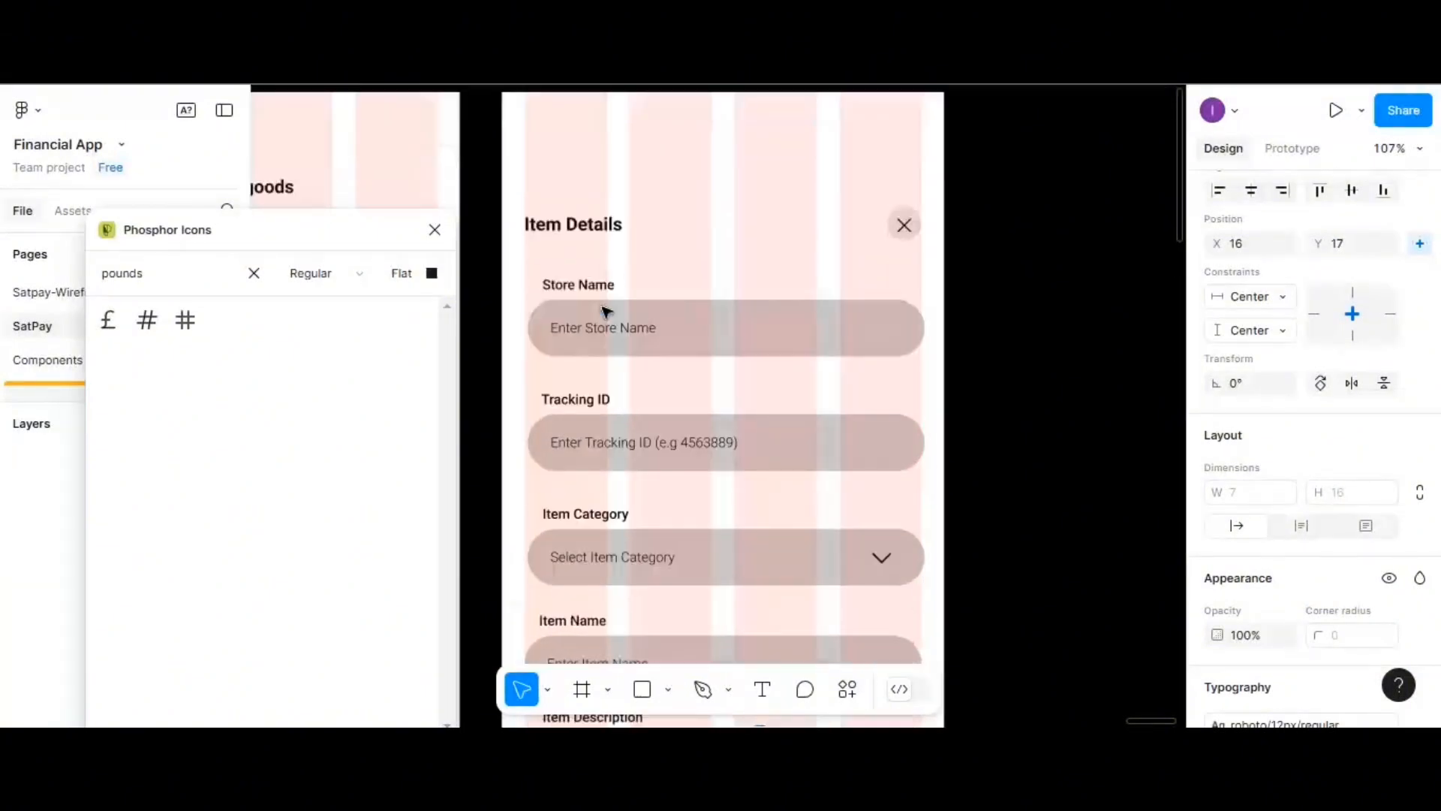
{"action": "scroll", "coordinate": [605, 312], "scroll_direction": "up", "scroll_amount": 4}
{"action": "left_click", "coordinate": [529, 249]}
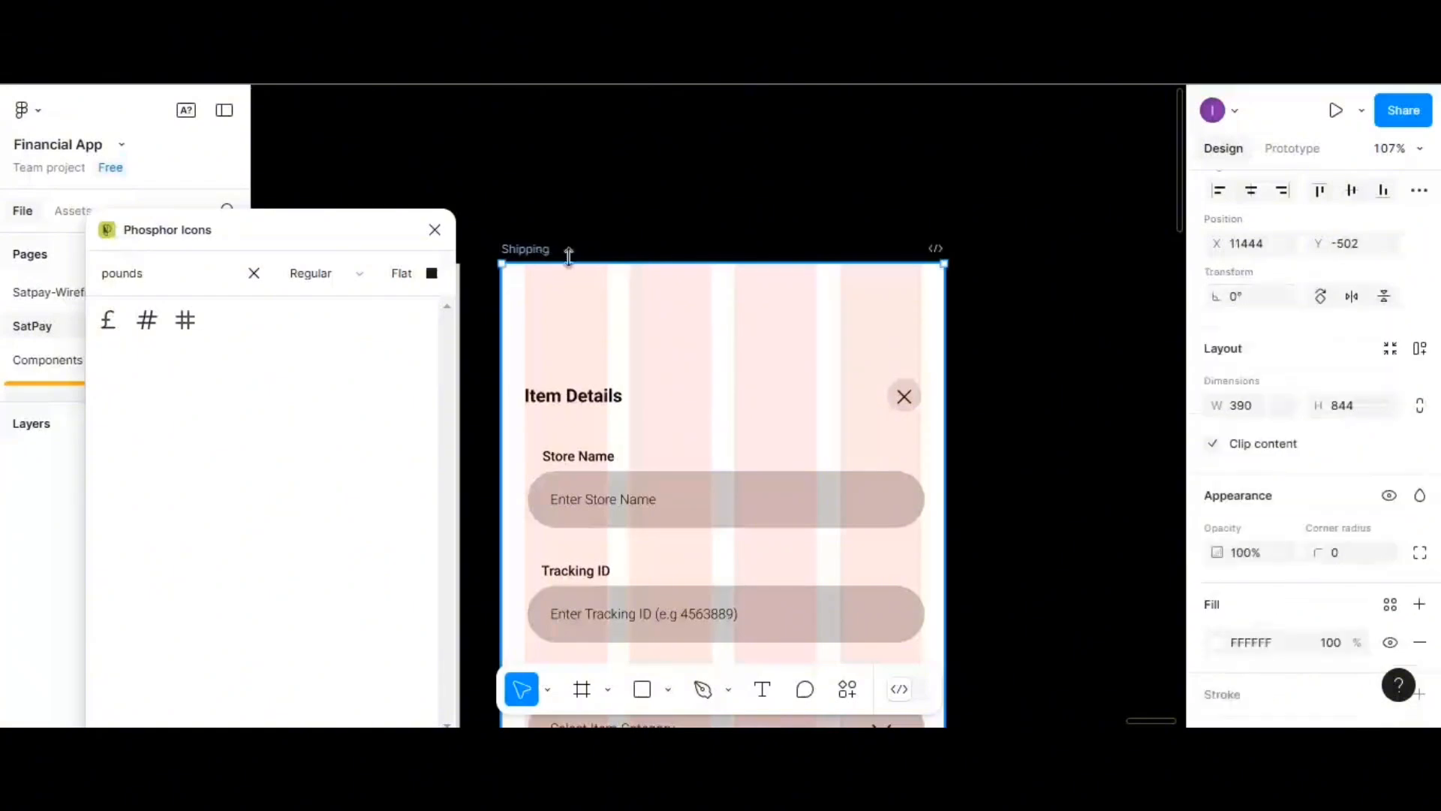
{"action": "scroll", "coordinate": [1210, 370], "scroll_direction": "down", "scroll_amount": 6}
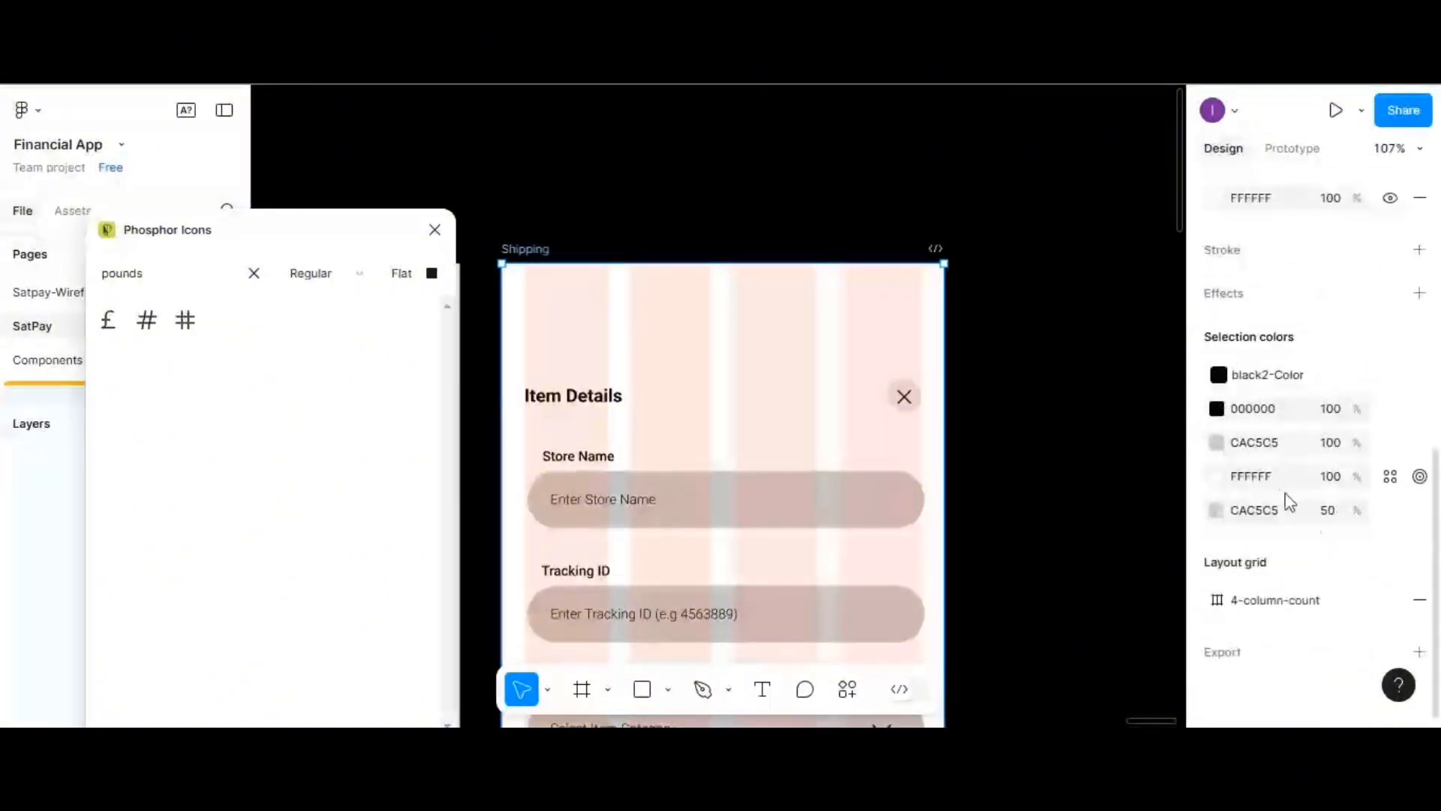
{"action": "scroll", "coordinate": [1333, 567], "scroll_direction": "up", "scroll_amount": 6}
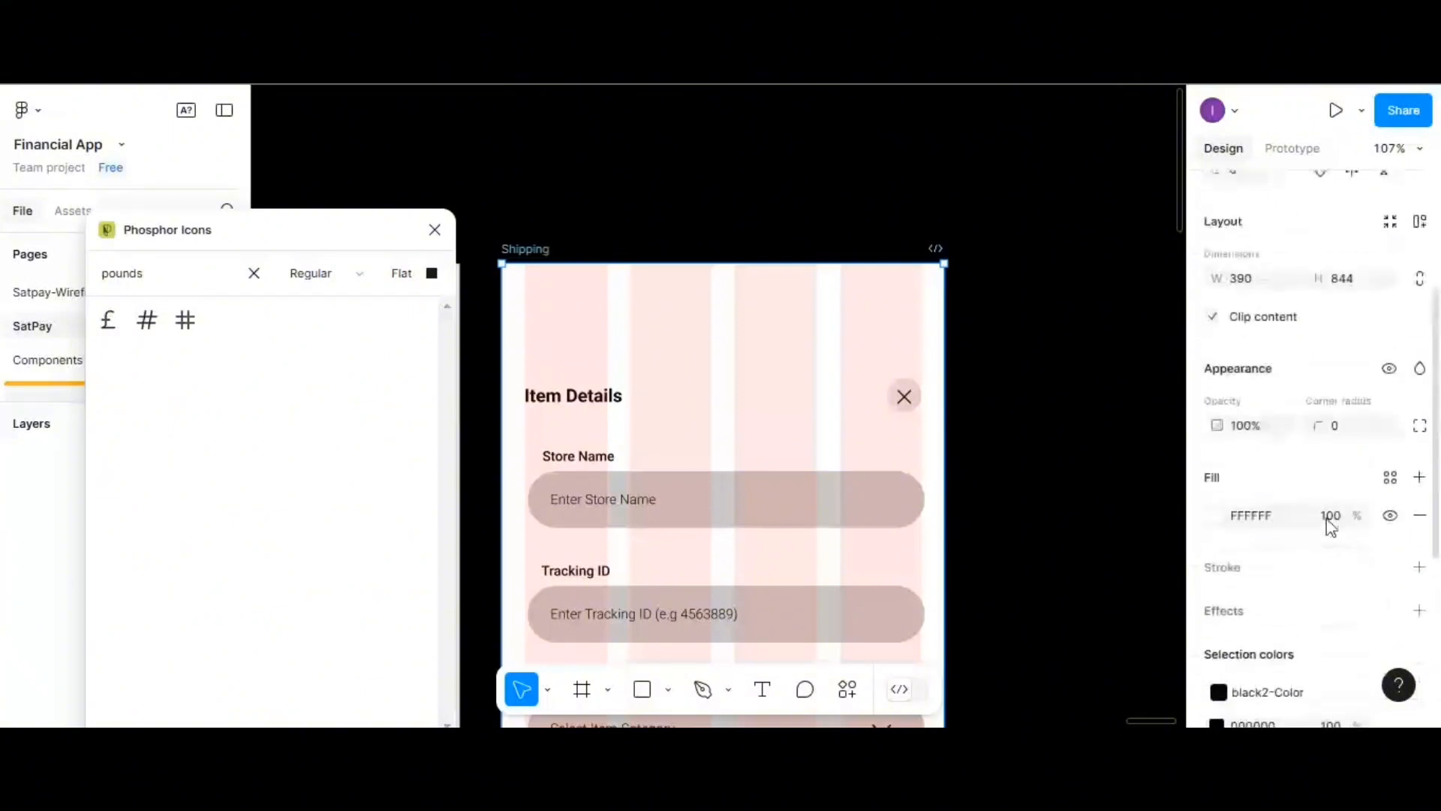
{"action": "left_click", "coordinate": [1356, 498]}
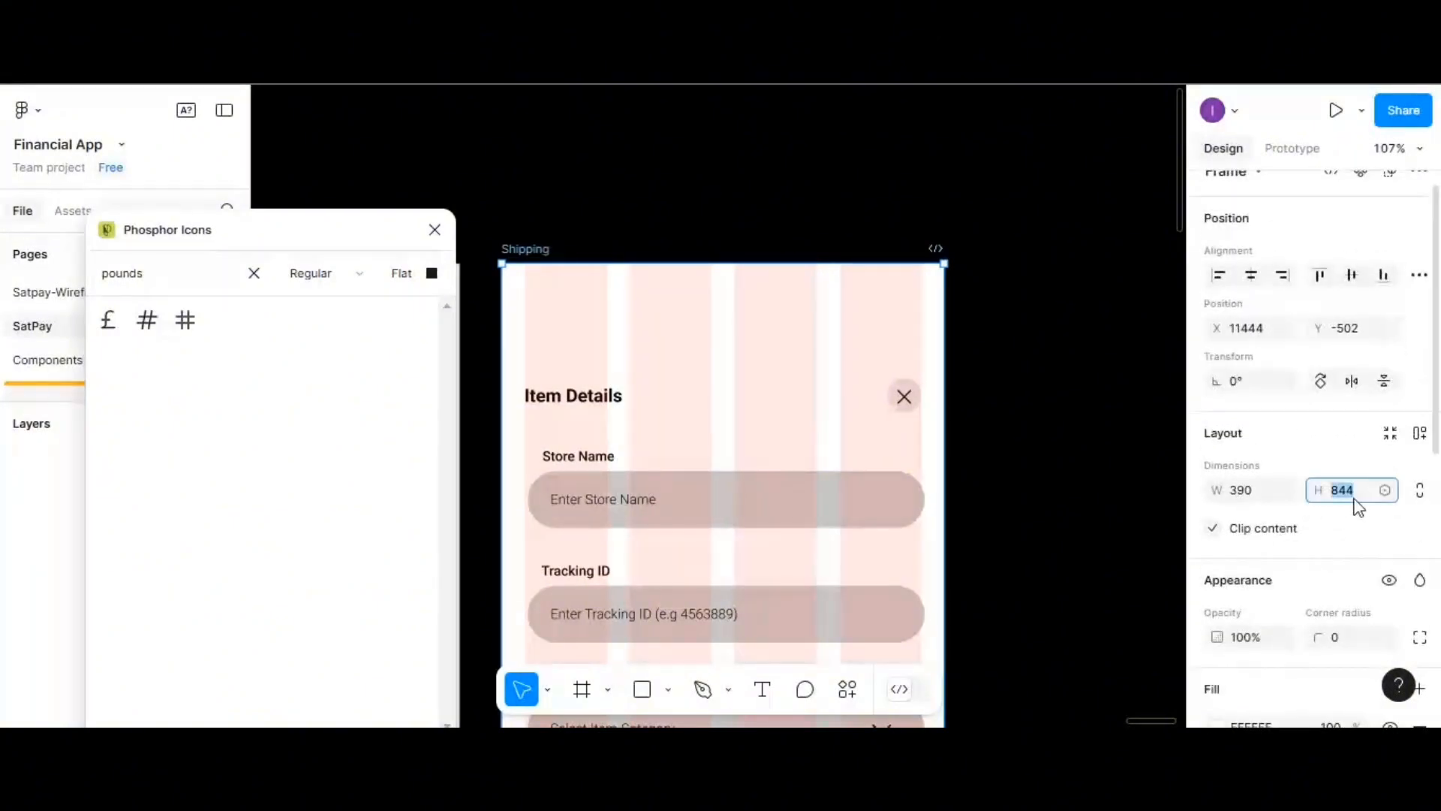
{"action": "type", "text": "1000"}
{"action": "key", "text": "Return"}
- Move the Quantity and Value in pounds row together with the Continue button down, leaving a gap below Item Description
{"action": "scroll", "coordinate": [734, 387], "scroll_direction": "down", "scroll_amount": 5}
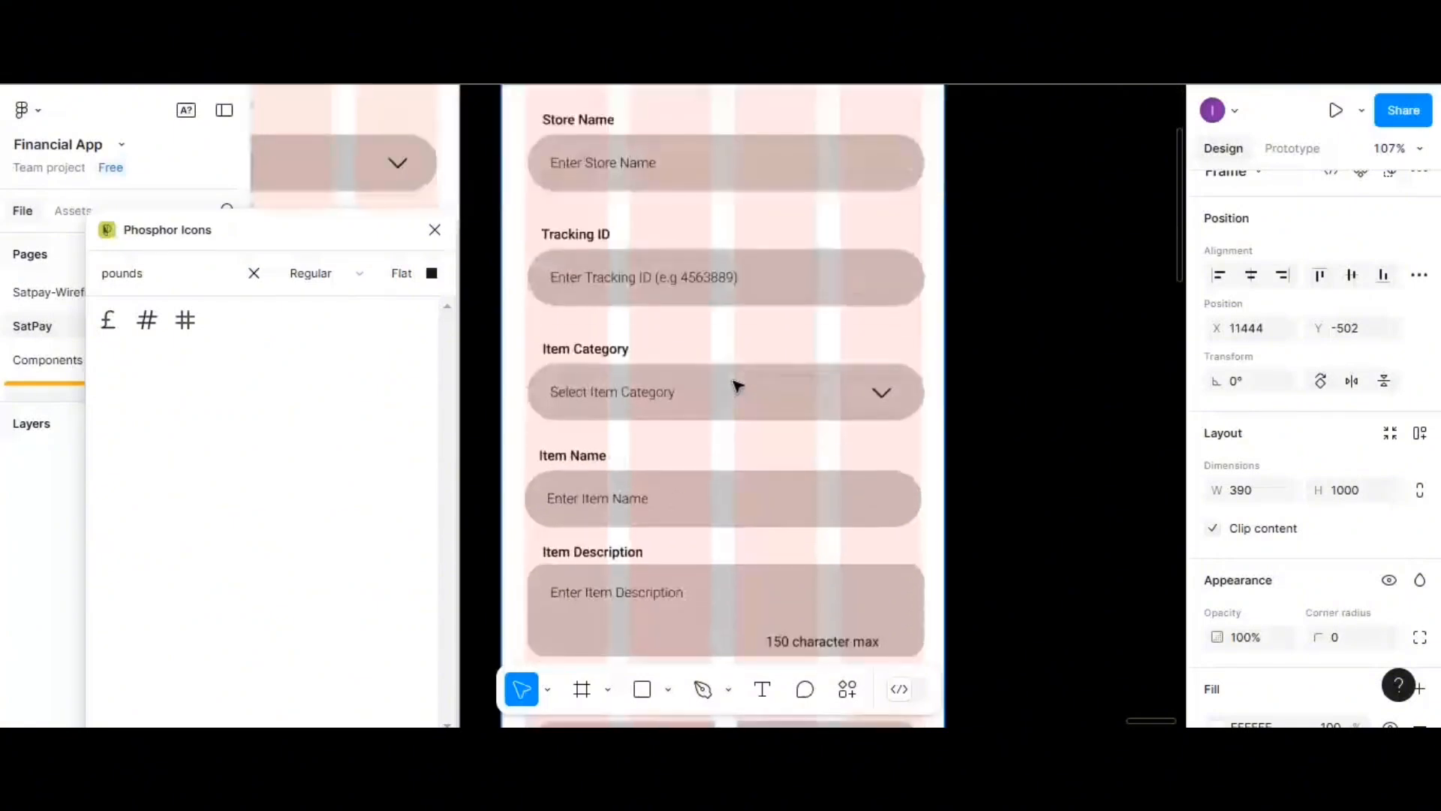
{"action": "scroll", "coordinate": [736, 386], "scroll_direction": "down", "scroll_amount": 7}
{"action": "scroll", "coordinate": [624, 315], "scroll_direction": "up", "scroll_amount": 1}
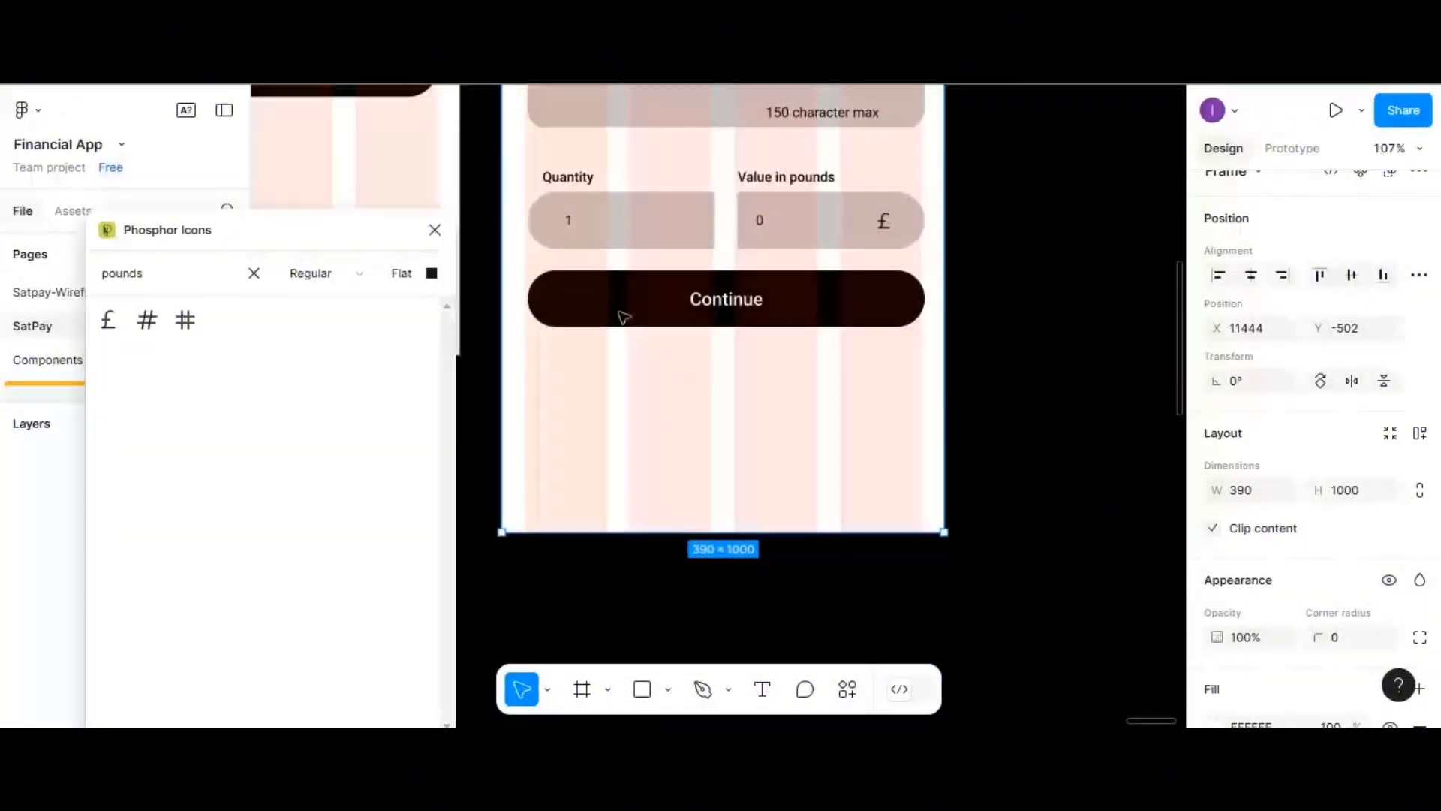
{"action": "left_click", "coordinate": [566, 224]}
{"action": "left_click", "coordinate": [647, 287], "text": "shift"}
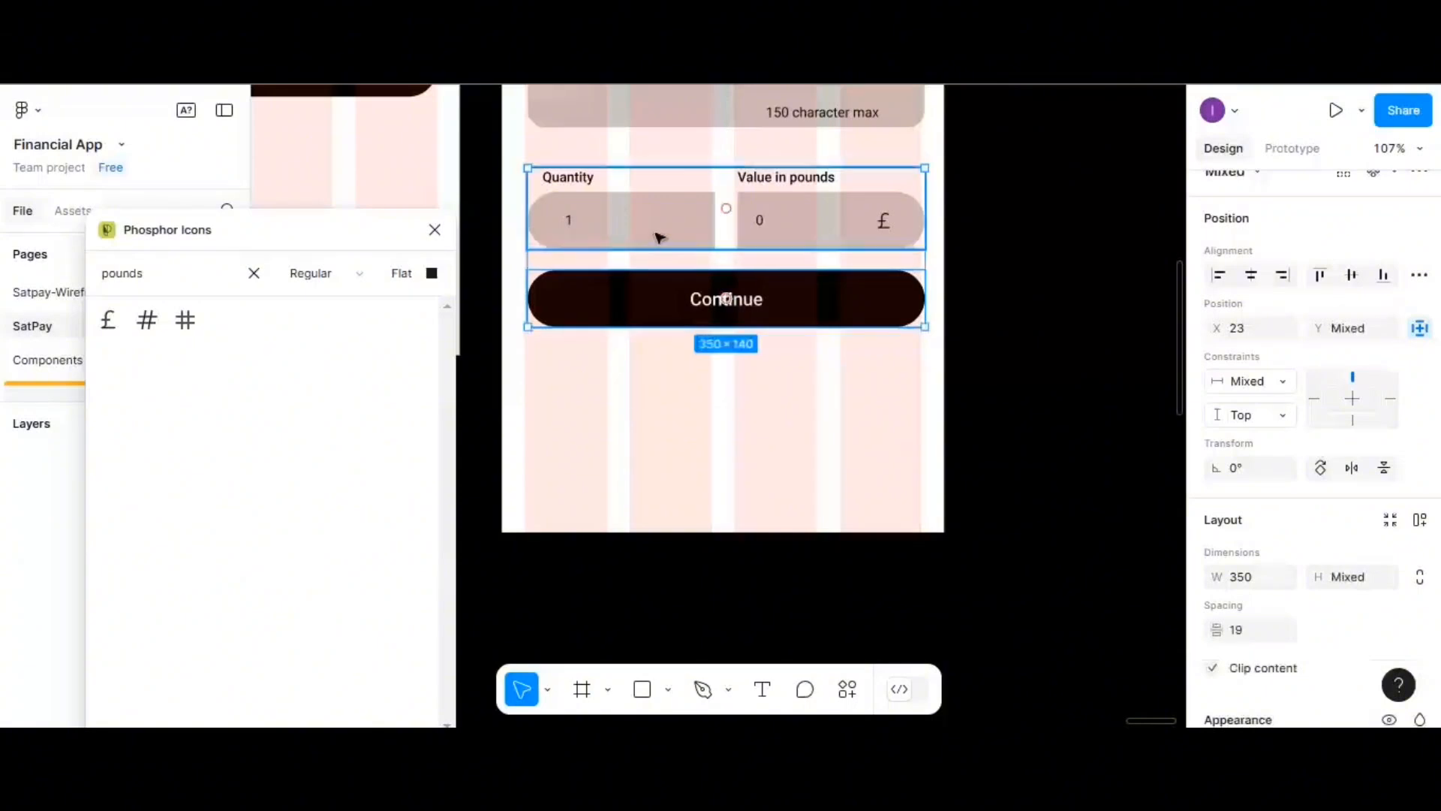
{"action": "left_click_drag", "start_coordinate": [659, 238], "coordinate": [660, 322]}
{"action": "scroll", "coordinate": [660, 321], "scroll_direction": "up", "scroll_amount": 1}
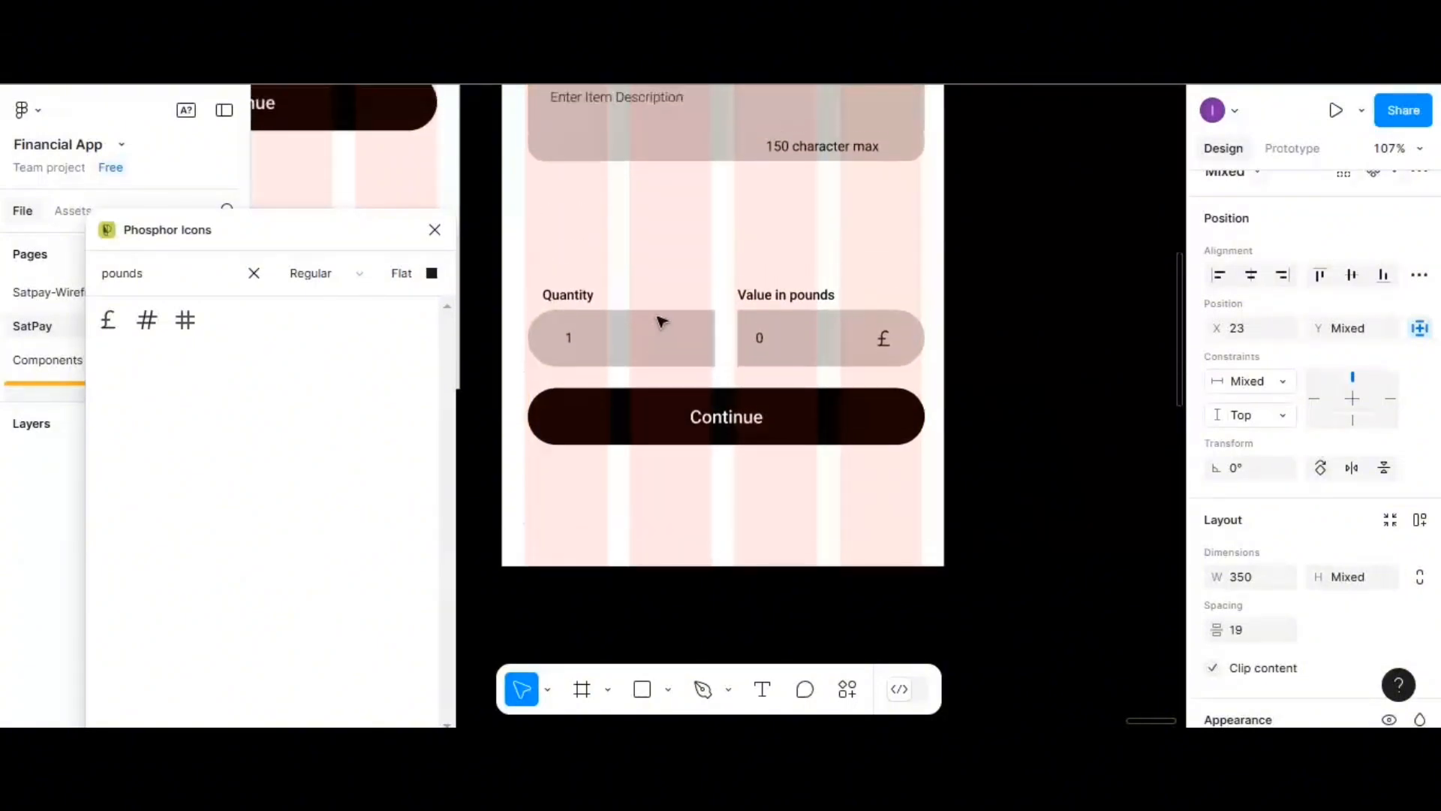
- Duplicate the Item Name input box without its label into the gap between Item Description and Quantity, at about X 23, Y 663
{"action": "scroll", "coordinate": [660, 322], "scroll_direction": "up", "scroll_amount": 4}
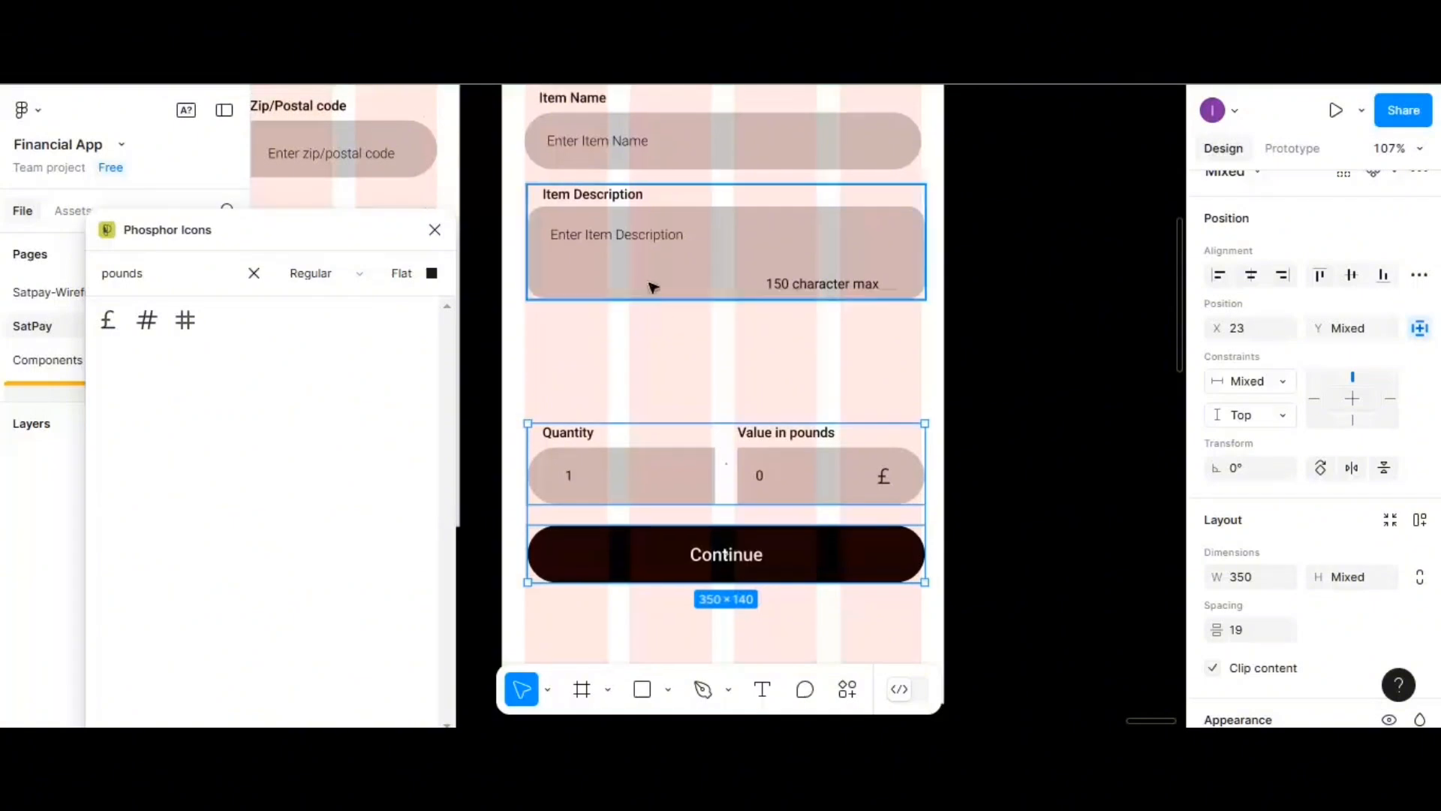
{"action": "double_click", "coordinate": [655, 164]}
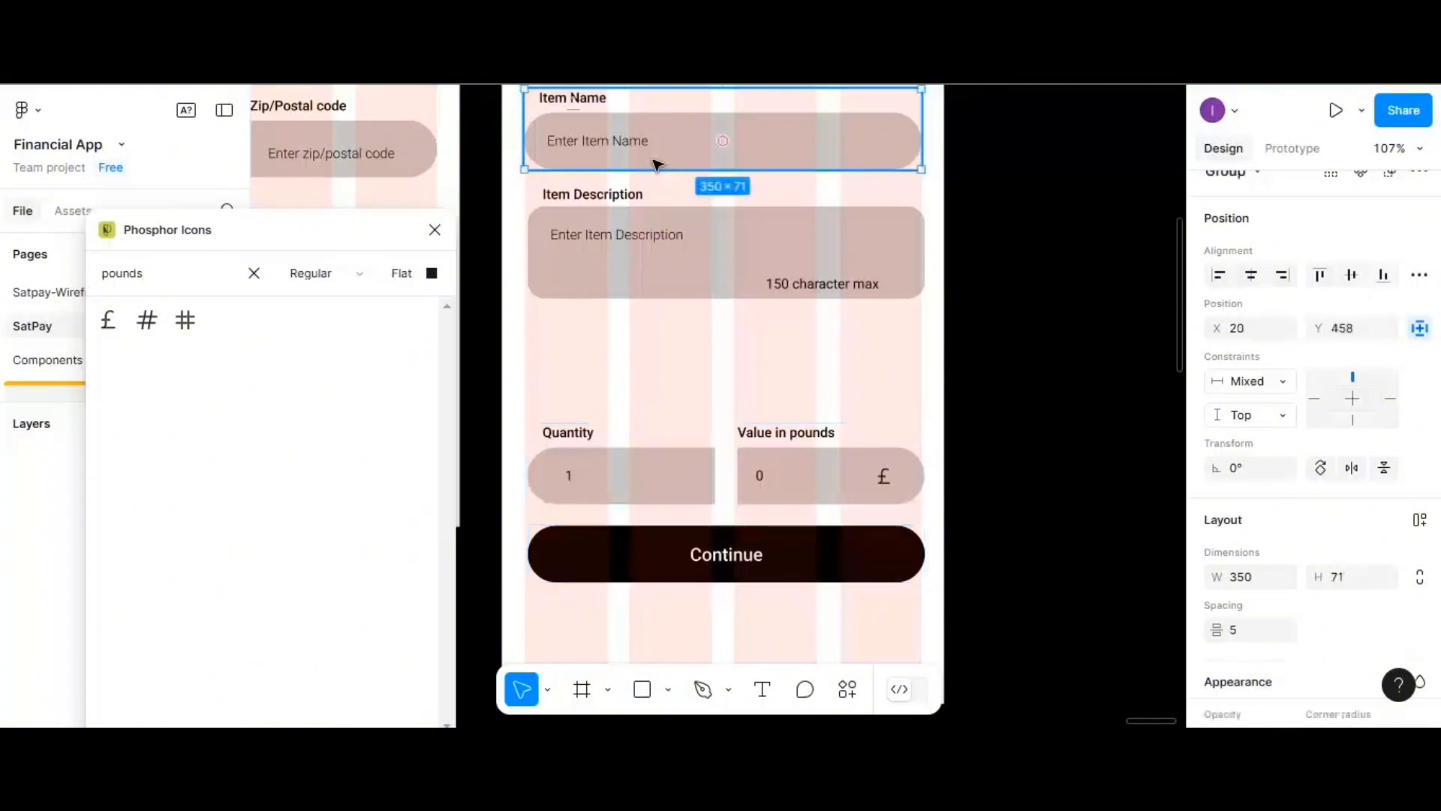
{"action": "left_click_drag", "start_coordinate": [655, 164], "coordinate": [661, 370]}
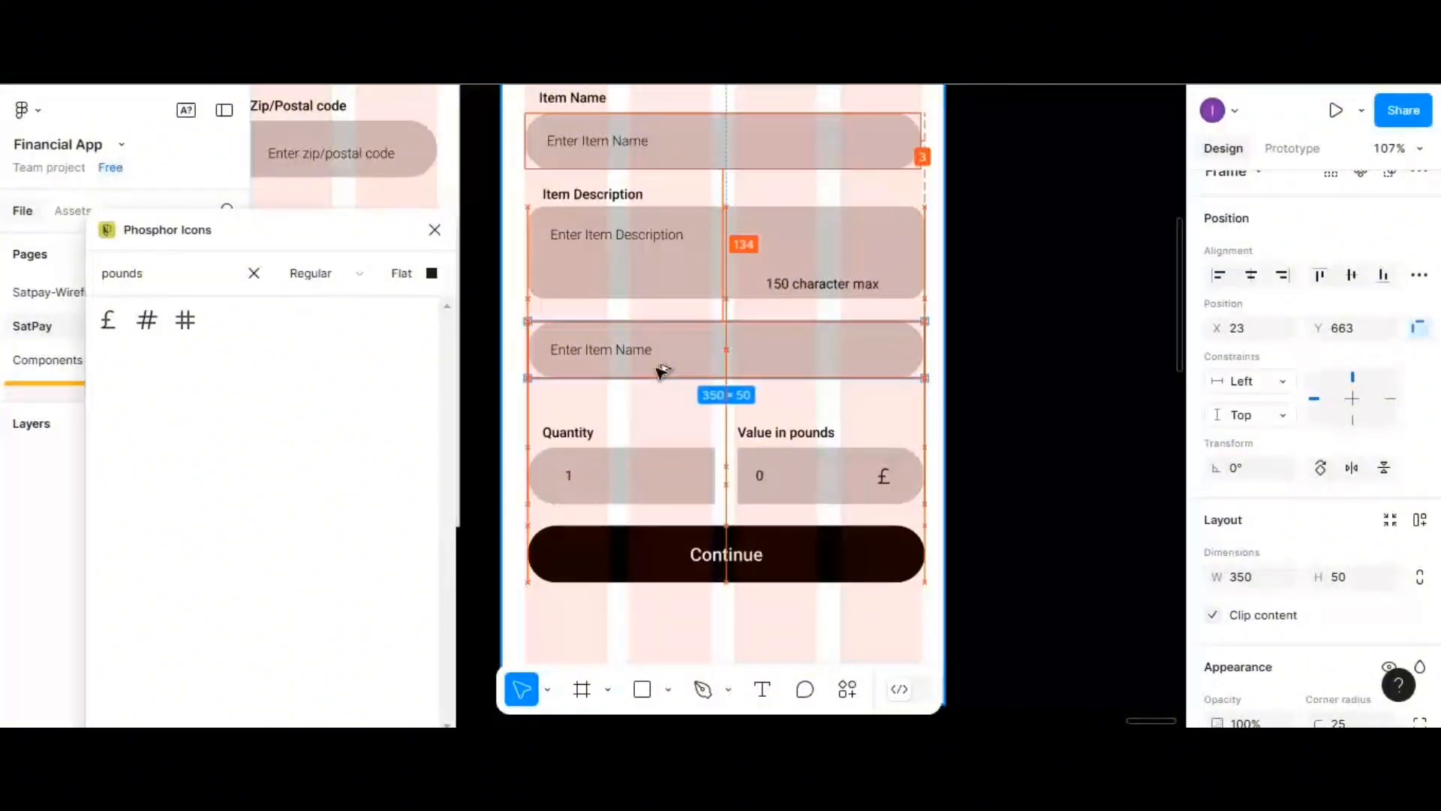
- Replace the placeholder text in the duplicated input box with "Add new Item"
{"action": "double_click", "coordinate": [629, 351]}
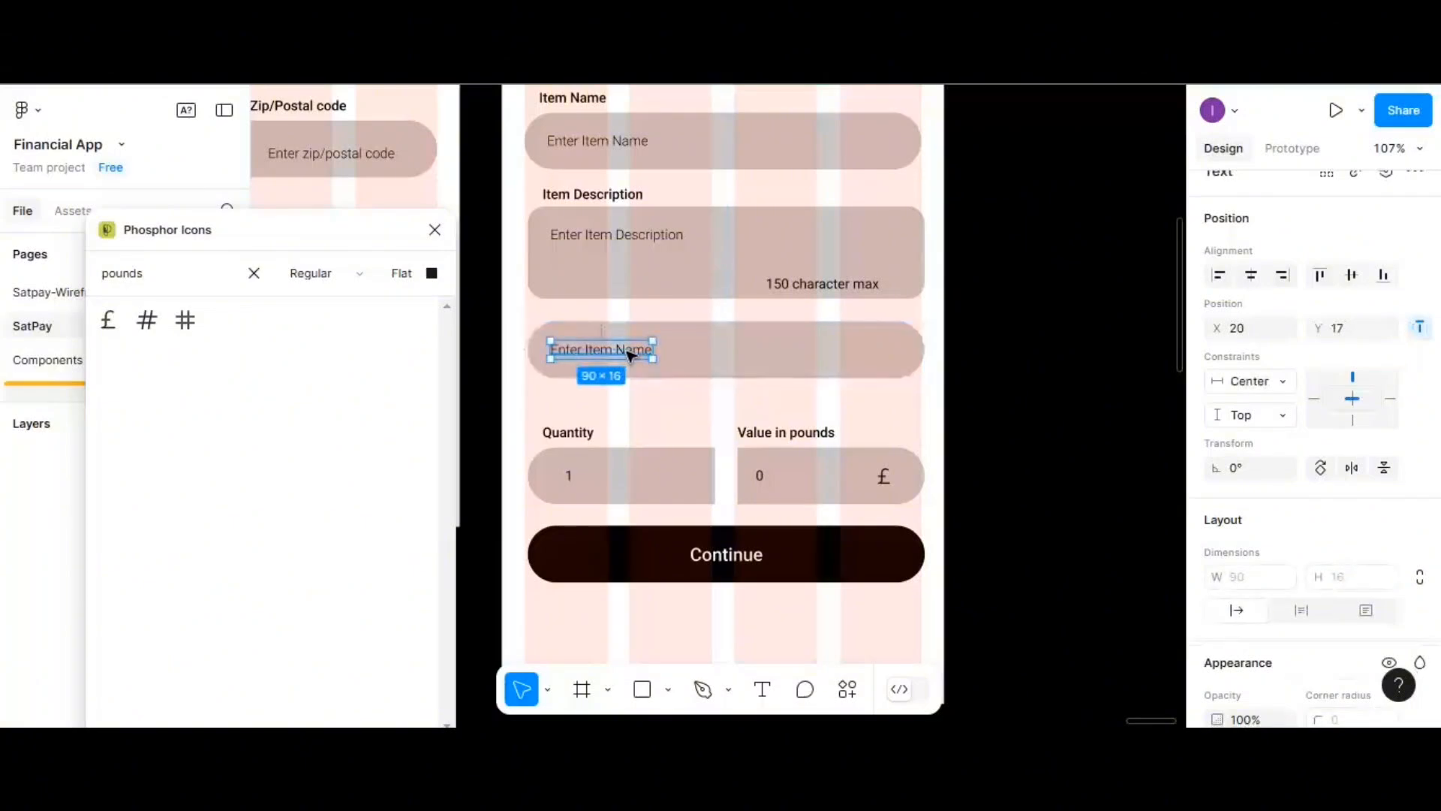
{"action": "double_click", "coordinate": [629, 352]}
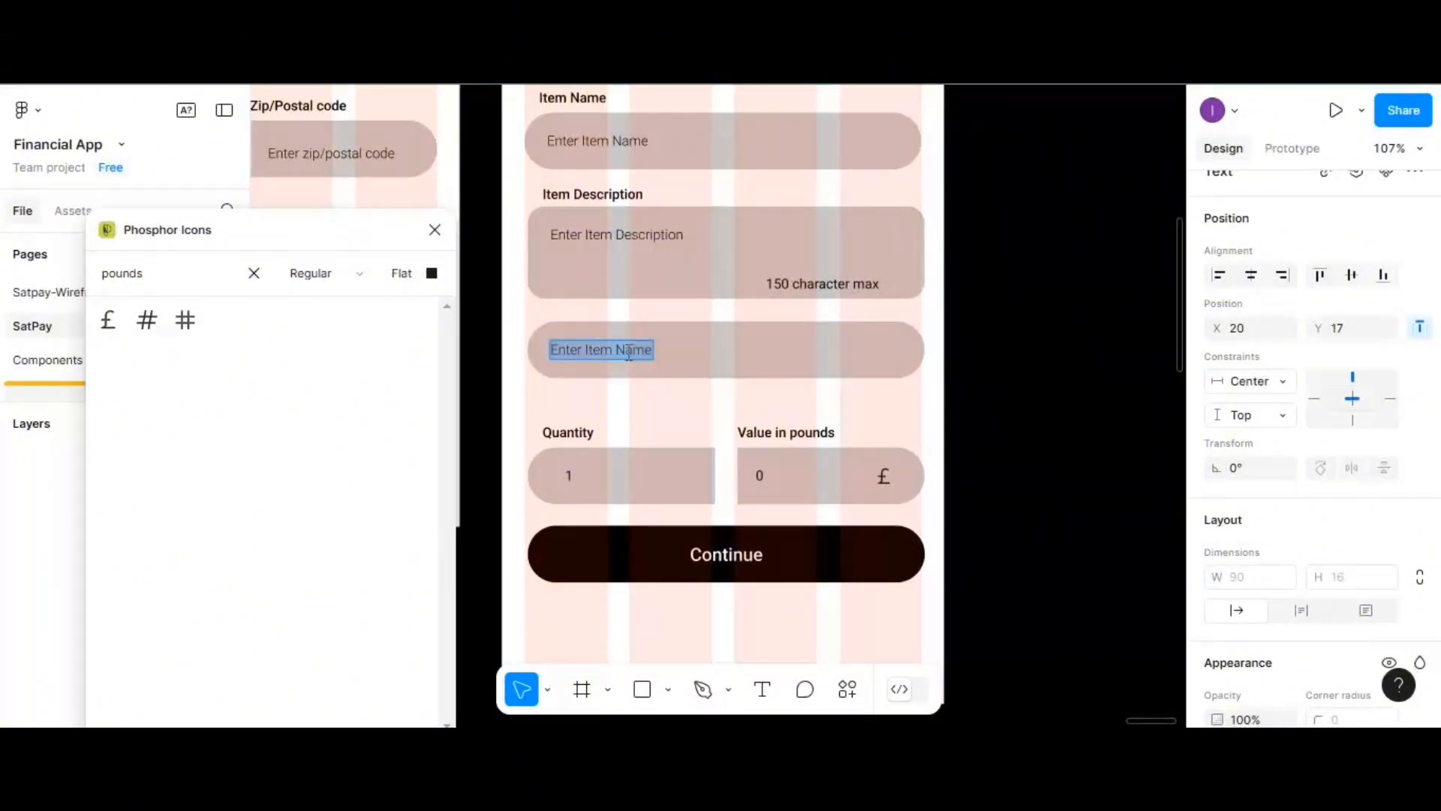
{"action": "type", "text": "A"}
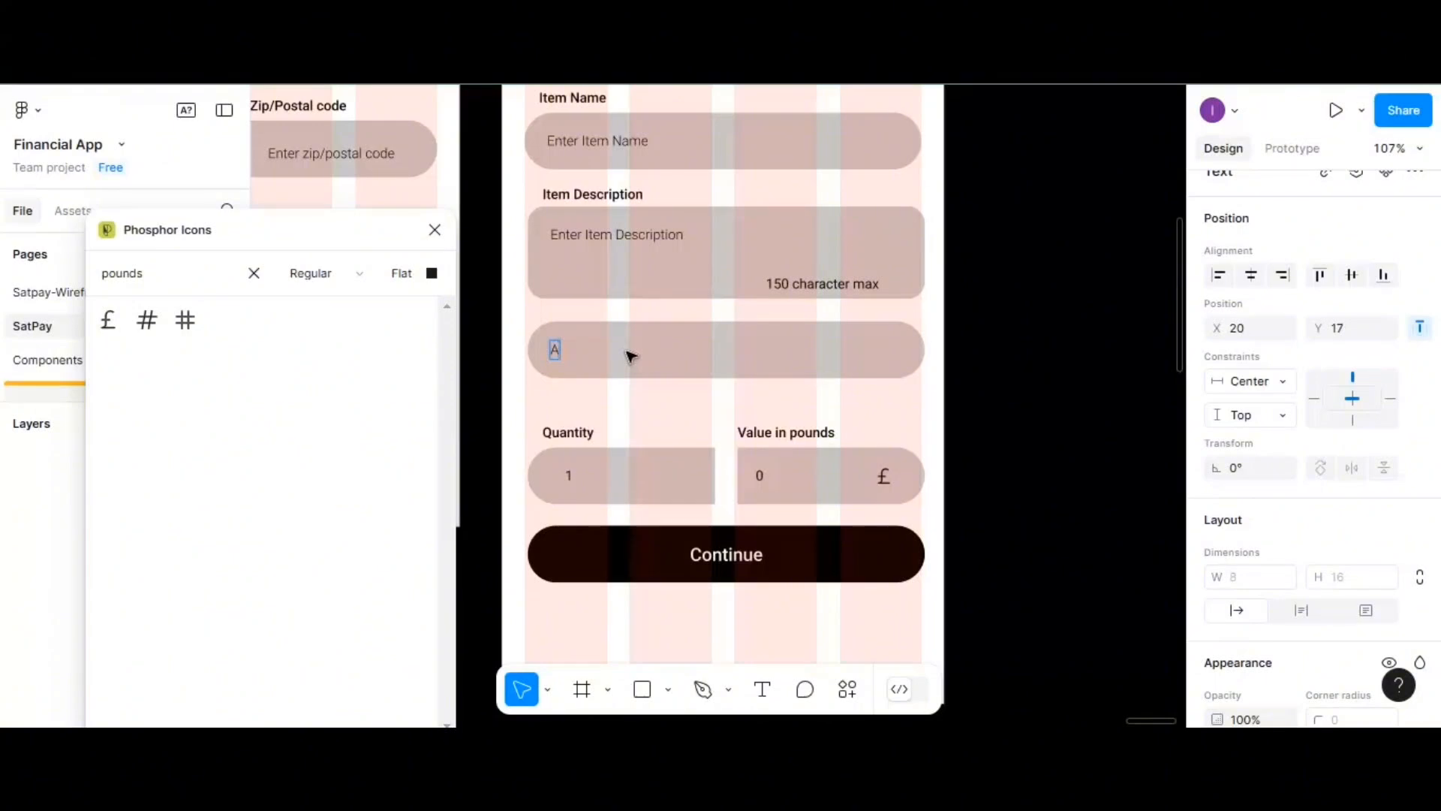
{"action": "type", "text": "dd"}
{"action": "type", "text": "new Item"}
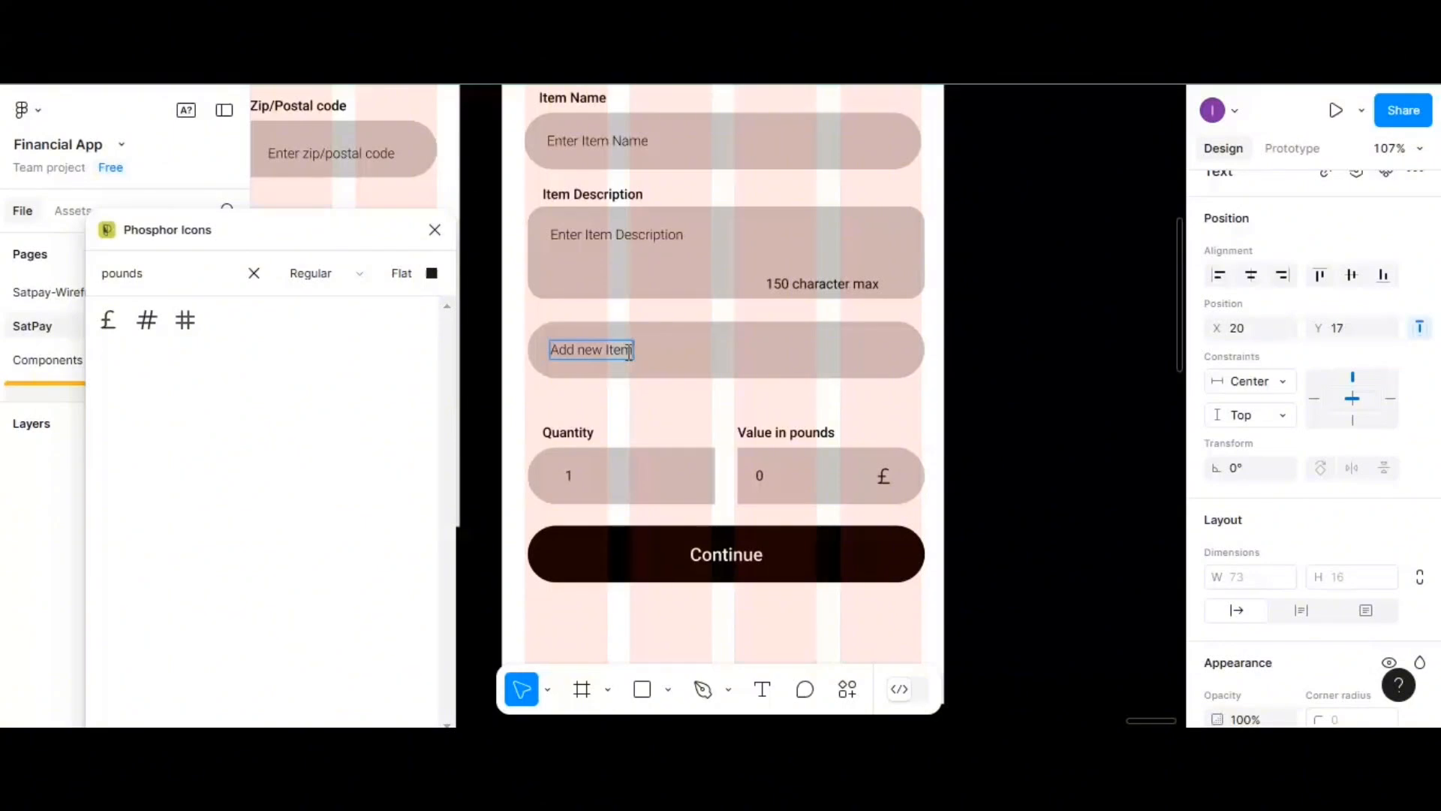
{"action": "key", "text": "Escape"}
- Apply the roboto/16px/medium text style to "Add new Item" and centre it horizontally in its box
{"action": "scroll", "coordinate": [1368, 511], "scroll_direction": "down", "scroll_amount": 1}
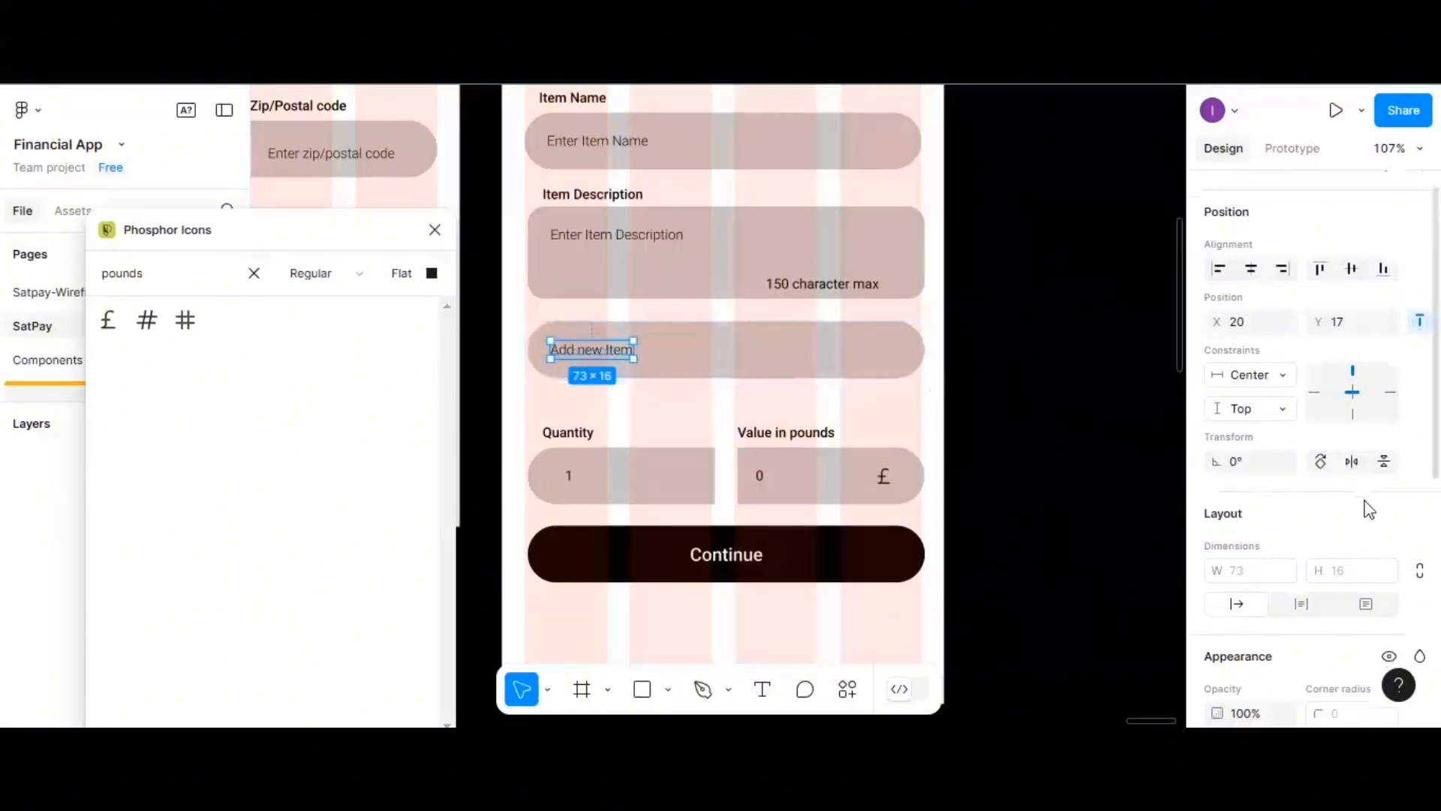
{"action": "scroll", "coordinate": [1369, 511], "scroll_direction": "down", "scroll_amount": 5}
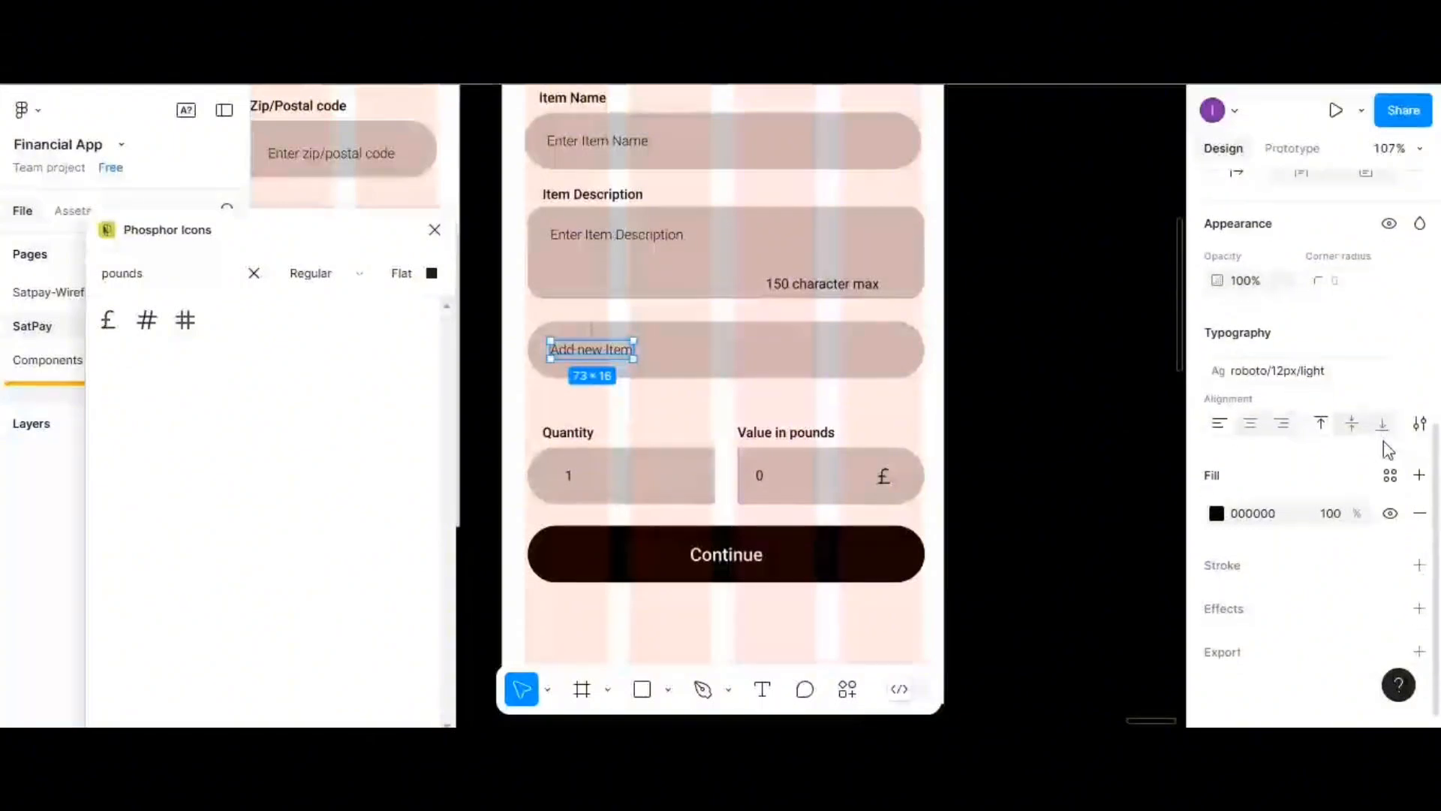
{"action": "left_click", "coordinate": [1418, 370]}
{"action": "left_click", "coordinate": [1419, 336]}
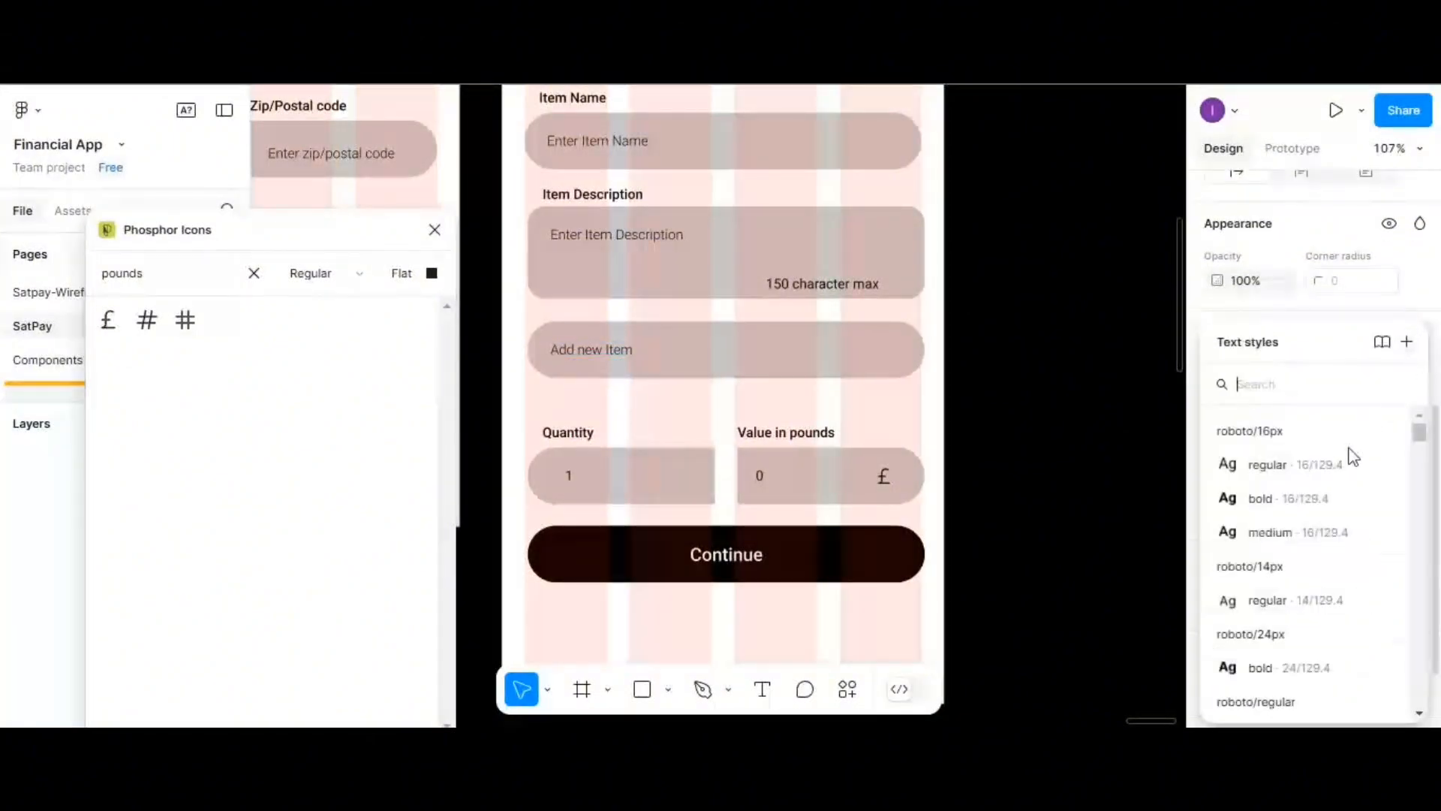
{"action": "scroll", "coordinate": [1313, 525], "scroll_direction": "down", "scroll_amount": 2}
{"action": "scroll", "coordinate": [1312, 525], "scroll_direction": "up", "scroll_amount": 2}
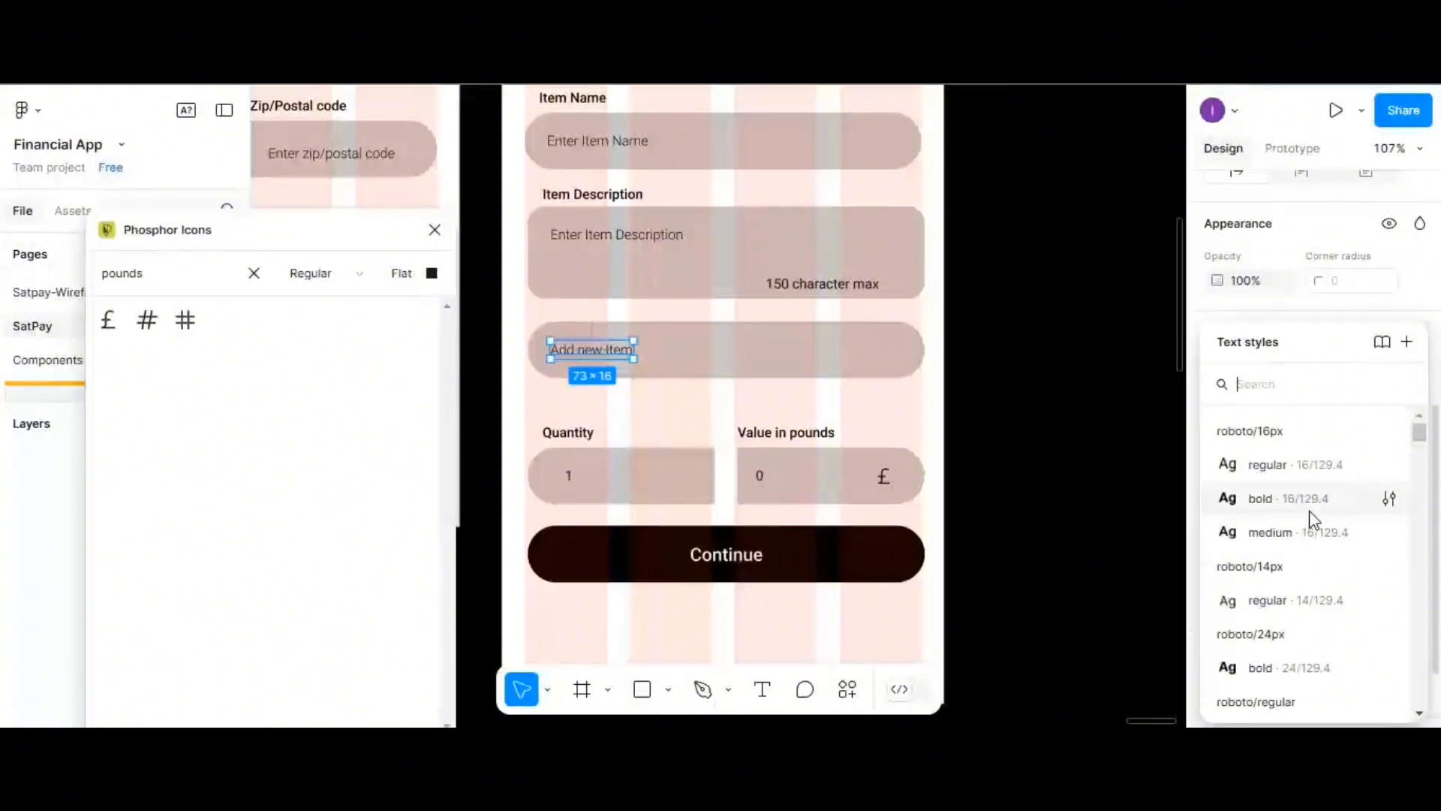
{"action": "left_click", "coordinate": [1311, 534]}
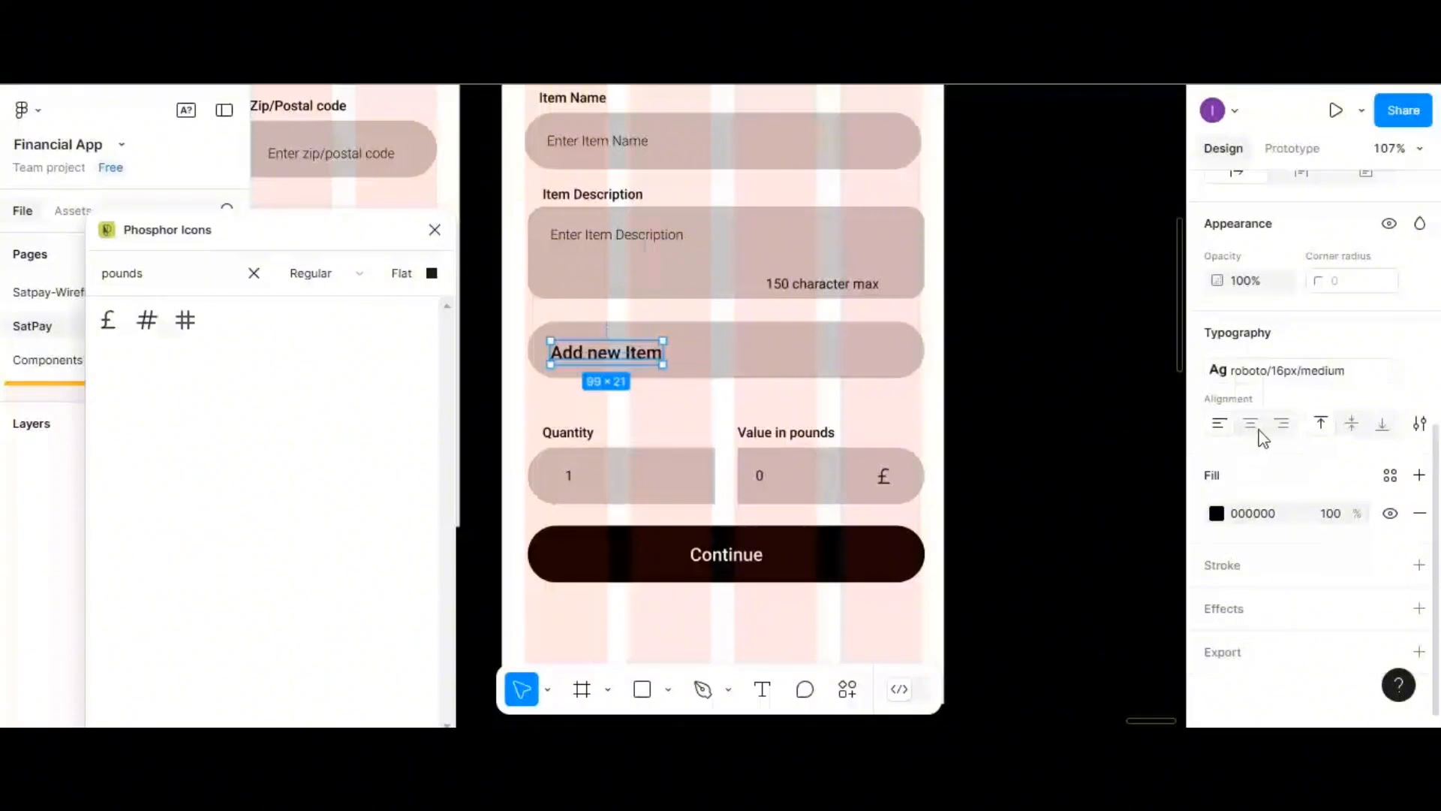
{"action": "scroll", "coordinate": [1264, 439], "scroll_direction": "up", "scroll_amount": 5}
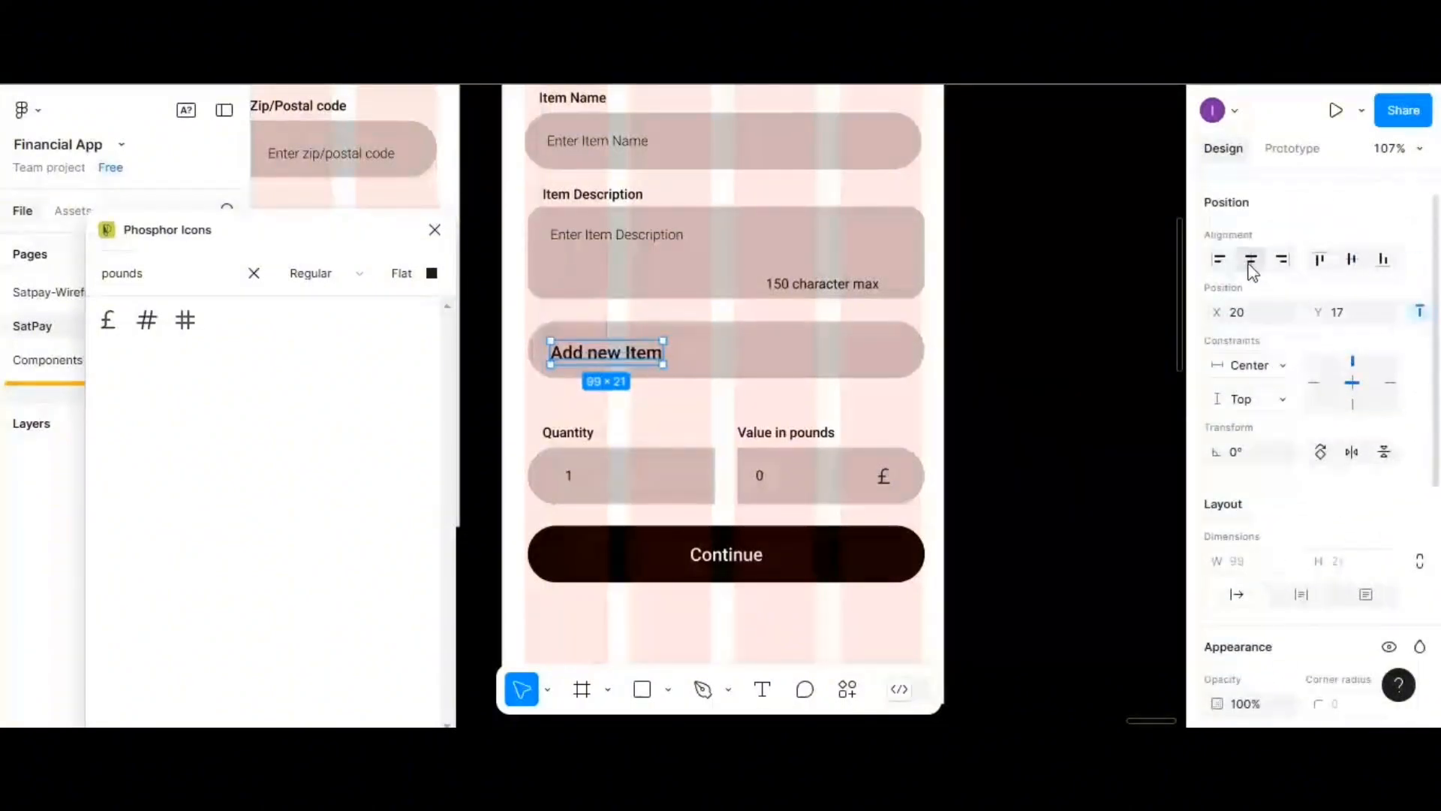
{"action": "left_click", "coordinate": [1252, 263]}
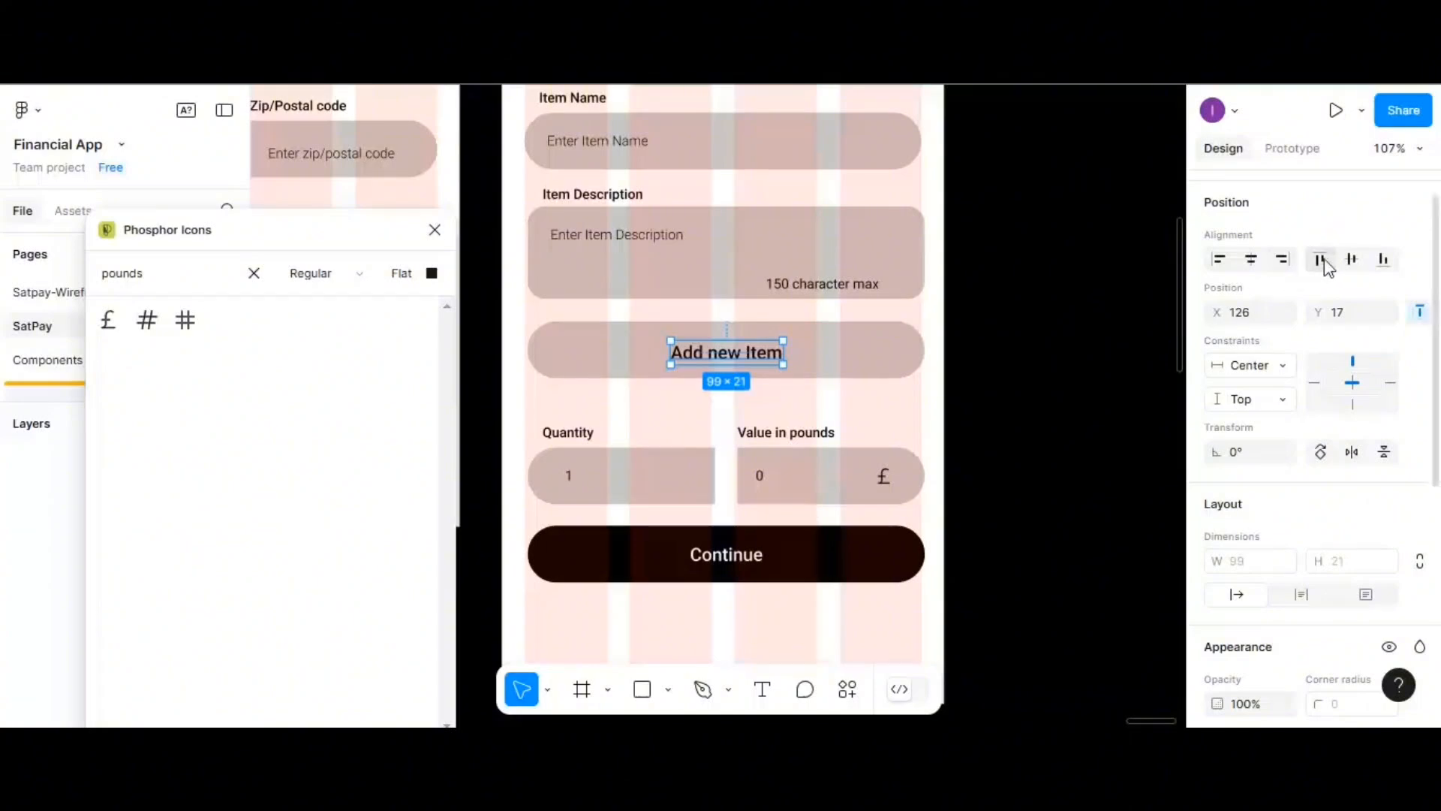
- Centre the "Add new Item" text vertically in its box and add a drop shadow to the box
{"action": "left_click", "coordinate": [1351, 261]}
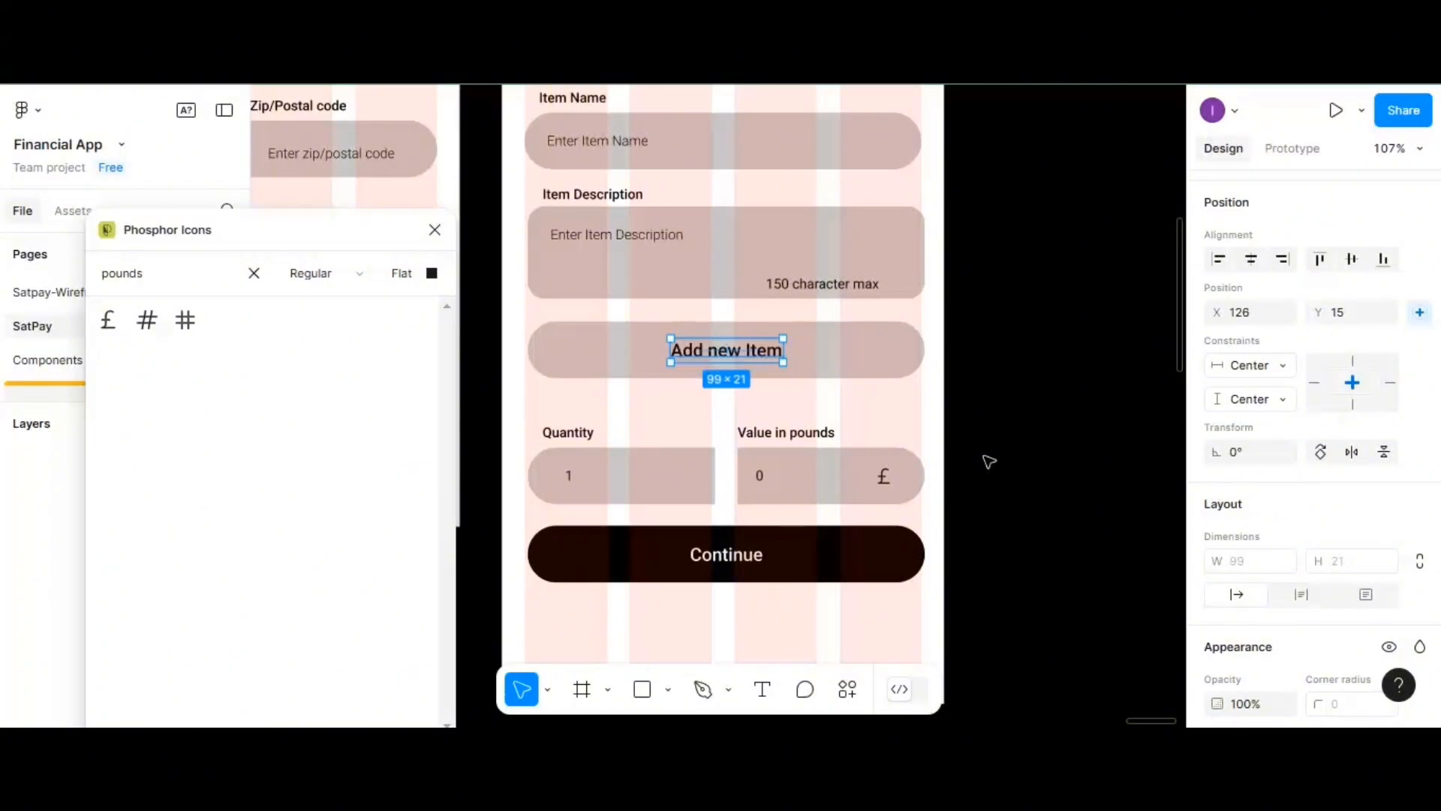
{"action": "left_click", "coordinate": [811, 371]}
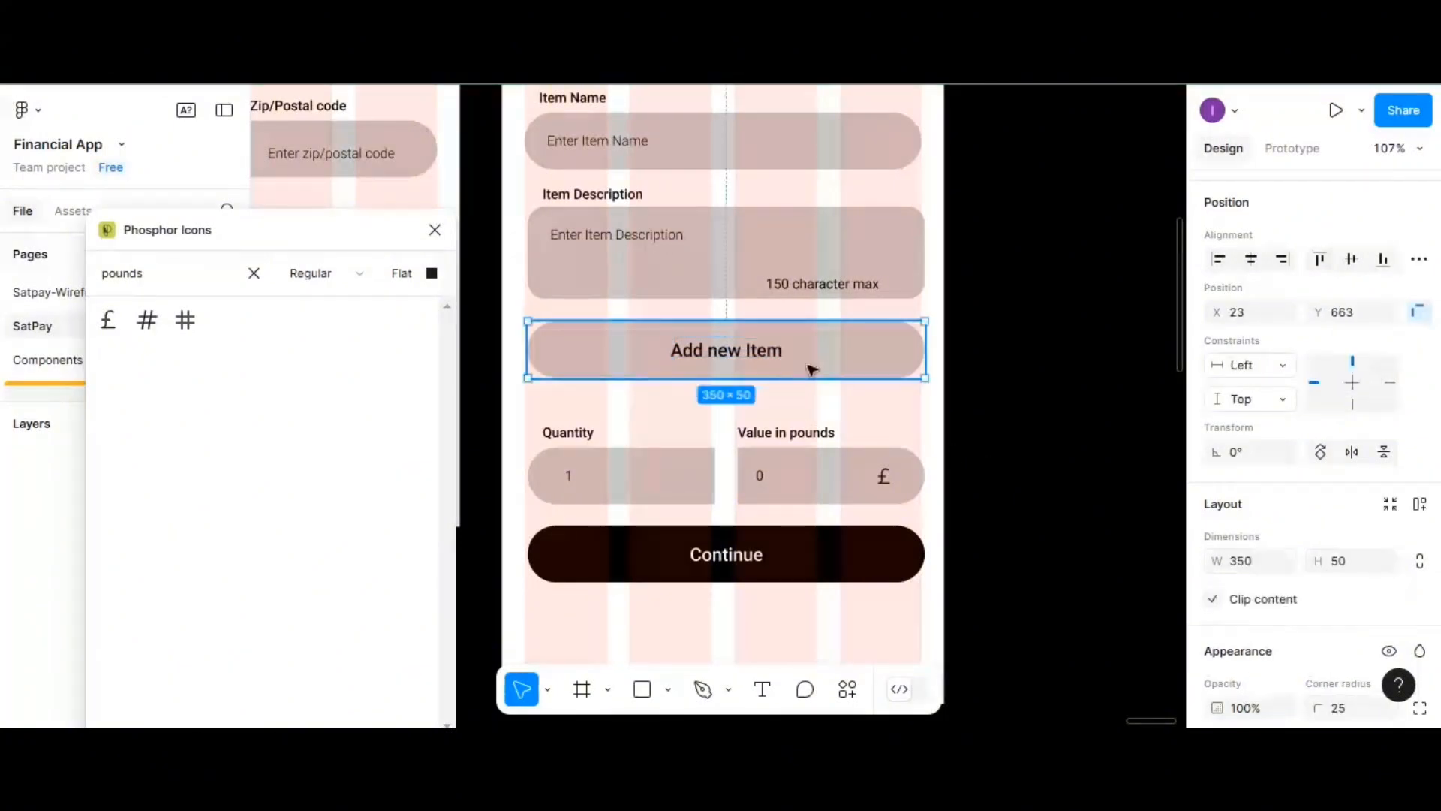
{"action": "scroll", "coordinate": [1216, 511], "scroll_direction": "down", "scroll_amount": 6}
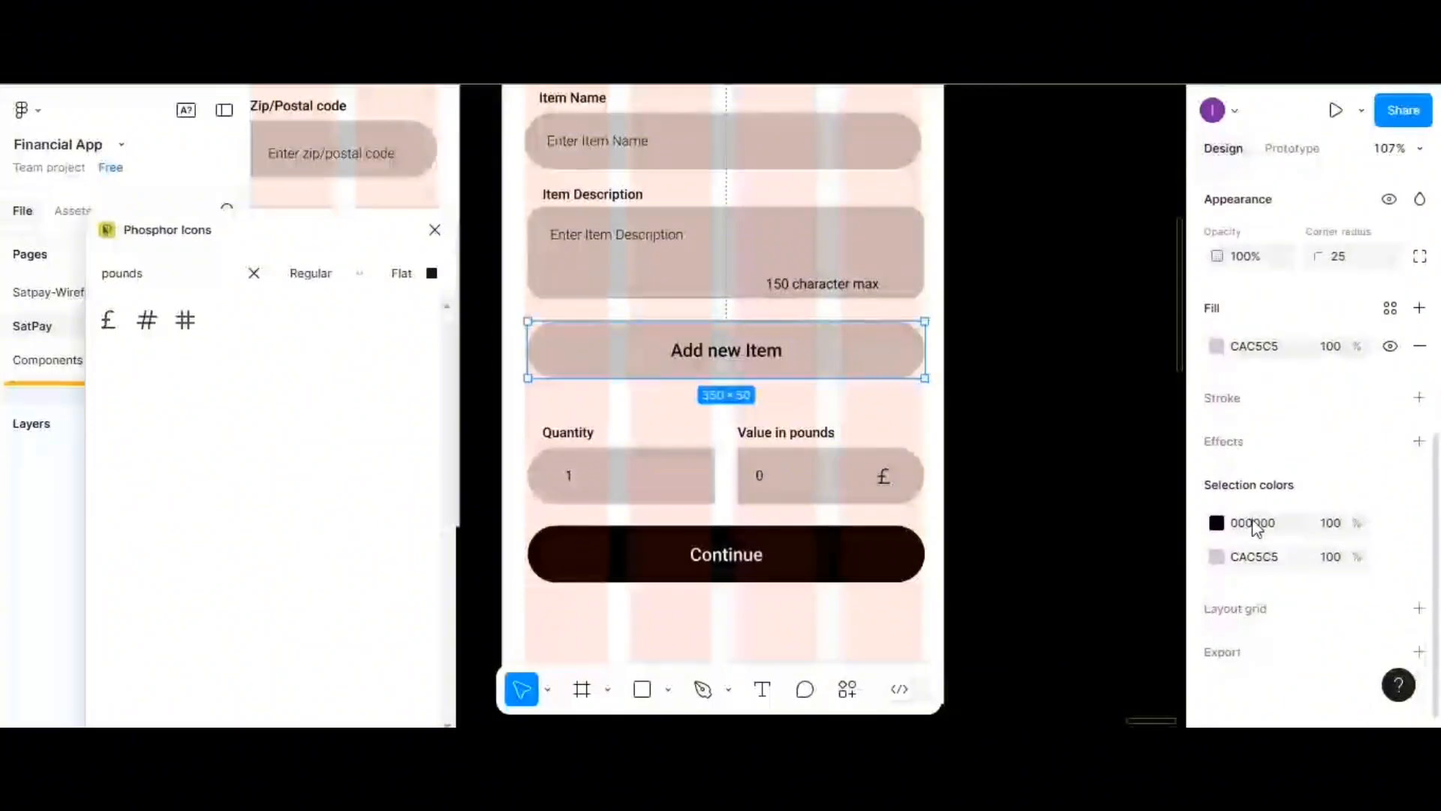
{"action": "scroll", "coordinate": [1313, 619], "scroll_direction": "up", "scroll_amount": 3}
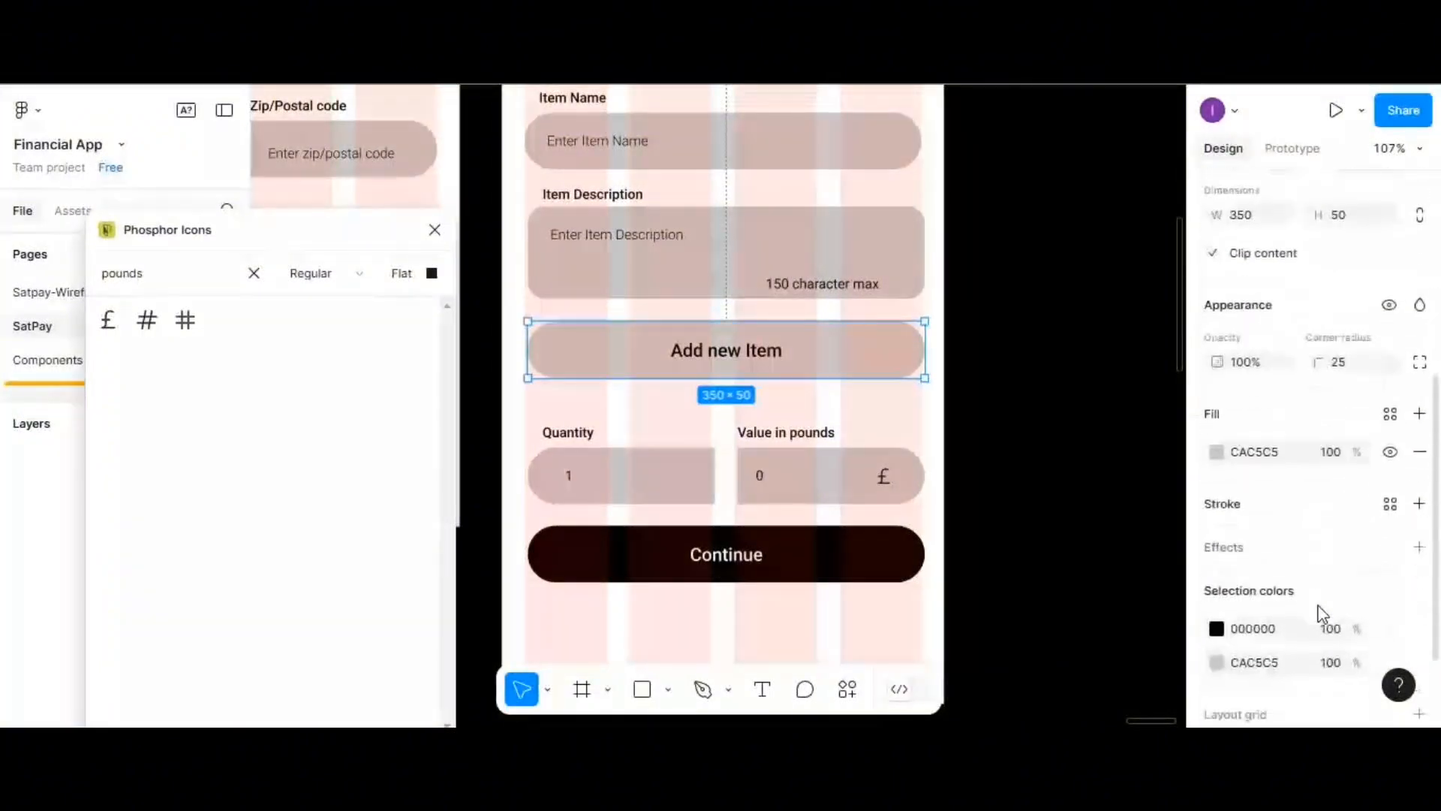
{"action": "left_click", "coordinate": [1420, 547]}
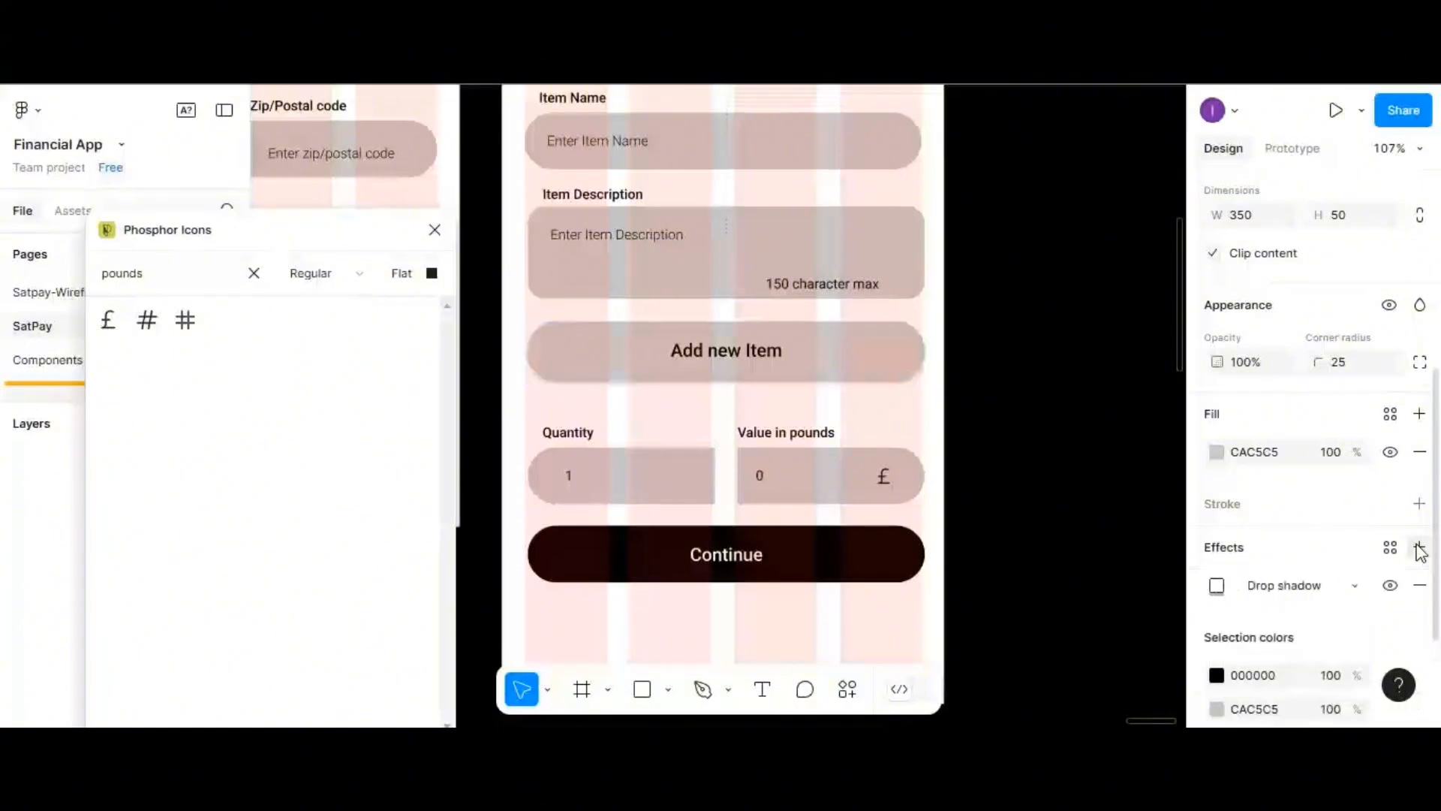
{"action": "scroll", "coordinate": [1201, 563], "scroll_direction": "down", "scroll_amount": 3}
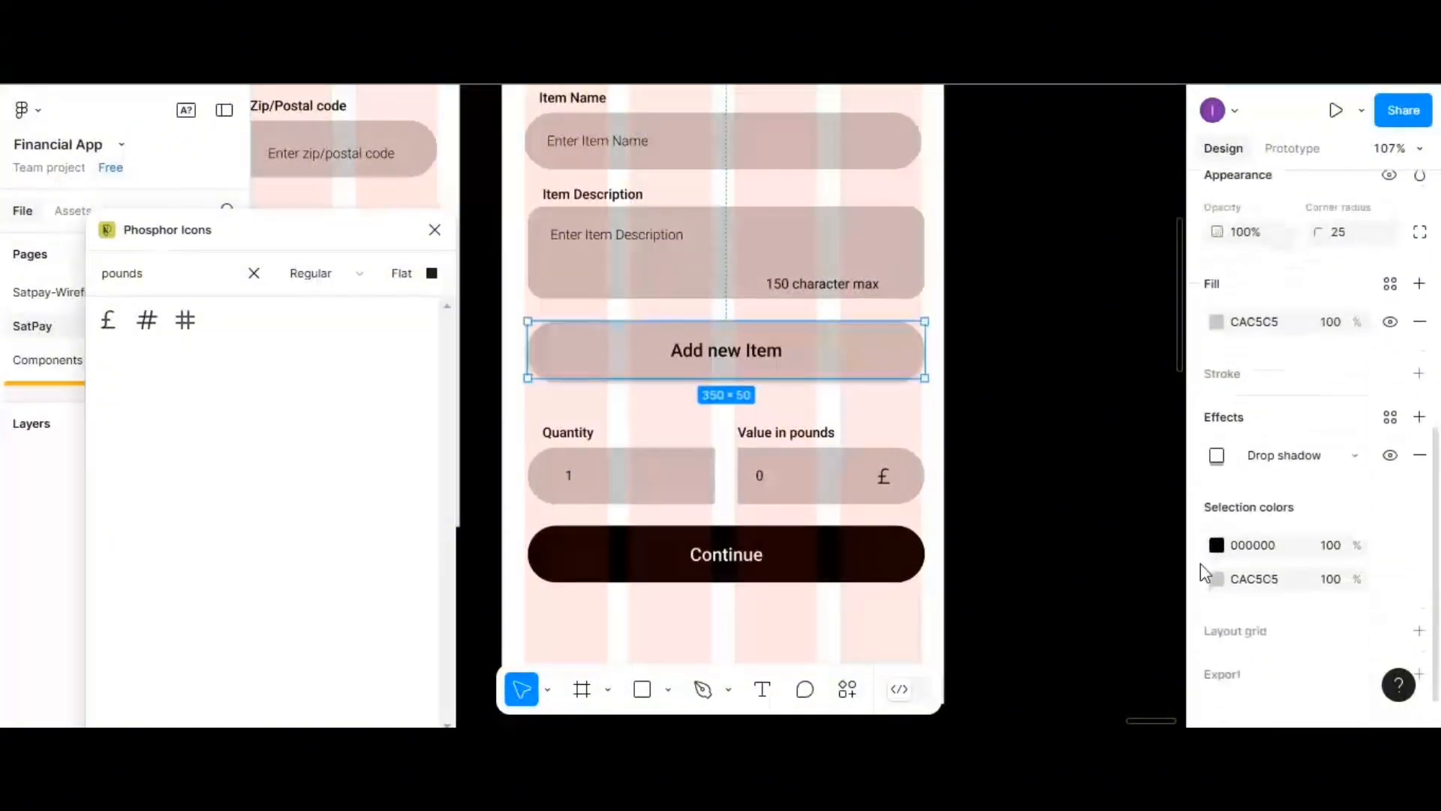
- Change the "Add new Item" box's grey fill to F8F0F0, using the colours on this page
{"action": "scroll", "coordinate": [1200, 563], "scroll_direction": "down", "scroll_amount": 1}
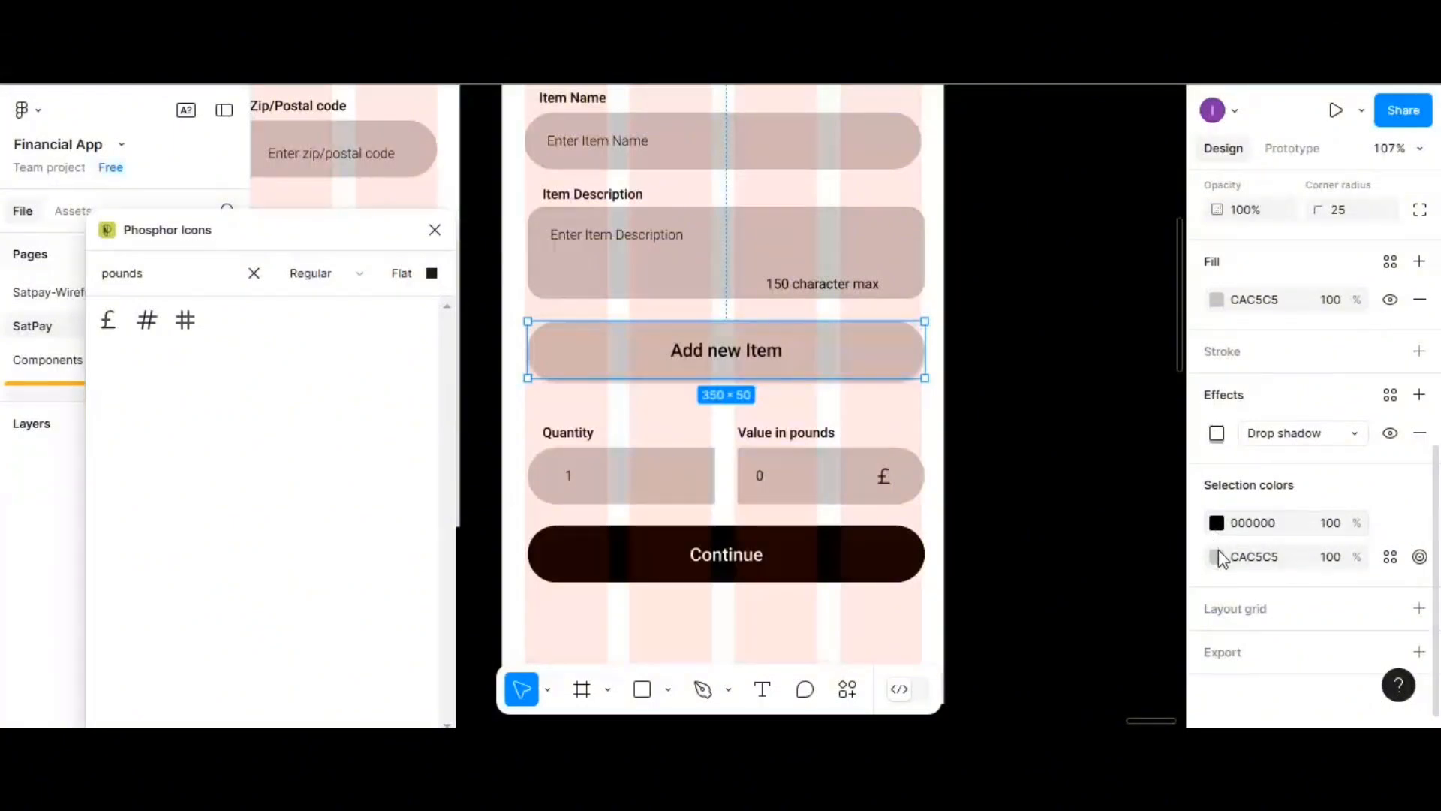
{"action": "left_click", "coordinate": [1216, 556]}
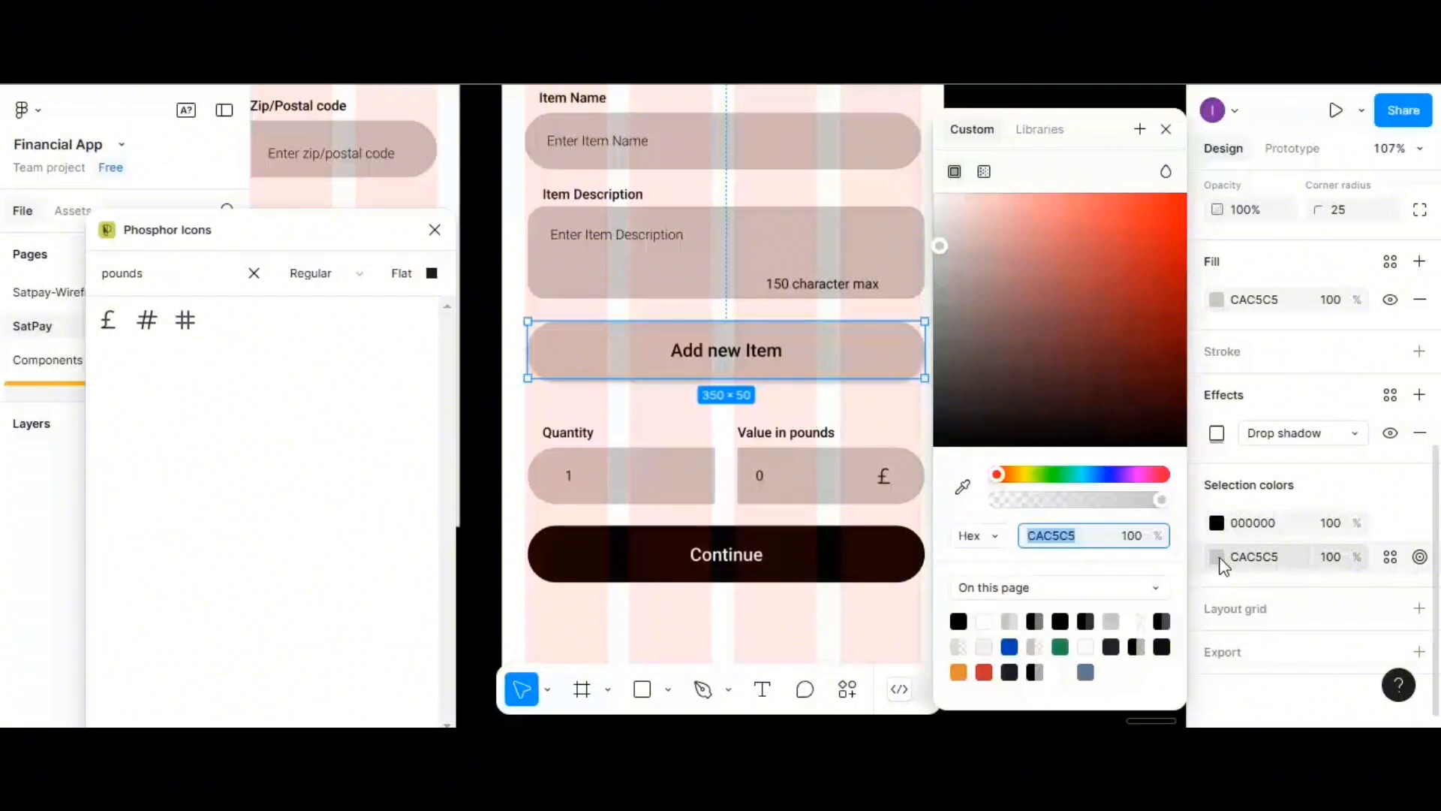
{"action": "left_click", "coordinate": [986, 644]}
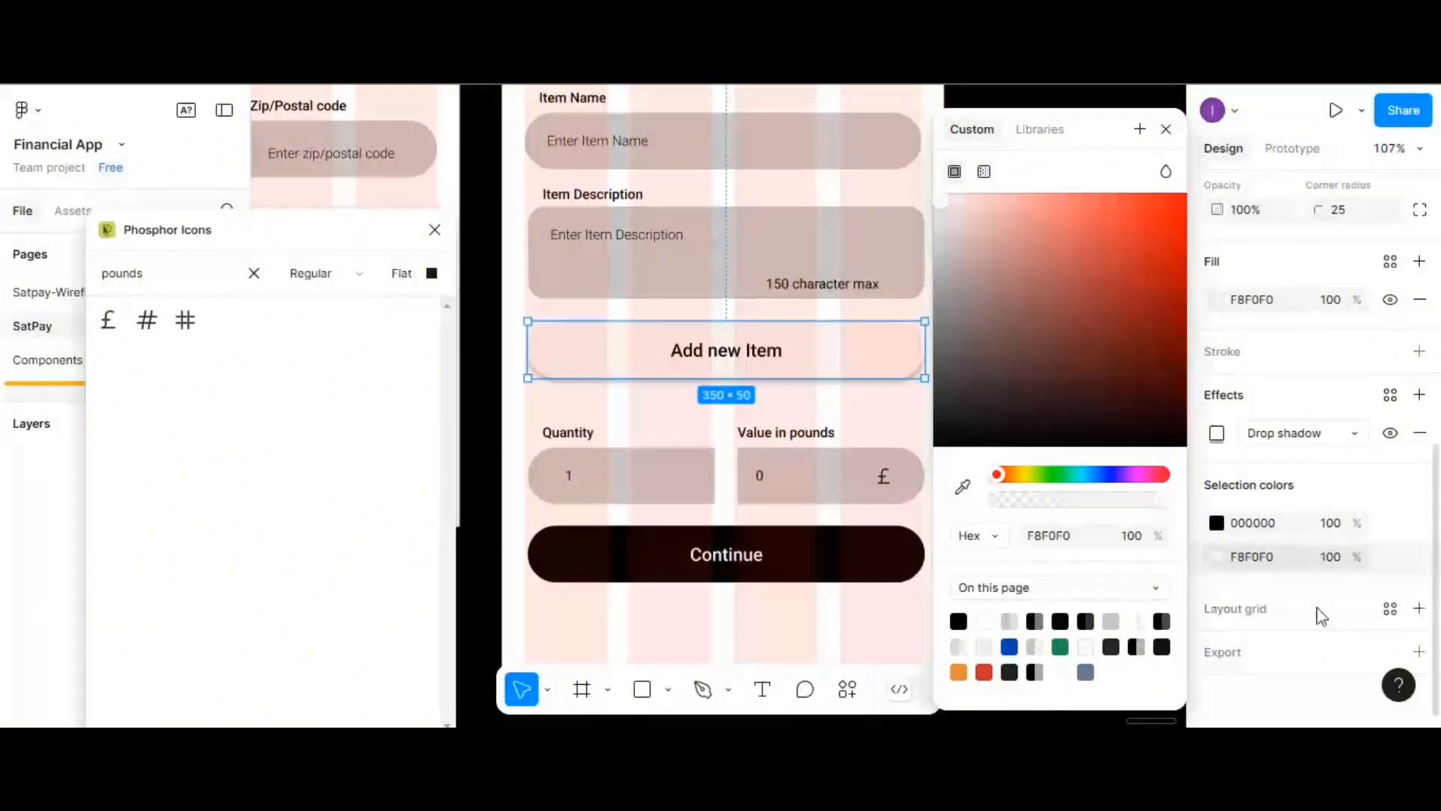
- Add a 000000 stroke to the "Add new Item" box and set its opacity to 20%
{"action": "scroll", "coordinate": [1366, 593], "scroll_direction": "up", "scroll_amount": 3}
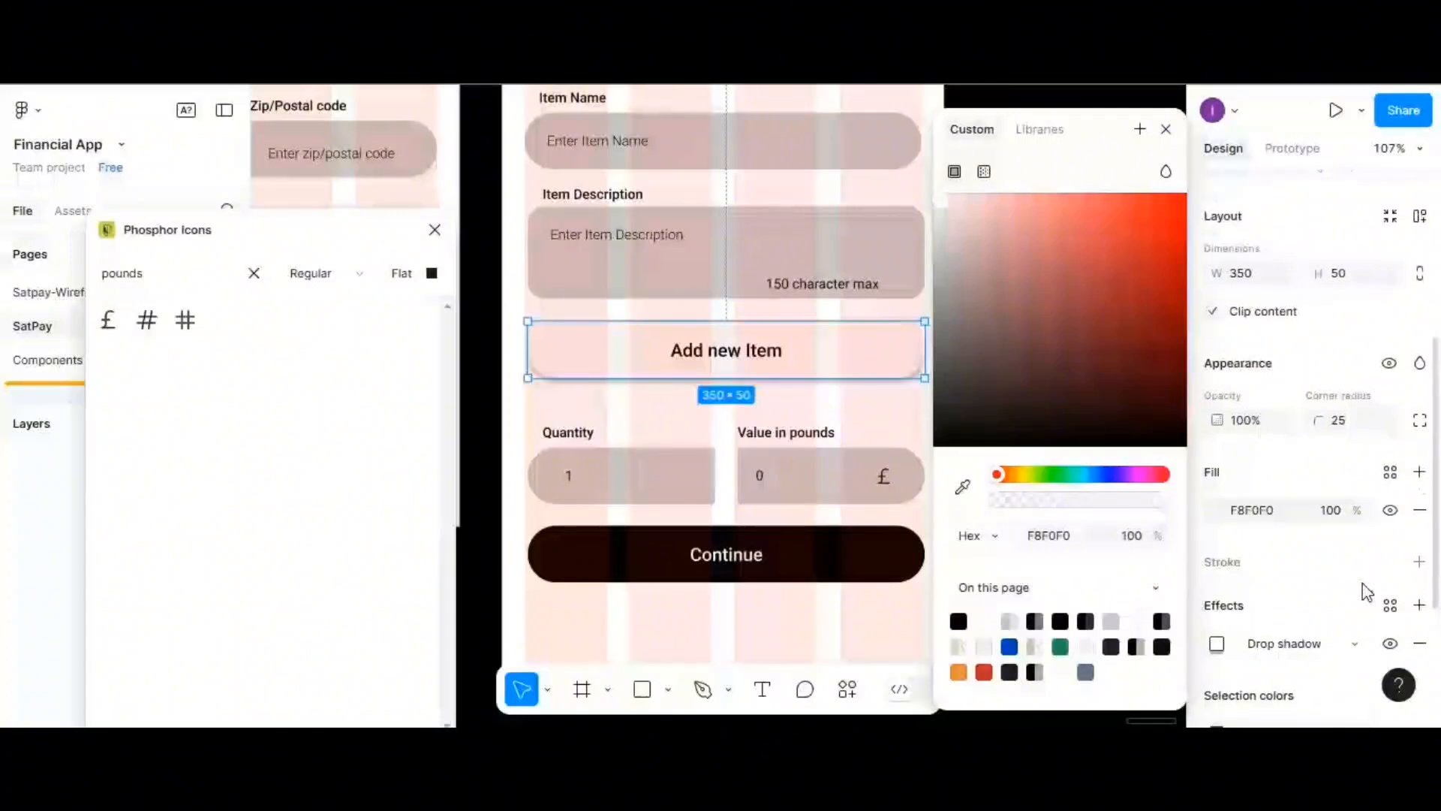
{"action": "scroll", "coordinate": [1363, 589], "scroll_direction": "down", "scroll_amount": 3}
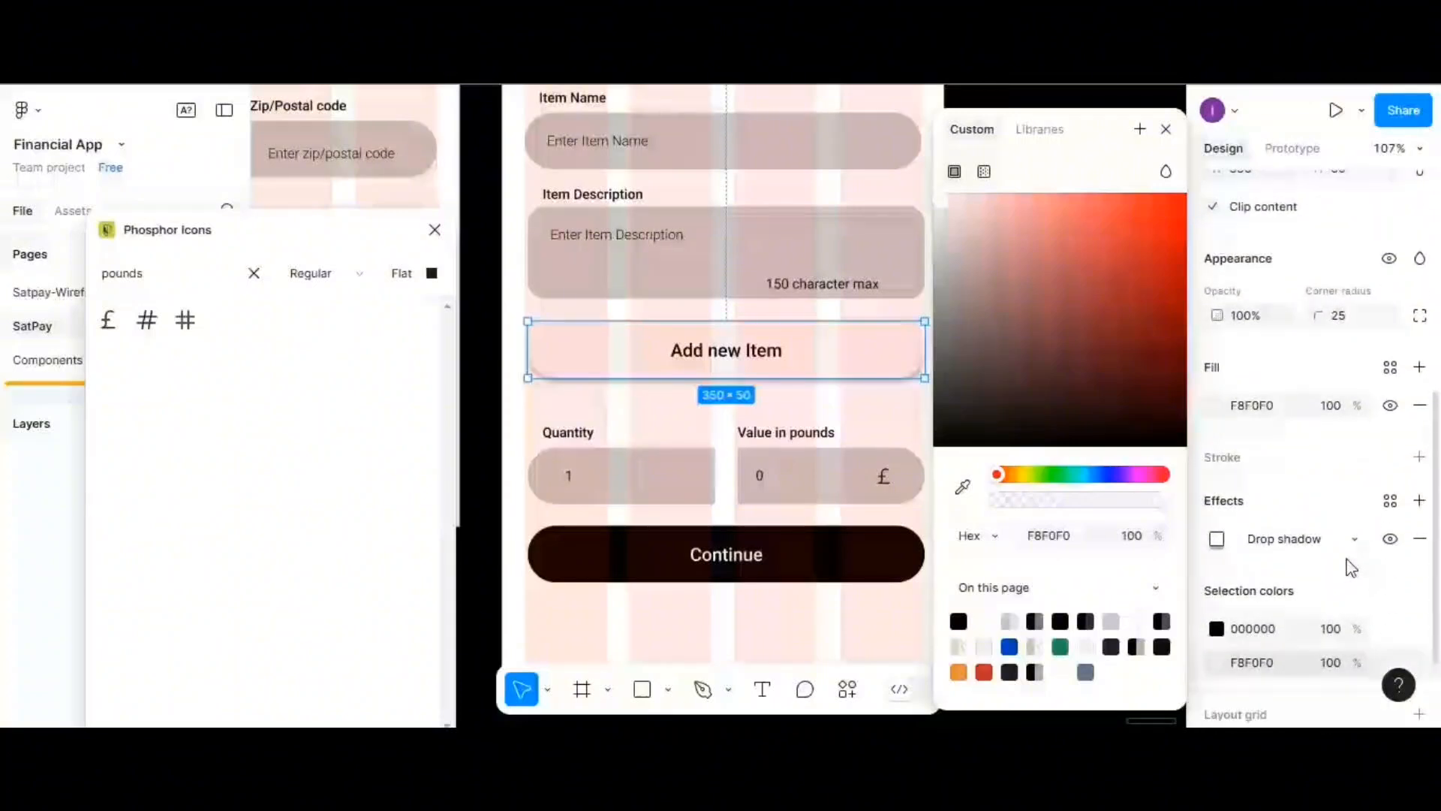
{"action": "left_click", "coordinate": [1420, 459]}
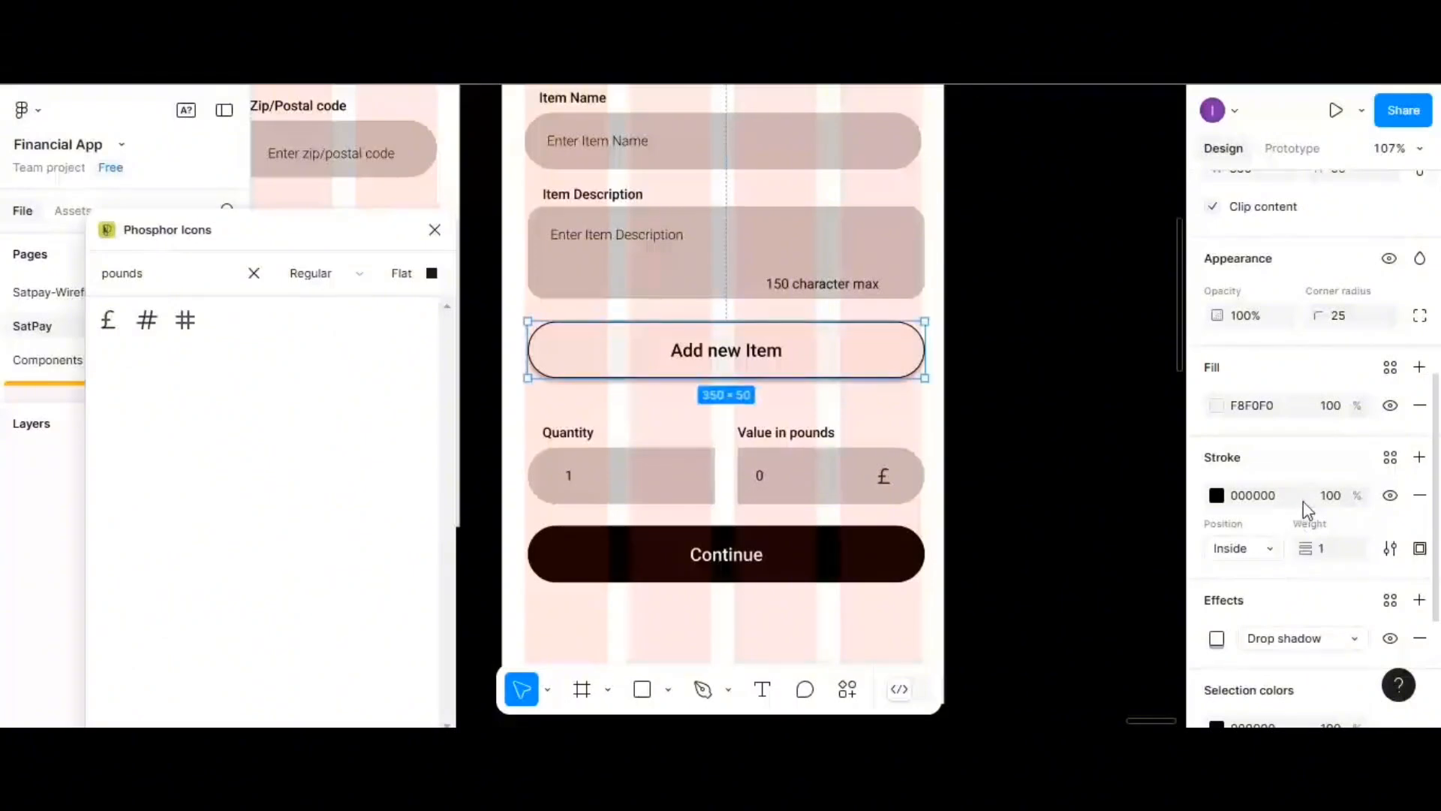
{"action": "left_click", "coordinate": [1325, 496]}
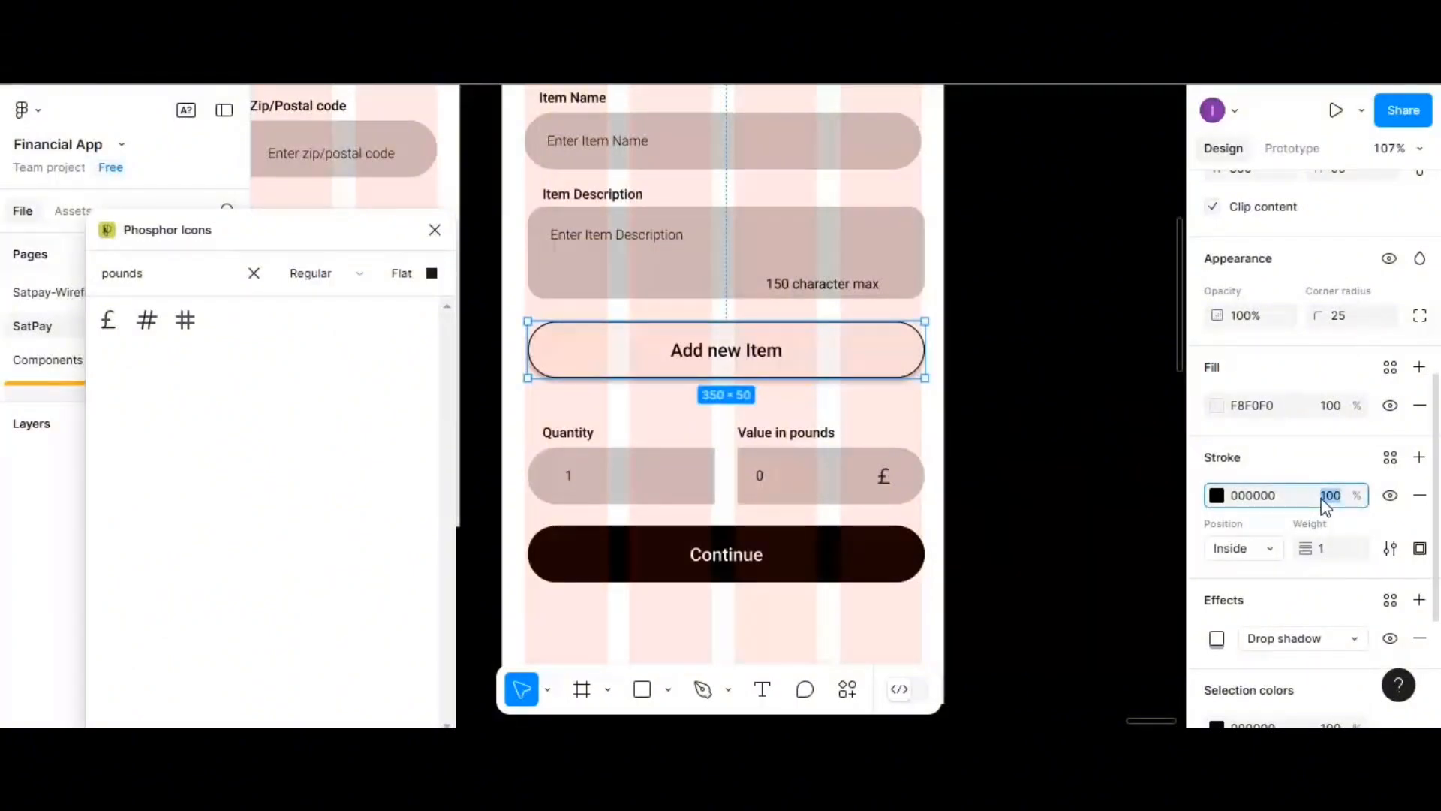
{"action": "type", "text": "20"}
{"action": "key", "text": "Return"}
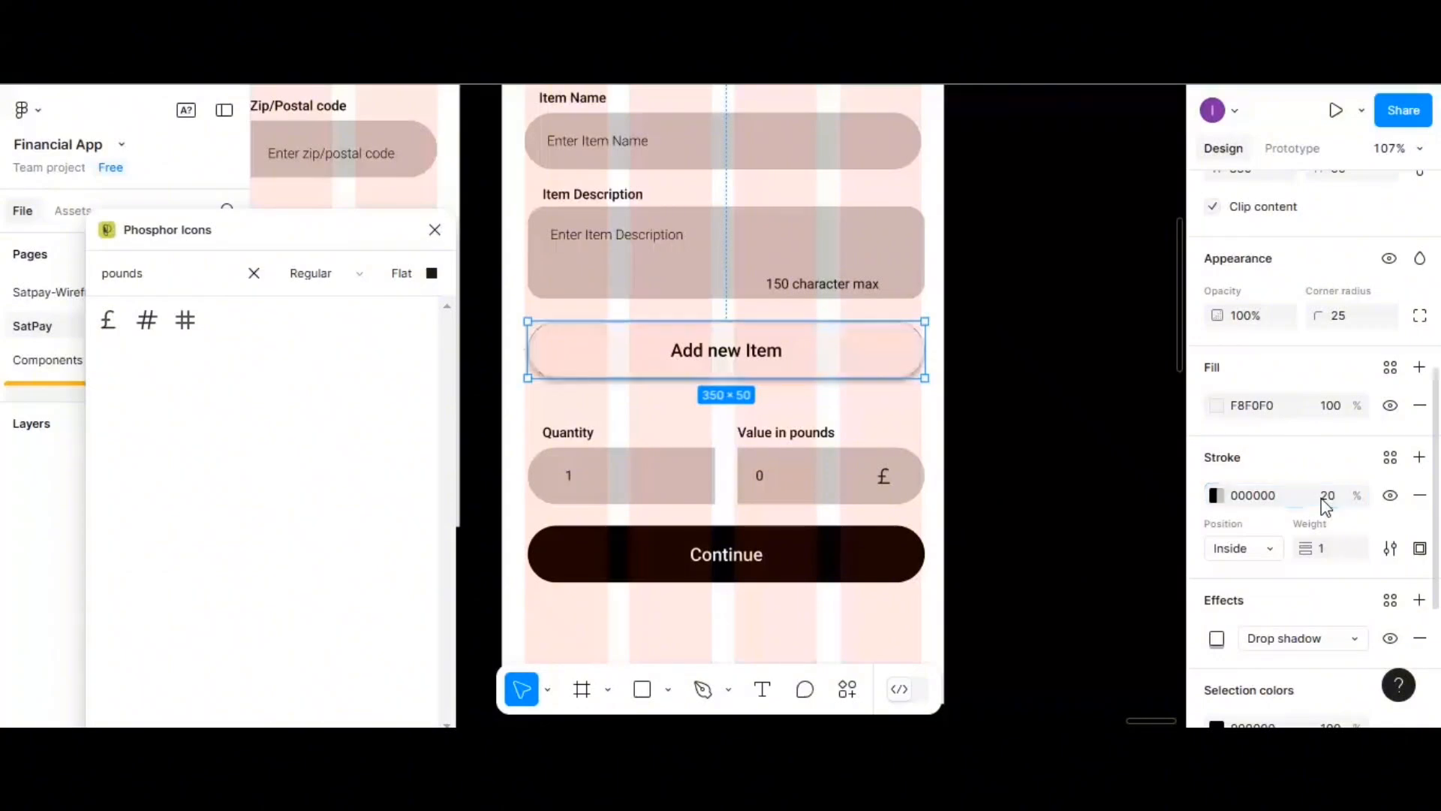
{"action": "left_click", "coordinate": [860, 421]}
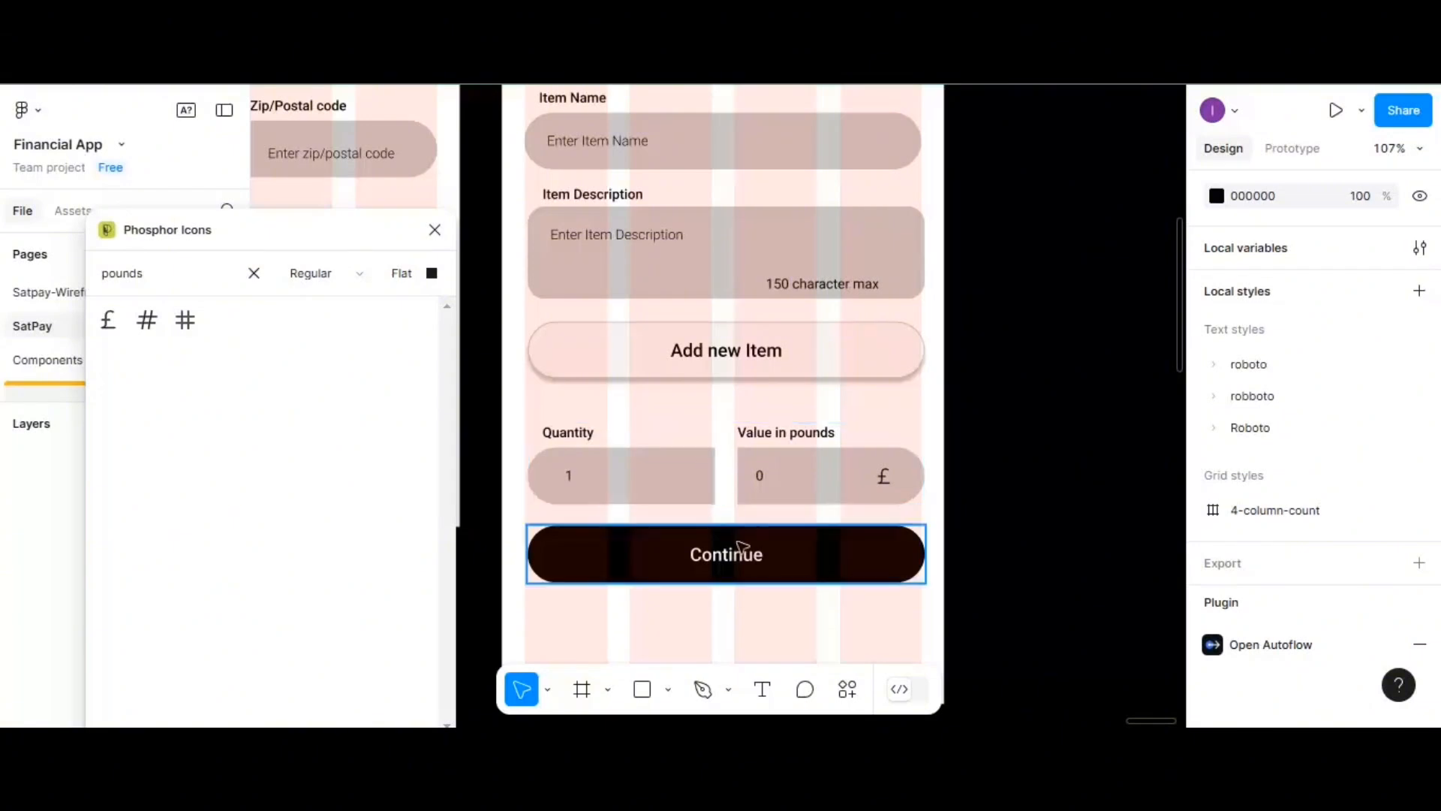
- Change the label of the Continue button below Quantity to "Submit" and centre it horizontally in the button
{"action": "left_click", "coordinate": [739, 557]}
{"action": "double_click", "coordinate": [739, 557]}
{"action": "double_click", "coordinate": [740, 557]}
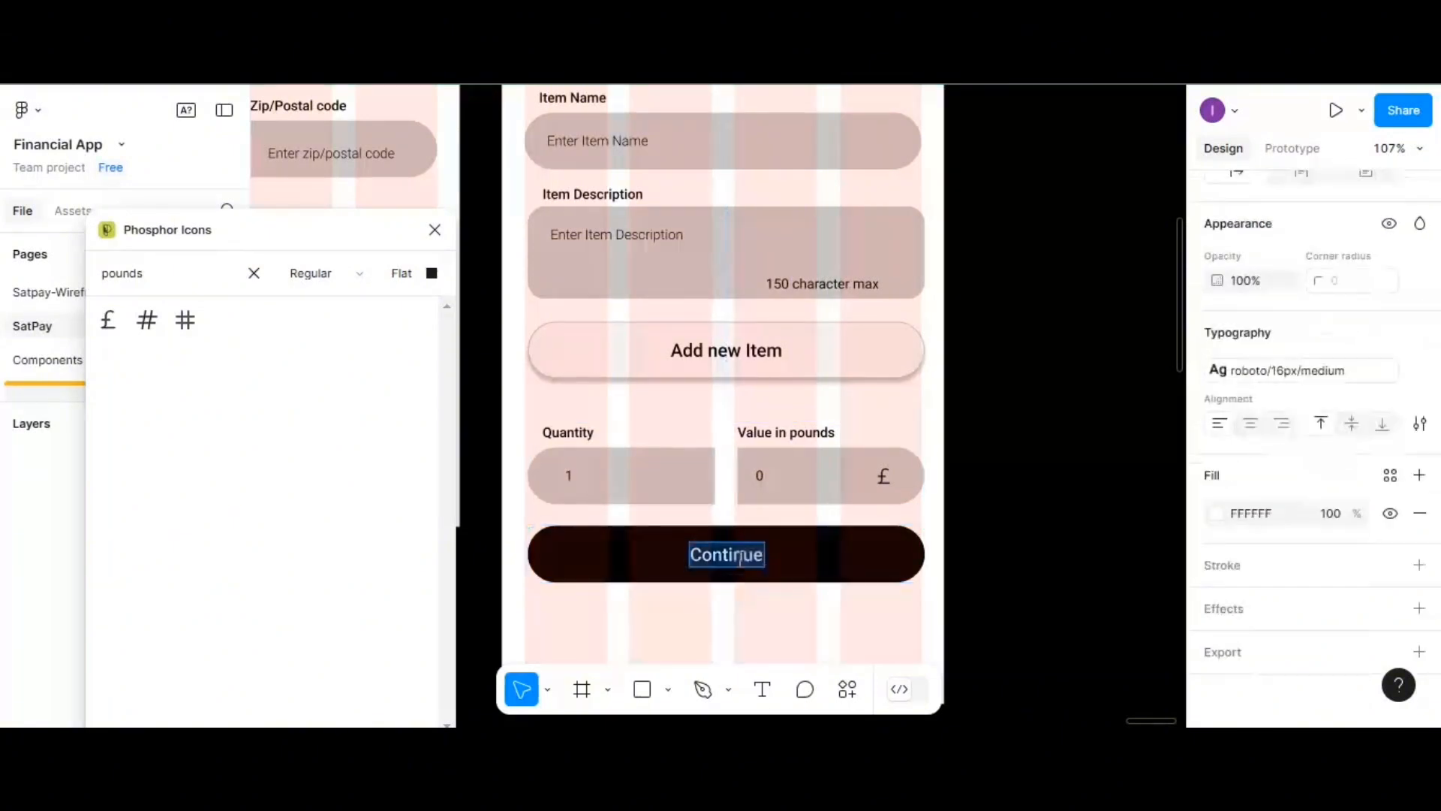
{"action": "type", "text": "Submp"}
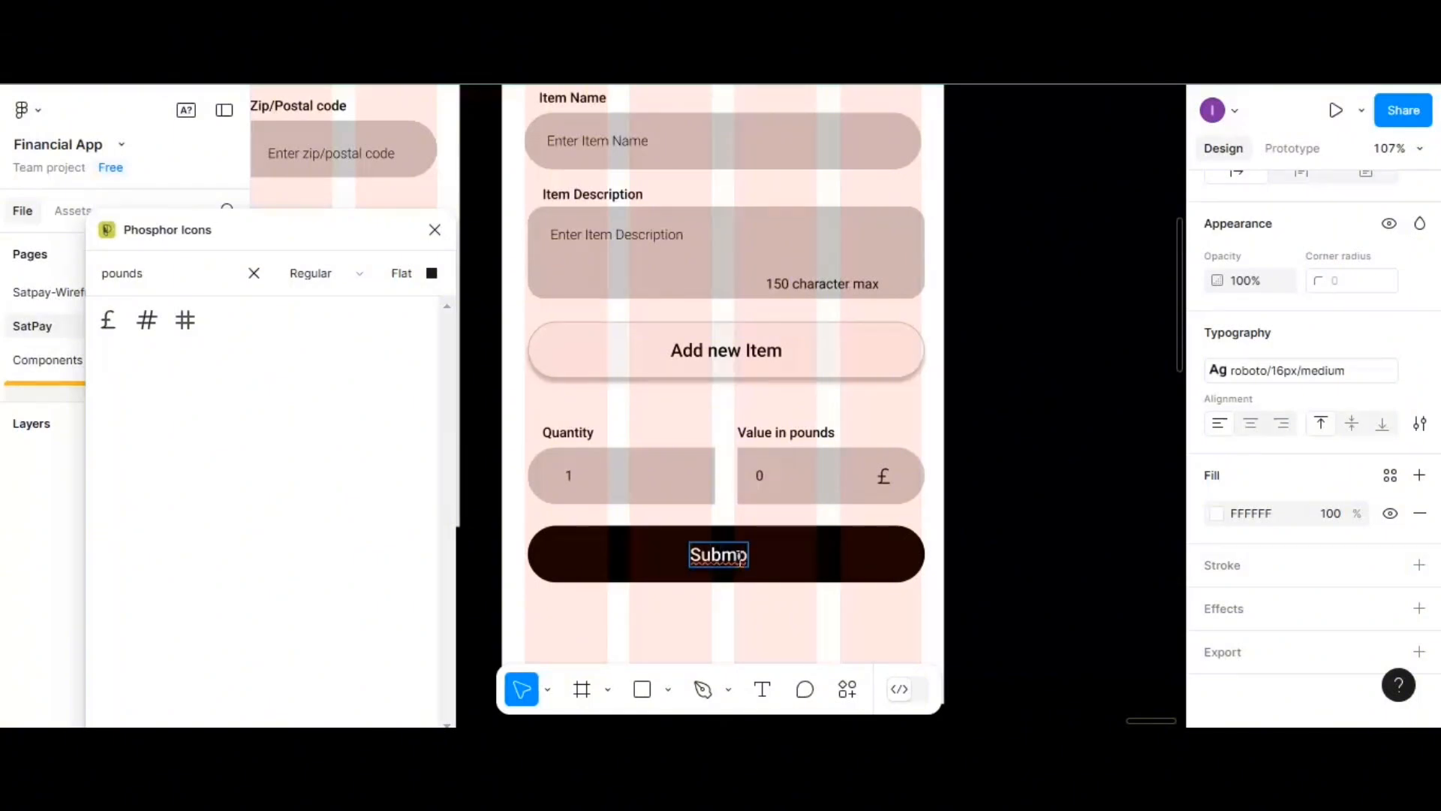
{"action": "key", "text": "BackSpace"}
{"action": "type", "text": "it"}
{"action": "key", "text": "Escape"}
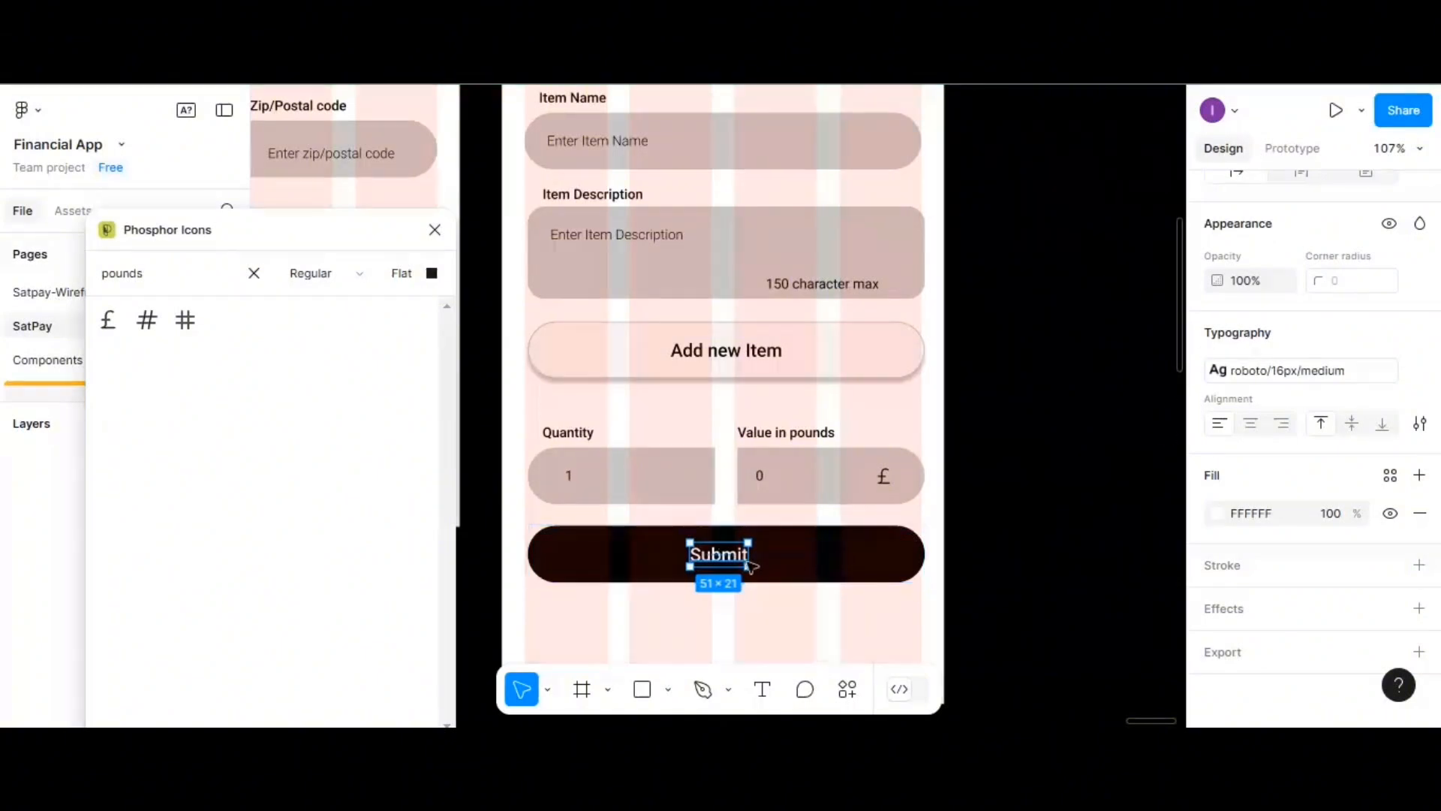
{"action": "scroll", "coordinate": [1288, 282], "scroll_direction": "up", "scroll_amount": 5}
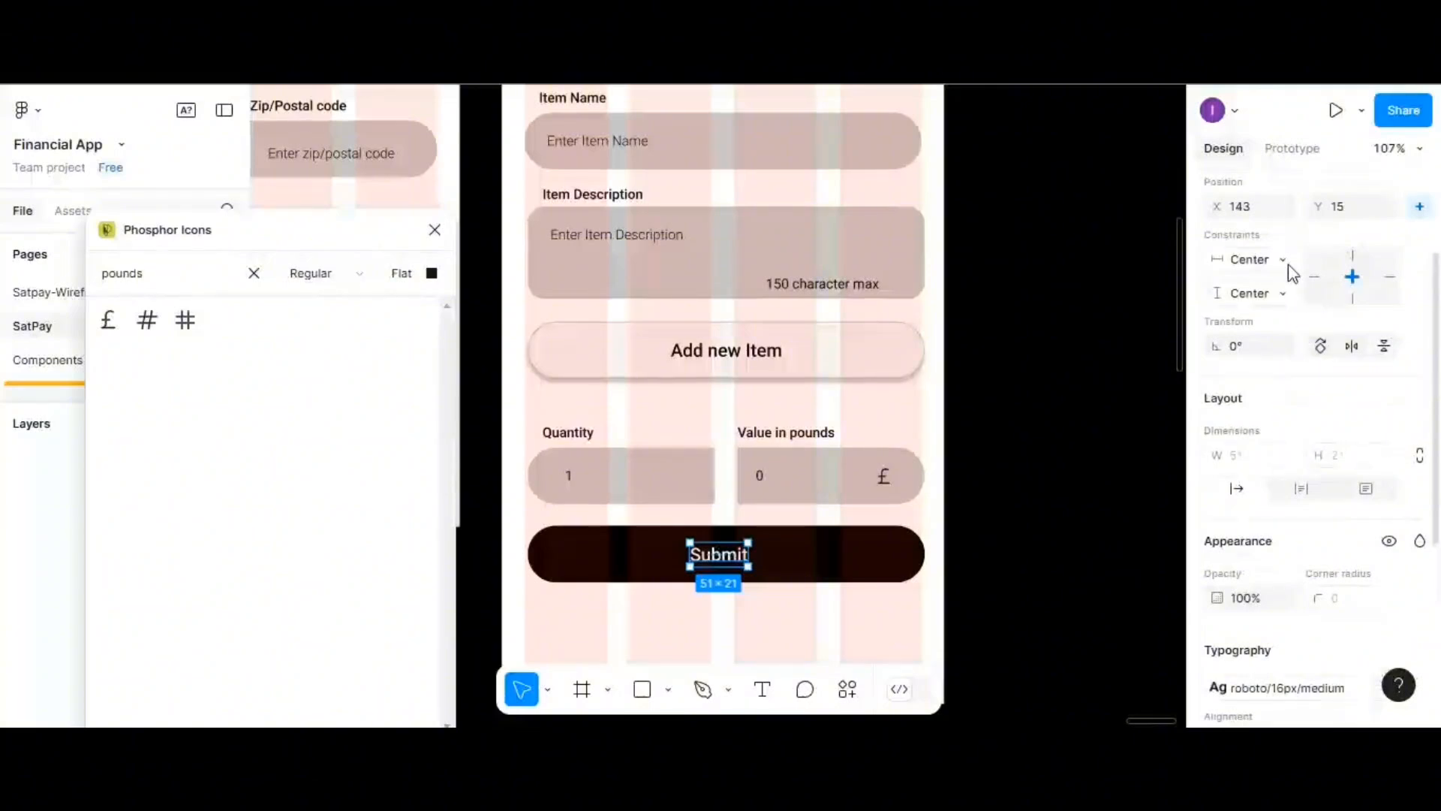
{"action": "left_click", "coordinate": [1252, 300]}
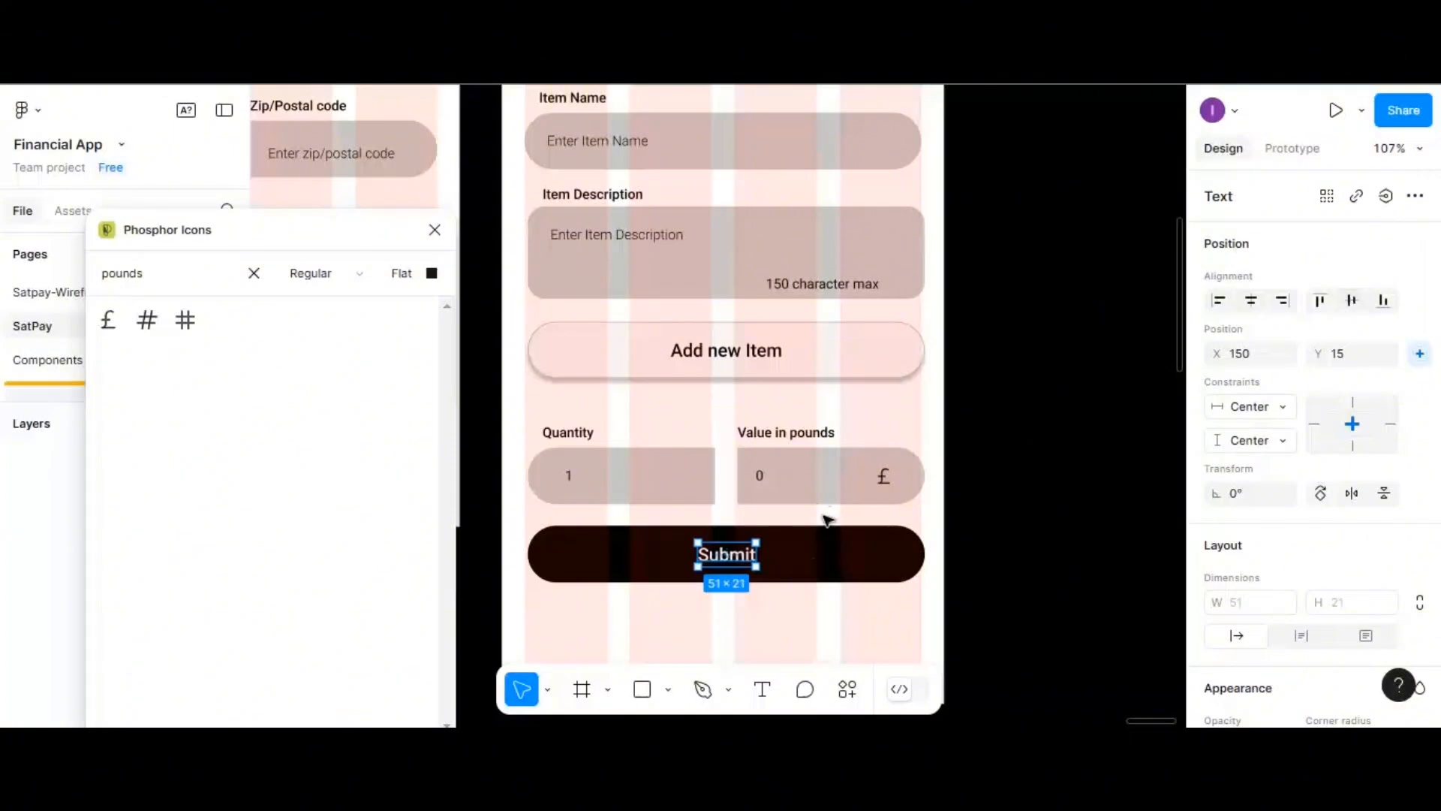
{"action": "left_click", "coordinate": [811, 605]}
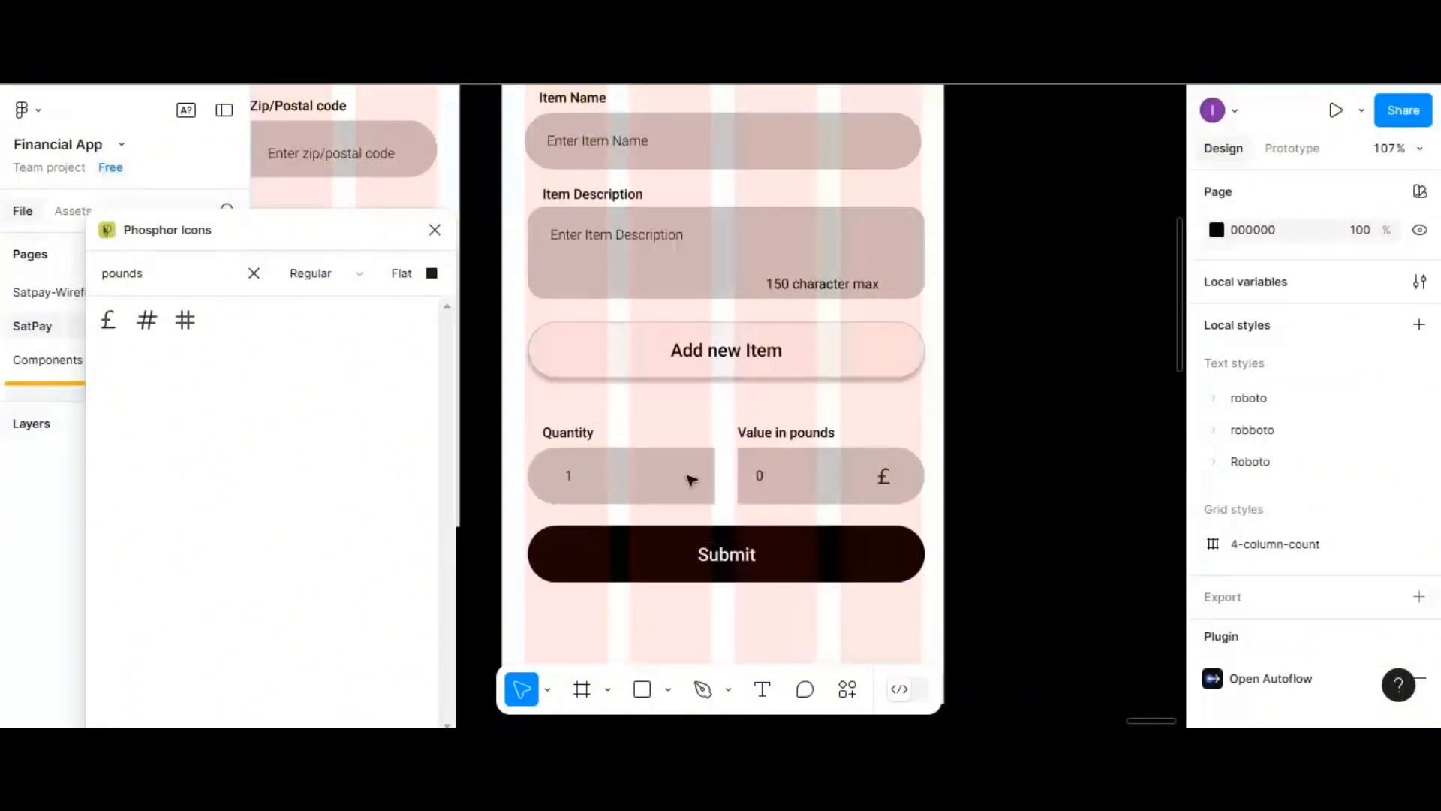
- Close the Phosphor Icons plugin window
{"action": "scroll", "coordinate": [687, 463], "scroll_direction": "up", "scroll_amount": 1}
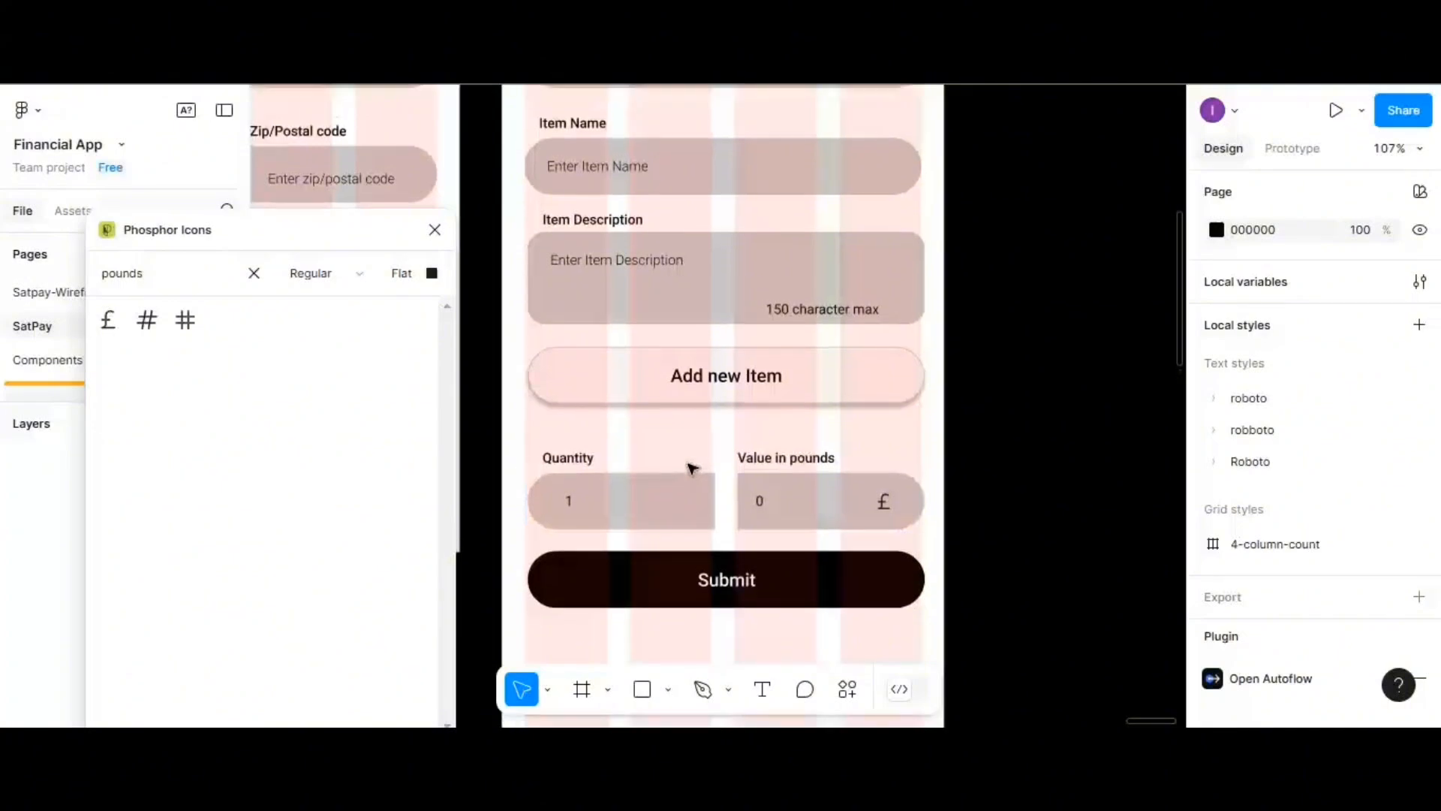
{"action": "scroll", "coordinate": [688, 463], "scroll_direction": "down", "scroll_amount": 1}
{"action": "scroll", "coordinate": [688, 463], "scroll_direction": "down", "scroll_amount": 3}
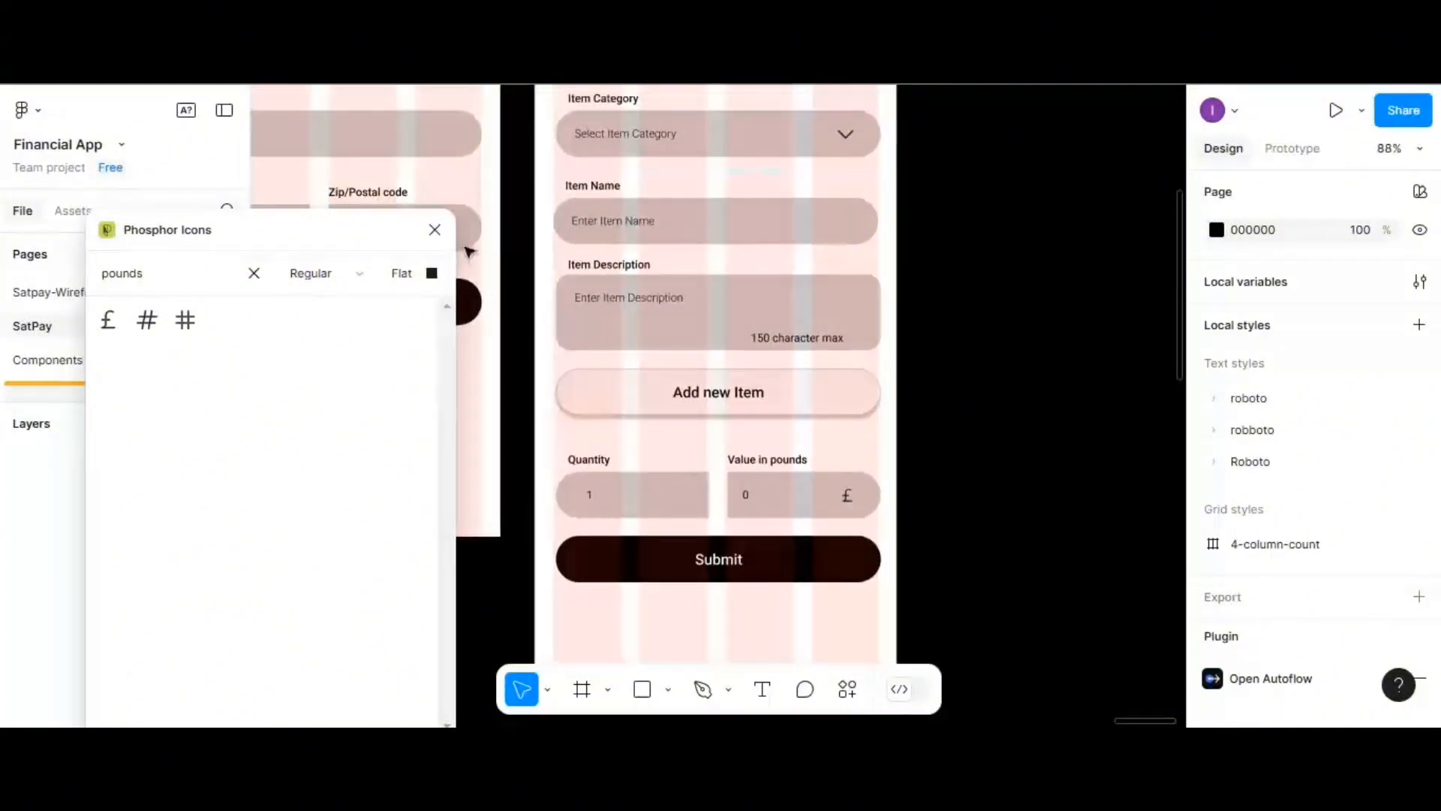
{"action": "left_click", "coordinate": [436, 230]}
- Distribute the vertical spacing evenly between all Item Details elements from the Store Name field to the Submit button
{"action": "scroll", "coordinate": [691, 299], "scroll_direction": "up", "scroll_amount": 2}
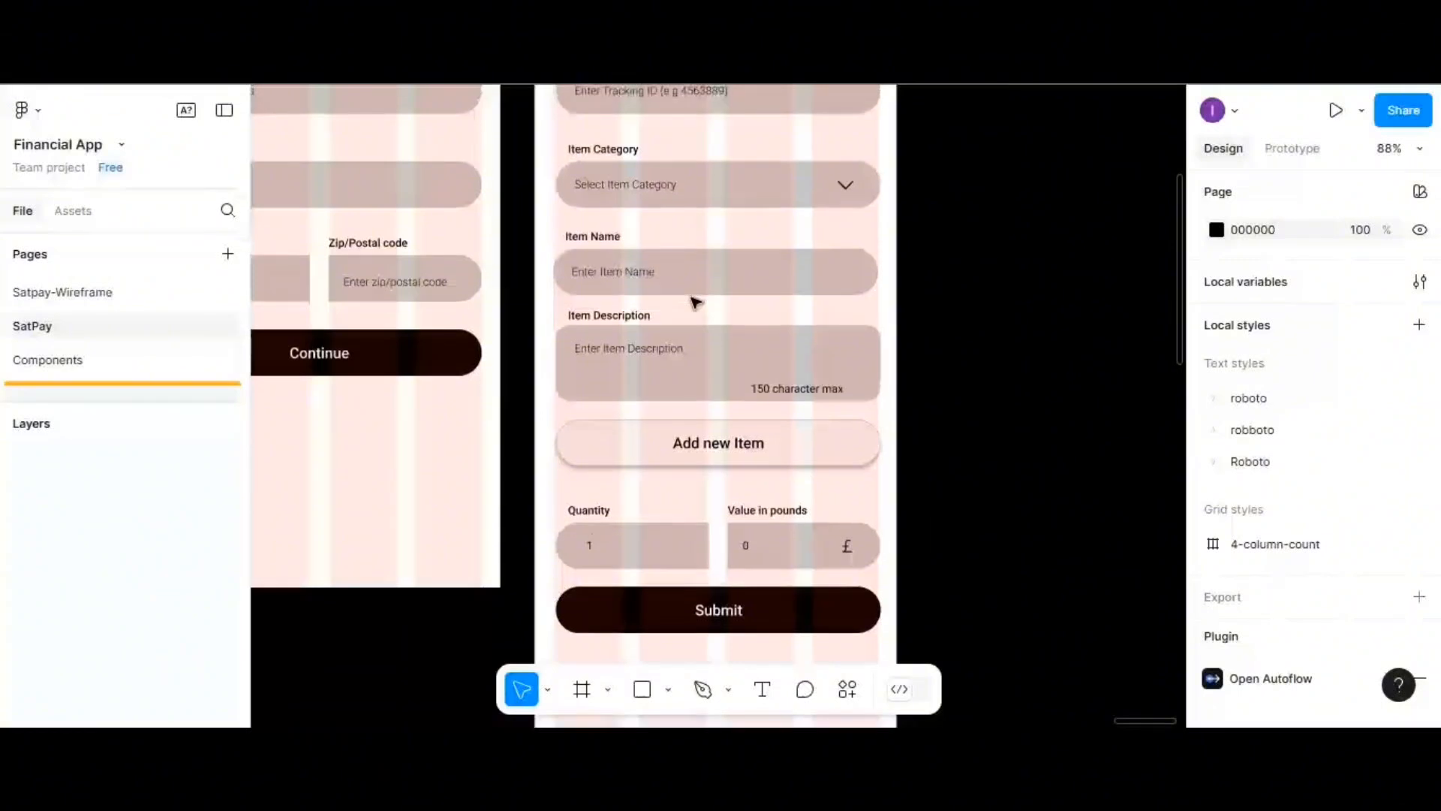
{"action": "scroll", "coordinate": [692, 298], "scroll_direction": "down", "scroll_amount": 3}
{"action": "scroll", "coordinate": [695, 300], "scroll_direction": "down", "scroll_amount": 2}
{"action": "scroll", "coordinate": [695, 300], "scroll_direction": "up", "scroll_amount": 2}
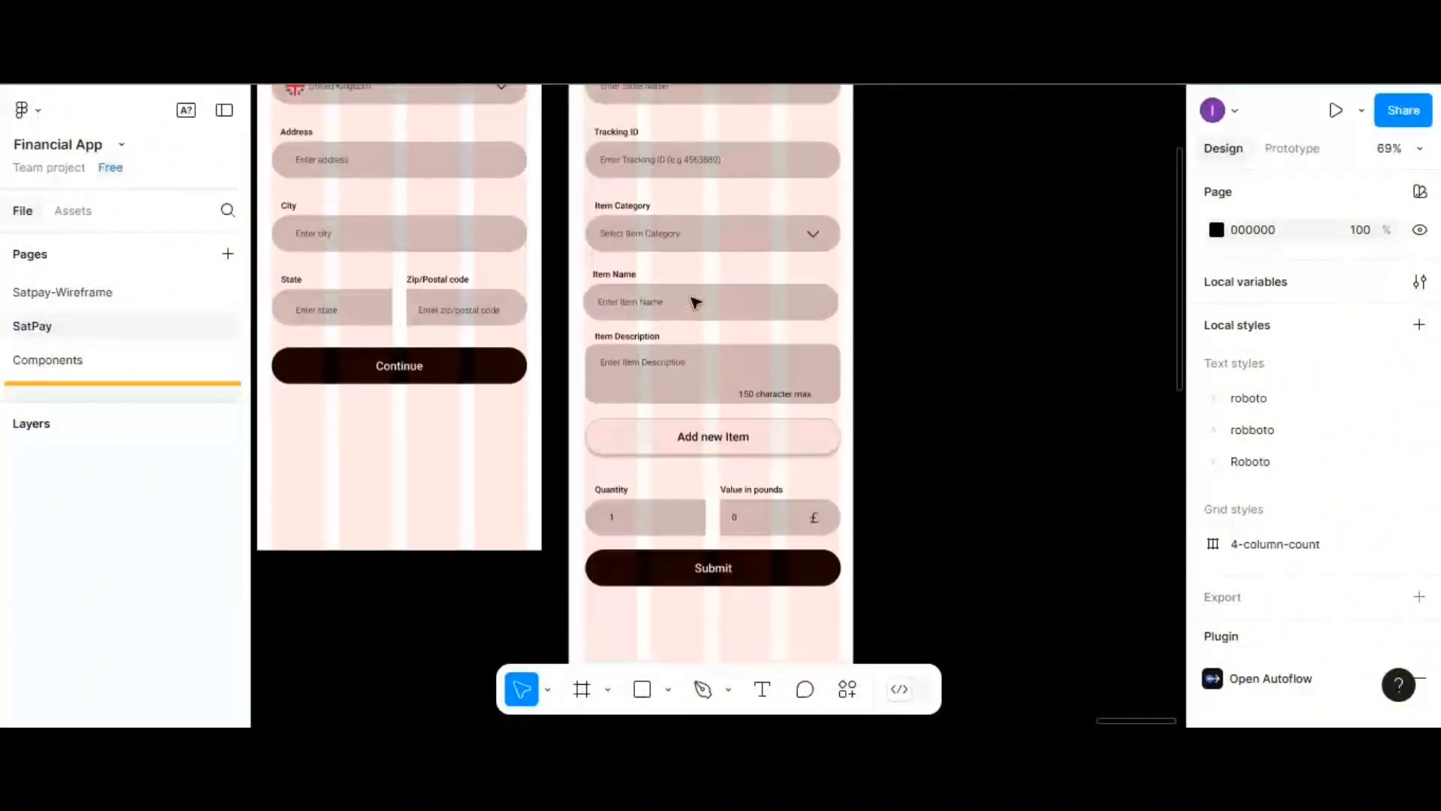
{"action": "scroll", "coordinate": [692, 300], "scroll_direction": "down", "scroll_amount": 2}
{"action": "scroll", "coordinate": [691, 299], "scroll_direction": "up", "scroll_amount": 2}
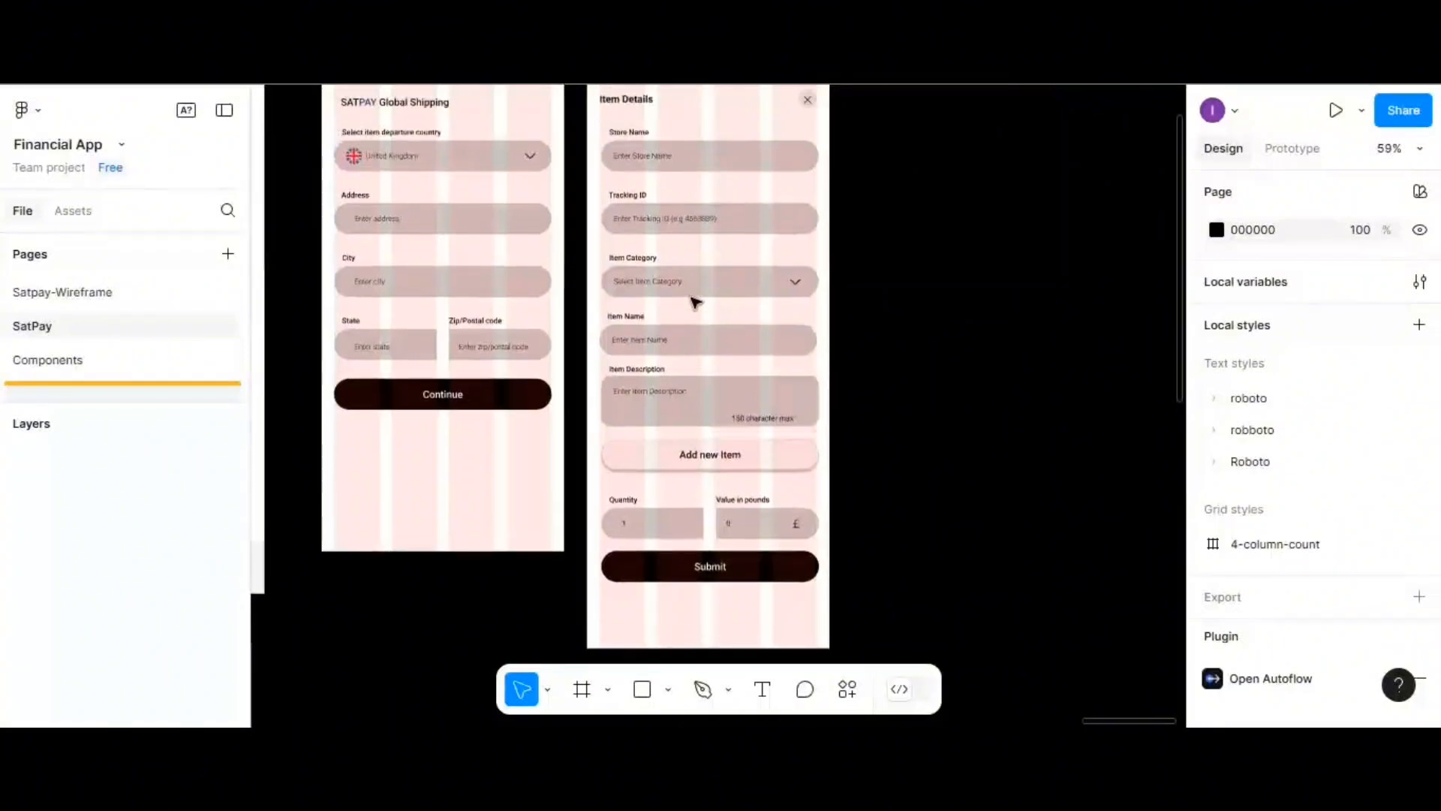
{"action": "left_click", "coordinate": [664, 176]}
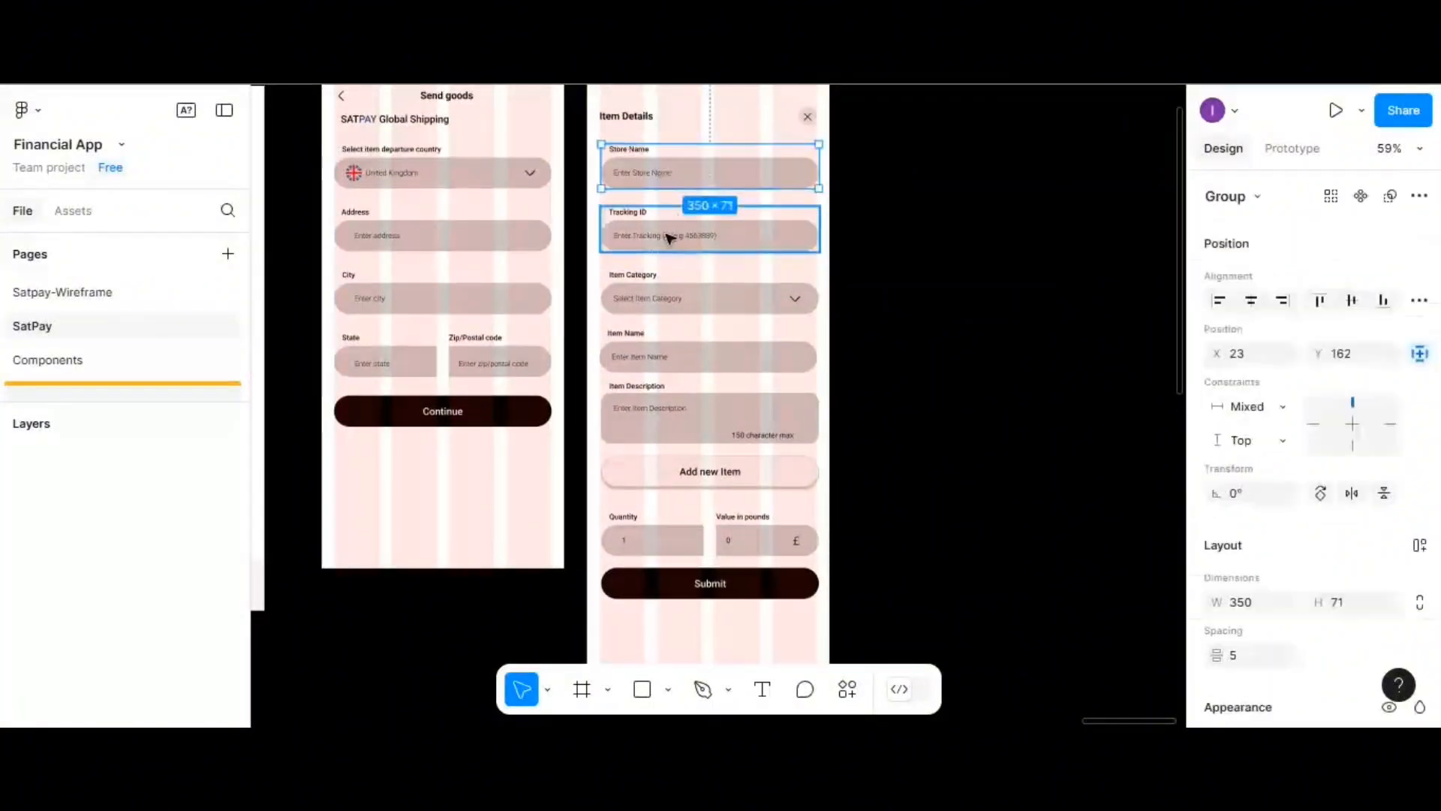
{"action": "left_click", "coordinate": [670, 239], "text": "shift"}
{"action": "left_click", "coordinate": [675, 299], "text": "shift"}
{"action": "left_click", "coordinate": [679, 365], "text": "shift"}
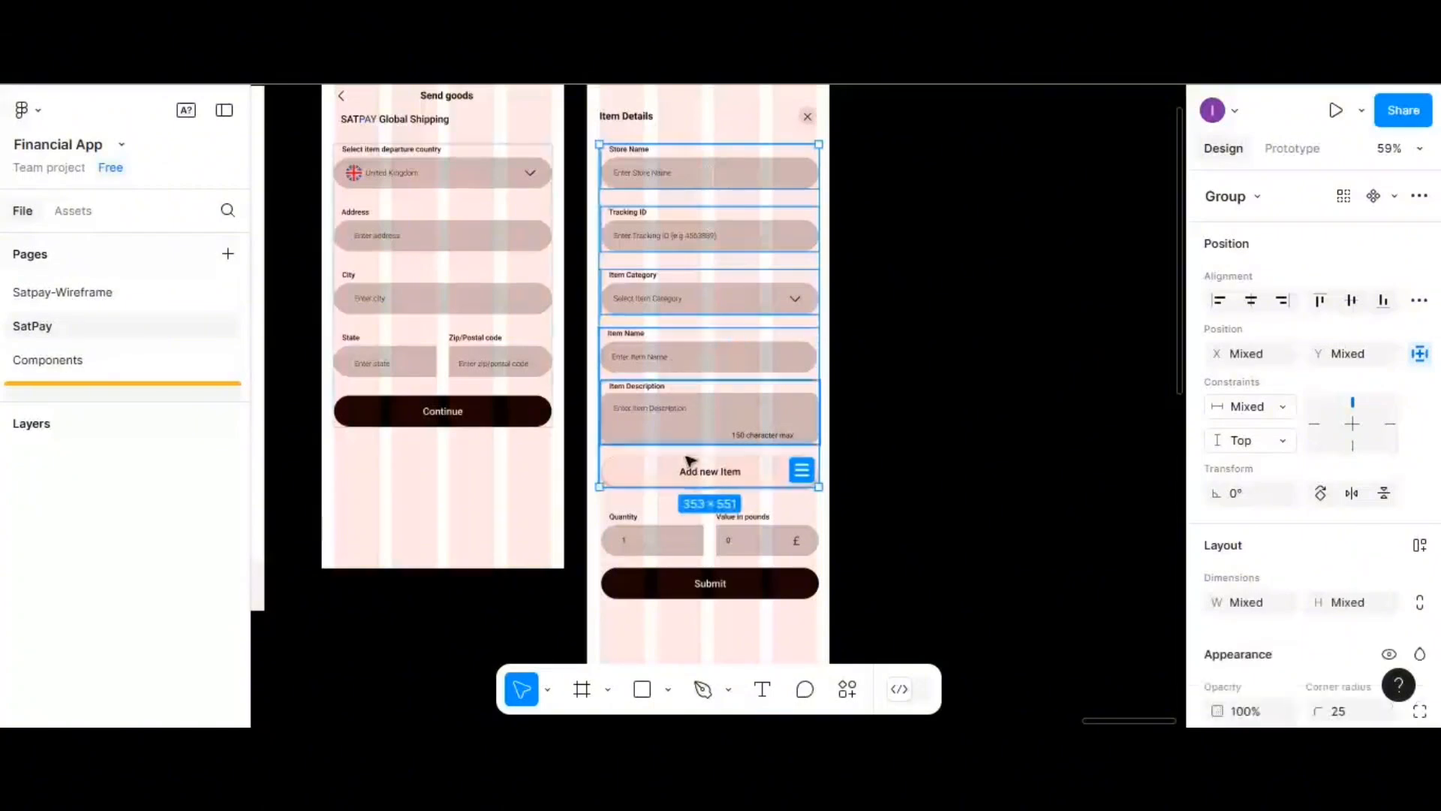
{"action": "left_click", "coordinate": [696, 544], "text": "shift"}
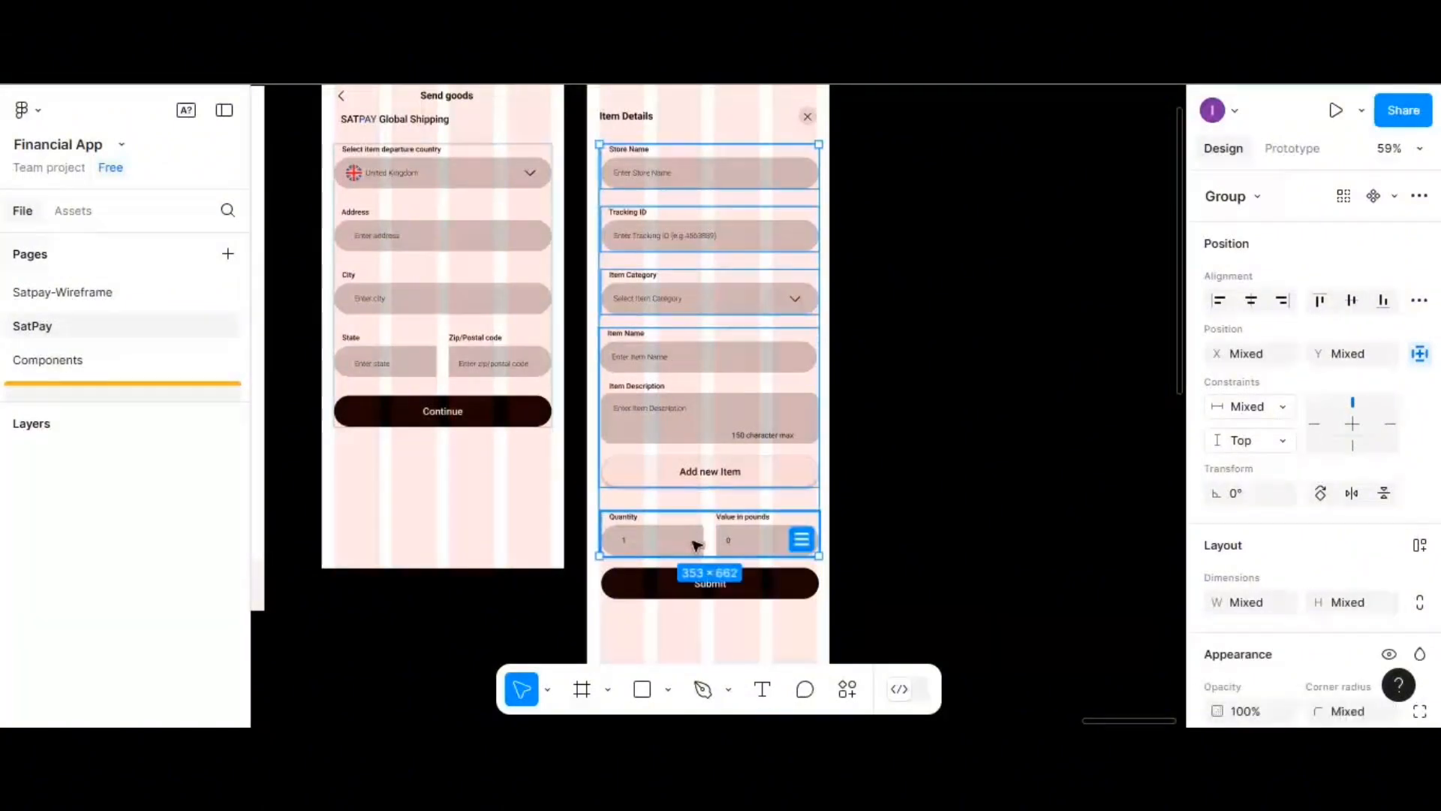
{"action": "left_click", "coordinate": [708, 591], "text": "shift"}
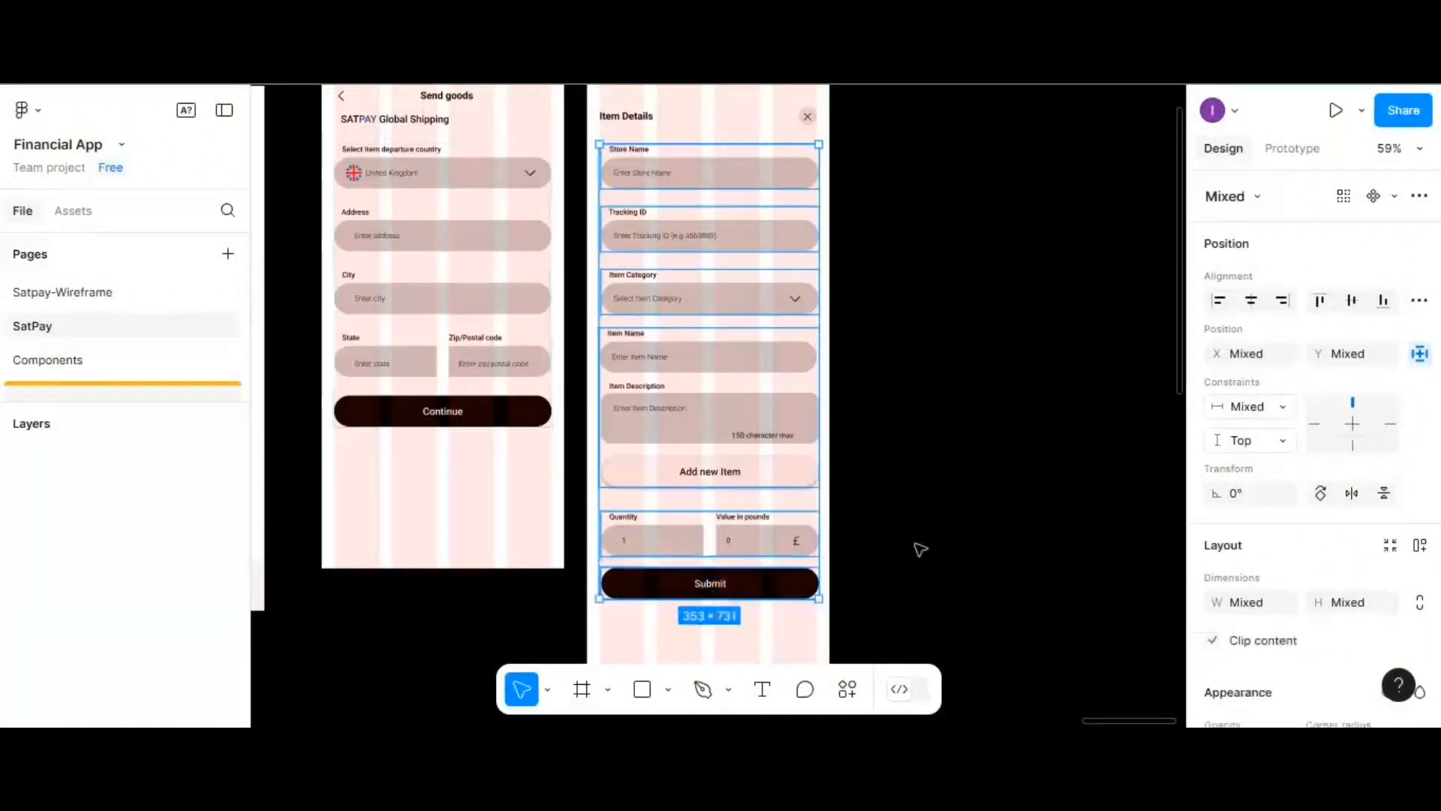
{"action": "left_click", "coordinate": [1419, 303]}
{"action": "left_click", "coordinate": [1272, 363]}
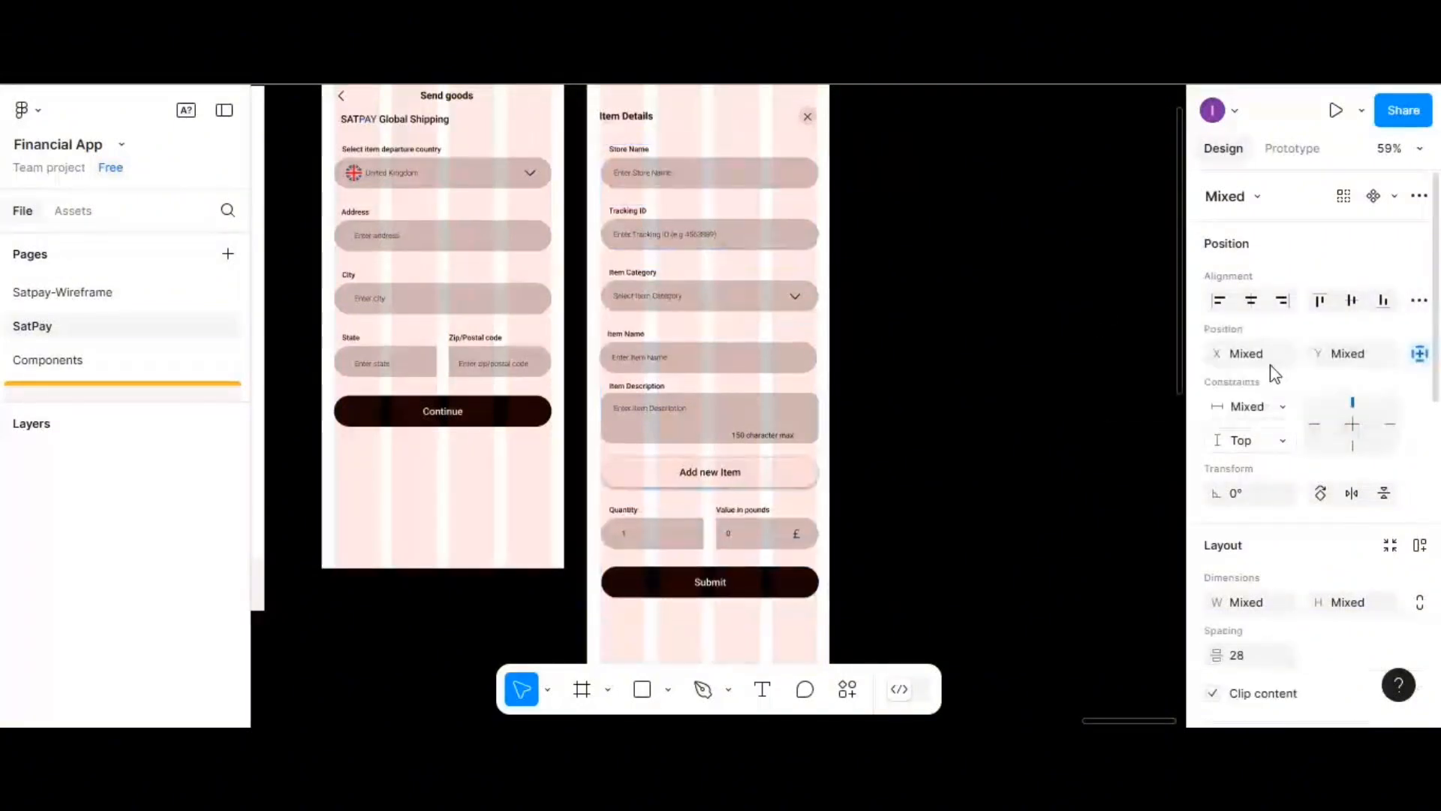
- Set the spacing between the selected form elements to 30 and align their horizontal centres
{"action": "left_click", "coordinate": [1249, 656]}
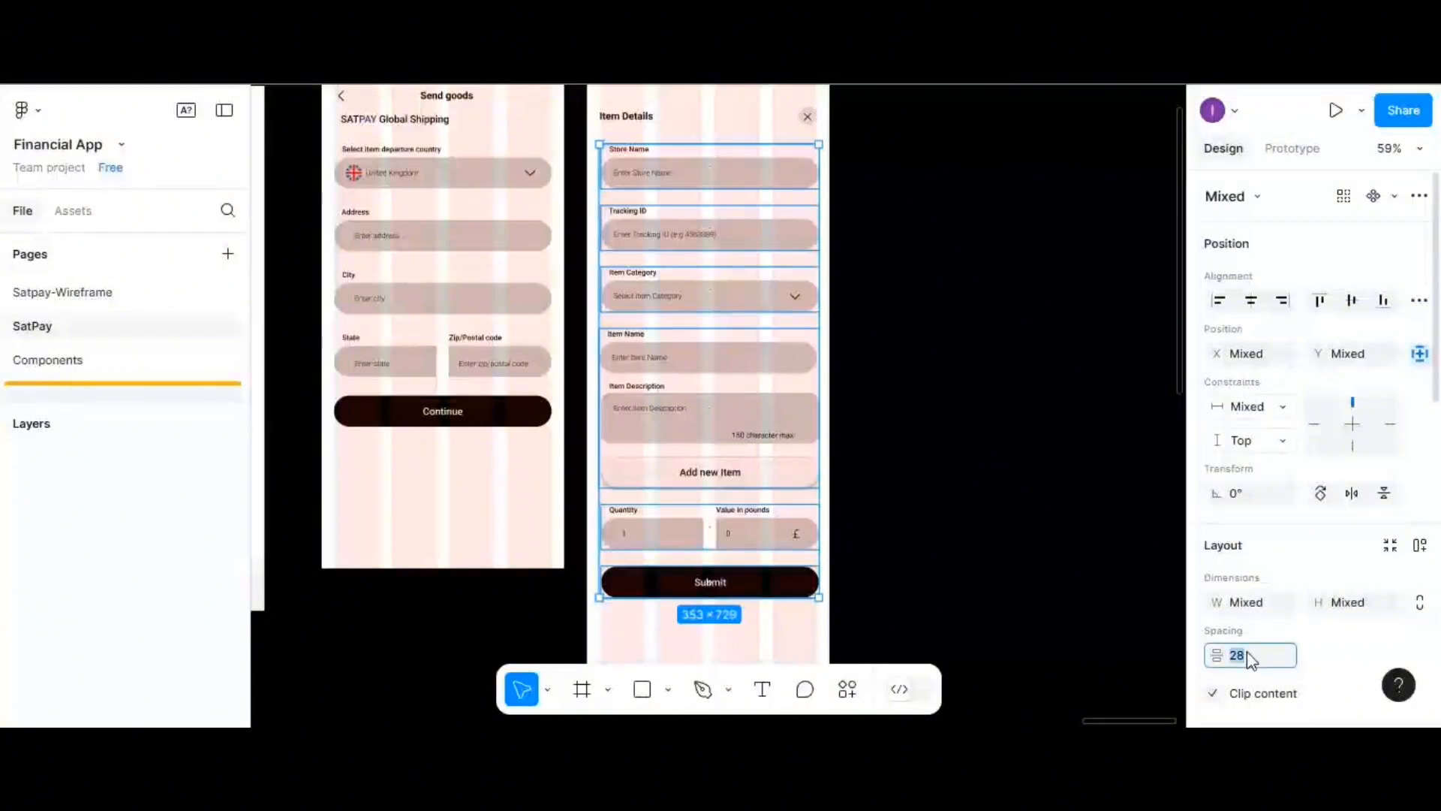
{"action": "type", "text": "30"}
{"action": "key", "text": "Return"}
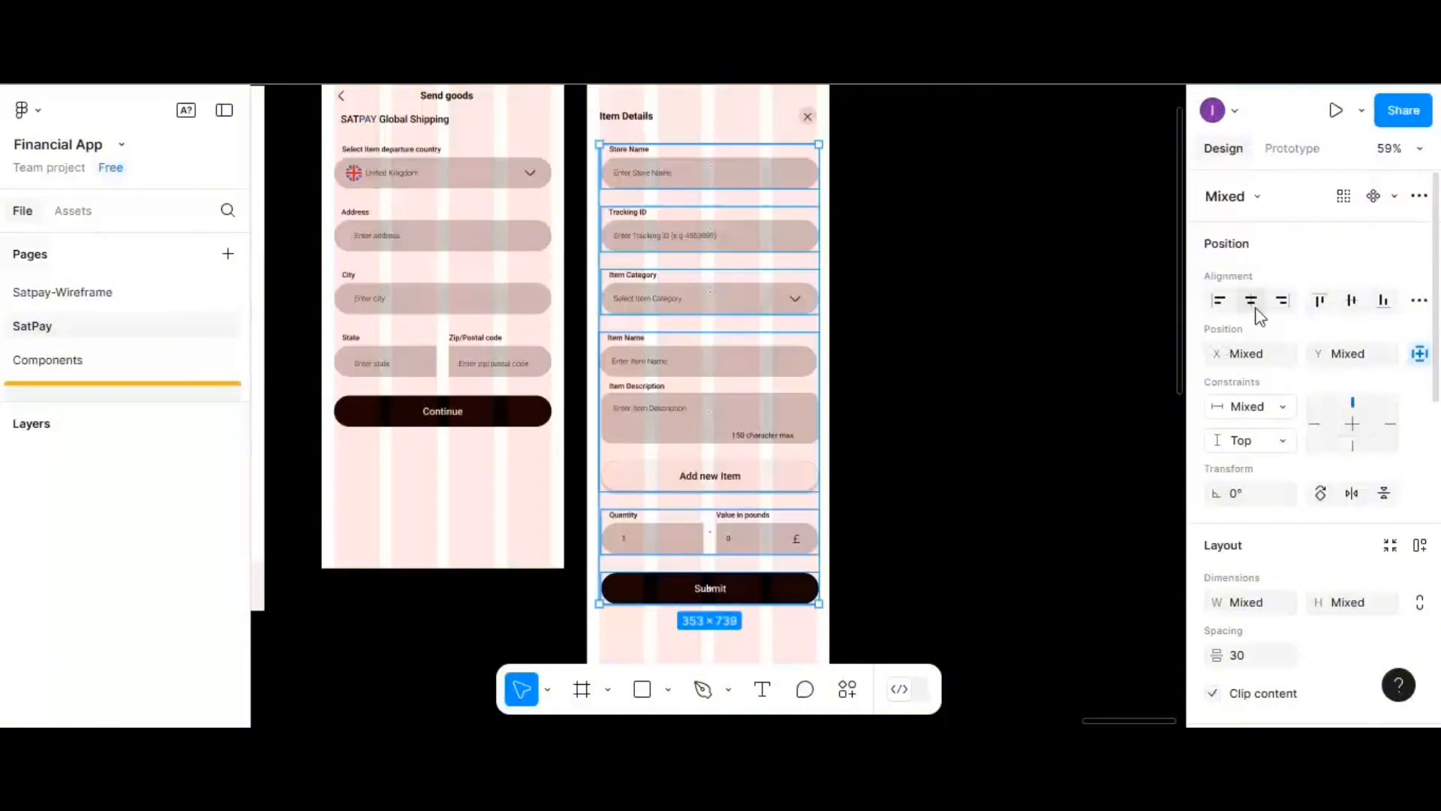
{"action": "scroll", "coordinate": [813, 411], "scroll_direction": "up", "scroll_amount": 2}
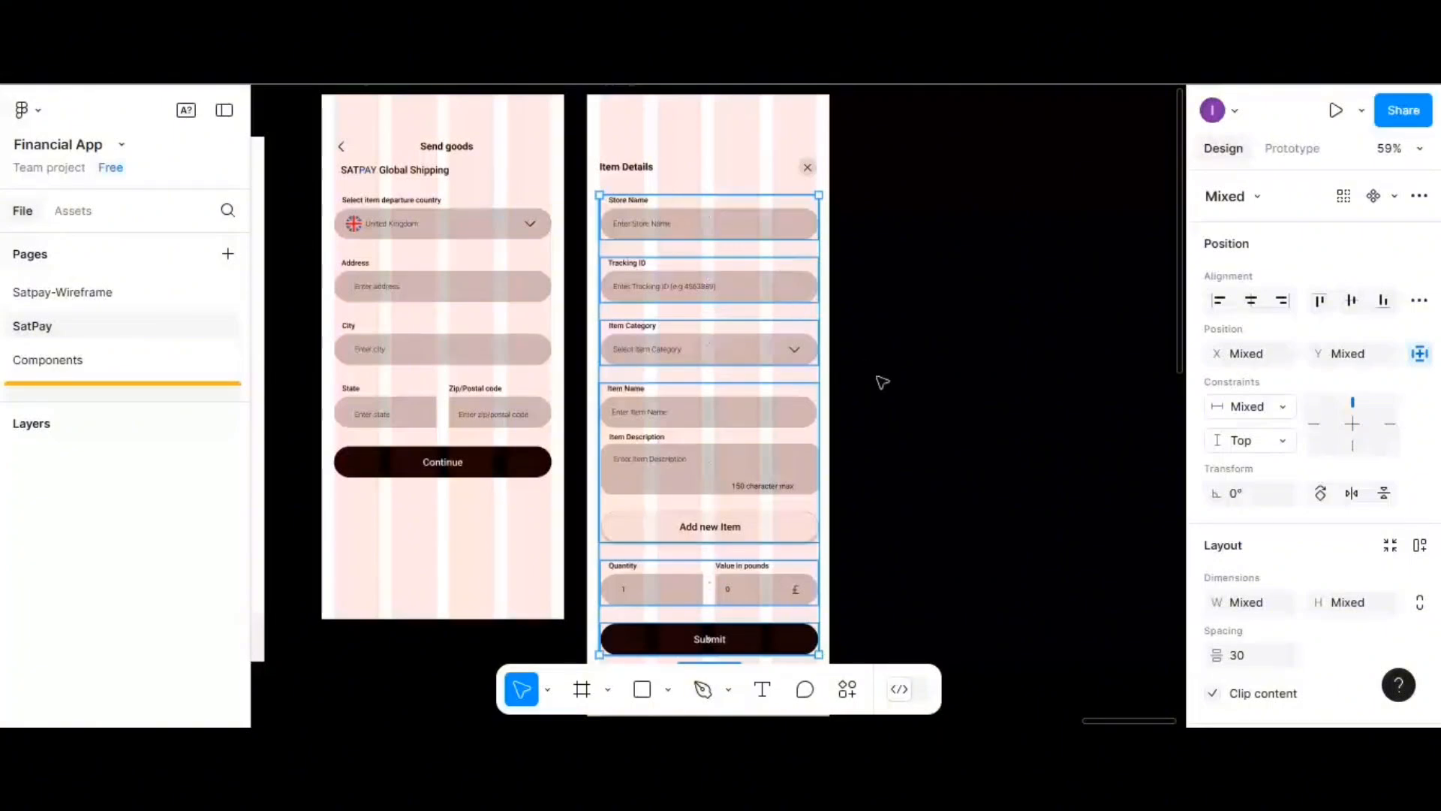
{"action": "scroll", "coordinate": [886, 384], "scroll_direction": "down", "scroll_amount": 1}
{"action": "scroll", "coordinate": [897, 390], "scroll_direction": "up", "scroll_amount": 2}
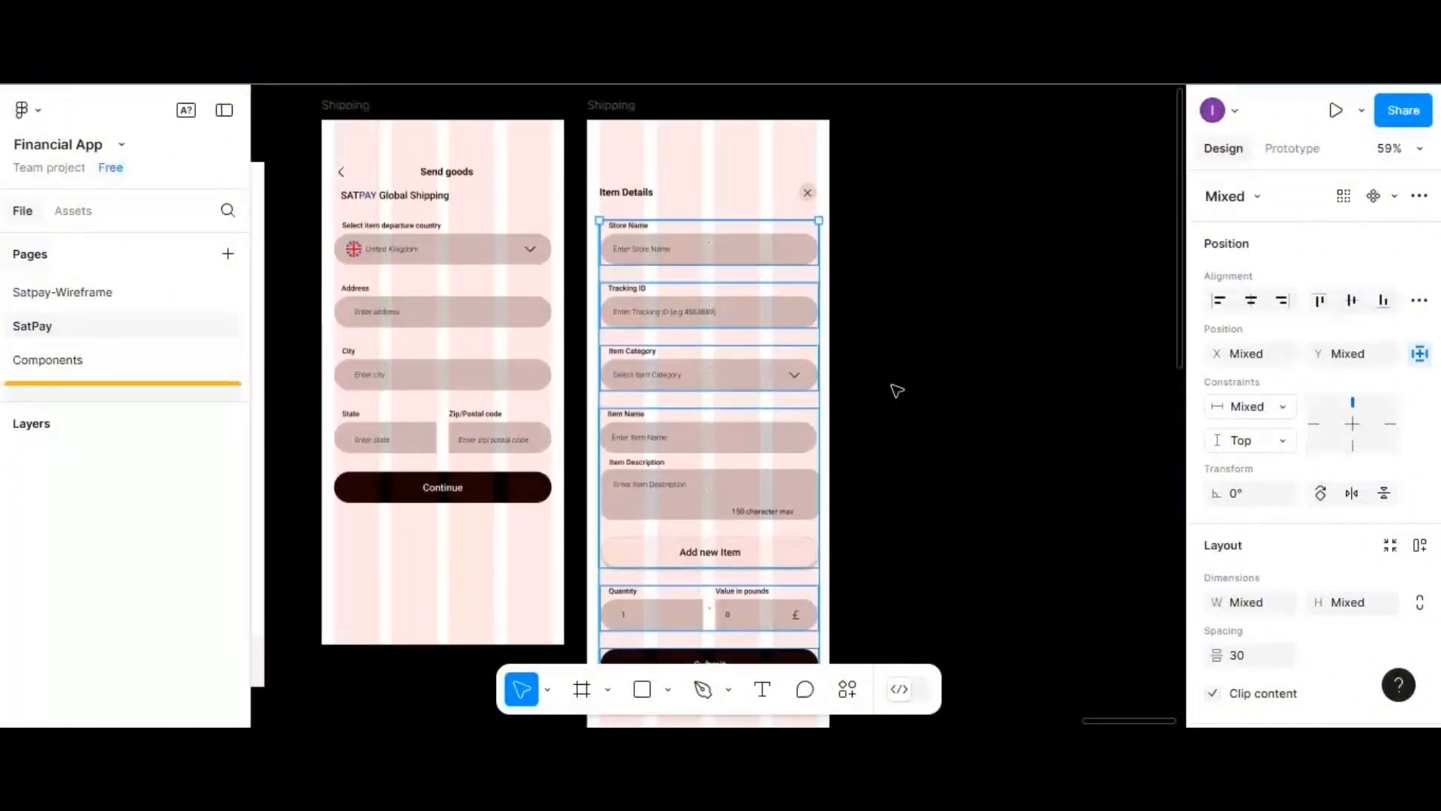
- Move the Item Details screen farther from the Send goods screen, leaving a wide empty gap between the two frames
{"action": "scroll", "coordinate": [701, 267], "scroll_direction": "up", "scroll_amount": 1}
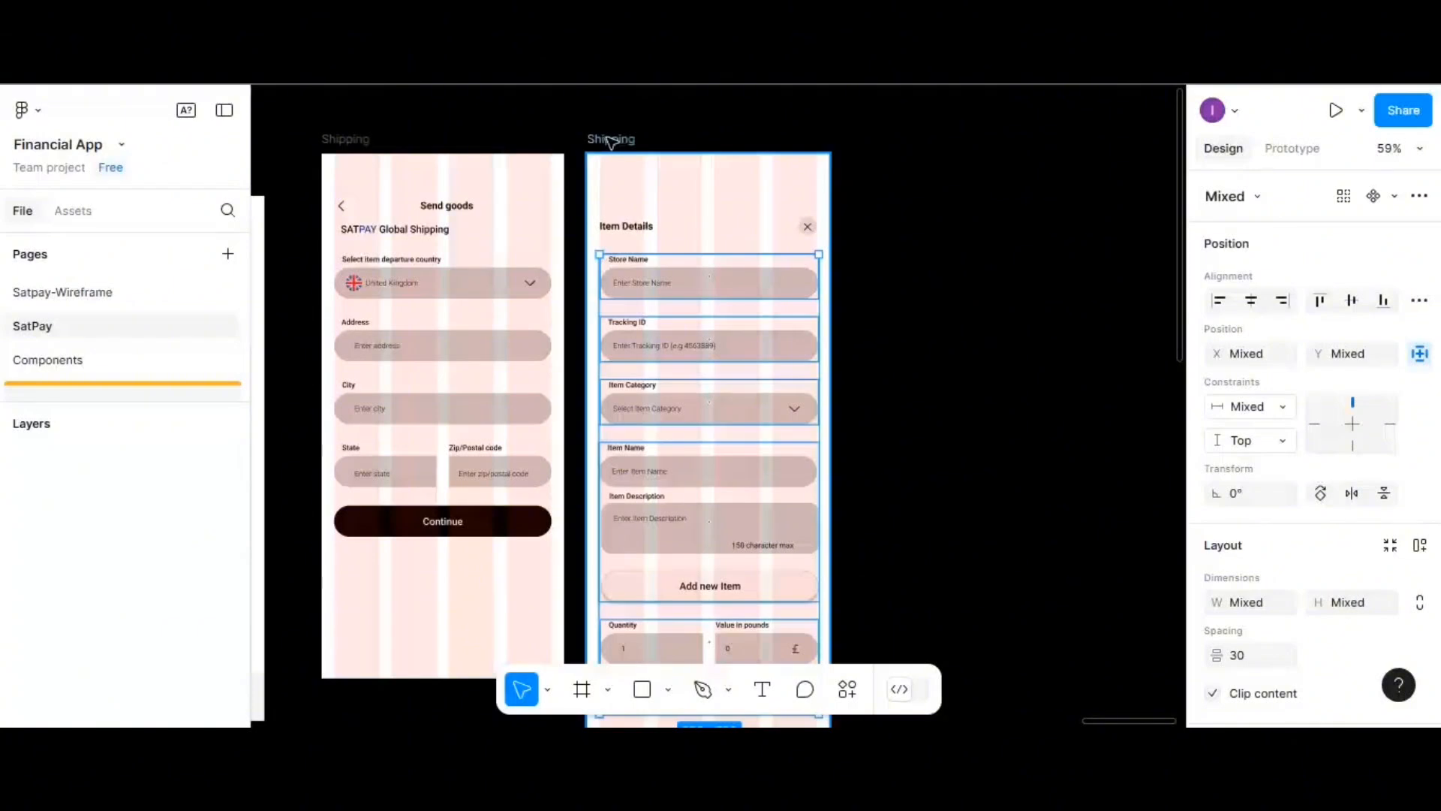
{"action": "left_click_drag", "start_coordinate": [611, 141], "coordinate": [903, 150]}
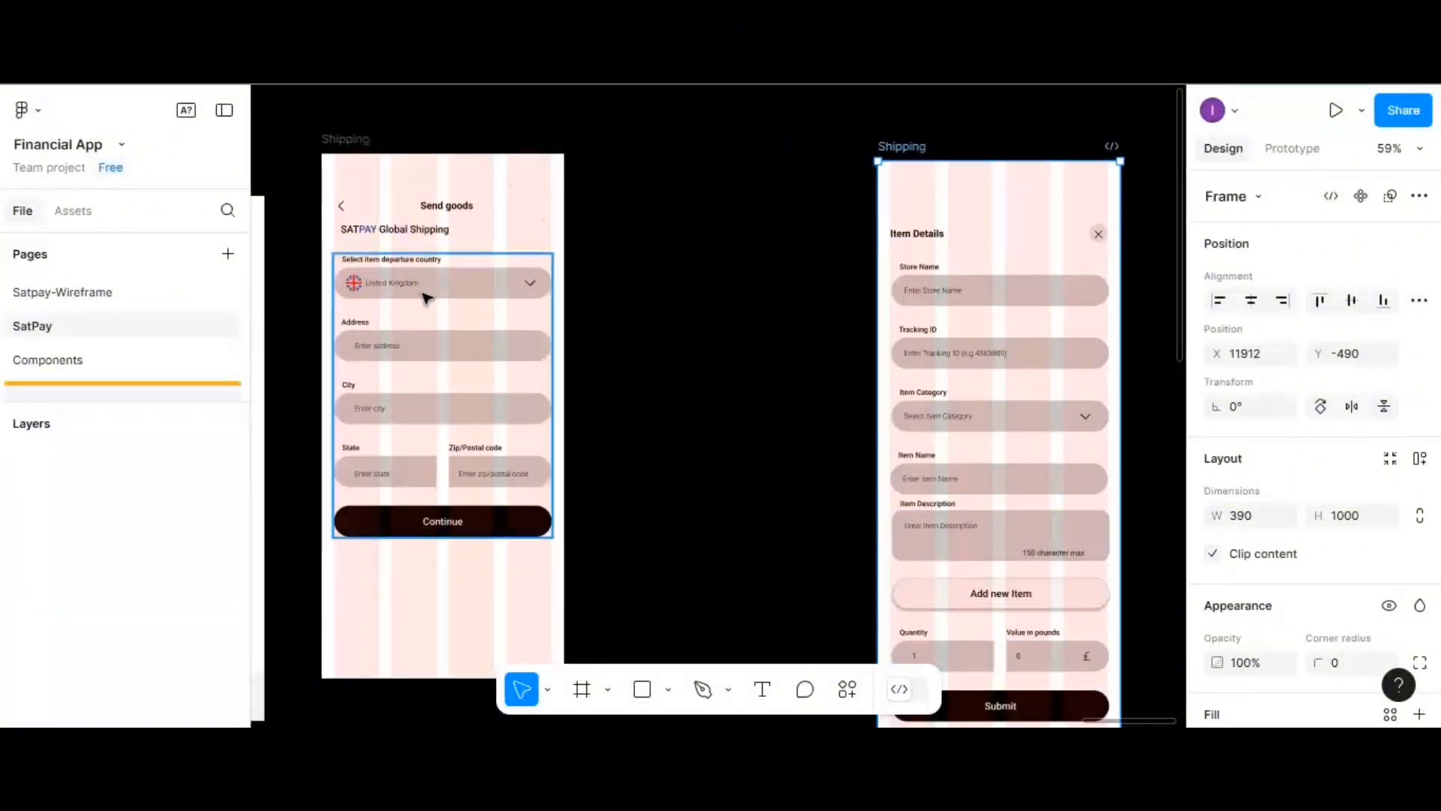
{"action": "left_click_drag", "start_coordinate": [901, 147], "coordinate": [903, 140]}
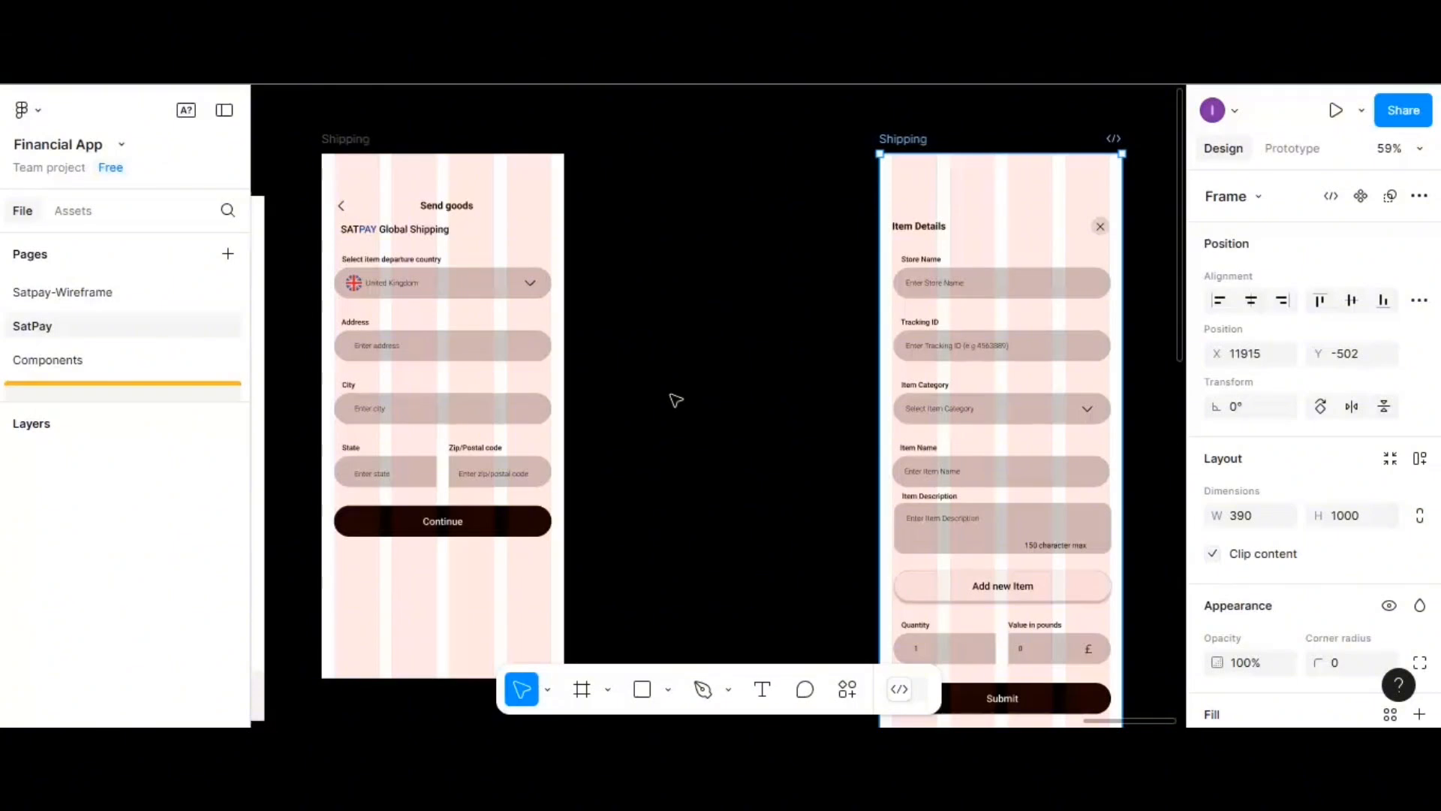
{"action": "mouse_move", "coordinate": [898, 145]}
{"action": "left_mouse_down"}
{"action": "mouse_move", "coordinate": [927, 135]}
{"action": "mouse_move", "coordinate": [915, 132]}
{"action": "left_mouse_up"}
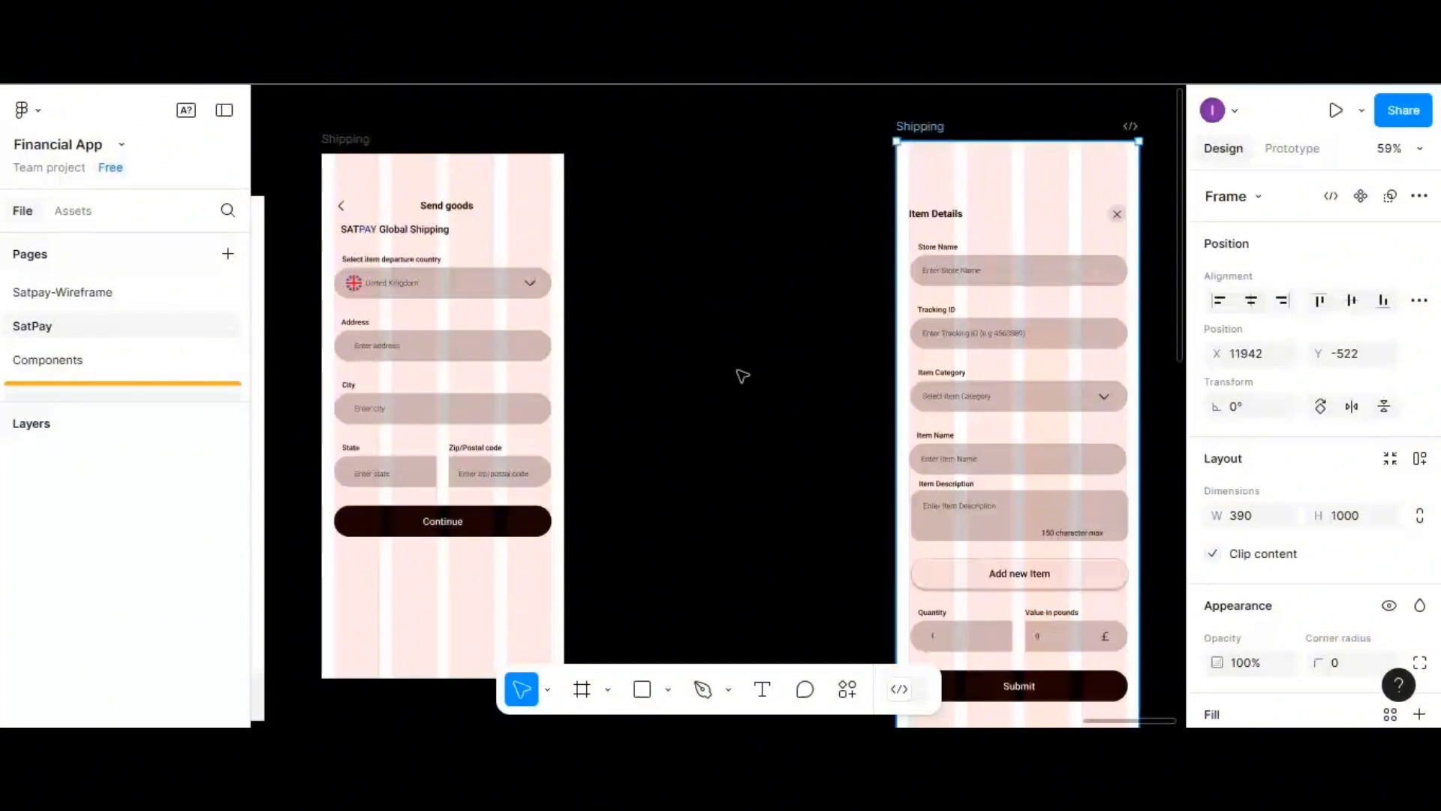
- Draw a frame about 377 × 261 in the gap between the Send goods and Item Details screens
{"action": "scroll", "coordinate": [727, 393], "scroll_direction": "up", "scroll_amount": 2}
{"action": "scroll", "coordinate": [727, 393], "scroll_direction": "up", "scroll_amount": 1}
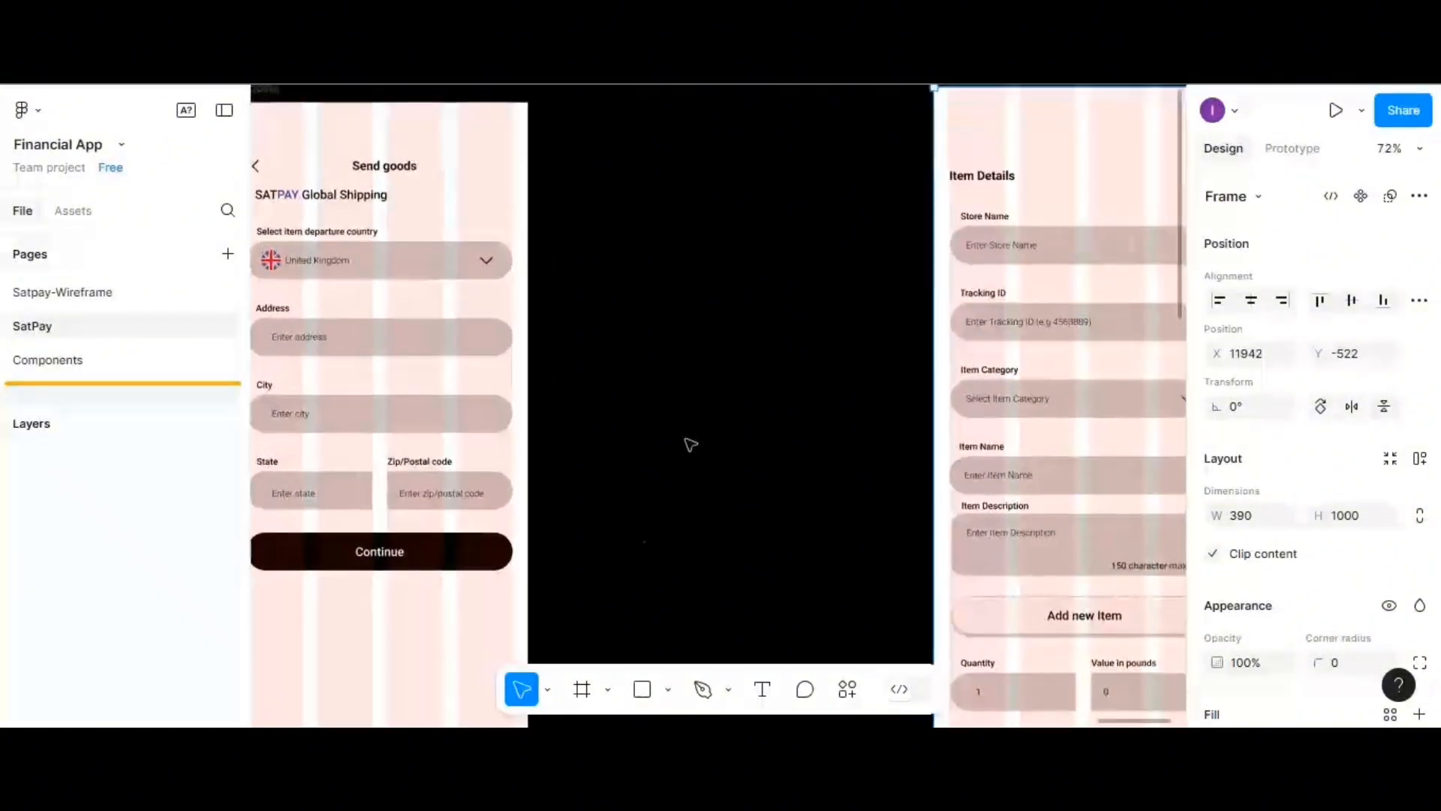
{"action": "left_click", "coordinate": [582, 688]}
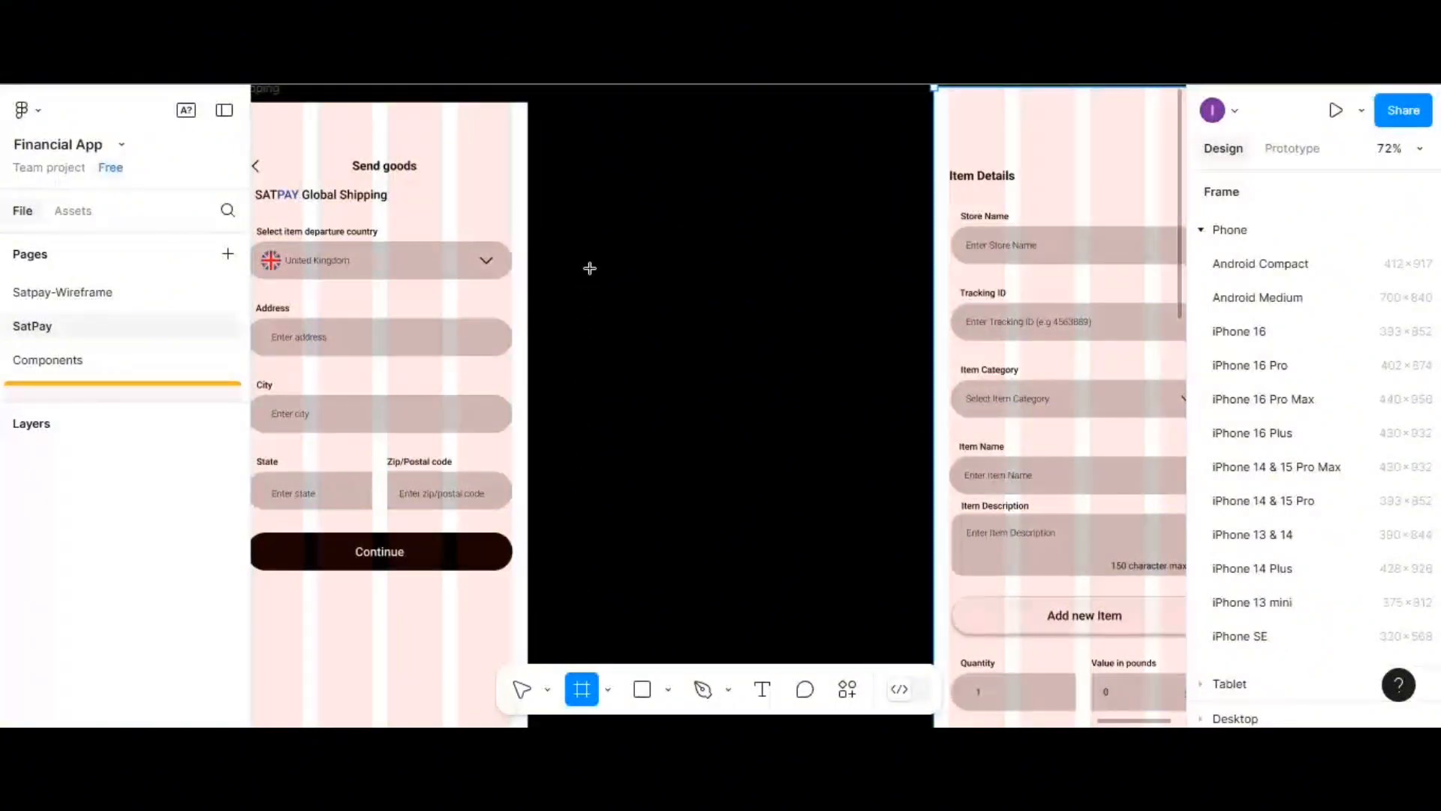
{"action": "left_click_drag", "start_coordinate": [590, 268], "coordinate": [628, 434]}
{"action": "left_click_drag", "start_coordinate": [856, 466], "coordinate": [877, 466]}
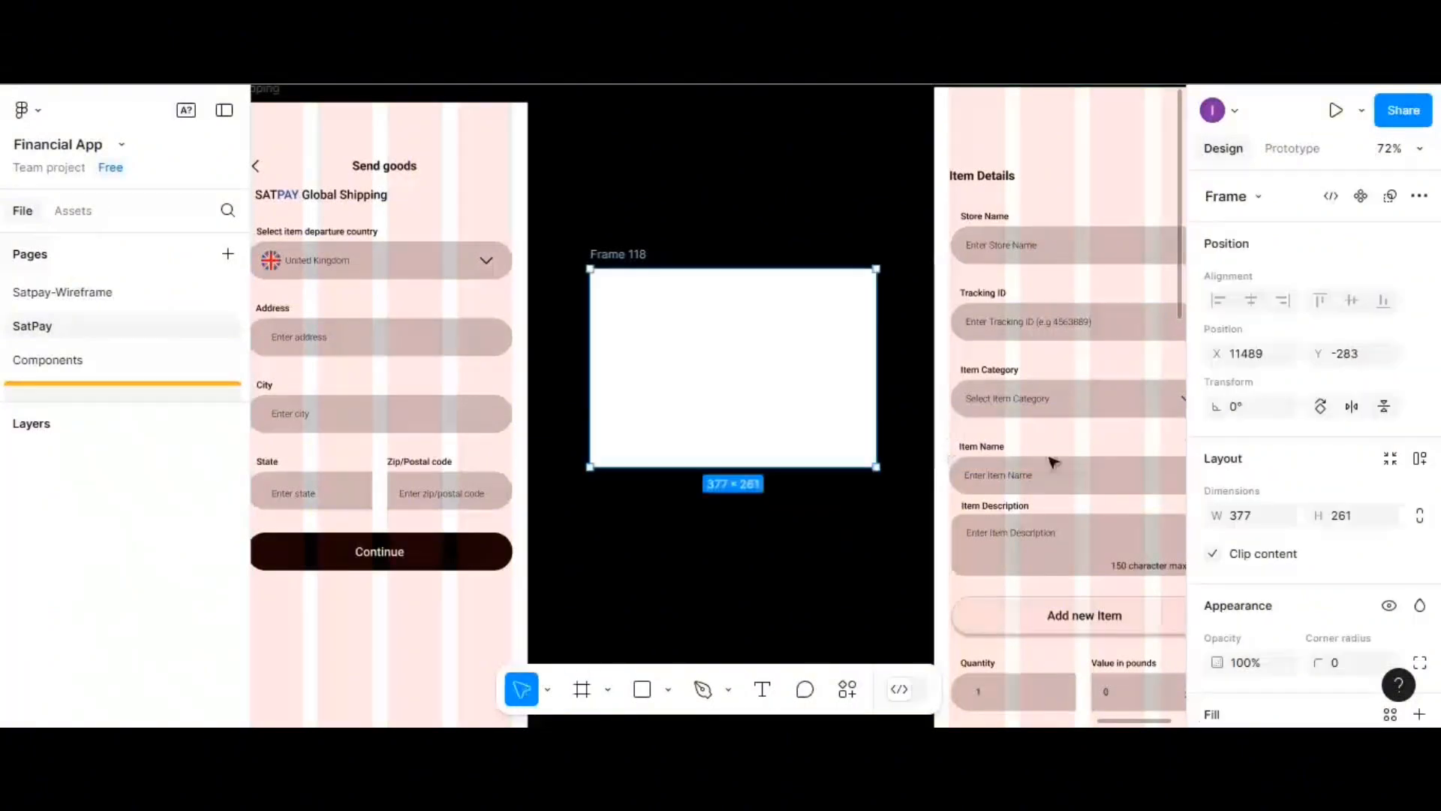
- Set the new frame's width to 390 and its height to 400
{"action": "left_click", "coordinate": [1241, 516]}
{"action": "type", "text": "390"}
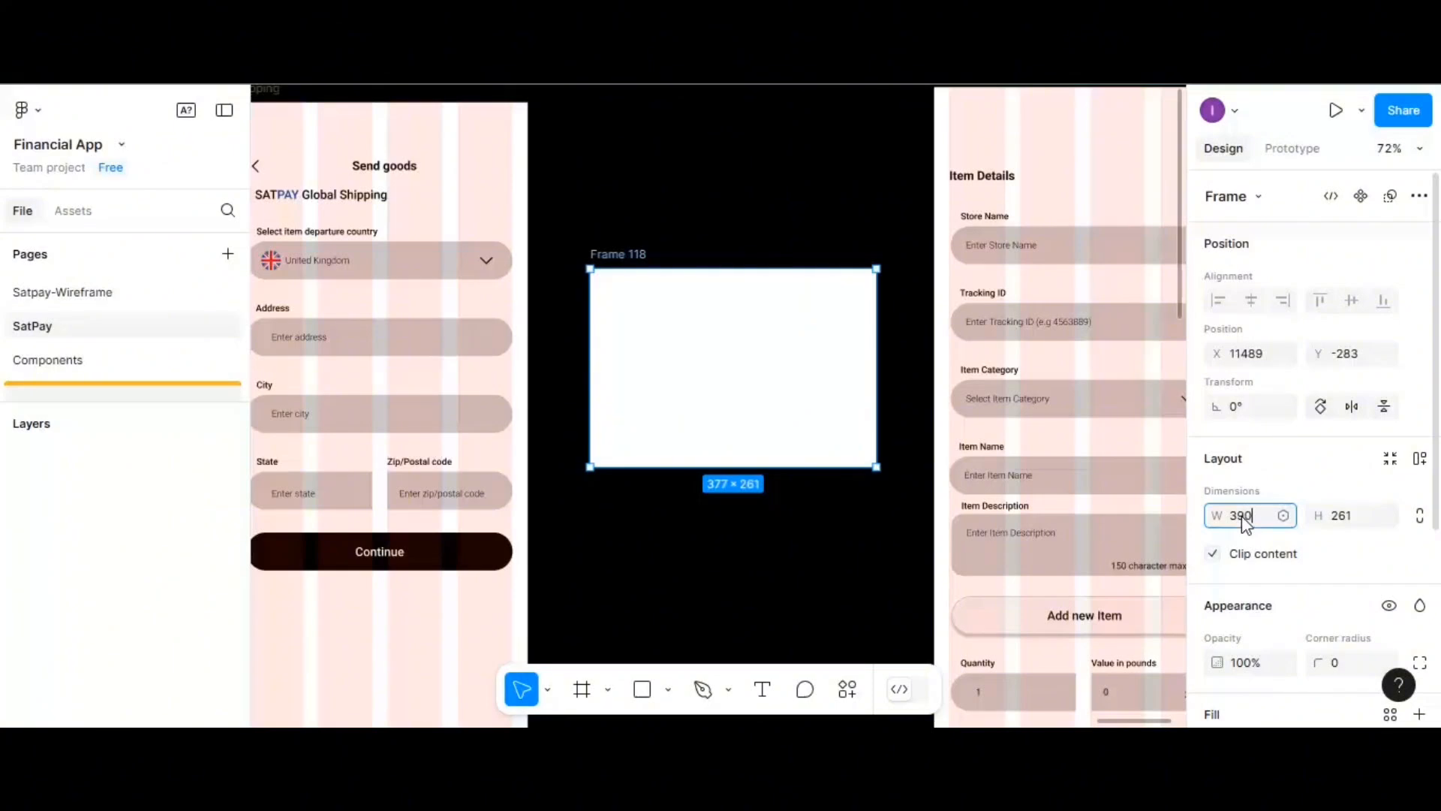
{"action": "left_click", "coordinate": [1351, 518]}
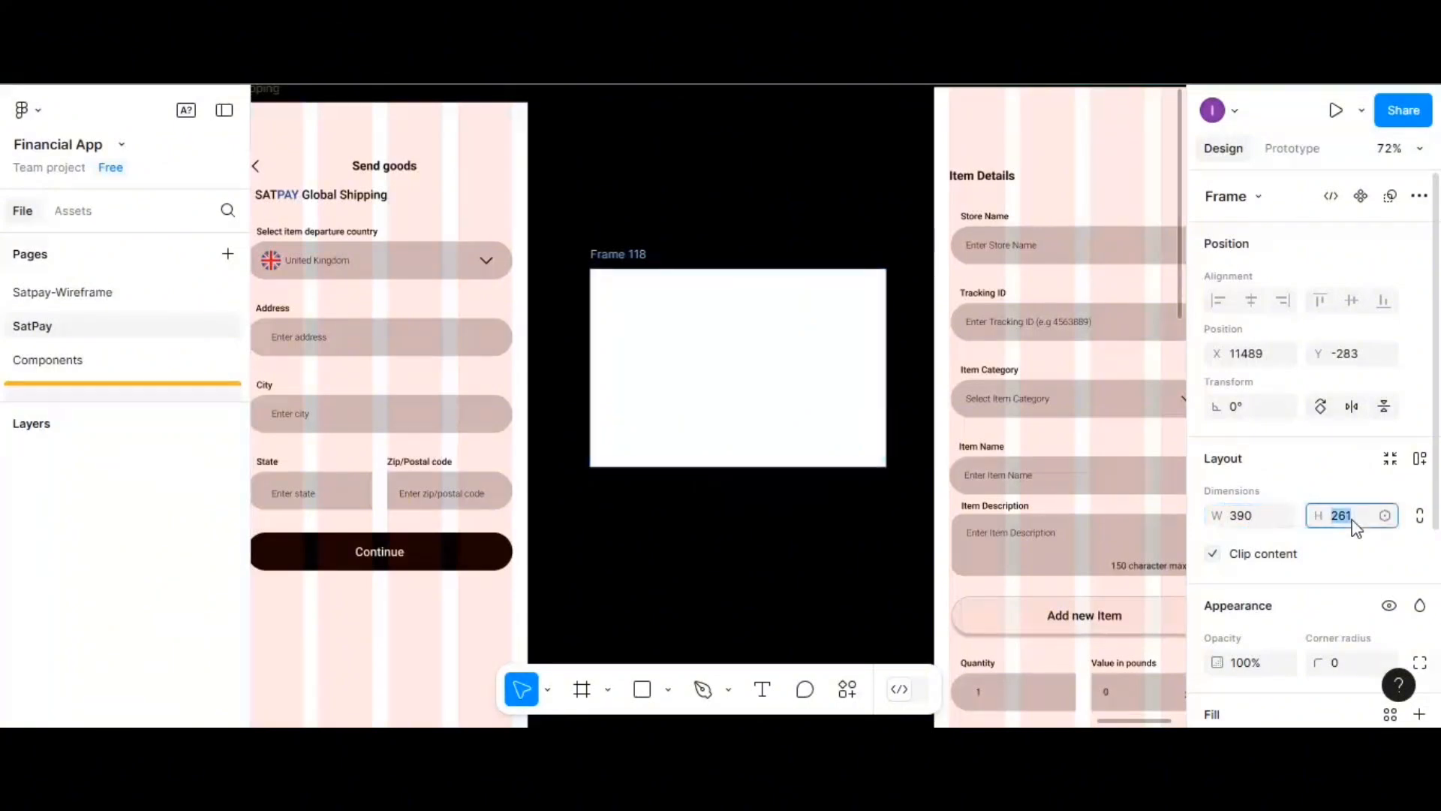
{"action": "type", "text": "3"}
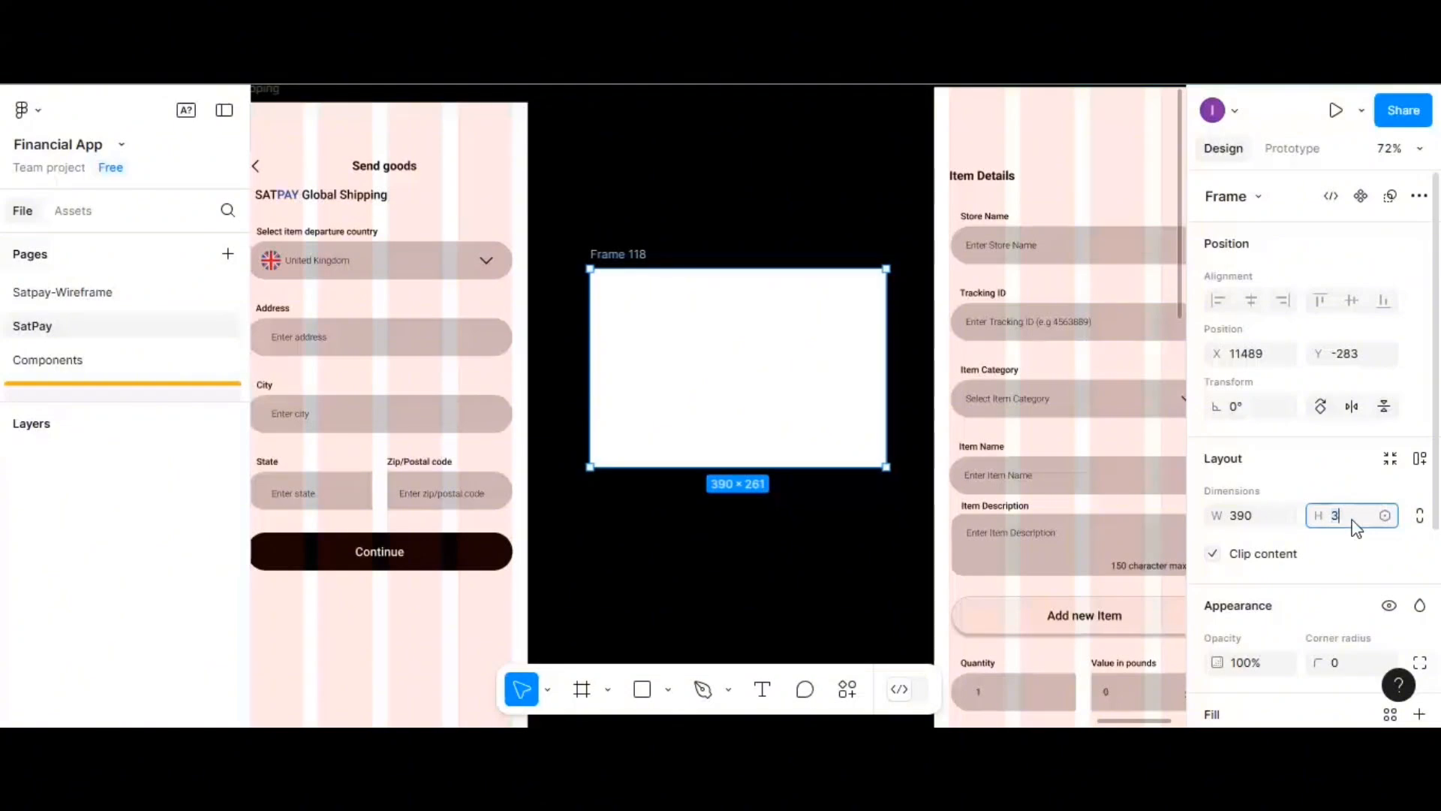
{"action": "type", "text": "00"}
{"action": "key", "text": "Return"}
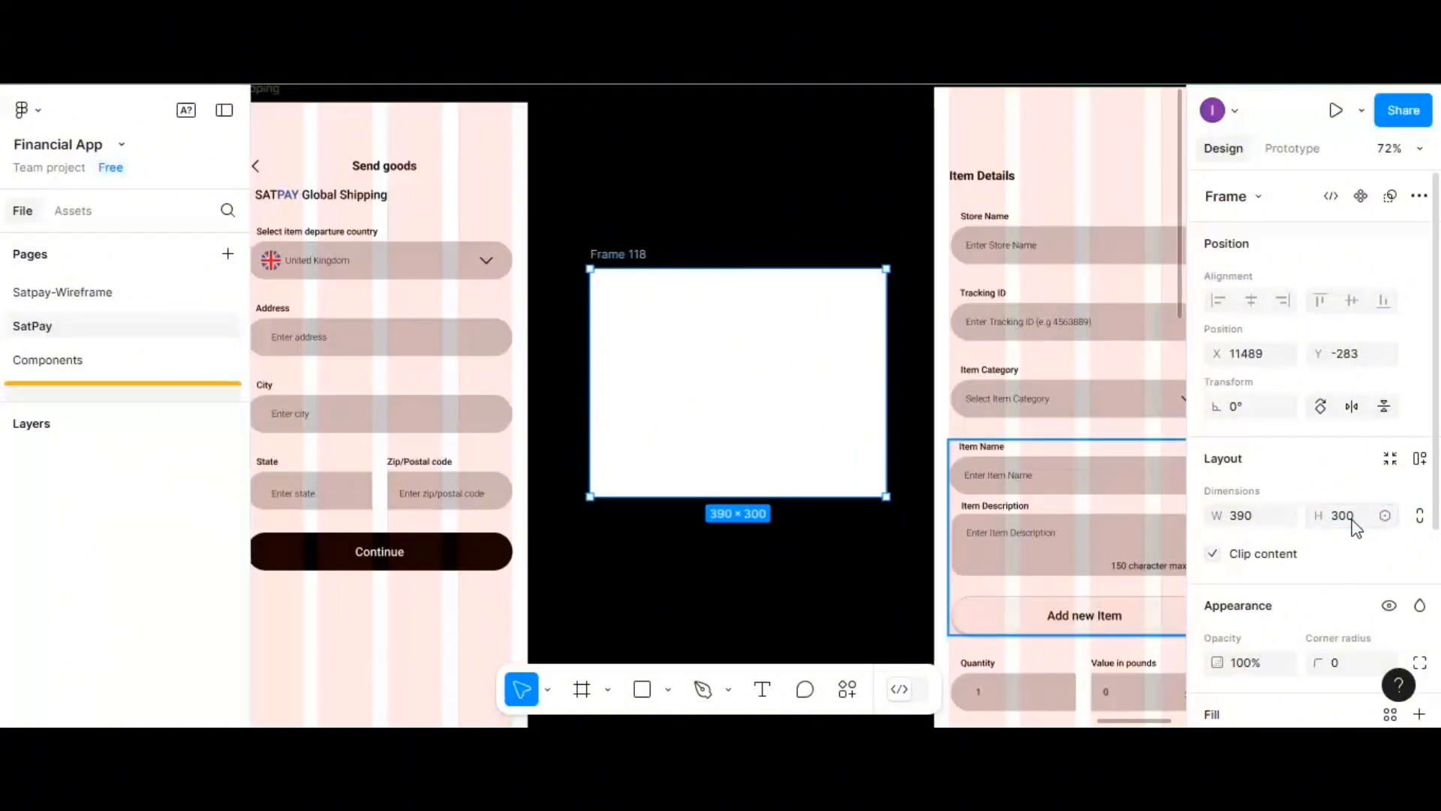
{"action": "left_click", "coordinate": [1354, 526]}
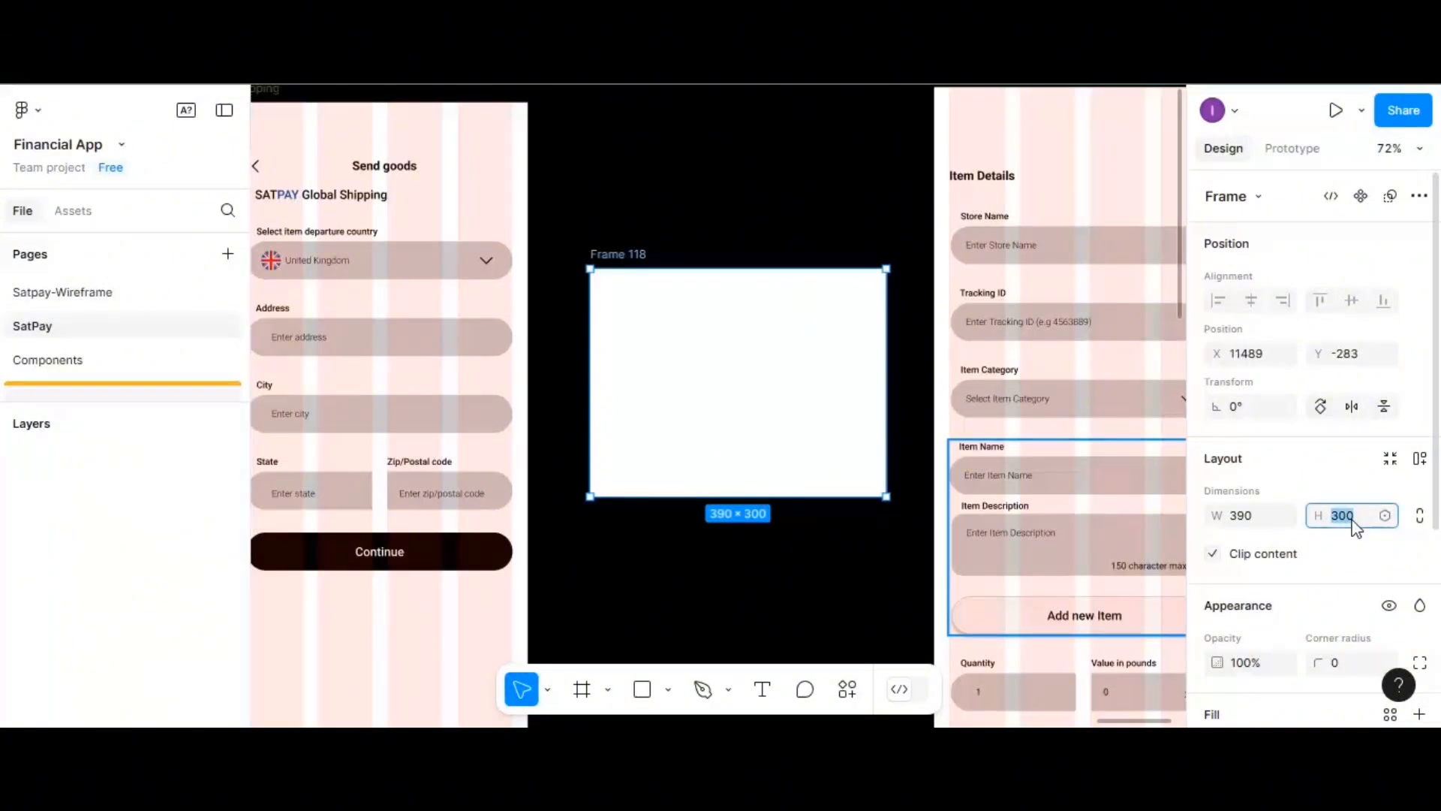
{"action": "type", "text": "40"}
{"action": "key", "text": "Return"}
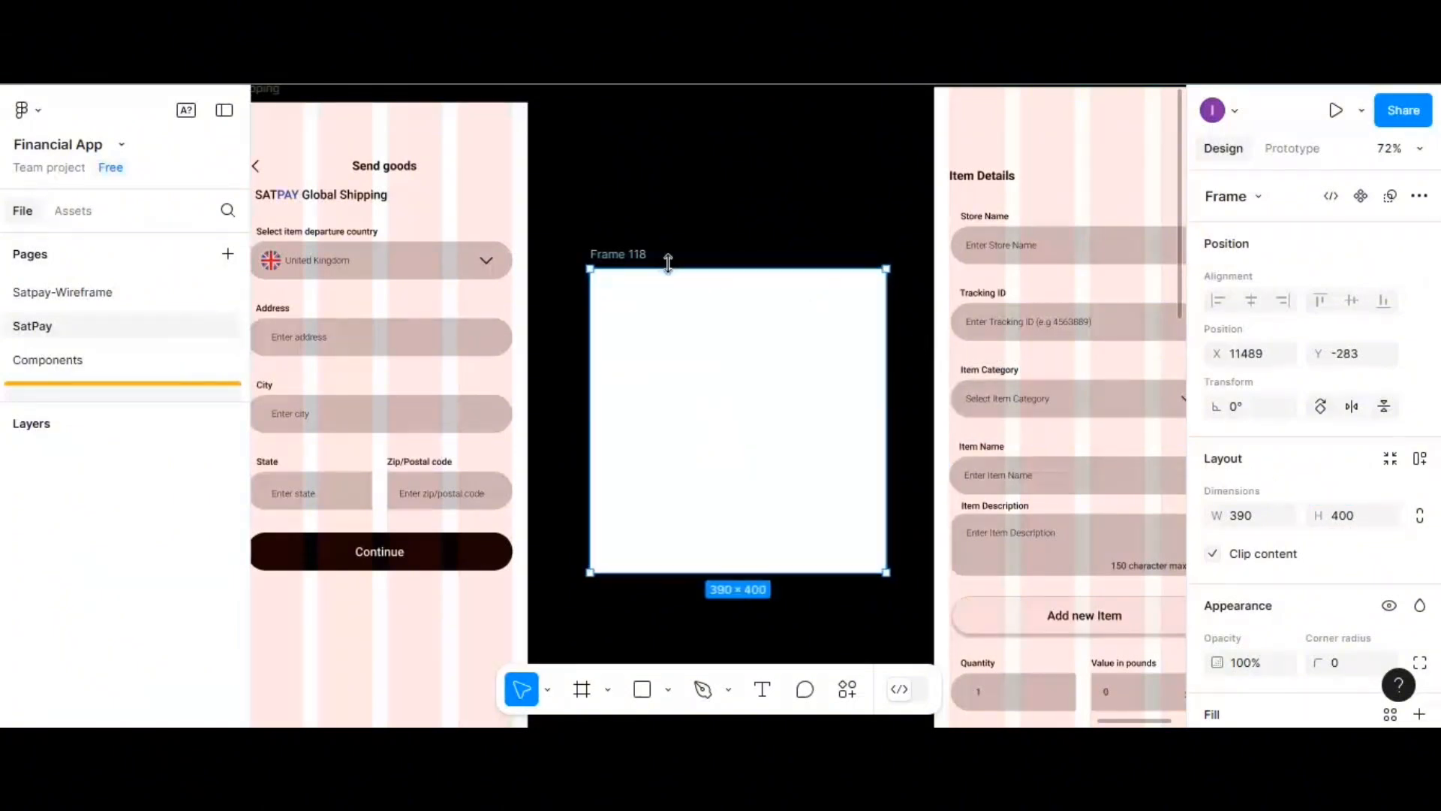
- Rename the new frame between the two Shipping screens as "country-overlay"
{"action": "double_click", "coordinate": [643, 255]}
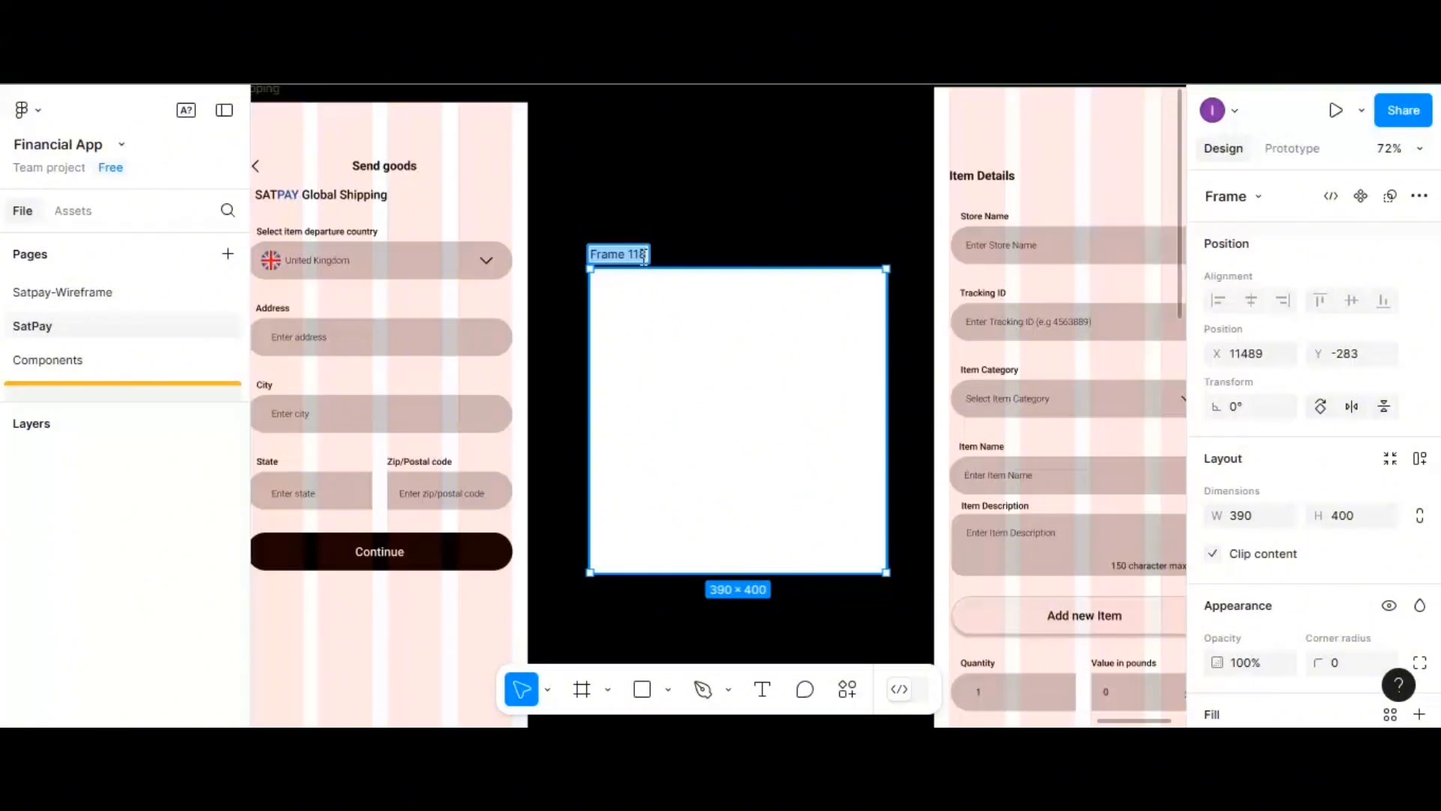
{"action": "type", "text": "Over"}
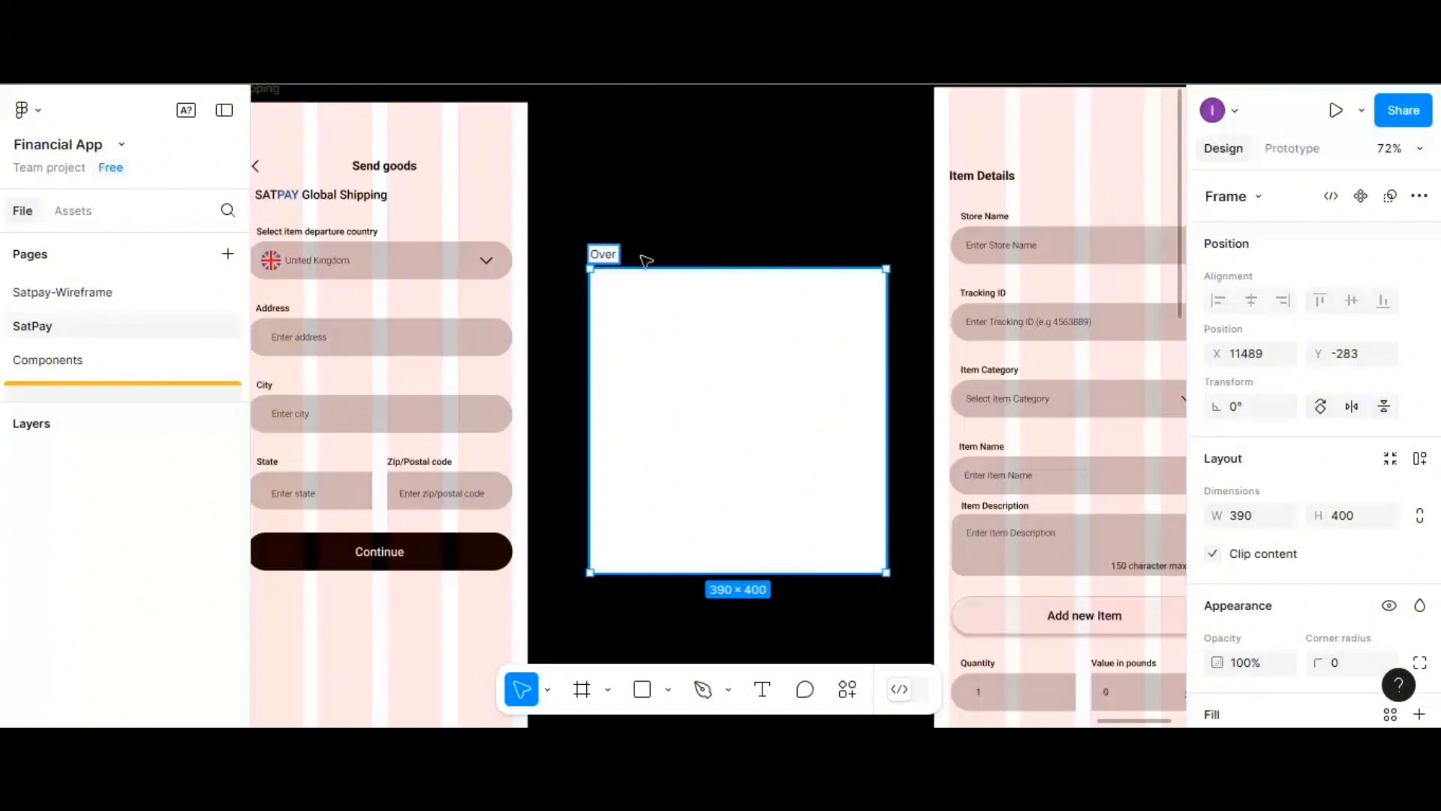
{"action": "key", "text": "BackSpace"}
{"action": "key", "text": "BackSpace"}
{"action": "key", "text": "BackSpace"}
{"action": "key", "text": "BackSpace"}
{"action": "type", "text": "count"}
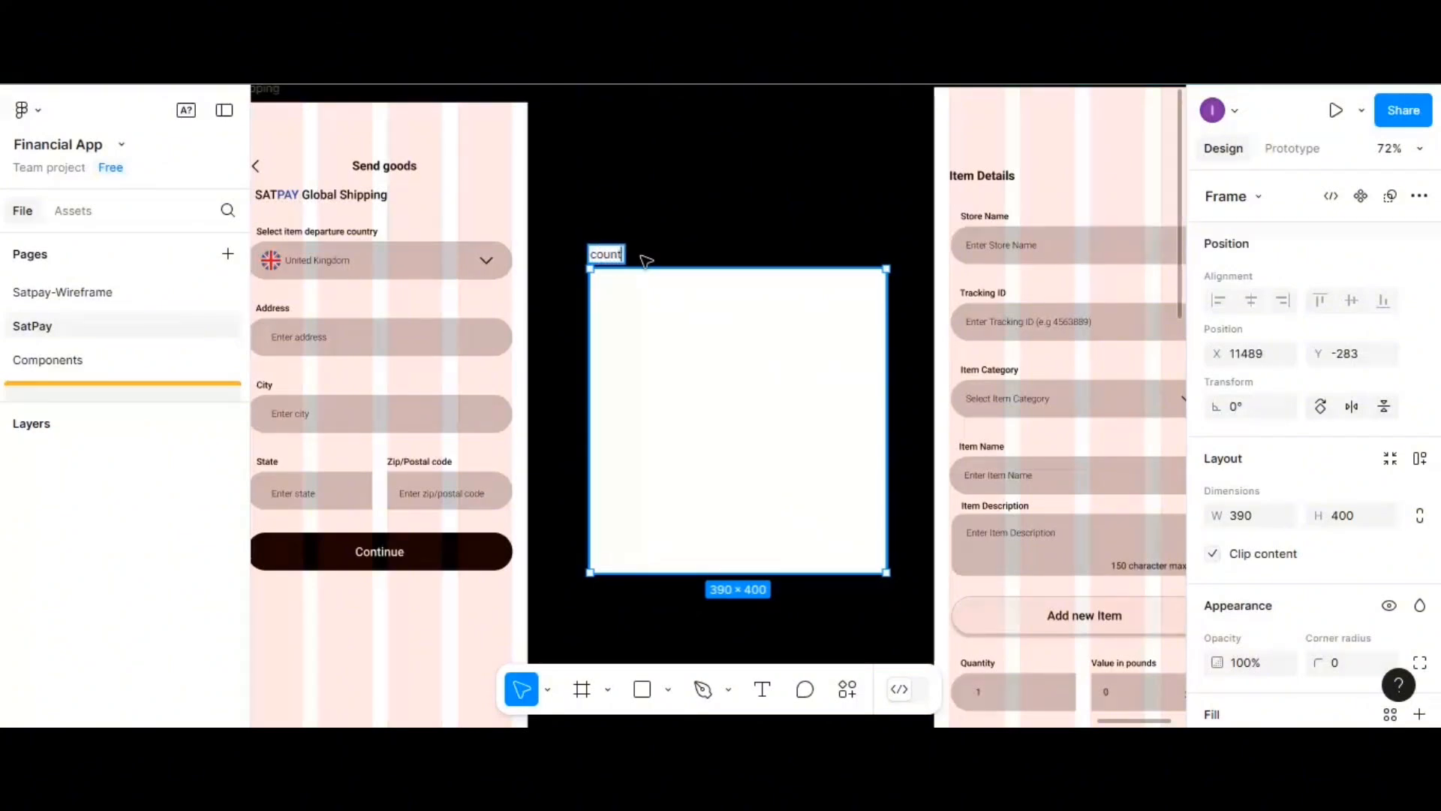
{"action": "type", "text": "ry"}
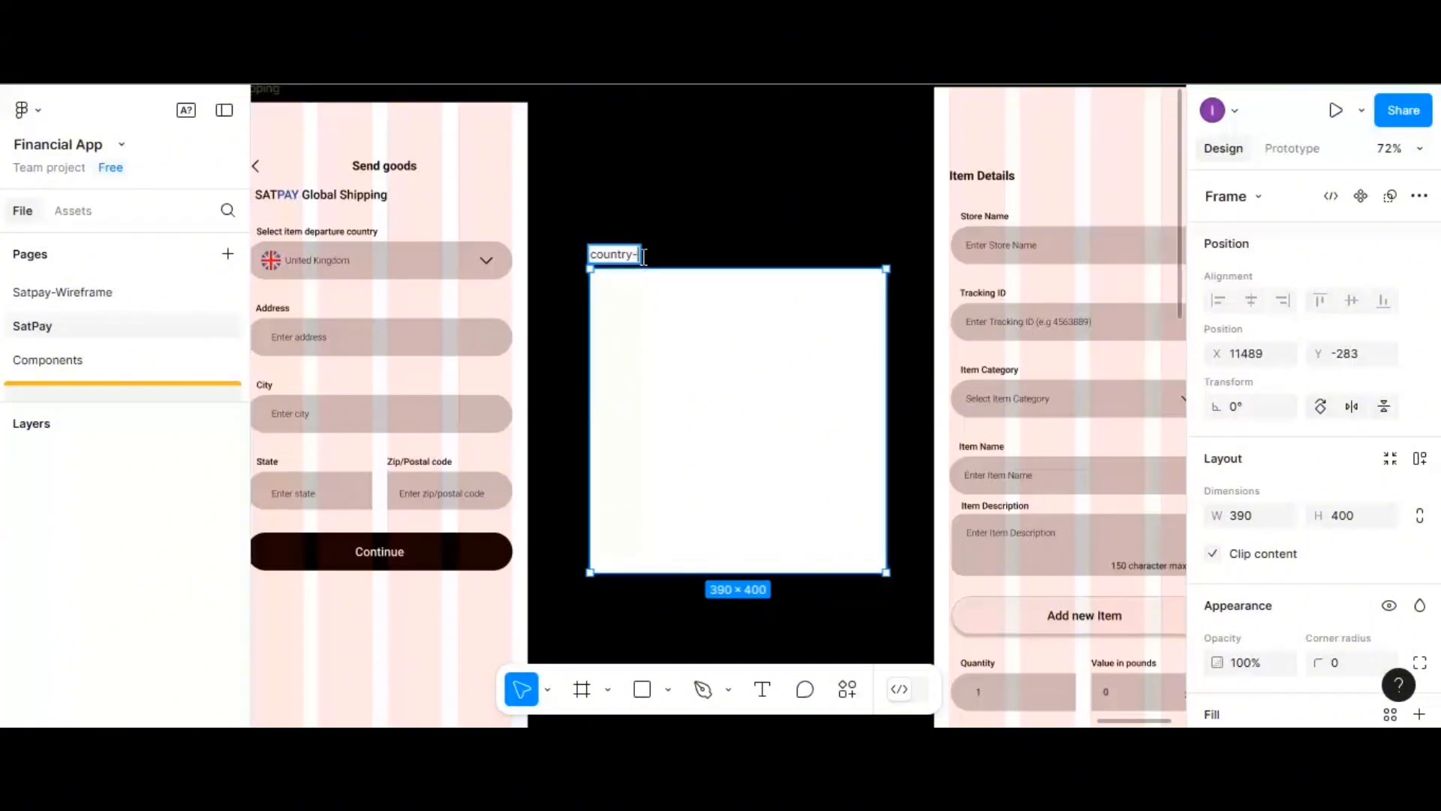
{"action": "type", "text": "-cverlay"}
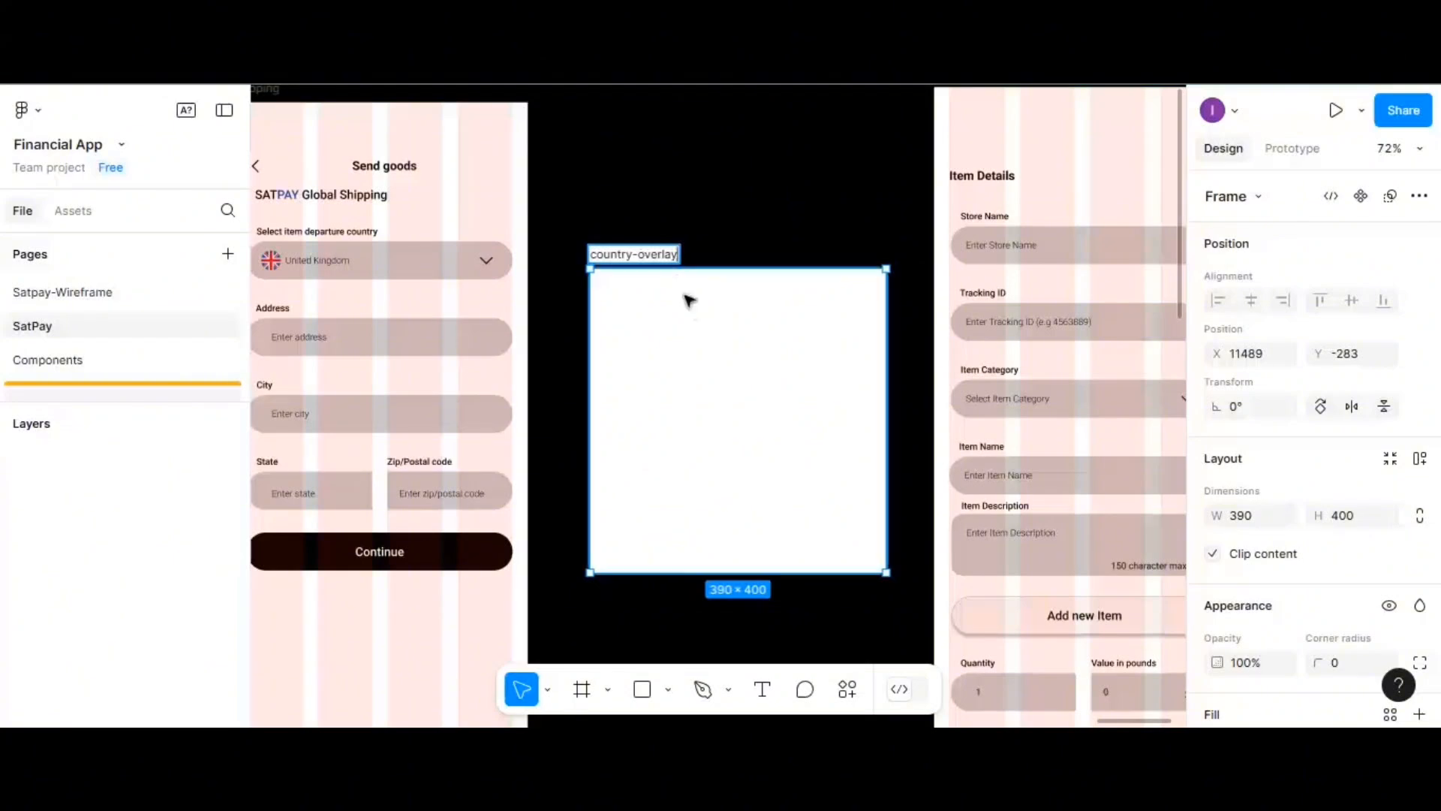
{"action": "key", "text": "Return"}
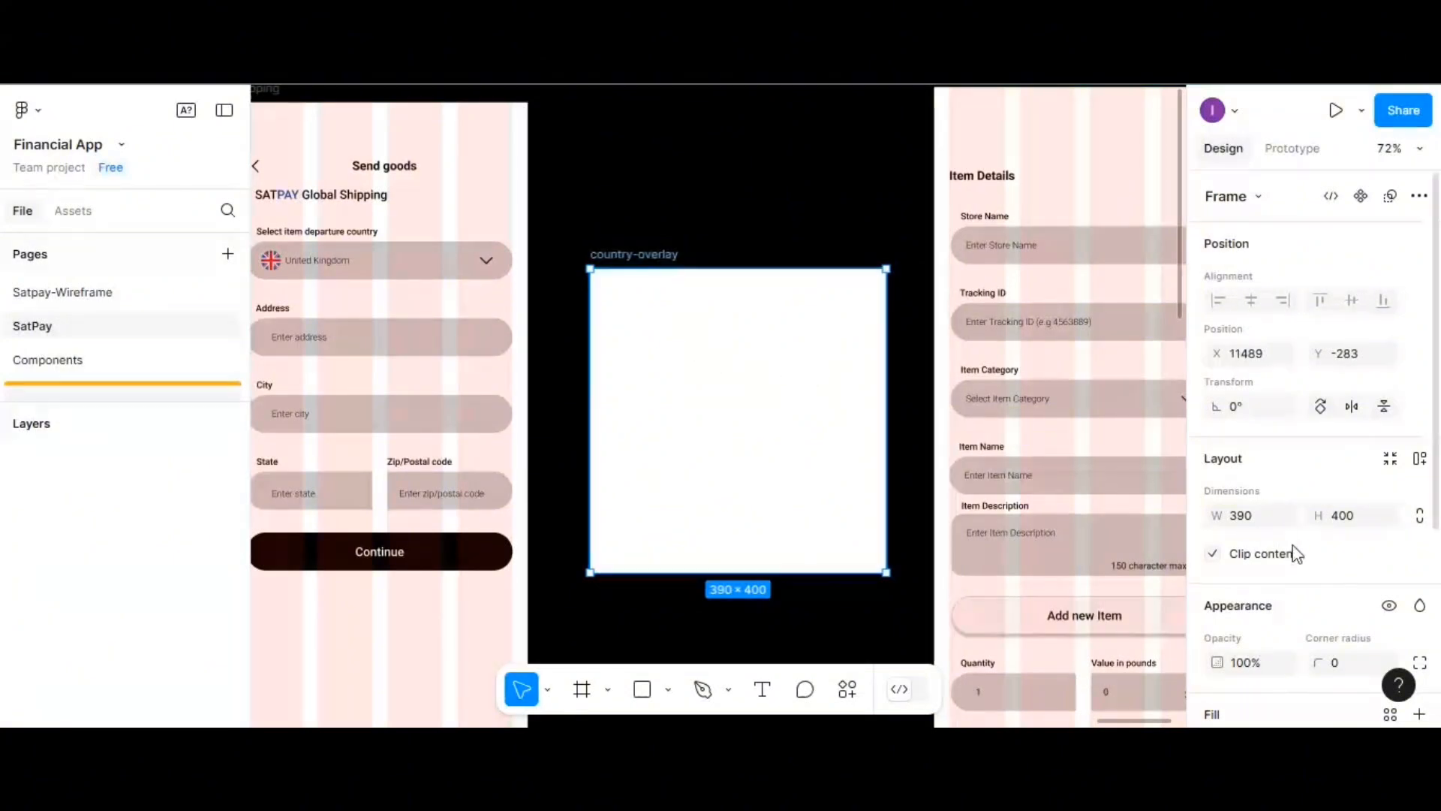
- Round only the top-left and top-right corners of the country-overlay frame with a radius of 25
{"action": "scroll", "coordinate": [1261, 547], "scroll_direction": "down", "scroll_amount": 3}
{"action": "left_click", "coordinate": [1419, 450]}
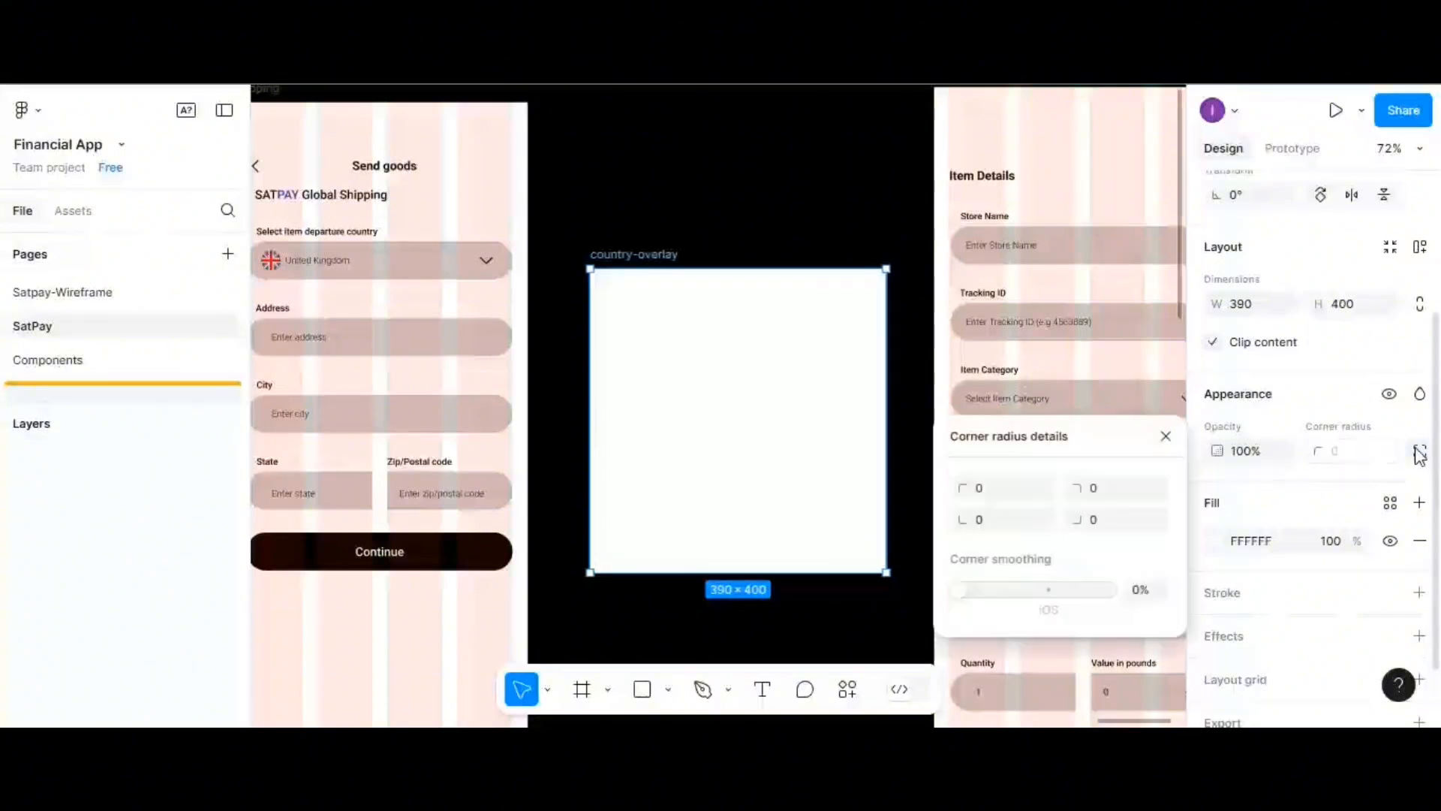
{"action": "left_click", "coordinate": [1093, 488]}
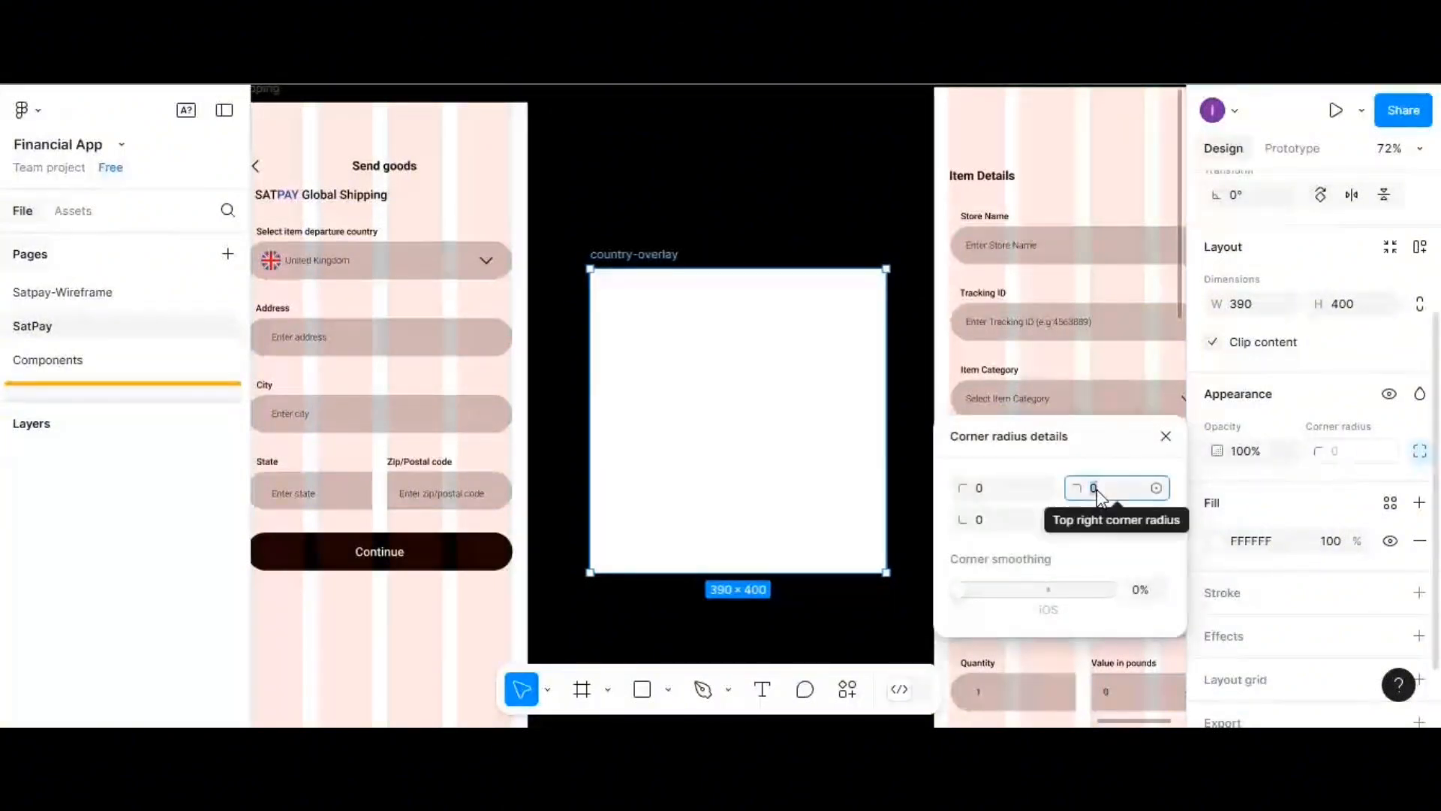
{"action": "type", "text": "25"}
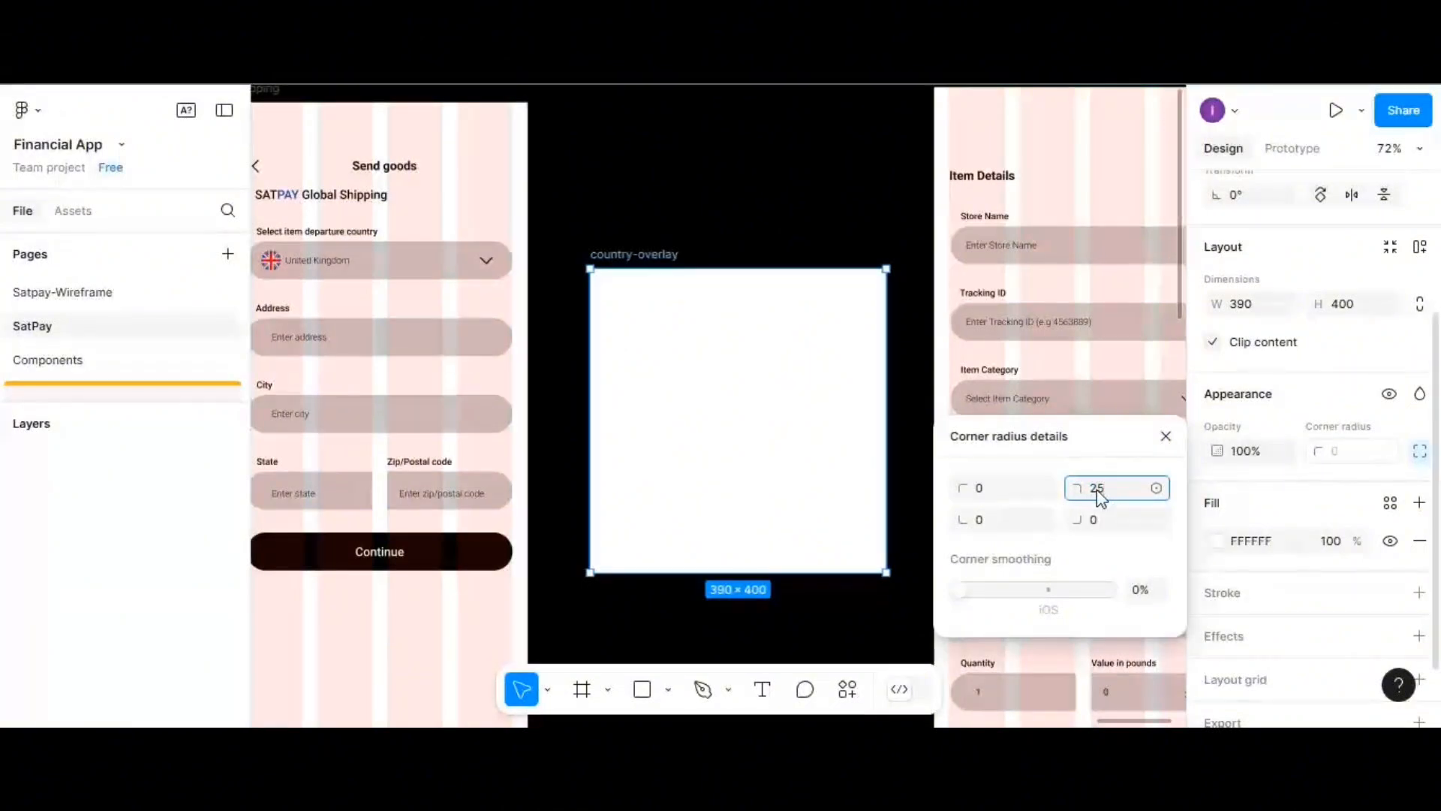
{"action": "left_click", "coordinate": [998, 489]}
{"action": "type", "text": "25"}
{"action": "key", "text": "Return"}
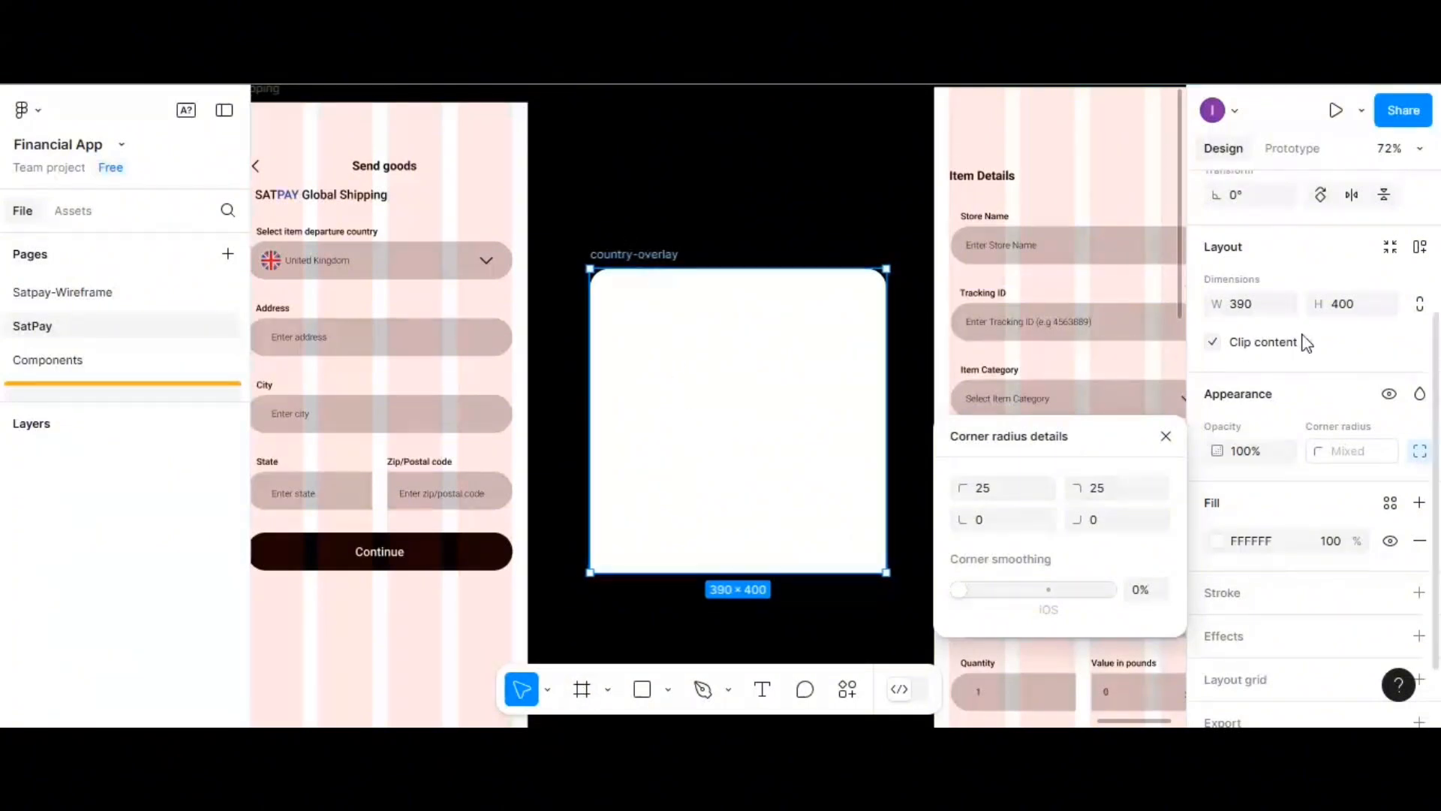
- Apply the 4-column-count layout grid style to the country-overlay frame
{"action": "scroll", "coordinate": [1314, 427], "scroll_direction": "down", "scroll_amount": 1}
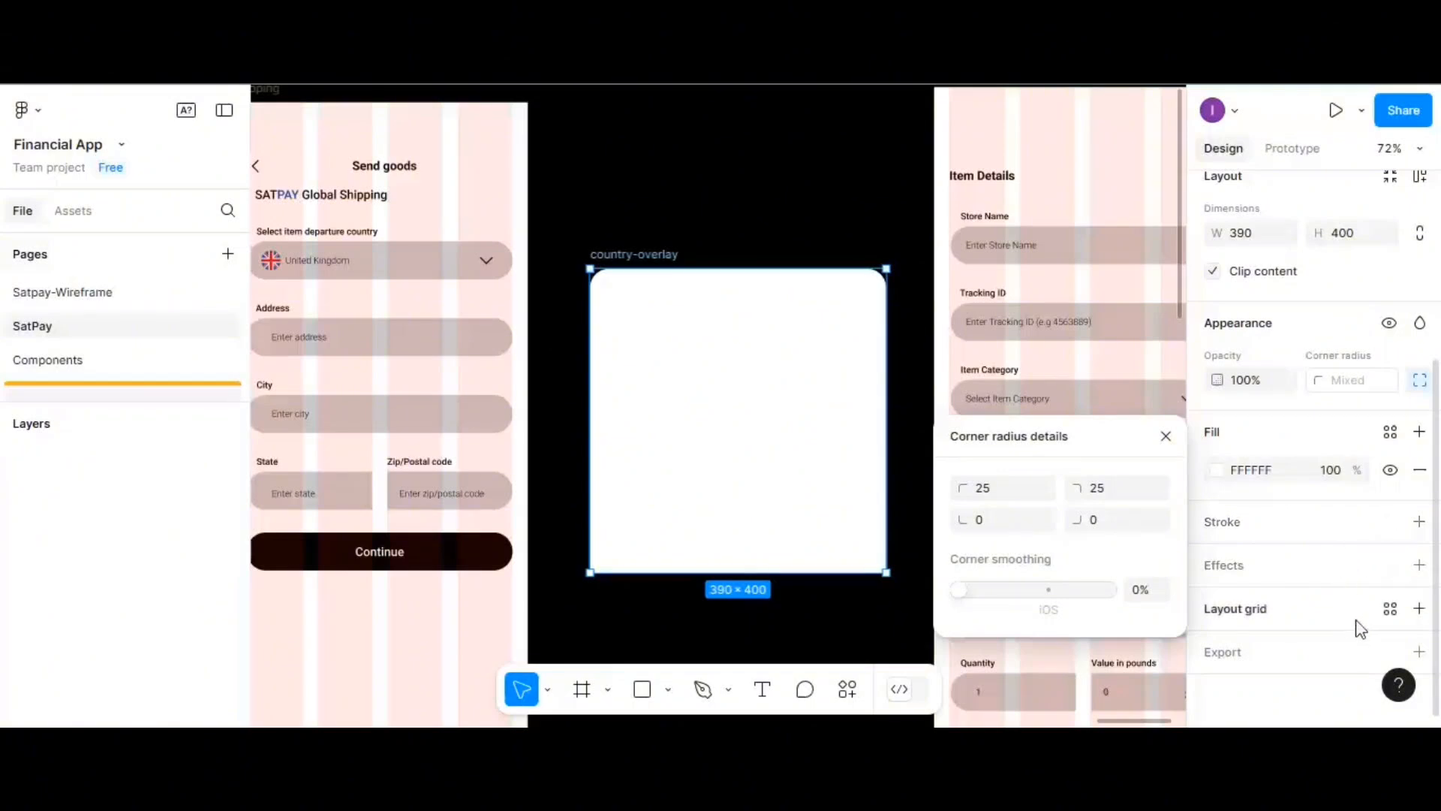
{"action": "left_click", "coordinate": [1391, 608]}
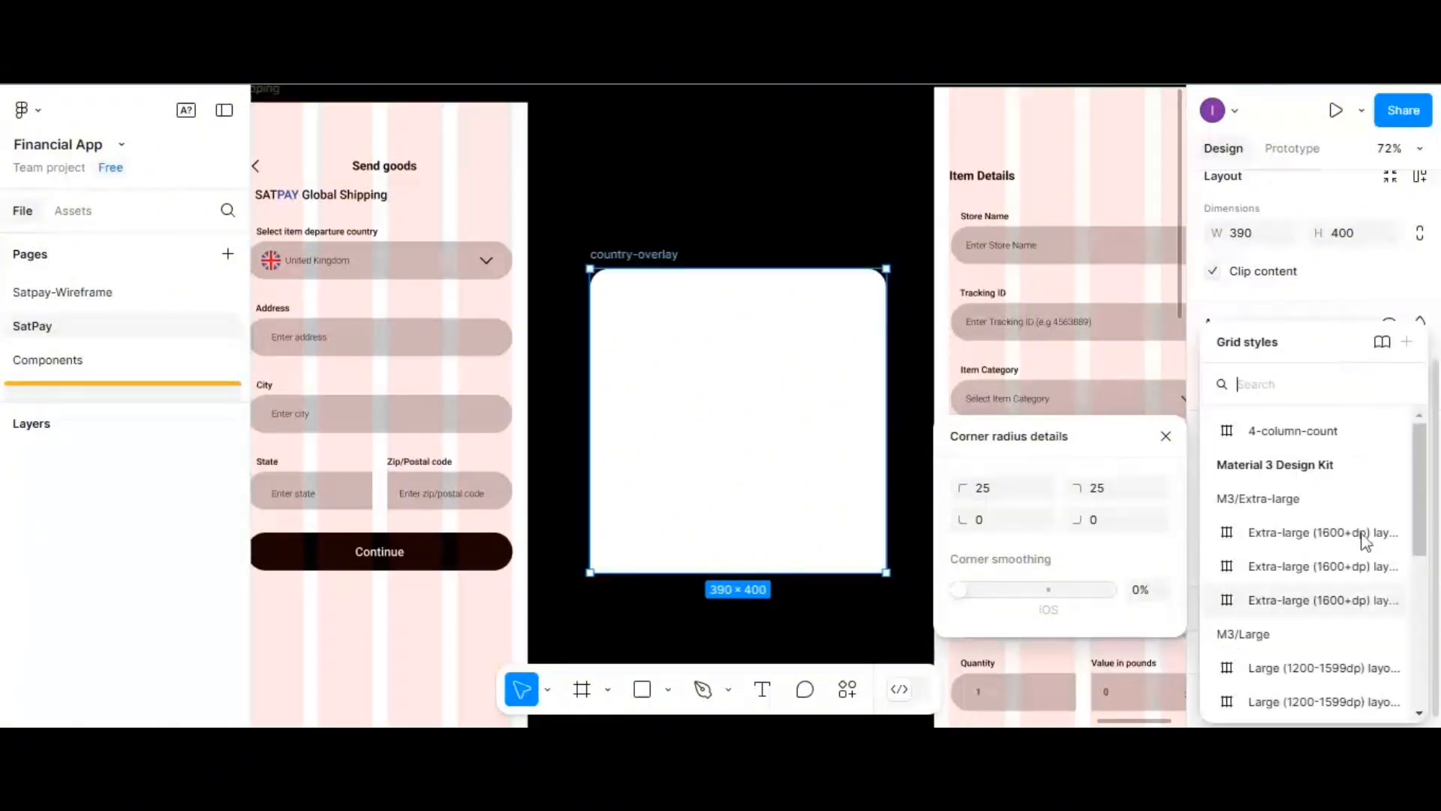
{"action": "left_click", "coordinate": [1298, 430]}
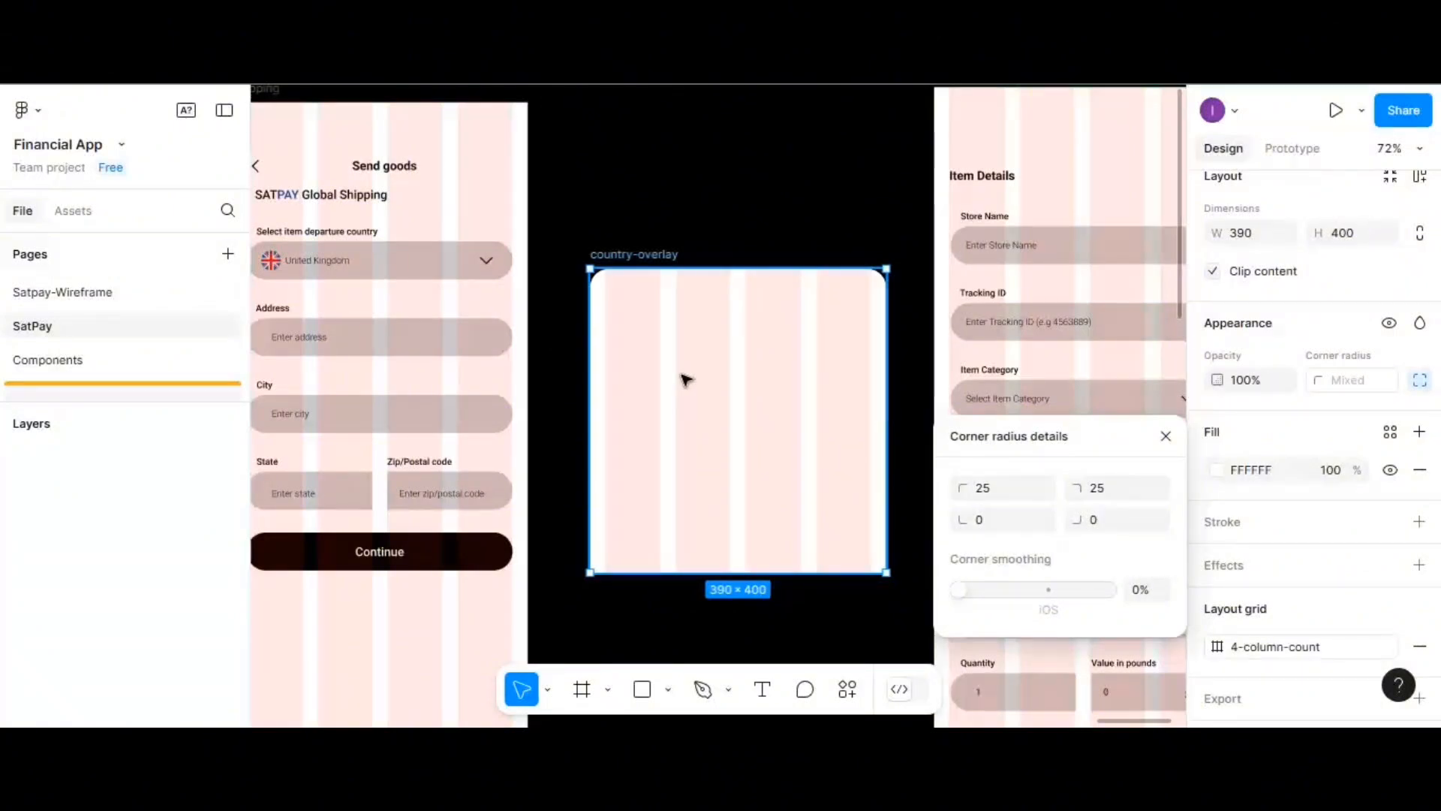
- Draw a row frame 350 wide across the columns near the top of country-overlay and set its height to 50
{"action": "left_click", "coordinate": [582, 689]}
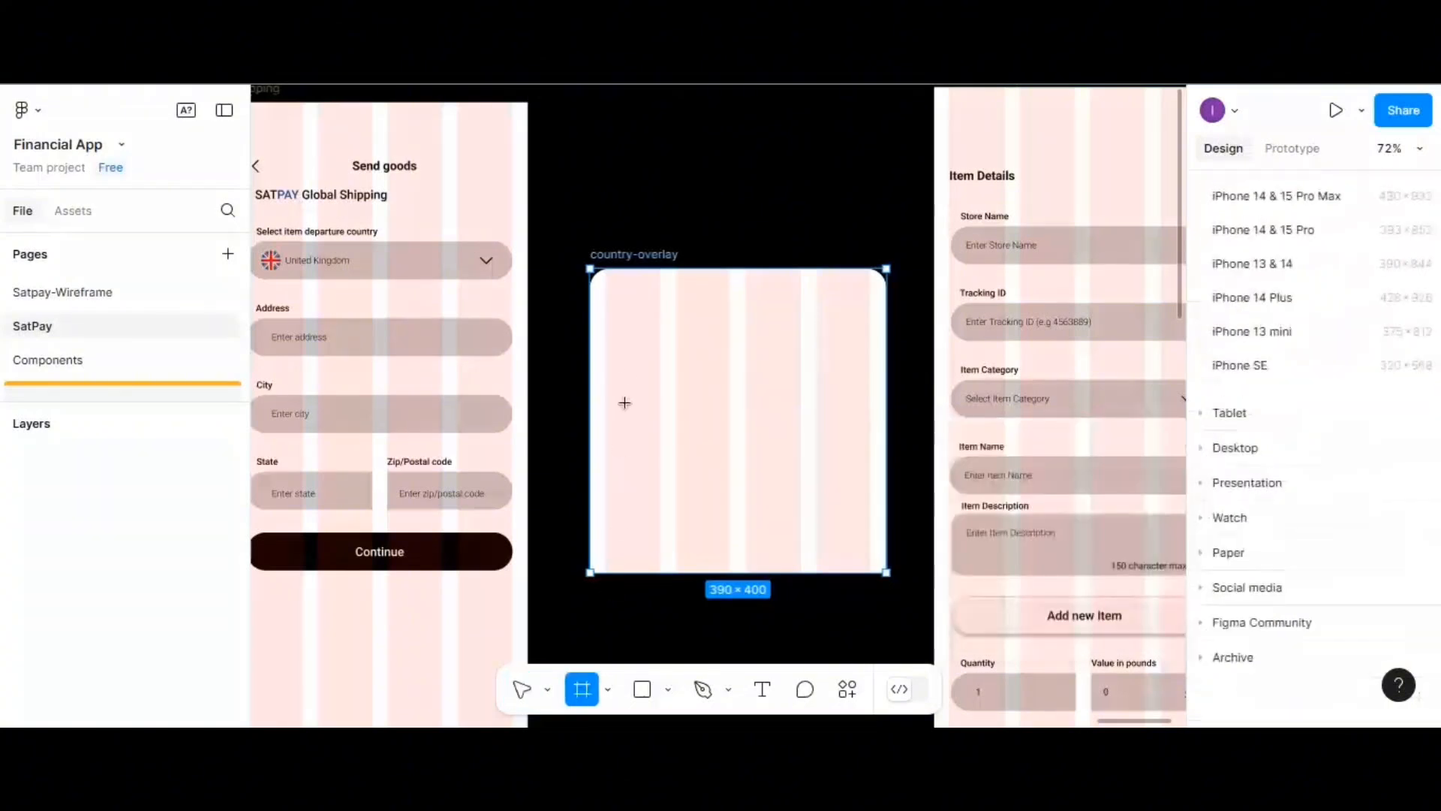
{"action": "left_click_drag", "start_coordinate": [605, 291], "coordinate": [870, 340]}
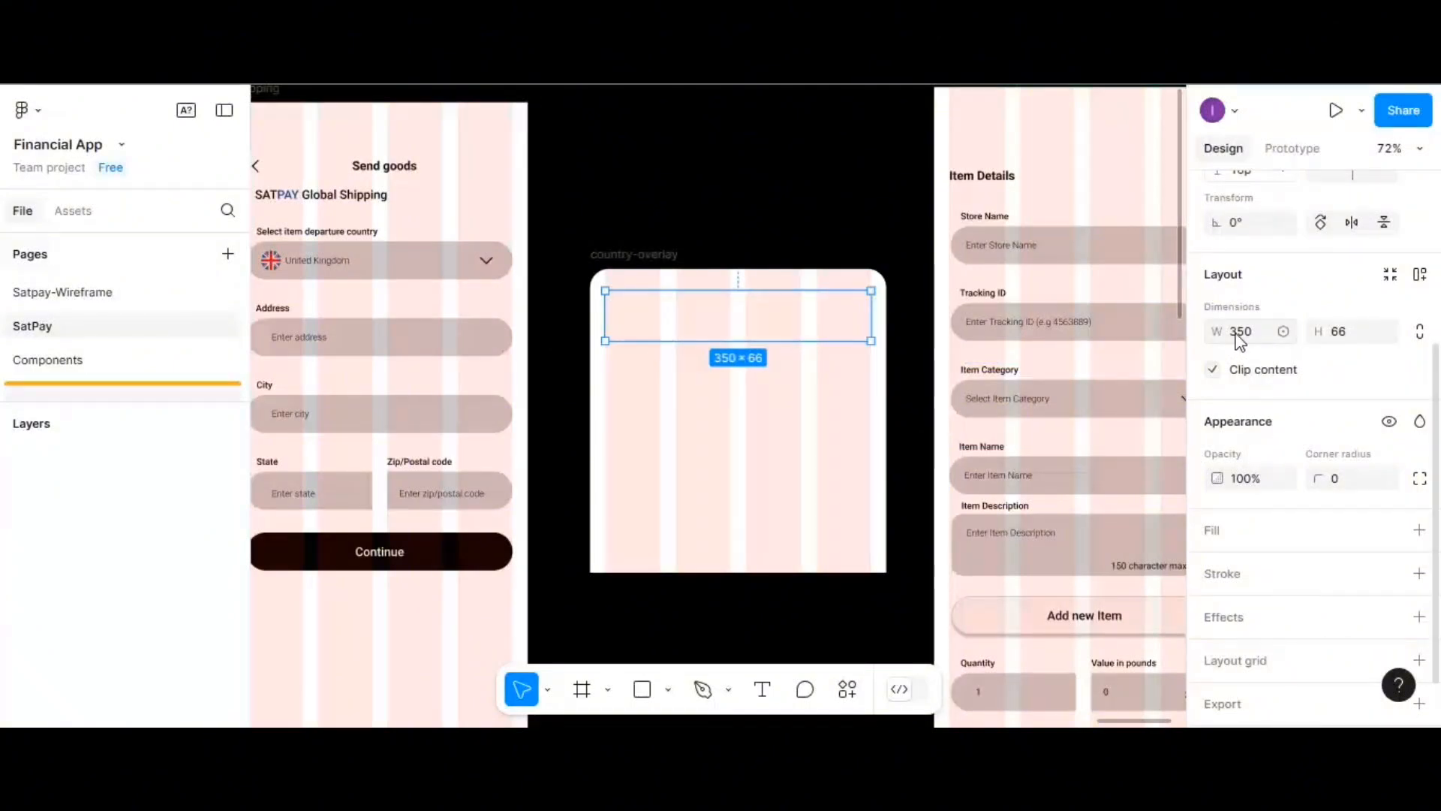
{"action": "left_click", "coordinate": [1350, 335]}
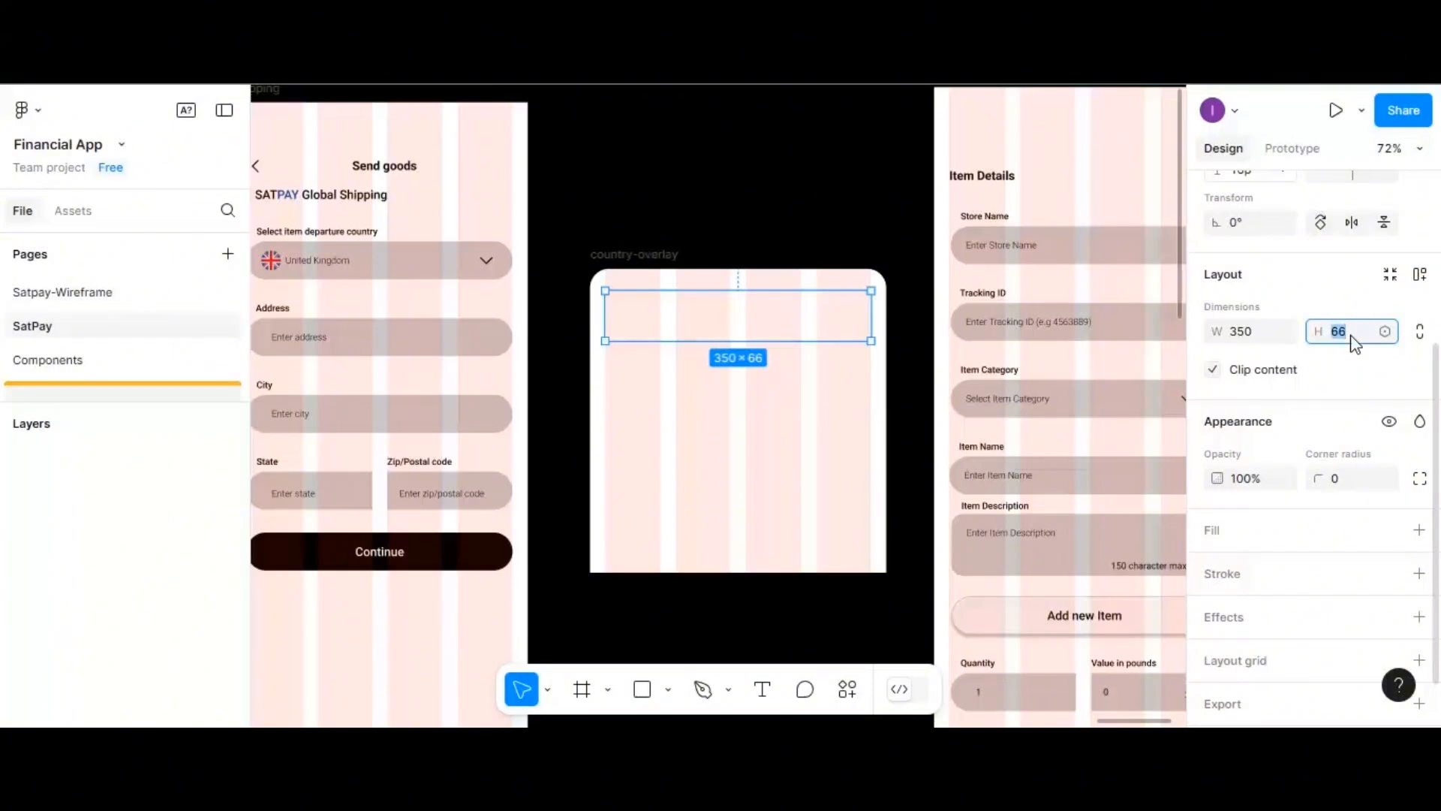
{"action": "type", "text": "50"}
{"action": "key", "text": "Return"}
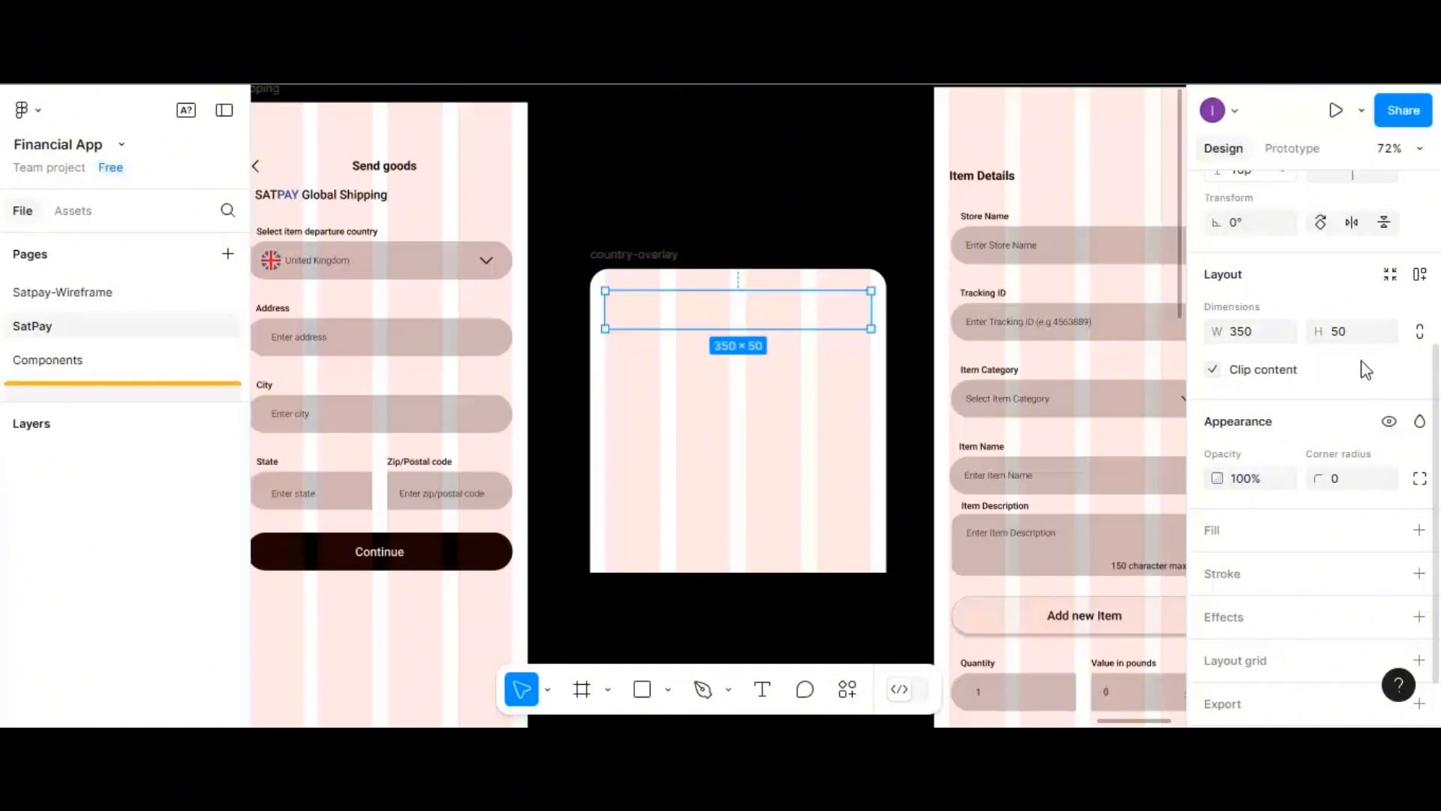
- Add a black inside stroke of weight 1 to only the row frame's bottom edge and move the row lower in country-overlay
{"action": "left_click", "coordinate": [1418, 573]}
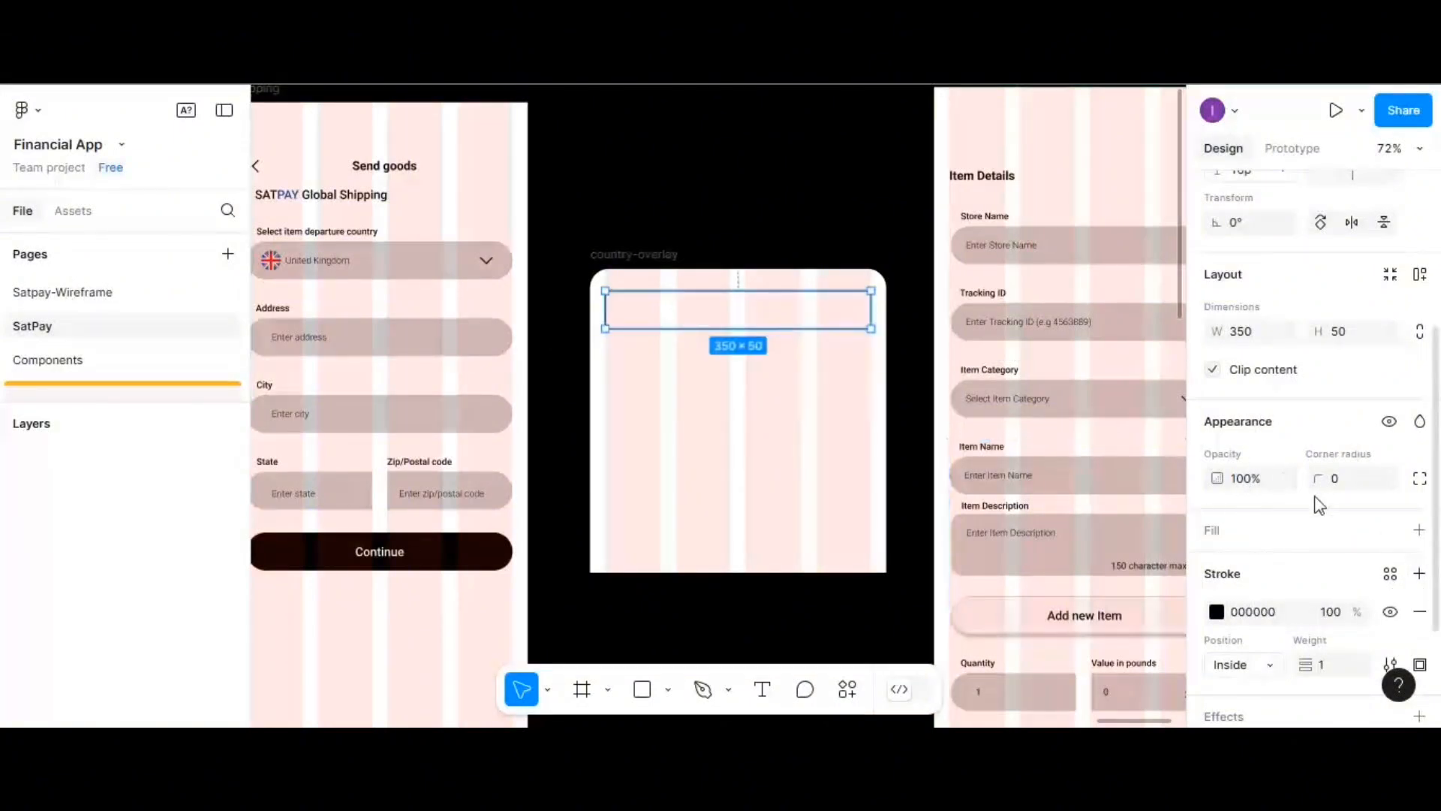
{"action": "scroll", "coordinate": [1319, 505], "scroll_direction": "down", "scroll_amount": 3}
{"action": "left_click", "coordinate": [1419, 373]}
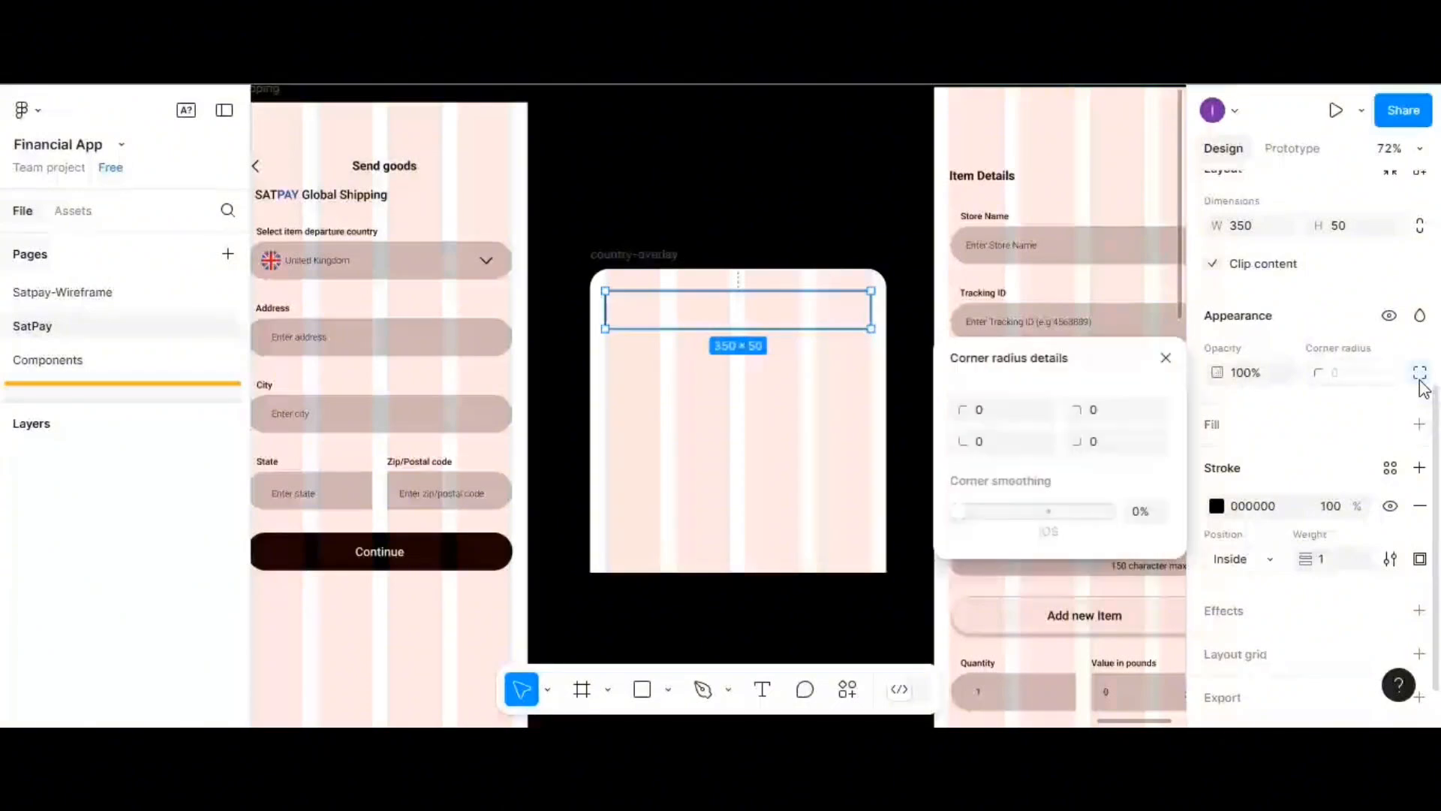
{"action": "scroll", "coordinate": [1421, 387], "scroll_direction": "down", "scroll_amount": 1}
{"action": "left_click", "coordinate": [1420, 513]}
{"action": "left_click", "coordinate": [1376, 601]}
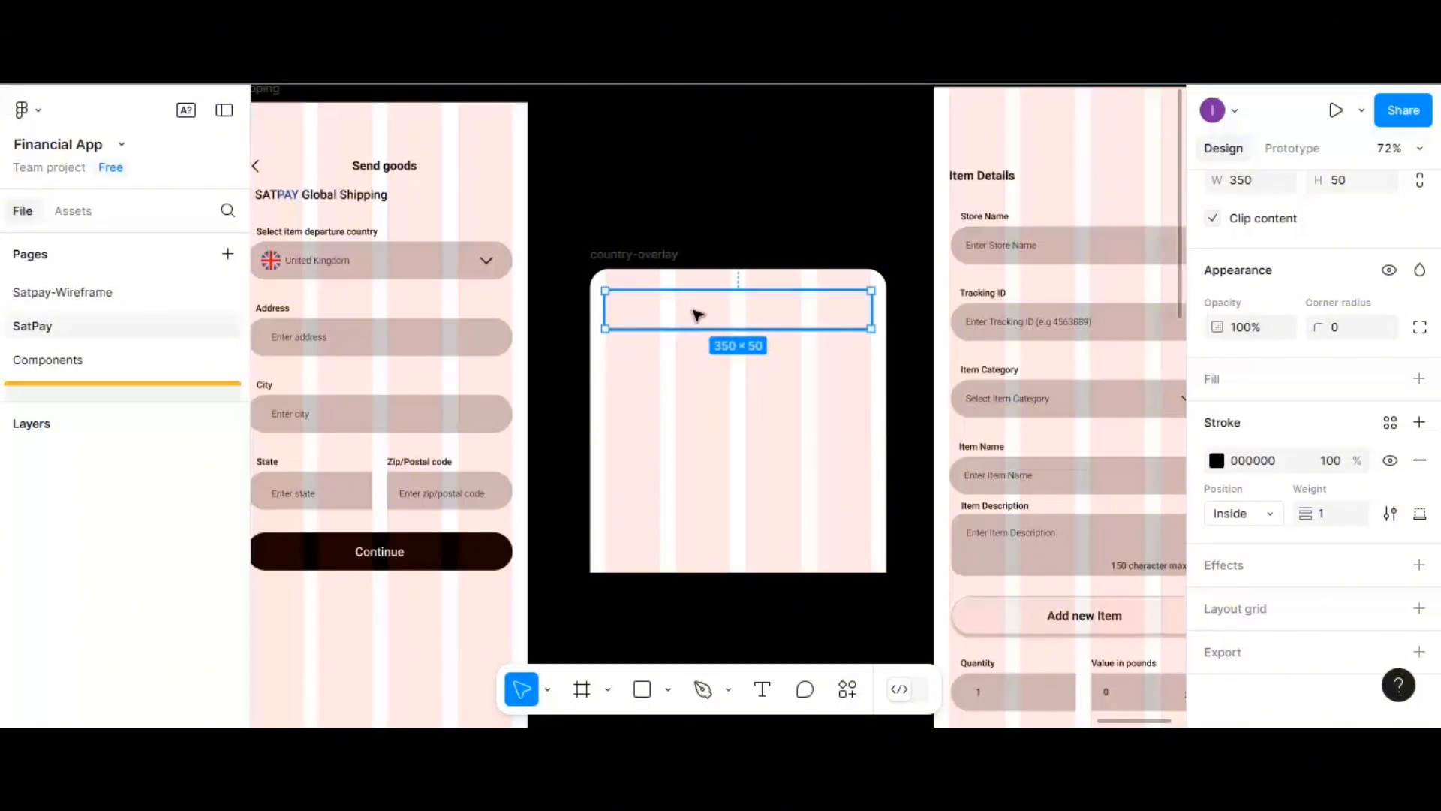
{"action": "left_click_drag", "start_coordinate": [696, 314], "coordinate": [708, 354]}
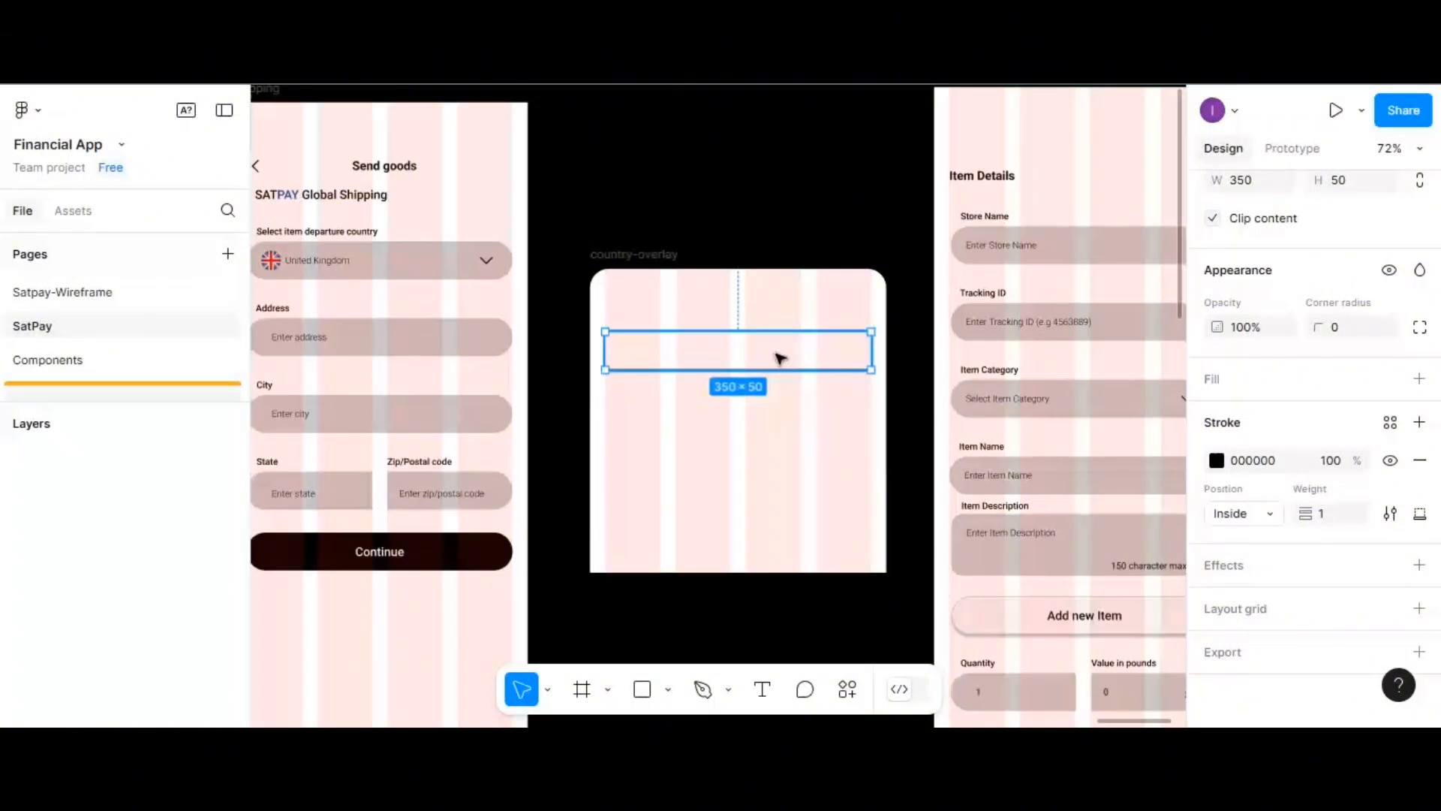
{"action": "scroll", "coordinate": [780, 358], "scroll_direction": "right", "scroll_amount": 3}
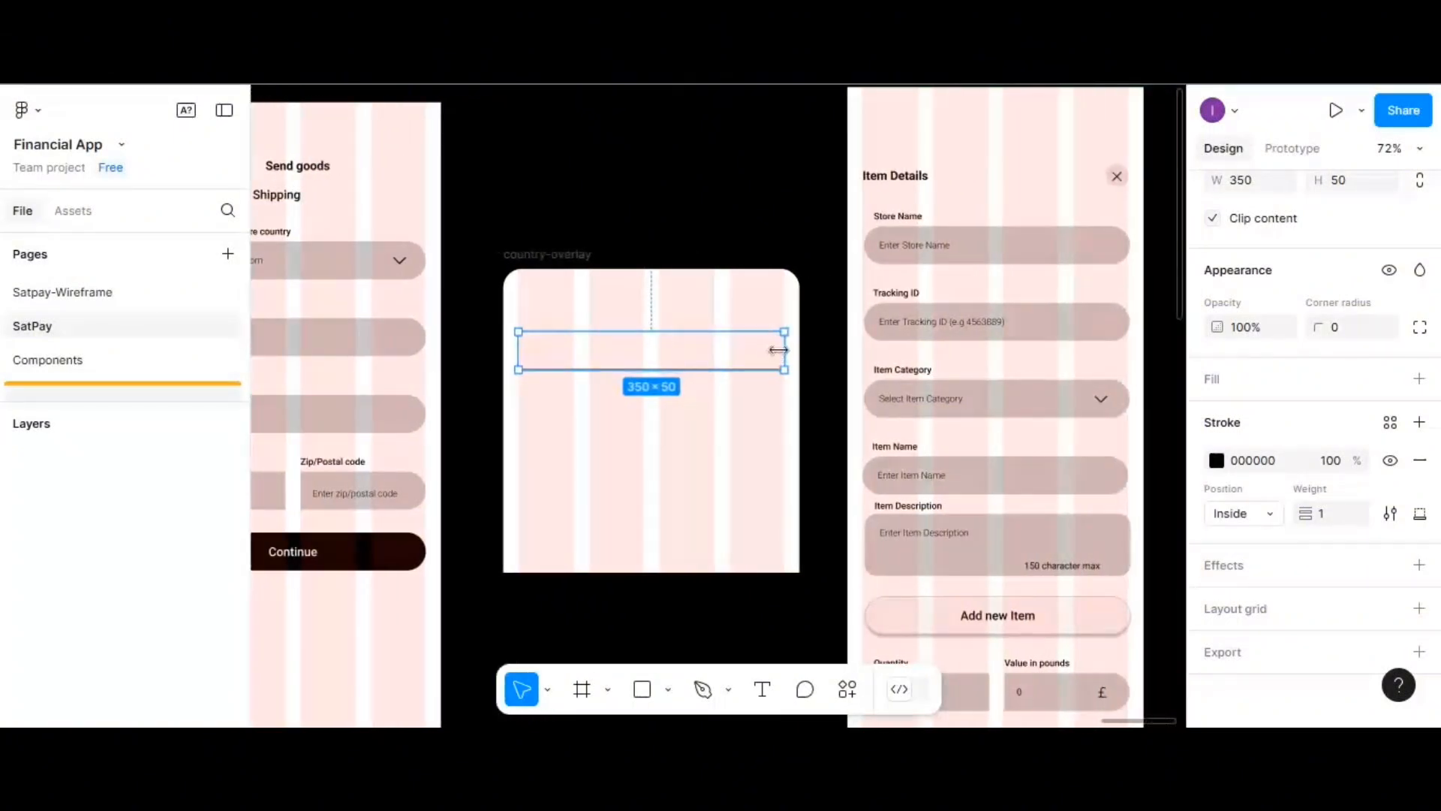
- Copy the Item Details heading and its close icon to the top of the country-overlay frame
{"action": "left_click", "coordinate": [891, 183]}
{"action": "left_click", "coordinate": [1108, 179], "text": "shift"}
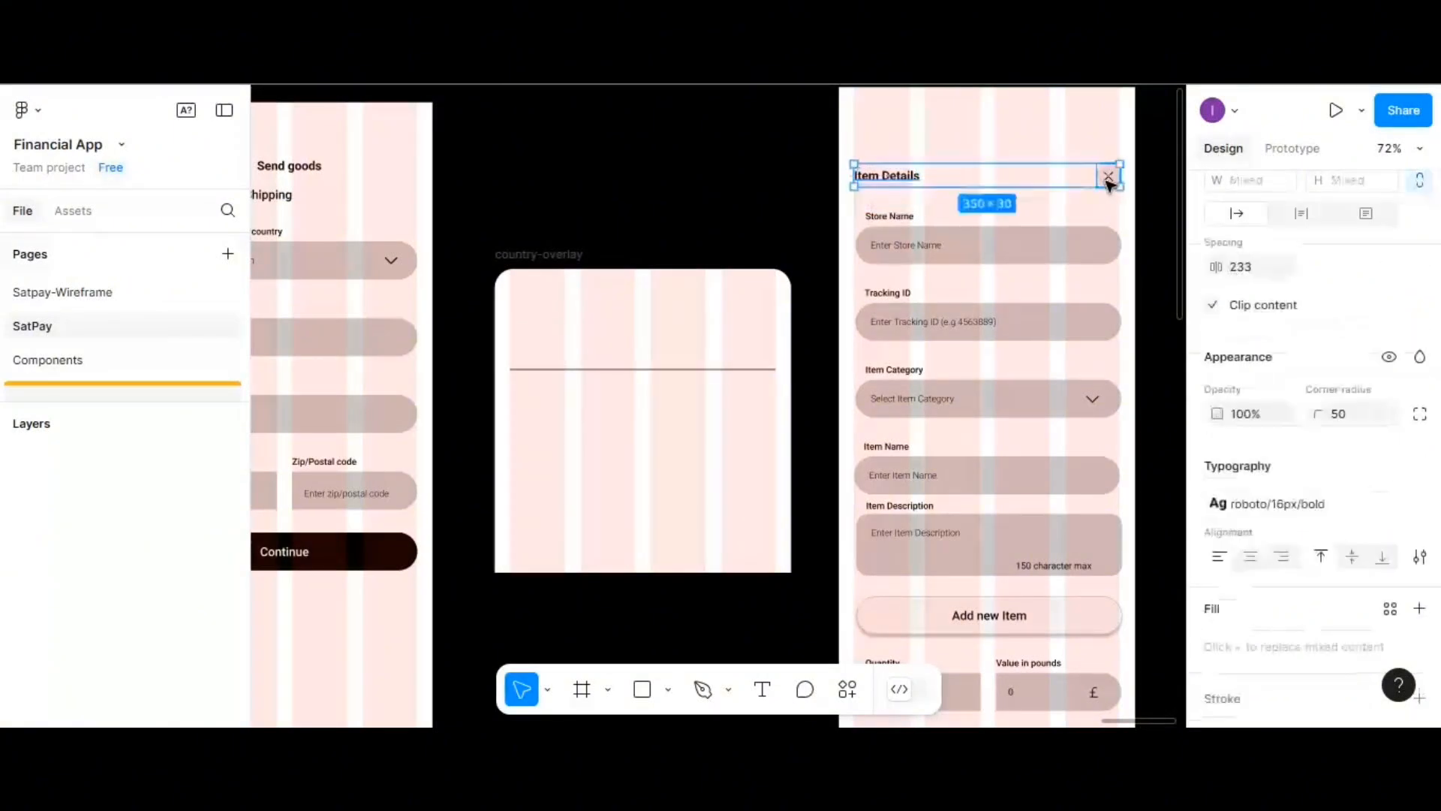
{"action": "left_click_drag", "start_coordinate": [1029, 180], "coordinate": [685, 312]}
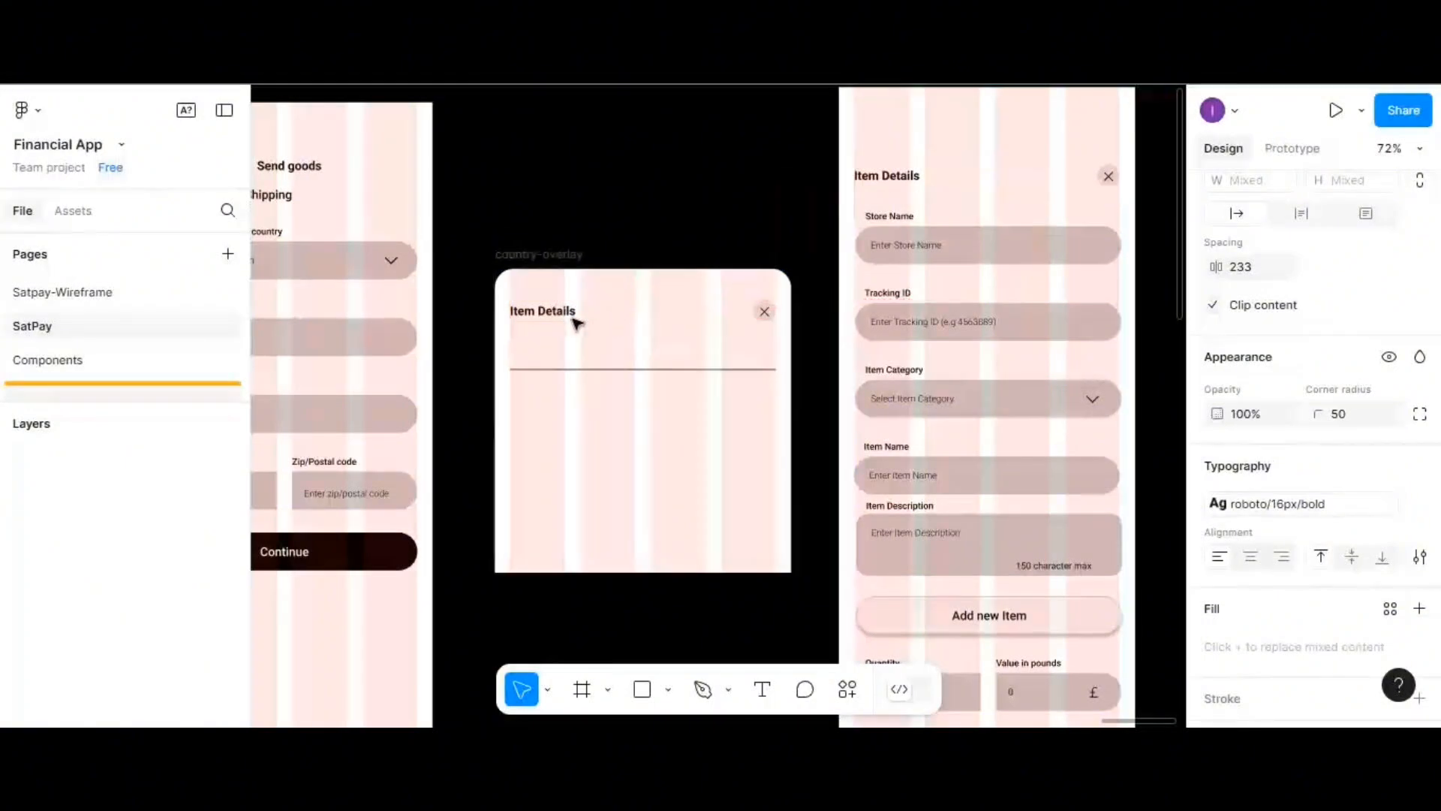
- Change the copied heading in country-overlay to read "Select Country"
{"action": "left_click", "coordinate": [573, 314]}
{"action": "double_click", "coordinate": [557, 318]}
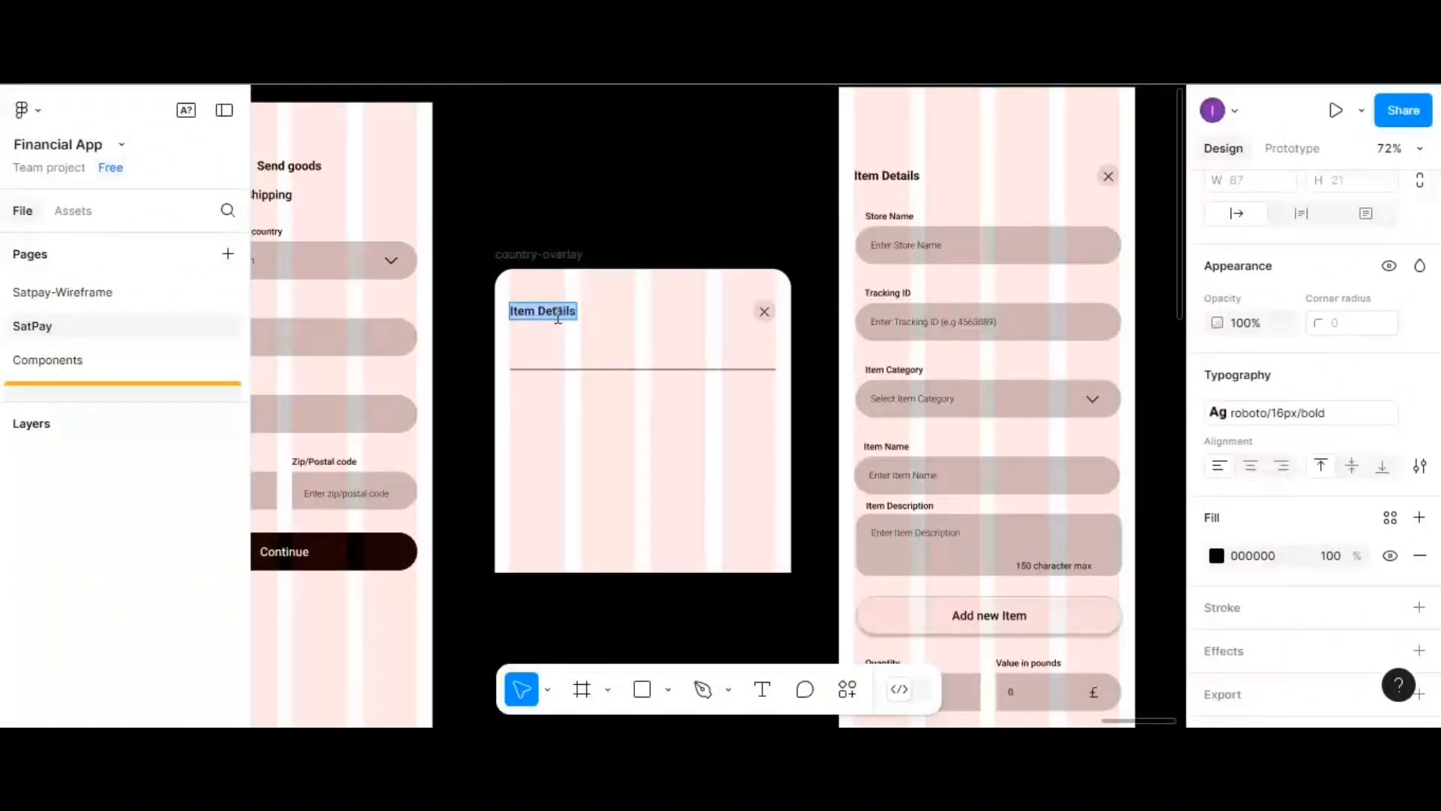
{"action": "type", "text": "S"}
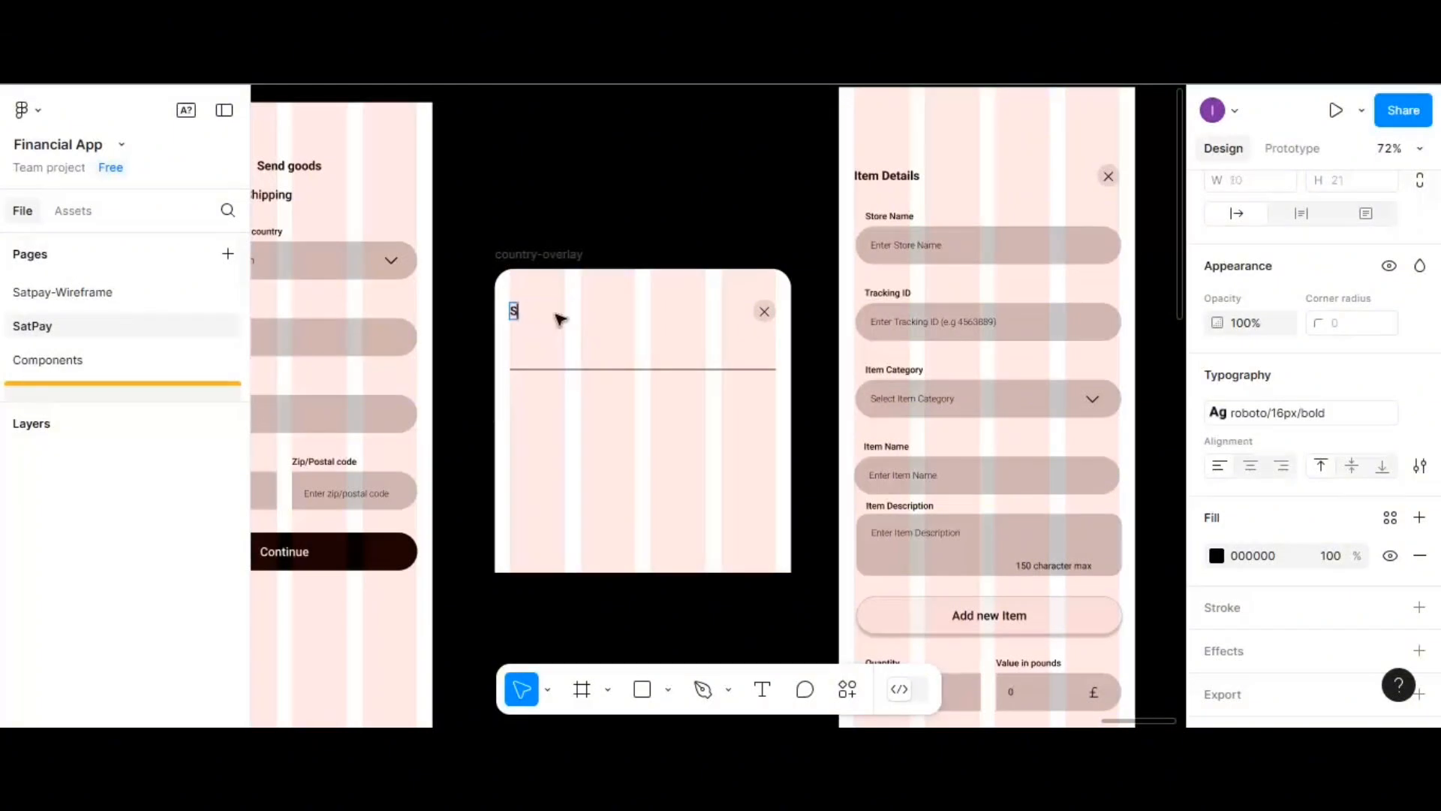
{"action": "type", "text": "elect C"}
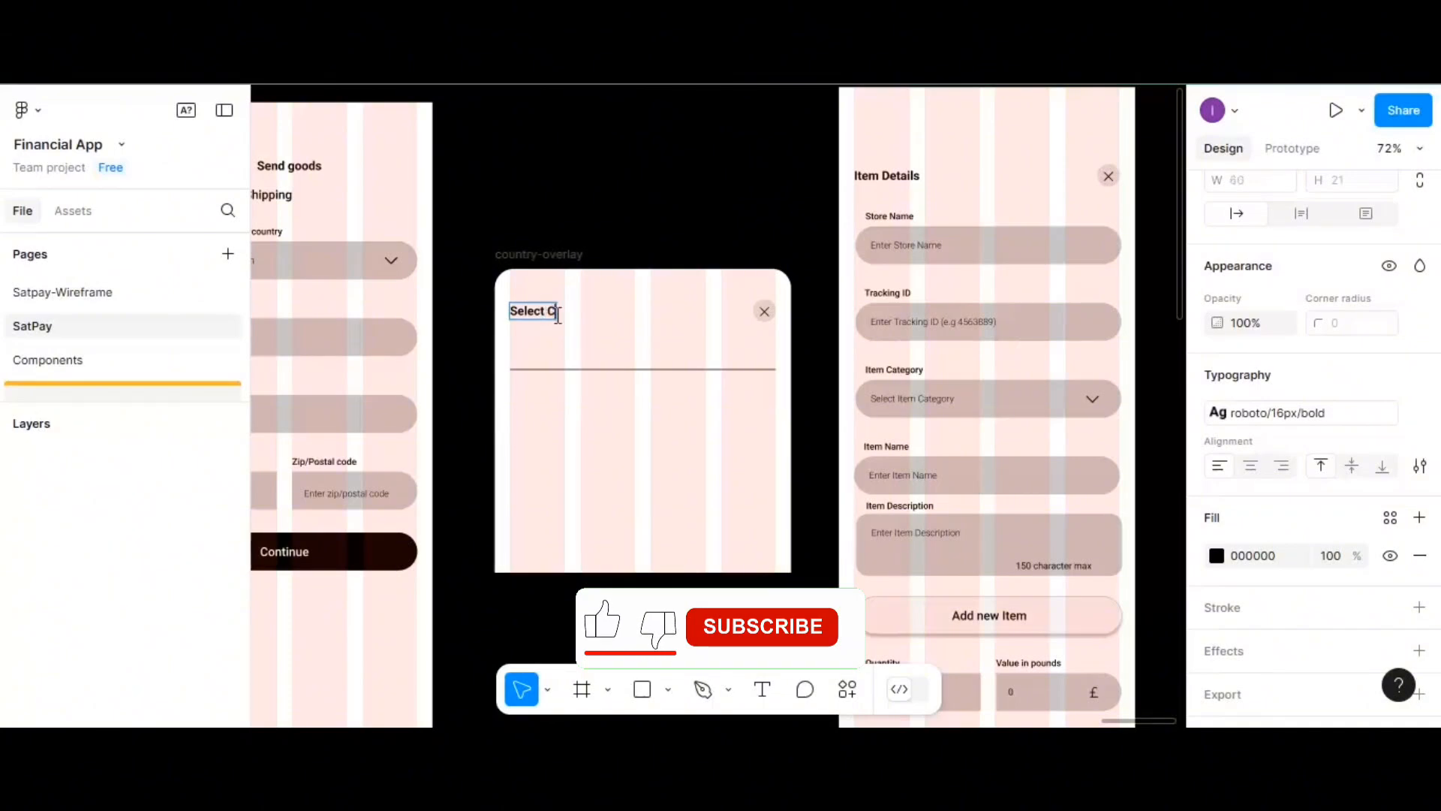
{"action": "type", "text": "ountry"}
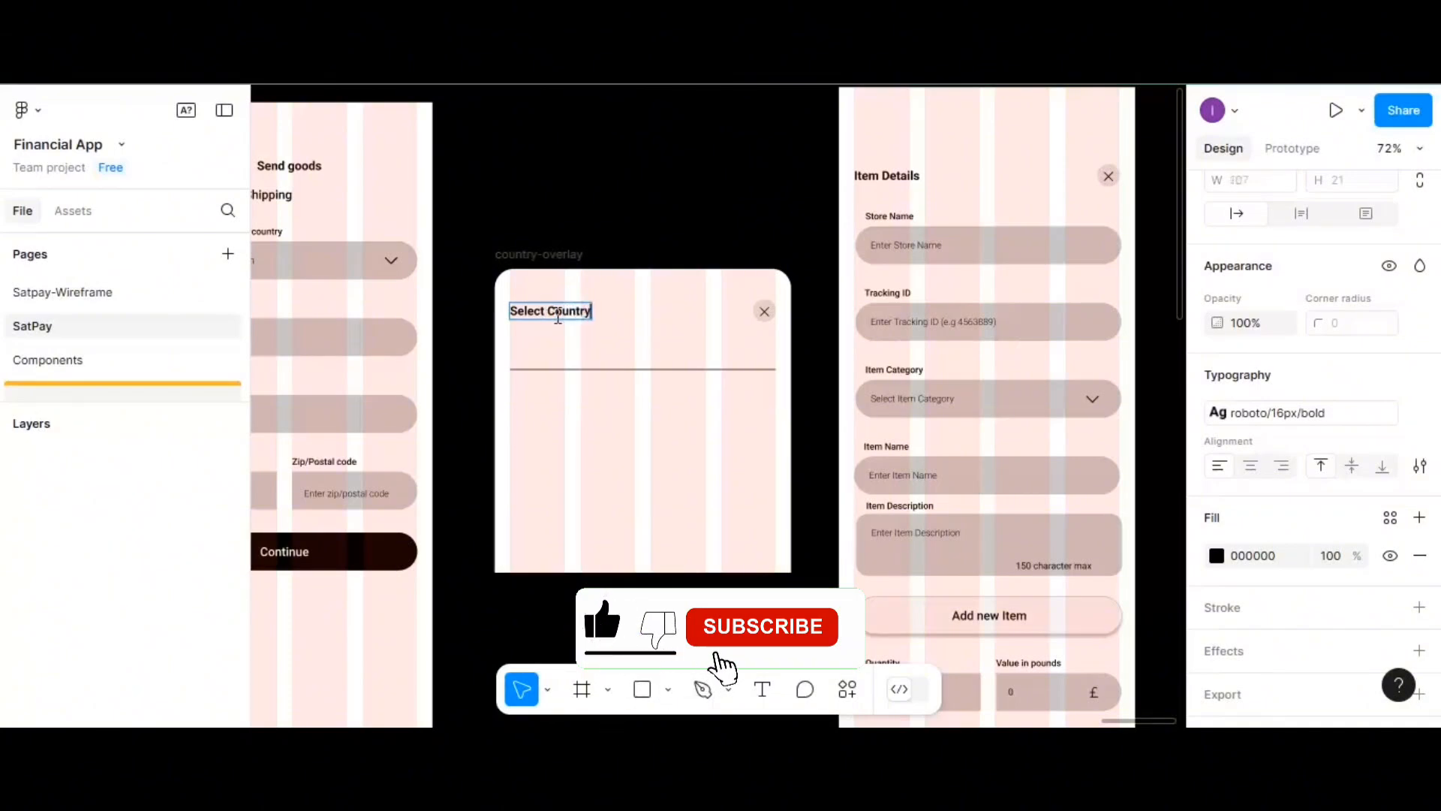
{"action": "key", "text": "Escape"}
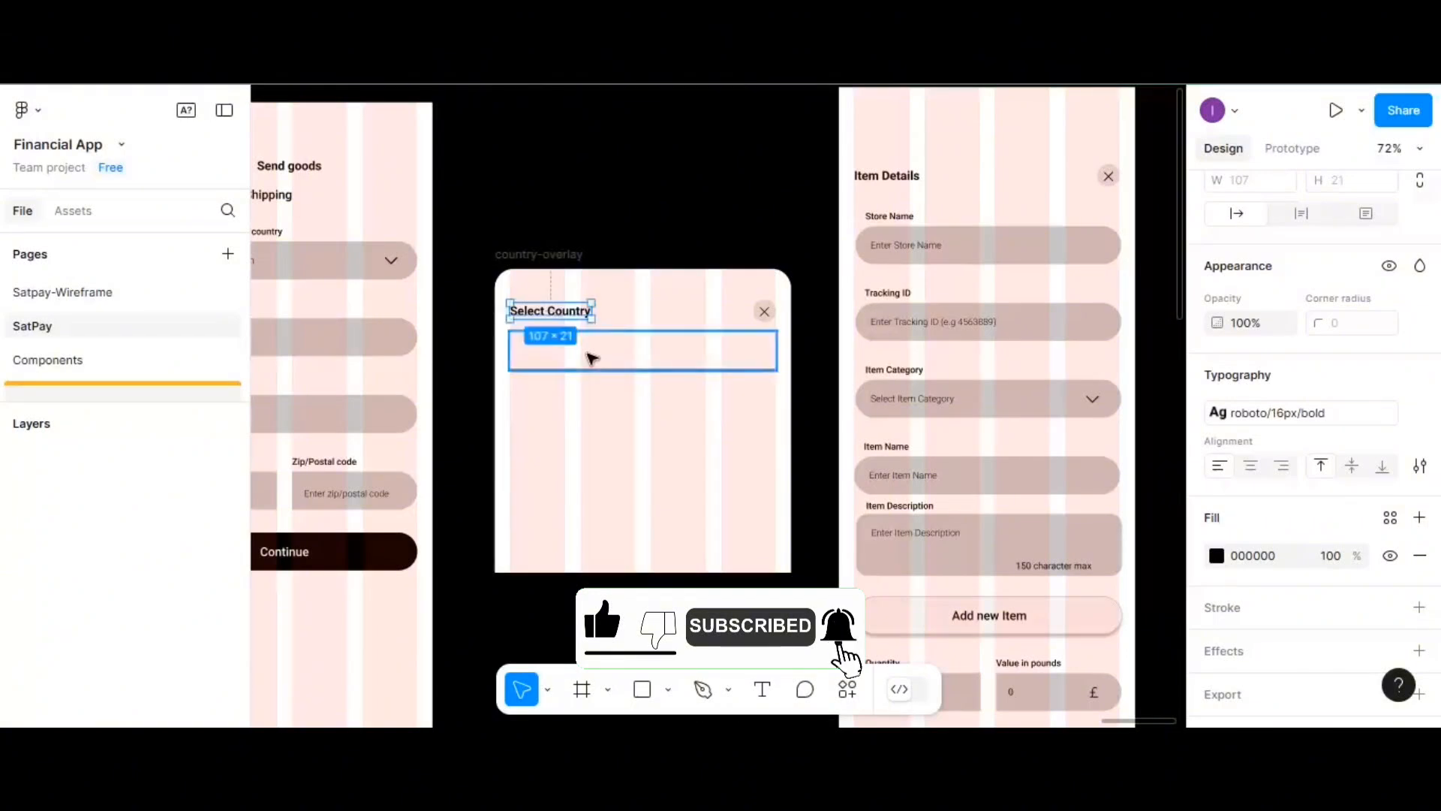
- Move the row frame lower in country-overlay and duplicate the heading above it as "Available countries you can ship to"
{"action": "left_click", "coordinate": [600, 365]}
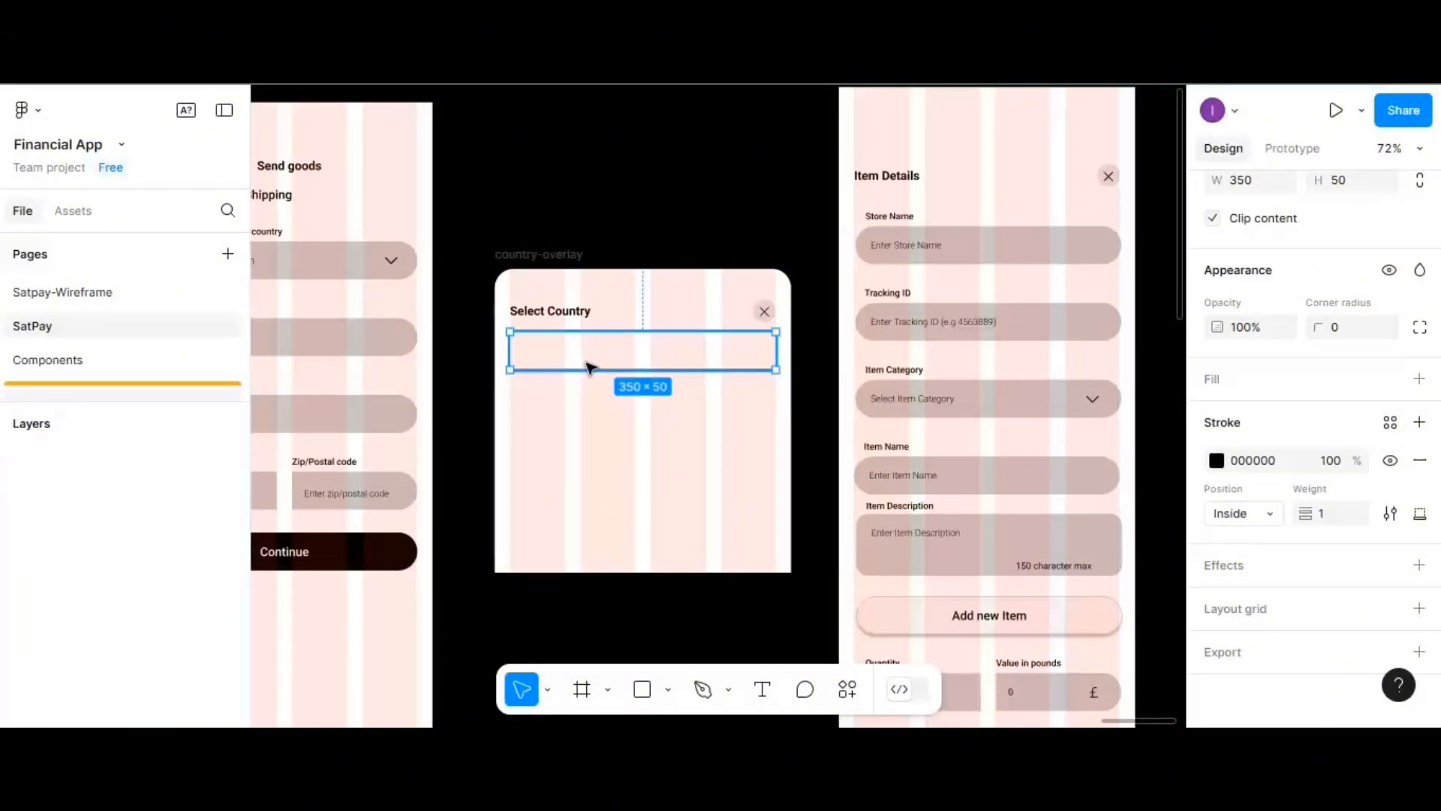
{"action": "left_click_drag", "start_coordinate": [590, 367], "coordinate": [589, 395]}
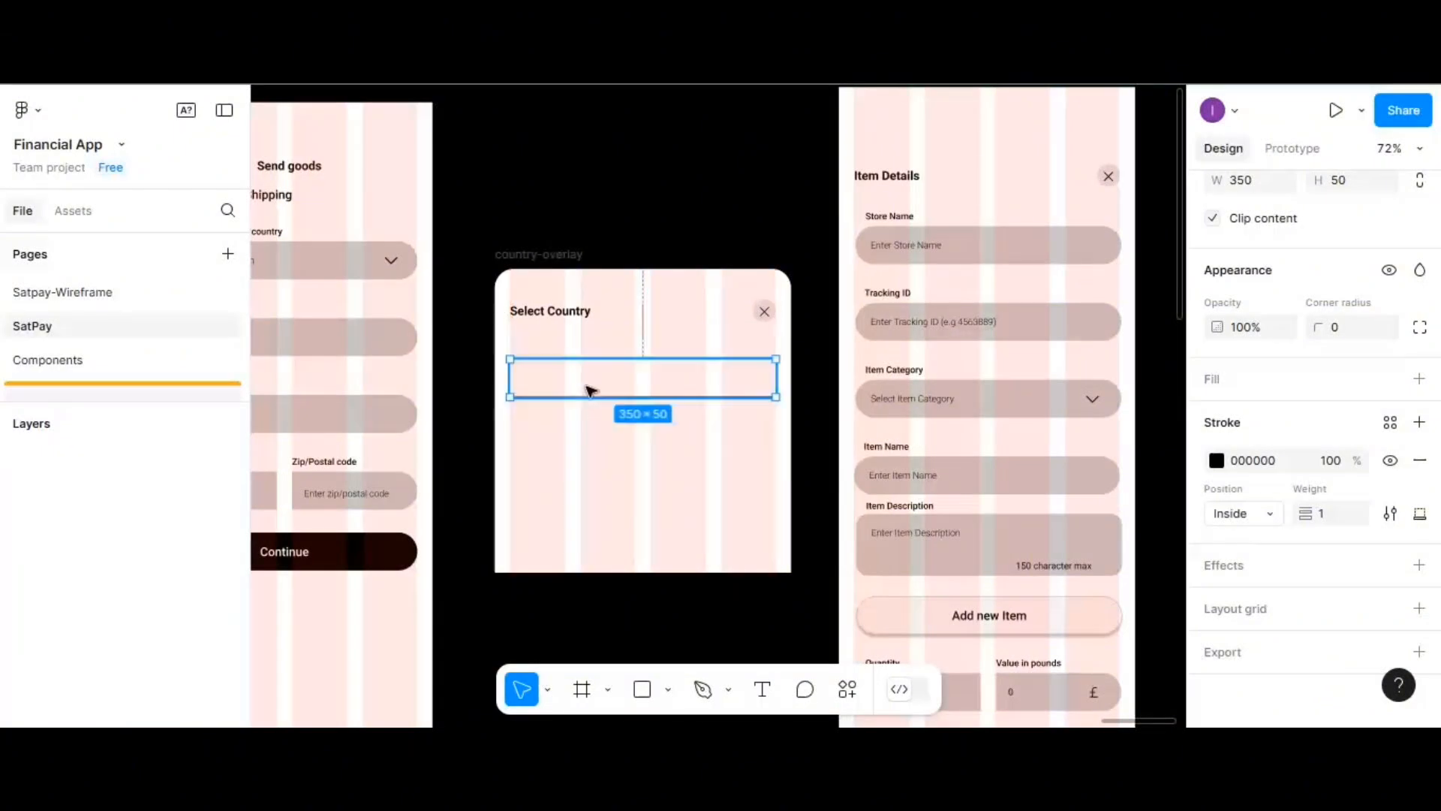
{"action": "left_click", "coordinate": [574, 322]}
{"action": "left_click_drag", "start_coordinate": [568, 312], "coordinate": [569, 351]}
{"action": "double_click", "coordinate": [568, 352]}
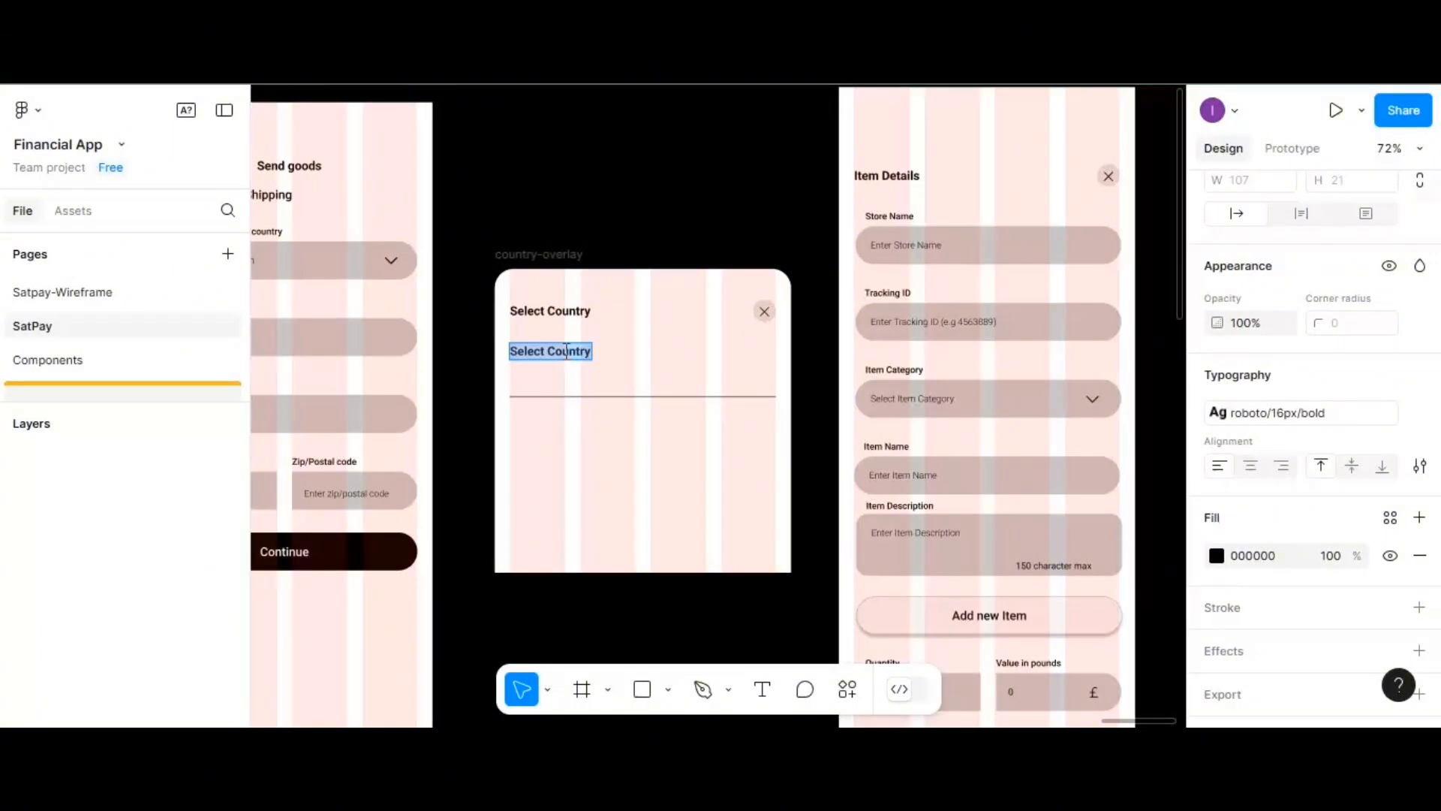
{"action": "type", "text": "Avai"}
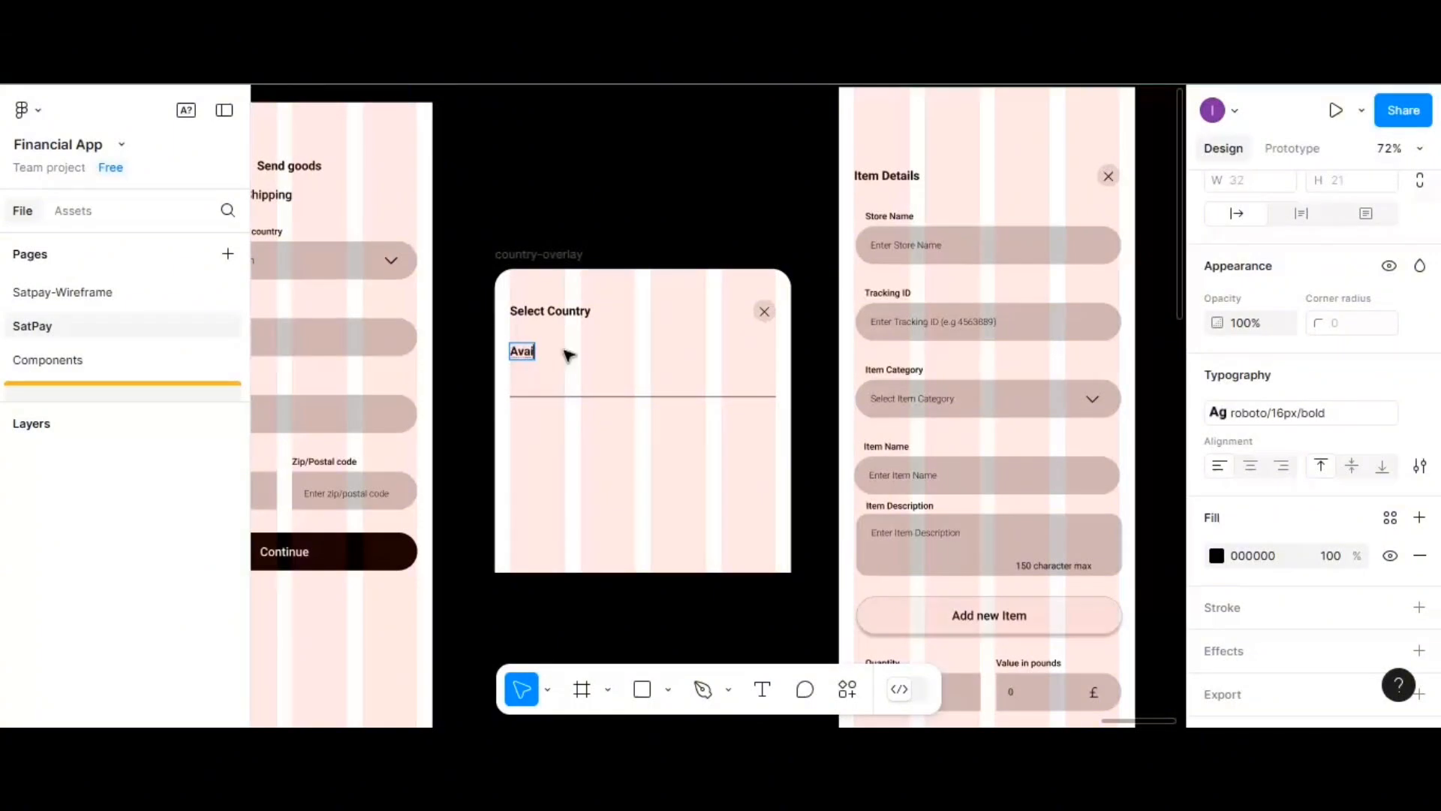
{"action": "type", "text": "lable coun"}
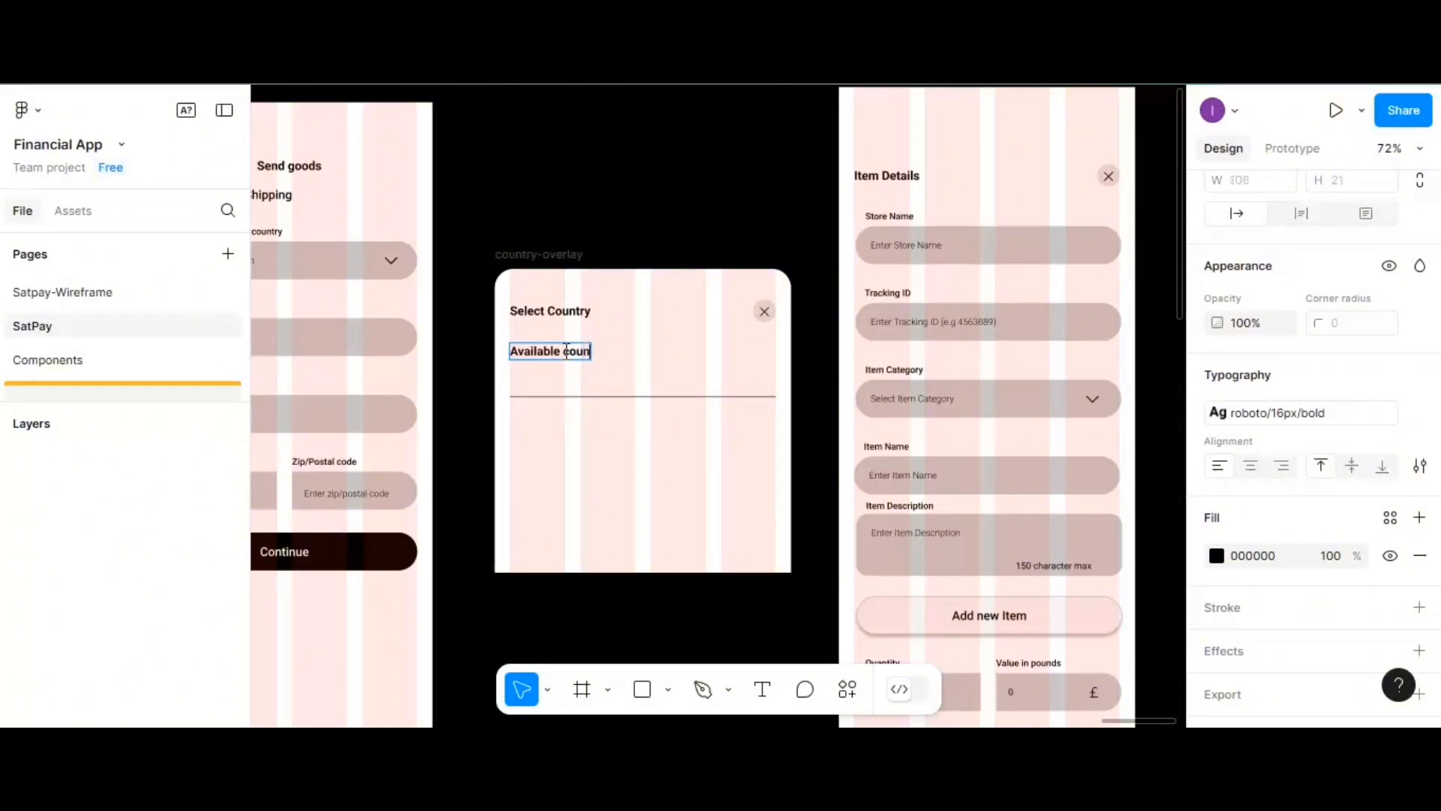
{"action": "type", "text": "tries "}
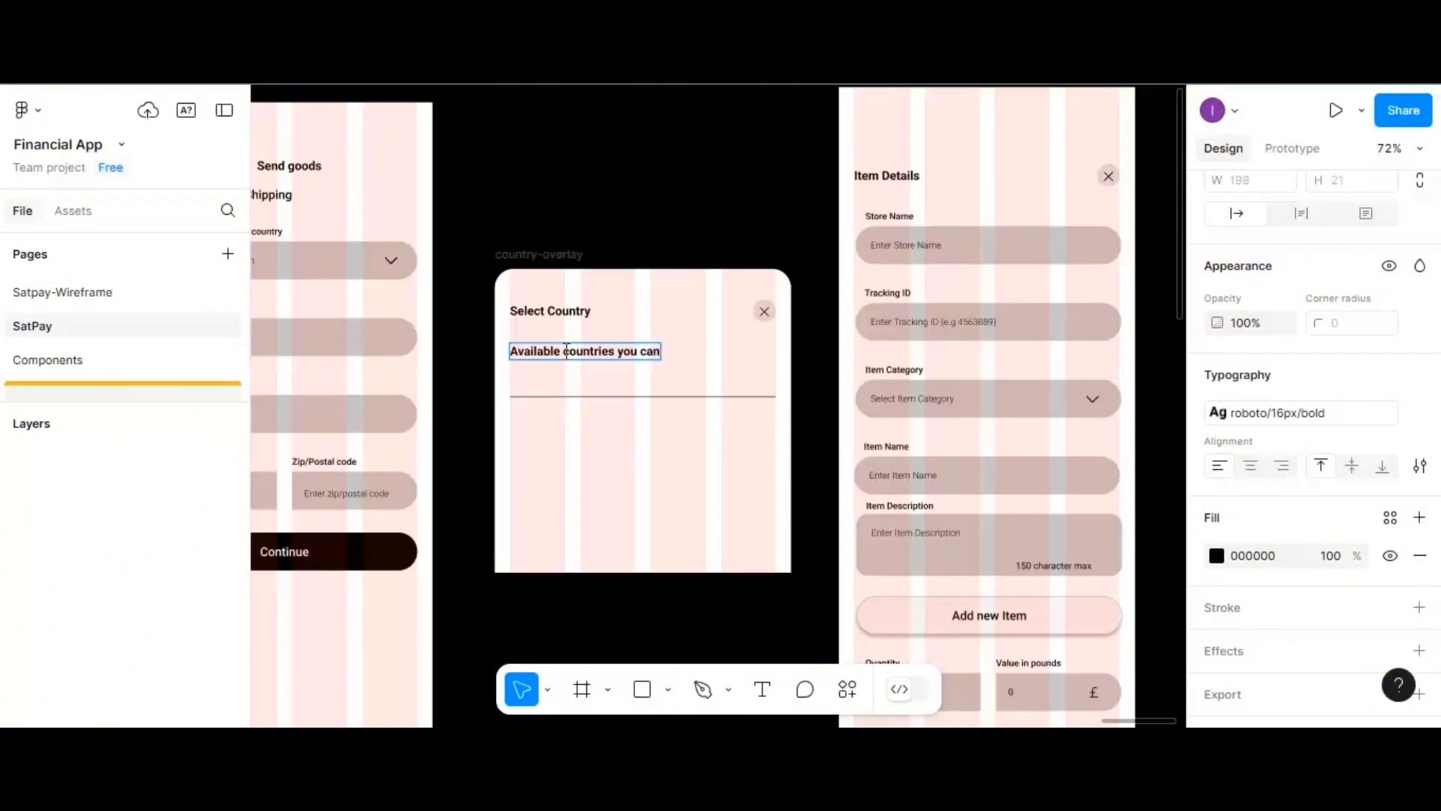
{"action": "type", "text": "you can ship to"}
{"action": "key", "text": "Escape"}
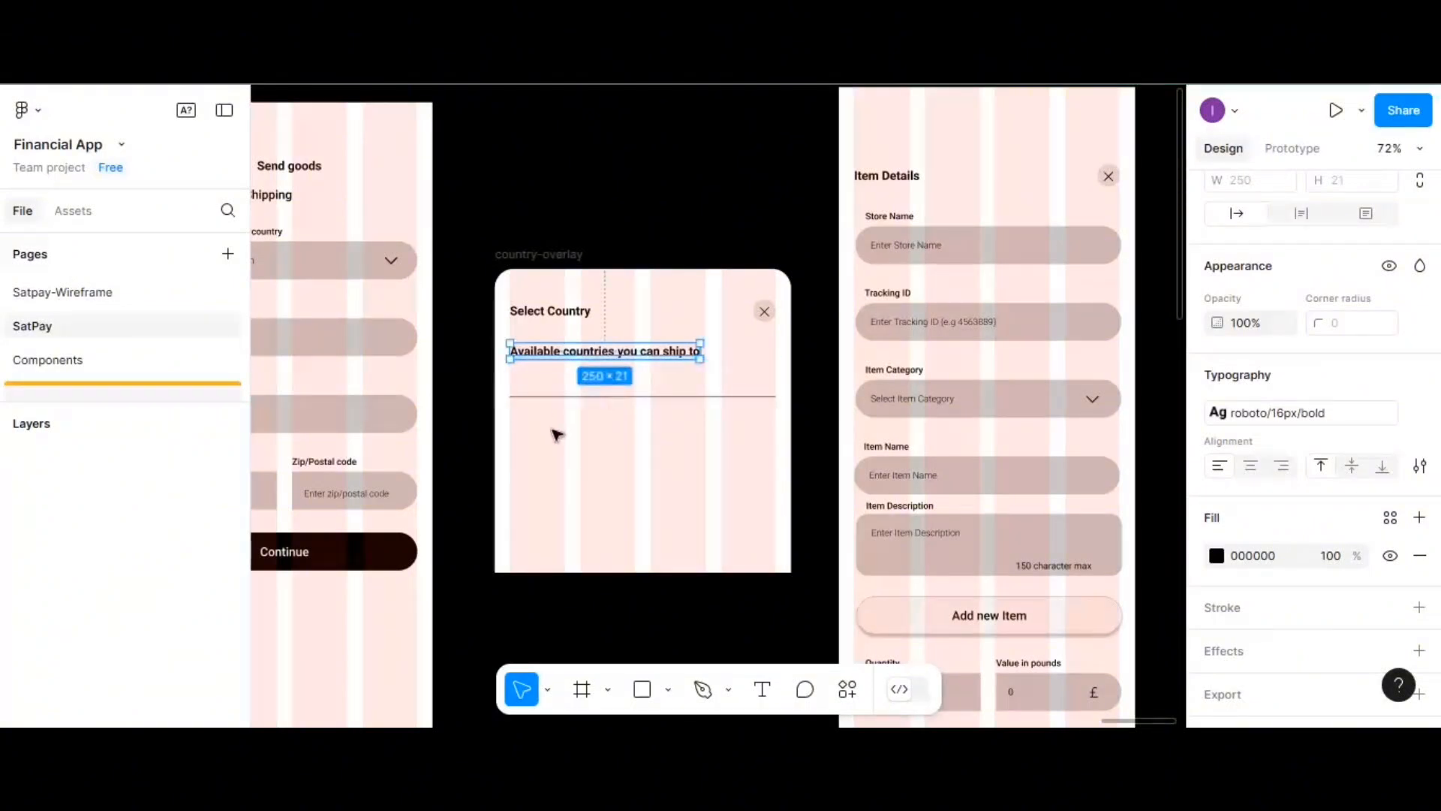
- Move the "Available countries you can ship to" line closer to the heading and give it the roboto/12px/regular text style
{"action": "left_click_drag", "start_coordinate": [606, 352], "coordinate": [612, 343]}
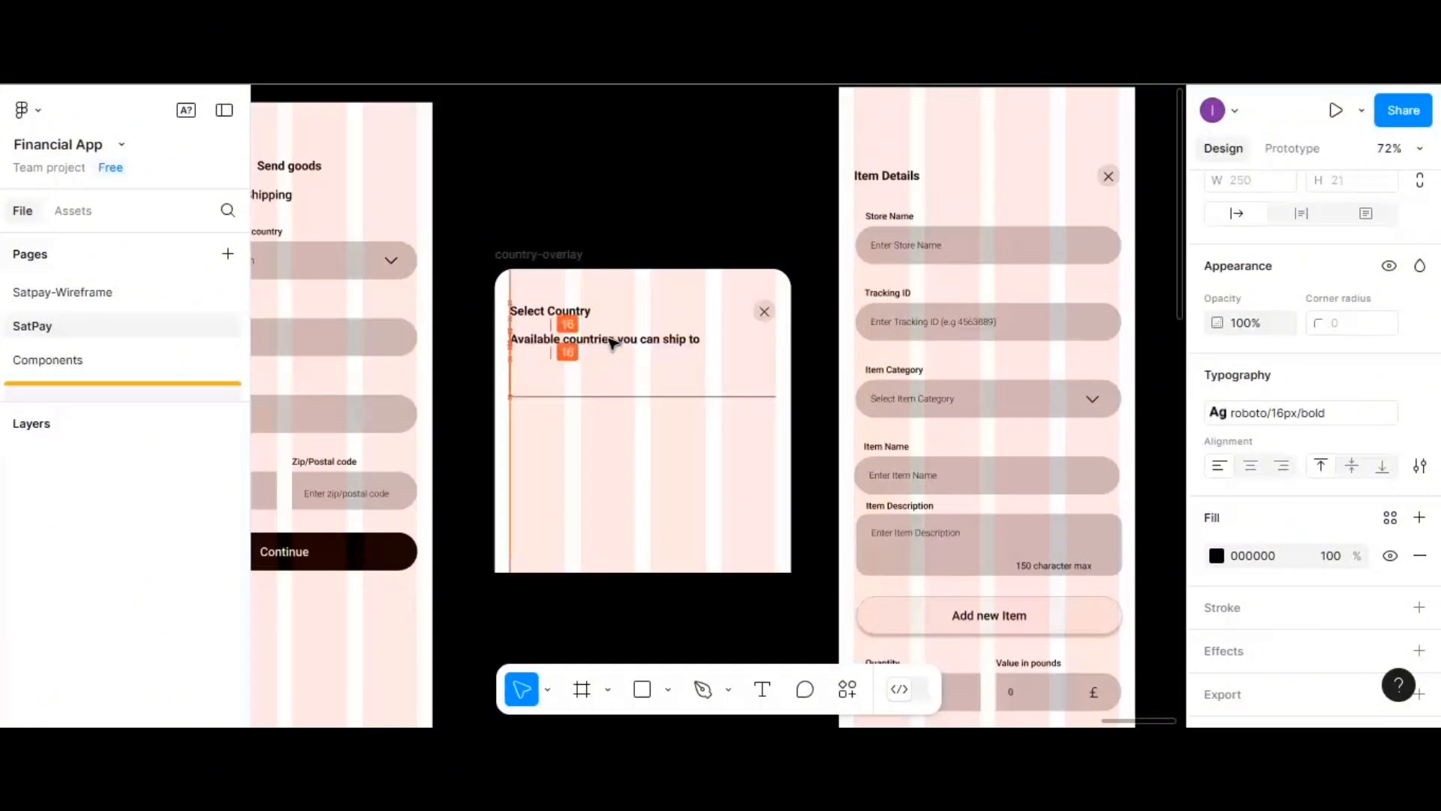
{"action": "left_click", "coordinate": [1416, 417]}
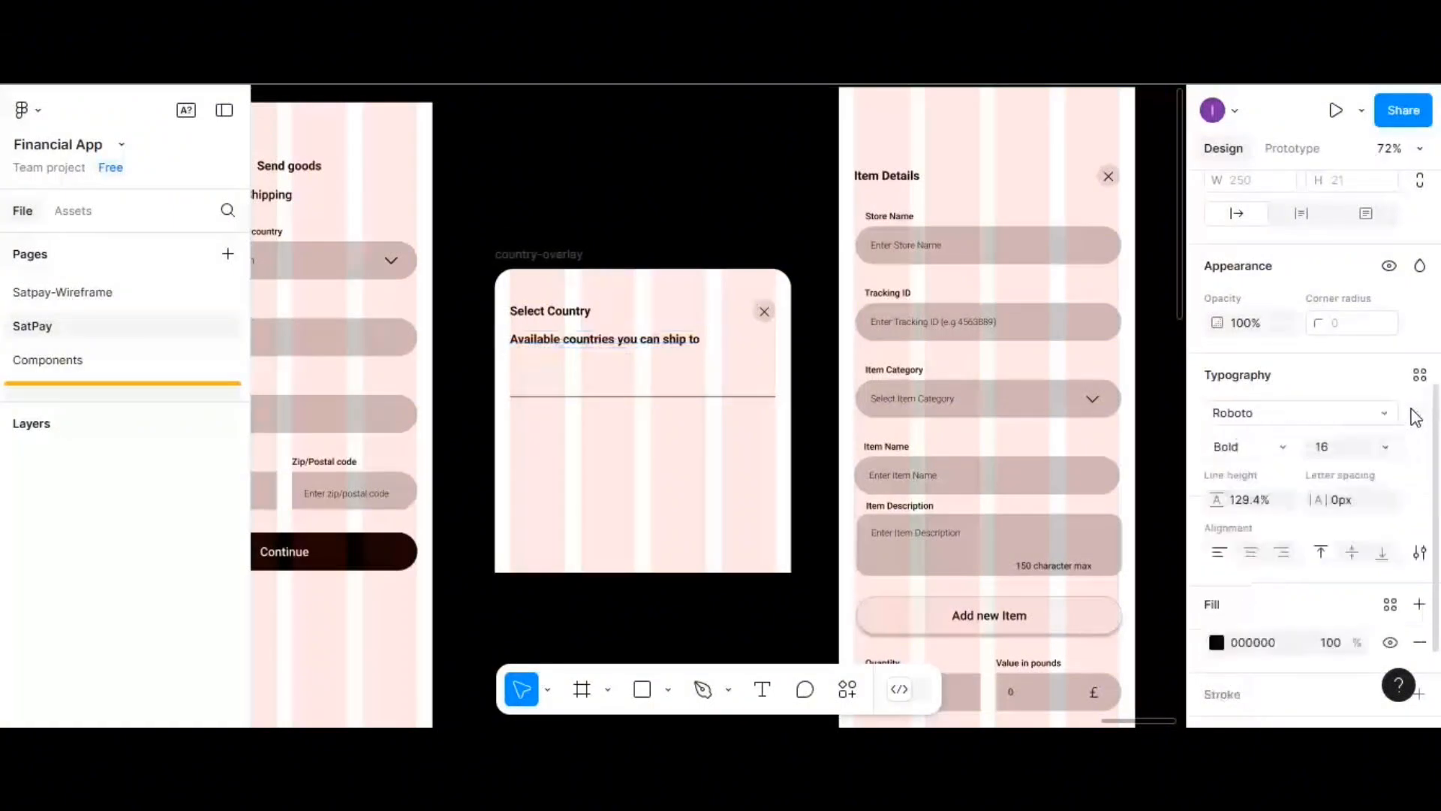
{"action": "left_click", "coordinate": [1418, 375]}
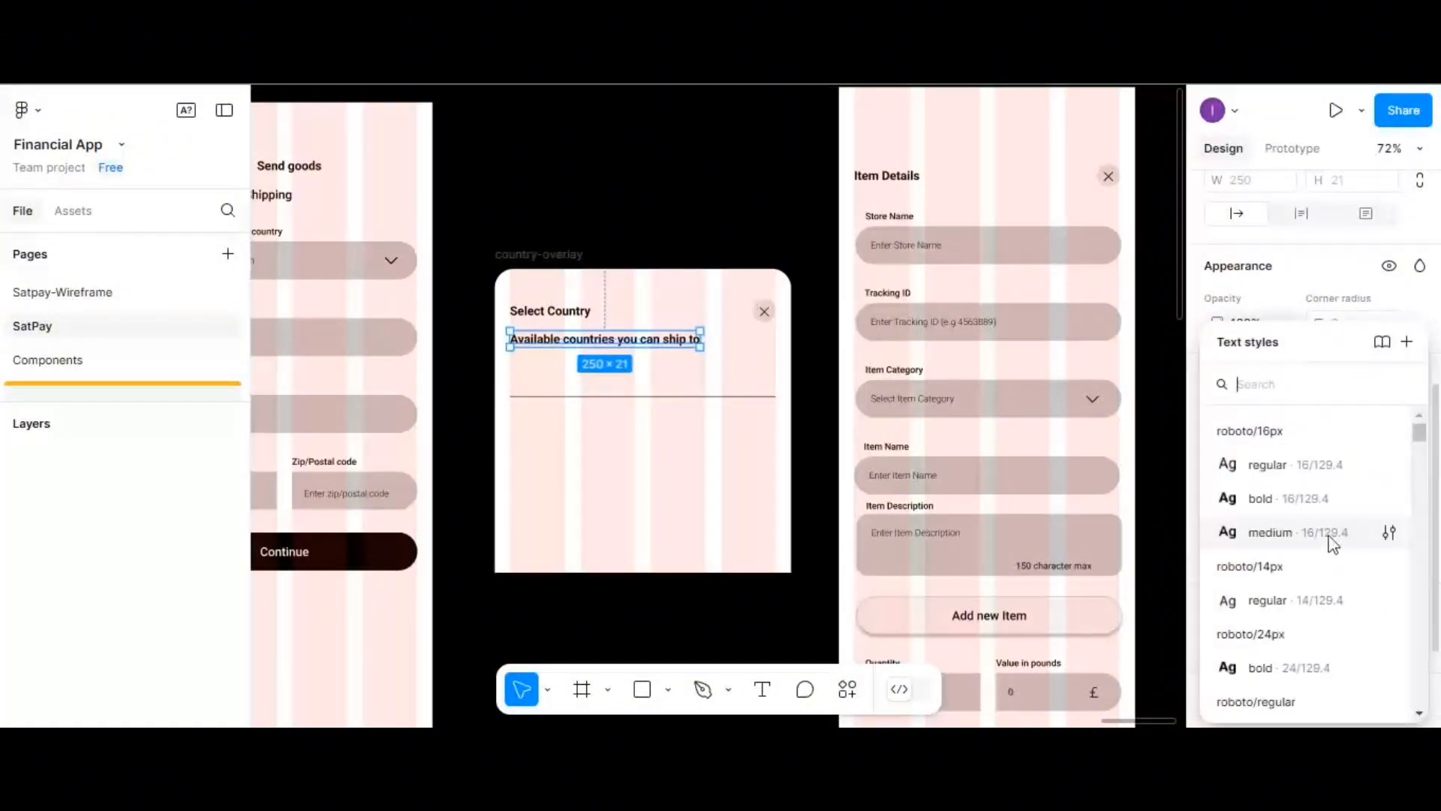
{"action": "scroll", "coordinate": [1327, 579], "scroll_direction": "down", "scroll_amount": 3}
{"action": "scroll", "coordinate": [1291, 638], "scroll_direction": "down", "scroll_amount": 2}
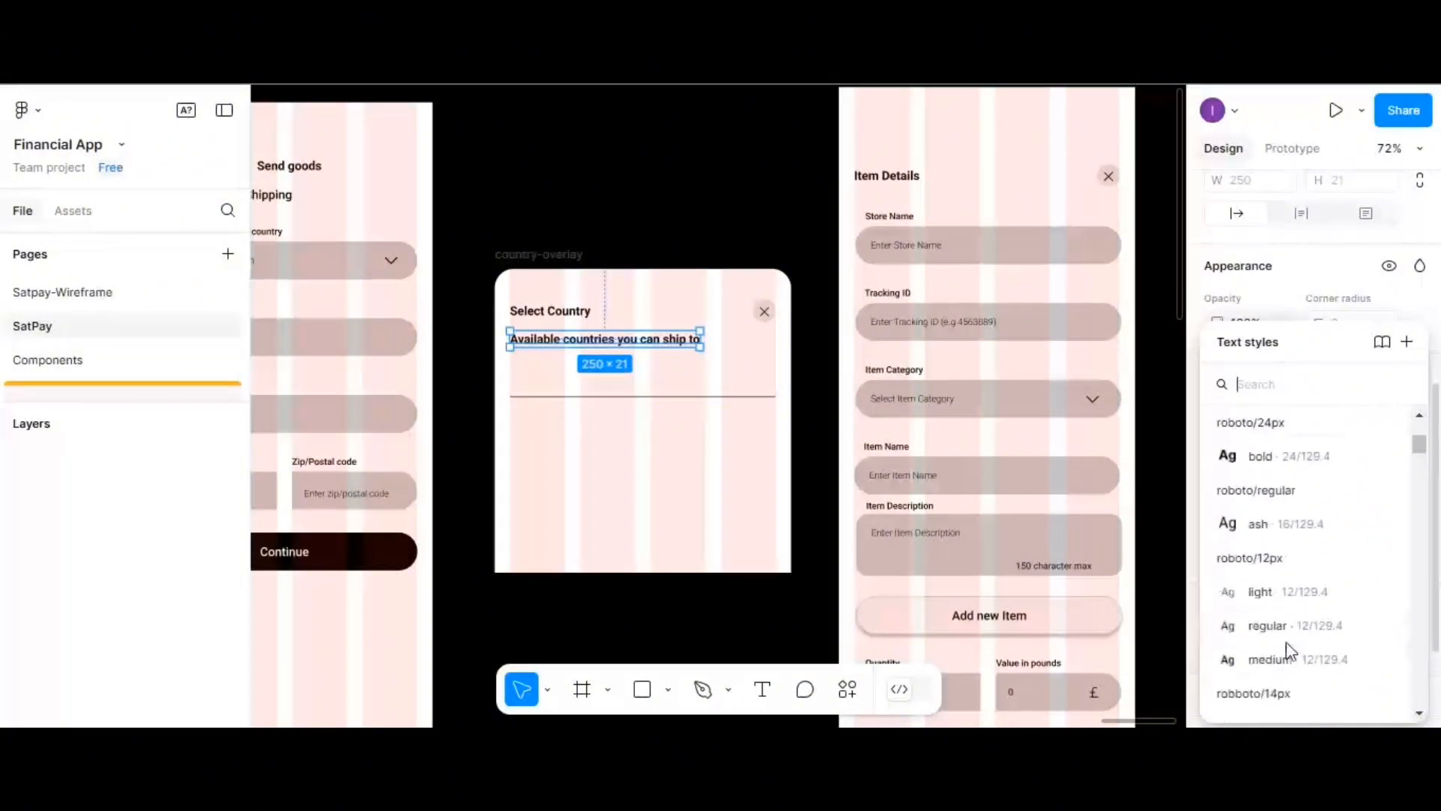
{"action": "left_click", "coordinate": [1286, 633]}
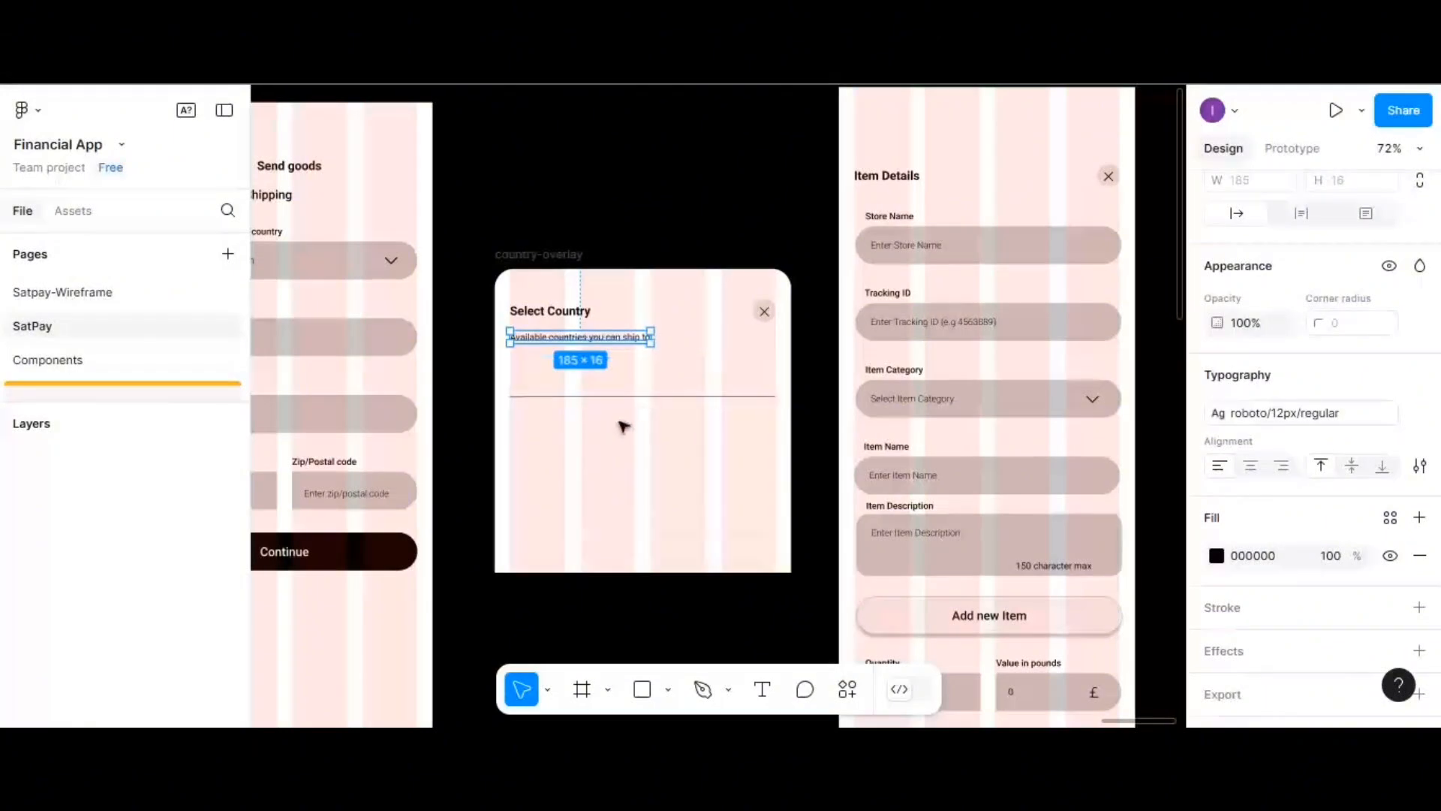
- Add a text layer reading "United State of America" in the empty area of country-overlay below the row frame
{"action": "scroll", "coordinate": [615, 419], "scroll_direction": "up", "scroll_amount": 5}
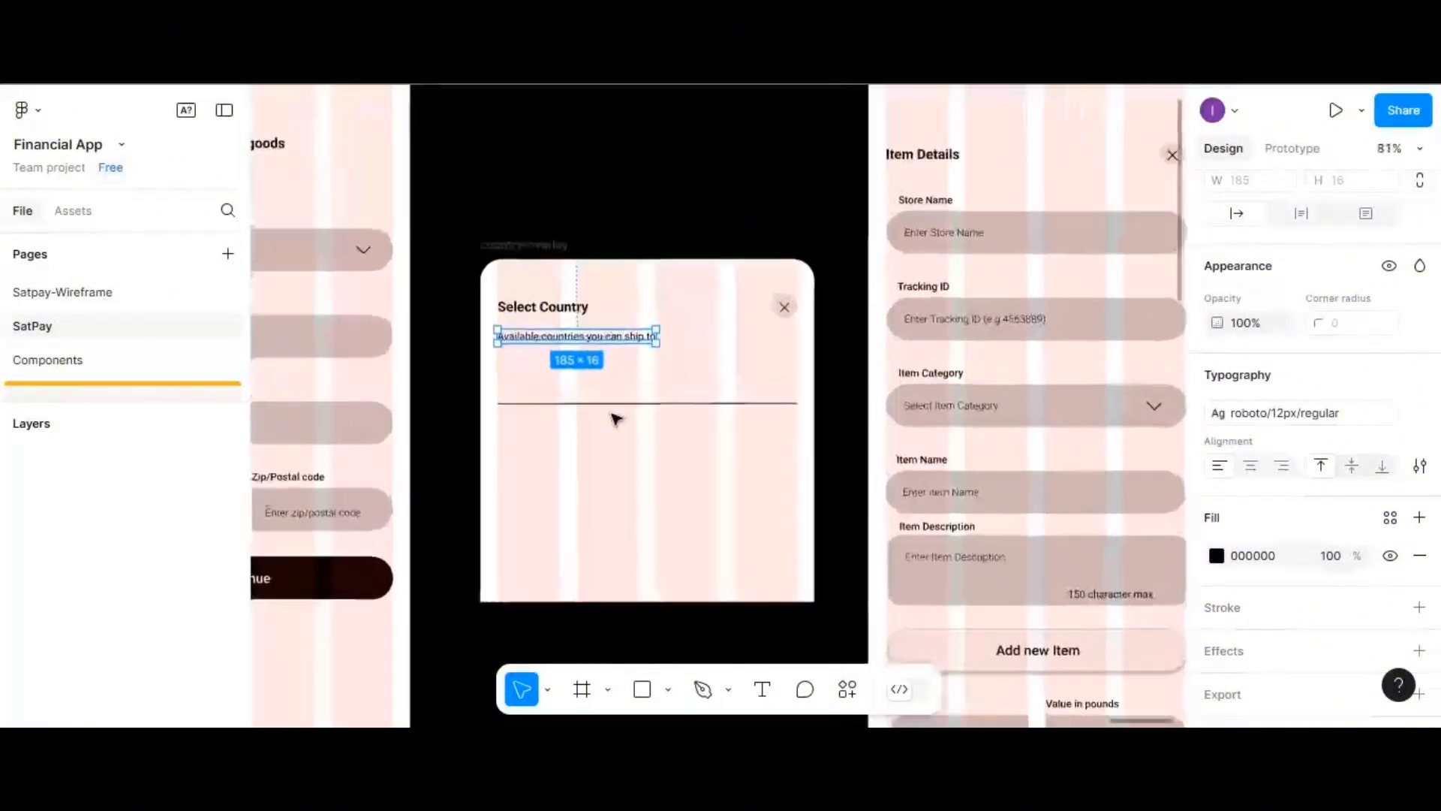
{"action": "scroll", "coordinate": [616, 418], "scroll_direction": "down", "scroll_amount": 3}
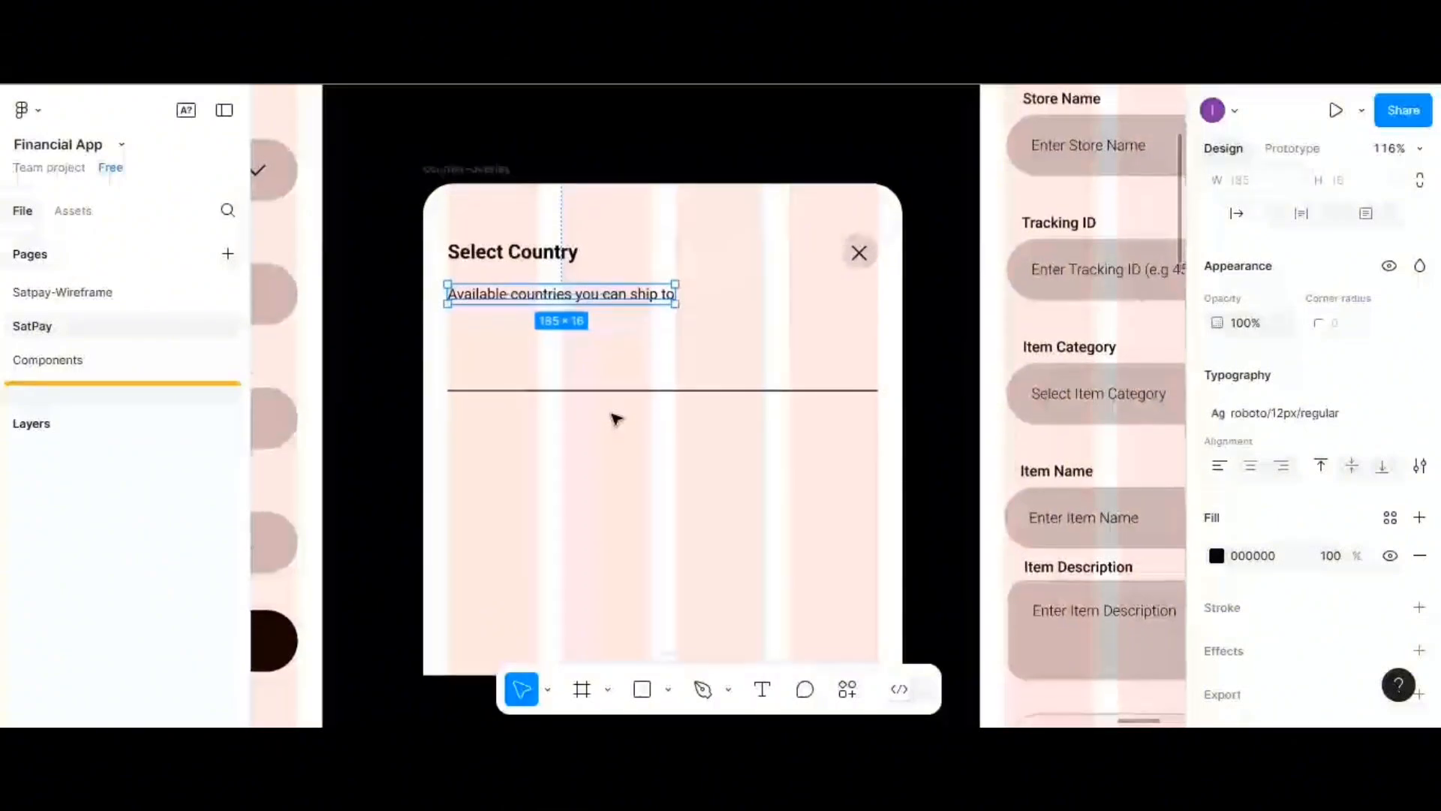
{"action": "left_click", "coordinate": [650, 272]}
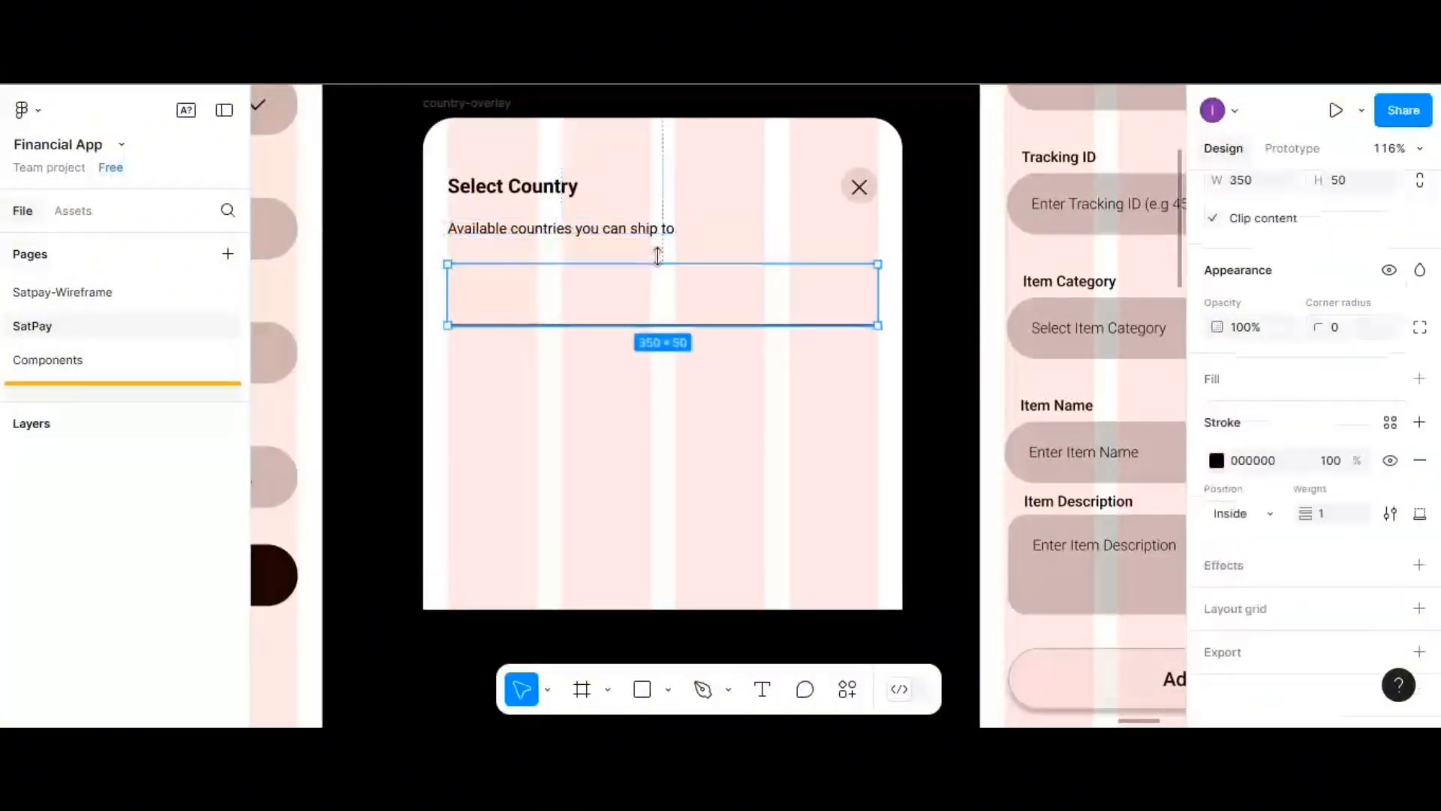
{"action": "left_click", "coordinate": [646, 229]}
{"action": "left_click", "coordinate": [574, 319]}
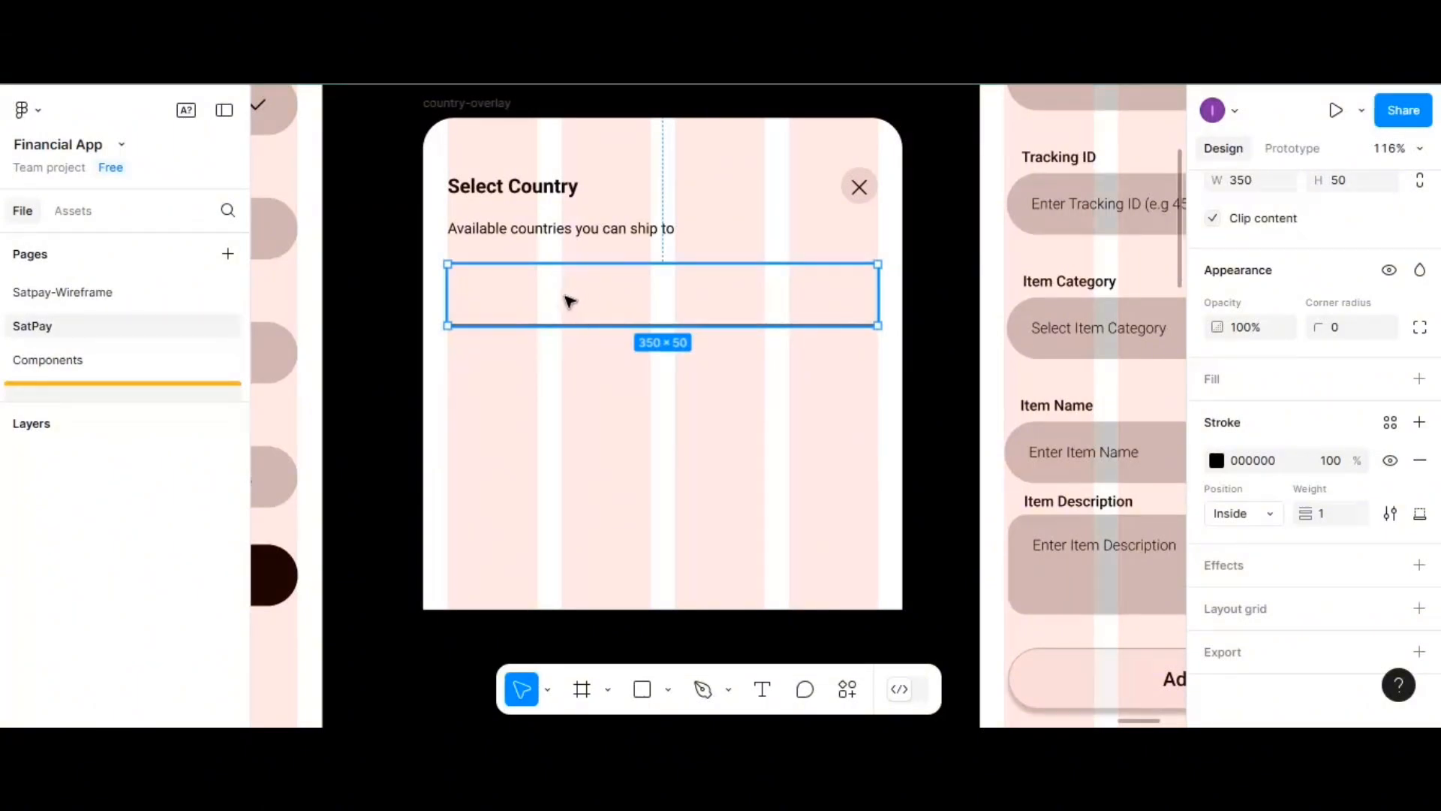
{"action": "left_click", "coordinate": [763, 687]}
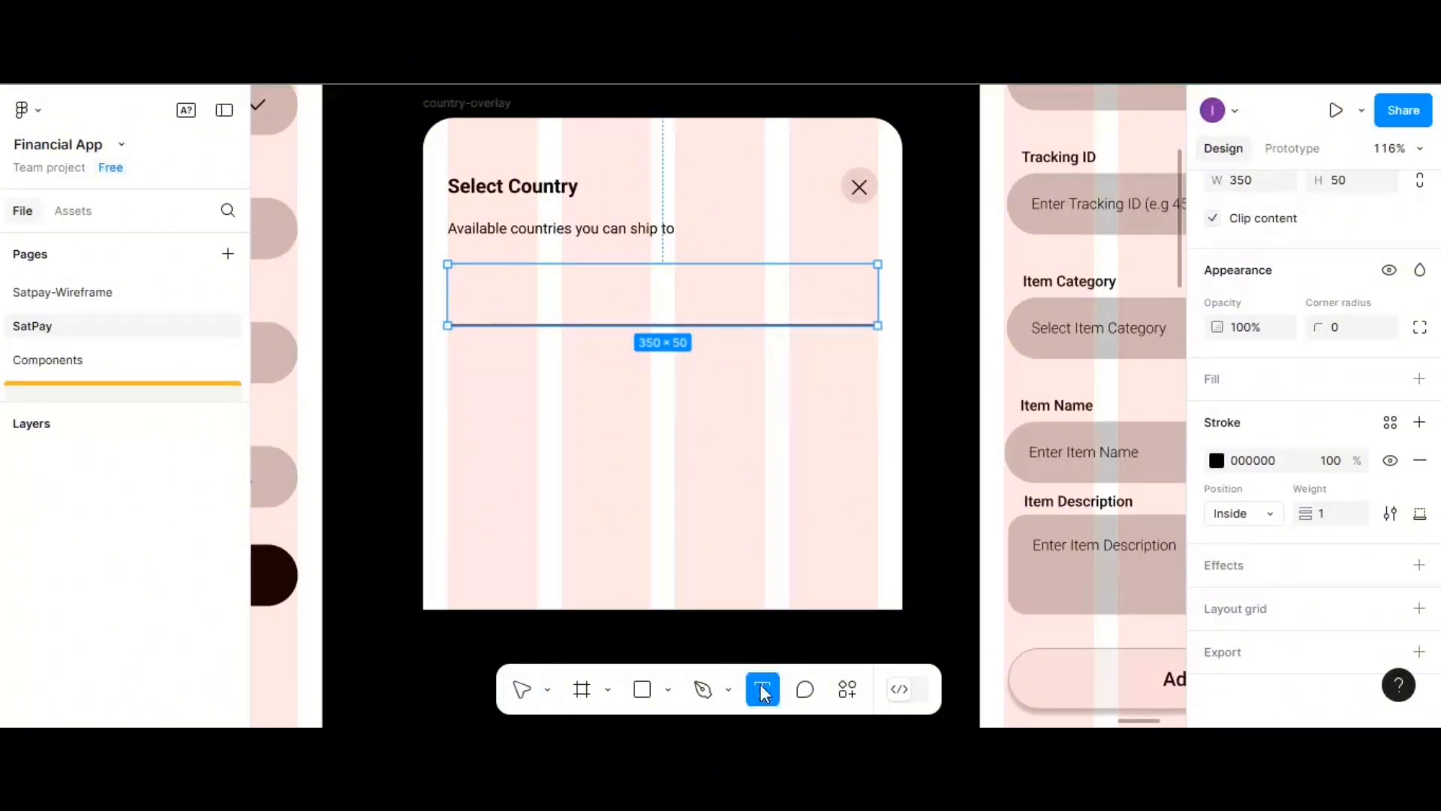
{"action": "left_click", "coordinate": [591, 456]}
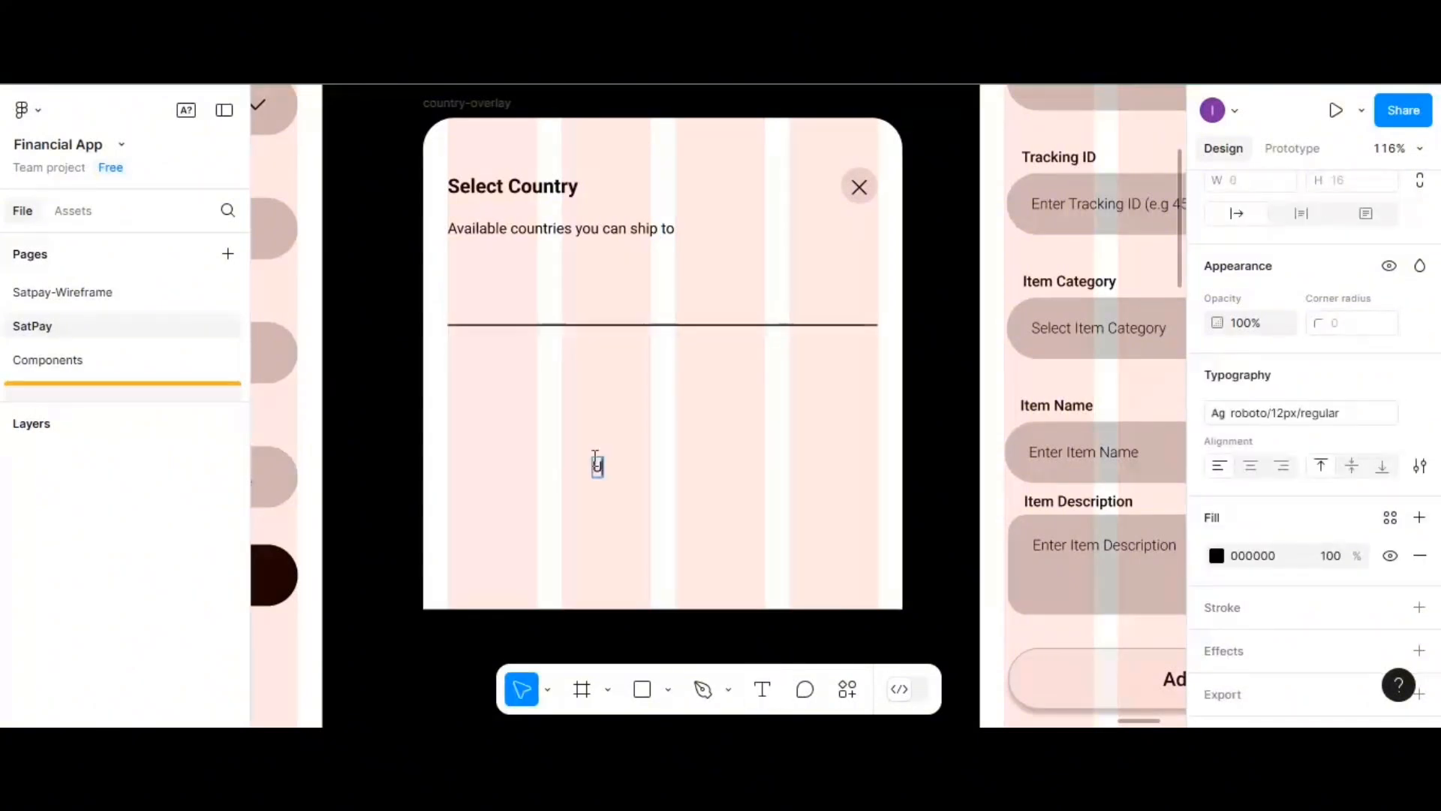
{"action": "type", "text": "United St"}
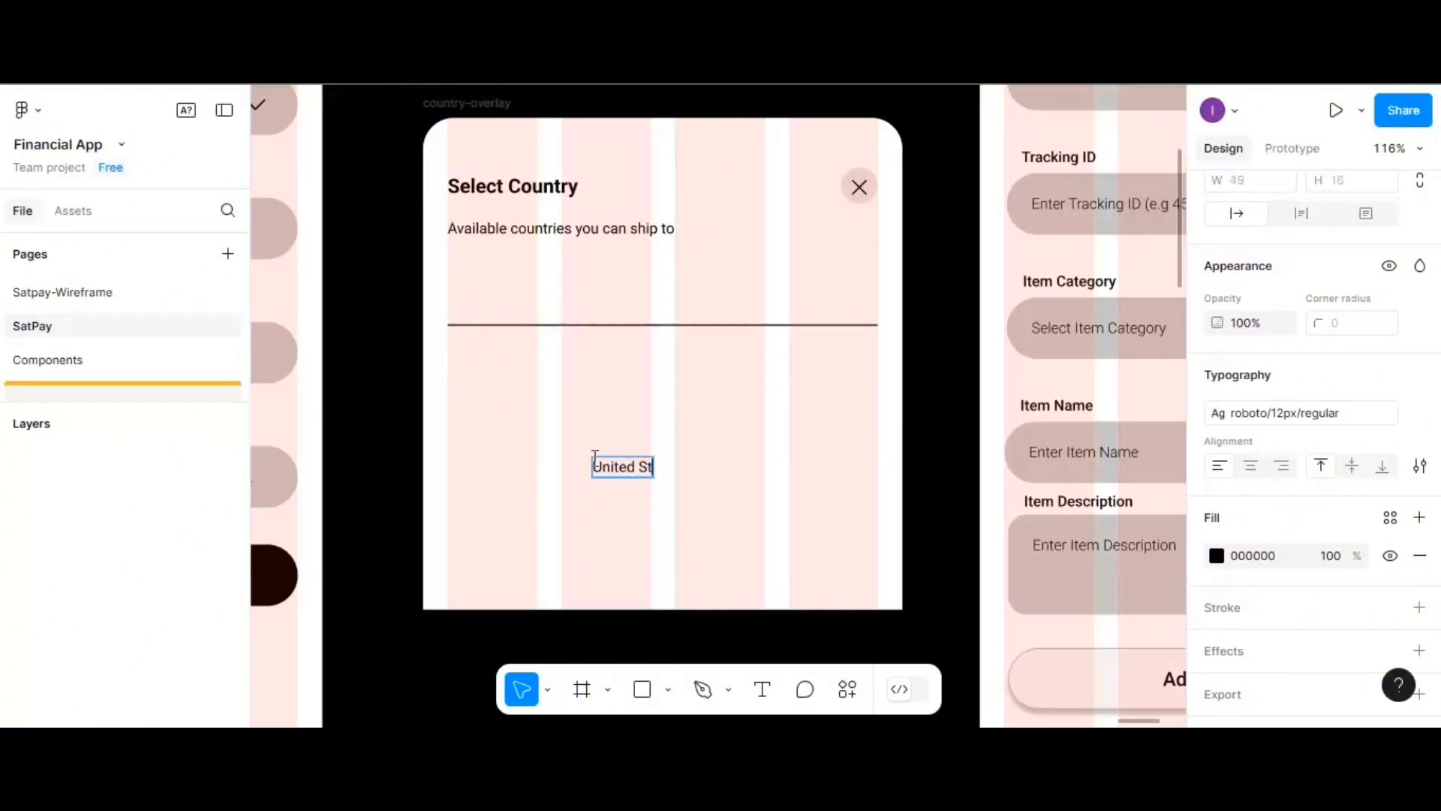
{"action": "type", "text": "ate of Ame"}
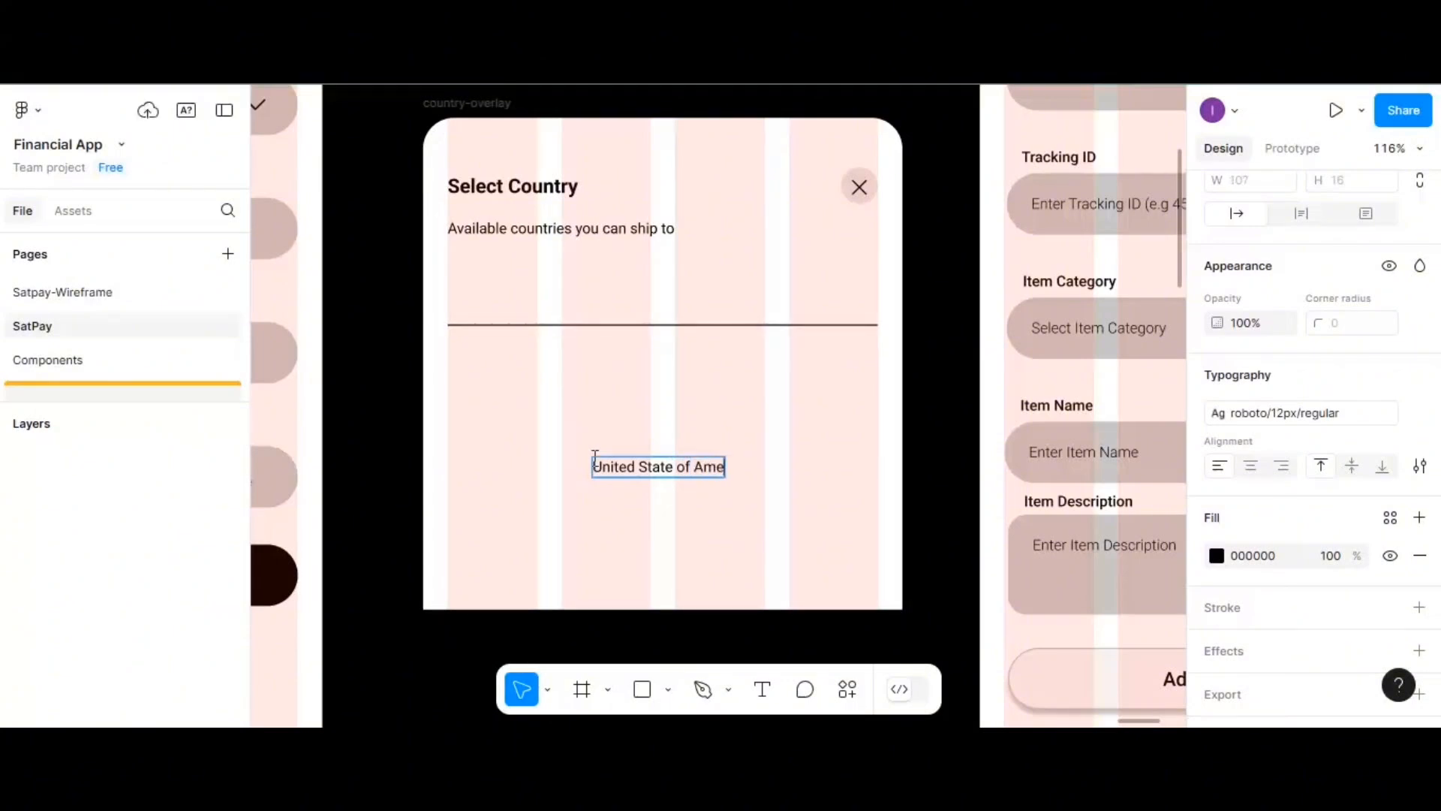
{"action": "type", "text": "rica"}
{"action": "left_click", "coordinate": [1417, 415]}
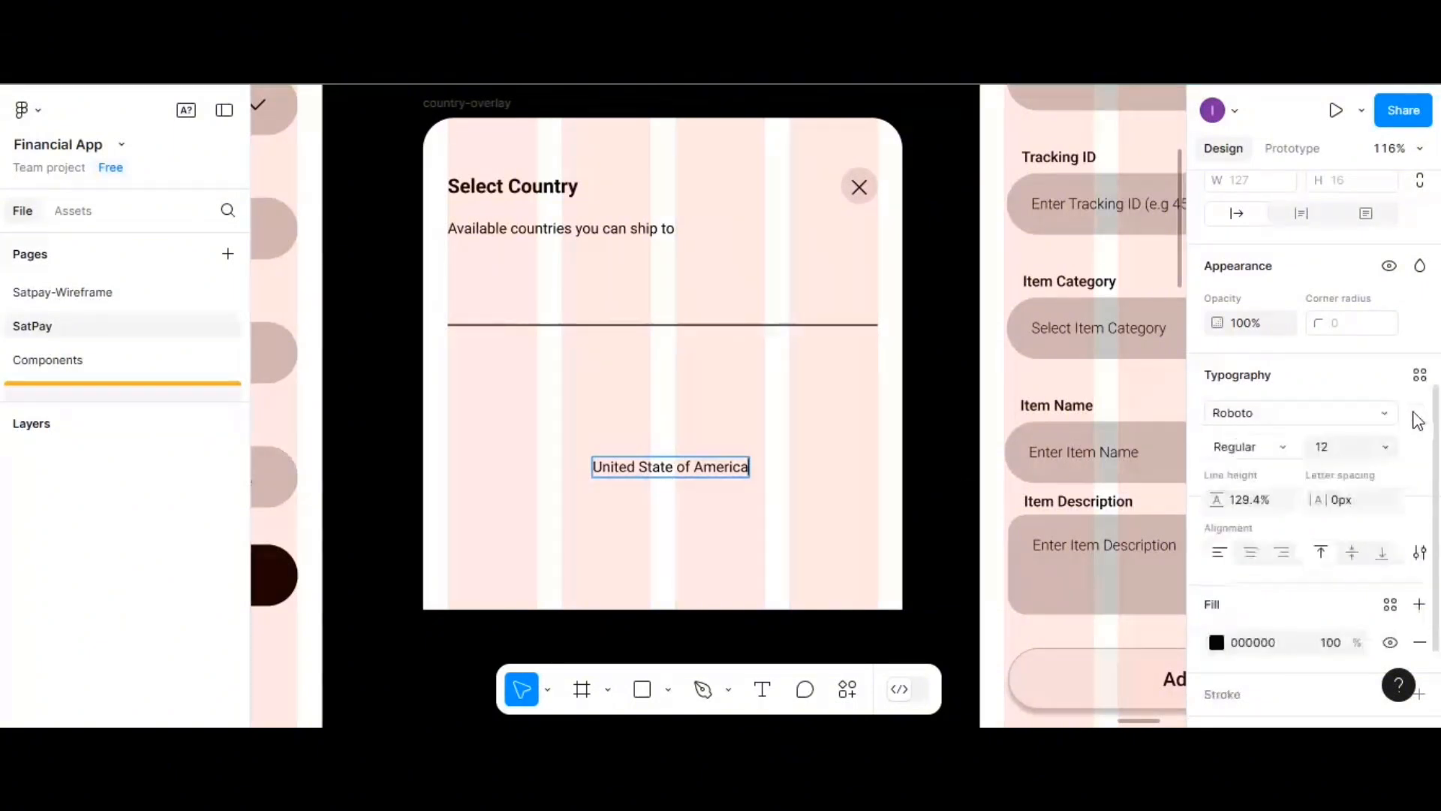
{"action": "left_click", "coordinate": [1419, 374]}
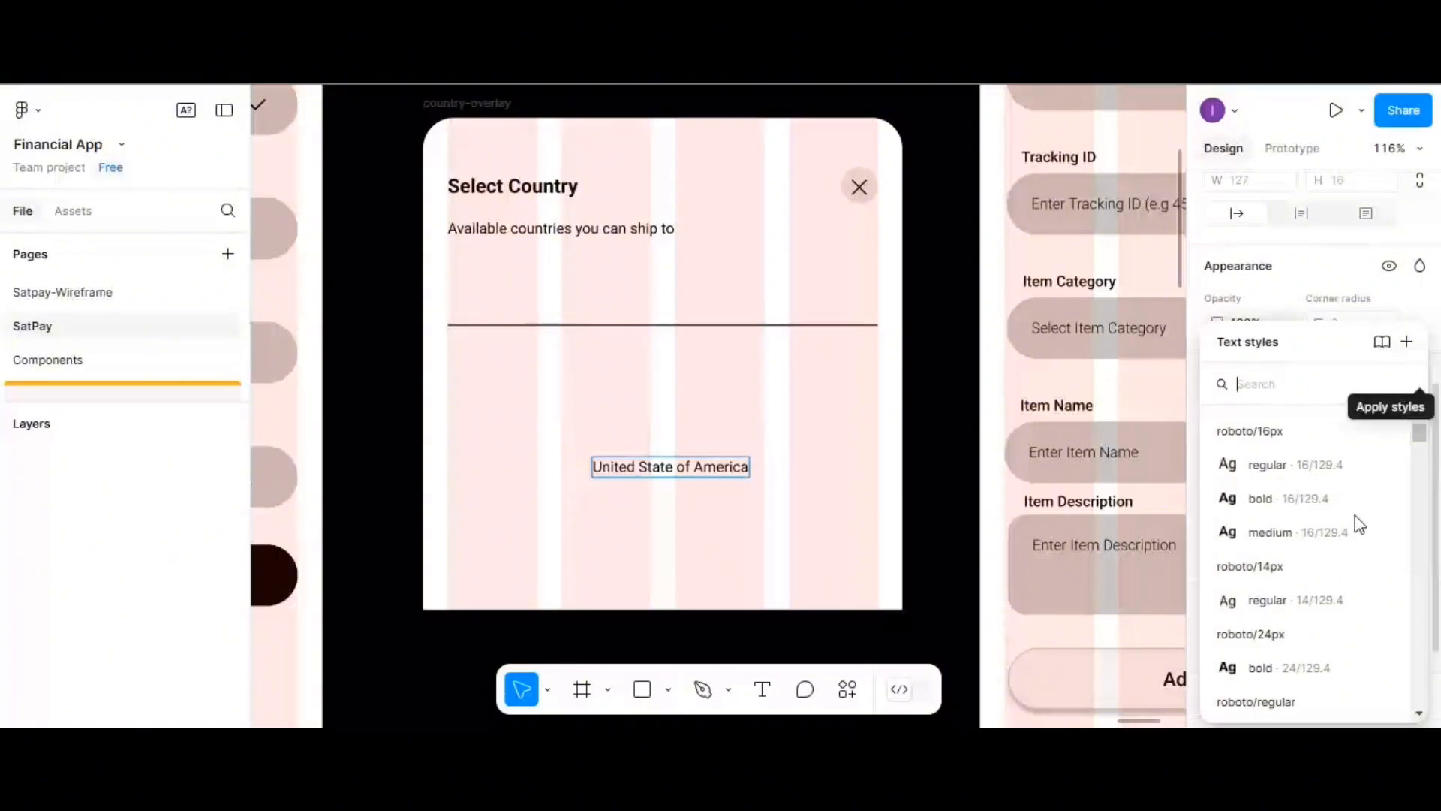
{"action": "scroll", "coordinate": [1344, 555], "scroll_direction": "down", "scroll_amount": 3}
{"action": "left_click", "coordinate": [1296, 657]}
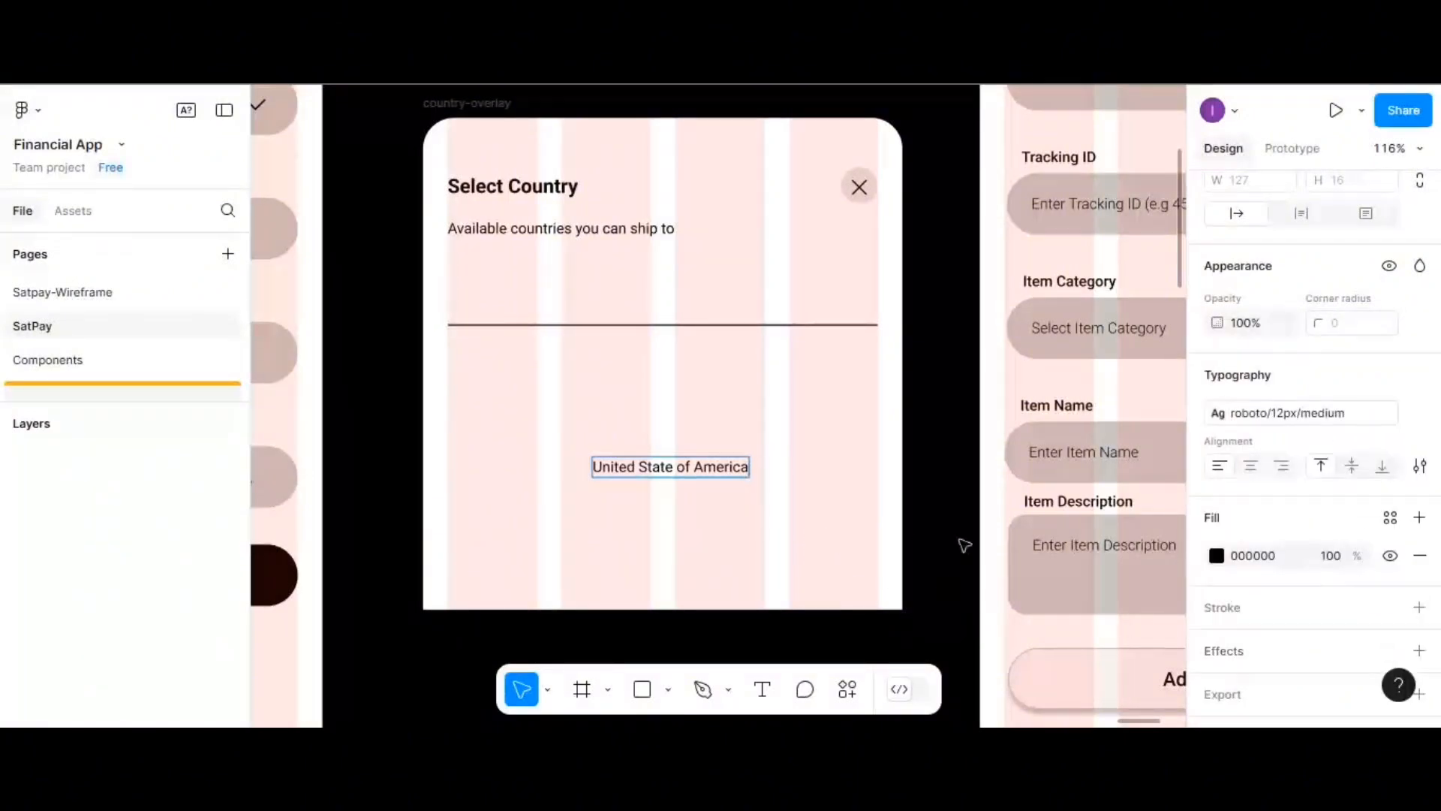
{"action": "key", "text": "ctrl+z"}
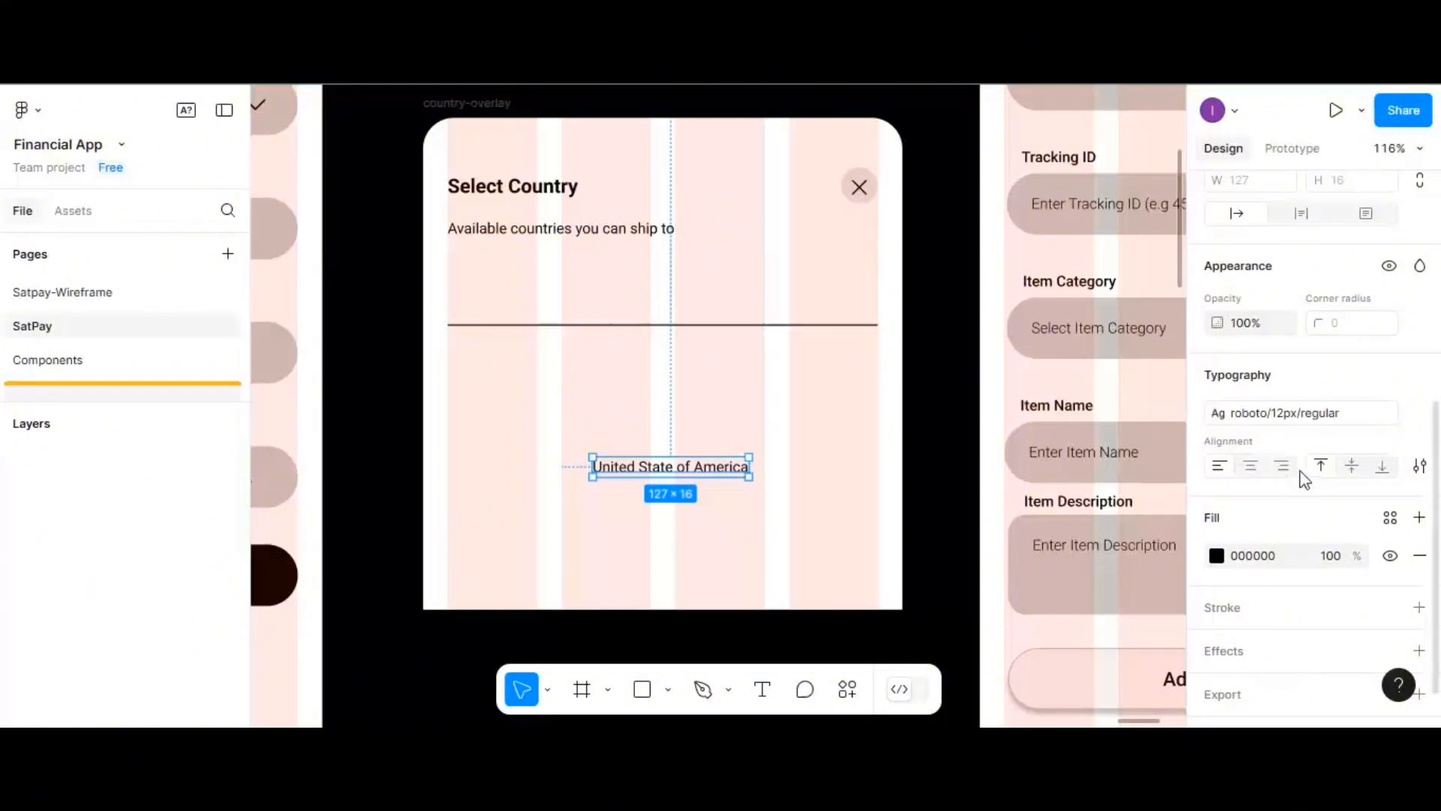
- Apply the roboto/12px/medium style to the "United State of America" text and move it into the row frame above the divider line
{"action": "left_click", "coordinate": [1419, 416]}
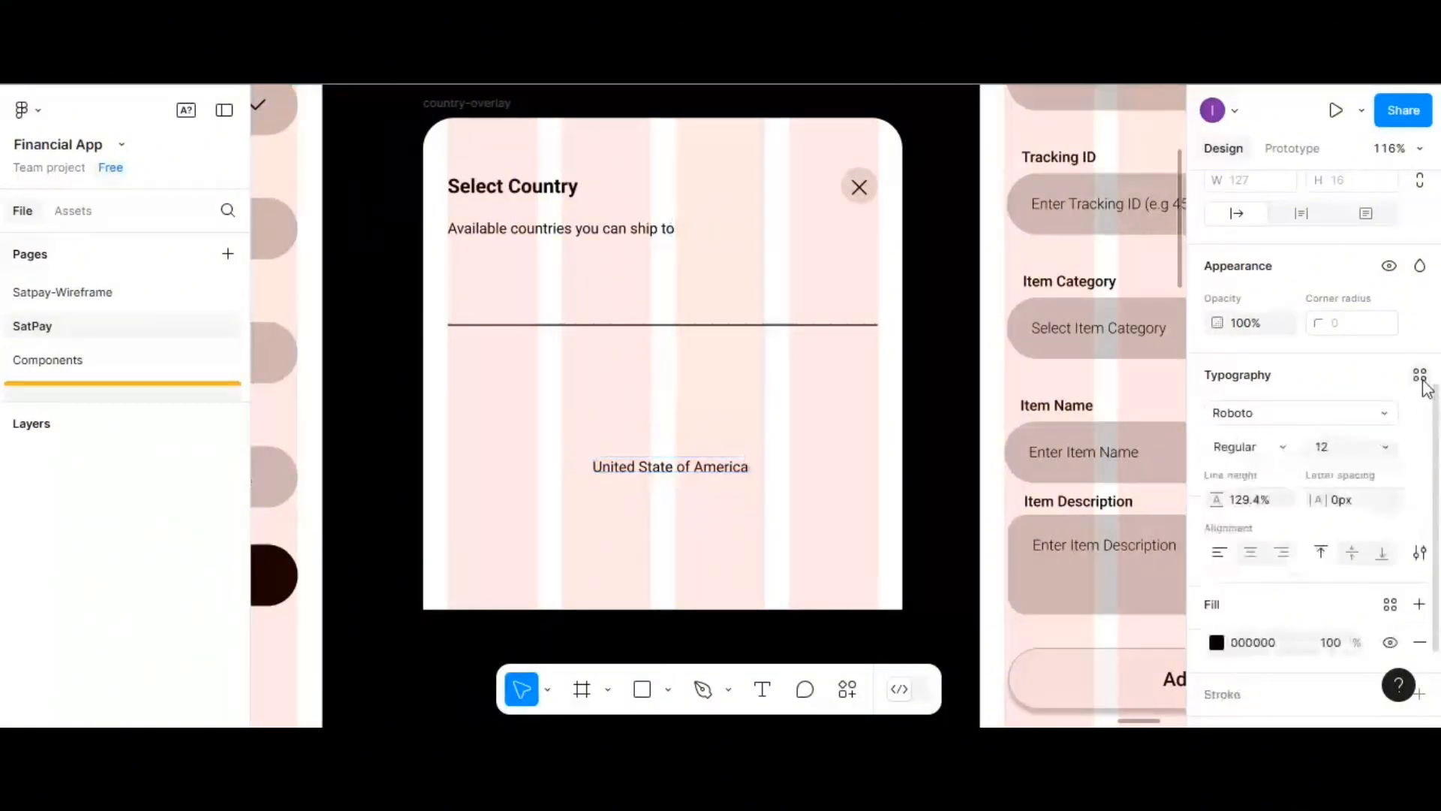
{"action": "left_click", "coordinate": [1426, 373]}
{"action": "scroll", "coordinate": [1310, 619], "scroll_direction": "down", "scroll_amount": 1}
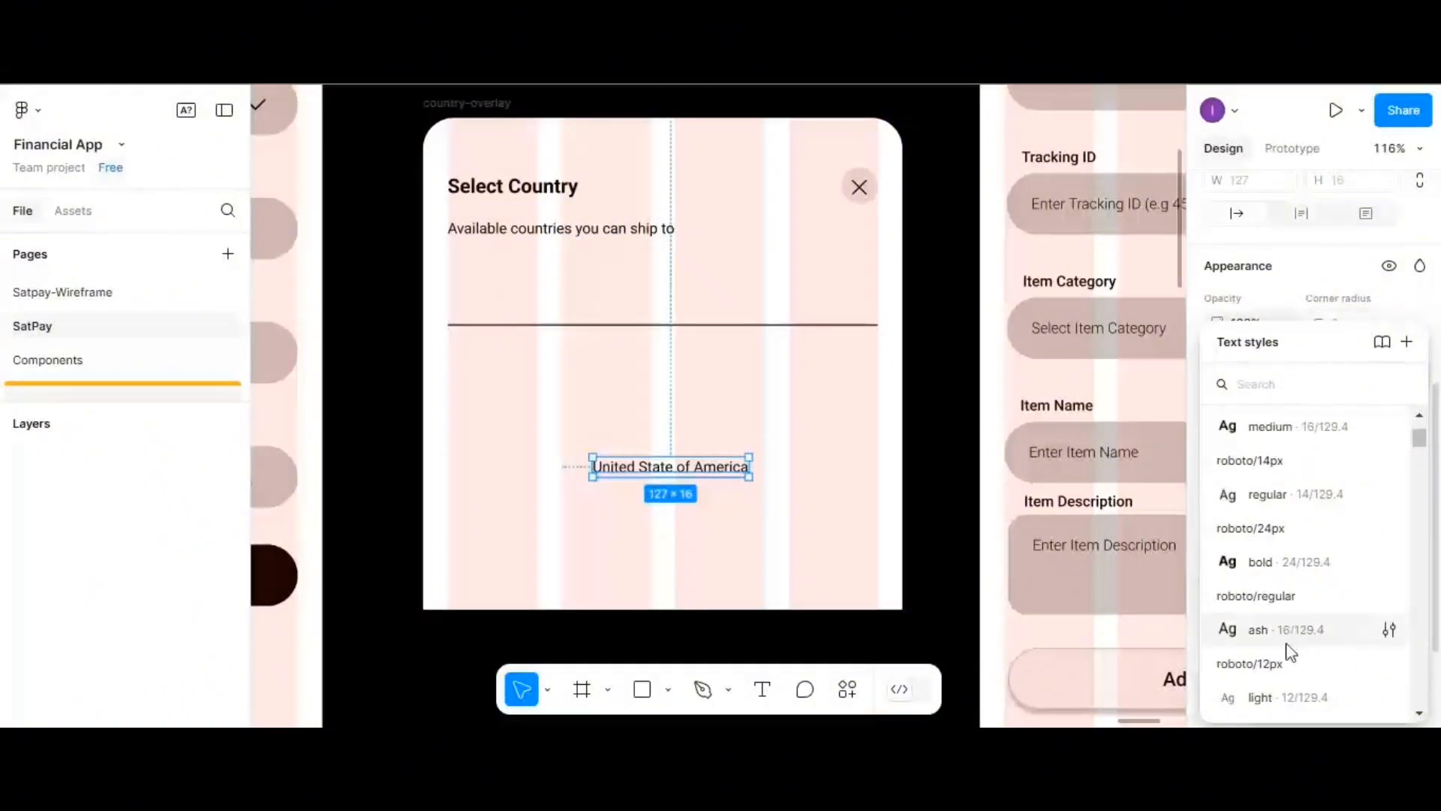
{"action": "scroll", "coordinate": [1286, 653], "scroll_direction": "down", "scroll_amount": 2}
{"action": "left_click", "coordinate": [1246, 658]}
{"action": "left_click", "coordinate": [643, 470]}
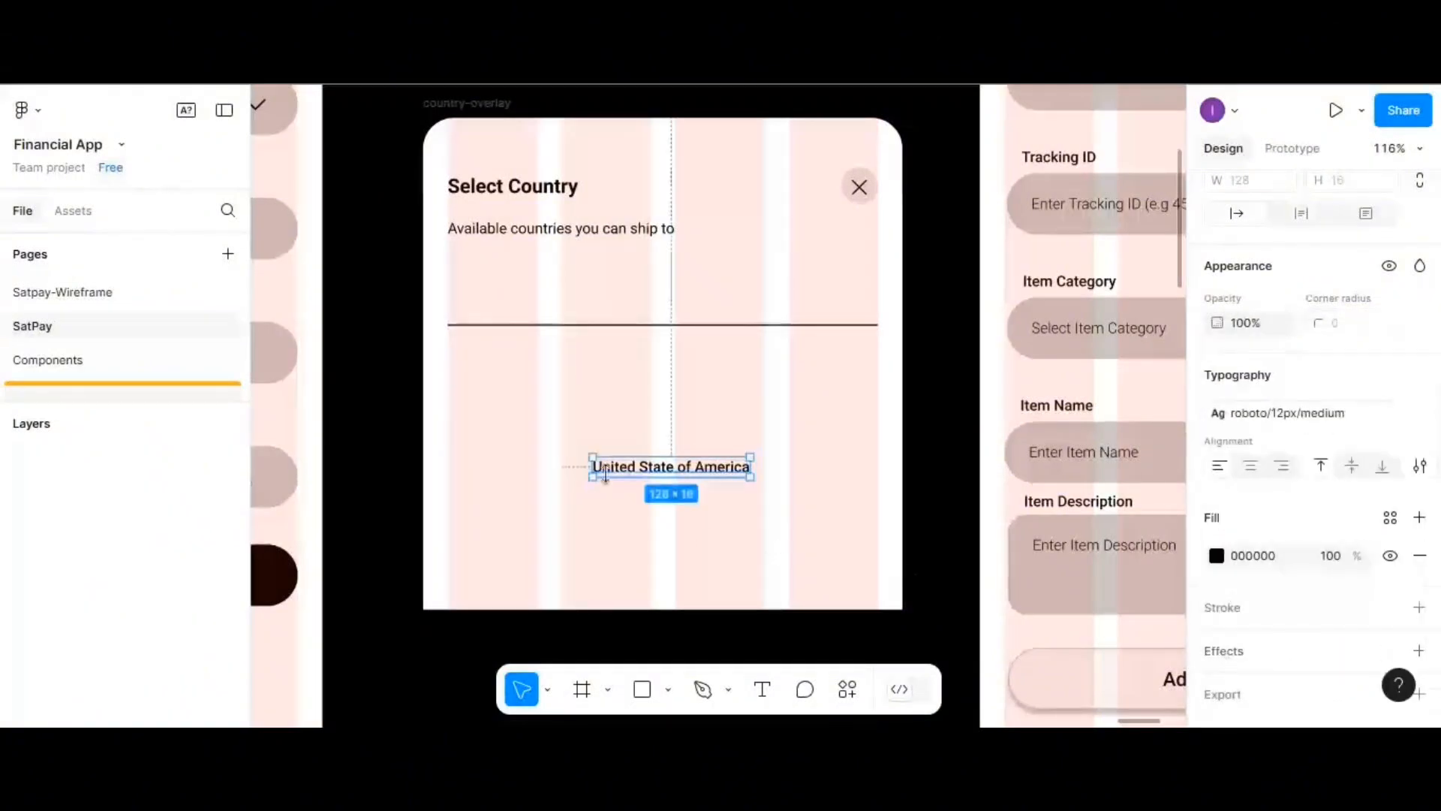
{"action": "left_click_drag", "start_coordinate": [666, 470], "coordinate": [568, 301]}
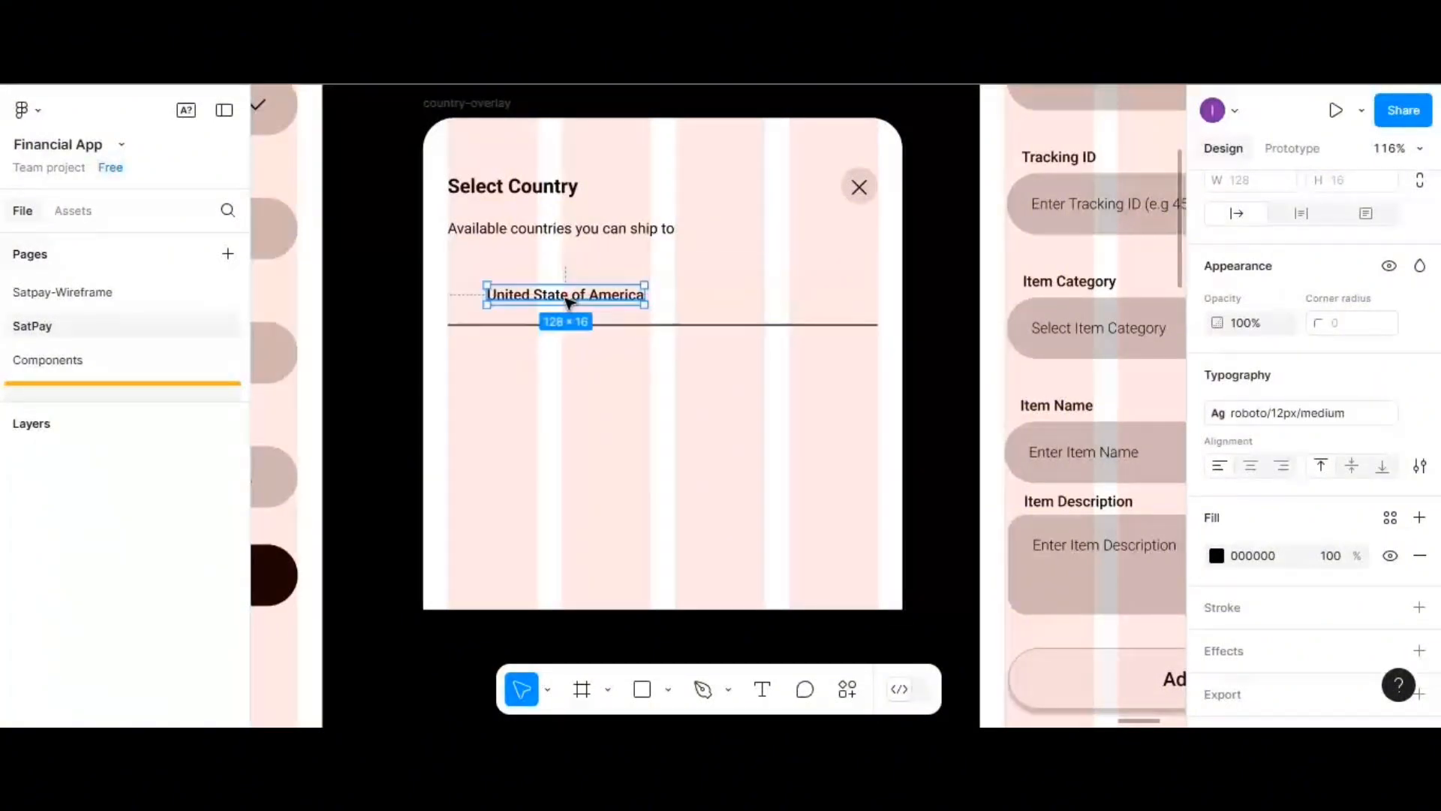
- Run the Phosphor Icons plugin on country-overlay and search it for "arrow"
{"action": "right_click", "coordinate": [576, 397]}
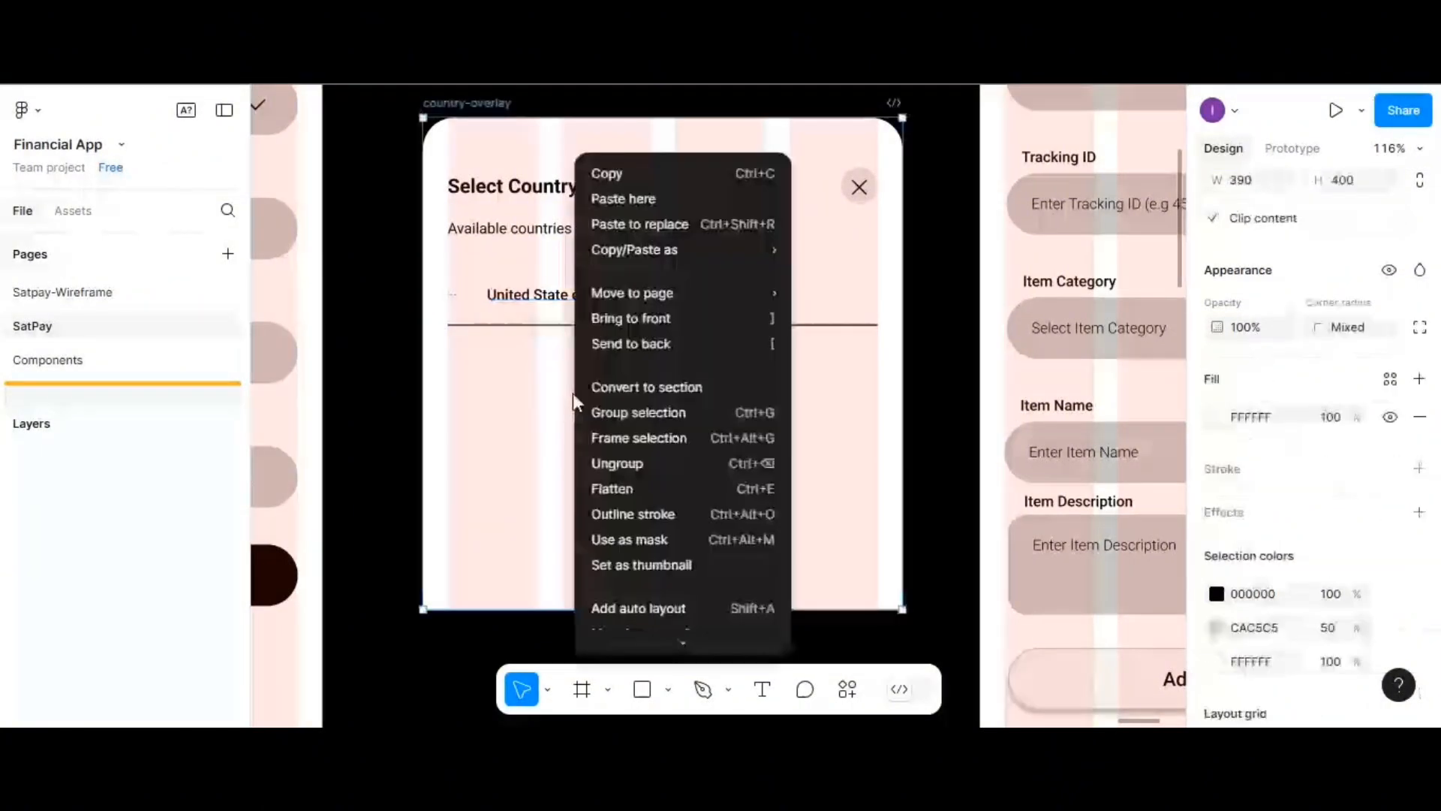
{"action": "scroll", "coordinate": [628, 499], "scroll_direction": "down", "scroll_amount": 2}
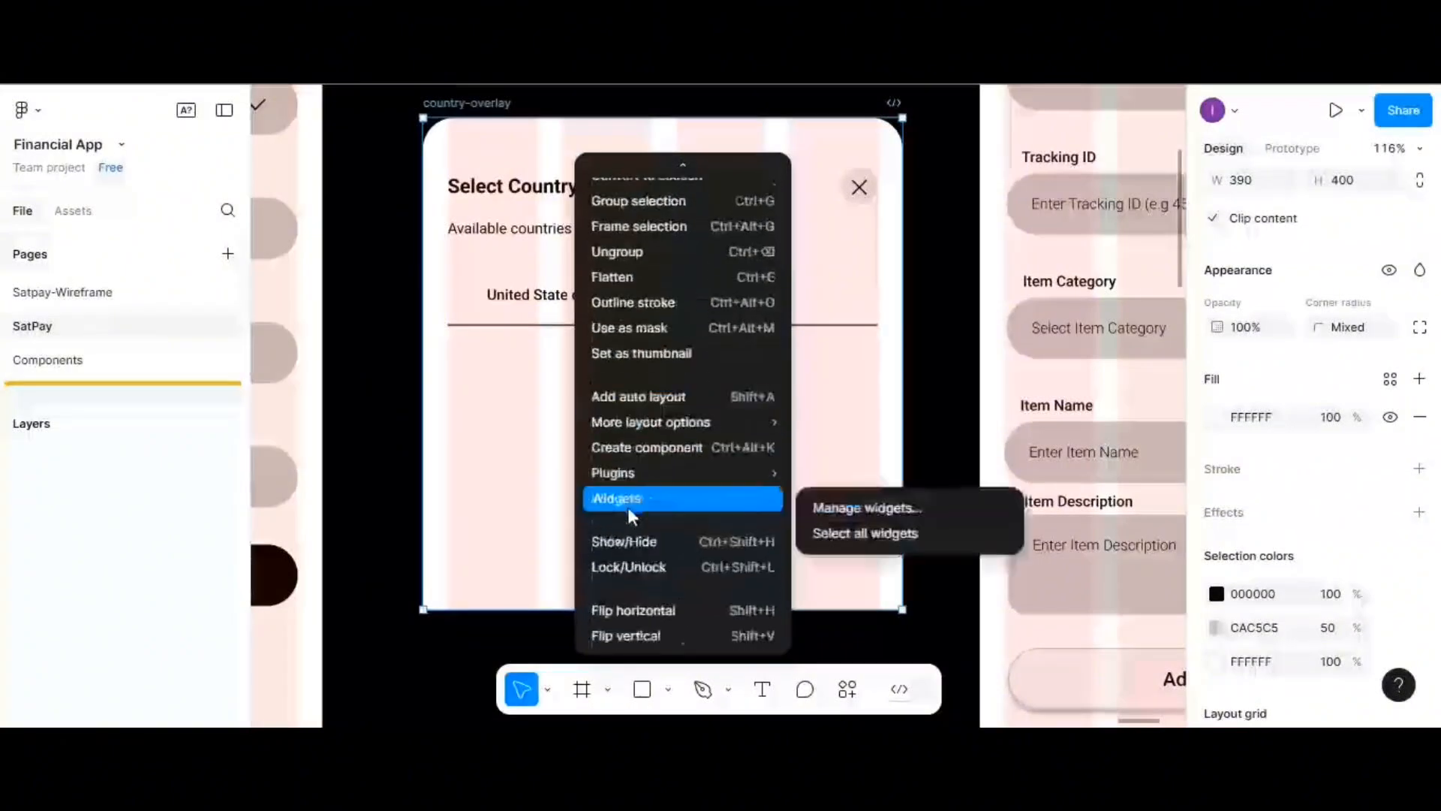
{"action": "mouse_move", "coordinate": [619, 473]}
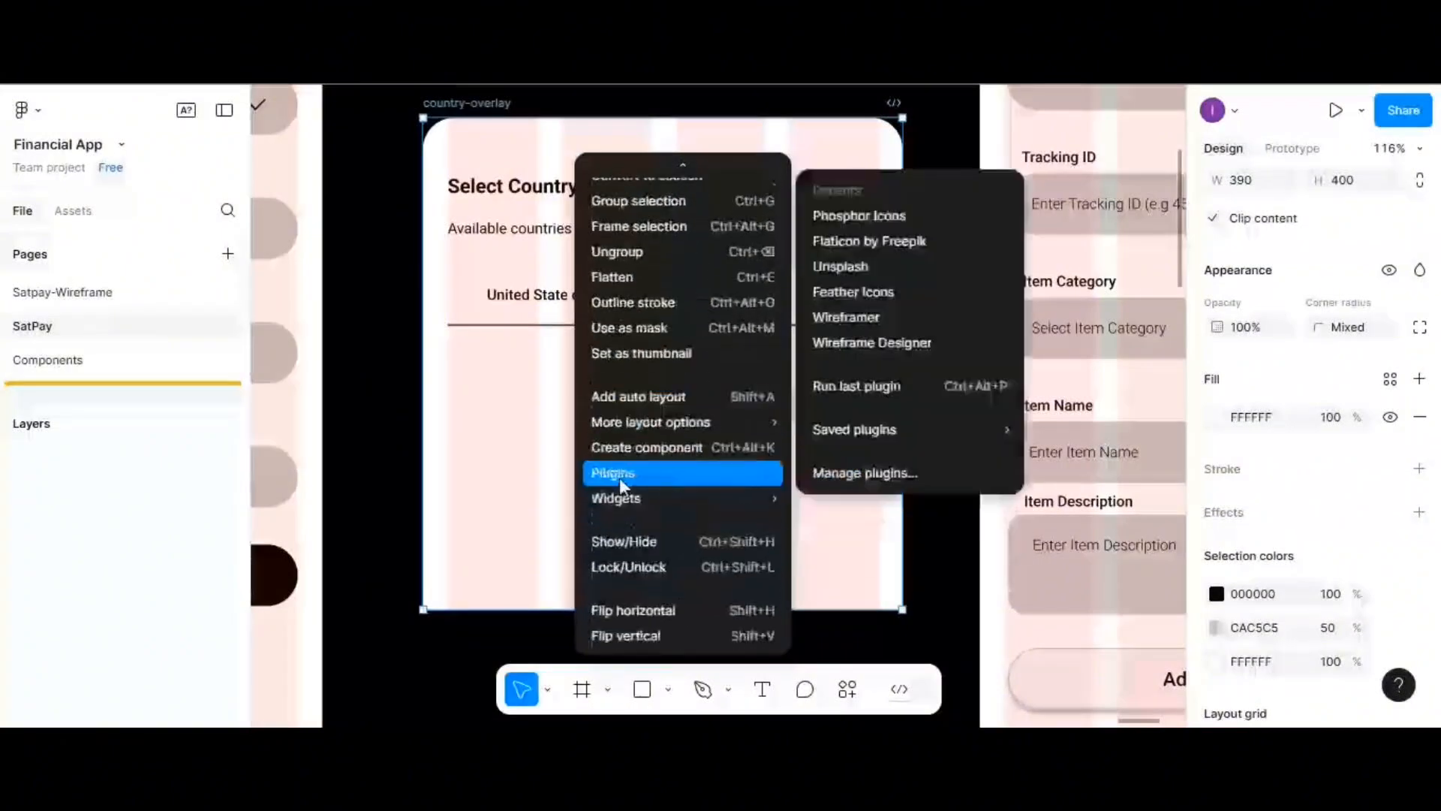
{"action": "left_click", "coordinate": [853, 219]}
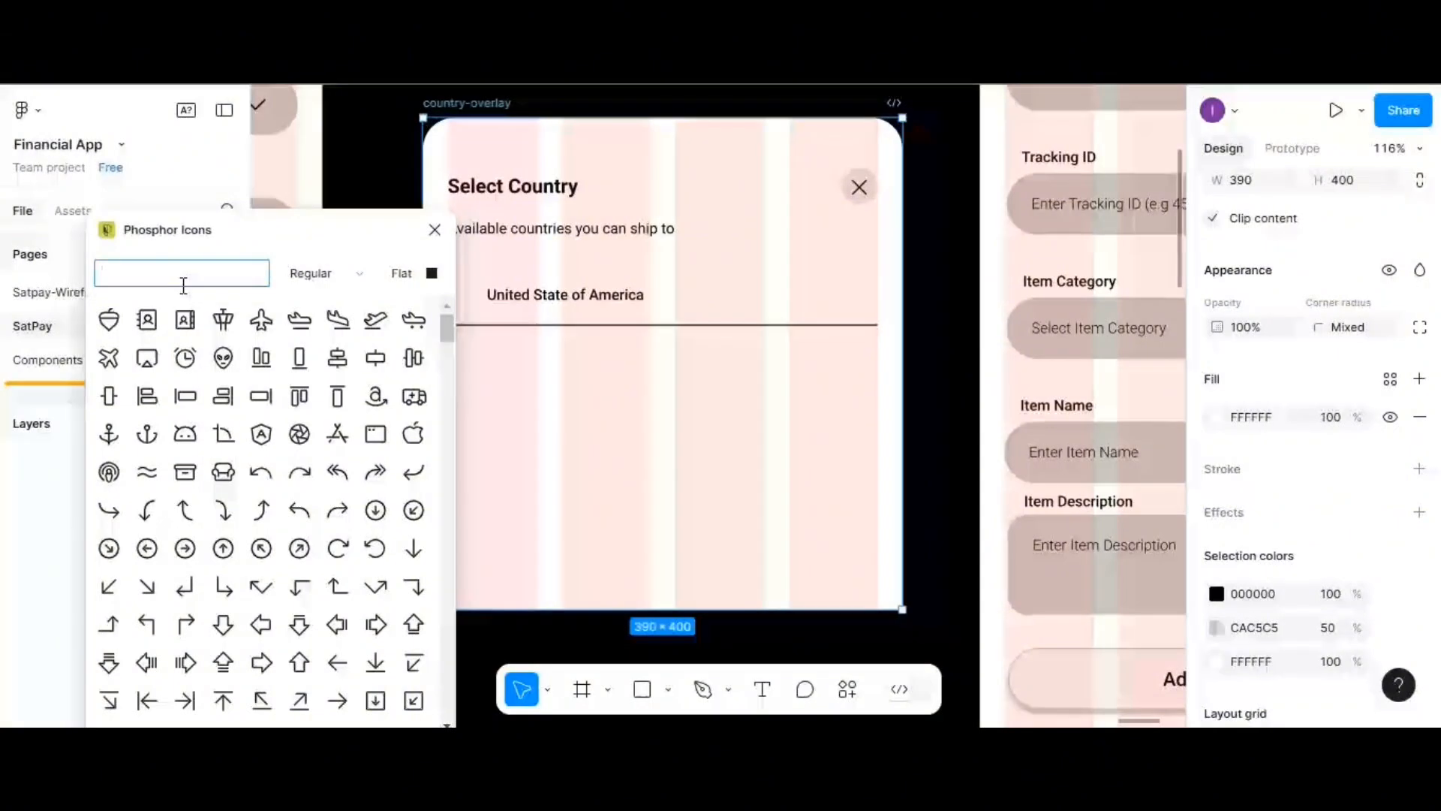
{"action": "type", "text": "rro"}
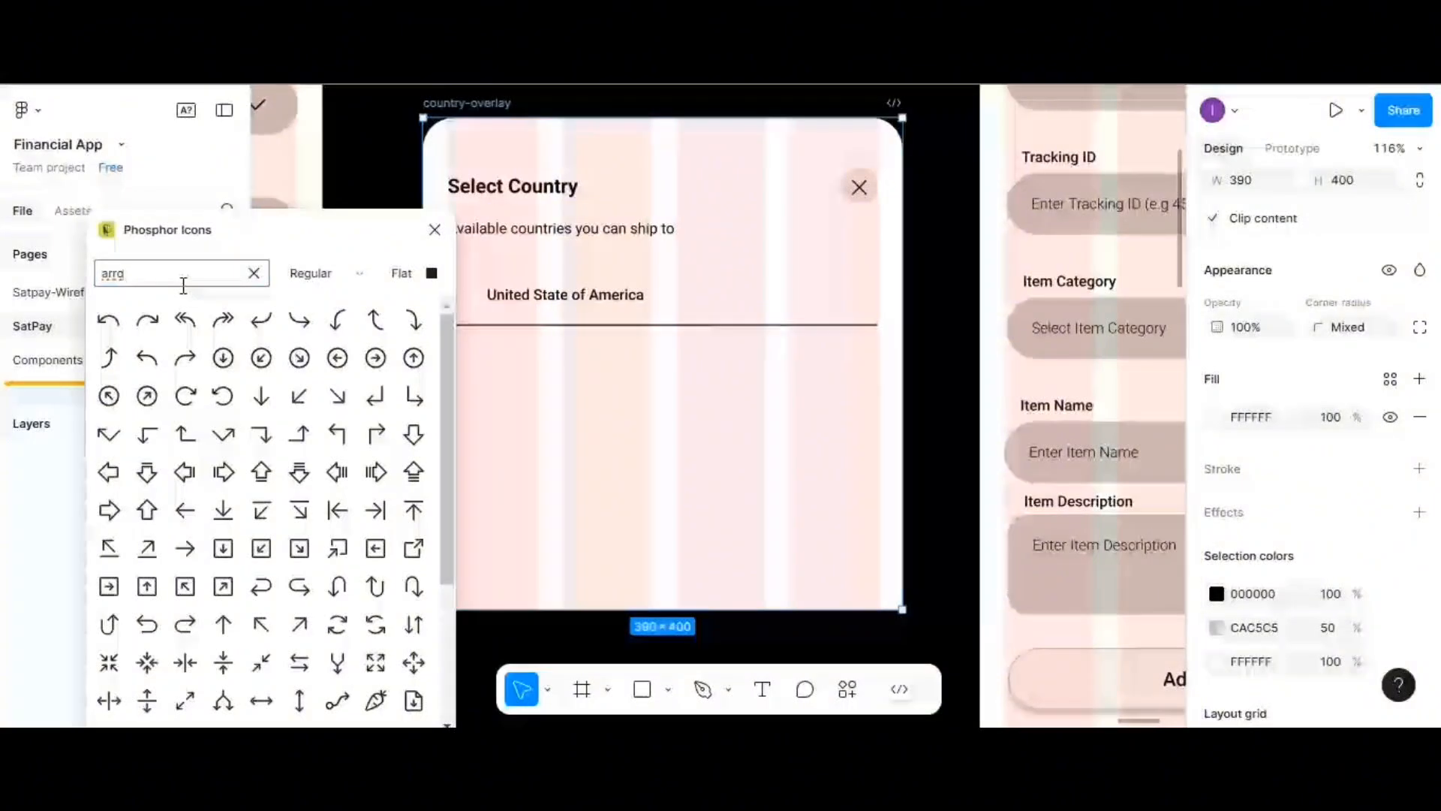
{"action": "type", "text": "w"}
- Insert the CaretRight icon, place it near the right end of the United State of America row, and close the plugin
{"action": "scroll", "coordinate": [293, 585], "scroll_direction": "down", "scroll_amount": 3}
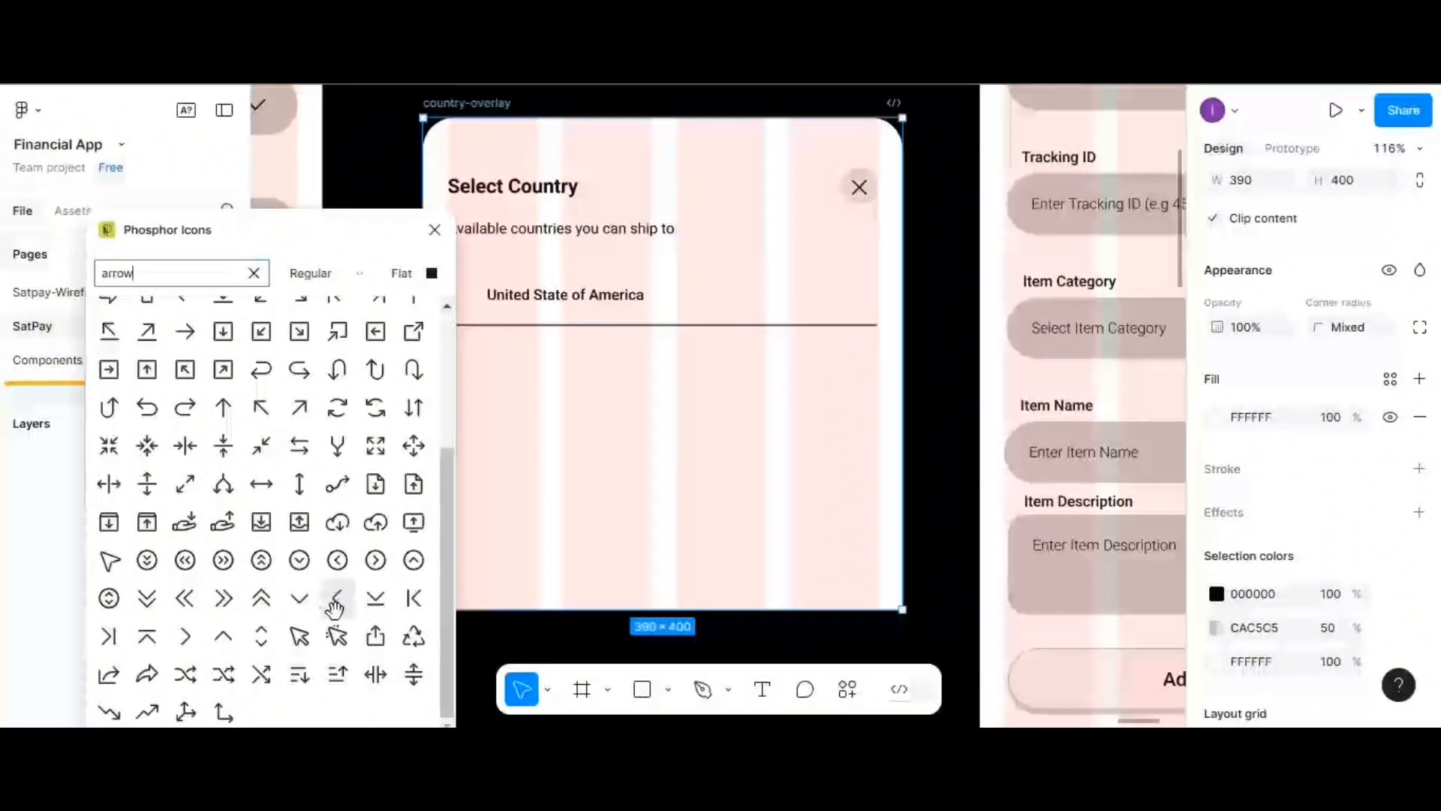
{"action": "left_click_drag", "start_coordinate": [193, 632], "coordinate": [833, 292]}
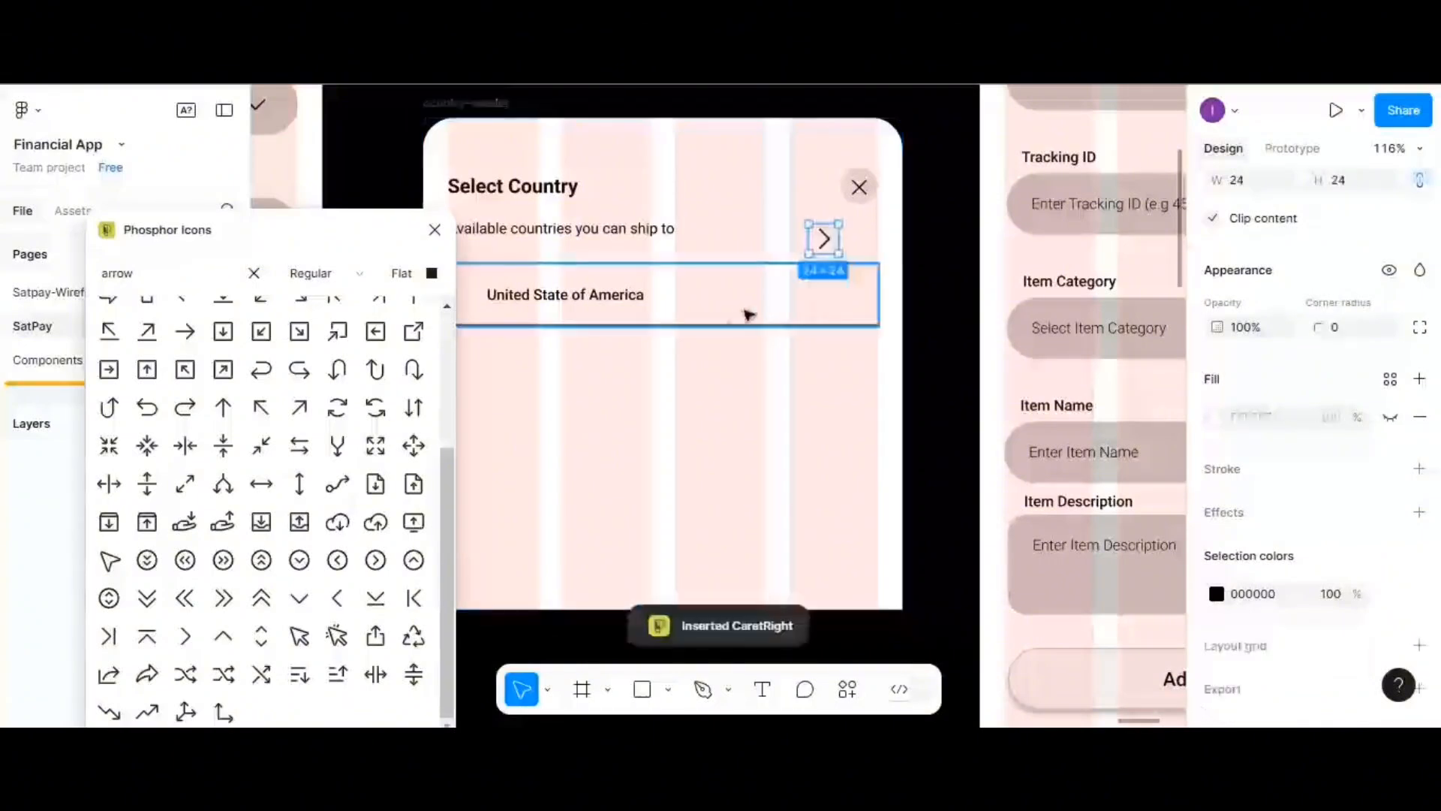
{"action": "left_click_drag", "start_coordinate": [820, 239], "coordinate": [826, 299]}
{"action": "left_click", "coordinate": [435, 229]}
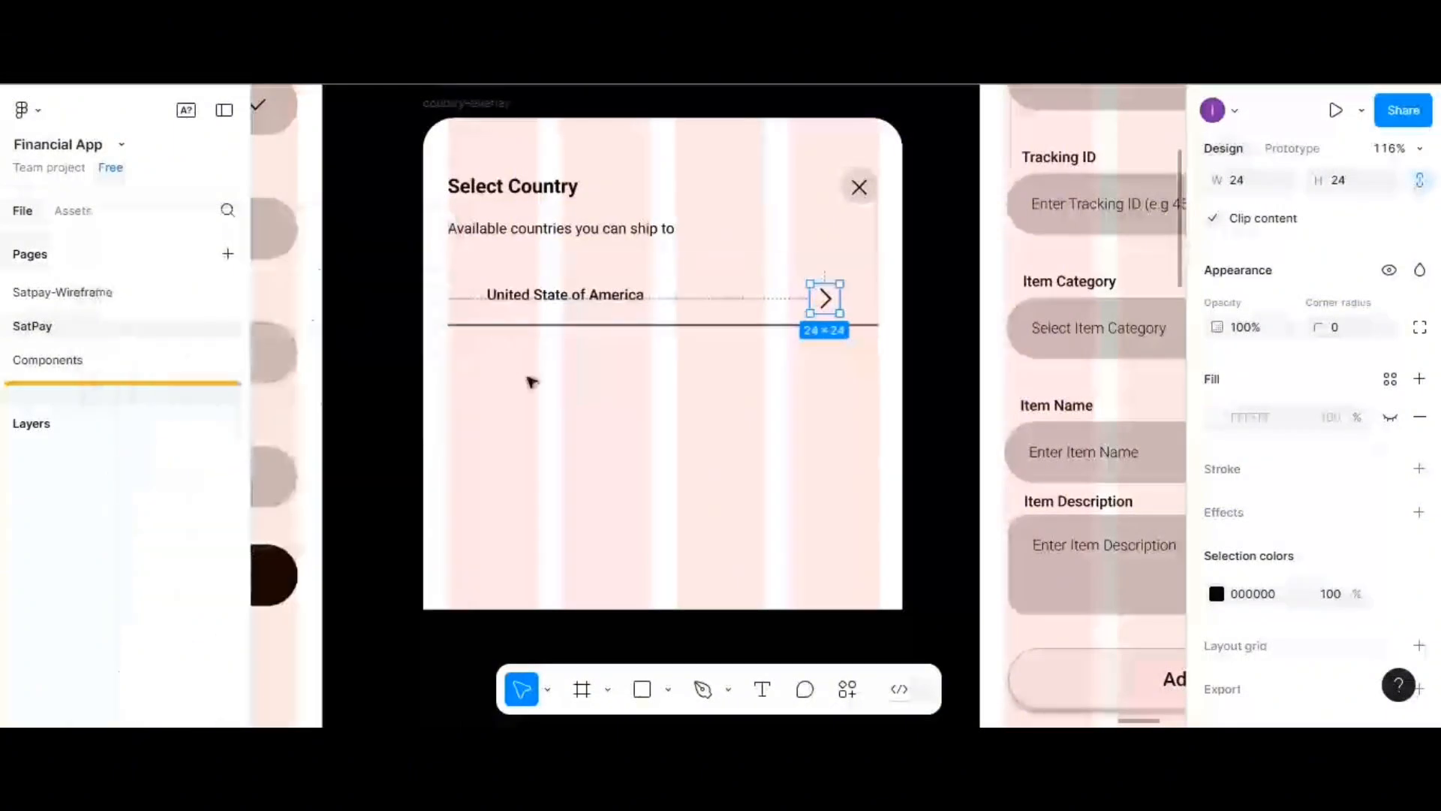
- Add a rectangular US flag icon to country-overlay with the Flaticon plugin, searching for "us flag", and close the plugin
{"action": "right_click", "coordinate": [530, 401]}
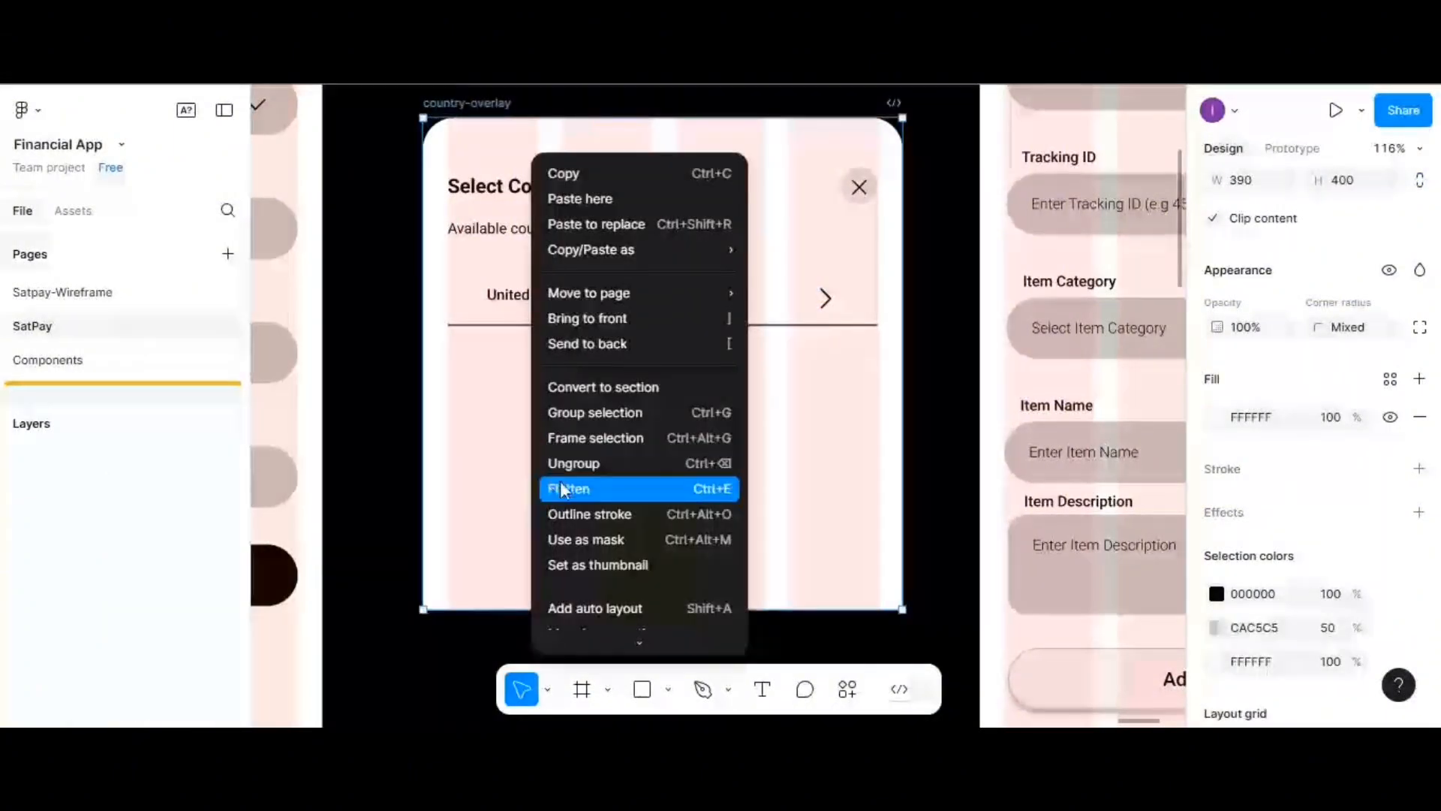
{"action": "scroll", "coordinate": [567, 518], "scroll_direction": "down", "scroll_amount": 2}
{"action": "mouse_move", "coordinate": [634, 582]}
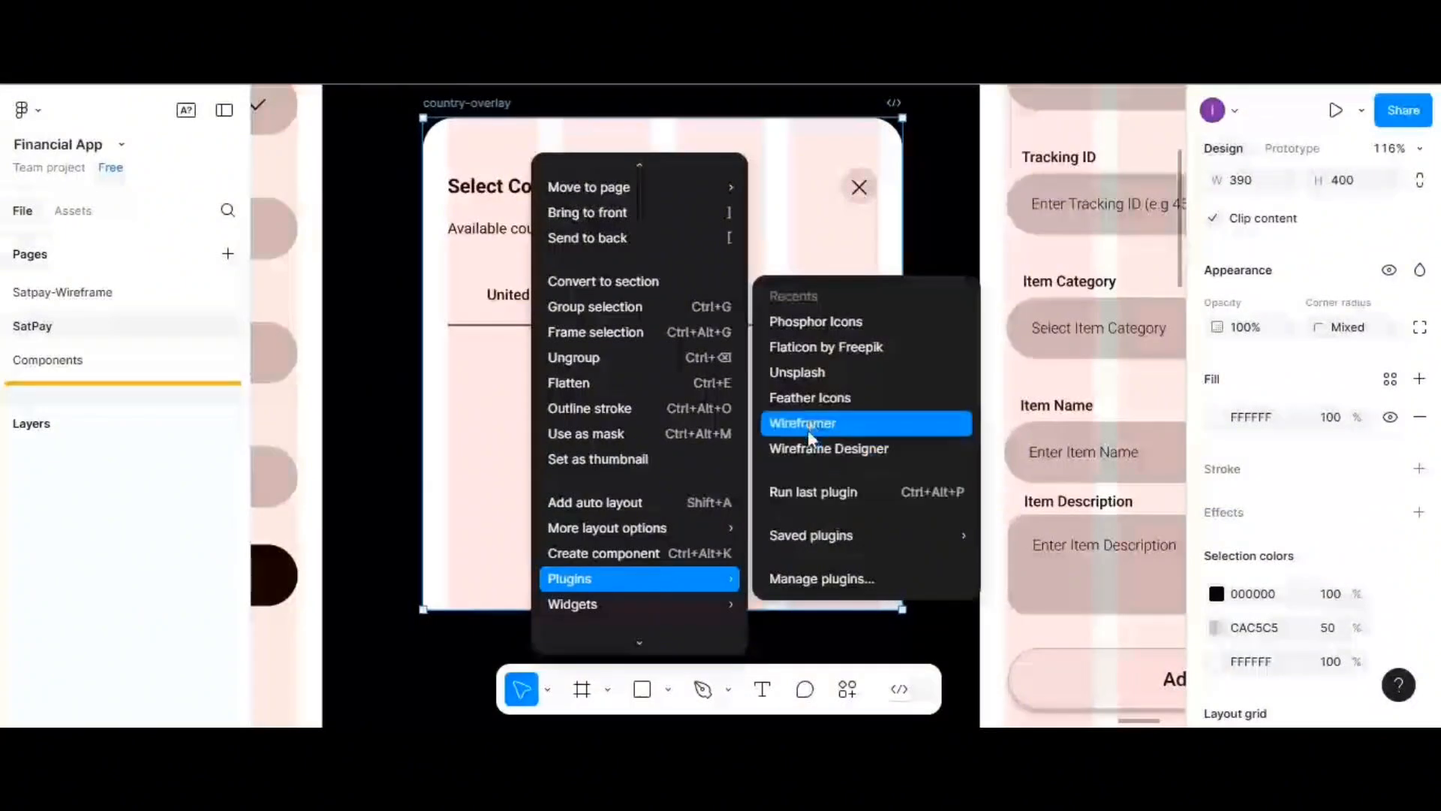
{"action": "left_click", "coordinate": [790, 353]}
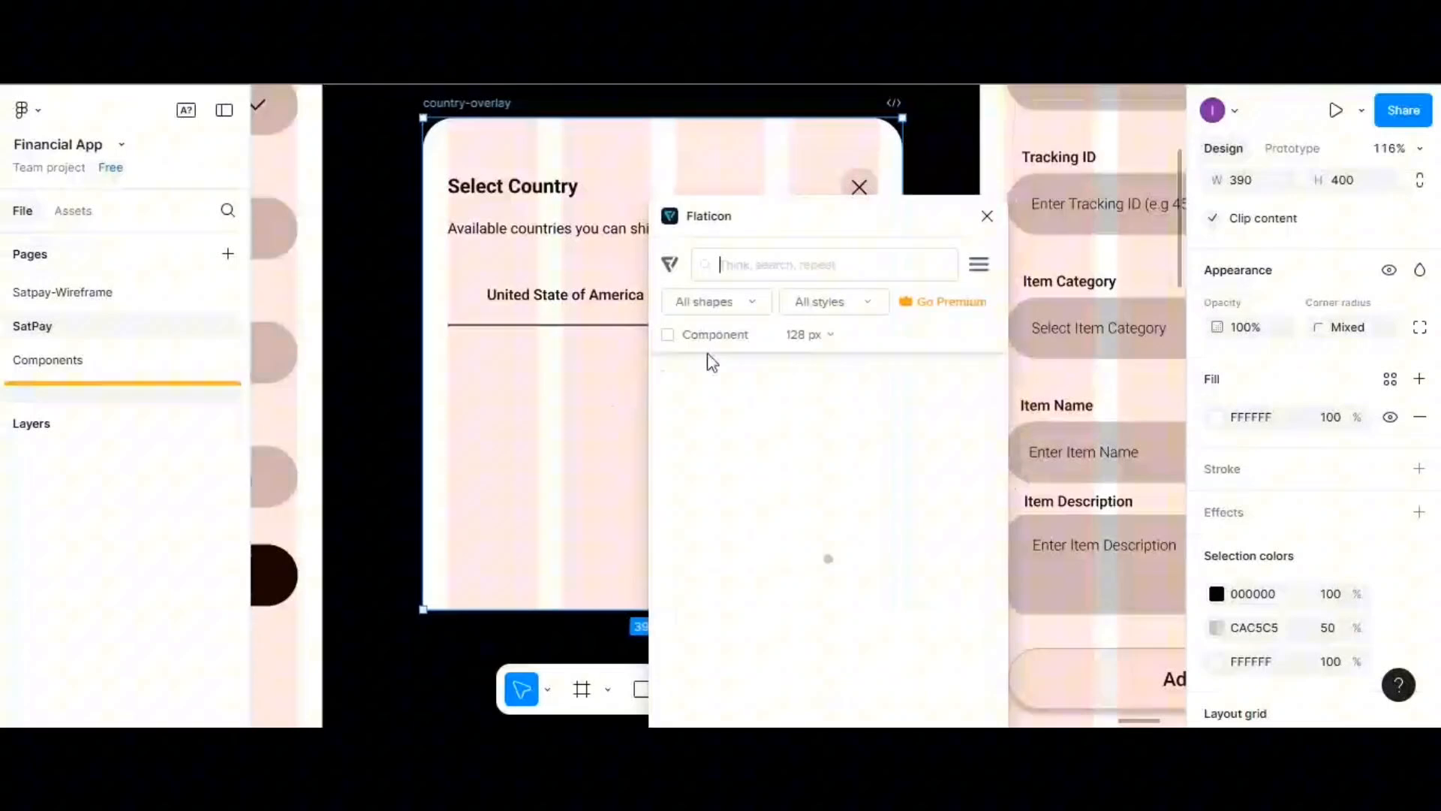
{"action": "left_click", "coordinate": [731, 268]}
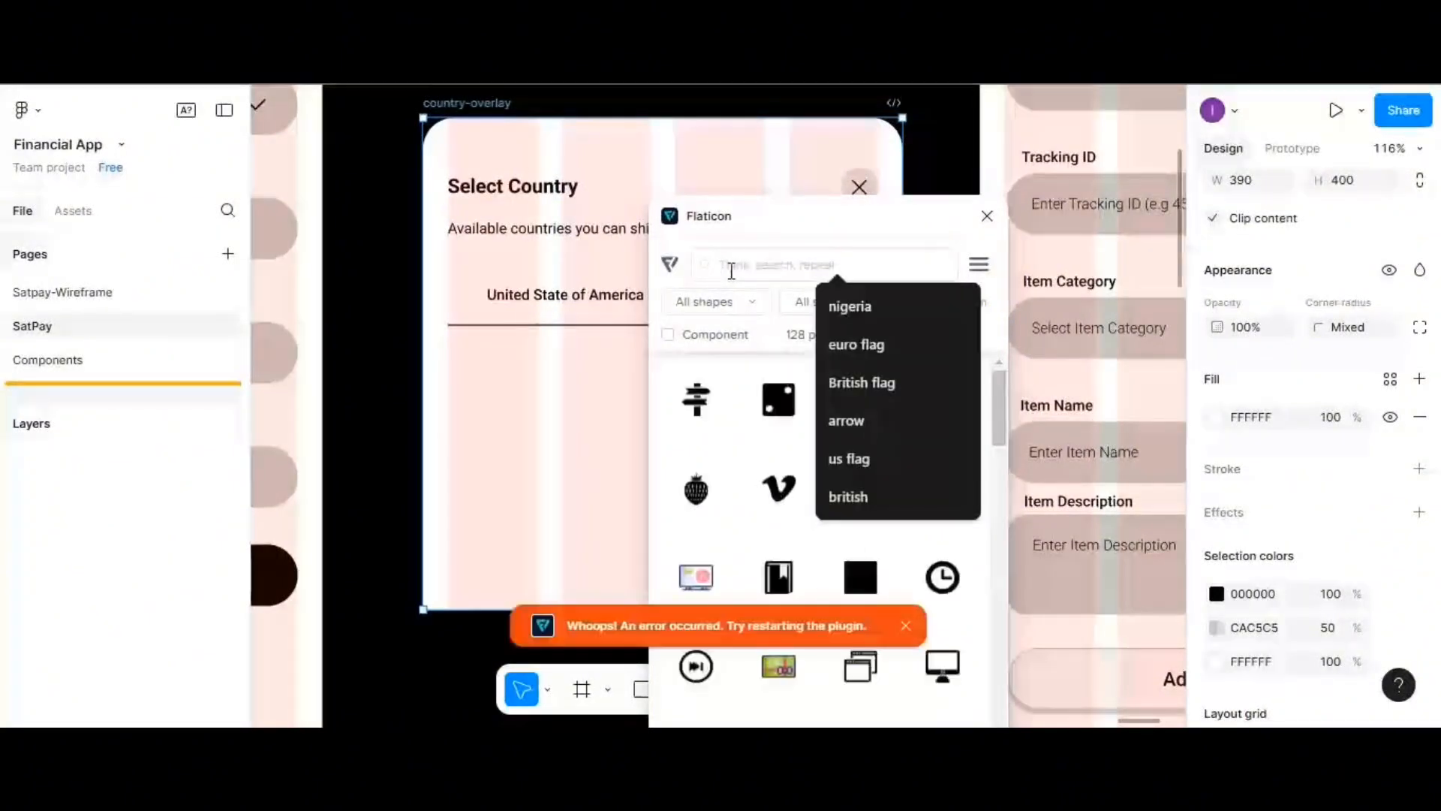
{"action": "left_click", "coordinate": [856, 458]}
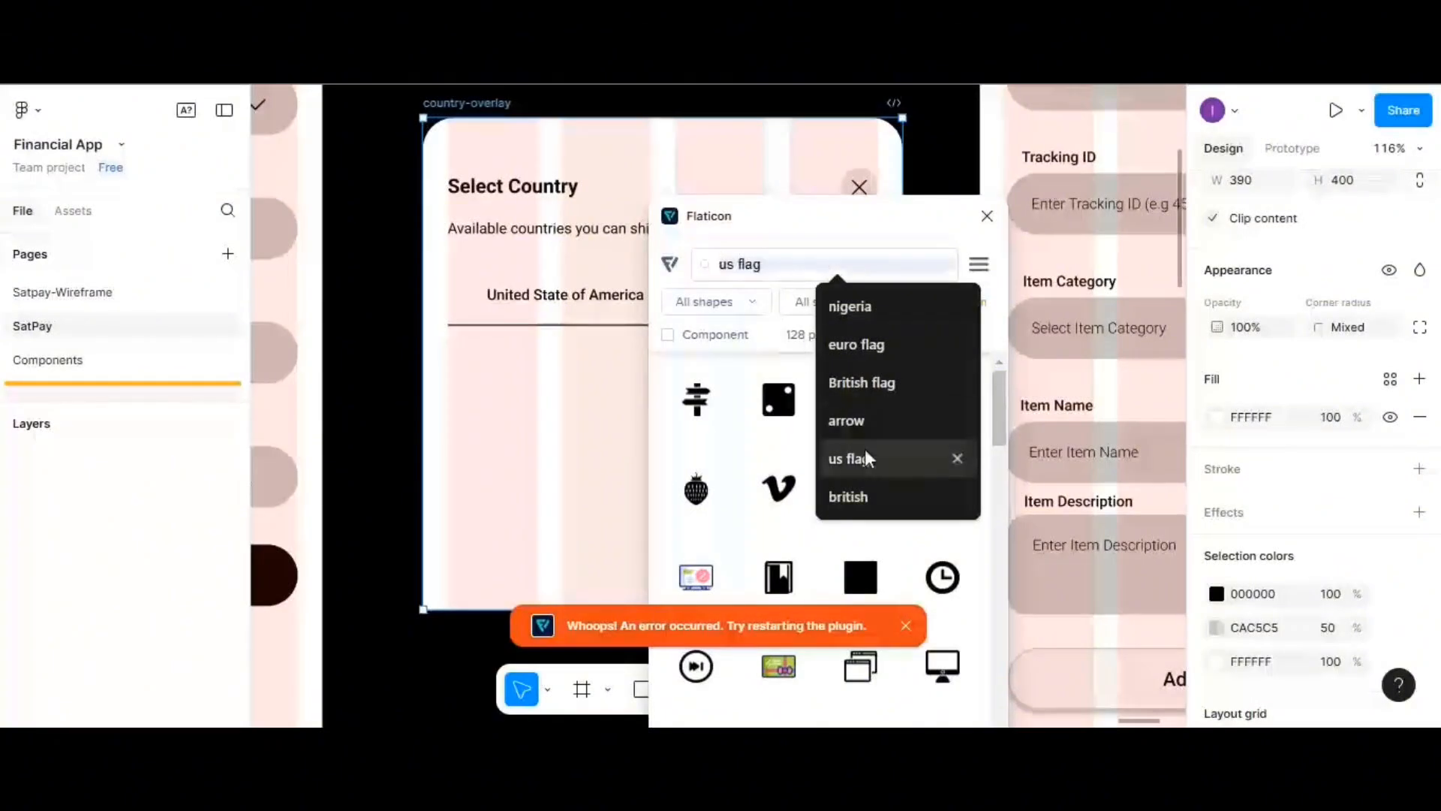
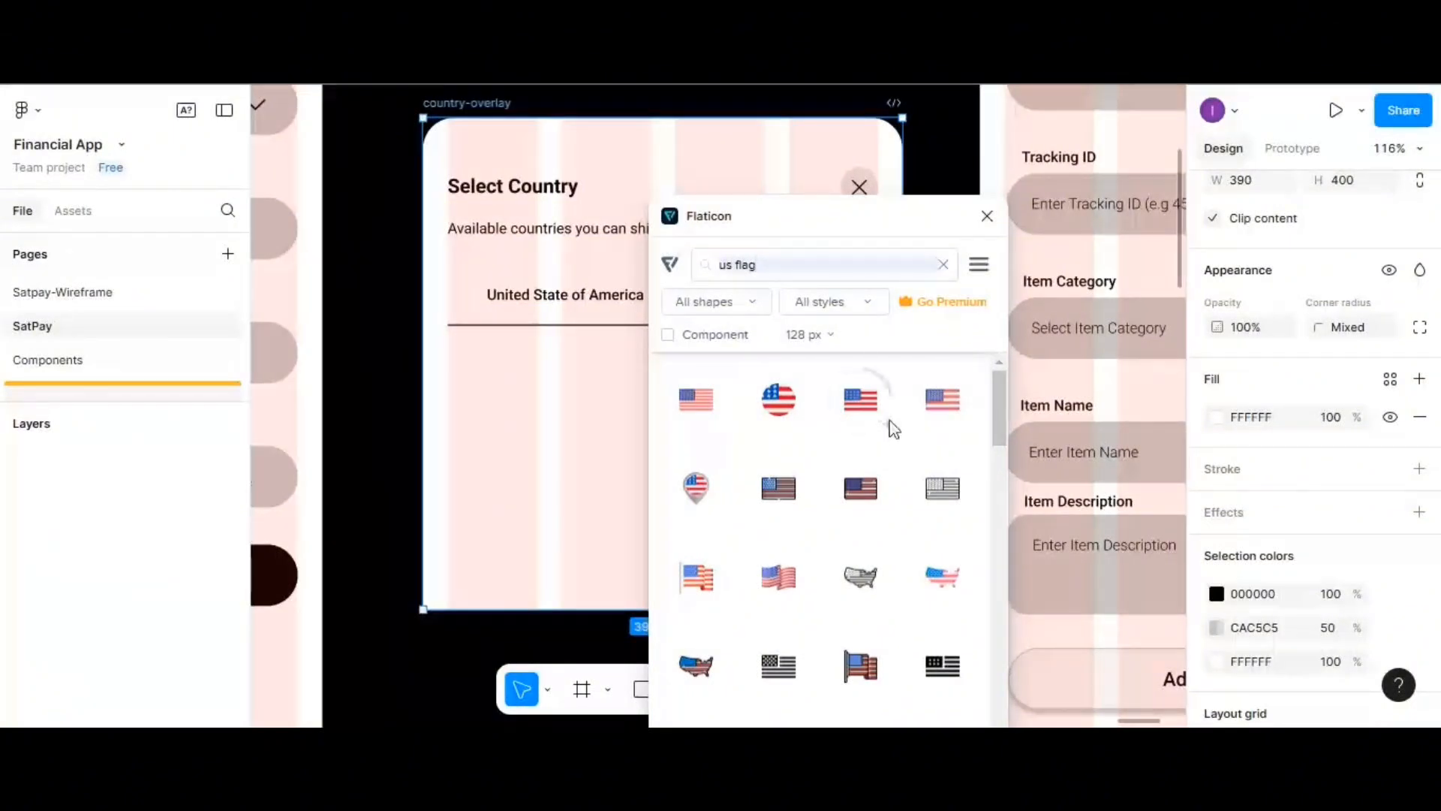
{"action": "left_click", "coordinate": [890, 426]}
{"action": "left_click", "coordinate": [987, 216]}
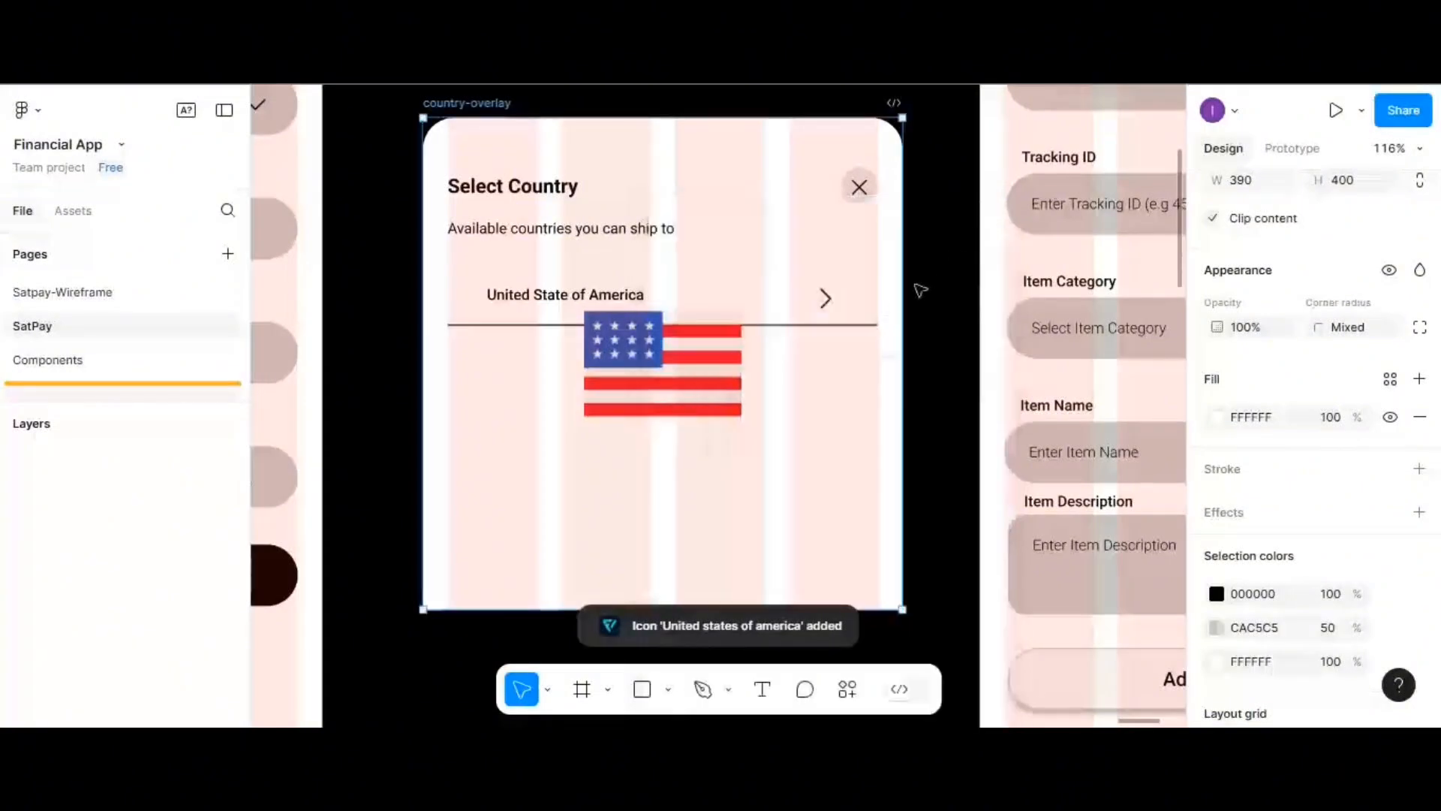
- Scale the US flag image down to about 31 × 31 and set its width to 25
{"action": "left_click", "coordinate": [702, 386]}
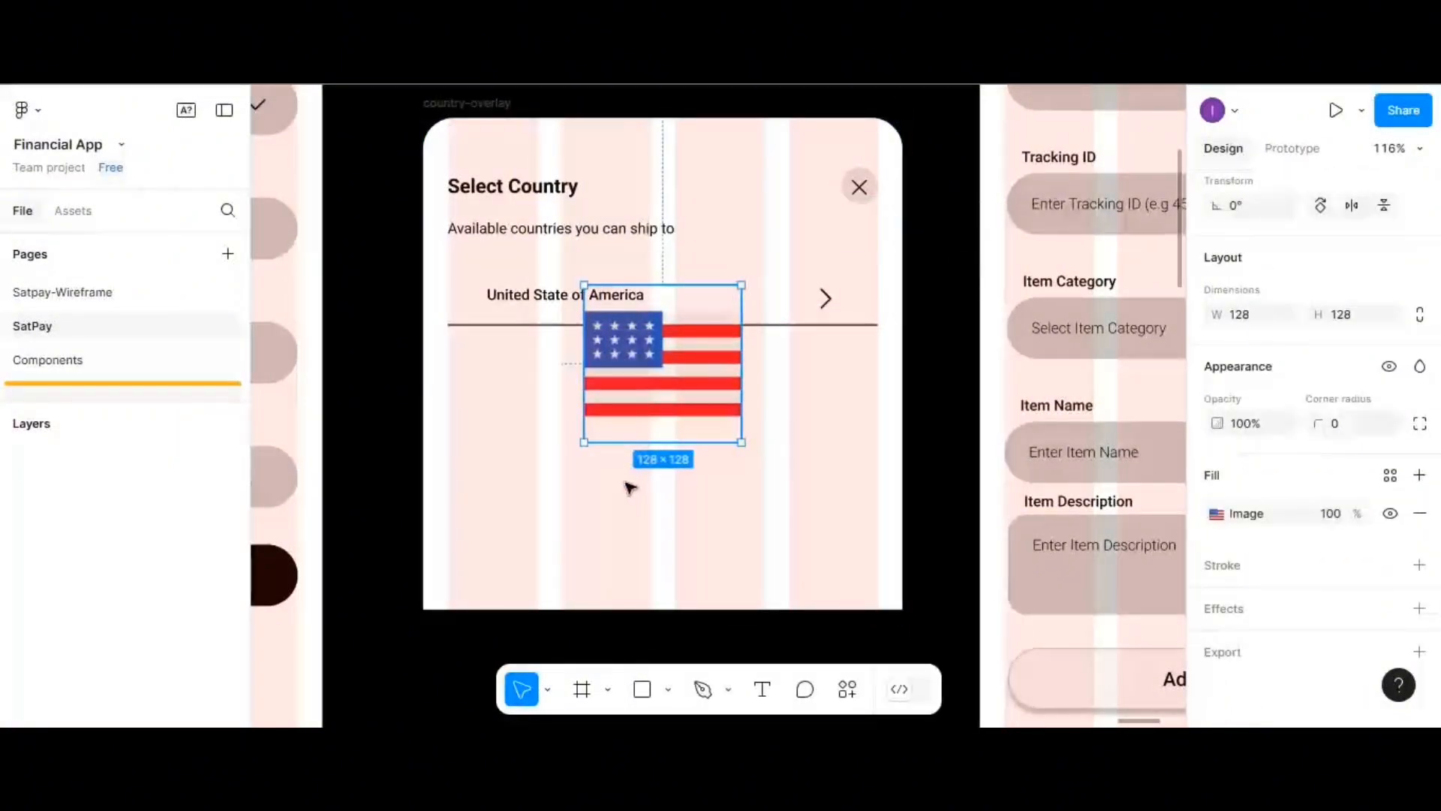
{"action": "left_click", "coordinate": [547, 690]}
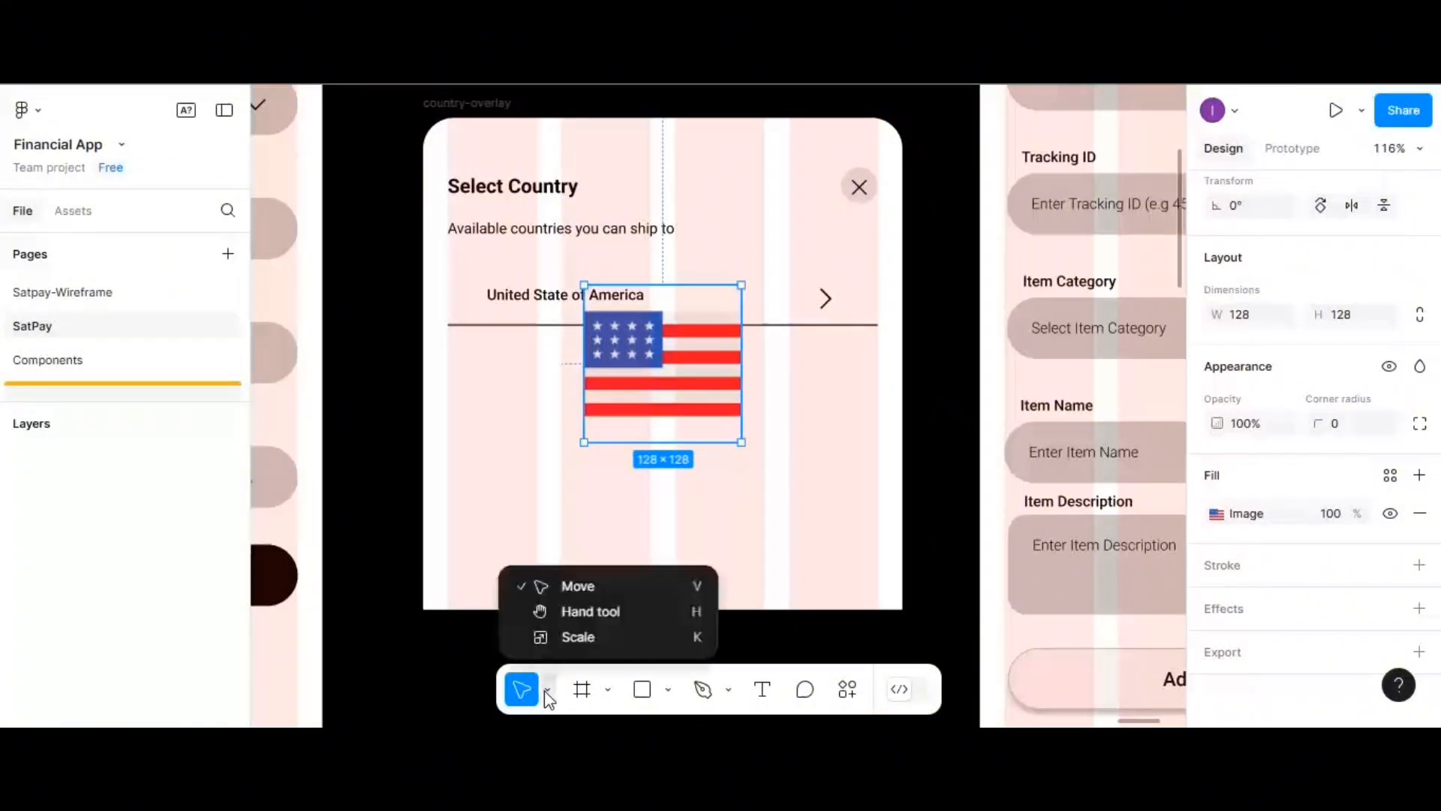
{"action": "left_click", "coordinate": [565, 637]}
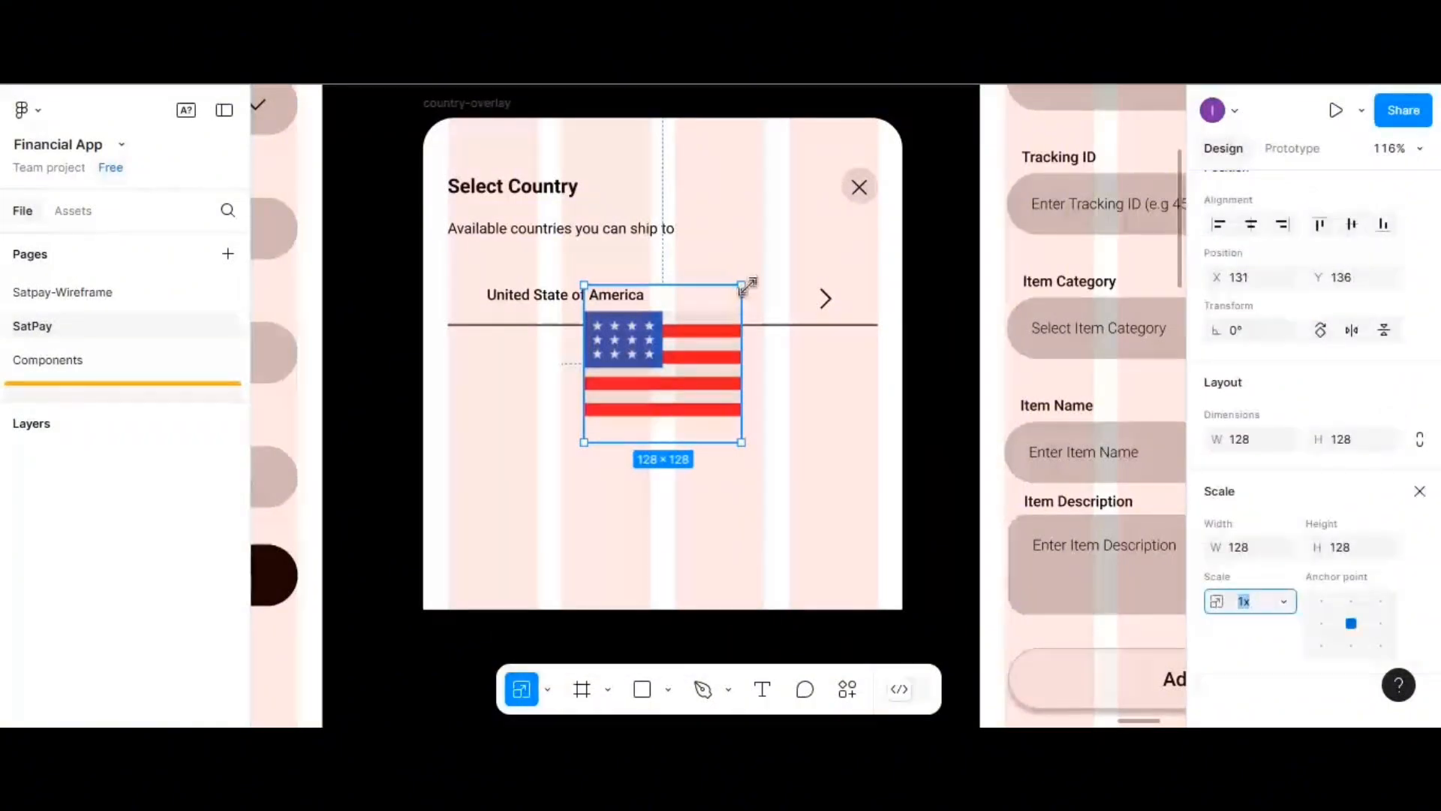
{"action": "left_click_drag", "start_coordinate": [743, 283], "coordinate": [634, 404]}
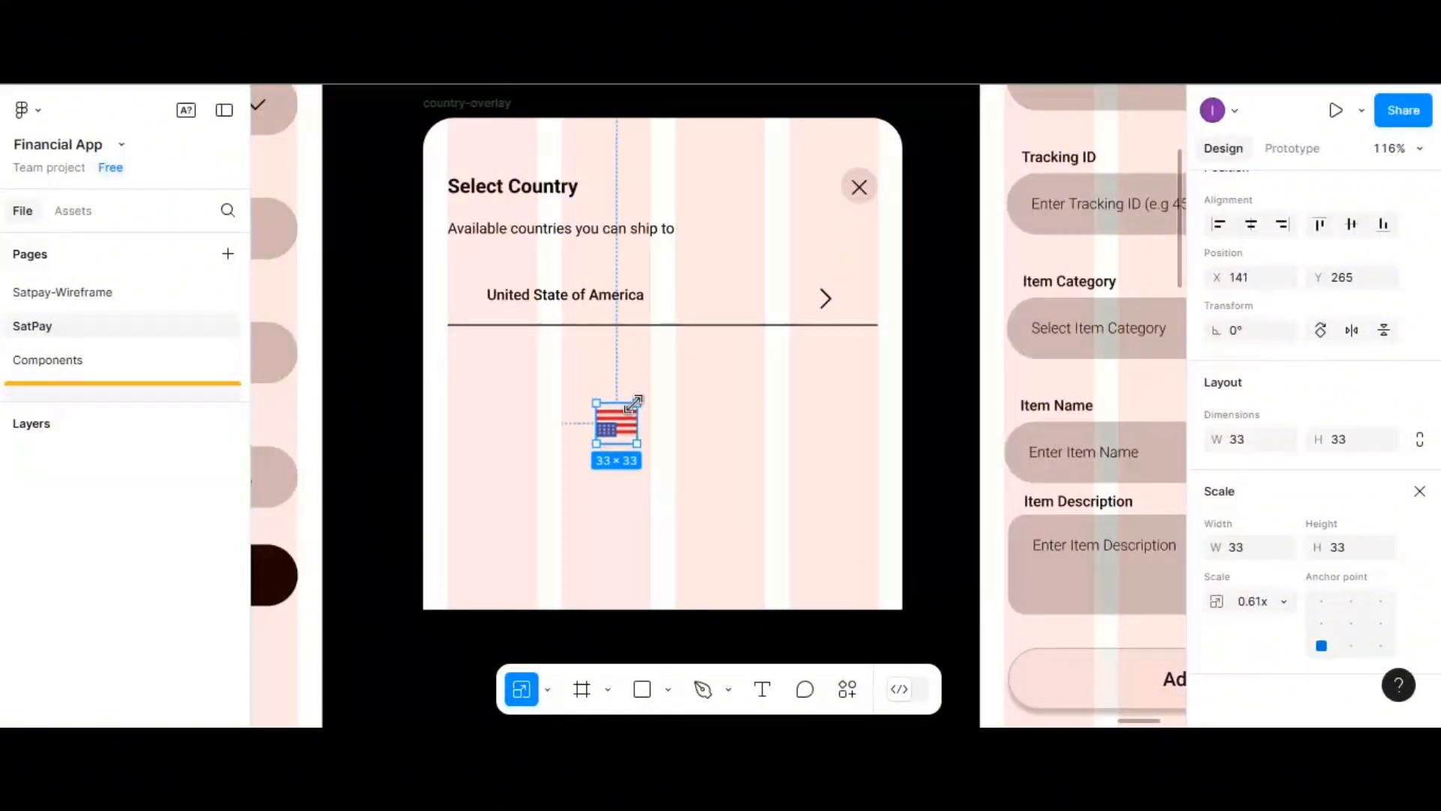
{"action": "key", "text": "ctrl+z"}
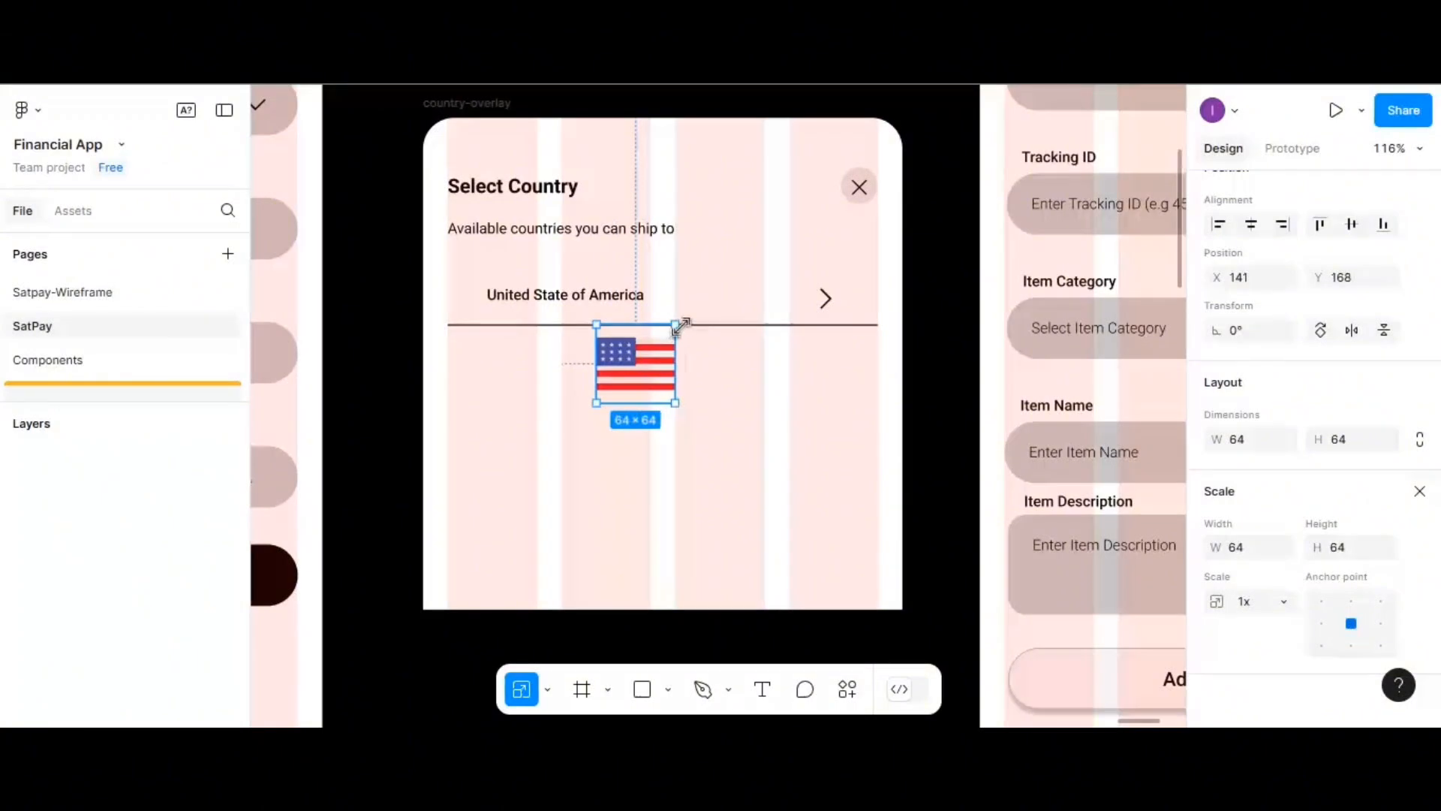
{"action": "left_click_drag", "start_coordinate": [673, 337], "coordinate": [622, 391]}
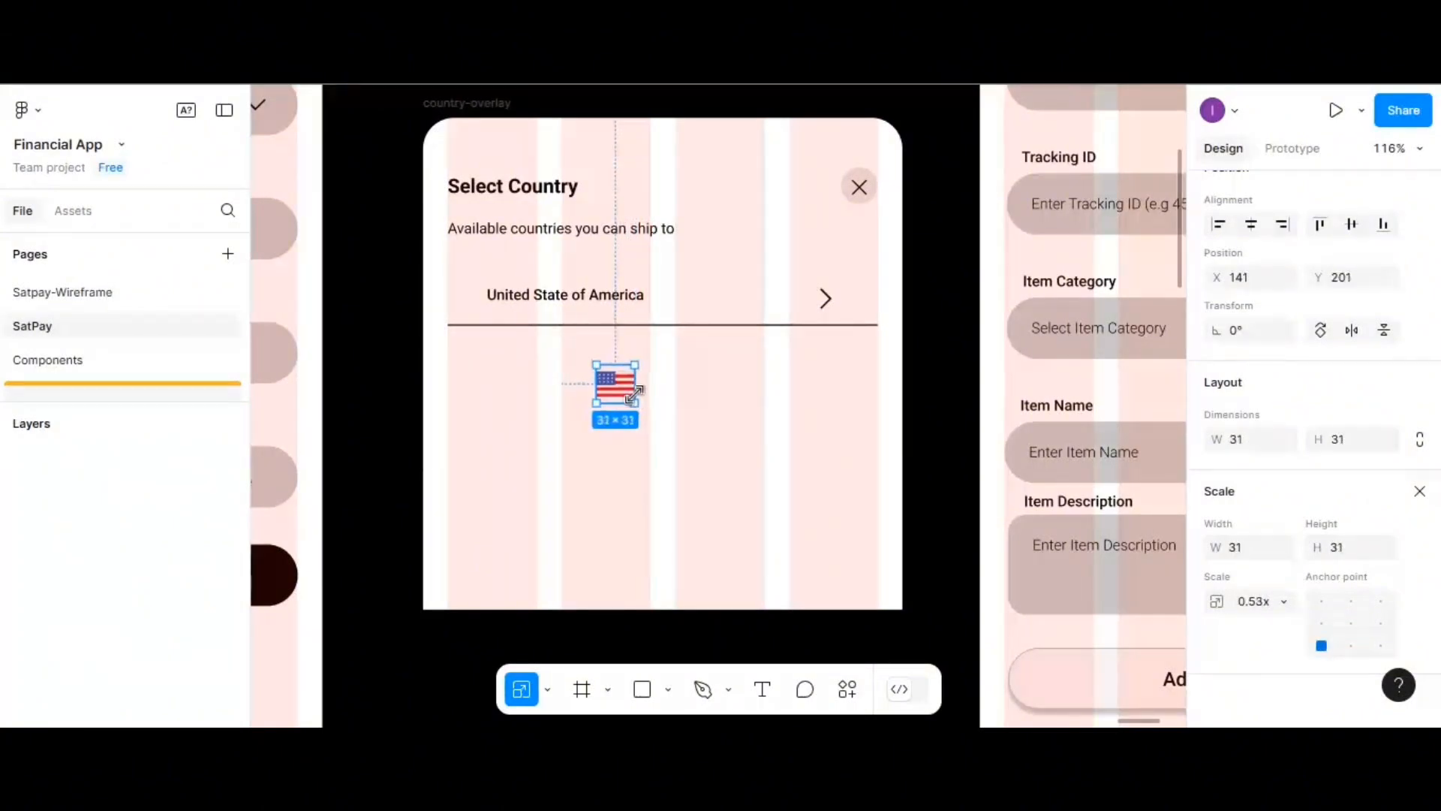
{"action": "left_click", "coordinate": [1244, 445]}
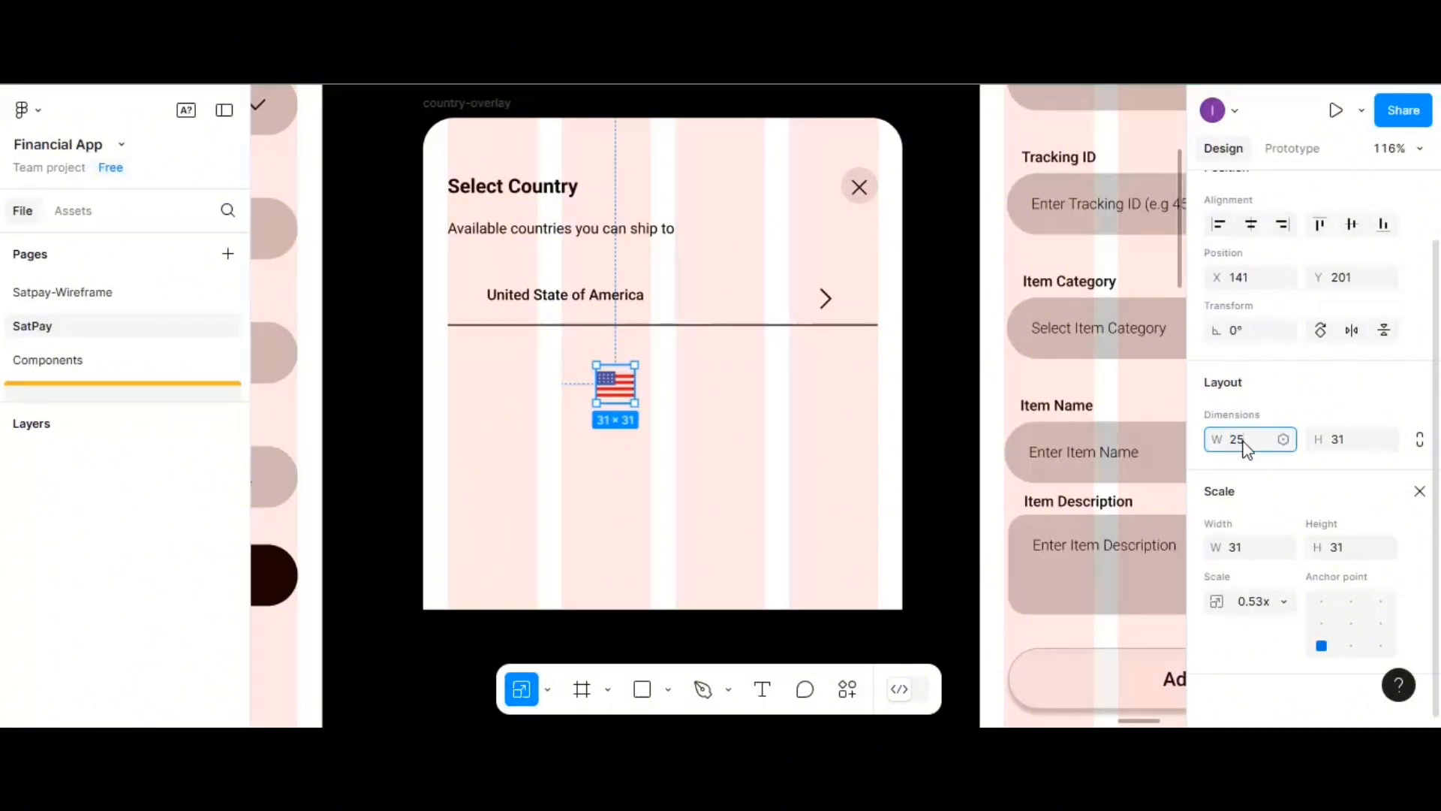
{"action": "left_click", "coordinate": [679, 450]}
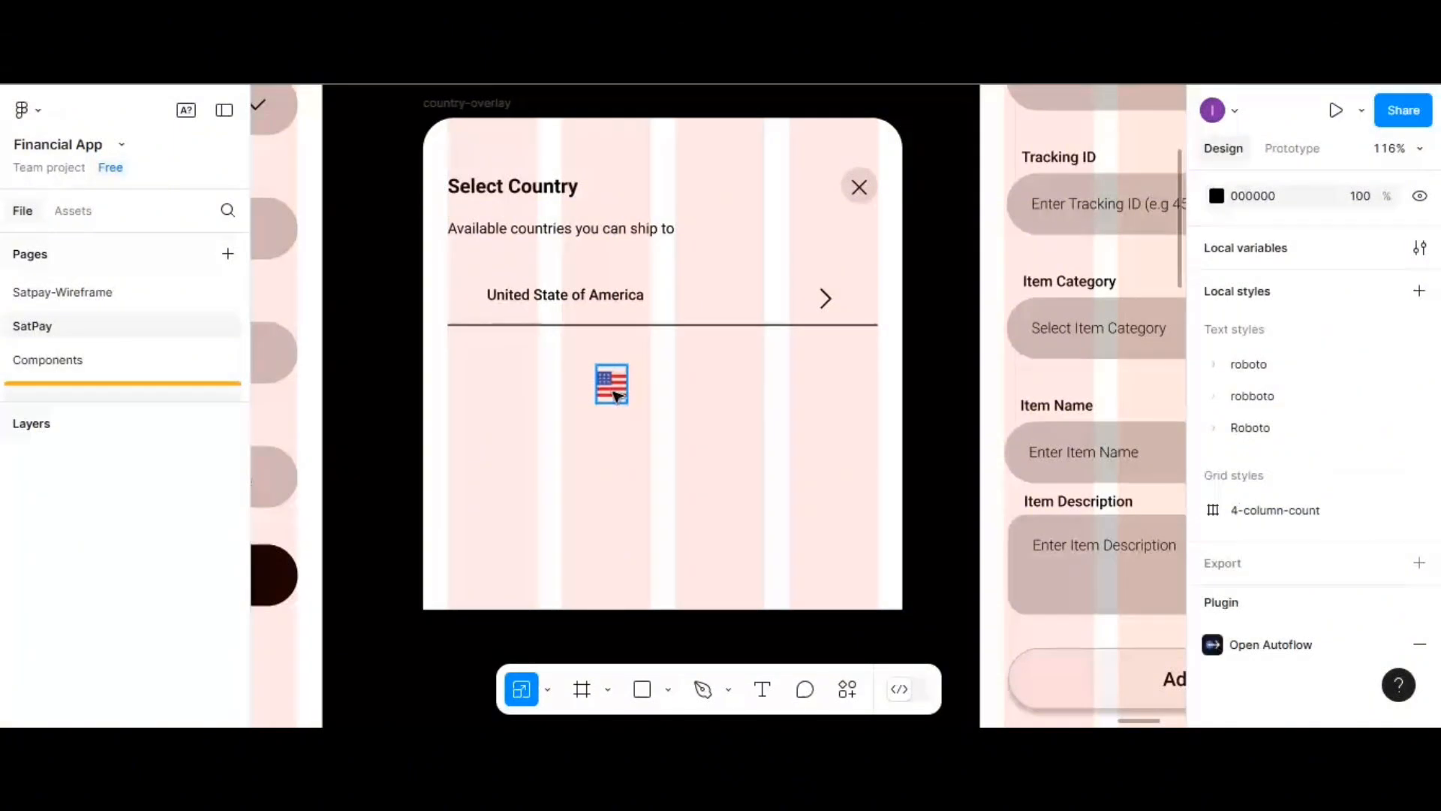
- Place the flag at the left end of the country row and shift the "United State of America" text slightly right of it
{"action": "left_click_drag", "start_coordinate": [616, 395], "coordinate": [479, 308]}
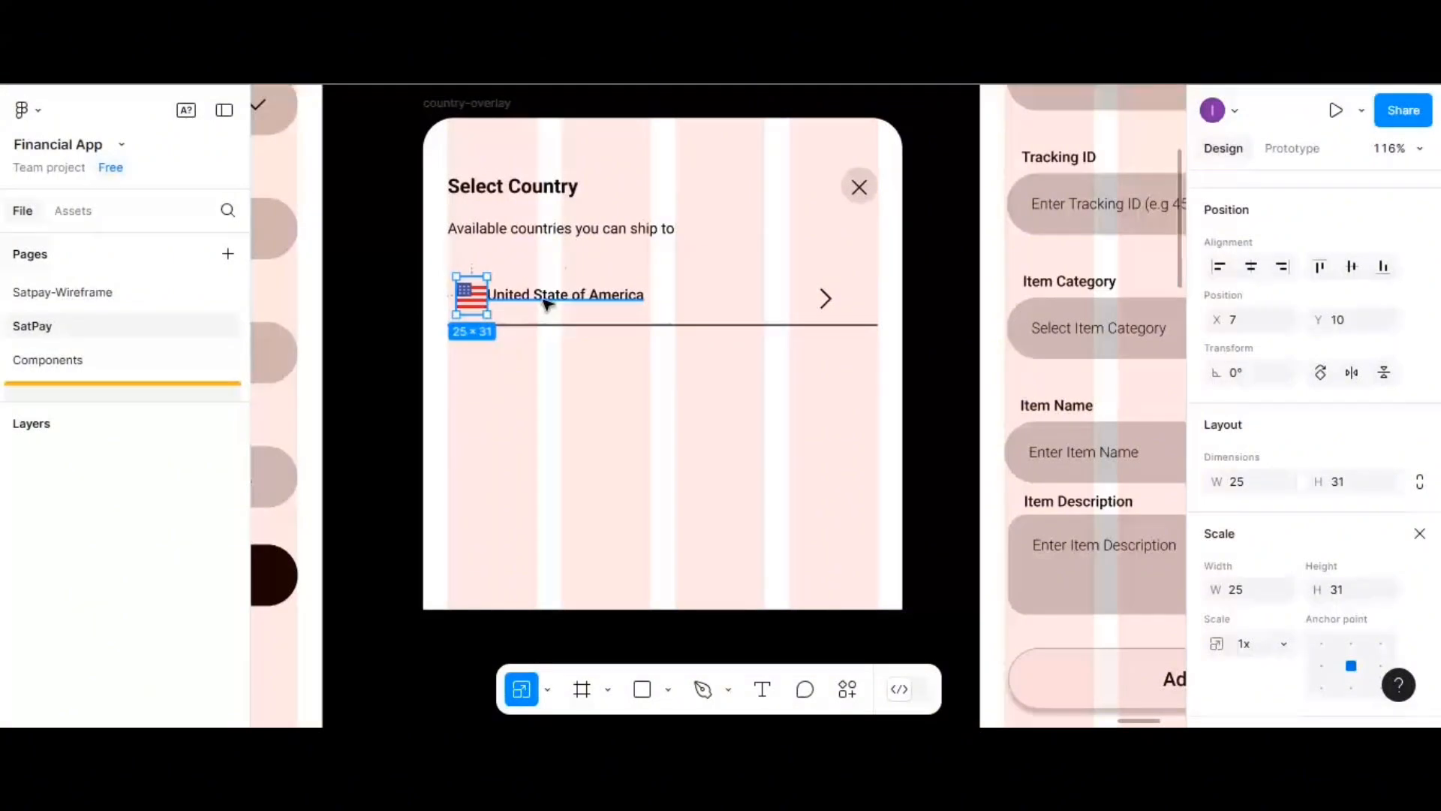
{"action": "left_click", "coordinate": [546, 299]}
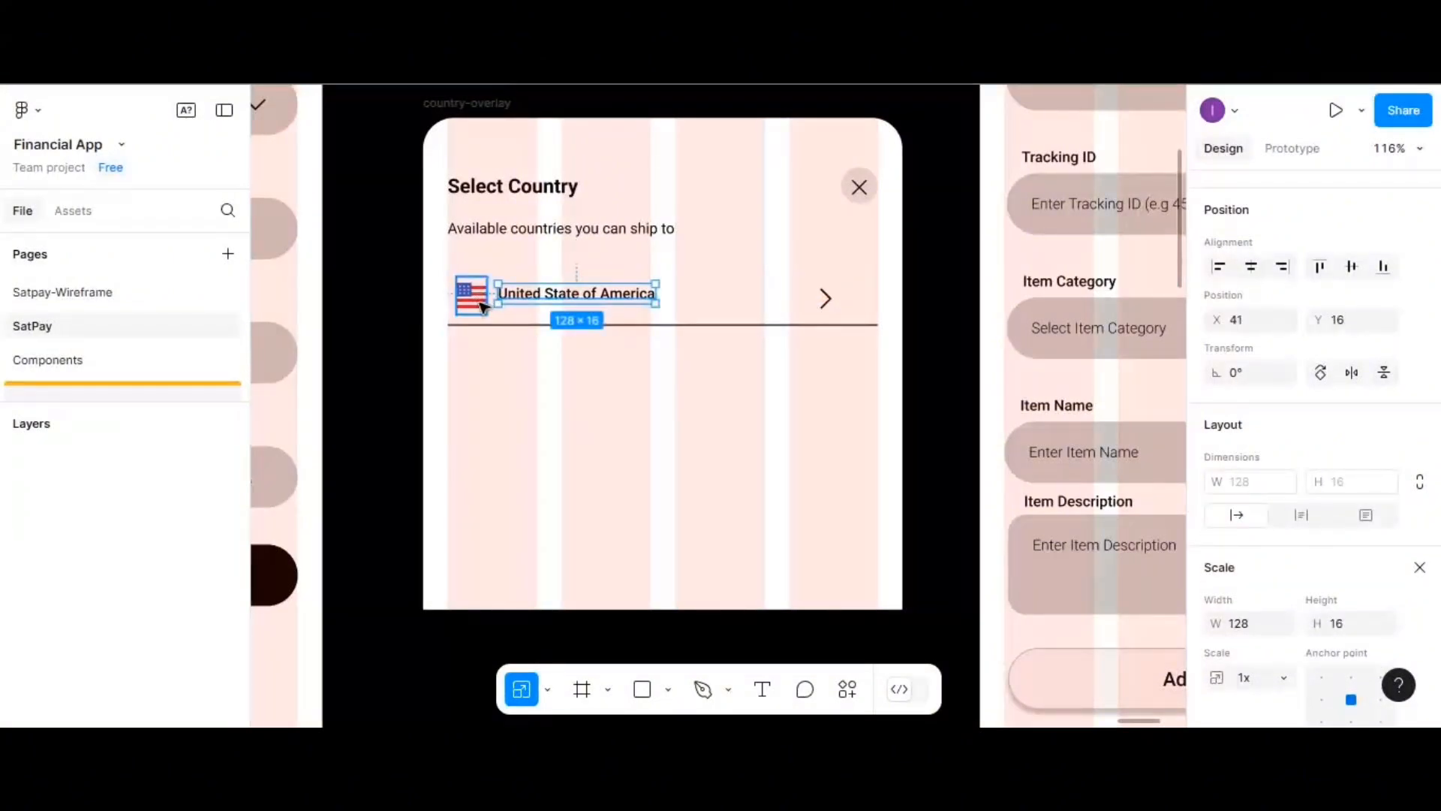
- Set the spacing between the flag and the "United State of America" text to 5 and group them
{"action": "left_click", "coordinate": [479, 298]}
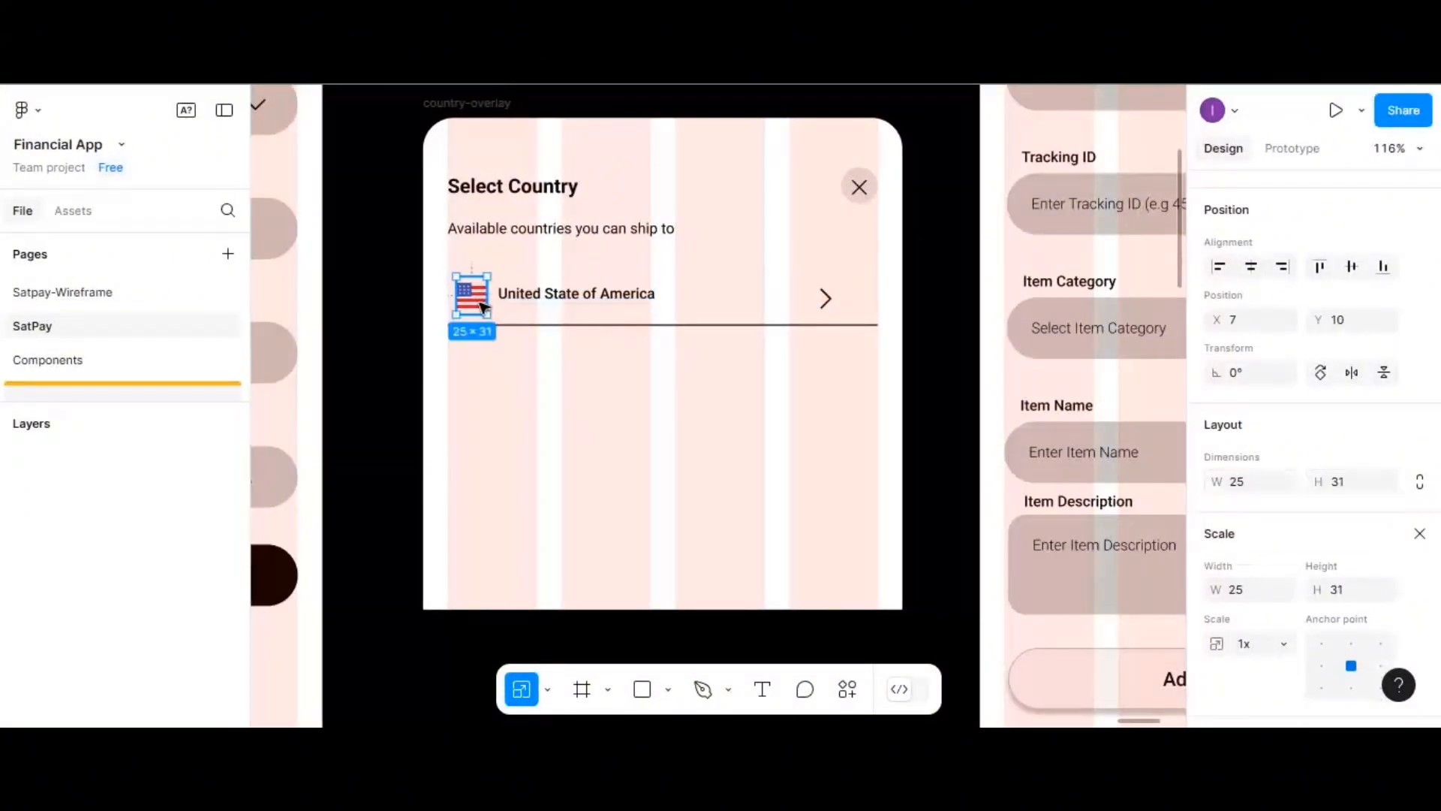
{"action": "left_click", "coordinate": [546, 300], "text": "shift"}
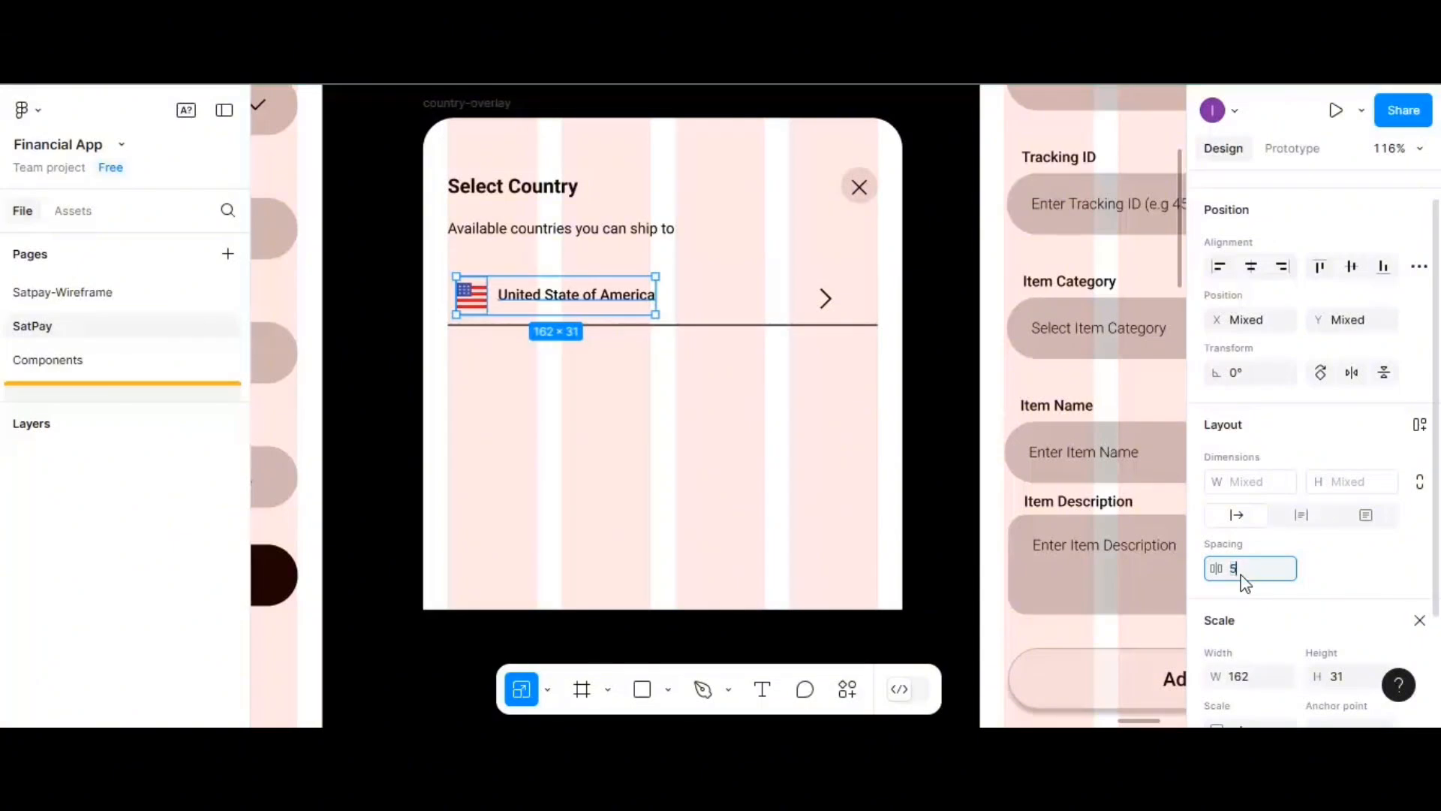
{"action": "key", "text": "Return"}
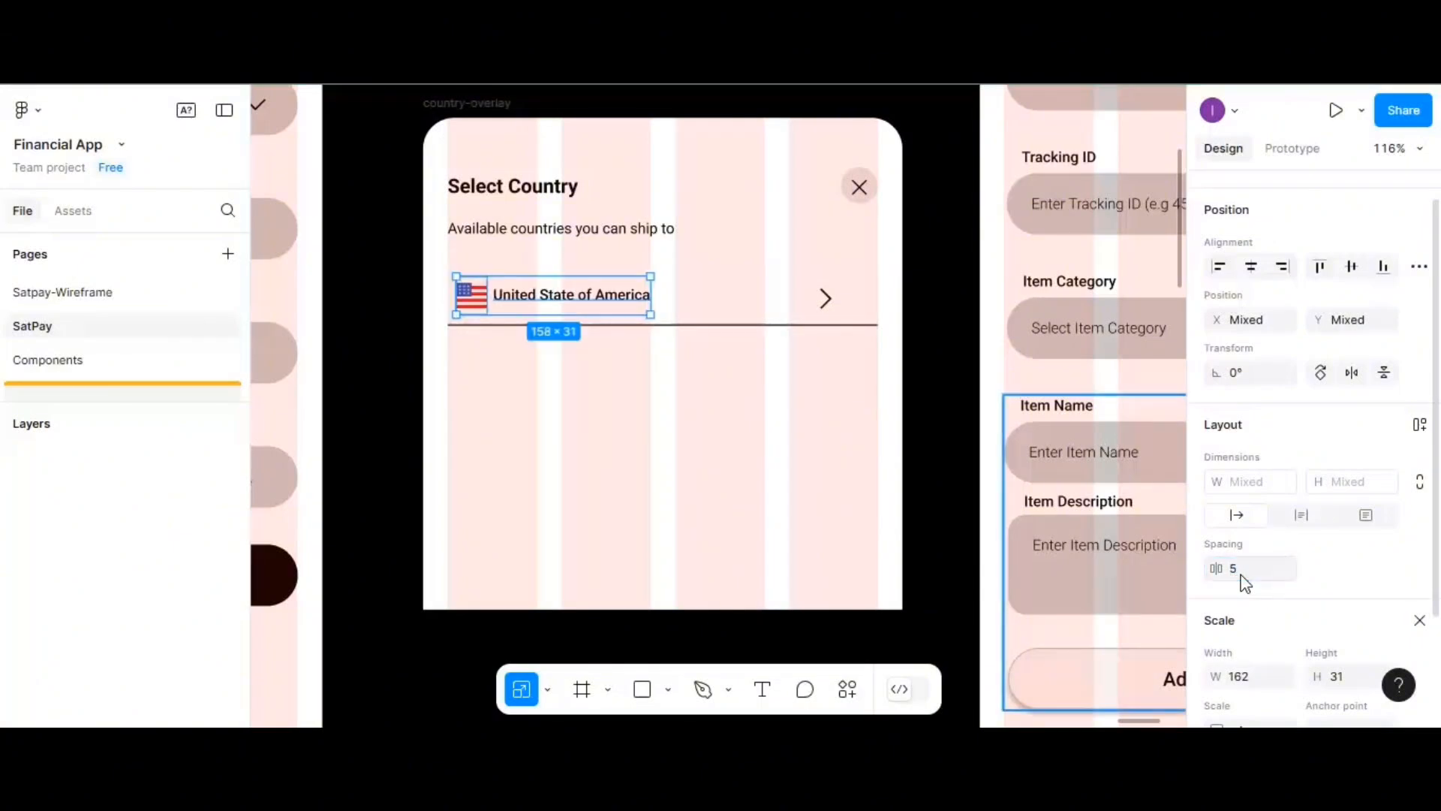
{"action": "key", "text": "ctrl+g"}
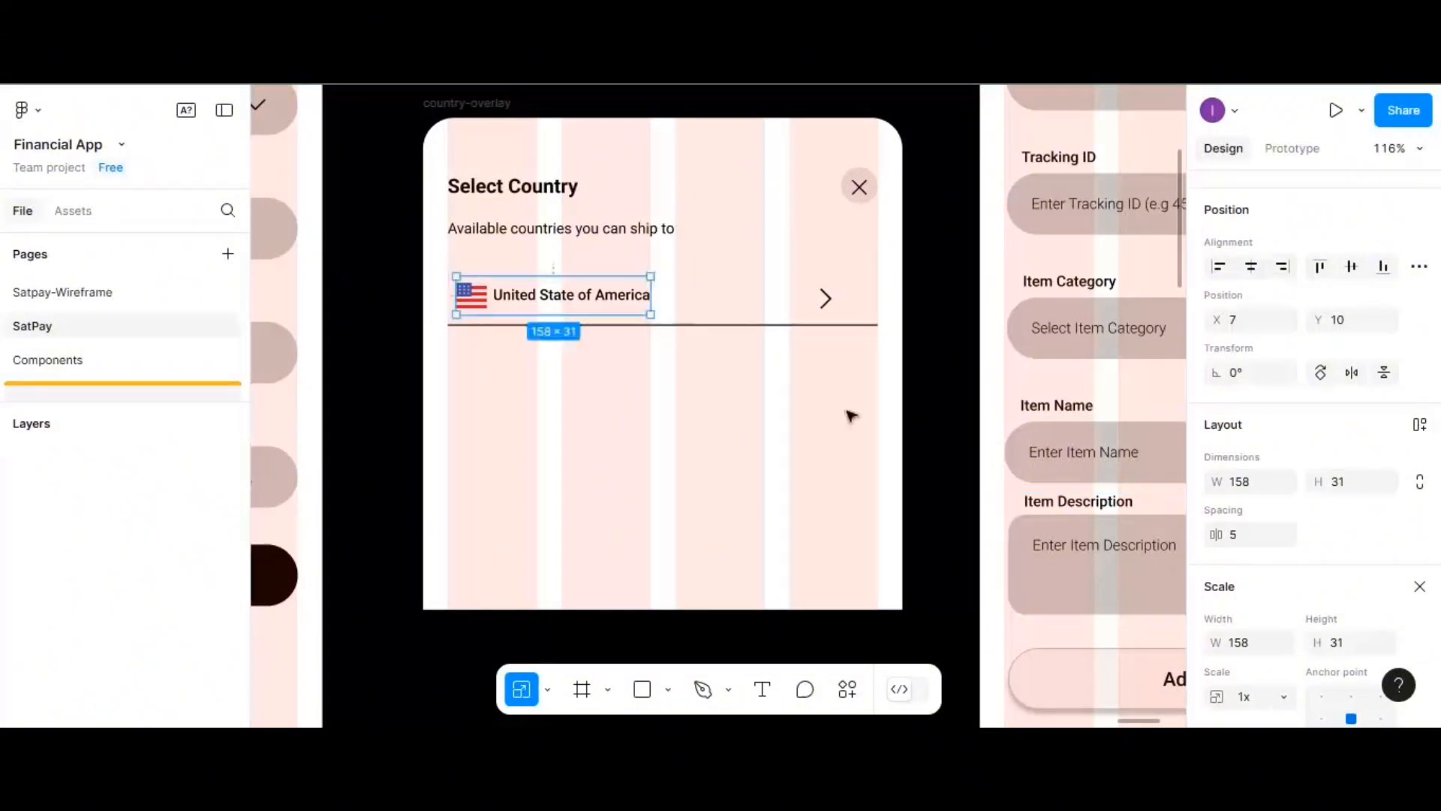
- Center the flag-and-text group vertically within the country row frame
{"action": "left_click", "coordinate": [721, 286]}
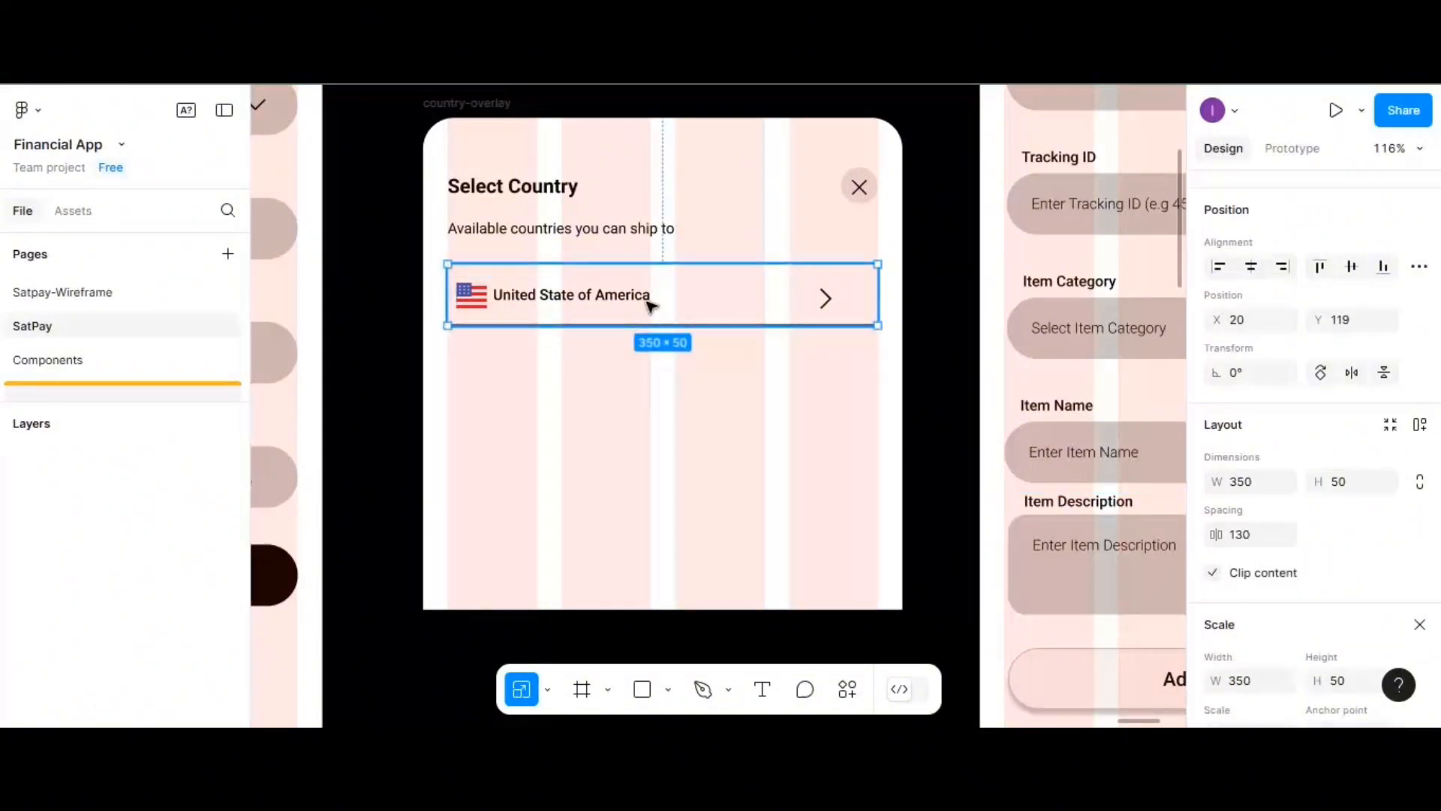
{"action": "left_click", "coordinate": [650, 302]}
{"action": "left_click", "coordinate": [1351, 268]}
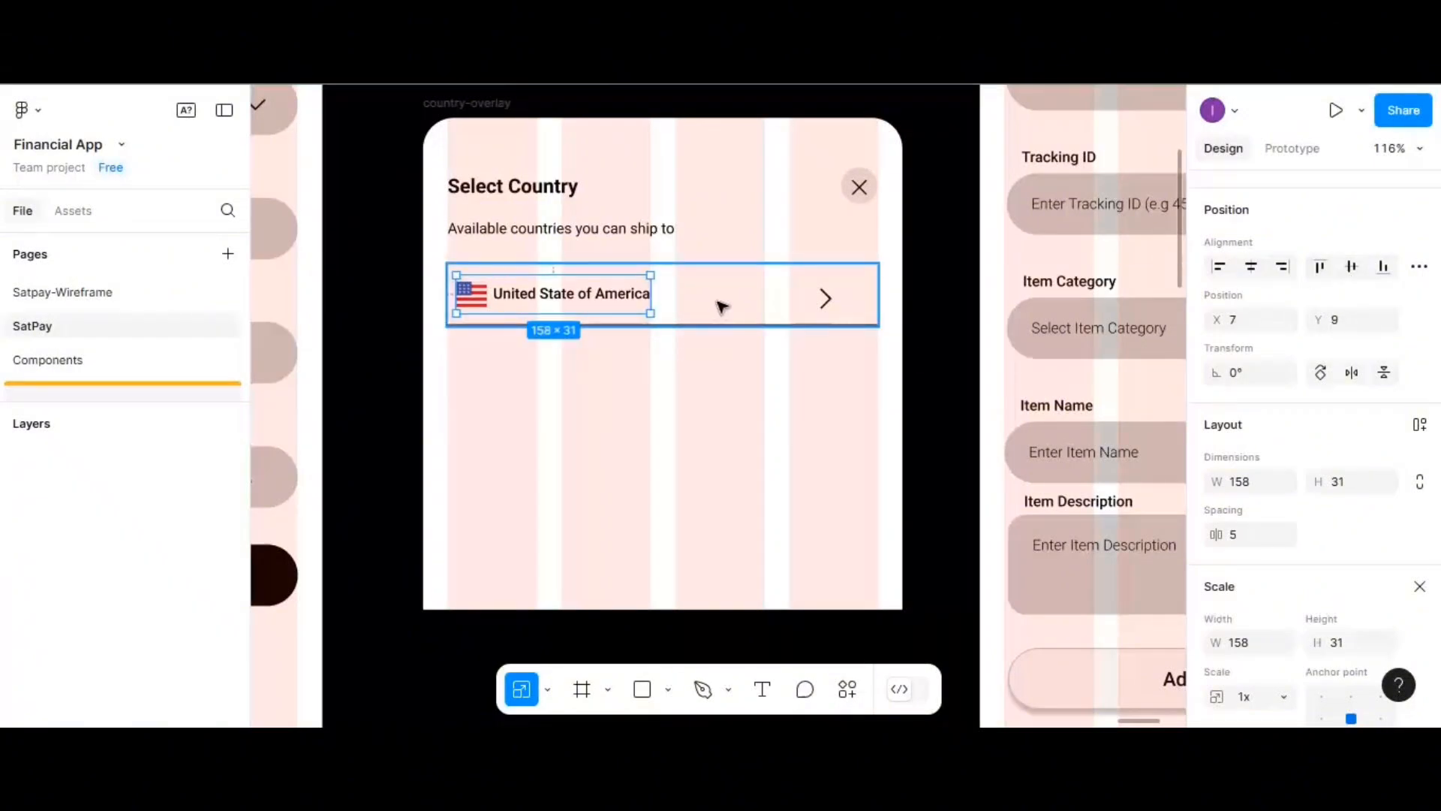
- Move the CaretRight icon to the right edge of the country row and center it vertically in the row
{"action": "left_click", "coordinate": [789, 295]}
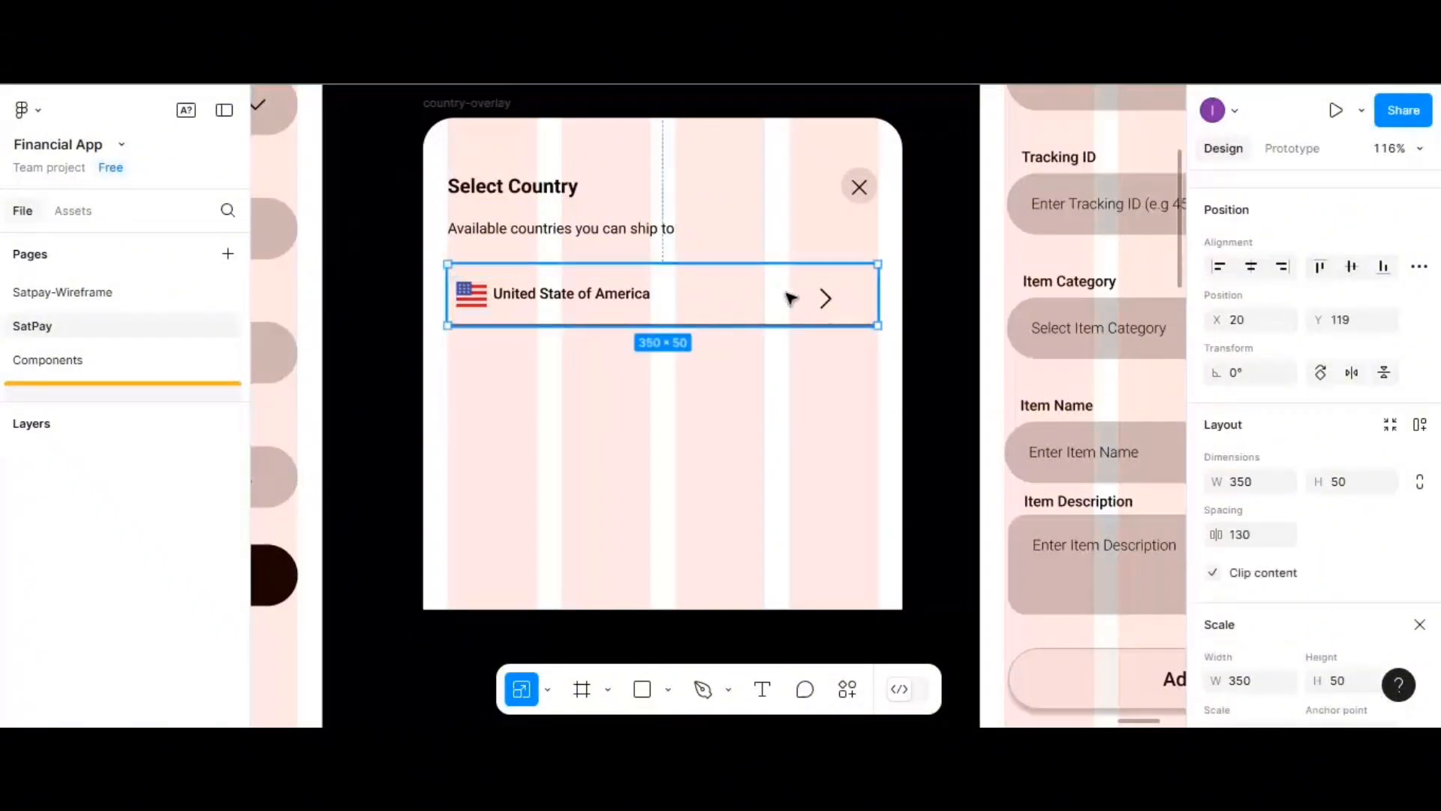
{"action": "double_click", "coordinate": [824, 293]}
{"action": "left_click_drag", "start_coordinate": [824, 292], "coordinate": [862, 293]}
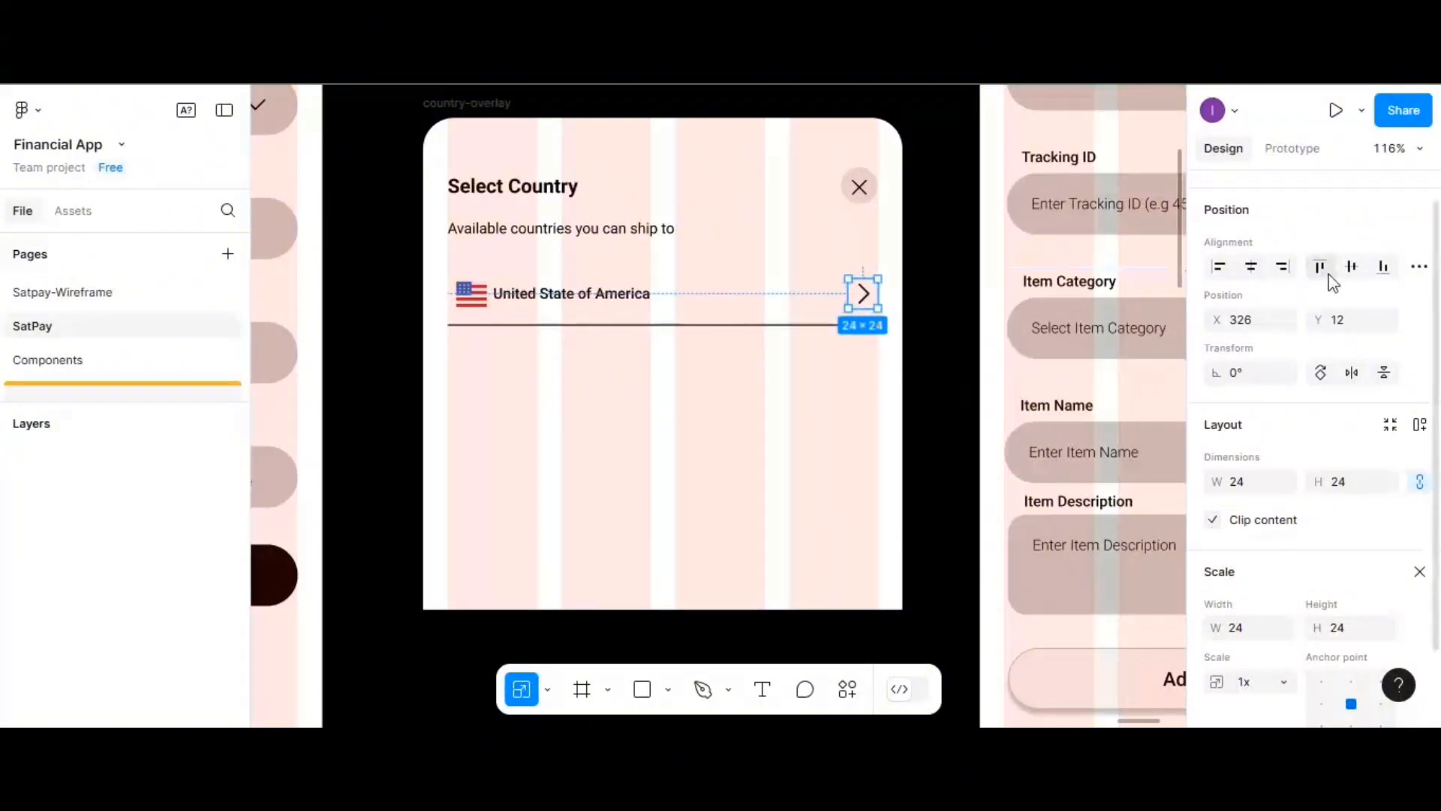
{"action": "left_click", "coordinate": [1352, 268]}
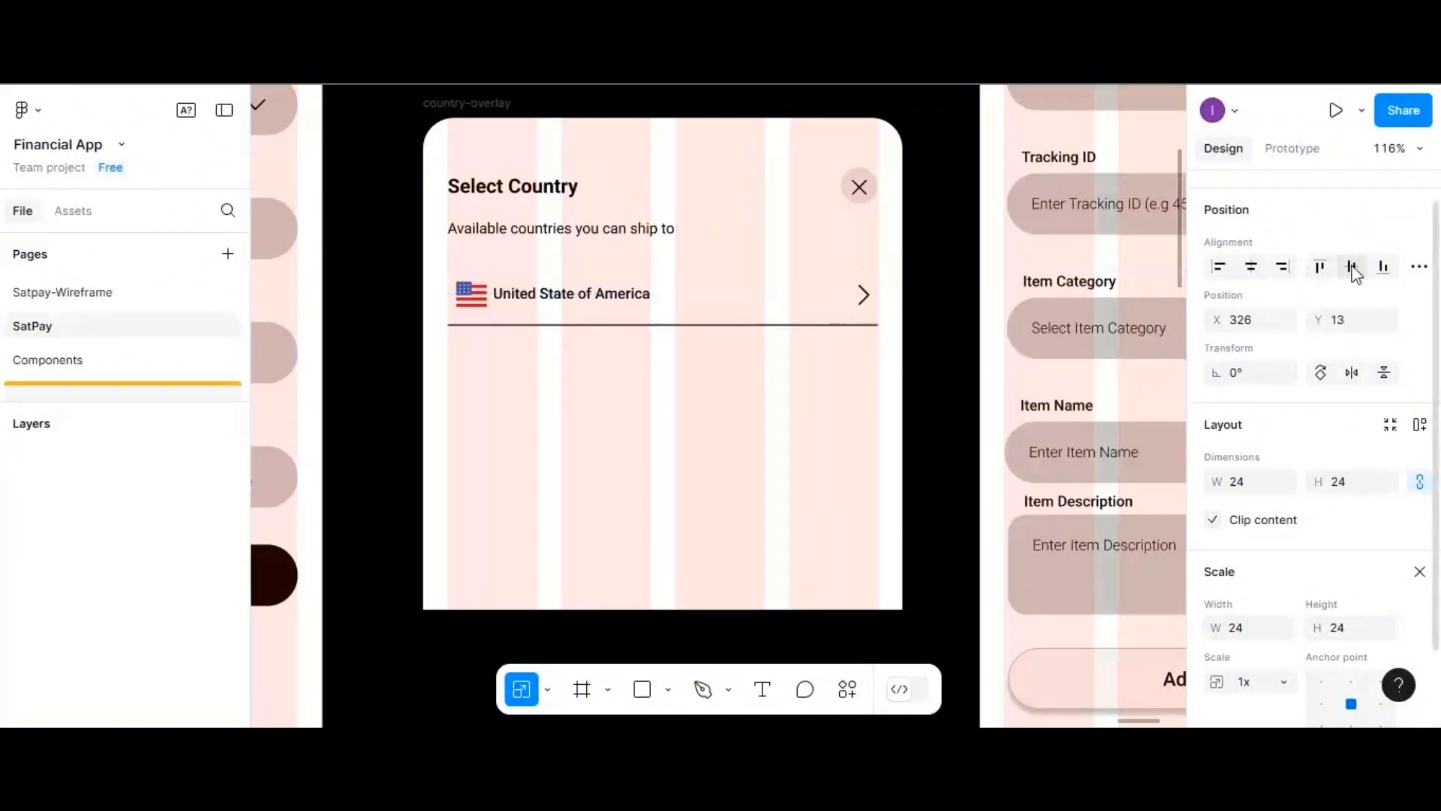
{"action": "left_click", "coordinate": [607, 386]}
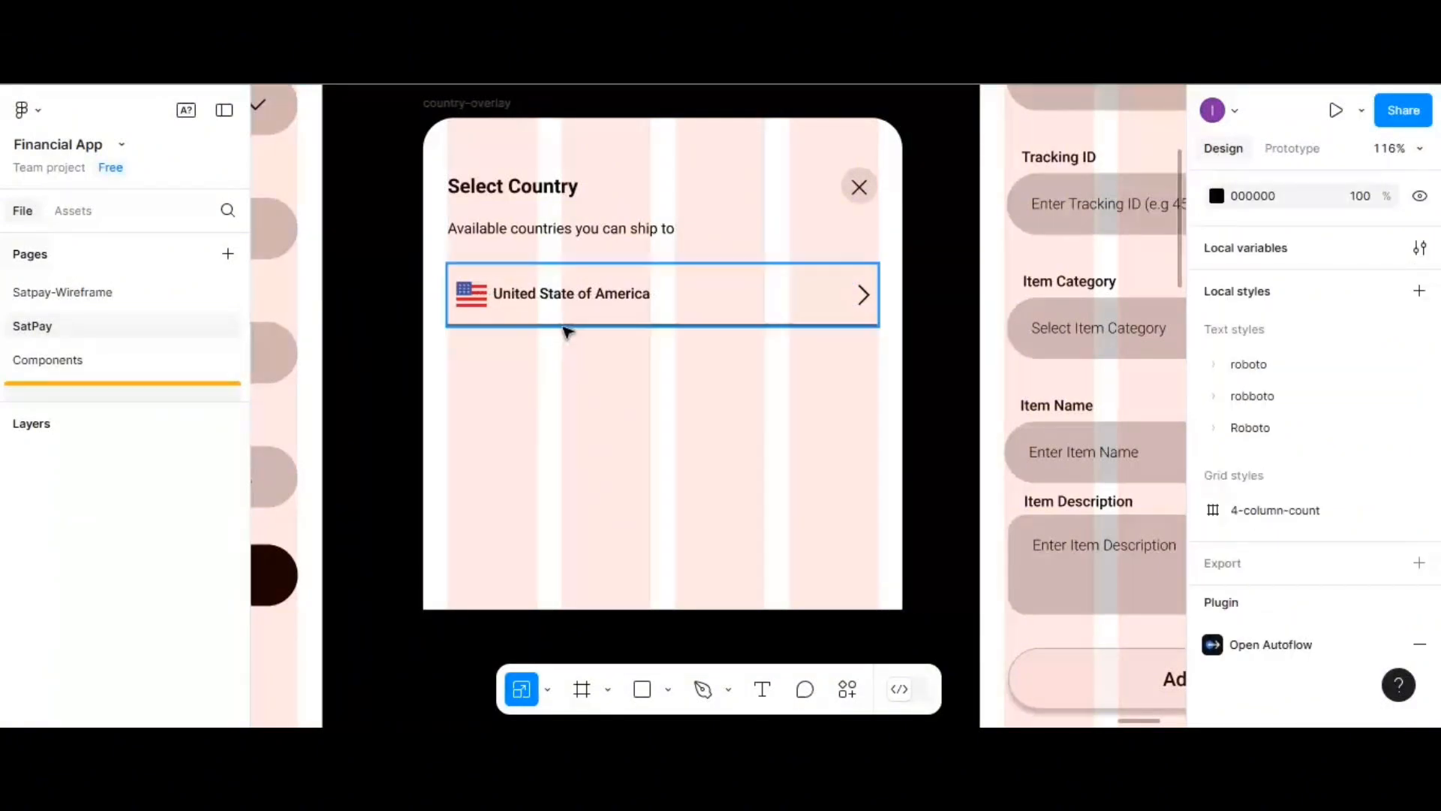
- Close the scale settings for the country row frame and set its stroke opacity to 40%
{"action": "left_click", "coordinate": [566, 323]}
{"action": "scroll", "coordinate": [1246, 525], "scroll_direction": "down", "scroll_amount": 2}
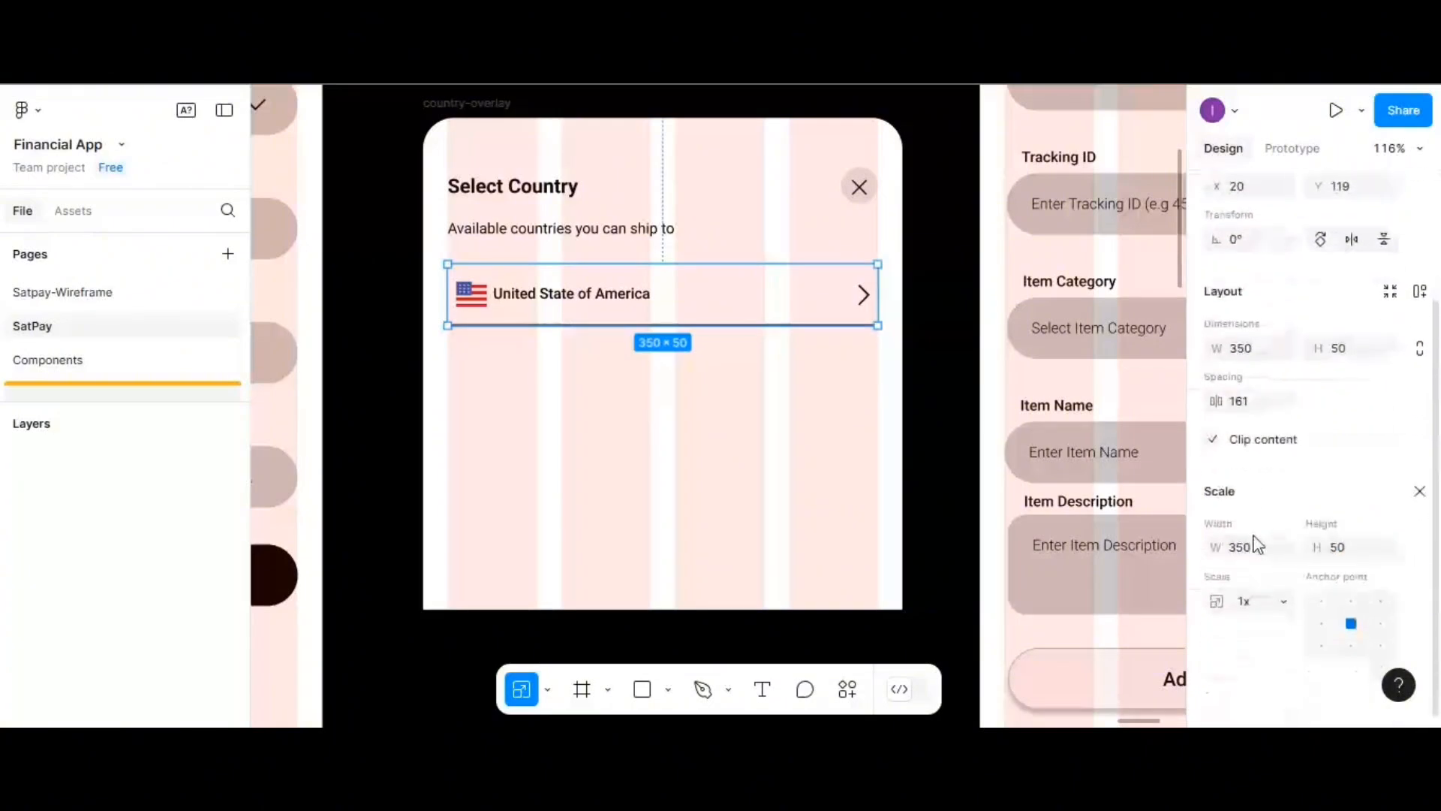
{"action": "left_click", "coordinate": [1419, 491]}
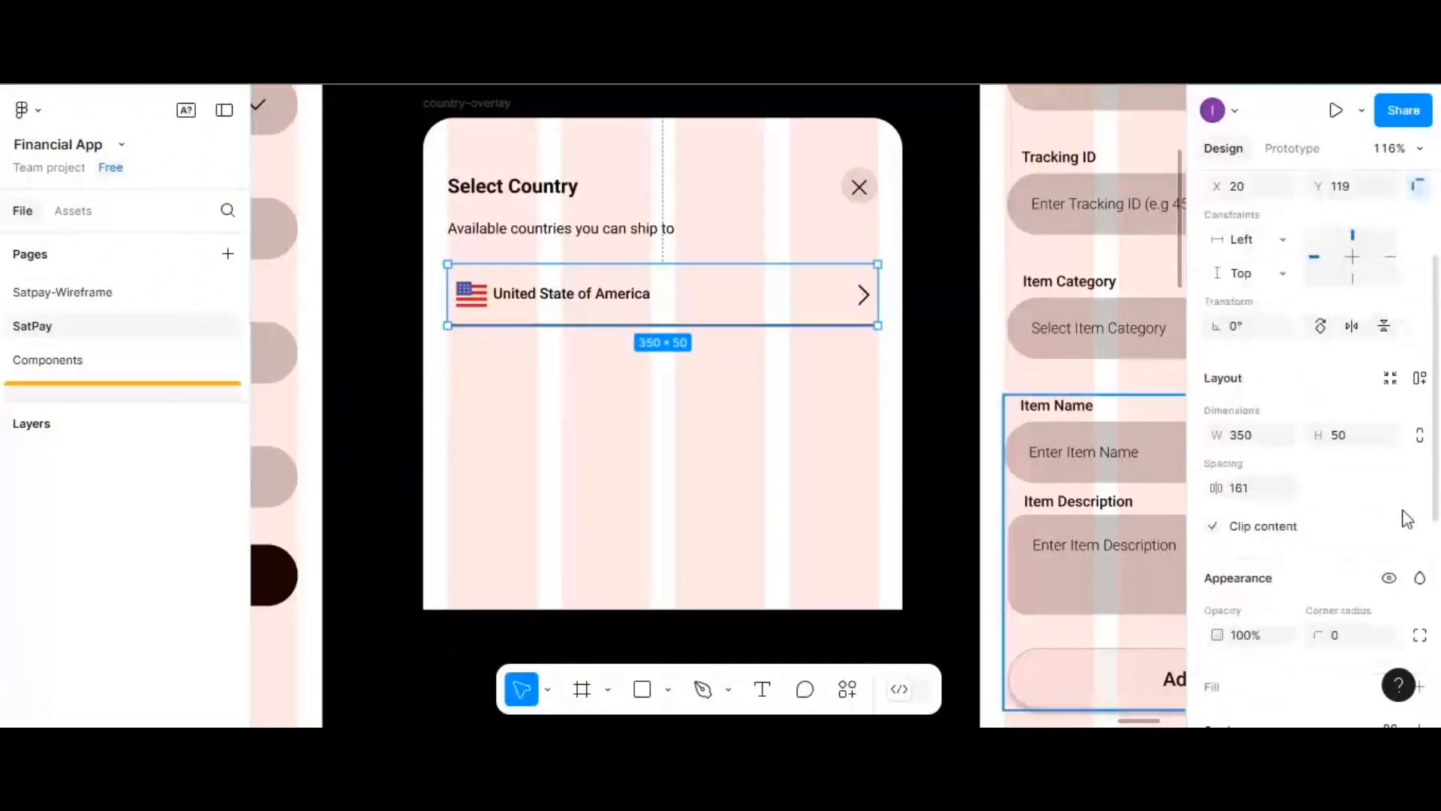
{"action": "scroll", "coordinate": [1412, 525], "scroll_direction": "down", "scroll_amount": 4}
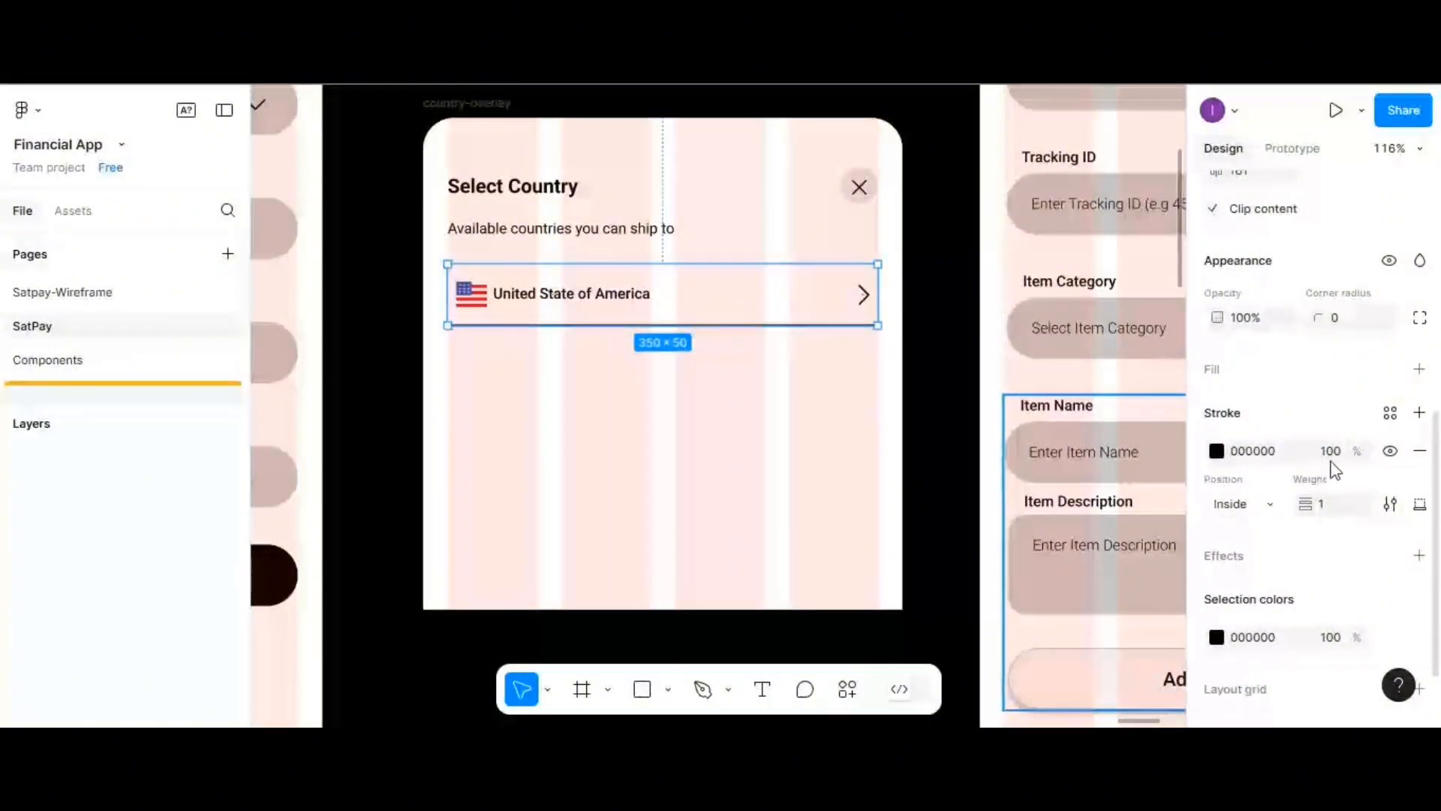
{"action": "left_click", "coordinate": [1332, 451]}
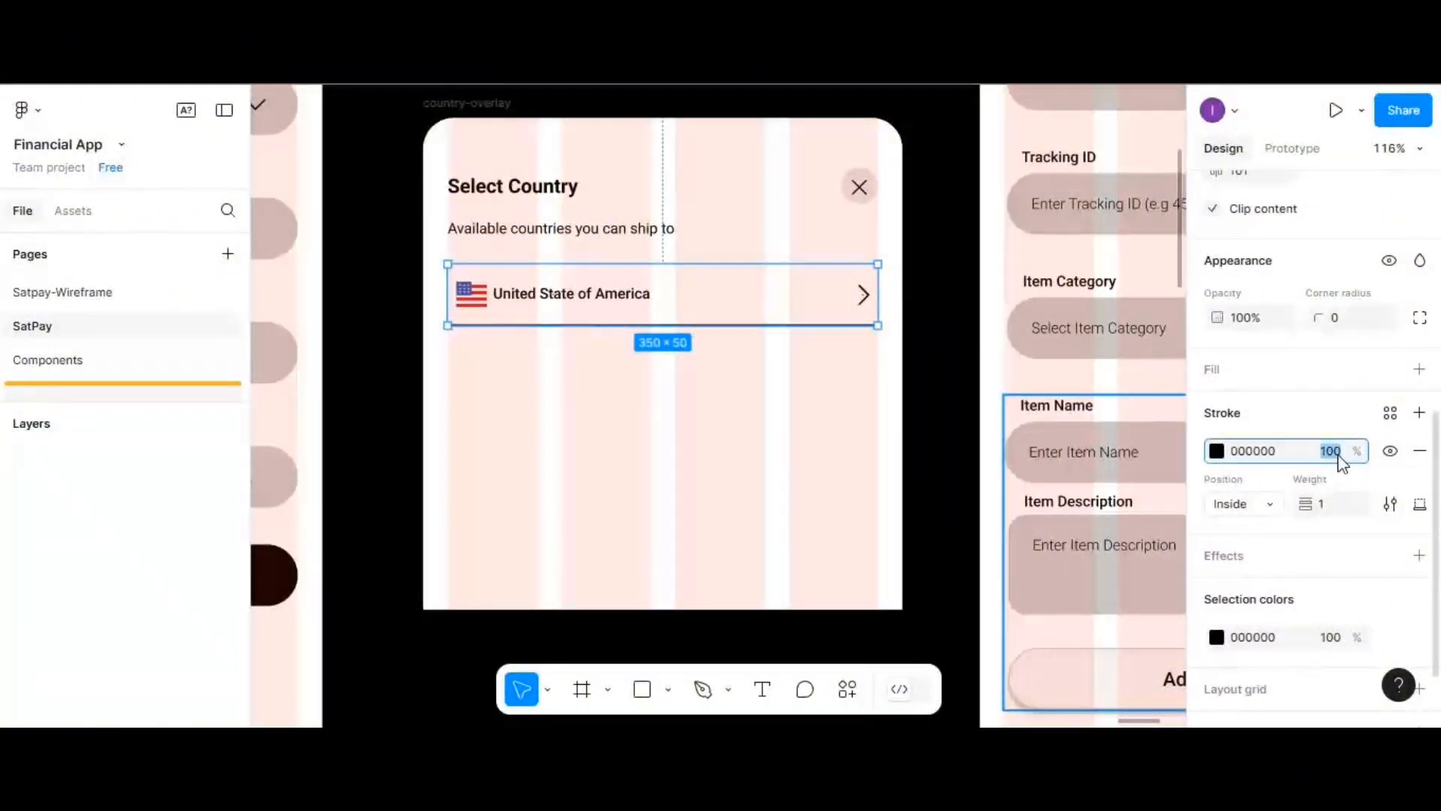
{"action": "type", "text": "40"}
{"action": "key", "text": "Return"}
{"action": "left_click", "coordinate": [686, 476]}
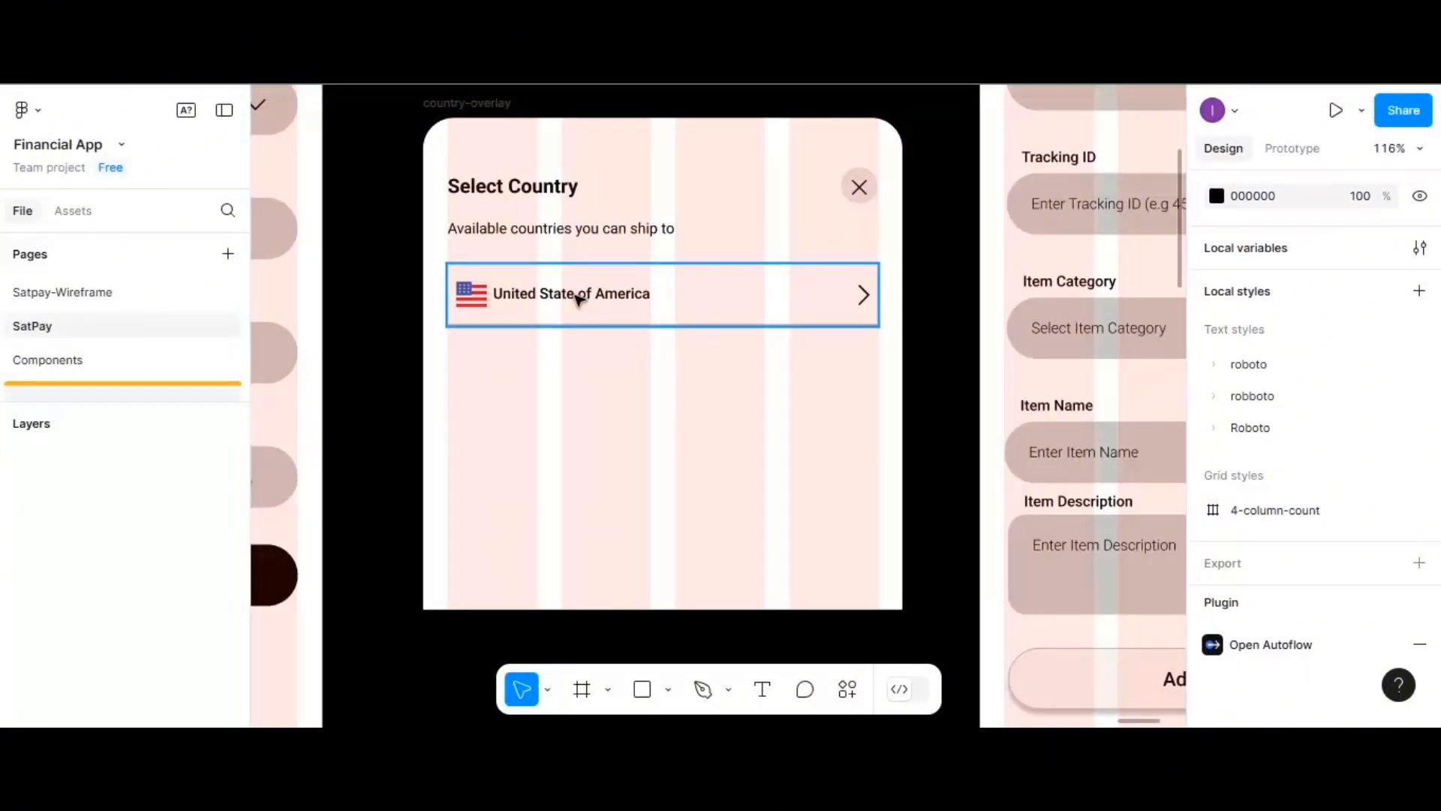
- Place two copies of the country row below the original and change the middle row's text to "United Kingdom"
{"action": "left_click_drag", "start_coordinate": [578, 299], "coordinate": [578, 465]}
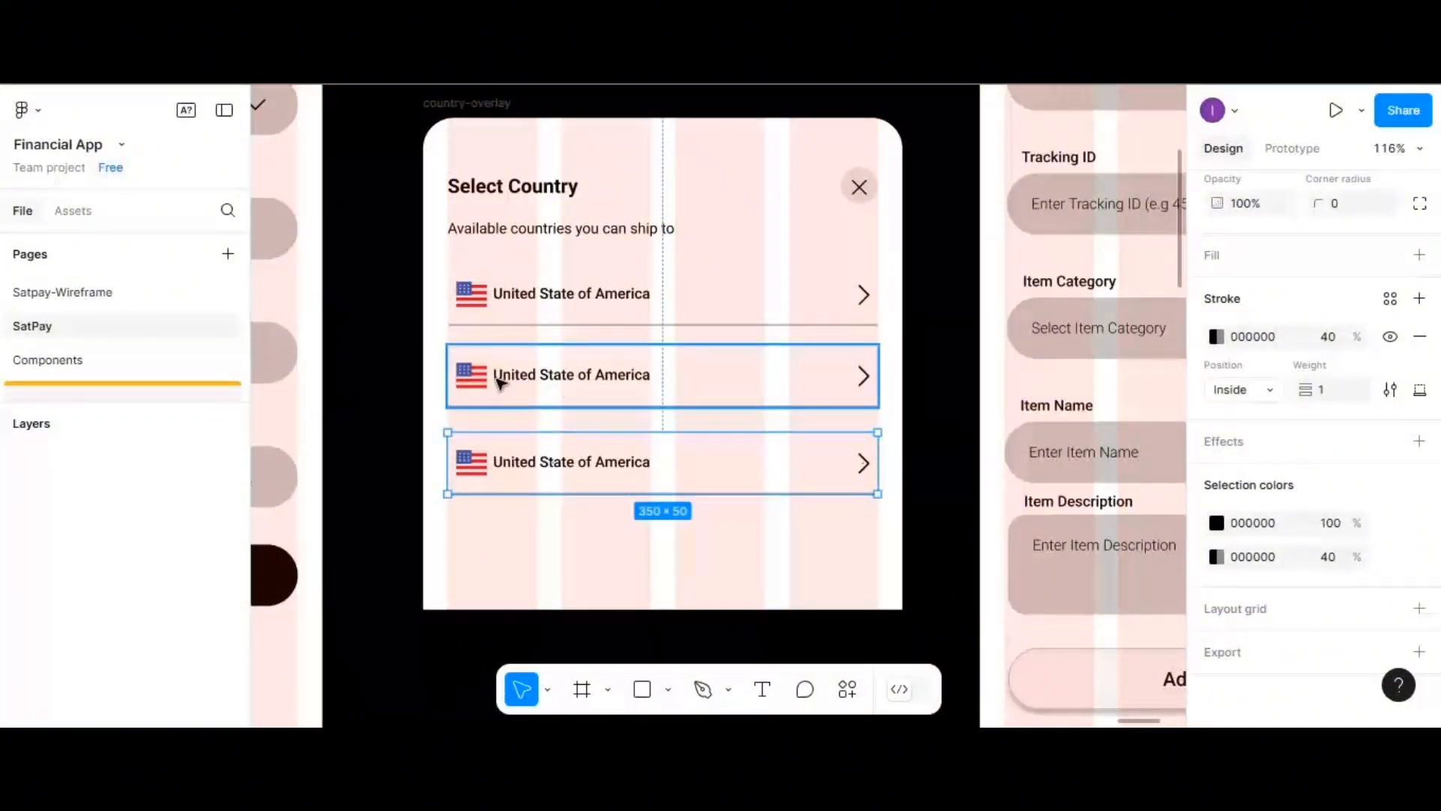
{"action": "scroll", "coordinate": [502, 385], "scroll_direction": "down", "scroll_amount": 3}
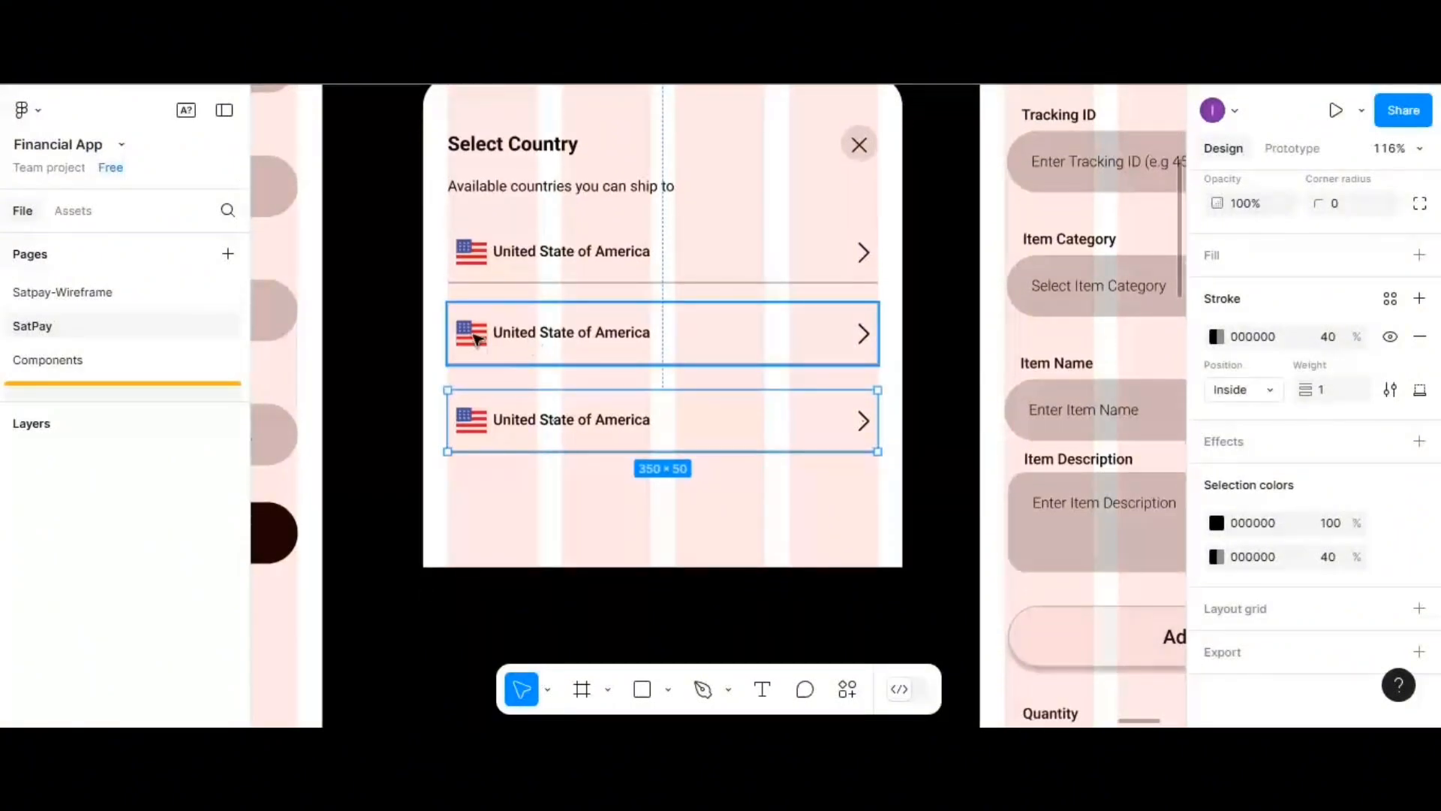
{"action": "left_click", "coordinate": [553, 339]}
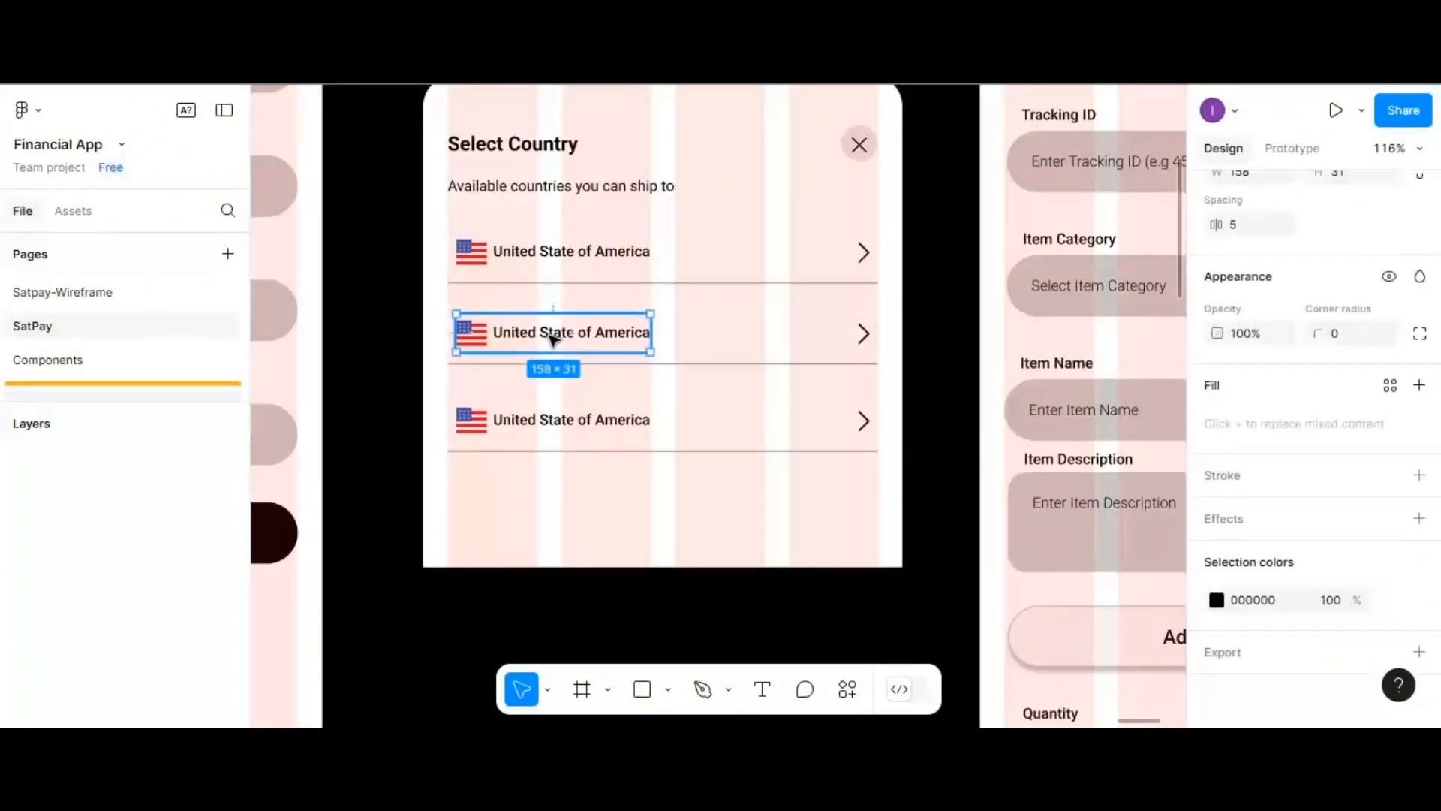
{"action": "double_click", "coordinate": [553, 339]}
{"action": "double_click", "coordinate": [553, 340]}
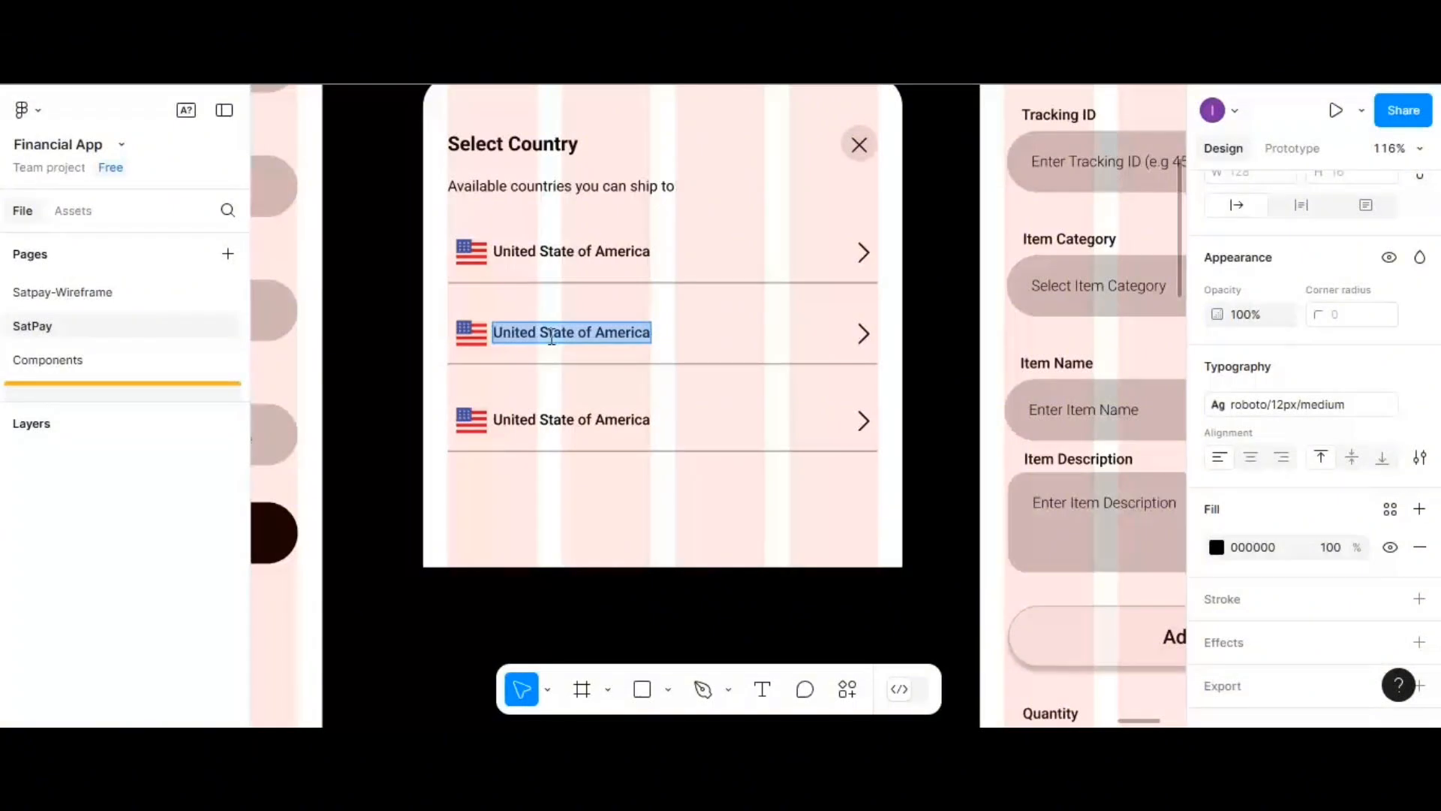
{"action": "left_click", "coordinate": [551, 338]}
{"action": "left_click_drag", "start_coordinate": [544, 333], "coordinate": [639, 337]}
{"action": "type", "text": "Kingdom"}
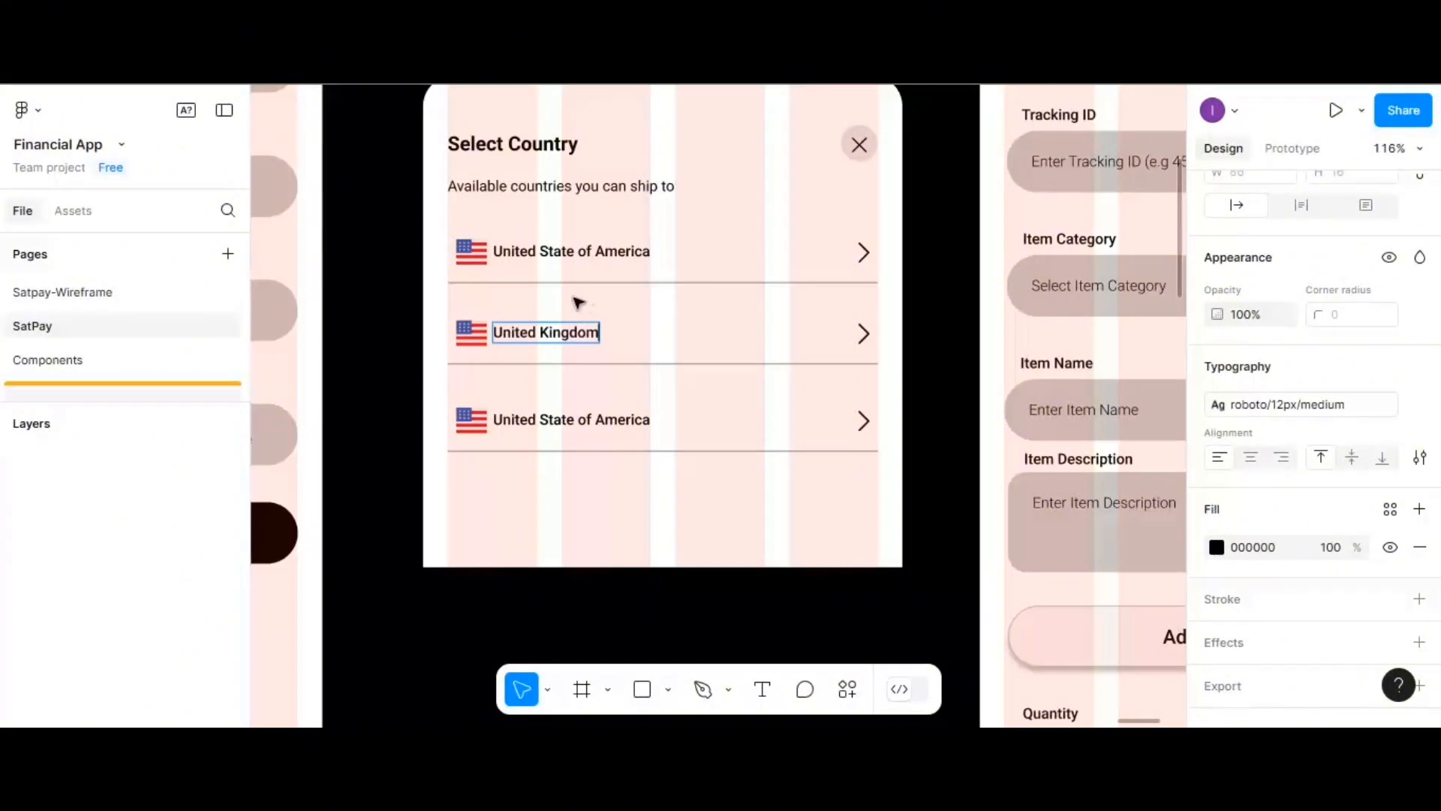
{"action": "key", "text": "Escape"}
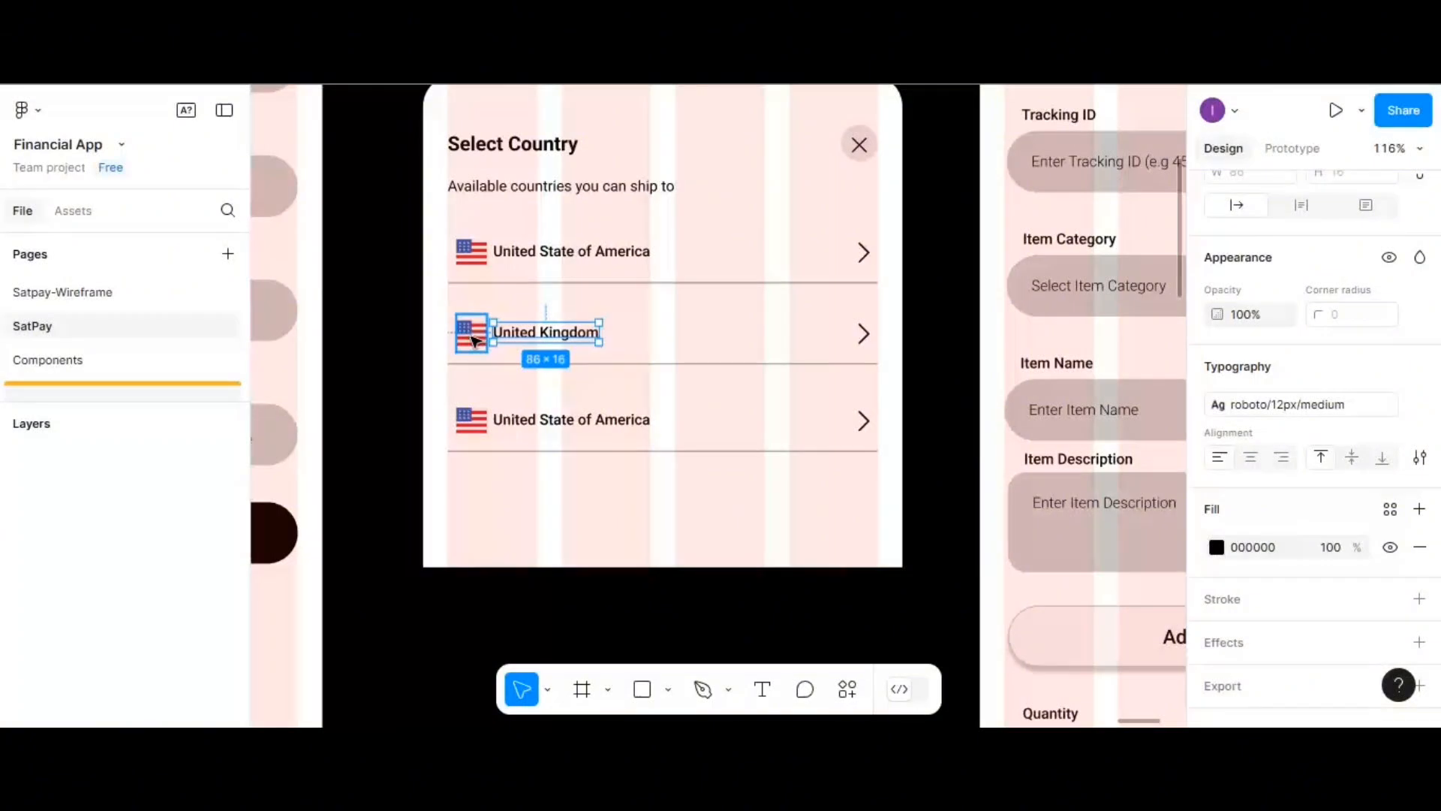
{"action": "key", "text": "Delete"}
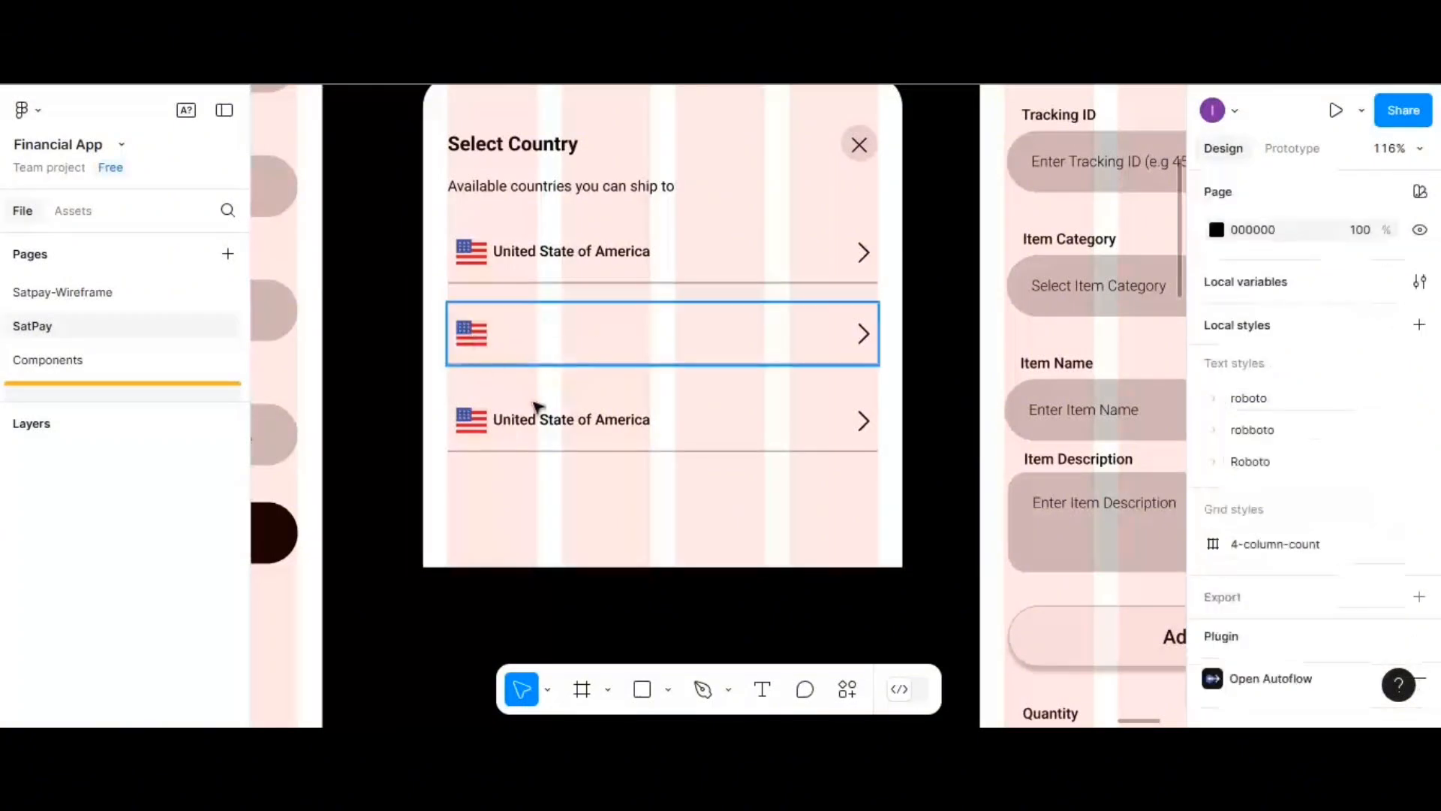
{"action": "key", "text": "ctrl+z"}
{"action": "left_click", "coordinate": [566, 425]}
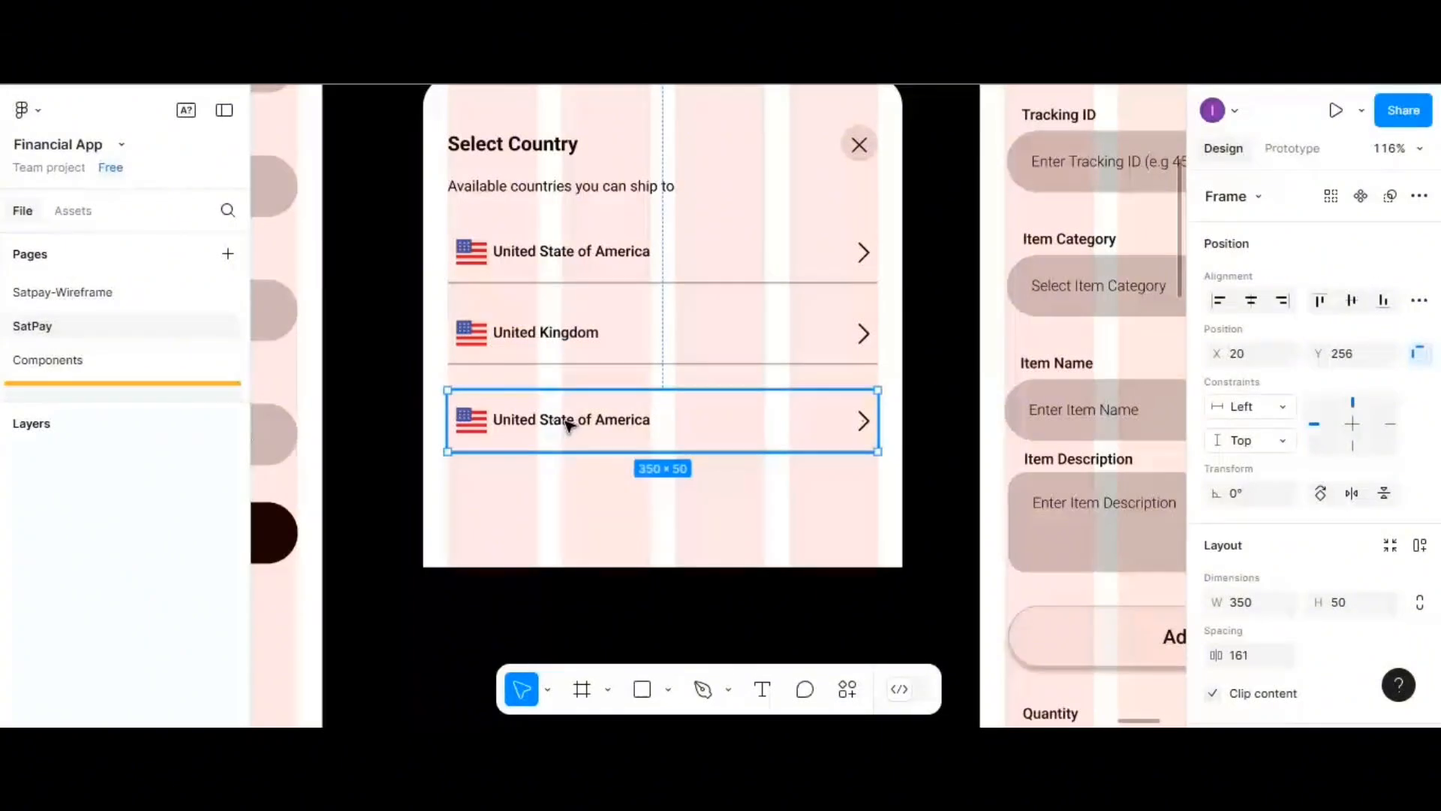
- Run the Flaticon by Freepik plugin on the United Kingdom row, search for "uk" and insert a rectangular United Kingdom flag icon
{"action": "right_click", "coordinate": [542, 335]}
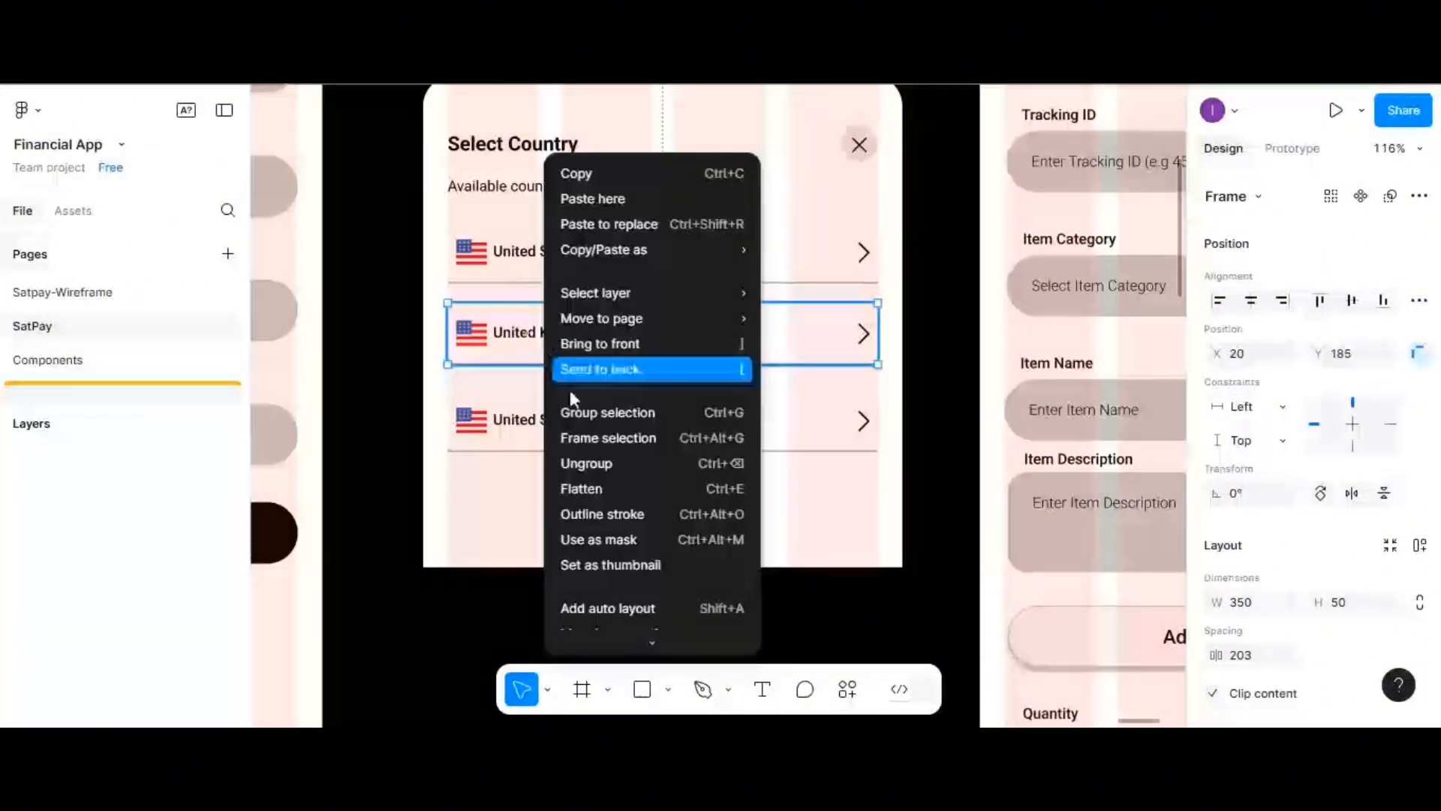
{"action": "scroll", "coordinate": [587, 514], "scroll_direction": "down", "scroll_amount": 3}
{"action": "mouse_move", "coordinate": [588, 480]}
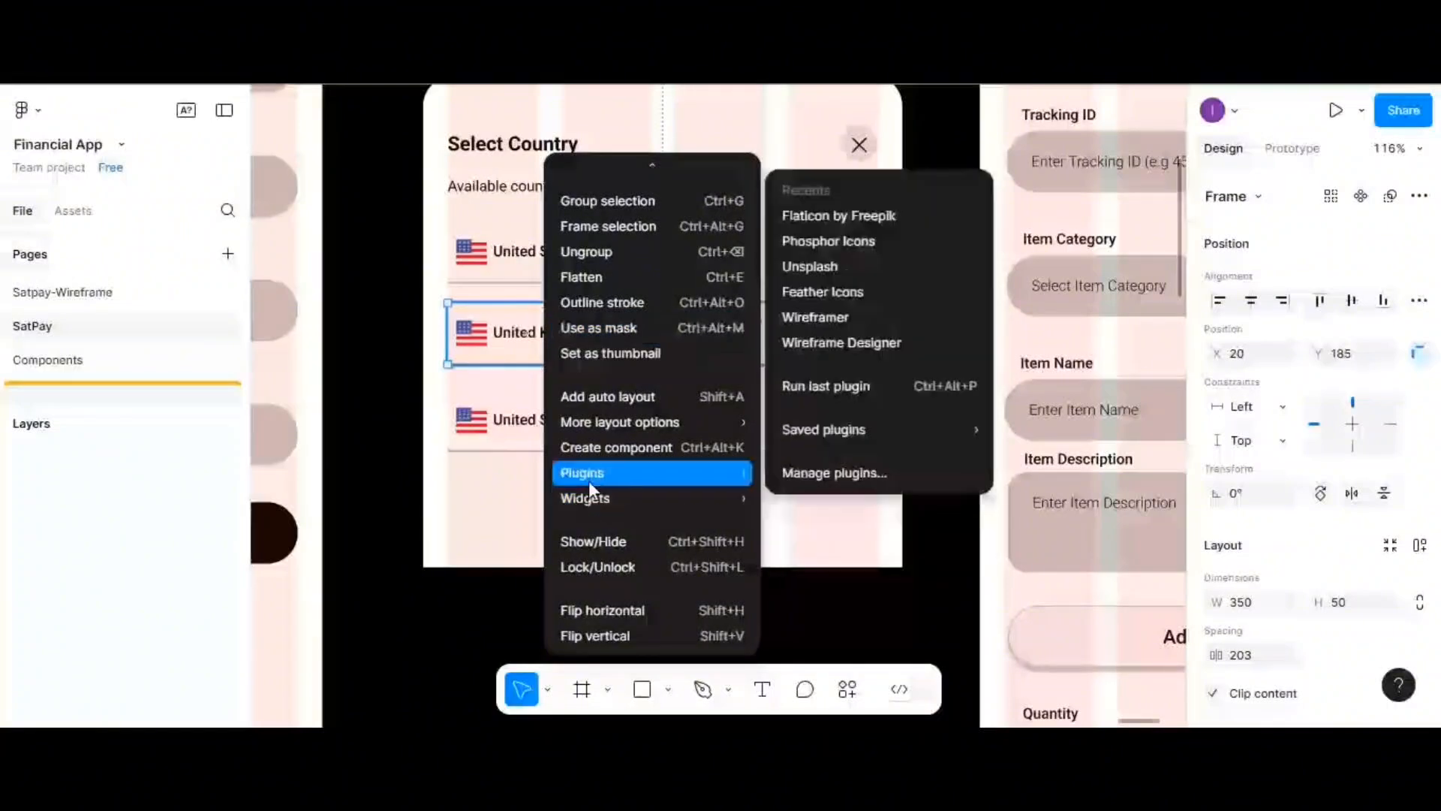
{"action": "left_click", "coordinate": [822, 223]}
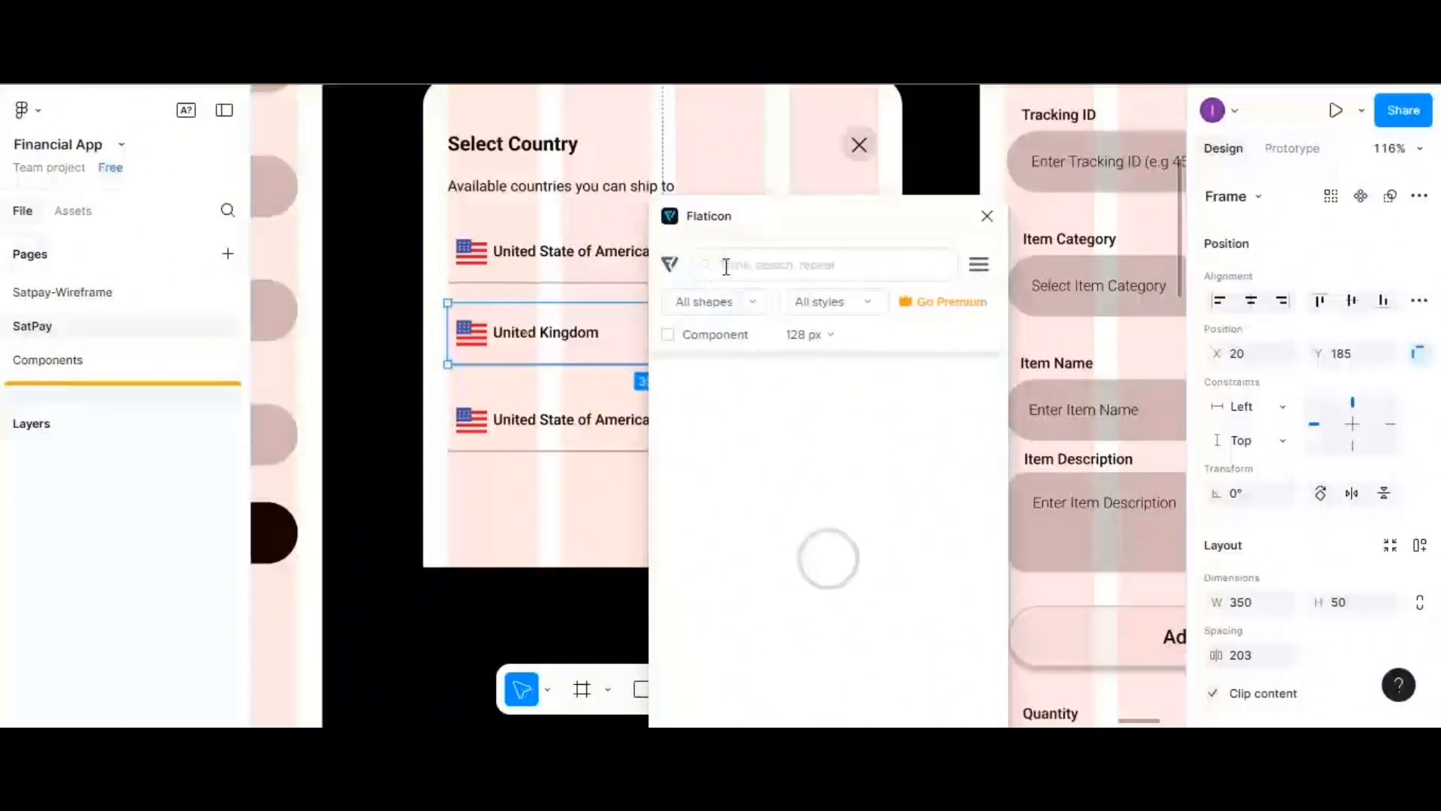
{"action": "type", "text": "uni"}
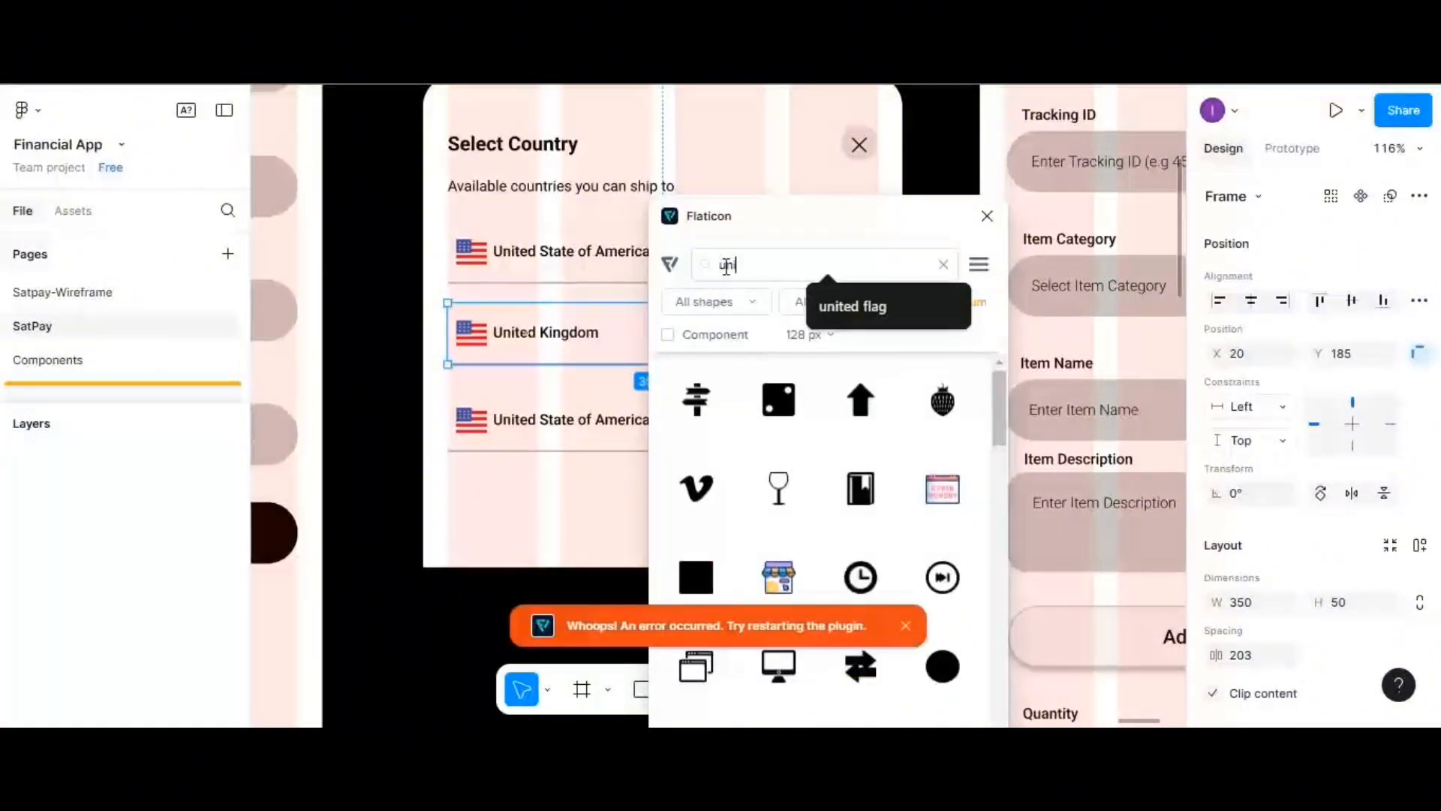
{"action": "left_click", "coordinate": [845, 304]}
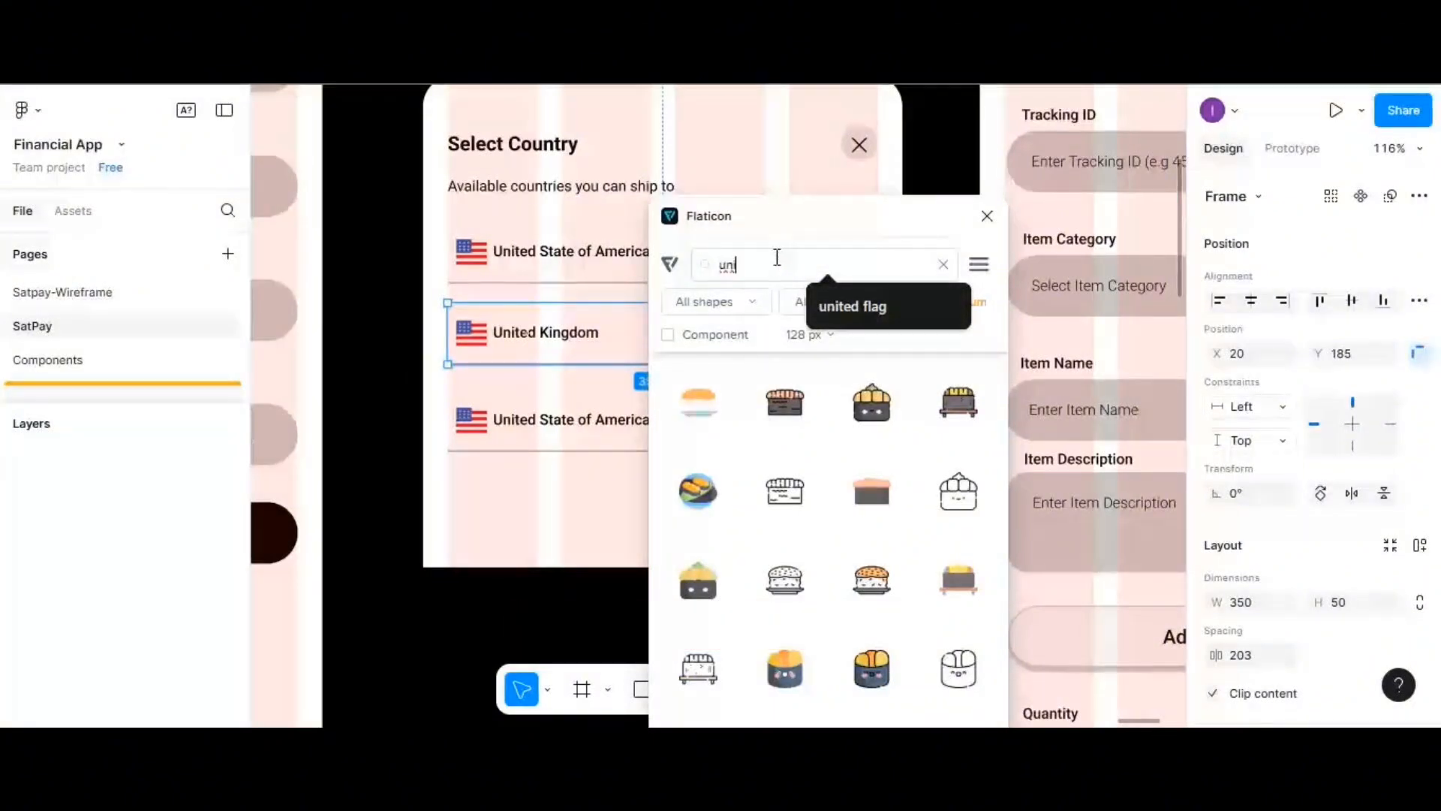
{"action": "key", "text": "BackSpace"}
{"action": "key", "text": "BackSpace"}
{"action": "type", "text": "k"}
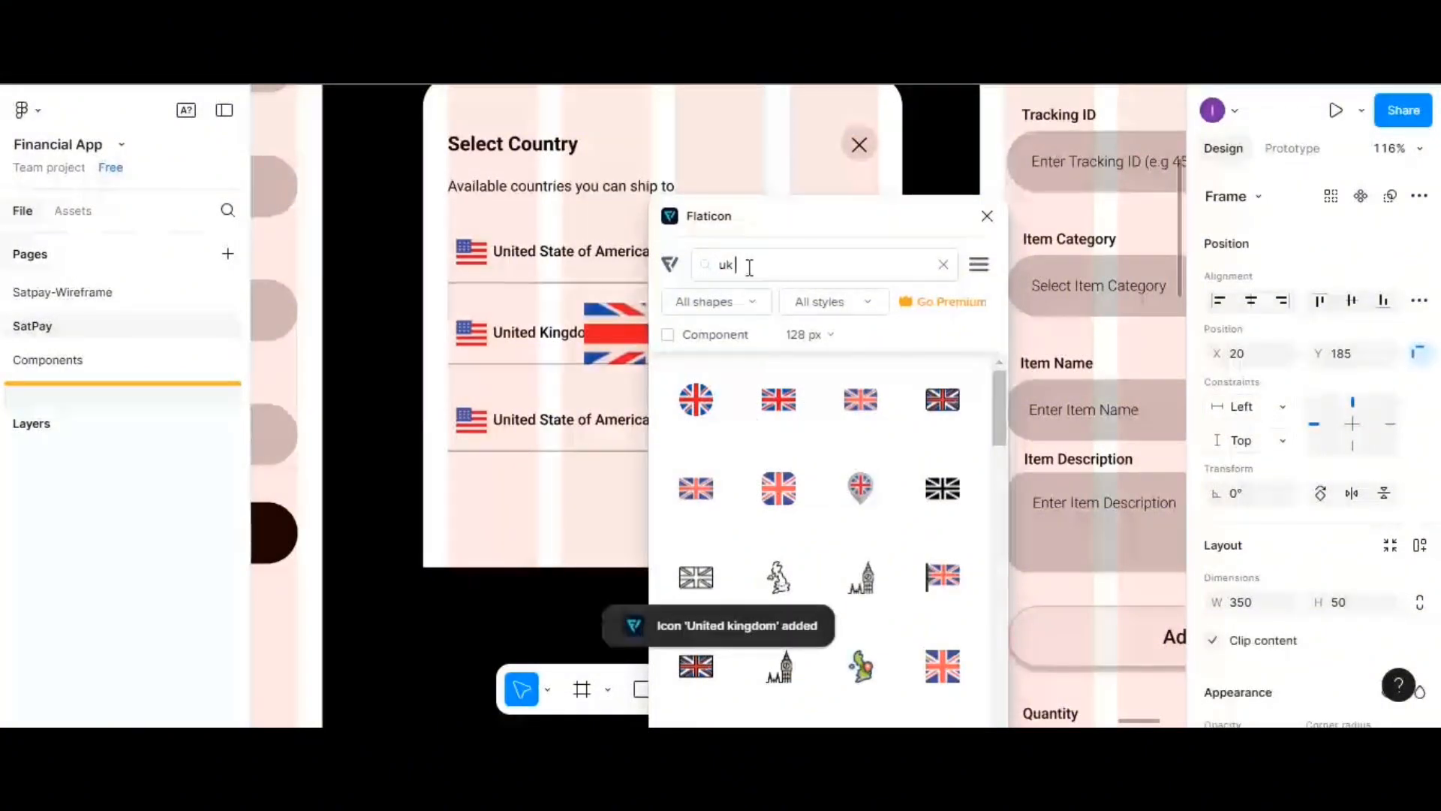
- Search Flaticon for "china" and insert a rectangular China flag icon with a dark outline
{"action": "double_click", "coordinate": [709, 270]}
{"action": "type", "text": "chi"}
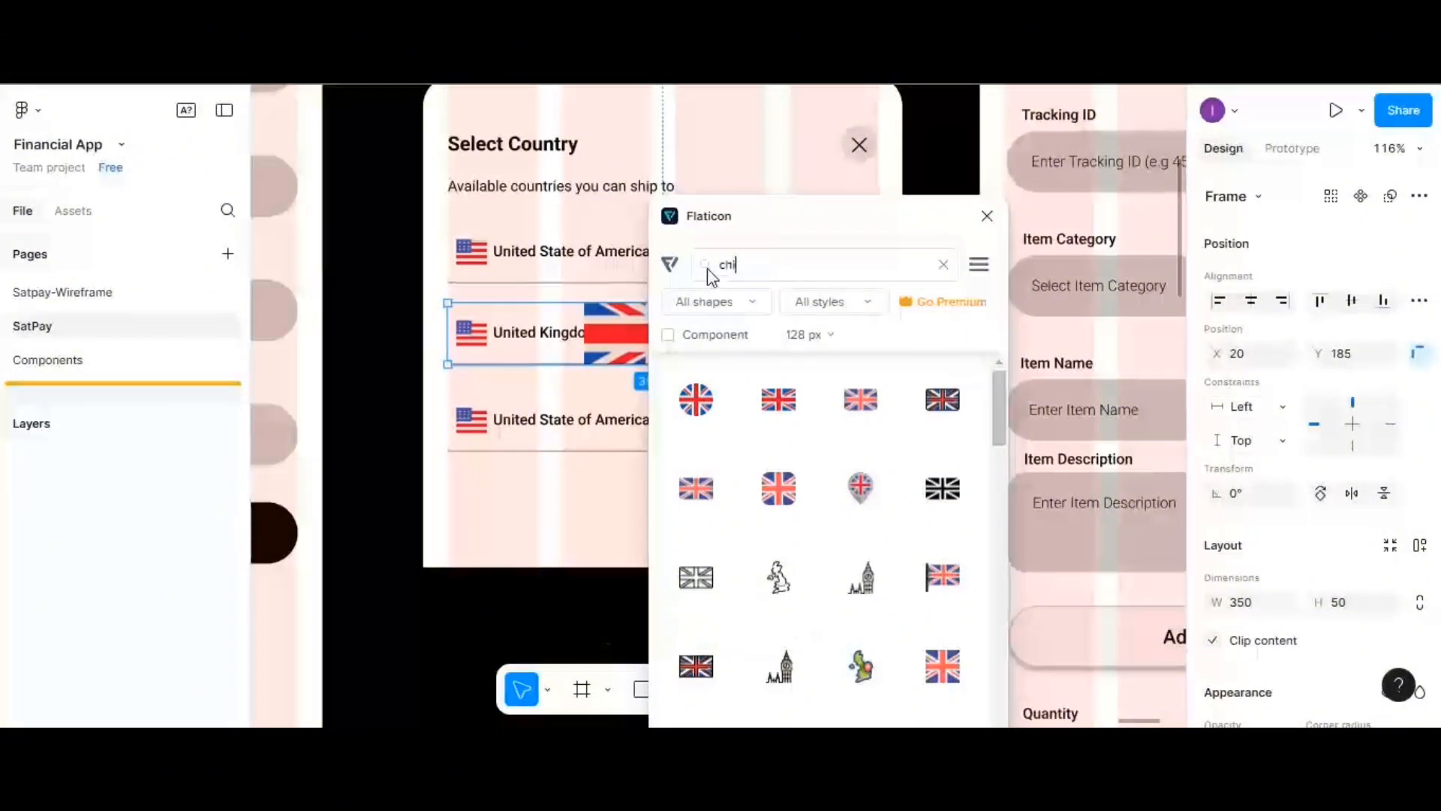
{"action": "type", "text": "na"}
{"action": "key", "text": "Return"}
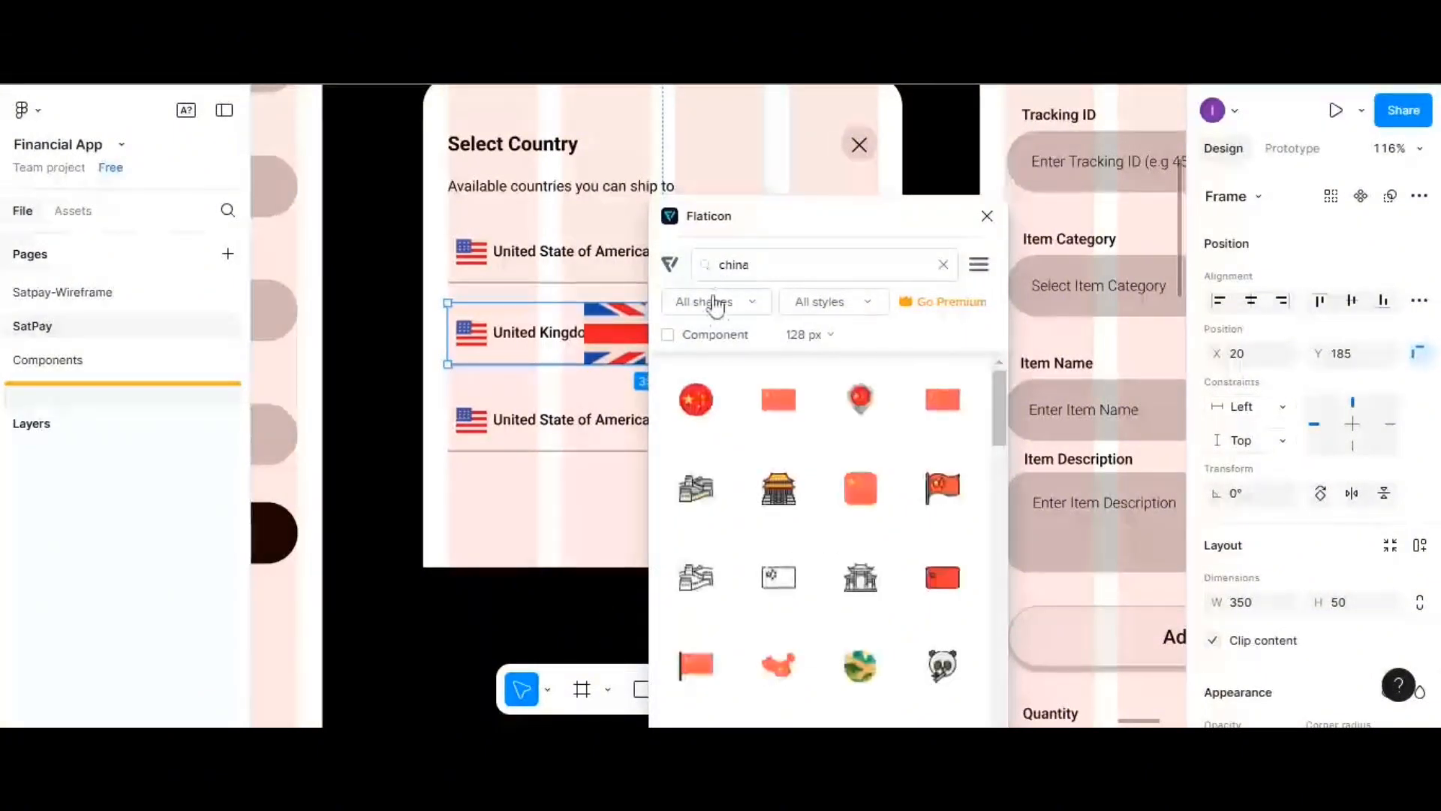
{"action": "scroll", "coordinate": [738, 409], "scroll_direction": "down", "scroll_amount": 1}
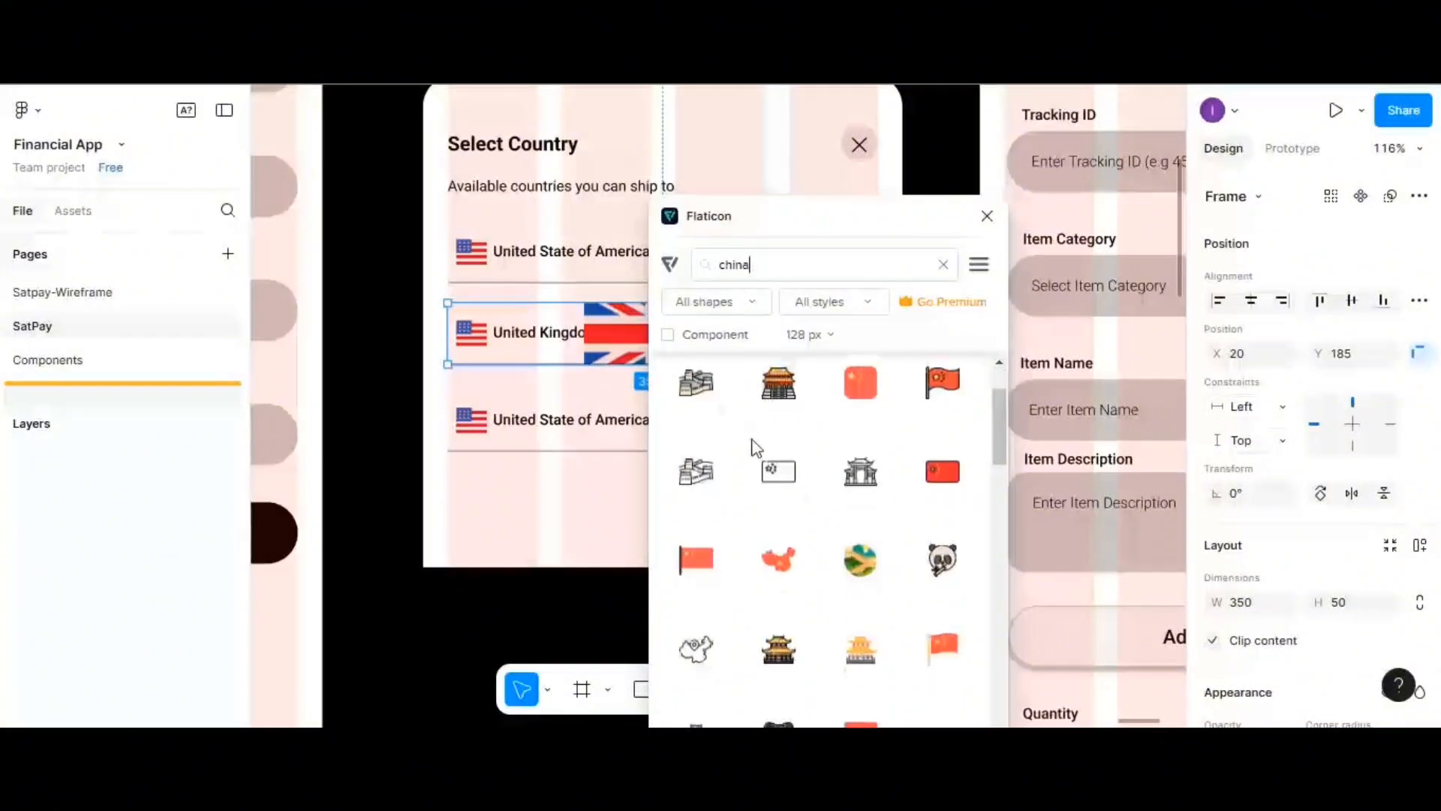
{"action": "scroll", "coordinate": [773, 462], "scroll_direction": "up", "scroll_amount": 1}
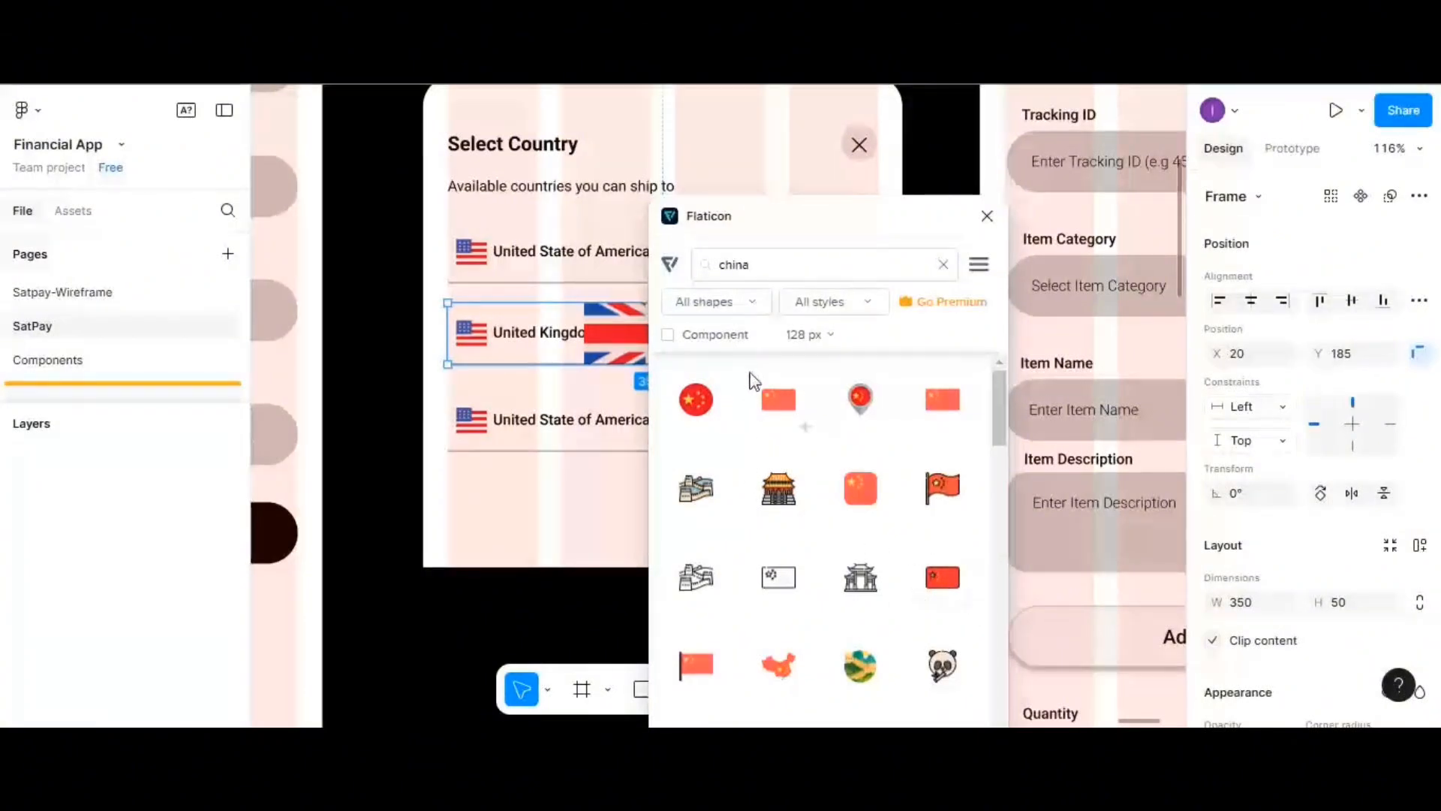
{"action": "left_click", "coordinate": [754, 383]}
- Search Flaticon for "saudi", insert the dark-outlined Saudi Arabia flag icon and close the plugin
{"action": "double_click", "coordinate": [727, 264]}
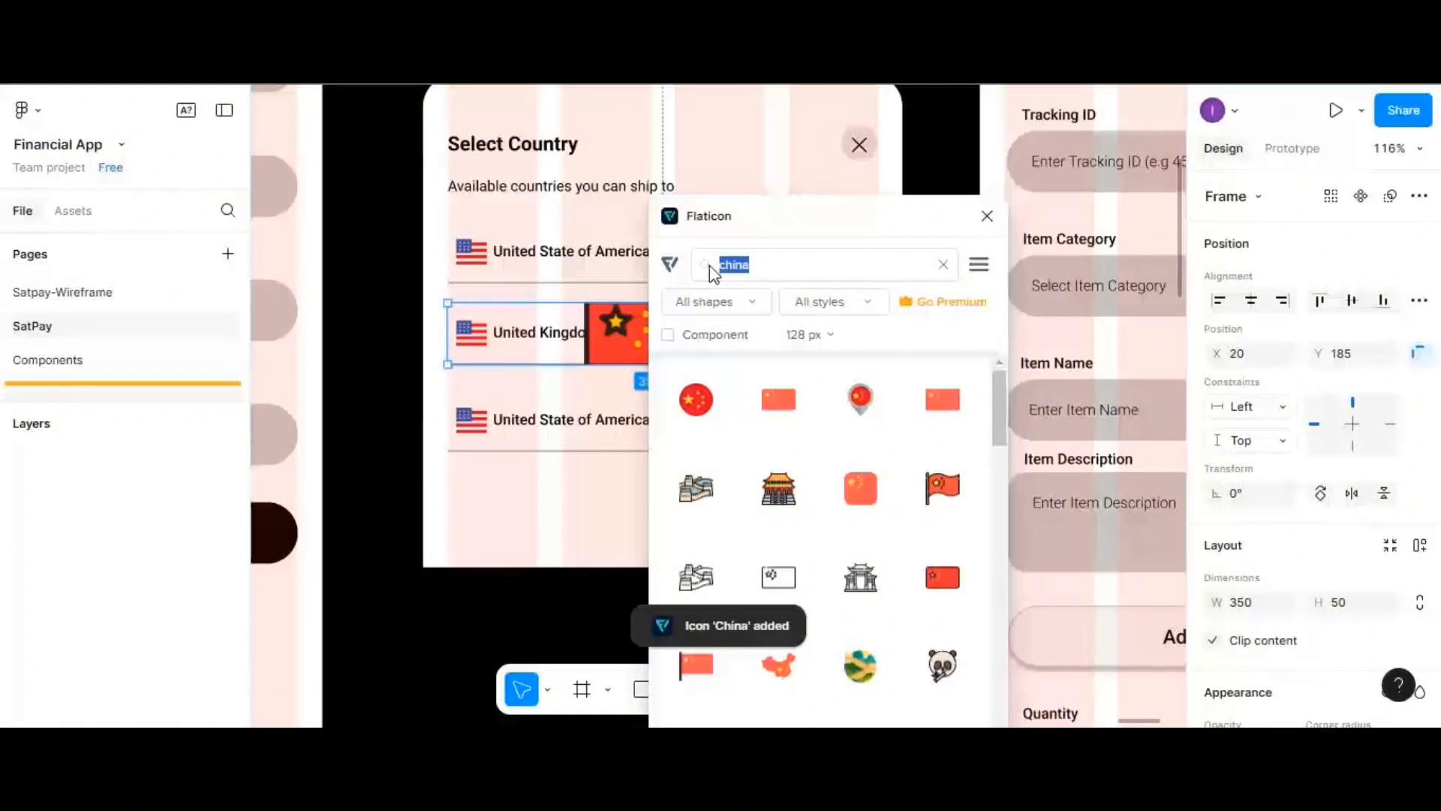
{"action": "type", "text": "saudi"}
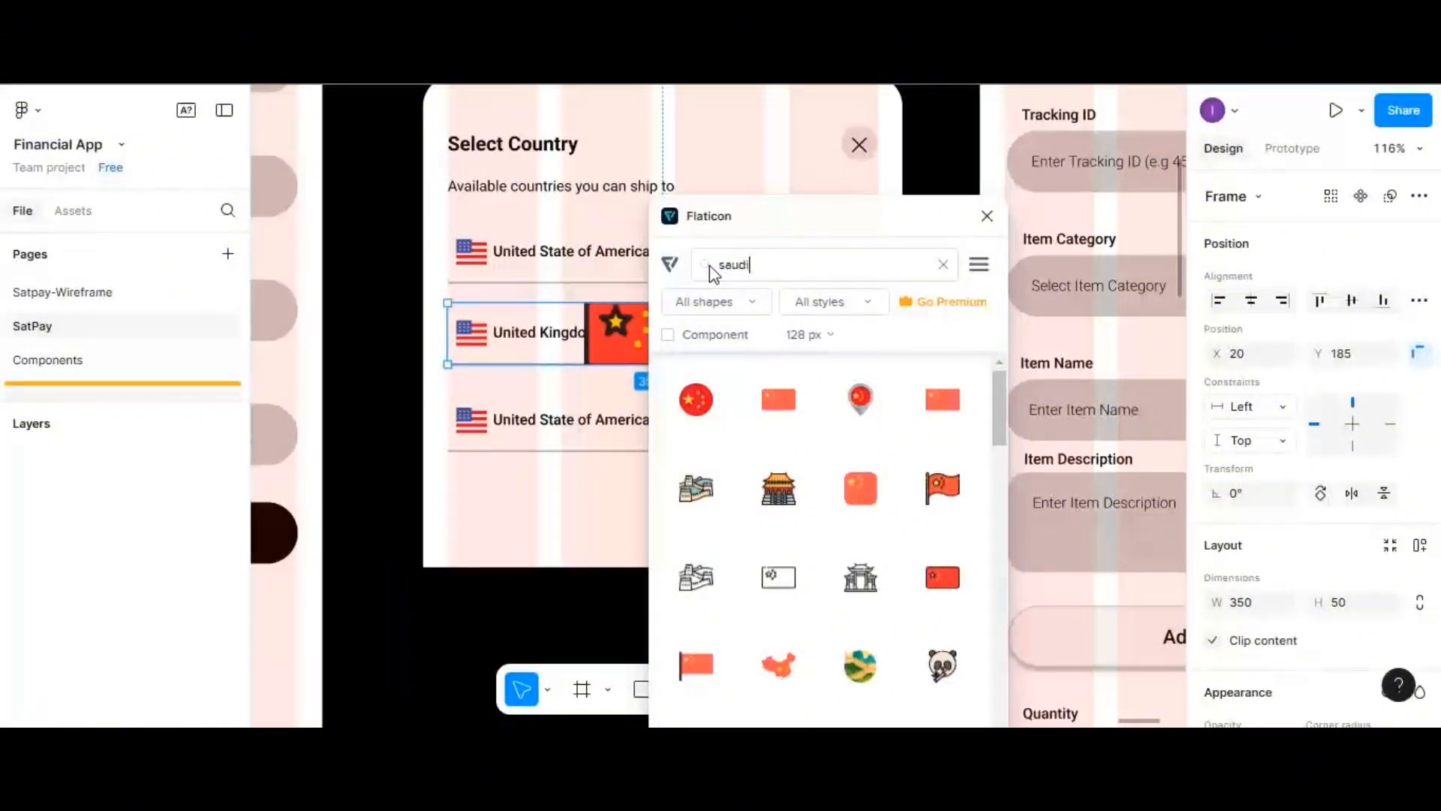
{"action": "key", "text": "Return"}
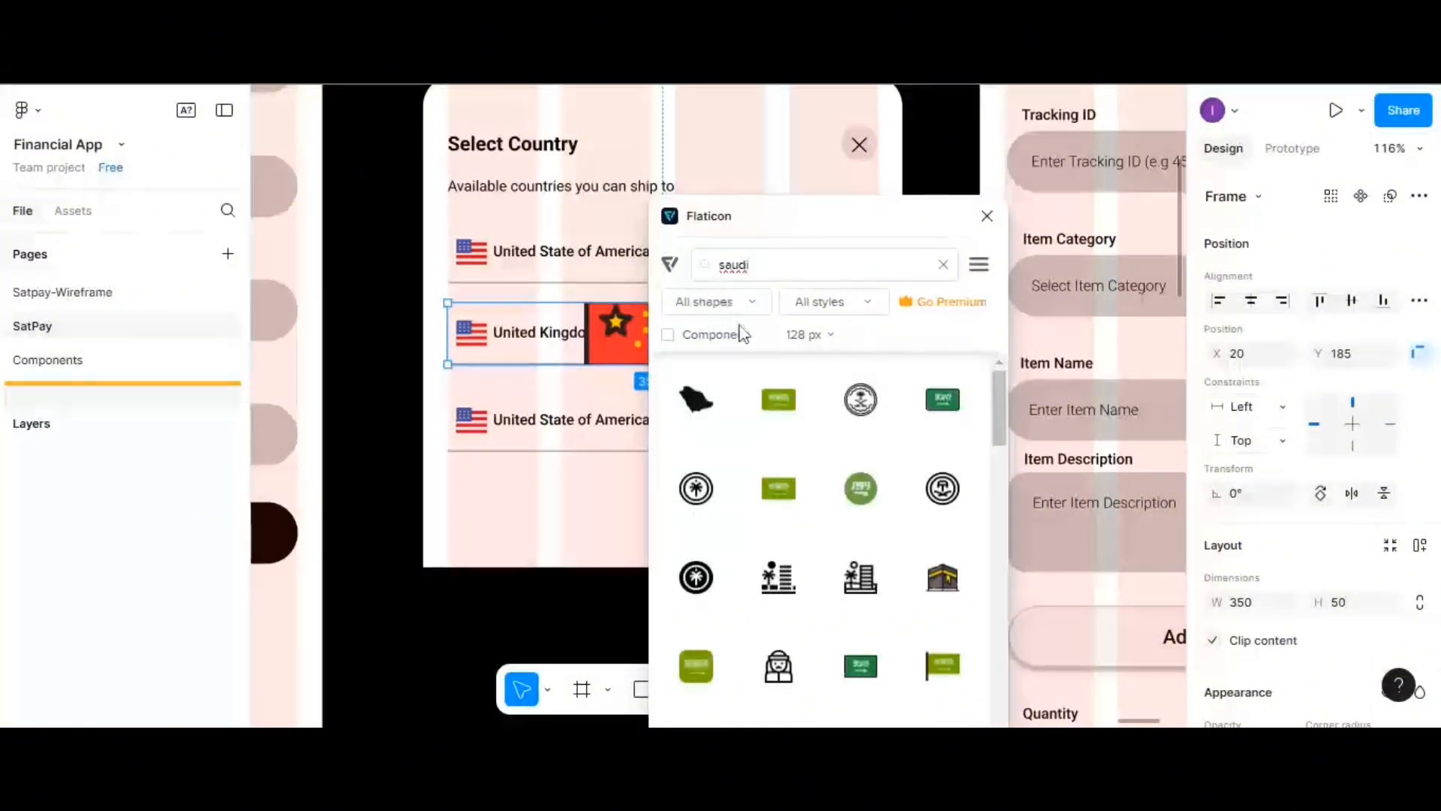
{"action": "left_click", "coordinate": [972, 431]}
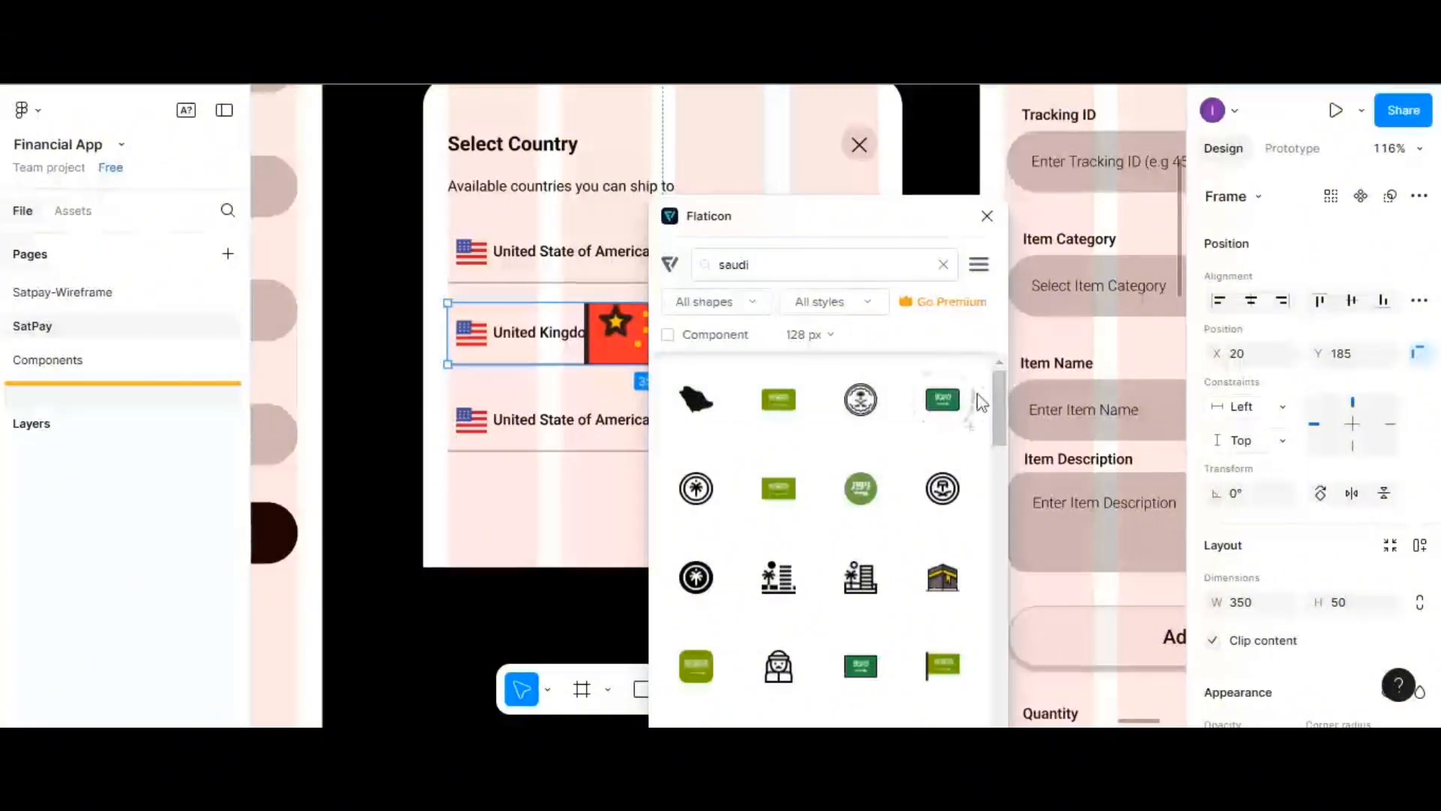
{"action": "left_click", "coordinate": [987, 217]}
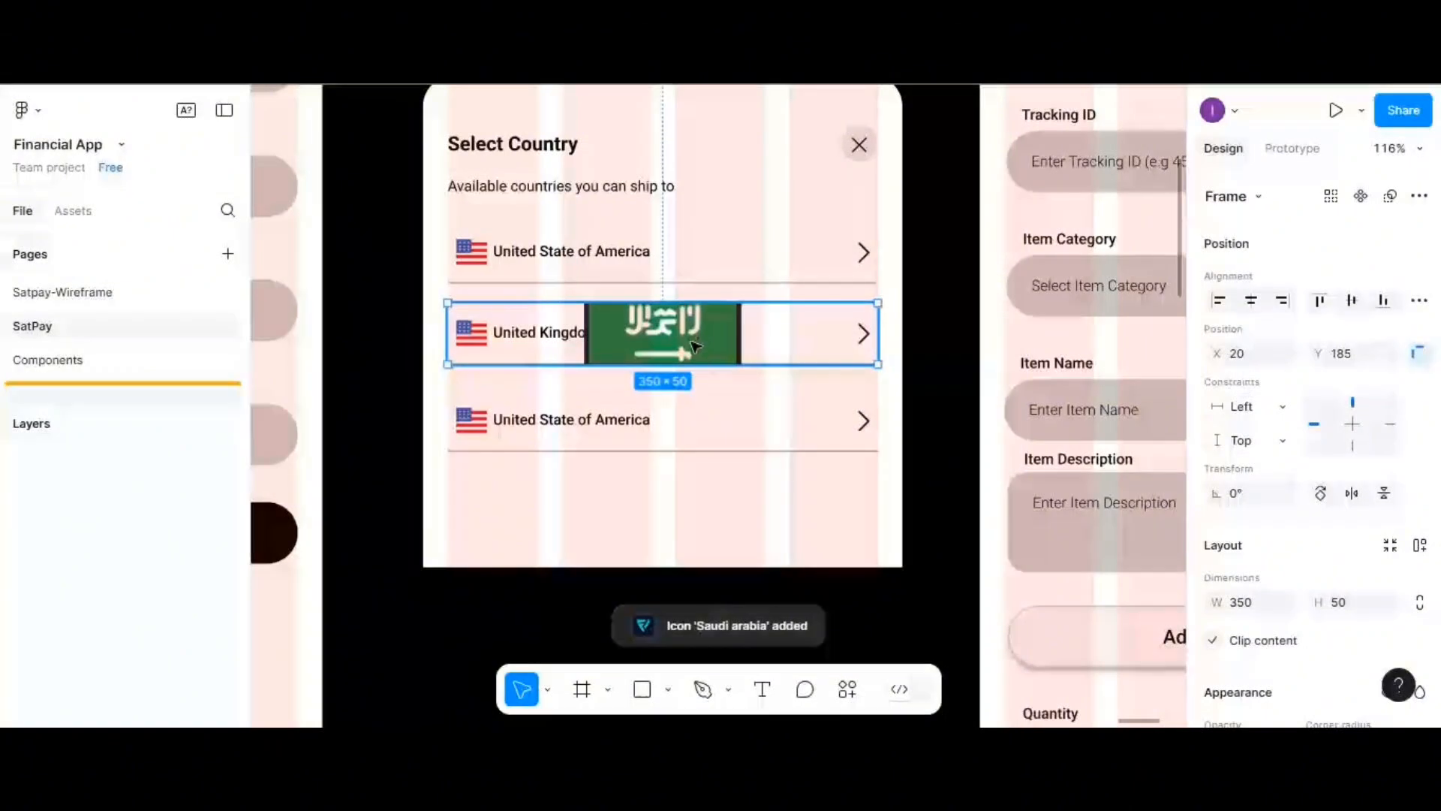
- Move the stacked flags out of the United Kingdom row, placing Saudi Arabia and China below the third row and the UK flag over the first row
{"action": "mouse_move", "coordinate": [696, 345]}
{"action": "left_mouse_down"}
{"action": "mouse_move", "coordinate": [747, 371]}
{"action": "mouse_move", "coordinate": [684, 342]}
{"action": "left_mouse_up"}
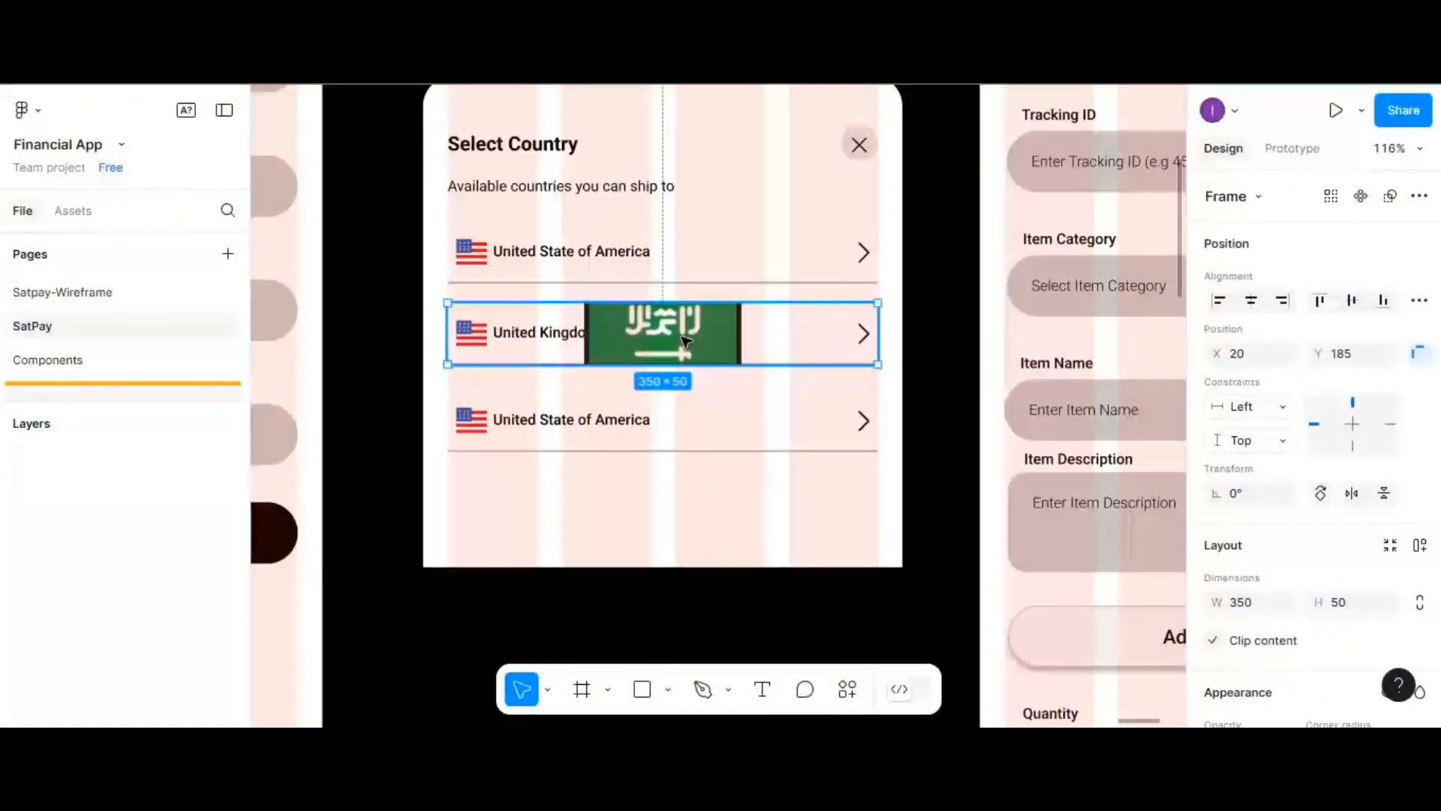
{"action": "left_click", "coordinate": [684, 341]}
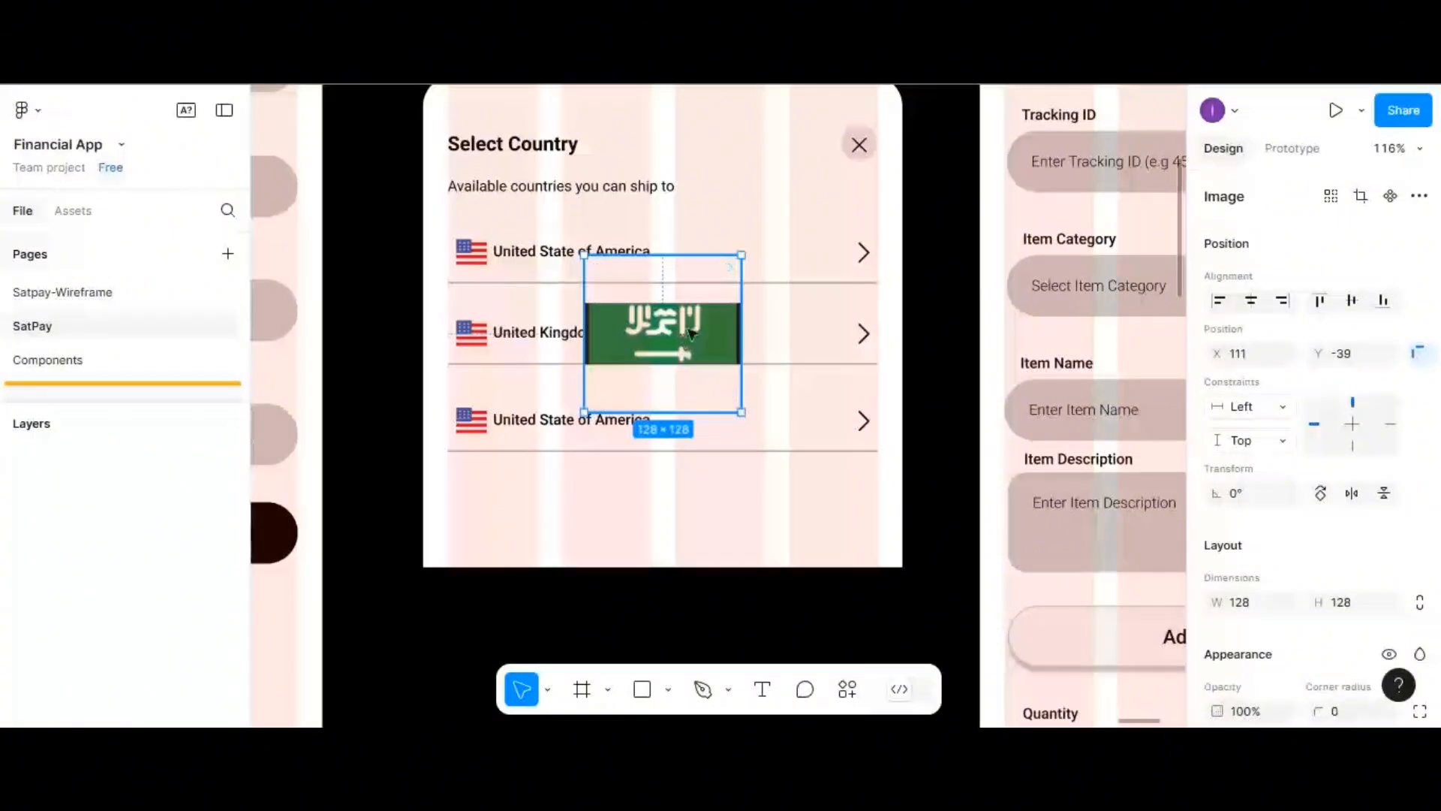
{"action": "left_click_drag", "start_coordinate": [684, 342], "coordinate": [750, 532]}
{"action": "double_click", "coordinate": [666, 336]}
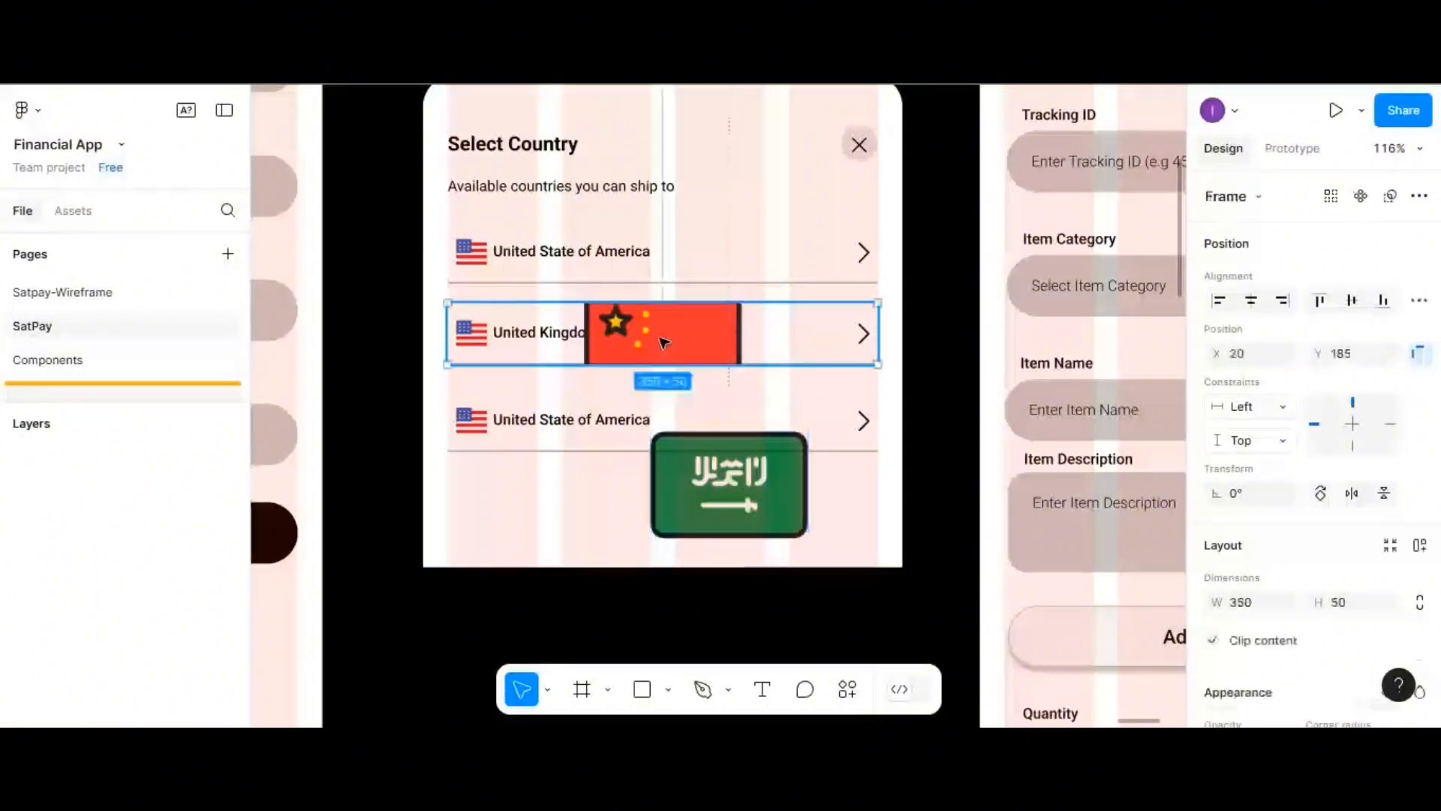
{"action": "left_click_drag", "start_coordinate": [667, 335], "coordinate": [554, 504]}
{"action": "double_click", "coordinate": [659, 334]}
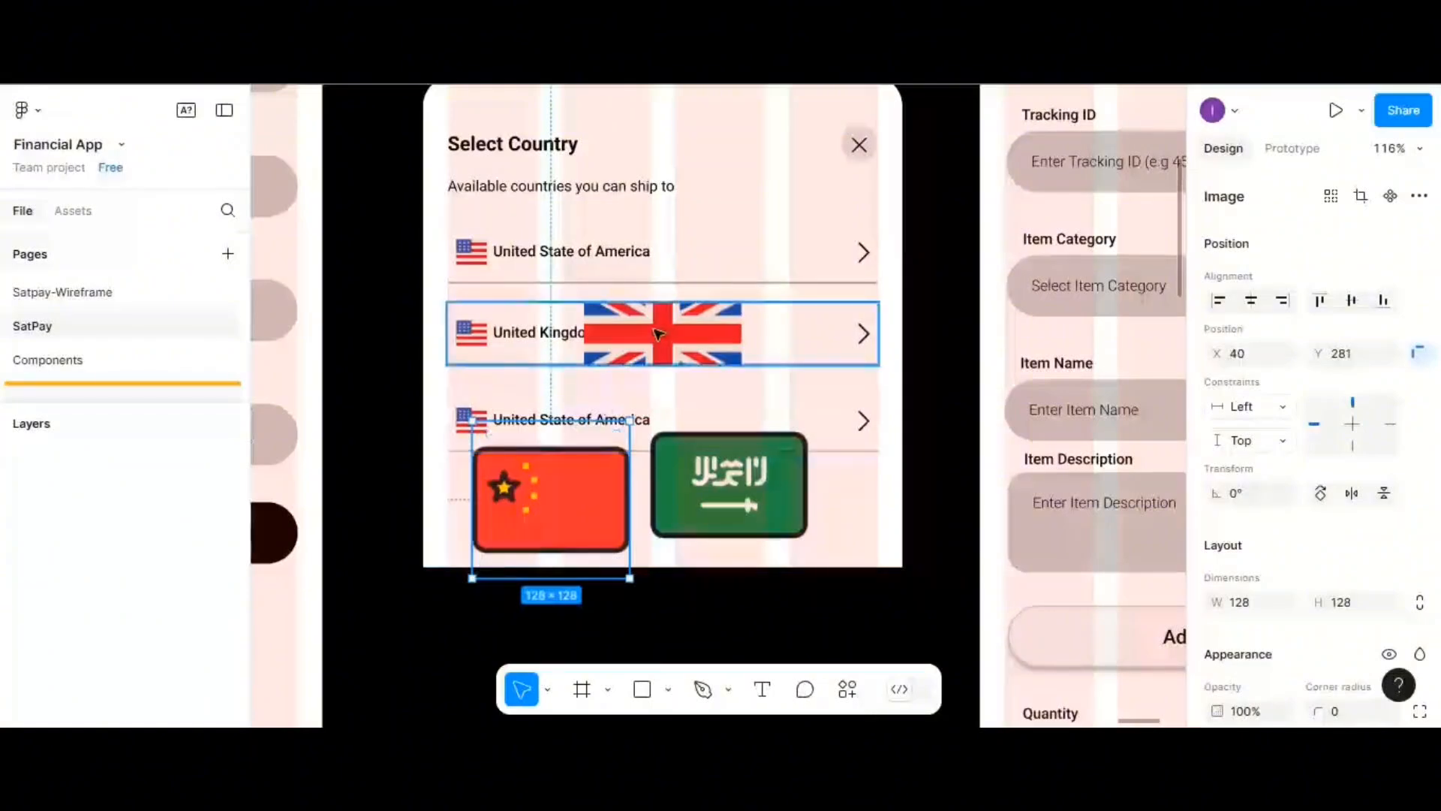
{"action": "left_click_drag", "start_coordinate": [659, 334], "coordinate": [711, 224]}
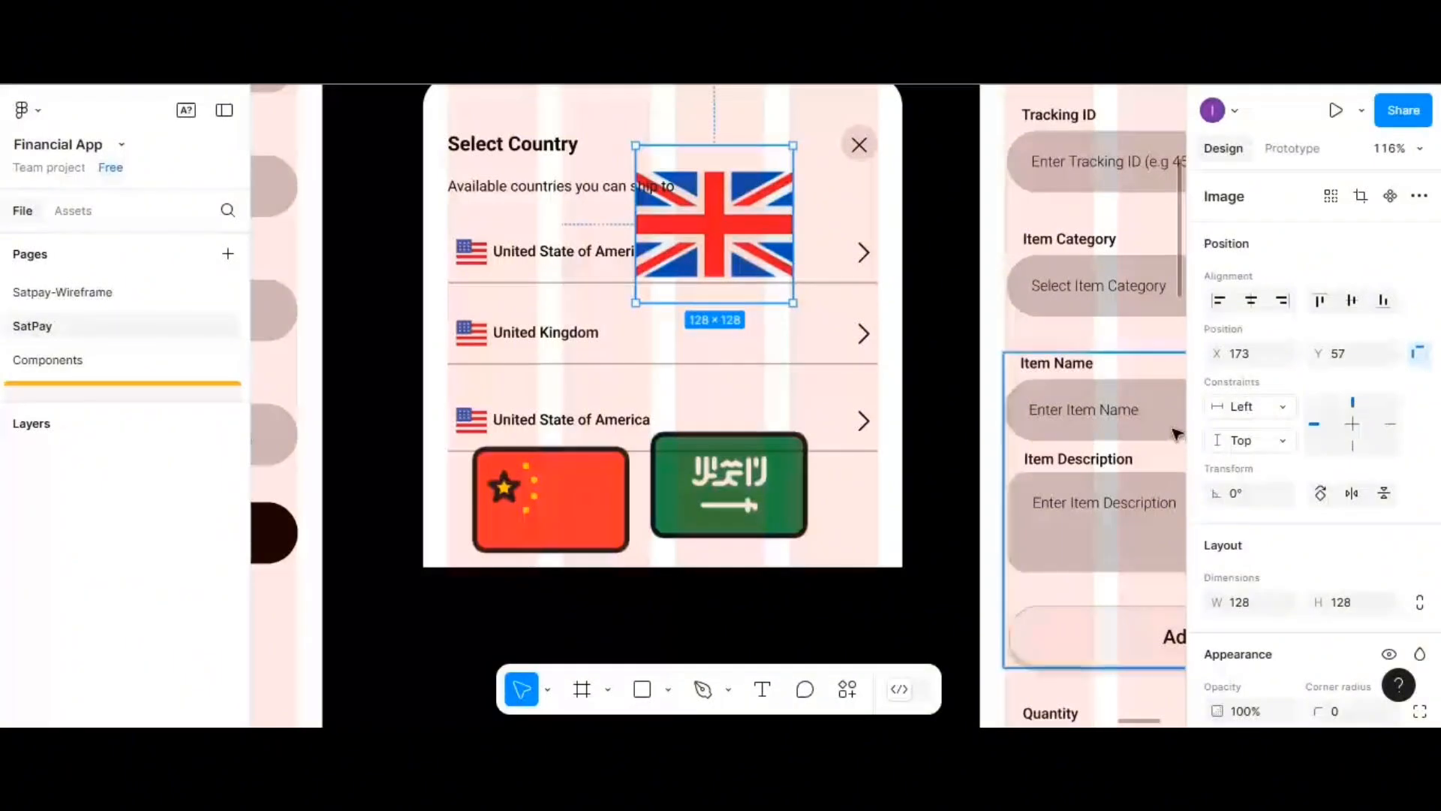
- Resize the large United Kingdom flag to 25 × 31 to match the US flag in the first row
{"action": "left_click", "coordinate": [481, 266]}
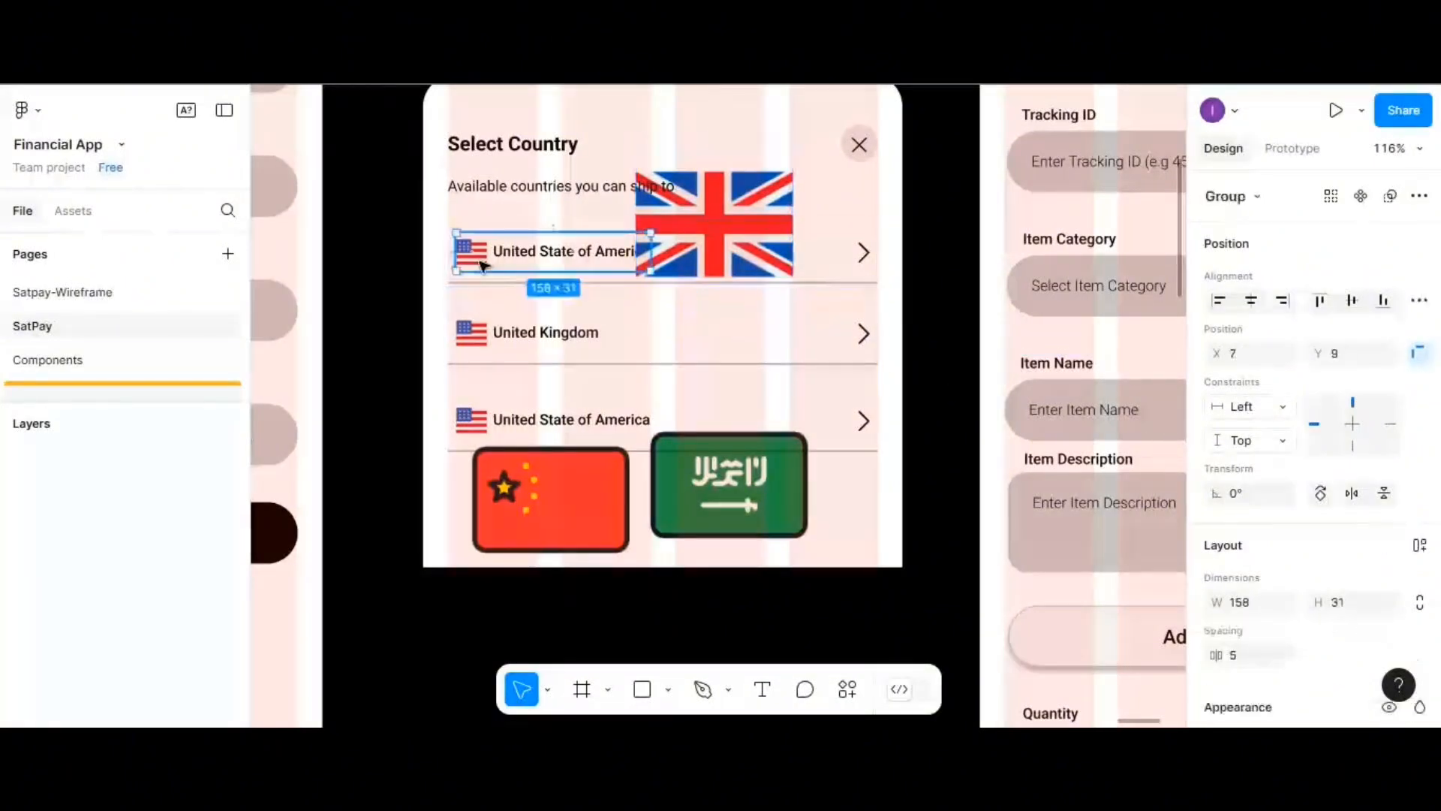
{"action": "double_click", "coordinate": [481, 265]}
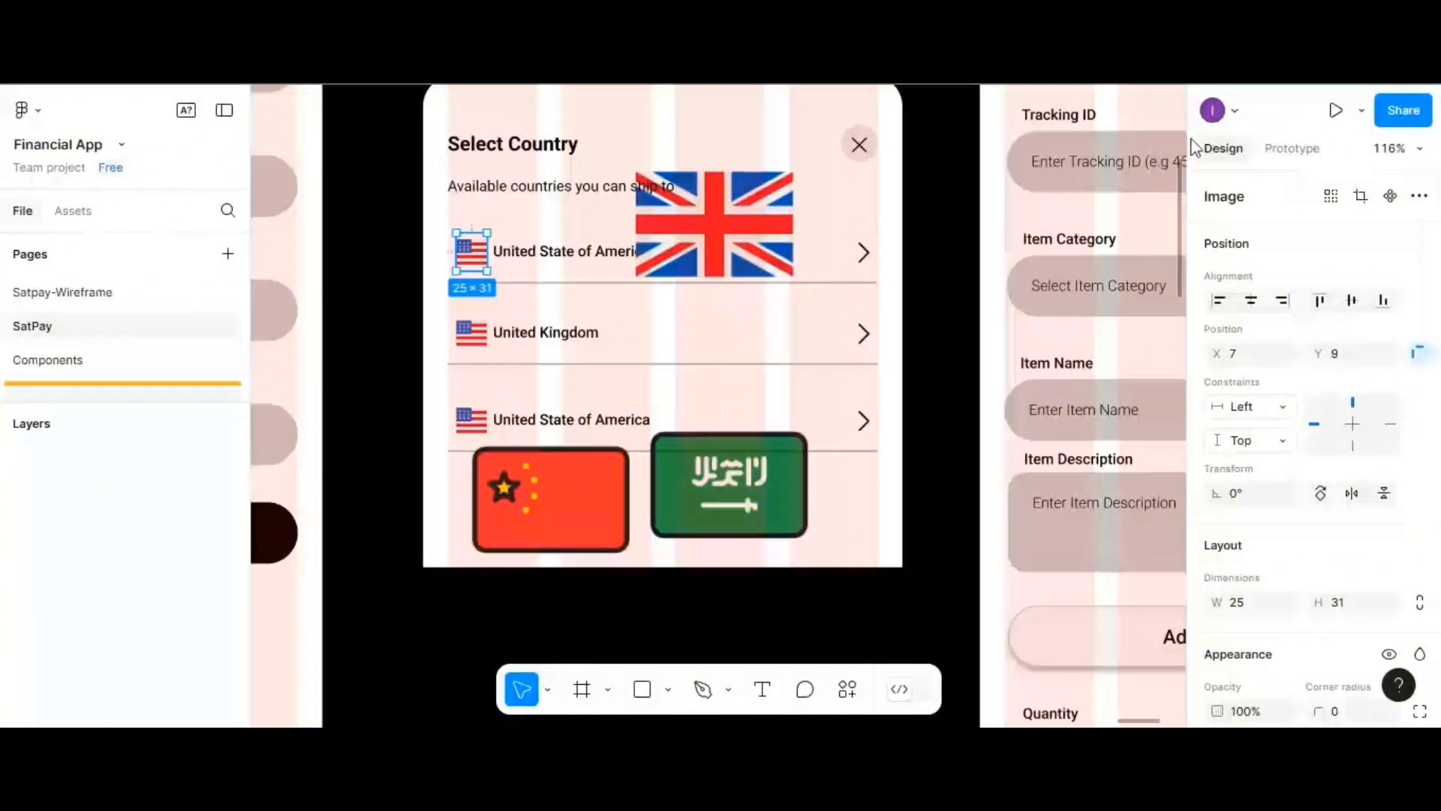
{"action": "left_click", "coordinate": [710, 259]}
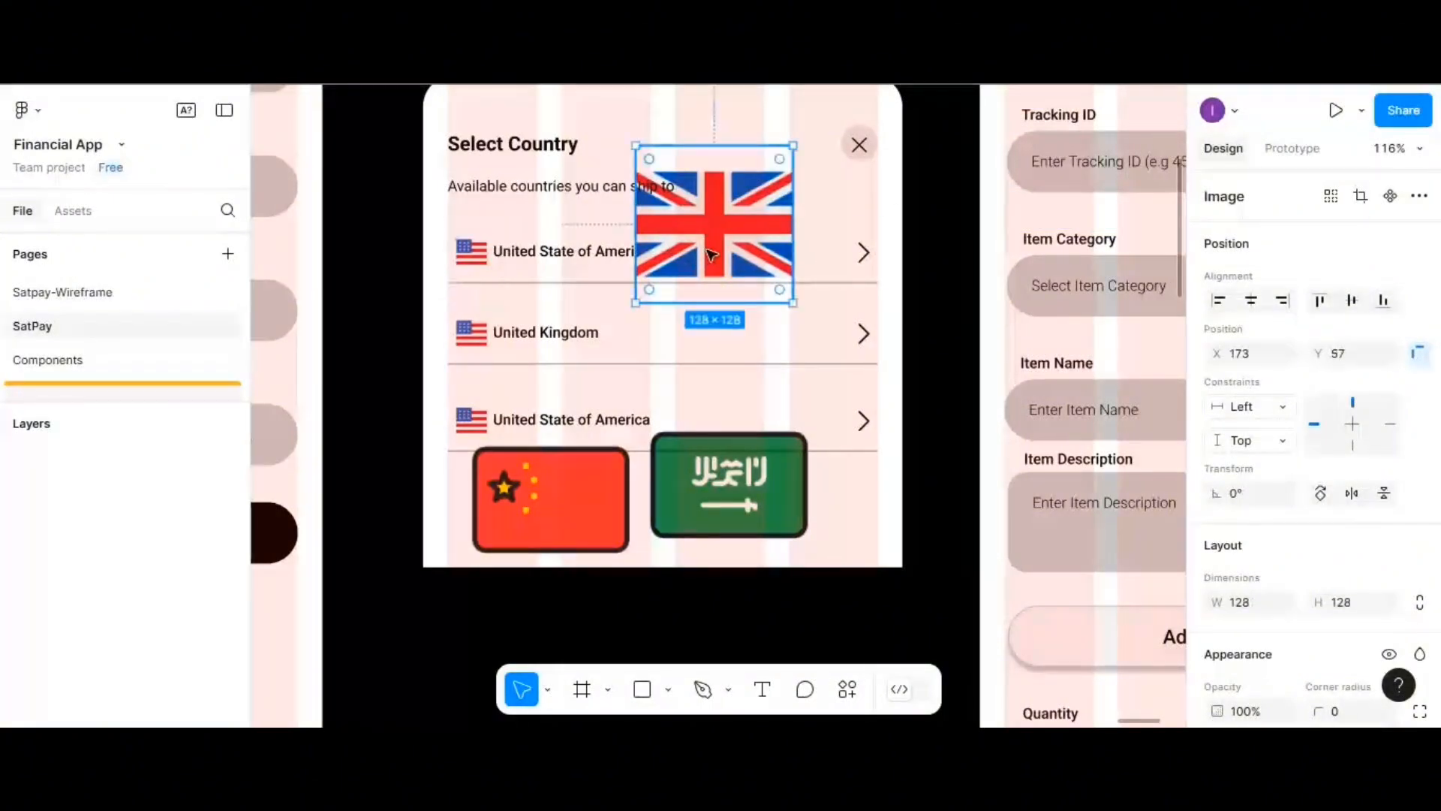
{"action": "left_click", "coordinate": [1244, 603]}
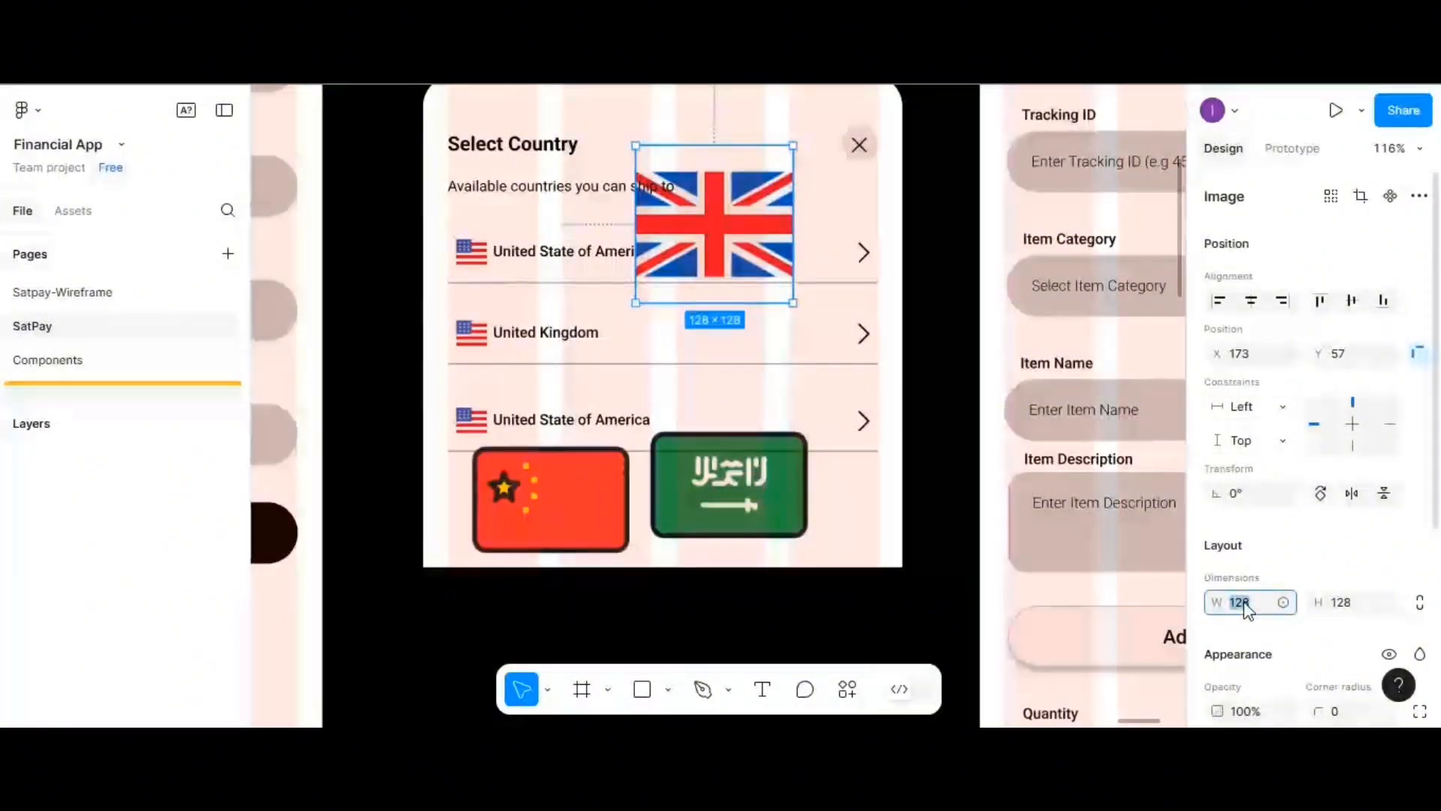
{"action": "type", "text": "25"}
{"action": "left_click", "coordinate": [1354, 601]}
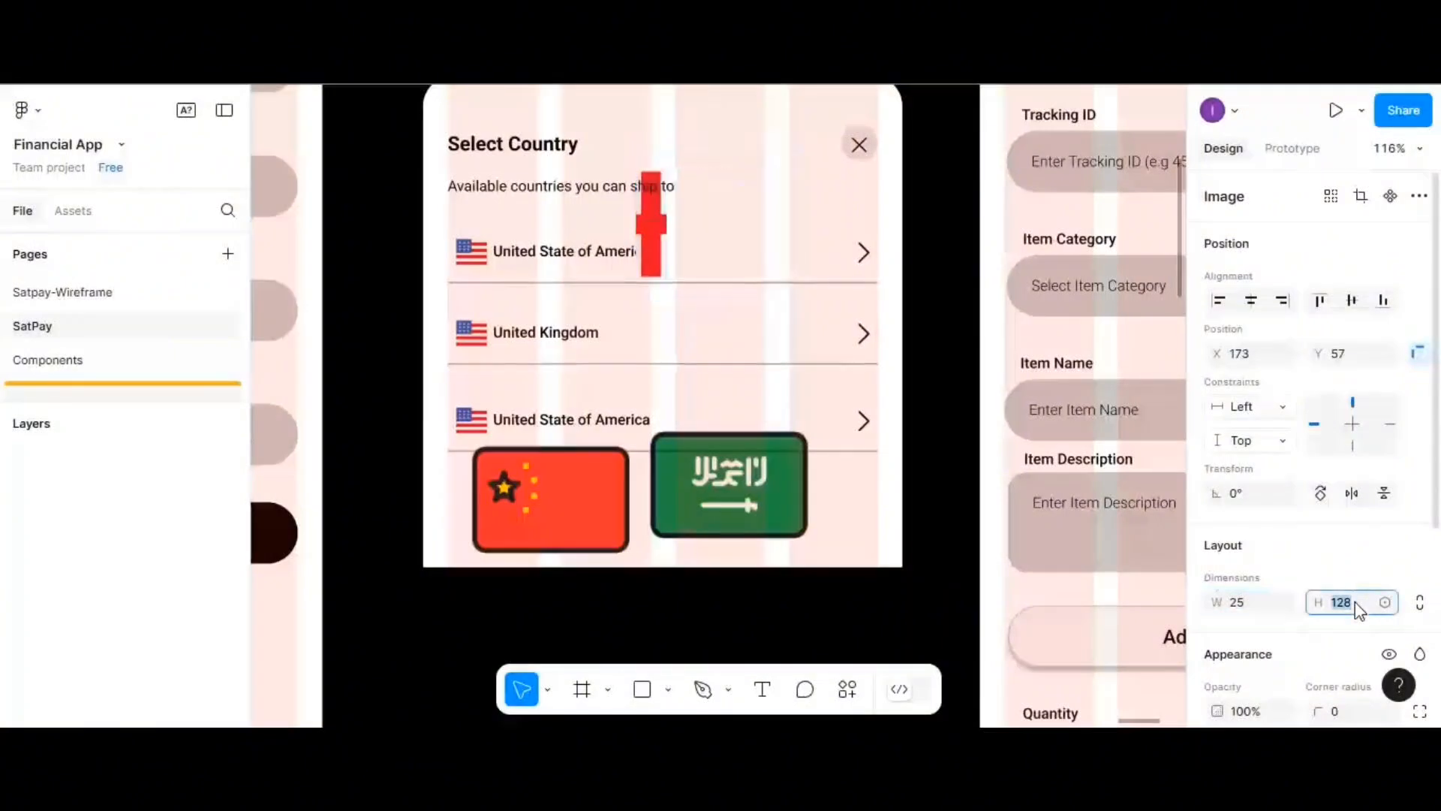
{"action": "type", "text": "31"}
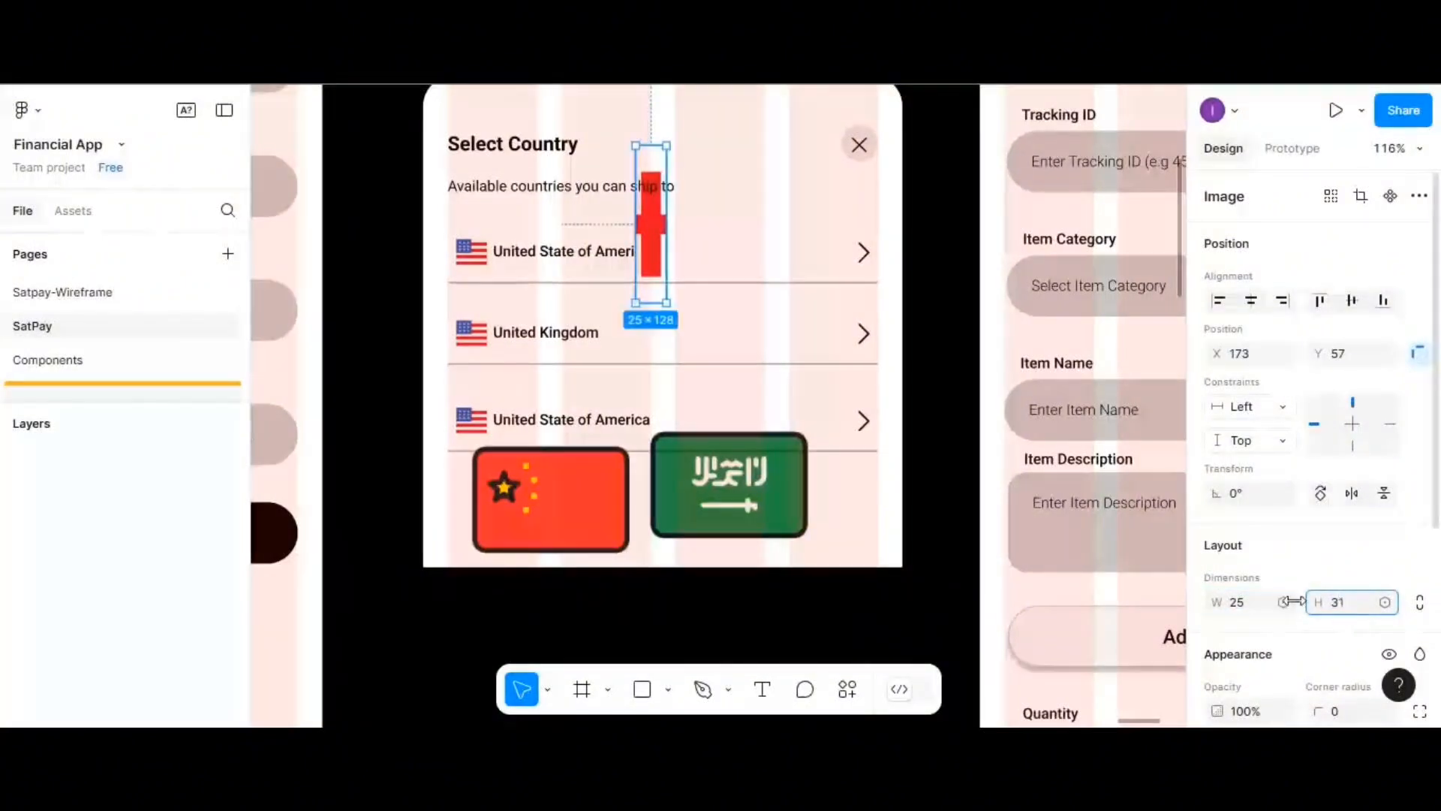
{"action": "key", "text": "Return"}
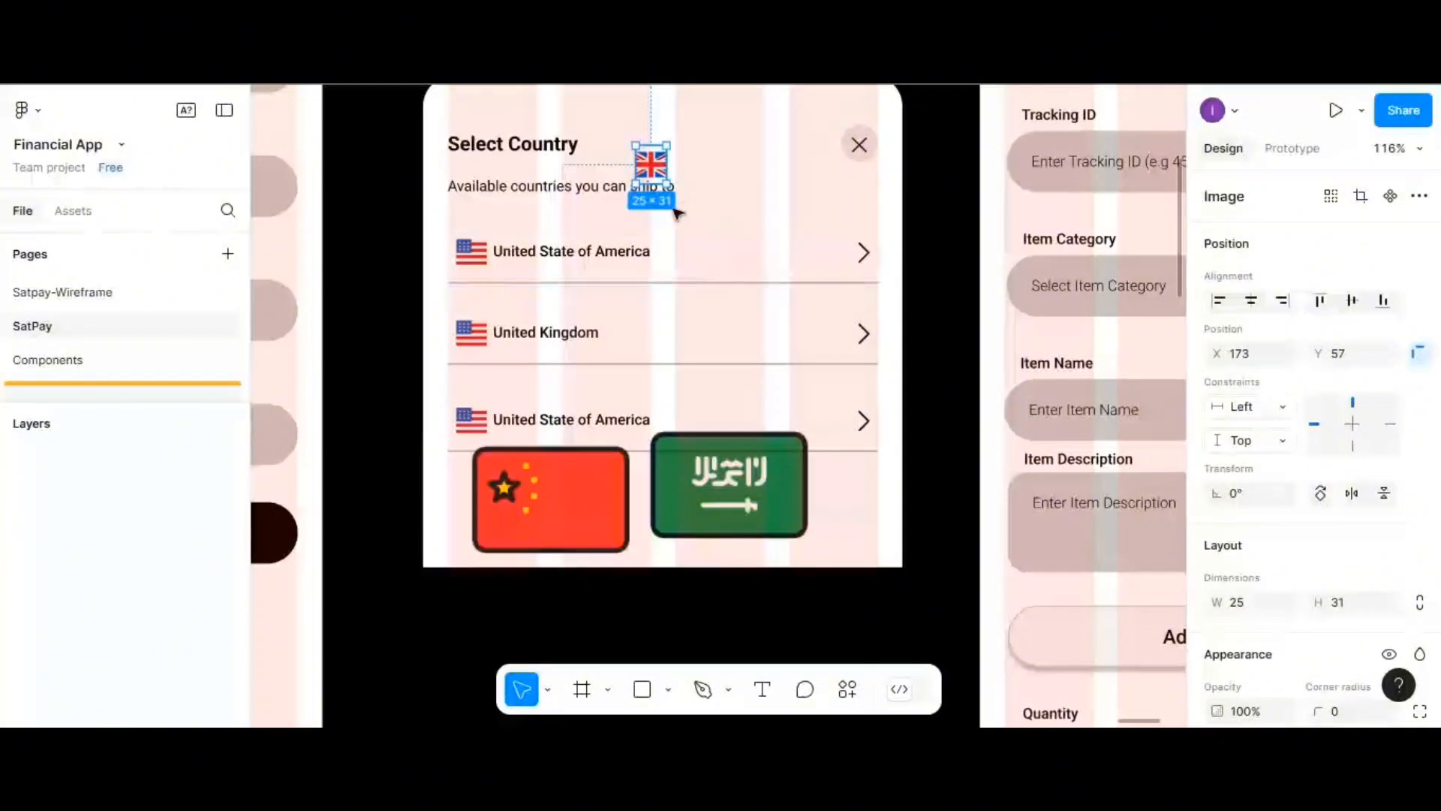
- Replace the US flag in the United Kingdom row with the resized United Kingdom flag
{"action": "left_click", "coordinate": [479, 339]}
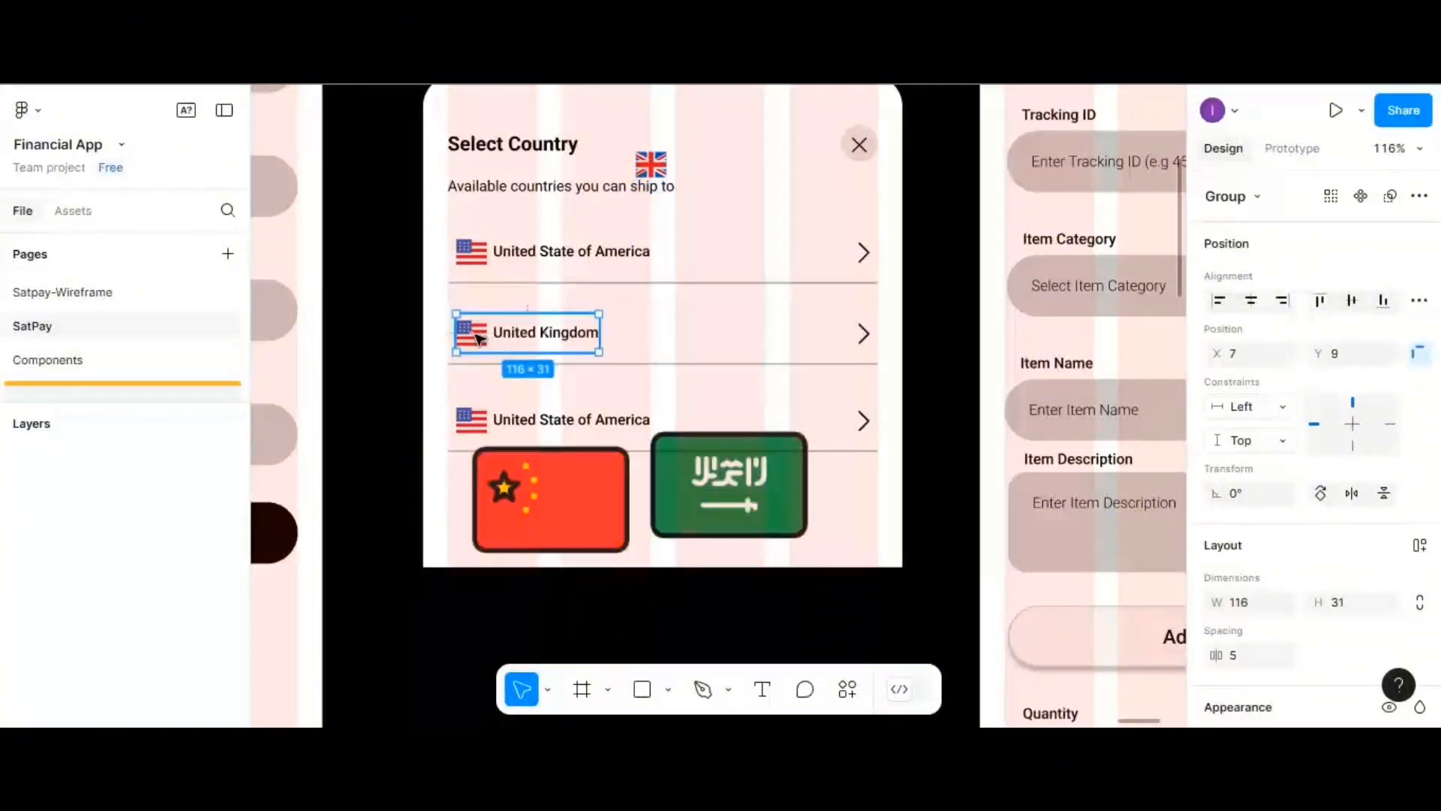
{"action": "double_click", "coordinate": [479, 339]}
{"action": "key", "text": "Delete"}
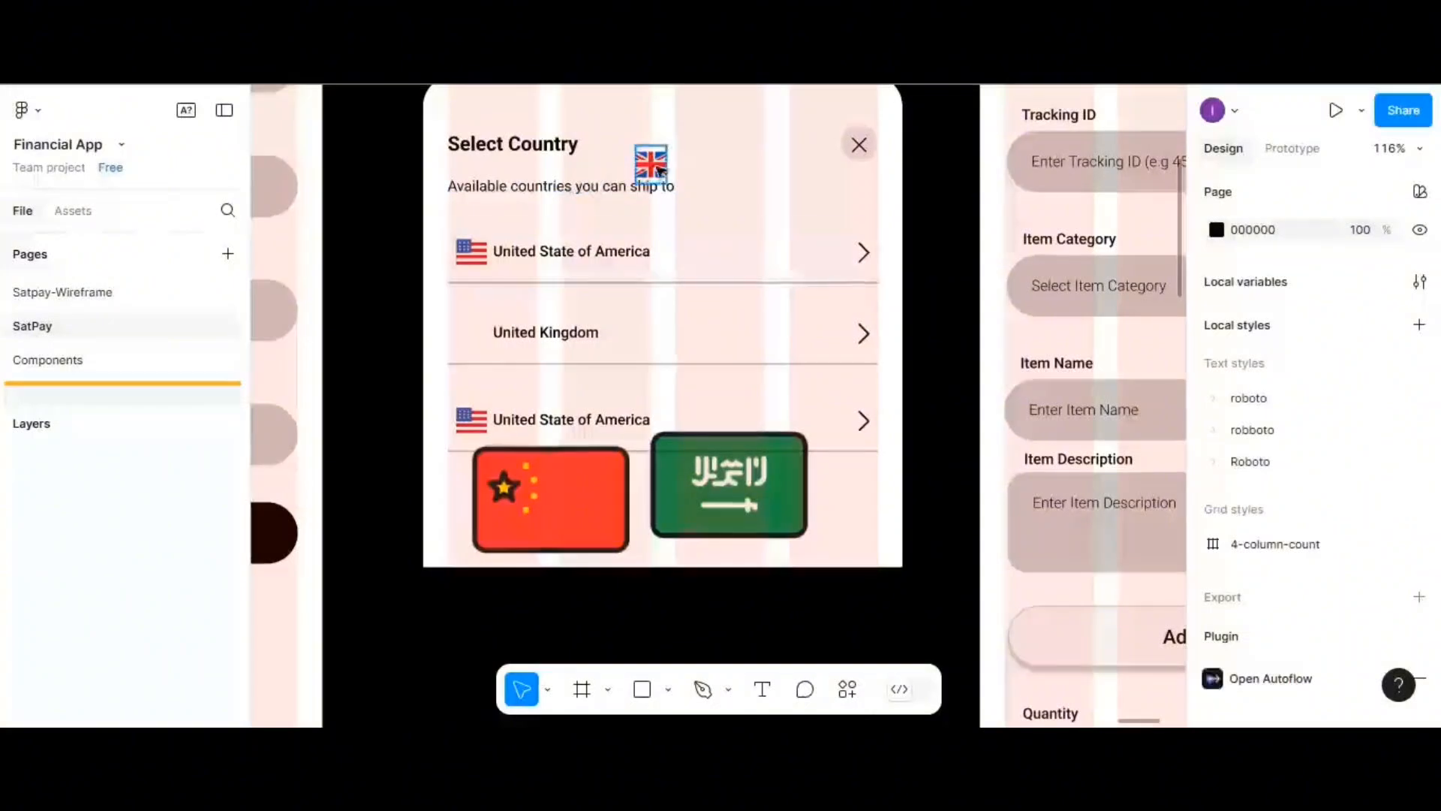
{"action": "left_click", "coordinate": [661, 171]}
{"action": "left_click_drag", "start_coordinate": [661, 172], "coordinate": [476, 337]}
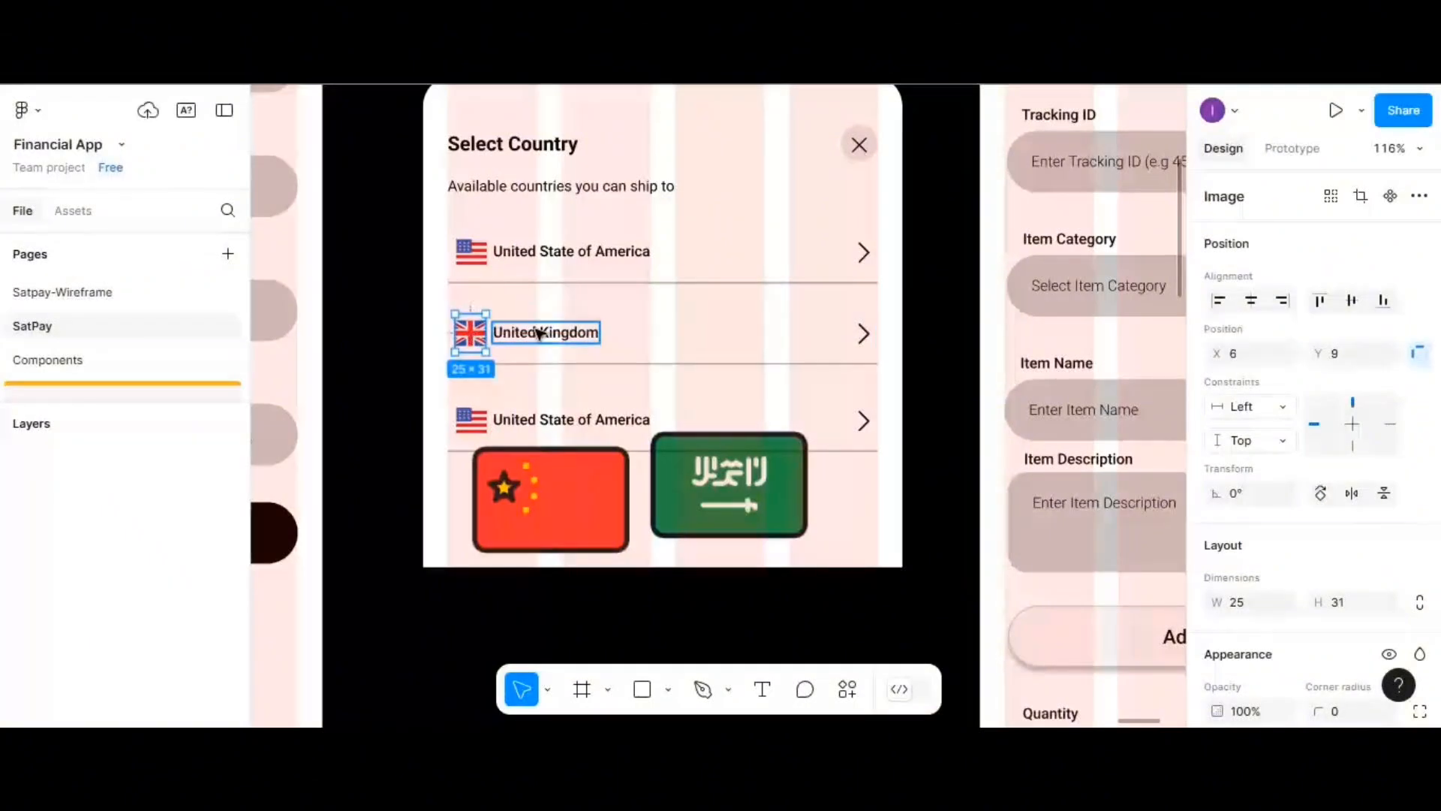
- Group the flag and name in the United Kingdom row with a spacing of 5 between them
{"action": "left_click", "coordinate": [539, 333], "text": "shift"}
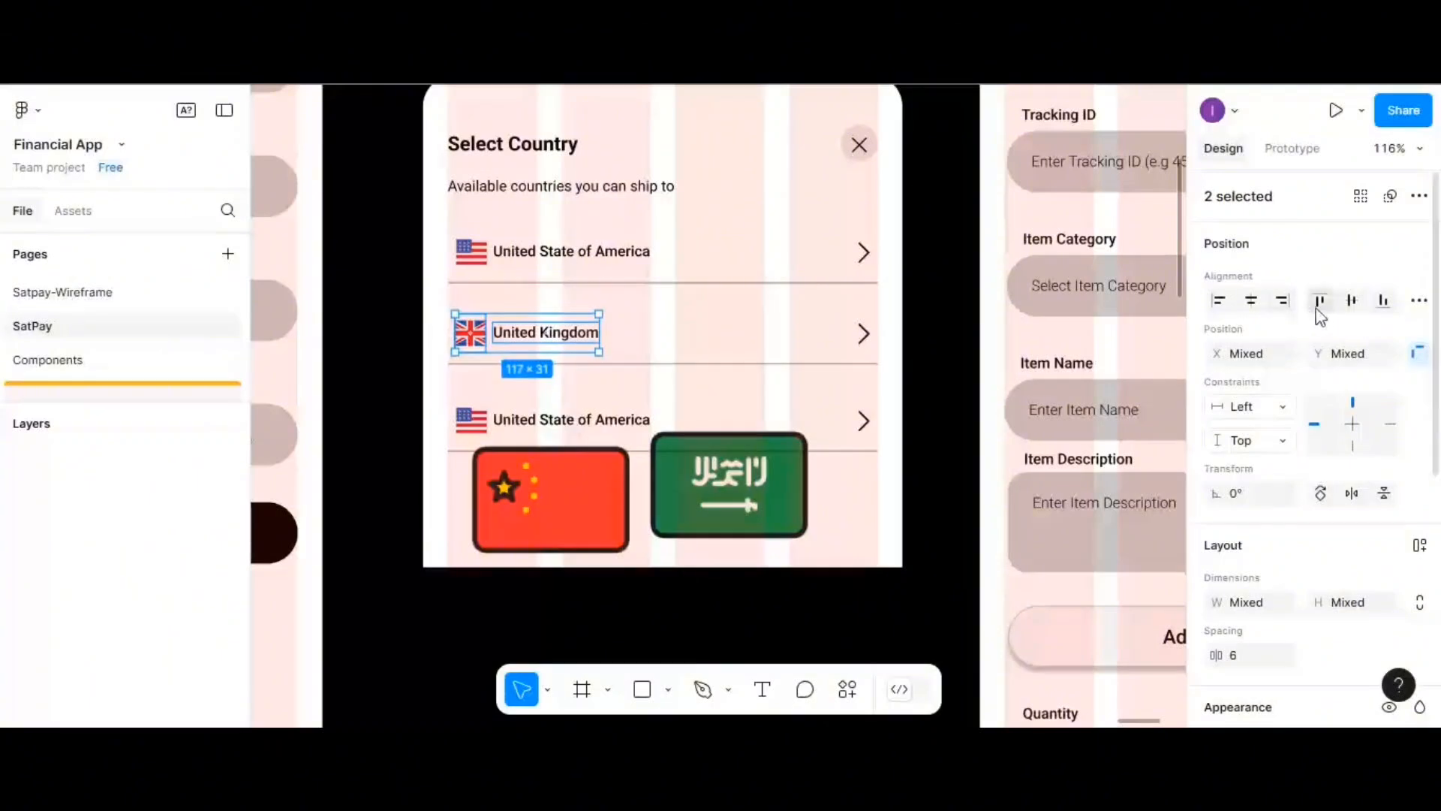
{"action": "left_click", "coordinate": [1235, 657]}
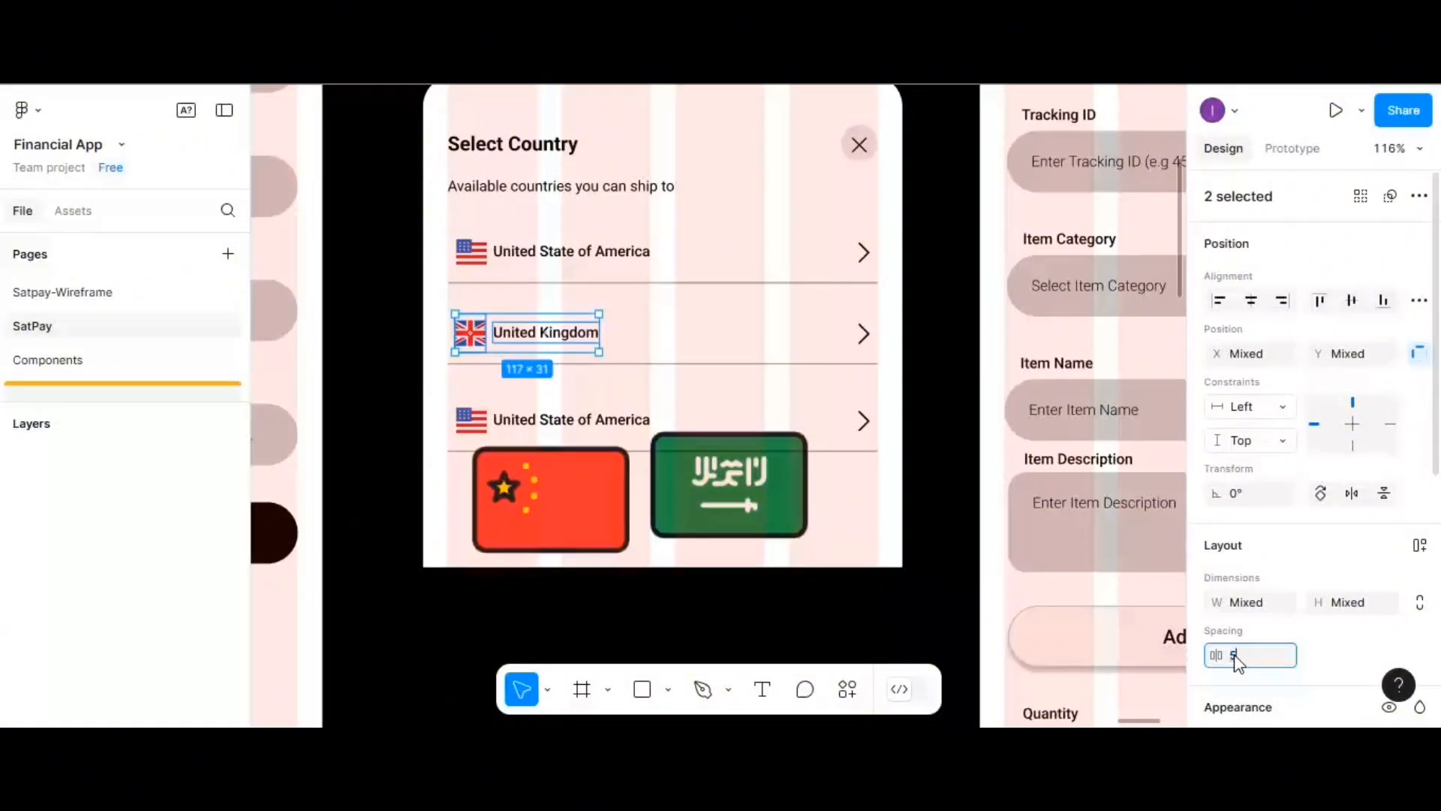
{"action": "key", "text": "ctrl+g"}
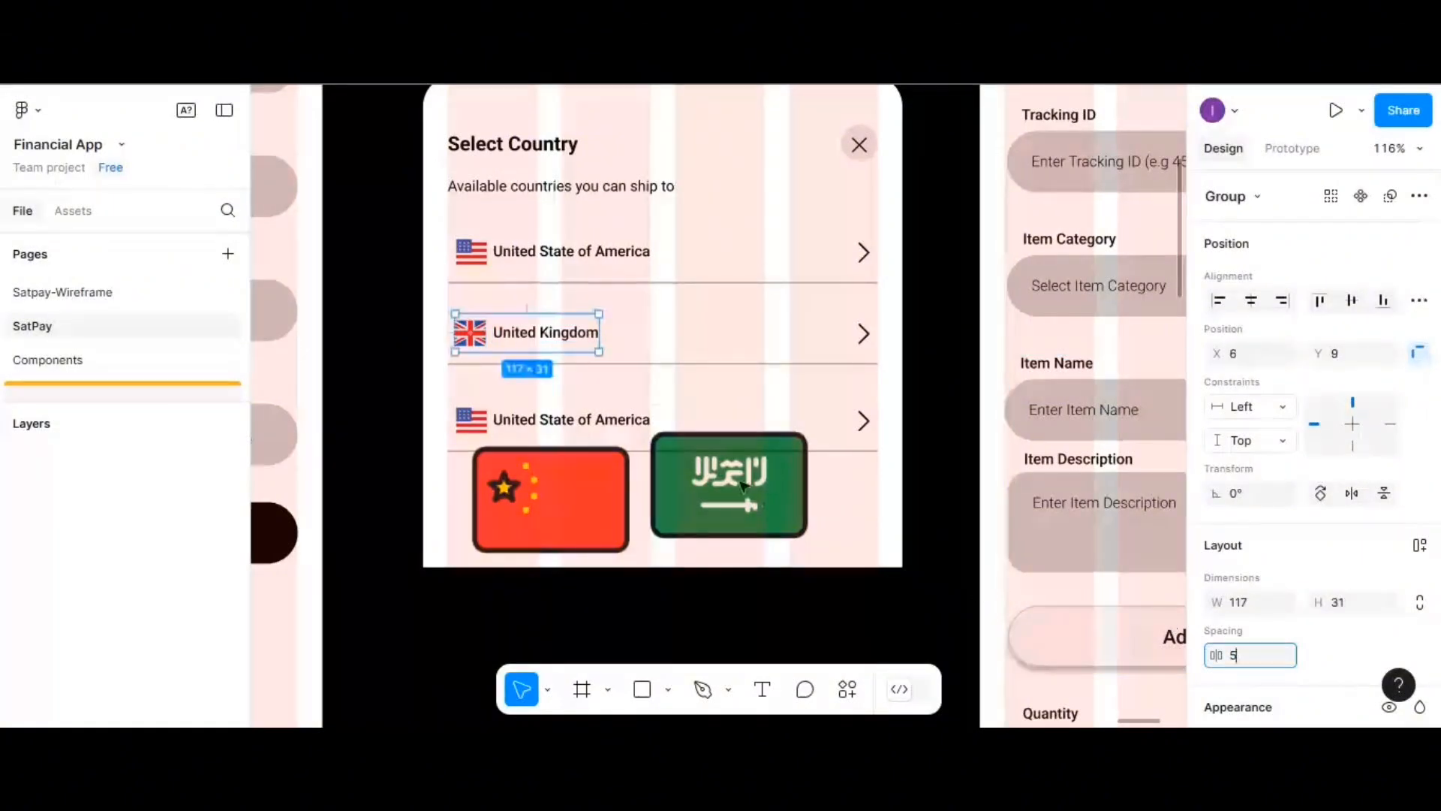
{"action": "key", "text": "Return"}
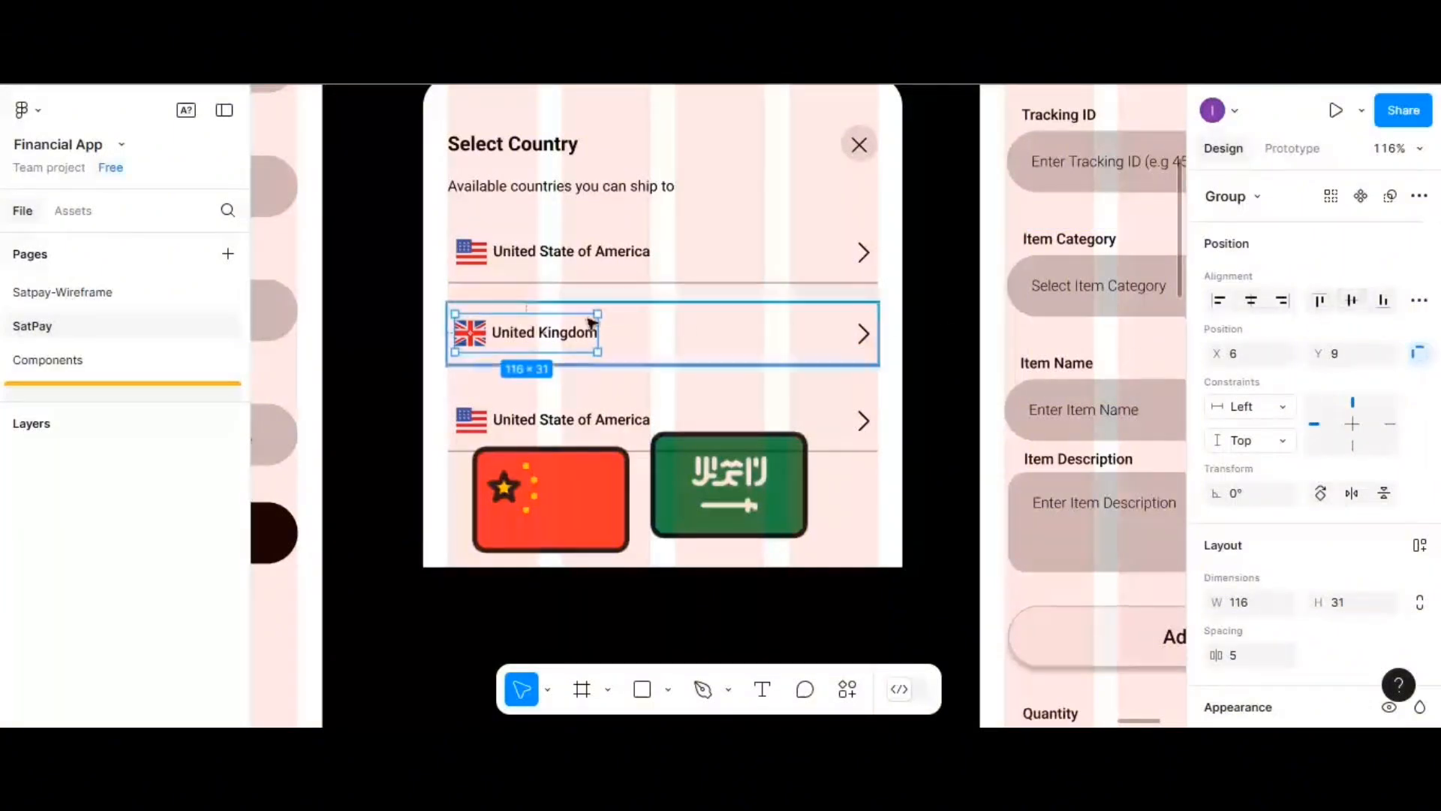
- Change the country name in the third row to "China"
{"action": "scroll", "coordinate": [640, 333], "scroll_direction": "down", "scroll_amount": 3}
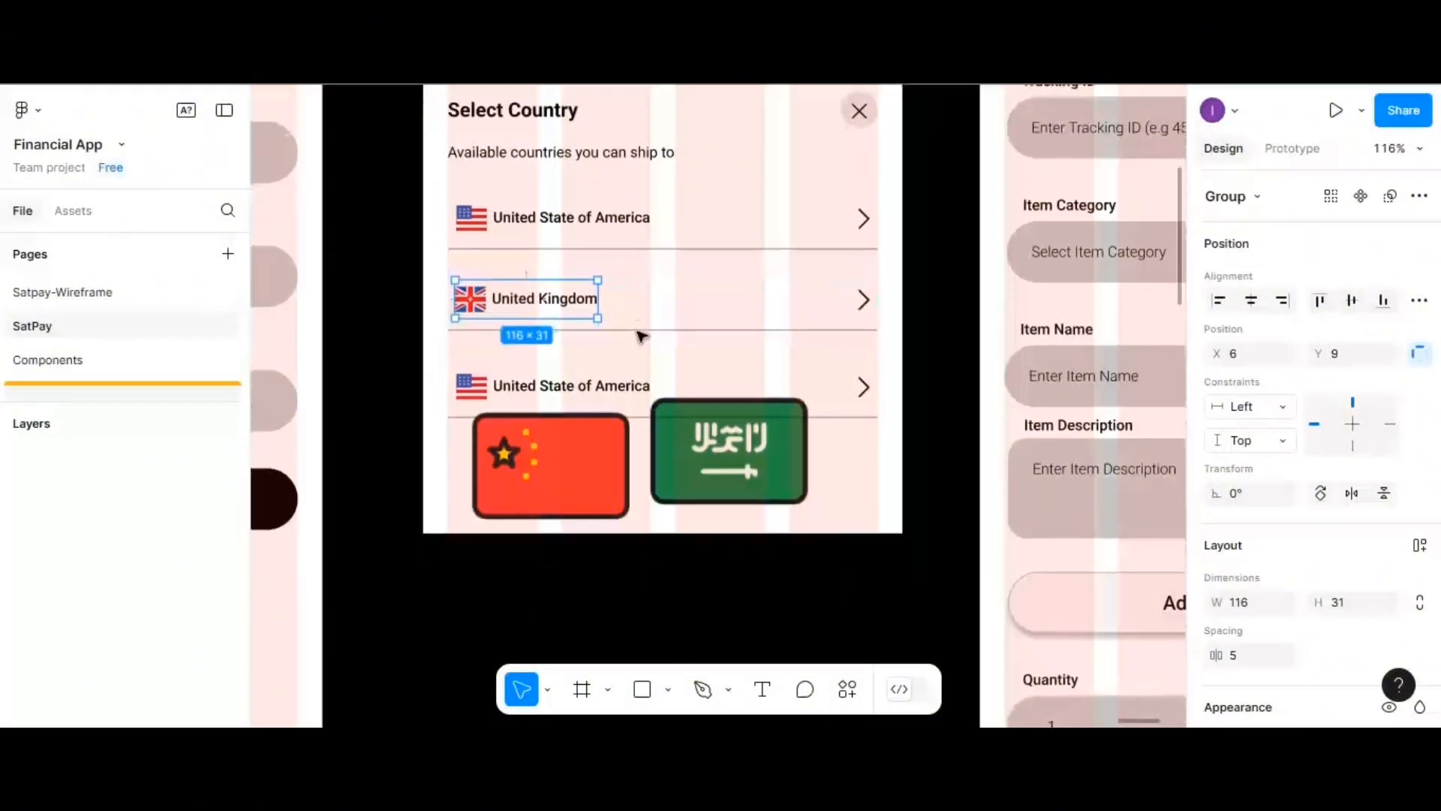
{"action": "left_click", "coordinate": [531, 361]}
{"action": "double_click", "coordinate": [531, 361]}
{"action": "double_click", "coordinate": [530, 361]}
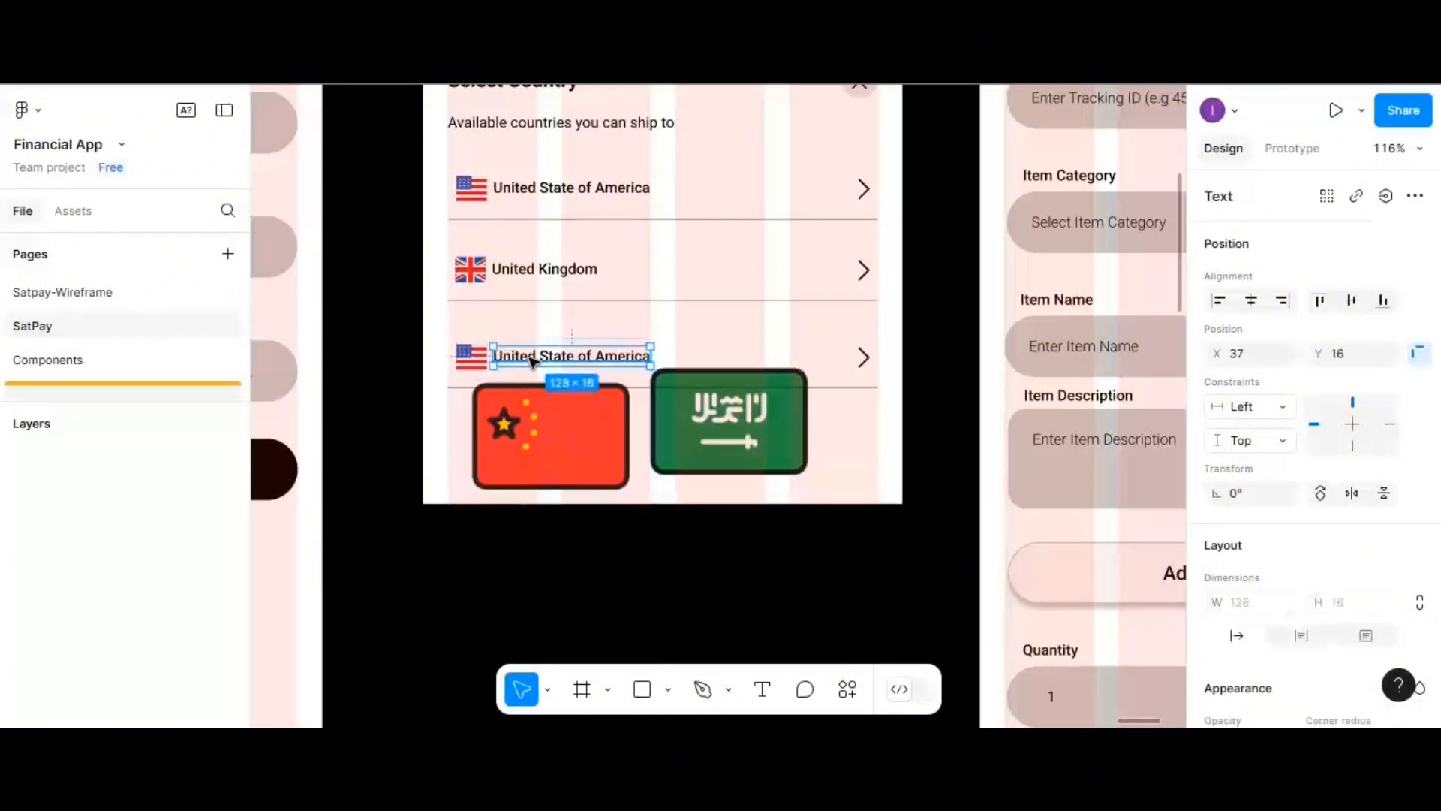
{"action": "double_click", "coordinate": [533, 358]}
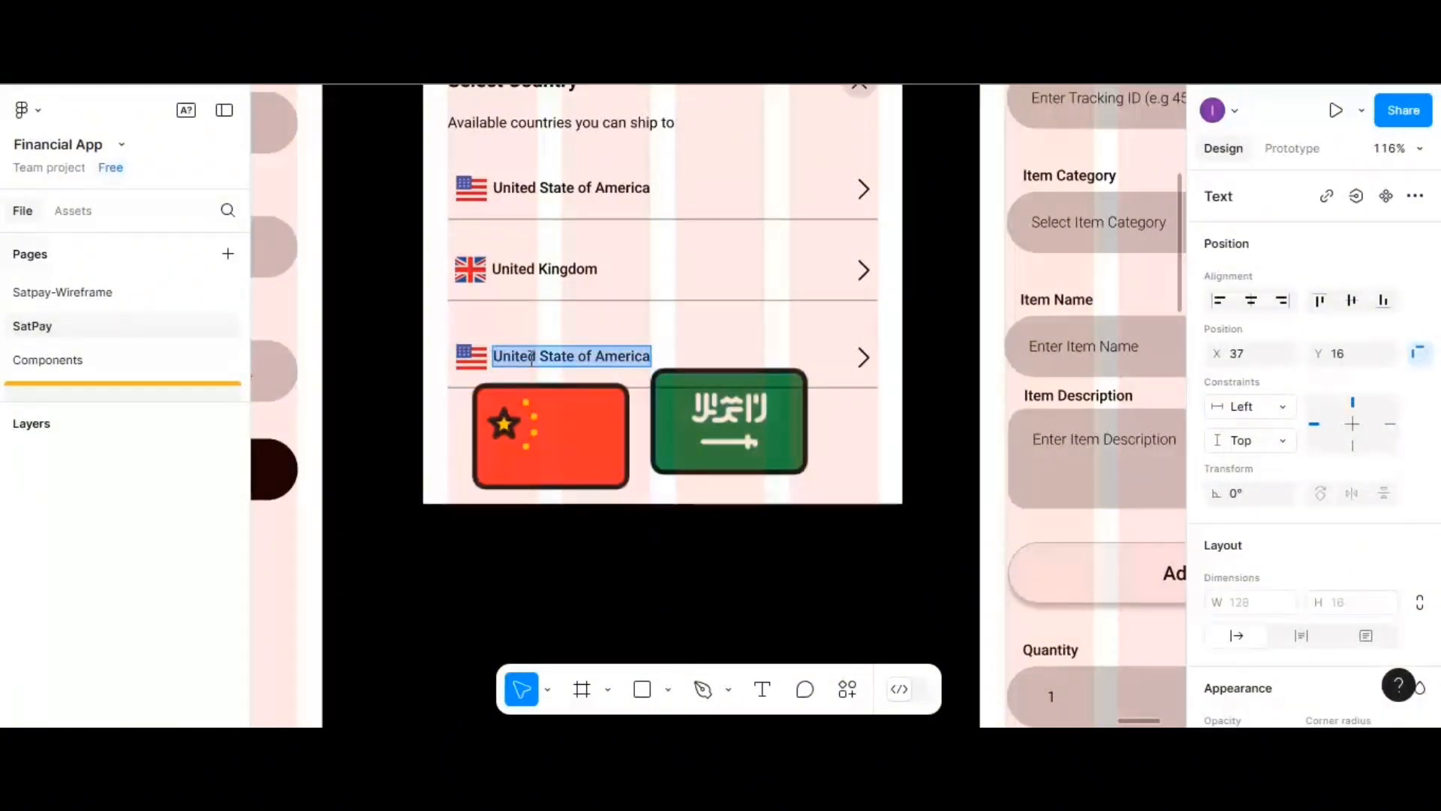
{"action": "type", "text": "China"}
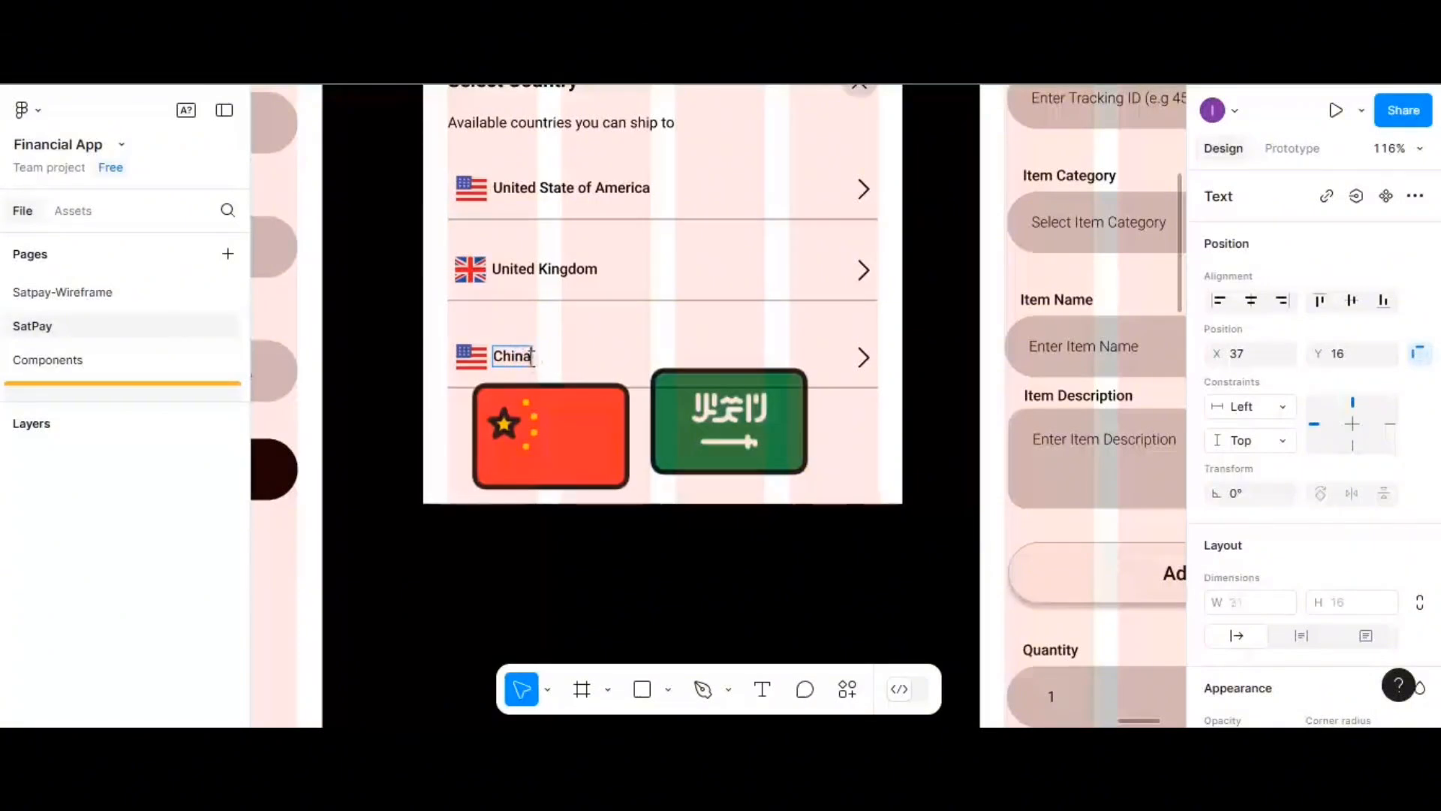
- Resize the large China flag to a width of 25 and a height of 31
{"action": "left_click", "coordinate": [595, 428]}
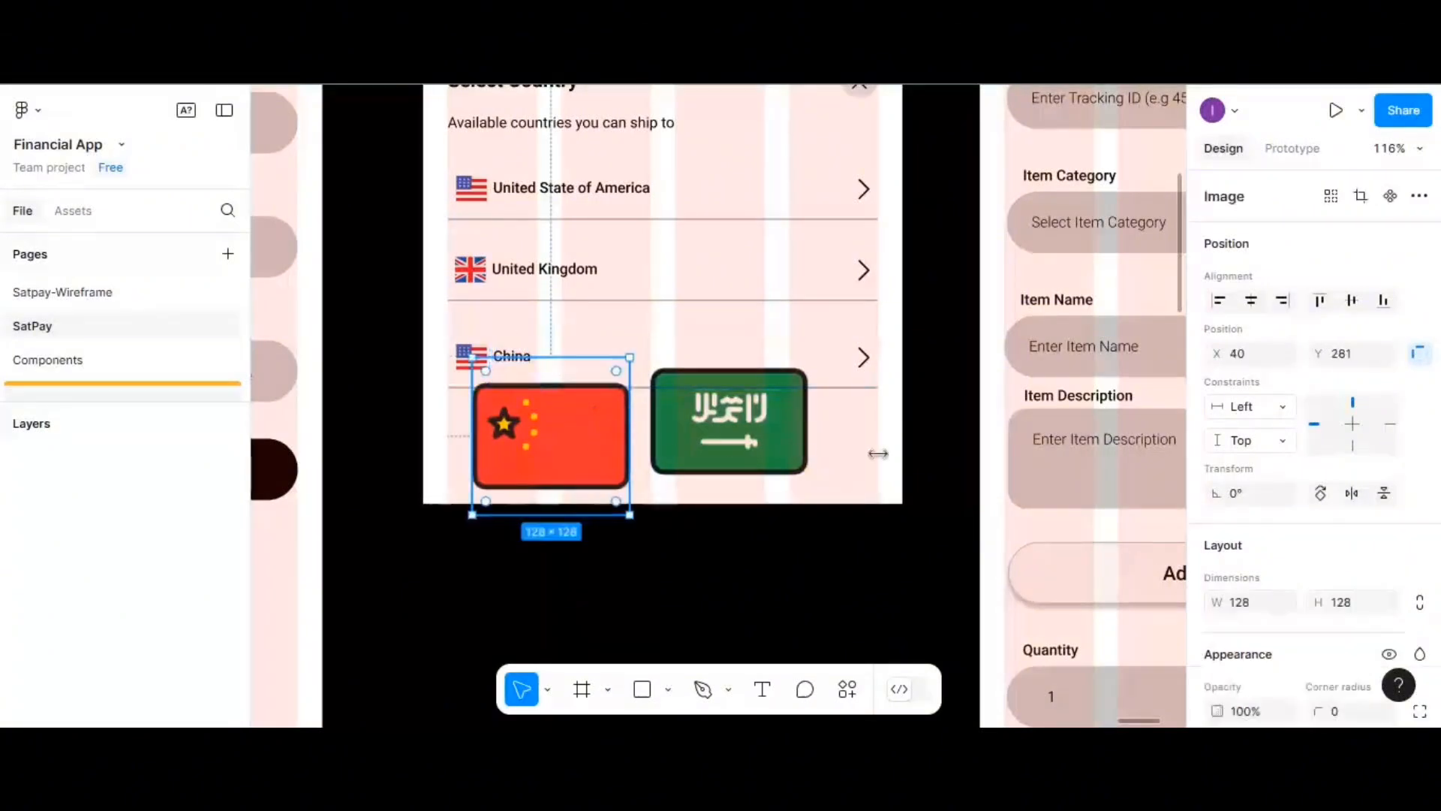
{"action": "left_click", "coordinate": [1249, 608]}
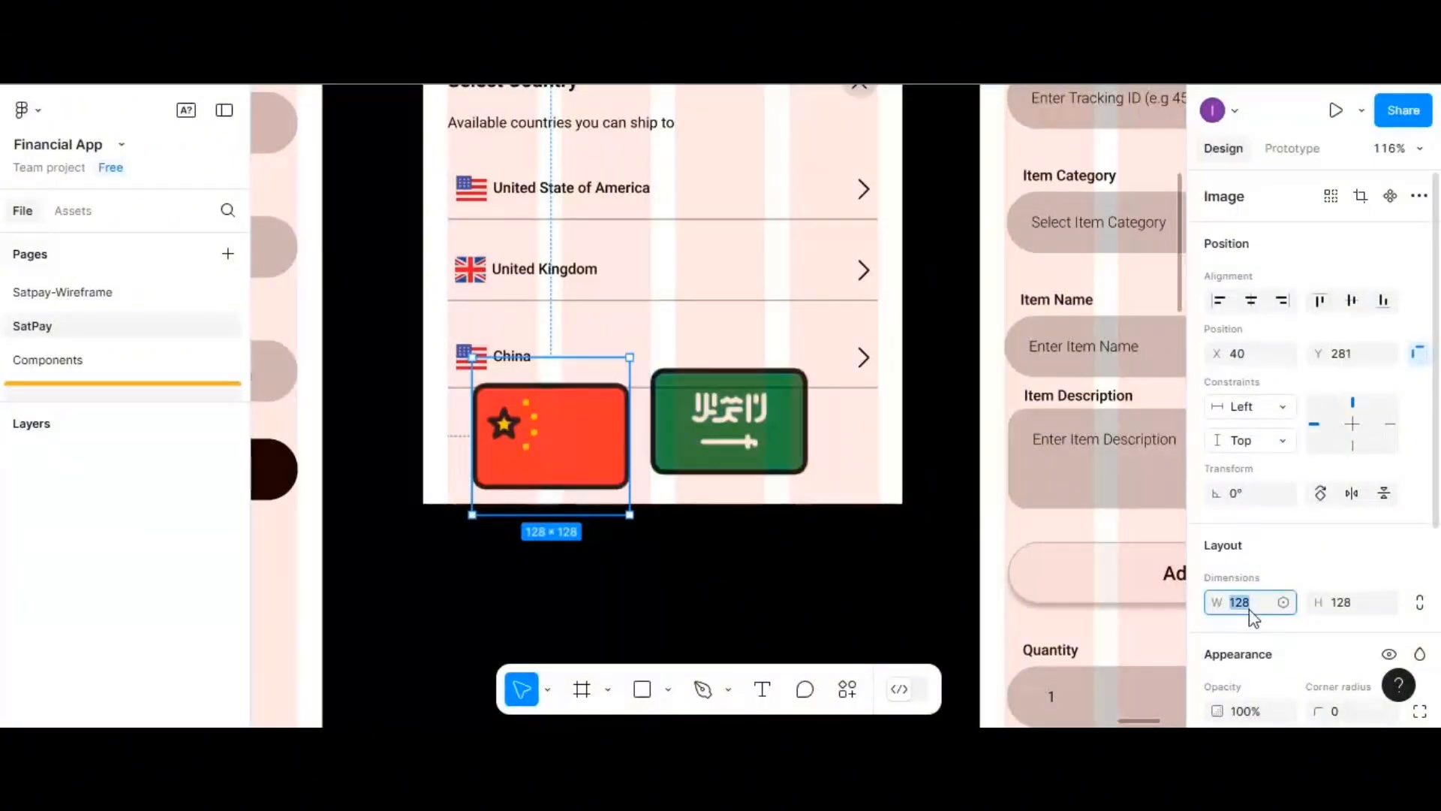
{"action": "type", "text": "25"}
{"action": "left_click", "coordinate": [1347, 610]}
{"action": "type", "text": "3"}
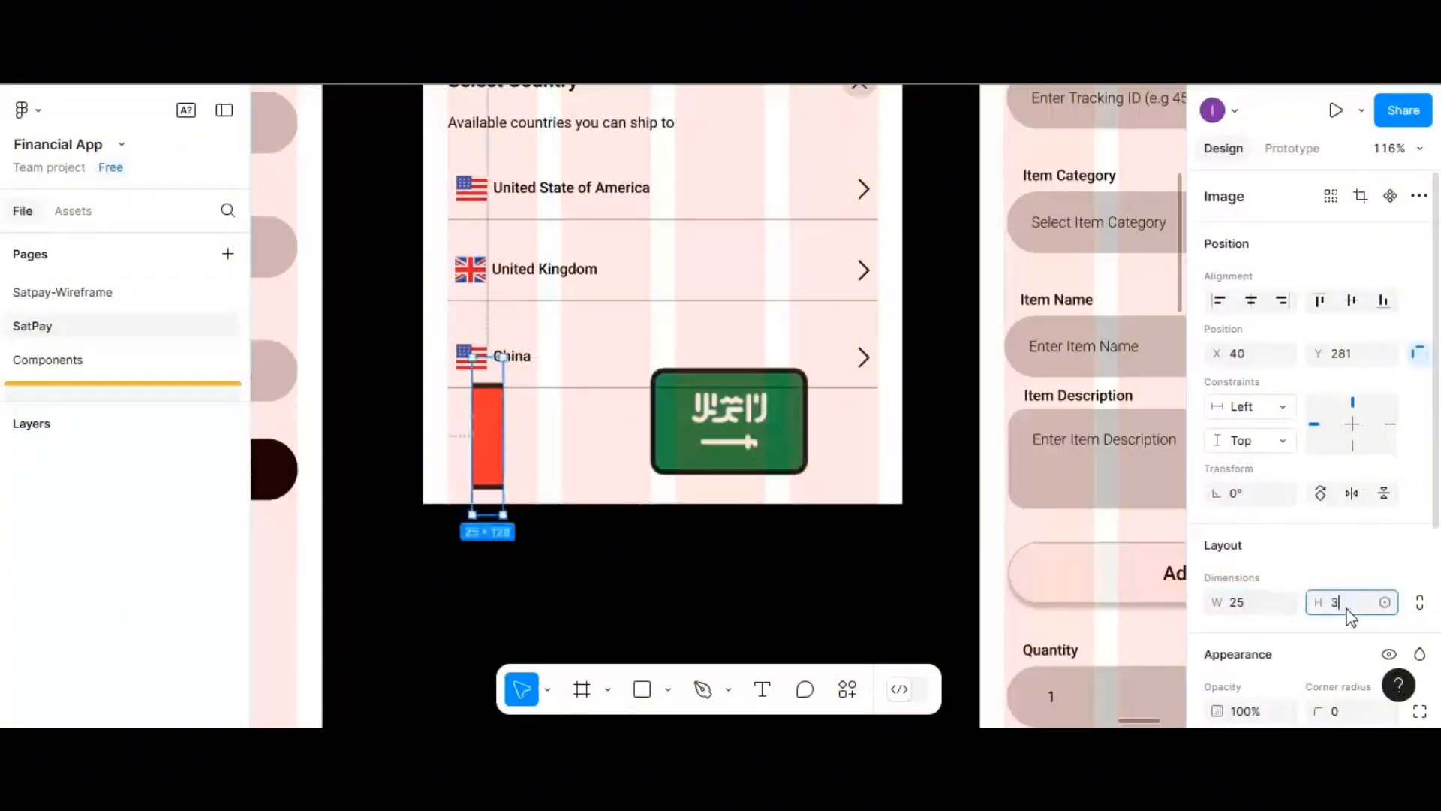
{"action": "type", "text": "1"}
{"action": "left_click", "coordinate": [549, 433]}
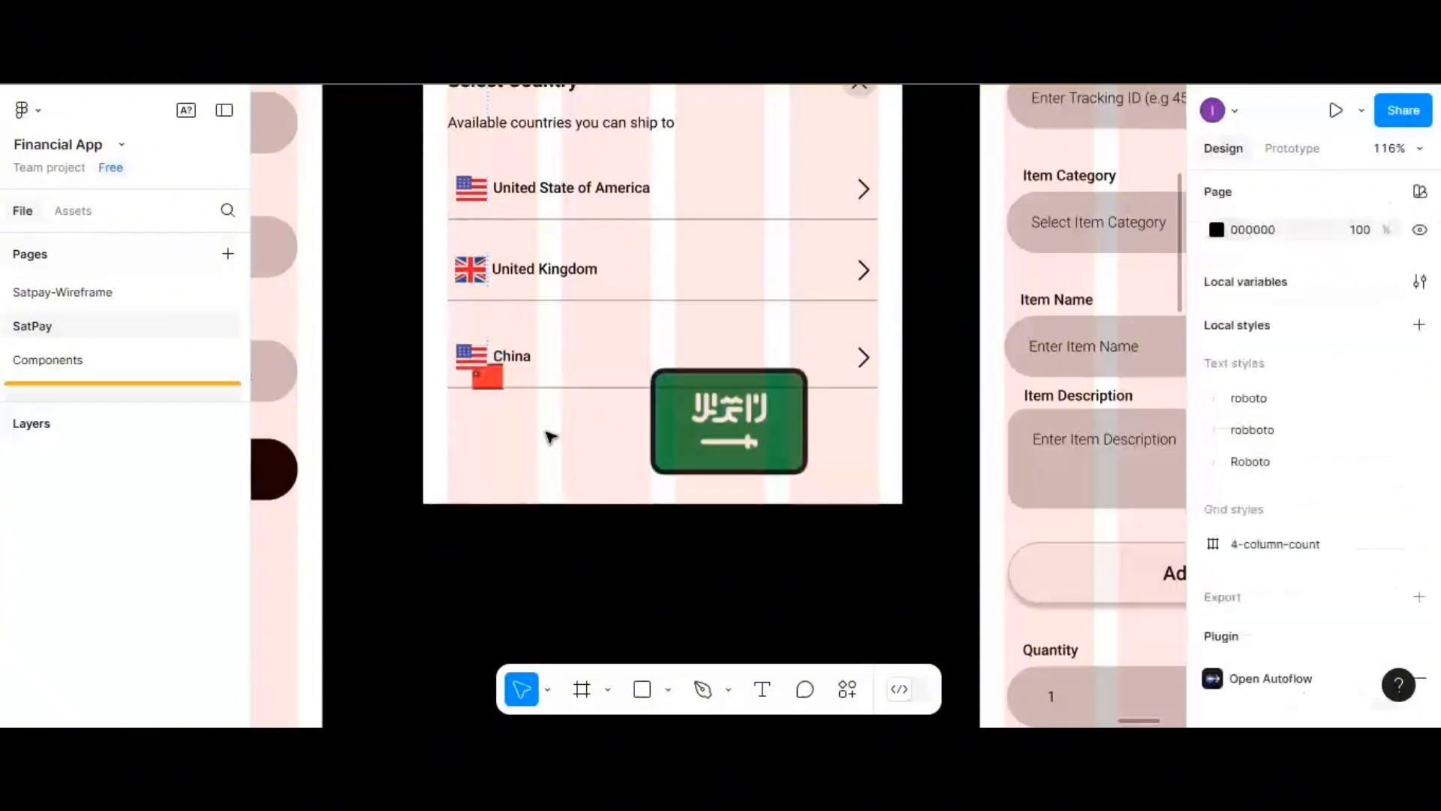
- Delete the US flag from the China row
{"action": "left_click", "coordinate": [482, 370]}
{"action": "double_click", "coordinate": [479, 366]}
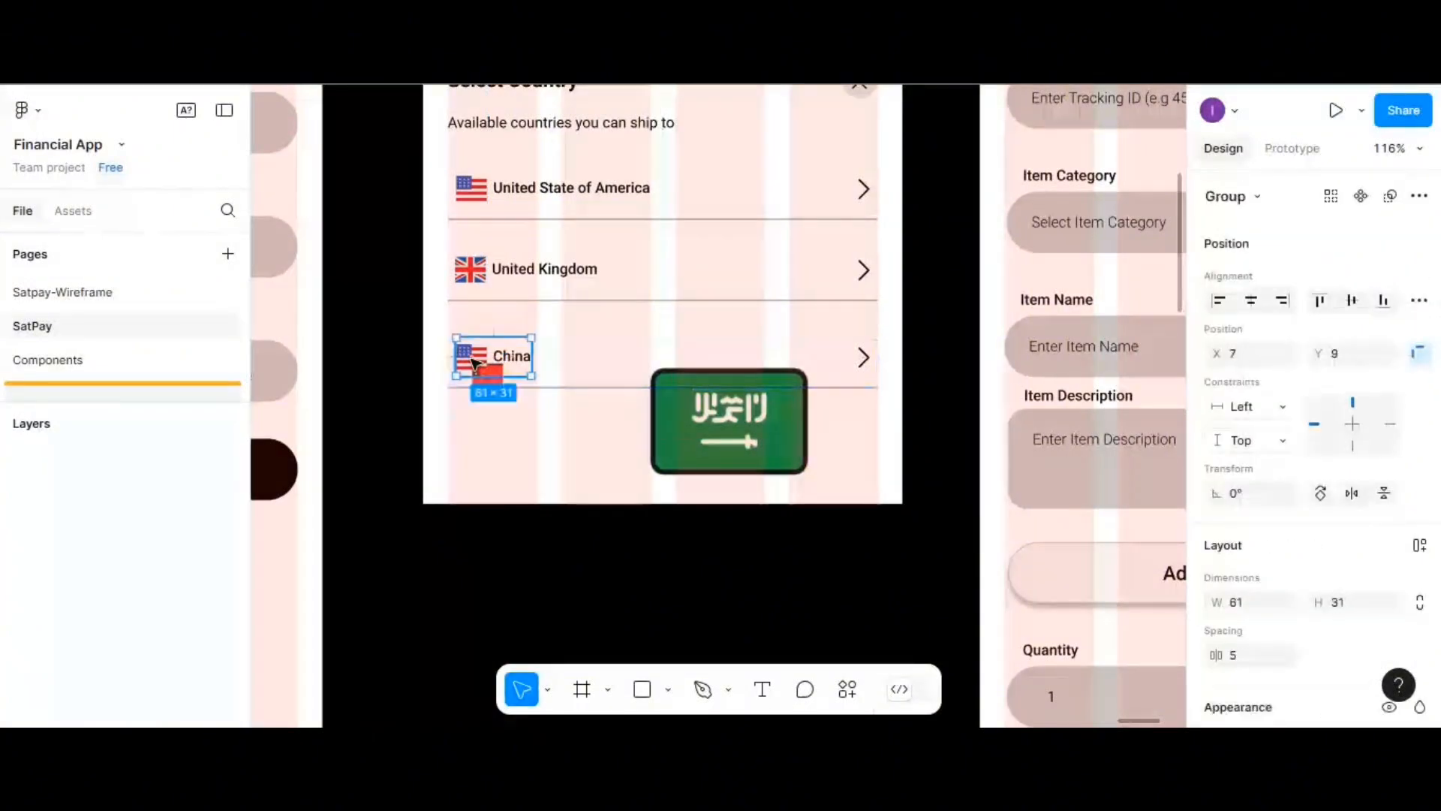
{"action": "double_click", "coordinate": [474, 364]}
{"action": "key", "text": "Delete"}
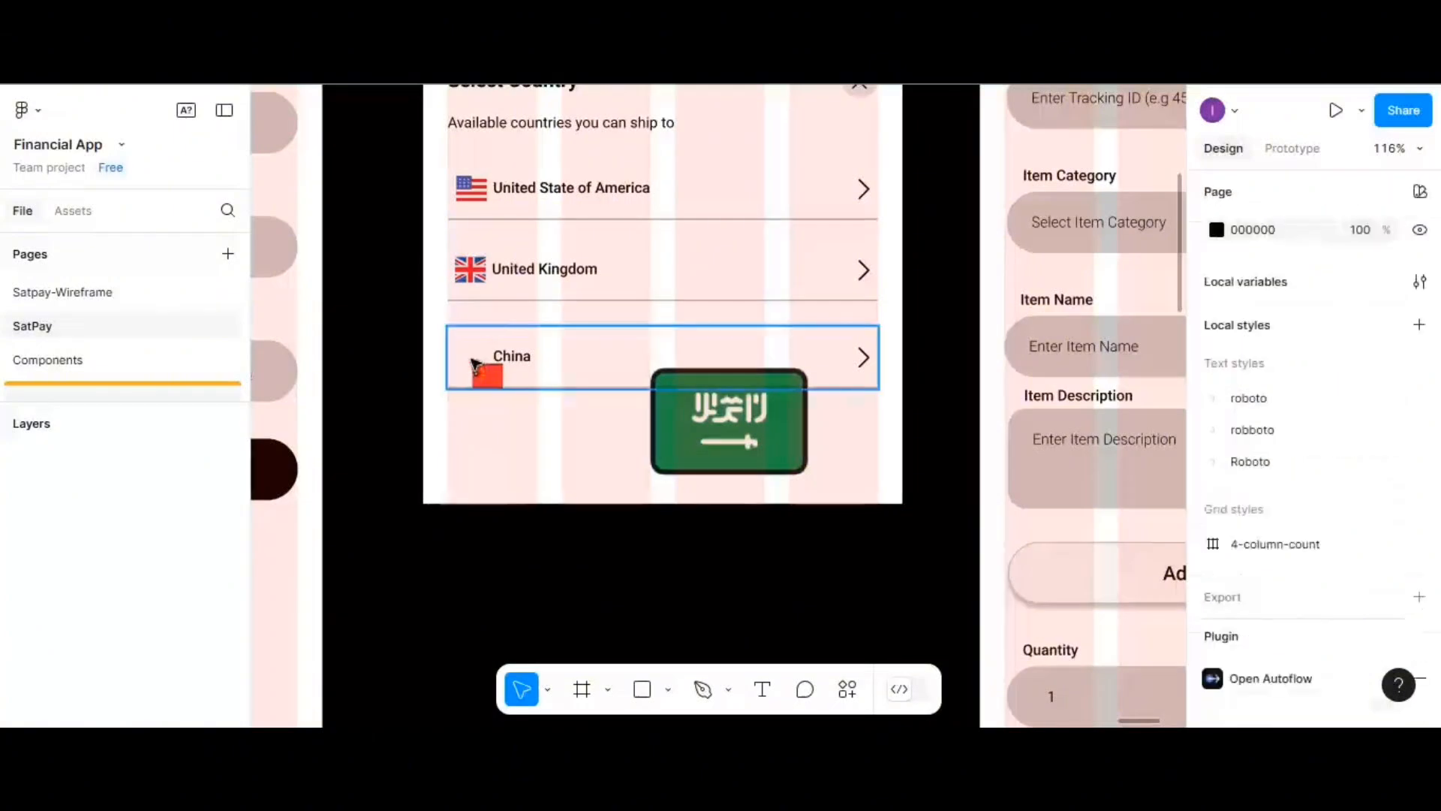
- Move the Saudi Arabia flag clear of the China row, onto the lower edge of the overlay
{"action": "left_click", "coordinate": [495, 377]}
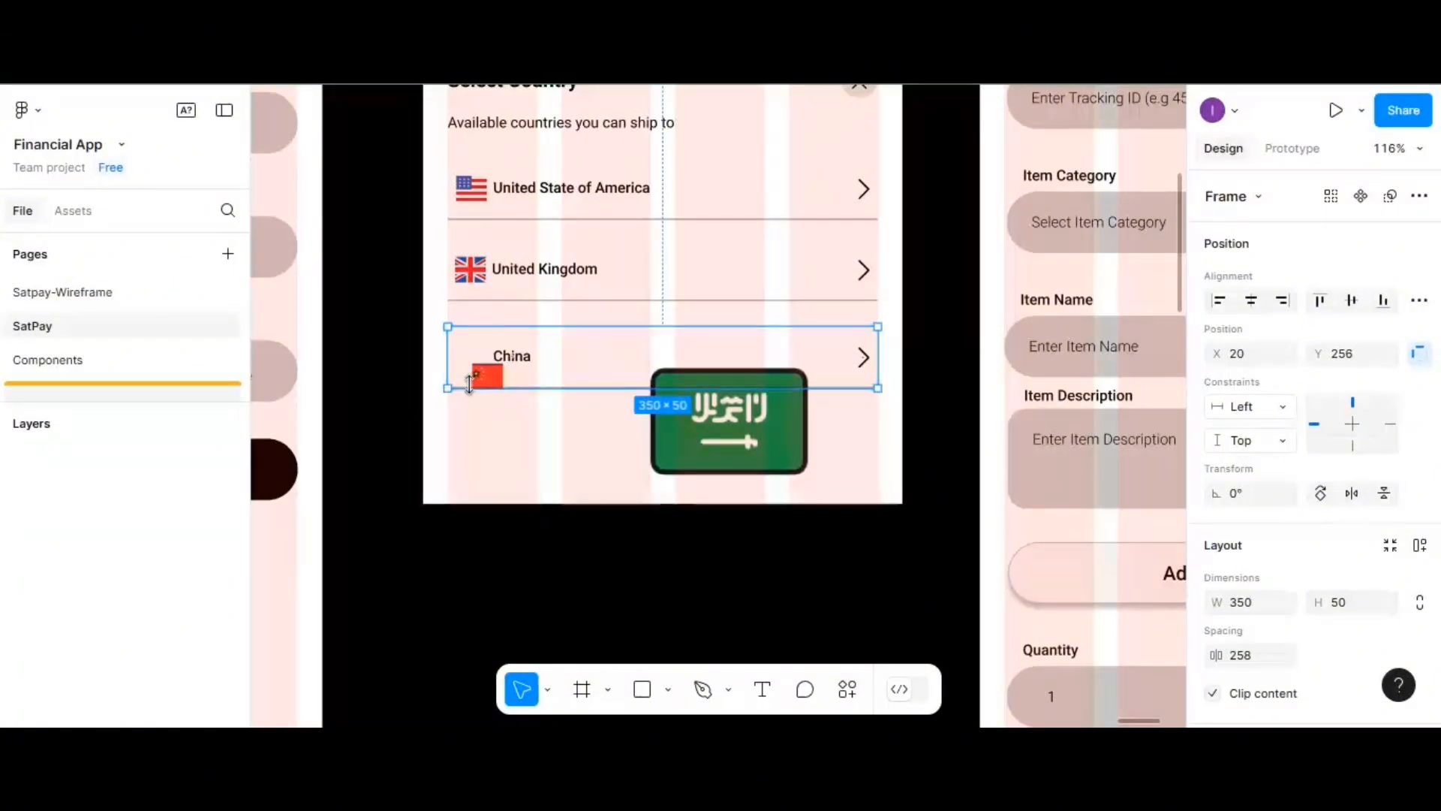
{"action": "left_click", "coordinate": [528, 421]}
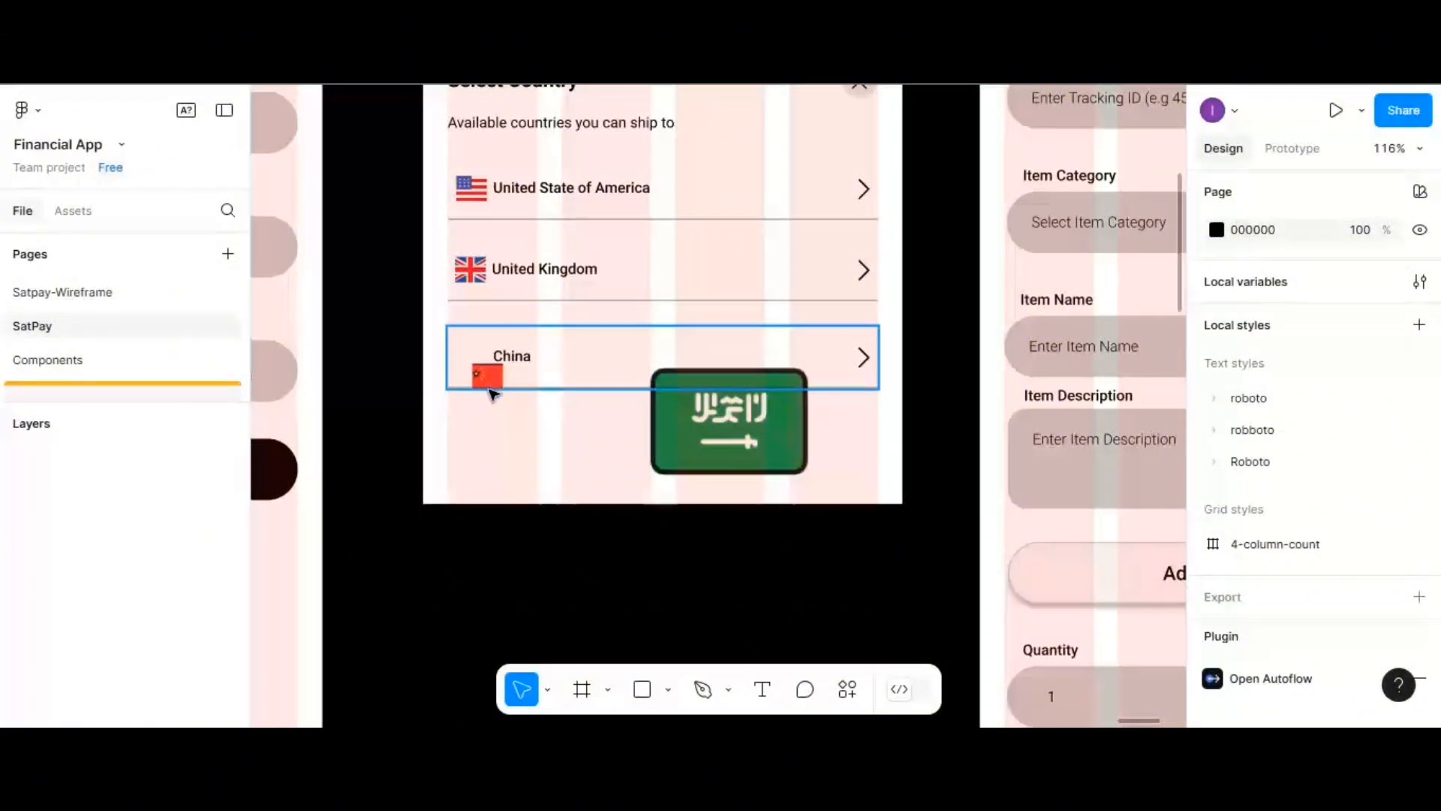
{"action": "left_click", "coordinate": [499, 384]}
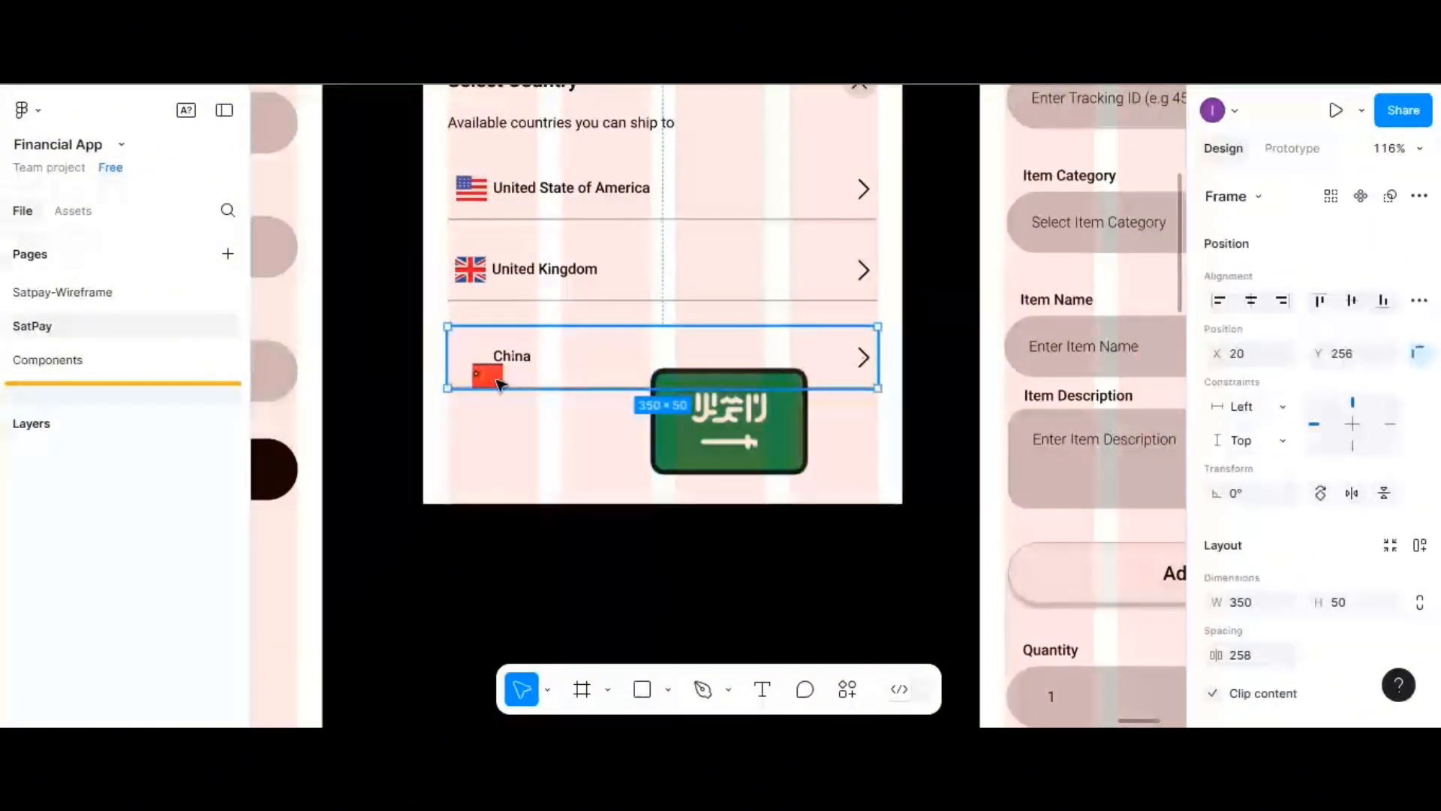
{"action": "left_click_drag", "start_coordinate": [698, 454], "coordinate": [674, 513]}
- Place the China flag in front of the row's name and raise the China row to Y 247
{"action": "left_click", "coordinate": [489, 379]}
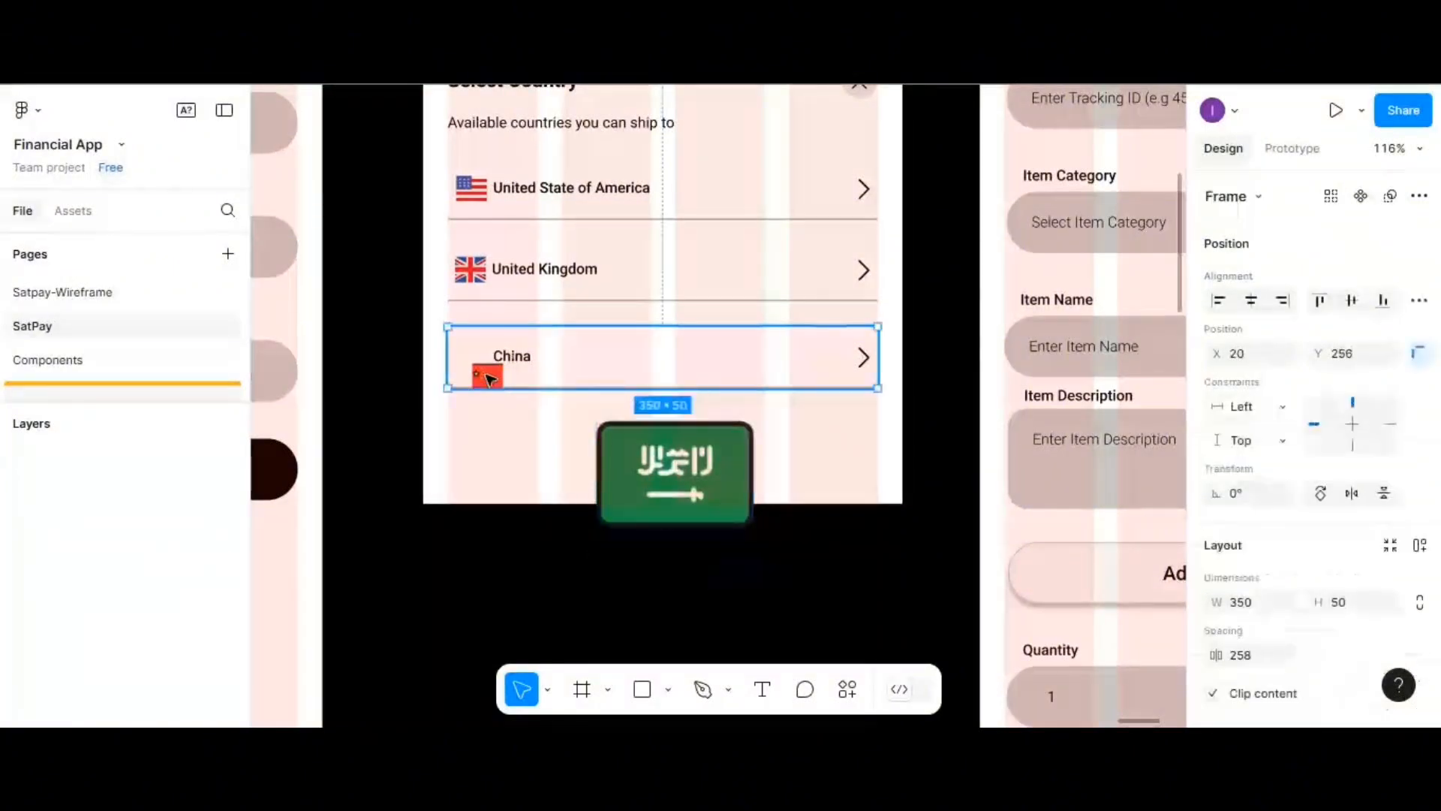
{"action": "mouse_move", "coordinate": [524, 364]}
{"action": "left_mouse_down"}
{"action": "mouse_move", "coordinate": [580, 351]}
{"action": "mouse_move", "coordinate": [477, 378]}
{"action": "mouse_move", "coordinate": [514, 358]}
{"action": "left_mouse_up"}
{"action": "left_click_drag", "start_coordinate": [629, 352], "coordinate": [536, 354]}
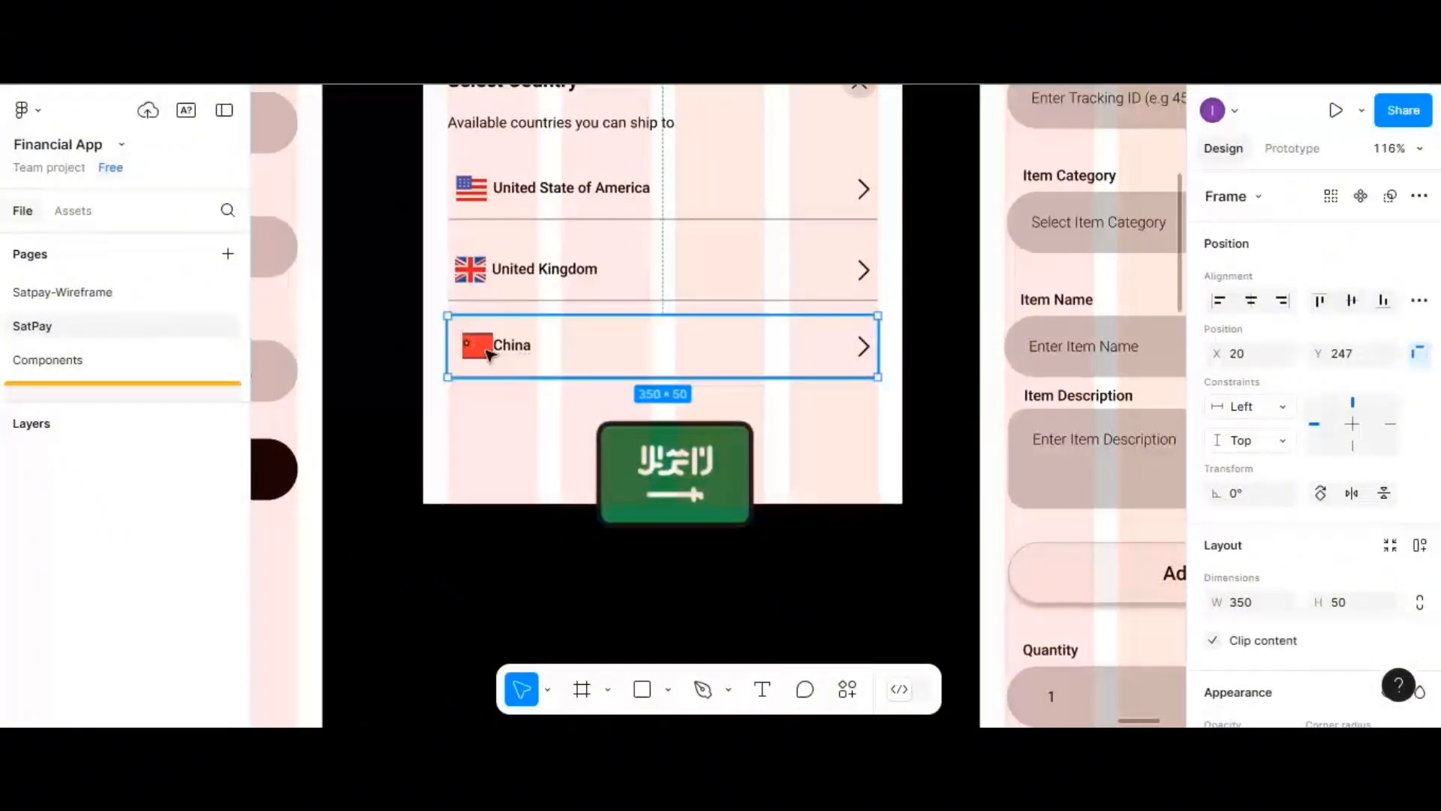
- Set the spacing between the China flag and its name to 5 and group the two
{"action": "left_click", "coordinate": [477, 347]}
{"action": "left_click", "coordinate": [512, 345], "text": "shift"}
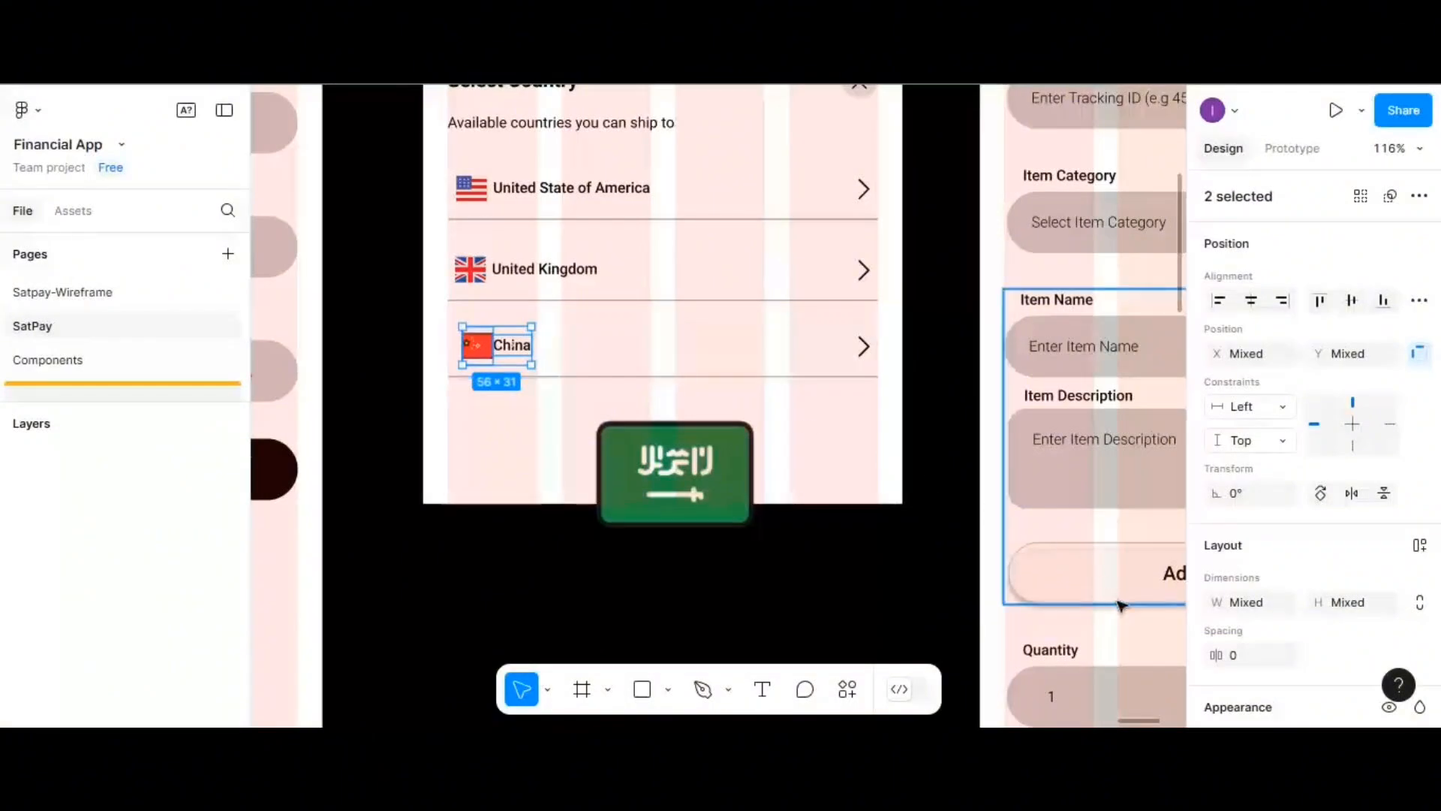
{"action": "left_click", "coordinate": [1254, 656]}
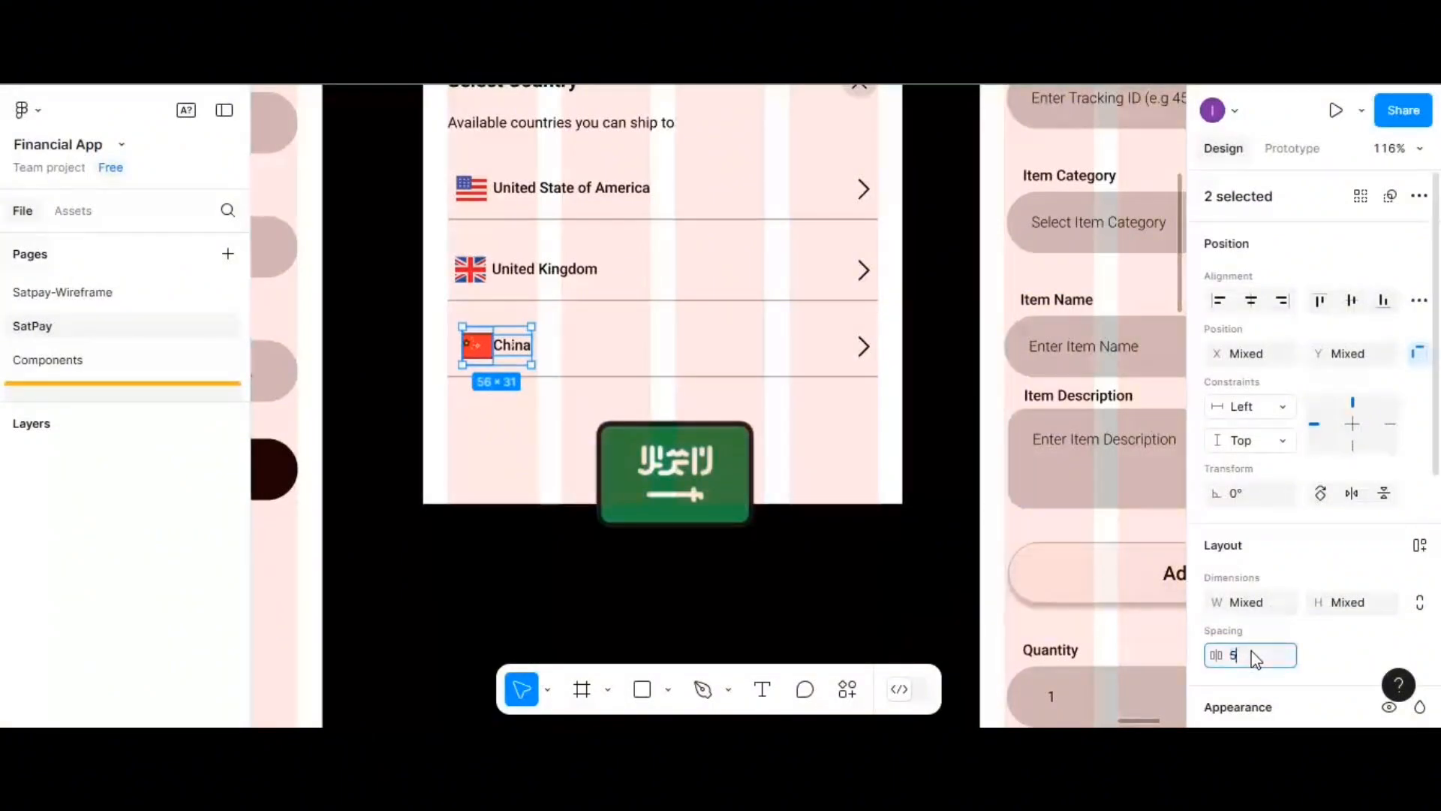
{"action": "type", "text": "5"}
{"action": "key", "text": "Return"}
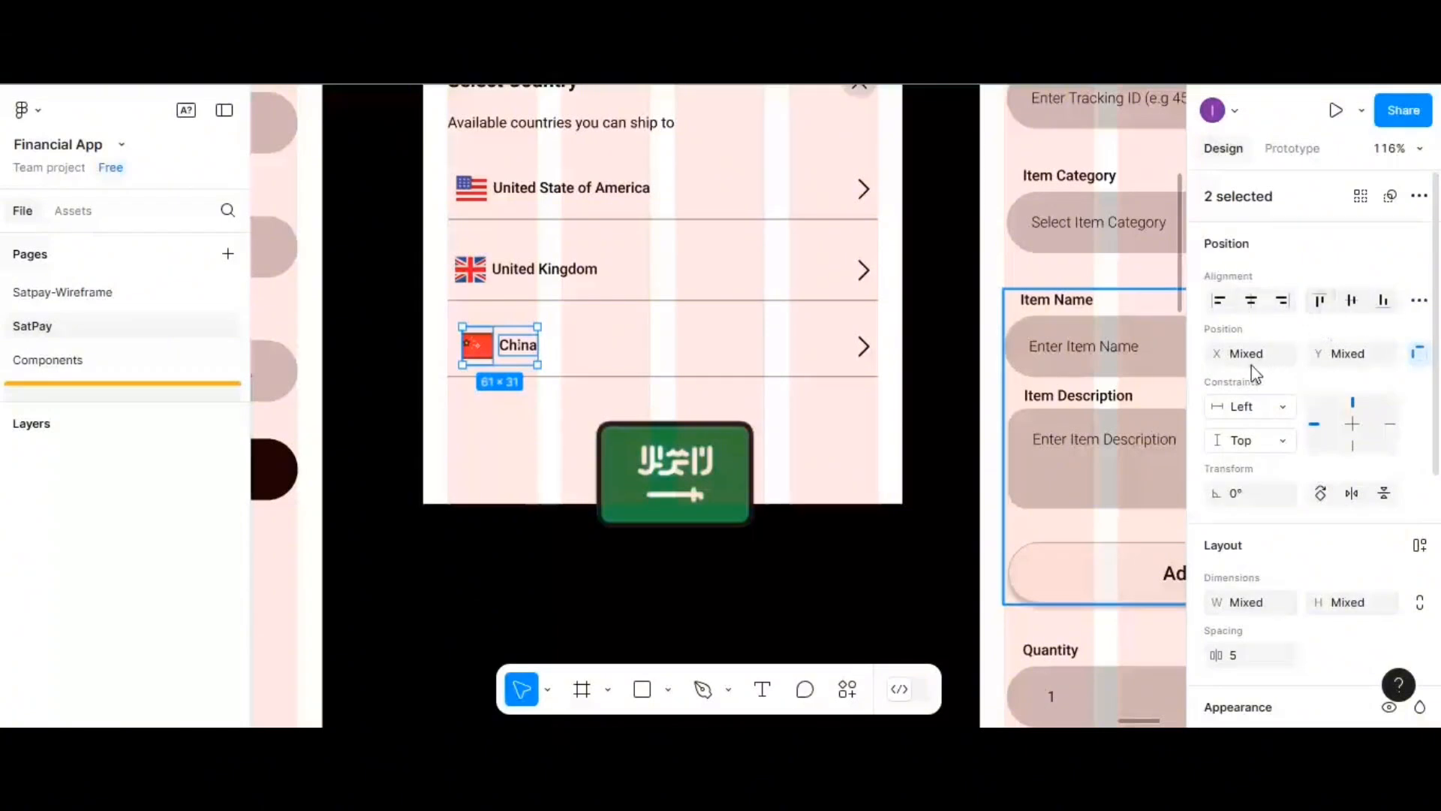
{"action": "key", "text": "ctrl+g"}
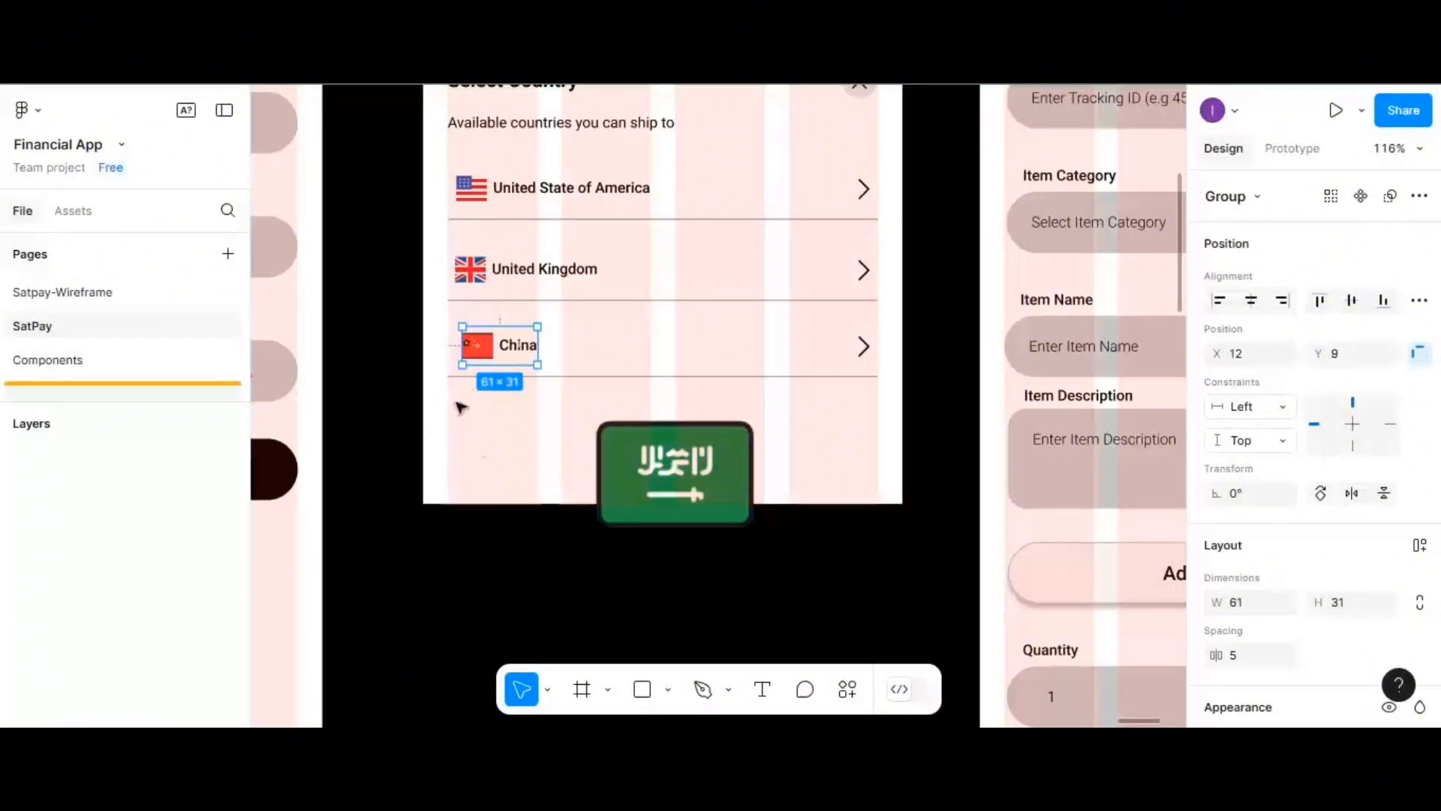
- Resize the Saudi Arabia flag to match the China flag, 25 wide and 31 high
{"action": "scroll", "coordinate": [626, 270], "scroll_direction": "down", "scroll_amount": 1}
{"action": "scroll", "coordinate": [621, 390], "scroll_direction": "down", "scroll_amount": 1}
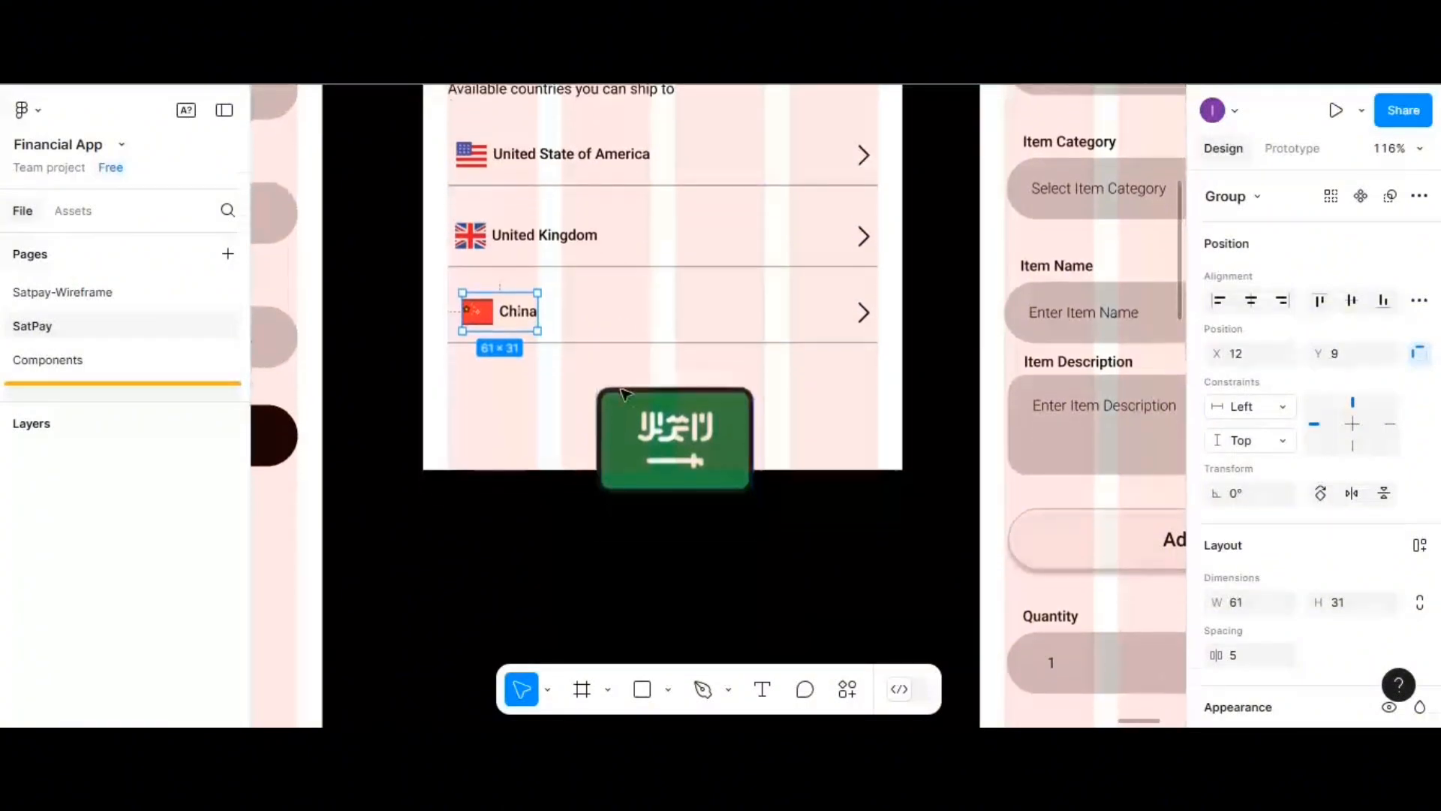
{"action": "left_click", "coordinate": [678, 439]}
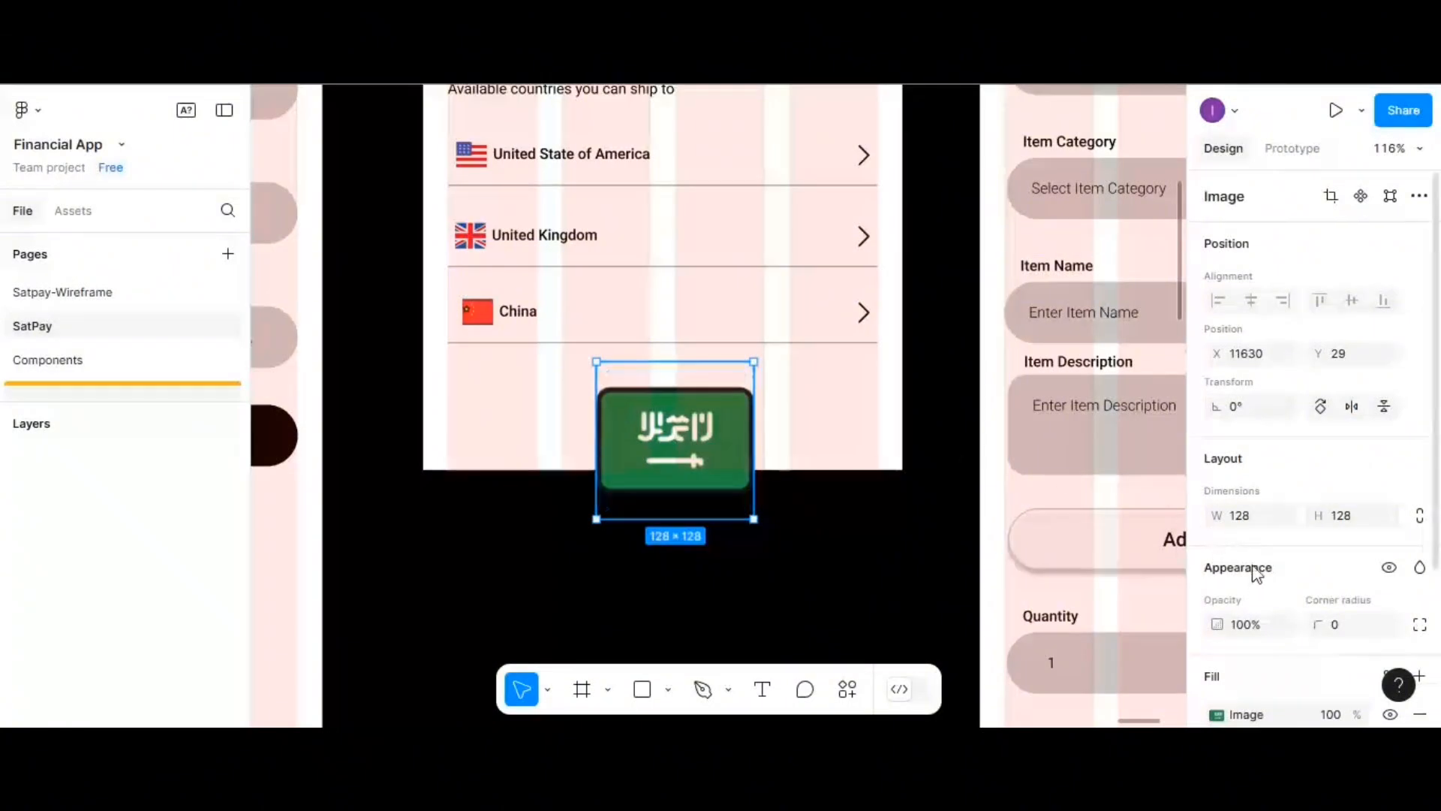
{"action": "left_click", "coordinate": [1242, 516]}
{"action": "type", "text": "25"}
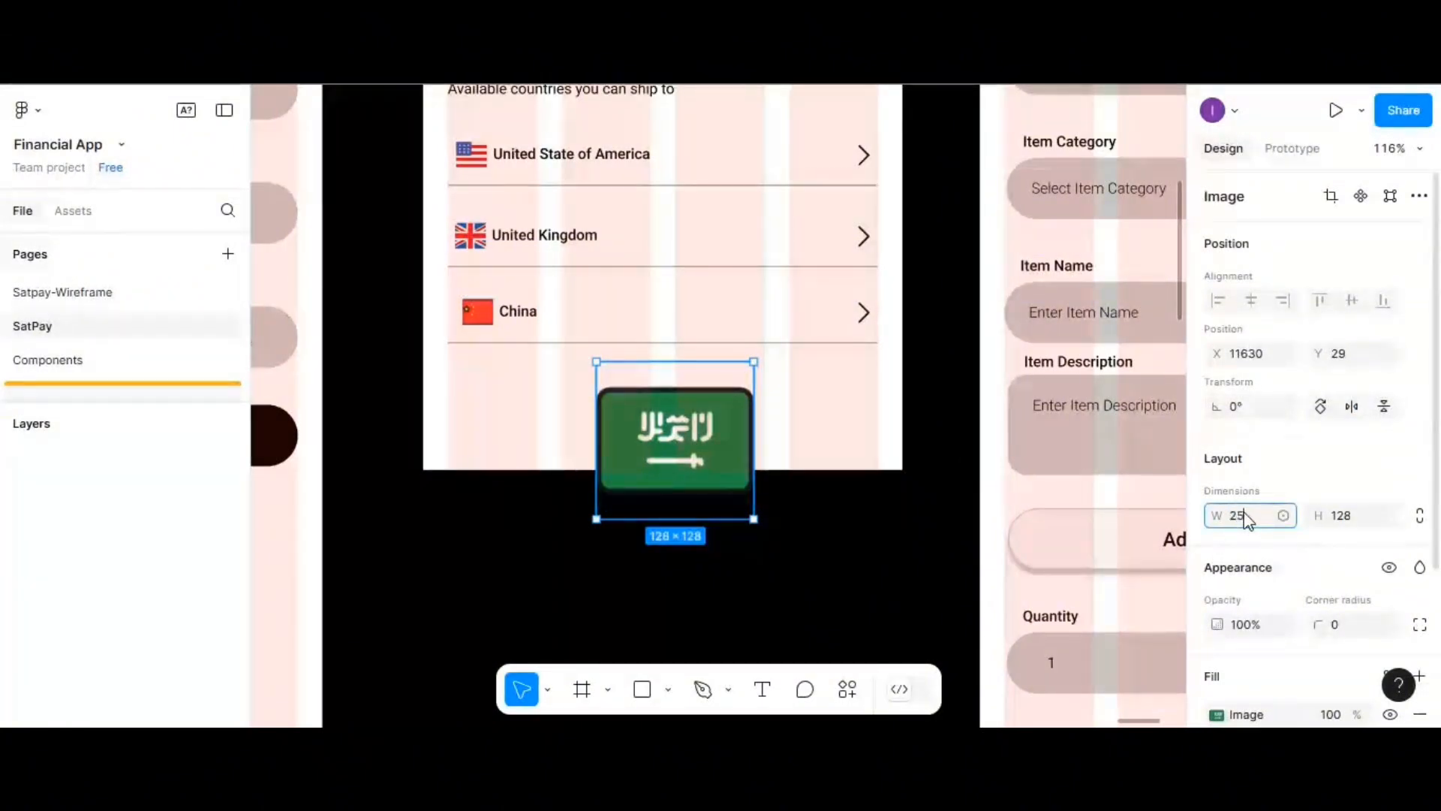
{"action": "left_click", "coordinate": [1351, 518]}
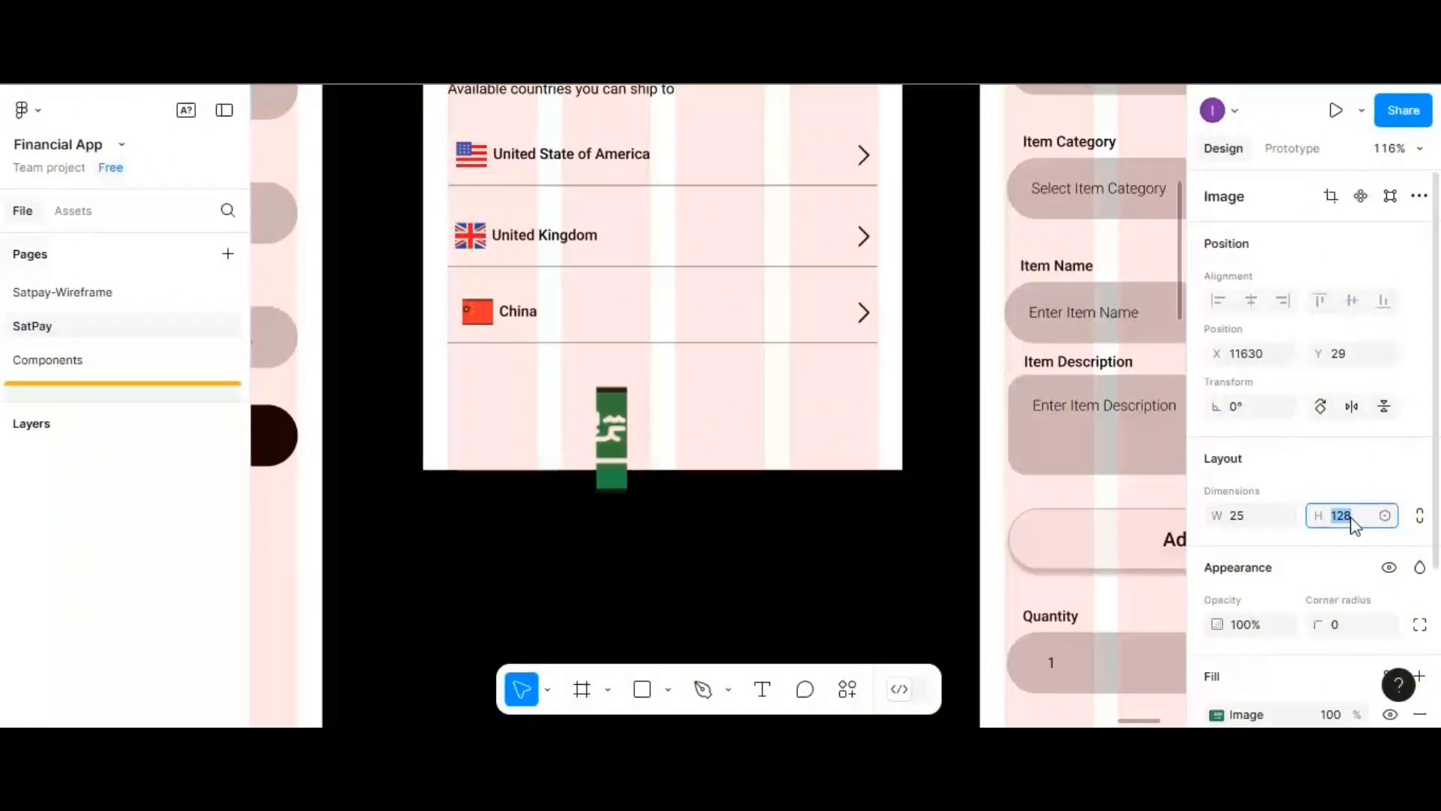
{"action": "type", "text": "25"}
{"action": "left_click", "coordinate": [740, 430]}
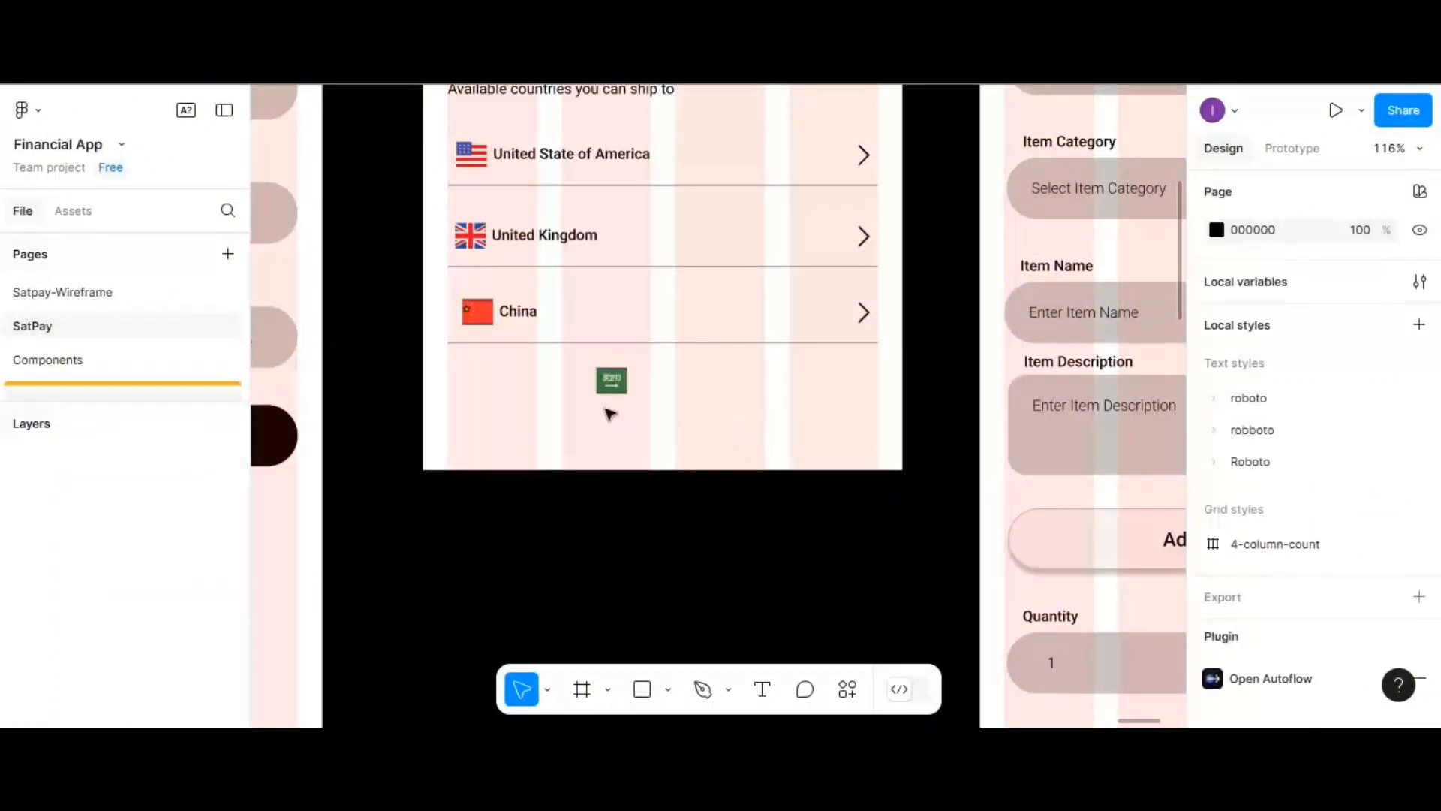
- Duplicate the China row directly below it at Y 313 and change the copy's country name to Saudi Arabia
{"action": "left_click", "coordinate": [571, 337]}
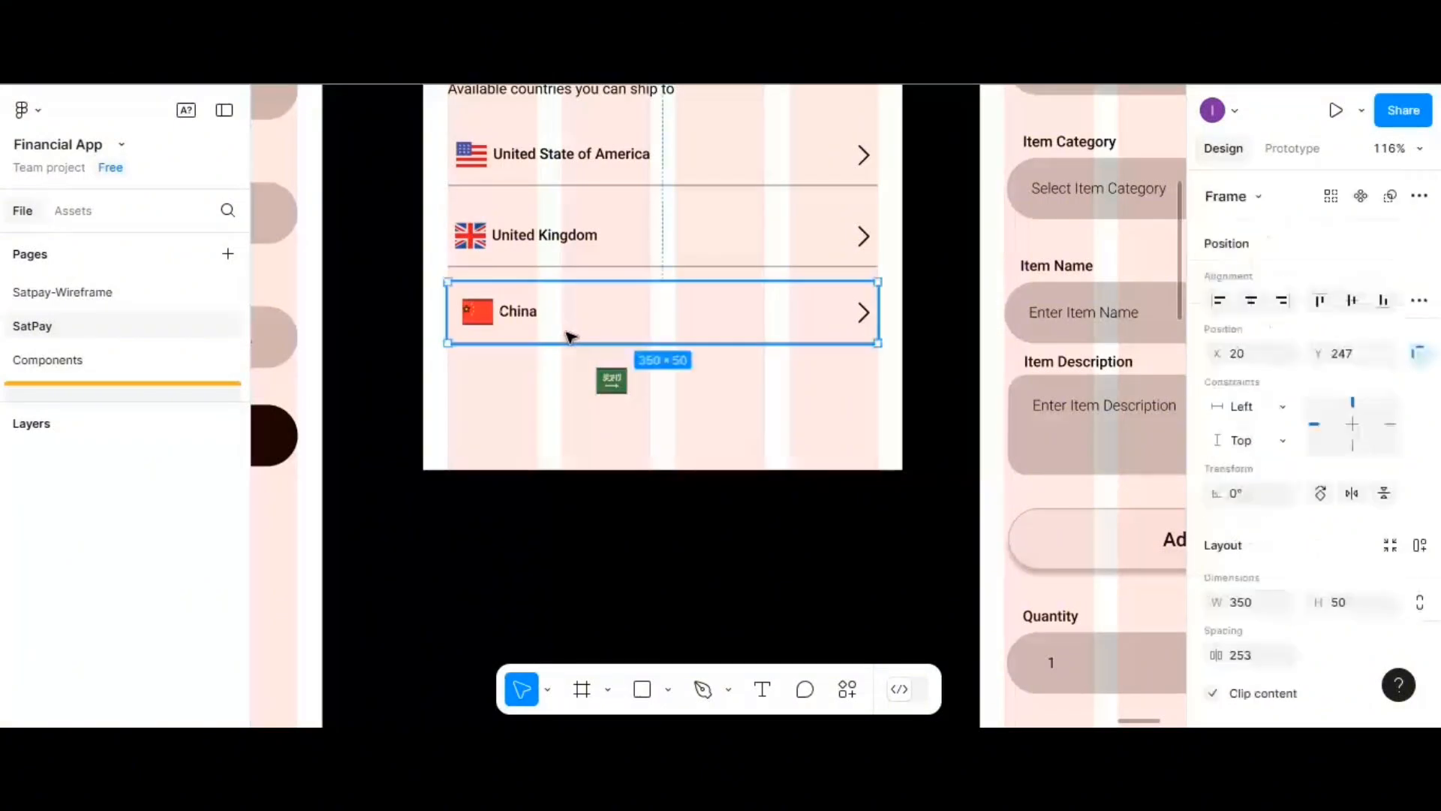
{"action": "left_click_drag", "start_coordinate": [569, 336], "coordinate": [573, 415]}
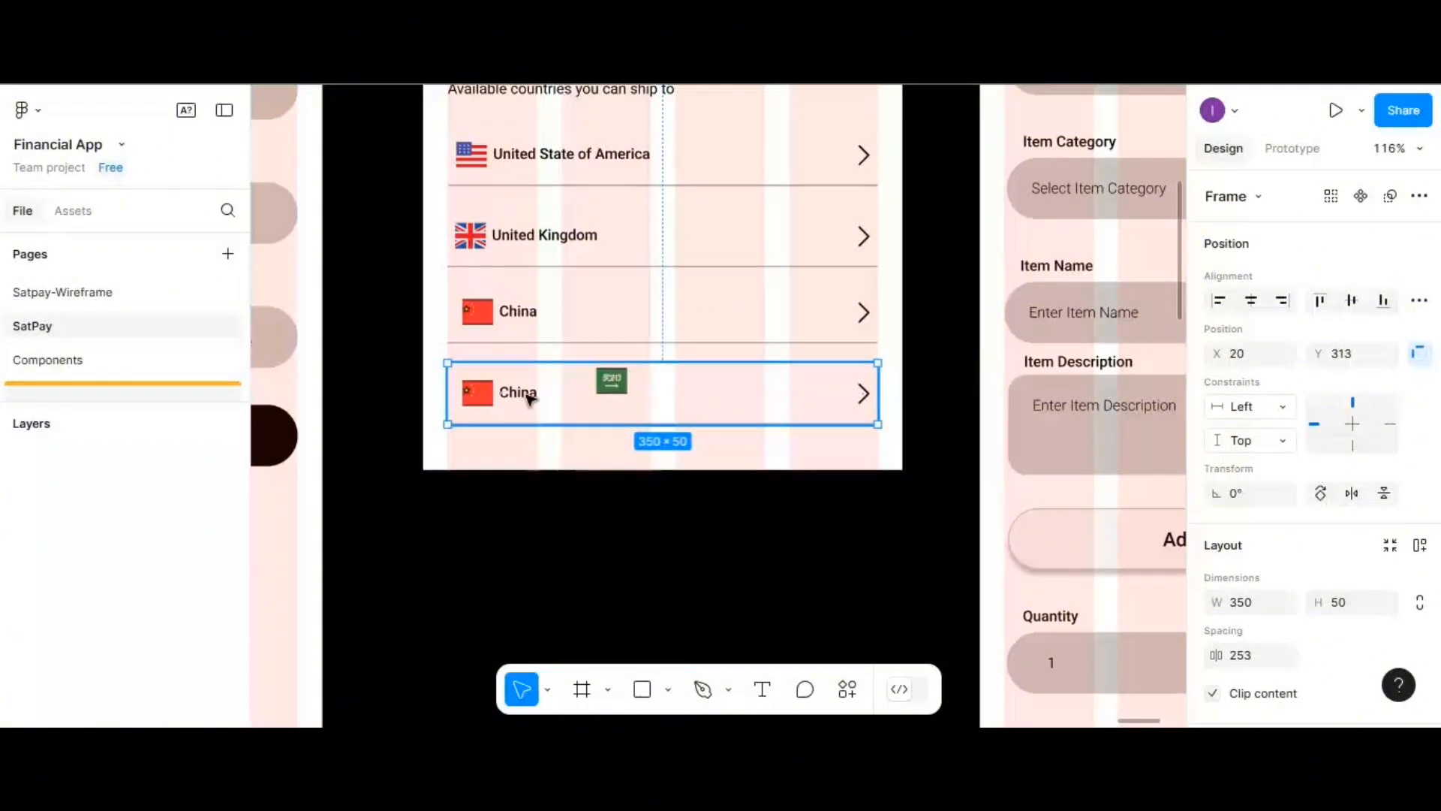
{"action": "double_click", "coordinate": [531, 399]}
{"action": "double_click", "coordinate": [529, 397]}
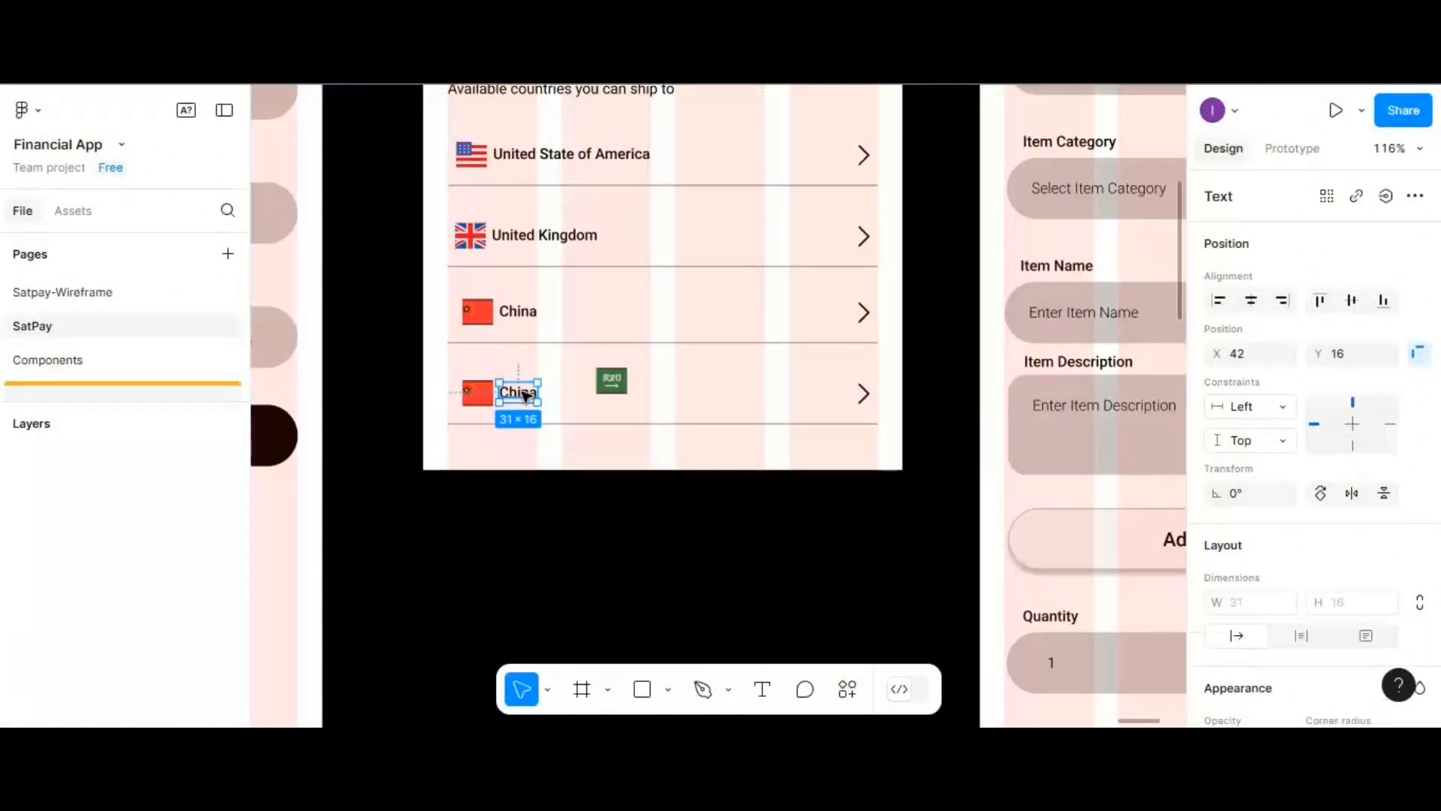
{"action": "double_click", "coordinate": [525, 395]}
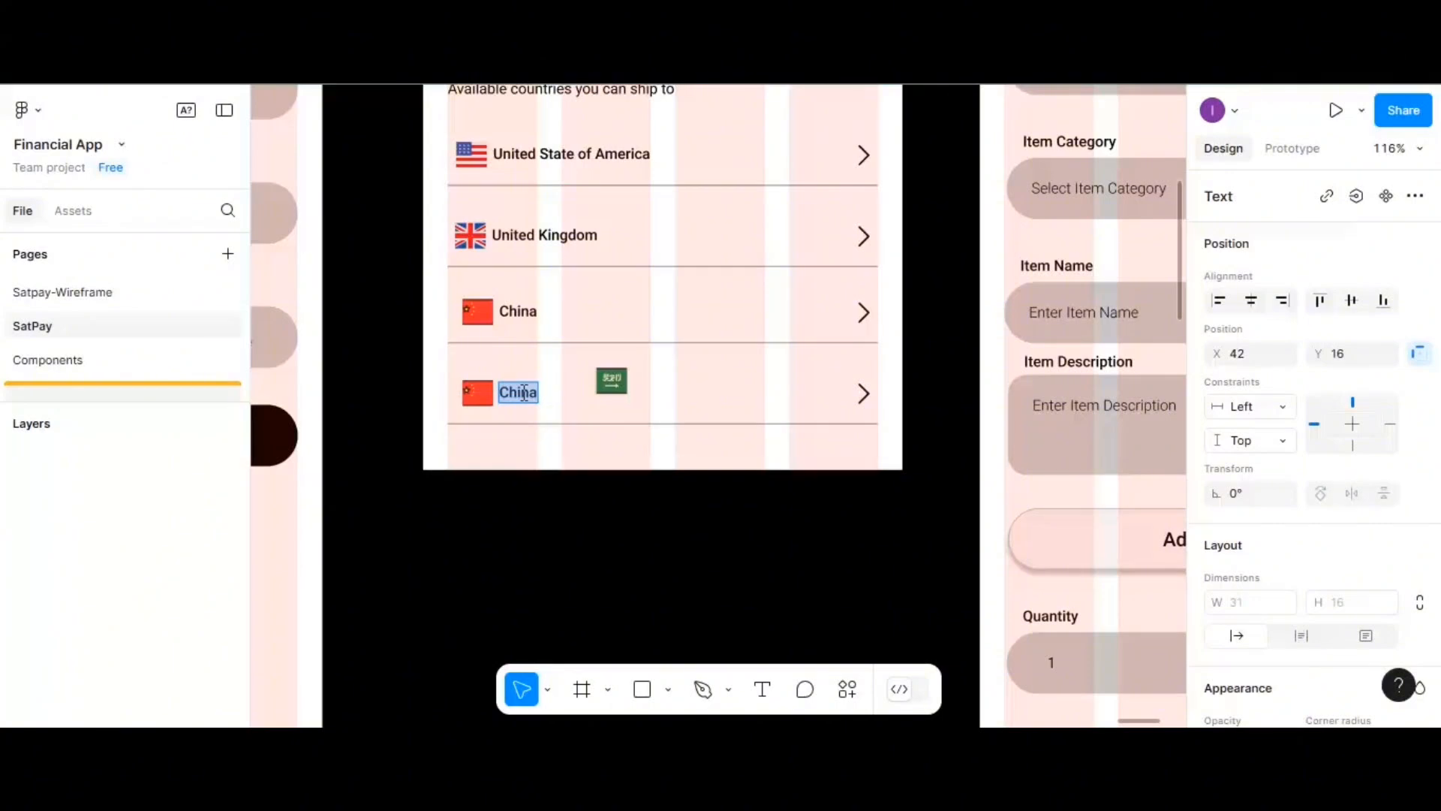
{"action": "type", "text": "Saudi Arabia"}
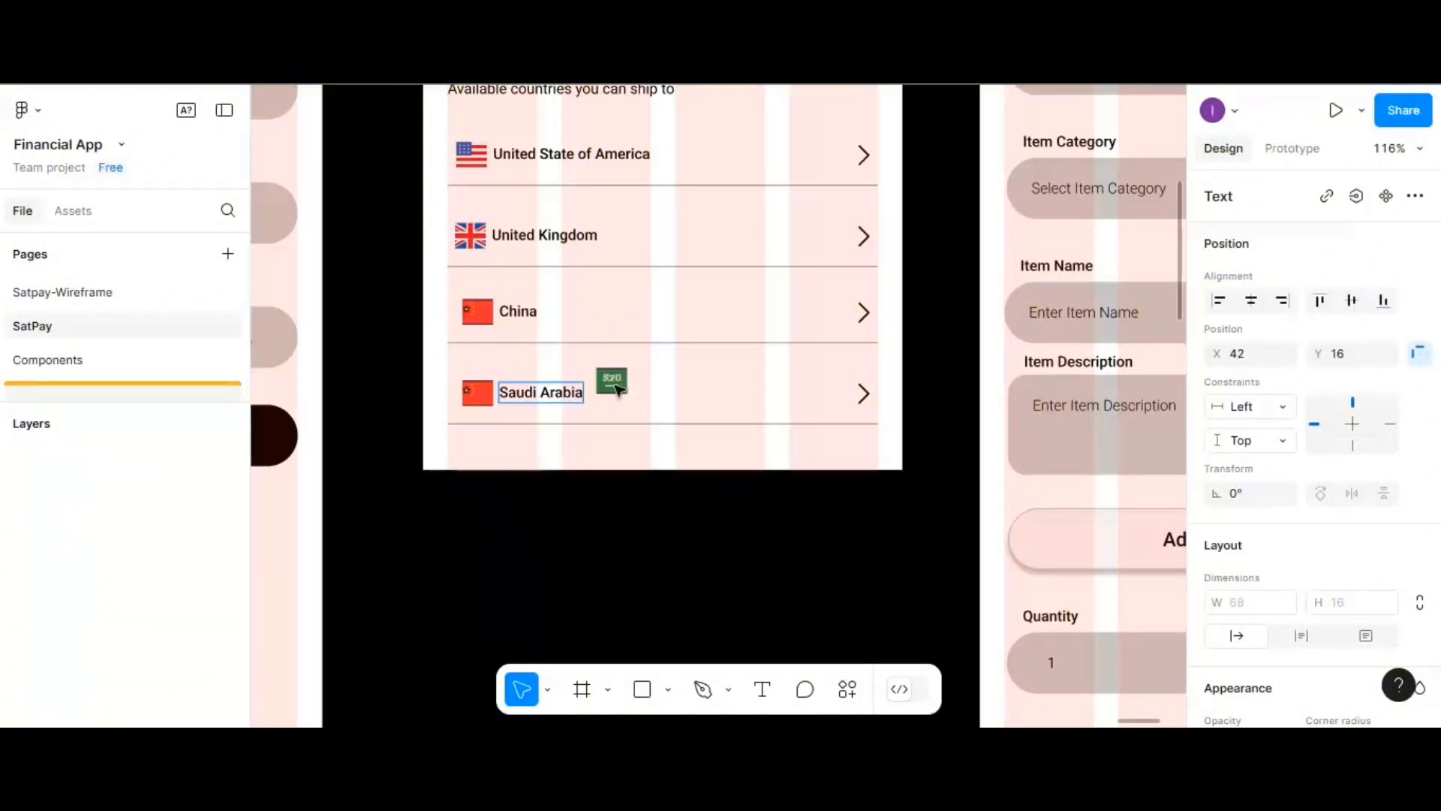
{"action": "key", "text": "Escape"}
- Replace the China flag in the Saudi Arabia row with the Saudi Arabia flag and select the row's name
{"action": "left_click", "coordinate": [484, 400]}
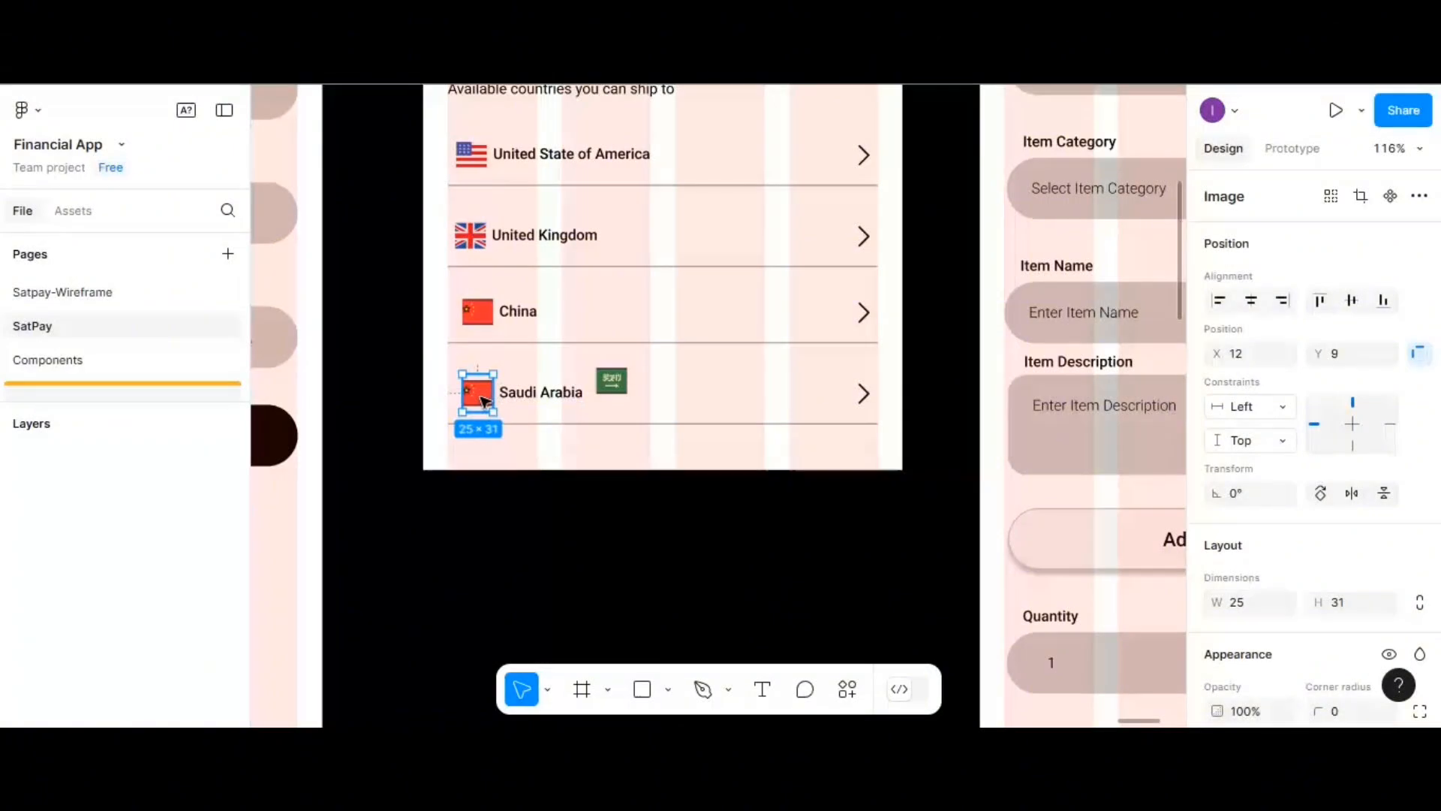
{"action": "key", "text": "Delete"}
{"action": "left_click_drag", "start_coordinate": [604, 381], "coordinate": [493, 400]}
{"action": "left_click_drag", "start_coordinate": [480, 395], "coordinate": [478, 394]}
{"action": "left_click", "coordinate": [540, 394], "text": "shift"}
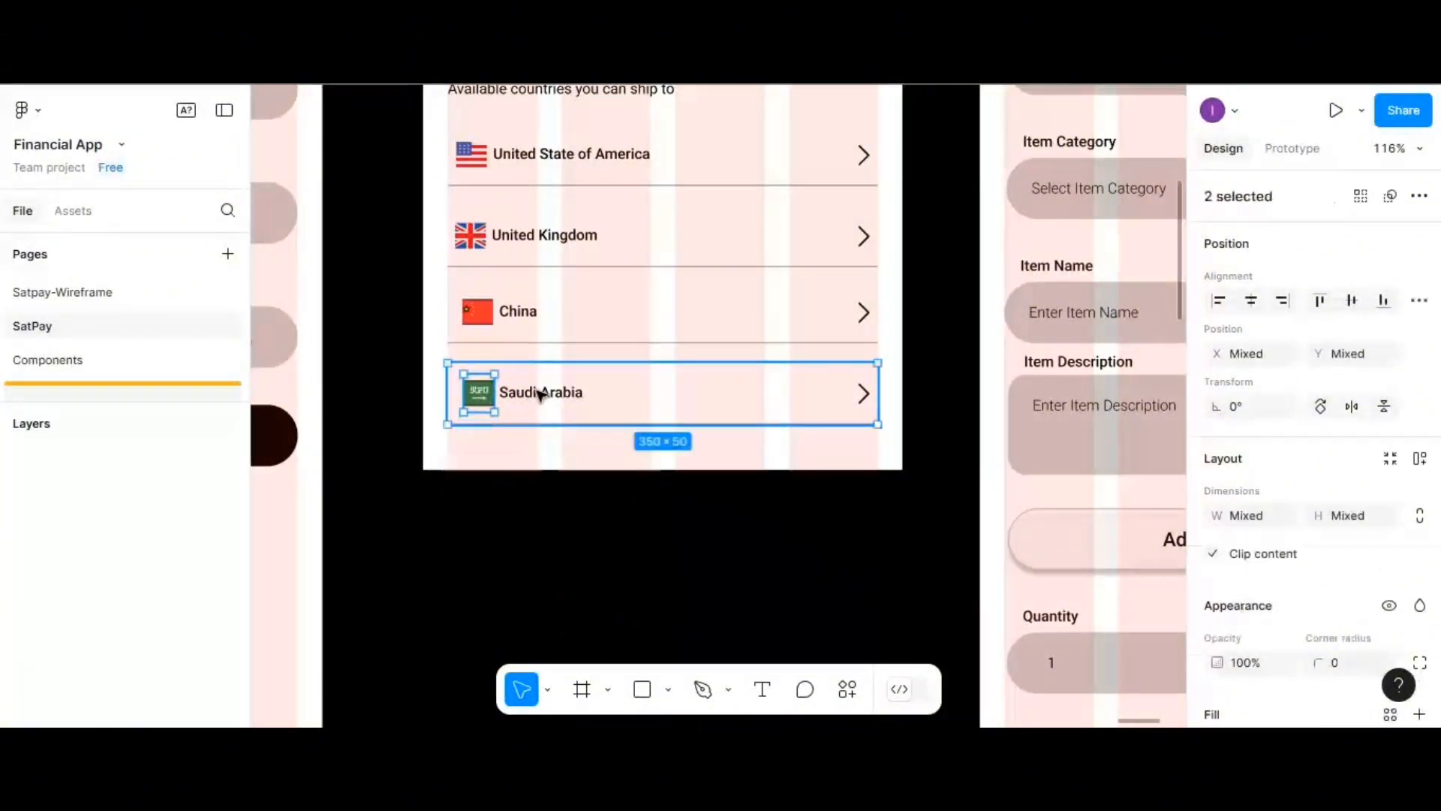
{"action": "left_click", "coordinate": [540, 394]}
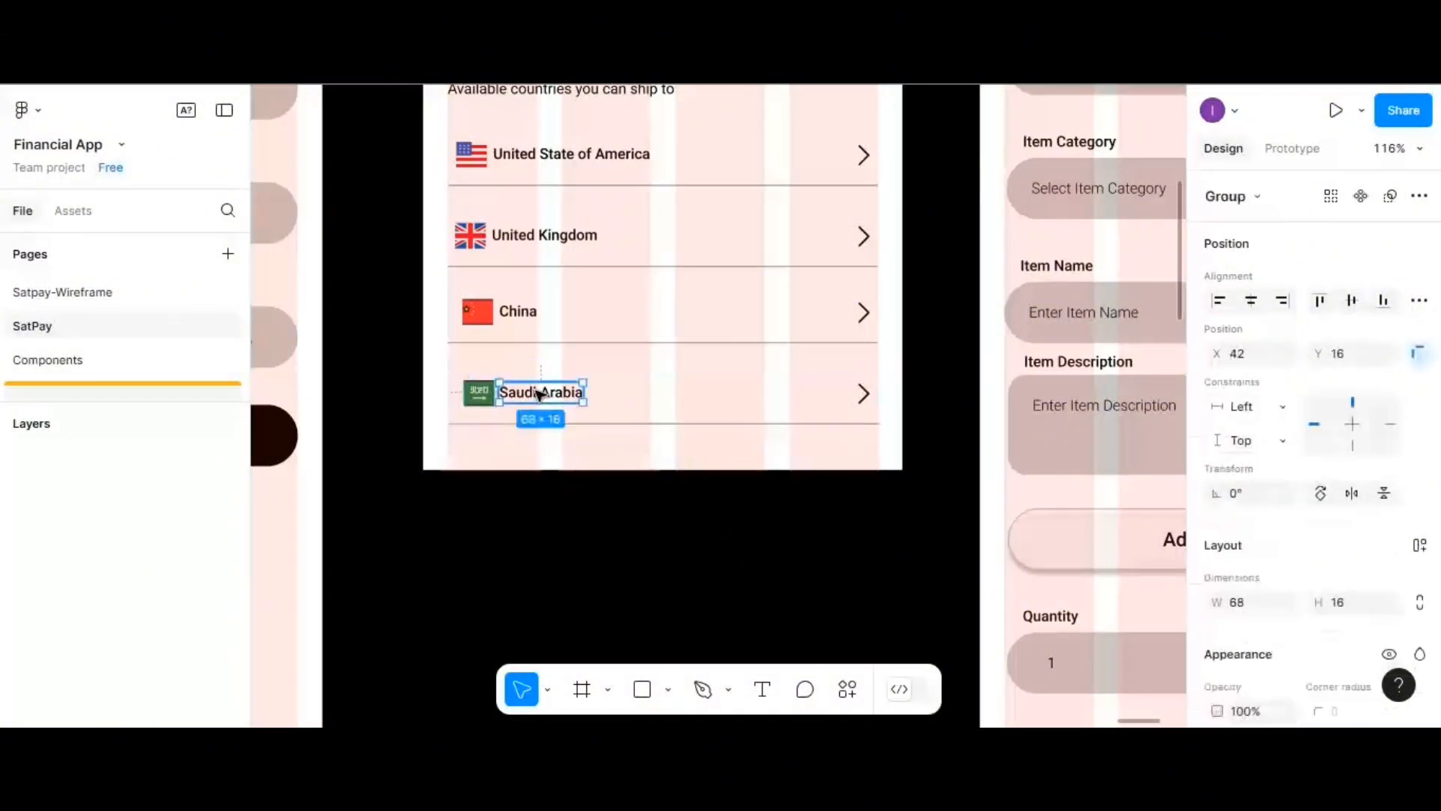
- Shift the Saudi Arabia row aside and place the Saudi flag image inside the row's frame, just before the label
{"action": "left_click", "coordinate": [479, 394], "text": "shift"}
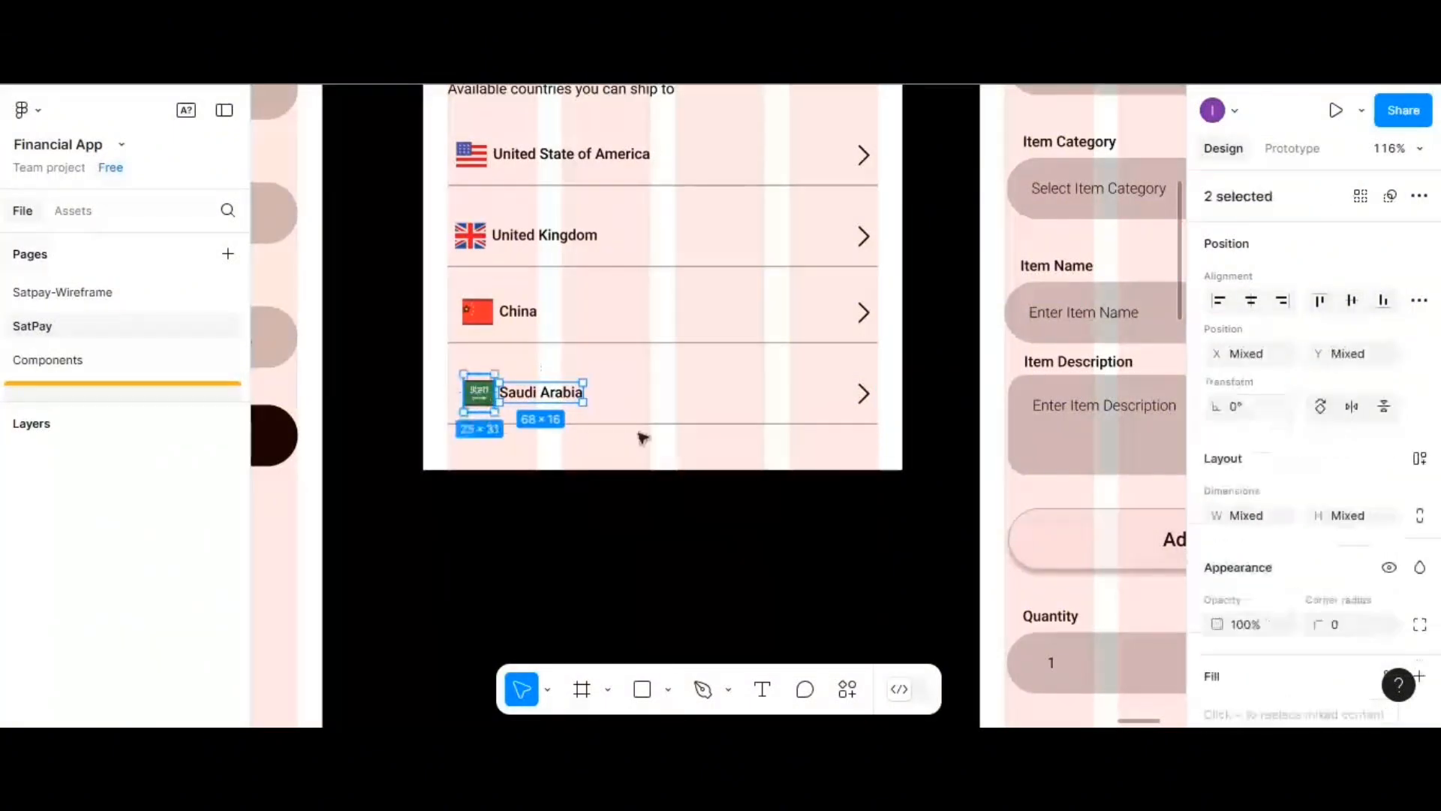
{"action": "scroll", "coordinate": [1221, 602], "scroll_direction": "down", "scroll_amount": 3}
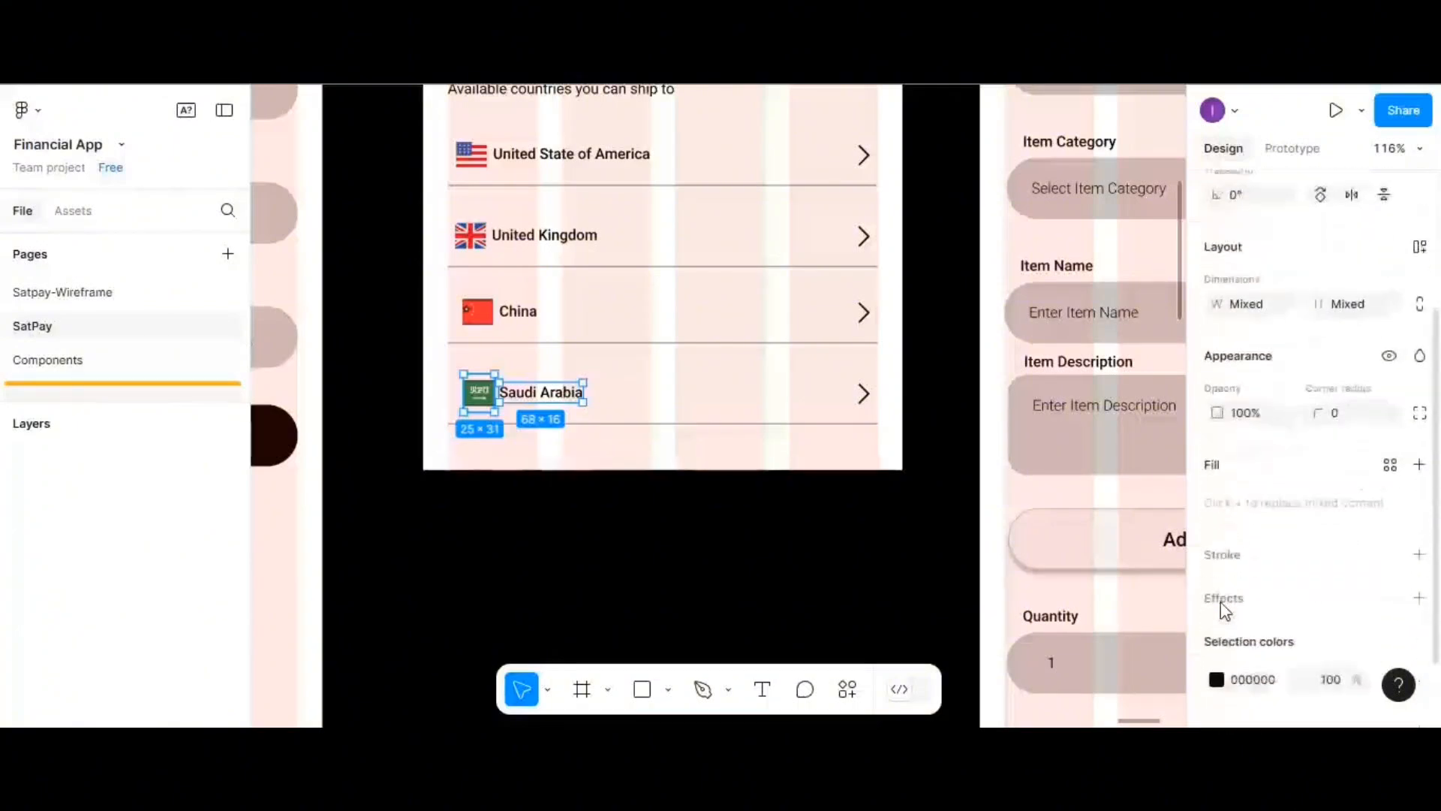
{"action": "scroll", "coordinate": [1231, 541], "scroll_direction": "up", "scroll_amount": 3}
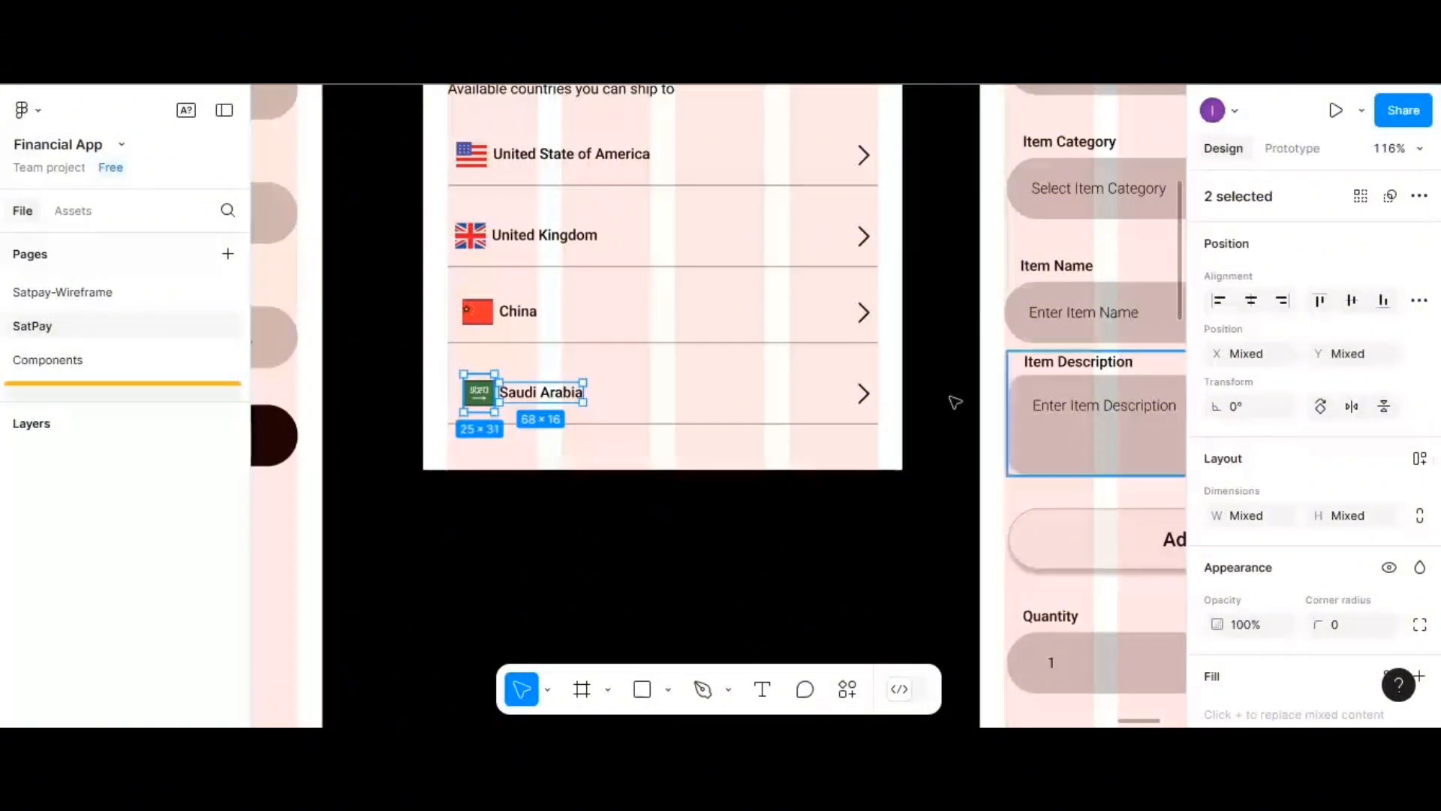
{"action": "left_click", "coordinate": [740, 411]}
{"action": "left_click_drag", "start_coordinate": [659, 410], "coordinate": [705, 410]}
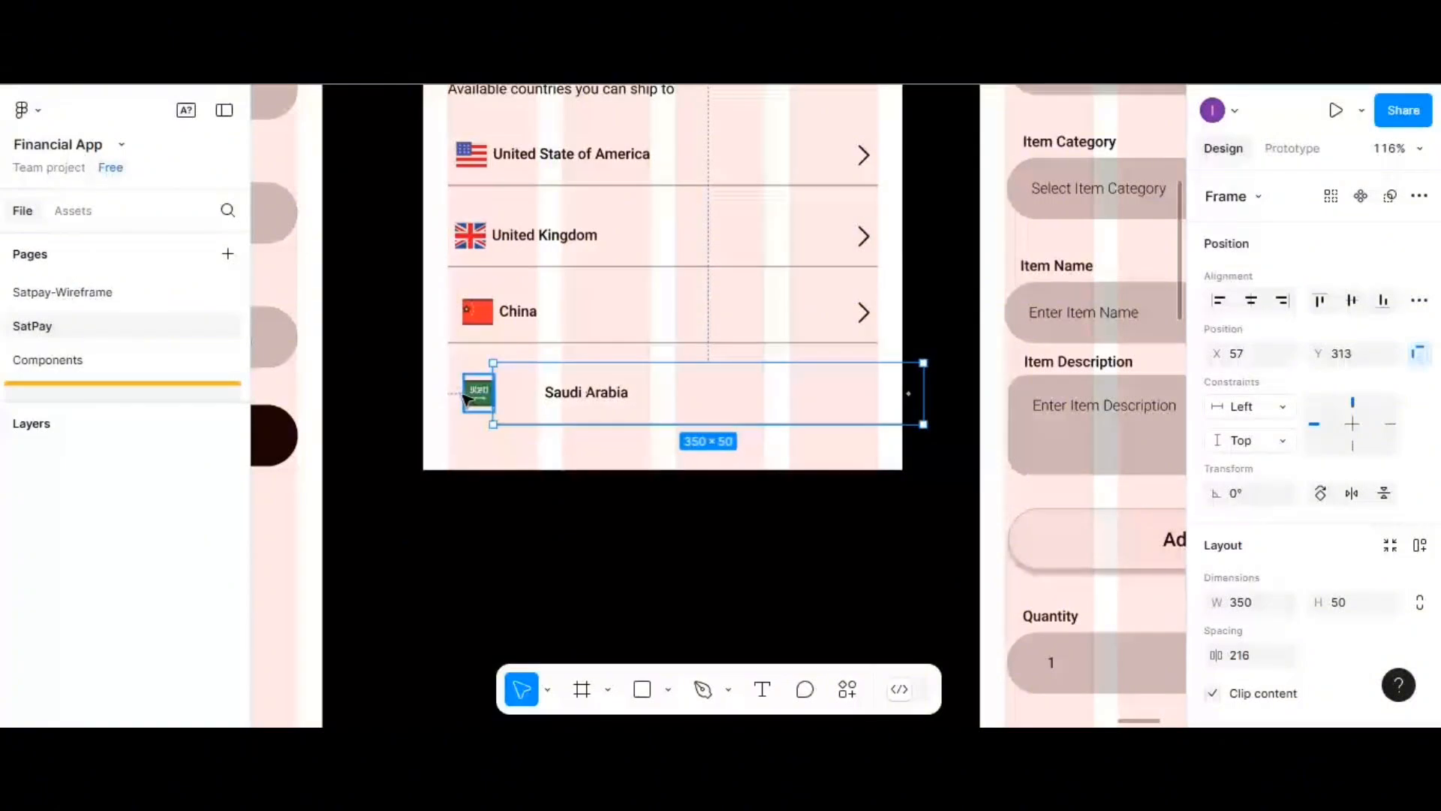
{"action": "left_click_drag", "start_coordinate": [481, 403], "coordinate": [511, 404]}
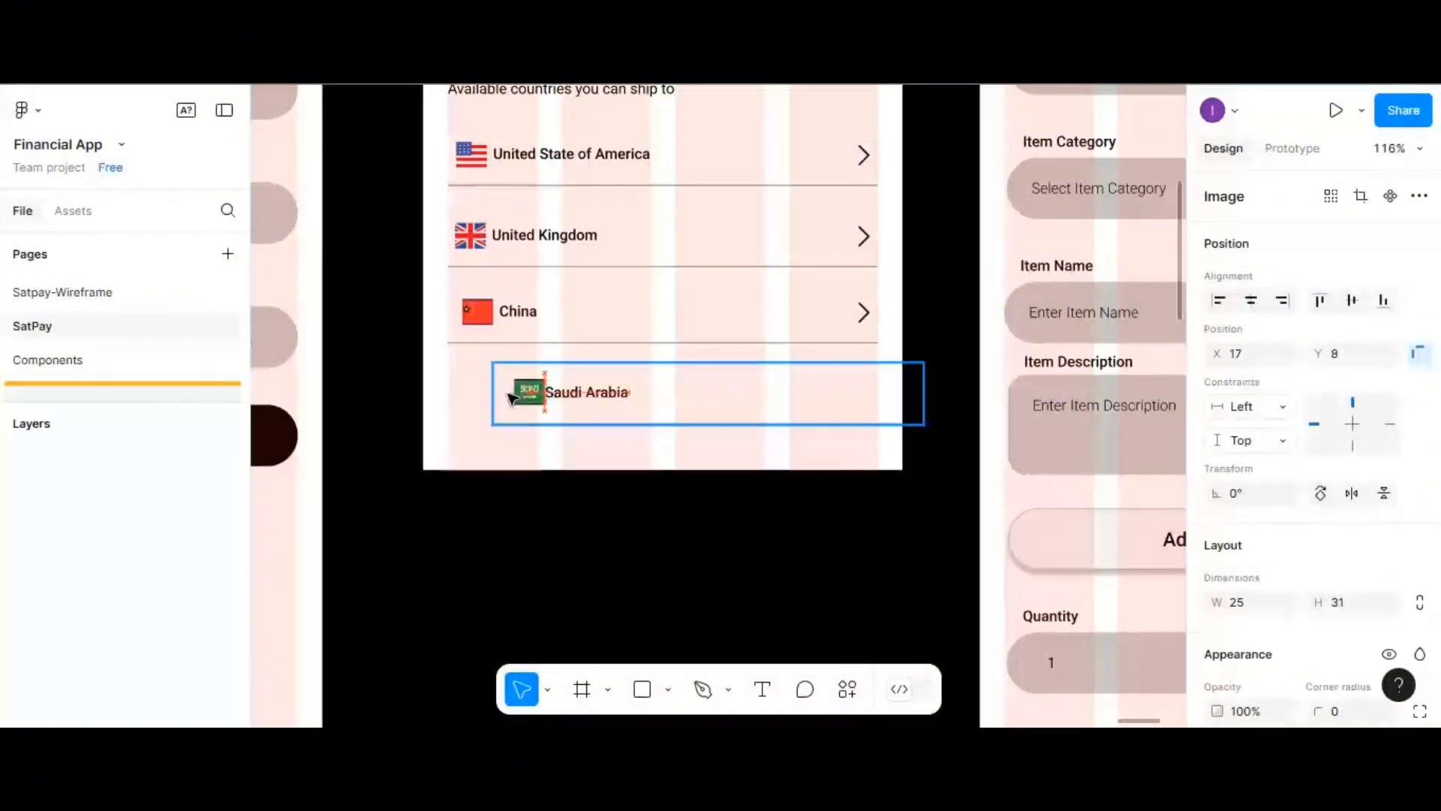
- Set the spacing between the Saudi flag and its label to 5 and align their vertical centers
{"action": "left_click", "coordinate": [605, 396], "text": "shift"}
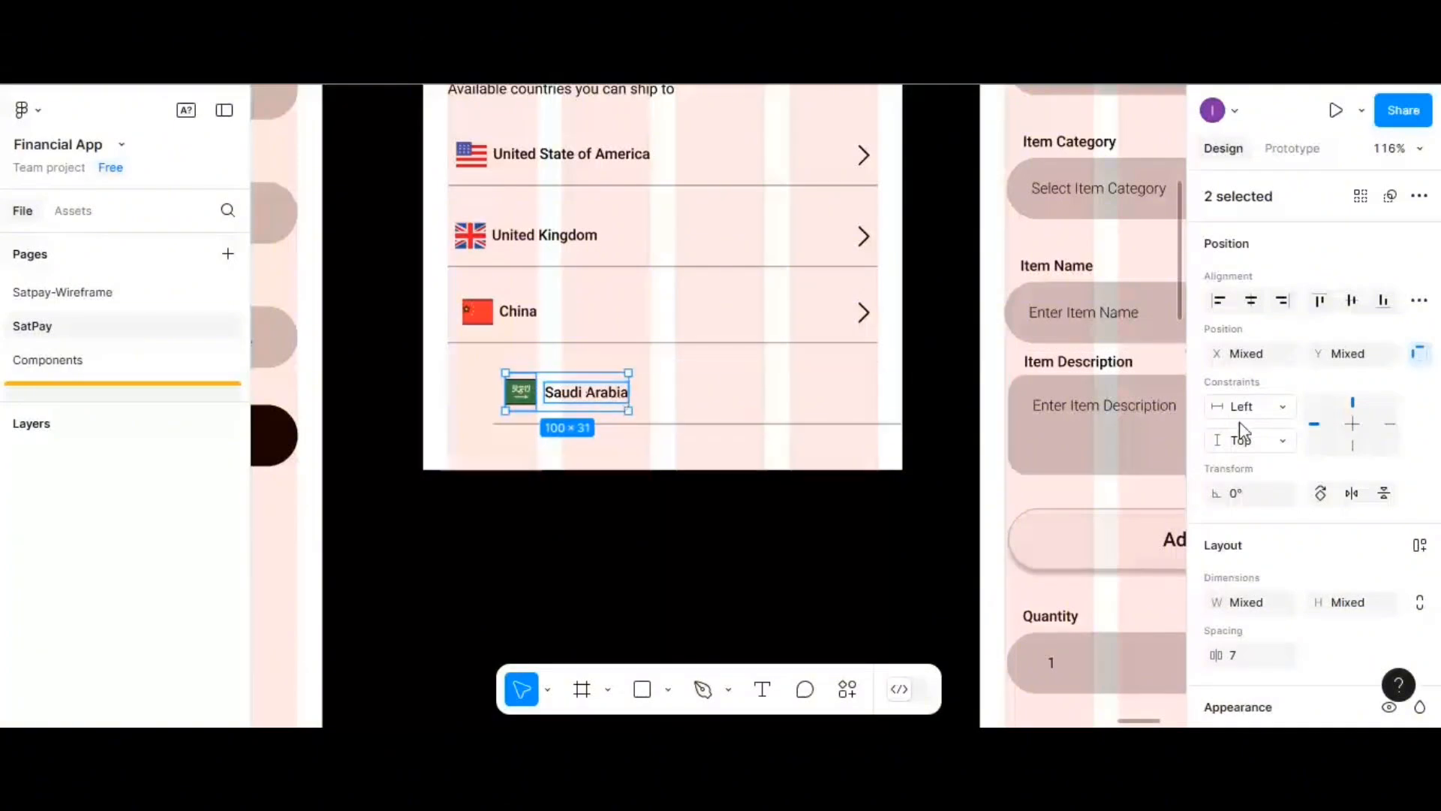
{"action": "left_click", "coordinate": [1238, 659]}
{"action": "type", "text": "5"}
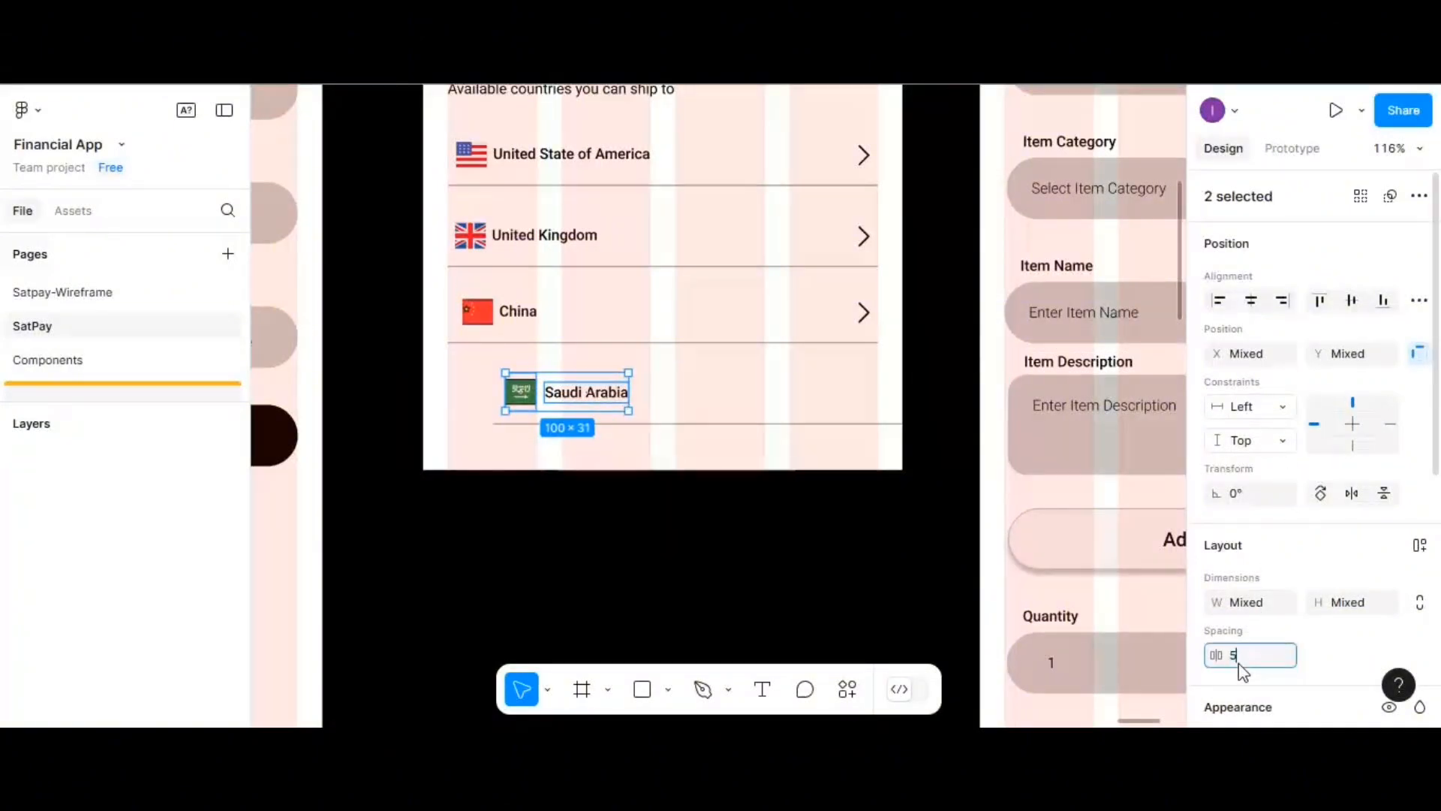
{"action": "key", "text": "Return"}
{"action": "left_click", "coordinate": [1351, 302]}
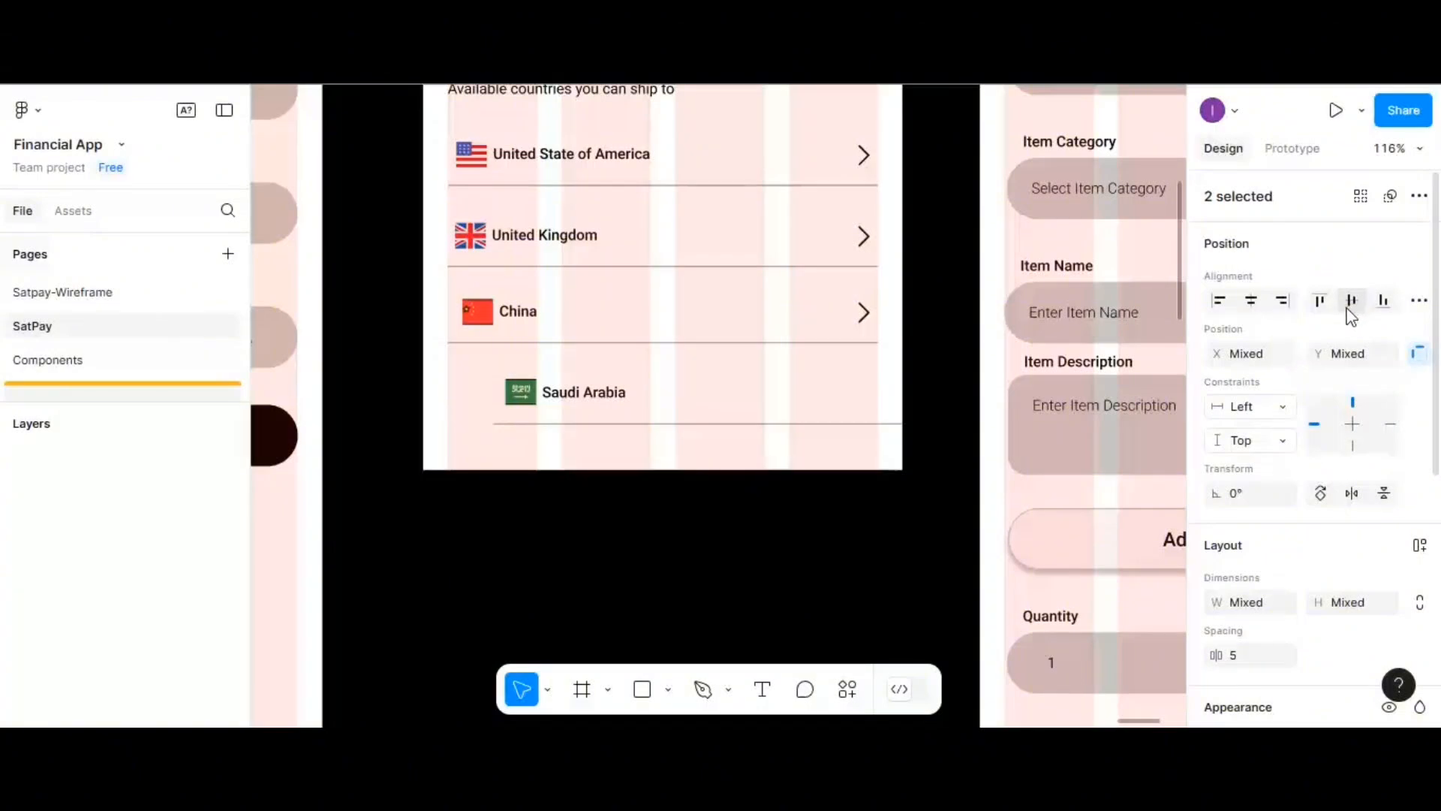
- Move the Saudi Arabia row frame to X 20, Y 318, beneath the China row
{"action": "left_click", "coordinate": [682, 412]}
{"action": "key", "text": "shift+a"}
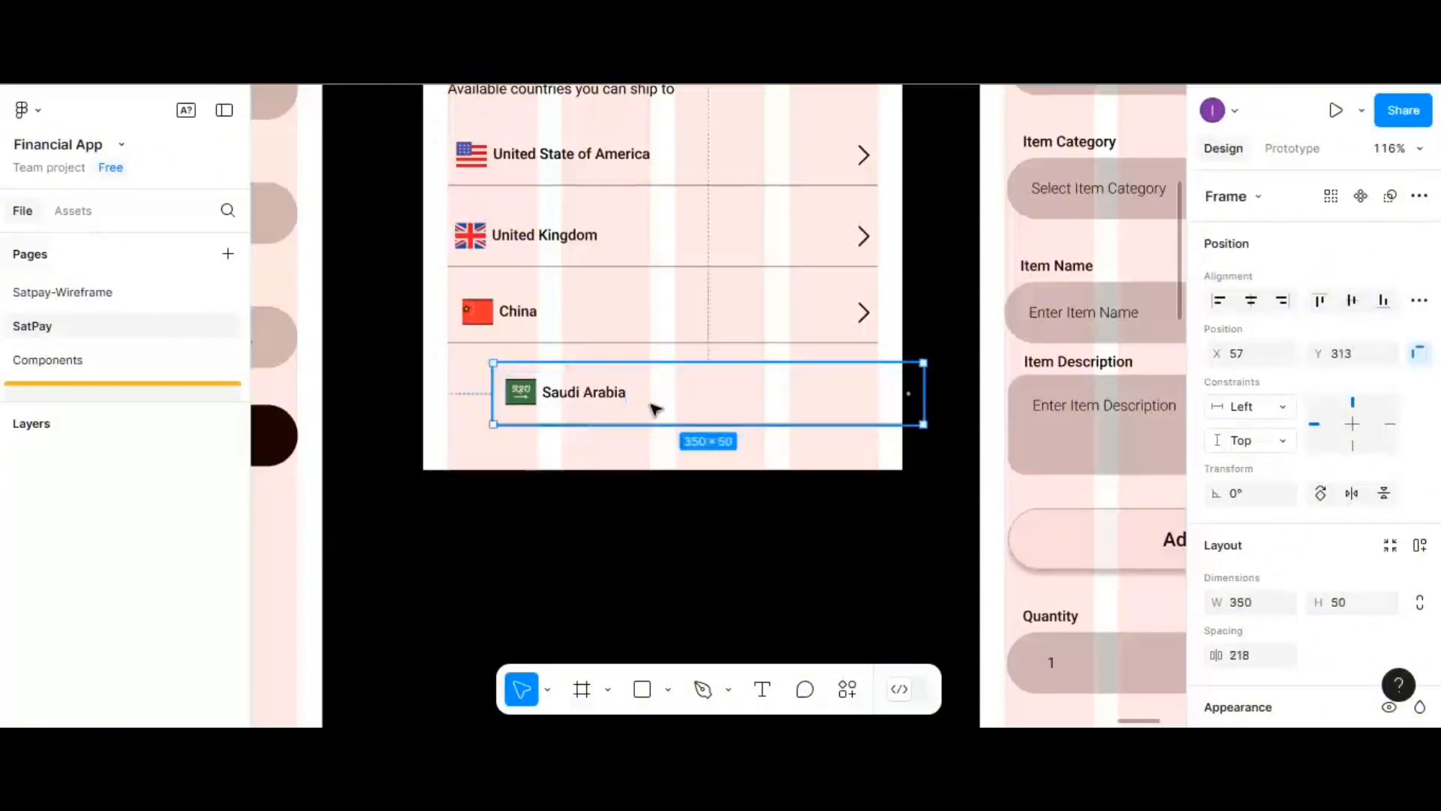
{"action": "left_click_drag", "start_coordinate": [646, 411], "coordinate": [646, 411]}
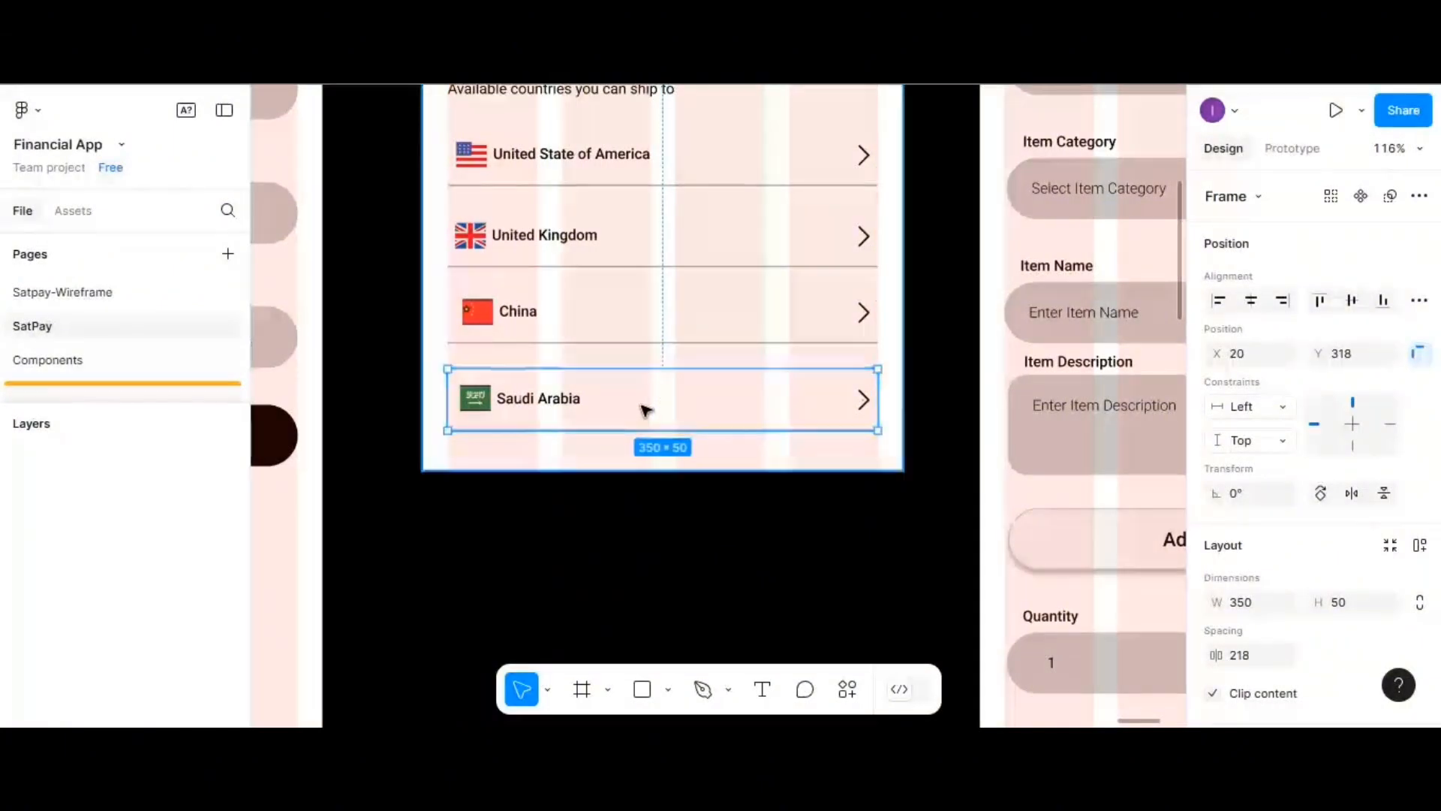
- Distribute the four country rows evenly and set their vertical spacing to 15
{"action": "scroll", "coordinate": [646, 411], "scroll_direction": "up", "scroll_amount": 2}
{"action": "scroll", "coordinate": [646, 411], "scroll_direction": "up", "scroll_amount": 2}
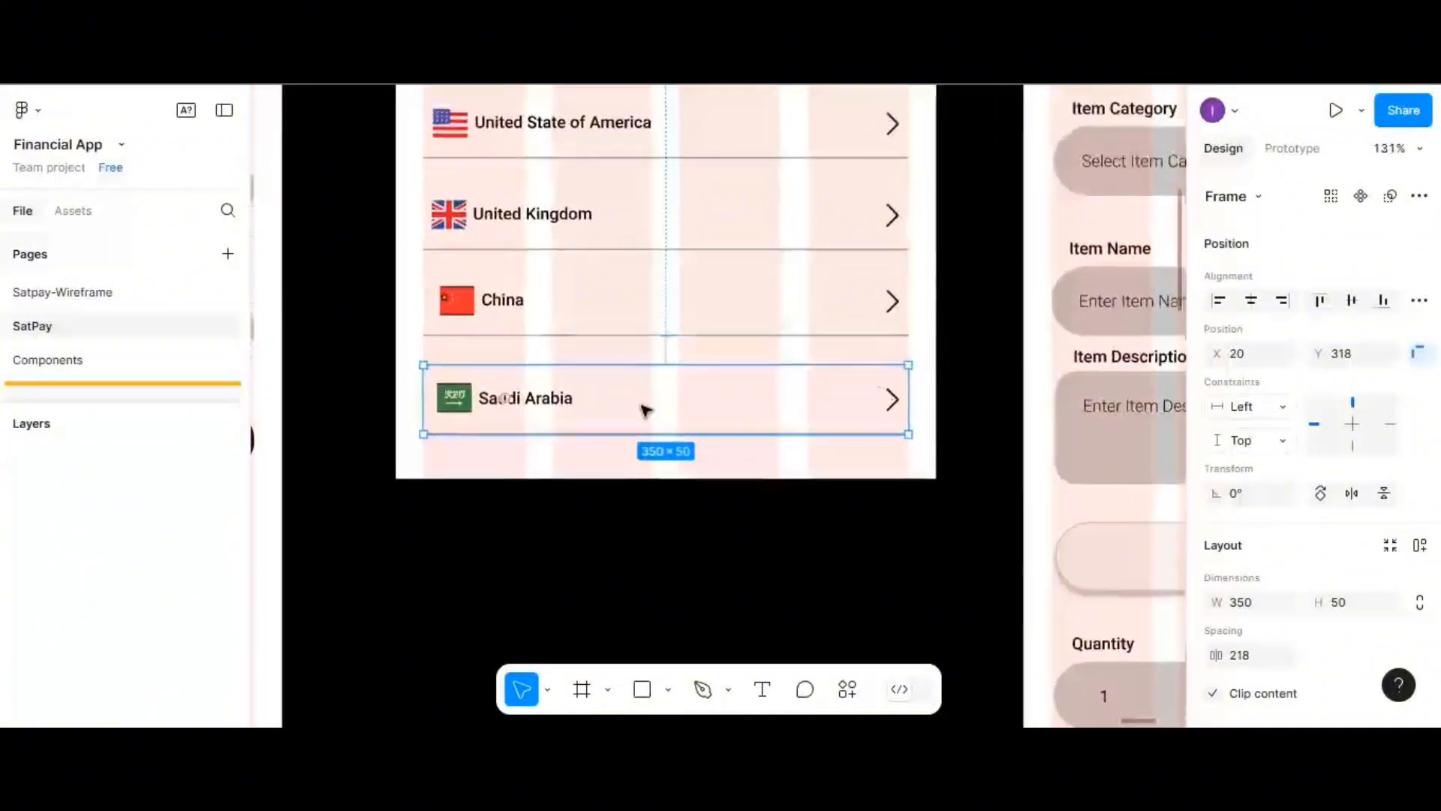
{"action": "scroll", "coordinate": [647, 411], "scroll_direction": "up", "scroll_amount": 3}
{"action": "scroll", "coordinate": [646, 410], "scroll_direction": "up", "scroll_amount": 3}
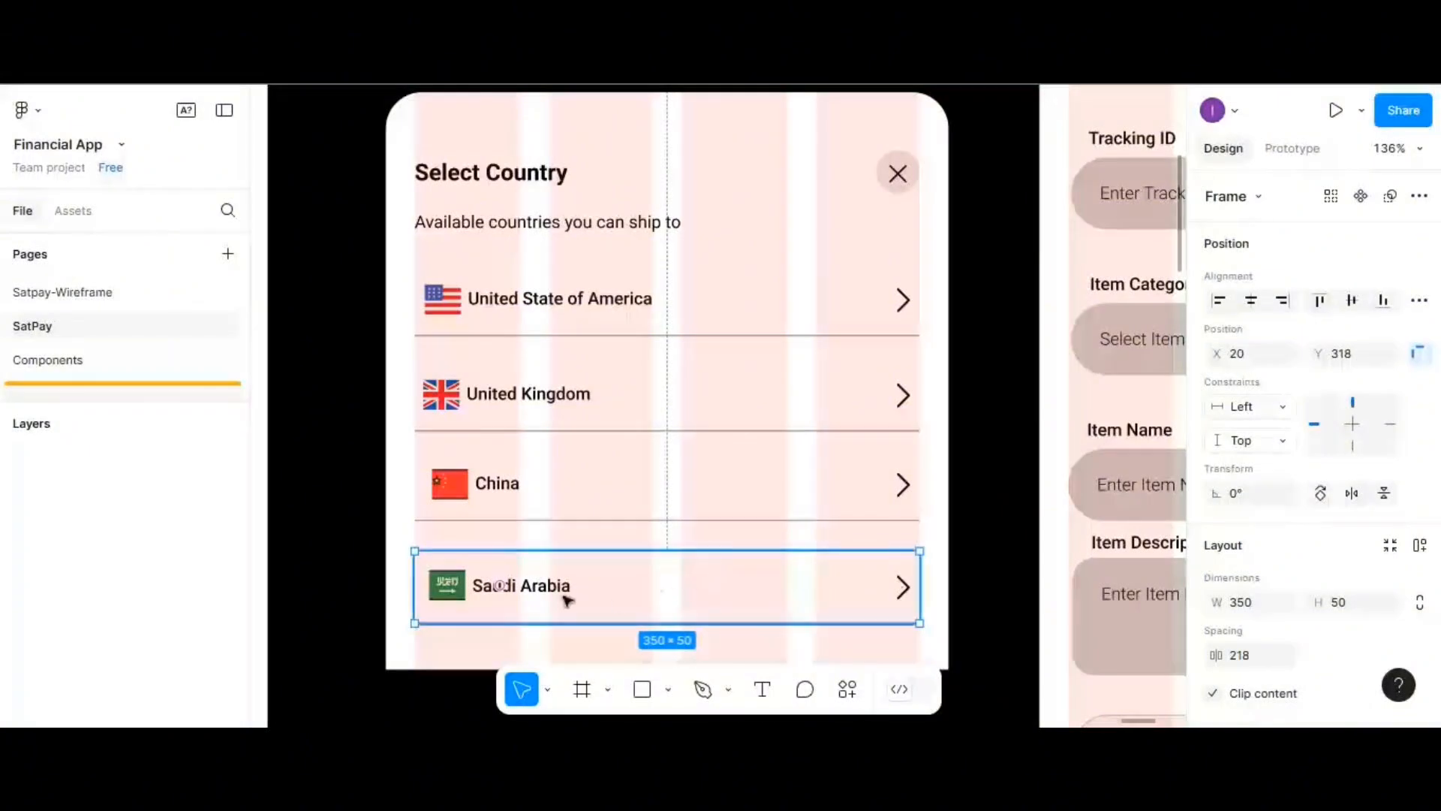
{"action": "left_click", "coordinate": [538, 506], "text": "shift"}
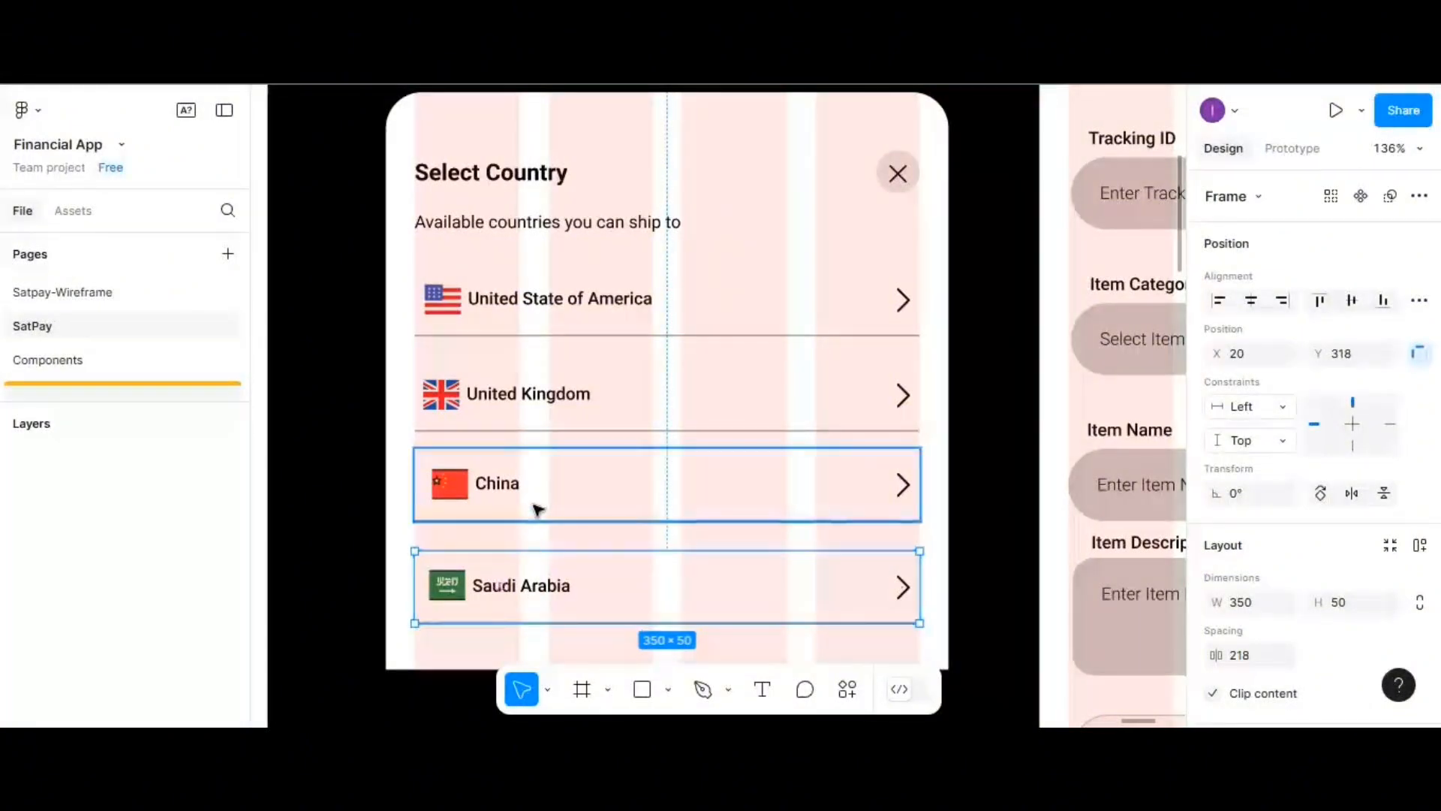
{"action": "left_click", "coordinate": [557, 396], "text": "shift"}
{"action": "left_click", "coordinate": [560, 319], "text": "shift"}
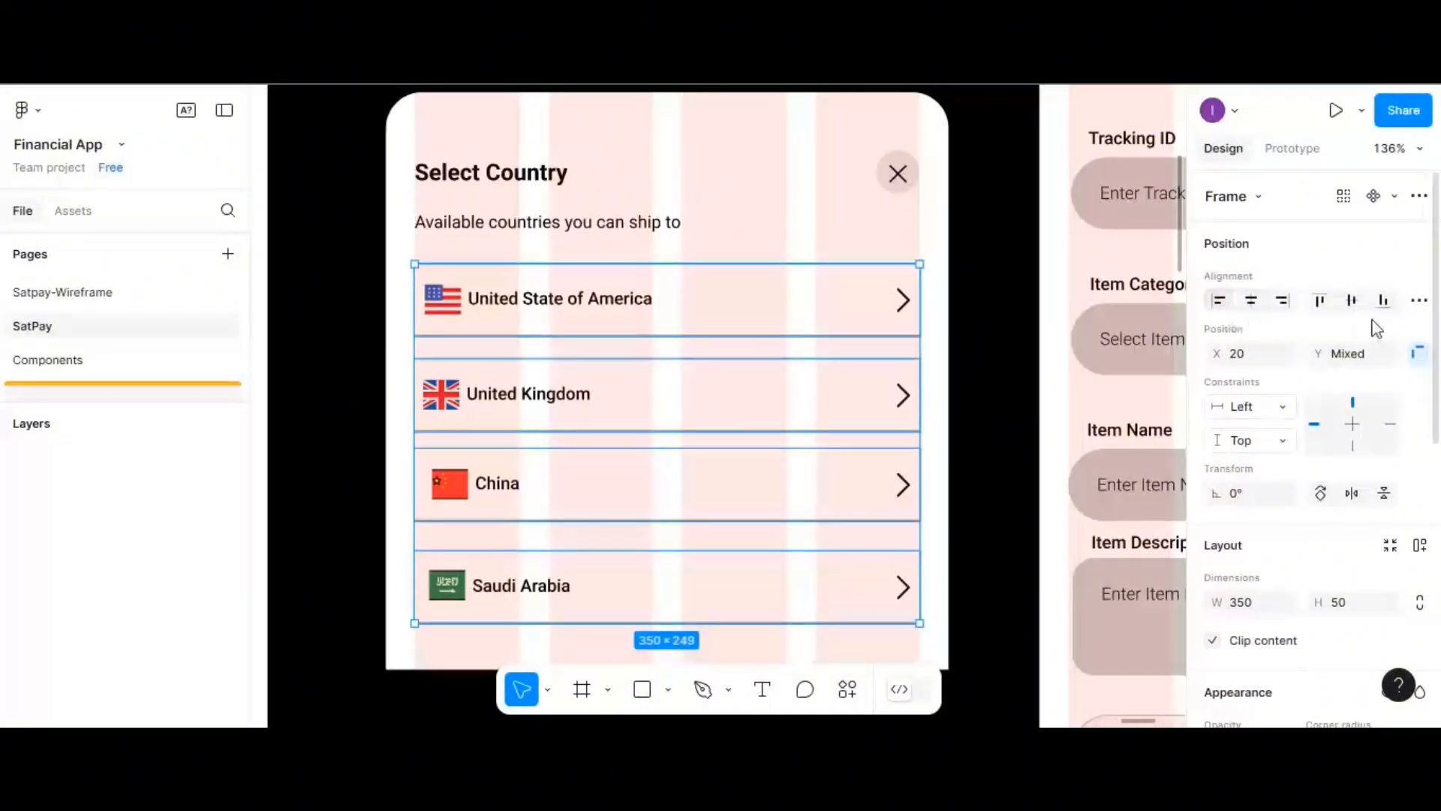
{"action": "left_click", "coordinate": [1418, 302]}
{"action": "left_click", "coordinate": [1359, 368]}
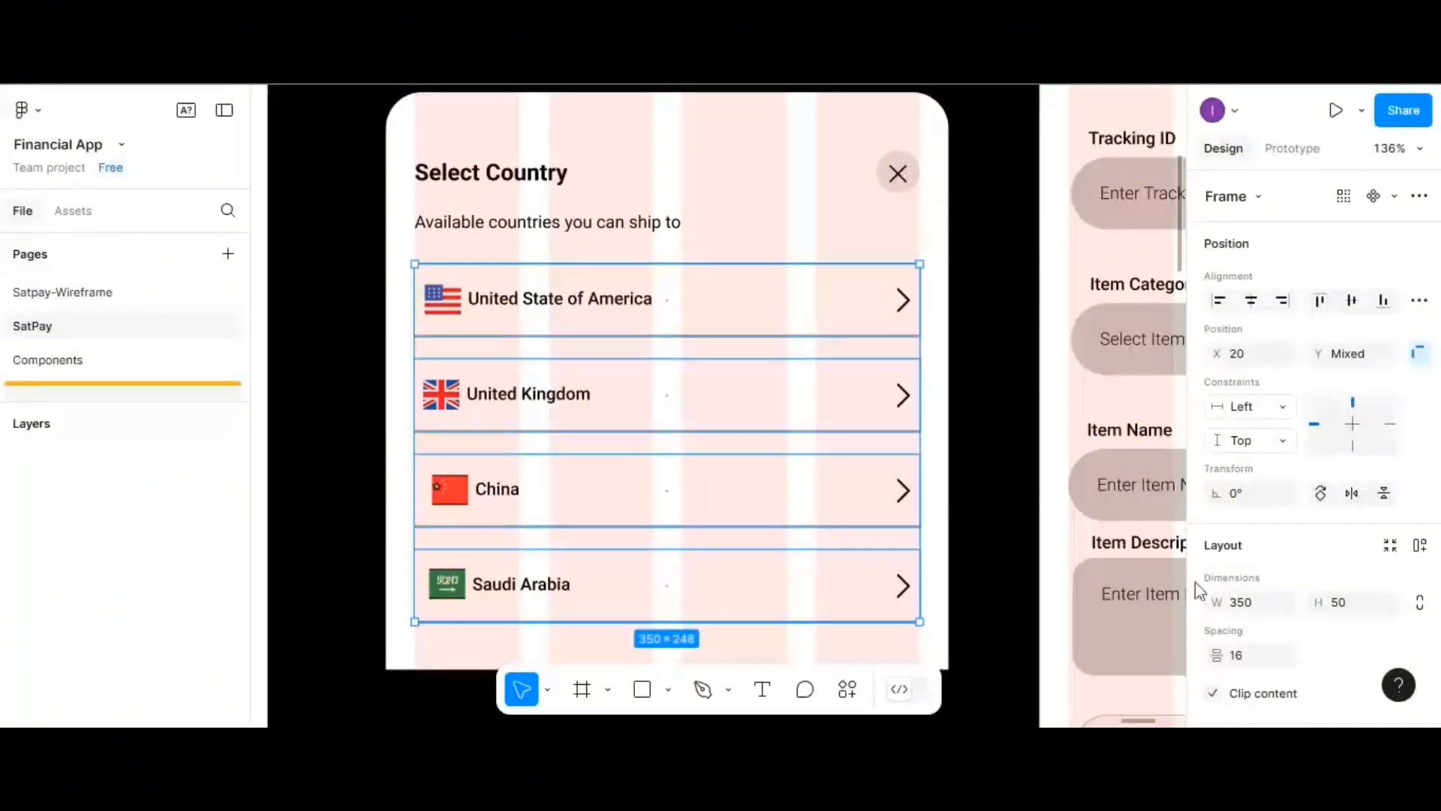
{"action": "left_click", "coordinate": [1238, 657]}
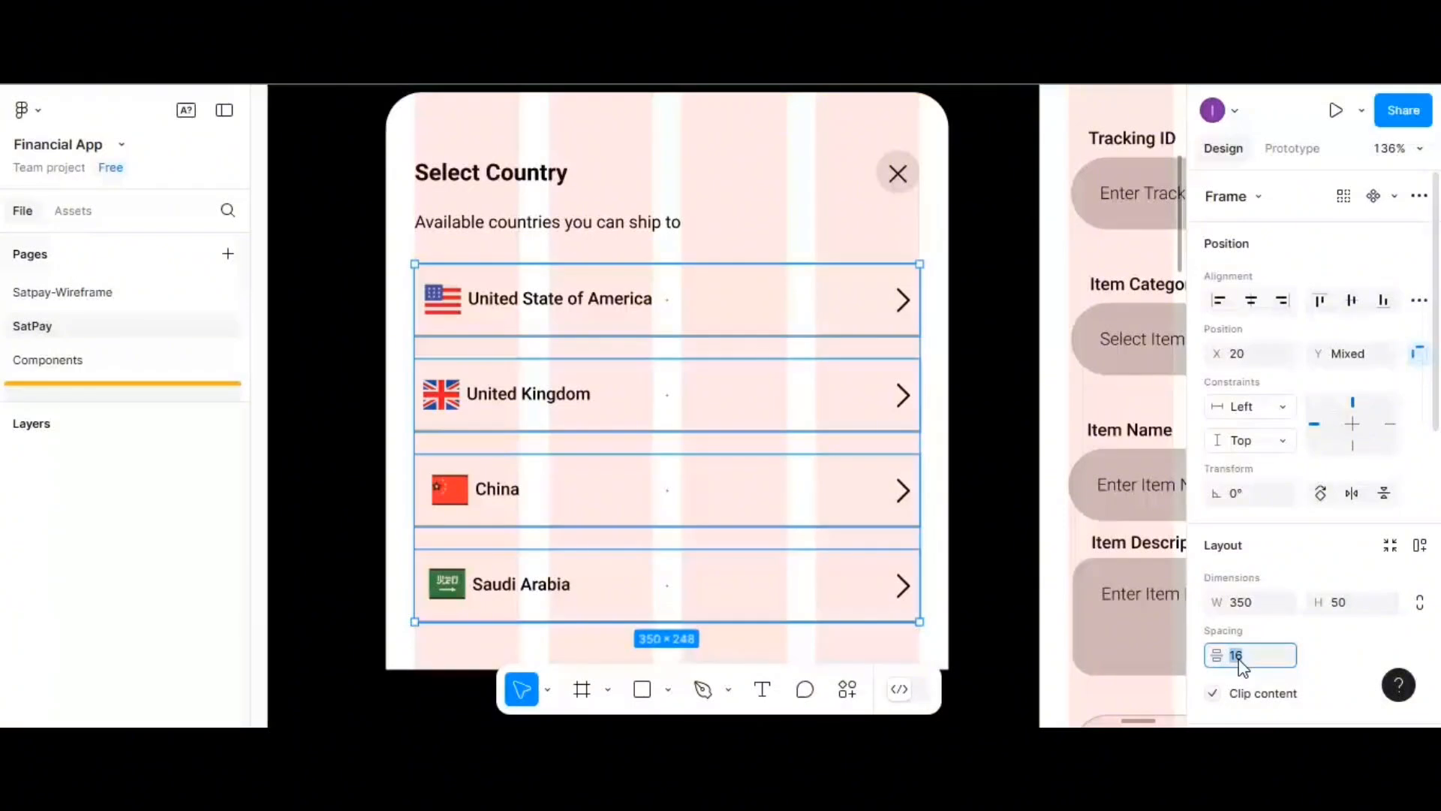
{"action": "type", "text": "15"}
{"action": "key", "text": "Return"}
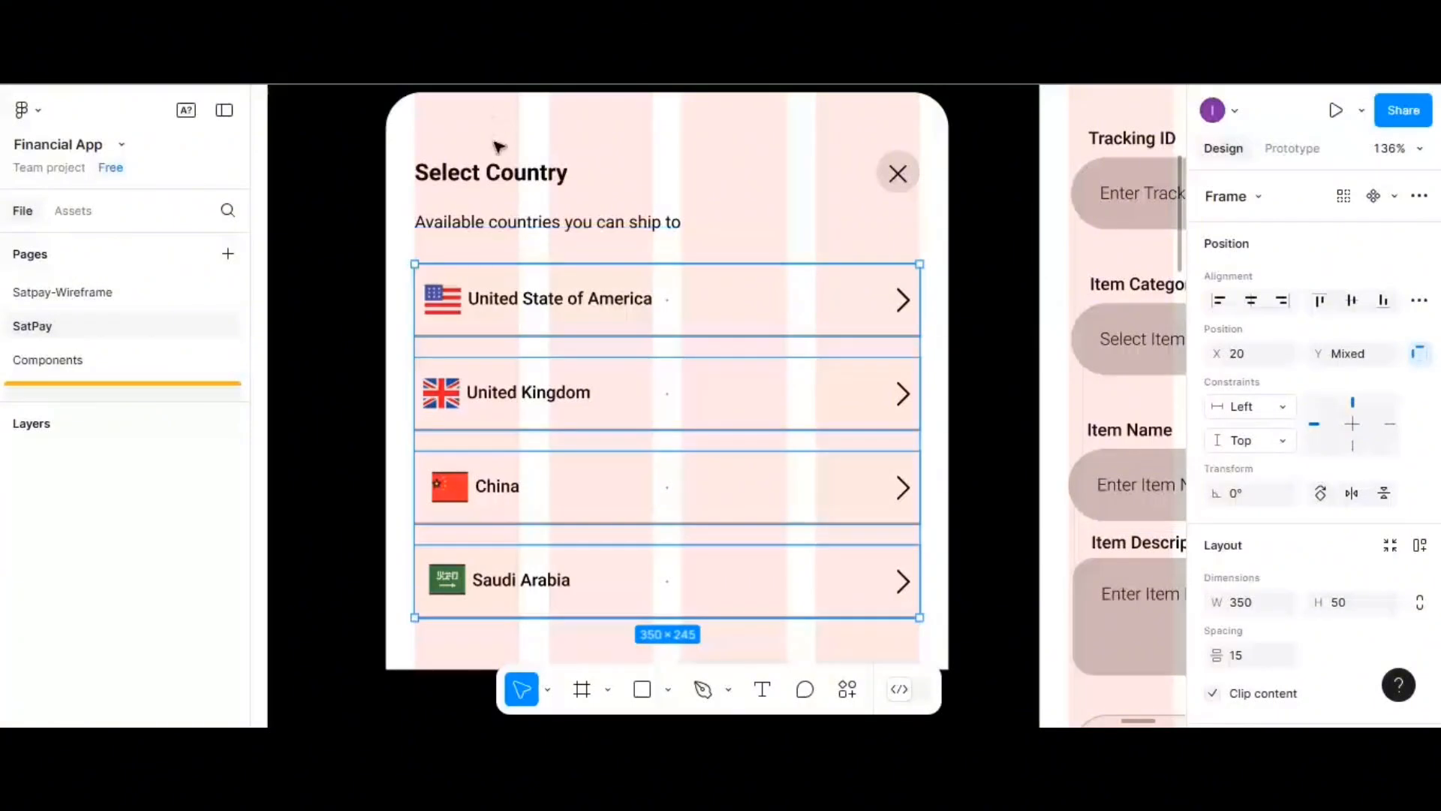
- Set the spacing between the Select Country heading and its subtitle to 10, and group the two texts
{"action": "left_click", "coordinate": [484, 174]}
{"action": "left_click", "coordinate": [485, 221], "text": "shift"}
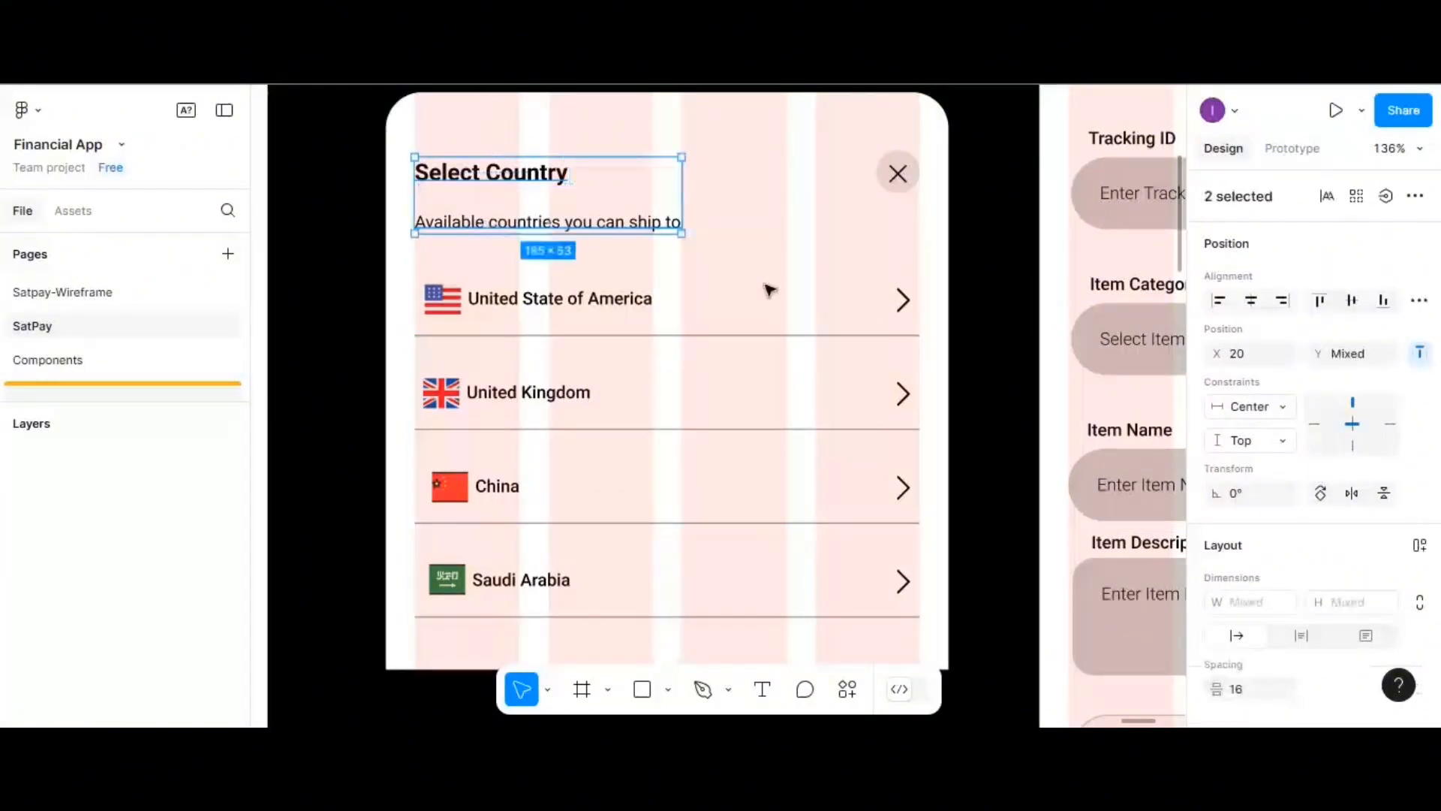
{"action": "left_click", "coordinate": [1240, 689]}
{"action": "type", "text": "10"}
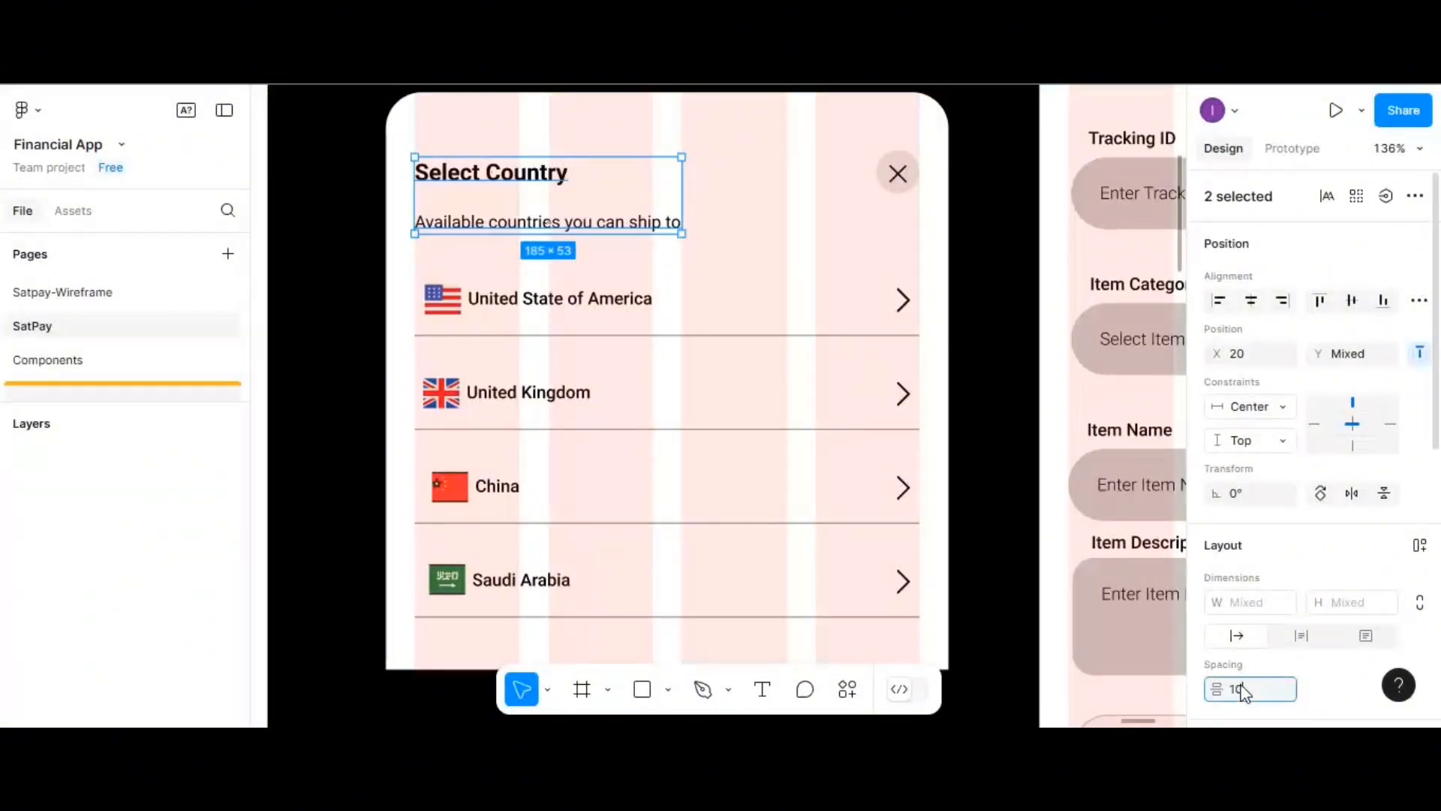
{"action": "key", "text": "Return"}
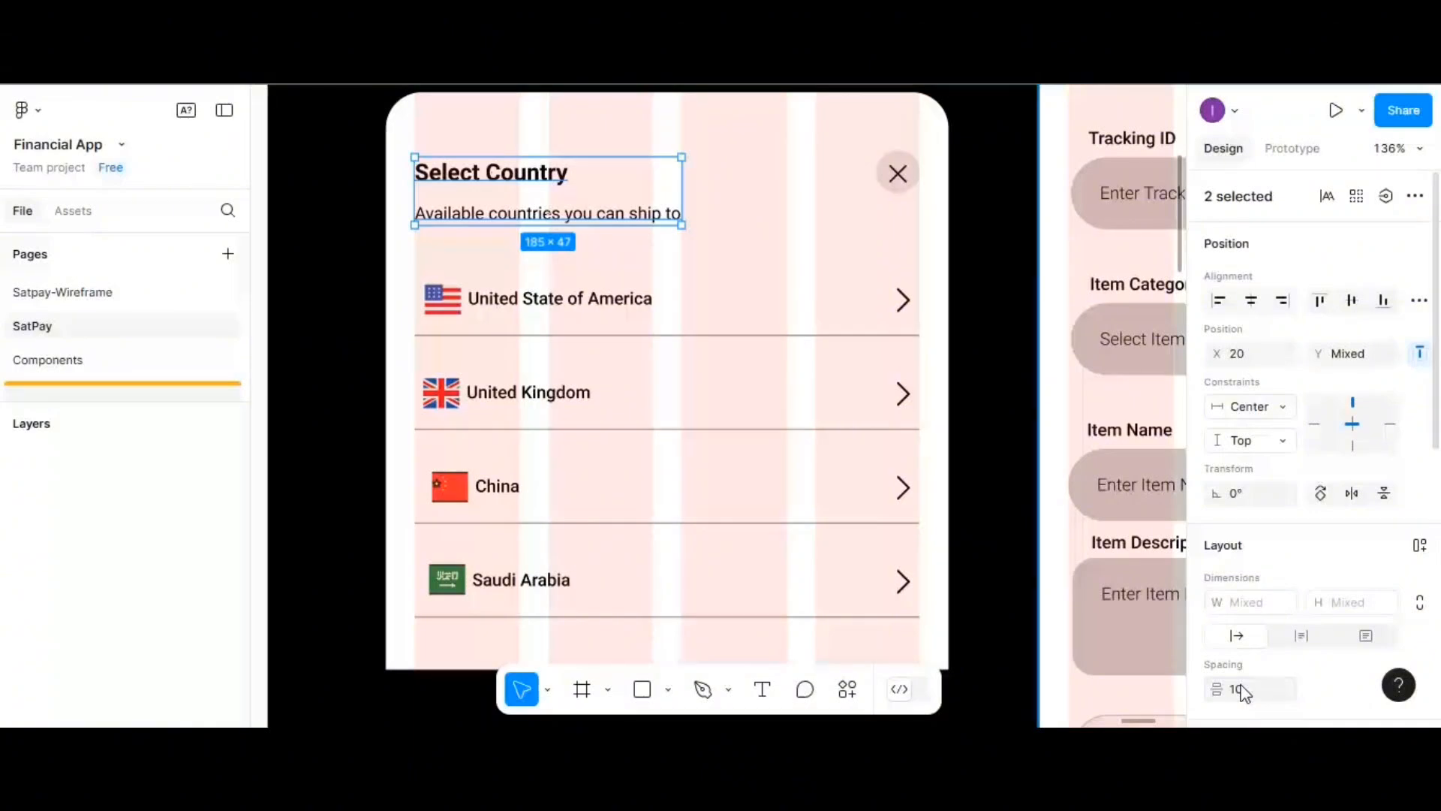
{"action": "key", "text": "ctrl+g"}
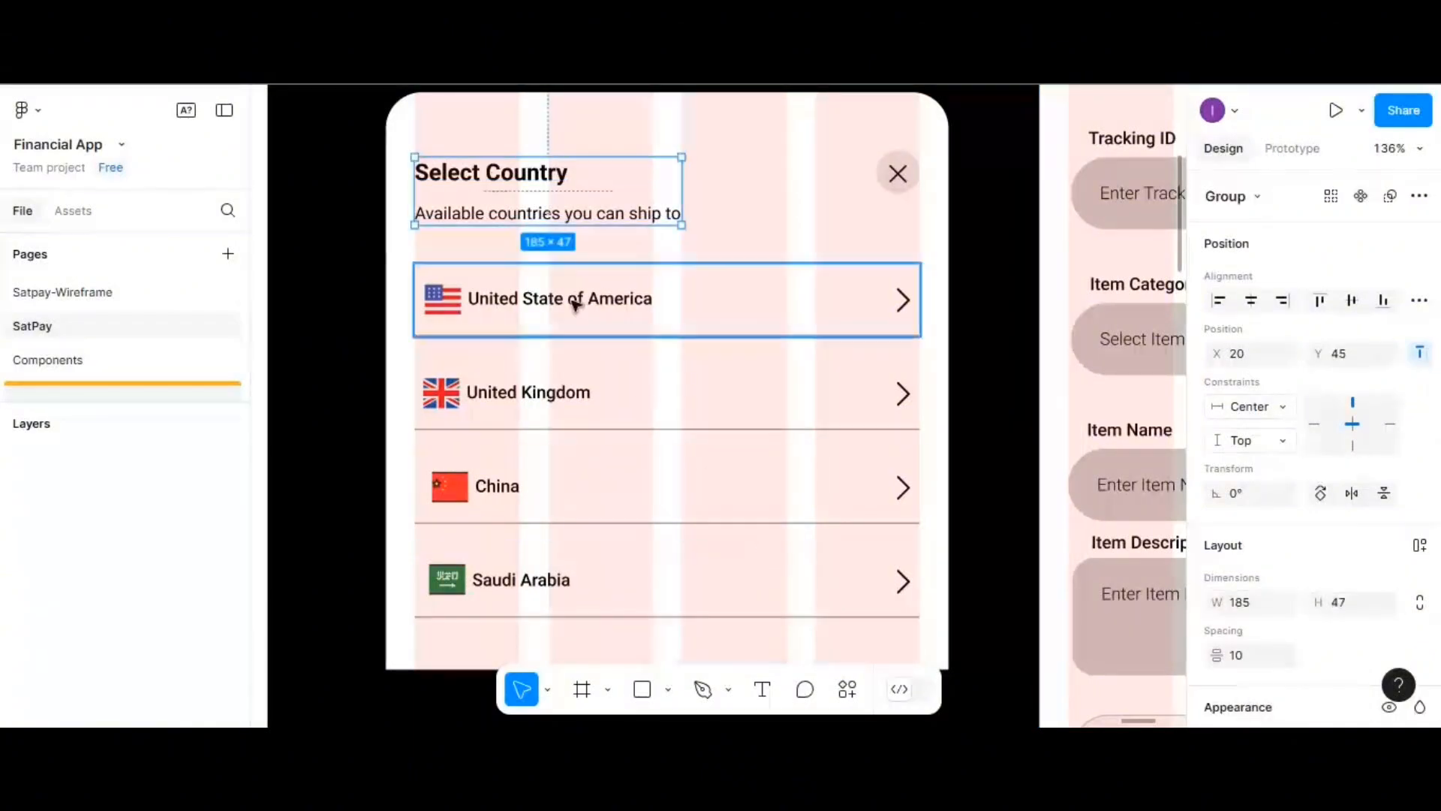
- Group the United State of America, United Kingdom, China and Saudi Arabia rows together
{"action": "left_click", "coordinate": [574, 301]}
{"action": "left_click", "coordinate": [583, 395], "text": "shift"}
{"action": "left_click", "coordinate": [579, 499], "text": "shift"}
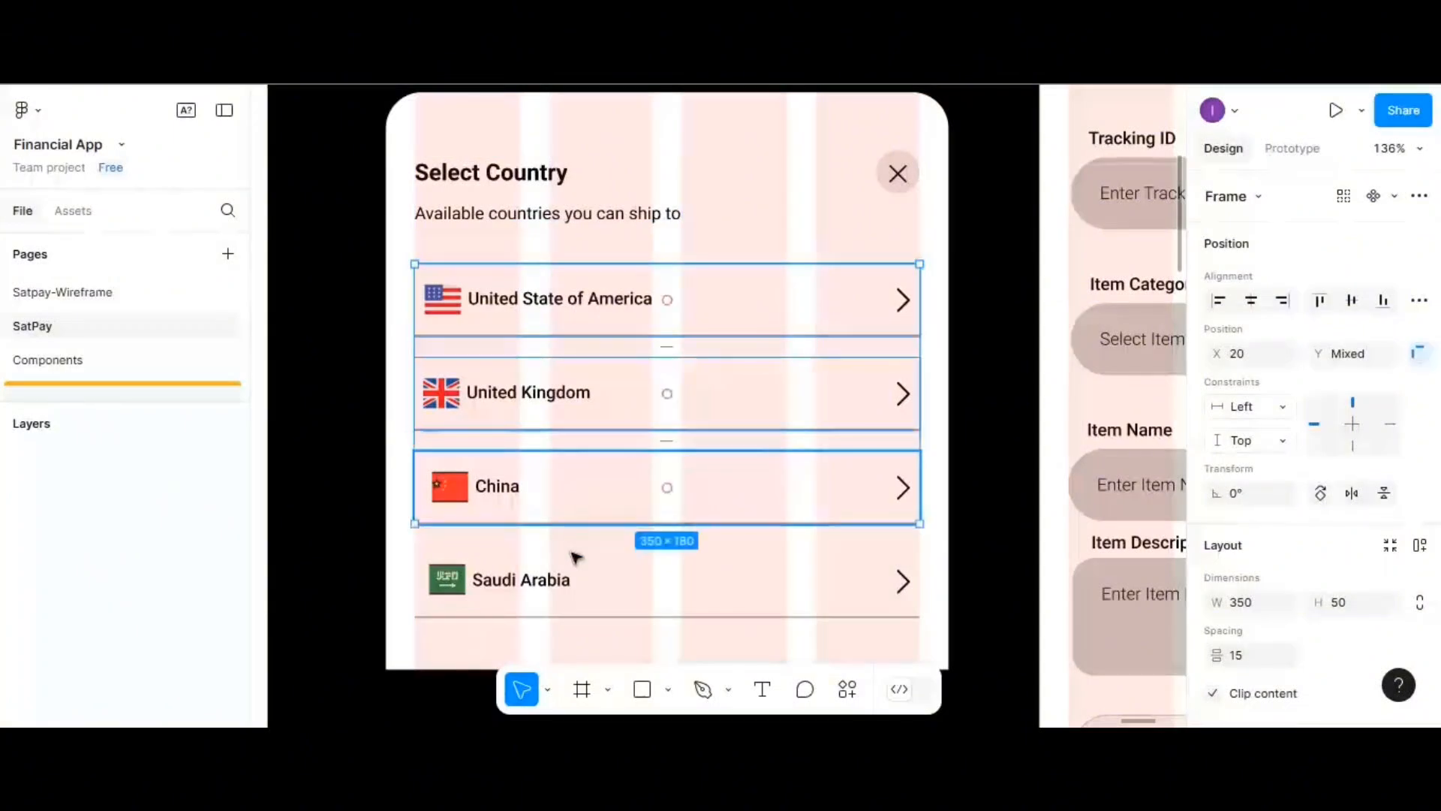
{"action": "left_click", "coordinate": [580, 578], "text": "shift"}
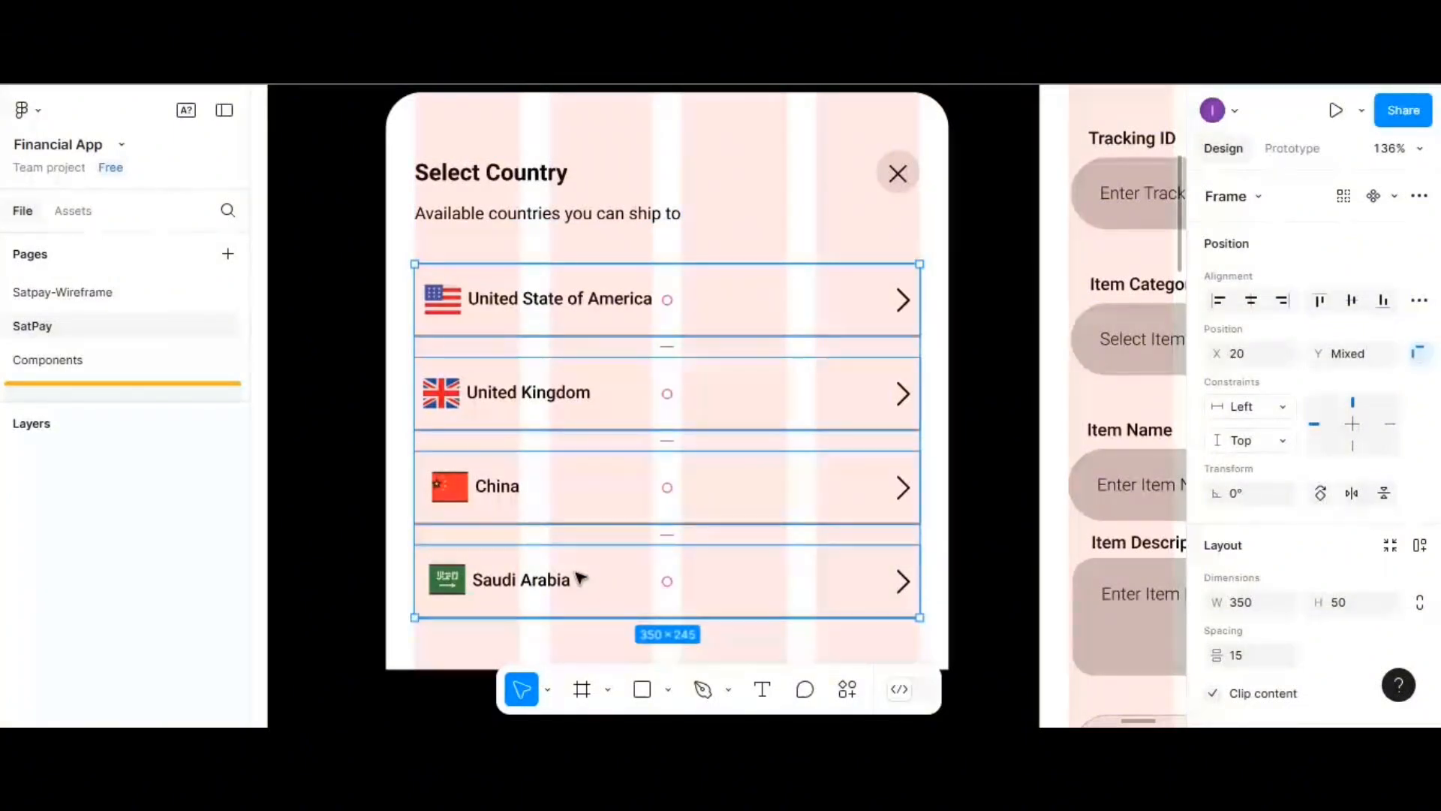
{"action": "key", "text": "ctrl+g"}
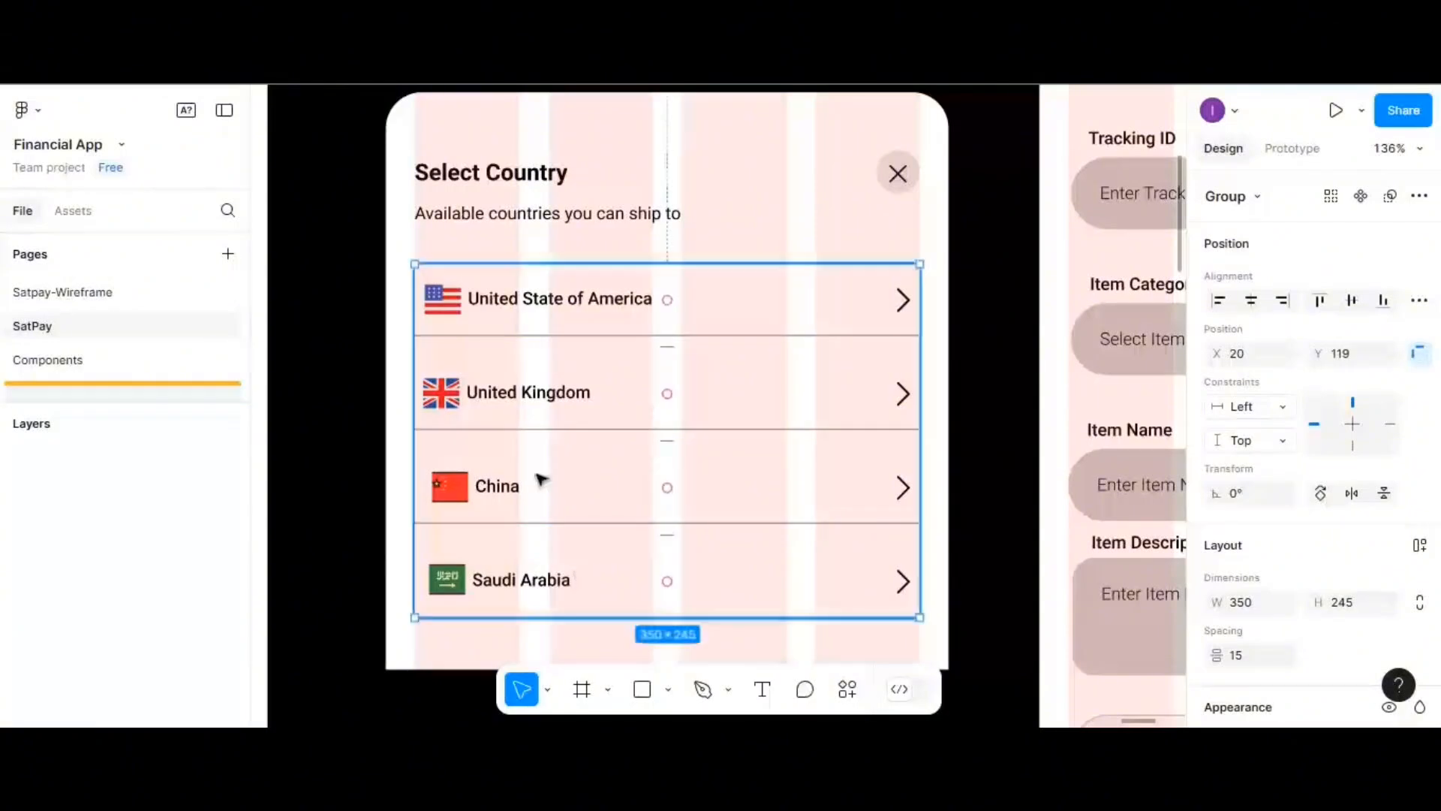
- Set the vertical spacing between the heading group and the country list group to 15
{"action": "left_click", "coordinate": [482, 203]}
{"action": "left_click", "coordinate": [515, 322], "text": "shift"}
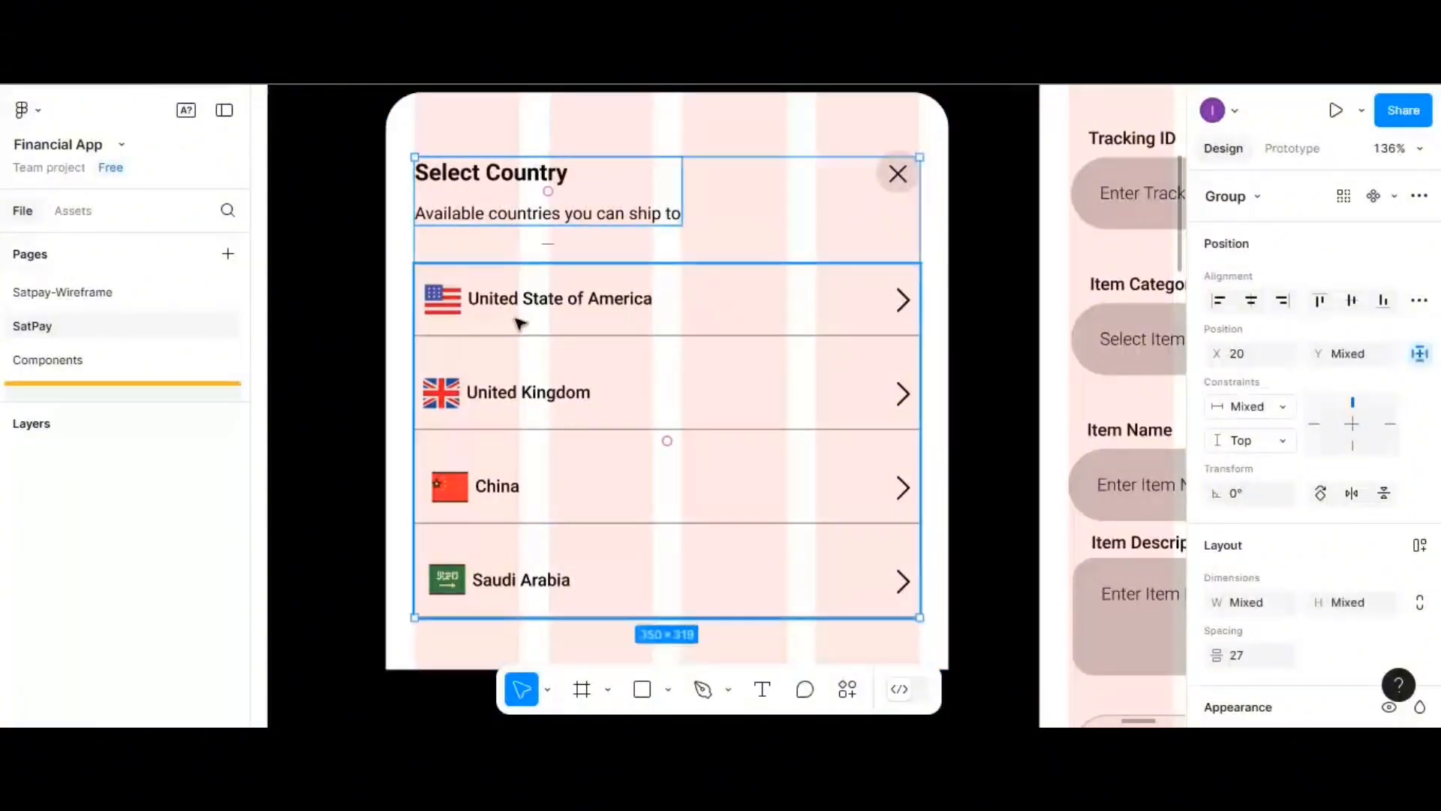
{"action": "left_click", "coordinate": [1242, 660]}
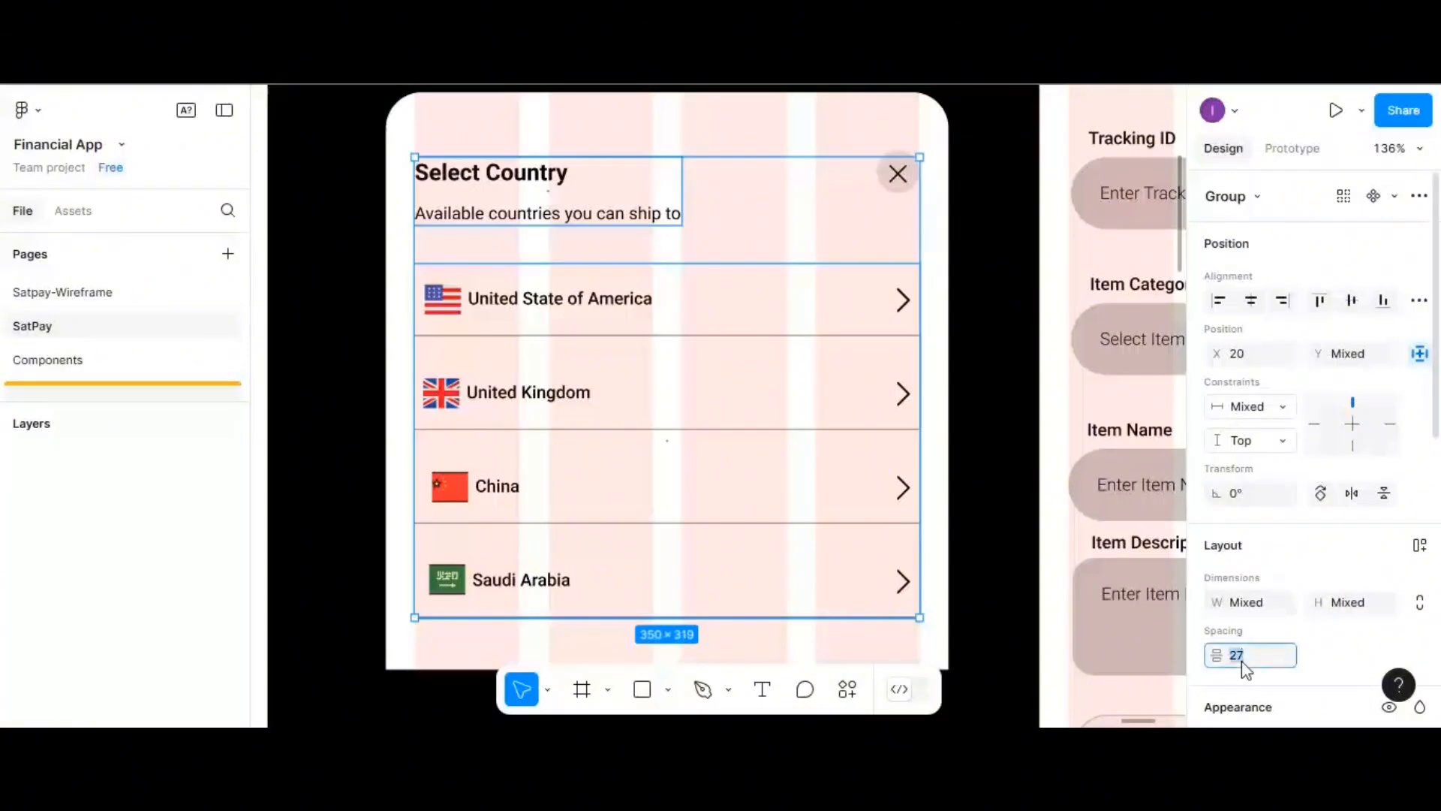
{"action": "type", "text": "15"}
{"action": "key", "text": "Return"}
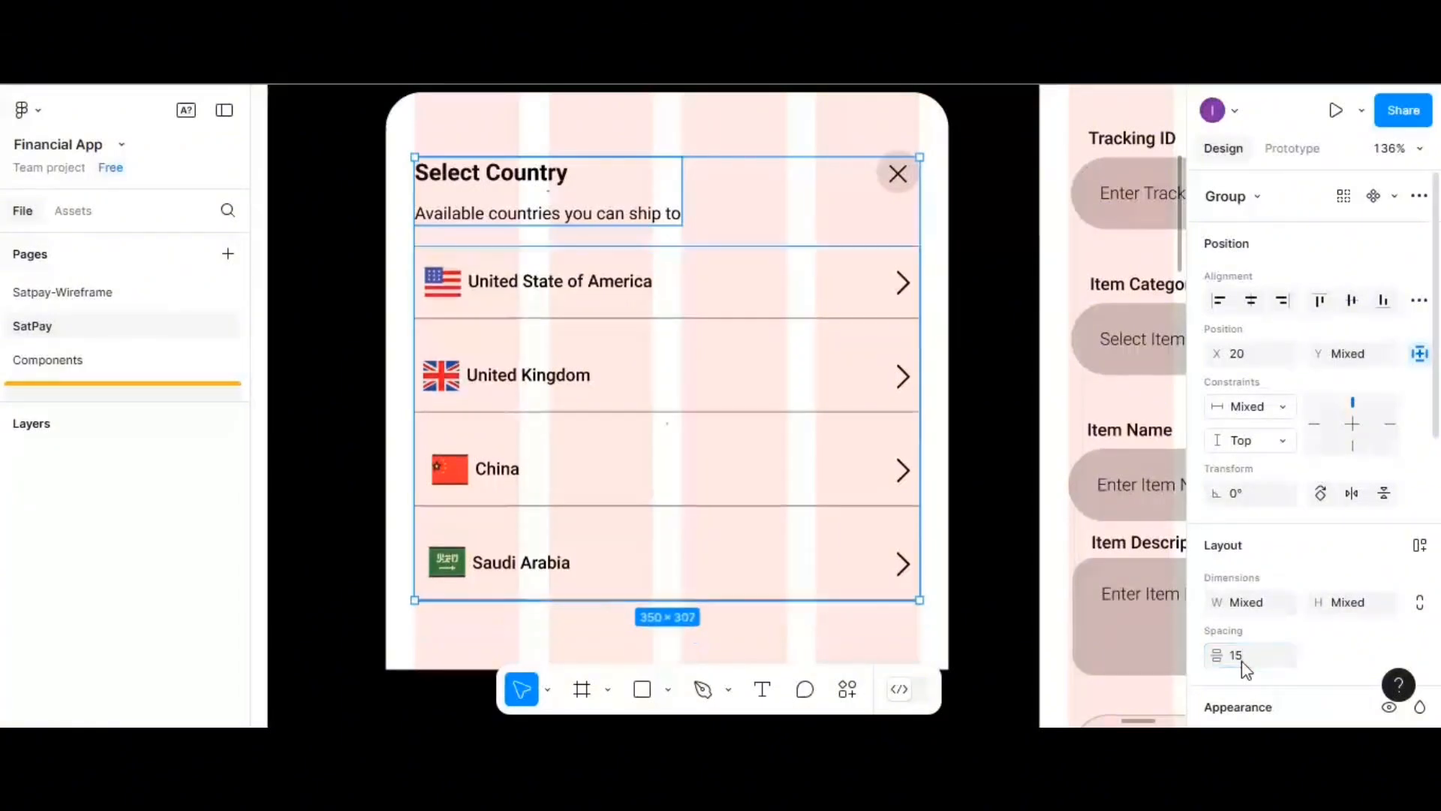
- Review the country overlay's layout and compare it with the neighboring Send goods and Item Details shipping screens
{"action": "double_click", "coordinate": [679, 413]}
{"action": "scroll", "coordinate": [750, 457], "scroll_direction": "down", "scroll_amount": 2}
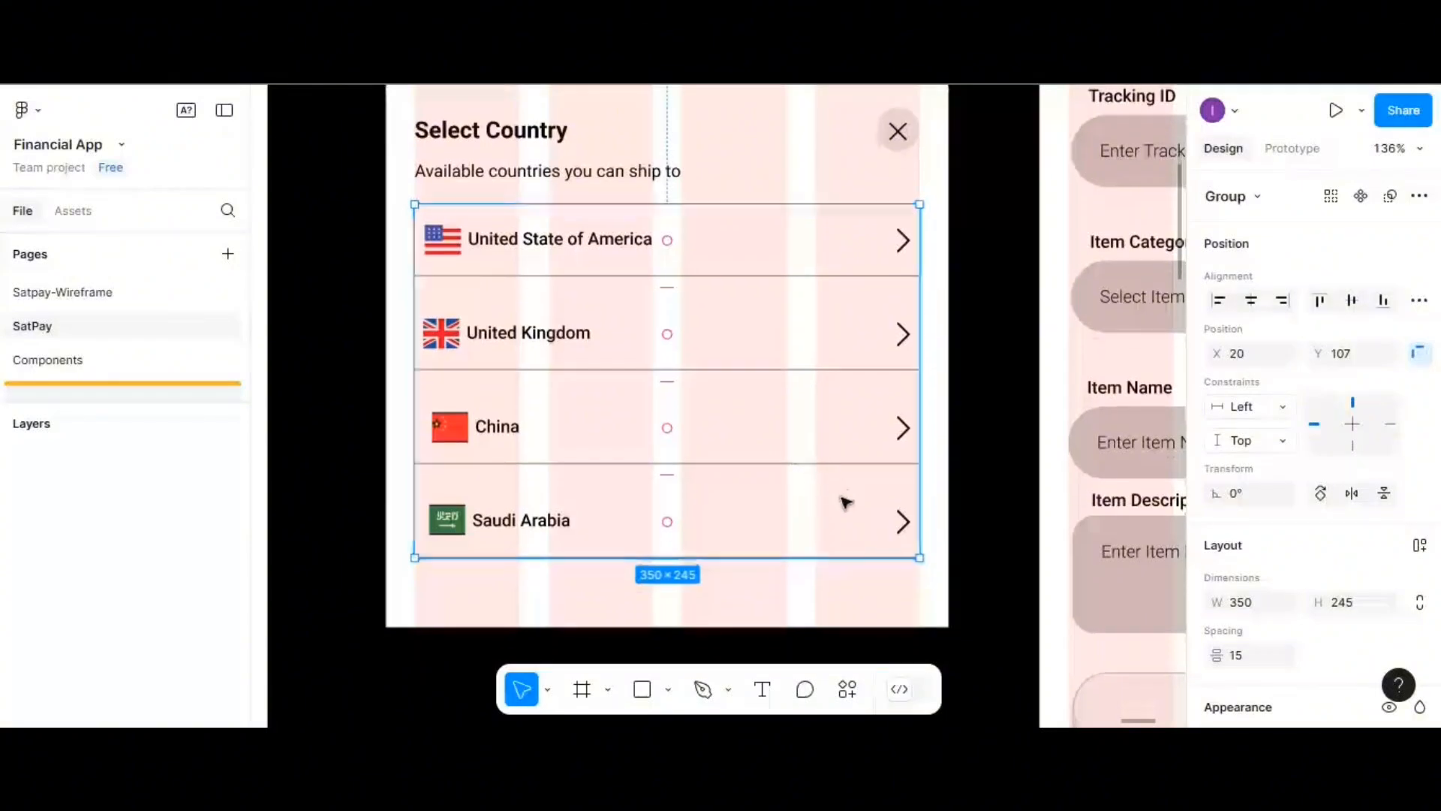
{"action": "scroll", "coordinate": [846, 503], "scroll_direction": "down", "scroll_amount": 1}
{"action": "scroll", "coordinate": [816, 552], "scroll_direction": "up", "scroll_amount": 1}
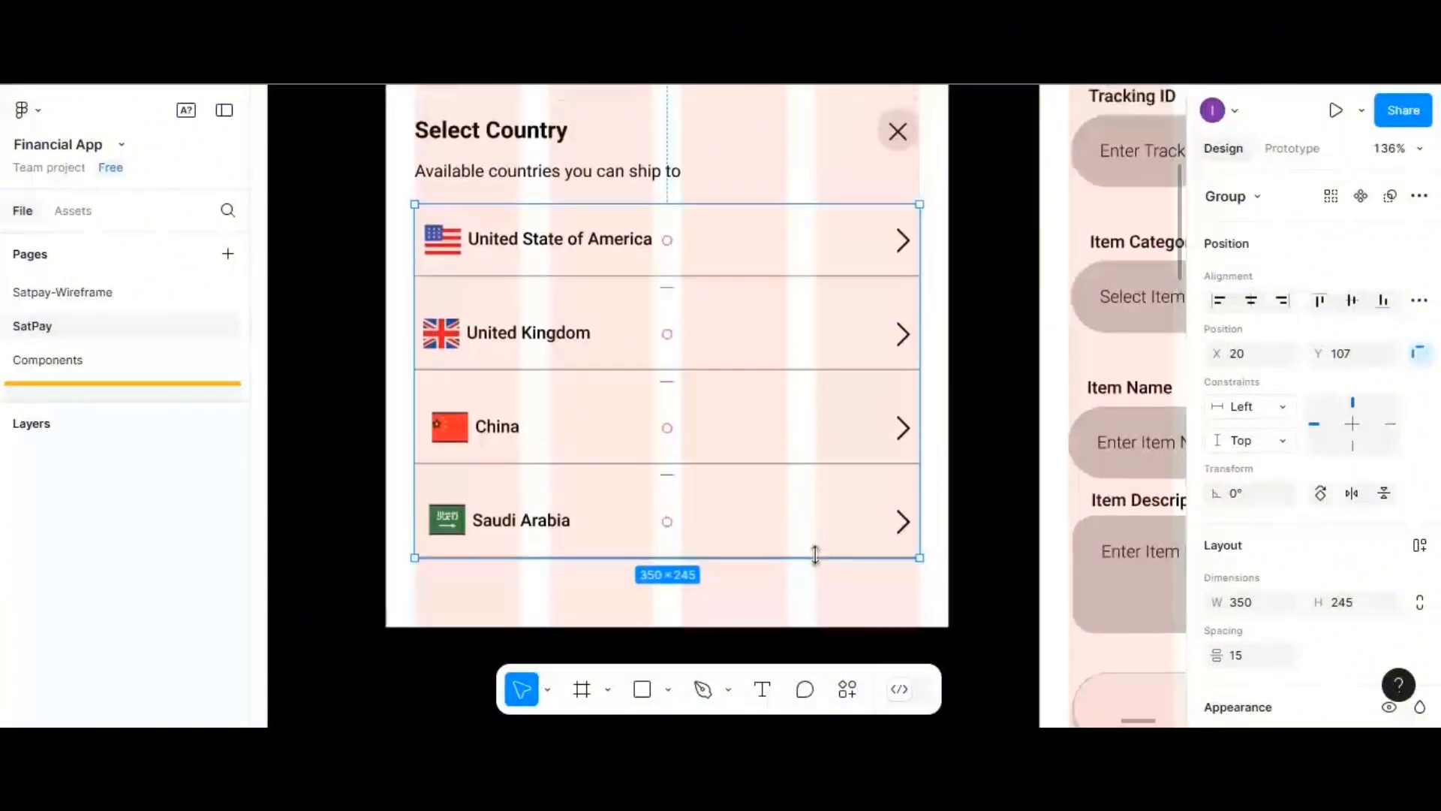
{"action": "scroll", "coordinate": [815, 554], "scroll_direction": "up", "scroll_amount": 3}
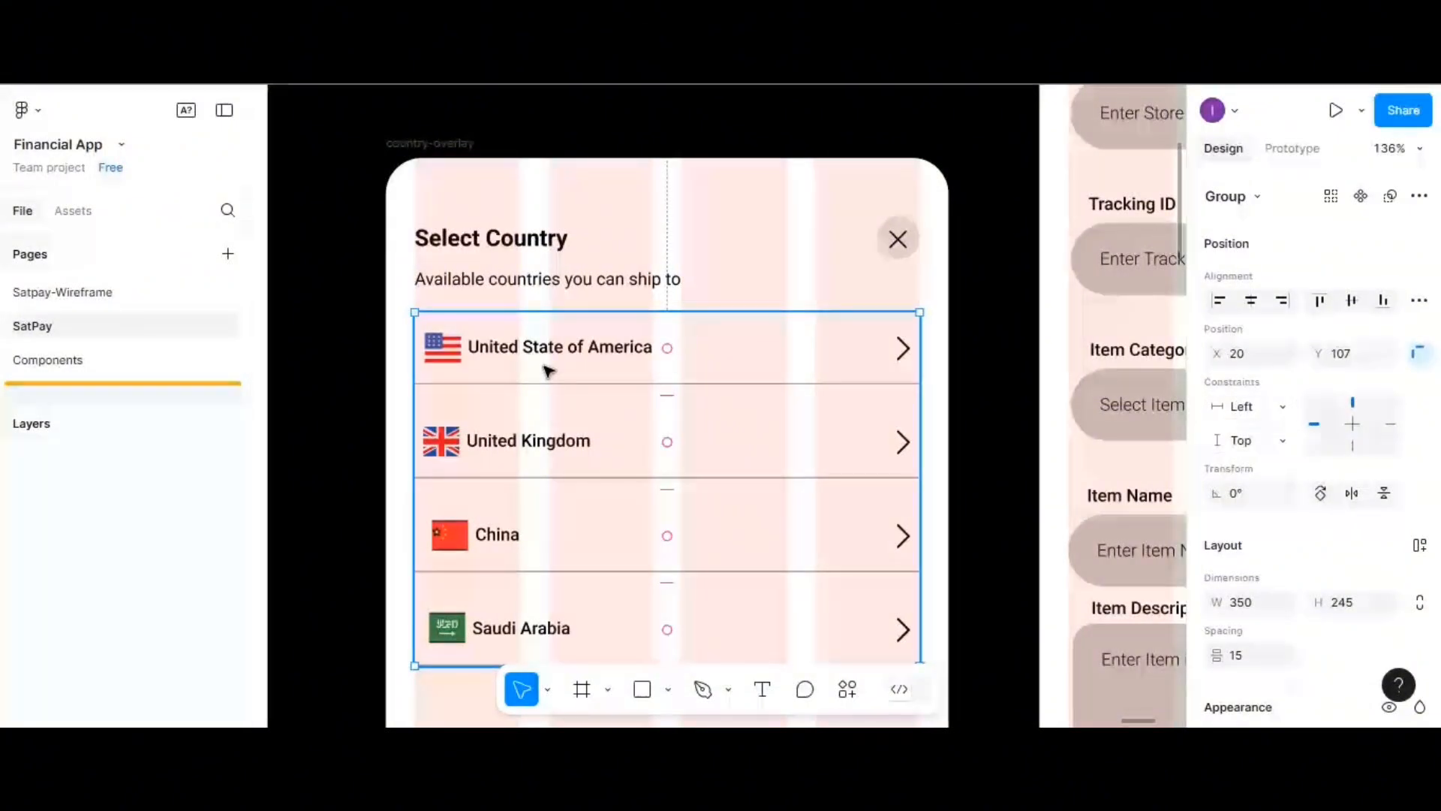
{"action": "scroll", "coordinate": [548, 370], "scroll_direction": "down", "scroll_amount": 5}
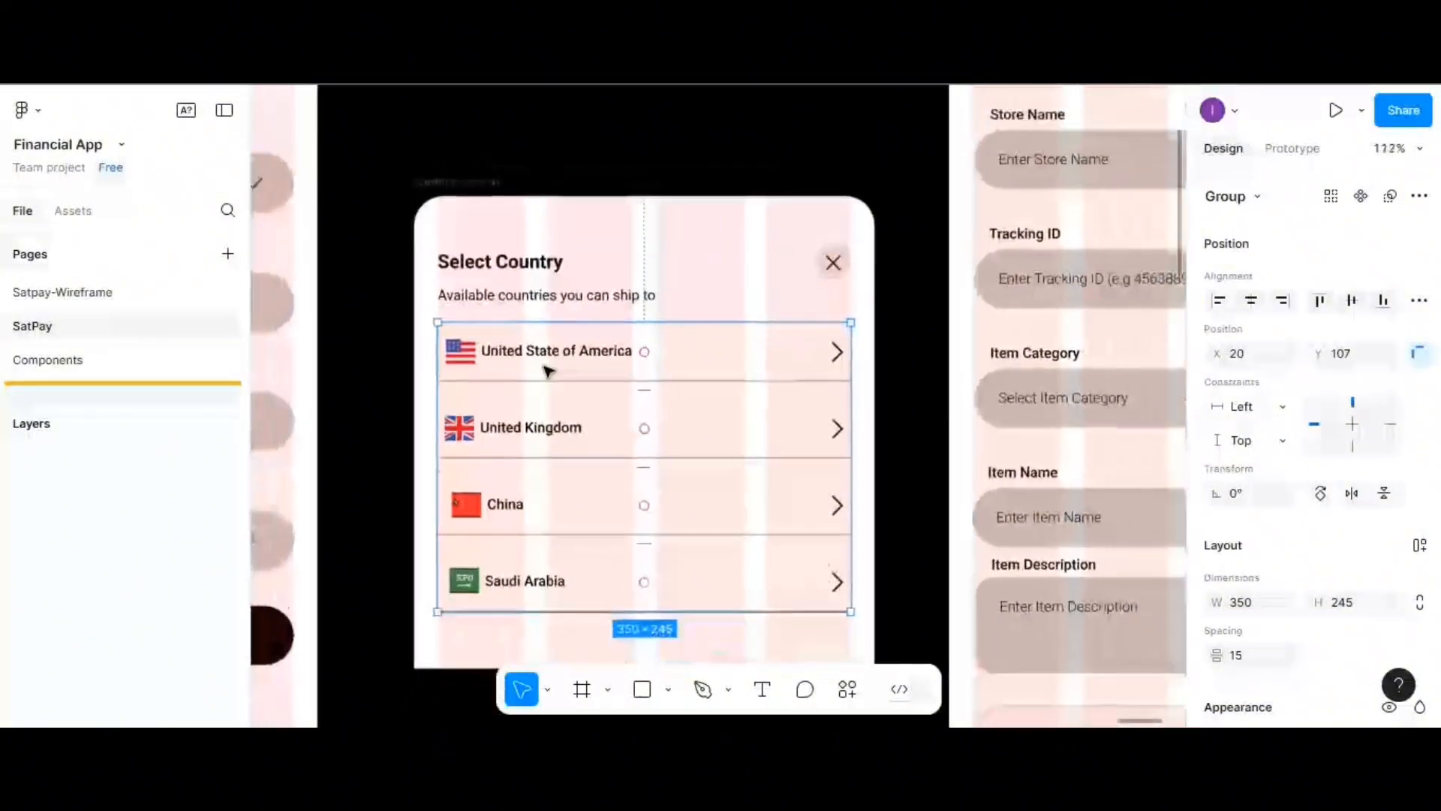
{"action": "scroll", "coordinate": [548, 371], "scroll_direction": "down", "scroll_amount": 1}
{"action": "scroll", "coordinate": [548, 371], "scroll_direction": "up", "scroll_amount": 1}
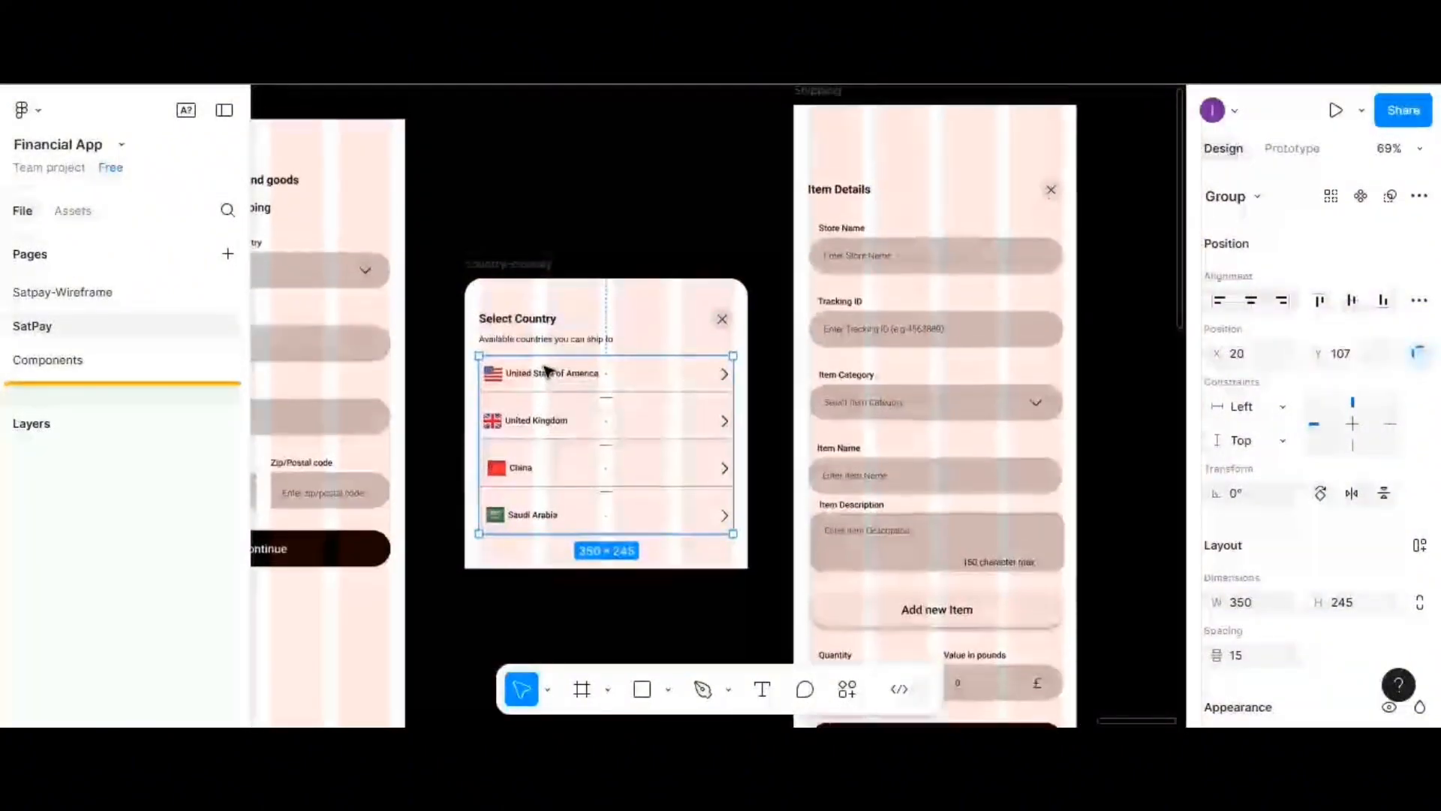
{"action": "scroll", "coordinate": [548, 371], "scroll_direction": "left", "scroll_amount": 1}
{"action": "scroll", "coordinate": [546, 369], "scroll_direction": "left", "scroll_amount": 4}
{"action": "scroll", "coordinate": [547, 373], "scroll_direction": "right", "scroll_amount": 1}
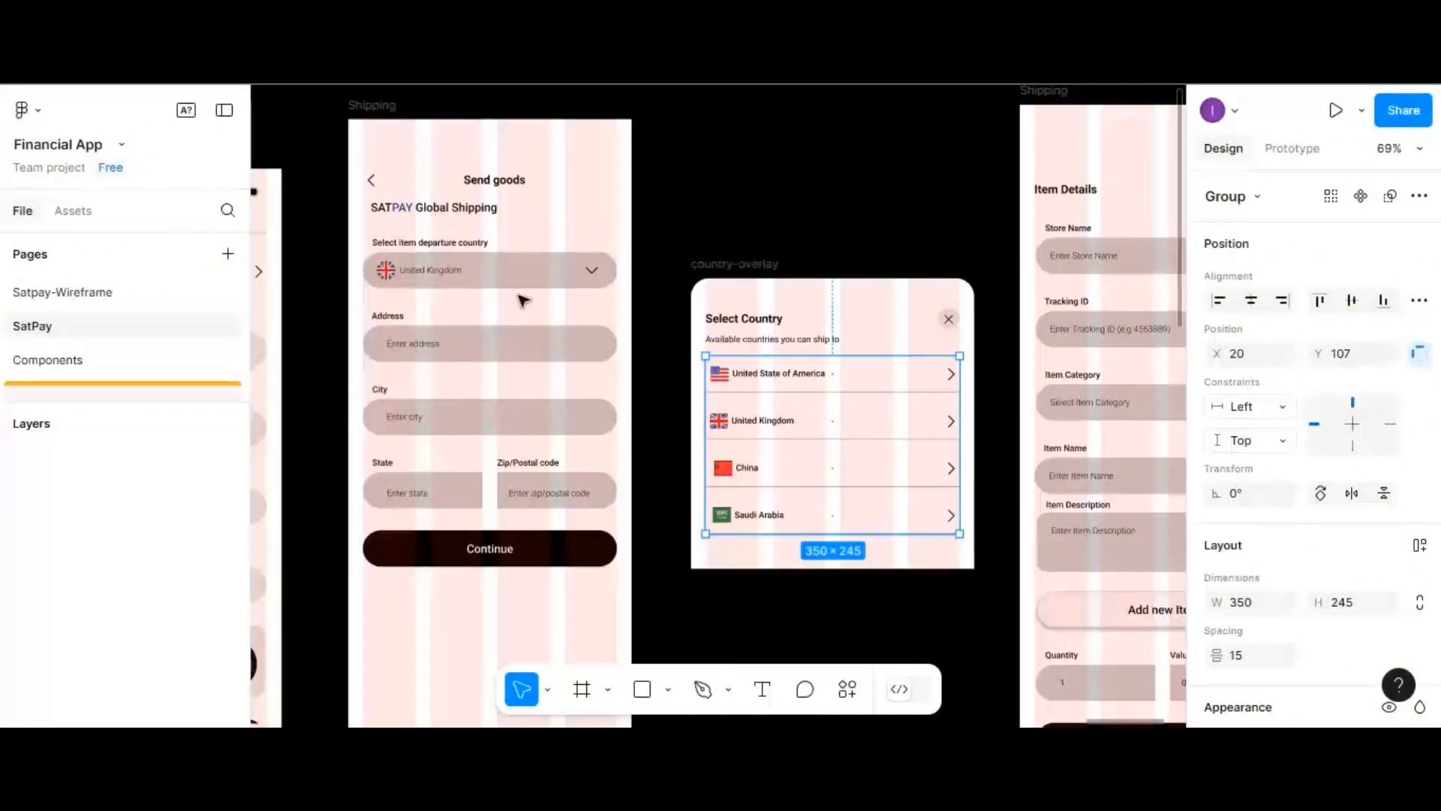
{"action": "scroll", "coordinate": [523, 300], "scroll_direction": "right", "scroll_amount": 5}
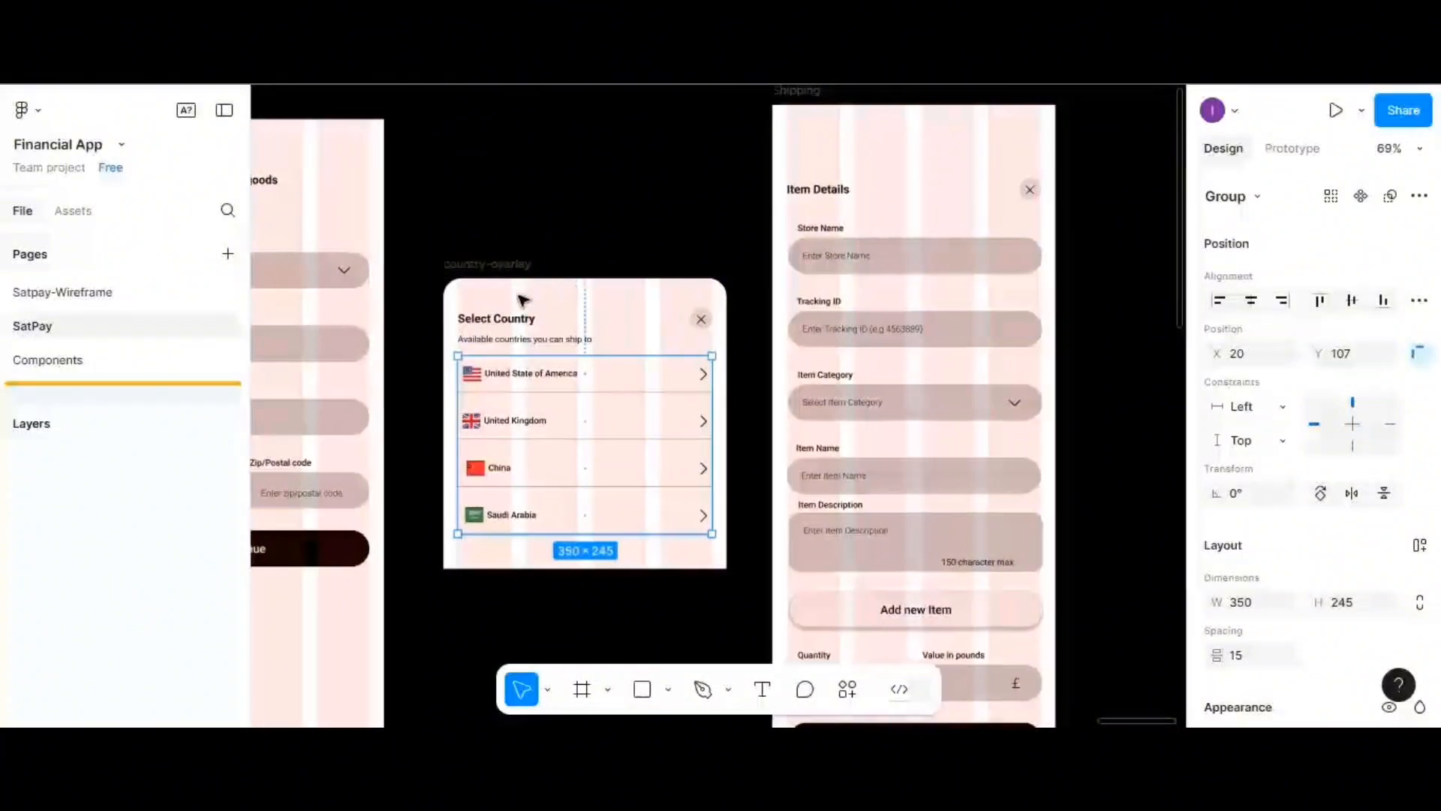
{"action": "scroll", "coordinate": [523, 301], "scroll_direction": "down", "scroll_amount": 5}
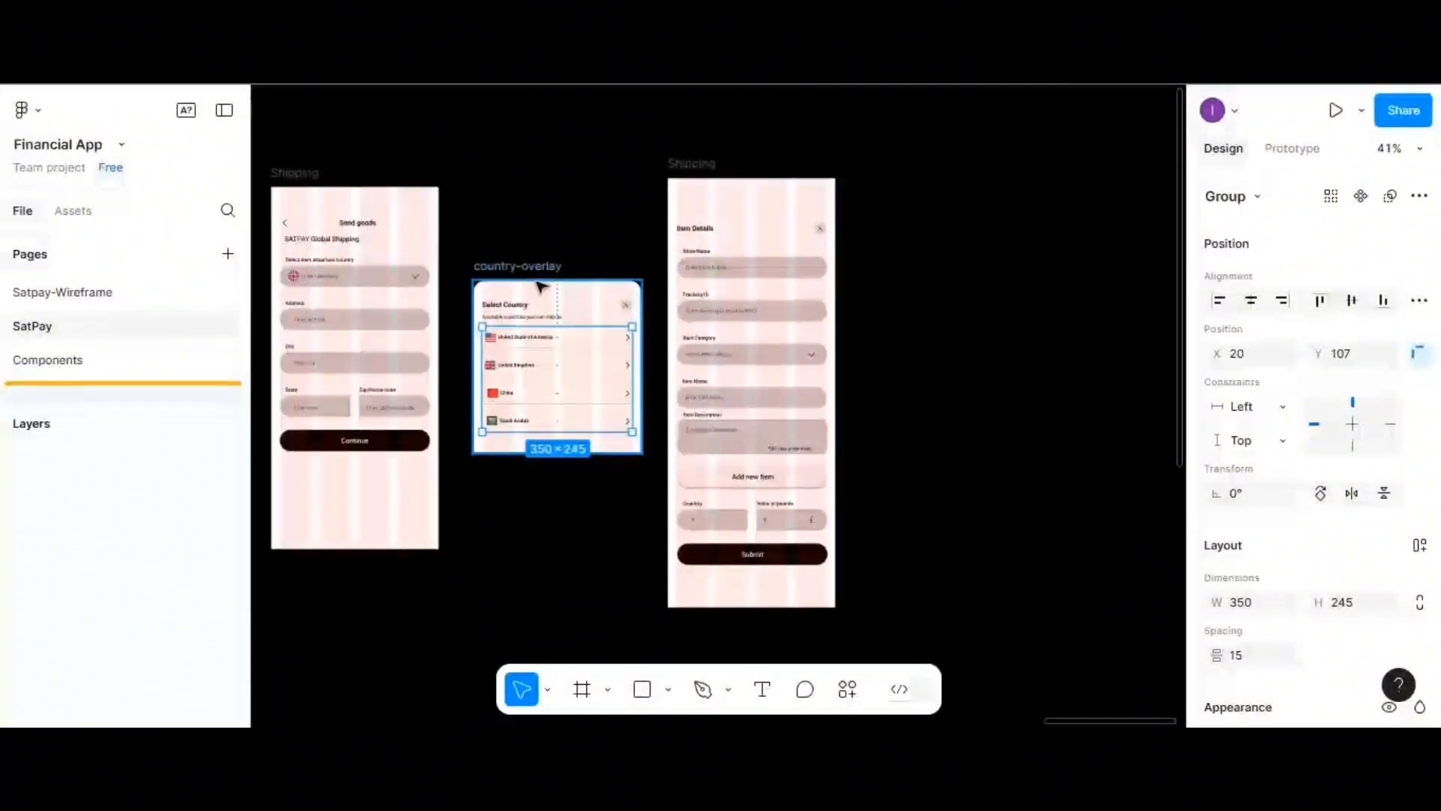
- Move the country-overlay and Item Details frames together to the right, opening a gap beside the Send goods screen
{"action": "left_click", "coordinate": [539, 268]}
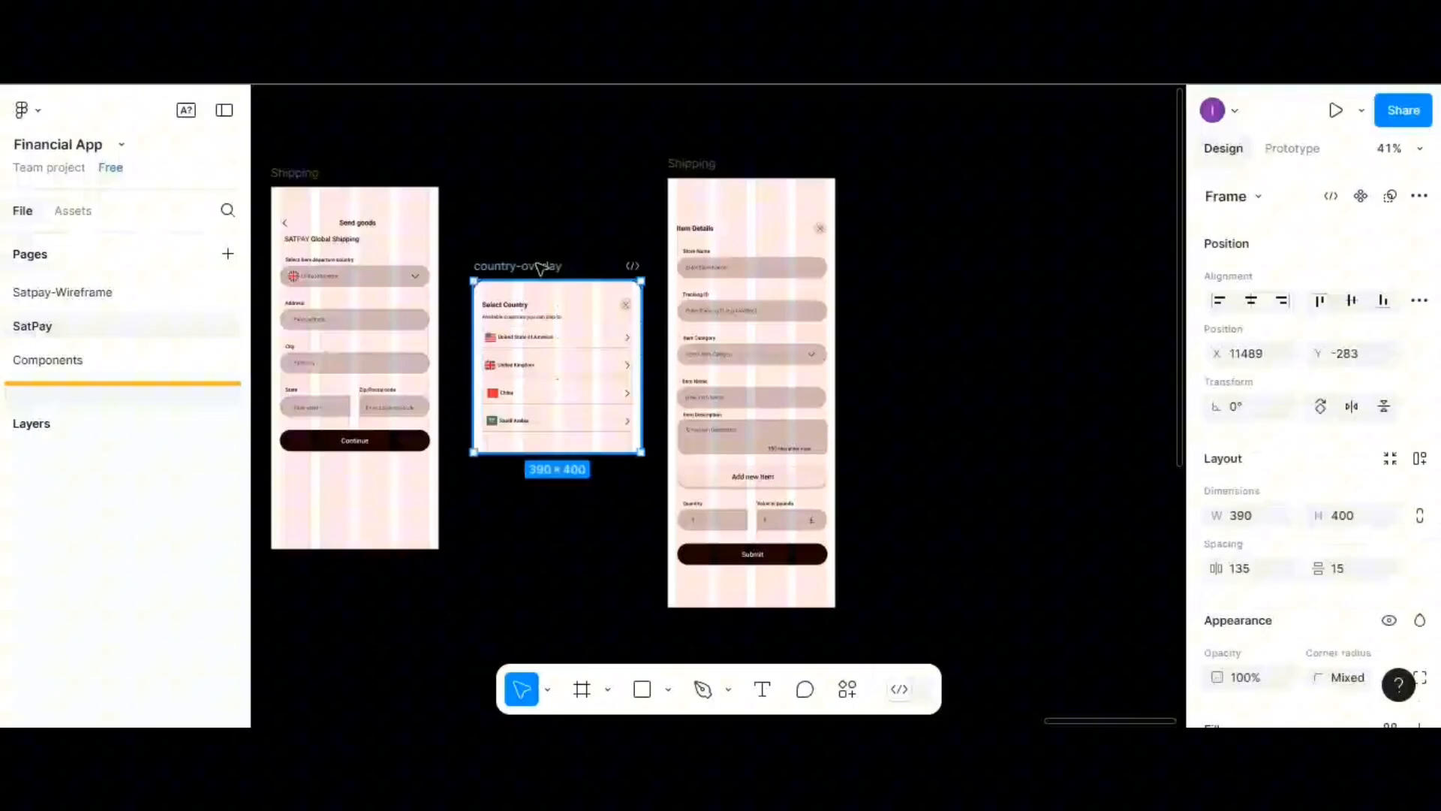
{"action": "left_click", "coordinate": [685, 173], "text": "shift"}
{"action": "left_click_drag", "start_coordinate": [685, 172], "coordinate": [1083, 177]}
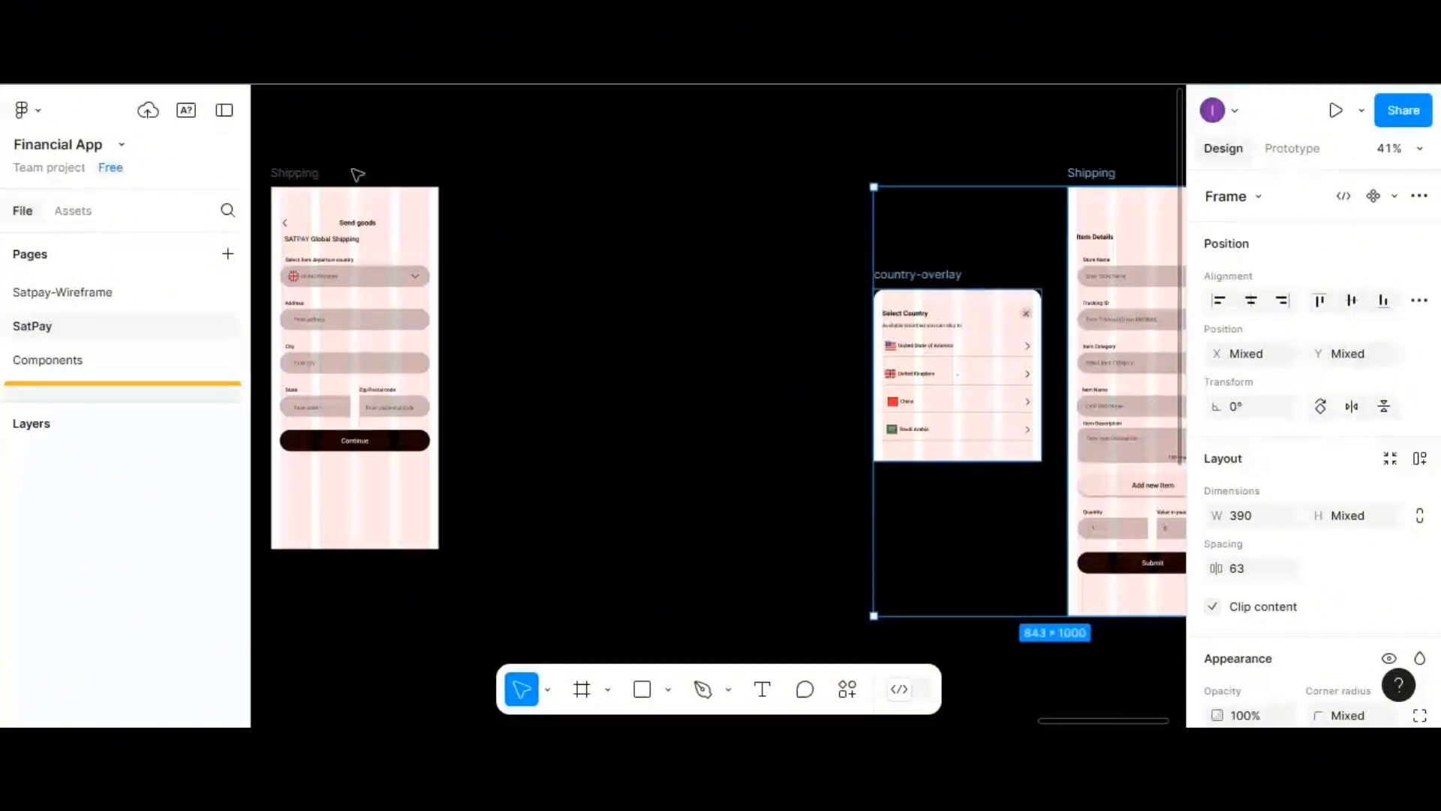
- Duplicate the Send goods Shipping frame twice, placing the copies in a row beside the original
{"action": "left_click", "coordinate": [312, 174]}
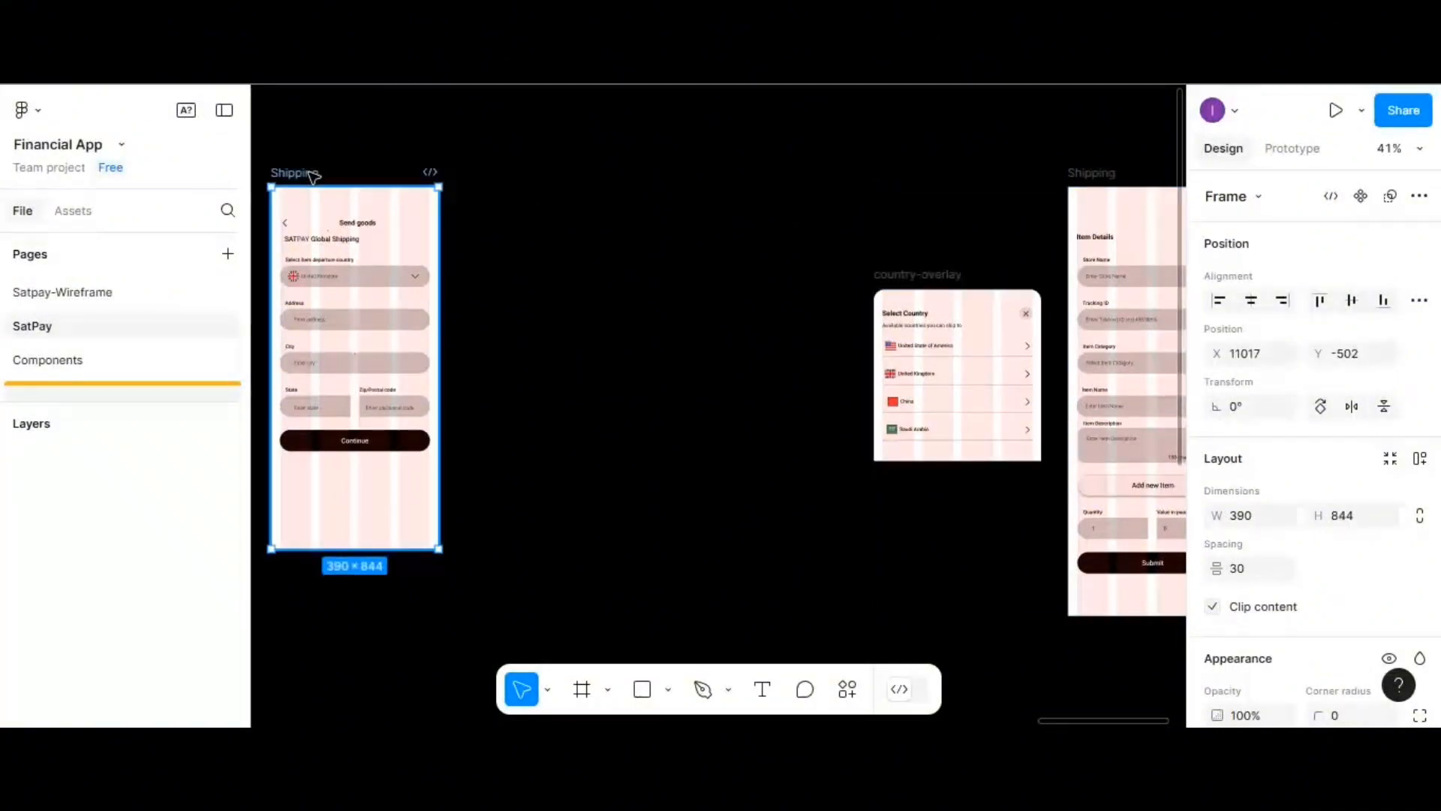
{"action": "left_click_drag", "start_coordinate": [321, 175], "coordinate": [685, 184]}
{"action": "scroll", "coordinate": [676, 217], "scroll_direction": "up", "scroll_amount": 2}
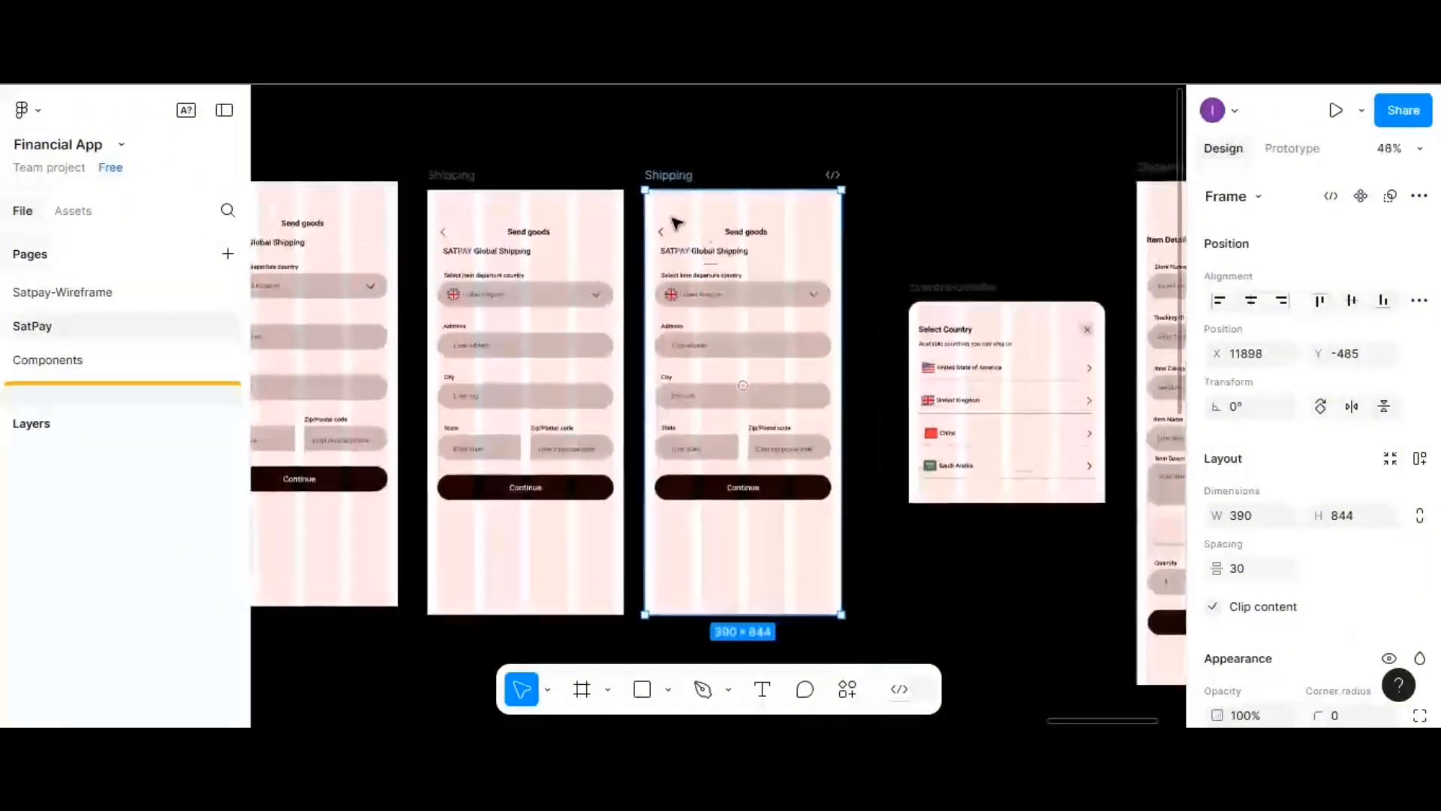
- Shift the country-overlay and Item Details frames further right and place a third copy of the Send goods screen in the gap
{"action": "scroll", "coordinate": [837, 222], "scroll_direction": "right", "scroll_amount": 5}
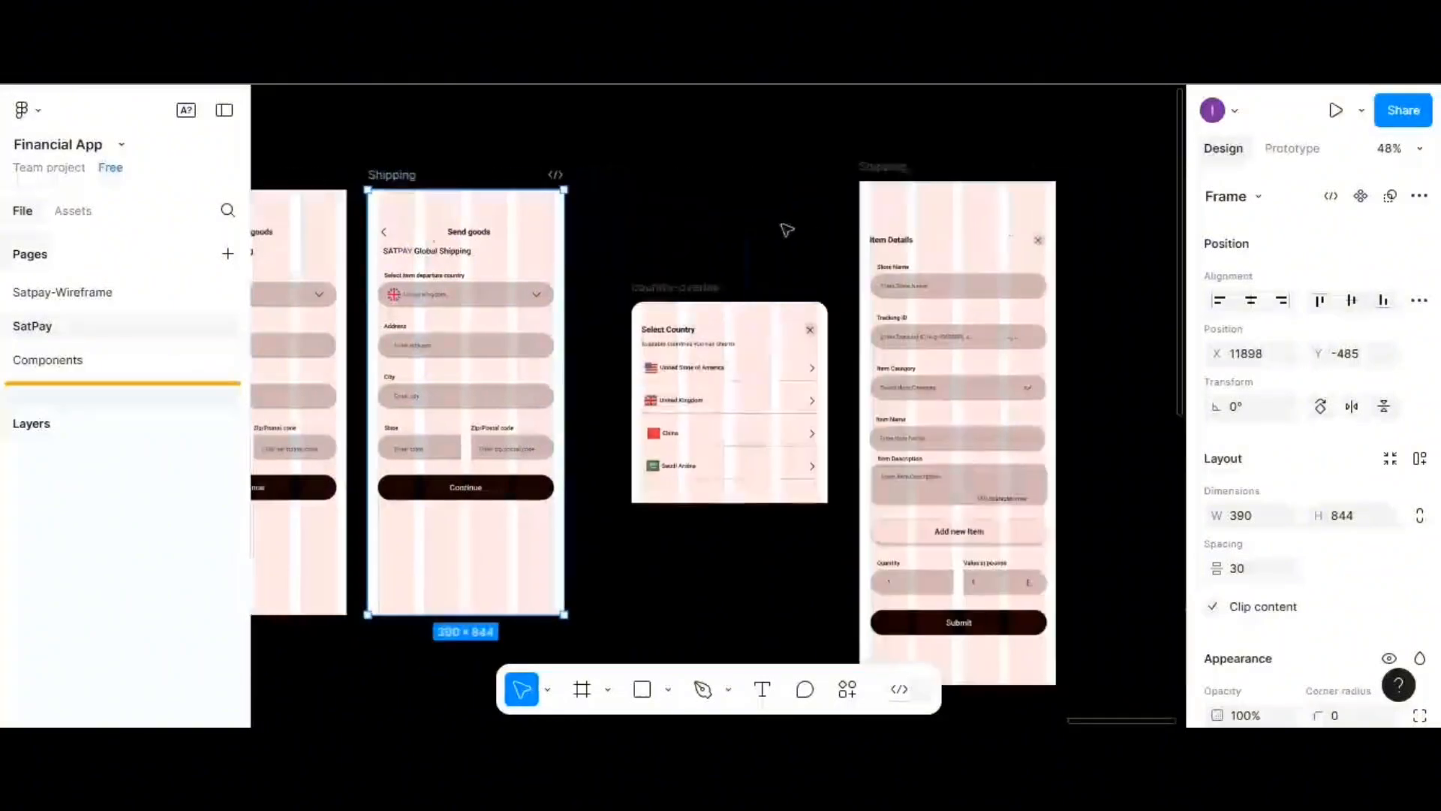
{"action": "left_click_drag", "start_coordinate": [698, 201], "coordinate": [1121, 625]}
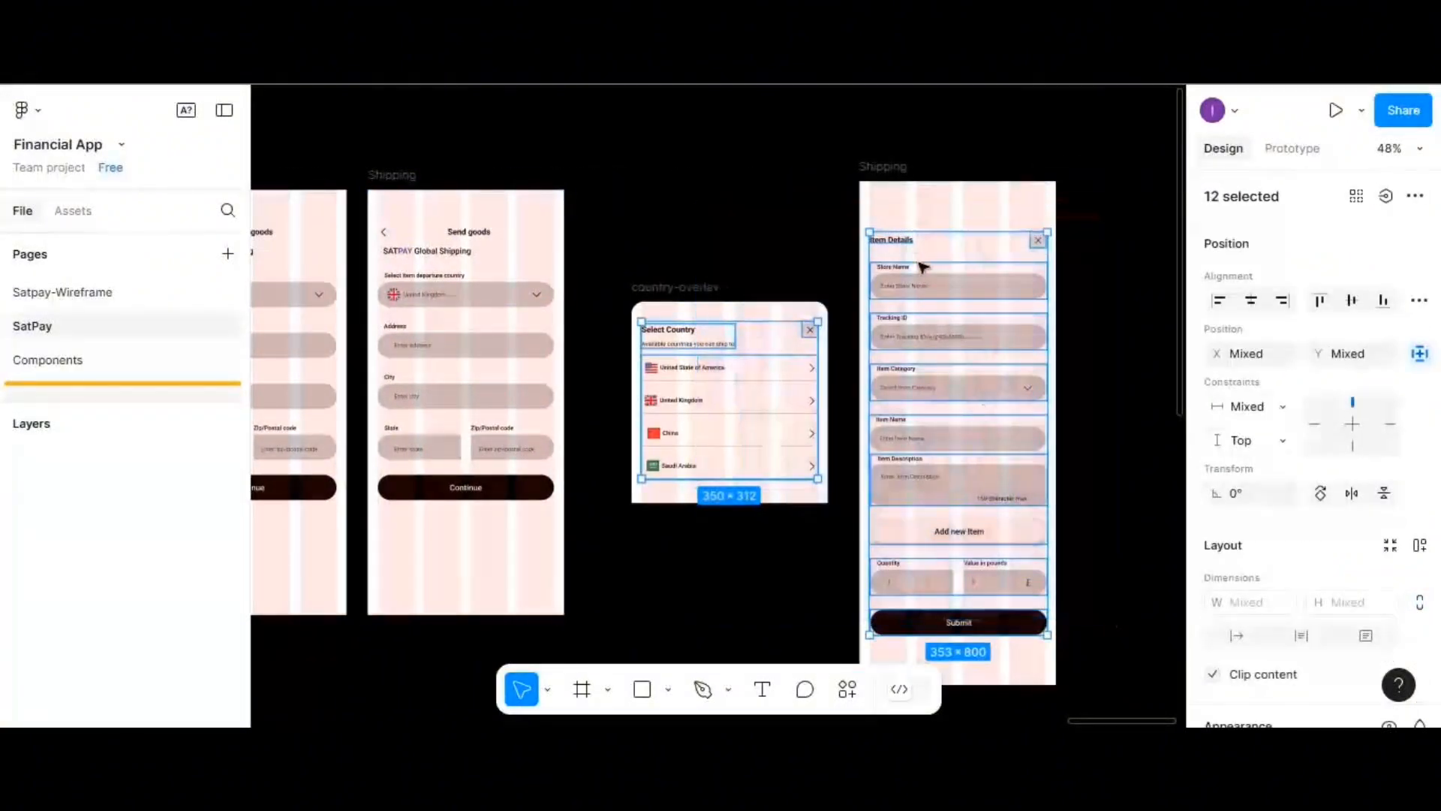
{"action": "left_click", "coordinate": [710, 287]}
{"action": "left_click", "coordinate": [883, 168], "text": "shift"}
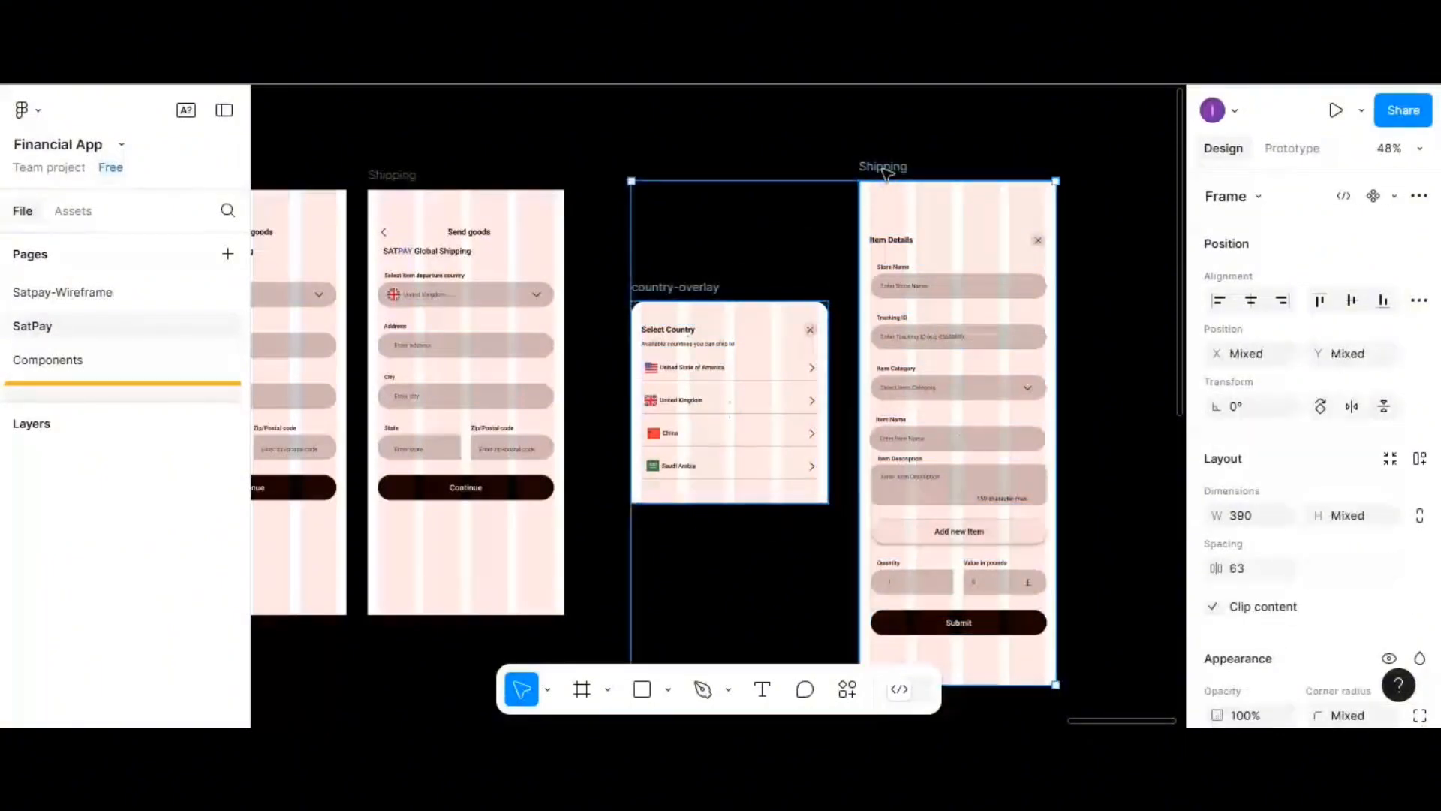
{"action": "left_click_drag", "start_coordinate": [884, 170], "coordinate": [1161, 177]}
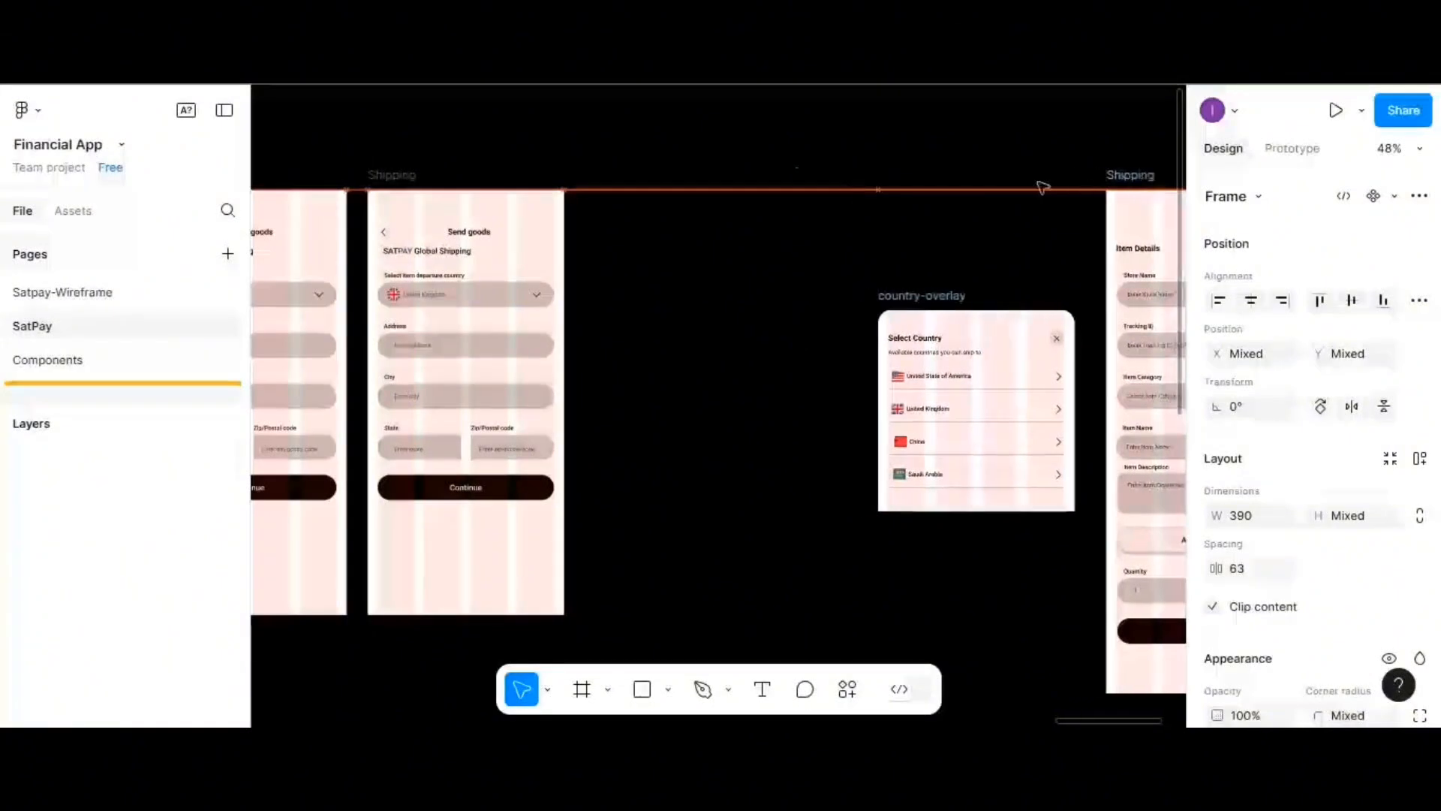
{"action": "left_click", "coordinate": [409, 177]}
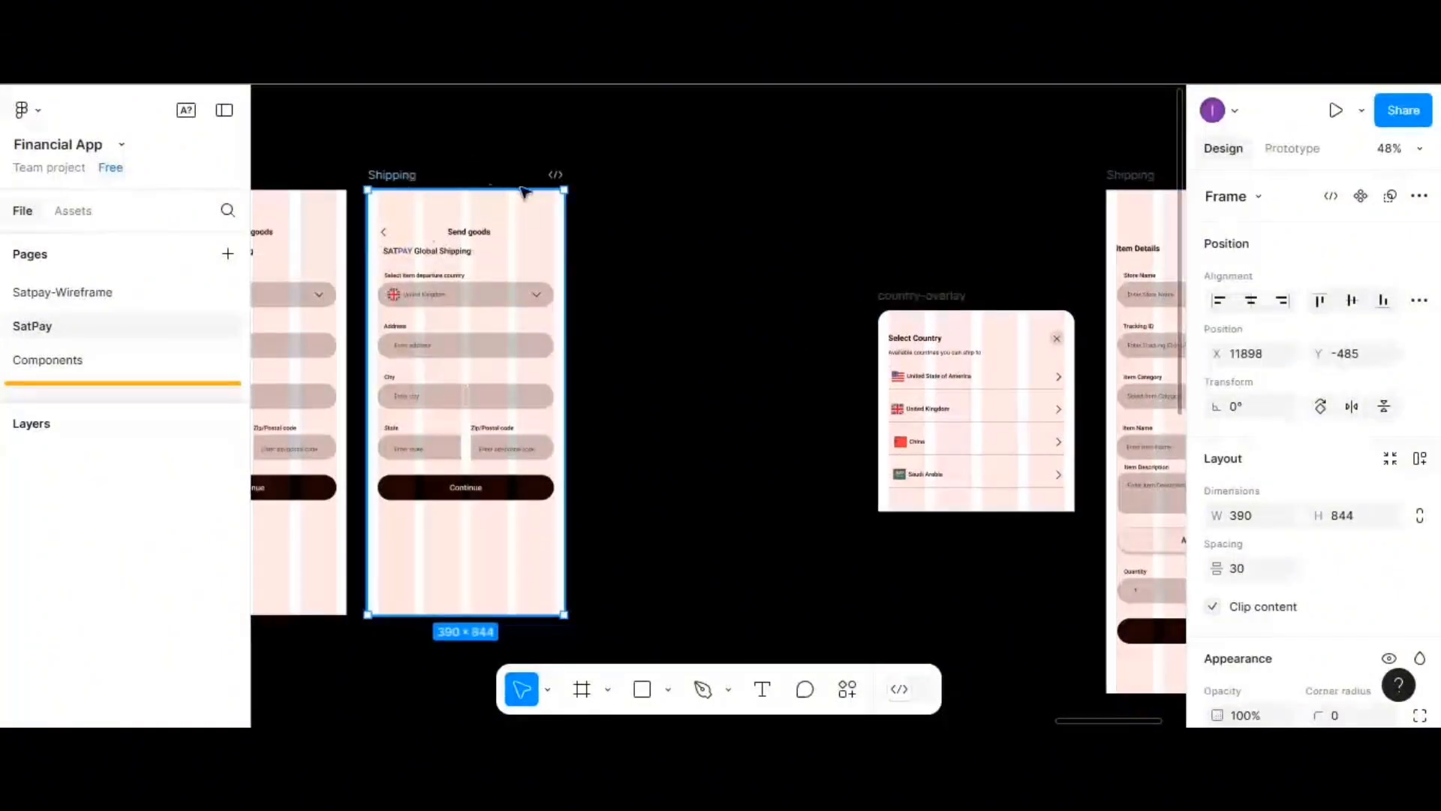
{"action": "left_click_drag", "start_coordinate": [409, 177], "coordinate": [658, 176]}
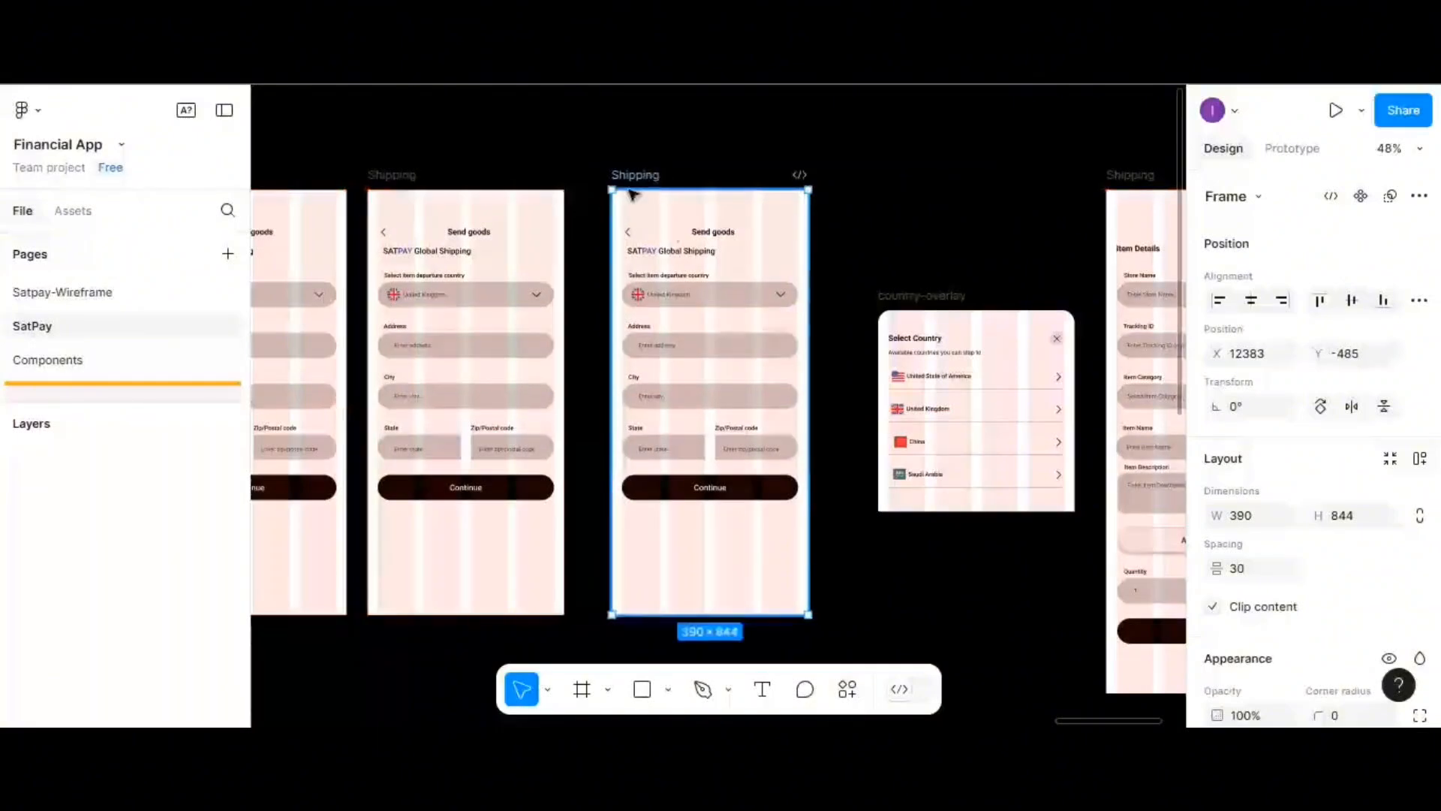
- Rename the three copied Send goods frames, in order, as United-state, china and Saudi Arabia
{"action": "scroll", "coordinate": [539, 233], "scroll_direction": "left", "scroll_amount": 5}
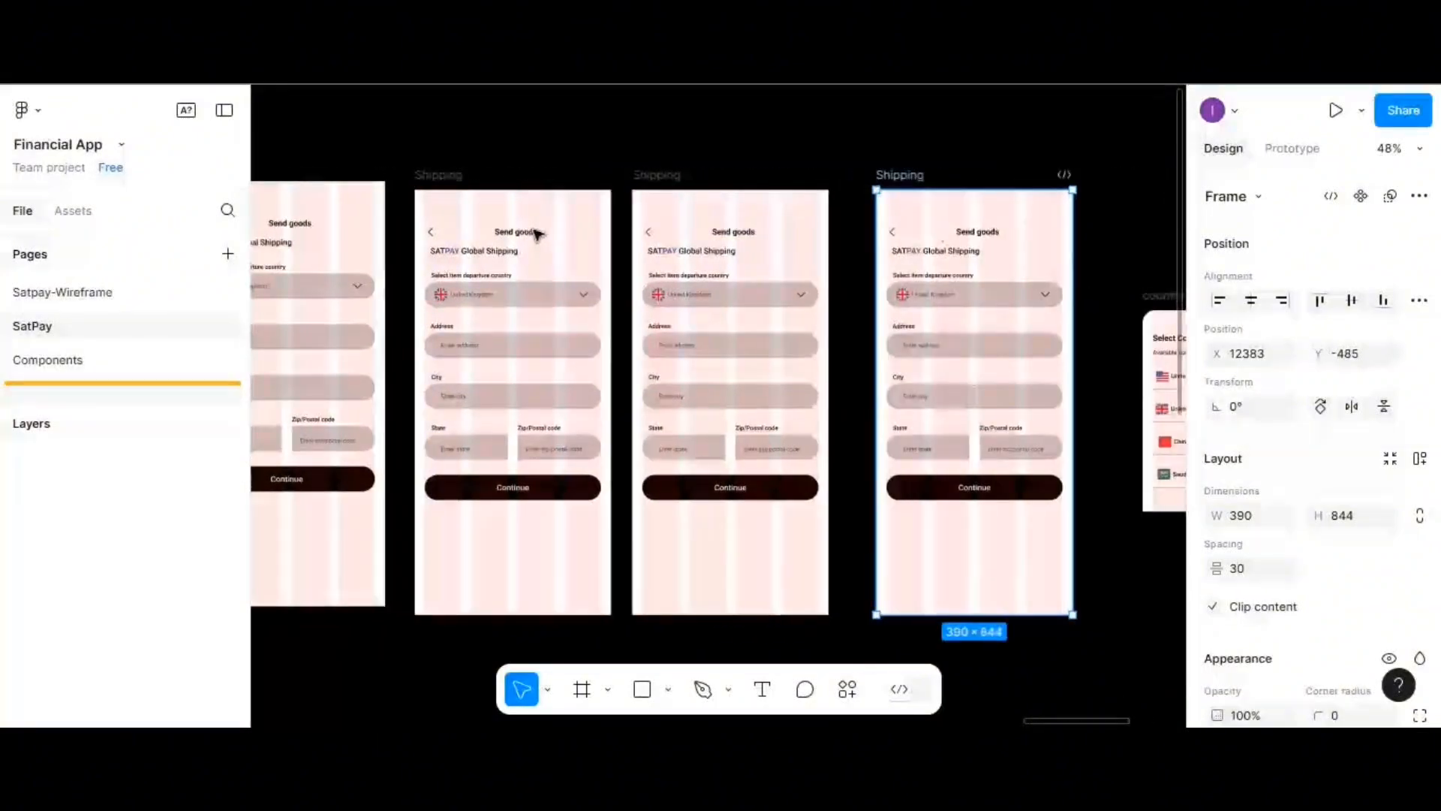
{"action": "double_click", "coordinate": [451, 175]}
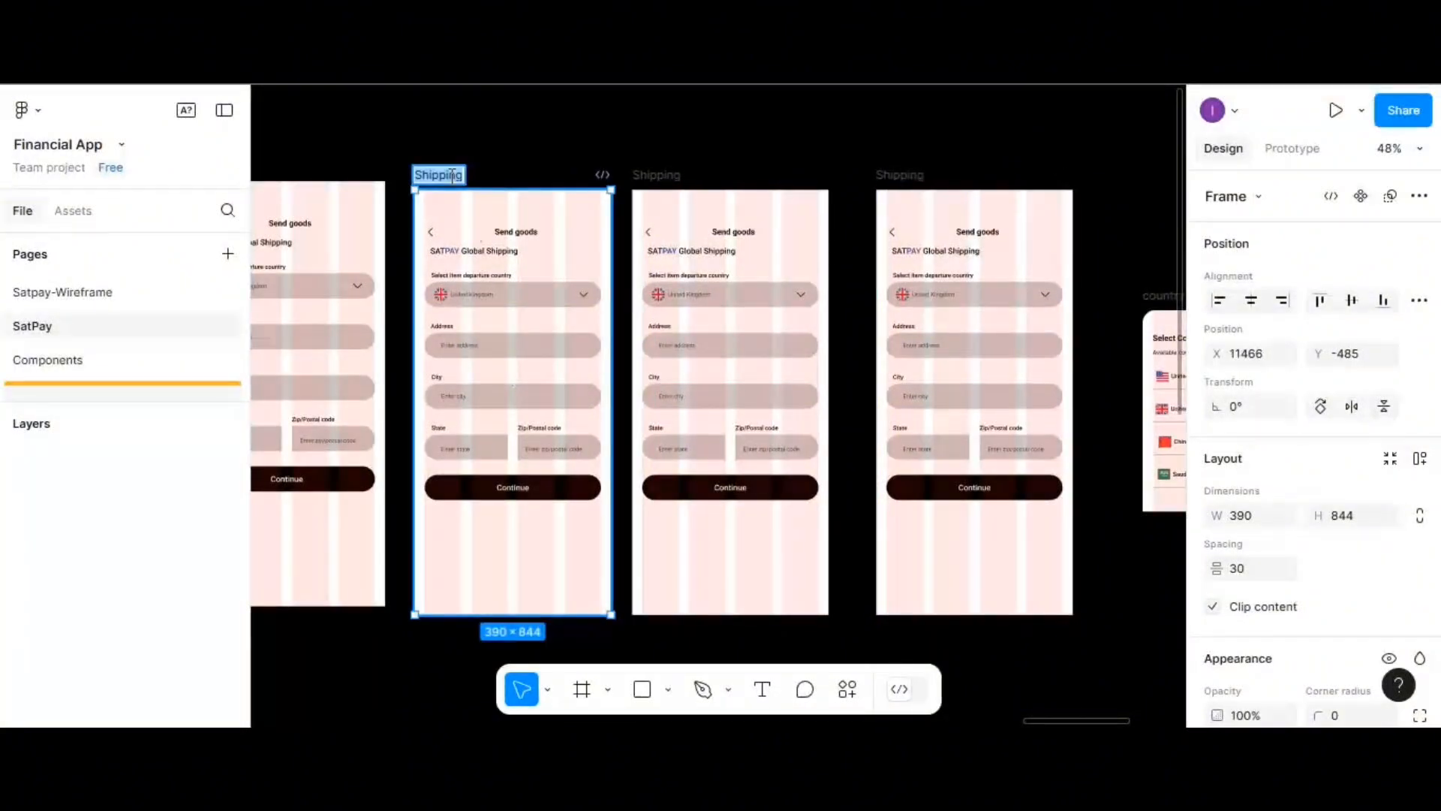
{"action": "type", "text": "United-state"}
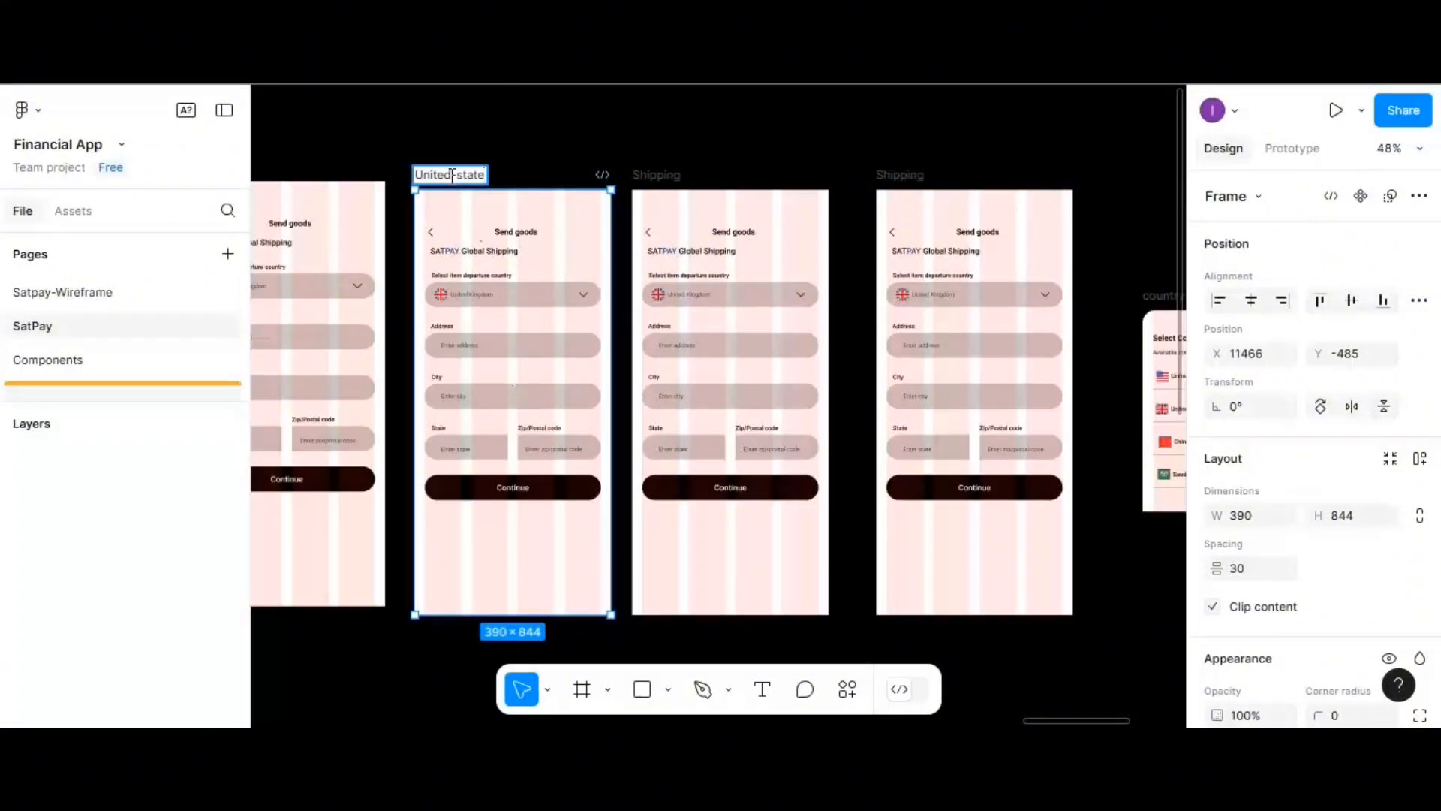
{"action": "double_click", "coordinate": [656, 175]}
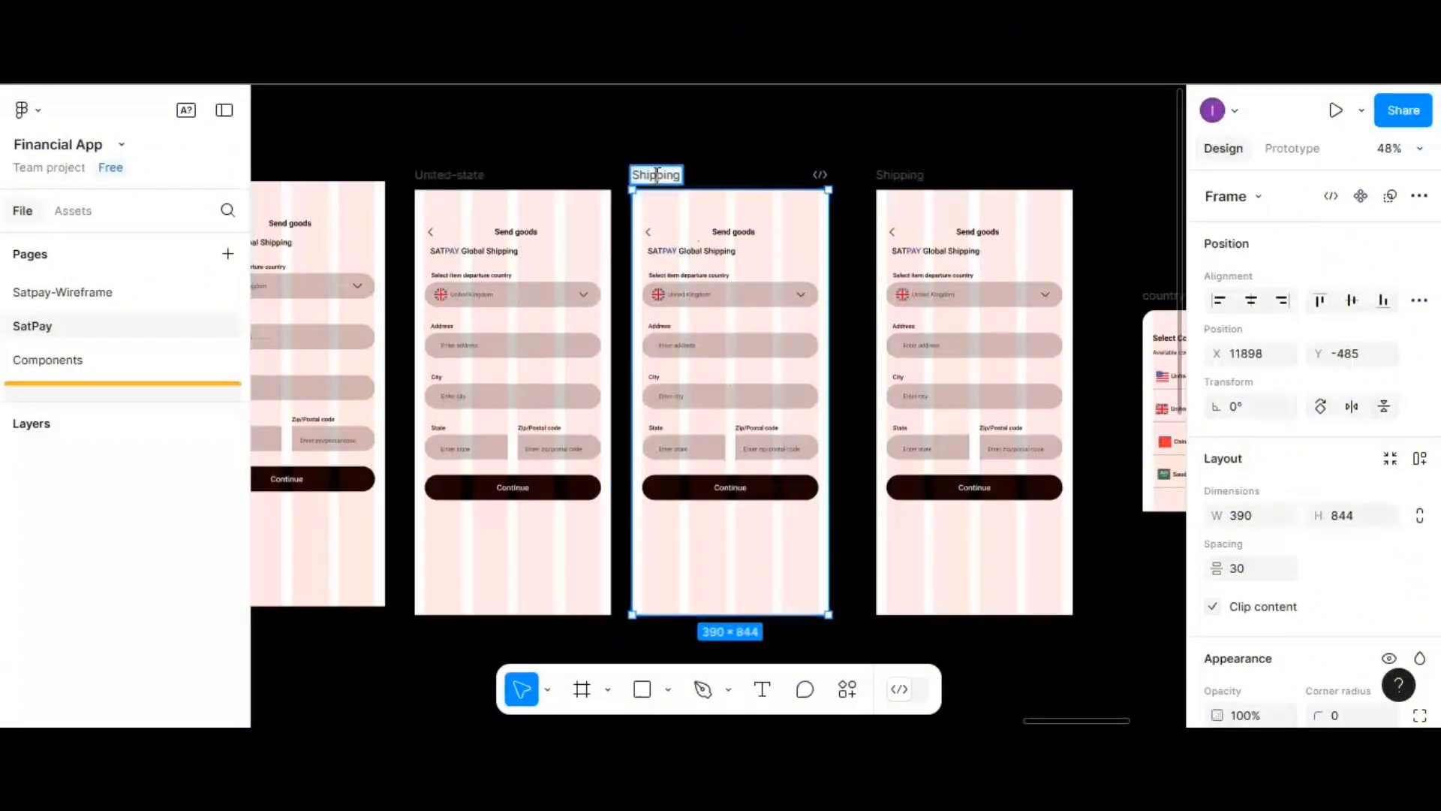
{"action": "type", "text": "china"}
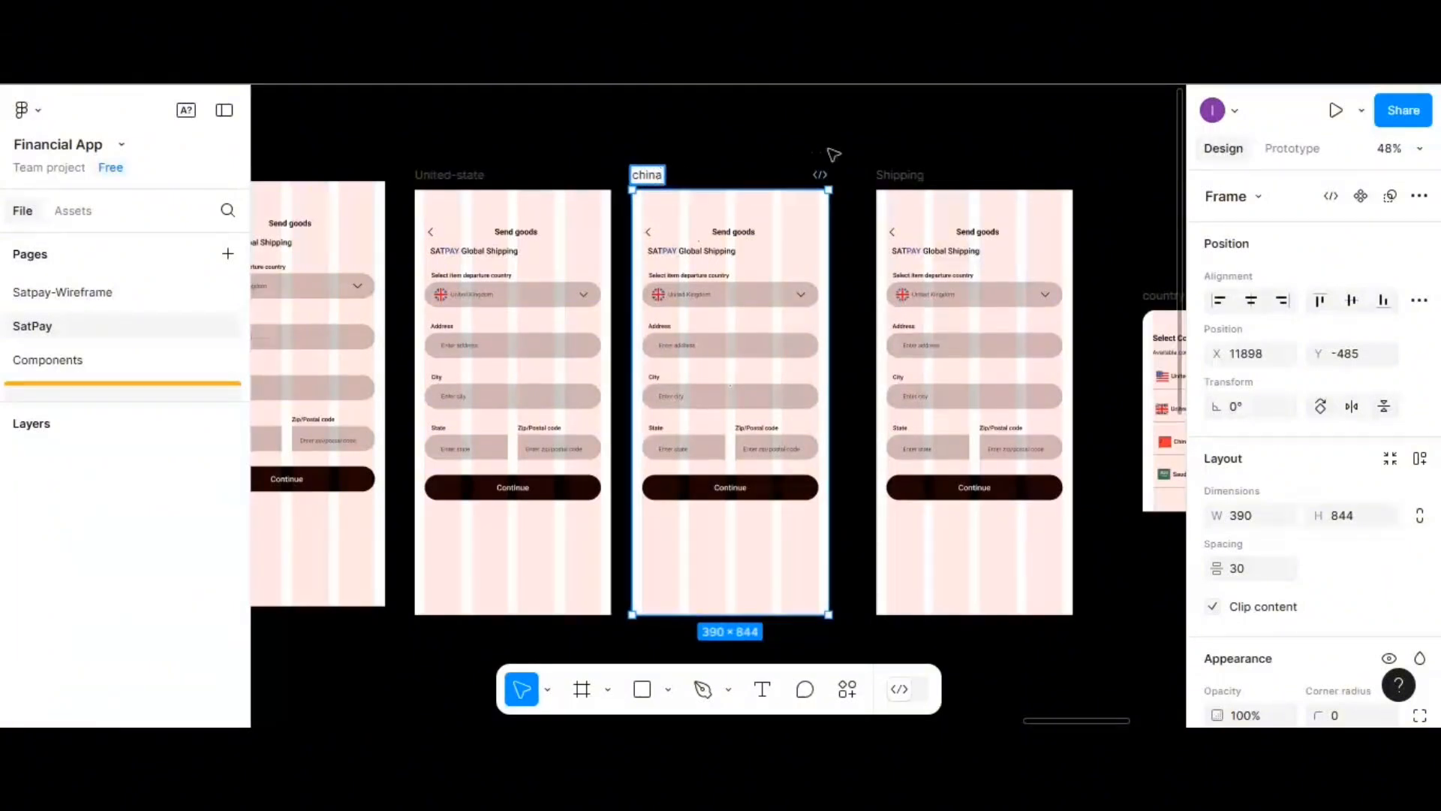
{"action": "double_click", "coordinate": [900, 174]}
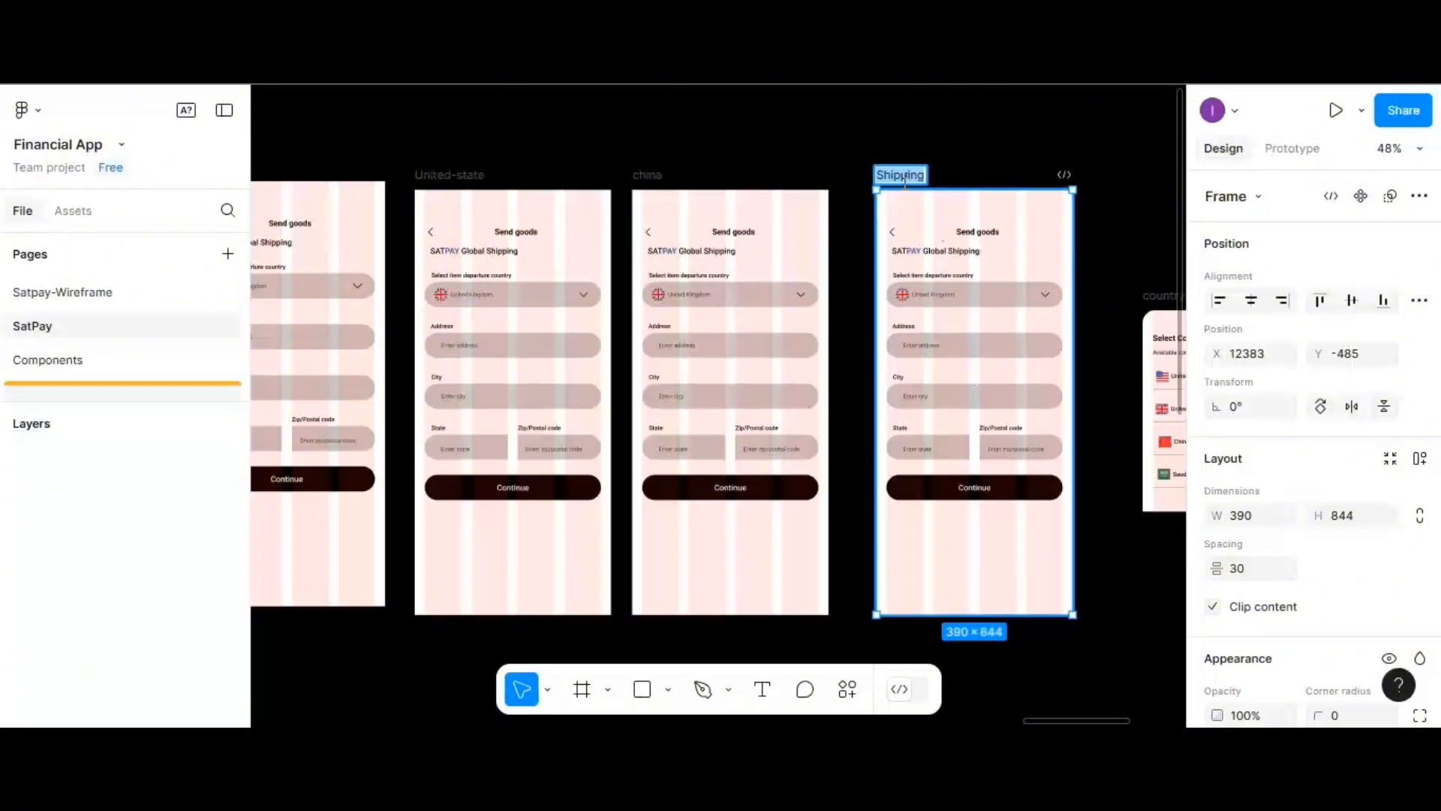
{"action": "type", "text": "Saudi Arabia"}
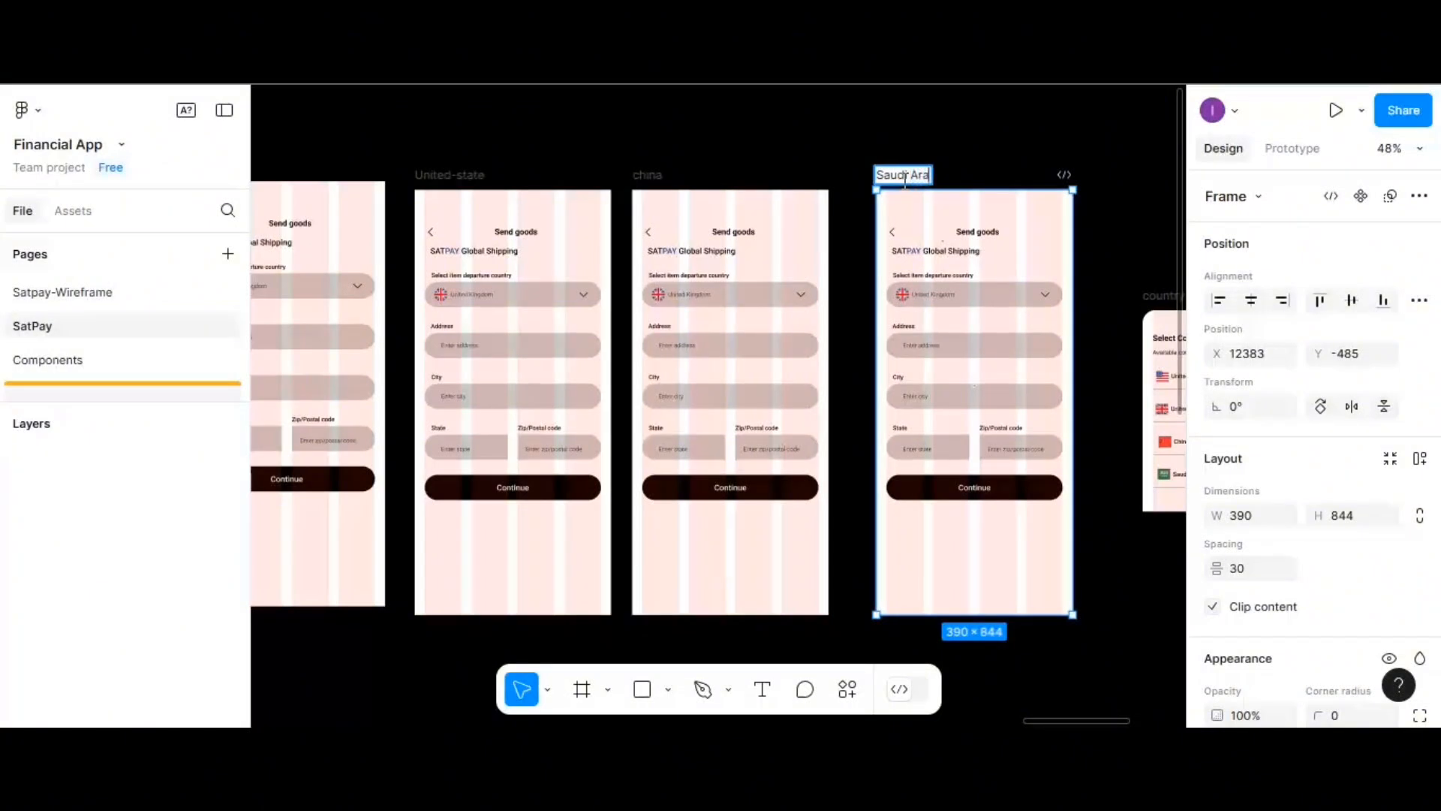
{"action": "left_click", "coordinate": [960, 225]}
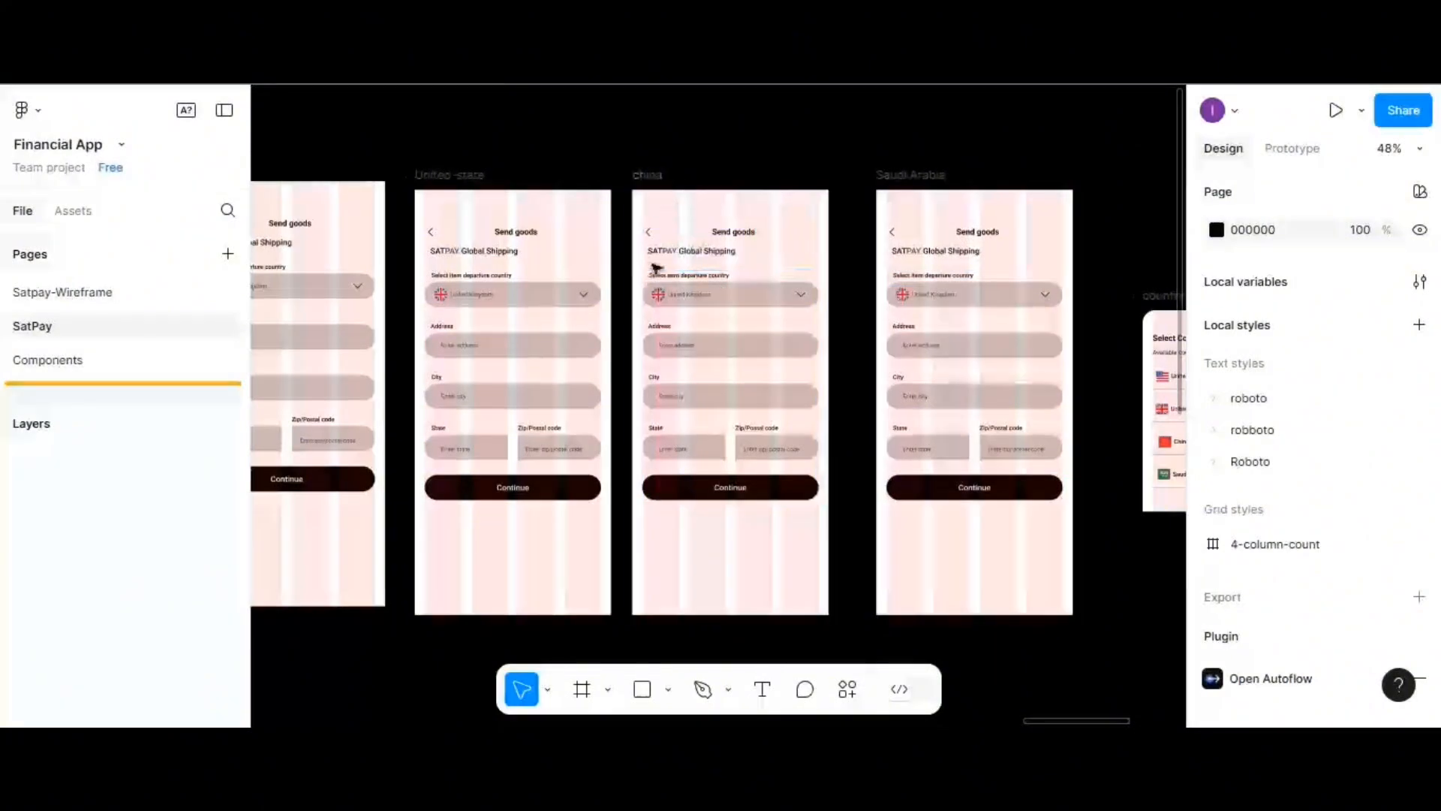
- Delete the British flag image from the departure country field in the United-state frame
{"action": "scroll", "coordinate": [598, 312], "scroll_direction": "up", "scroll_amount": 1, "text": "ctrl"}
{"action": "scroll", "coordinate": [598, 312], "scroll_direction": "up", "scroll_amount": 5, "text": "ctrl"}
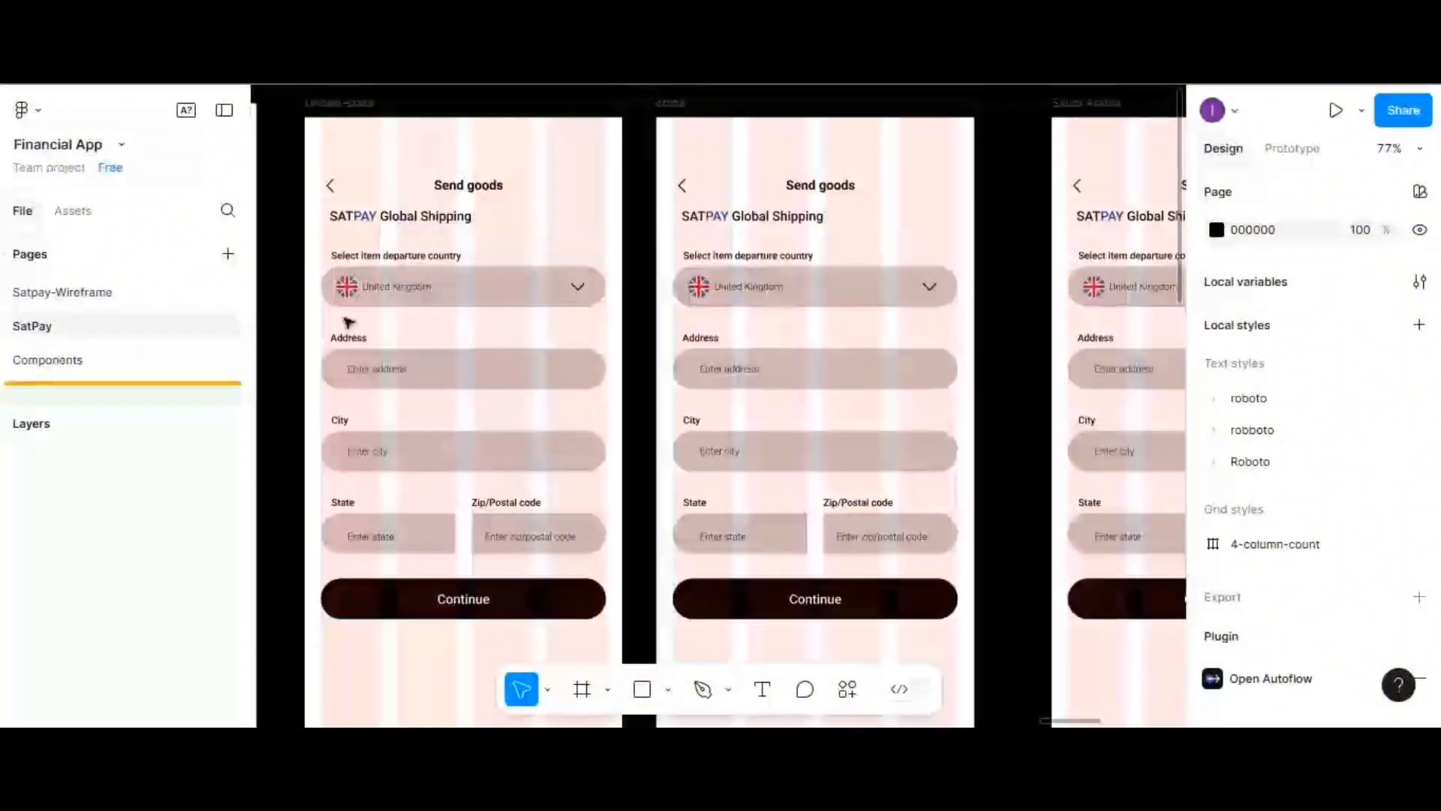
{"action": "scroll", "coordinate": [416, 331], "scroll_direction": "left", "scroll_amount": 2}
{"action": "scroll", "coordinate": [417, 331], "scroll_direction": "left", "scroll_amount": 4}
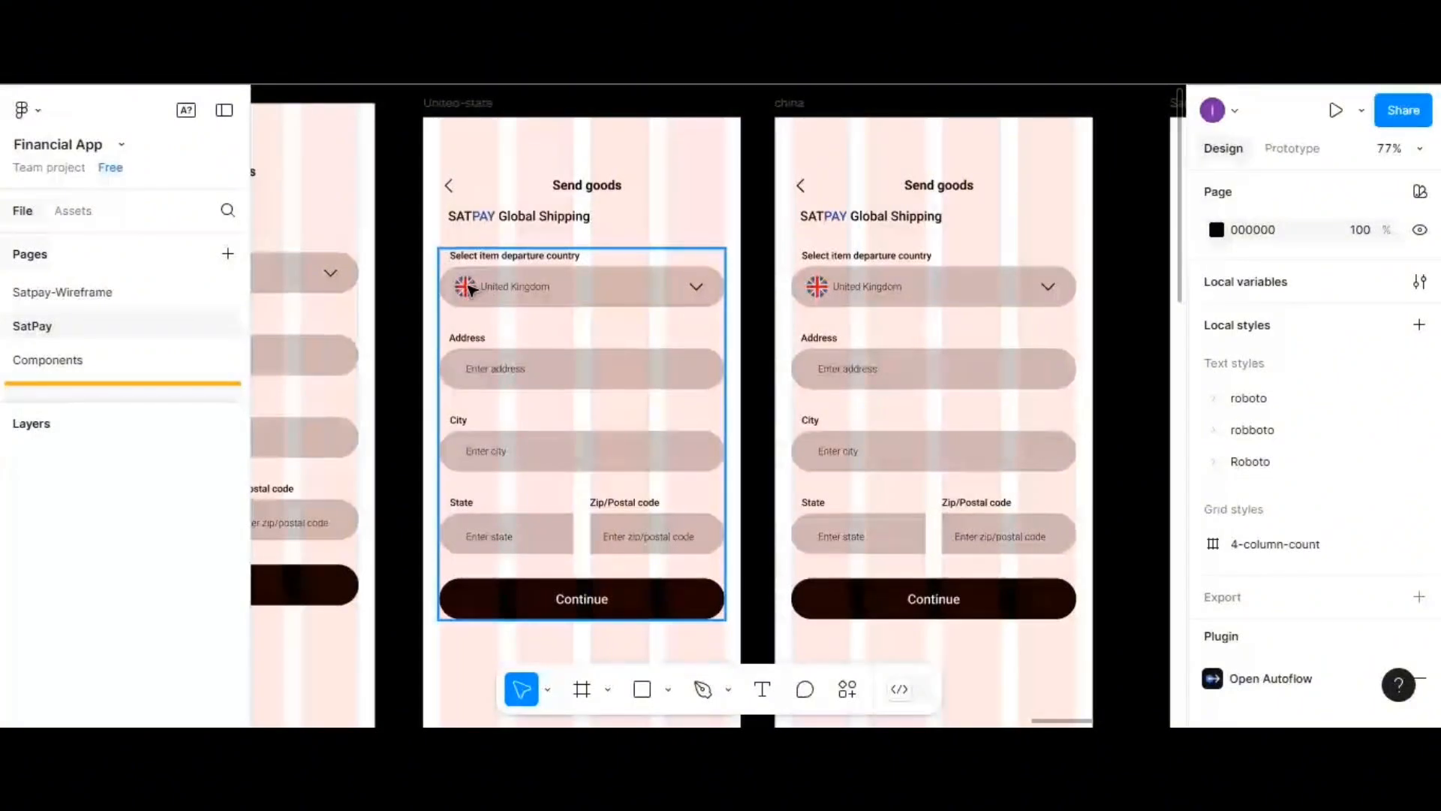
{"action": "left_click", "coordinate": [467, 295]}
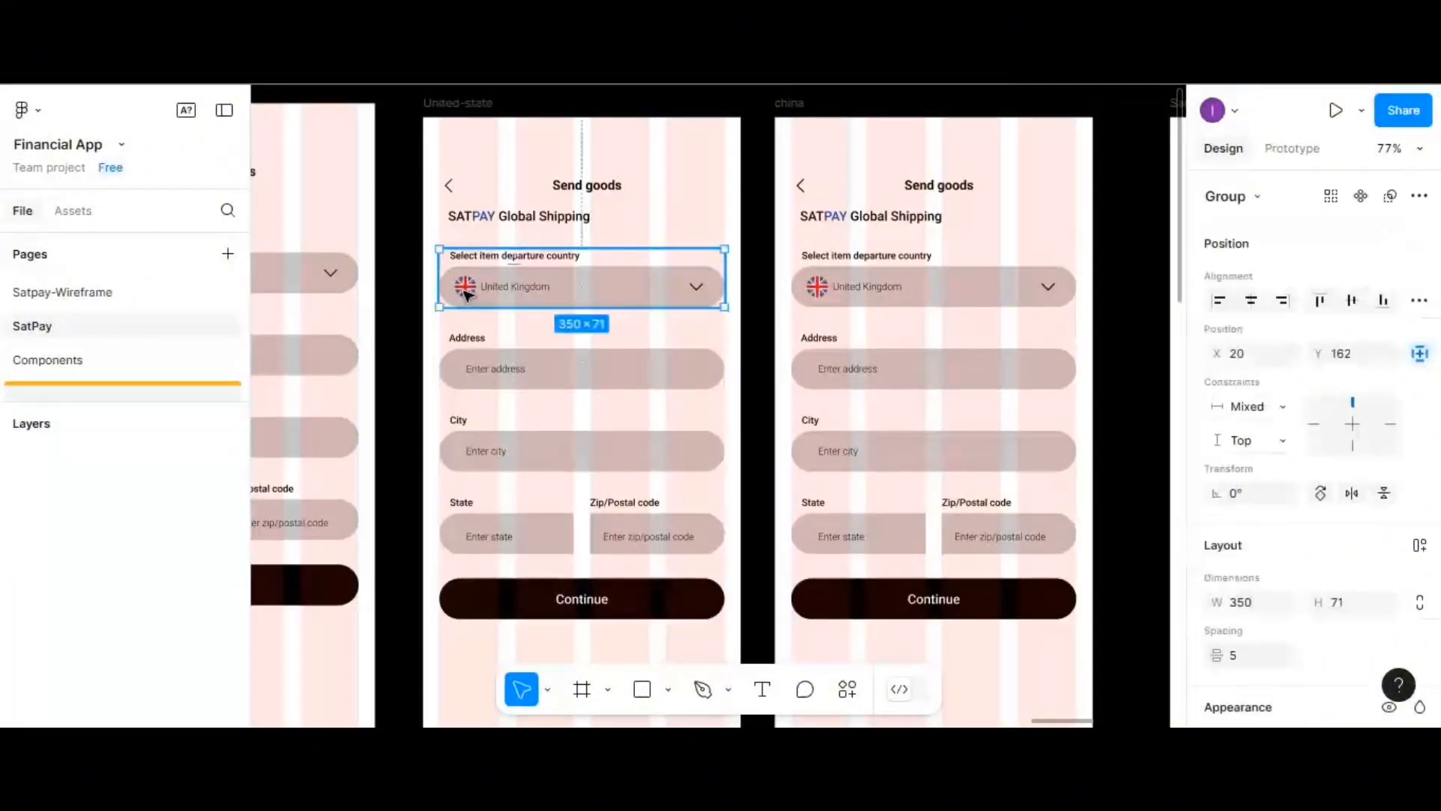
{"action": "double_click", "coordinate": [467, 294]}
{"action": "double_click", "coordinate": [467, 294]}
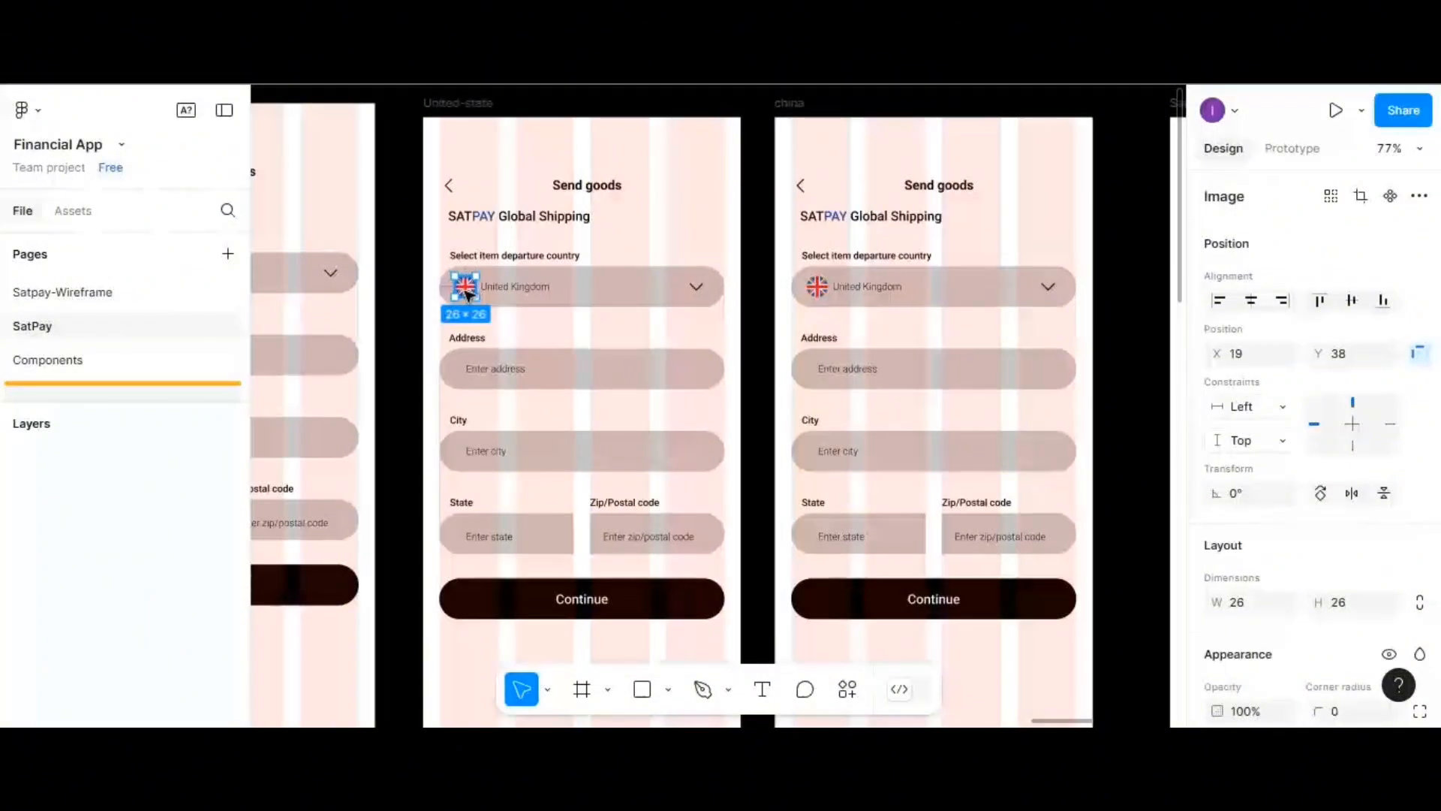
{"action": "key", "text": "Delete"}
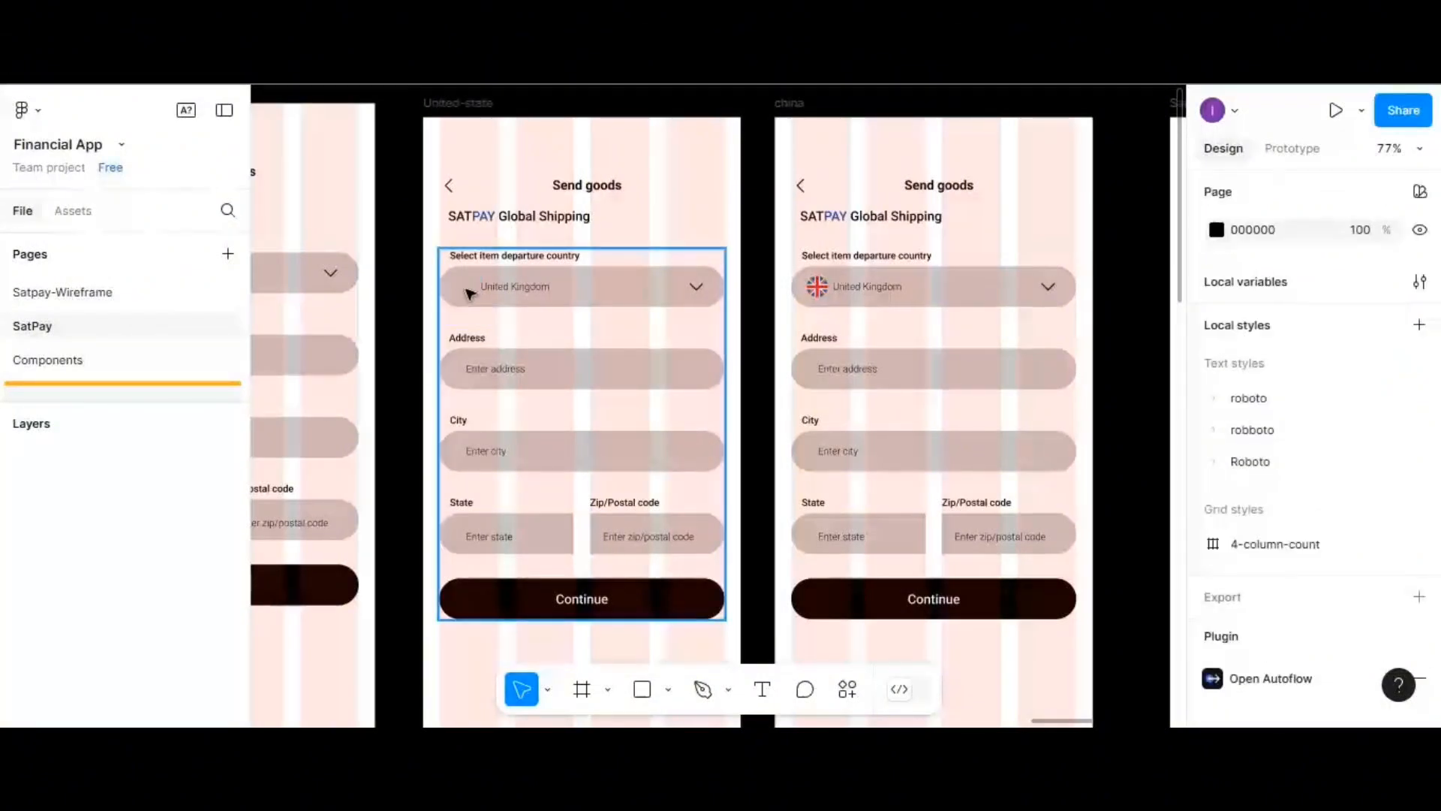
- Replace the country name in the United-state frame's departure country field with "United State"
{"action": "double_click", "coordinate": [505, 290]}
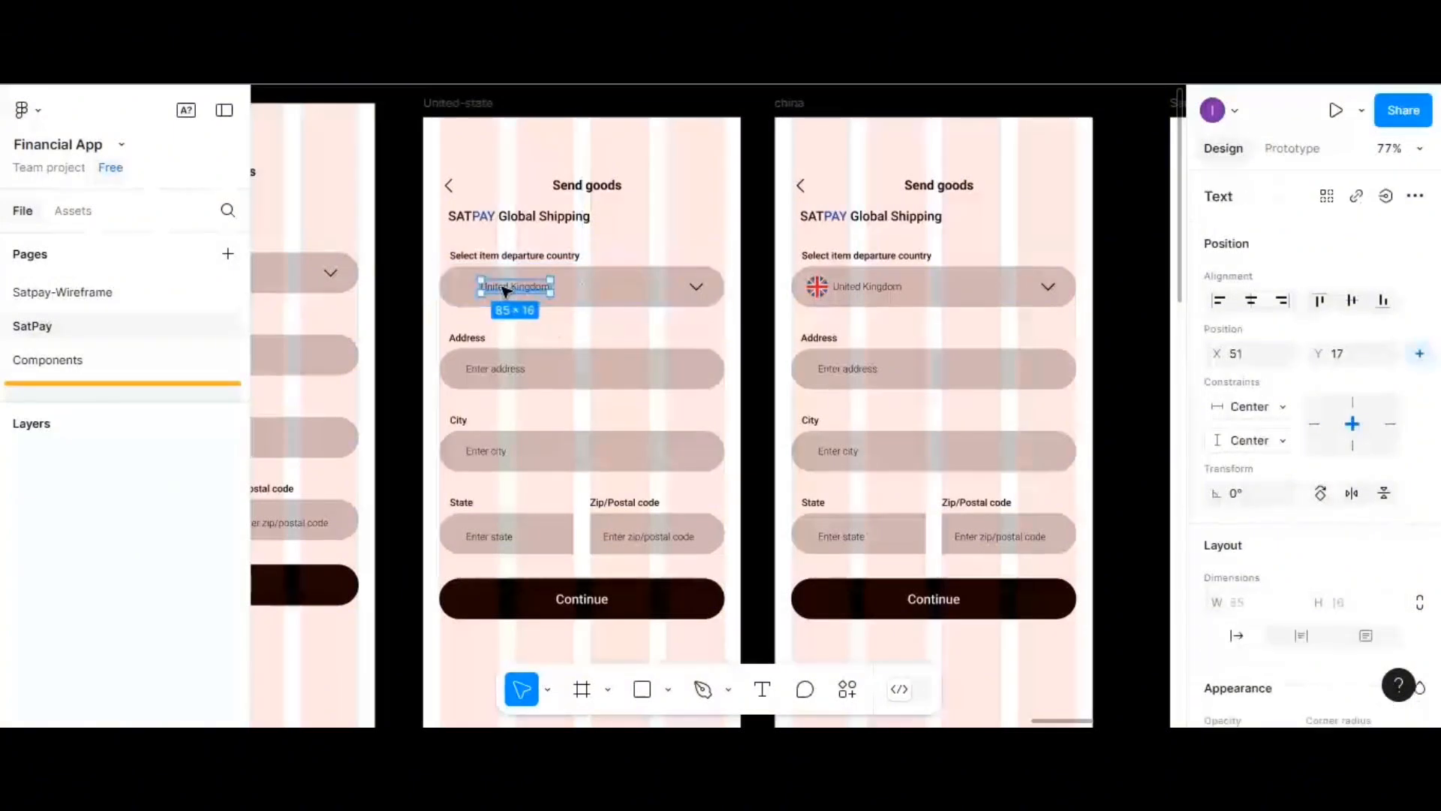
{"action": "double_click", "coordinate": [505, 291]}
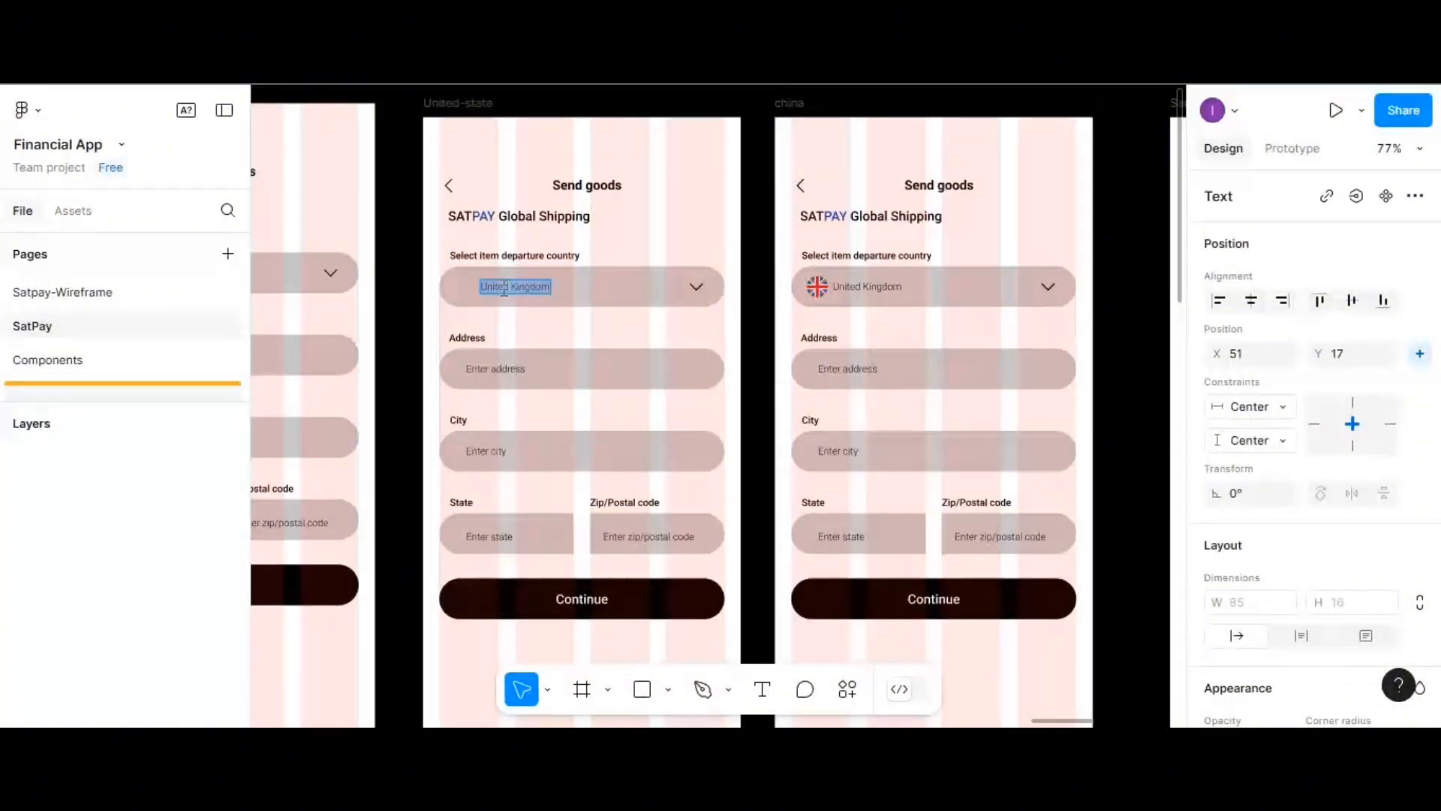
{"action": "key", "text": "BackSpace"}
{"action": "type", "text": "Unite"}
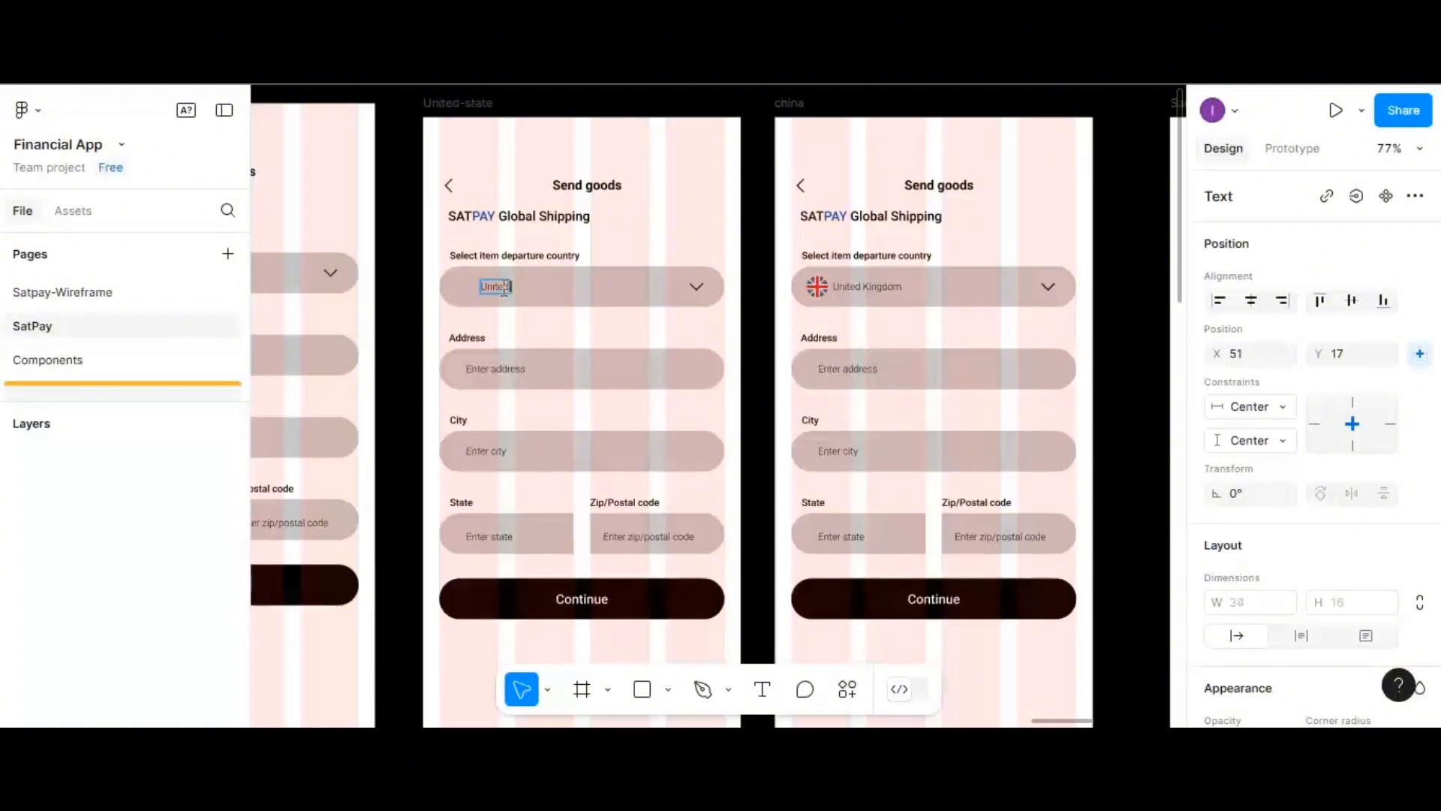
{"action": "type", "text": "d State"}
{"action": "key", "text": "Escape"}
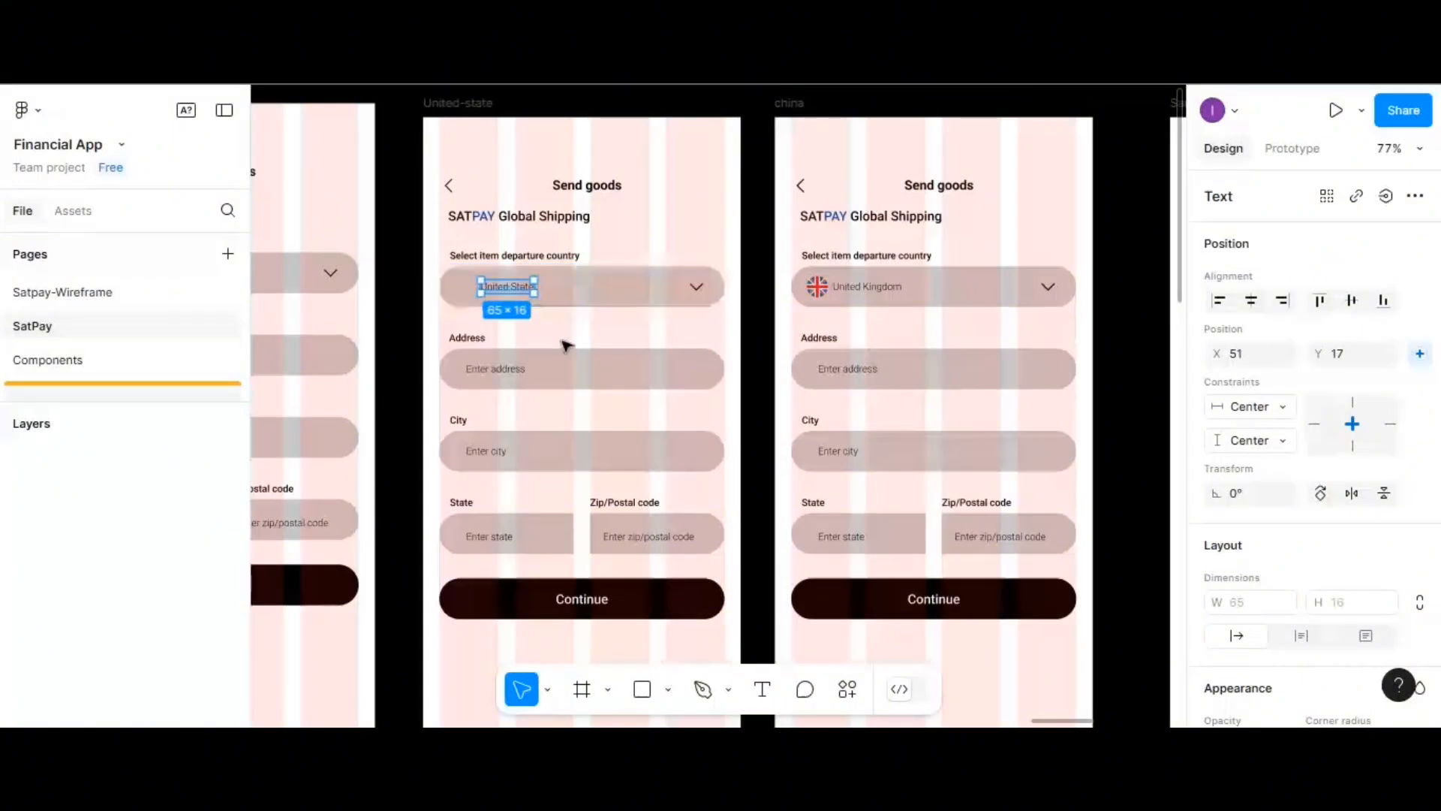
- Search the Flaticon plugin for "us flag" and insert the round United States flag icon into the United-state frame
{"action": "right_click", "coordinate": [563, 338]}
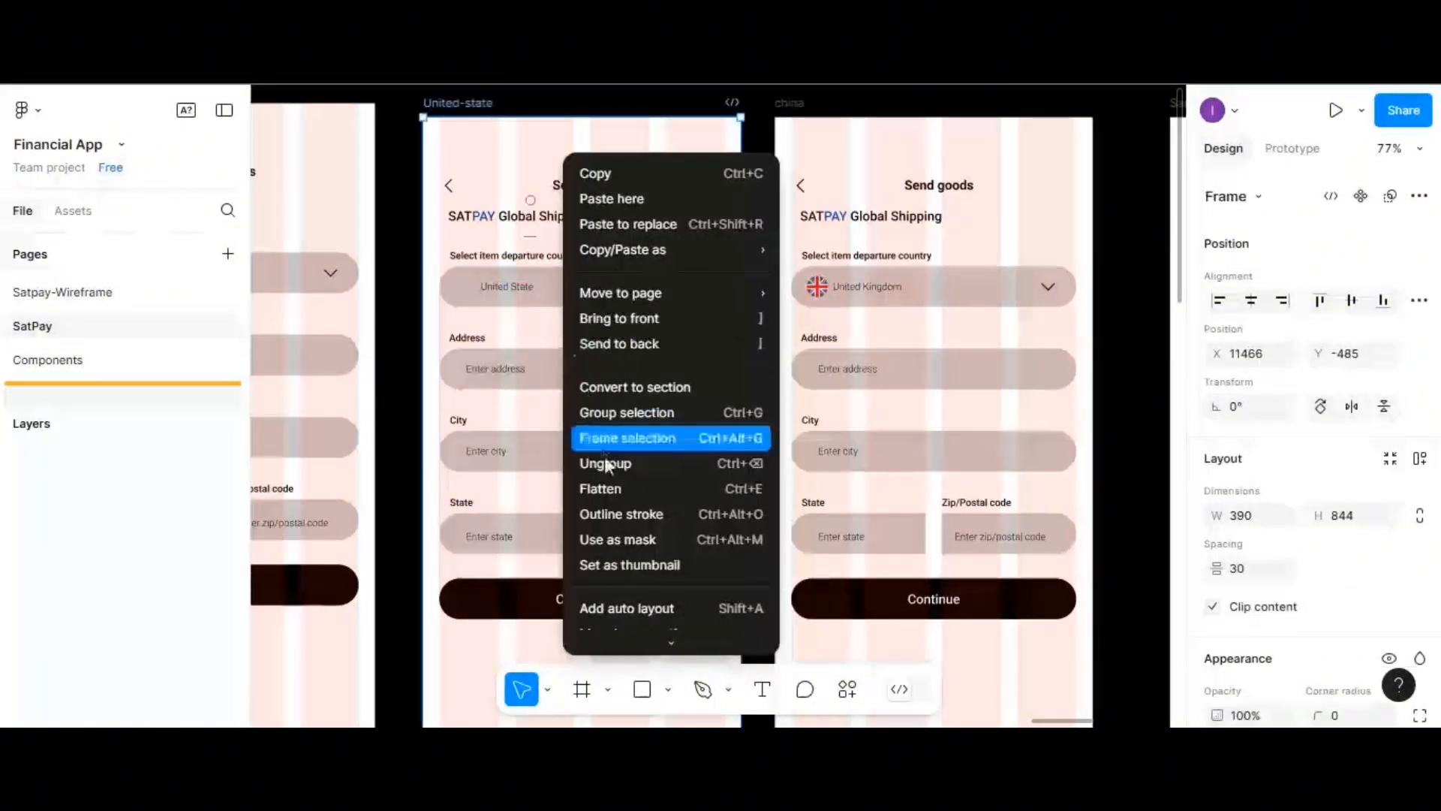
{"action": "scroll", "coordinate": [607, 459], "scroll_direction": "down", "scroll_amount": 1}
{"action": "scroll", "coordinate": [605, 458], "scroll_direction": "down", "scroll_amount": 1}
{"action": "mouse_move", "coordinate": [605, 575]}
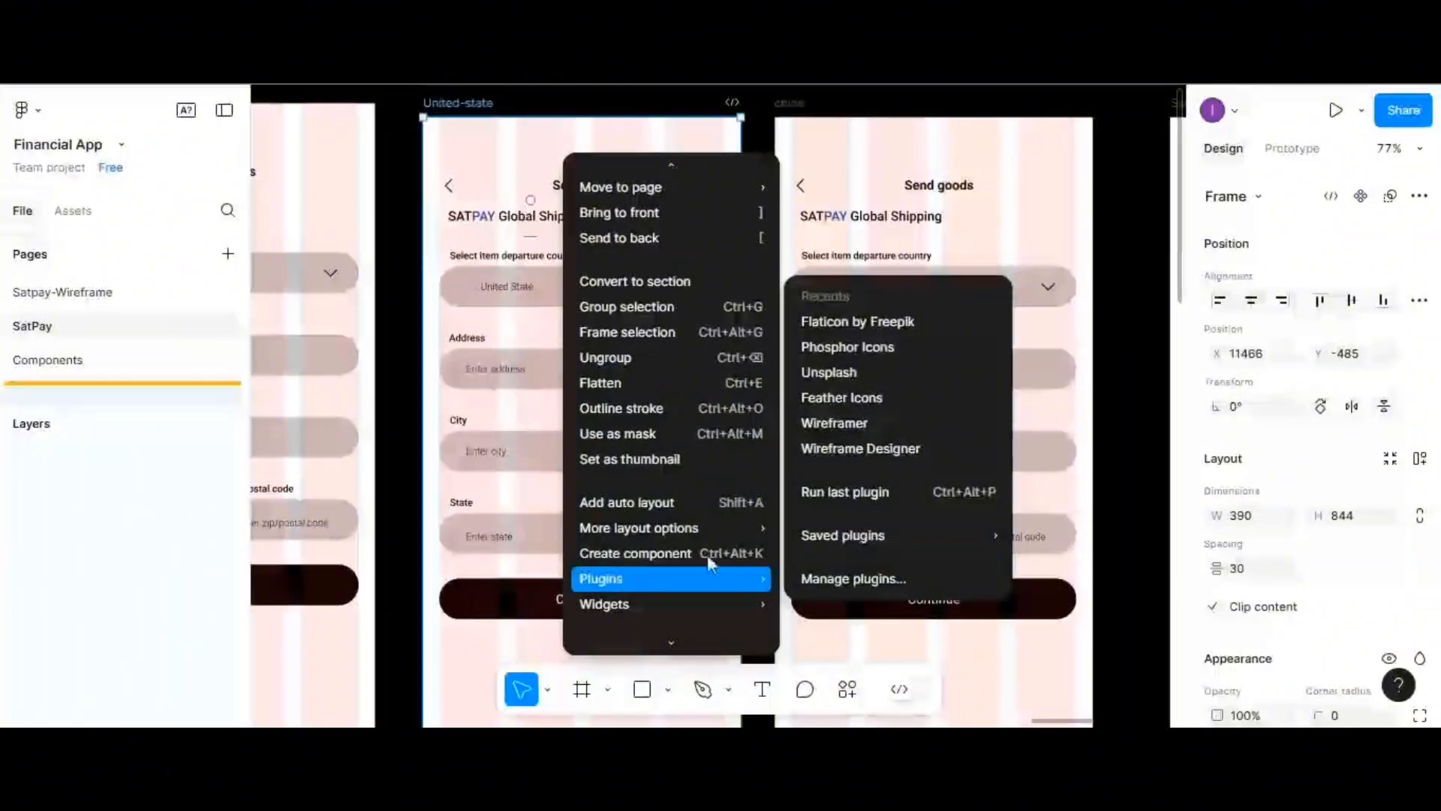
{"action": "left_click", "coordinate": [835, 329]}
{"action": "left_click", "coordinate": [753, 266]}
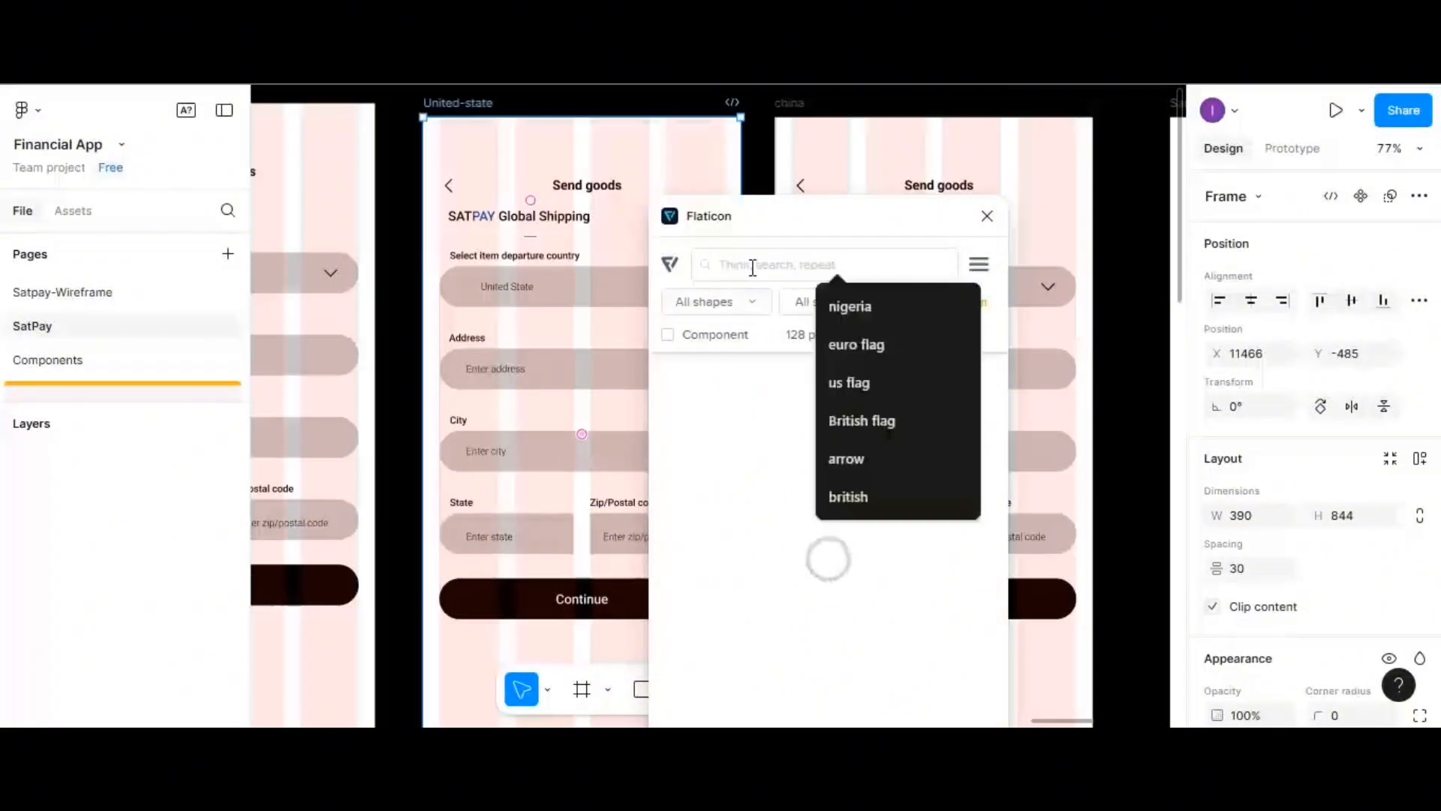
{"action": "type", "text": "us"}
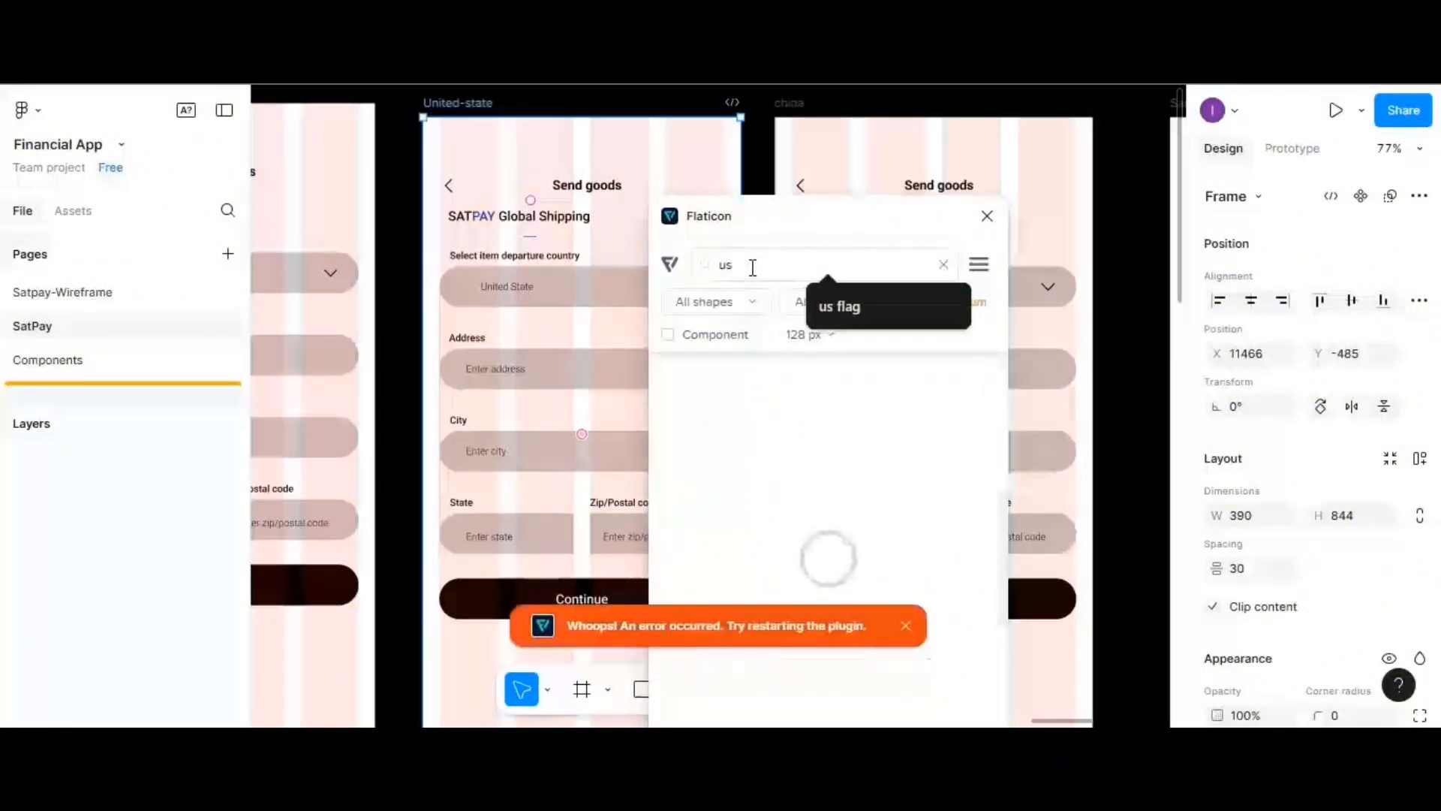
{"action": "scroll", "coordinate": [795, 476], "scroll_direction": "down", "scroll_amount": 10}
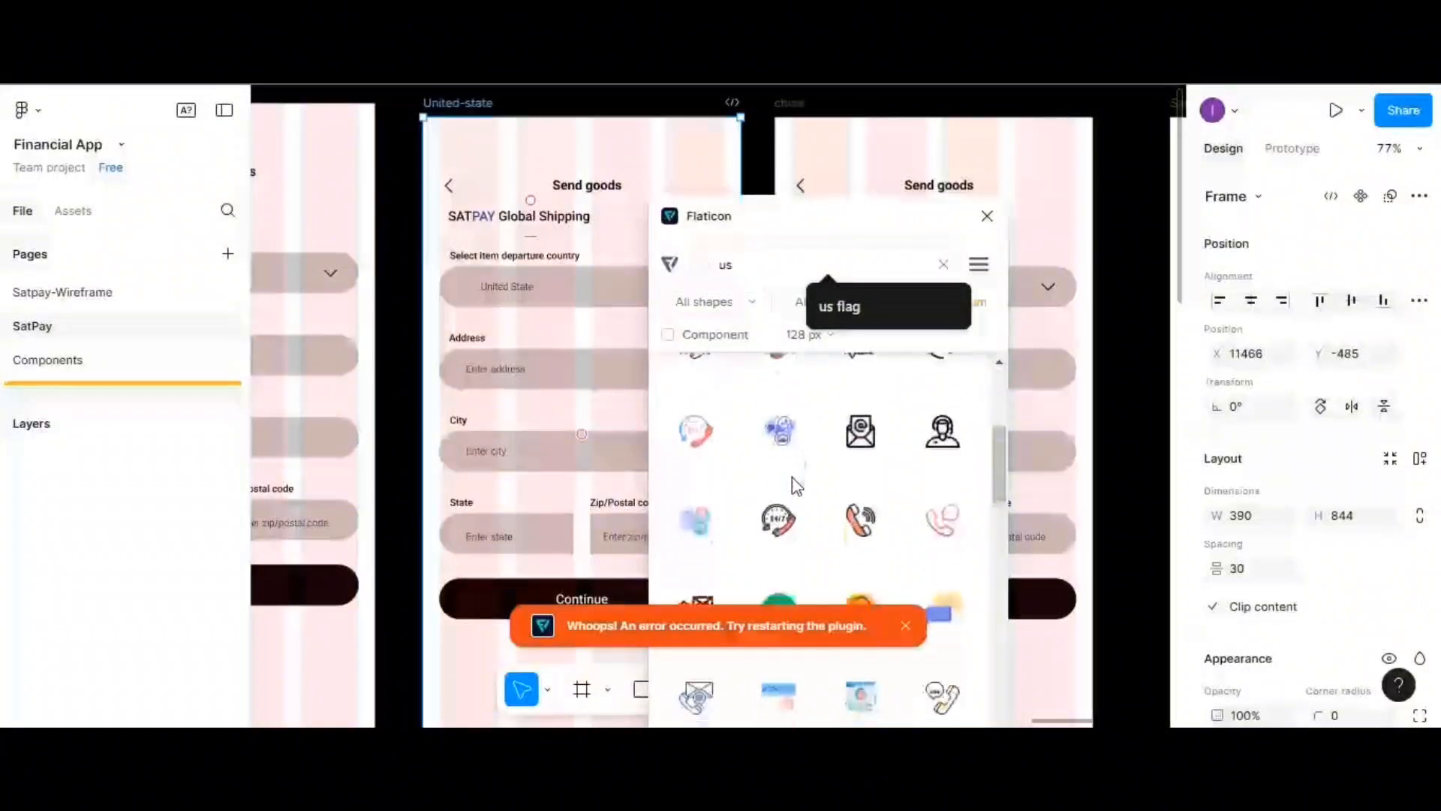
{"action": "scroll", "coordinate": [784, 462], "scroll_direction": "up", "scroll_amount": 5}
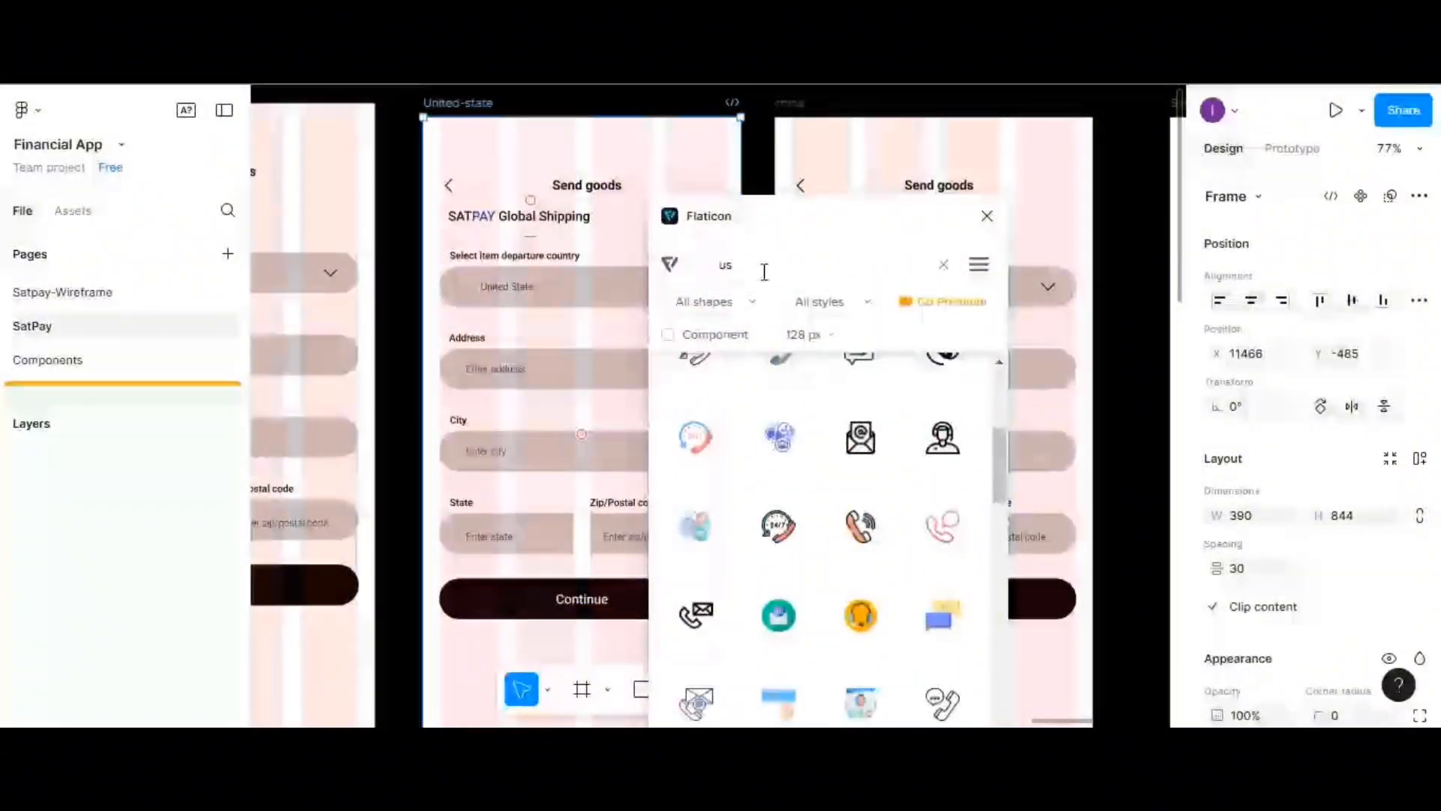
{"action": "left_click", "coordinate": [827, 300]}
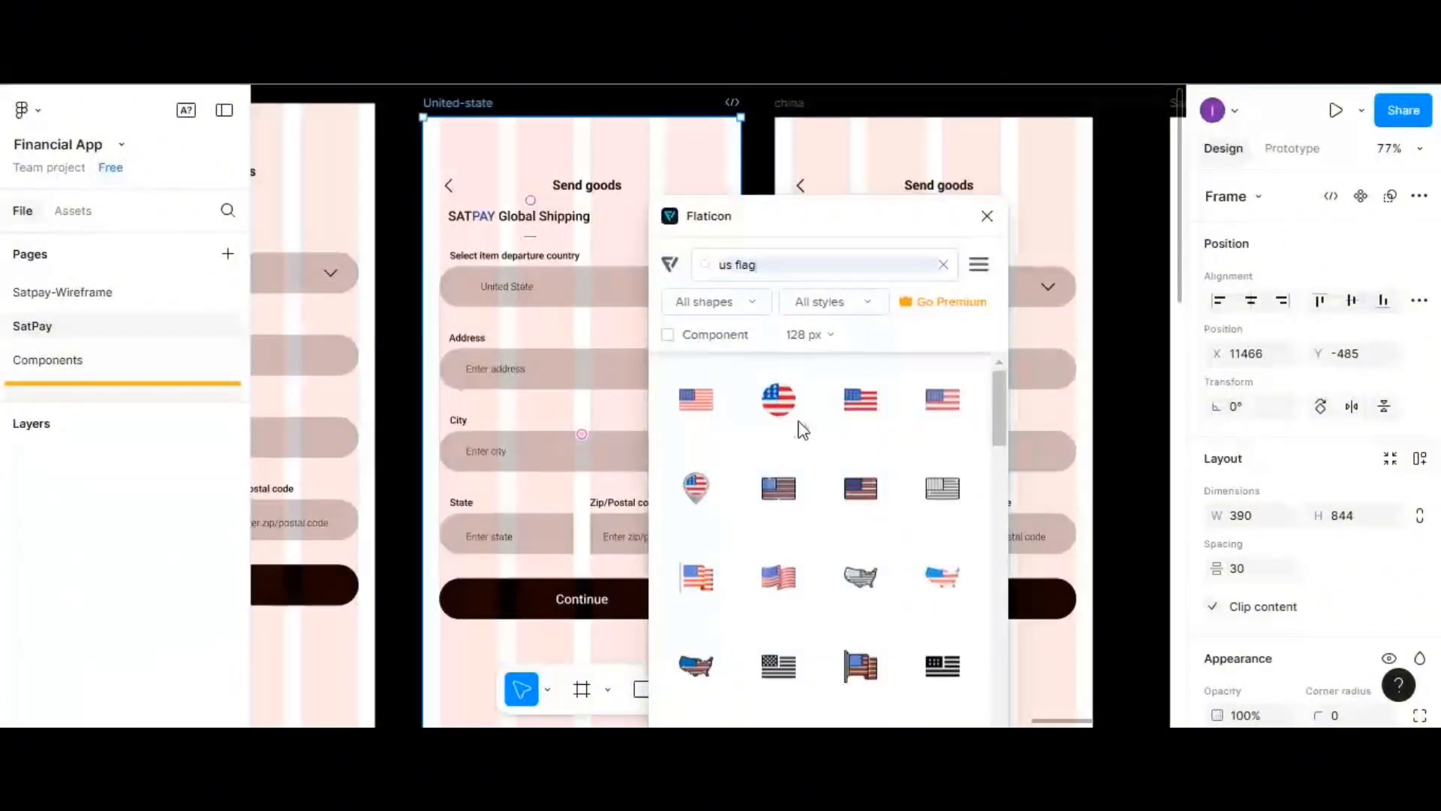
{"action": "left_click", "coordinate": [803, 432]}
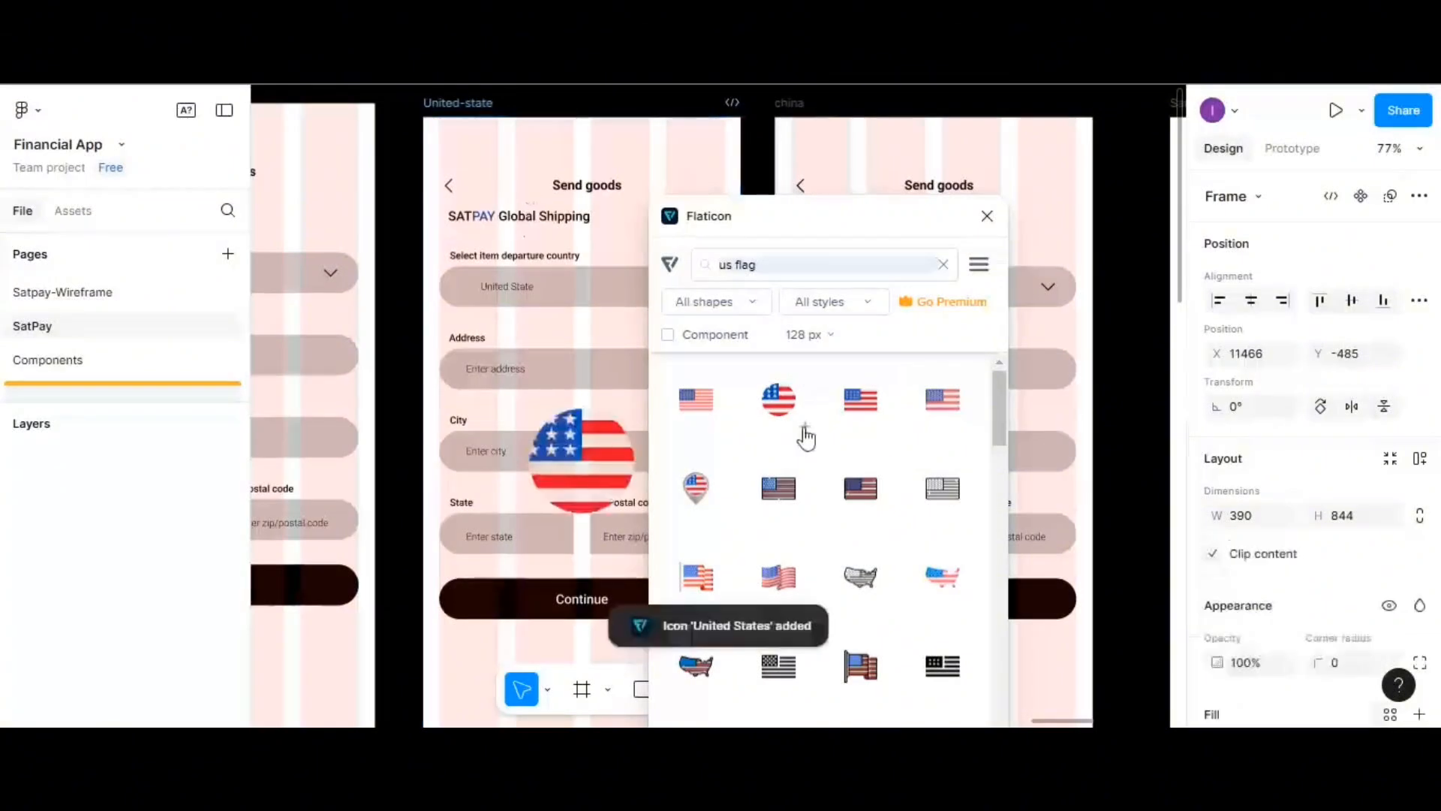
- Resize the US flag icon in the United-state frame to 26 × 26, matching the British flag in the china frame
{"action": "left_click", "coordinate": [987, 216]}
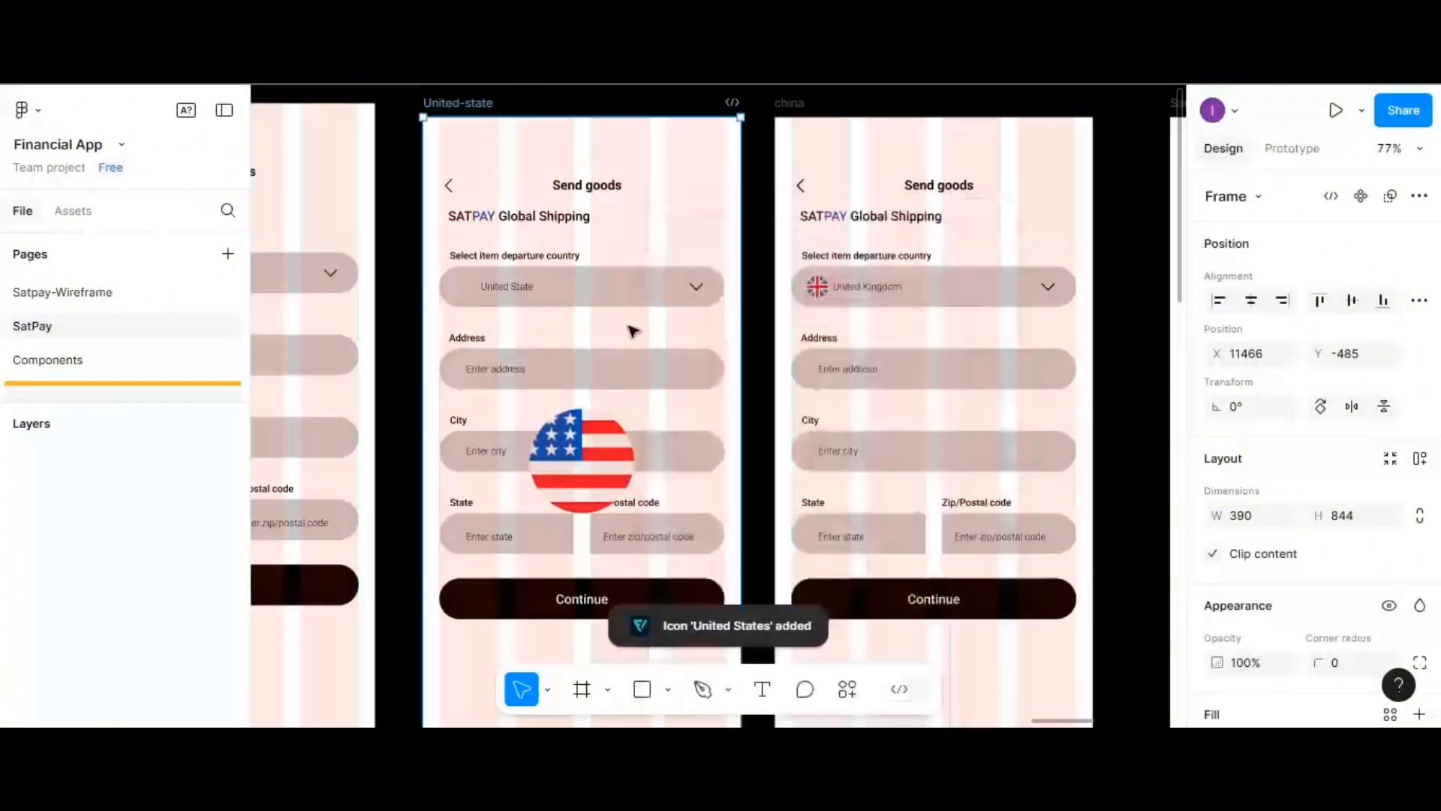
{"action": "left_click", "coordinate": [818, 291]}
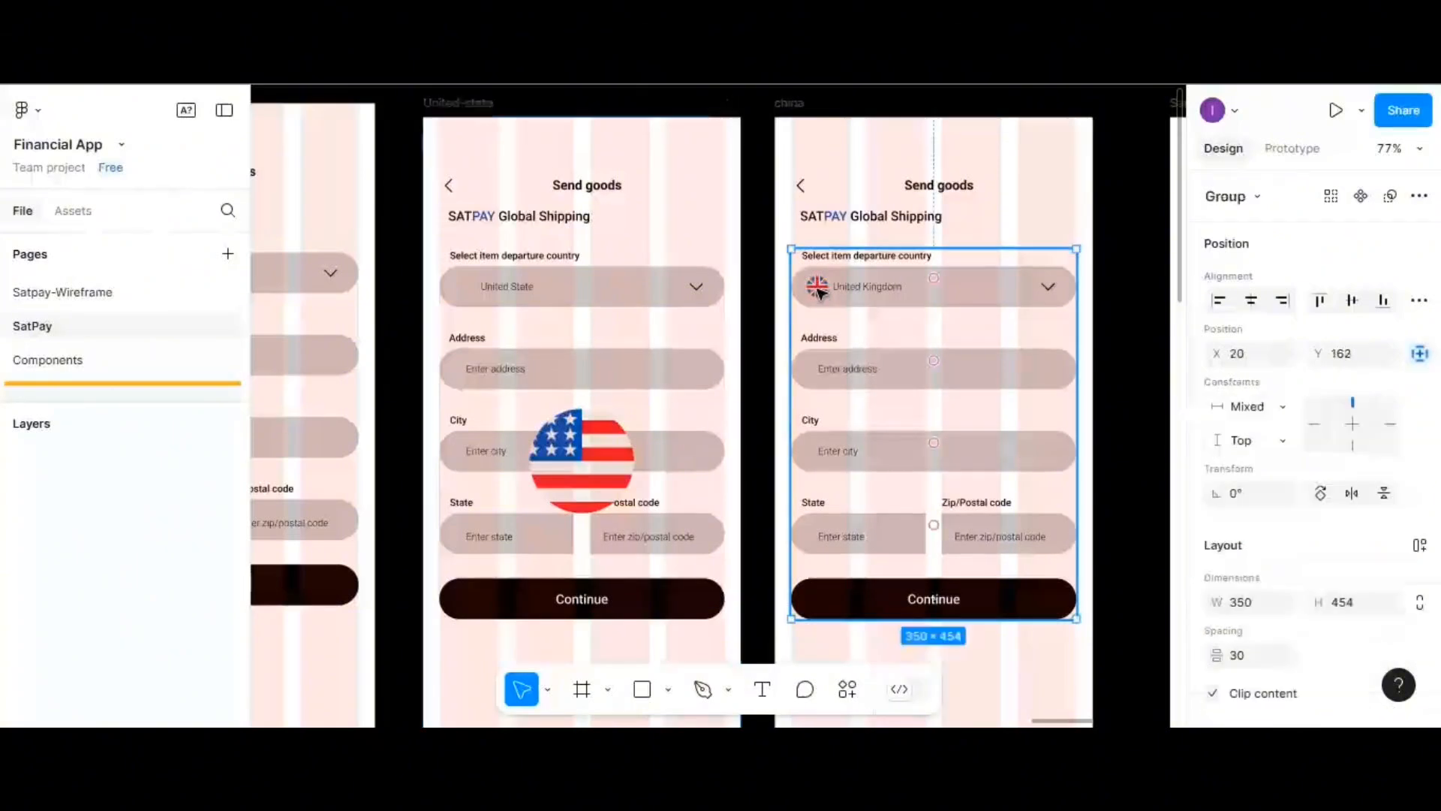
{"action": "double_click", "coordinate": [818, 290]}
{"action": "double_click", "coordinate": [818, 290]}
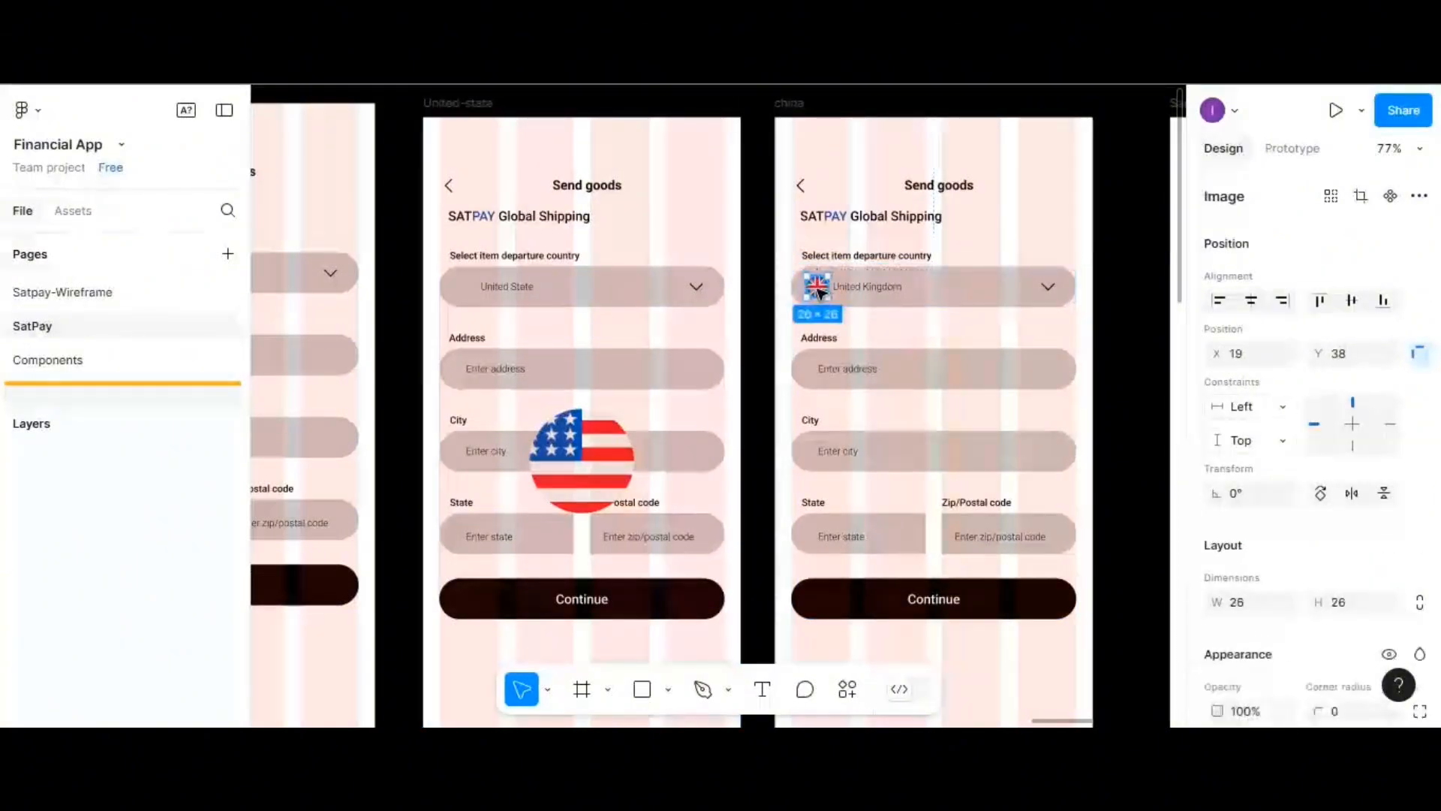
{"action": "left_click", "coordinate": [623, 455]}
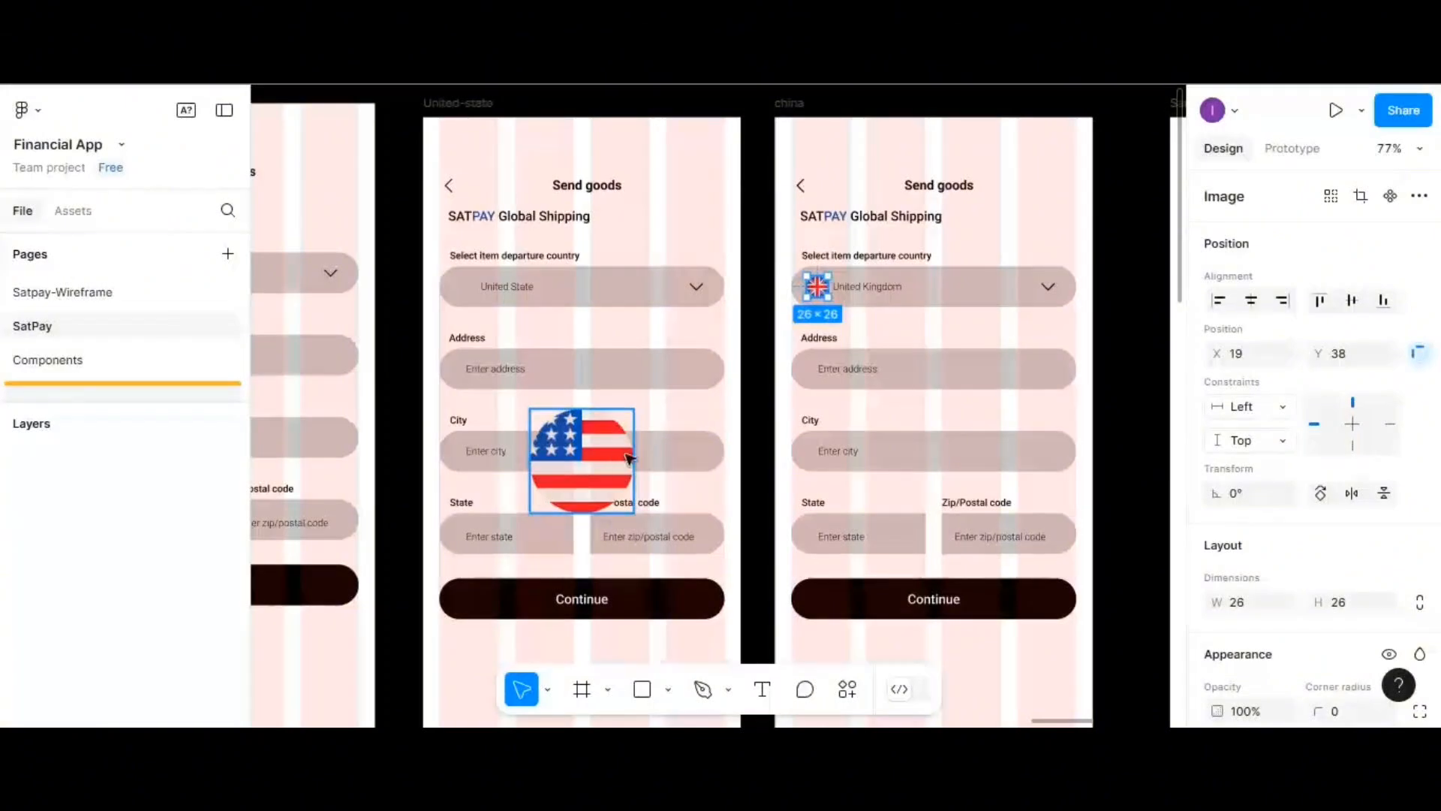
{"action": "left_click", "coordinate": [1250, 605]}
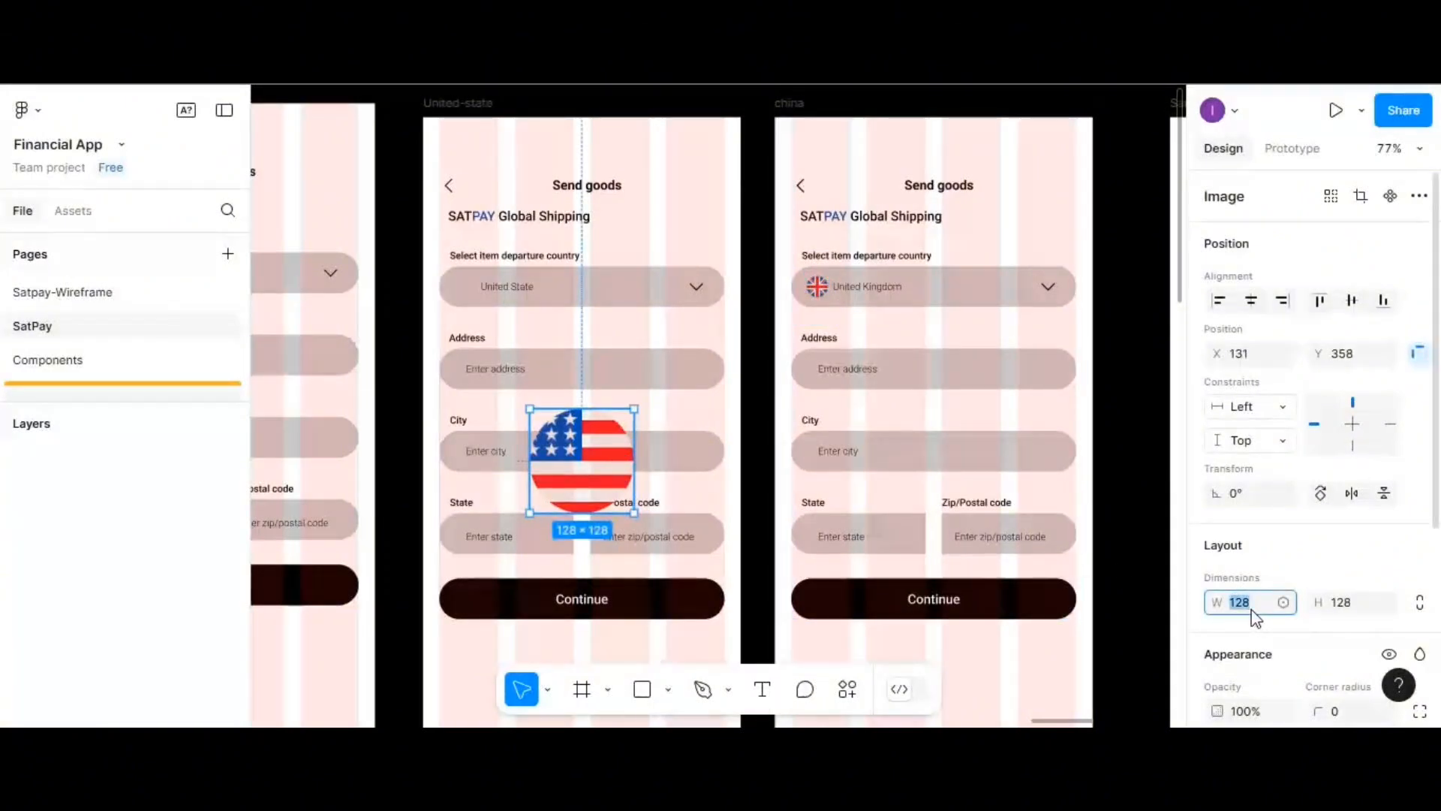
{"action": "type", "text": "26"}
{"action": "left_click", "coordinate": [1344, 605]}
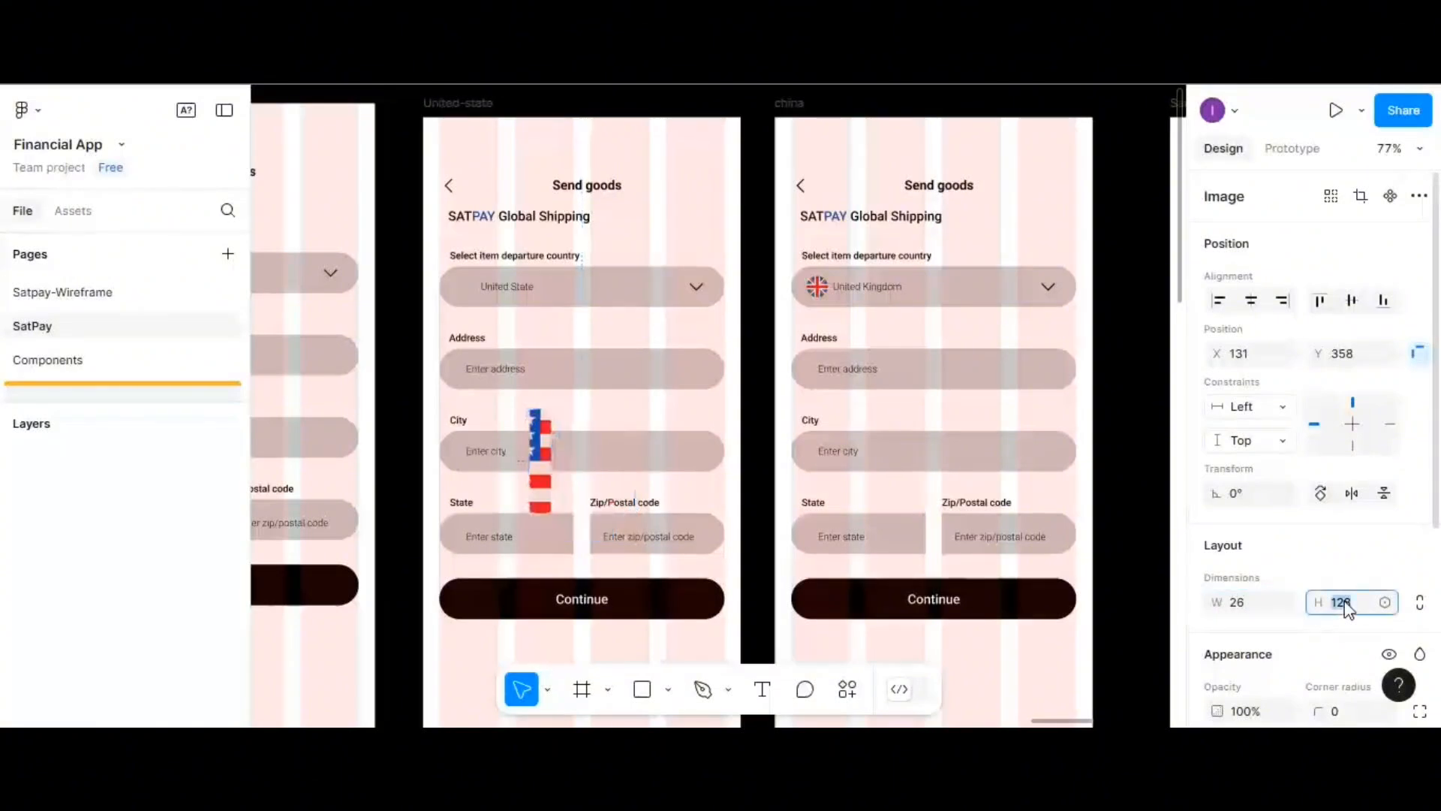
{"action": "type", "text": "26"}
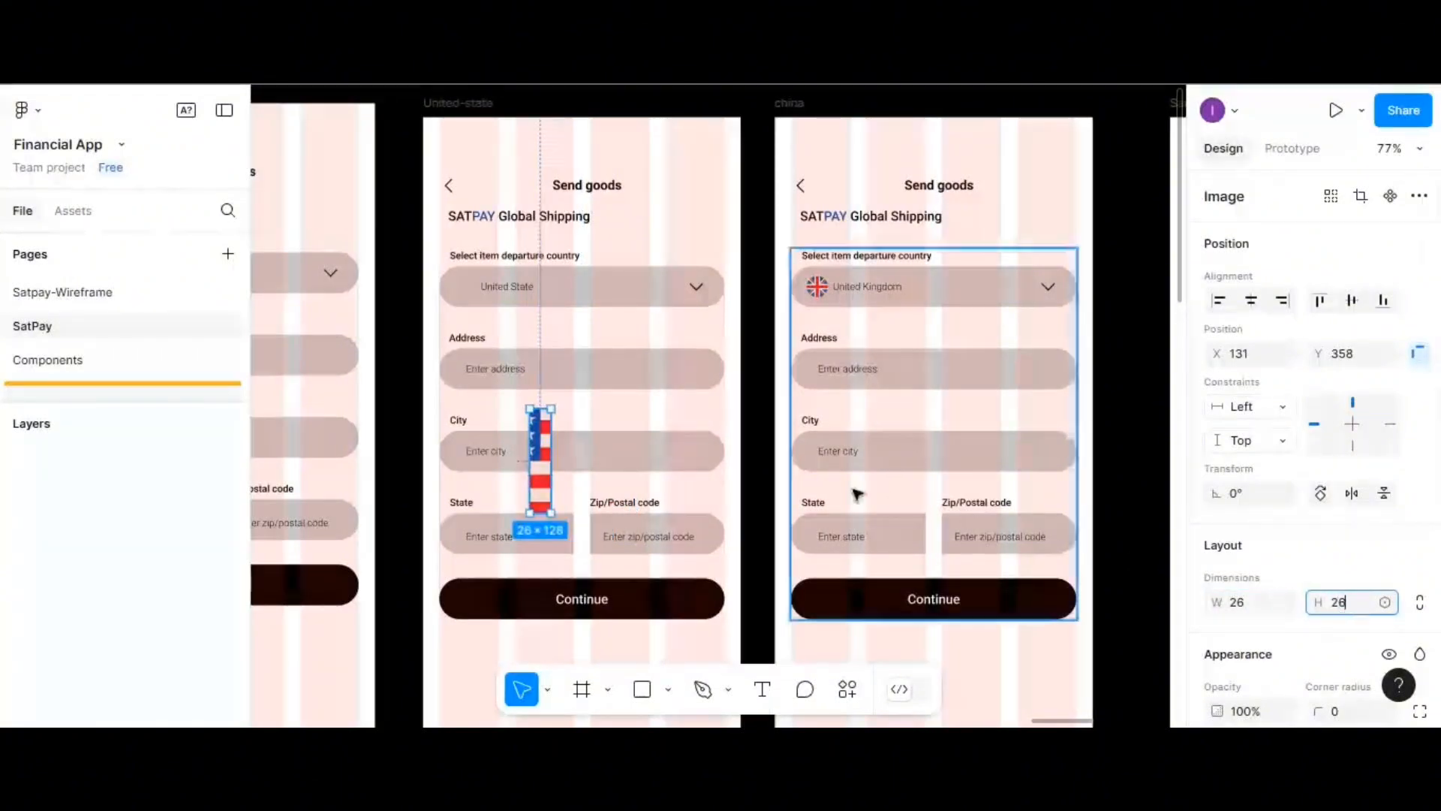
{"action": "key", "text": "Return"}
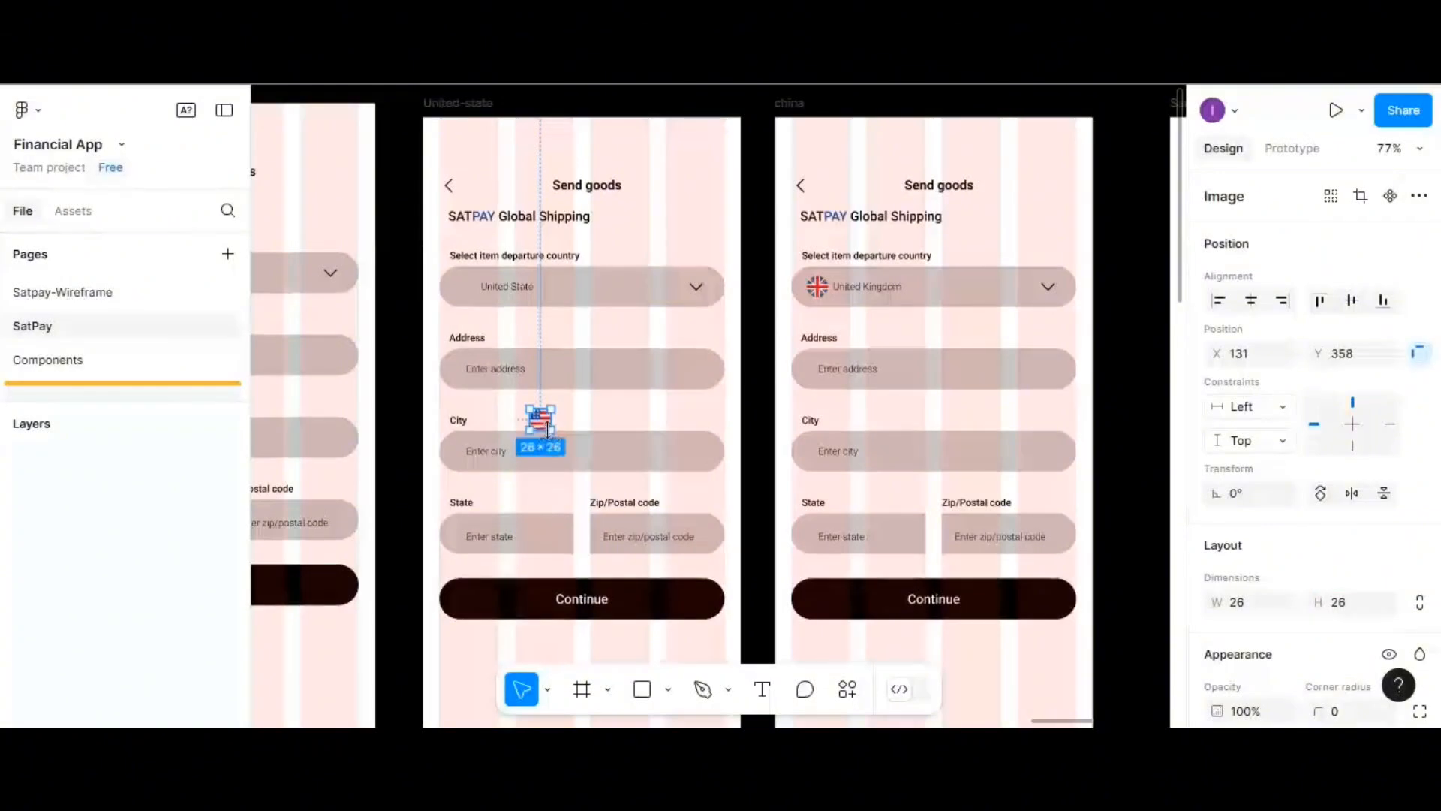
- Place the US flag icon in the United-state departure country field before the country name, vertically centred at X position 19
{"action": "left_click_drag", "start_coordinate": [545, 426], "coordinate": [473, 295]}
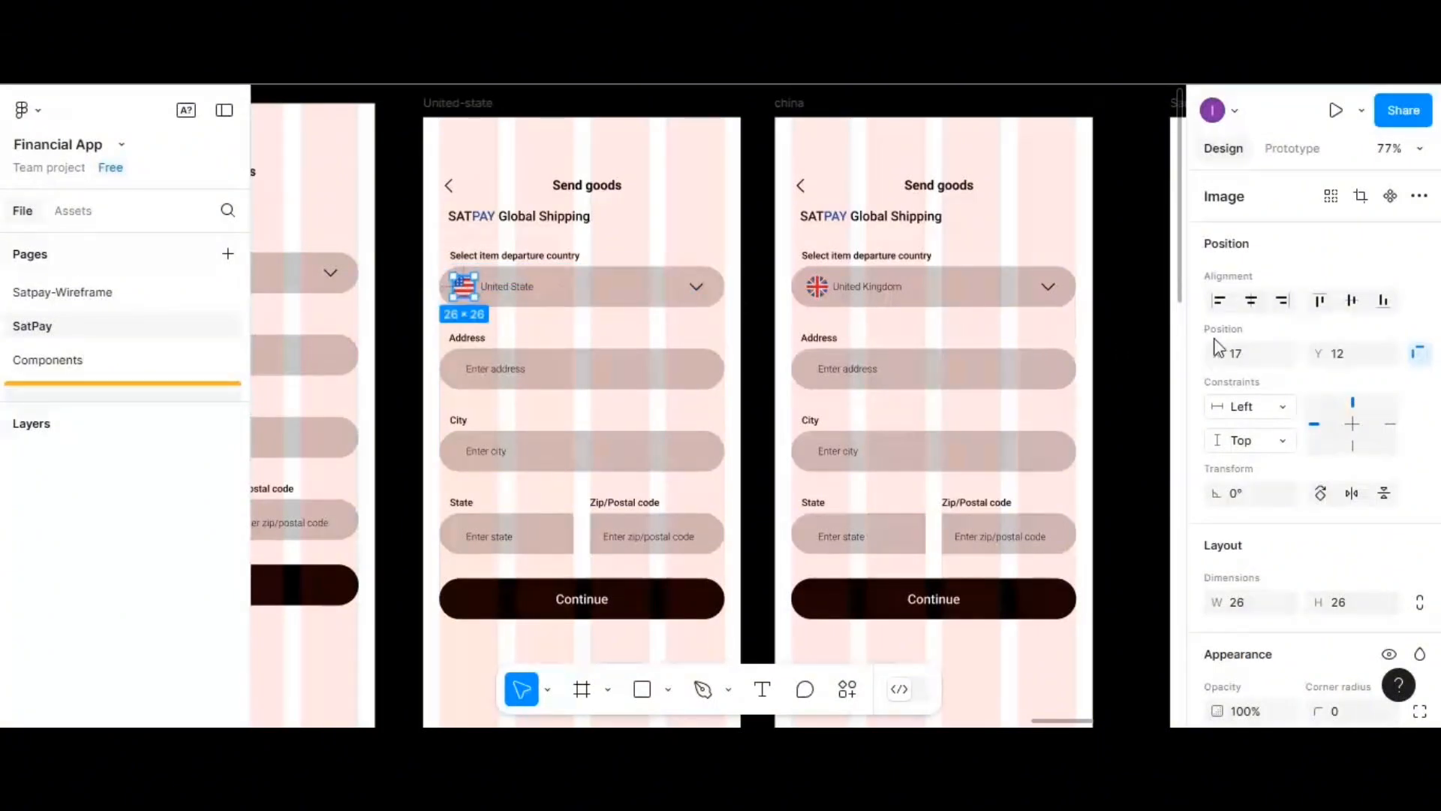
{"action": "left_click", "coordinate": [1349, 306]}
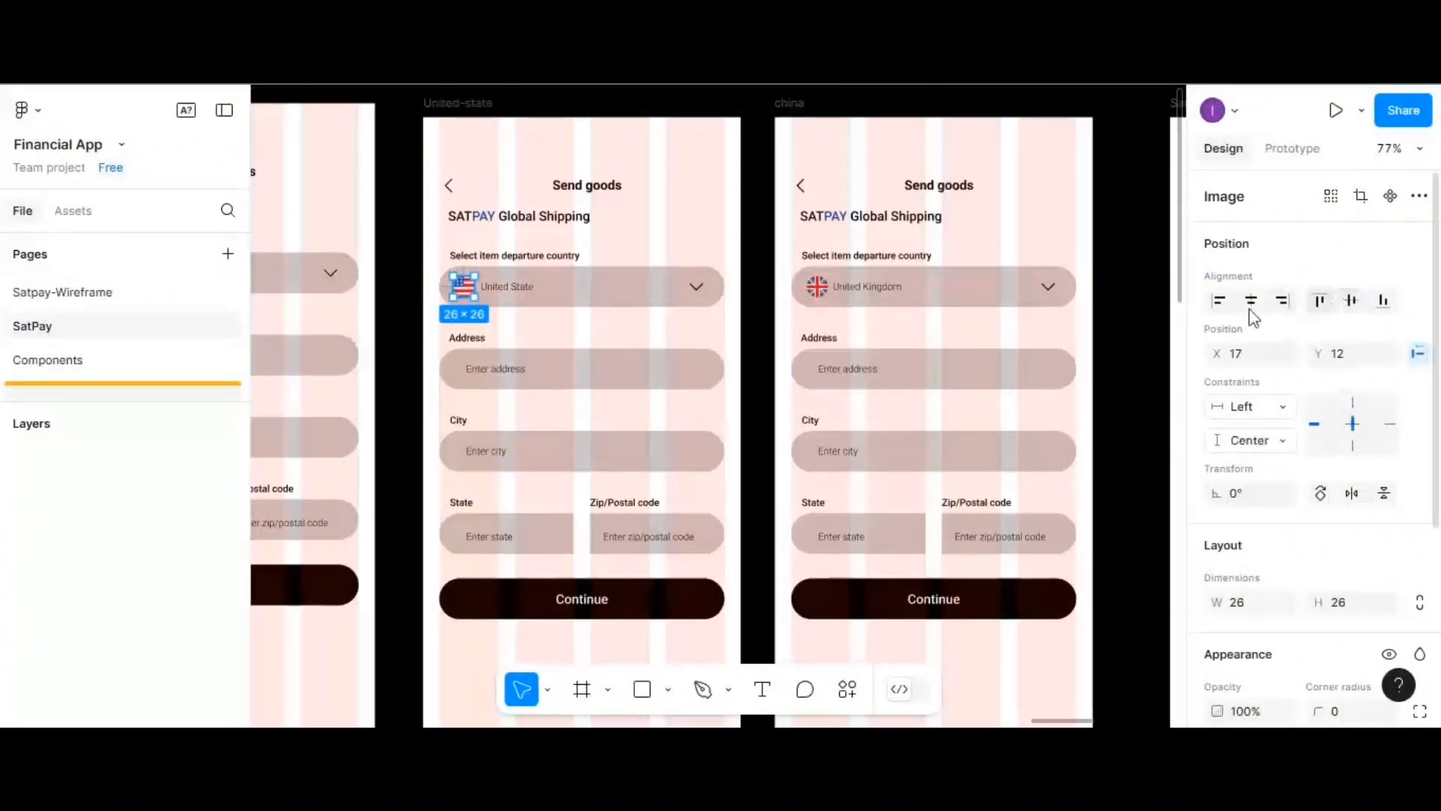
{"action": "left_click", "coordinate": [854, 295]}
{"action": "left_click", "coordinate": [853, 295]}
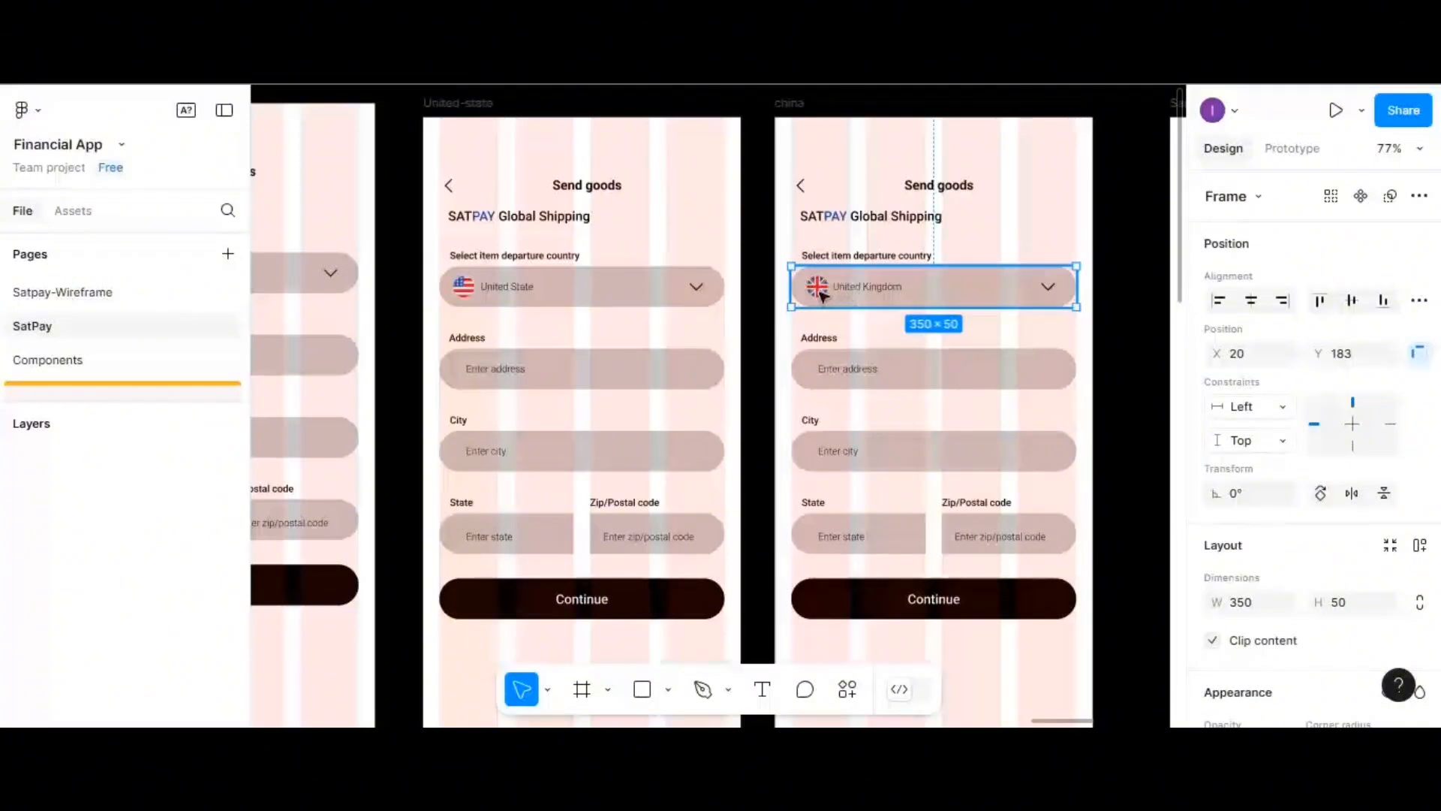
{"action": "left_click", "coordinate": [821, 292]}
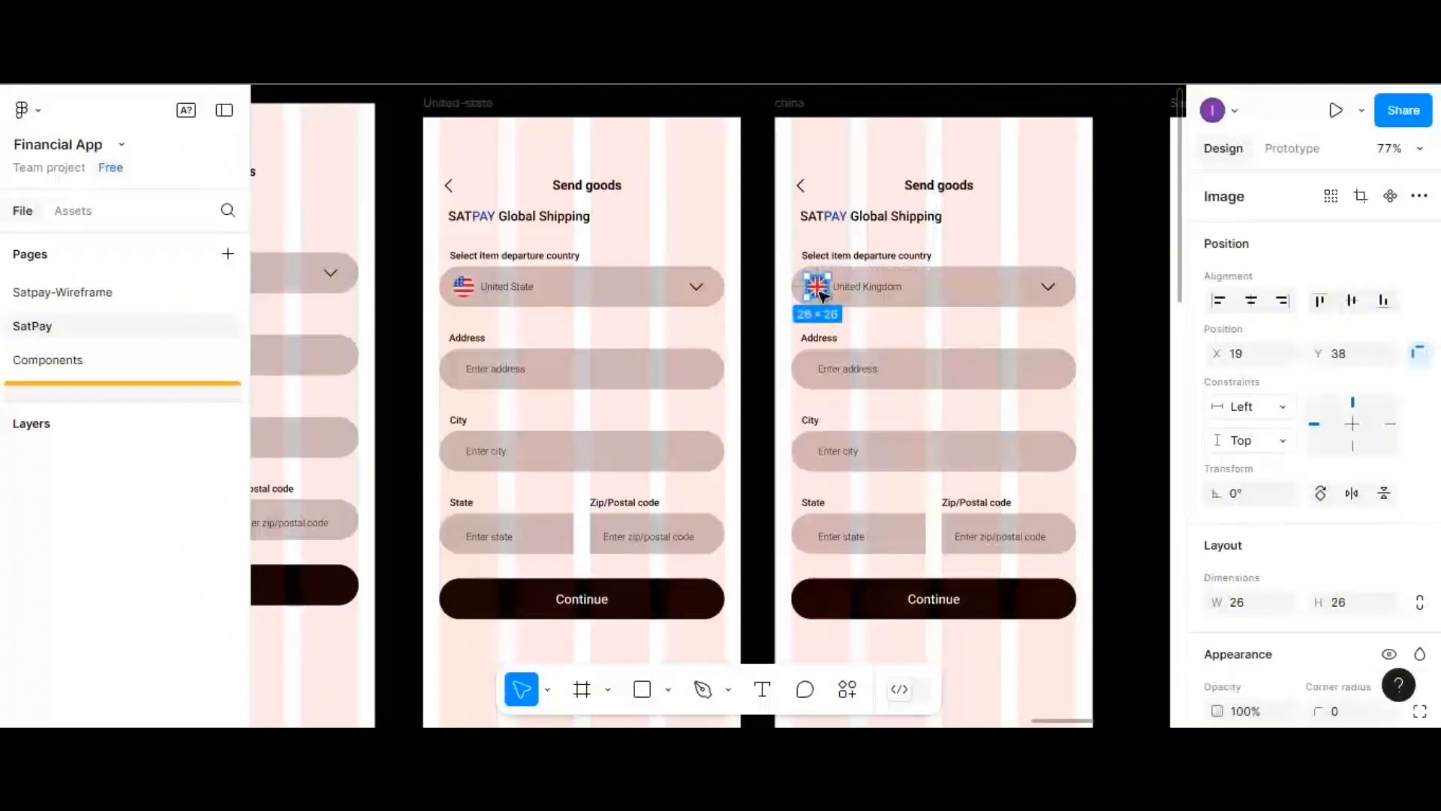
{"action": "left_click", "coordinate": [465, 288]}
{"action": "double_click", "coordinate": [463, 289]}
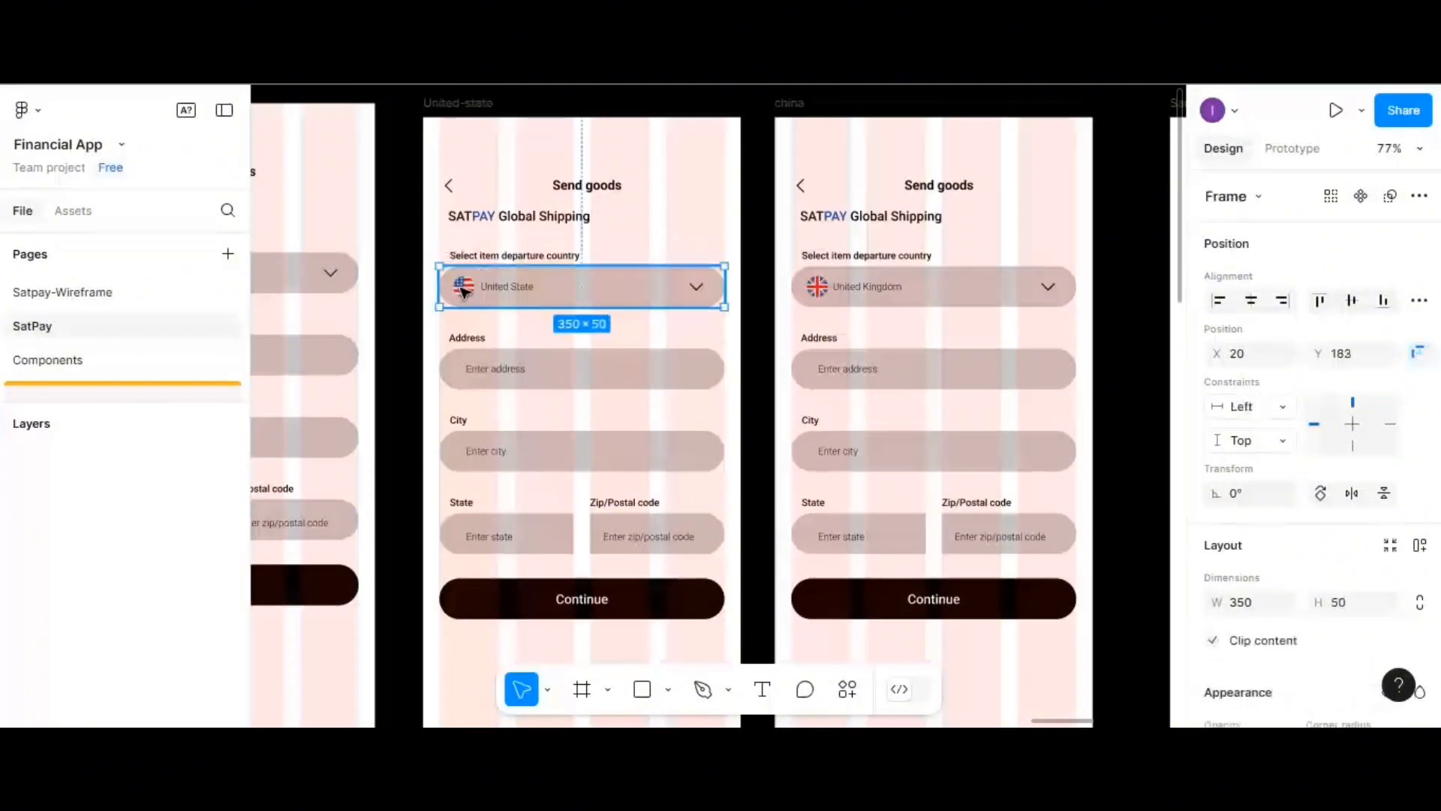
{"action": "double_click", "coordinate": [463, 289]}
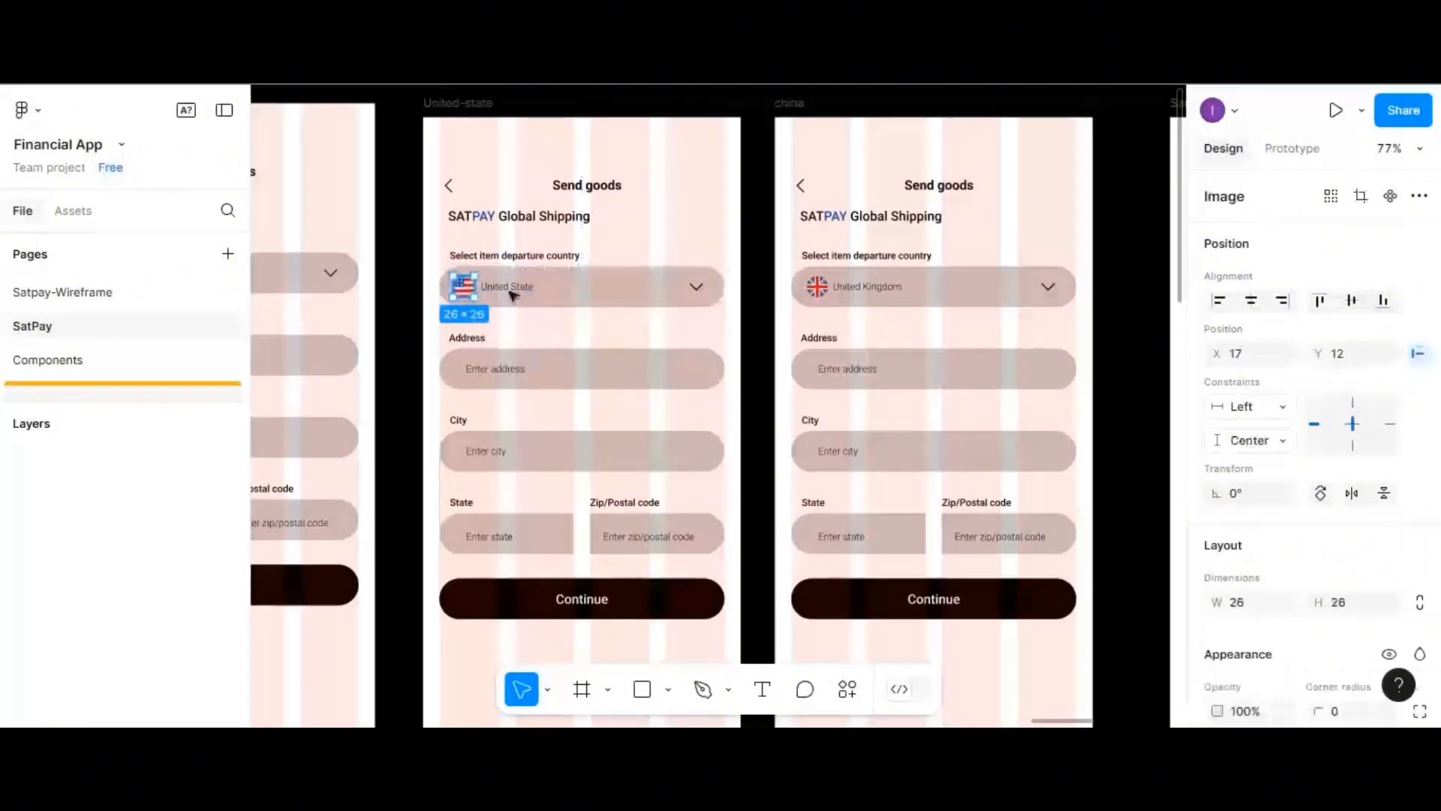
{"action": "left_click", "coordinate": [1237, 356]}
{"action": "type", "text": "19"}
{"action": "key", "text": "Return"}
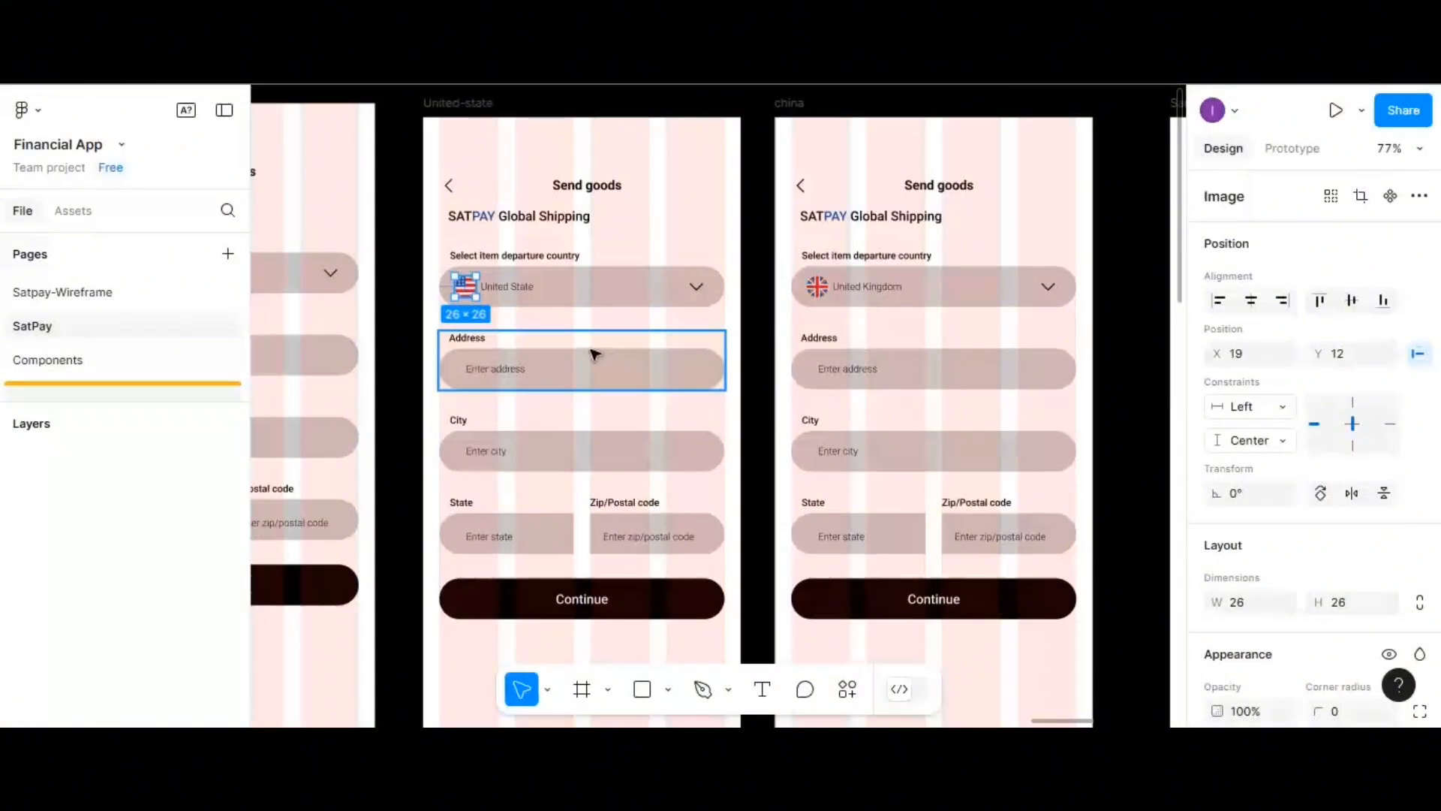
- Replace the country name in the china frame's departure country field with "China"
{"action": "scroll", "coordinate": [599, 351], "scroll_direction": "up", "scroll_amount": 1}
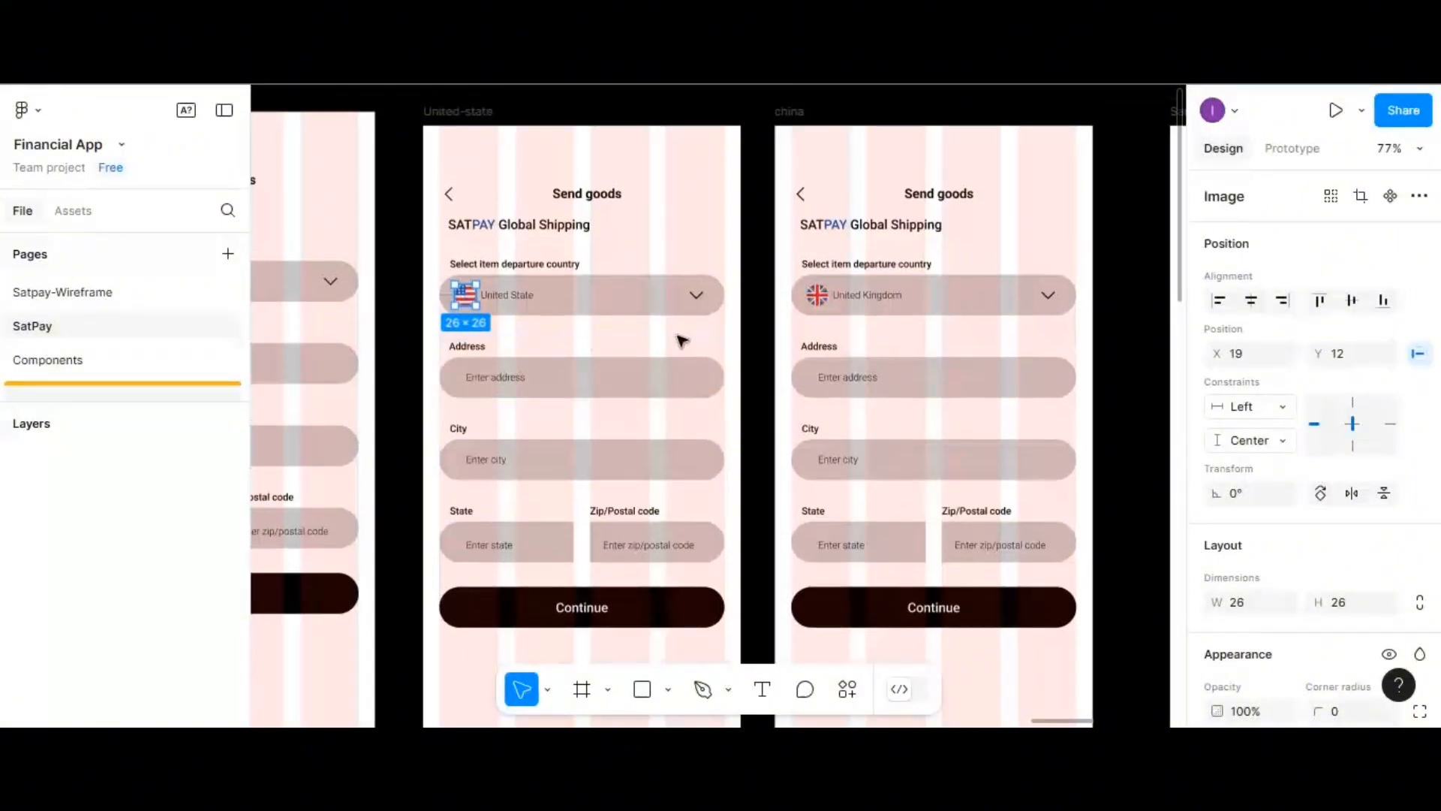
{"action": "left_click", "coordinate": [824, 301]}
{"action": "double_click", "coordinate": [824, 300]}
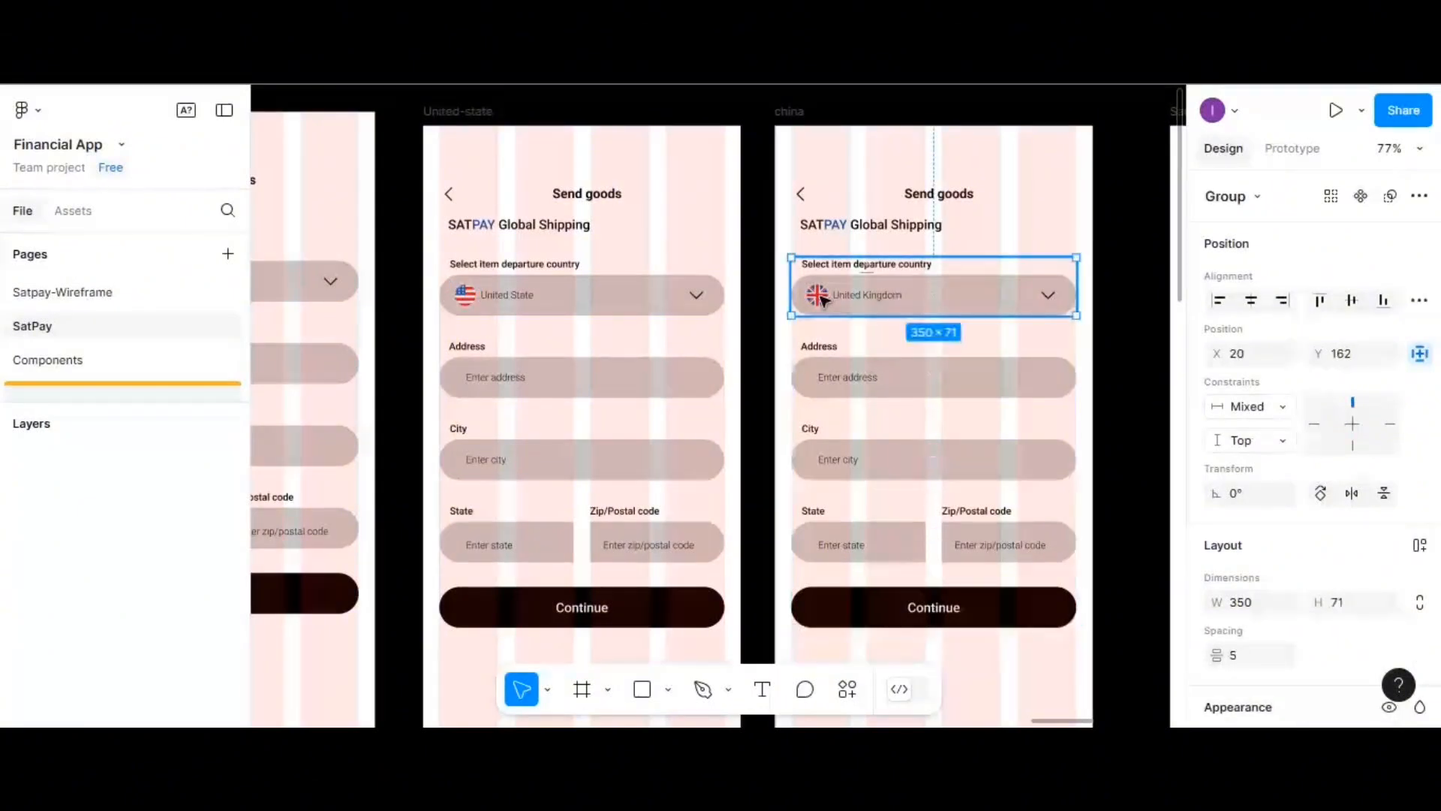
{"action": "double_click", "coordinate": [854, 299]}
{"action": "double_click", "coordinate": [853, 299]}
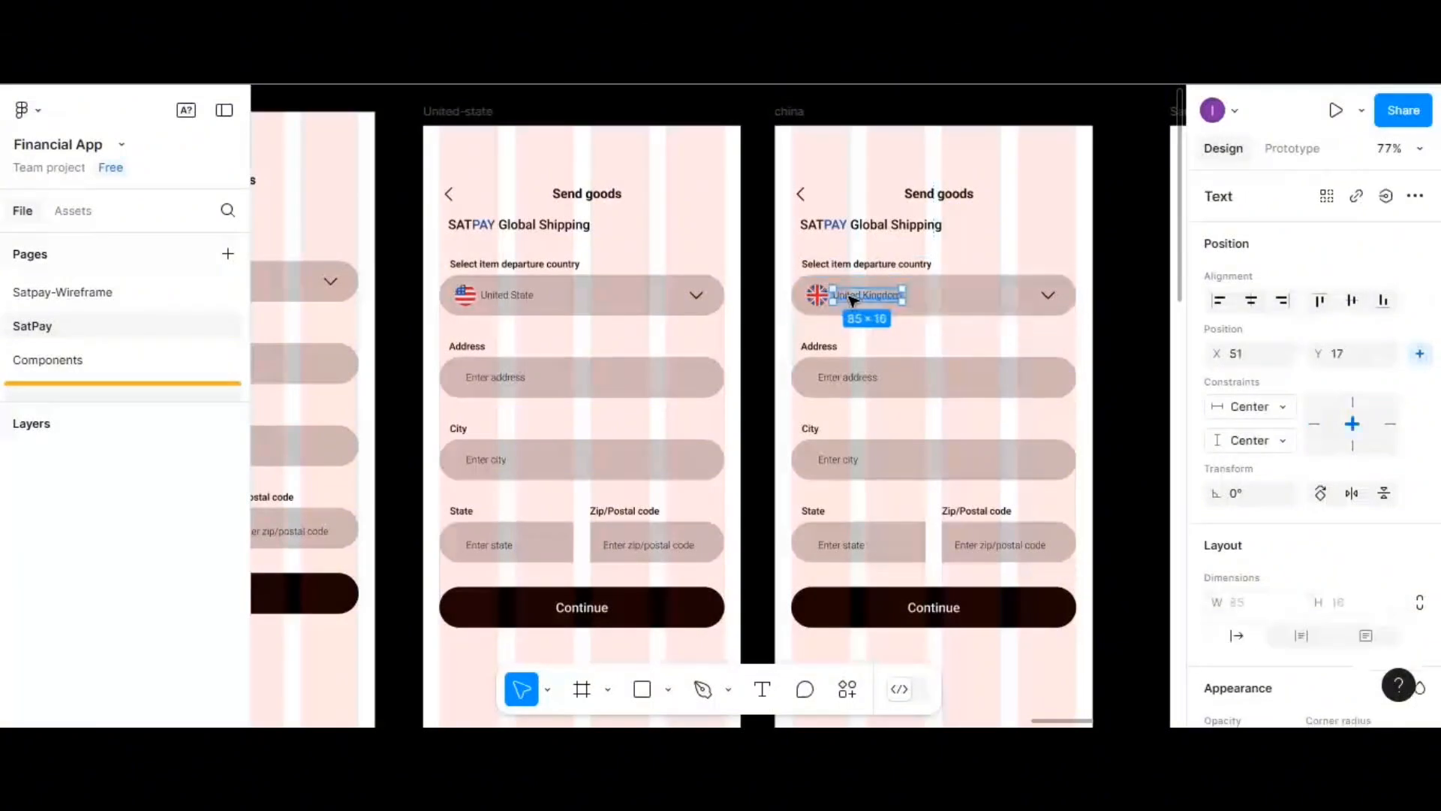
{"action": "double_click", "coordinate": [856, 299]}
{"action": "key", "text": "BackSpace"}
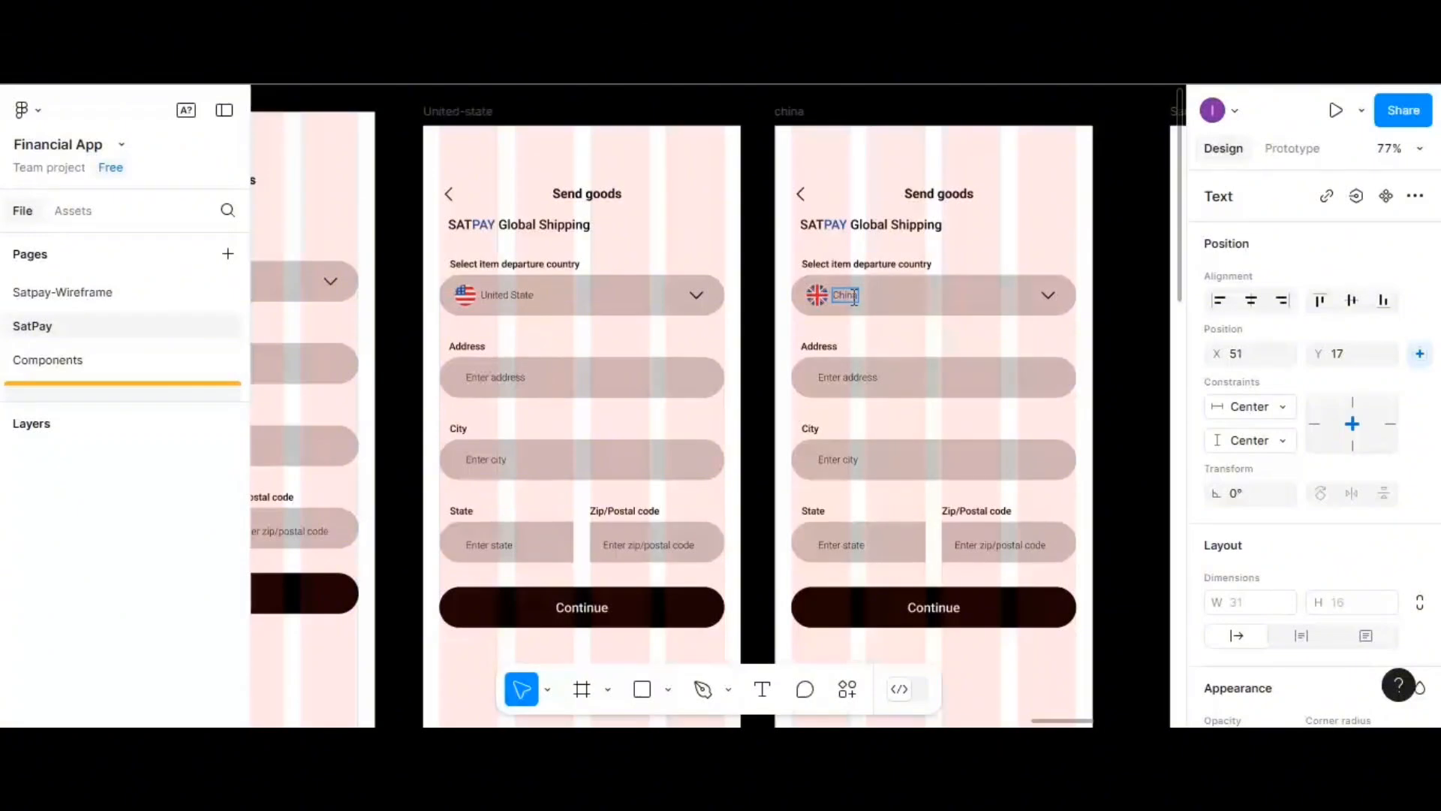
{"action": "key", "text": "Escape"}
- Delete the British flag image from the departure country field in the china frame
{"action": "scroll", "coordinate": [891, 319], "scroll_direction": "right", "scroll_amount": 3}
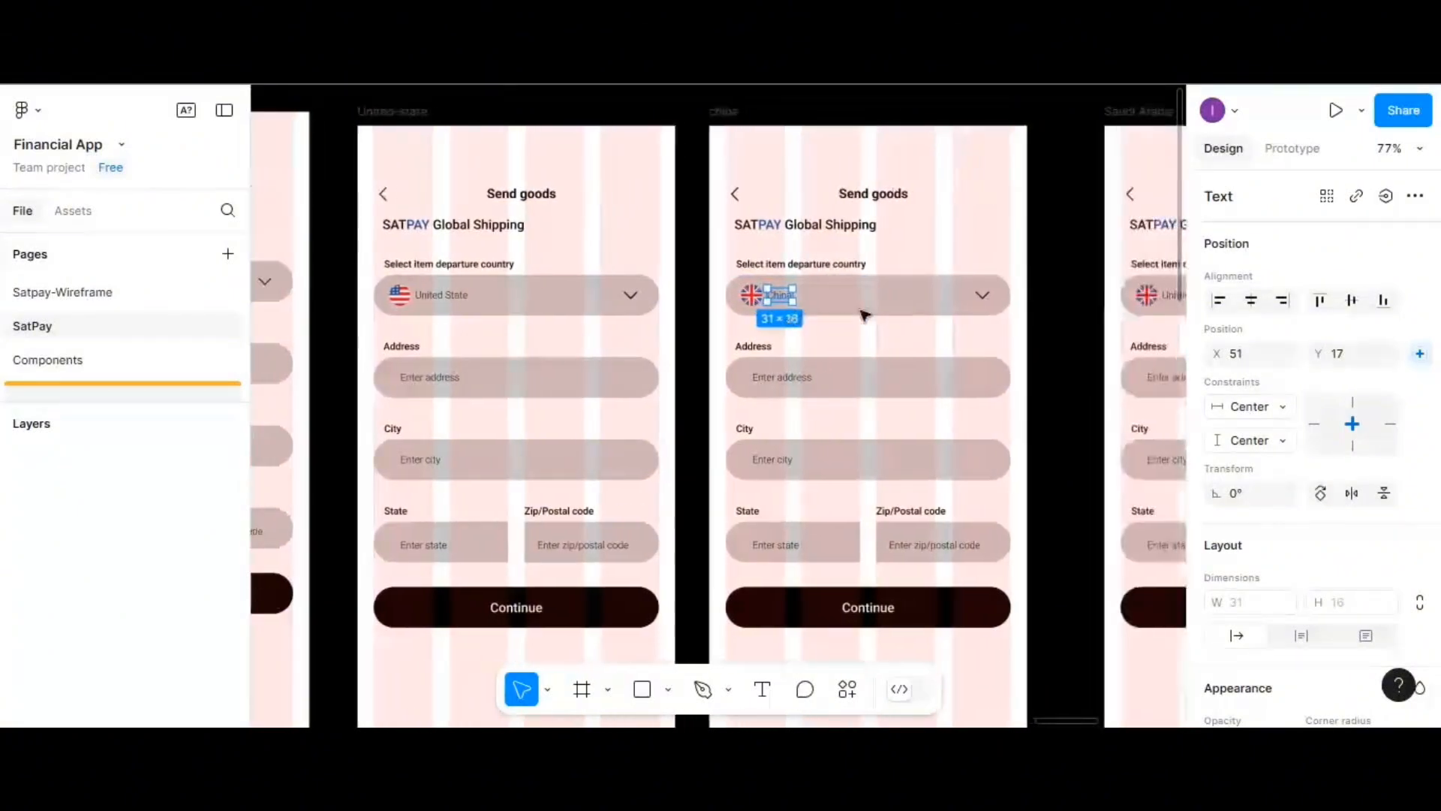
{"action": "left_click", "coordinate": [751, 296]}
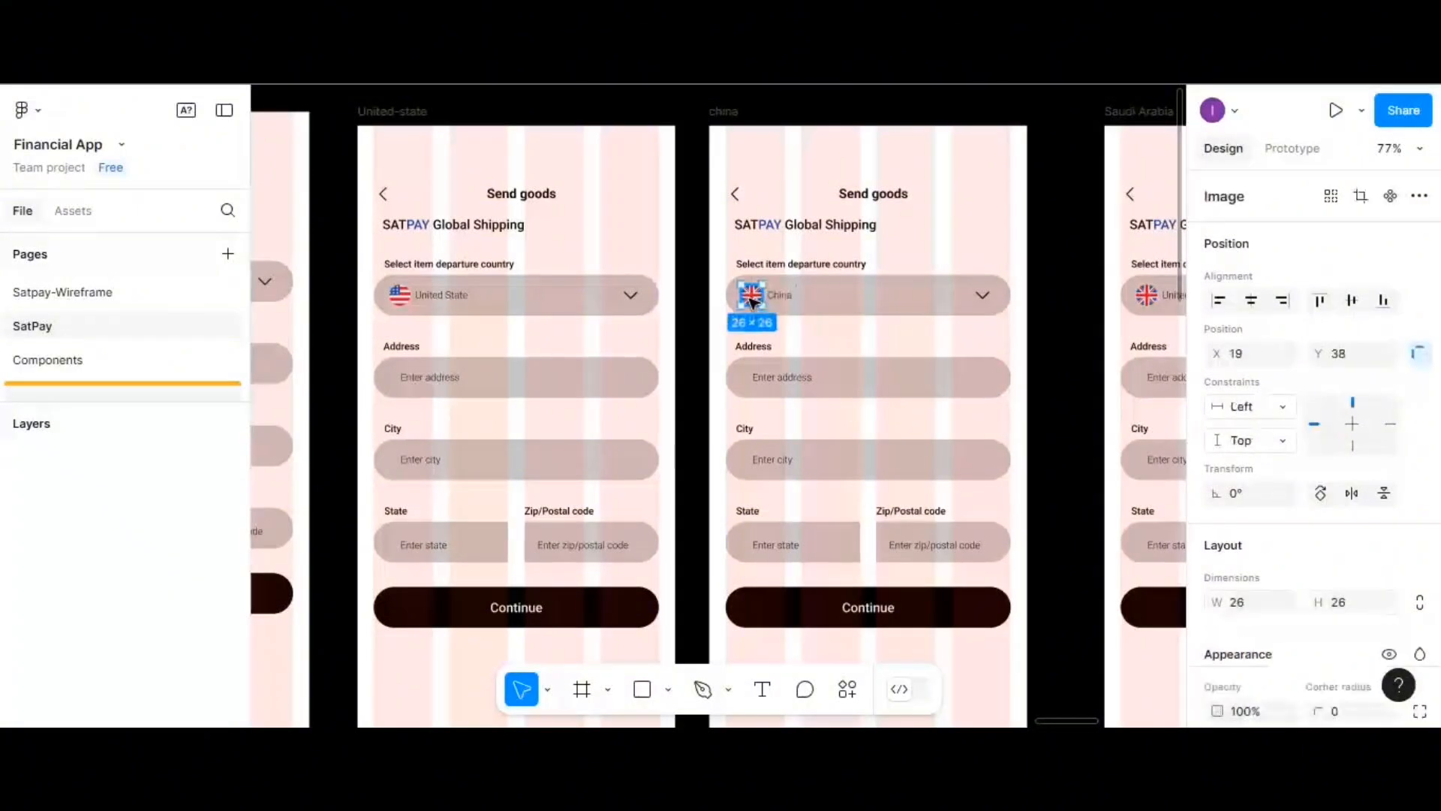
{"action": "key", "text": "Escape"}
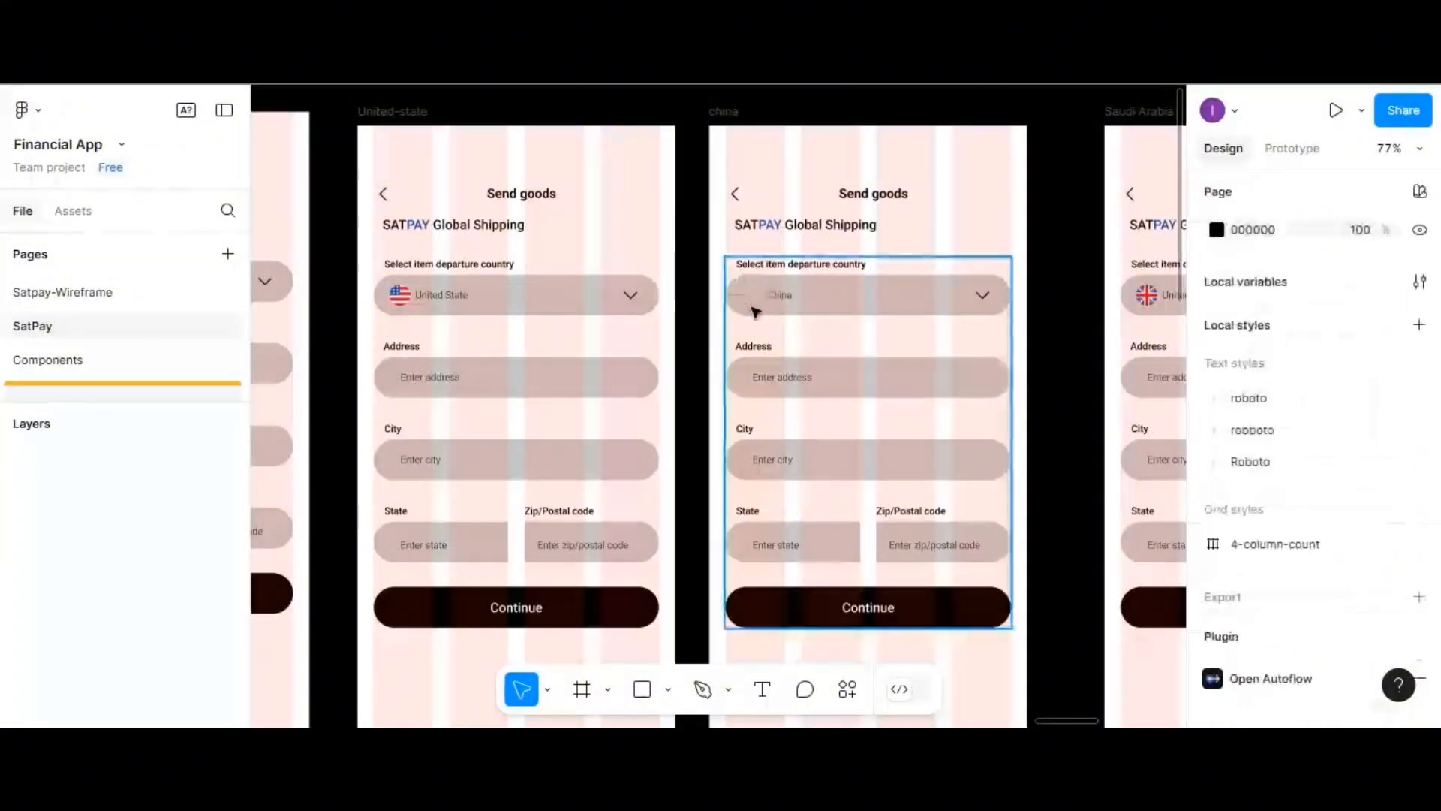
- Search the Flaticon plugin for "china" and insert the round China flag icon into the china frame
{"action": "right_click", "coordinate": [764, 422]}
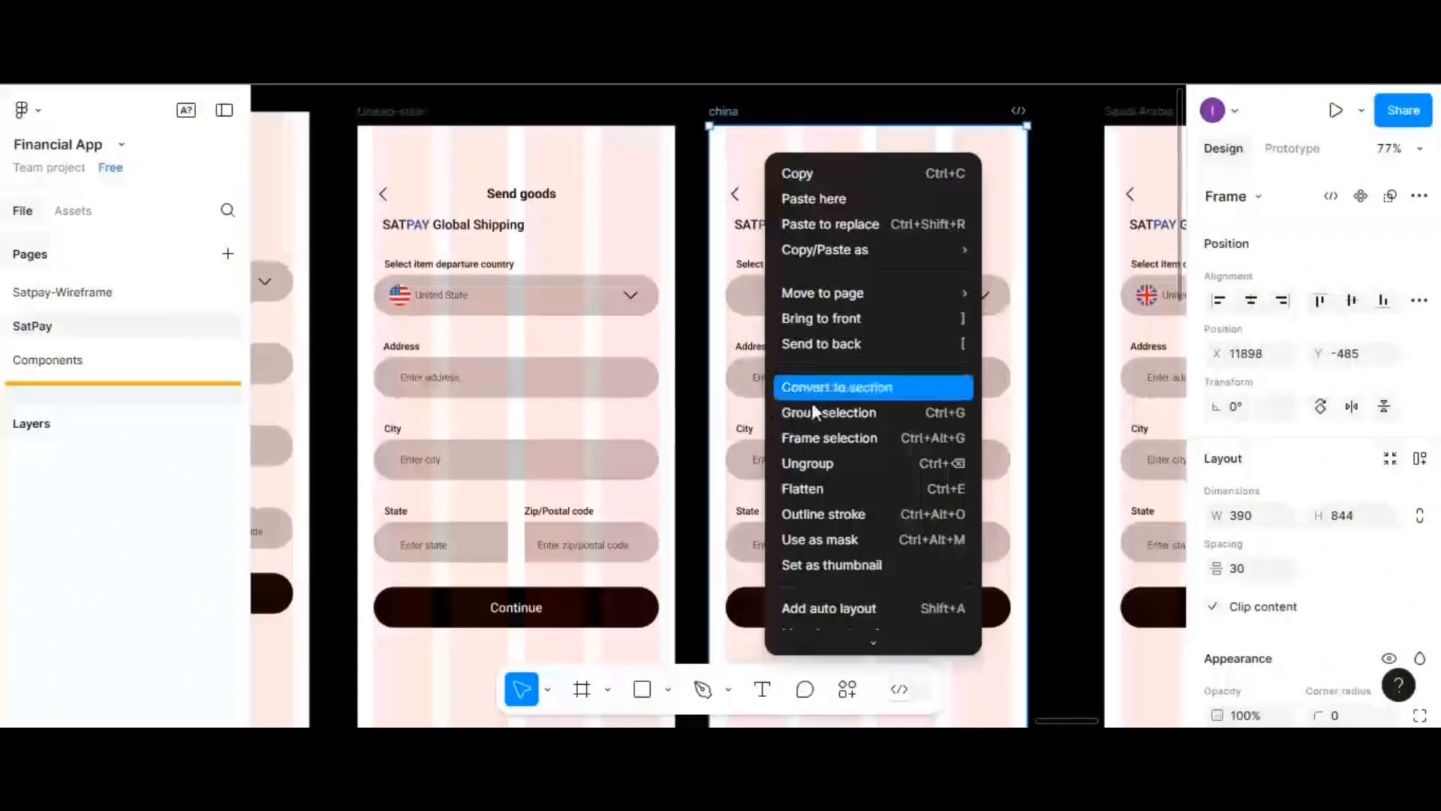
{"action": "scroll", "coordinate": [823, 518], "scroll_direction": "down", "scroll_amount": 3}
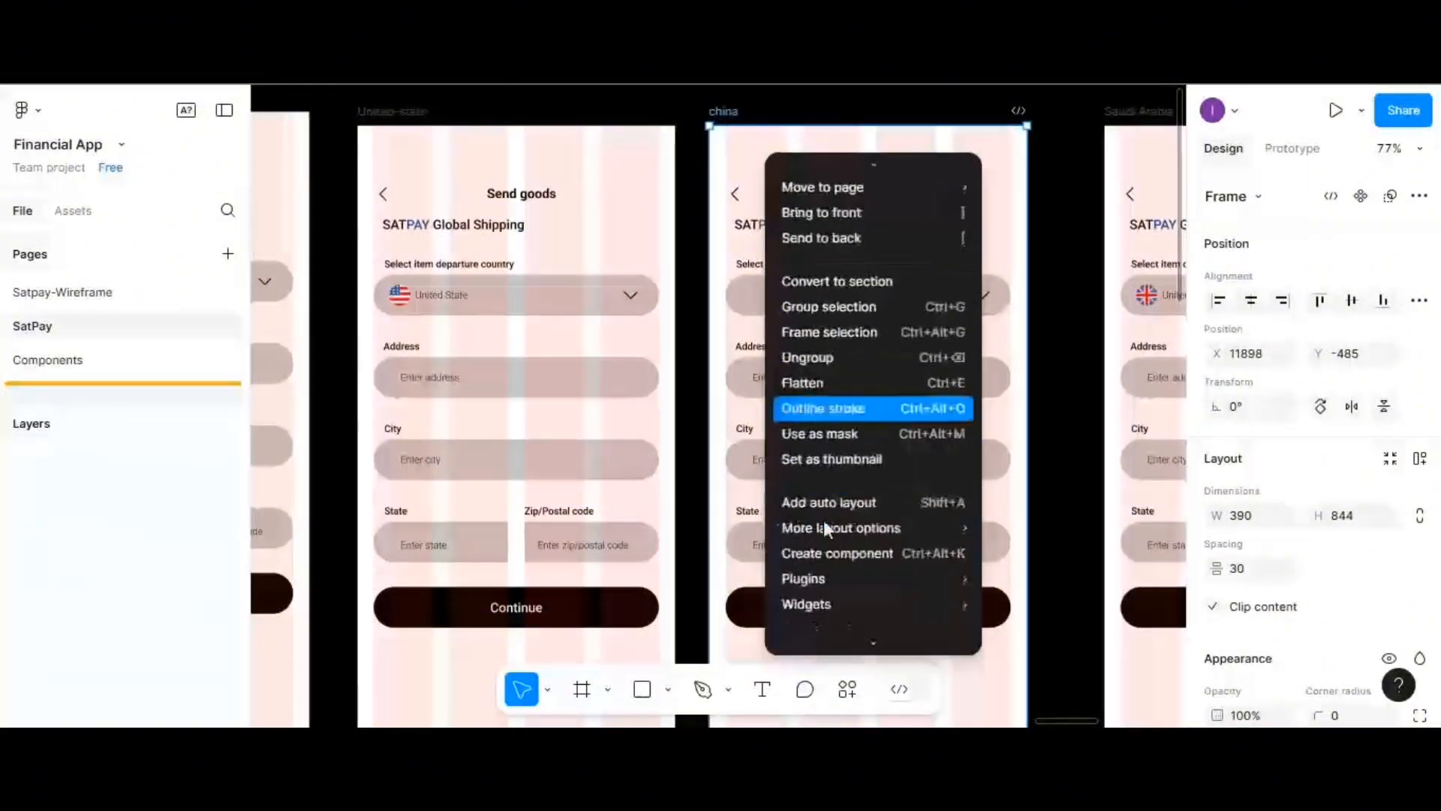
{"action": "mouse_move", "coordinate": [818, 578]}
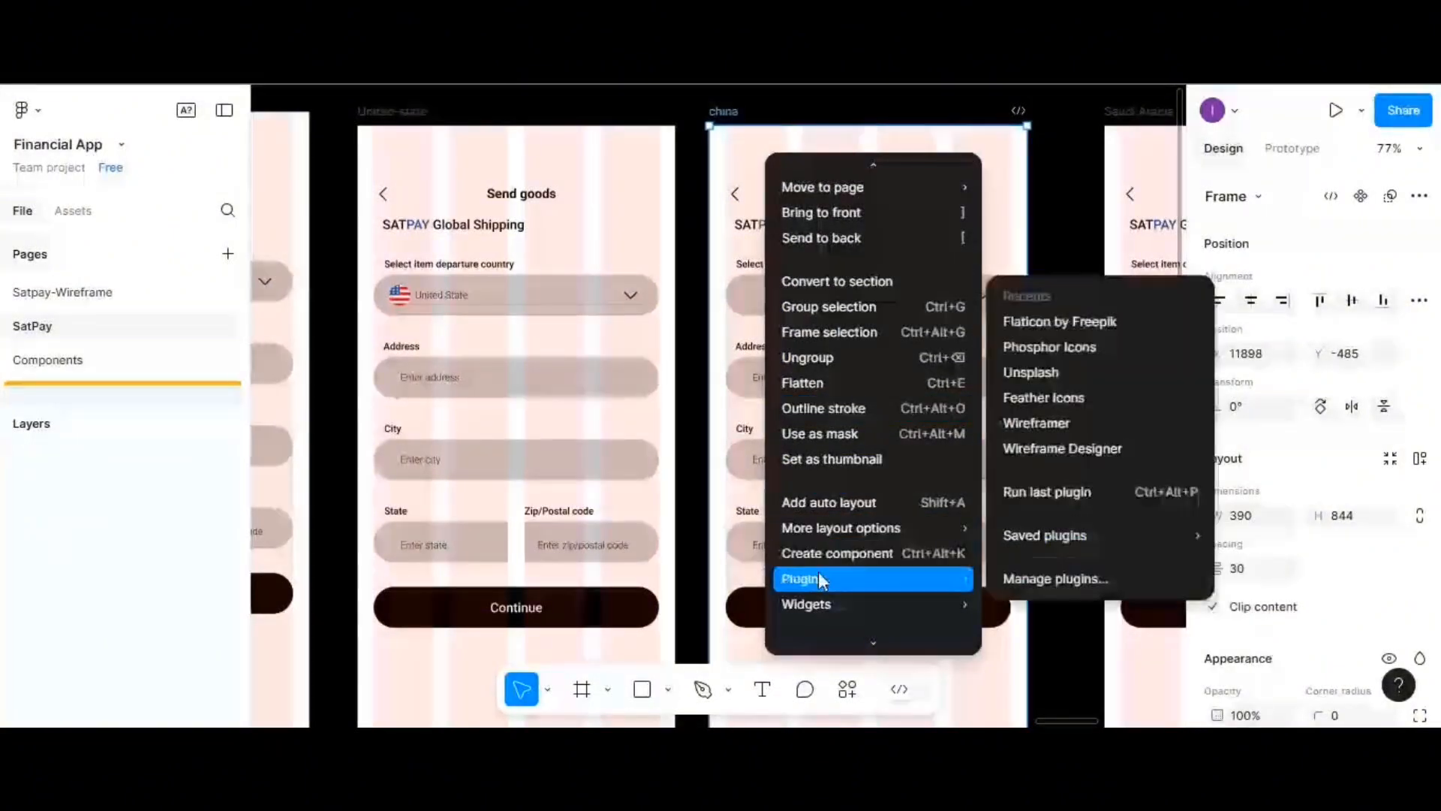
{"action": "left_click", "coordinate": [1040, 321]}
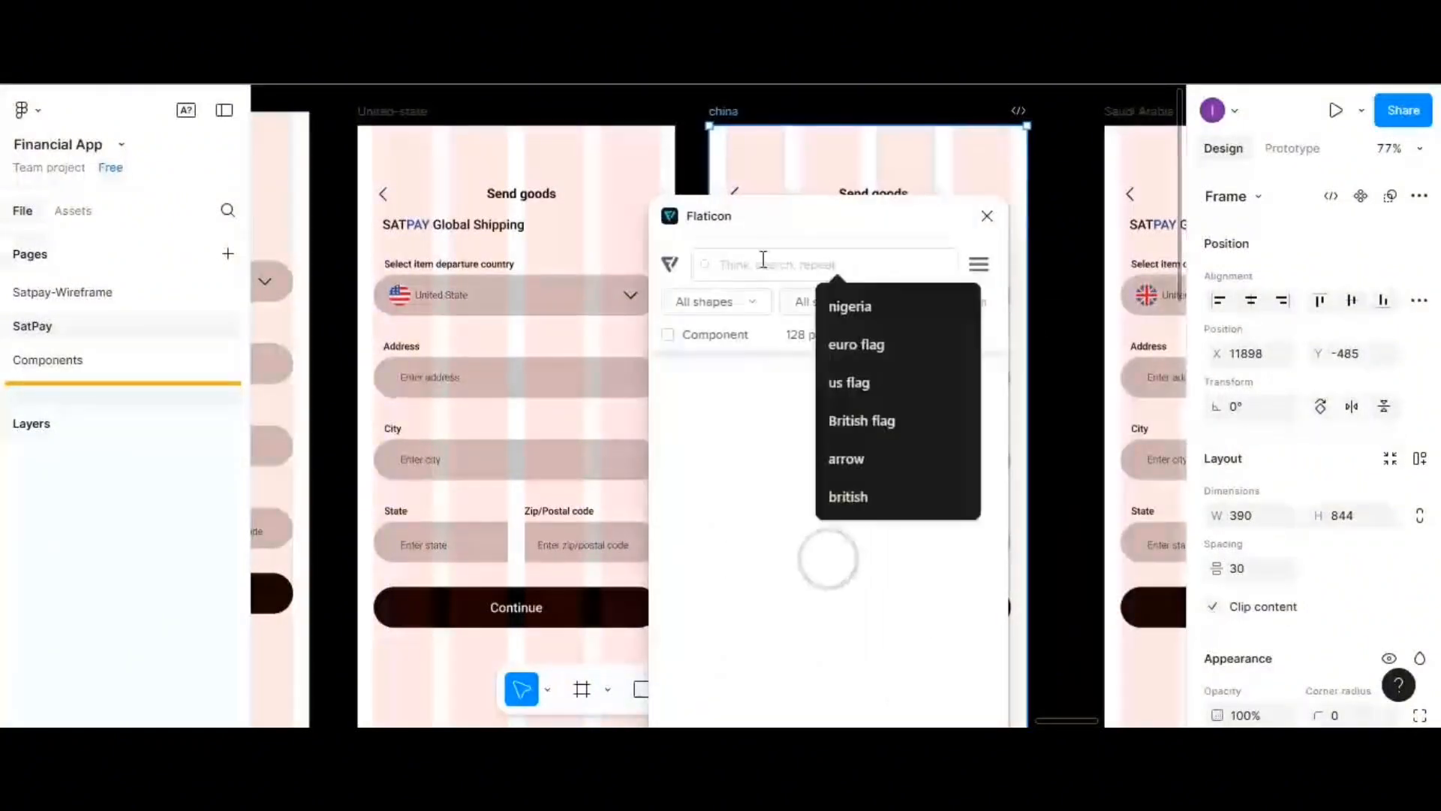
{"action": "type", "text": "china"}
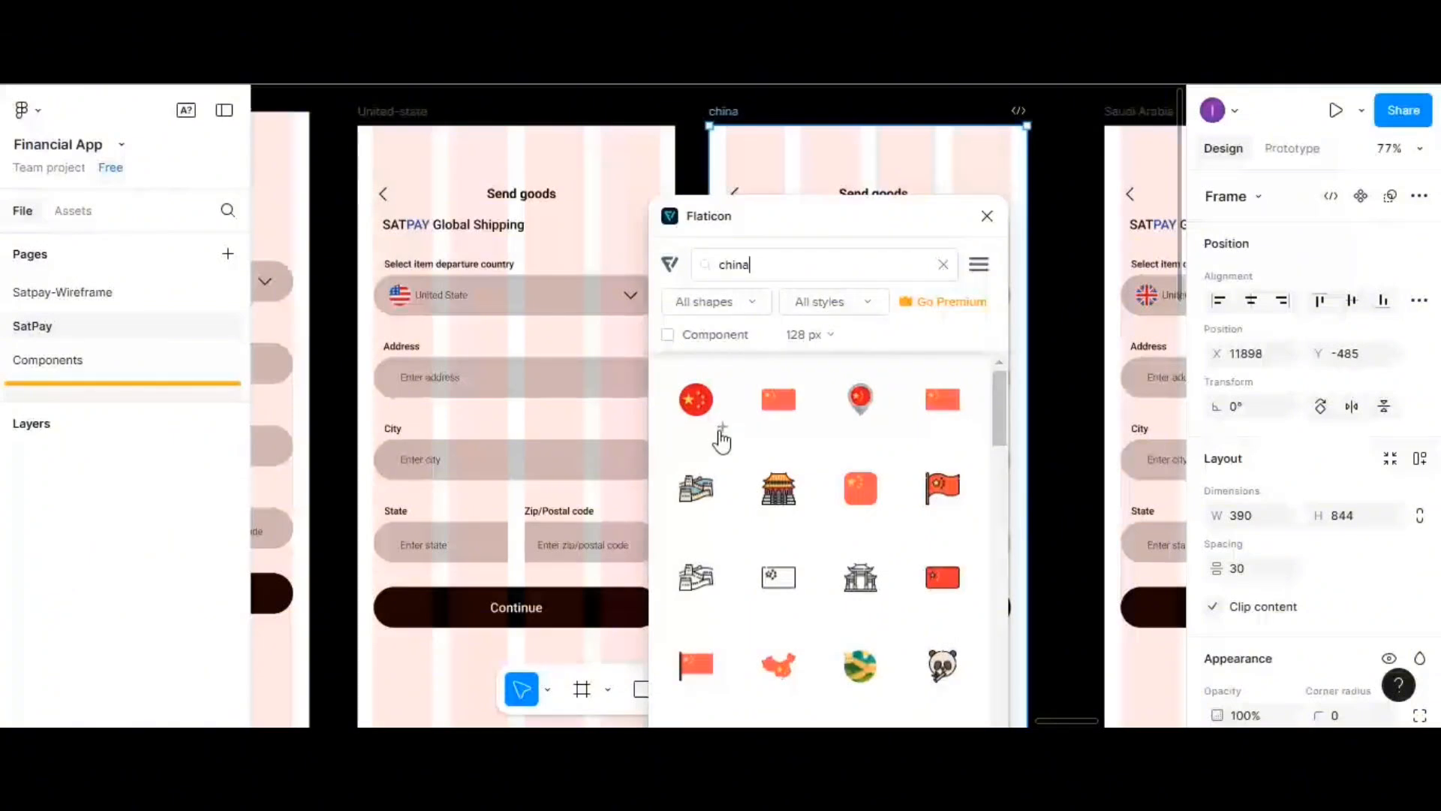
{"action": "left_click", "coordinate": [723, 434]}
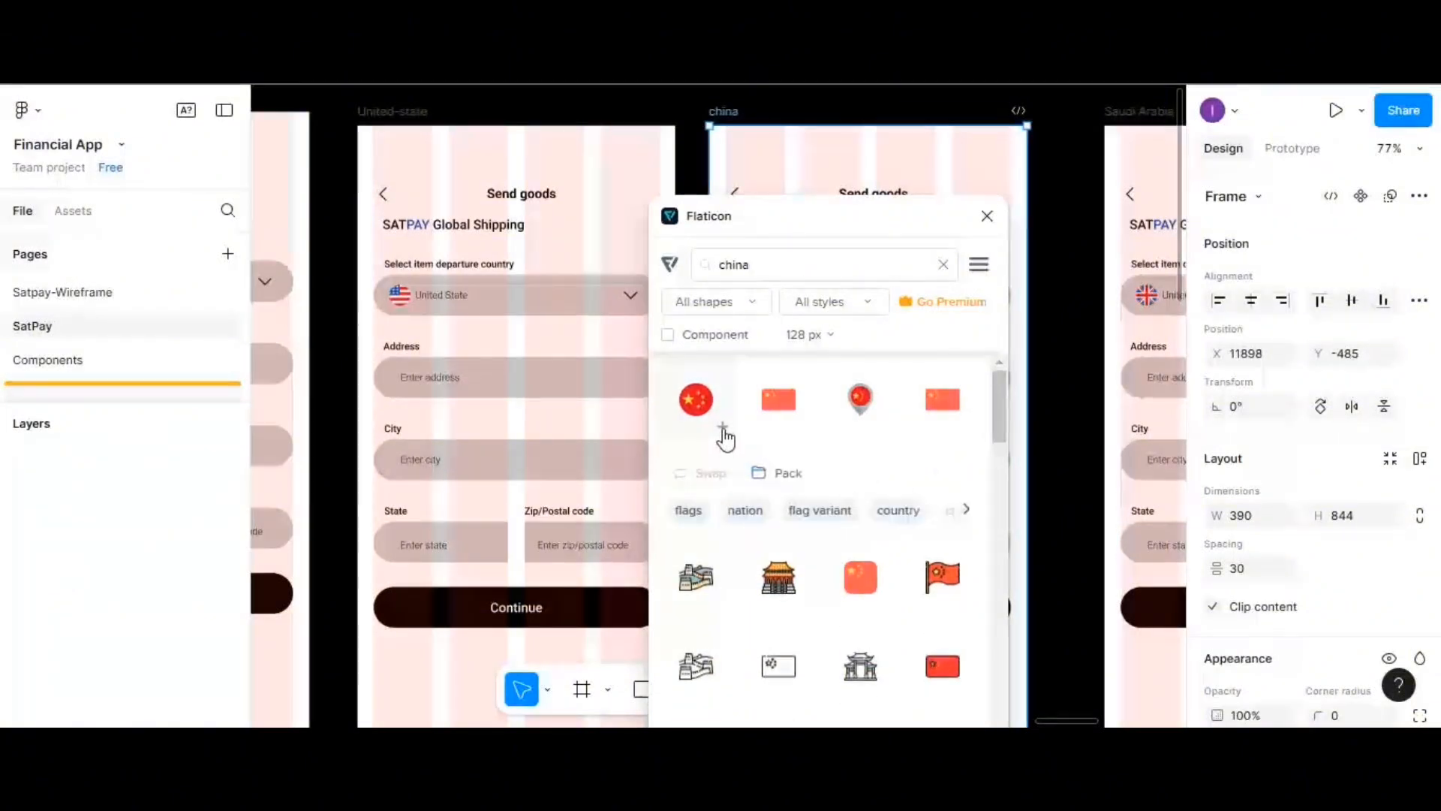
{"action": "left_click", "coordinate": [987, 216]}
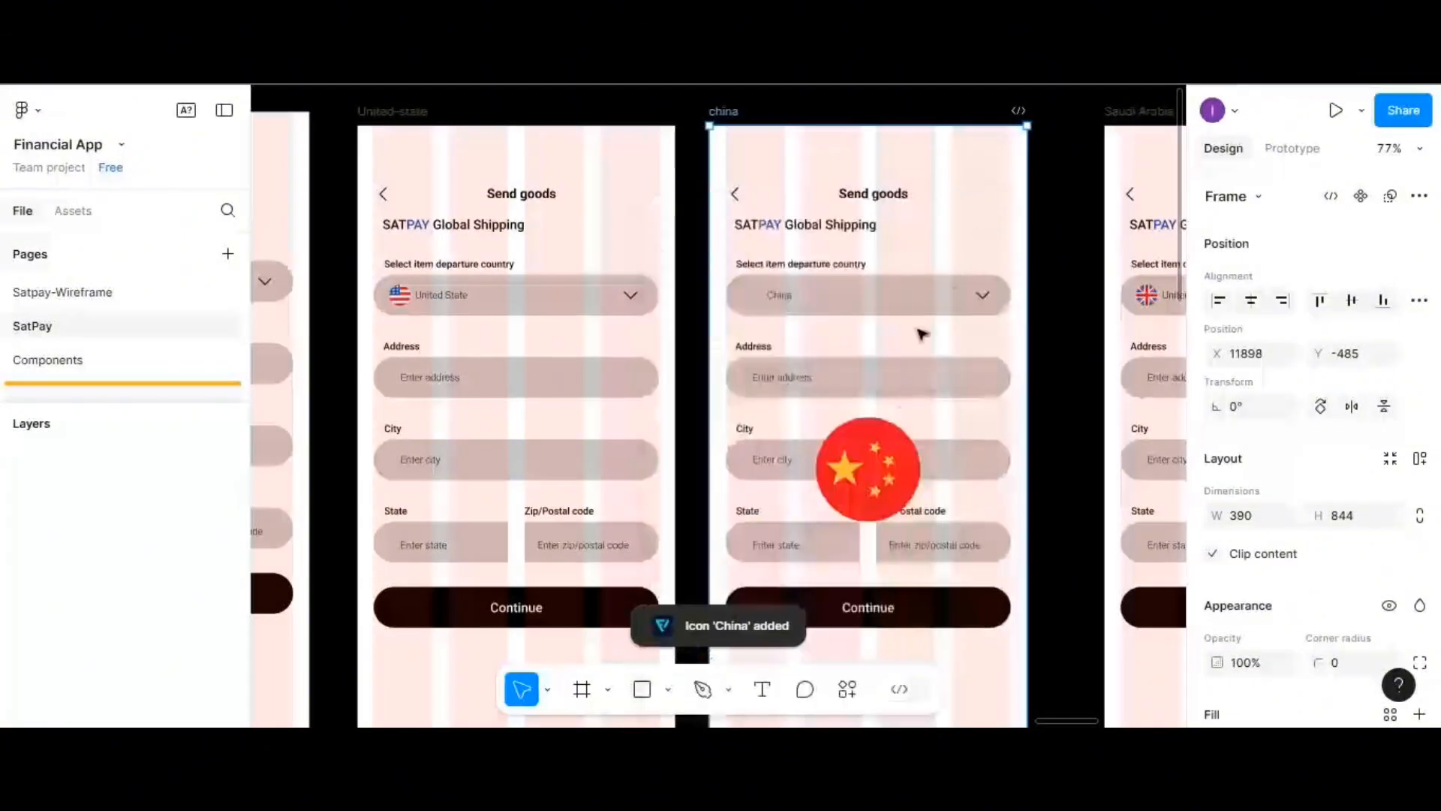
- Resize the China flag icon in the china frame to 26 × 26
{"action": "left_click", "coordinate": [876, 467]}
{"action": "left_click", "coordinate": [877, 467]}
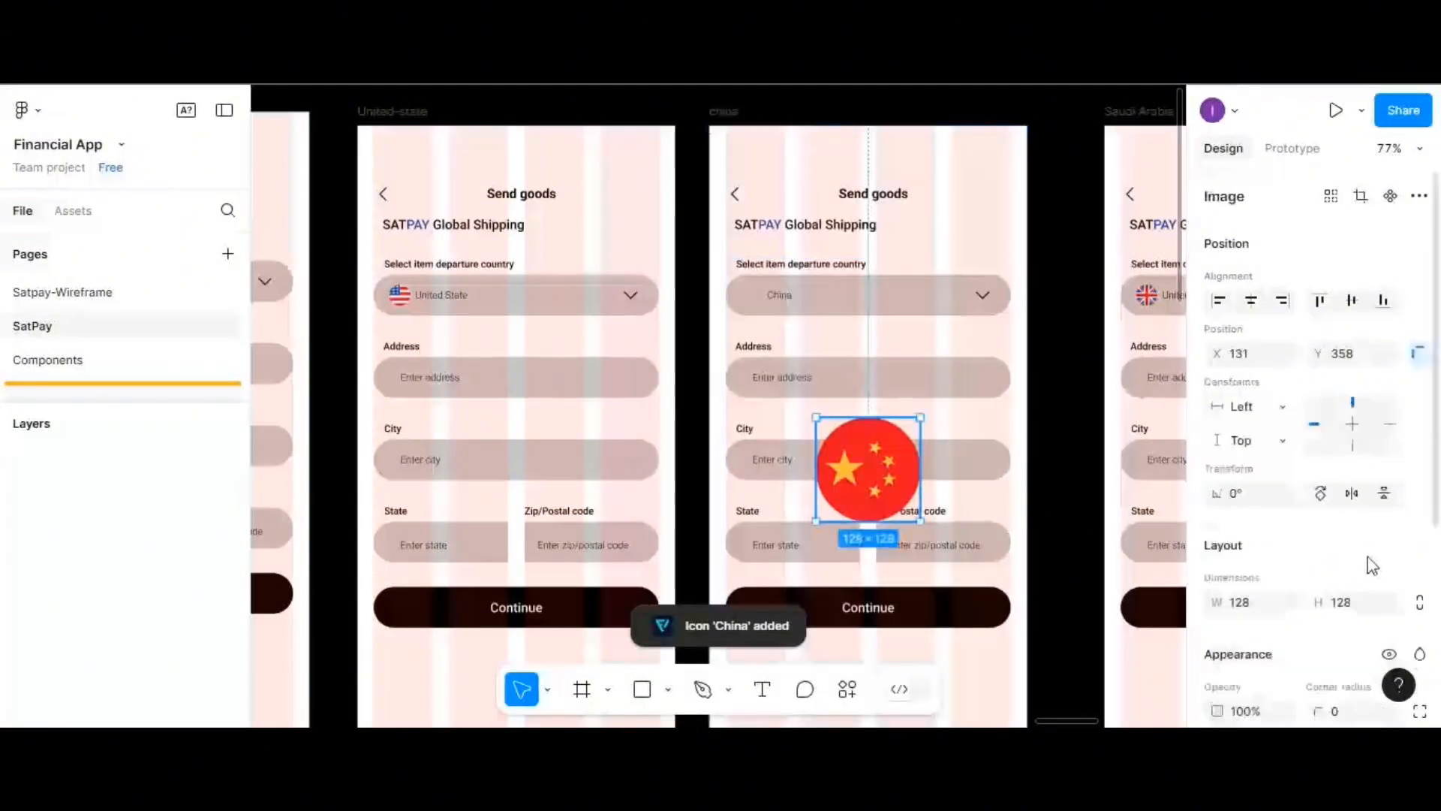
{"action": "left_click", "coordinate": [1262, 602]}
{"action": "type", "text": "26"}
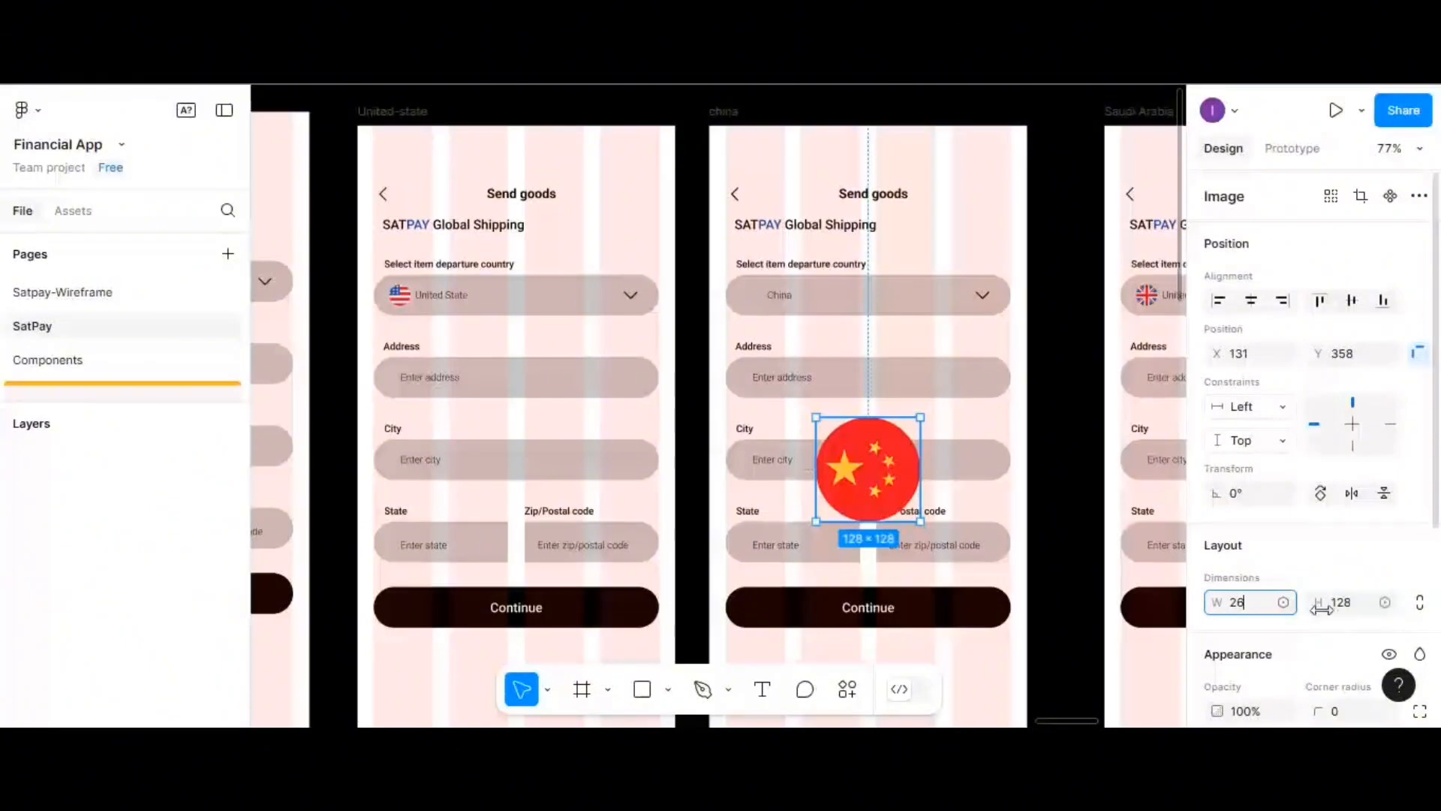
{"action": "left_click", "coordinate": [1347, 611]}
{"action": "type", "text": "26"}
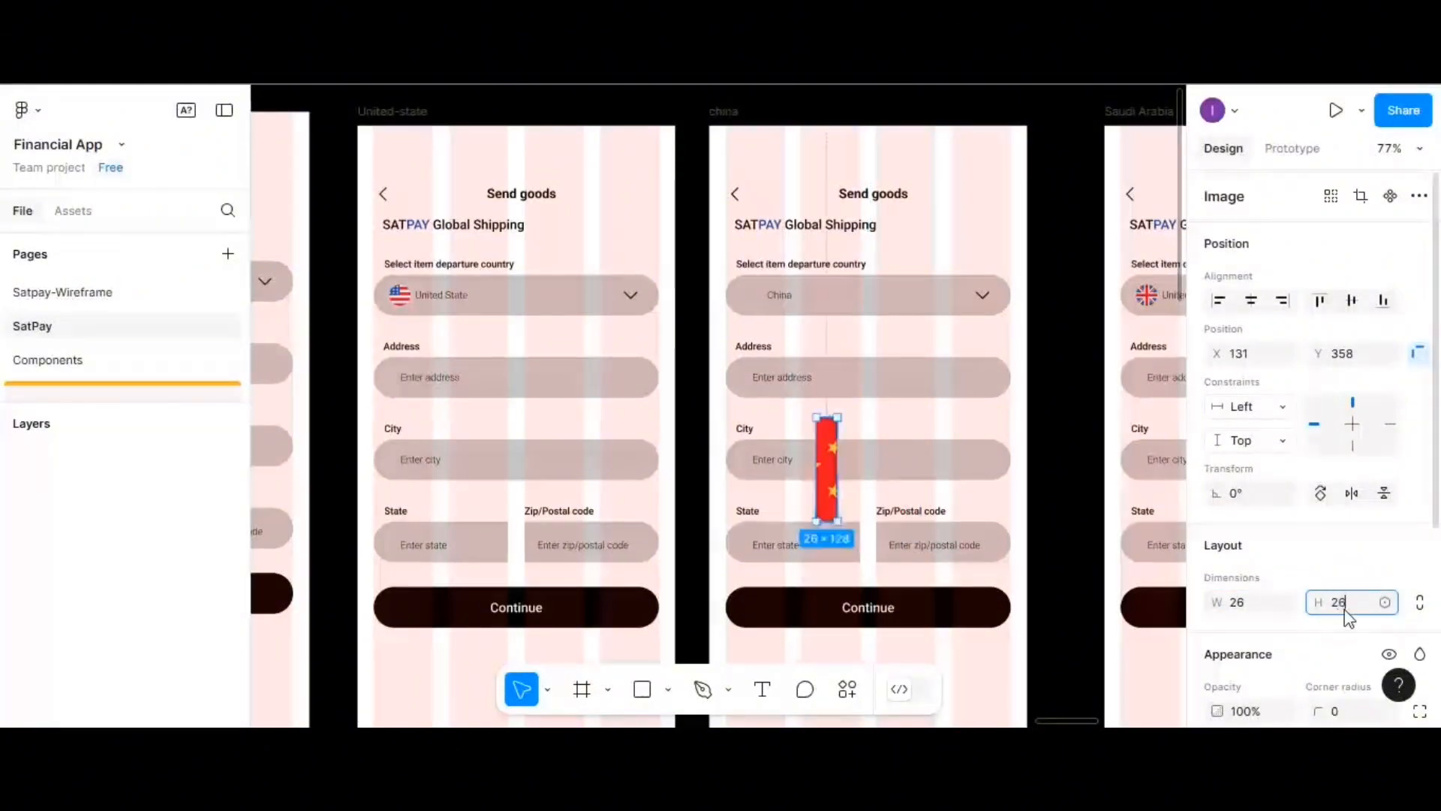
{"action": "left_click", "coordinate": [831, 473]}
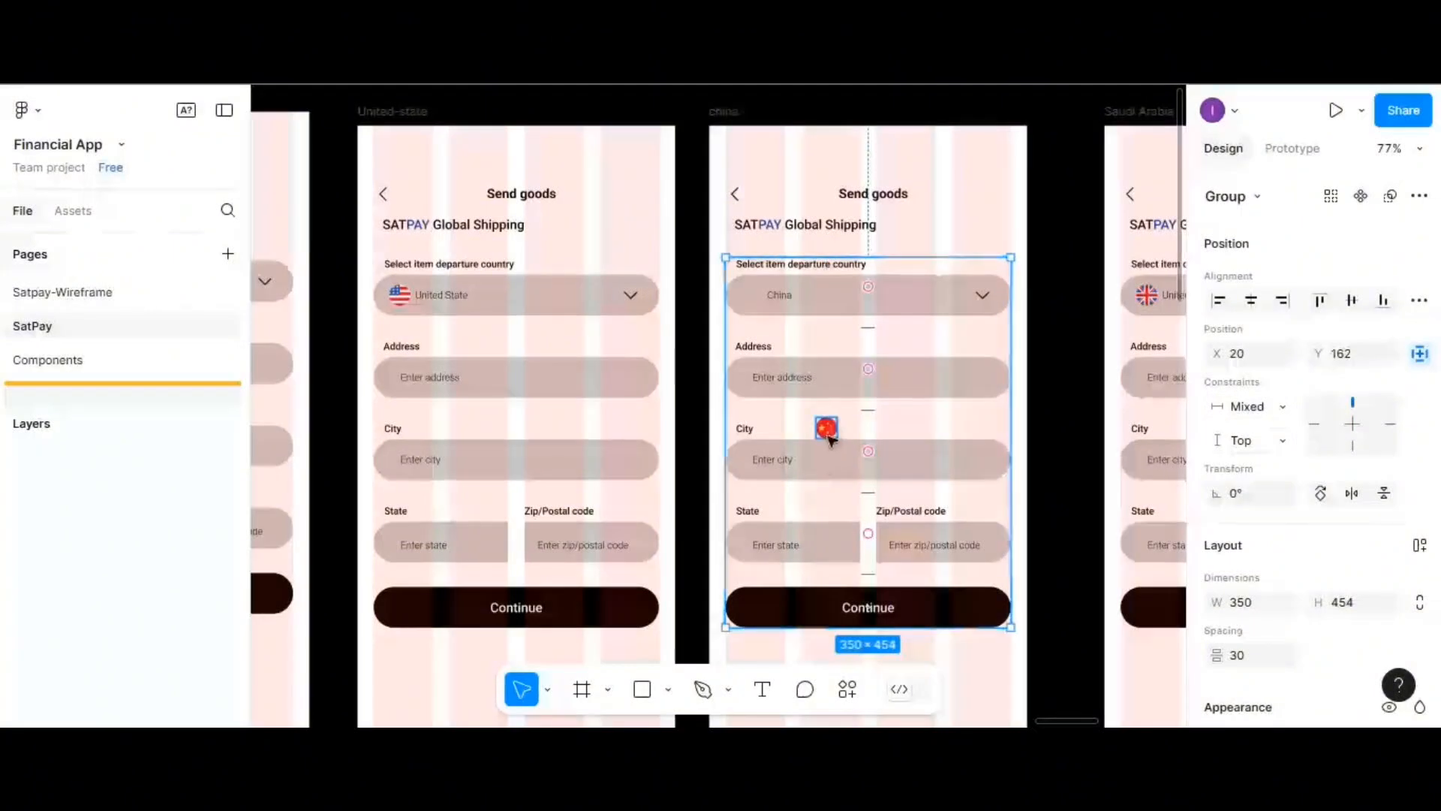
- Move the China flag icon into the china frame's departure country field, with X position 19 and vertically centered
{"action": "left_click_drag", "start_coordinate": [806, 406], "coordinate": [771, 341]}
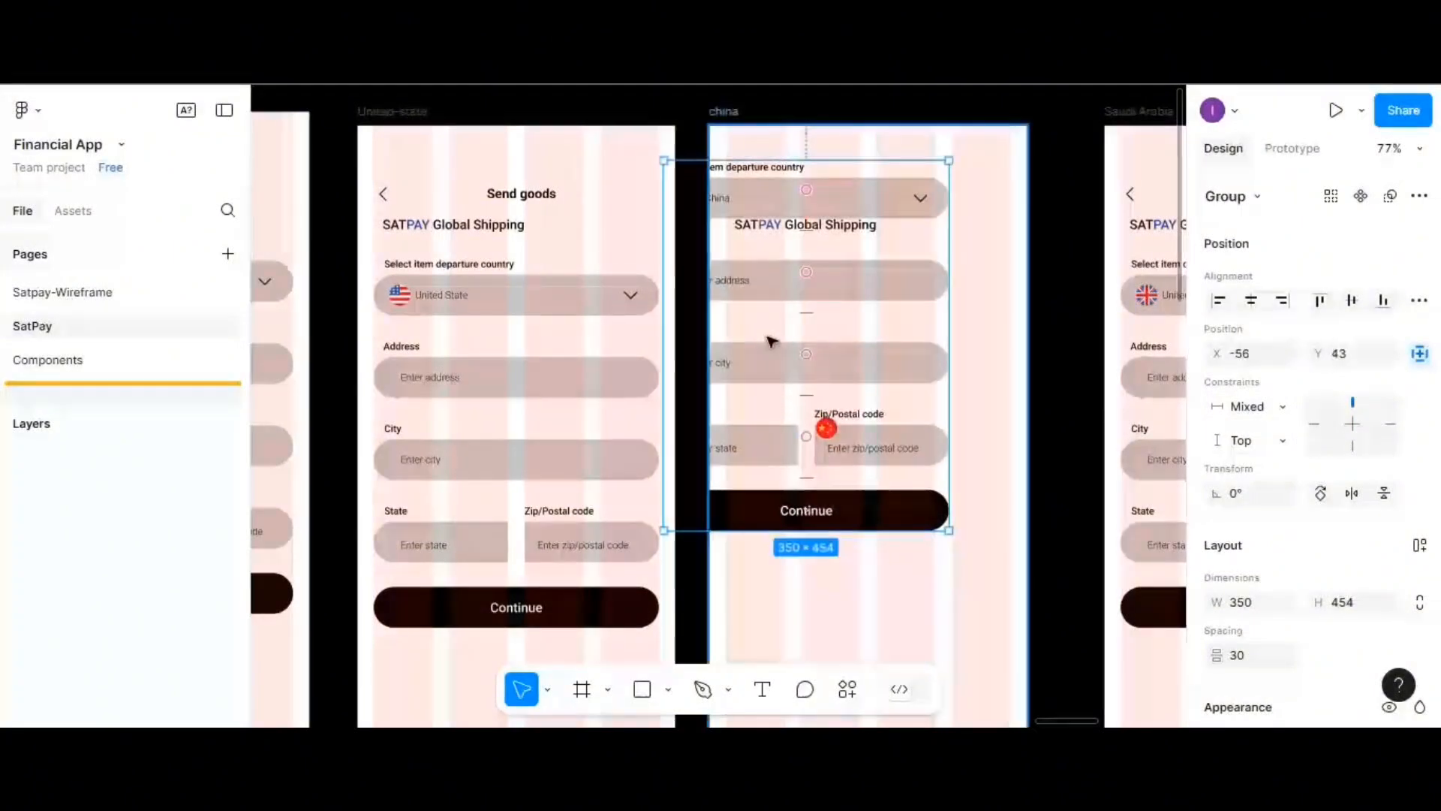
{"action": "key", "text": "ctrl+z"}
{"action": "left_click", "coordinate": [826, 430]}
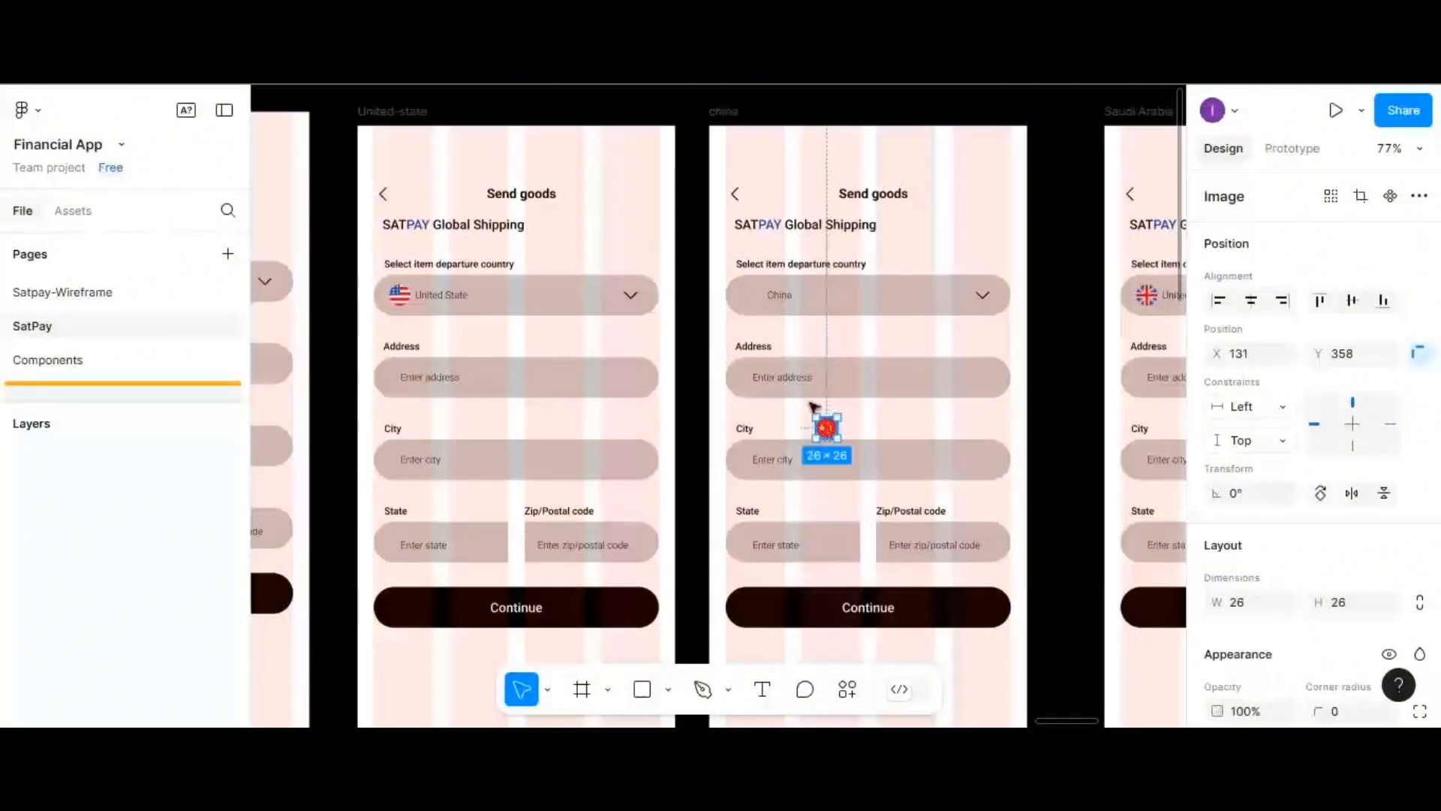
{"action": "left_click_drag", "start_coordinate": [825, 426], "coordinate": [750, 300]}
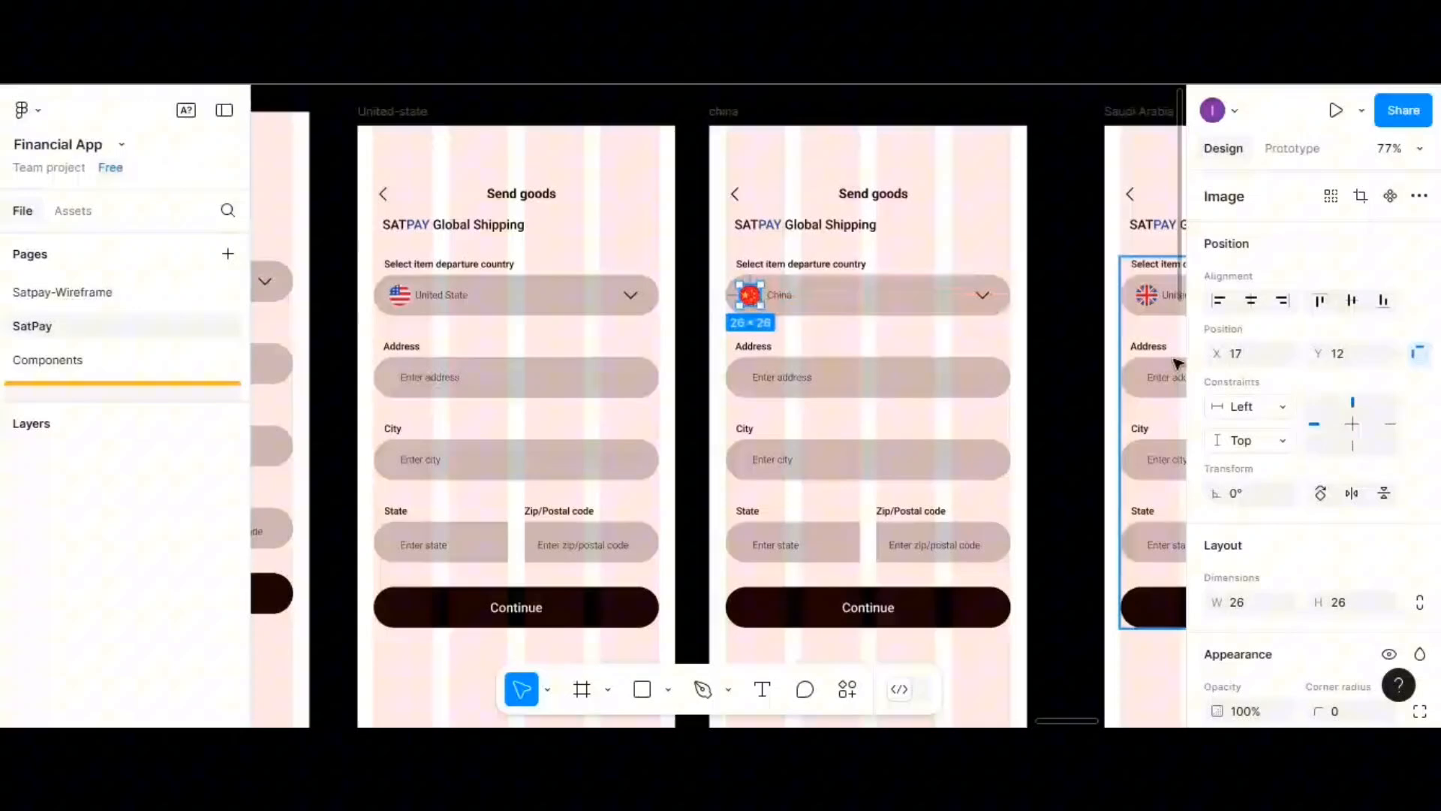
{"action": "left_click", "coordinate": [1237, 357]}
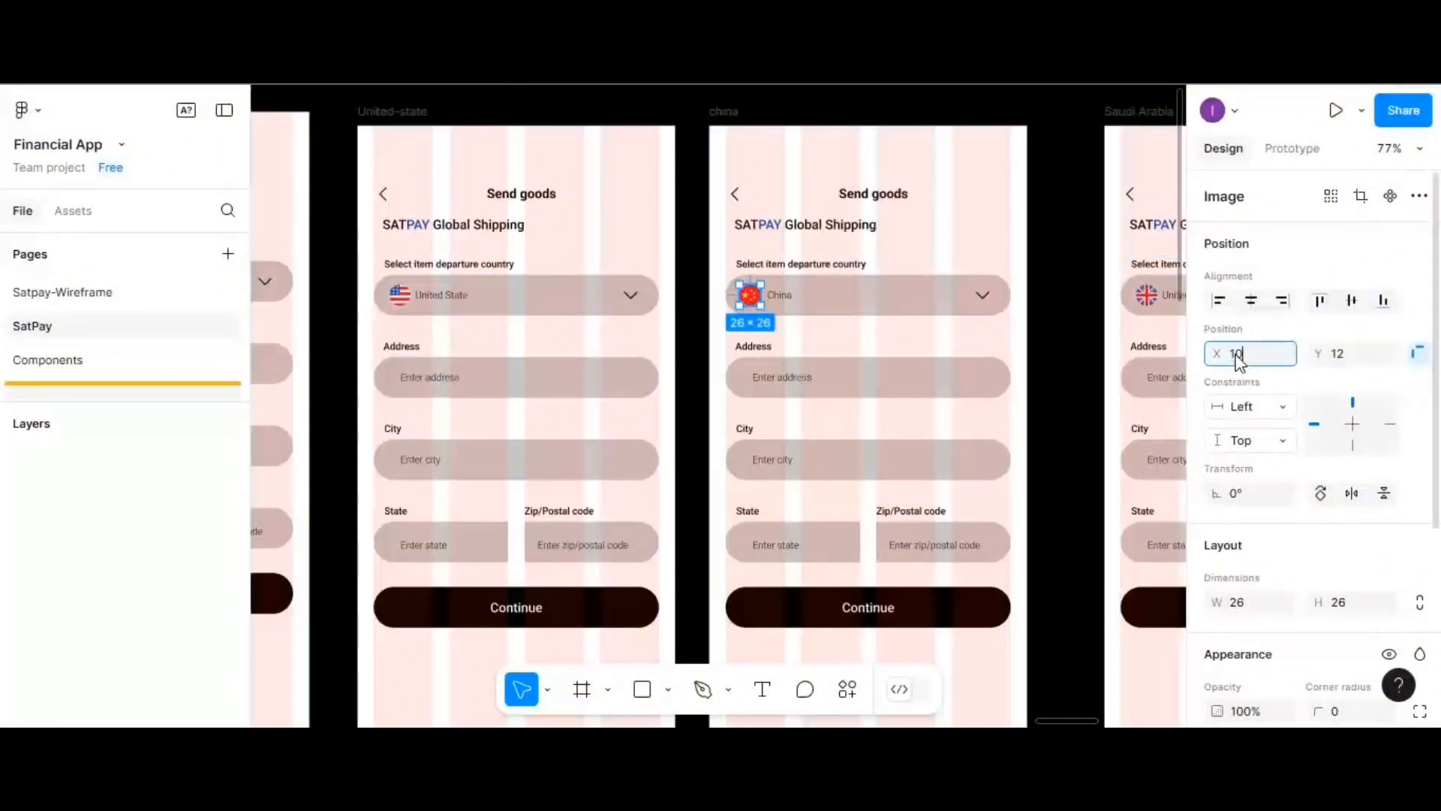
{"action": "type", "text": "10"}
{"action": "key", "text": "Return"}
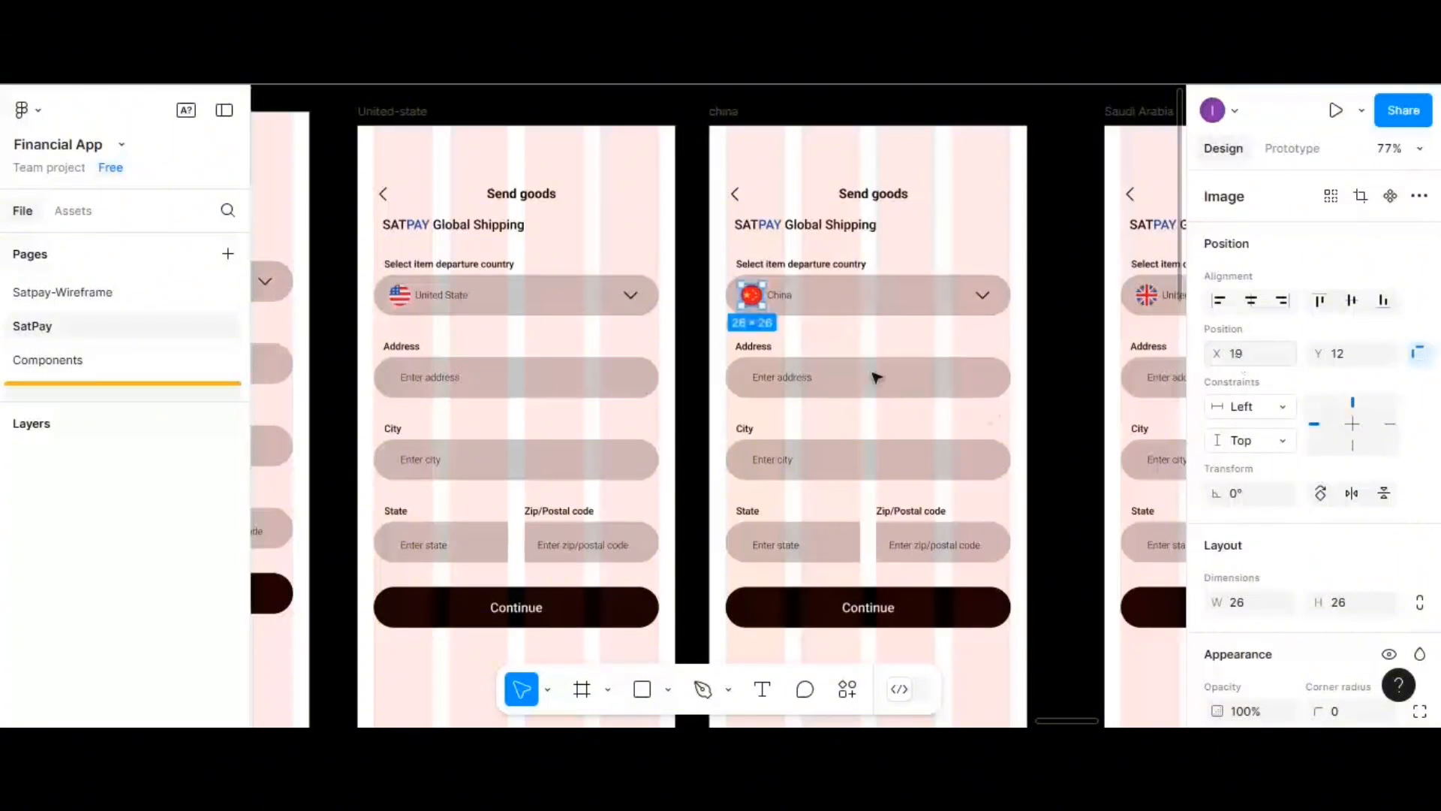
{"action": "left_click", "coordinate": [1352, 302]}
{"action": "left_click", "coordinate": [922, 337]}
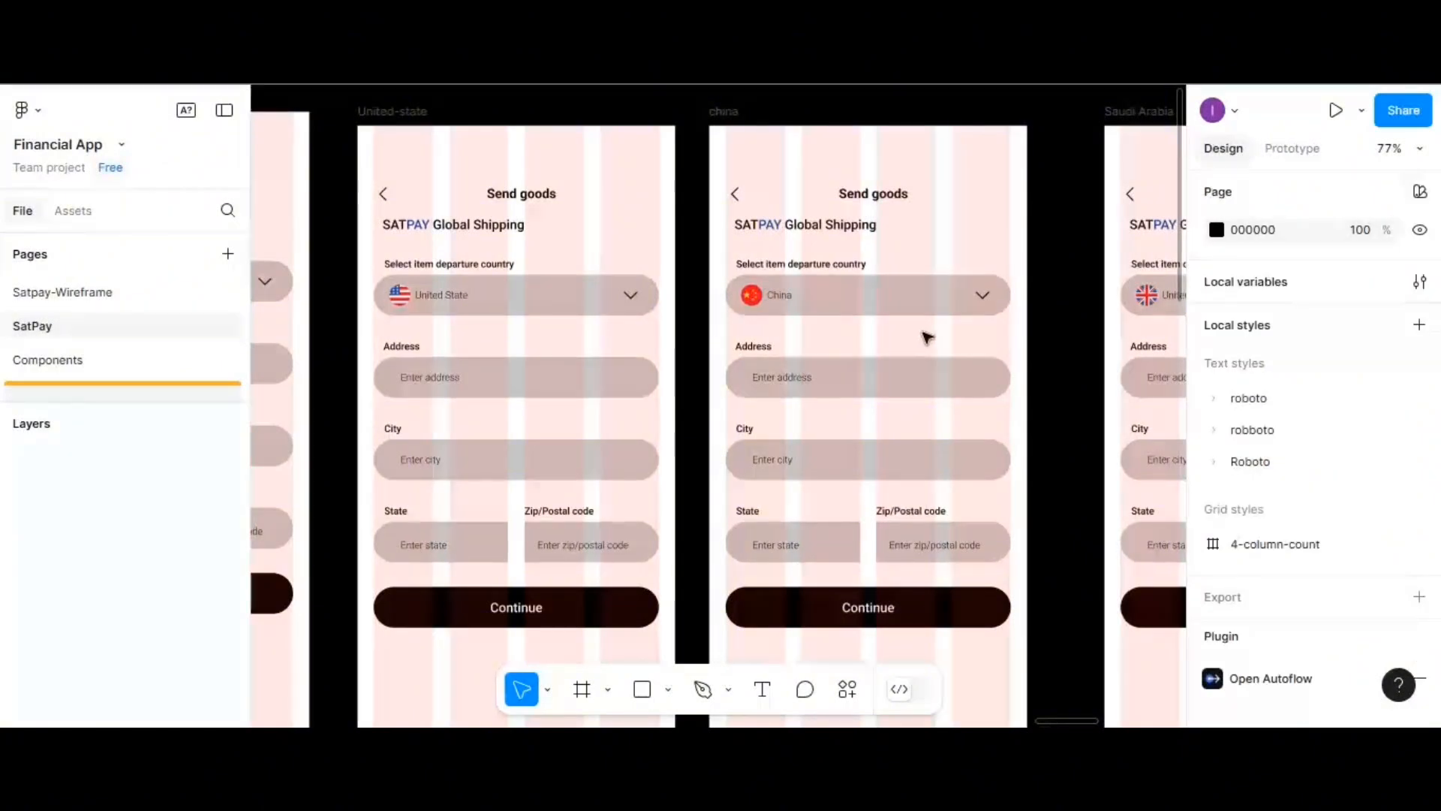
- In the Saudi Arabia frame's departure country field, replace the country name with "Saudi Arabia" and delete the British flag image
{"action": "scroll", "coordinate": [944, 332], "scroll_direction": "right", "scroll_amount": 5}
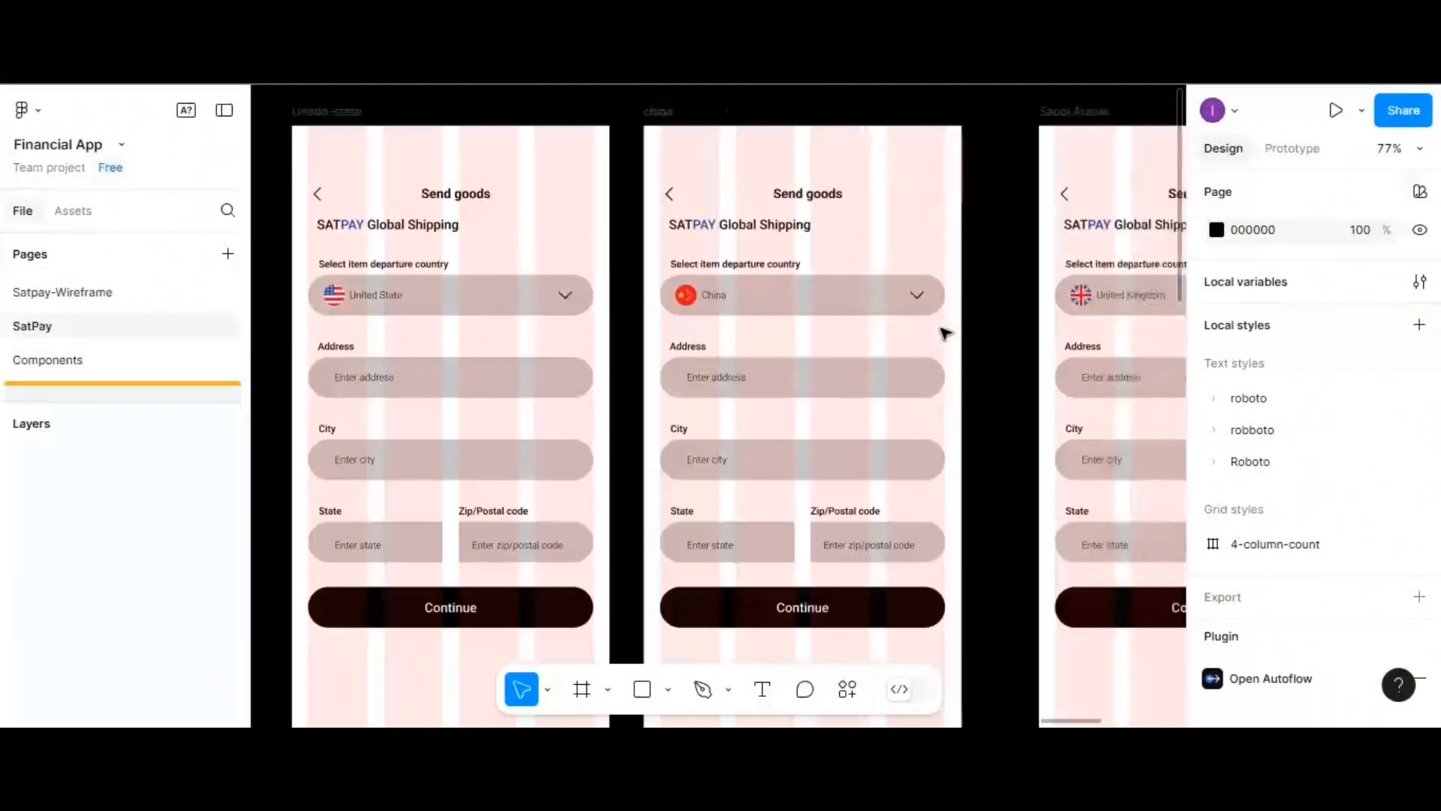
{"action": "scroll", "coordinate": [944, 333], "scroll_direction": "right", "scroll_amount": 2}
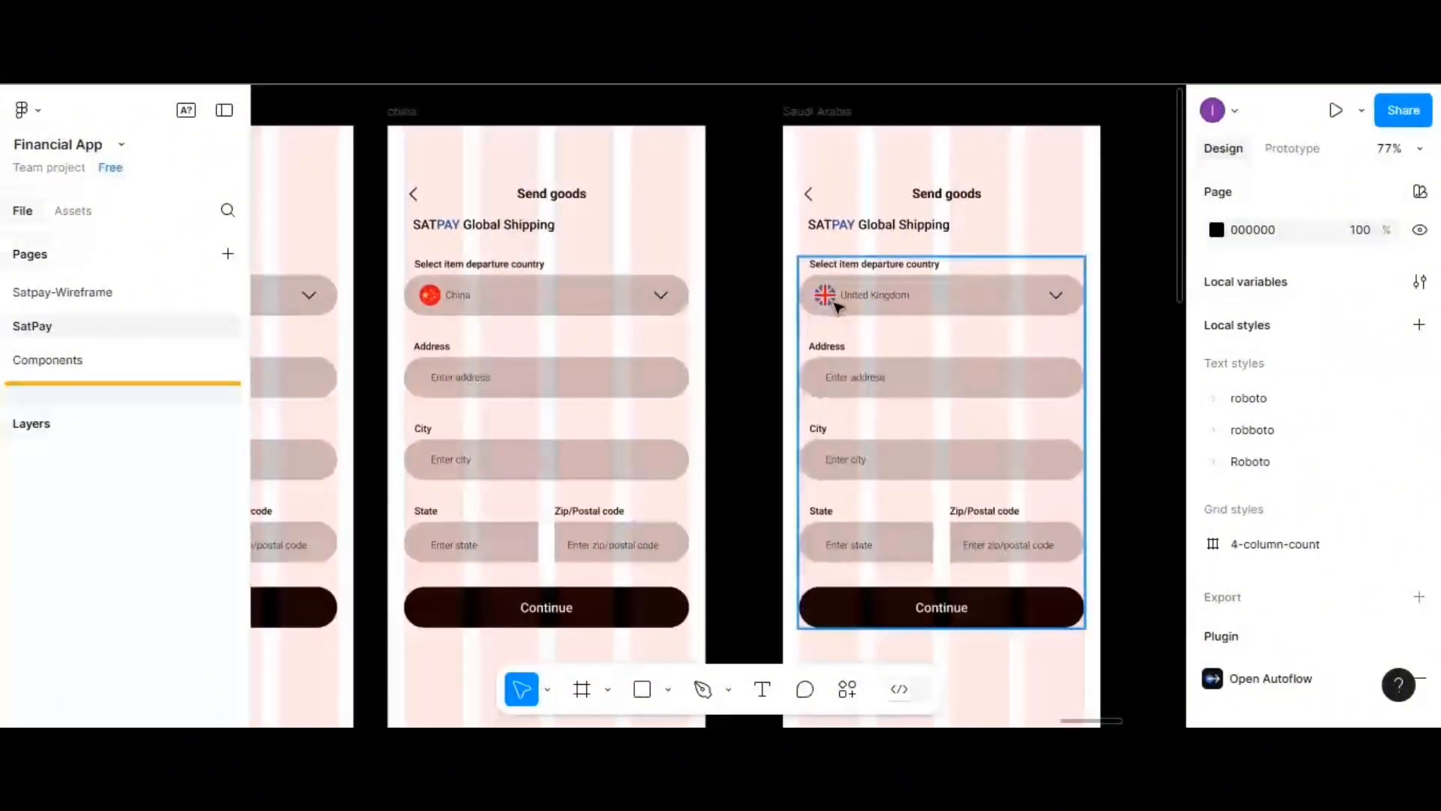
{"action": "left_click", "coordinate": [867, 298]}
{"action": "double_click", "coordinate": [867, 298]}
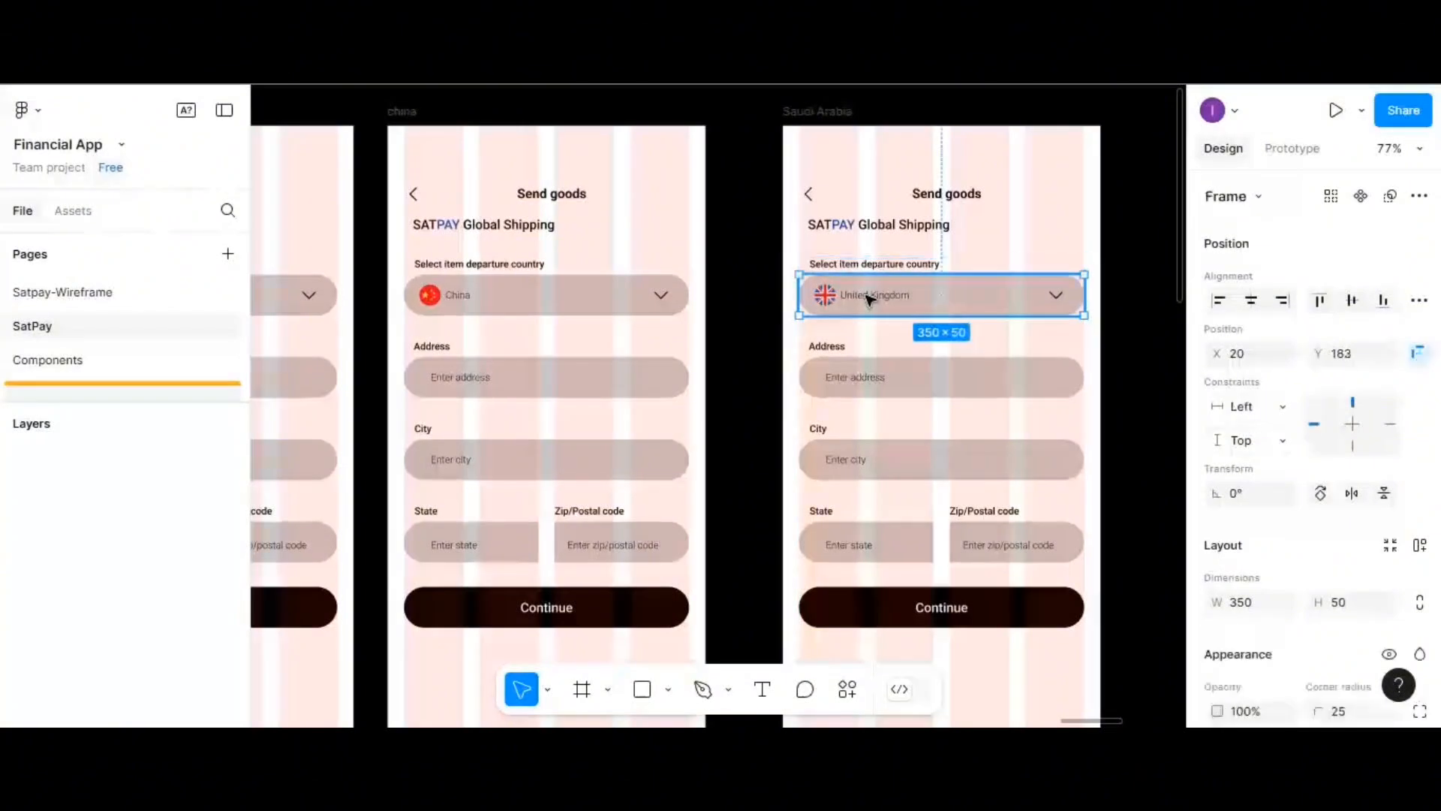
{"action": "double_click", "coordinate": [867, 298]}
{"action": "double_click", "coordinate": [868, 298]}
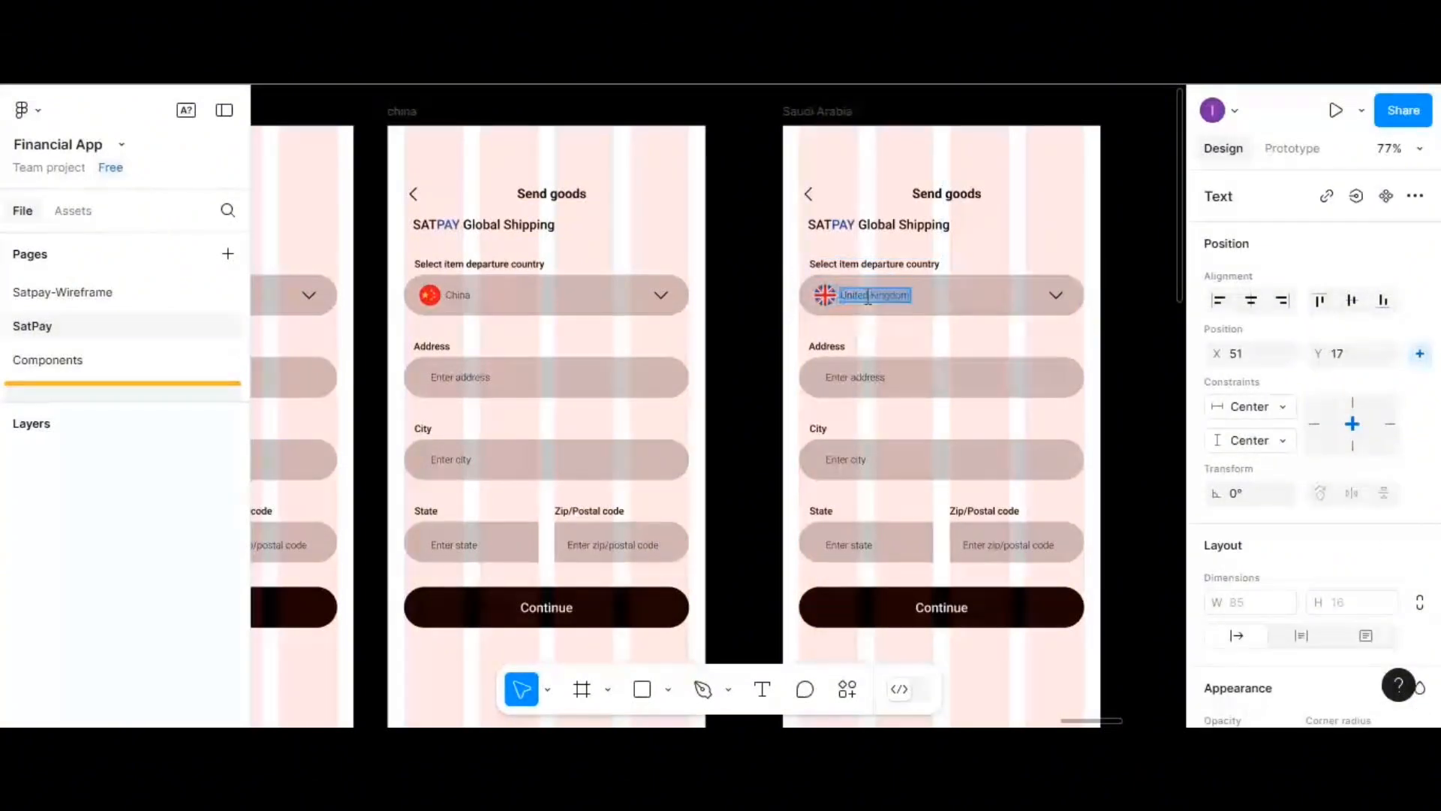
{"action": "type", "text": "Saudi Arabia"}
{"action": "key", "text": "Escape"}
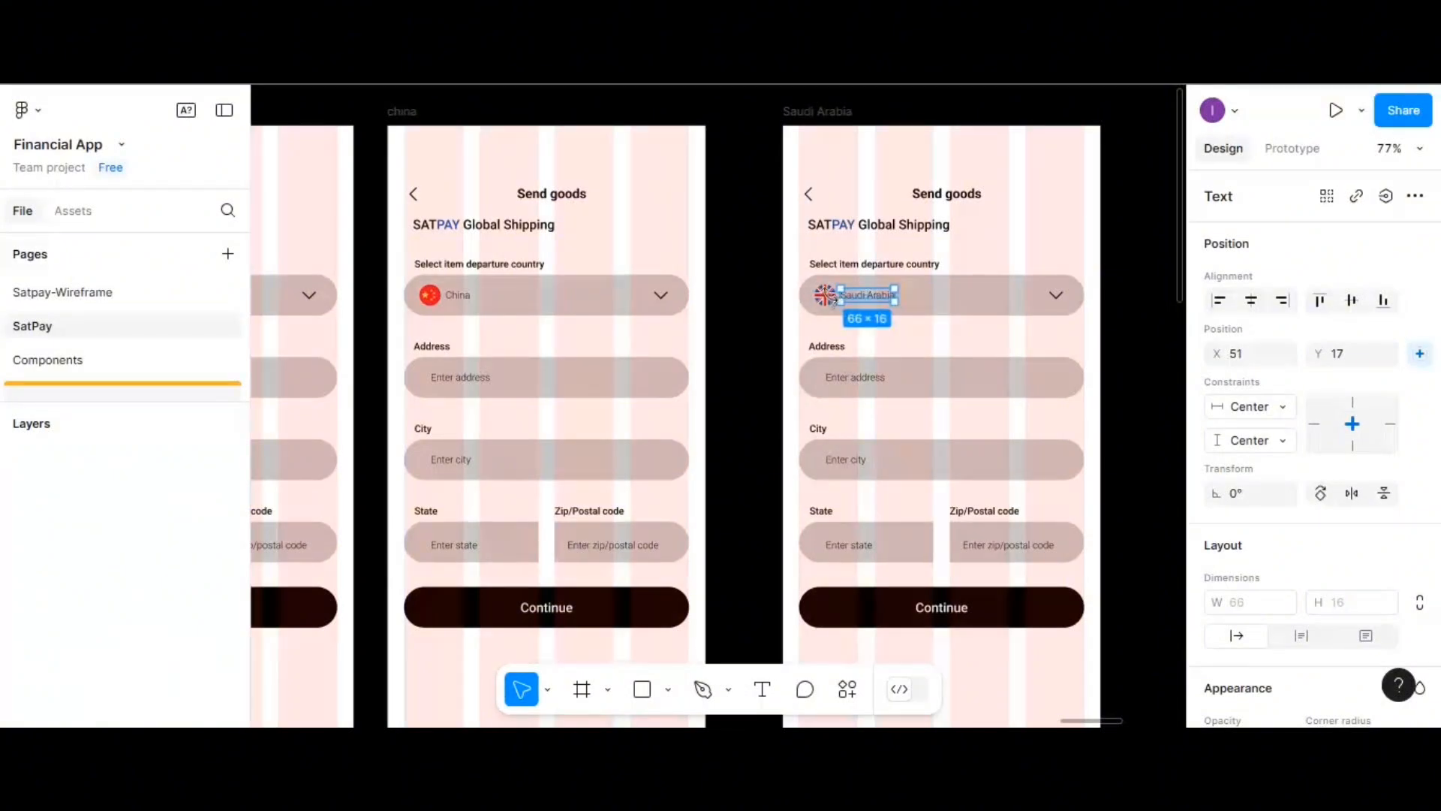
{"action": "left_click", "coordinate": [825, 298]}
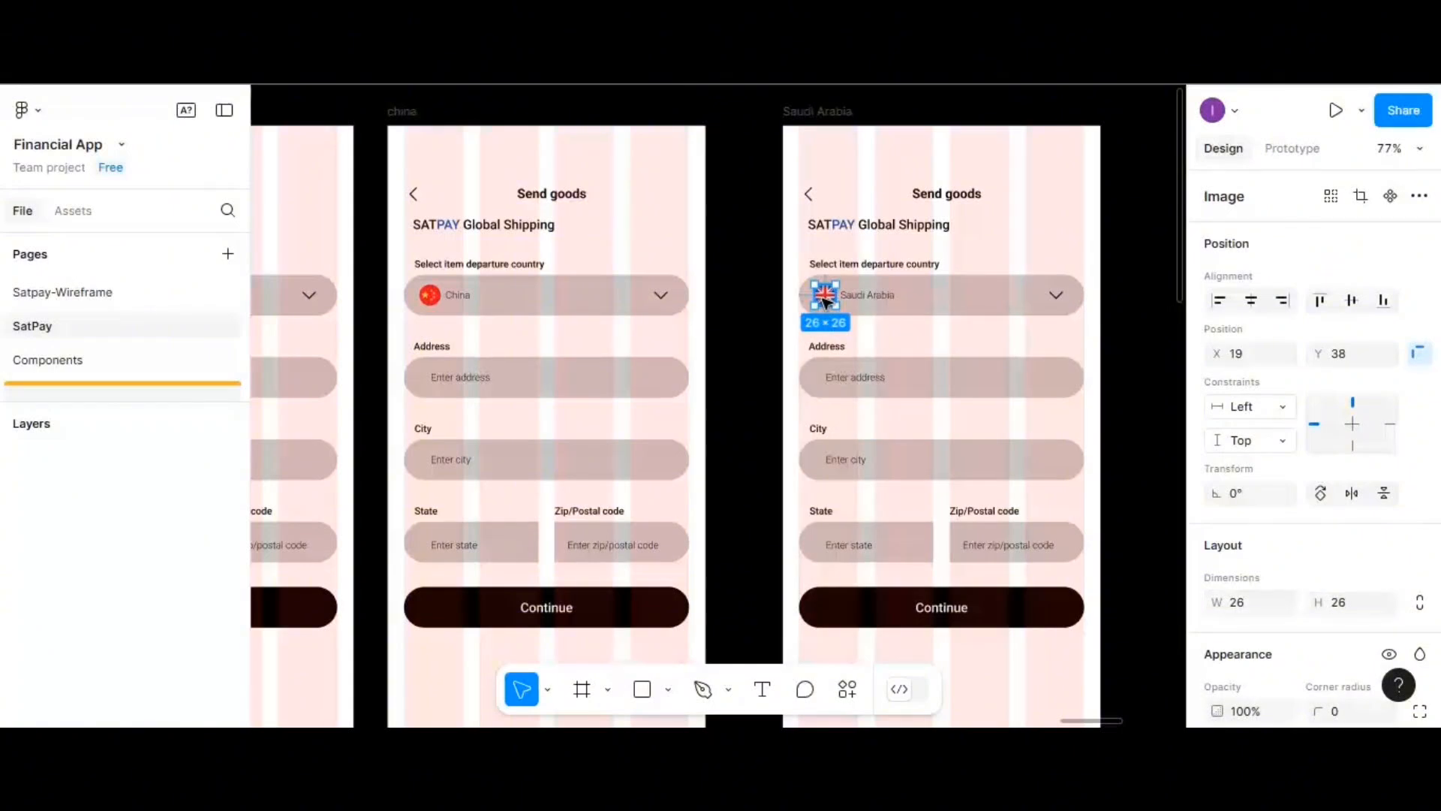
{"action": "key", "text": "Delete"}
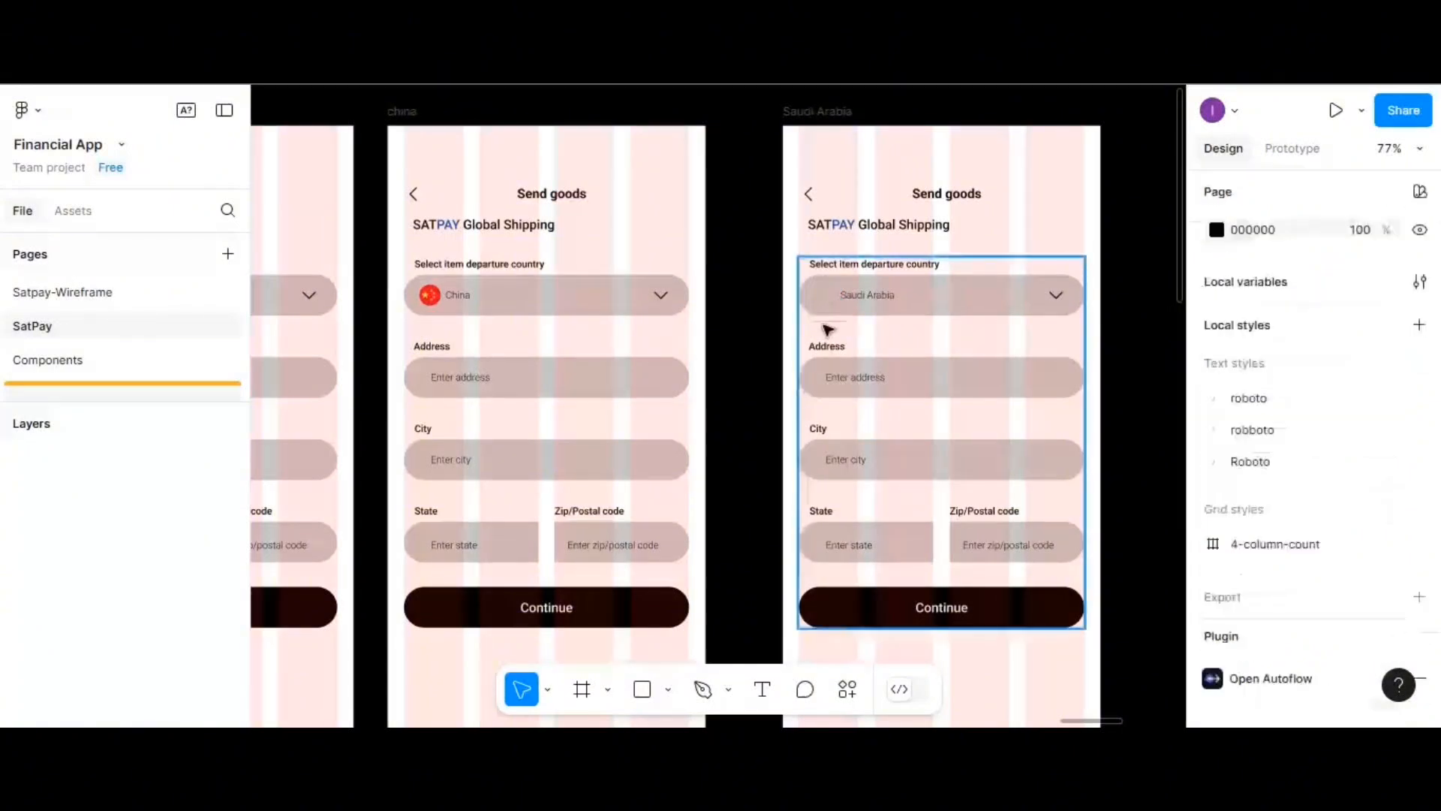
- Search the Flaticon plugin for "saudi" and insert the round green Saudi Arabia flag icon
{"action": "right_click", "coordinate": [772, 364]}
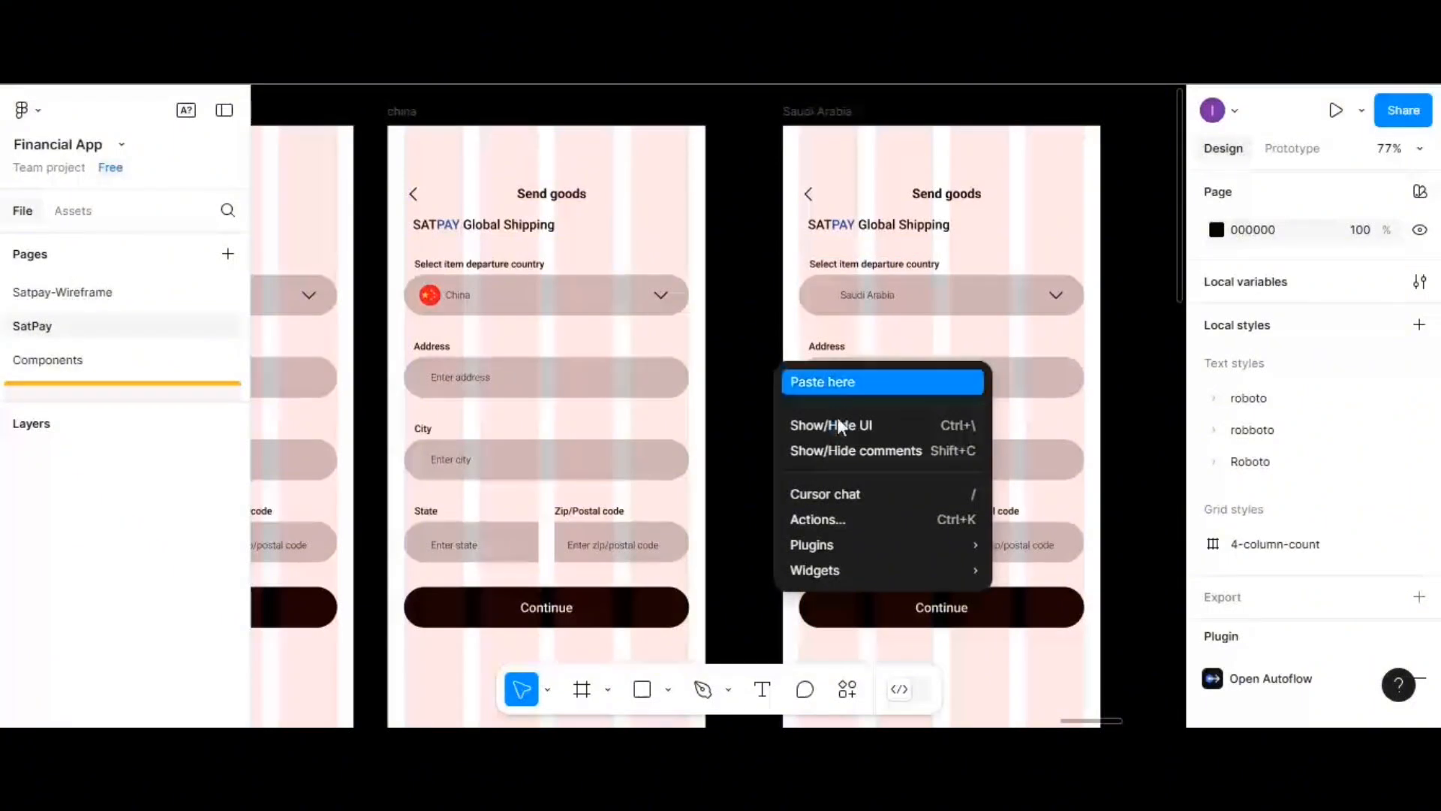
{"action": "mouse_move", "coordinate": [826, 545]}
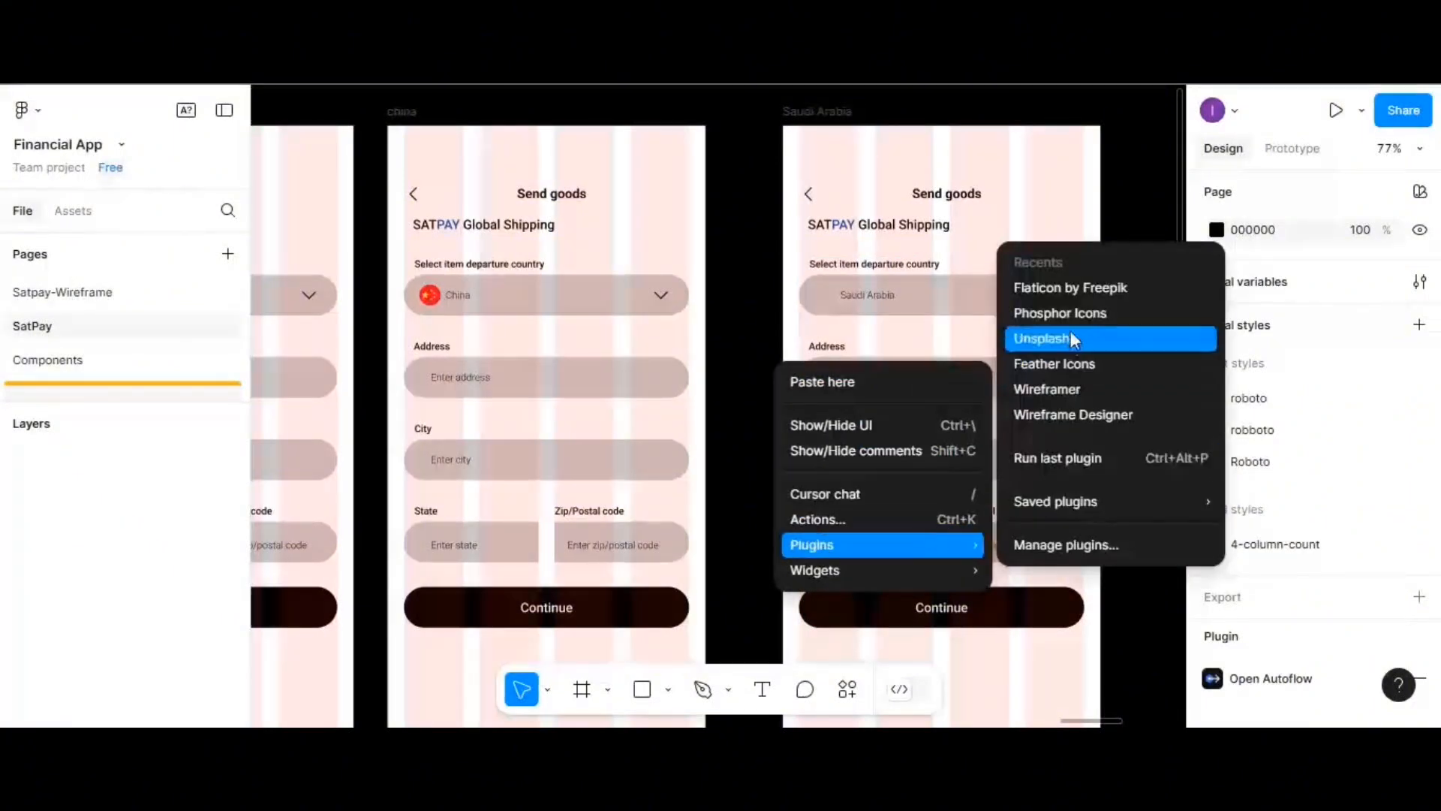
{"action": "left_click", "coordinate": [1069, 293]}
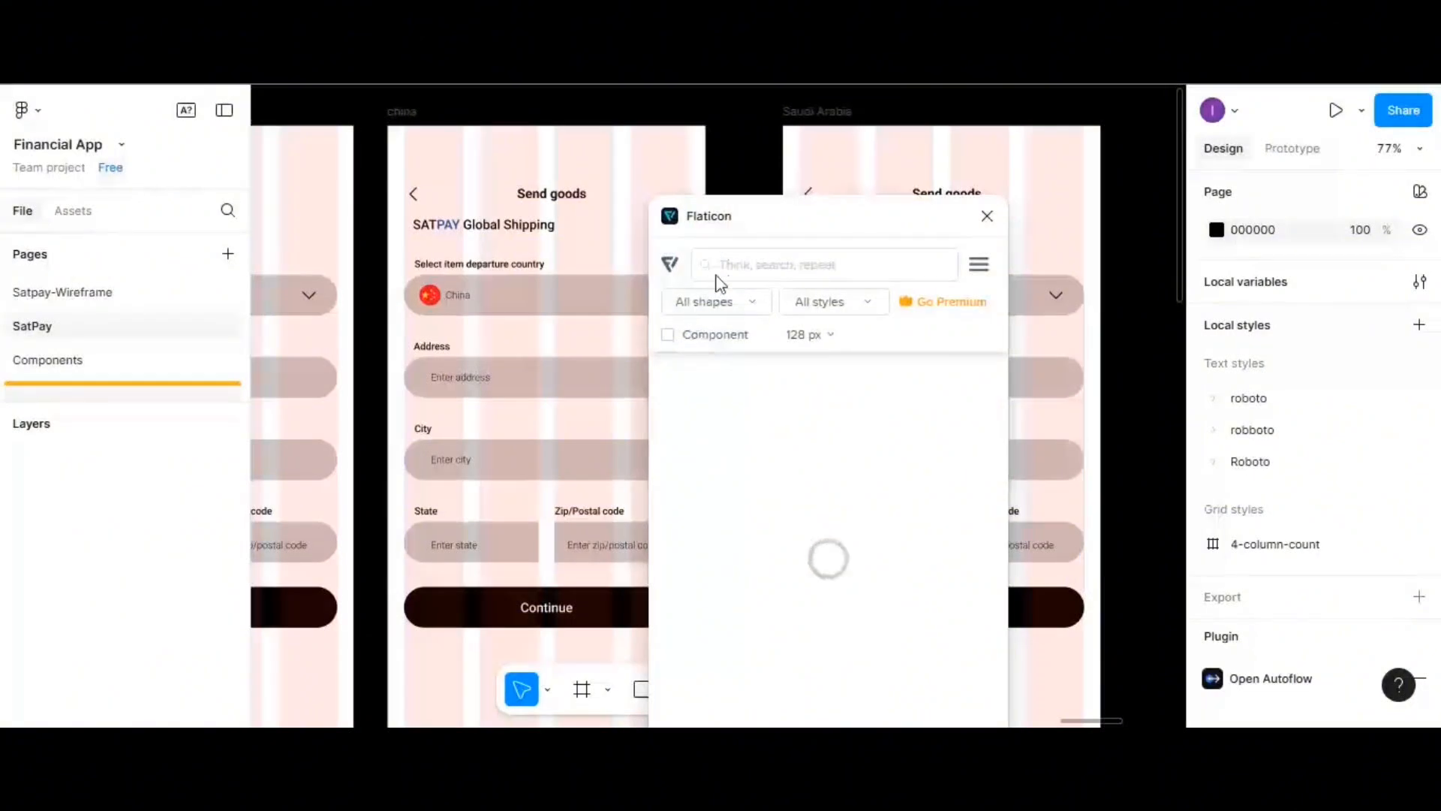
{"action": "left_click", "coordinate": [723, 264]}
{"action": "type", "text": "saudi"}
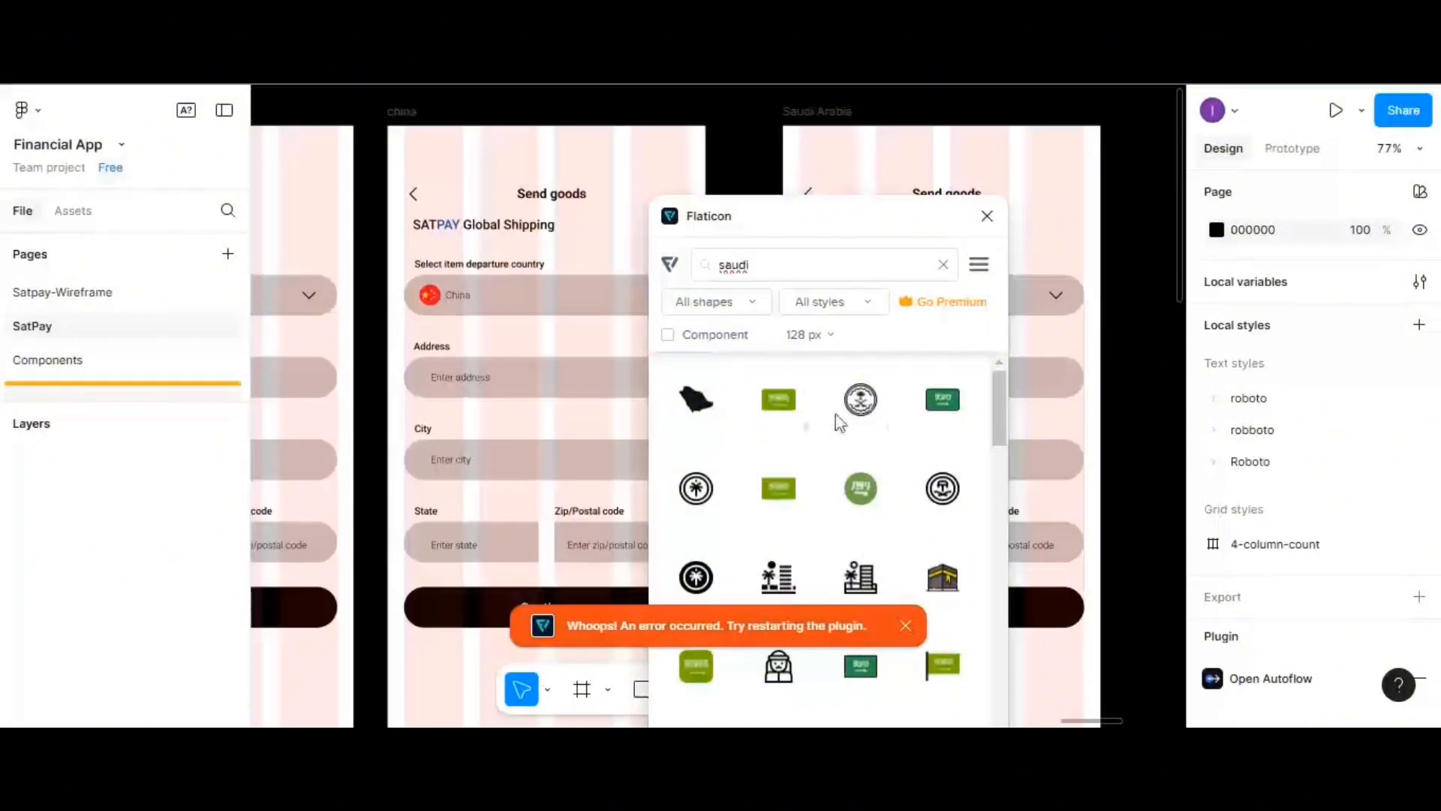
{"action": "scroll", "coordinate": [852, 421], "scroll_direction": "down", "scroll_amount": 5}
{"action": "scroll", "coordinate": [854, 445], "scroll_direction": "down", "scroll_amount": 4}
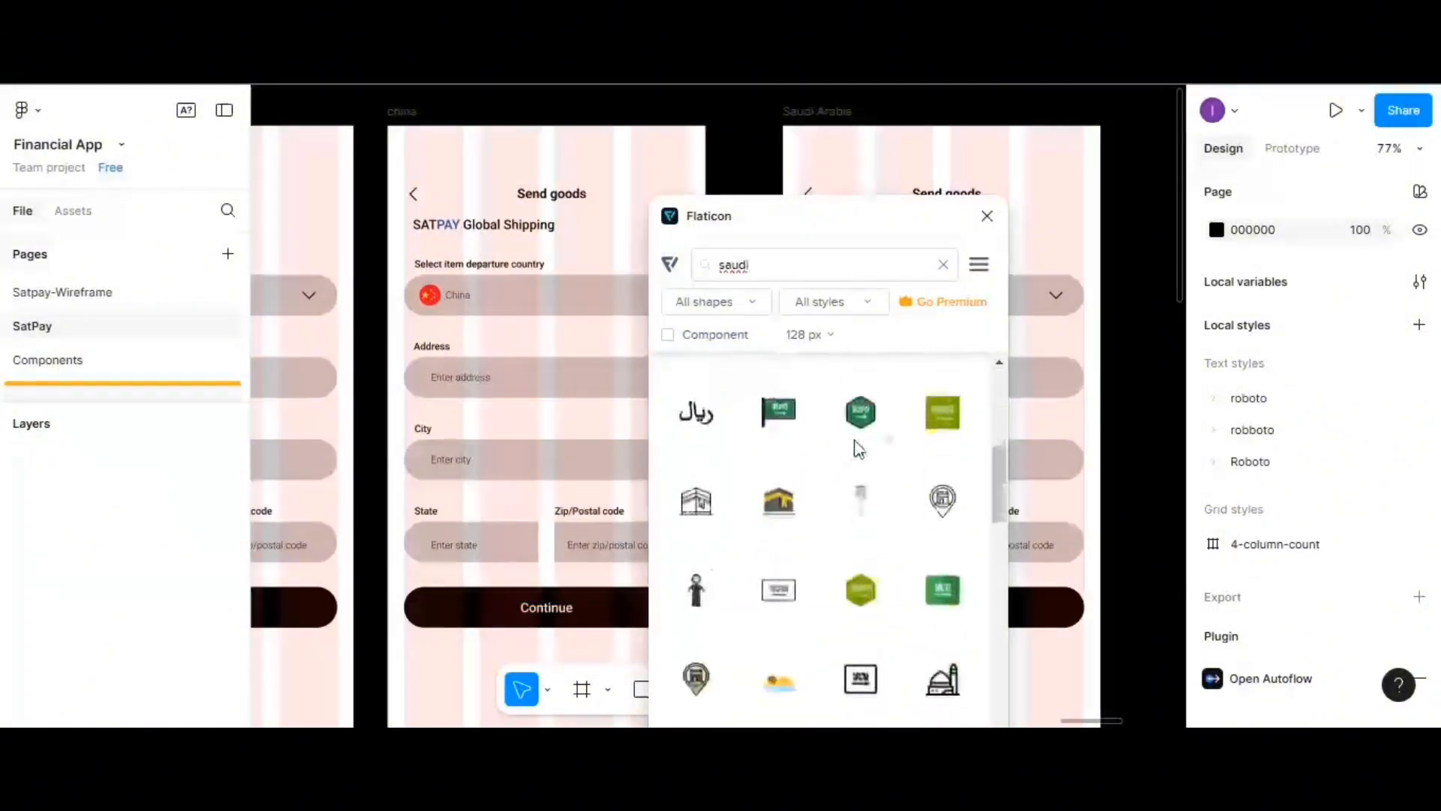
{"action": "scroll", "coordinate": [912, 518], "scroll_direction": "down", "scroll_amount": 2}
{"action": "scroll", "coordinate": [912, 518], "scroll_direction": "down", "scroll_amount": 3}
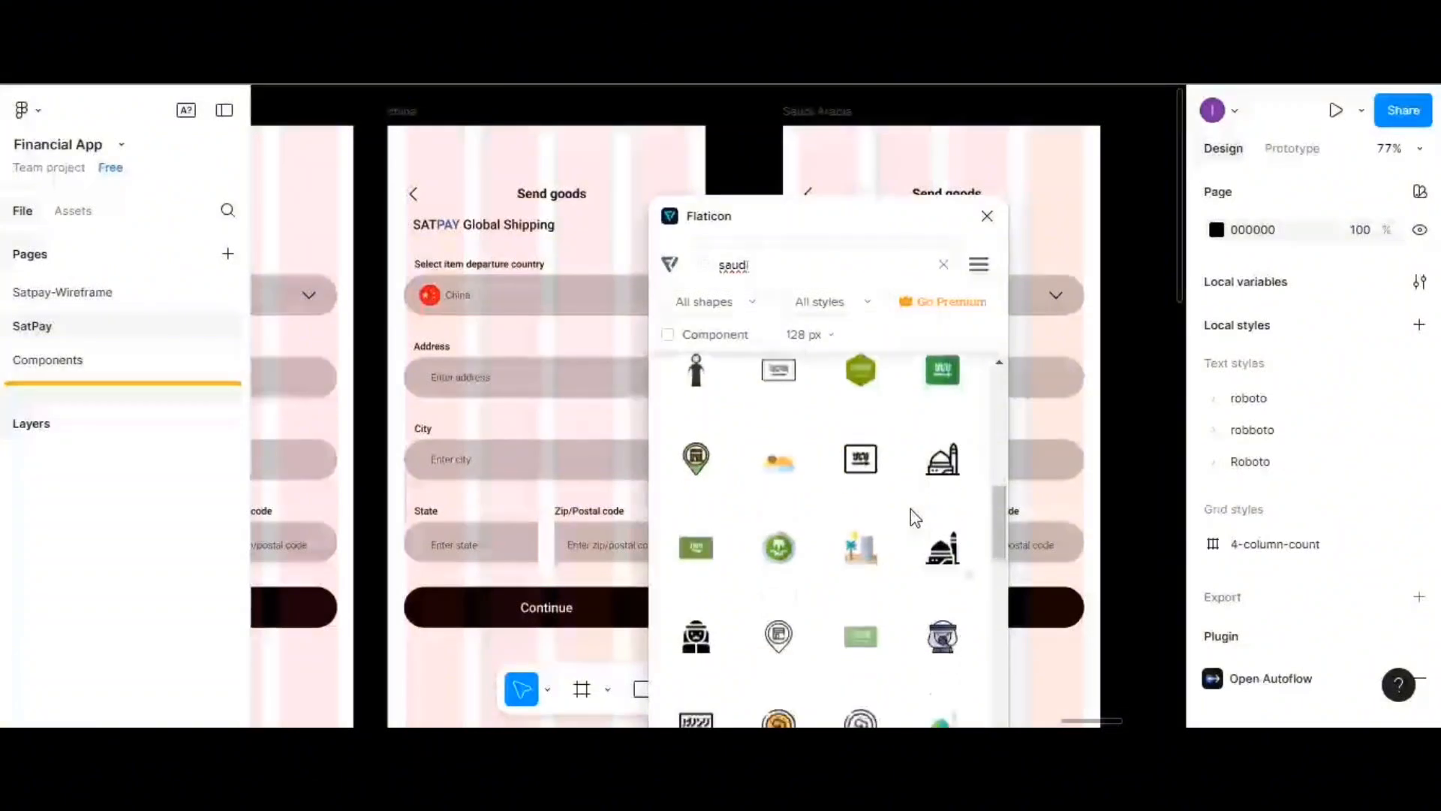
{"action": "scroll", "coordinate": [912, 518], "scroll_direction": "up", "scroll_amount": 1}
{"action": "scroll", "coordinate": [913, 518], "scroll_direction": "up", "scroll_amount": 5}
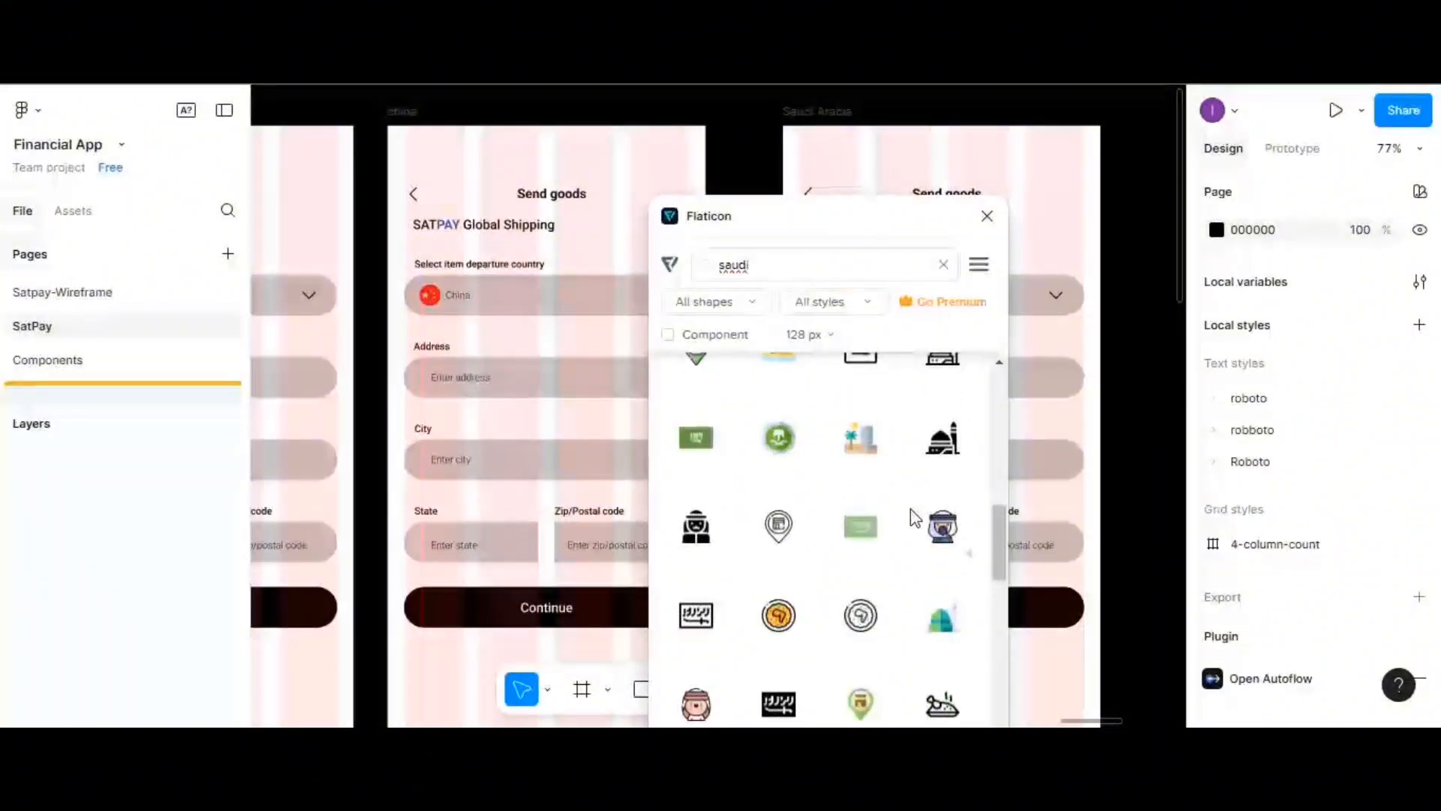
{"action": "scroll", "coordinate": [911, 509], "scroll_direction": "up", "scroll_amount": 1}
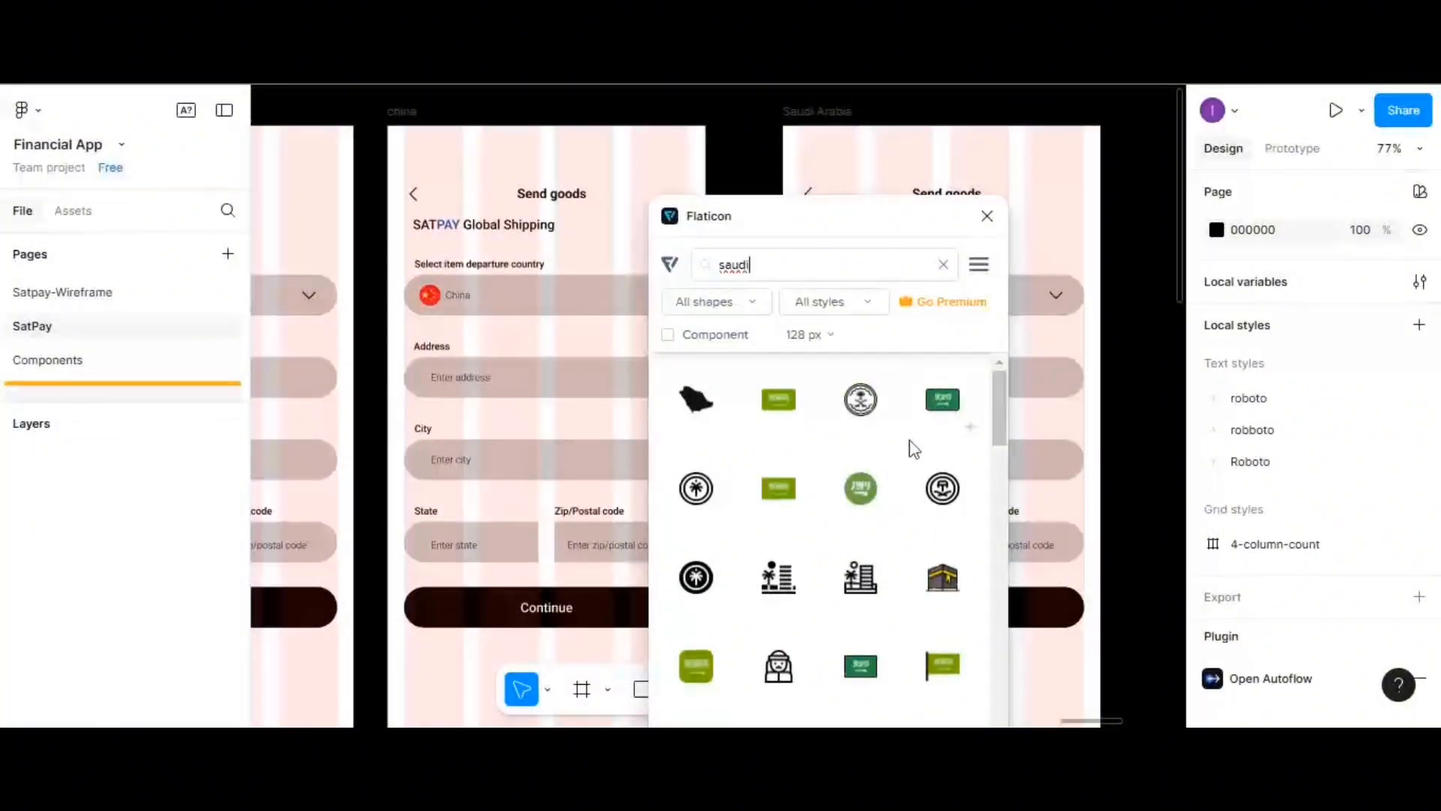
{"action": "left_click", "coordinate": [863, 493]}
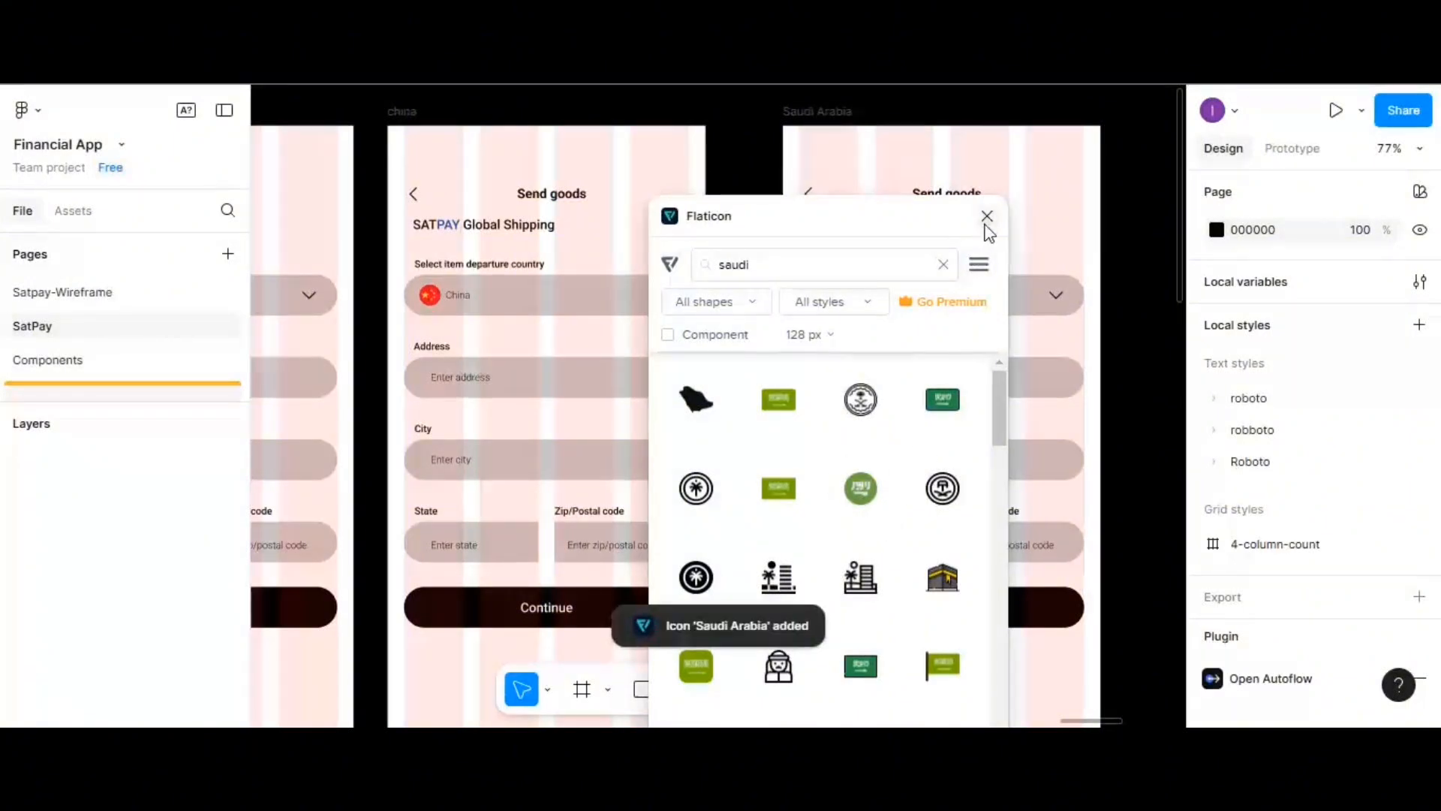
{"action": "left_click", "coordinate": [987, 216]}
- Resize the Saudi Arabia flag icon to 26 × 26
{"action": "left_click", "coordinate": [751, 423]}
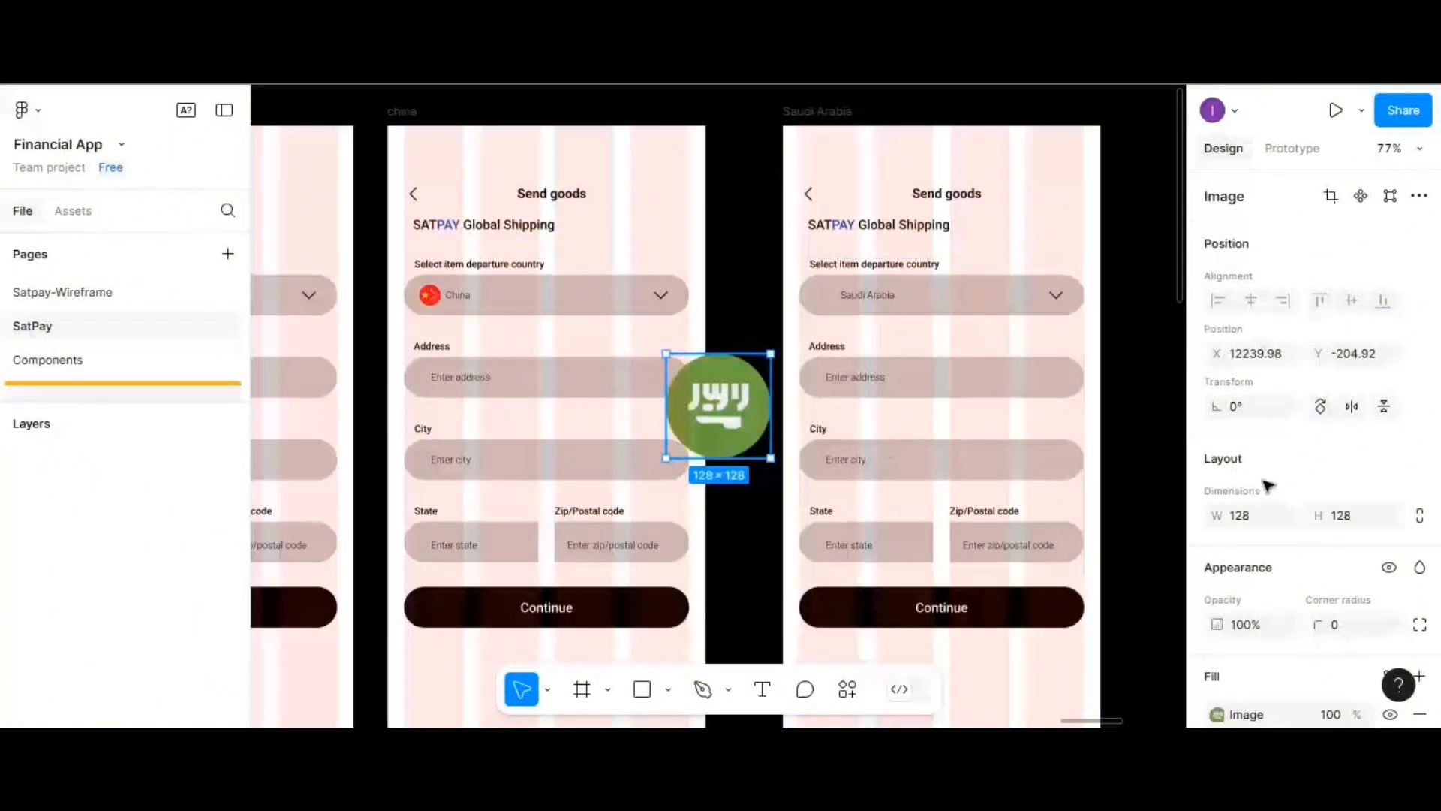
{"action": "left_click", "coordinate": [1239, 517]}
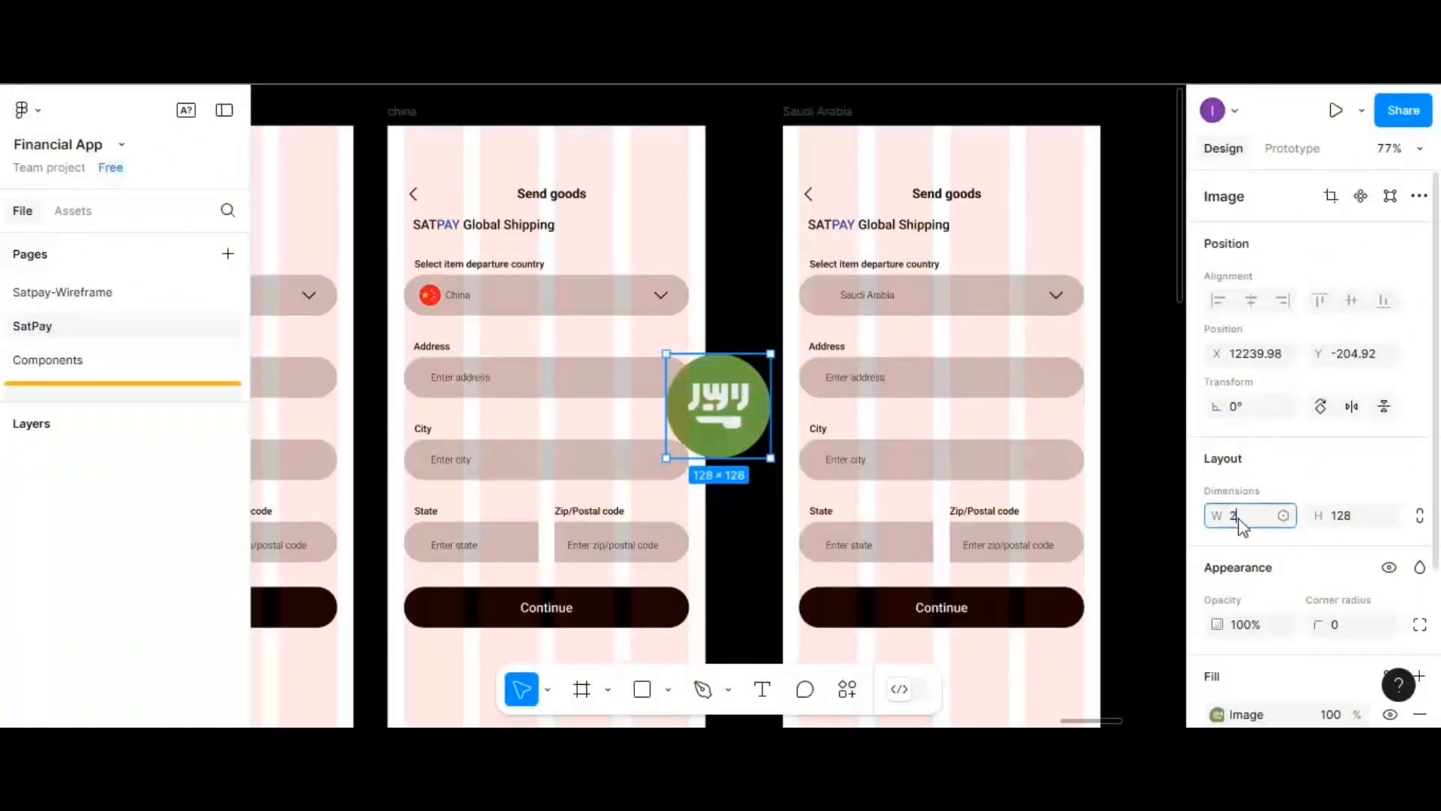
{"action": "left_click", "coordinate": [1344, 524]}
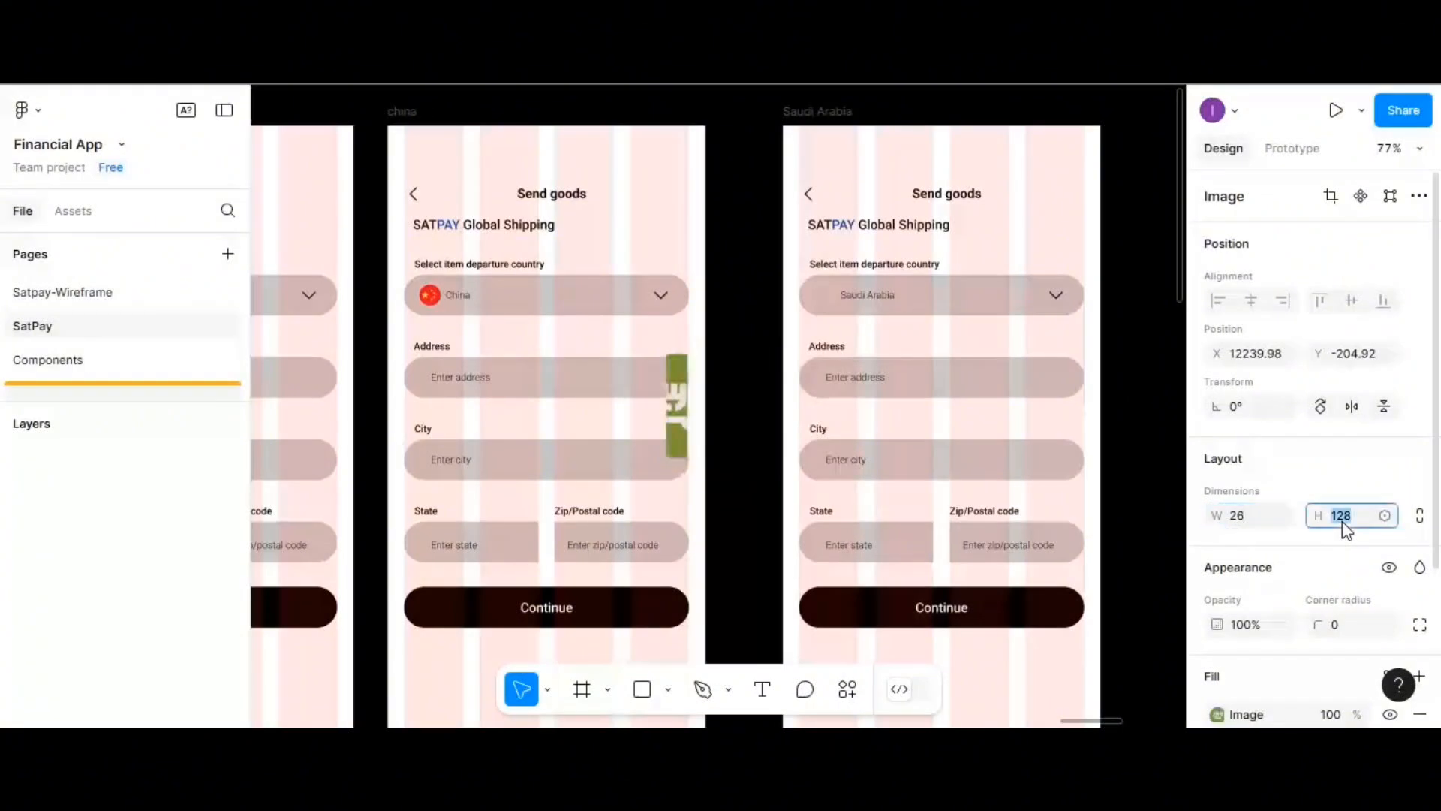
{"action": "type", "text": "26"}
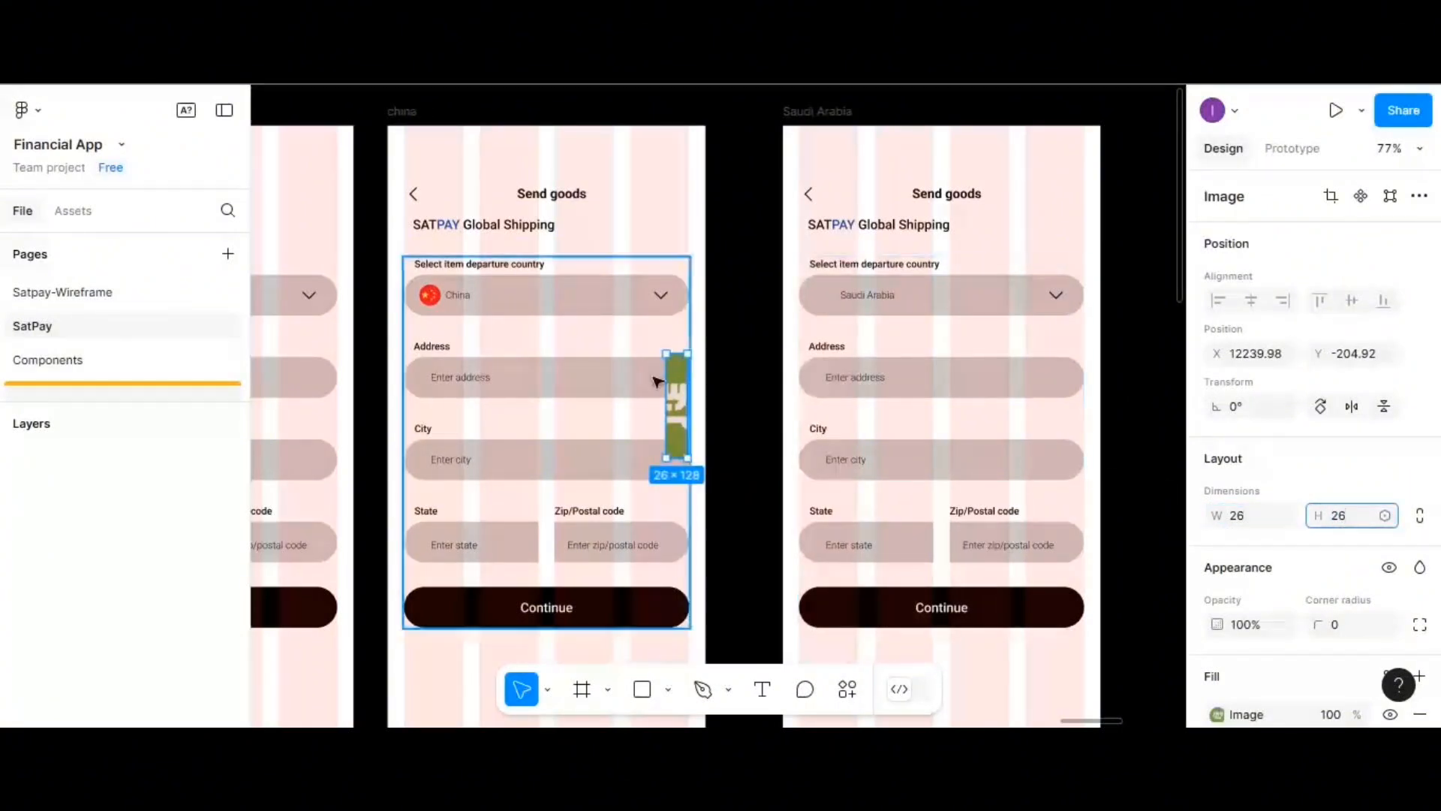
{"action": "key", "text": "Return"}
- Move the Saudi Arabia flag icon into the Saudi Arabia frame's departure country field and set its X position to 19
{"action": "left_click_drag", "start_coordinate": [676, 365], "coordinate": [824, 297]}
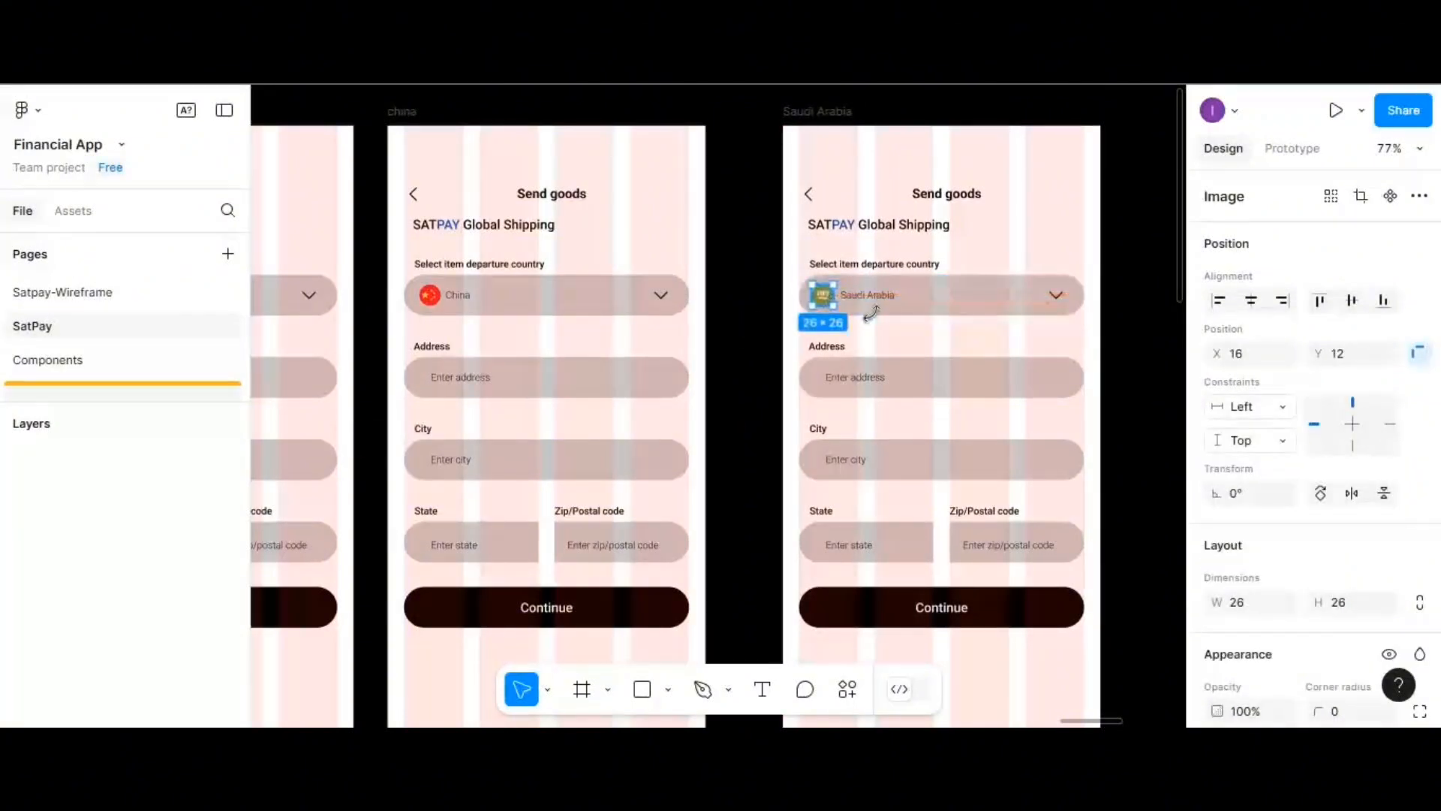
{"action": "left_click", "coordinate": [1256, 357]}
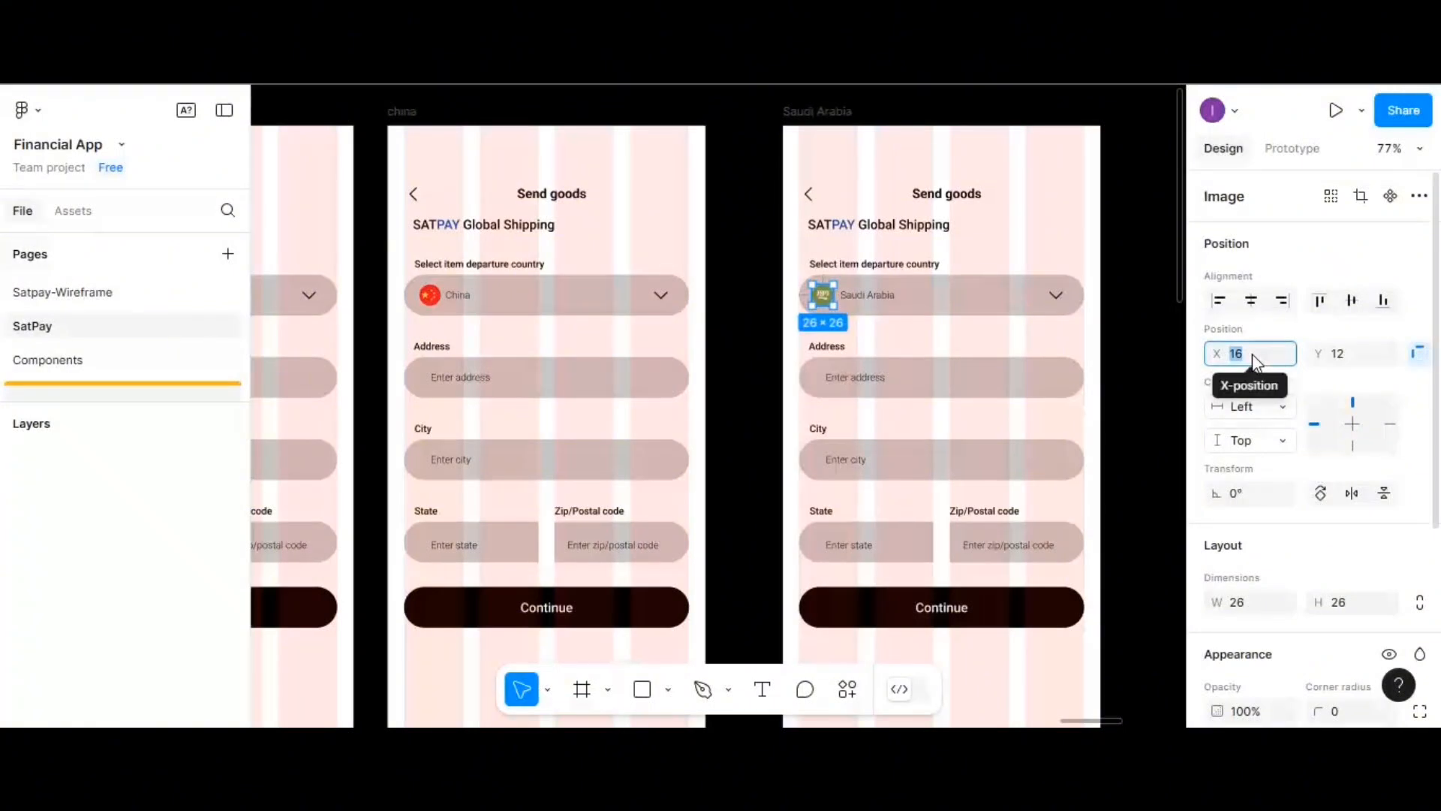
{"action": "type", "text": "19"}
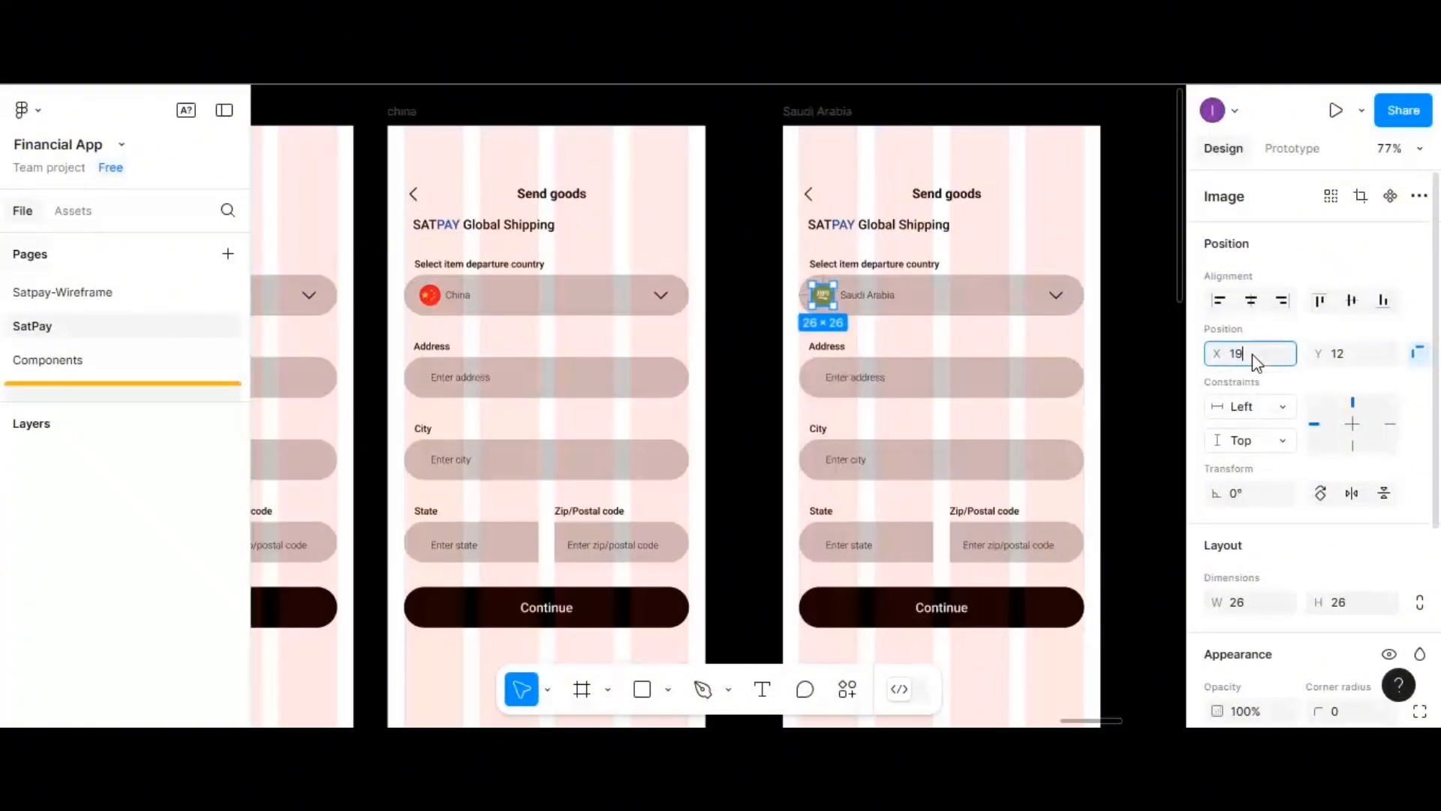
{"action": "left_click", "coordinate": [870, 327]}
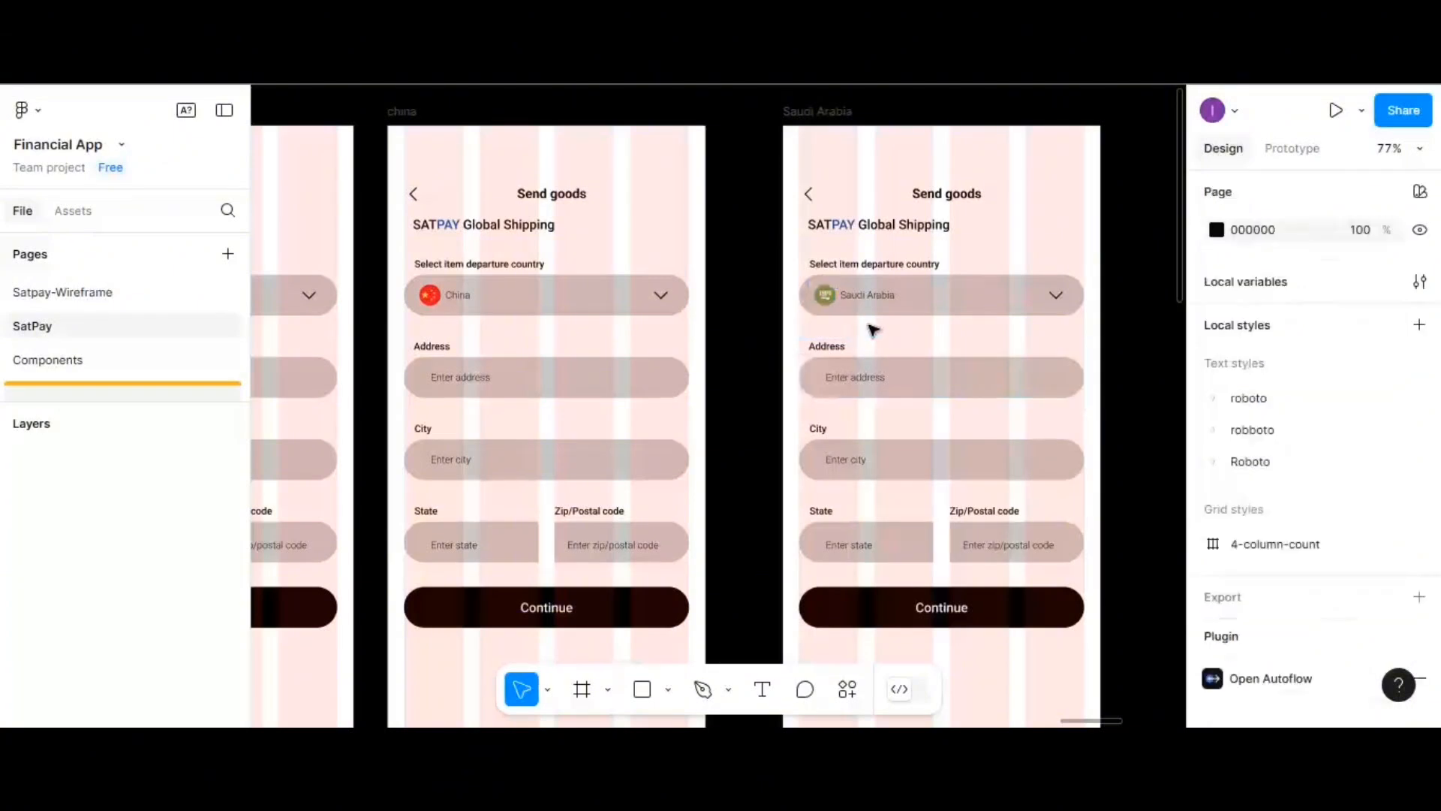
{"action": "left_click", "coordinate": [832, 299]}
{"action": "double_click", "coordinate": [832, 301]}
{"action": "double_click", "coordinate": [831, 301]}
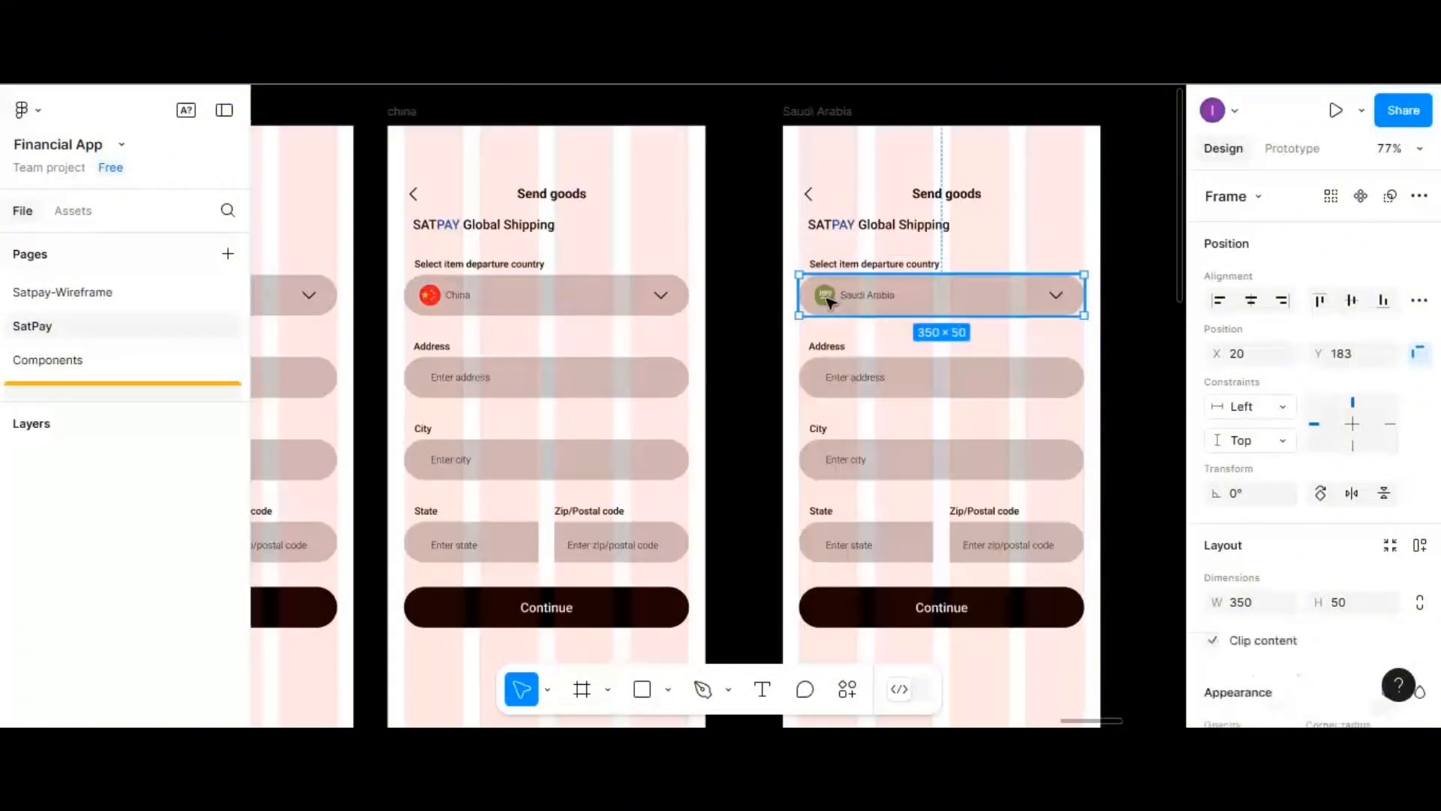
{"action": "double_click", "coordinate": [830, 301]}
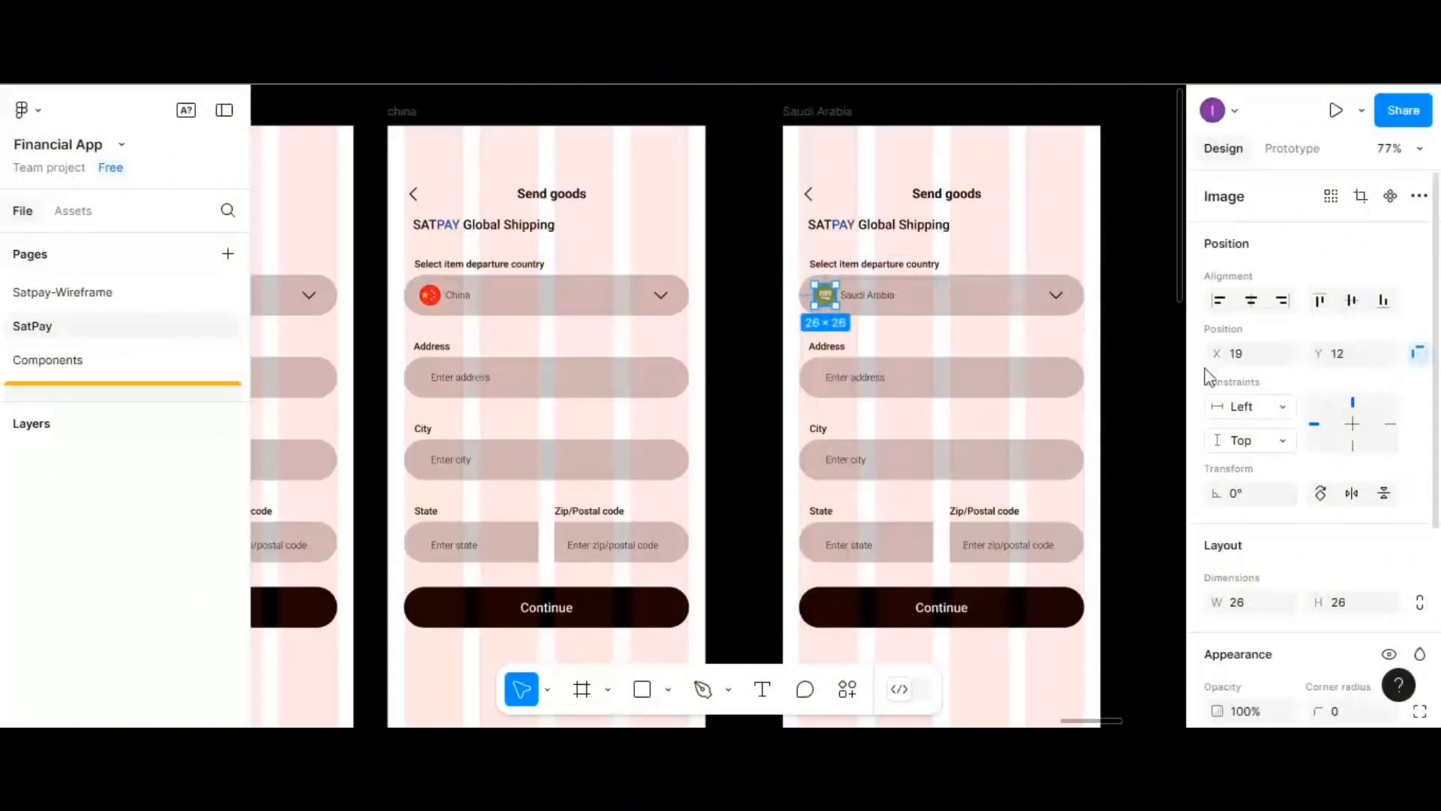
- Open an inline prototype preview of the Saudi Arabia frame
{"action": "left_click", "coordinate": [811, 112]}
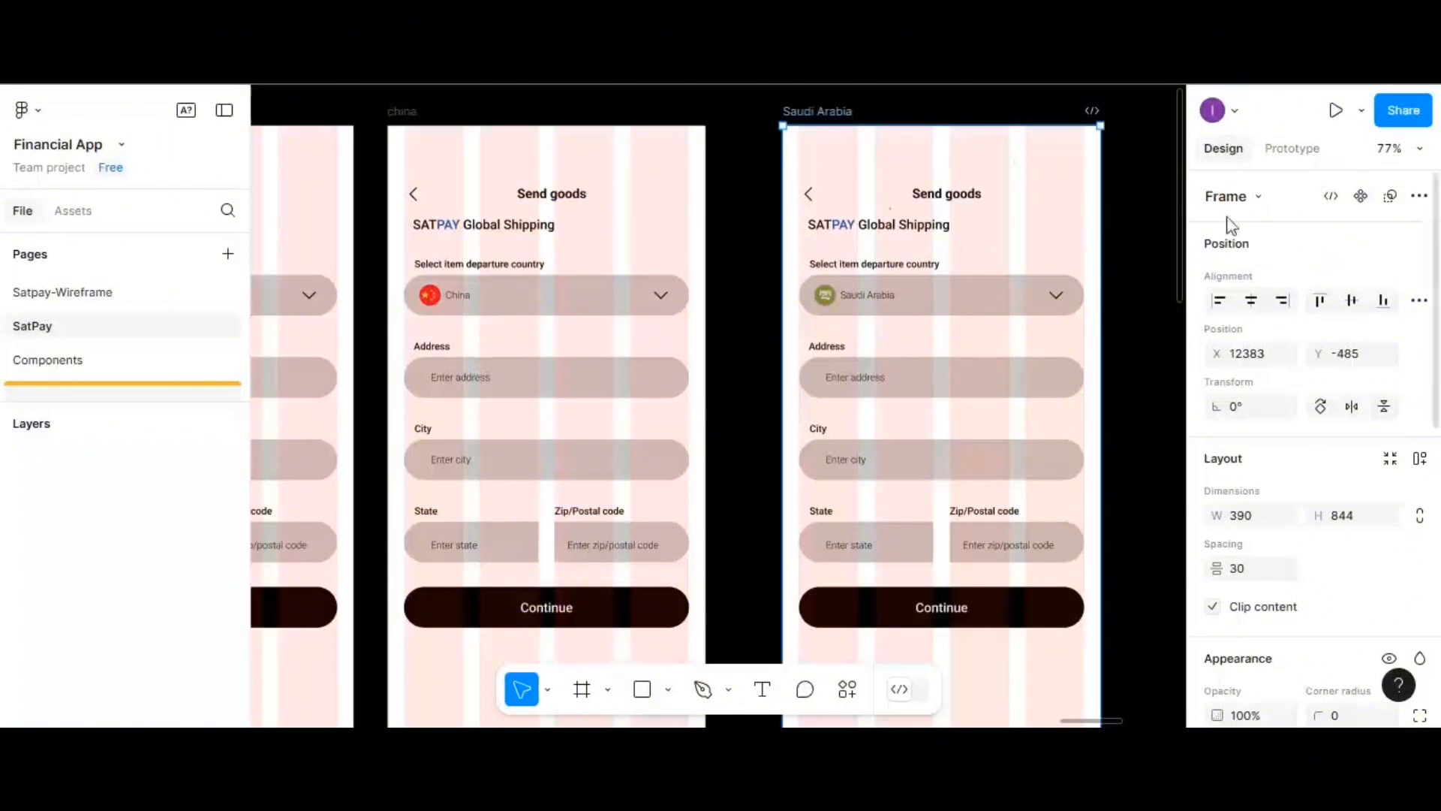
{"action": "left_click", "coordinate": [1361, 111]}
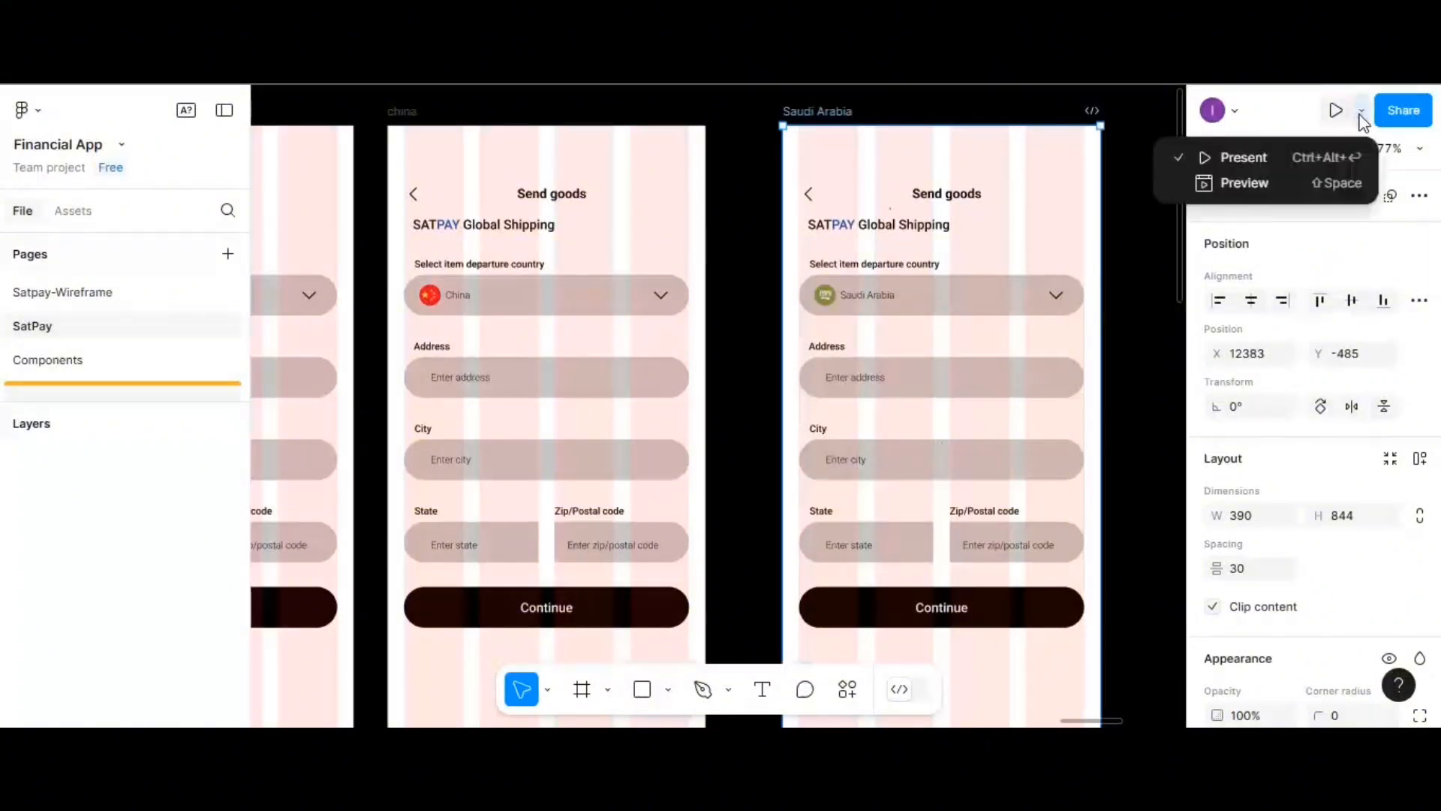
{"action": "left_click", "coordinate": [1293, 182]}
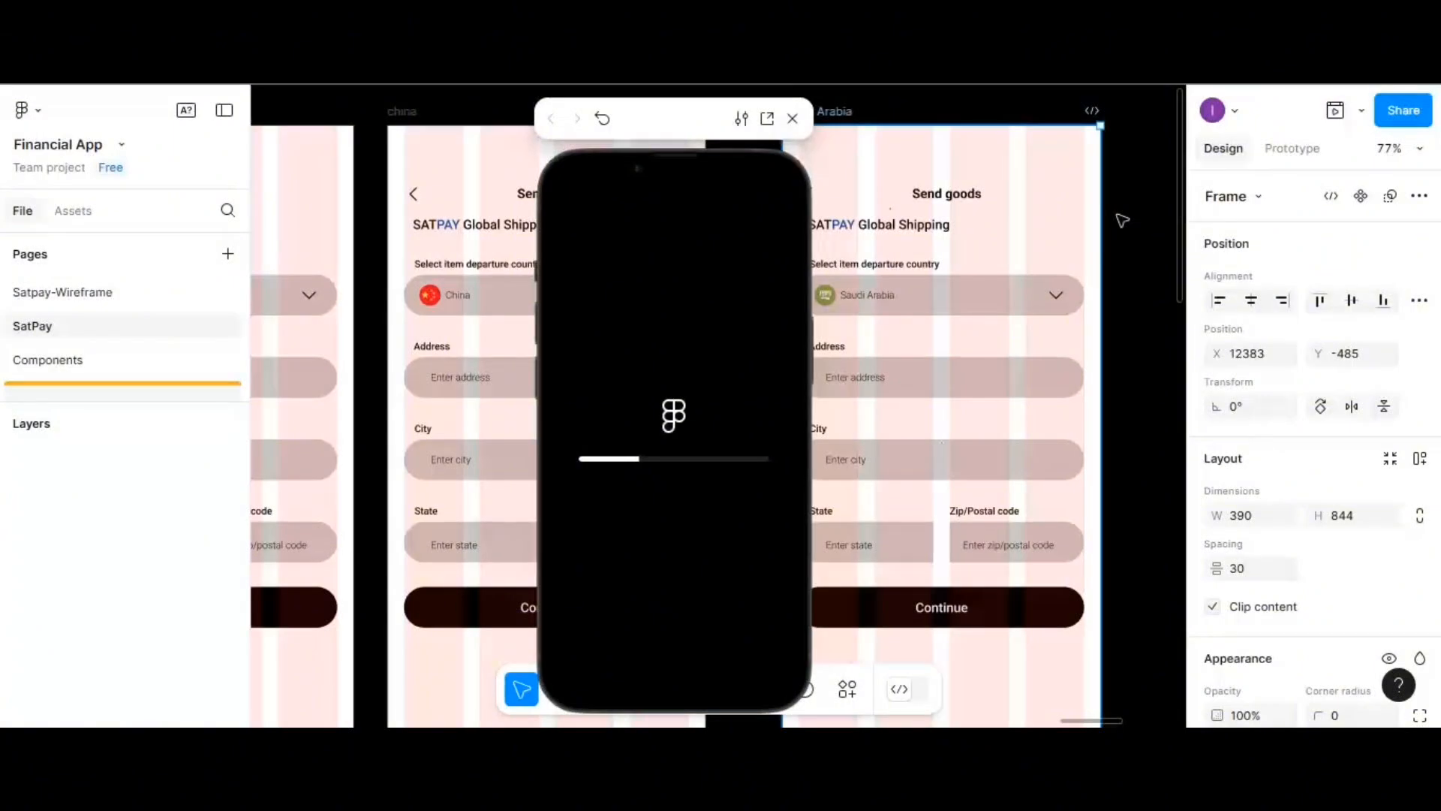
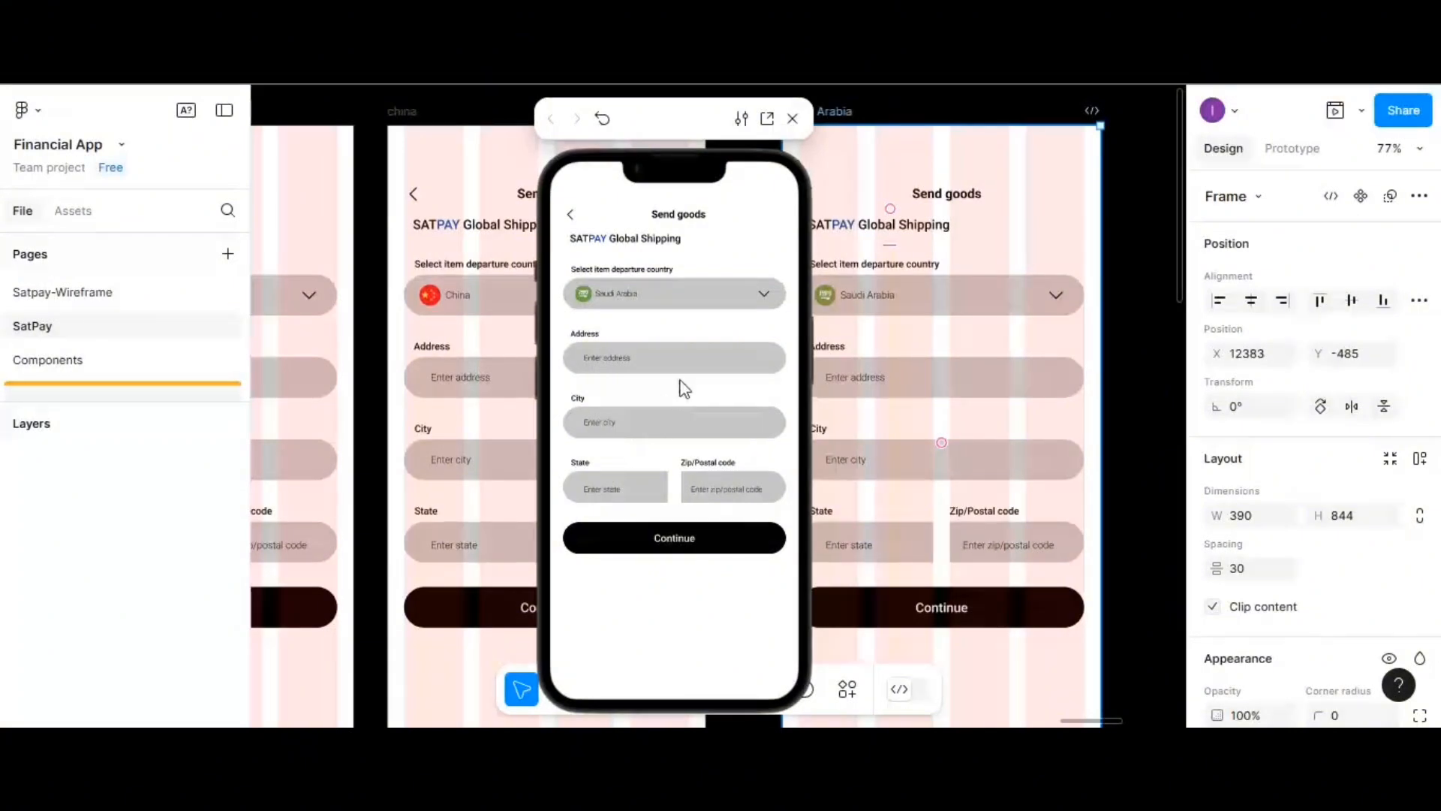
- Close the inline preview and look over the Shipping, United-state, china and Saudi Arabia frames for matching country fields
{"action": "left_click", "coordinate": [793, 119]}
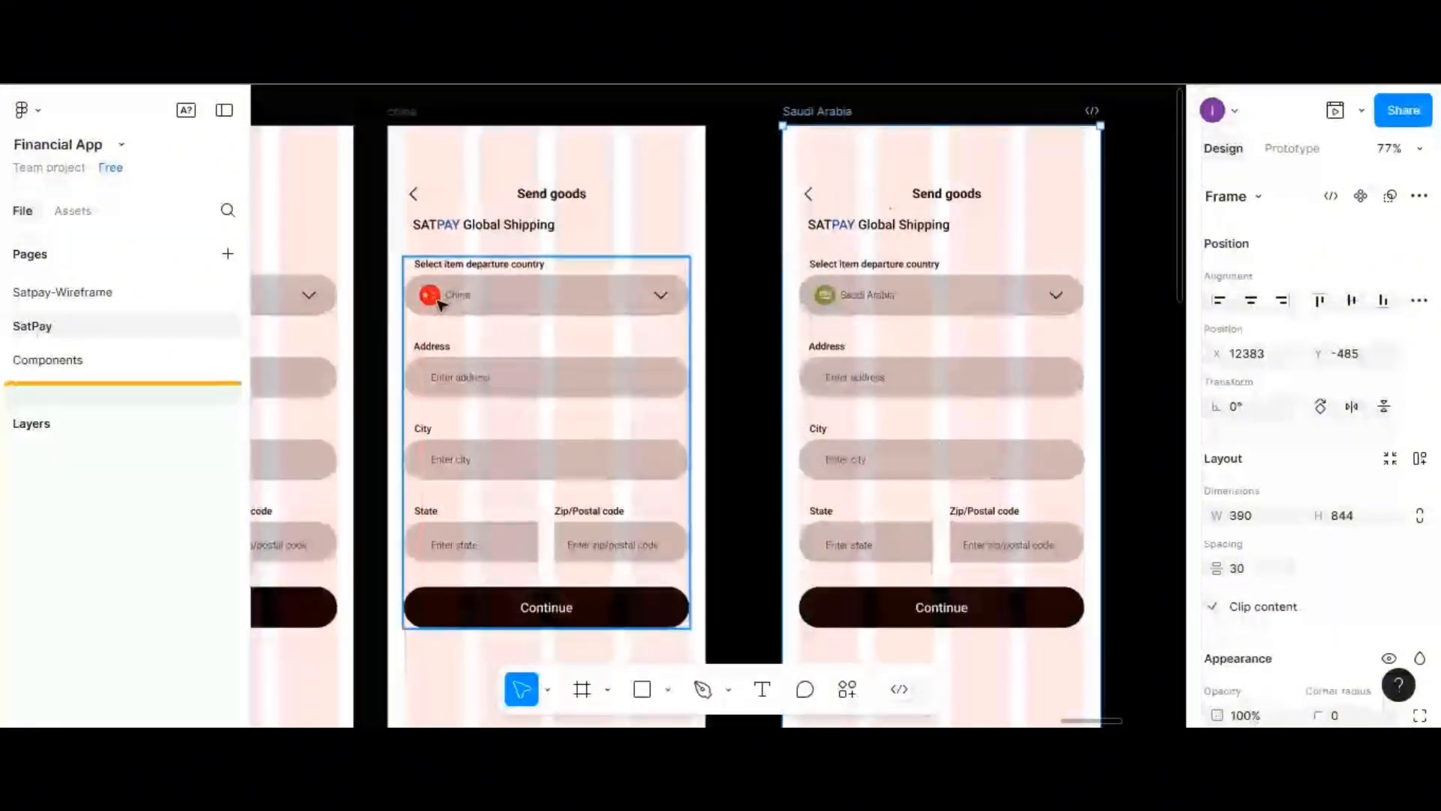
{"action": "scroll", "coordinate": [452, 301], "scroll_direction": "left", "scroll_amount": 5}
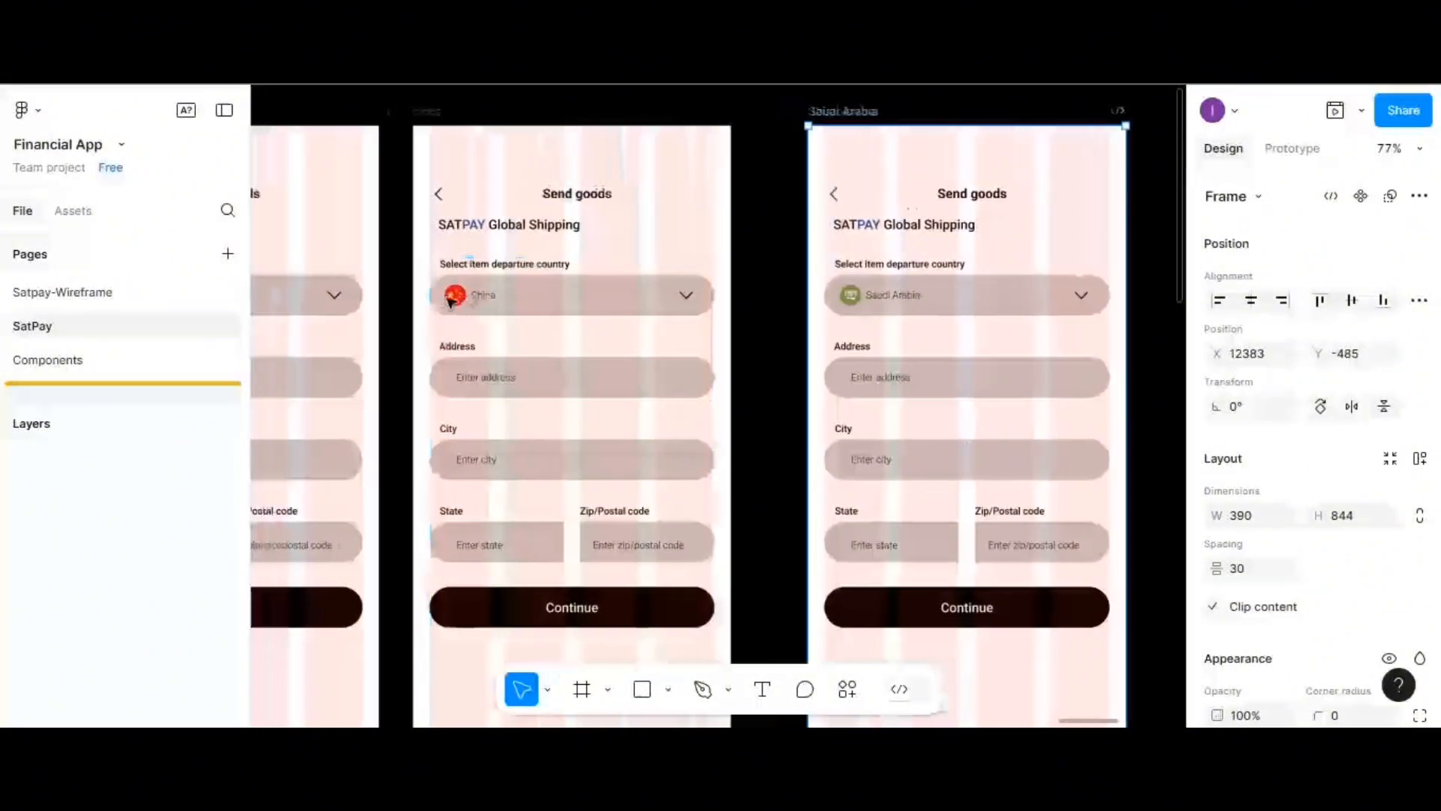
{"action": "scroll", "coordinate": [592, 310], "scroll_direction": "down", "scroll_amount": 5}
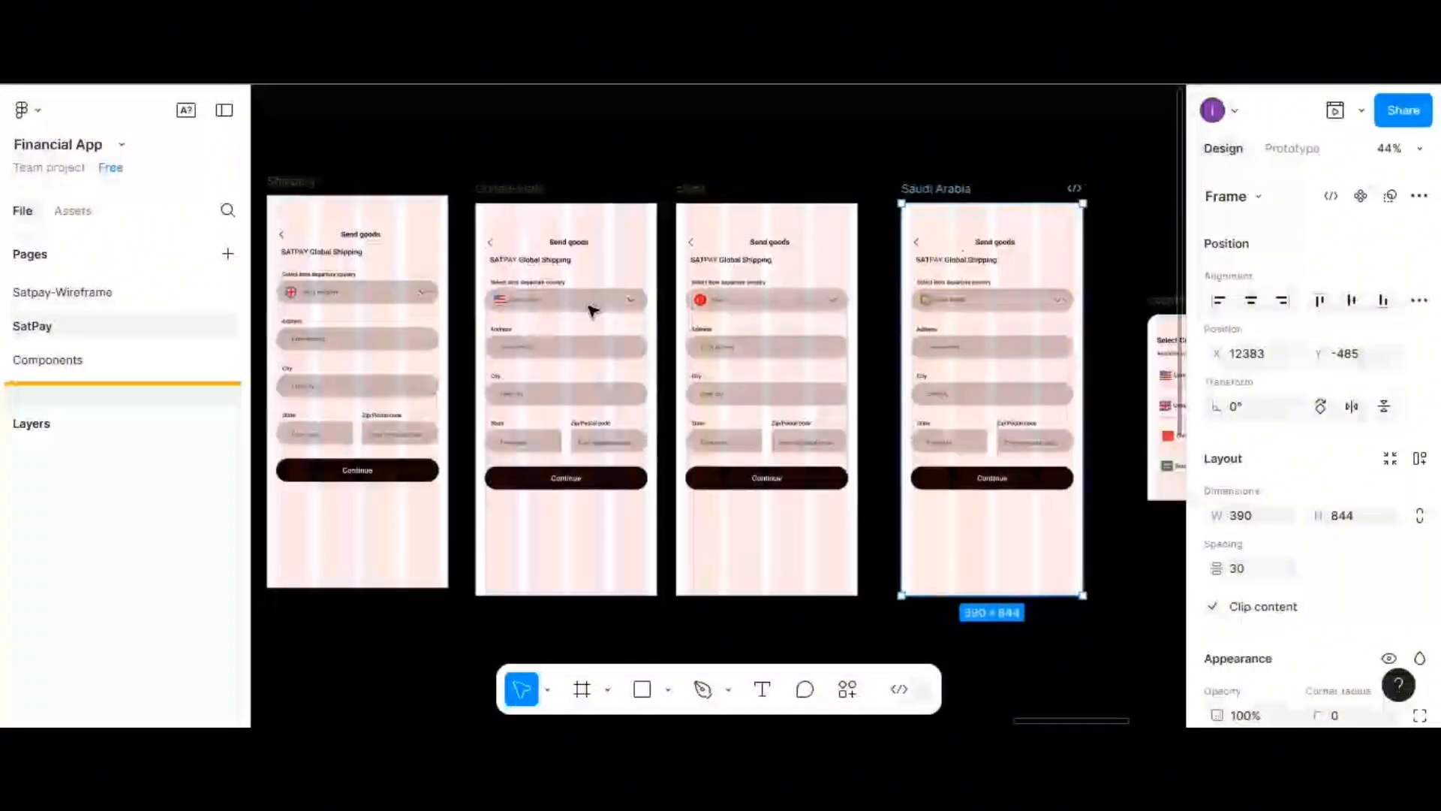
{"action": "scroll", "coordinate": [593, 310], "scroll_direction": "right", "scroll_amount": 5}
{"action": "scroll", "coordinate": [593, 310], "scroll_direction": "right", "scroll_amount": 1}
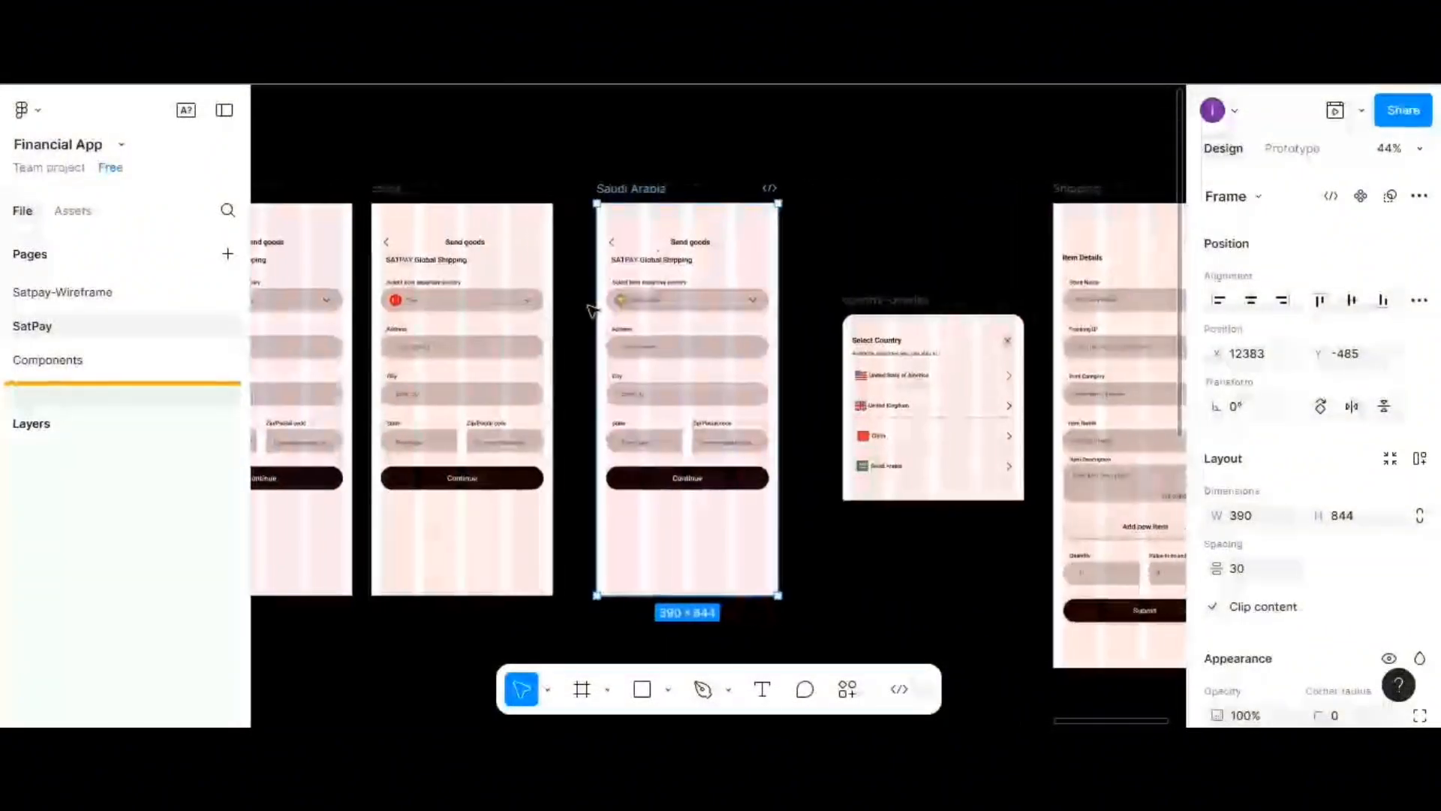
{"action": "scroll", "coordinate": [614, 313], "scroll_direction": "left", "scroll_amount": 1}
{"action": "scroll", "coordinate": [614, 313], "scroll_direction": "right", "scroll_amount": 1}
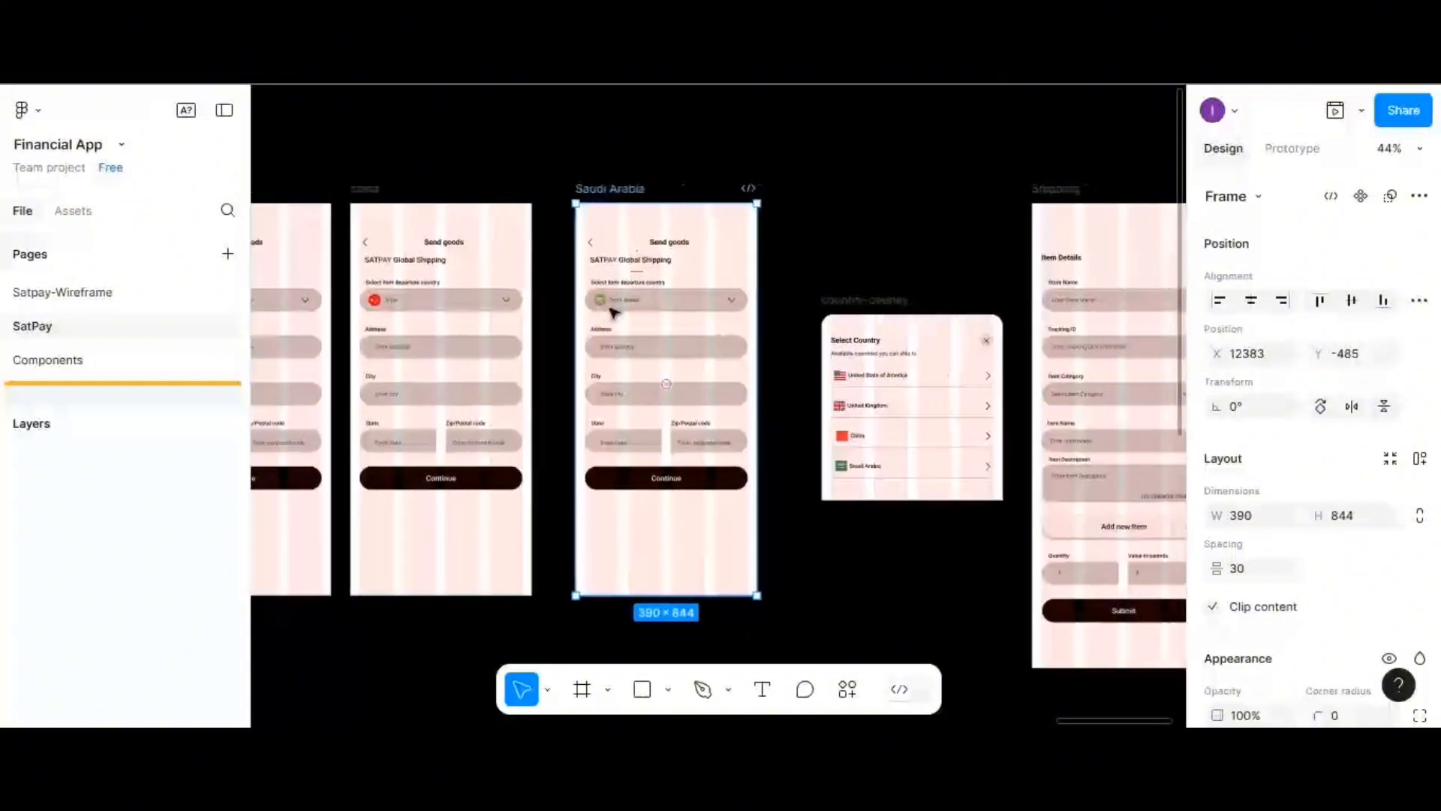
{"action": "scroll", "coordinate": [614, 313], "scroll_direction": "left", "scroll_amount": 10}
{"action": "scroll", "coordinate": [614, 313], "scroll_direction": "right", "scroll_amount": 1}
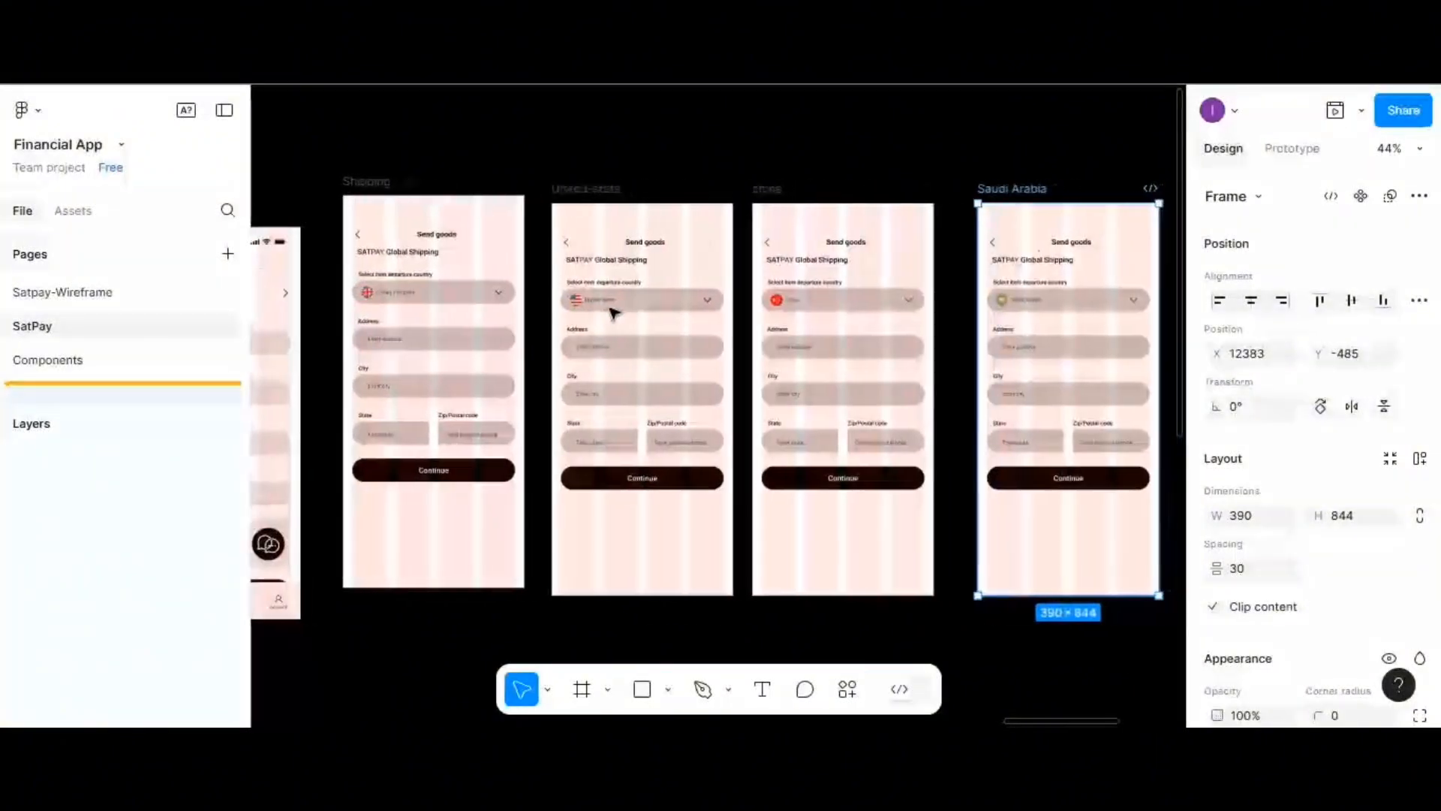
{"action": "scroll", "coordinate": [614, 313], "scroll_direction": "left", "scroll_amount": 3}
{"action": "scroll", "coordinate": [614, 313], "scroll_direction": "left", "scroll_amount": 3}
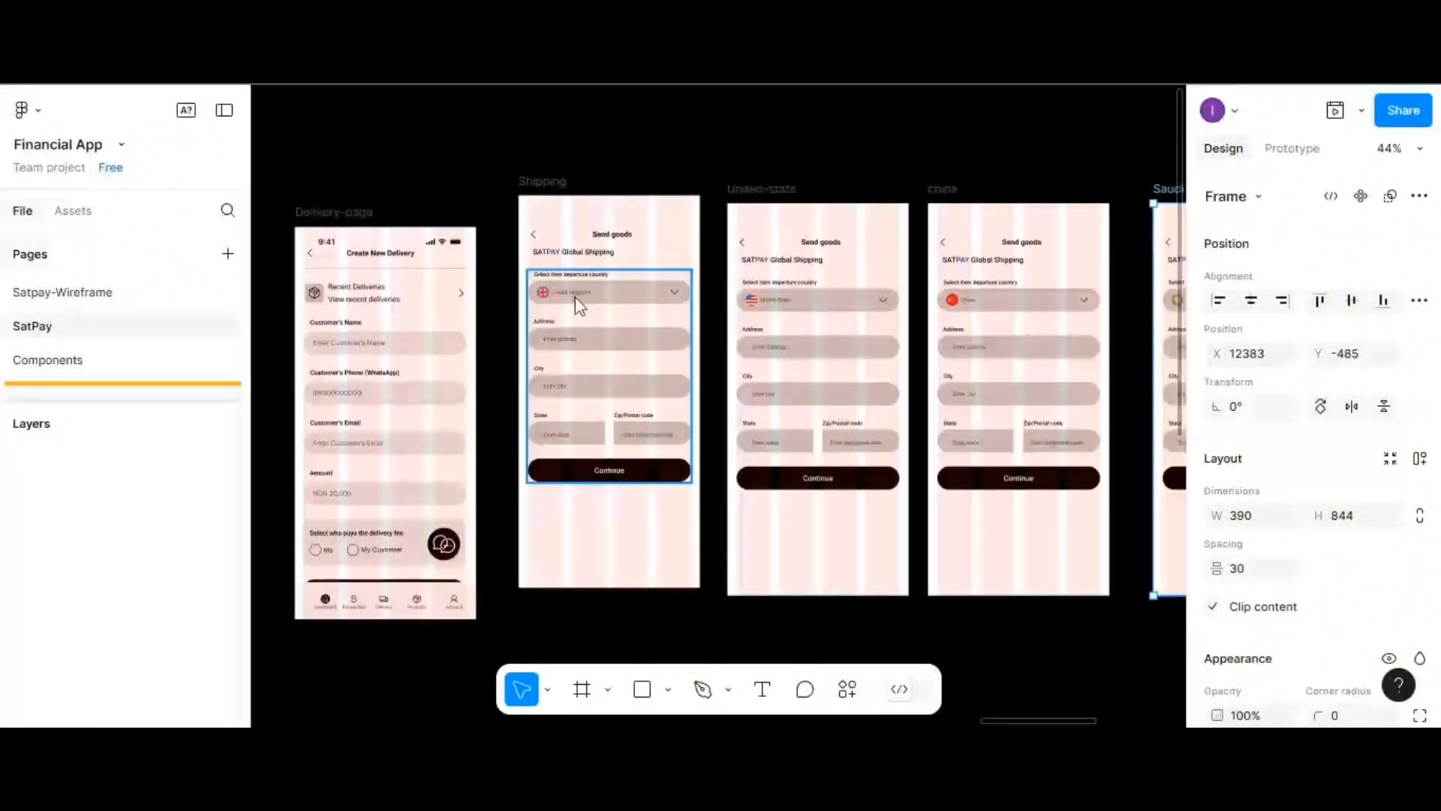
{"action": "left_click", "coordinate": [576, 297]}
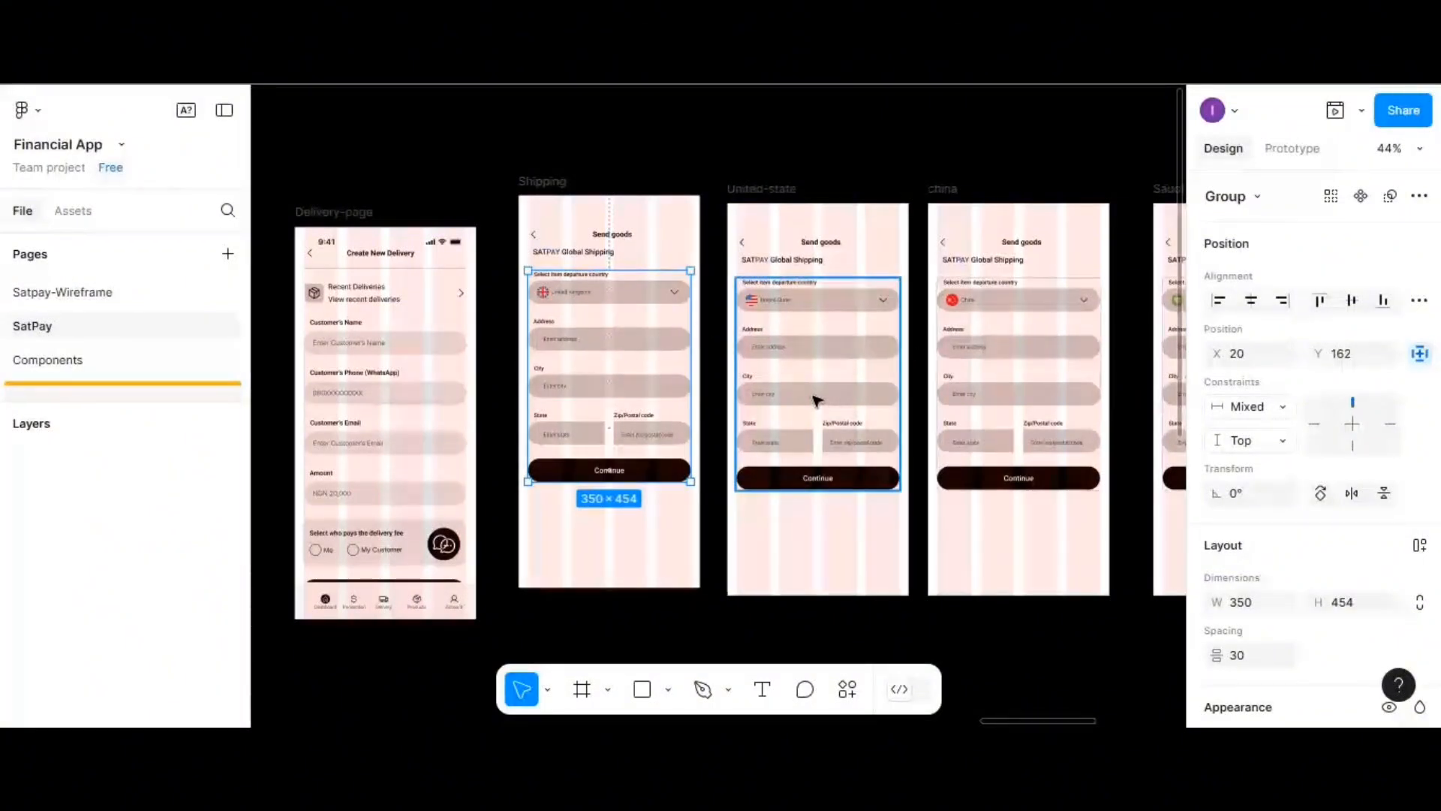
{"action": "scroll", "coordinate": [816, 400], "scroll_direction": "right", "scroll_amount": 3}
{"action": "scroll", "coordinate": [817, 400], "scroll_direction": "right", "scroll_amount": 1}
{"action": "scroll", "coordinate": [817, 400], "scroll_direction": "right", "scroll_amount": 4}
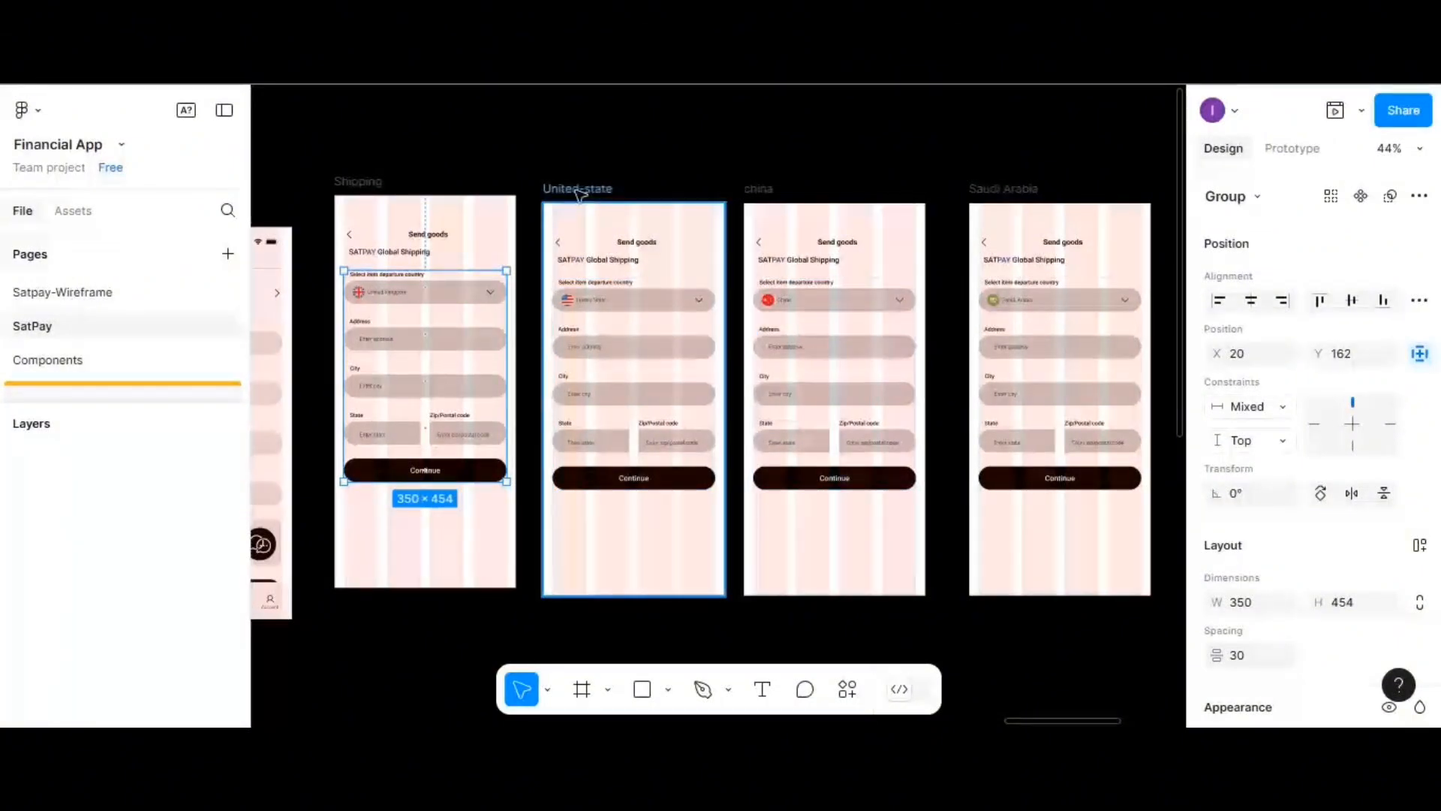
- Move the United-state, china and Saudi Arabia frames away from the Shipping frame and place the country-overlay frame in the gap
{"action": "scroll", "coordinate": [578, 194], "scroll_direction": "down", "scroll_amount": 3}
{"action": "scroll", "coordinate": [578, 193], "scroll_direction": "down", "scroll_amount": 1}
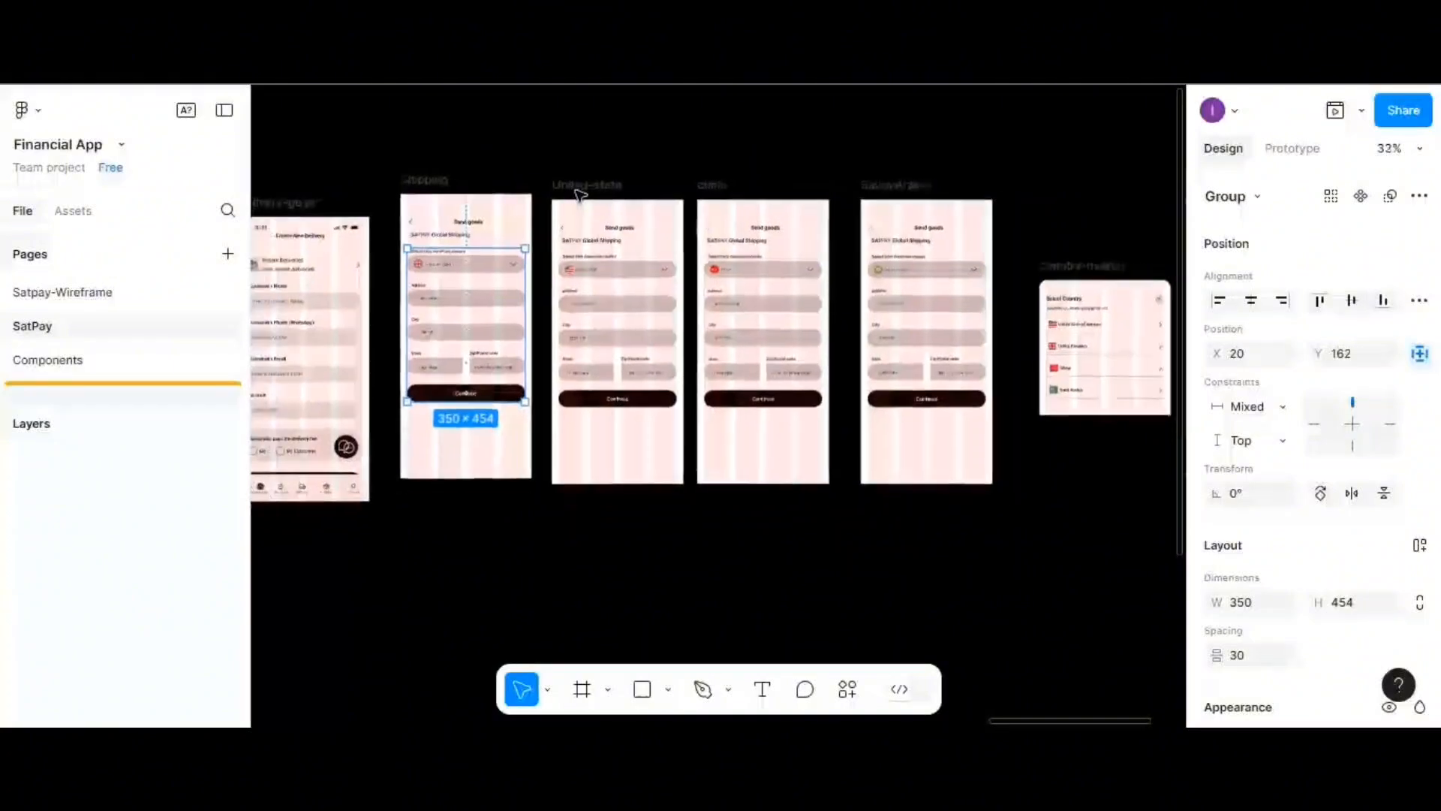
{"action": "left_click_drag", "start_coordinate": [1089, 265], "coordinate": [516, 486]}
{"action": "left_click", "coordinate": [586, 189]}
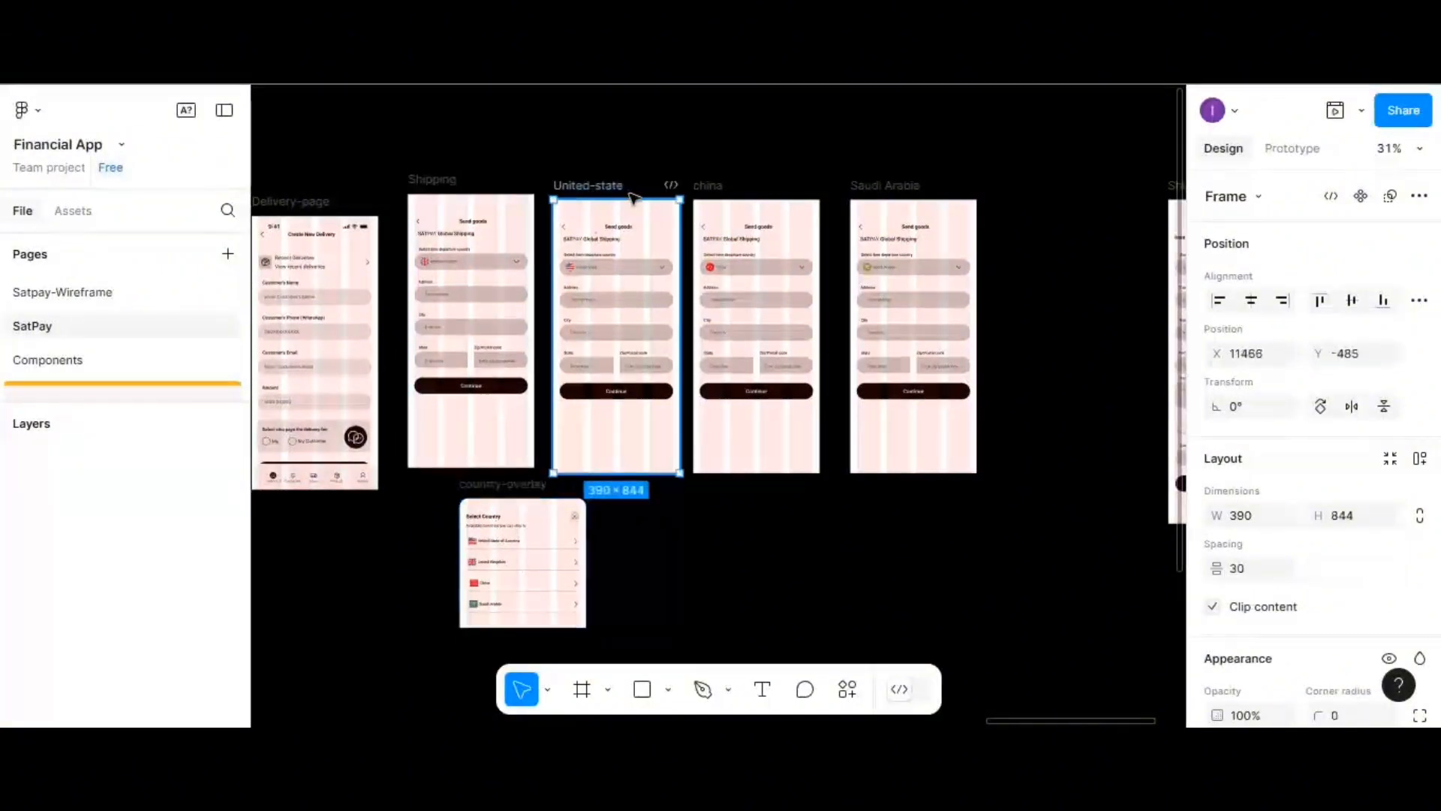
{"action": "left_click", "coordinate": [922, 190], "text": "shift"}
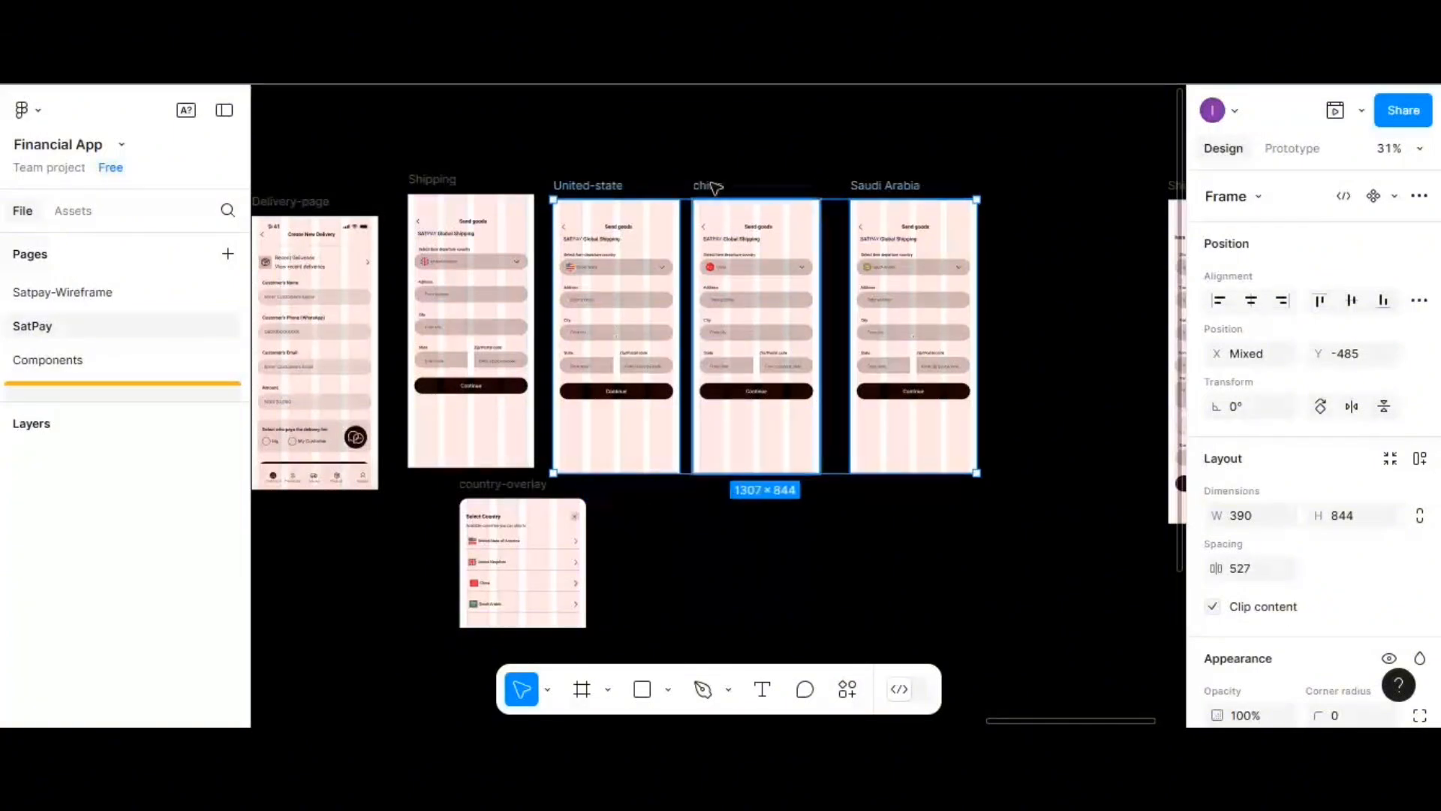
{"action": "left_click", "coordinate": [743, 184], "text": "shift"}
{"action": "left_click_drag", "start_coordinate": [901, 189], "coordinate": [1051, 197]}
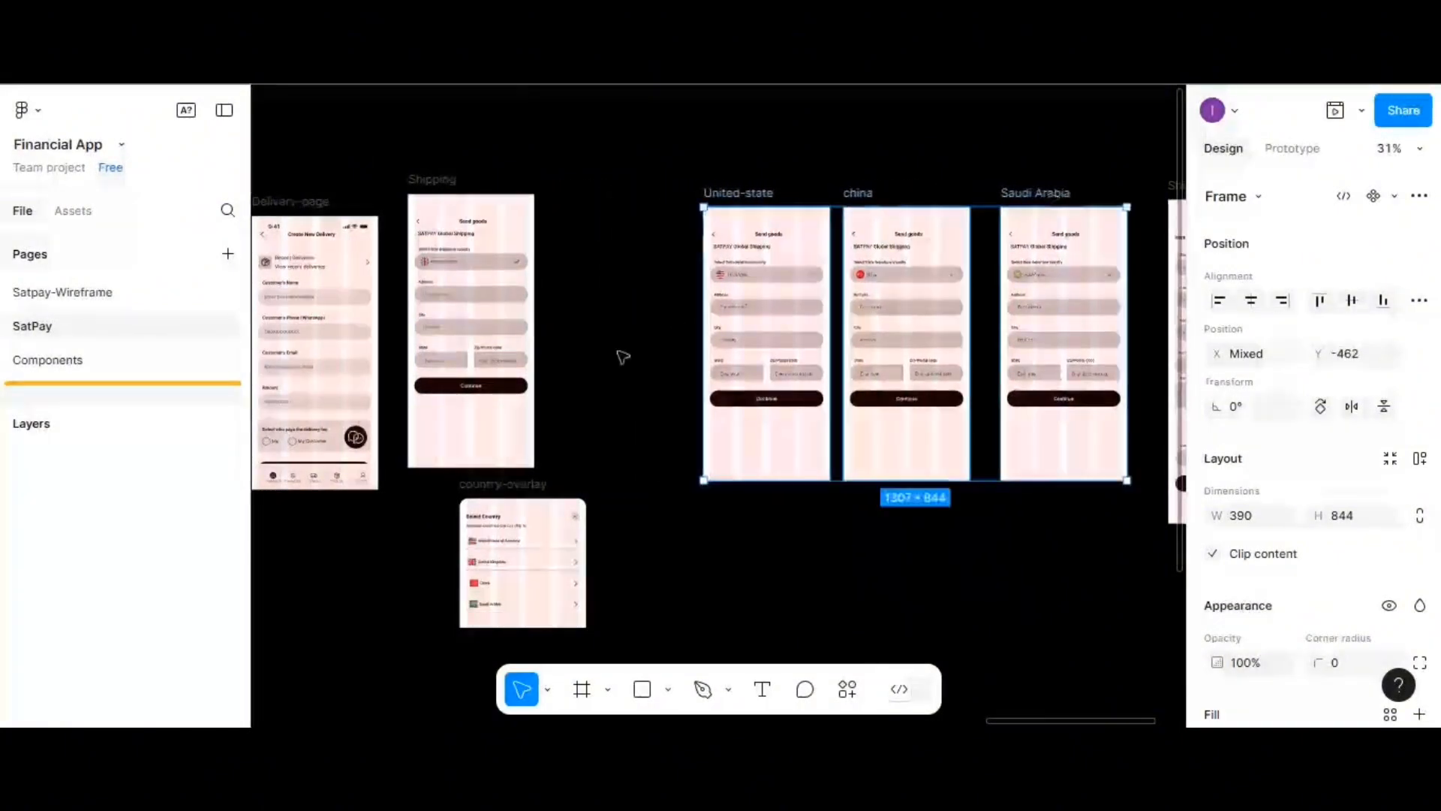
{"action": "left_click_drag", "start_coordinate": [526, 481], "coordinate": [607, 319]}
- Connect the Shipping frame's departure country field to country-overlay with an On tap interaction that uses the Open overlay action
{"action": "scroll", "coordinate": [606, 319], "scroll_direction": "up", "scroll_amount": 3}
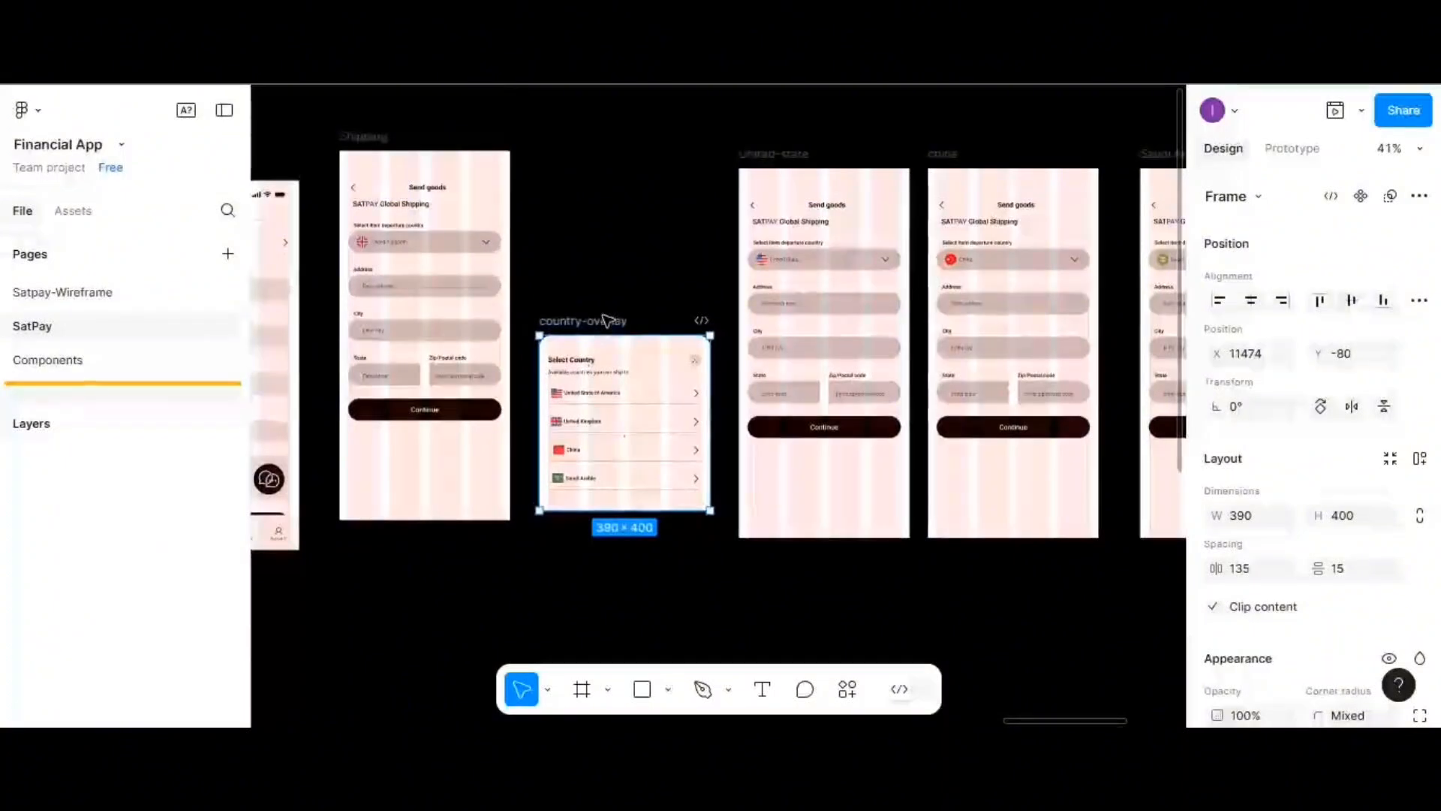
{"action": "scroll", "coordinate": [607, 319], "scroll_direction": "up", "scroll_amount": 2}
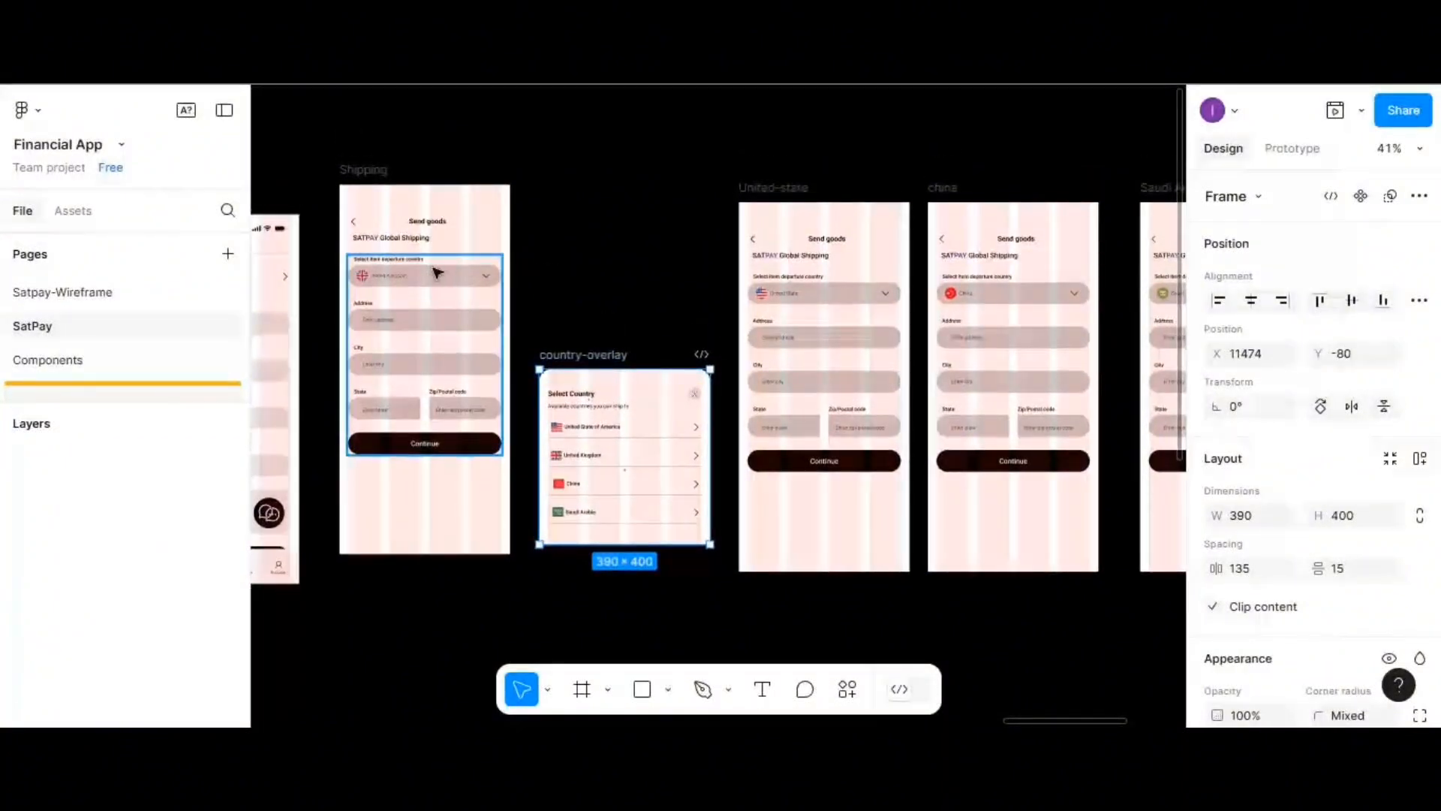
{"action": "left_click", "coordinate": [1308, 158]}
{"action": "left_click", "coordinate": [464, 282]}
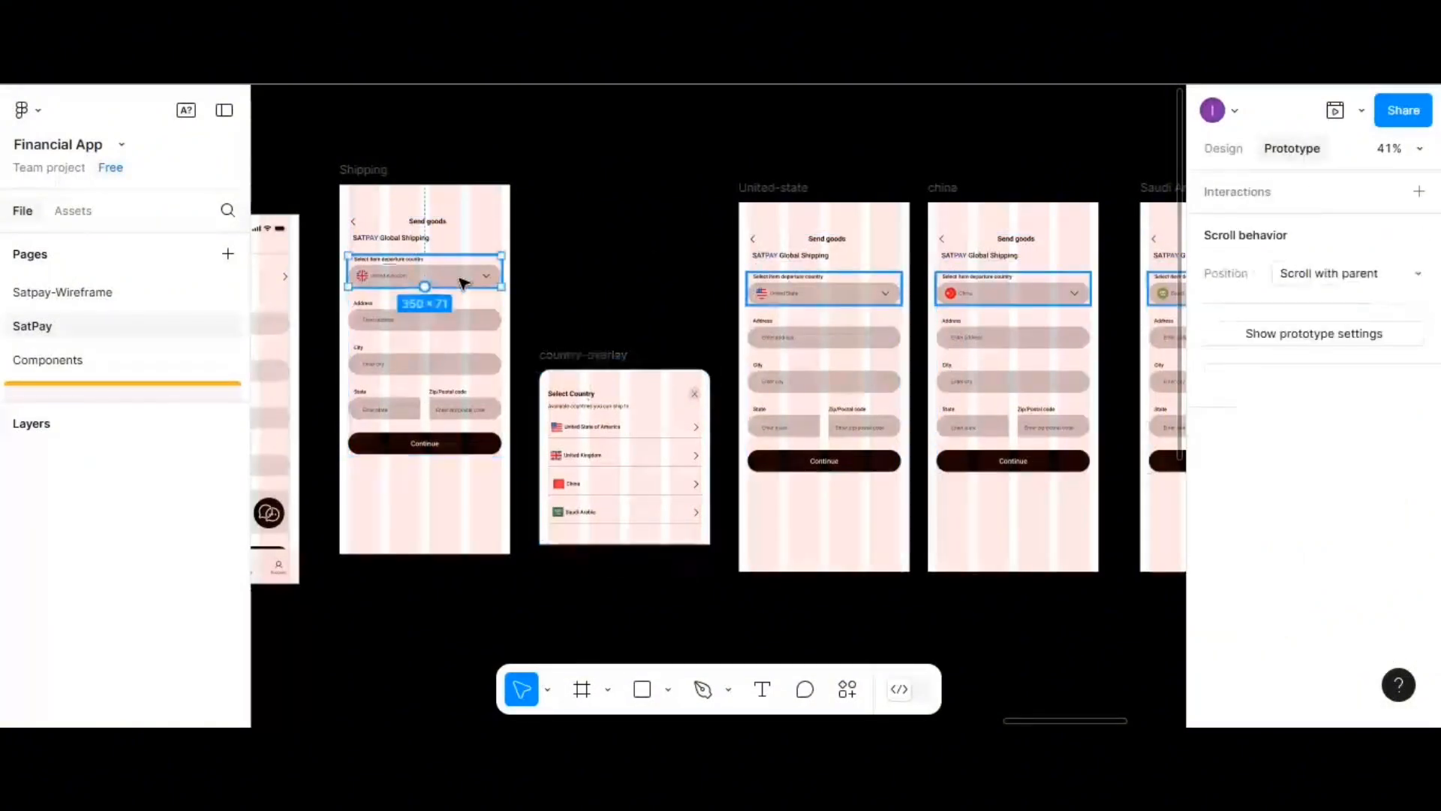
{"action": "double_click", "coordinate": [488, 281]}
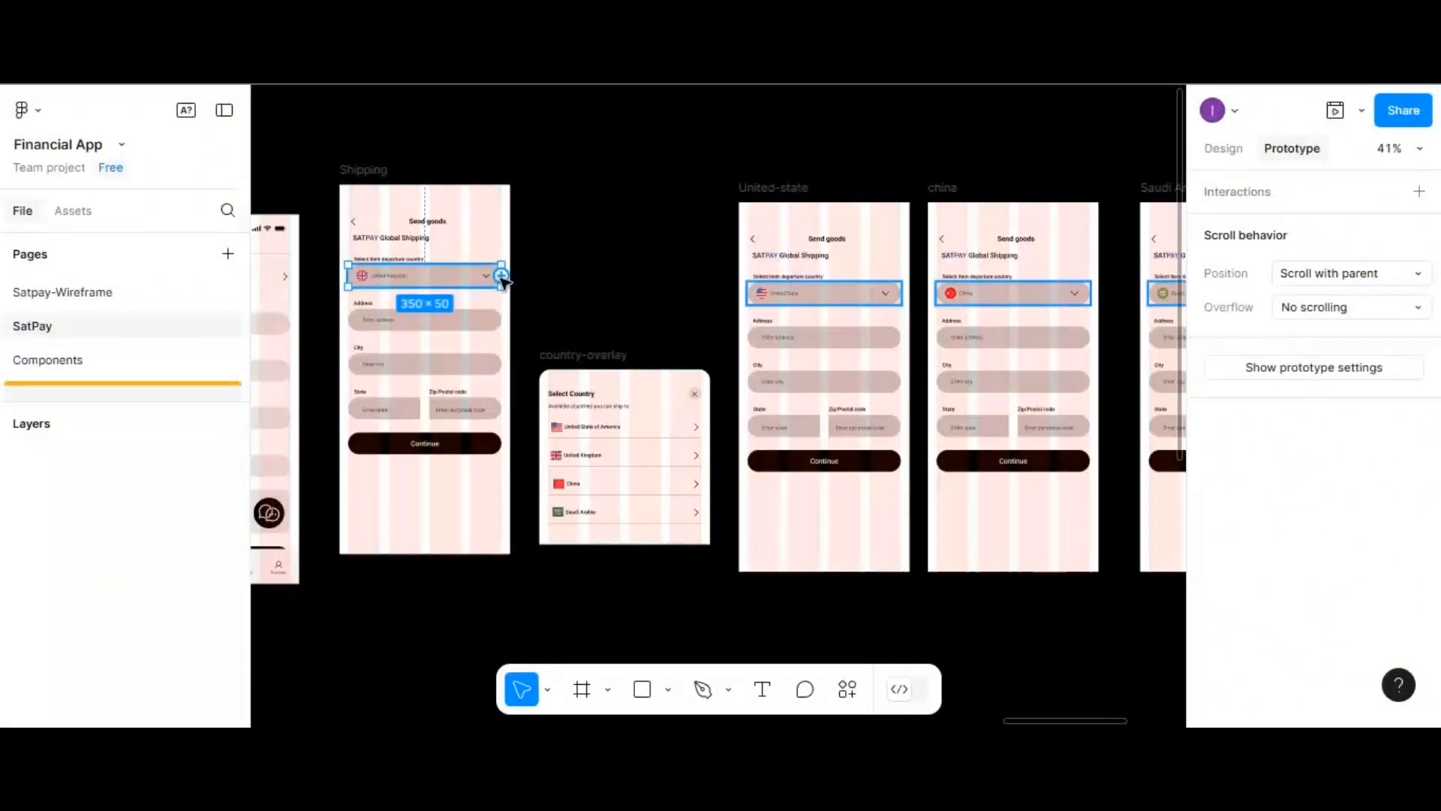
{"action": "left_click_drag", "start_coordinate": [501, 279], "coordinate": [578, 377]}
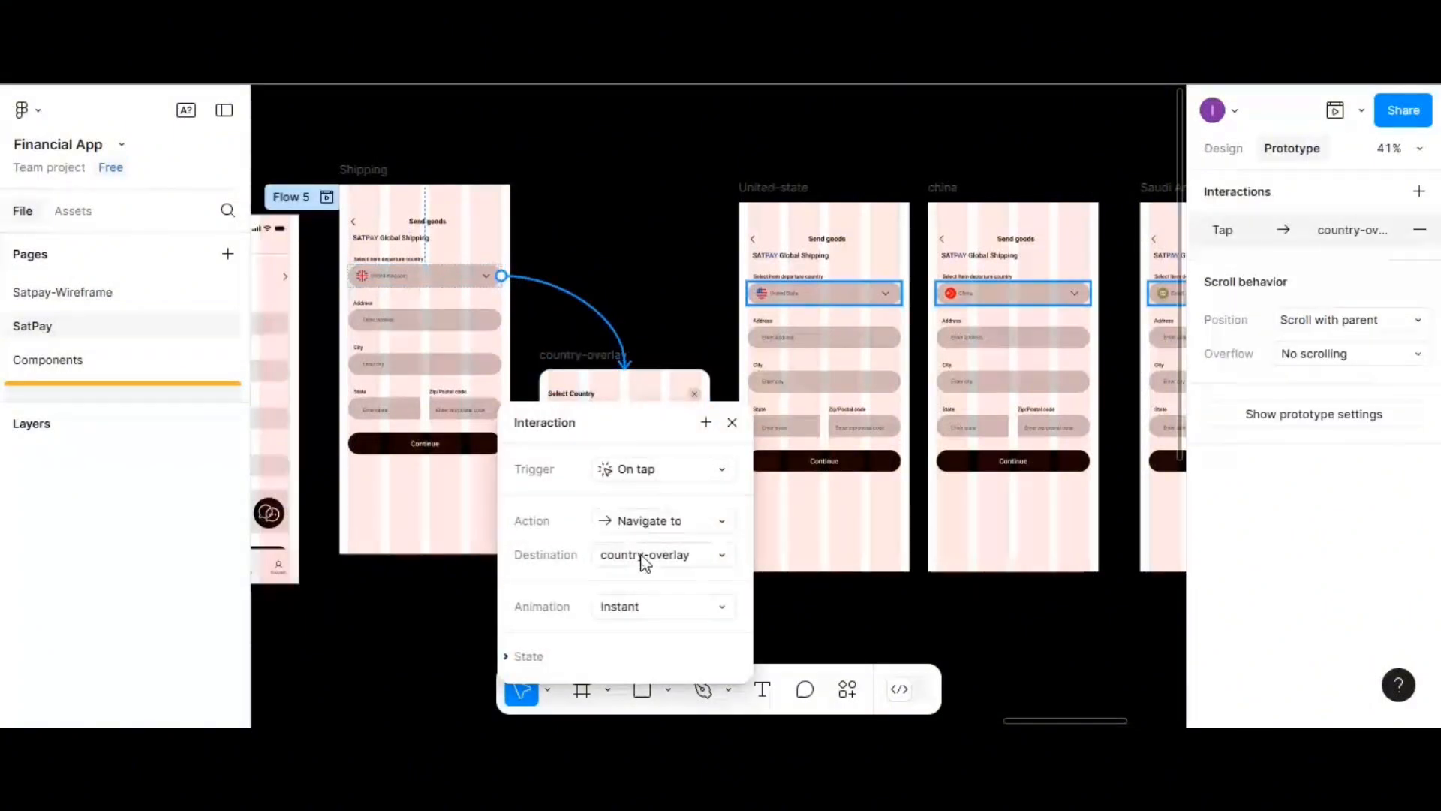
{"action": "left_click", "coordinate": [646, 523]}
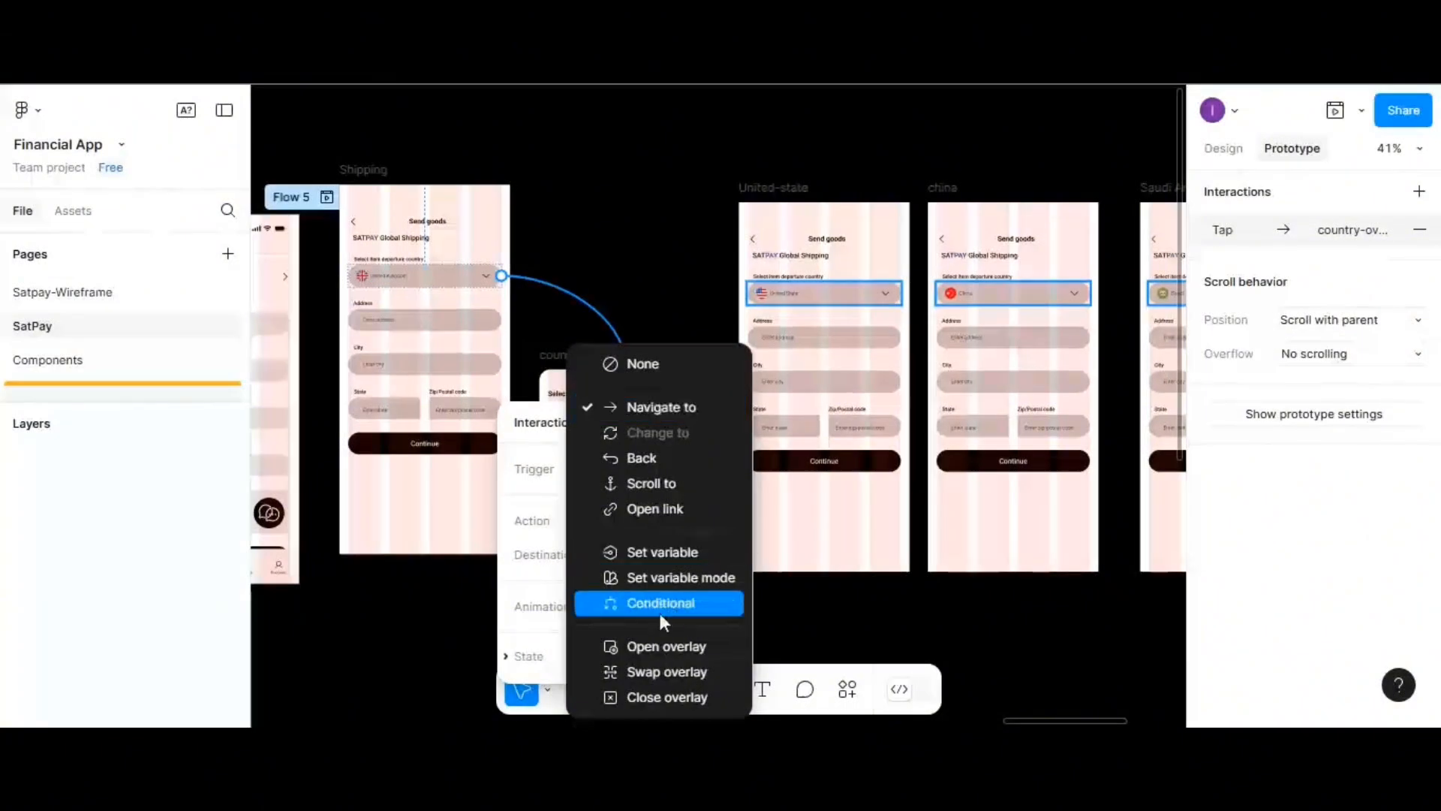
{"action": "left_click", "coordinate": [657, 645]}
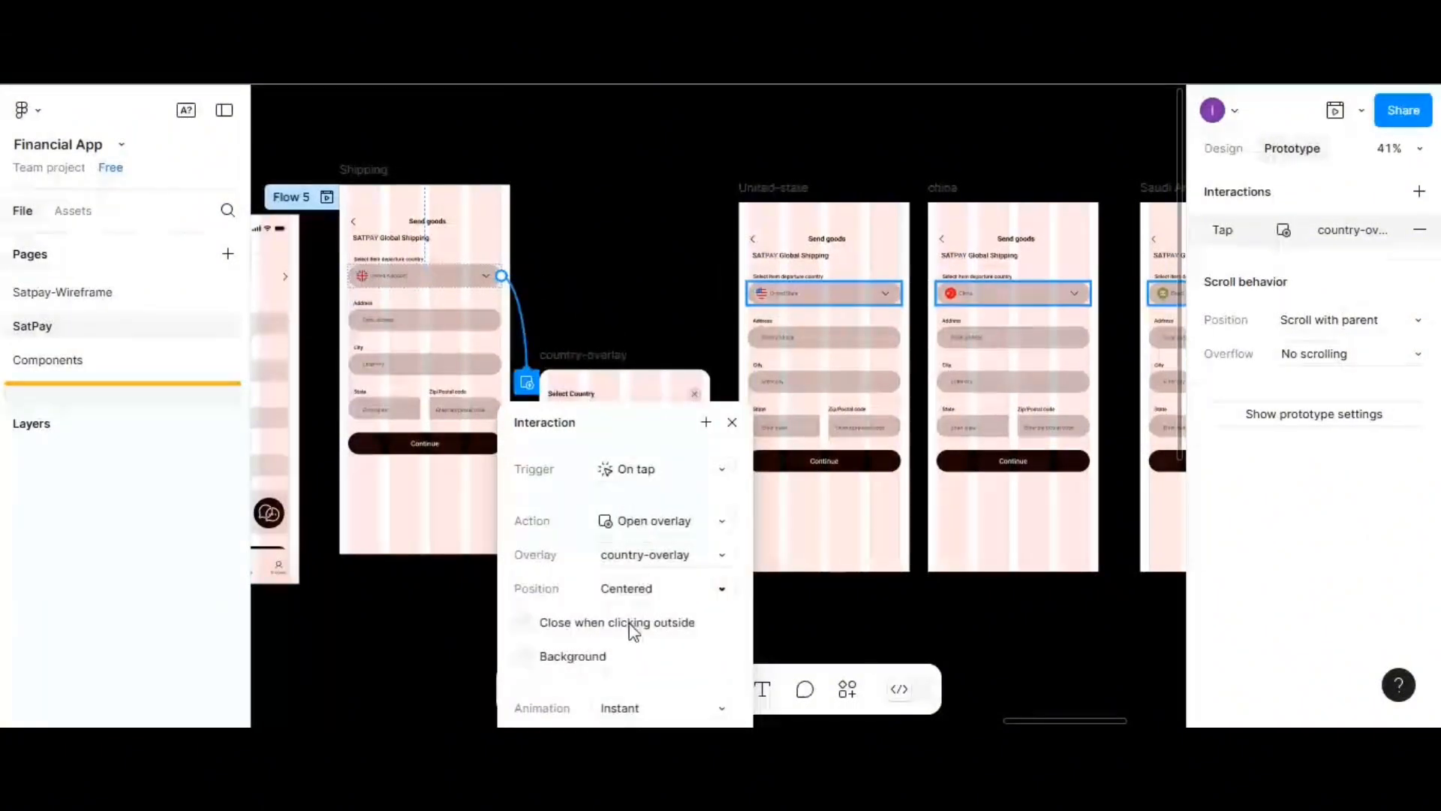
- Set the overlay position to Manual and place country-overlay just below the departure country field in the Shipping frame
{"action": "left_click", "coordinate": [642, 592]}
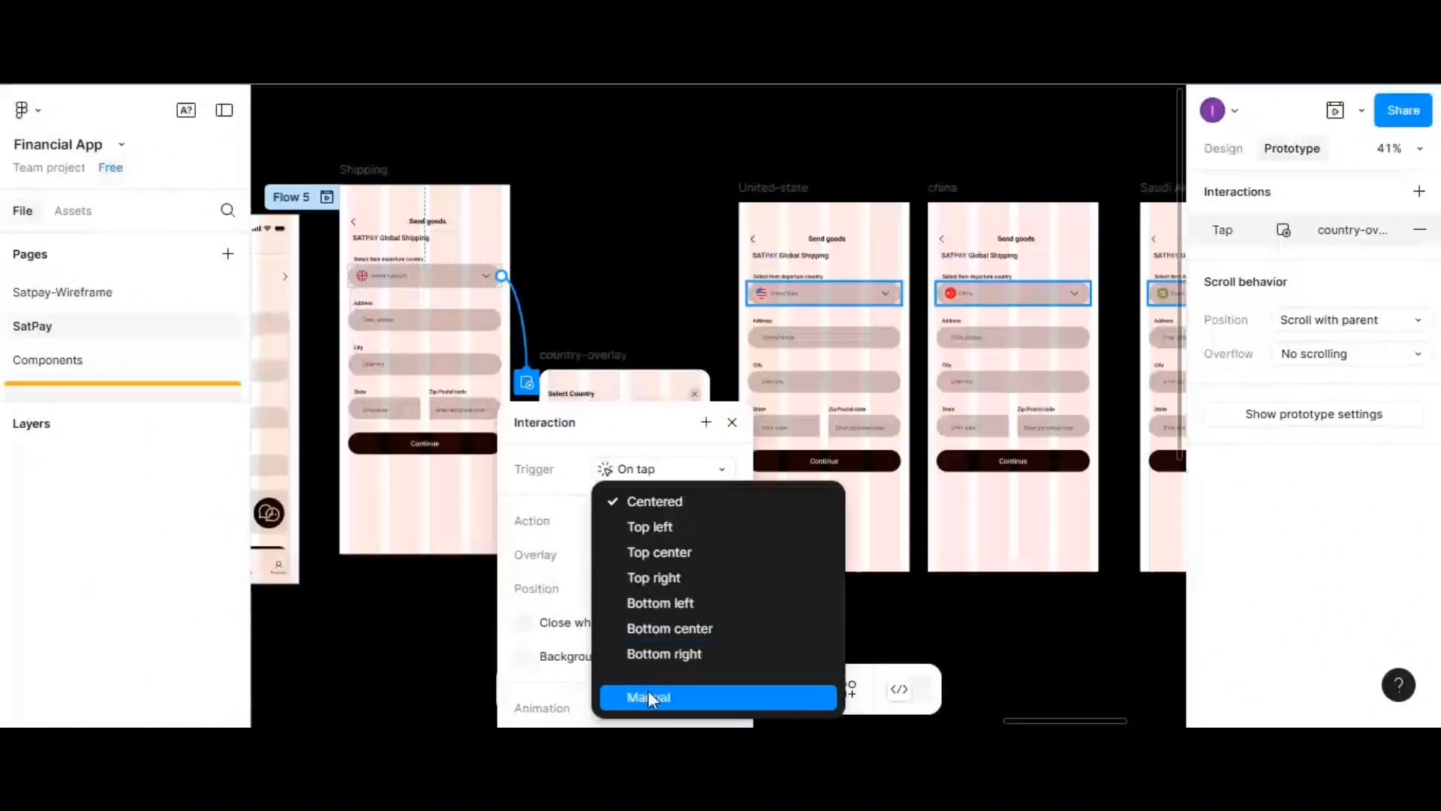
{"action": "left_click", "coordinate": [647, 694]}
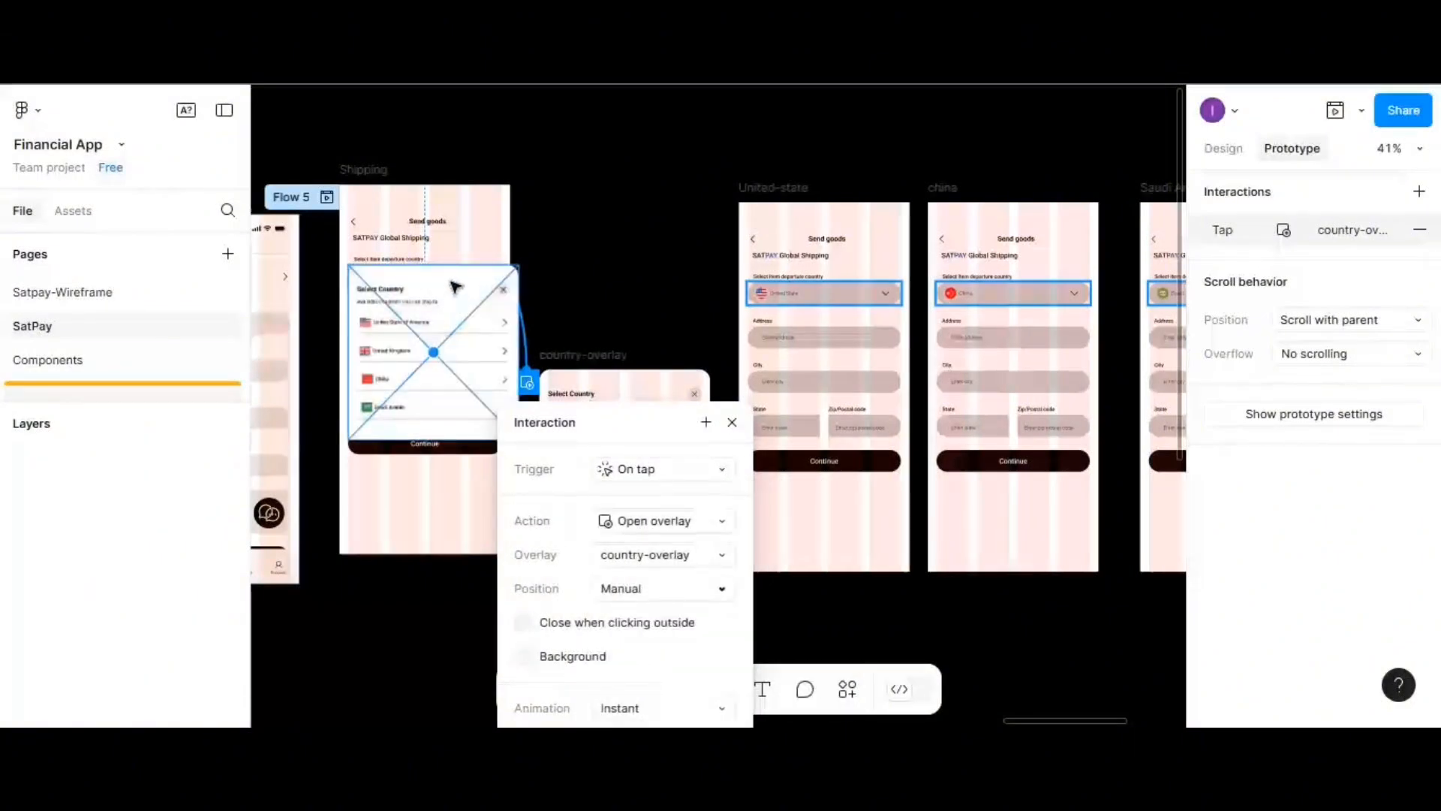
{"action": "left_click_drag", "start_coordinate": [455, 281], "coordinate": [448, 323]}
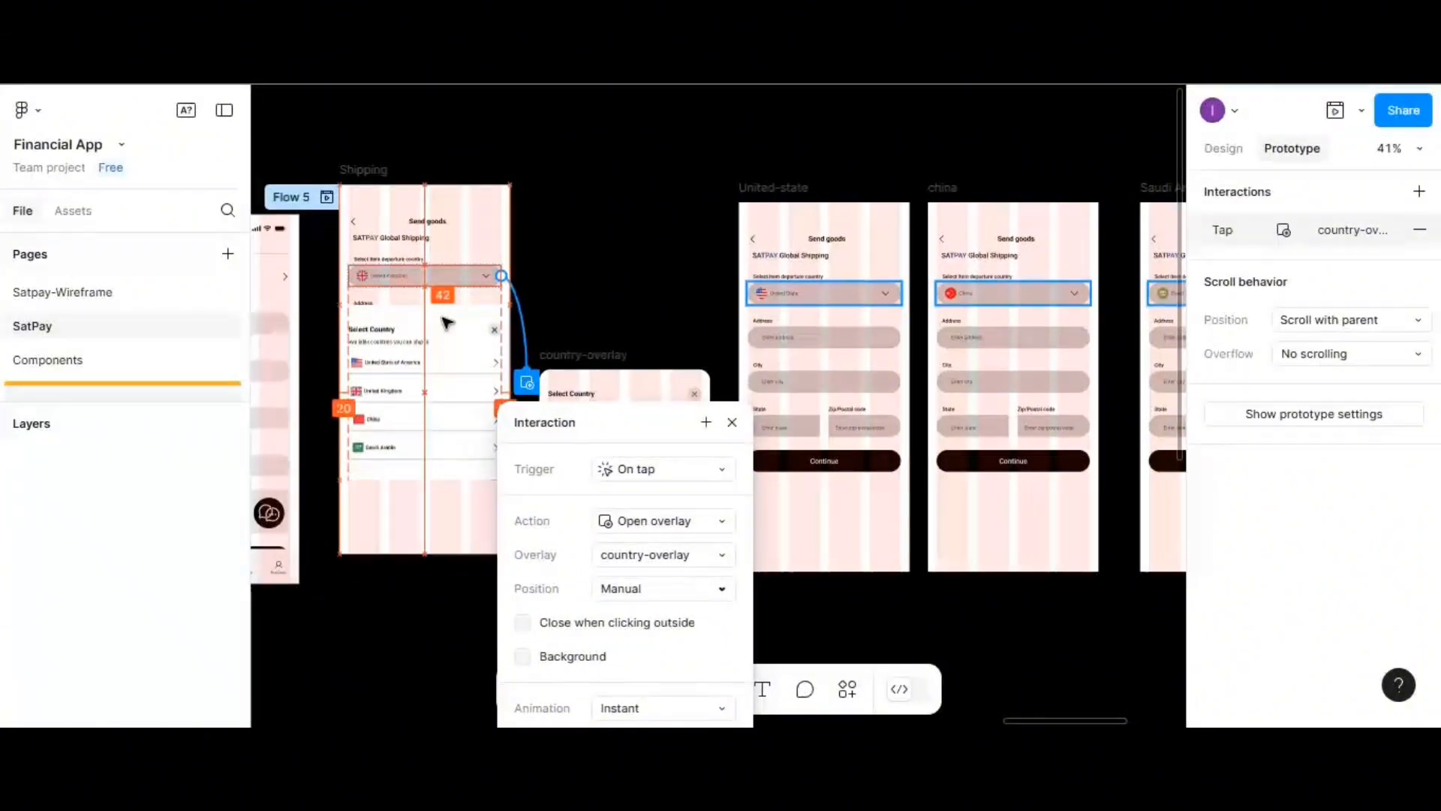
{"action": "left_click_drag", "start_coordinate": [448, 322], "coordinate": [447, 323]}
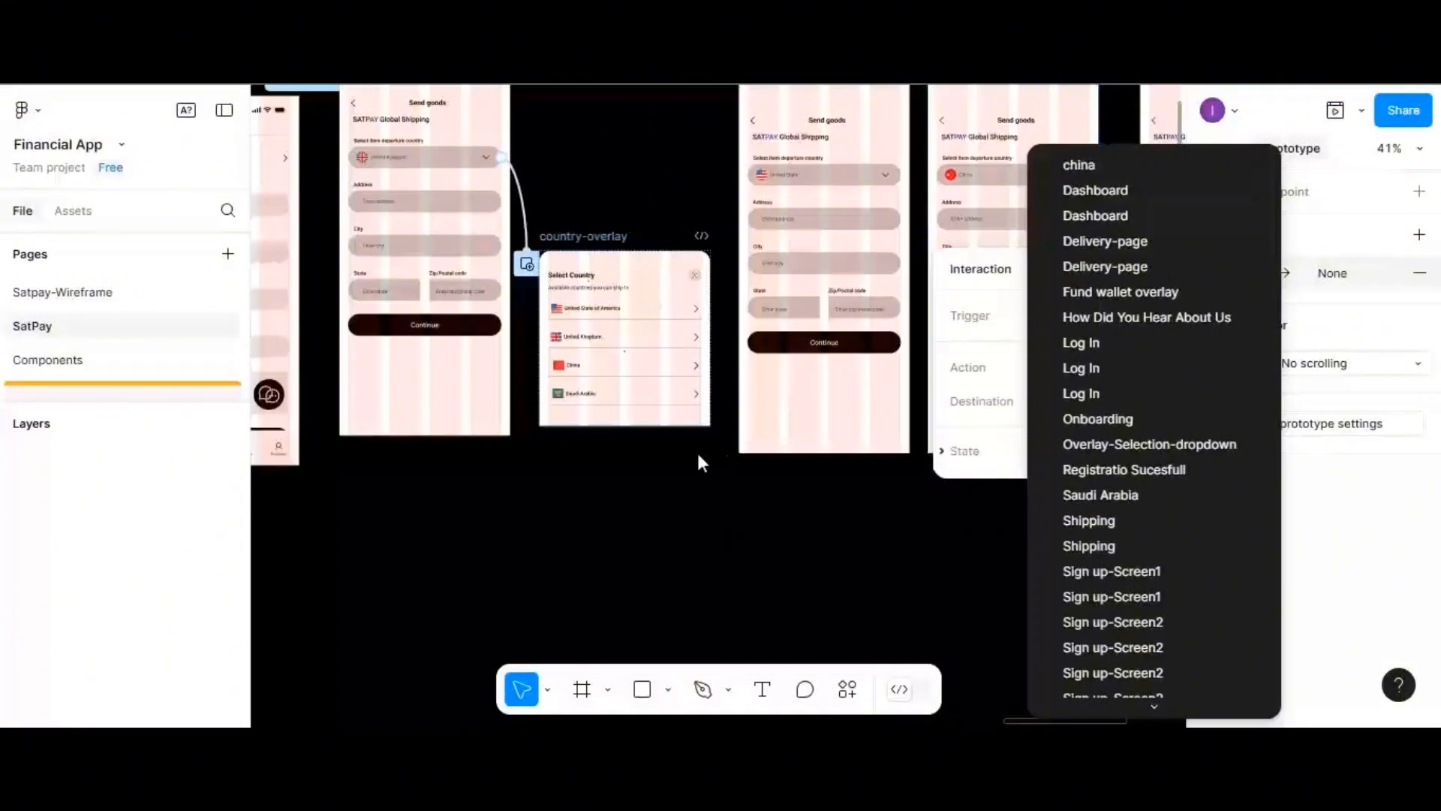
{"action": "left_click", "coordinate": [698, 456]}
- Link the United States of America row in country-overlay to the United-state frame with an On tap, Navigate to interaction
{"action": "left_click", "coordinate": [623, 308]}
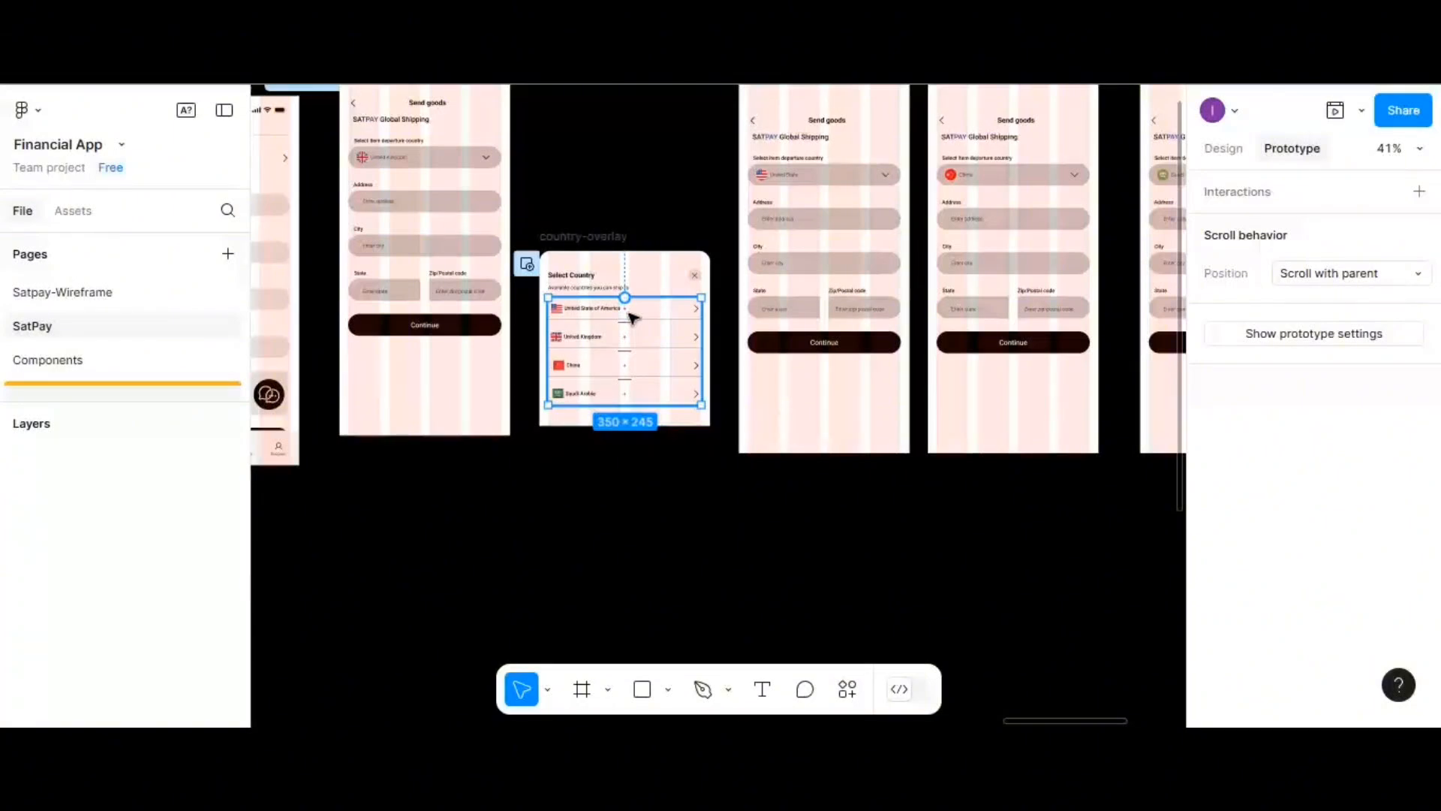
{"action": "double_click", "coordinate": [630, 315]}
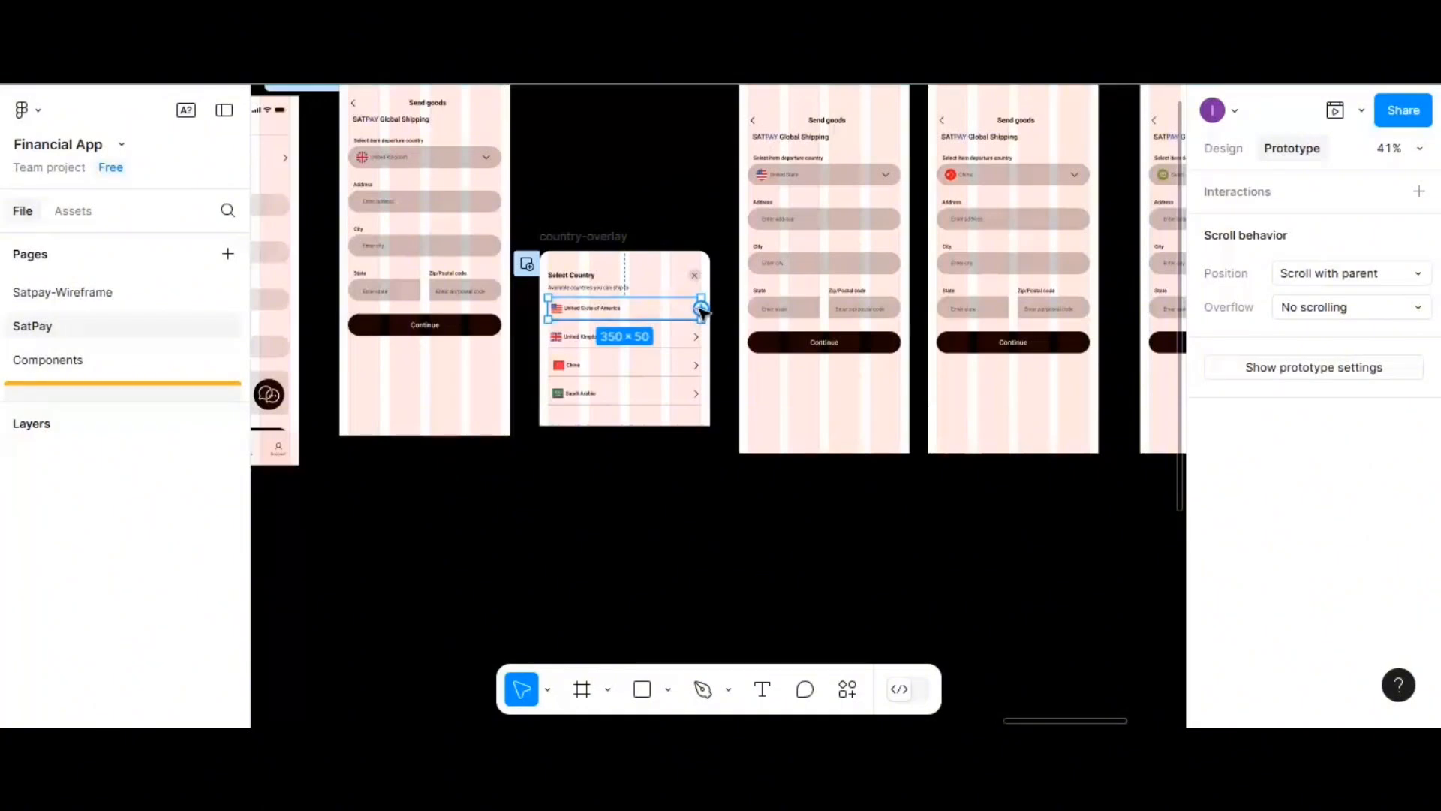
{"action": "left_click_drag", "start_coordinate": [701, 309], "coordinate": [759, 276]}
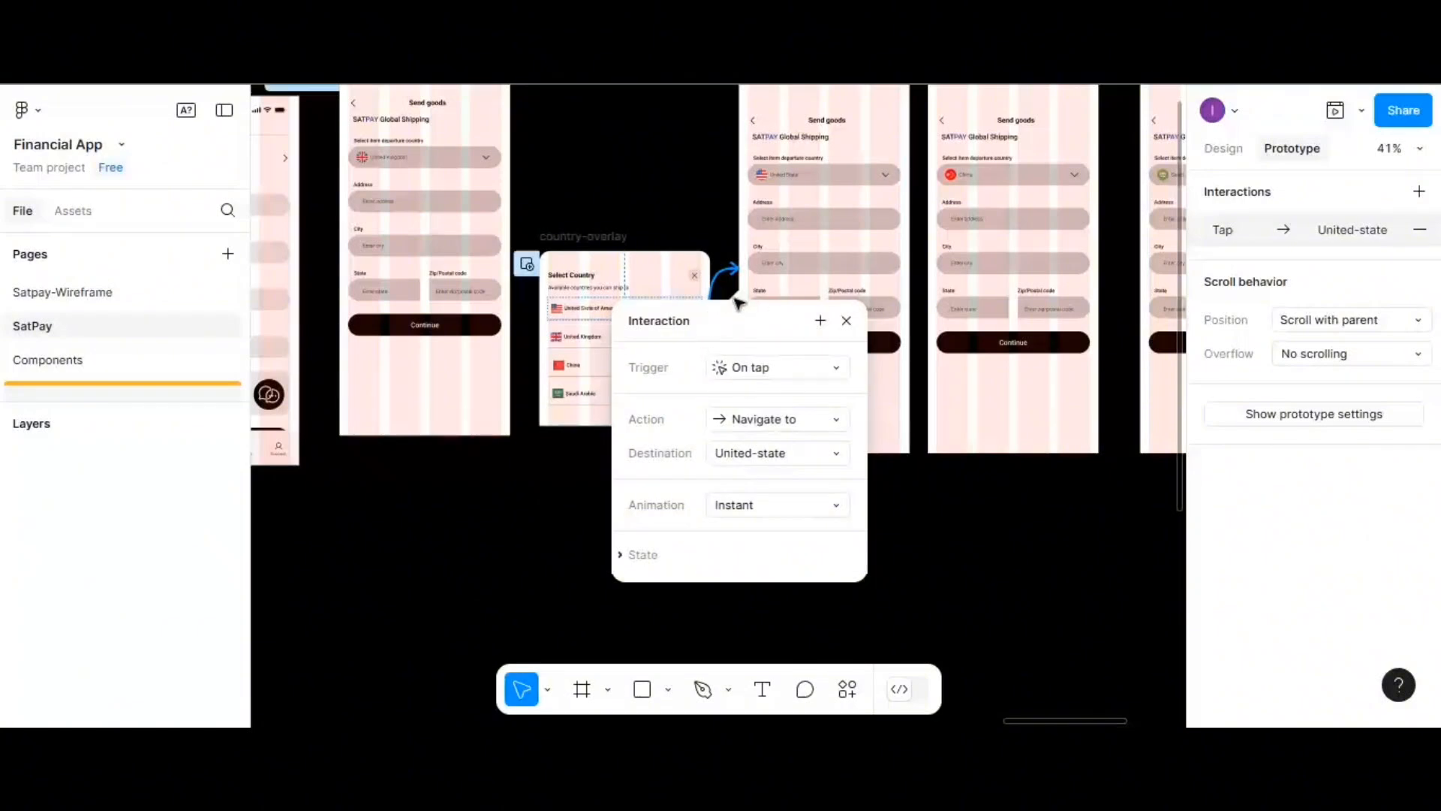
{"action": "left_click", "coordinate": [847, 322]}
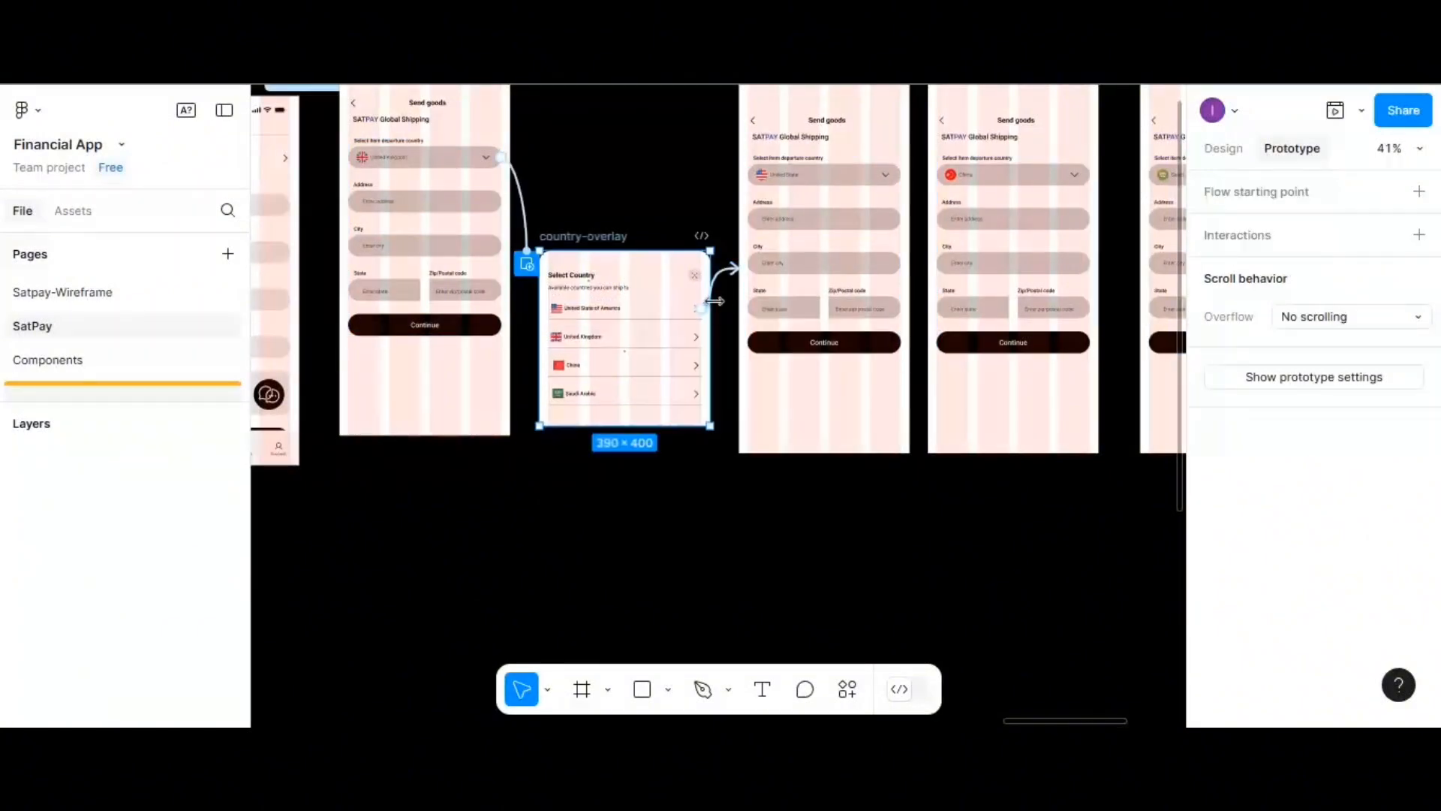
- Link the United Kingdom row in country-overlay back to the Shipping frame with an On tap, Navigate to interaction
{"action": "left_click", "coordinate": [667, 347]}
{"action": "left_click", "coordinate": [698, 336]}
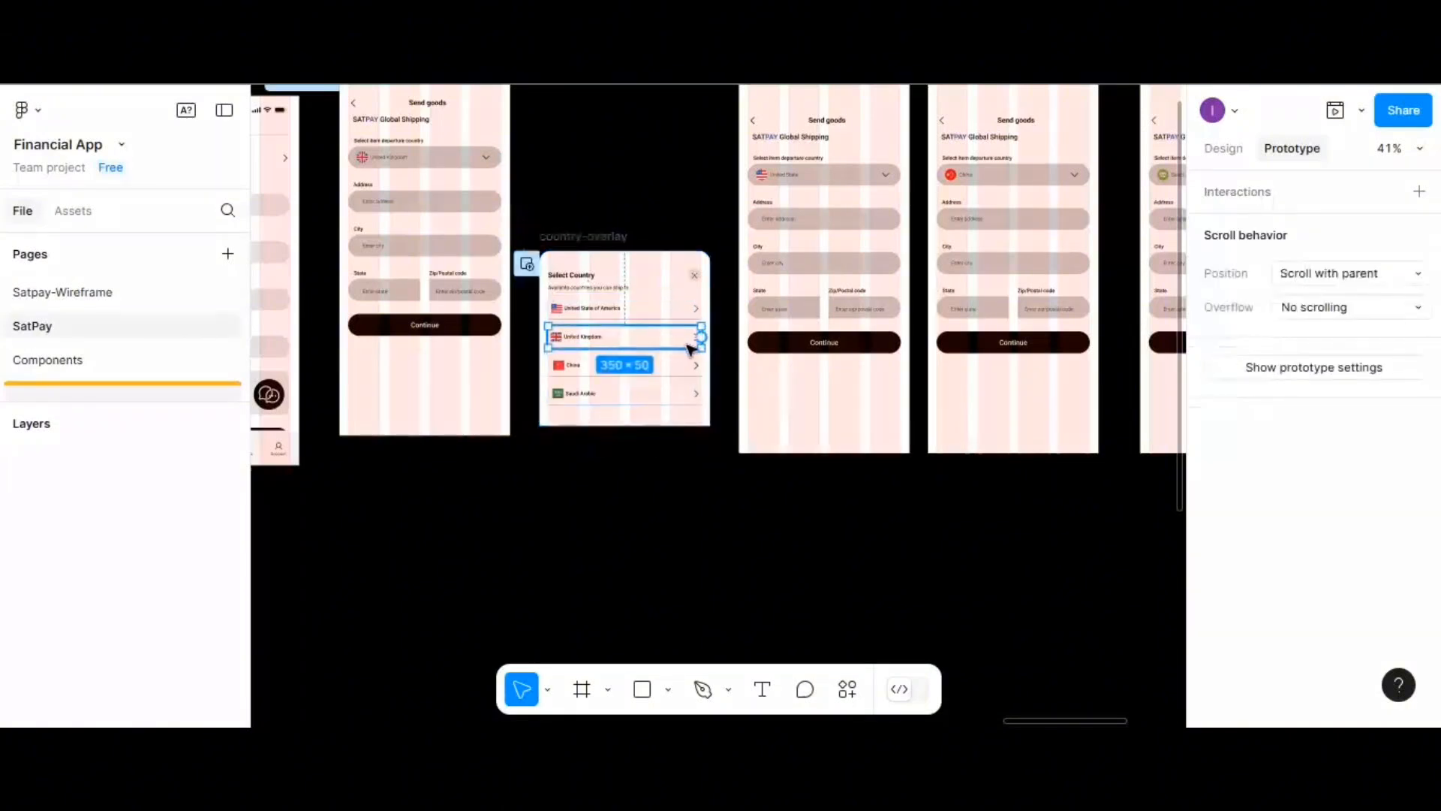
{"action": "left_click_drag", "start_coordinate": [698, 333], "coordinate": [506, 162]}
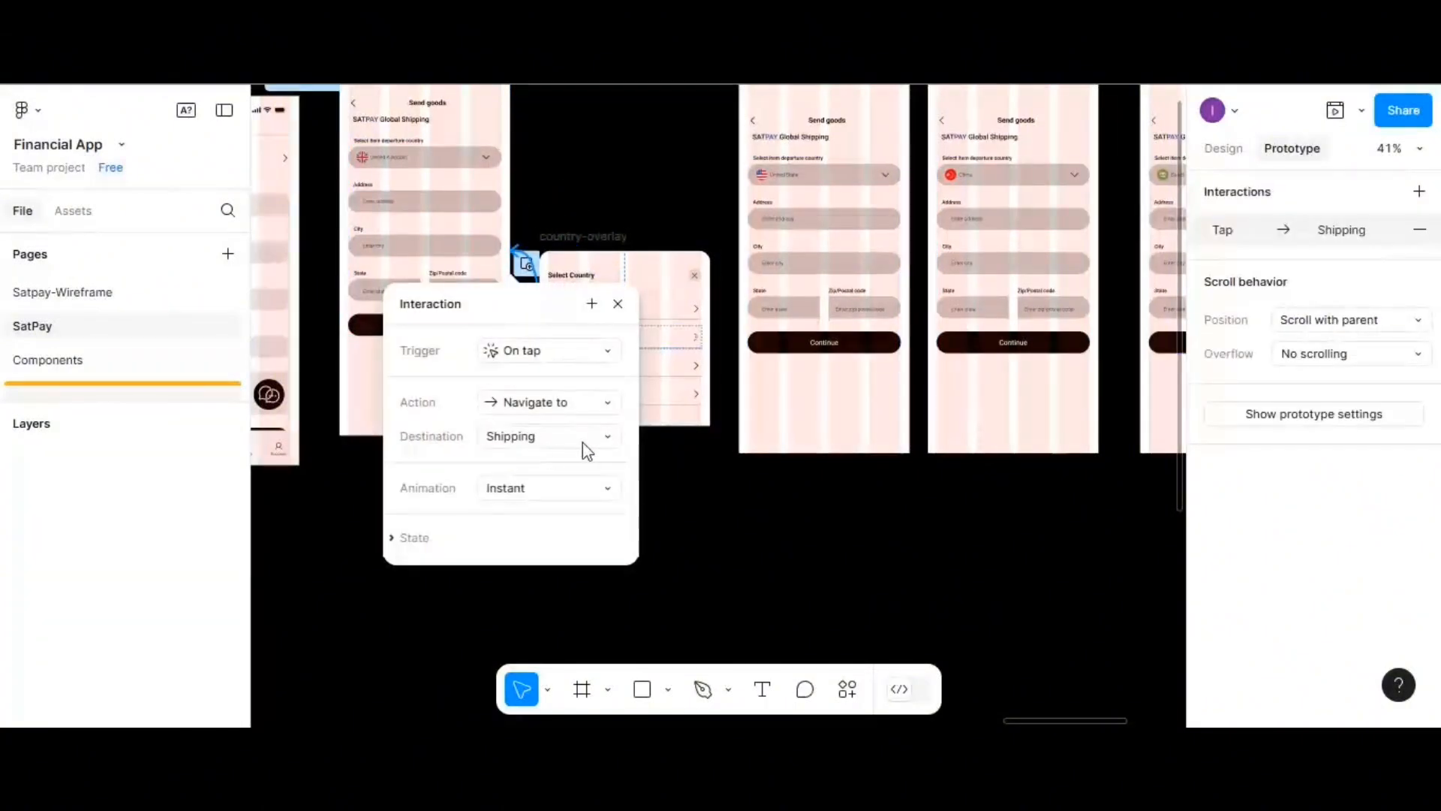
{"action": "left_click", "coordinate": [691, 459]}
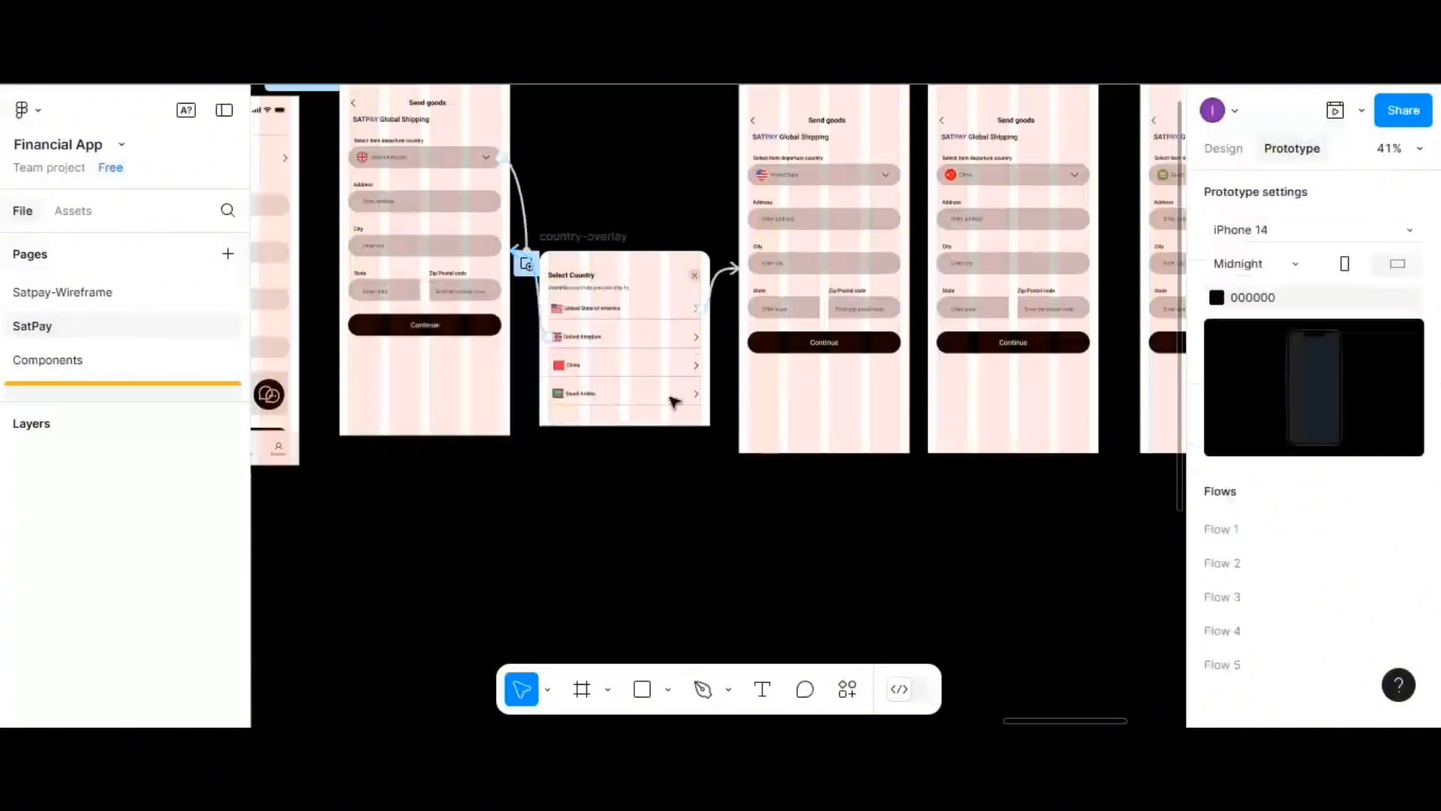
- Link the China row in country-overlay to the china frame and the Saudi Arabia row to the Saudi Arabia frame on tap
{"action": "left_click", "coordinate": [680, 373]}
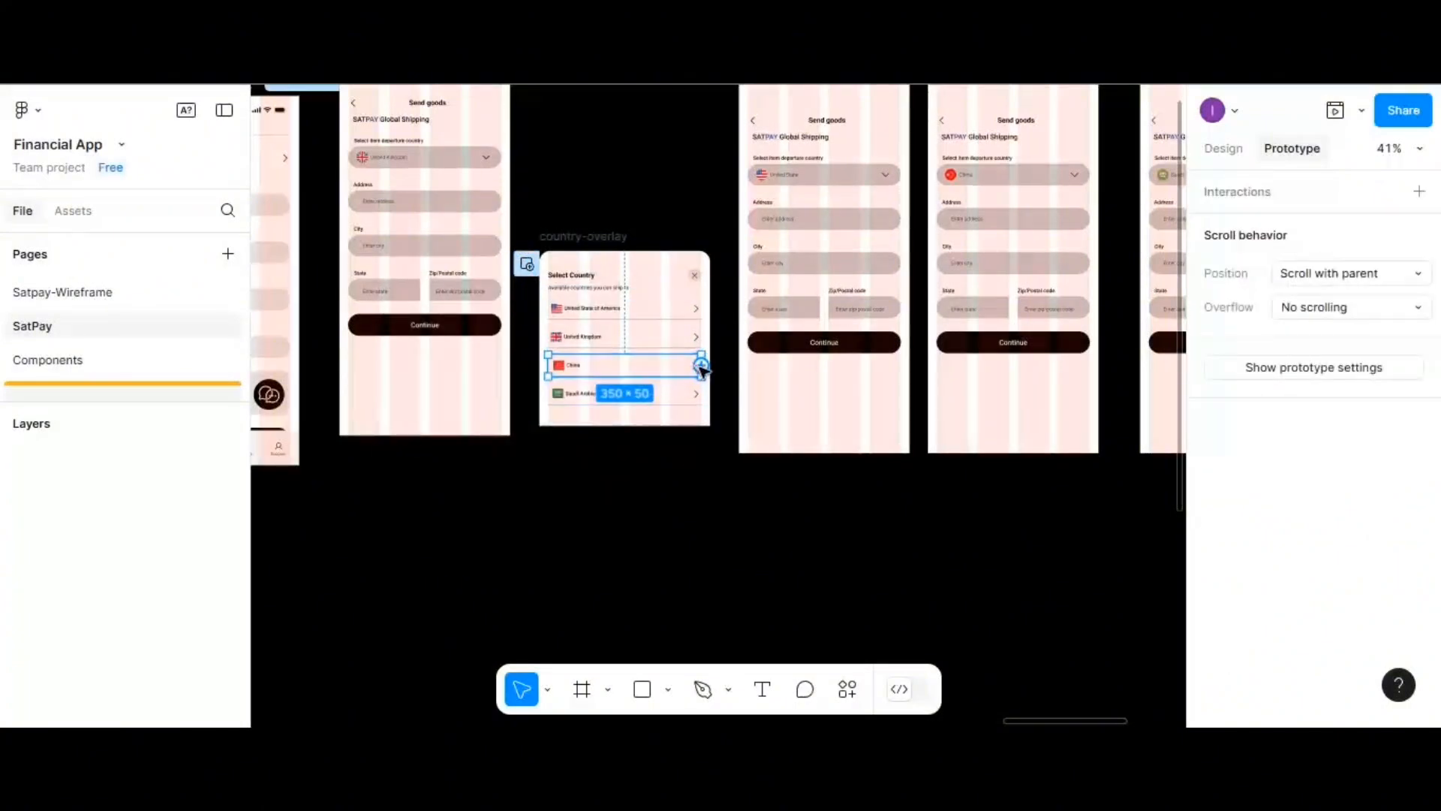
{"action": "left_click_drag", "start_coordinate": [701, 365], "coordinate": [805, 317]}
{"action": "left_click_drag", "start_coordinate": [928, 265], "coordinate": [948, 263]}
{"action": "left_click", "coordinate": [687, 395]}
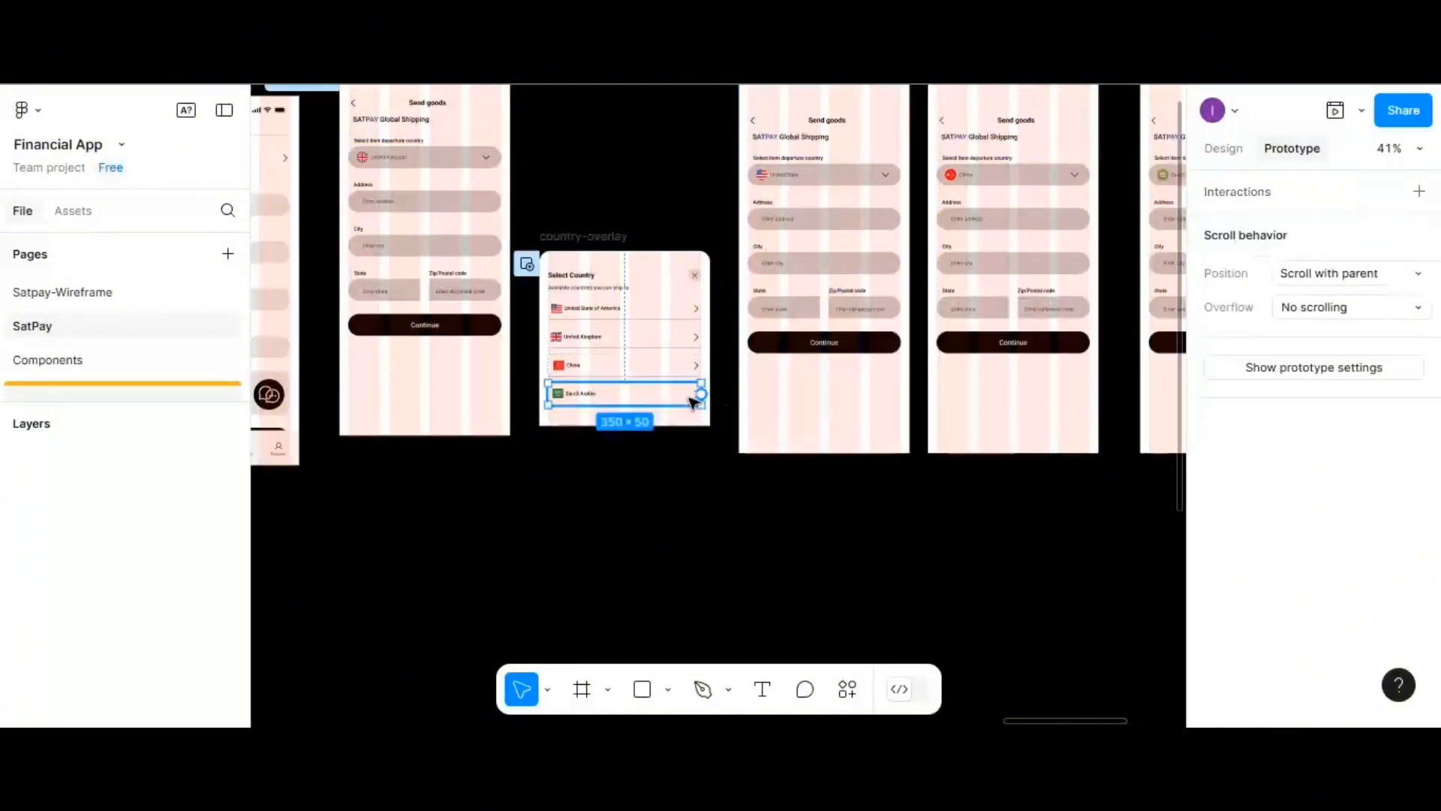
{"action": "left_click_drag", "start_coordinate": [701, 393], "coordinate": [1148, 285]}
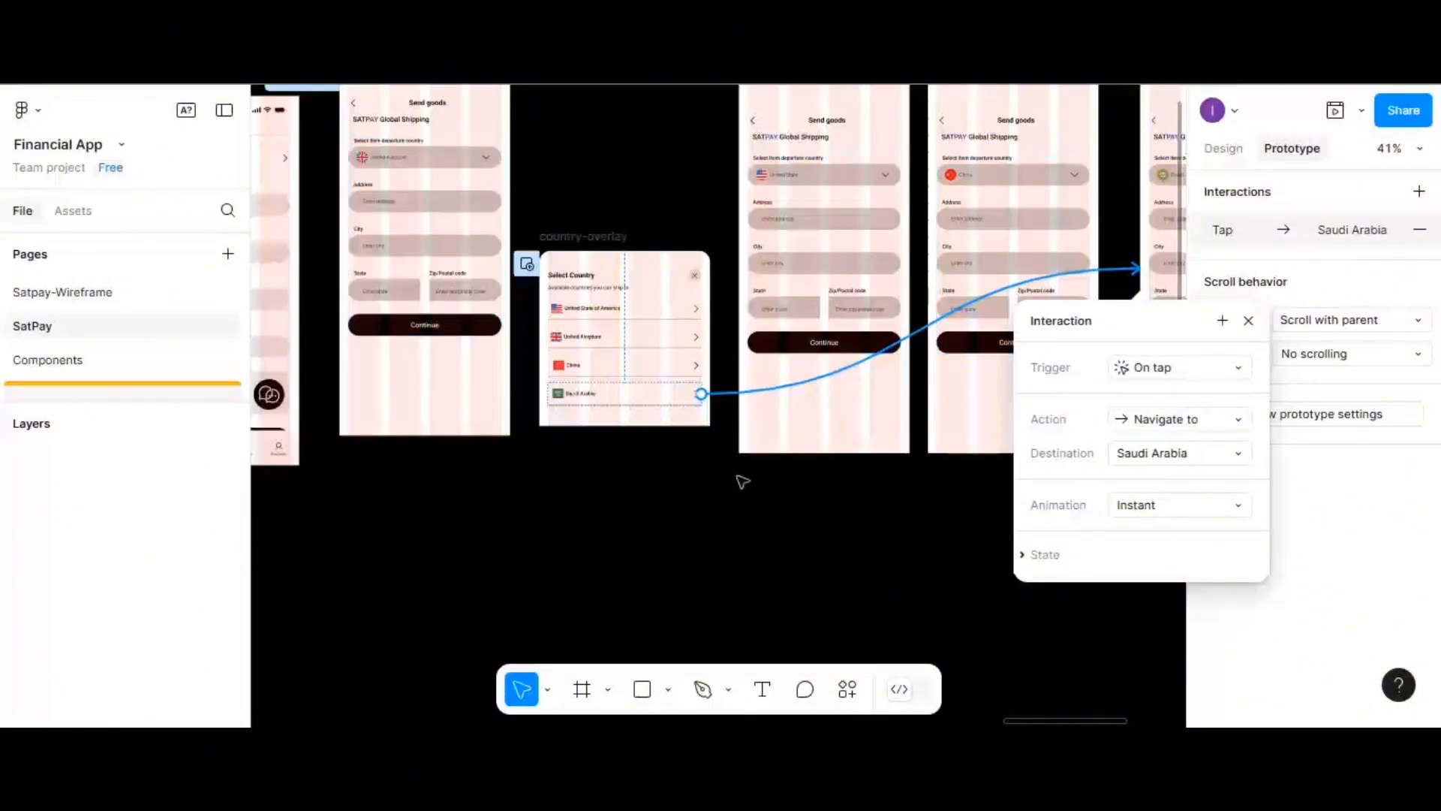
- Link the departure country field in the Saudi Arabia frame to country-overlay with On tap, Open overlay, and place the overlay just below the field
{"action": "left_click", "coordinate": [762, 489]}
{"action": "scroll", "coordinate": [769, 490], "scroll_direction": "left", "scroll_amount": 1}
{"action": "scroll", "coordinate": [769, 490], "scroll_direction": "right", "scroll_amount": 5}
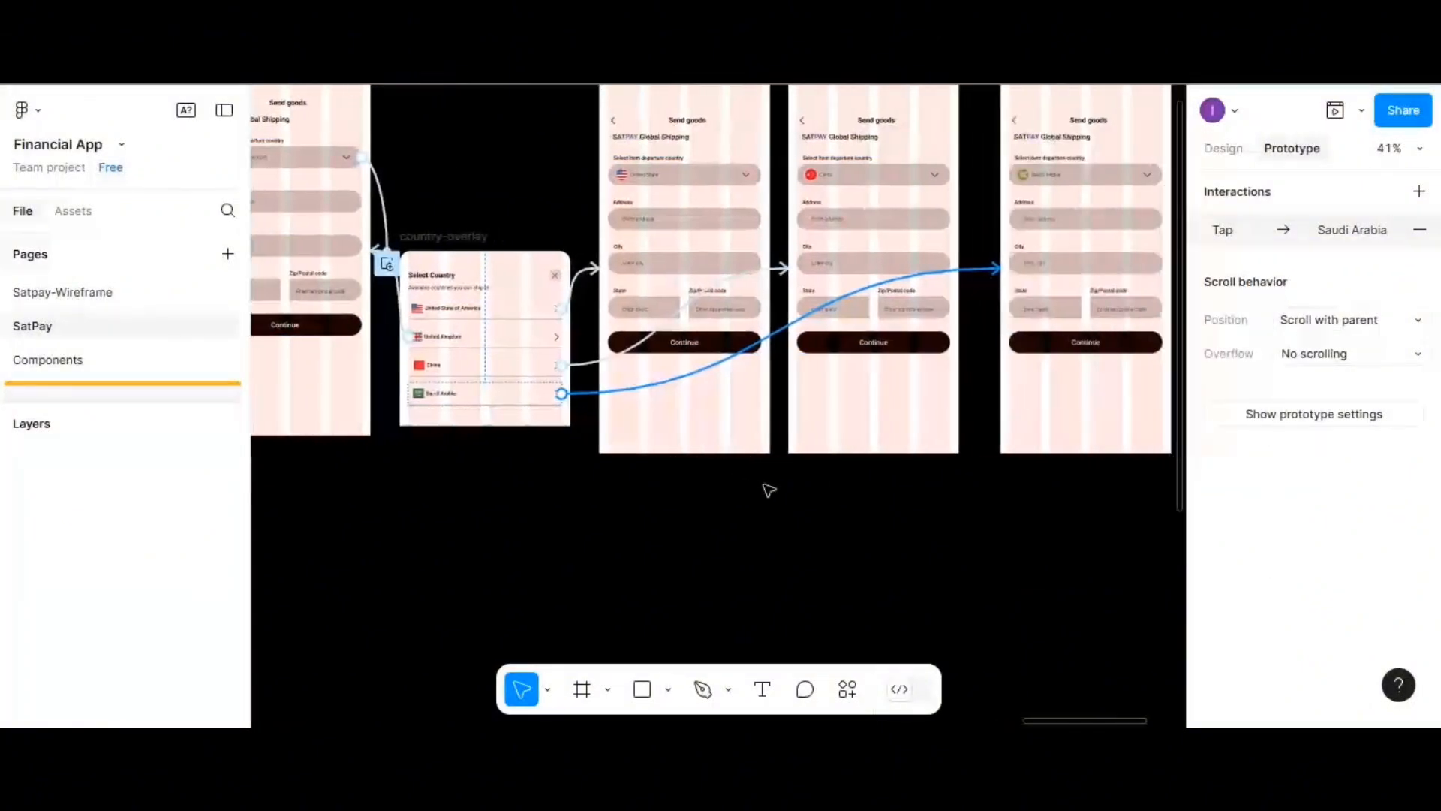
{"action": "scroll", "coordinate": [767, 490], "scroll_direction": "up", "scroll_amount": 2}
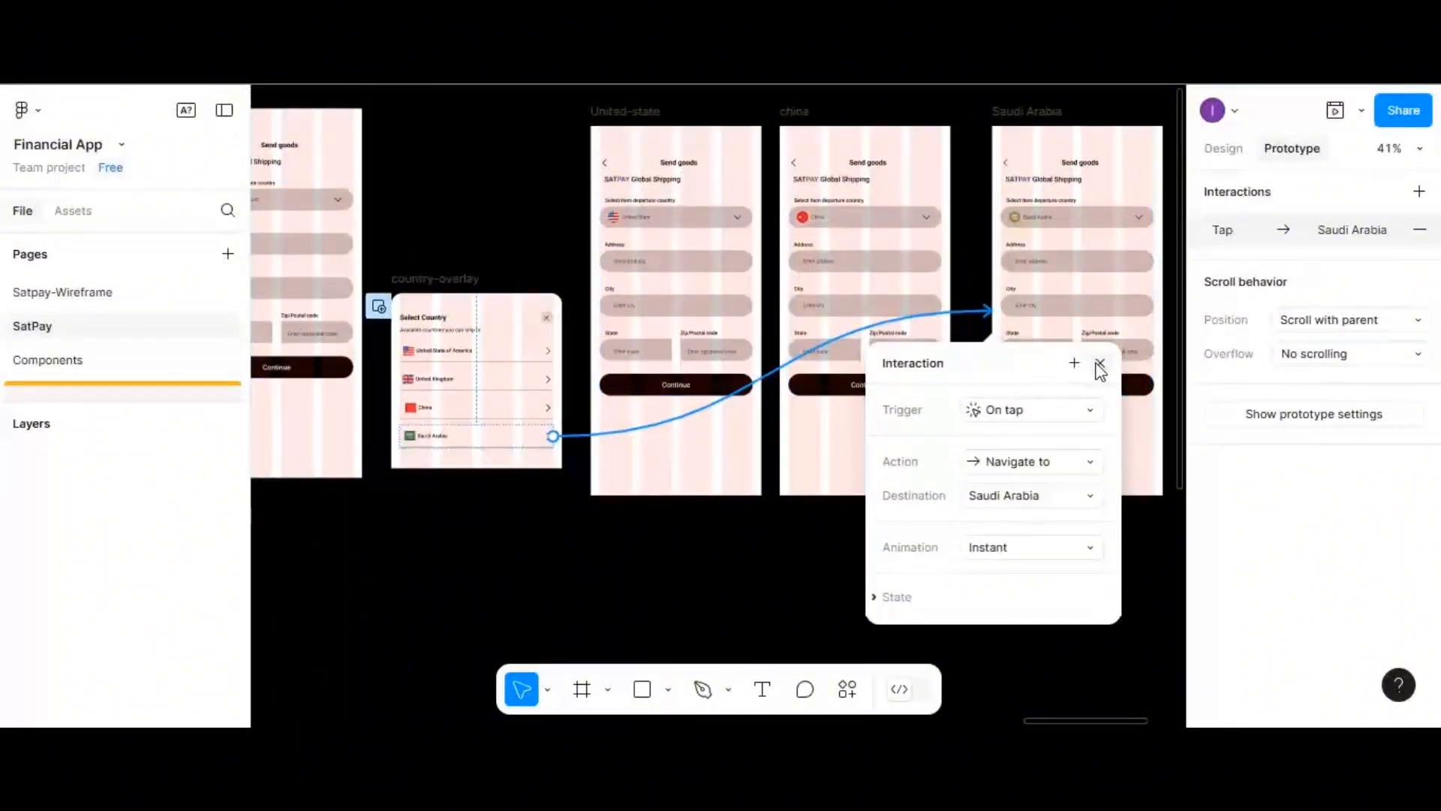
{"action": "left_click", "coordinate": [1099, 365]}
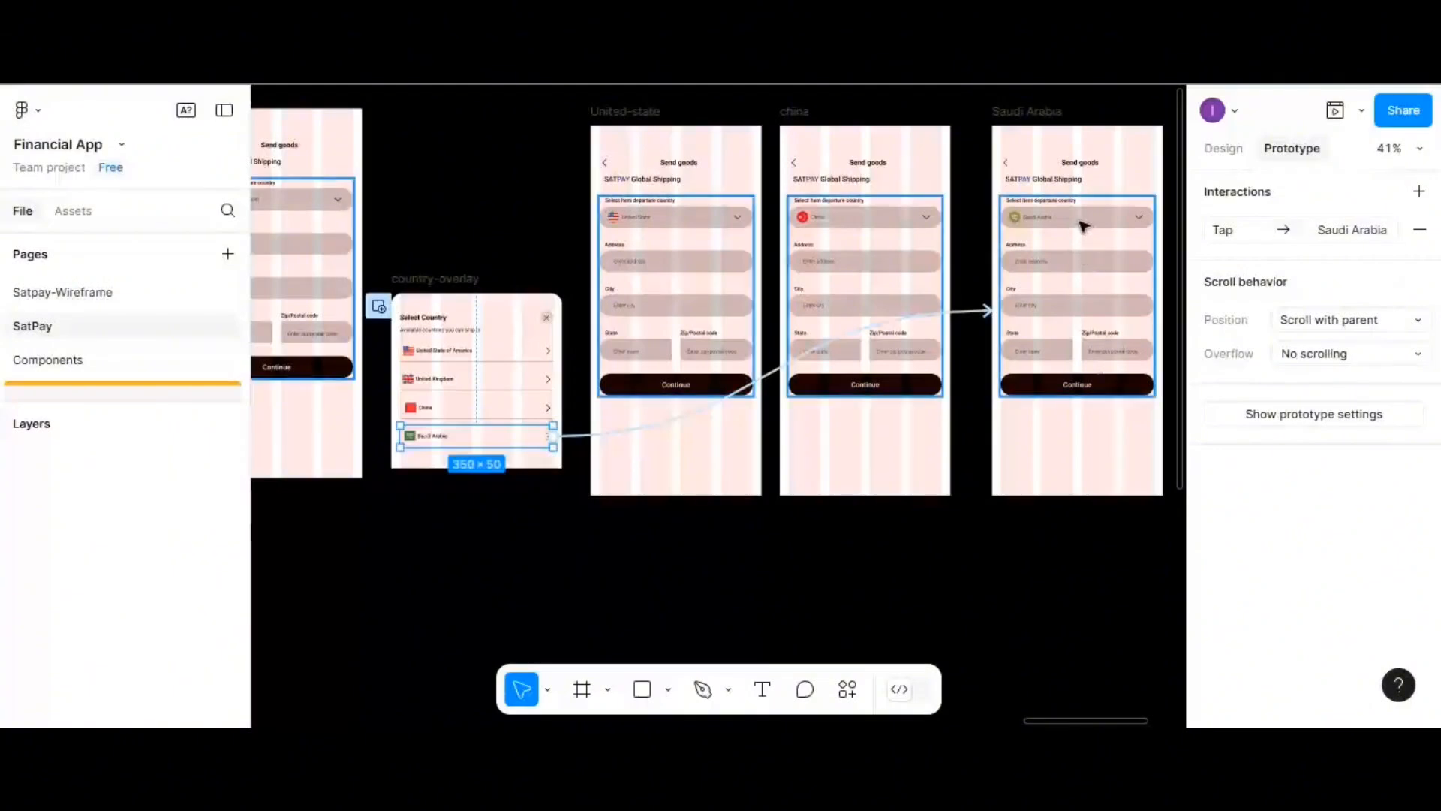
{"action": "left_click", "coordinate": [1085, 225]}
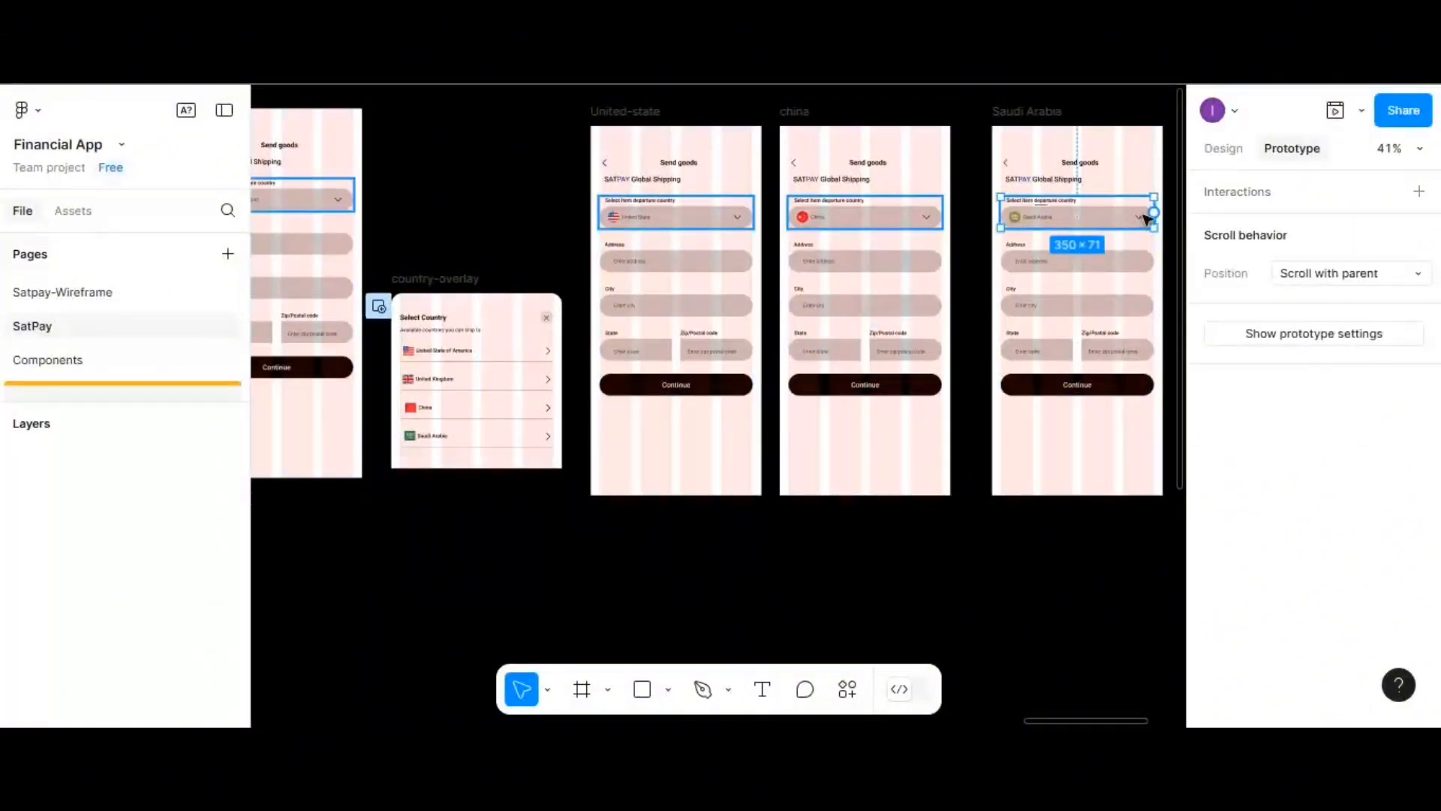
{"action": "left_click_drag", "start_coordinate": [1151, 215], "coordinate": [560, 379]}
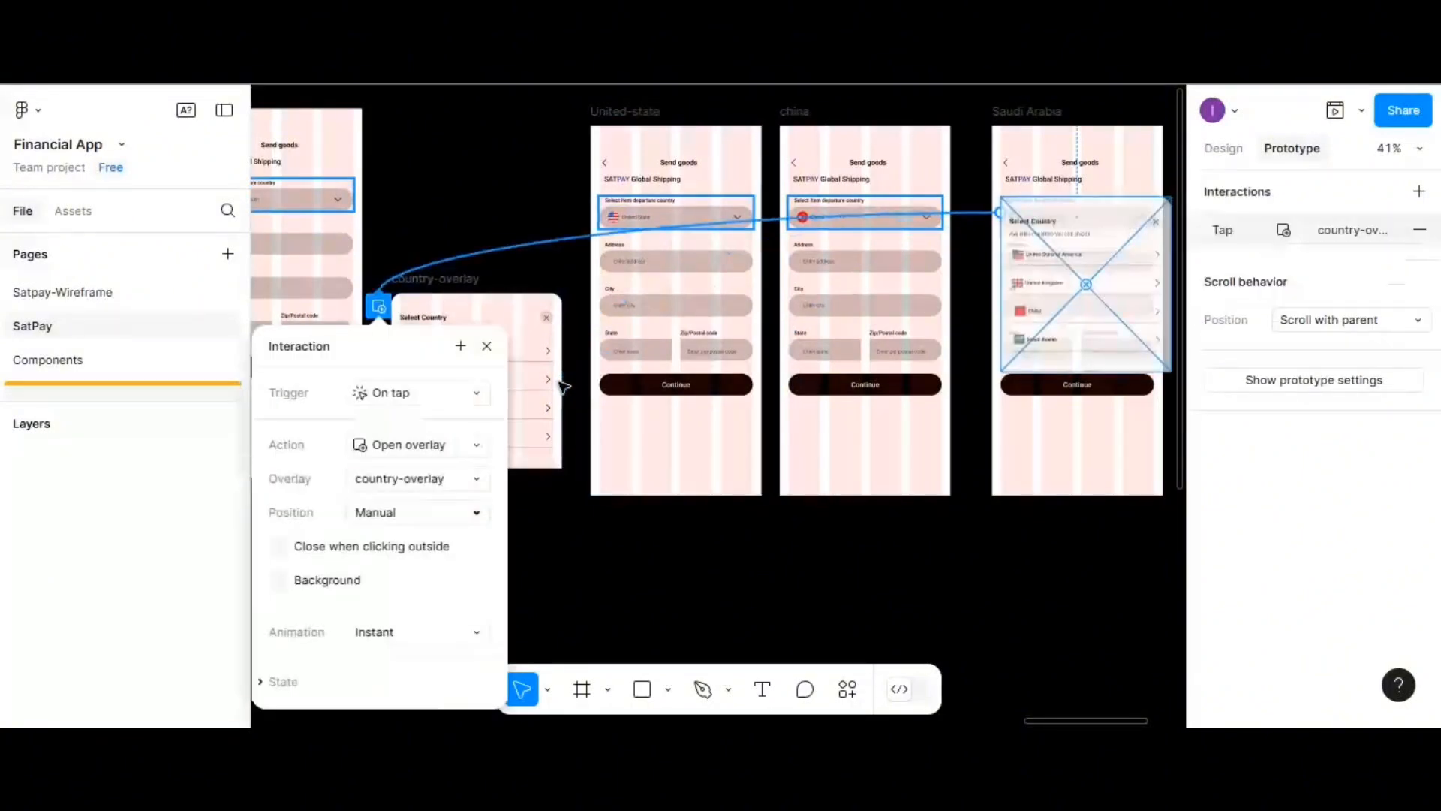
{"action": "left_click_drag", "start_coordinate": [1062, 210], "coordinate": [1061, 273]}
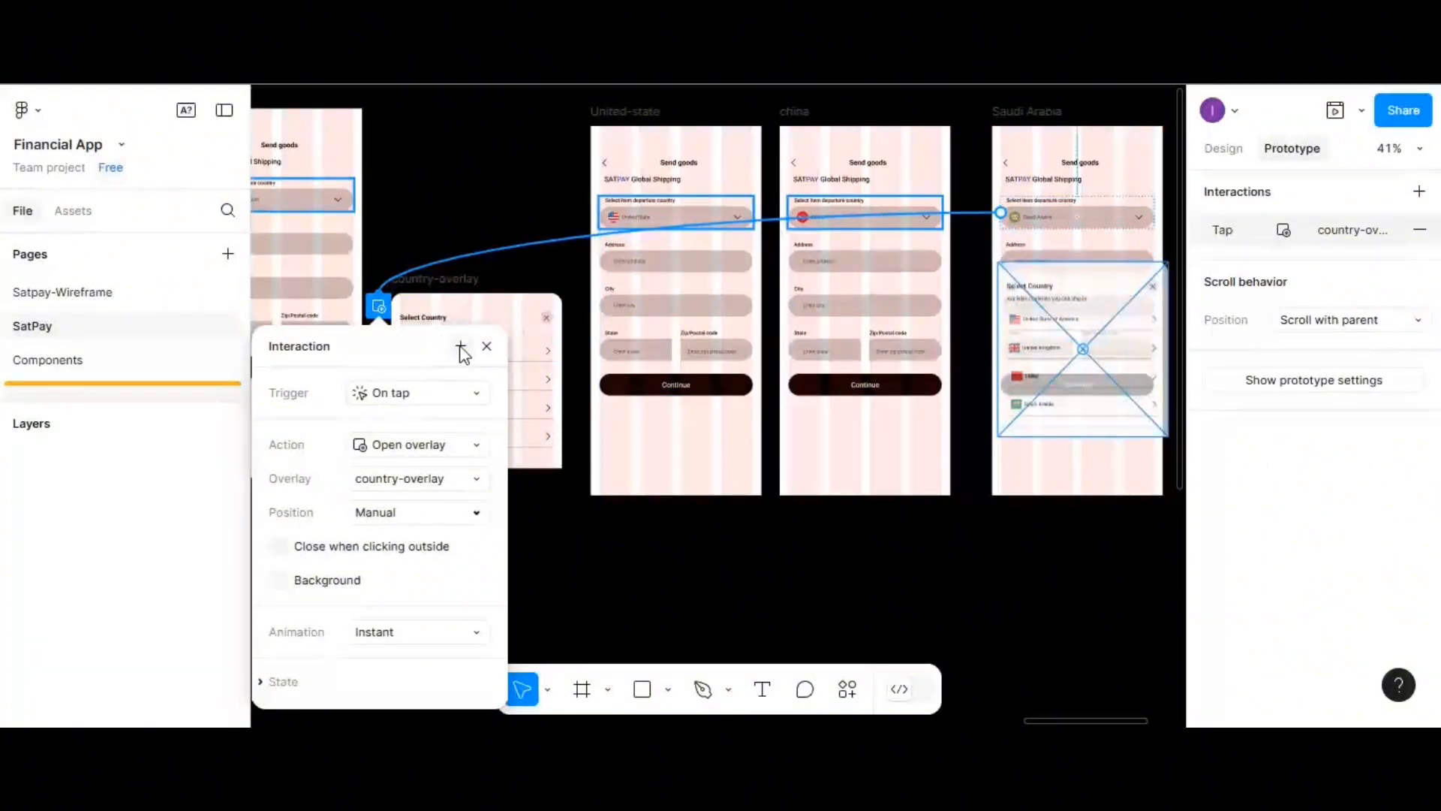
{"action": "left_click", "coordinate": [486, 347]}
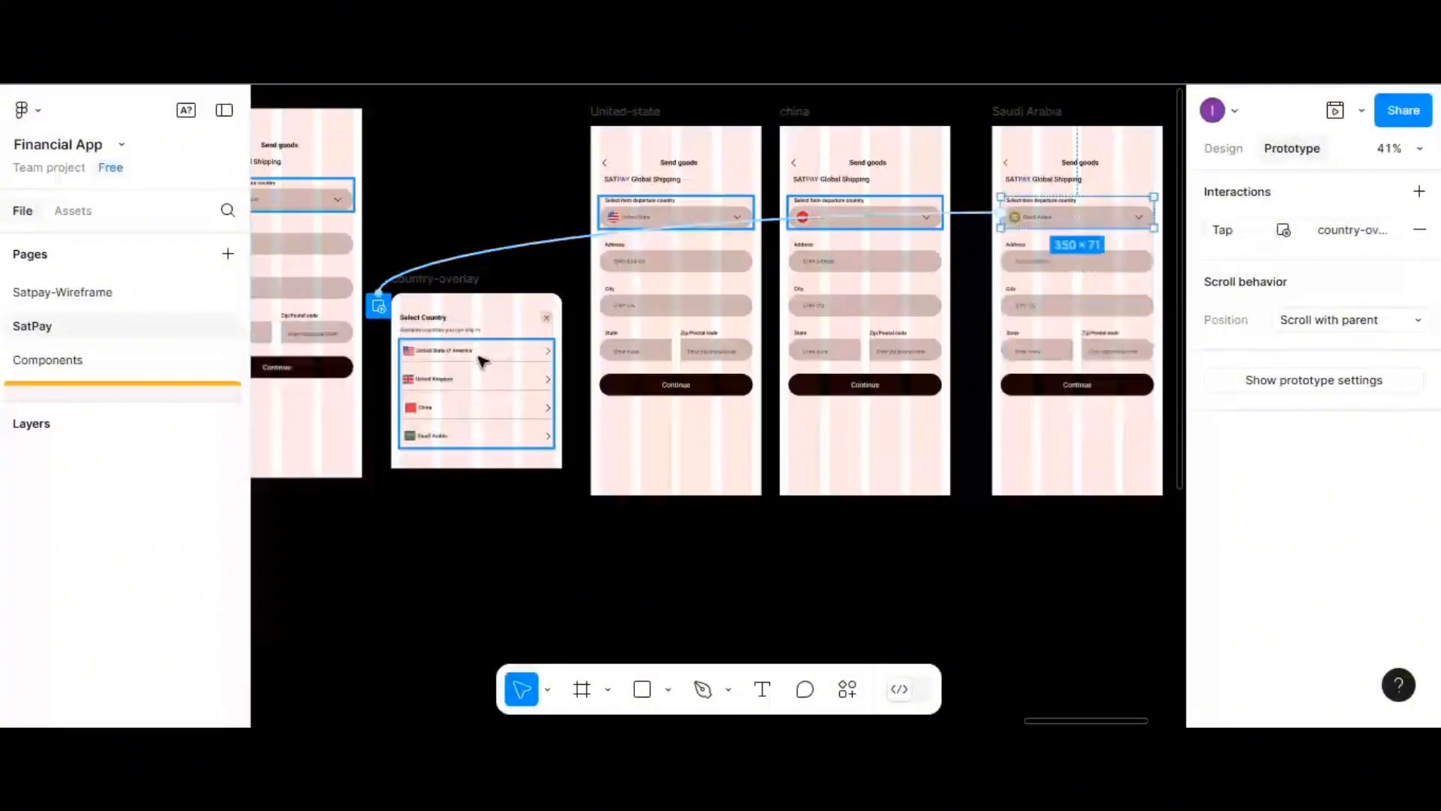
- Link the United States of America row in country-overlay to the Shipping frame with an additional On drag, Navigate to interaction
{"action": "left_click", "coordinate": [480, 355]}
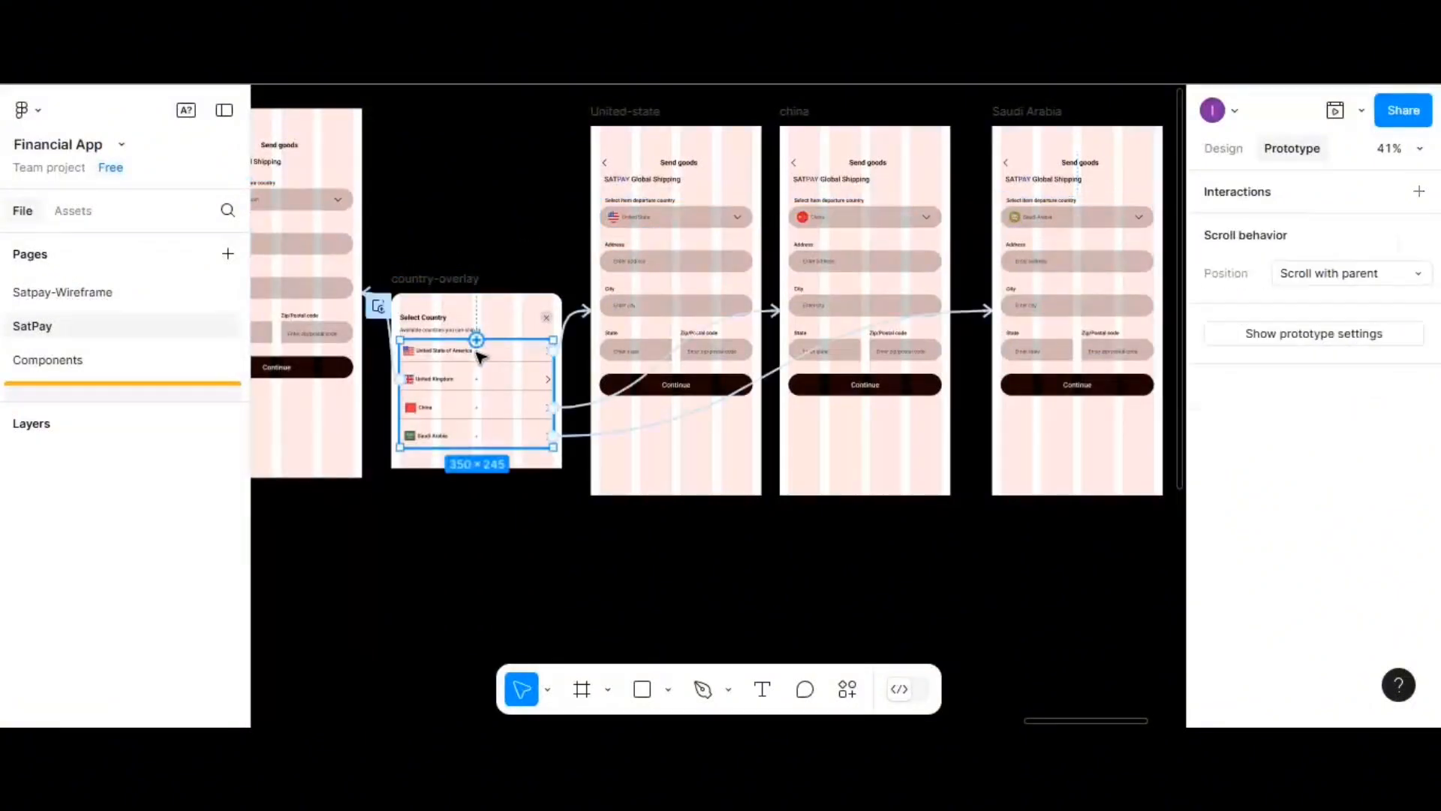
{"action": "left_click", "coordinate": [546, 359]}
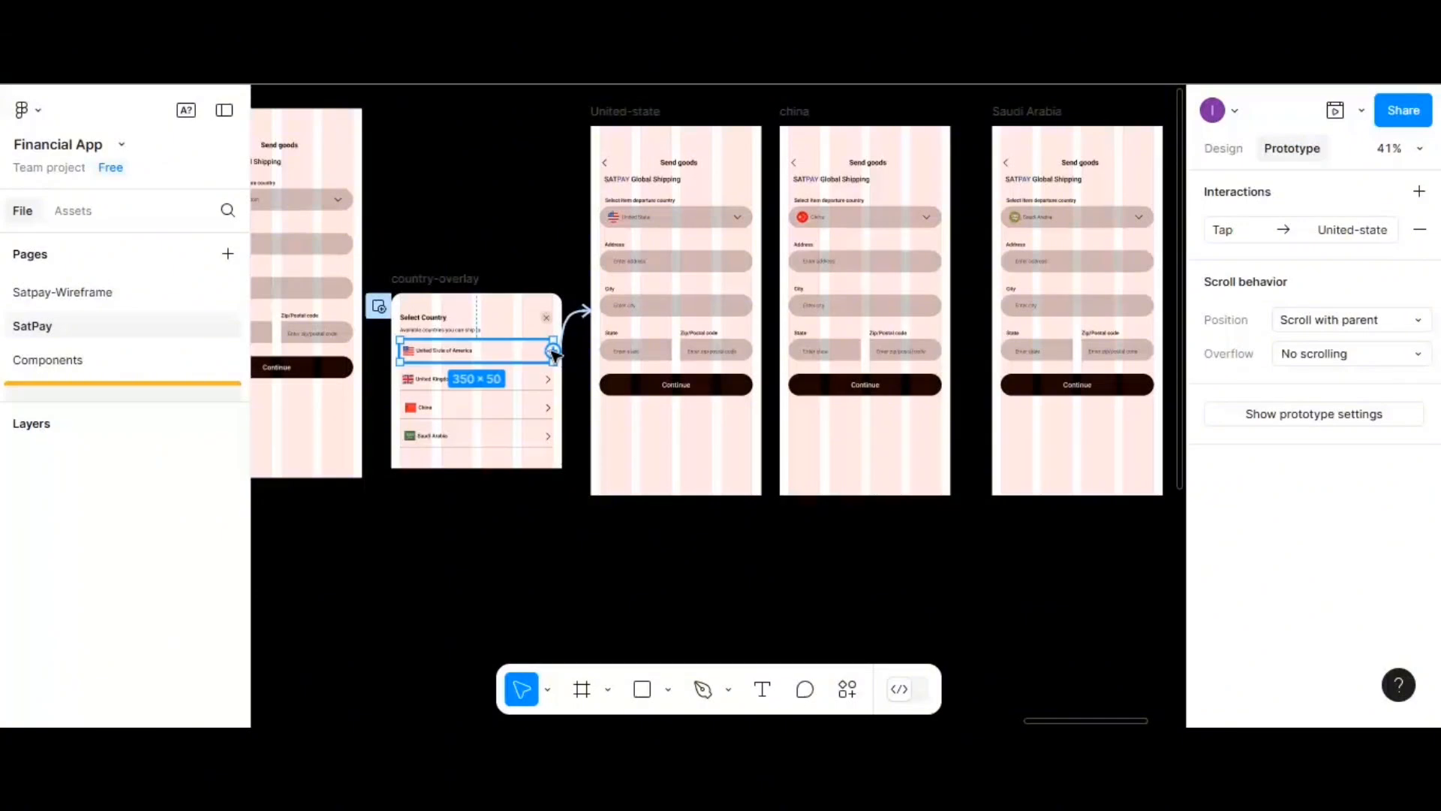
{"action": "left_click_drag", "start_coordinate": [553, 353], "coordinate": [359, 227]}
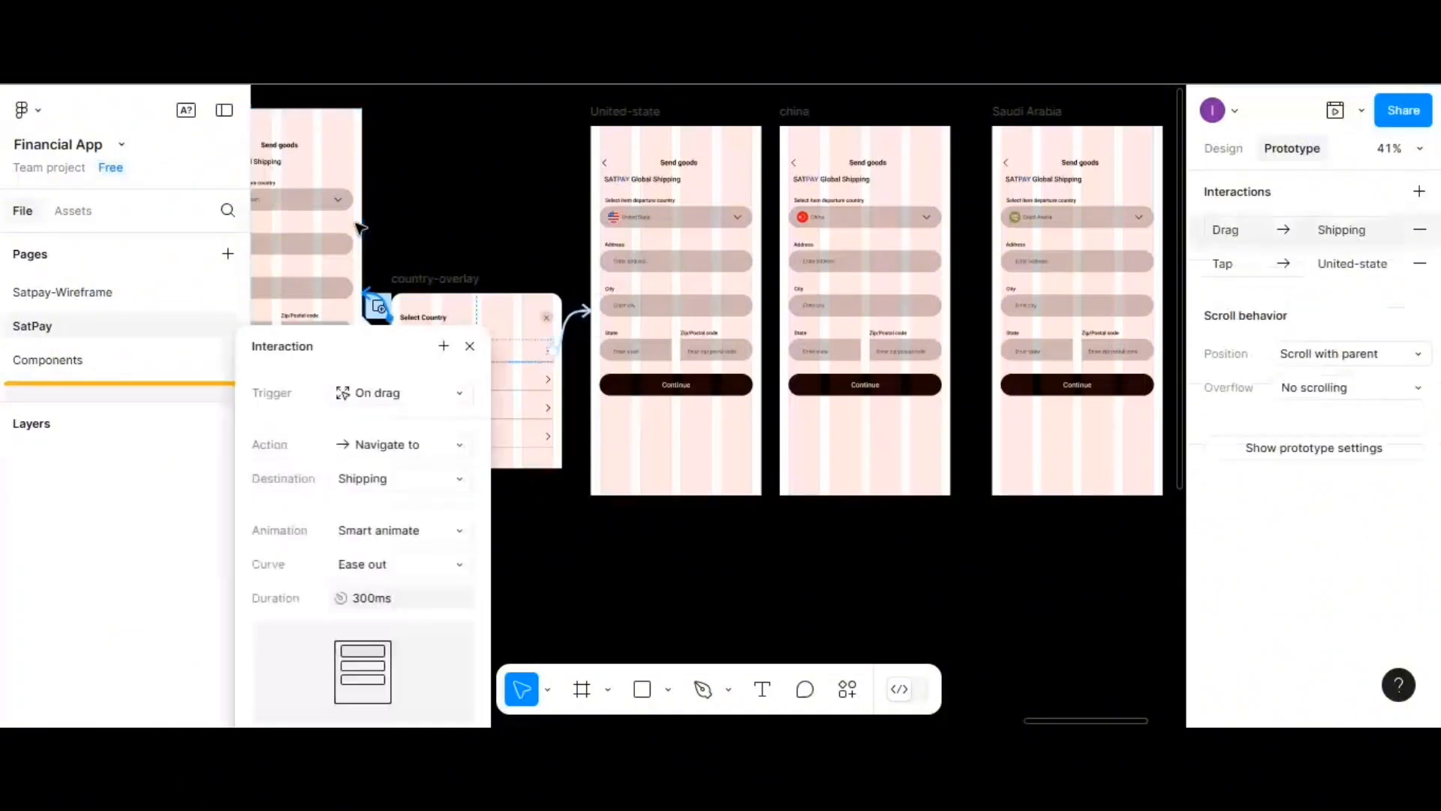
{"action": "left_click", "coordinate": [471, 346]}
- Link the United Kingdom row in country-overlay to the United-state frame with an On drag interaction, and check the China and Saudi Arabia rows
{"action": "left_click", "coordinate": [526, 384]}
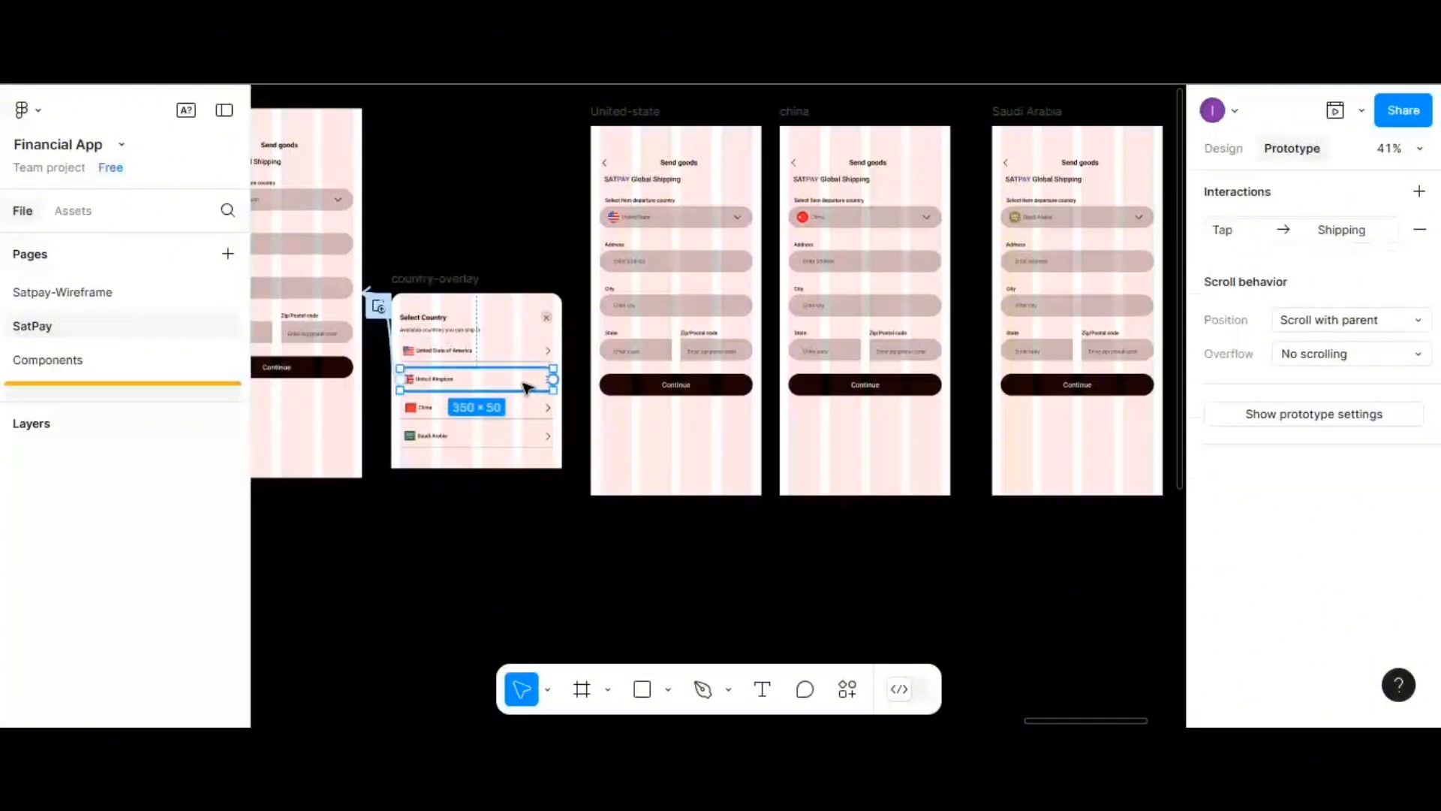
{"action": "left_click_drag", "start_coordinate": [553, 381], "coordinate": [609, 345]}
{"action": "left_click", "coordinate": [448, 407]}
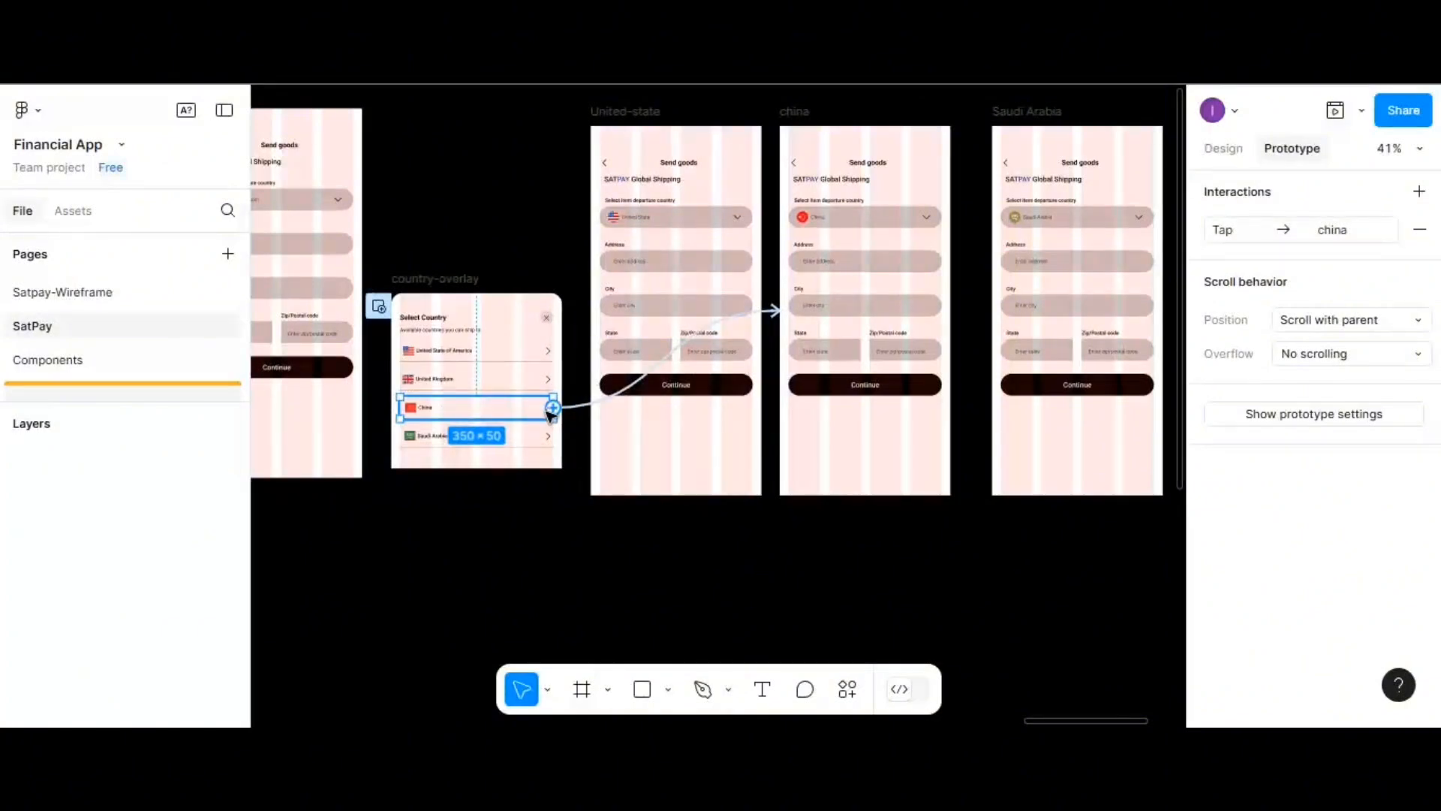
{"action": "left_click", "coordinate": [529, 444]}
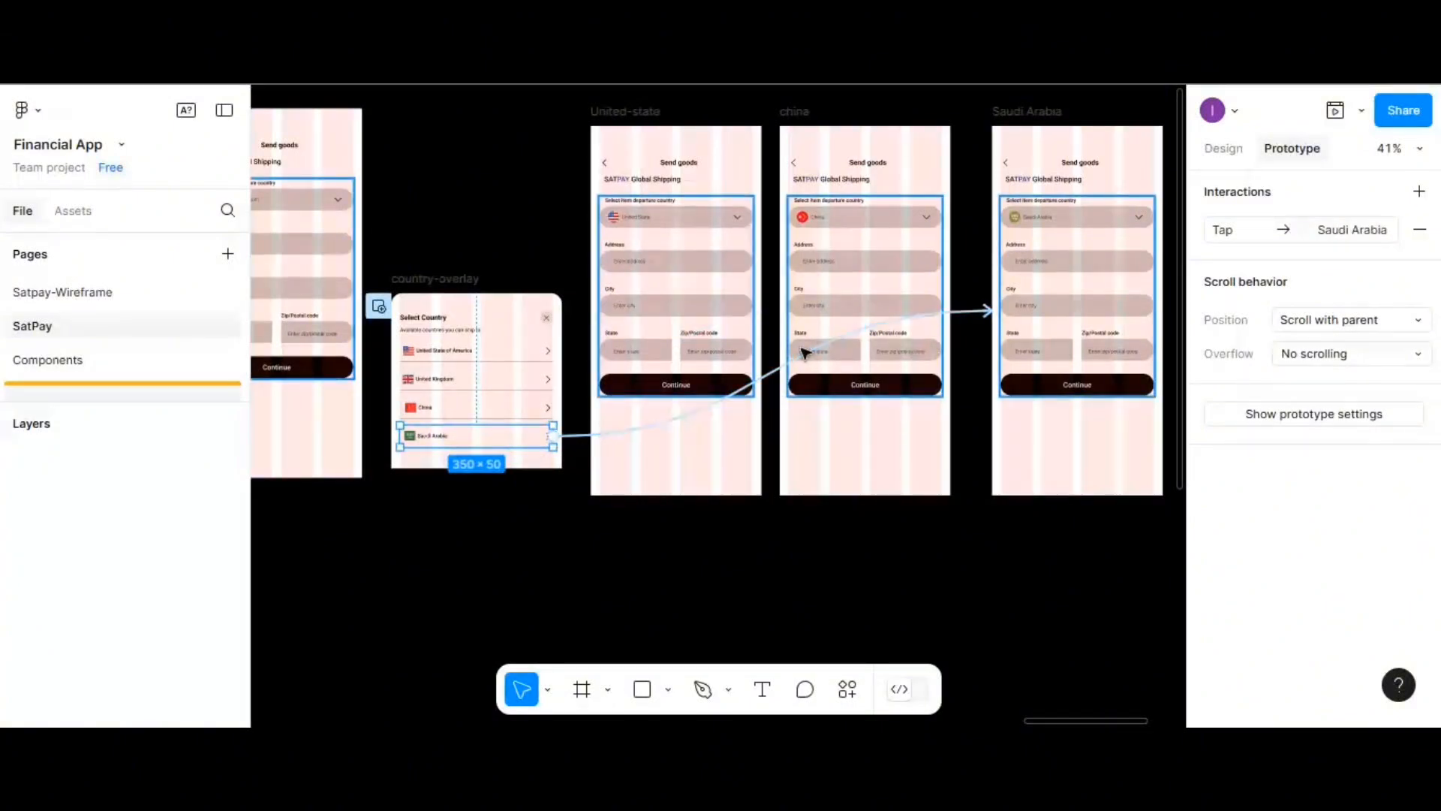
- Link the departure country field in the china frame to country-overlay with On tap, Open overlay, and place the overlay just below the field
{"action": "left_click", "coordinate": [918, 224]}
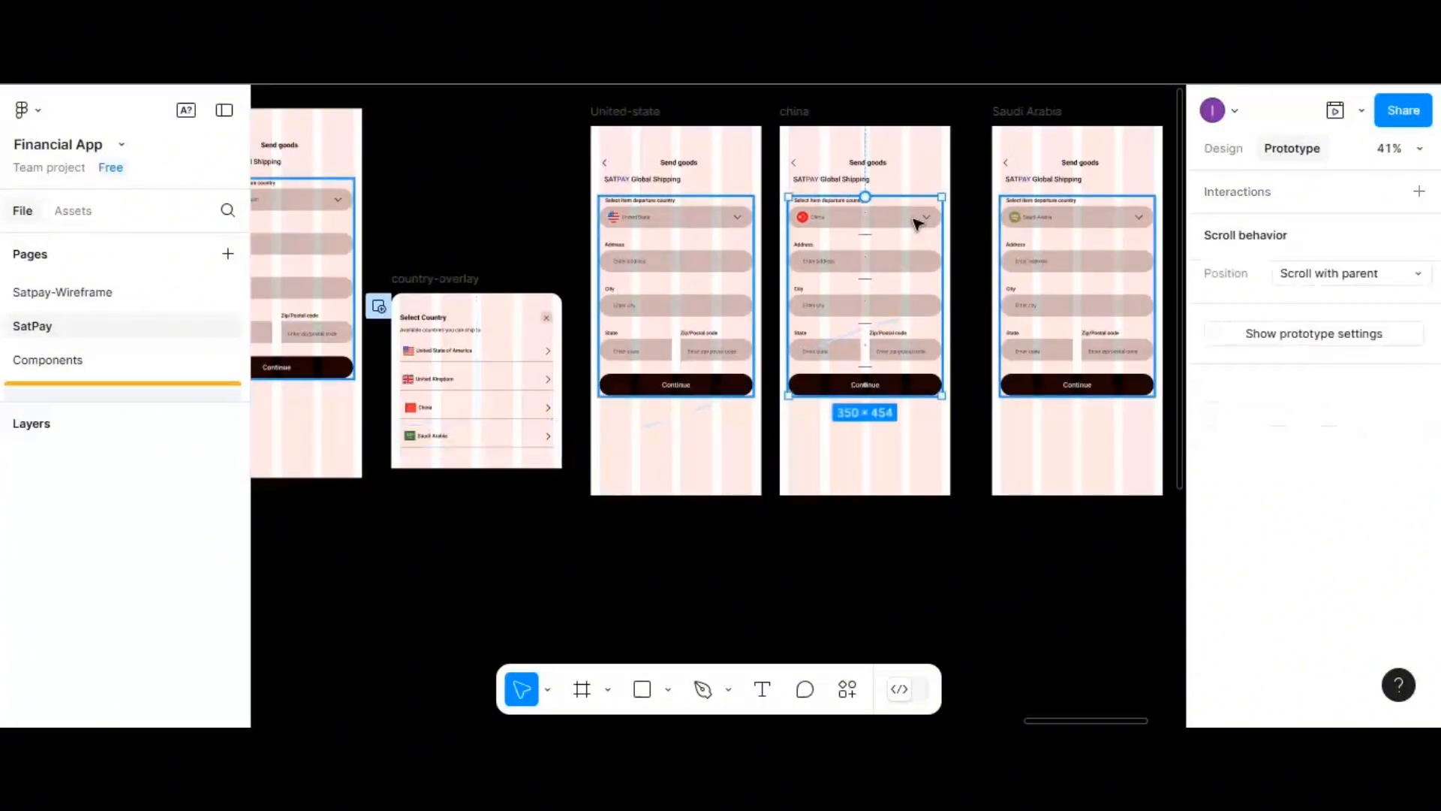
{"action": "double_click", "coordinate": [917, 224]}
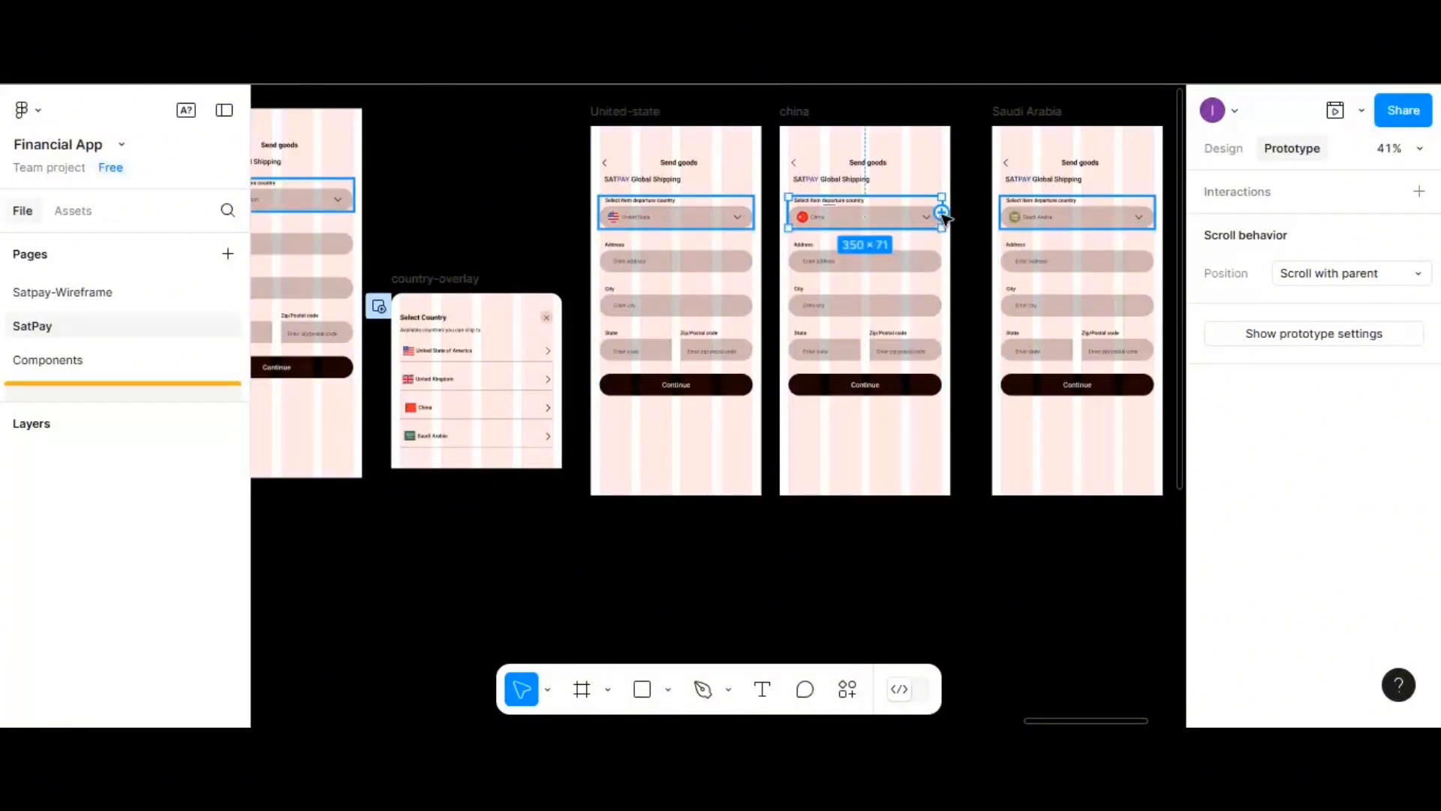
{"action": "left_click_drag", "start_coordinate": [942, 216], "coordinate": [516, 303]}
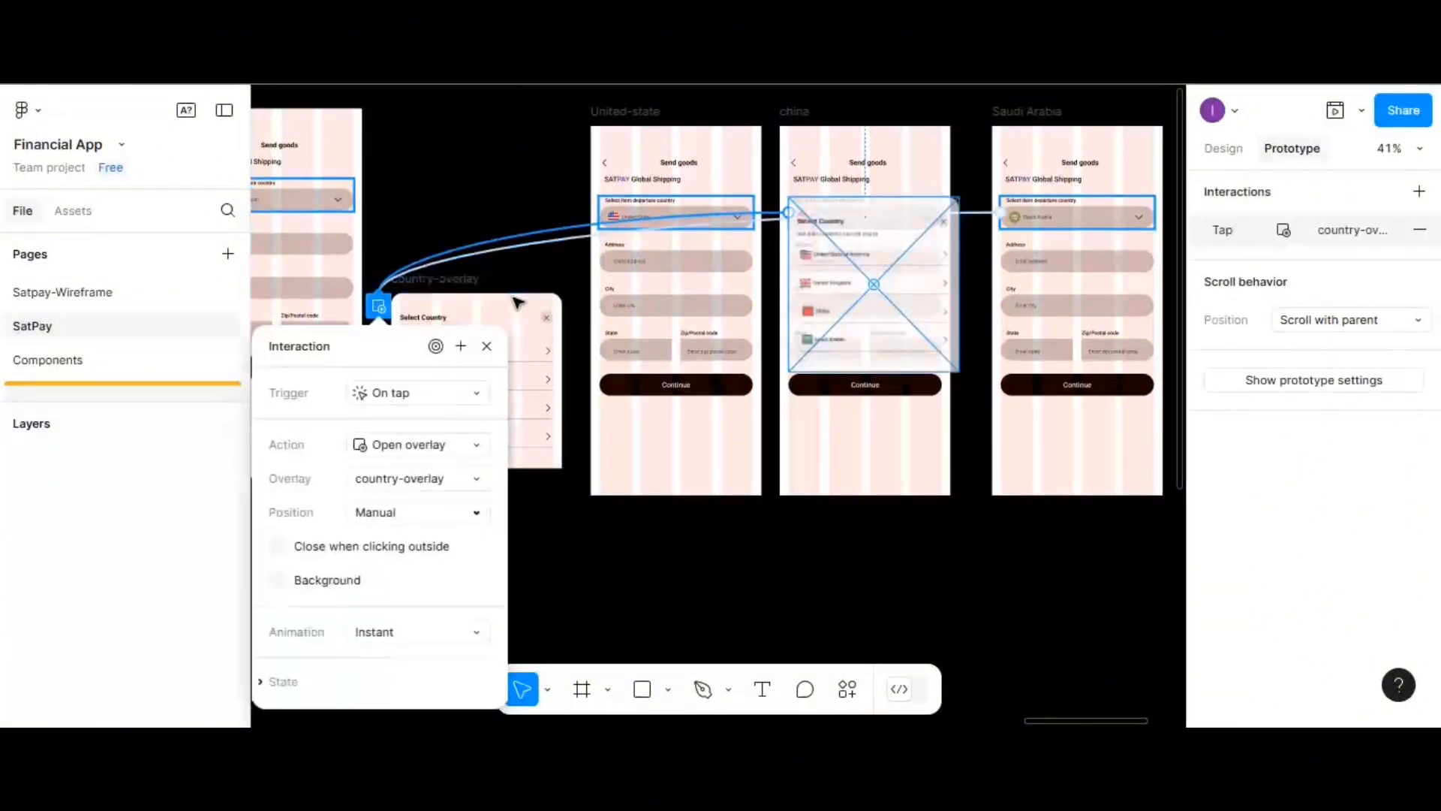
{"action": "left_click", "coordinate": [862, 231]}
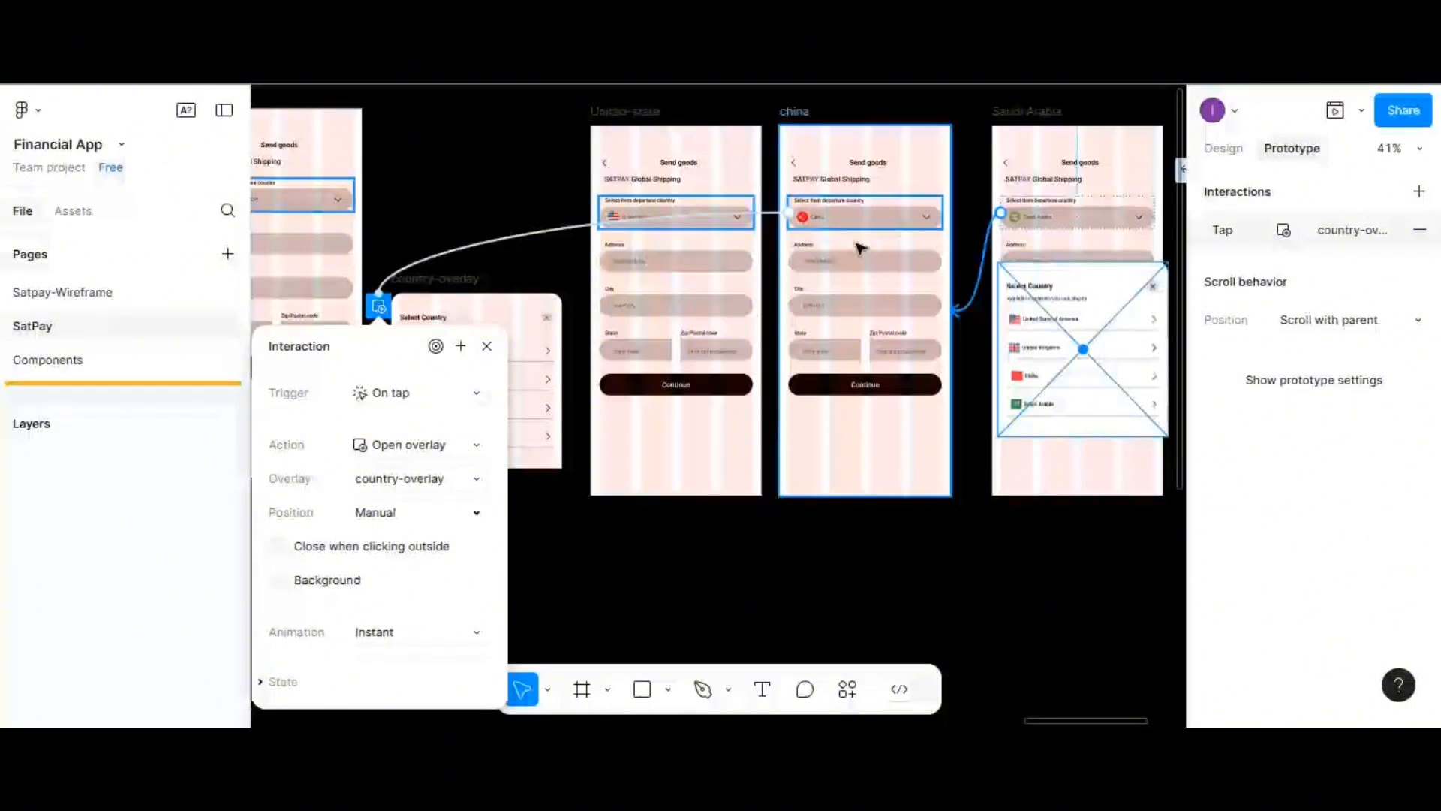
{"action": "left_click_drag", "start_coordinate": [861, 248], "coordinate": [861, 248]}
{"action": "left_click", "coordinate": [877, 201]}
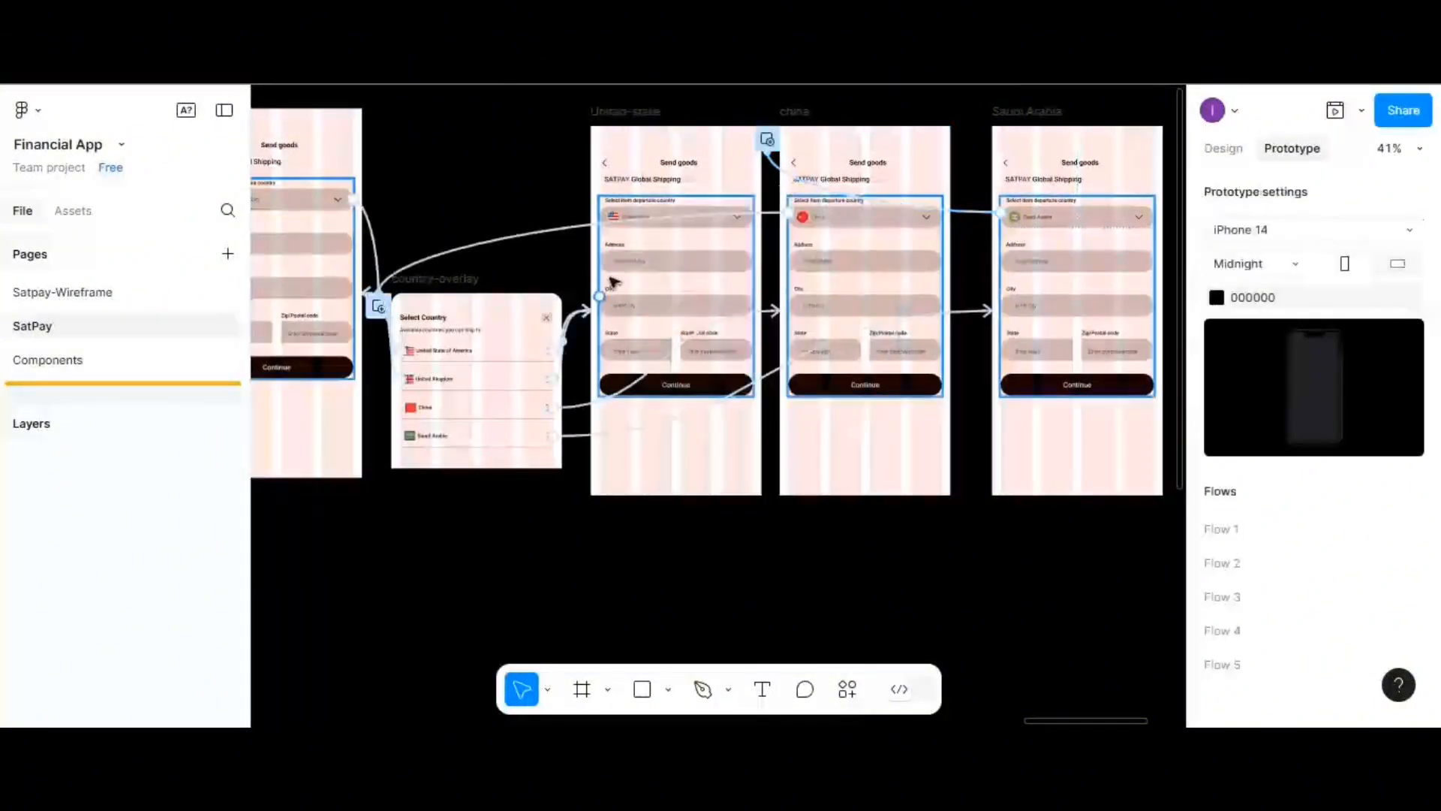
{"action": "left_click", "coordinate": [885, 223]}
{"action": "left_click", "coordinate": [547, 232]}
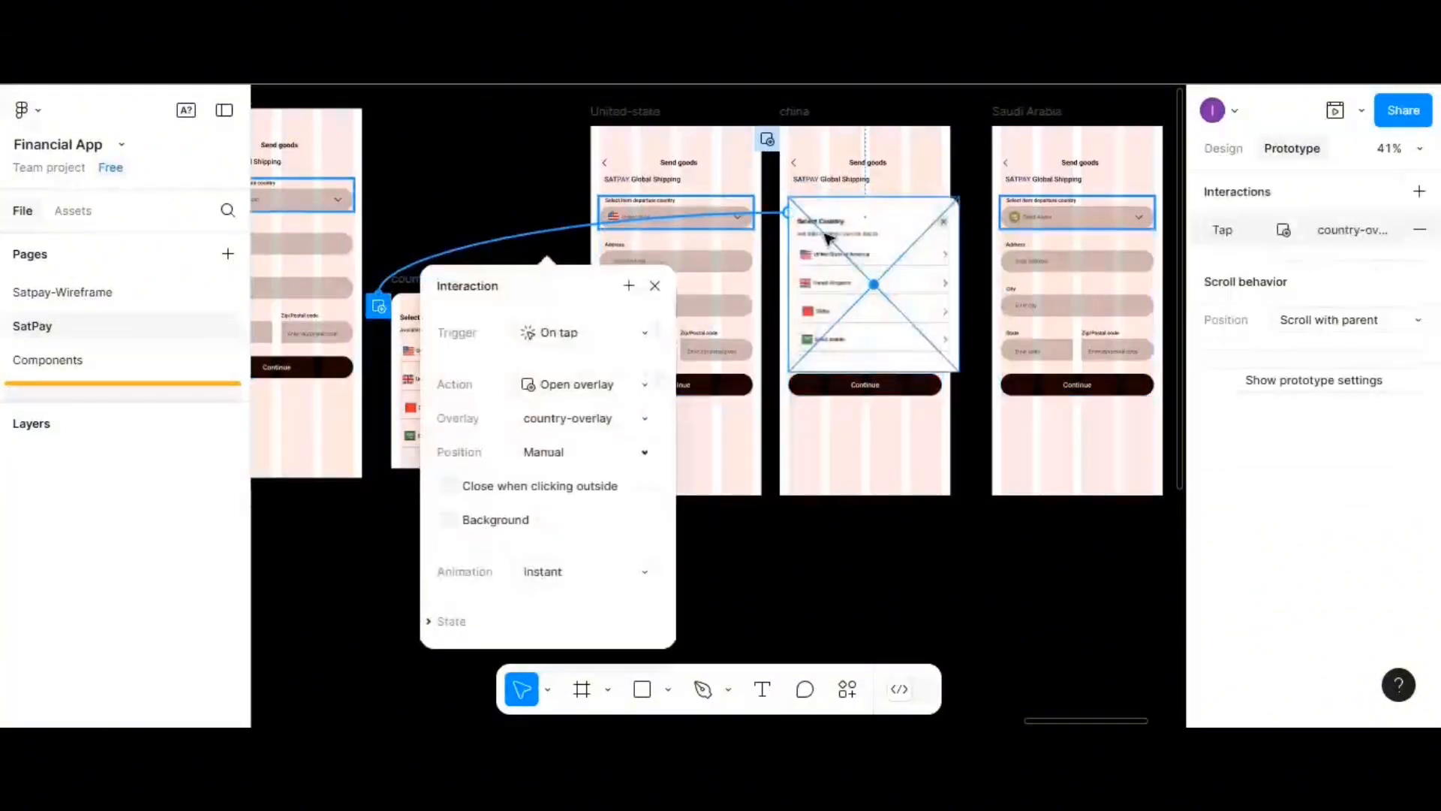
{"action": "left_click_drag", "start_coordinate": [845, 220], "coordinate": [844, 263]}
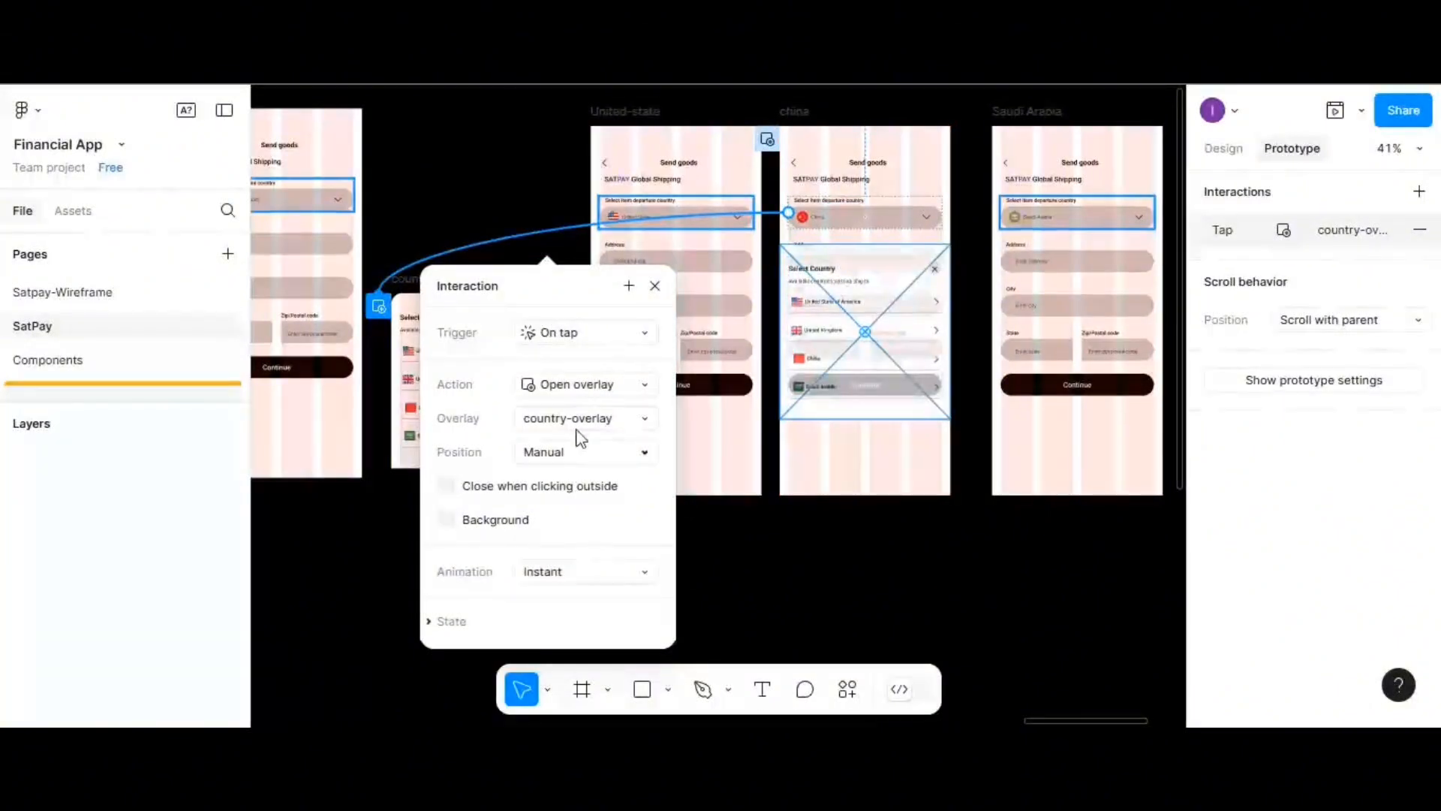
{"action": "left_click", "coordinate": [655, 288]}
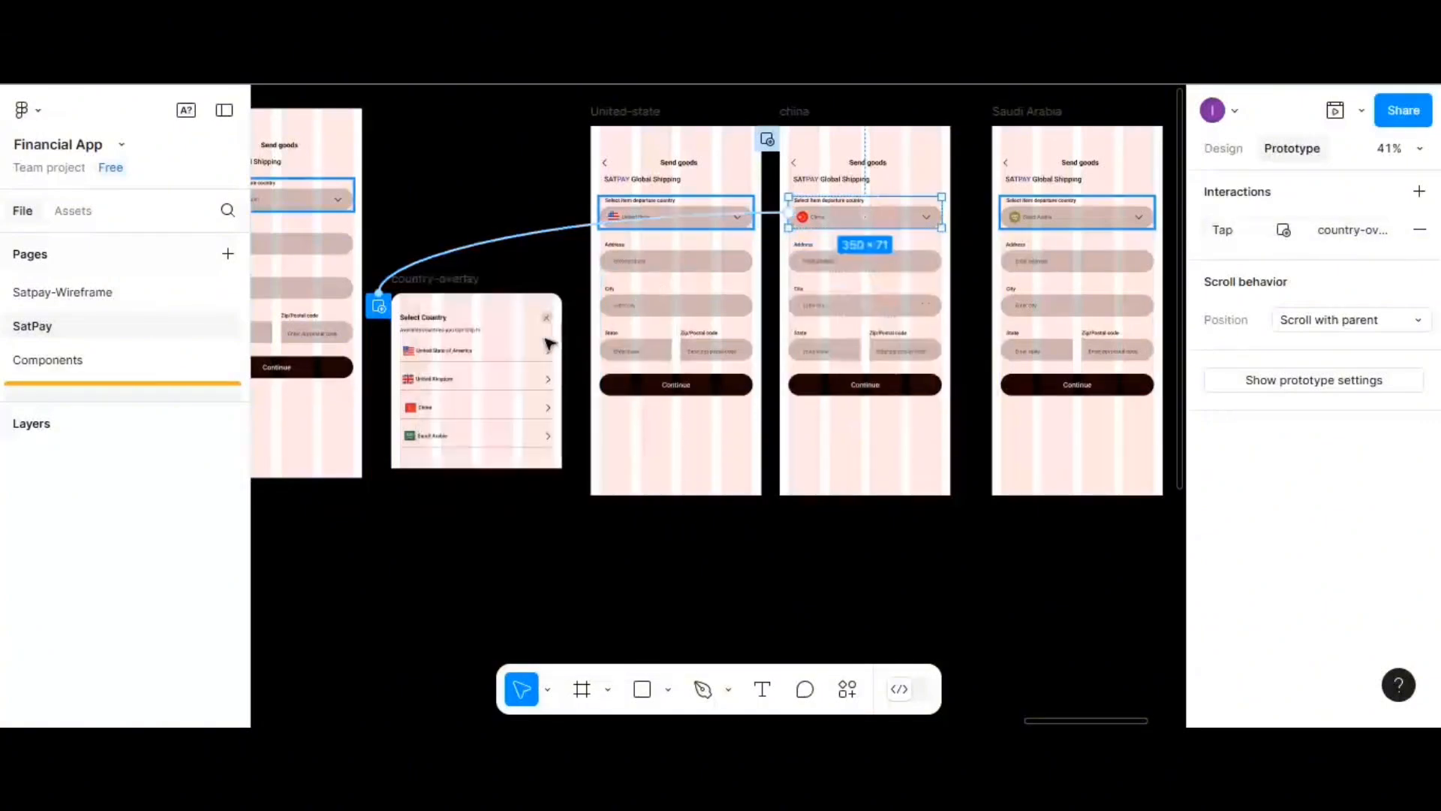
- Check the prototype interactions assigned to each of the four country rows in country-overlay
{"action": "left_click", "coordinate": [503, 355]}
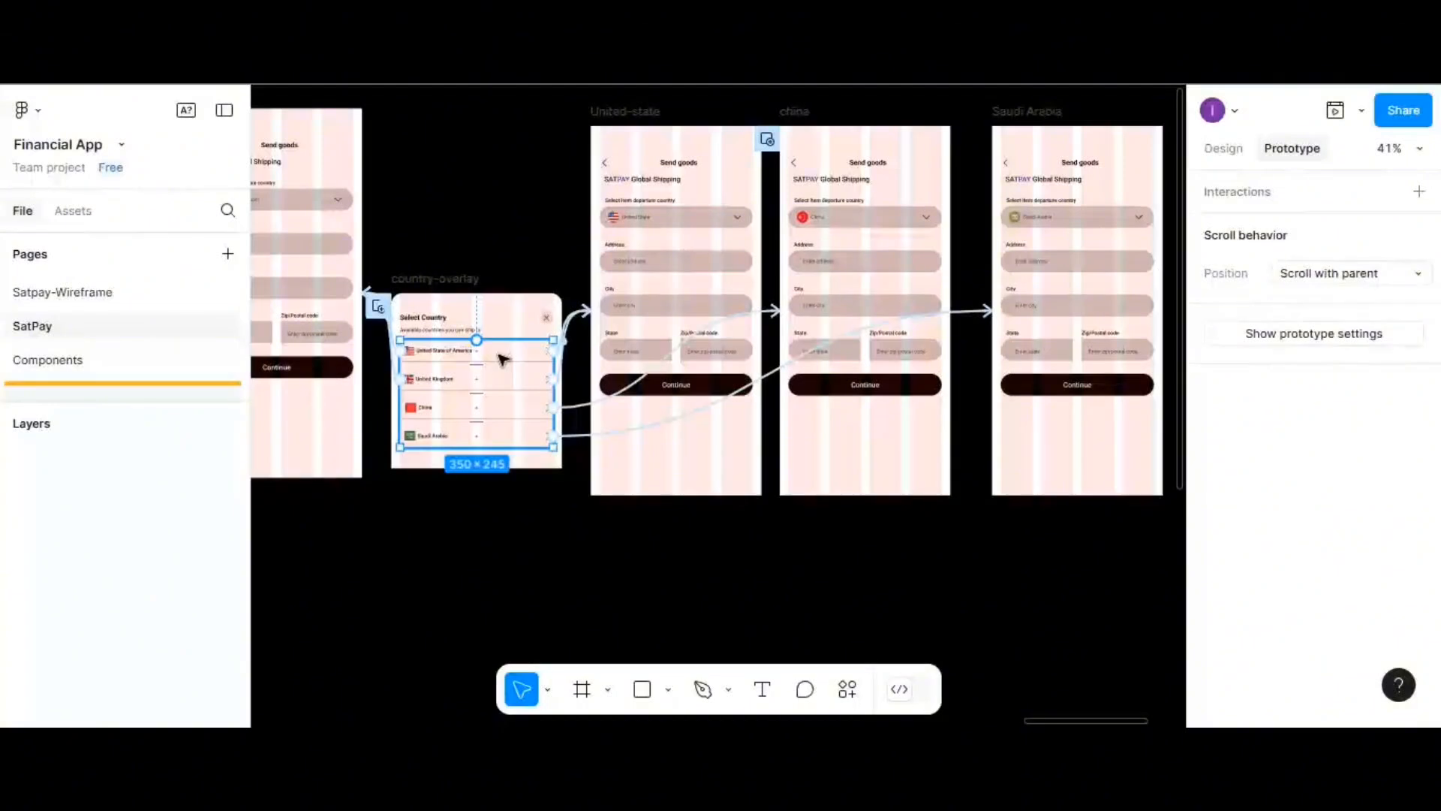
{"action": "double_click", "coordinate": [503, 358]}
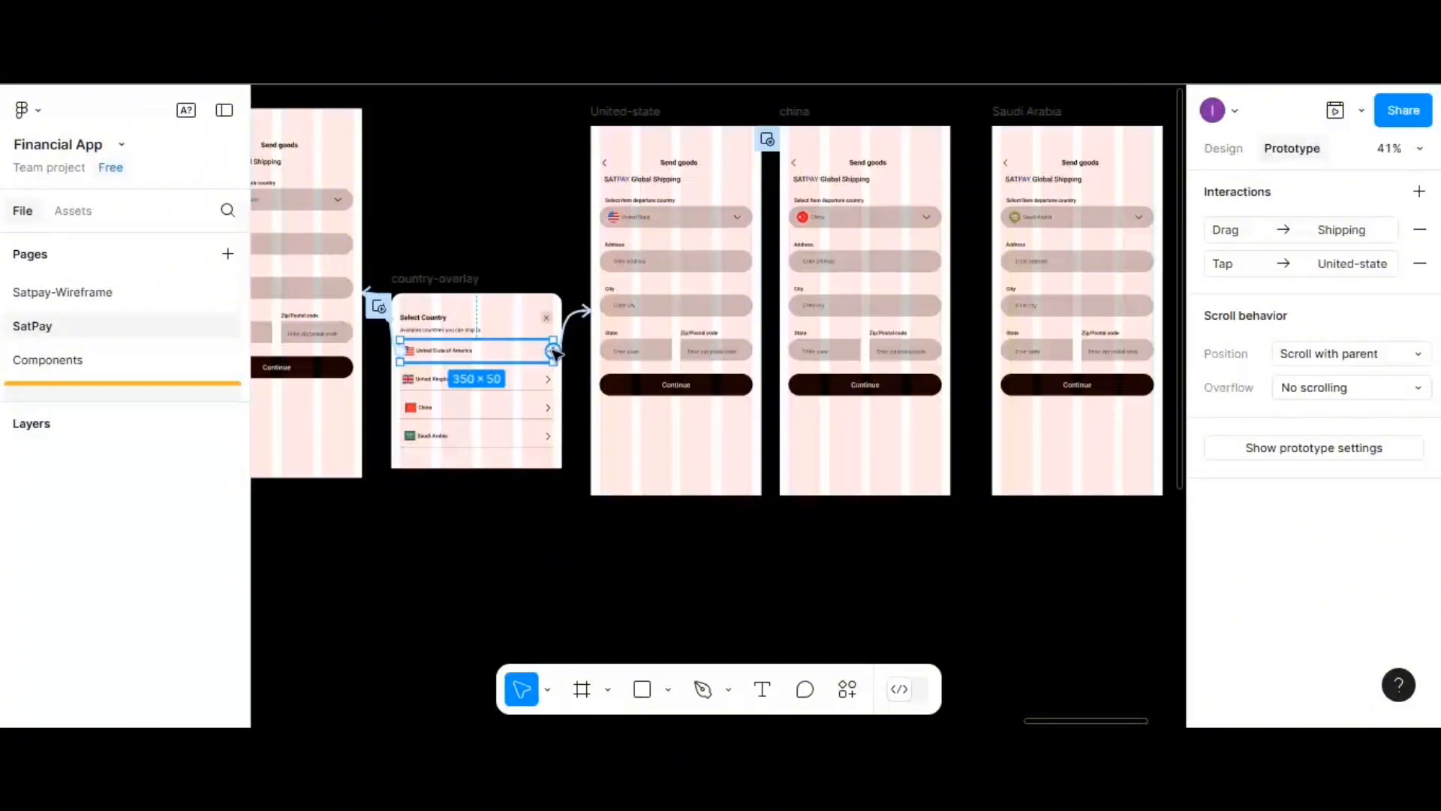
{"action": "left_click", "coordinate": [530, 386]}
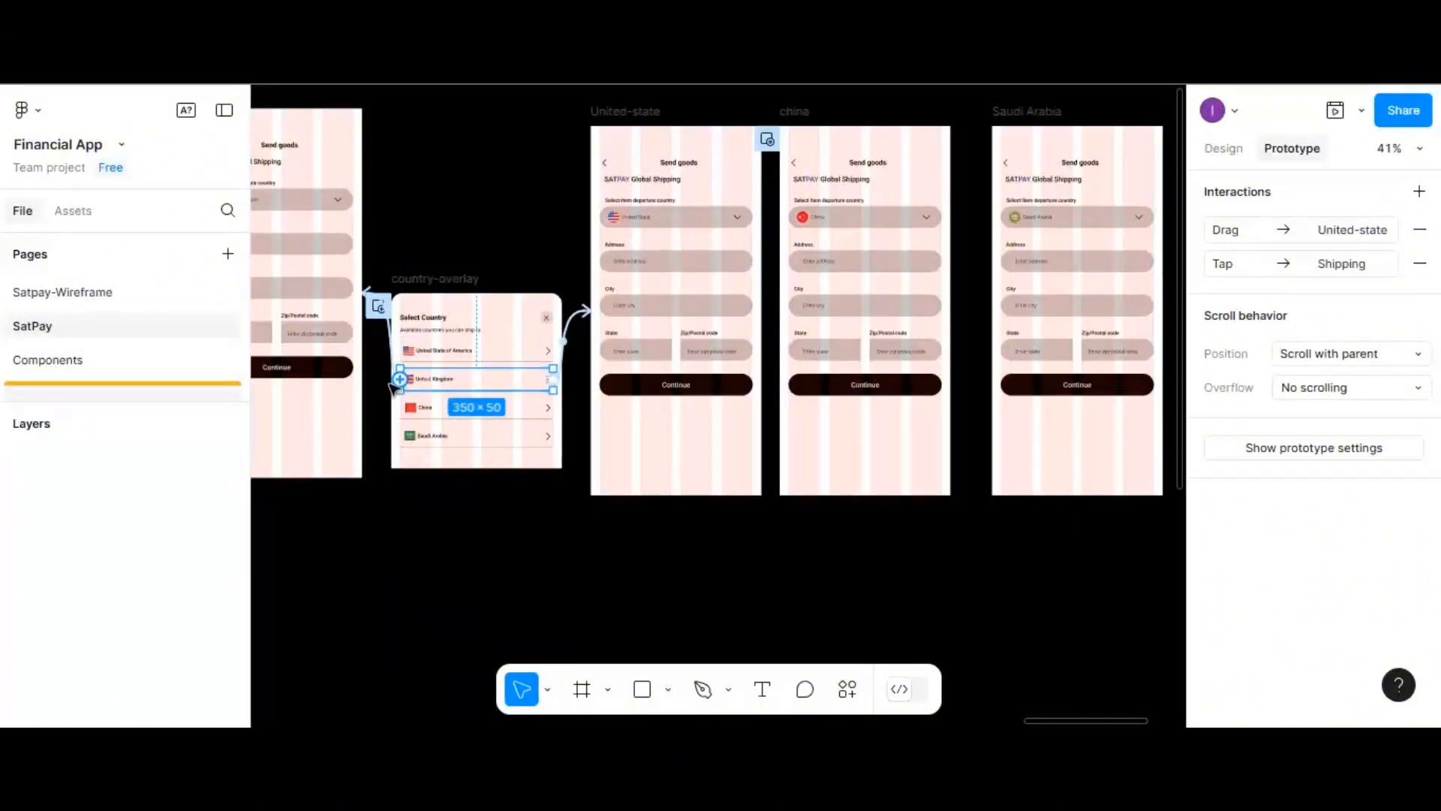
{"action": "left_click", "coordinate": [513, 440]}
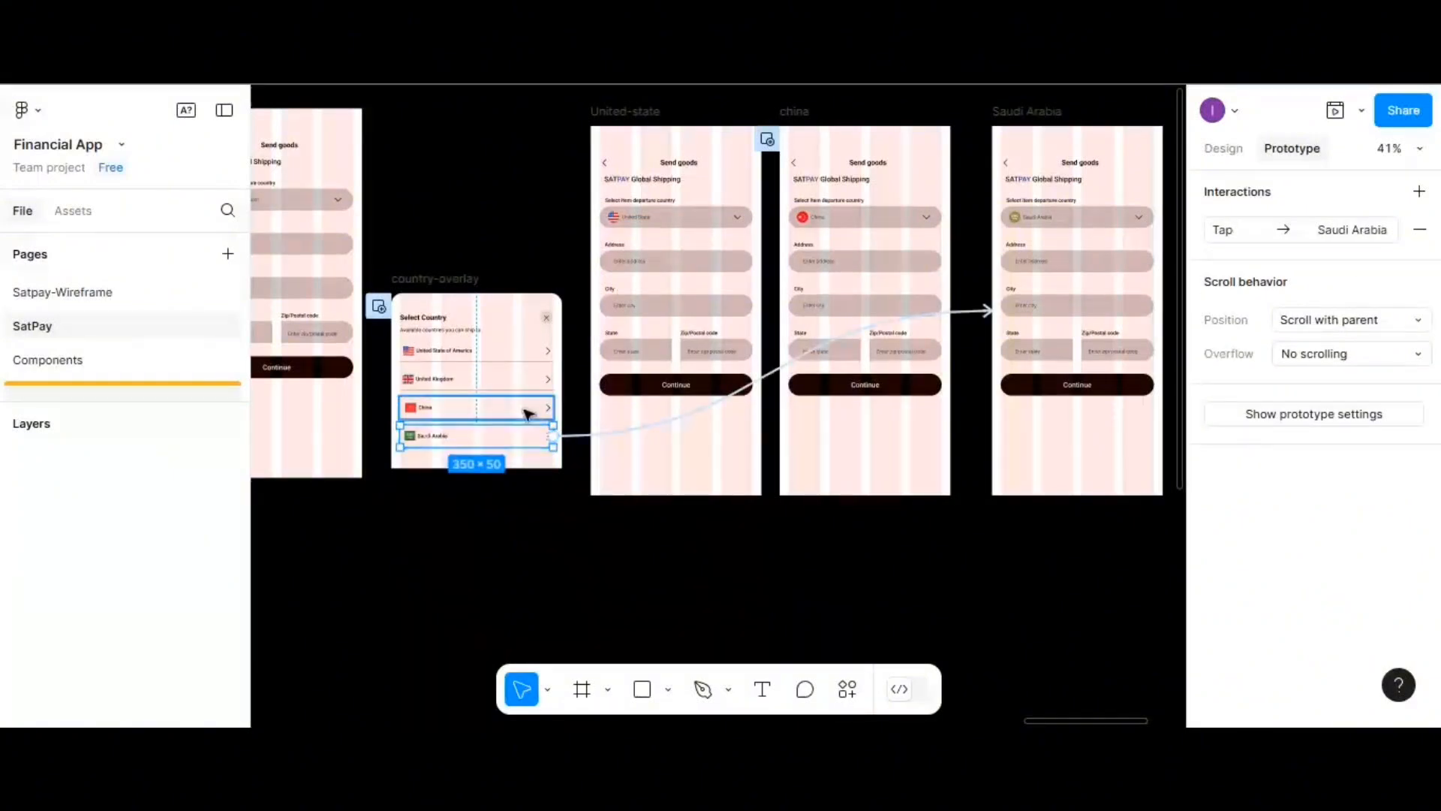
{"action": "left_click", "coordinate": [527, 412]}
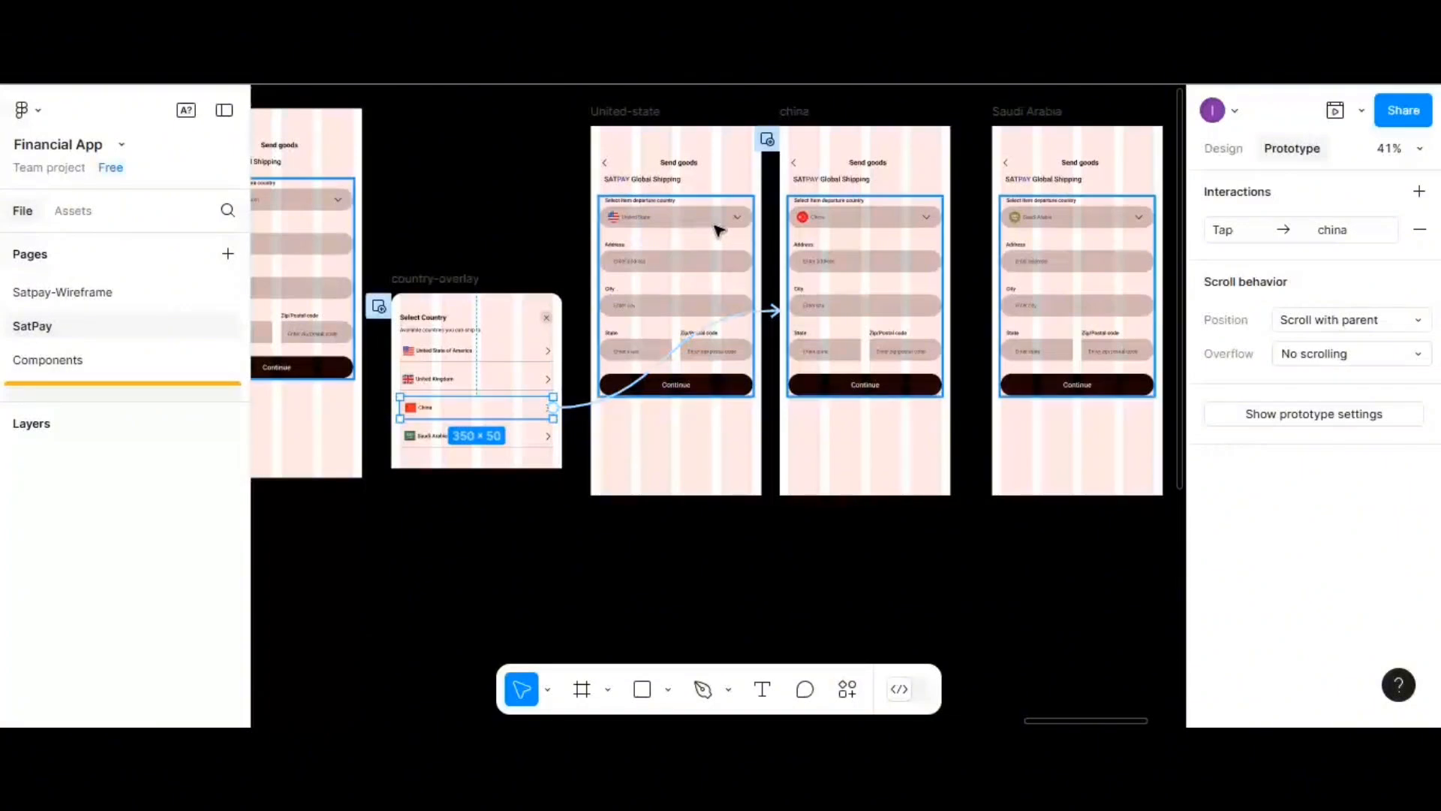
- Link the departure country field in the United-state frame to country-overlay with On tap, Open overlay, and place the overlay just below the field
{"action": "left_click", "coordinate": [718, 229]}
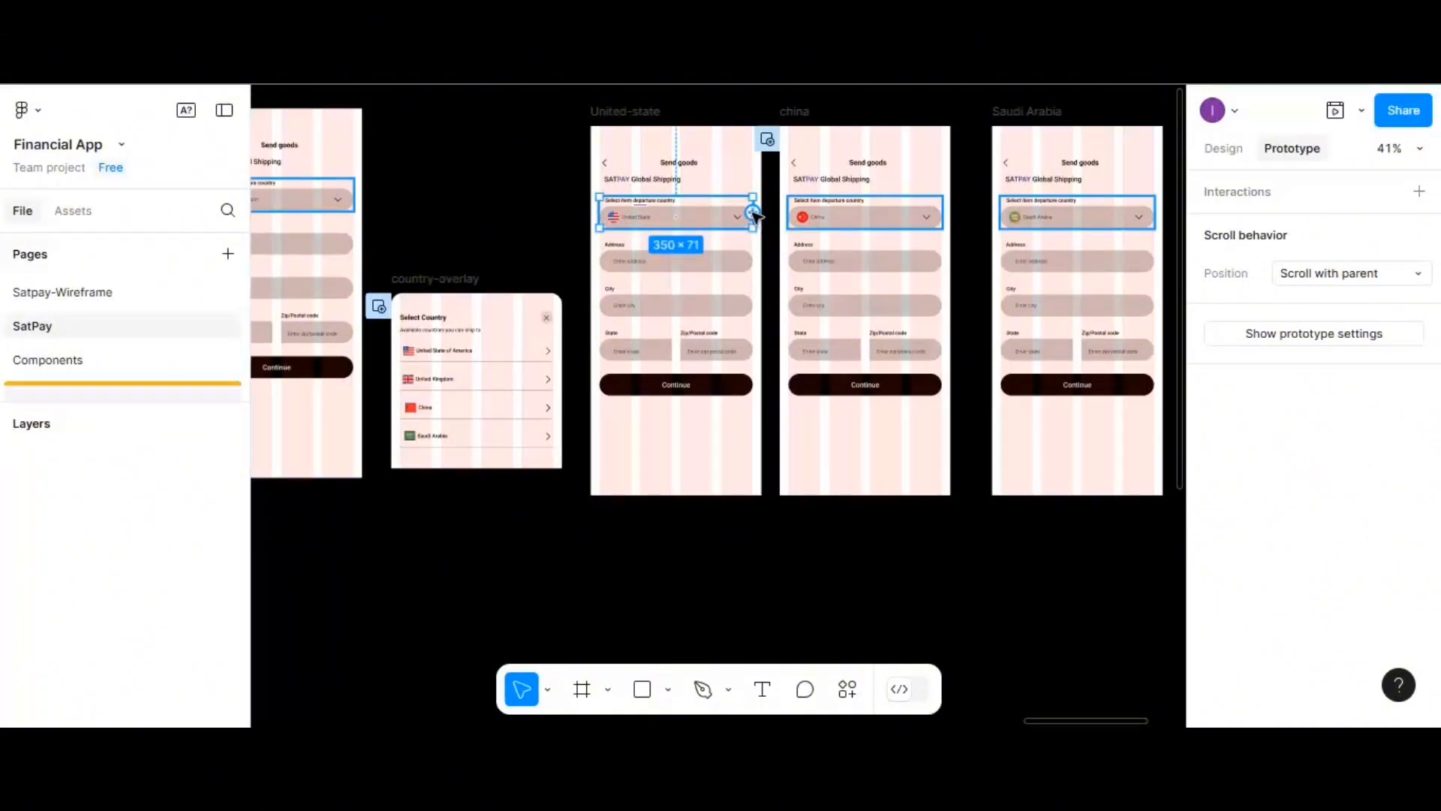
{"action": "left_click_drag", "start_coordinate": [753, 216], "coordinate": [463, 308]}
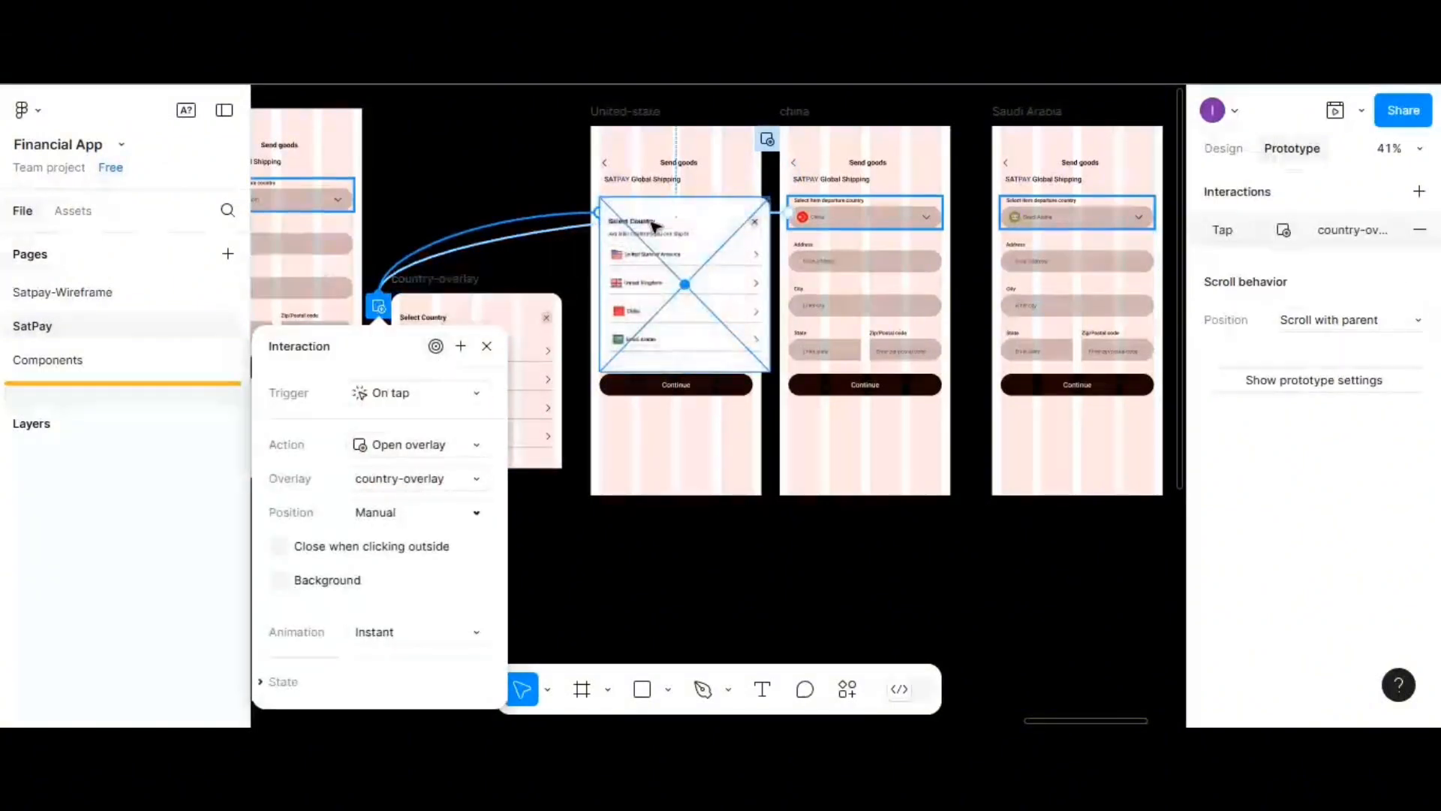
{"action": "left_click_drag", "start_coordinate": [651, 222], "coordinate": [653, 254]}
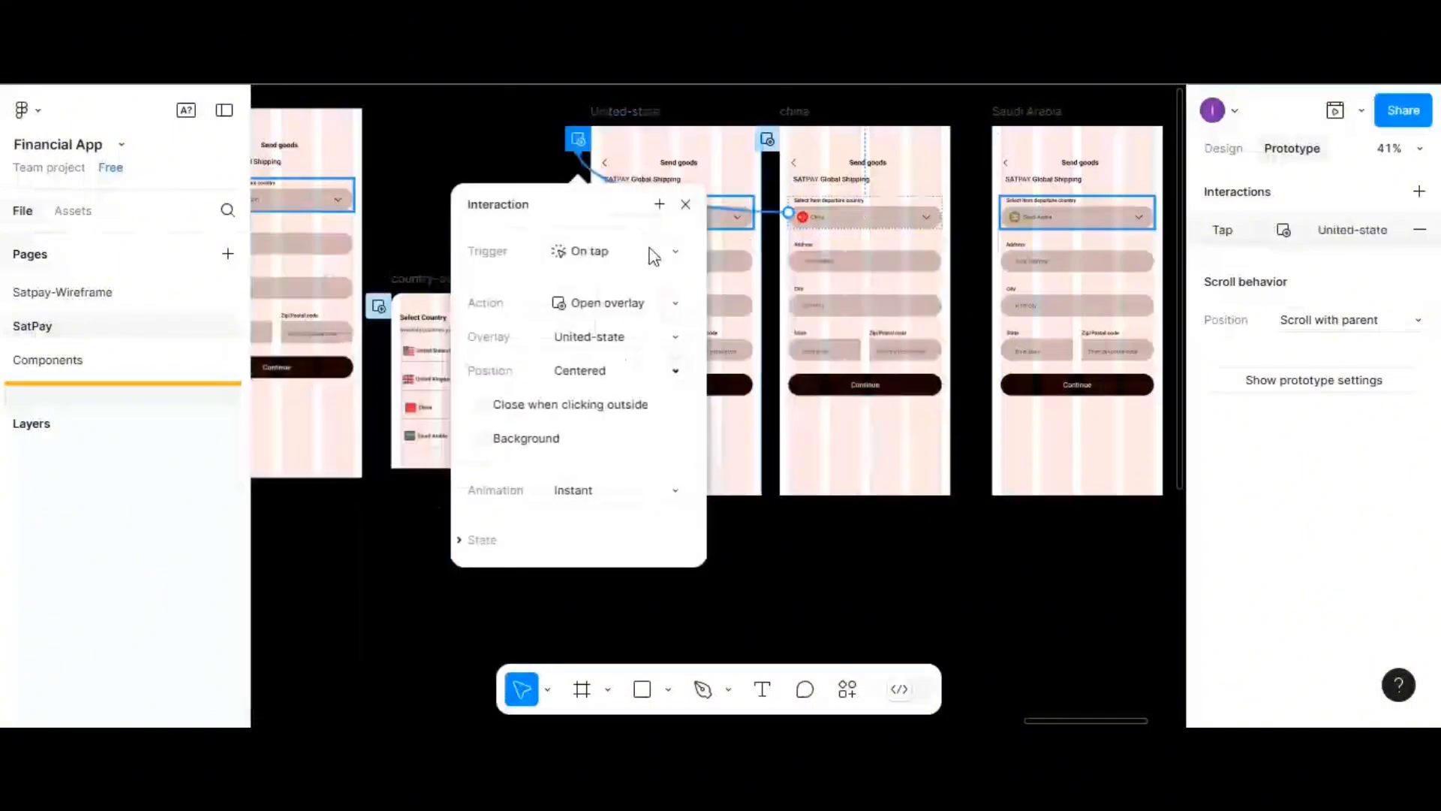
{"action": "left_click", "coordinate": [685, 205]}
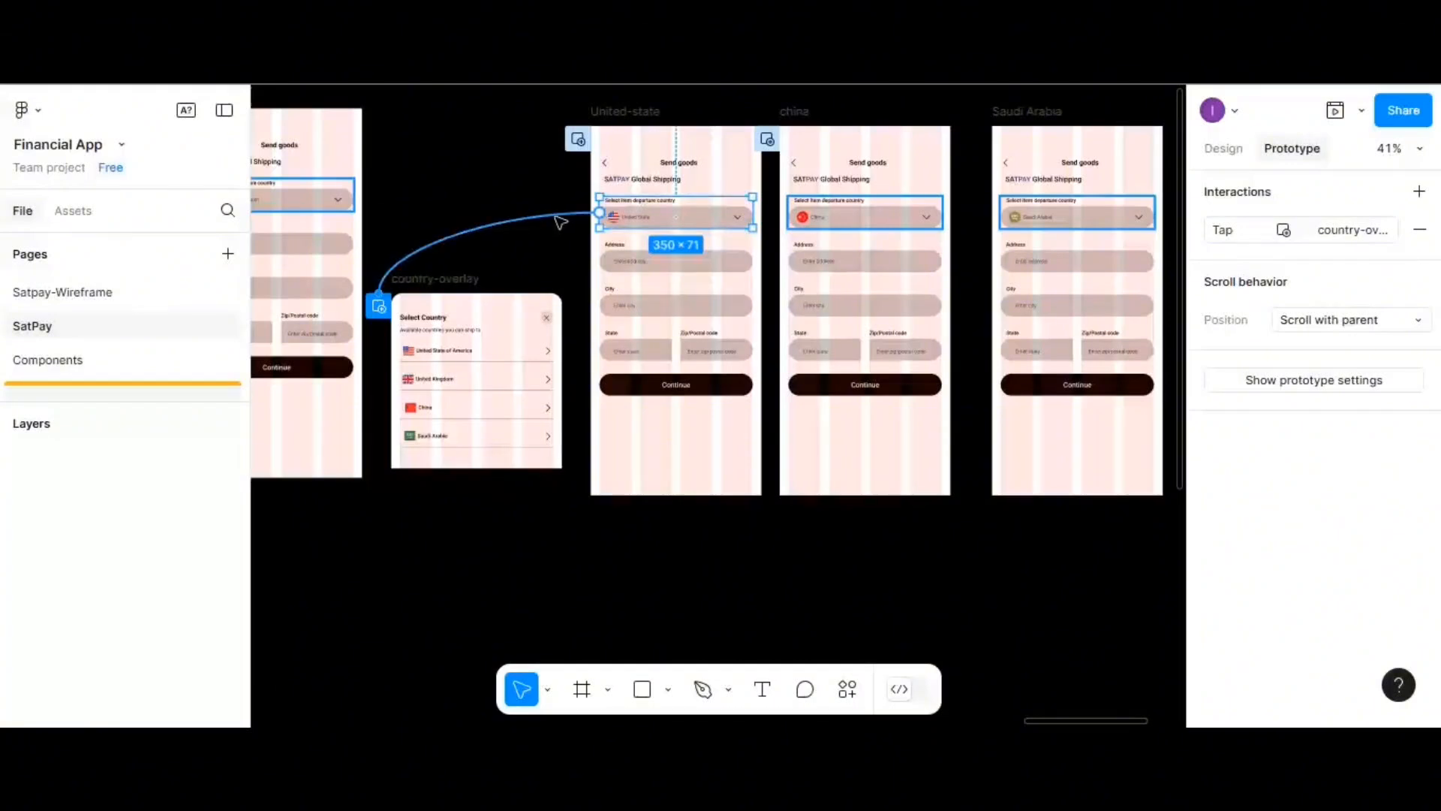
{"action": "left_click", "coordinate": [562, 216]}
{"action": "left_click_drag", "start_coordinate": [676, 218], "coordinate": [668, 272]}
{"action": "left_click", "coordinate": [664, 270]}
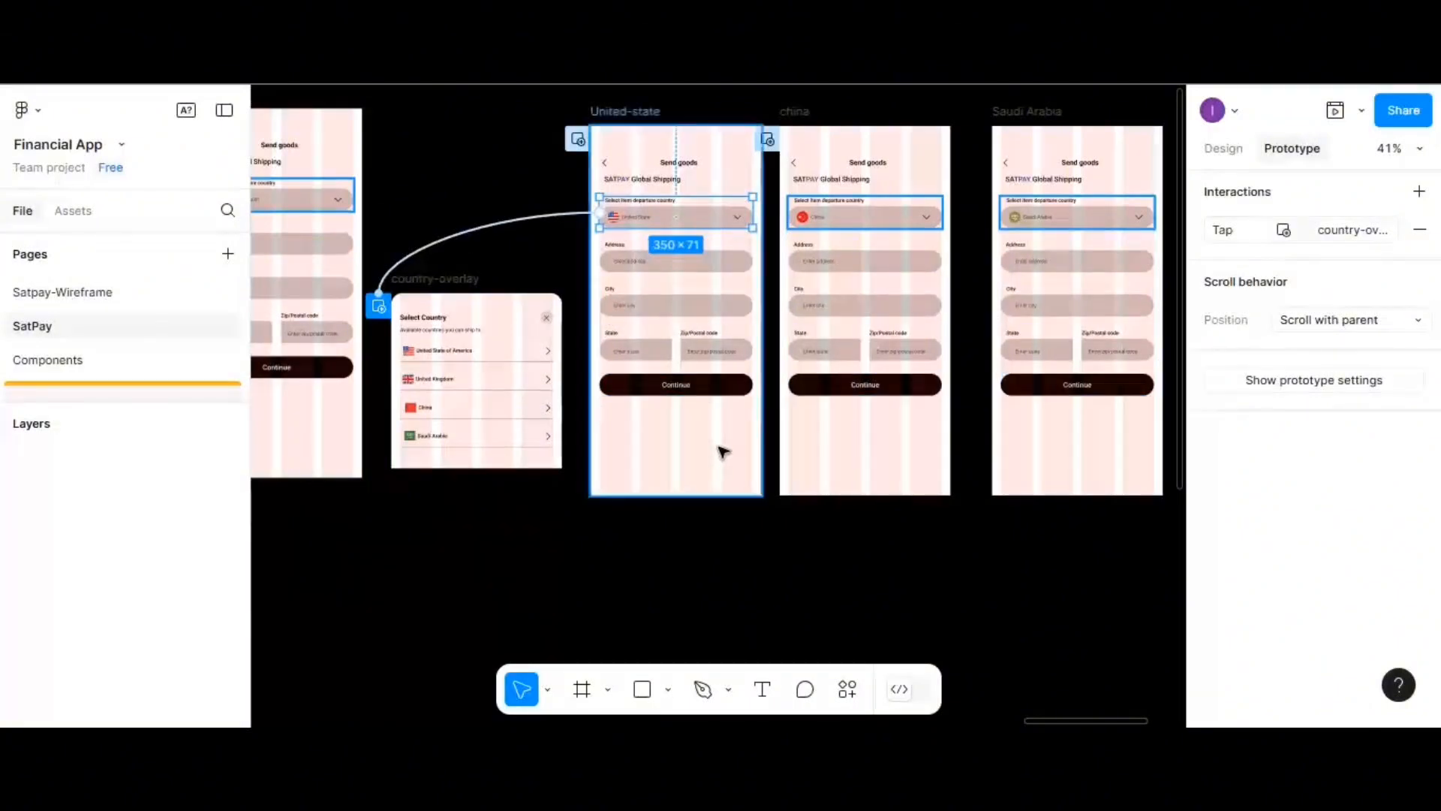
- Review the Shipping, country-overlay and United-state frames and the prototype link between them
{"action": "scroll", "coordinate": [722, 454], "scroll_direction": "down", "scroll_amount": 2}
{"action": "scroll", "coordinate": [723, 452], "scroll_direction": "down", "scroll_amount": 2}
{"action": "scroll", "coordinate": [722, 453], "scroll_direction": "left", "scroll_amount": 3}
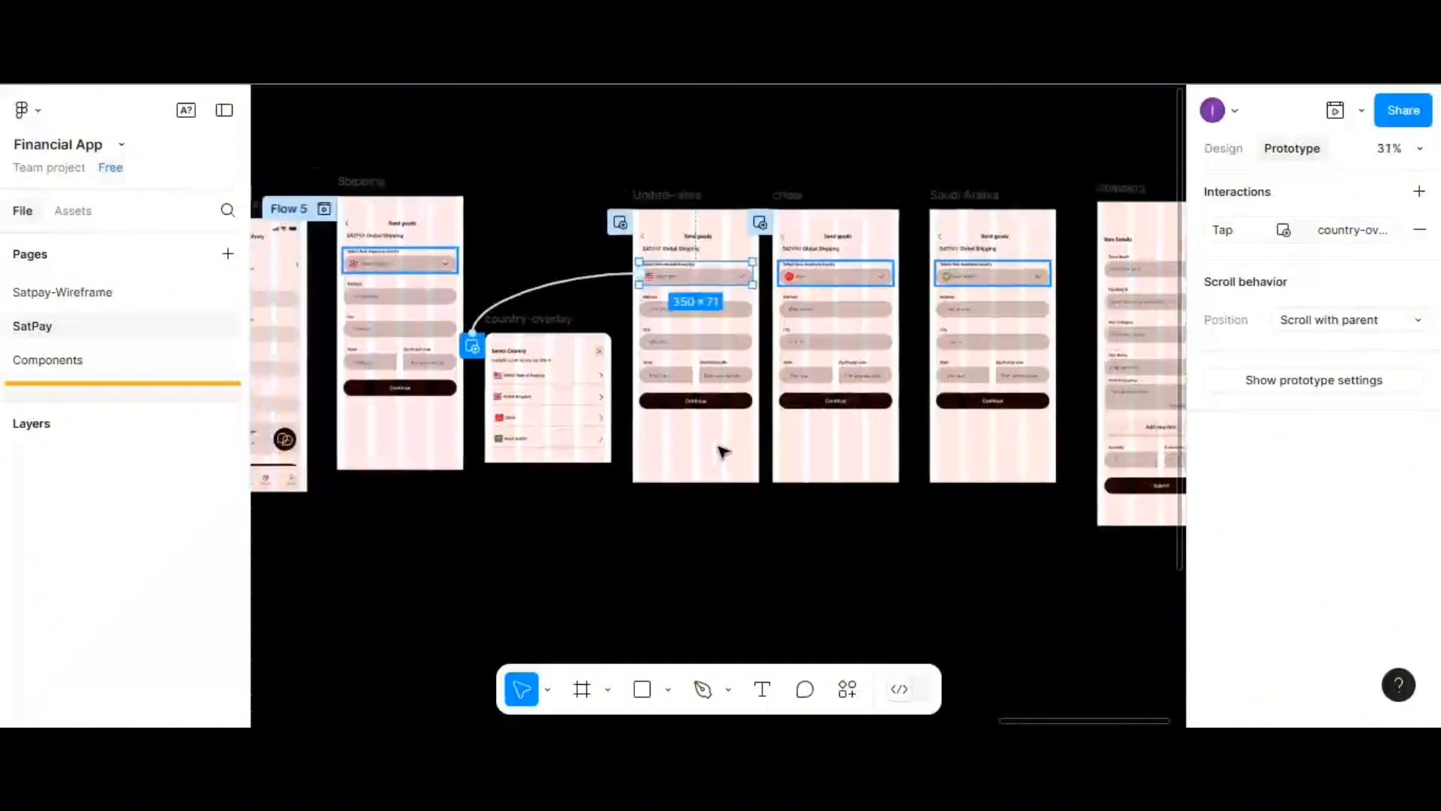
{"action": "scroll", "coordinate": [722, 451], "scroll_direction": "left", "scroll_amount": 3}
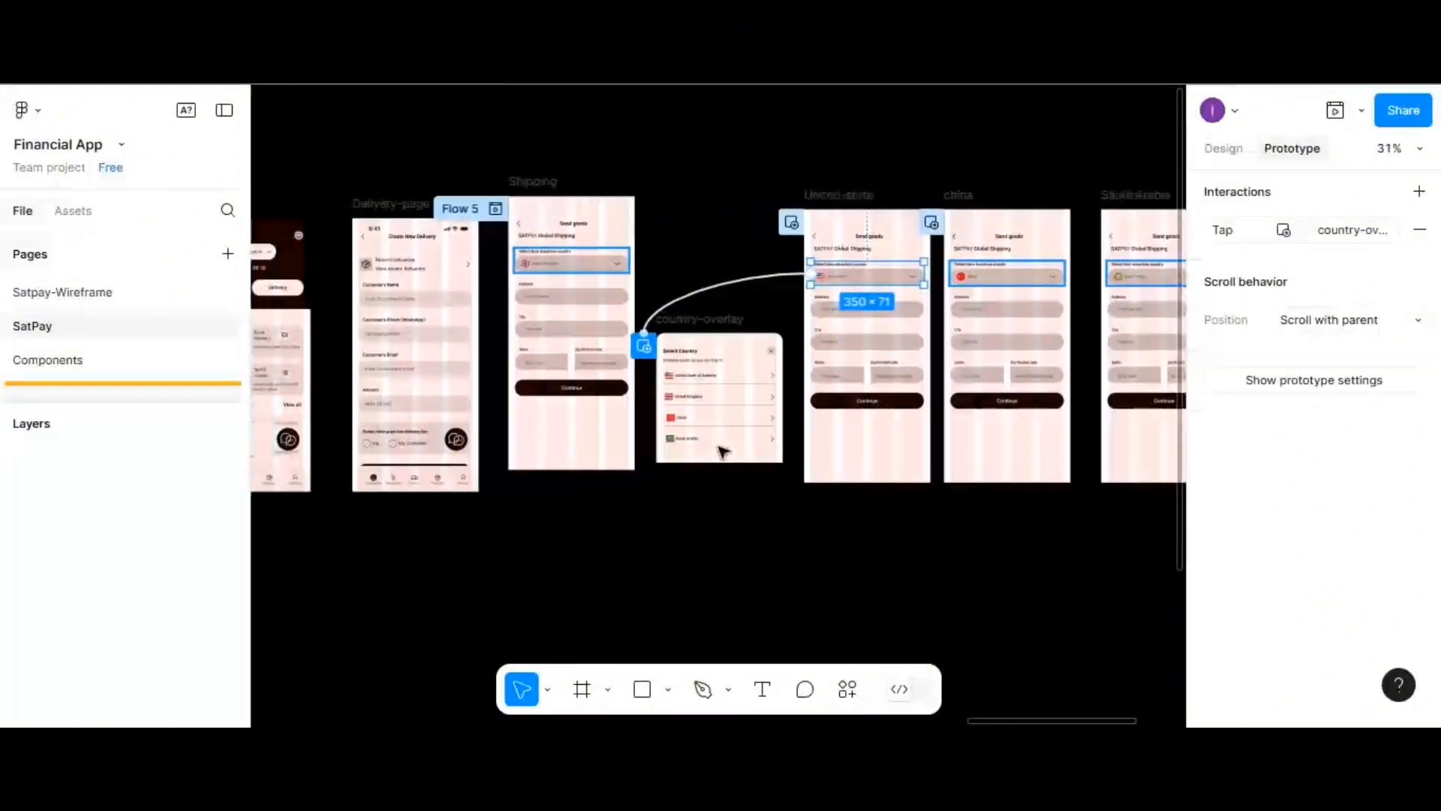
{"action": "scroll", "coordinate": [655, 445], "scroll_direction": "up", "scroll_amount": 1}
{"action": "scroll", "coordinate": [655, 444], "scroll_direction": "up", "scroll_amount": 1}
{"action": "scroll", "coordinate": [660, 454], "scroll_direction": "left", "scroll_amount": 3}
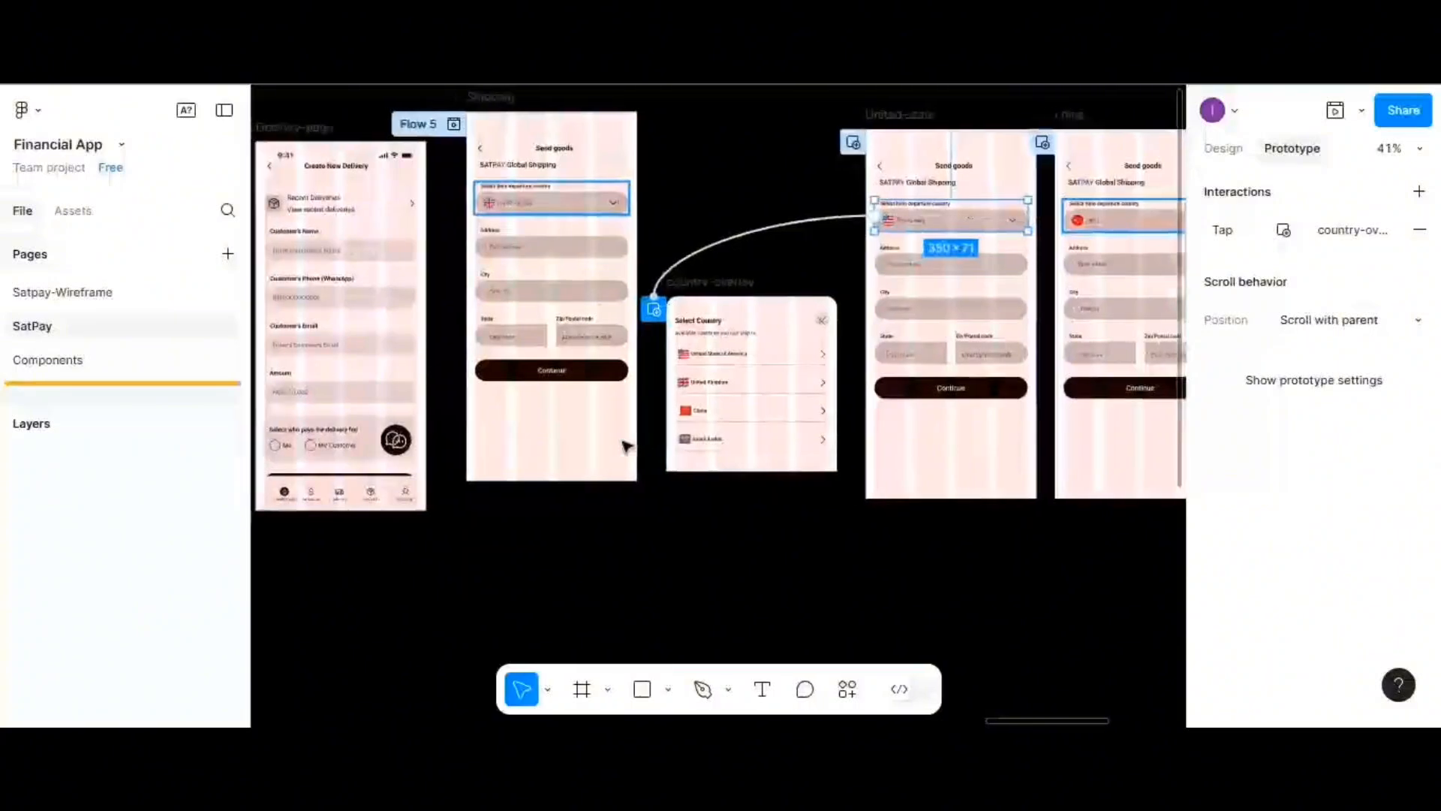
{"action": "scroll", "coordinate": [673, 471], "scroll_direction": "up", "scroll_amount": 1}
{"action": "scroll", "coordinate": [673, 469], "scroll_direction": "up", "scroll_amount": 3}
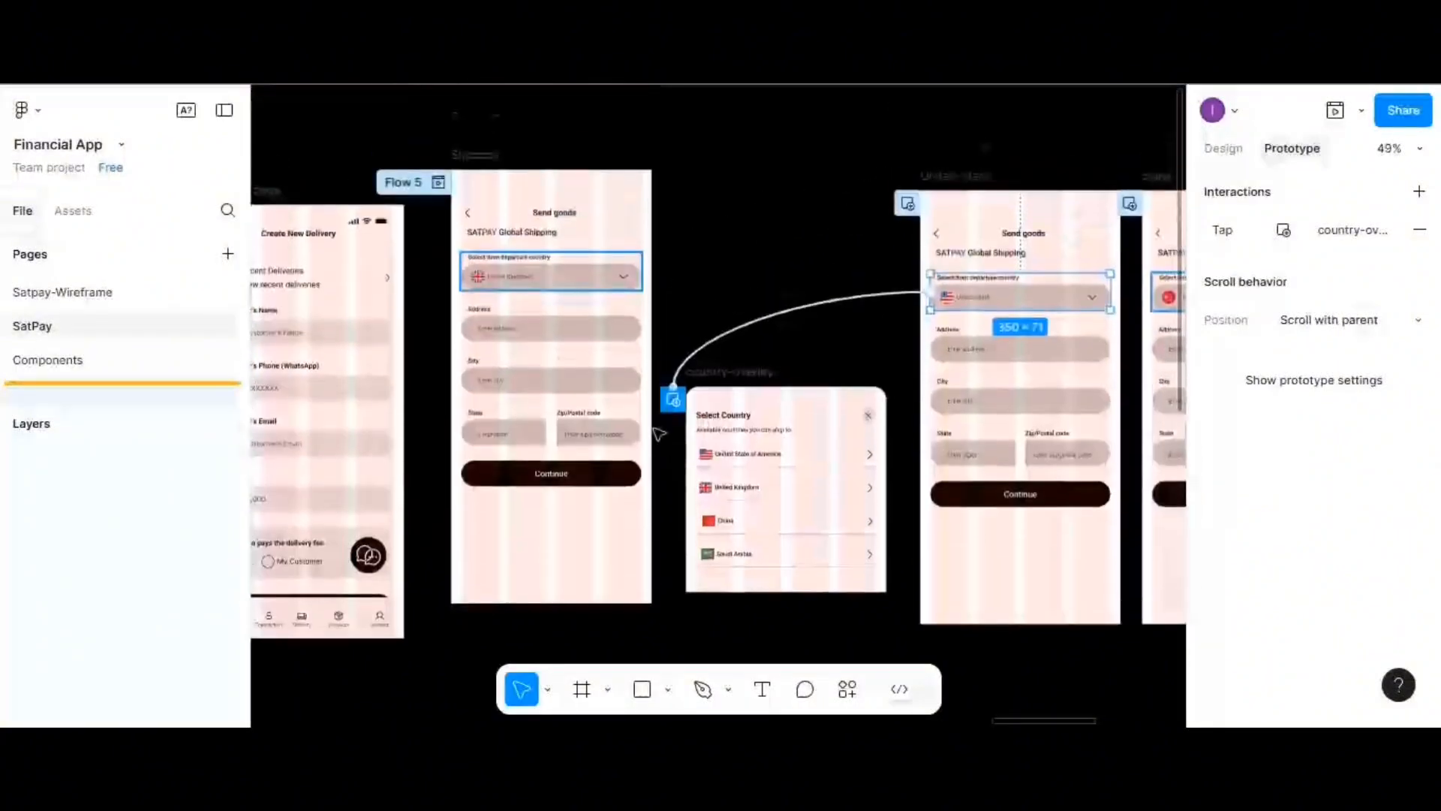
- Preview the prototype from the Shipping frame and test choosing United State of America and United Kingdom in the country selector
{"action": "left_click", "coordinate": [478, 156]}
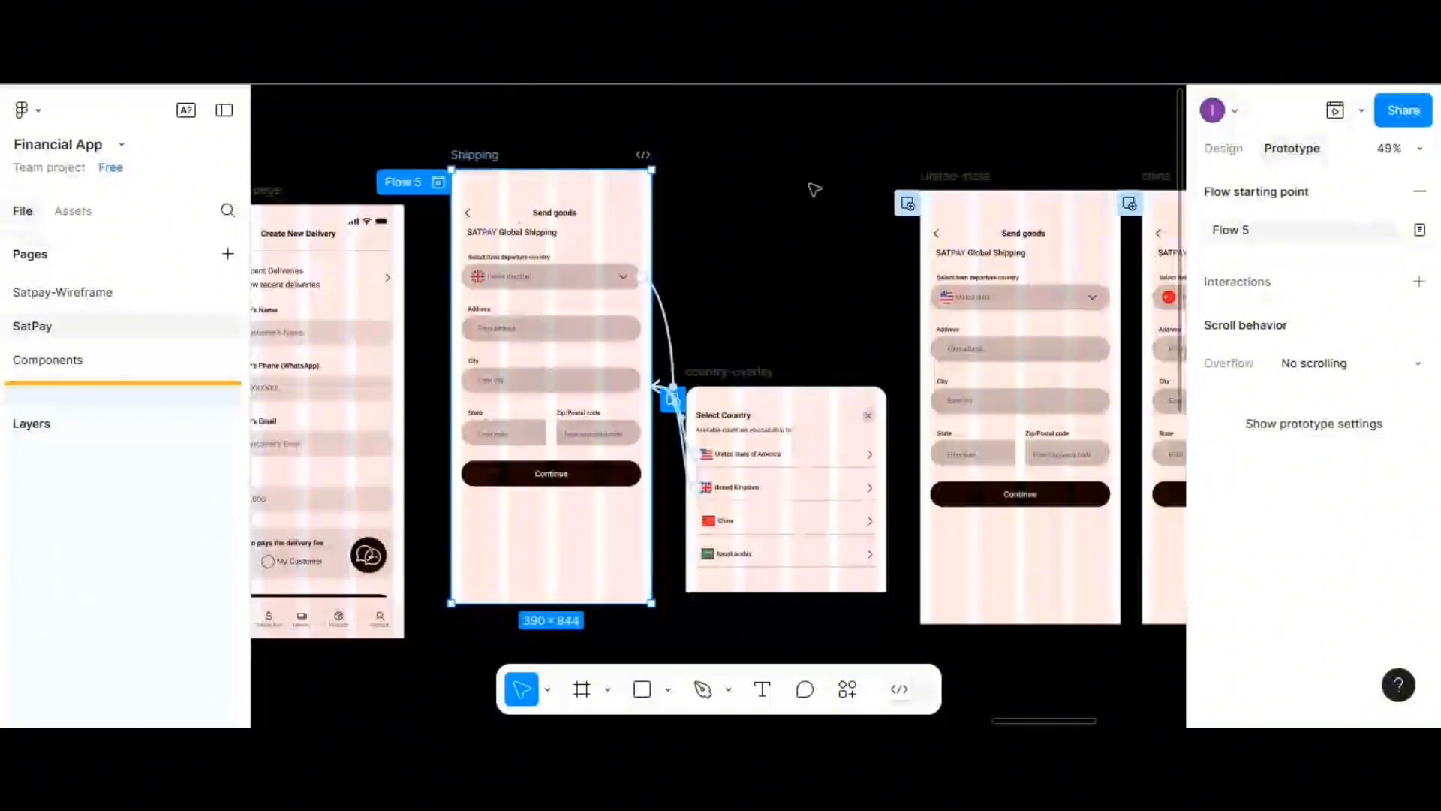
{"action": "left_click", "coordinate": [1336, 110]}
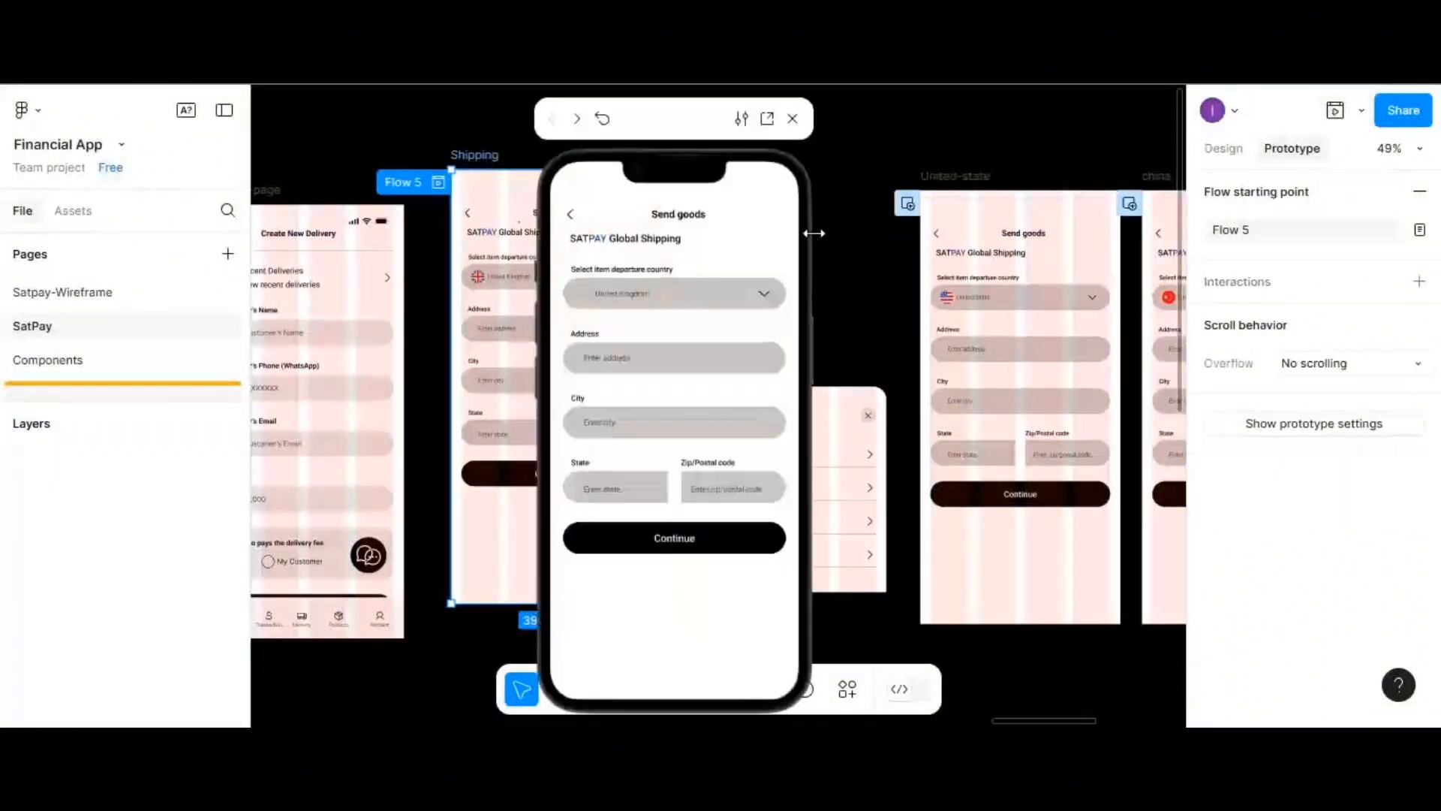
{"action": "left_click", "coordinate": [762, 295]}
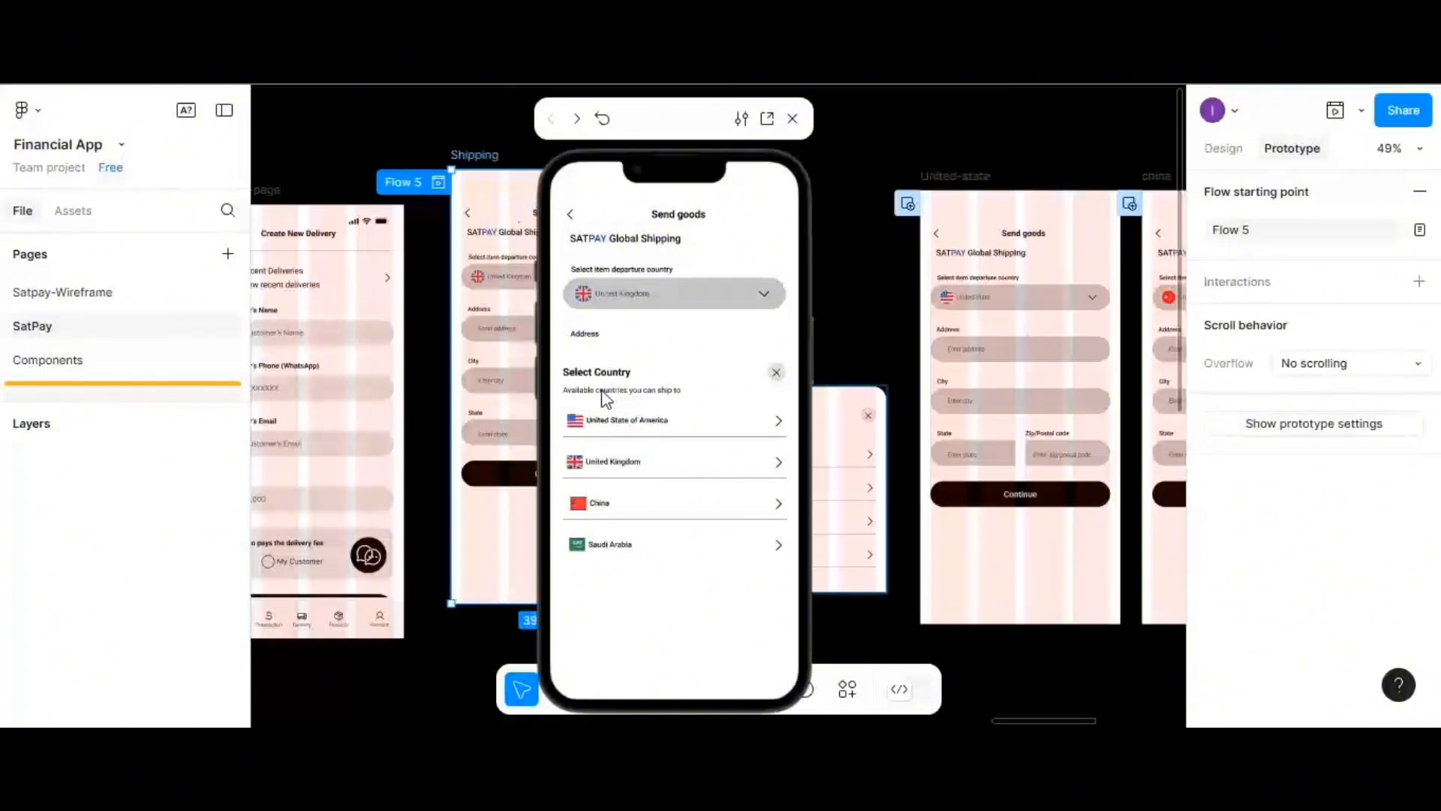
{"action": "left_click", "coordinate": [604, 422]}
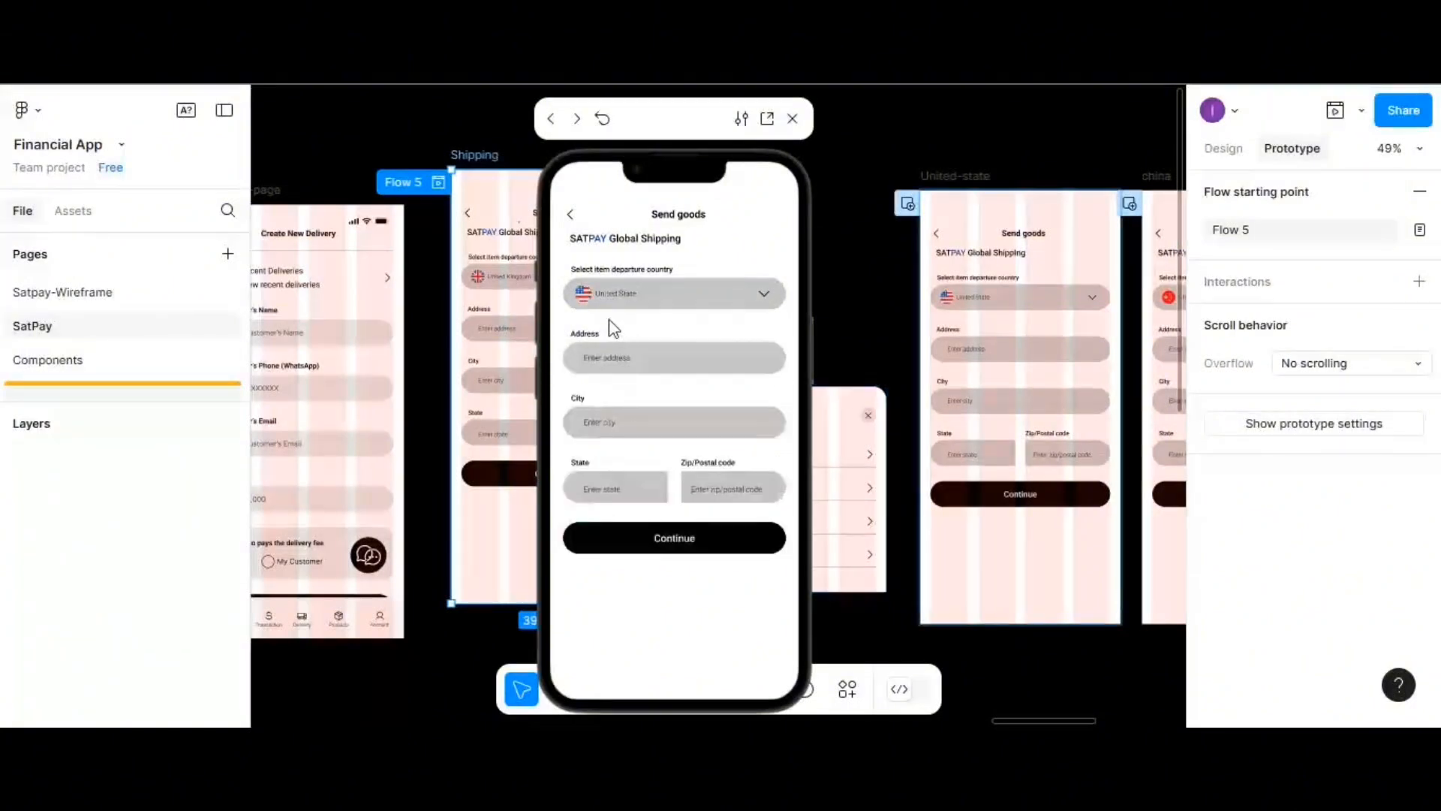
{"action": "left_click", "coordinate": [660, 299]}
{"action": "left_click", "coordinate": [635, 482]}
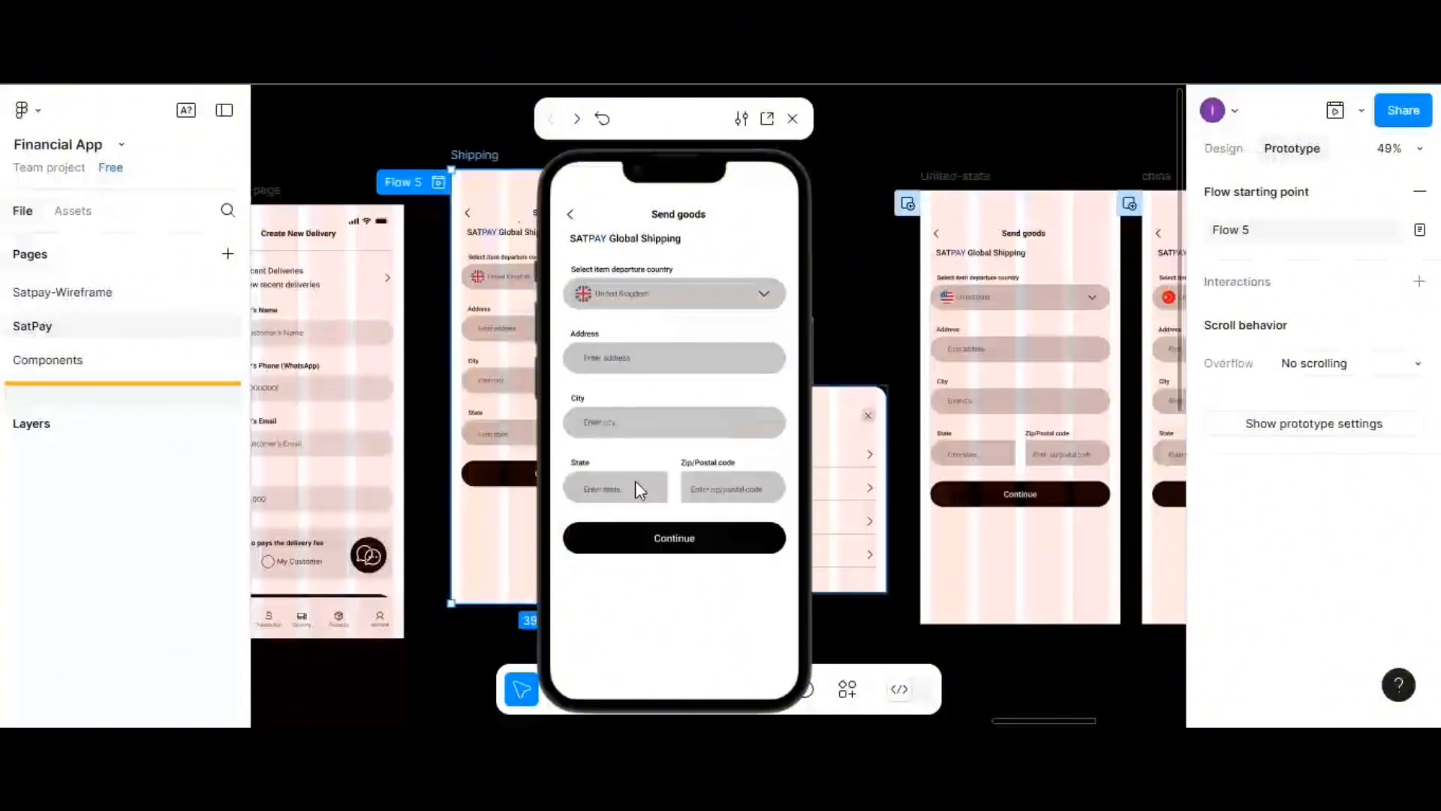
- Test choosing China and Saudi Arabia from the country selector in the prototype preview
{"action": "left_click", "coordinate": [647, 300]}
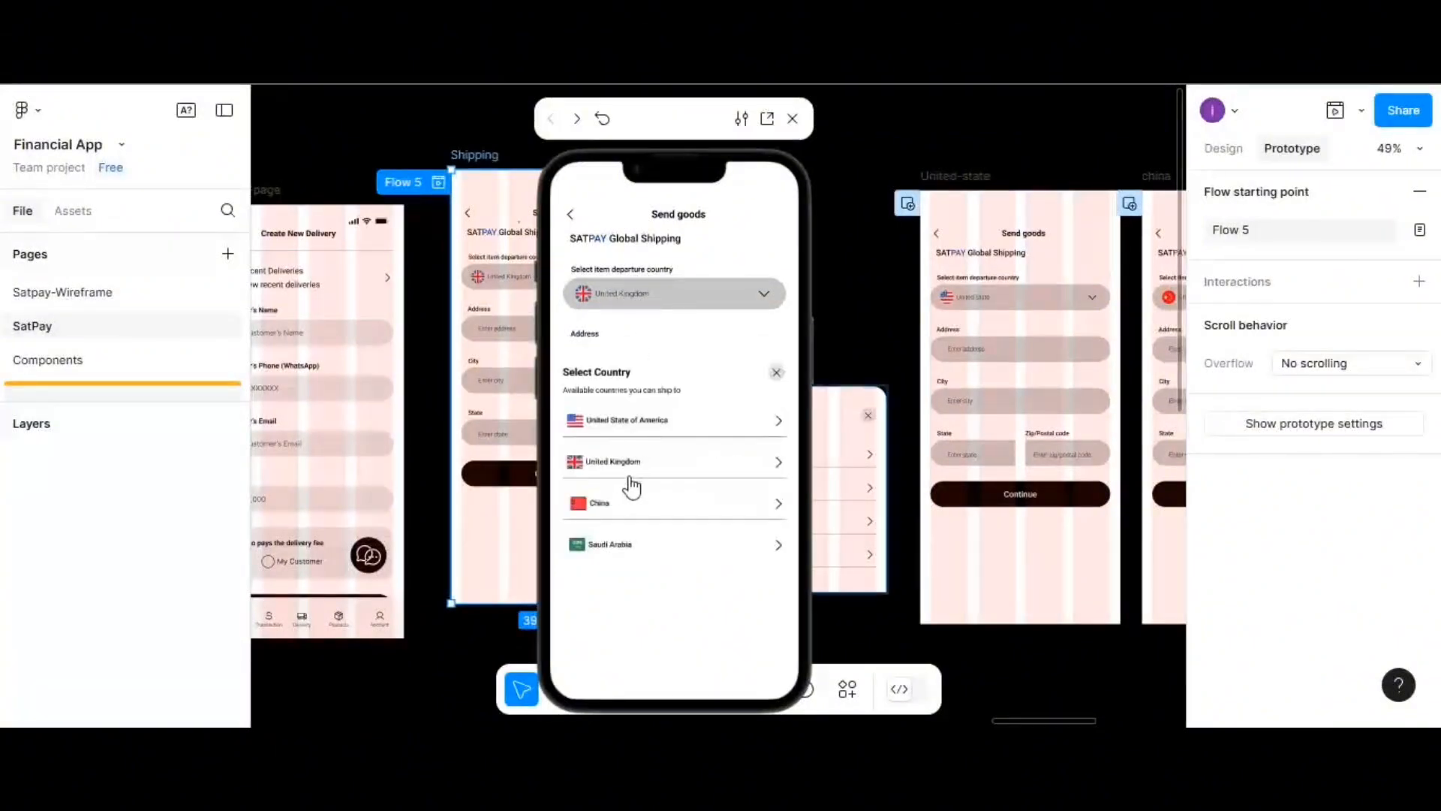
{"action": "left_click", "coordinate": [627, 498]}
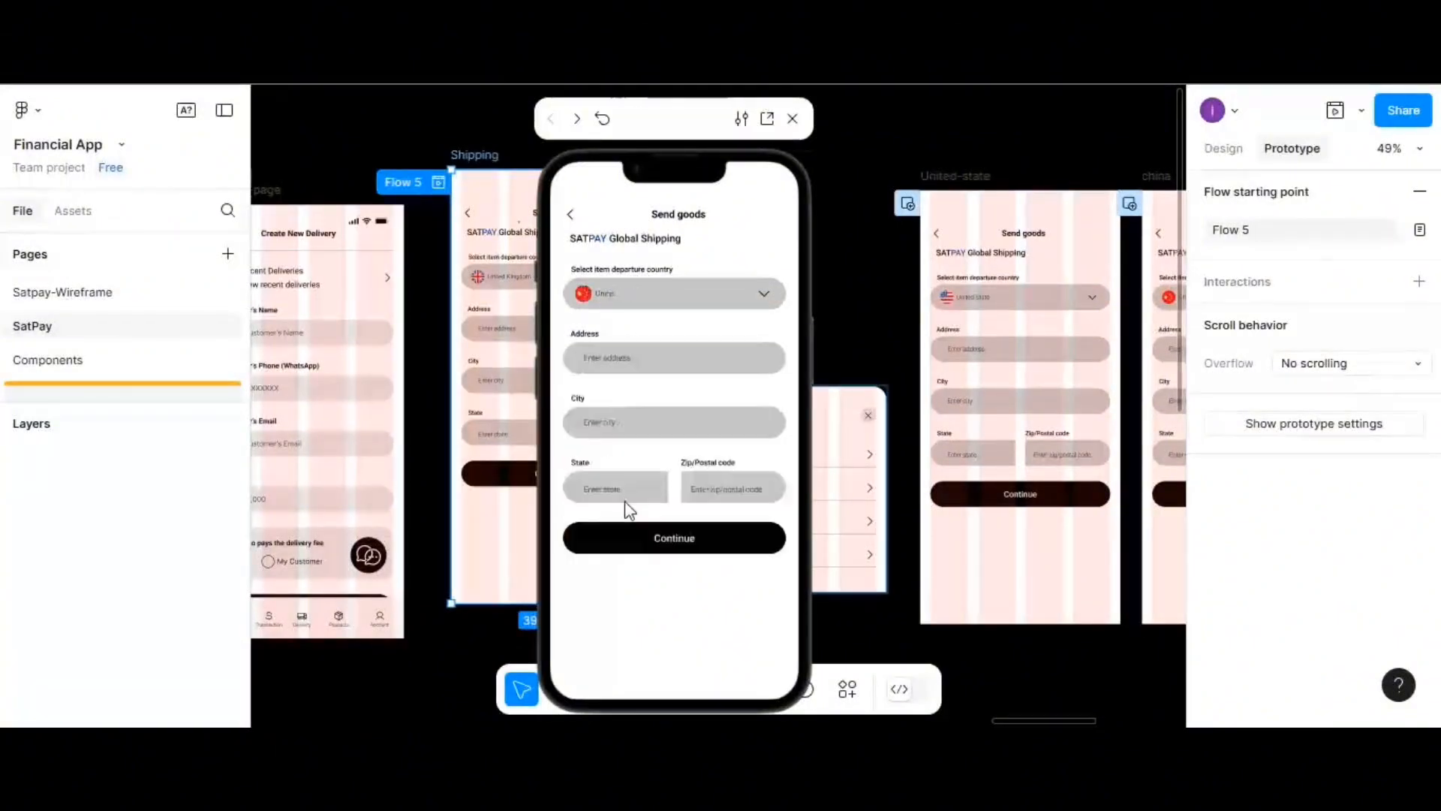
{"action": "left_click", "coordinate": [618, 299]}
{"action": "left_click", "coordinate": [673, 302]}
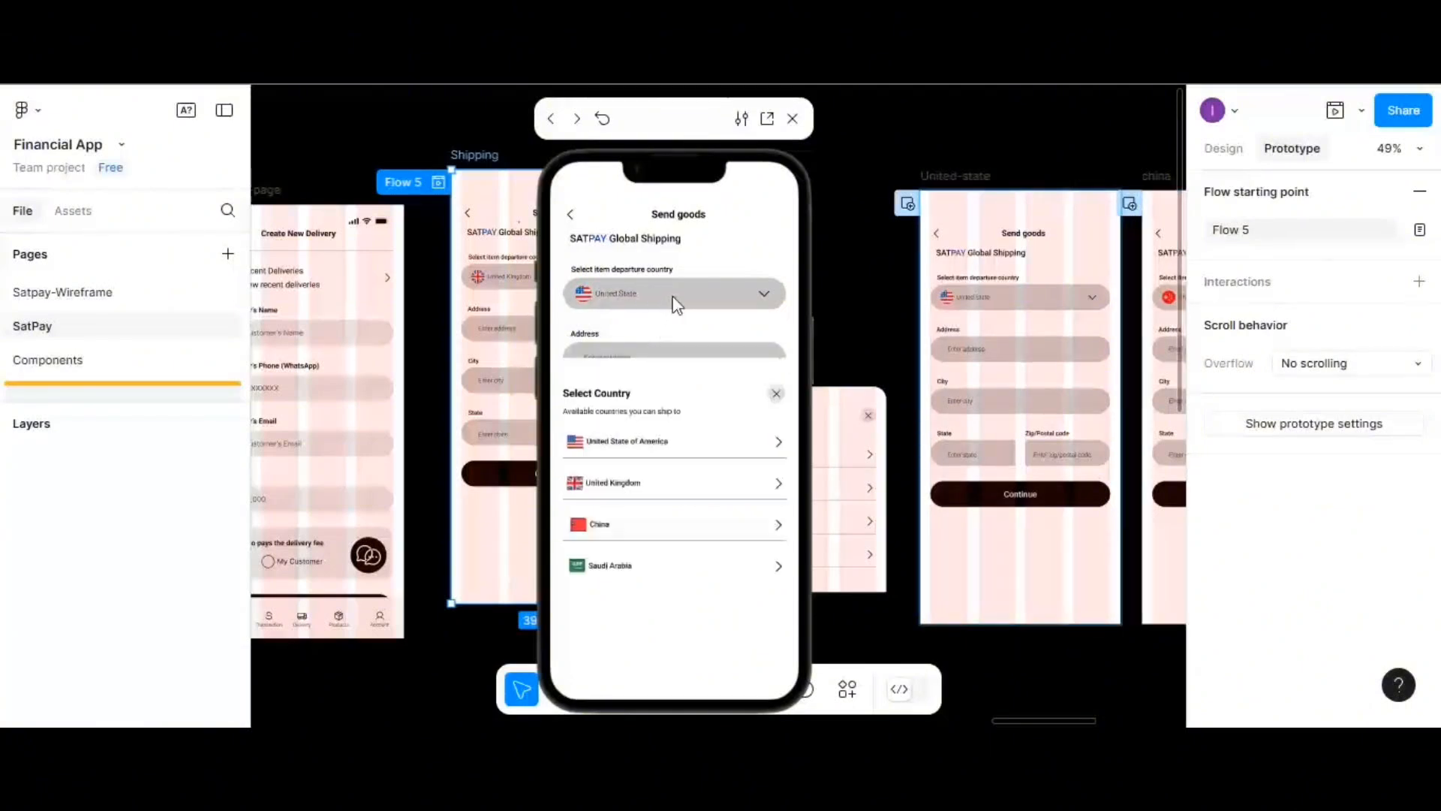
{"action": "left_click", "coordinate": [639, 572]}
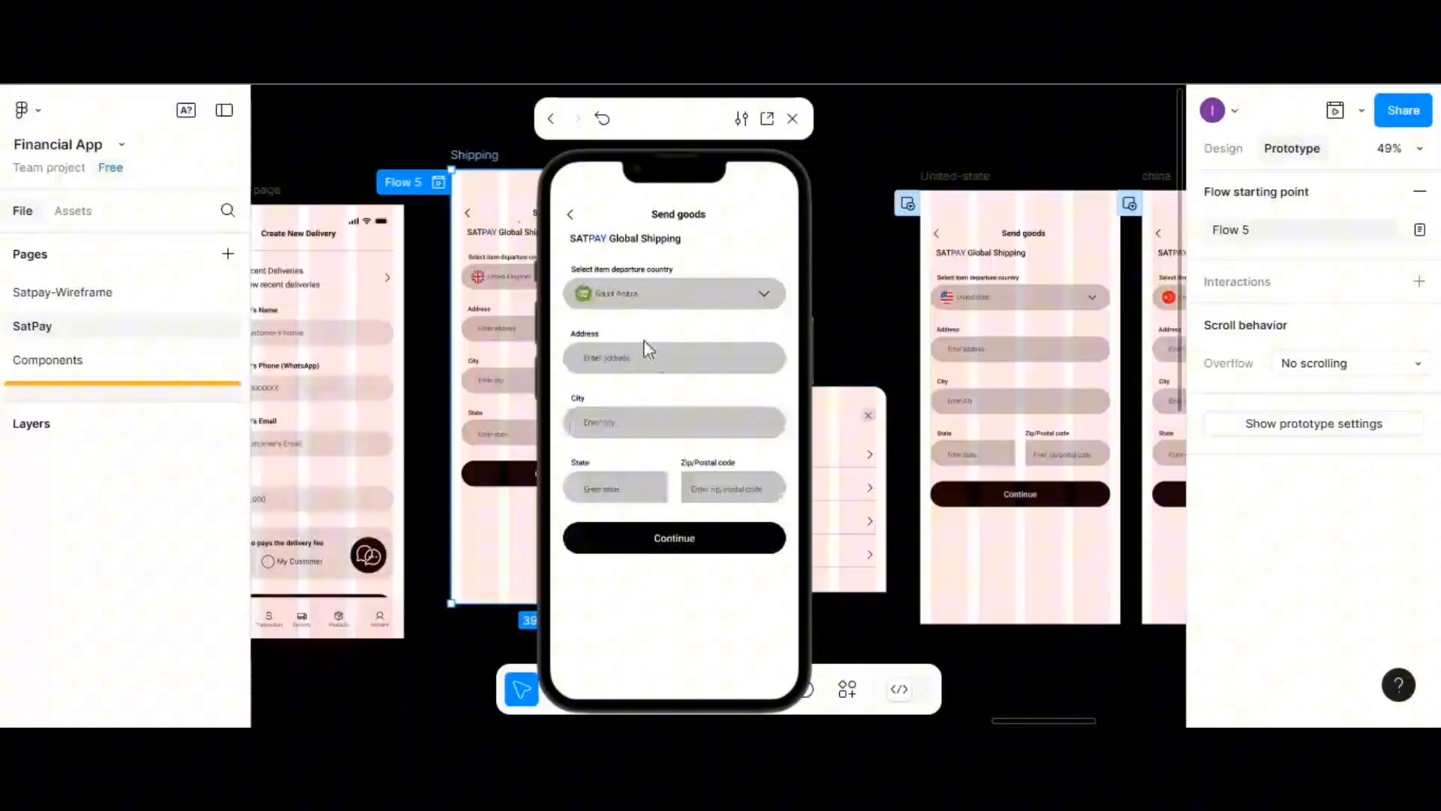
- Test the departure country field on the Saudi Arabia screen, picking United State of America and United Kingdom
{"action": "left_click", "coordinate": [649, 301]}
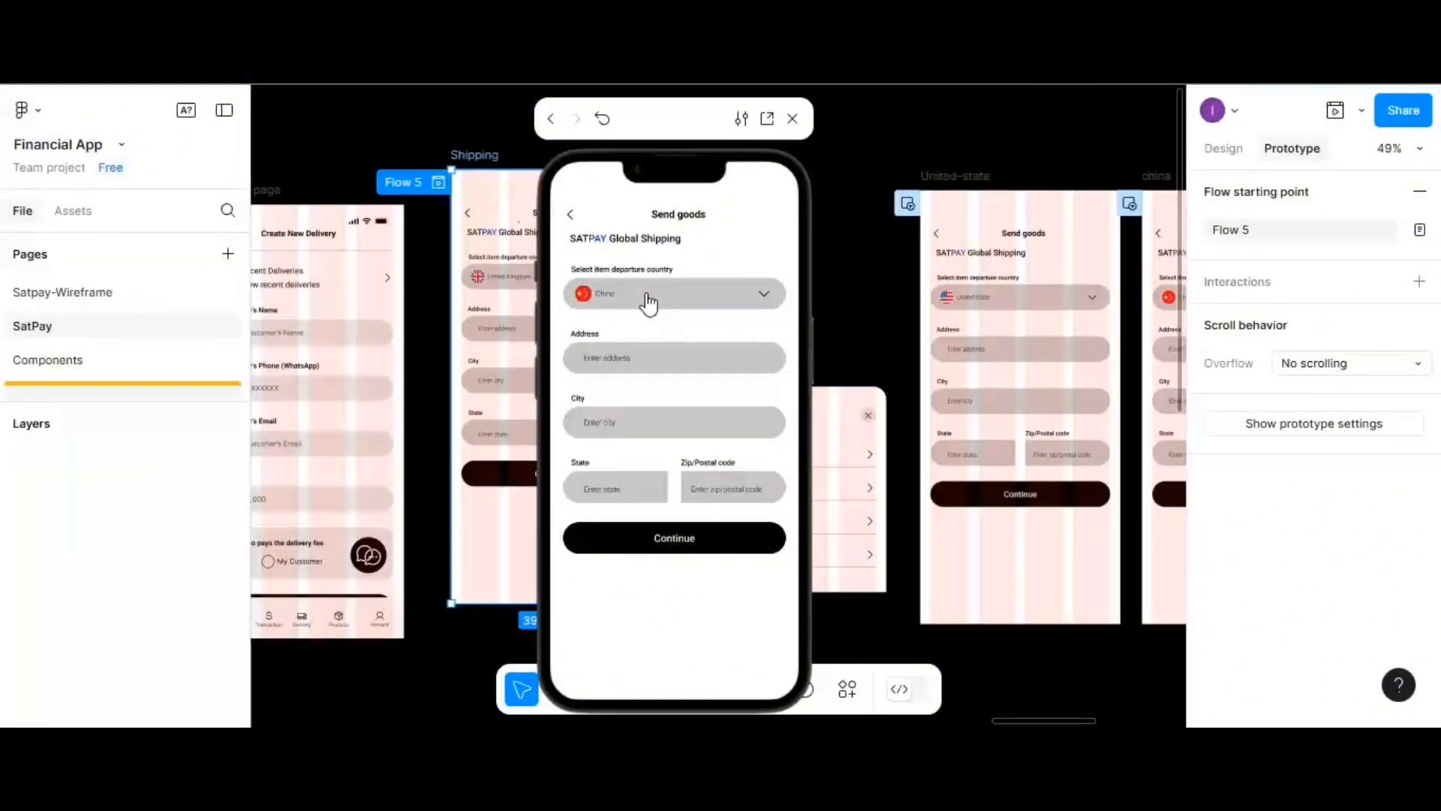
{"action": "left_click", "coordinate": [649, 301]}
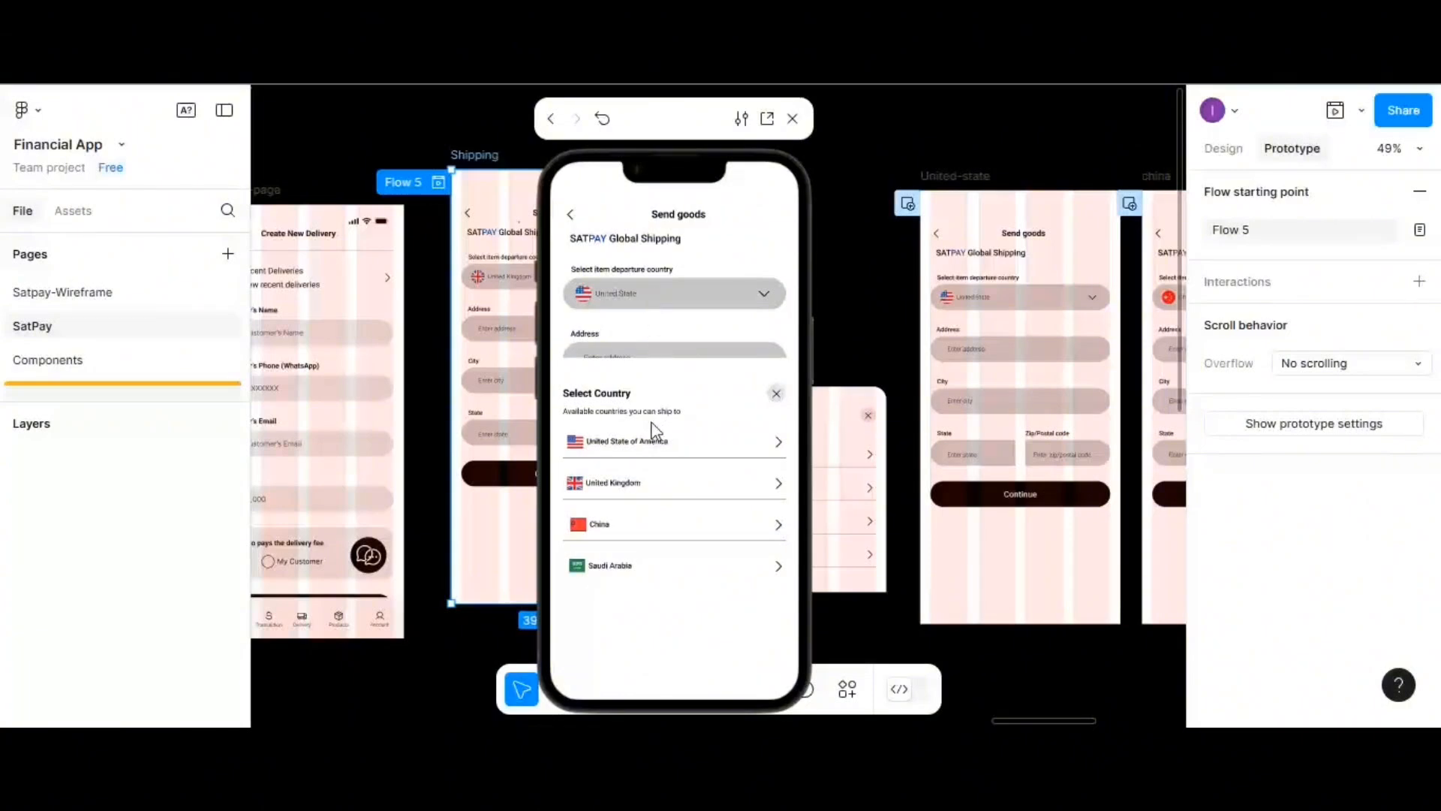
{"action": "left_click", "coordinate": [644, 448]}
{"action": "left_click", "coordinate": [648, 300]}
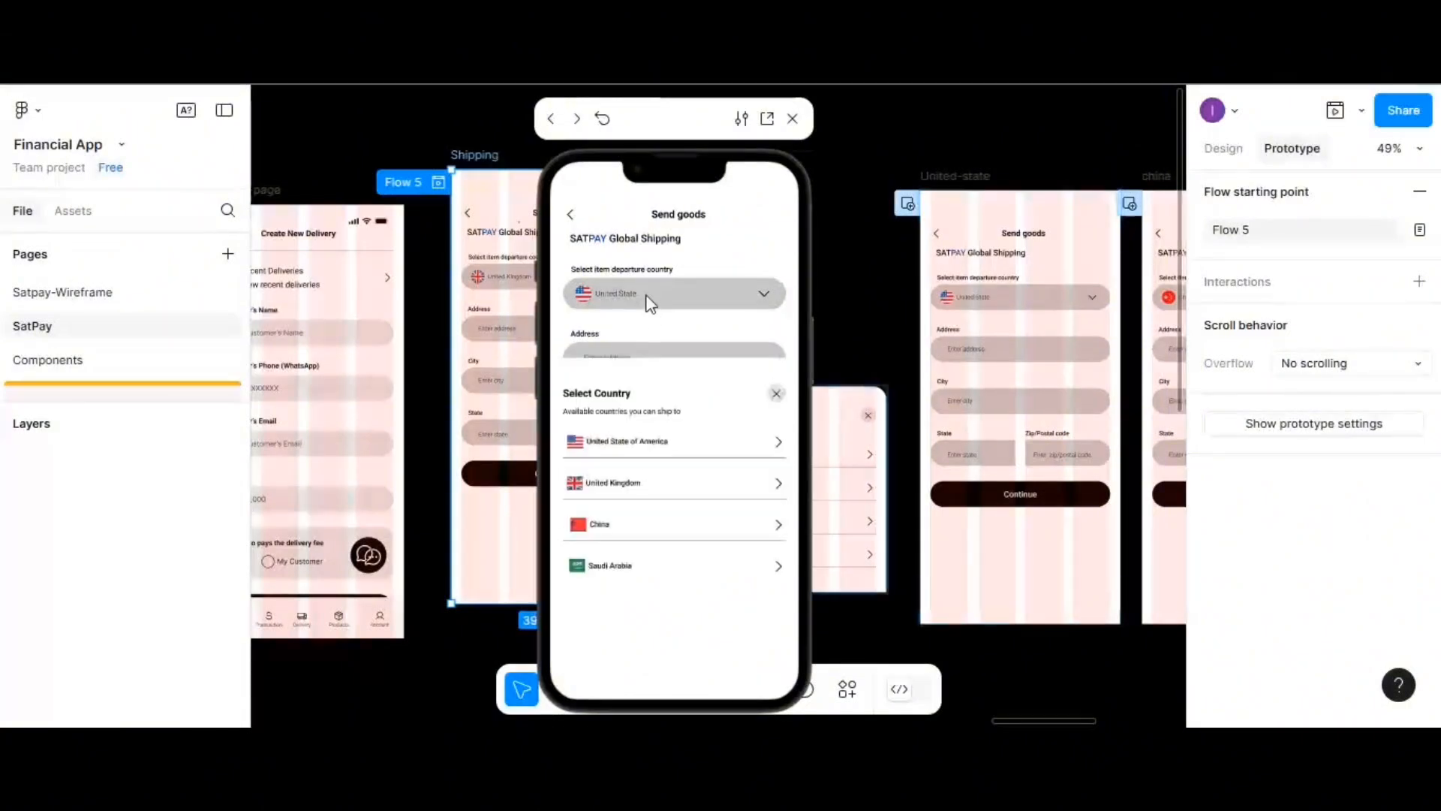
{"action": "left_click", "coordinate": [629, 491]}
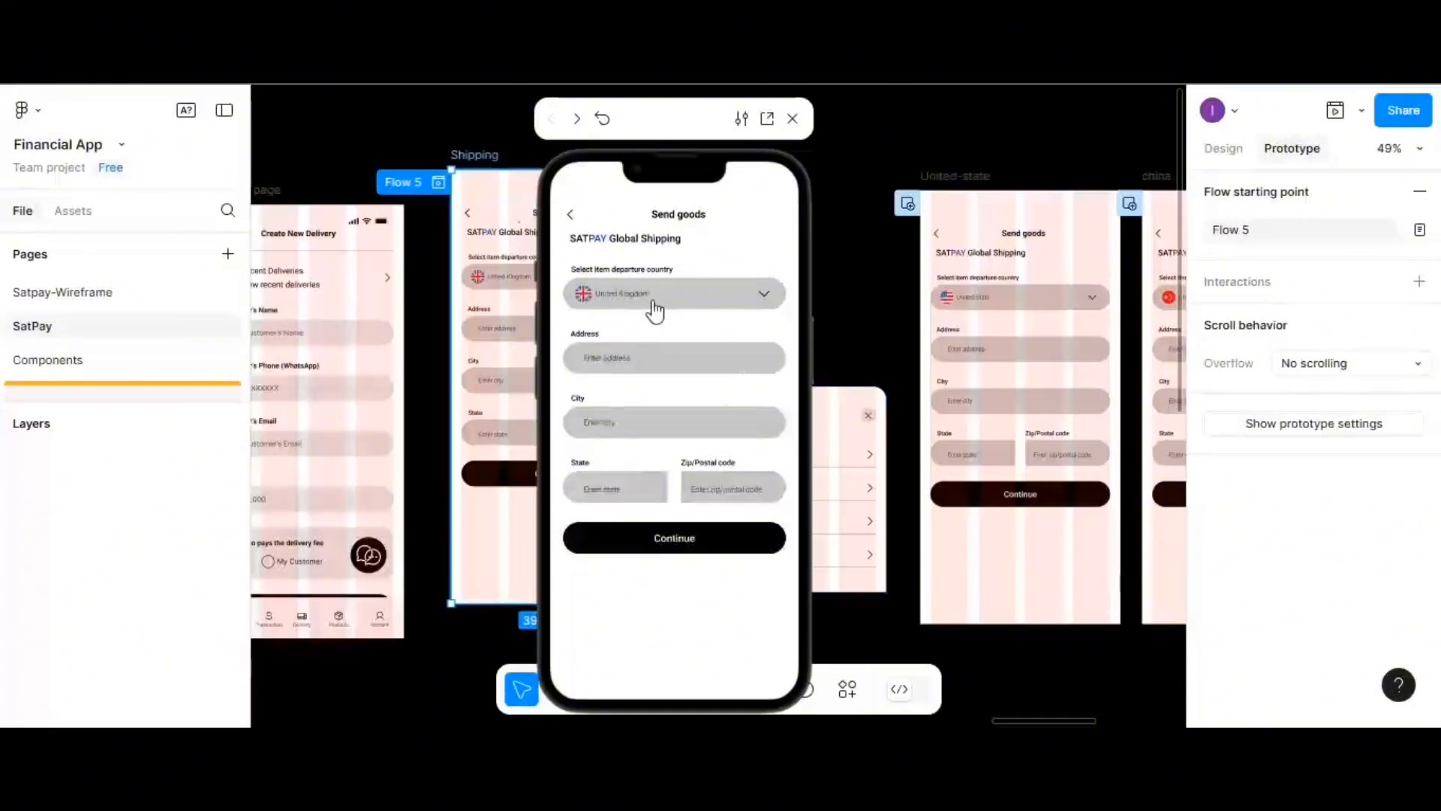
- Retest the China, United State of America and United Kingdom choices in the country selector and close the preview
{"action": "left_click", "coordinate": [655, 308]}
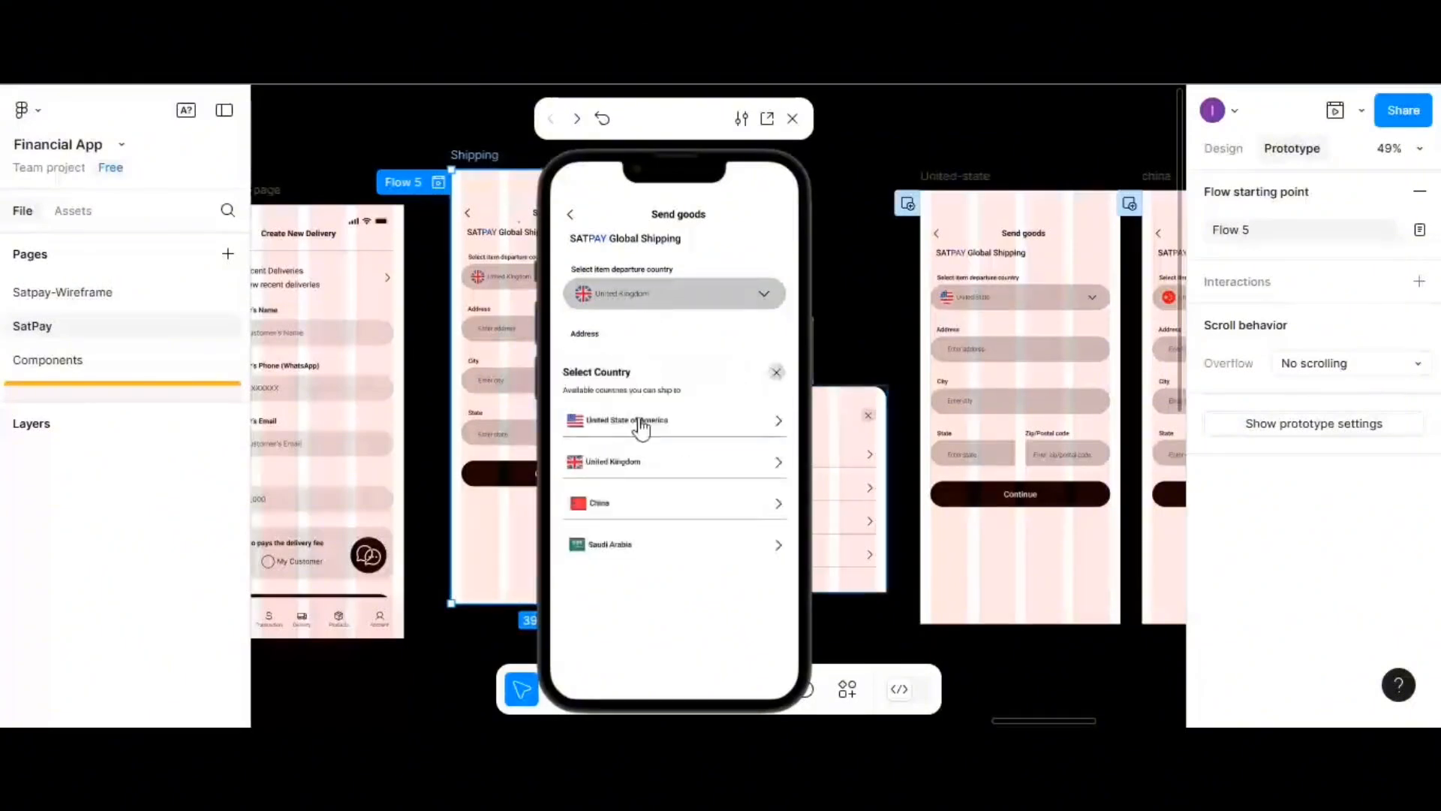
{"action": "left_click", "coordinate": [625, 510]}
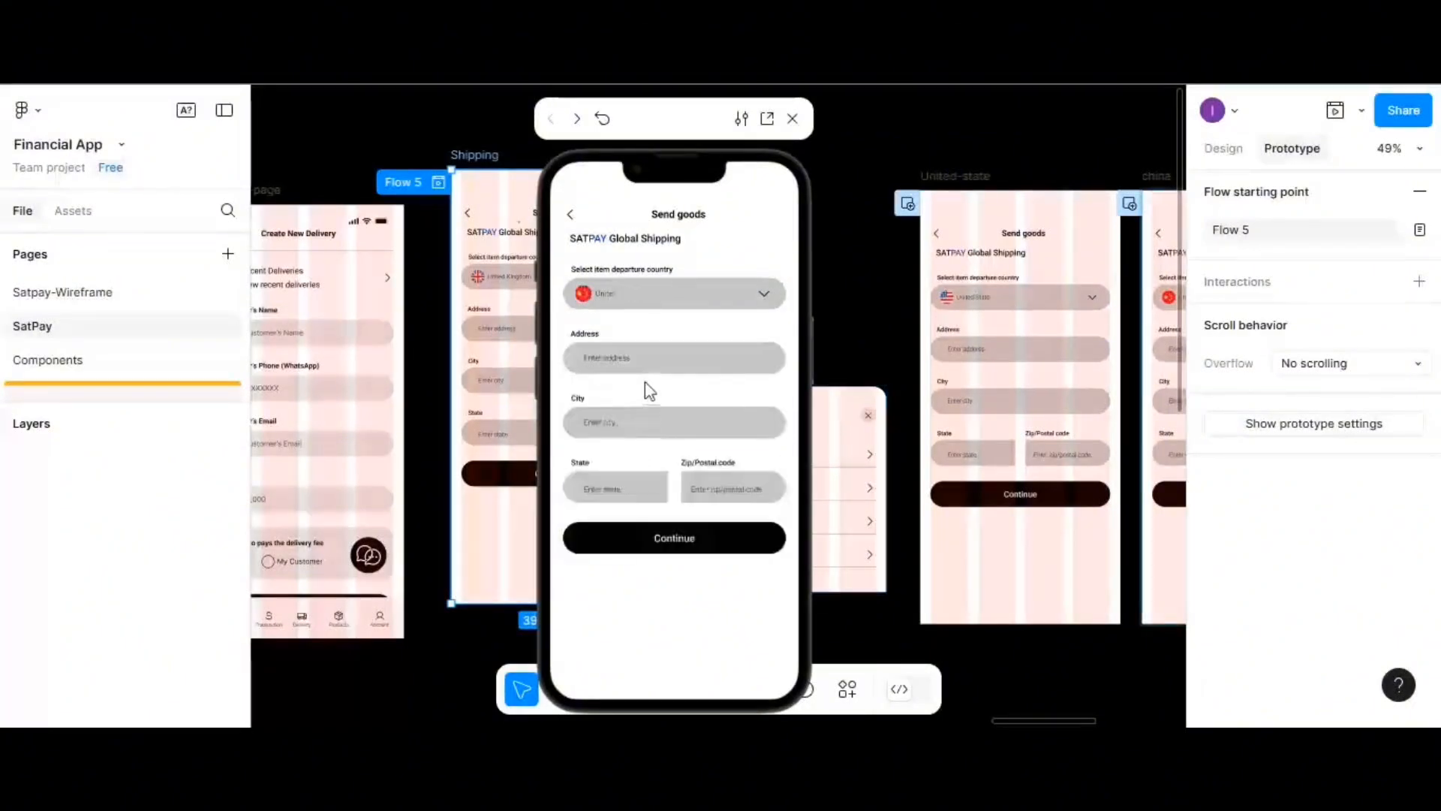
{"action": "left_click", "coordinate": [651, 308]}
{"action": "left_click", "coordinate": [634, 447]}
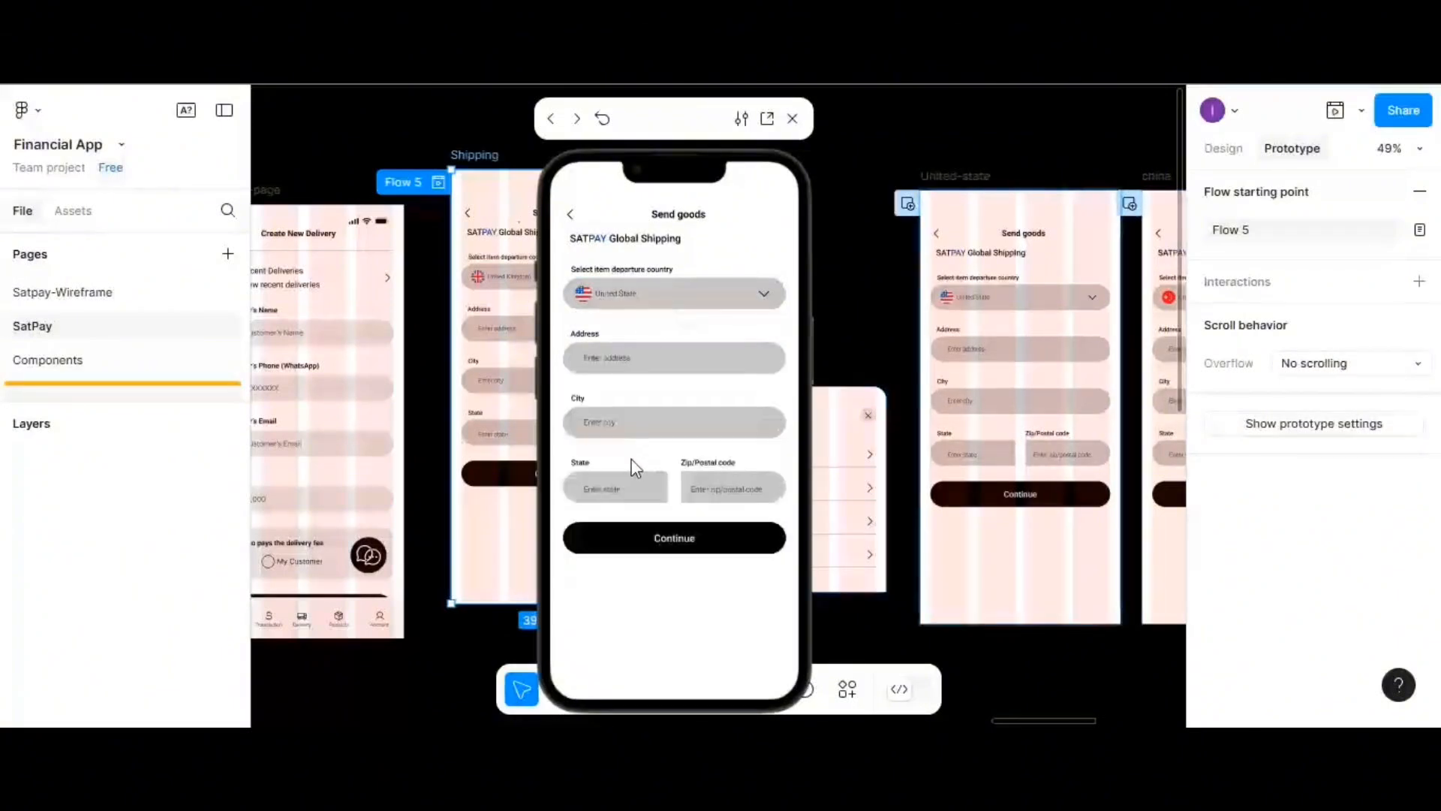
{"action": "left_click", "coordinate": [629, 289]}
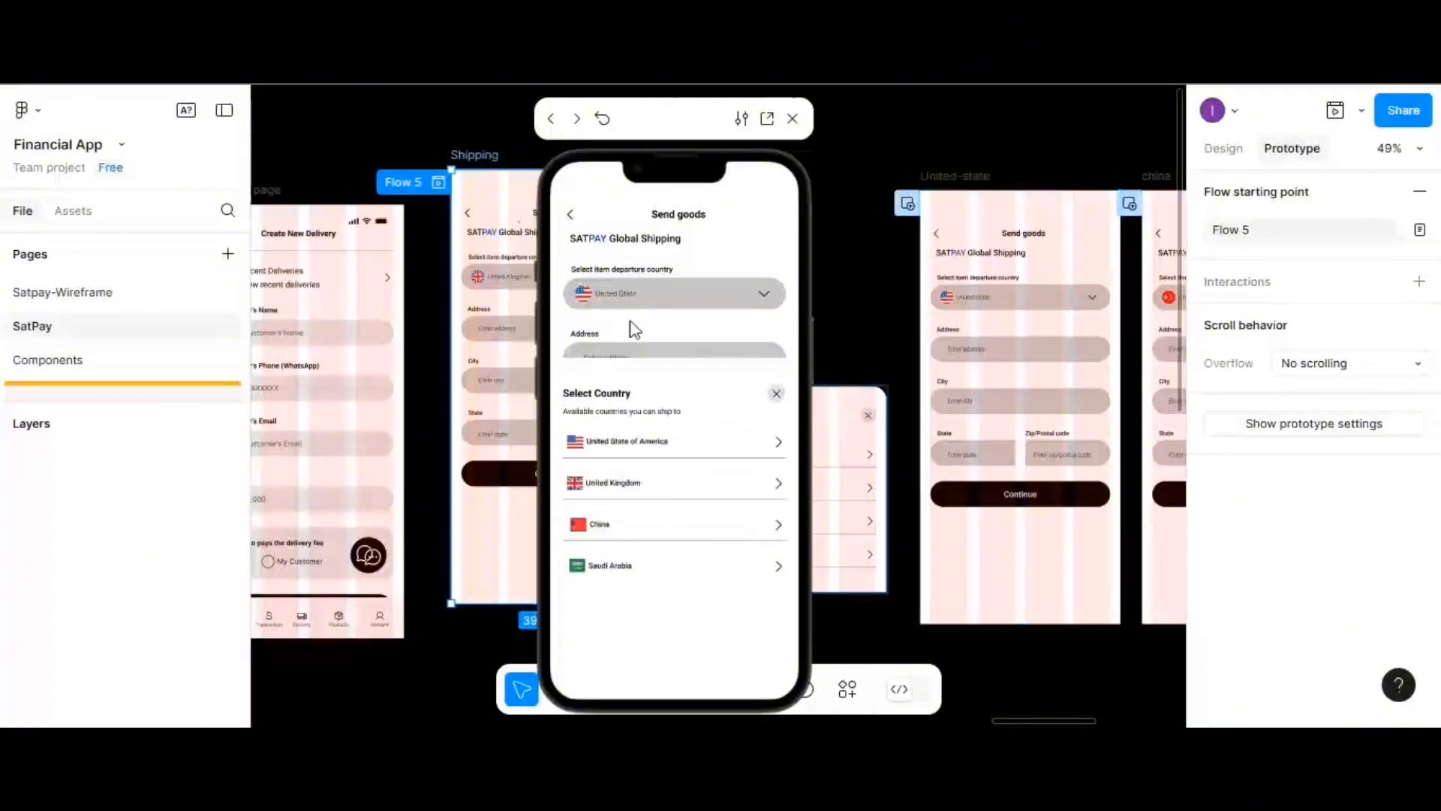
{"action": "left_click", "coordinate": [618, 447]}
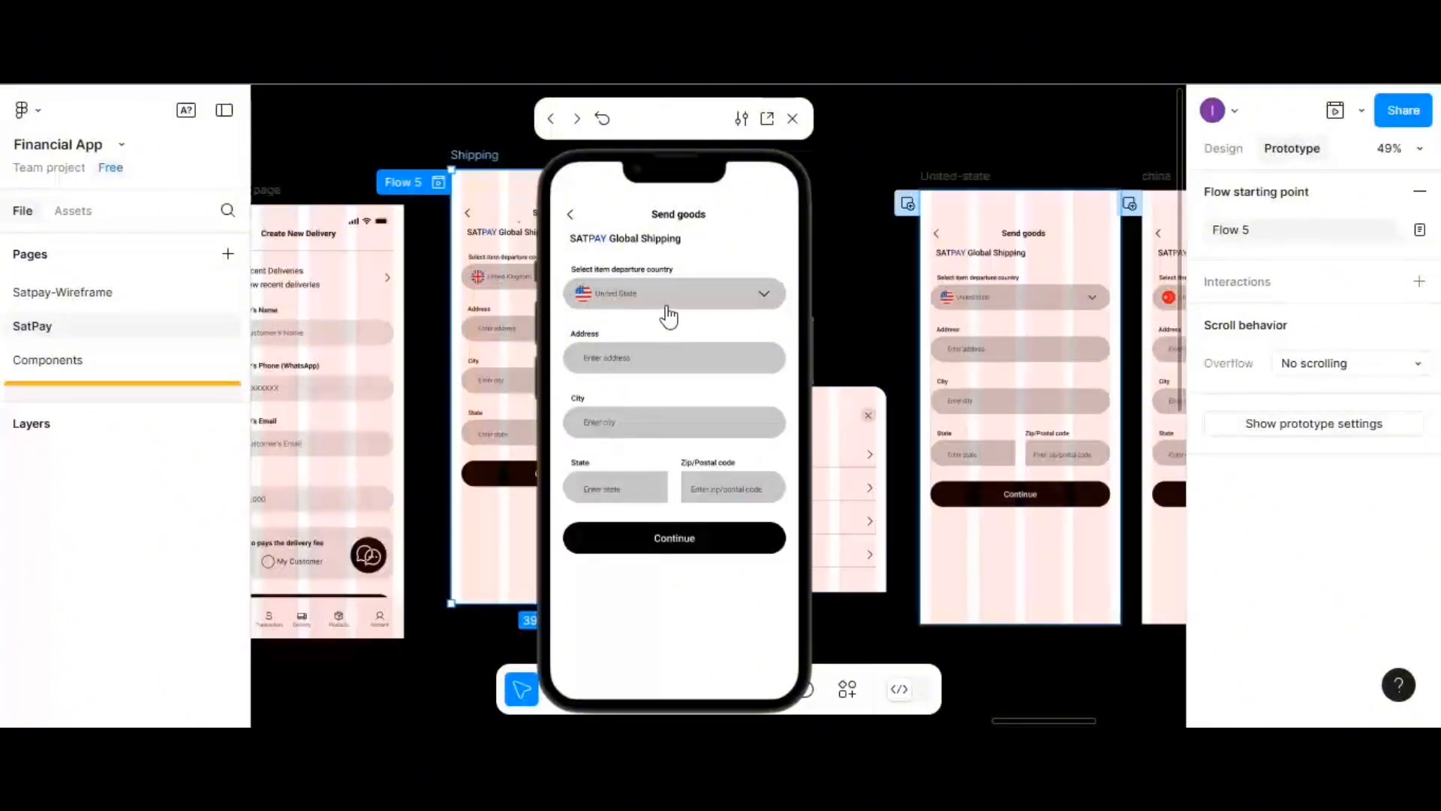
{"action": "left_click", "coordinate": [666, 306]}
{"action": "left_click", "coordinate": [631, 482]}
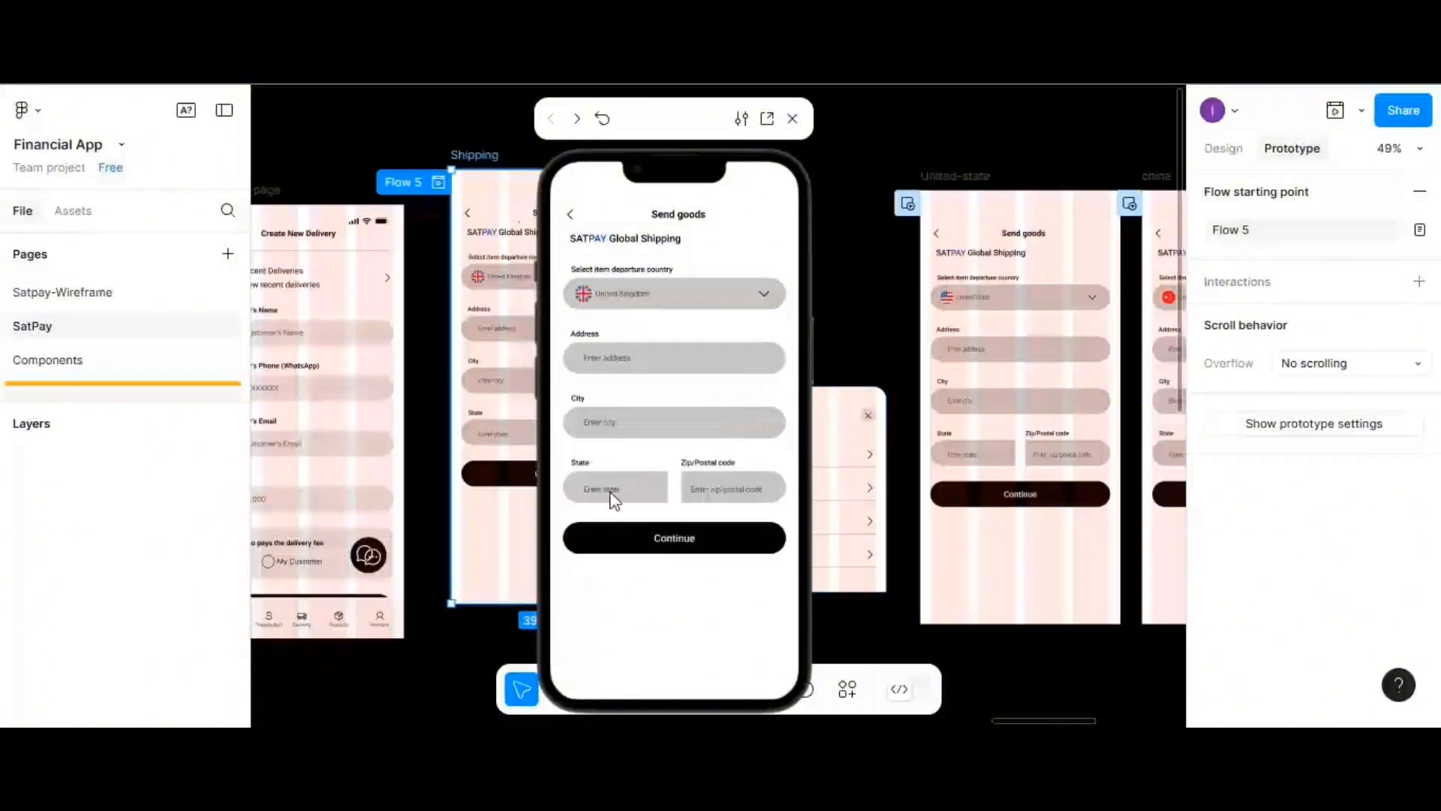
{"action": "left_click", "coordinate": [789, 125]}
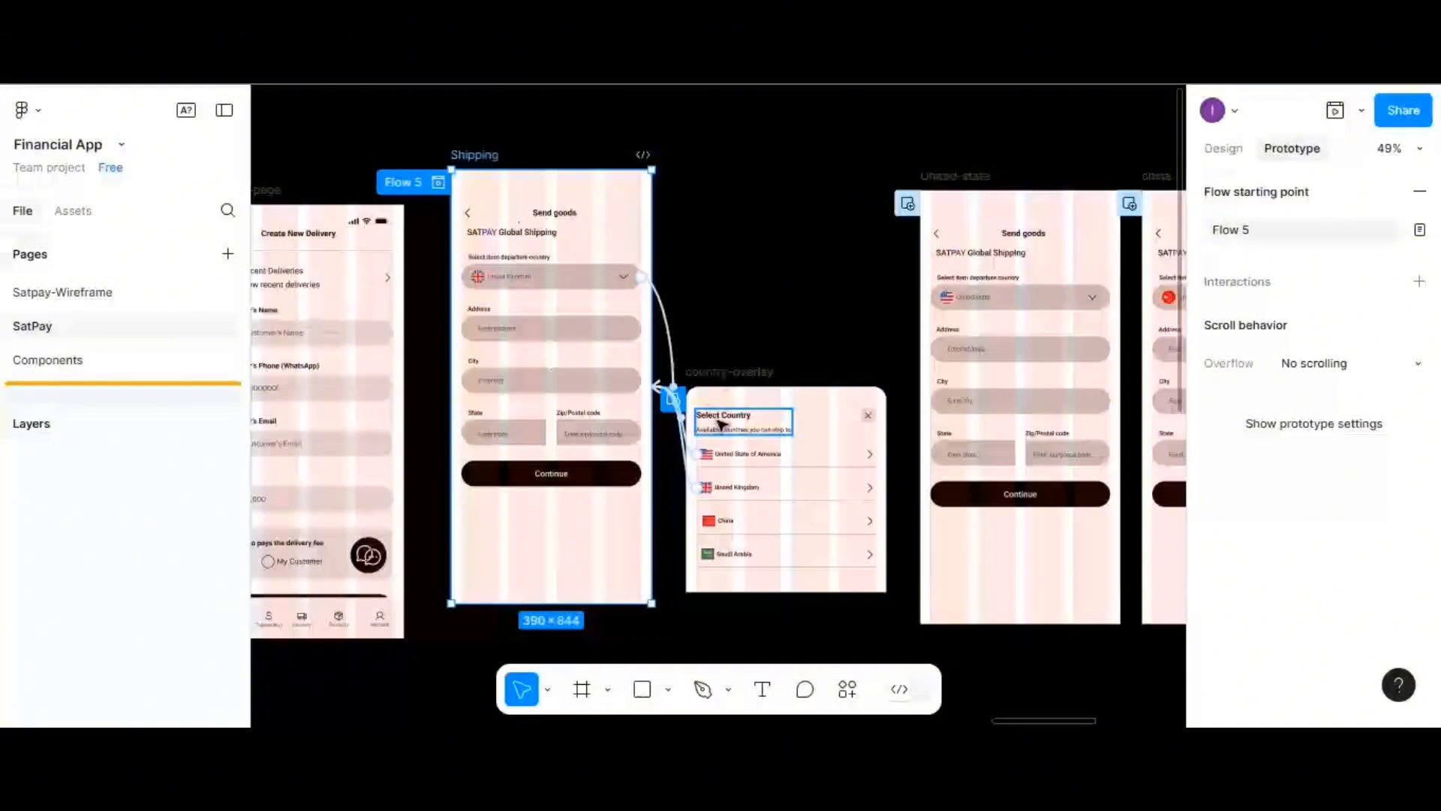
- Give the close icon in country-overlay an On tap interaction with the Close overlay action
{"action": "scroll", "coordinate": [720, 424], "scroll_direction": "up", "scroll_amount": 5}
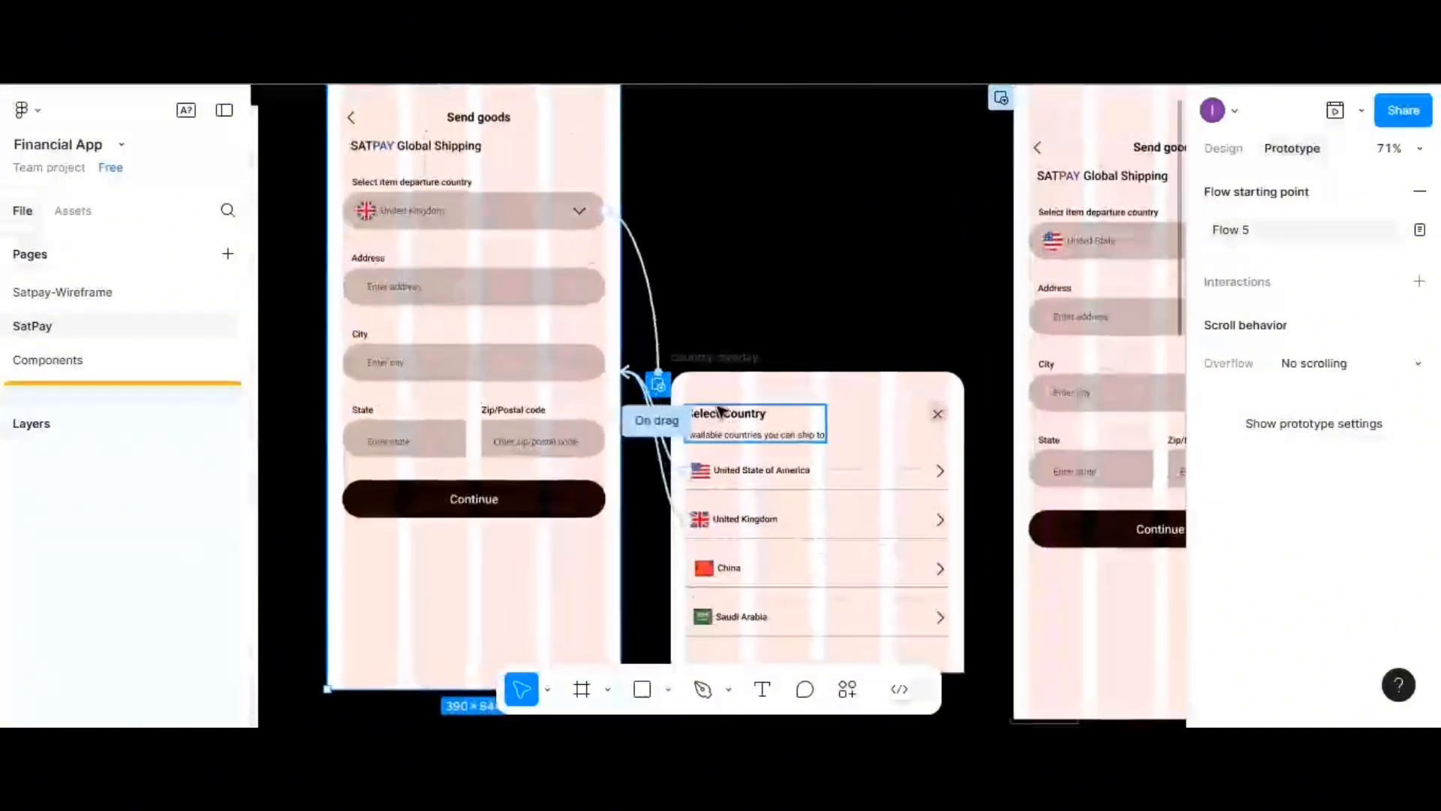
{"action": "scroll", "coordinate": [719, 412], "scroll_direction": "up", "scroll_amount": 2}
{"action": "scroll", "coordinate": [713, 414], "scroll_direction": "down", "scroll_amount": 5}
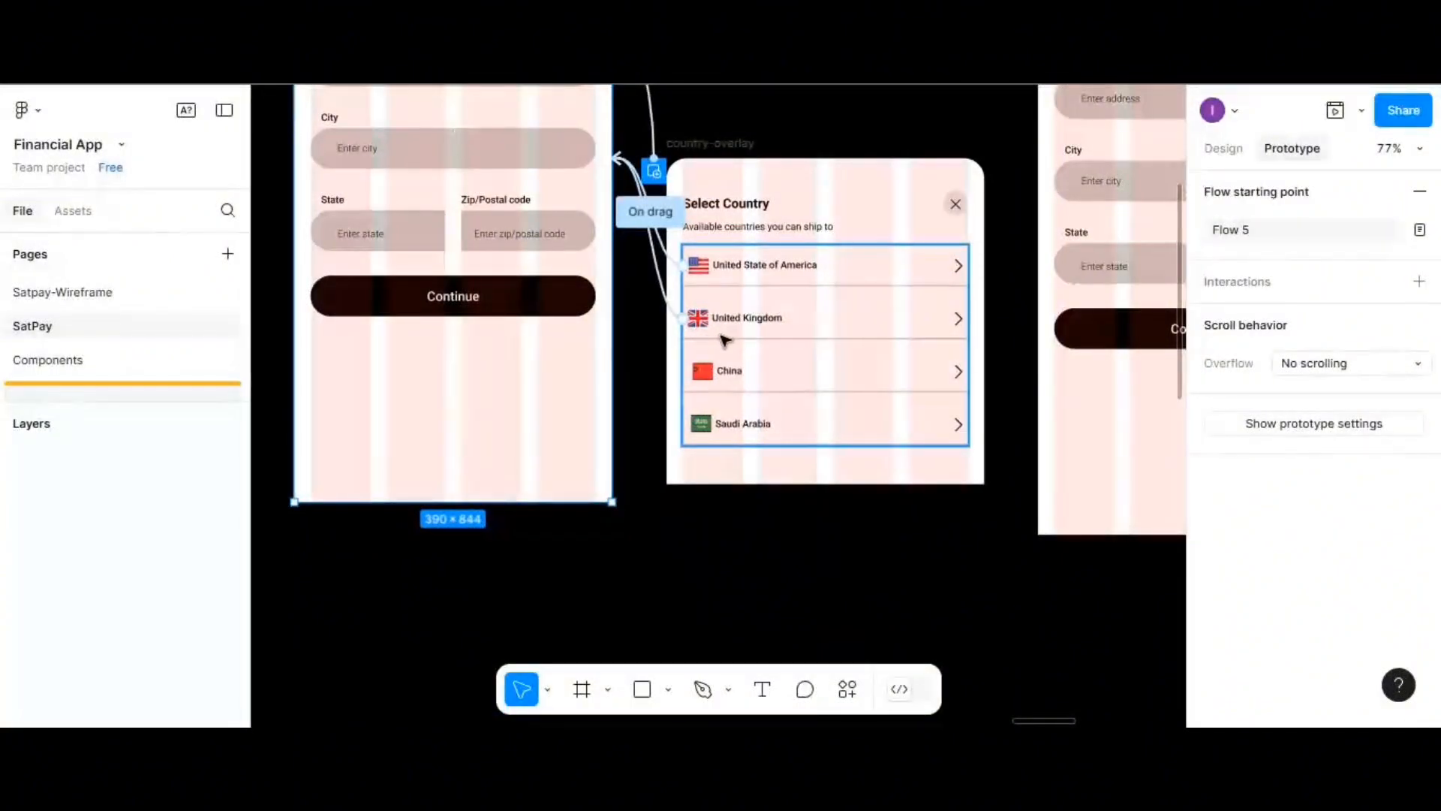
{"action": "scroll", "coordinate": [707, 375], "scroll_direction": "up", "scroll_amount": 2}
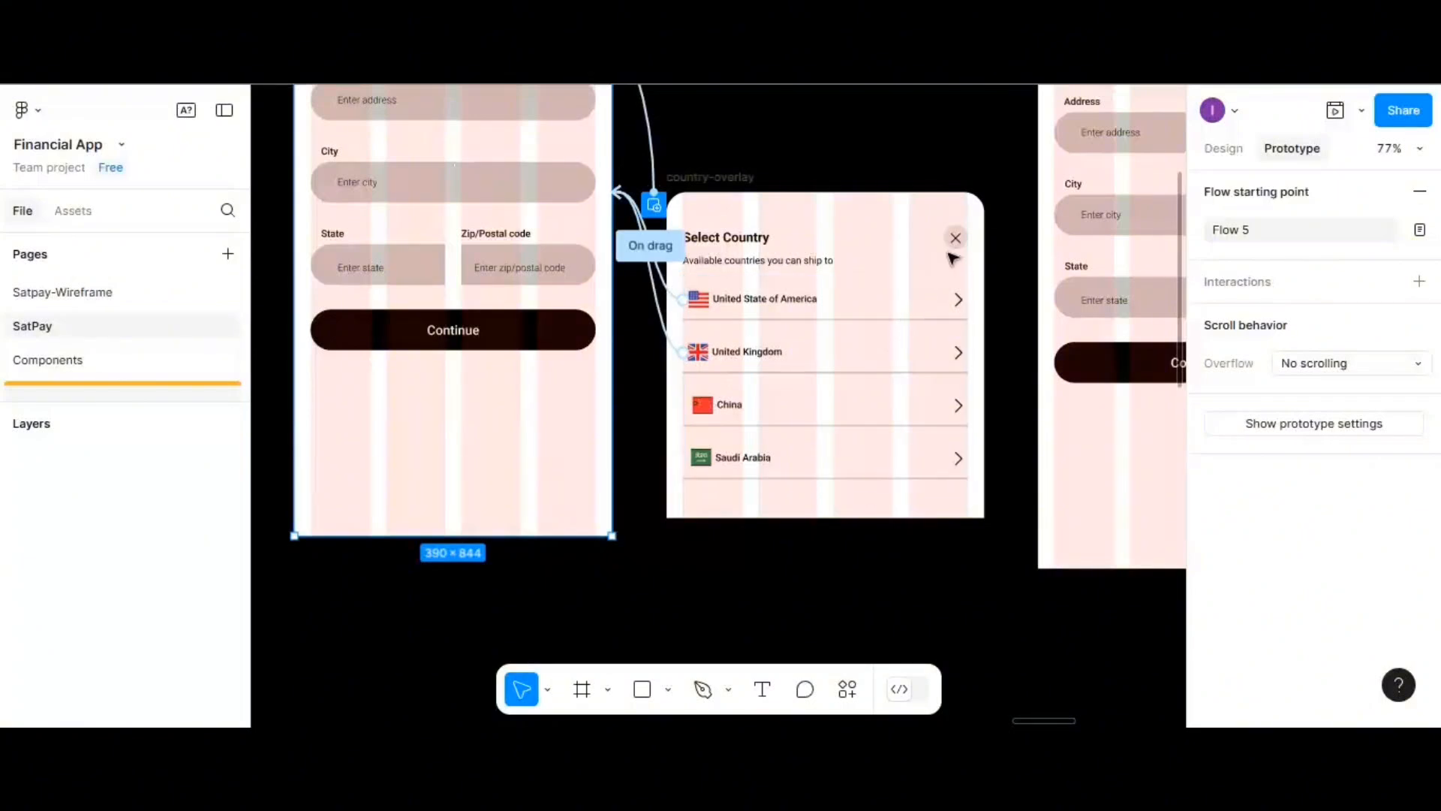
{"action": "left_click", "coordinate": [955, 241]}
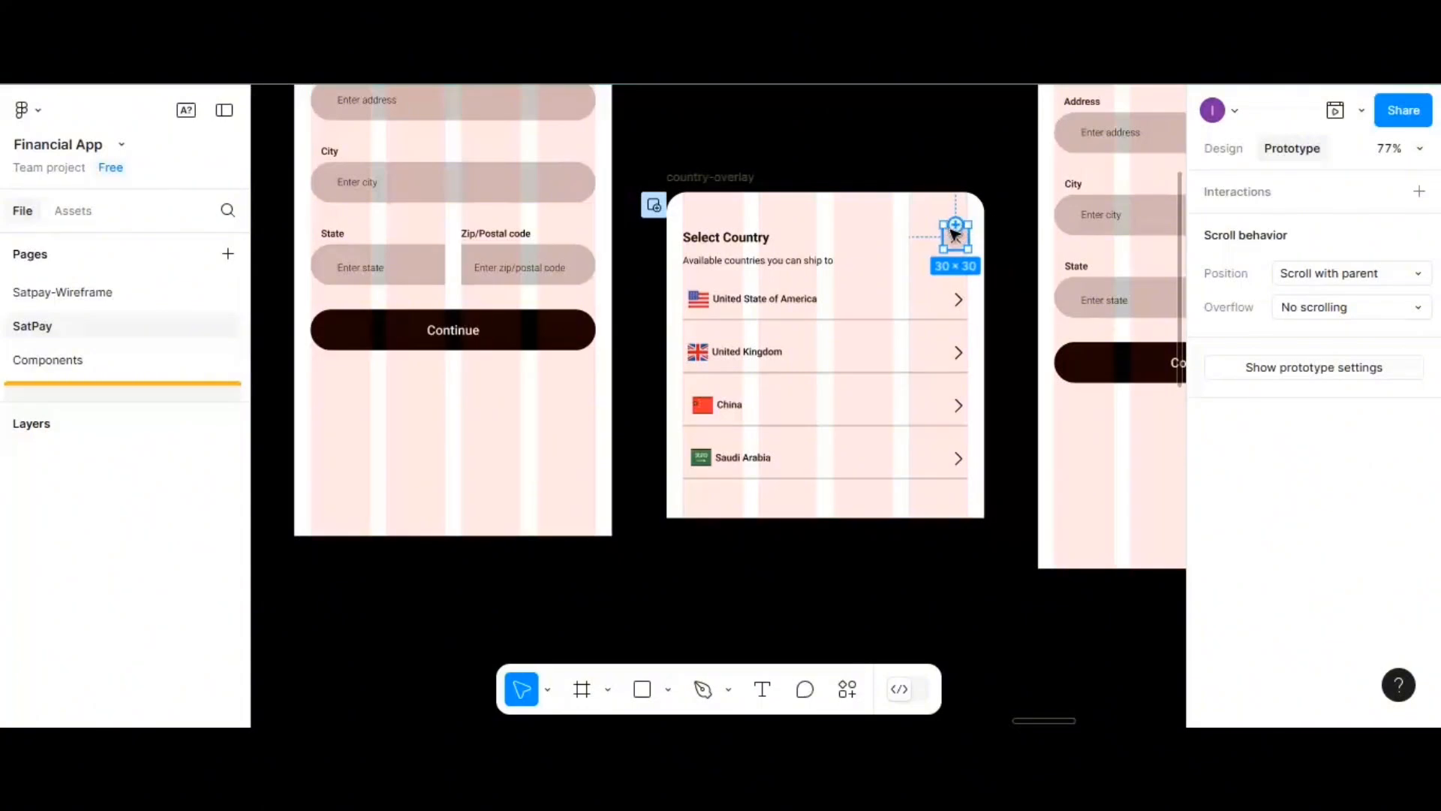
{"action": "left_click", "coordinate": [1420, 192]}
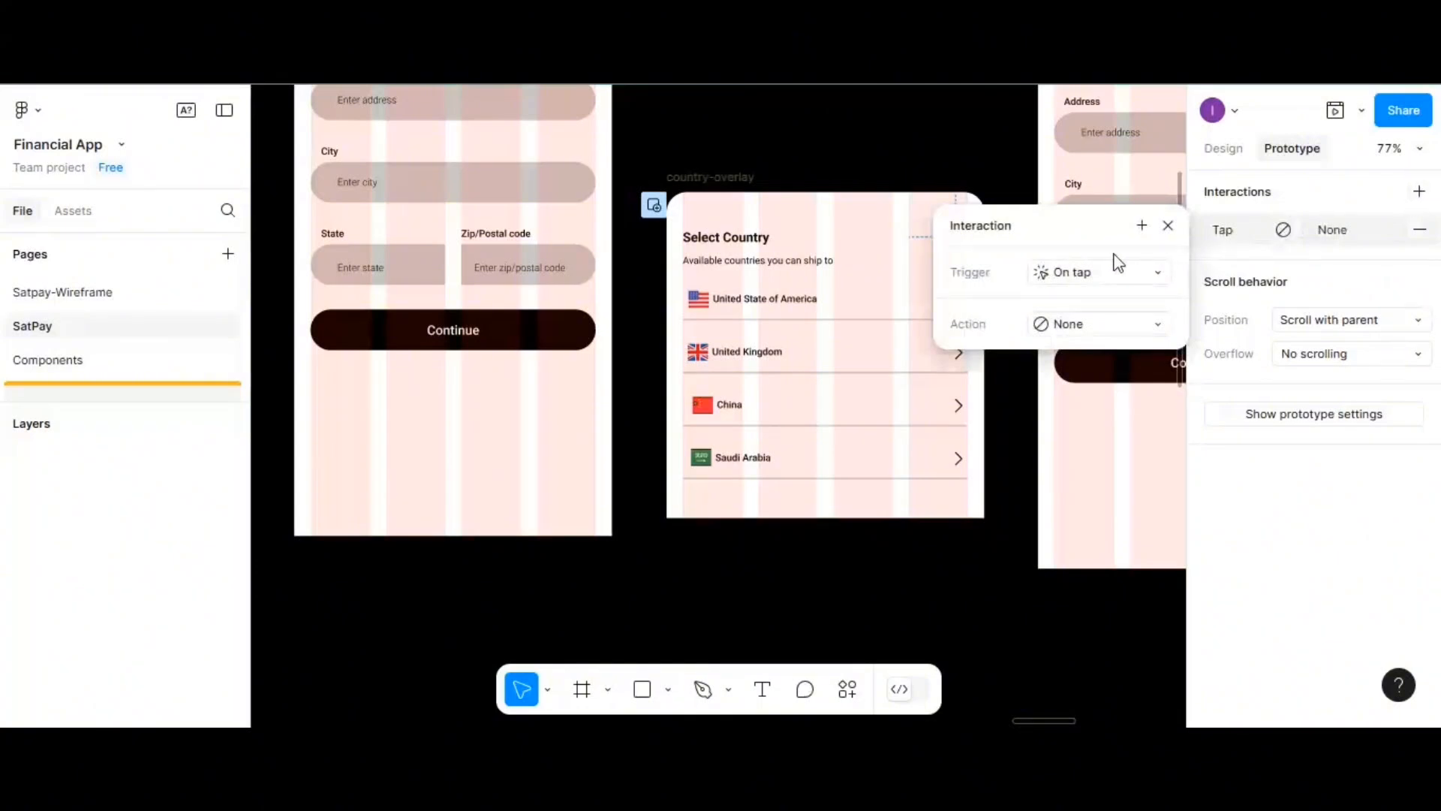
{"action": "left_click", "coordinate": [1082, 326]}
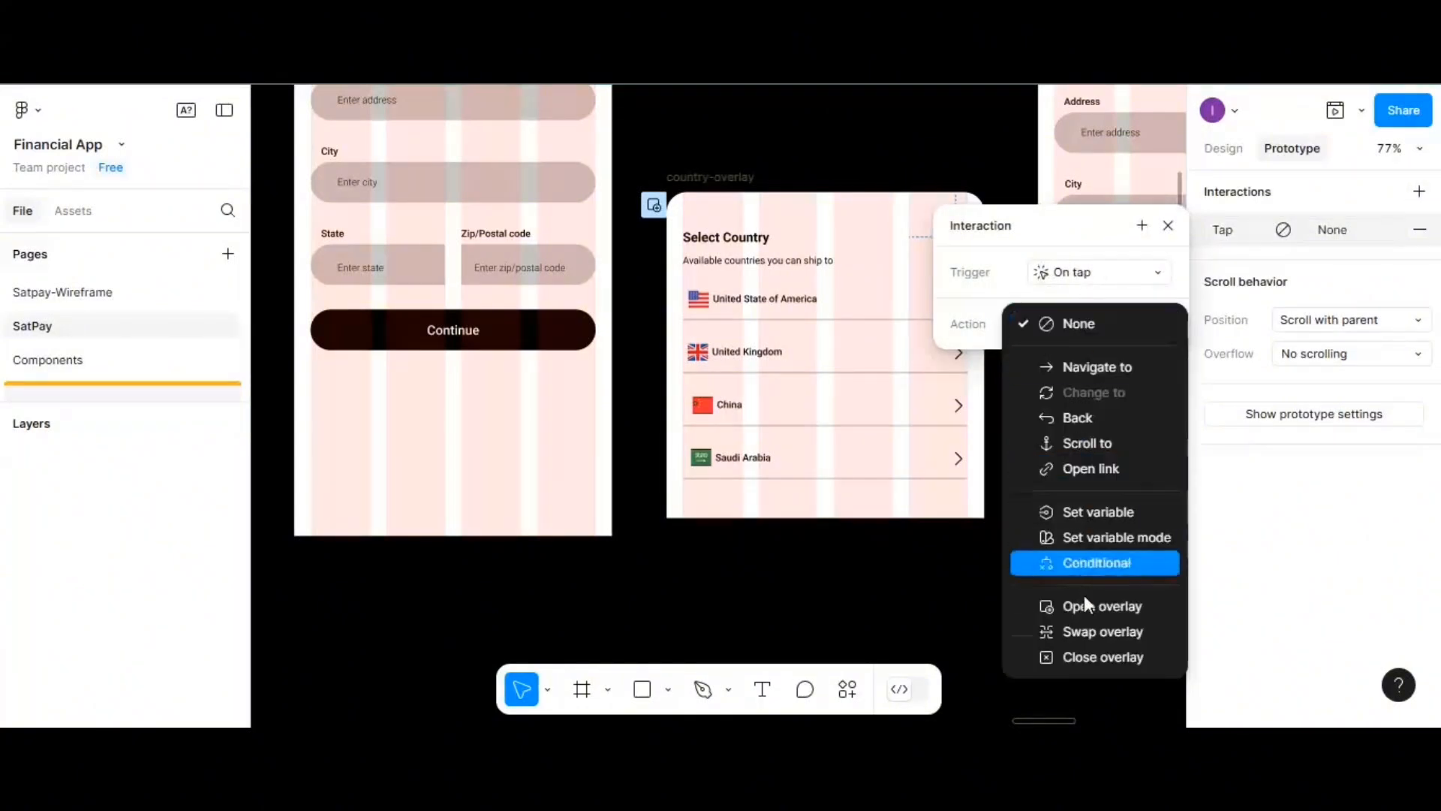
{"action": "left_click", "coordinate": [1088, 657]}
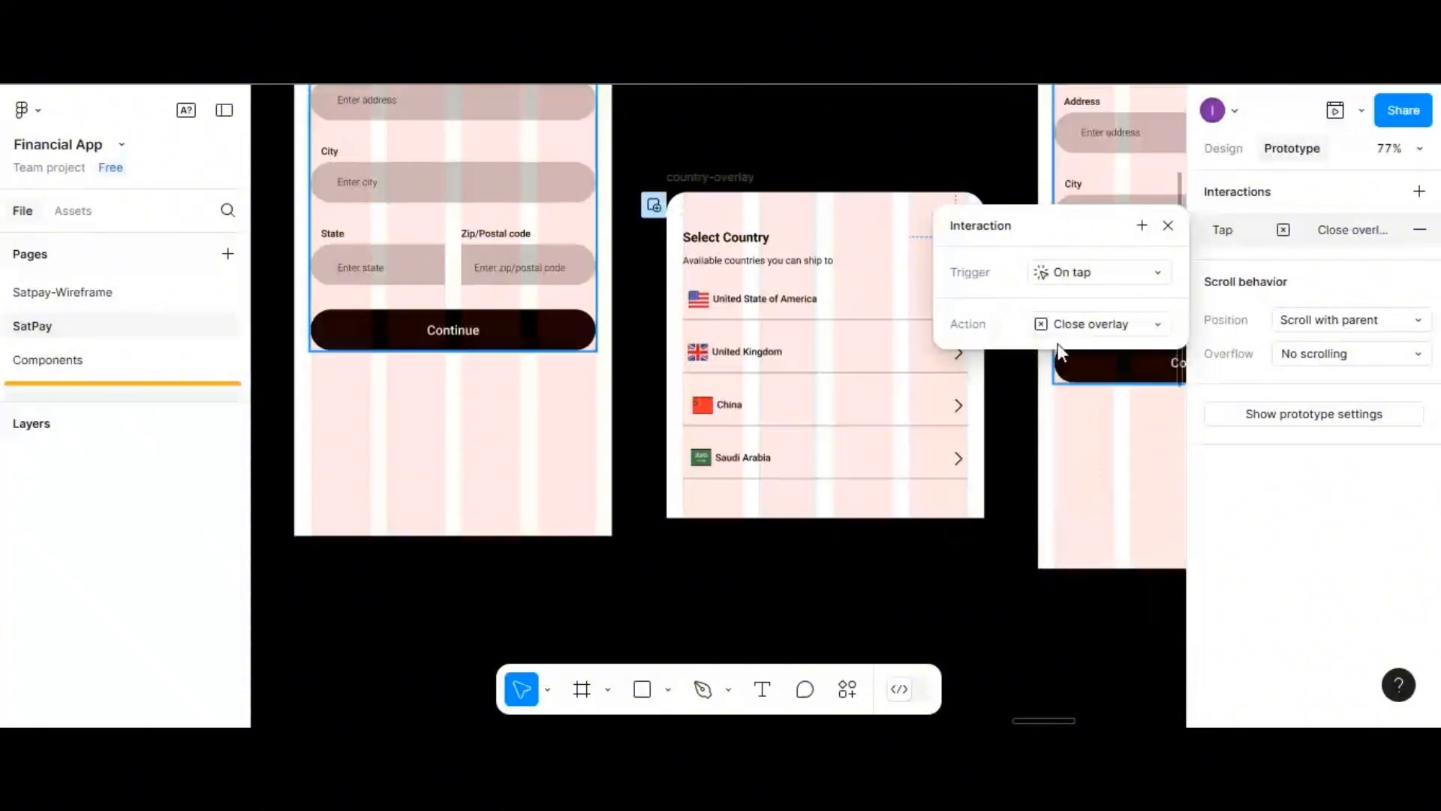
{"action": "left_click", "coordinate": [1169, 227]}
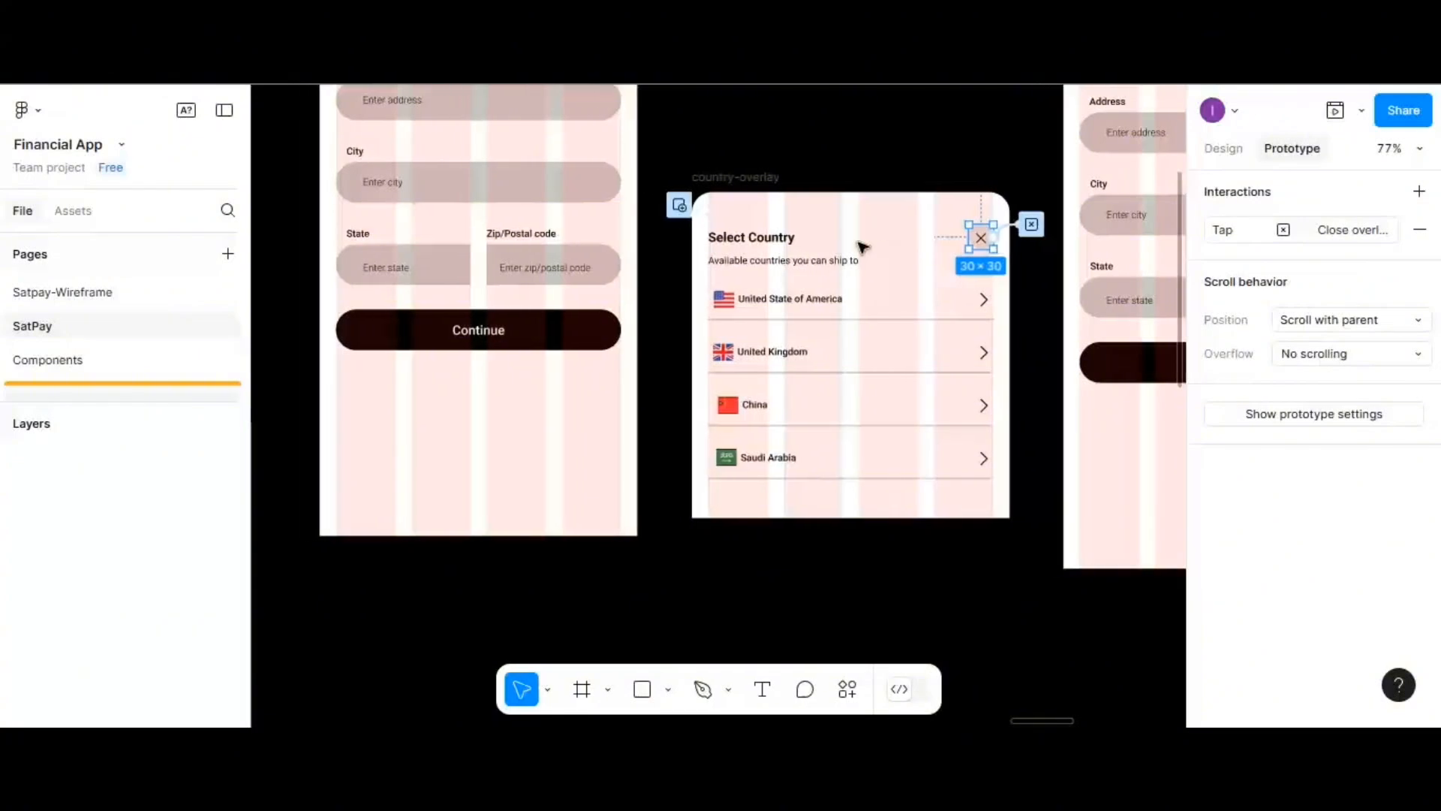
- Relink the departure country field in the china frame to country-overlay with On tap, Open overlay, Manual position and Instant animation
{"action": "scroll", "coordinate": [862, 247], "scroll_direction": "right", "scroll_amount": 10}
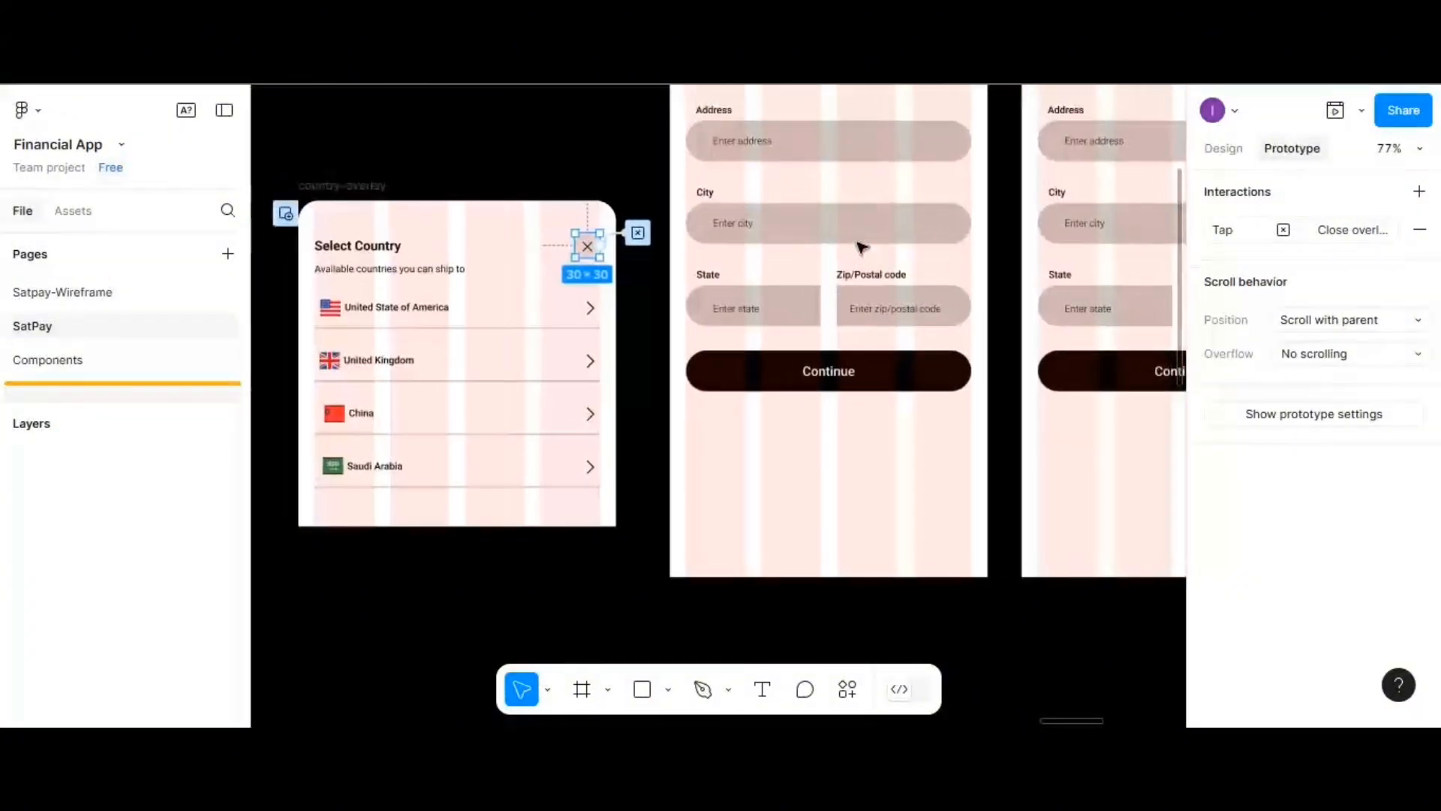
{"action": "scroll", "coordinate": [862, 247], "scroll_direction": "down", "scroll_amount": 5}
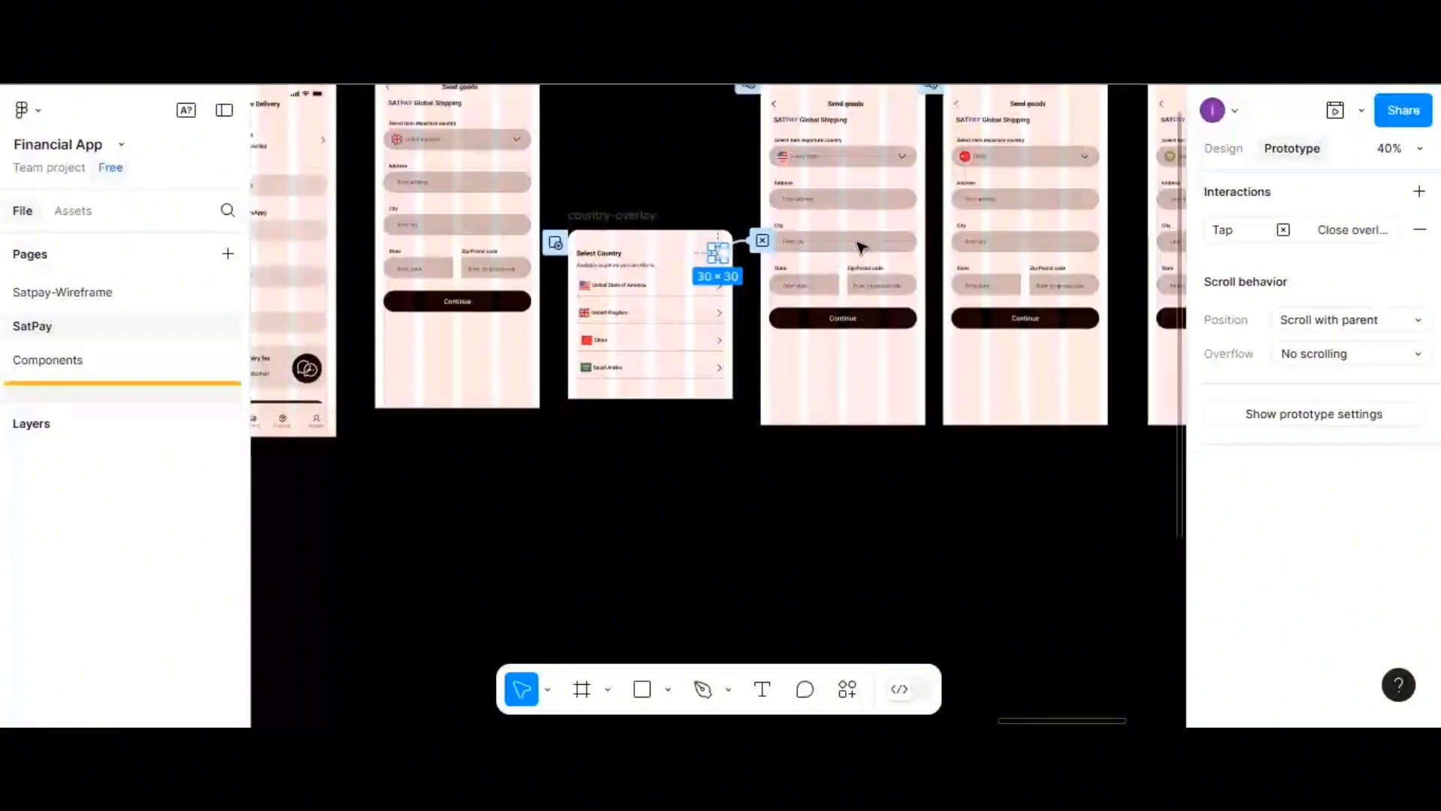
{"action": "left_click", "coordinate": [993, 159]}
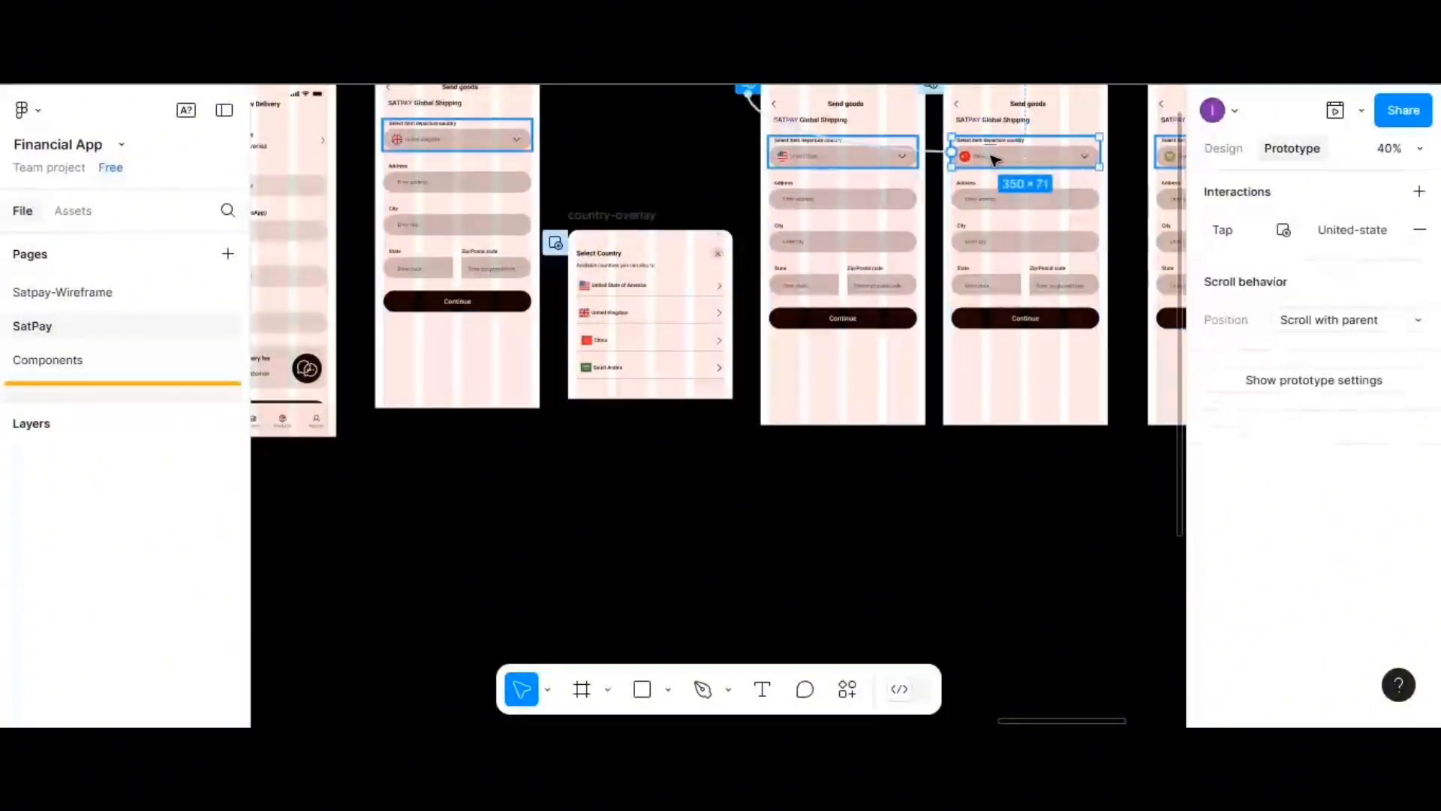
{"action": "scroll", "coordinate": [995, 159], "scroll_direction": "up", "scroll_amount": 2}
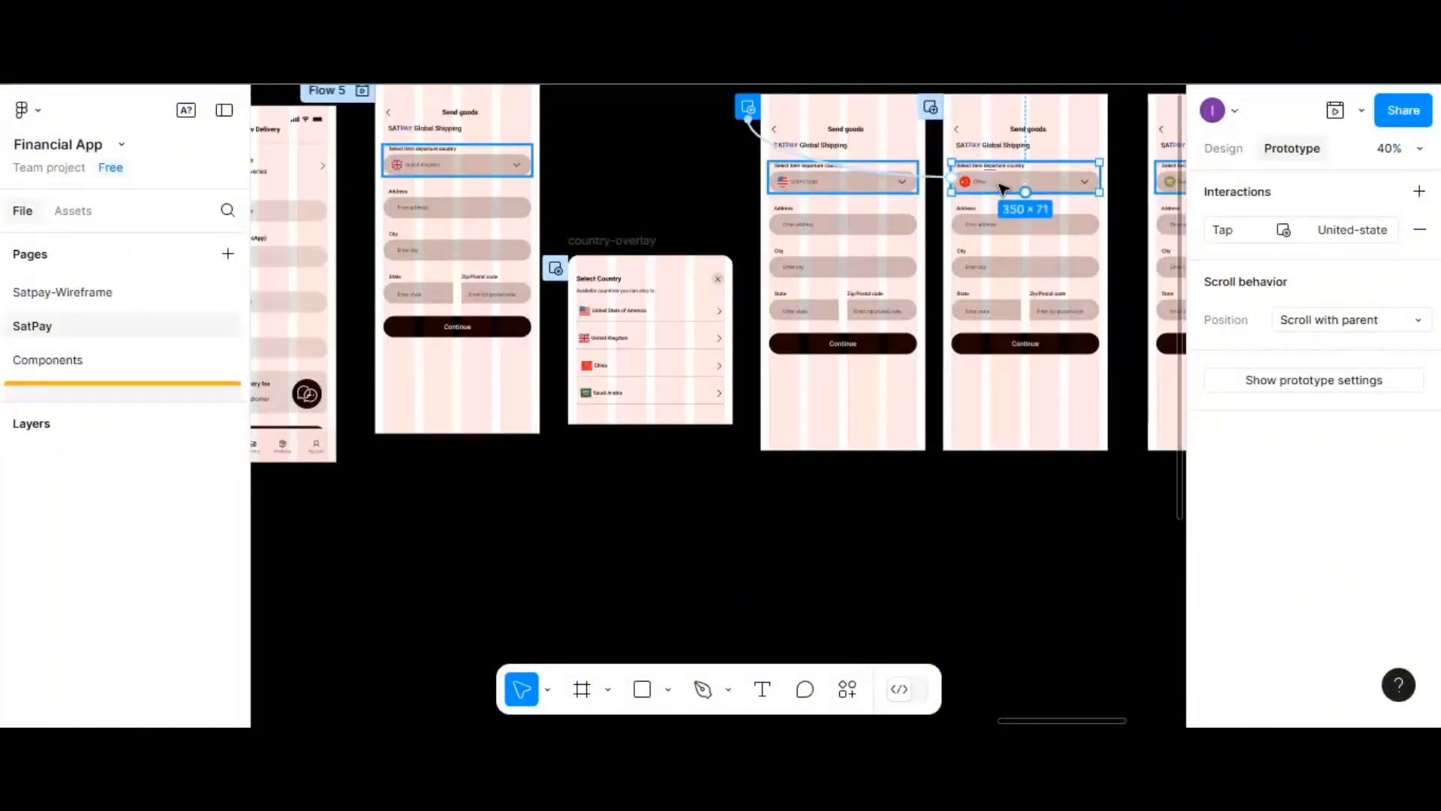
{"action": "left_click_drag", "start_coordinate": [1025, 193], "coordinate": [633, 263]}
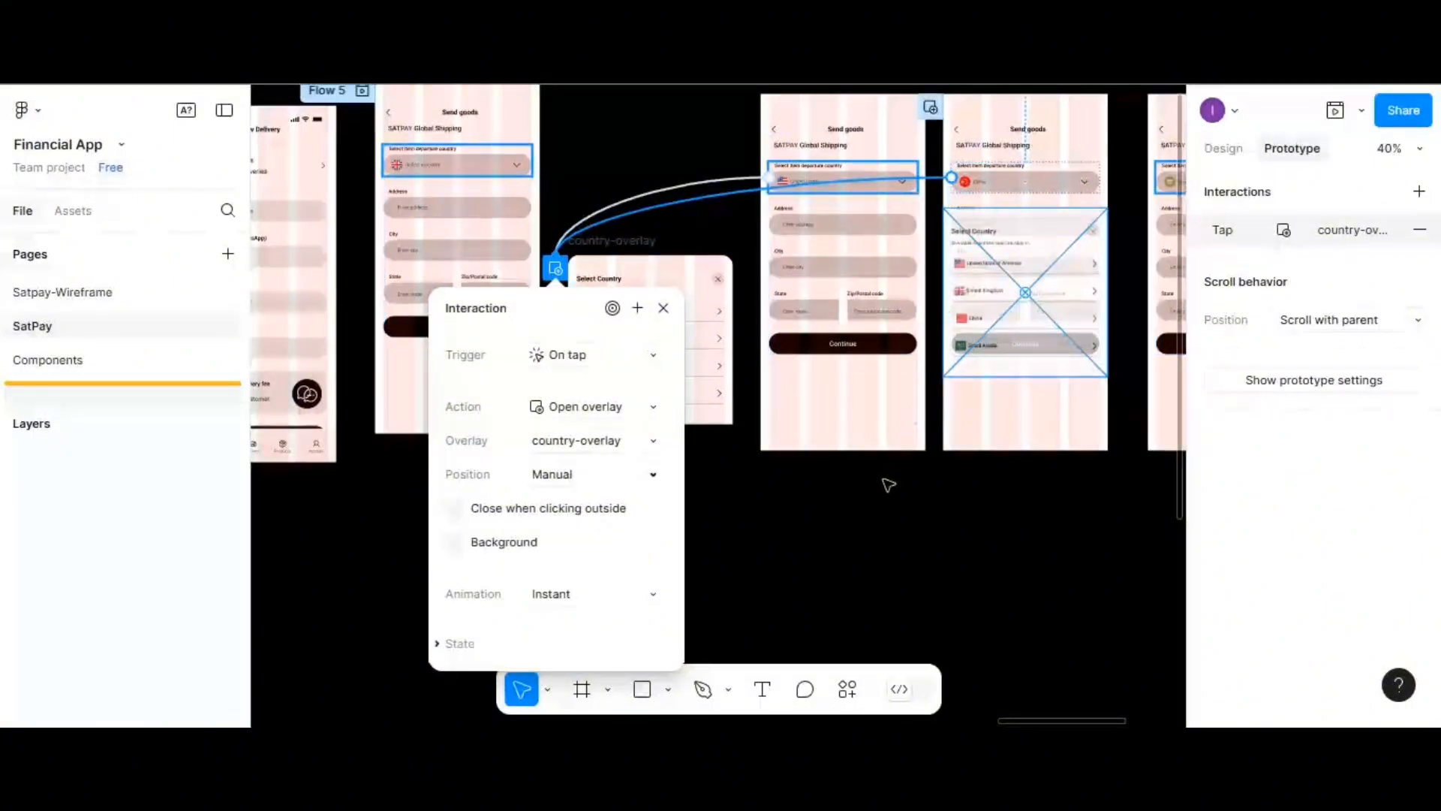
{"action": "left_click", "coordinate": [663, 309]}
{"action": "scroll", "coordinate": [912, 306], "scroll_direction": "right", "scroll_amount": 5}
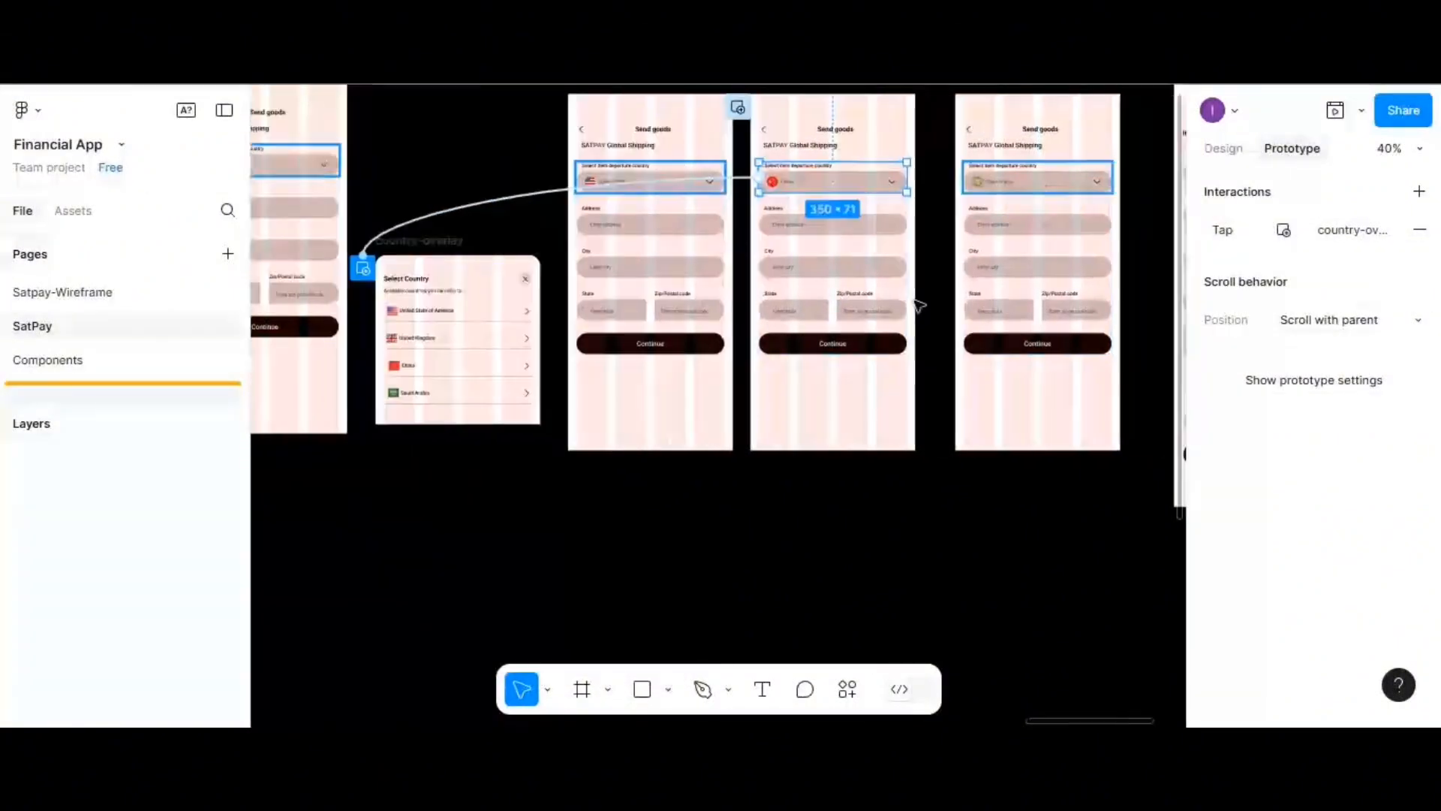
{"action": "scroll", "coordinate": [917, 304], "scroll_direction": "right", "scroll_amount": 5}
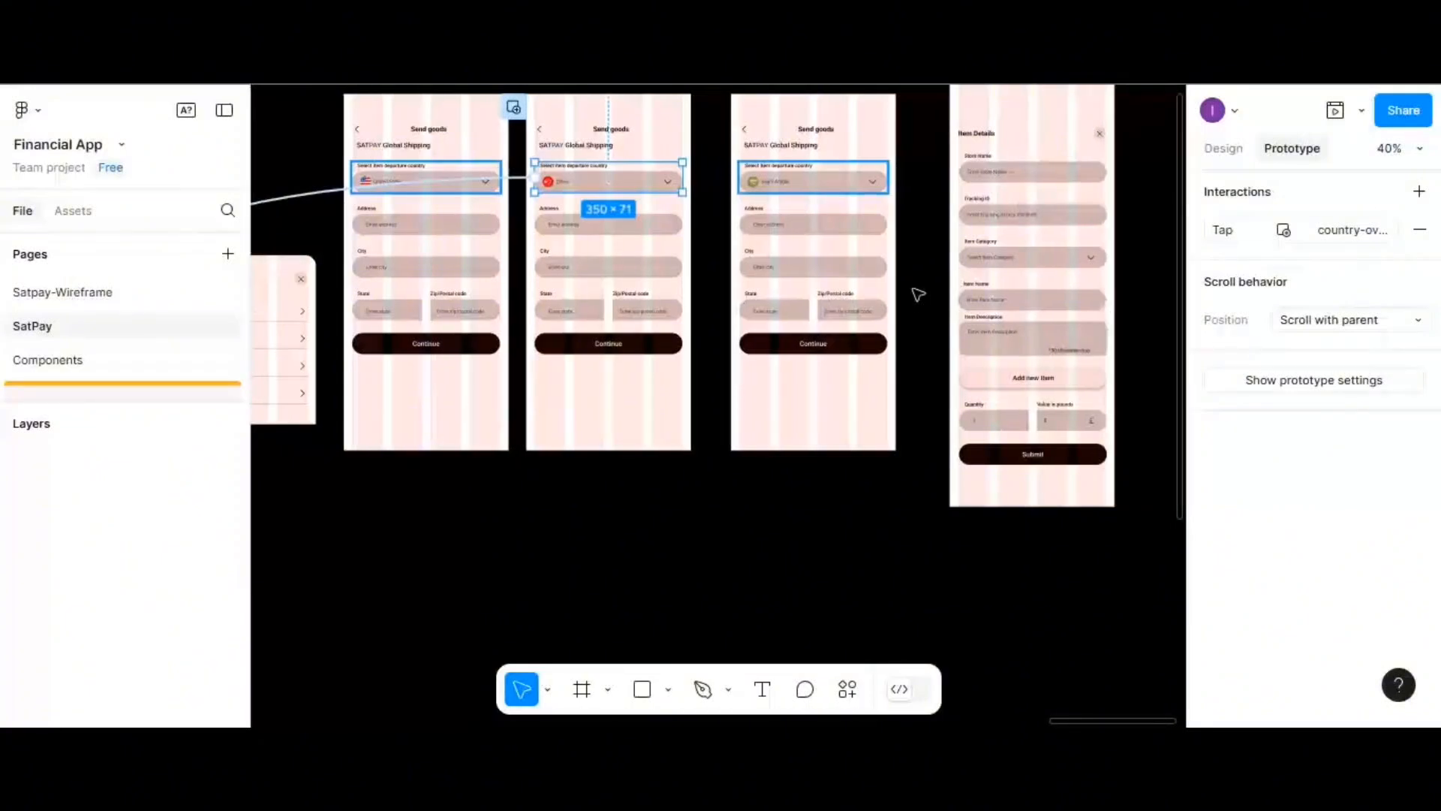
- Link the Saudi Arabia frame's departure country field to country-overlay with On tap, Open overlay and Manual position, aligning the overlay with the frame's width
{"action": "scroll", "coordinate": [917, 292], "scroll_direction": "up", "scroll_amount": 1}
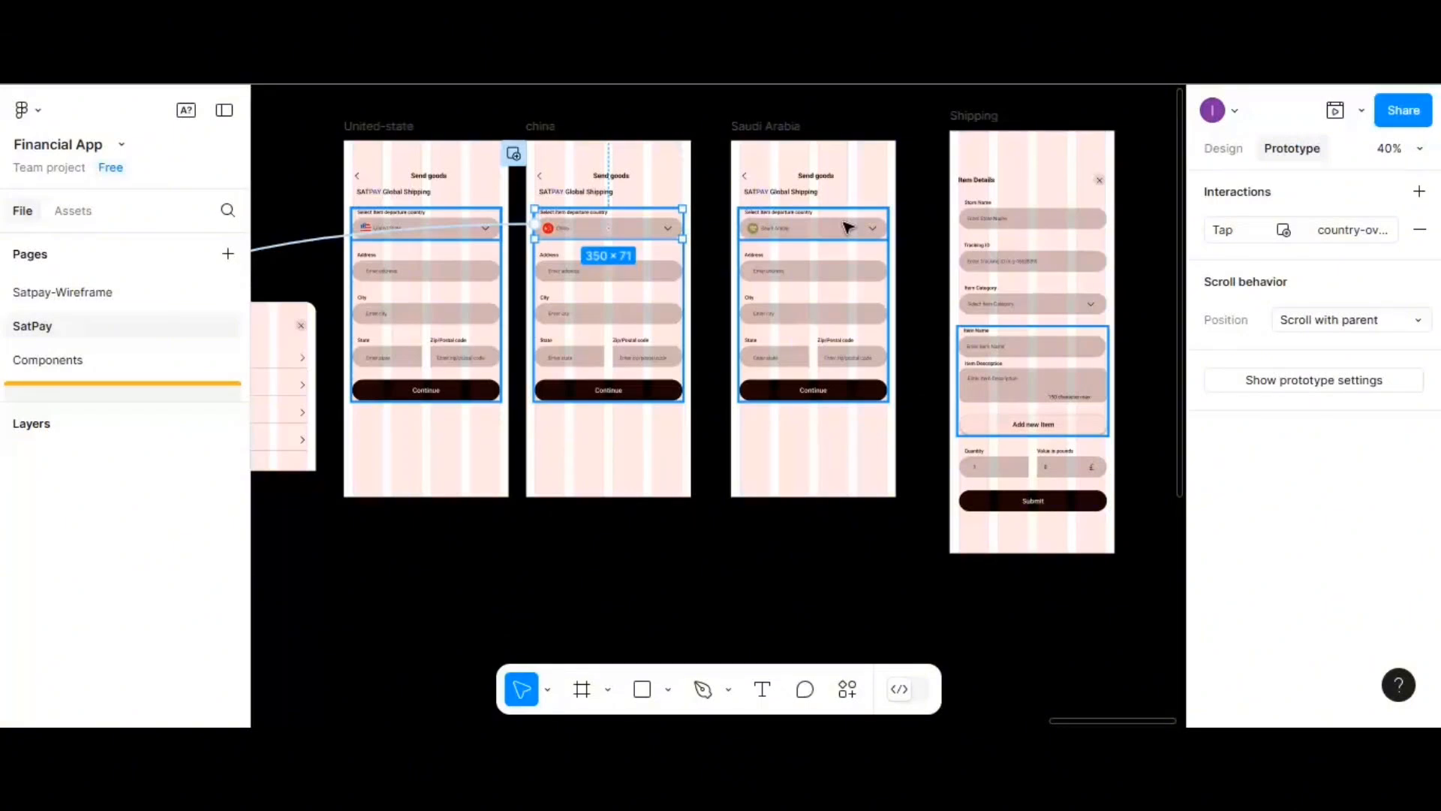
{"action": "left_click", "coordinate": [847, 227]}
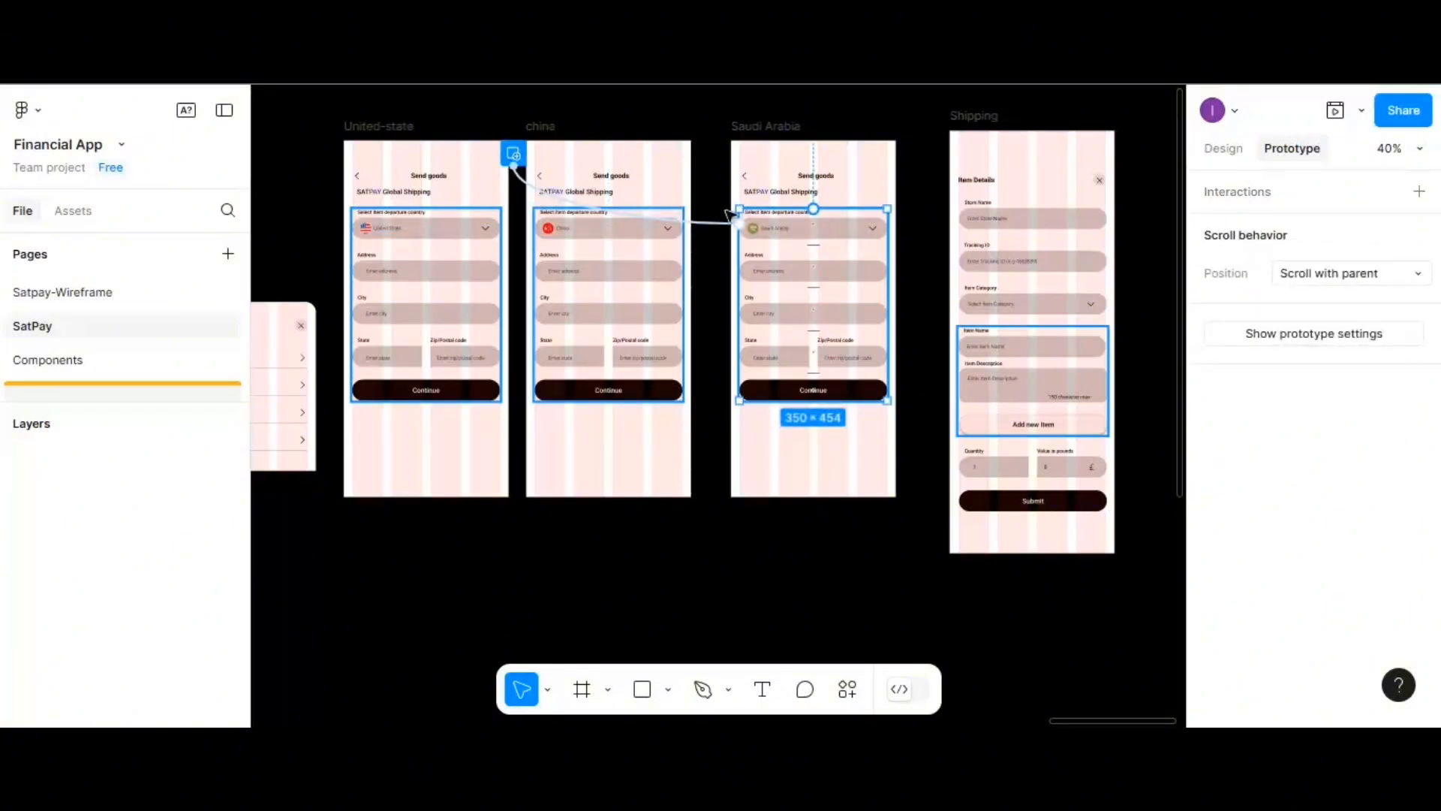
{"action": "scroll", "coordinate": [741, 215], "scroll_direction": "left", "scroll_amount": 3}
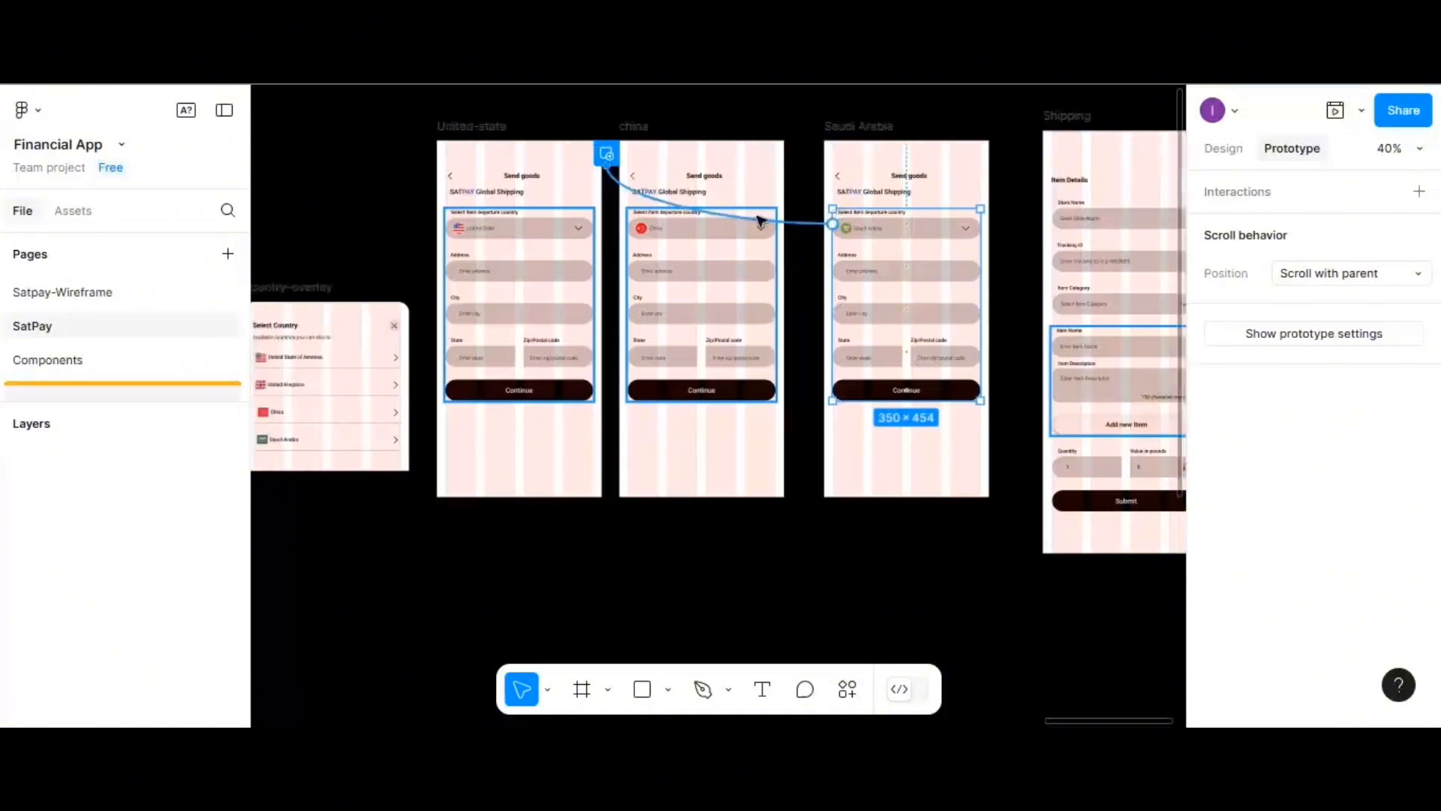
{"action": "left_click_drag", "start_coordinate": [618, 172], "coordinate": [359, 312]}
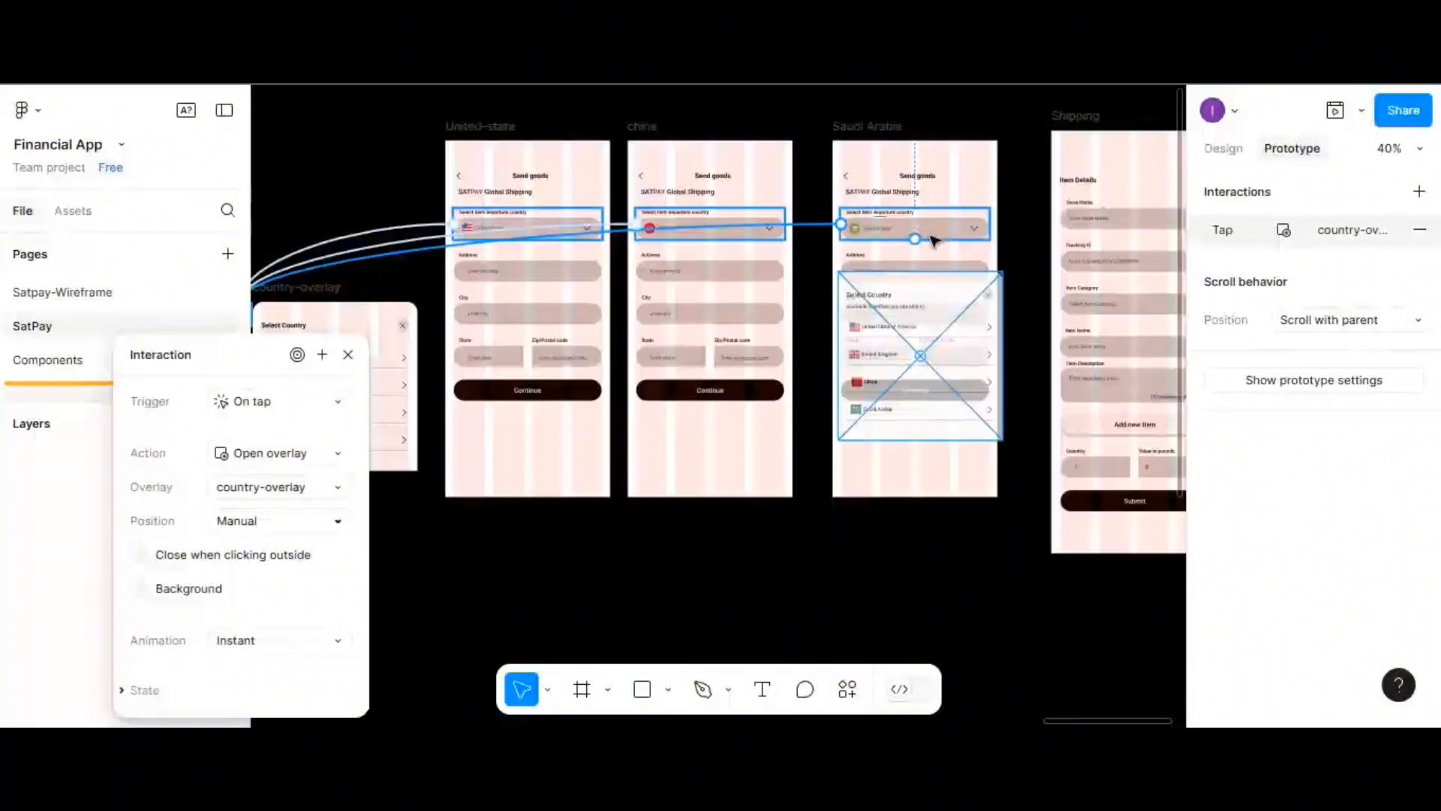
{"action": "scroll", "coordinate": [933, 241], "scroll_direction": "up", "scroll_amount": 1}
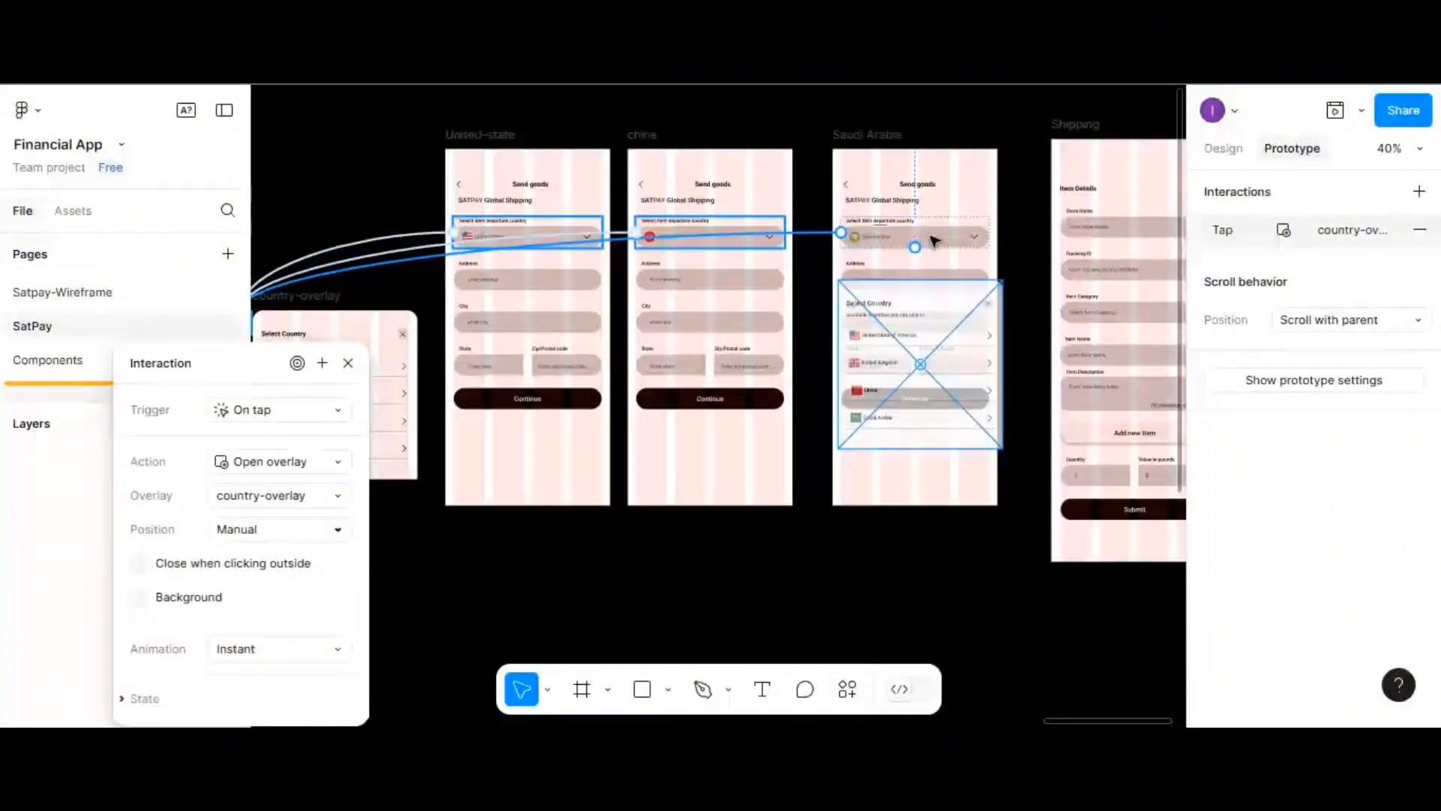
{"action": "left_click_drag", "start_coordinate": [923, 296], "coordinate": [917, 298]}
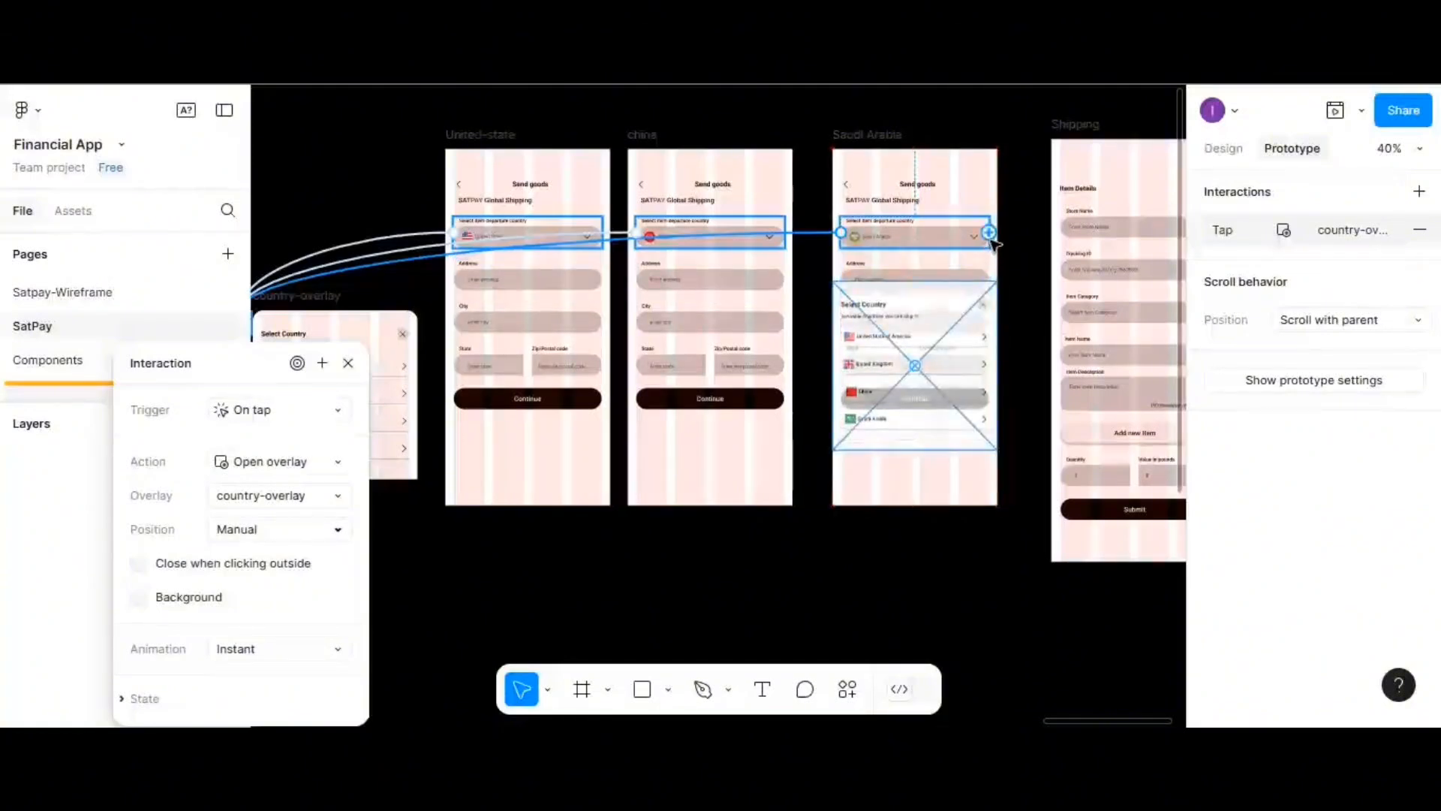
{"action": "left_click", "coordinate": [939, 250]}
- Rename the Item Details frame beside the Saudi Arabia frame as Shipping-page2
{"action": "scroll", "coordinate": [940, 250], "scroll_direction": "left", "scroll_amount": 1}
{"action": "scroll", "coordinate": [940, 251], "scroll_direction": "left", "scroll_amount": 3}
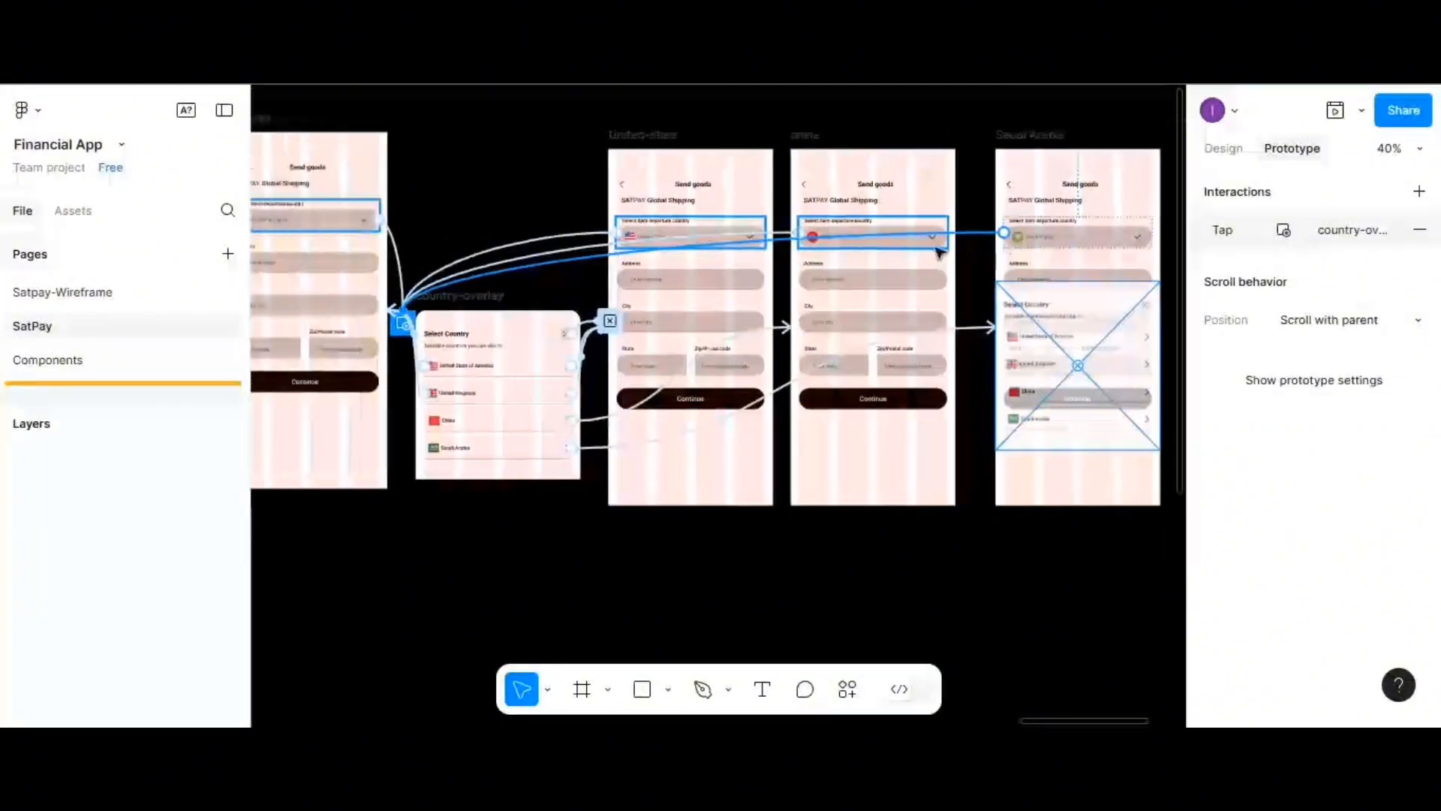
{"action": "scroll", "coordinate": [939, 251], "scroll_direction": "right", "scroll_amount": 5}
{"action": "scroll", "coordinate": [940, 252], "scroll_direction": "right", "scroll_amount": 2}
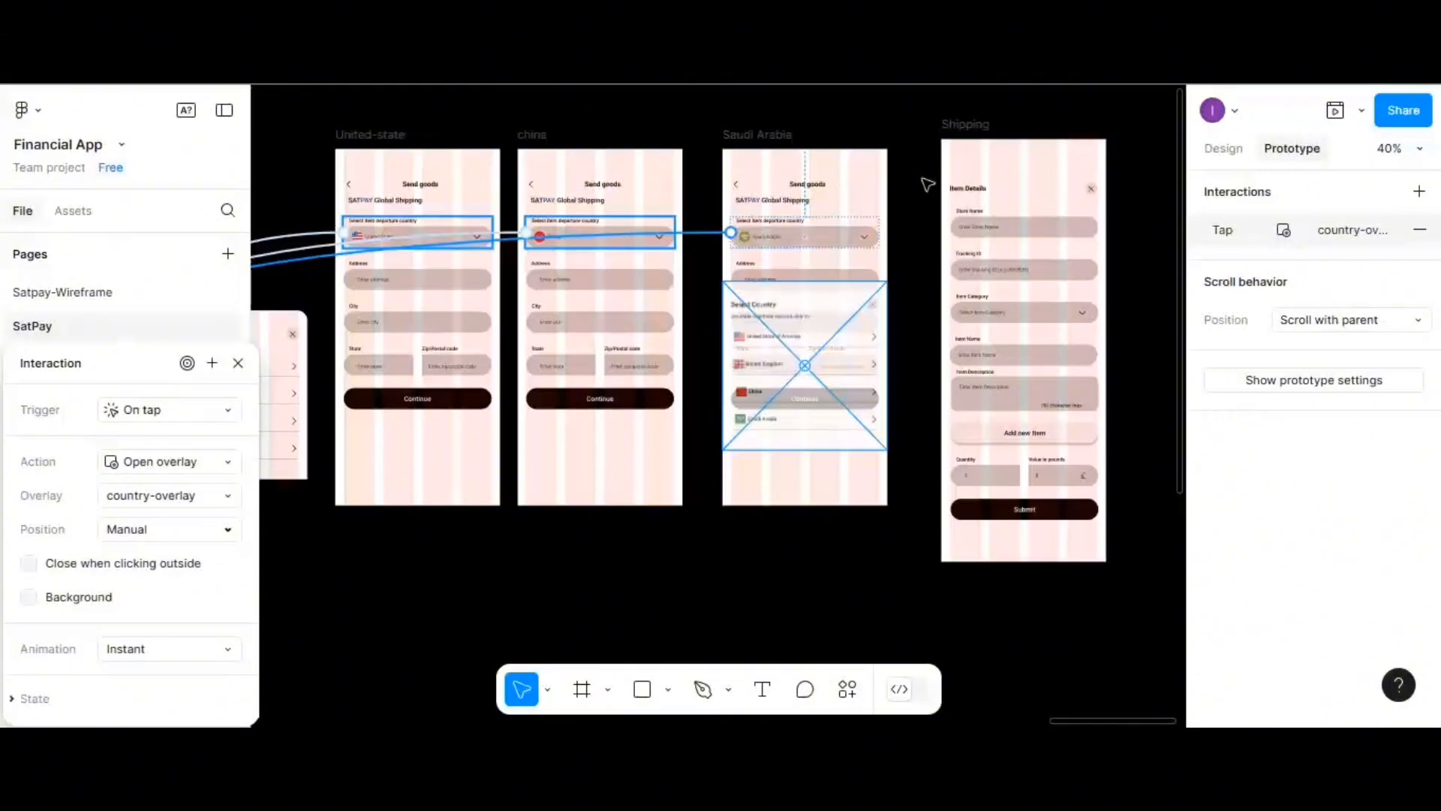
{"action": "scroll", "coordinate": [985, 225], "scroll_direction": "up", "scroll_amount": 2}
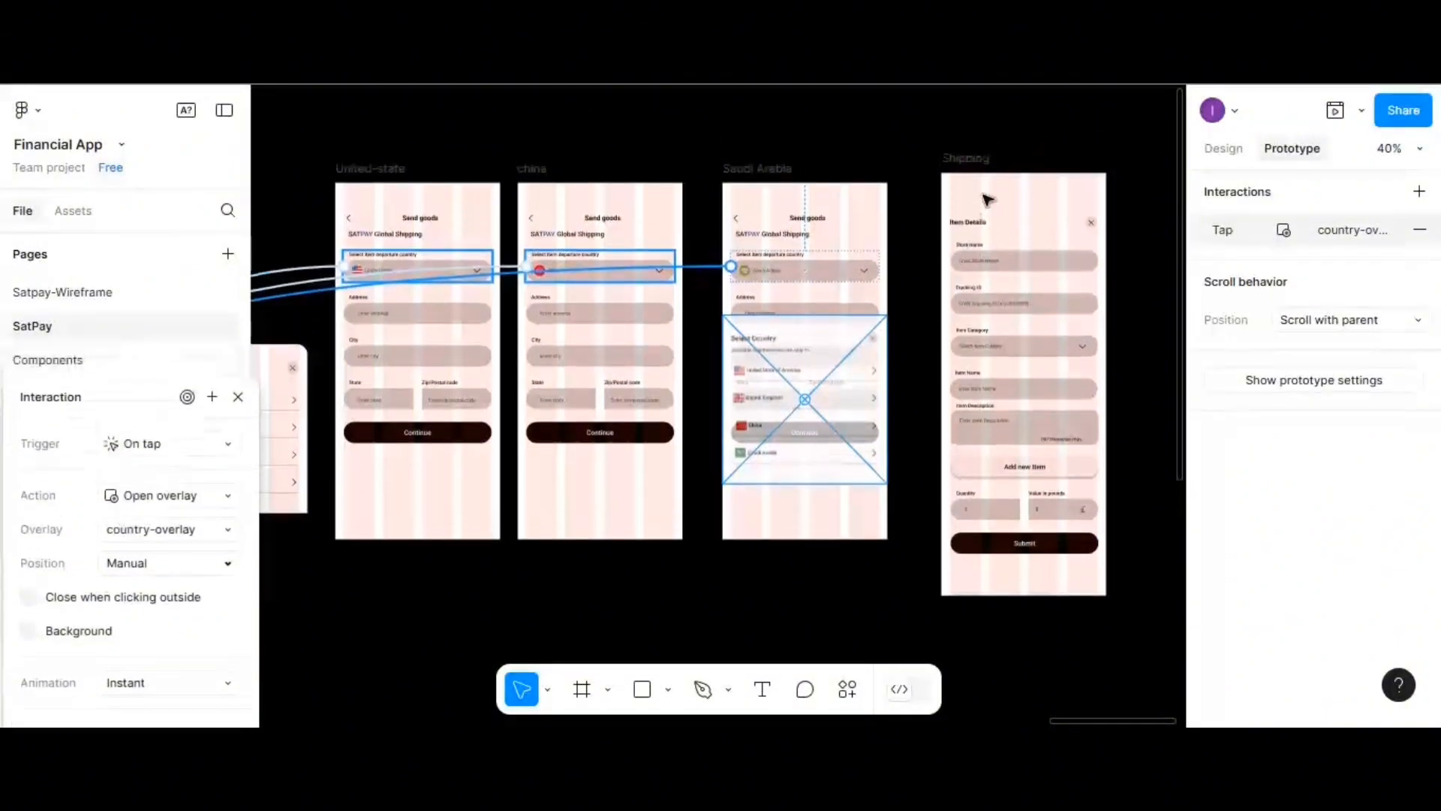
{"action": "scroll", "coordinate": [985, 199], "scroll_direction": "up", "scroll_amount": 1}
{"action": "left_click", "coordinate": [966, 175]}
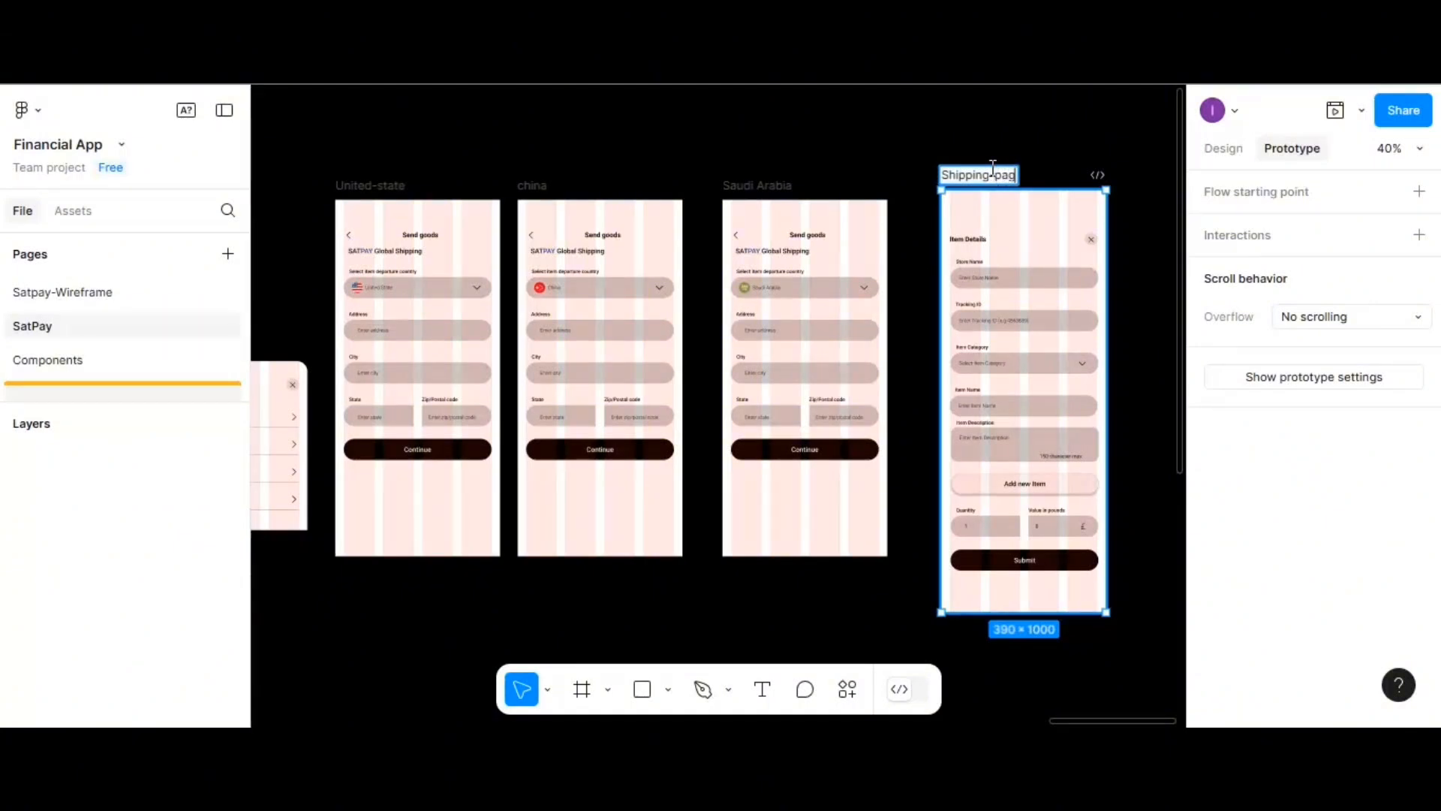
{"action": "left_click", "coordinate": [912, 184]}
- Review the prototype connections and spacing from Delivery-page through country-overlay to the country frames and Shipping-page2
{"action": "scroll", "coordinate": [770, 301], "scroll_direction": "left", "scroll_amount": 6}
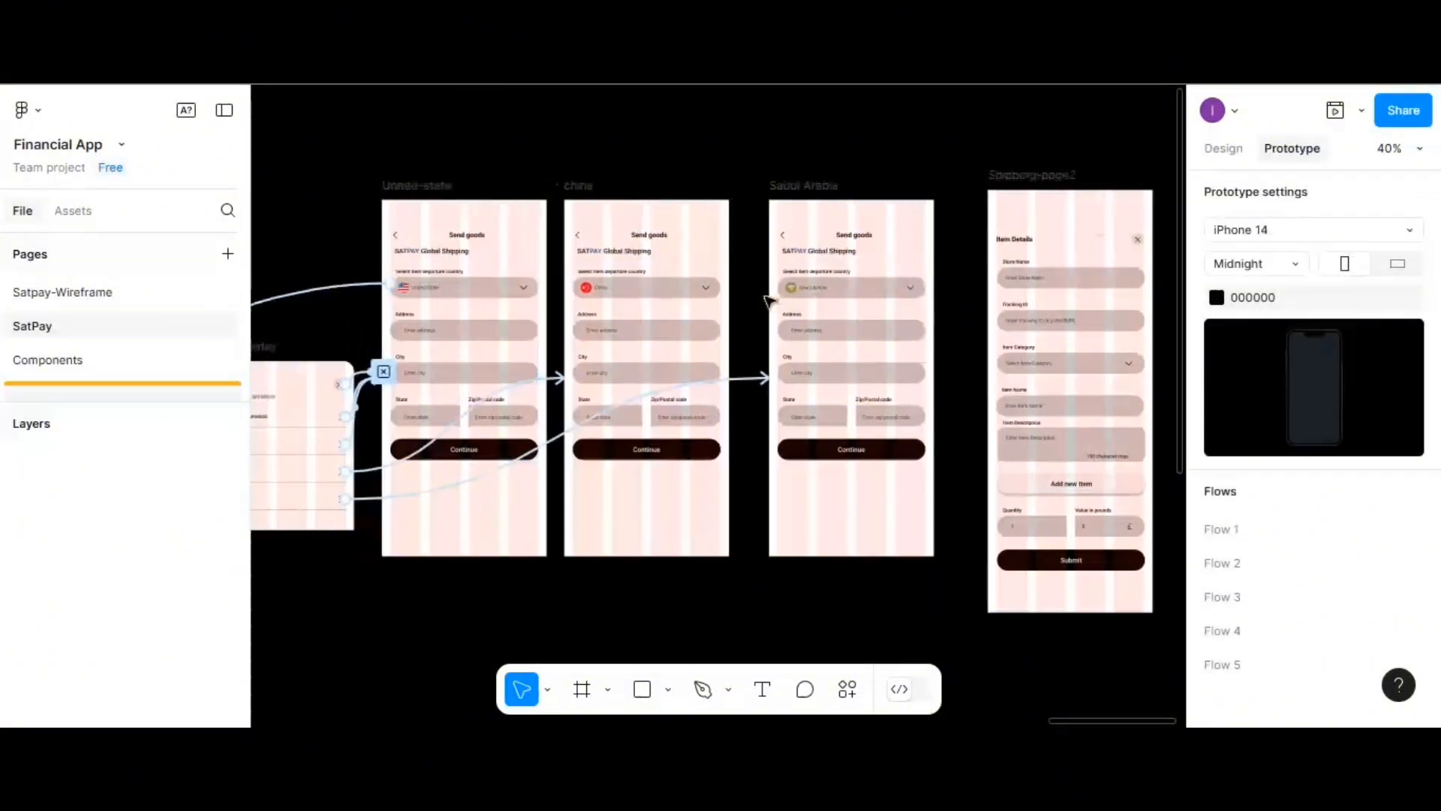
{"action": "scroll", "coordinate": [768, 301], "scroll_direction": "left", "scroll_amount": 2}
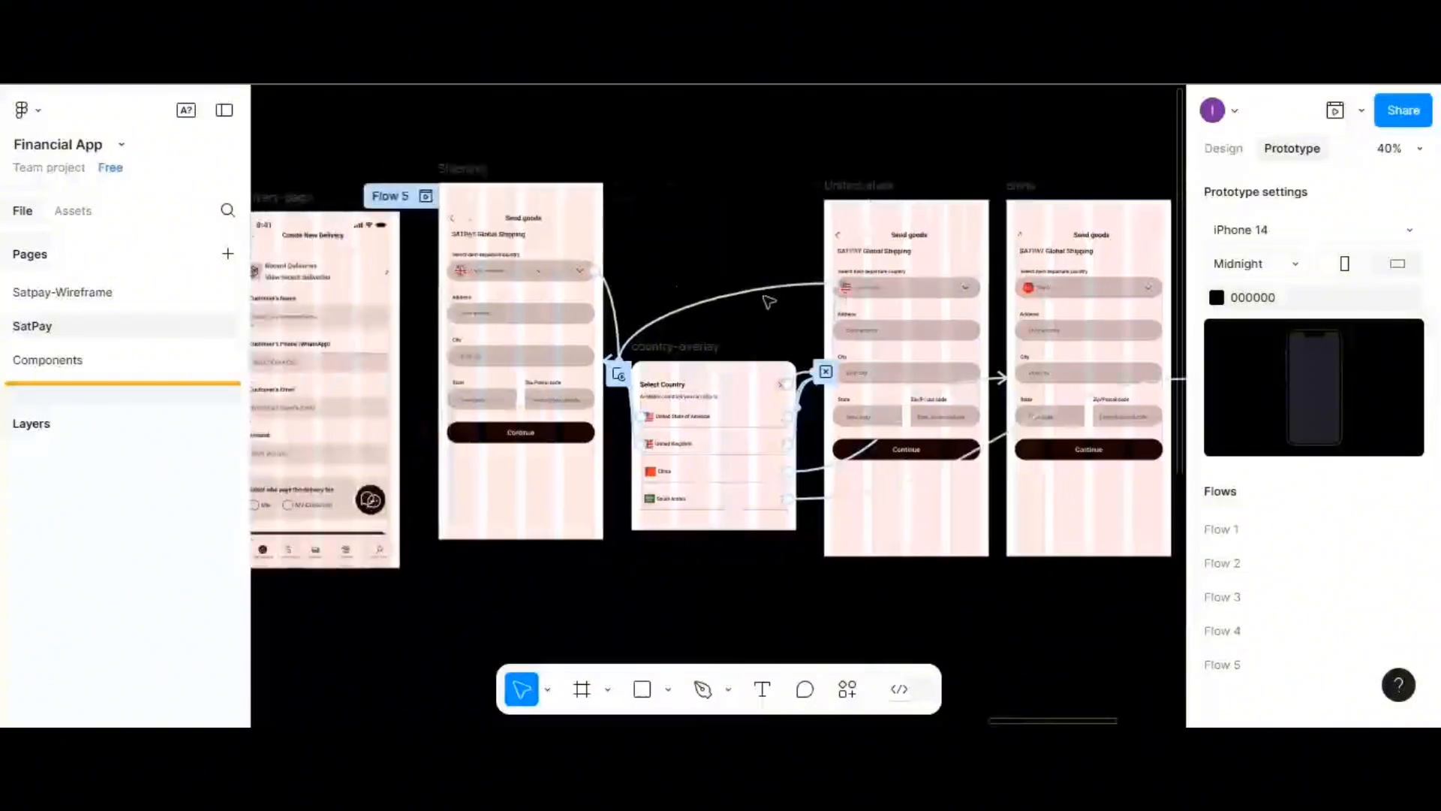
{"action": "scroll", "coordinate": [766, 302], "scroll_direction": "up", "scroll_amount": 2}
{"action": "scroll", "coordinate": [766, 302], "scroll_direction": "down", "scroll_amount": 2}
{"action": "scroll", "coordinate": [765, 301], "scroll_direction": "up", "scroll_amount": 2}
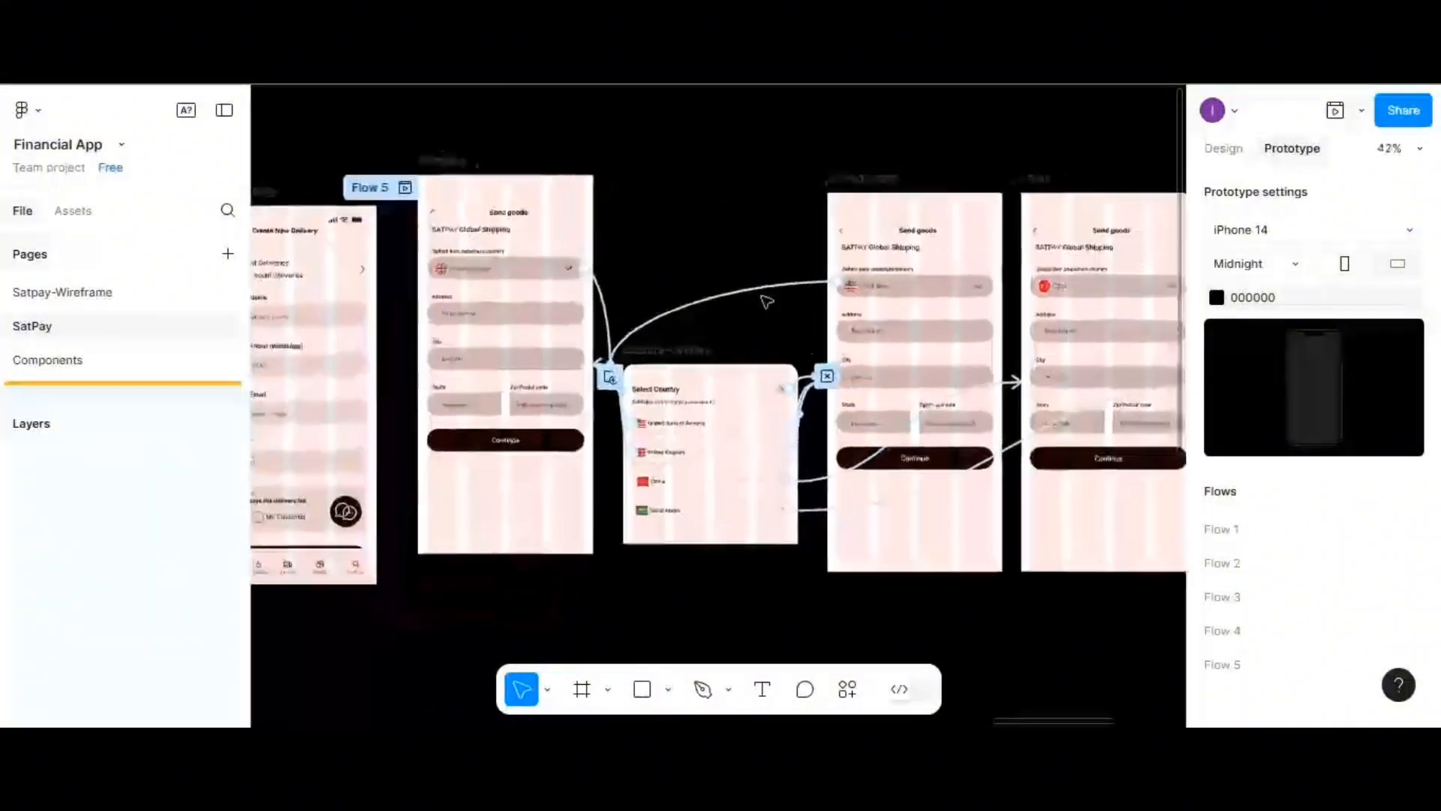
{"action": "scroll", "coordinate": [686, 283], "scroll_direction": "left", "scroll_amount": 3}
{"action": "scroll", "coordinate": [691, 283], "scroll_direction": "left", "scroll_amount": 1}
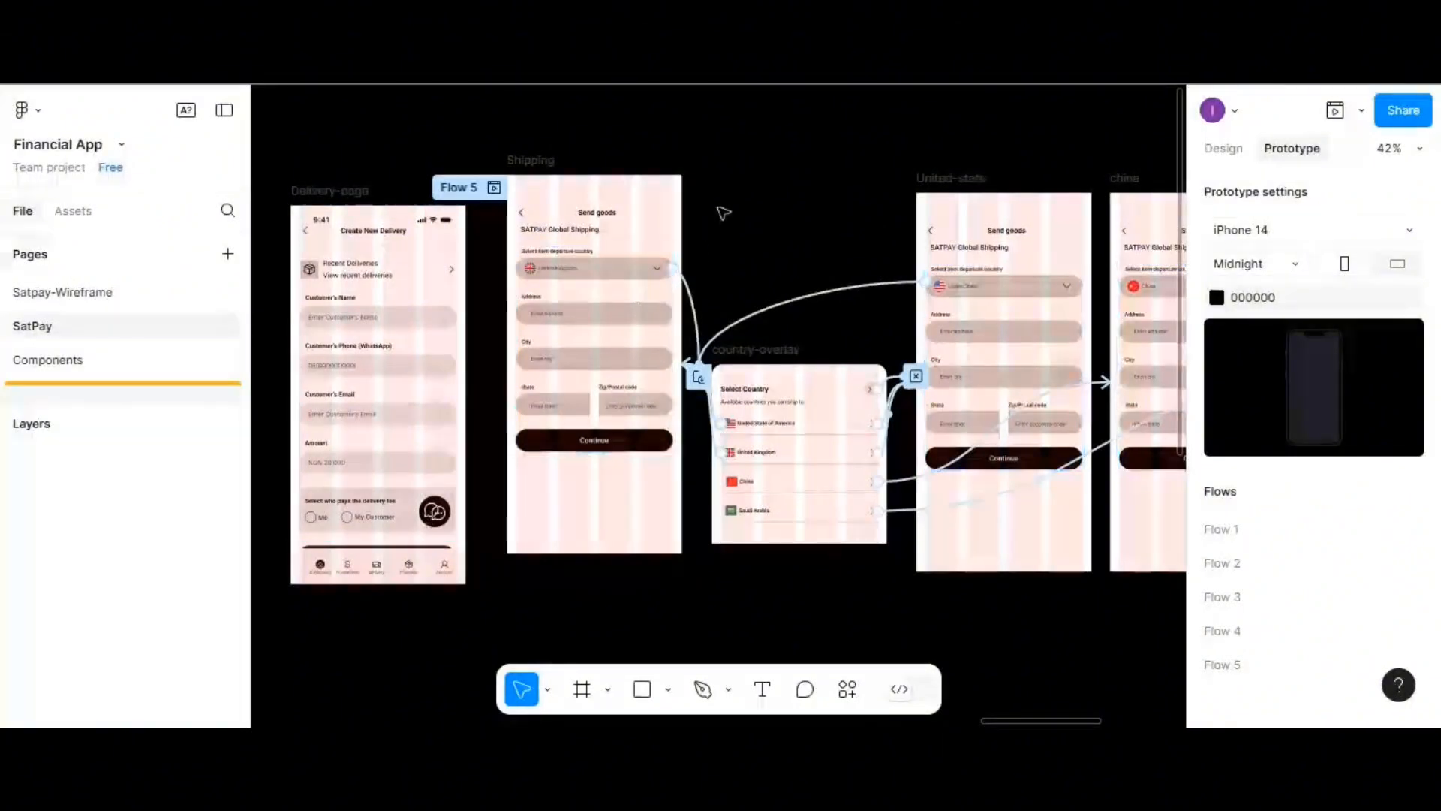
{"action": "scroll", "coordinate": [723, 213], "scroll_direction": "down", "scroll_amount": 5}
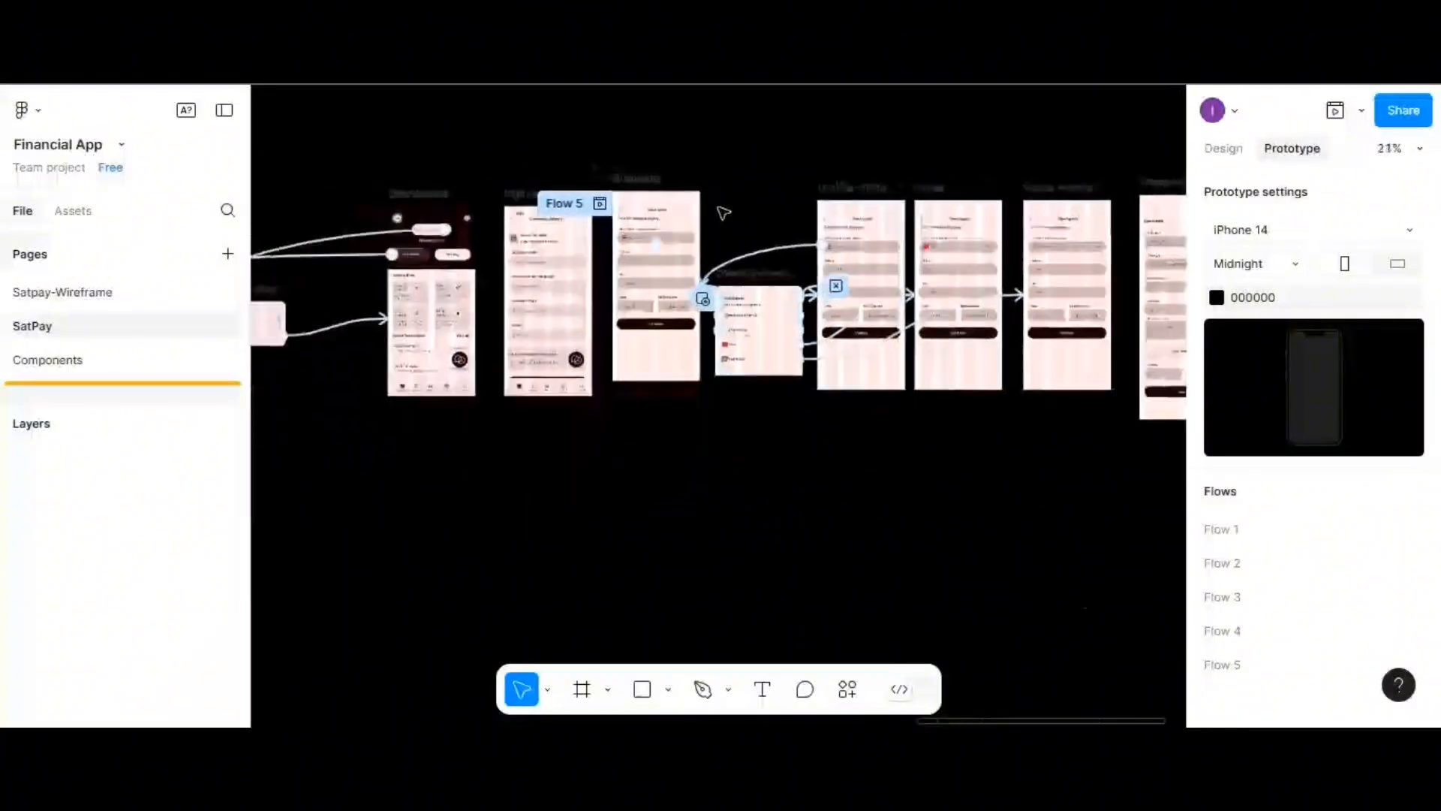
{"action": "scroll", "coordinate": [723, 213], "scroll_direction": "right", "scroll_amount": 5}
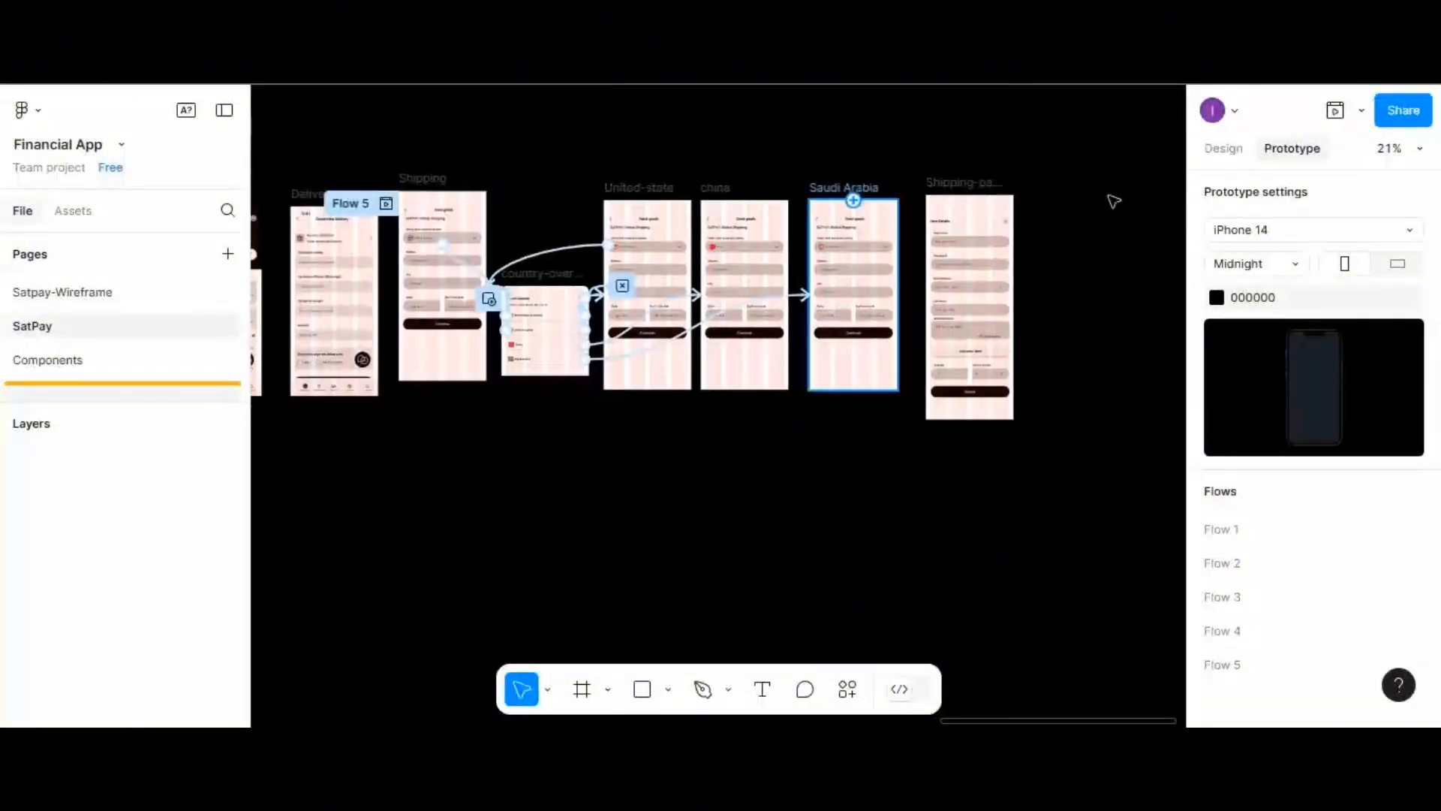
- Move the frames from Shipping through Shipping-page2 together to the right, leaving a wide gap after Delivery-page
{"action": "left_click", "coordinate": [1234, 150]}
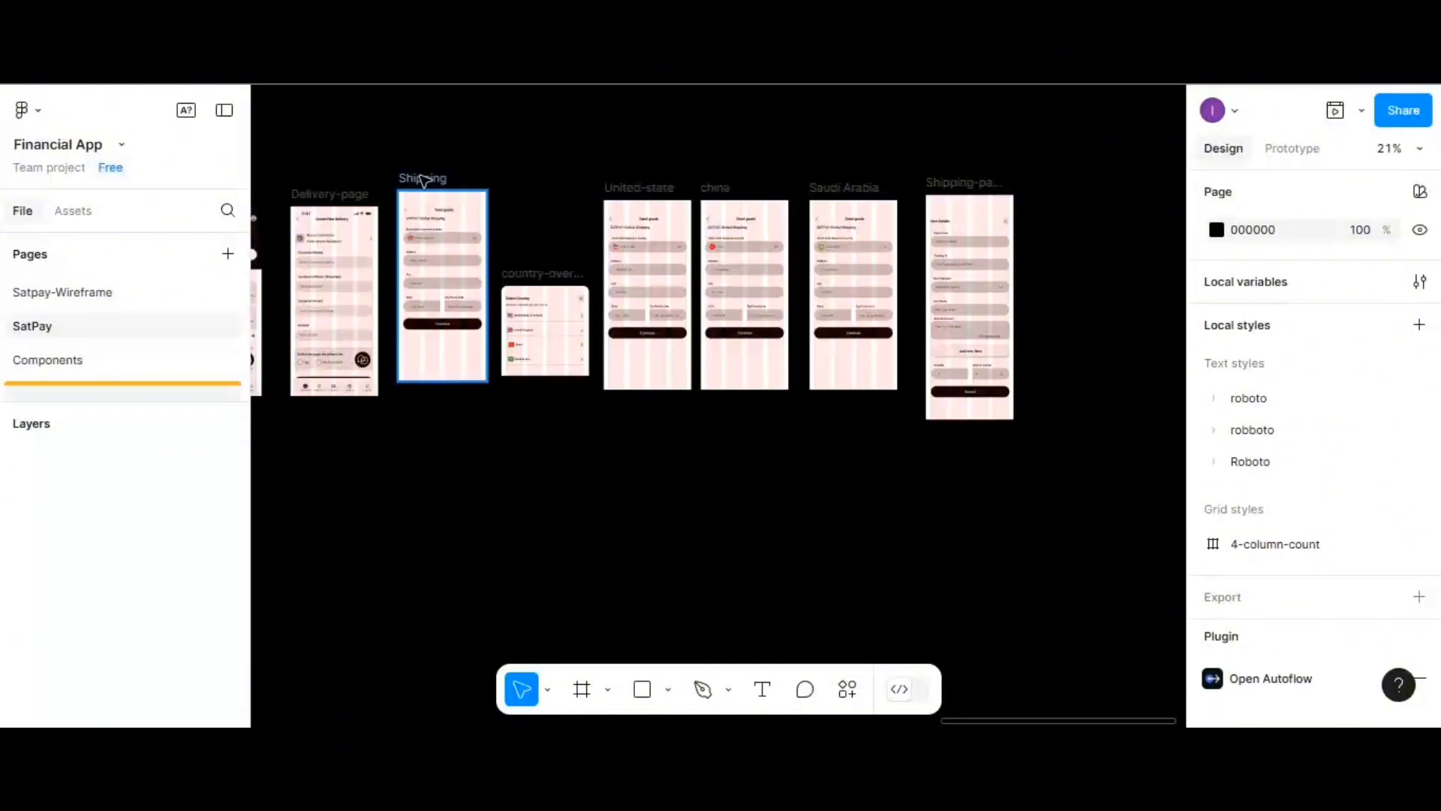
{"action": "scroll", "coordinate": [423, 182], "scroll_direction": "up", "scroll_amount": 1}
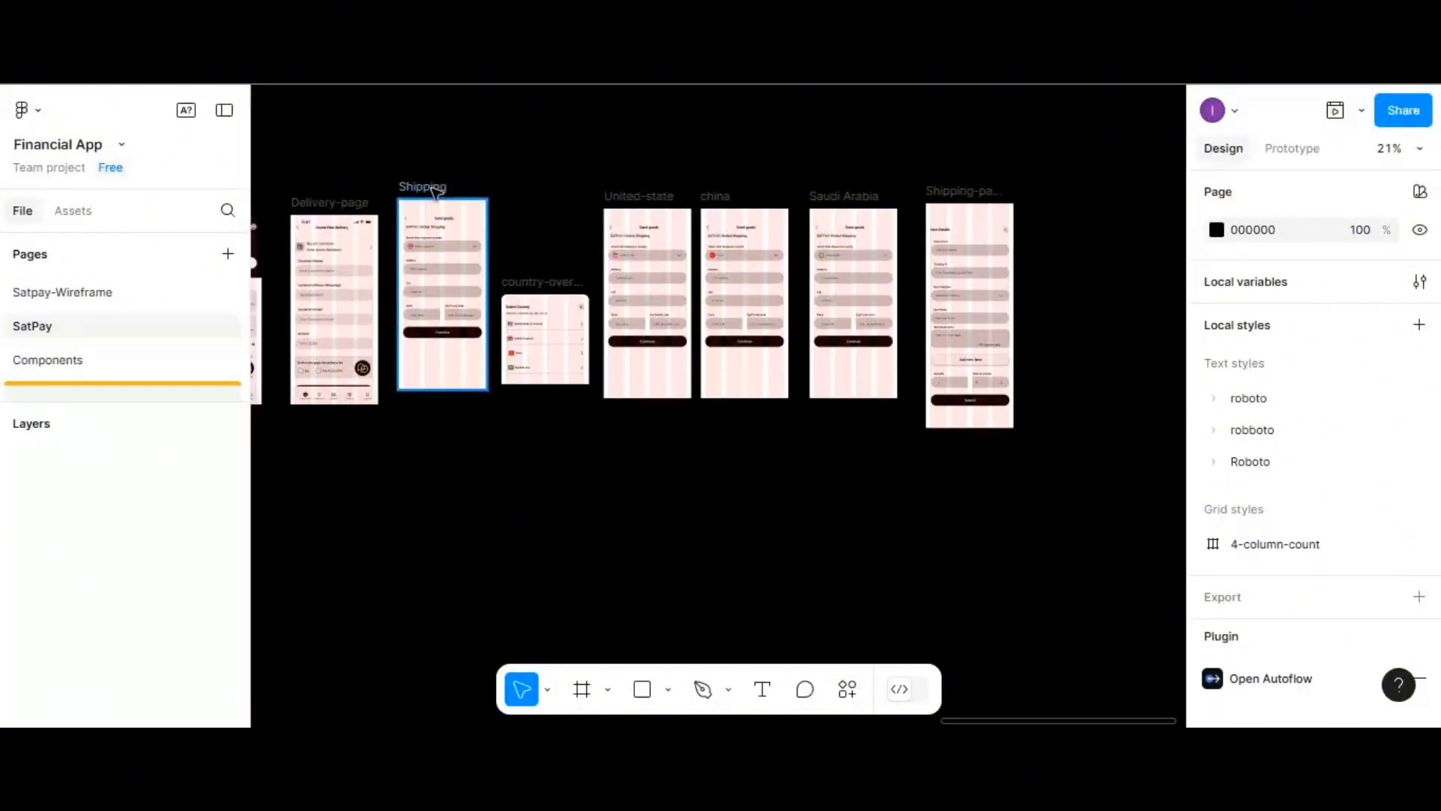
{"action": "left_click", "coordinate": [433, 189]}
{"action": "scroll", "coordinate": [434, 192], "scroll_direction": "up", "scroll_amount": 2}
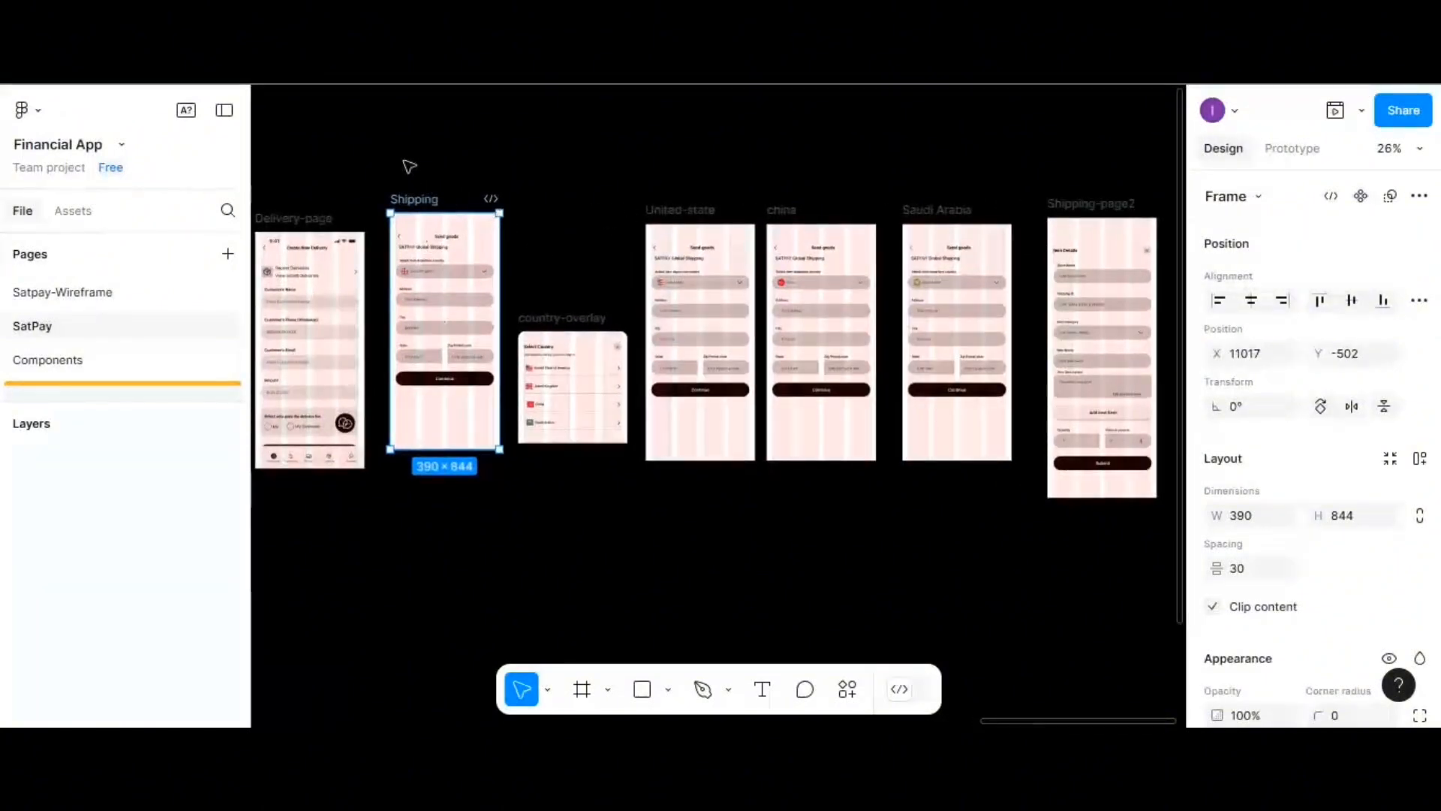
{"action": "scroll", "coordinate": [409, 165], "scroll_direction": "down", "scroll_amount": 2}
{"action": "left_click_drag", "start_coordinate": [405, 157], "coordinate": [1051, 480]}
{"action": "left_click_drag", "start_coordinate": [1014, 421], "coordinate": [1374, 373]}
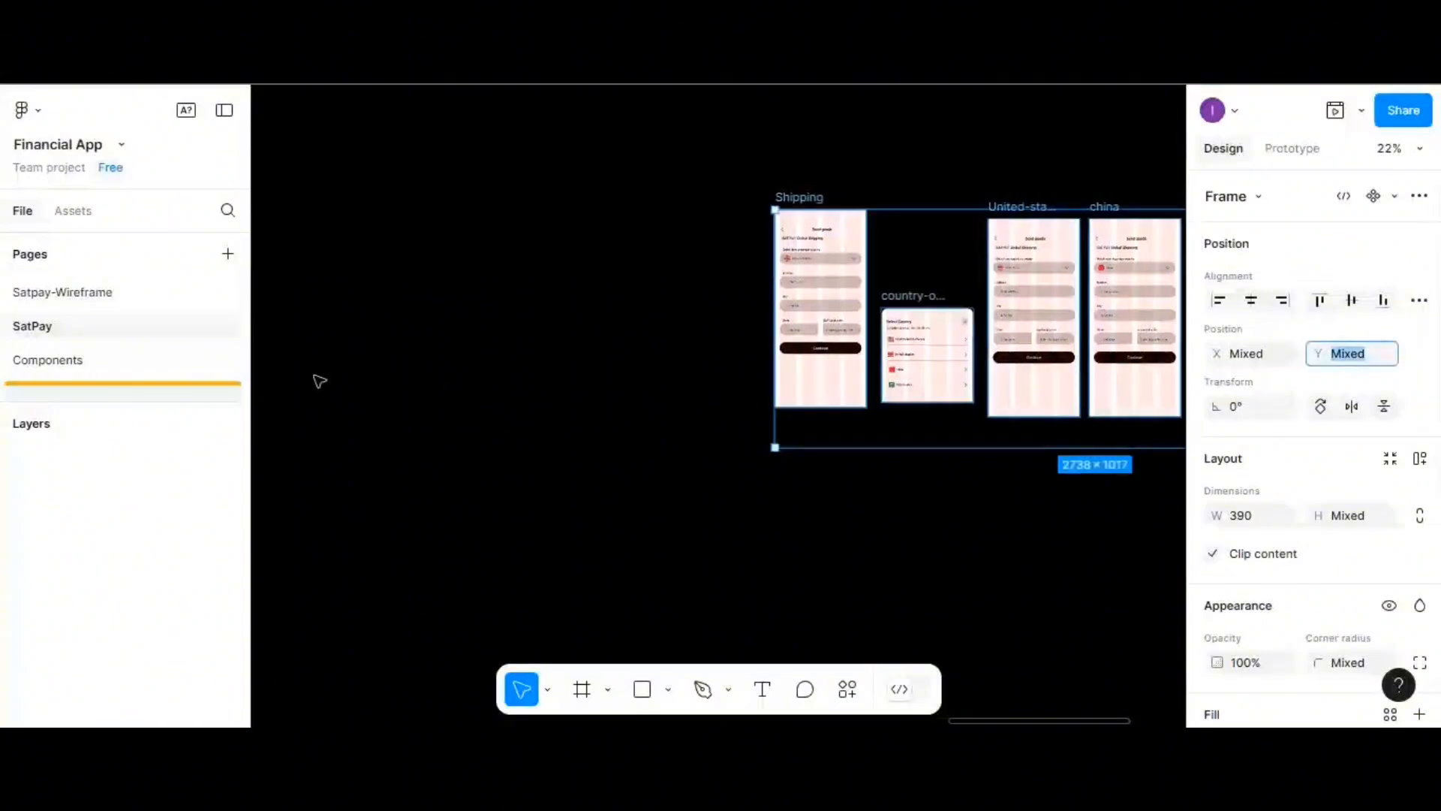
- Examine the Create New Delivery form in the Delivery-page frame from top to bottom
{"action": "scroll", "coordinate": [441, 428], "scroll_direction": "left", "scroll_amount": 10}
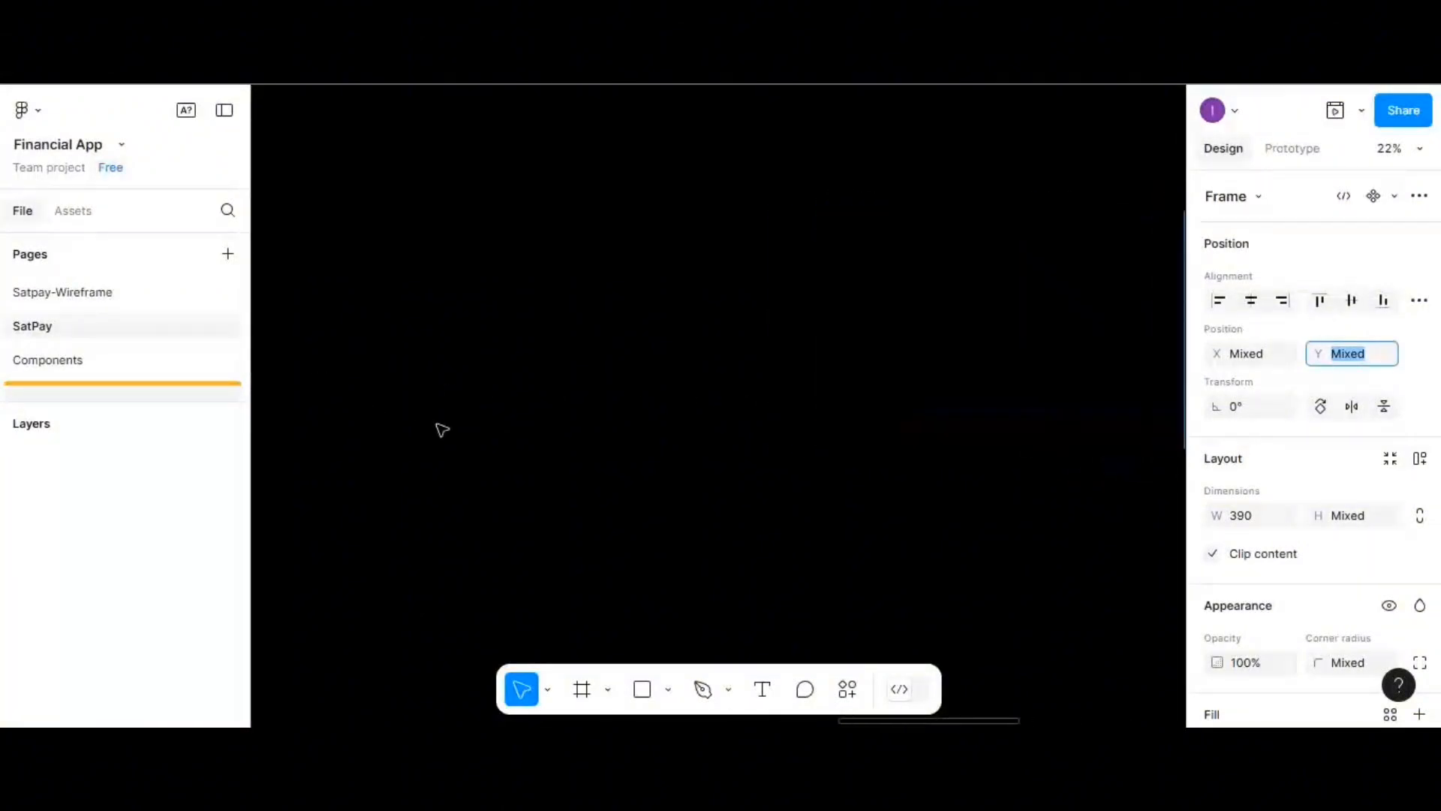
{"action": "scroll", "coordinate": [441, 428], "scroll_direction": "left", "scroll_amount": 8}
{"action": "scroll", "coordinate": [520, 448], "scroll_direction": "up", "scroll_amount": 5}
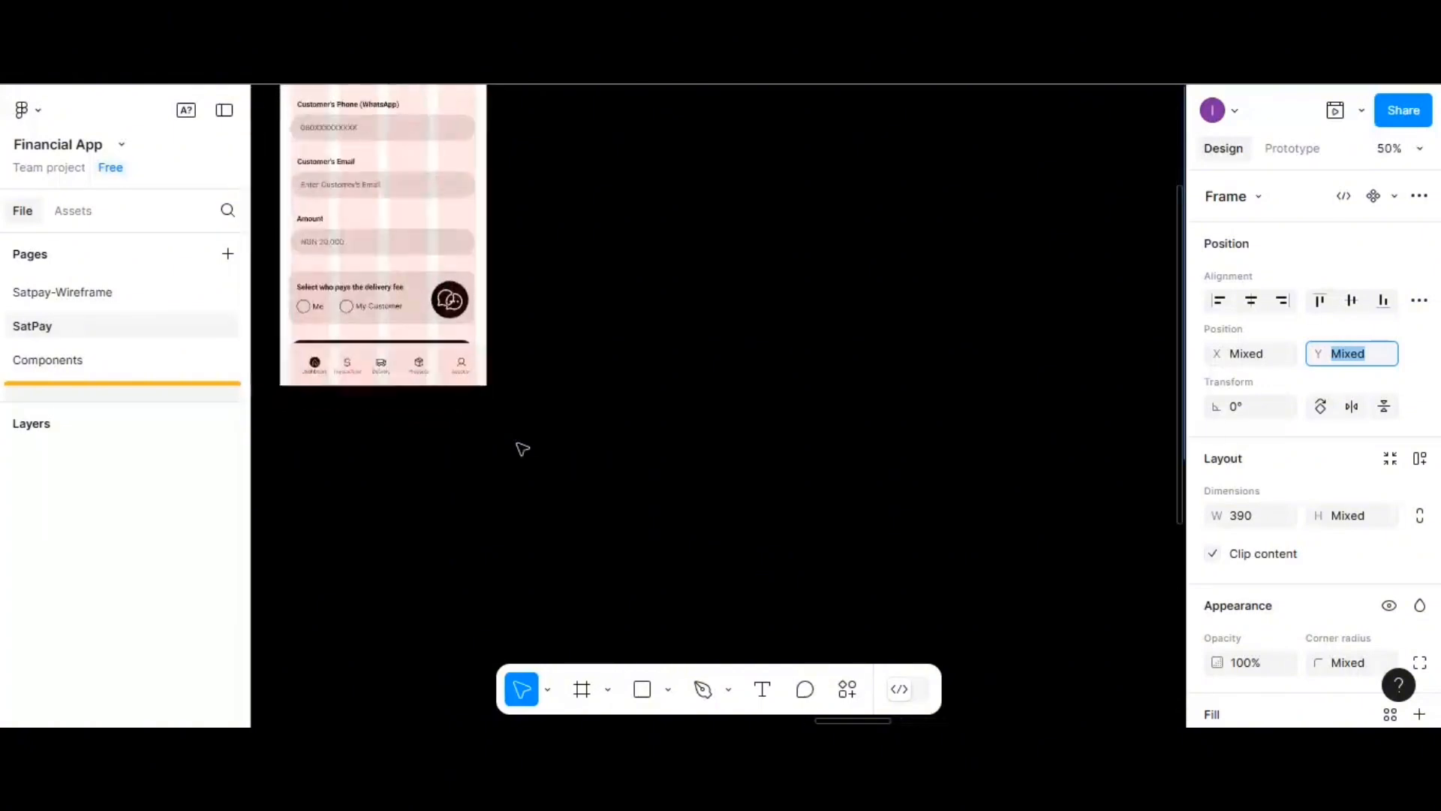
{"action": "scroll", "coordinate": [521, 447], "scroll_direction": "down", "scroll_amount": 3}
{"action": "scroll", "coordinate": [551, 450], "scroll_direction": "up", "scroll_amount": 3}
{"action": "scroll", "coordinate": [569, 454], "scroll_direction": "up", "scroll_amount": 4}
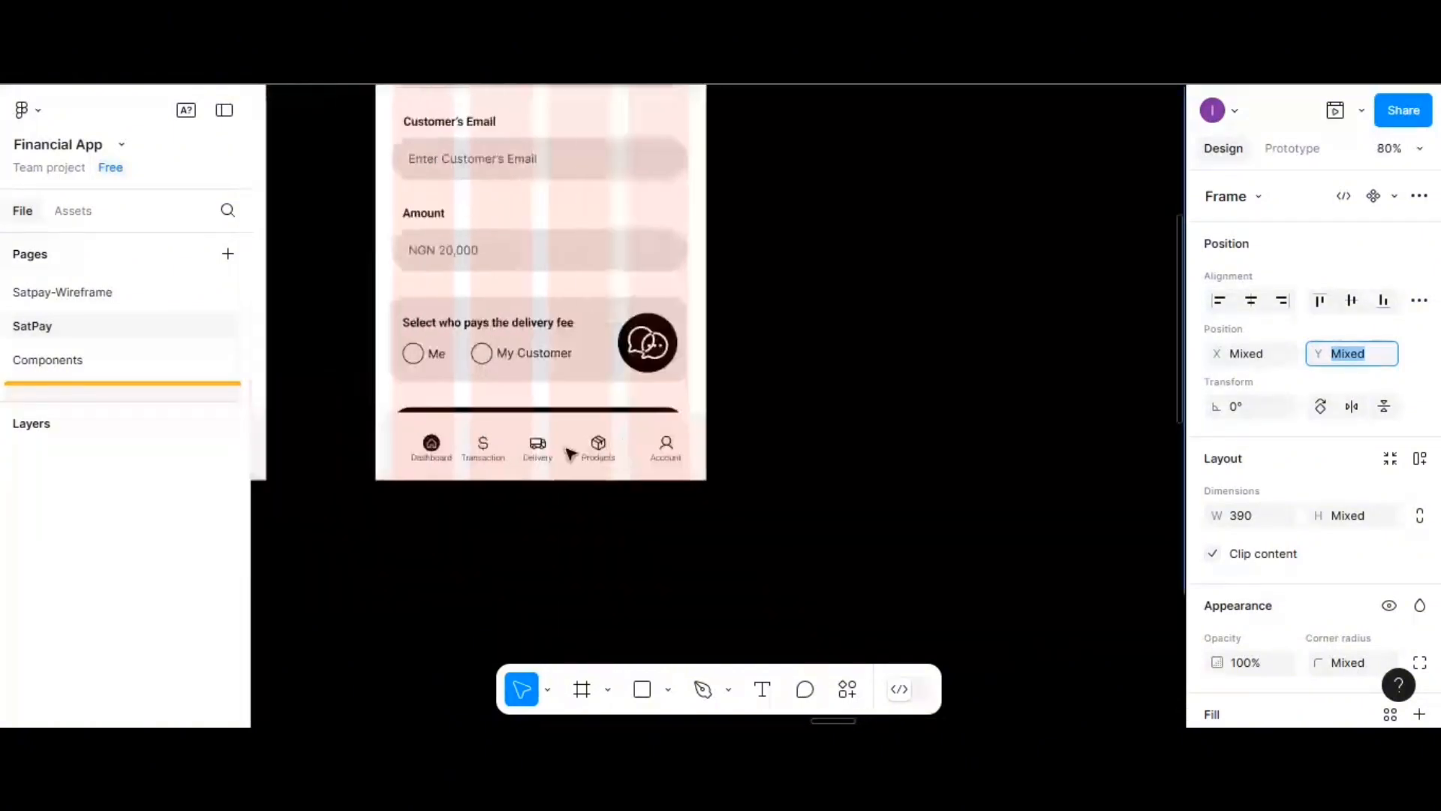
{"action": "scroll", "coordinate": [569, 453], "scroll_direction": "up", "scroll_amount": 3}
{"action": "scroll", "coordinate": [569, 454], "scroll_direction": "down", "scroll_amount": 3}
{"action": "scroll", "coordinate": [571, 453], "scroll_direction": "up", "scroll_amount": 5}
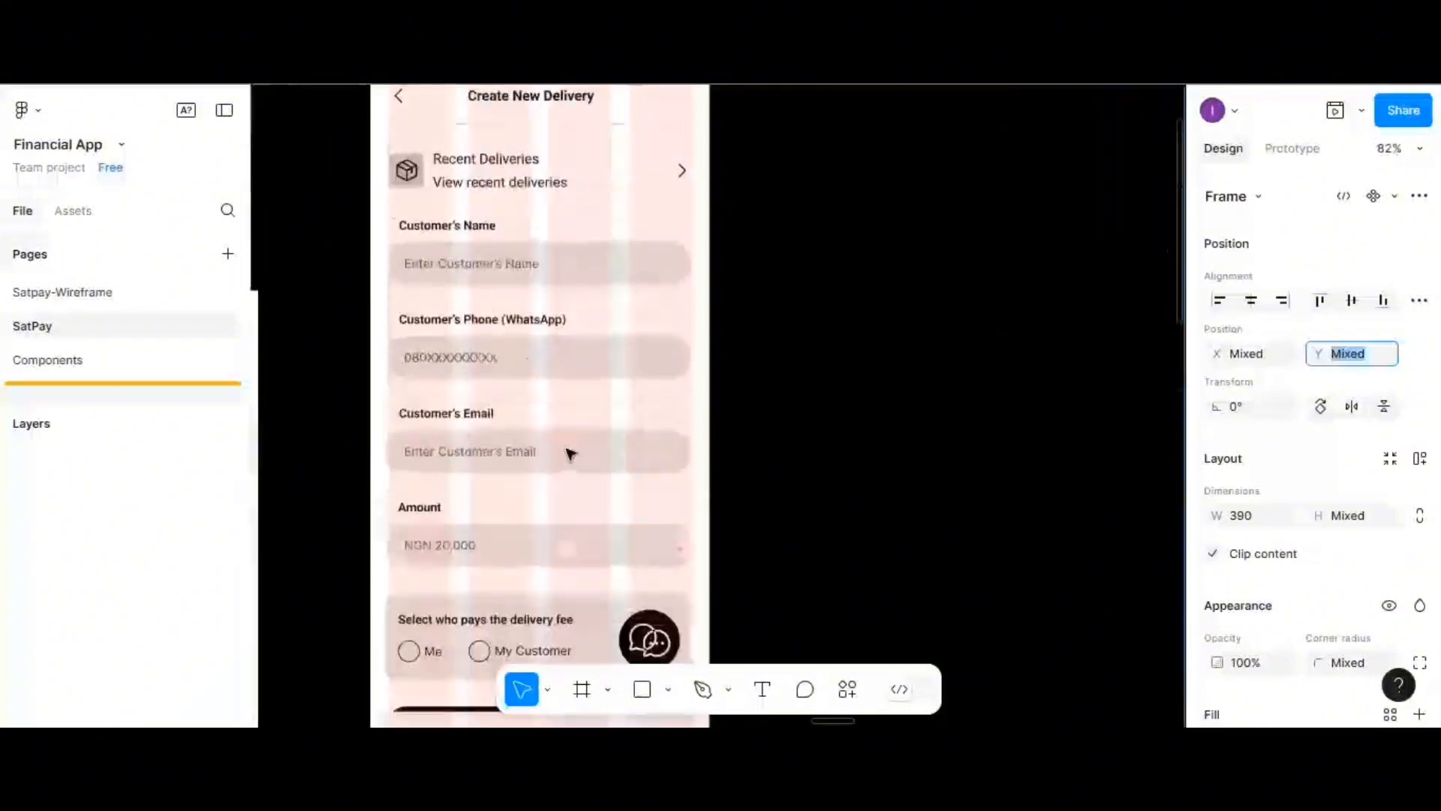
{"action": "scroll", "coordinate": [554, 433], "scroll_direction": "down", "scroll_amount": 2}
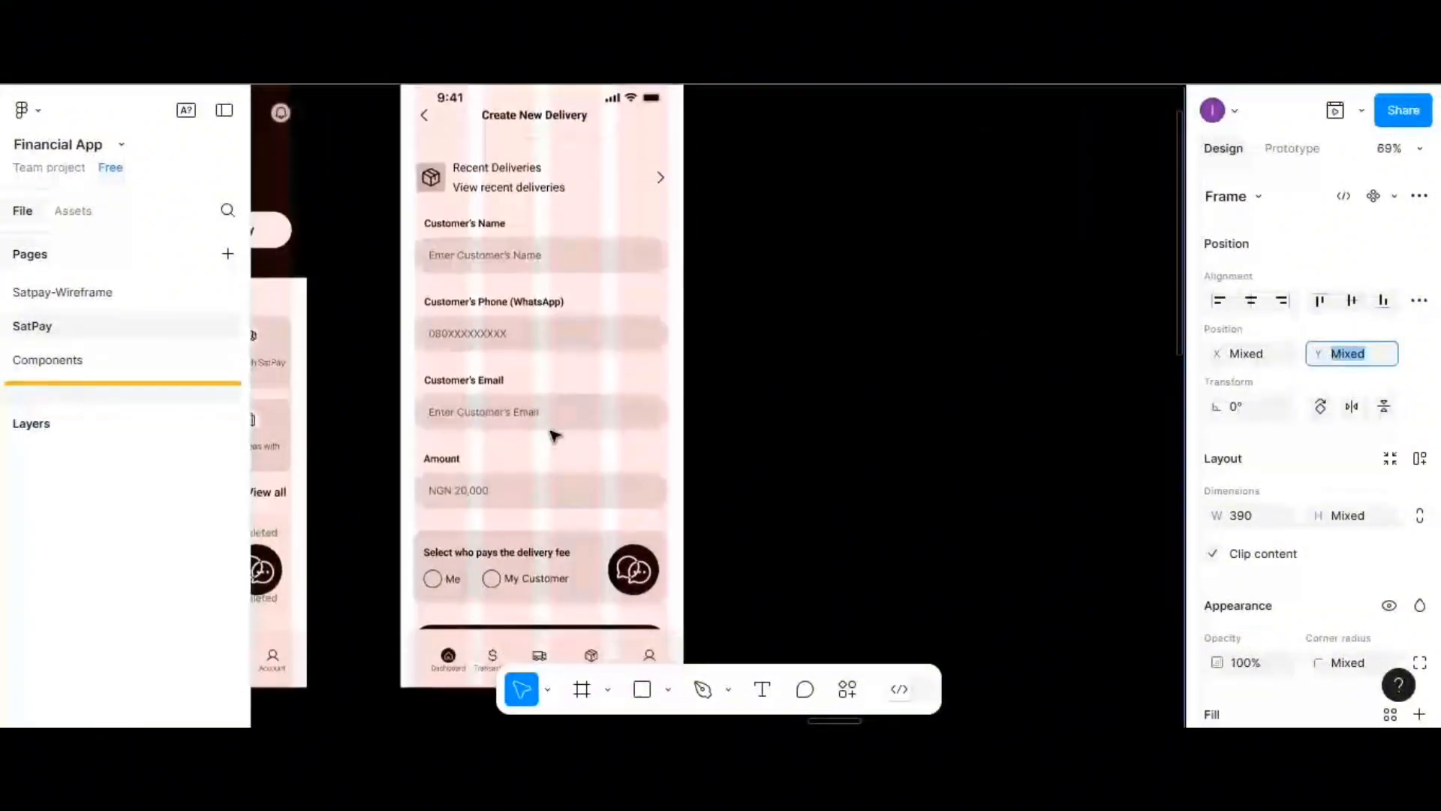
{"action": "scroll", "coordinate": [551, 432], "scroll_direction": "down", "scroll_amount": 1}
{"action": "scroll", "coordinate": [550, 430], "scroll_direction": "down", "scroll_amount": 1}
{"action": "scroll", "coordinate": [542, 402], "scroll_direction": "up", "scroll_amount": 1}
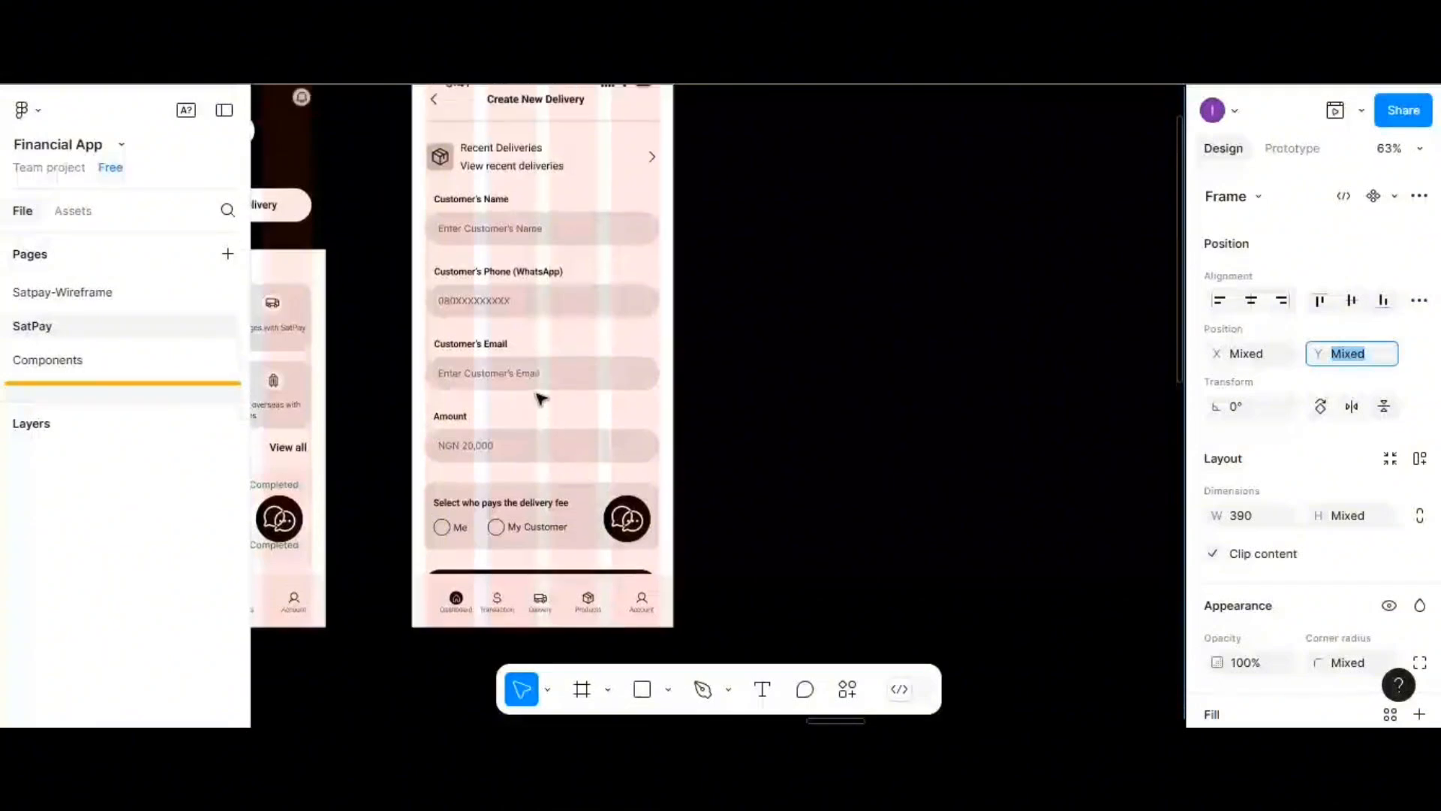
{"action": "scroll", "coordinate": [541, 398], "scroll_direction": "up", "scroll_amount": 2}
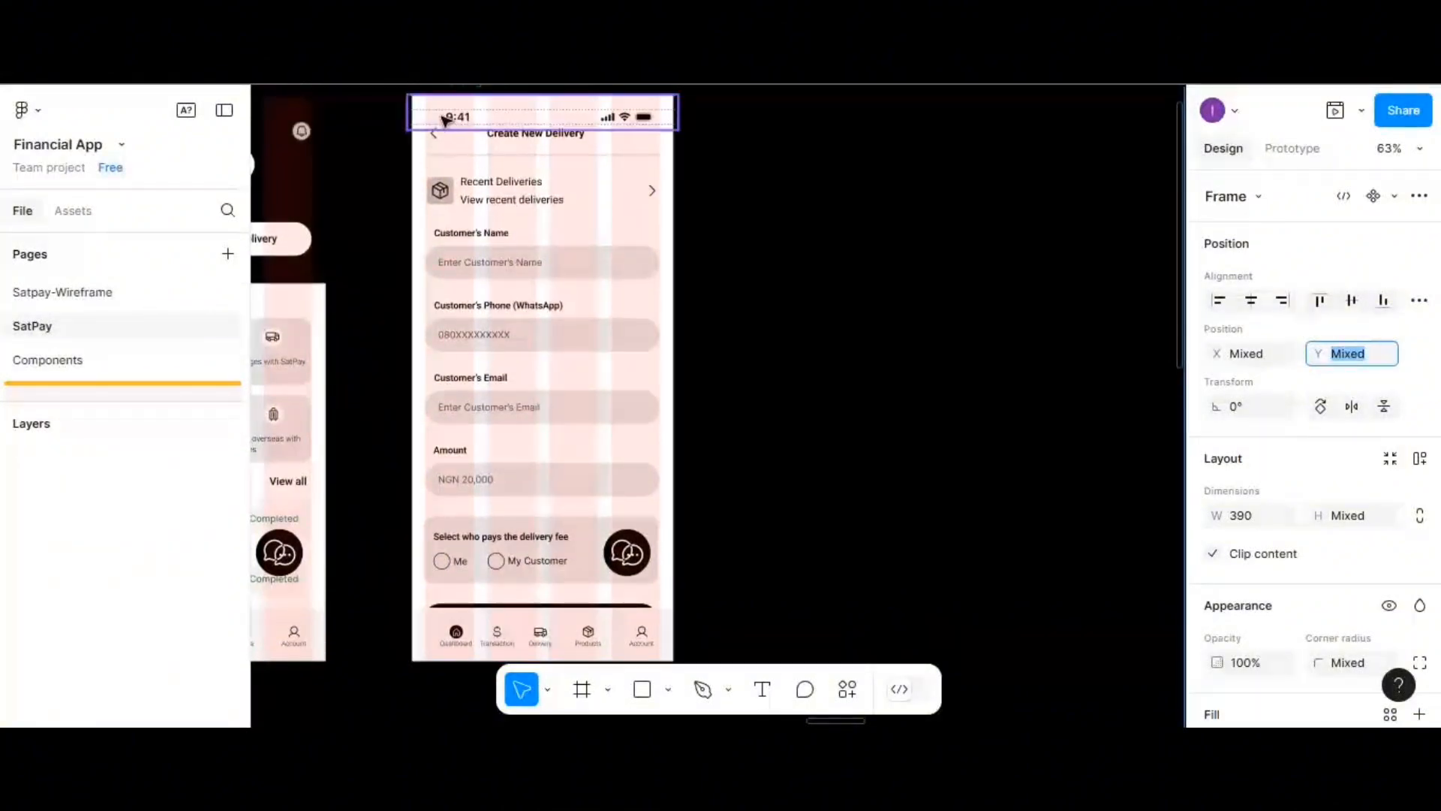
{"action": "left_click", "coordinate": [412, 150]}
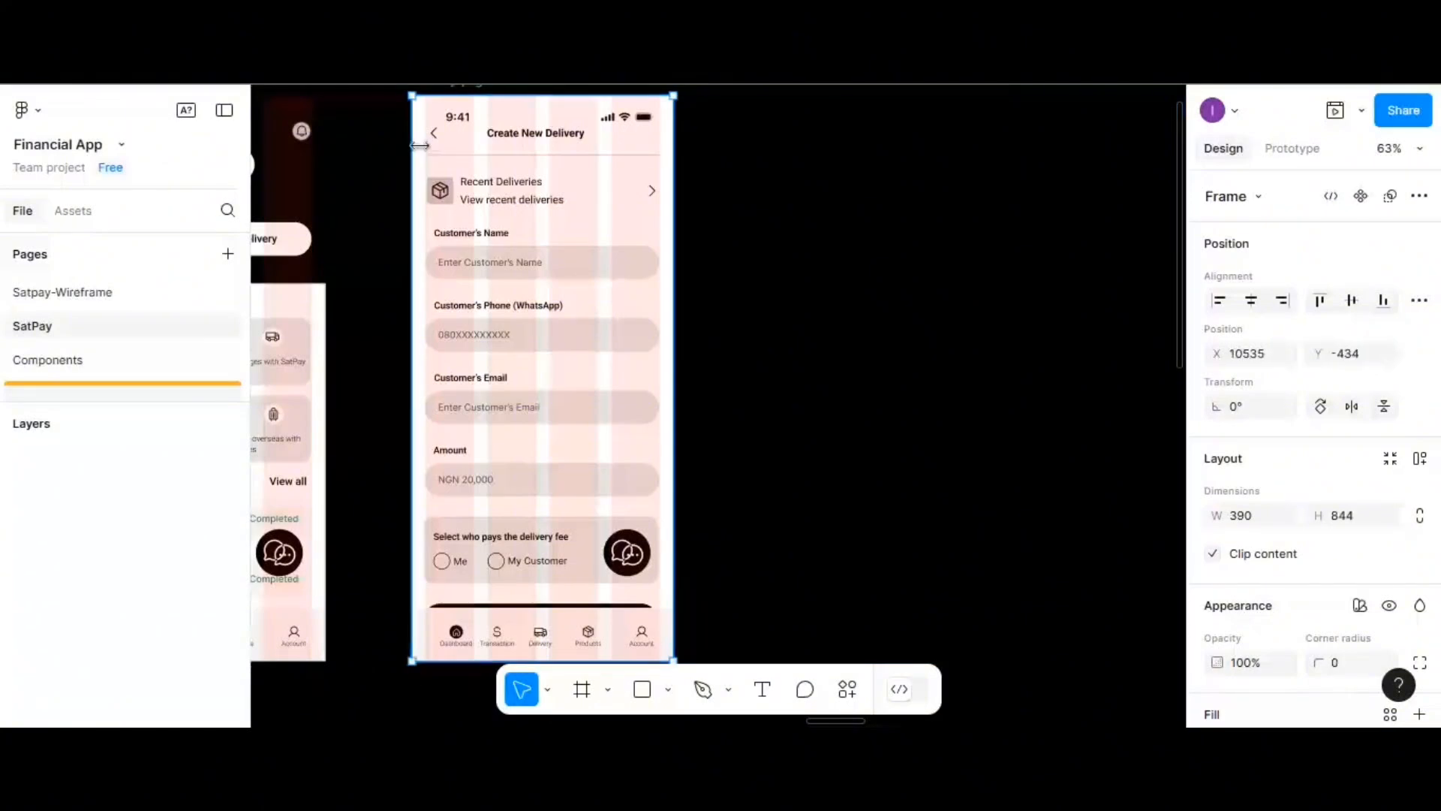
{"action": "left_click_drag", "start_coordinate": [413, 150], "coordinate": [754, 174]}
{"action": "key", "text": "ctrl+z"}
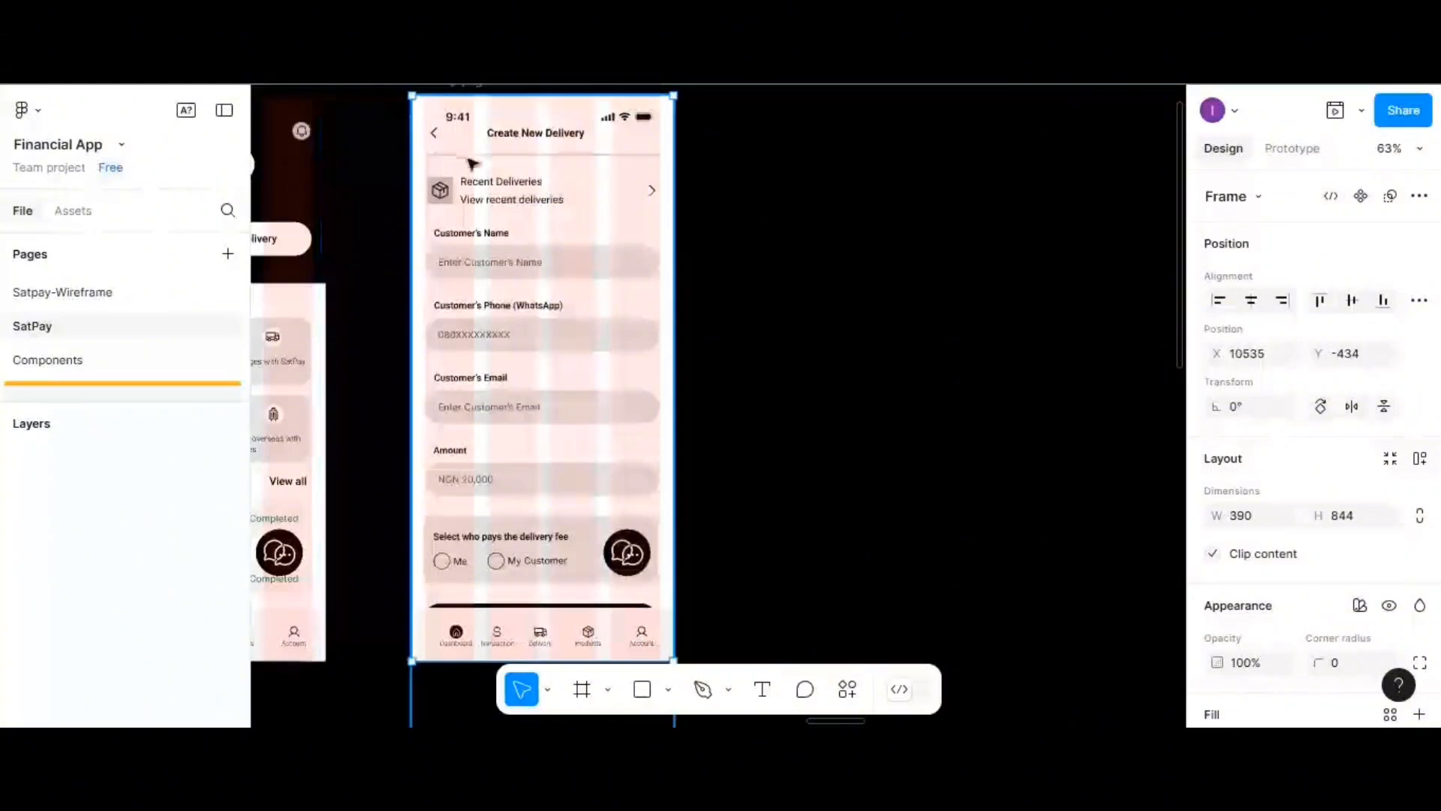
- Duplicate Delivery-page into the gap beside it and delete the copy's header and form, keeping the status bar, chat button and navigation bar
{"action": "scroll", "coordinate": [451, 150], "scroll_direction": "up", "scroll_amount": 2}
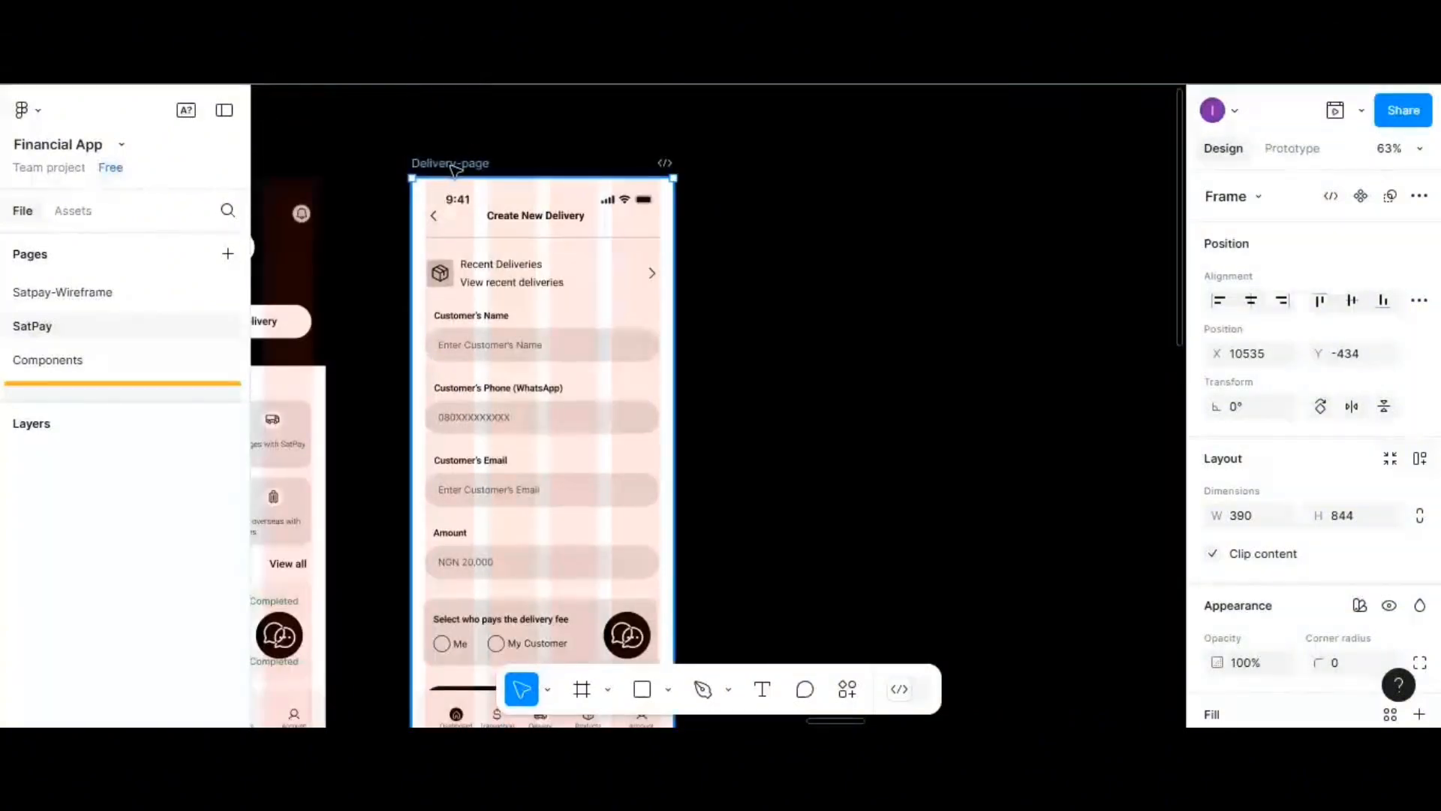
{"action": "left_click_drag", "start_coordinate": [631, 174], "coordinate": [800, 166]}
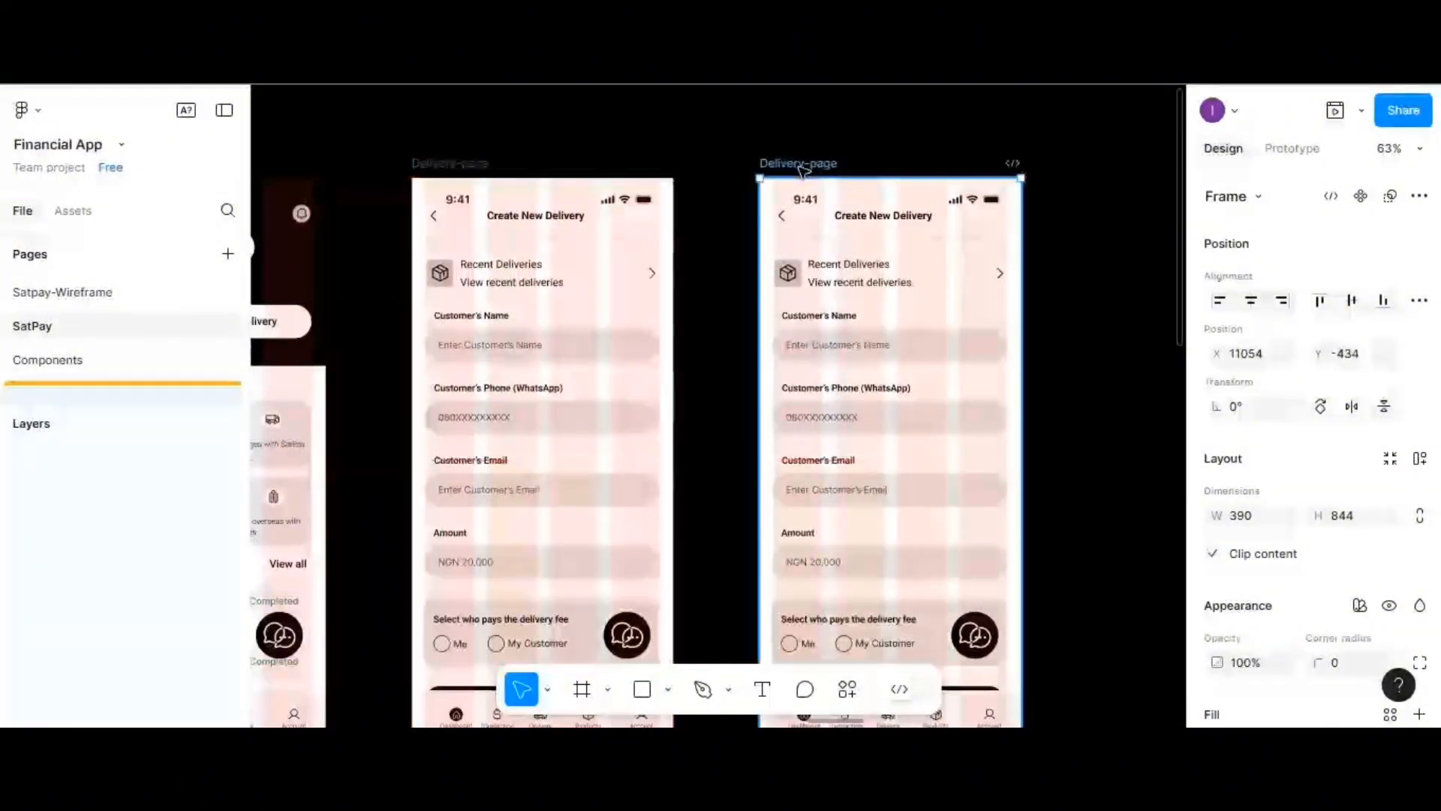
{"action": "scroll", "coordinate": [803, 169], "scroll_direction": "down", "scroll_amount": 2}
{"action": "scroll", "coordinate": [803, 169], "scroll_direction": "right", "scroll_amount": 4}
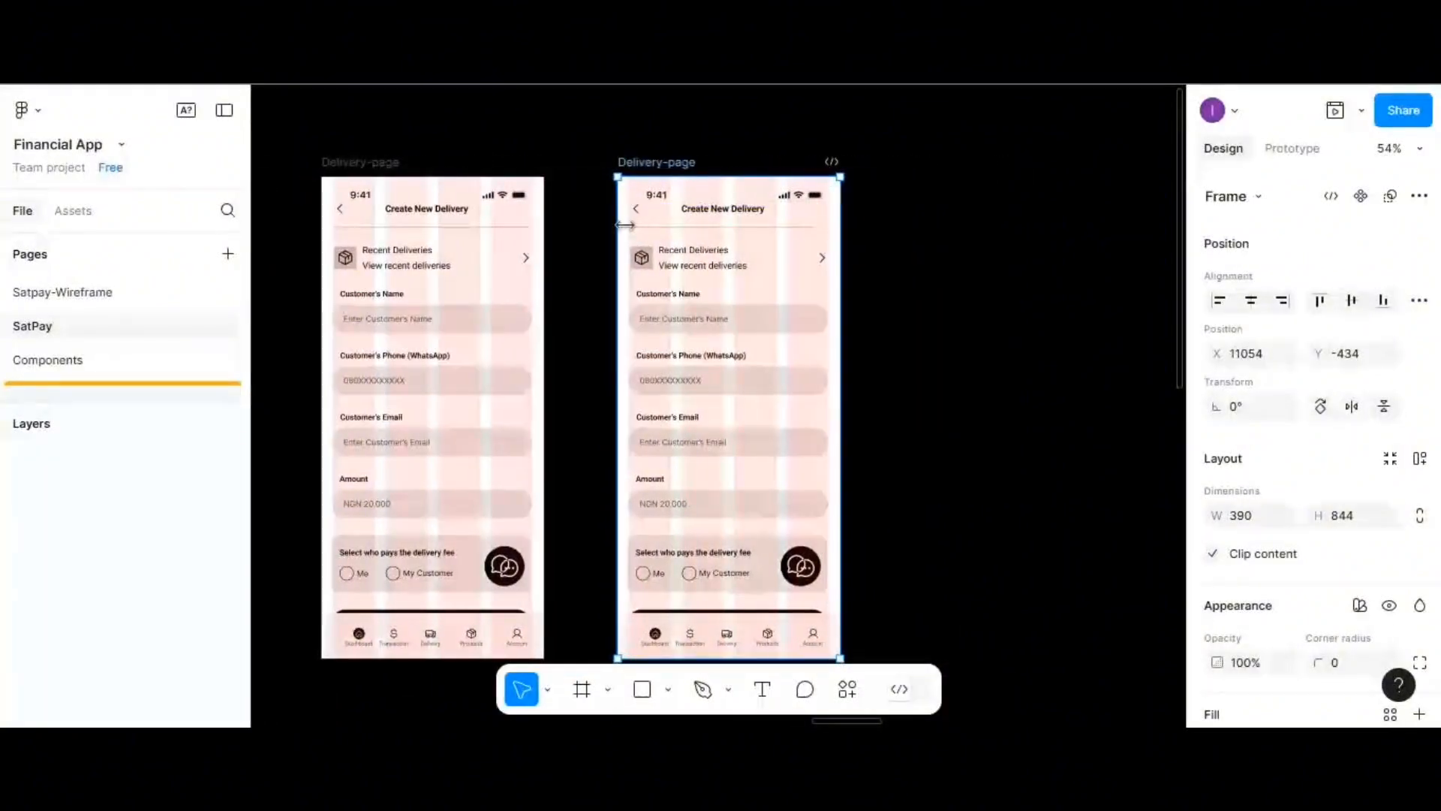
{"action": "left_click_drag", "start_coordinate": [635, 227], "coordinate": [696, 238]}
{"action": "key", "text": "Delete"}
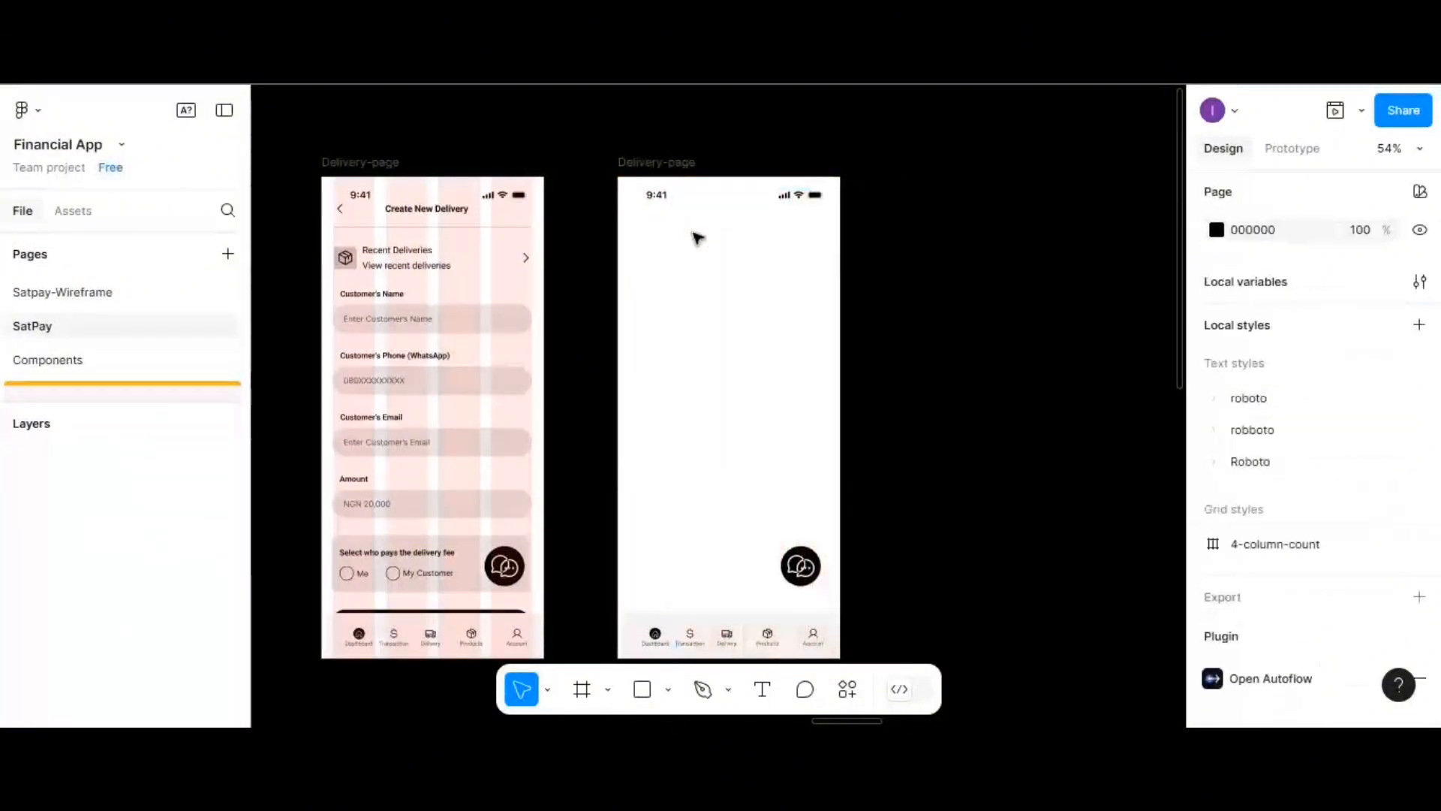
{"action": "scroll", "coordinate": [696, 239], "scroll_direction": "down", "scroll_amount": 1}
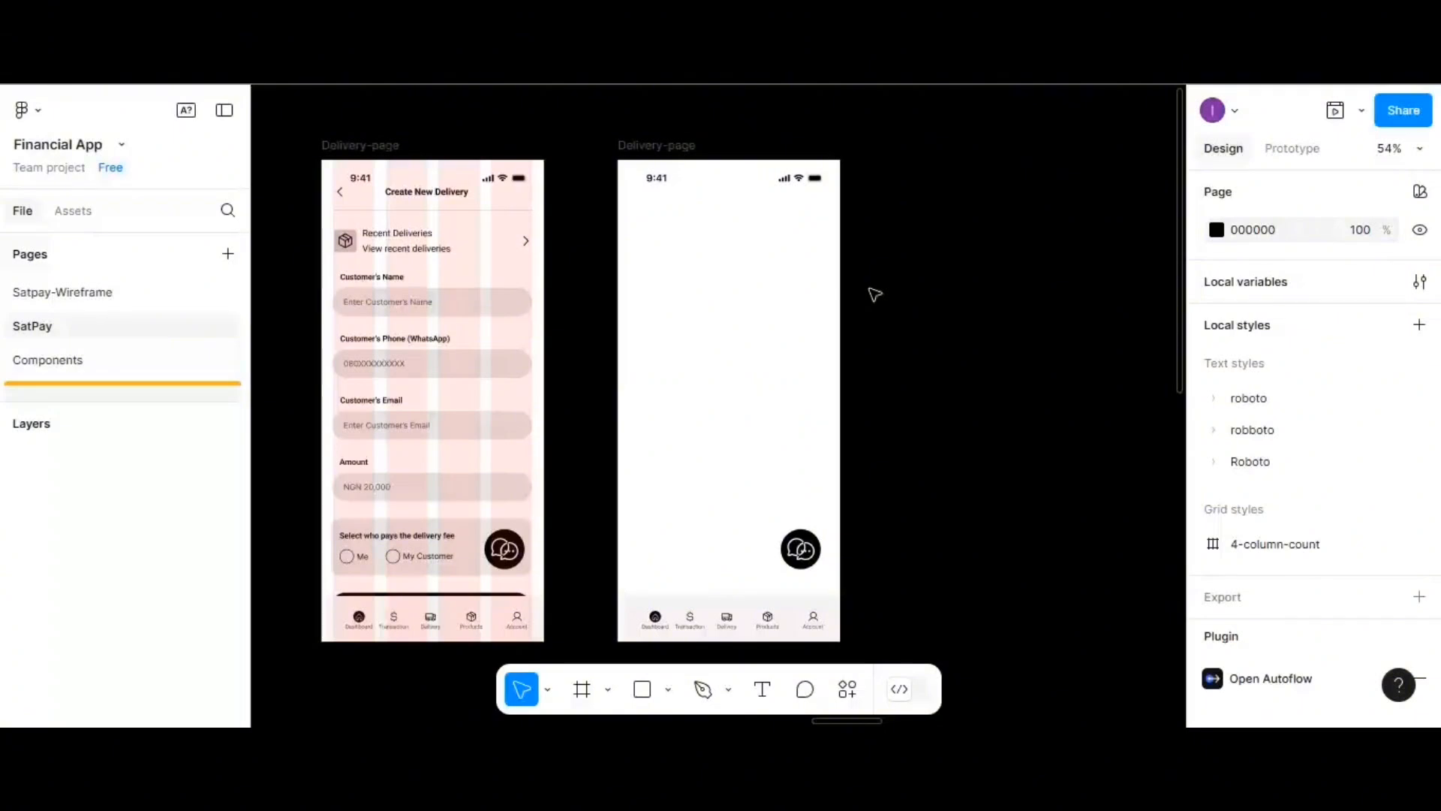
{"action": "scroll", "coordinate": [875, 295], "scroll_direction": "up", "scroll_amount": 1}
{"action": "scroll", "coordinate": [875, 295], "scroll_direction": "right", "scroll_amount": 10}
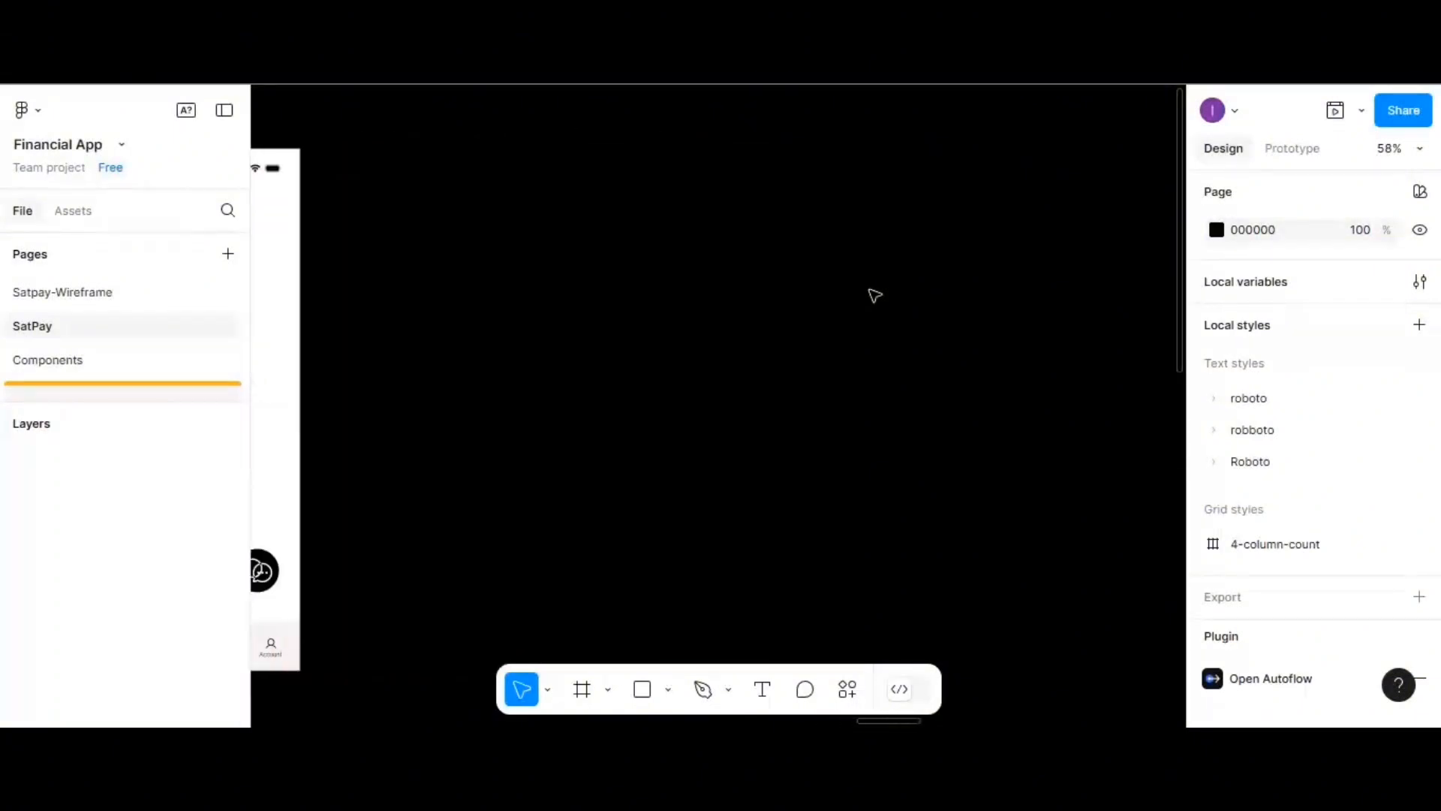
- Move the Shipping frame leftward across the canvas, close to the cleared Delivery-page copy
{"action": "left_click", "coordinate": [493, 214]}
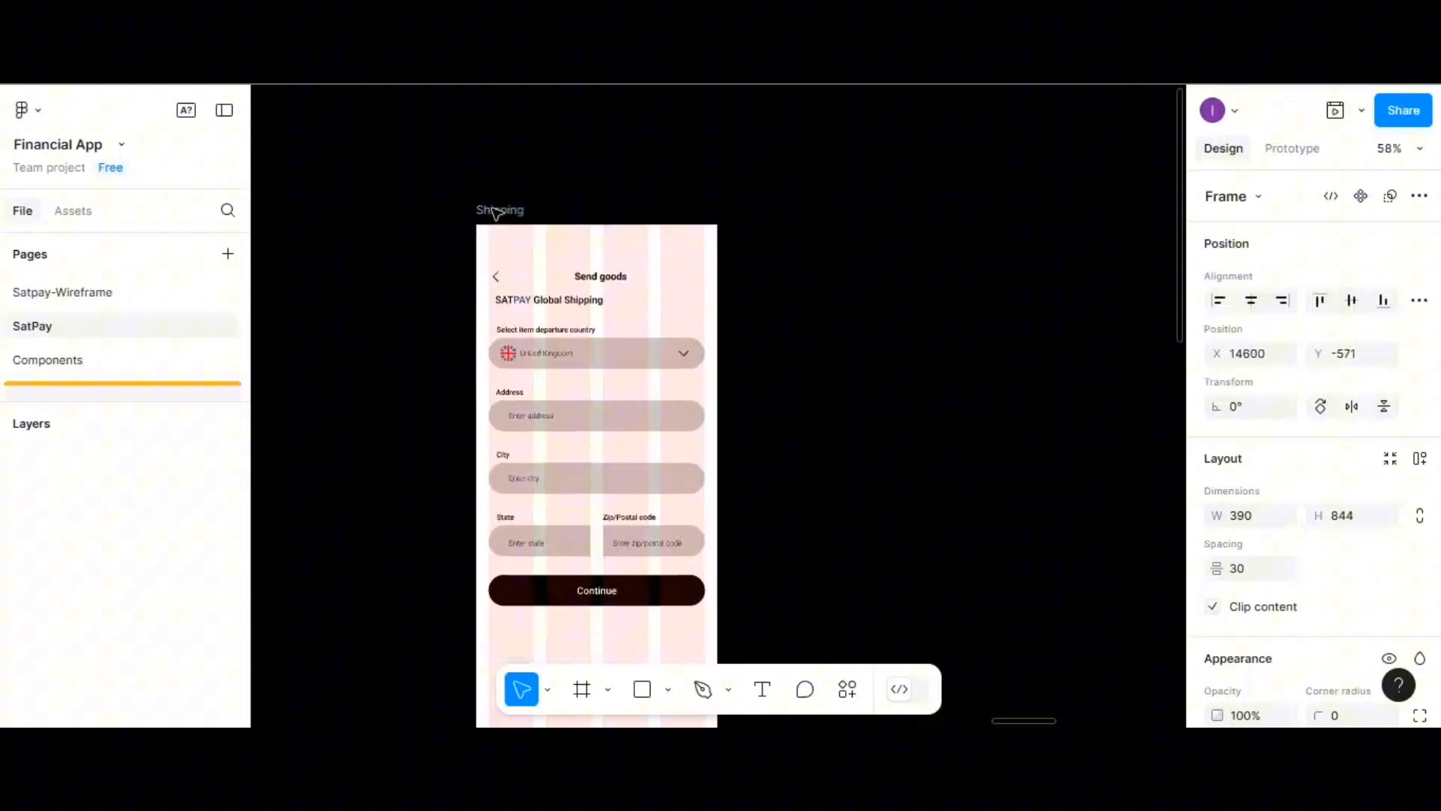
{"action": "scroll", "coordinate": [565, 235], "scroll_direction": "left", "scroll_amount": 7}
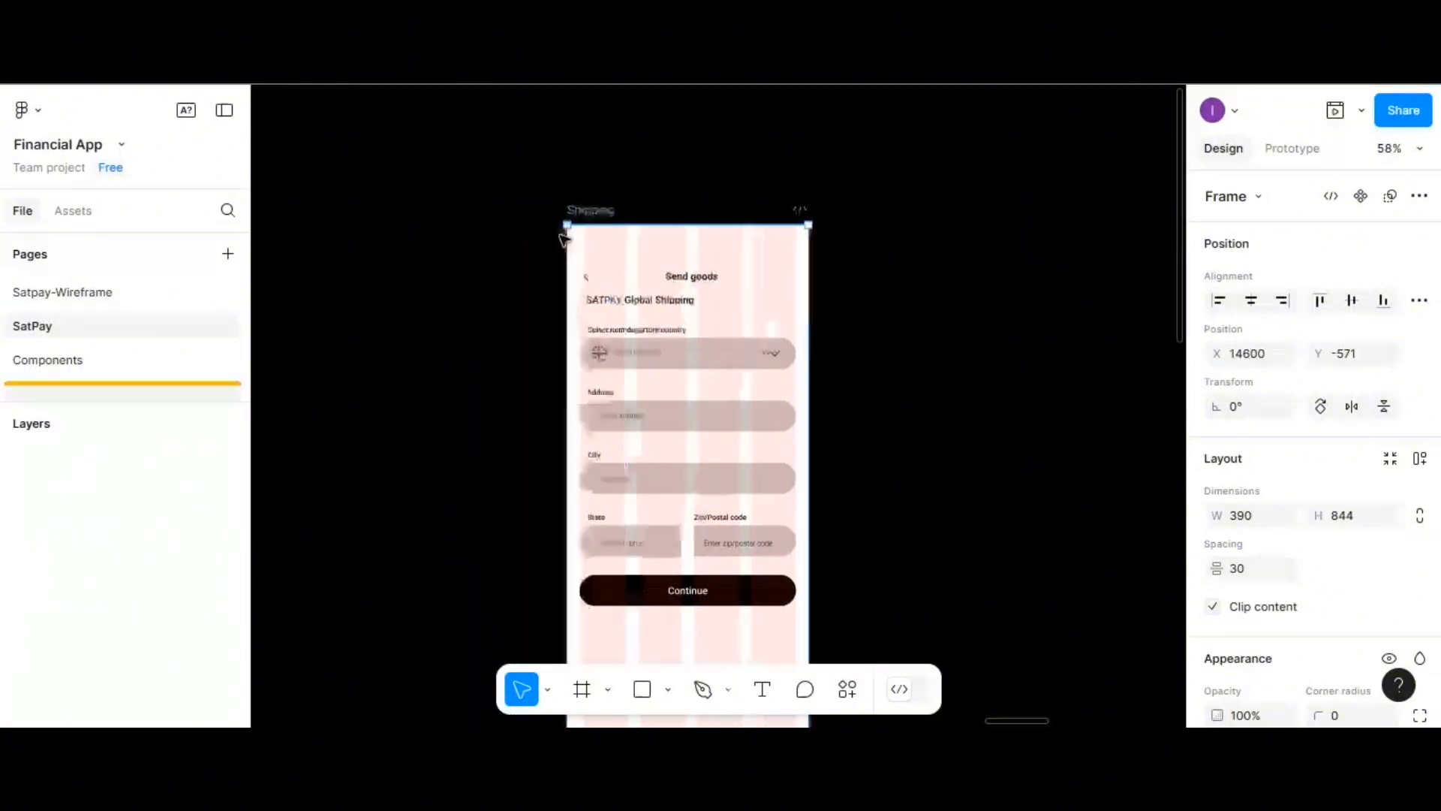
{"action": "scroll", "coordinate": [704, 264], "scroll_direction": "left", "scroll_amount": 2}
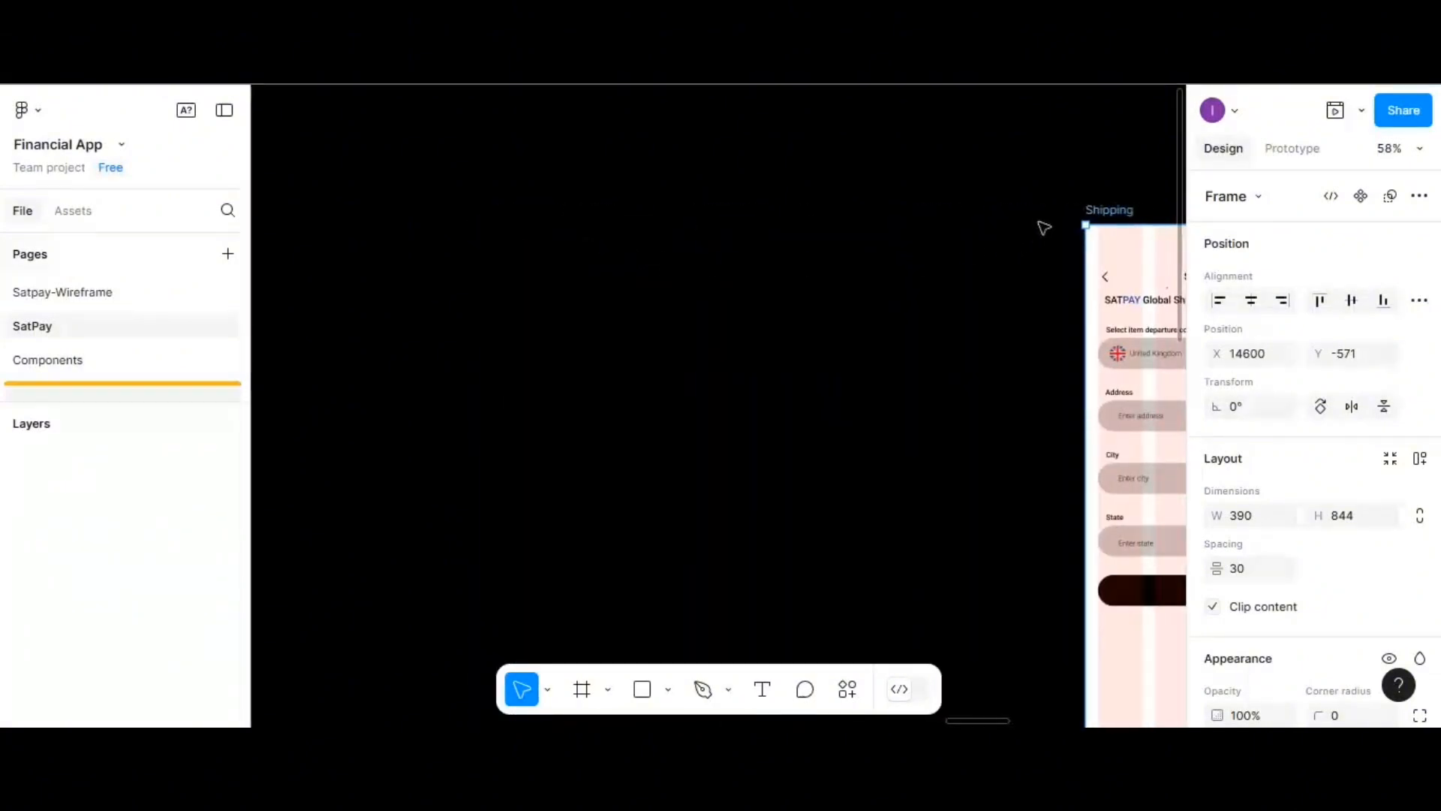
{"action": "left_click_drag", "start_coordinate": [1100, 211], "coordinate": [605, 216]}
{"action": "scroll", "coordinate": [607, 215], "scroll_direction": "left", "scroll_amount": 6}
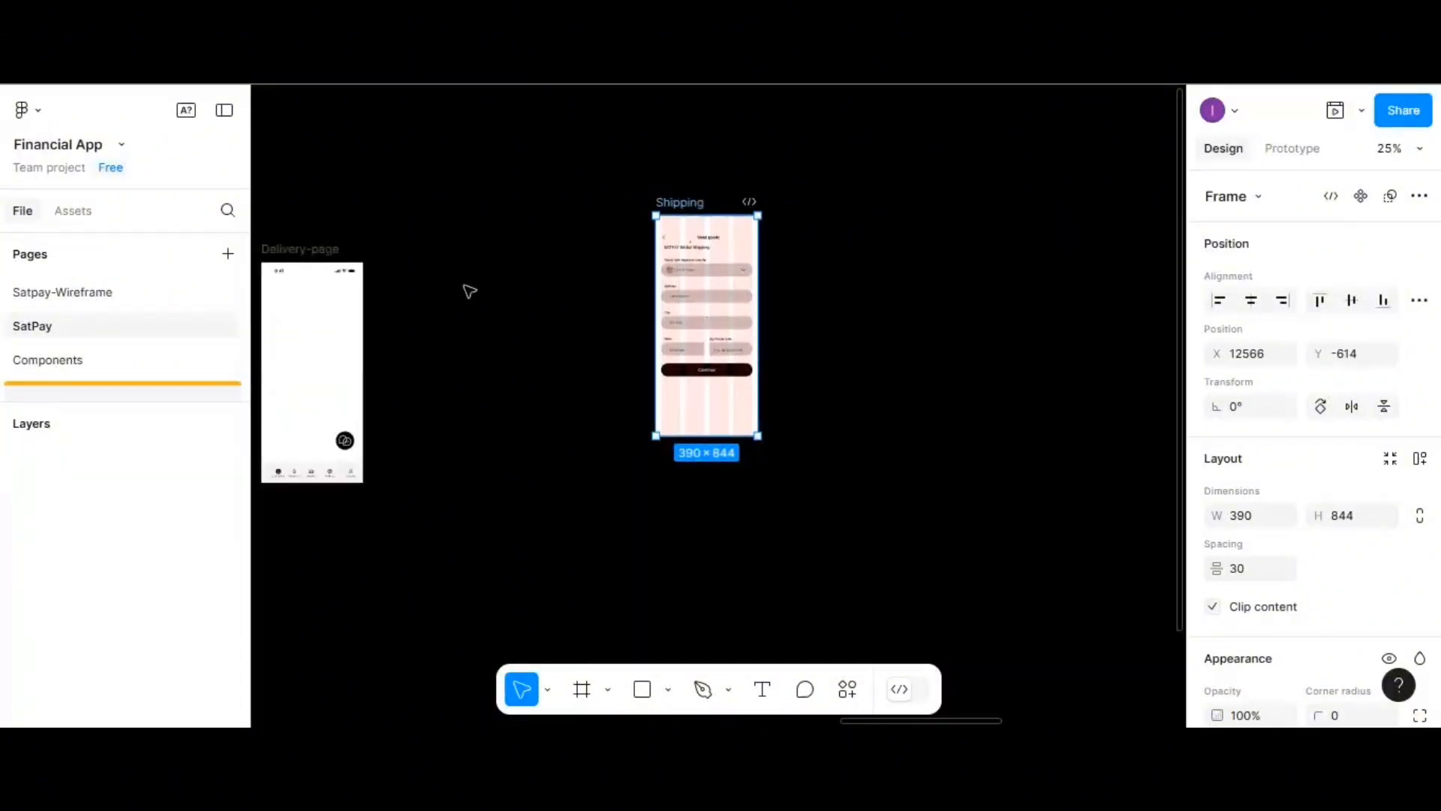
- Duplicate the cleared Delivery-page frame into the empty space between it and the Shipping frame
{"action": "scroll", "coordinate": [469, 292], "scroll_direction": "left", "scroll_amount": 3}
{"action": "scroll", "coordinate": [507, 310], "scroll_direction": "up", "scroll_amount": 3}
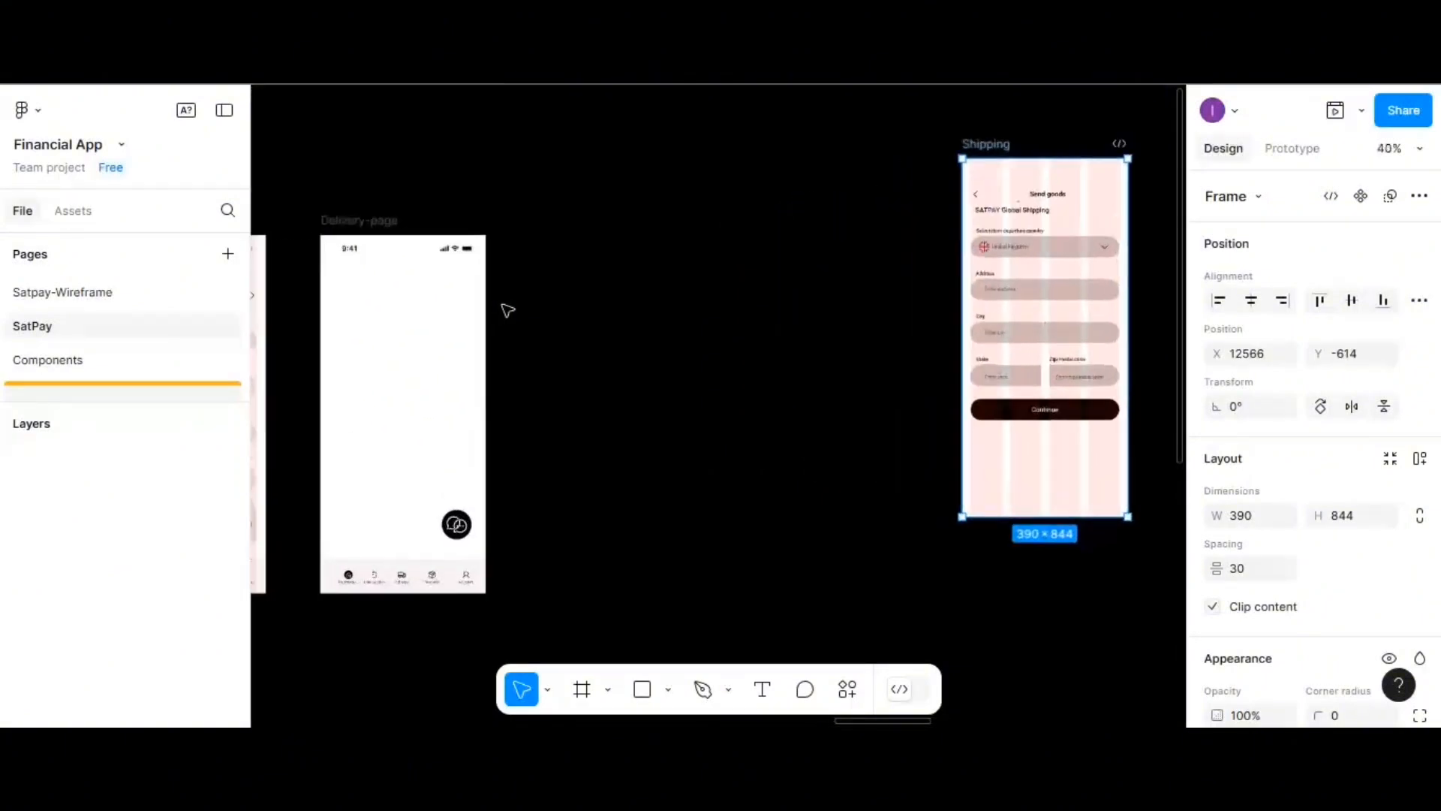
{"action": "scroll", "coordinate": [560, 331], "scroll_direction": "left", "scroll_amount": 3}
{"action": "left_click", "coordinate": [443, 219]}
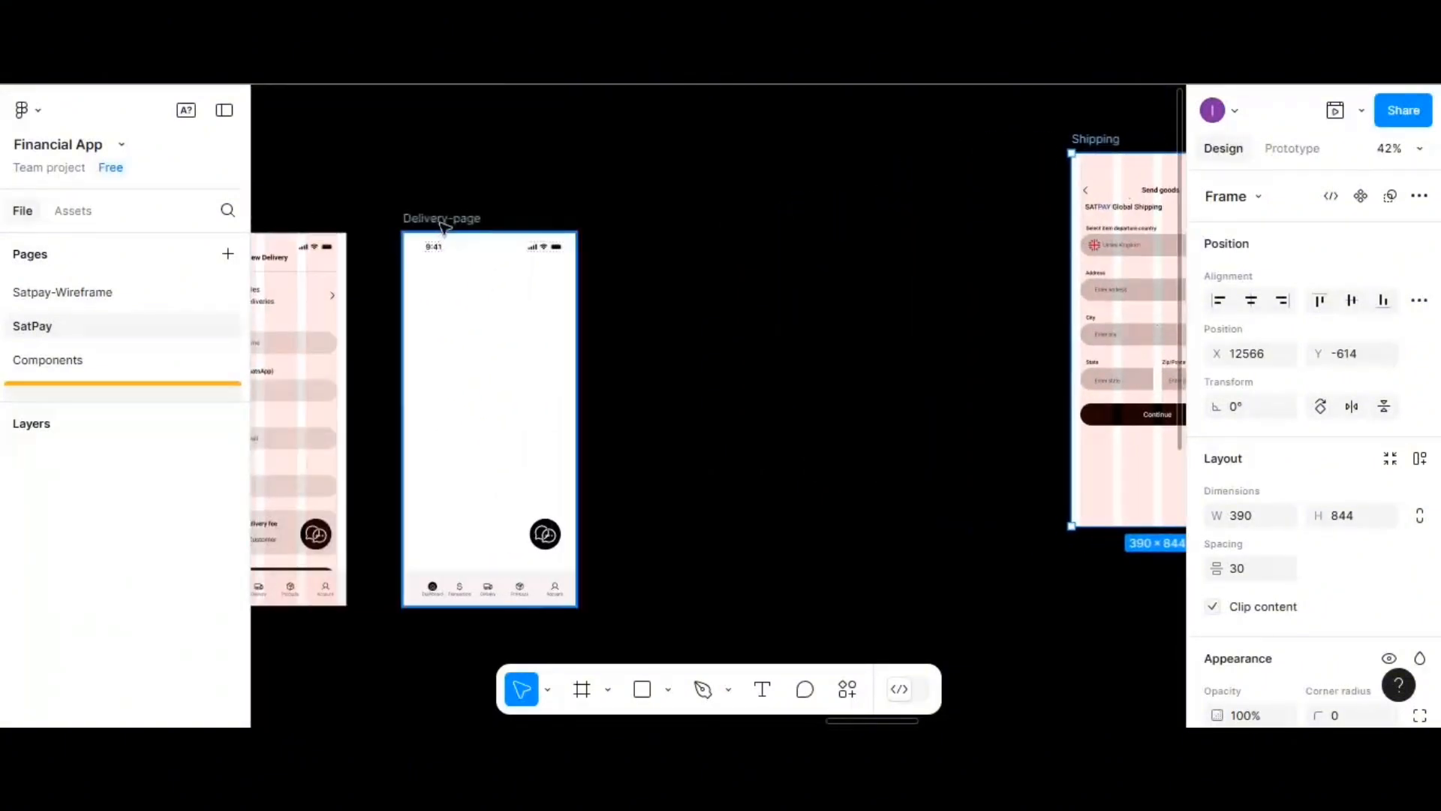
{"action": "left_click_drag", "start_coordinate": [460, 222], "coordinate": [734, 220]}
- Place the Shipping frame inside the first cleared Delivery-page and align it to that page's left and top edges
{"action": "left_click_drag", "start_coordinate": [1089, 143], "coordinate": [469, 297]}
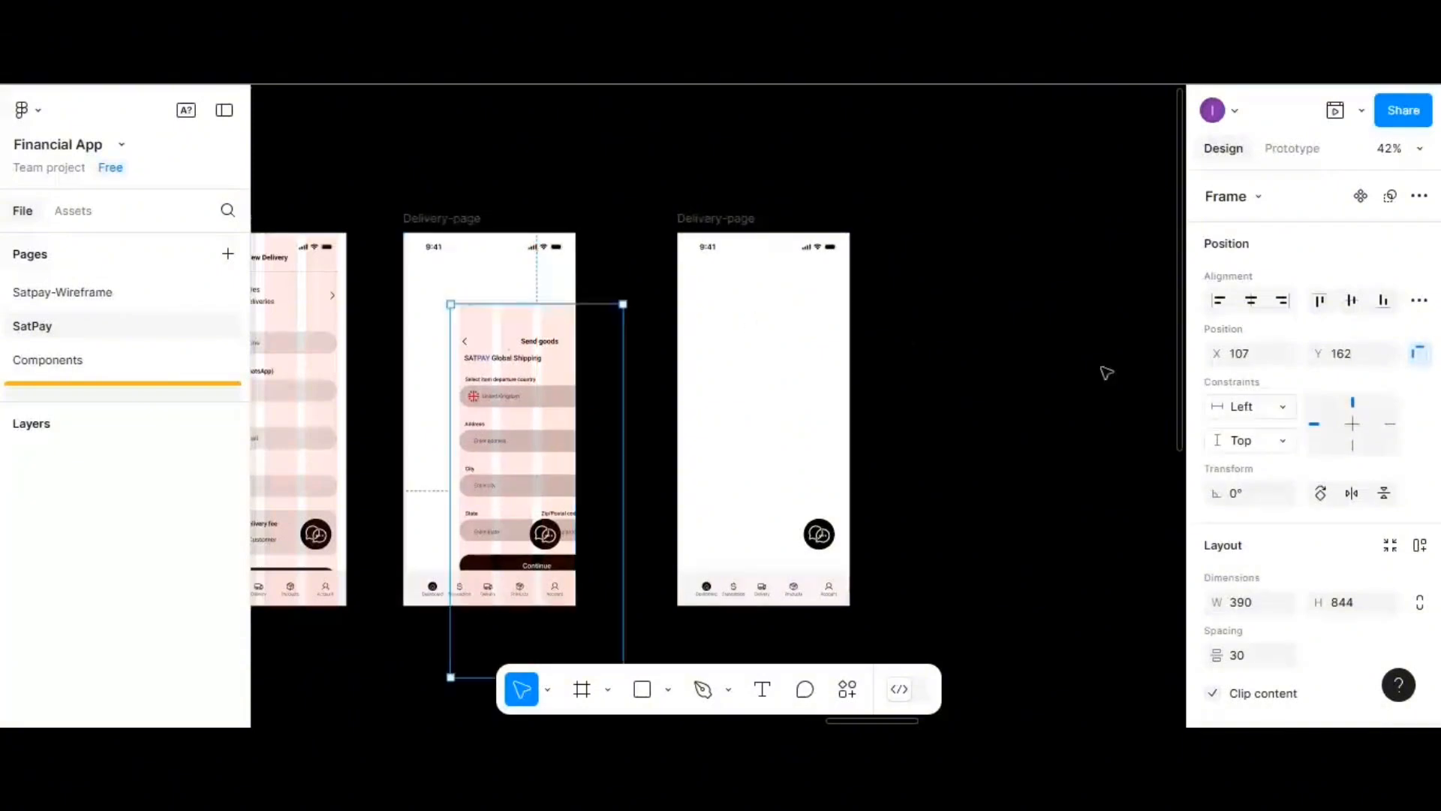
{"action": "left_click", "coordinate": [1216, 301]}
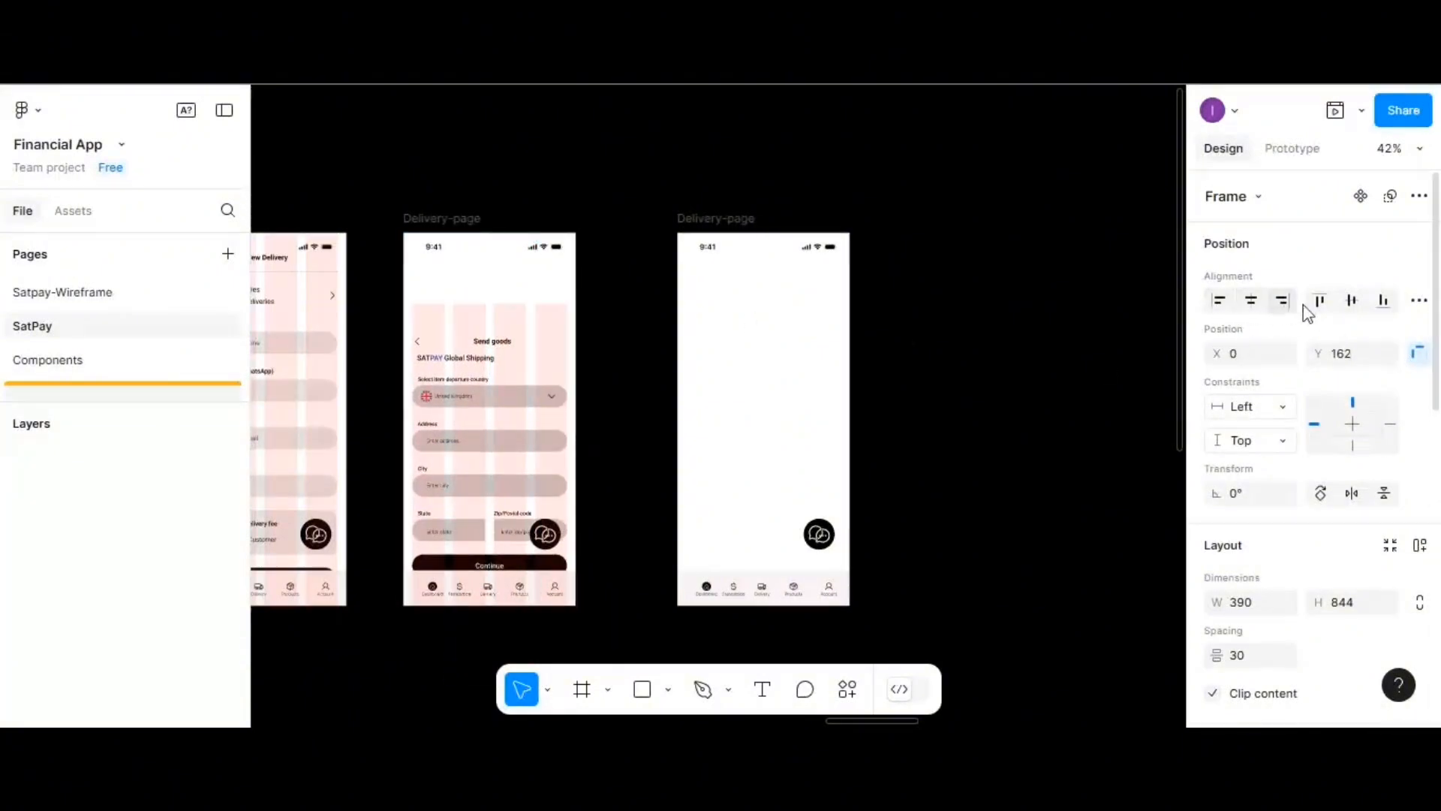
{"action": "left_click", "coordinate": [1323, 303]}
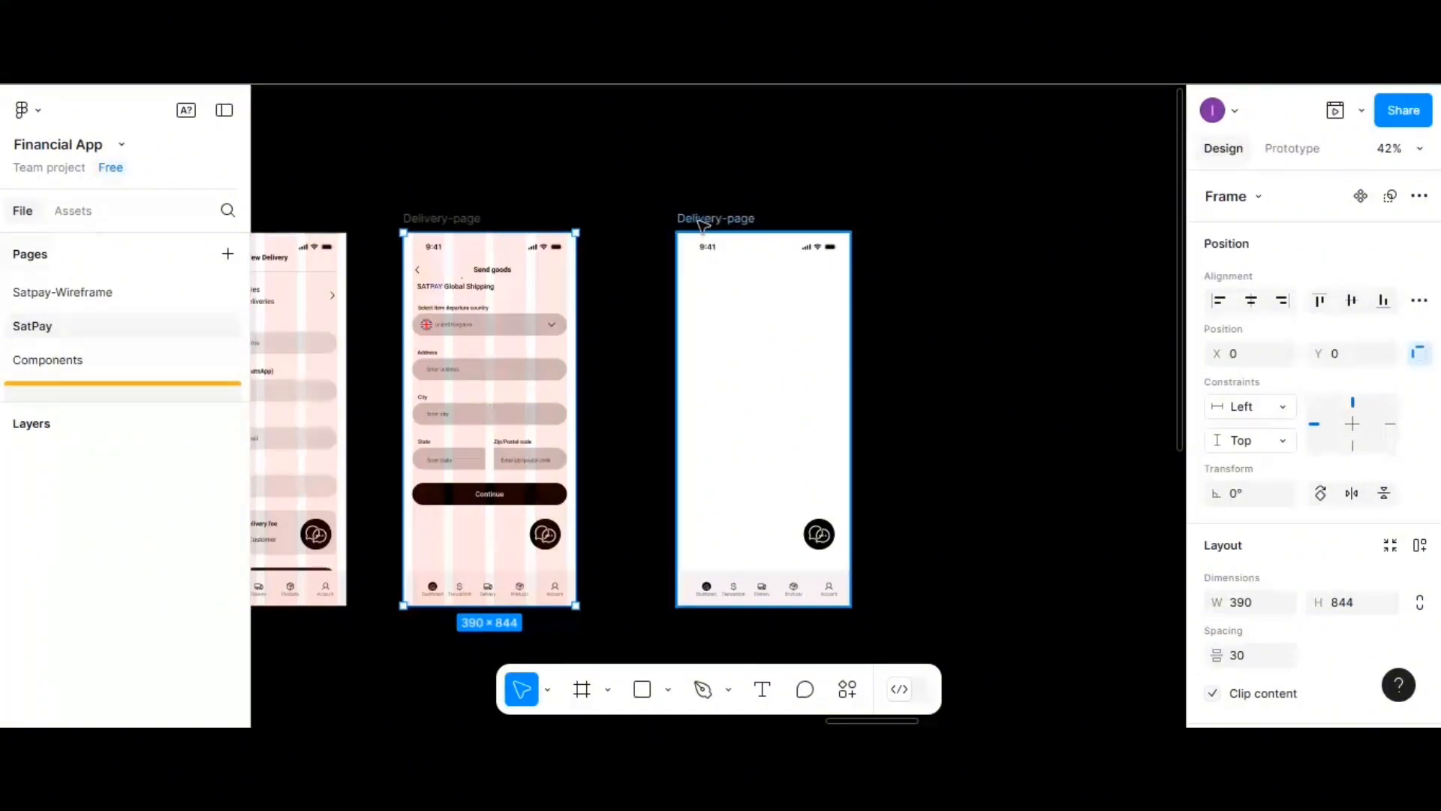
- Make another copy of the blank Delivery-page beside it and shift country-overlay leftward, away from the country frames
{"action": "left_click_drag", "start_coordinate": [702, 223], "coordinate": [936, 222]}
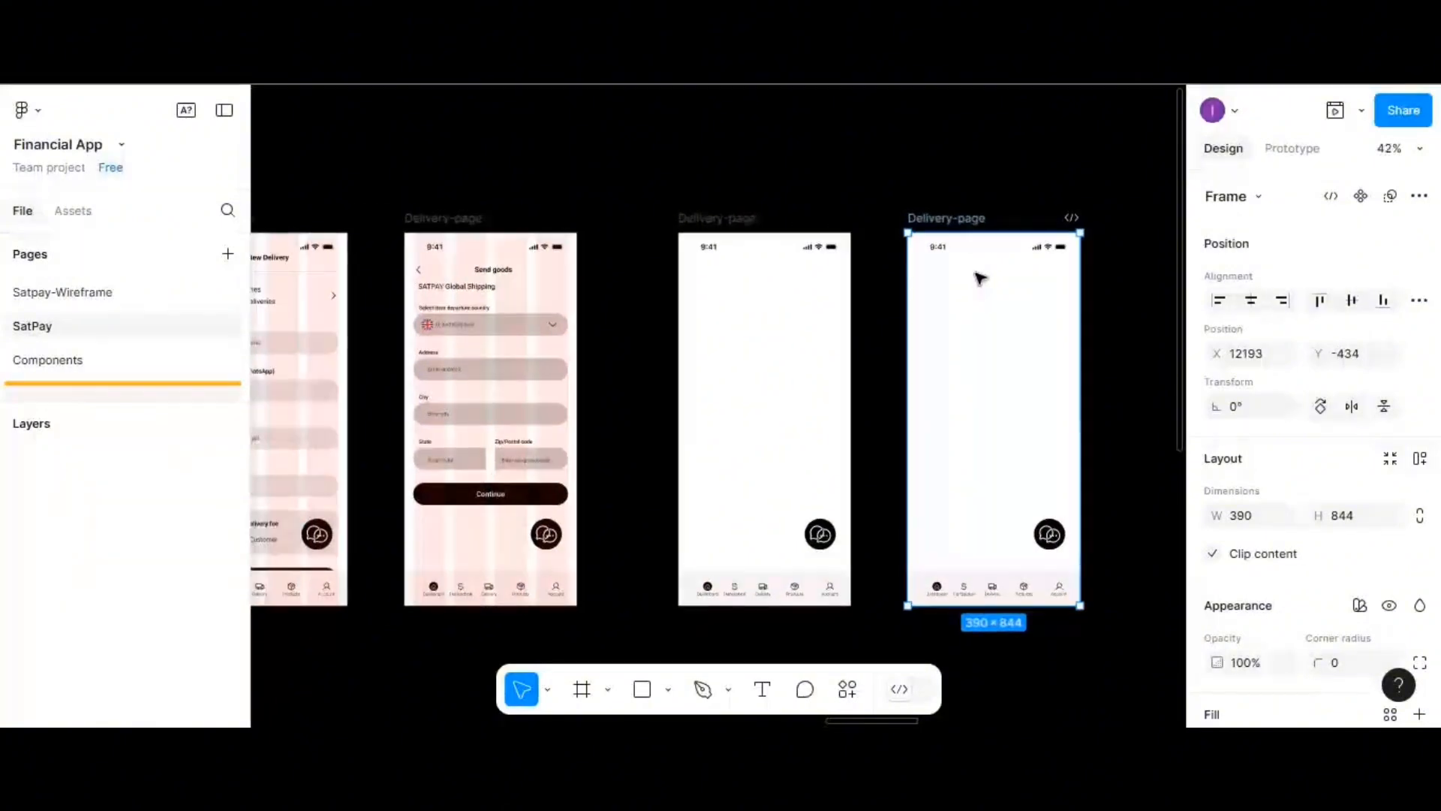
{"action": "scroll", "coordinate": [979, 280], "scroll_direction": "right", "scroll_amount": 3}
{"action": "scroll", "coordinate": [982, 280], "scroll_direction": "right", "scroll_amount": 10}
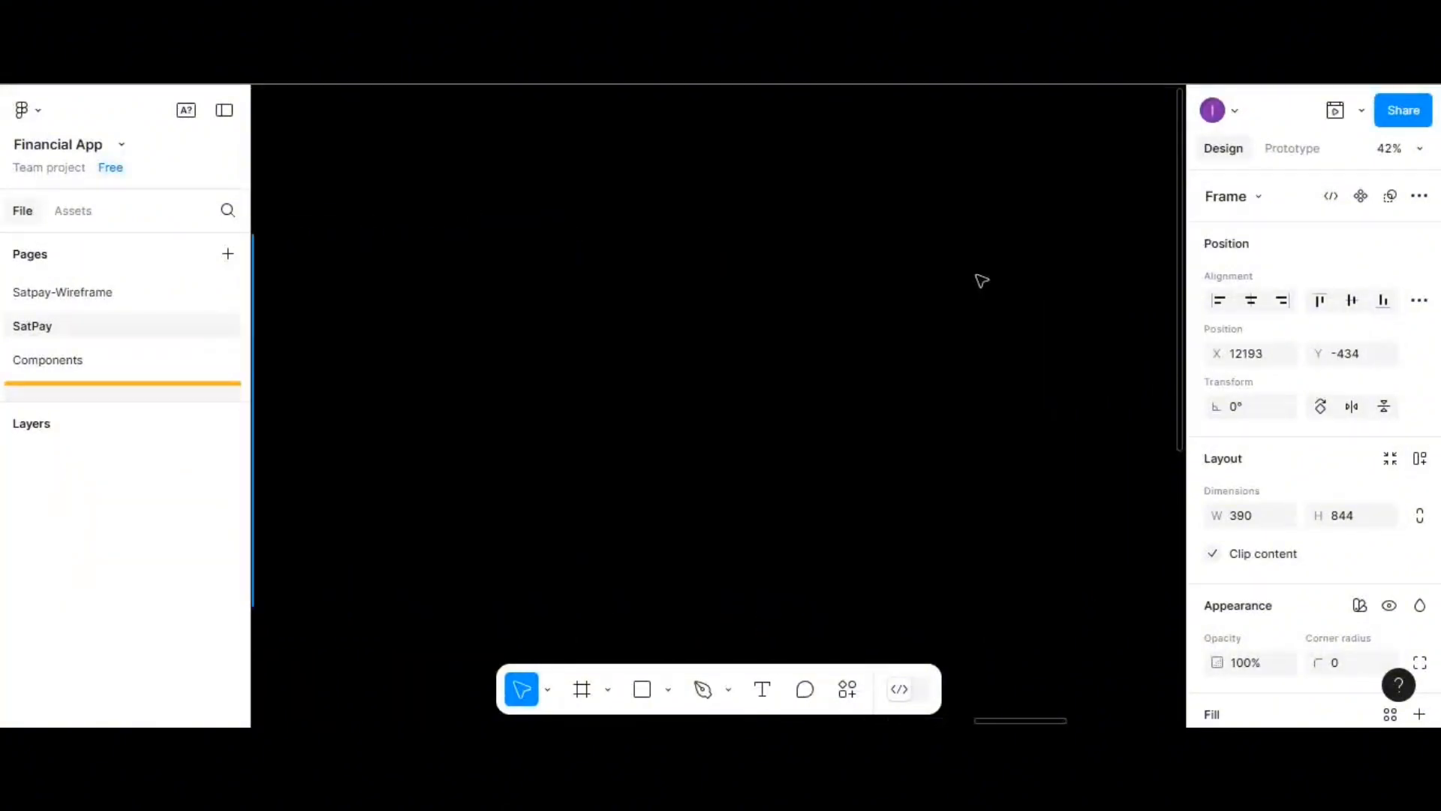
{"action": "left_click_drag", "start_coordinate": [1018, 377], "coordinate": [509, 366]}
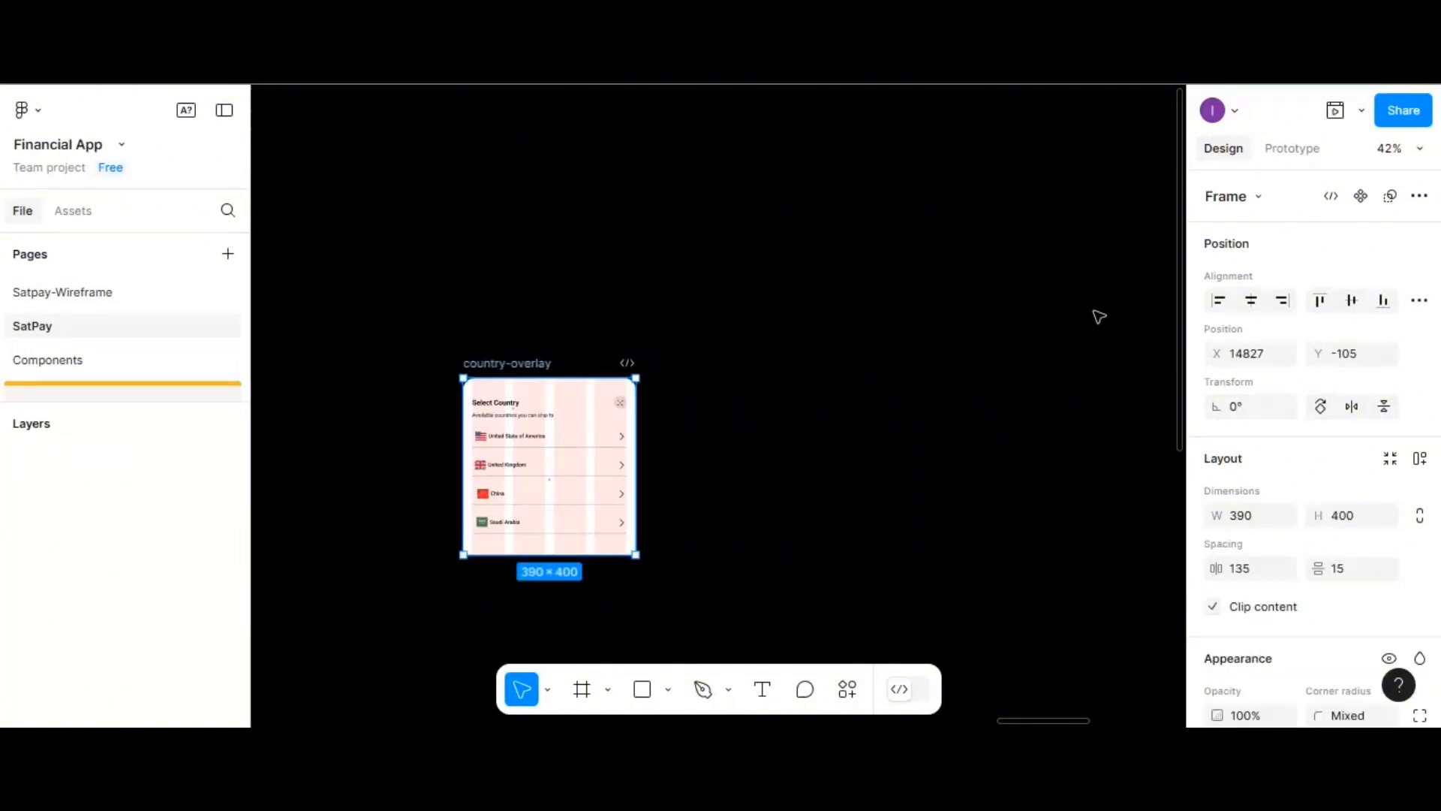
- Move country-overlay, United-state, china, Saudi Arabia and Shipping-page2 together next to the two blank Delivery-page copies
{"action": "scroll", "coordinate": [1096, 318], "scroll_direction": "down", "scroll_amount": 5}
{"action": "scroll", "coordinate": [1117, 280], "scroll_direction": "down", "scroll_amount": 2}
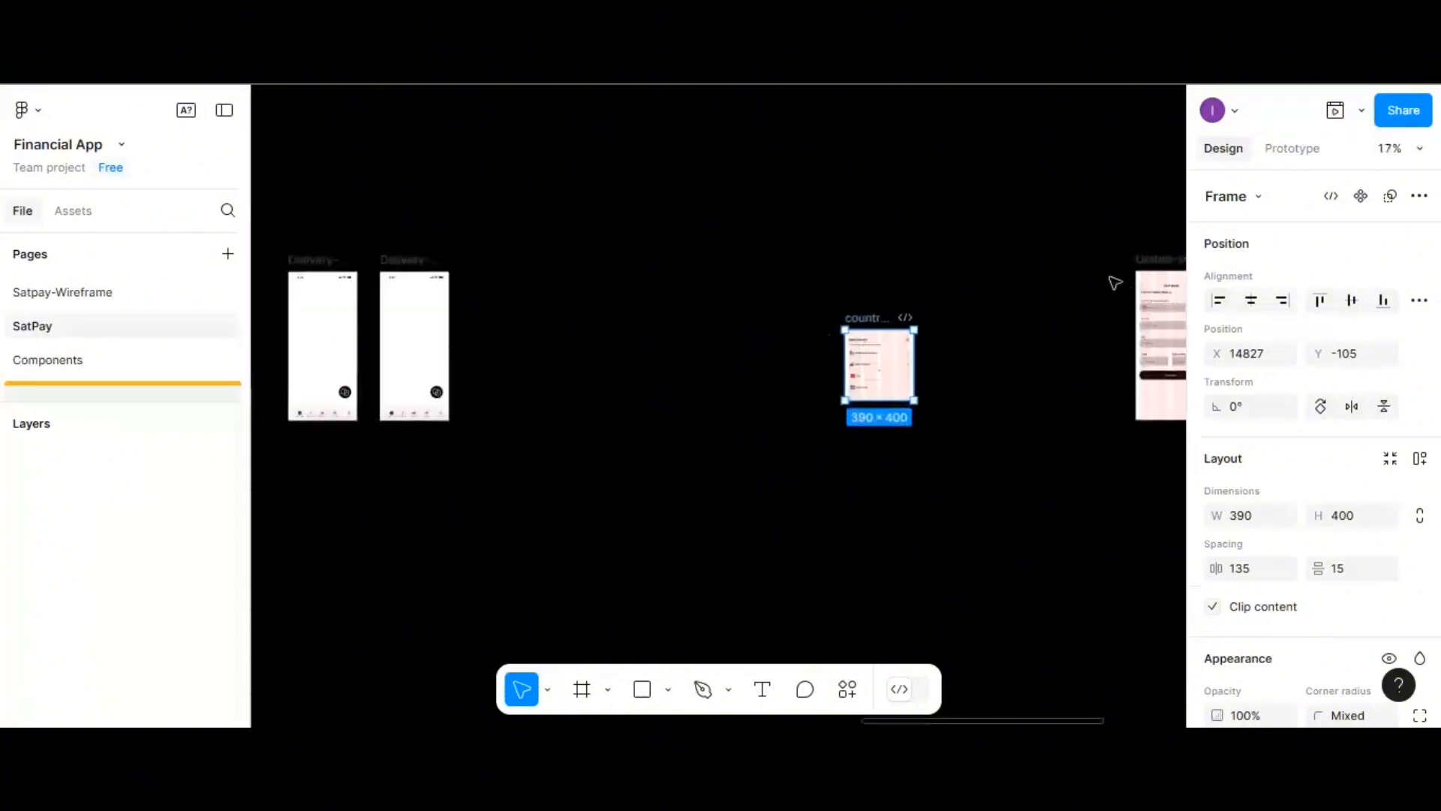
{"action": "scroll", "coordinate": [911, 241], "scroll_direction": "right", "scroll_amount": 10}
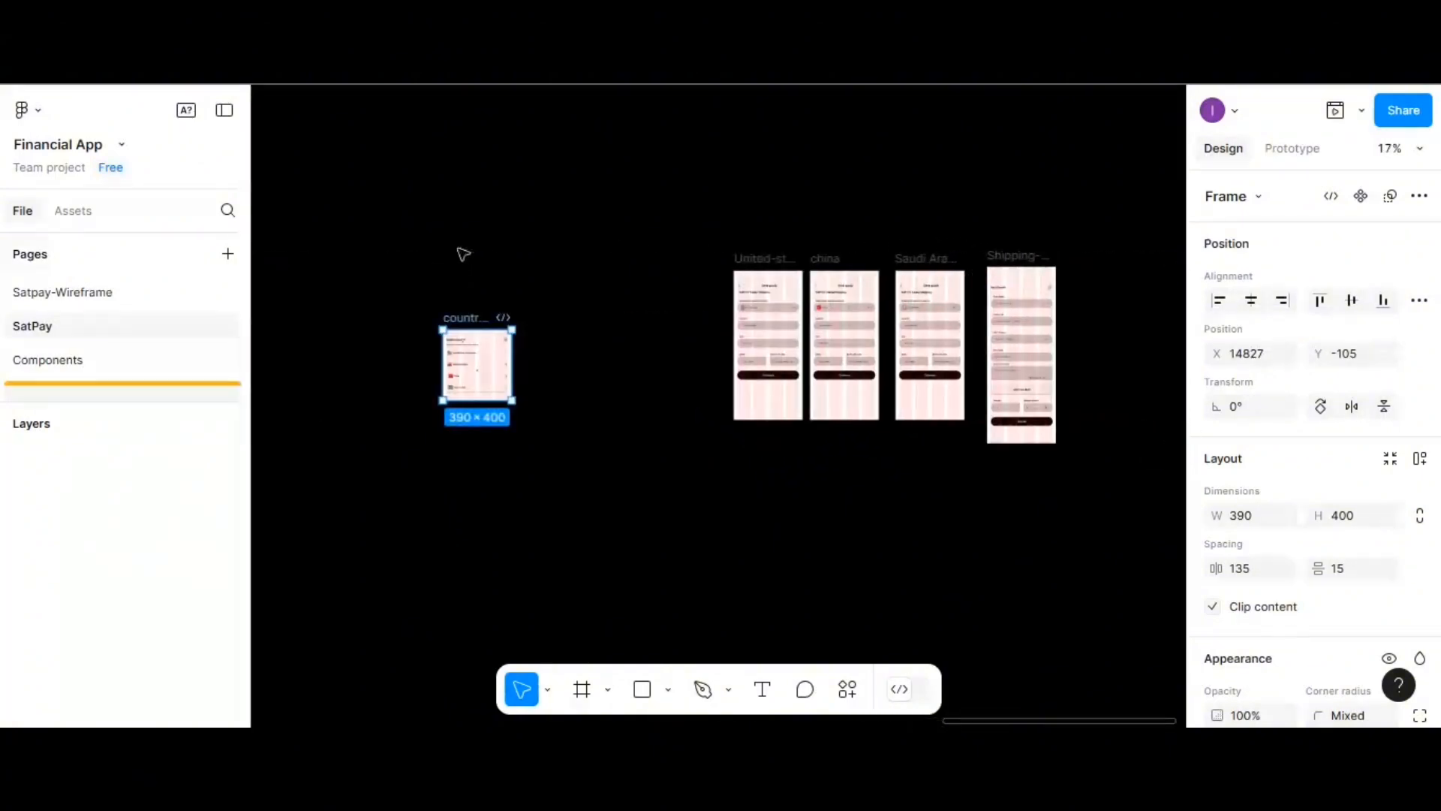
{"action": "left_click", "coordinate": [704, 465]}
{"action": "left_click_drag", "start_coordinate": [440, 235], "coordinate": [1078, 493]}
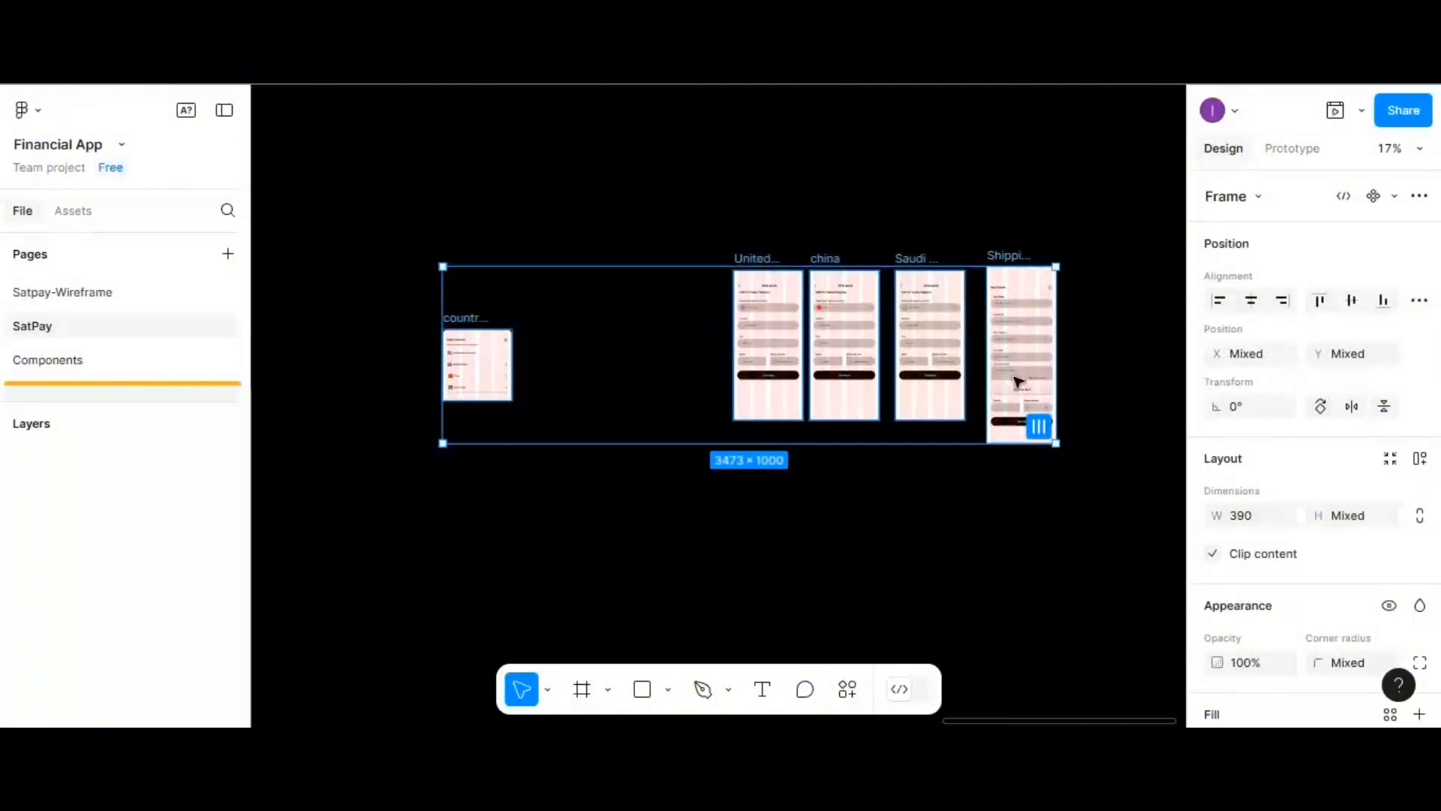
{"action": "scroll", "coordinate": [751, 383], "scroll_direction": "right", "scroll_amount": 4}
{"action": "scroll", "coordinate": [751, 383], "scroll_direction": "right", "scroll_amount": 6}
{"action": "scroll", "coordinate": [676, 385], "scroll_direction": "up", "scroll_amount": 3}
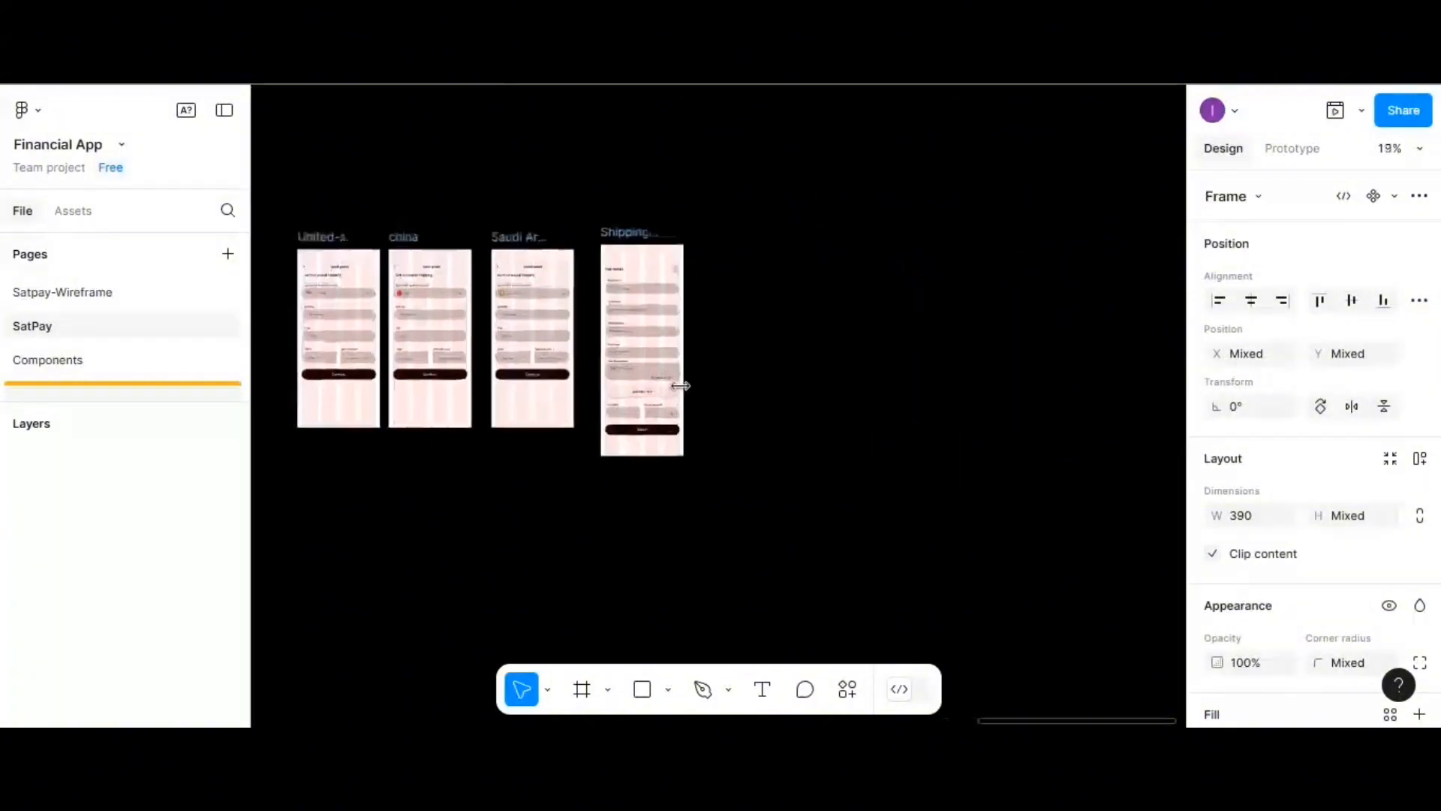
{"action": "scroll", "coordinate": [684, 385], "scroll_direction": "left", "scroll_amount": 15}
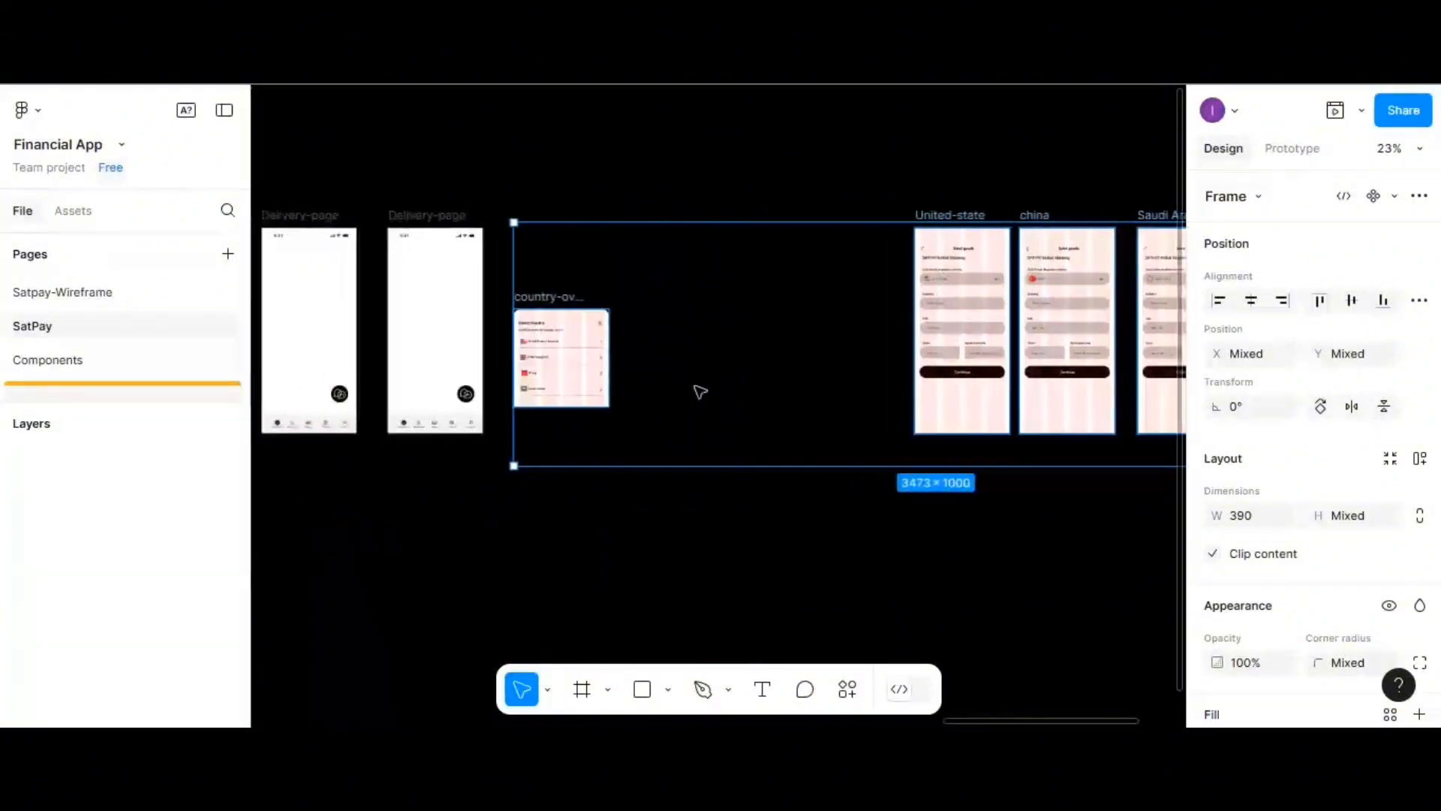
- Place the United-state frame inside the first blank Delivery-page and align it to the page's left and top edges
{"action": "left_click", "coordinate": [954, 215]}
{"action": "left_click_drag", "start_coordinate": [969, 218], "coordinate": [334, 283]}
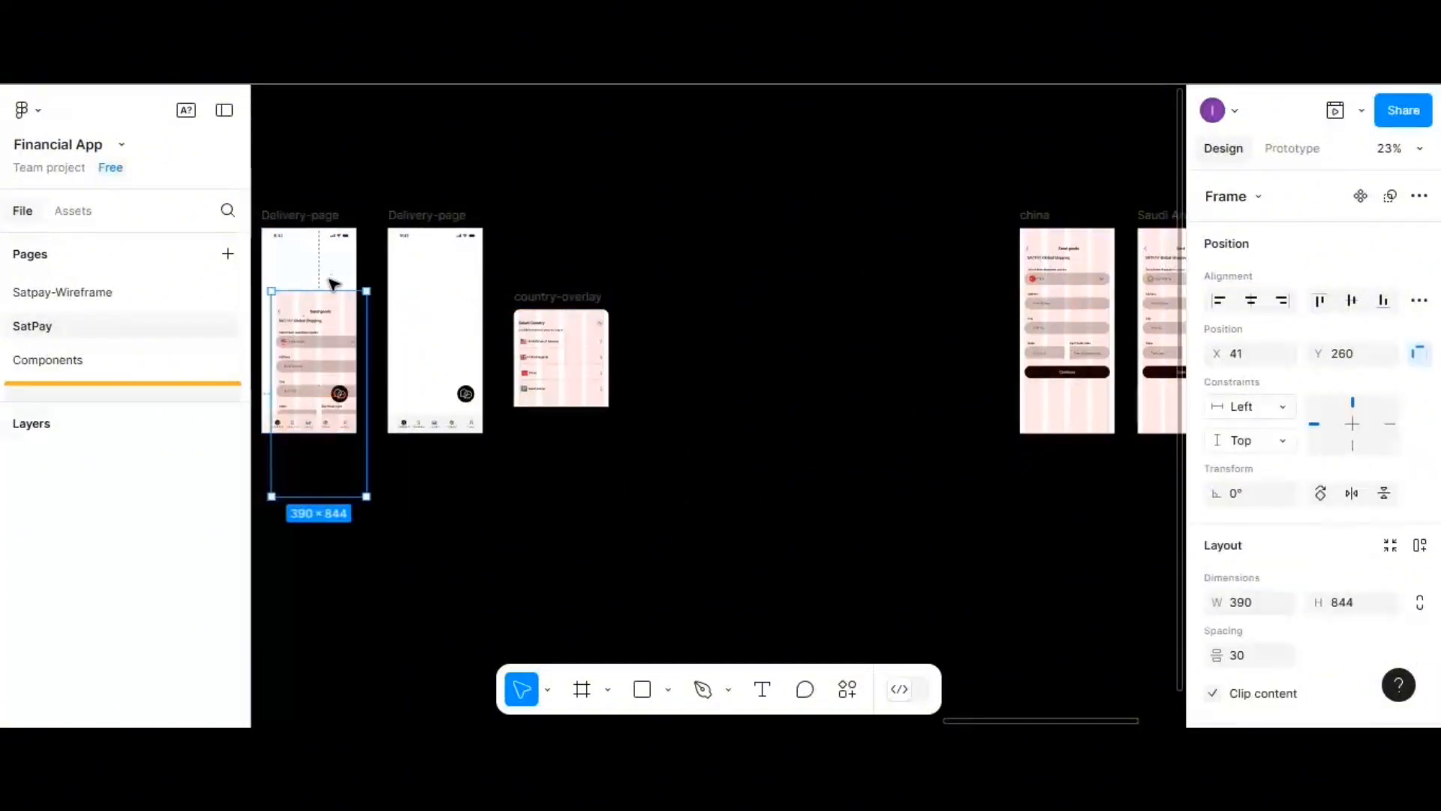
{"action": "left_click", "coordinate": [1218, 300]}
{"action": "left_click", "coordinate": [1321, 301]}
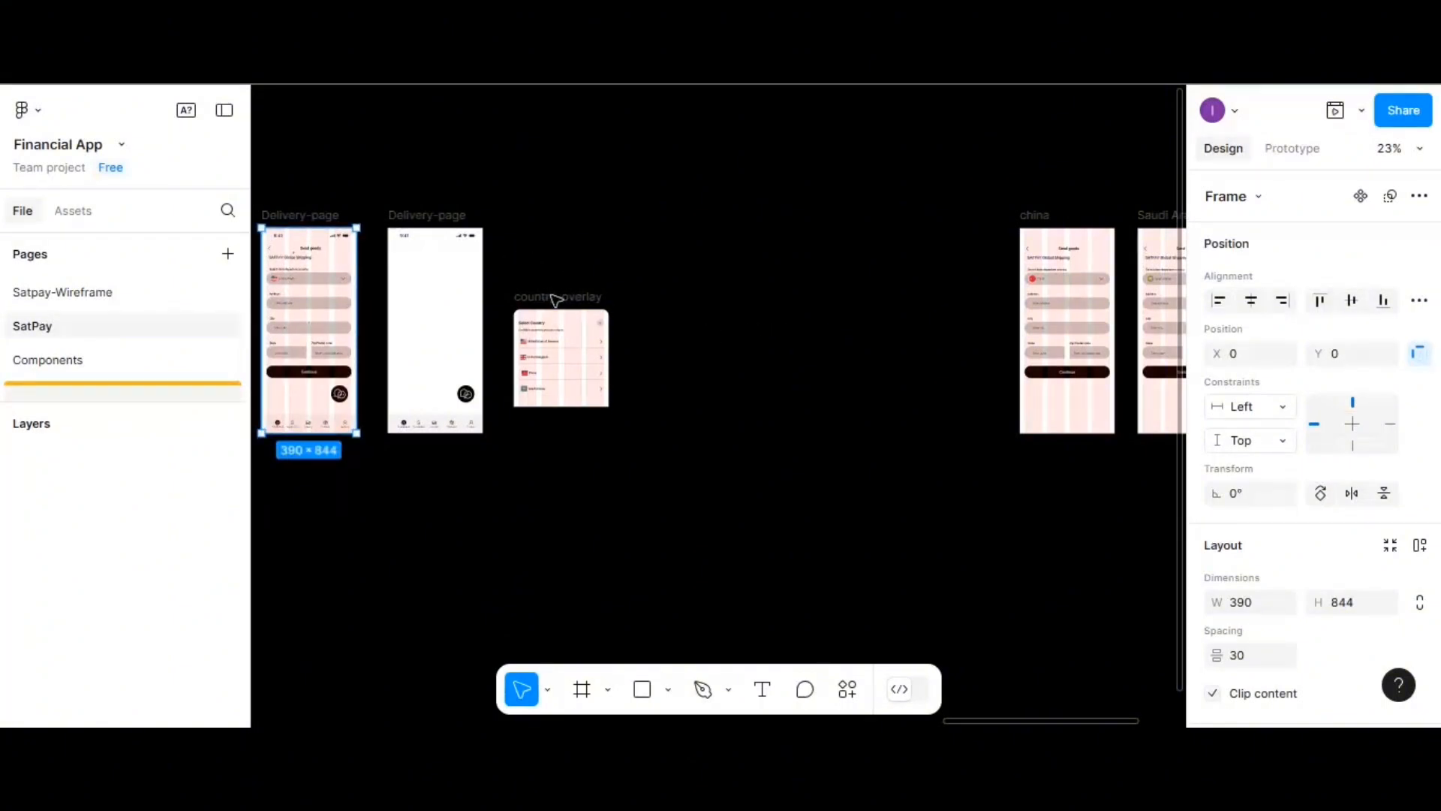
- Move country-overlay below the Delivery-page row and duplicate the remaining blank Delivery-page into the gap before china
{"action": "left_click_drag", "start_coordinate": [556, 300], "coordinate": [448, 489]}
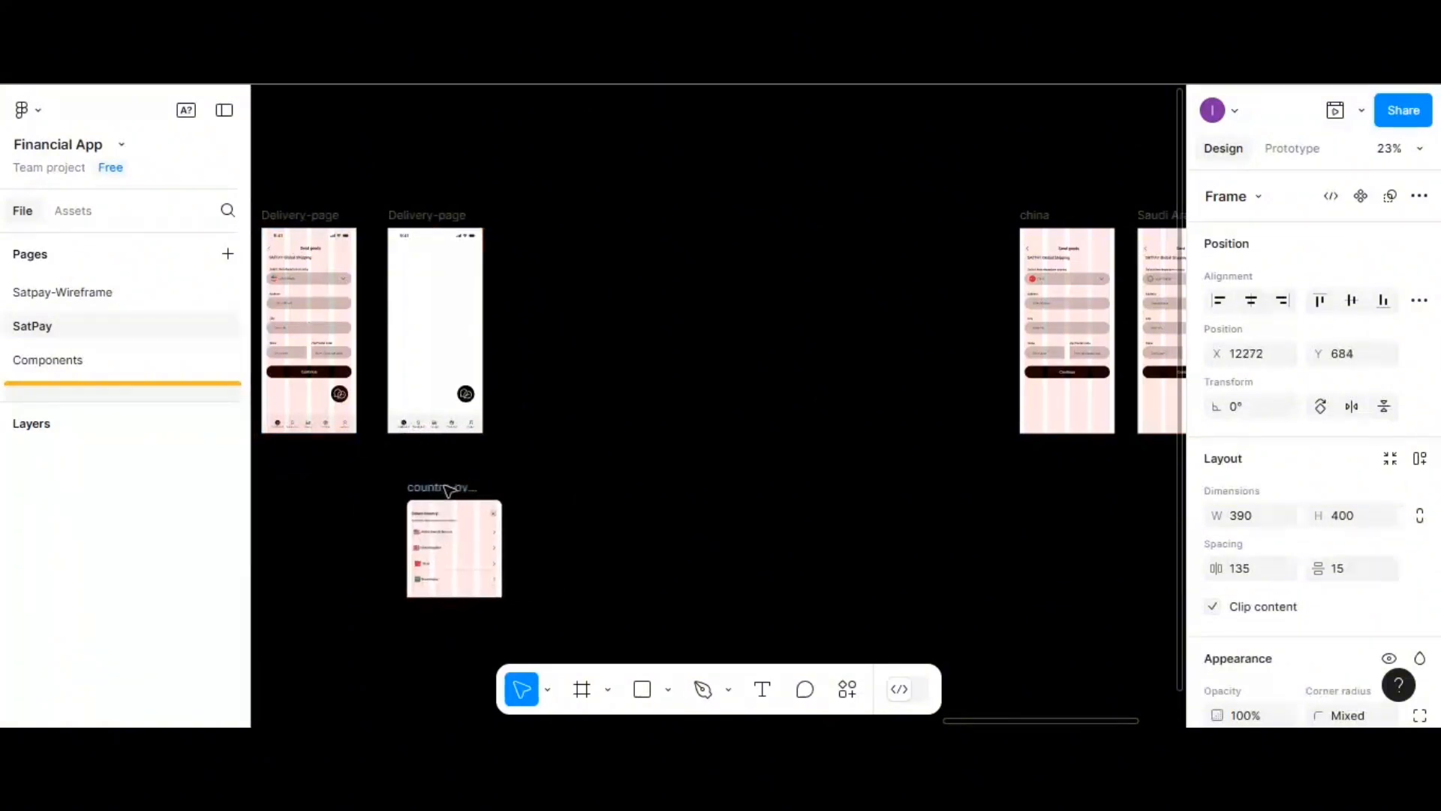
{"action": "left_click", "coordinate": [421, 216]}
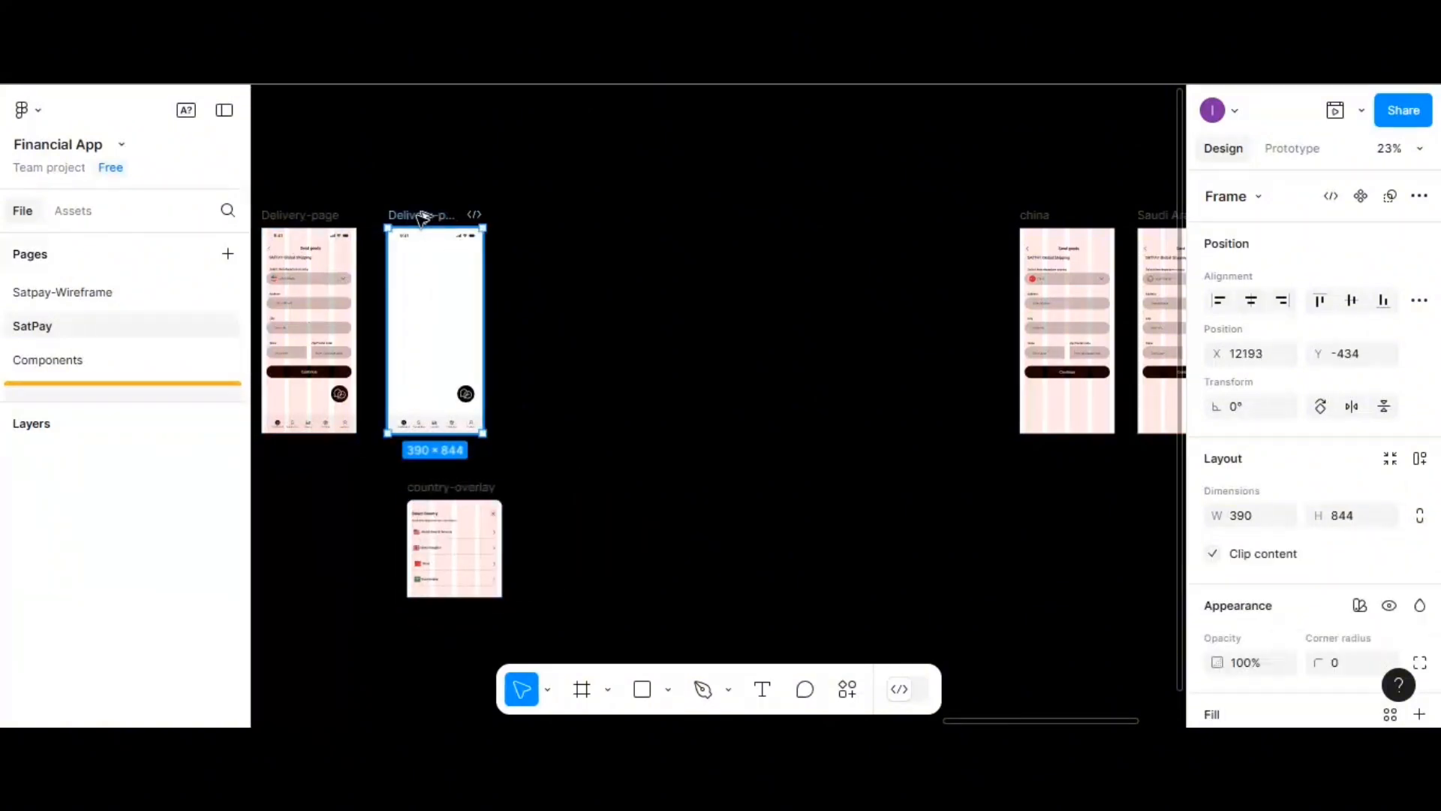
{"action": "left_click_drag", "start_coordinate": [421, 216], "coordinate": [627, 228]}
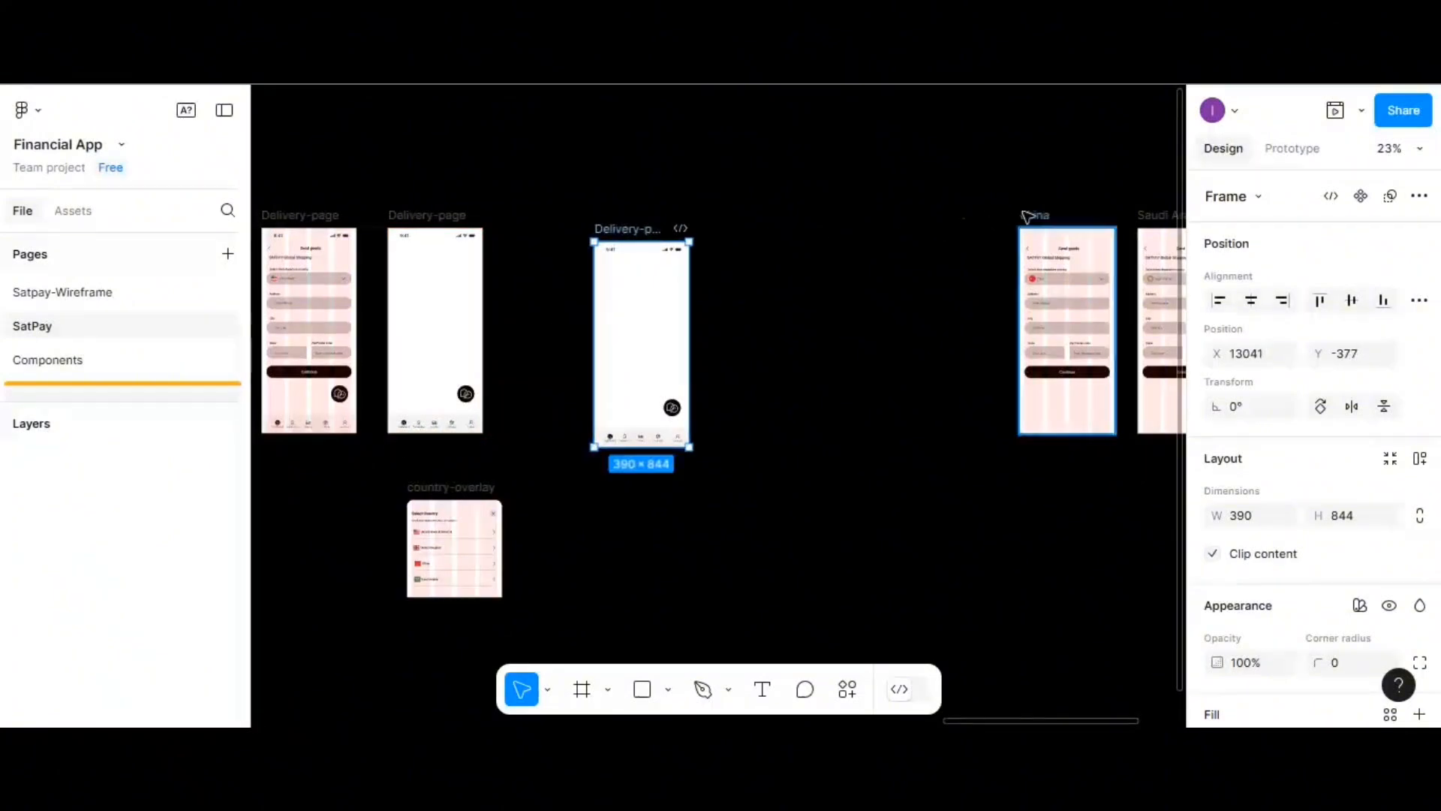
- Place the china frame inside the blank Delivery-page above country-overlay, aligned to the page's left and top edges
{"action": "left_click_drag", "start_coordinate": [975, 241], "coordinate": [417, 285]}
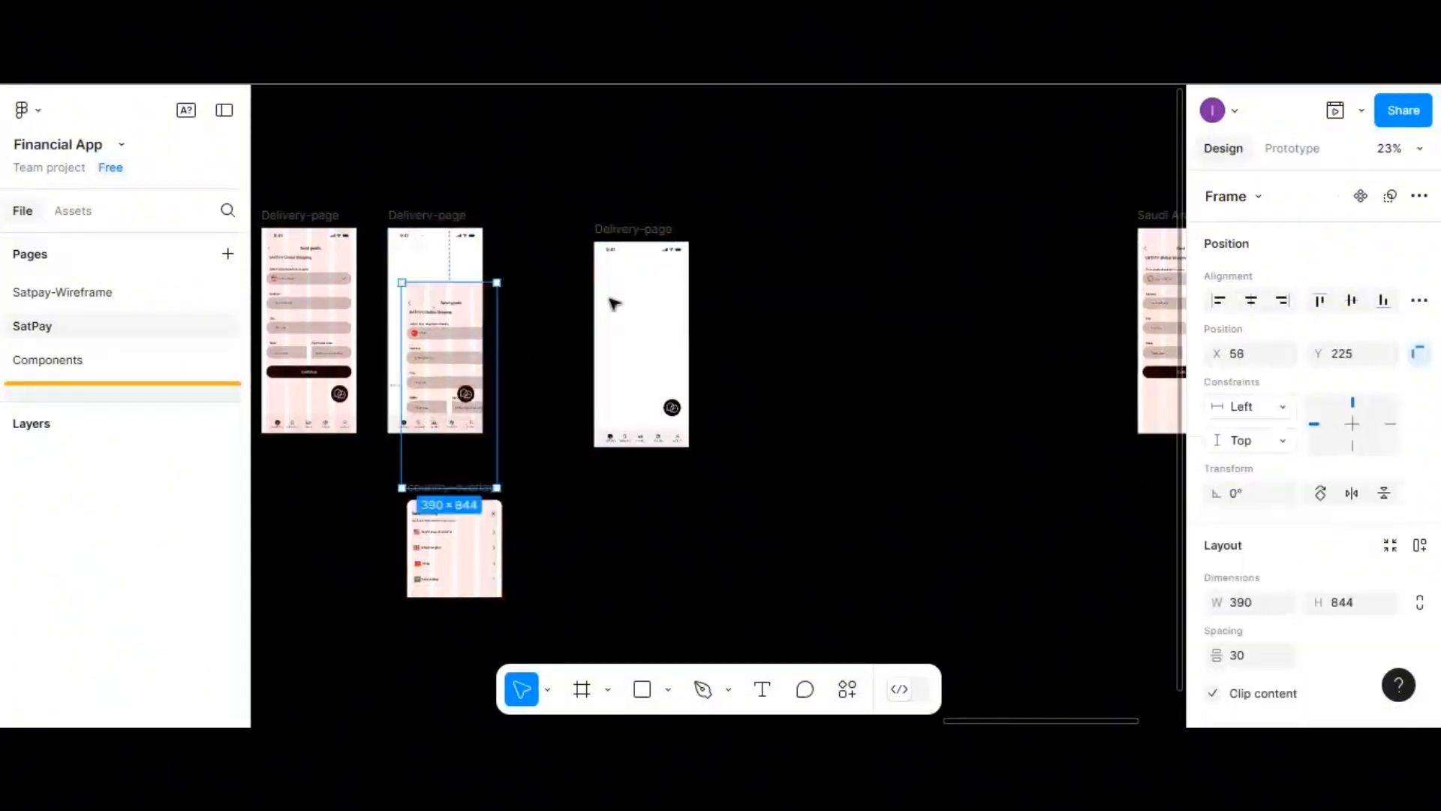
{"action": "left_click", "coordinate": [1218, 300]}
{"action": "left_click", "coordinate": [1322, 301]}
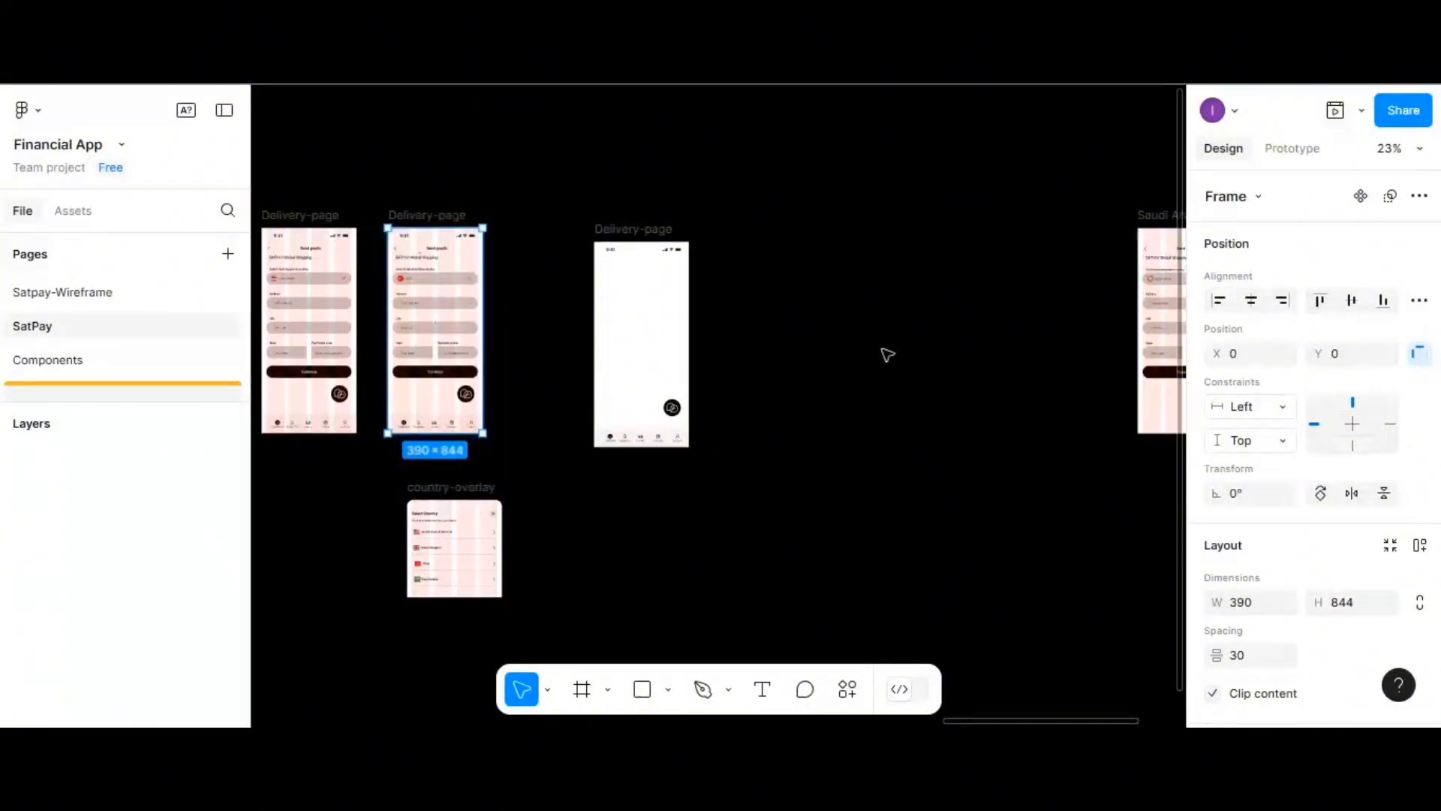
- Duplicate the last blank Delivery-page to its right so that two blank pages stand side by side
{"action": "scroll", "coordinate": [887, 355], "scroll_direction": "up", "scroll_amount": 2}
{"action": "scroll", "coordinate": [833, 350], "scroll_direction": "up", "scroll_amount": 1}
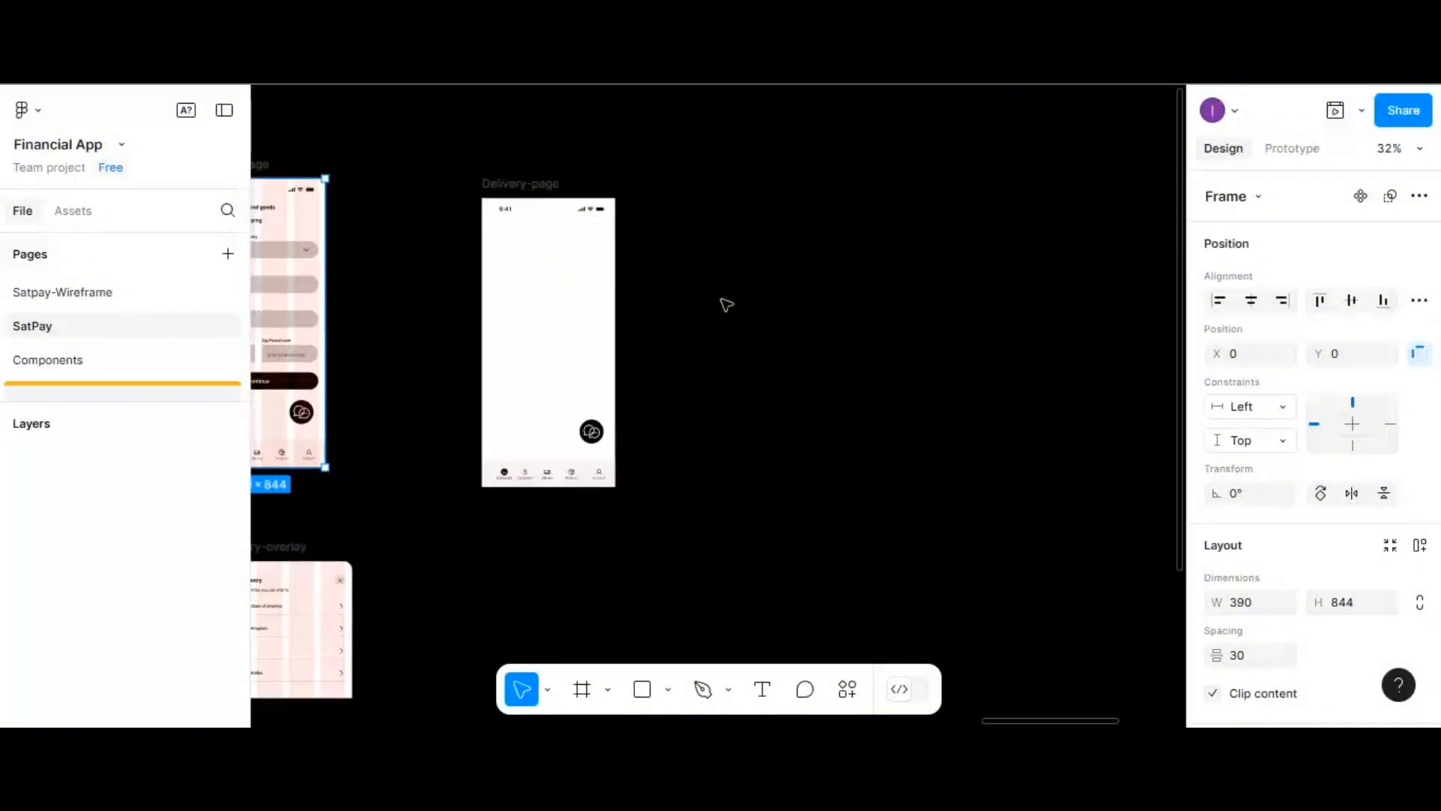
{"action": "scroll", "coordinate": [529, 187], "scroll_direction": "up", "scroll_amount": 1}
{"action": "left_click_drag", "start_coordinate": [529, 188], "coordinate": [743, 184]}
{"action": "scroll", "coordinate": [853, 363], "scroll_direction": "down", "scroll_amount": 1}
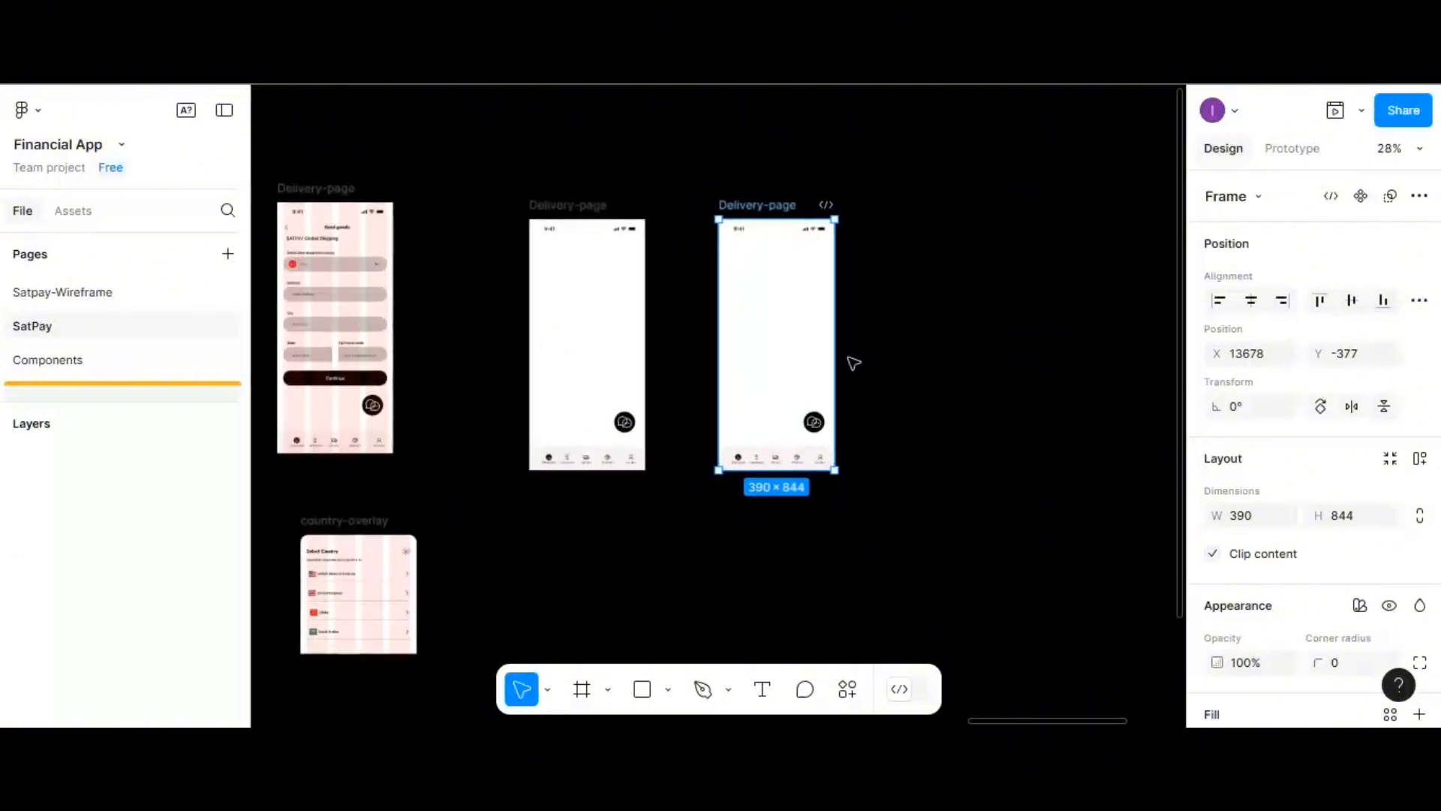
- Place the Saudi Arabia frame inside the first of the two blank Delivery-pages, aligned to its left and top edges
{"action": "scroll", "coordinate": [877, 358], "scroll_direction": "right", "scroll_amount": 3}
{"action": "left_click_drag", "start_coordinate": [1015, 207], "coordinate": [367, 270]}
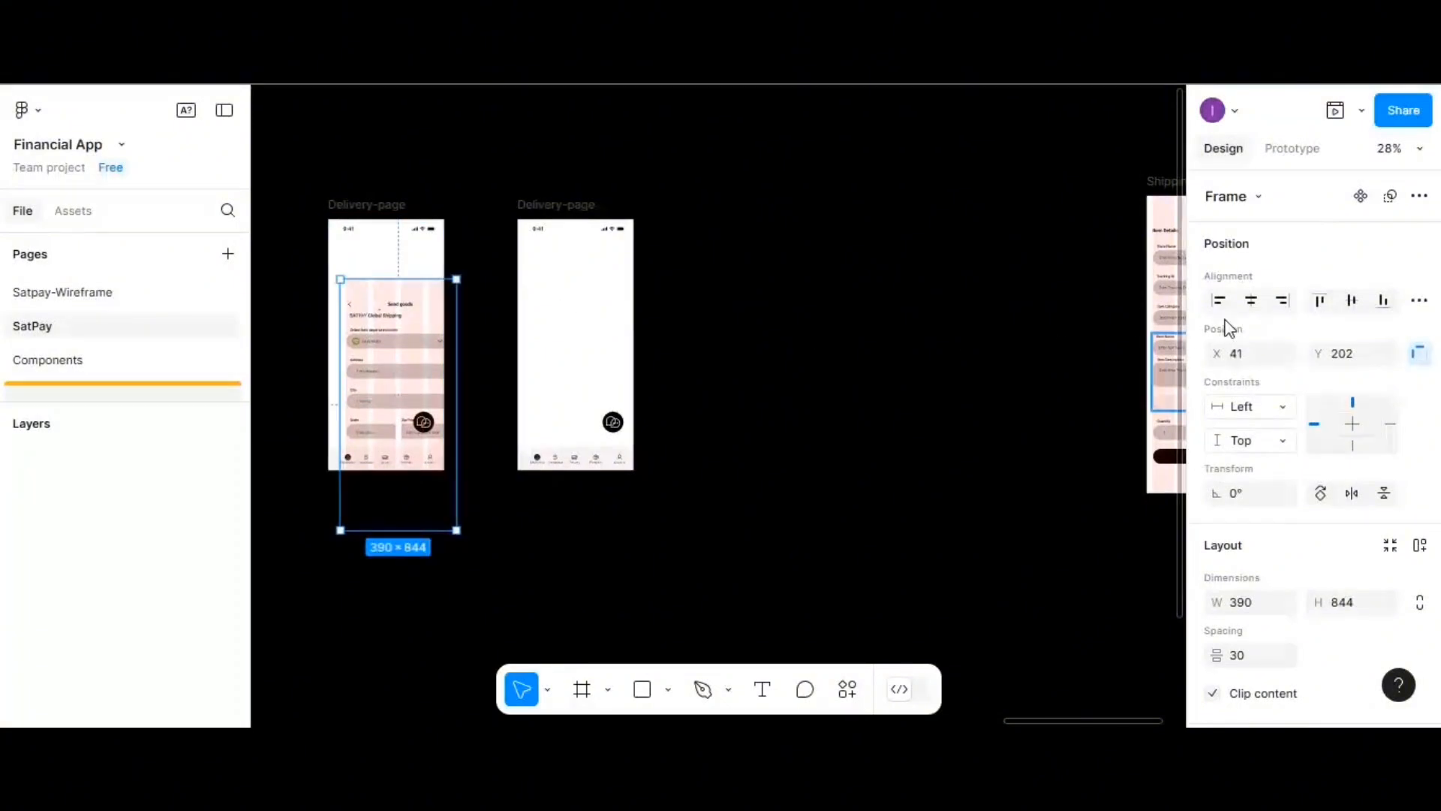
{"action": "left_click", "coordinate": [1219, 300]}
{"action": "left_click", "coordinate": [1320, 300]}
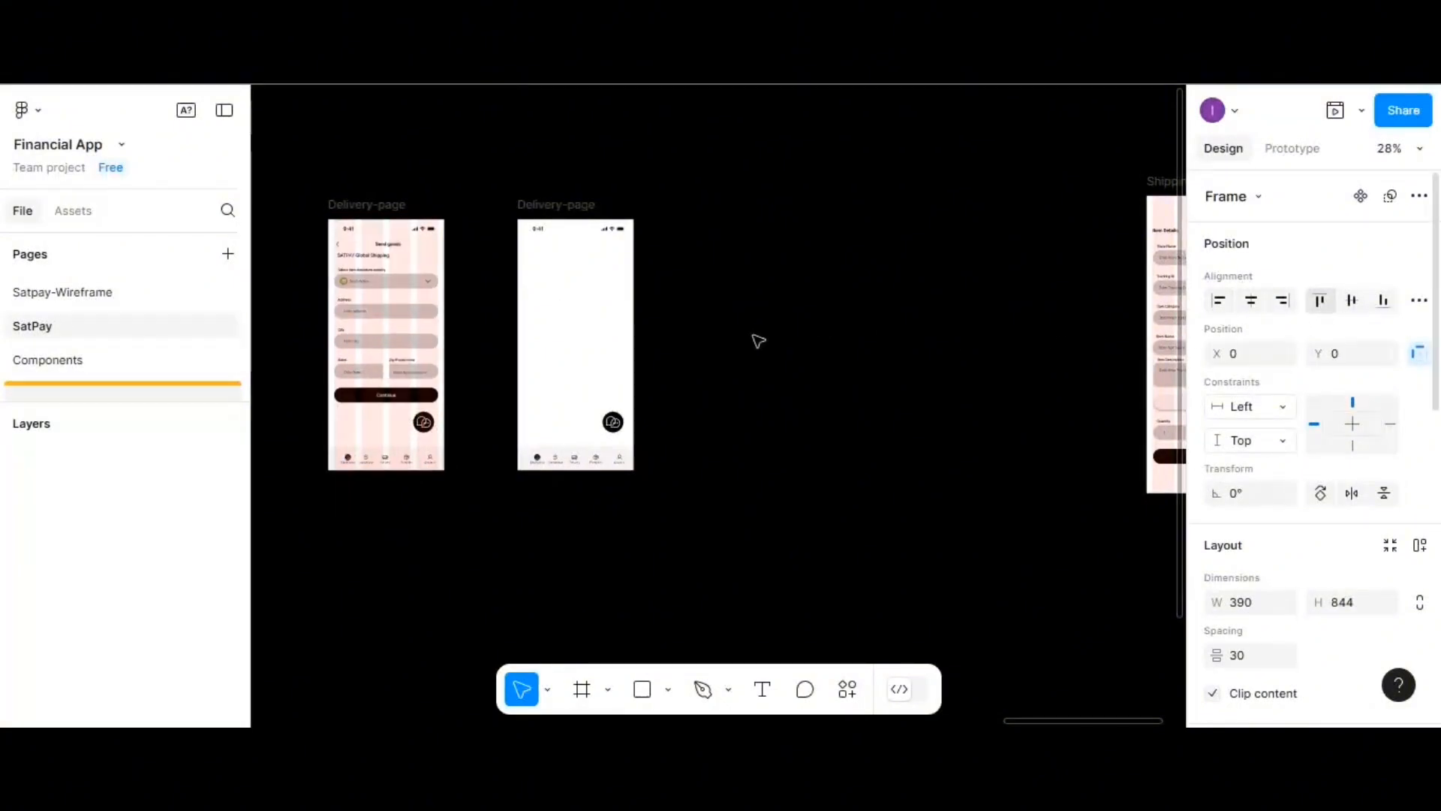
- Place Shipping-page2 inside the last blank Delivery-page, centred horizontally and aligned to the top edge
{"action": "scroll", "coordinate": [1088, 238], "scroll_direction": "down", "scroll_amount": 2}
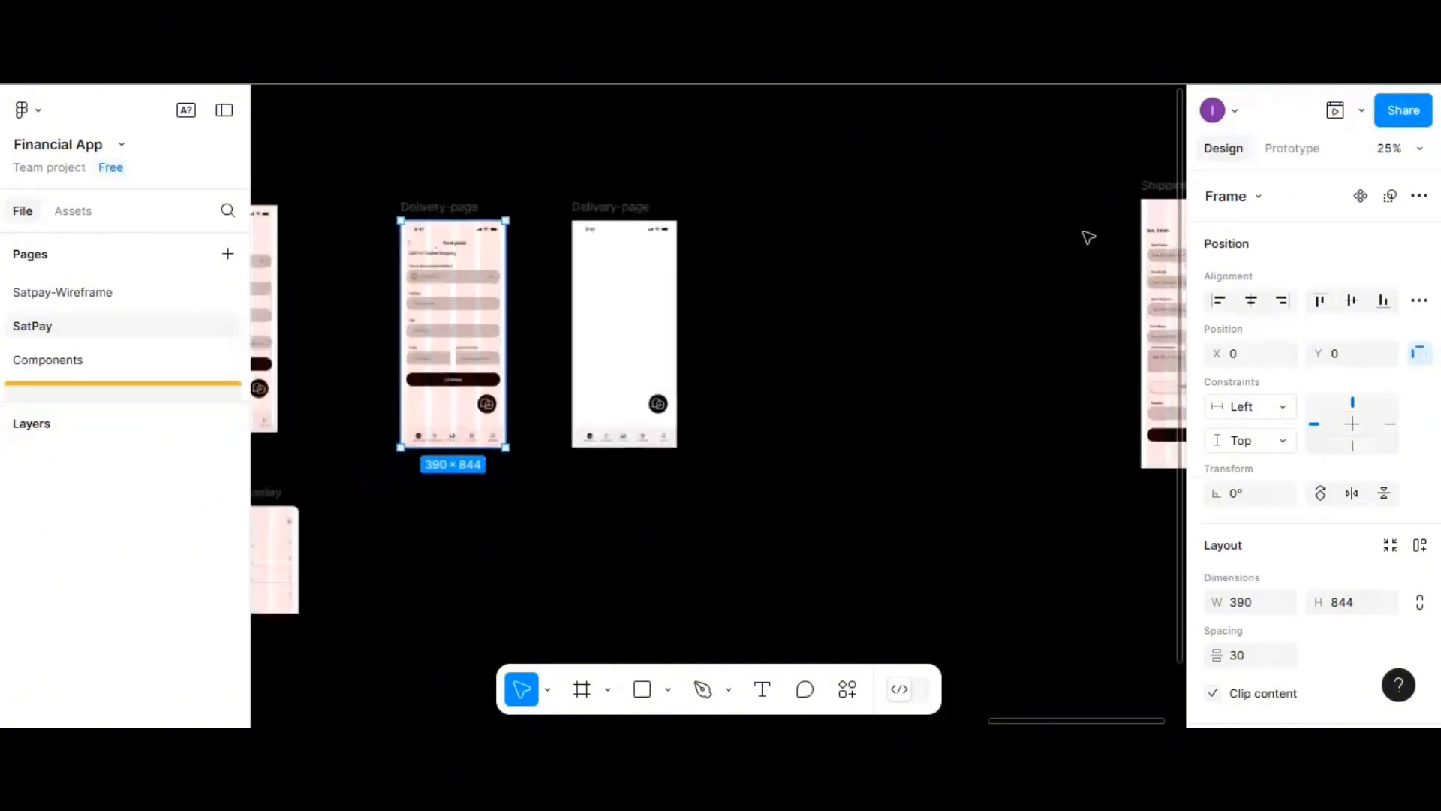
{"action": "scroll", "coordinate": [1085, 236], "scroll_direction": "right", "scroll_amount": 5}
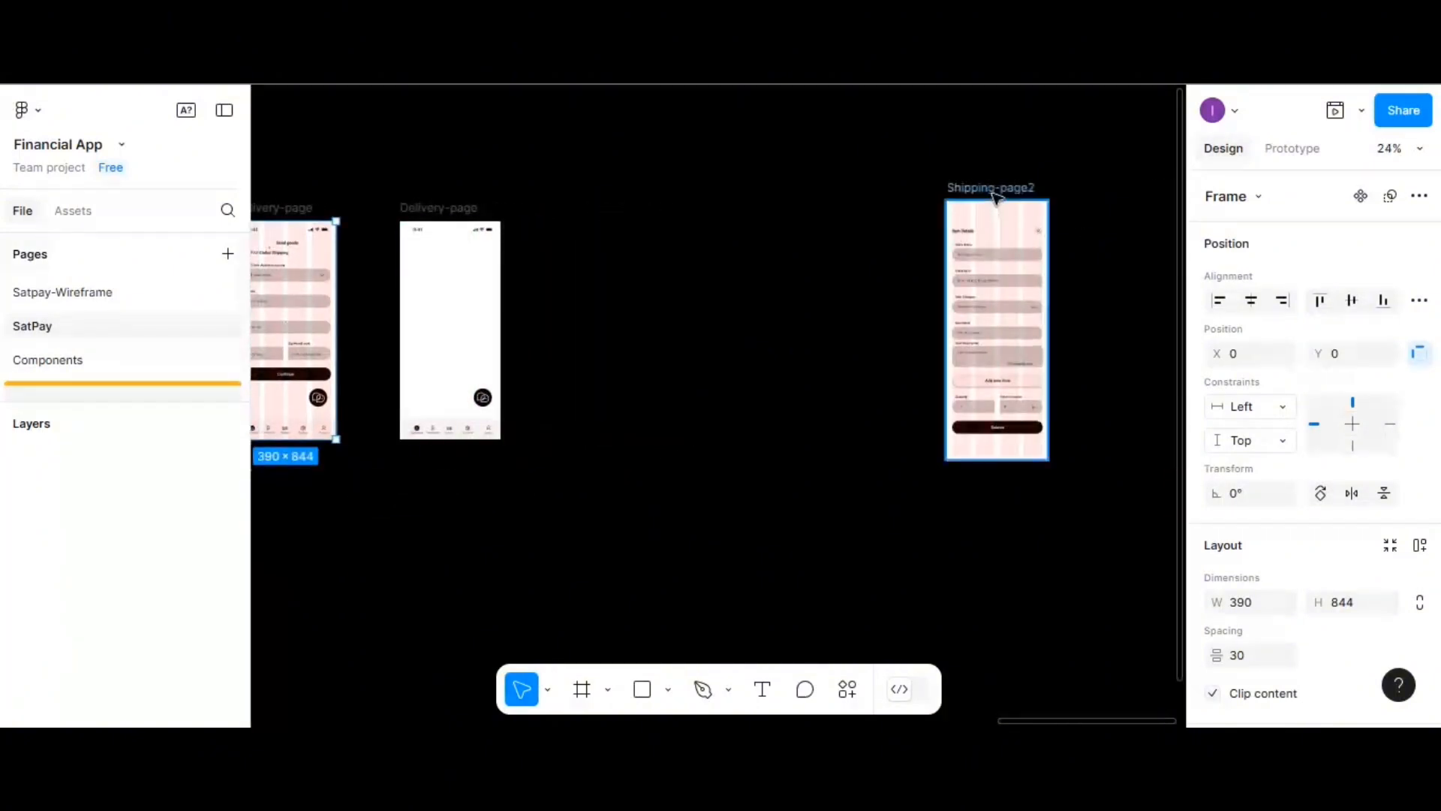
{"action": "left_click_drag", "start_coordinate": [983, 203], "coordinate": [595, 284]}
{"action": "left_click_drag", "start_coordinate": [445, 280], "coordinate": [418, 273]}
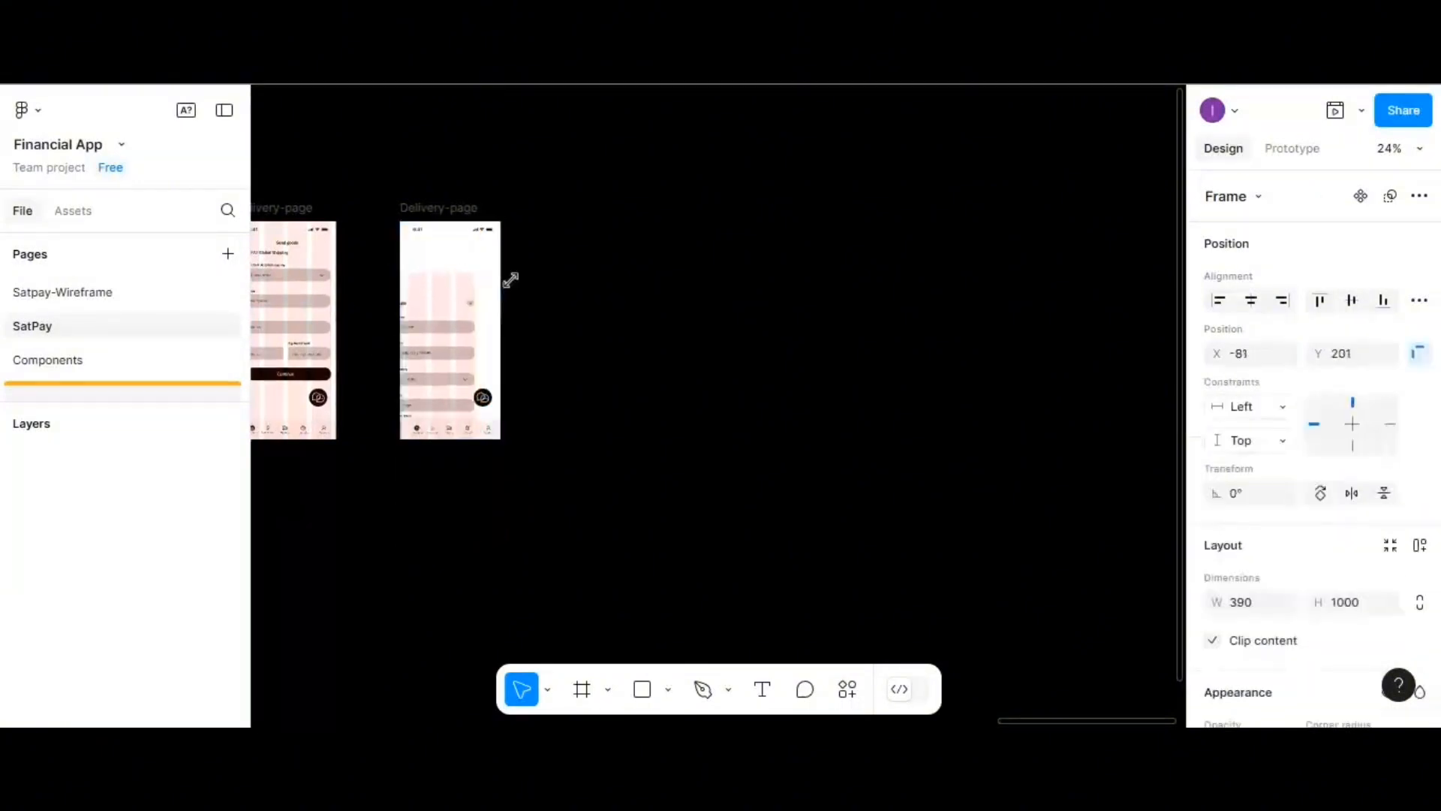
{"action": "left_click", "coordinate": [1249, 301]}
{"action": "left_click", "coordinate": [1319, 301]}
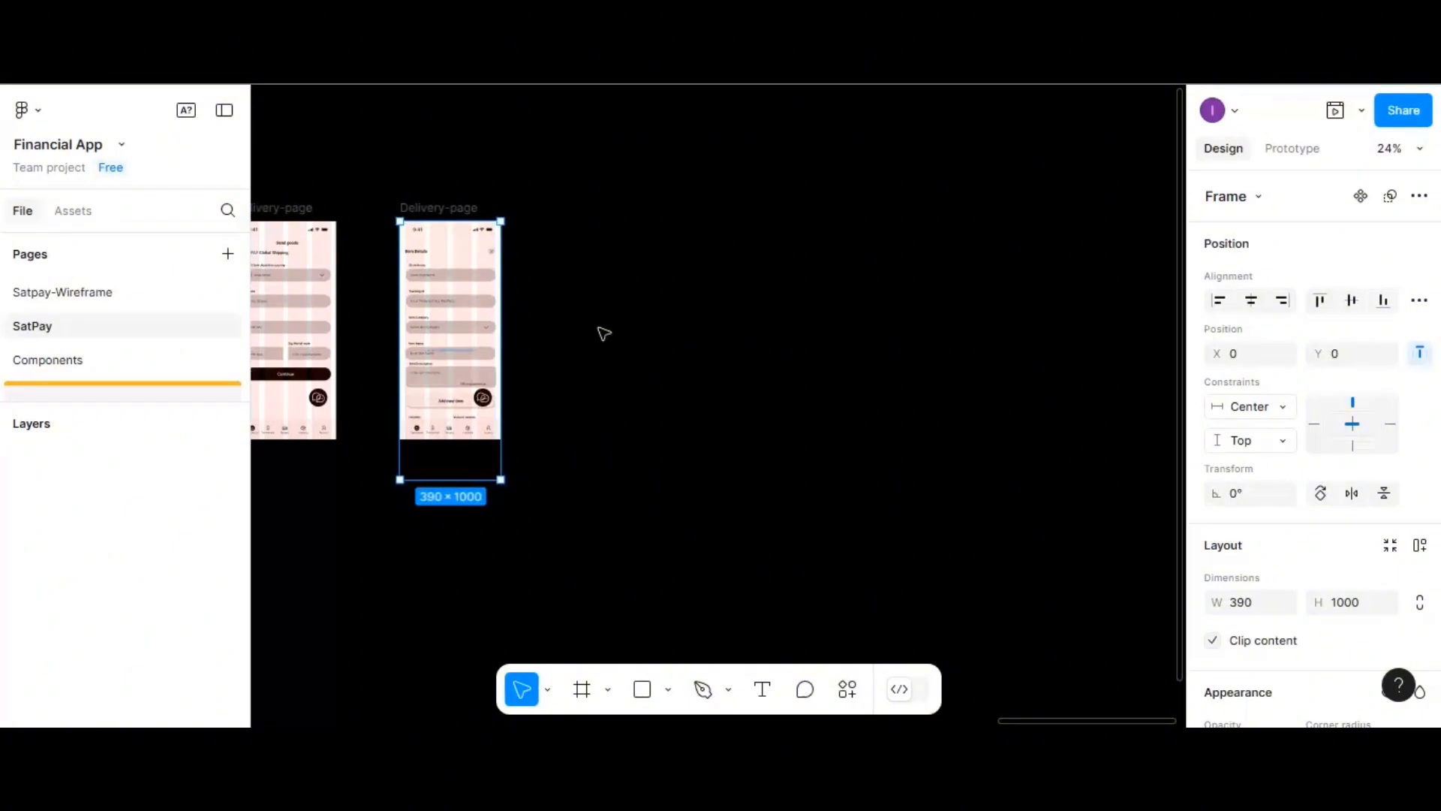
{"action": "scroll", "coordinate": [602, 332], "scroll_direction": "up", "scroll_amount": 2}
{"action": "scroll", "coordinate": [603, 332], "scroll_direction": "left", "scroll_amount": 10}
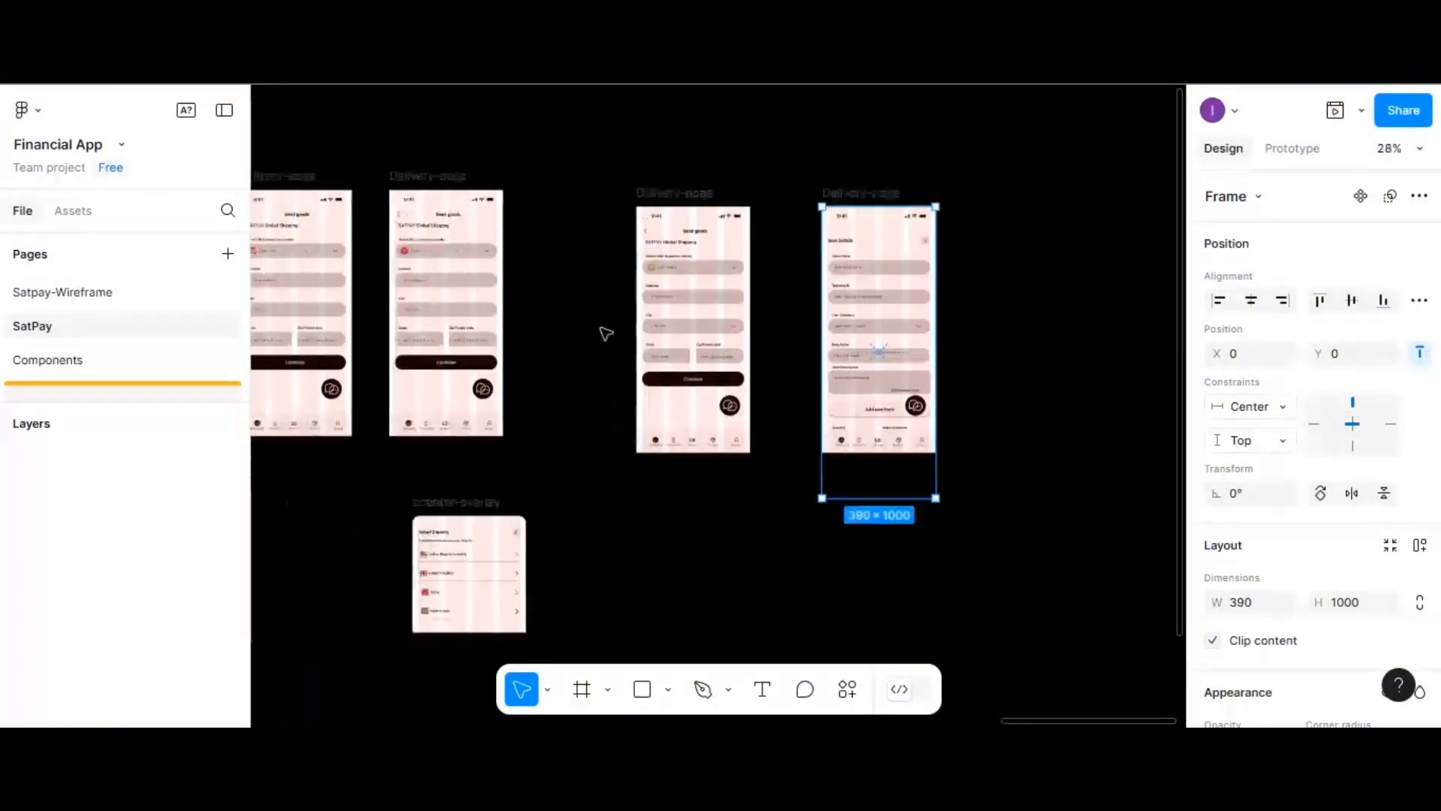
{"action": "scroll", "coordinate": [603, 331], "scroll_direction": "left", "scroll_amount": 5}
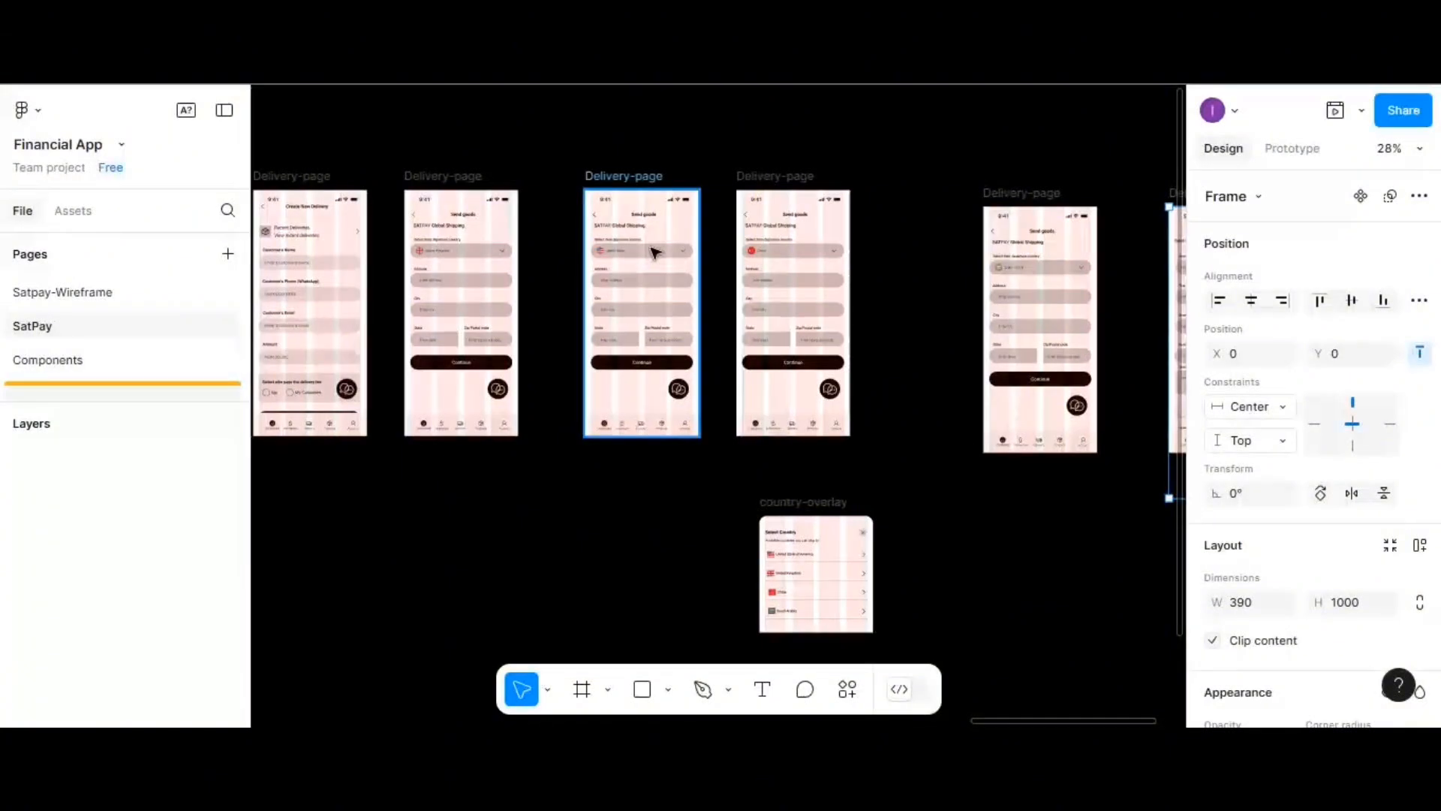
{"action": "scroll", "coordinate": [651, 249], "scroll_direction": "down", "scroll_amount": 1}
{"action": "scroll", "coordinate": [597, 257], "scroll_direction": "up", "scroll_amount": 1}
{"action": "scroll", "coordinate": [561, 274], "scroll_direction": "up", "scroll_amount": 1}
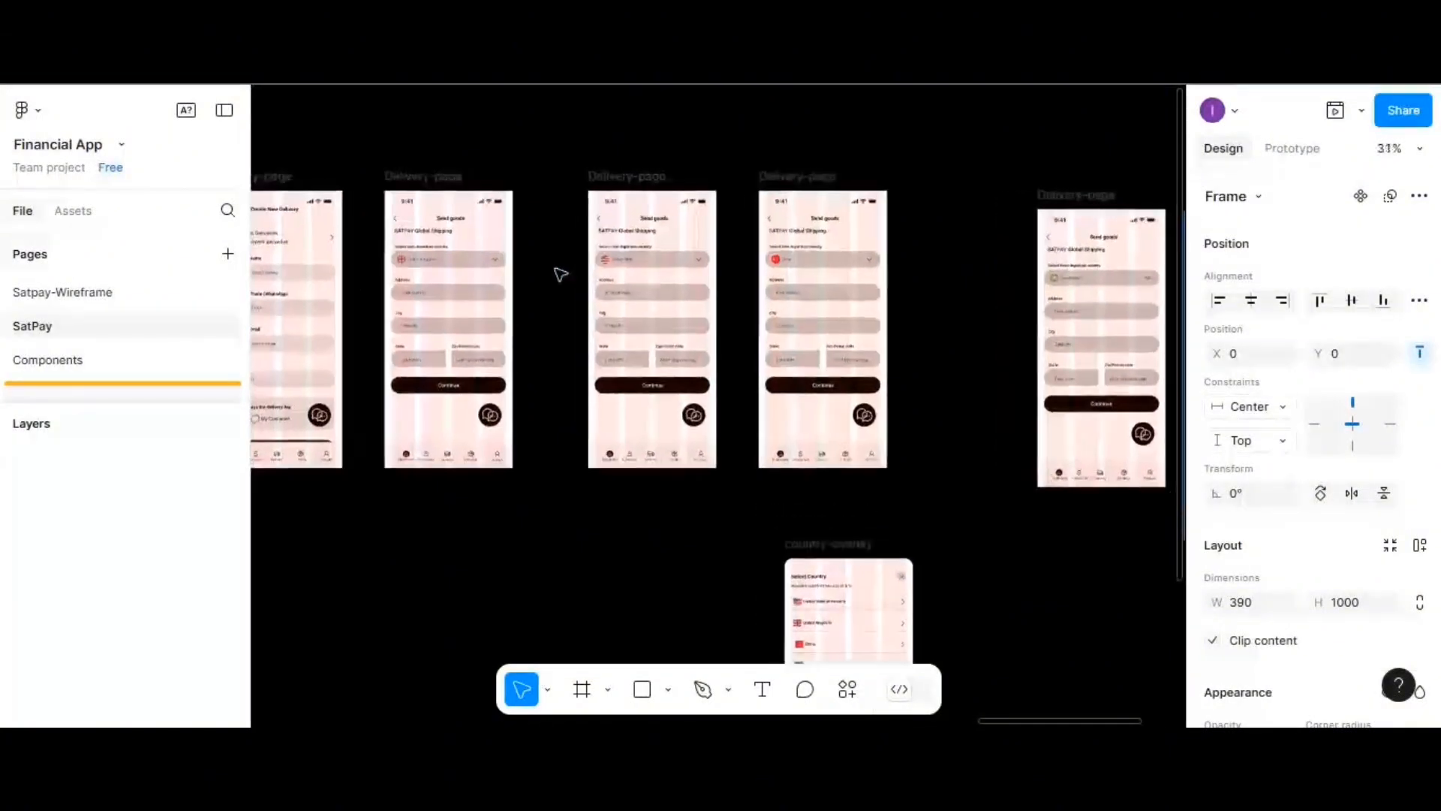
- Rename the Delivery-page frame showing the United Kingdom as Shipping-page1
{"action": "left_click", "coordinate": [439, 180]}
{"action": "double_click", "coordinate": [439, 179]}
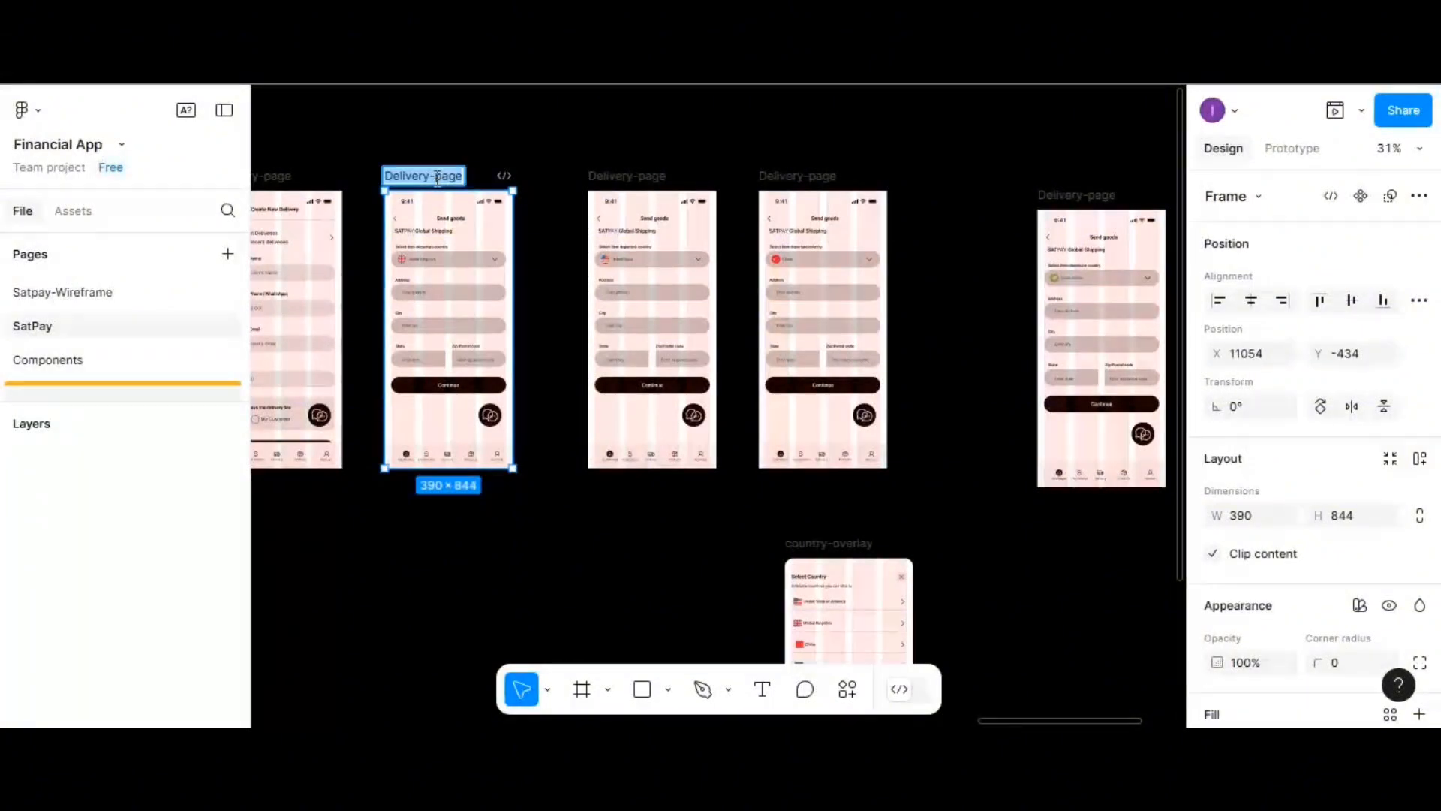
{"action": "type", "text": "Shipp"}
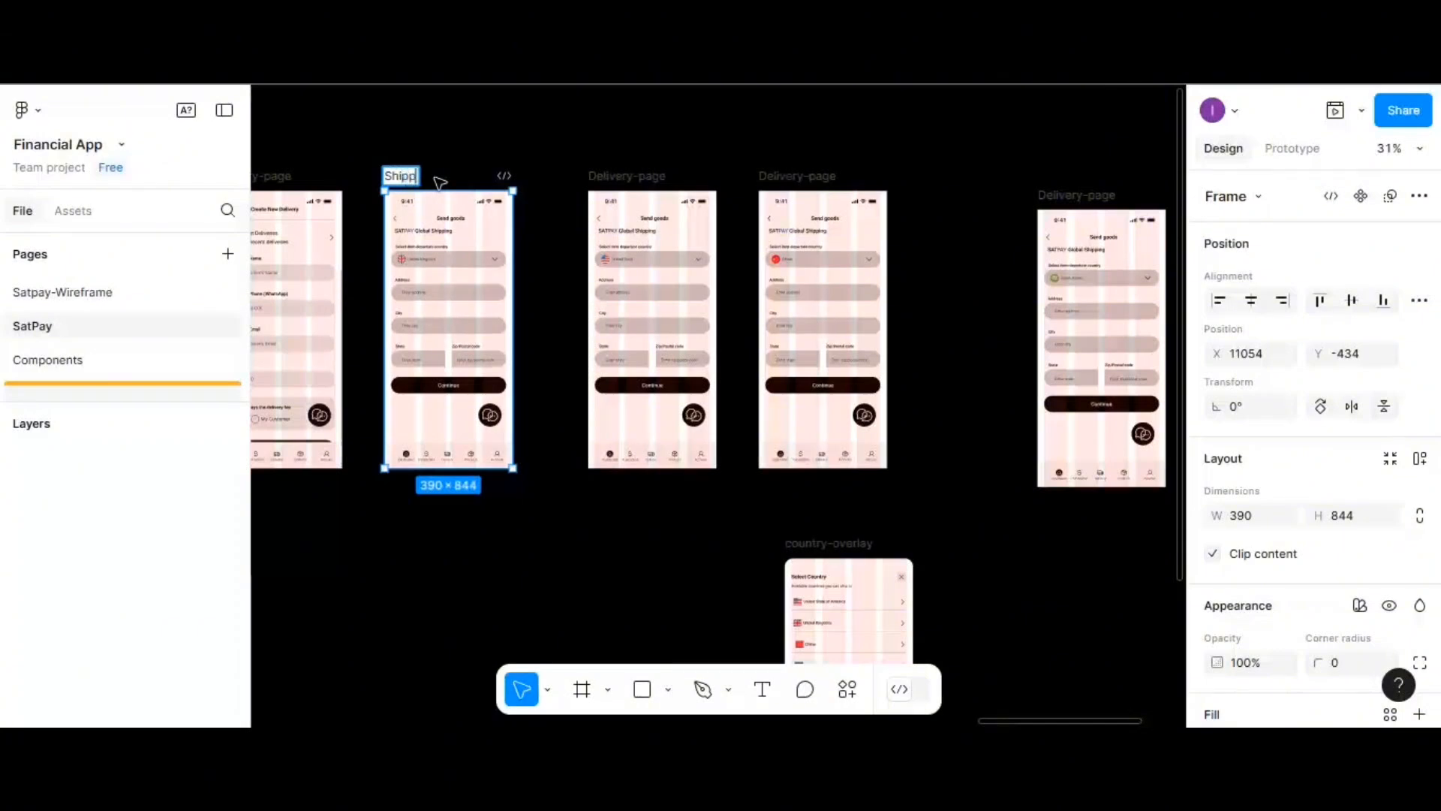
{"action": "type", "text": "ing-"}
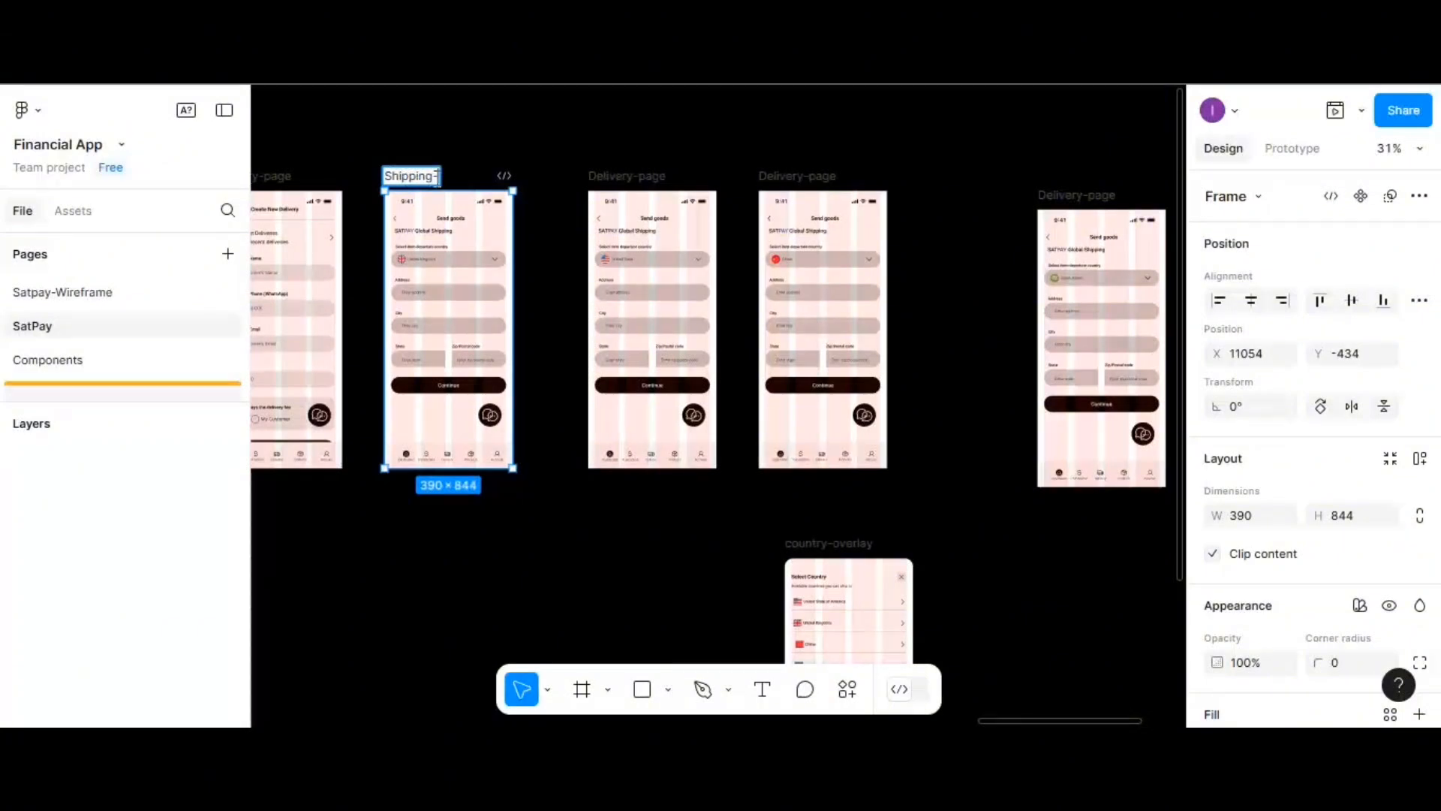
{"action": "type", "text": "pag"}
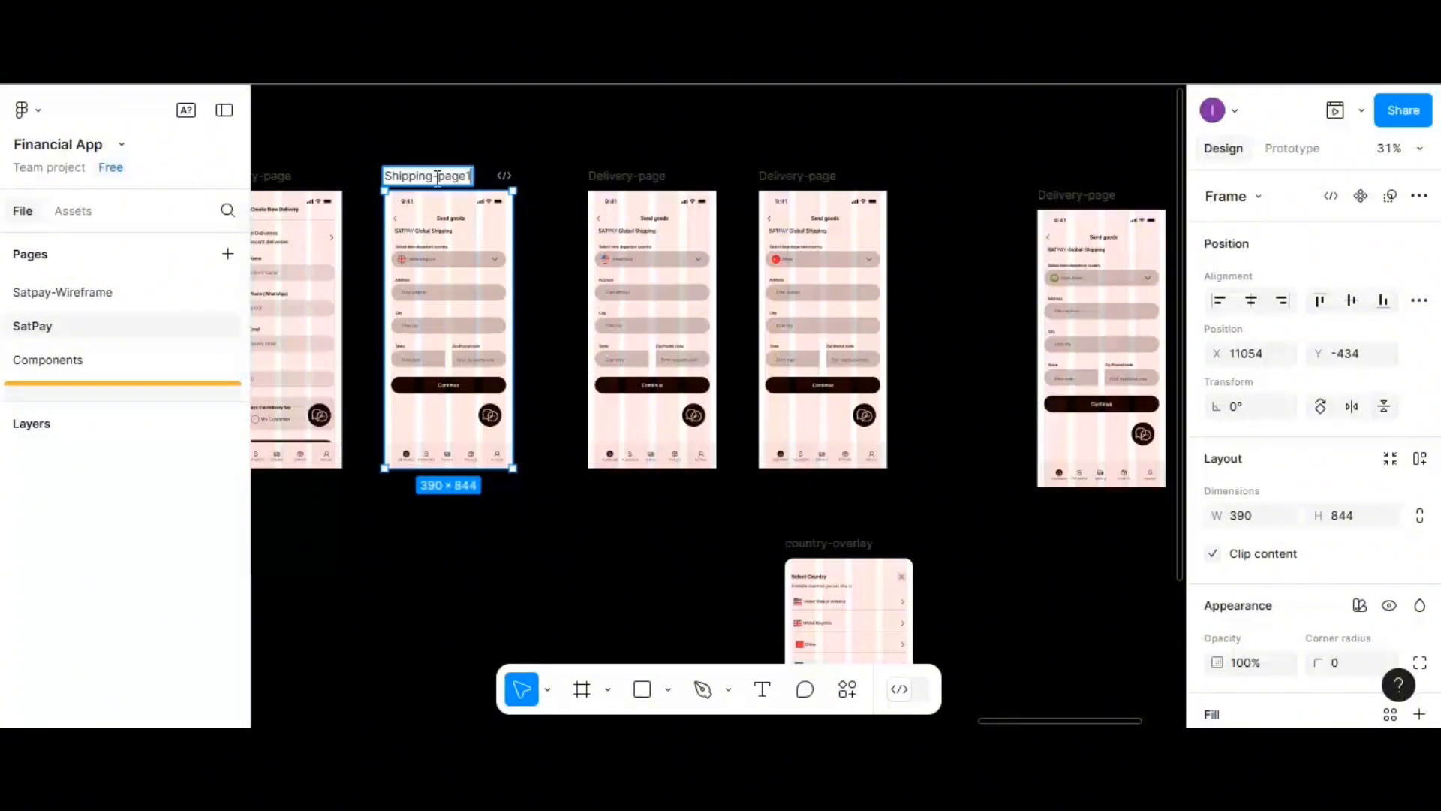
{"action": "type", "text": "e1"}
- Rename the Delivery-page frames for the United States, China and Saudi Arabia as Uk, China and Saudi respectively
{"action": "double_click", "coordinate": [629, 177]}
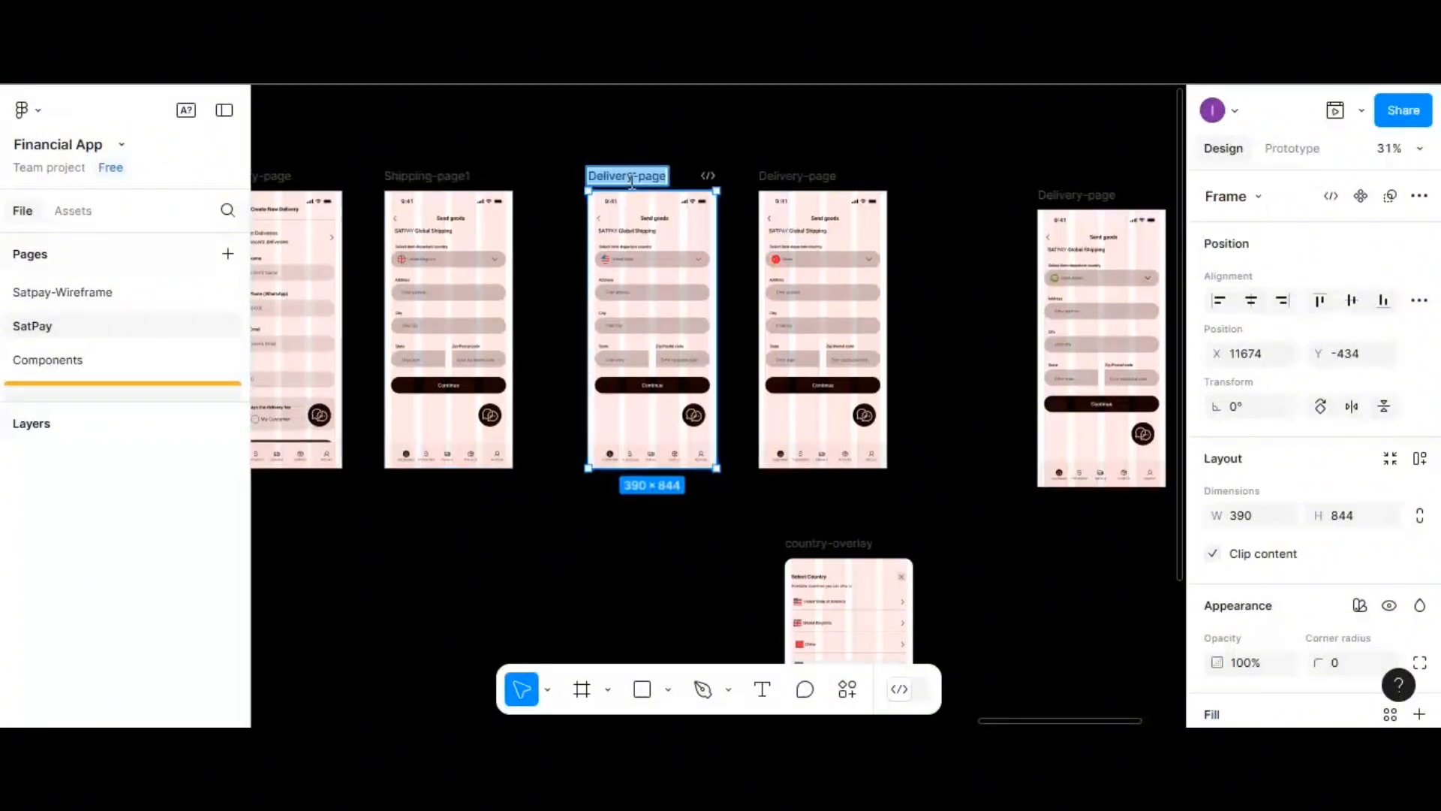
{"action": "type", "text": "Uk"}
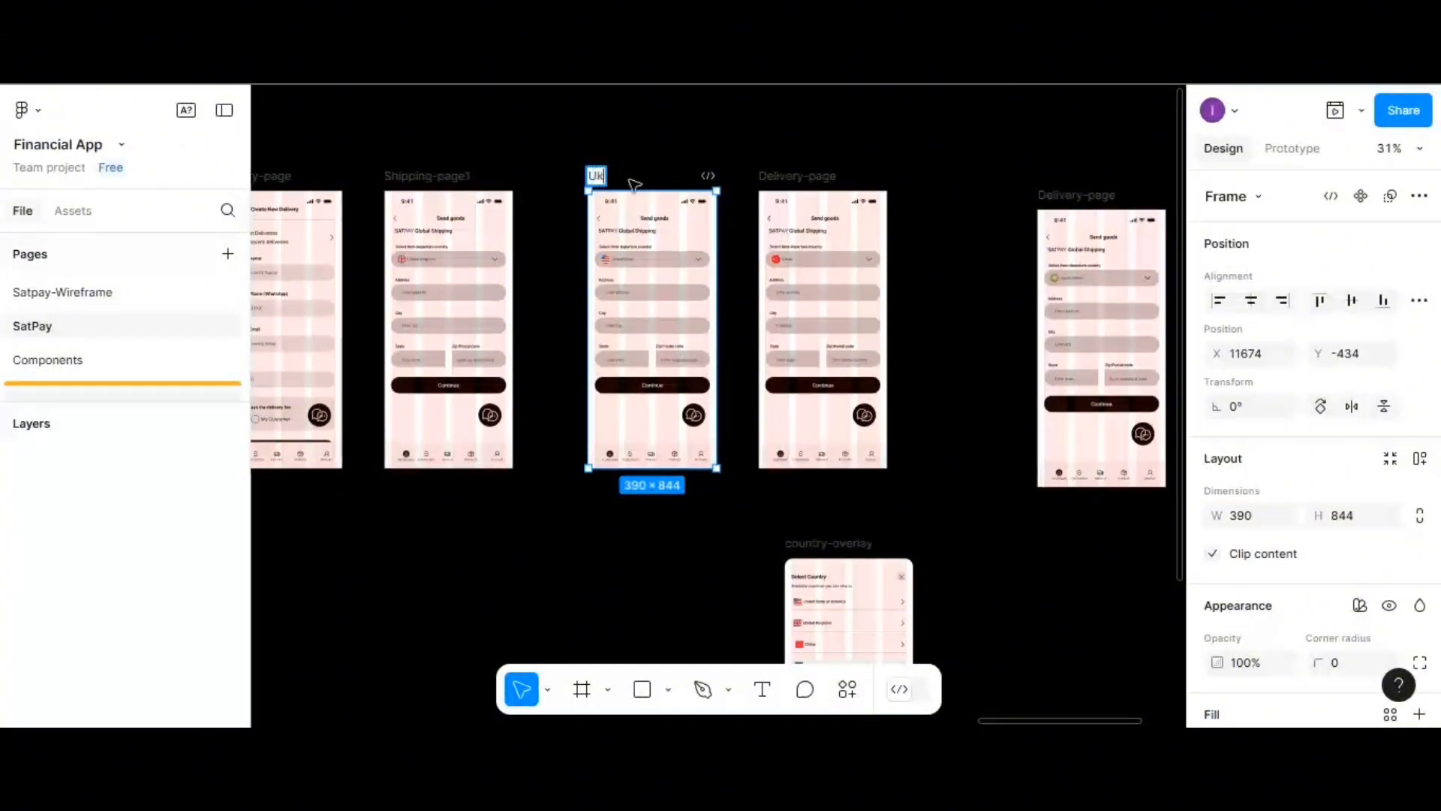
{"action": "double_click", "coordinate": [788, 177]}
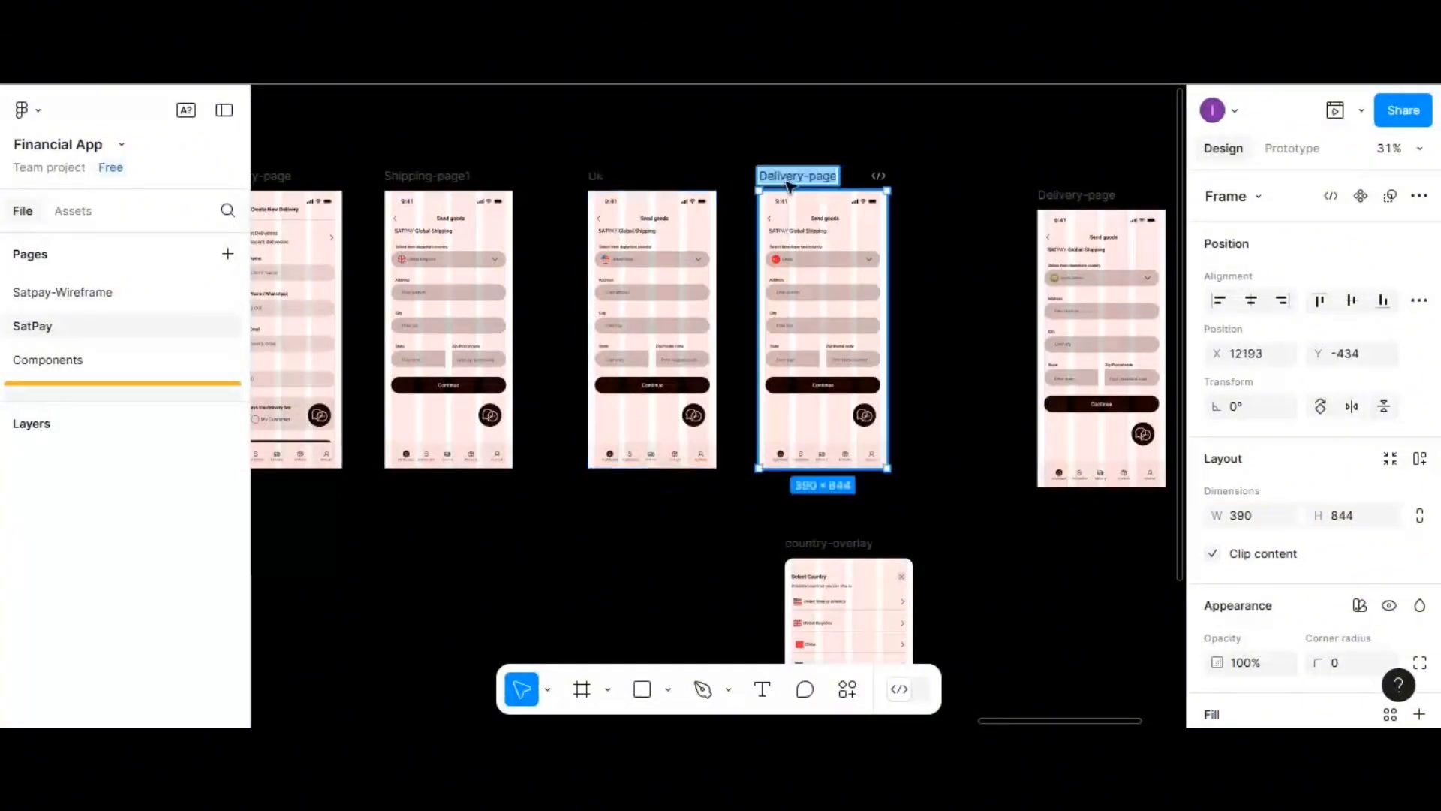
{"action": "type", "text": "Chin"}
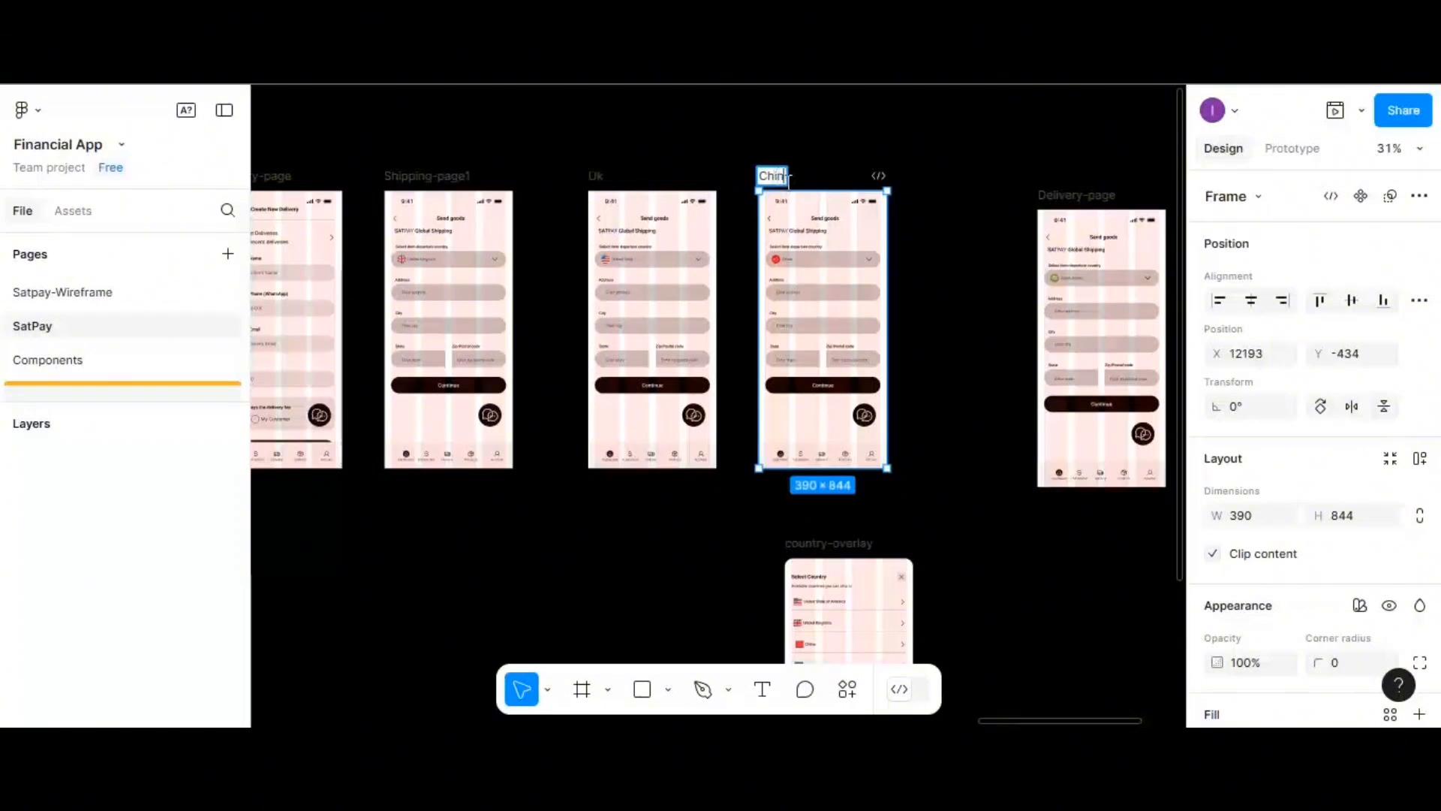
{"action": "type", "text": "a"}
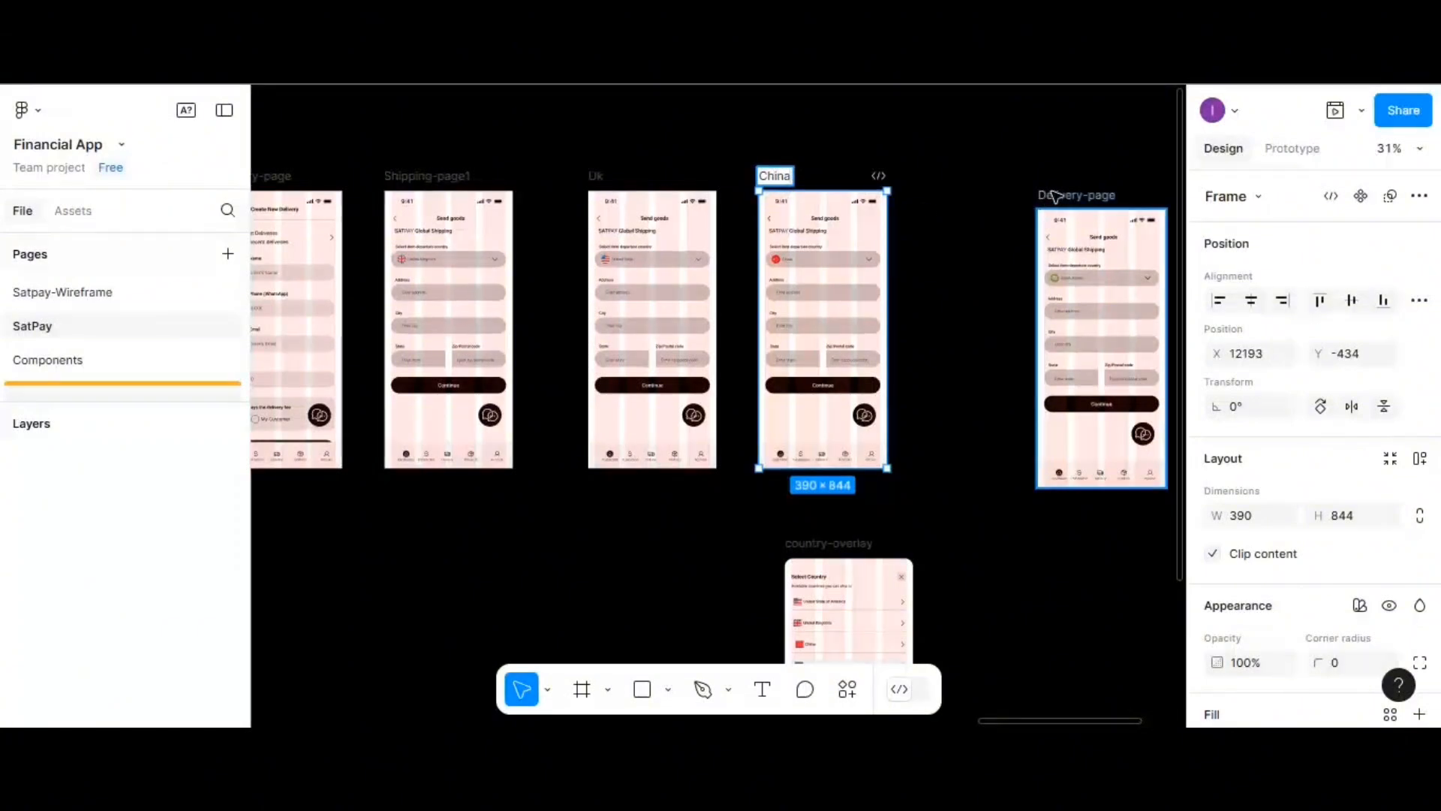
{"action": "double_click", "coordinate": [1061, 195]}
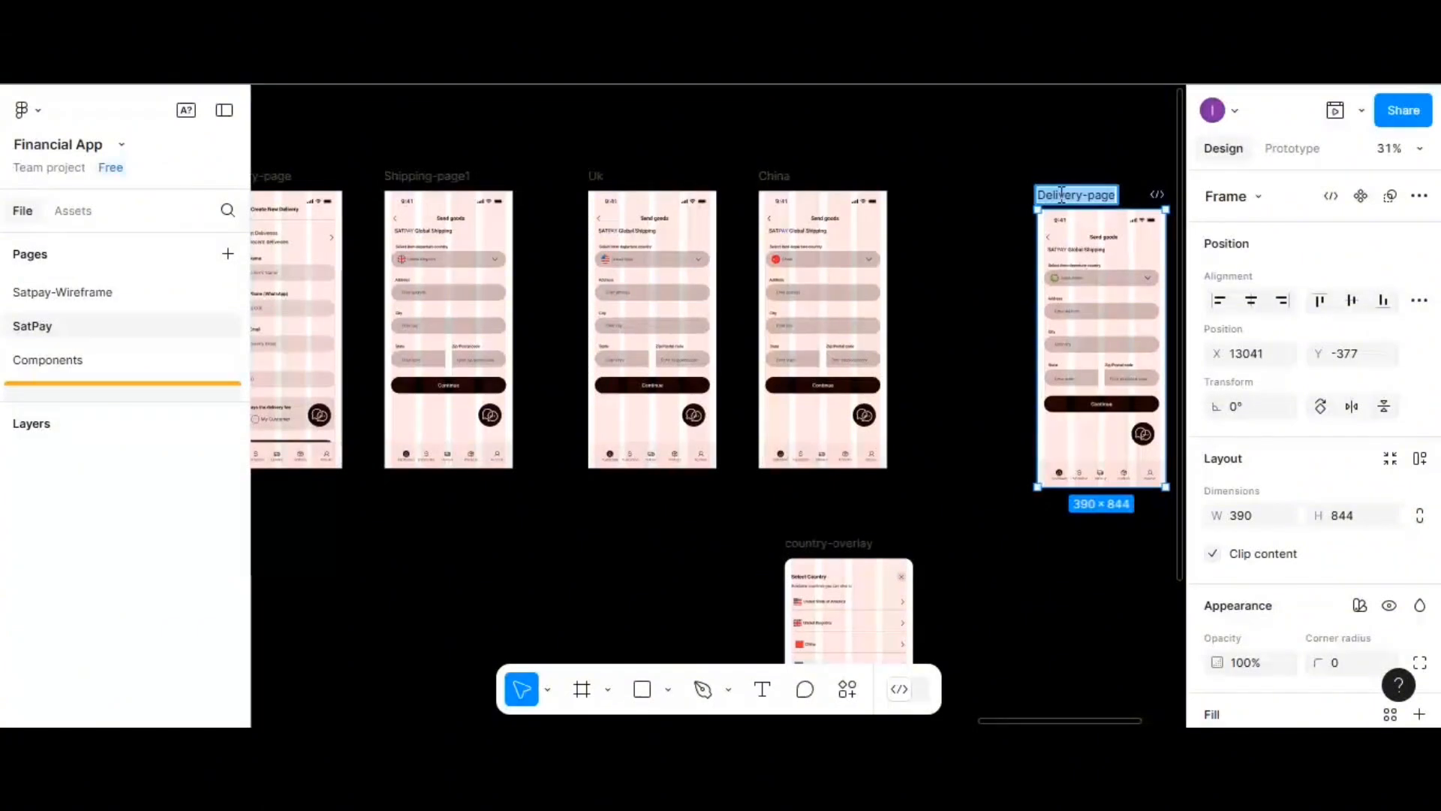
{"action": "type", "text": "Saudi"}
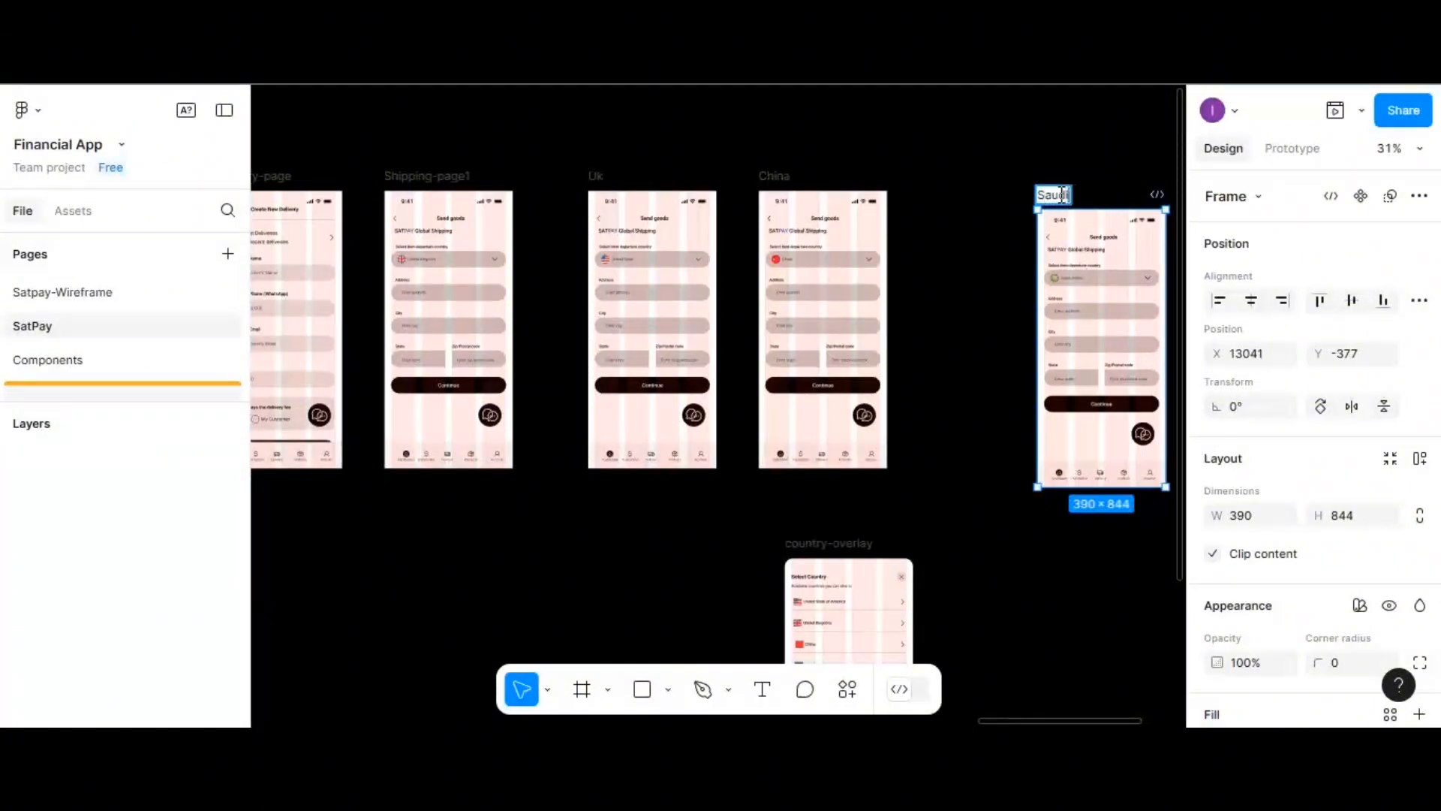
- Rename the Uk frame as US and move the Saudi frame closer to China, level with the row's top edge
{"action": "double_click", "coordinate": [596, 176]}
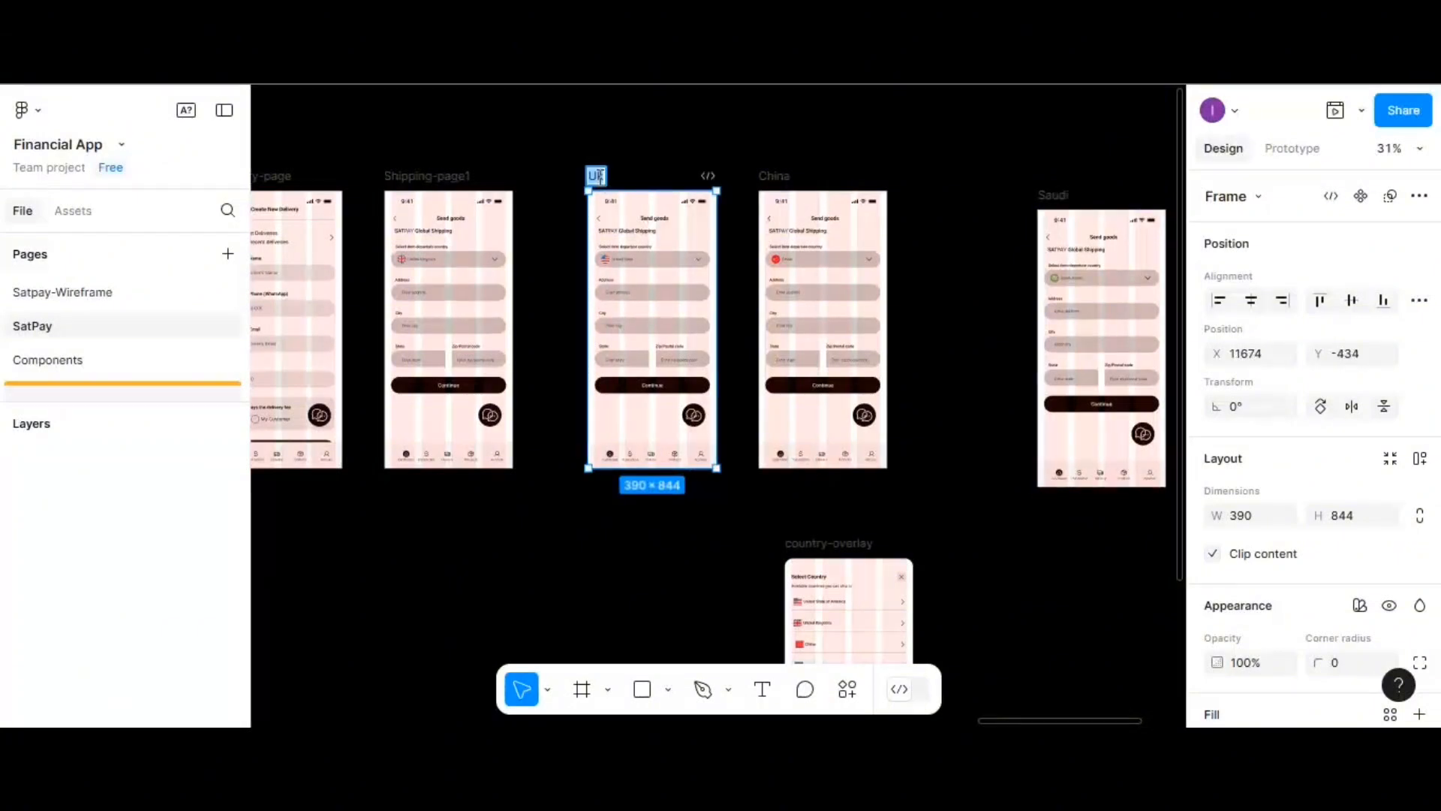
{"action": "type", "text": "US"}
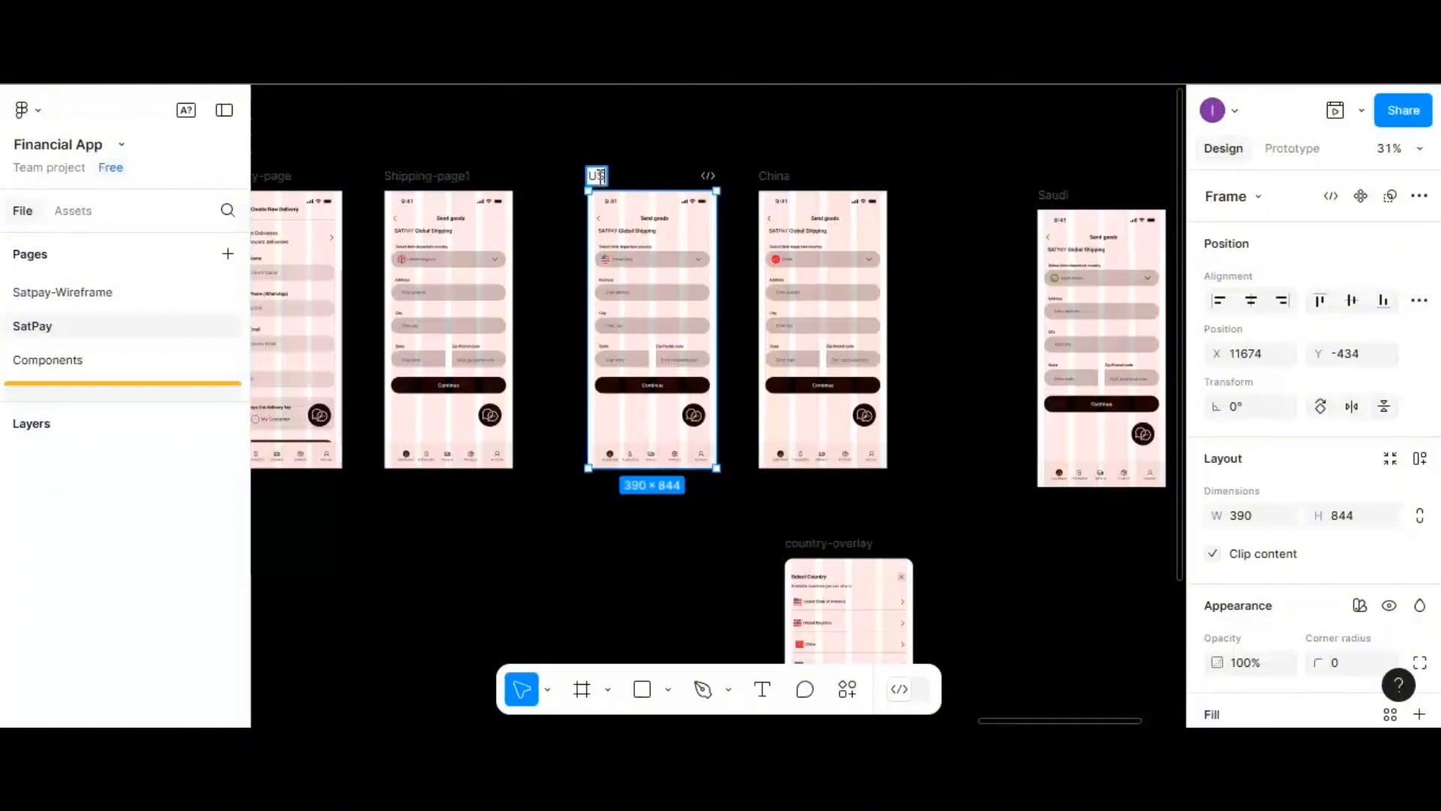
{"action": "left_click", "coordinate": [1052, 195]}
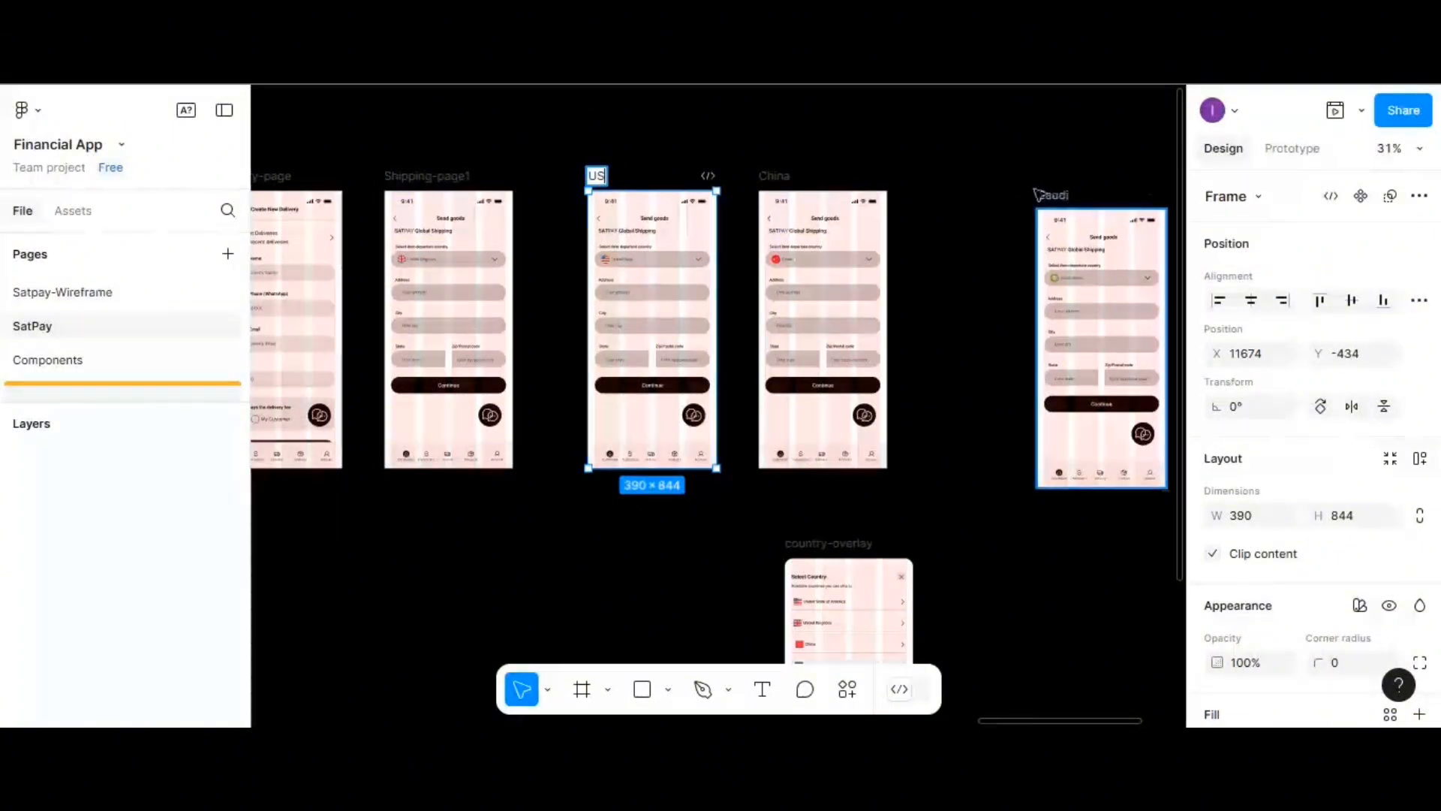
{"action": "left_click_drag", "start_coordinate": [1053, 197], "coordinate": [977, 177]}
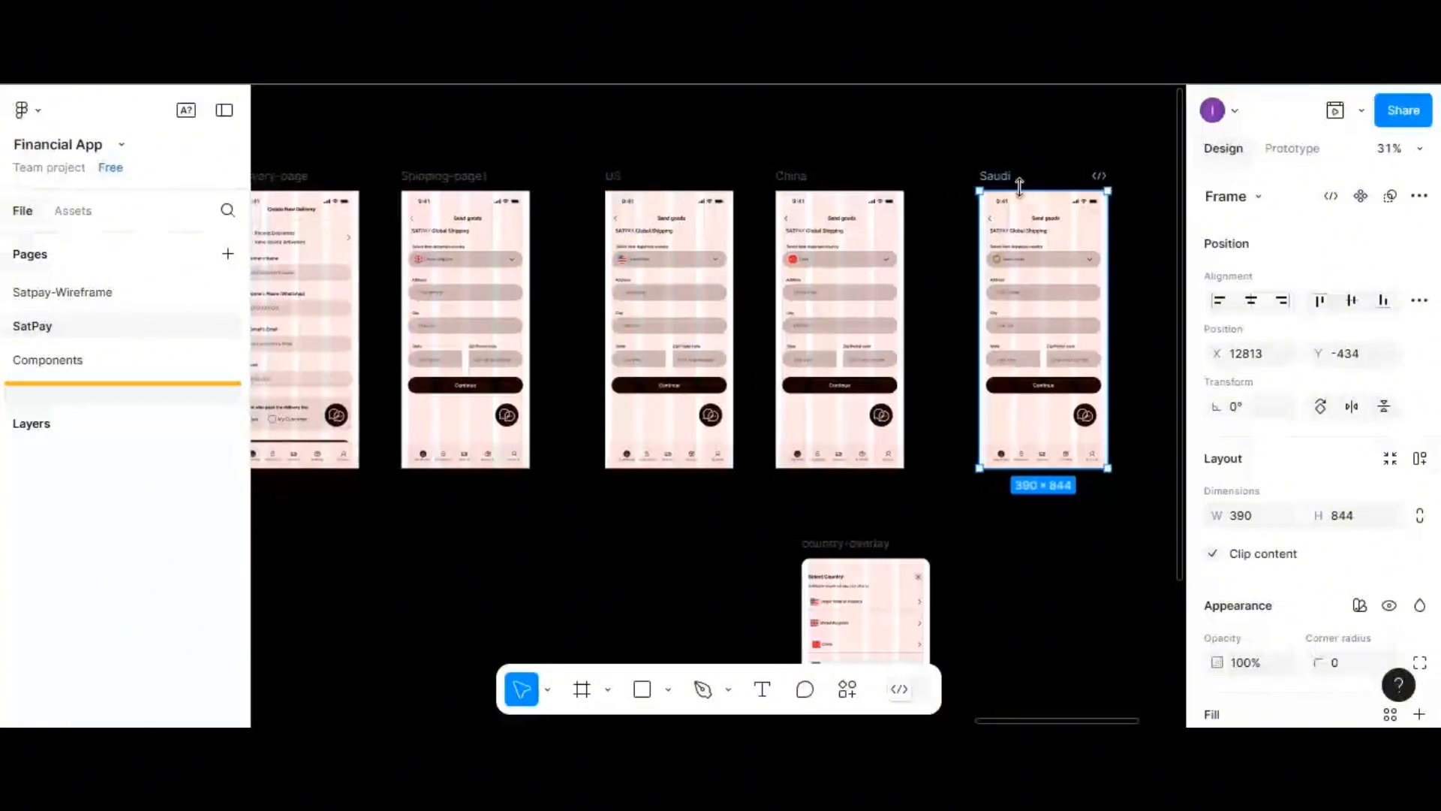
- Rename the Delivery-page frame containing the Item Details form as Shipping page 2
{"action": "scroll", "coordinate": [1026, 194], "scroll_direction": "right", "scroll_amount": 5}
{"action": "scroll", "coordinate": [1026, 194], "scroll_direction": "right", "scroll_amount": 3}
{"action": "left_click", "coordinate": [1036, 193]}
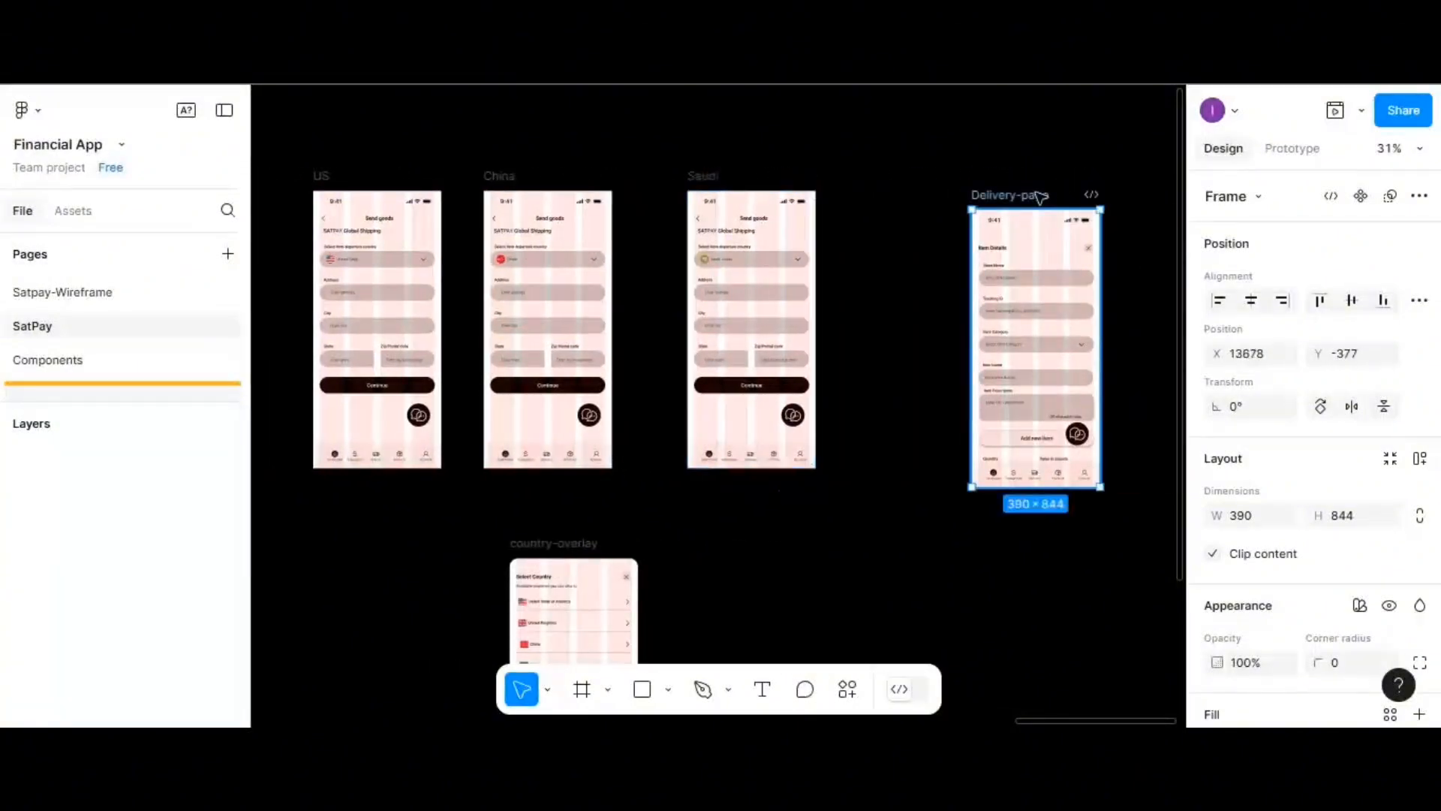
{"action": "double_click", "coordinate": [1038, 194]}
{"action": "type", "text": "Shipp"}
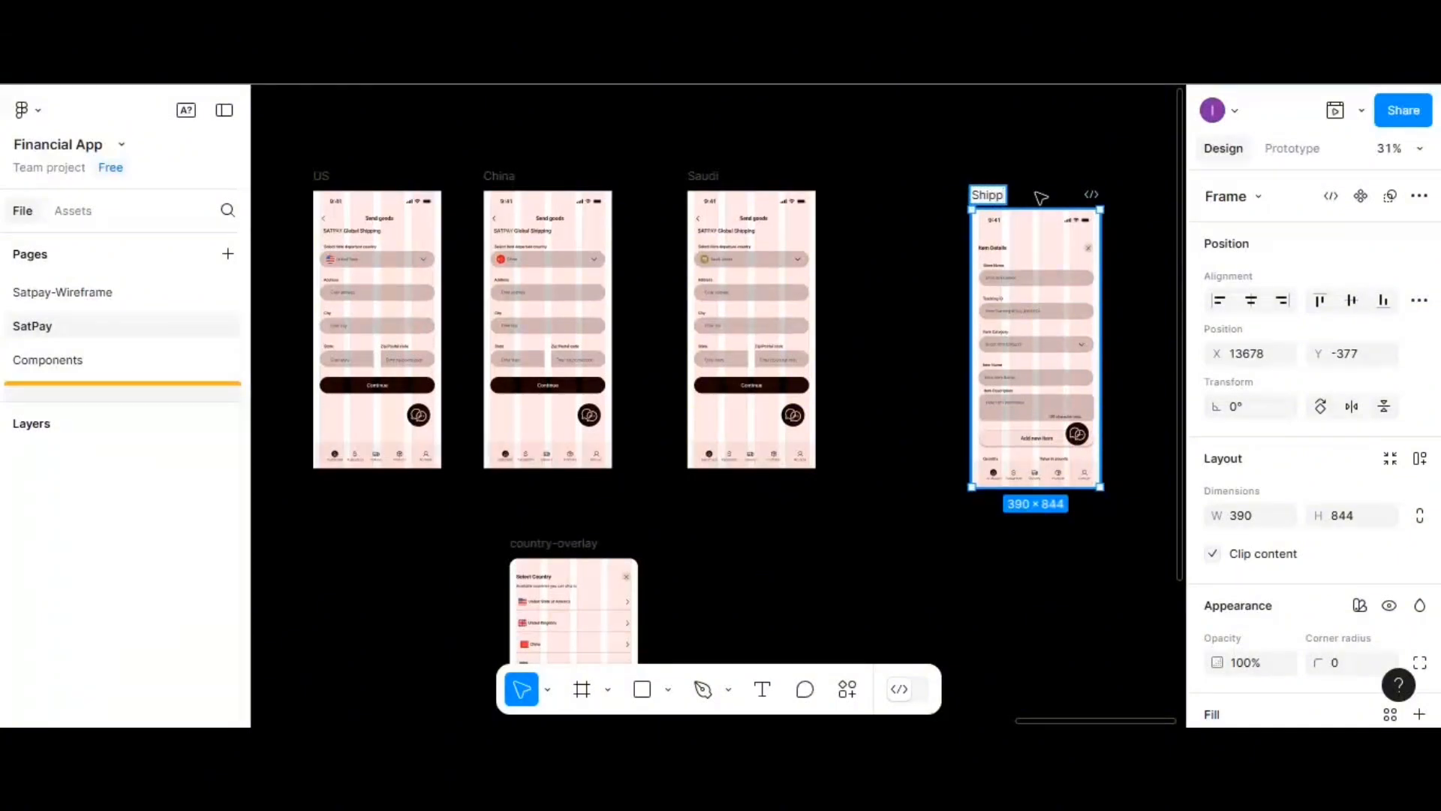
{"action": "type", "text": "ing pa"}
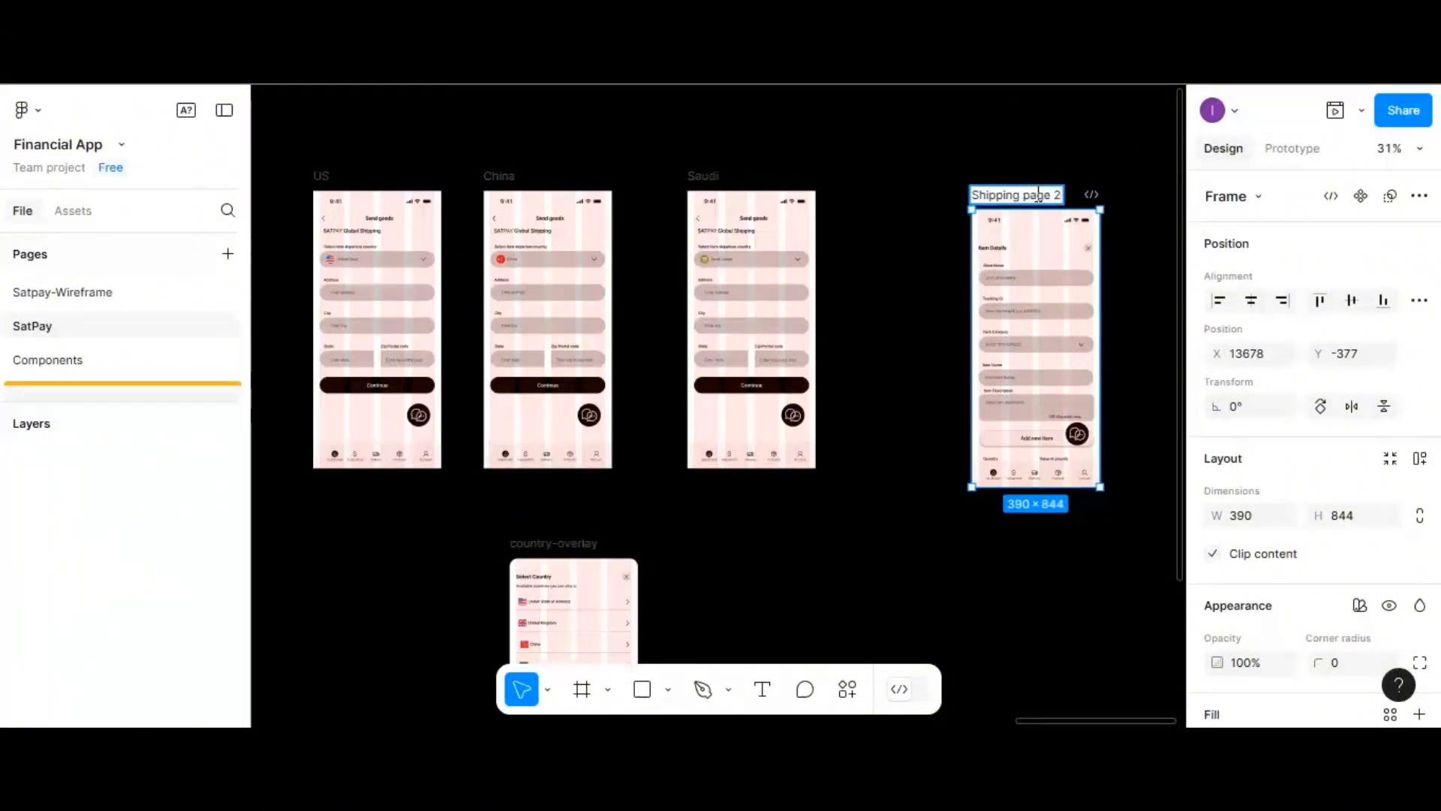
{"action": "type", "text": "ge 2"}
- Move the US, China and Saudi frames together toward Shipping page 2, aligned with its top edge at Y -377
{"action": "scroll", "coordinate": [749, 290], "scroll_direction": "up", "scroll_amount": 2}
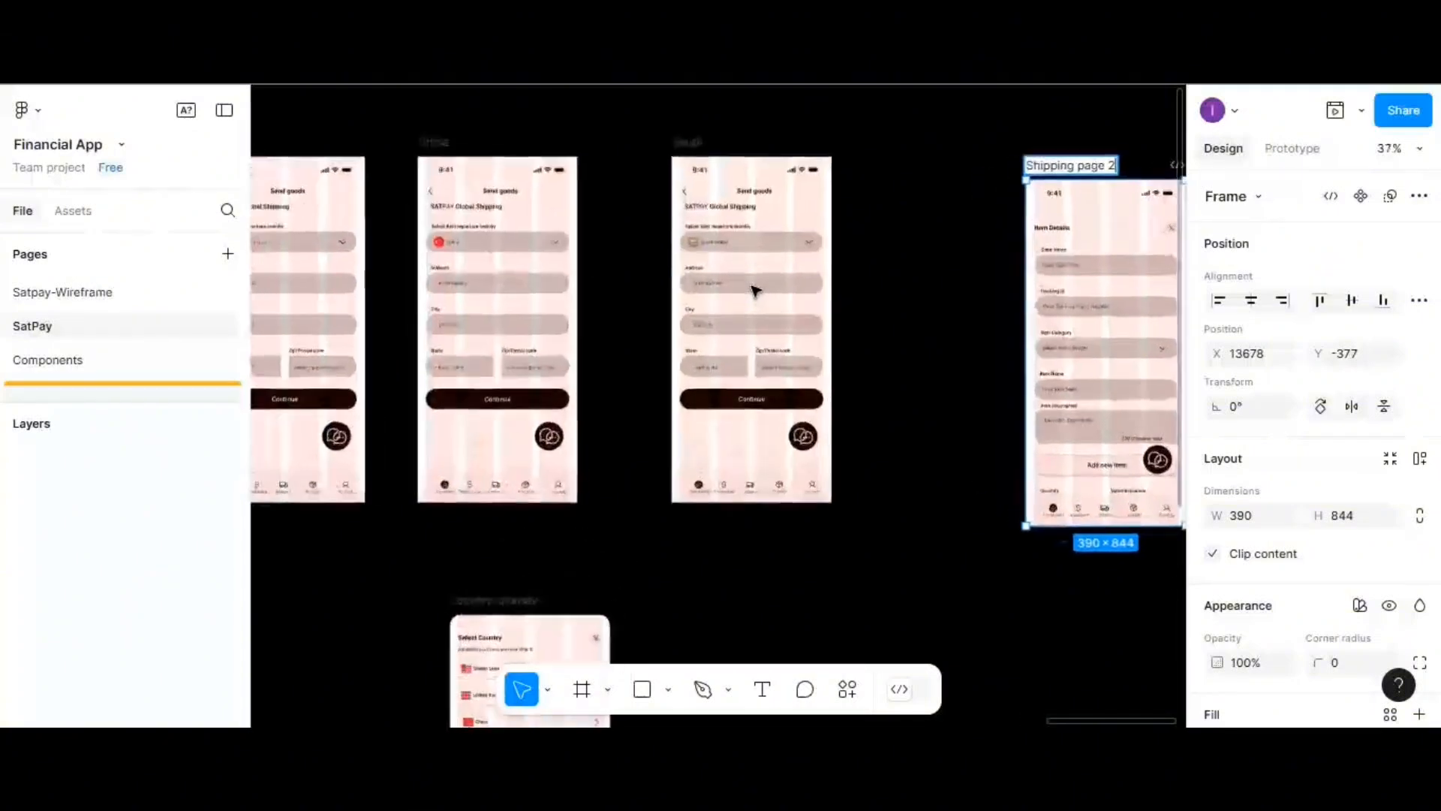
{"action": "scroll", "coordinate": [770, 291], "scroll_direction": "left", "scroll_amount": 5}
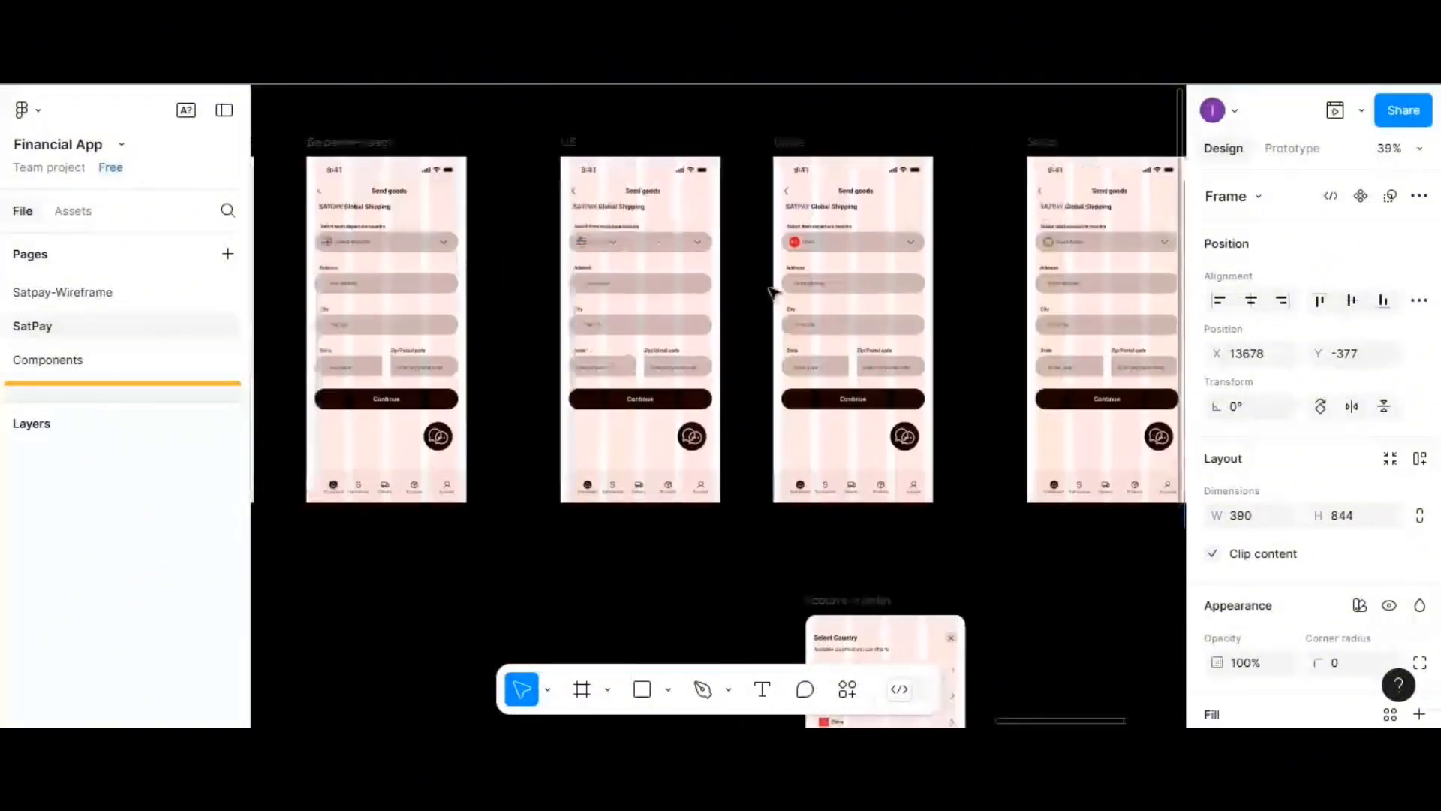
{"action": "scroll", "coordinate": [589, 169], "scroll_direction": "down", "scroll_amount": 2}
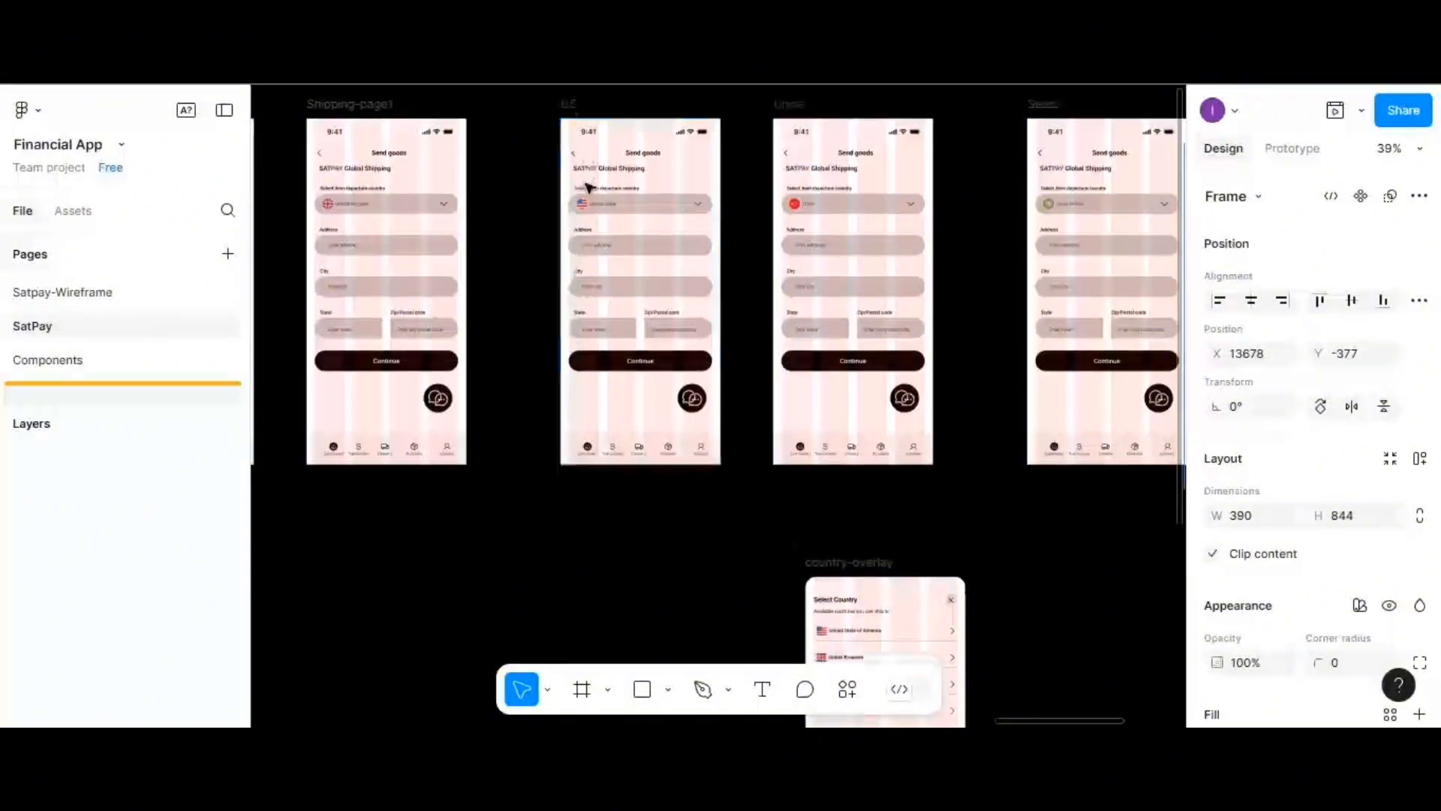
{"action": "scroll", "coordinate": [588, 187], "scroll_direction": "down", "scroll_amount": 2}
{"action": "scroll", "coordinate": [587, 188], "scroll_direction": "down", "scroll_amount": 2}
{"action": "scroll", "coordinate": [586, 187], "scroll_direction": "up", "scroll_amount": 2}
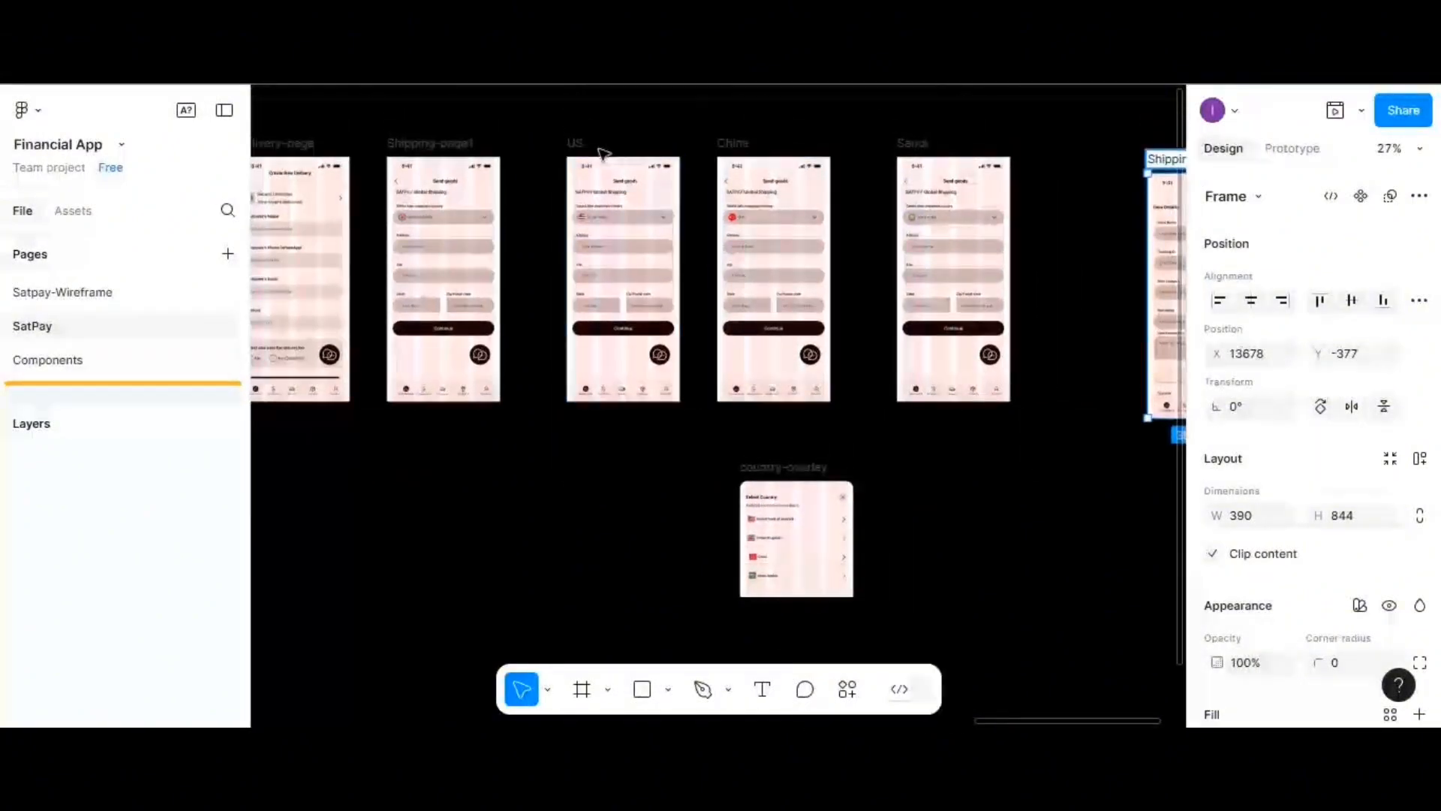
{"action": "left_click", "coordinate": [653, 156]}
{"action": "left_click", "coordinate": [725, 151], "text": "shift"}
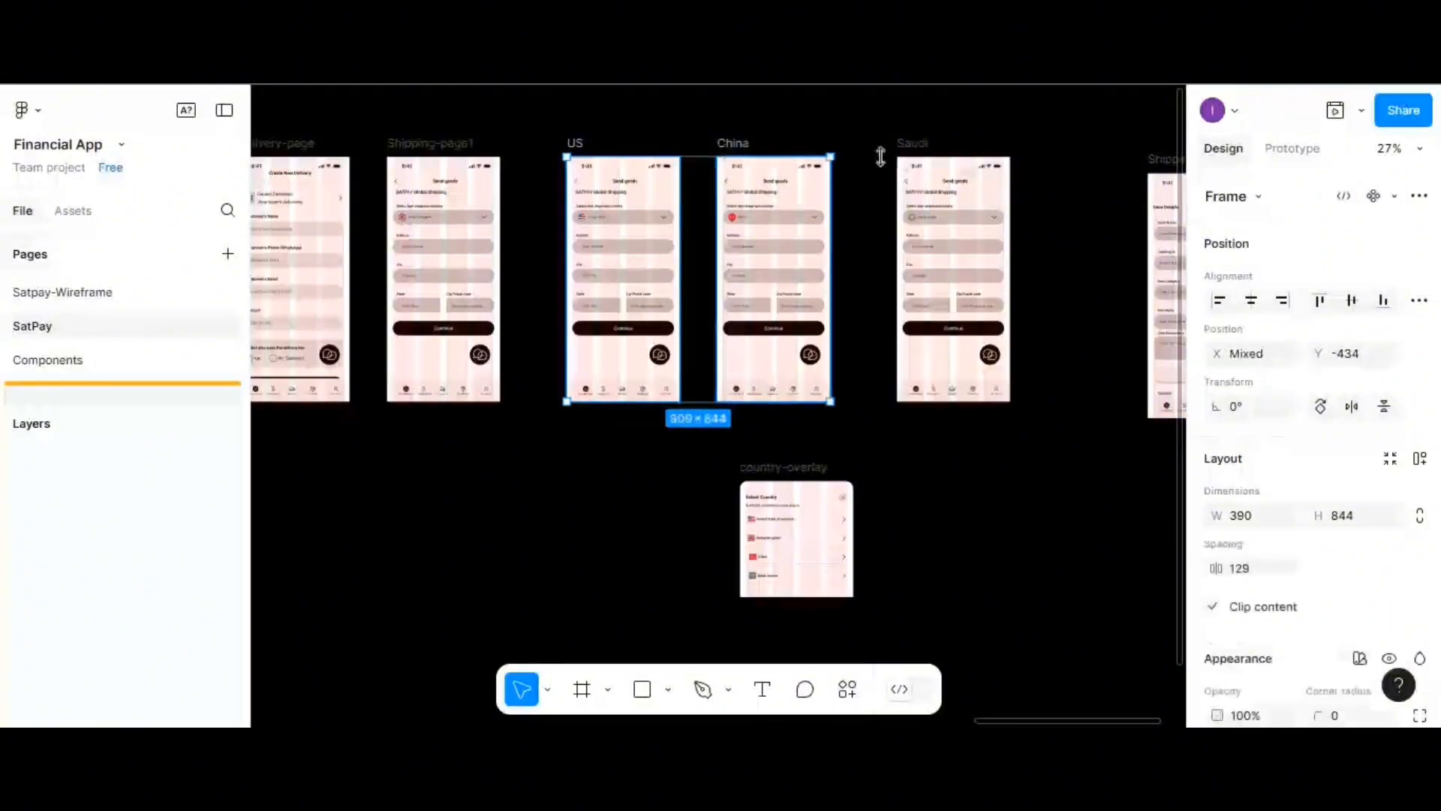
{"action": "left_click", "coordinate": [914, 157], "text": "shift"}
{"action": "left_click", "coordinate": [917, 145], "text": "shift"}
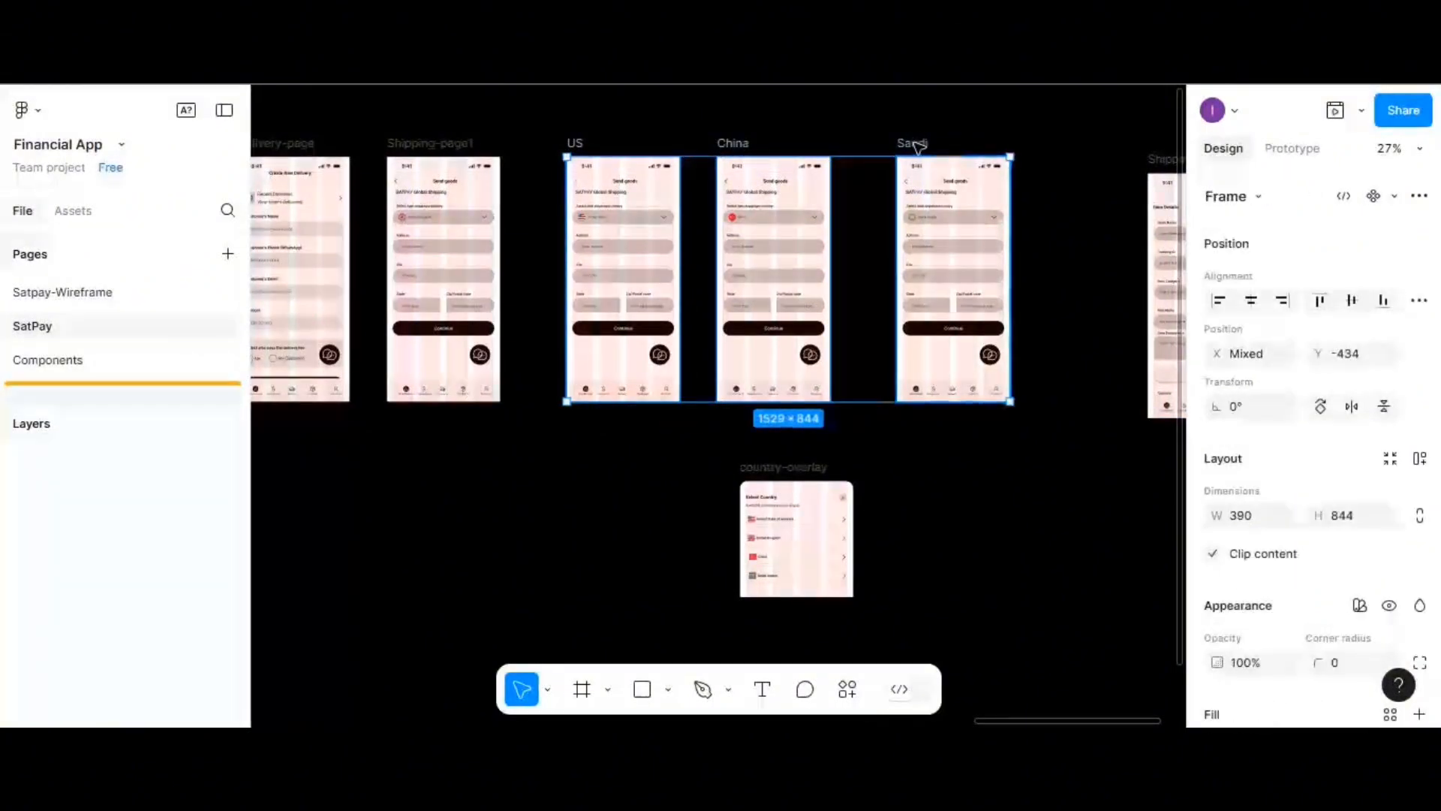
{"action": "left_click_drag", "start_coordinate": [927, 146], "coordinate": [1057, 165]}
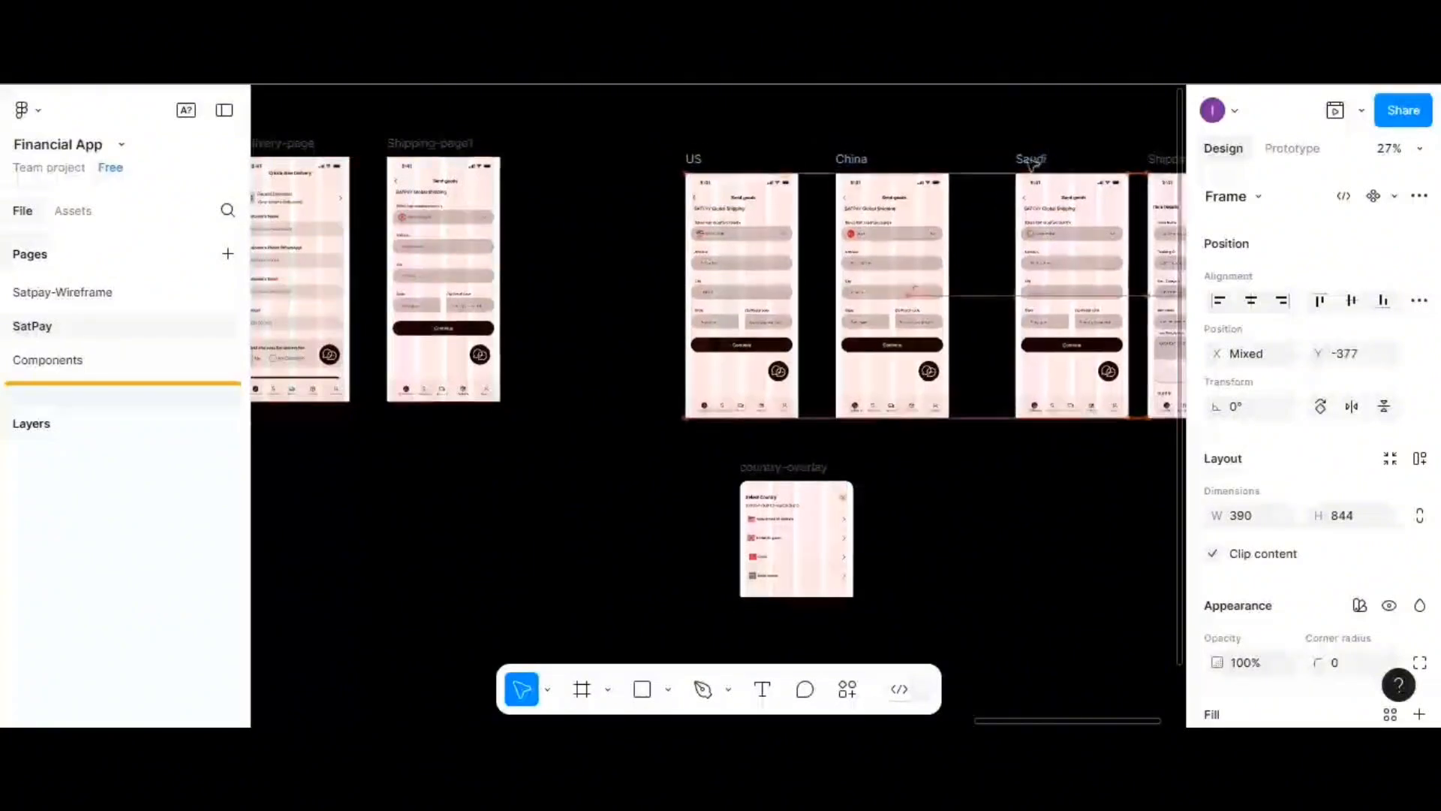
- Move the country-overlay frame into the gap between Shipping-page1 and US, and shift US slightly to even out the spacing
{"action": "left_click_drag", "start_coordinate": [824, 469], "coordinate": [613, 255]}
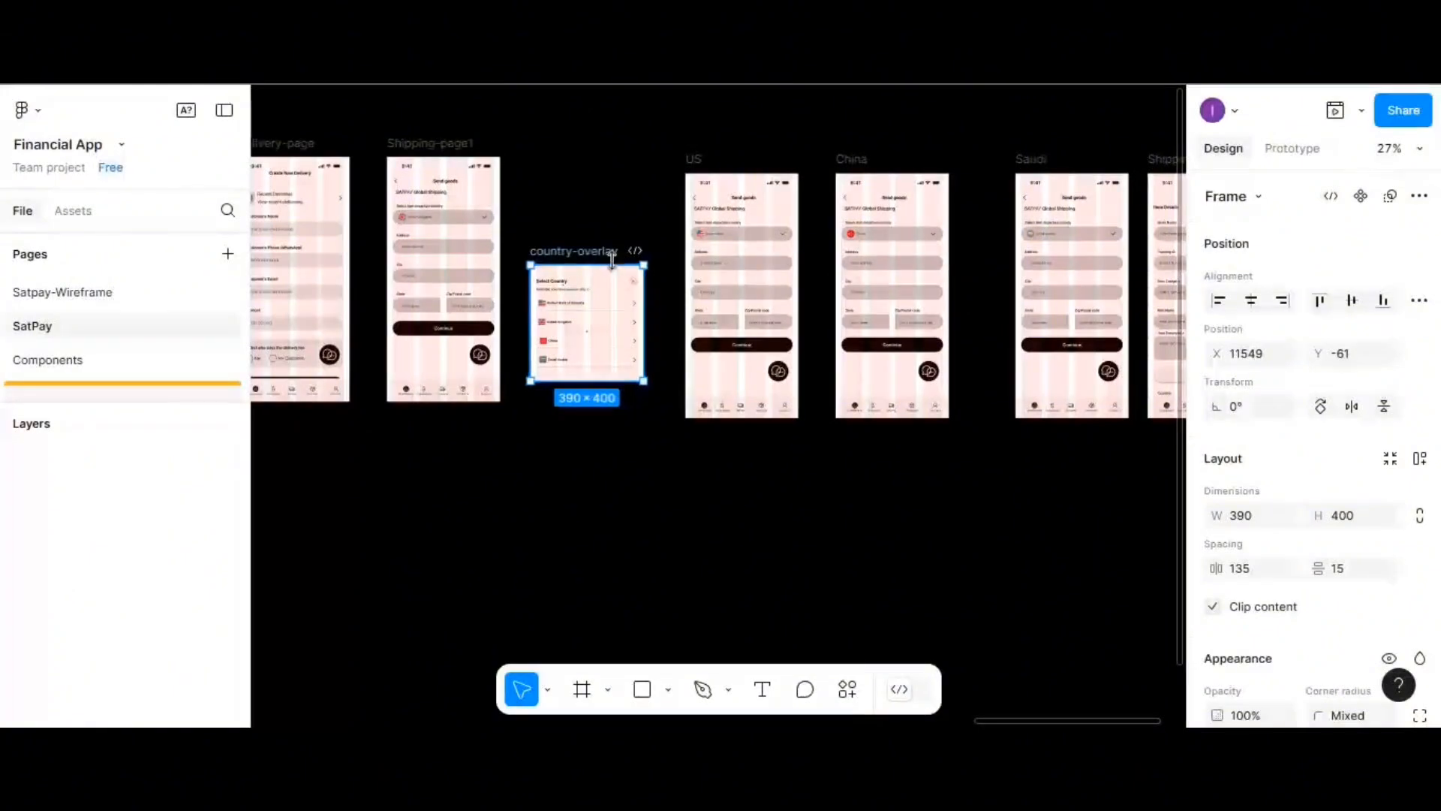
{"action": "left_click", "coordinate": [695, 158]}
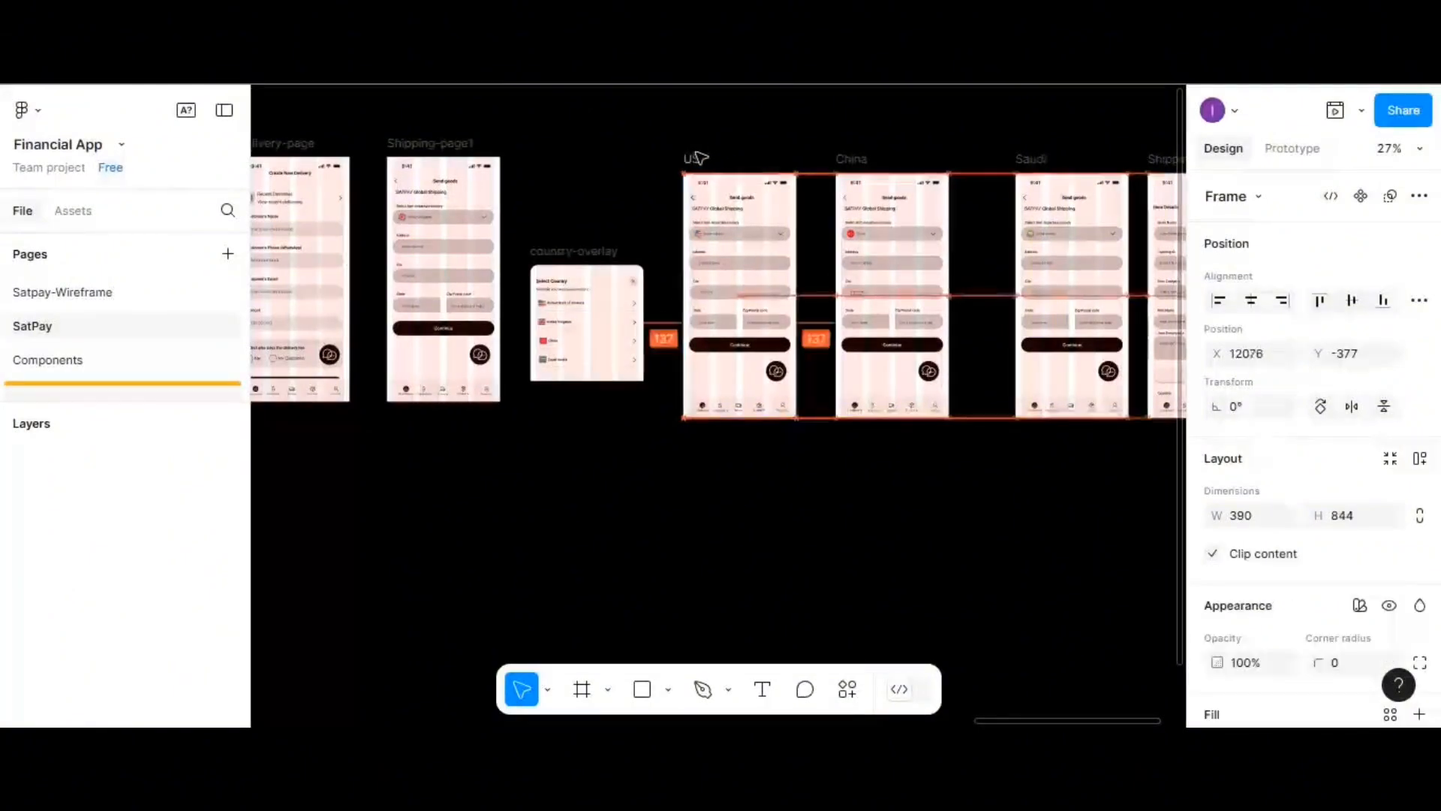
{"action": "scroll", "coordinate": [824, 406], "scroll_direction": "down", "scroll_amount": 4}
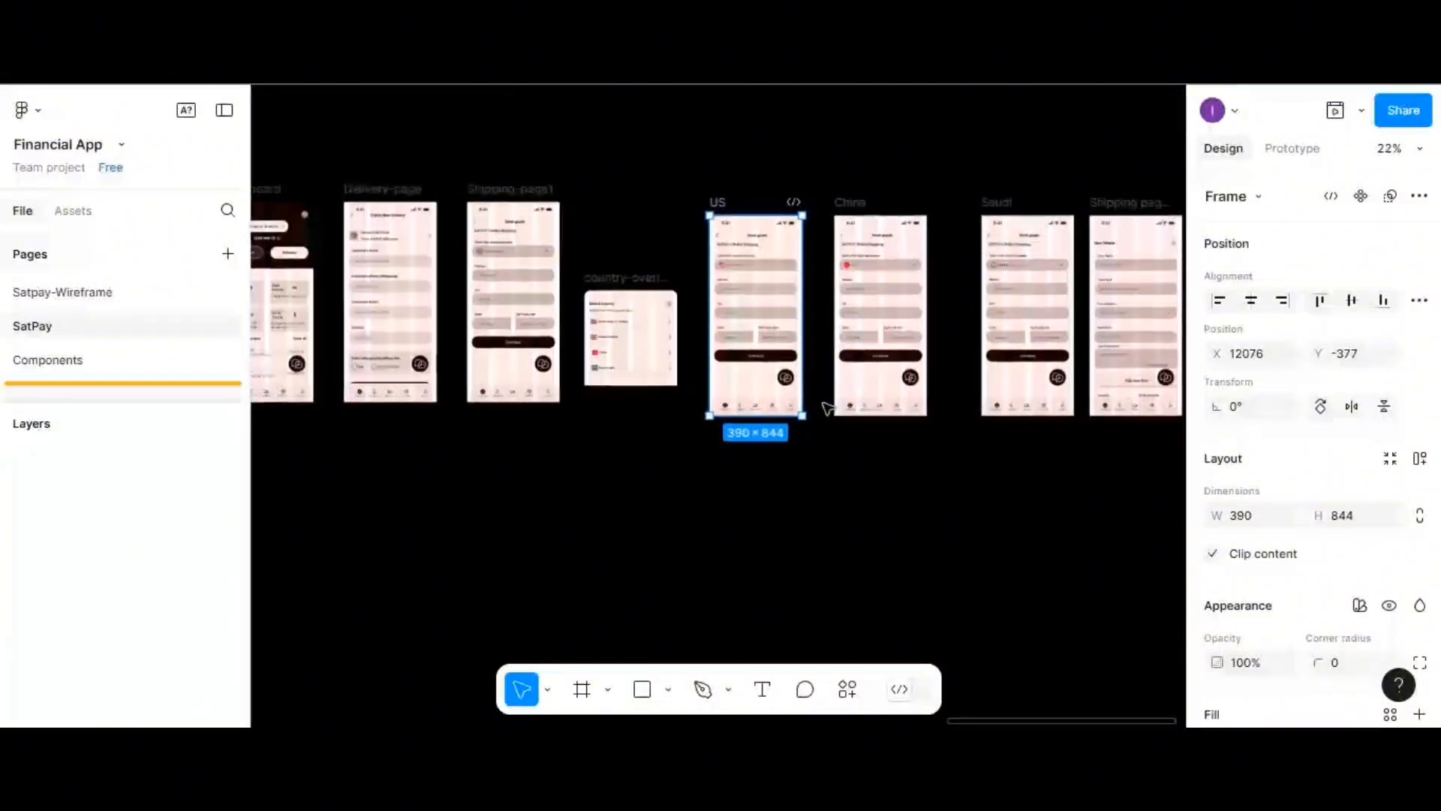
{"action": "scroll", "coordinate": [824, 406], "scroll_direction": "up", "scroll_amount": 5}
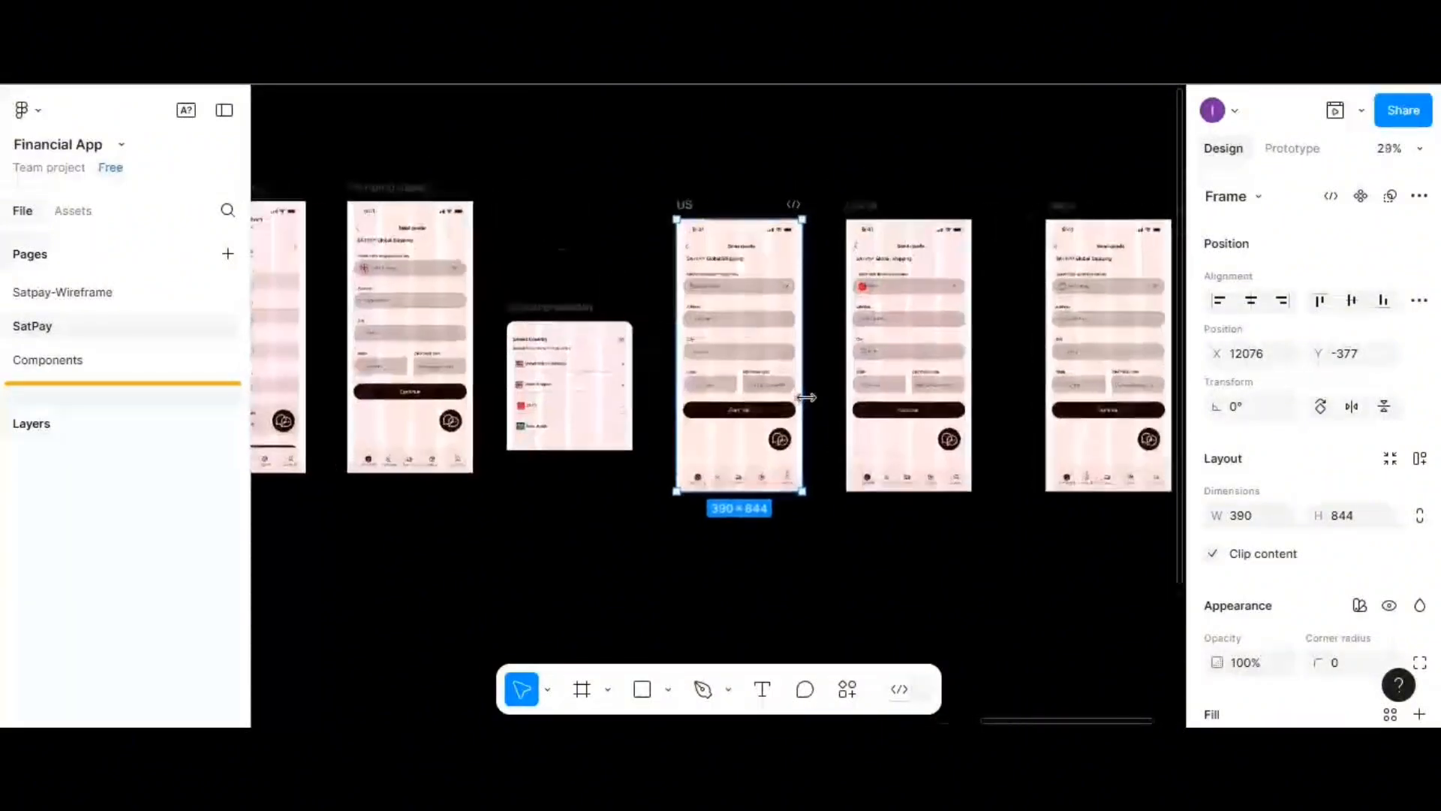
- Preview the prototype from Shipping-page1 and test the departure country selector with United State of America, United Kingdom and Saudi Arabia
{"action": "left_click", "coordinate": [390, 187]}
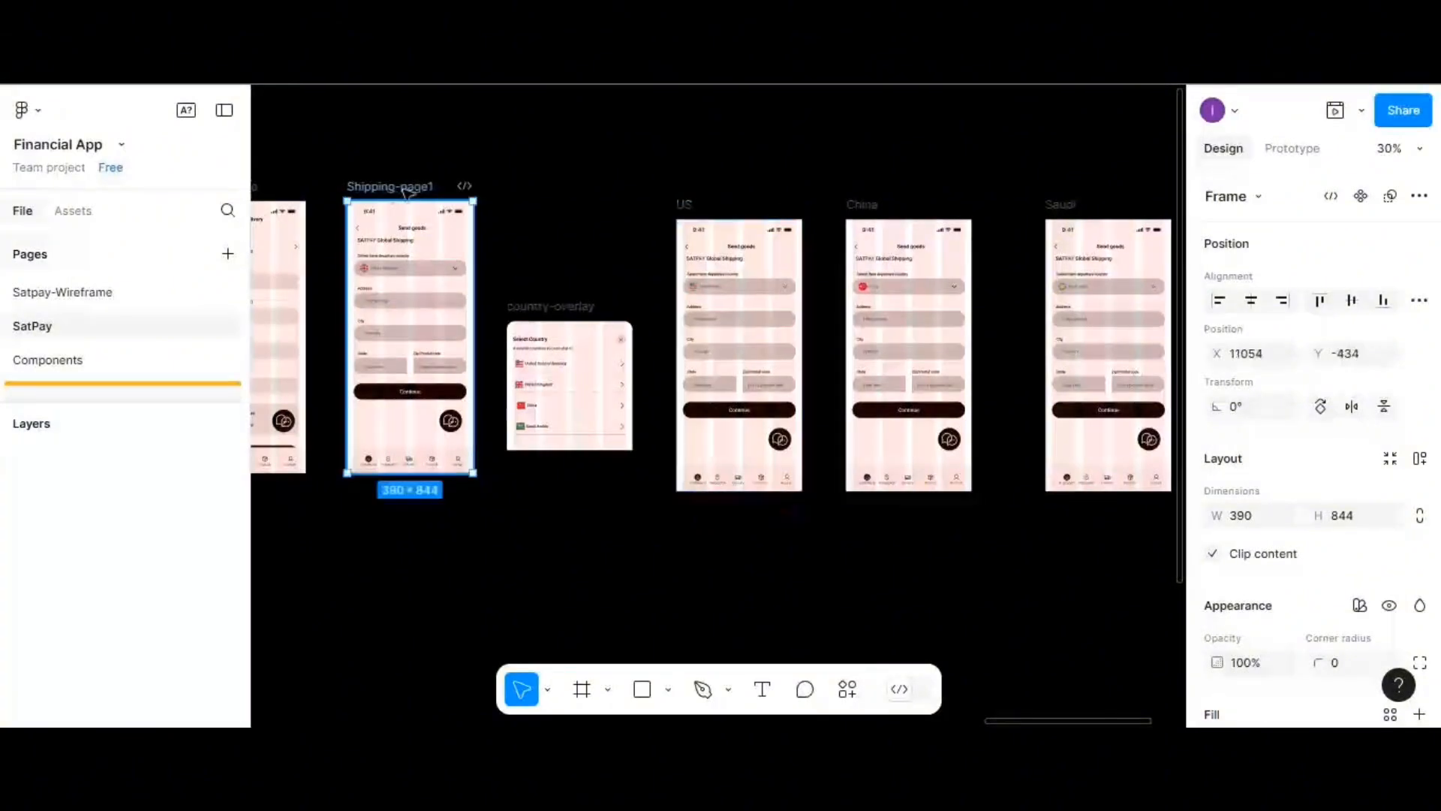
{"action": "left_click", "coordinate": [1336, 114]}
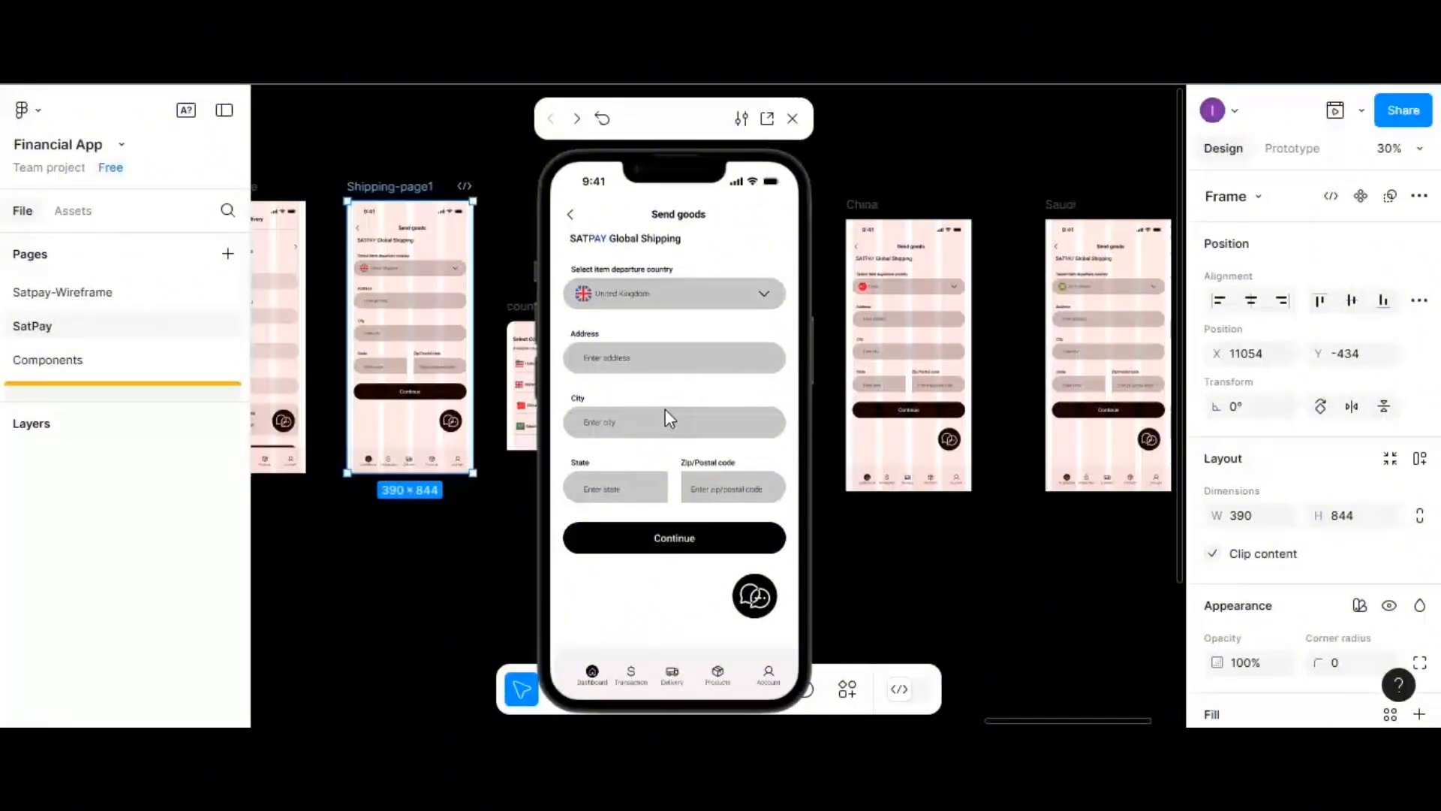
{"action": "left_click", "coordinate": [737, 286]}
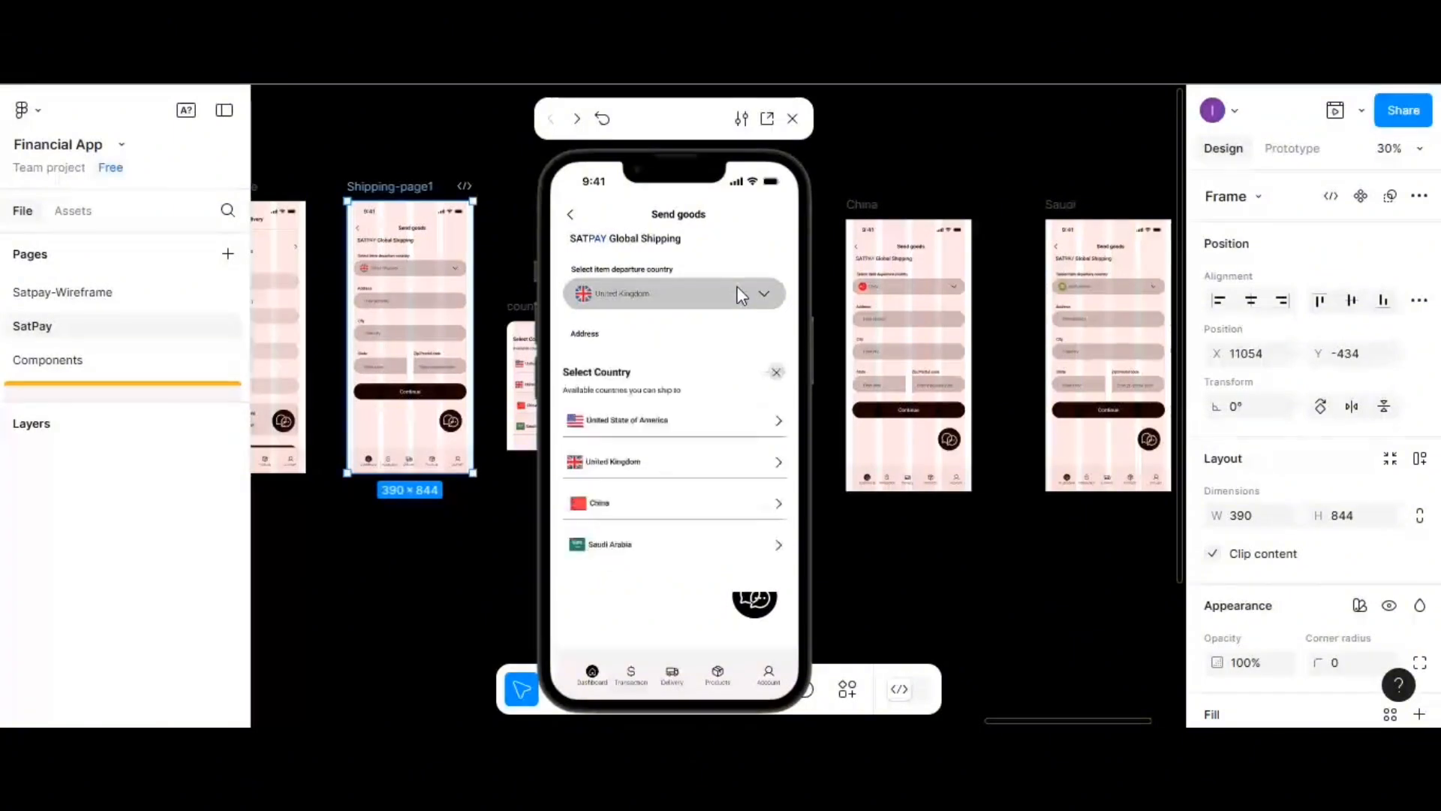
{"action": "left_click", "coordinate": [645, 419]}
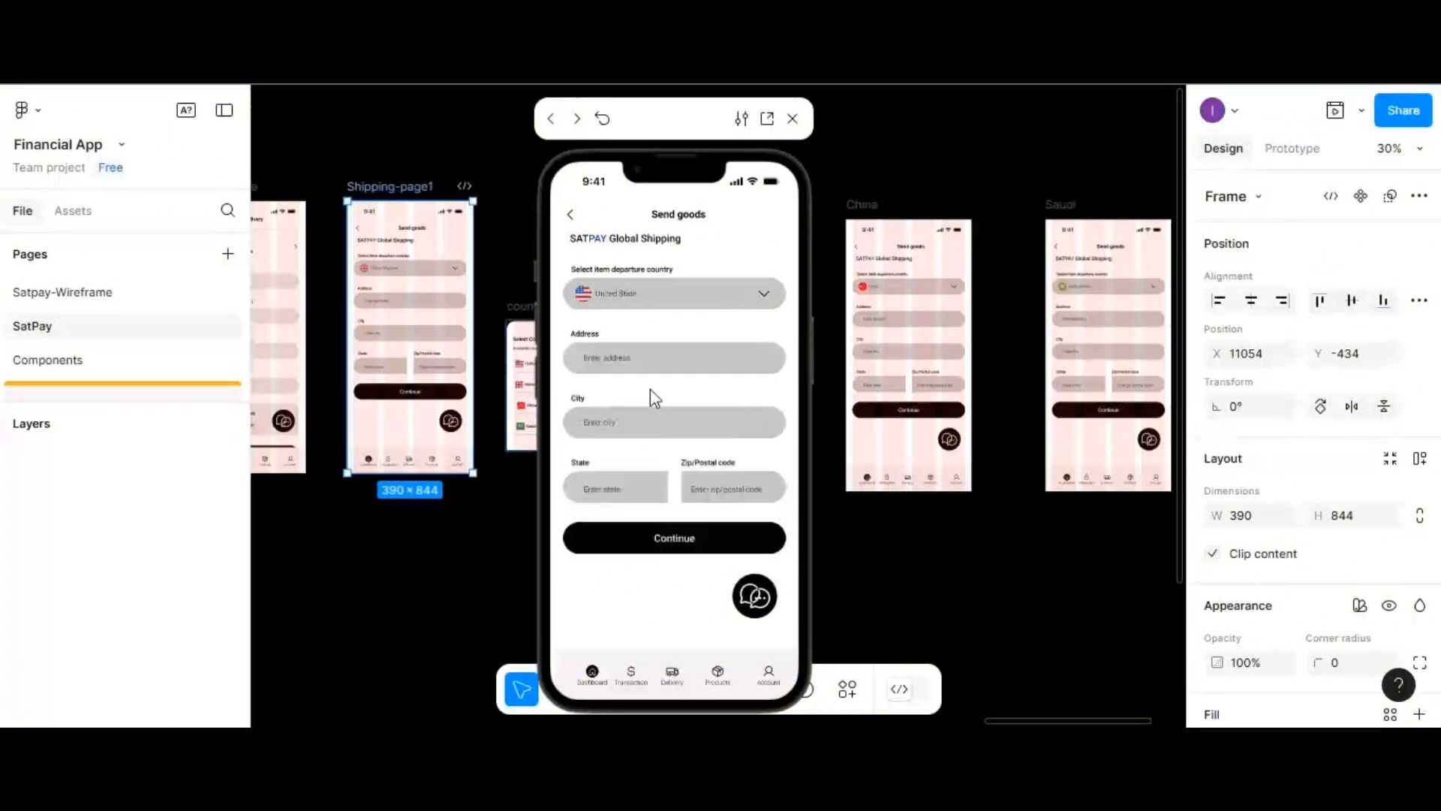
{"action": "left_click", "coordinate": [688, 300]}
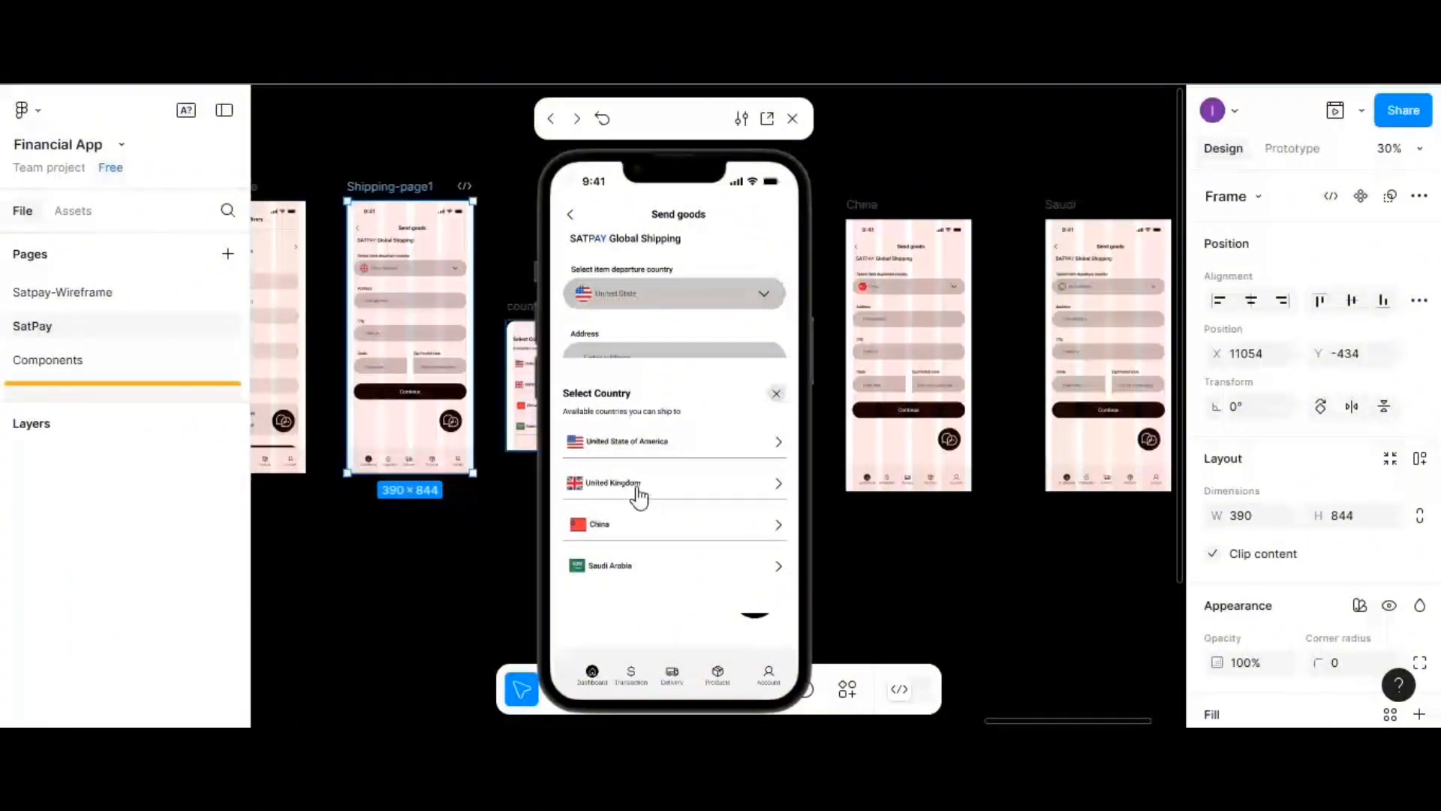
{"action": "left_click", "coordinate": [637, 488]}
{"action": "left_click", "coordinate": [684, 300]}
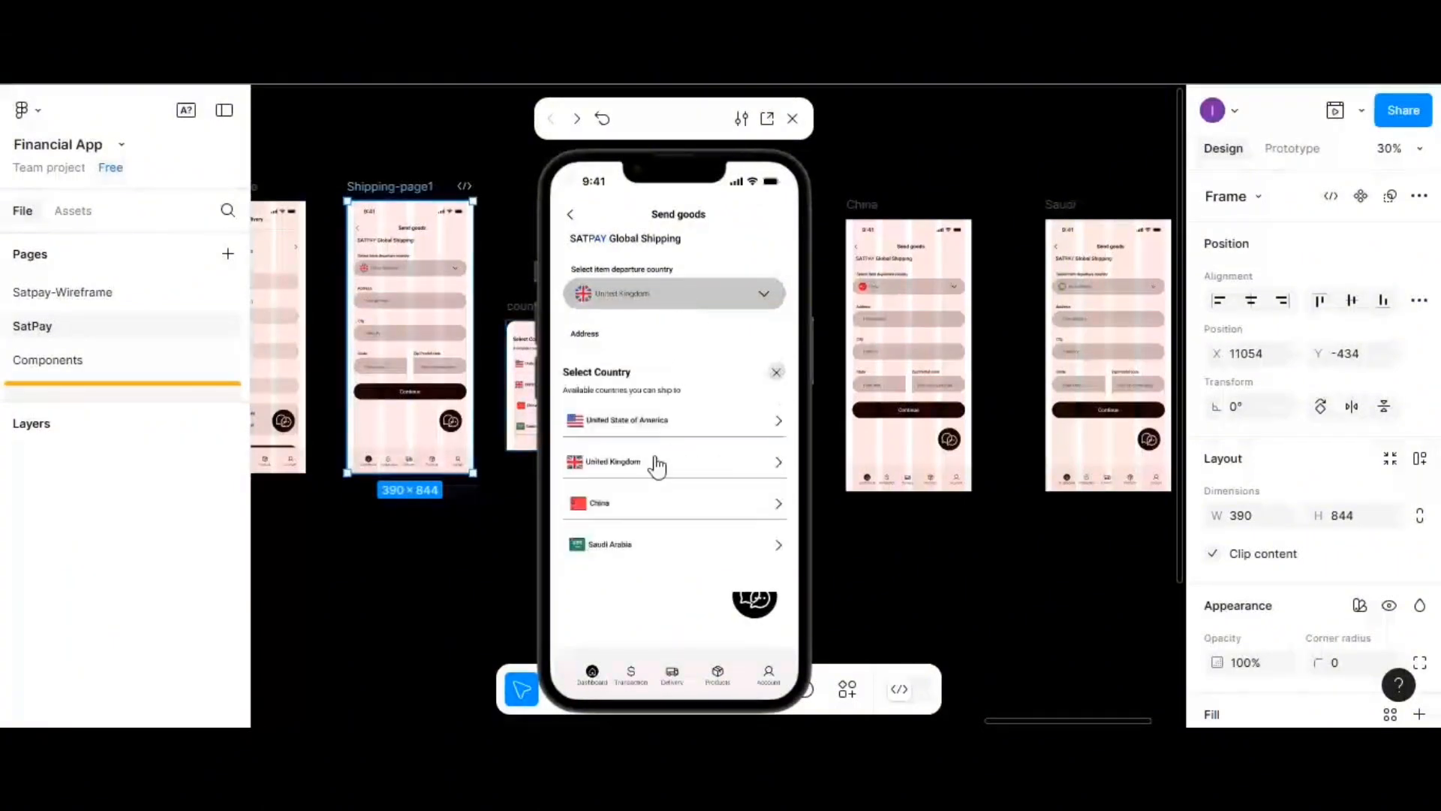
{"action": "left_click", "coordinate": [641, 548]}
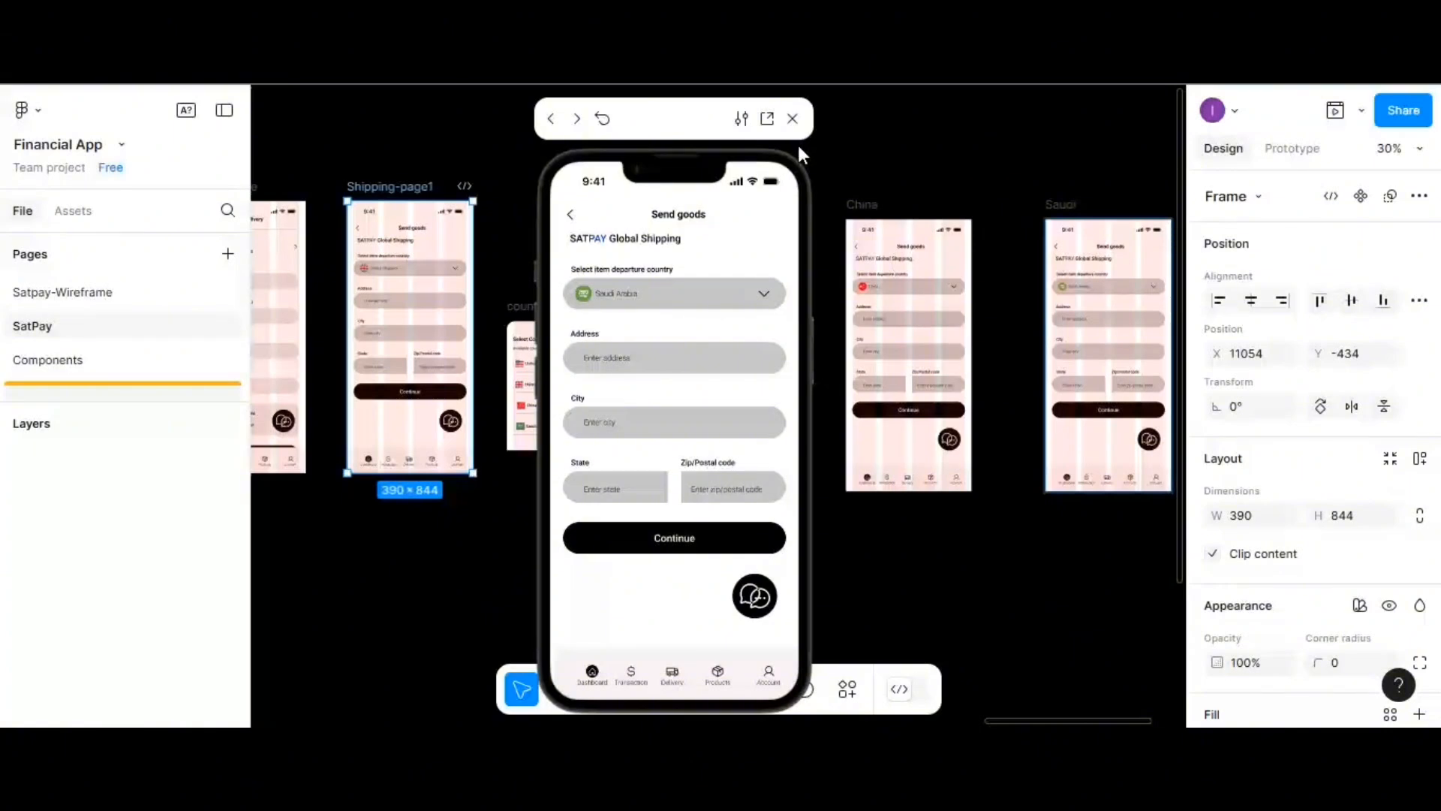
{"action": "left_click", "coordinate": [793, 118]}
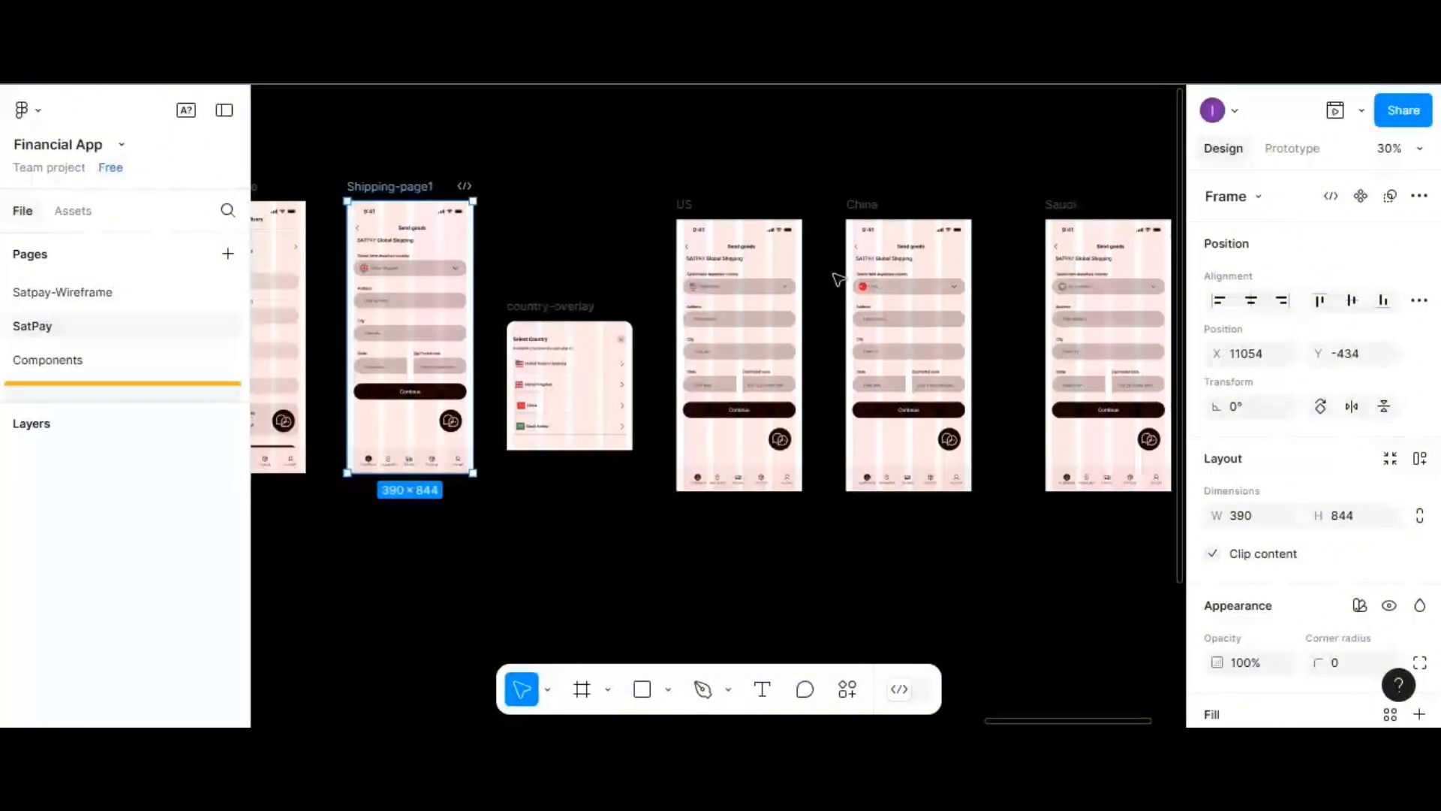
- Connect the Saudi frame's Continue button to Shipping page 2 with an On tap, Navigate to interaction and Instant animation
{"action": "scroll", "coordinate": [838, 280], "scroll_direction": "up", "scroll_amount": 3}
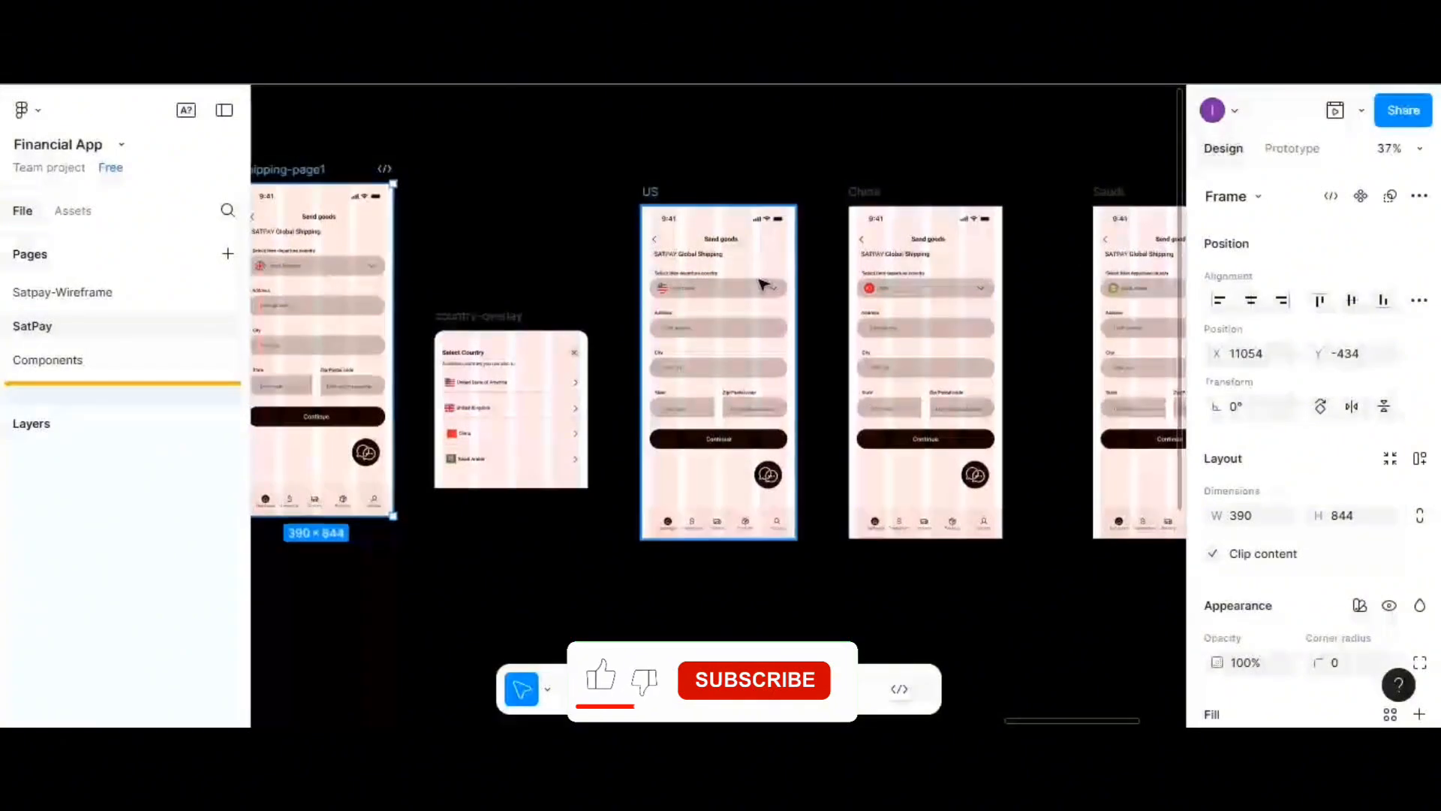
{"action": "scroll", "coordinate": [753, 277], "scroll_direction": "up", "scroll_amount": 1}
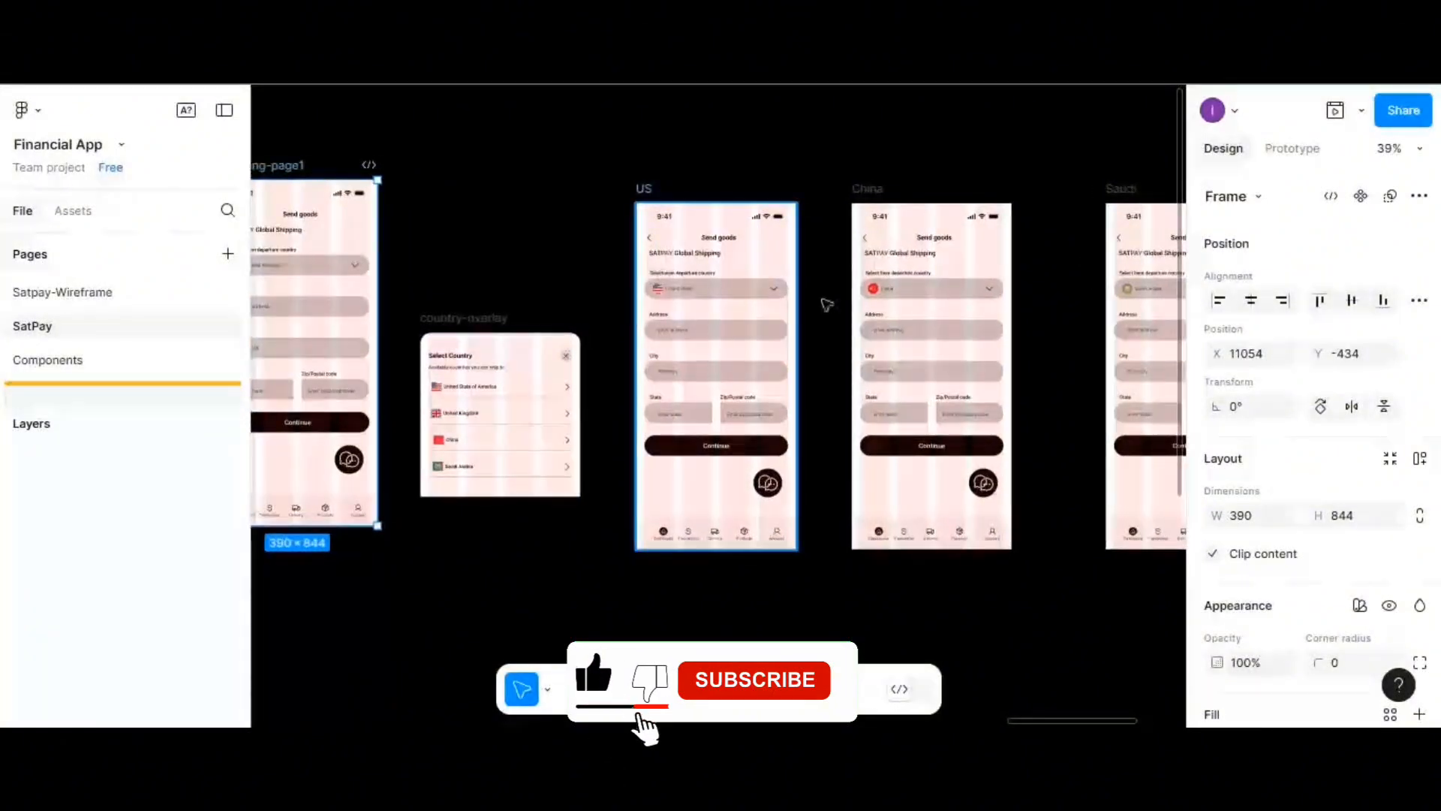
{"action": "scroll", "coordinate": [963, 303], "scroll_direction": "down", "scroll_amount": 2}
{"action": "scroll", "coordinate": [961, 300], "scroll_direction": "right", "scroll_amount": 5}
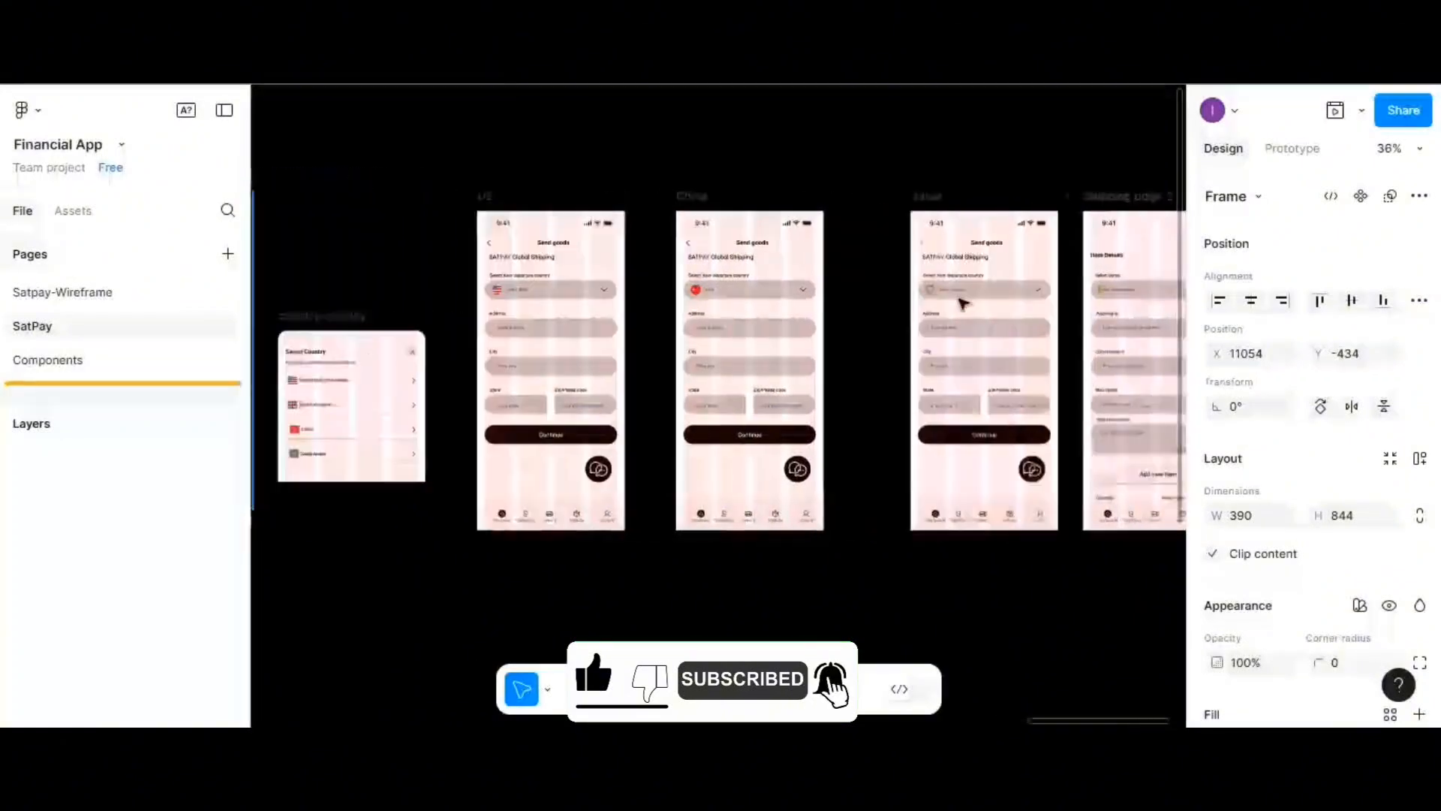
{"action": "left_click", "coordinate": [1285, 150]}
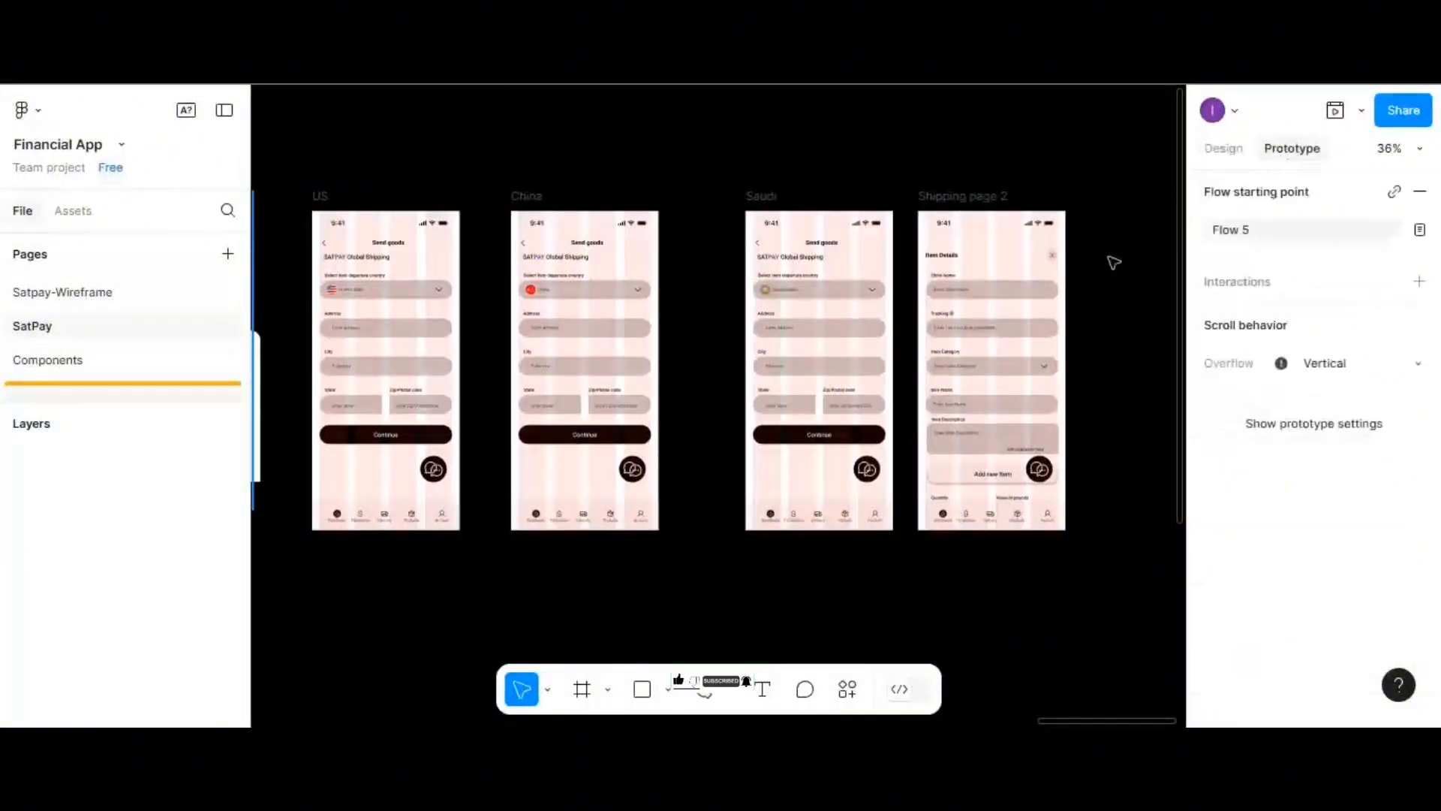
{"action": "left_click", "coordinate": [810, 440]}
{"action": "double_click", "coordinate": [812, 438]}
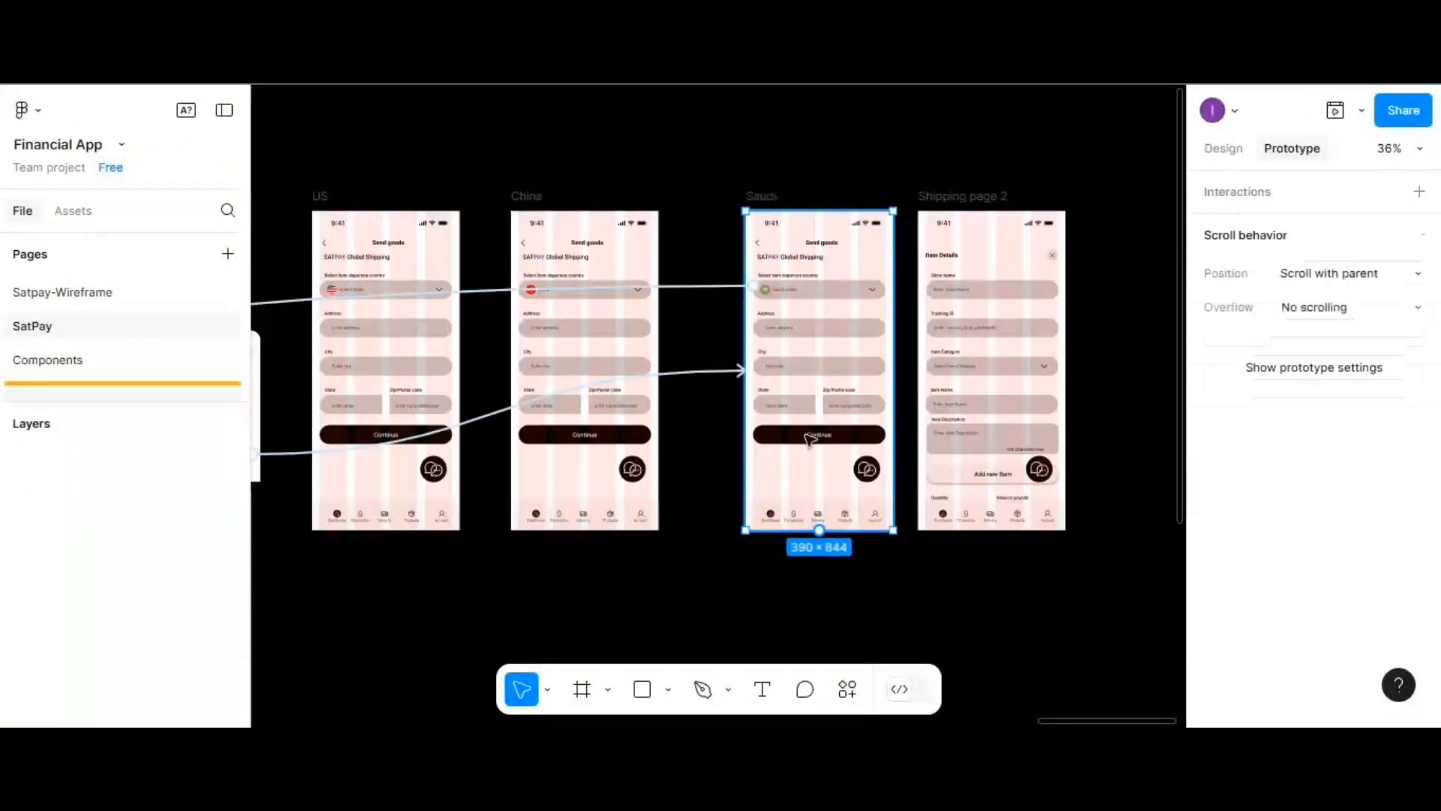
{"action": "double_click", "coordinate": [813, 438]}
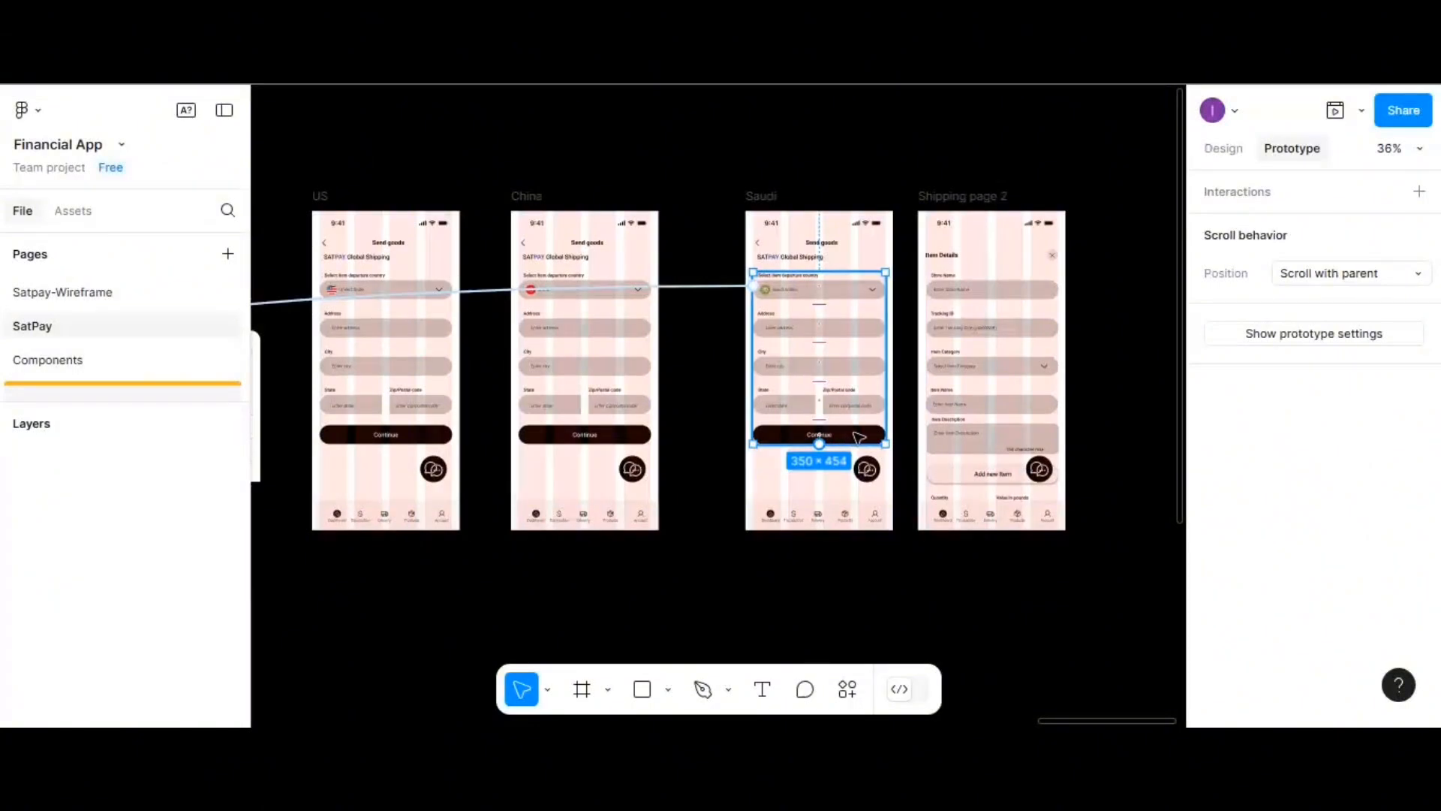
{"action": "double_click", "coordinate": [844, 435]}
{"action": "left_click_drag", "start_coordinate": [886, 435], "coordinate": [943, 409]}
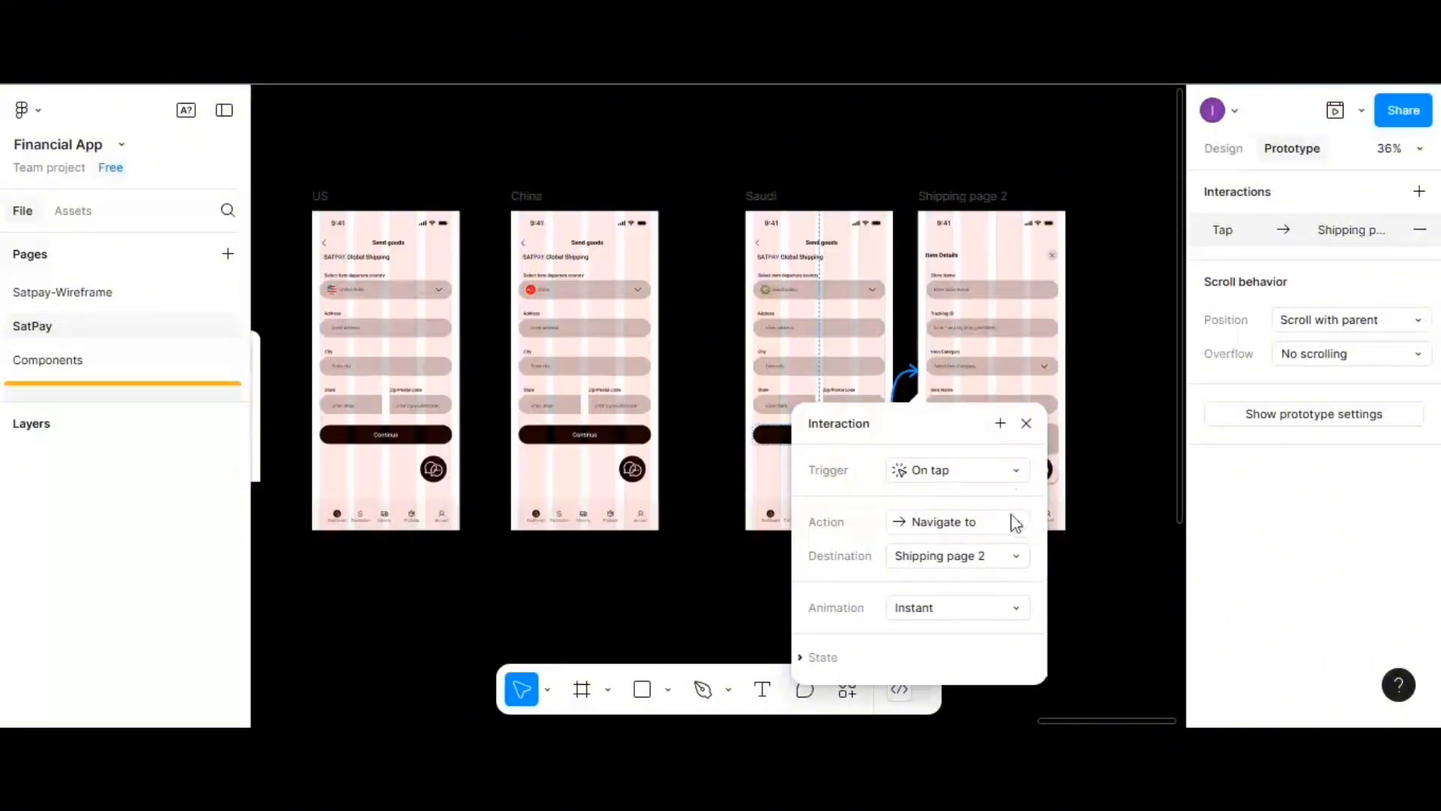
- Connect the Continue buttons on the China and US frames to Shipping page 2 with On tap, Navigate to interactions
{"action": "left_click", "coordinate": [635, 438]}
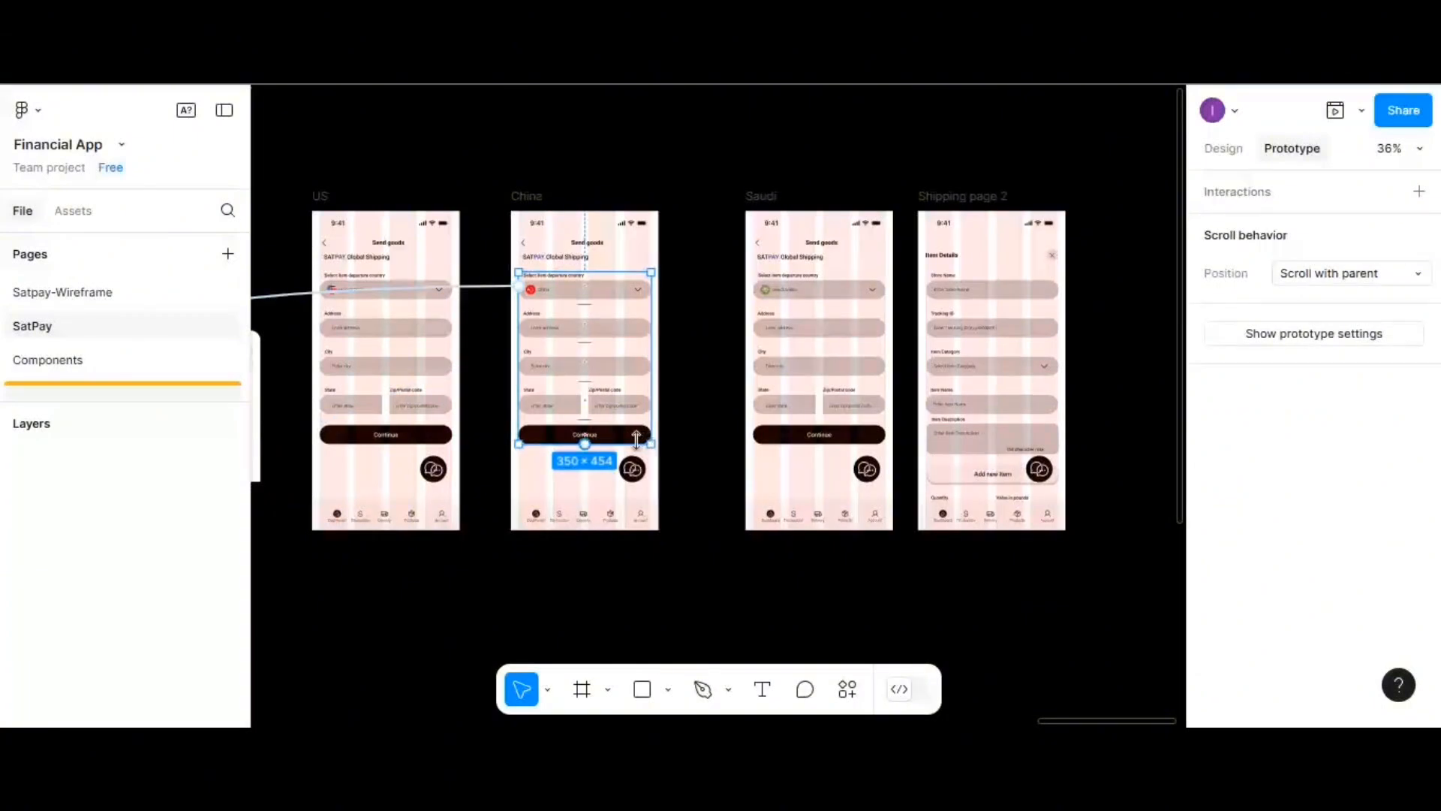
{"action": "double_click", "coordinate": [635, 436]}
{"action": "left_click_drag", "start_coordinate": [651, 434], "coordinate": [944, 376]}
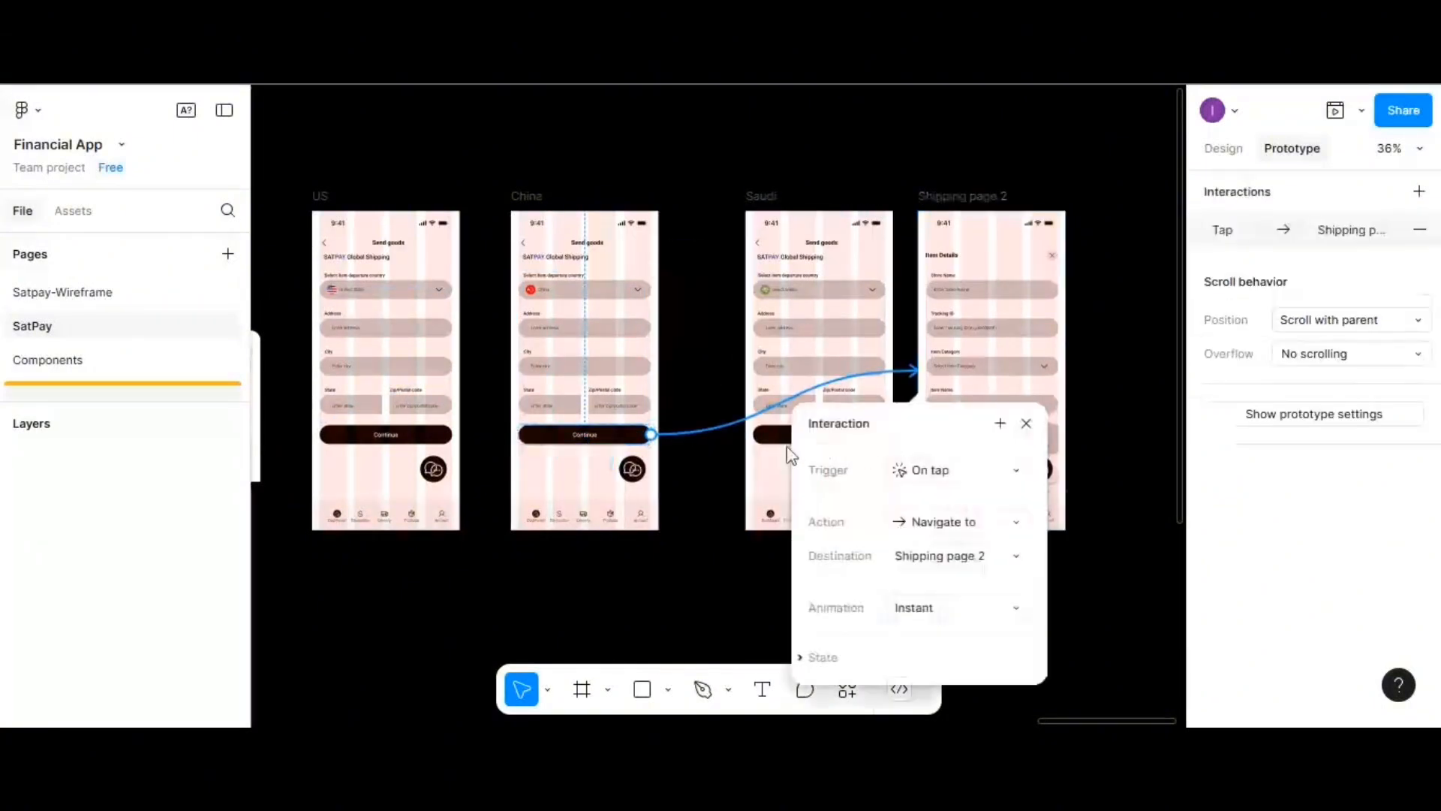
{"action": "left_click", "coordinate": [418, 440]}
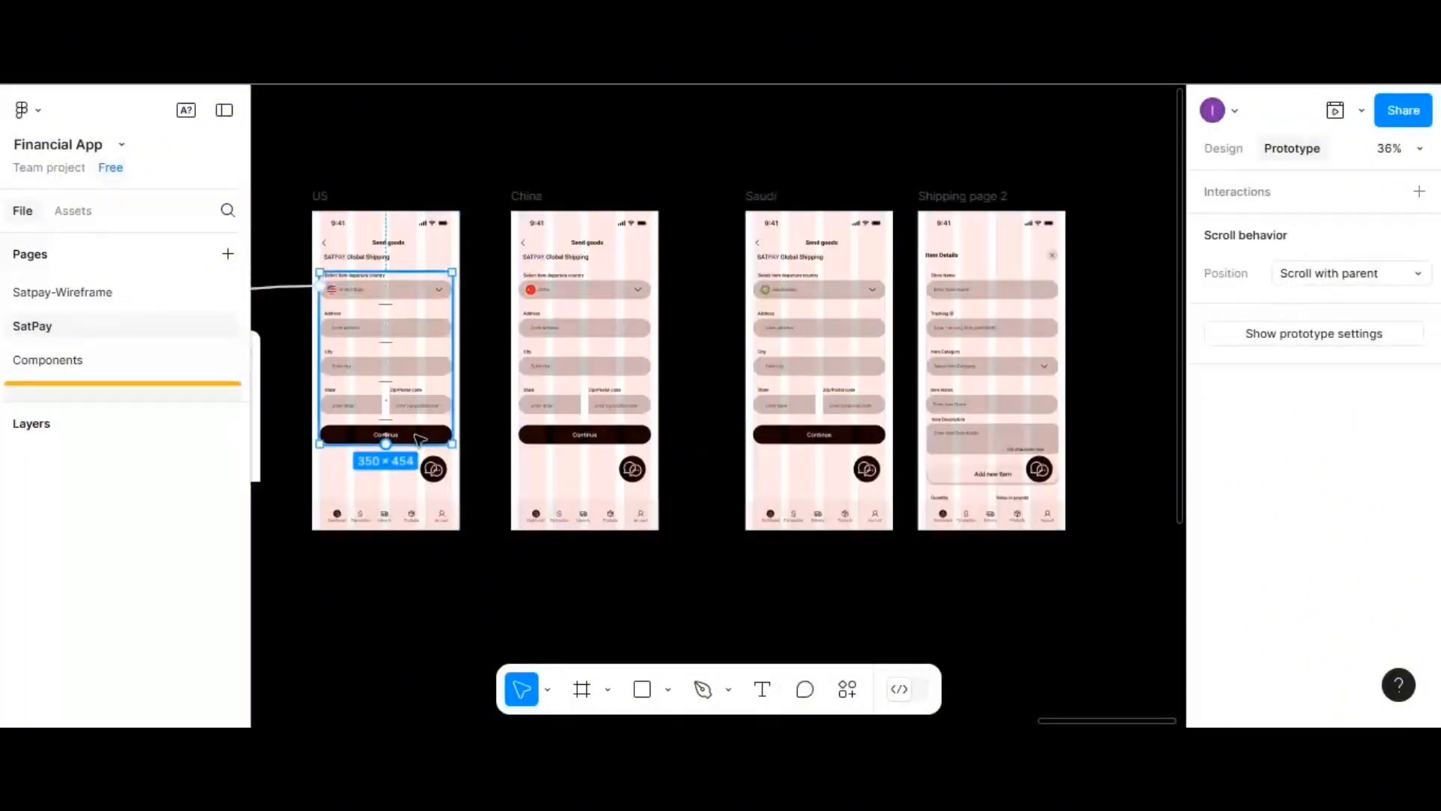
{"action": "double_click", "coordinate": [418, 435]}
{"action": "left_click_drag", "start_coordinate": [450, 437], "coordinate": [918, 370]}
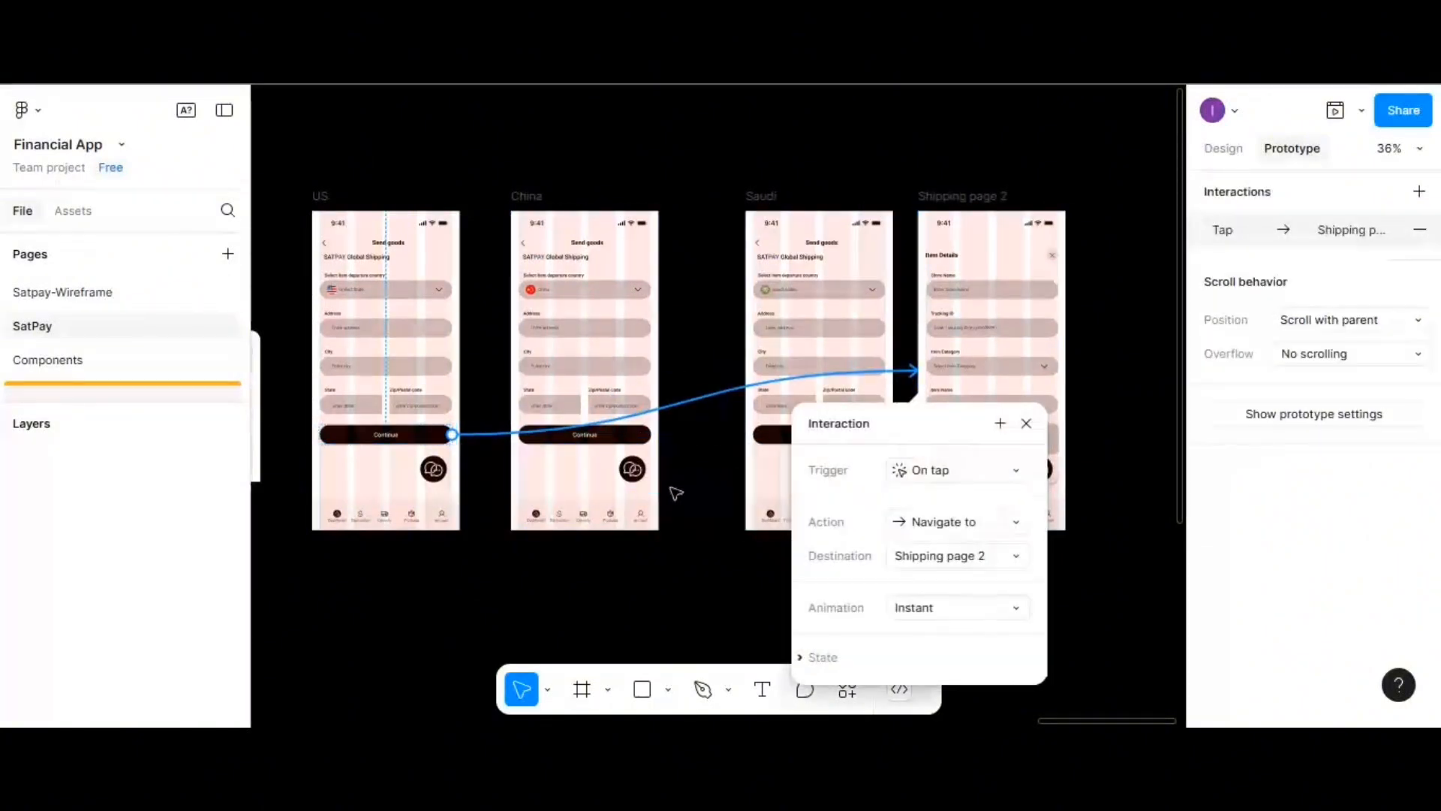
- Connect the Continue button on Shipping-page1 to Shipping page 2 with an On tap, Navigate to interaction and Instant animation
{"action": "scroll", "coordinate": [676, 492], "scroll_direction": "left", "scroll_amount": 3}
{"action": "scroll", "coordinate": [672, 493], "scroll_direction": "left", "scroll_amount": 5}
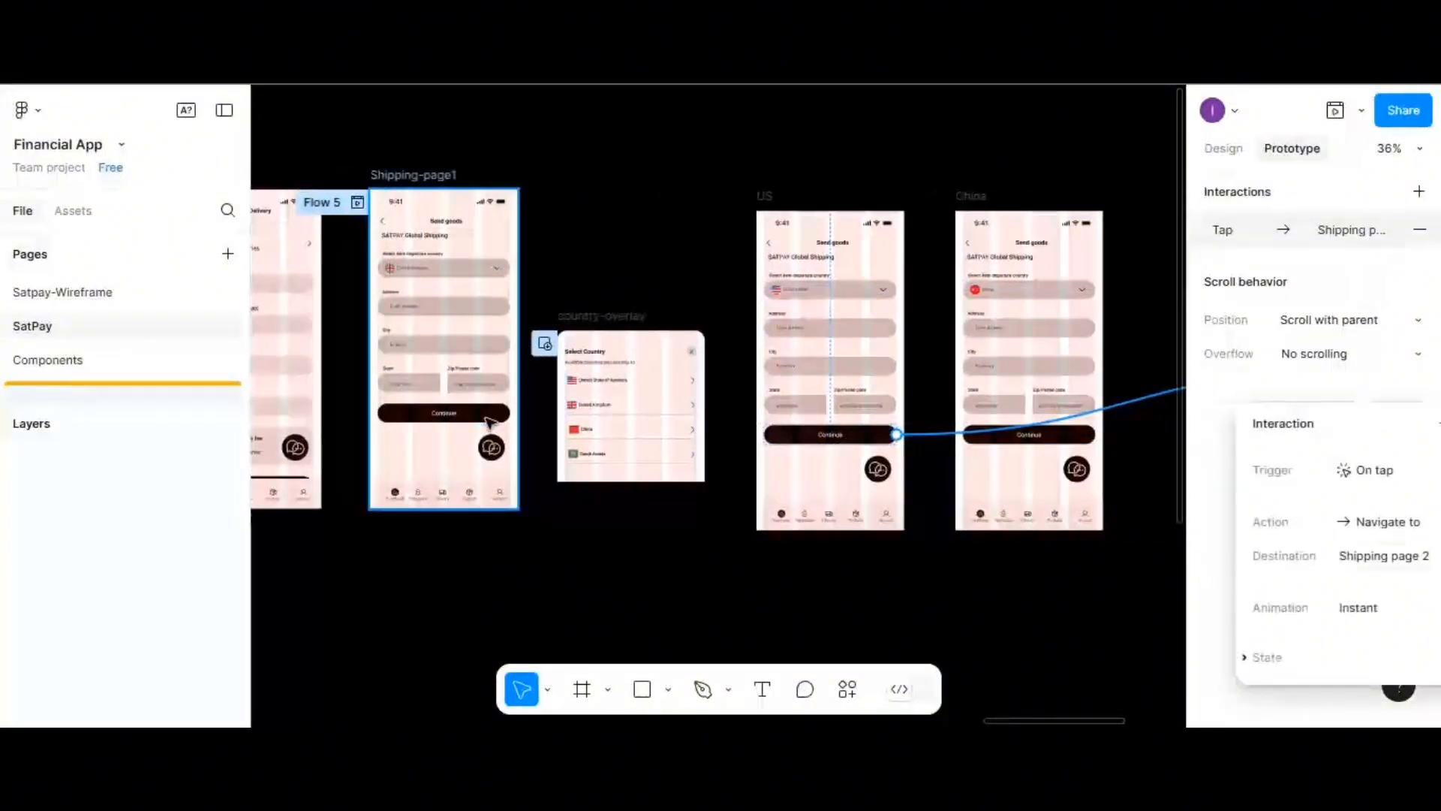
{"action": "left_click", "coordinate": [486, 418]}
{"action": "double_click", "coordinate": [486, 418]}
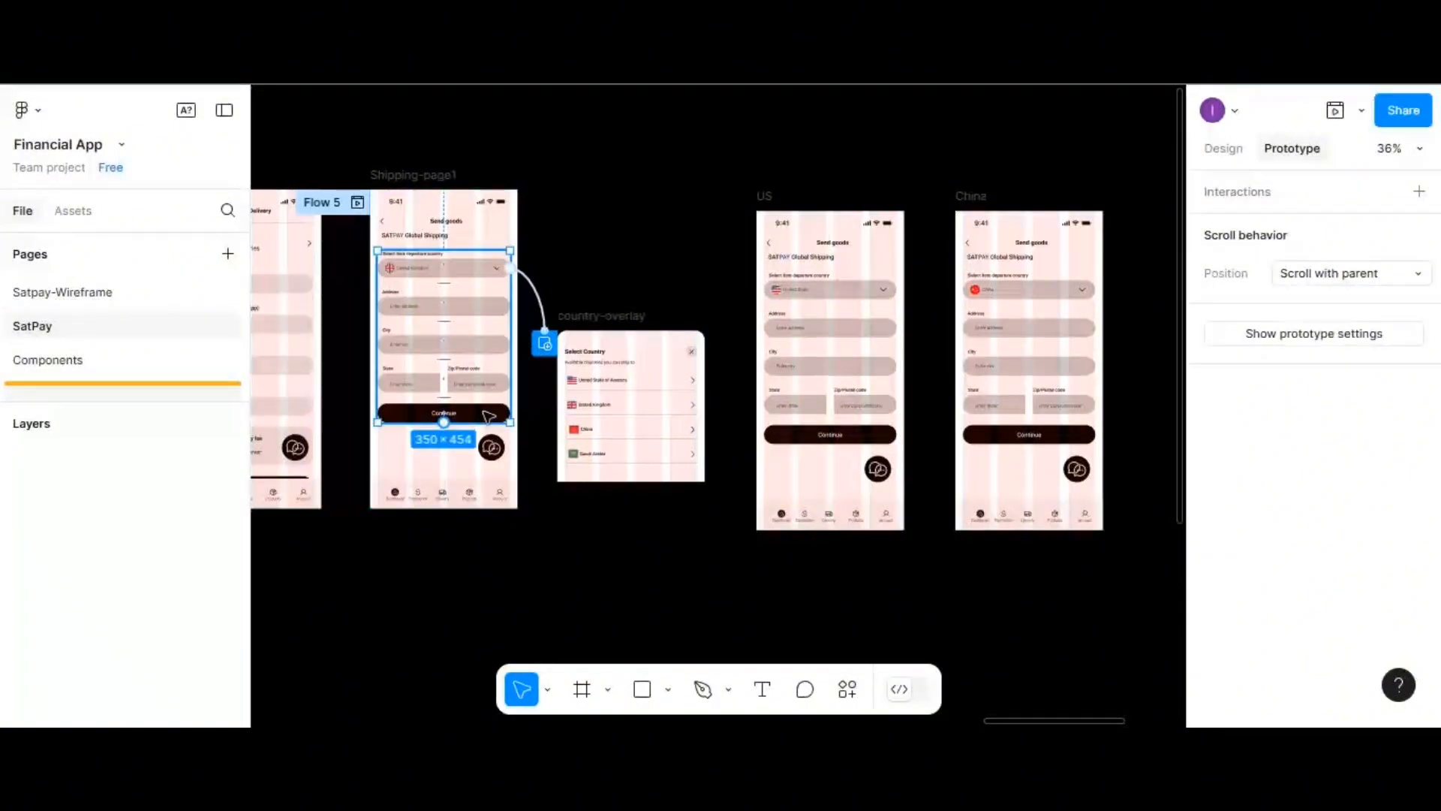
{"action": "double_click", "coordinate": [505, 413]}
{"action": "left_click_drag", "start_coordinate": [510, 414], "coordinate": [983, 412]}
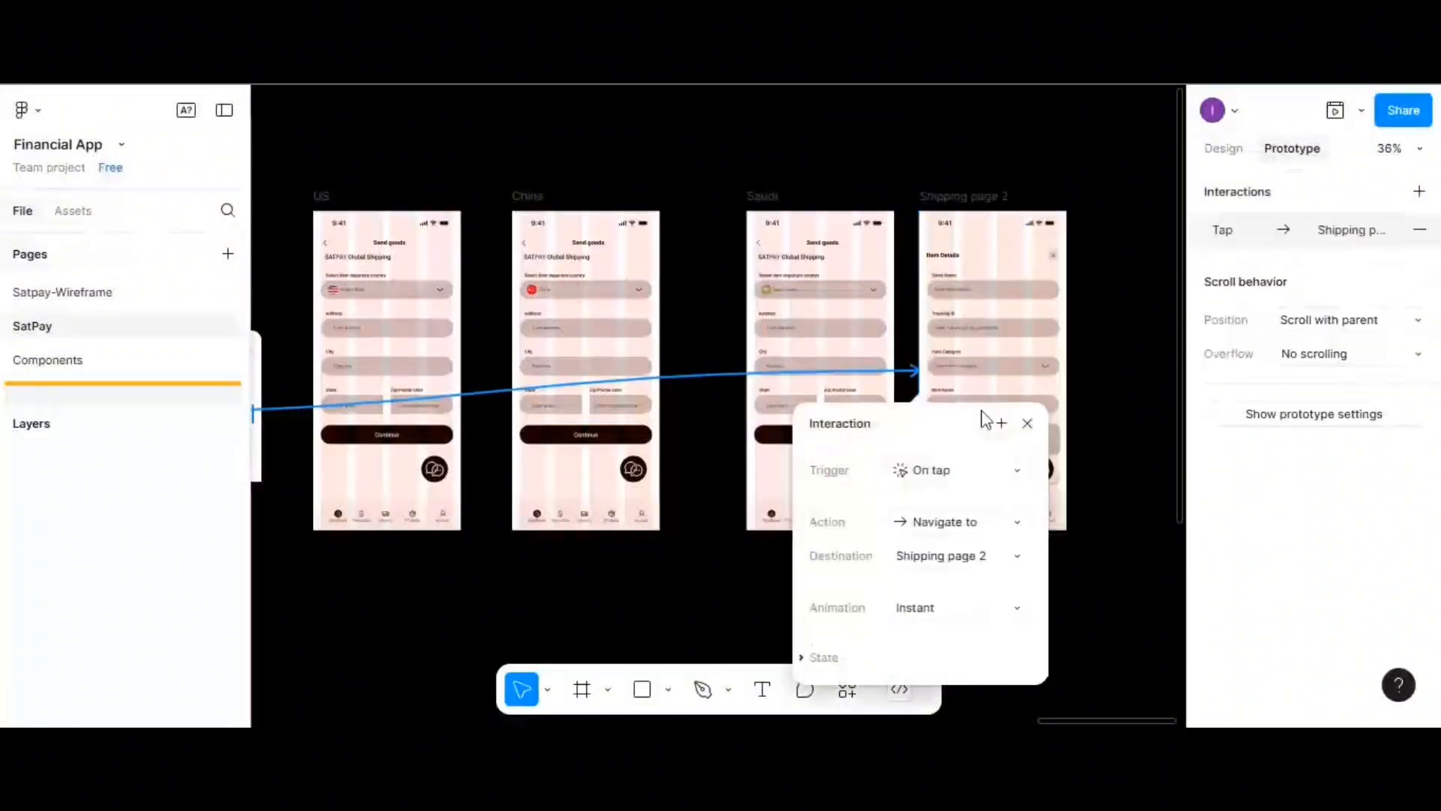
- Preview Shipping page 2 to check how its Item Details form displays and scrolls
{"action": "left_click", "coordinate": [959, 197]}
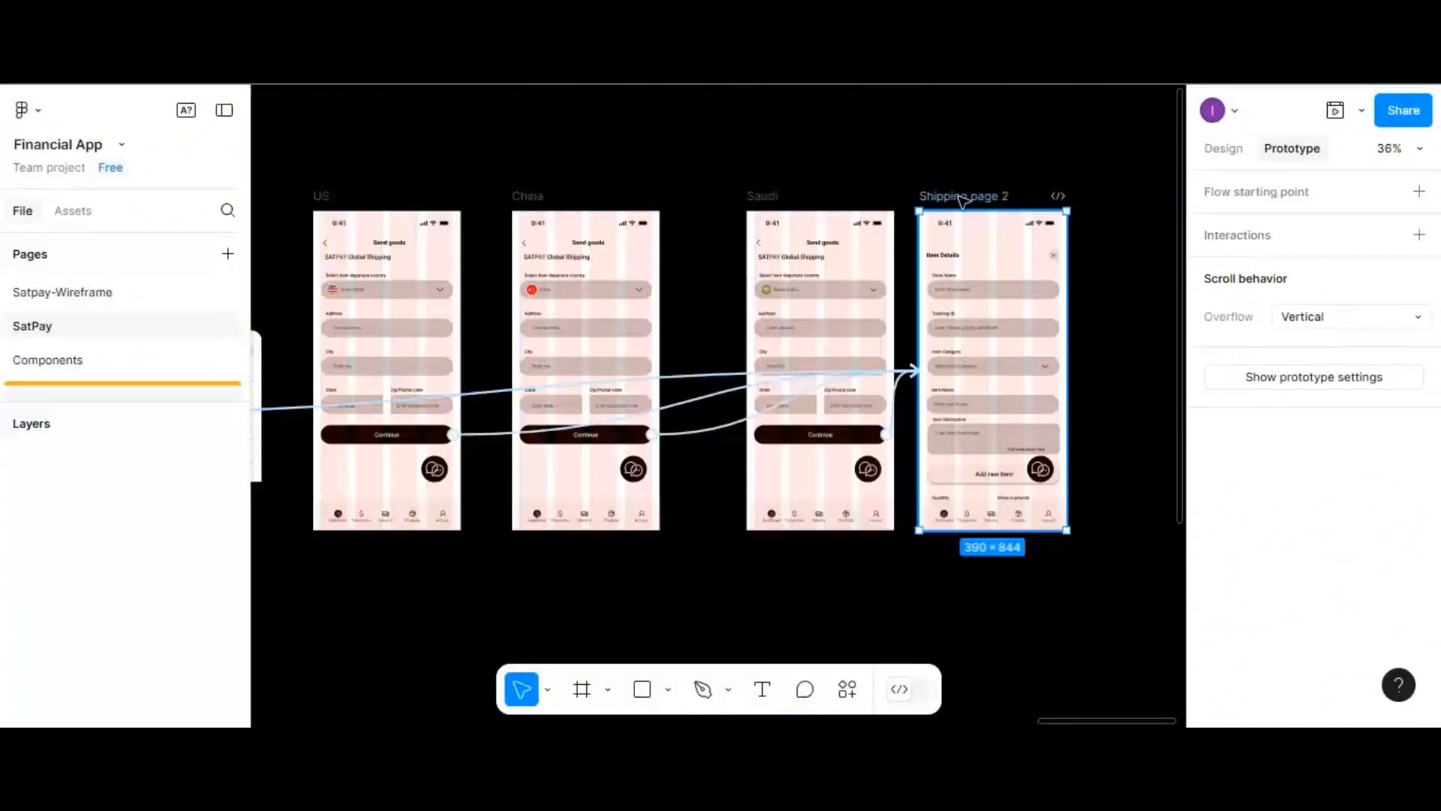
{"action": "left_click", "coordinate": [1336, 111]}
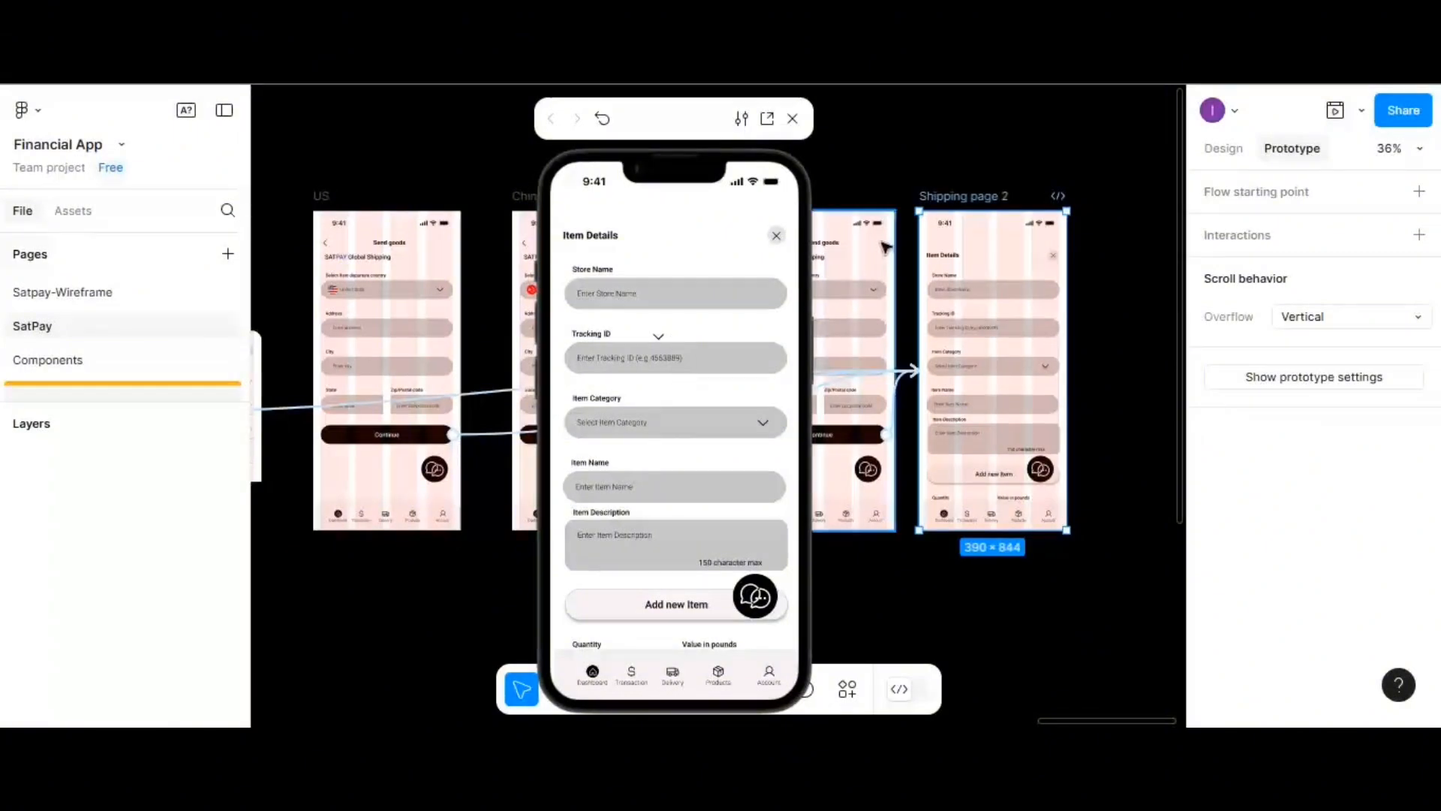
{"action": "left_click", "coordinate": [793, 119]}
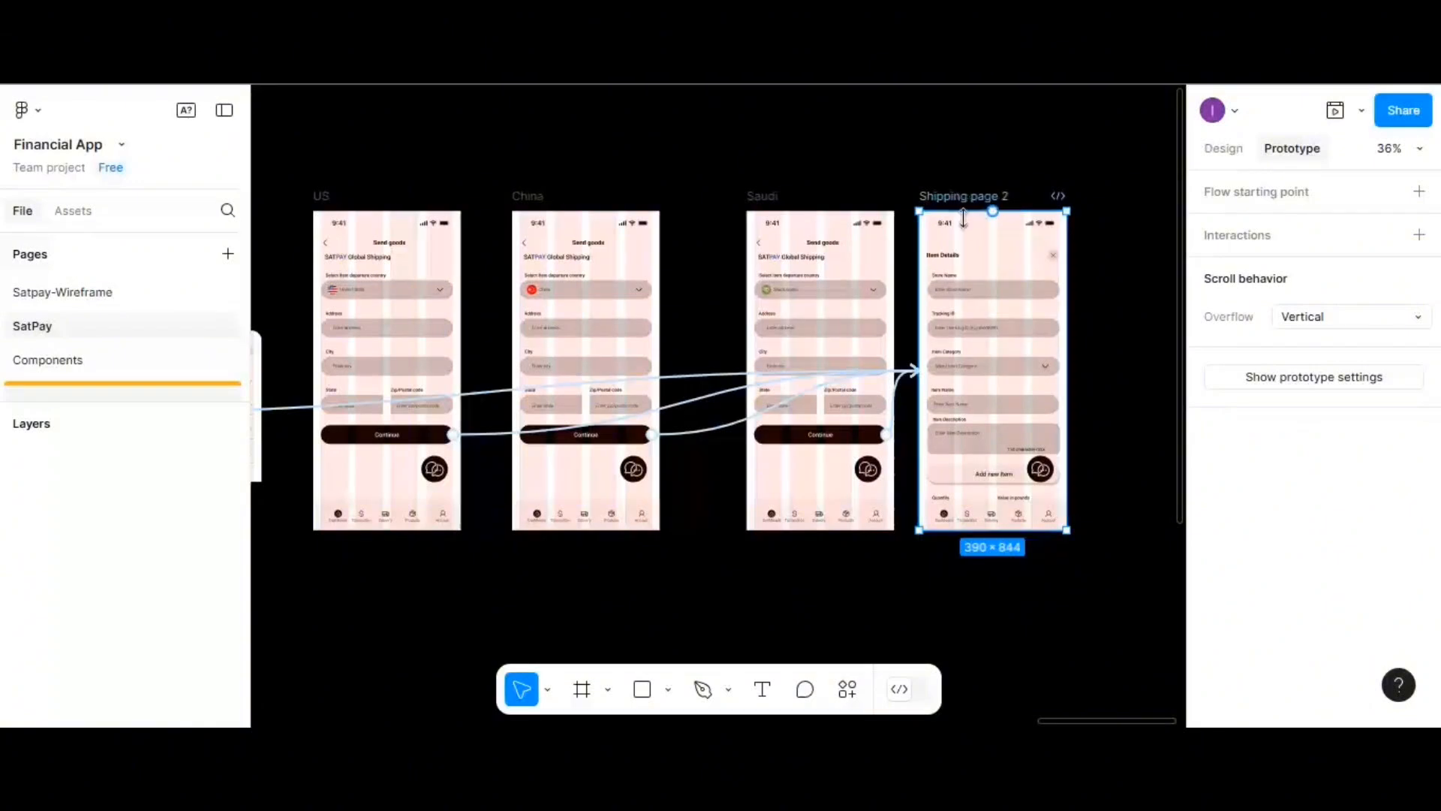
- Set the overflow scroll behavior of the 390 × 1000 frame inside Shipping page 2 to Vertical
{"action": "left_click", "coordinate": [974, 259]}
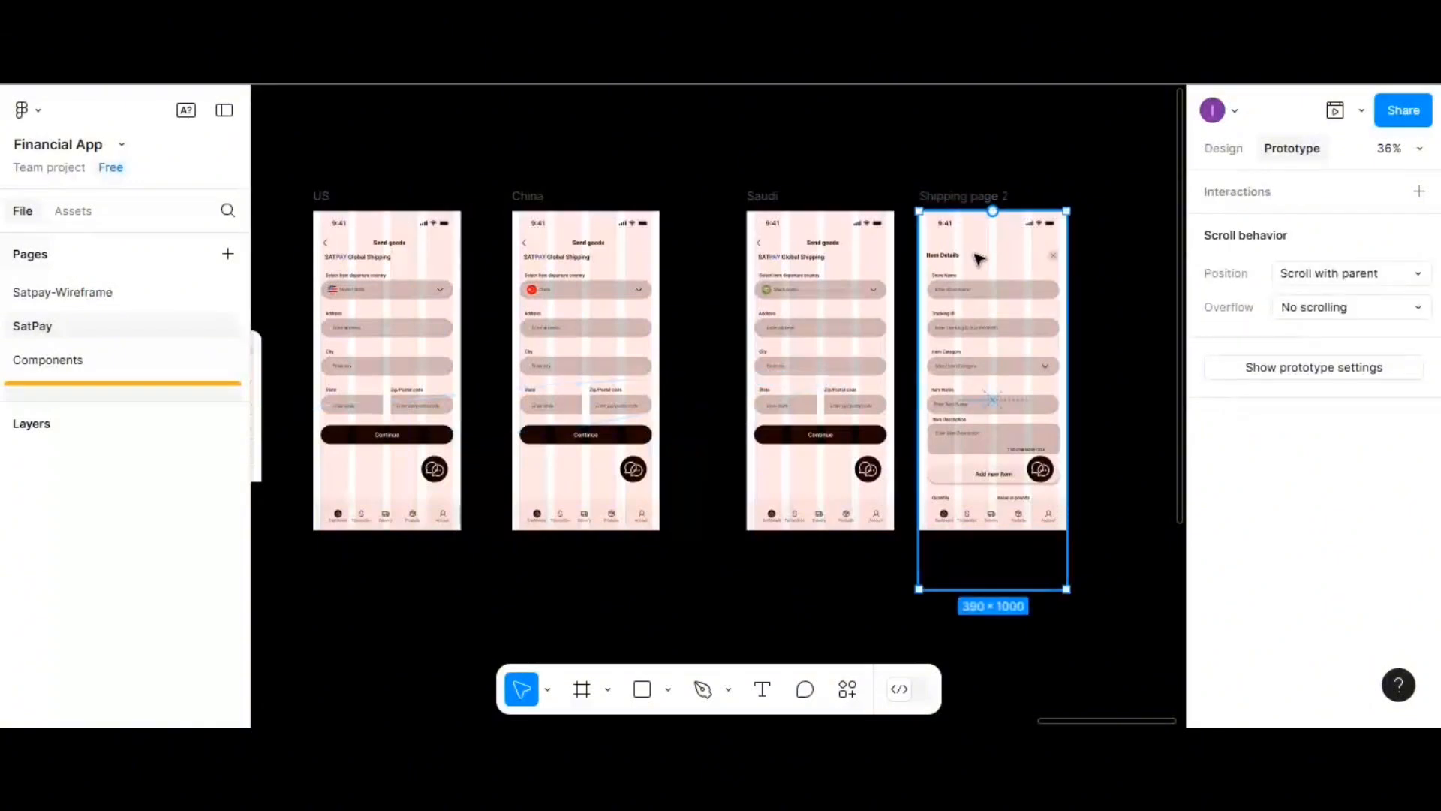
{"action": "left_click", "coordinate": [1336, 310]}
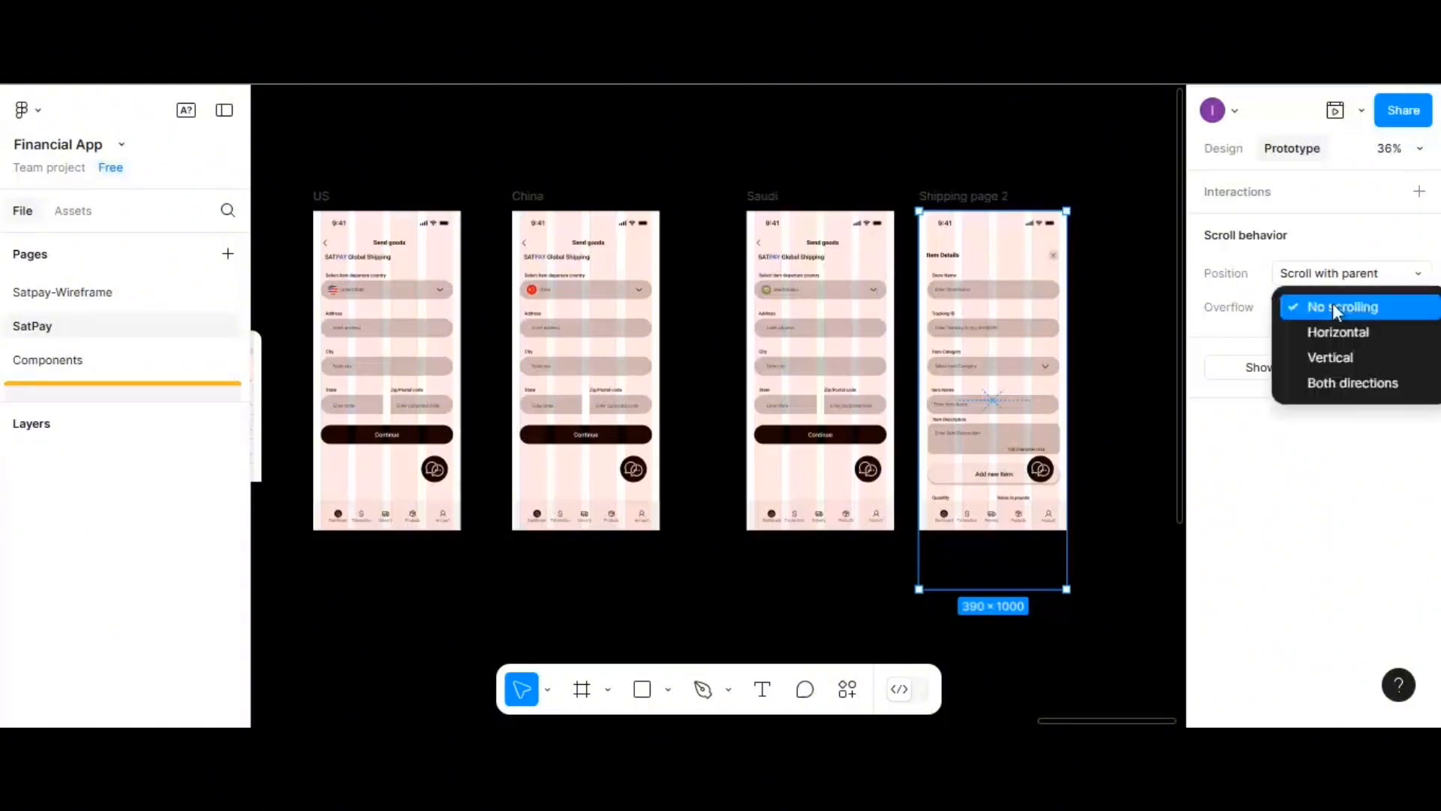
{"action": "left_click", "coordinate": [1331, 357]}
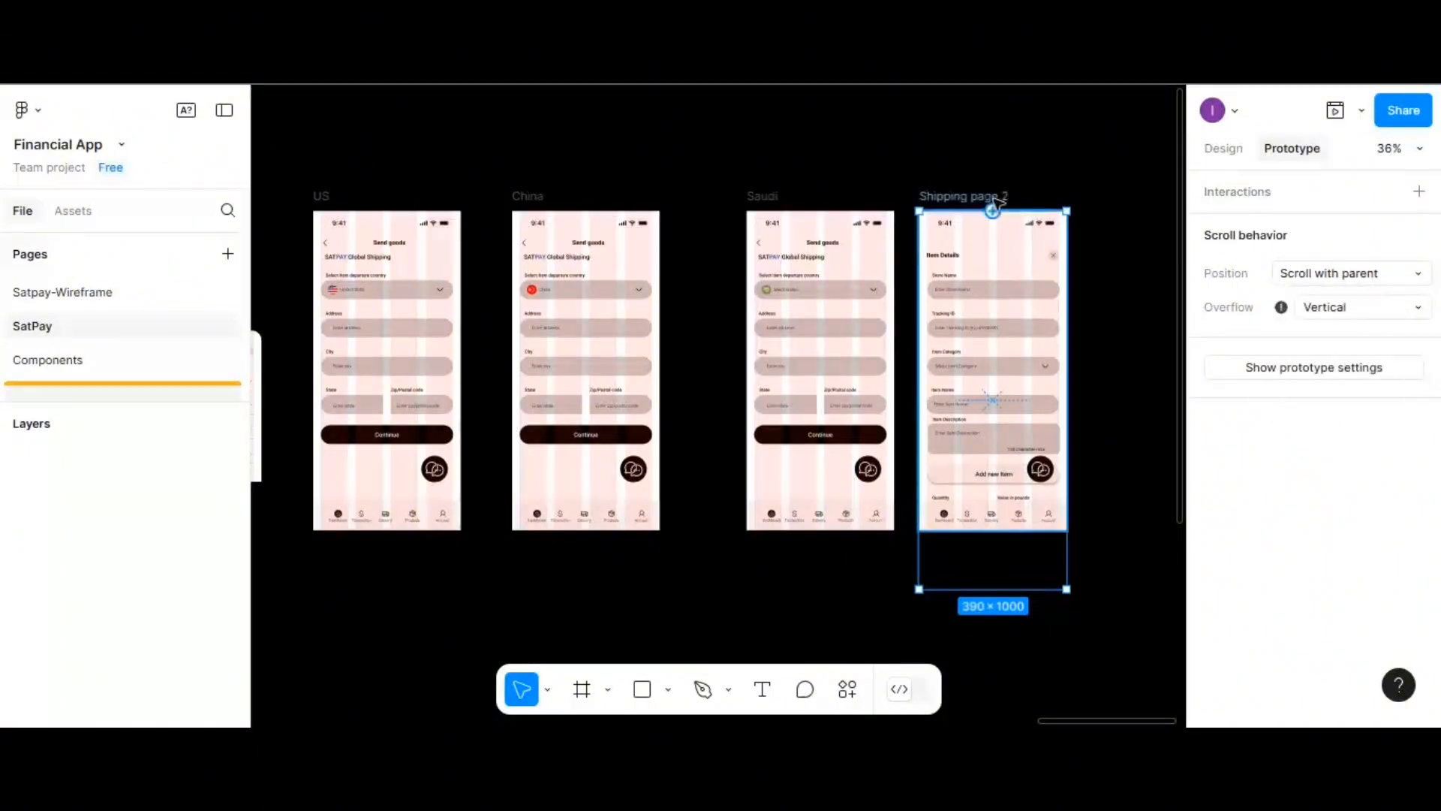
{"action": "mouse_move", "coordinate": [1281, 307]}
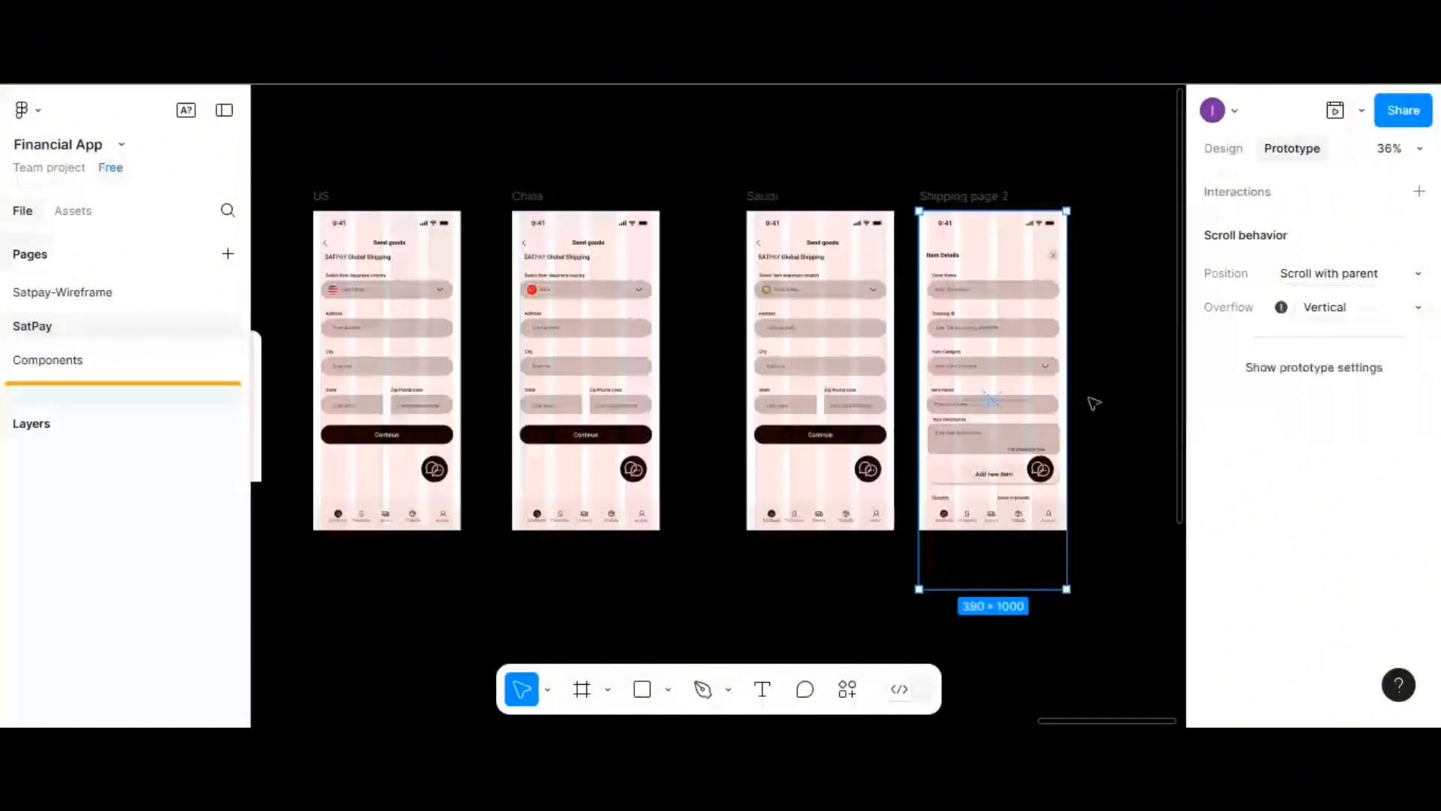
- Inspect the Shipping page 2 layout up close and test the Item Details form's scrolling in a new preview
{"action": "scroll", "coordinate": [1093, 379], "scroll_direction": "up", "scroll_amount": 5}
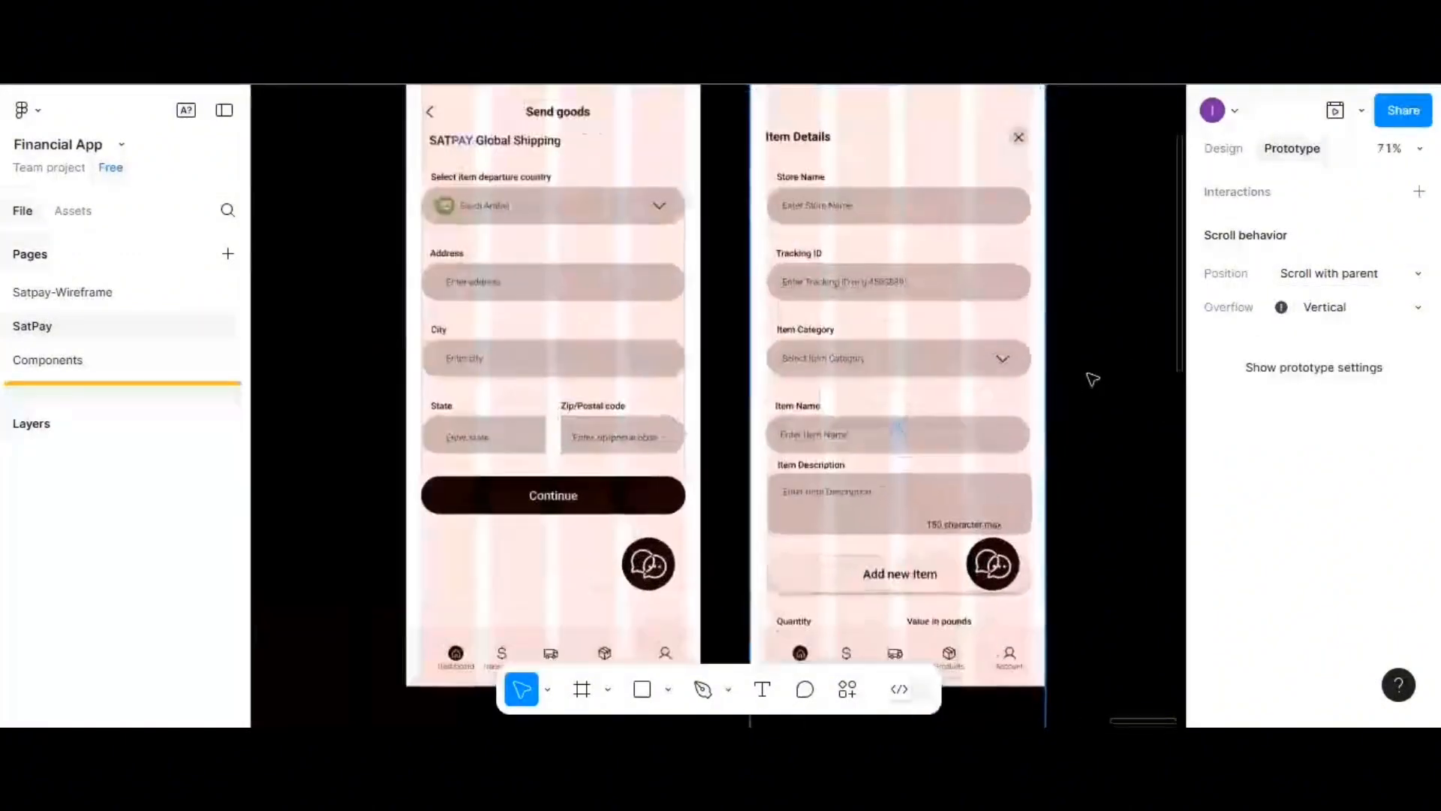
{"action": "scroll", "coordinate": [882, 388], "scroll_direction": "up", "scroll_amount": 3}
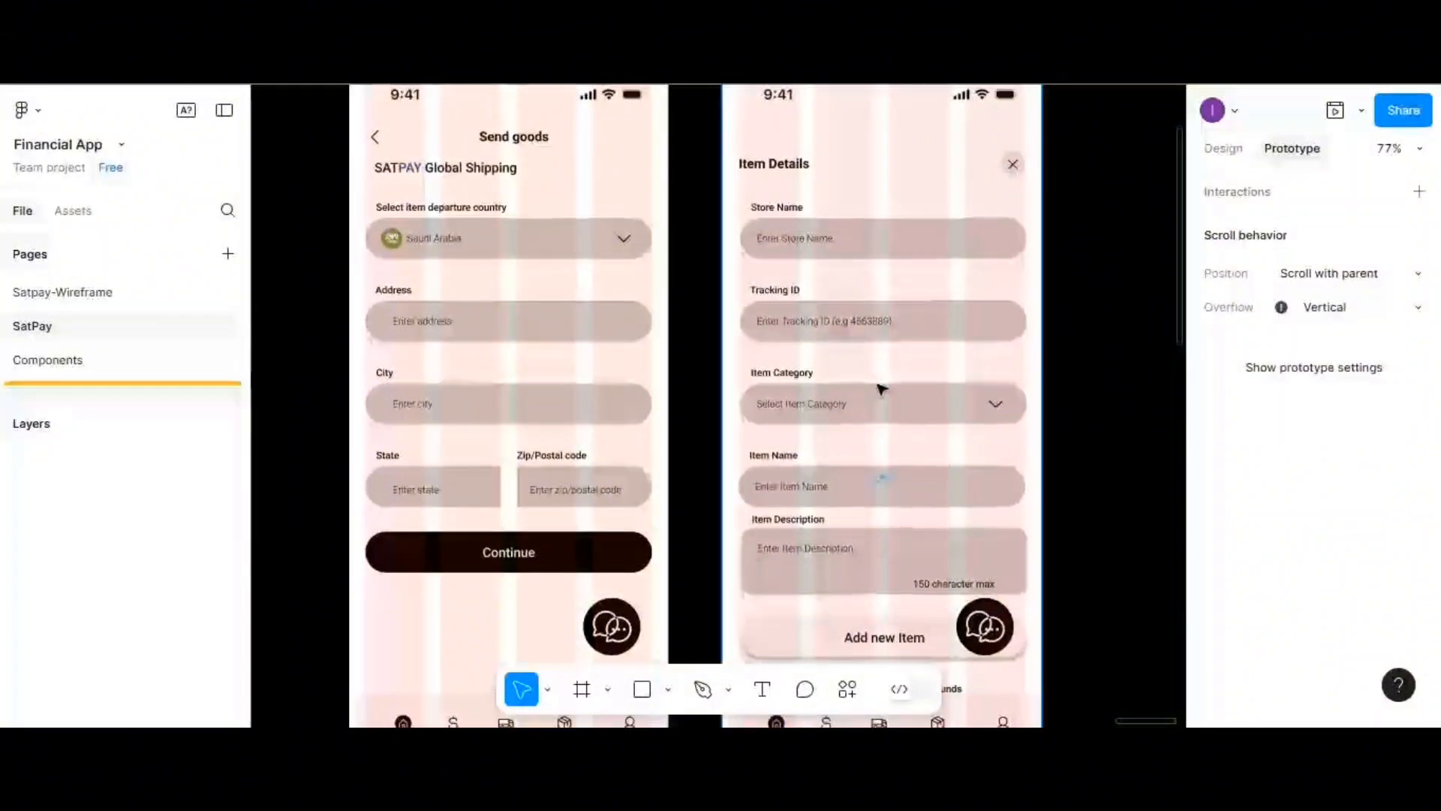
{"action": "scroll", "coordinate": [882, 388], "scroll_direction": "down", "scroll_amount": 3}
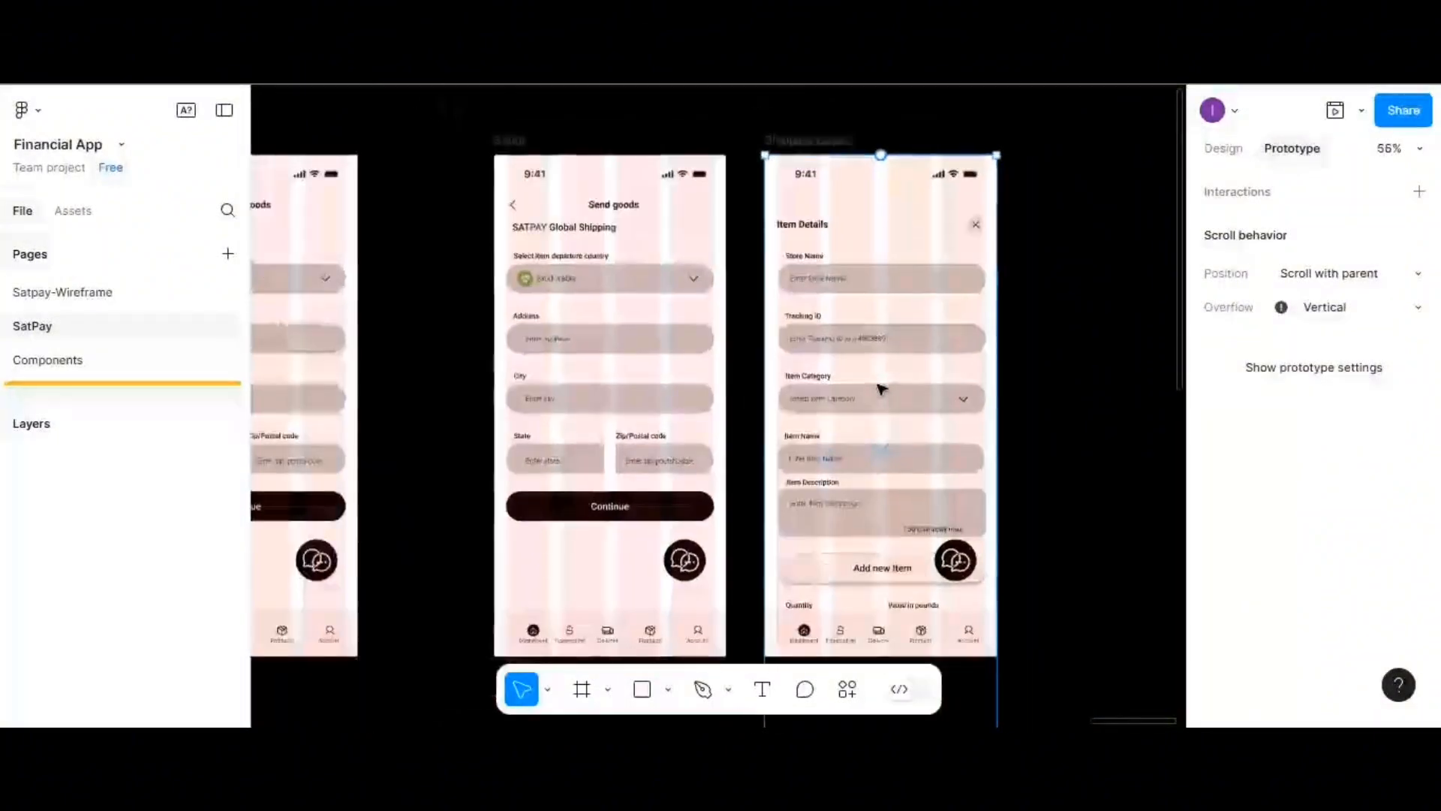
{"action": "left_click", "coordinate": [820, 140]}
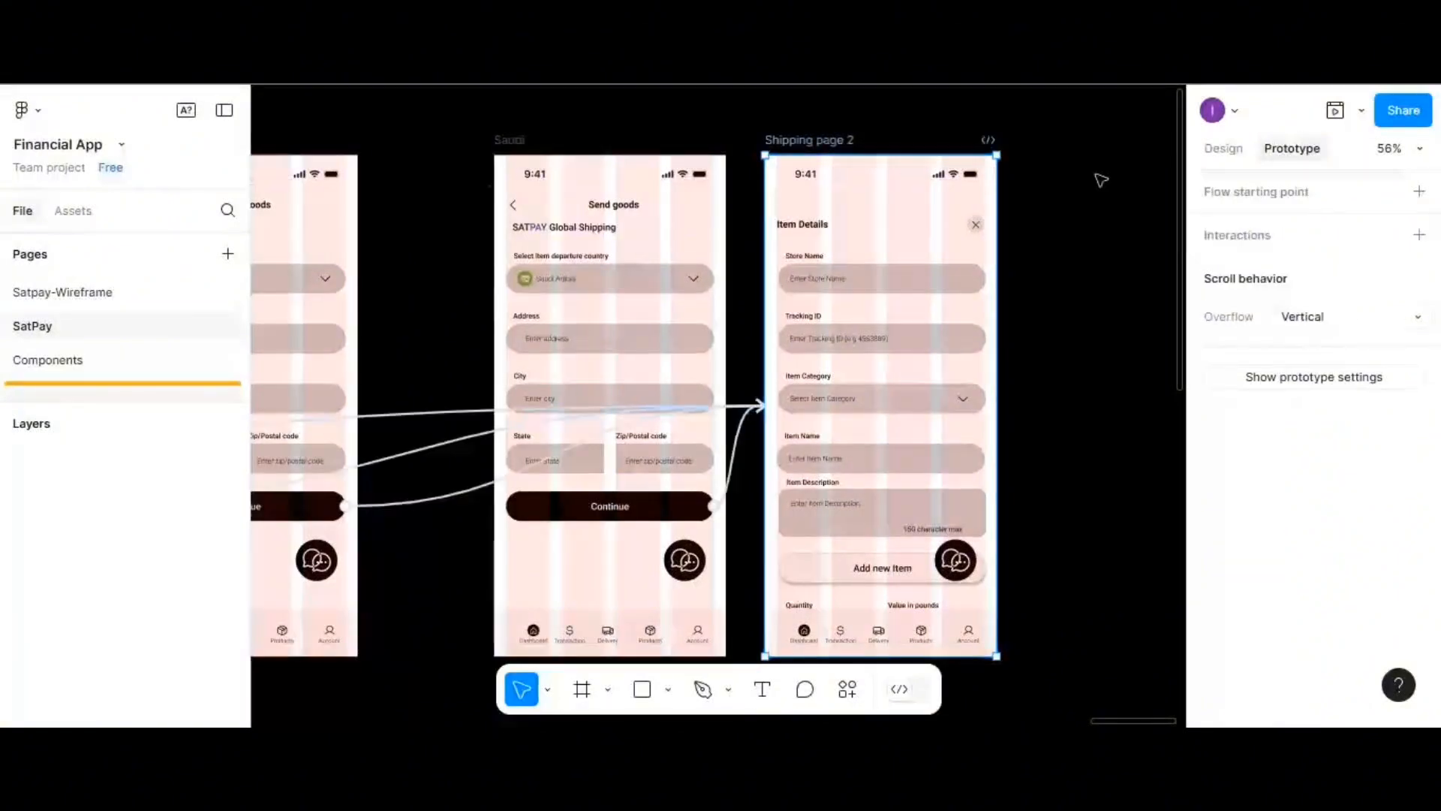
{"action": "left_click", "coordinate": [1336, 110]}
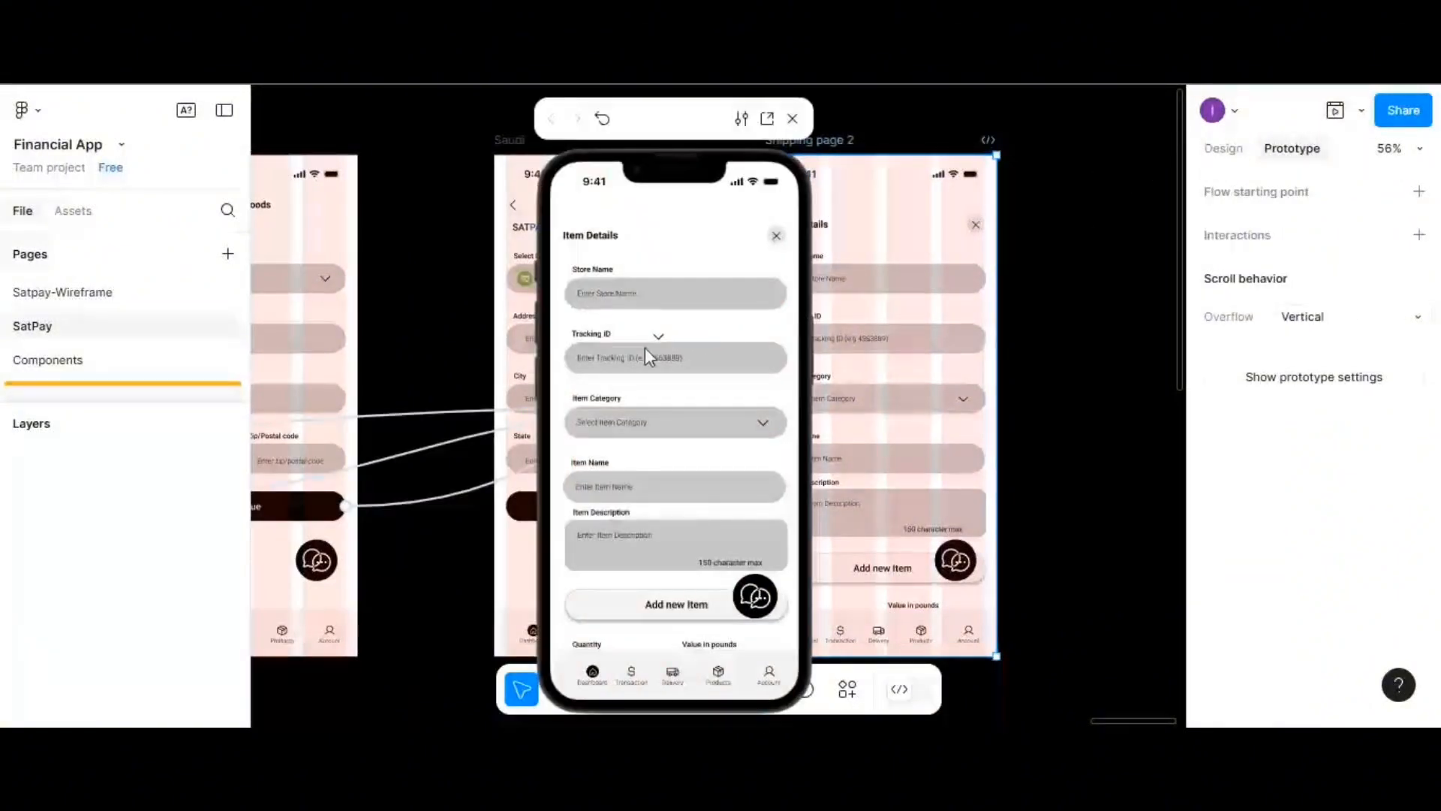
{"action": "scroll", "coordinate": [677, 379], "scroll_direction": "down", "scroll_amount": 2}
{"action": "scroll", "coordinate": [677, 379], "scroll_direction": "up", "scroll_amount": 2}
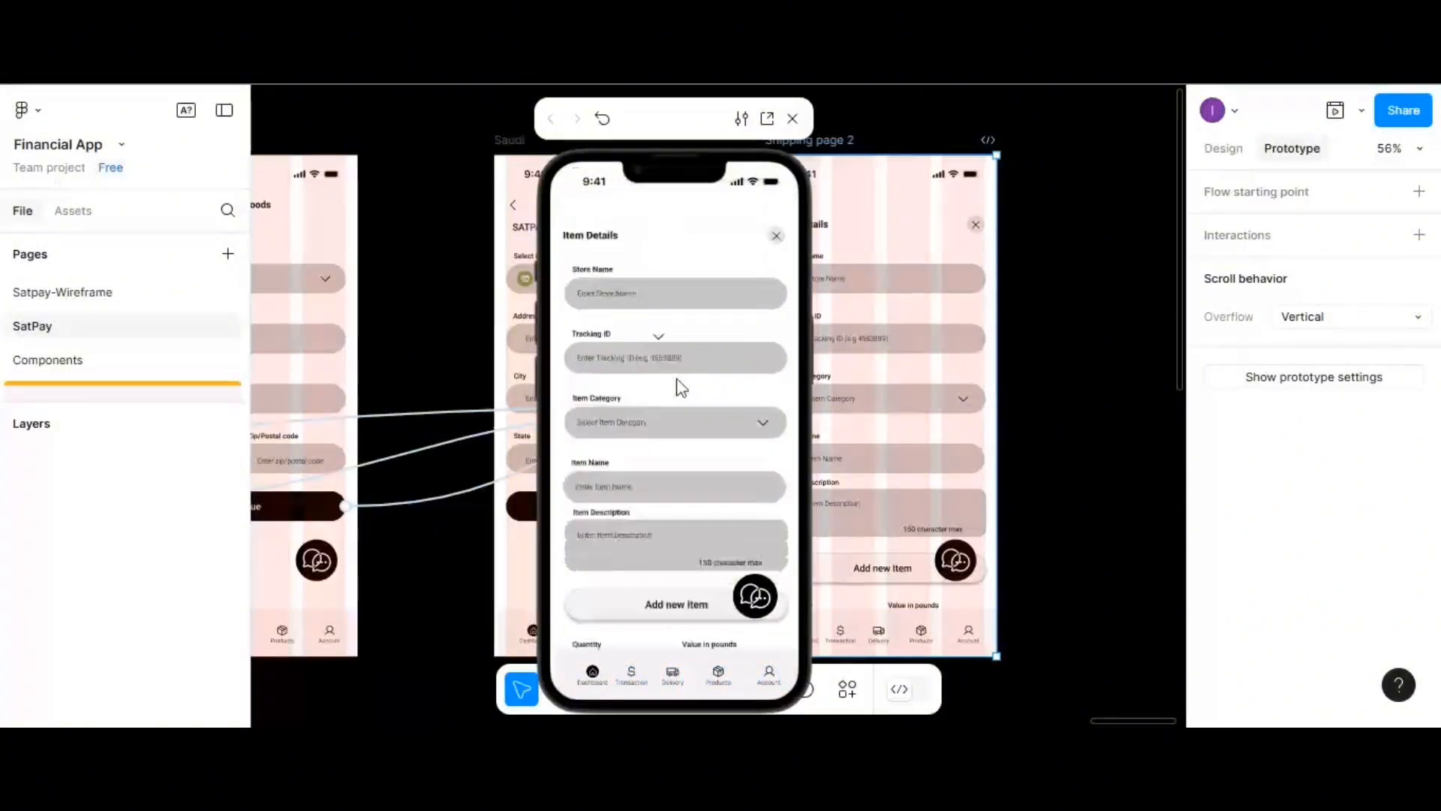
- Test the Item Details form's scrolling down to the Submit button and back up, and close the preview
{"action": "scroll", "coordinate": [677, 379], "scroll_direction": "down", "scroll_amount": 2}
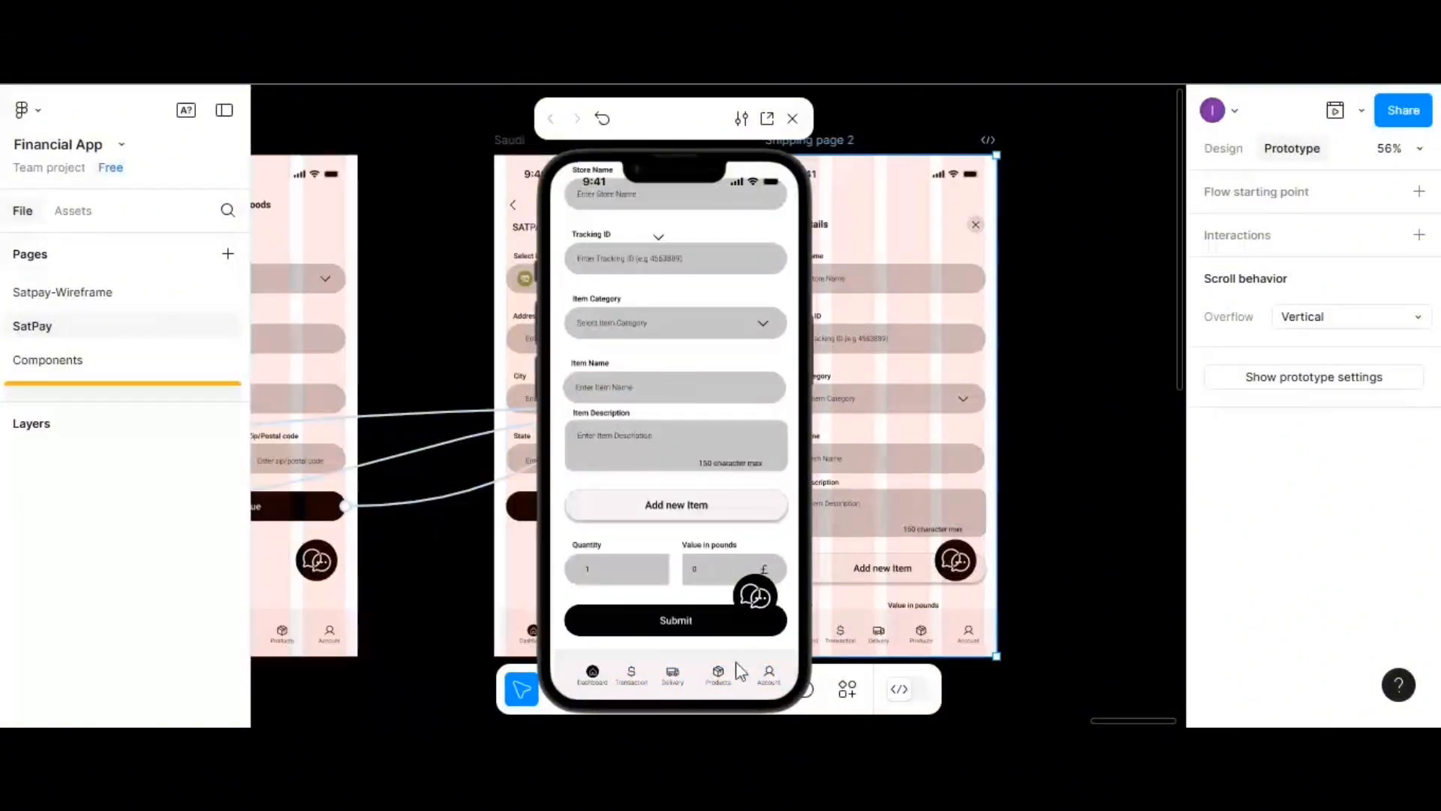
{"action": "scroll", "coordinate": [700, 471], "scroll_direction": "up", "scroll_amount": 2}
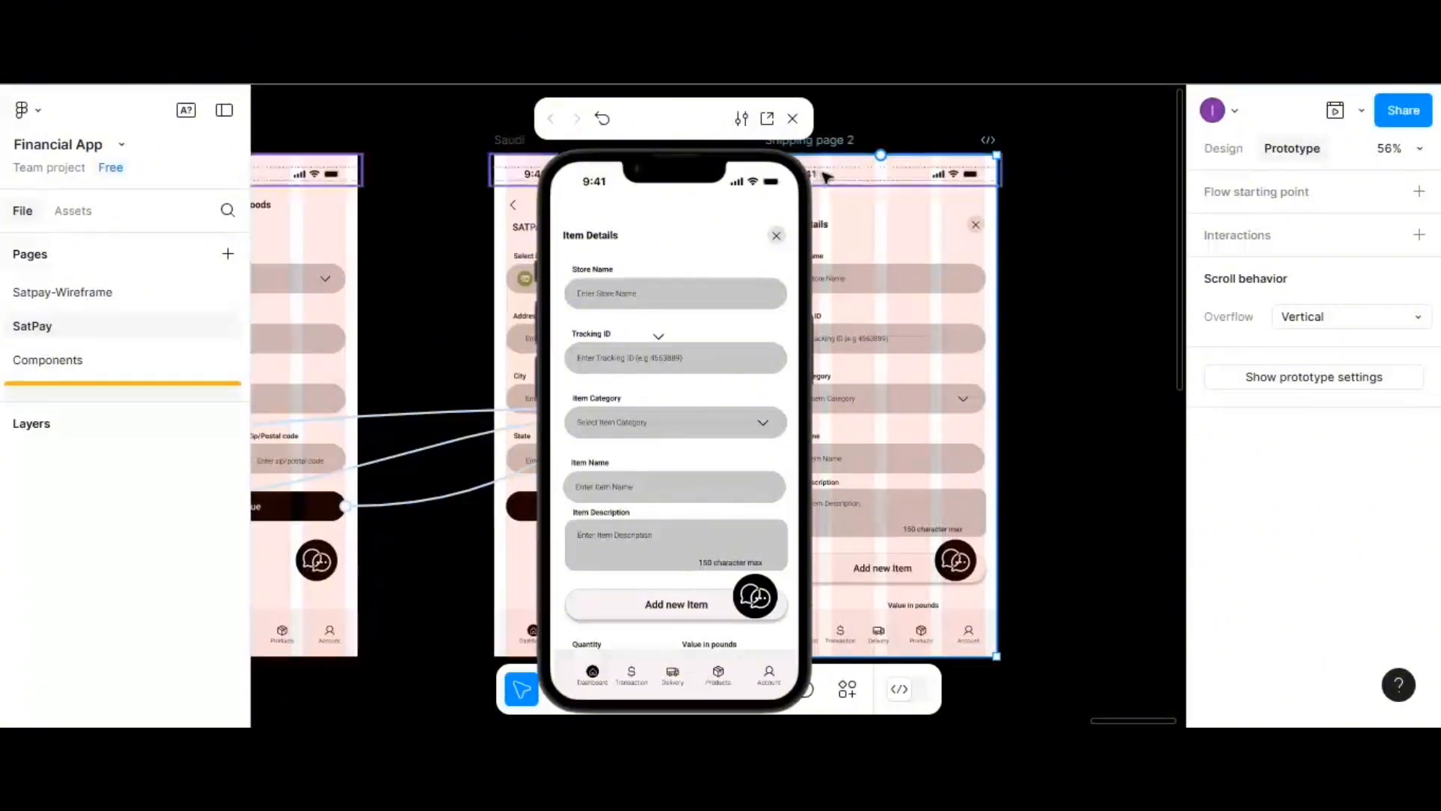
{"action": "left_click", "coordinate": [793, 119]}
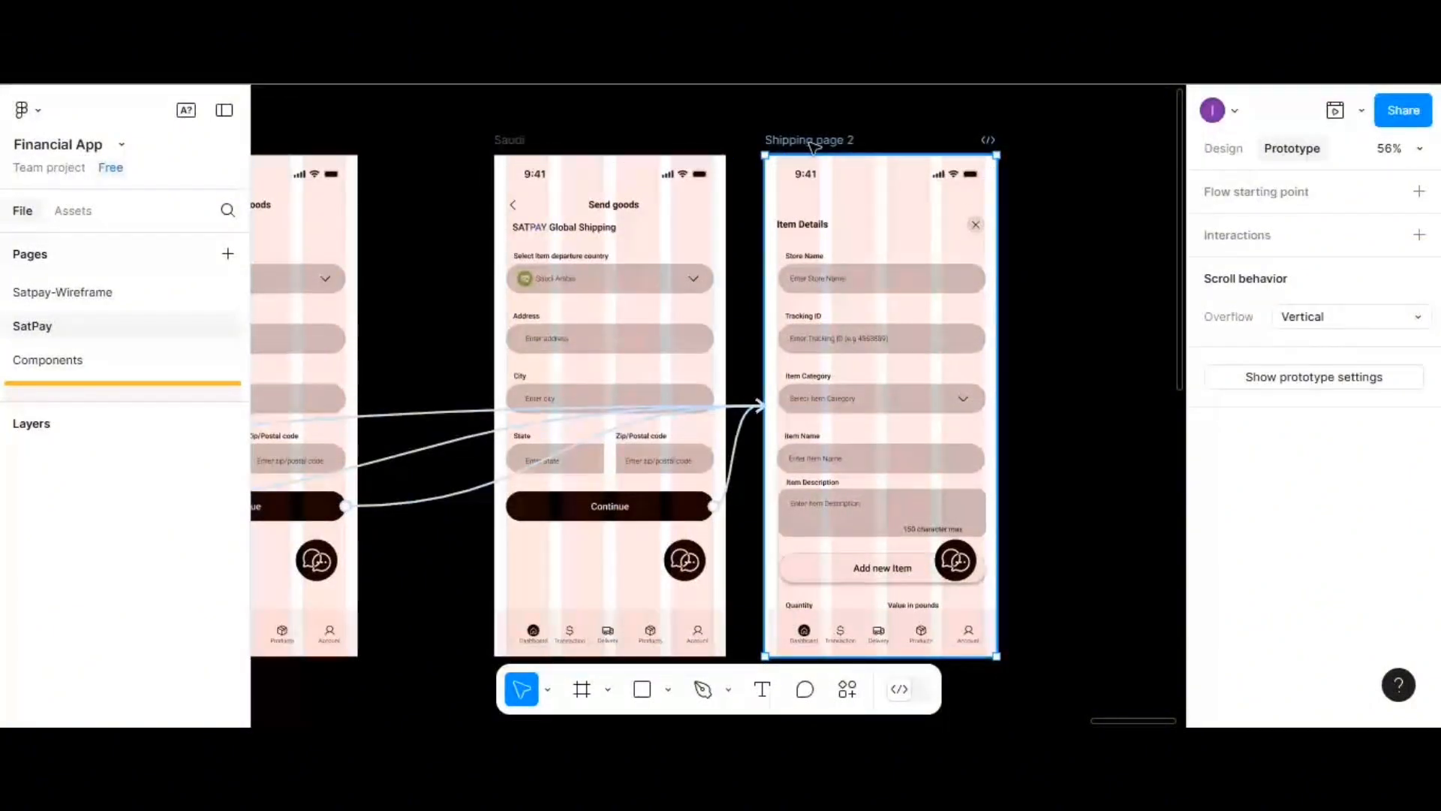
- Select the content frame inside Shipping page 2 and examine its design properties and its extent beside the Send goods screens
{"action": "left_click", "coordinate": [860, 230]}
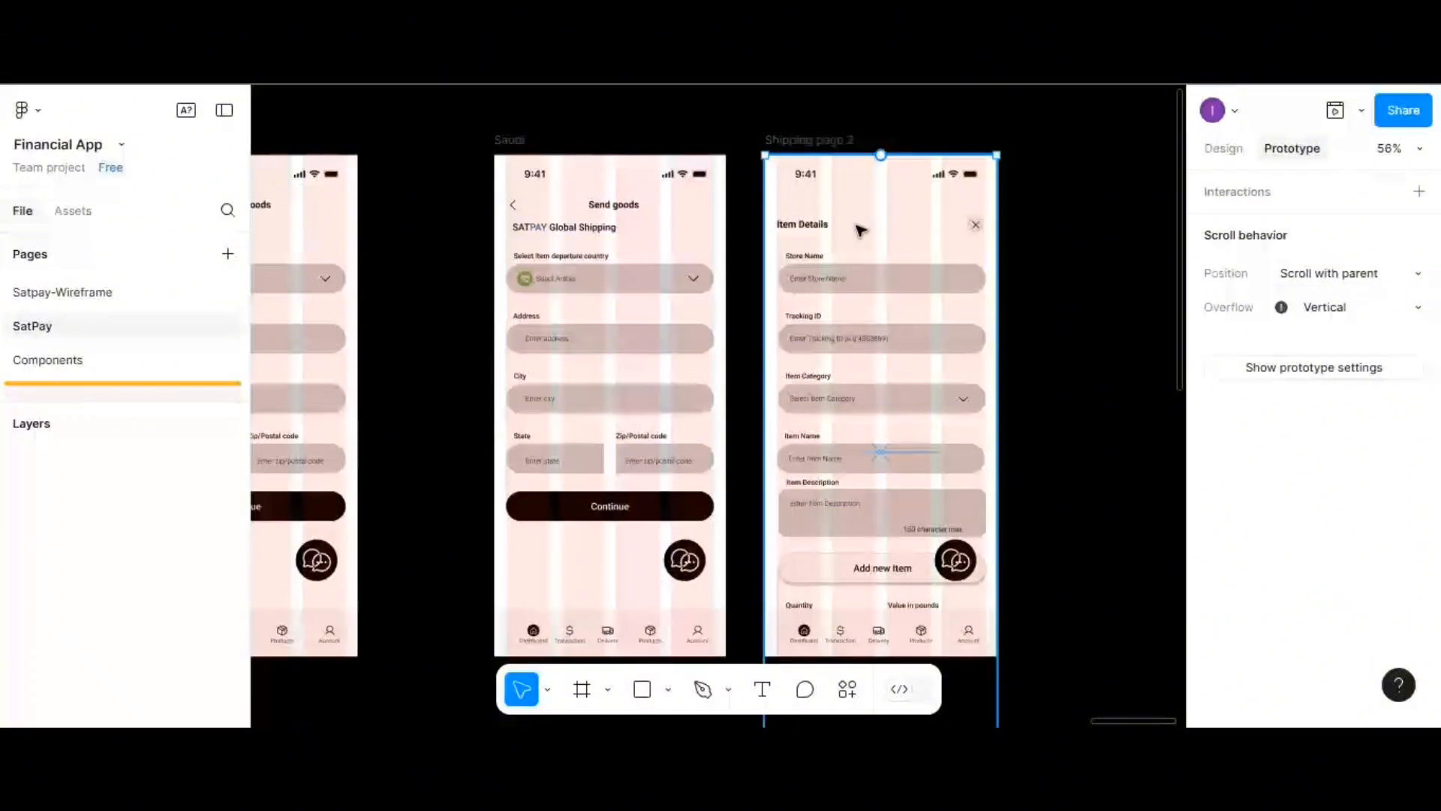
{"action": "scroll", "coordinate": [860, 229], "scroll_direction": "up", "scroll_amount": 5}
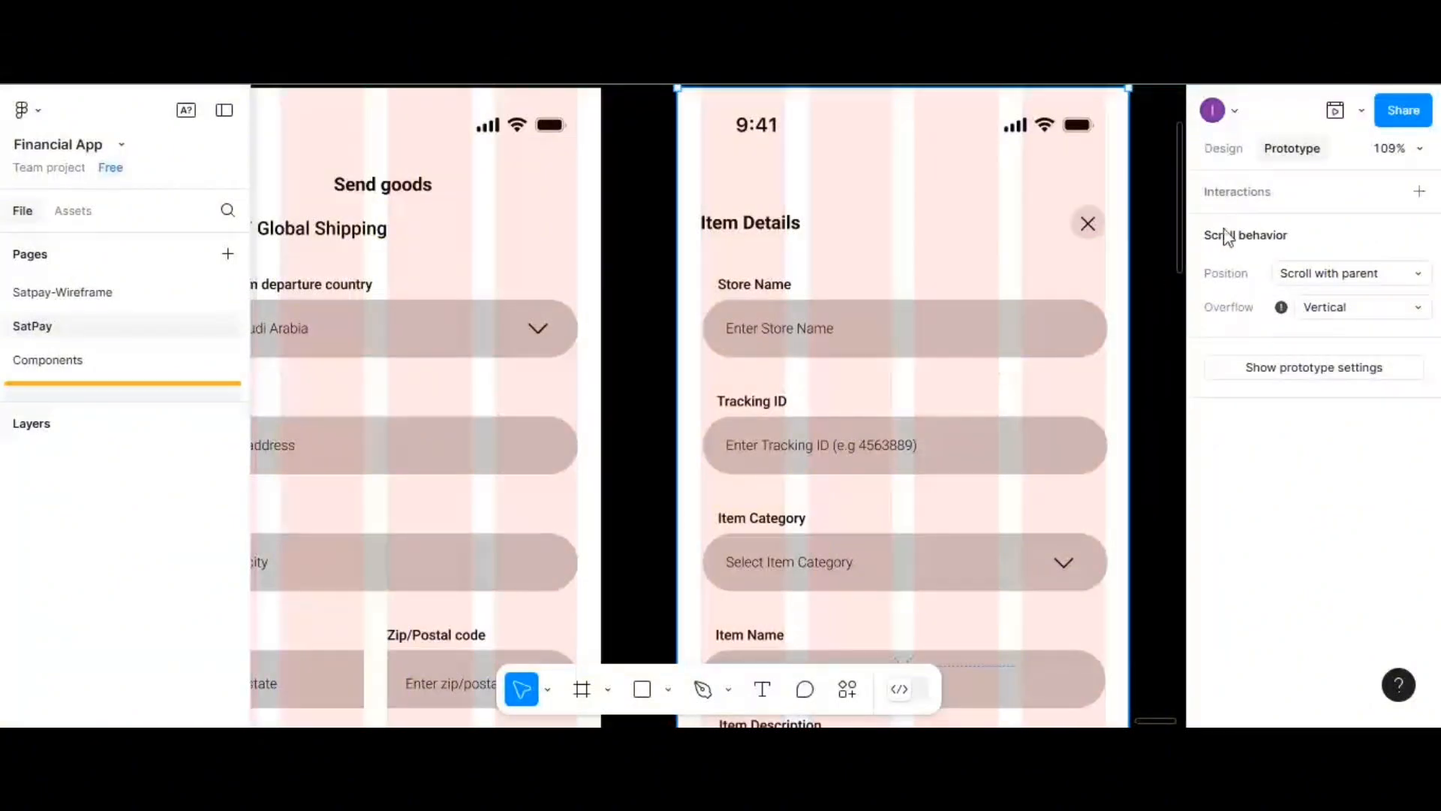
{"action": "left_click", "coordinate": [1222, 151]}
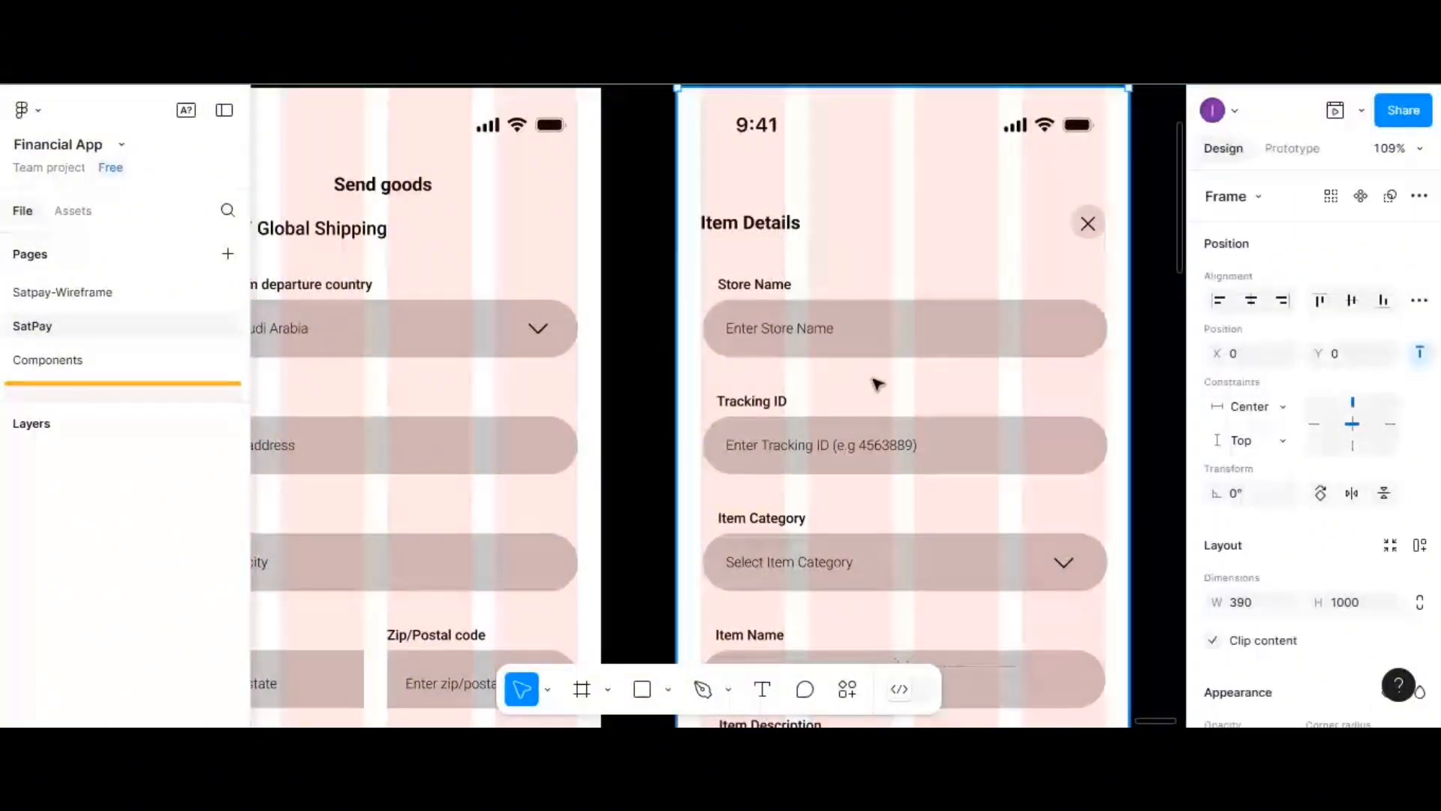
{"action": "scroll", "coordinate": [875, 383], "scroll_direction": "down", "scroll_amount": 1}
{"action": "scroll", "coordinate": [877, 383], "scroll_direction": "down", "scroll_amount": 5}
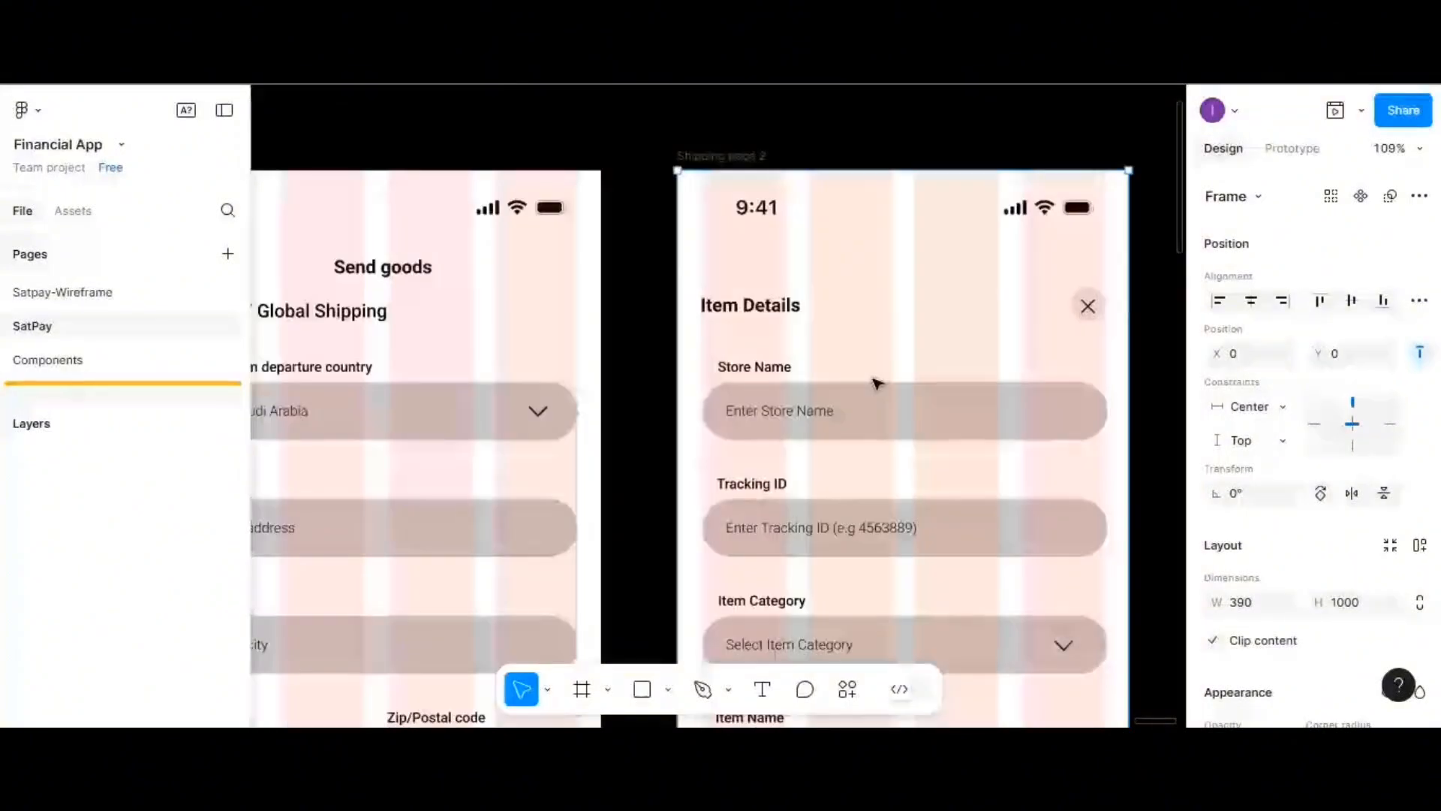
{"action": "scroll", "coordinate": [877, 383], "scroll_direction": "down", "scroll_amount": 5}
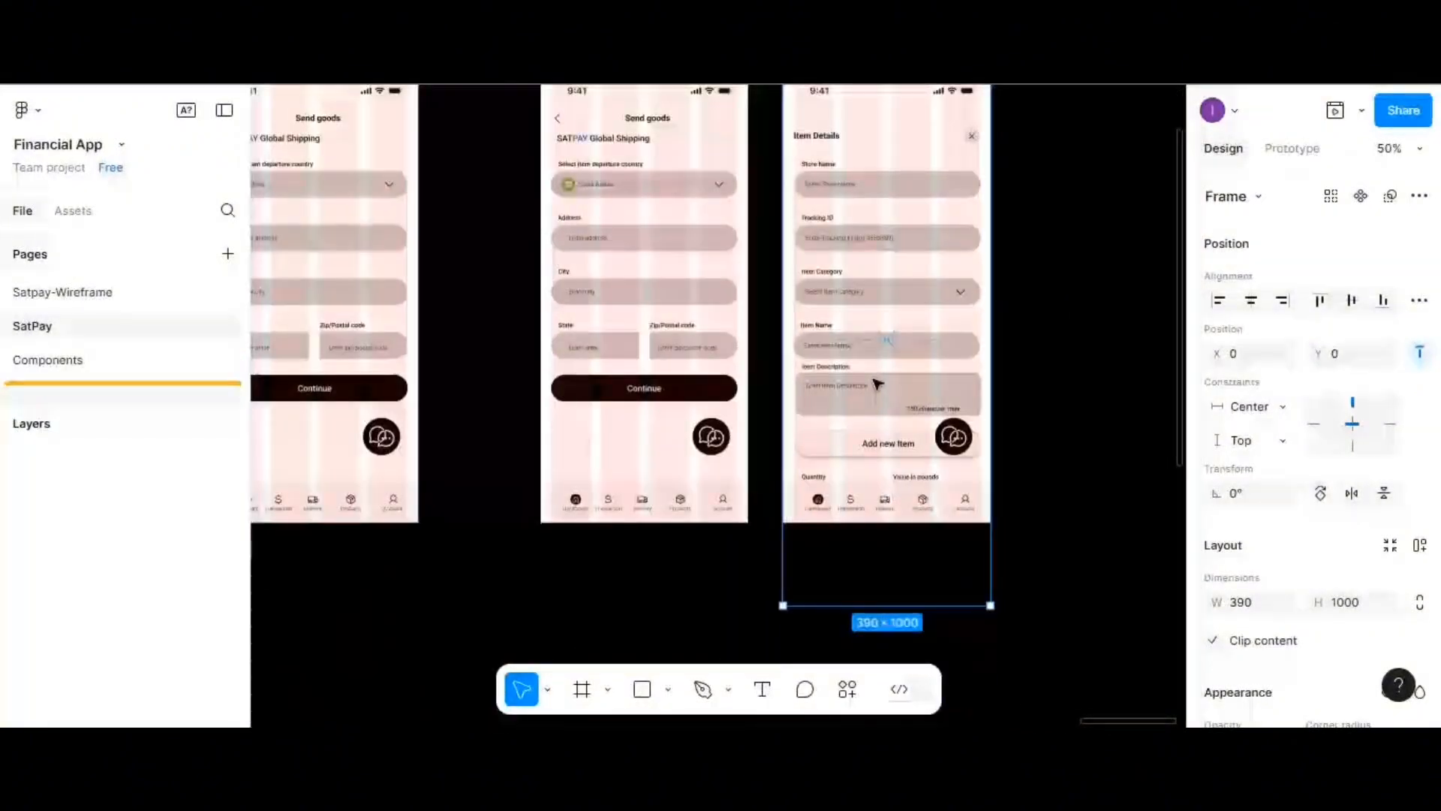
{"action": "scroll", "coordinate": [844, 386], "scroll_direction": "left", "scroll_amount": 1}
{"action": "scroll", "coordinate": [845, 387], "scroll_direction": "left", "scroll_amount": 4}
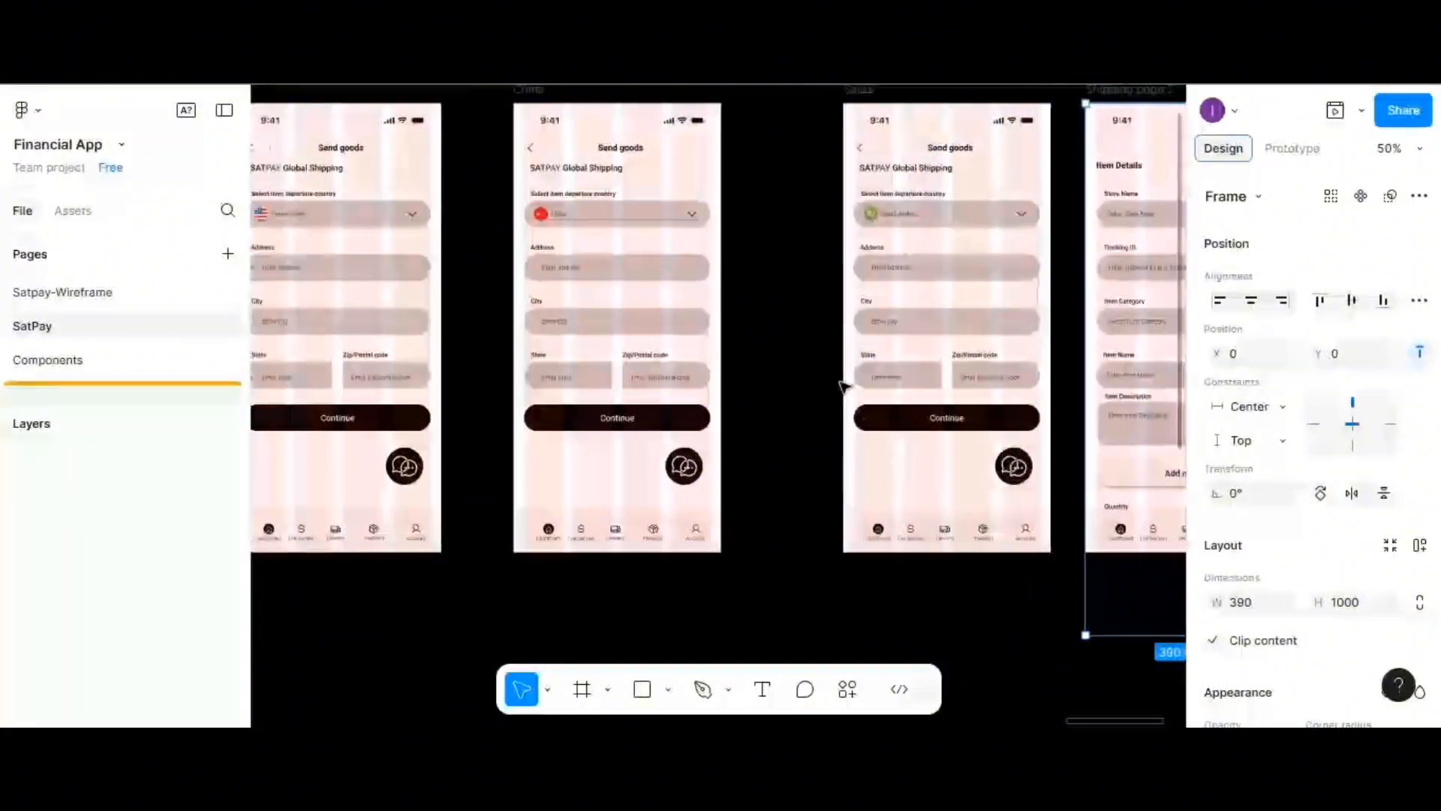